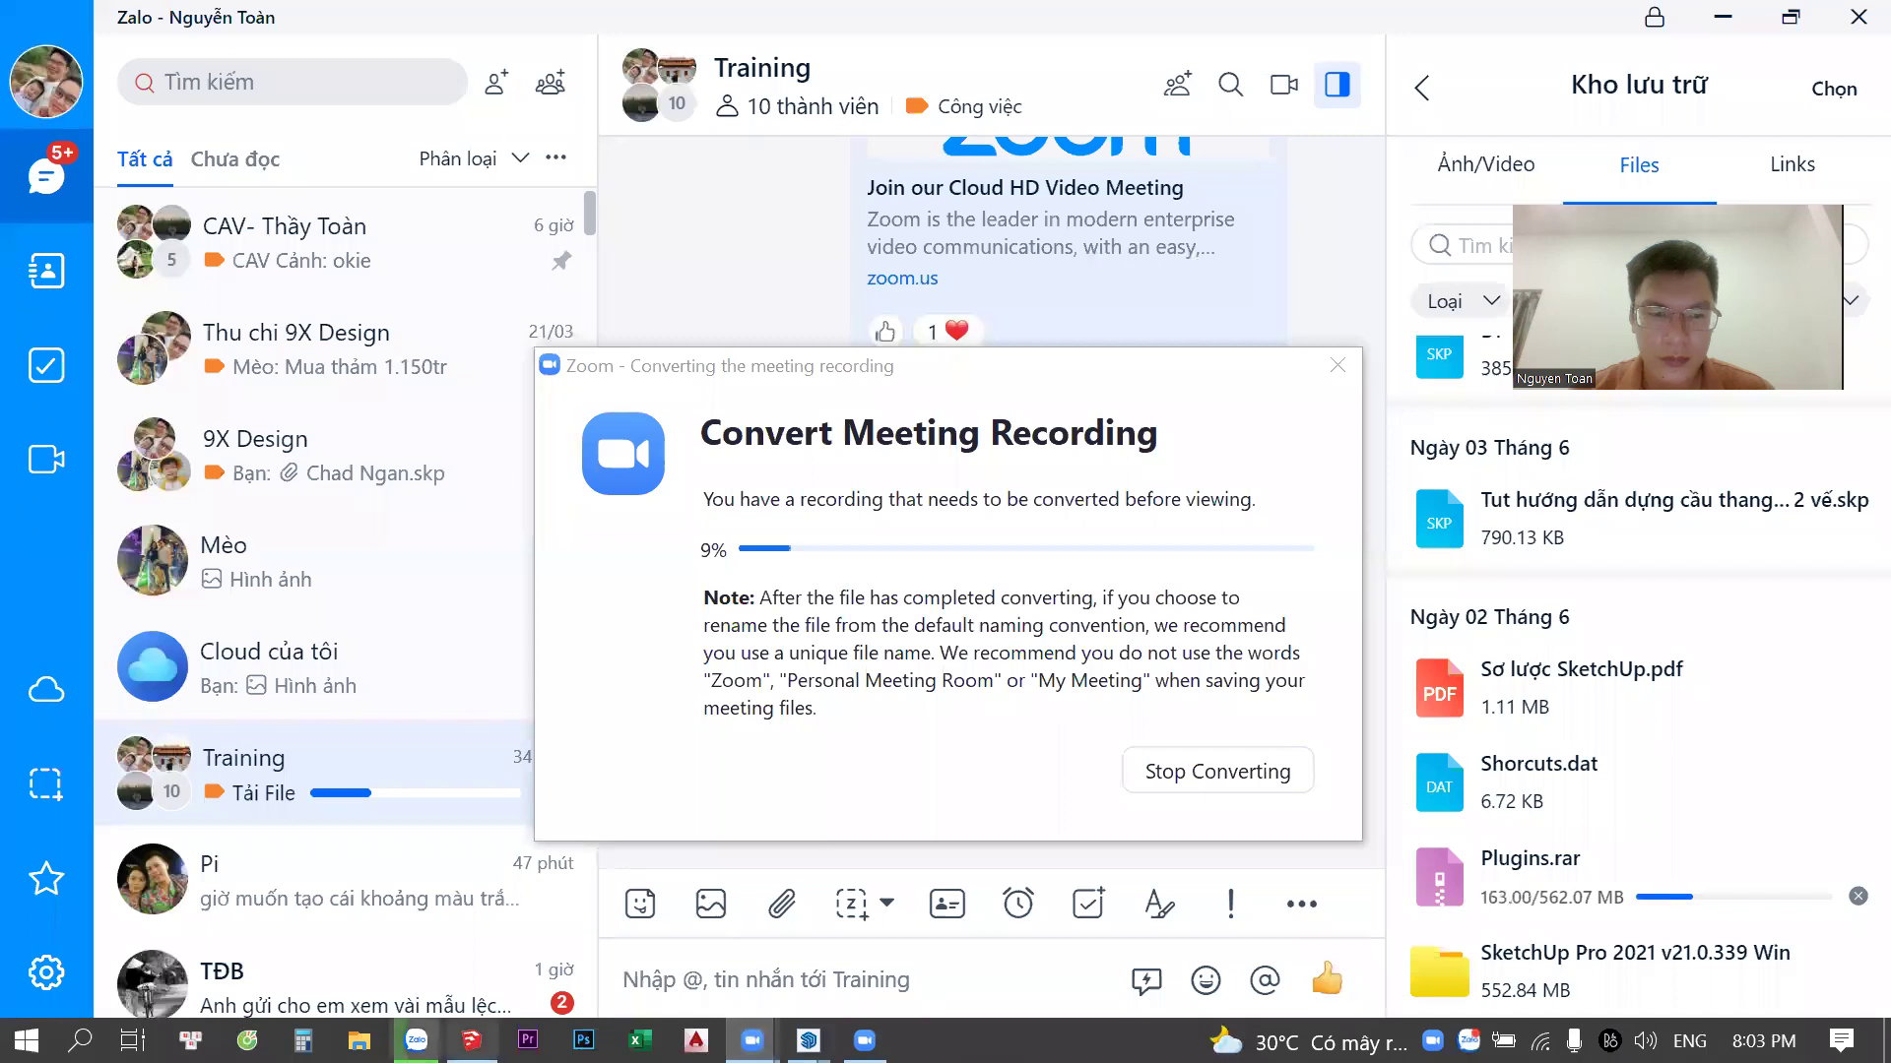
# Paste the Zoom meeting link into the Zalo Training group chat and send it
pyautogui.click(417, 1041)
pyautogui.click(817, 963)
pyautogui.hotkey('ctrl', 'v')
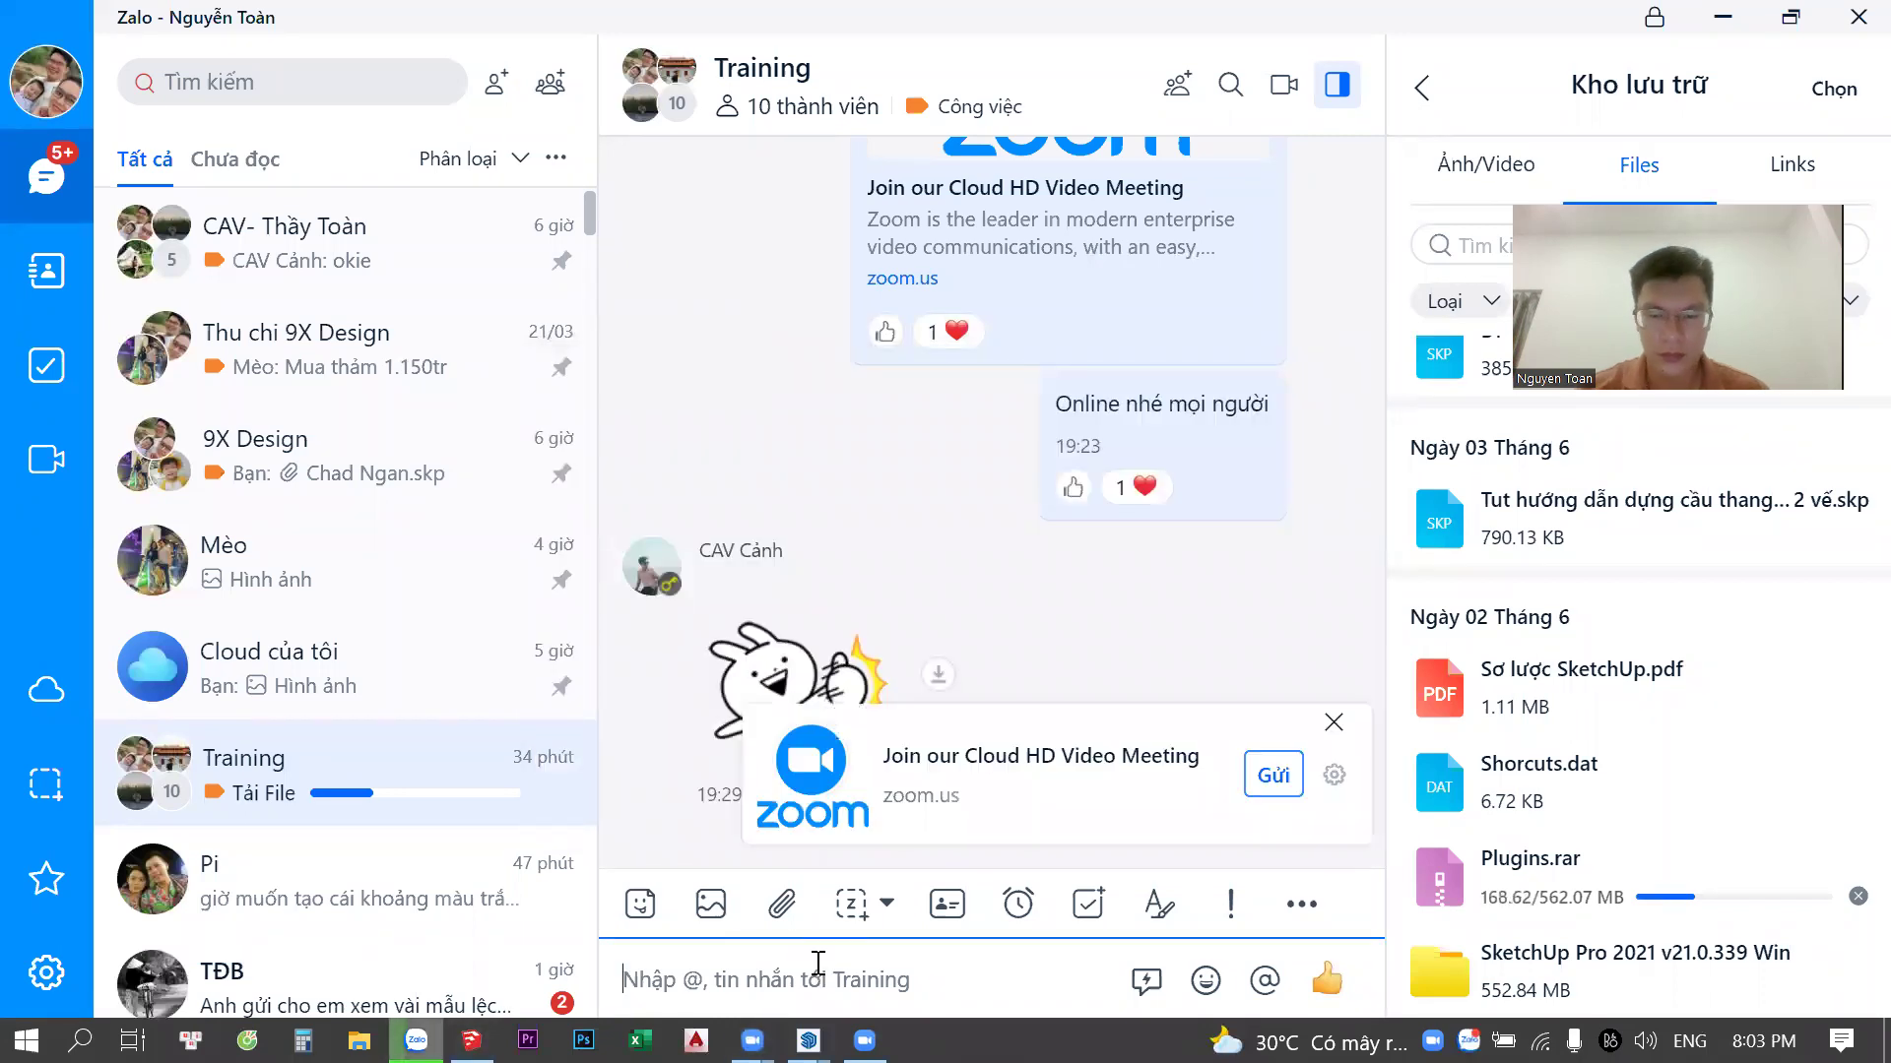
pyautogui.press('Return')
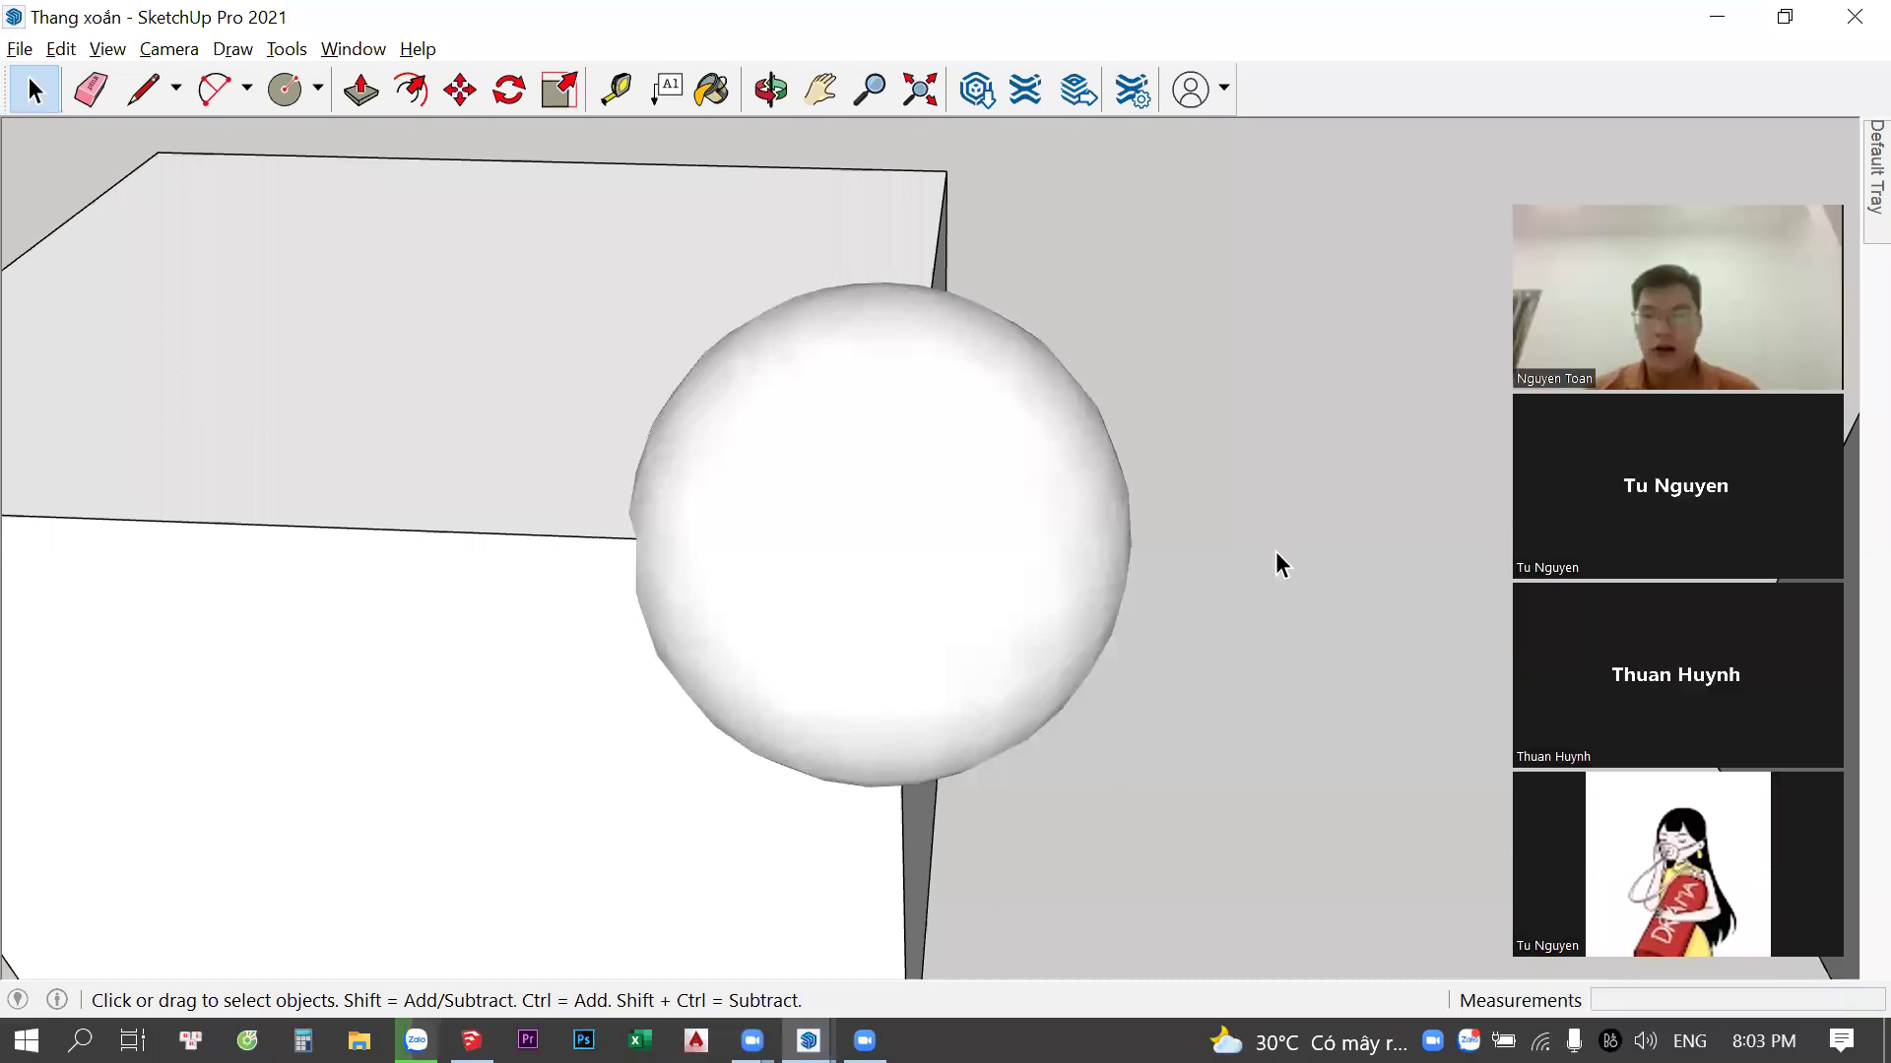
# Zoom out and orbit the view around the cubes and spheres
pyautogui.scroll(-3, 954, 528)
pyautogui.scroll(-2, 902, 524)
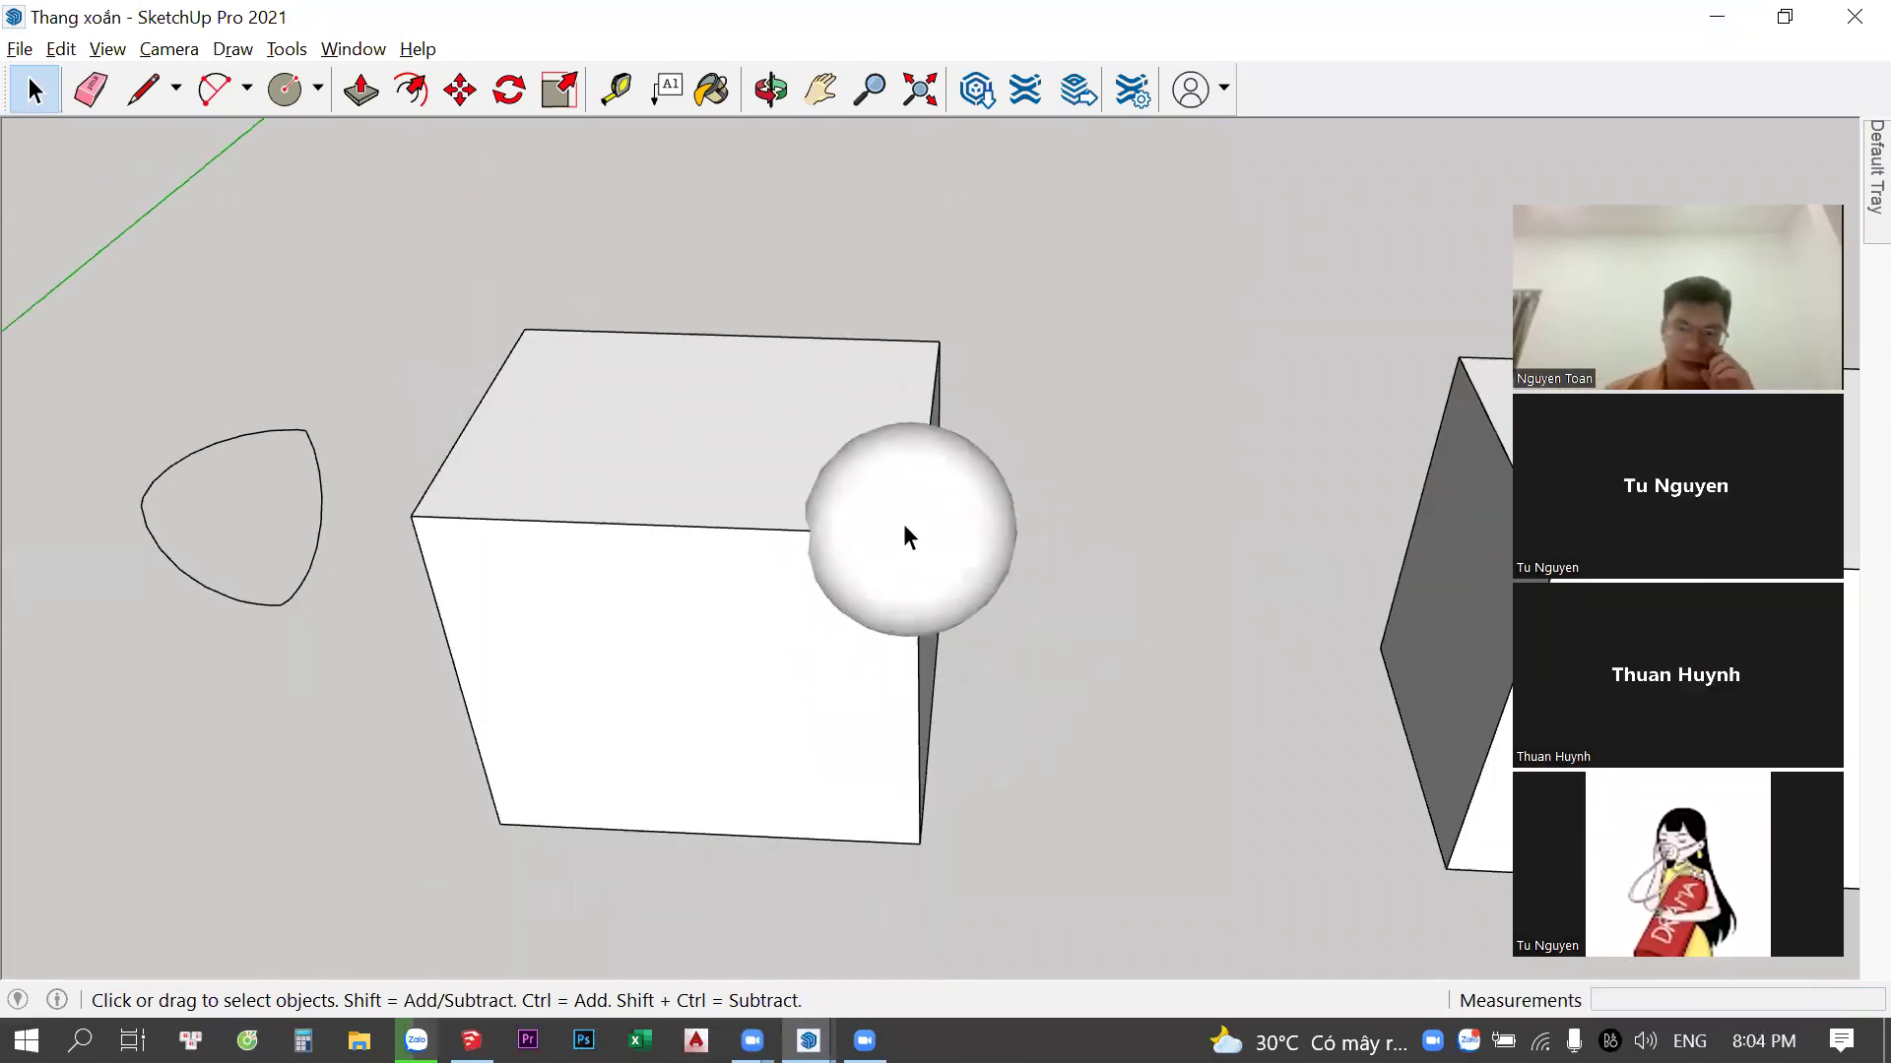
pyautogui.scroll(-2, 902, 524)
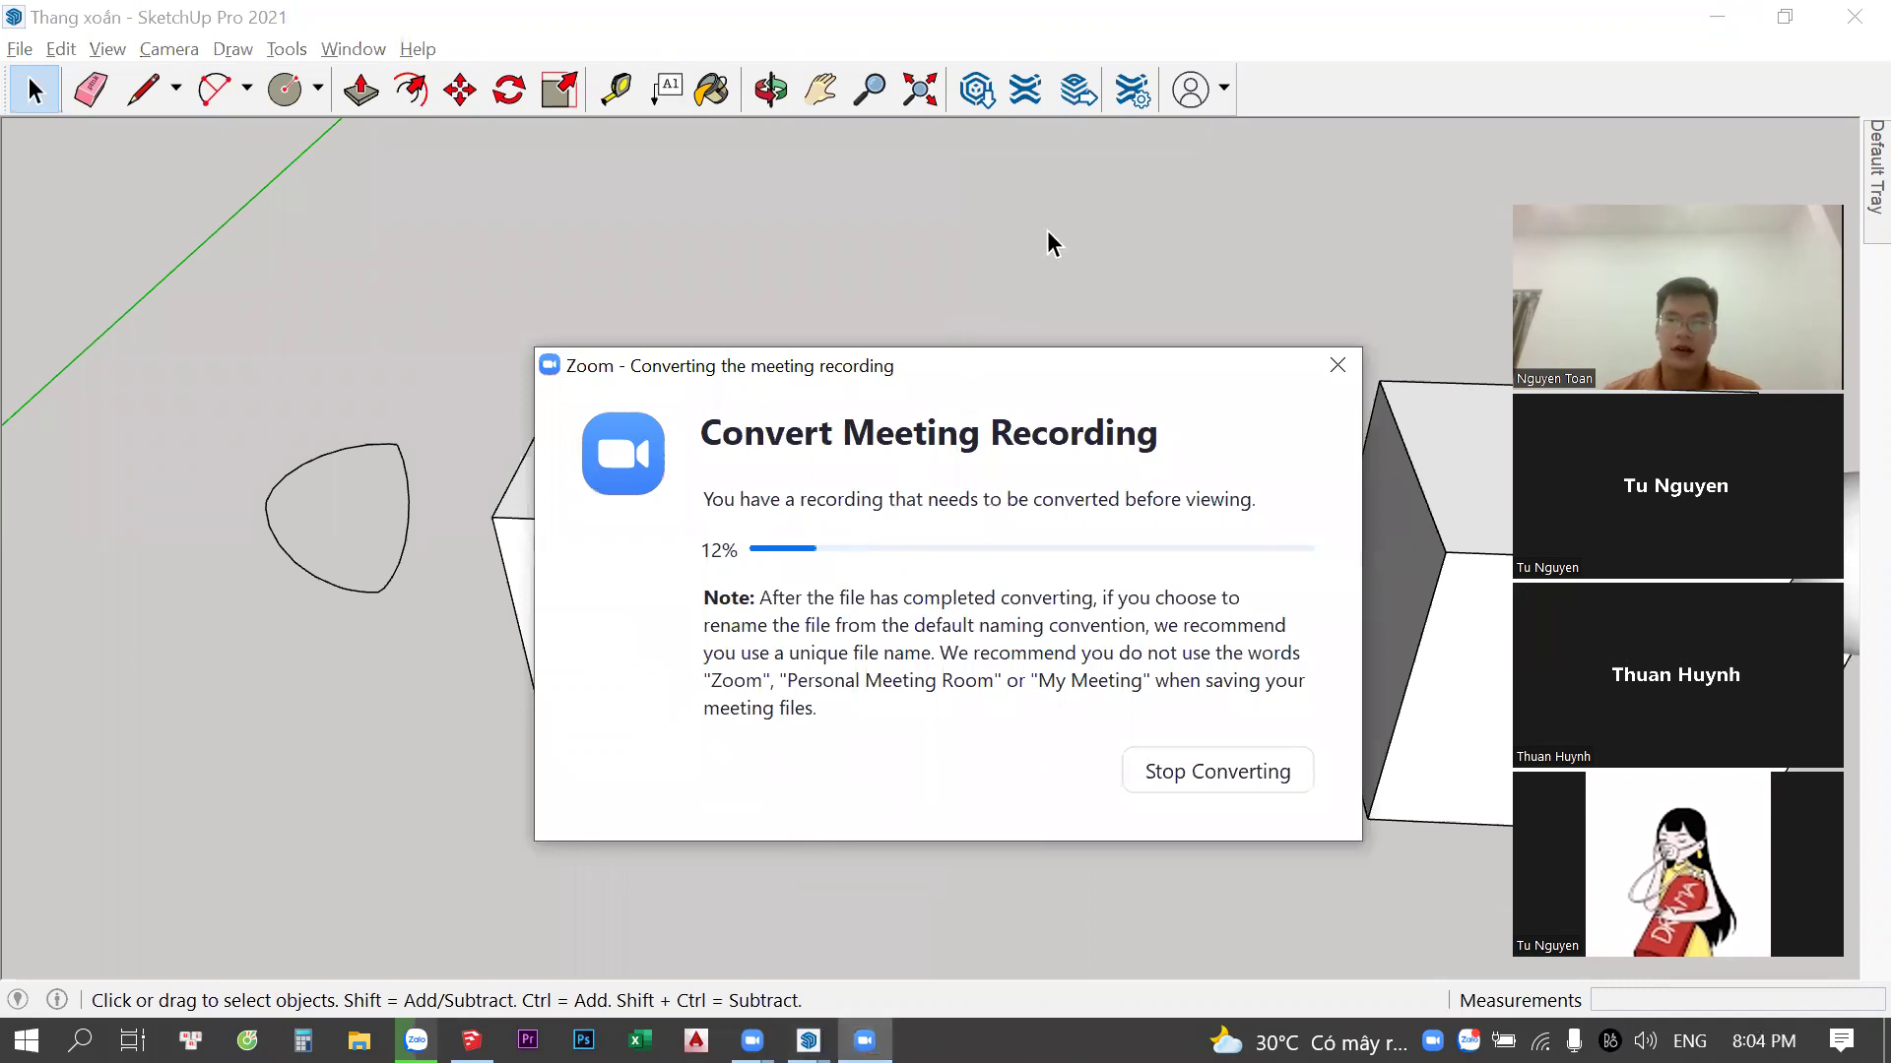
pyautogui.scroll(-2, 782, 466)
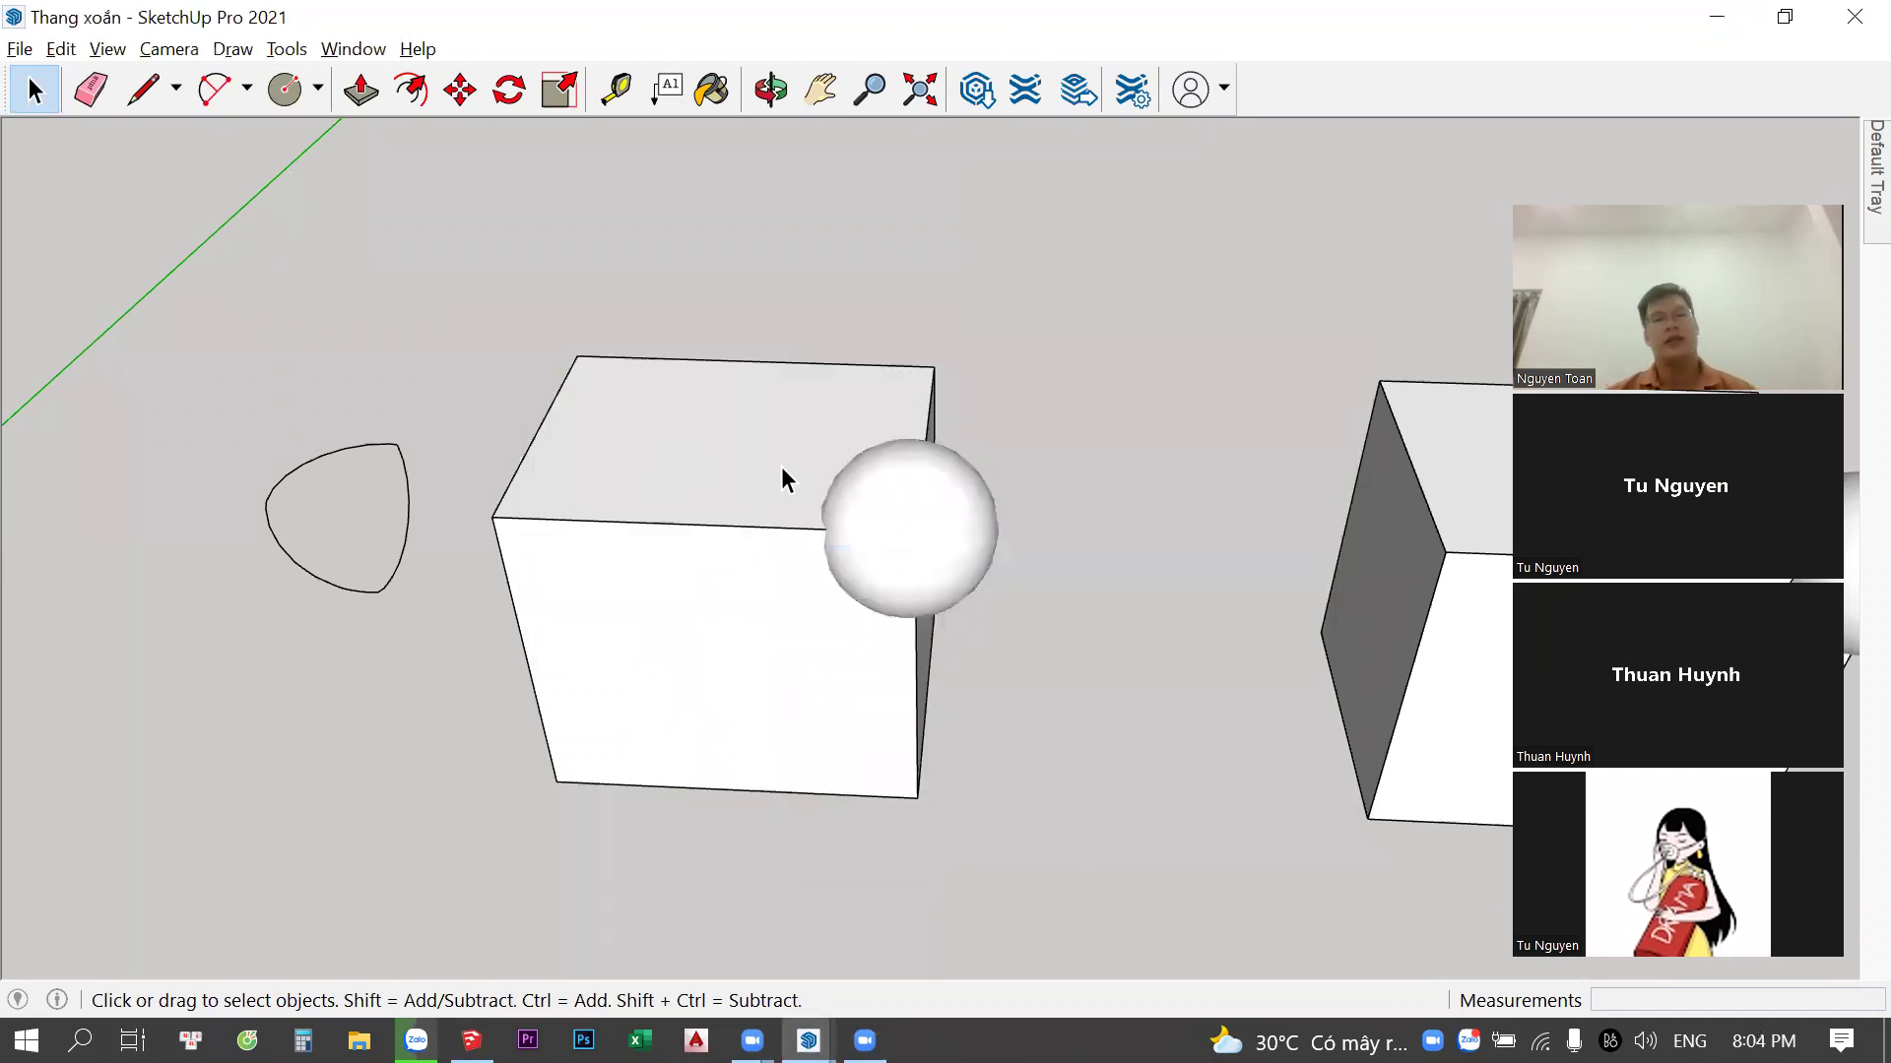
pyautogui.scroll(-2, 800, 583)
pyautogui.moveTo(801, 583); pyautogui.dragTo(837, 441, button='middle')
pyautogui.scroll(2, 837, 441)
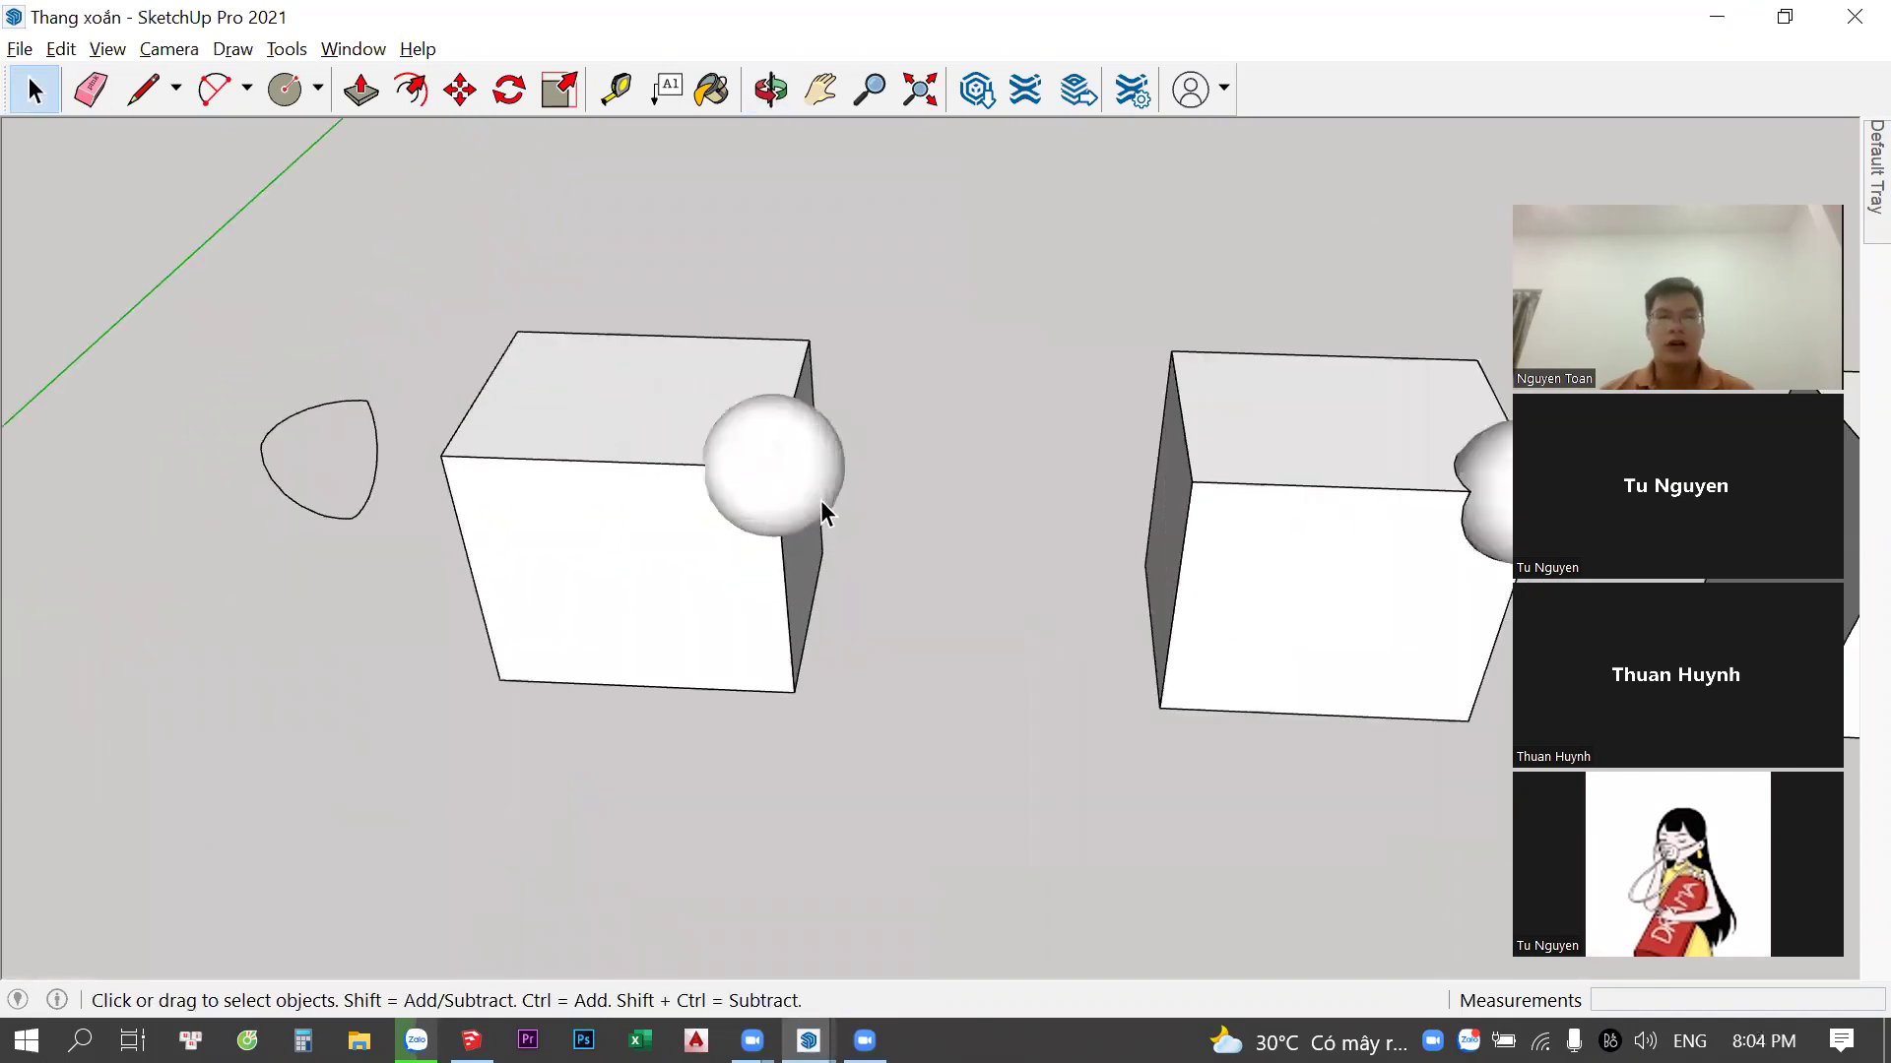
pyautogui.scroll(2, 819, 500)
# Select the left cube's sphere, orbit to show all three cubes, and open the View menu
pyautogui.click(707, 459)
pyautogui.scroll(-3, 707, 459)
pyautogui.moveTo(1024, 531); pyautogui.dragTo(591, 536, button='middle')
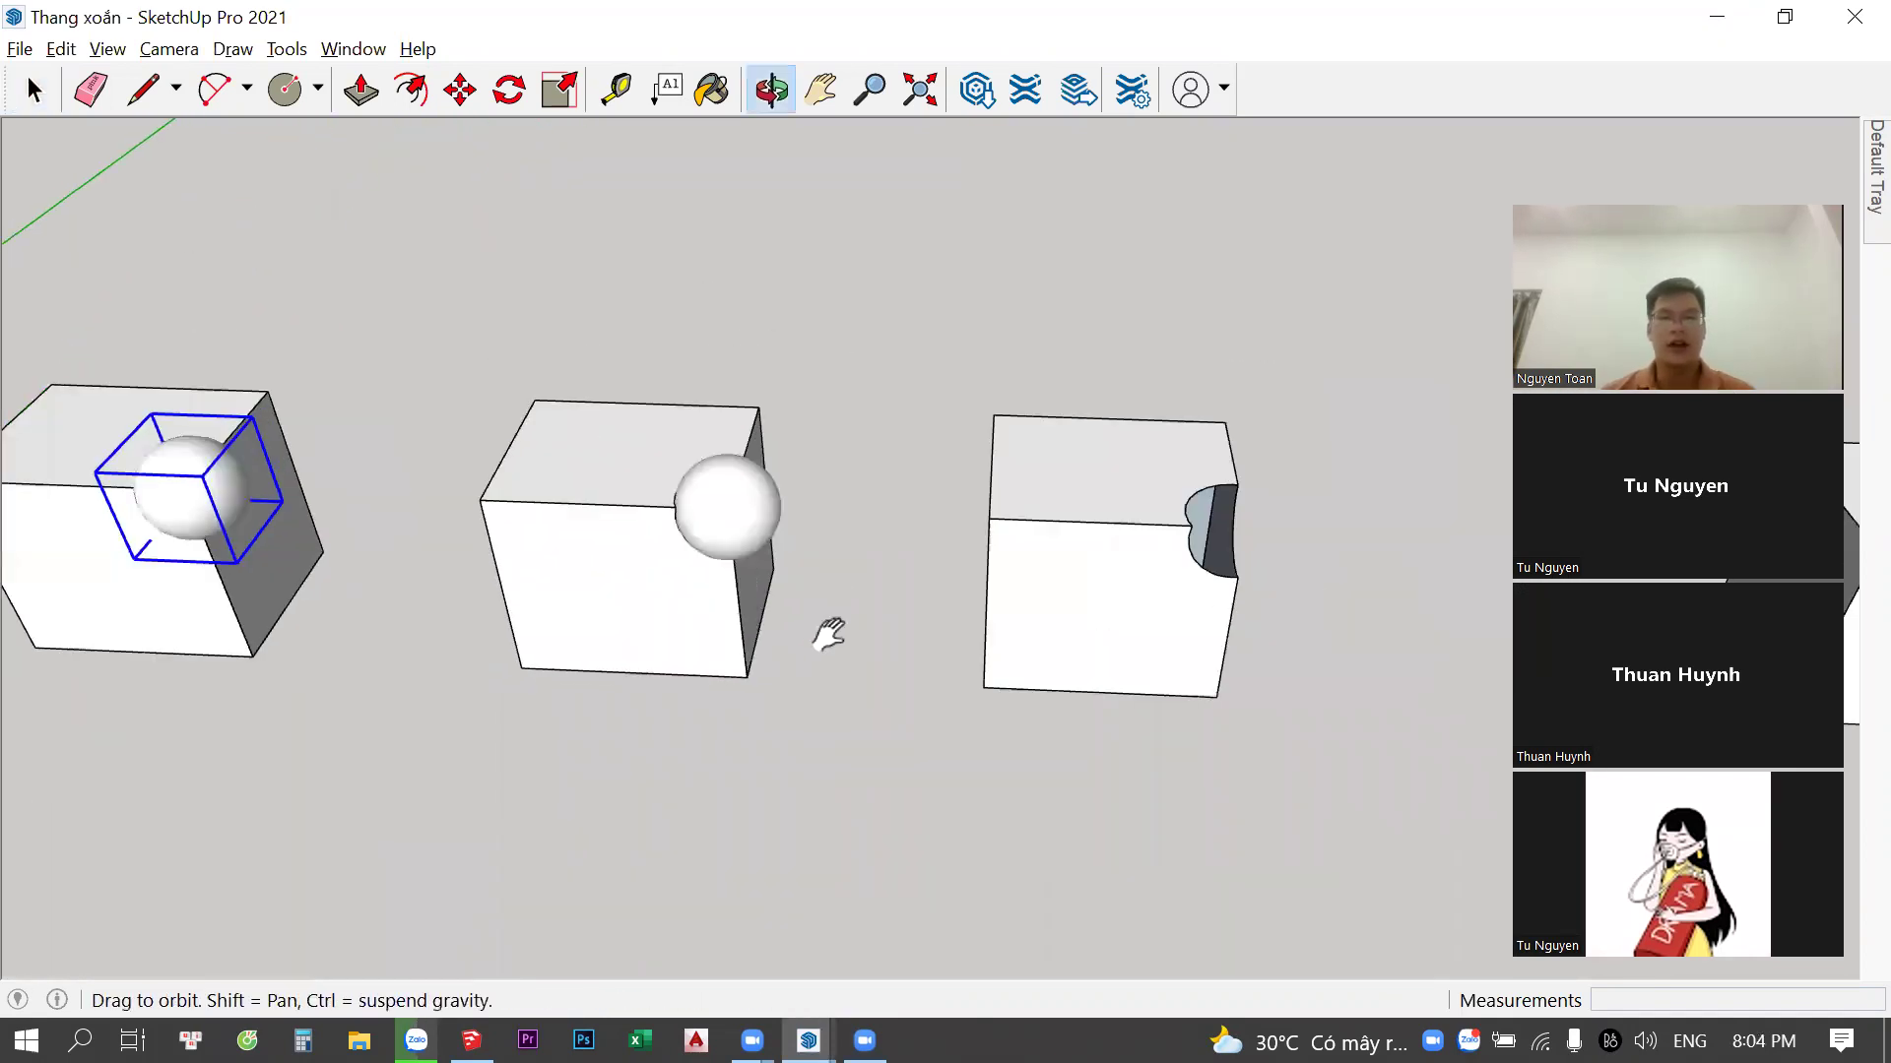
pyautogui.click(177, 126)
pyautogui.click(108, 50)
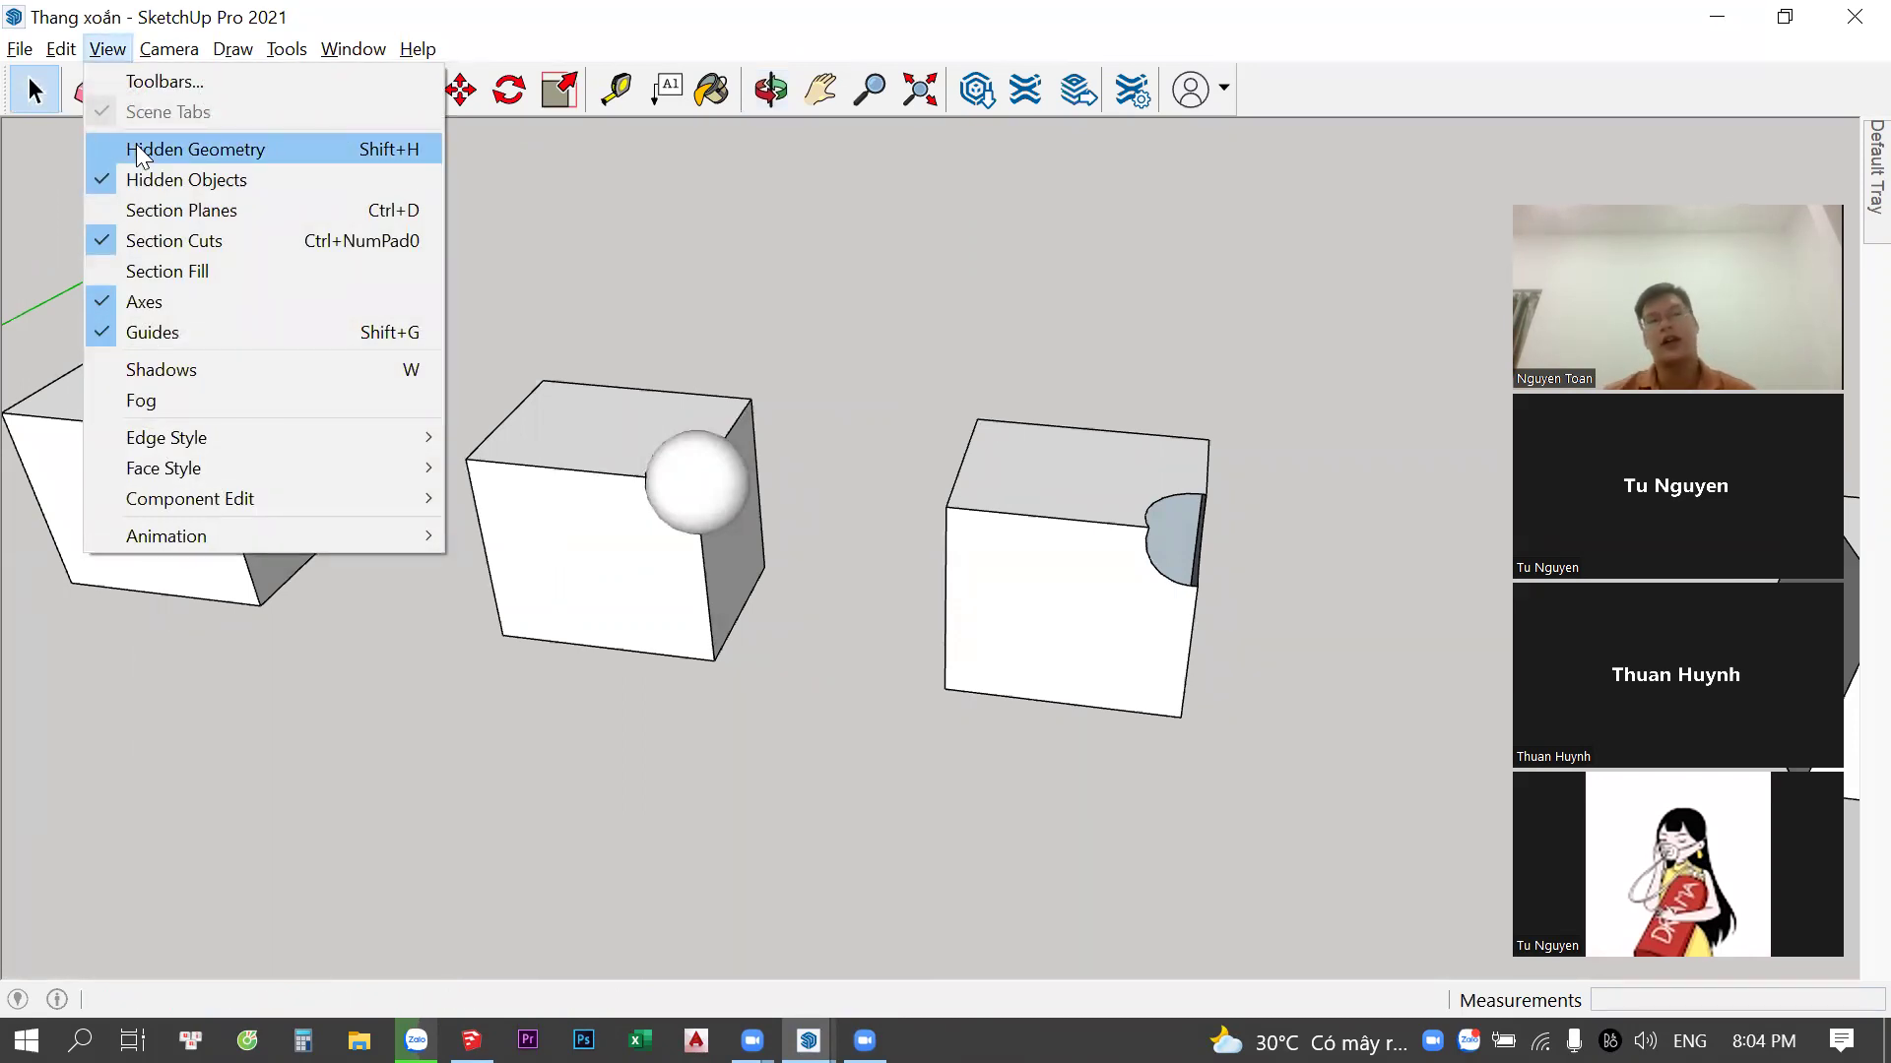
# Turn on Hidden Geometry to reveal the spheres' mesh edges, then zoom and orbit to inspect them
pyautogui.click(136, 149)
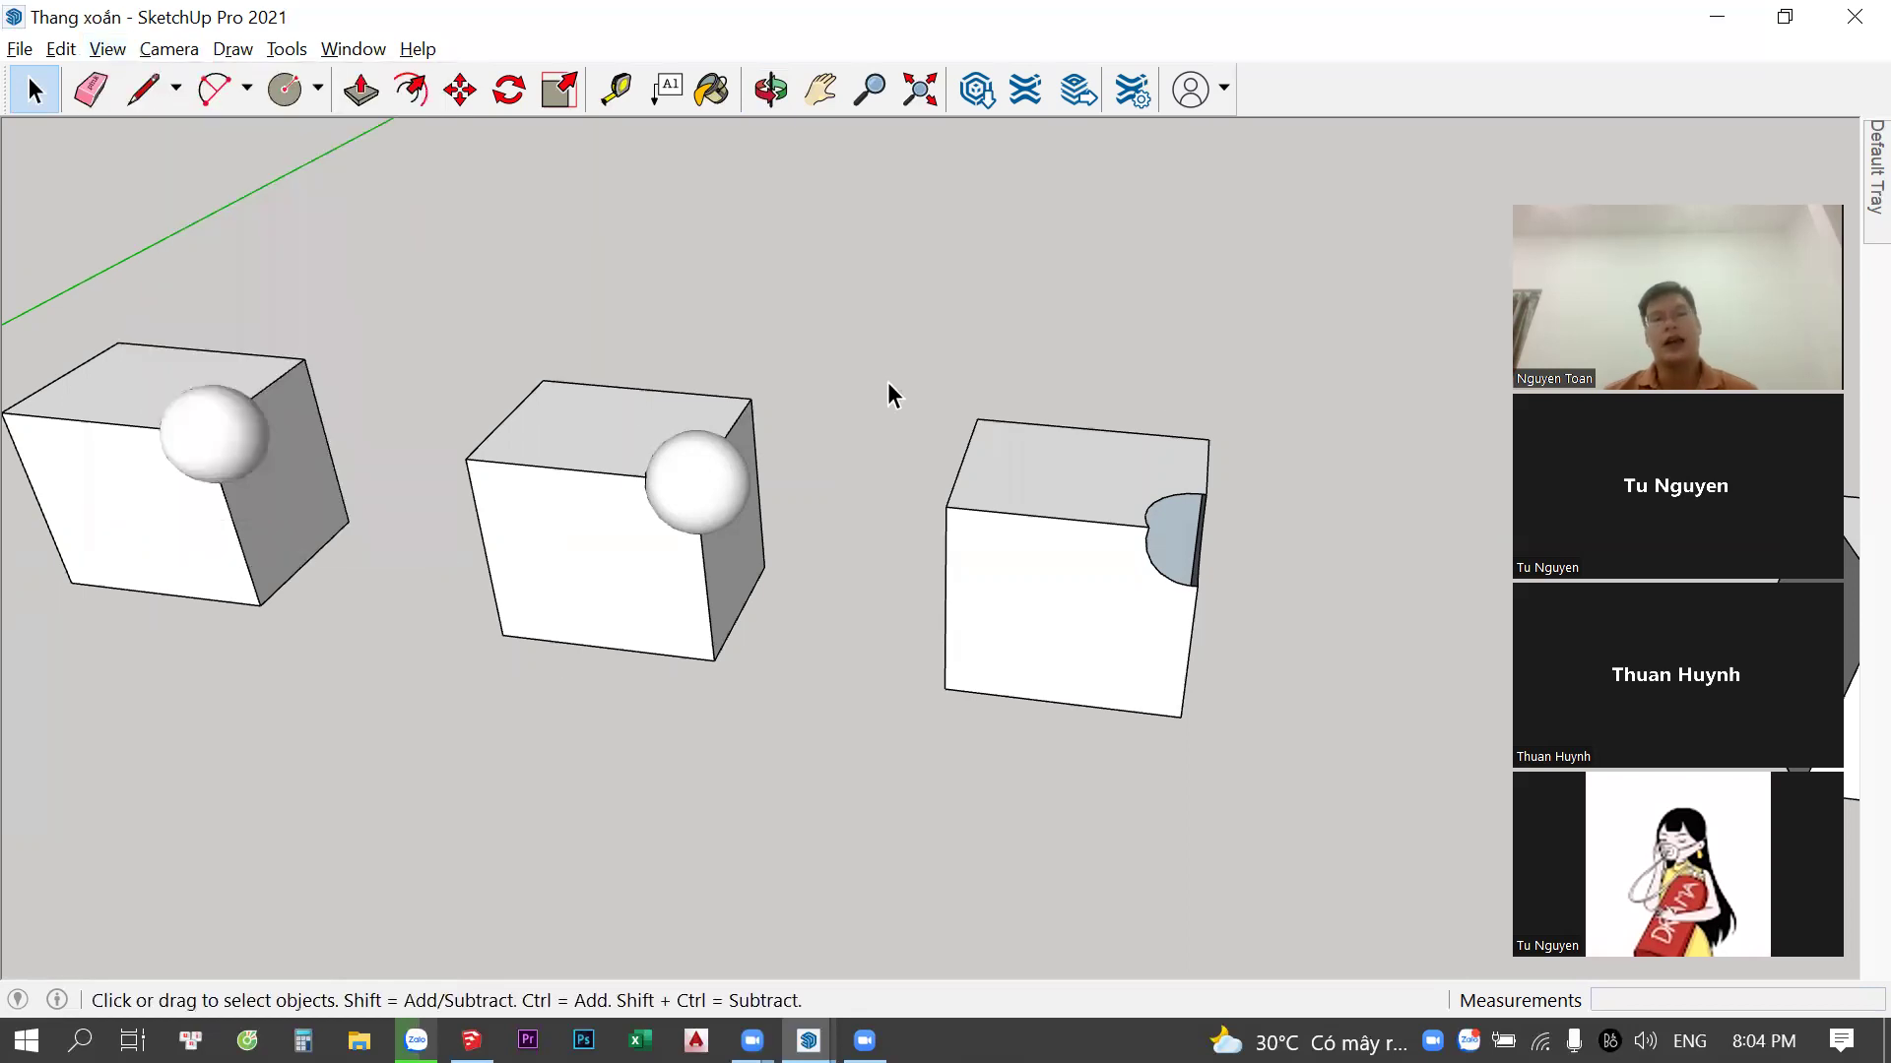
pyautogui.scroll(2, 575, 536)
pyautogui.scroll(2, 624, 534)
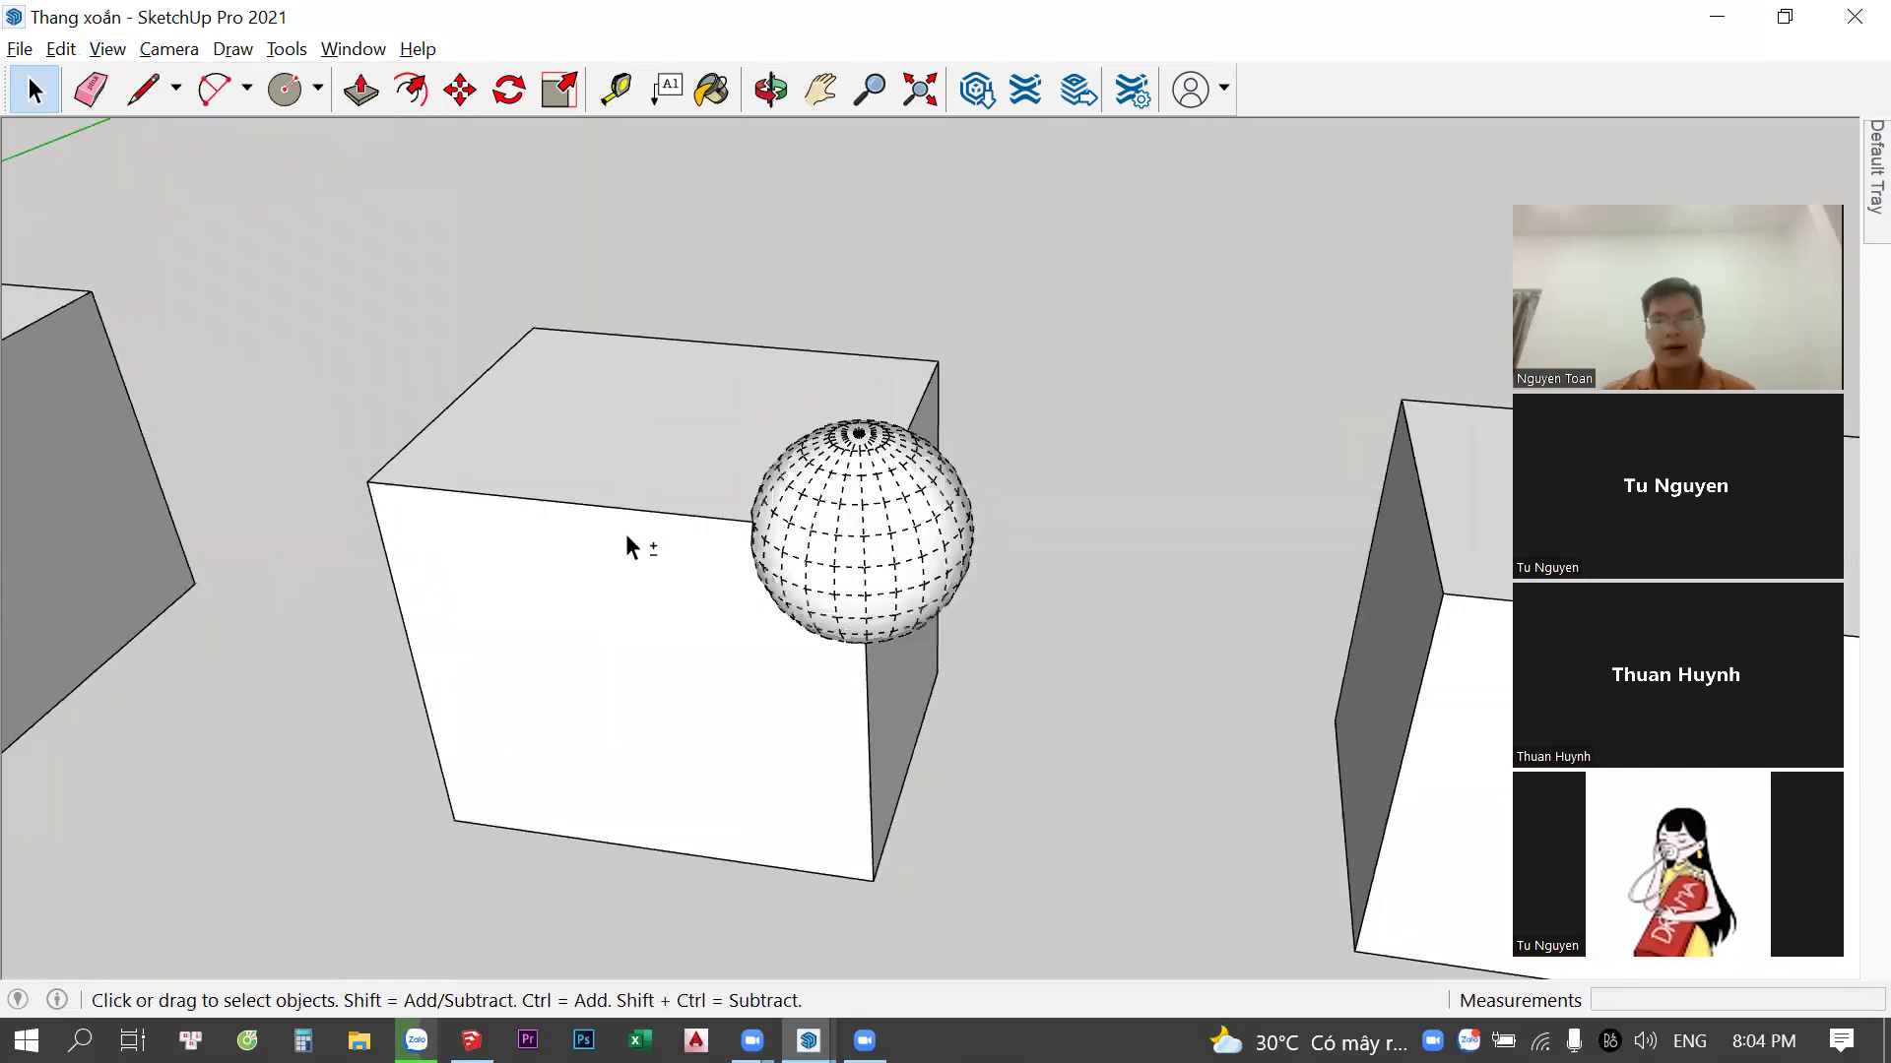
pyautogui.scroll(1, 884, 575)
pyautogui.scroll(-4, 852, 520)
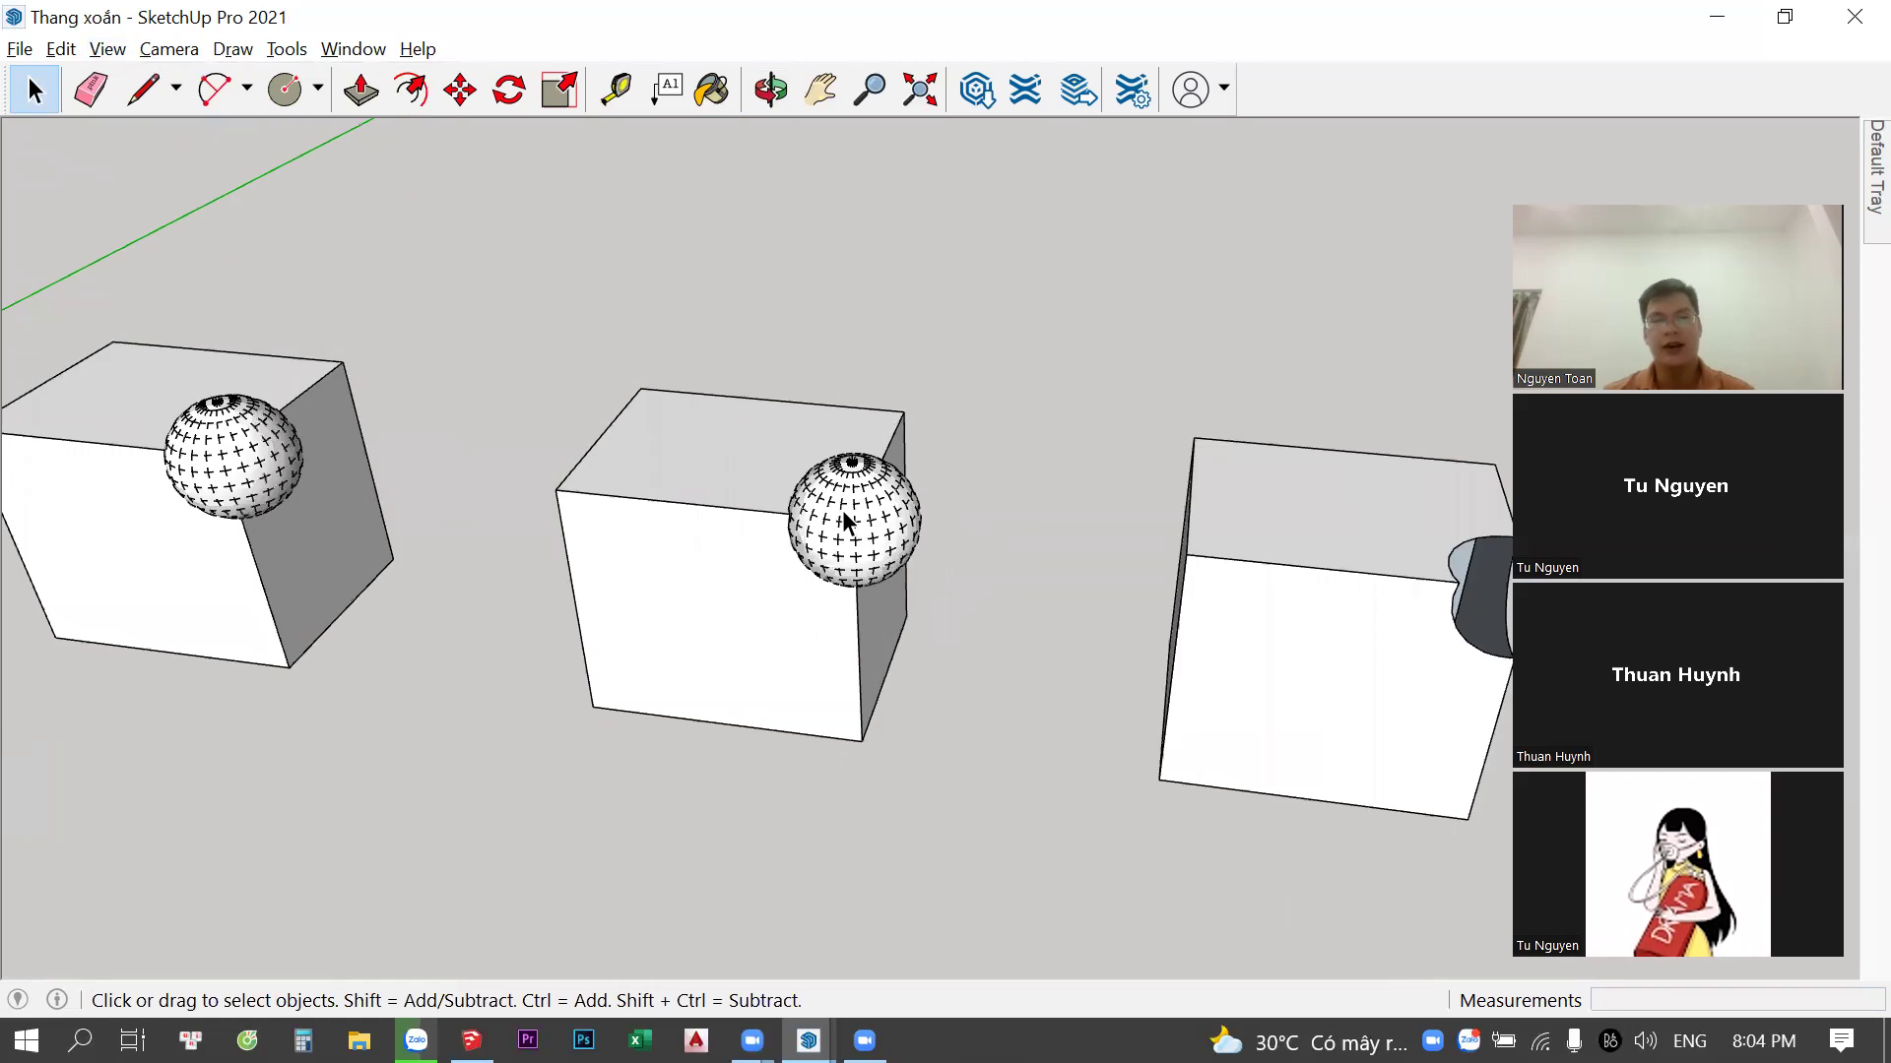
pyautogui.scroll(-2, 842, 510)
pyautogui.moveTo(866, 532); pyautogui.dragTo(1008, 551, button='middle')
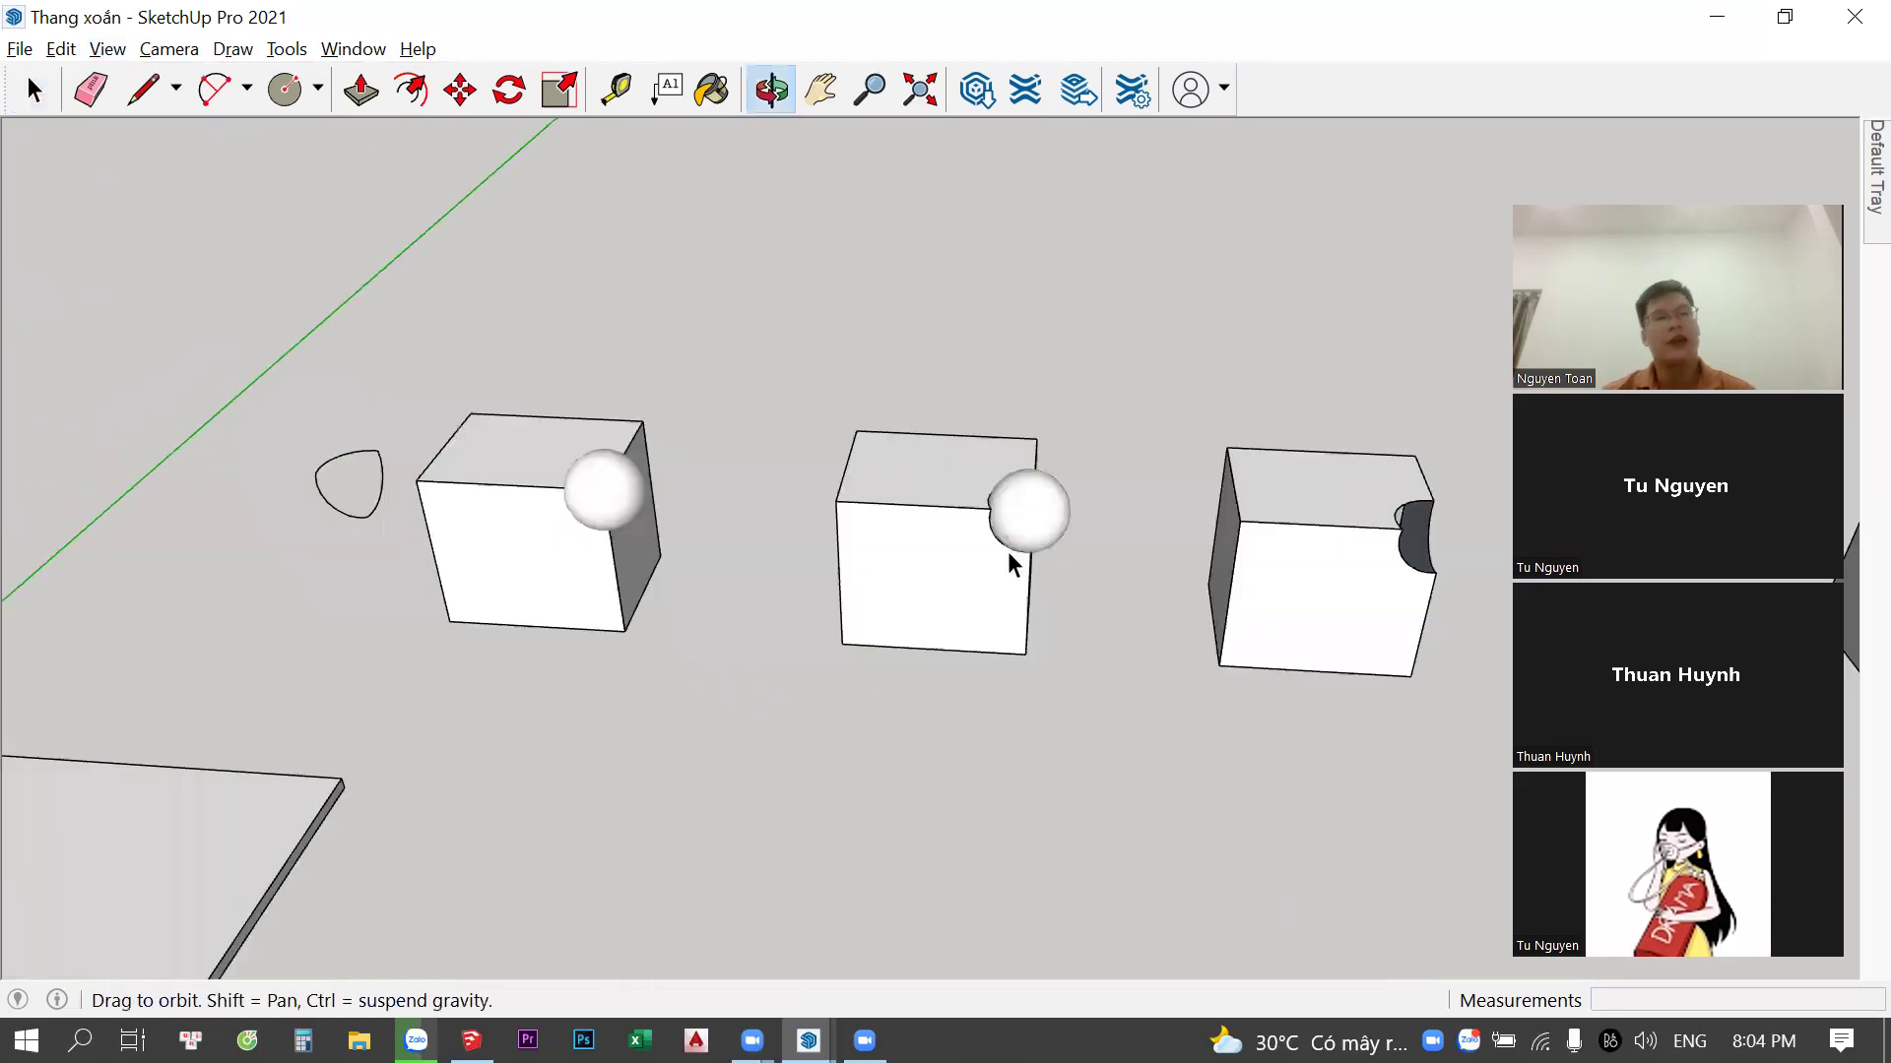
pyautogui.click(107, 48)
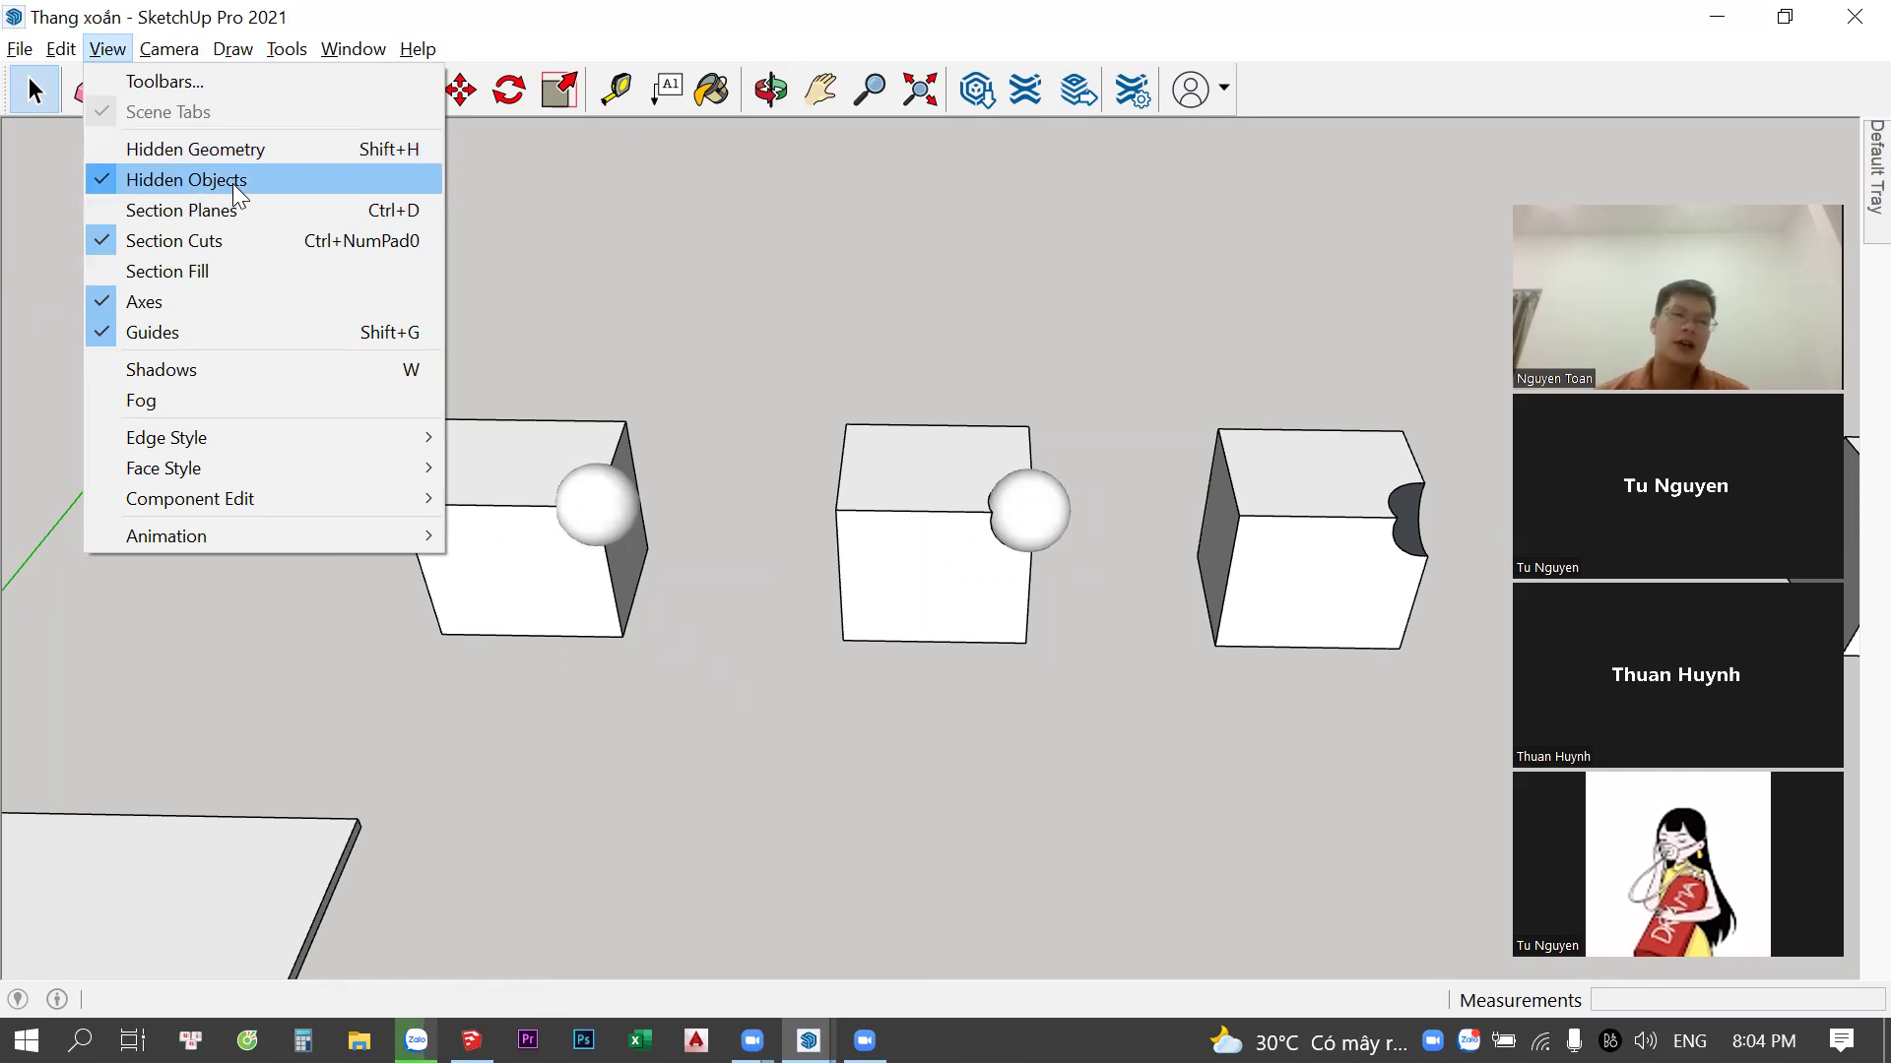
# Turn off Hidden Objects, draw a horizontal line below the cubes, then remove it
pyautogui.click(233, 183)
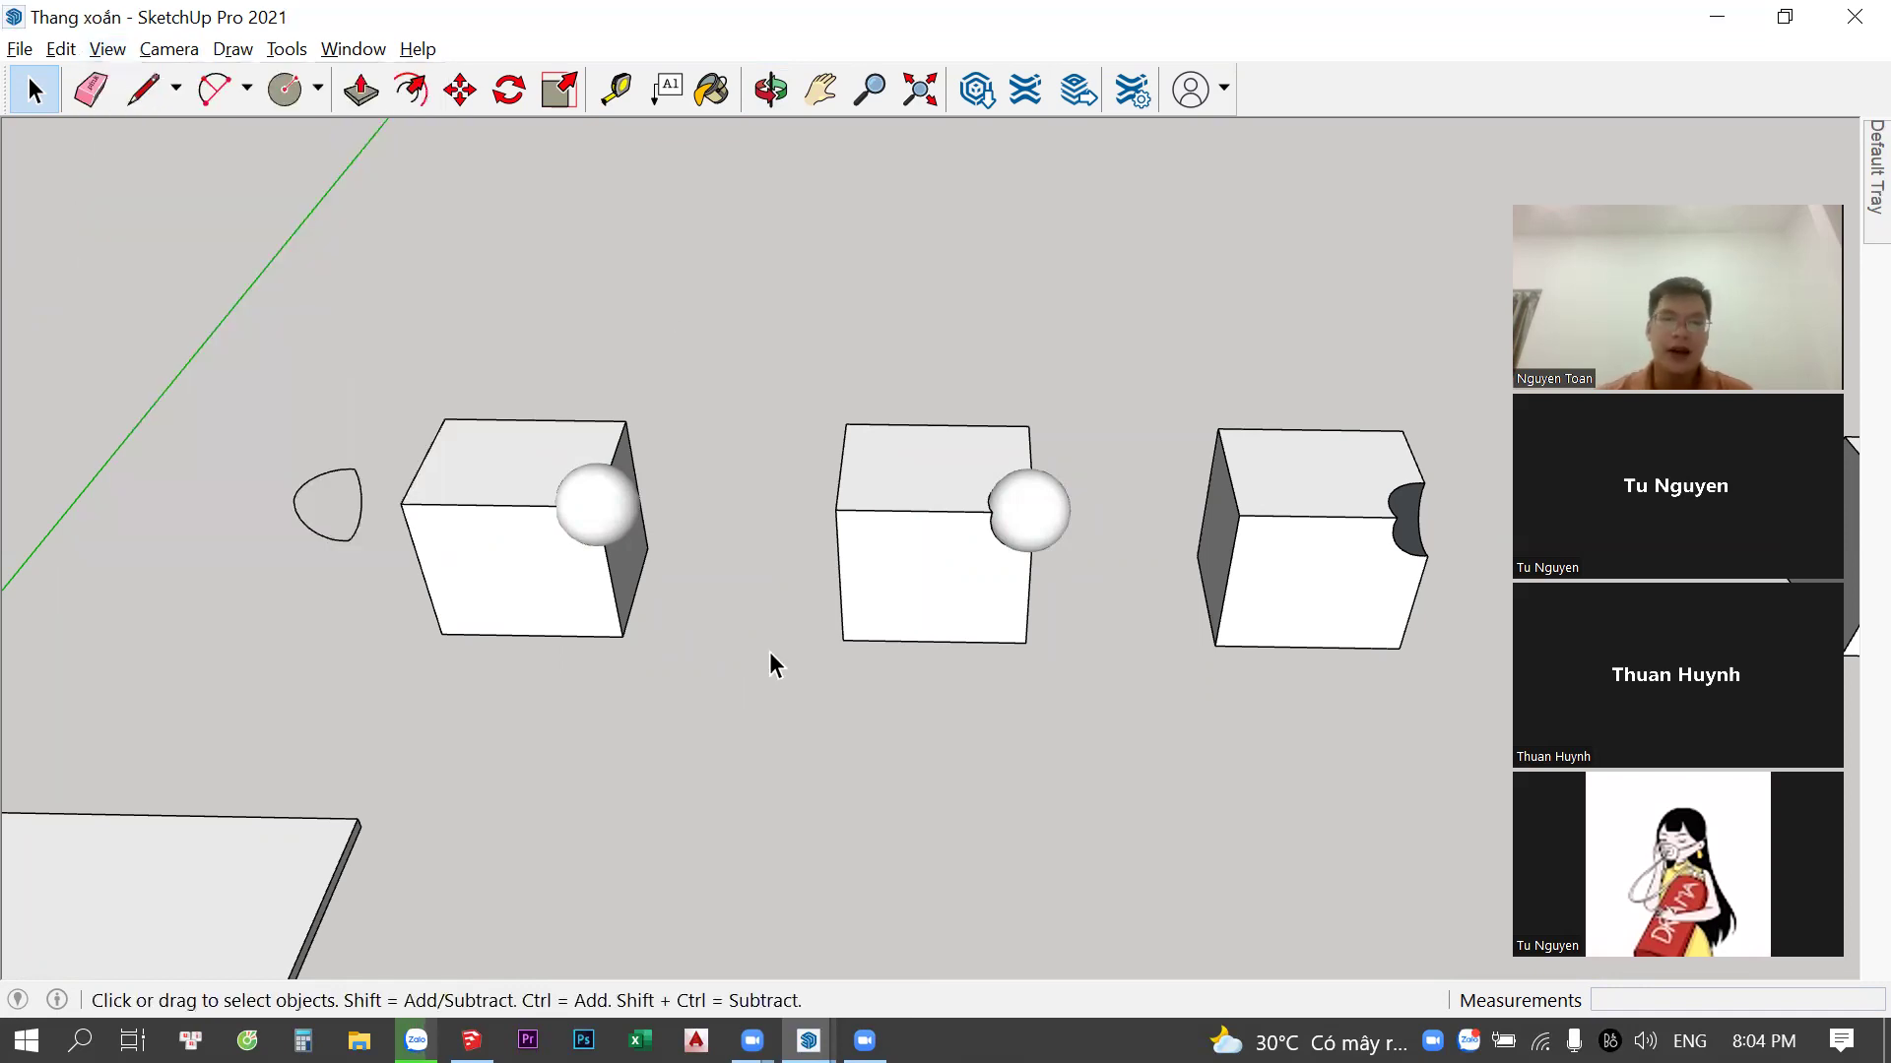
pyautogui.press('l')
pyautogui.click(697, 819)
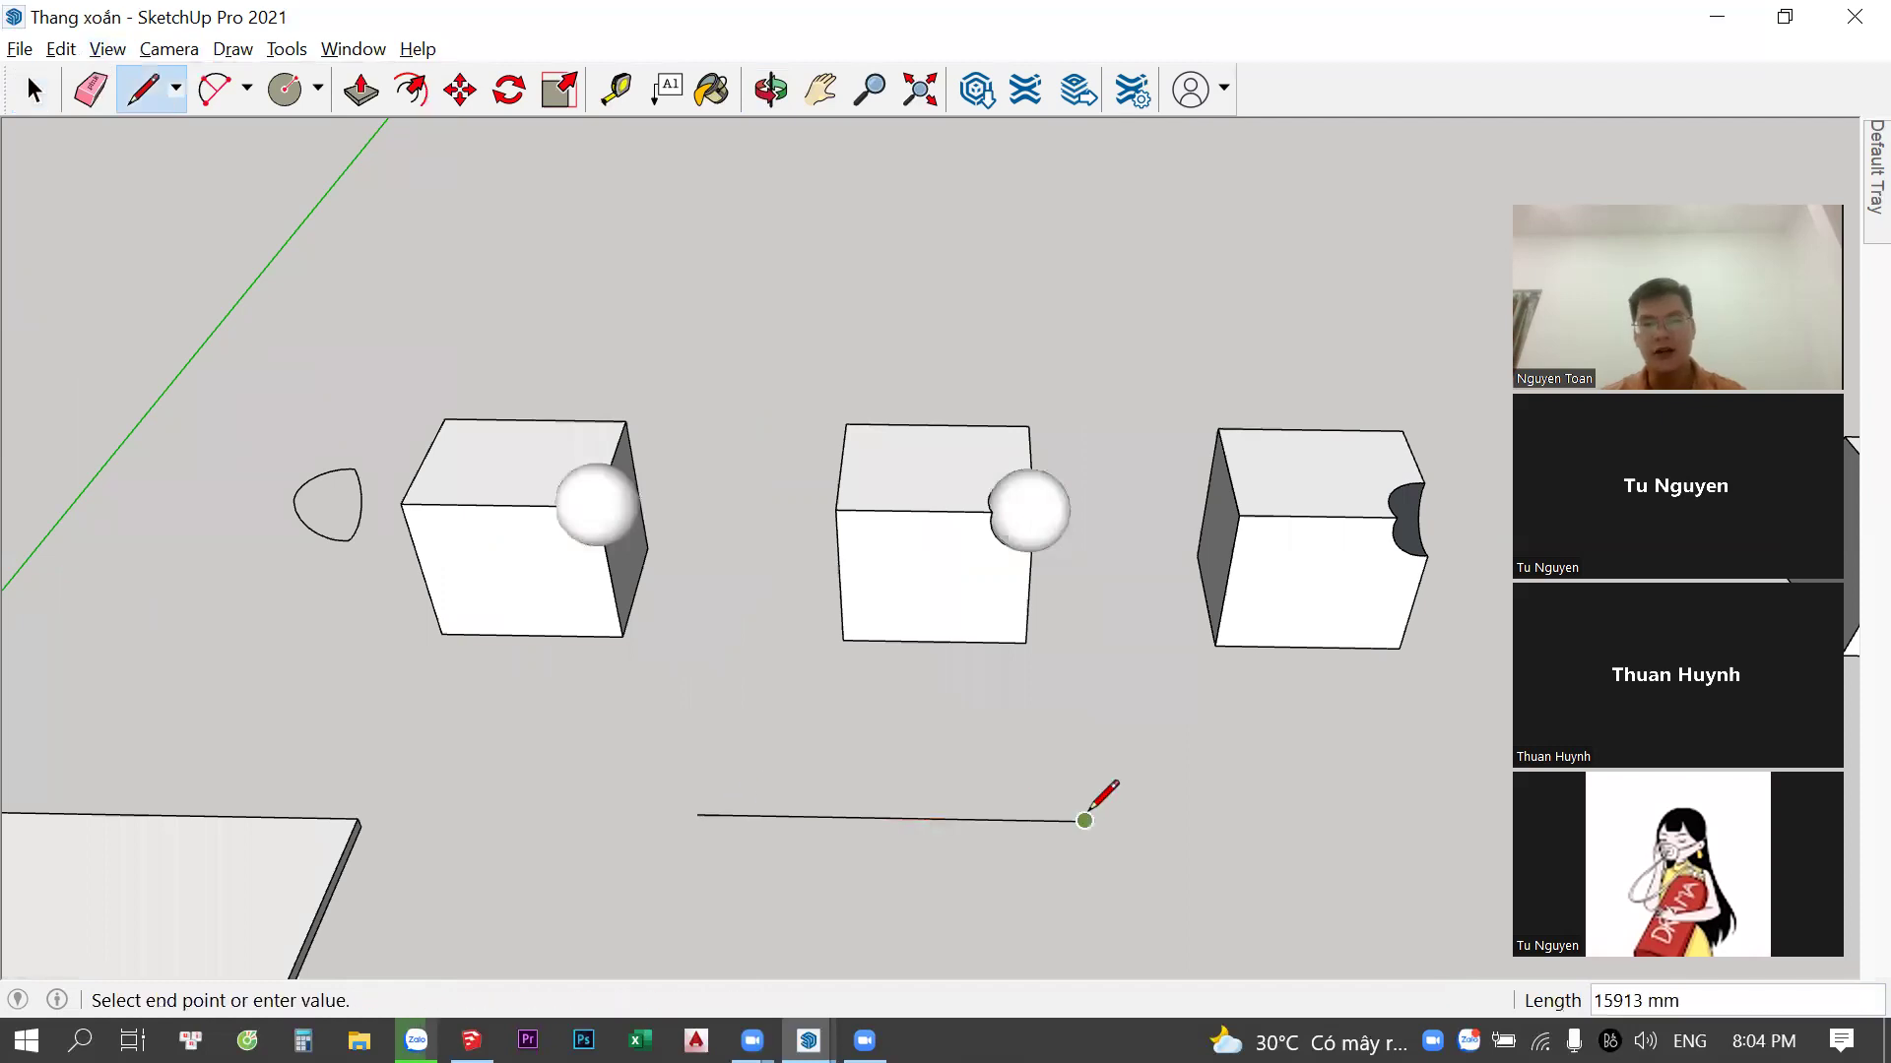
pyautogui.click(1087, 819)
pyautogui.press('space')
pyautogui.press('Delete')
pyautogui.moveTo(990, 922)
pyautogui.mouseDown(button='middle')
pyautogui.moveTo(915, 786)
pyautogui.moveTo(866, 745)
pyautogui.mouseUp(button='middle')
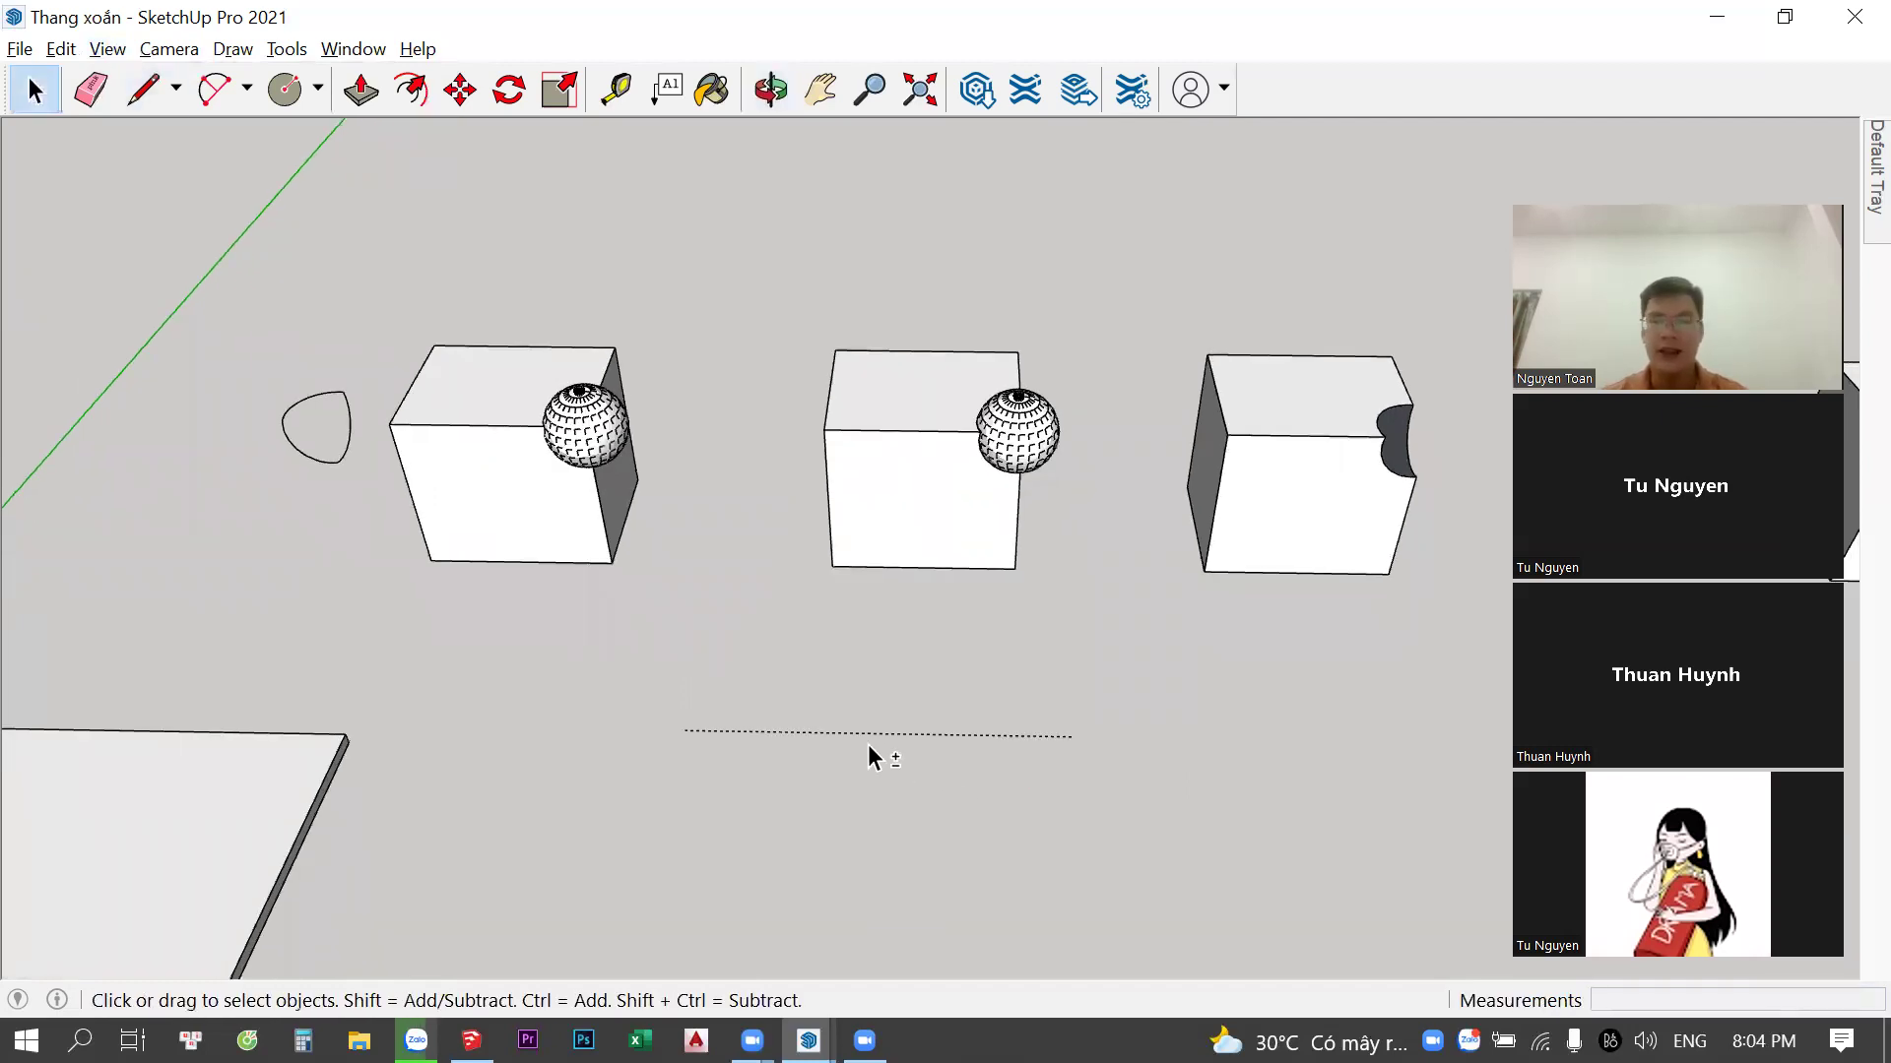
# Copy the middle cube's sphere below the cubes with Move and Ctrl, then hide the copy
pyautogui.keyDown('shift'); pyautogui.click(908, 505); pyautogui.keyUp('shift')
pyautogui.scroll(-1, 908, 504)
pyautogui.click(979, 449)
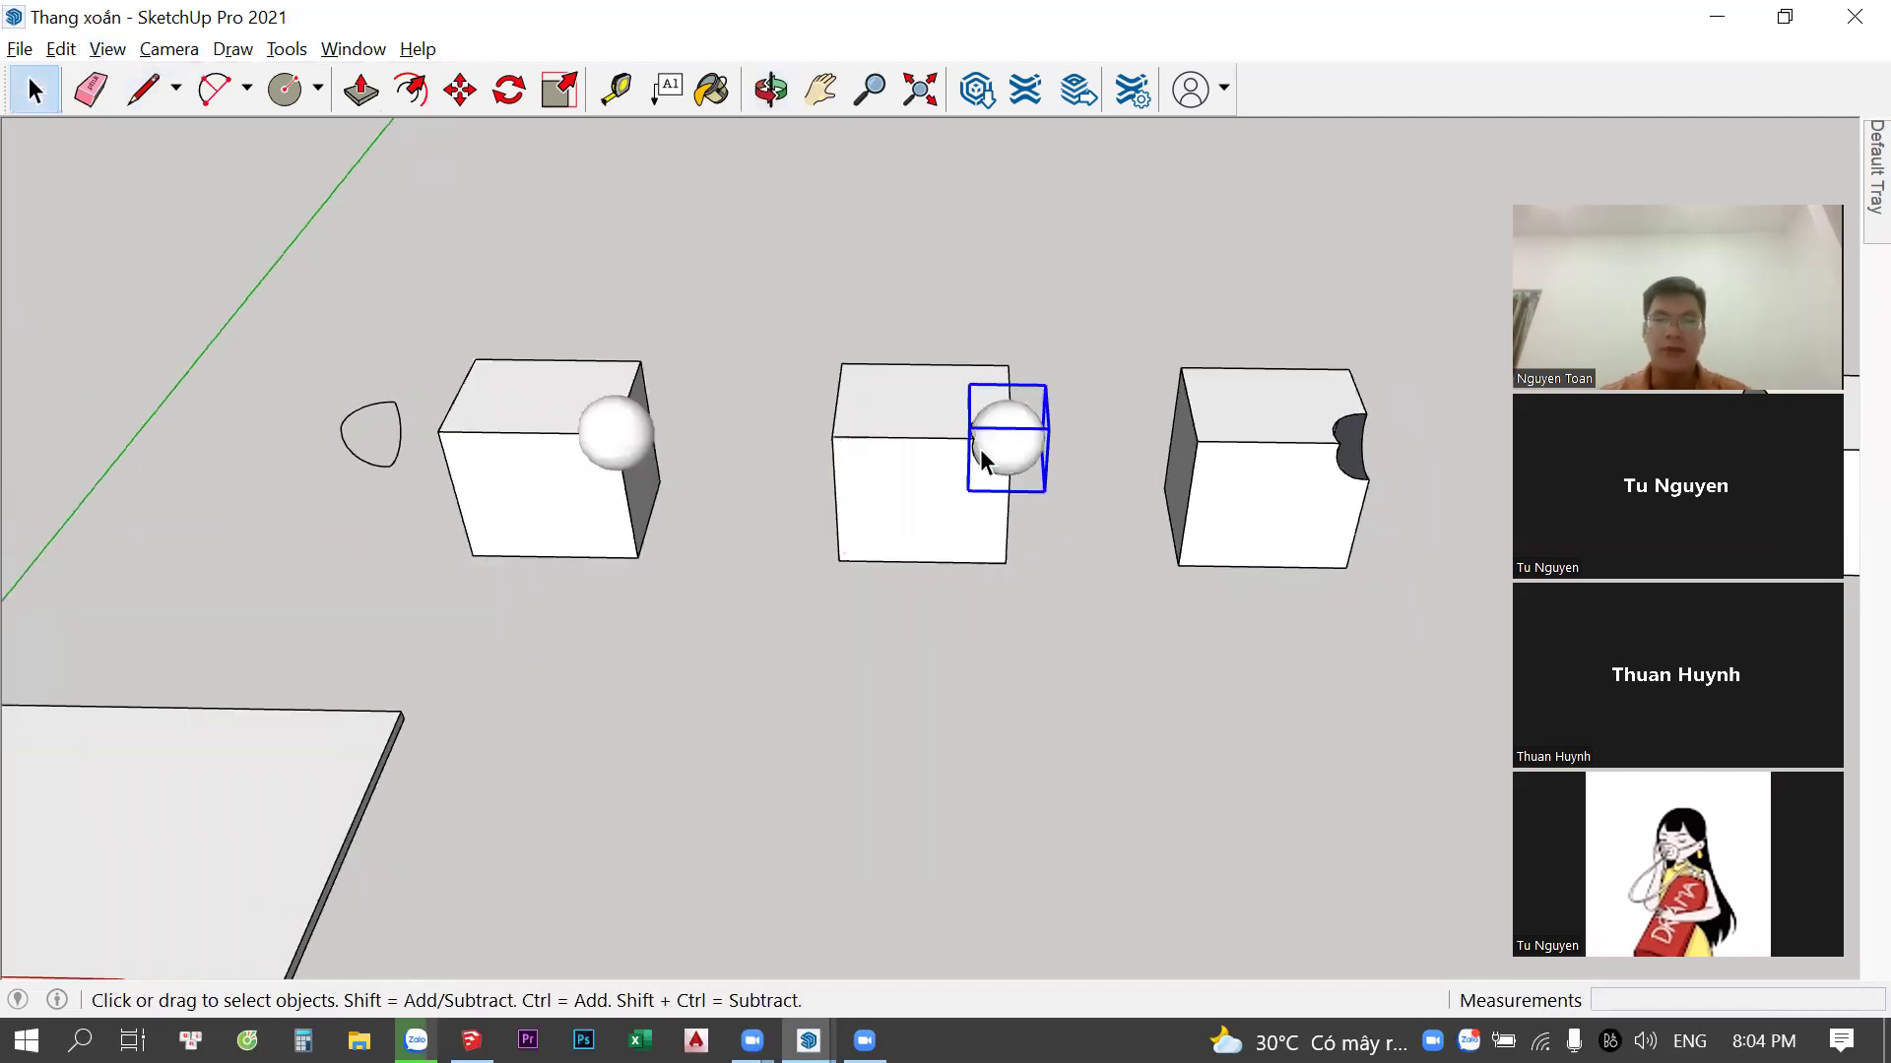
pyautogui.press('m')
pyautogui.click(1114, 640)
pyautogui.press('ctrl')
pyautogui.click(1284, 865)
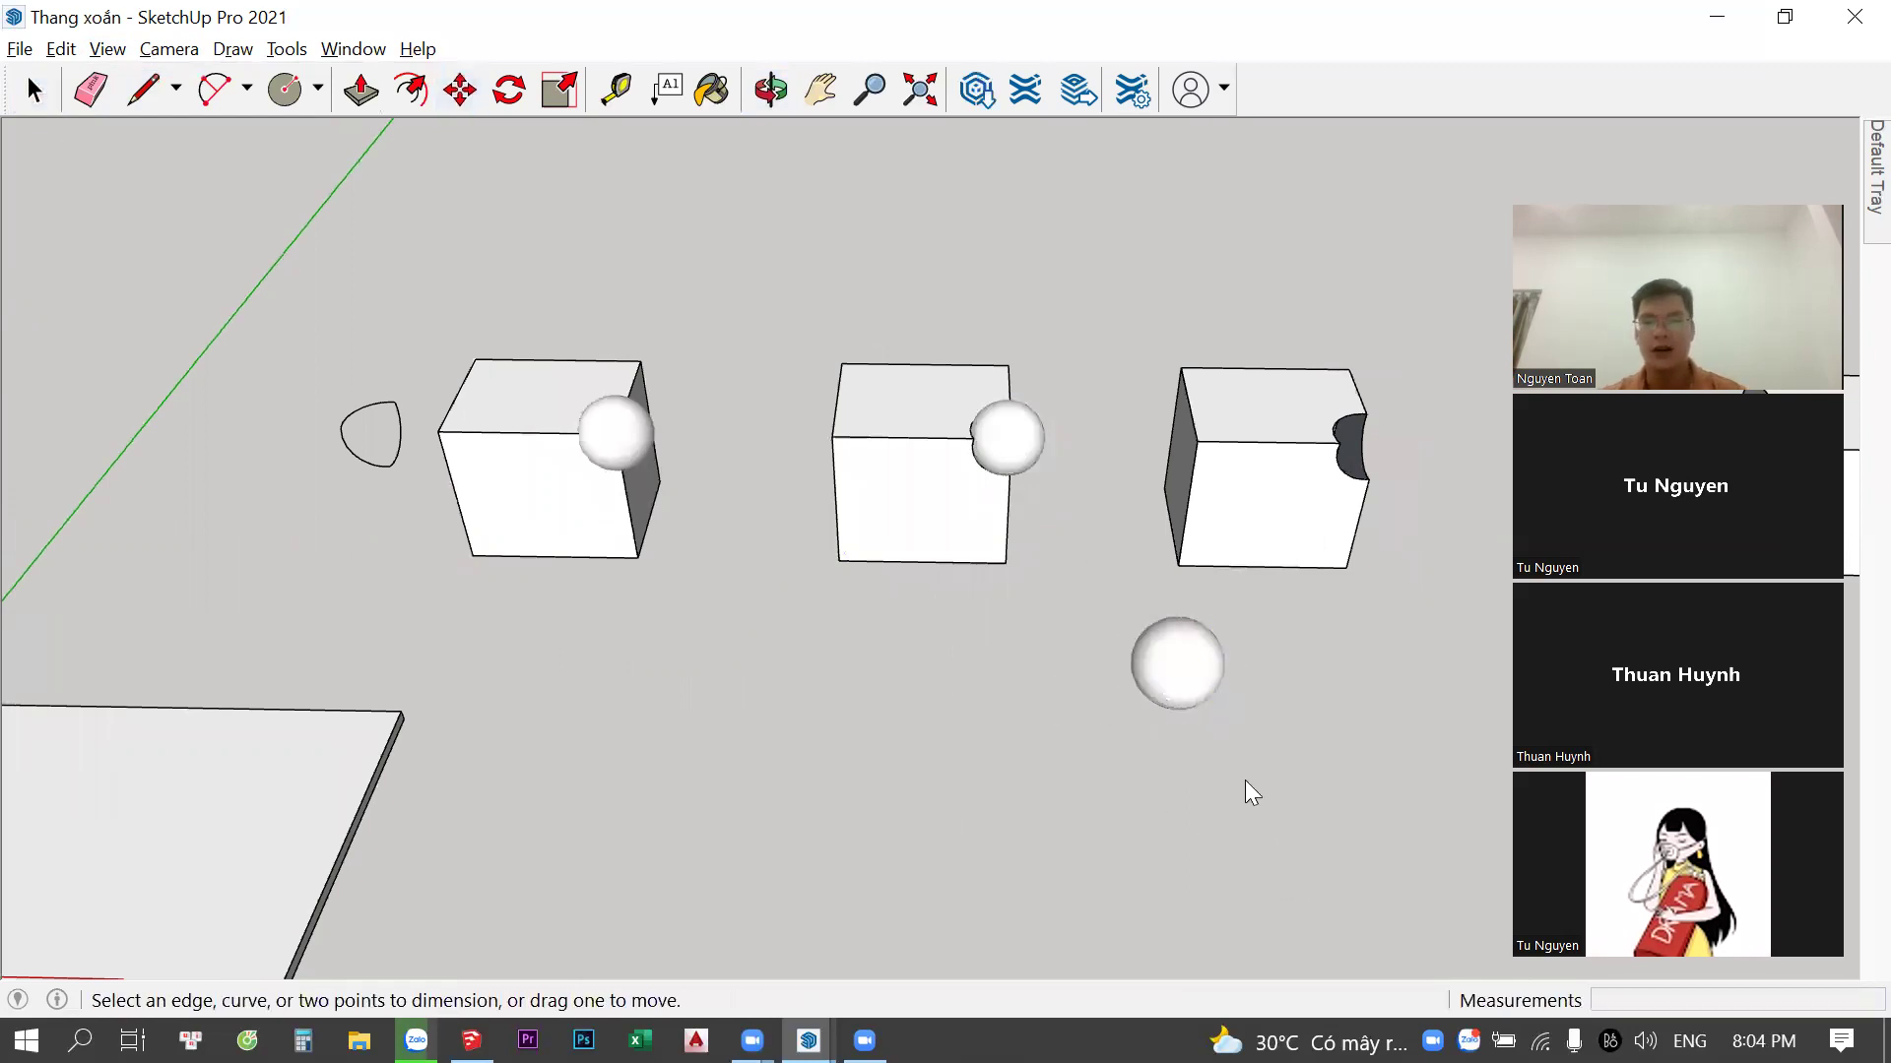
pyautogui.press('space')
pyautogui.click(1195, 658)
pyautogui.press('h')
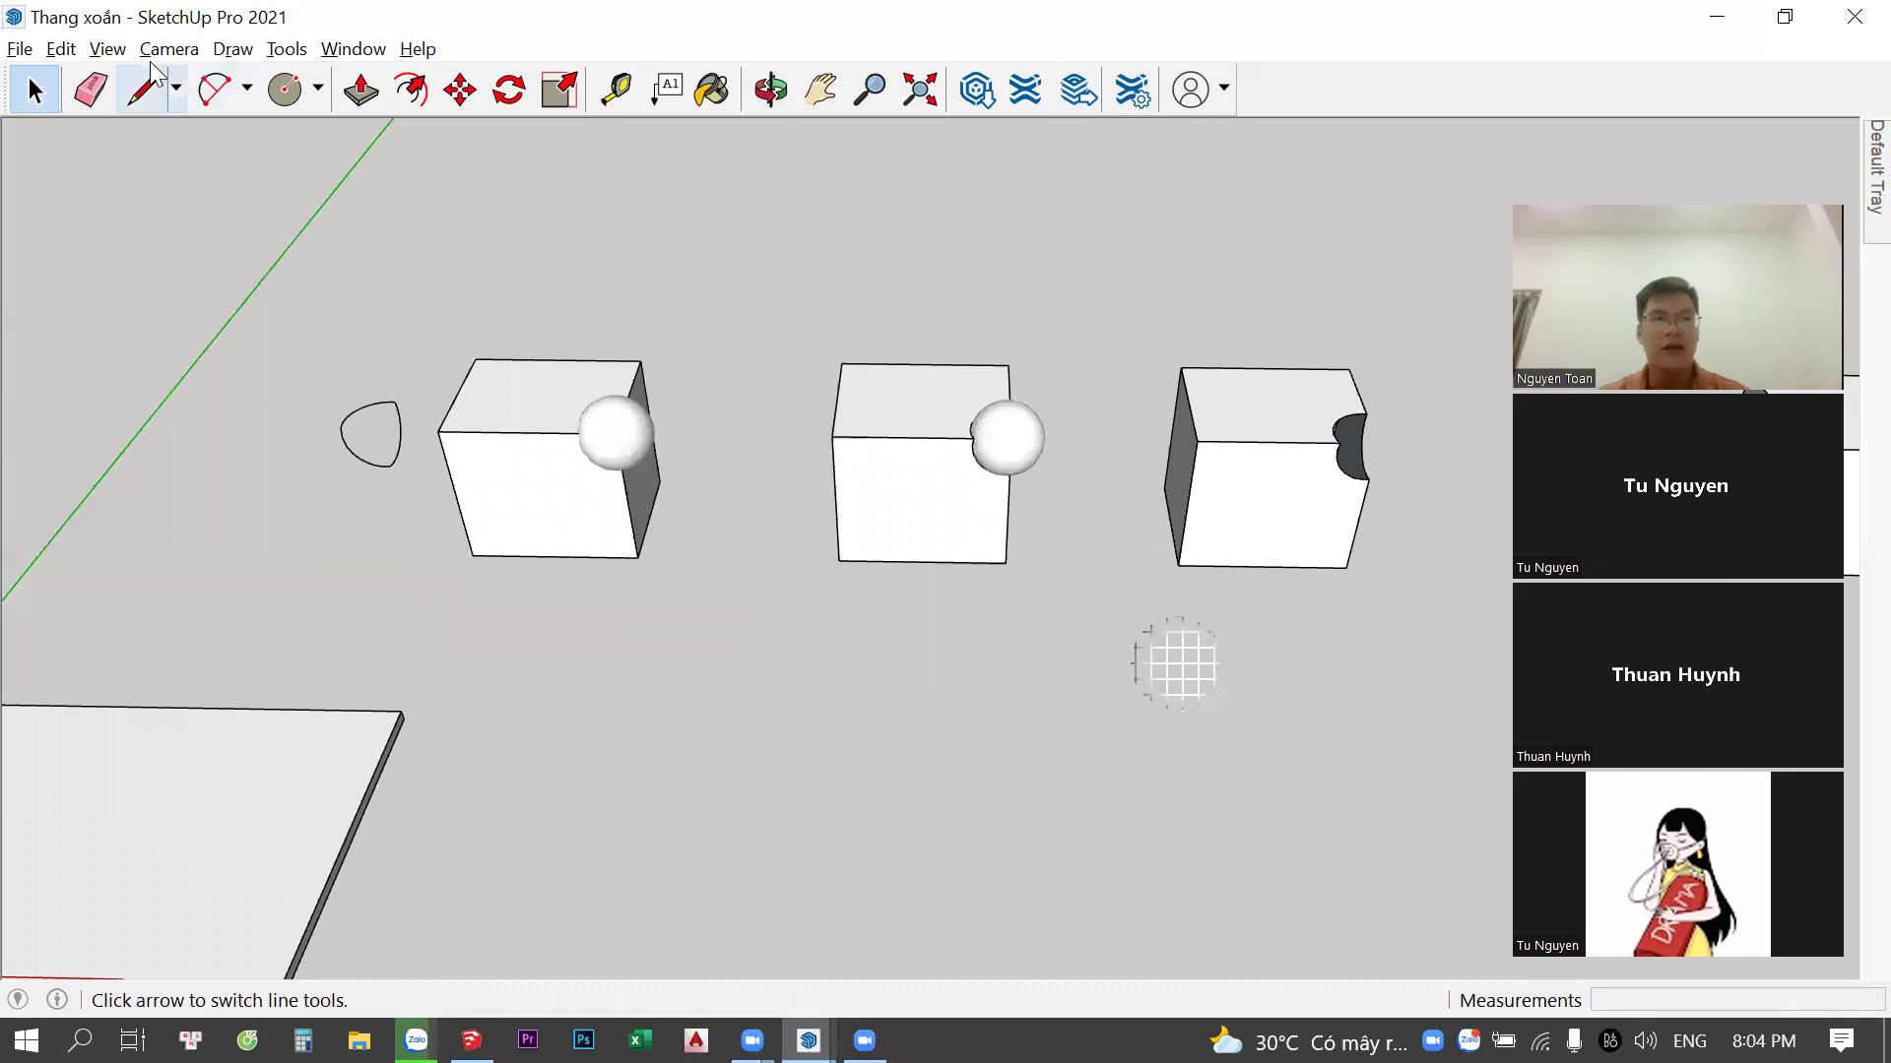
# Toggle Hidden Objects off and back on from the View menu to show the hidden sphere
pyautogui.click(108, 48)
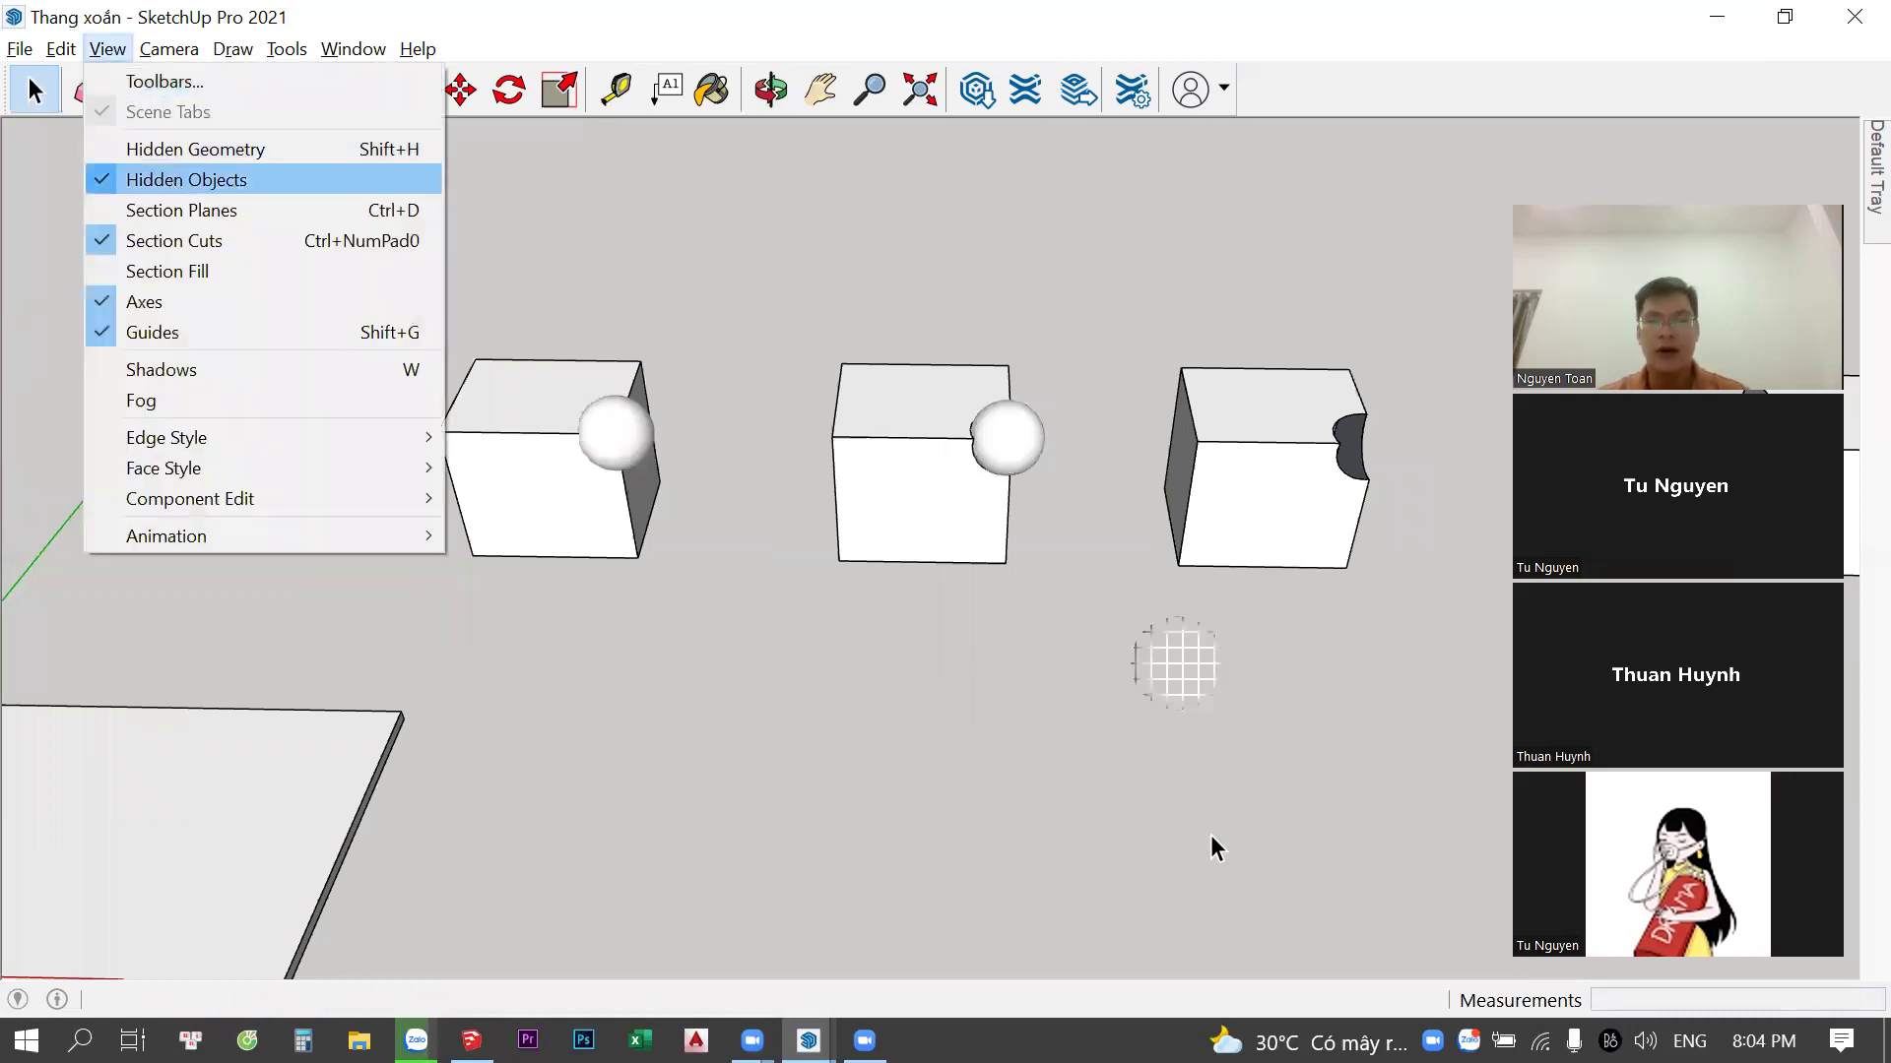
pyautogui.click(187, 180)
pyautogui.scroll(2, 1097, 560)
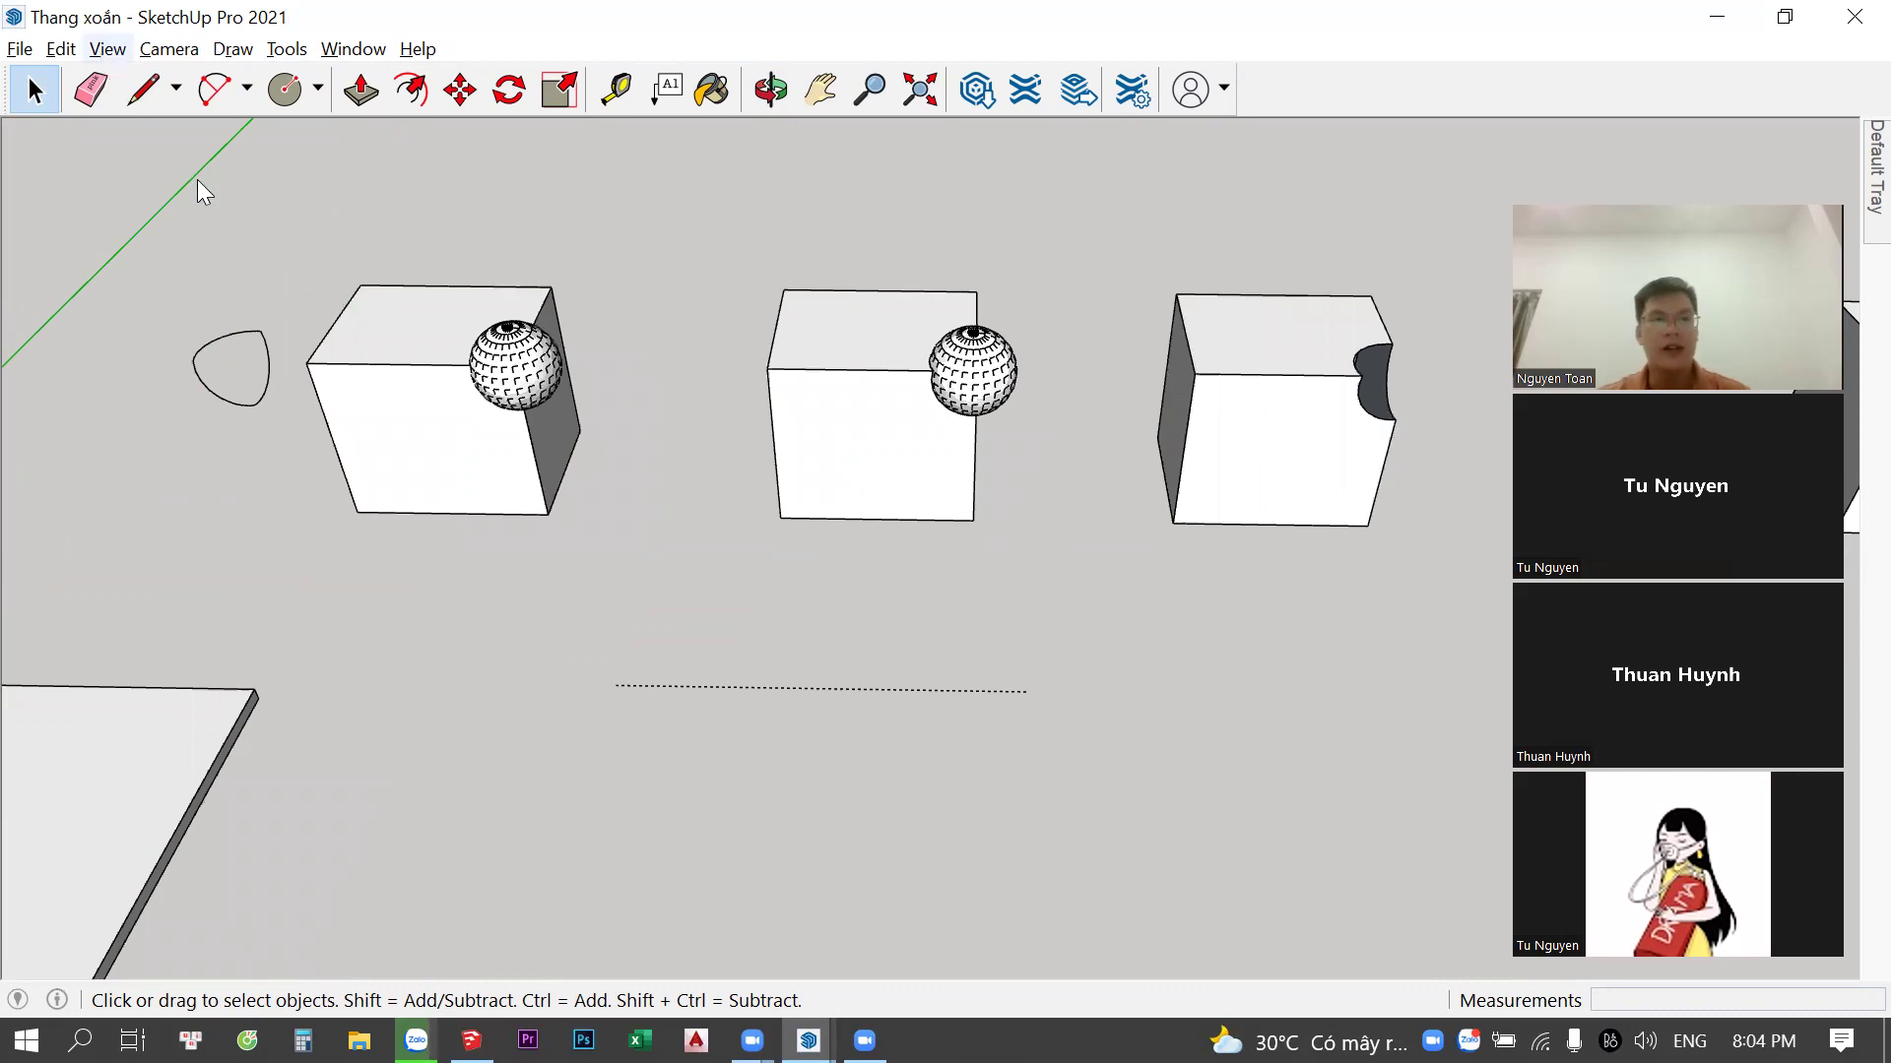
pyautogui.hotkey('alt', 'v')
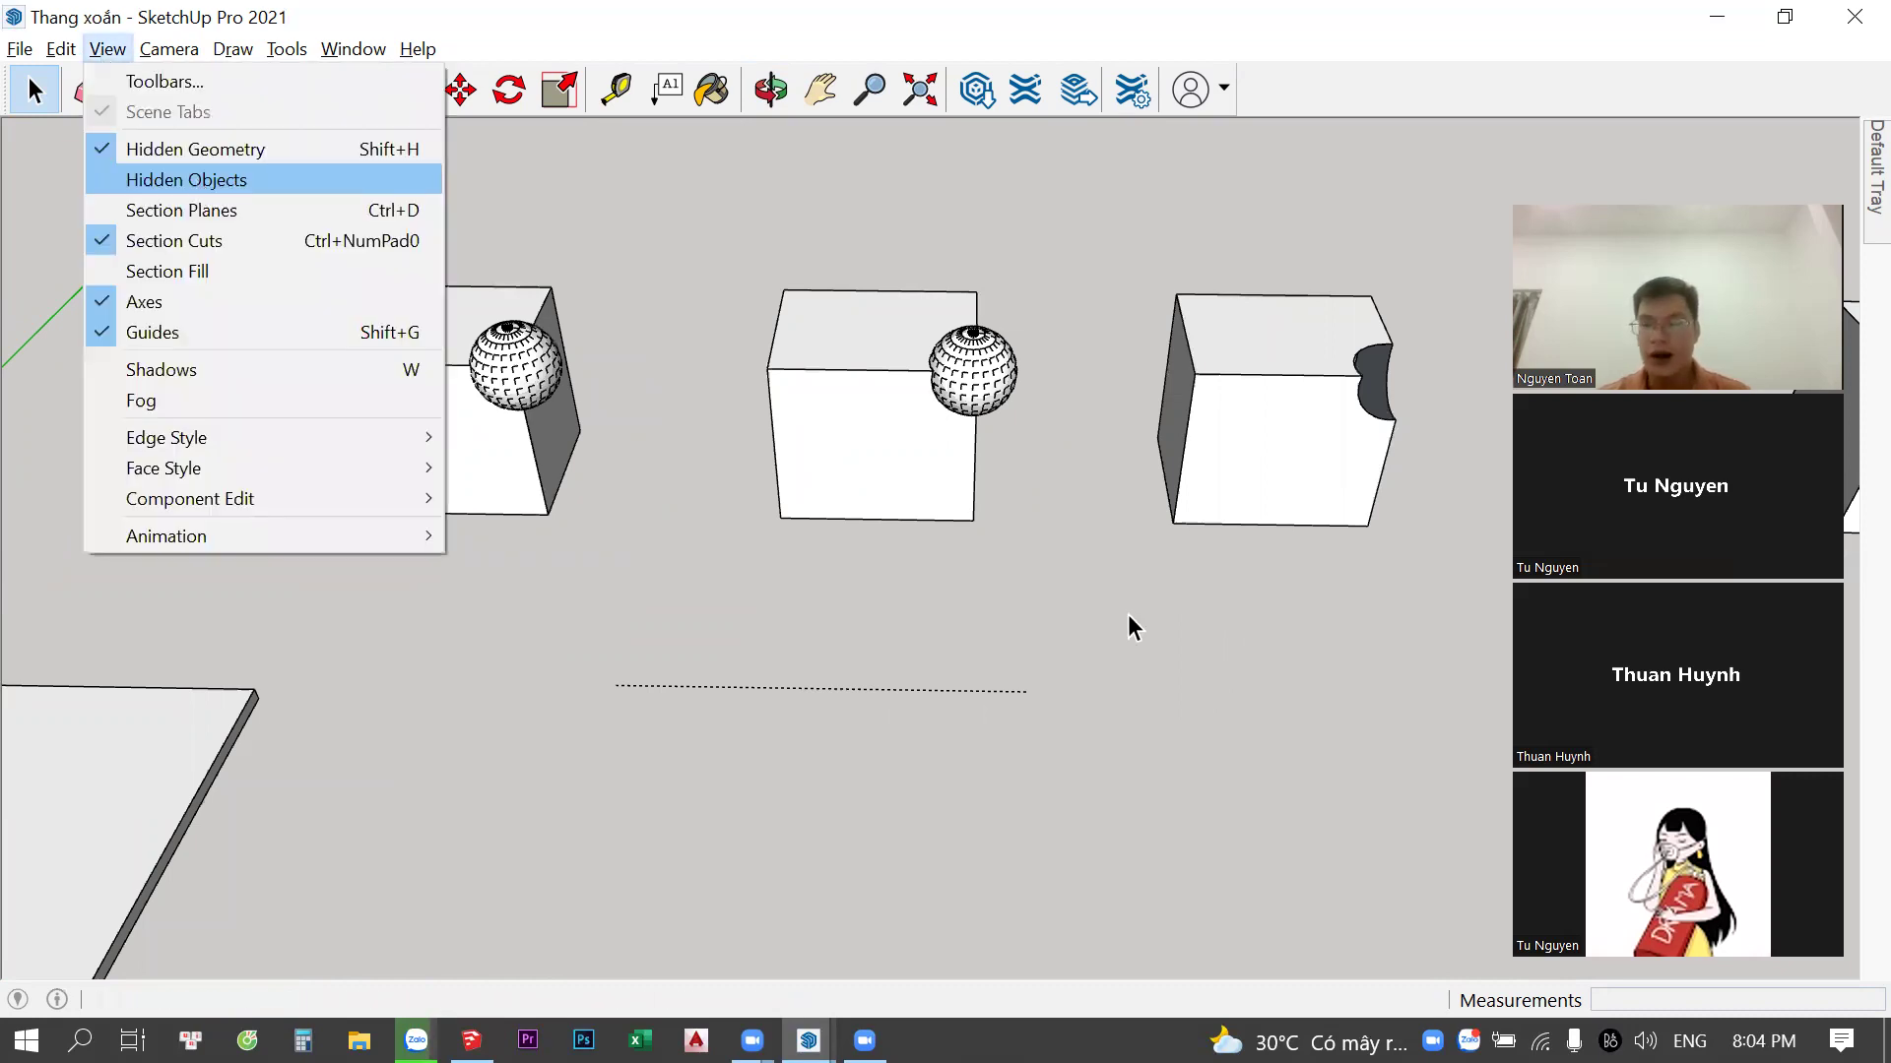
pyautogui.press('Return')
pyautogui.scroll(1, 1197, 608)
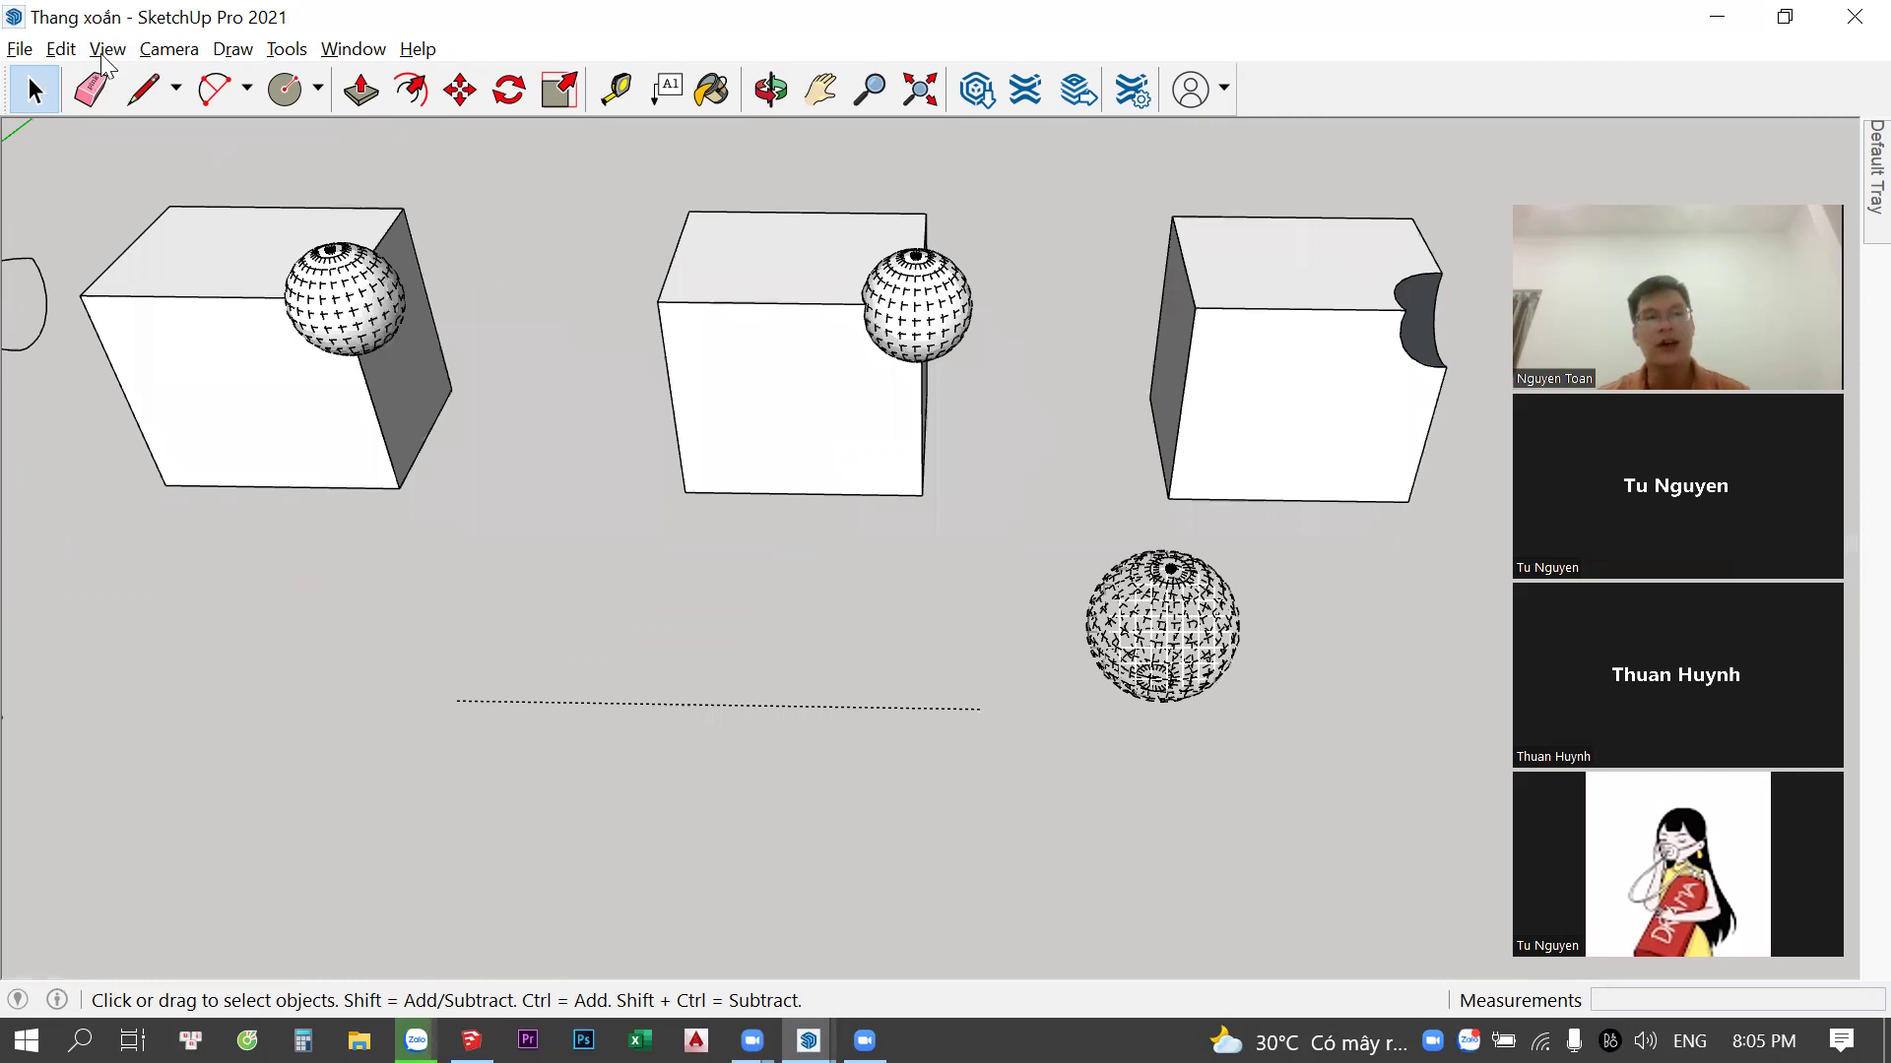
pyautogui.hotkey('alt', 'v')
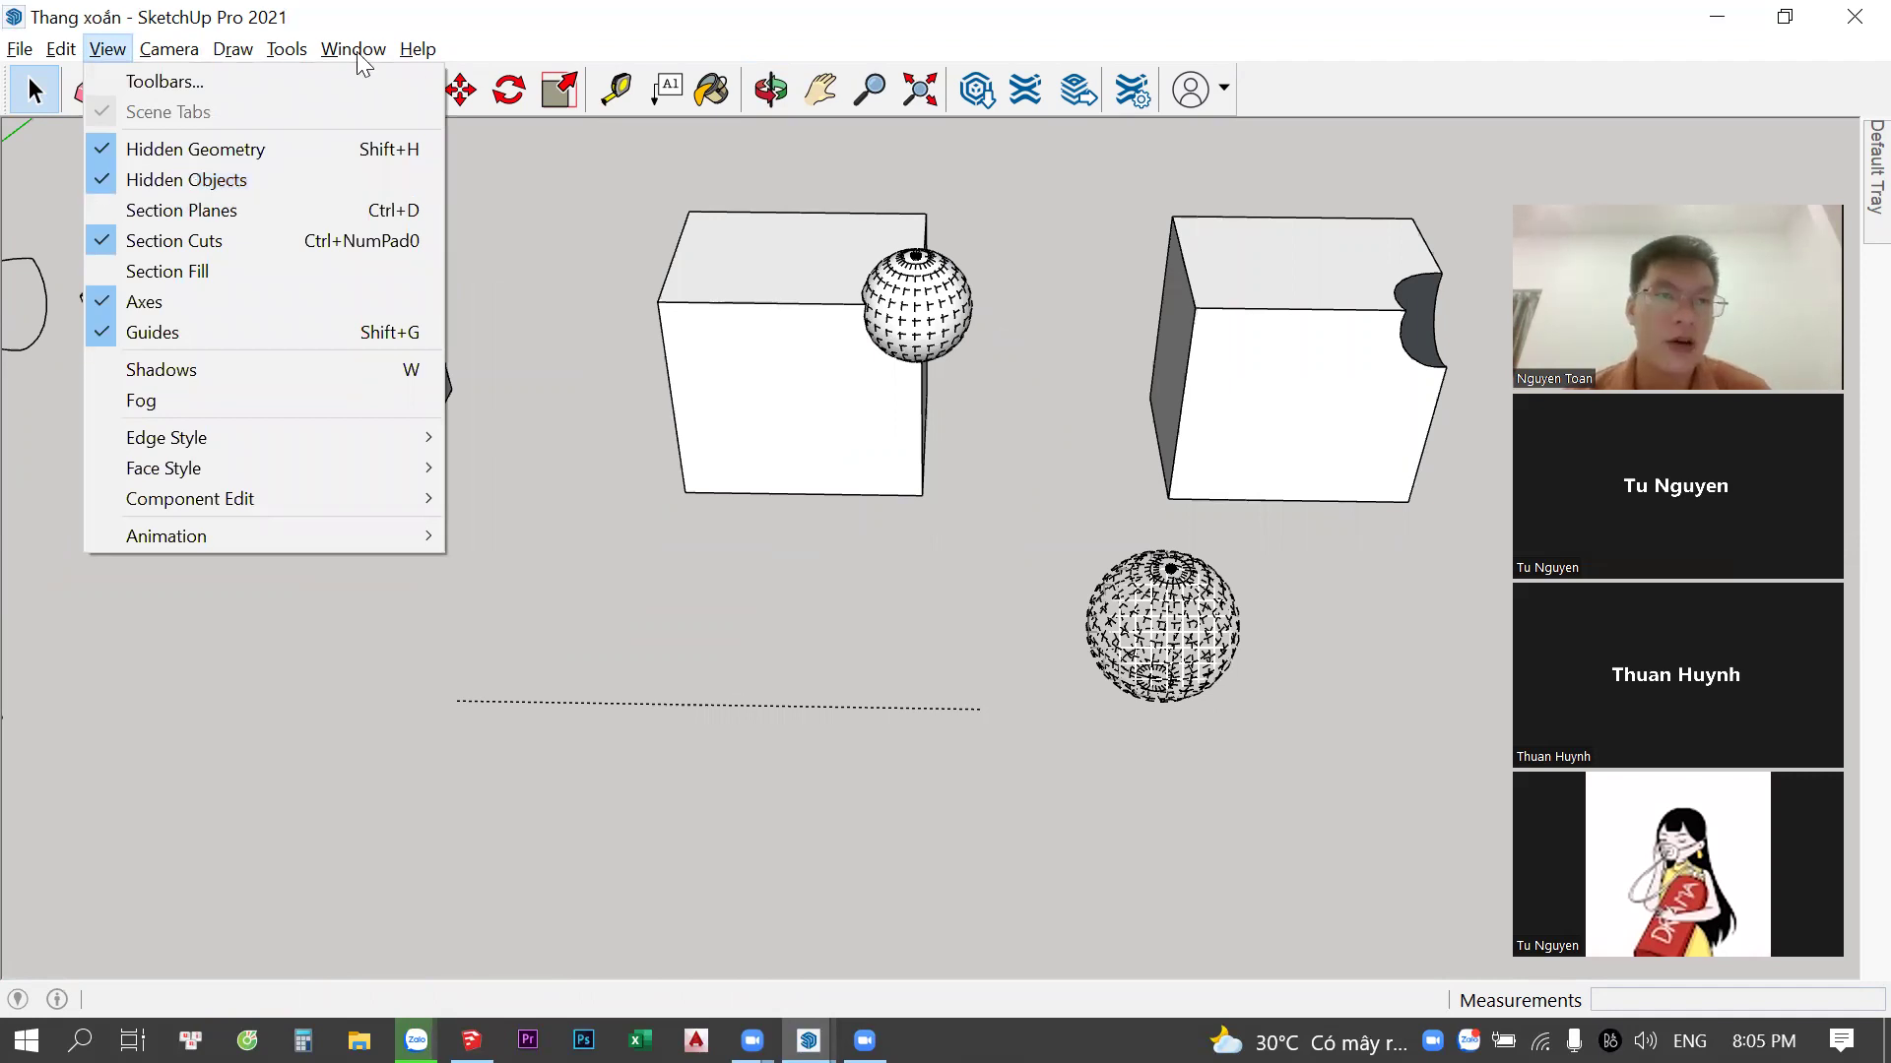
# In Preferences > Shortcuts, filter for 'hidden' and pick View/Hidden Objects
pyautogui.press('Escape')
pyautogui.hotkey('alt', 'w')
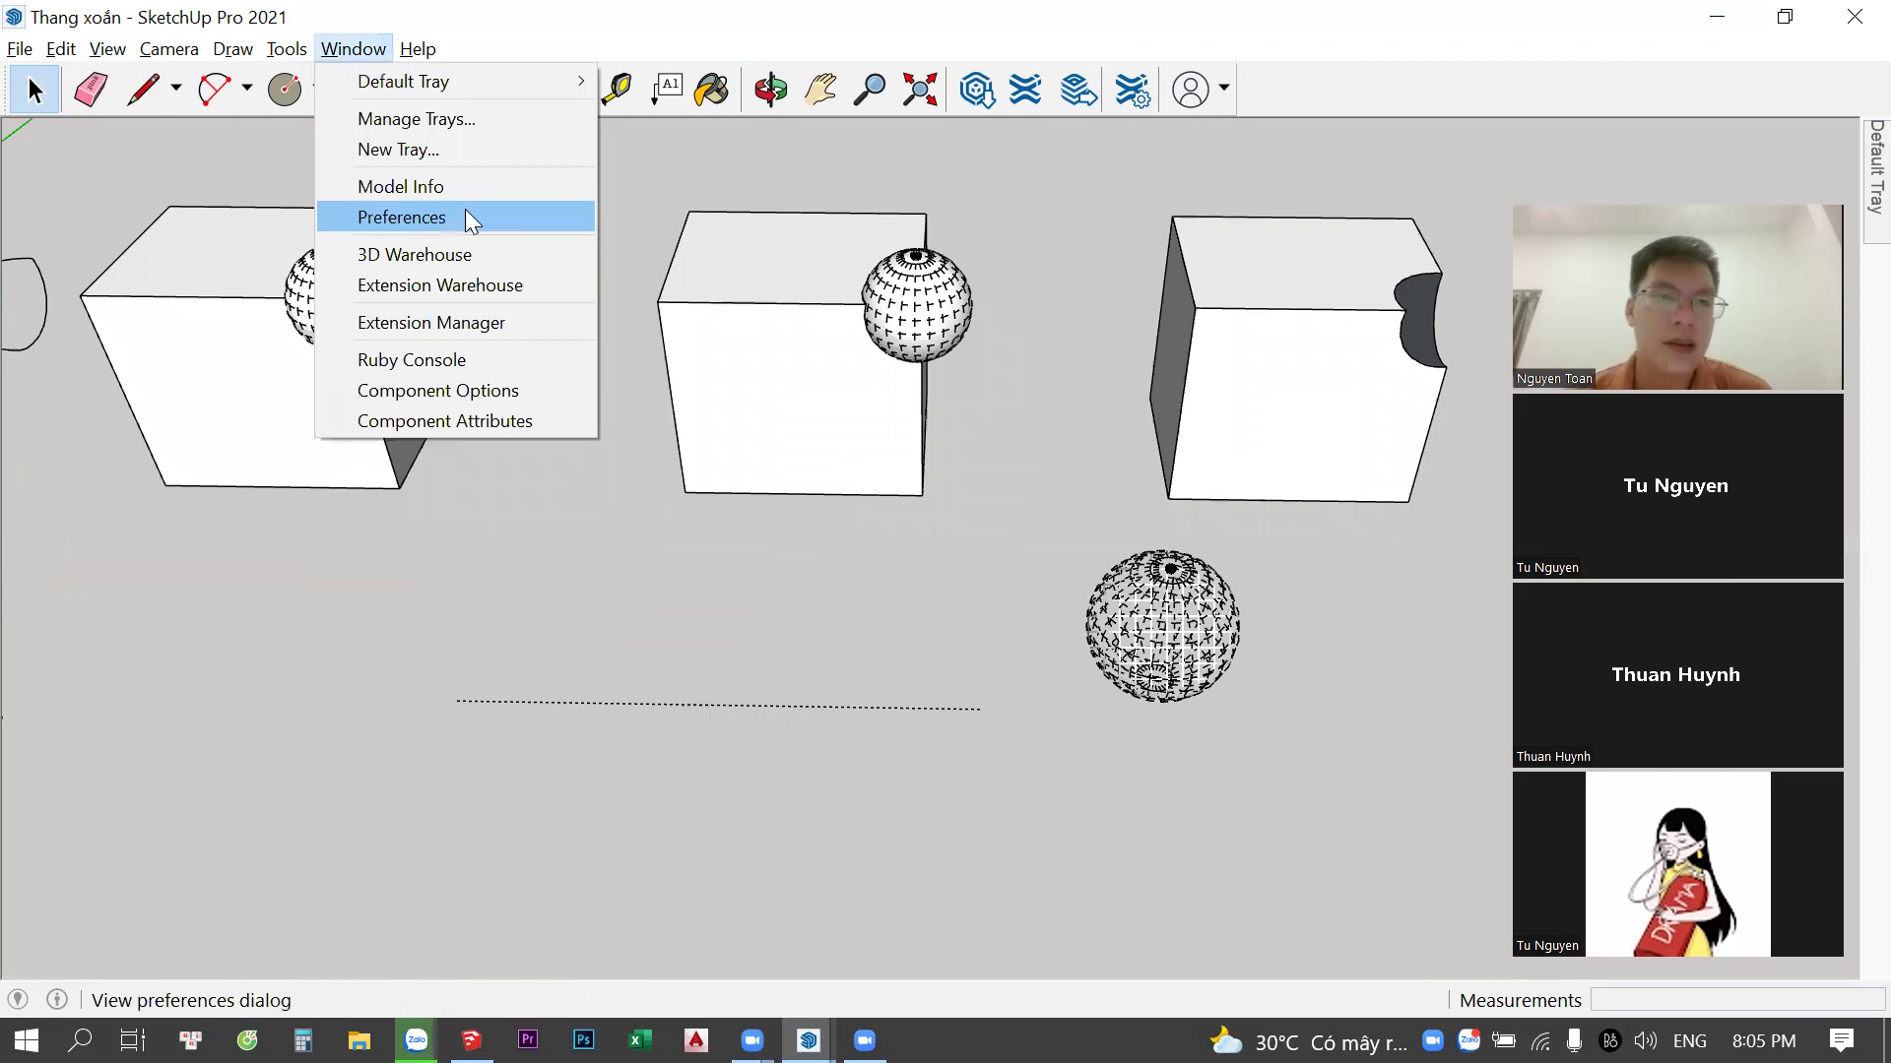
pyautogui.press('Return')
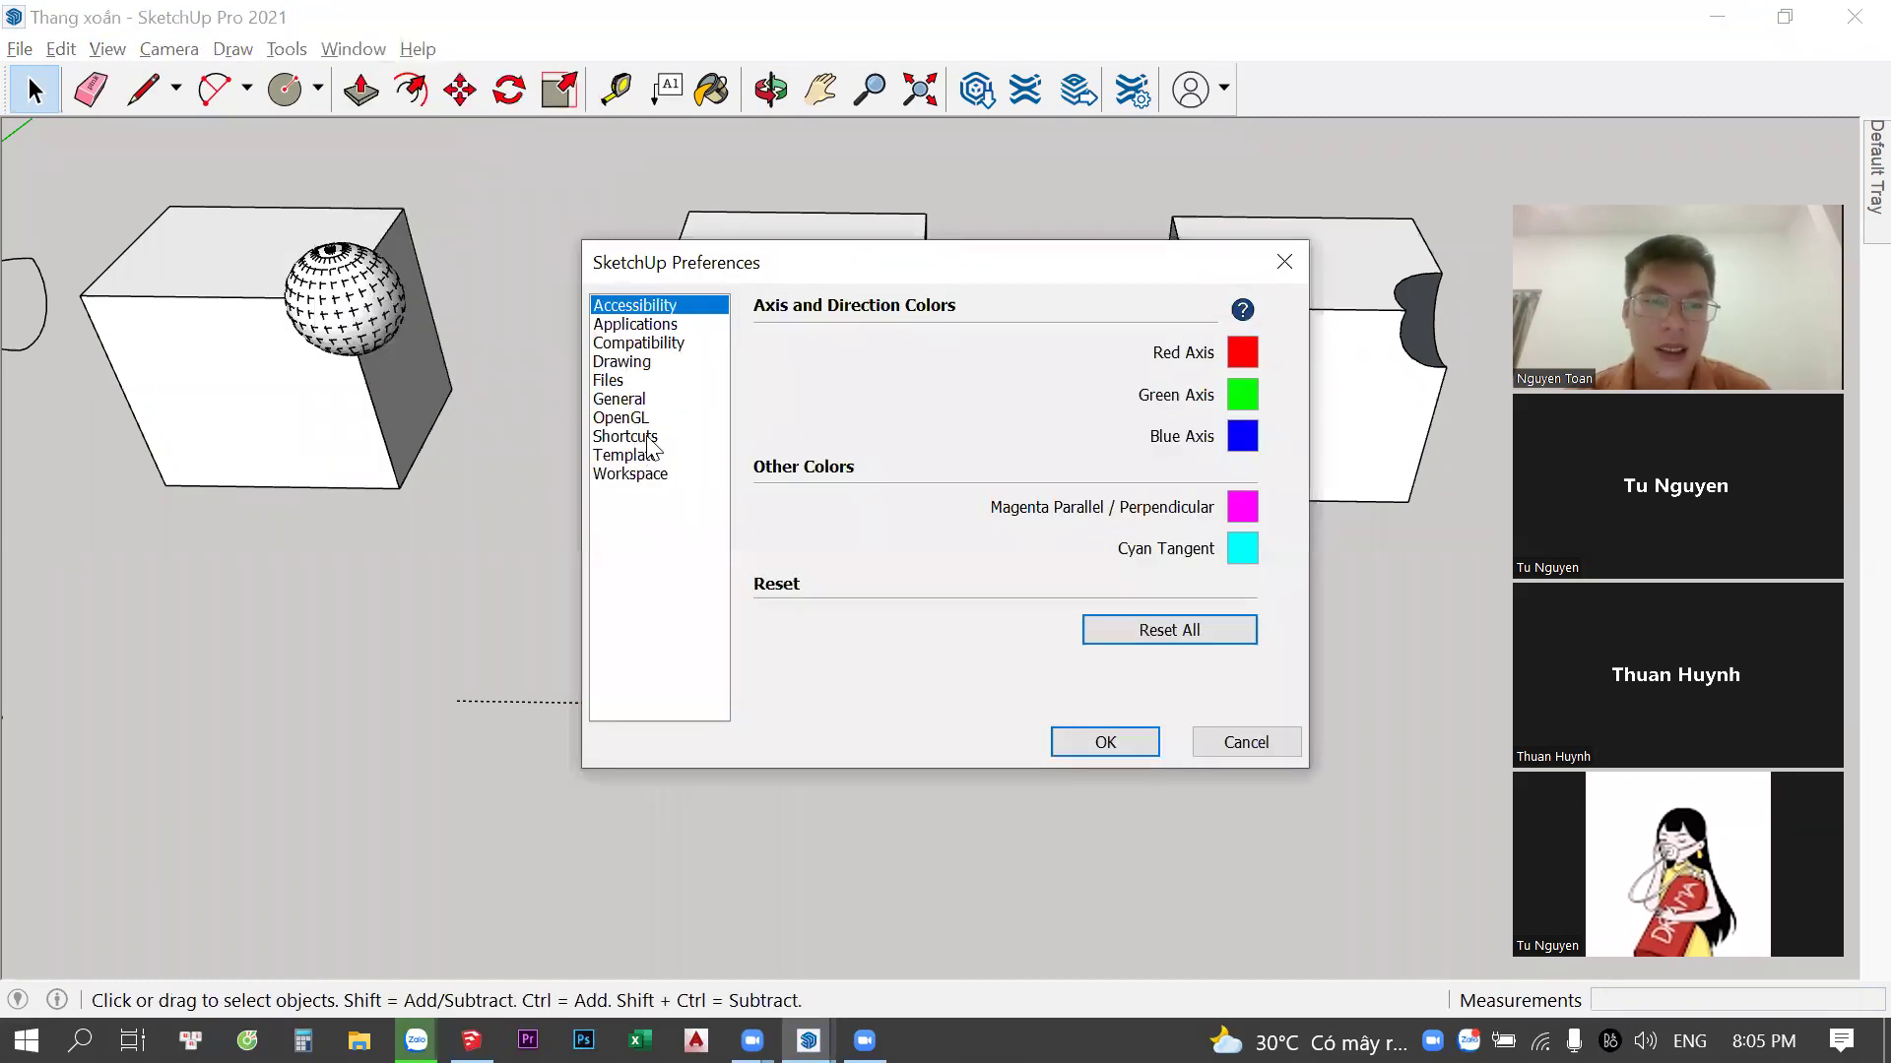
pyautogui.click(630, 436)
pyautogui.click(908, 313)
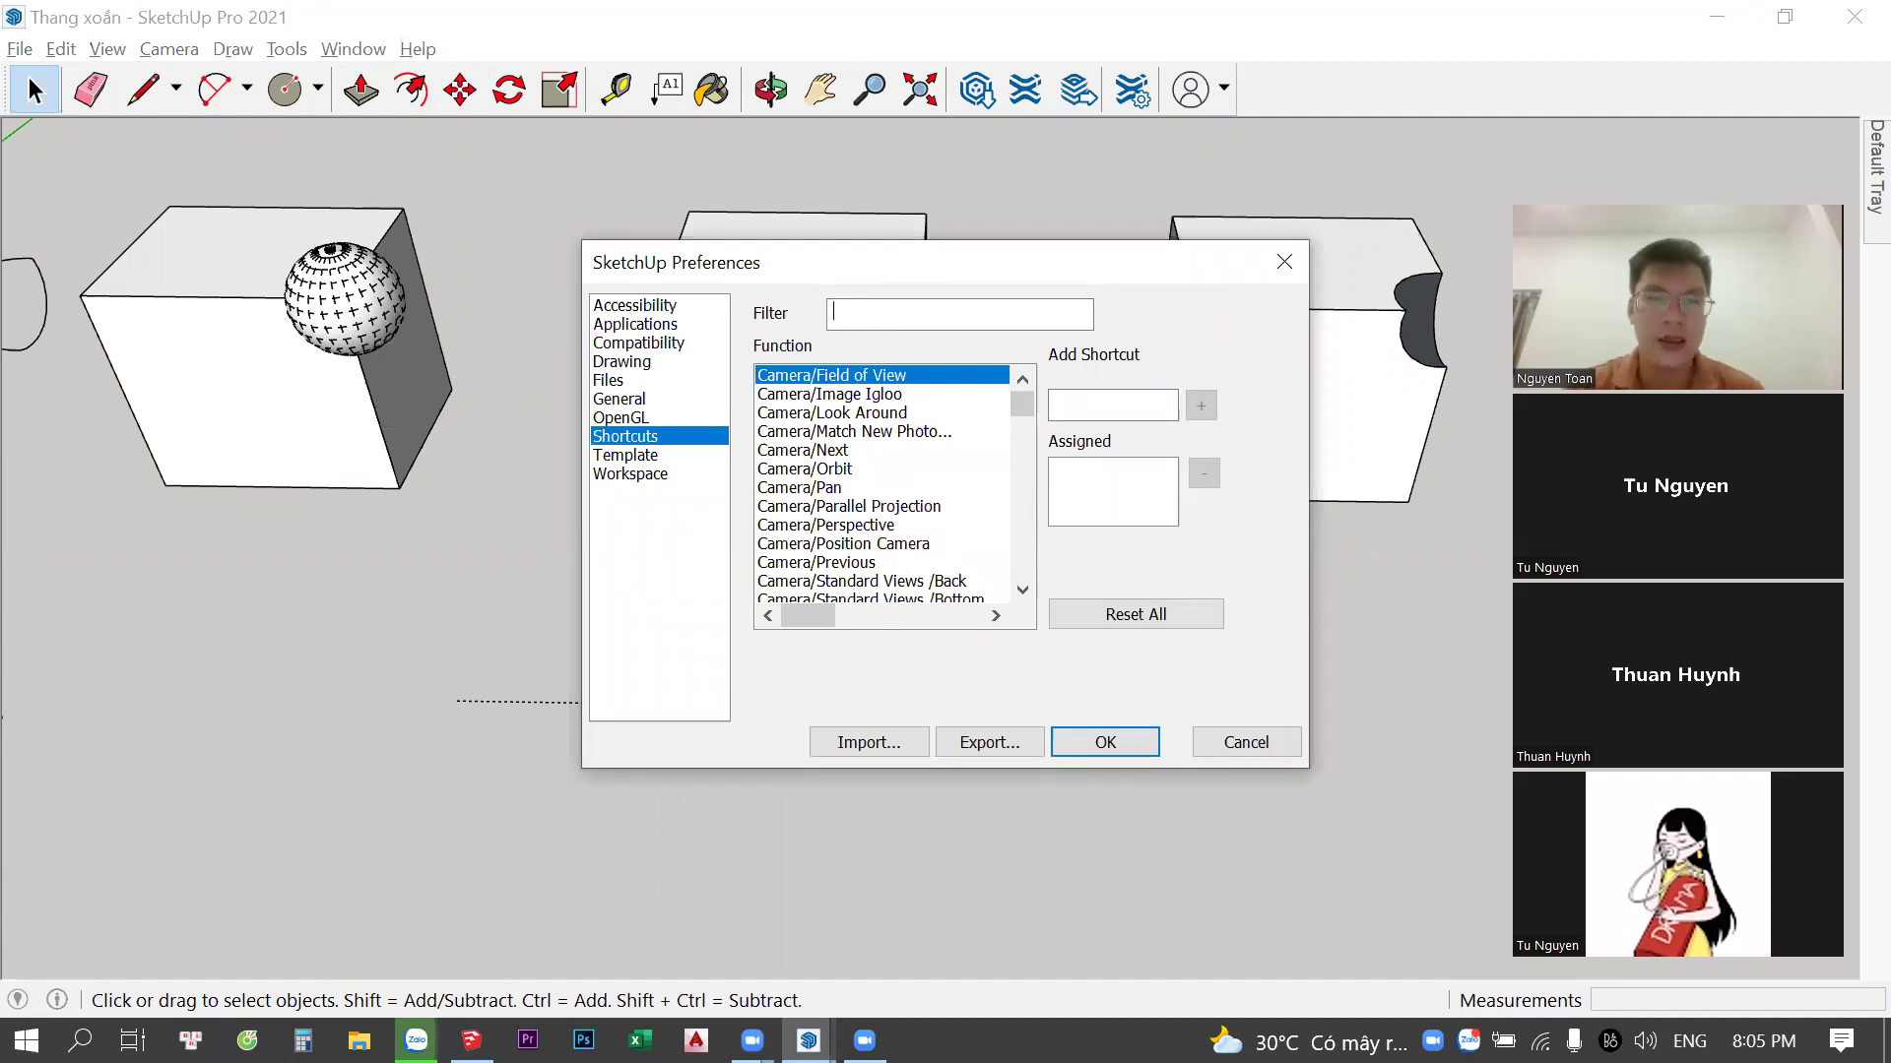
pyautogui.write('hidden')
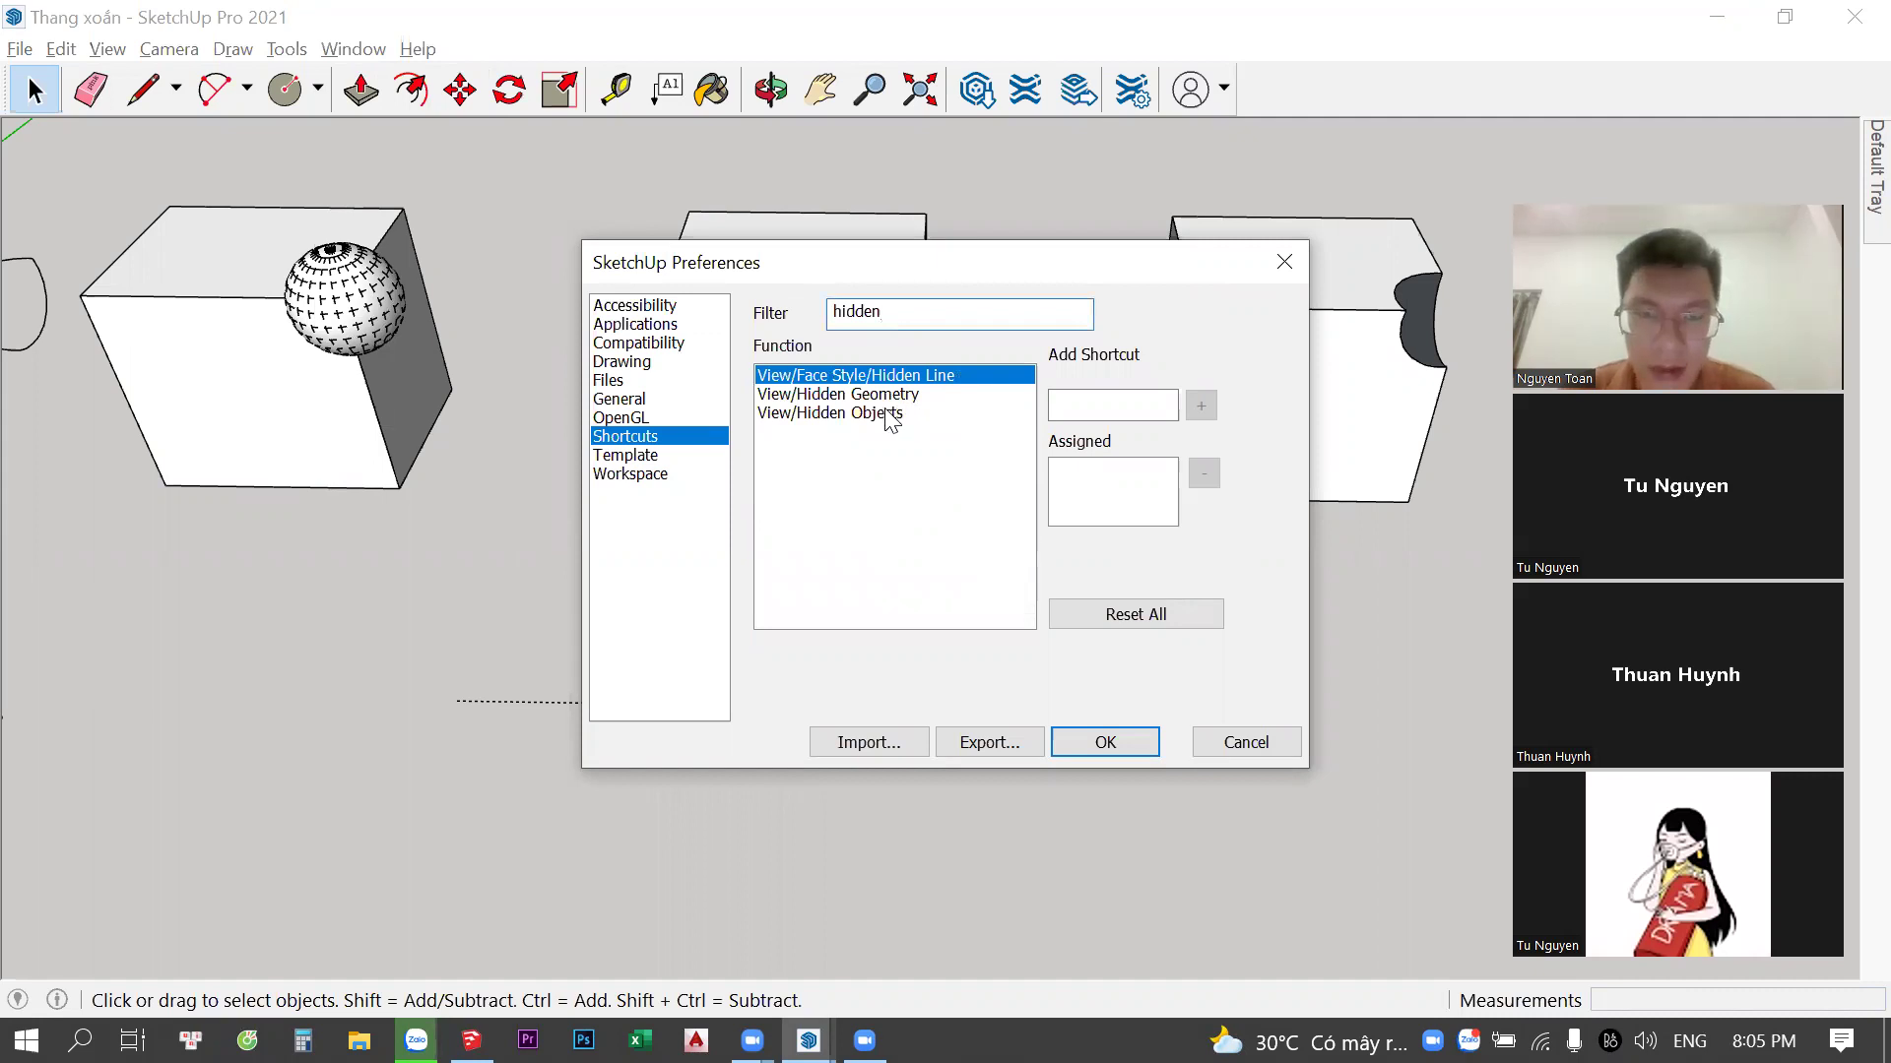
pyautogui.click(891, 416)
# Assign Shift+J to View/Hidden Objects after declining to reassign Shift+I, and confirm with OK
pyautogui.click(1083, 418)
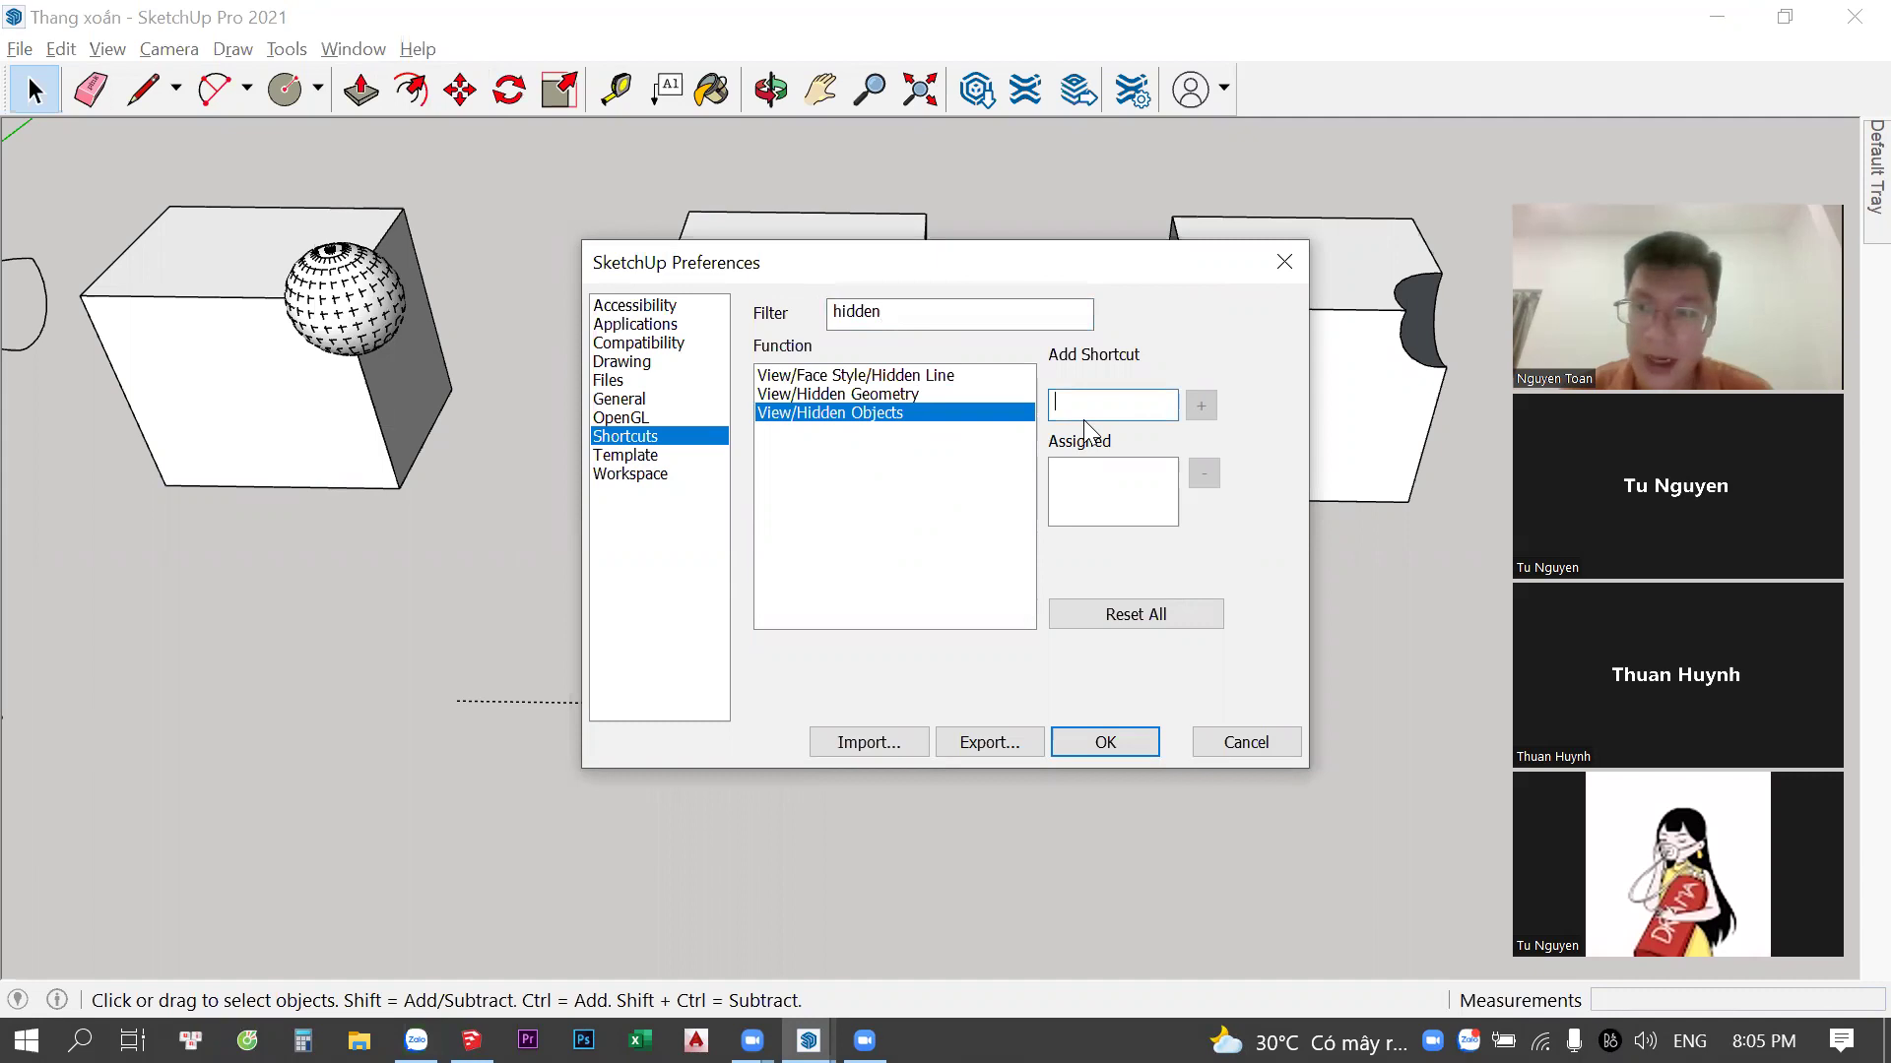
pyautogui.press('shift')
pyautogui.hotkey('shift', 'i')
pyautogui.click(1203, 402)
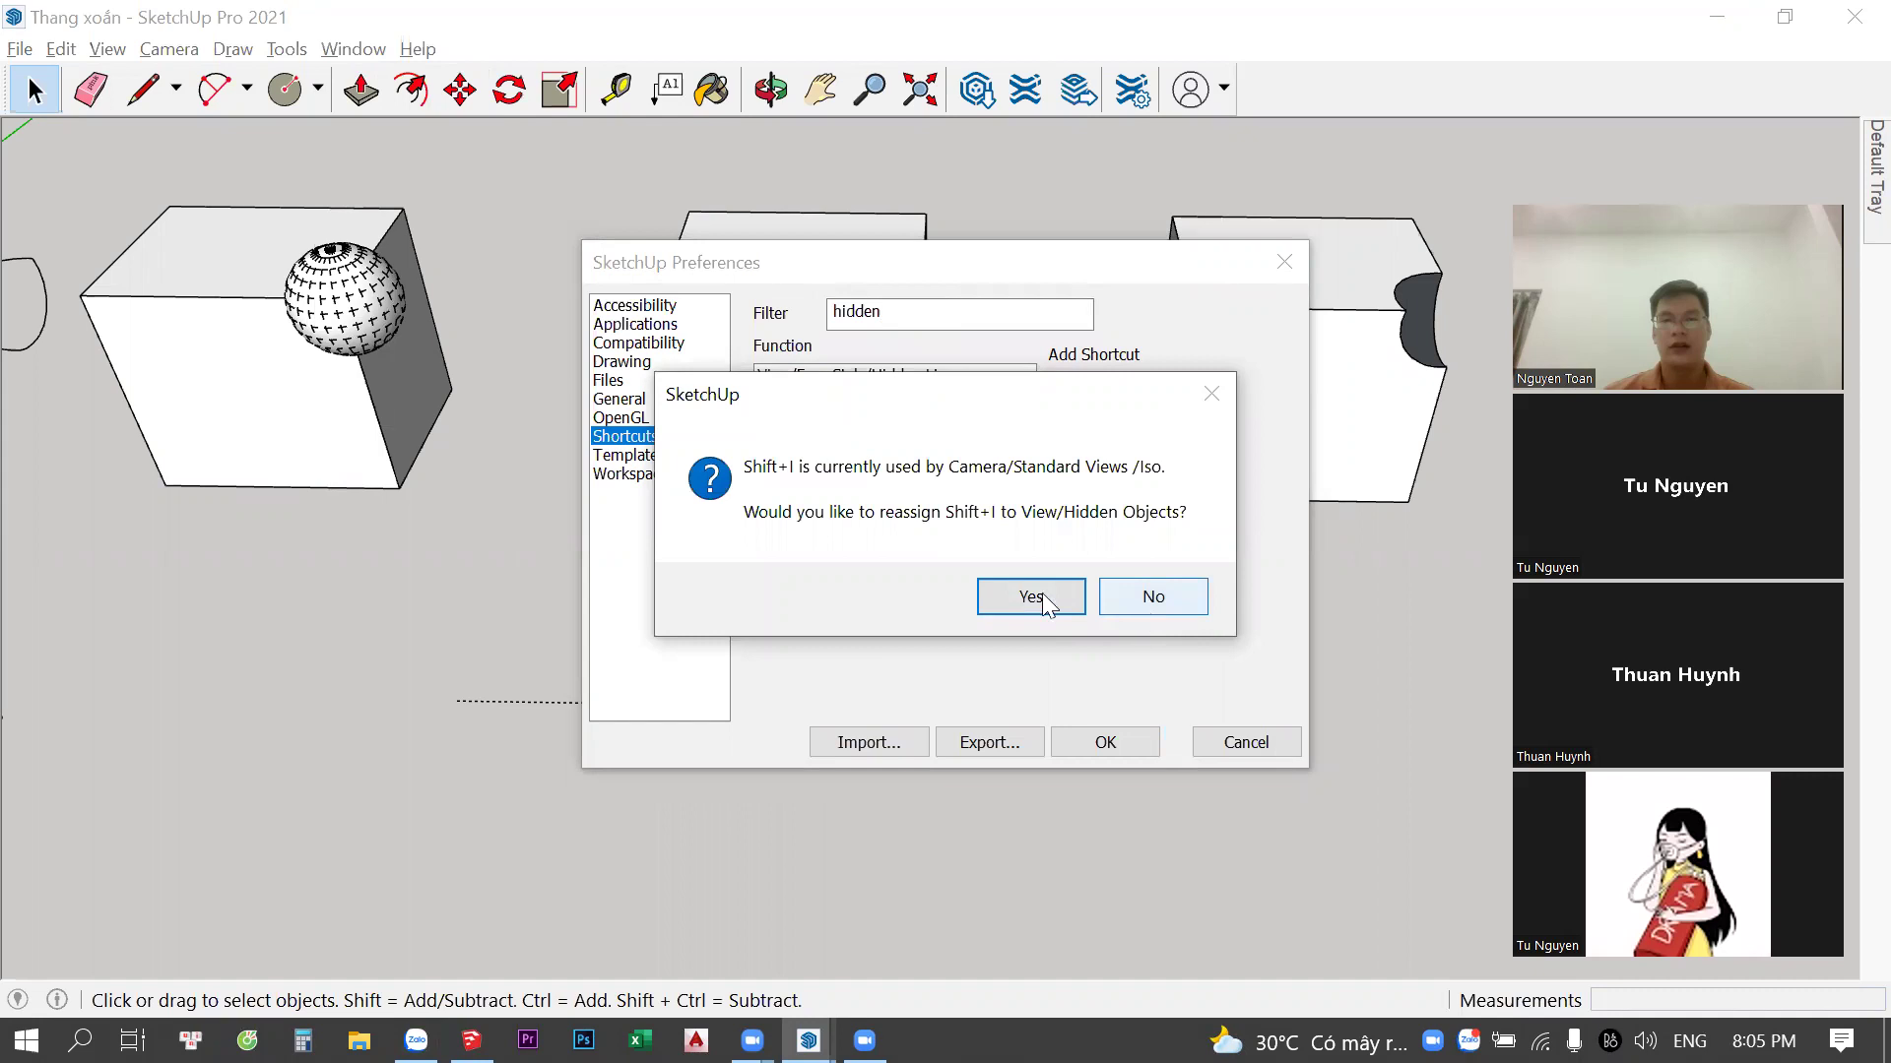
pyautogui.click(1173, 593)
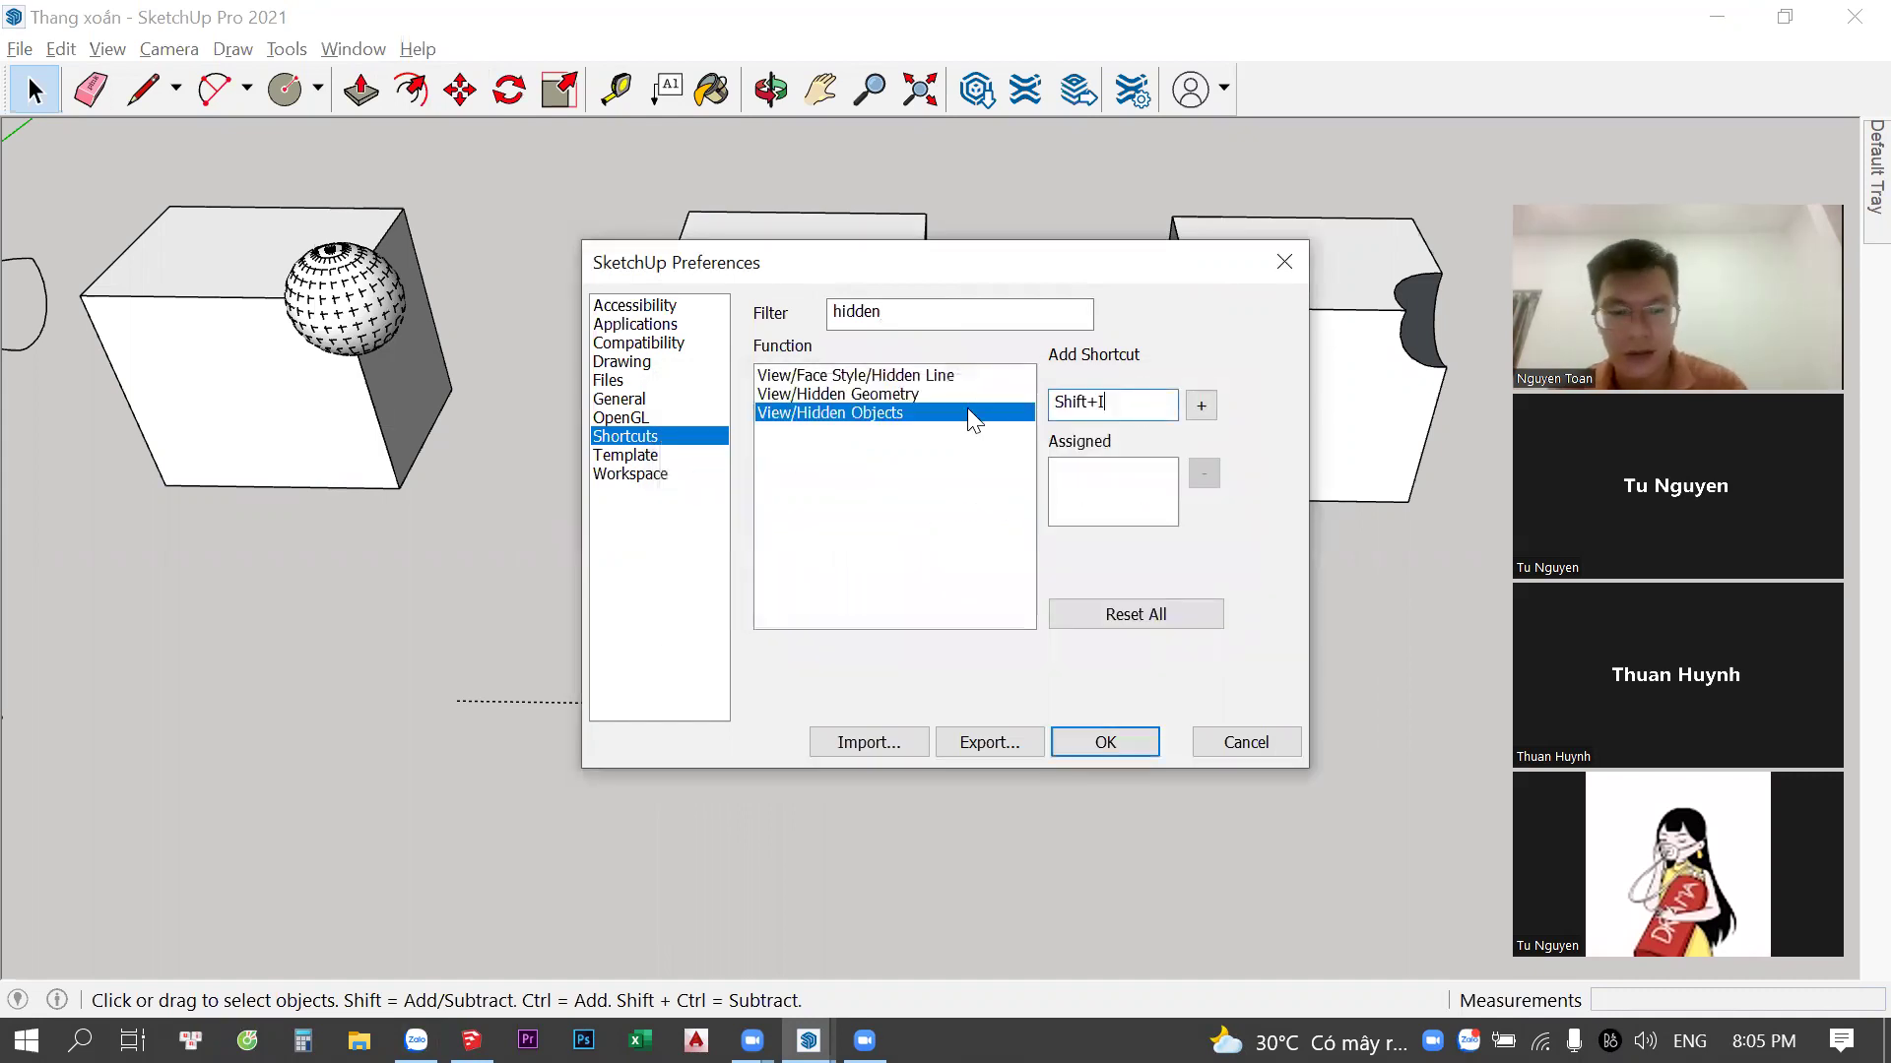
pyautogui.hotkey('shift', 'j')
pyautogui.click(1201, 405)
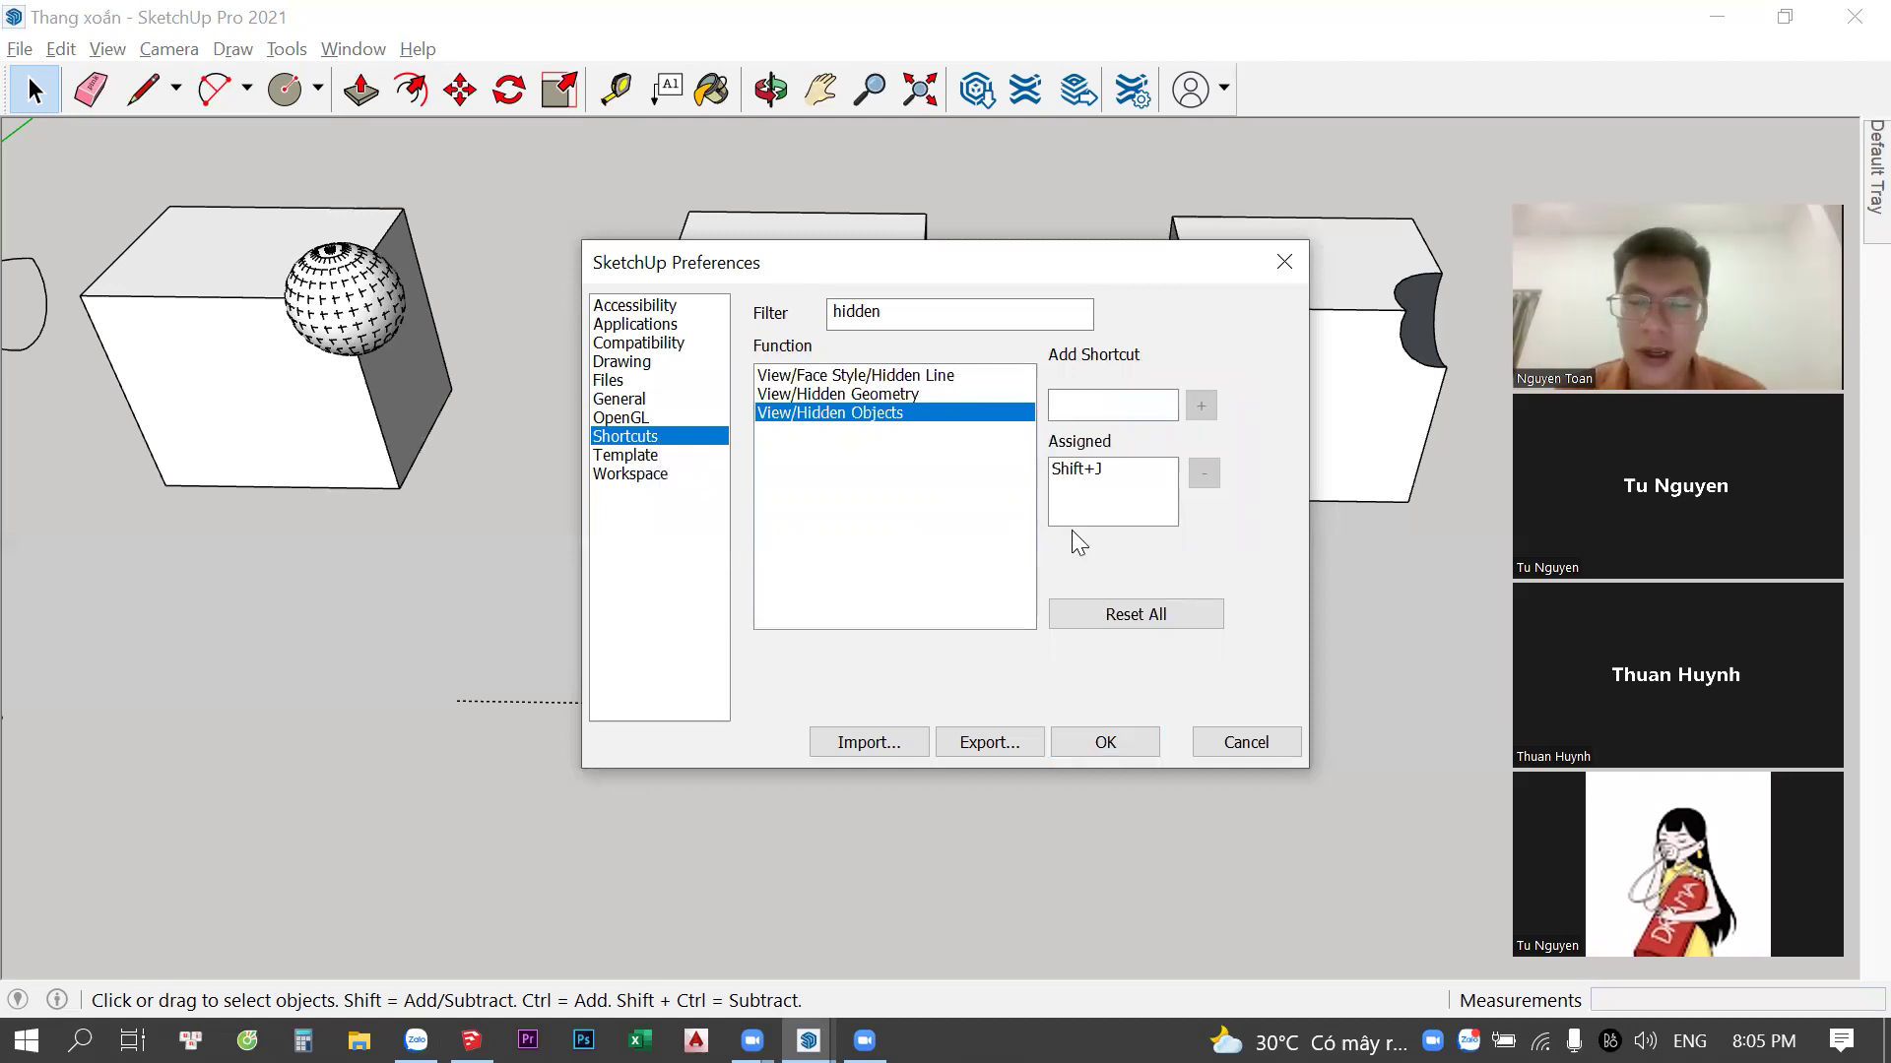
pyautogui.click(1078, 747)
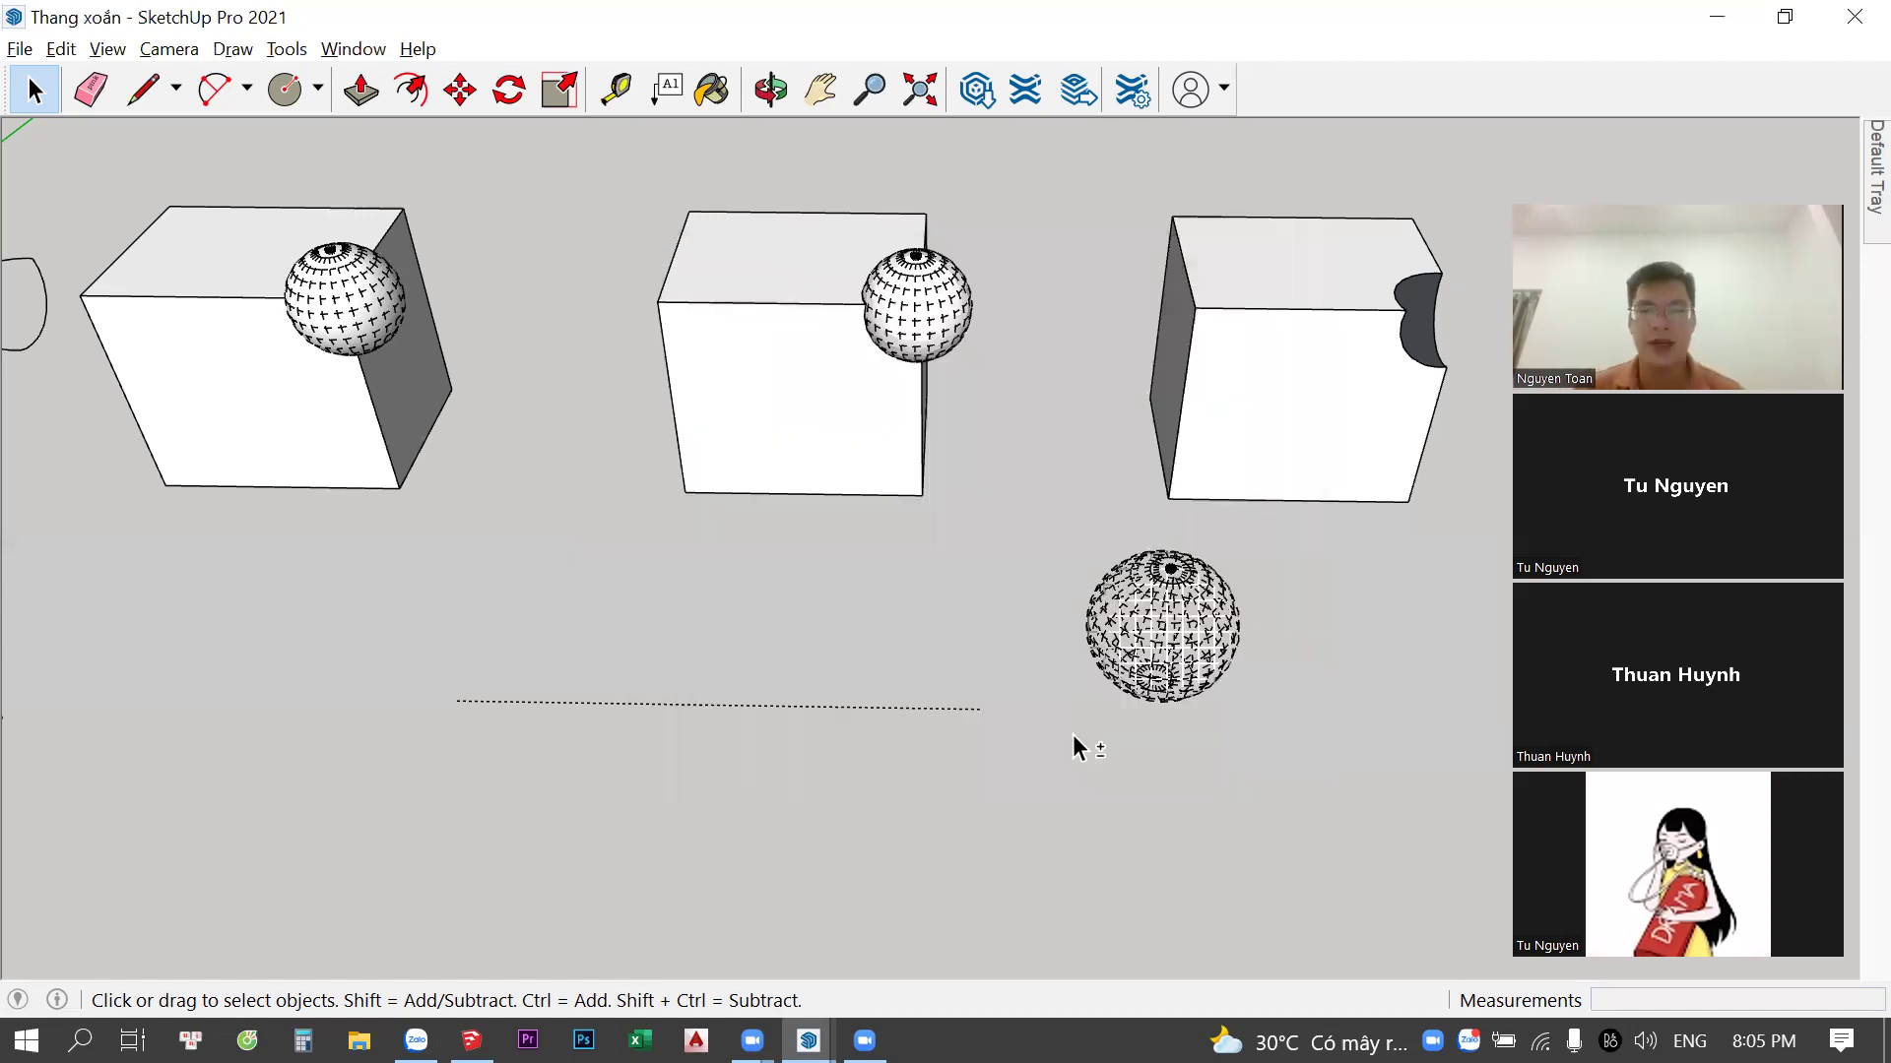
# Zoom around the model to see the staircase slab beside the cube examples
pyautogui.scroll(-2, 1078, 747)
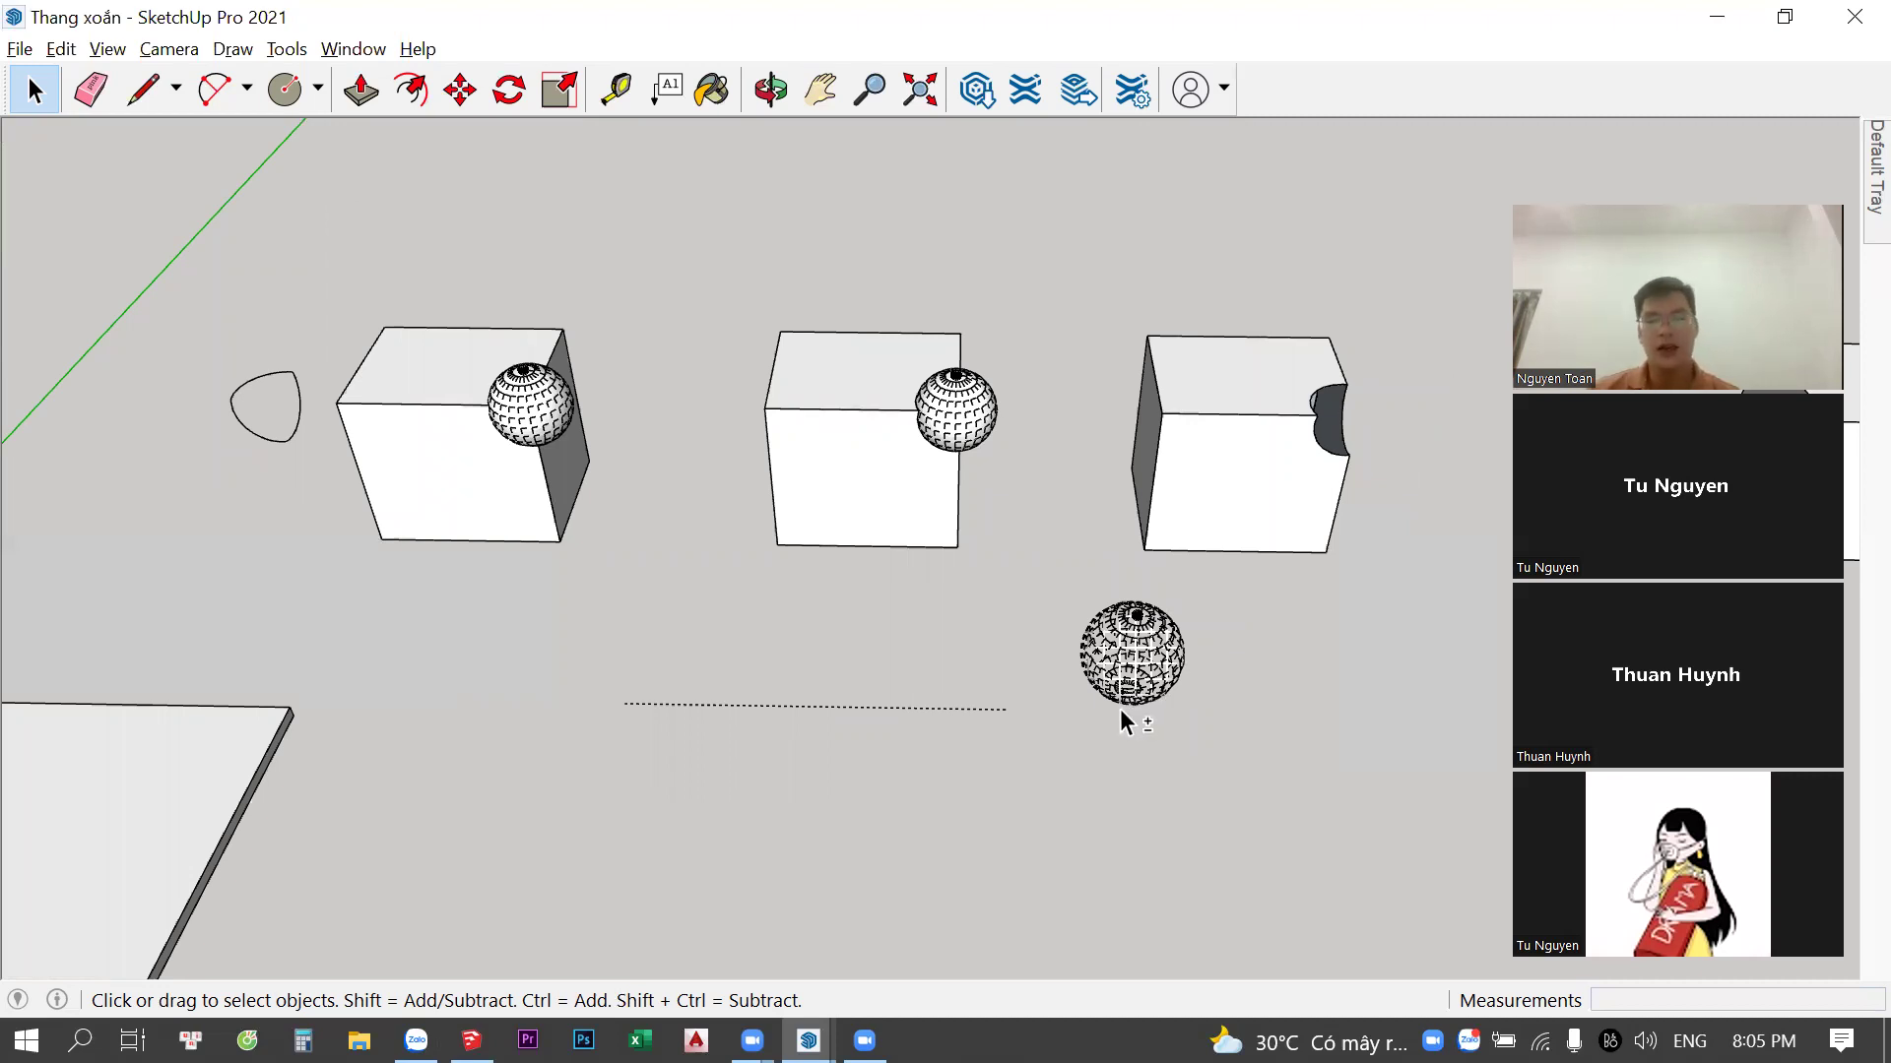
pyautogui.scroll(1, 1124, 665)
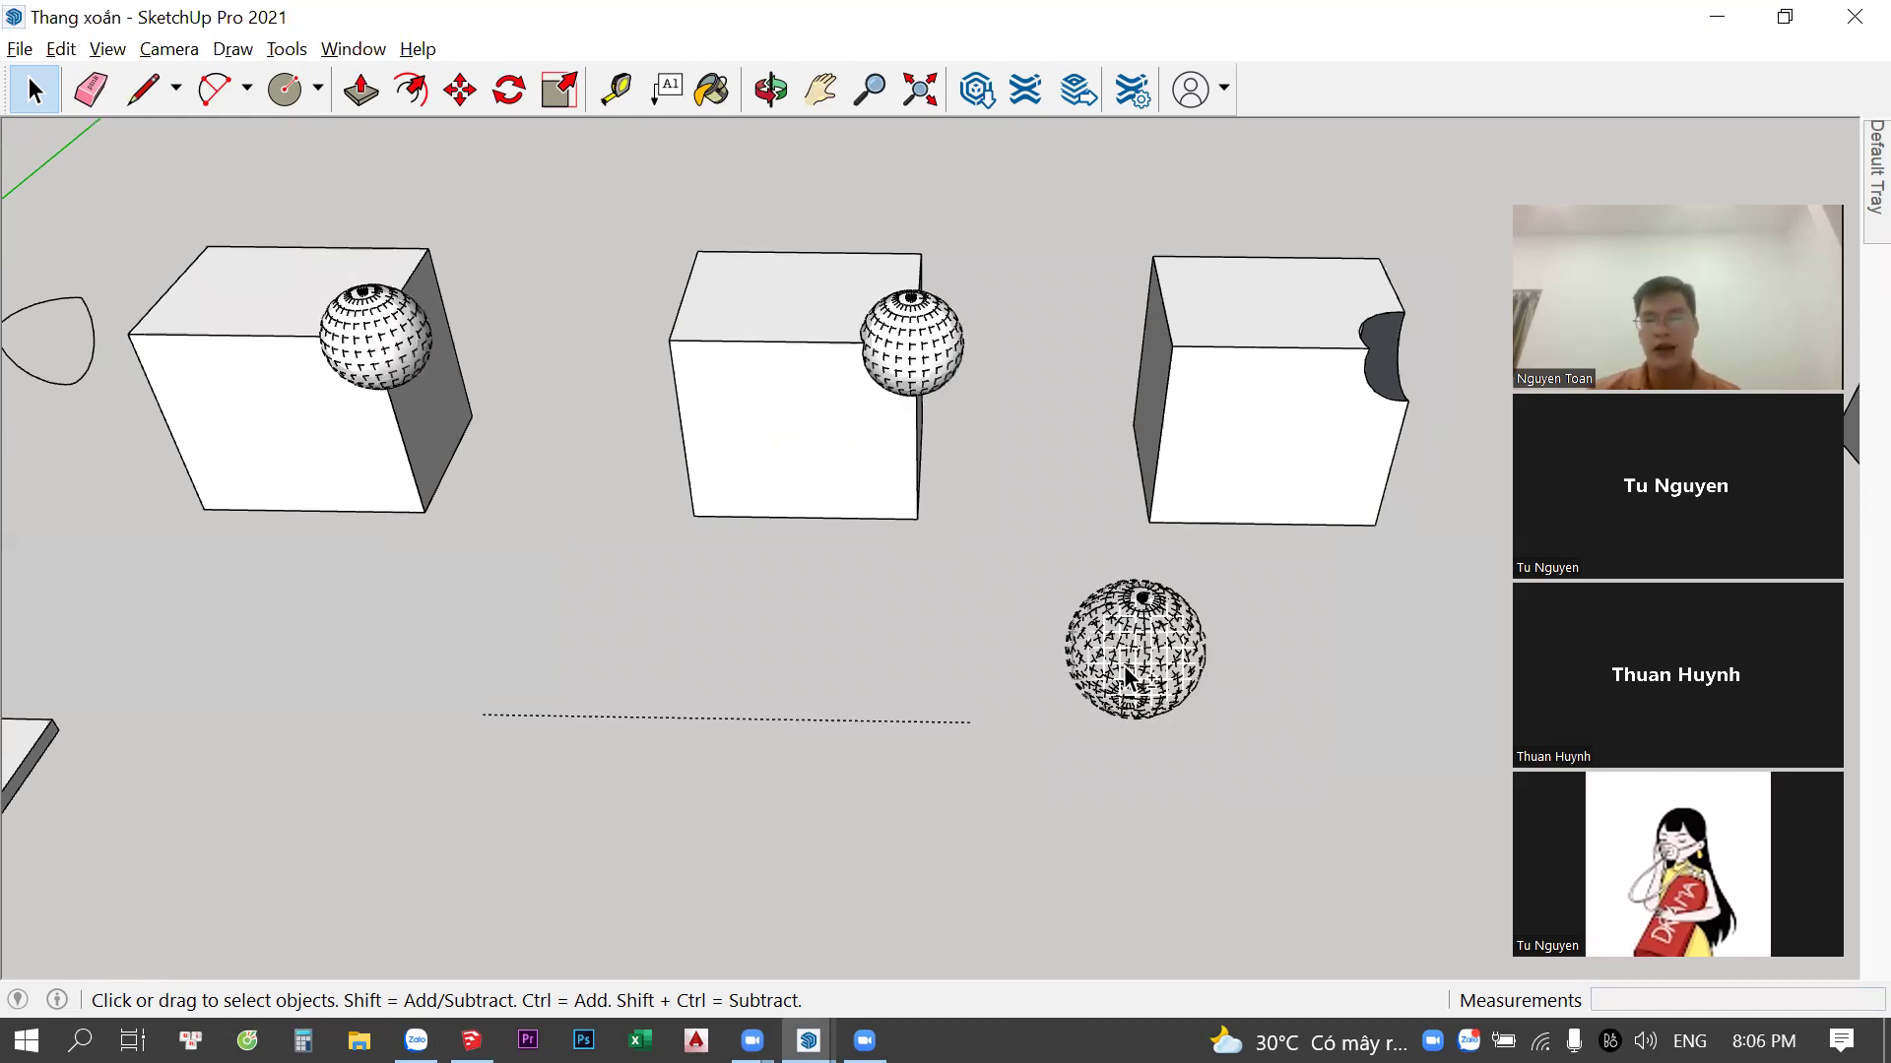
pyautogui.scroll(-1, 1101, 642)
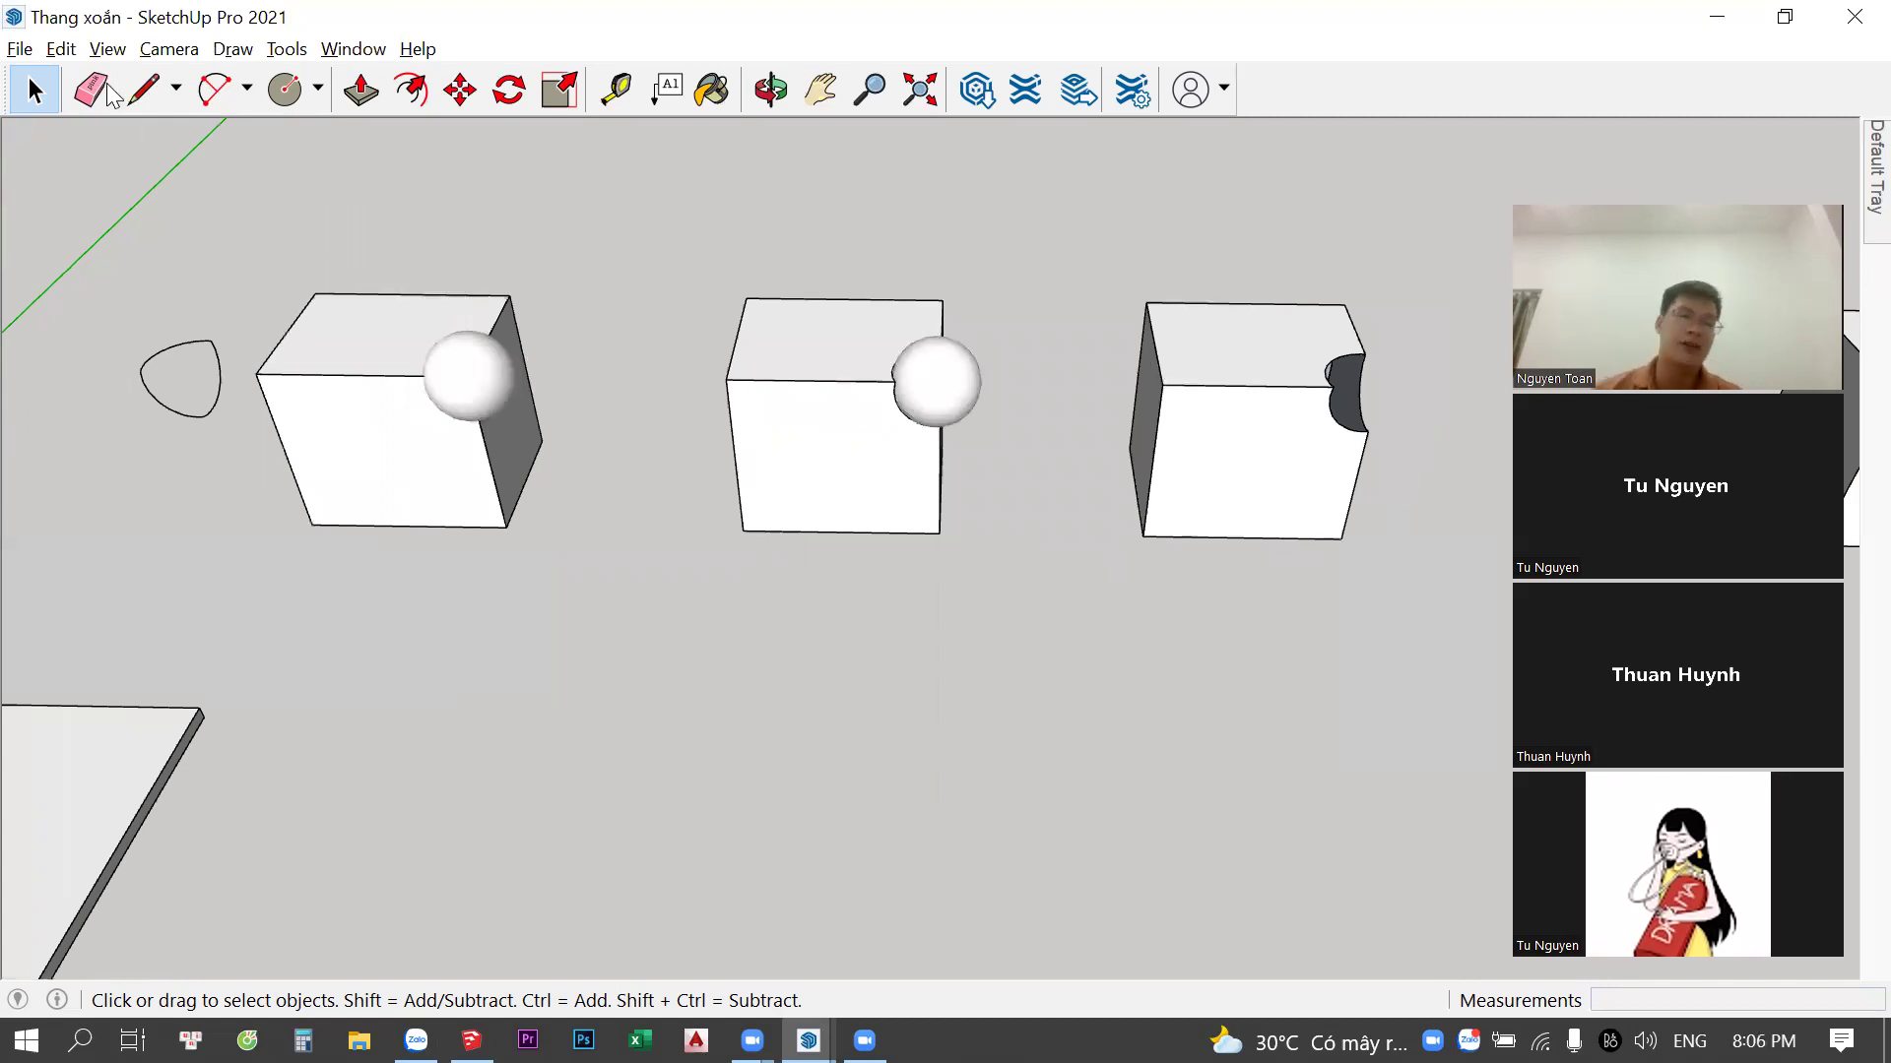
pyautogui.click(67, 51)
pyautogui.moveTo(106, 49)
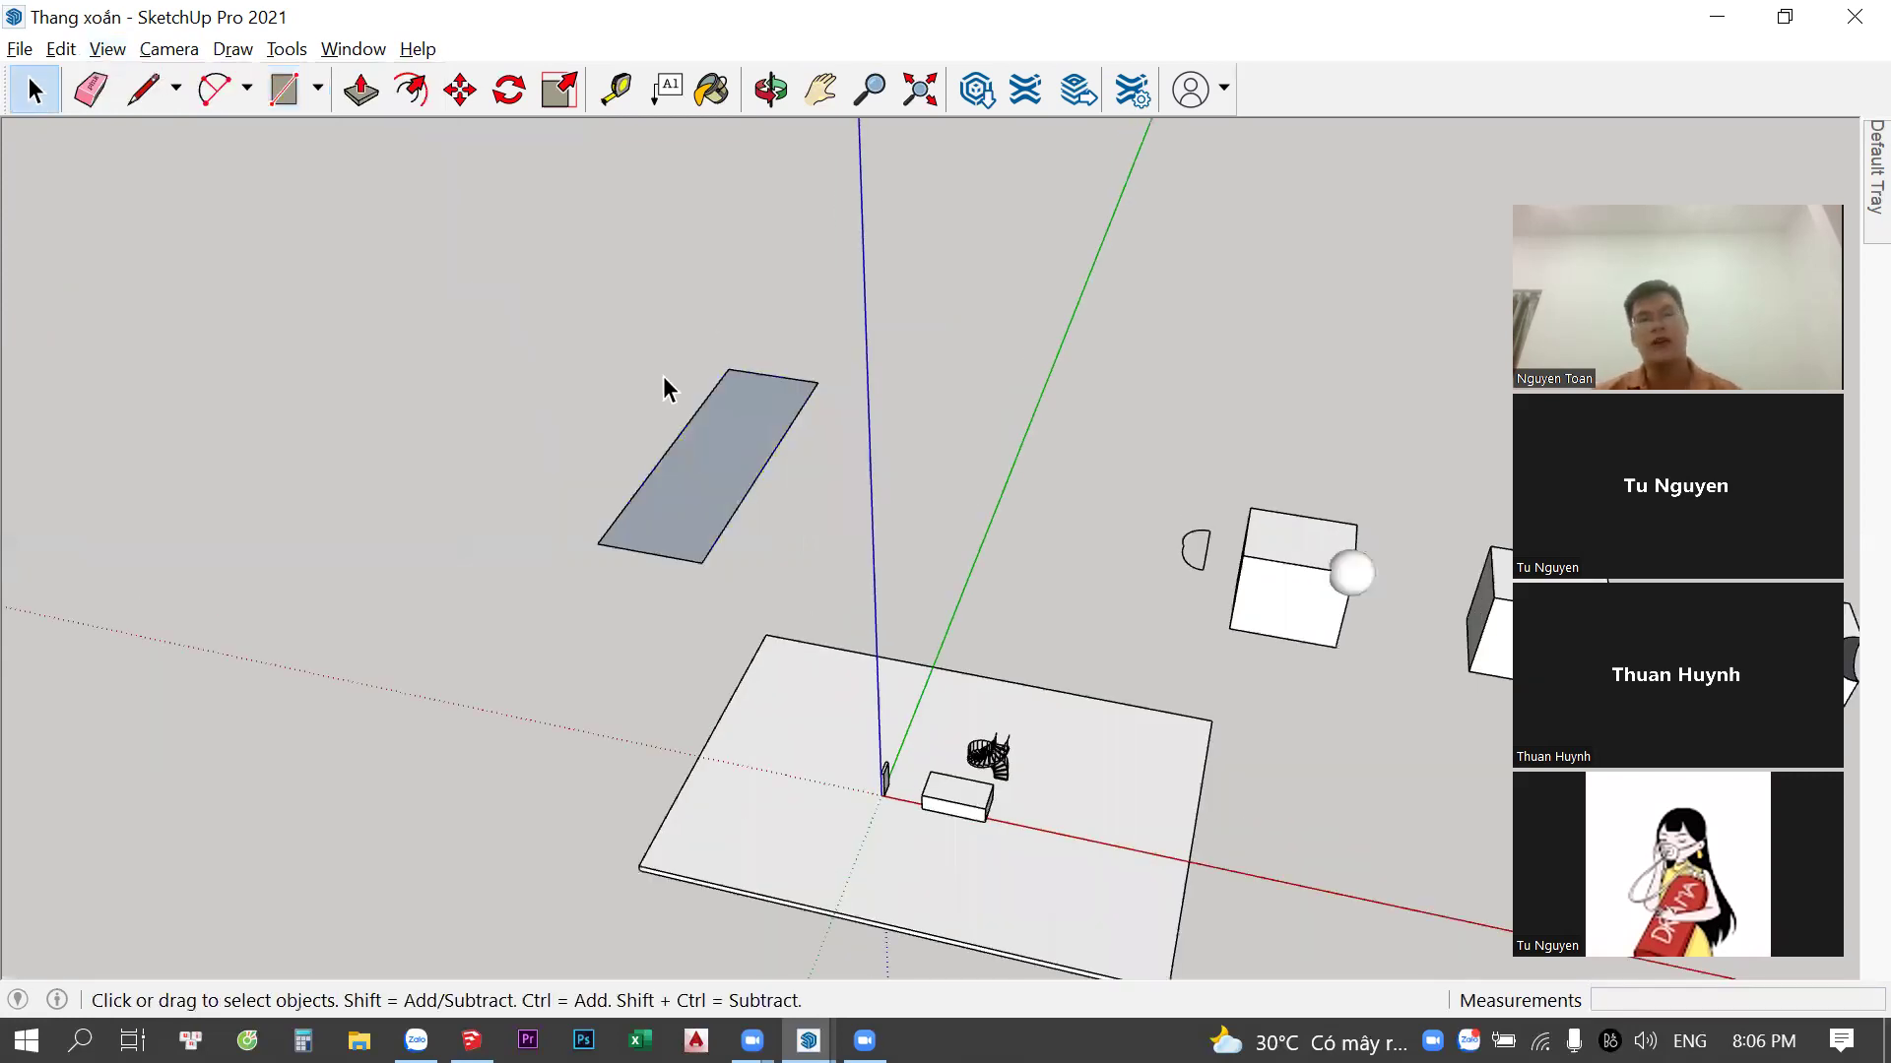
# Extrude the rectangle into a box, copy it alongside, and push it into a thin slab
pyautogui.doubleClick(663, 388)
pyautogui.moveTo(700, 552); pyautogui.dragTo(828, 571, button='middle')
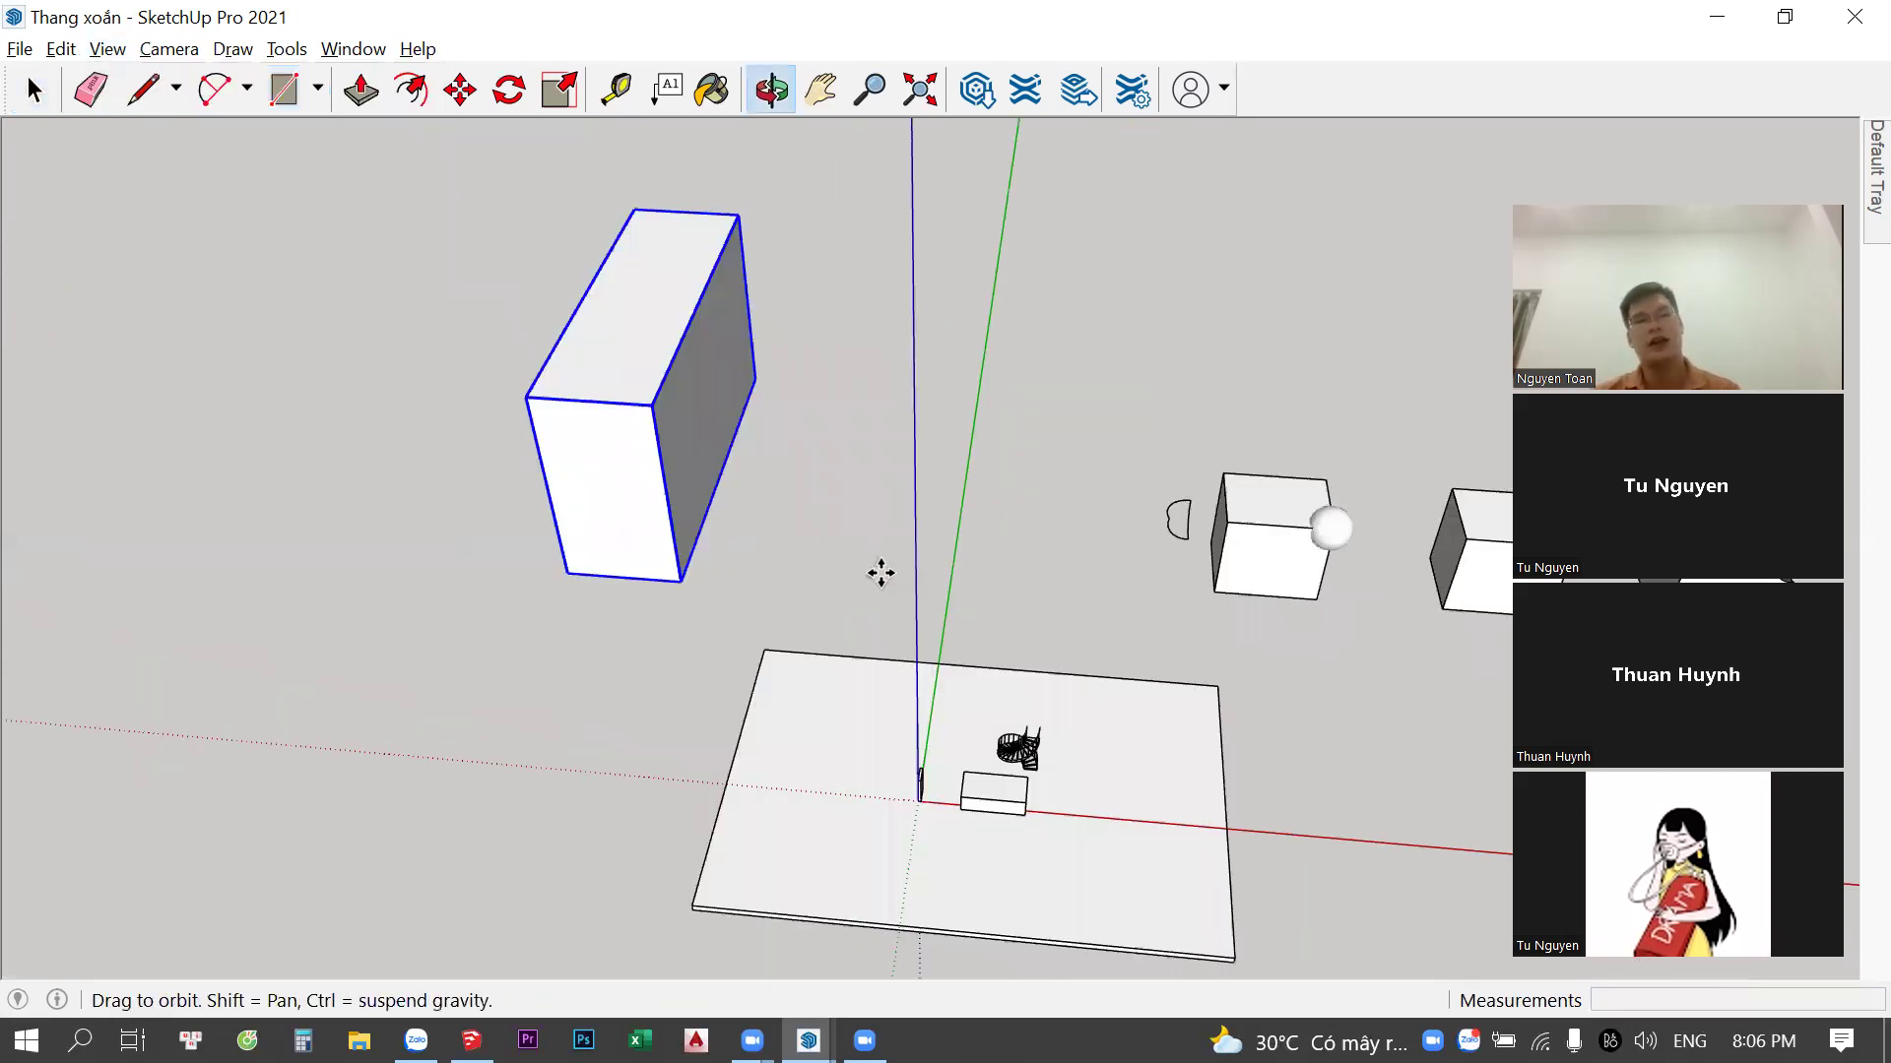
pyautogui.click(690, 550)
pyautogui.click(849, 522)
pyautogui.press('space')
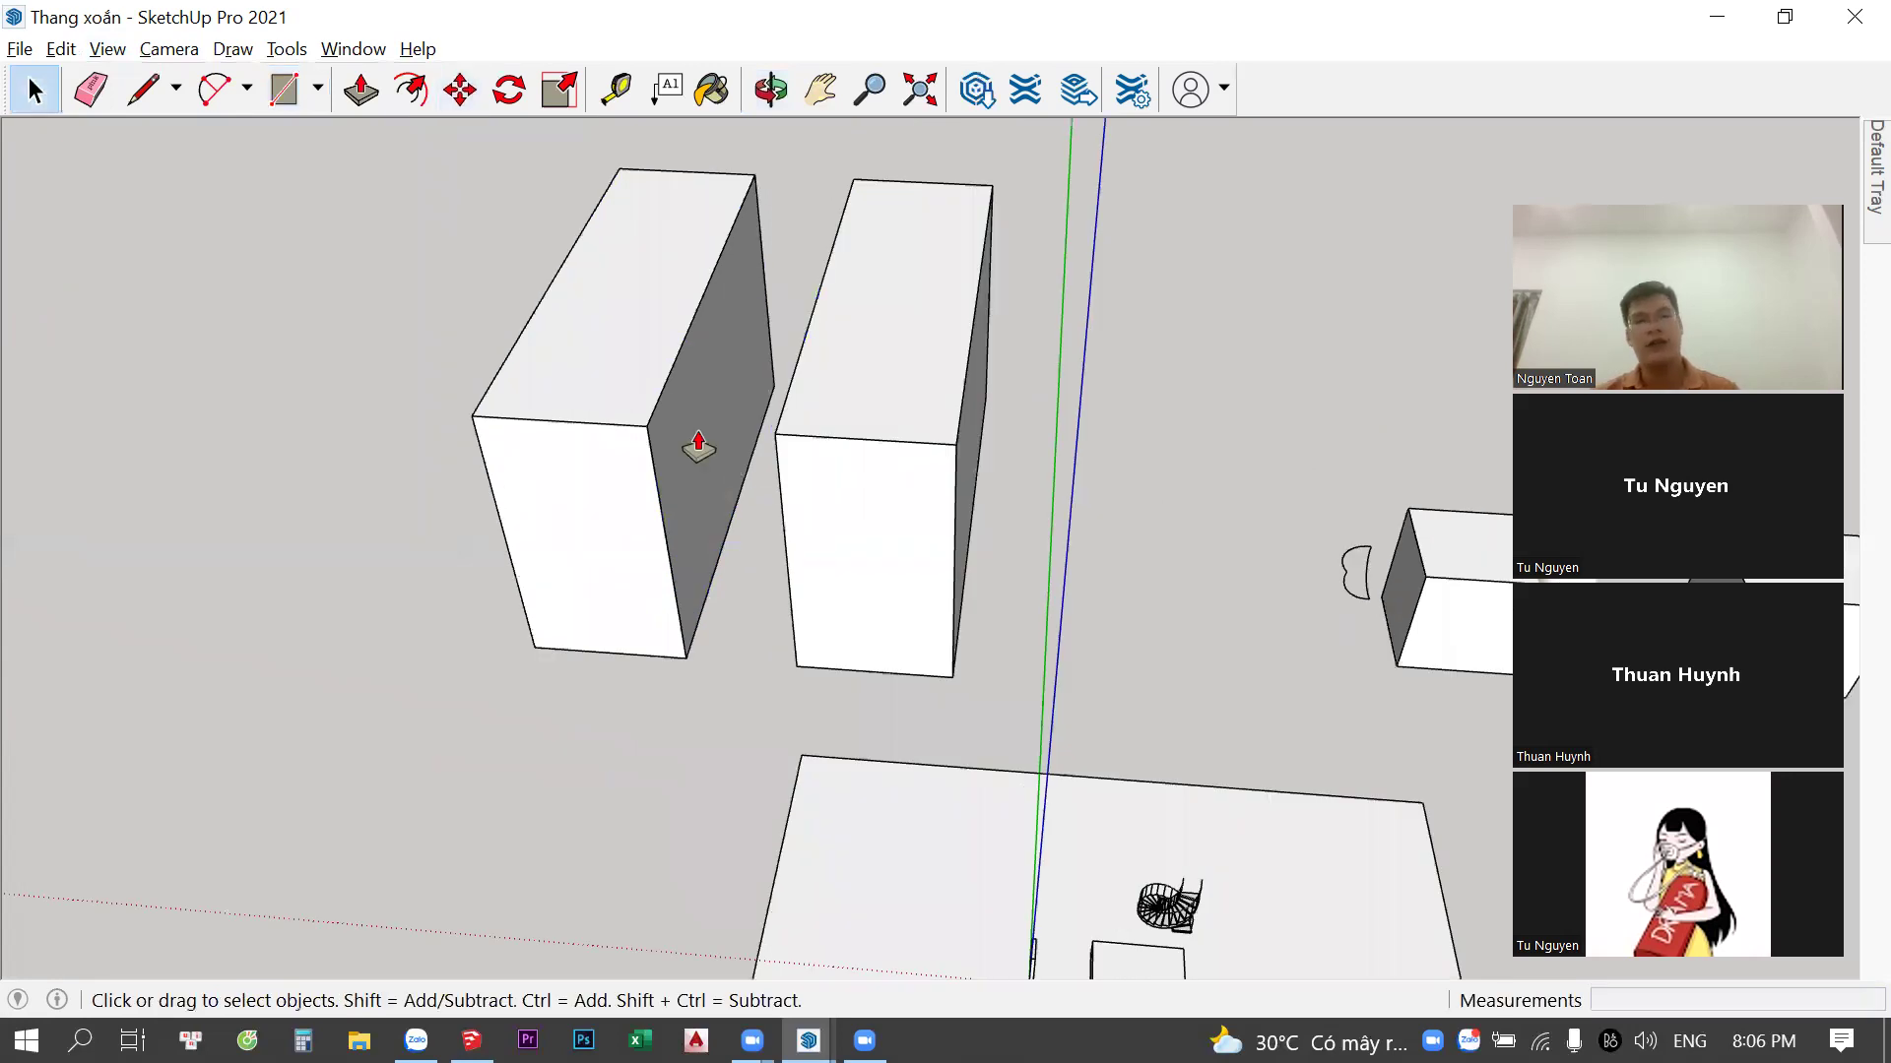
pyautogui.moveTo(566, 433); pyautogui.dragTo(524, 520)
pyautogui.press('space')
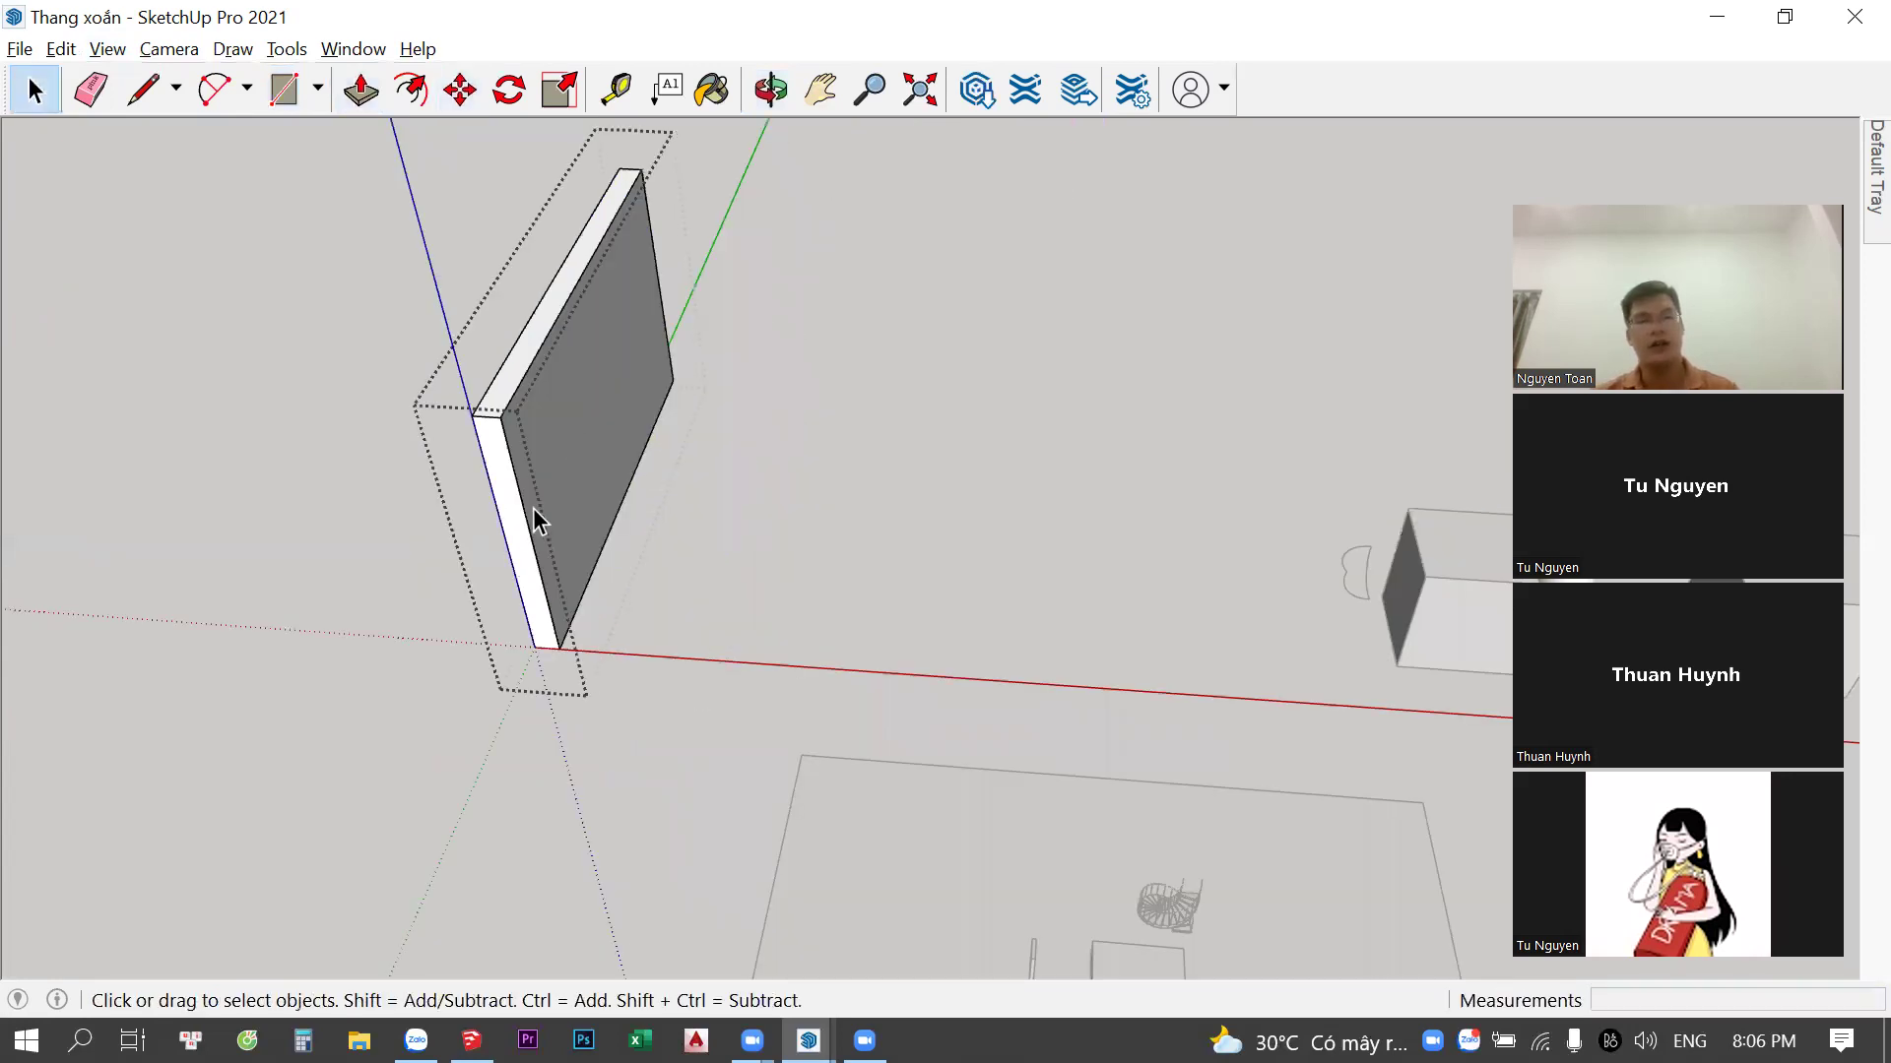
pyautogui.moveTo(534, 508); pyautogui.dragTo(551, 670, button='middle')
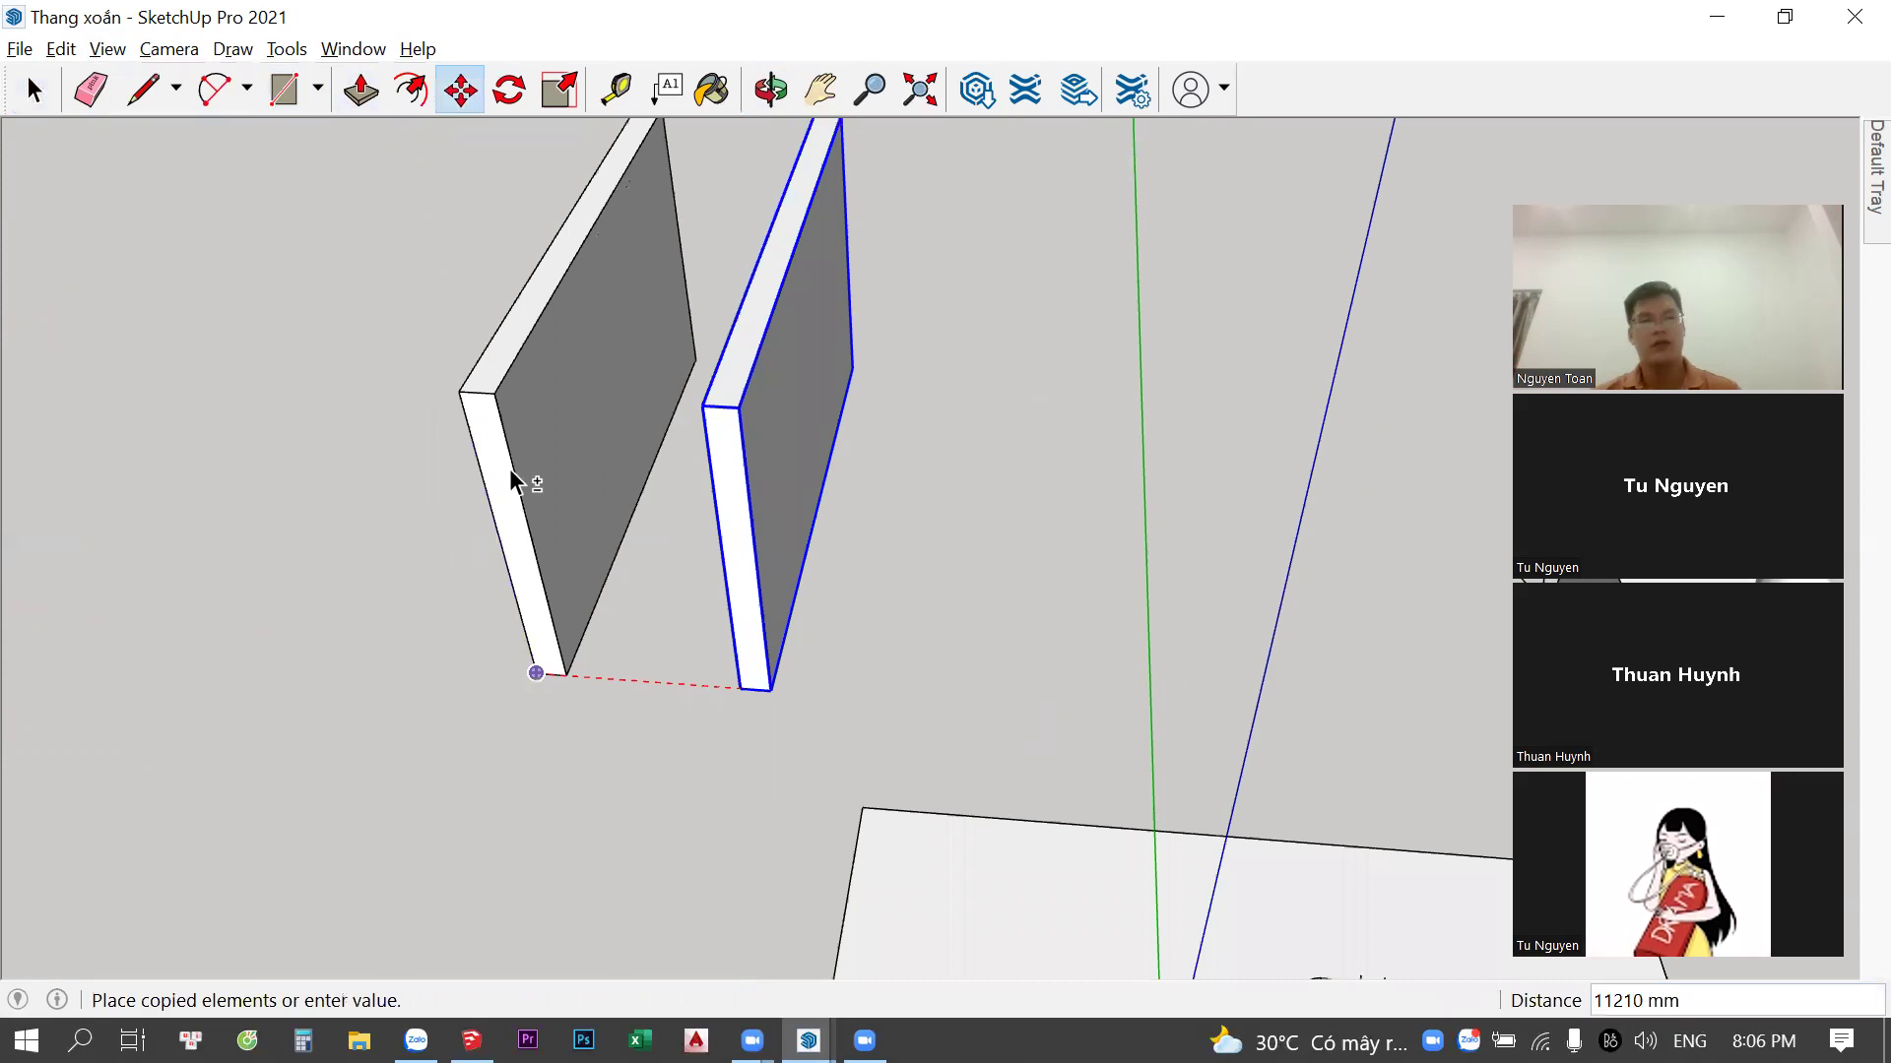
# Copy the slab as a second side and build a top panel spanning both slab tops
pyautogui.click(510, 469)
pyautogui.press('space')
pyautogui.moveTo(510, 469); pyautogui.dragTo(540, 490, button='middle')
pyautogui.moveTo(774, 328); pyautogui.dragTo(591, 413, button='middle')
pyautogui.click(530, 497)
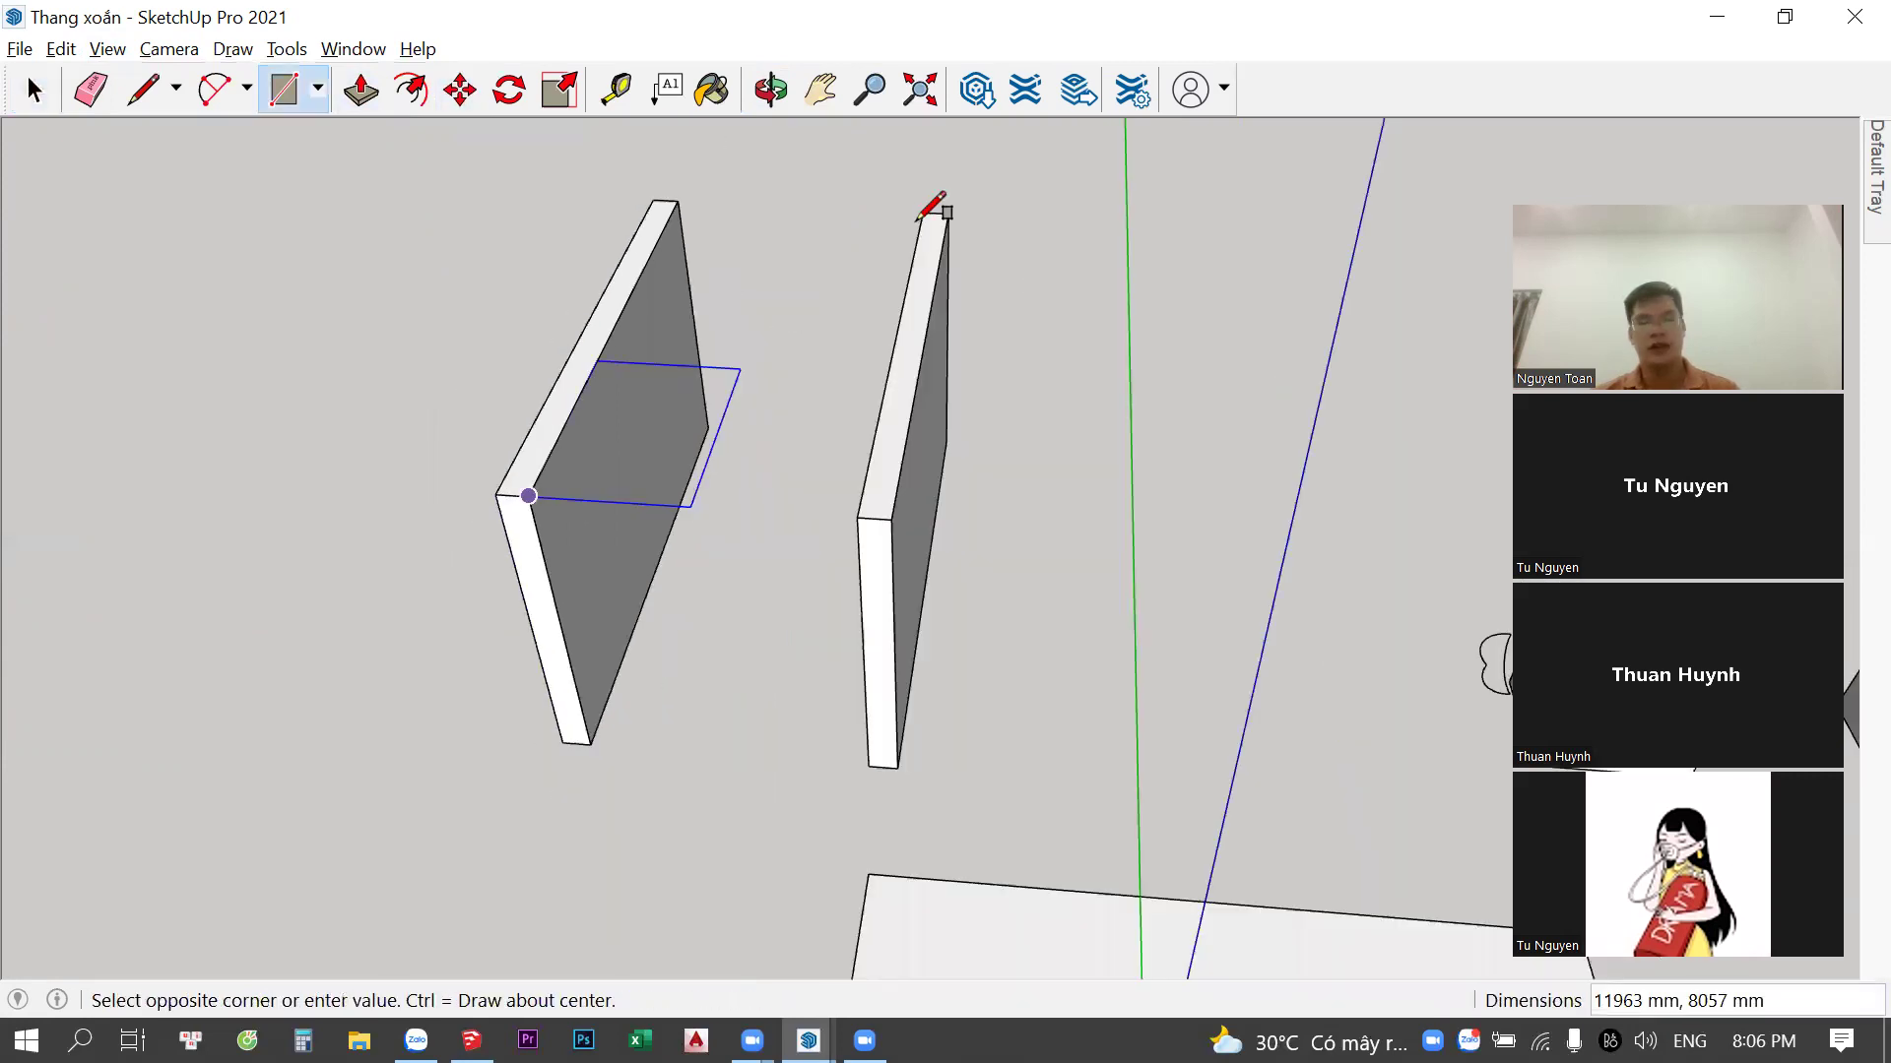
pyautogui.click(937, 198)
pyautogui.press('p')
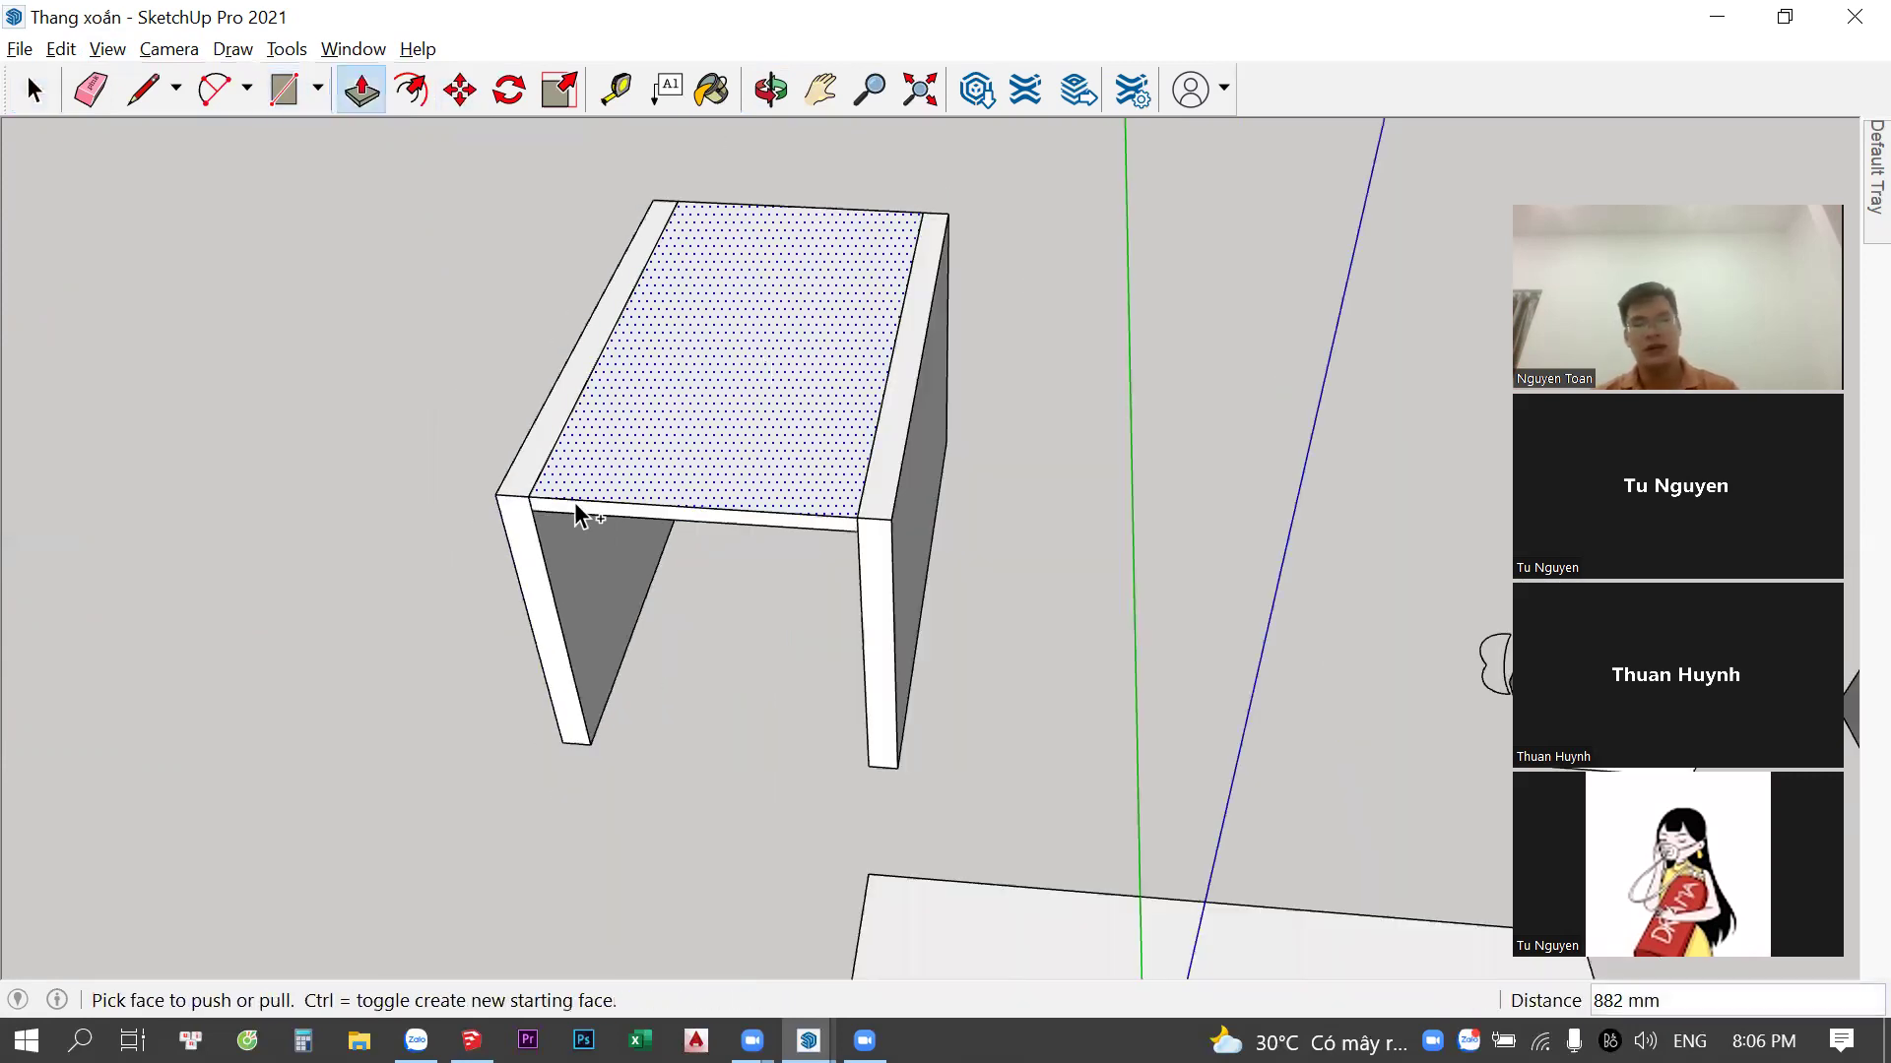
pyautogui.press('space')
pyautogui.press('Delete')
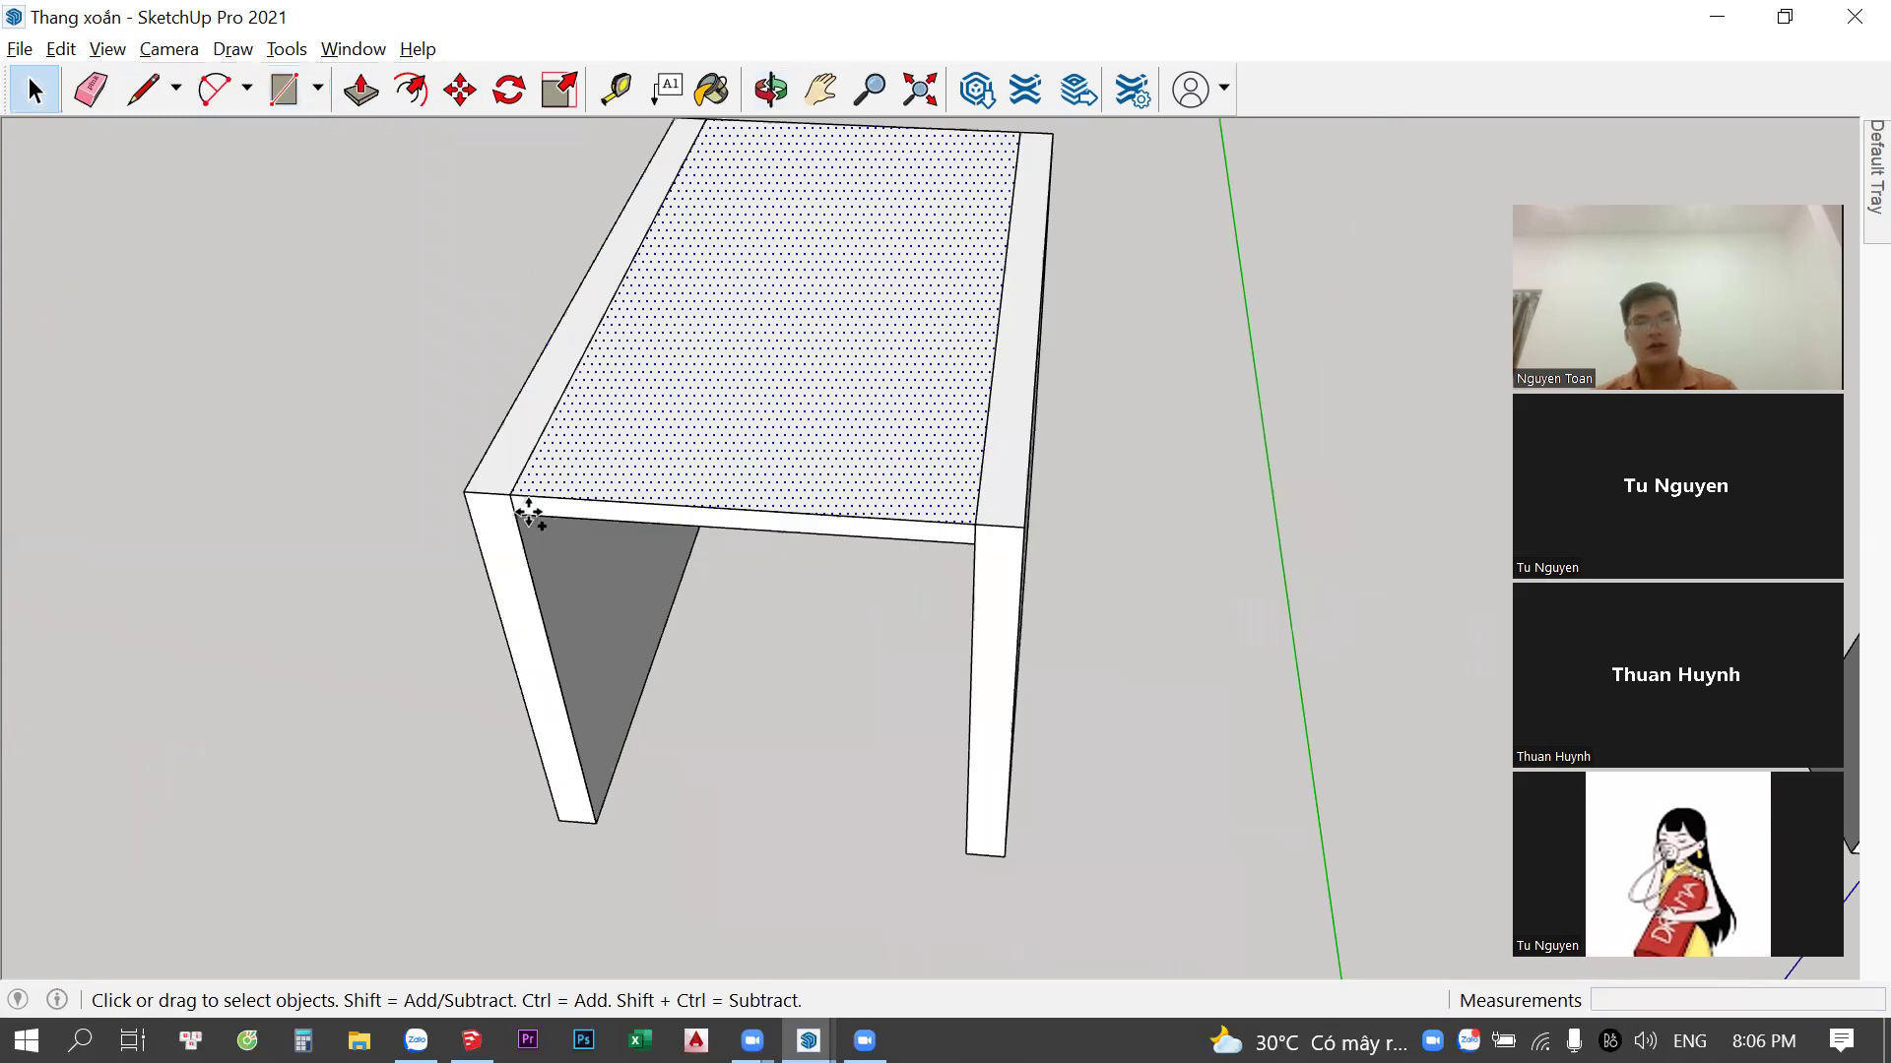
# Copy the top panel down as the bottom and draw a rectangle over the front opening
pyautogui.press('m')
pyautogui.click(515, 513)
pyautogui.click(576, 816)
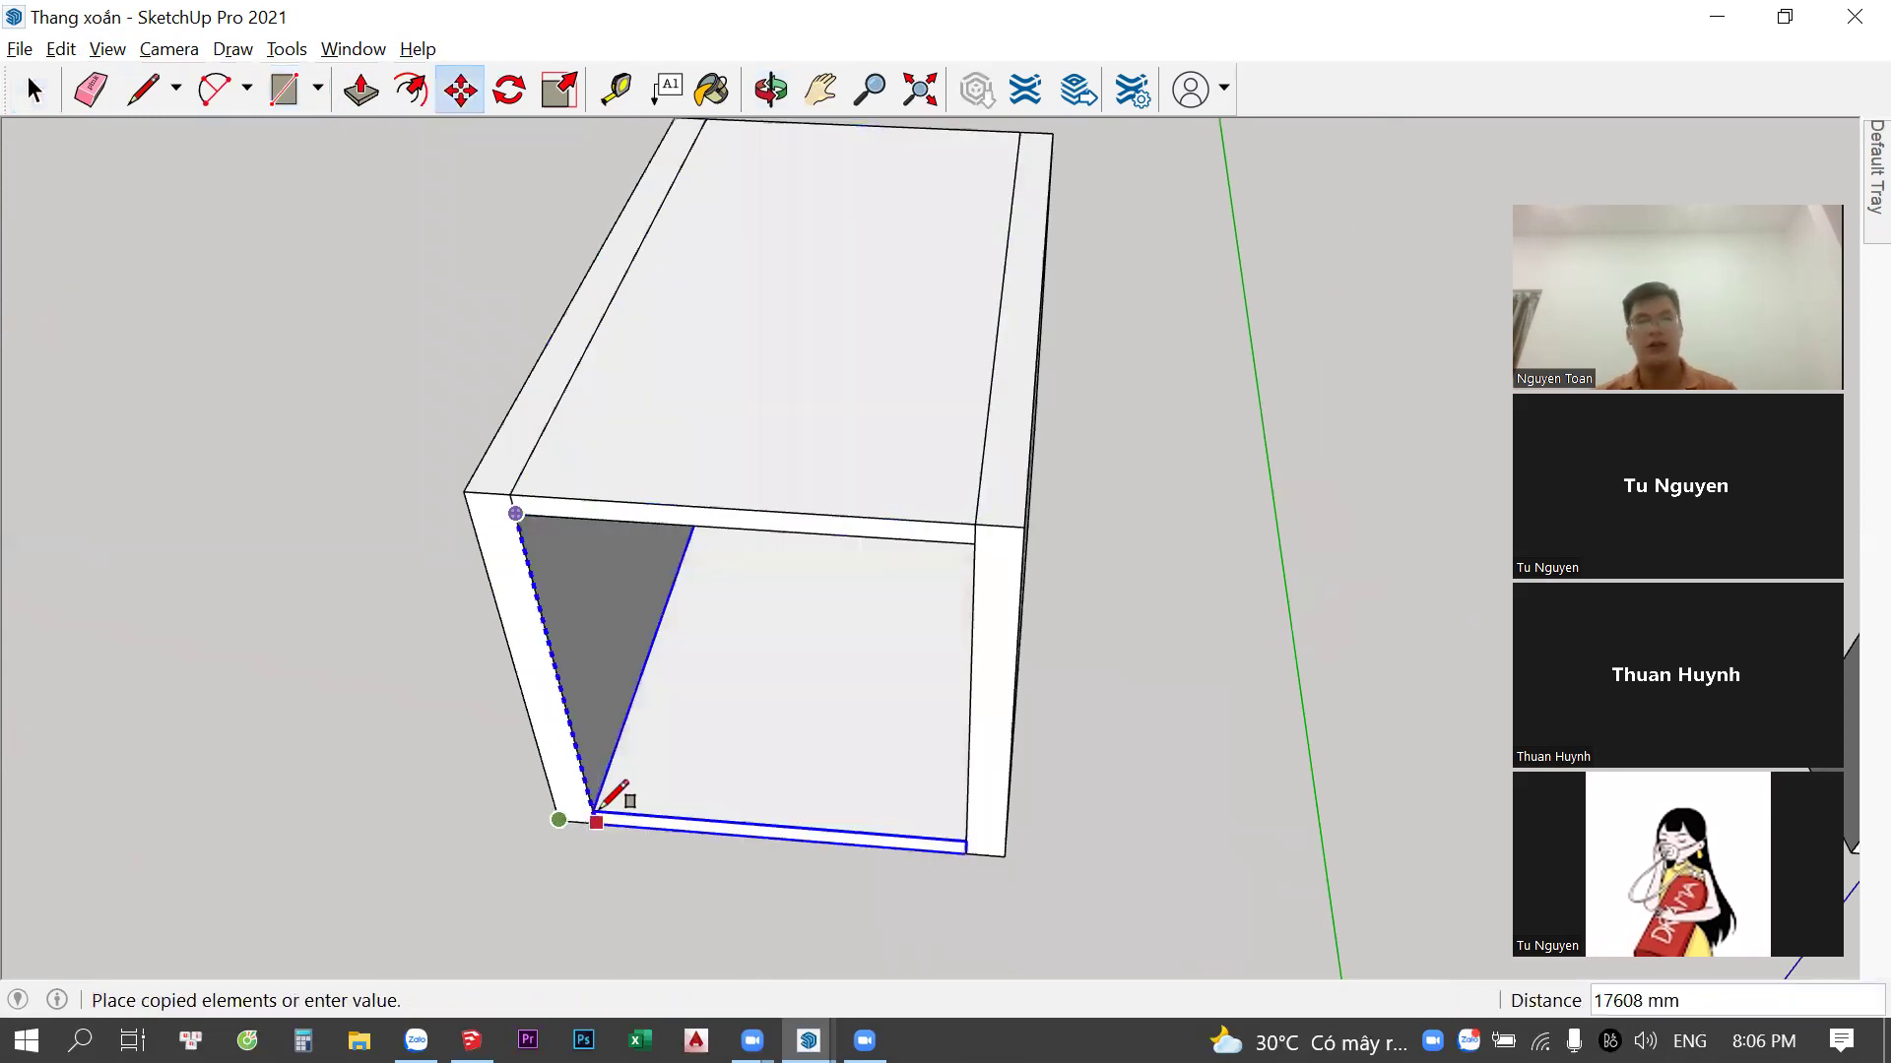
pyautogui.press('r')
pyautogui.click(592, 811)
pyautogui.click(978, 539)
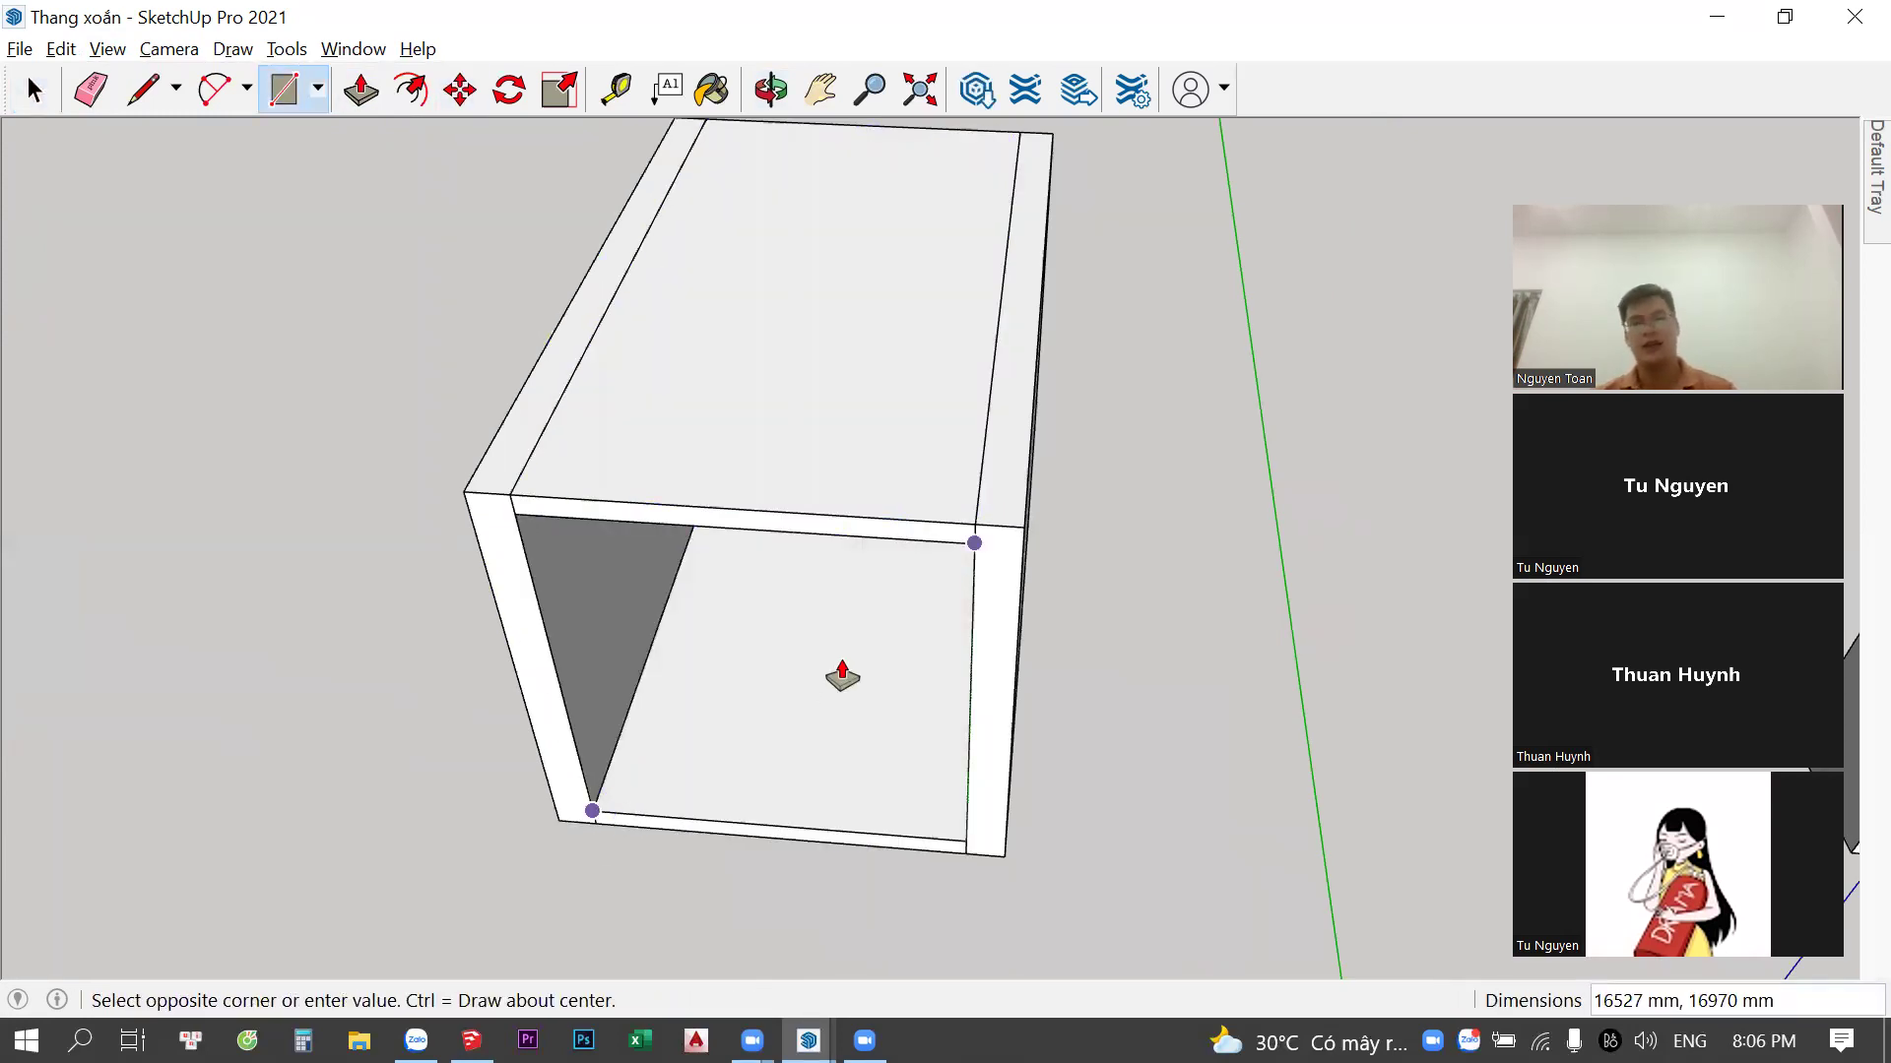
pyautogui.press('p')
pyautogui.scroll(2, 667, 611)
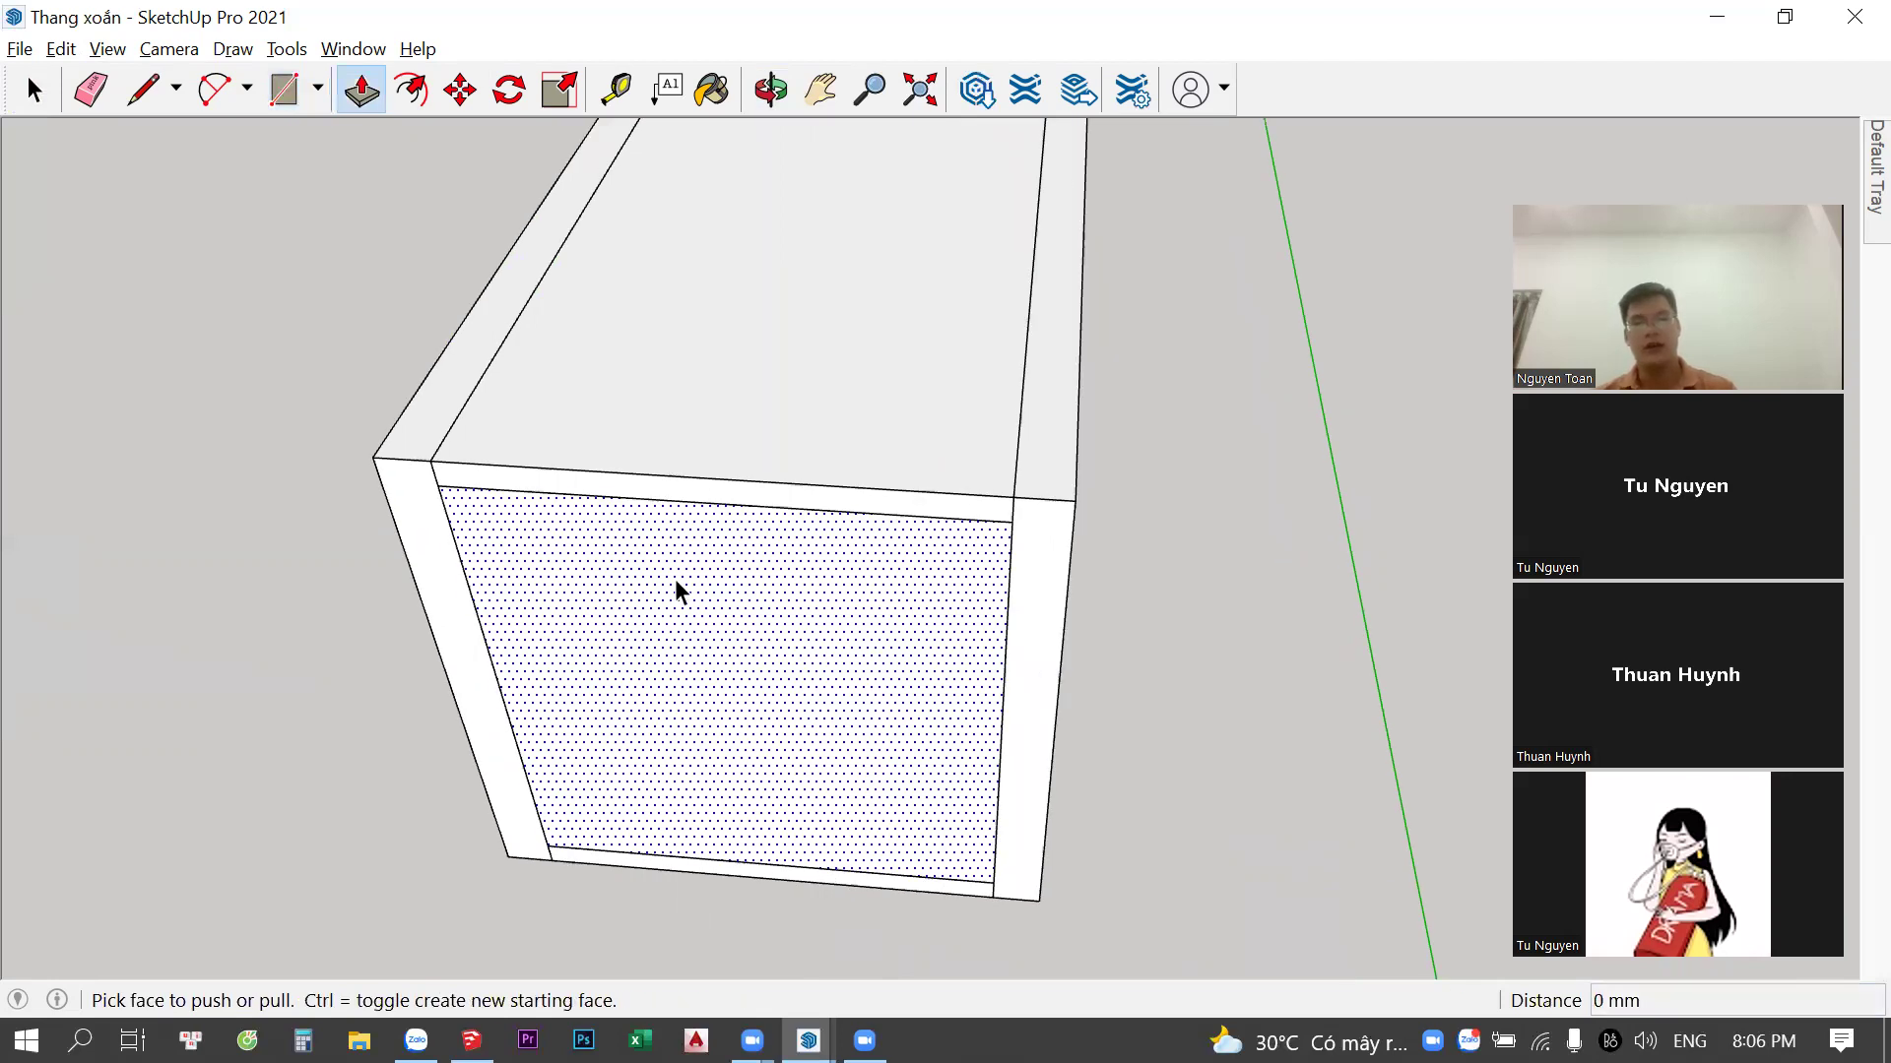
# Move-copy the front face and snap it onto the box edge as an inset front panel
pyautogui.press('space')
pyautogui.click(676, 579)
pyautogui.press('m')
pyautogui.scroll(-3, 773, 615)
pyautogui.click(1013, 561)
pyautogui.press('ctrl')
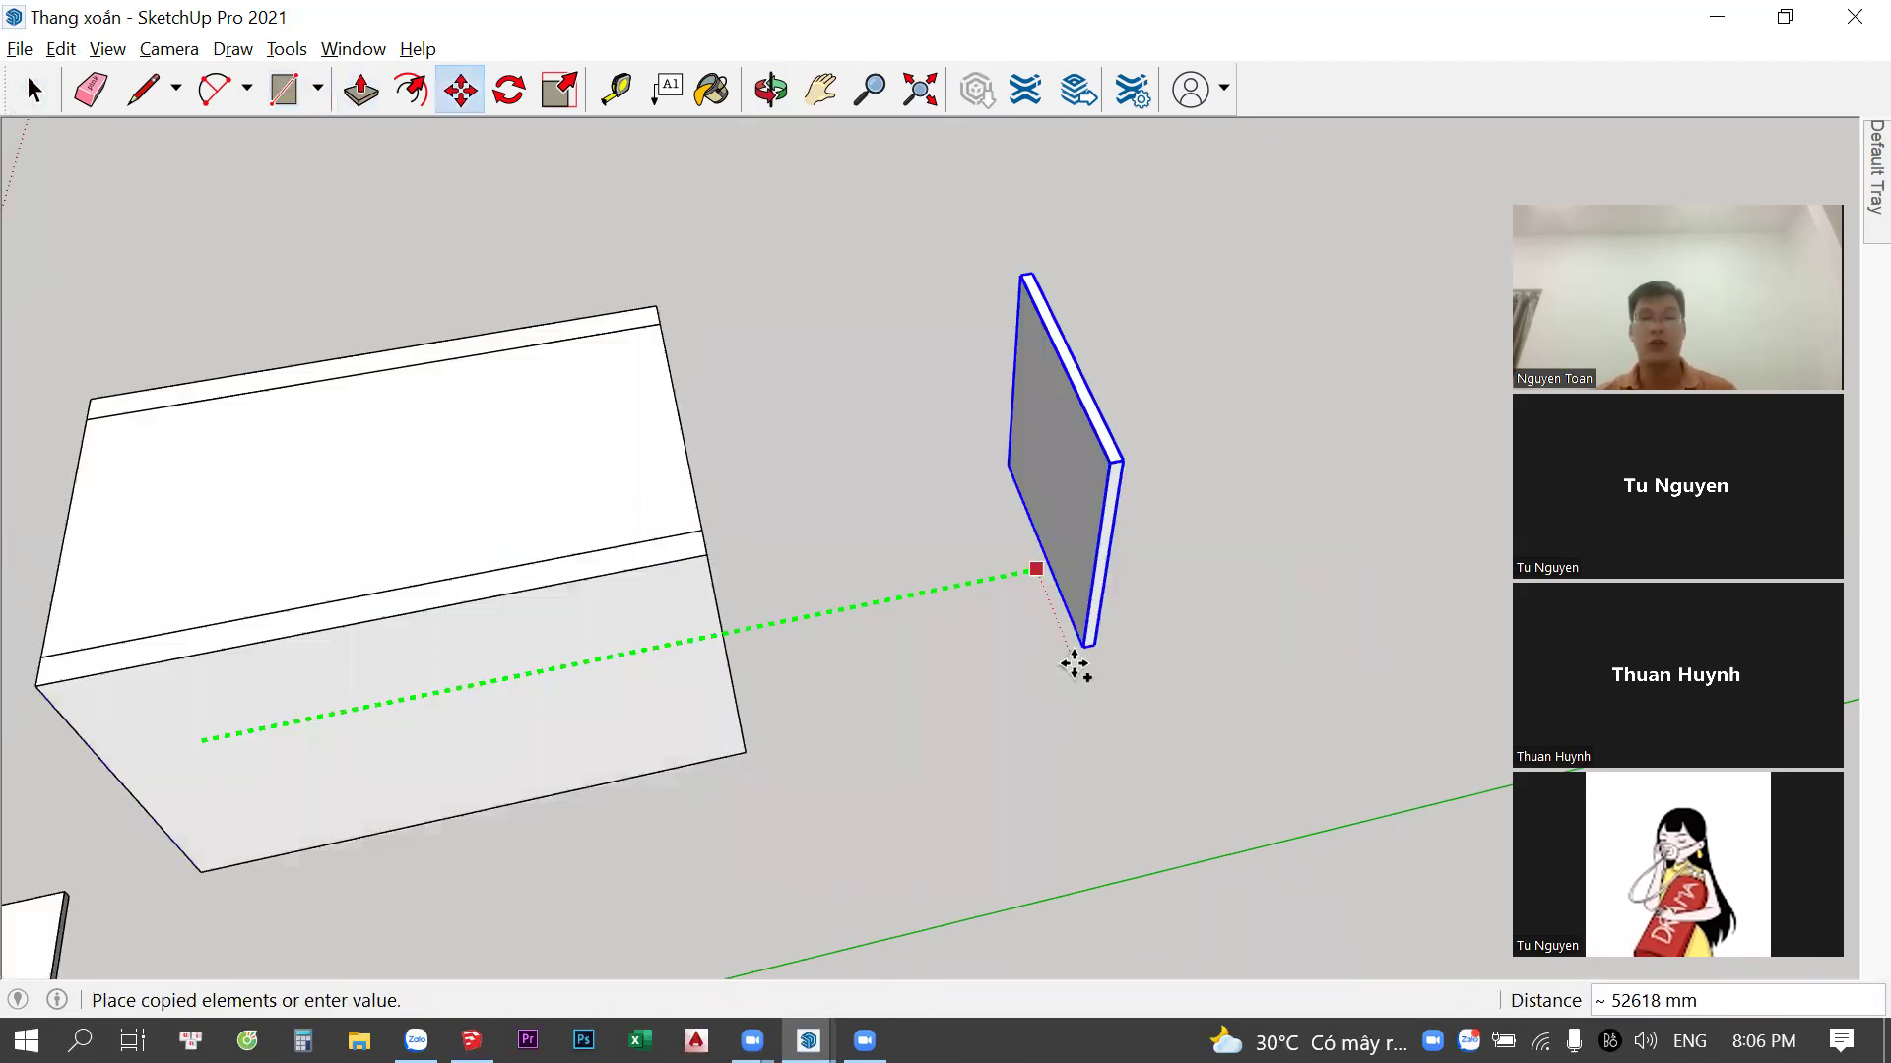
pyautogui.click(1129, 461)
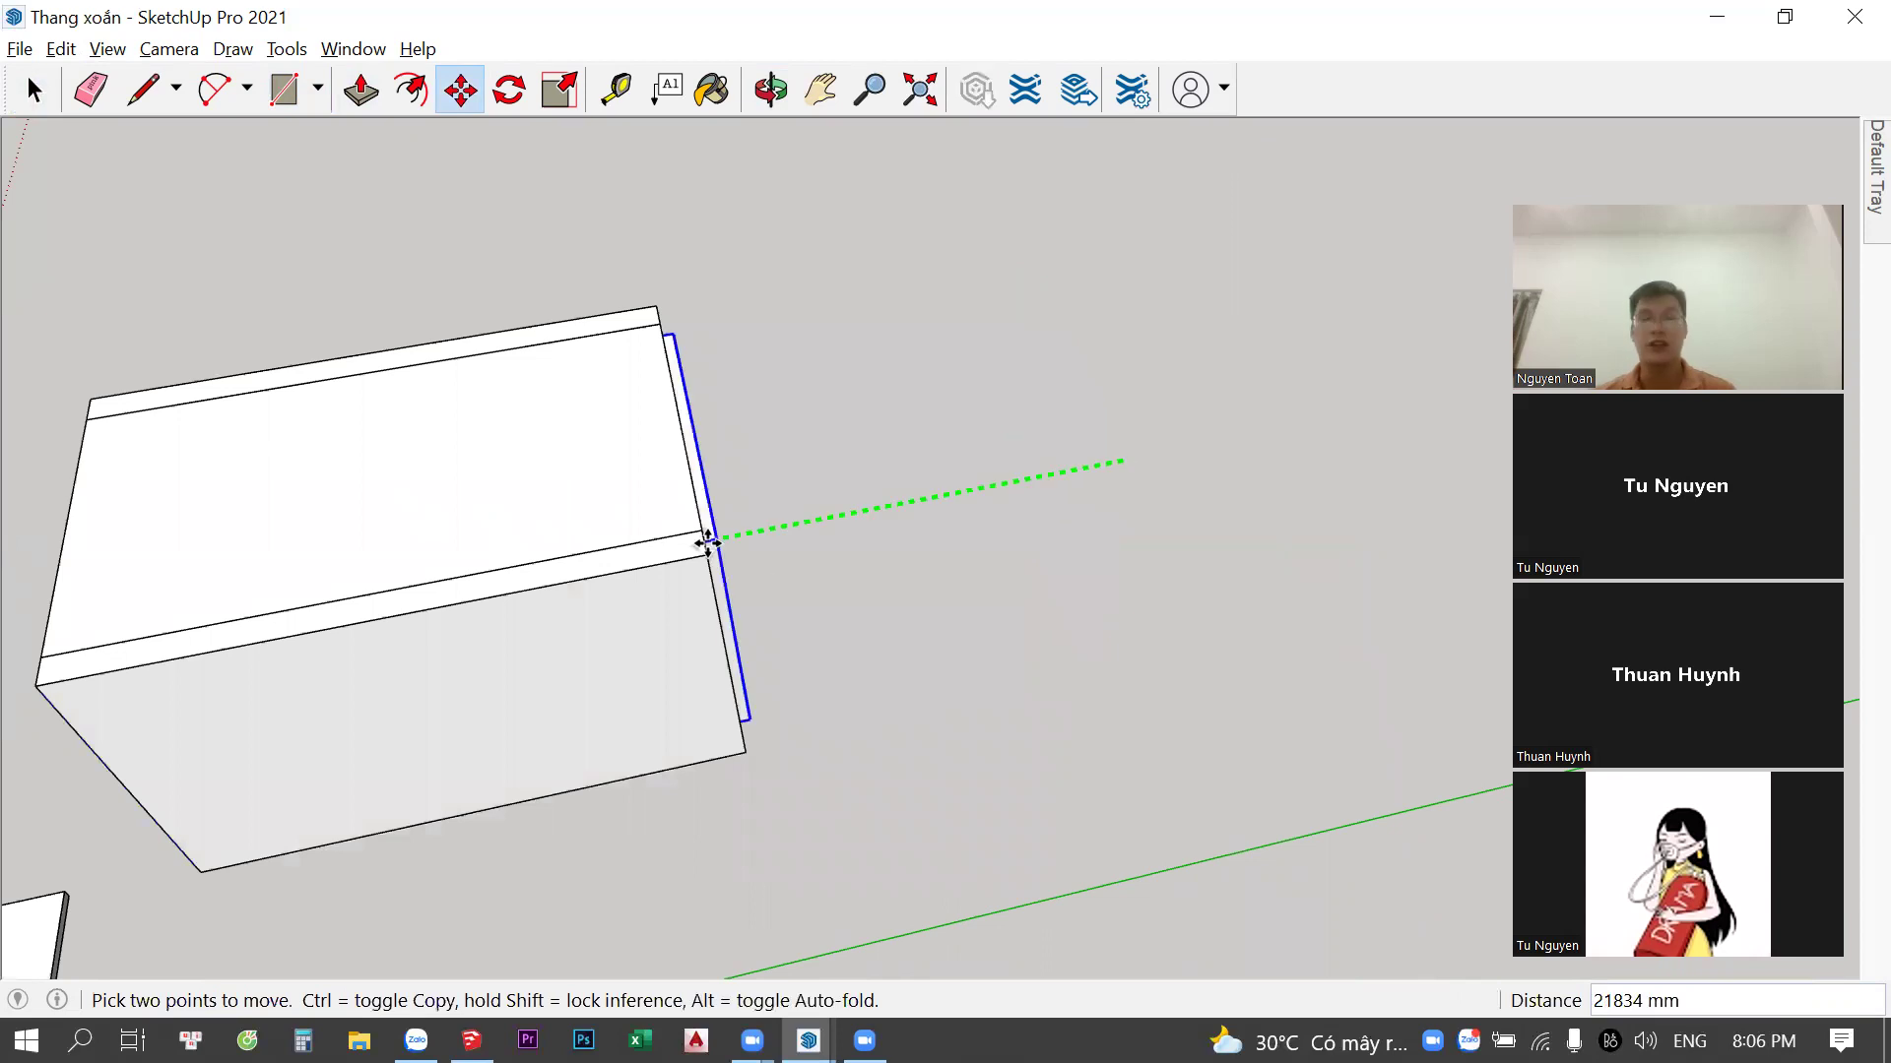
pyautogui.click(705, 541)
pyautogui.press('space')
# Orbit around the finished cabinet to view it from the front
pyautogui.moveTo(1098, 414); pyautogui.dragTo(662, 718, button='middle')
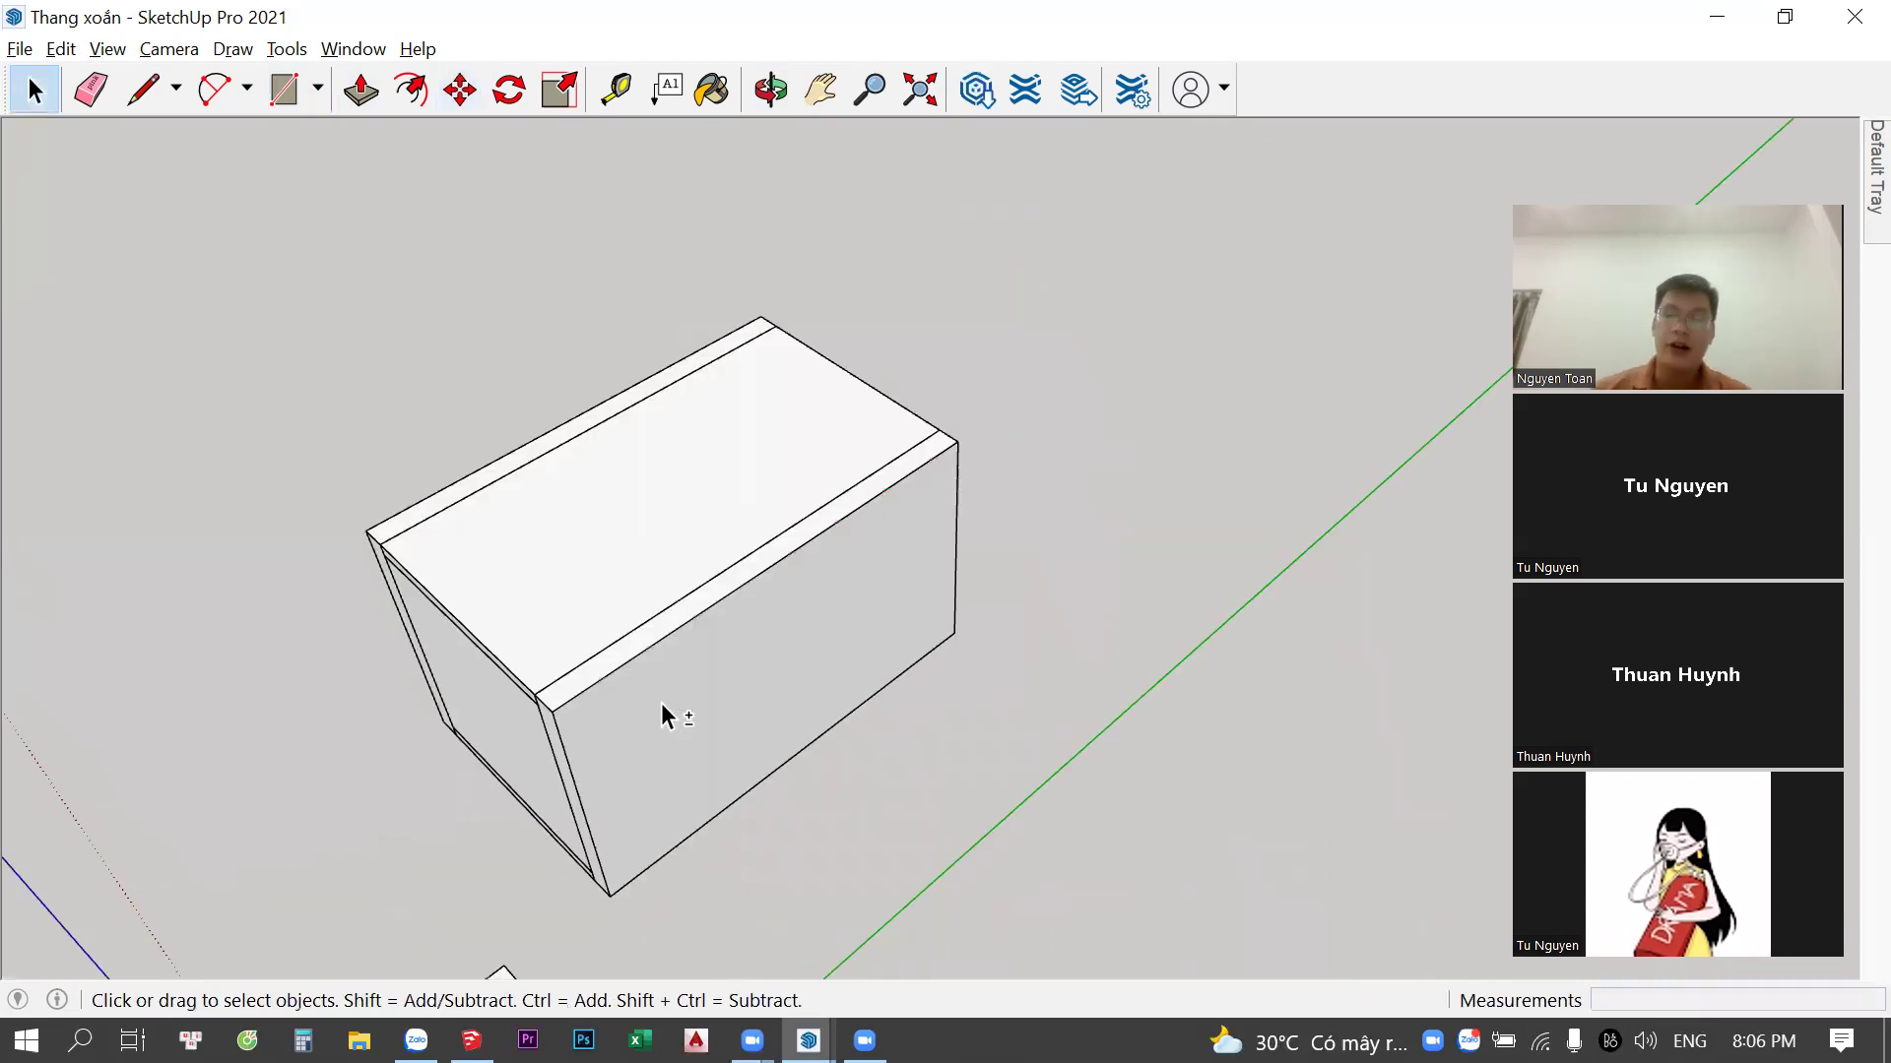
pyautogui.moveTo(785, 578); pyautogui.dragTo(688, 600, button='middle')
pyautogui.moveTo(859, 491); pyautogui.dragTo(914, 391, button='middle')
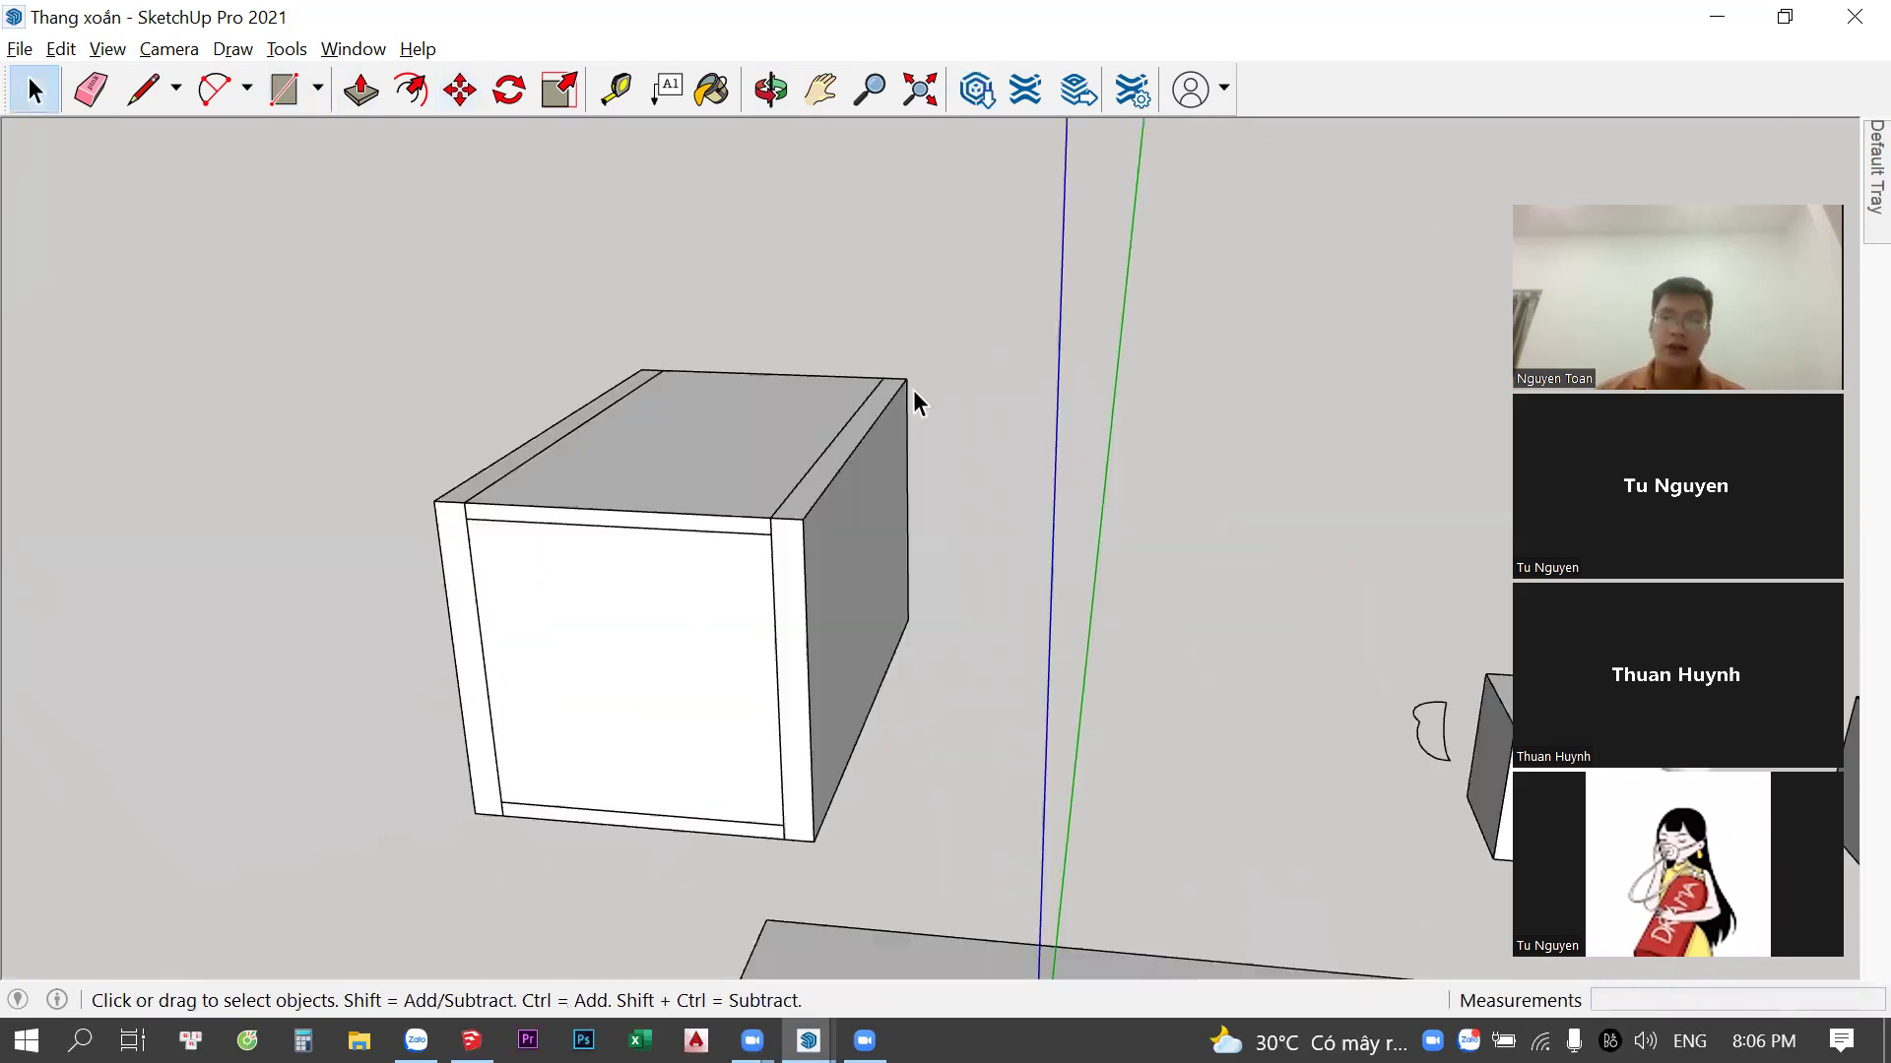
pyautogui.moveTo(907, 466)
pyautogui.mouseDown(button='middle')
pyautogui.moveTo(971, 413)
pyautogui.moveTo(387, 165)
pyautogui.mouseUp(button='middle')
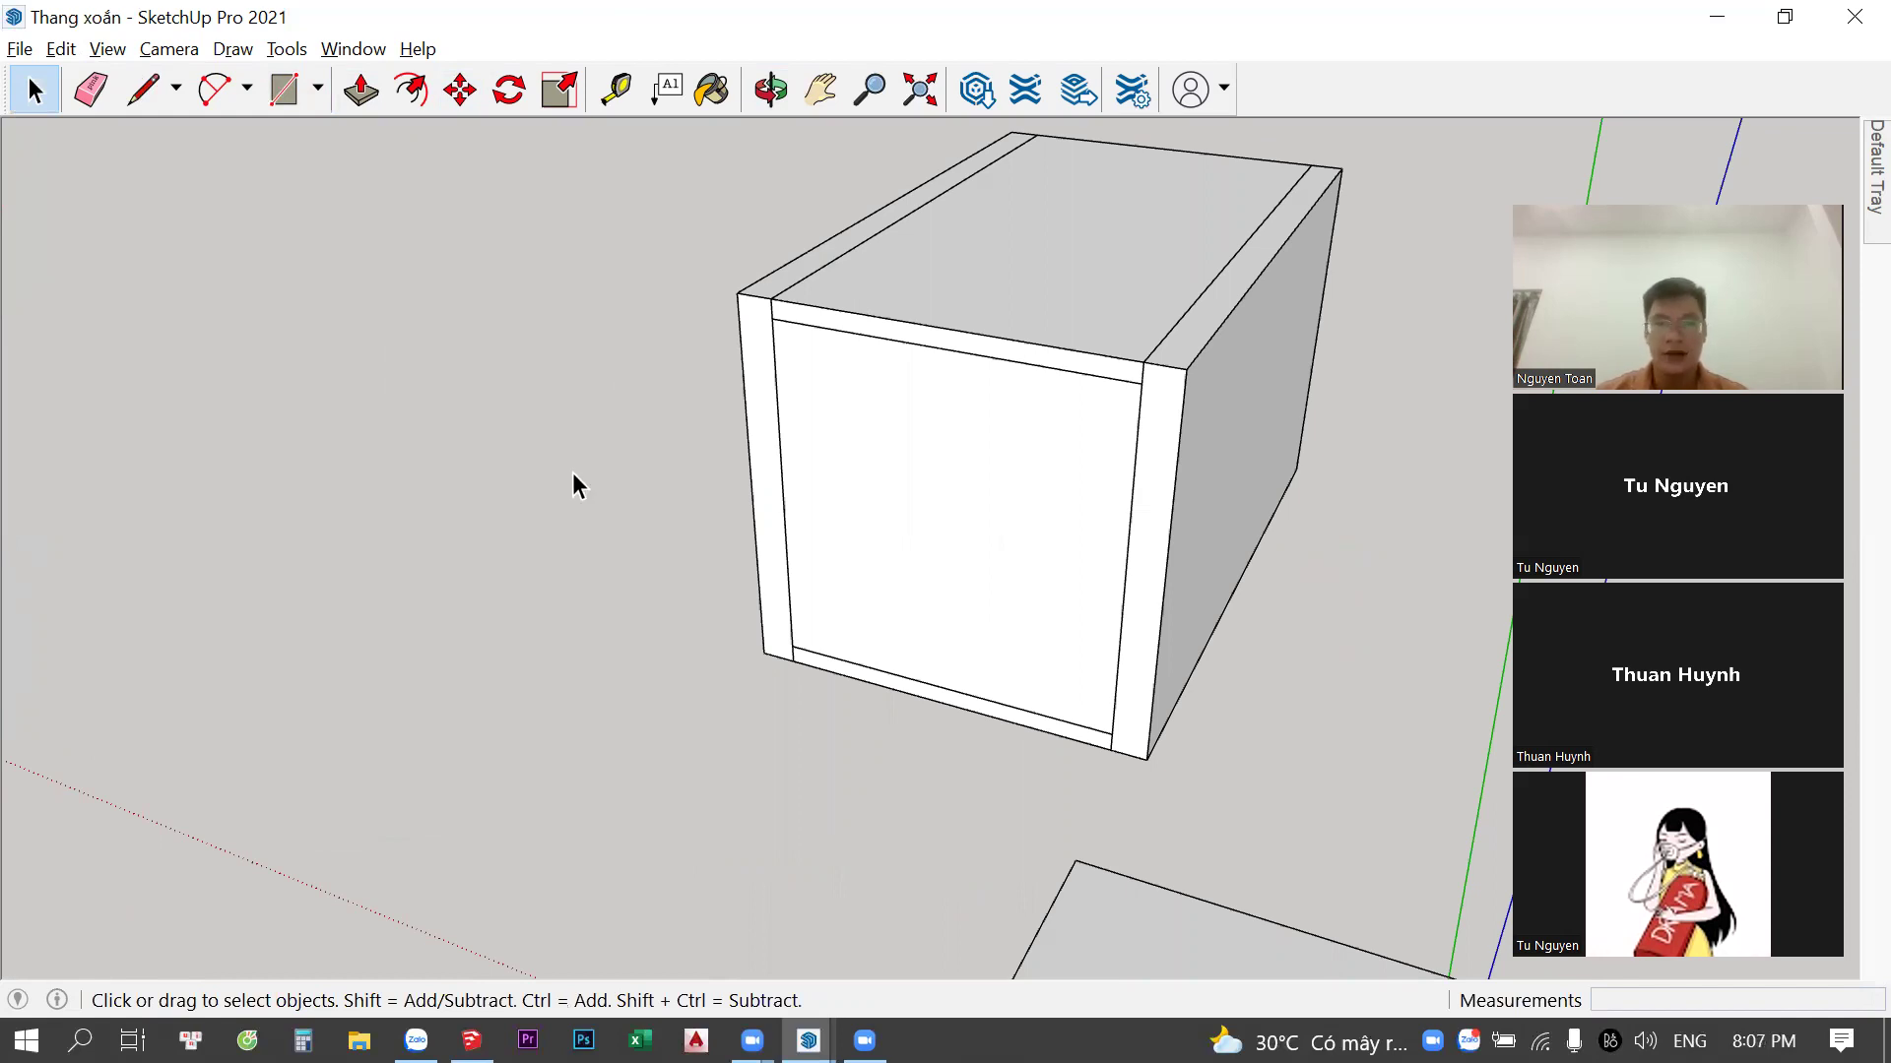
pyautogui.rightClick(1321, 91)
# Show the Large Tool Set and float it near the top of the window
pyautogui.click(1423, 391)
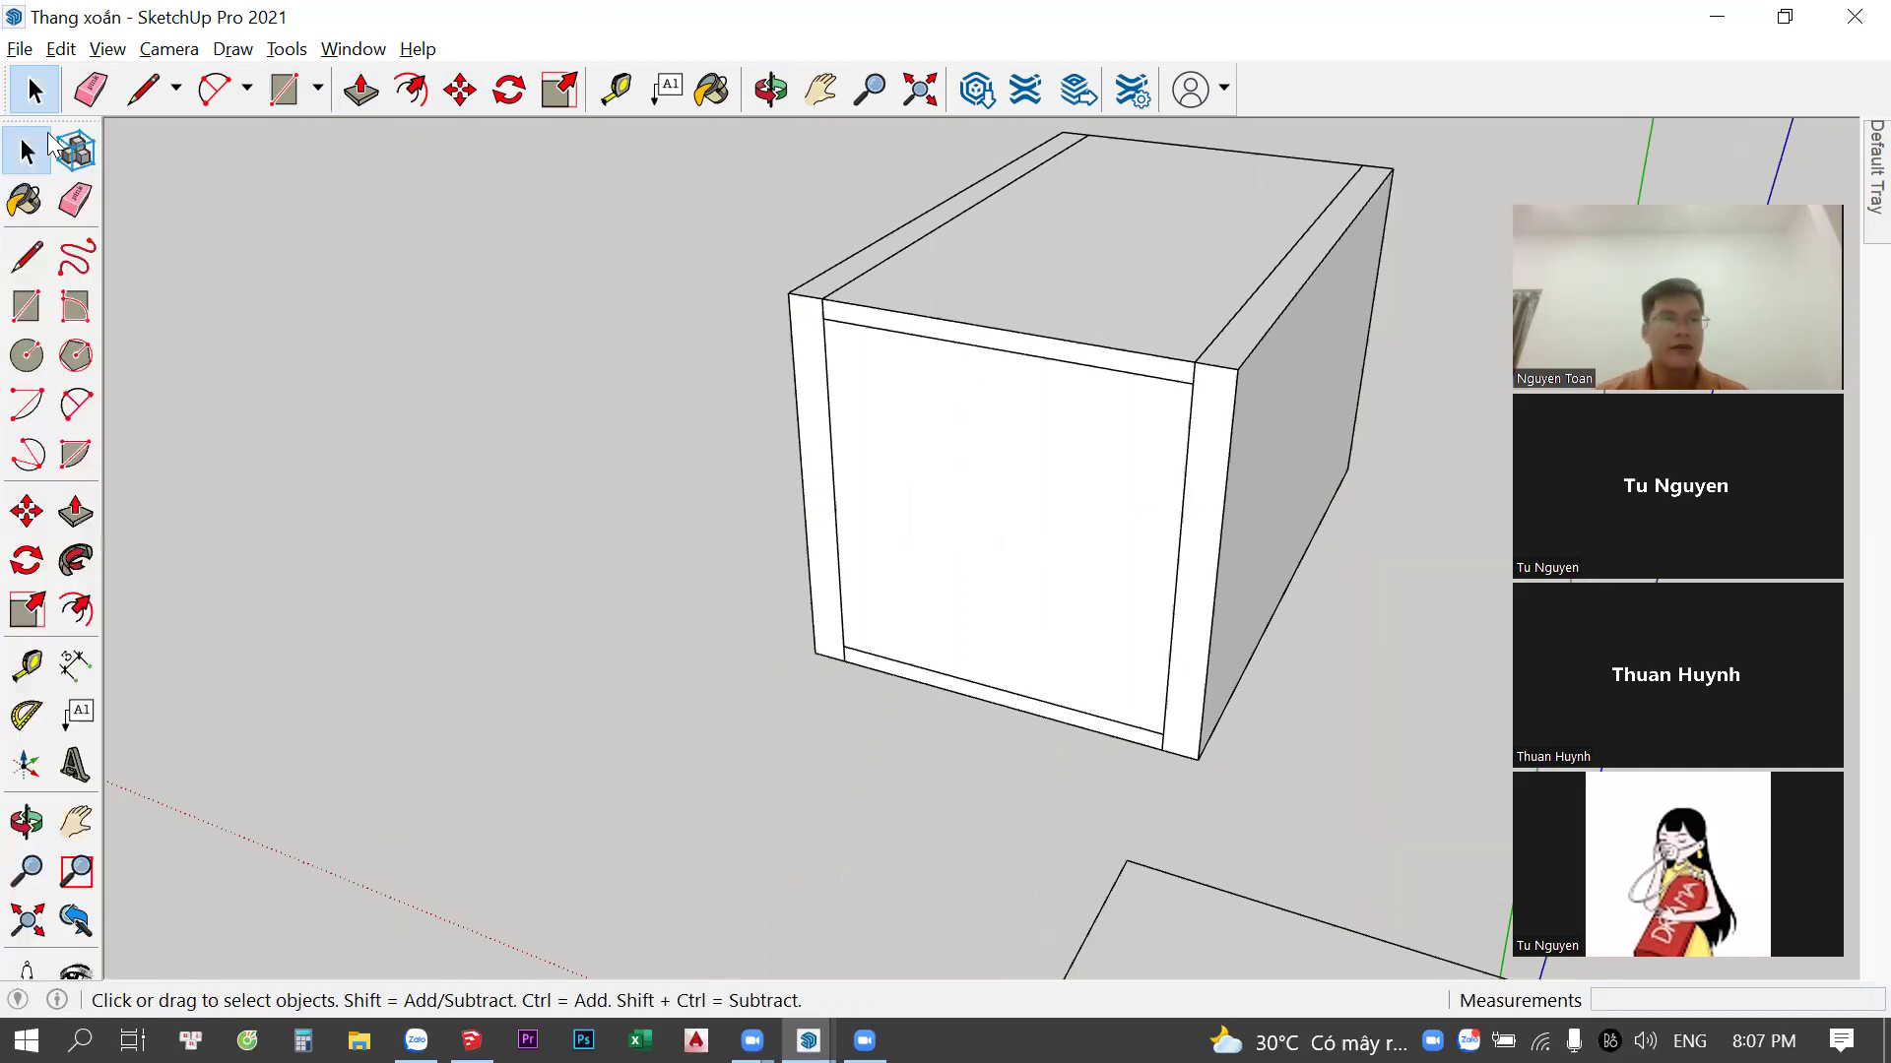
pyautogui.moveTo(182, 156); pyautogui.dragTo(165, 323)
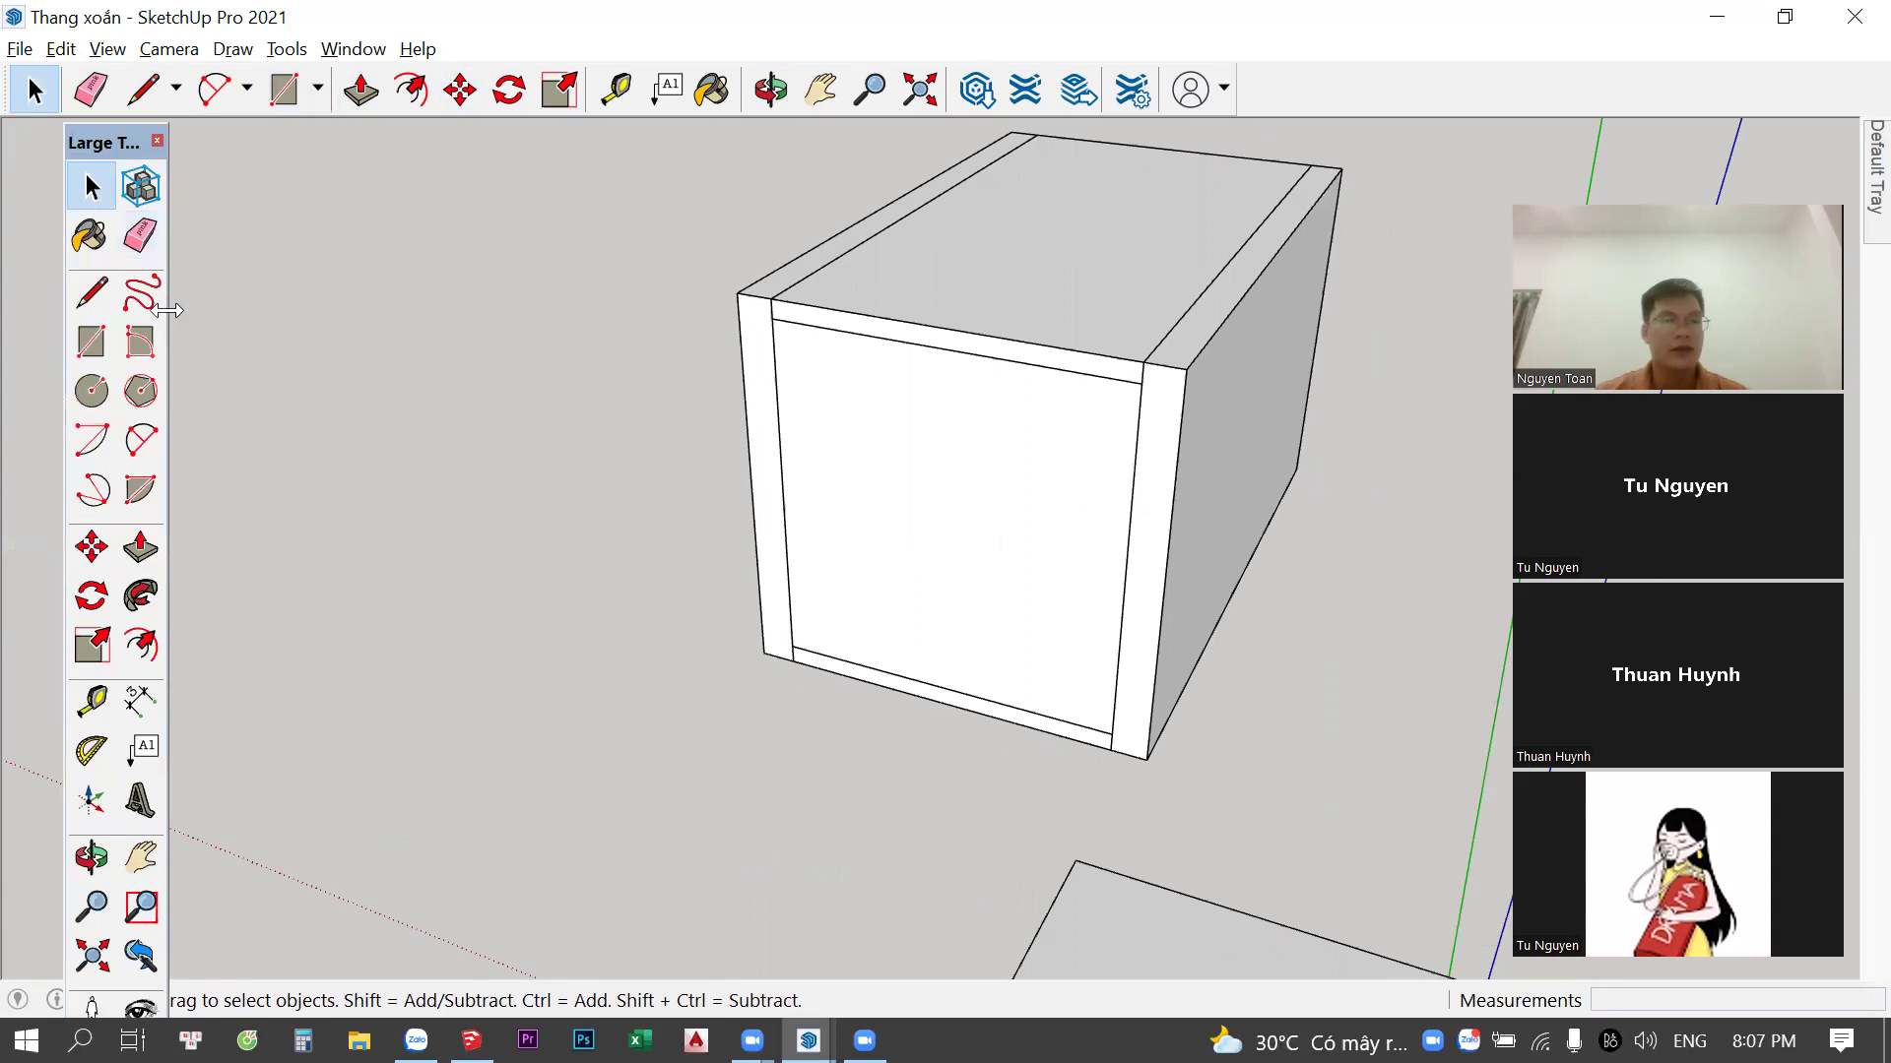
pyautogui.moveTo(107, 137); pyautogui.dragTo(150, 30)
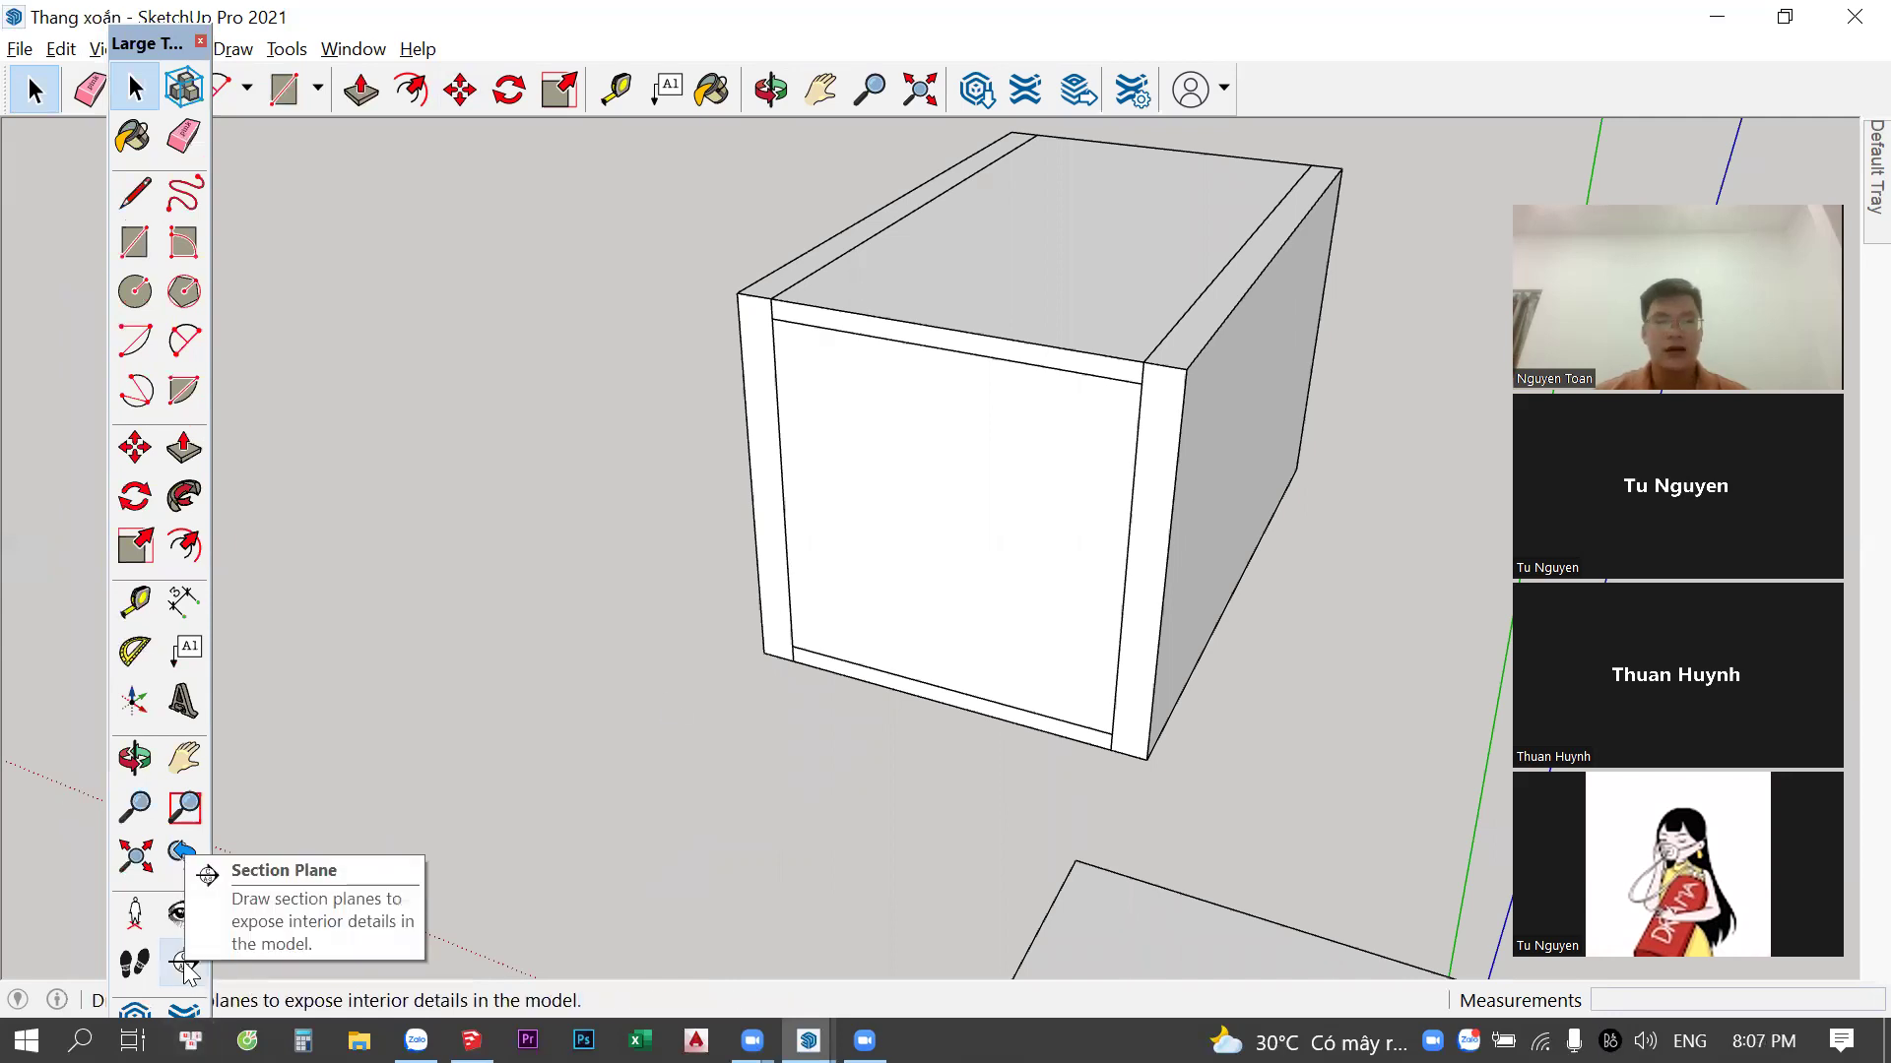
# Place a section plane through the box, delete it, then restore it with Ctrl+Z
pyautogui.click(734, 706)
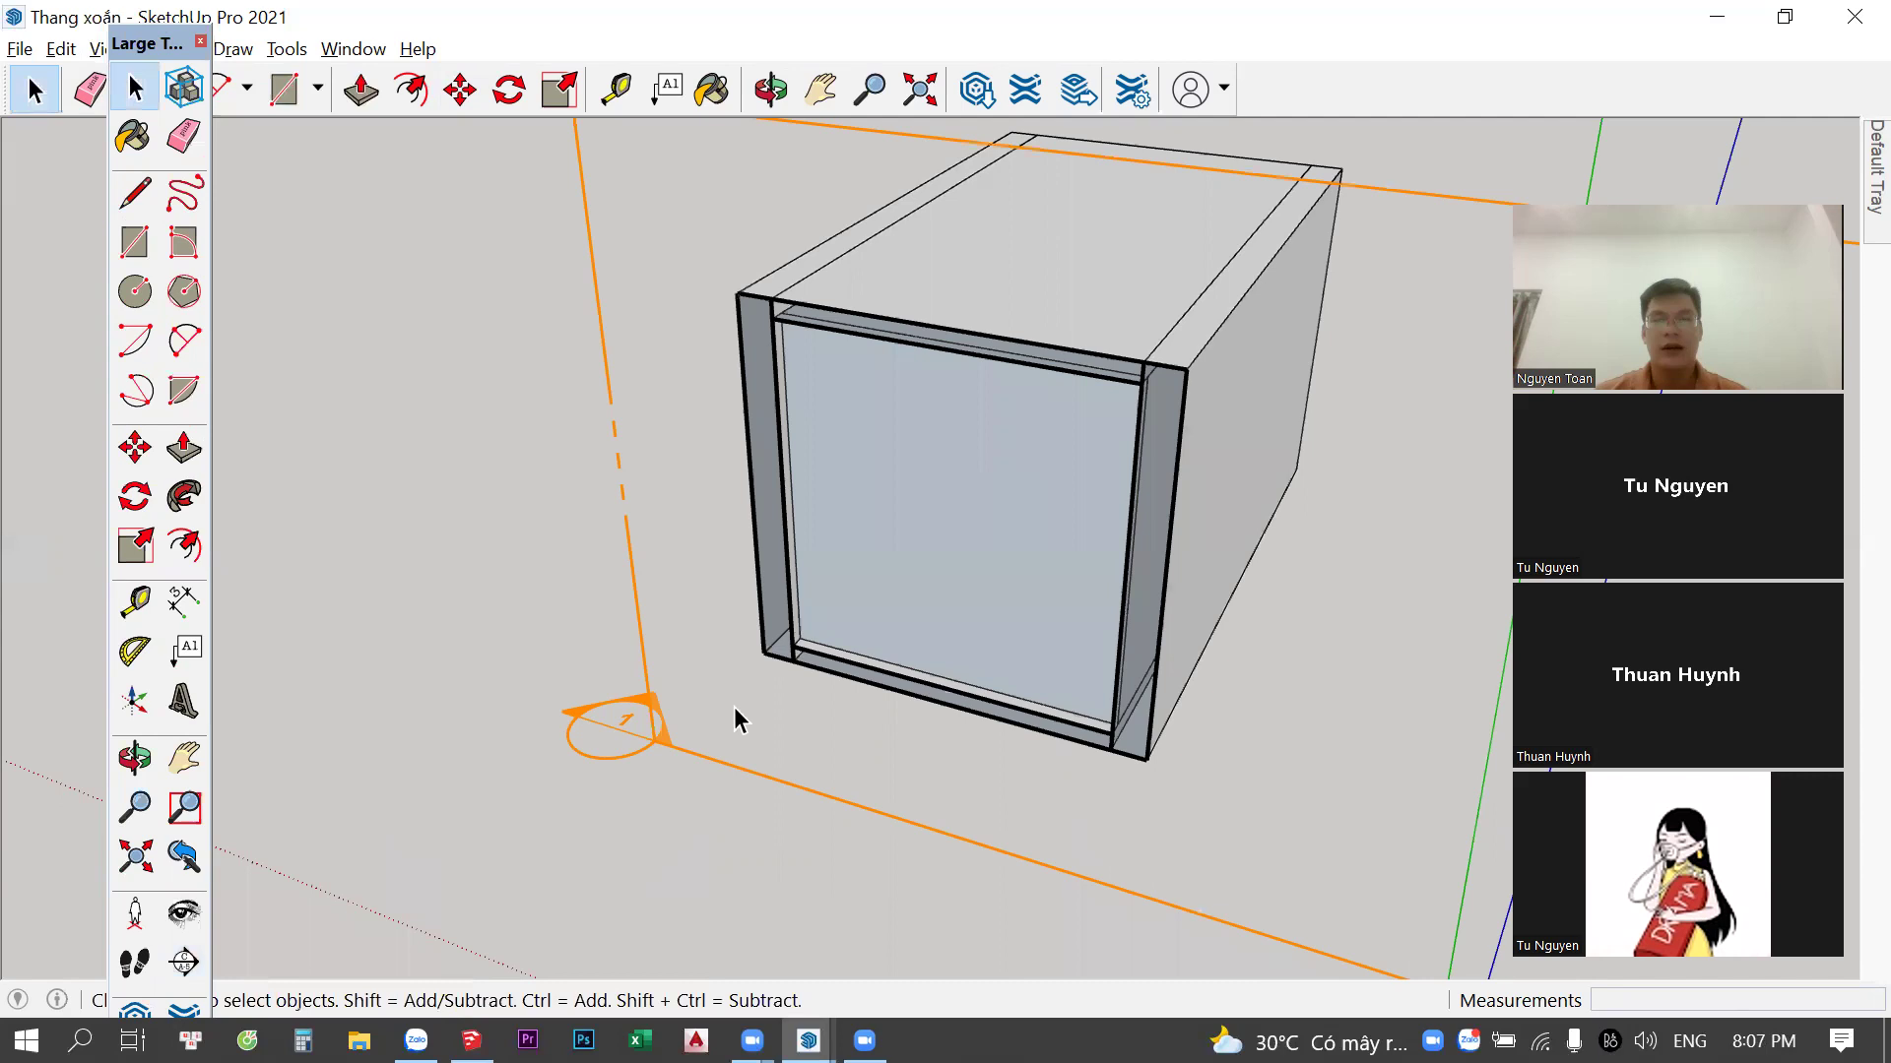
pyautogui.click(641, 717)
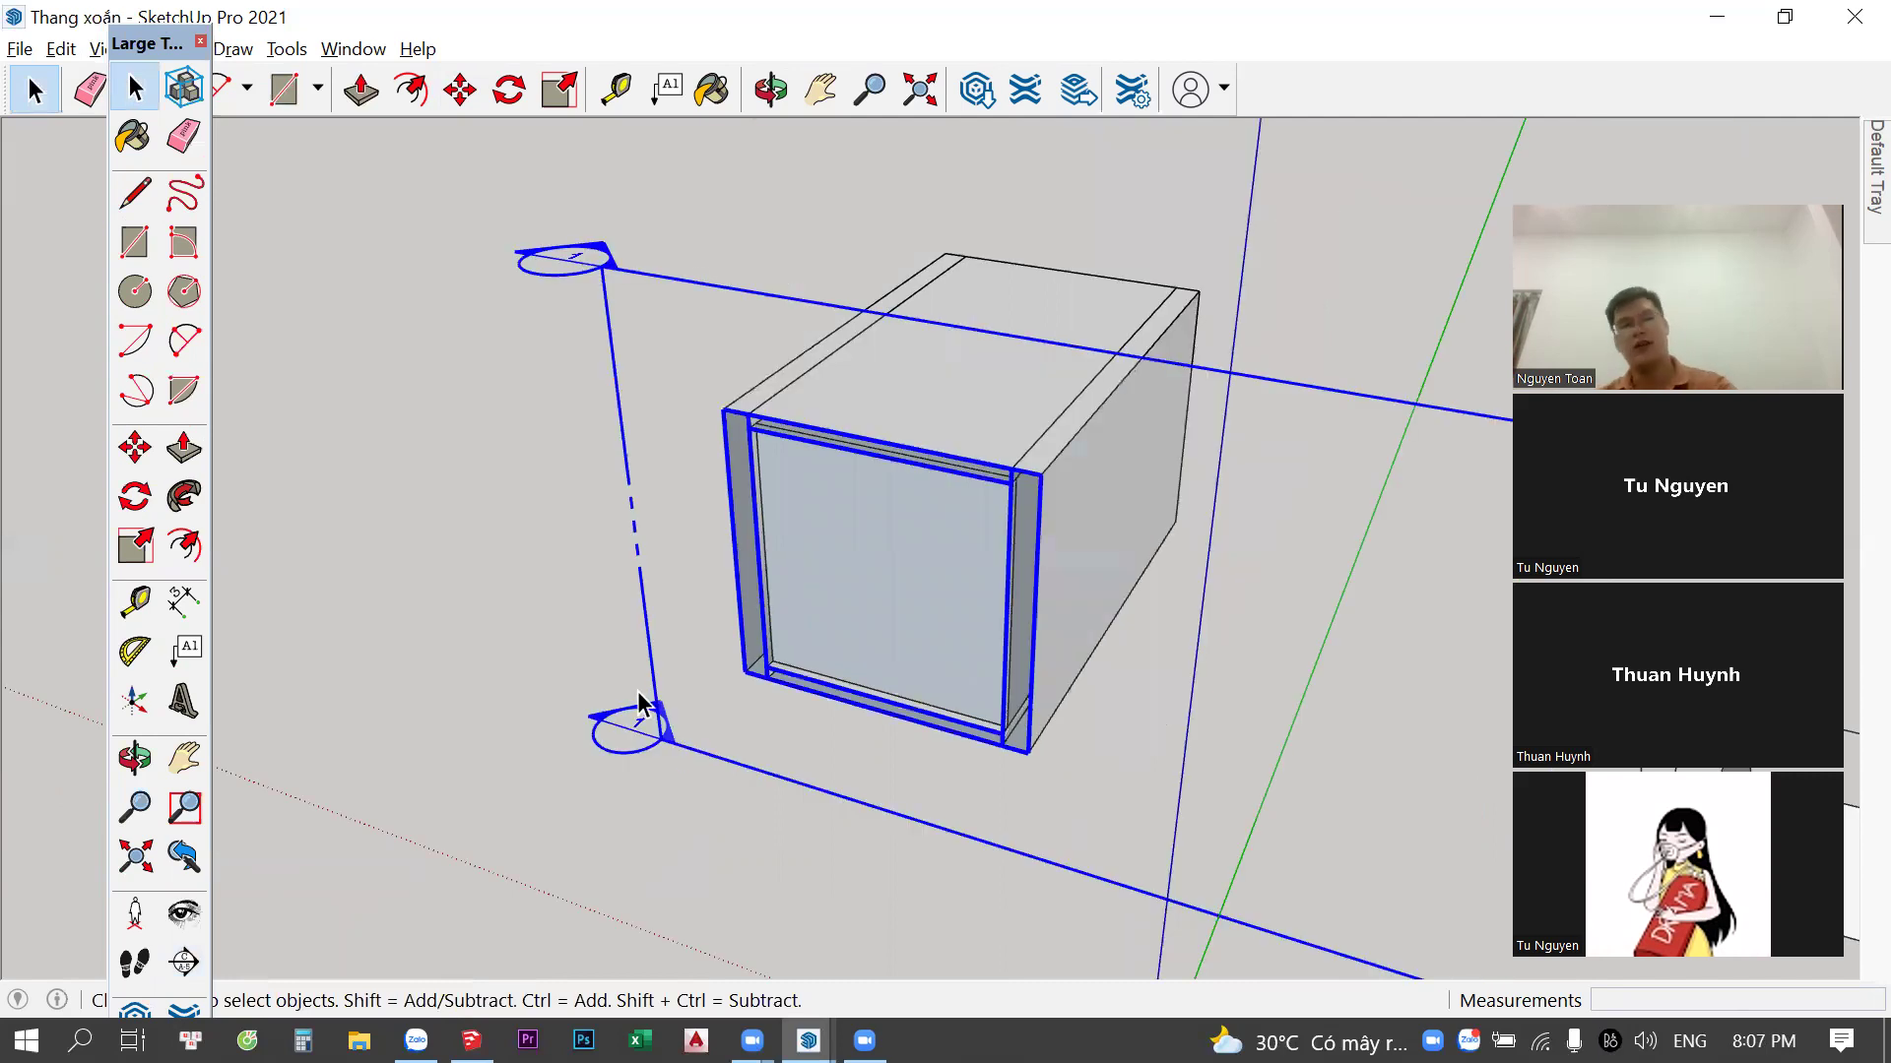
pyautogui.press('Delete')
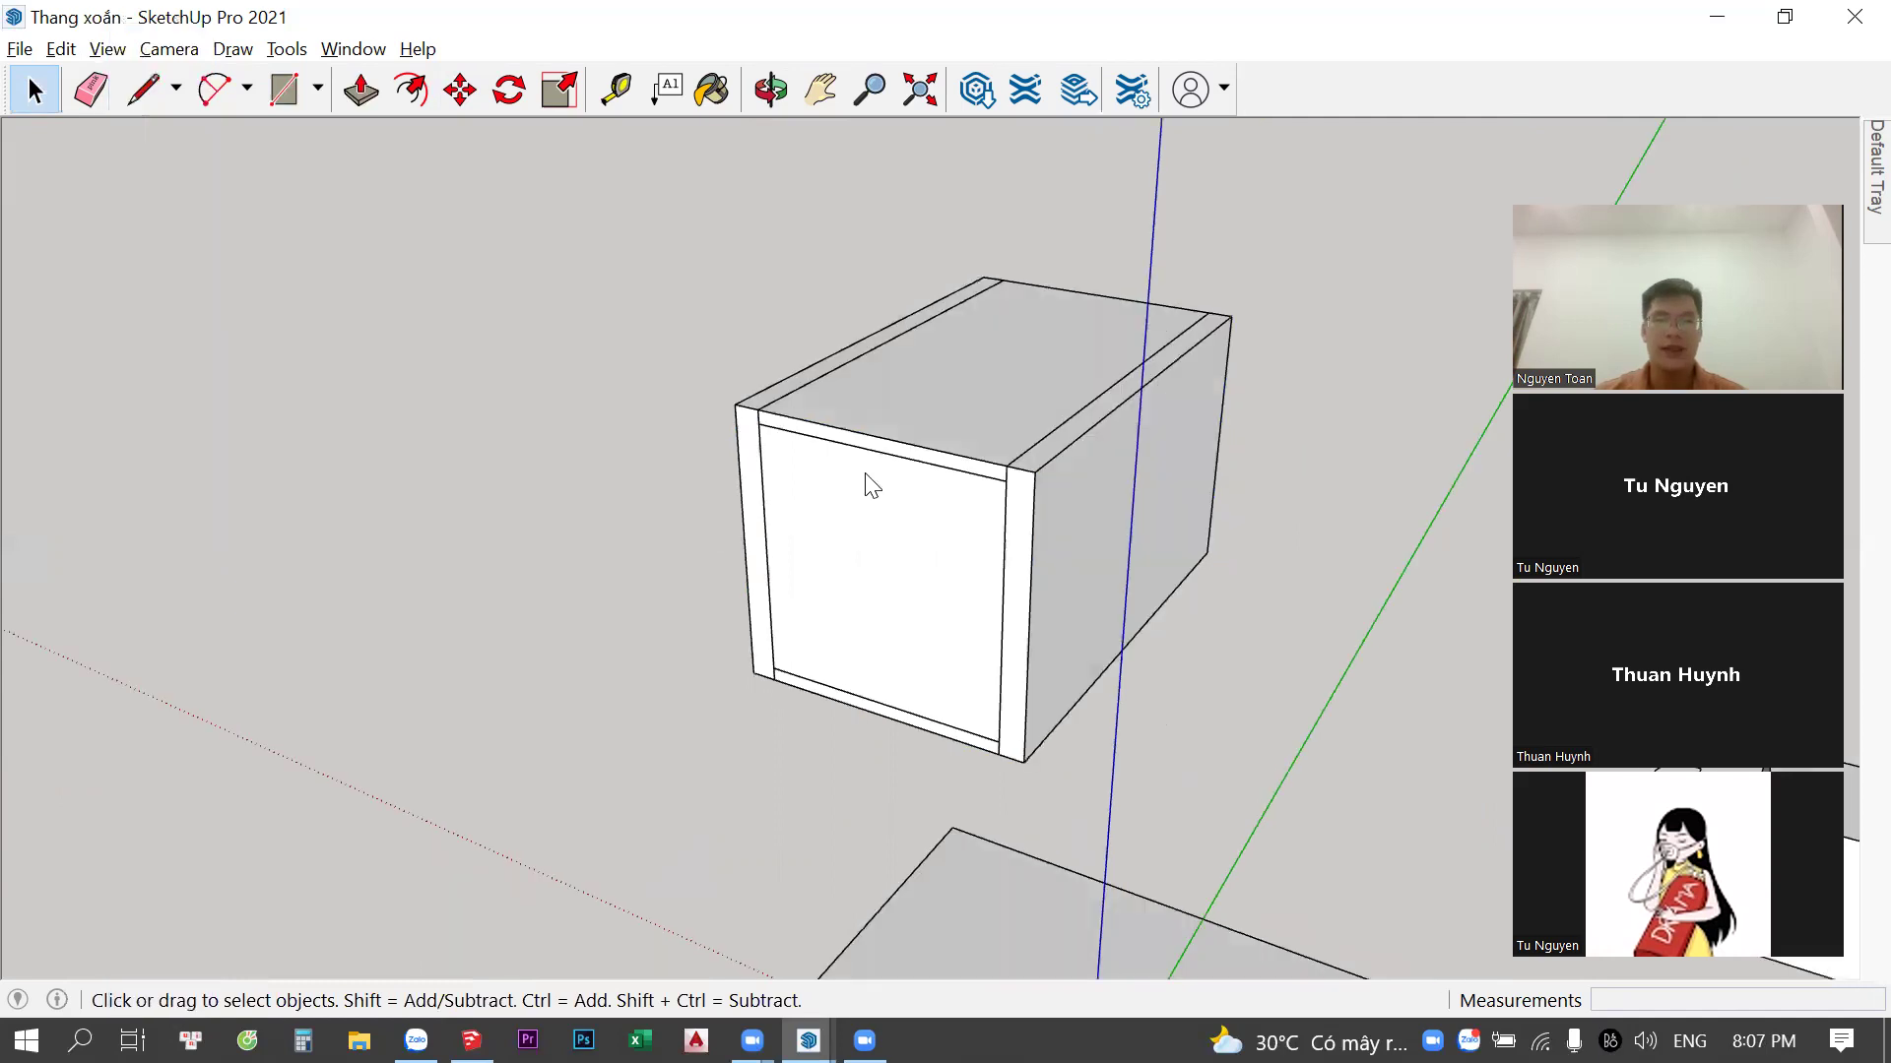
pyautogui.hotkey('ctrl', 'z')
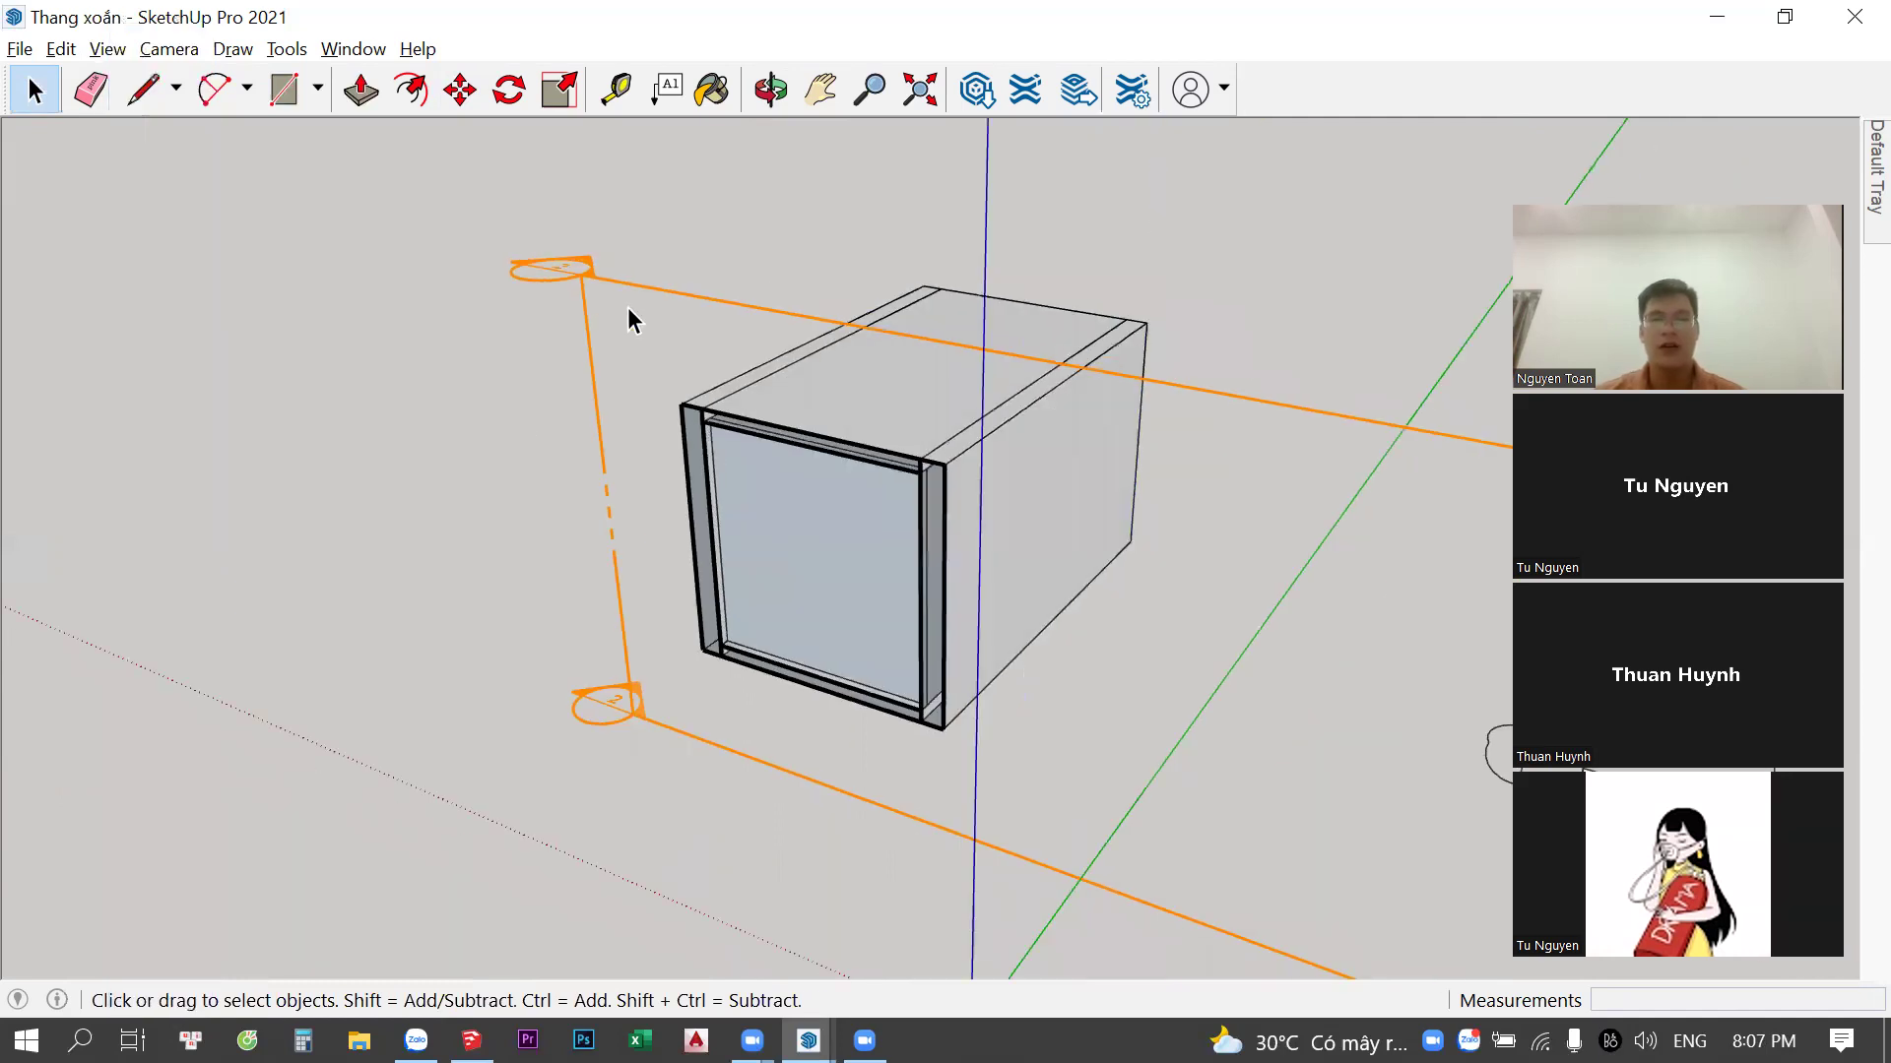
pyautogui.hotkey('ctrl', 'a')
pyautogui.scroll(2, 689, 374)
# Start moving the selected box, then zoom and orbit around the sectioned cabinet
pyautogui.press('m')
pyautogui.click(654, 357)
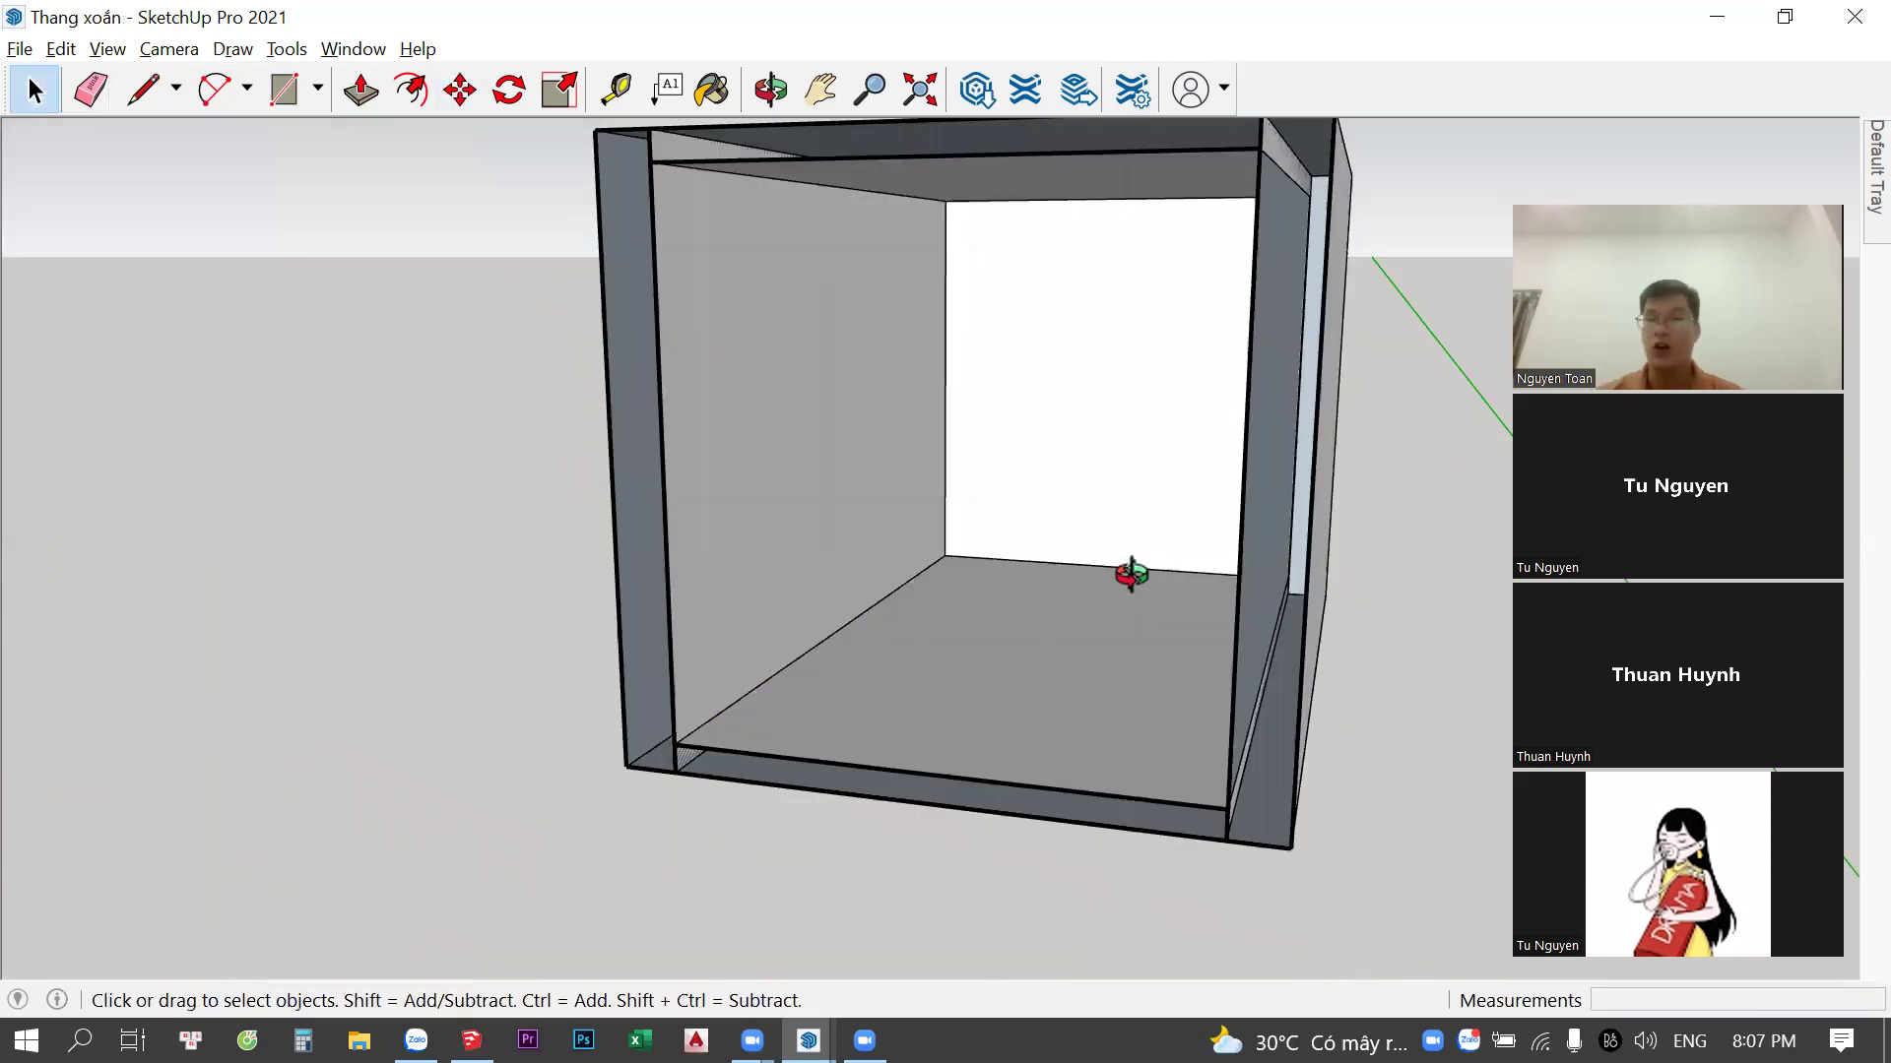
pyautogui.keyDown('shift'); pyautogui.moveTo(1009, 640); pyautogui.dragTo(967, 604, button='middle'); pyautogui.keyUp('shift')
pyautogui.scroll(-3, 937, 595)
pyautogui.scroll(-2, 948, 422)
pyautogui.scroll(2, 1013, 514)
pyautogui.moveTo(895, 476)
pyautogui.mouseDown(button='middle')
pyautogui.moveTo(768, 510)
pyautogui.moveTo(327, 348)
pyautogui.mouseUp(button='middle')
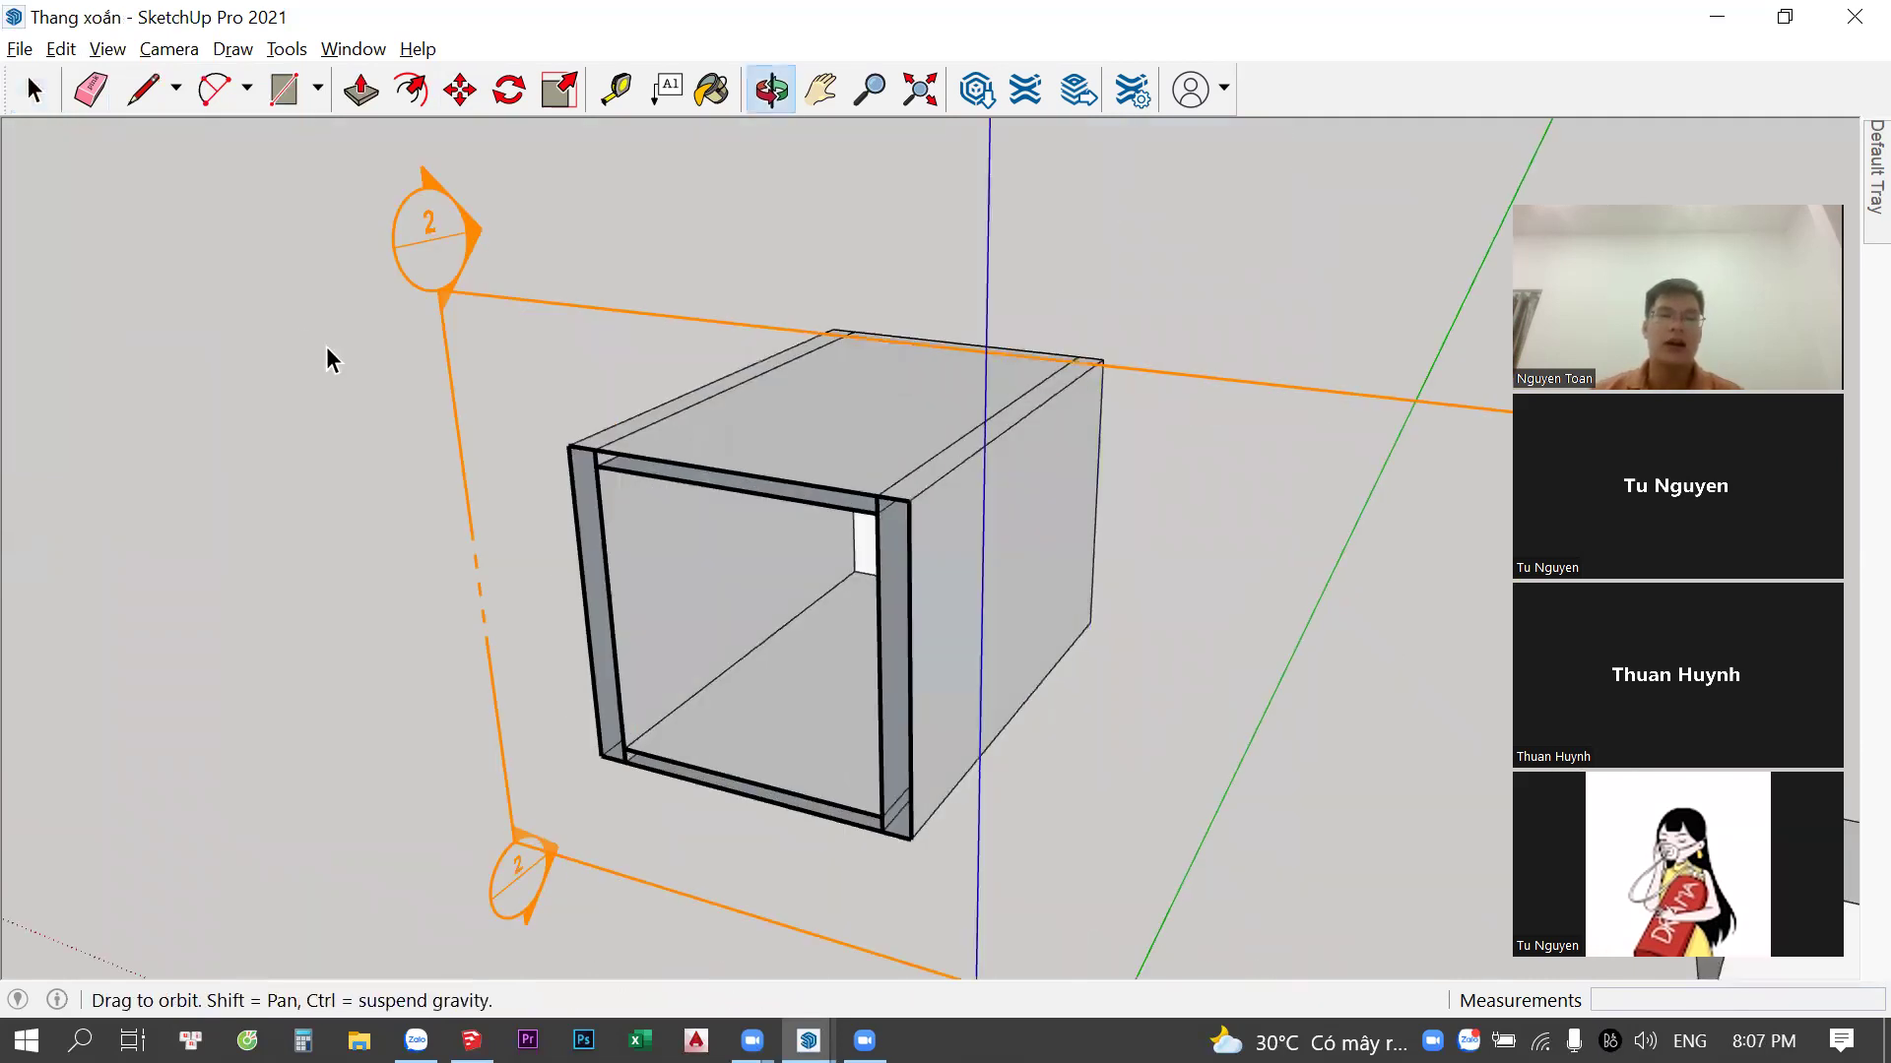
pyautogui.moveTo(453, 285); pyautogui.dragTo(605, 349, button='middle')
pyautogui.moveTo(508, 242); pyautogui.dragTo(716, 342, button='middle')
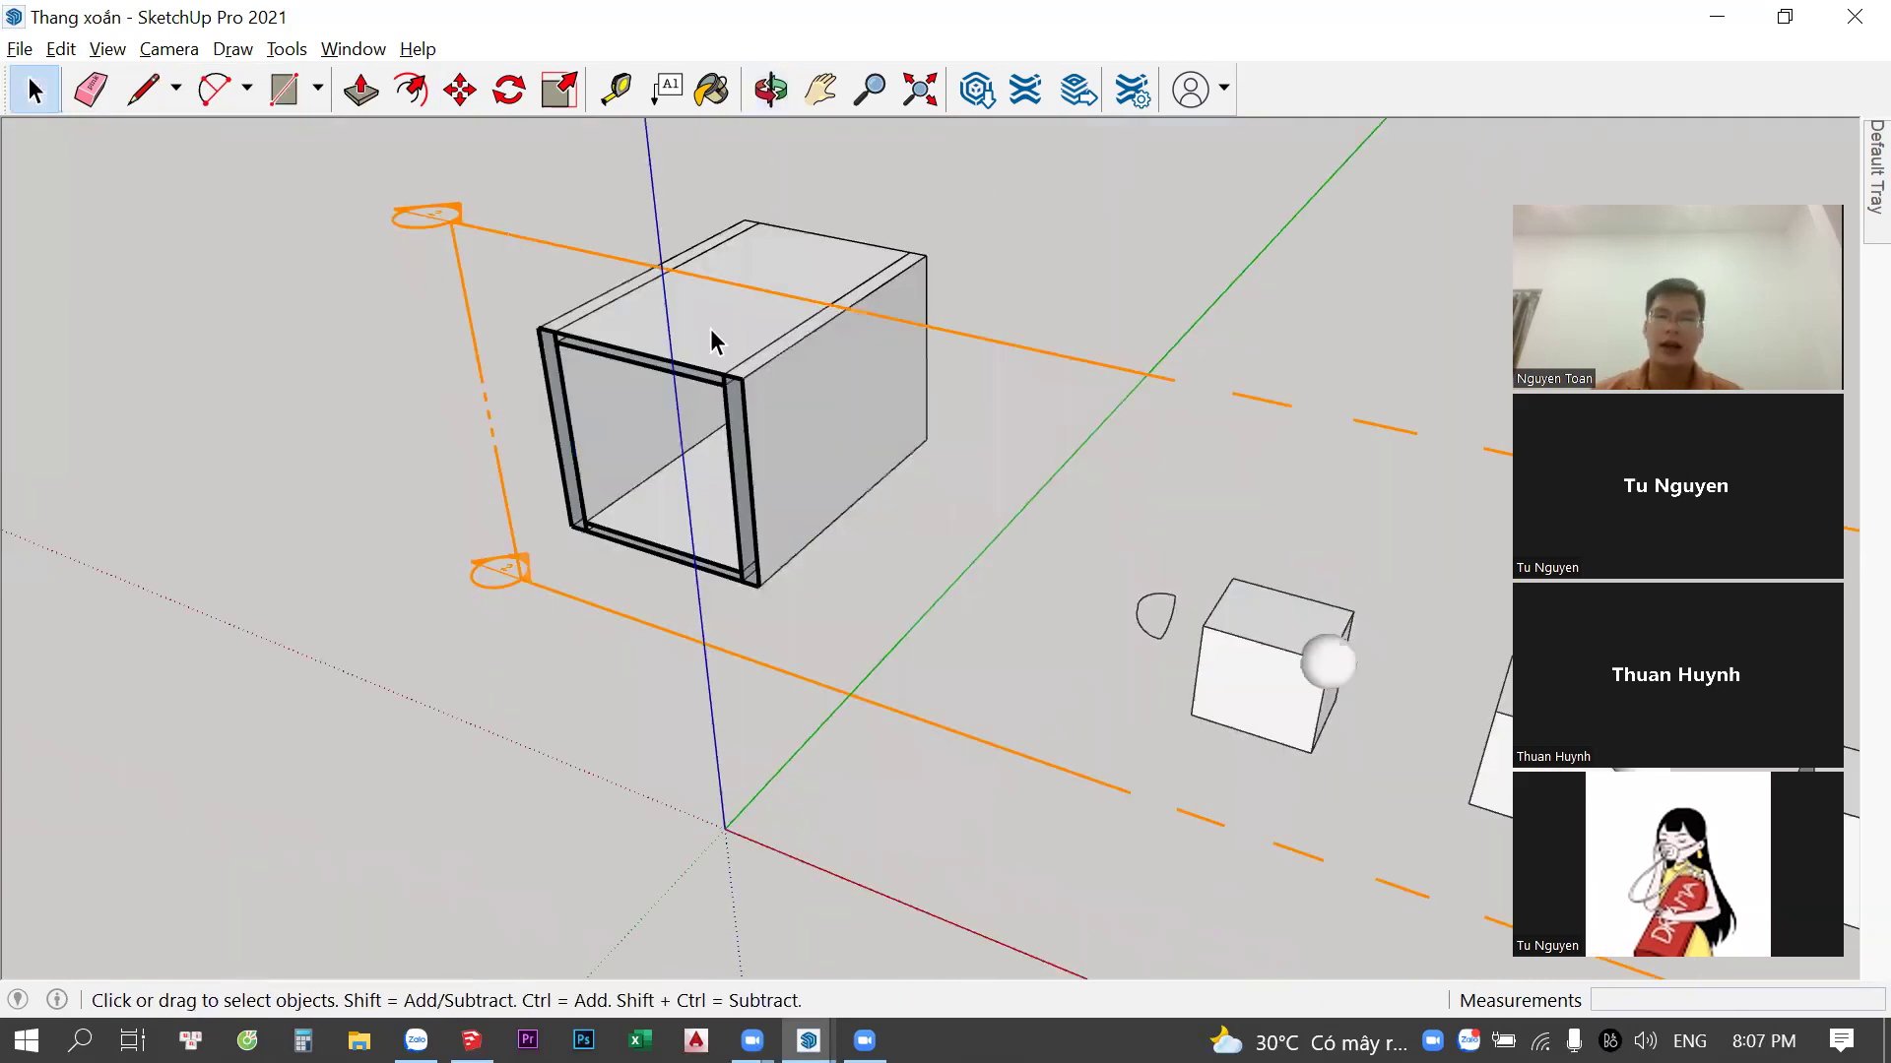
# Delete the section plane and orbit out to show the box, slab and cubes
pyautogui.click(922, 361)
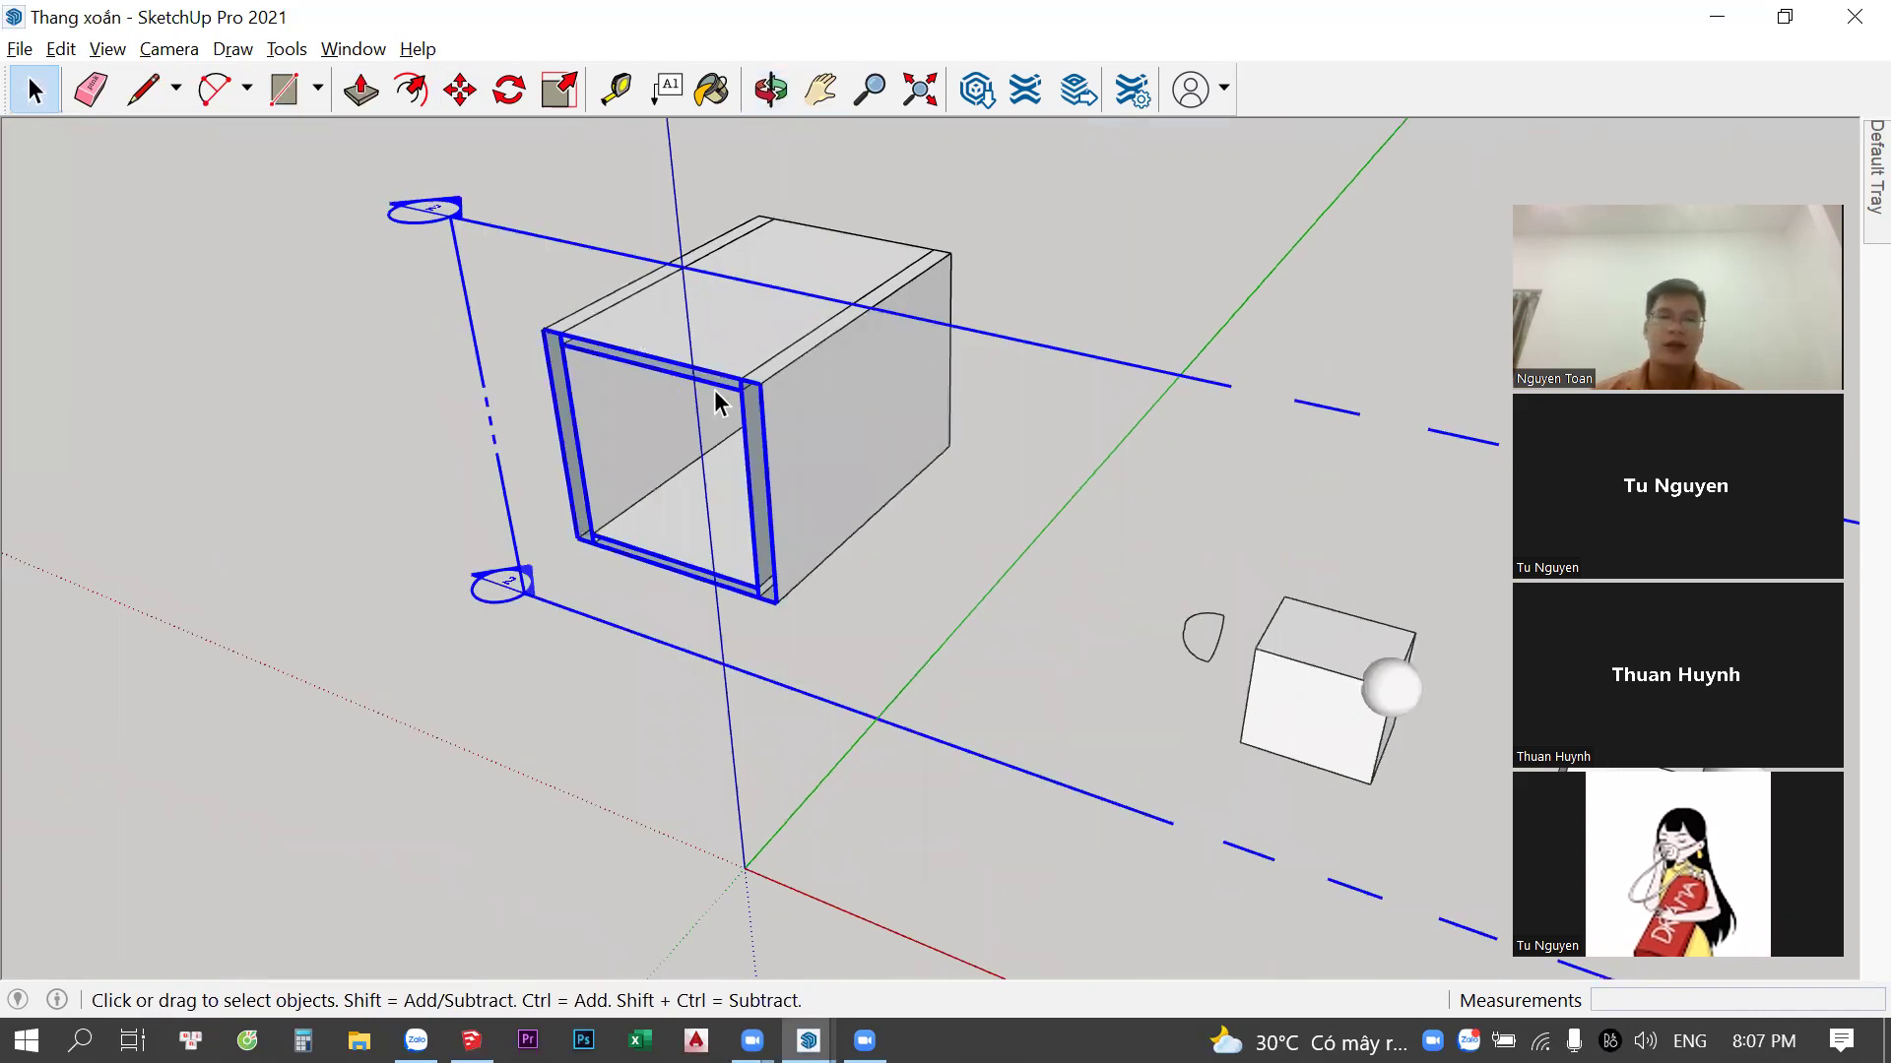
pyautogui.scroll(-2, 881, 497)
pyautogui.click(983, 408)
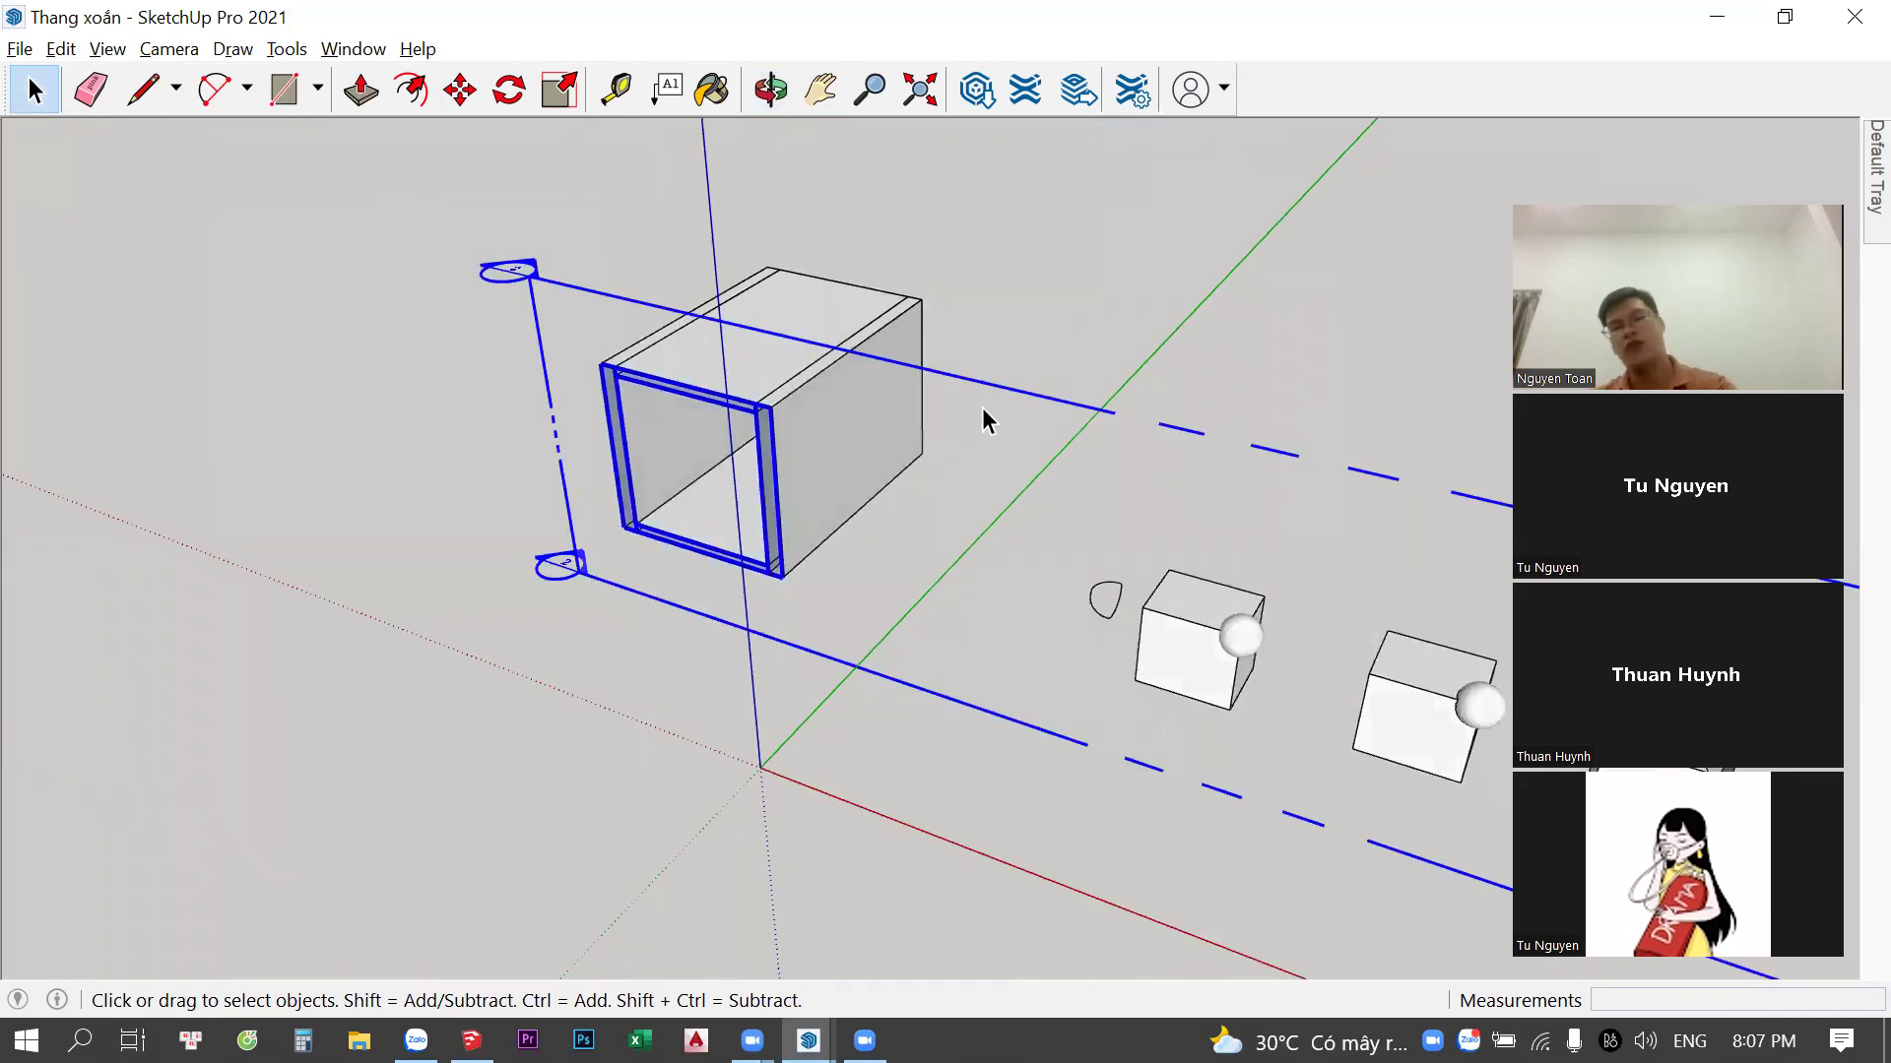
pyautogui.press('Delete')
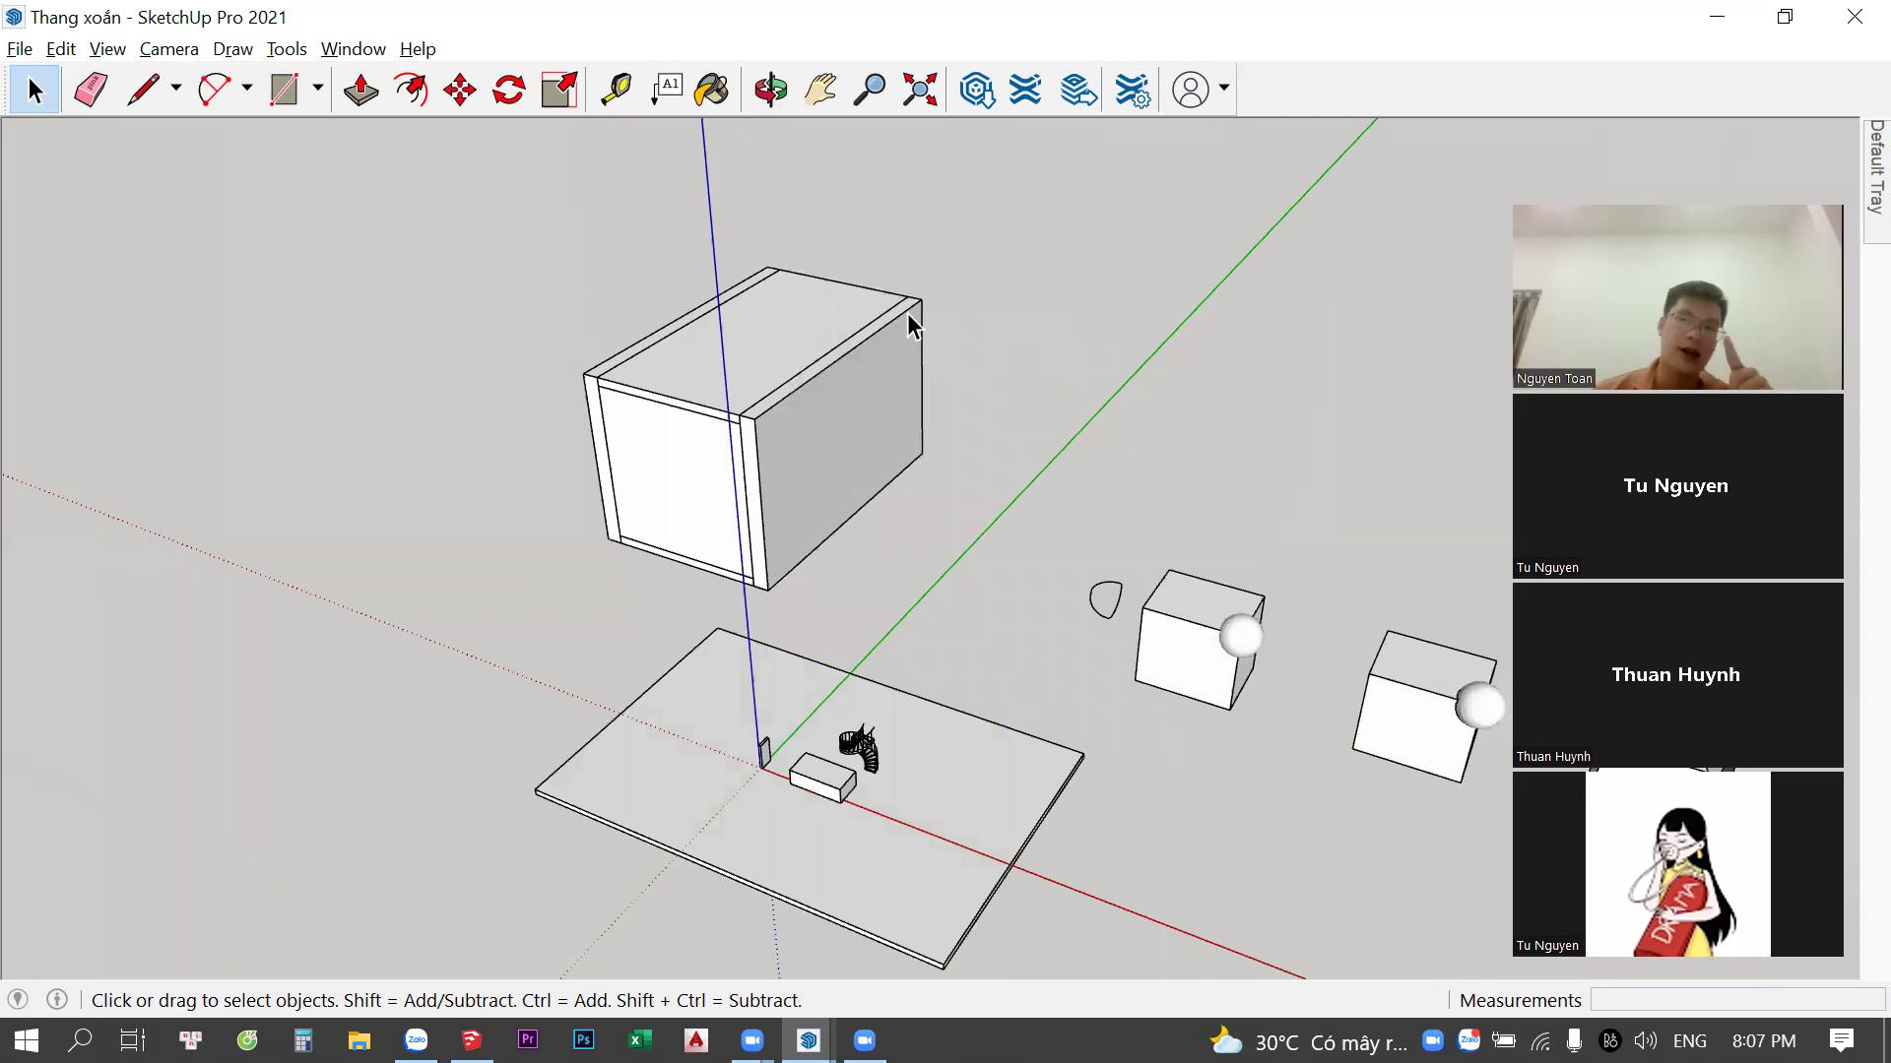
pyautogui.scroll(-3, 804, 423)
pyautogui.moveTo(805, 424)
pyautogui.keyDown('shift'); pyautogui.mouseDown(button='middle')
pyautogui.moveTo(879, 437)
pyautogui.moveTo(1086, 819)
pyautogui.mouseUp(button='middle'); pyautogui.keyUp('shift')
pyautogui.moveTo(1178, 595); pyautogui.dragTo(844, 359, button='middle')
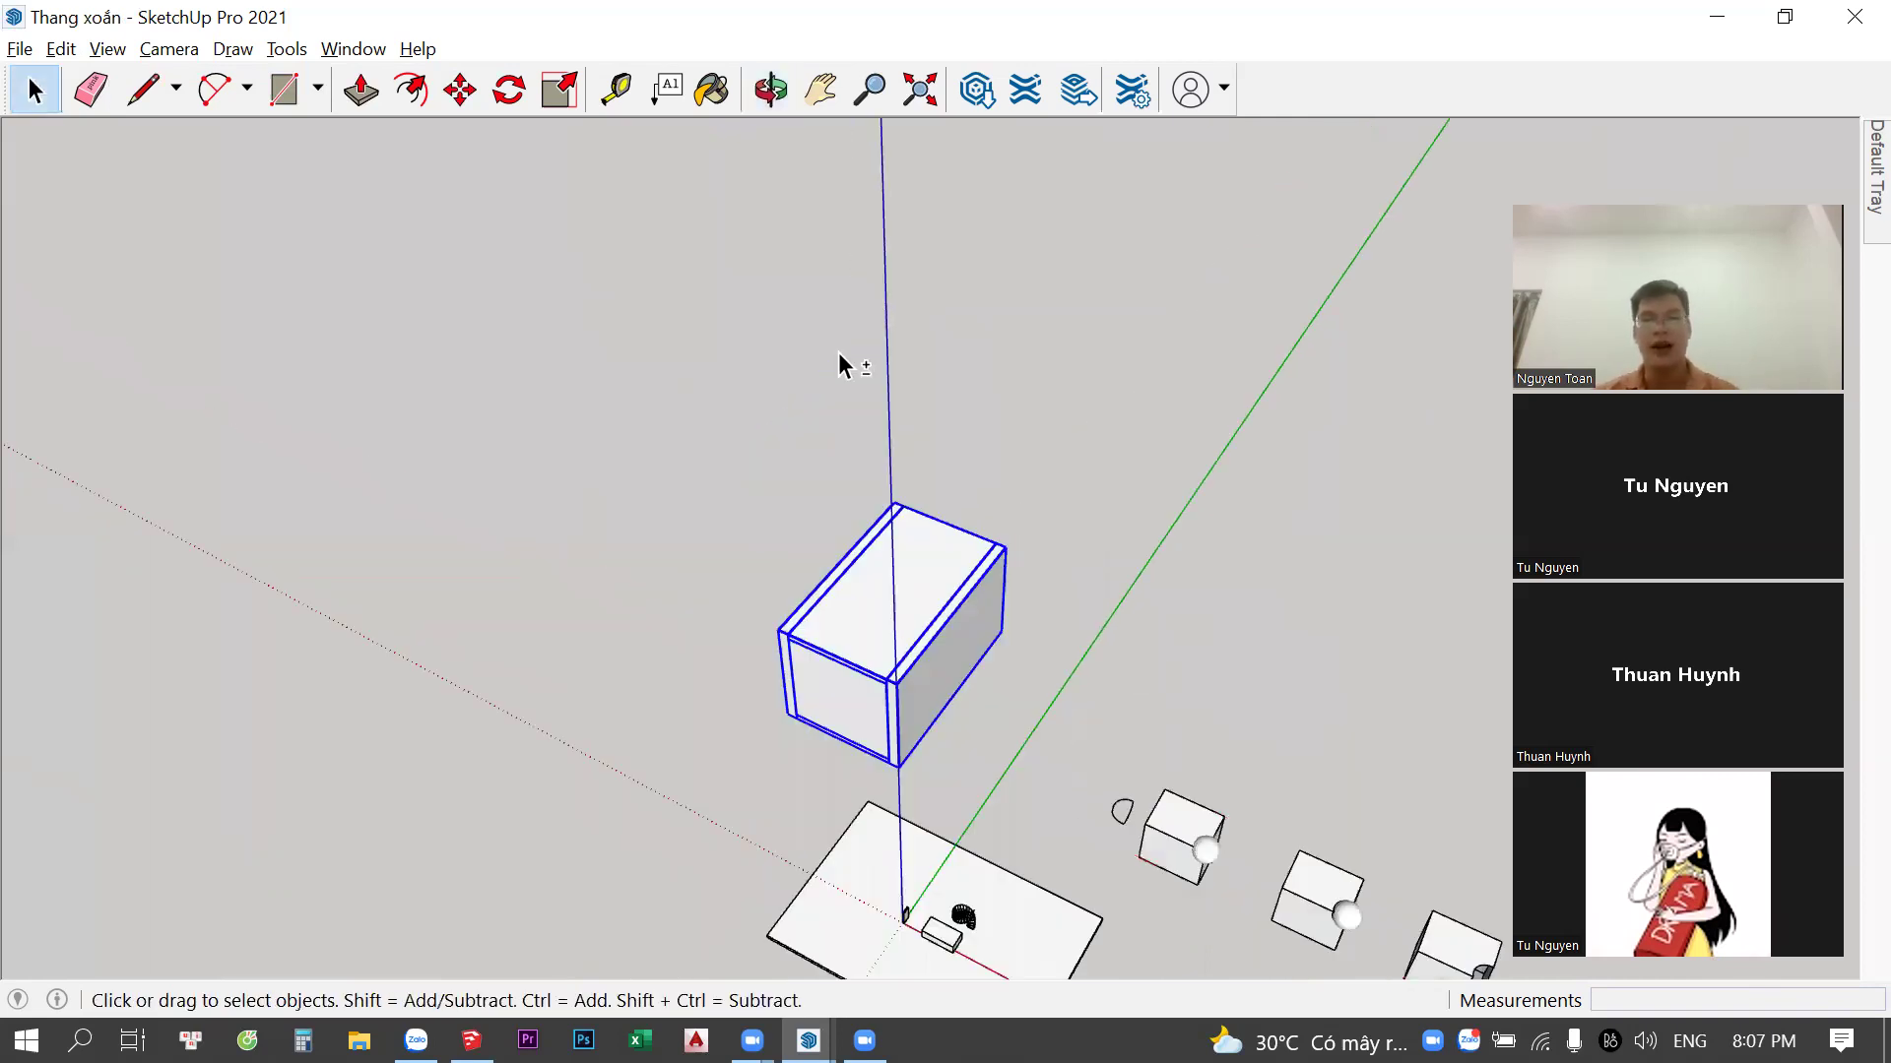
pyautogui.scroll(-2, 245, 296)
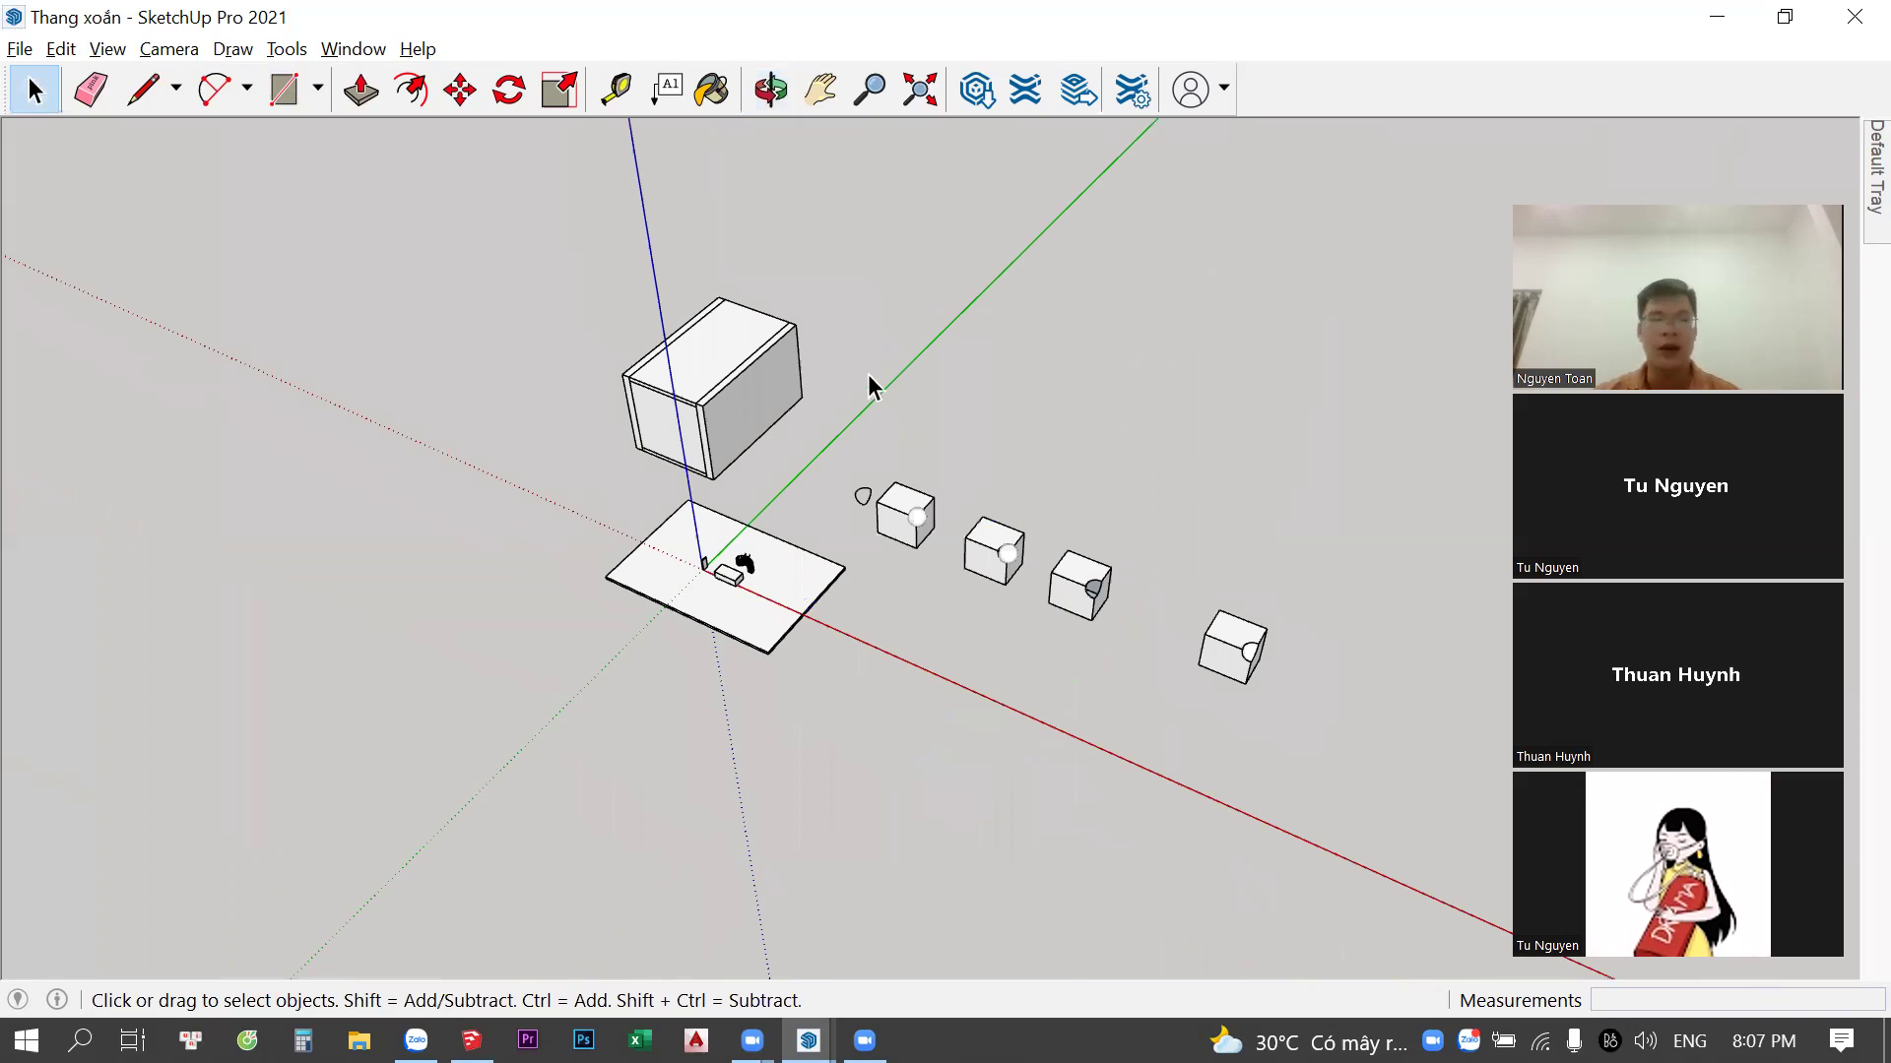
pyautogui.scroll(1, 867, 389)
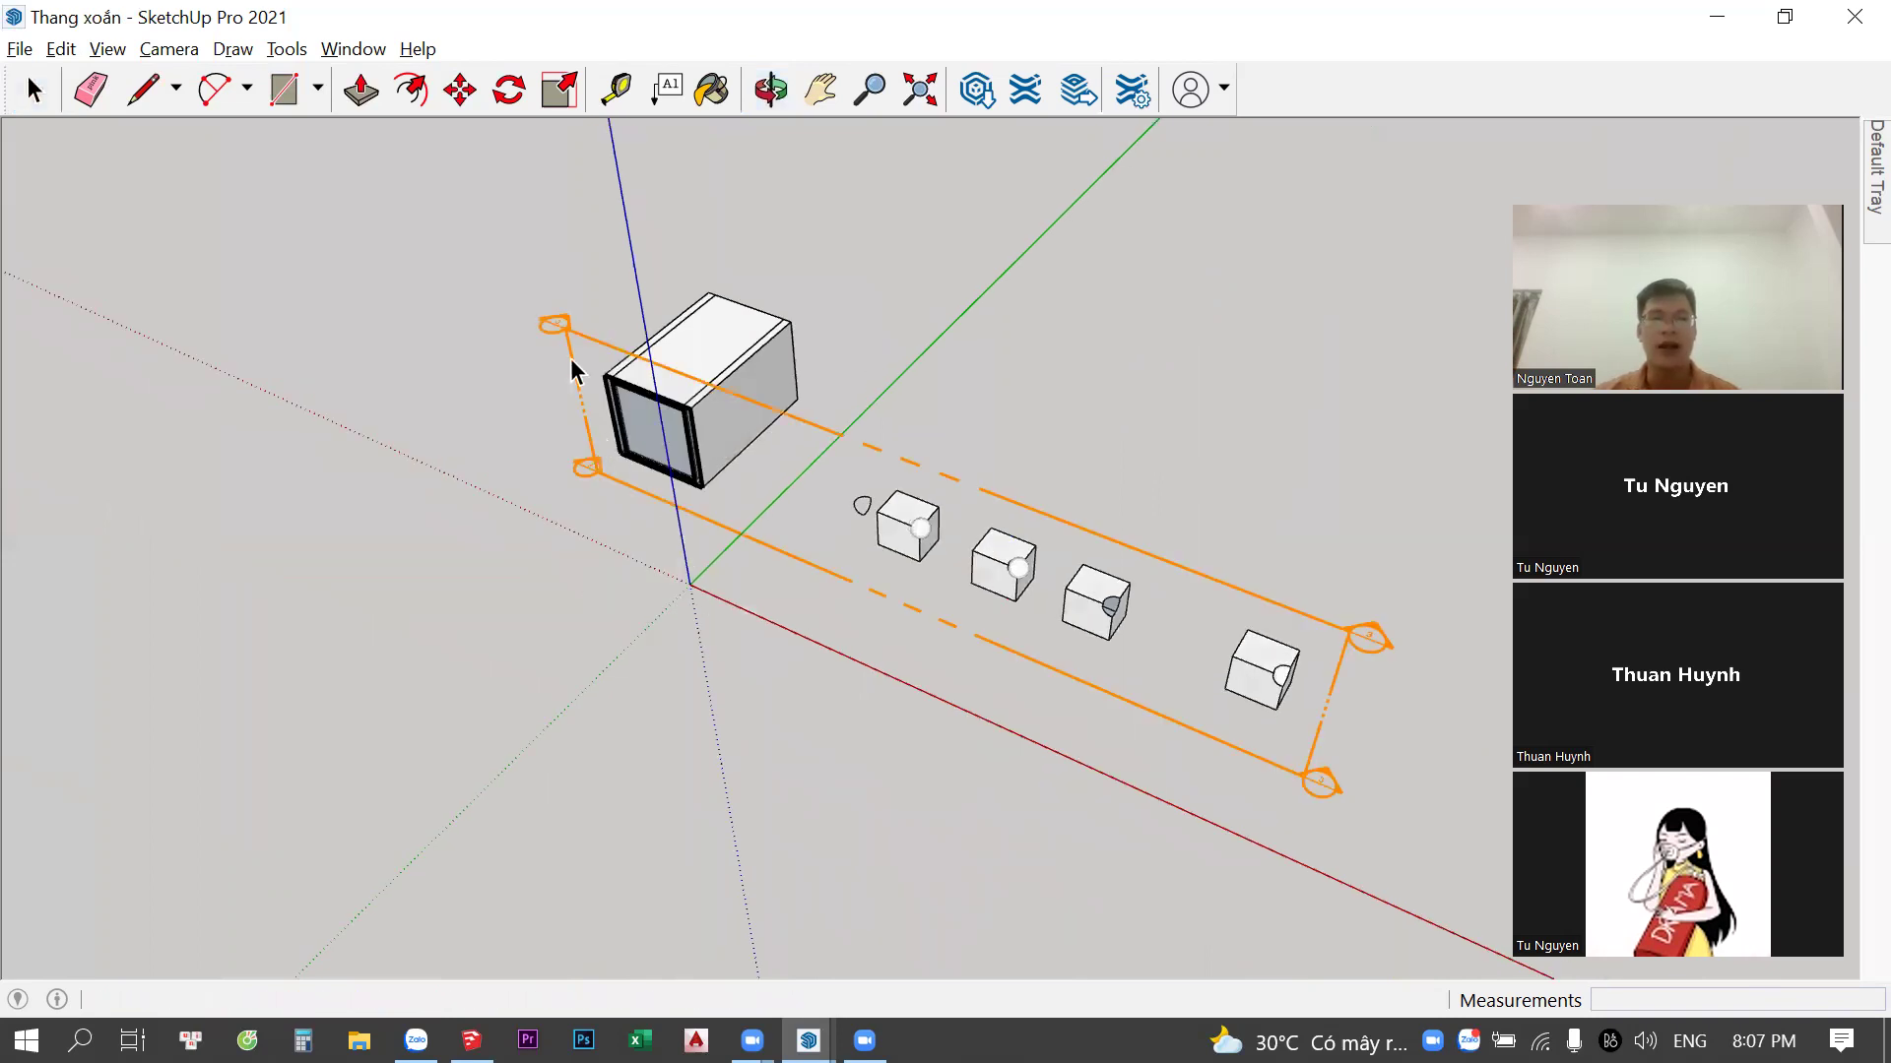
# Reselect the old section plane, start moving it, then cancel and delete it
pyautogui.click(579, 362)
pyautogui.press('m')
pyautogui.click(637, 290)
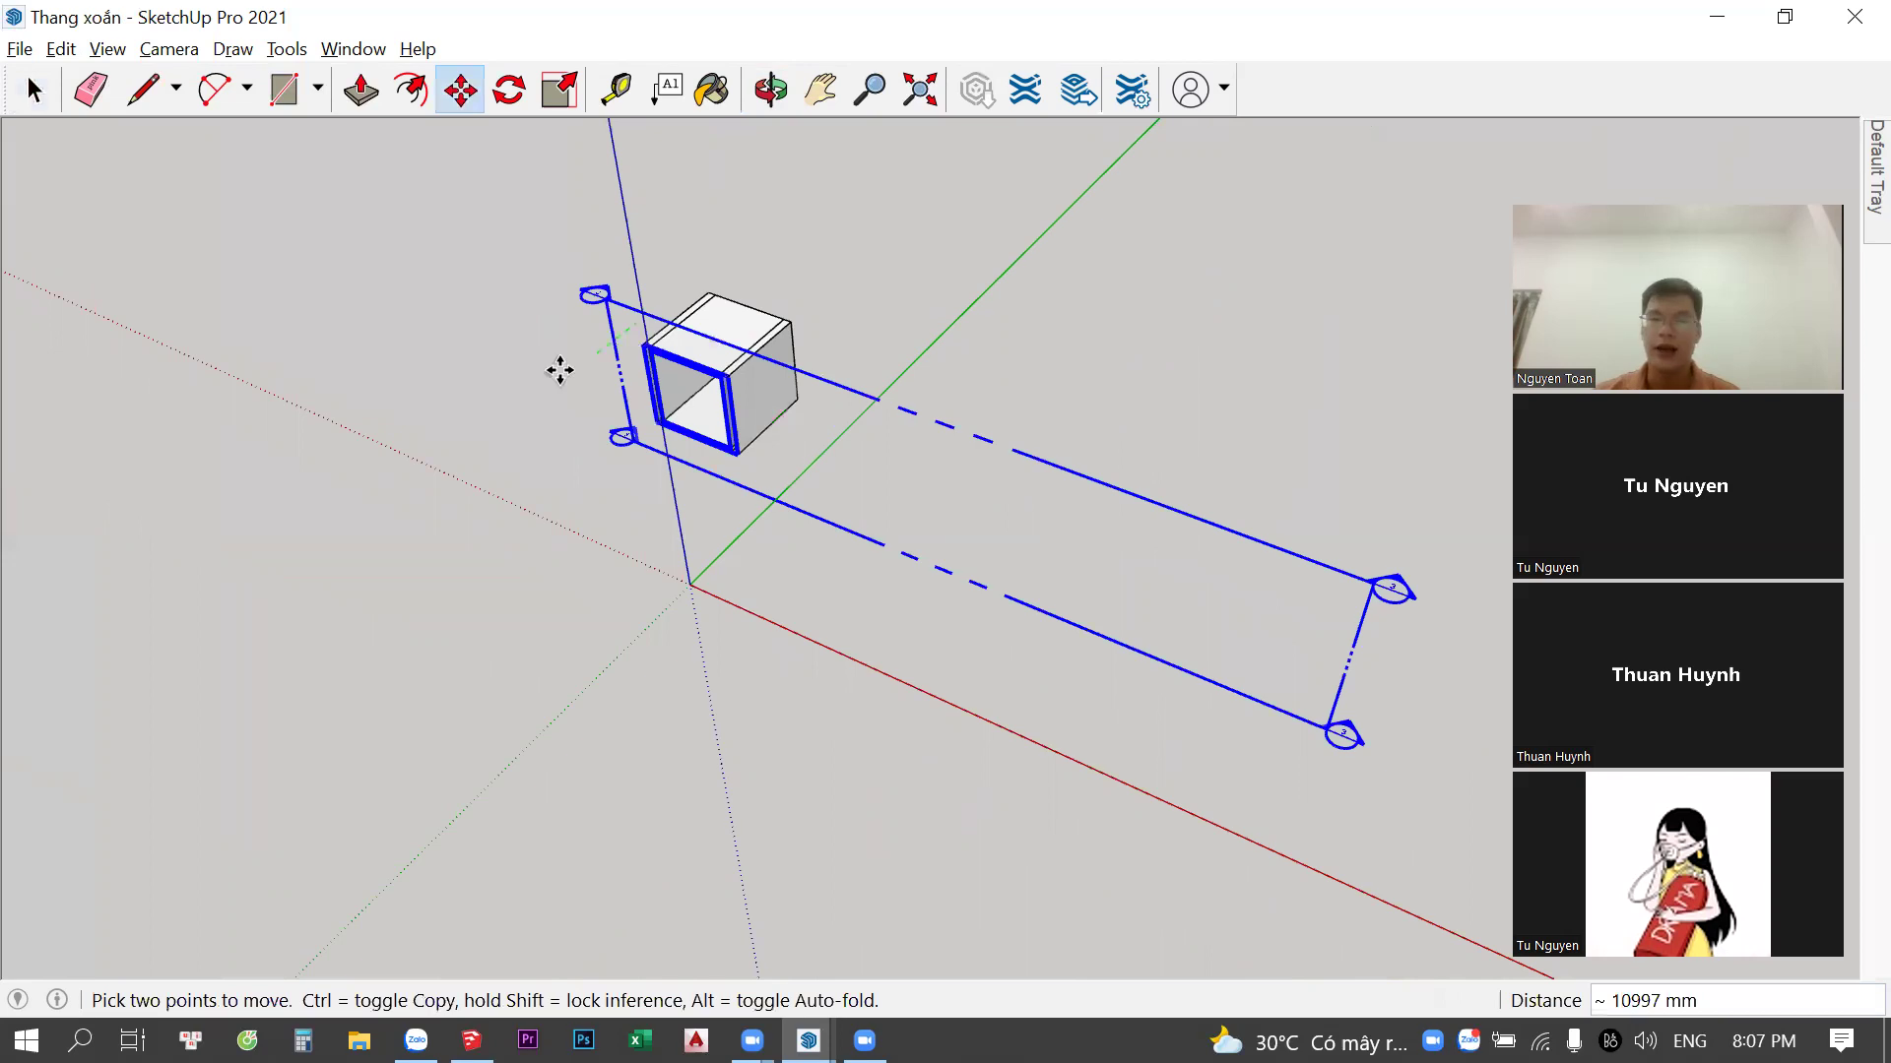
pyautogui.press('space')
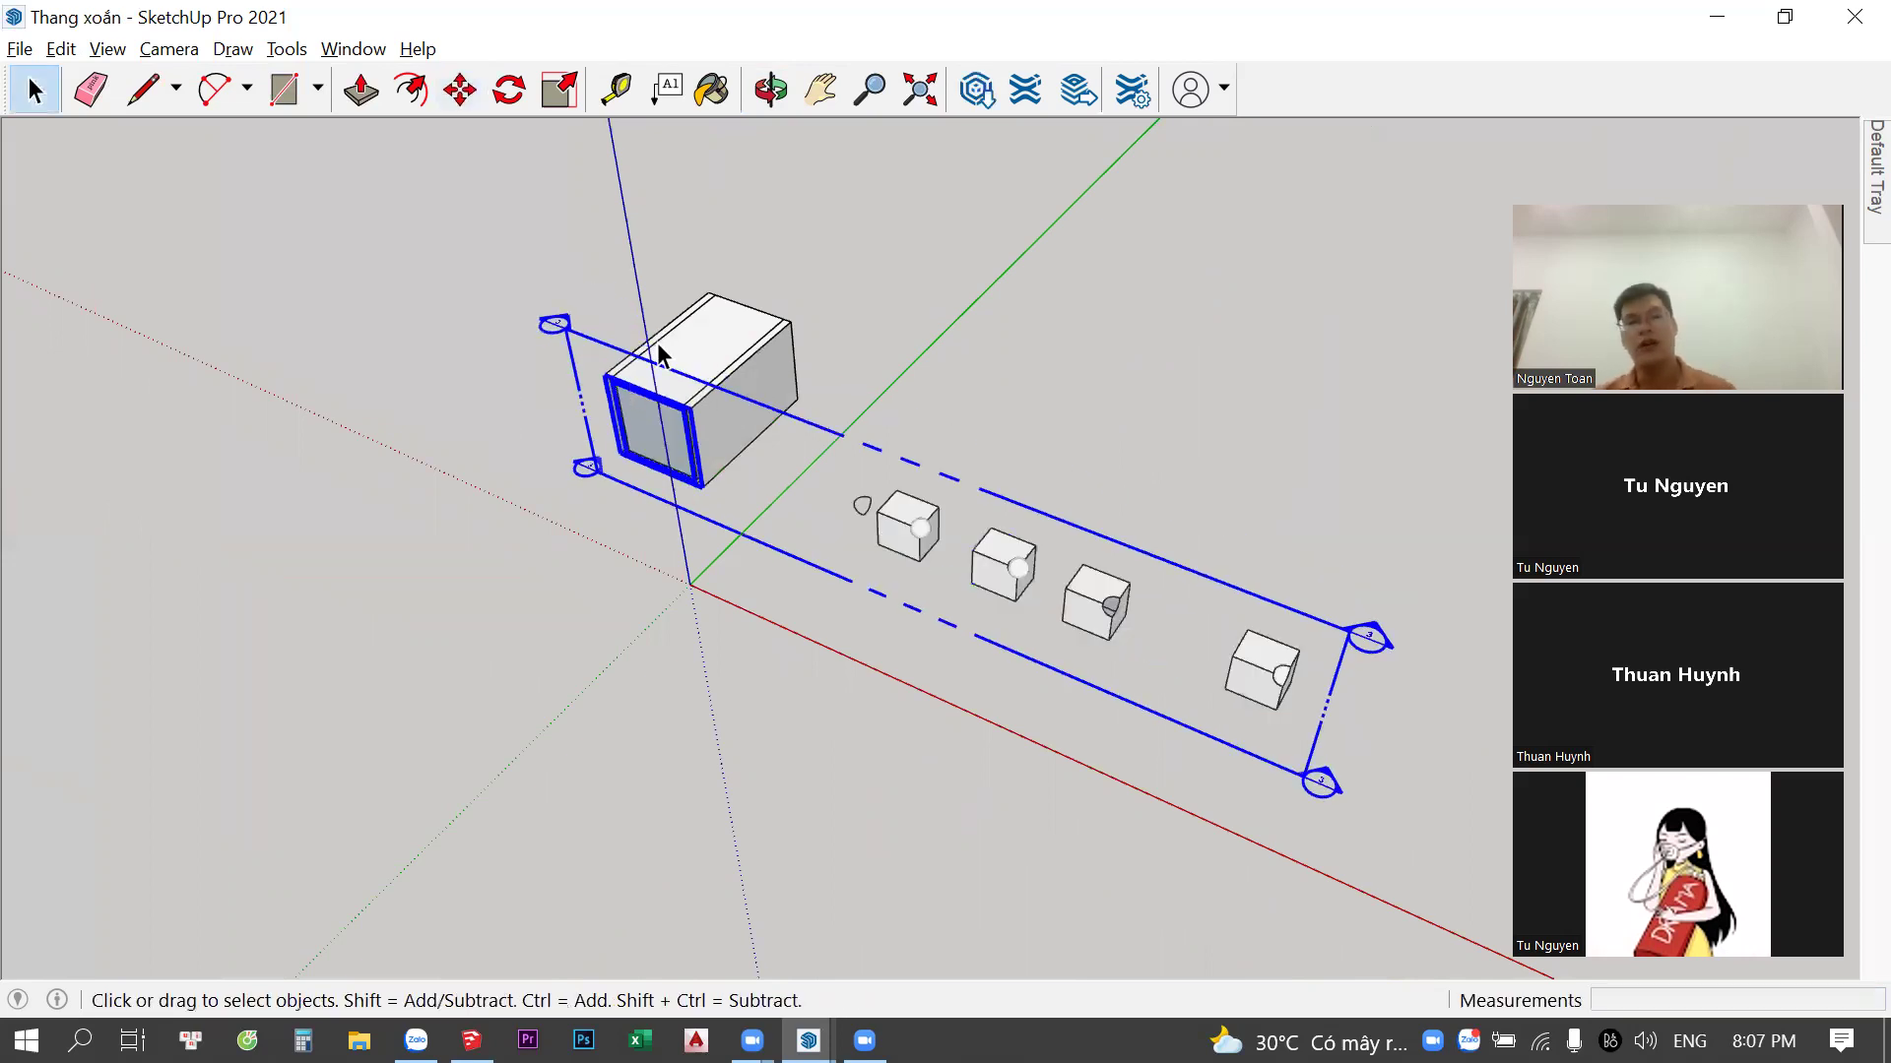
pyautogui.press('Delete')
# Open the box group for editing and place a section plane on its front face
pyautogui.click(775, 430)
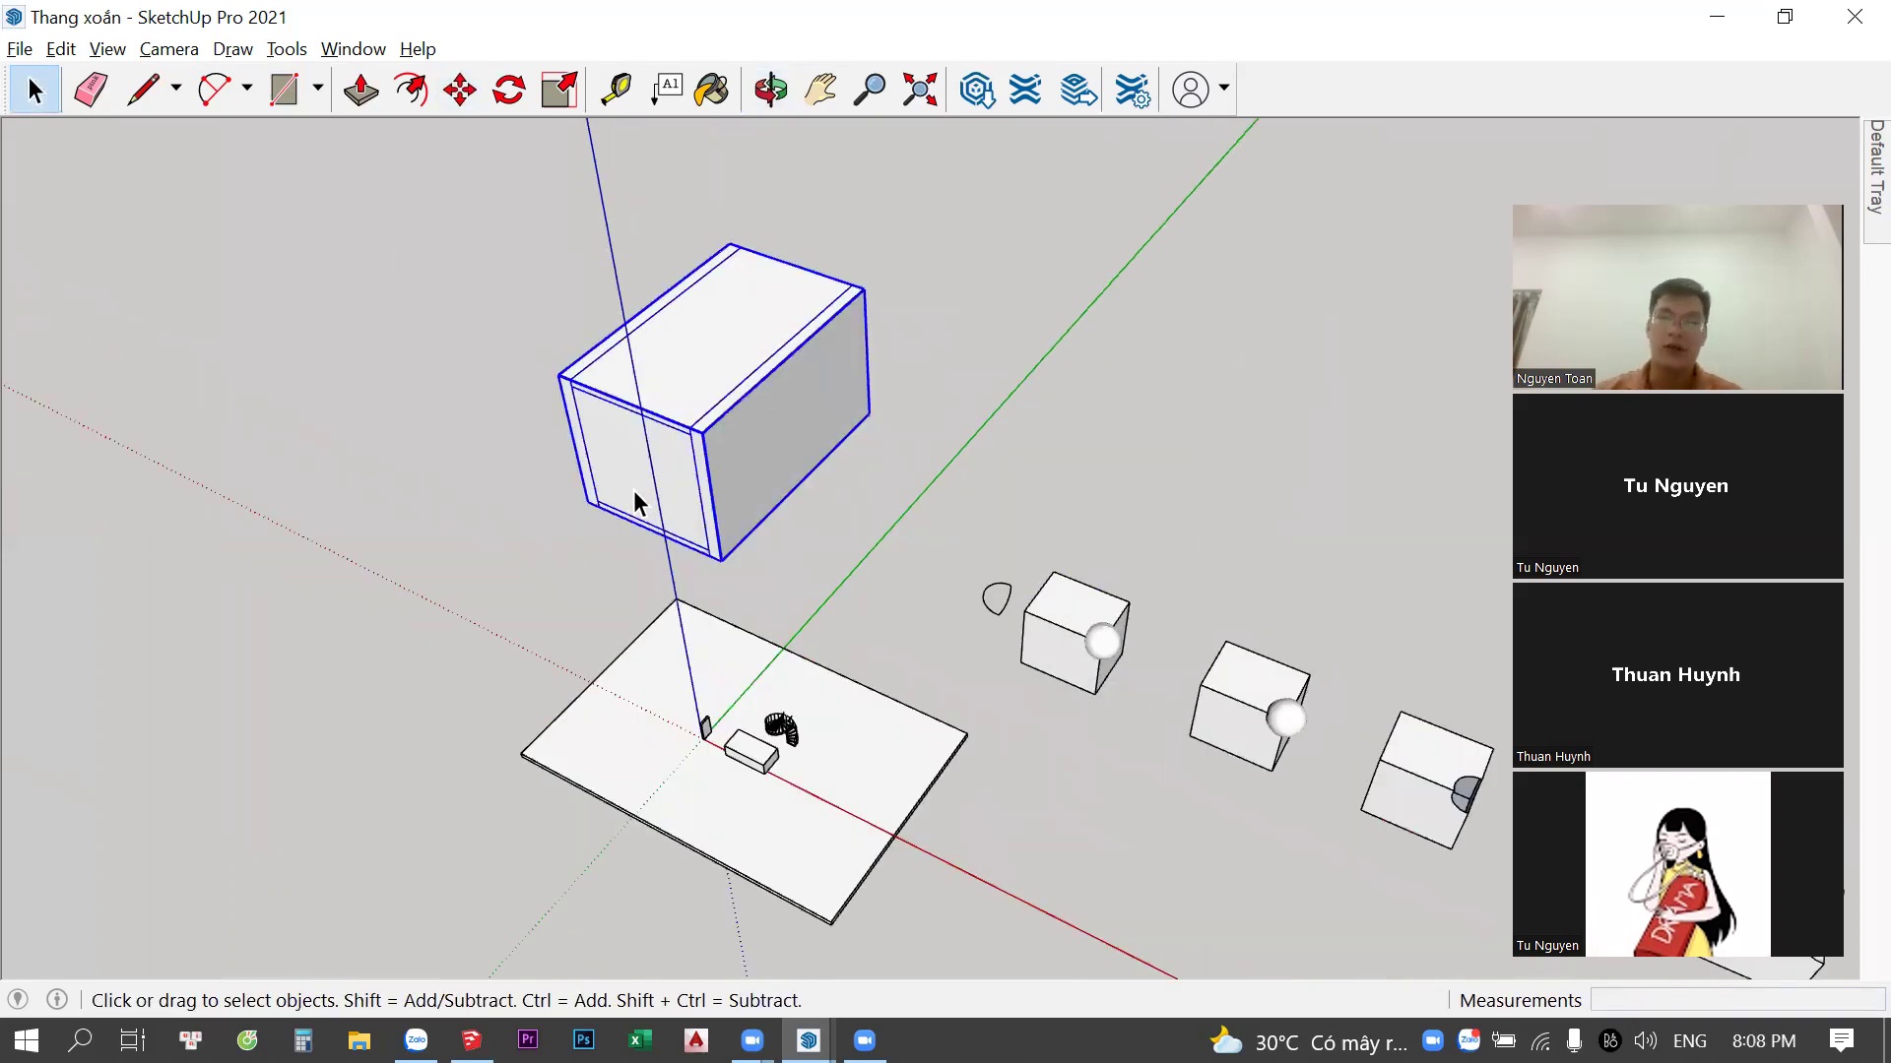
pyautogui.scroll(-2, 624, 473)
pyautogui.doubleClick(623, 473)
pyautogui.scroll(2, 624, 473)
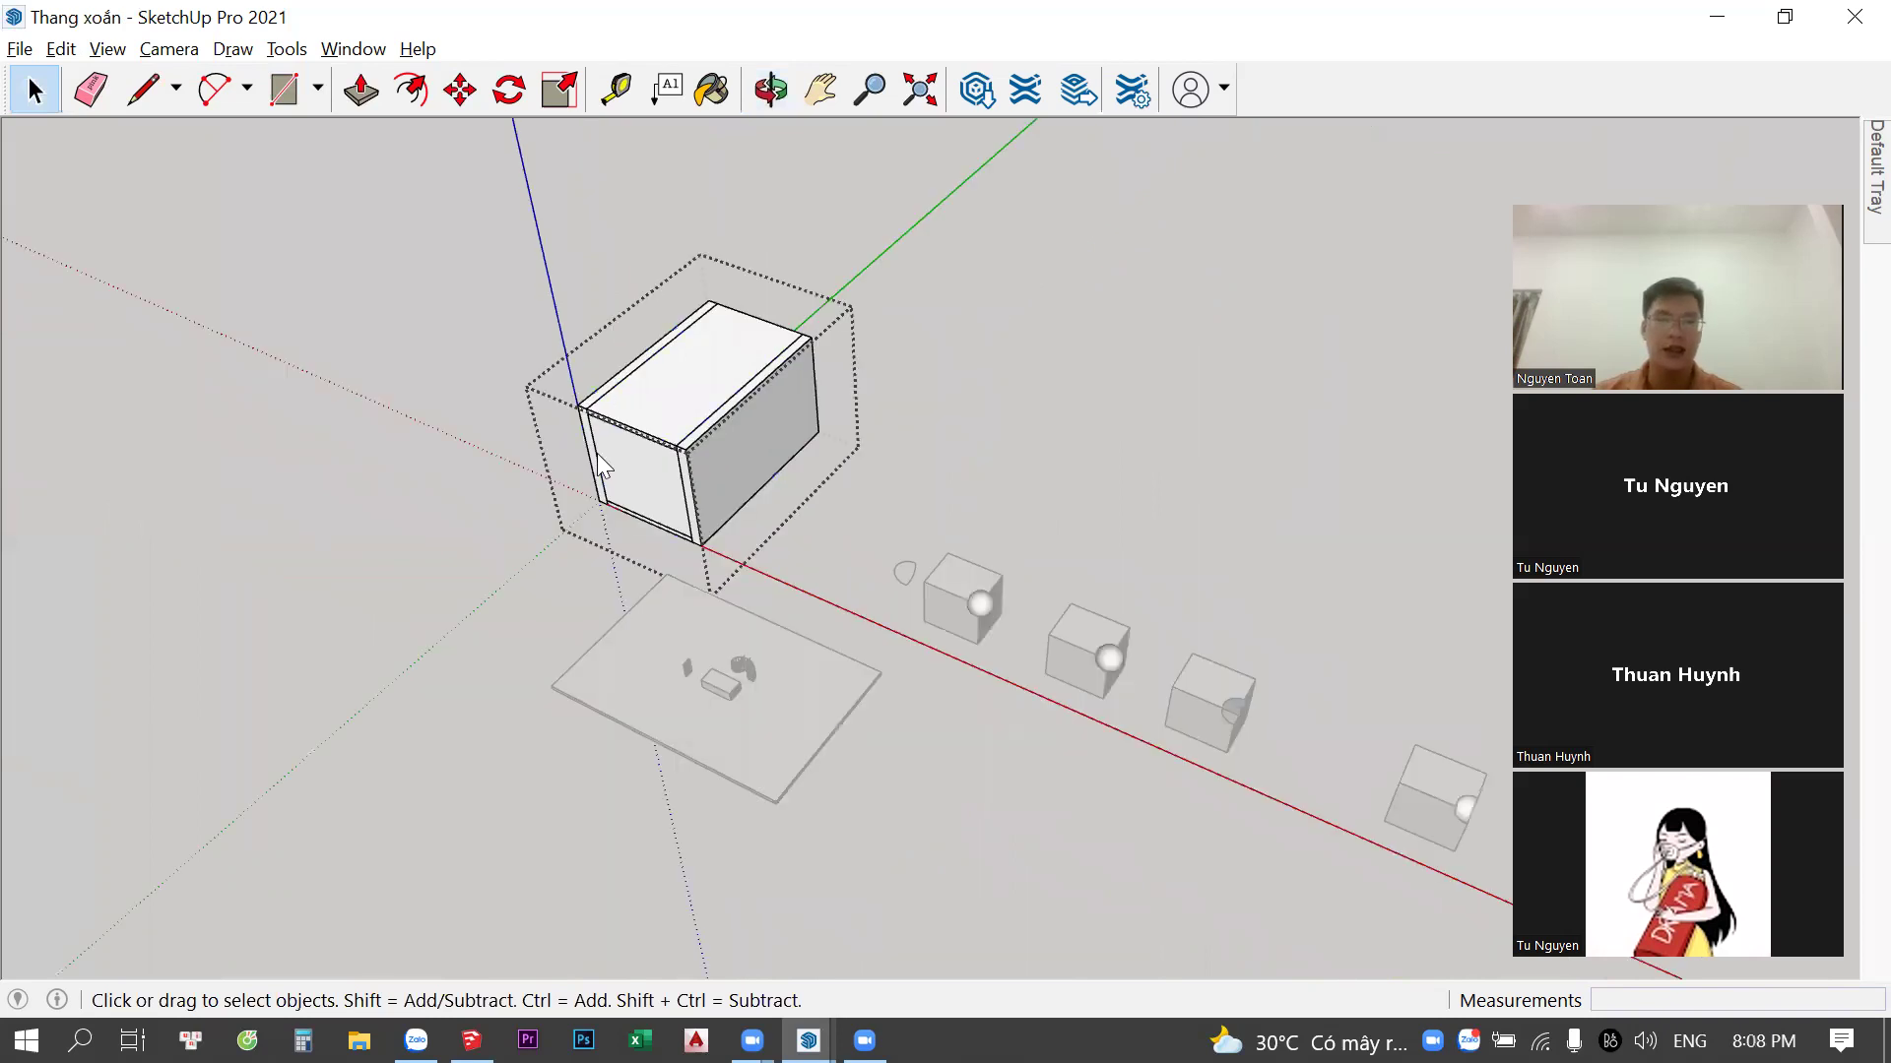
pyautogui.scroll(2, 627, 469)
pyautogui.click(544, 389)
pyautogui.scroll(-1, 545, 388)
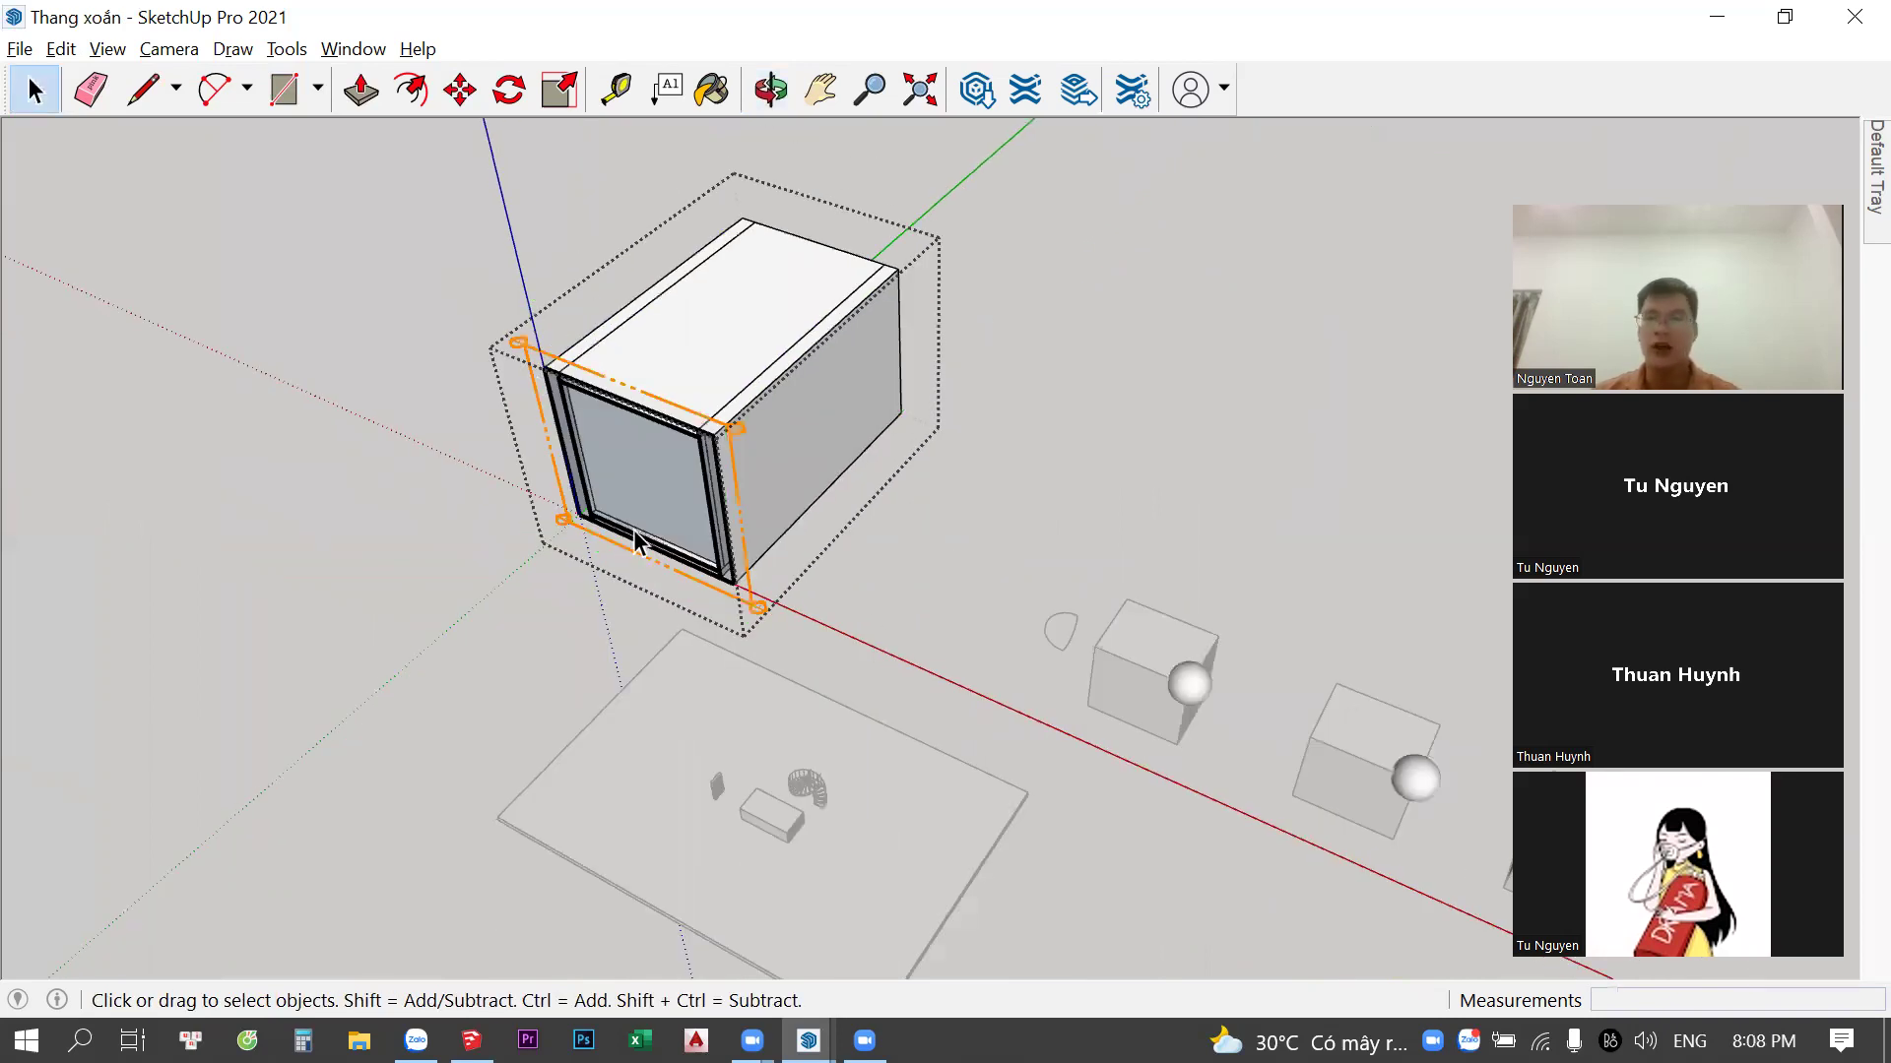
pyautogui.press('m')
# Orbit, zoom and pan to a close-up of the cut-open box's hollow interior
pyautogui.moveTo(891, 587); pyautogui.dragTo(993, 224, button='middle')
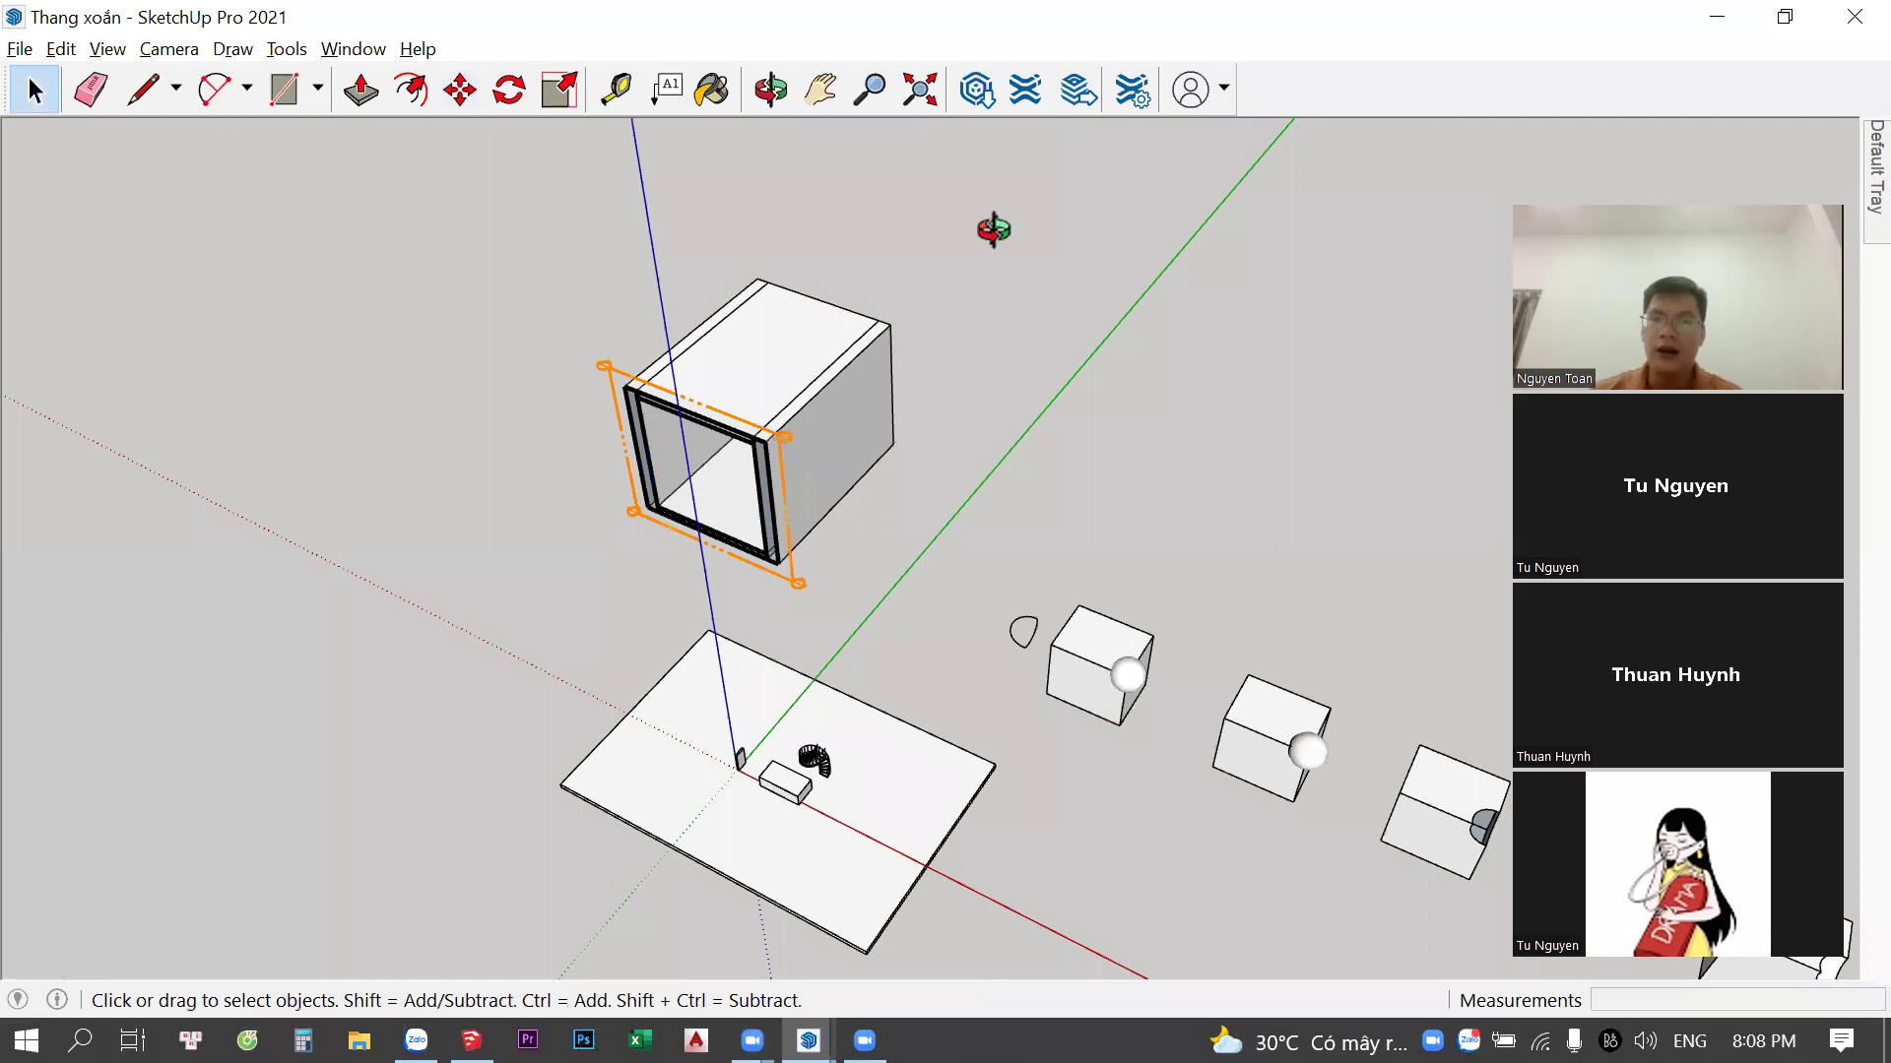
pyautogui.moveTo(985, 612); pyautogui.dragTo(980, 604, button='middle')
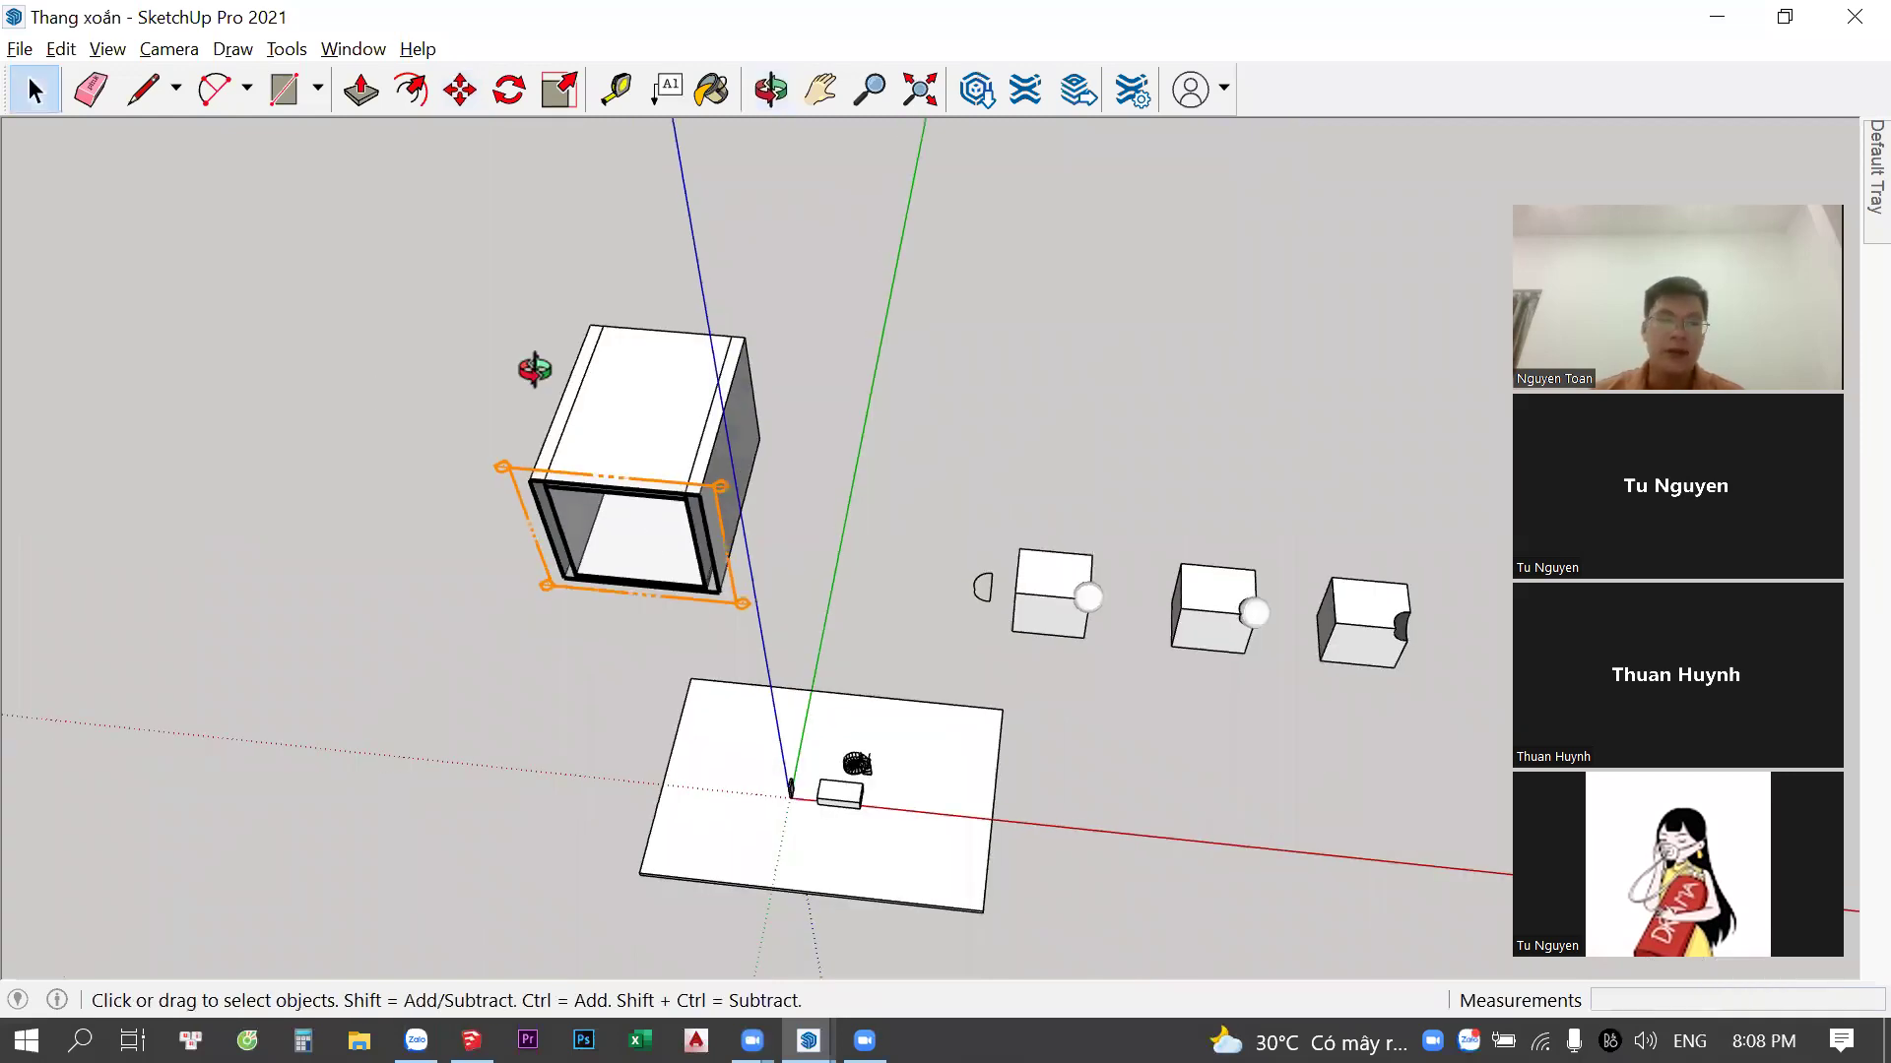
pyautogui.scroll(3, 628, 456)
pyautogui.scroll(2, 725, 489)
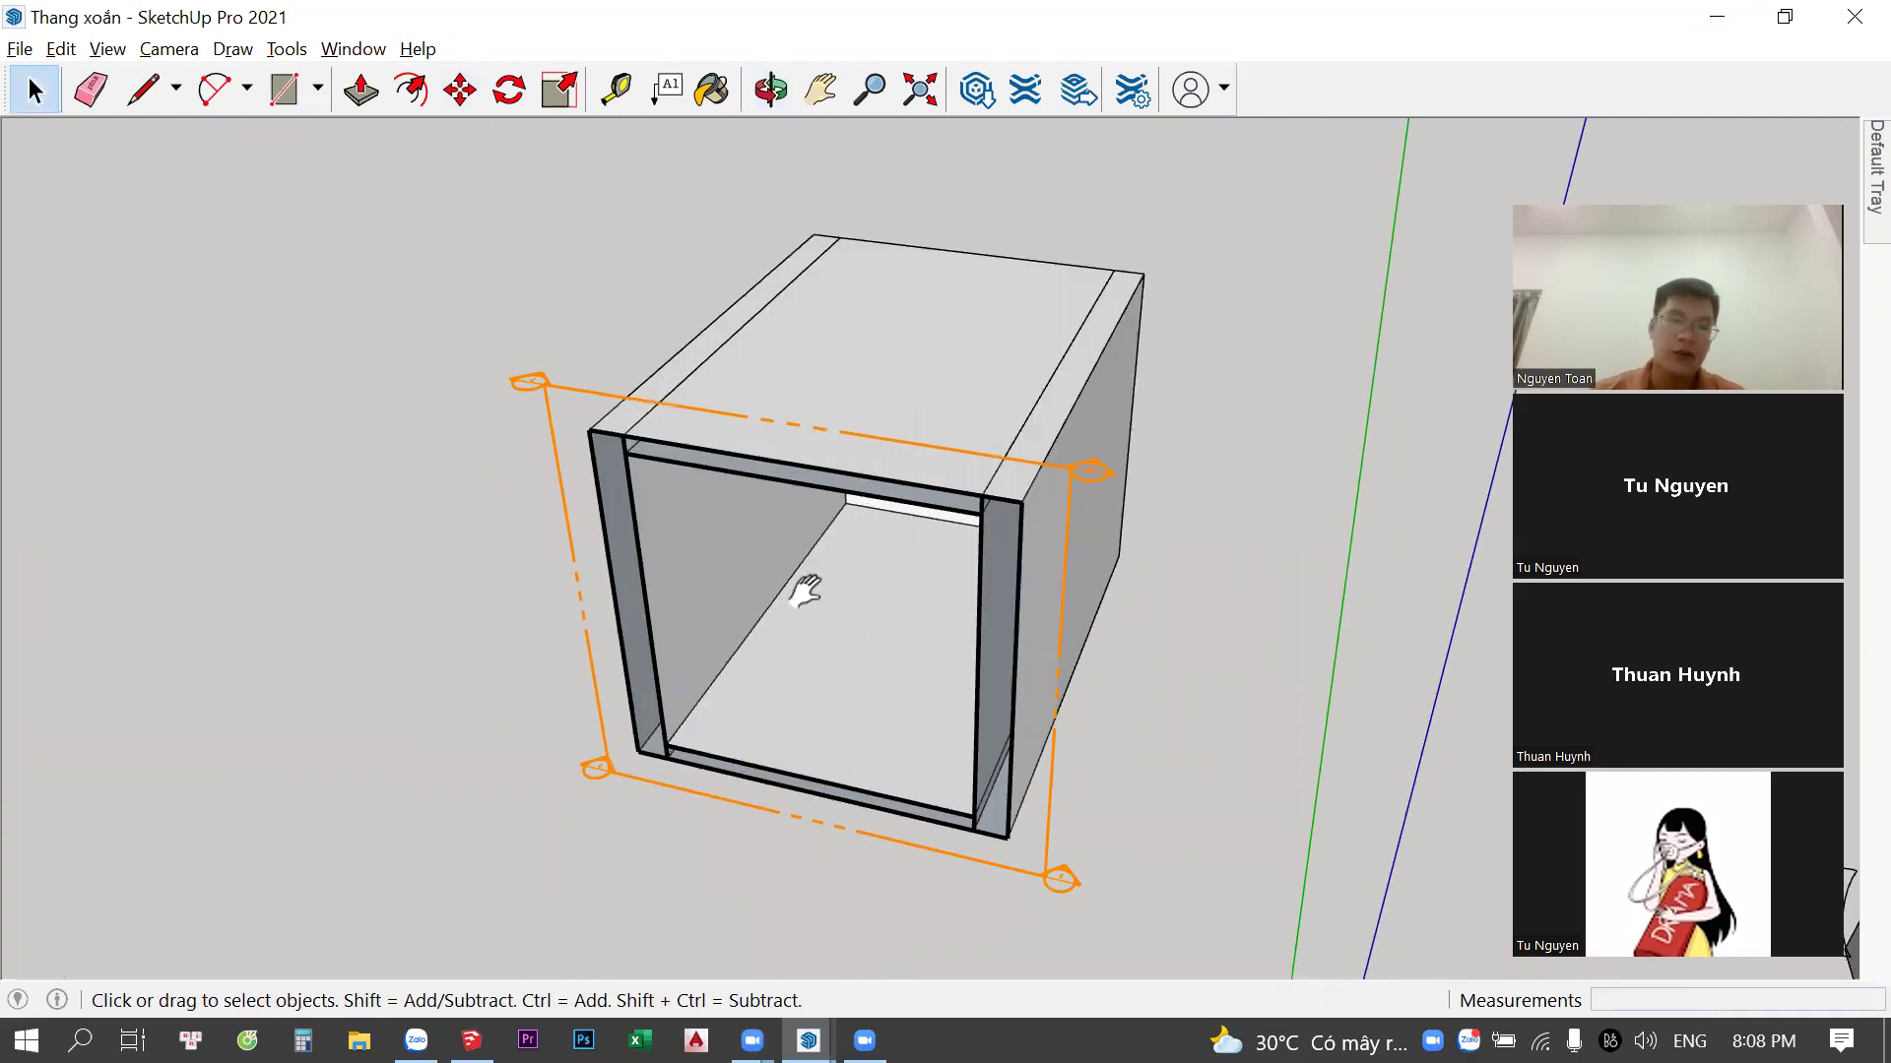
pyautogui.keyDown('shift'); pyautogui.moveTo(805, 591); pyautogui.dragTo(745, 548, button='middle'); pyautogui.keyUp('shift')
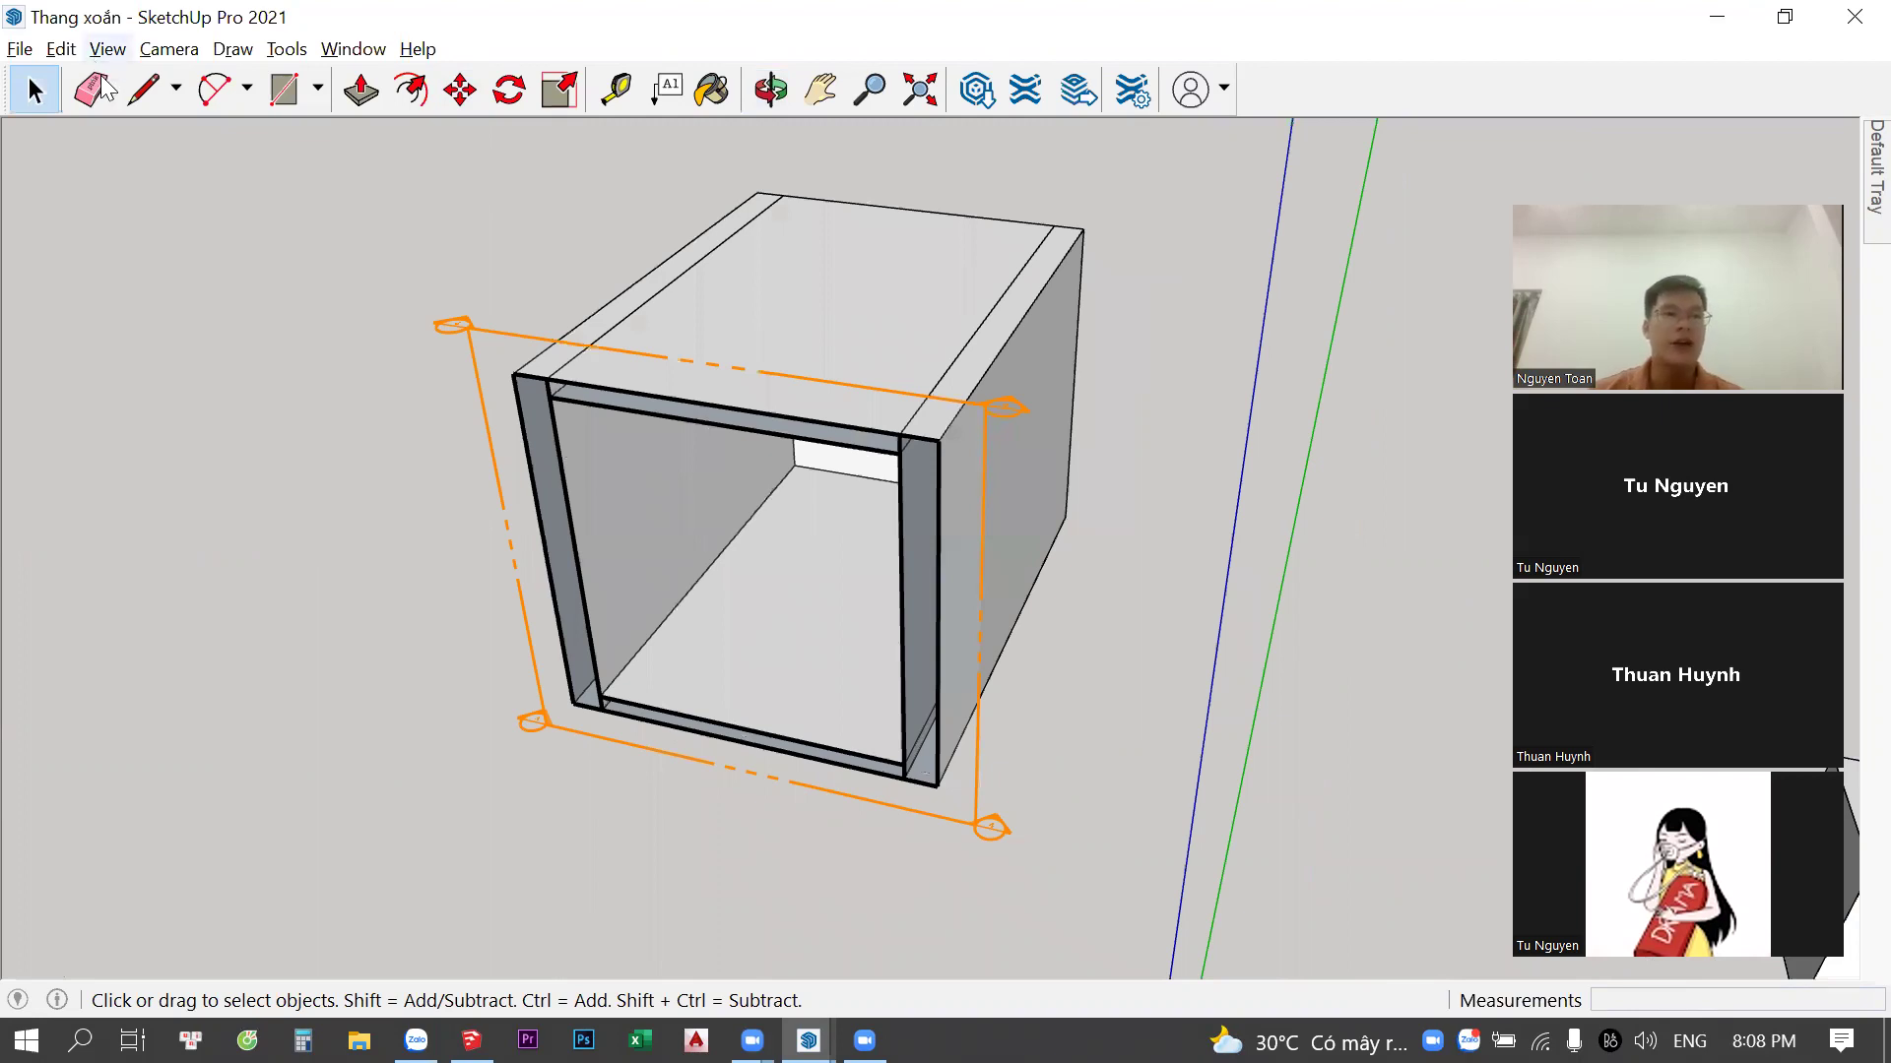
pyautogui.click(107, 48)
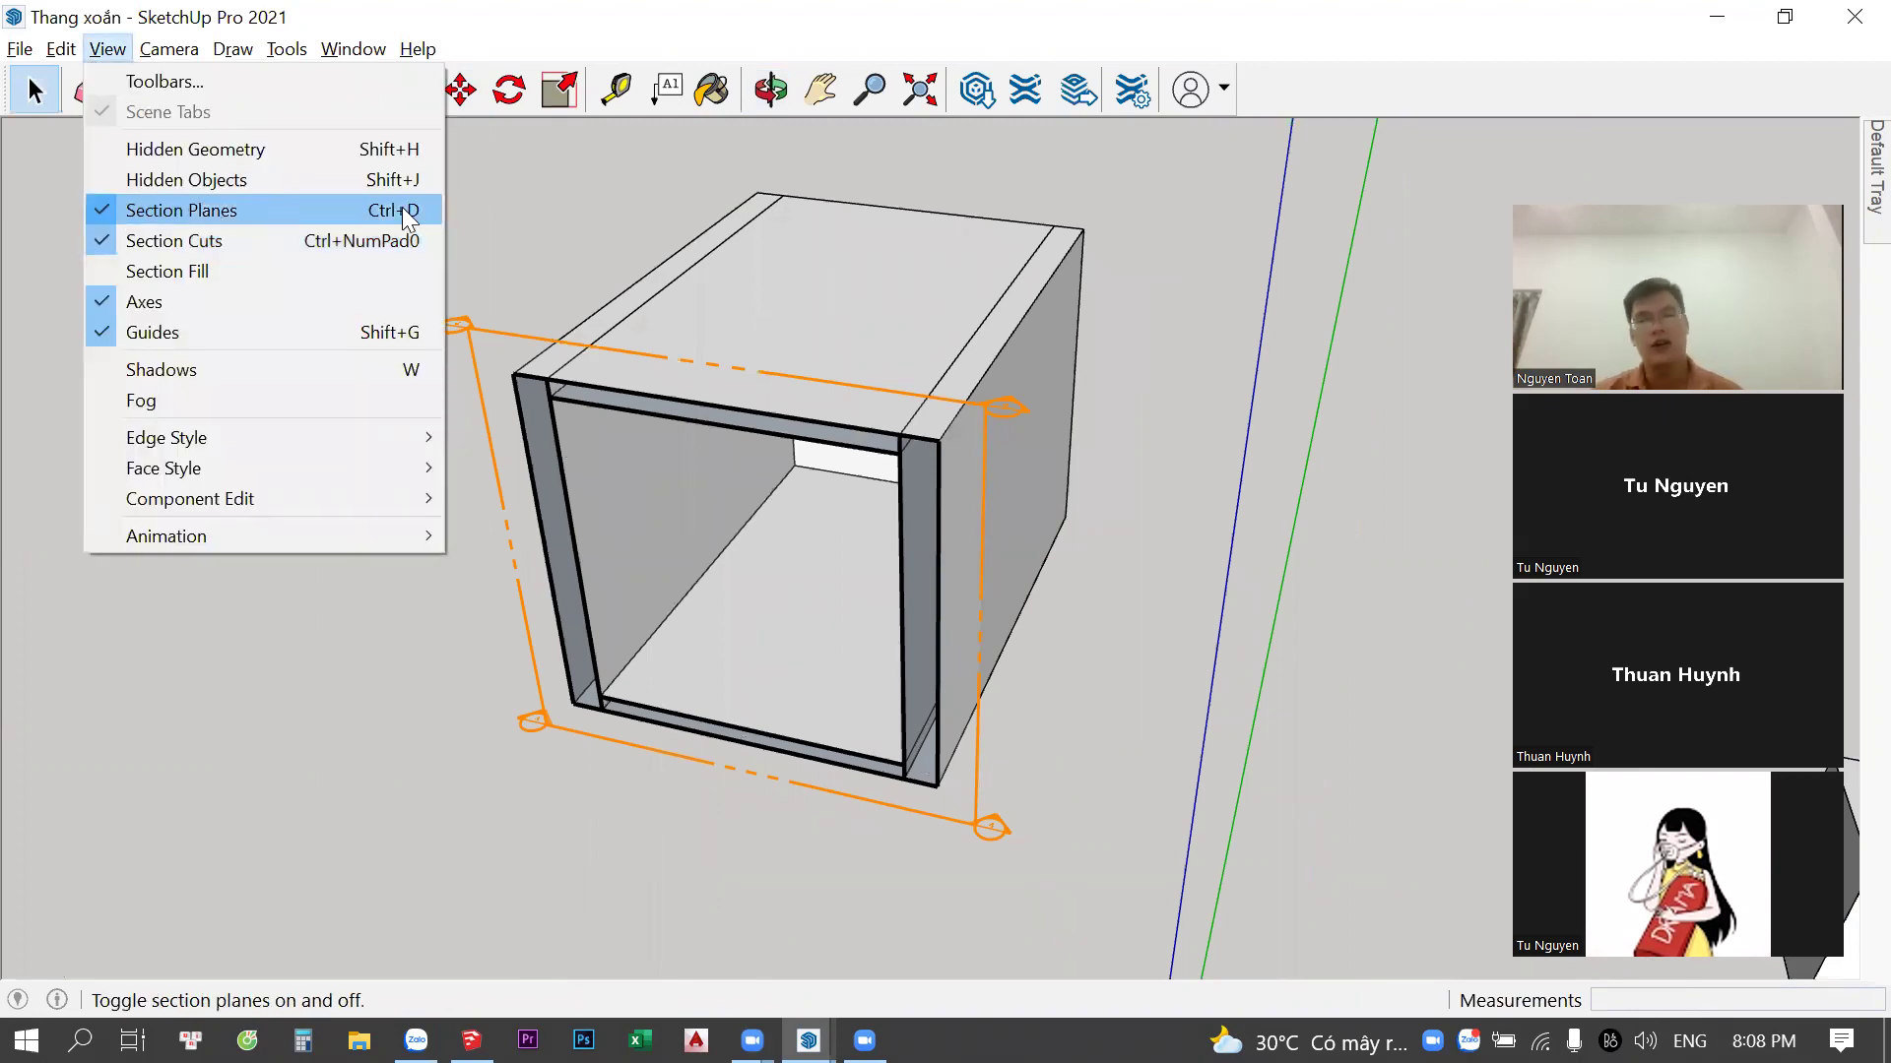
pyautogui.click(291, 207)
pyautogui.press('t')
pyautogui.press('space')
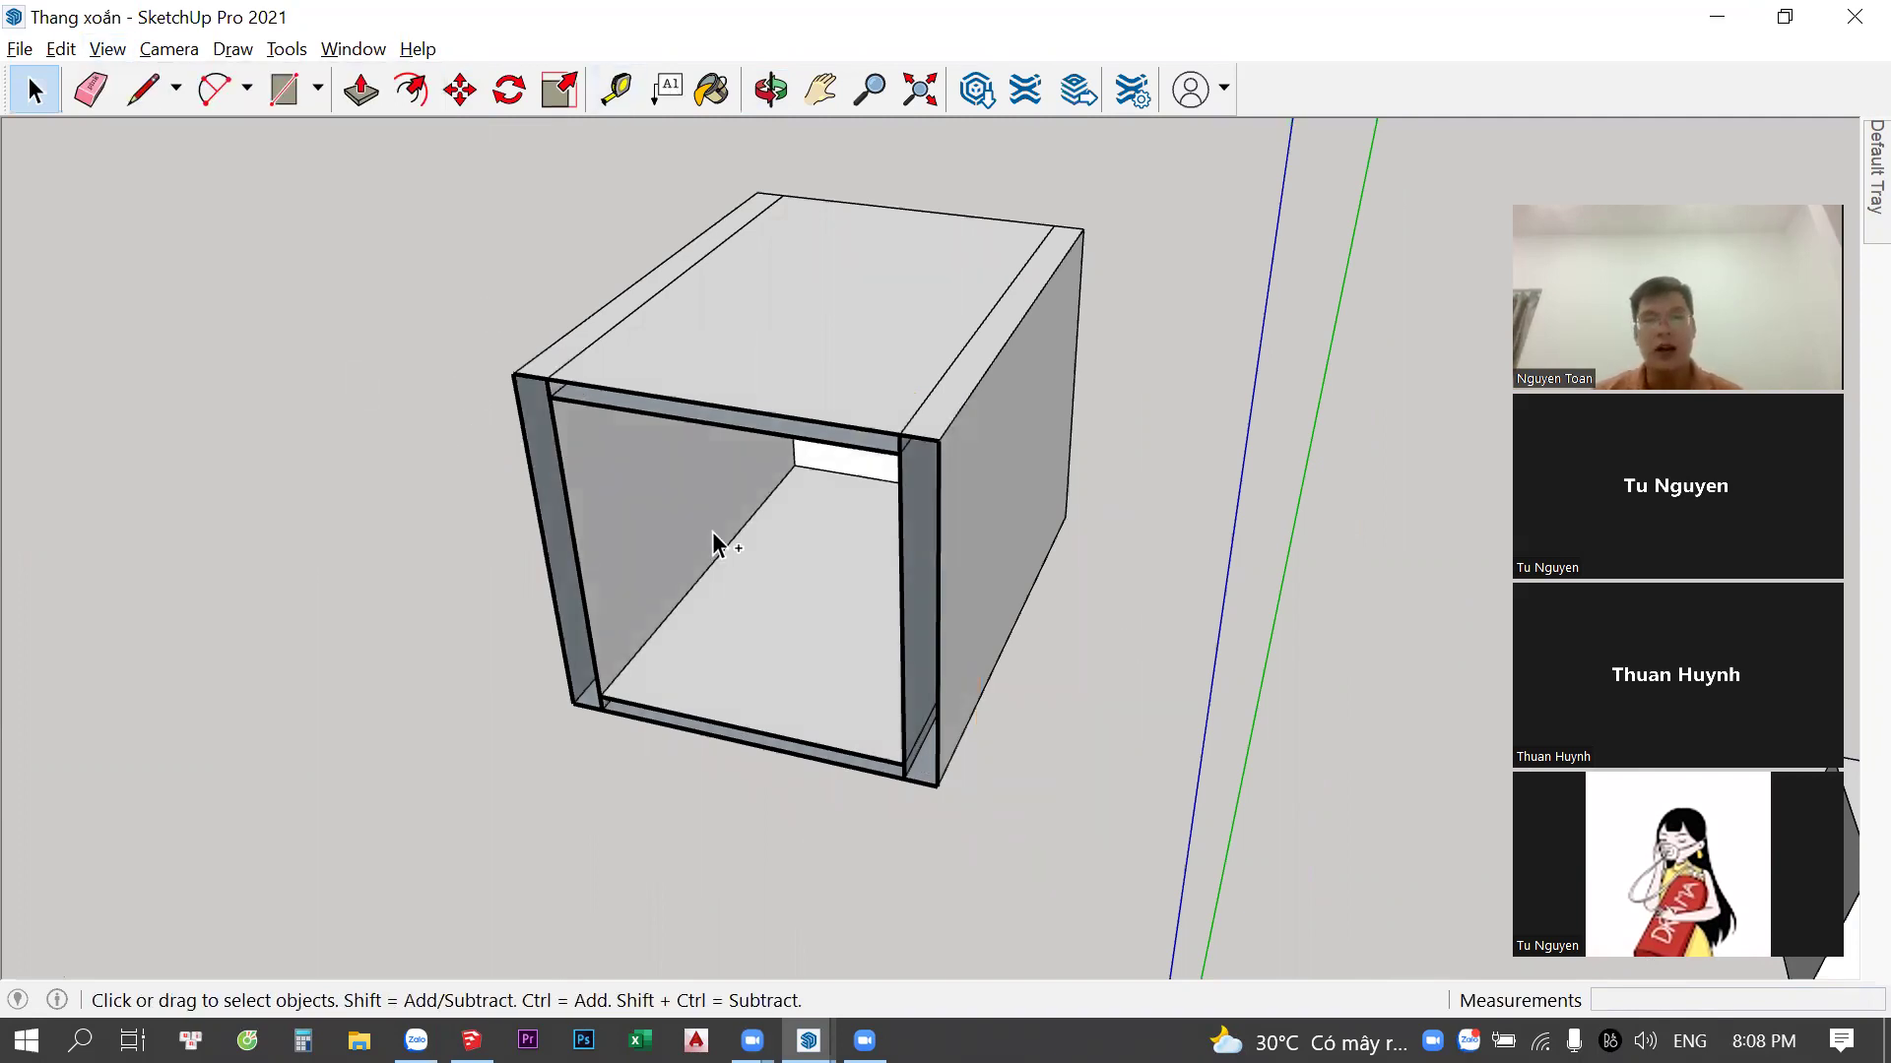
pyautogui.hotkey('alt', ',')
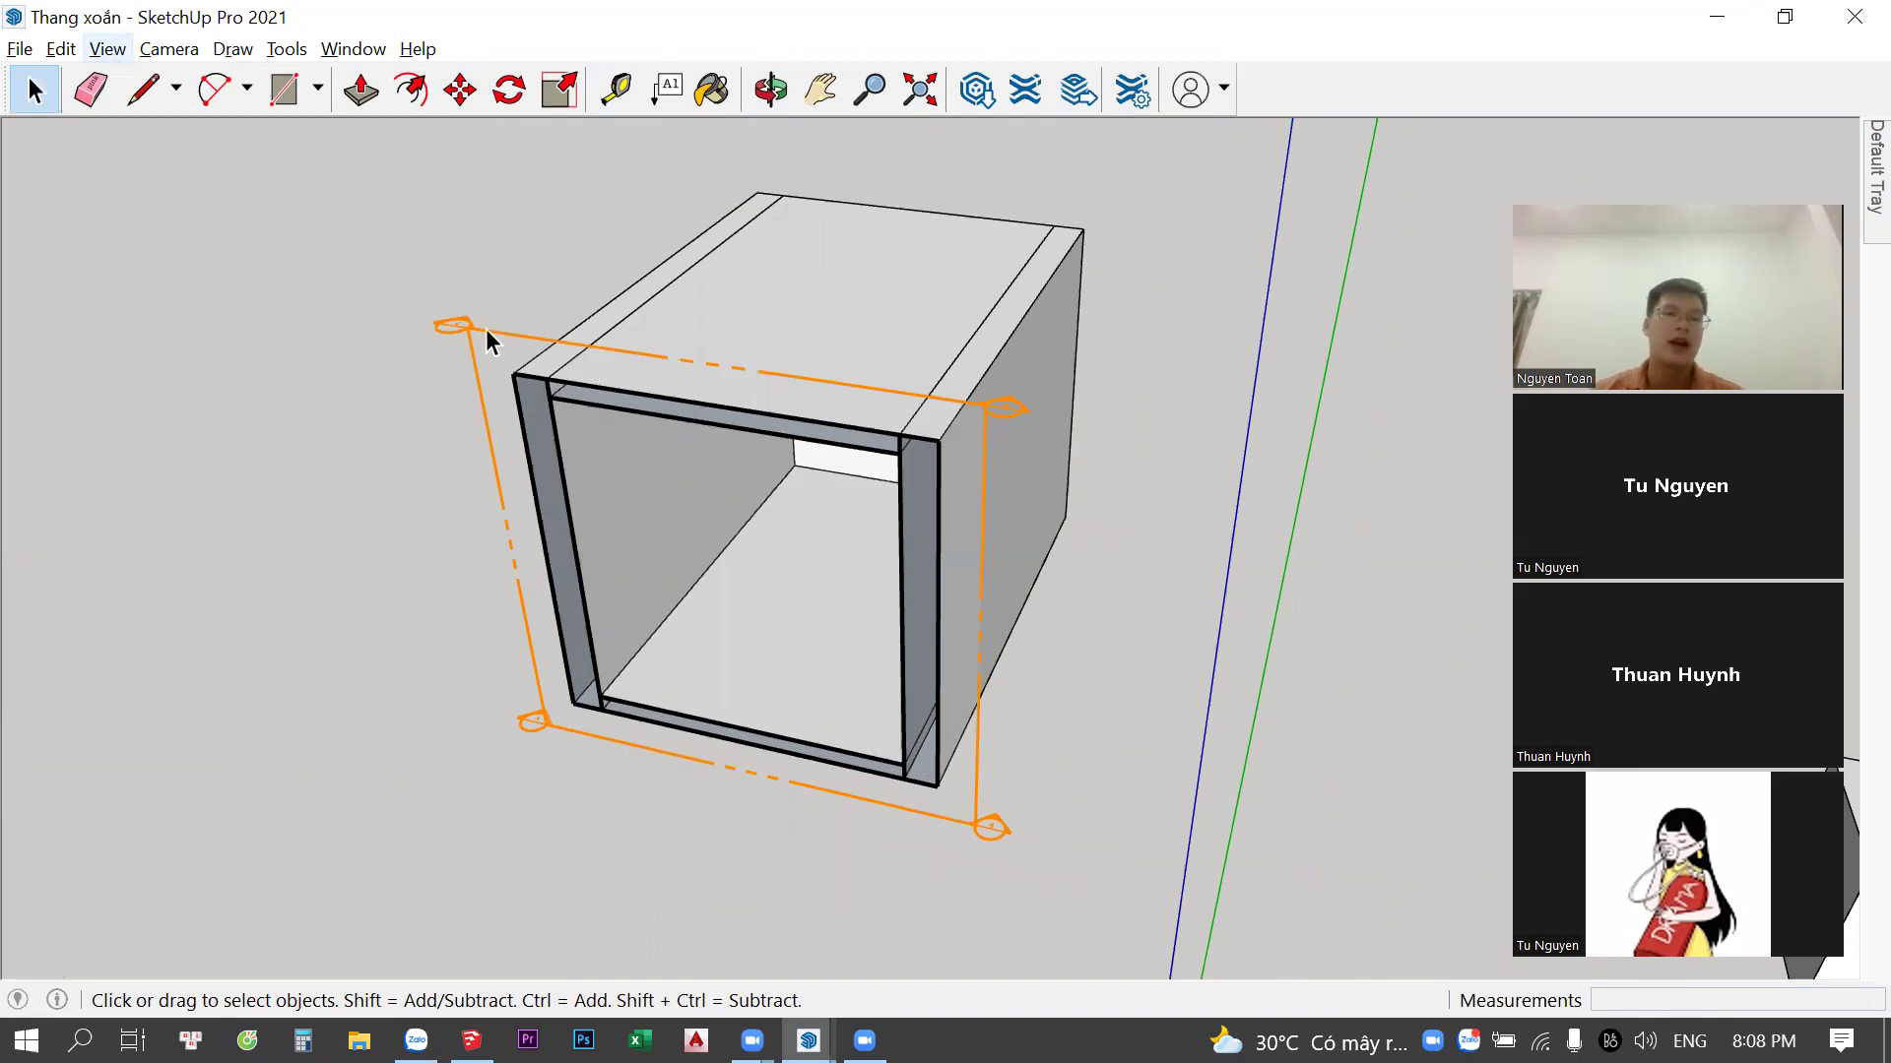
pyautogui.click(500, 363)
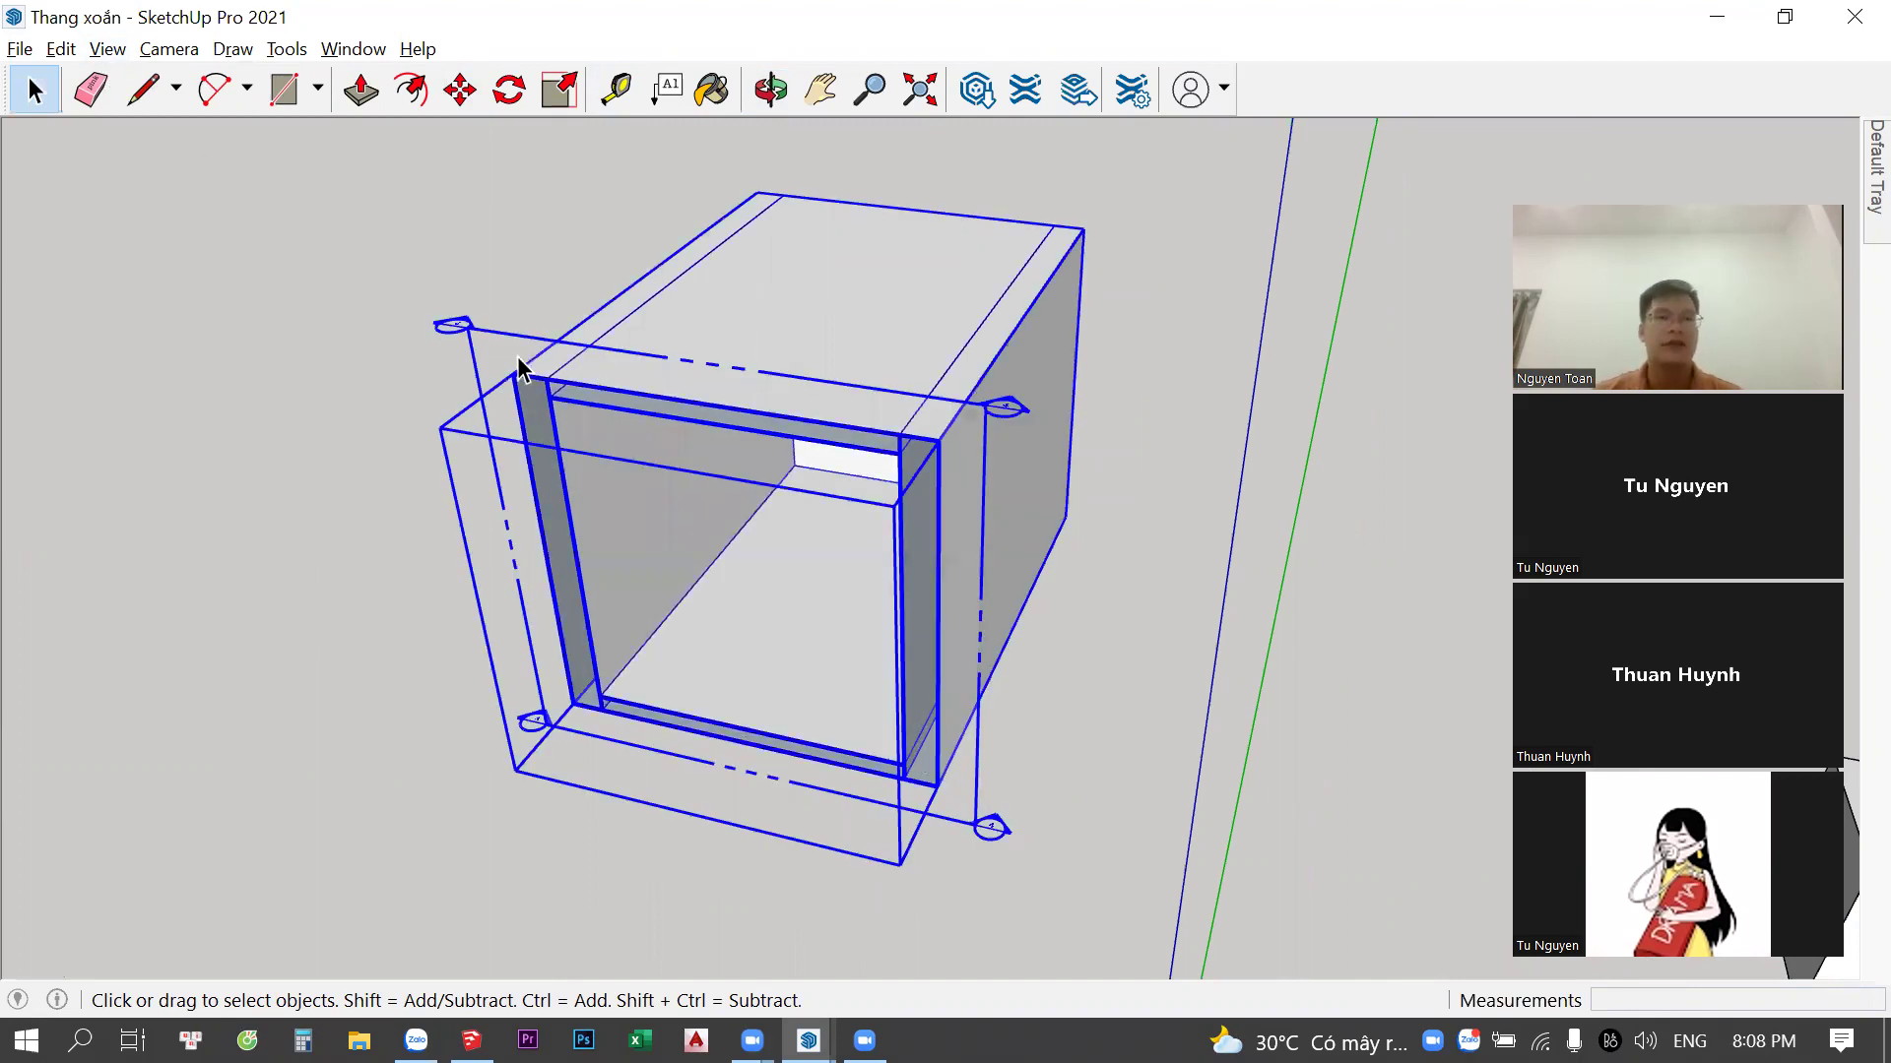
pyautogui.click(473, 335)
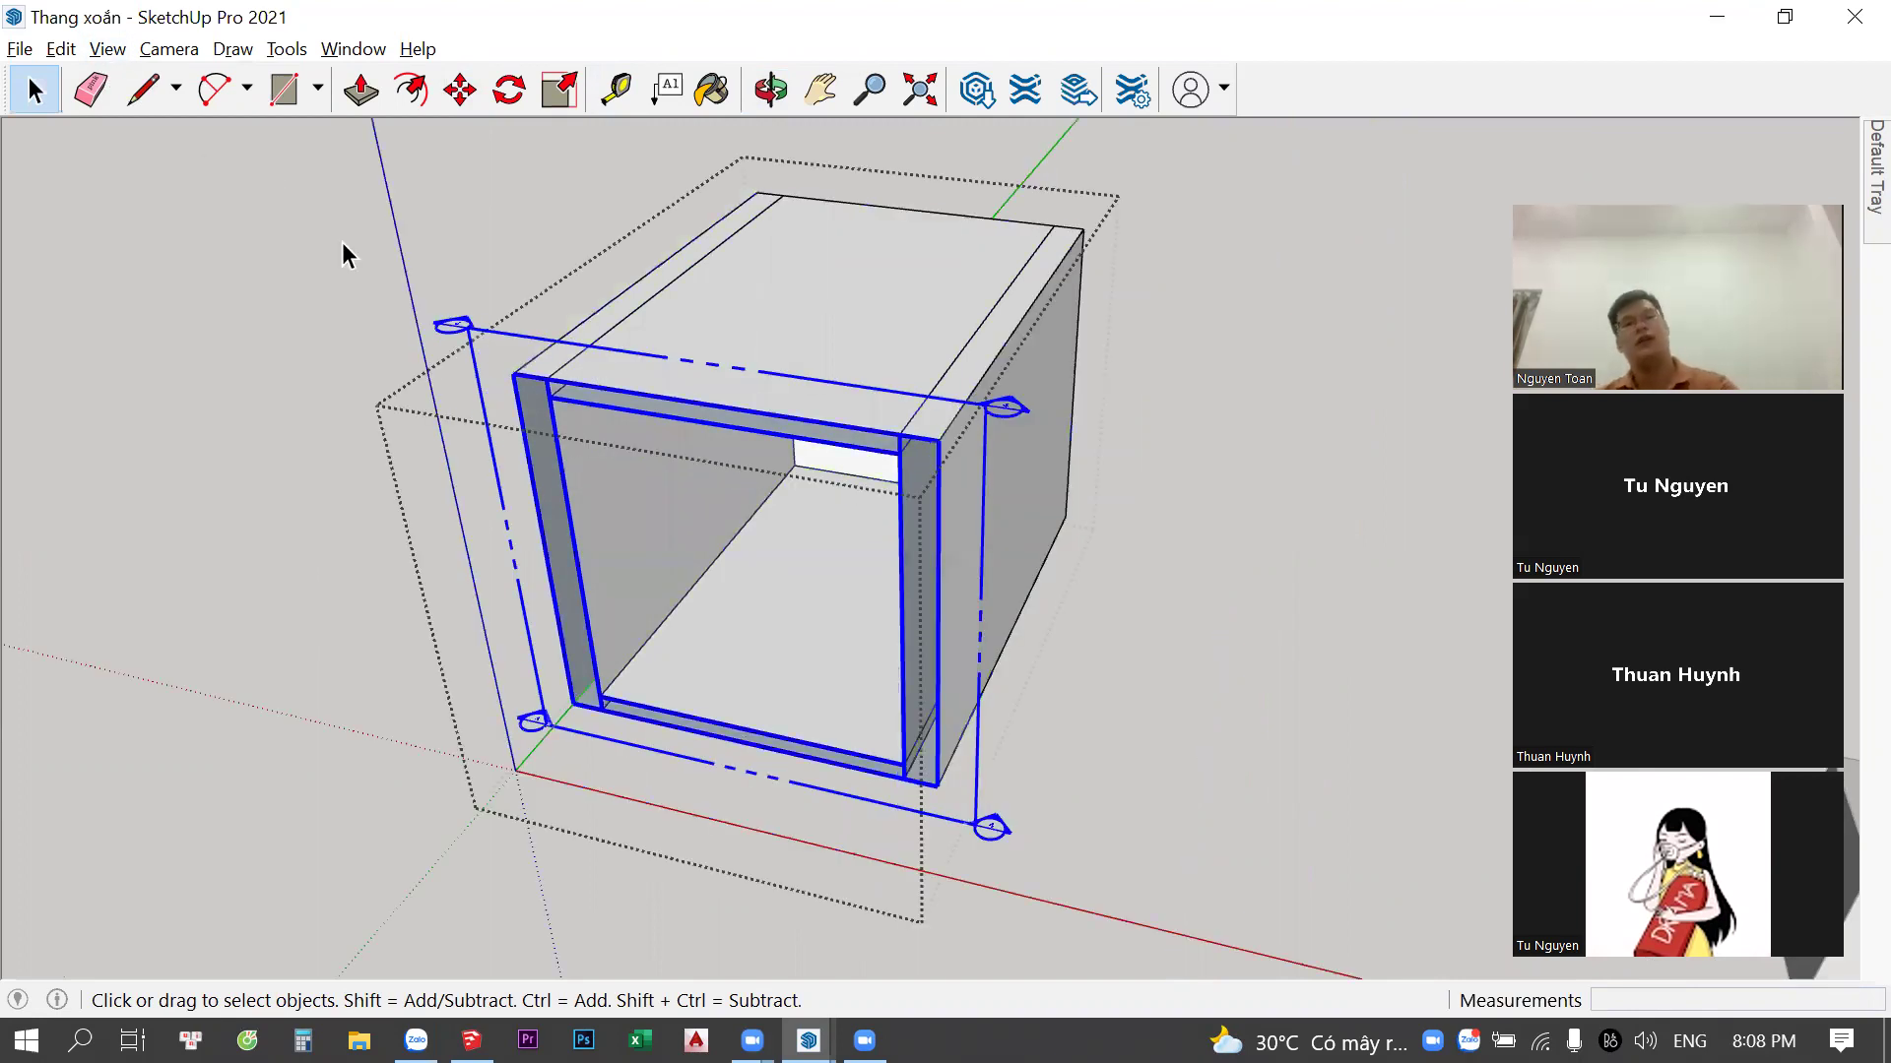
pyautogui.press('Delete')
pyautogui.click(106, 49)
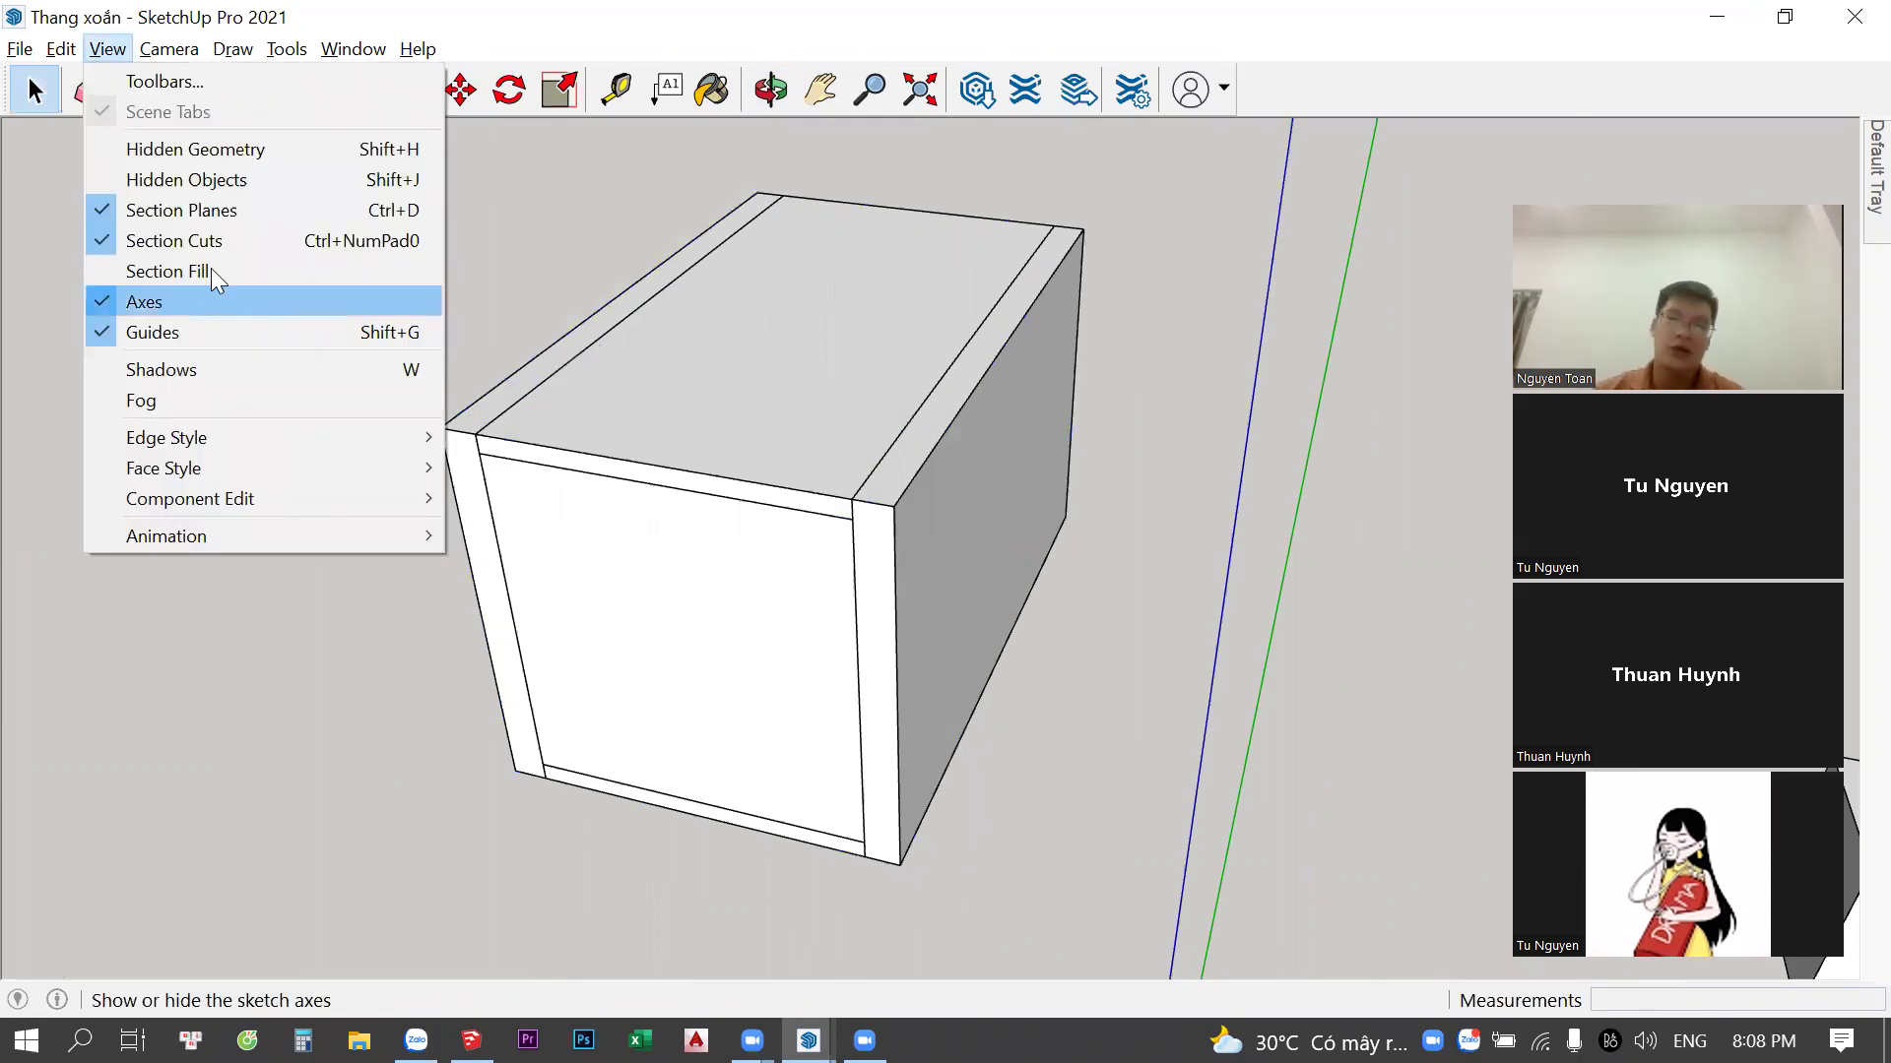
pyautogui.click(638, 645)
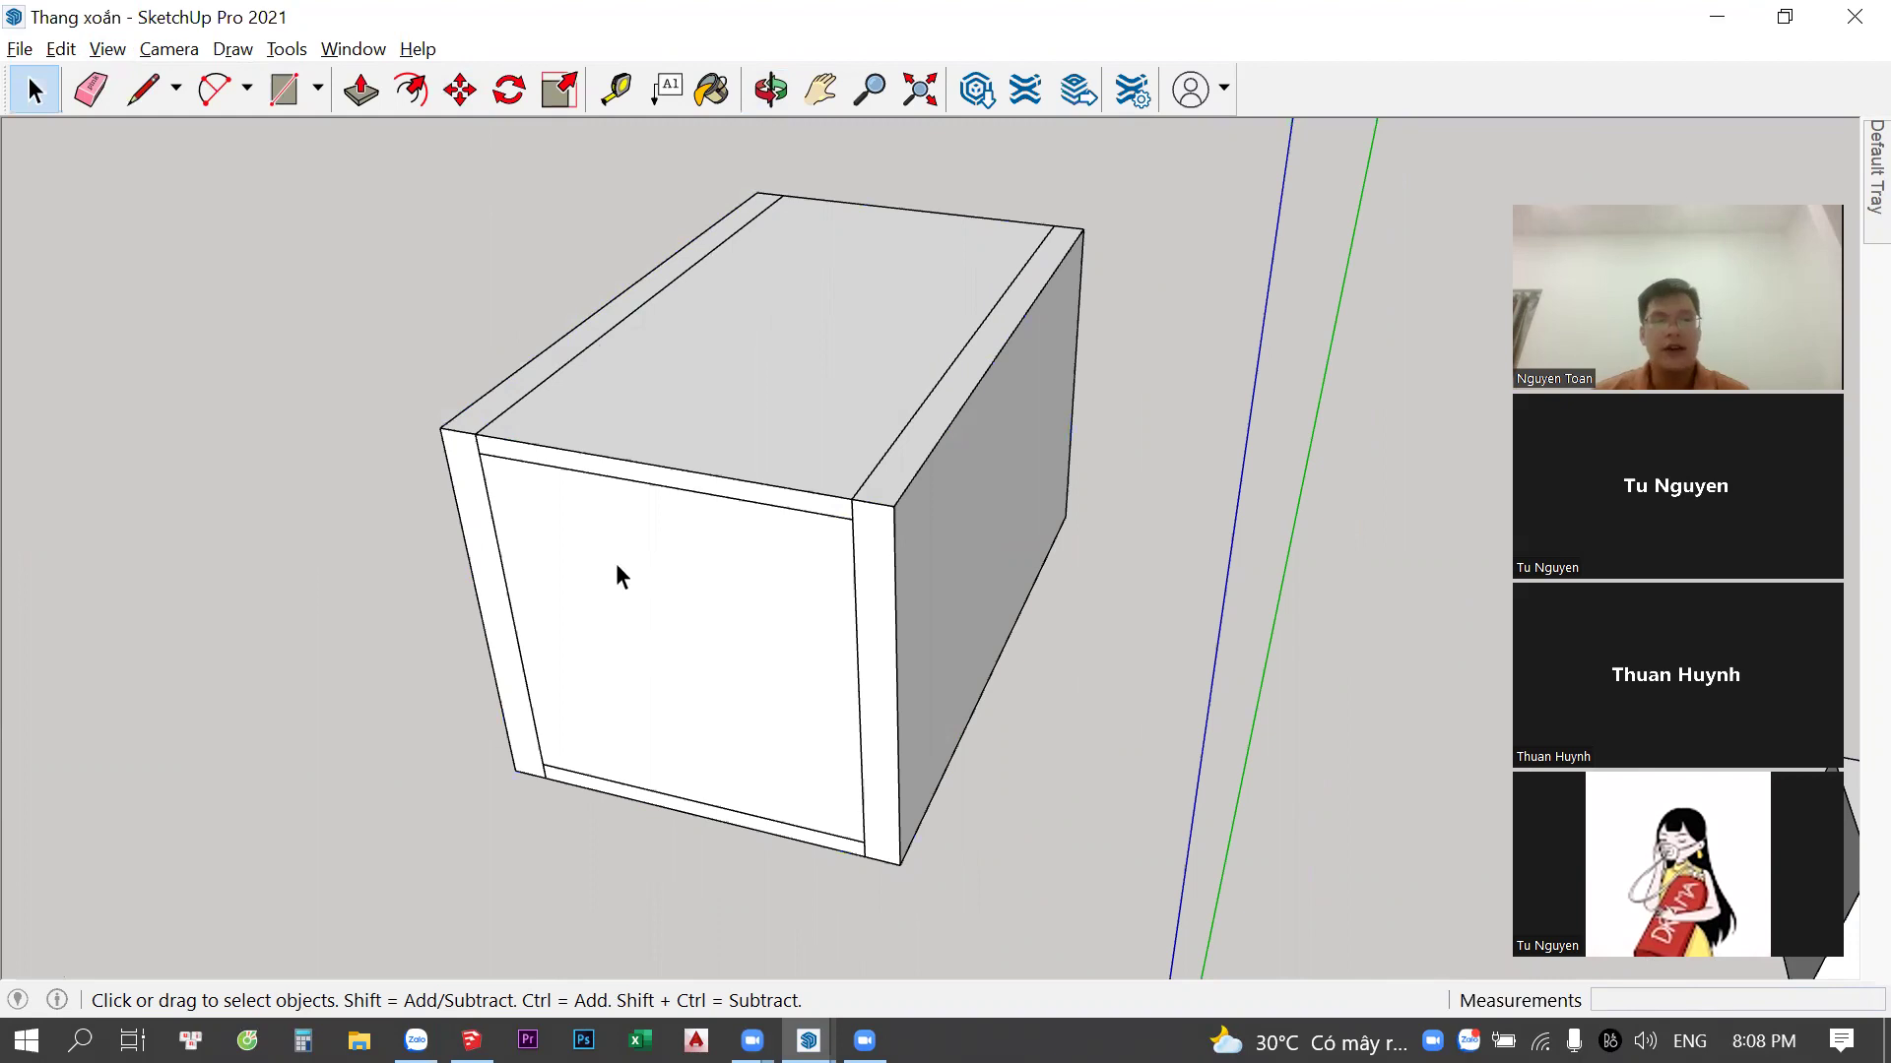
pyautogui.click(404, 548)
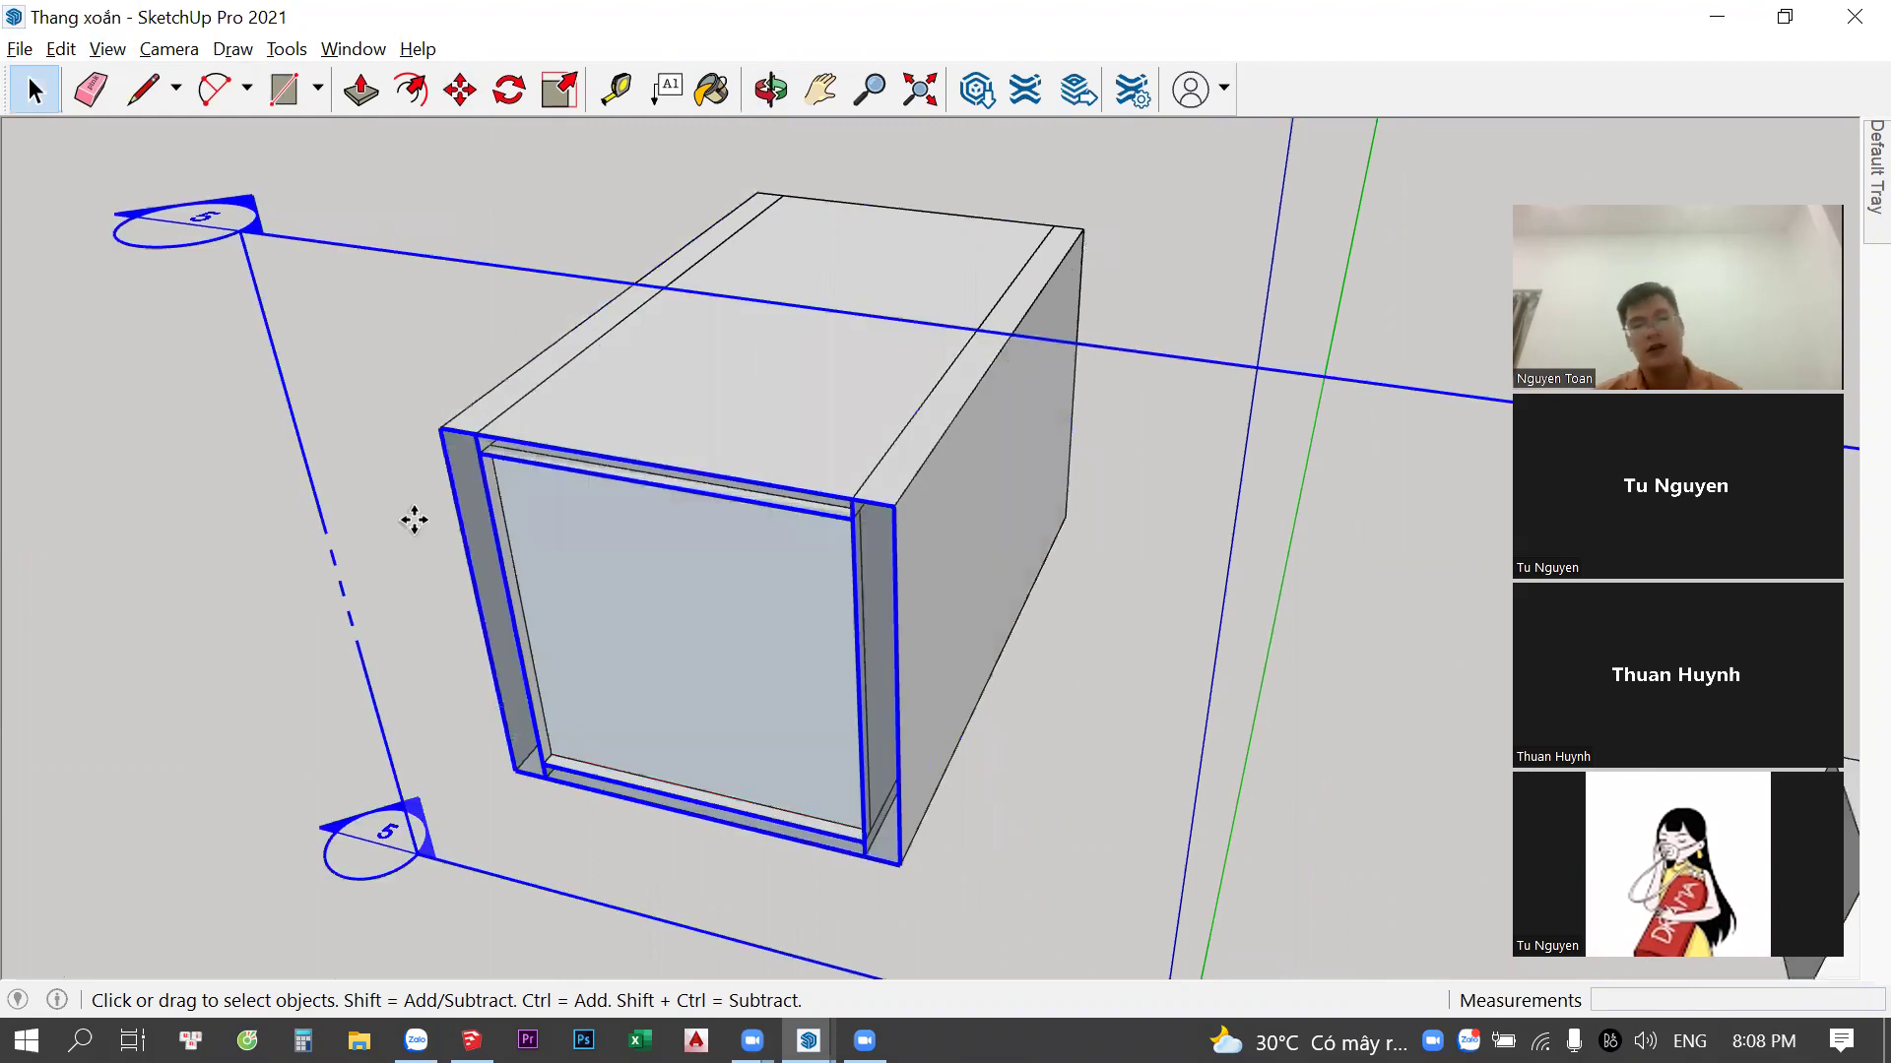
pyautogui.moveTo(564, 566)
pyautogui.mouseDown(button='middle')
pyautogui.moveTo(902, 156)
pyautogui.moveTo(962, 262)
pyautogui.mouseUp(button='middle')
pyautogui.scroll(2, 1131, 311)
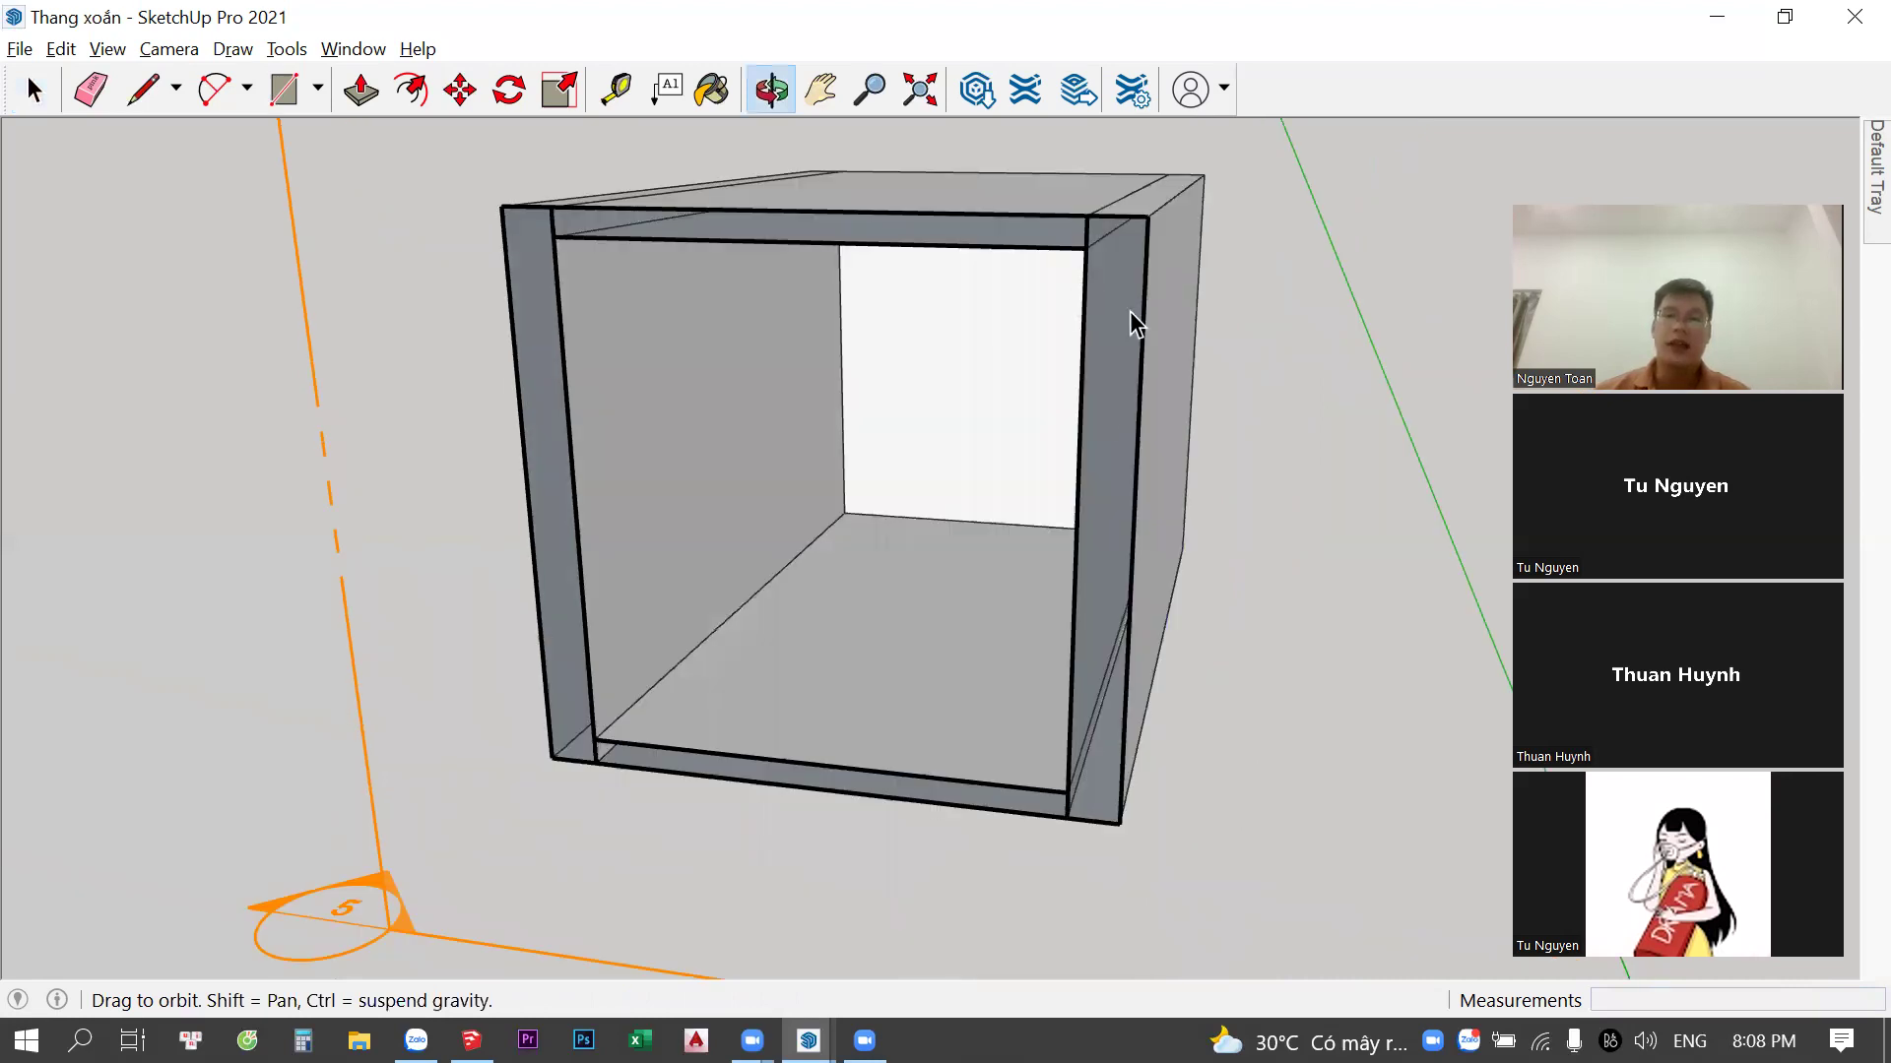
pyautogui.scroll(2, 1123, 315)
pyautogui.moveTo(1121, 318); pyautogui.dragTo(1125, 394, button='middle')
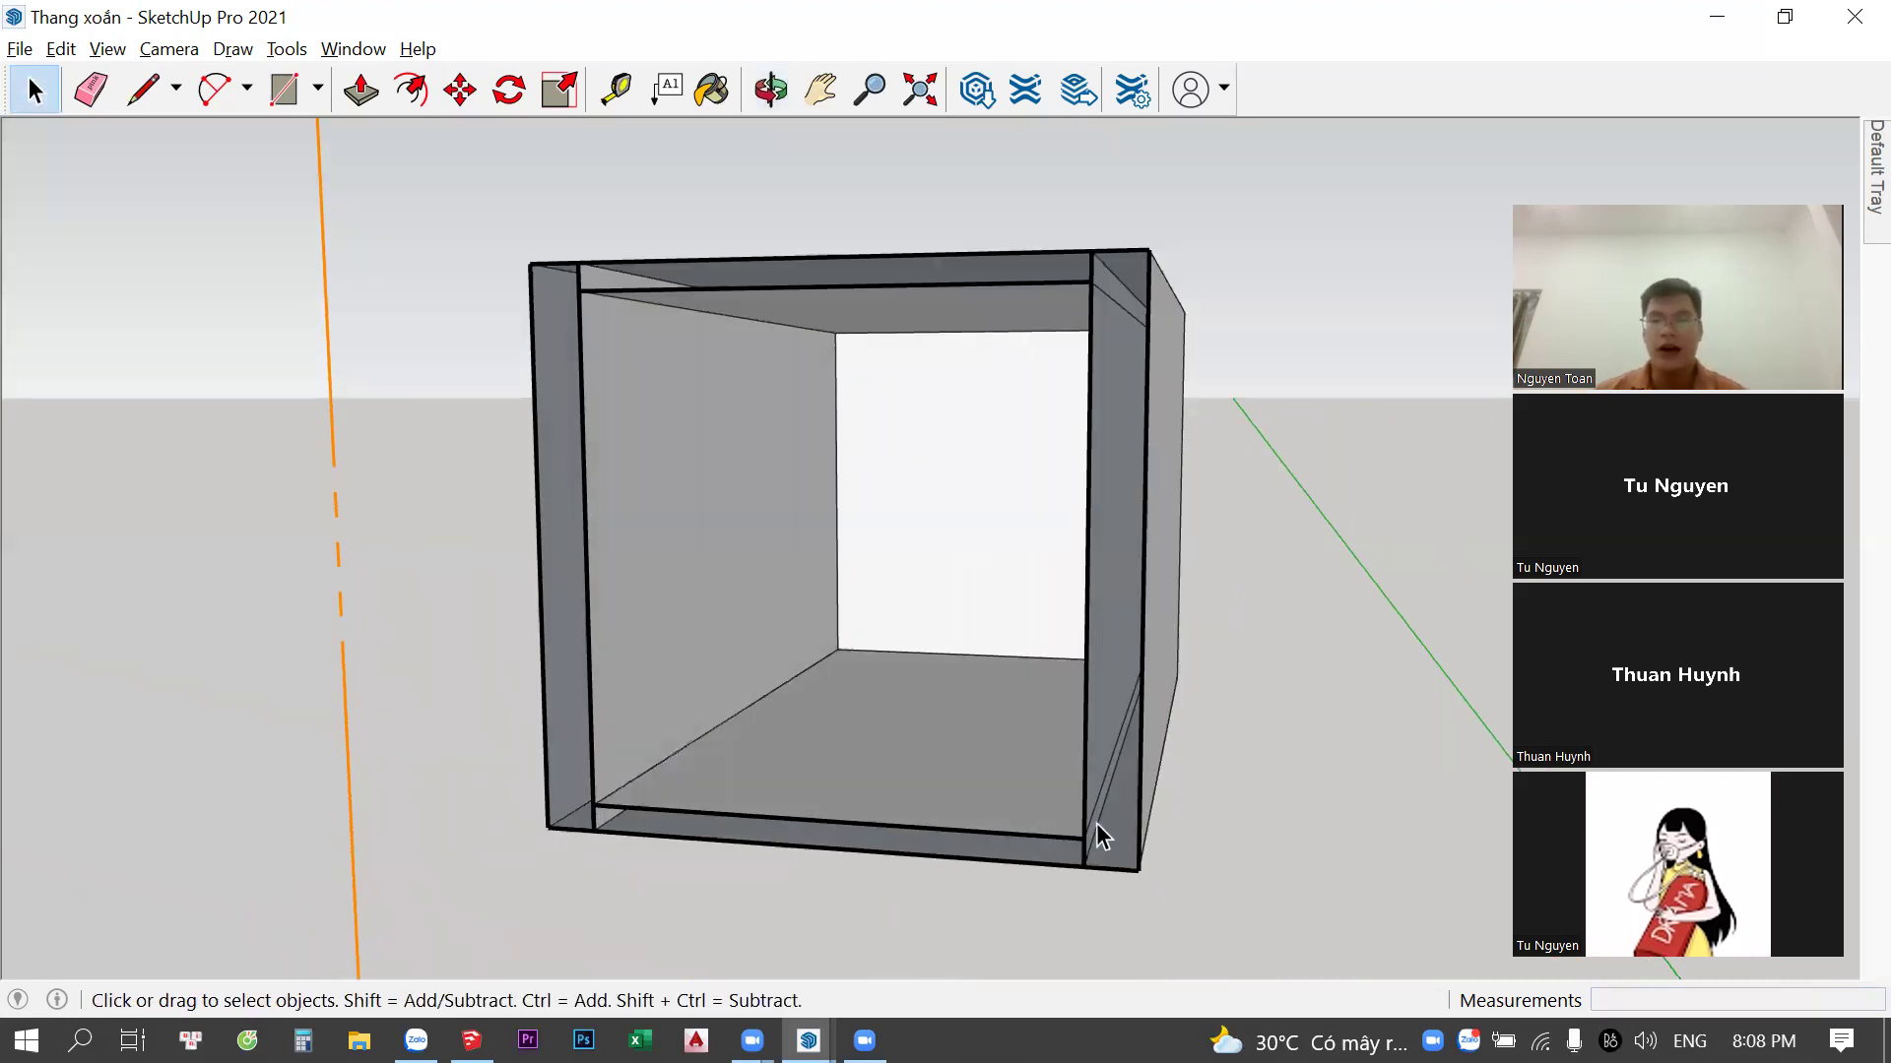
pyautogui.scroll(3, 753, 389)
pyautogui.moveTo(779, 218)
pyautogui.mouseDown(button='middle')
pyautogui.moveTo(754, 389)
pyautogui.moveTo(709, 325)
pyautogui.mouseUp(button='middle')
pyautogui.scroll(-5, 748, 384)
pyautogui.click(107, 48)
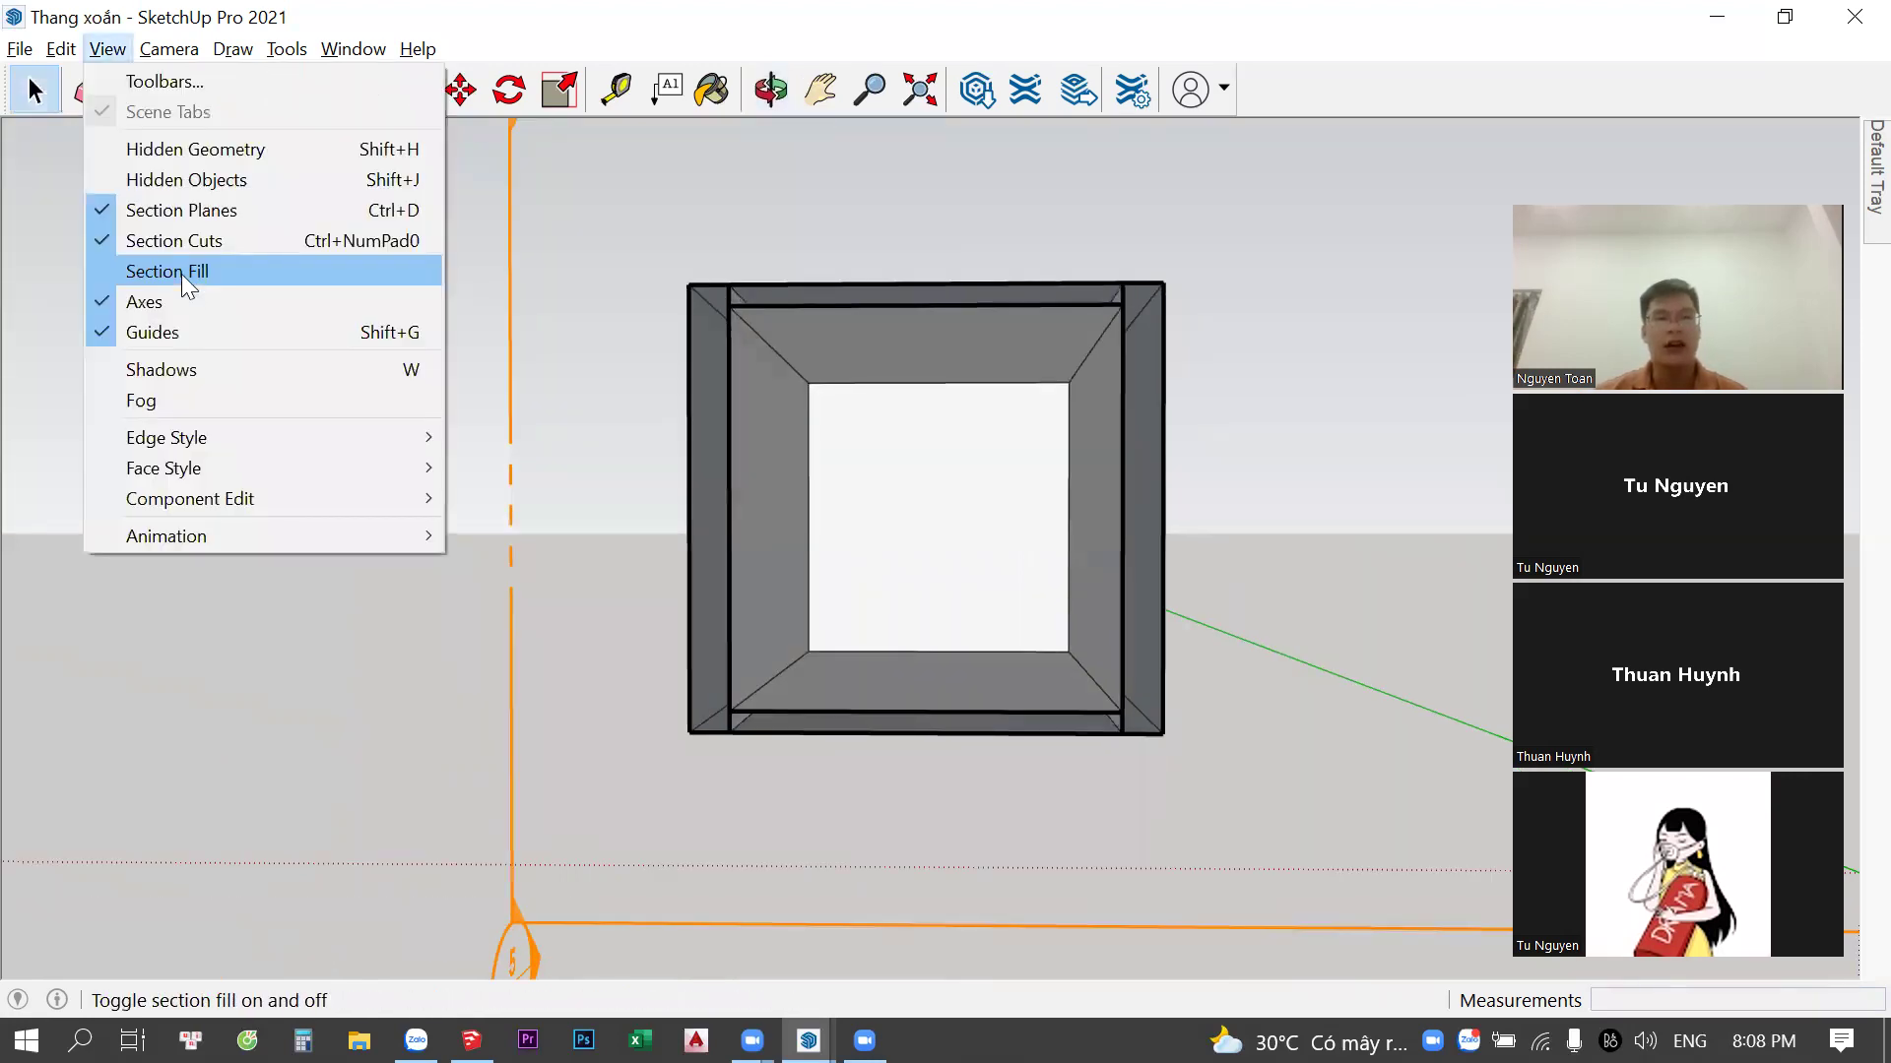
# Turn on section fill and orbit so the box is seen obliquely with its side face visible
pyautogui.click(181, 274)
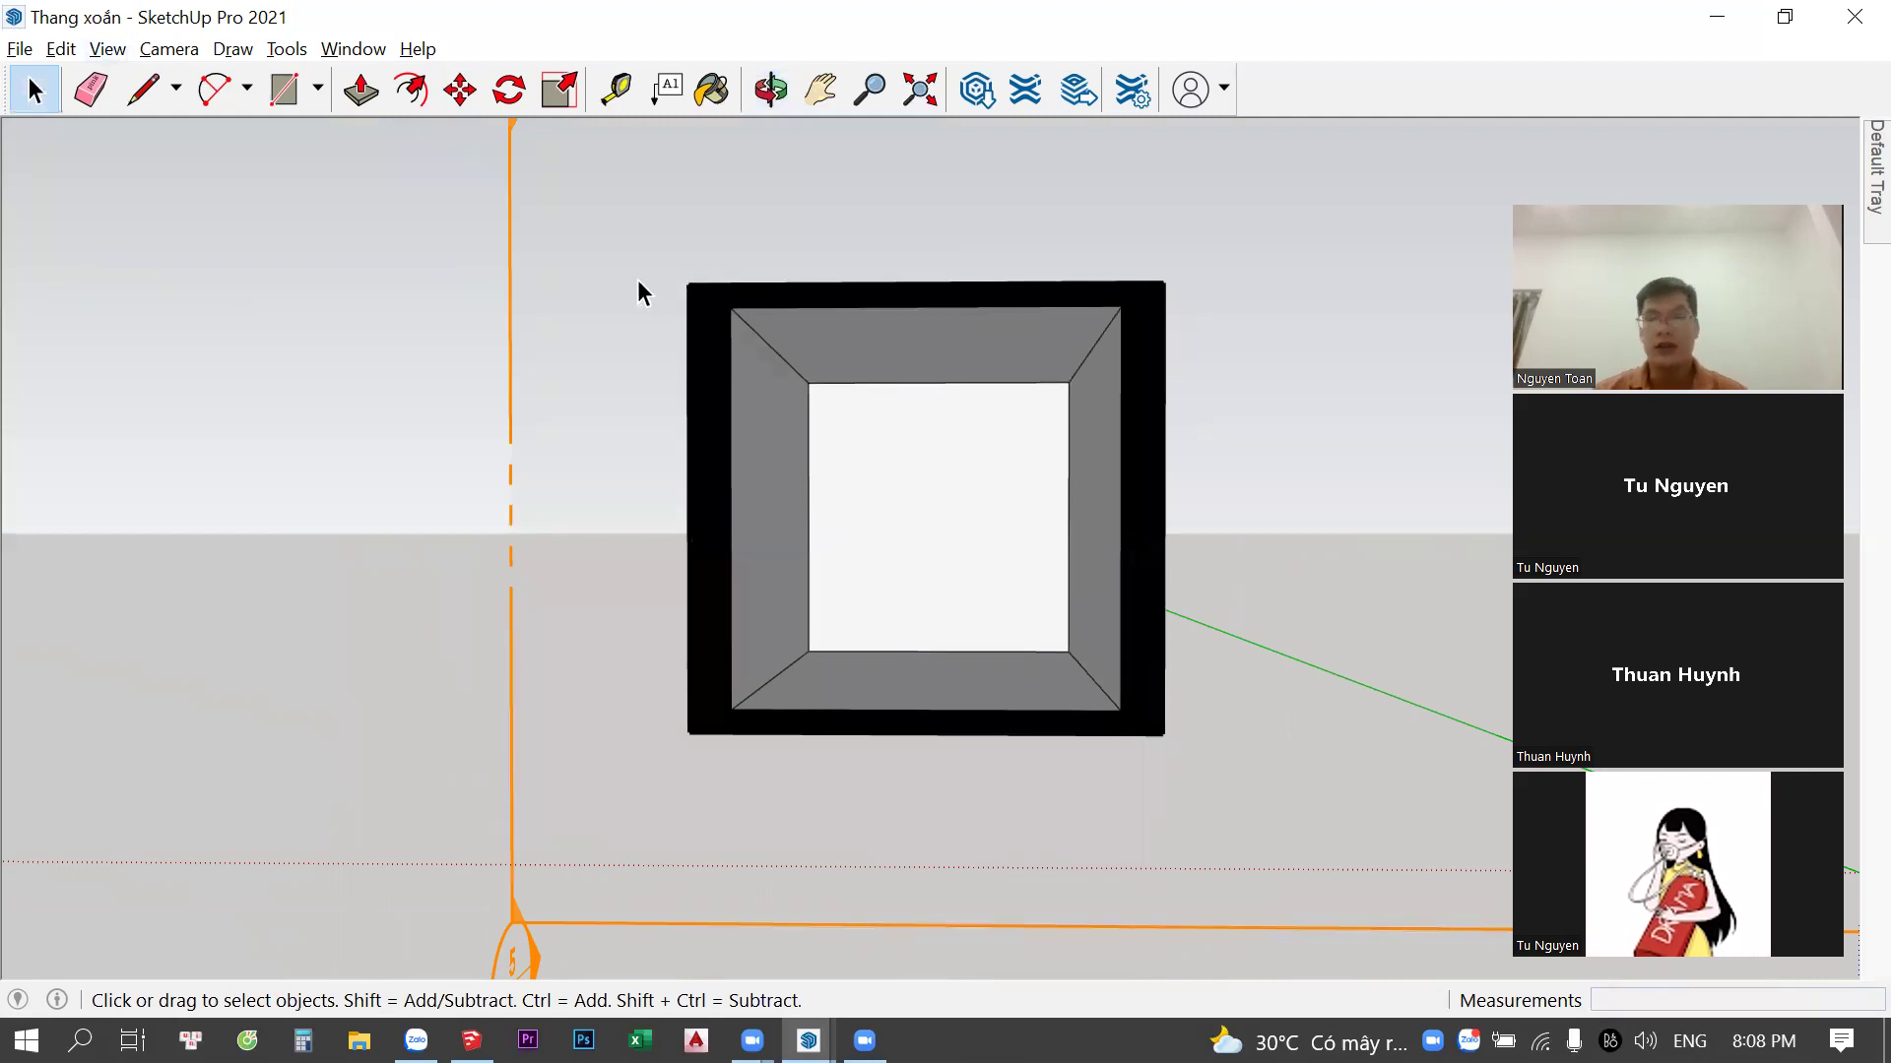
pyautogui.moveTo(641, 286); pyautogui.dragTo(923, 487, button='middle')
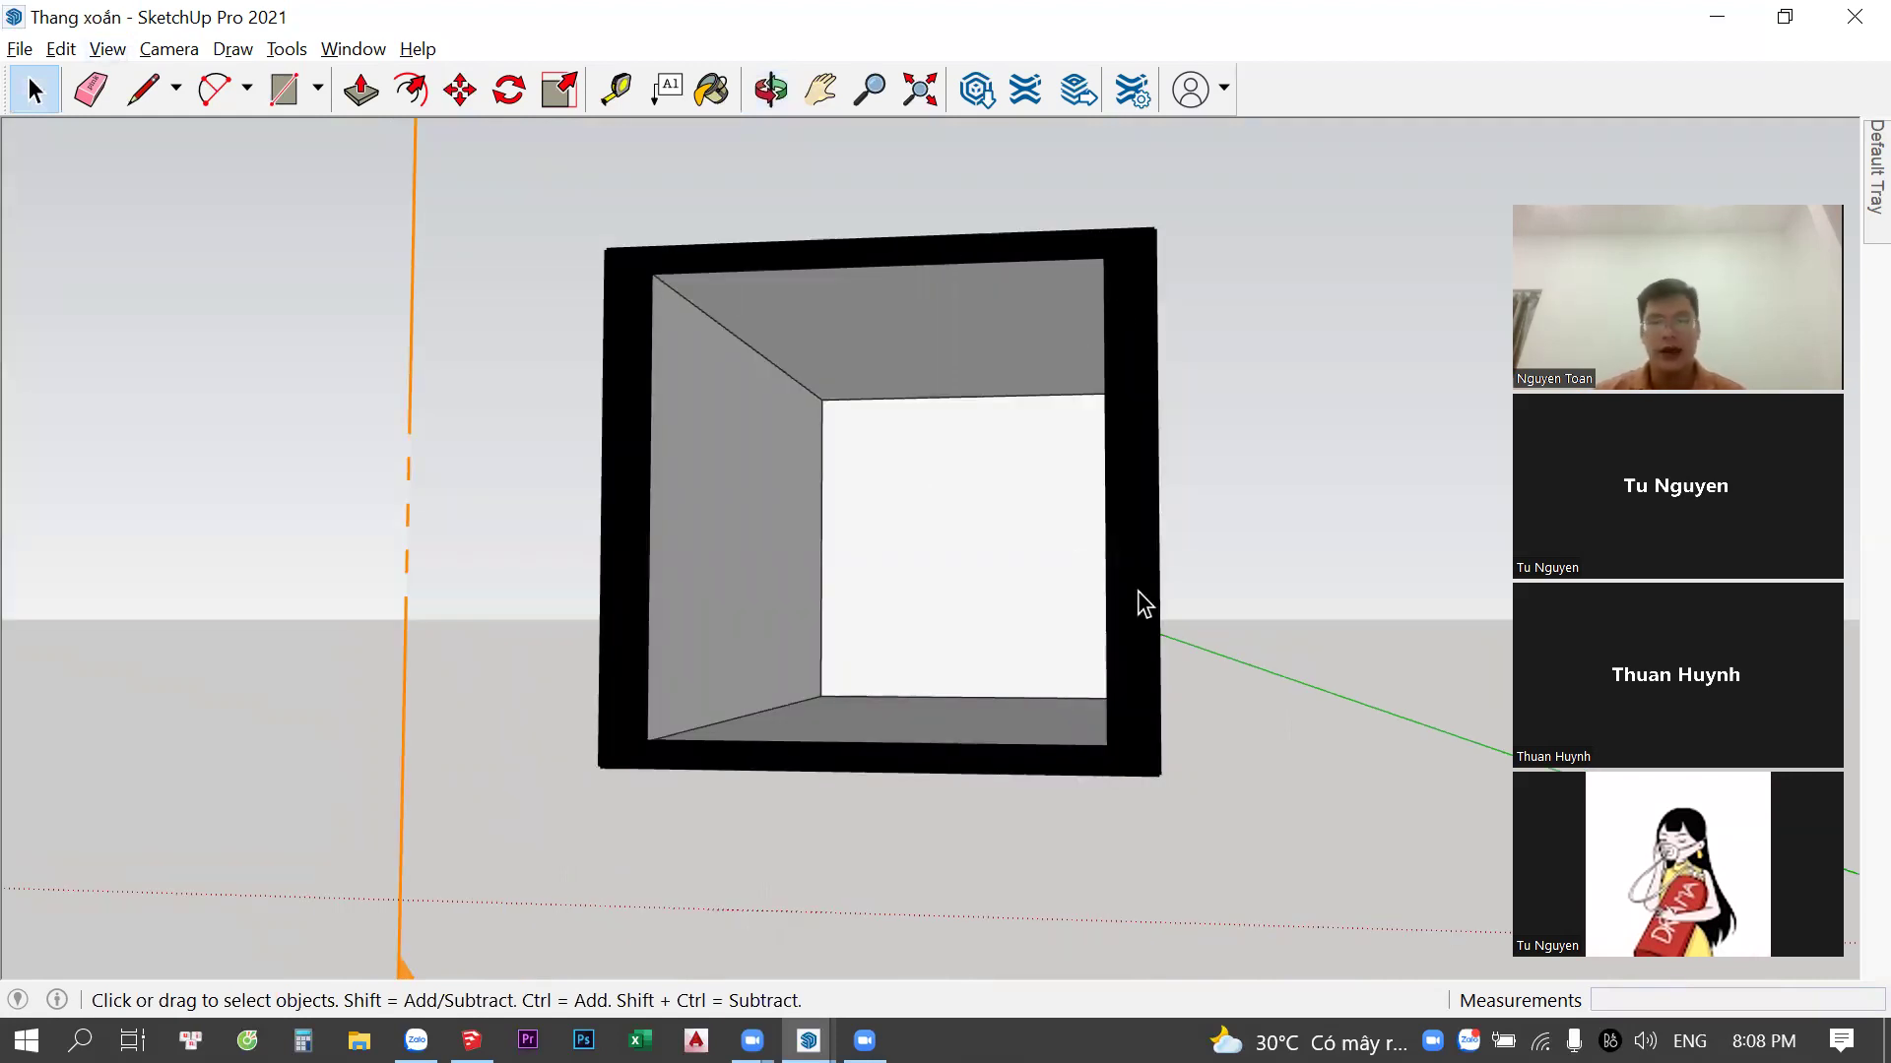
pyautogui.moveTo(601, 655); pyautogui.dragTo(1659, 162, button='middle')
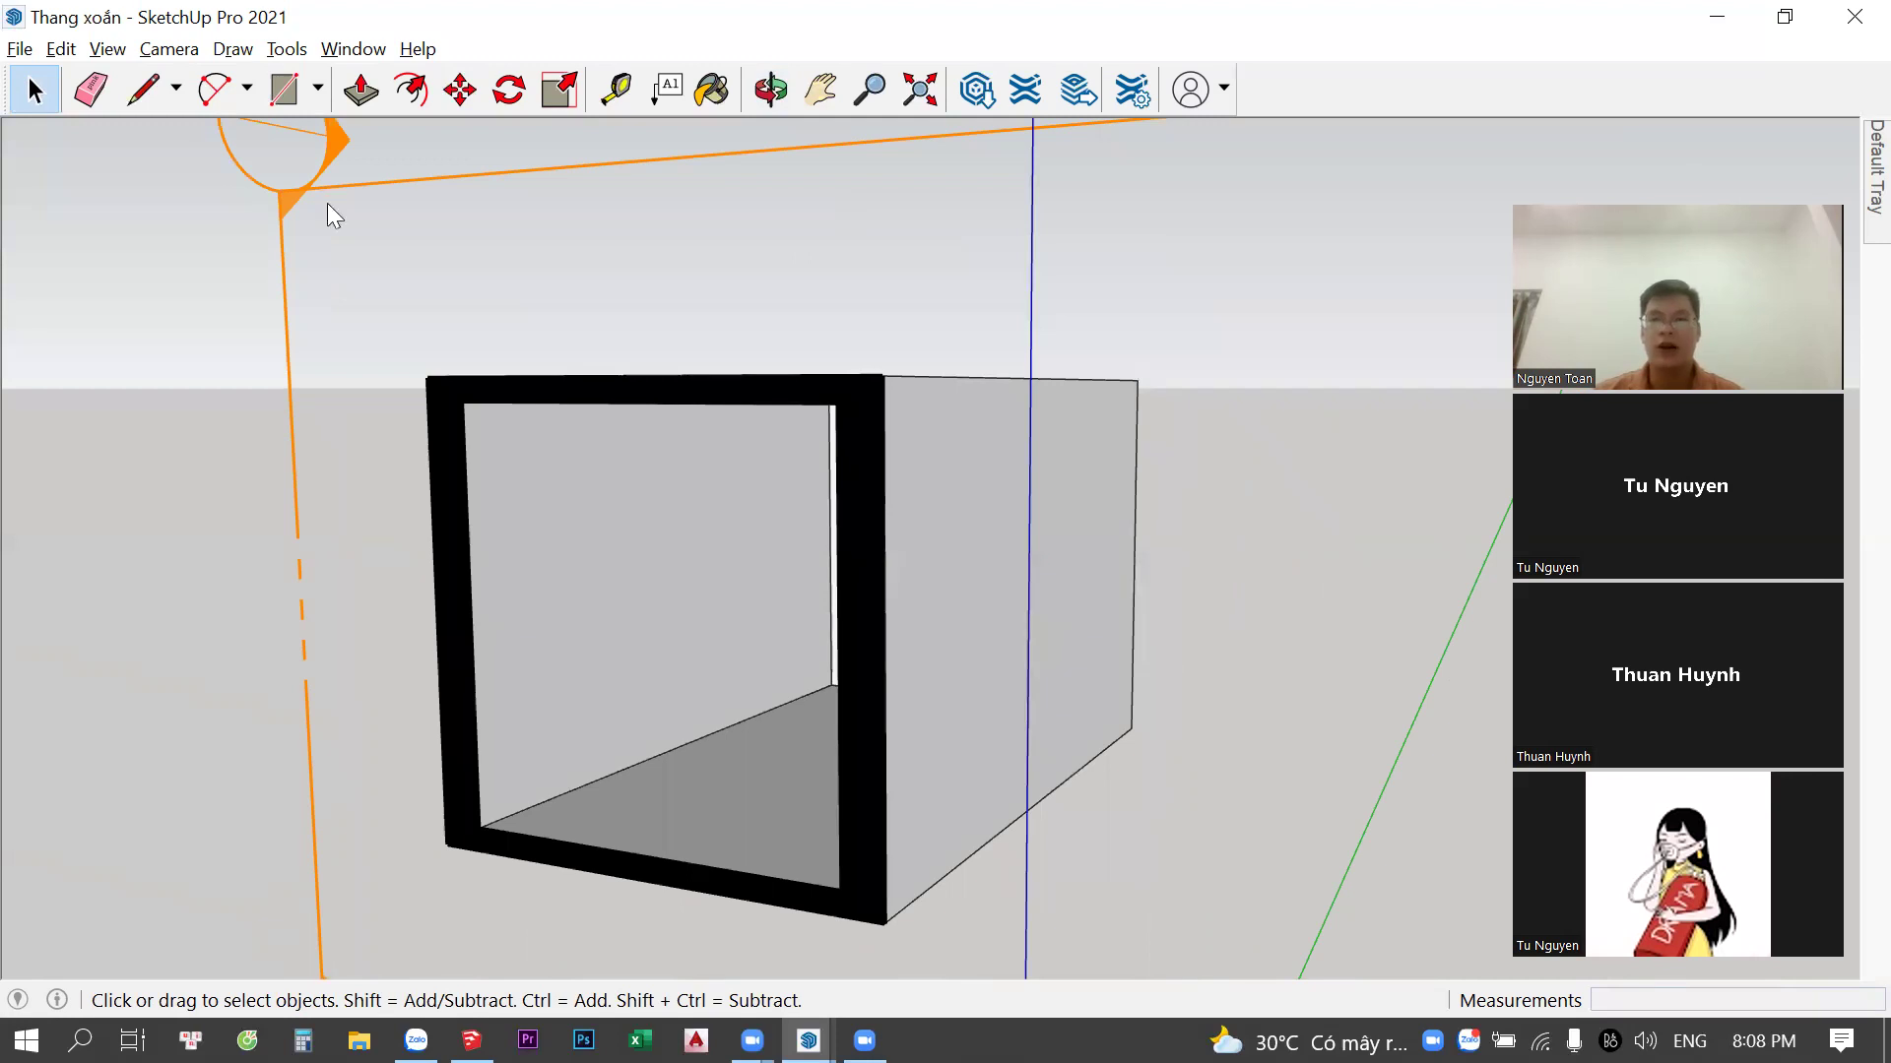
pyautogui.moveTo(1832, 187); pyautogui.dragTo(329, 203)
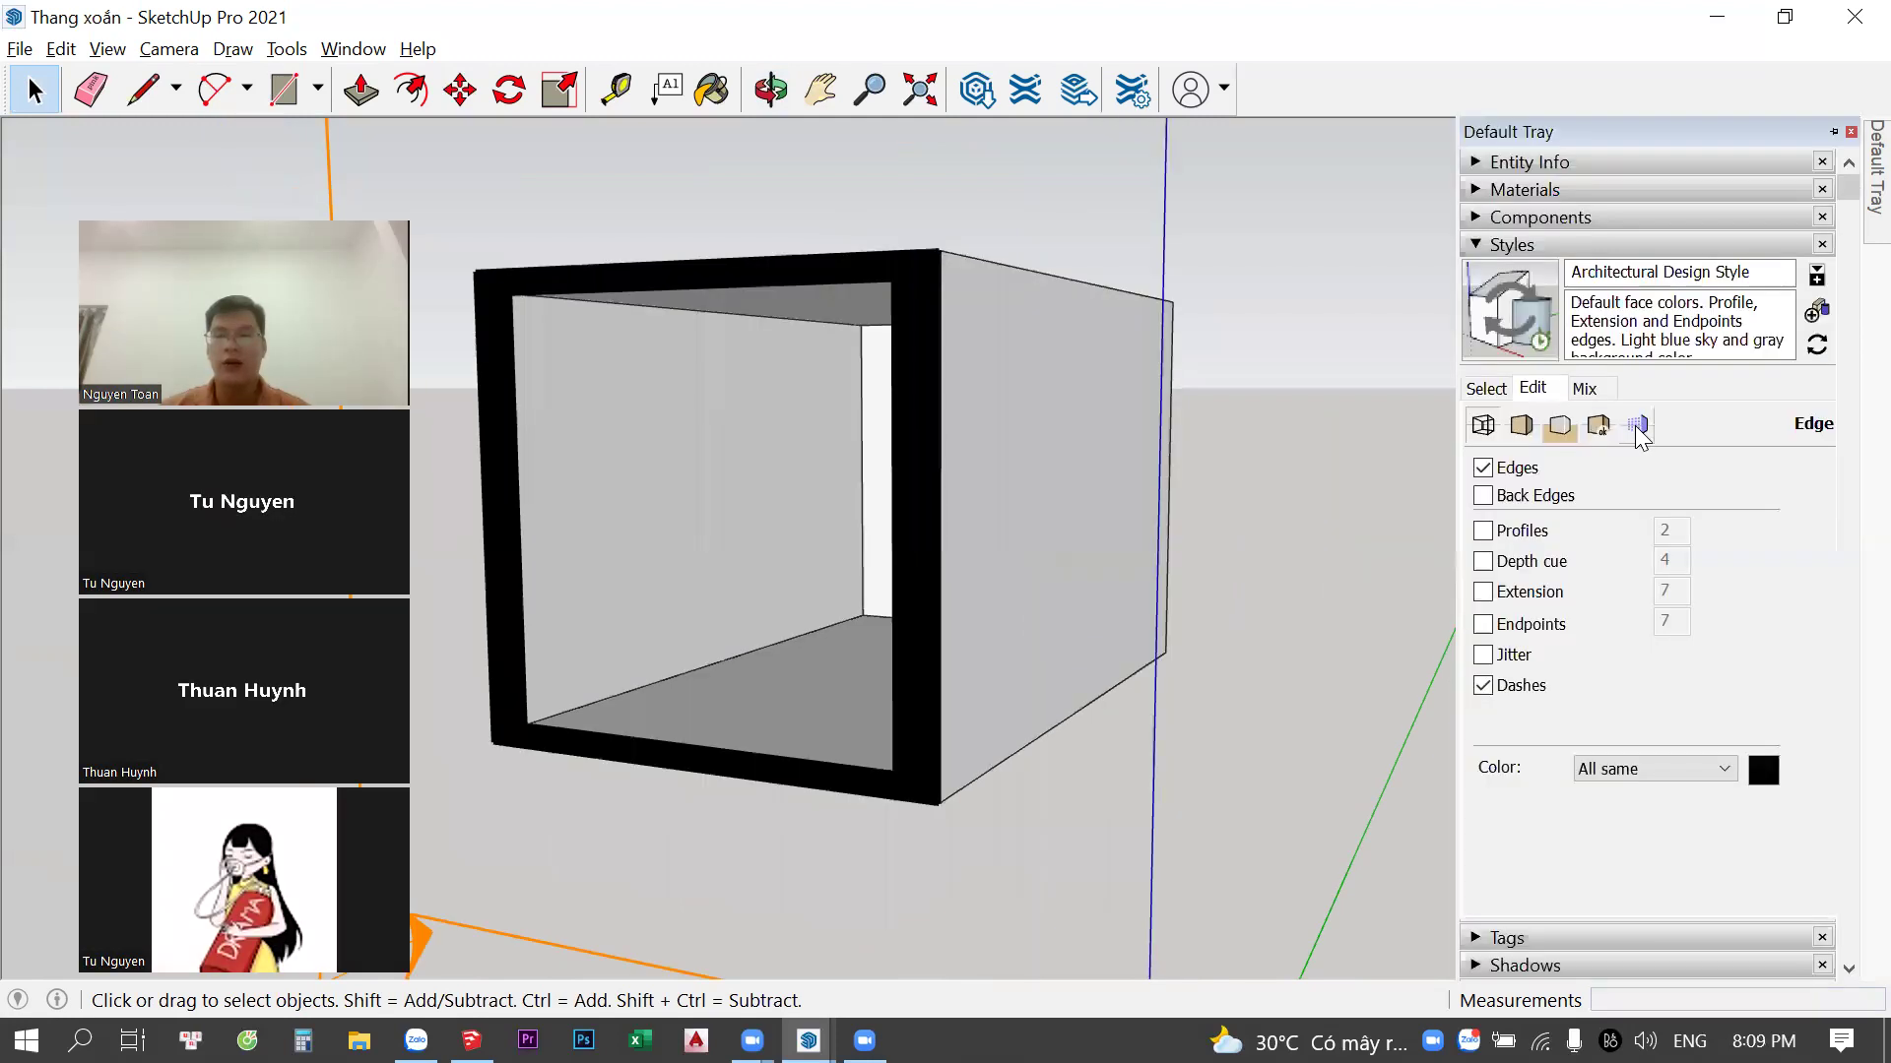
# In Styles modelling settings, set the section fill colour to RGB 255,0,0 red
pyautogui.click(1639, 426)
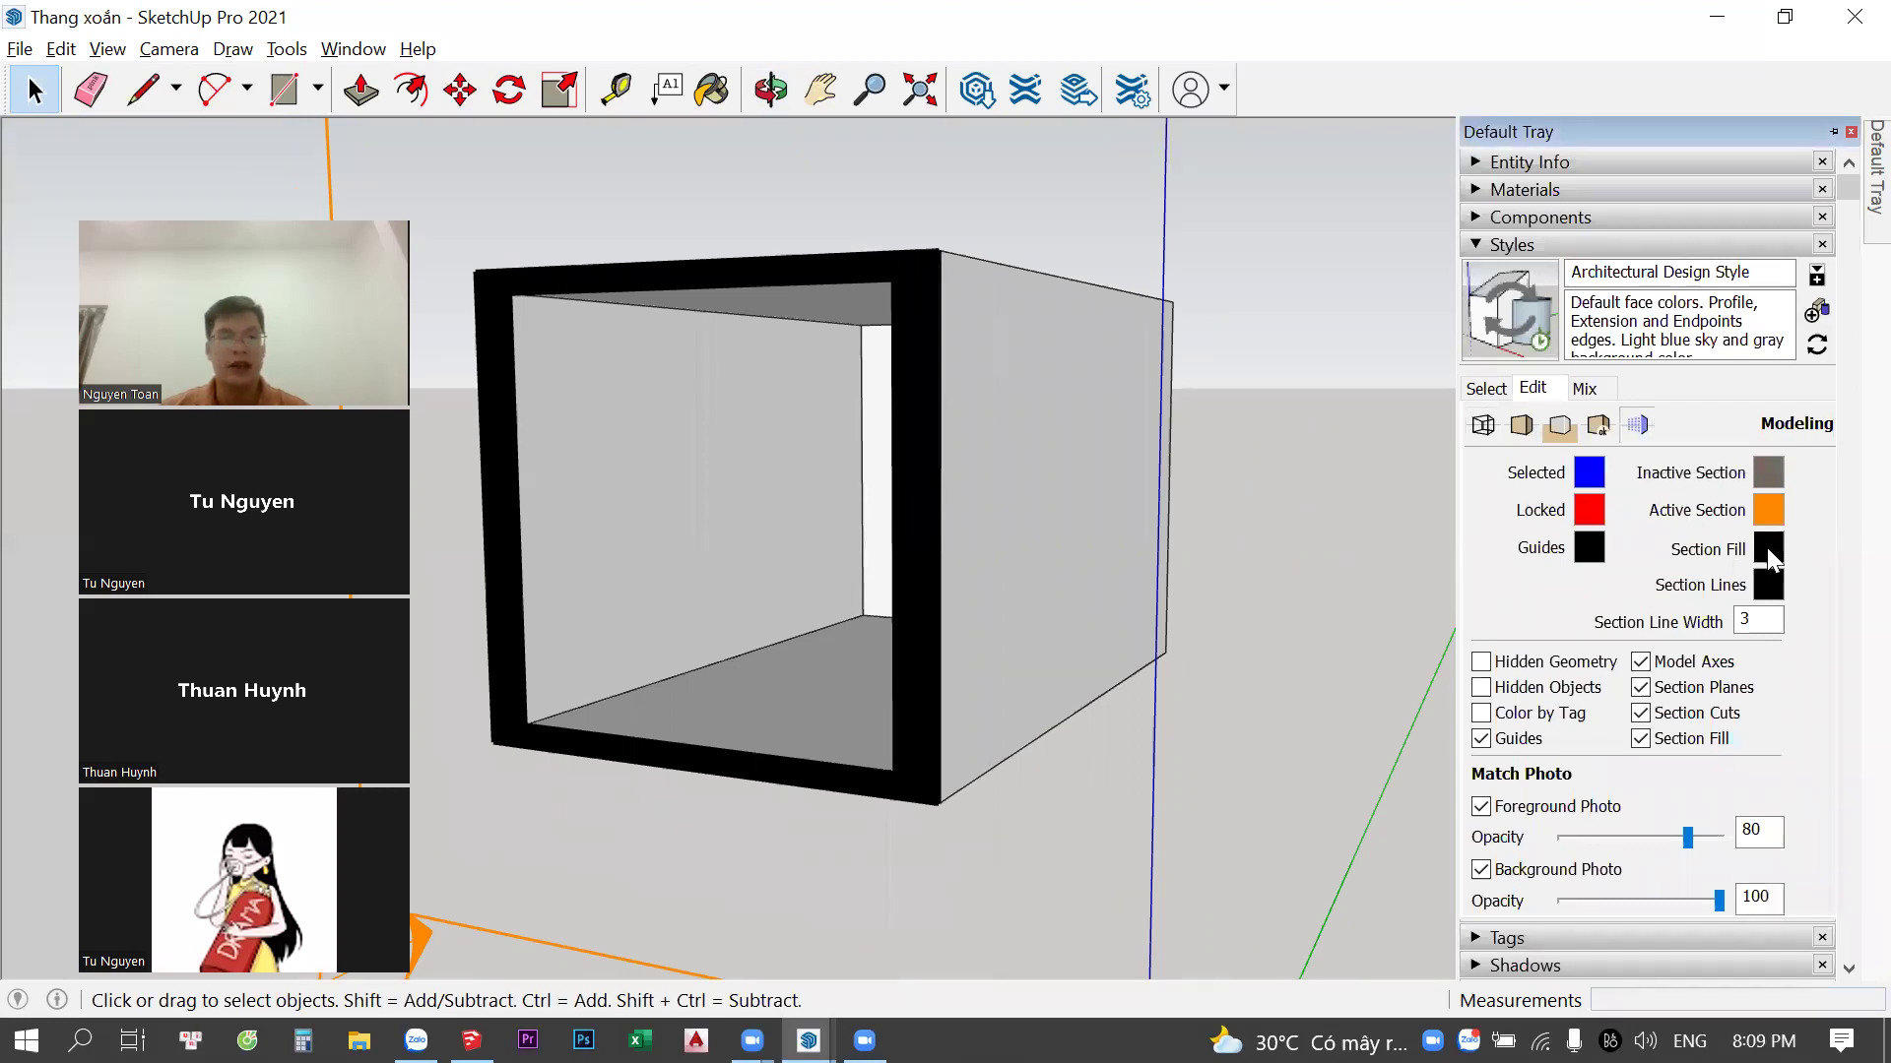
pyautogui.click(1767, 548)
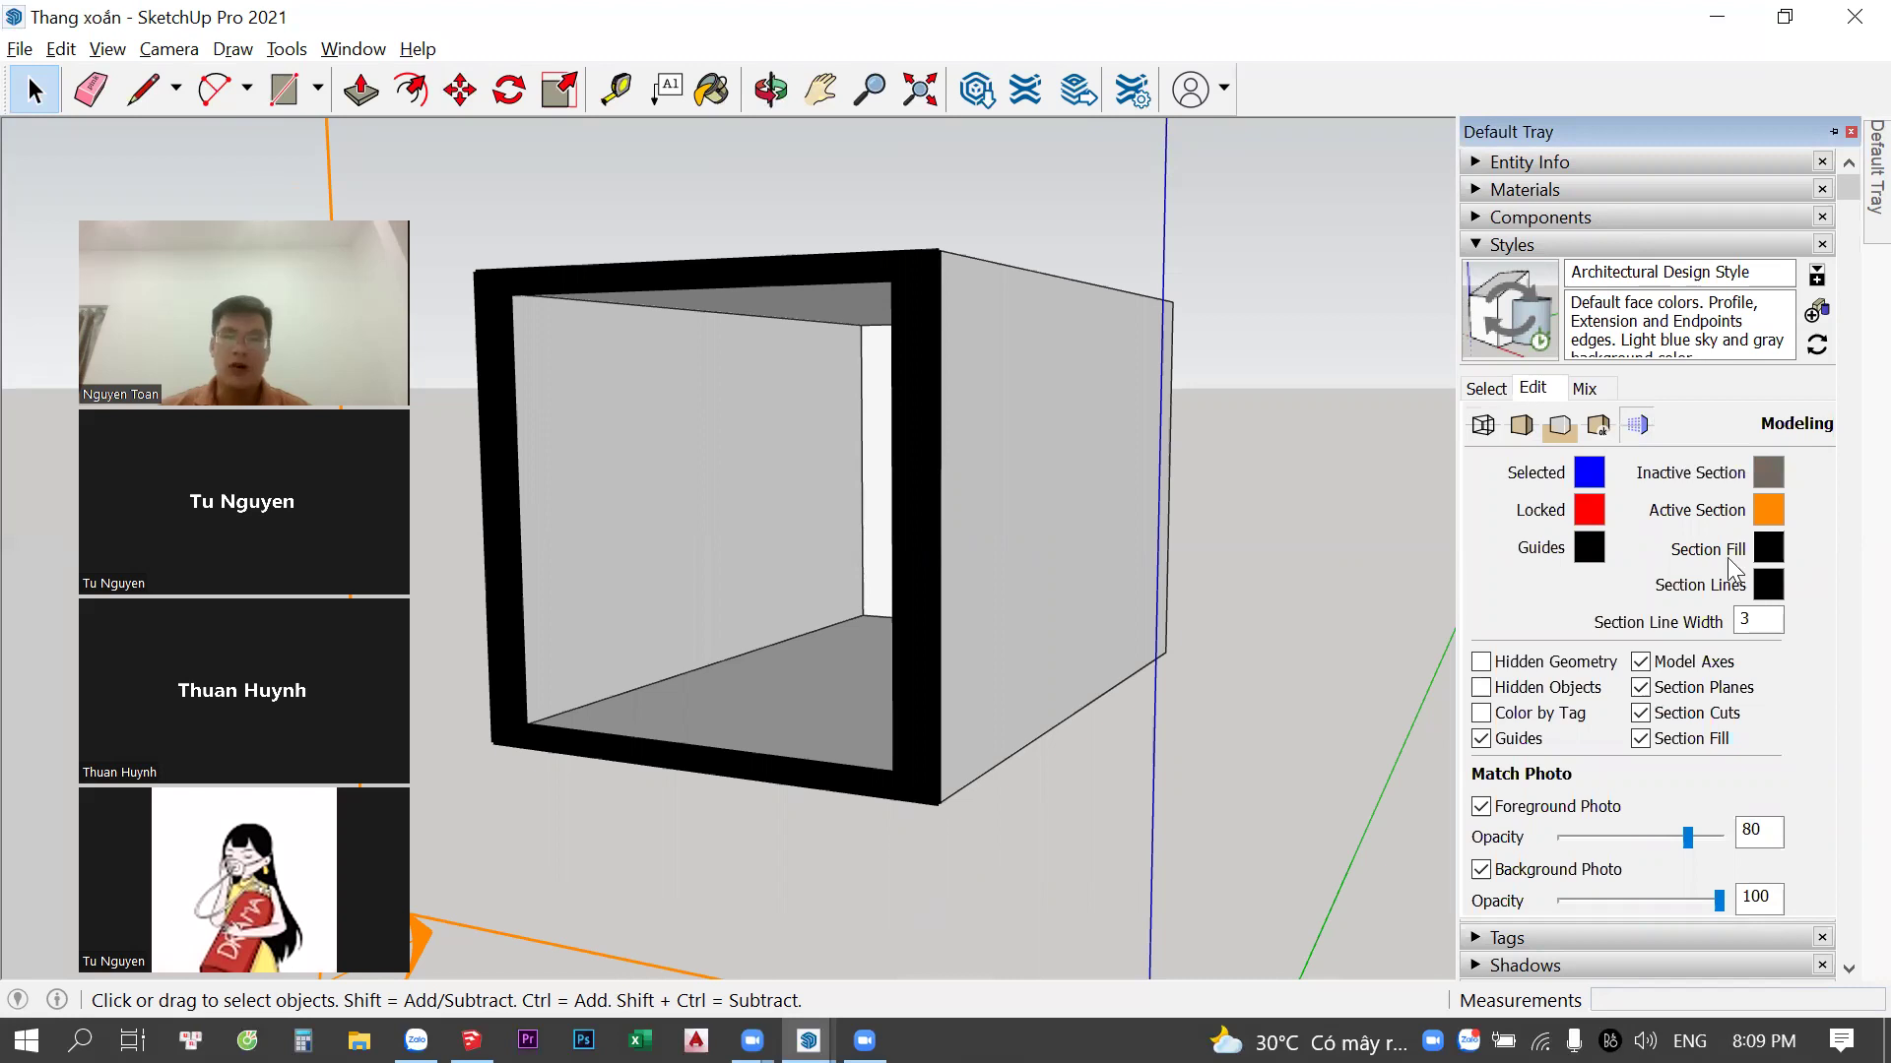
pyautogui.moveTo(937, 502); pyautogui.dragTo(997, 508)
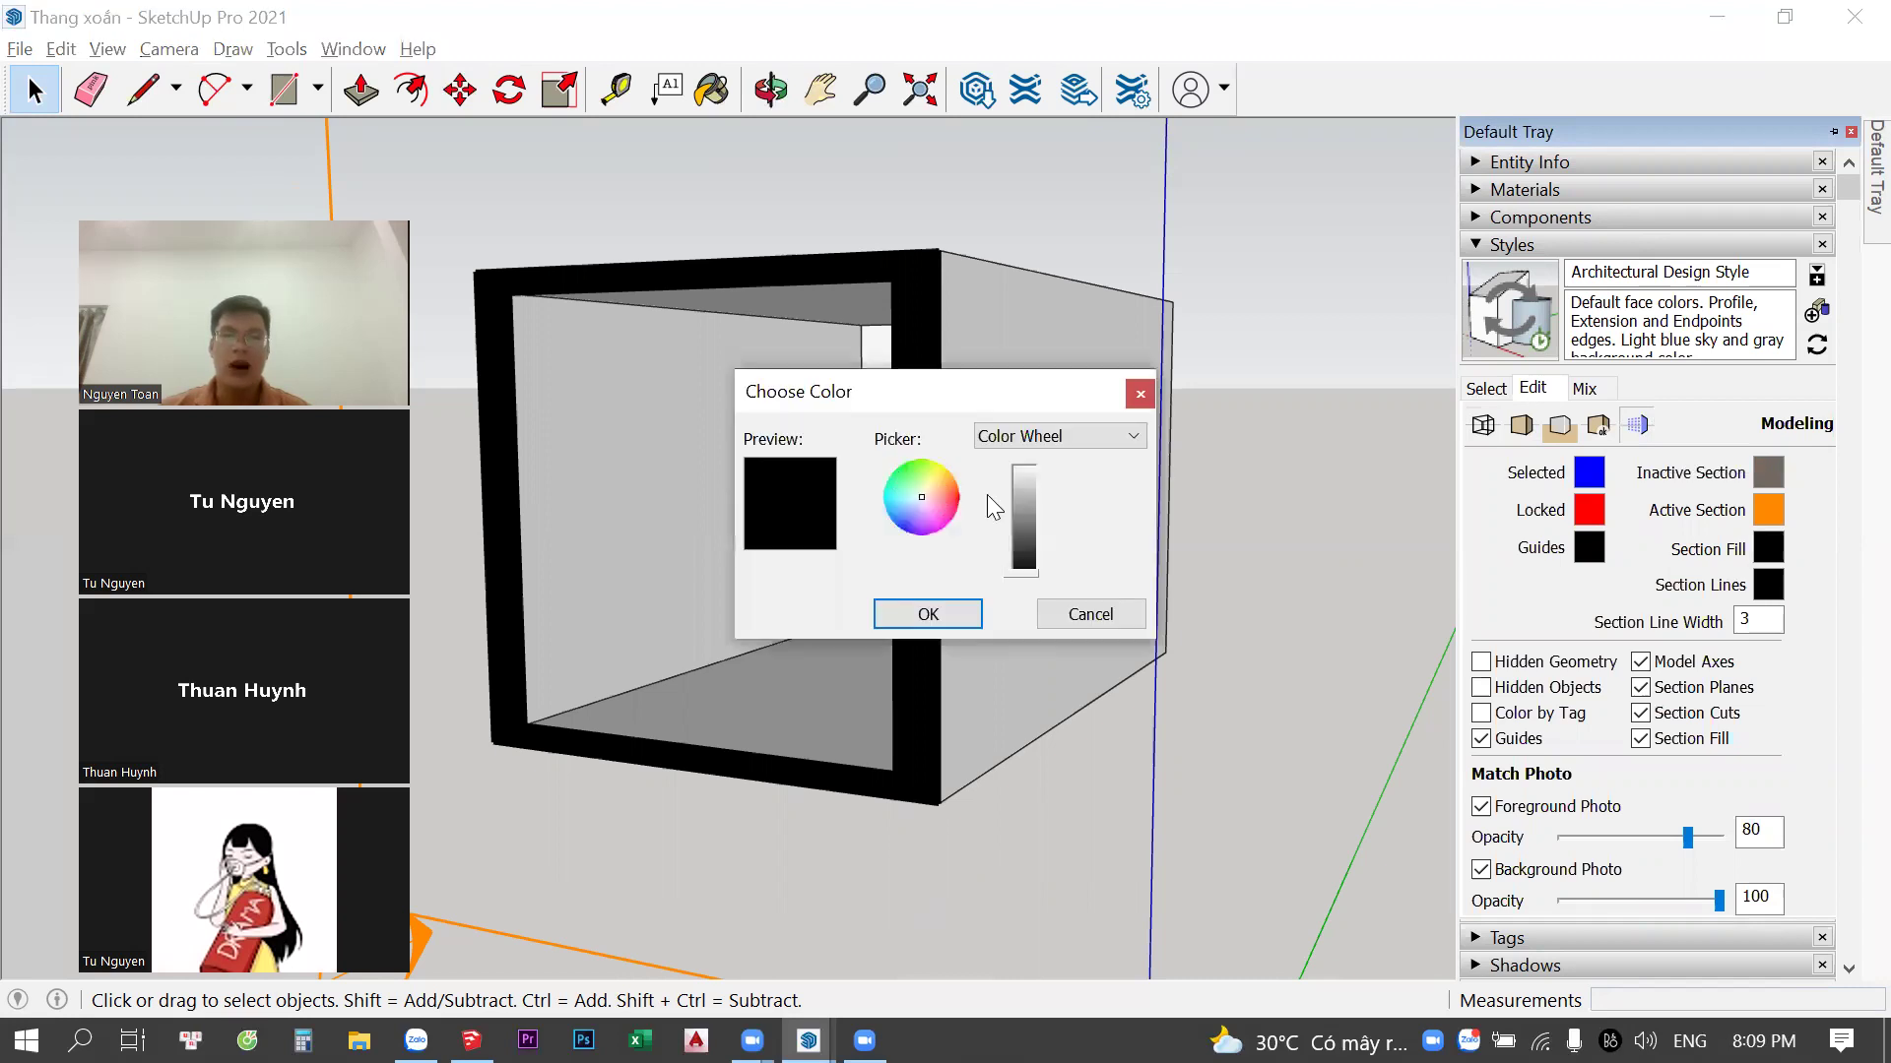
pyautogui.click(1058, 435)
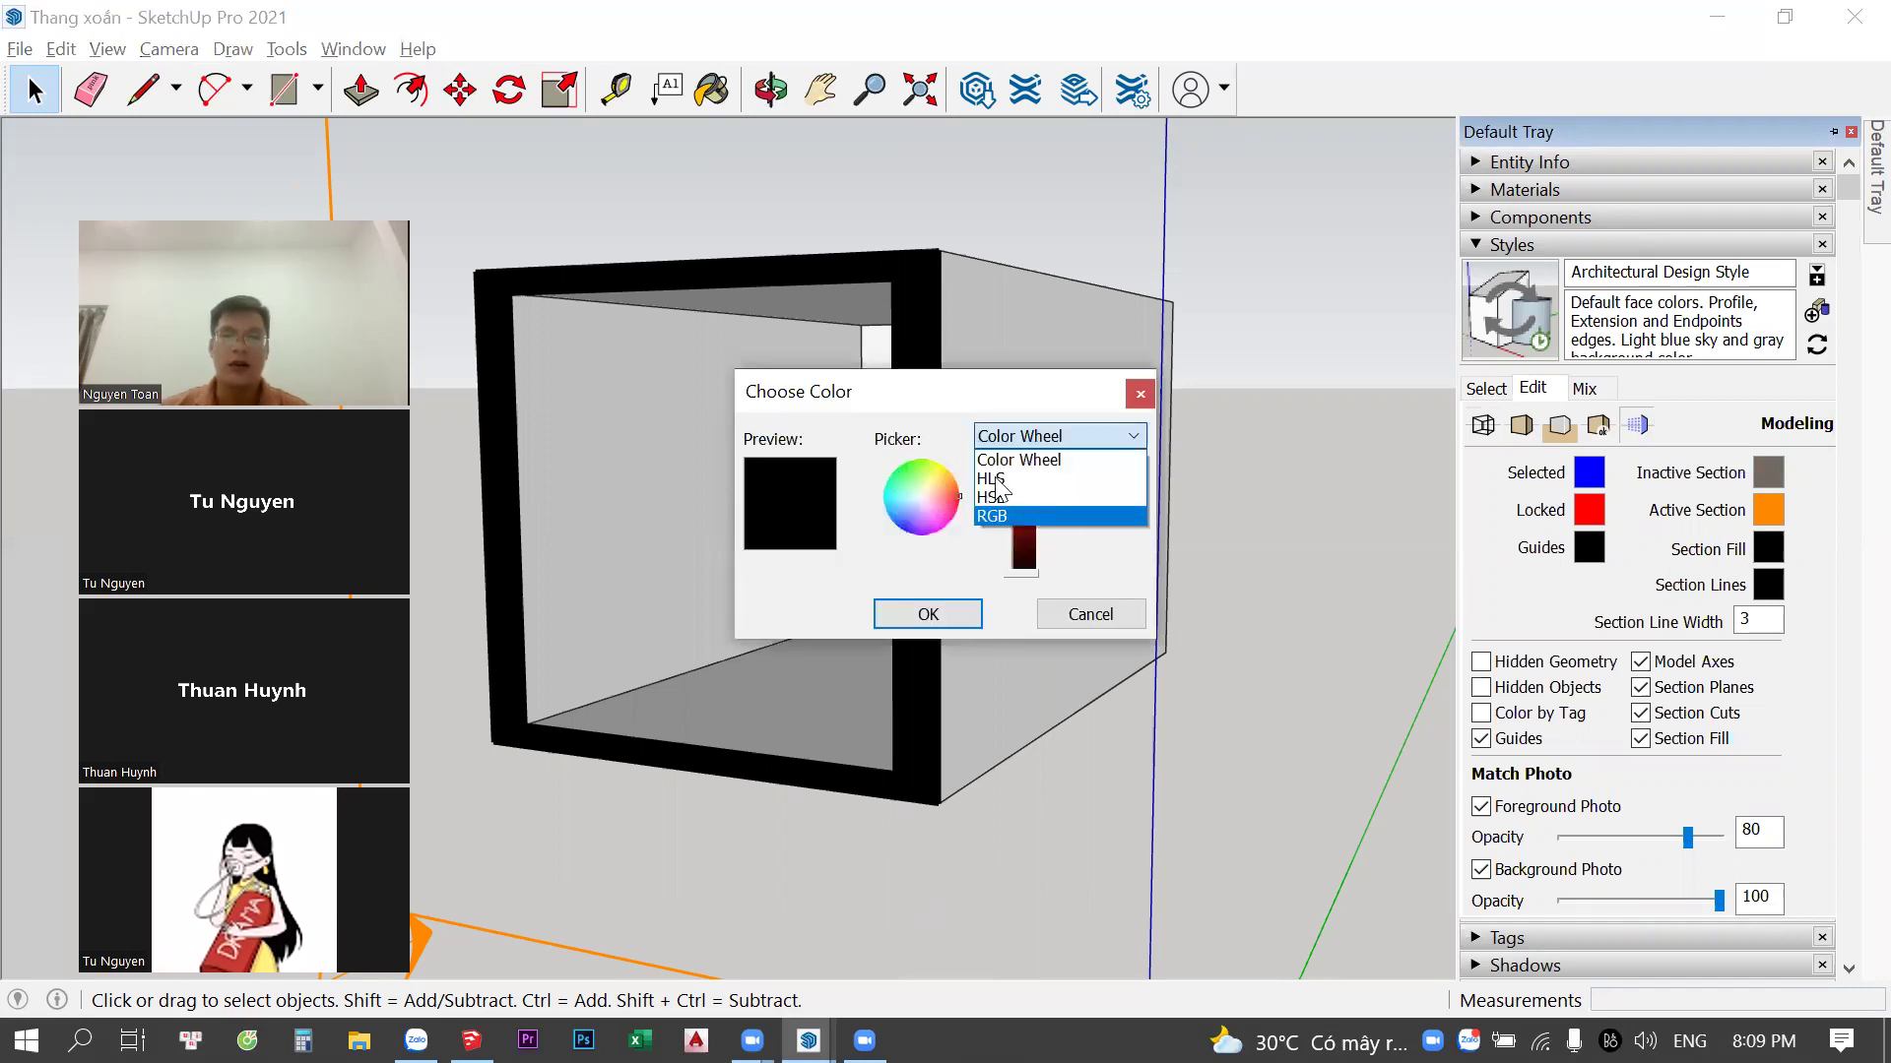
pyautogui.click(1036, 516)
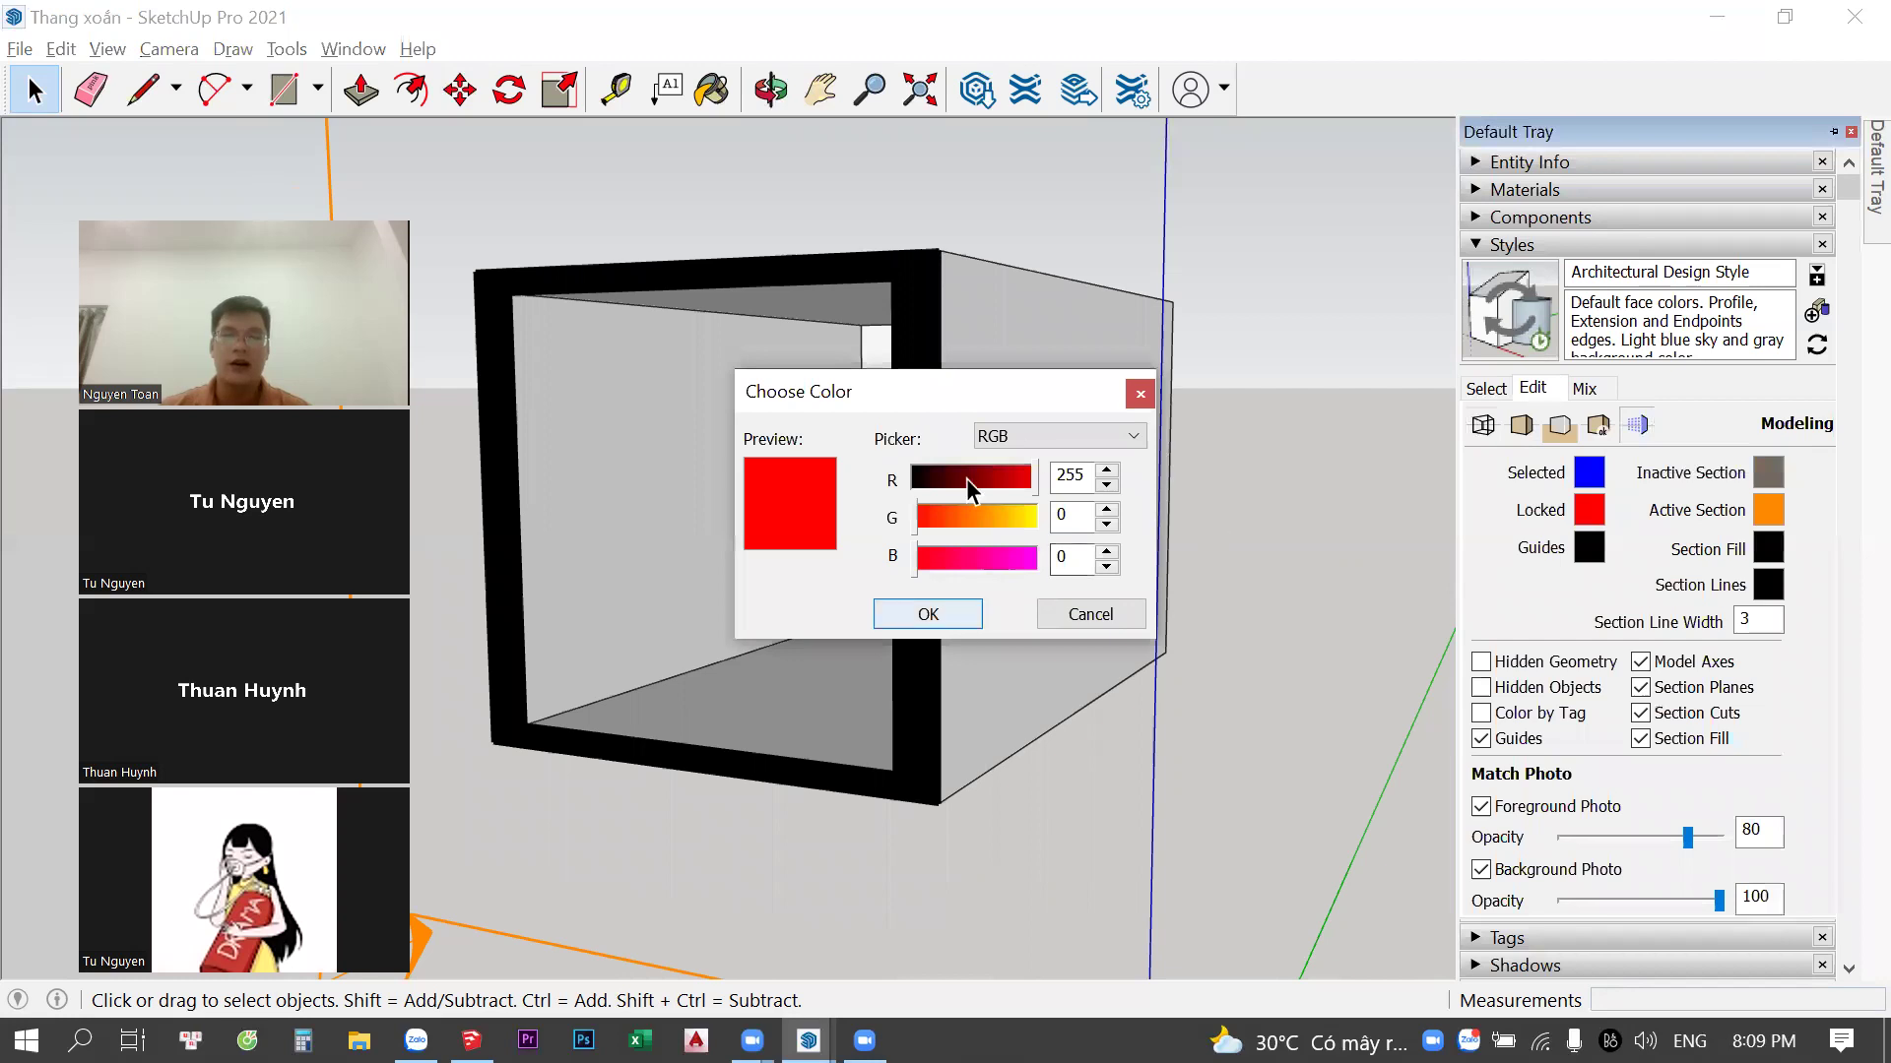
pyautogui.press('Return')
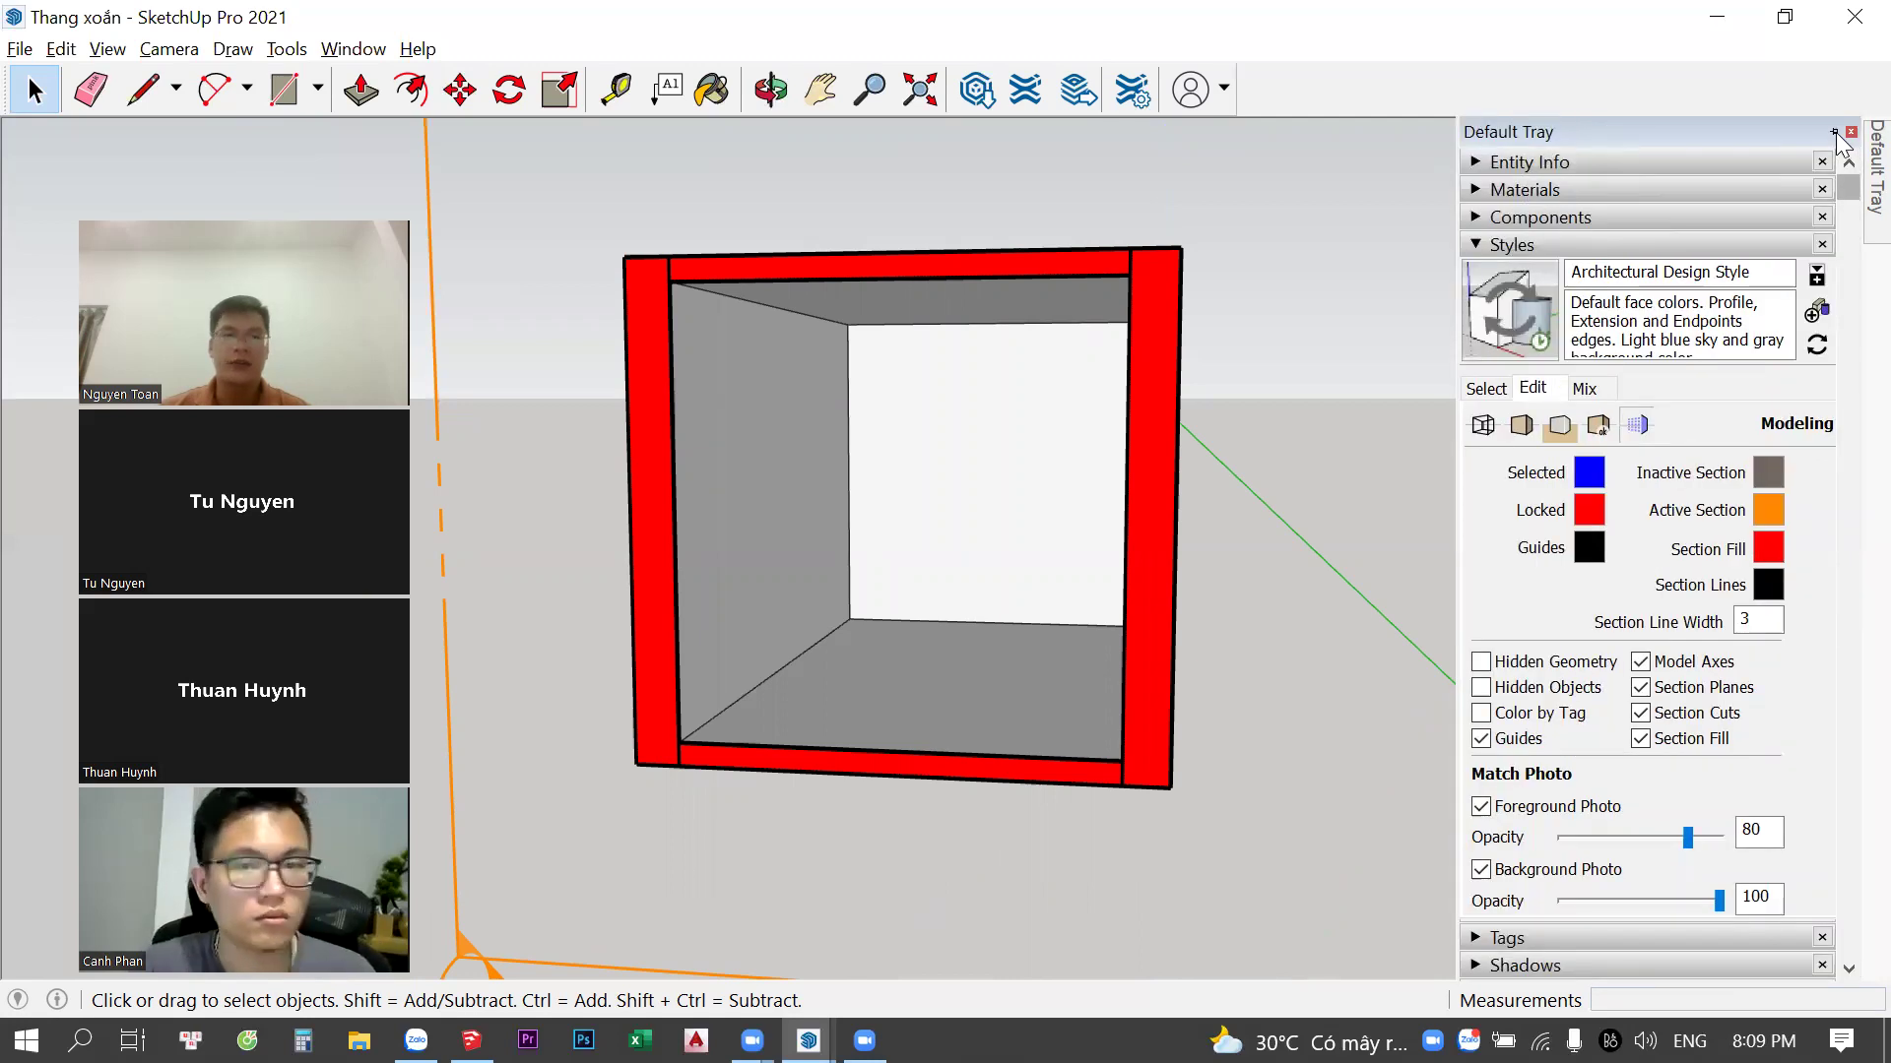
pyautogui.click(1835, 132)
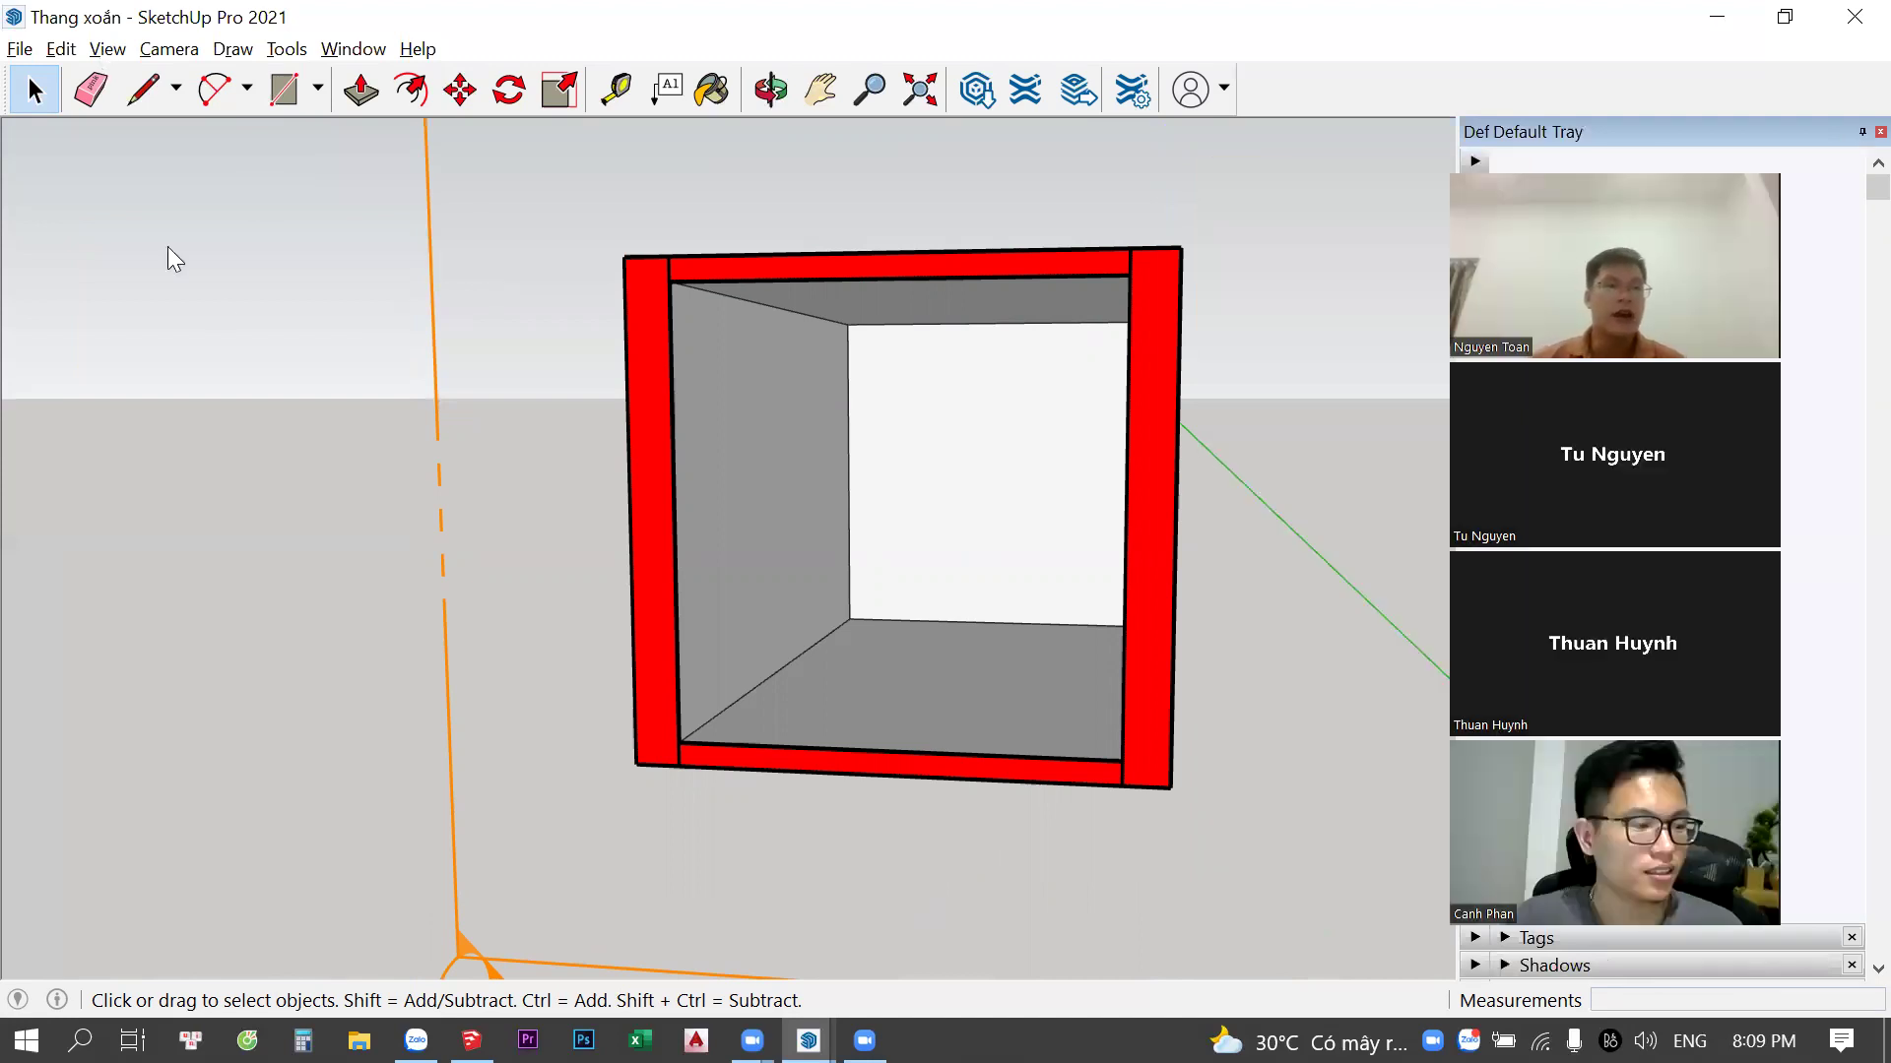
# Check the View display options without changes, then orbit to see the box's top and side
pyautogui.click(107, 49)
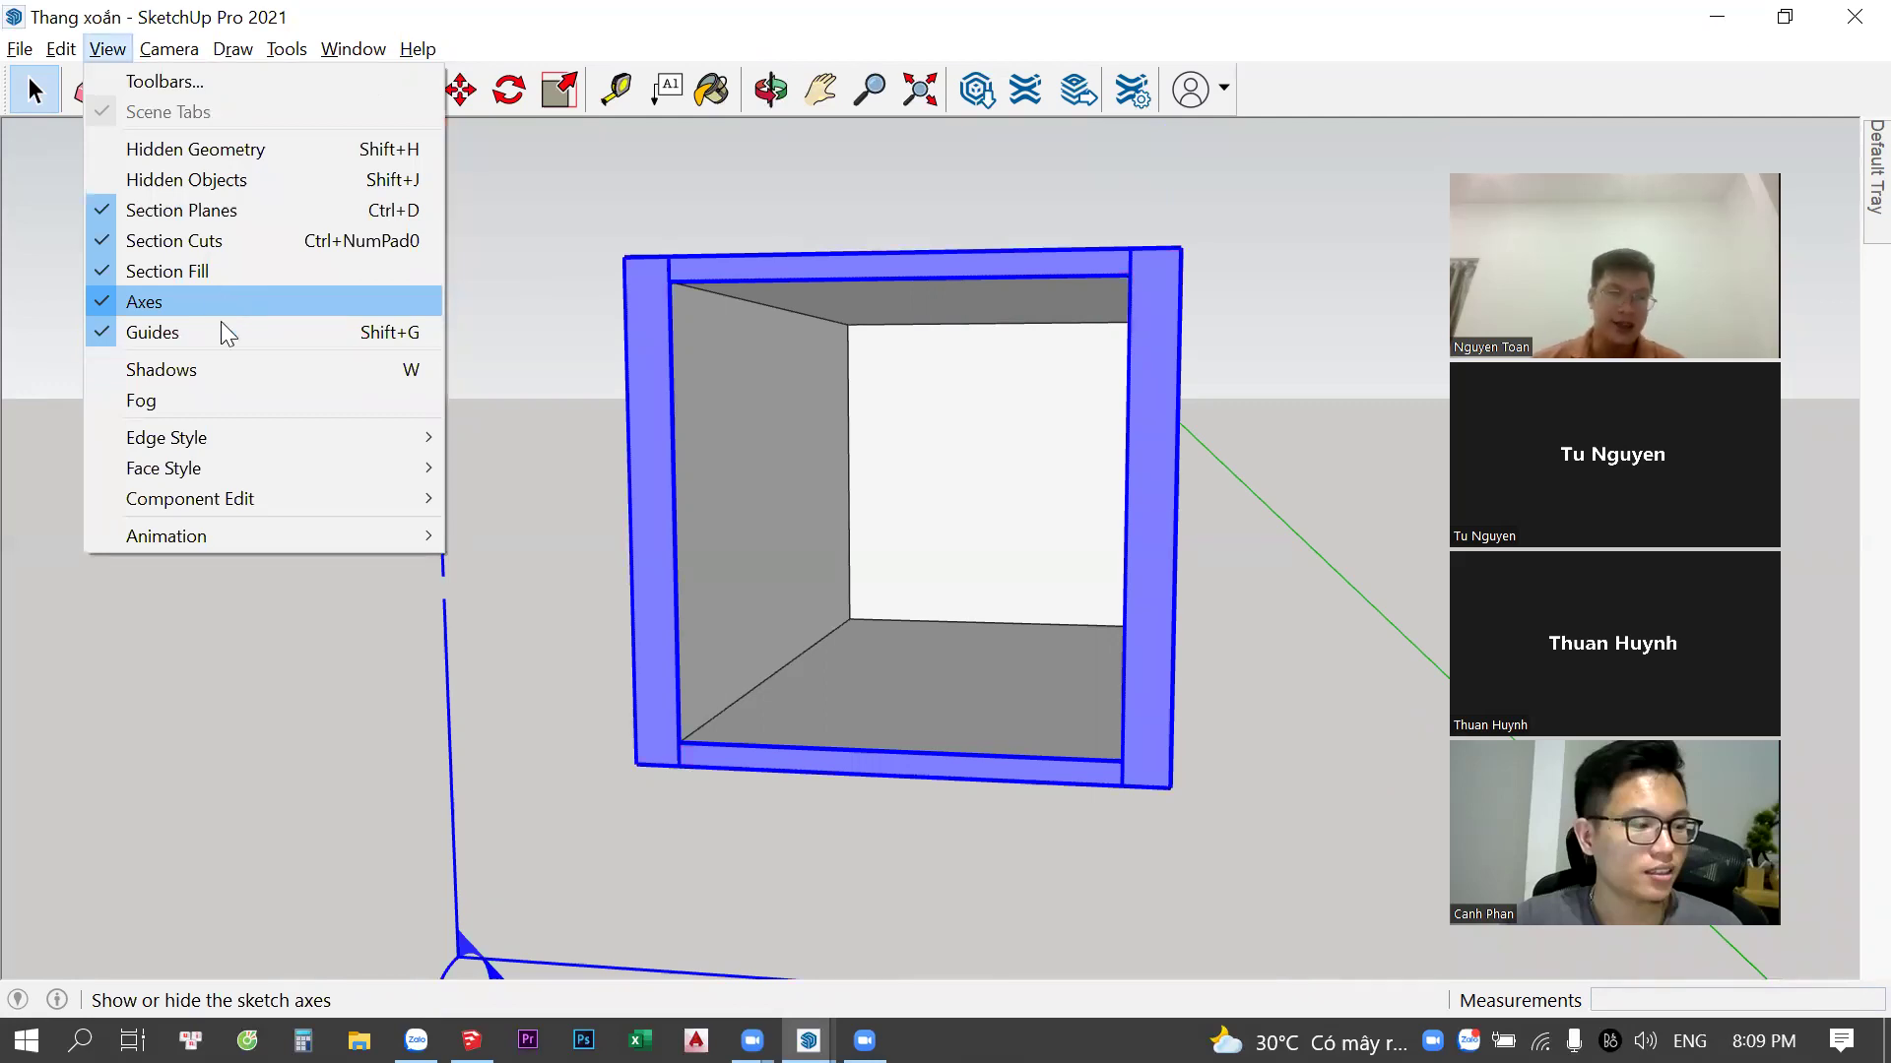
pyautogui.click(221, 313)
pyautogui.moveTo(966, 451); pyautogui.dragTo(796, 358, button='middle')
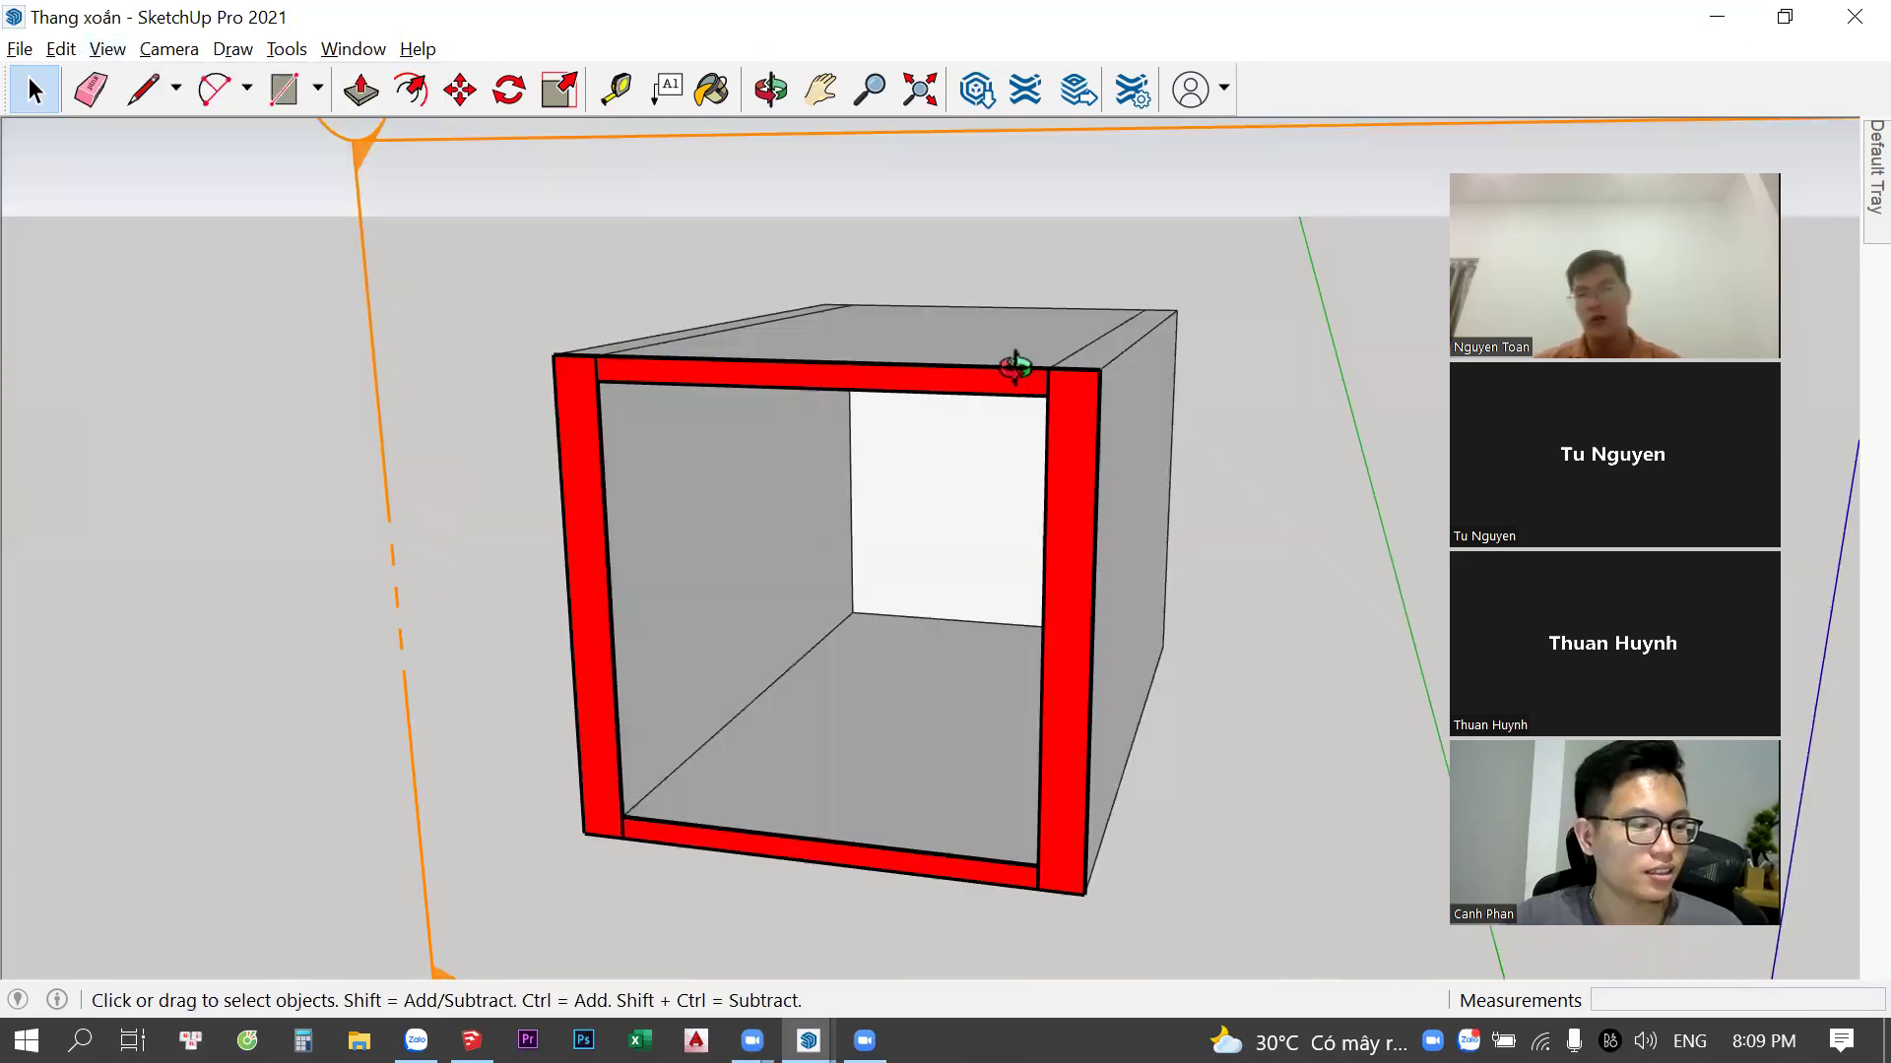
pyautogui.scroll(-5, 1012, 365)
pyautogui.moveTo(663, 253); pyautogui.dragTo(67, 59, button='middle')
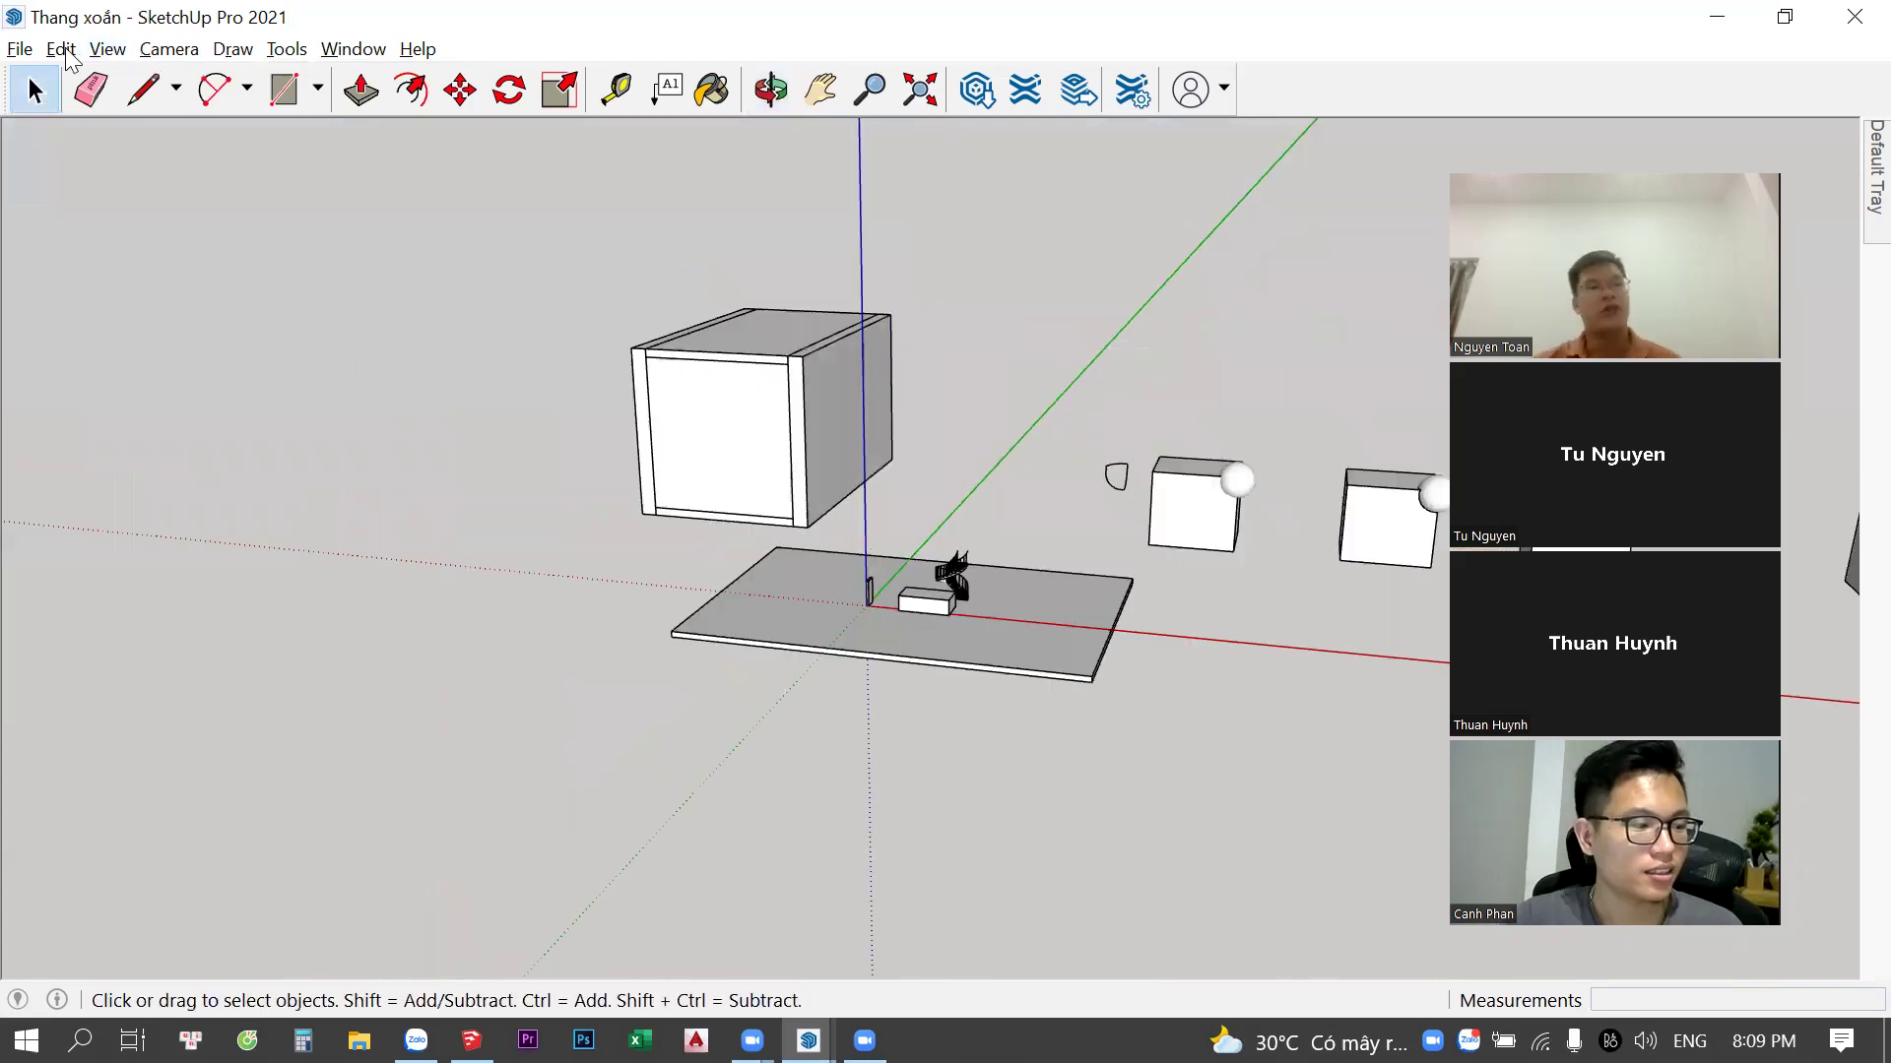
# Leave the axes shown in the View options, then zoom and orbit to view the scene from above
pyautogui.click(107, 49)
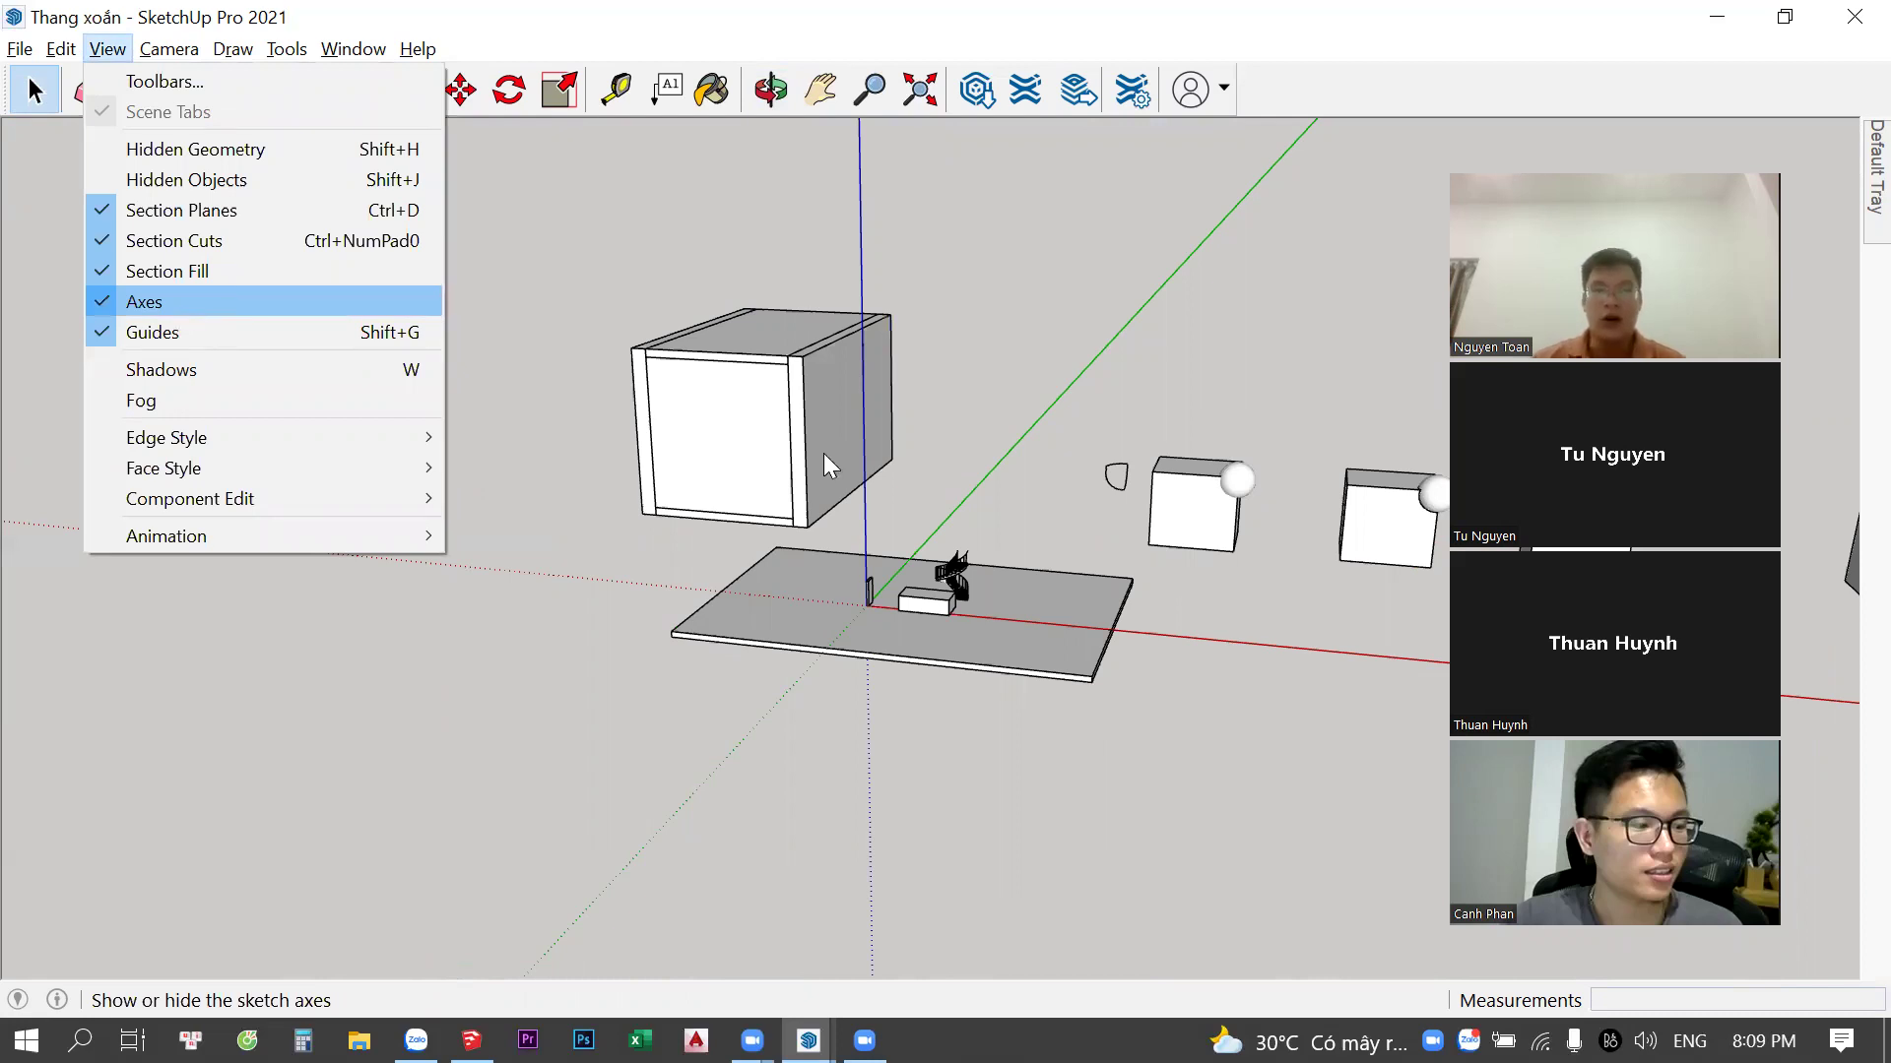
pyautogui.click(982, 630)
pyautogui.scroll(2, 916, 453)
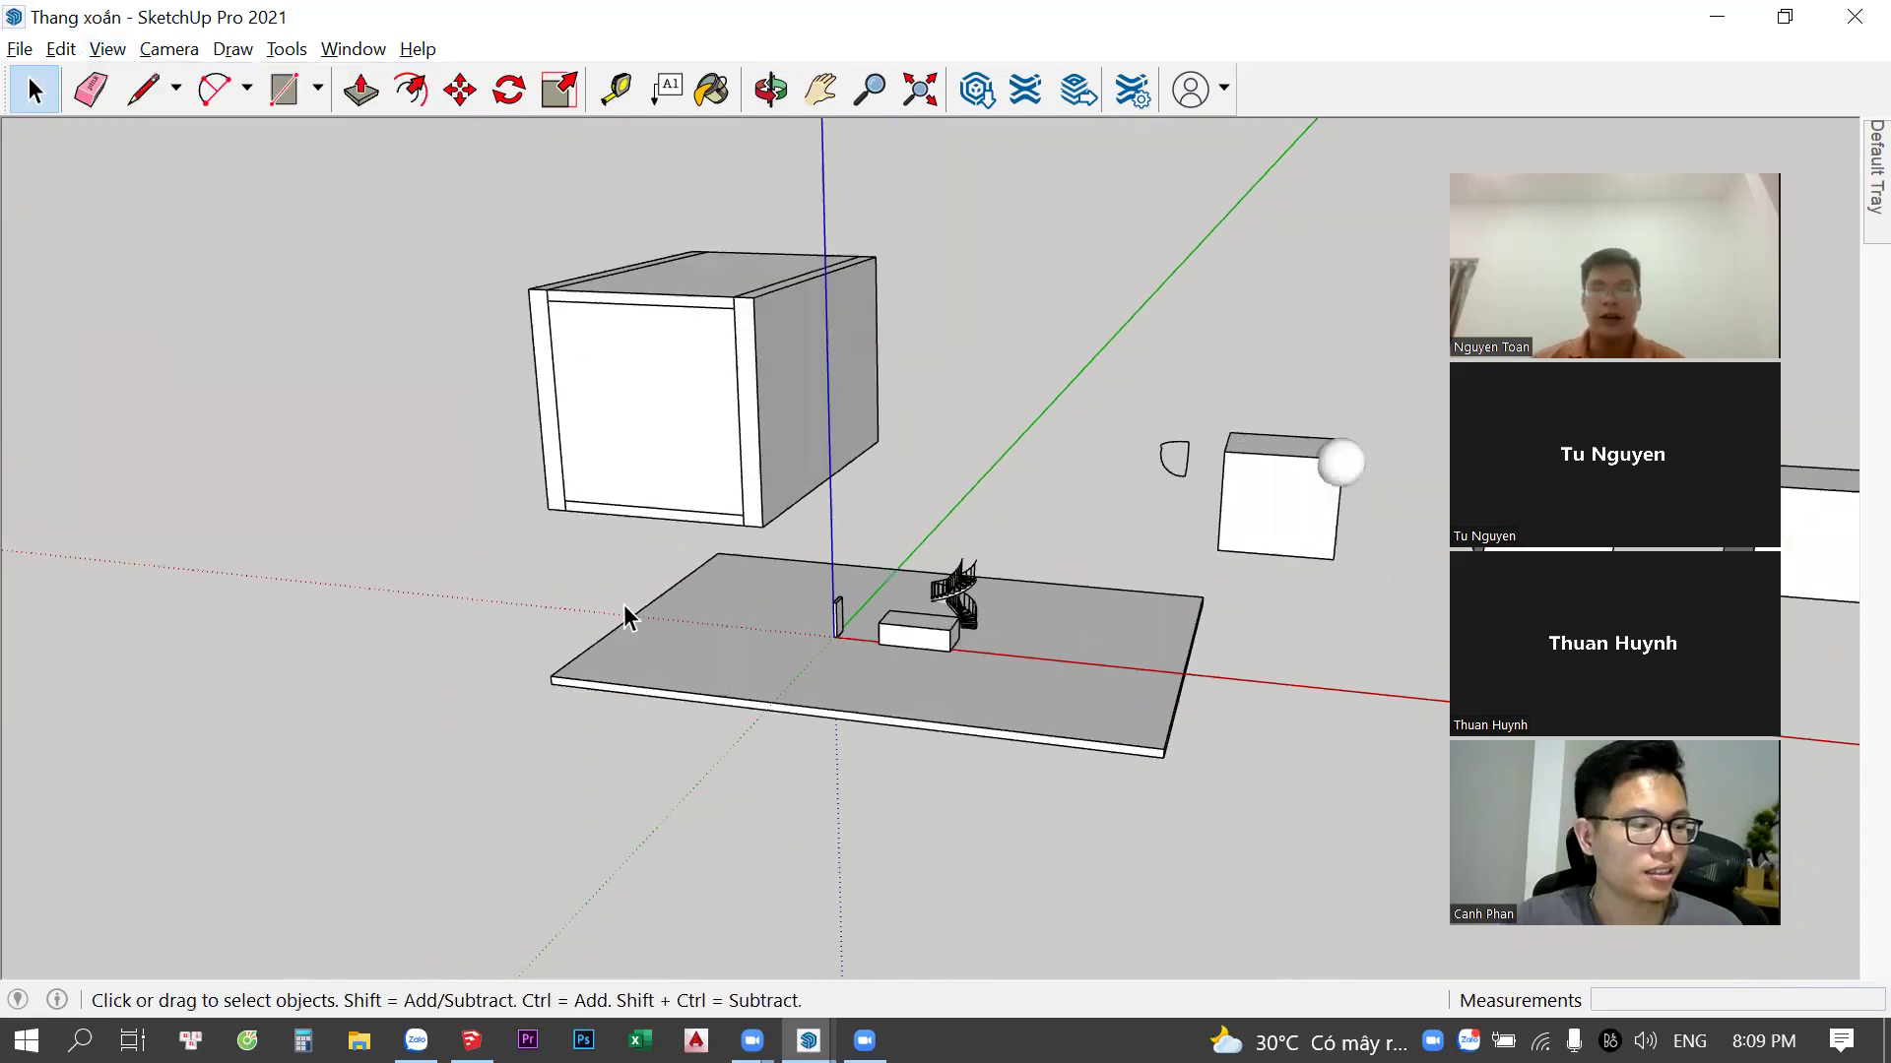
pyautogui.scroll(1, 847, 640)
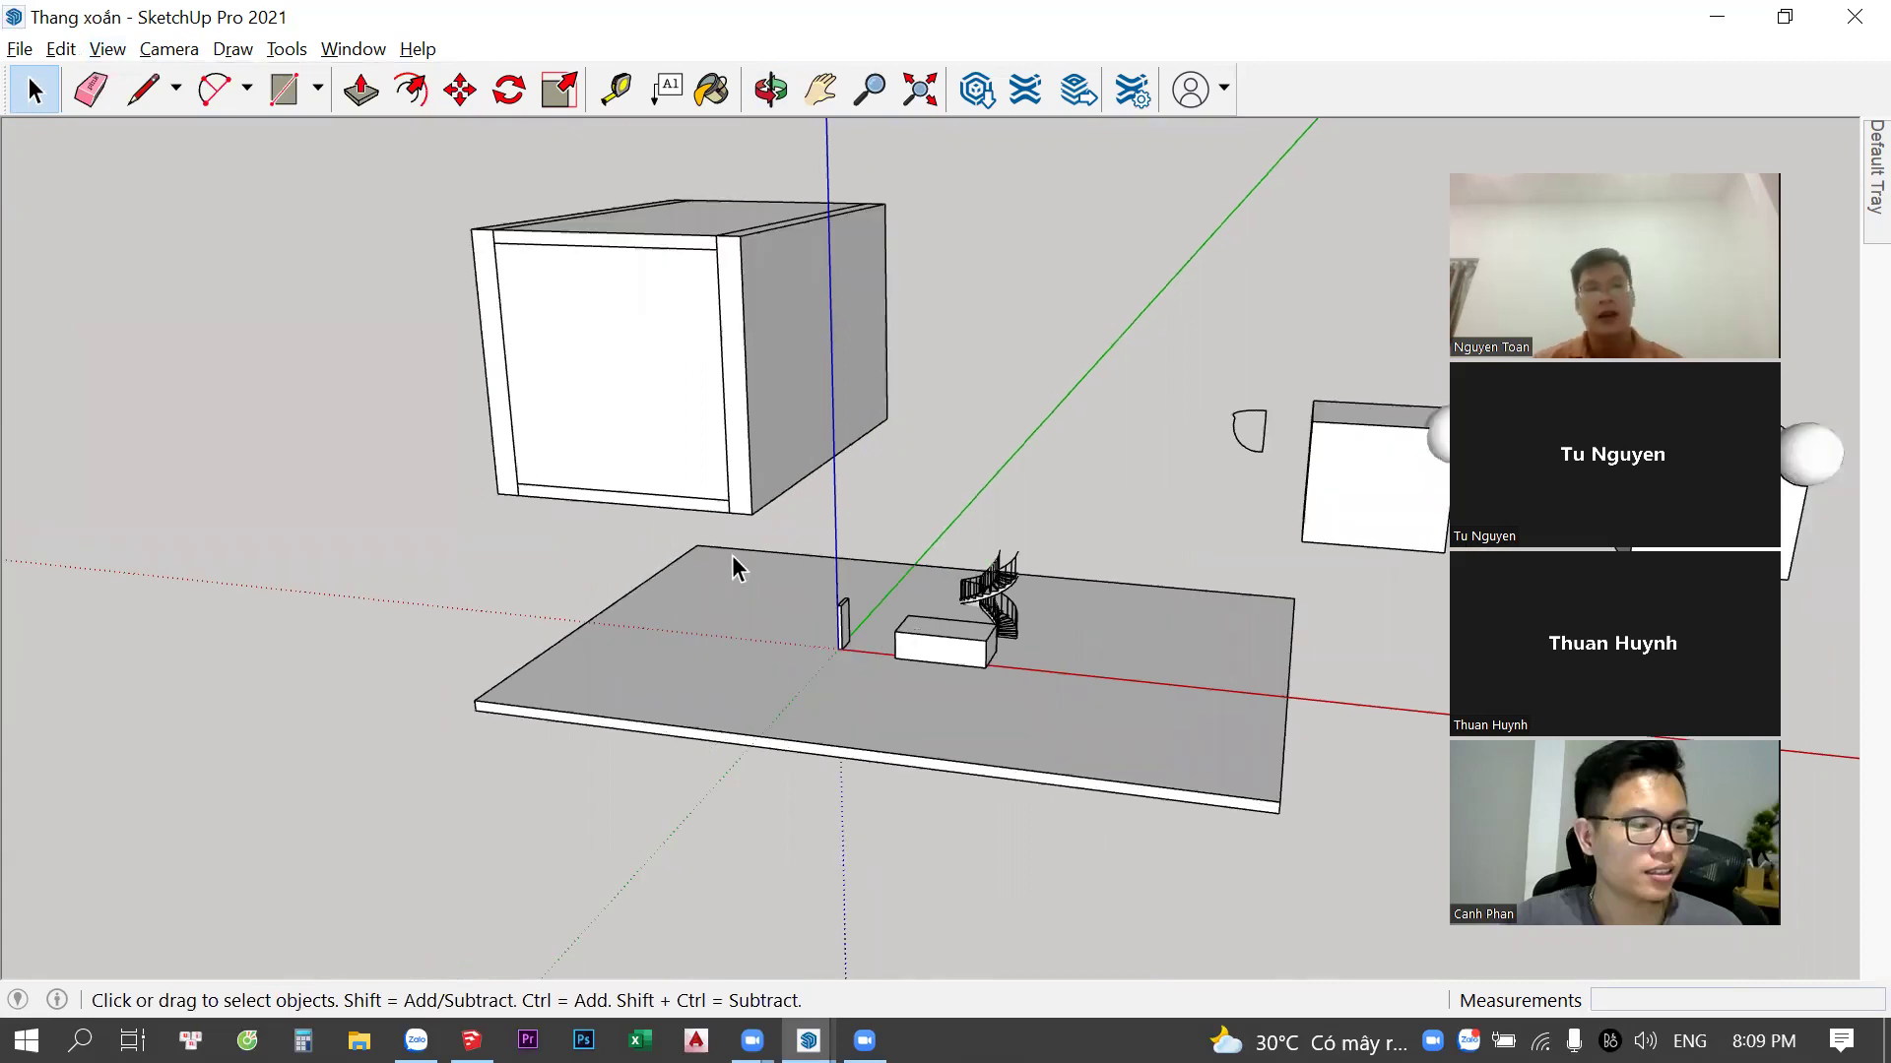
pyautogui.scroll(-1, 788, 497)
pyautogui.moveTo(796, 278); pyautogui.dragTo(842, 339, button='middle')
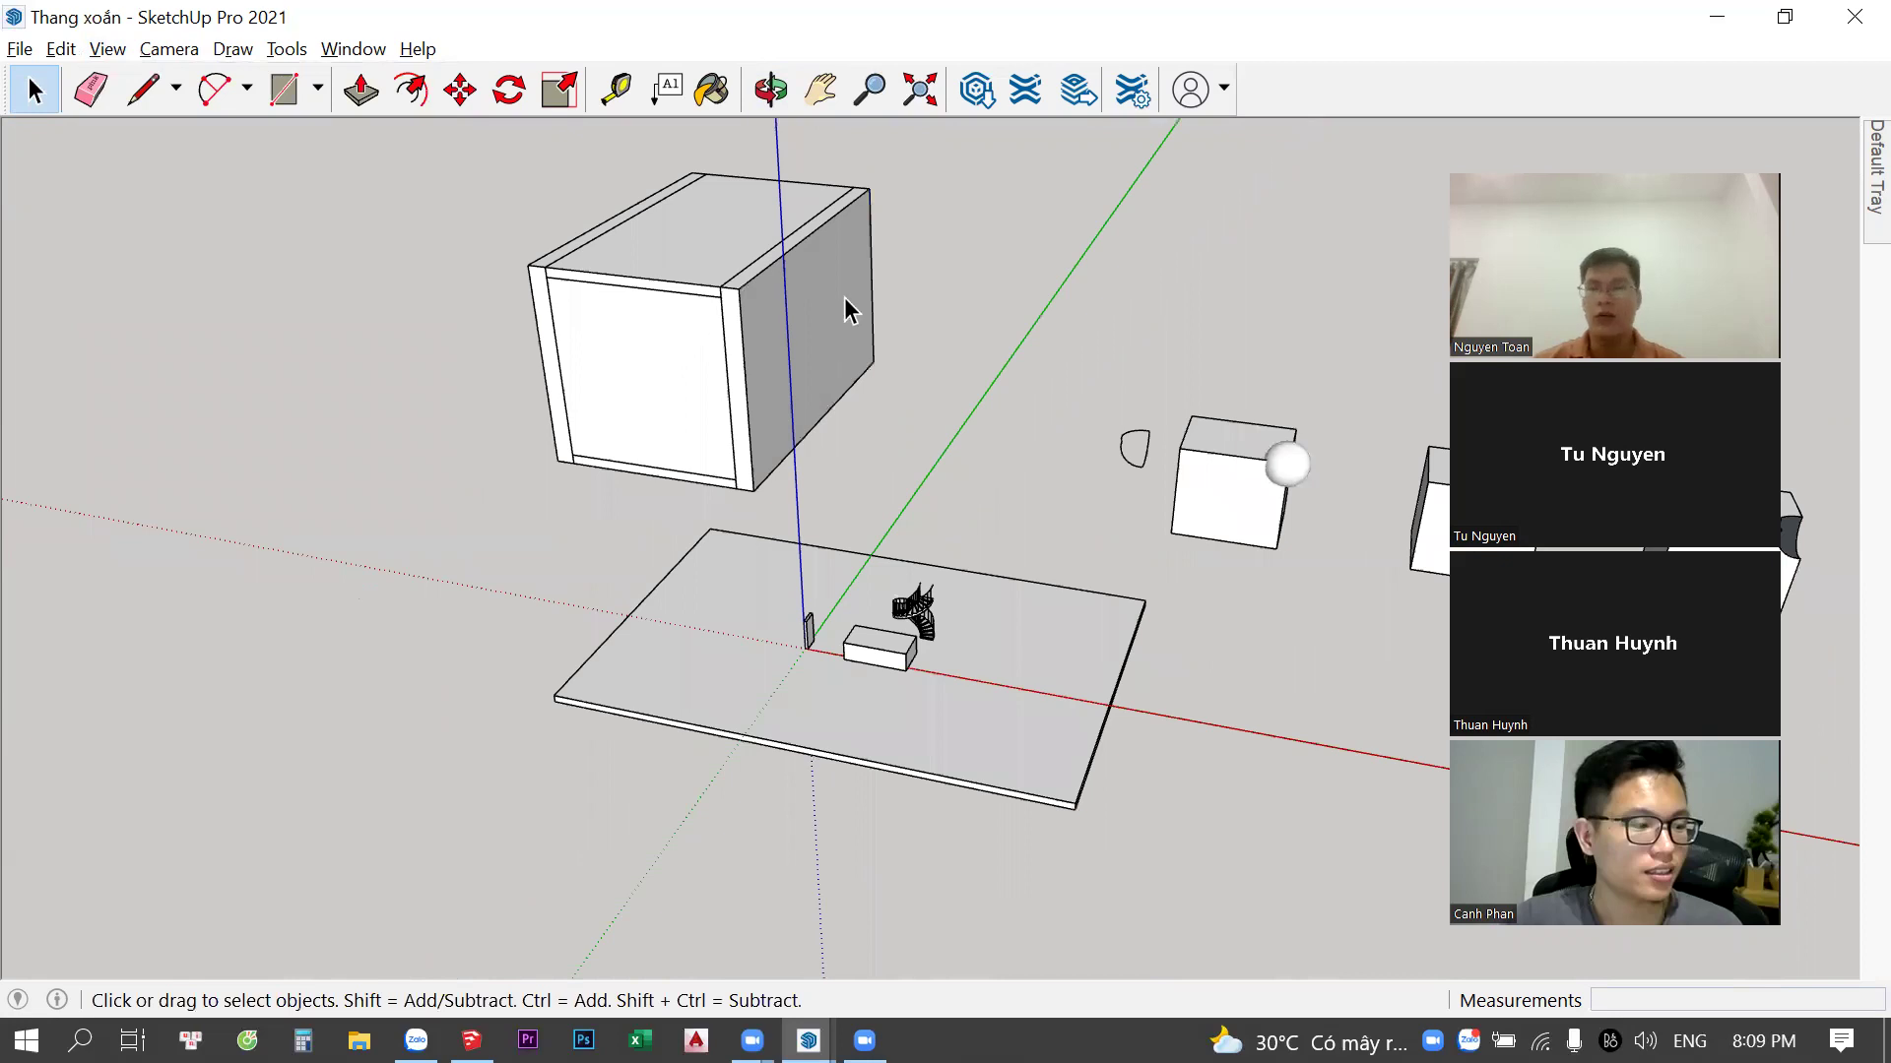
pyautogui.scroll(1, 886, 424)
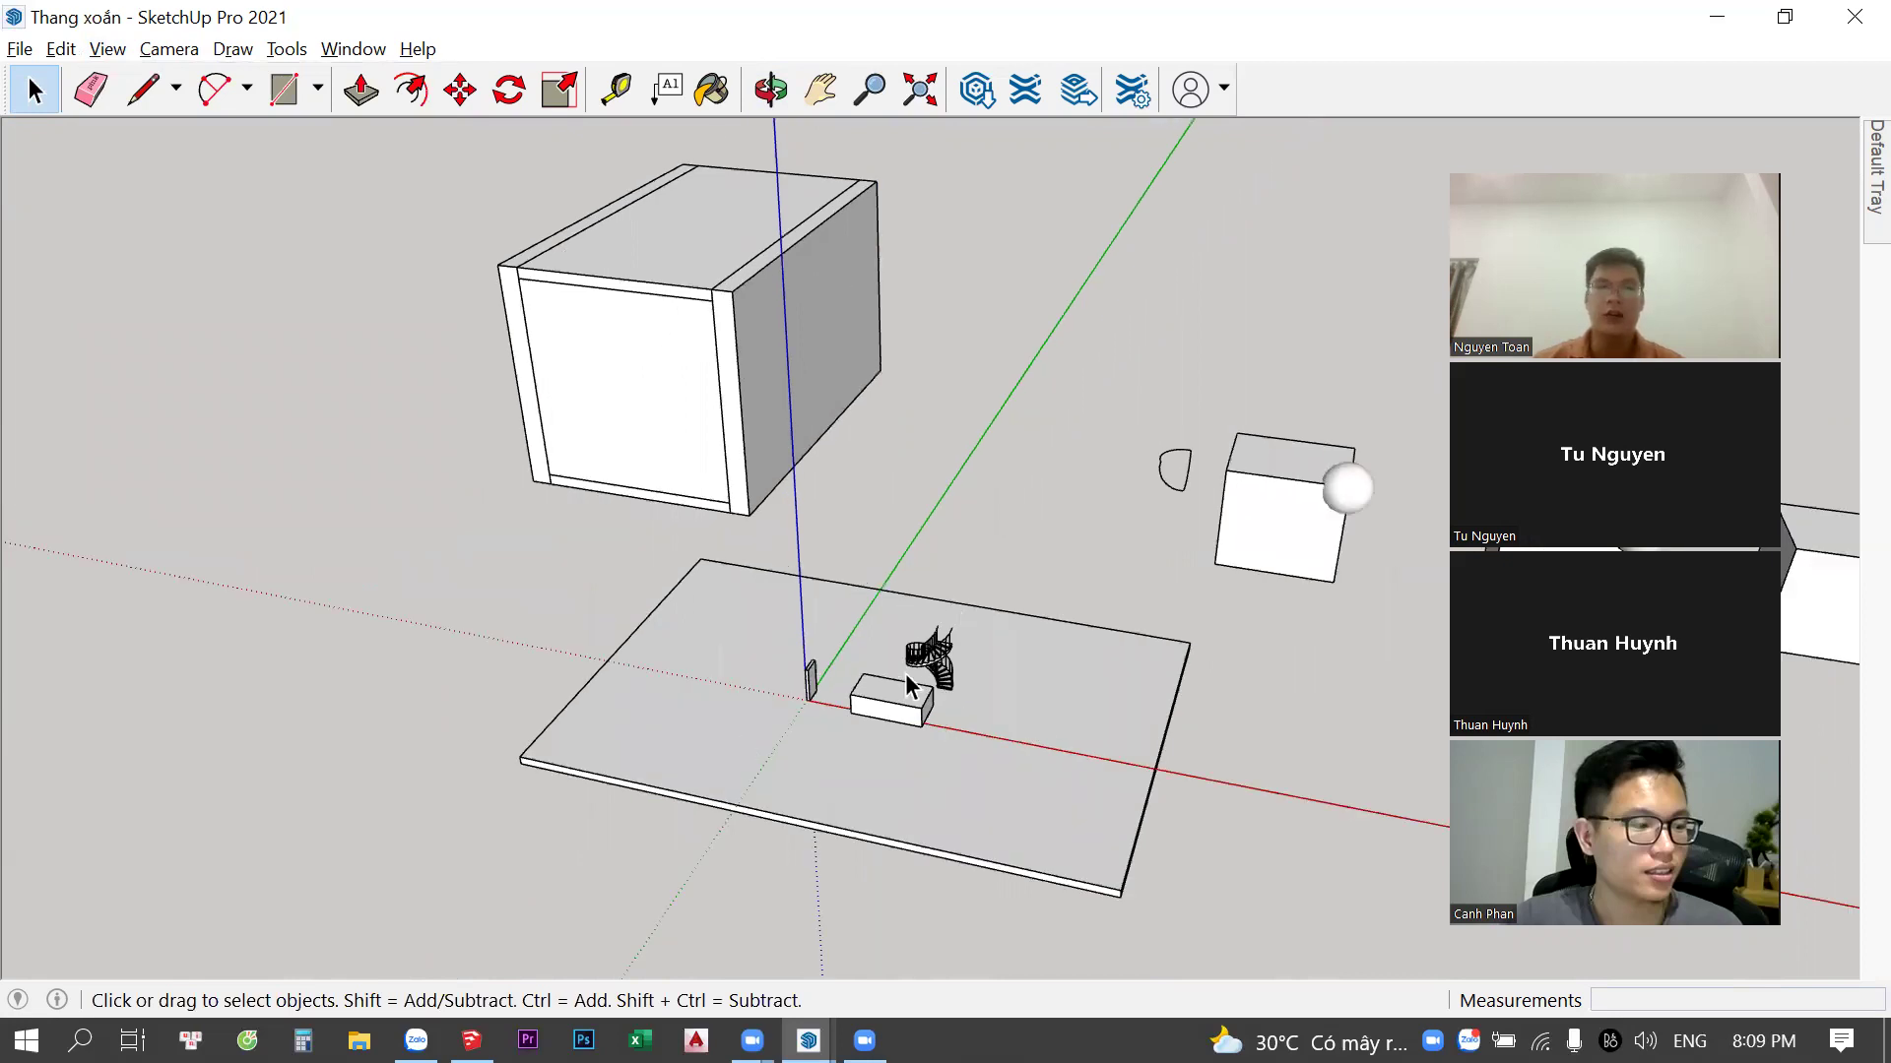
pyautogui.scroll(1, 120, 148)
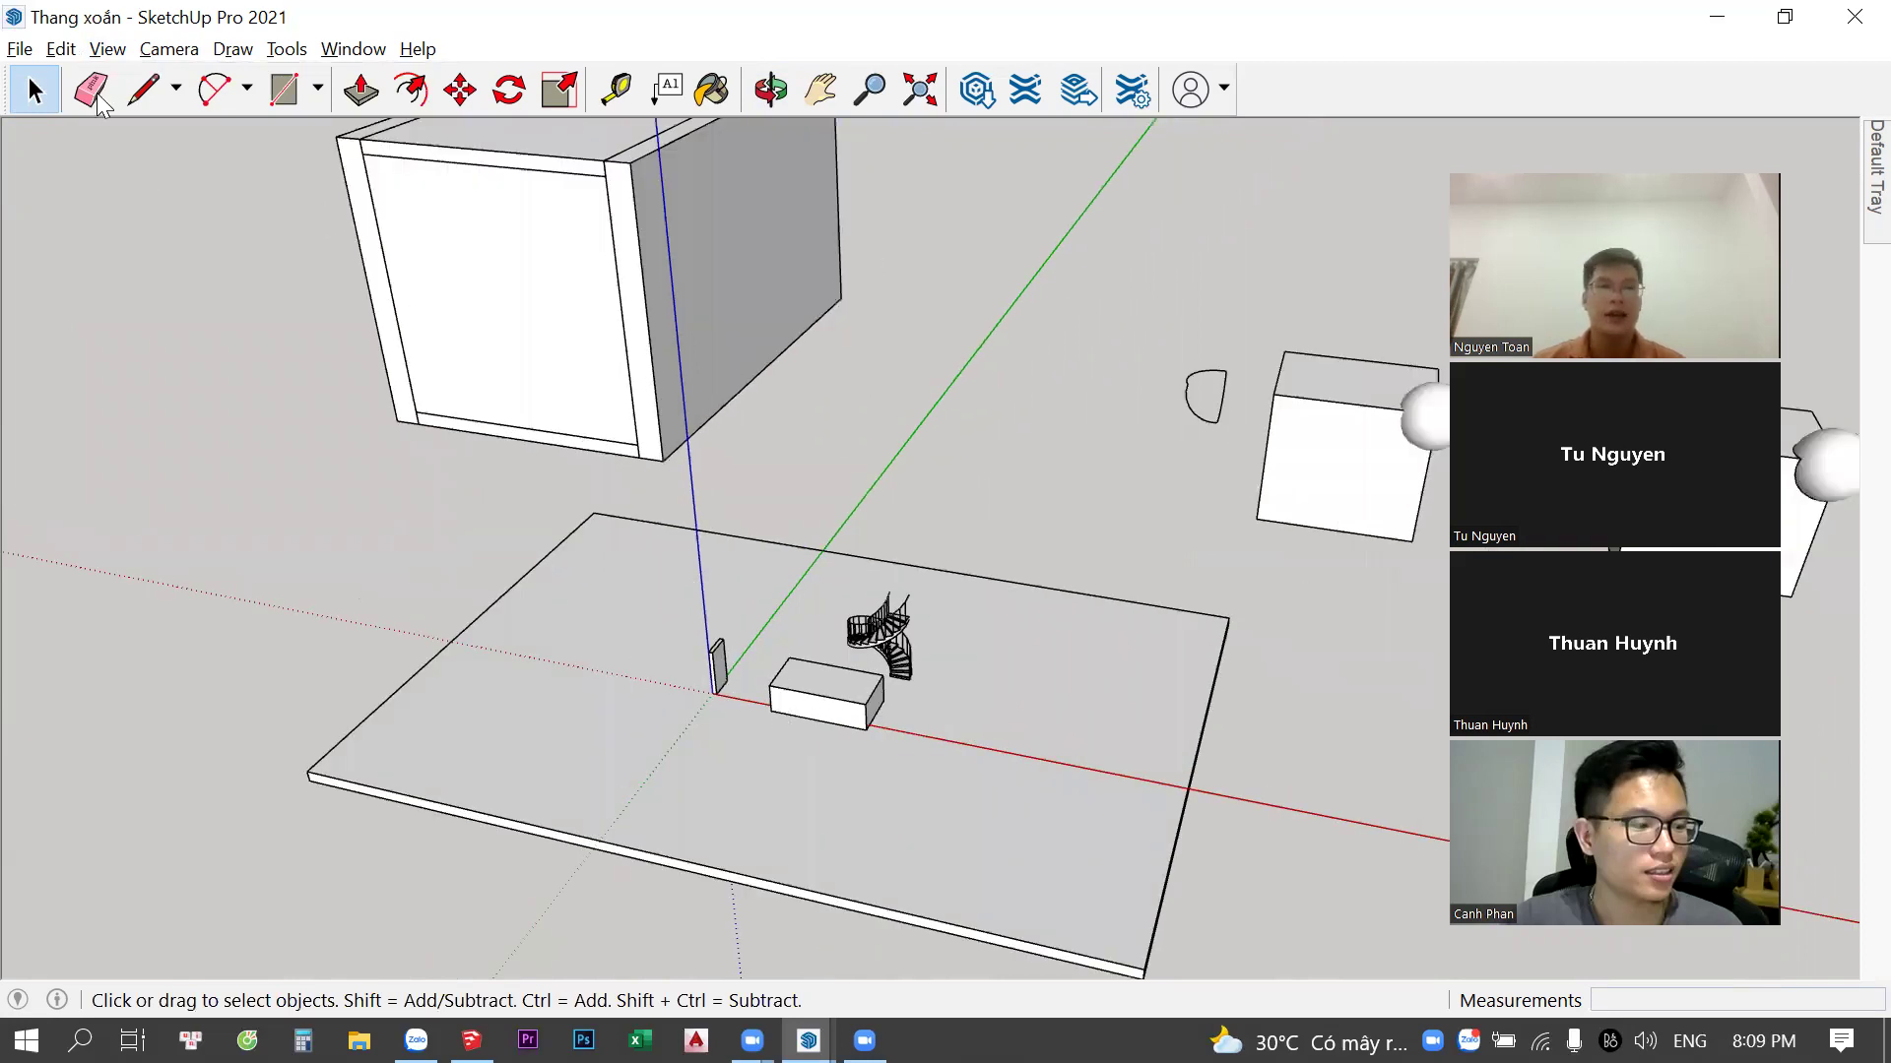
# Hide the drawing axes, show them again, and orbit to look down on the floor slab
pyautogui.click(69, 54)
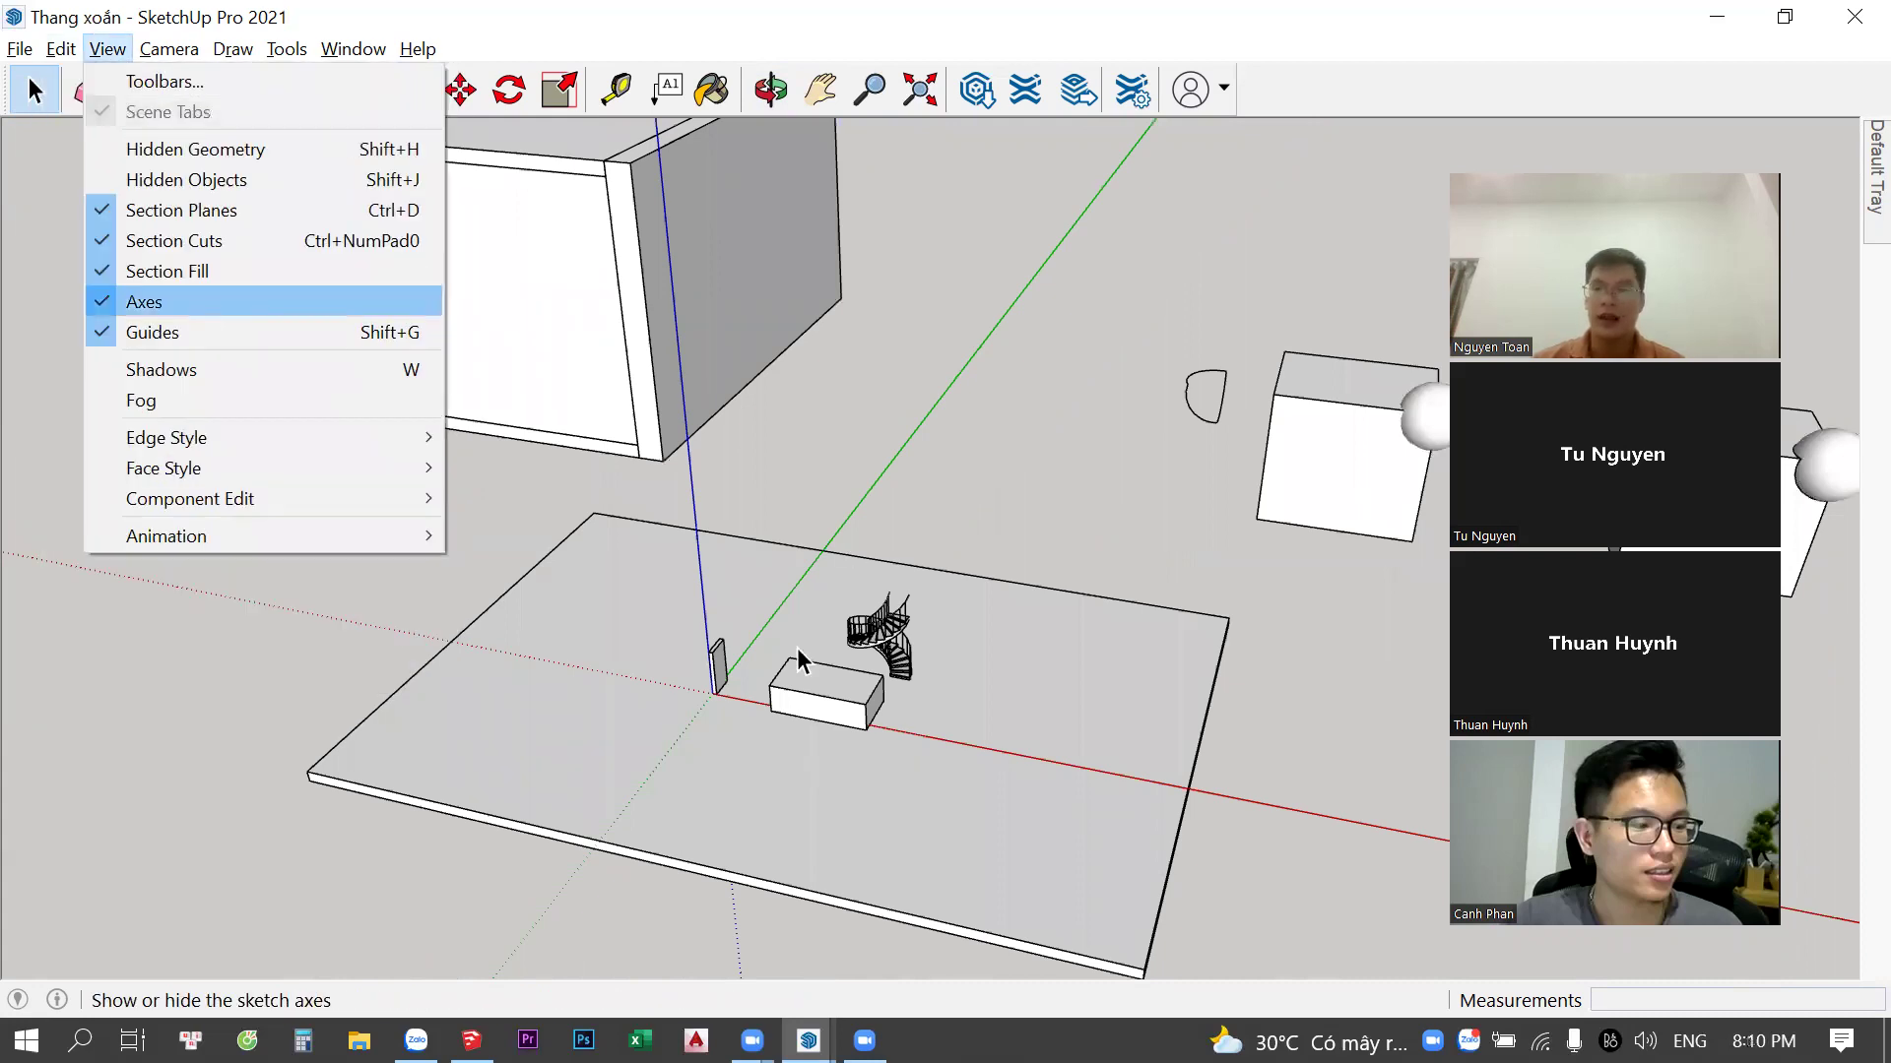
pyautogui.click(199, 305)
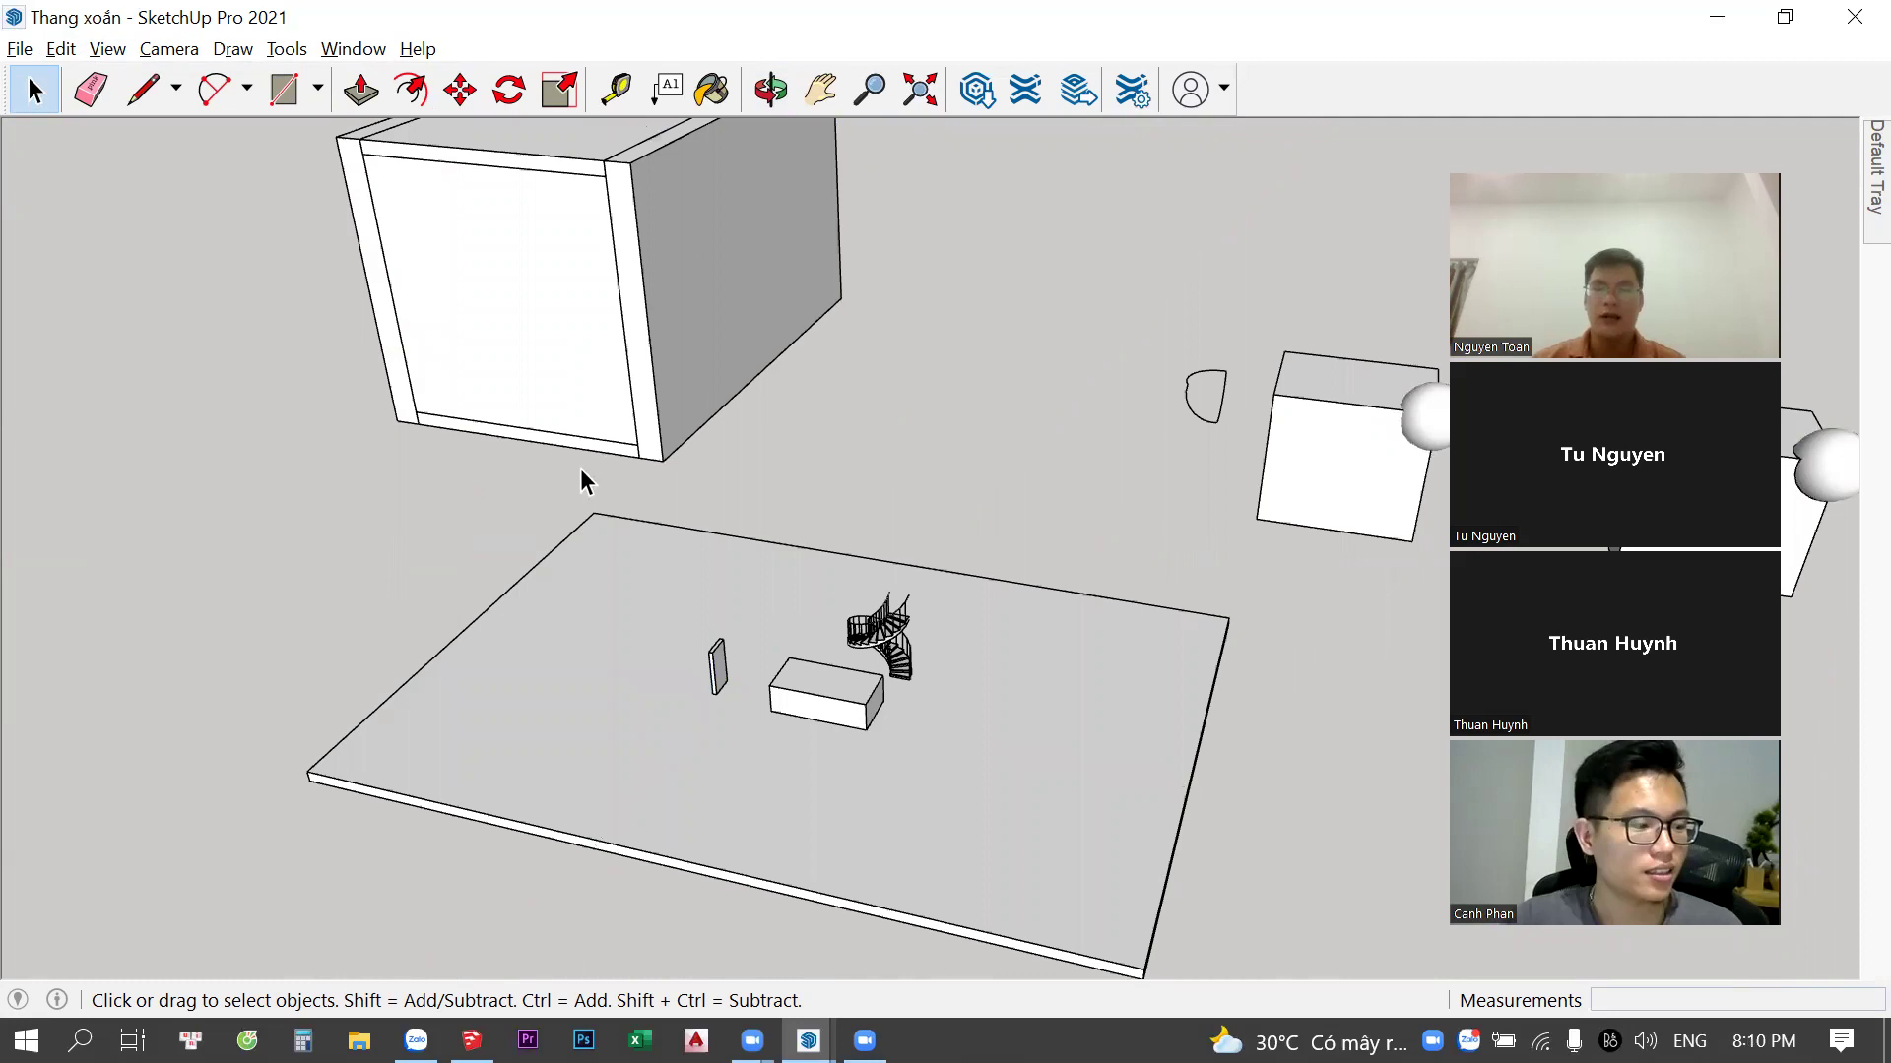
pyautogui.moveTo(486, 527); pyautogui.dragTo(635, 695, button='middle')
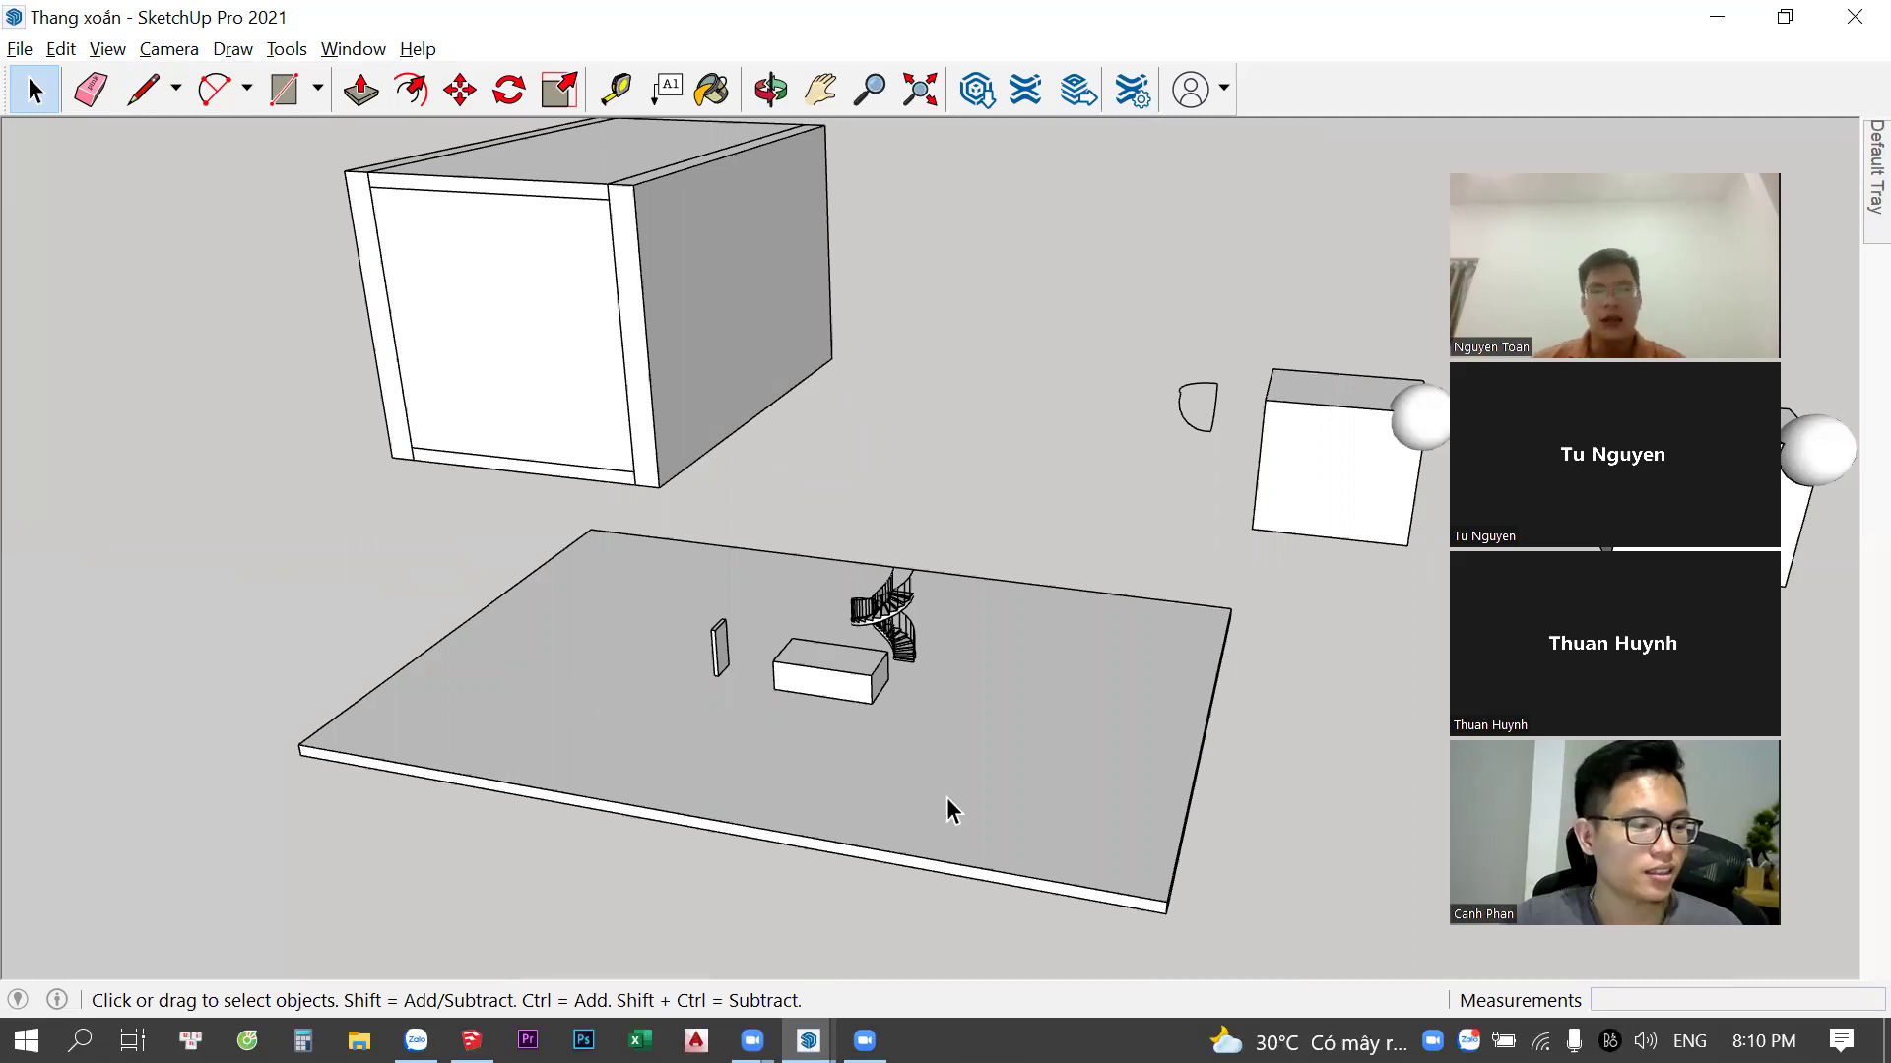
pyautogui.click(110, 49)
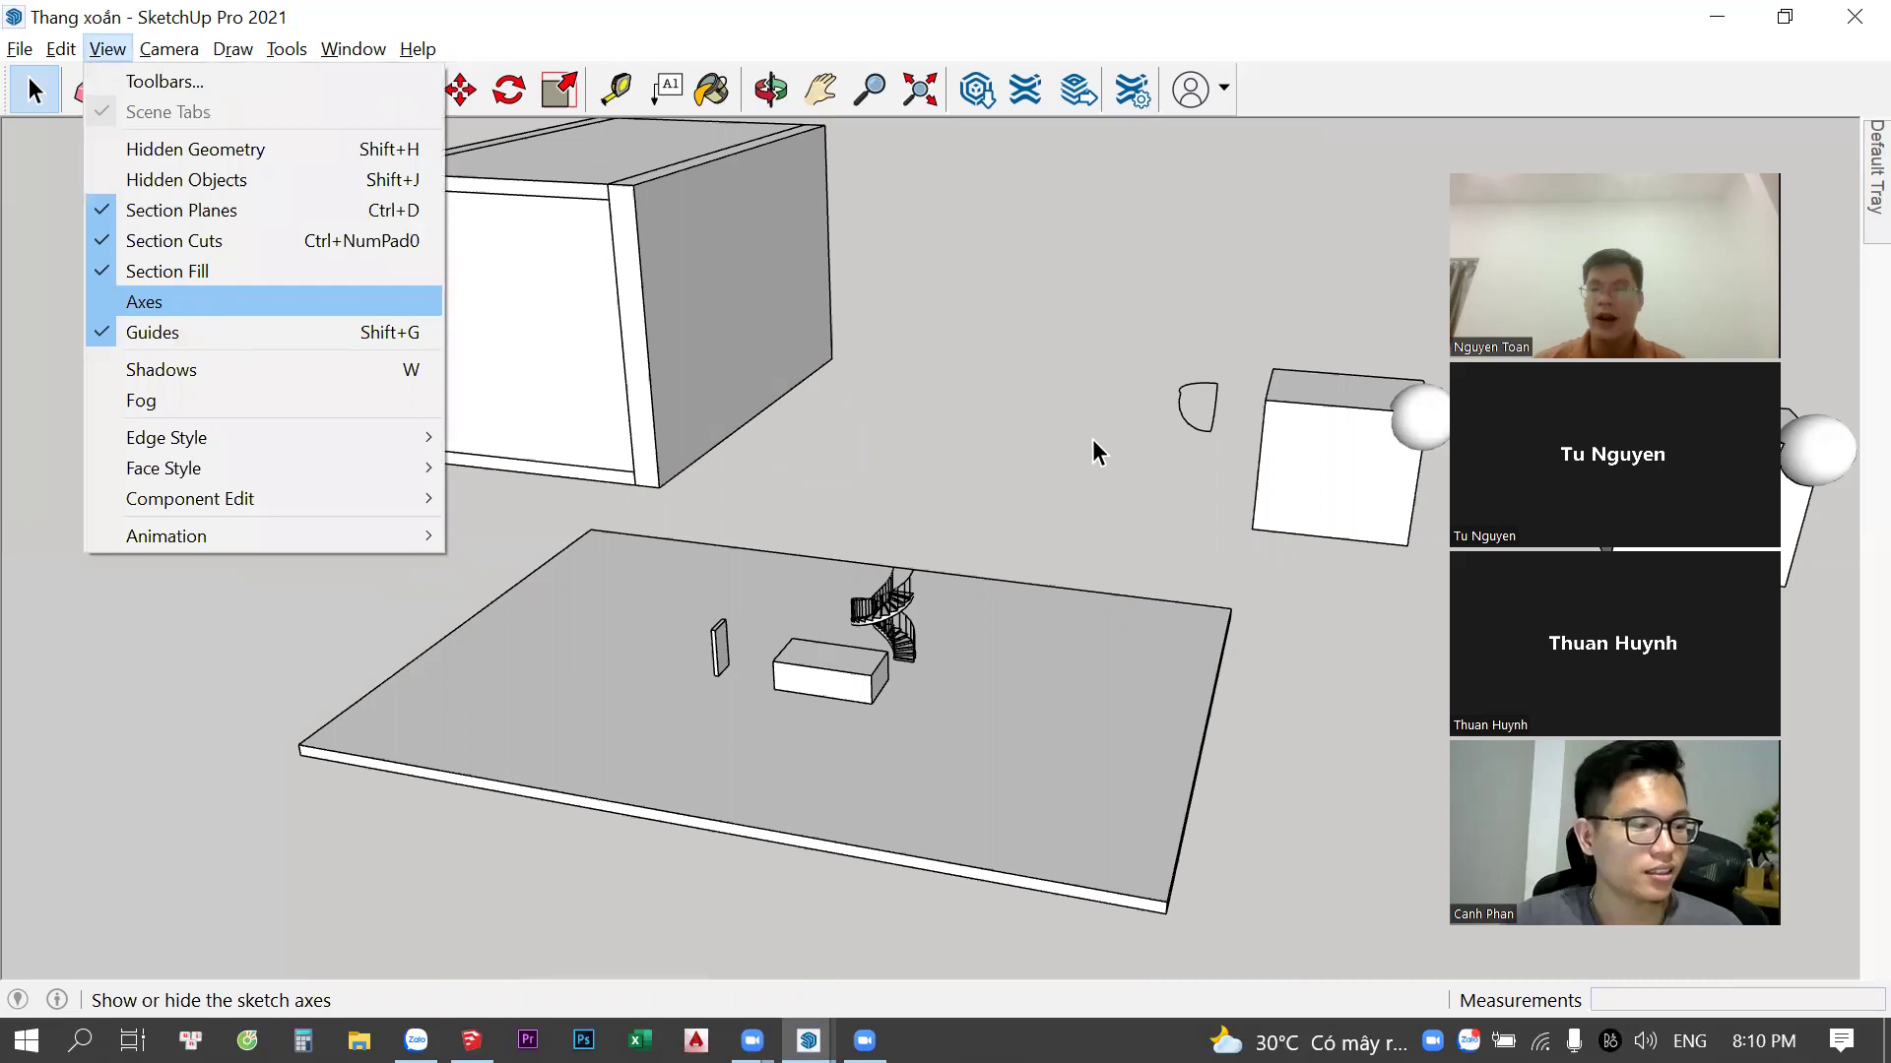
pyautogui.press('Return')
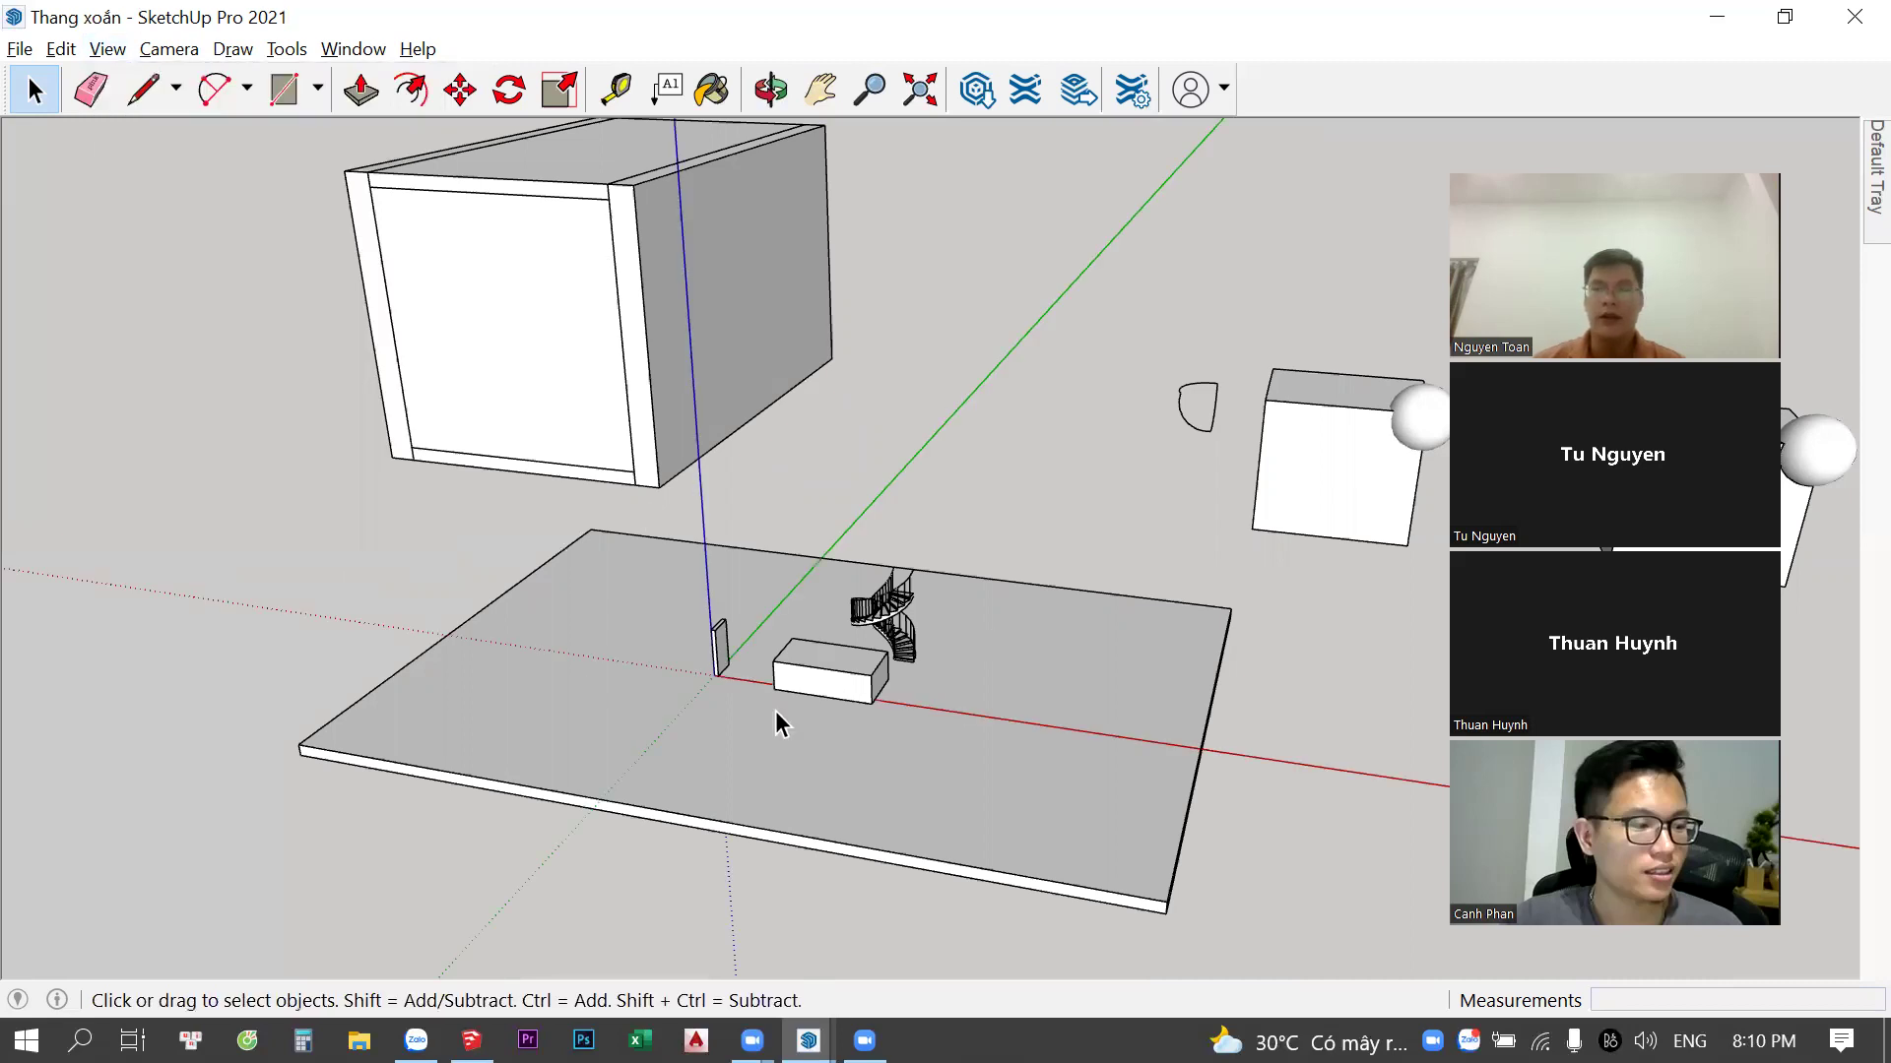
pyautogui.click(107, 48)
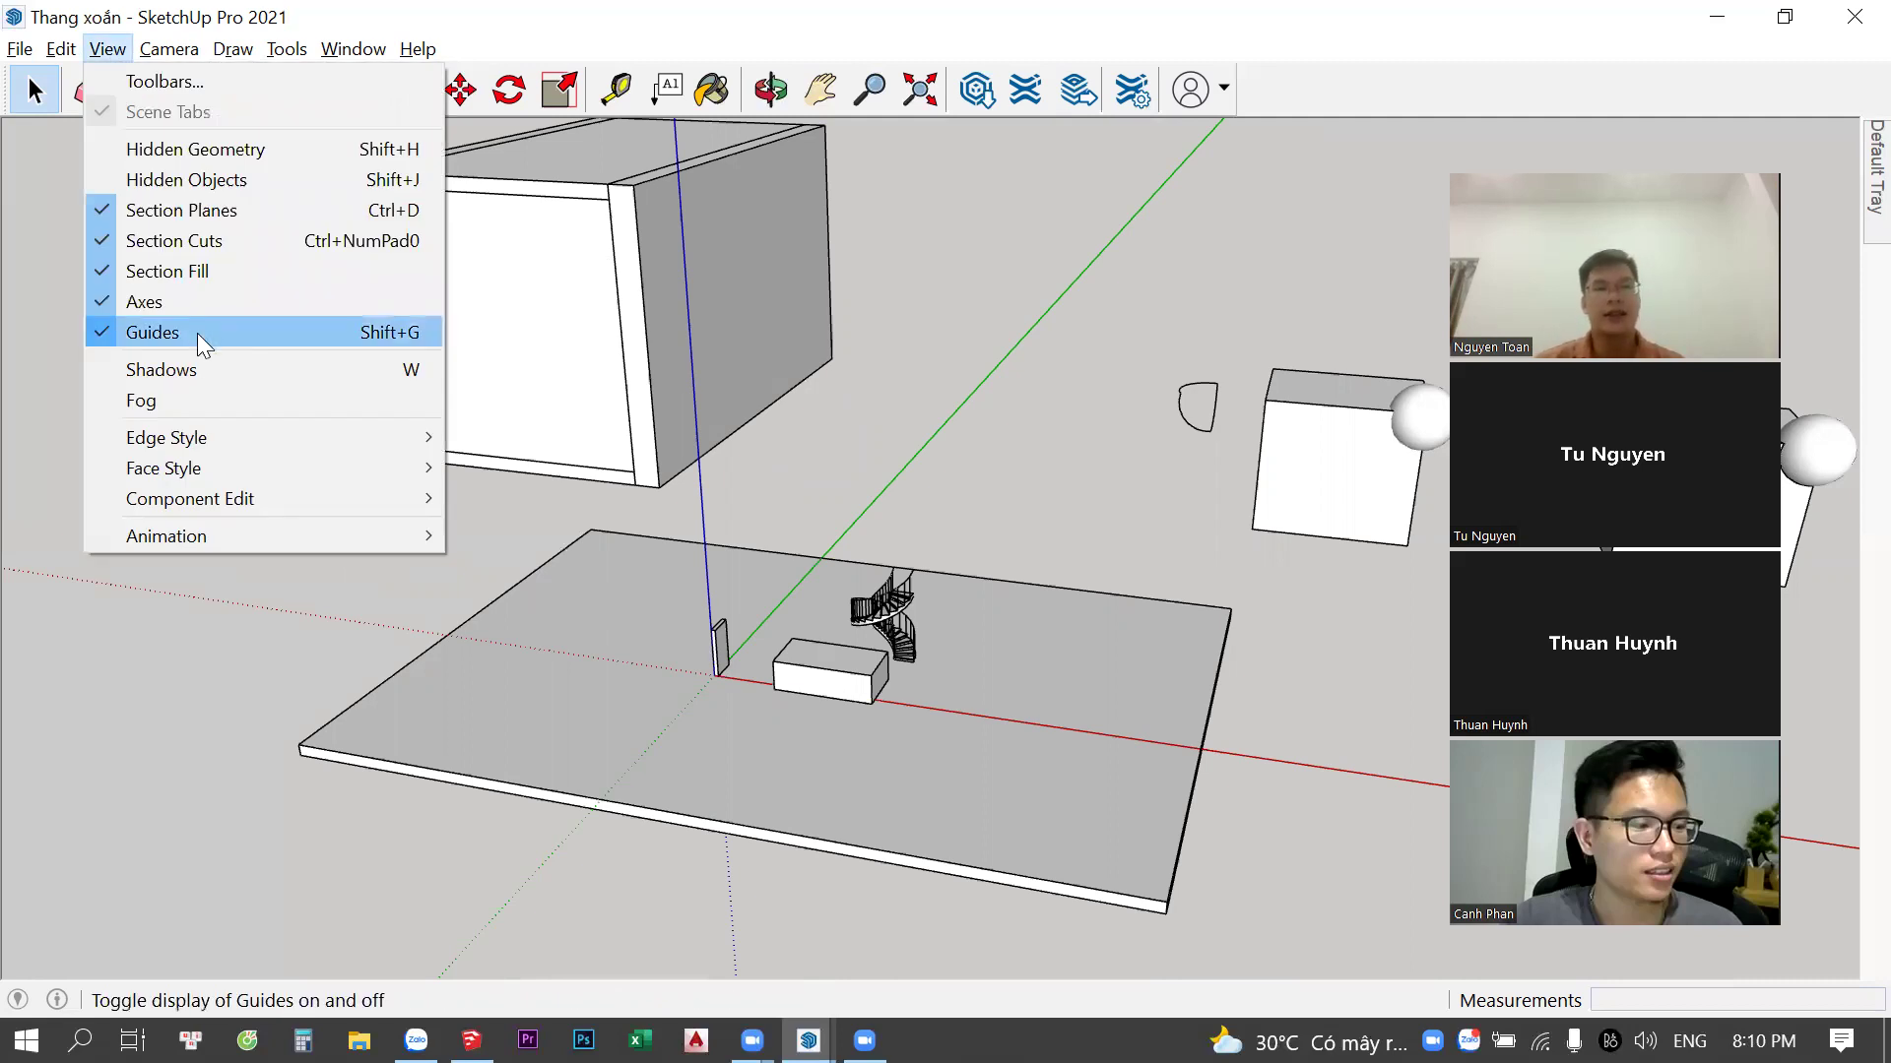
pyautogui.moveTo(919, 514); pyautogui.dragTo(553, 557, button='middle')
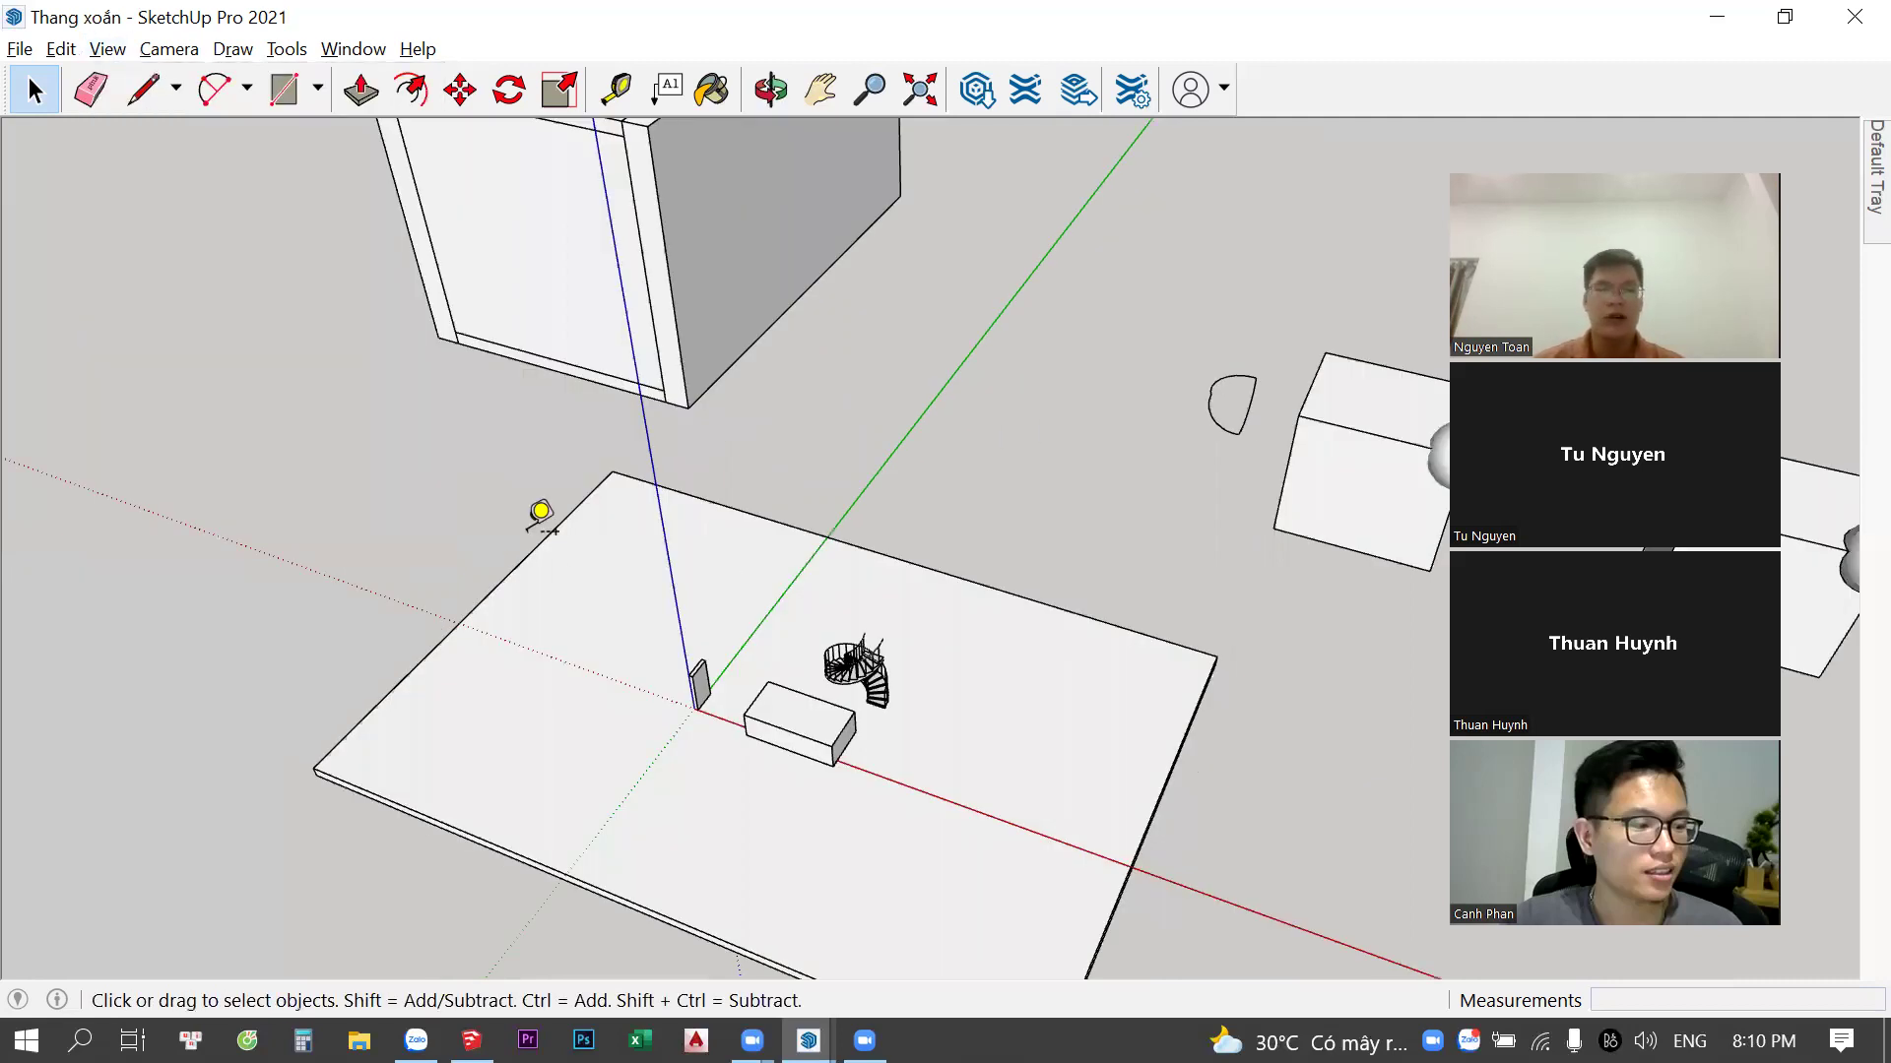
# With Tape Measure, add a guide parallel to the slab's left edge and a guide point below its corner
pyautogui.press('t')
pyautogui.click(547, 534)
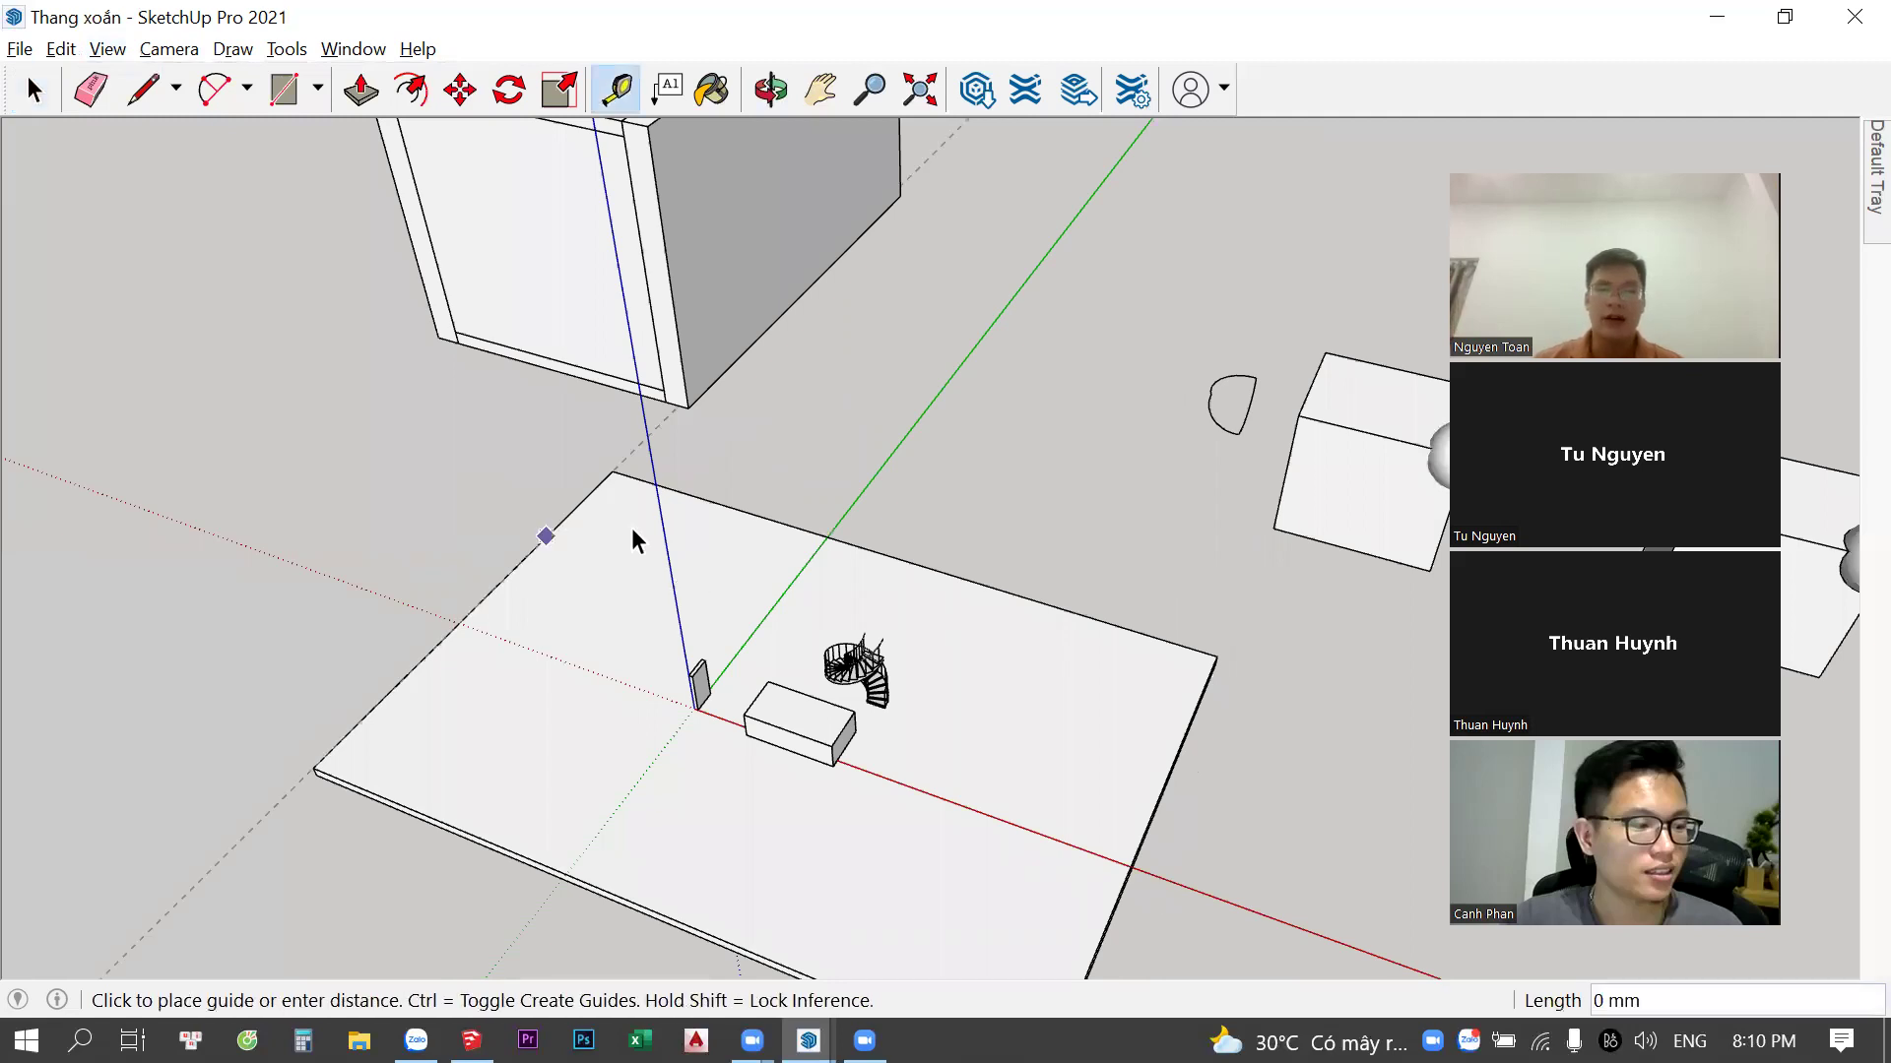
pyautogui.click(635, 539)
pyautogui.scroll(2, 637, 438)
pyautogui.press('space')
pyautogui.press('t')
pyautogui.click(624, 456)
pyautogui.click(621, 597)
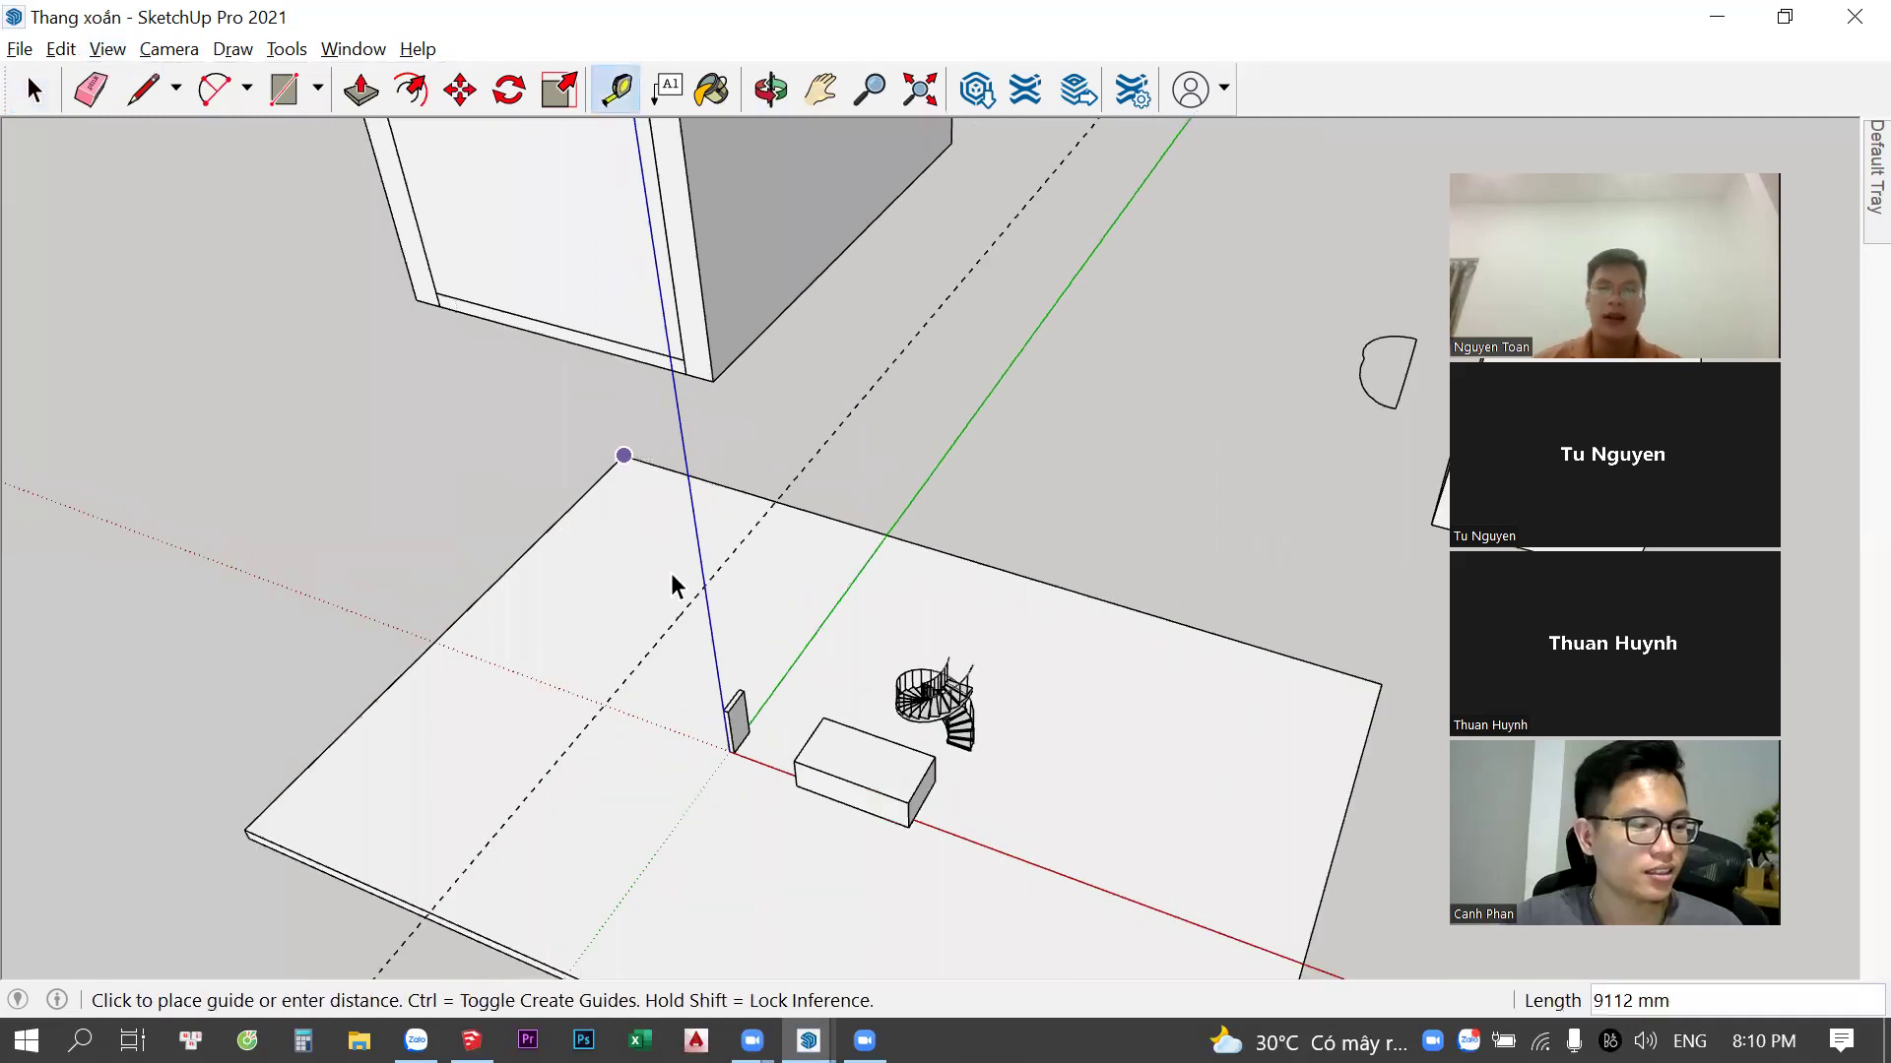
pyautogui.press('space')
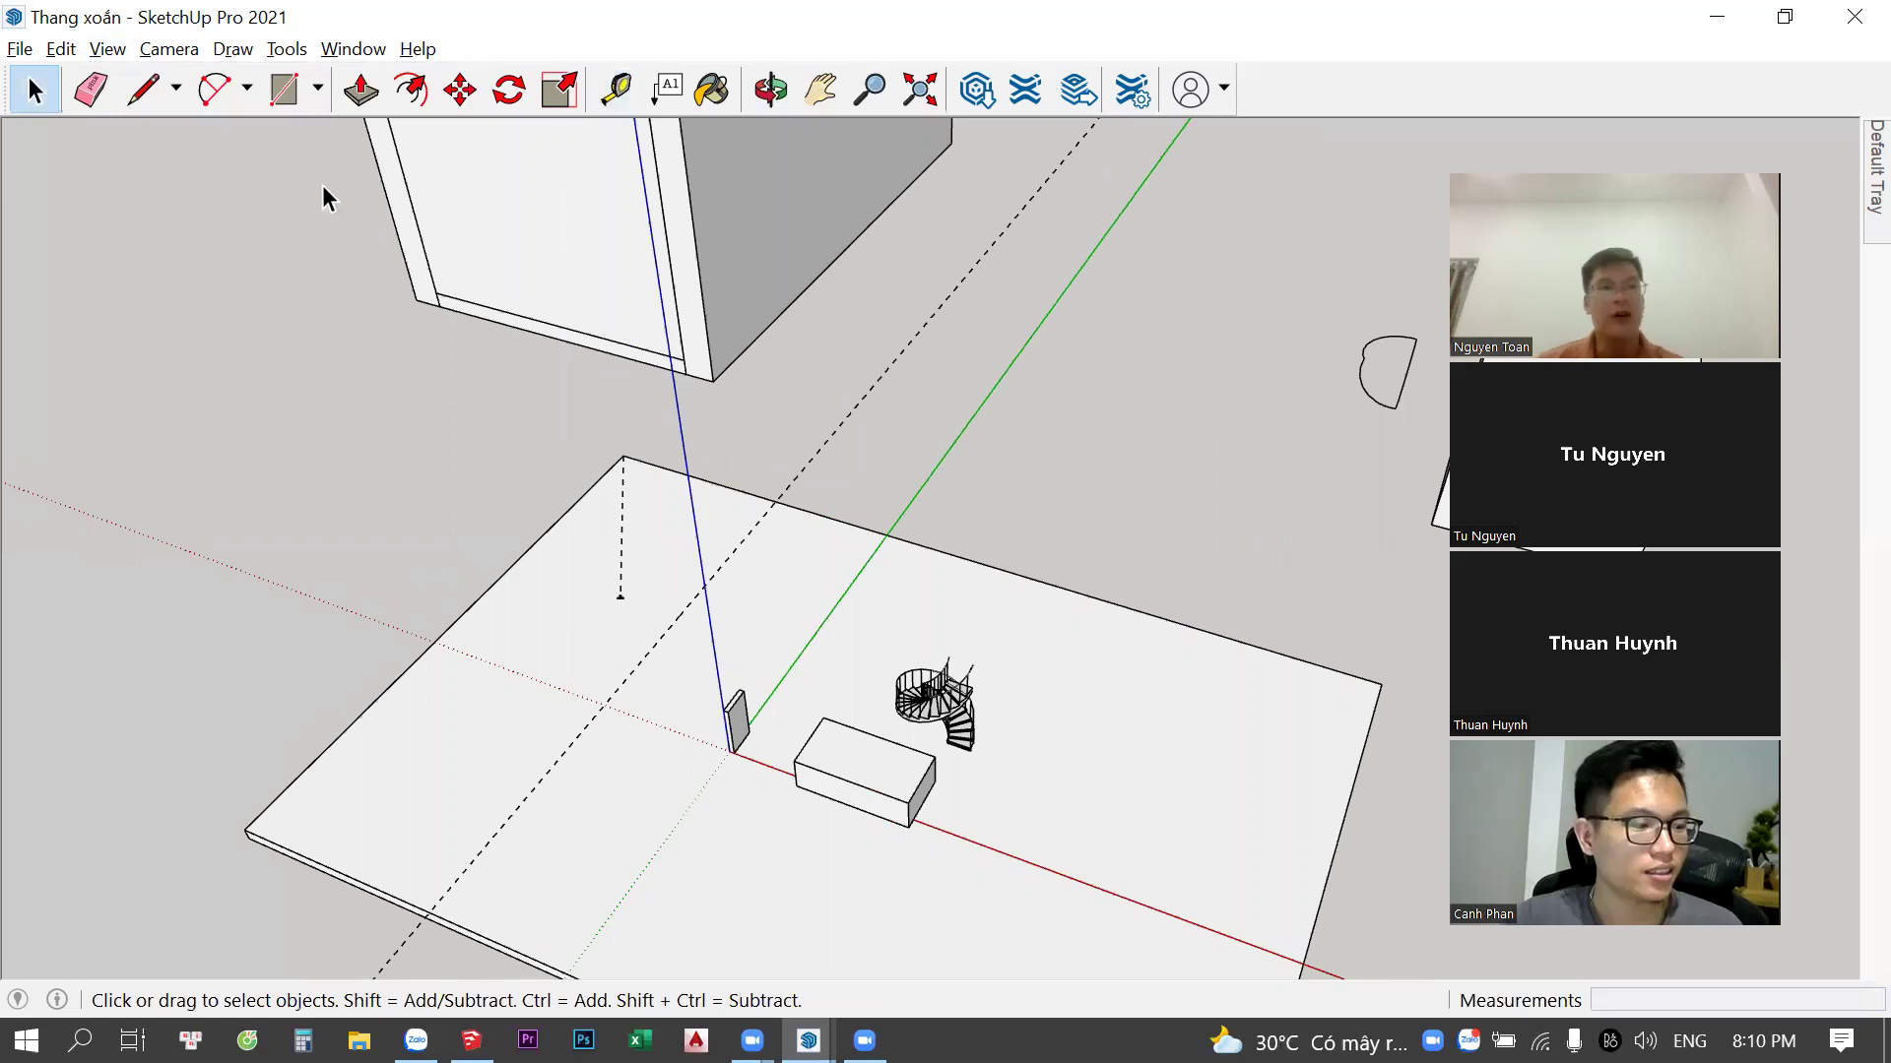
# Erase the short dashed guide on the floor slab with the Eraser
pyautogui.click(111, 51)
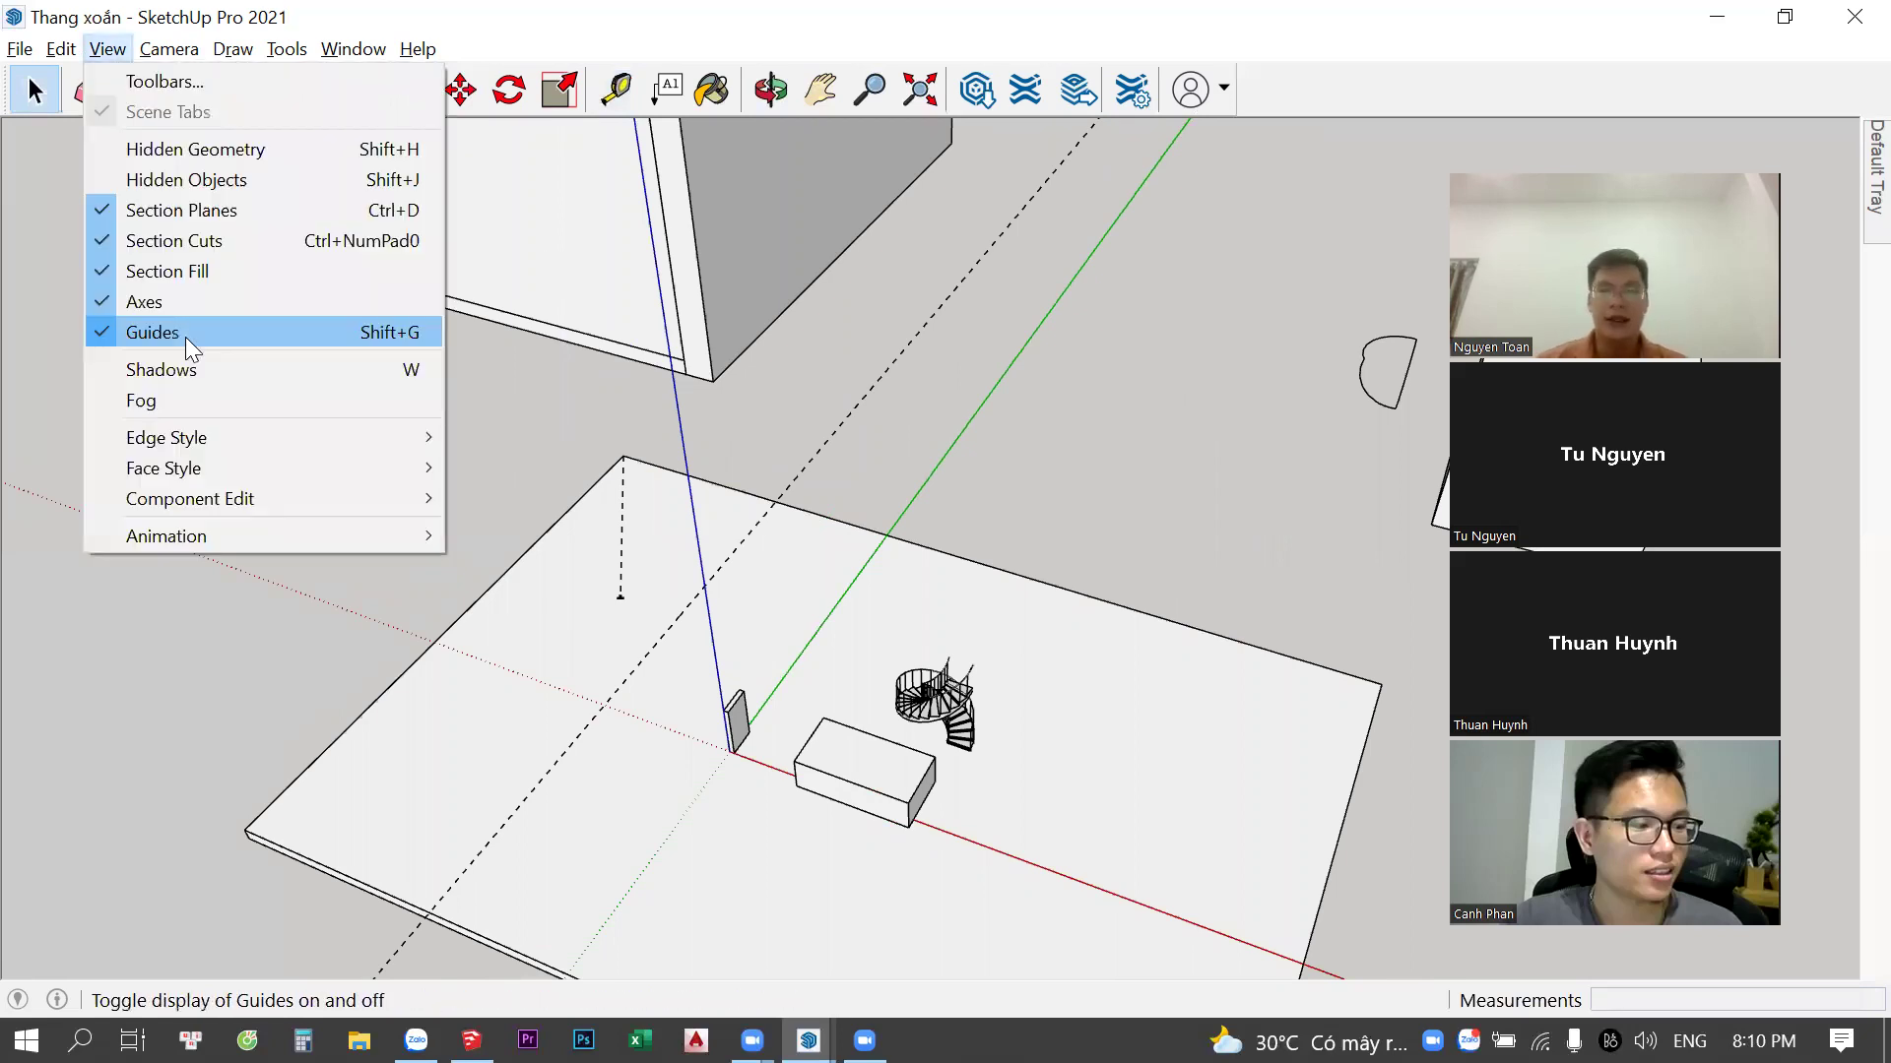
pyautogui.click(908, 511)
pyautogui.scroll(2, 902, 514)
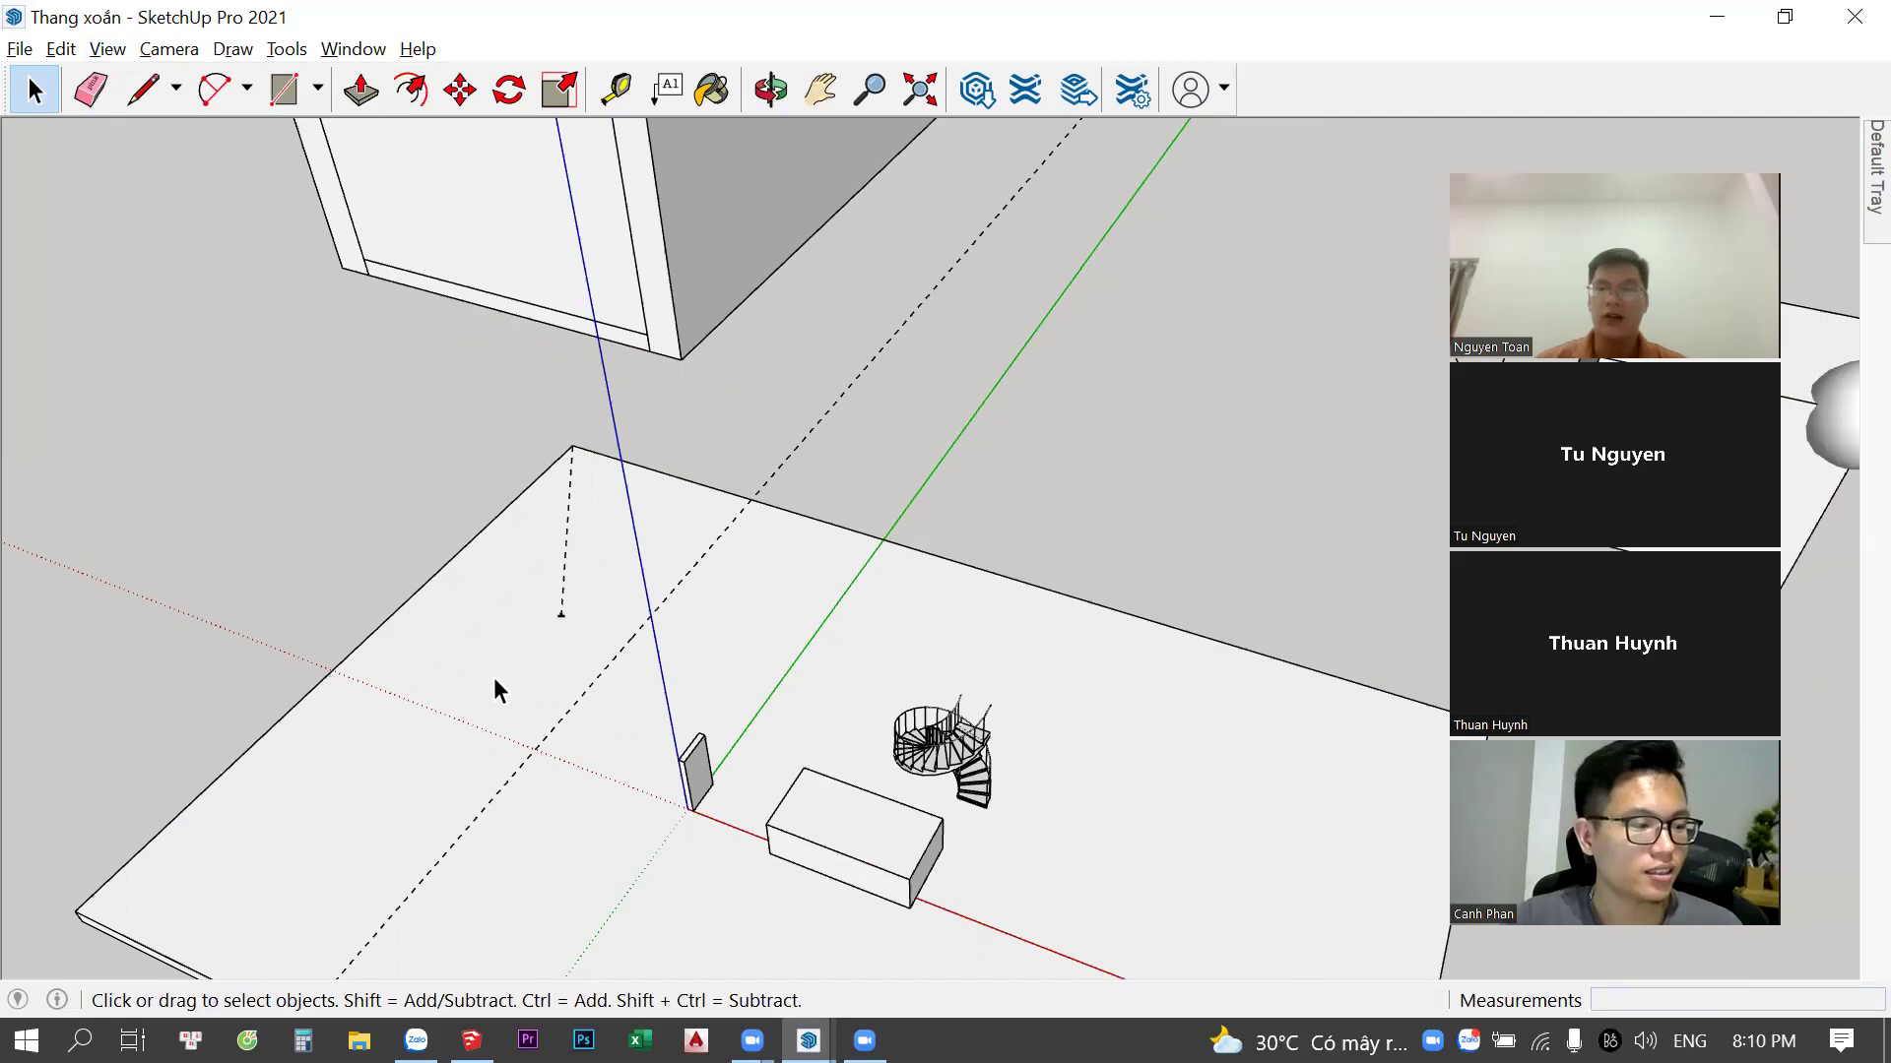
pyautogui.press('e')
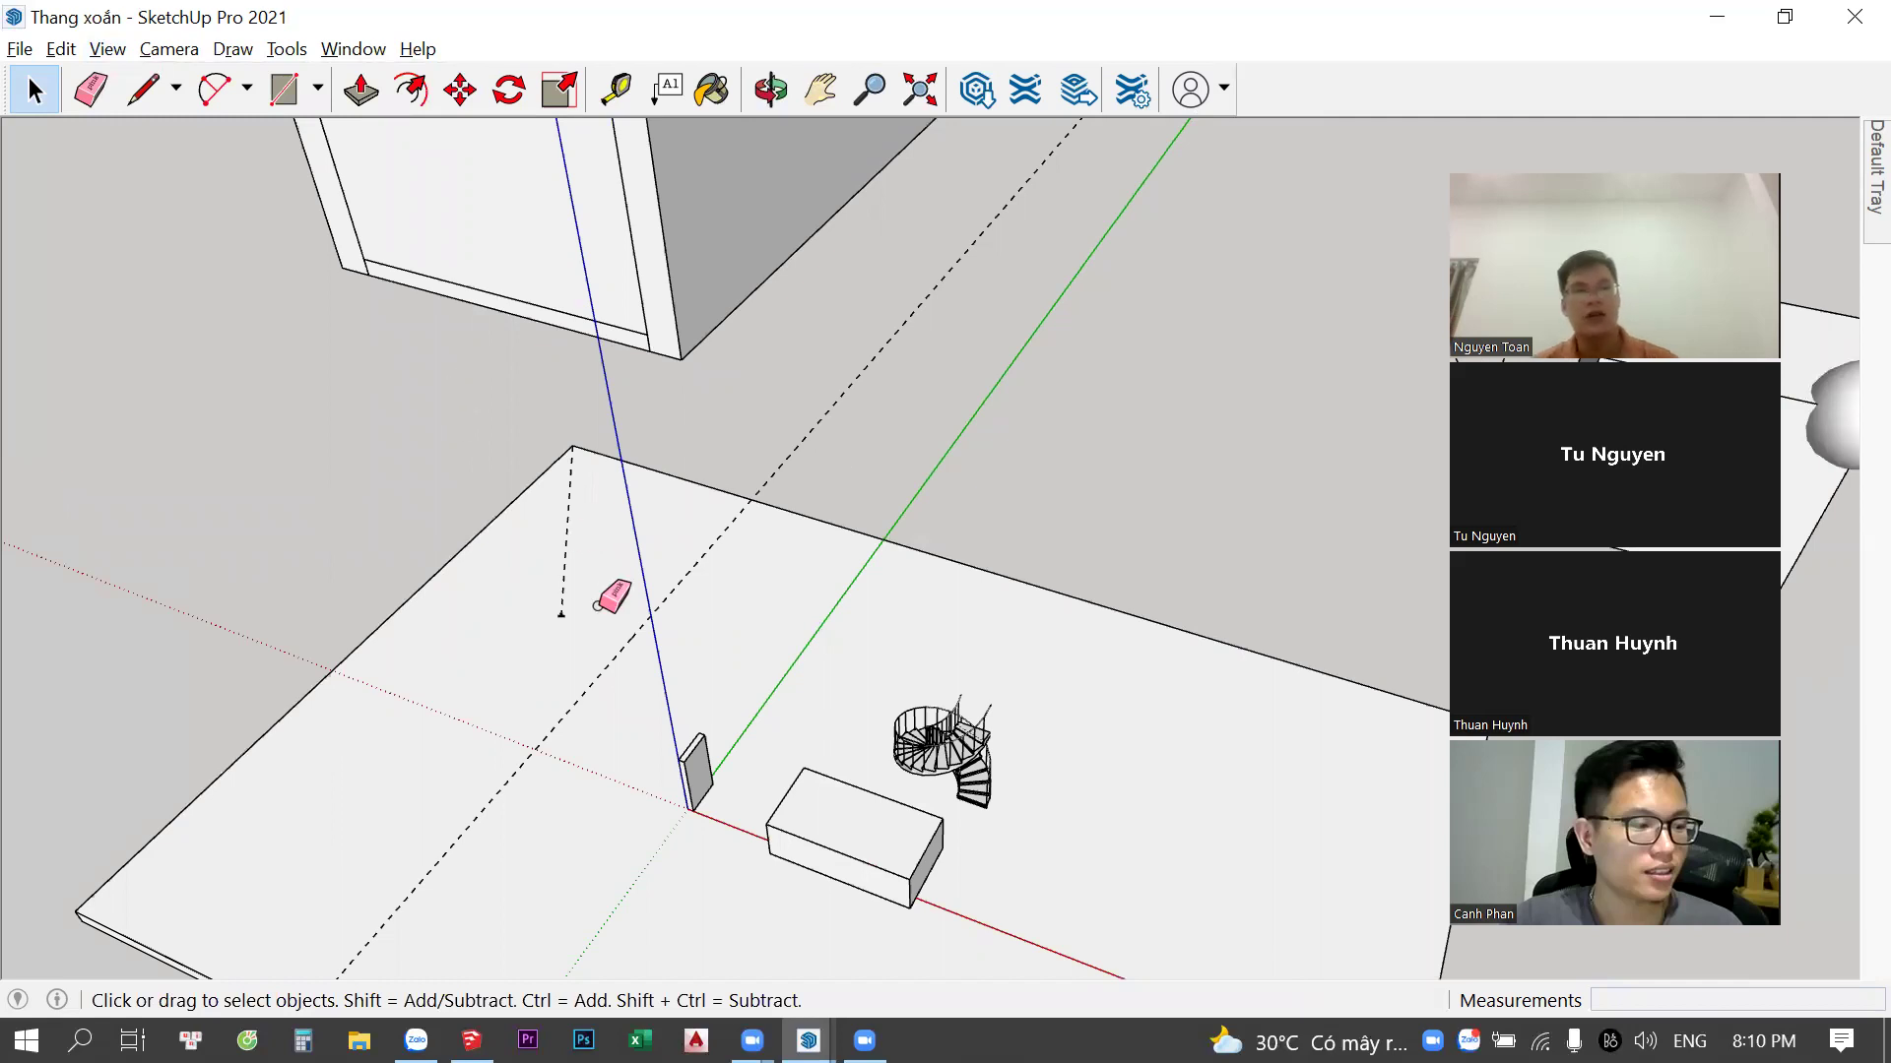
pyautogui.click(565, 576)
pyautogui.click(118, 59)
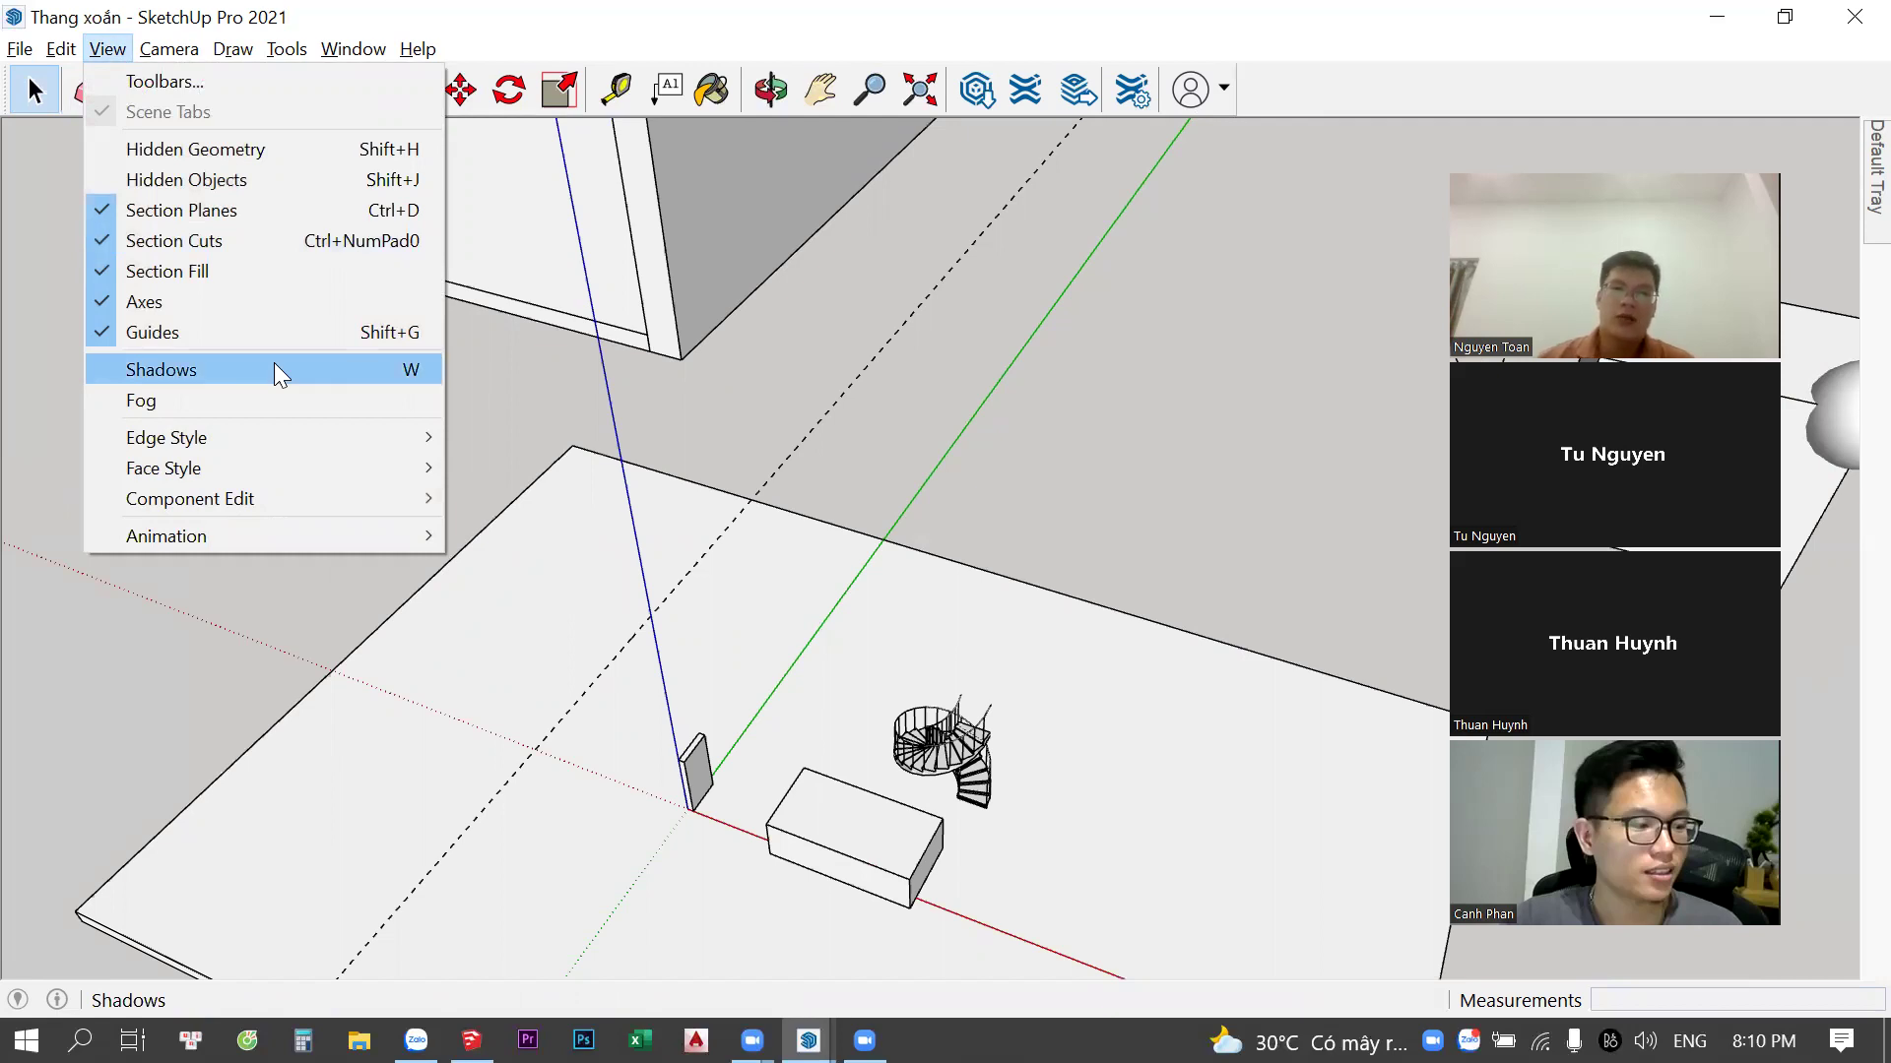
# Dismiss the display options, zoom and orbit around the model, and deselect the right cube
pyautogui.click(576, 628)
pyautogui.scroll(-3, 576, 629)
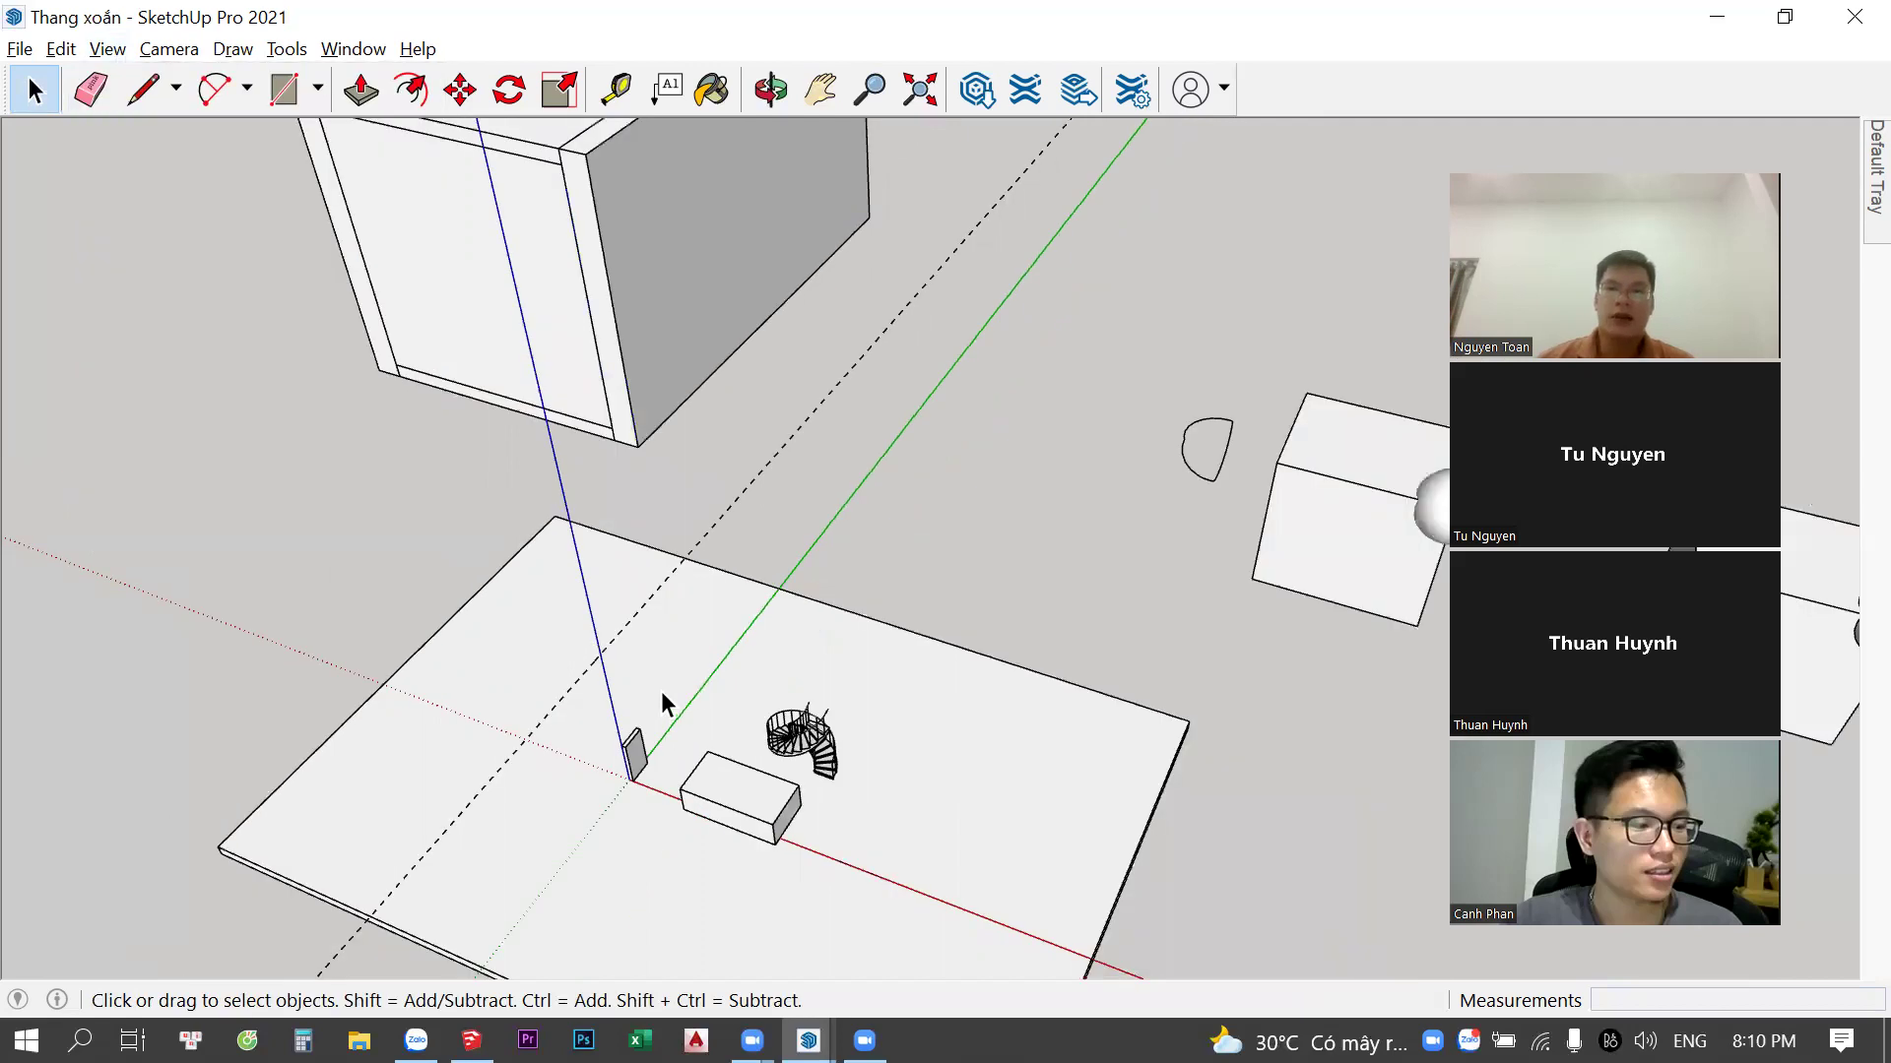
pyautogui.scroll(-3, 661, 701)
pyautogui.moveTo(630, 635)
pyautogui.mouseDown(button='middle')
pyautogui.moveTo(567, 635)
pyautogui.moveTo(563, 678)
pyautogui.mouseUp(button='middle')
pyautogui.scroll(2, 681, 591)
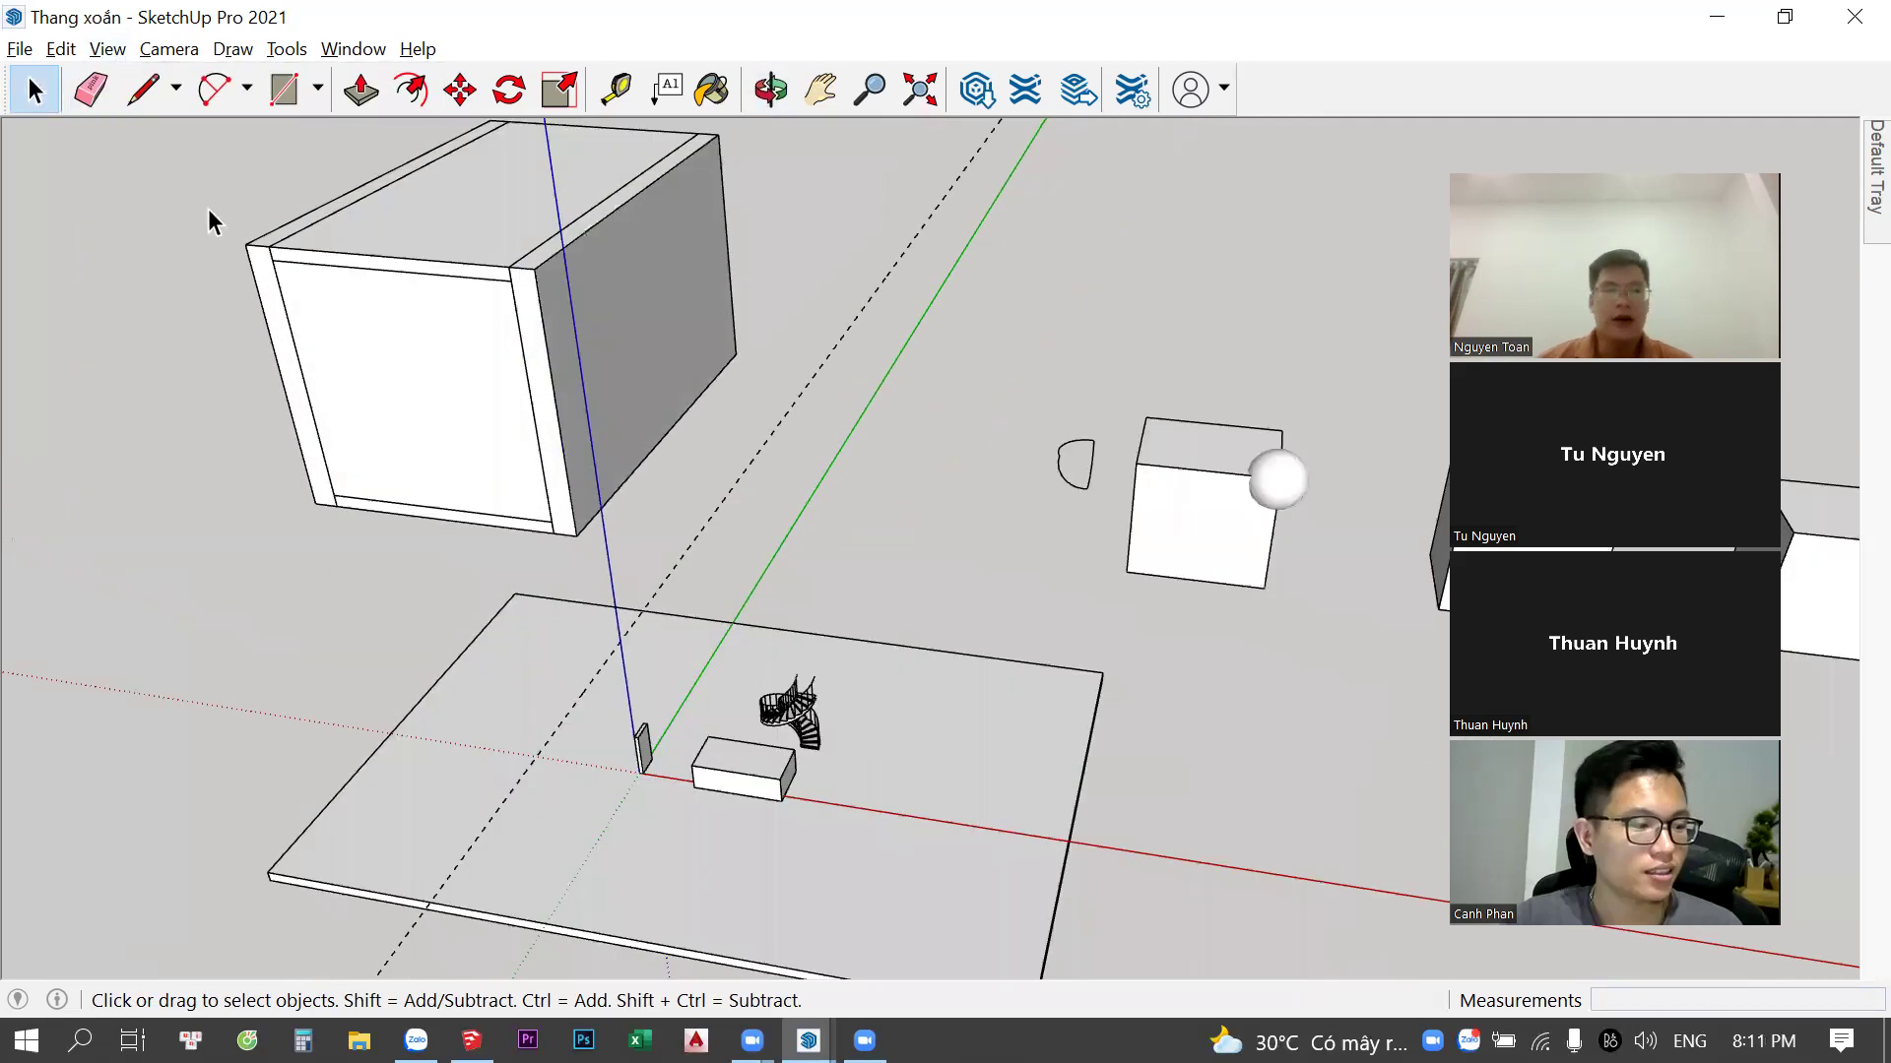
pyautogui.hotkey('alt', 'v')
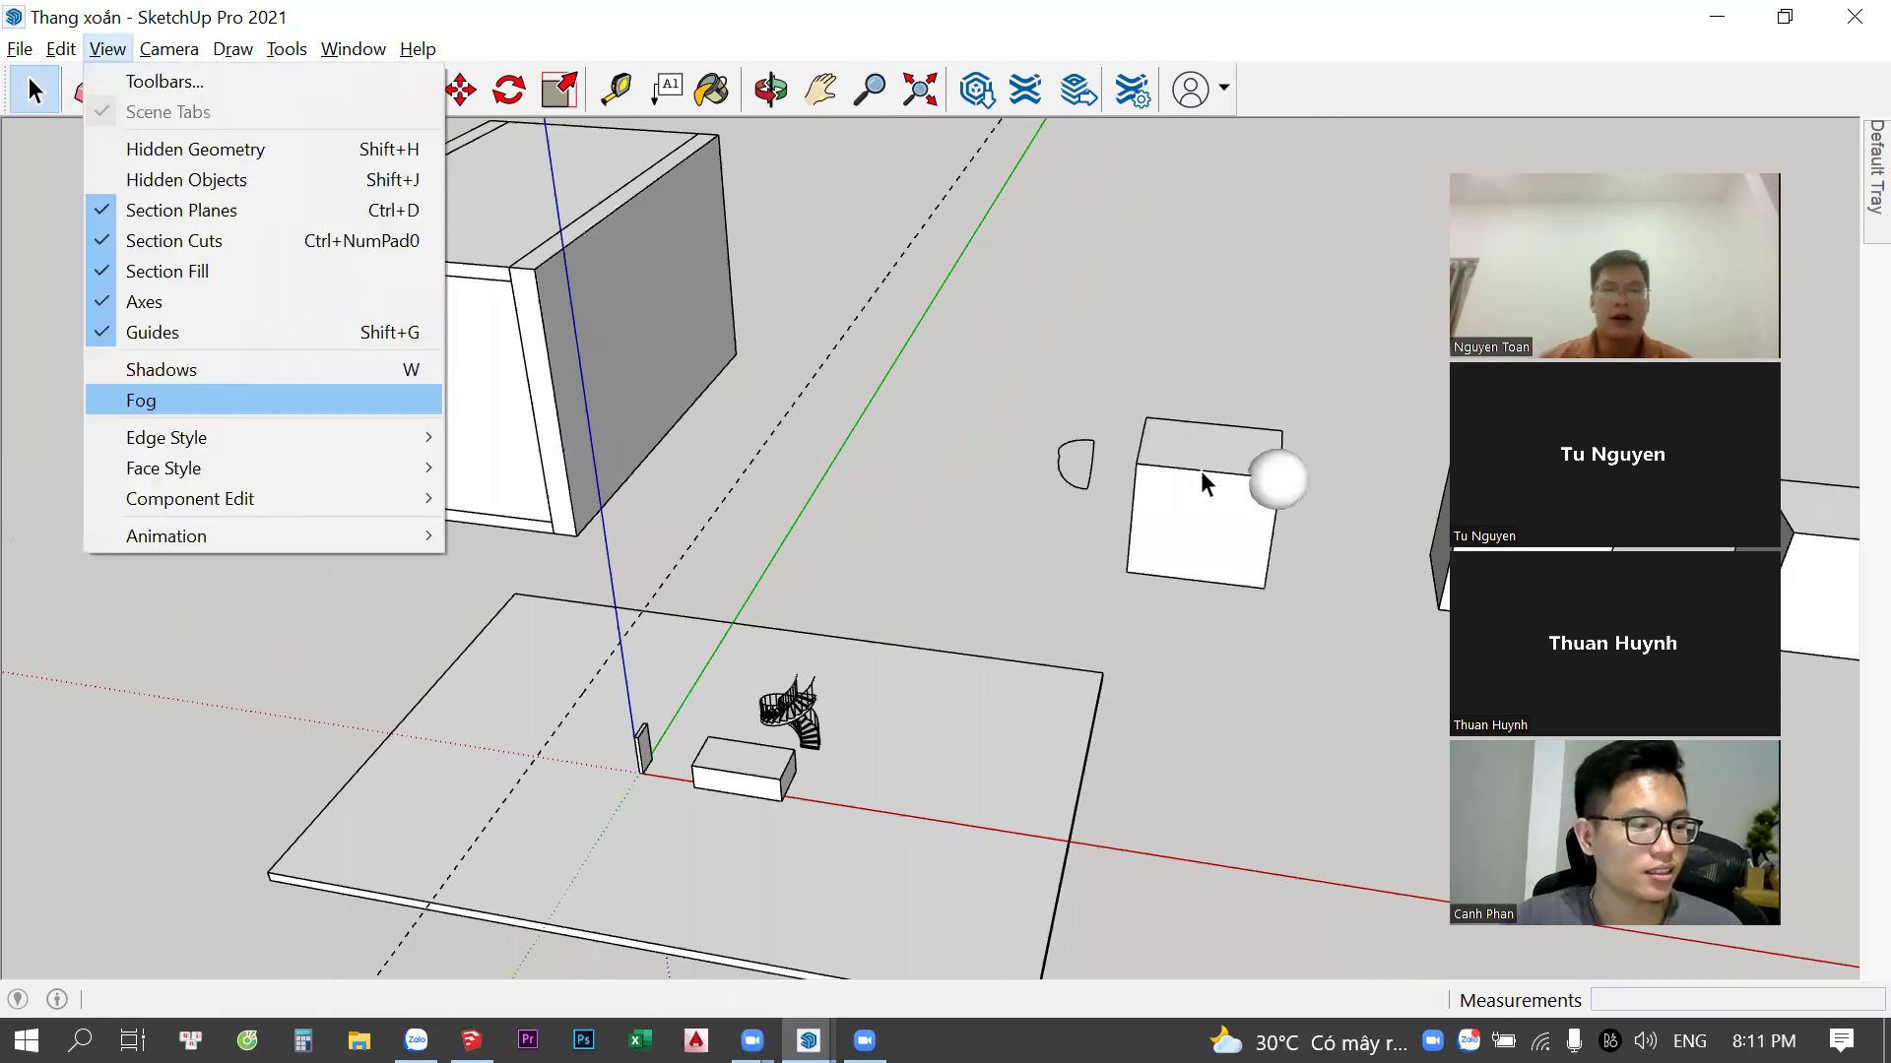
pyautogui.click(1201, 471)
pyautogui.click(999, 418)
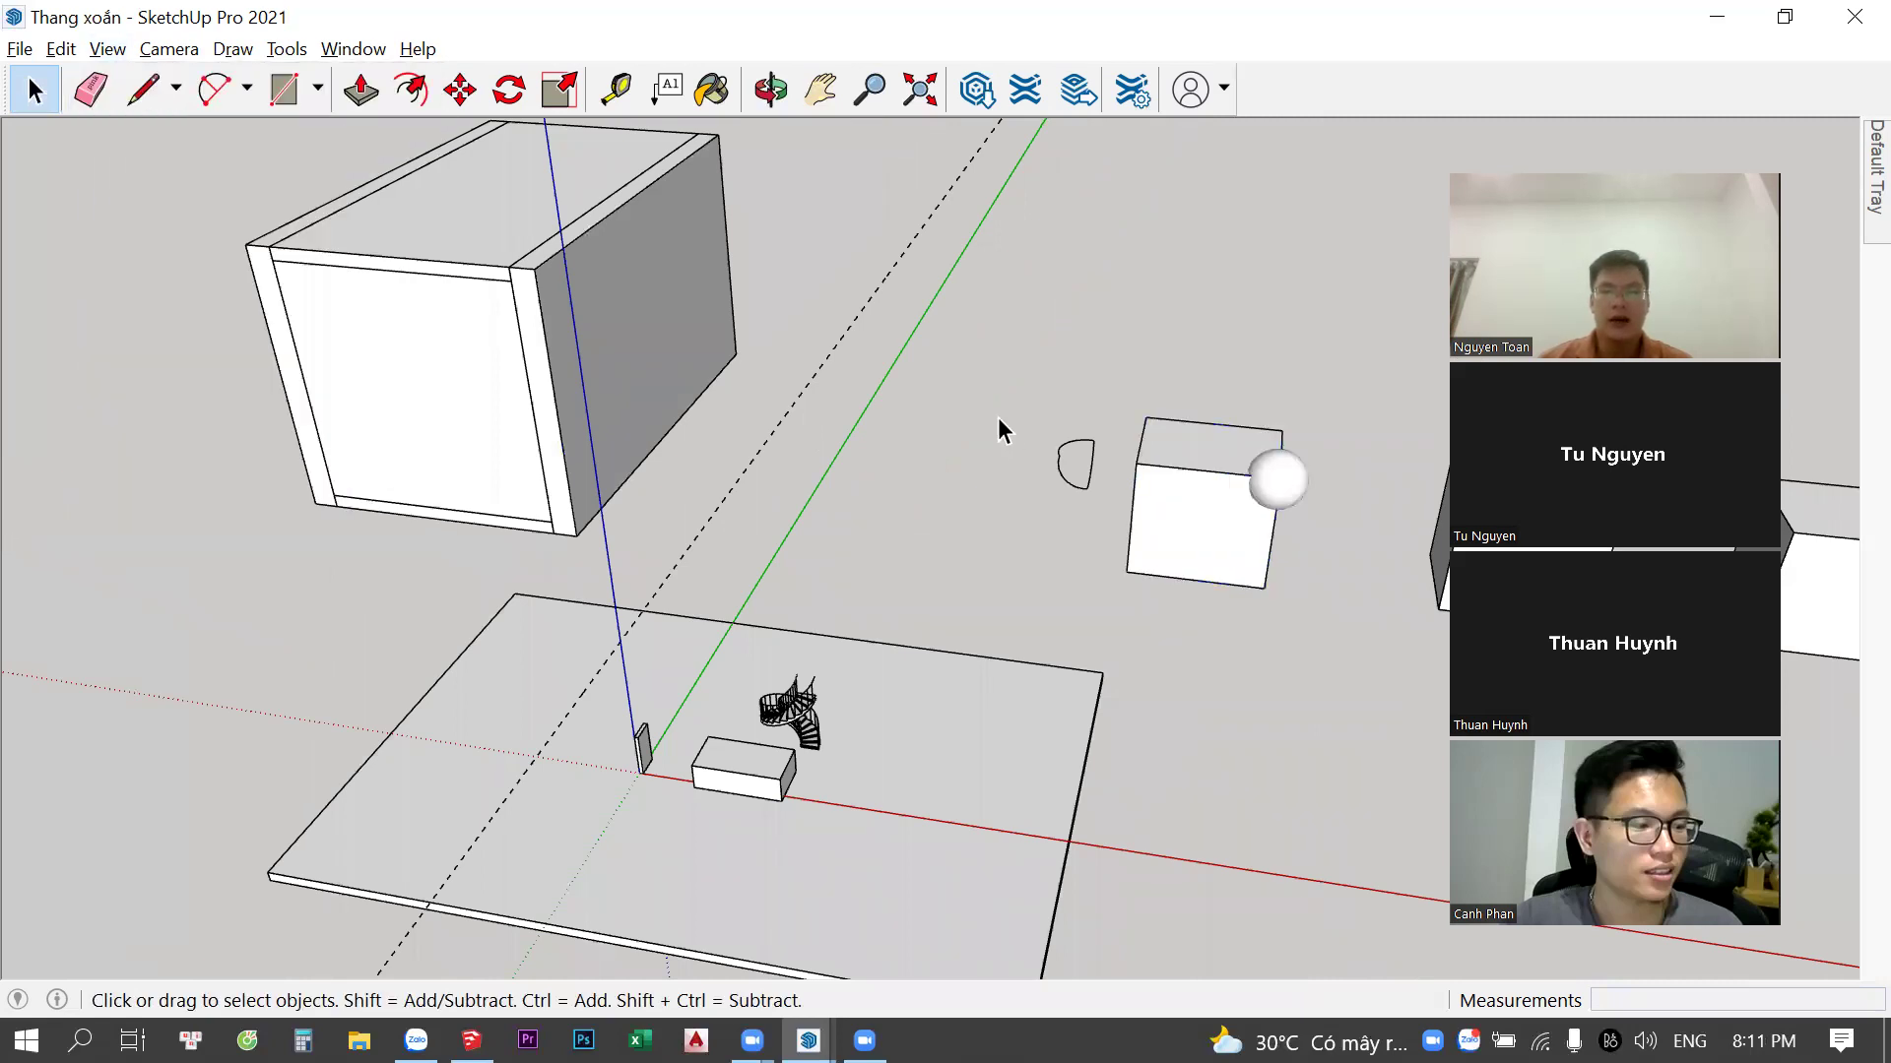
# Turn on shadows, orbit and zoom to inspect them, then switch shadows off
pyautogui.hotkey('alt', 'v')
pyautogui.press('s')
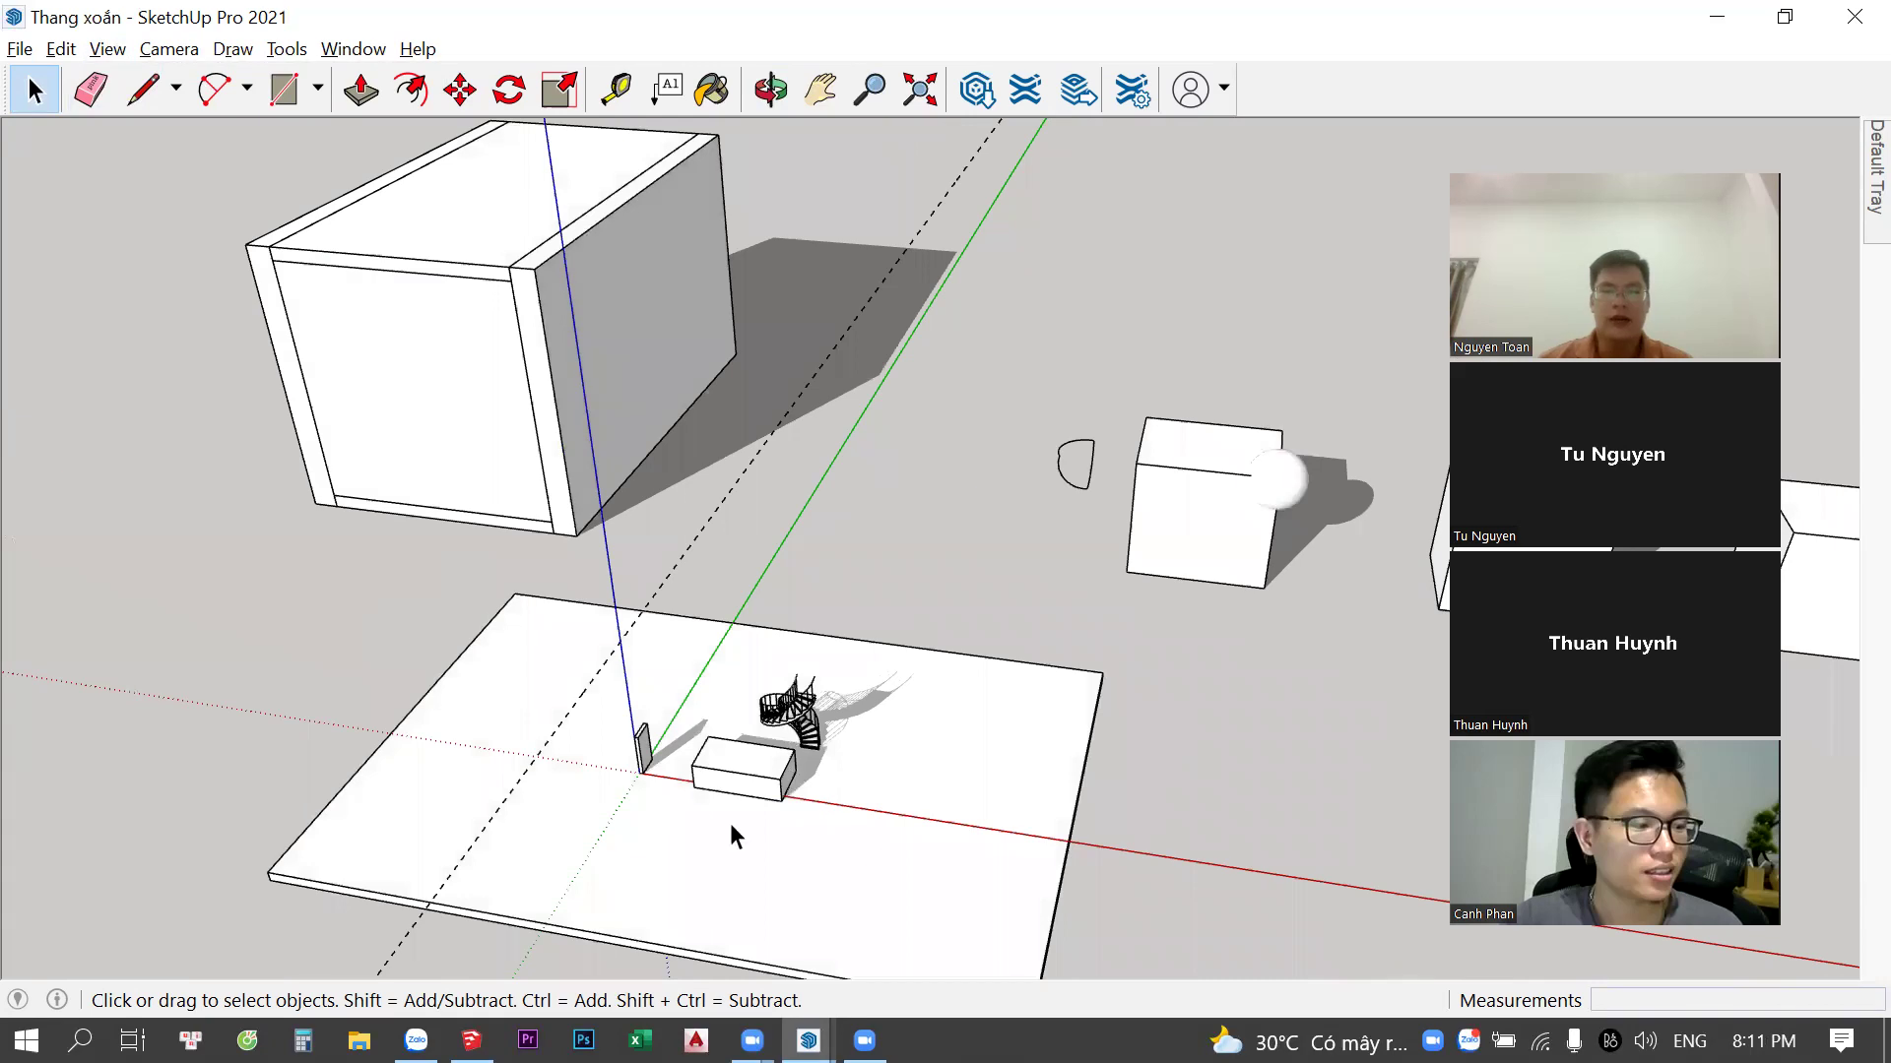
pyautogui.scroll(1, 719, 810)
pyautogui.scroll(2, 875, 709)
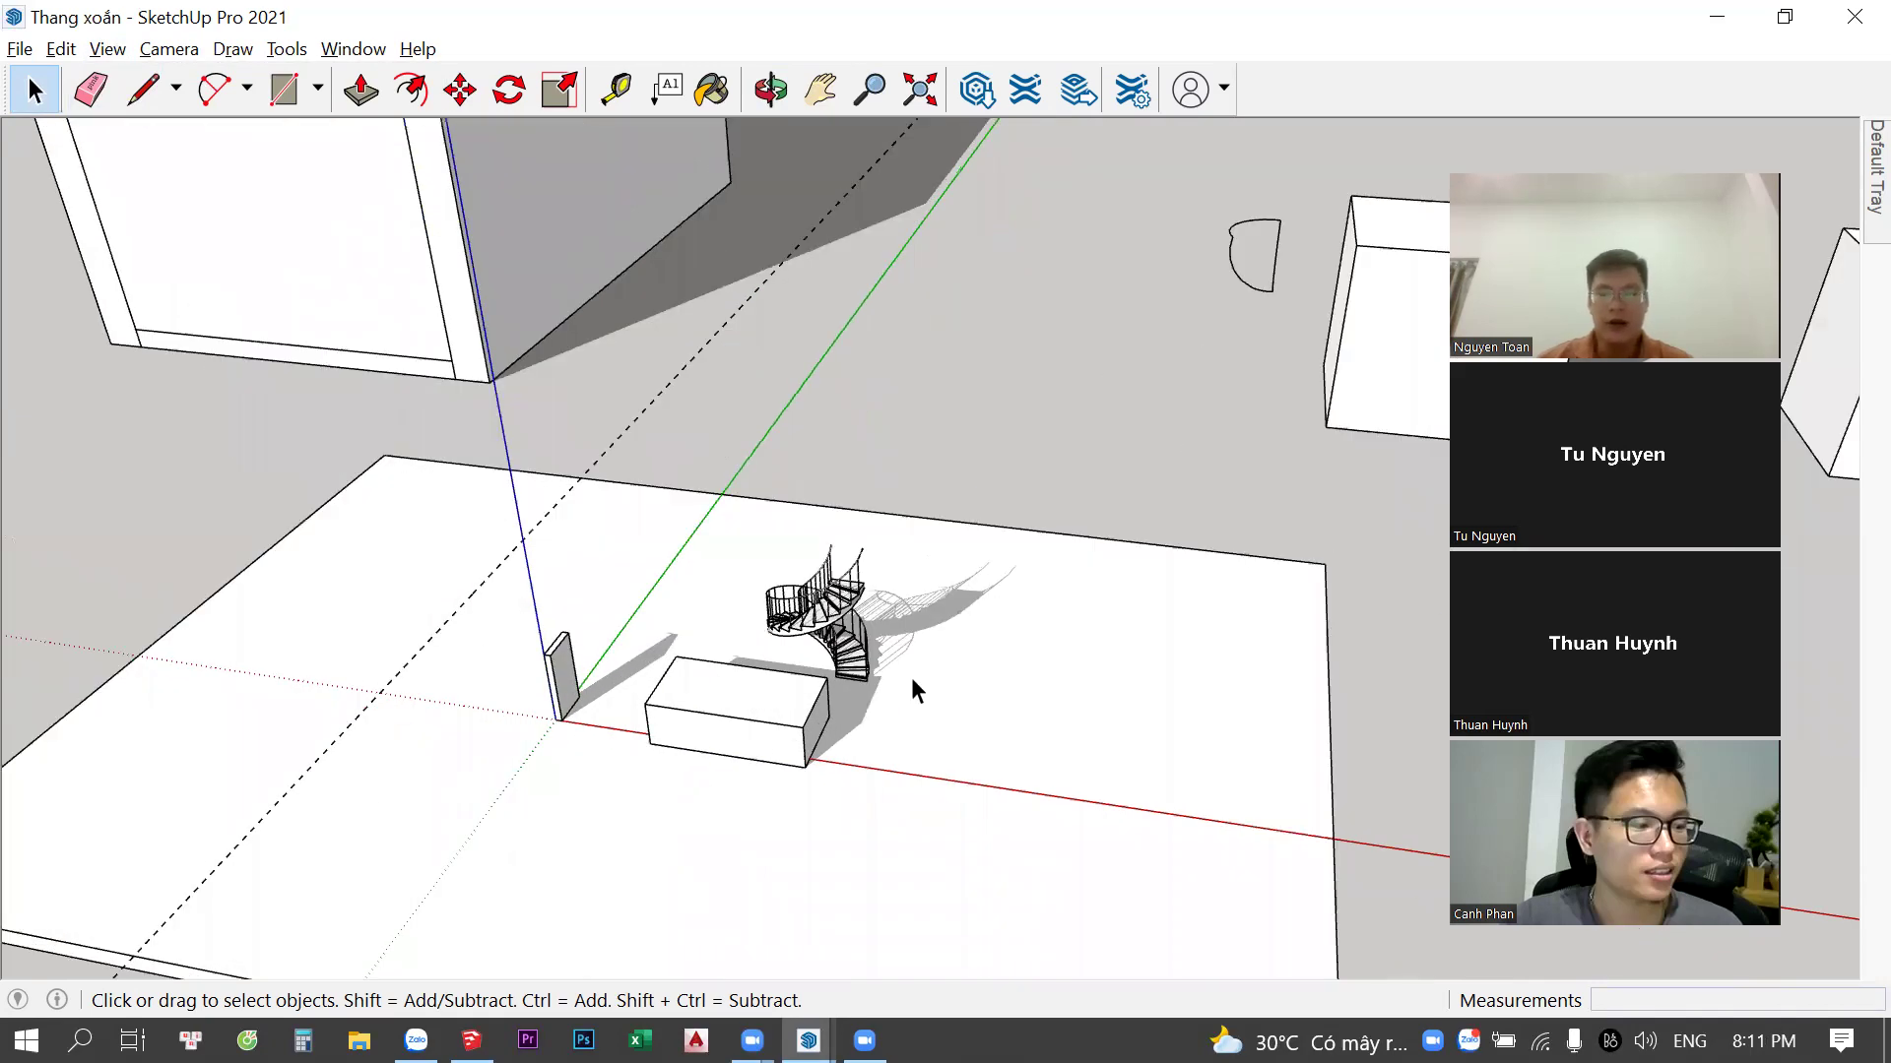
pyautogui.moveTo(912, 677); pyautogui.dragTo(912, 688, button='middle')
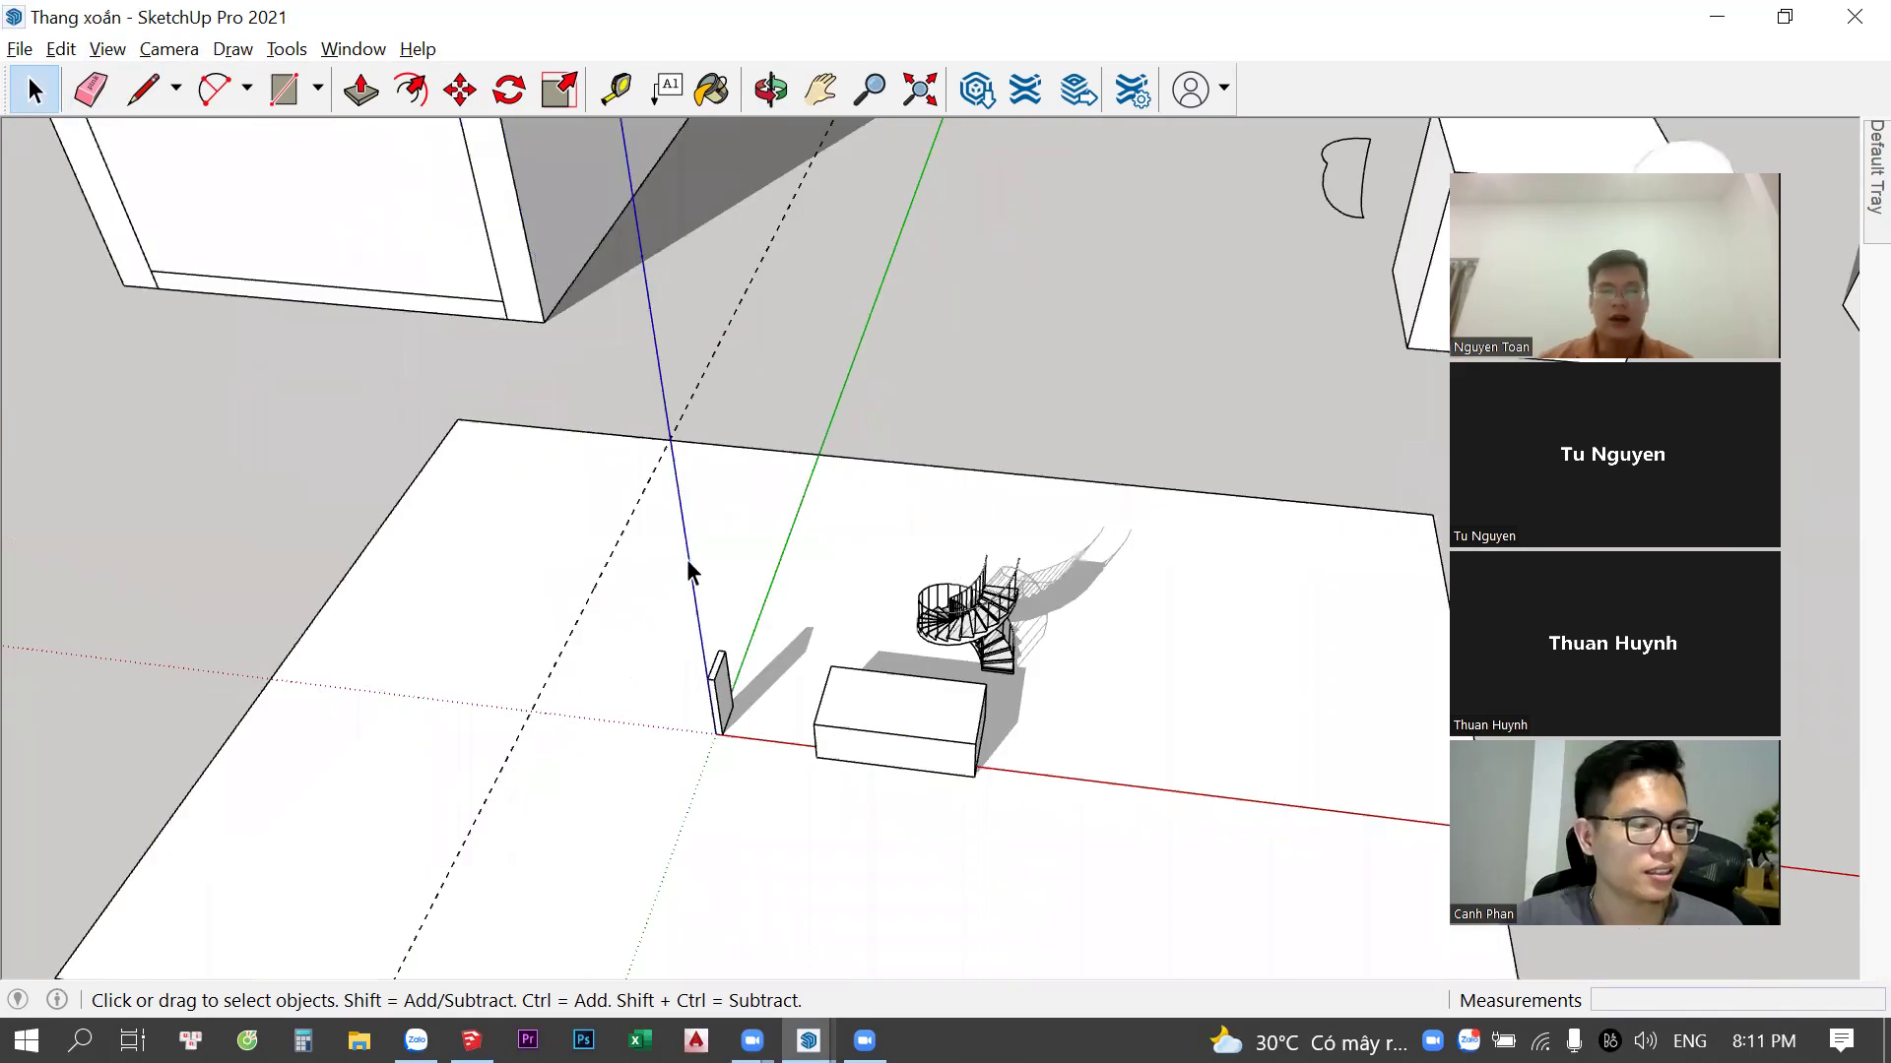
pyautogui.moveTo(687, 571); pyautogui.dragTo(689, 666, button='middle')
pyautogui.scroll(-2, 605, 828)
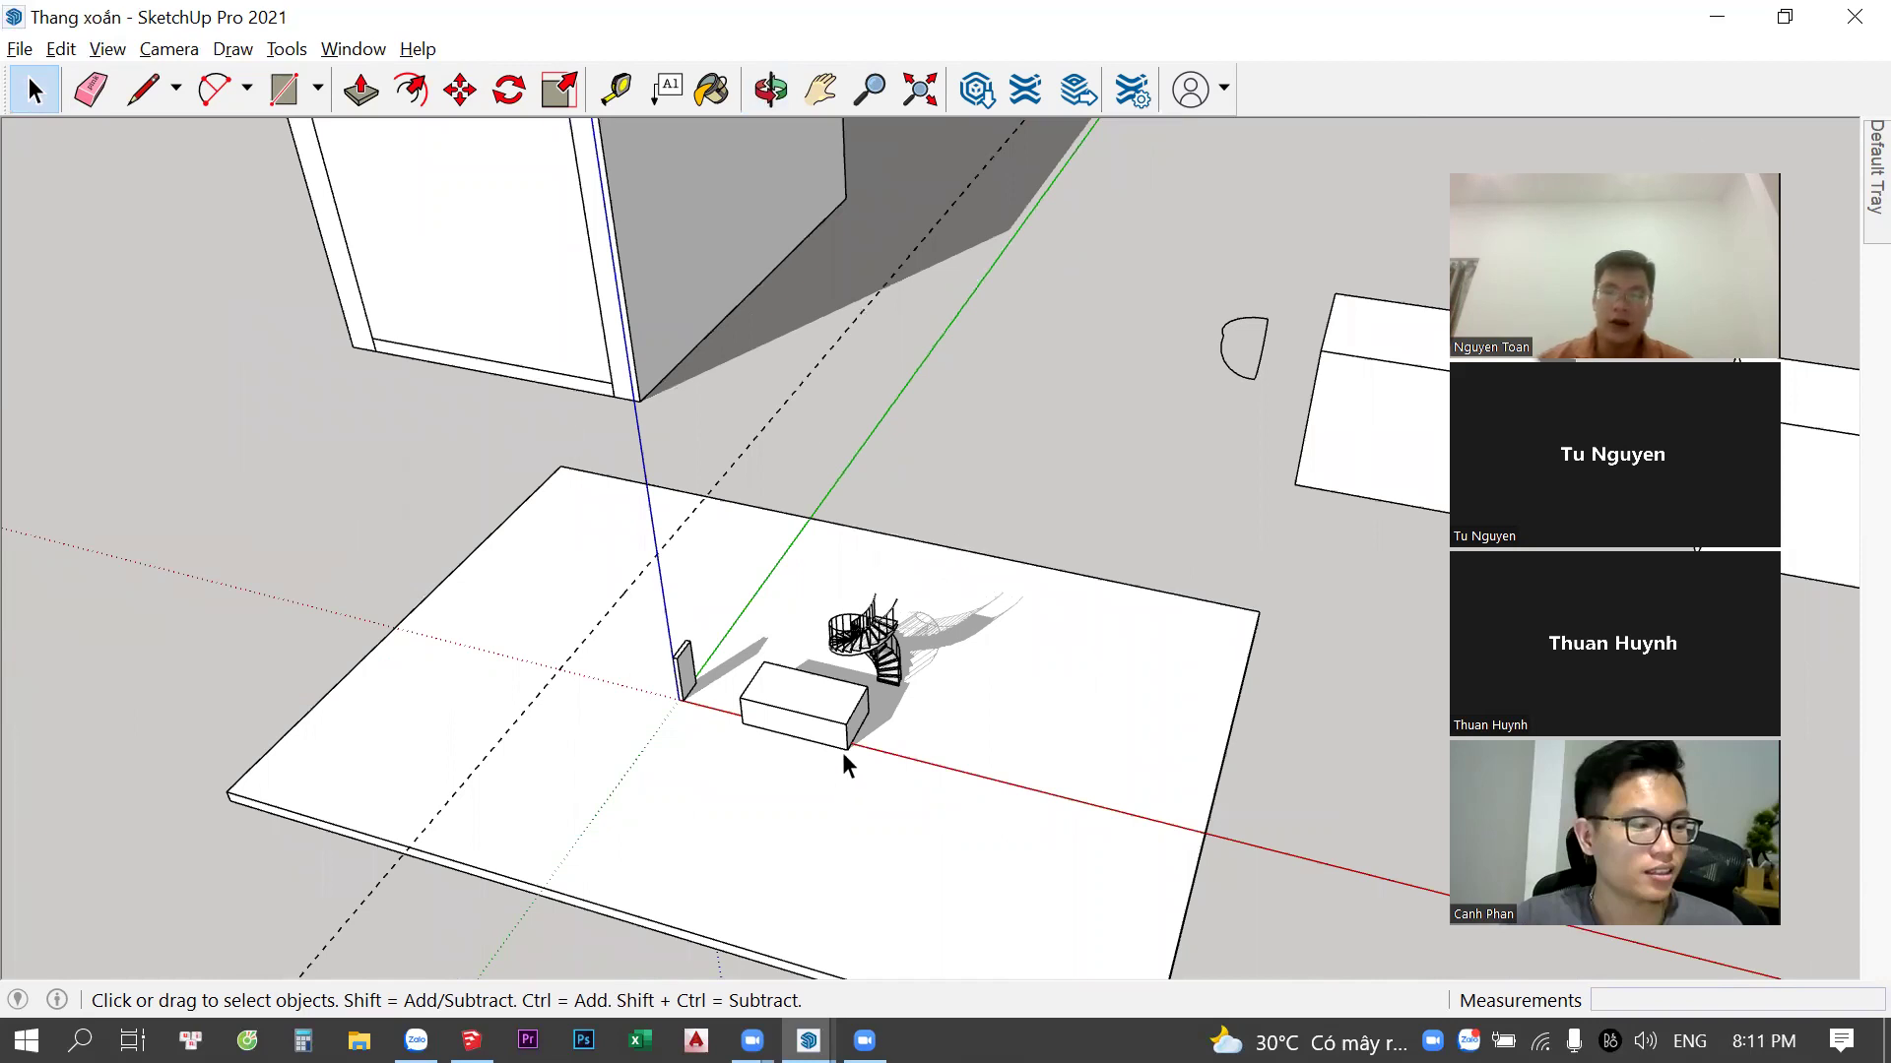
pyautogui.scroll(2, 782, 506)
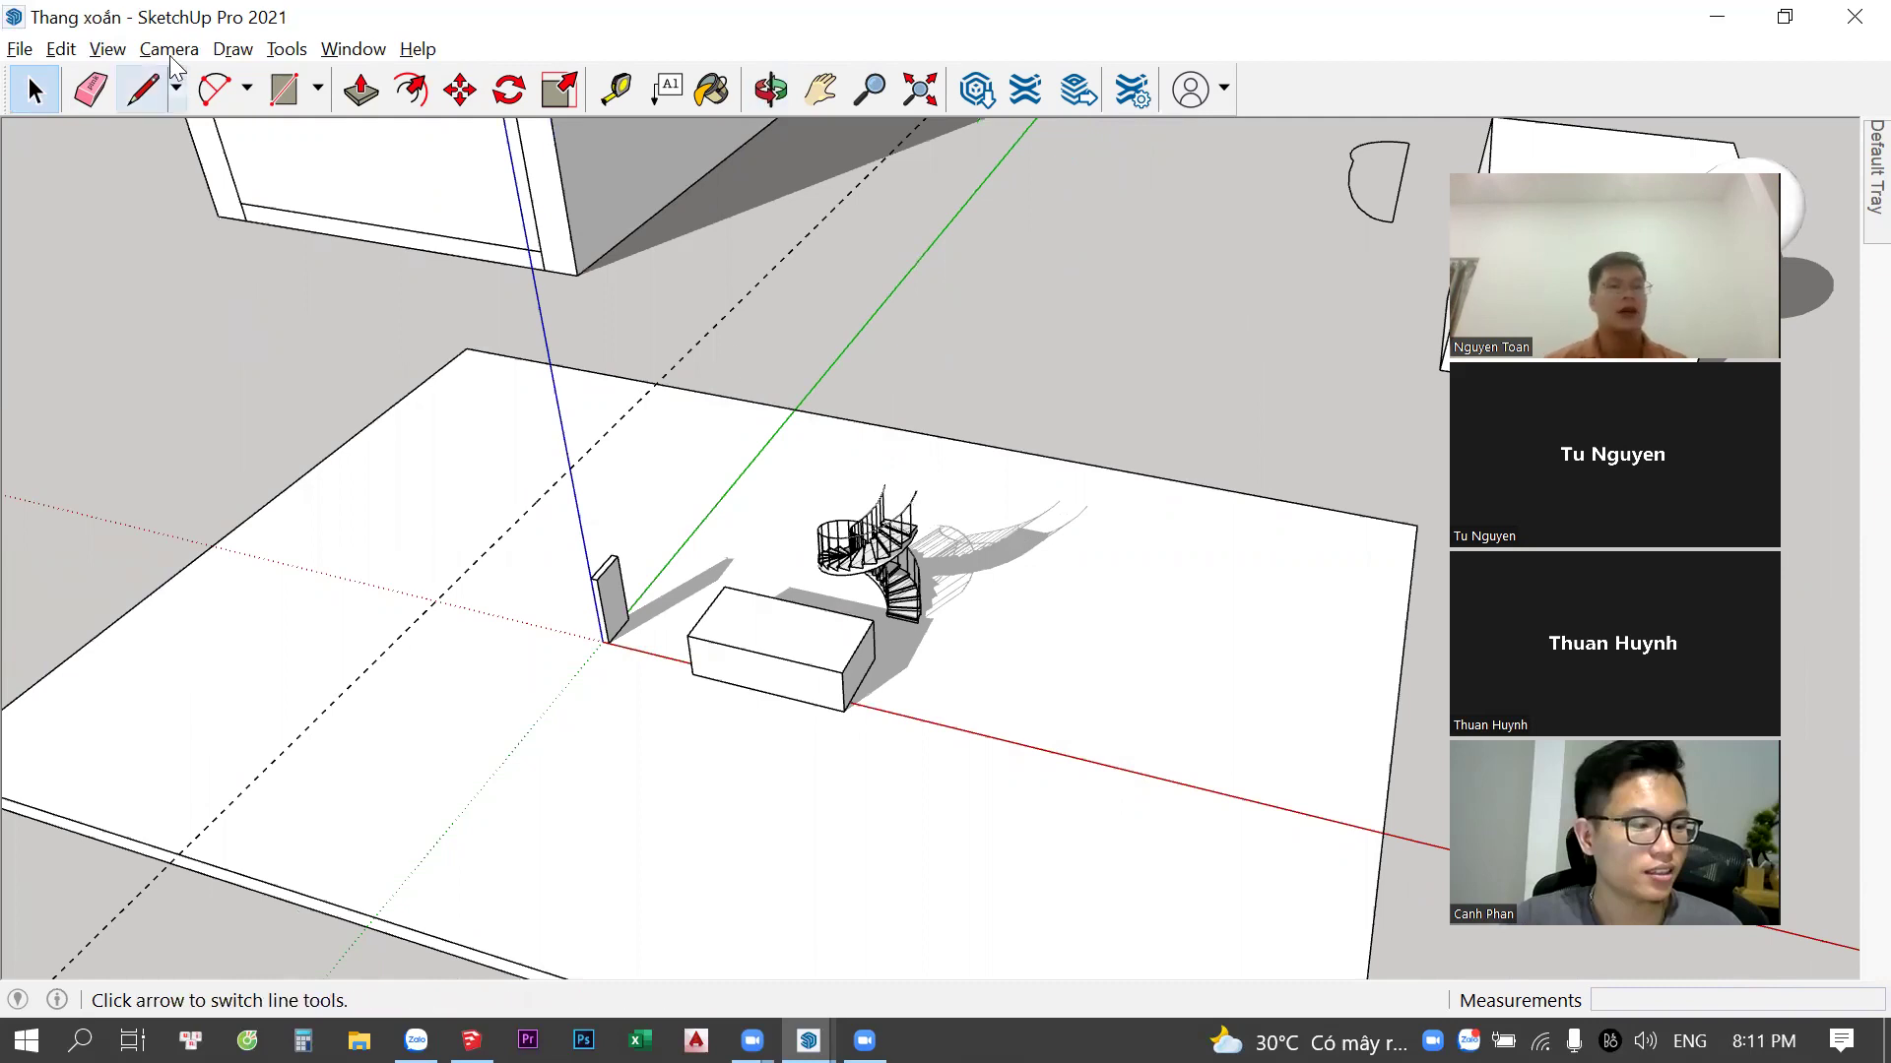
pyautogui.hotkey('shift', 's')
pyautogui.hotkey('alt', 'v')
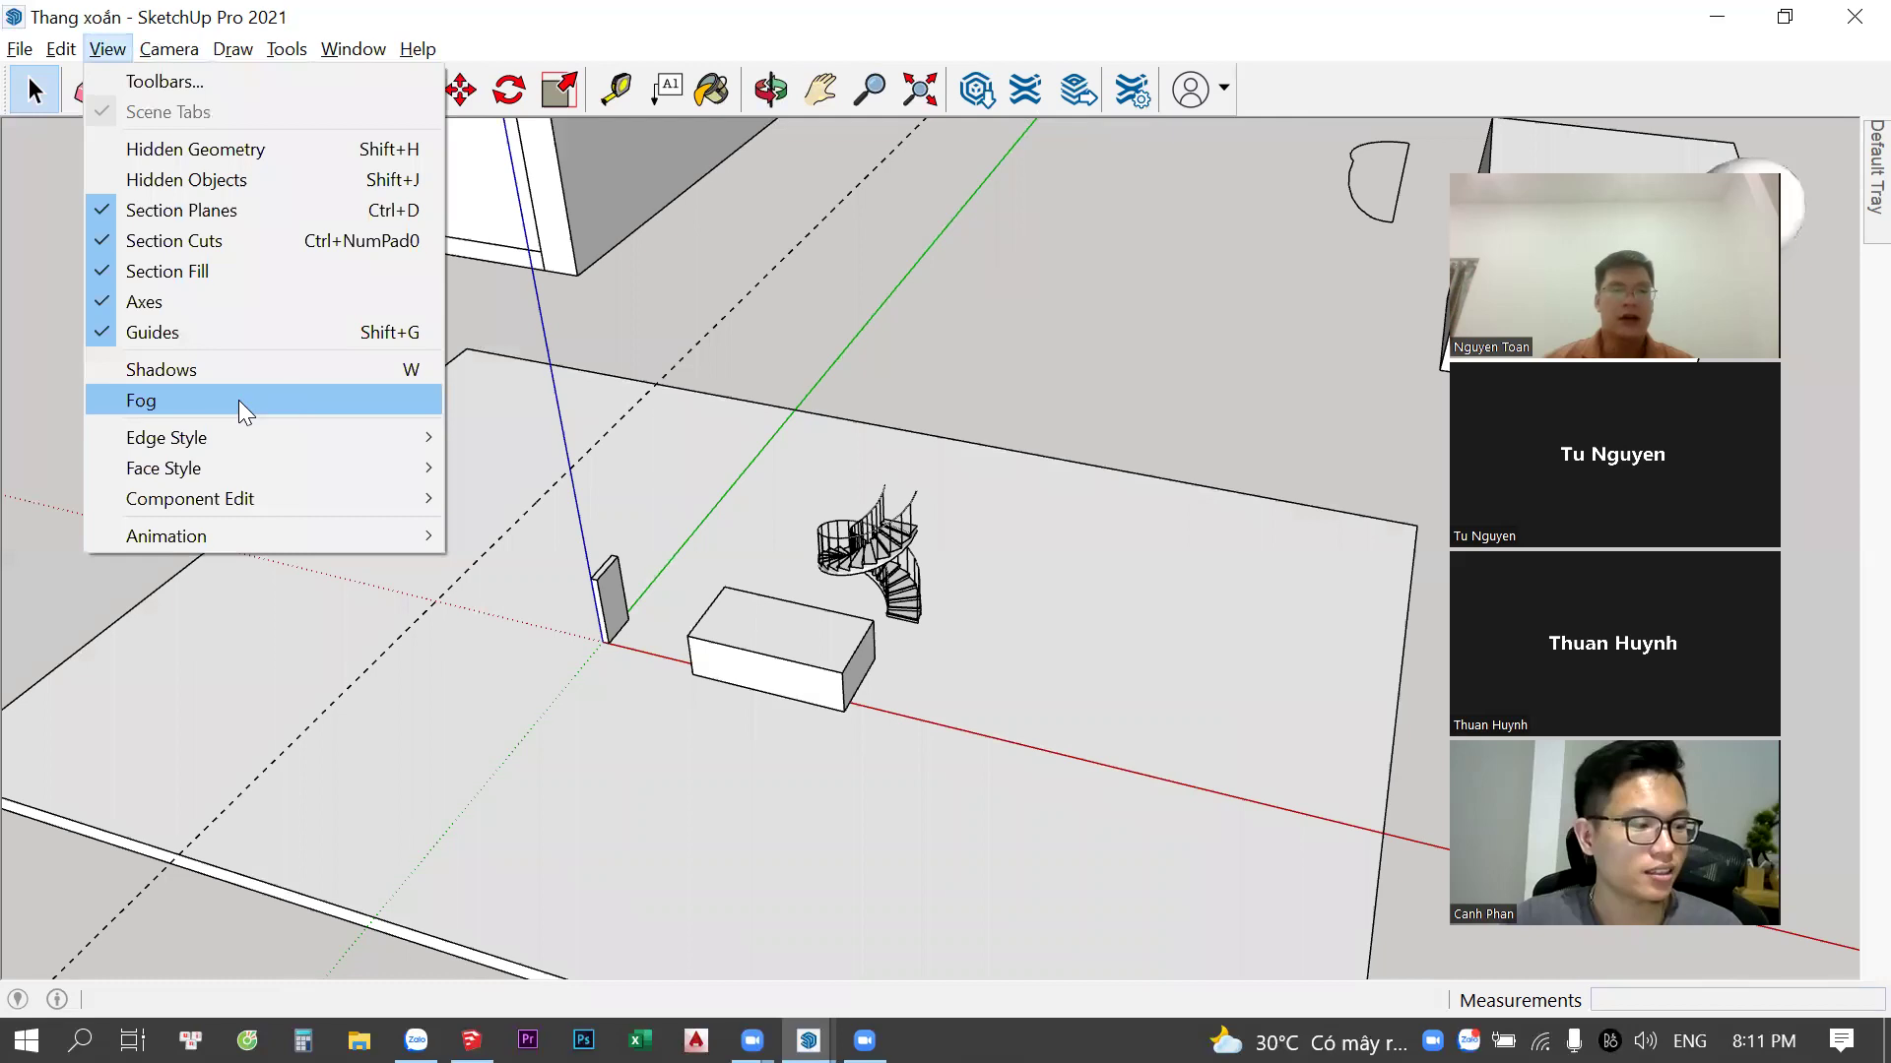
# Turn fog on, orbit to a low side view to see the haze, then turn fog off
pyautogui.press('Return')
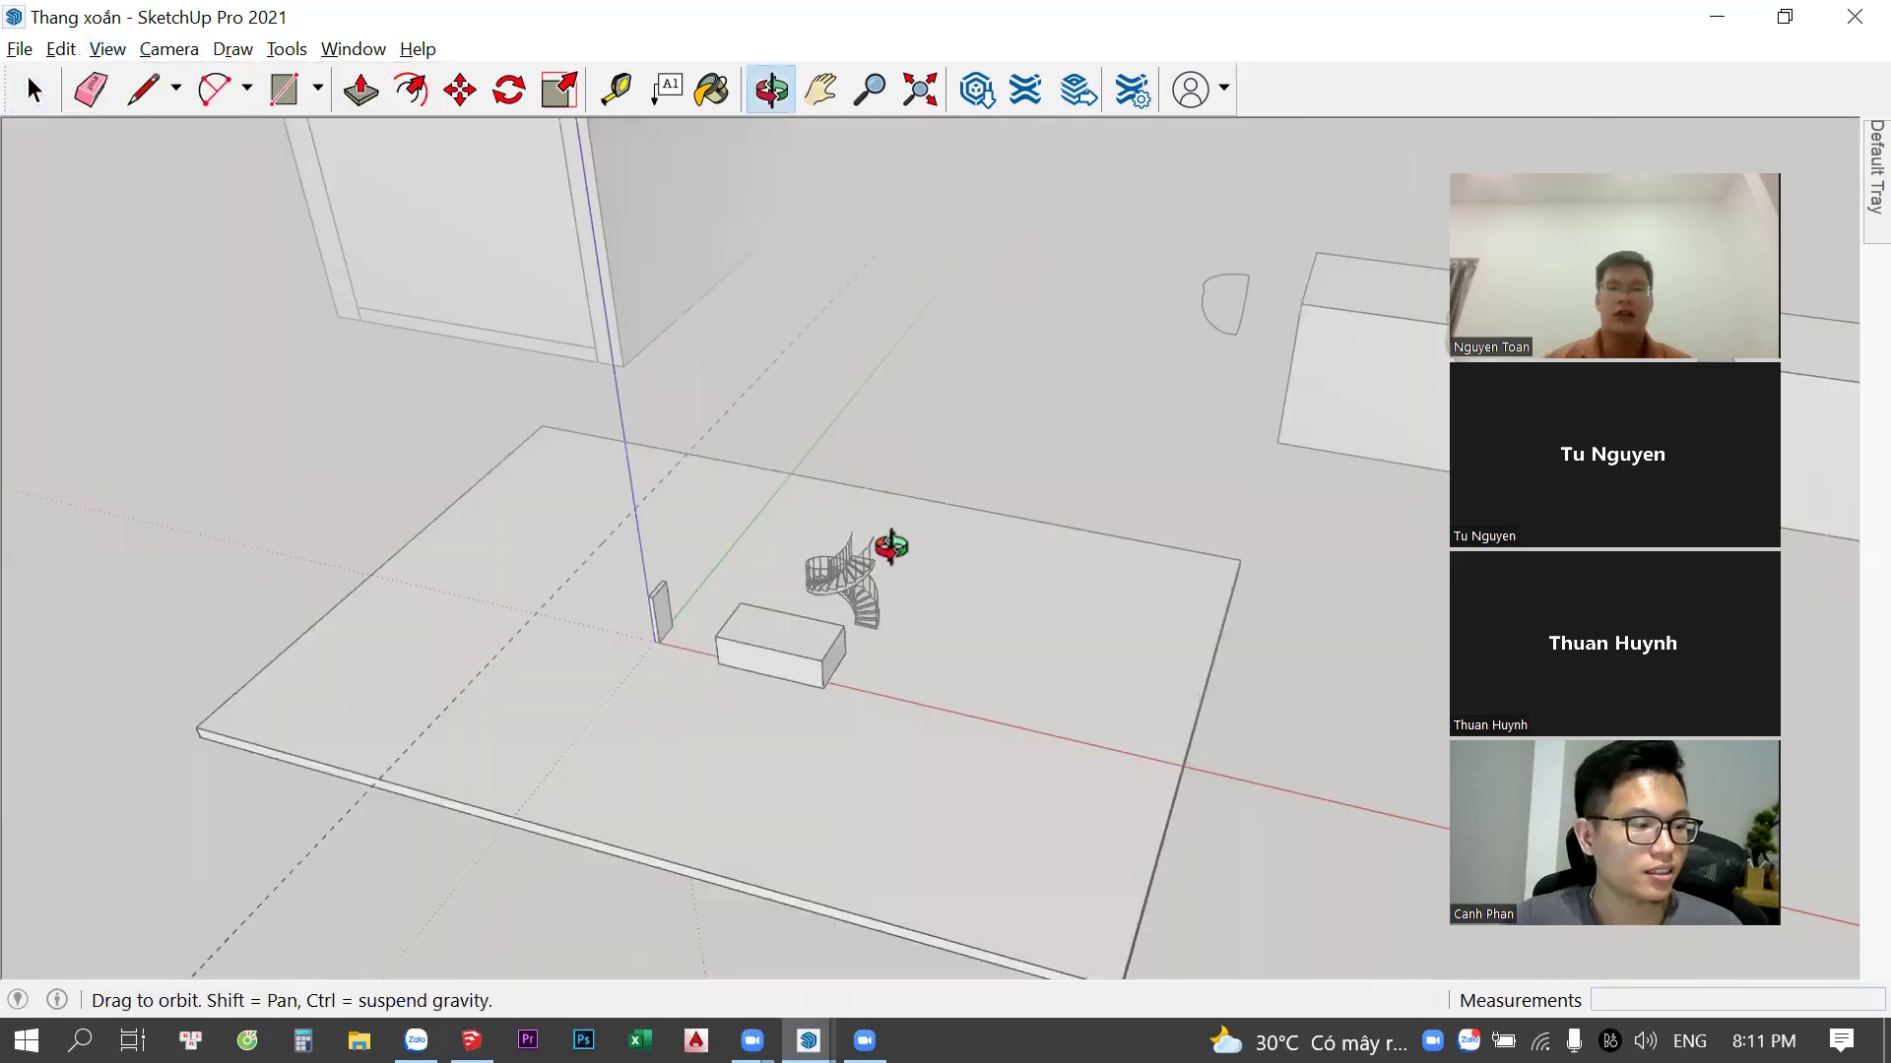
pyautogui.moveTo(886, 541); pyautogui.dragTo(1109, 511)
pyautogui.moveTo(1021, 561); pyautogui.dragTo(1014, 570)
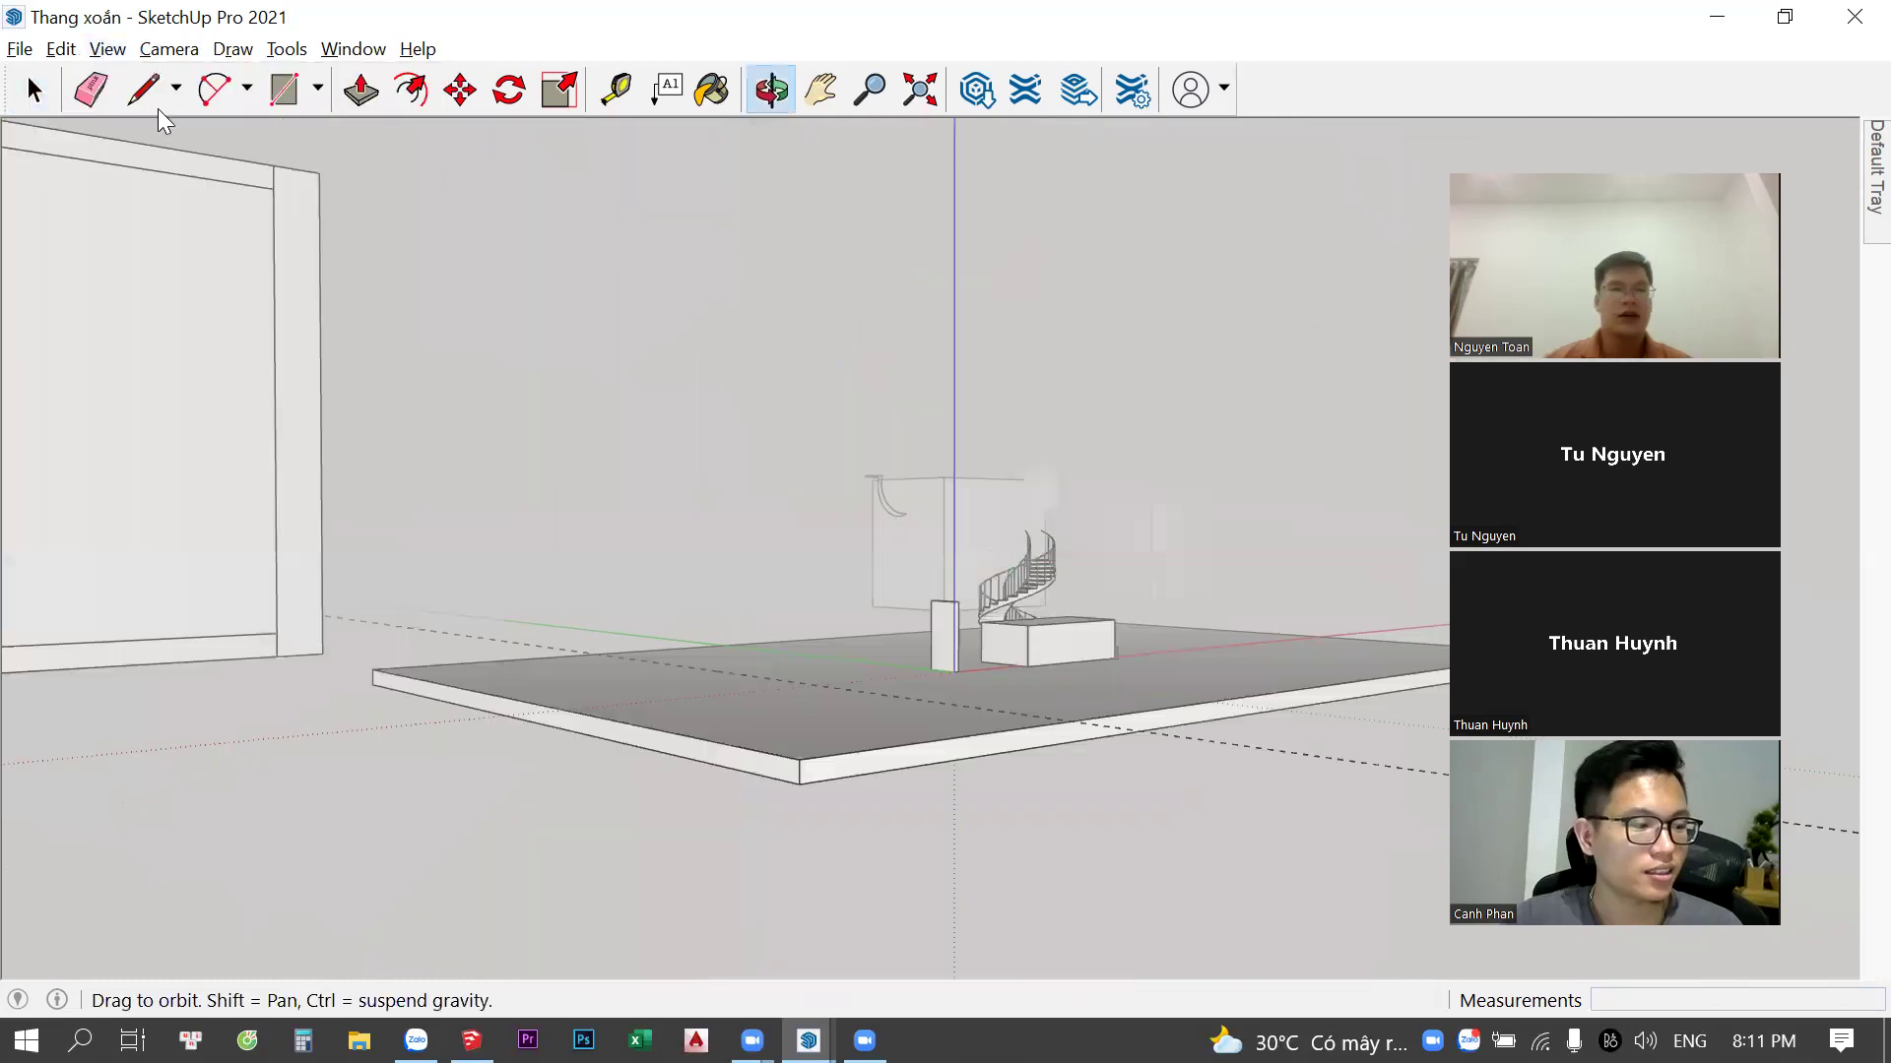
pyautogui.click(34, 89)
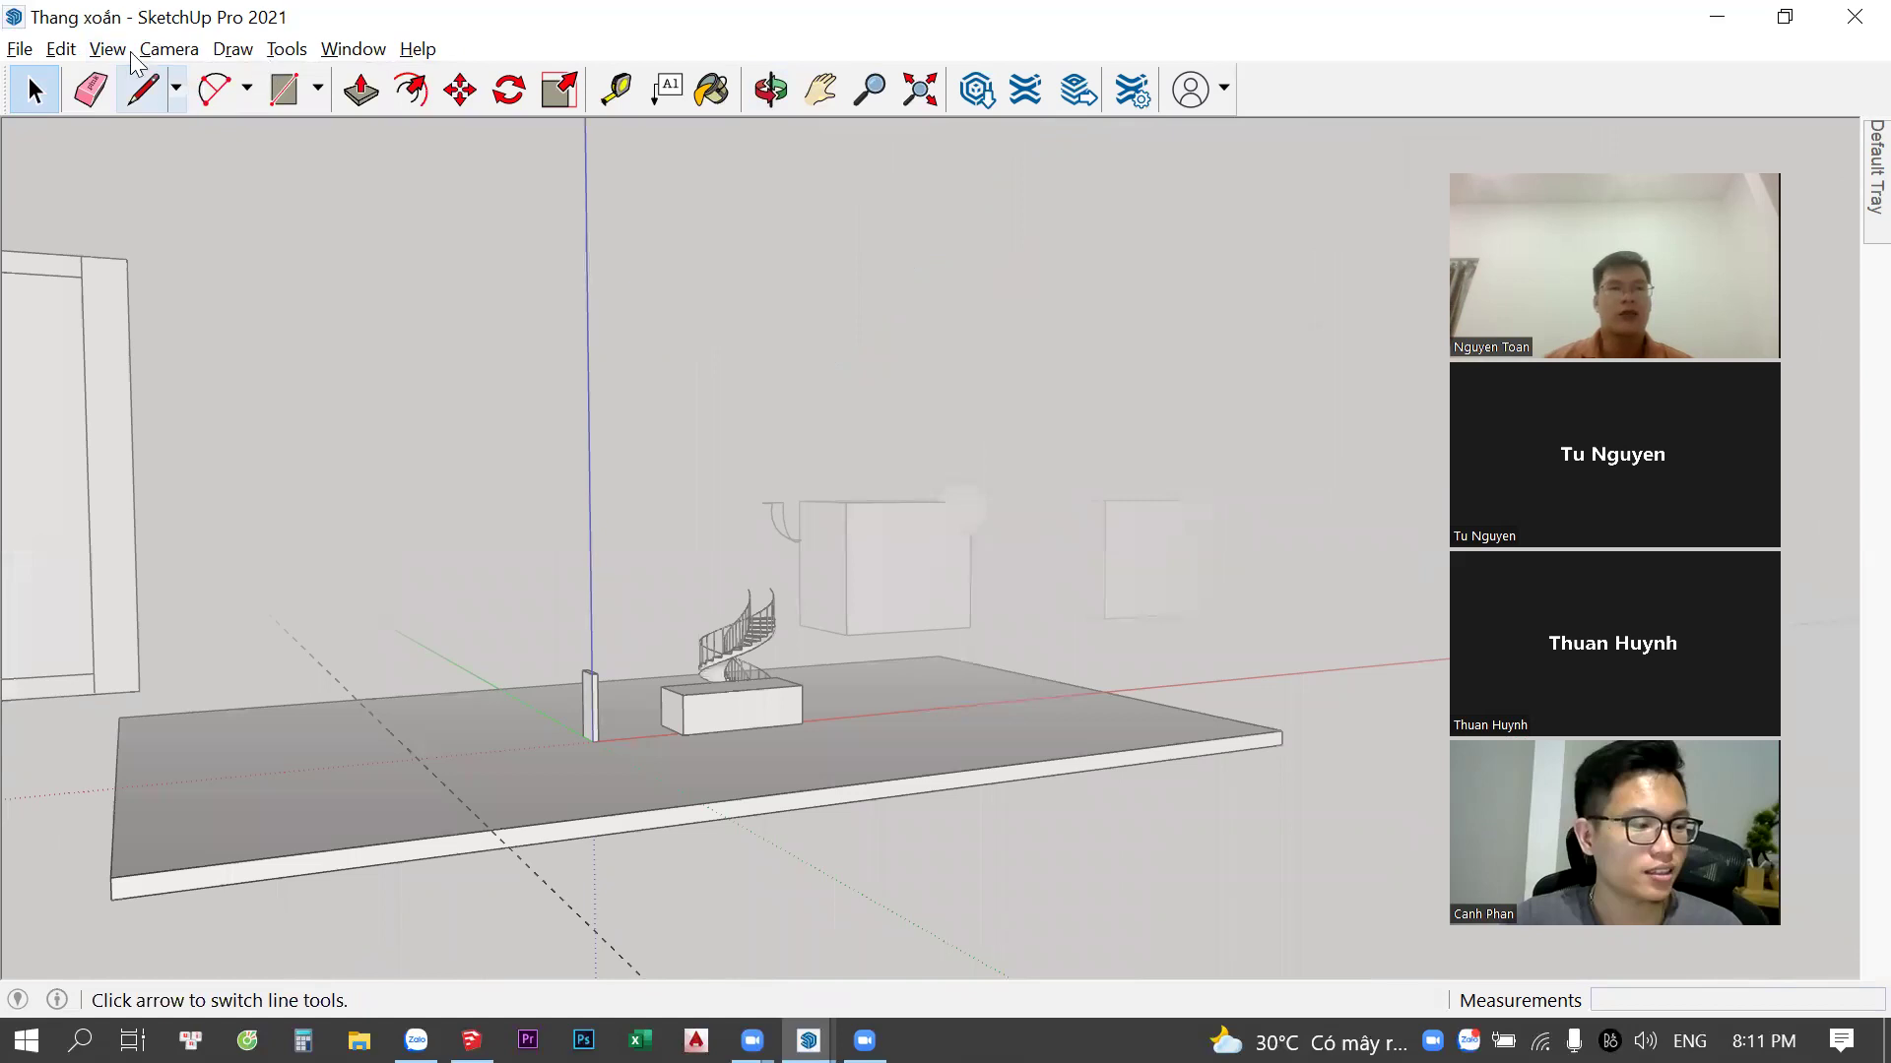
pyautogui.hotkey('alt', 'v')
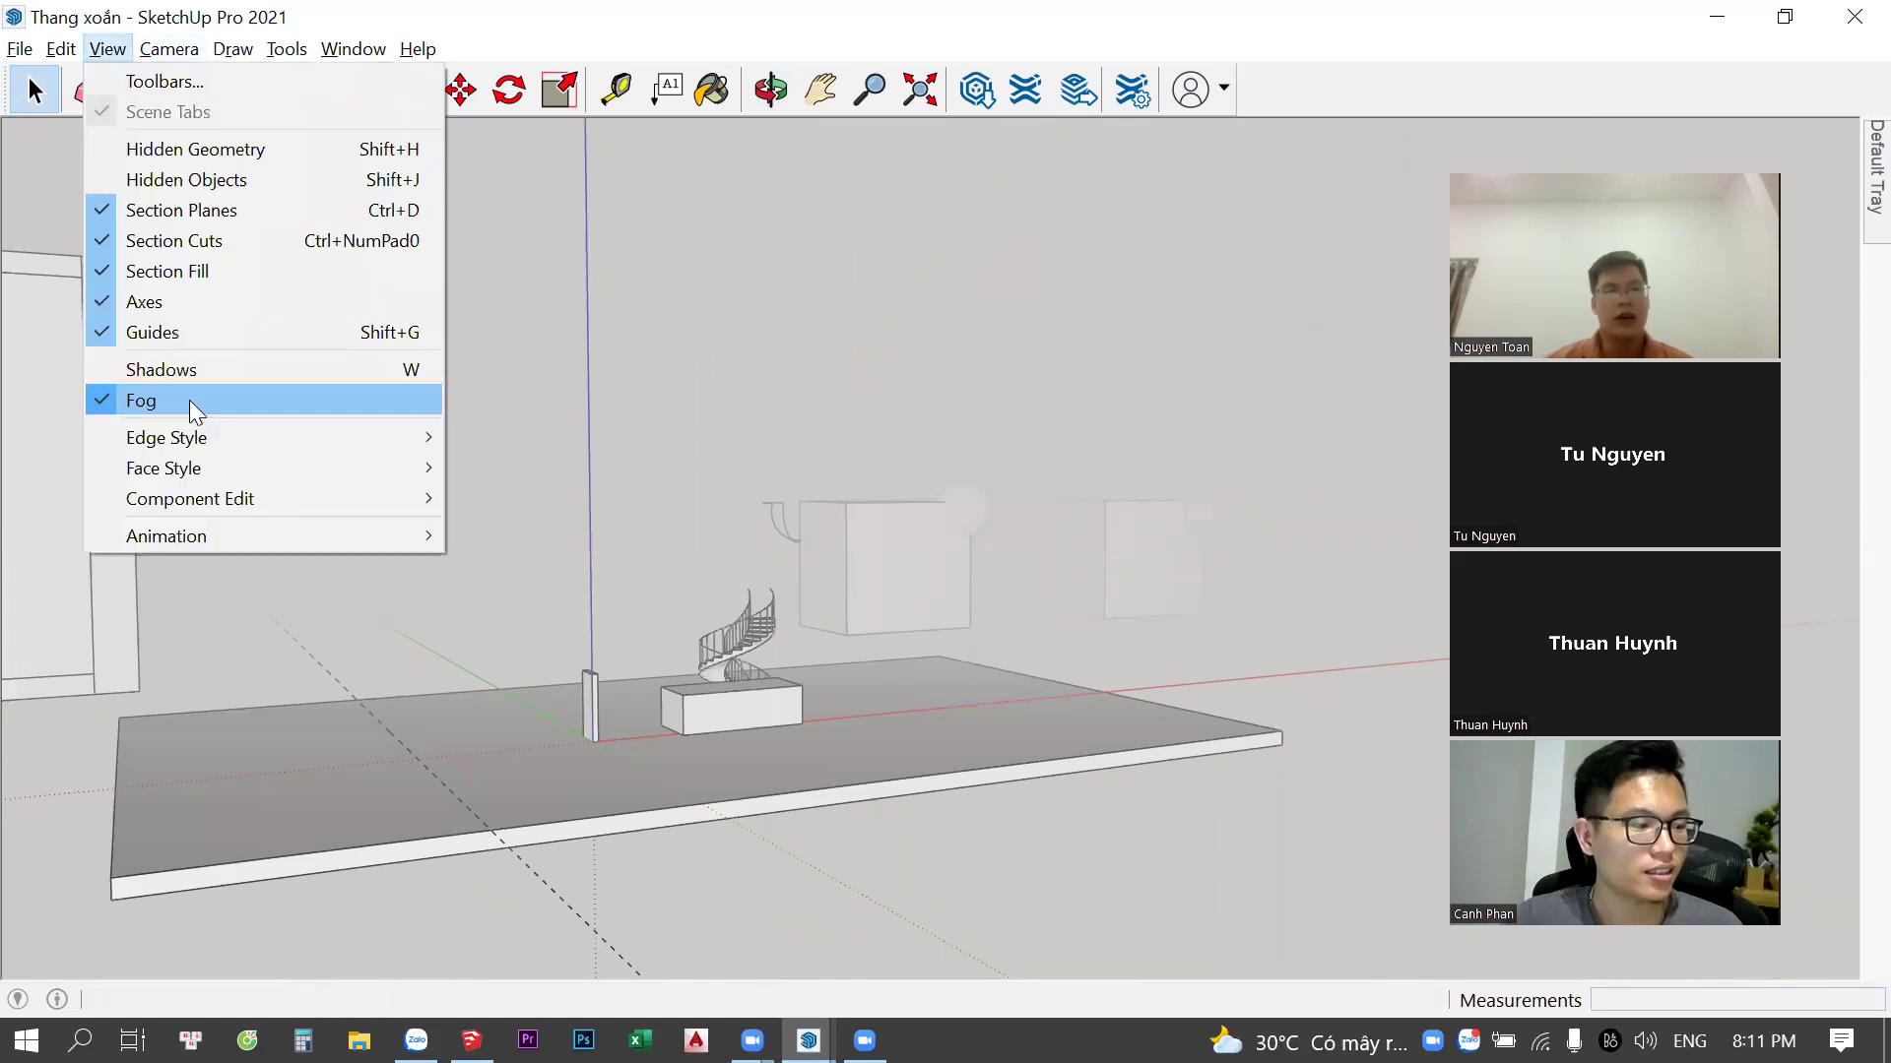
pyautogui.click(189, 400)
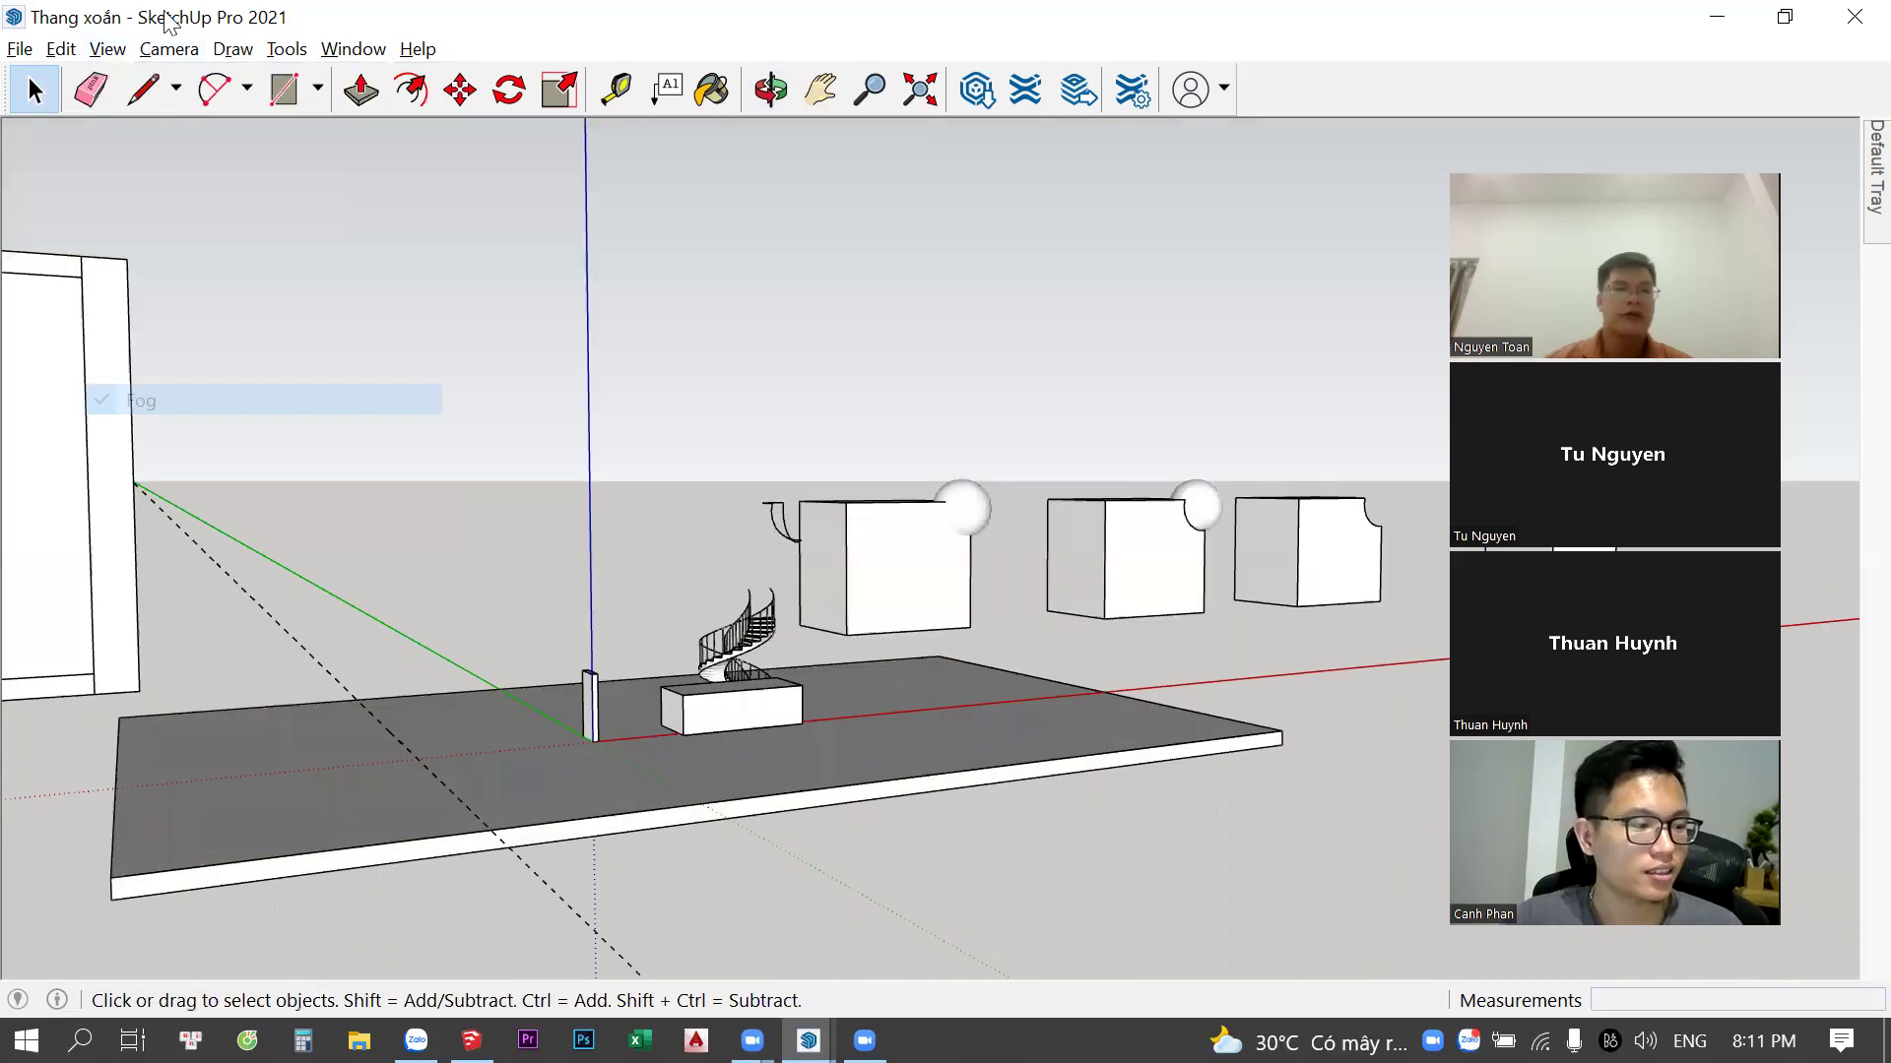
pyautogui.hotkey('alt', 'v')
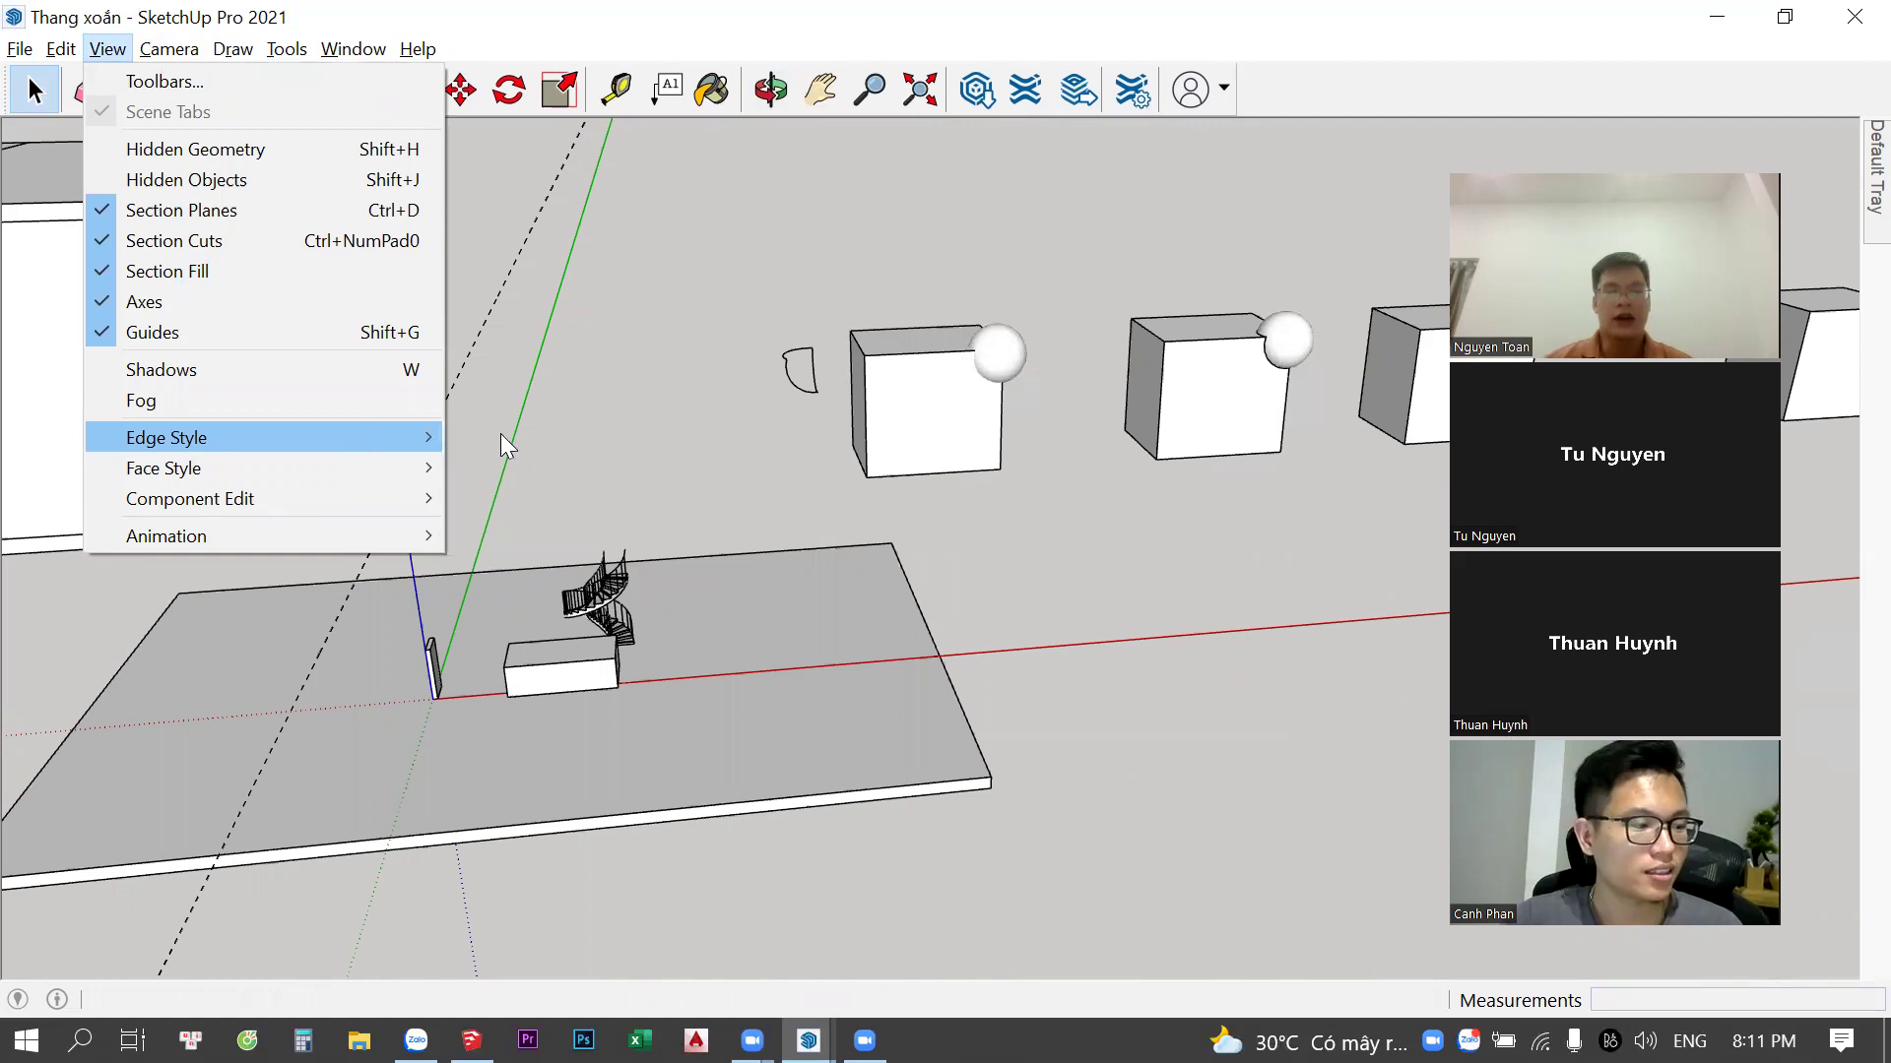
pyautogui.moveTo(167, 438)
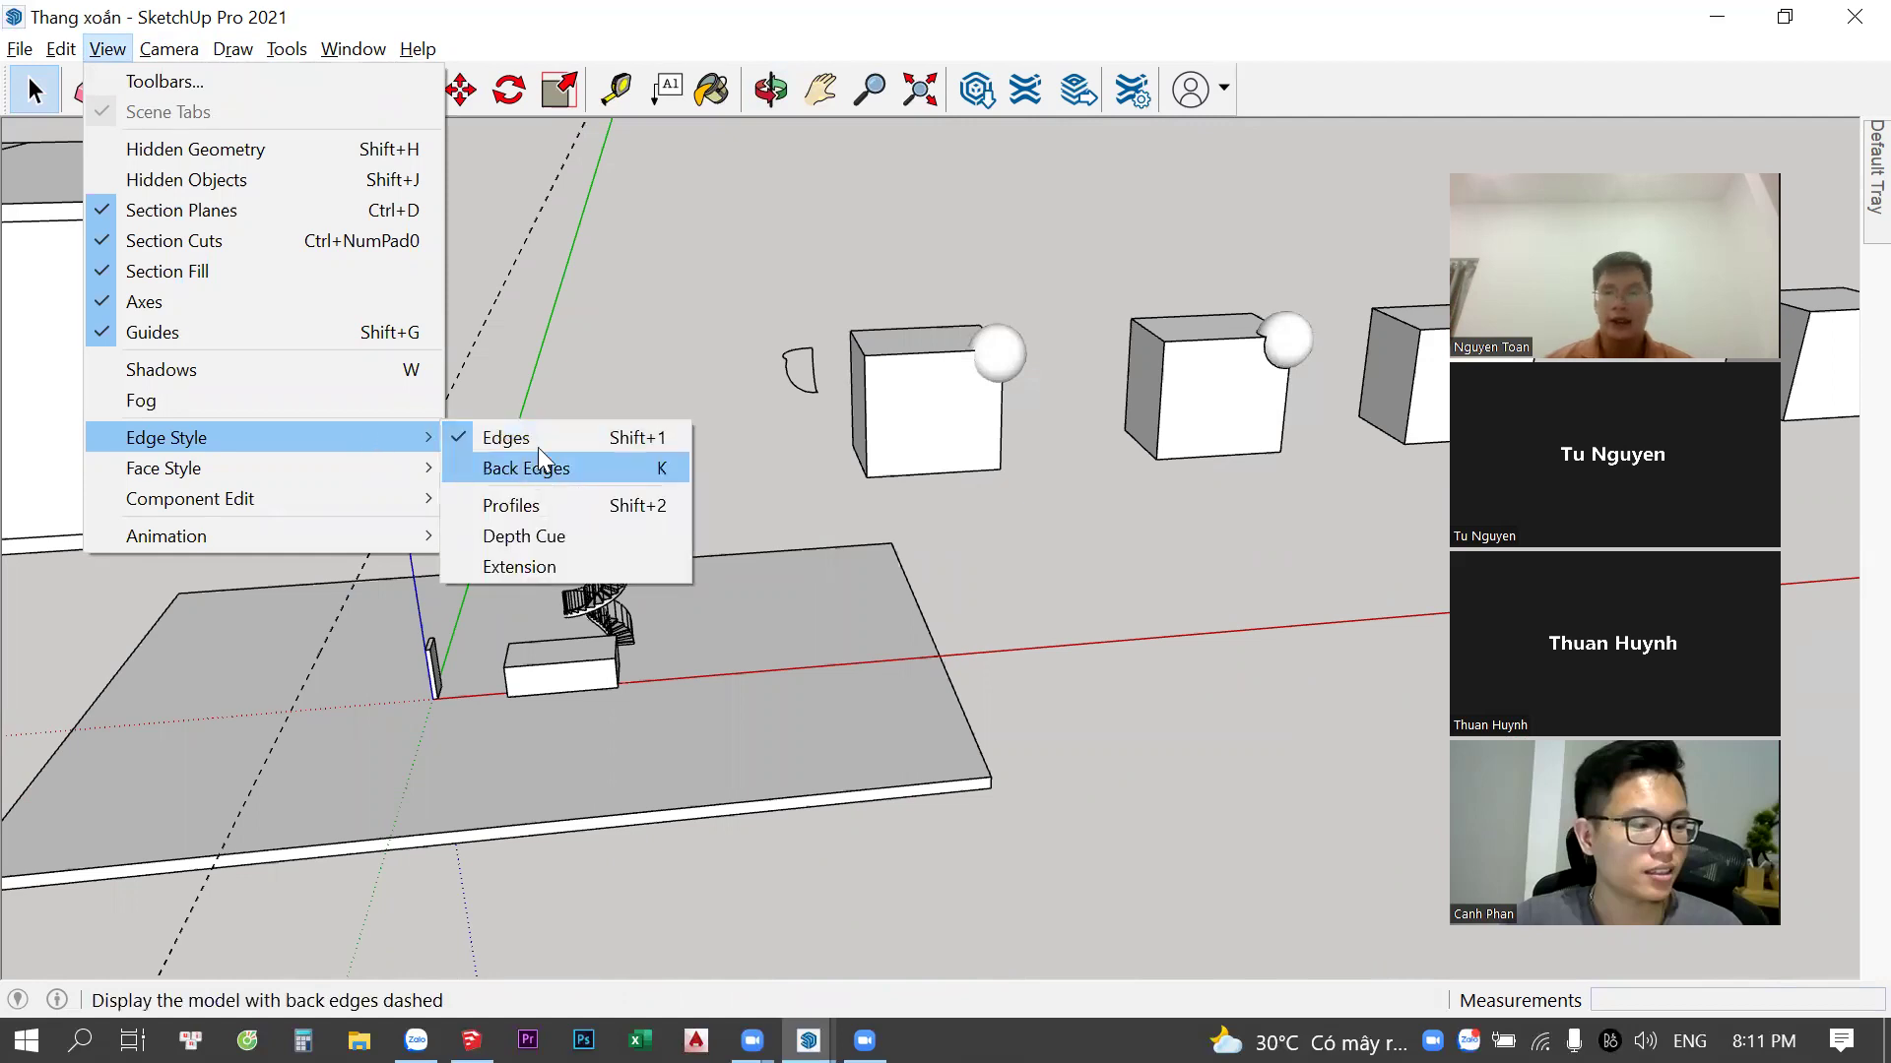
# Hide the model's edges and orbit around the faded box and staircase
pyautogui.click(675, 433)
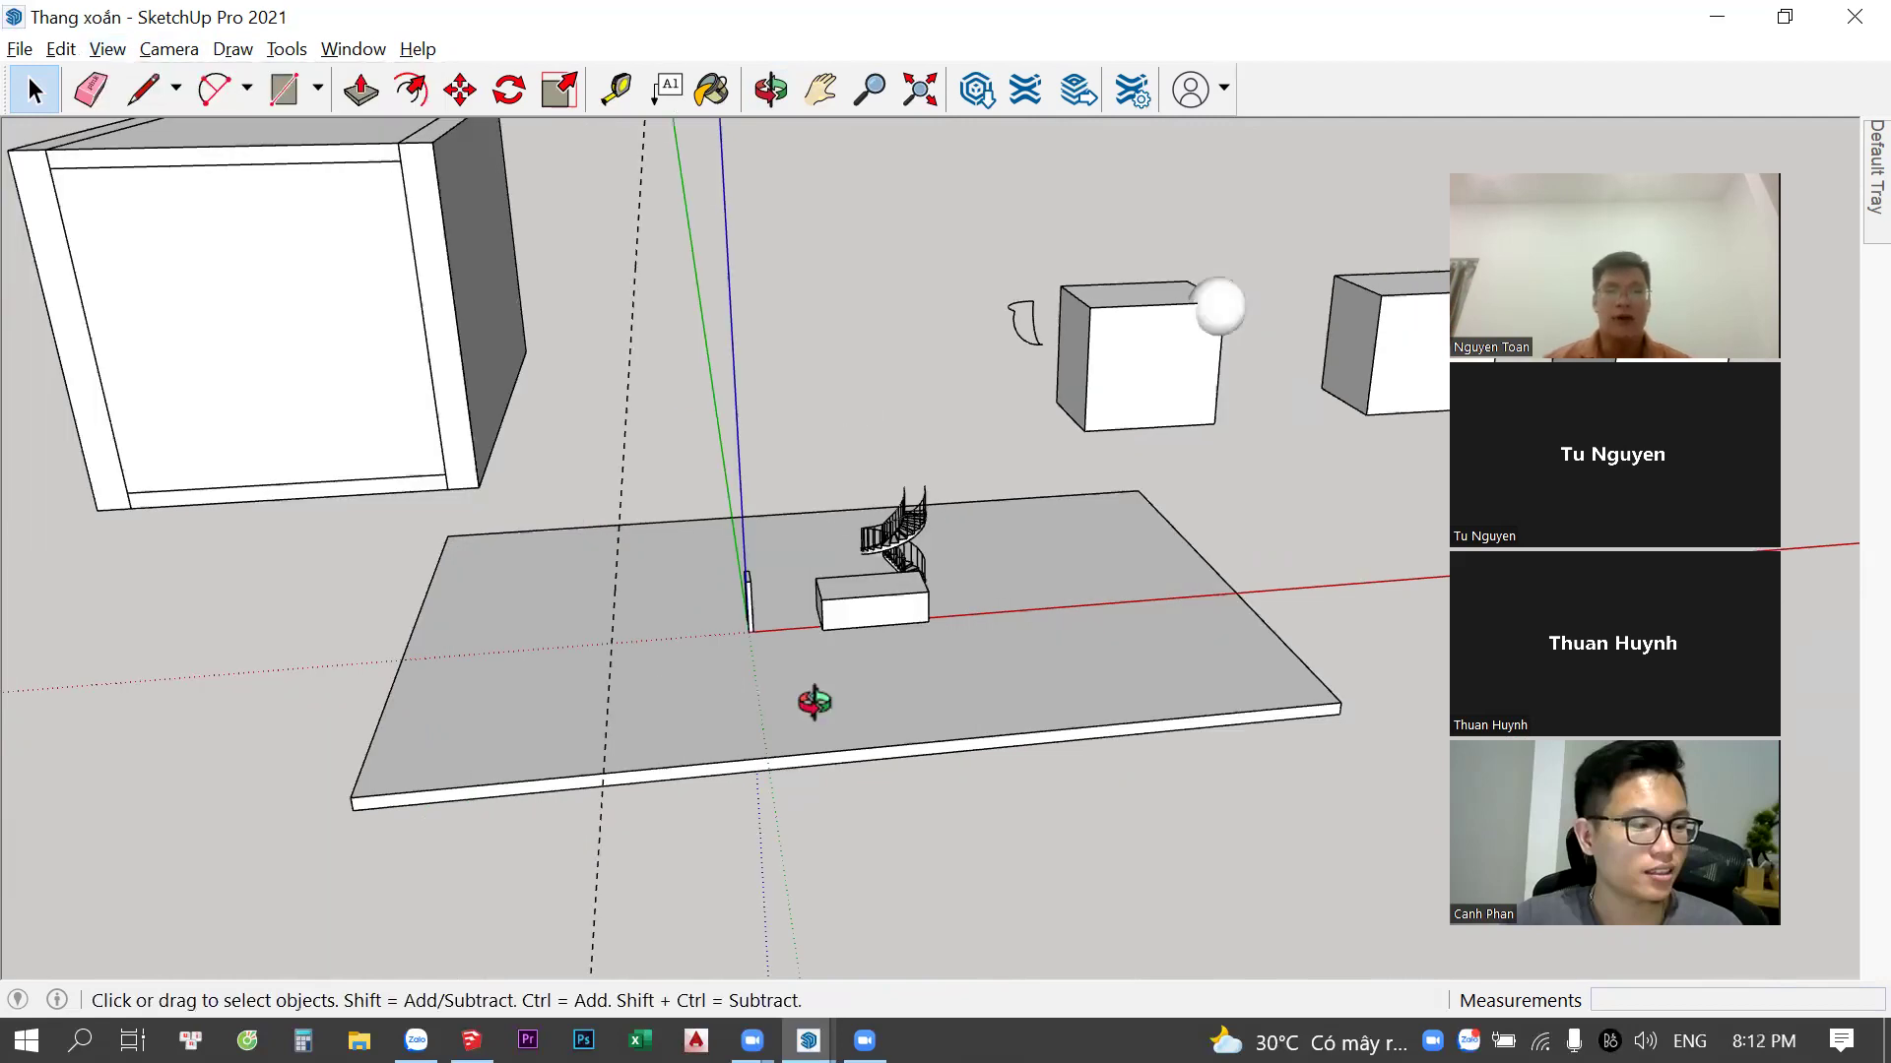
pyautogui.scroll(3, 946, 611)
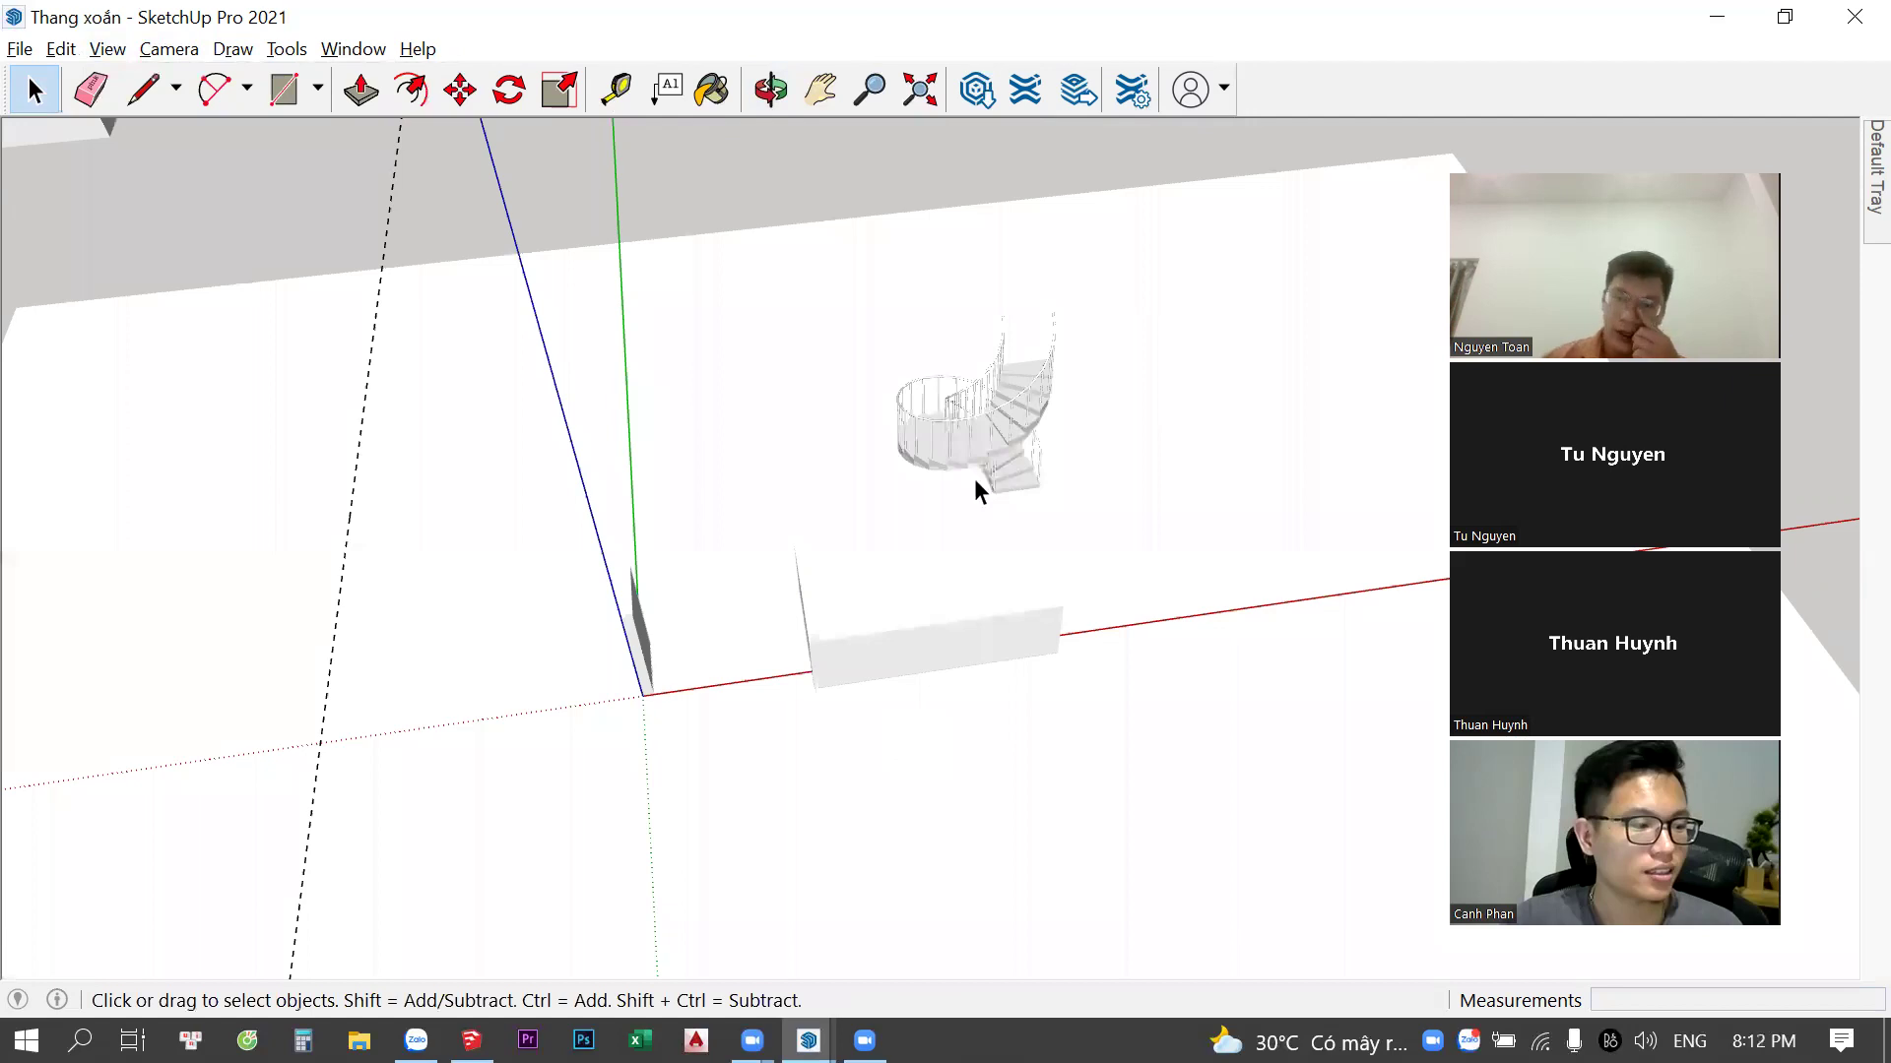
pyautogui.moveTo(967, 553); pyautogui.dragTo(925, 534, button='middle')
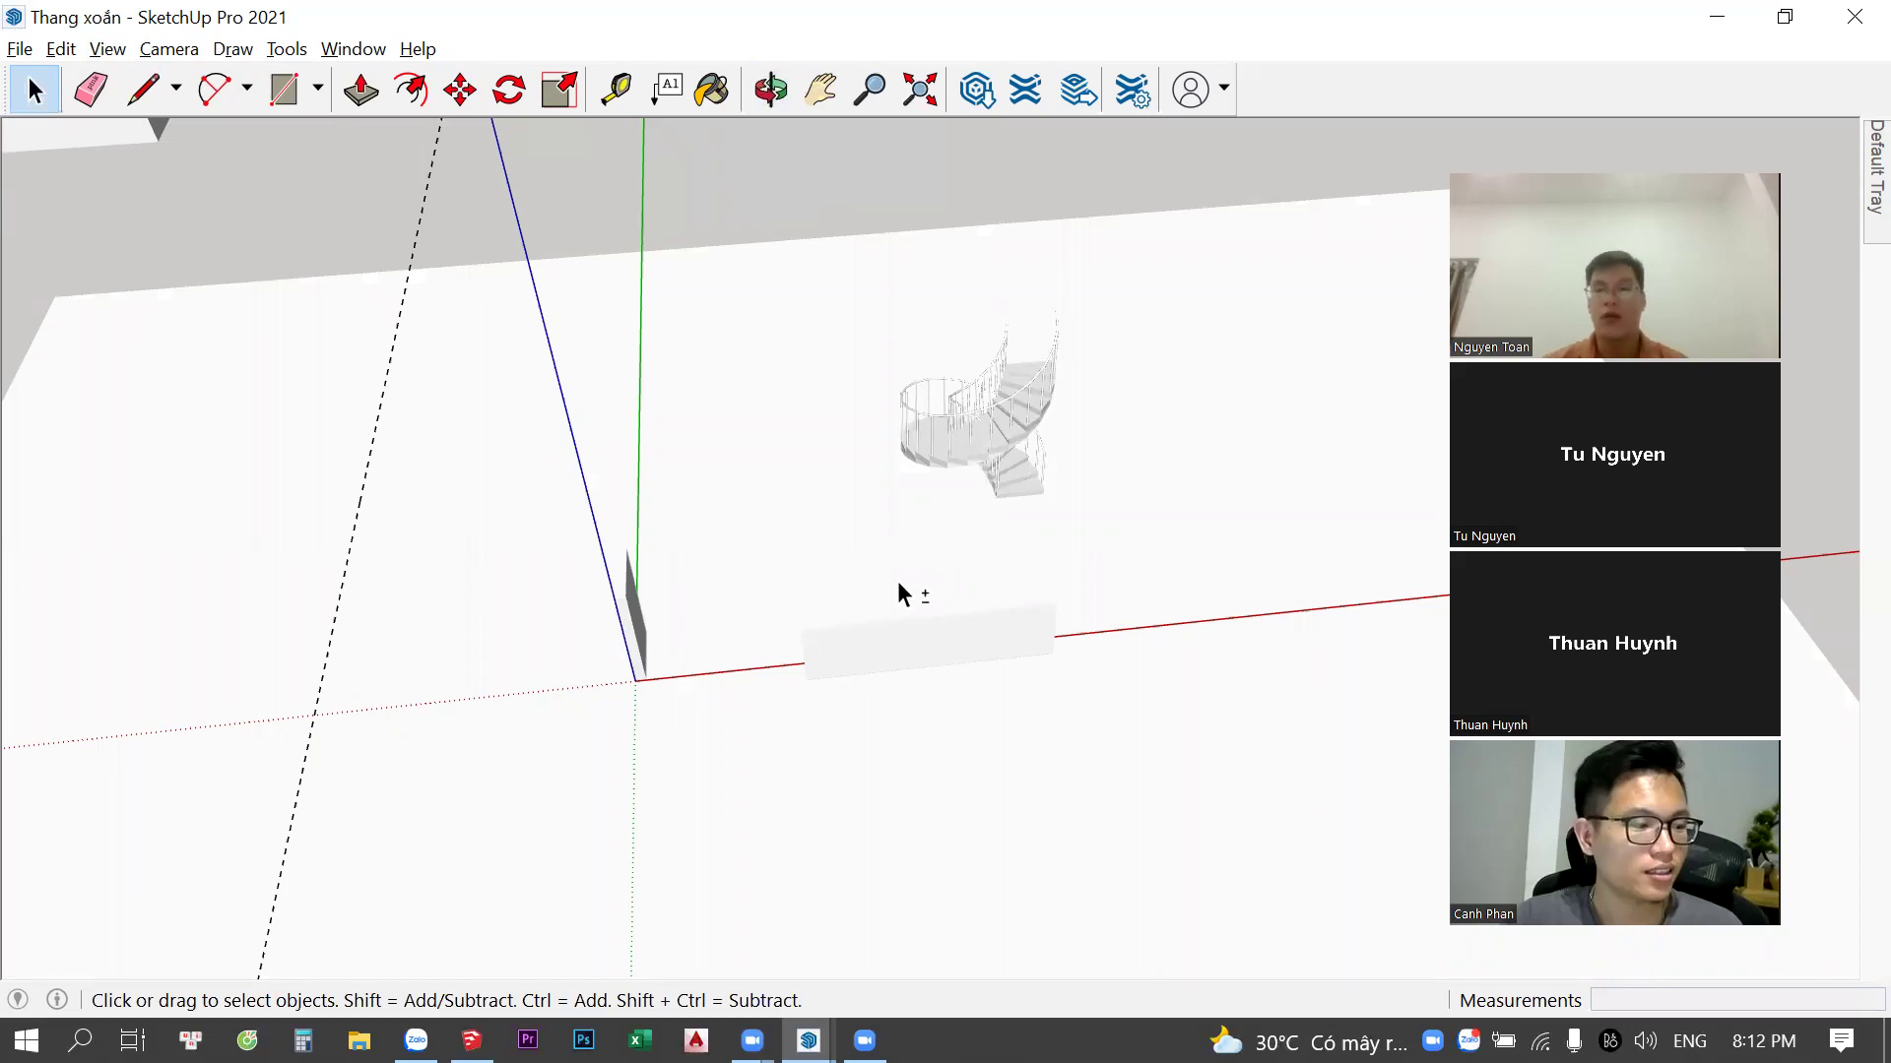
pyautogui.moveTo(896, 581)
pyautogui.mouseDown(button='middle')
pyautogui.moveTo(269, 262)
pyautogui.moveTo(280, 388)
pyautogui.mouseUp(button='middle')
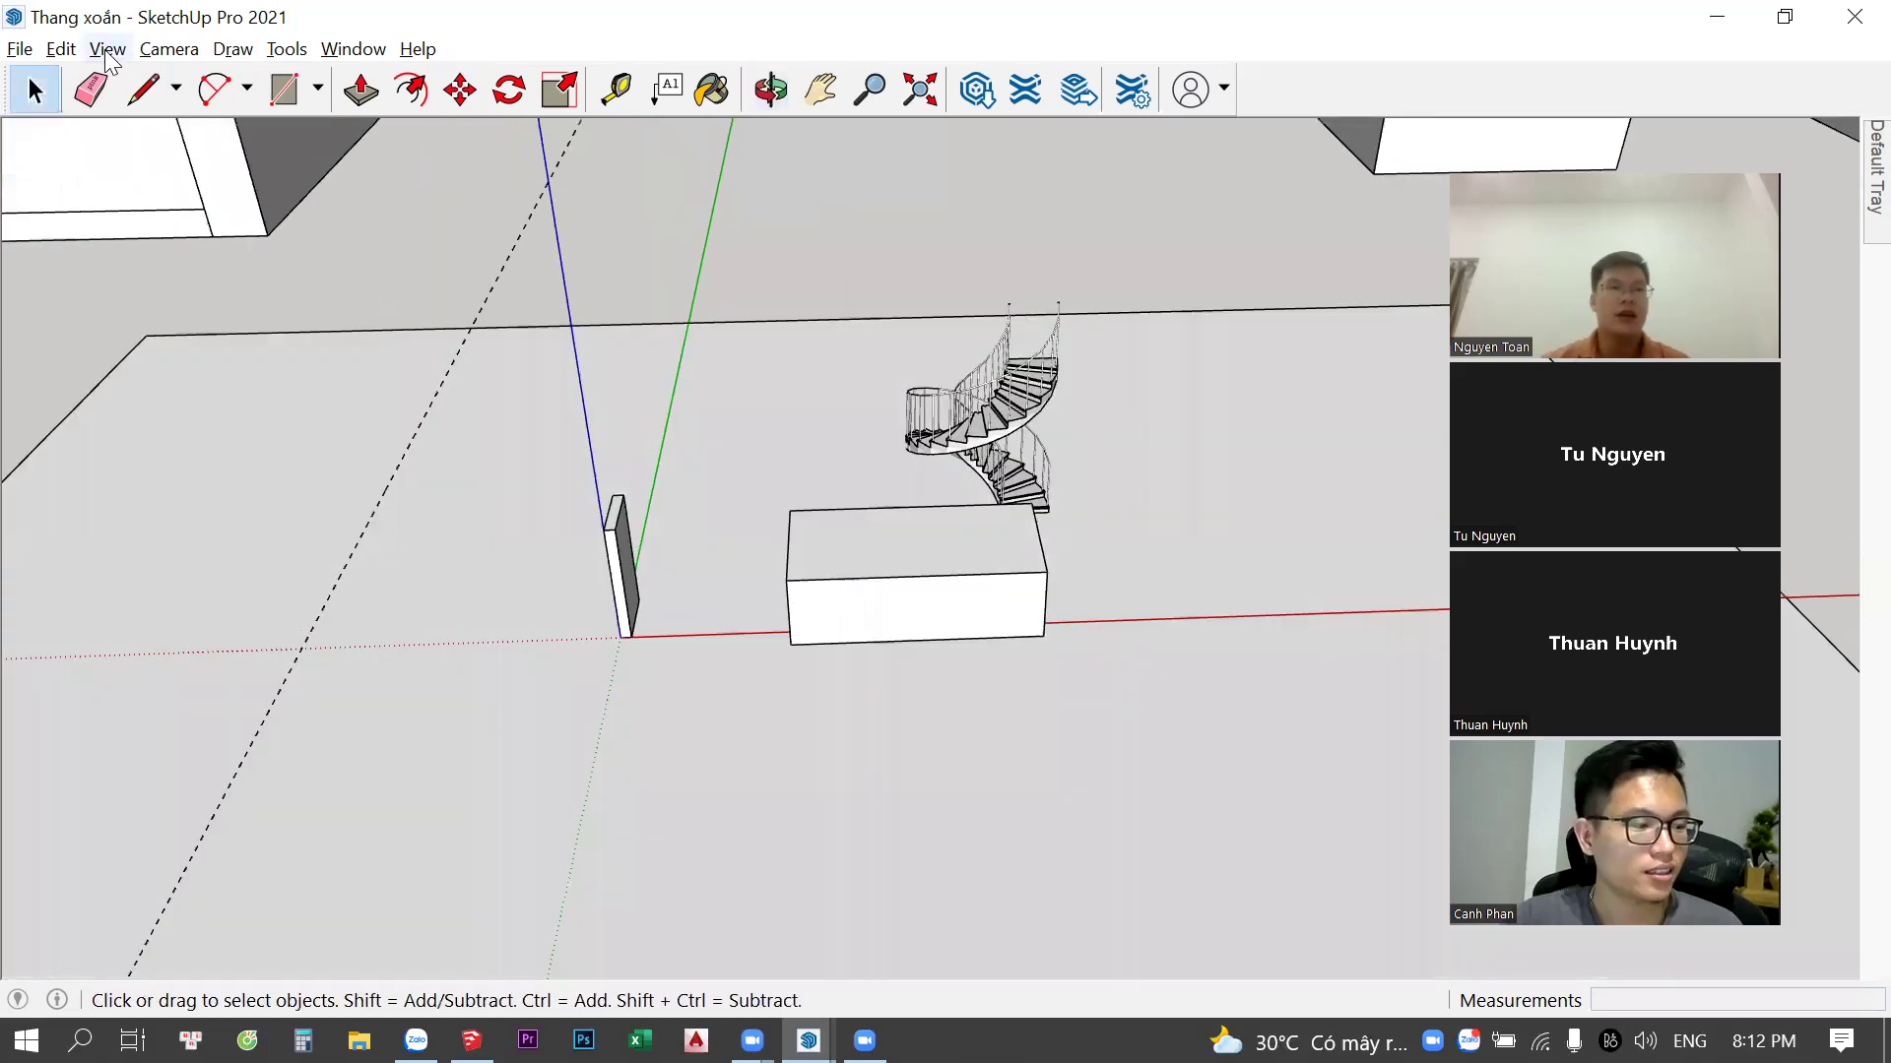
# Turn on Edge Style Back Edges so hidden lines show dashed
pyautogui.hotkey('alt', 'v')
pyautogui.press('Down')
pyautogui.press('Down')
pyautogui.press('Down')
pyautogui.press('Right')
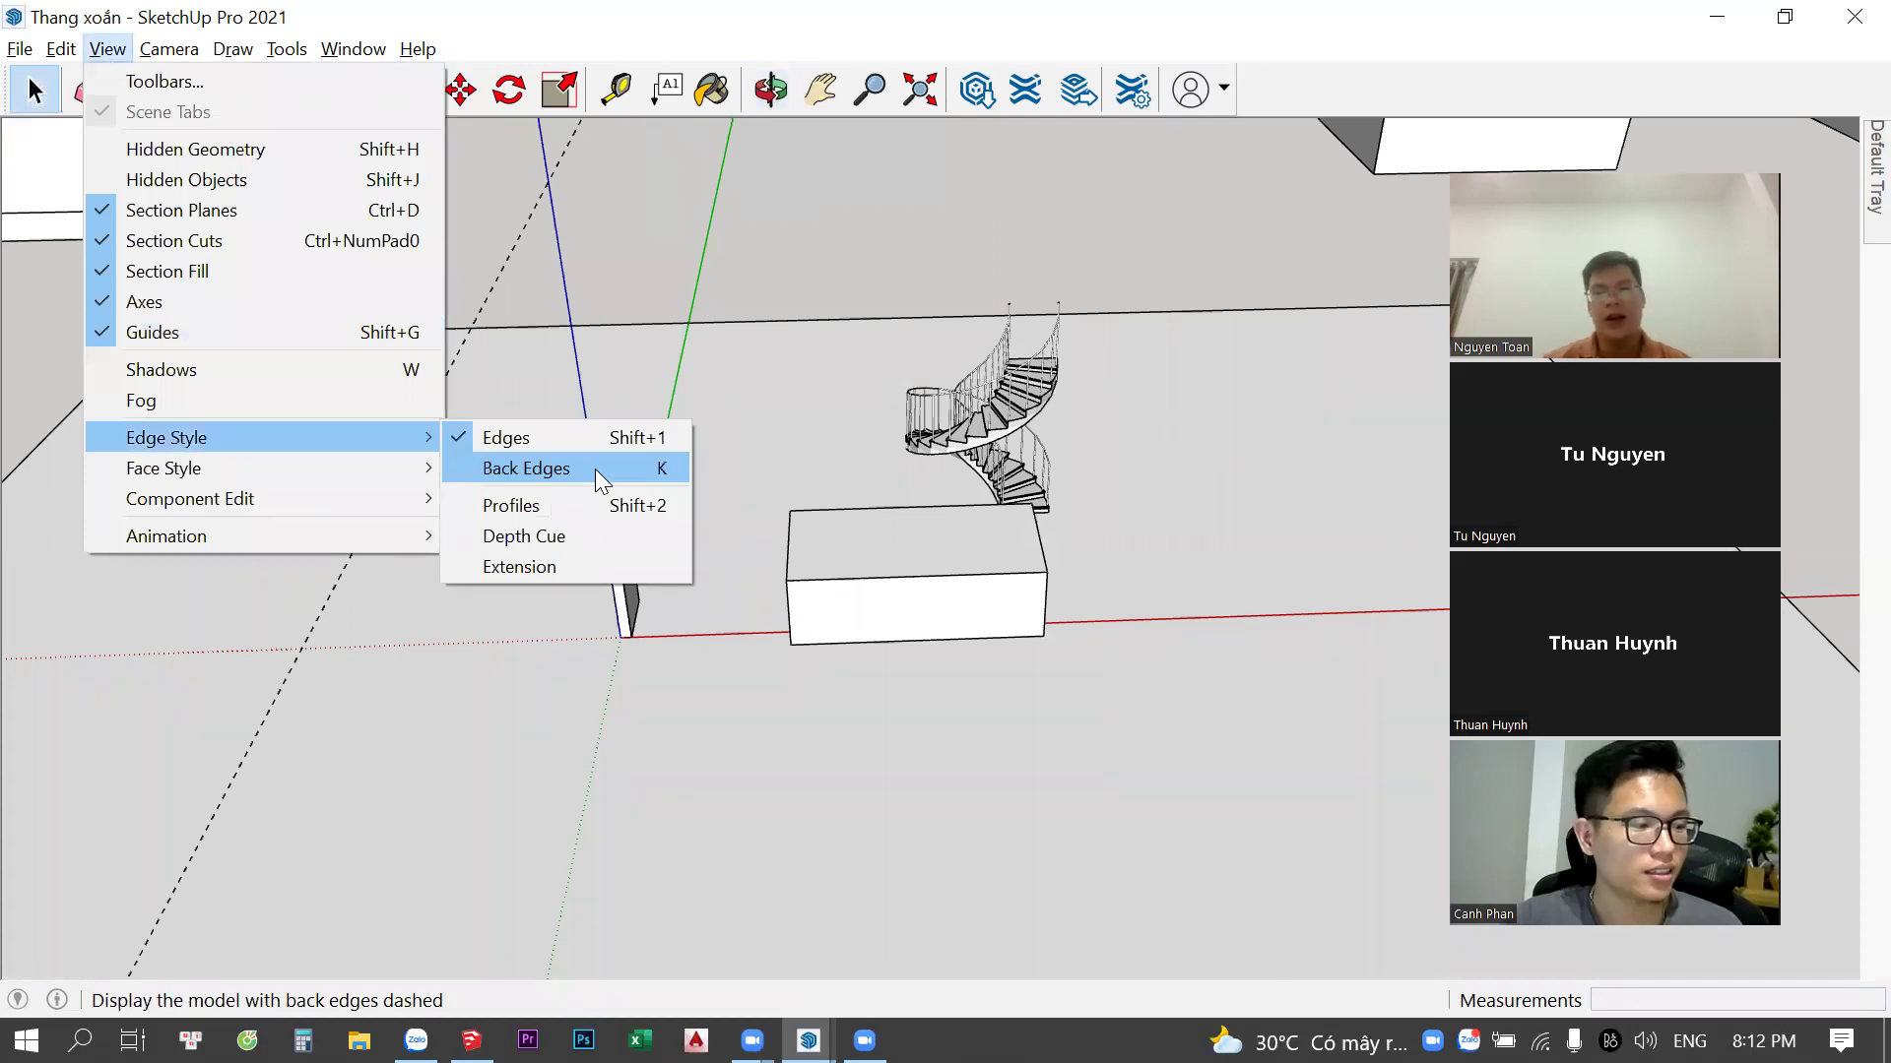
pyautogui.click(599, 467)
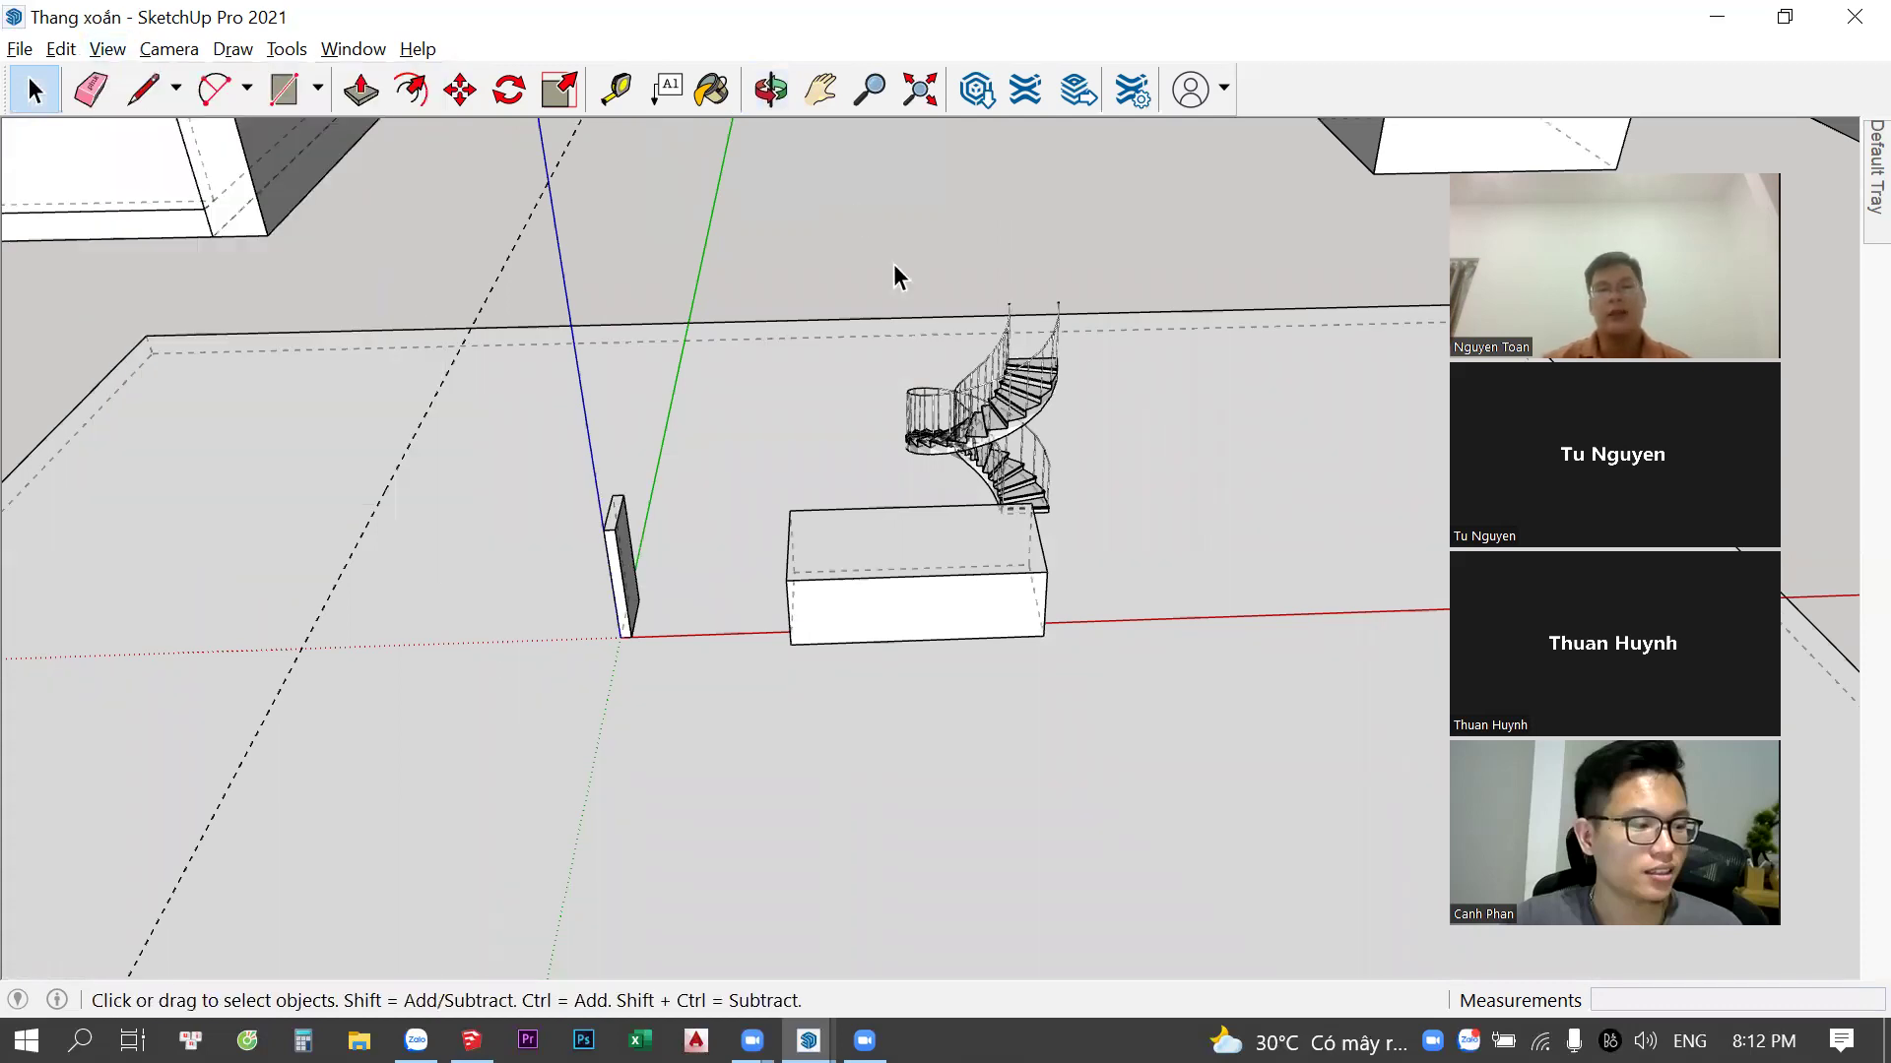
pyautogui.scroll(2, 955, 363)
pyautogui.scroll(3, 1090, 676)
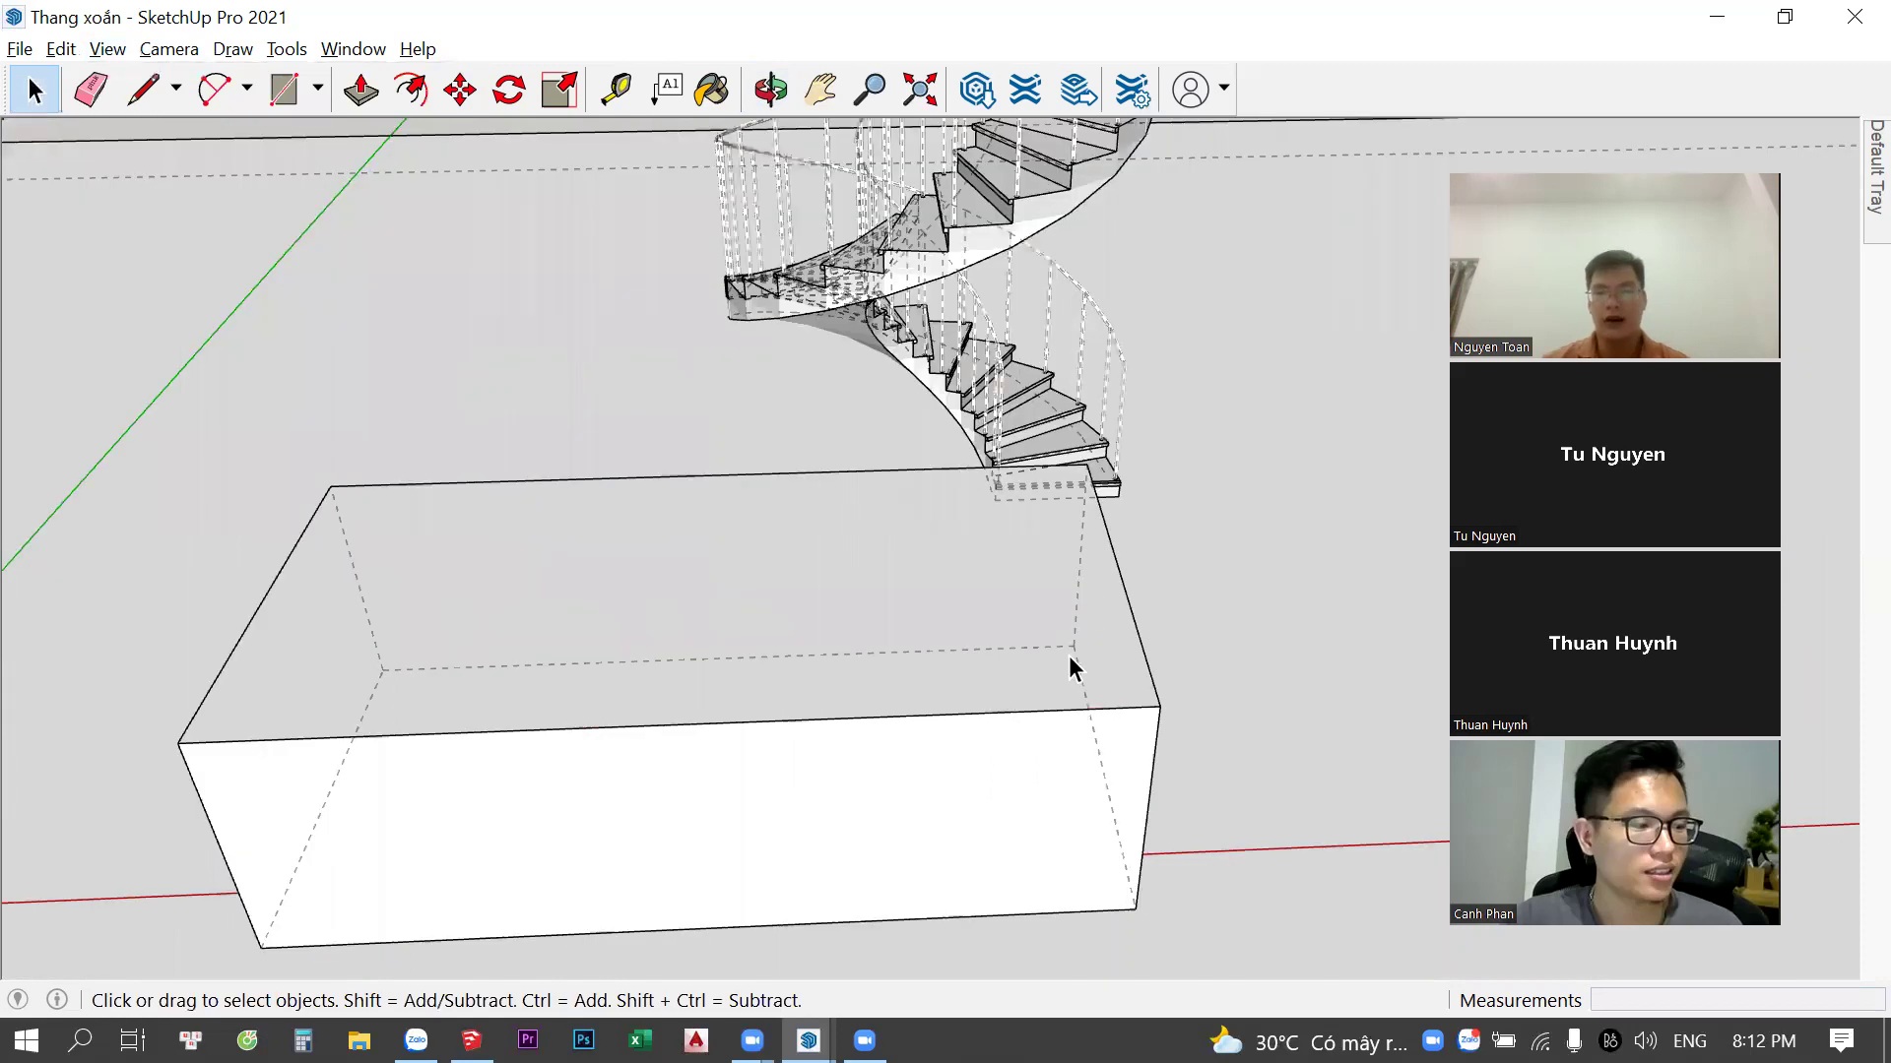
# Orbit down onto the box and staircase to frame the box from a new angle
pyautogui.press('l')
pyautogui.press('space')
pyautogui.scroll(-3, 1071, 703)
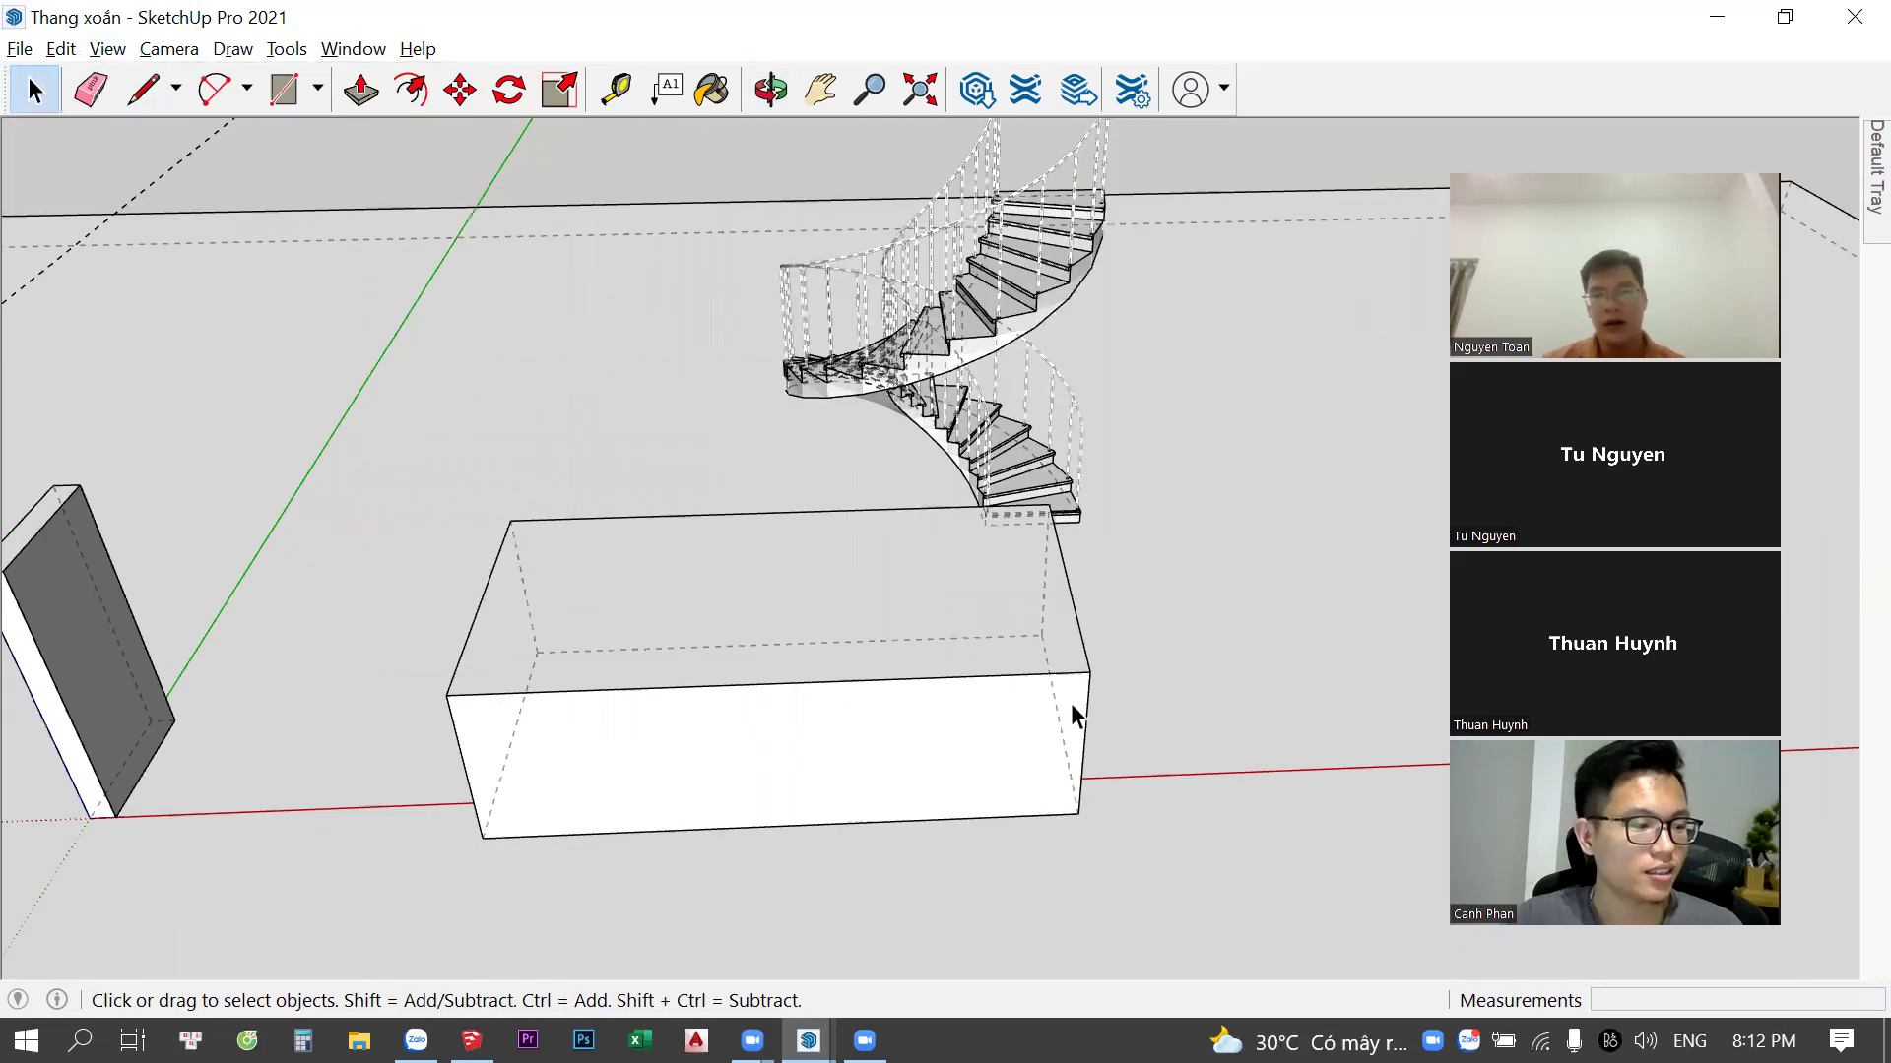
pyautogui.scroll(3, 1039, 650)
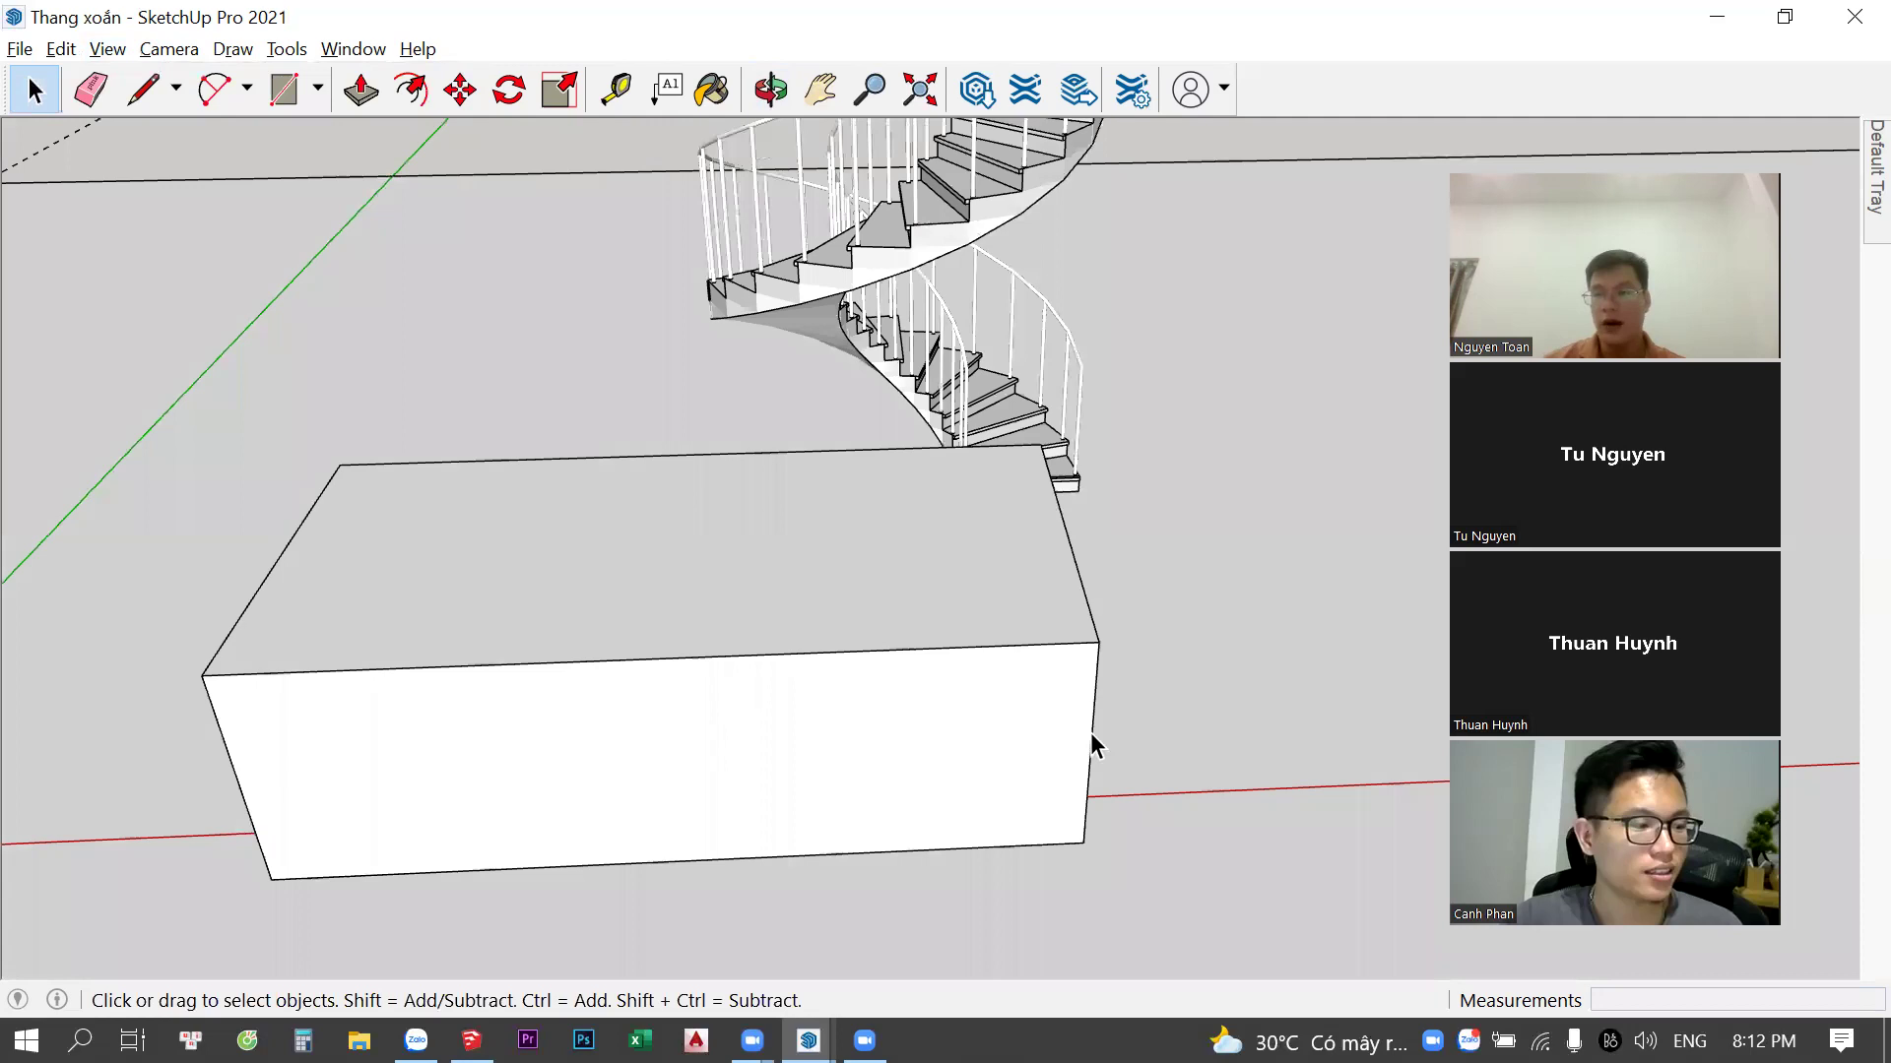
pyautogui.moveTo(1140, 679); pyautogui.dragTo(1127, 557, button='middle')
pyautogui.moveTo(936, 695)
pyautogui.mouseDown(button='middle')
pyautogui.moveTo(1013, 773)
pyautogui.moveTo(1106, 685)
pyautogui.mouseUp(button='middle')
pyautogui.moveTo(1087, 554); pyautogui.dragTo(1103, 561, button='middle')
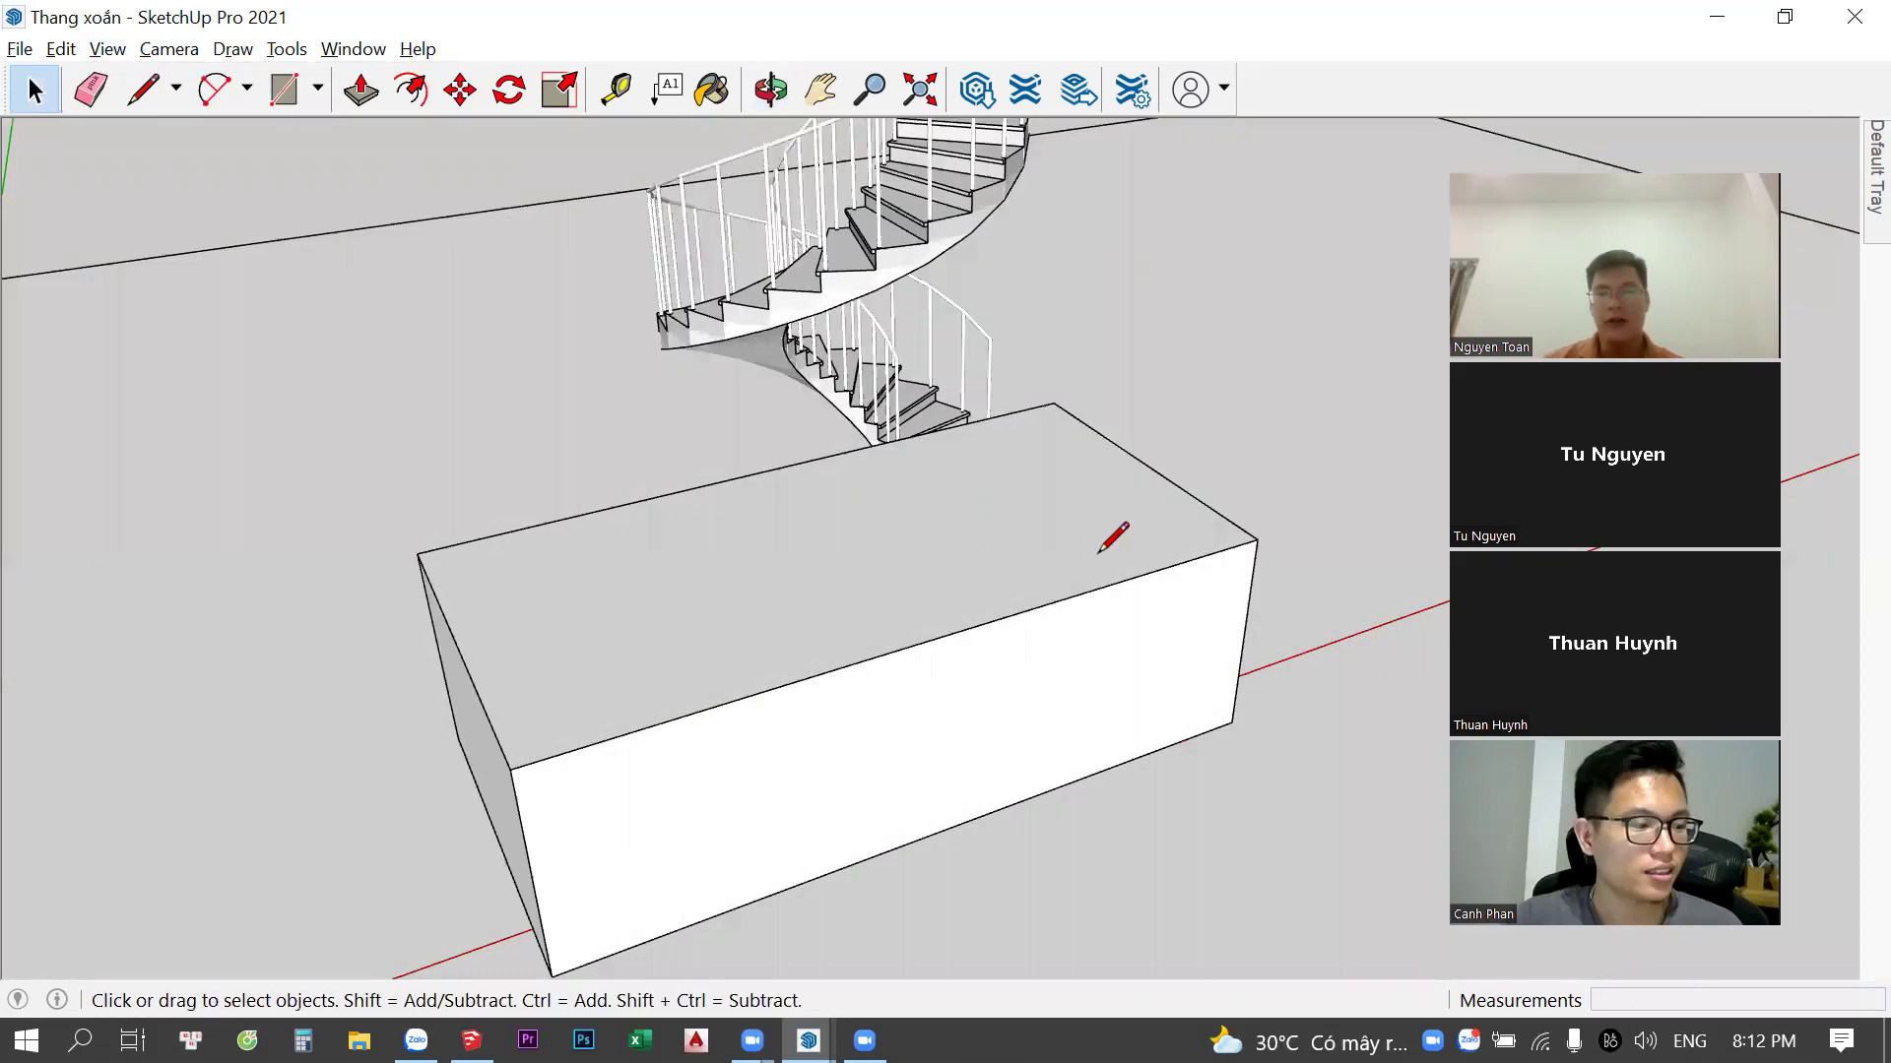
pyautogui.press('l')
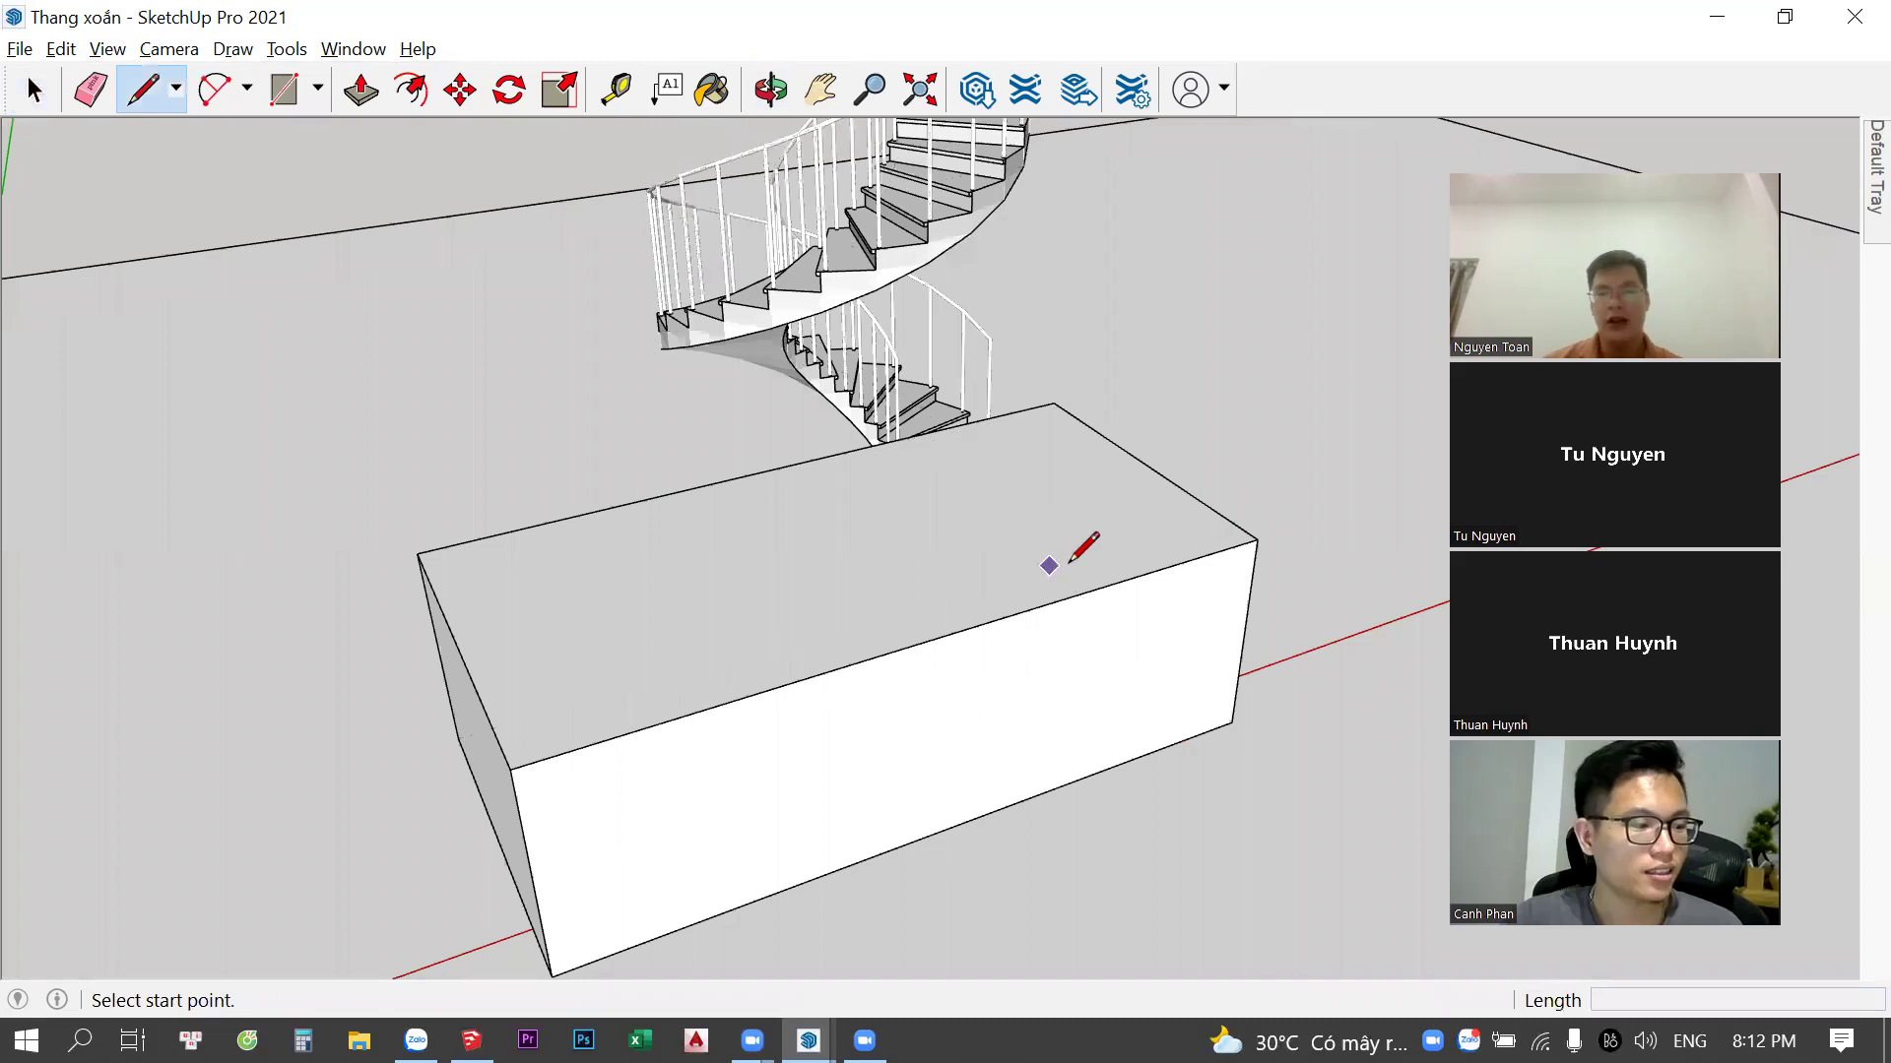
# Orbit around the box, cancel a stray Pencil line, and turn off dashed back edges with K
pyautogui.moveTo(1049, 631); pyautogui.dragTo(1043, 563, button='middle')
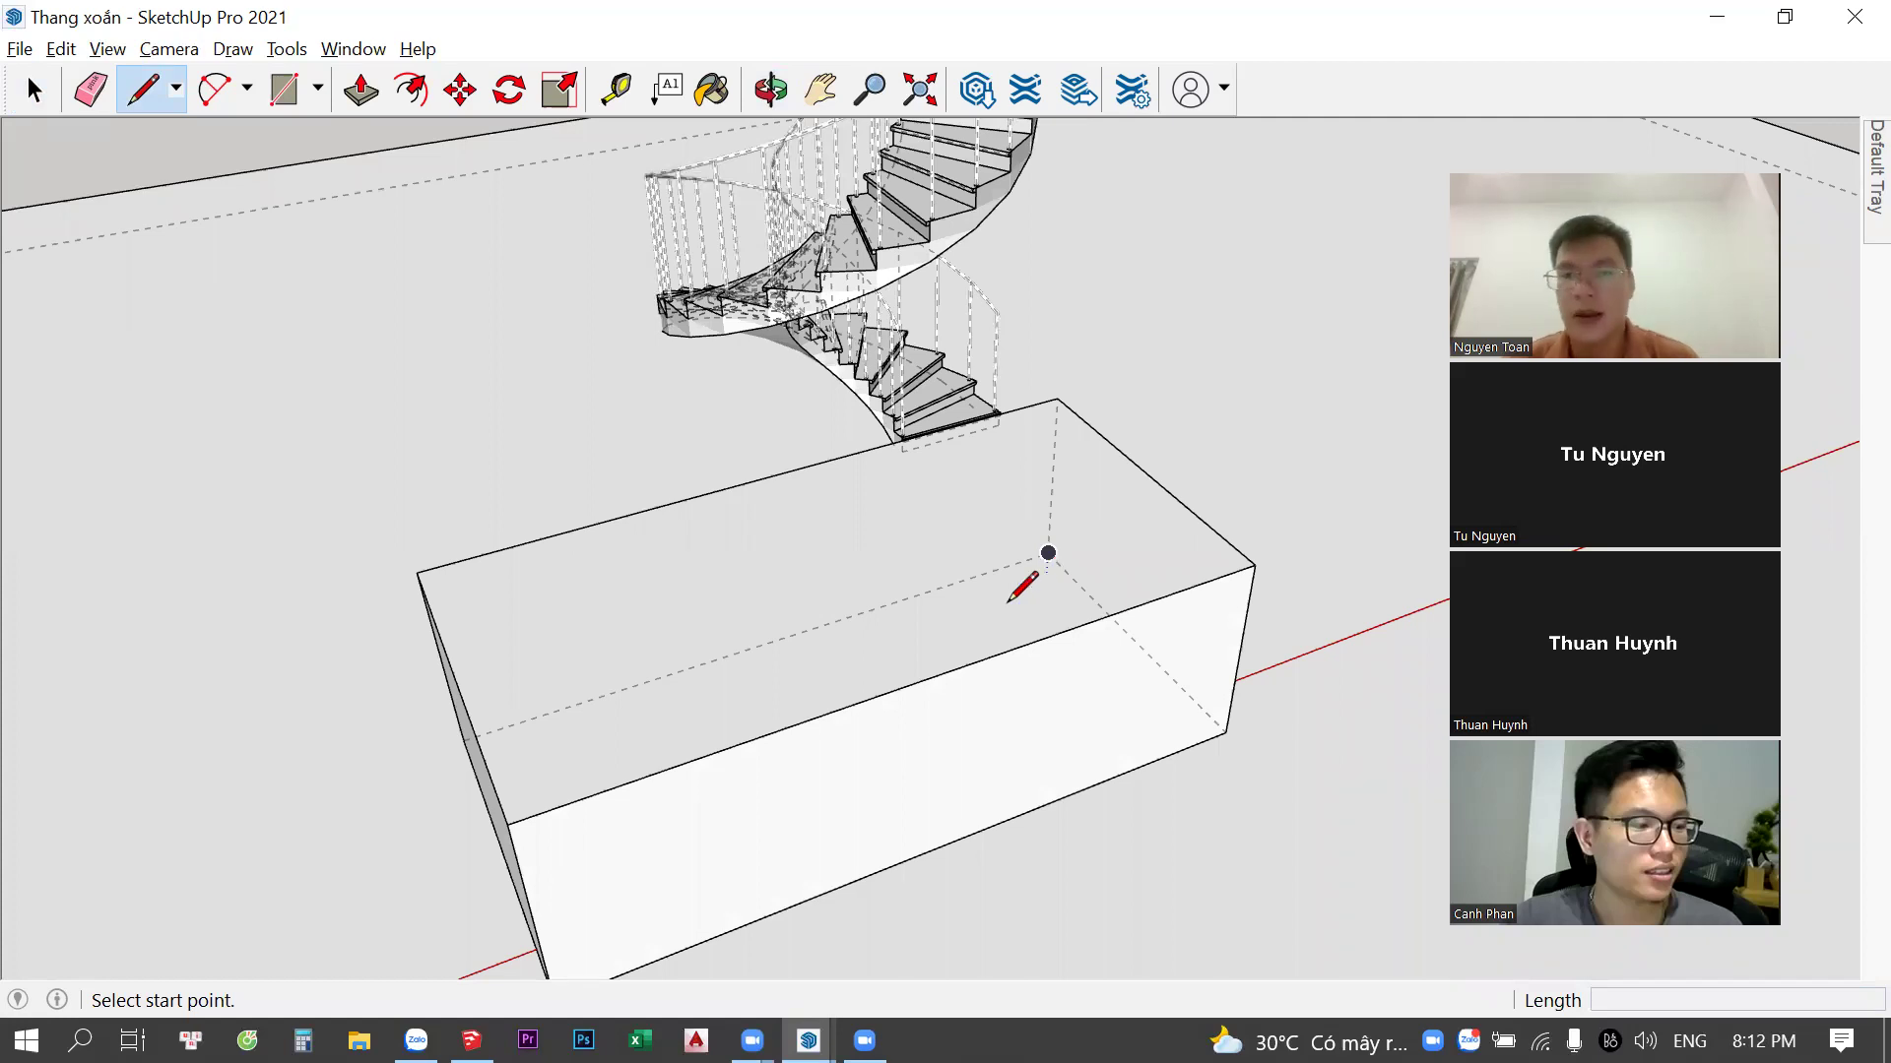
pyautogui.keyDown('shift'); pyautogui.moveTo(1038, 634); pyautogui.dragTo(1039, 637, button='middle'); pyautogui.keyUp('shift')
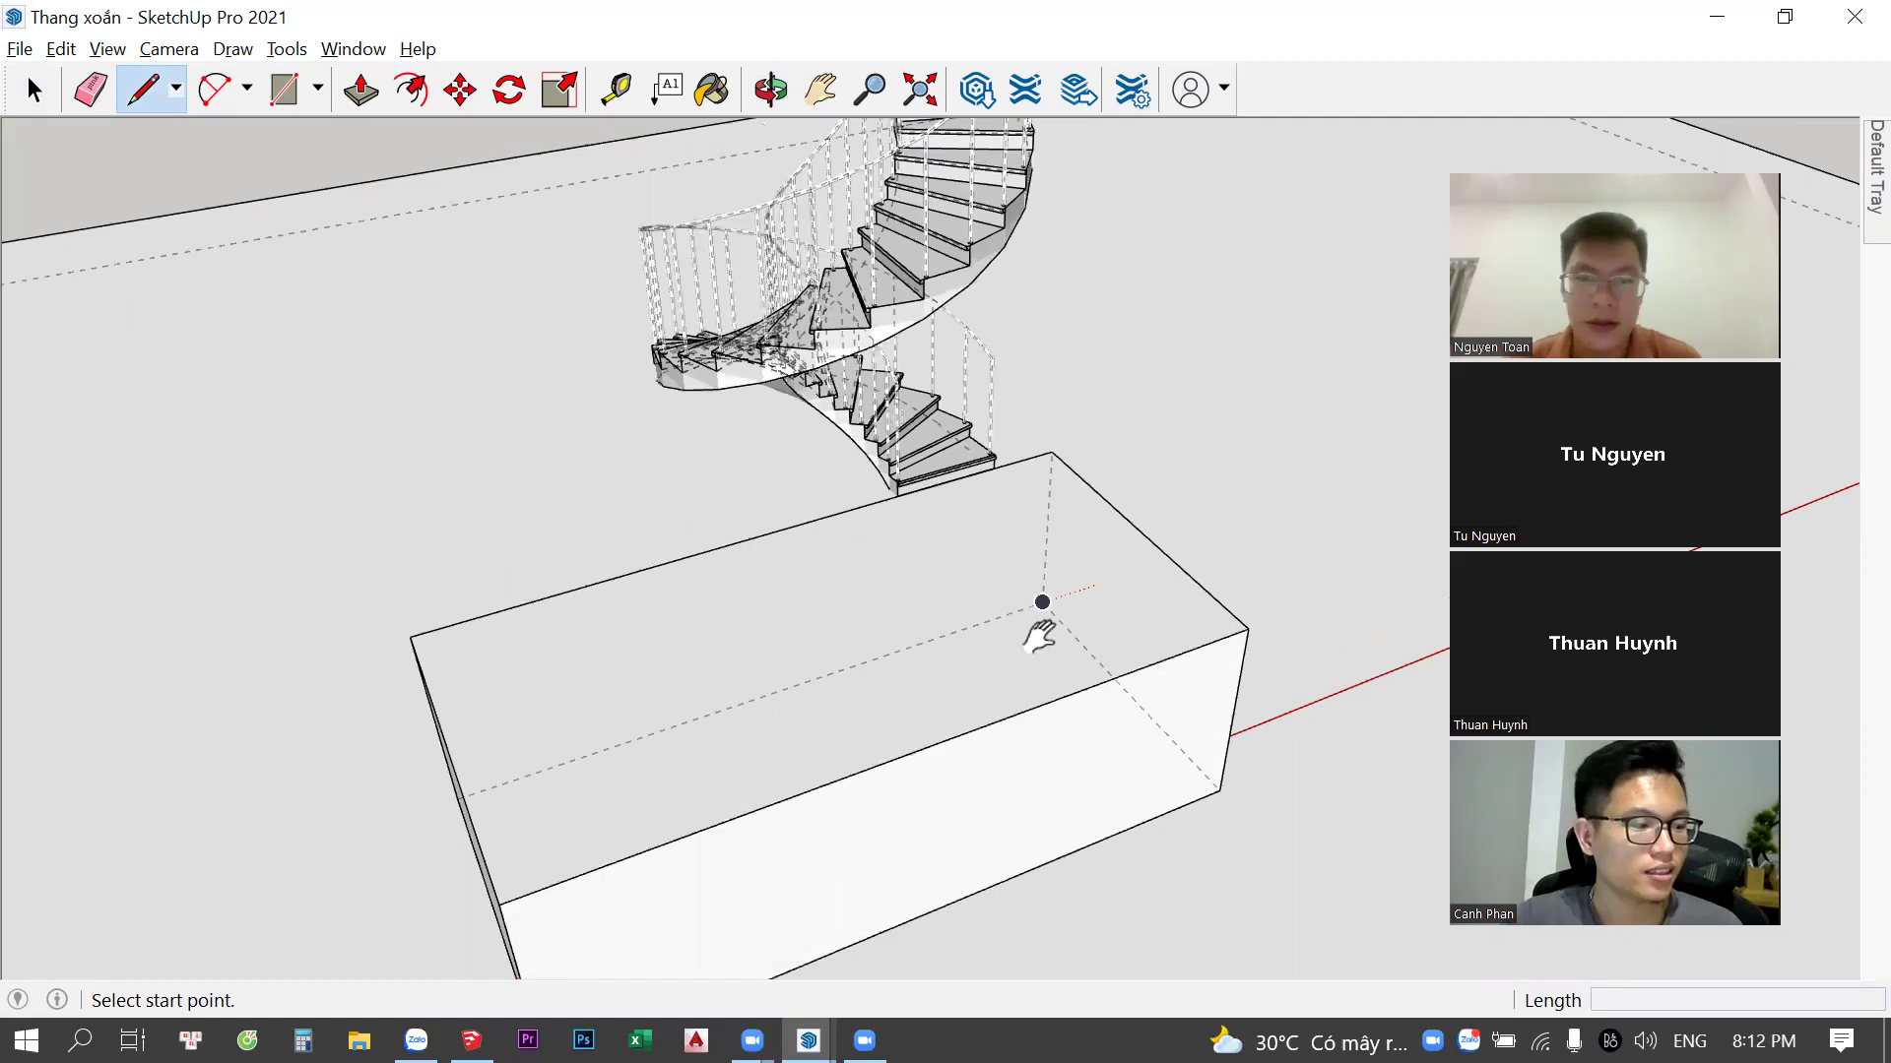
pyautogui.click(1041, 602)
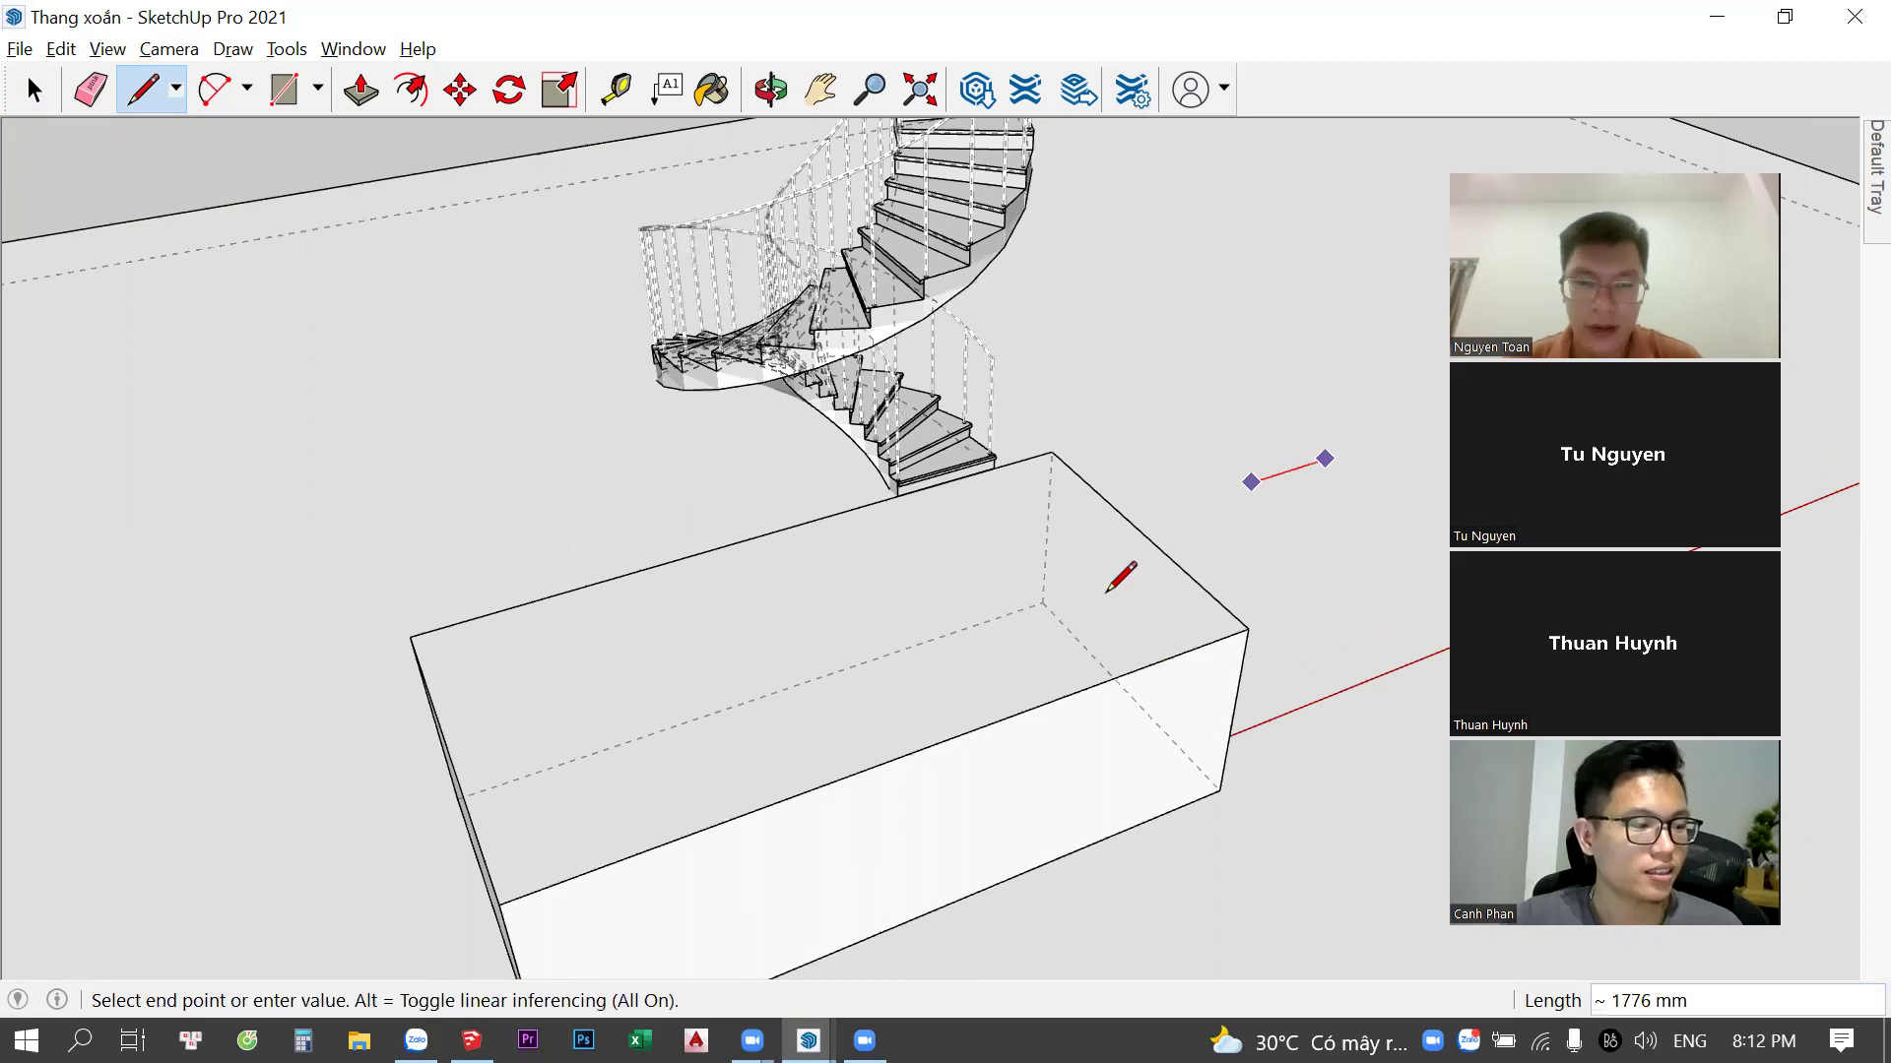
pyautogui.press('Escape')
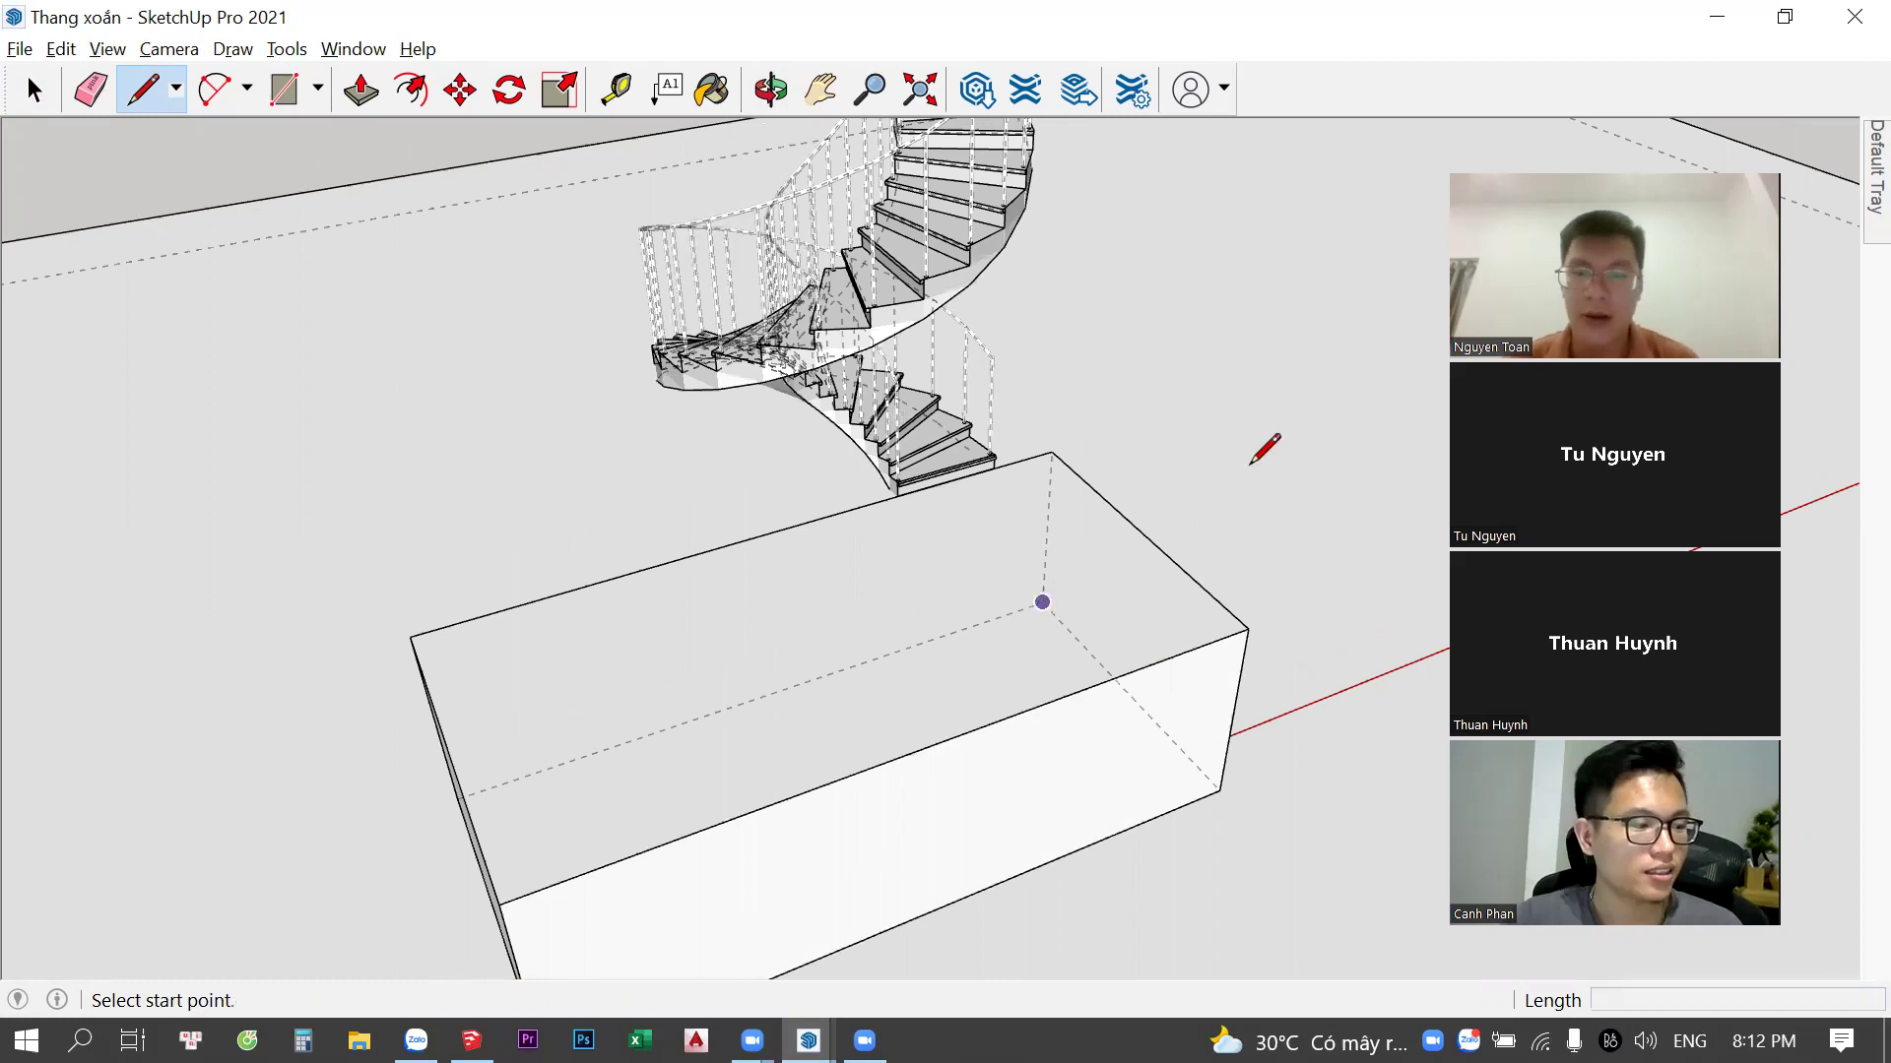
pyautogui.click(1042, 602)
pyautogui.moveTo(624, 430); pyautogui.dragTo(932, 529, button='middle')
pyautogui.press('k')
pyautogui.click(111, 52)
pyautogui.moveTo(167, 437)
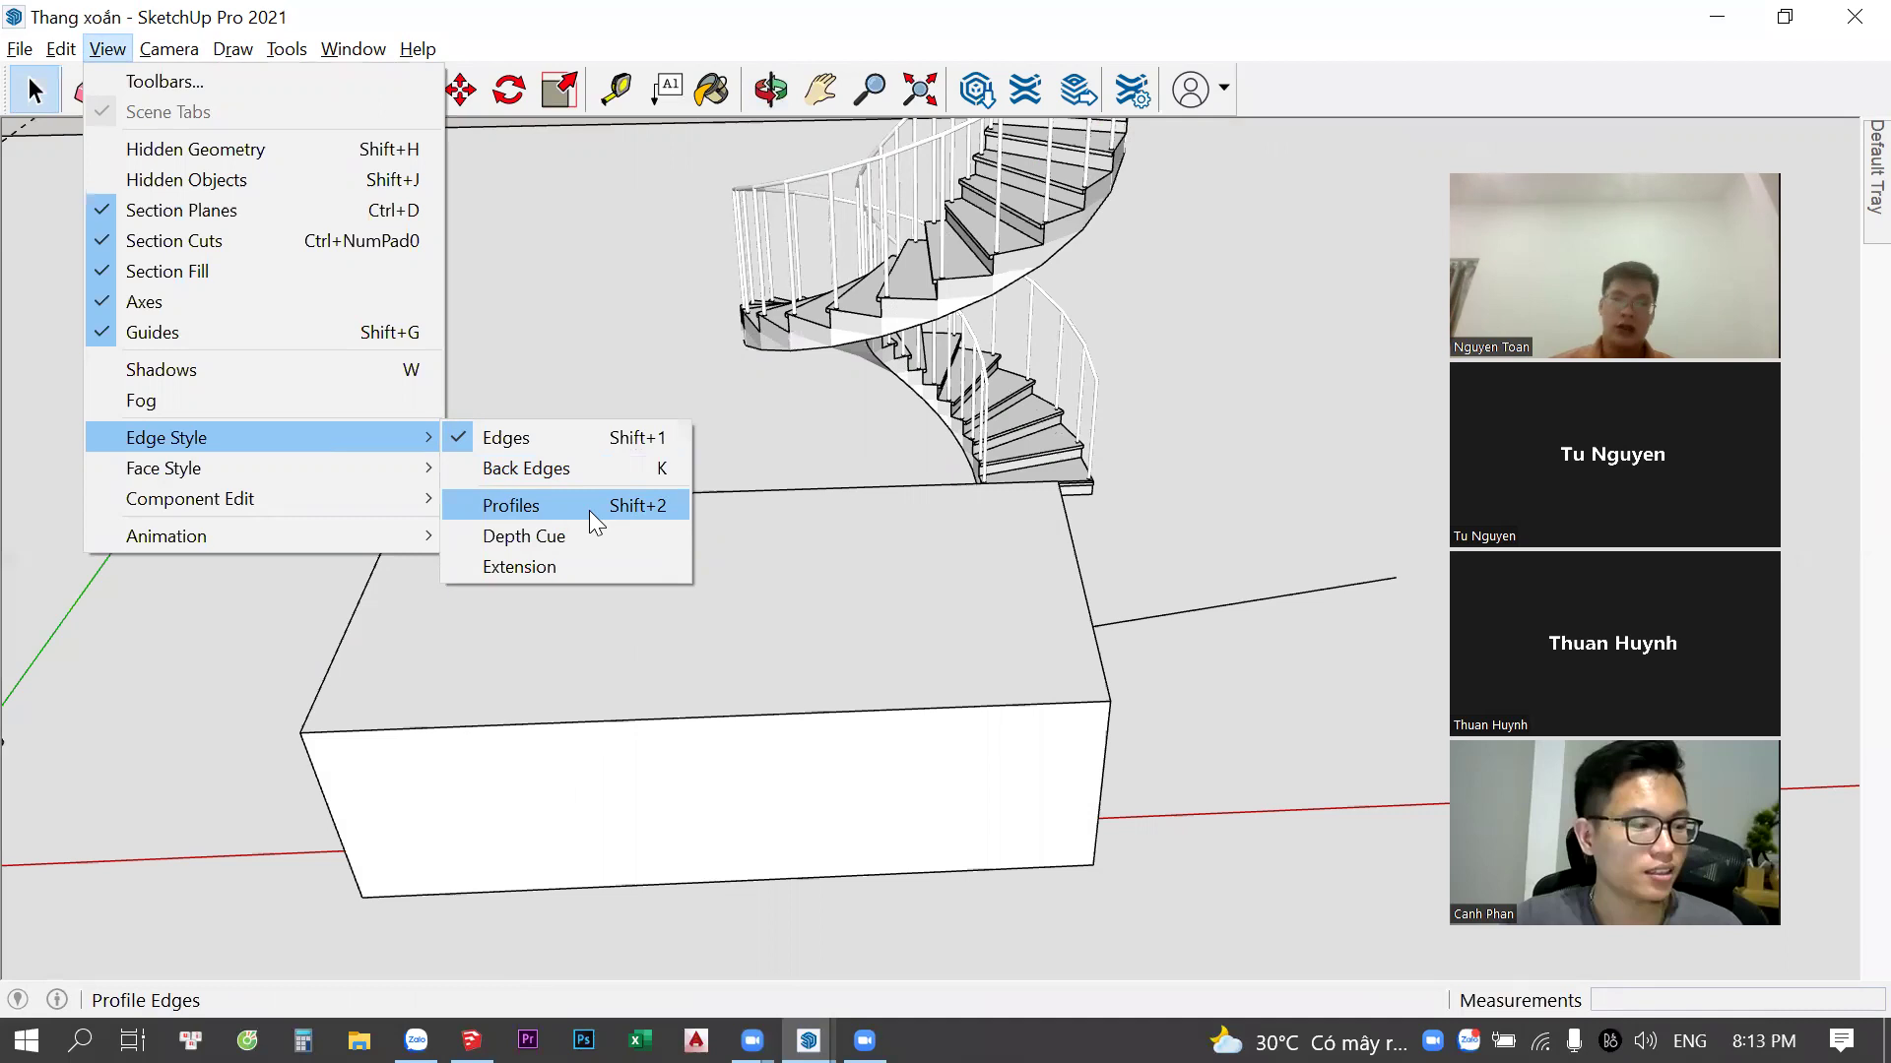
# Orbit around the scene, briefly start moving the small box, then close in on the large box
pyautogui.click(589, 511)
pyautogui.moveTo(629, 587); pyautogui.dragTo(1142, 581, button='middle')
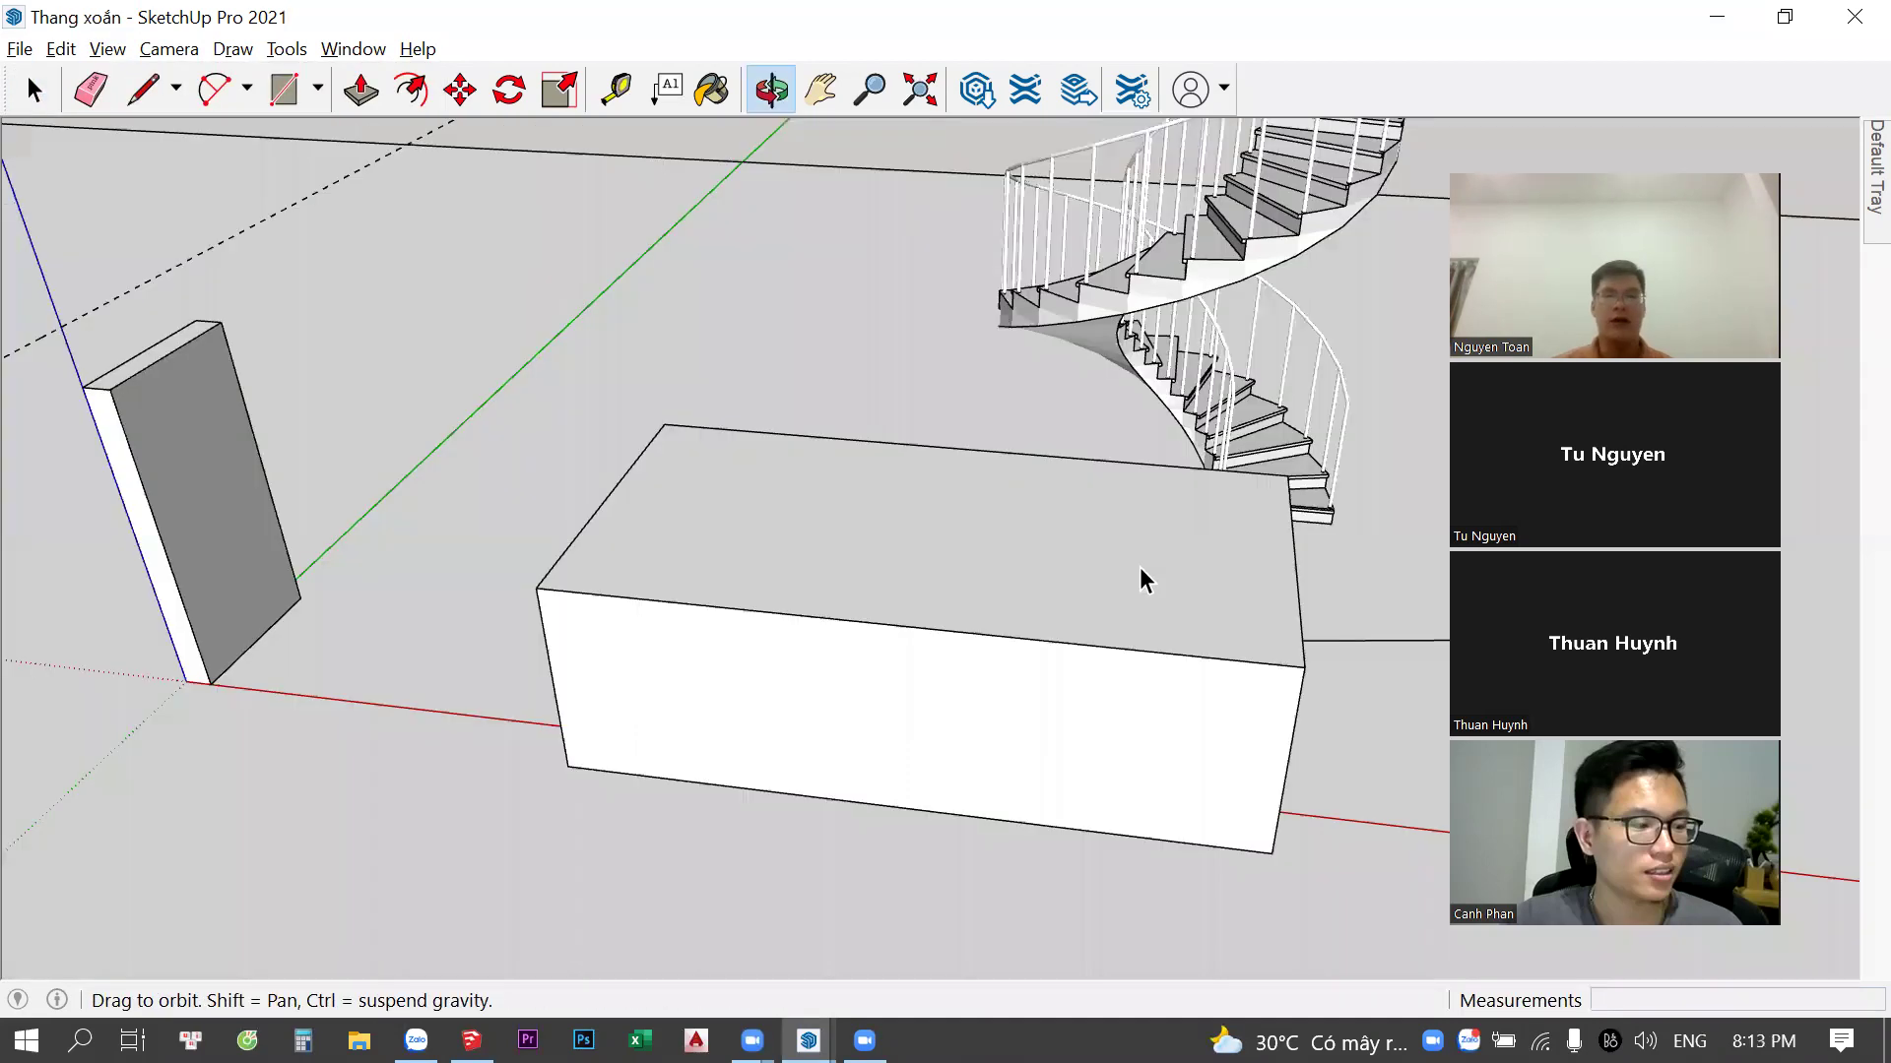
pyautogui.click(1249, 827)
pyautogui.scroll(-5, 315, 668)
pyautogui.press('m')
pyautogui.scroll(2, 315, 668)
pyautogui.click(315, 668)
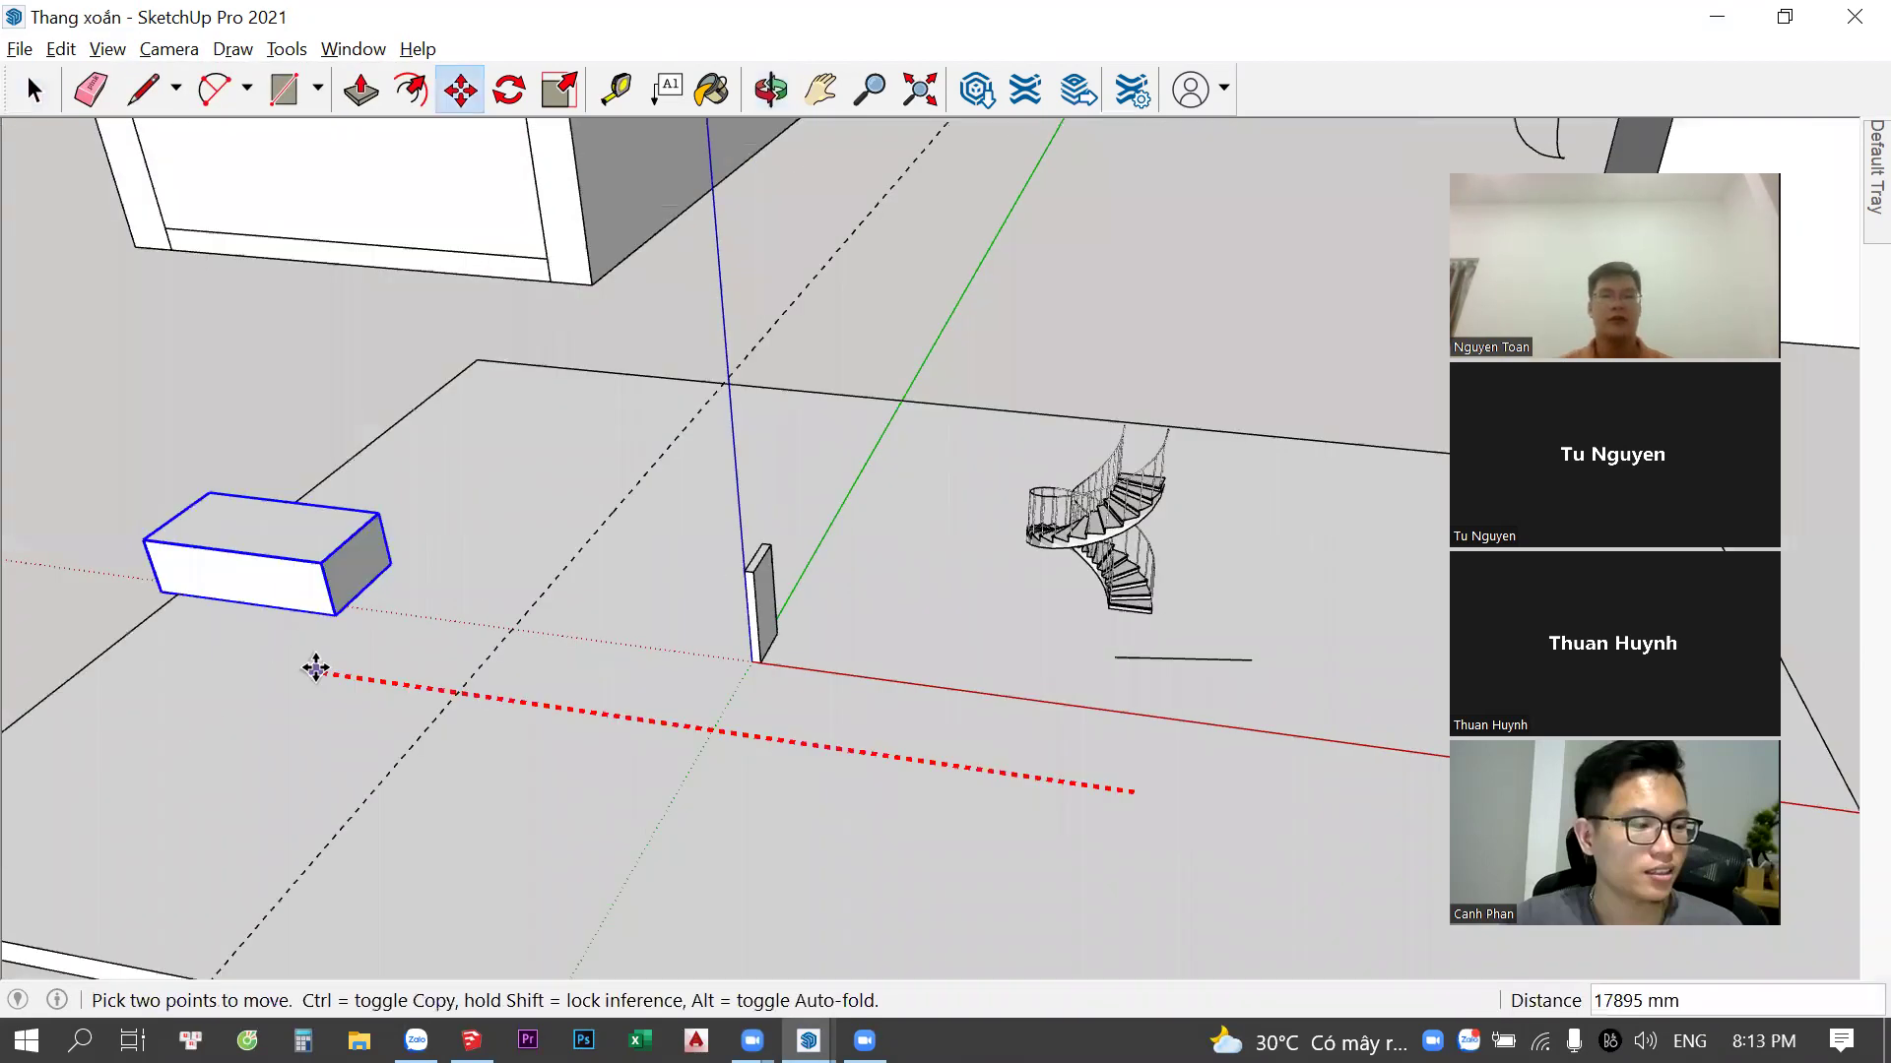
pyautogui.moveTo(371, 410); pyautogui.dragTo(342, 392, button='middle')
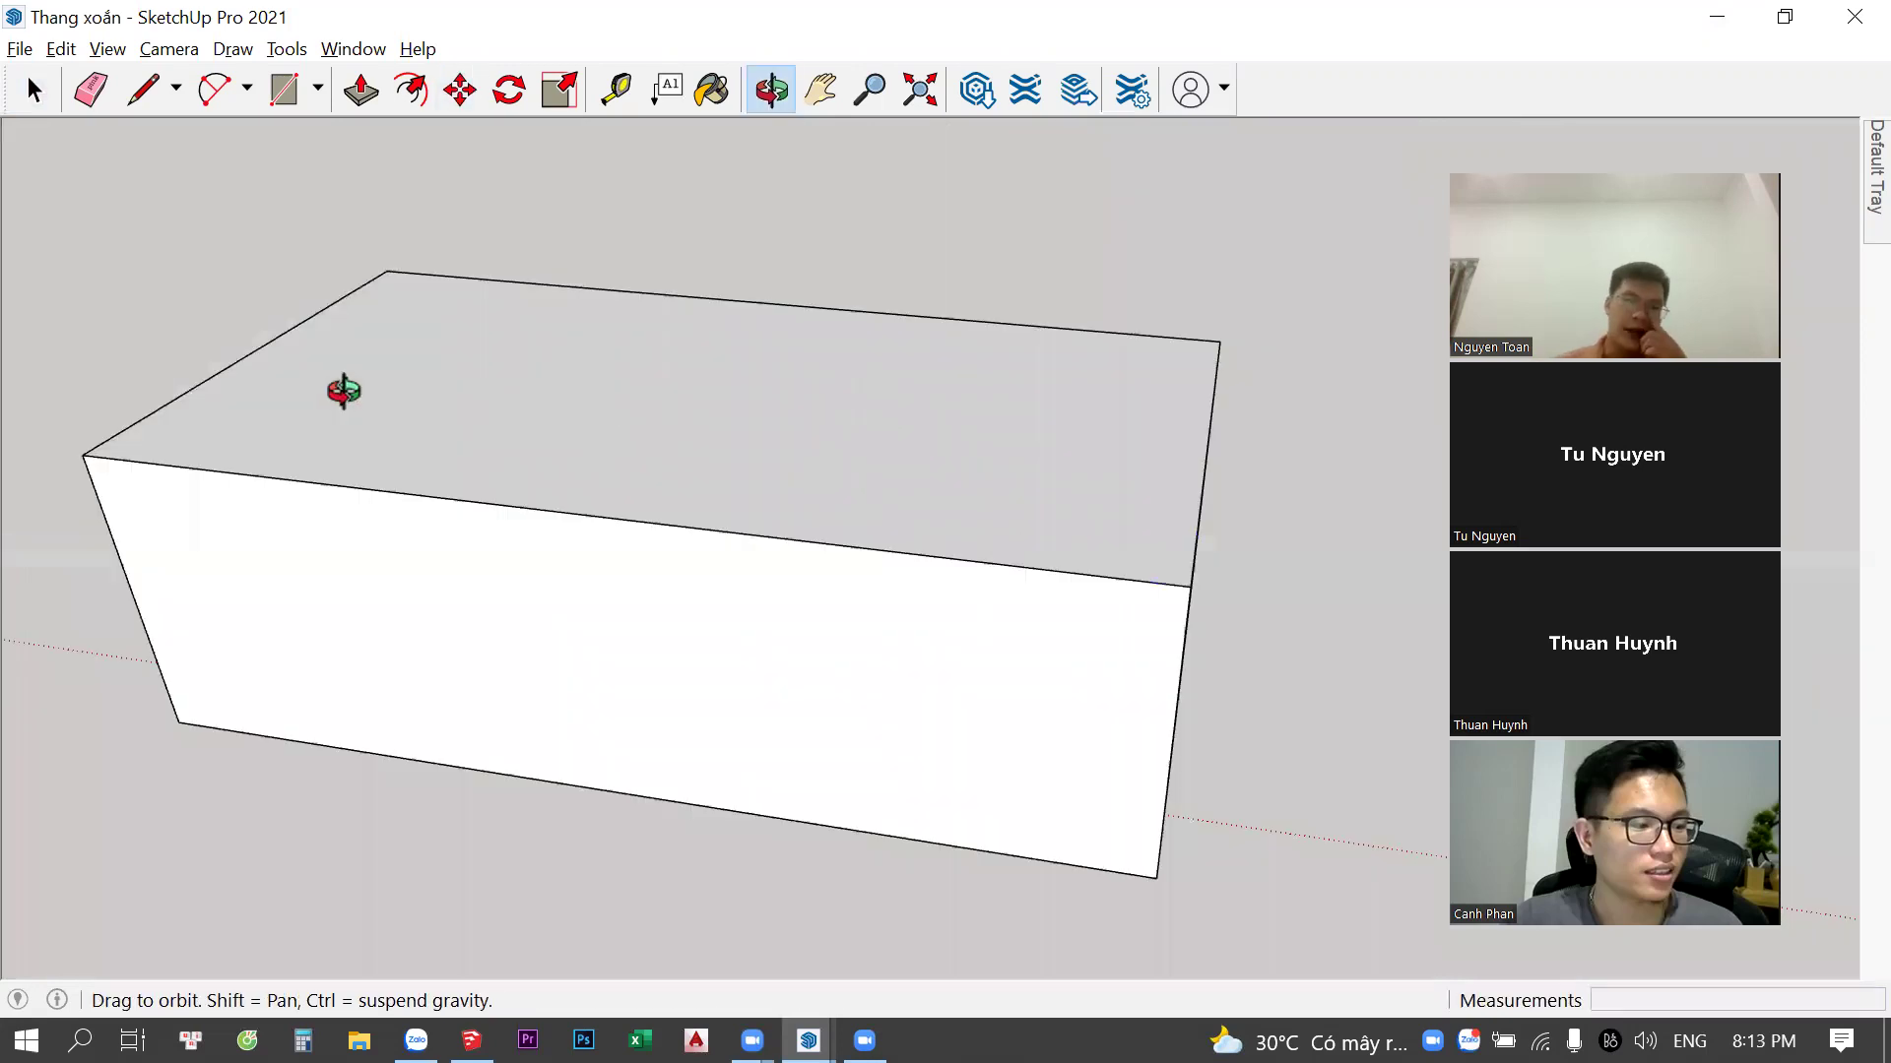
pyautogui.moveTo(423, 477)
pyautogui.mouseDown(button='middle')
pyautogui.moveTo(528, 447)
pyautogui.moveTo(1025, 578)
pyautogui.mouseUp(button='middle')
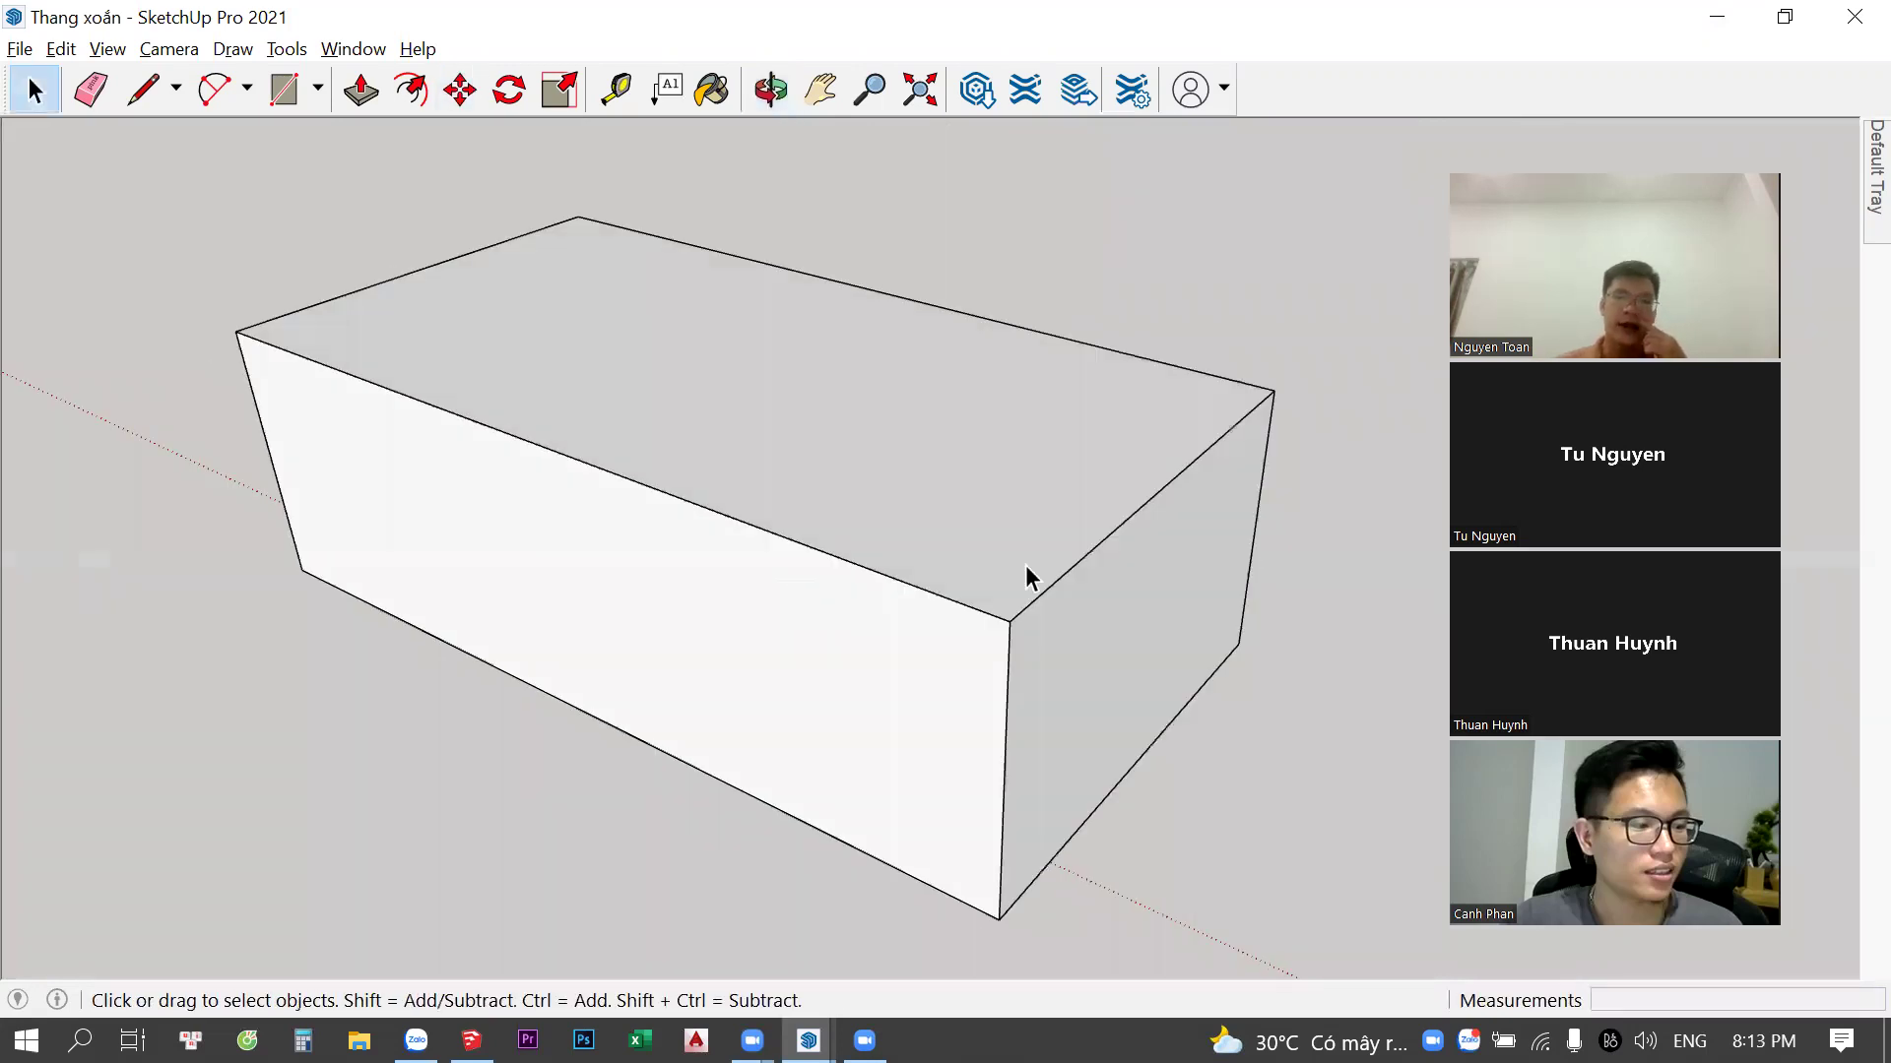
# Turn on Profiles edges, trial a width of 5, then settle on width 2
pyautogui.click(106, 54)
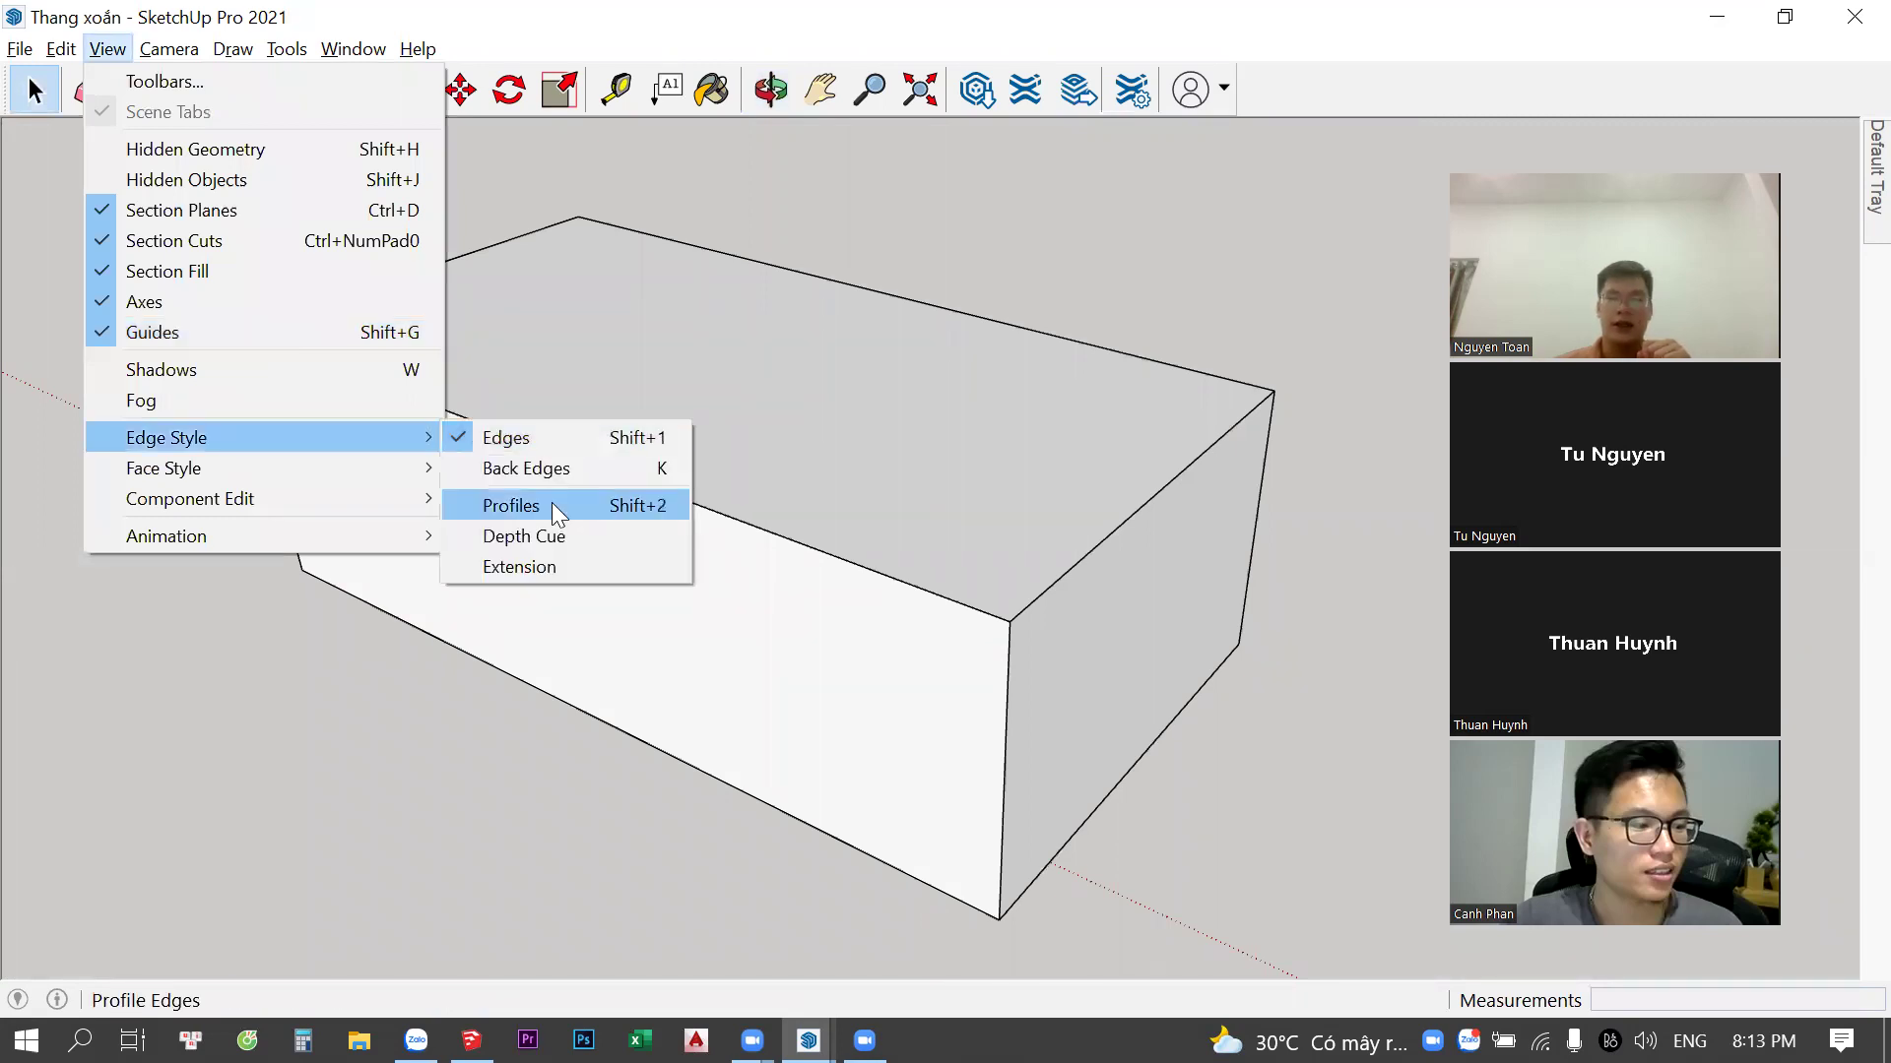
pyautogui.press('Return')
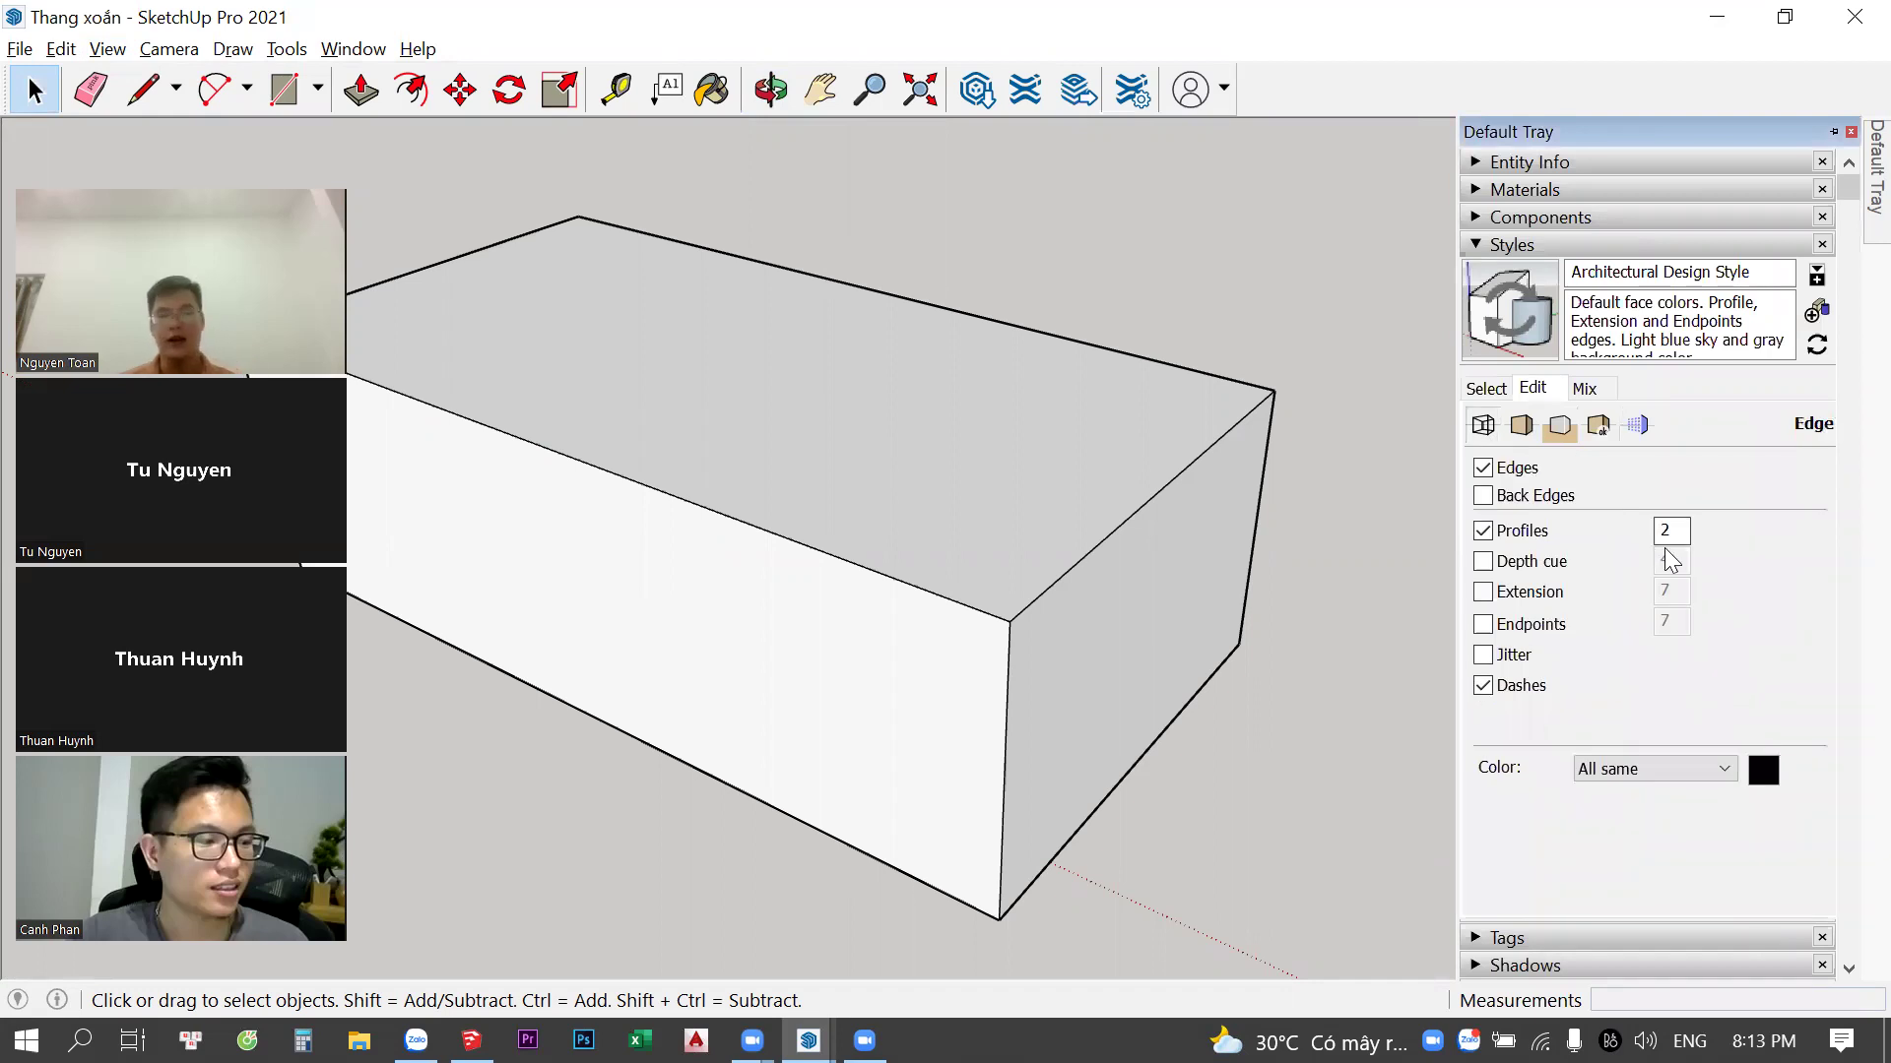
pyautogui.doubleClick(1671, 530)
pyautogui.write('5')
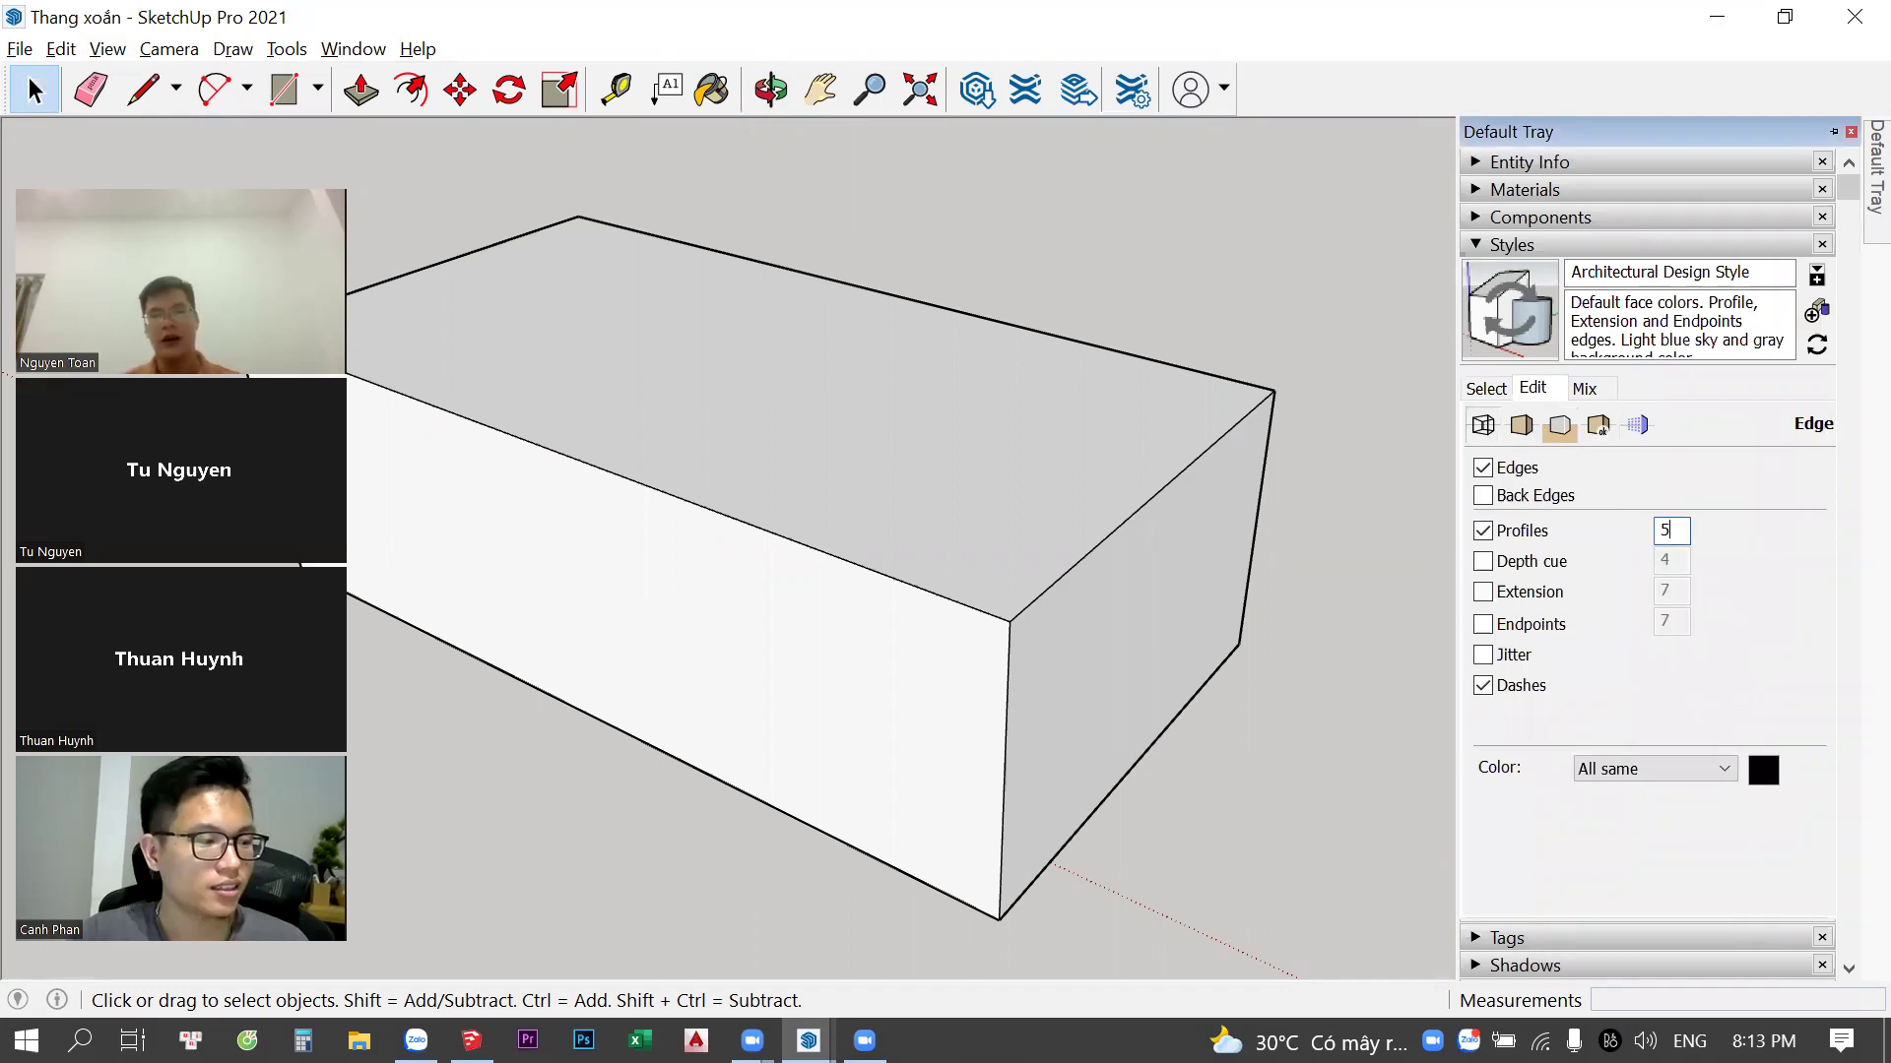
pyautogui.moveTo(1203, 570); pyautogui.dragTo(1284, 583, button='middle')
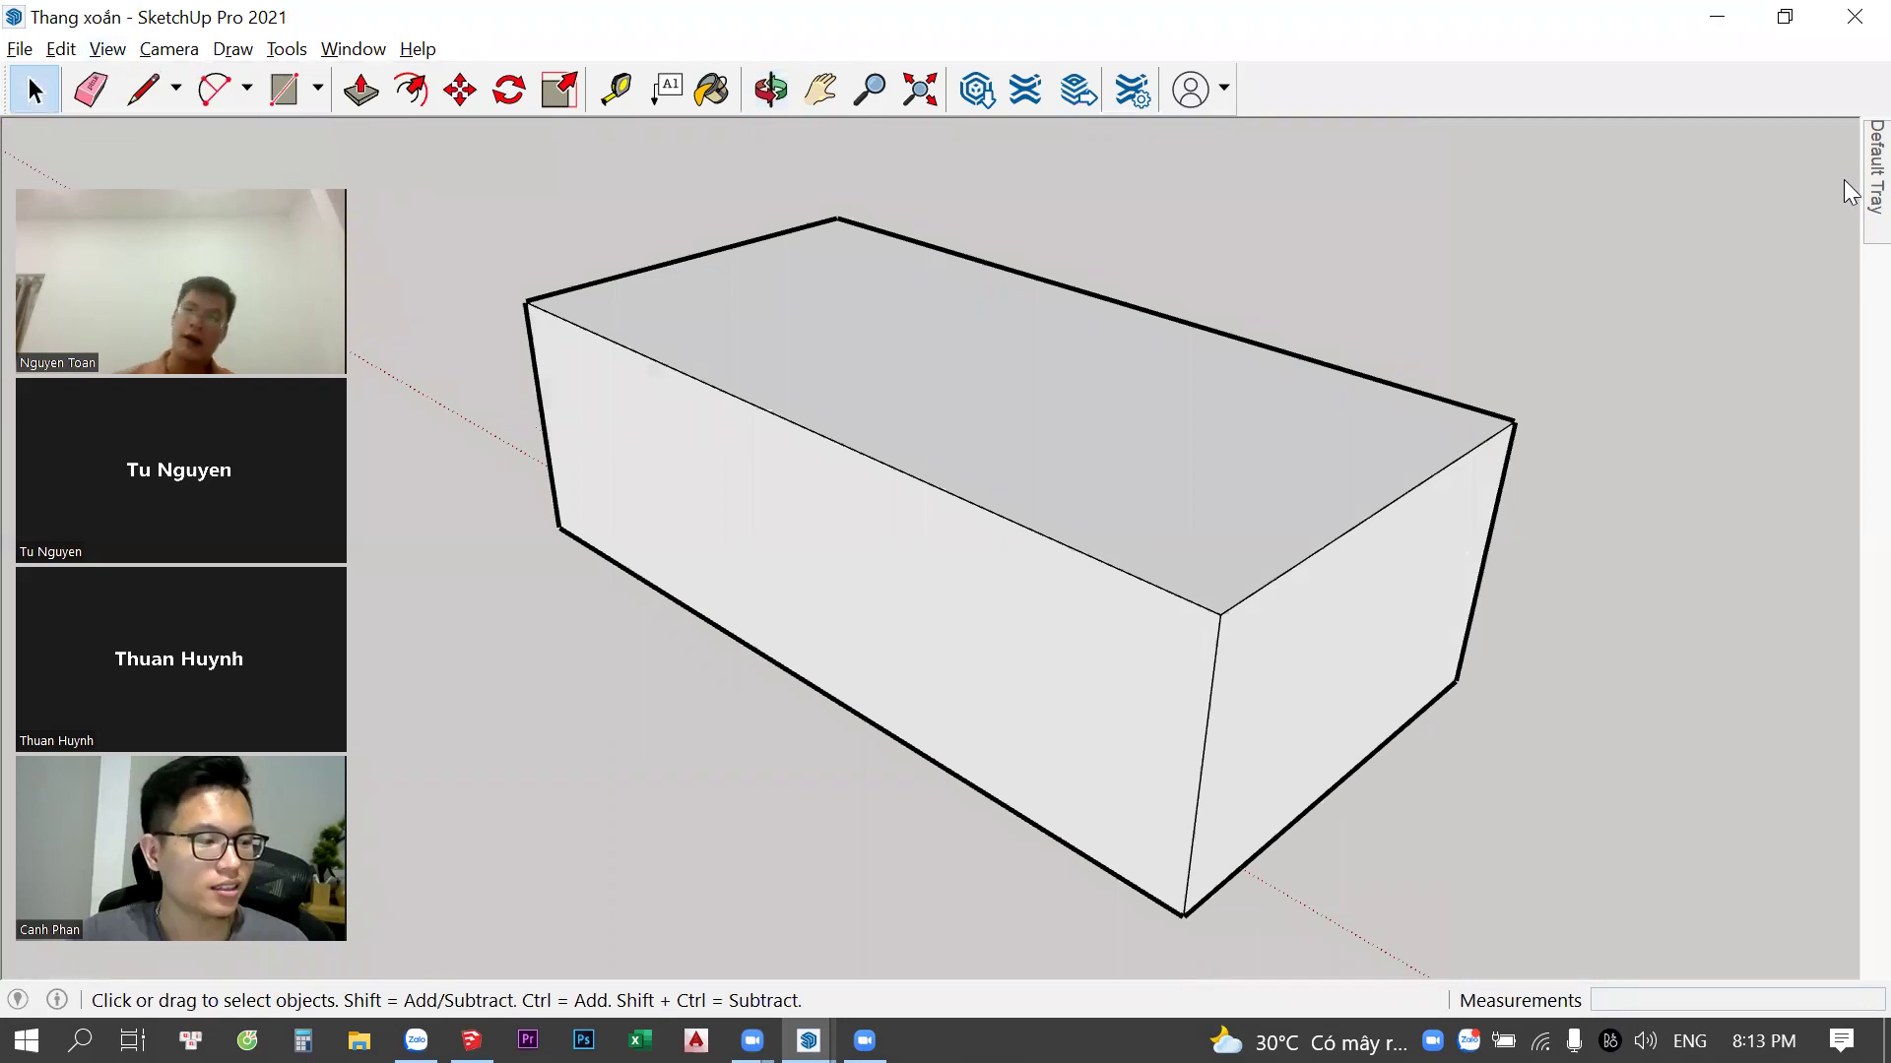
pyautogui.click(1674, 532)
pyautogui.write('2')
pyautogui.press('Return')
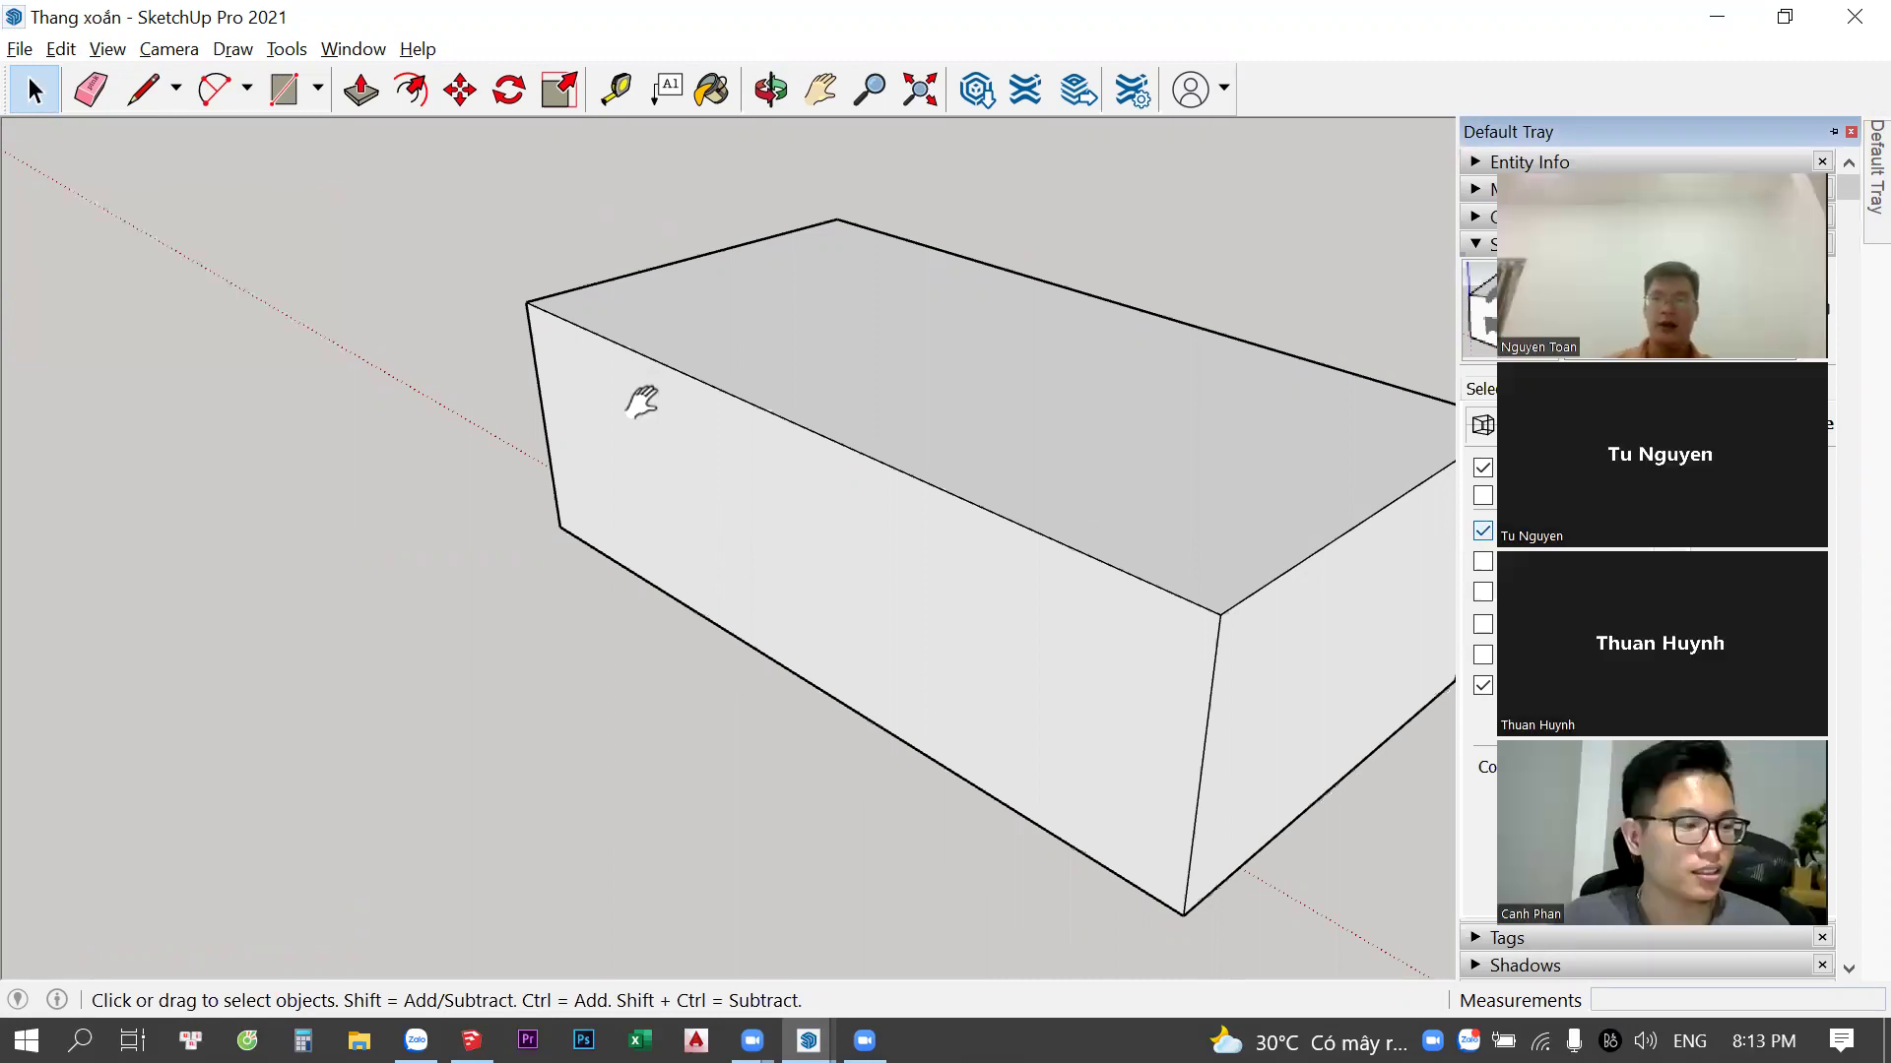
# Delete the small box at the left of the board
pyautogui.moveTo(13, 620)
pyautogui.mouseDown(button='middle')
pyautogui.moveTo(1292, 370)
pyautogui.moveTo(823, 528)
pyautogui.mouseUp(button='middle')
pyautogui.moveTo(1254, 426); pyautogui.dragTo(168, 723, button='middle')
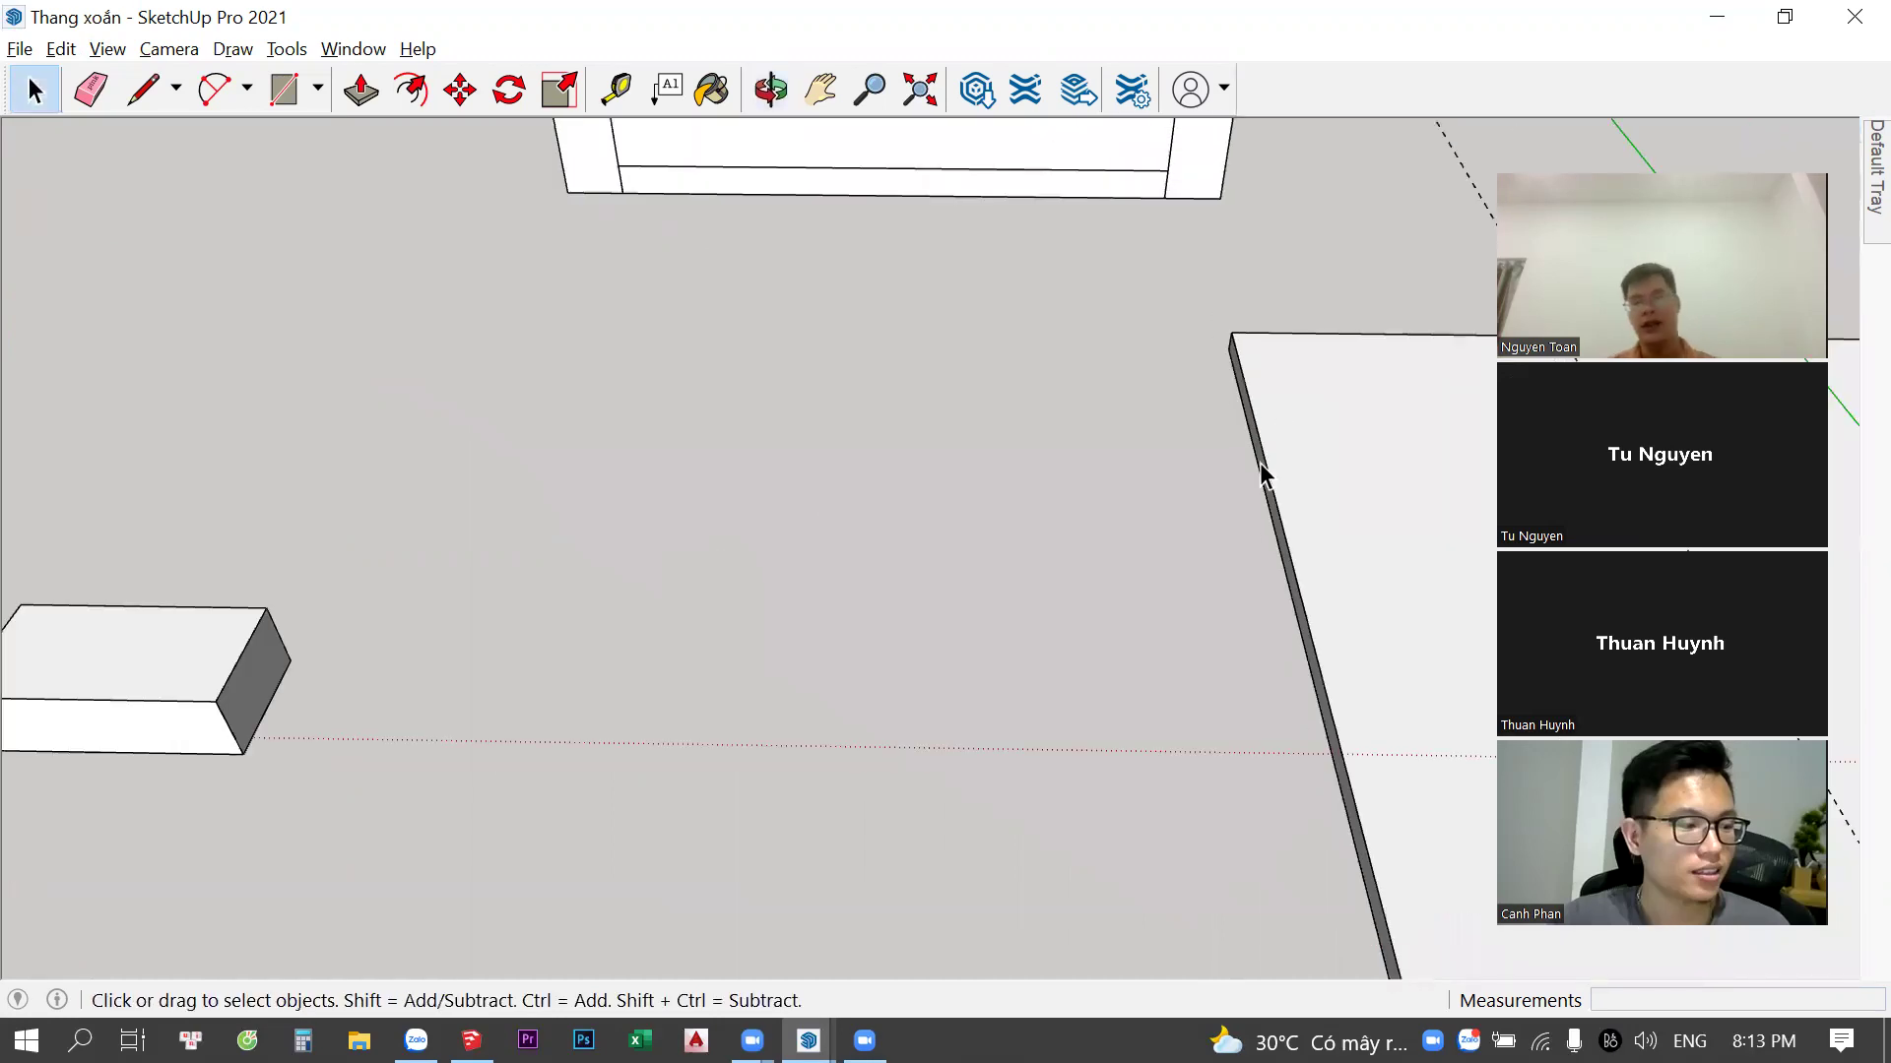
pyautogui.moveTo(1262, 476); pyautogui.dragTo(1194, 526, button='middle')
pyautogui.press('Delete')
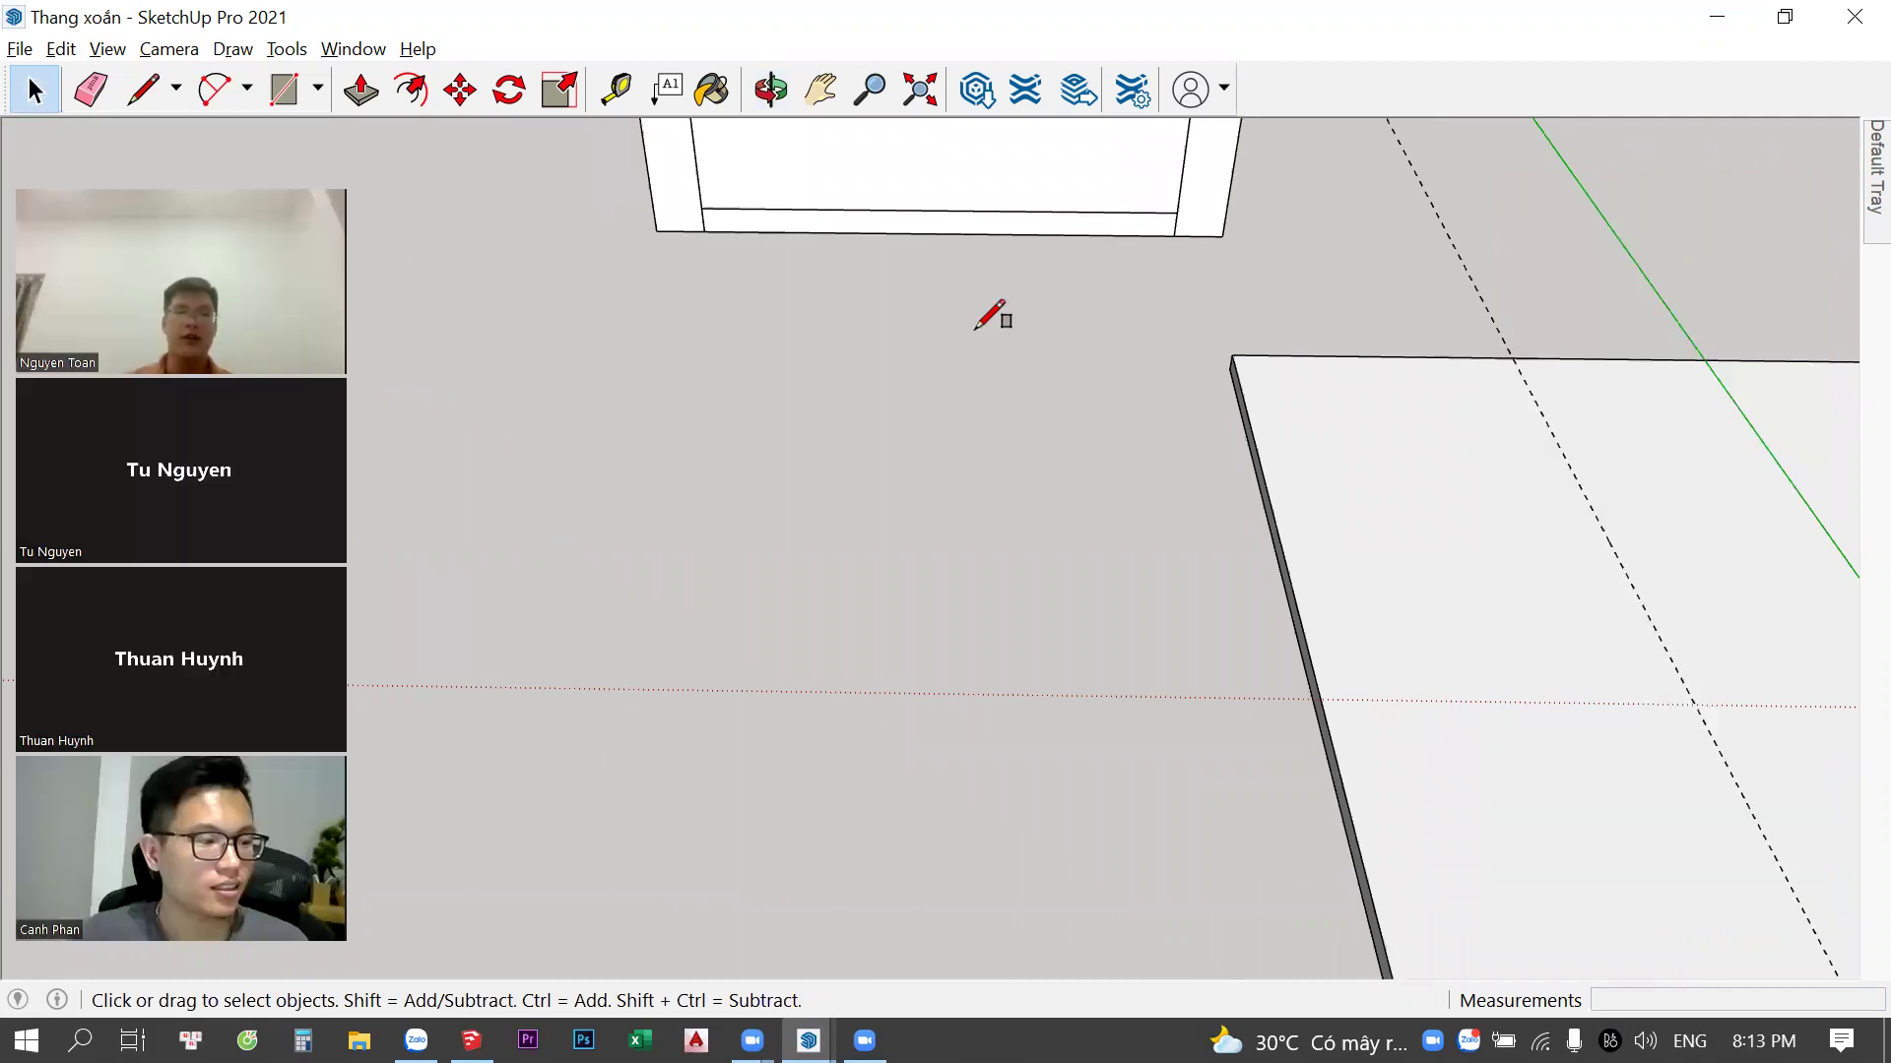
# Draw both diagonals across the board's flat face with the Line tool
pyautogui.moveTo(1211, 443); pyautogui.dragTo(1131, 461, button='middle')
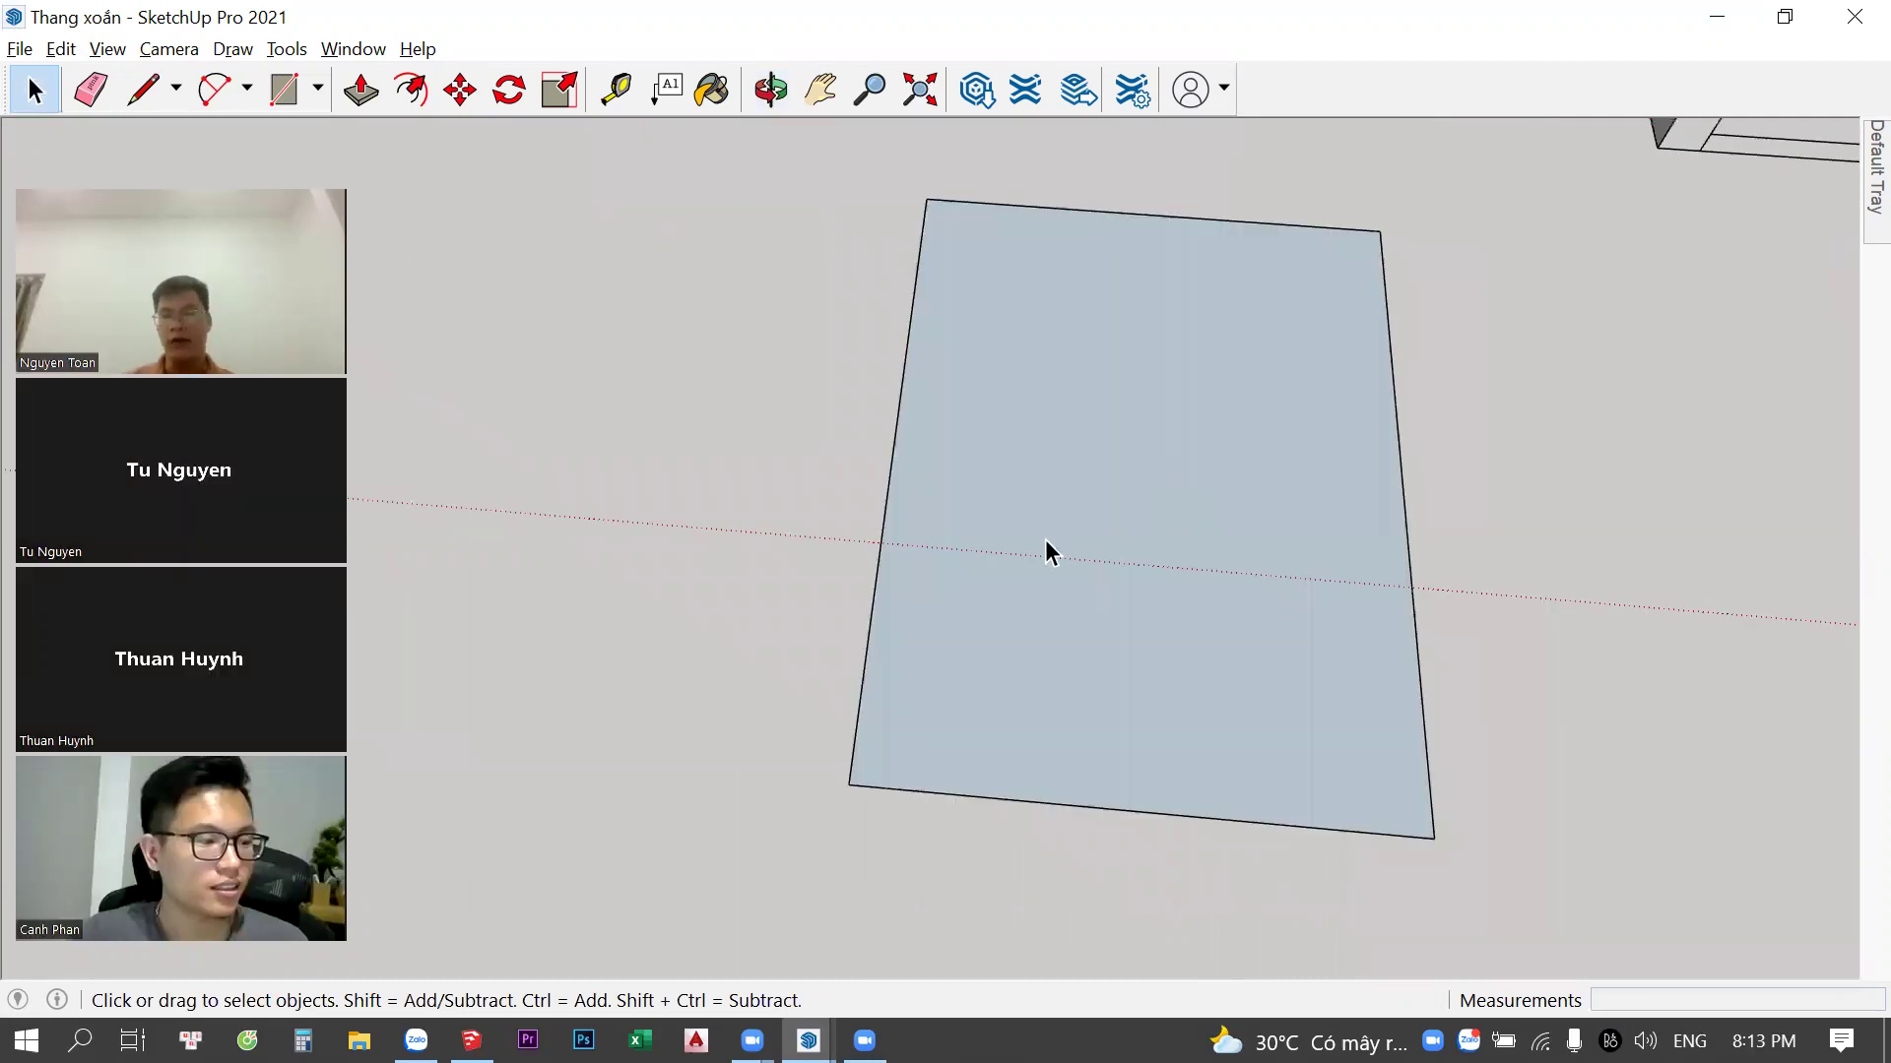
pyautogui.click(1025, 635)
pyautogui.press('l')
pyautogui.scroll(-2, 1013, 646)
pyautogui.click(941, 683)
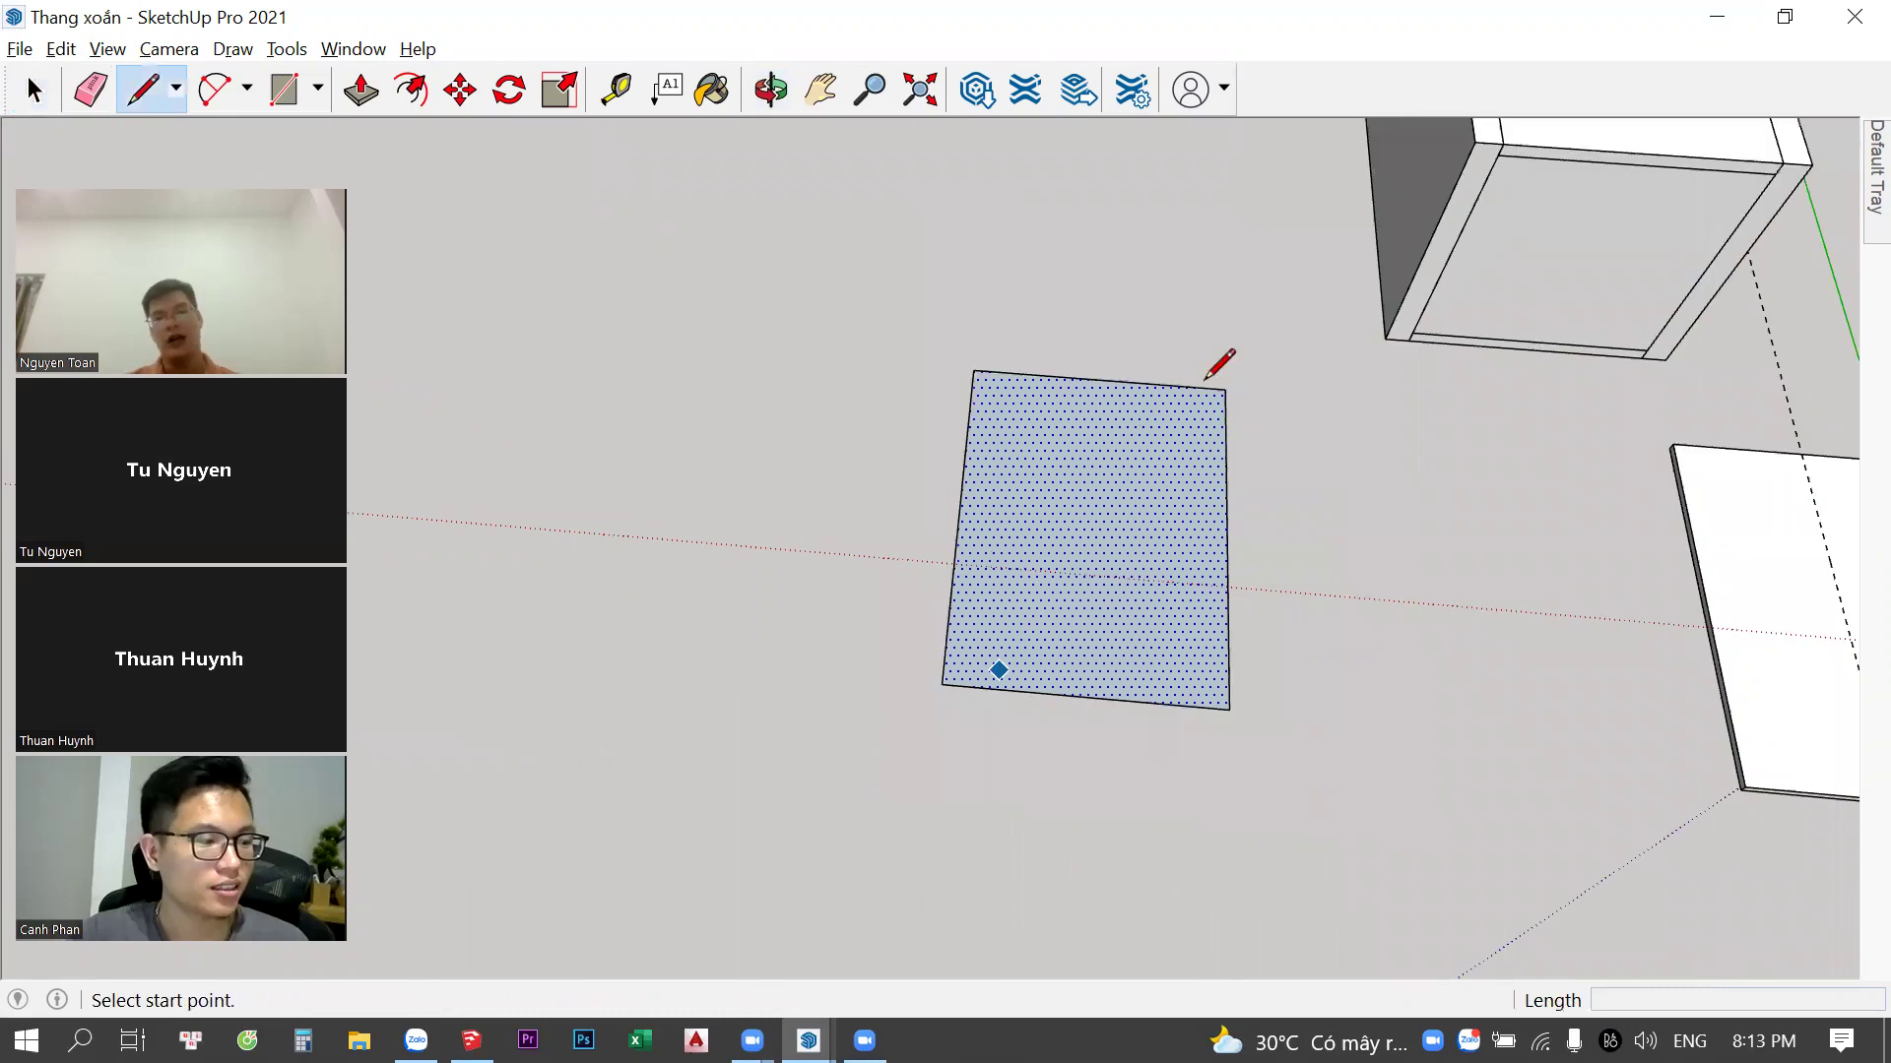
pyautogui.click(1225, 390)
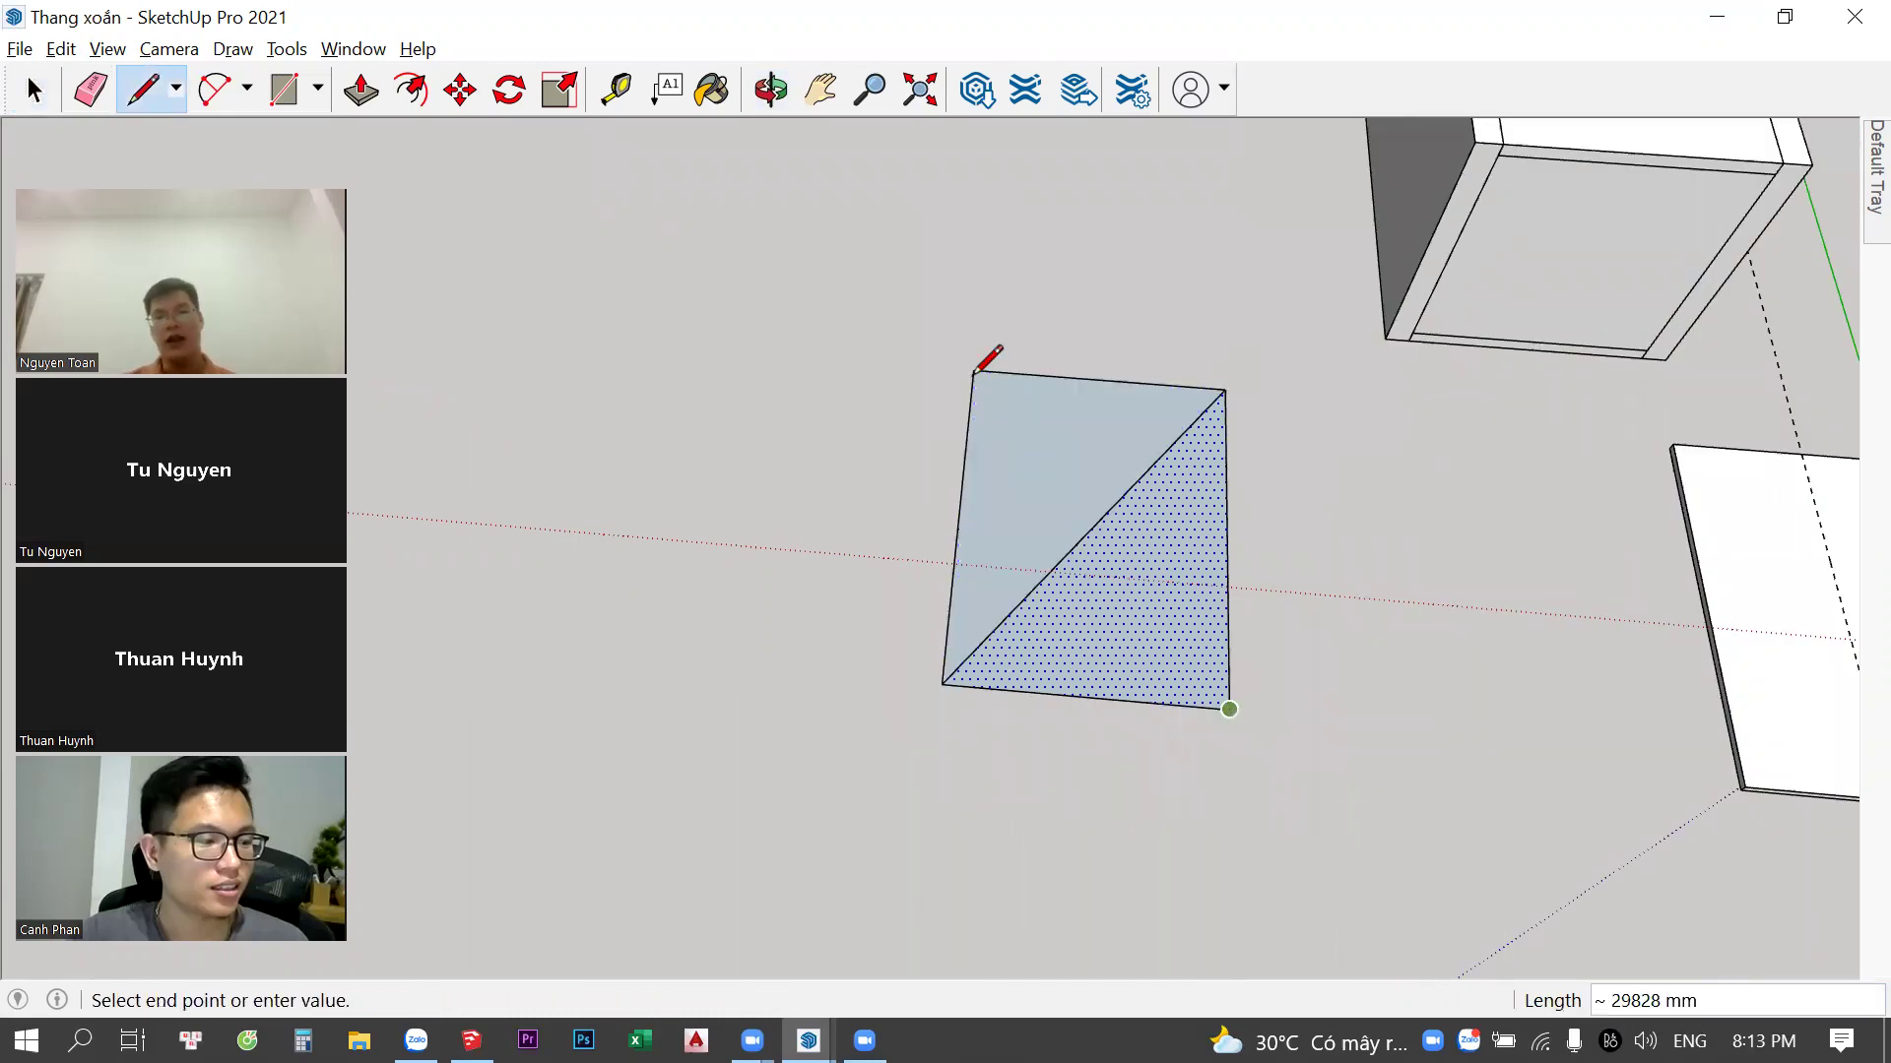
pyautogui.click(973, 371)
pyautogui.click(1228, 709)
pyautogui.scroll(2, 1150, 588)
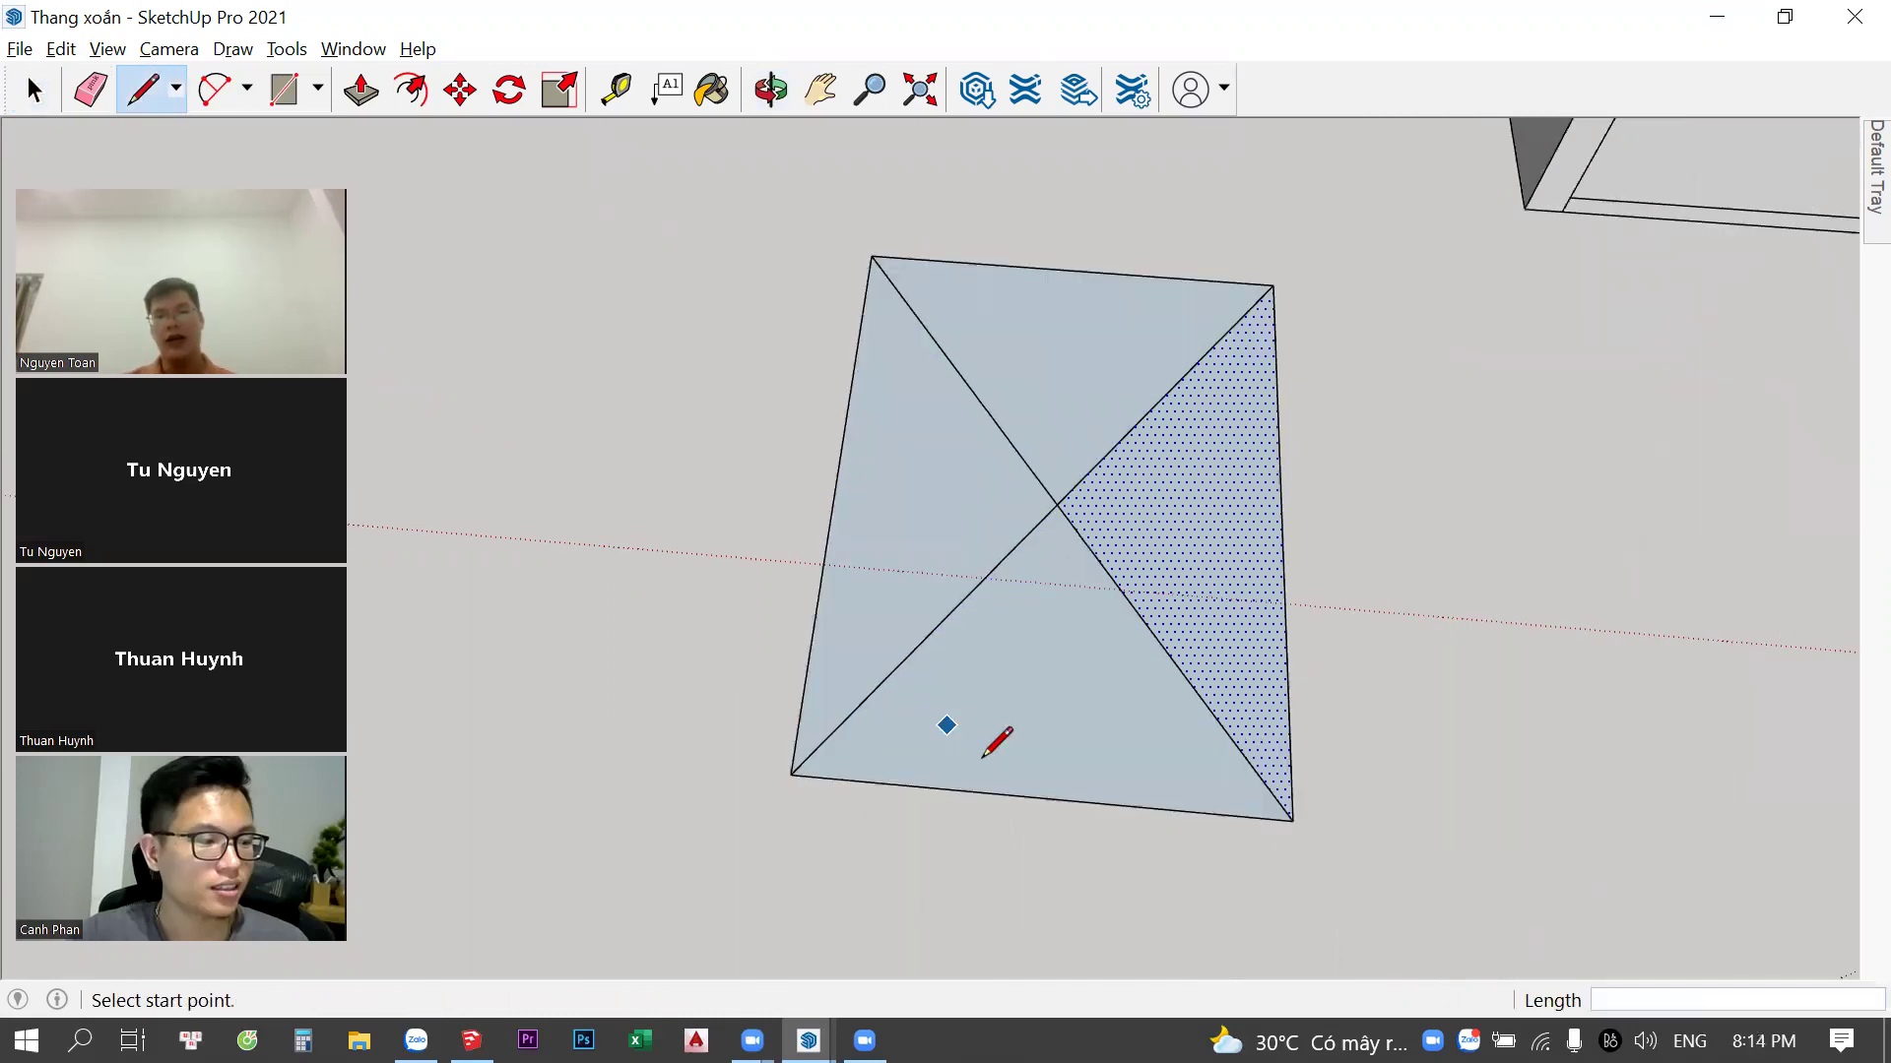
# Draw lines from two bottom-edge points and two right-edge points to the diagonals' crossing
pyautogui.click(961, 790)
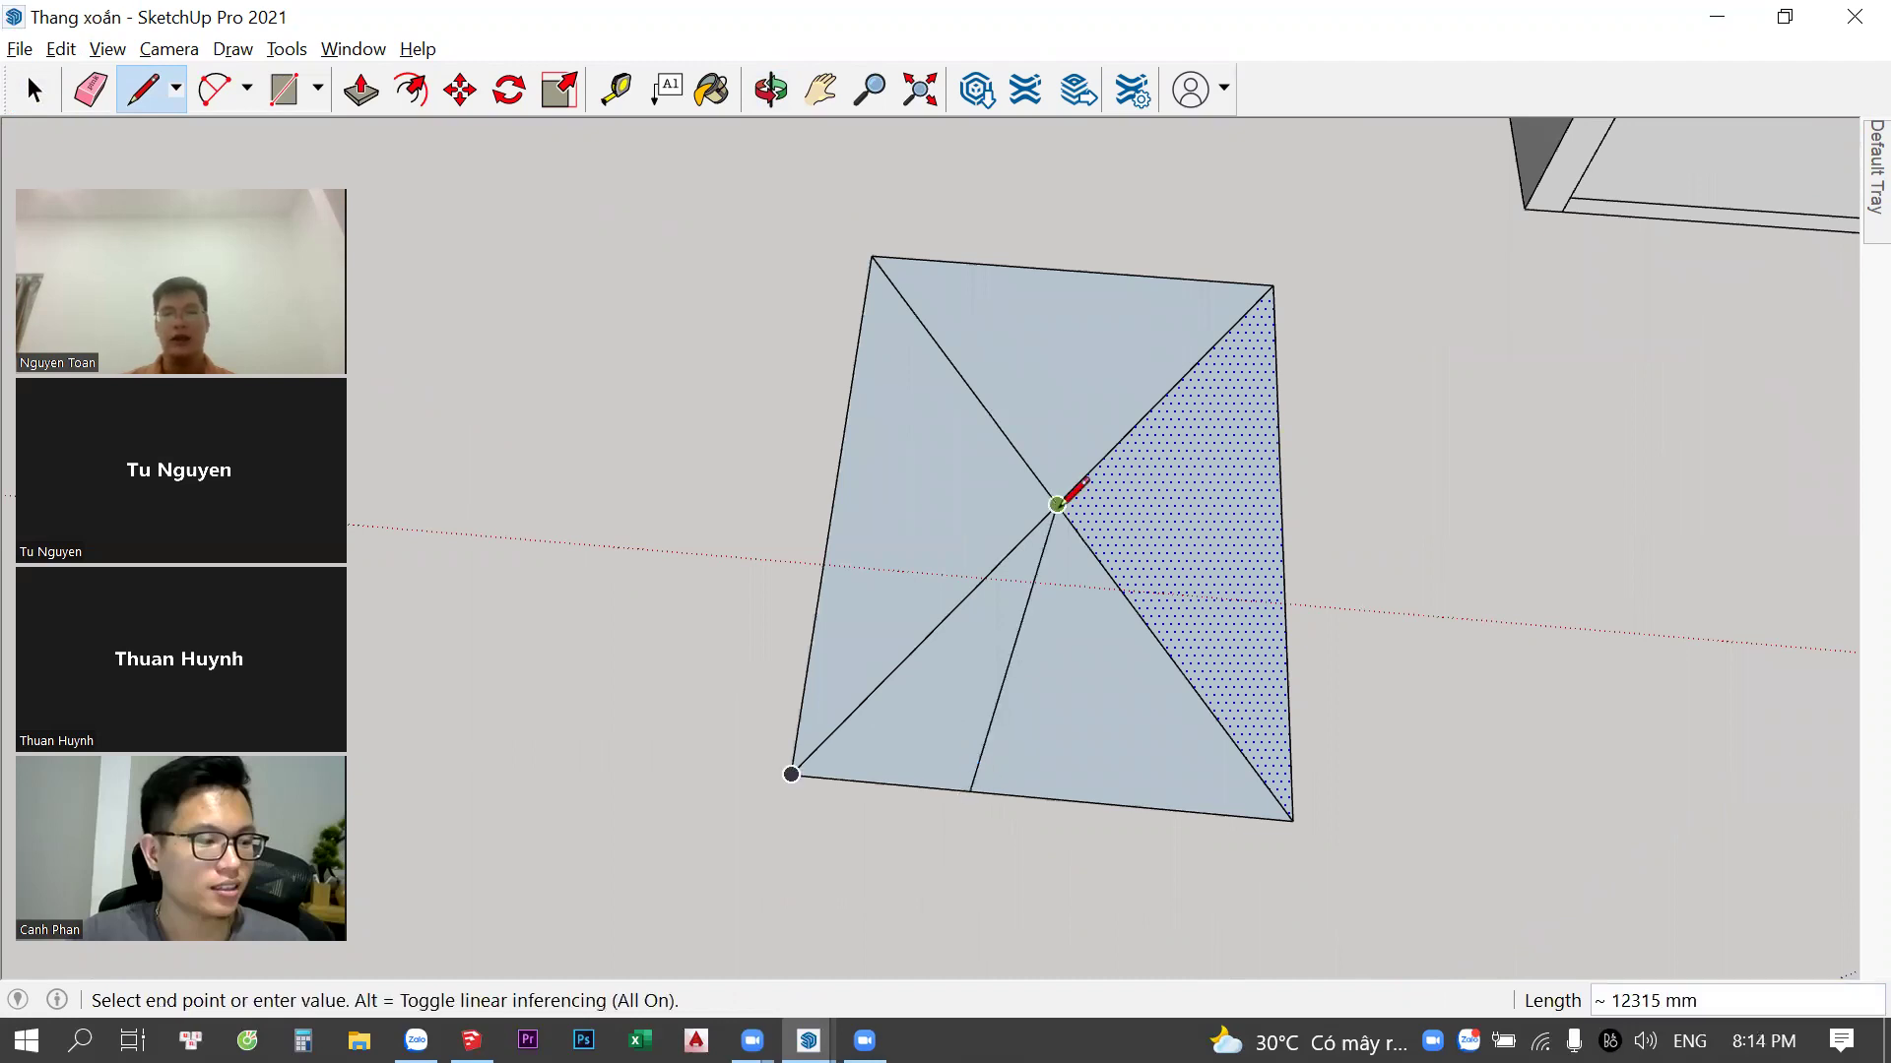
pyautogui.click(1057, 505)
pyautogui.click(1124, 805)
pyautogui.click(1057, 504)
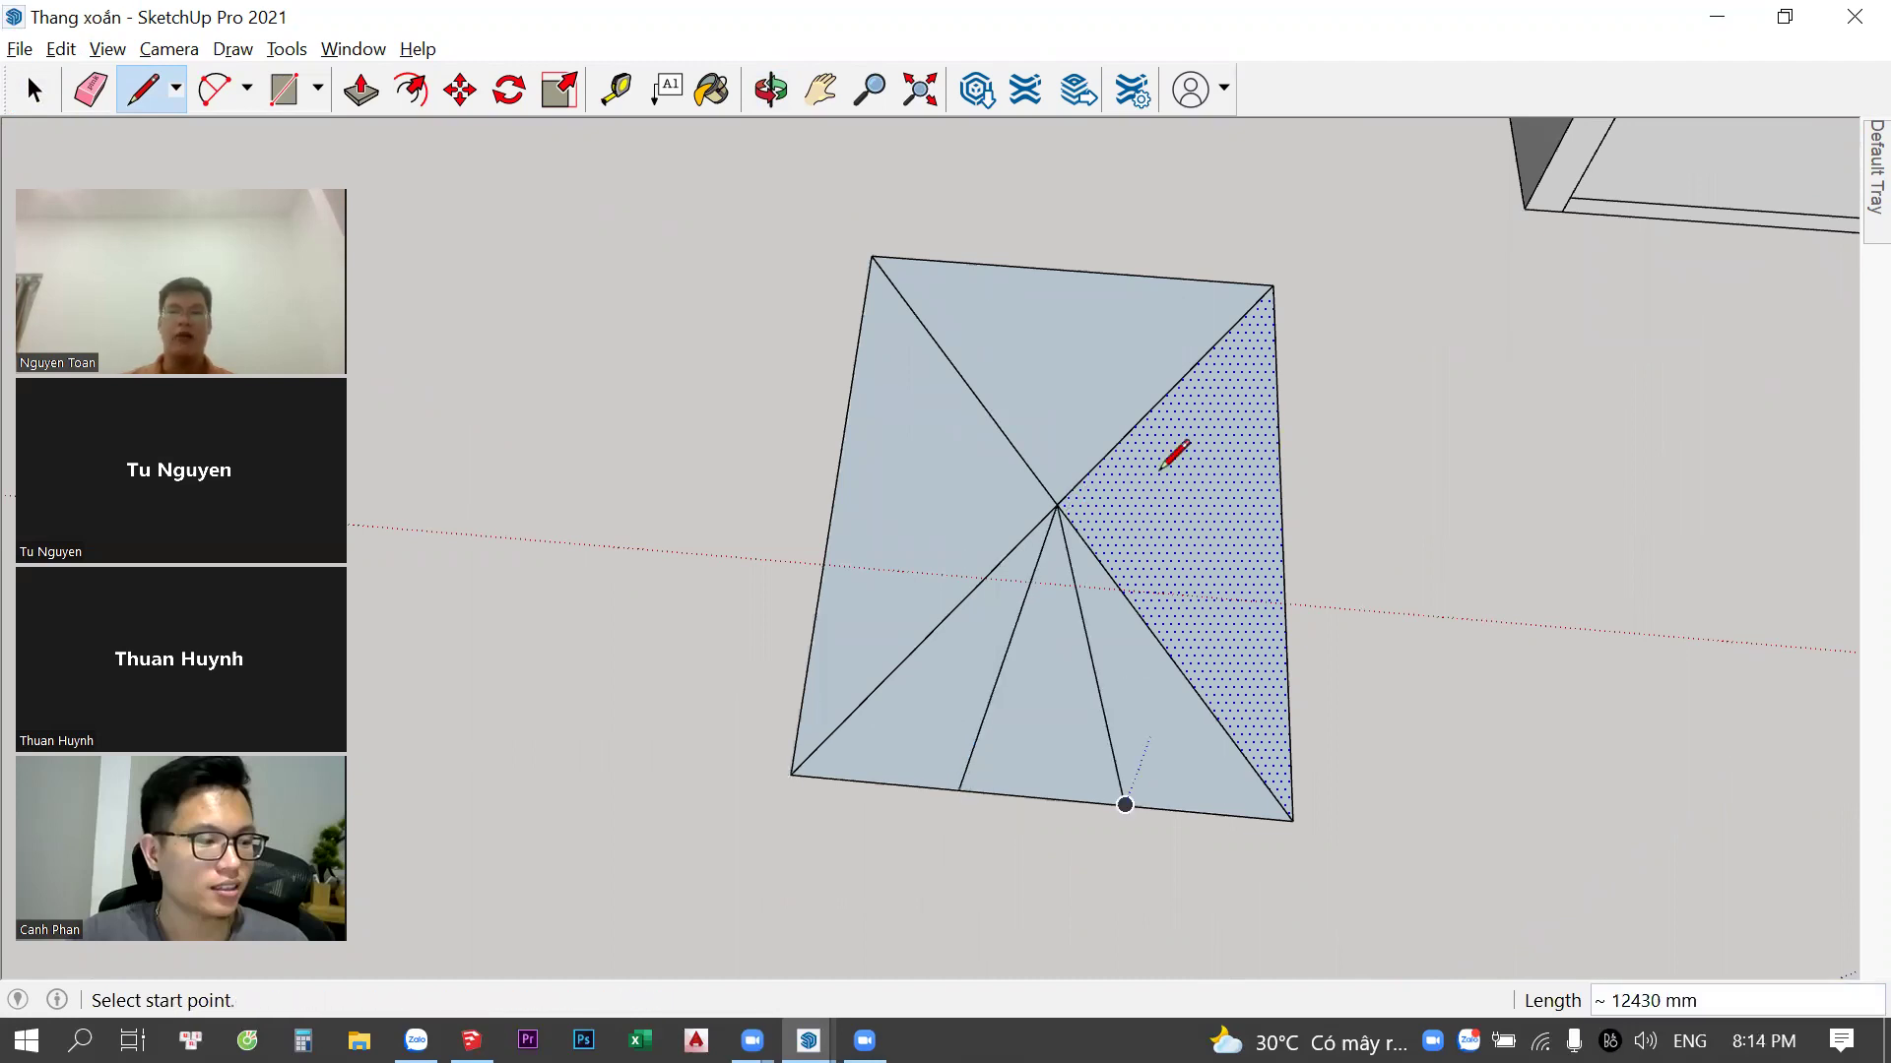
pyautogui.click(1057, 504)
pyautogui.click(1277, 396)
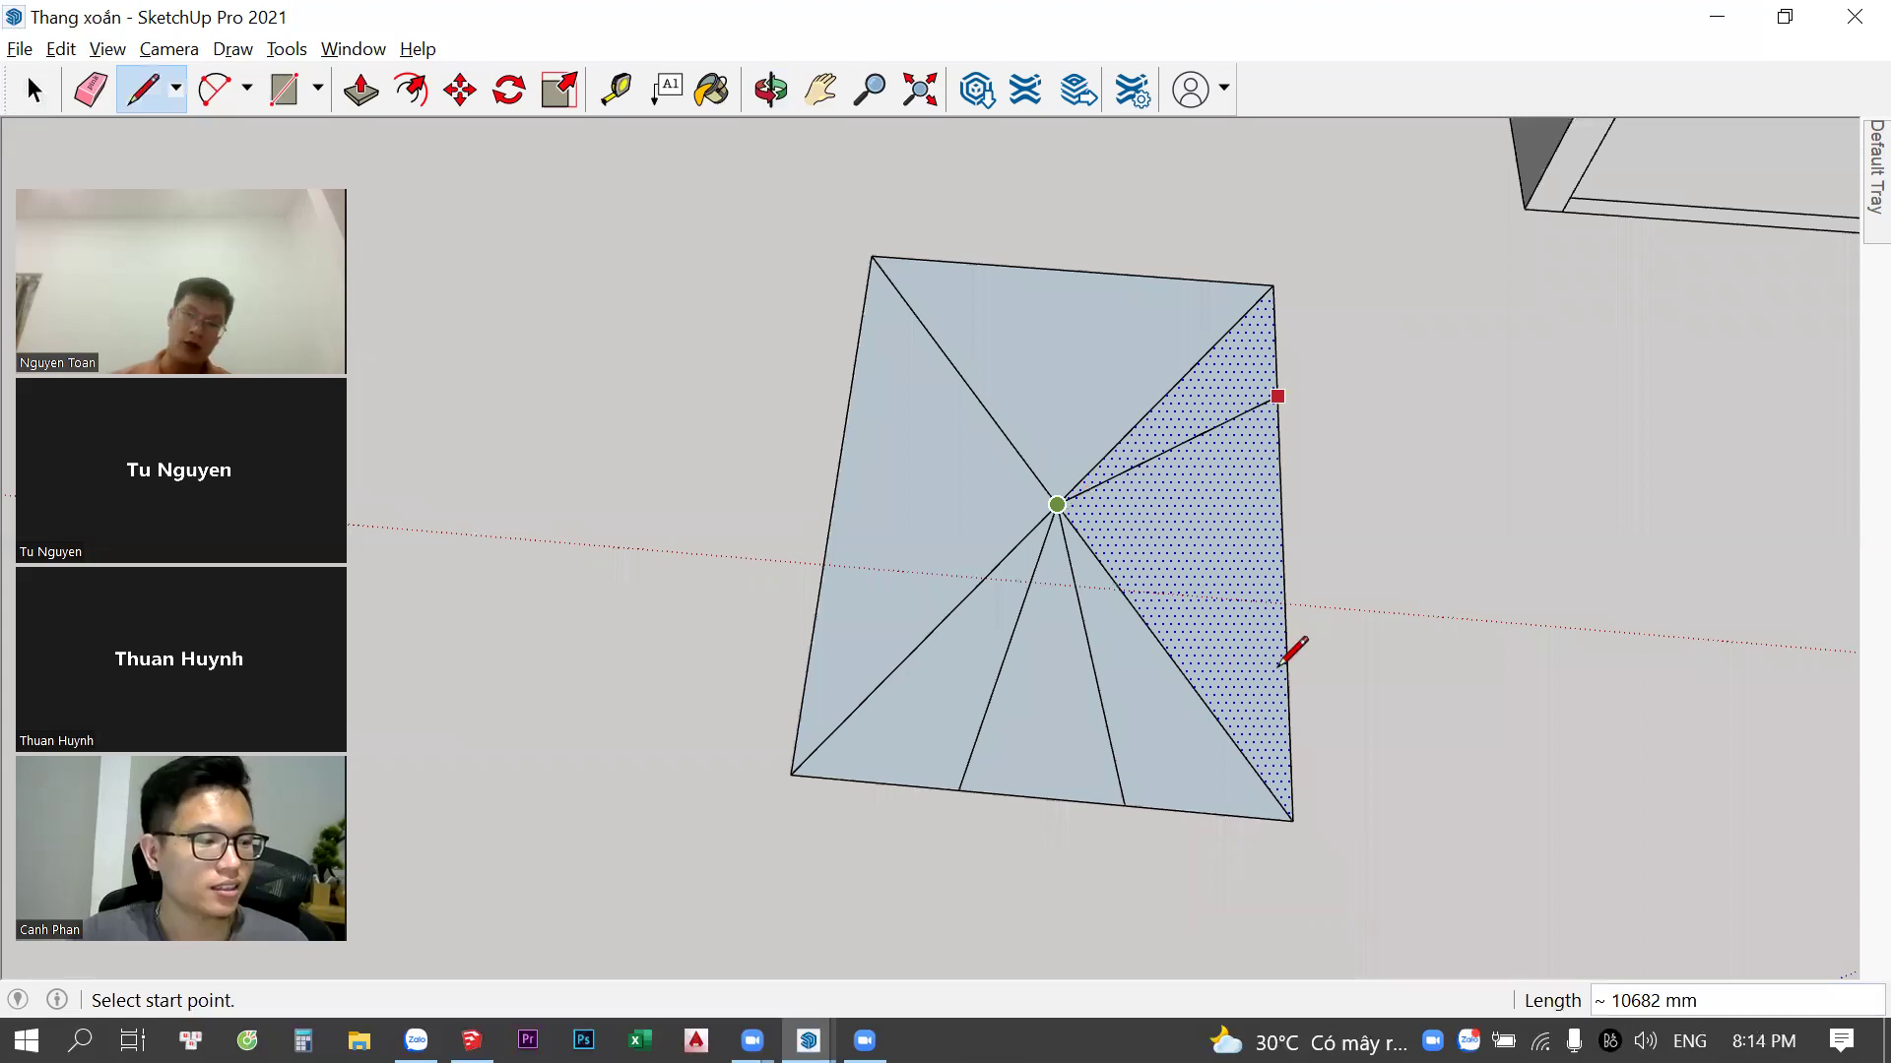
pyautogui.click(1286, 658)
pyautogui.click(1057, 504)
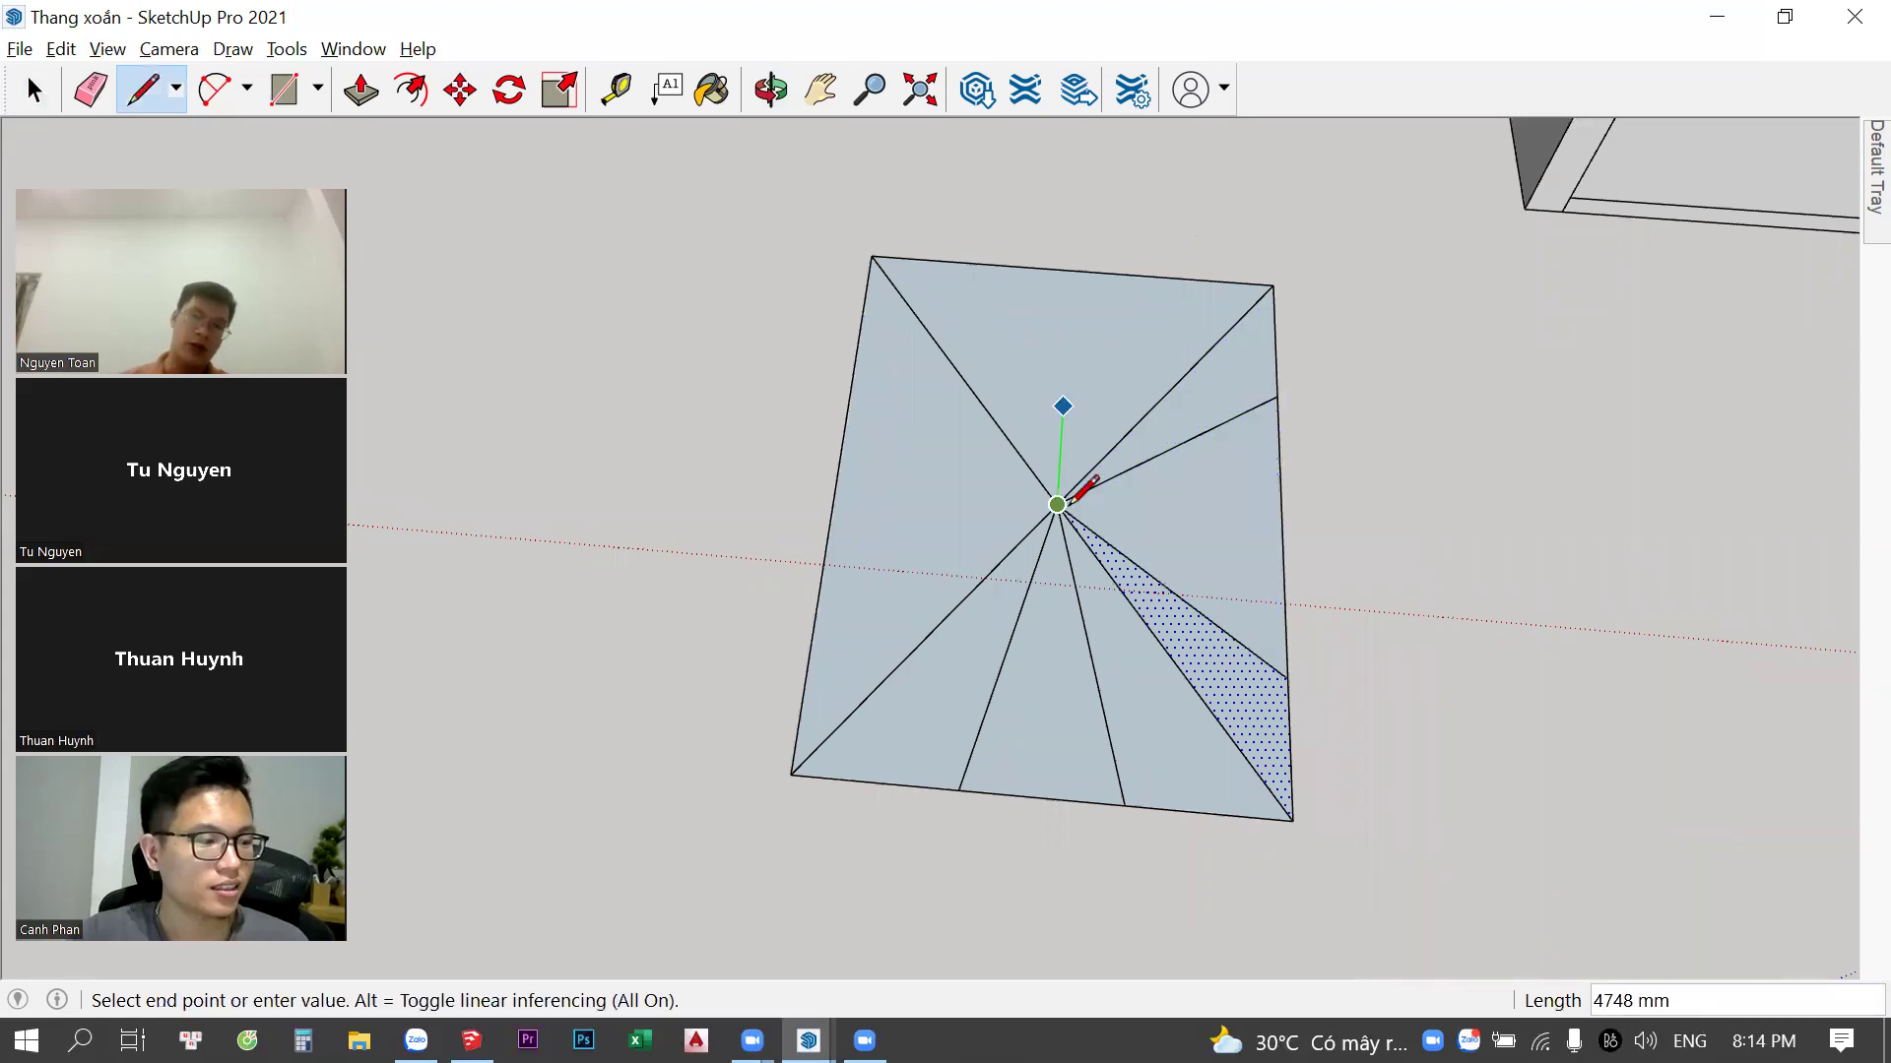
# Connect the top edge to the centre point and clear the face selection
pyautogui.click(1057, 504)
pyautogui.press('space')
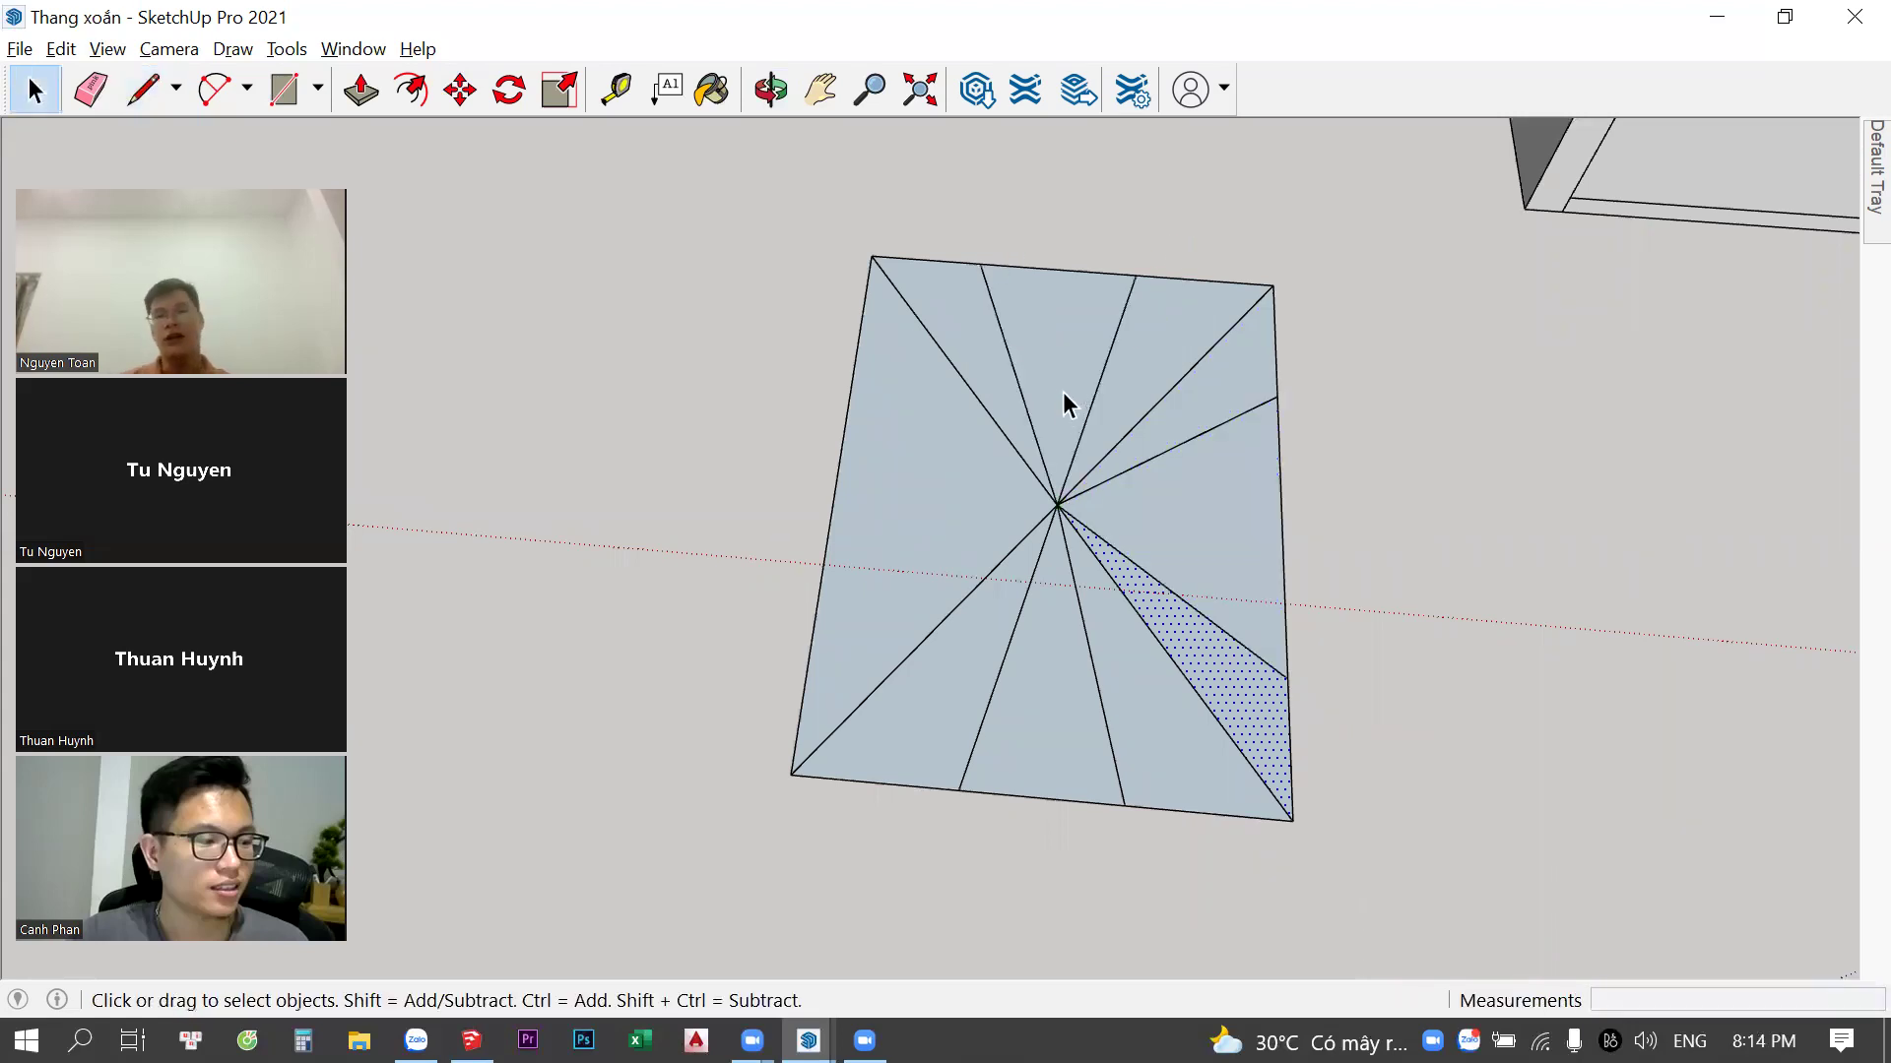
pyautogui.scroll(1, 1062, 392)
pyautogui.press('space')
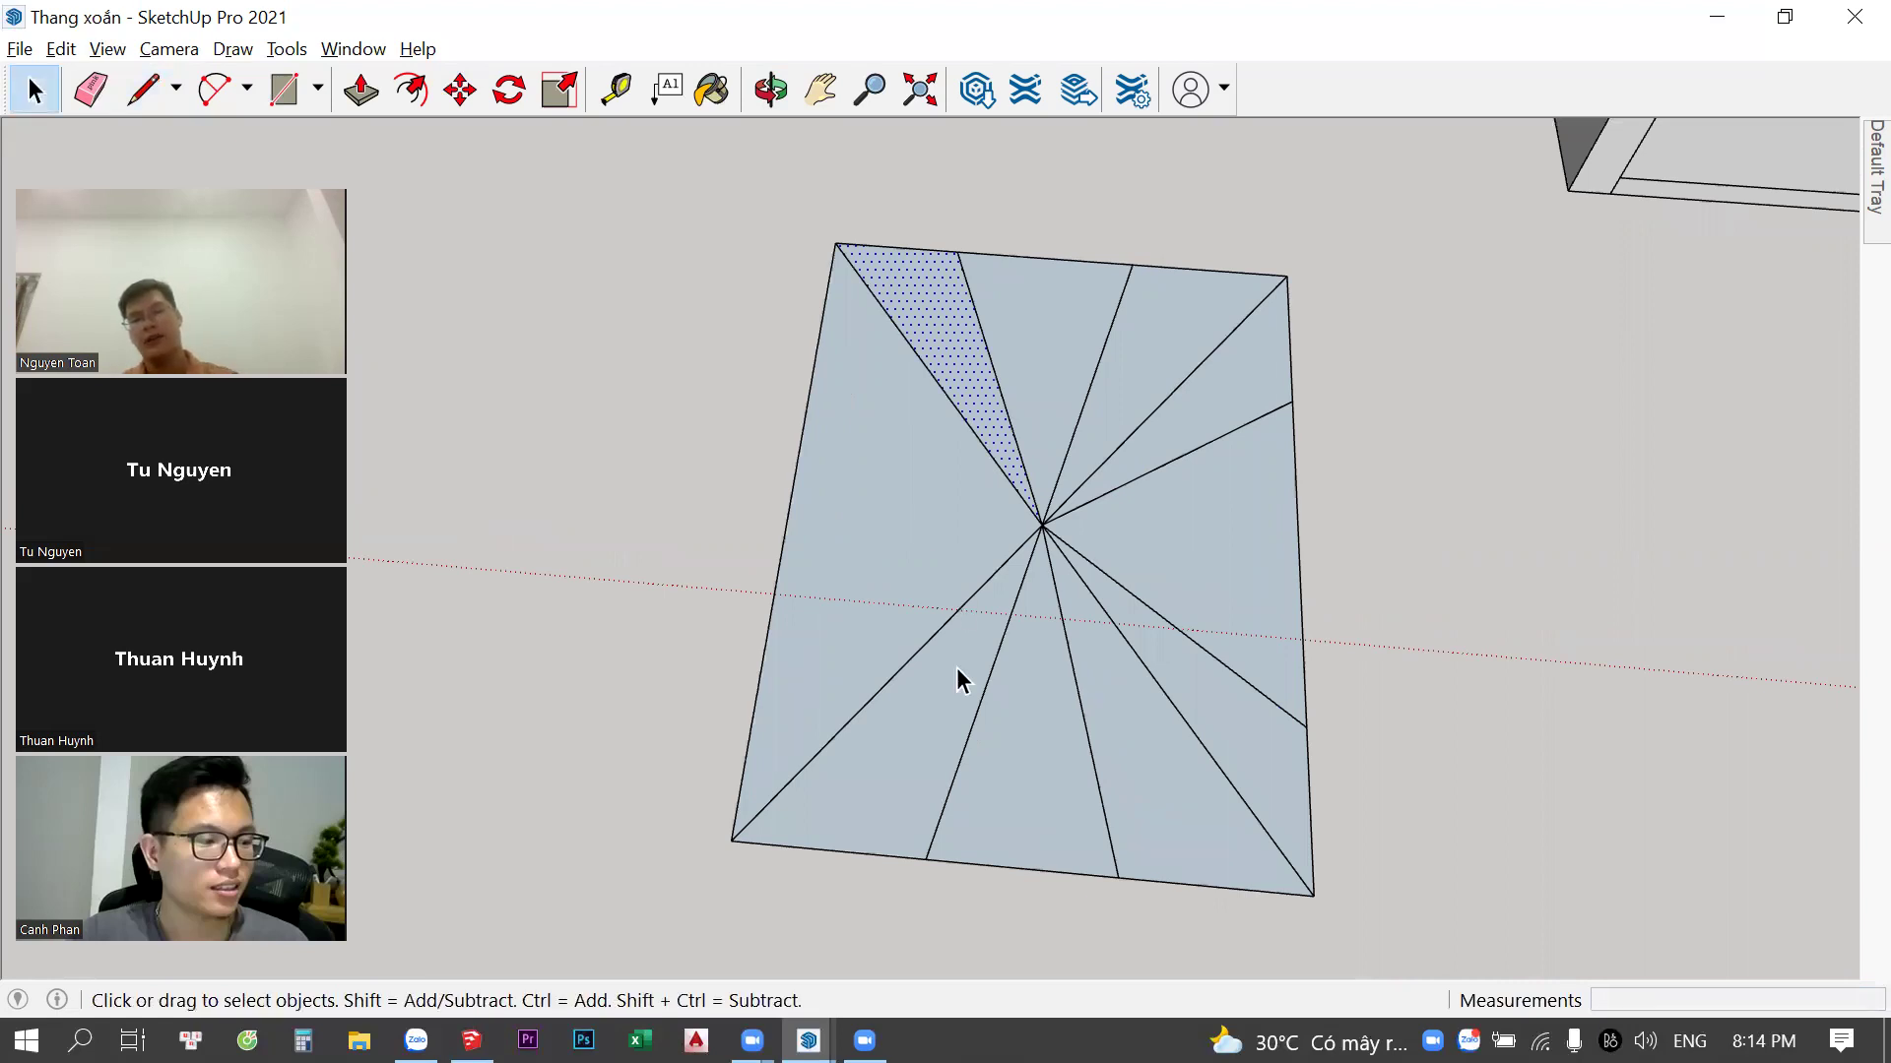
pyautogui.scroll(1, 955, 668)
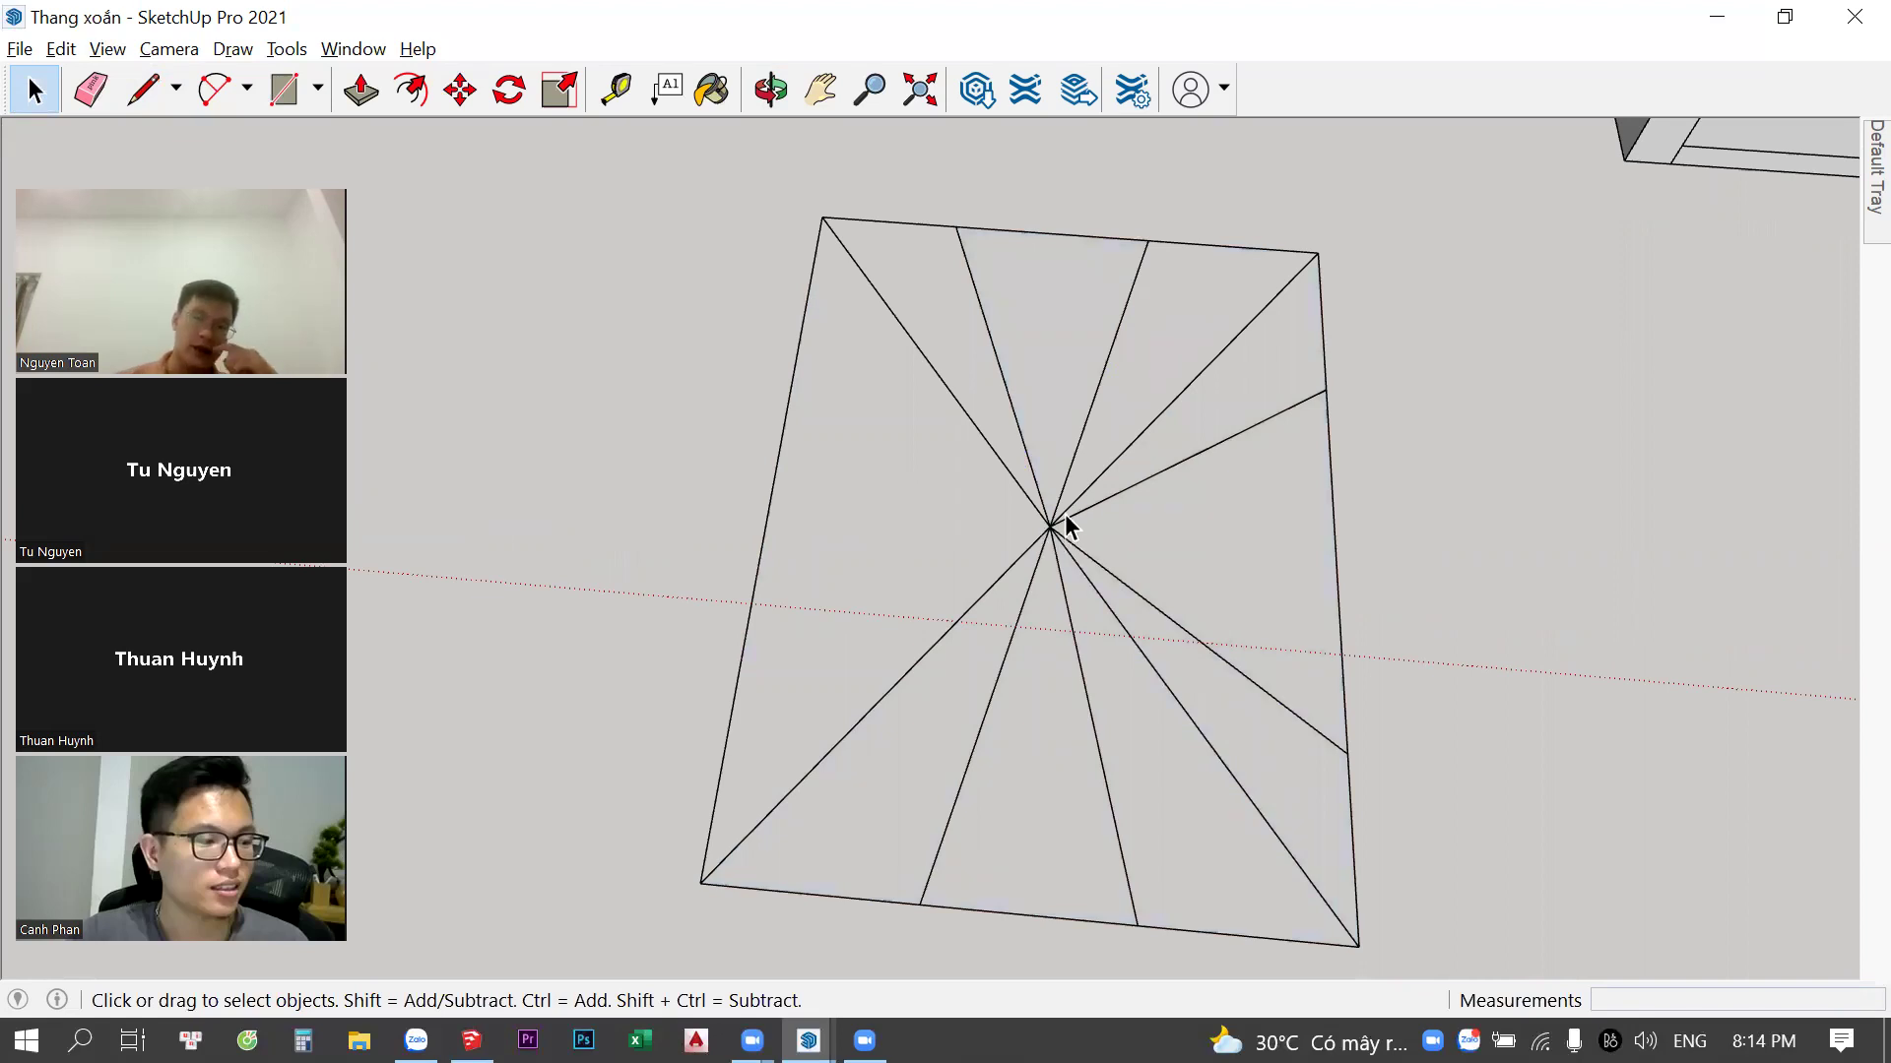
pyautogui.scroll(3, 1065, 514)
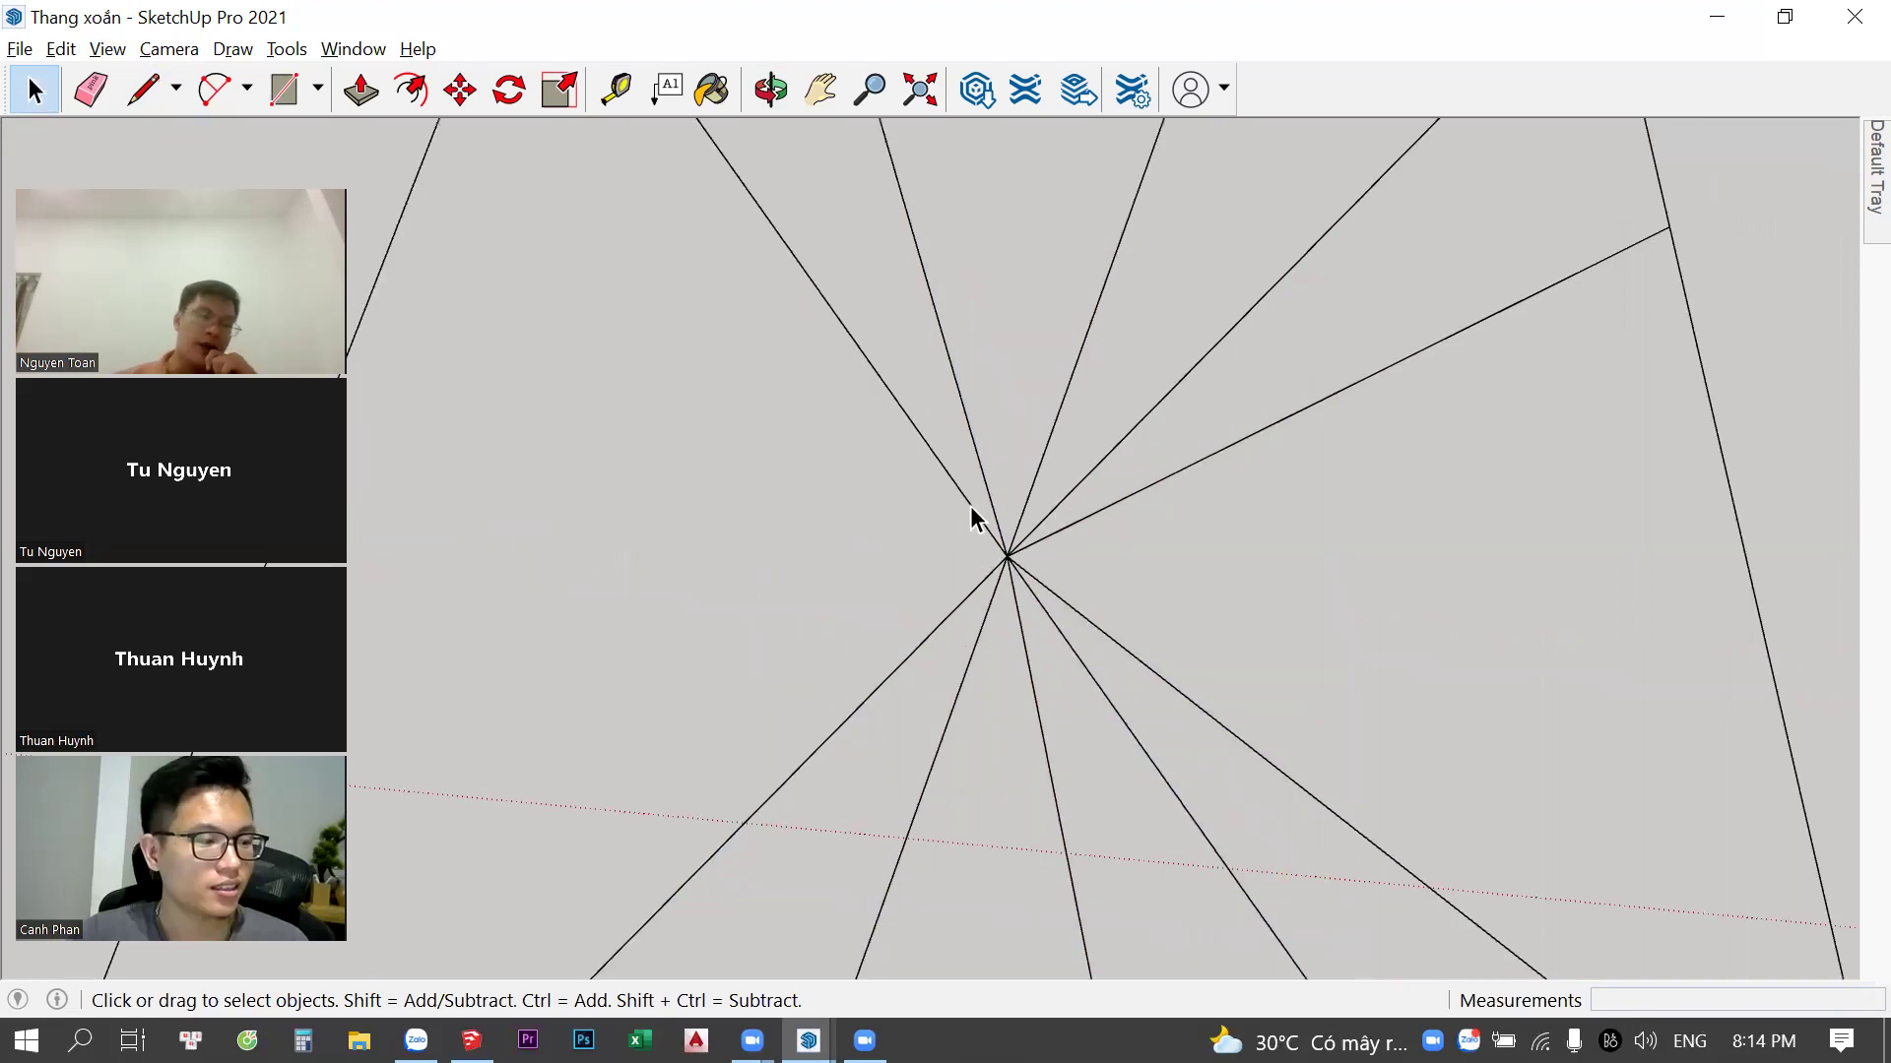
pyautogui.scroll(-3, 971, 519)
# Draw a line from the right edge through the central vertex to the left edge
pyautogui.press('l')
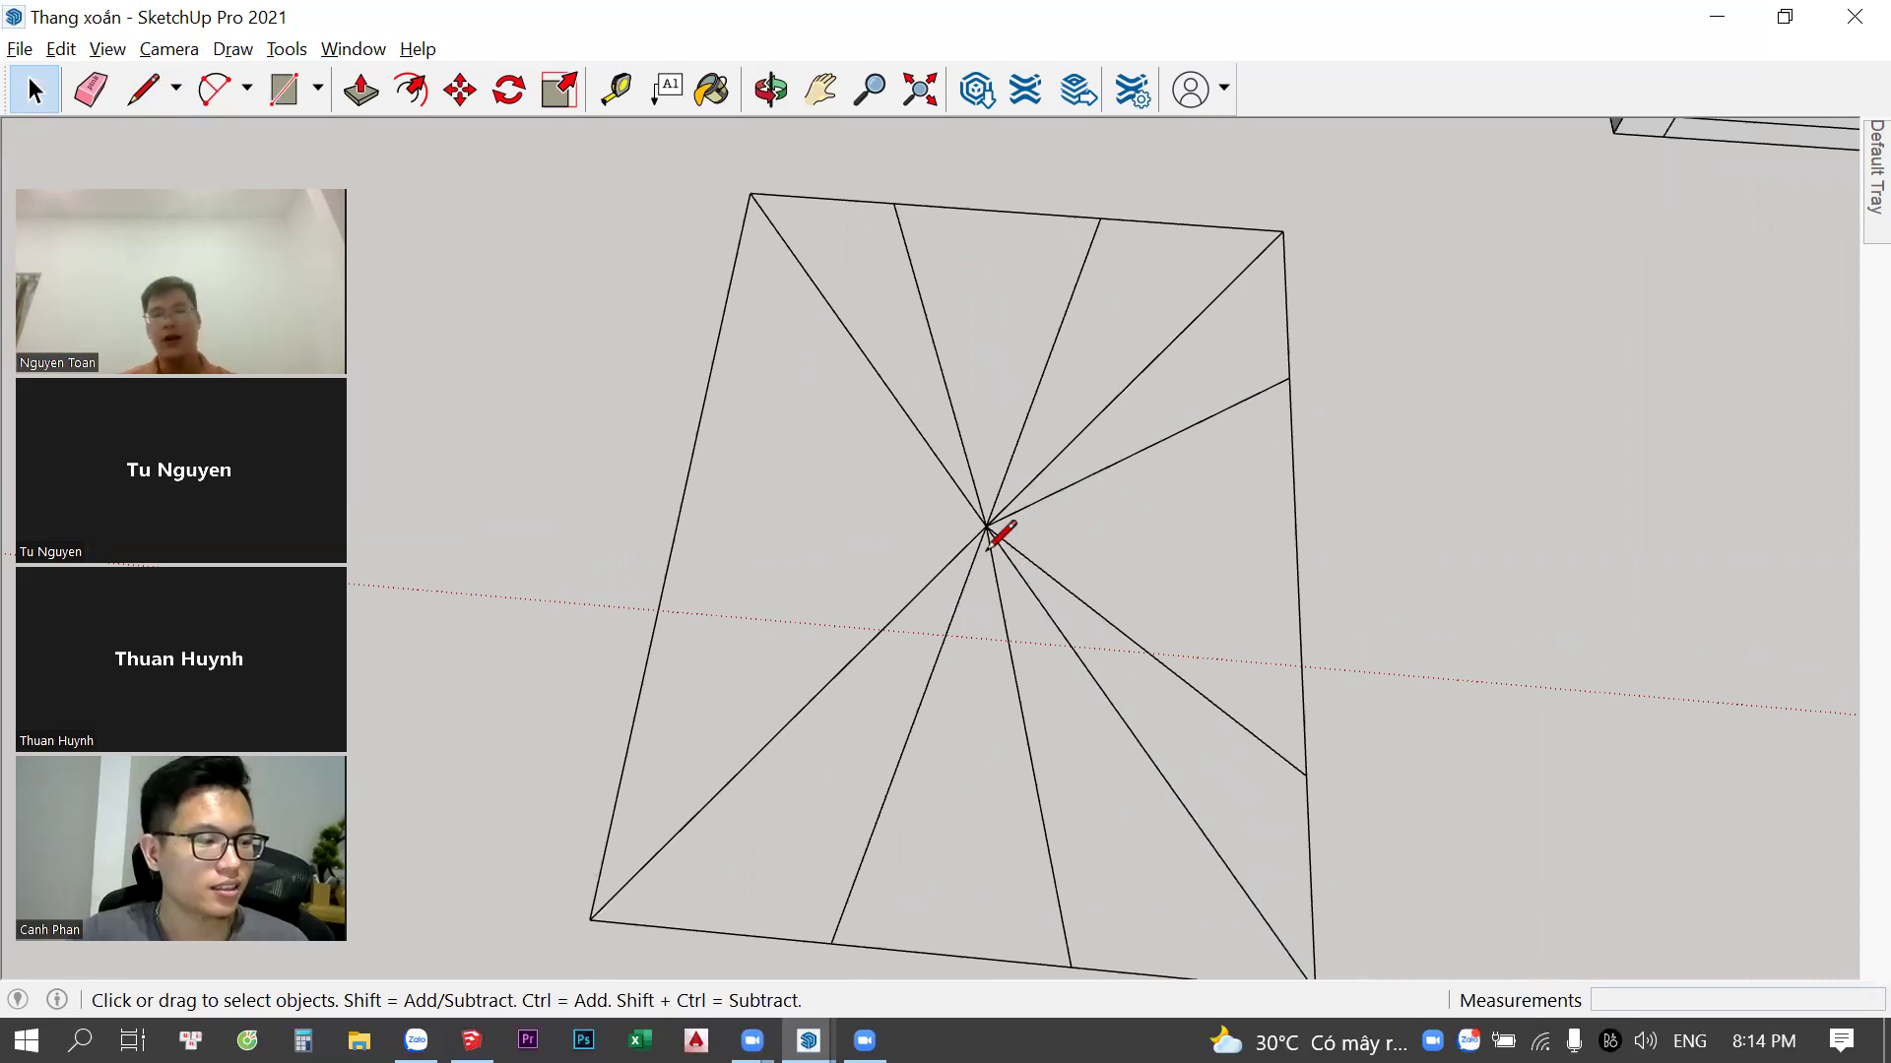
pyautogui.click(1296, 552)
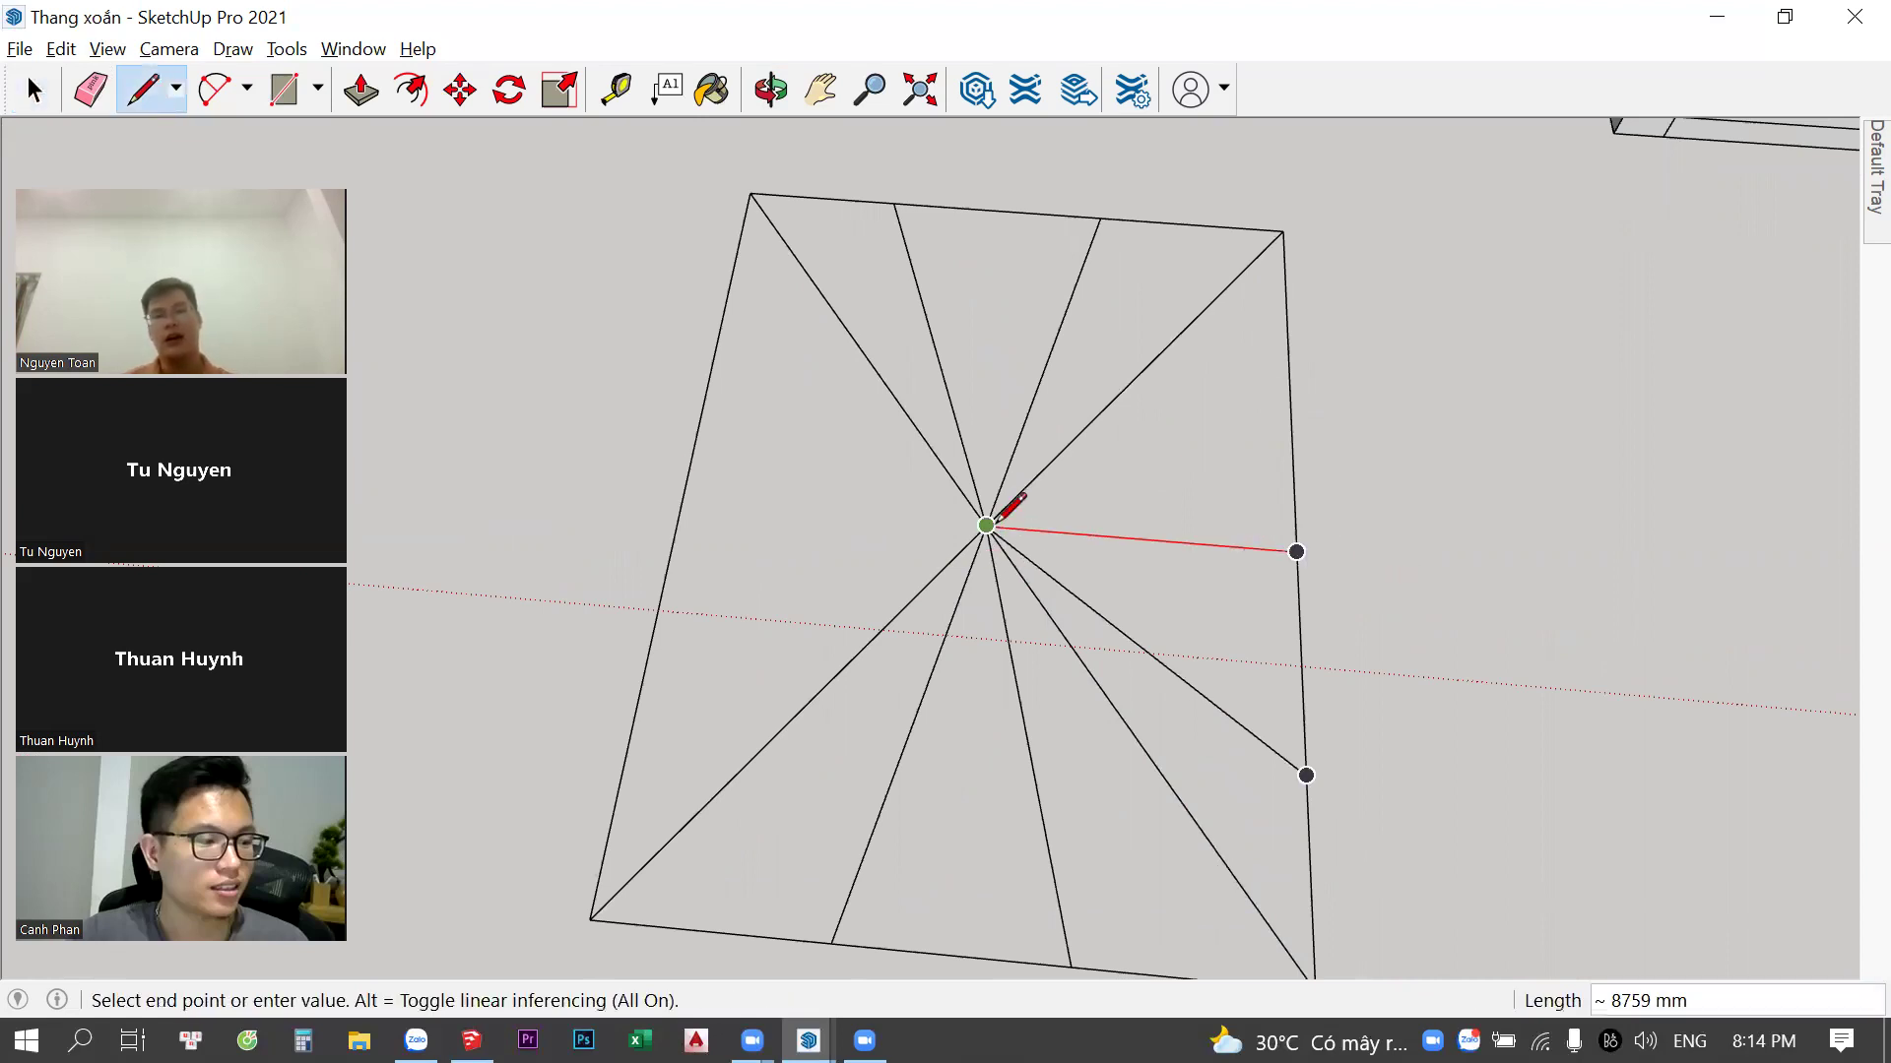
pyautogui.click(988, 524)
pyautogui.click(825, 589)
pyautogui.press('space')
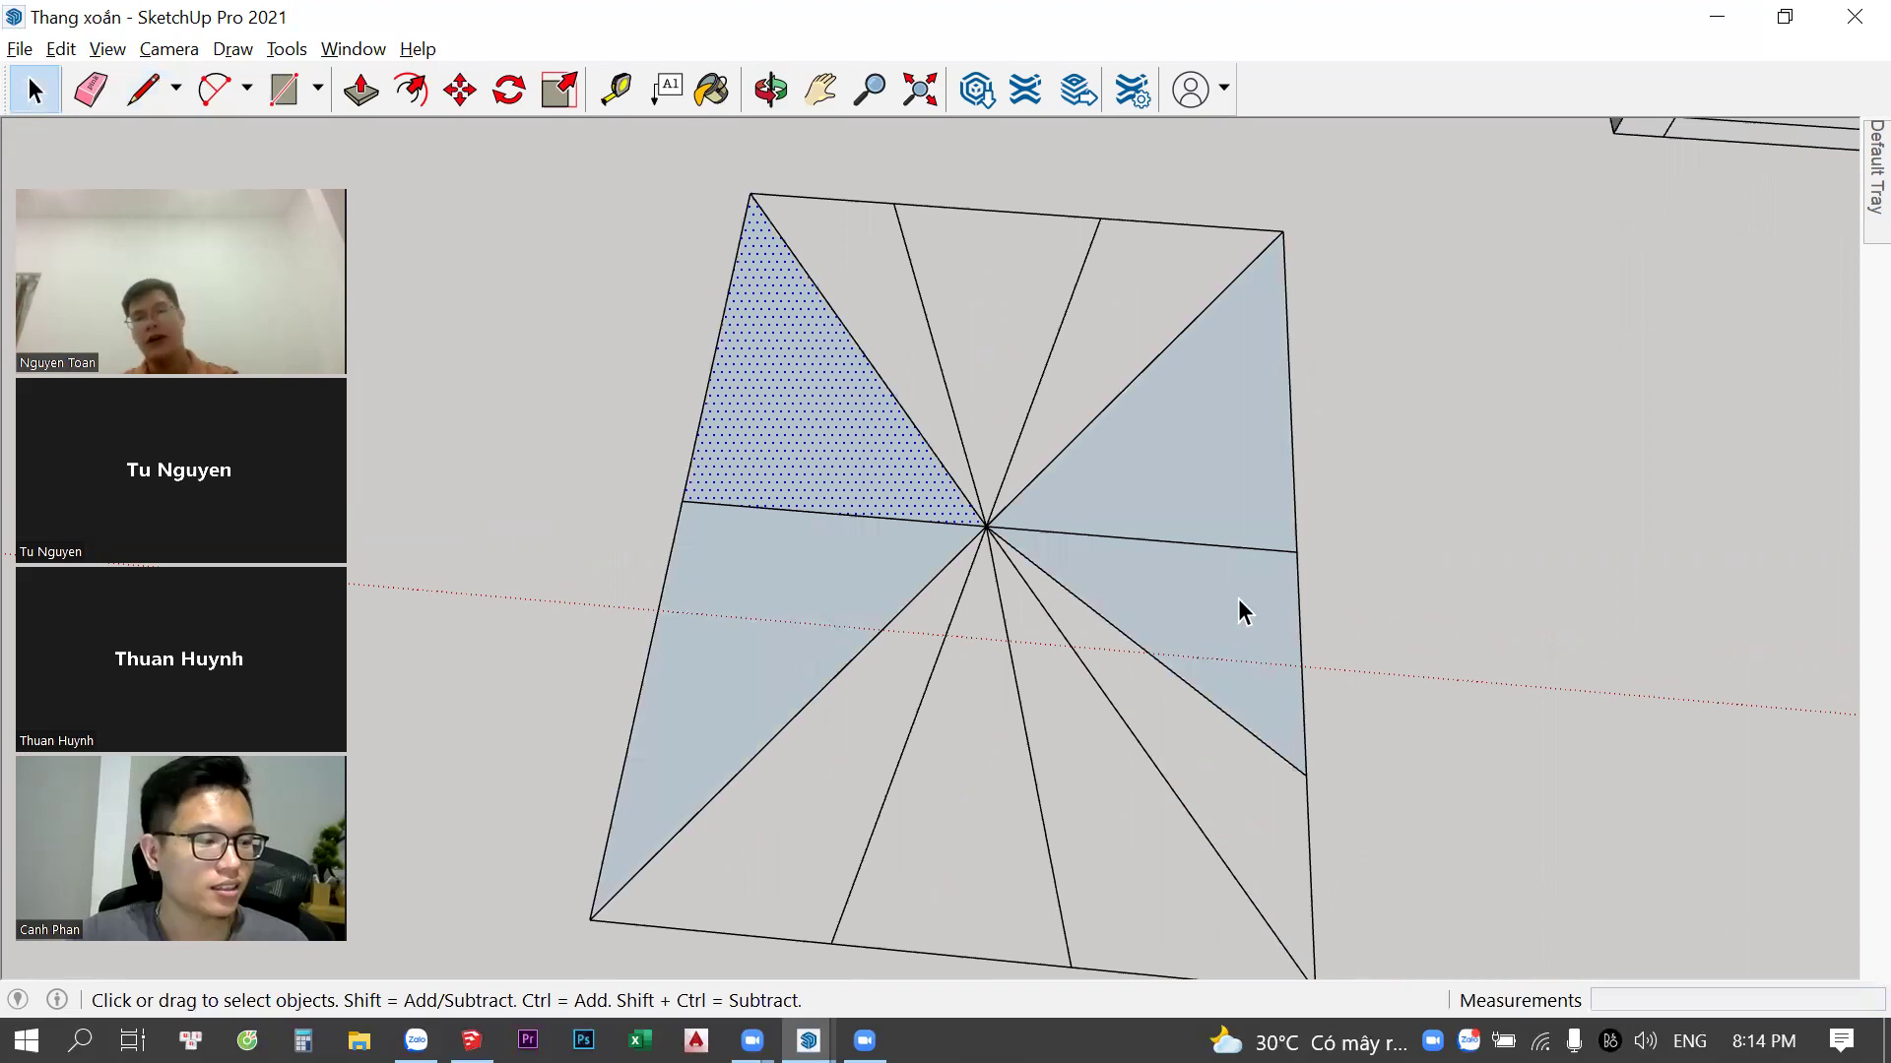
pyautogui.tripleClick(928, 453)
pyautogui.moveTo(1286, 547)
pyautogui.mouseDown(button='middle')
pyautogui.moveTo(967, 737)
pyautogui.moveTo(736, 589)
pyautogui.mouseUp(button='middle')
pyautogui.moveTo(858, 549); pyautogui.dragTo(837, 439, button='middle')
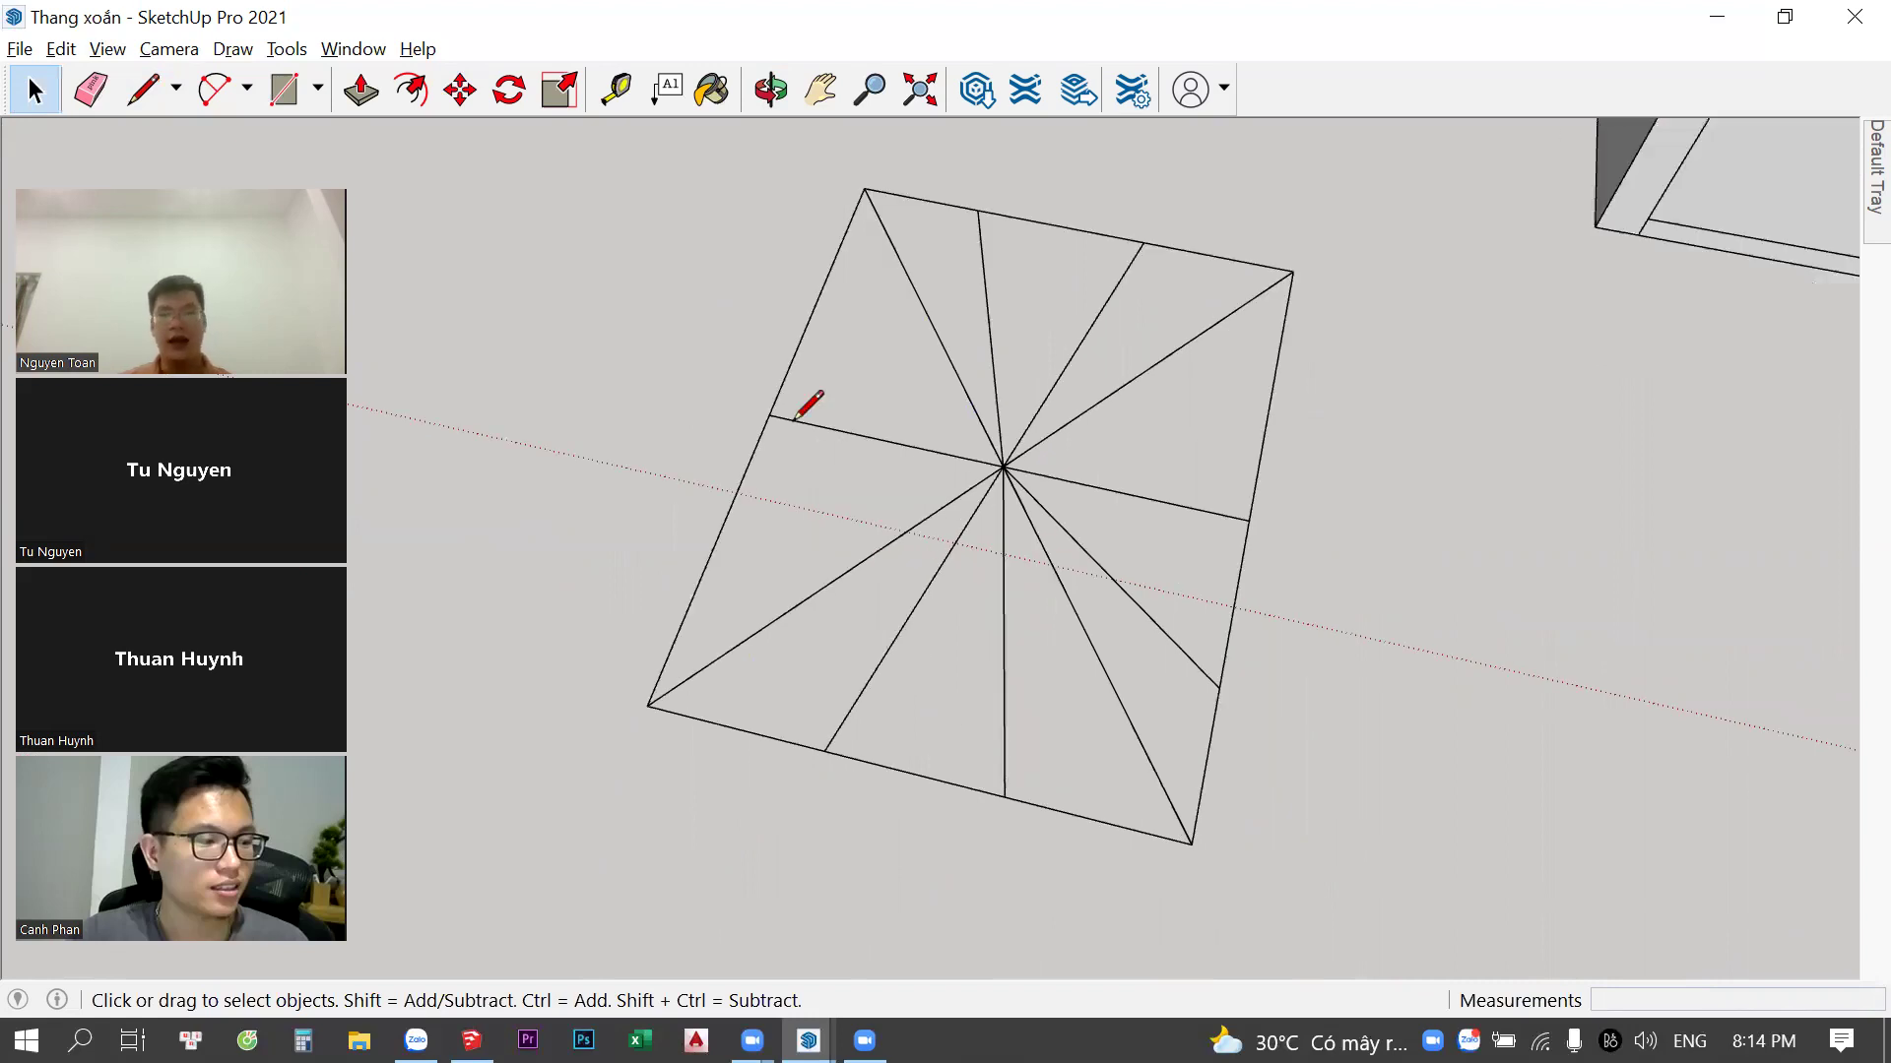
# Draw a line from the left-edge vertex through the centre, plus one from the bottom edge
pyautogui.press('l')
pyautogui.scroll(1, 795, 419)
pyautogui.click(746, 406)
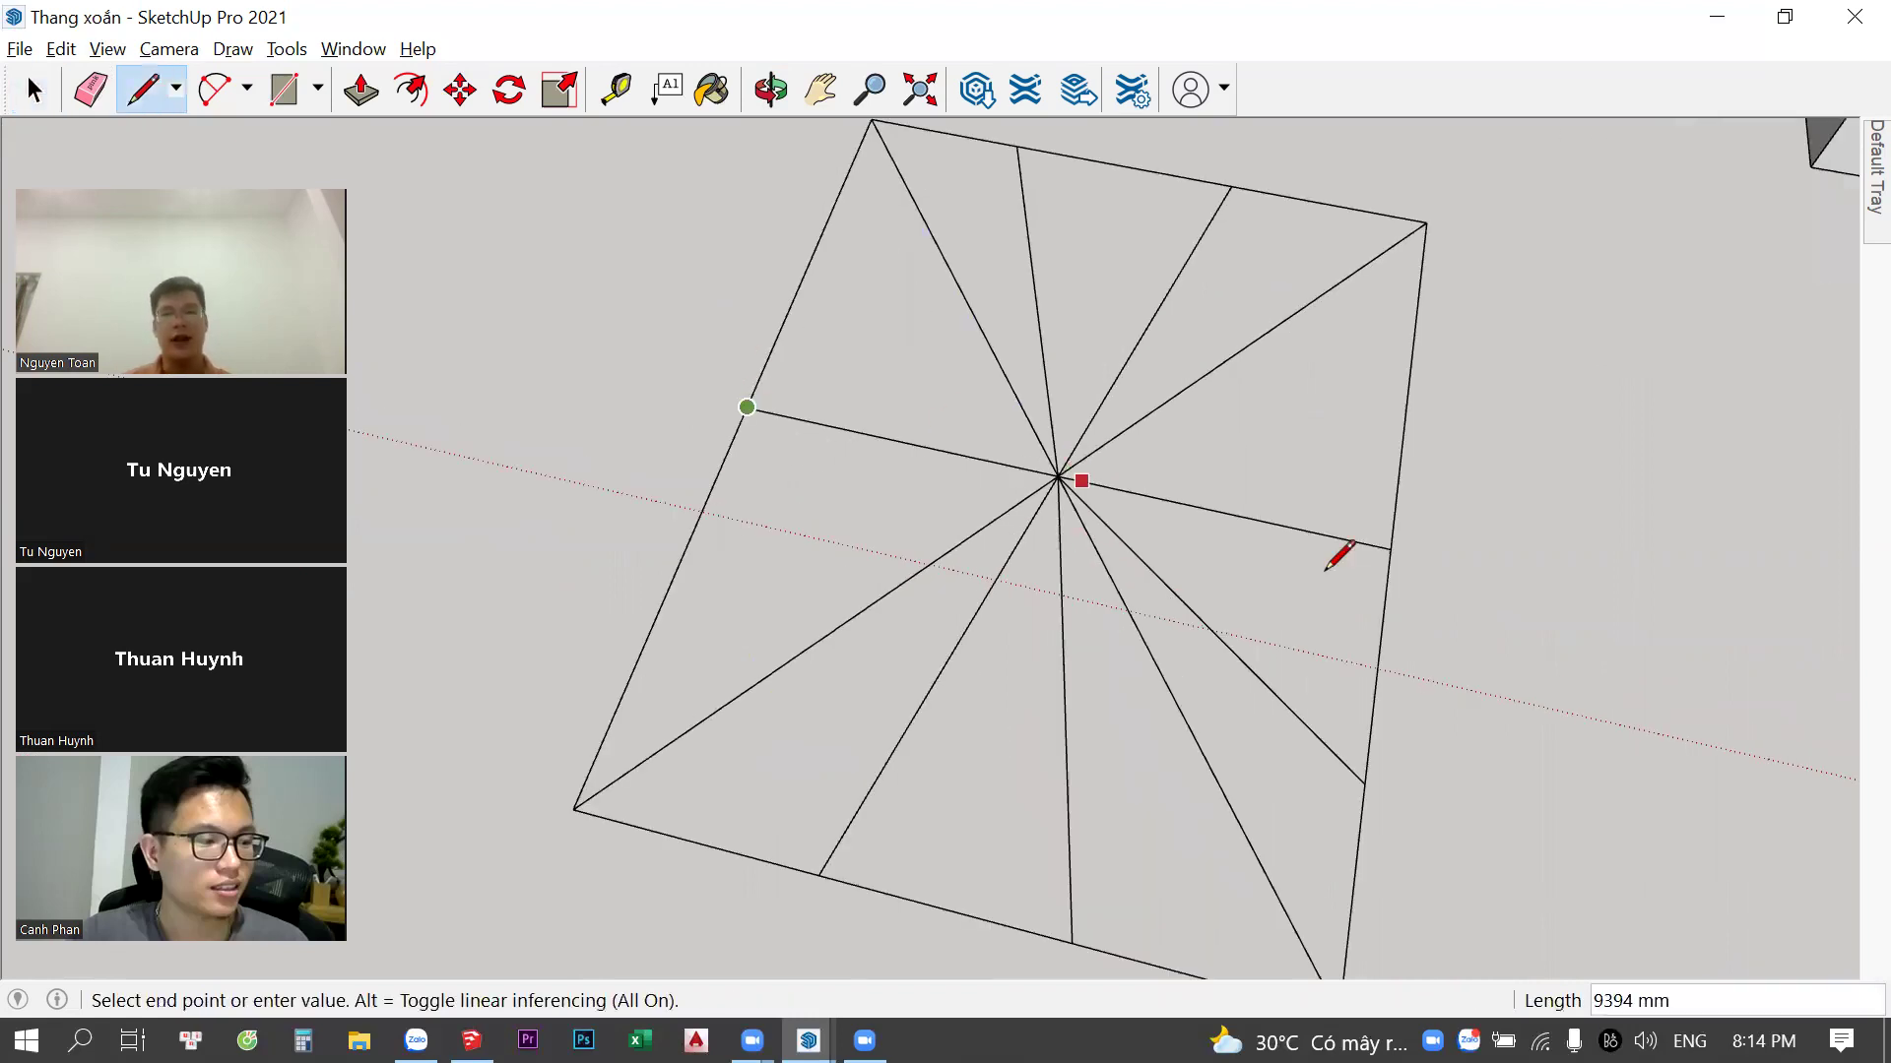
pyautogui.click(1390, 549)
pyautogui.click(1363, 783)
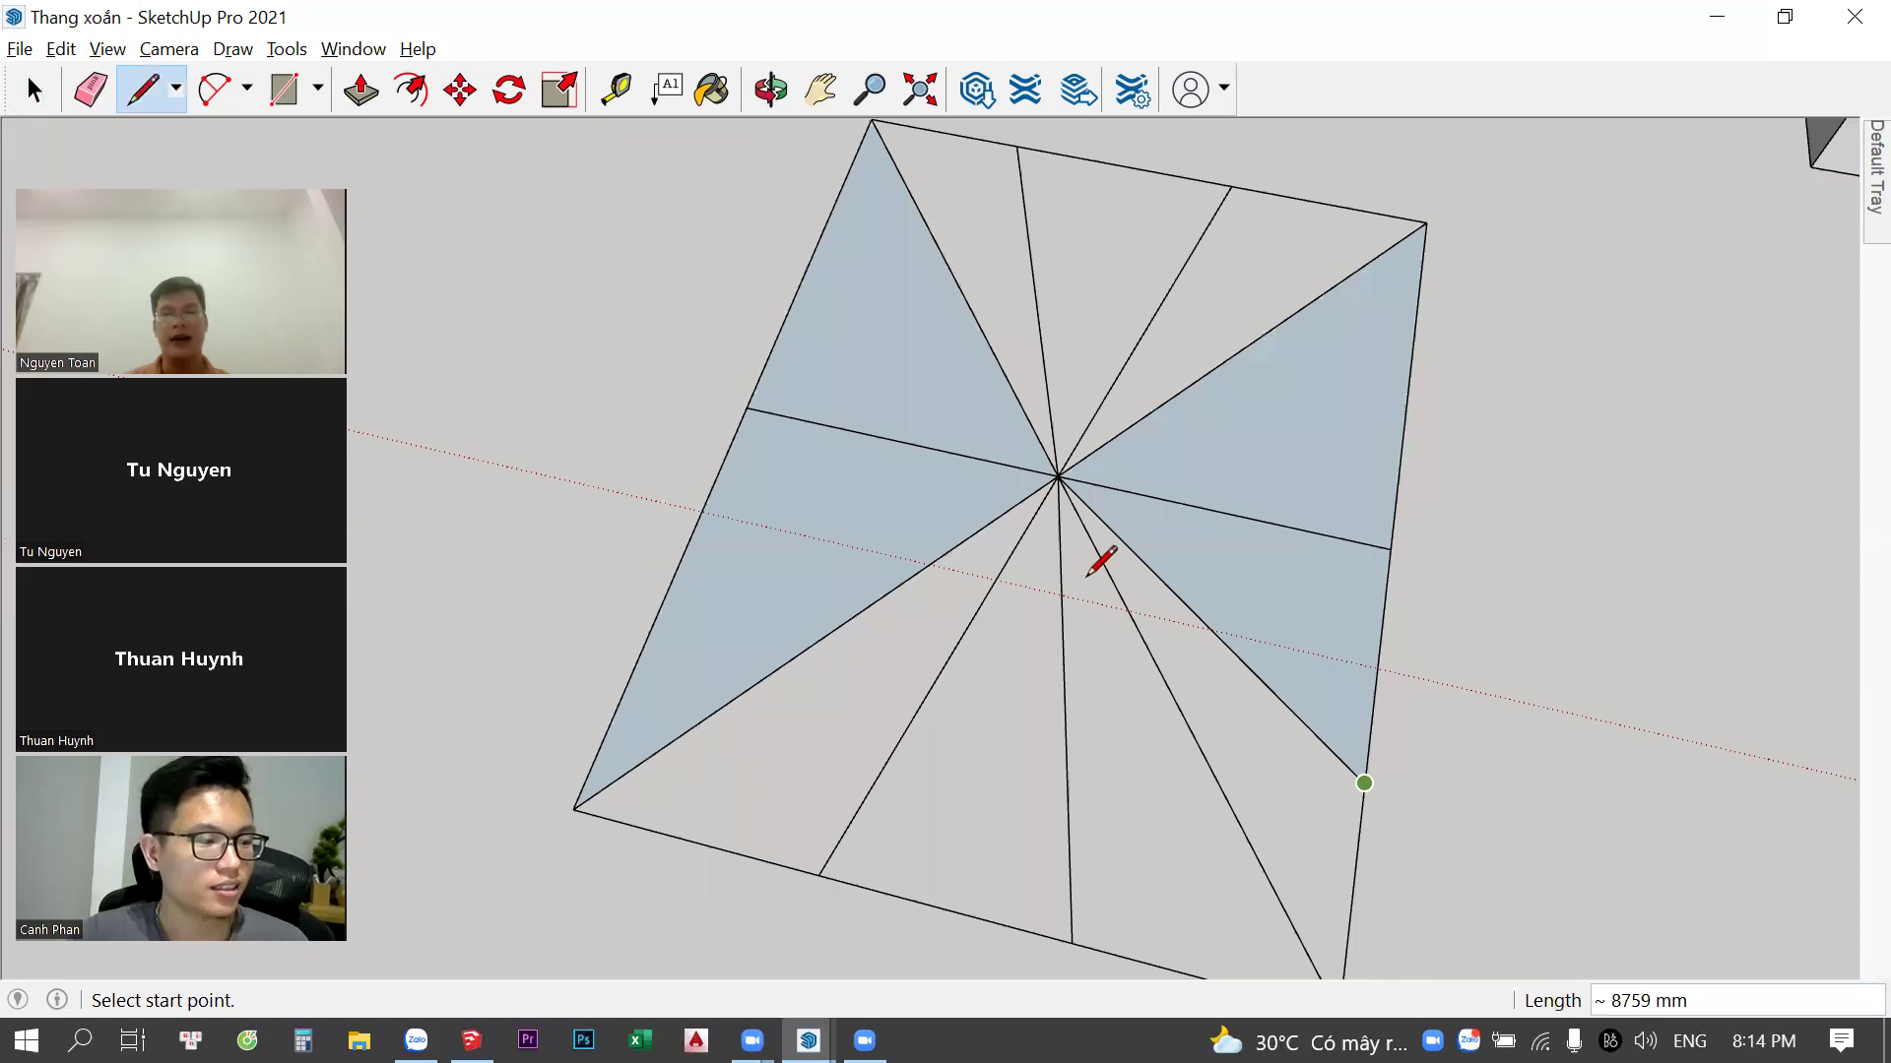
pyautogui.click(1072, 942)
pyautogui.click(1122, 667)
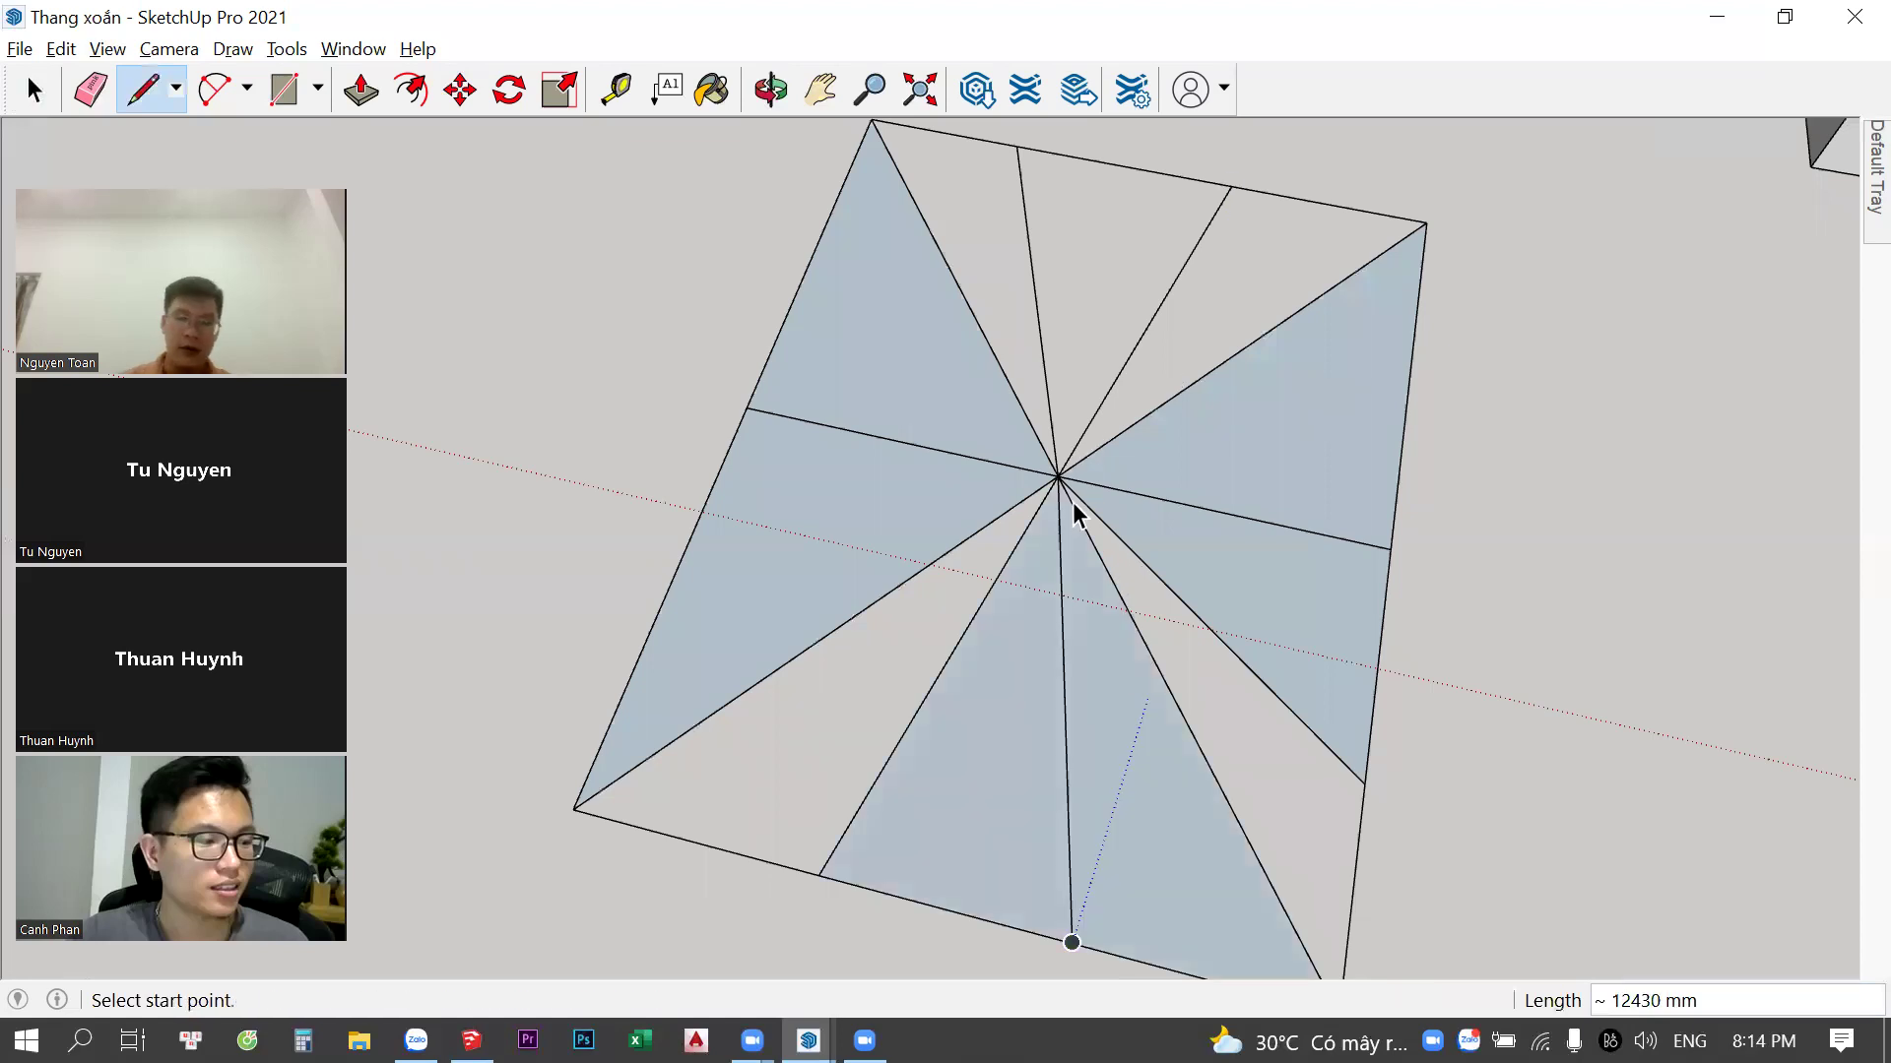
pyautogui.press('space')
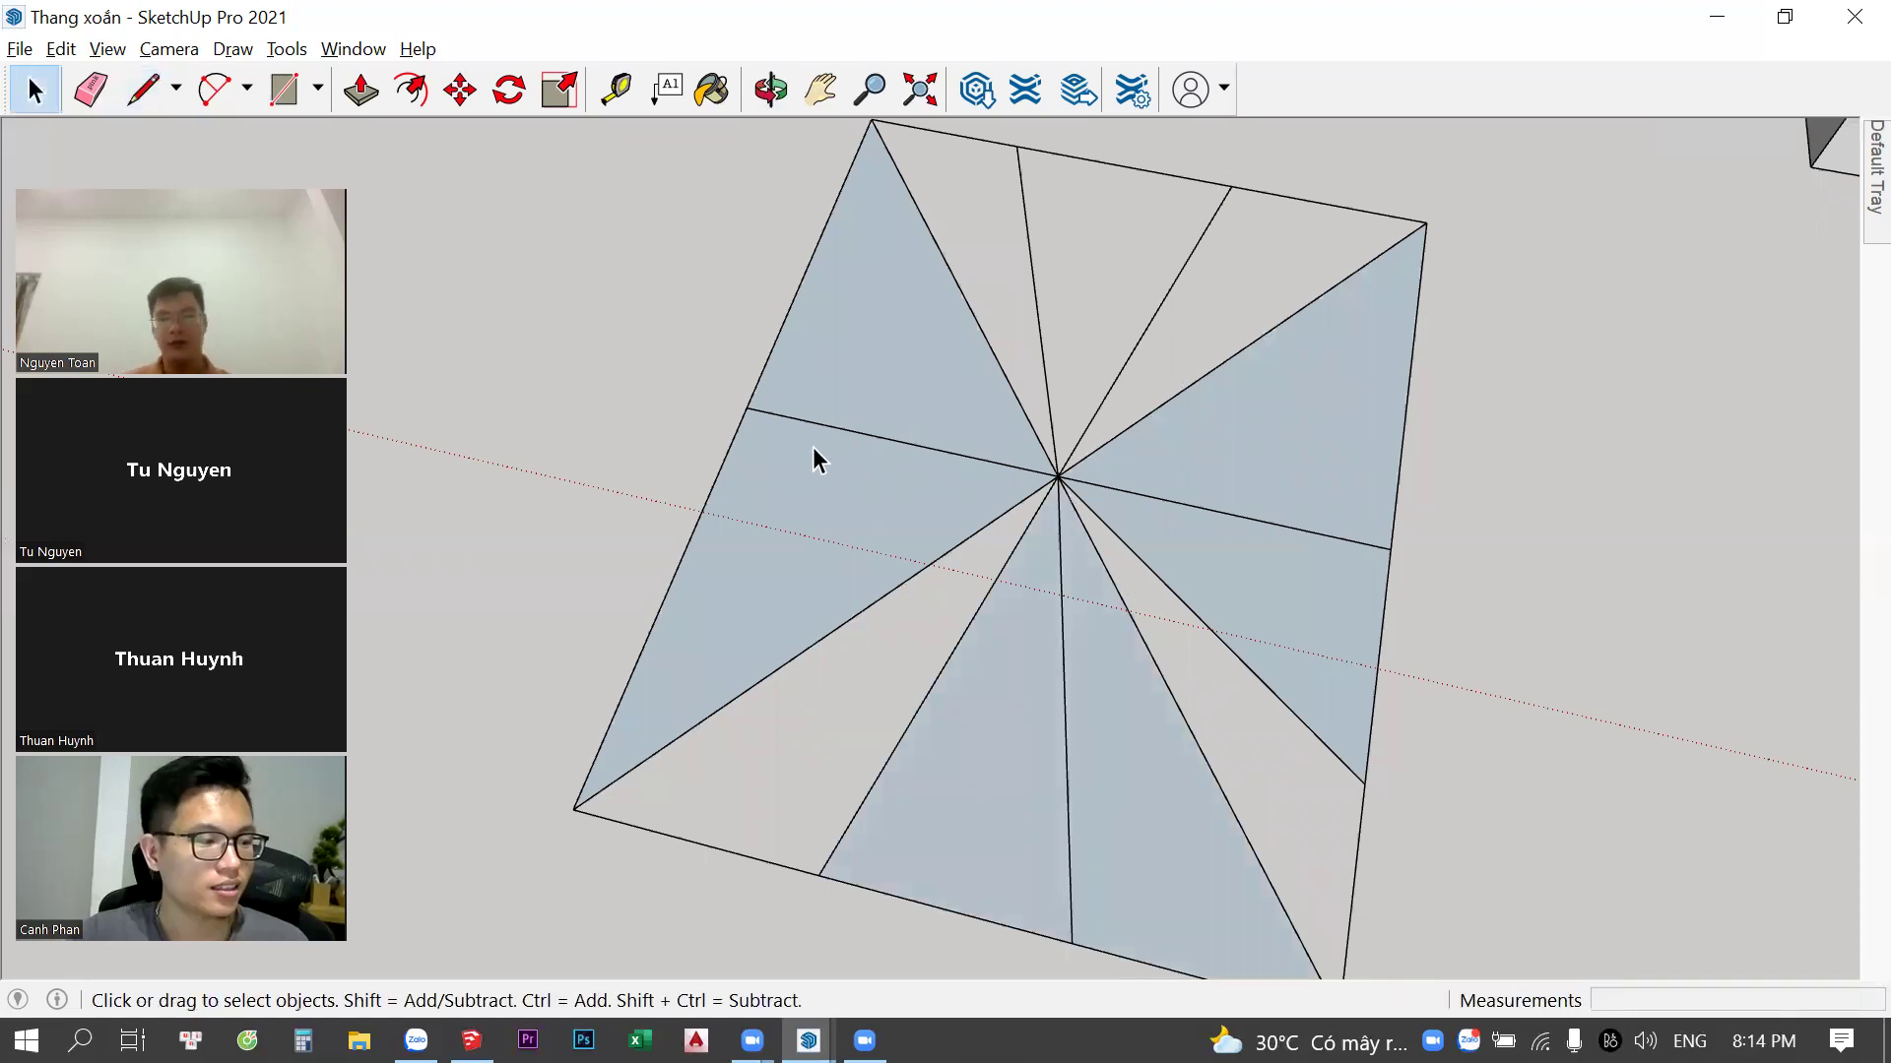
# Zoom in and delete the triangle face next to the central vertex
pyautogui.scroll(1, 814, 451)
pyautogui.press('l')
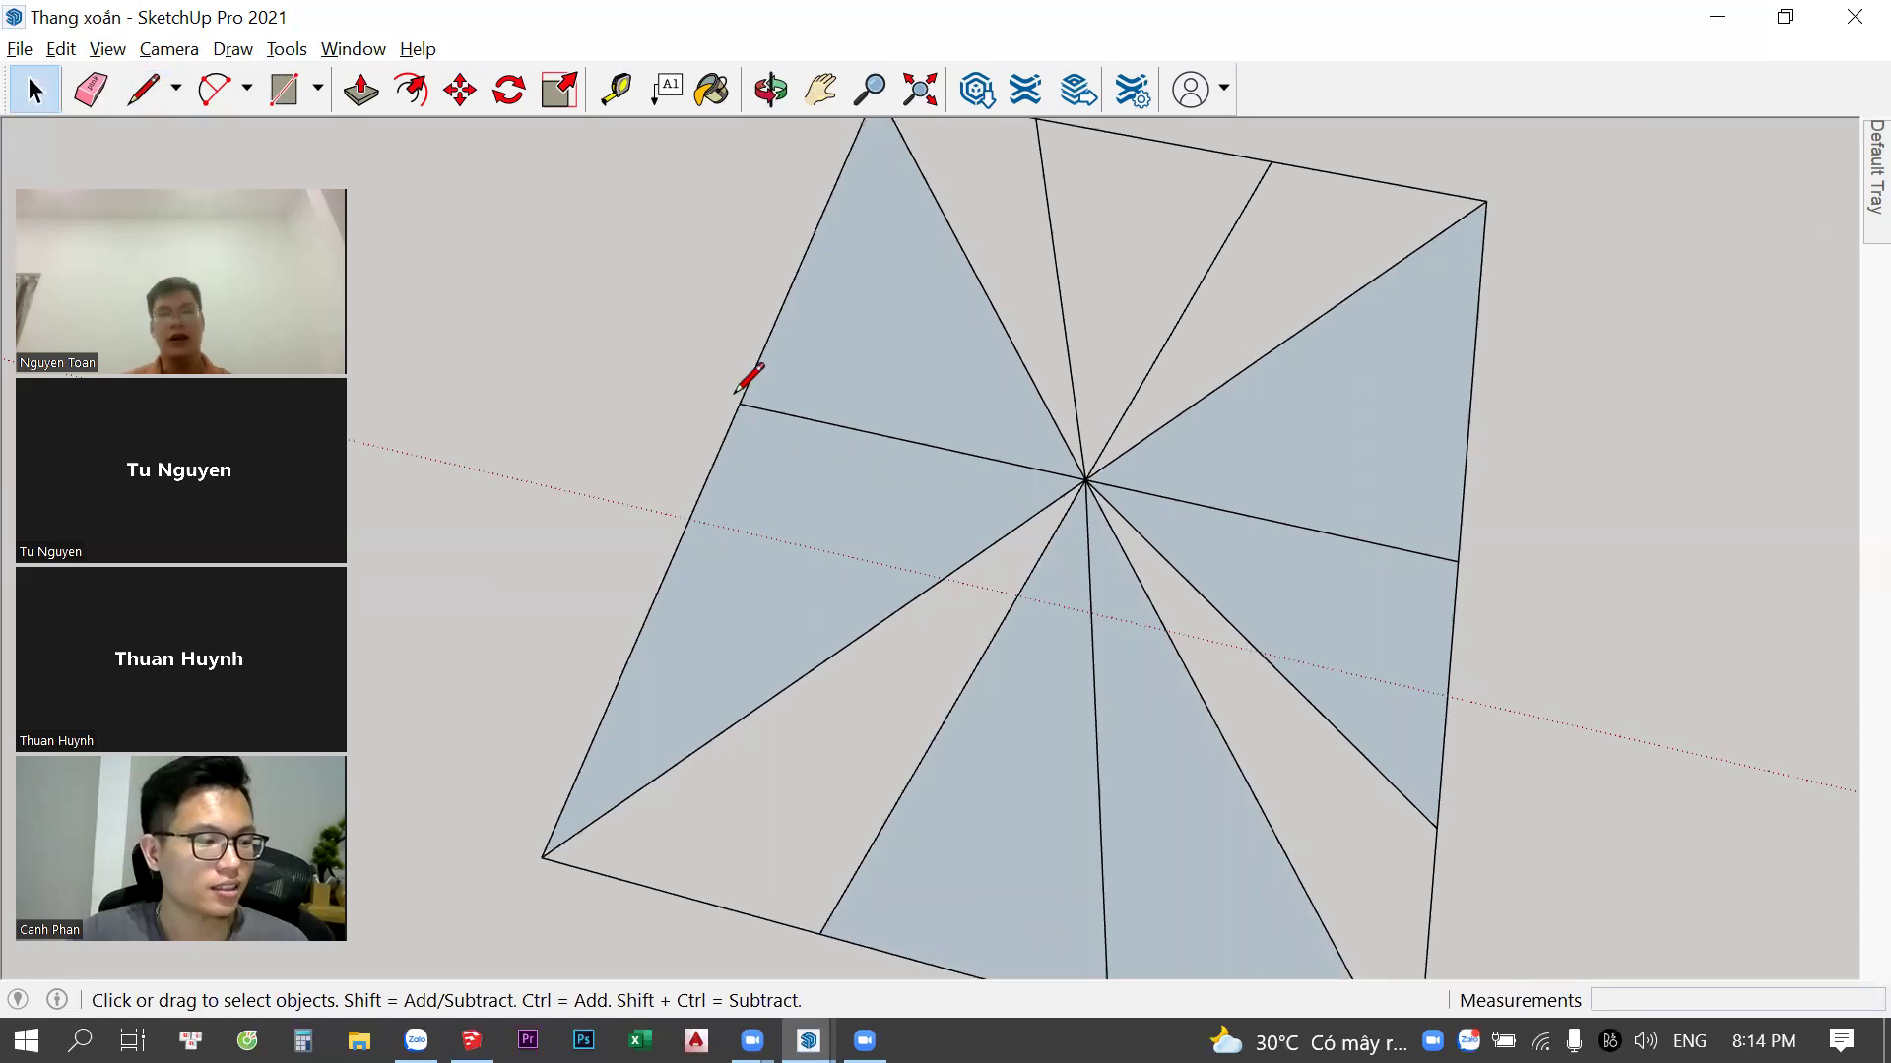
pyautogui.scroll(1, 751, 384)
pyautogui.scroll(1, 849, 640)
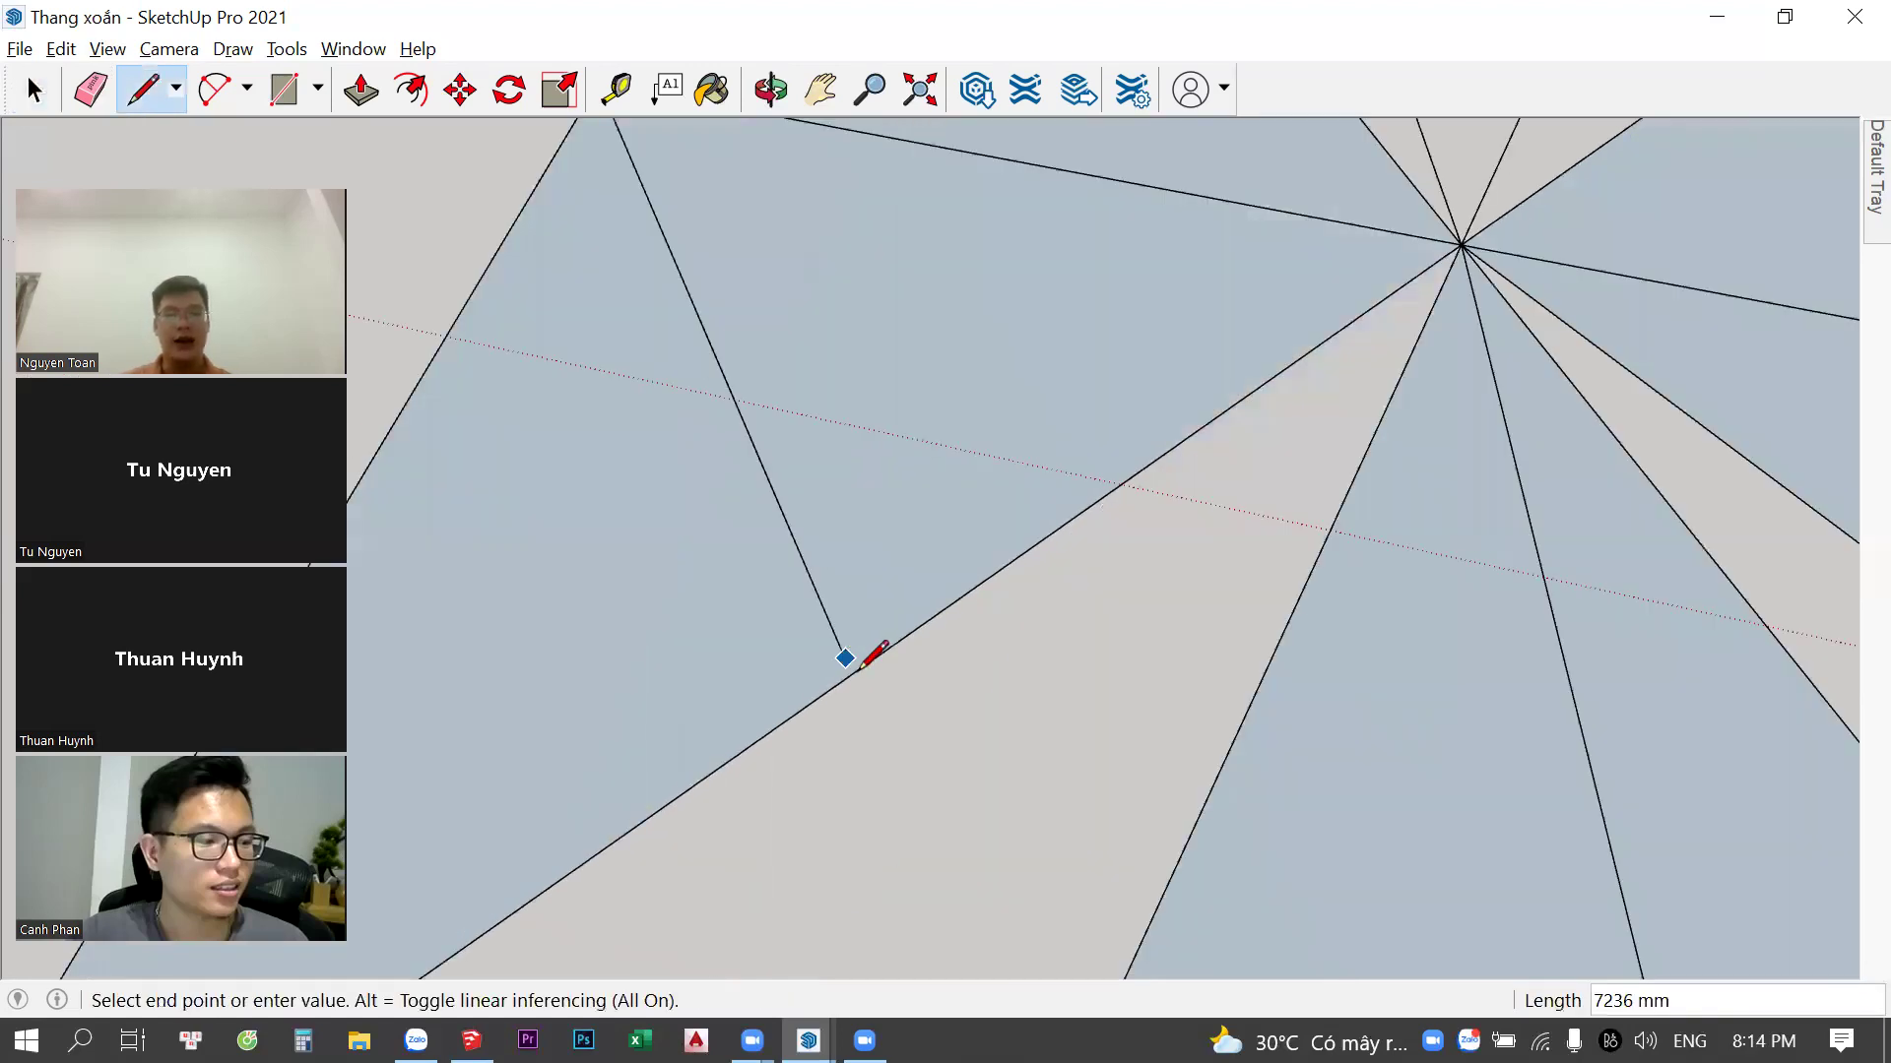
pyautogui.scroll(1, 869, 655)
pyautogui.scroll(1, 985, 719)
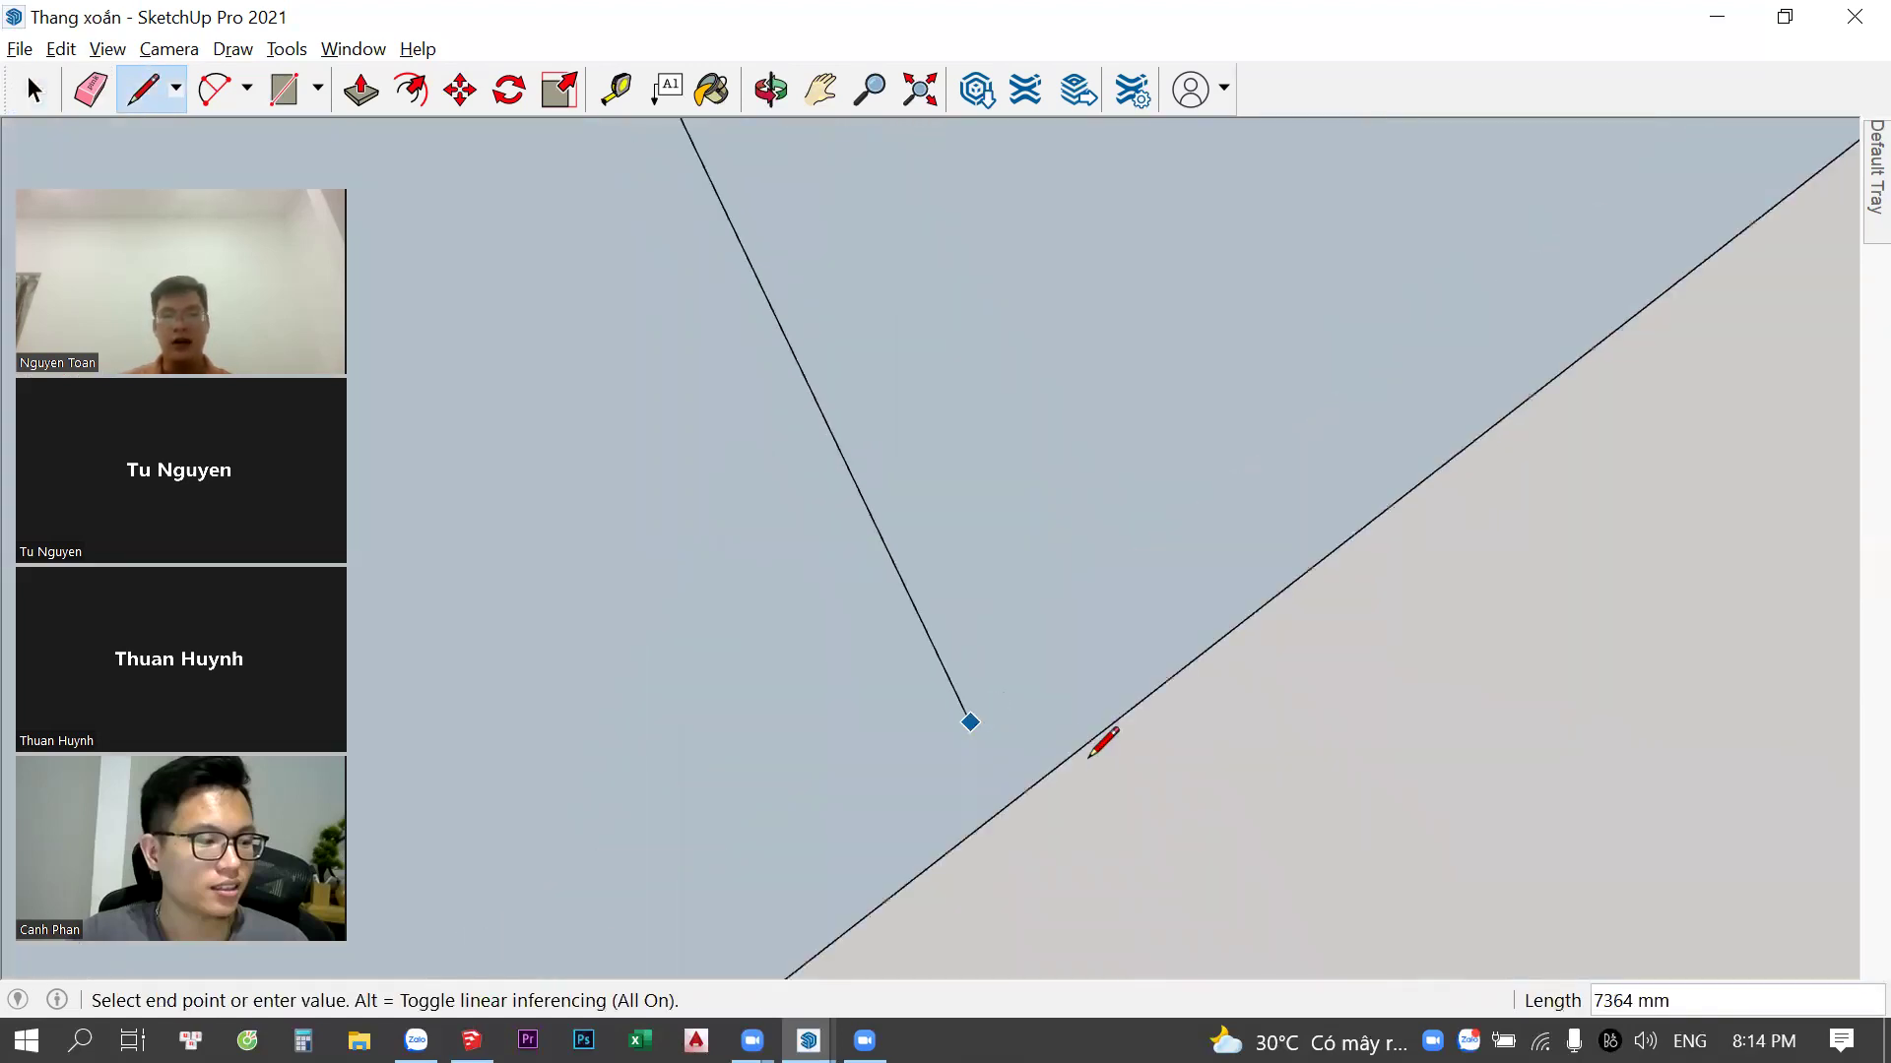
pyautogui.scroll(1, 1091, 753)
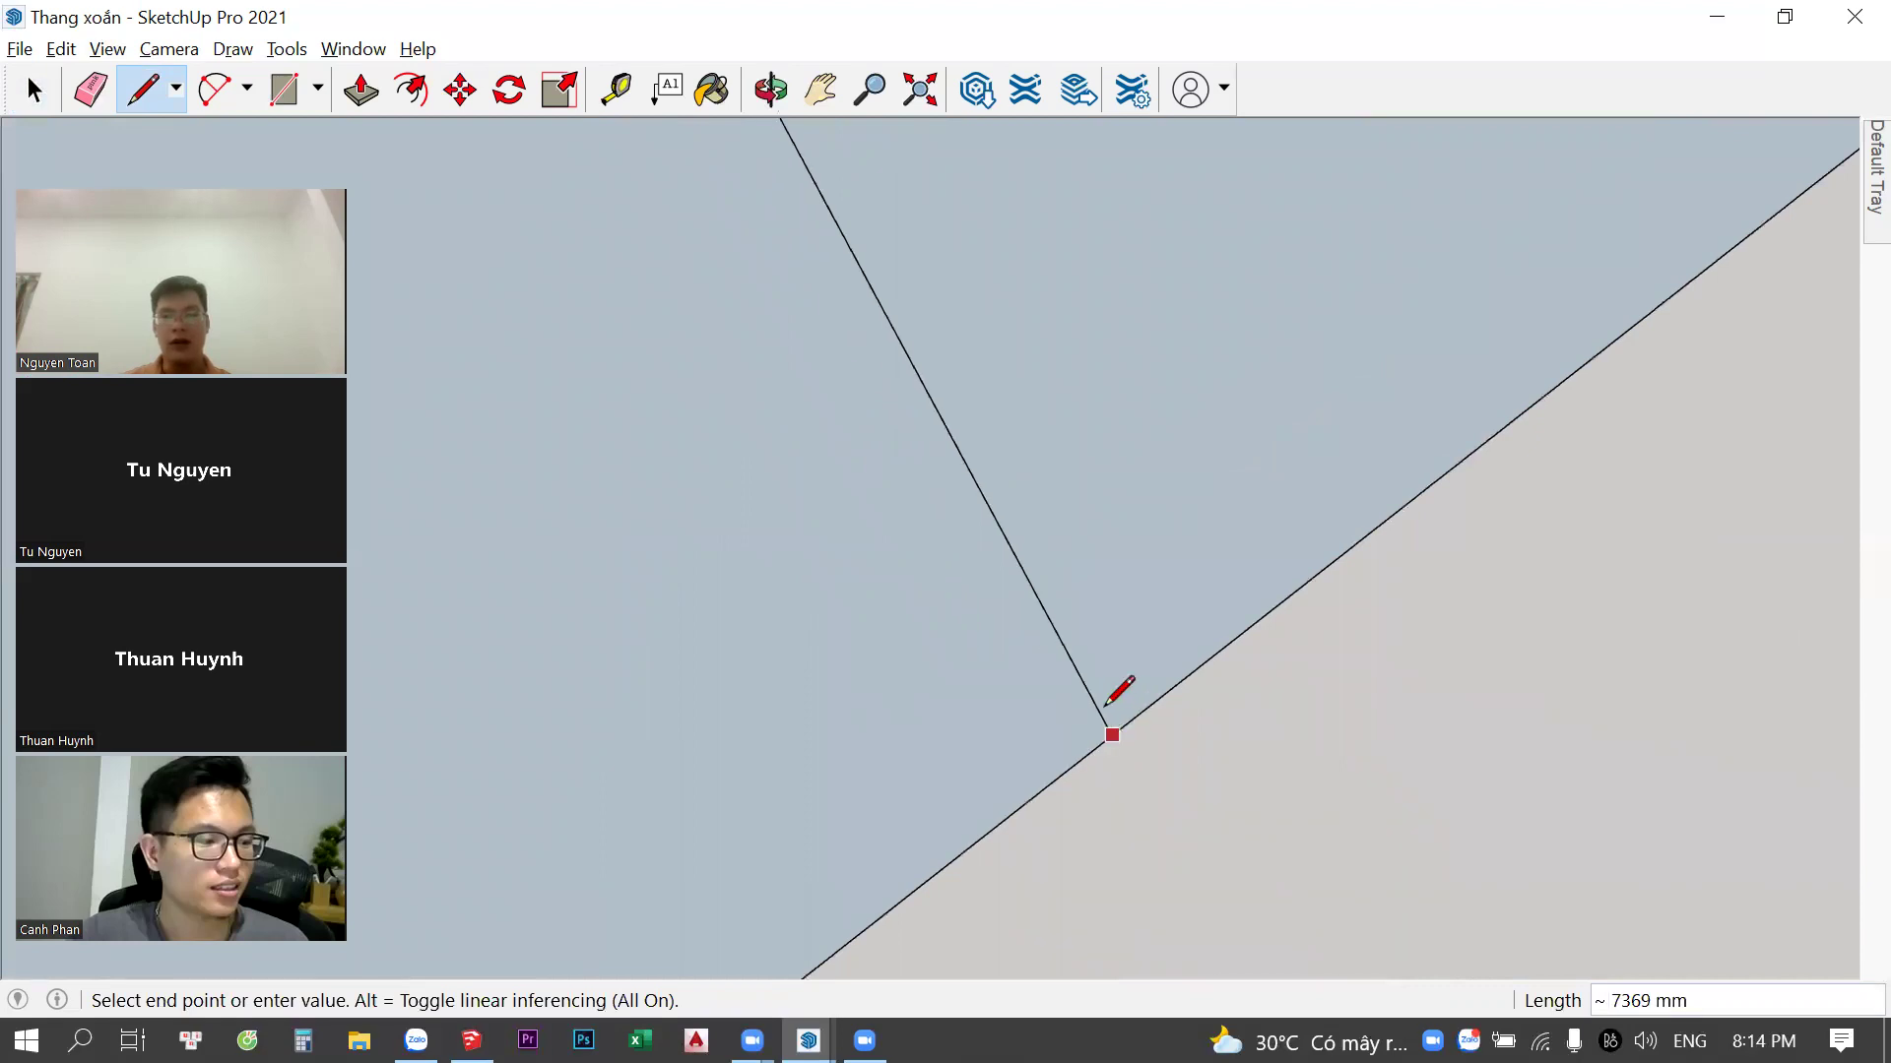
pyautogui.press('space')
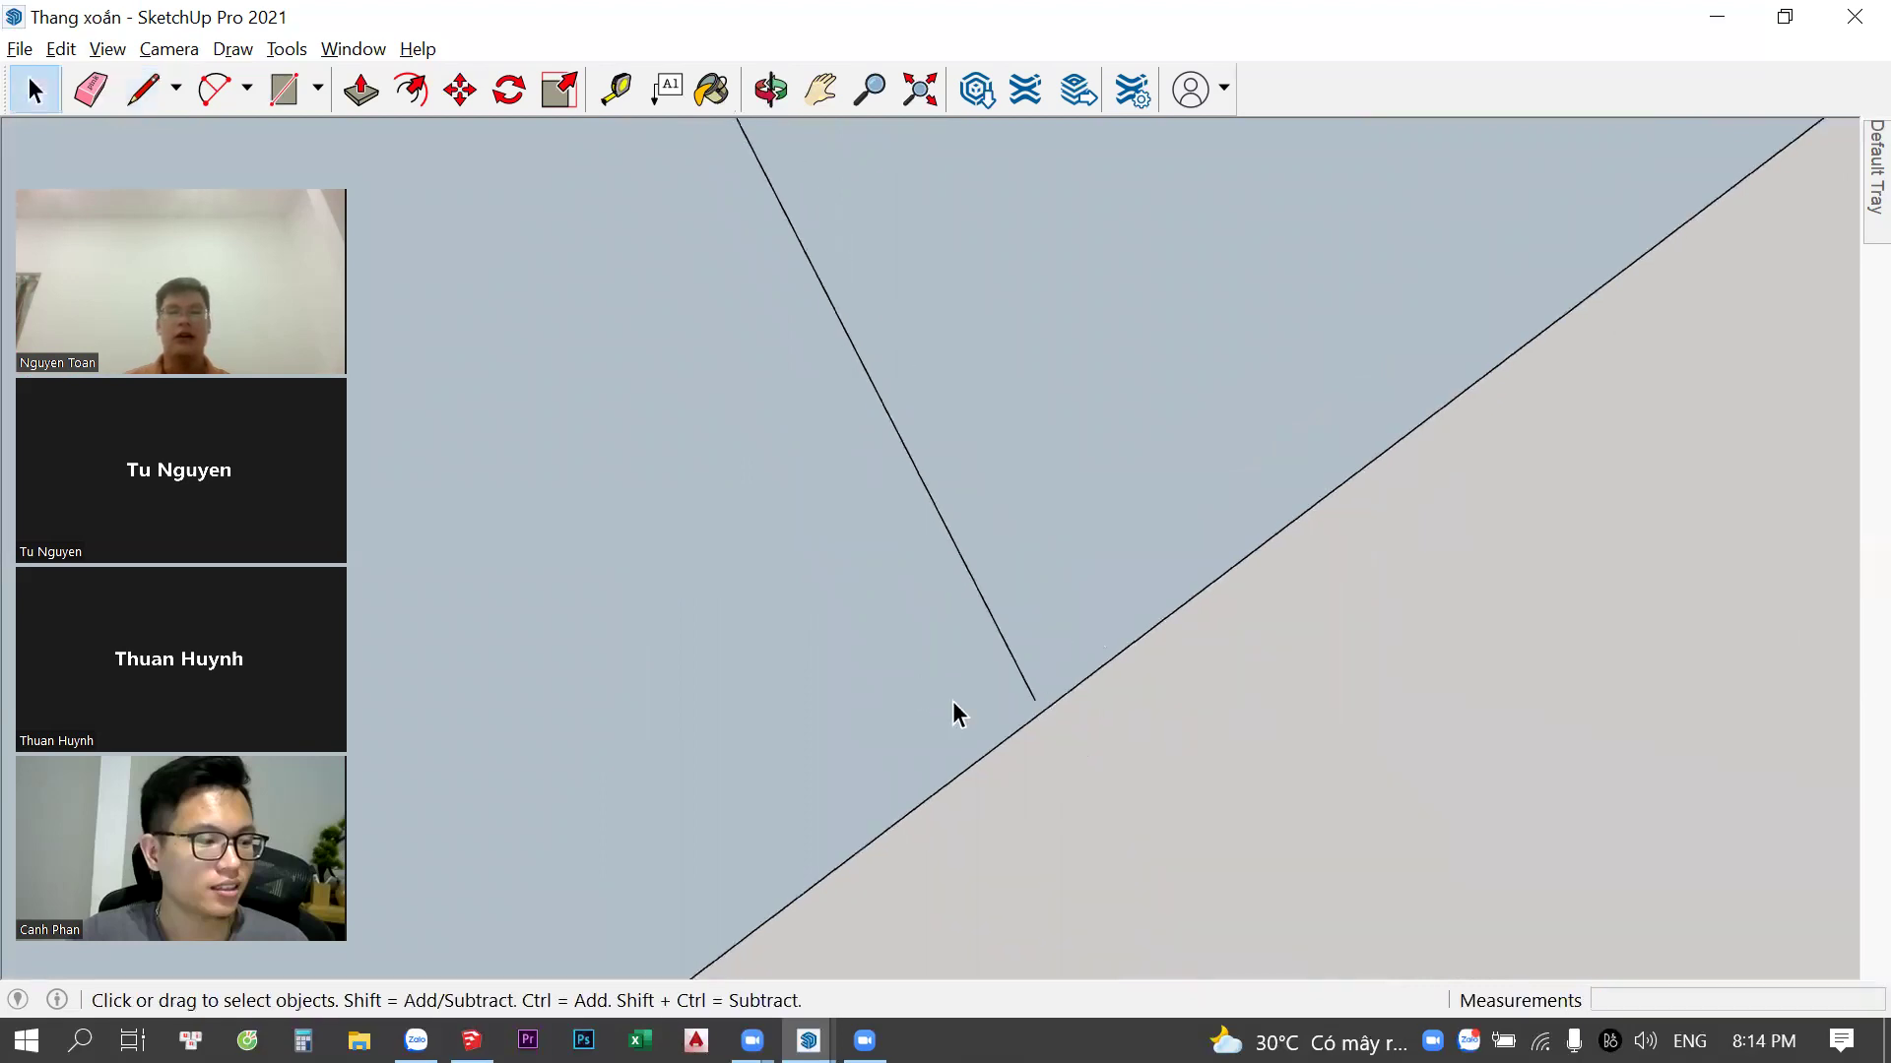
pyautogui.moveTo(953, 711); pyautogui.dragTo(982, 623, button='middle')
pyautogui.scroll(-3, 970, 568)
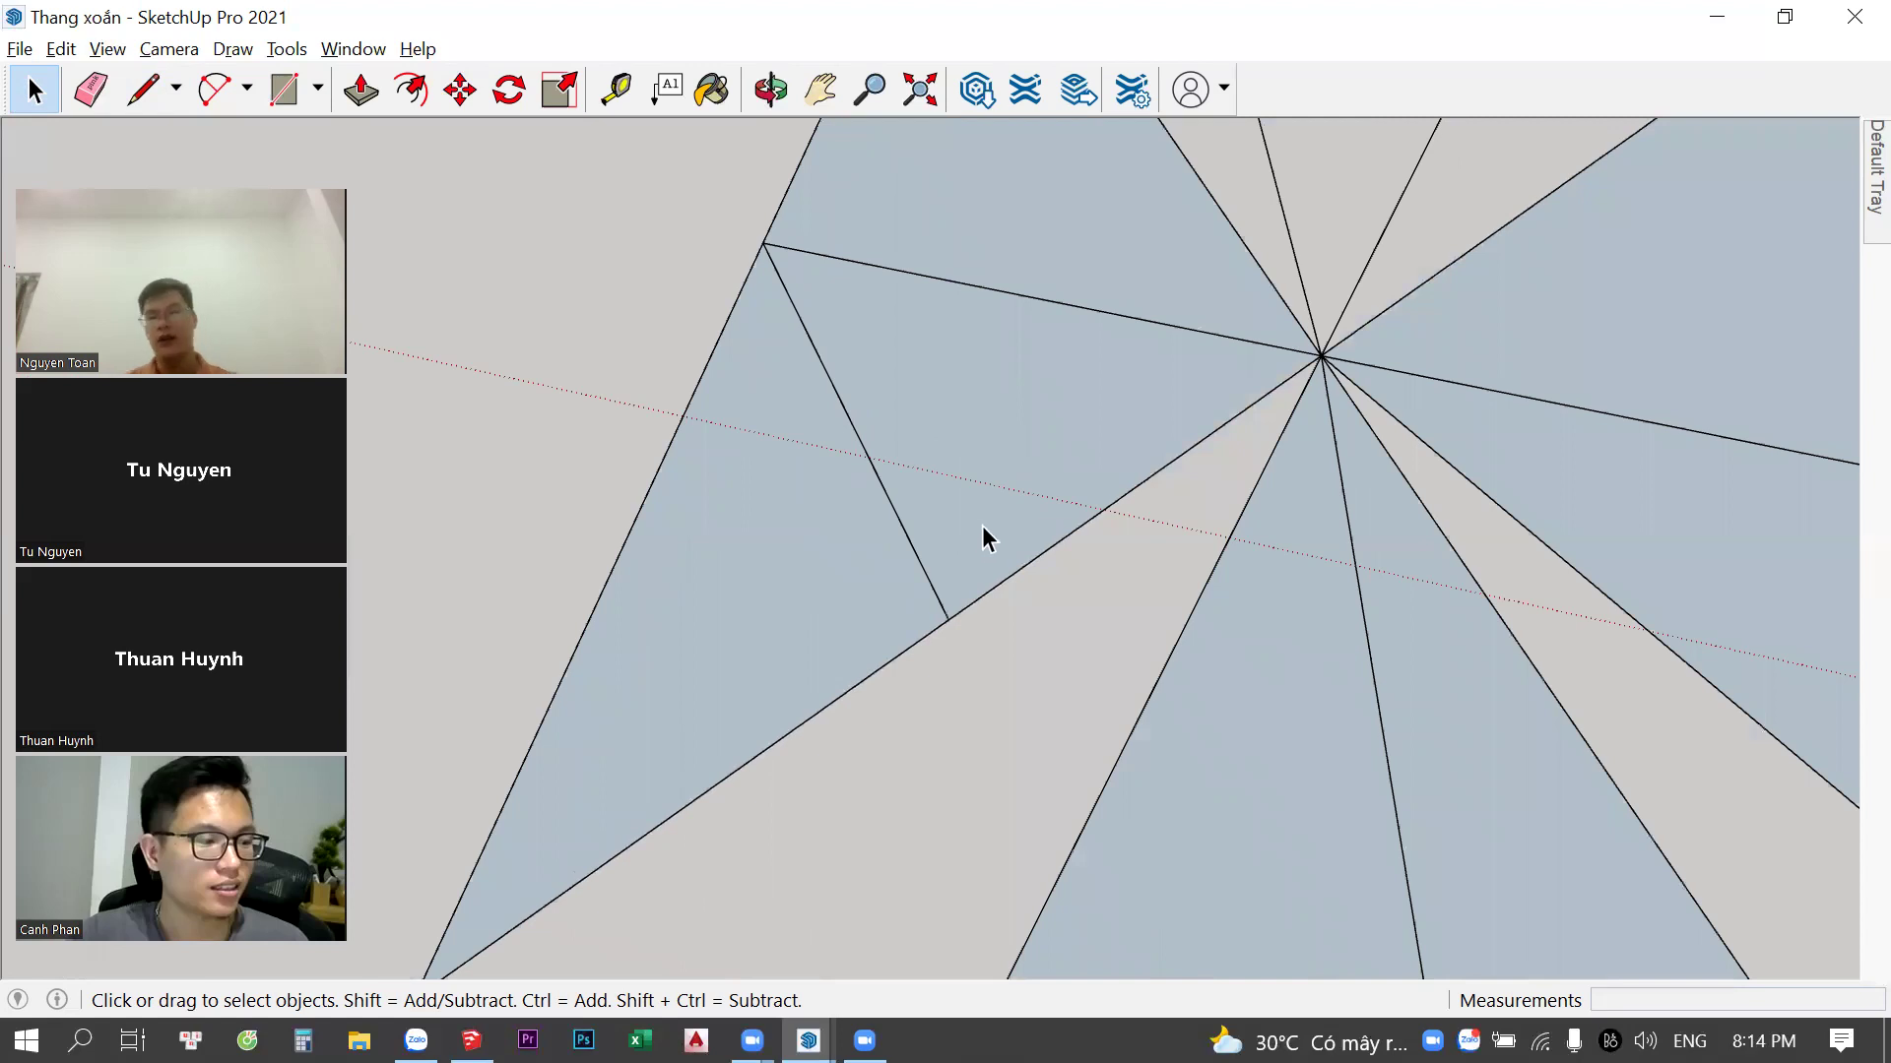
pyautogui.click(983, 526)
pyautogui.scroll(-2, 983, 525)
pyautogui.press('Delete')
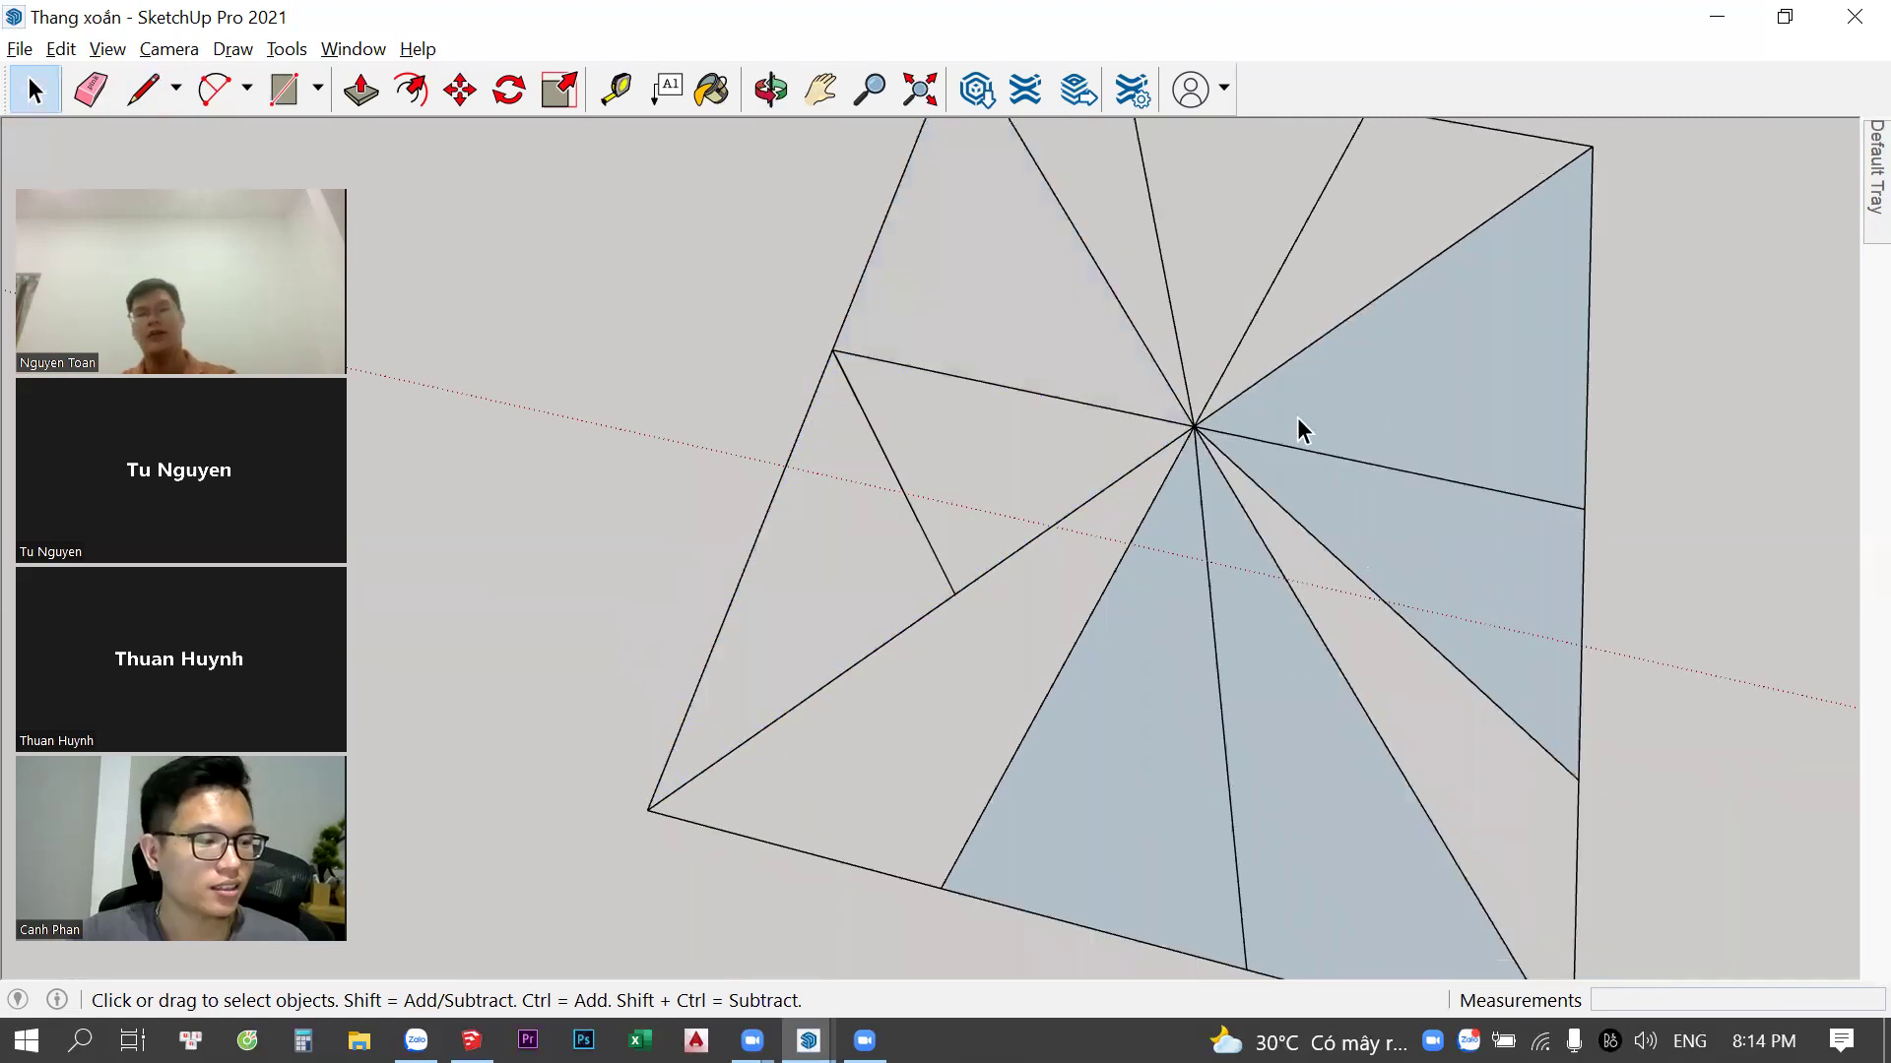
# Inspect the short edge off the left vertex, then clear the selection
pyautogui.click(894, 490)
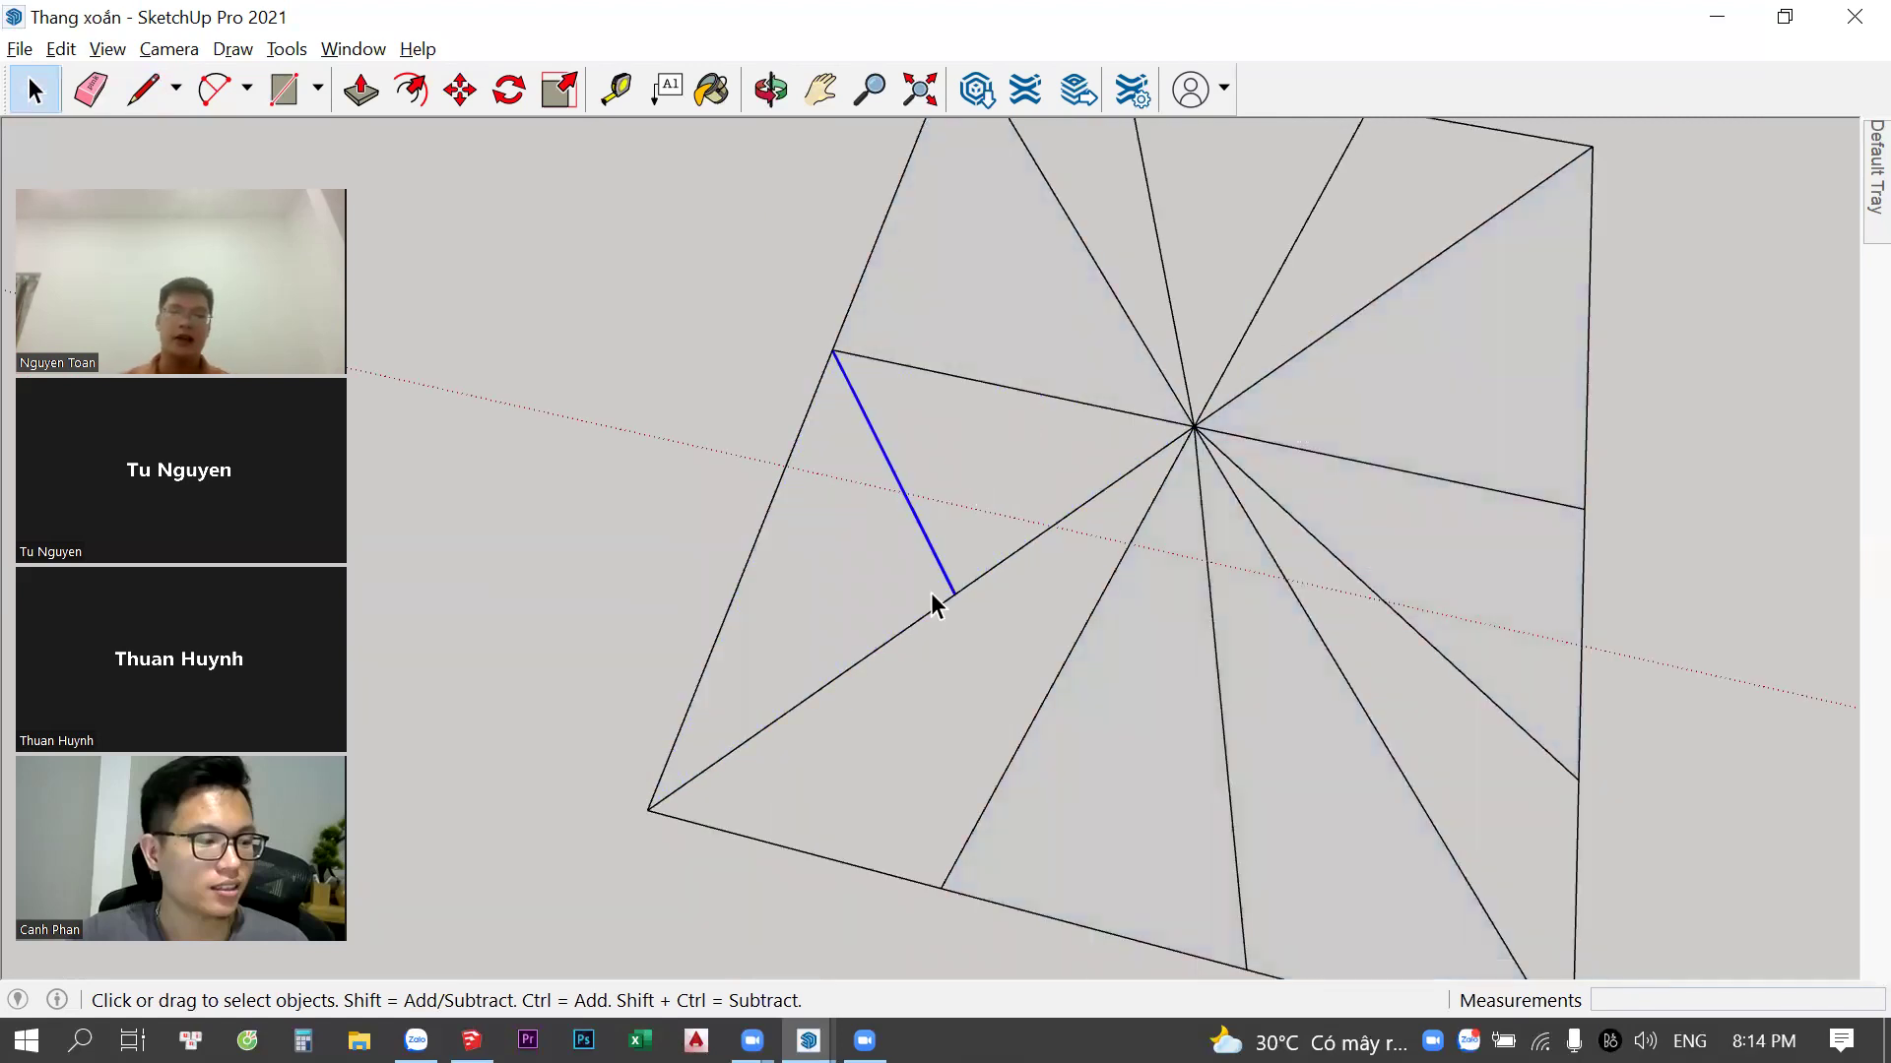
pyautogui.scroll(2, 965, 640)
pyautogui.scroll(3, 950, 626)
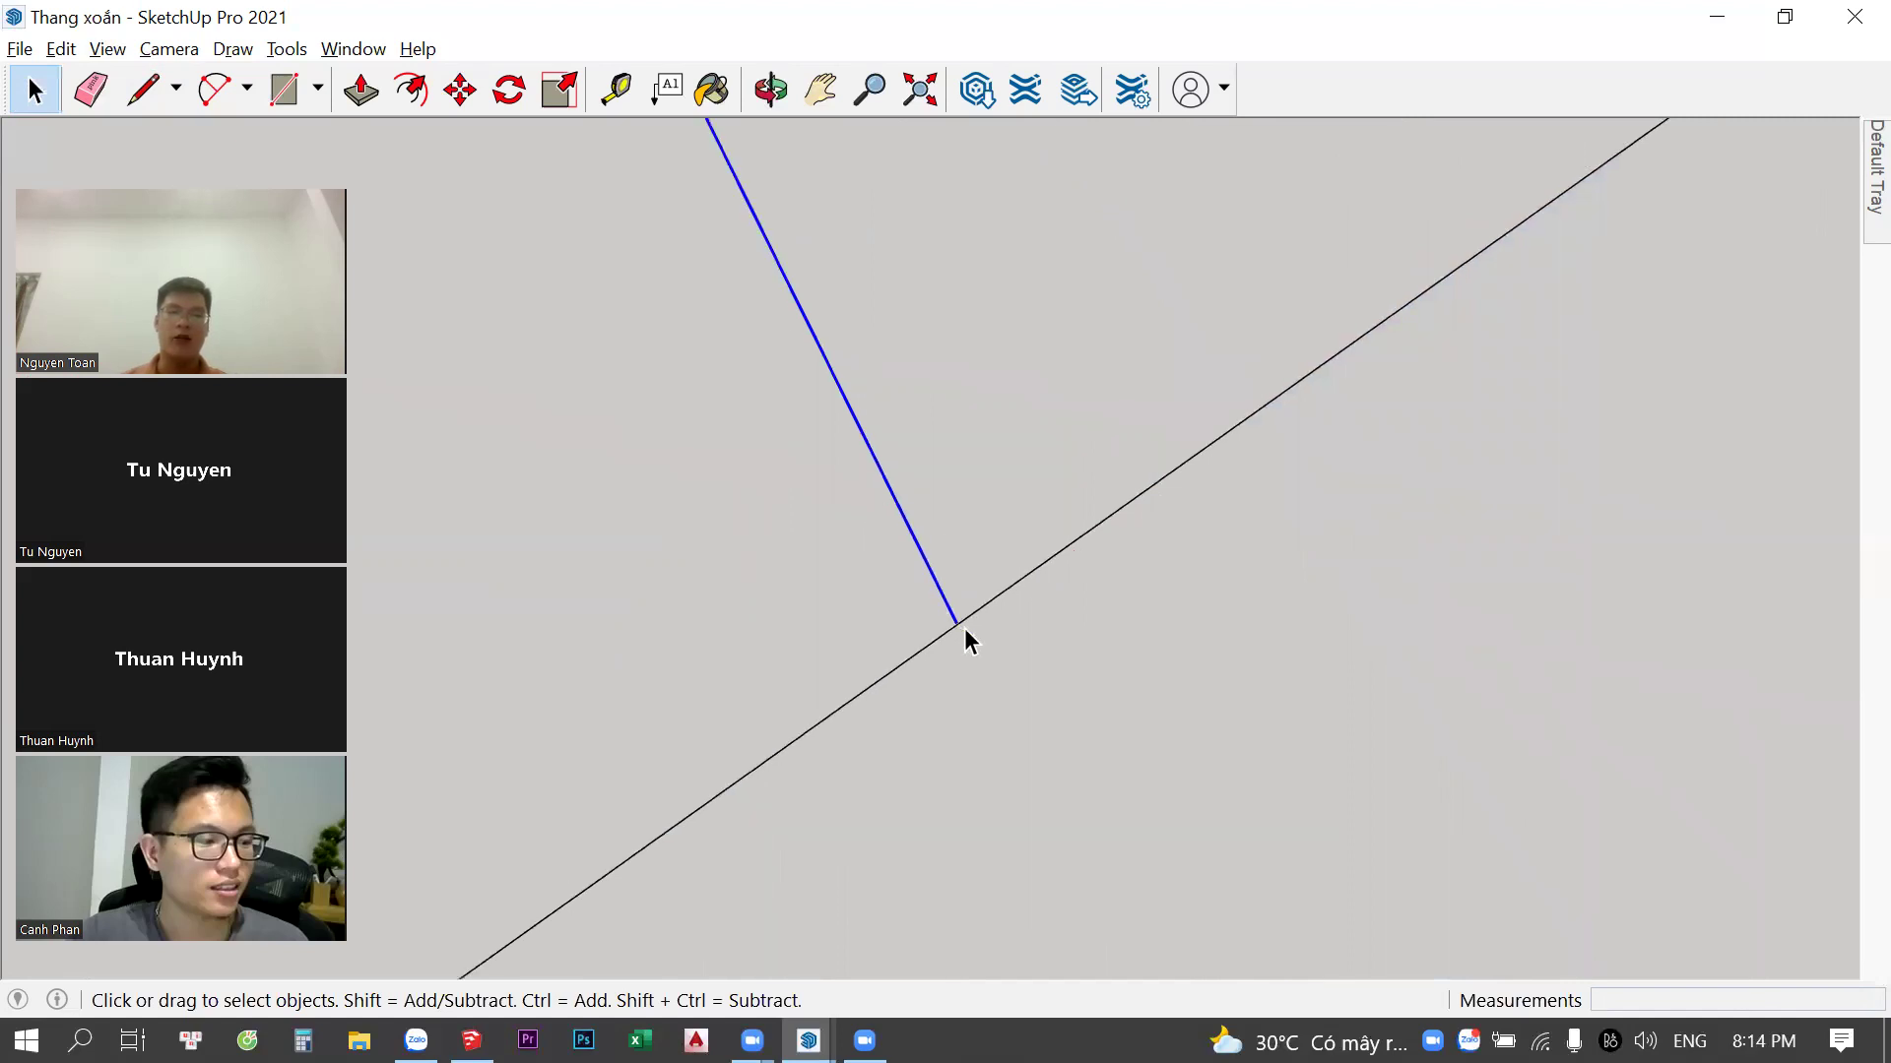
pyautogui.click(960, 581)
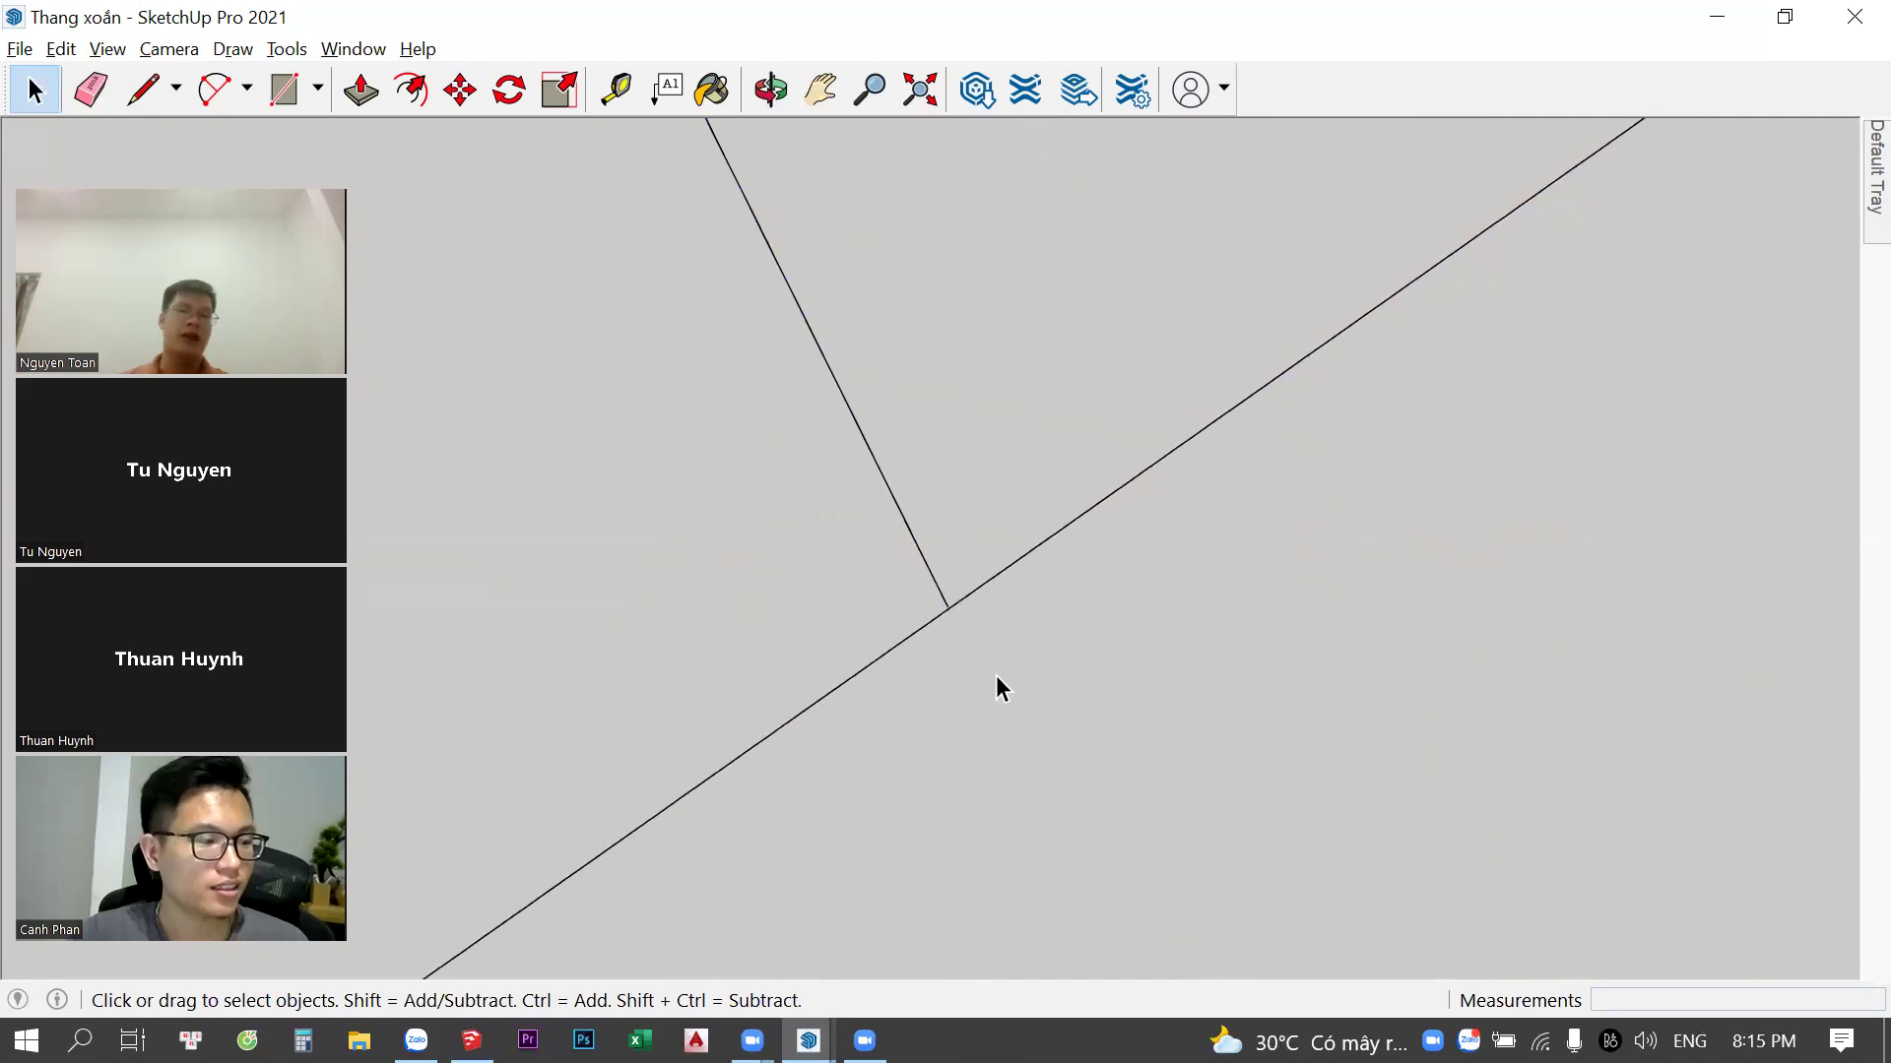
pyautogui.scroll(-2, 1000, 687)
pyautogui.scroll(-2, 951, 569)
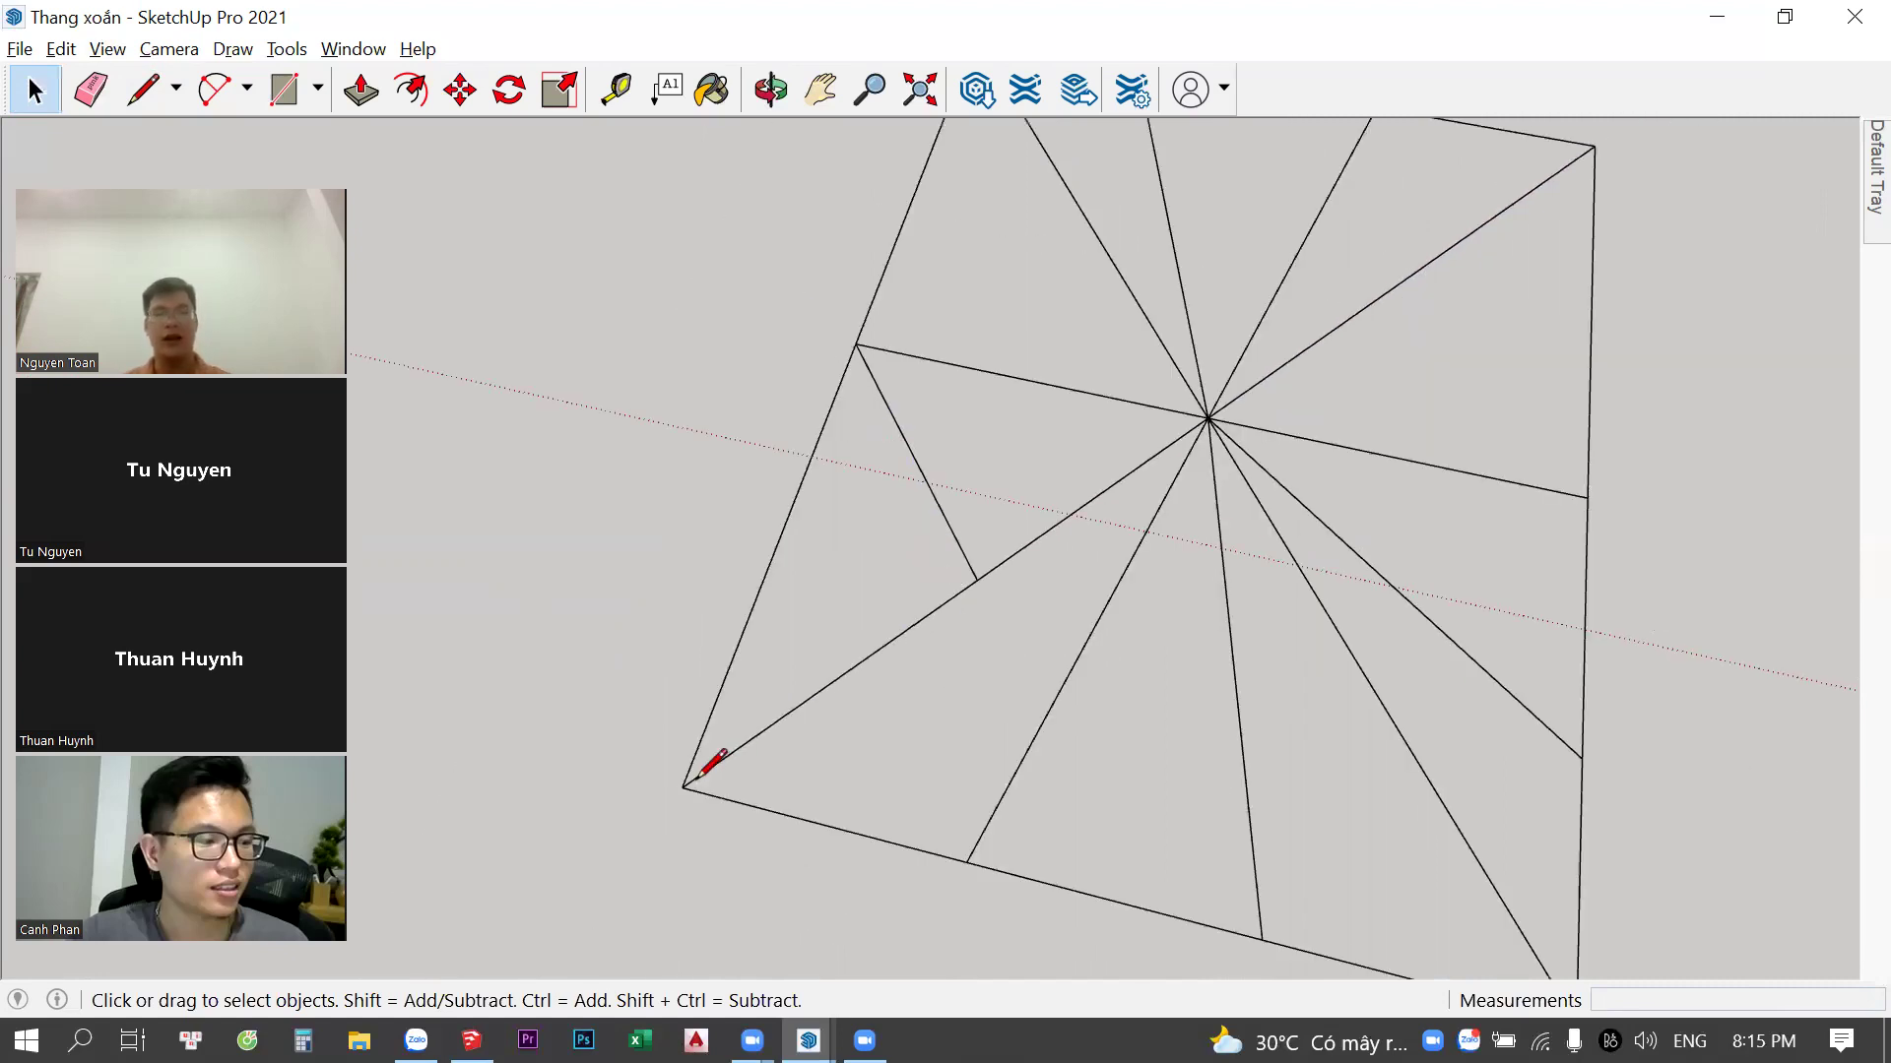
# Retrace lines from the lower-left corner and the centre to rebuild the lower faces
pyautogui.click(684, 786)
pyautogui.click(855, 342)
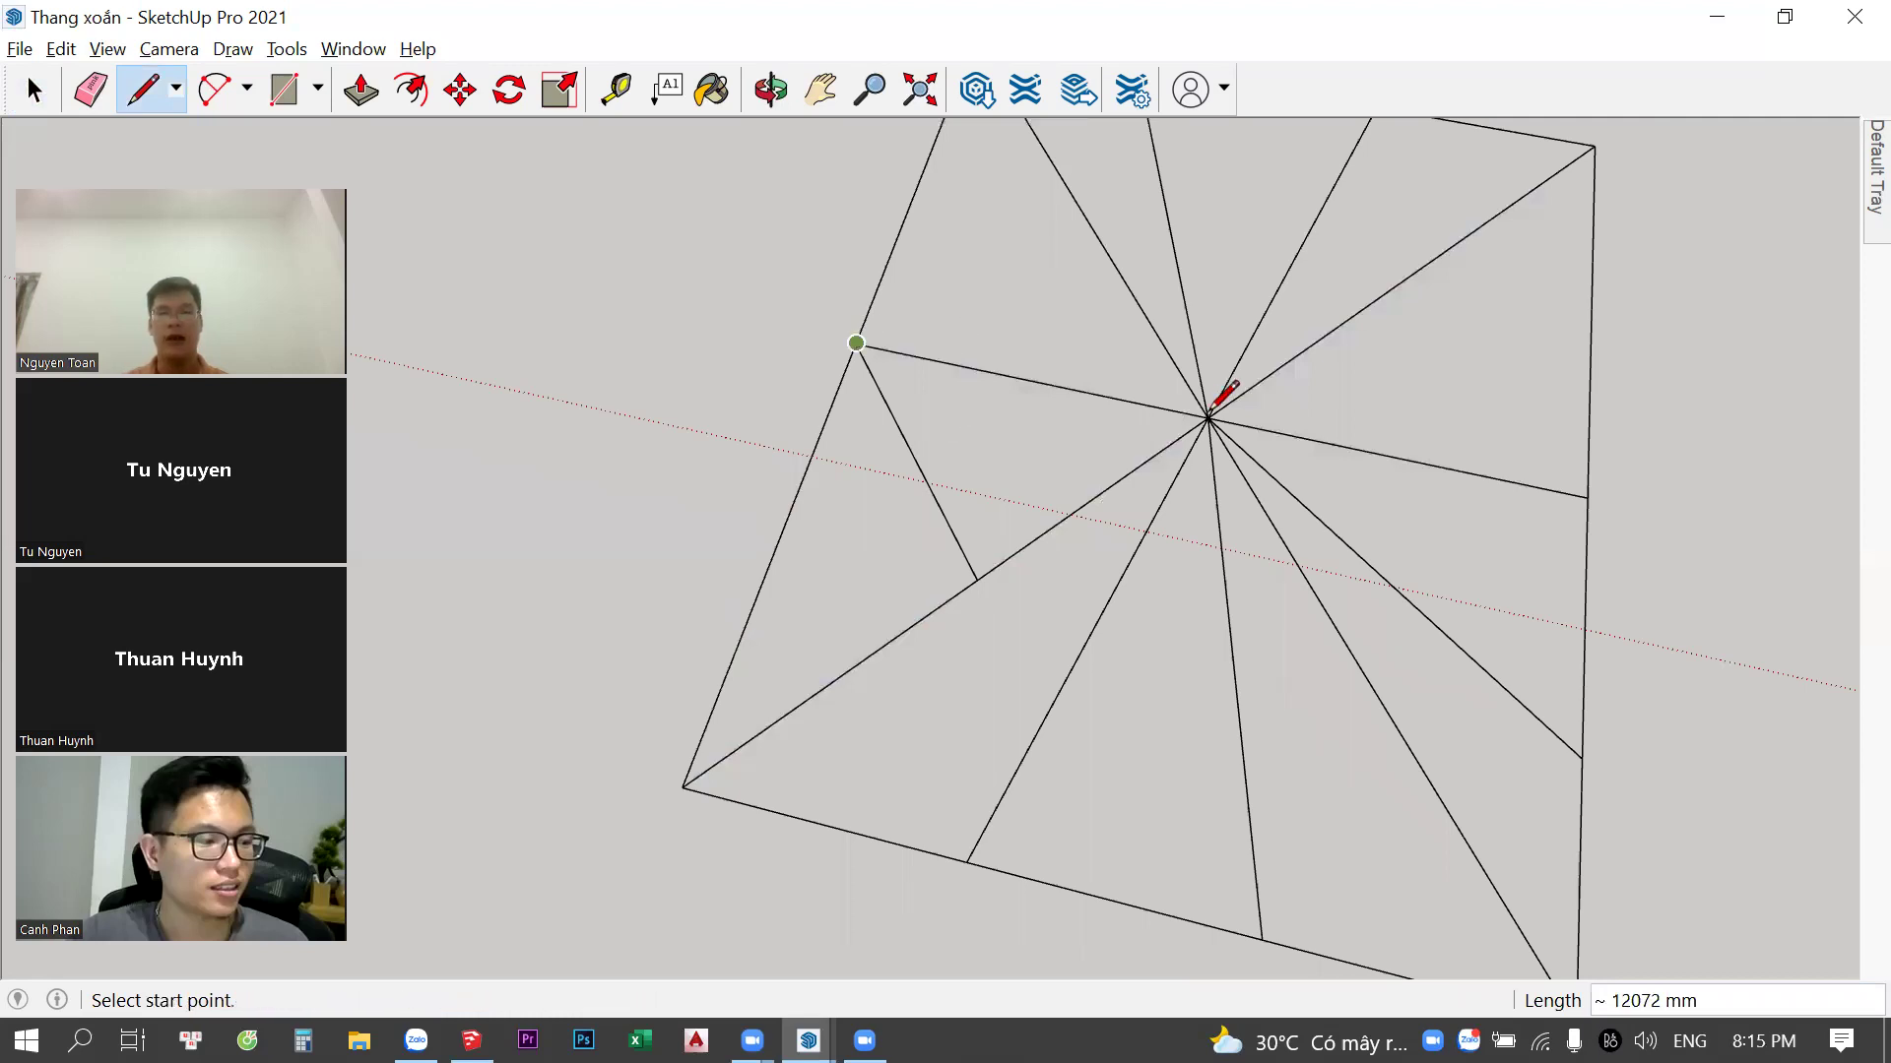
pyautogui.click(1207, 417)
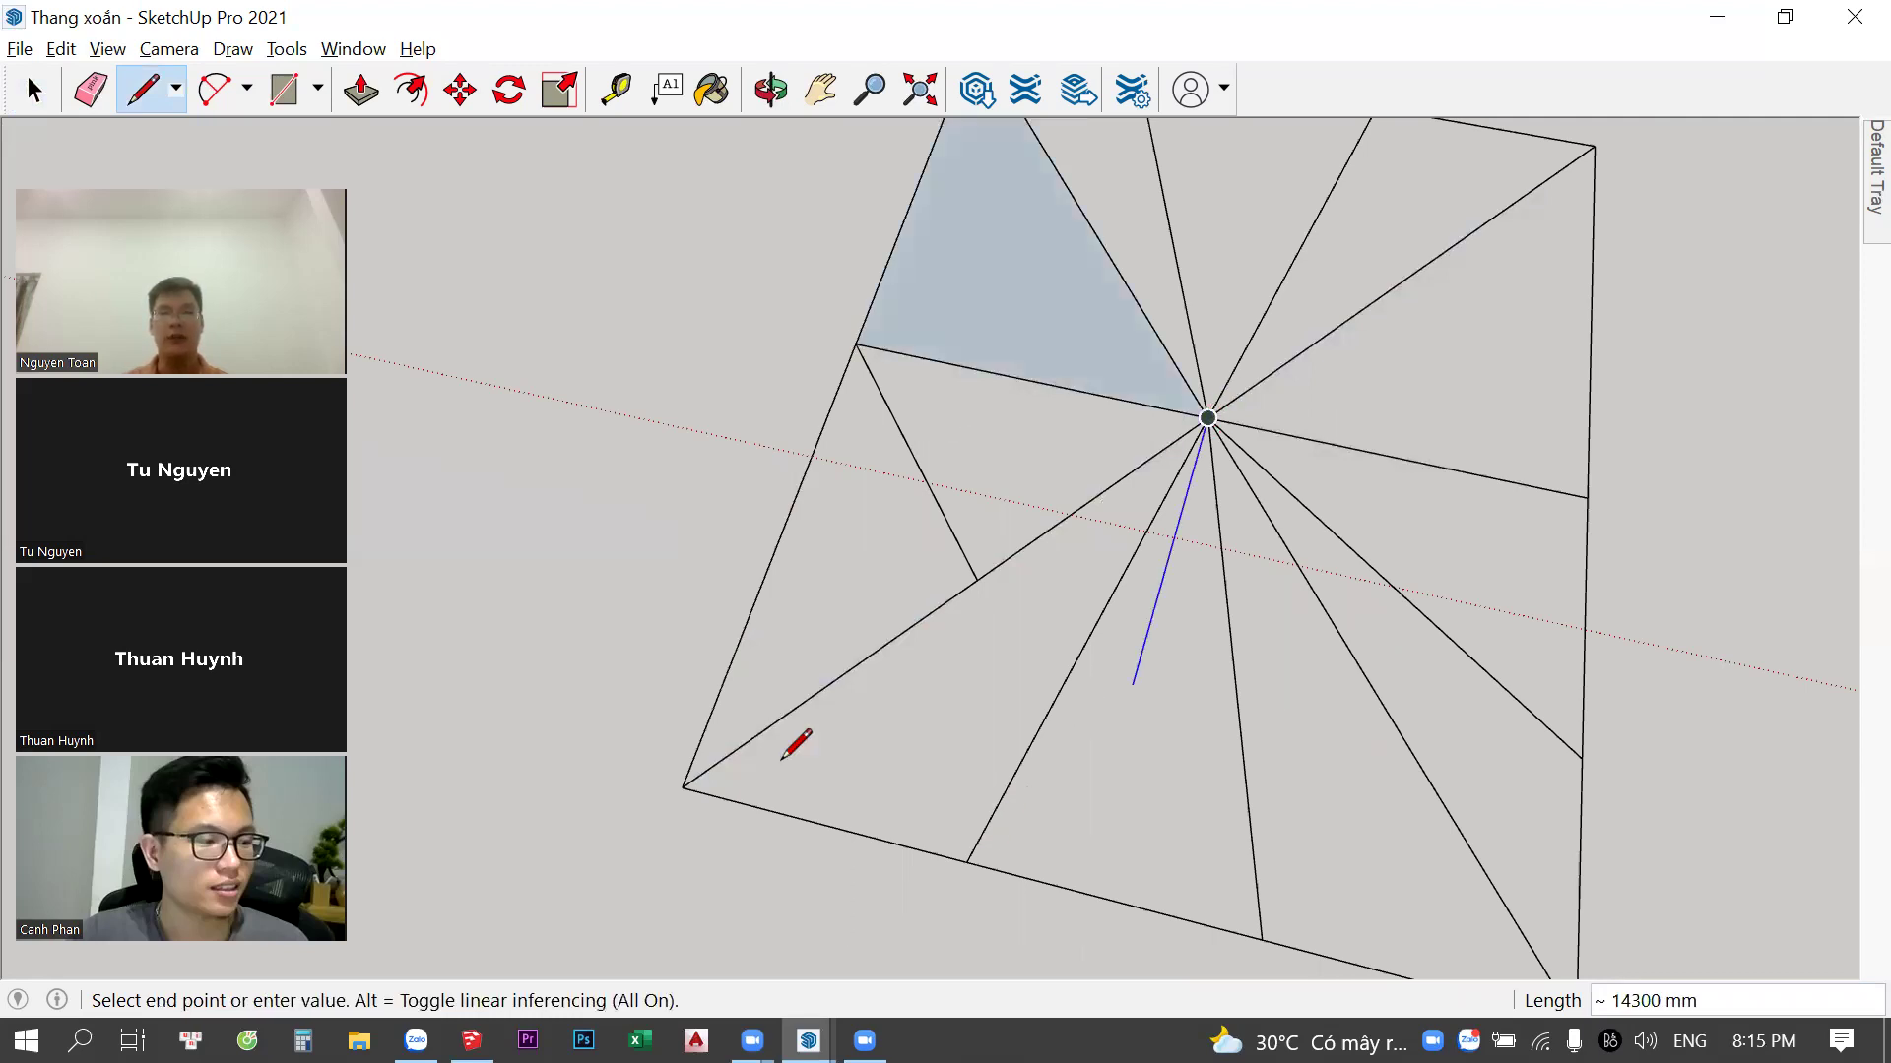
pyautogui.click(966, 861)
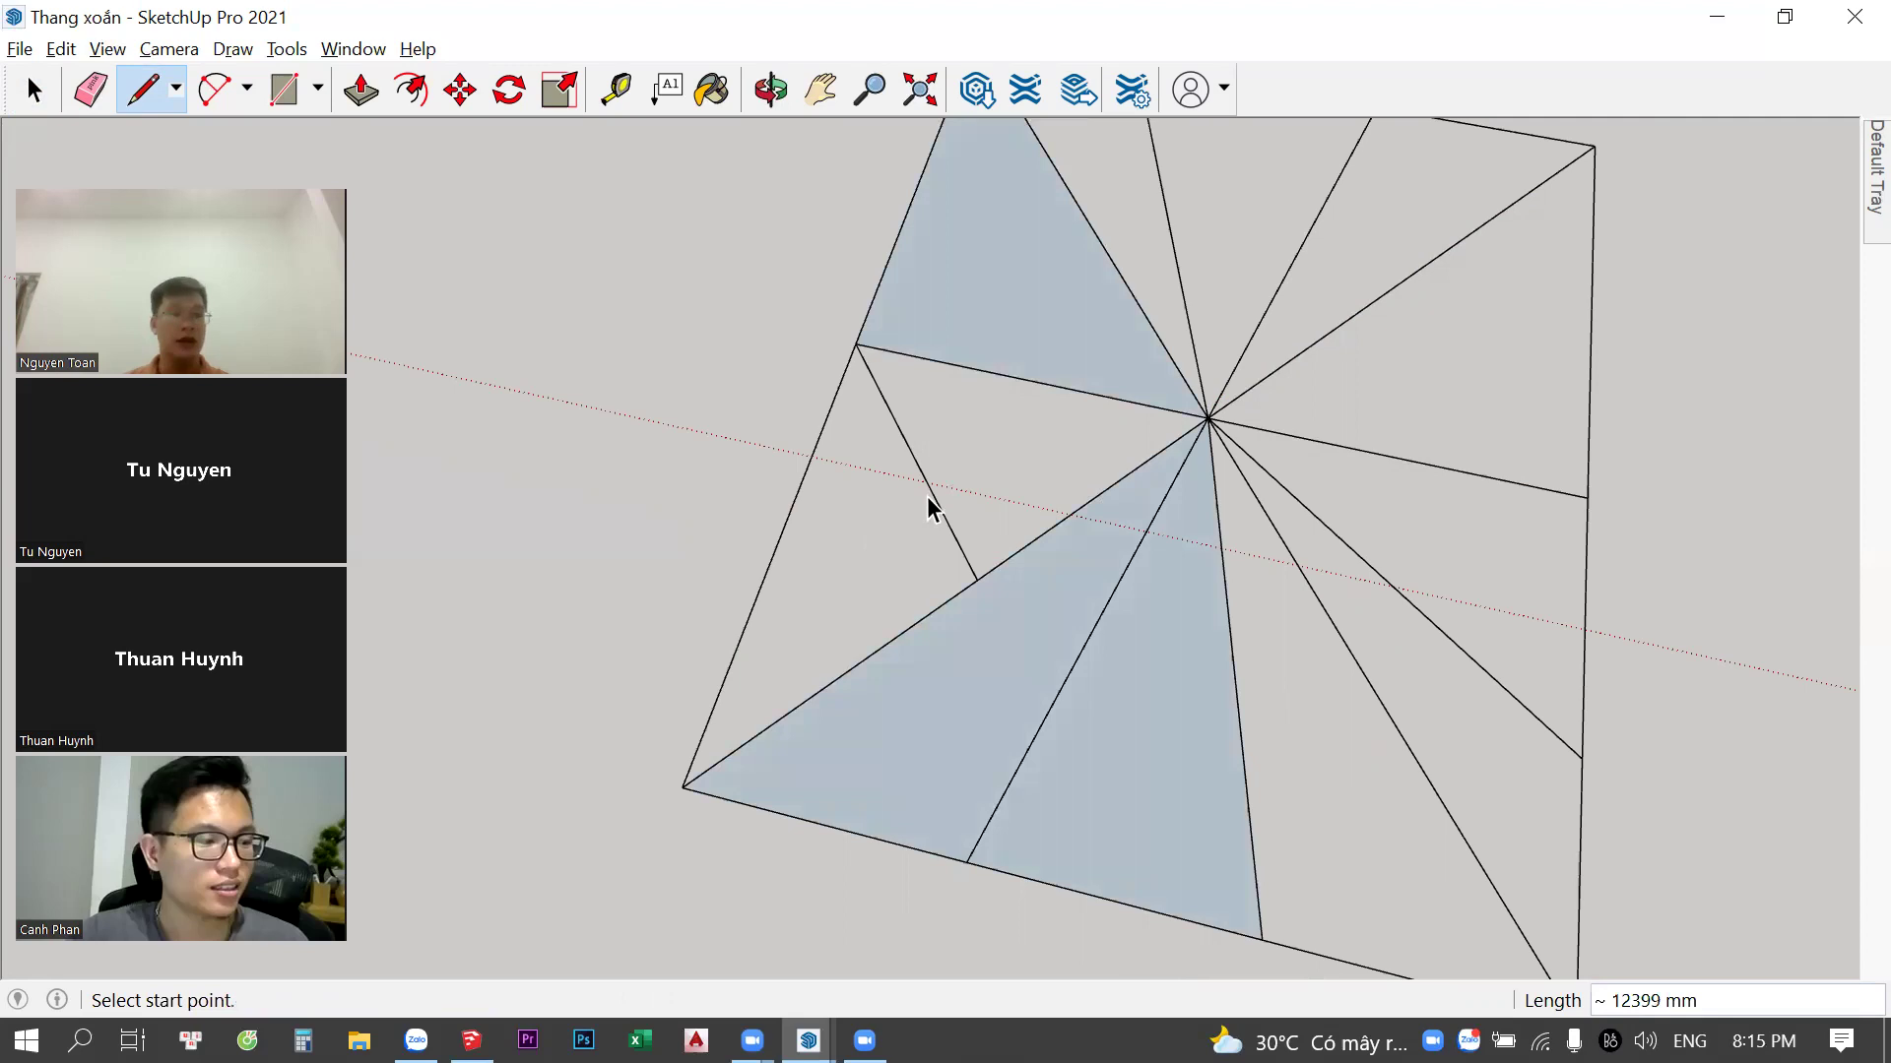
pyautogui.press('space')
# Inspect the long diagonal and the short left-vertex edge by selecting them, then clear
pyautogui.click(926, 496)
pyautogui.click(960, 438)
pyautogui.click(969, 563)
pyautogui.moveTo(961, 567); pyautogui.dragTo(751, 535, button='middle')
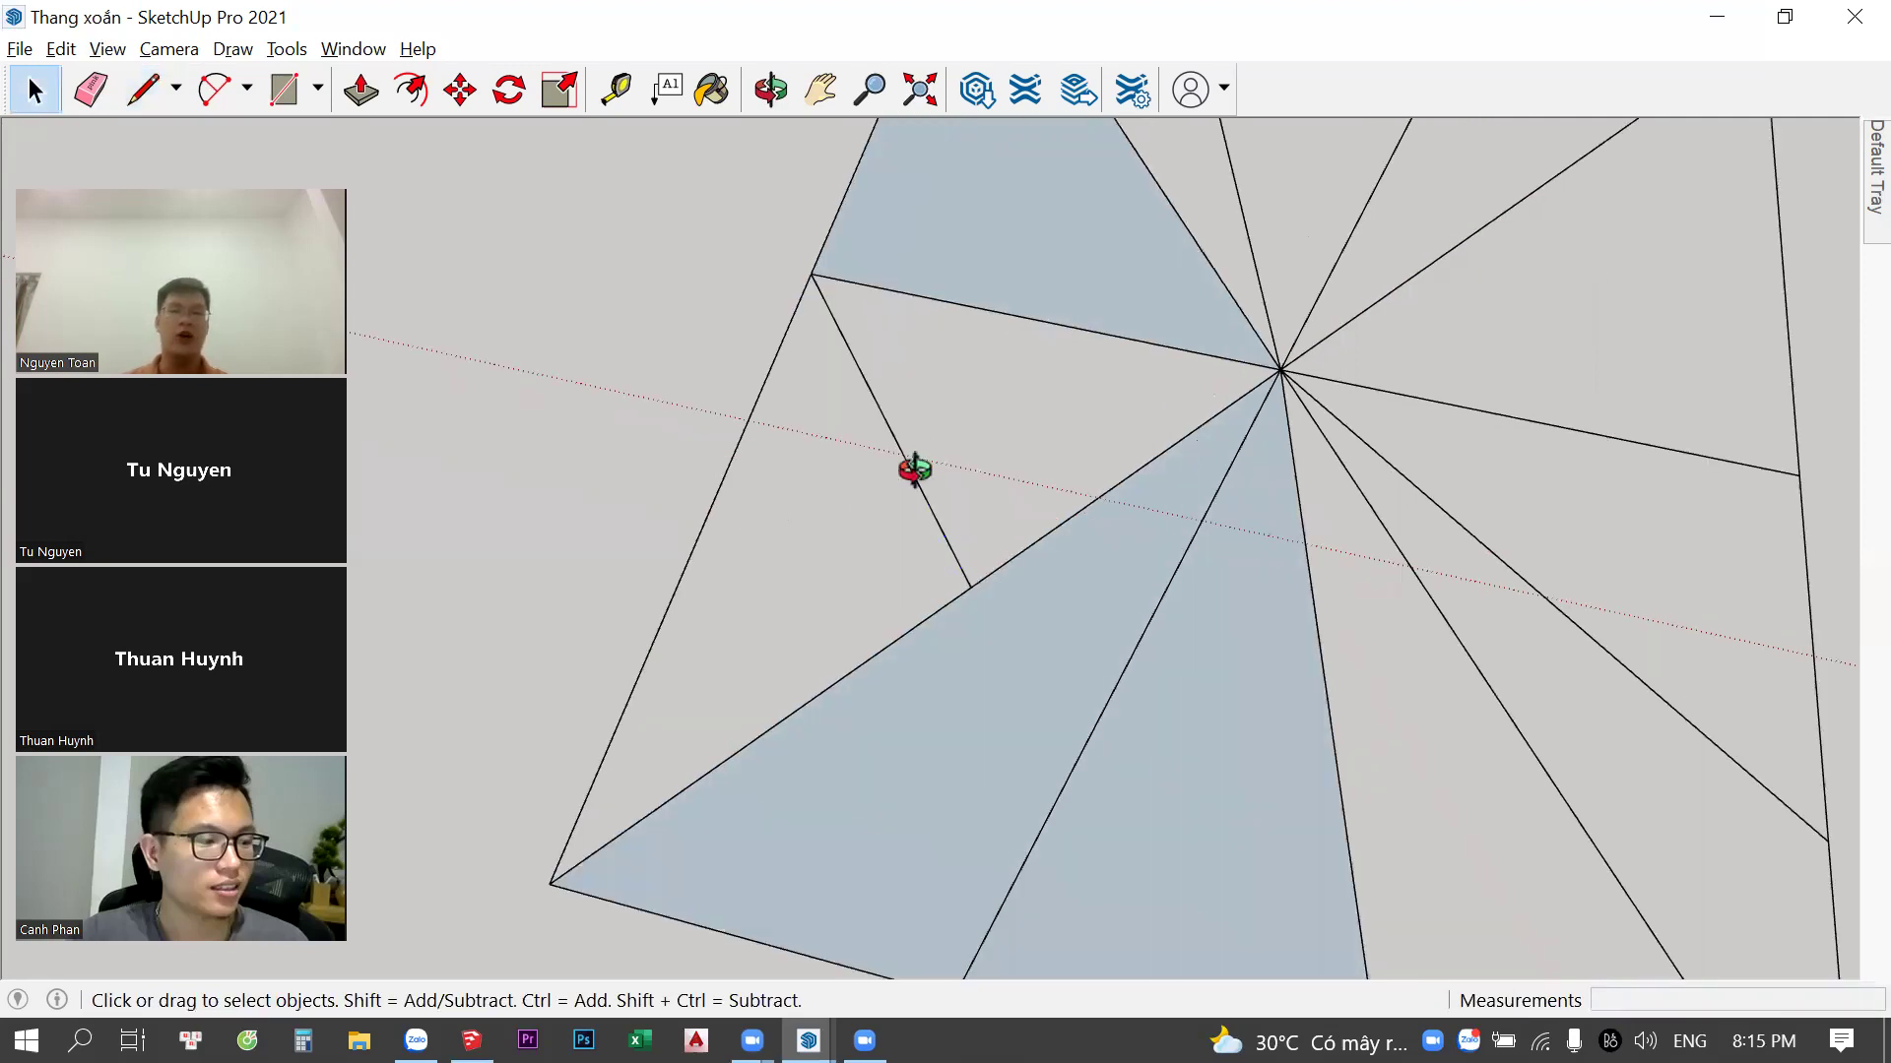
pyautogui.moveTo(914, 469); pyautogui.dragTo(841, 402, button='middle')
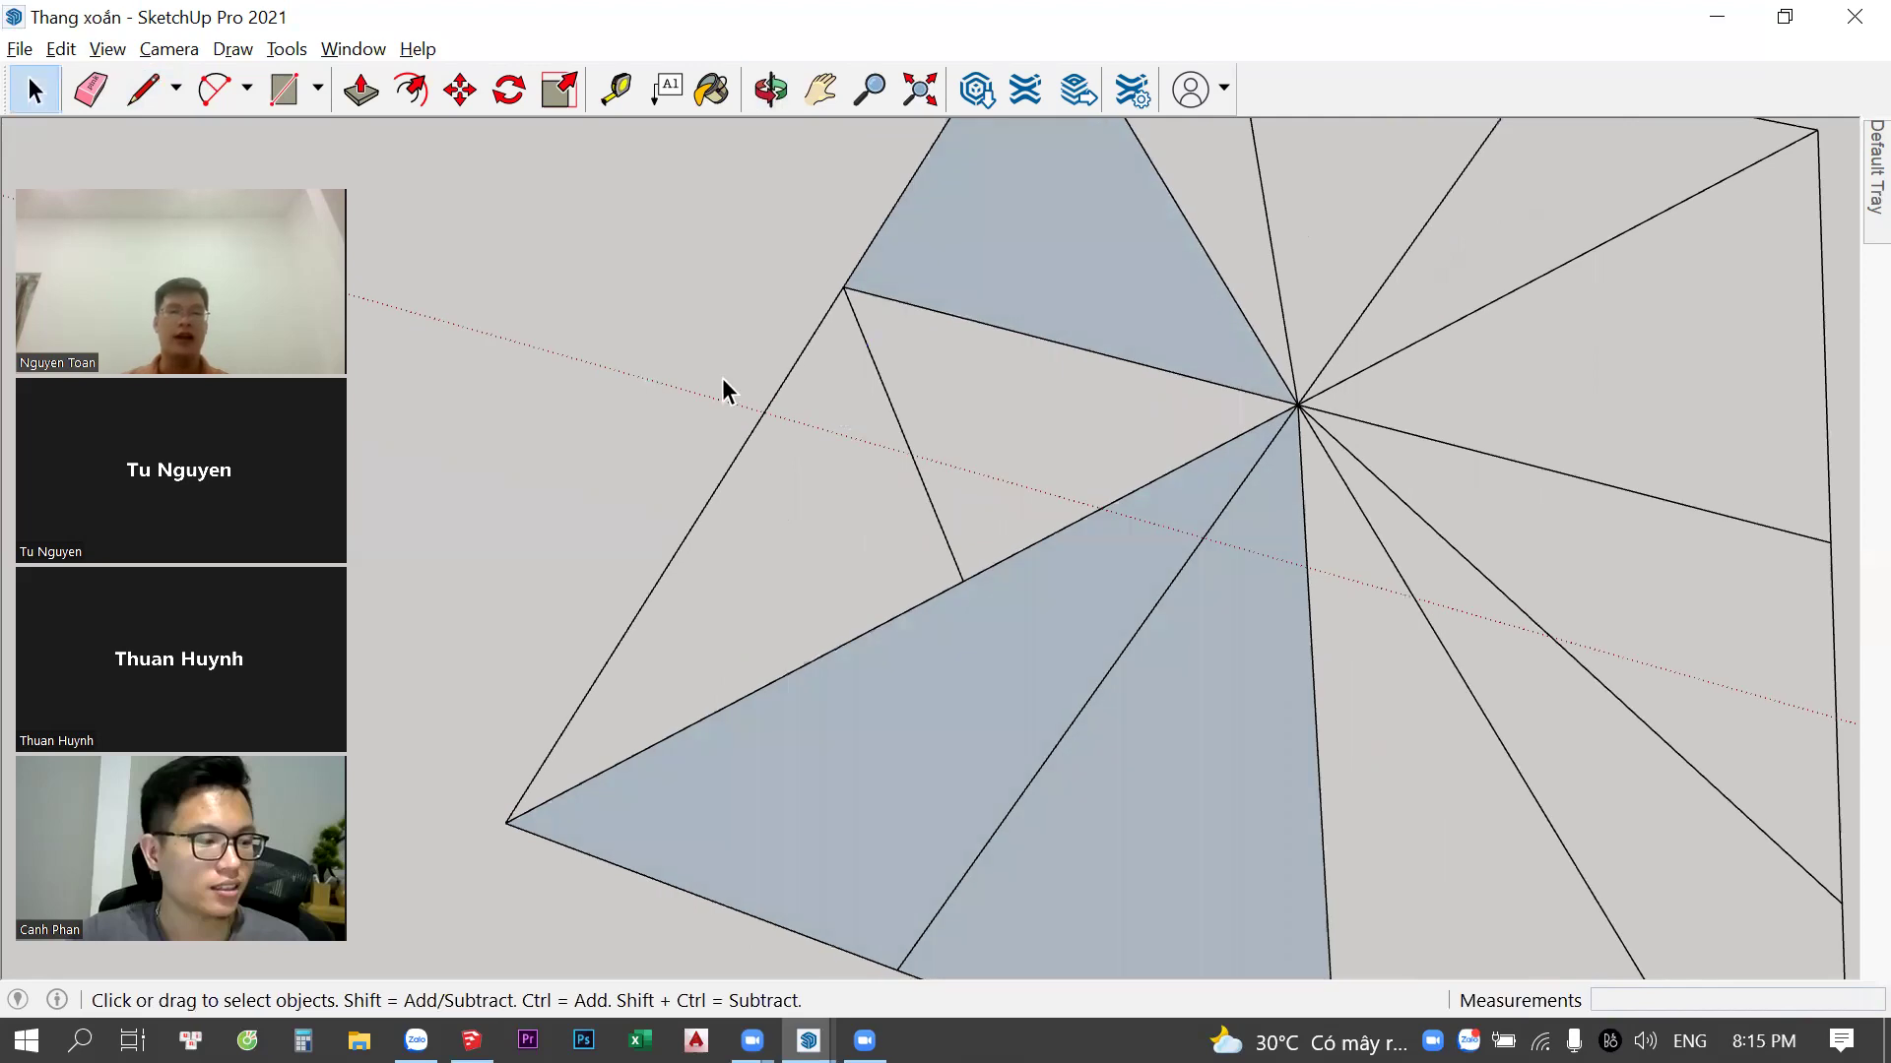
pyautogui.click(911, 453)
pyautogui.click(1092, 513)
pyautogui.click(1042, 485)
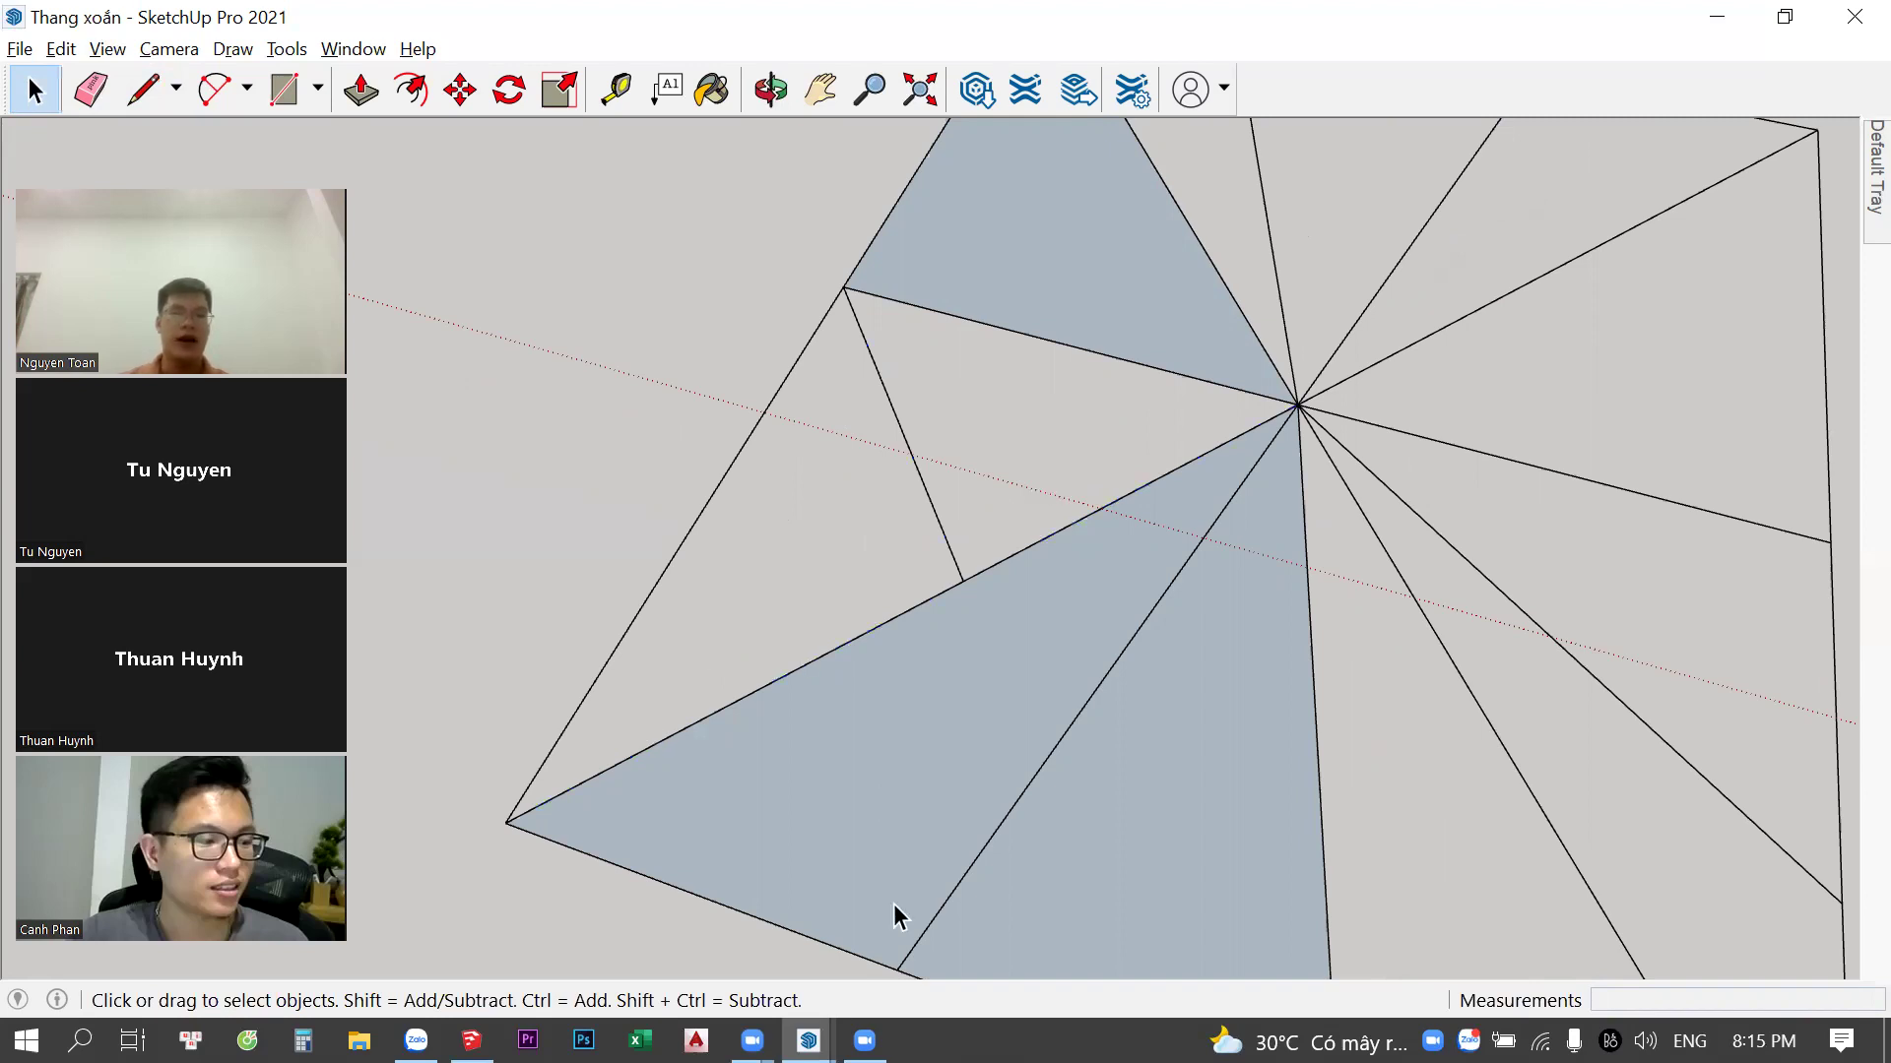
pyautogui.scroll(1, 947, 647)
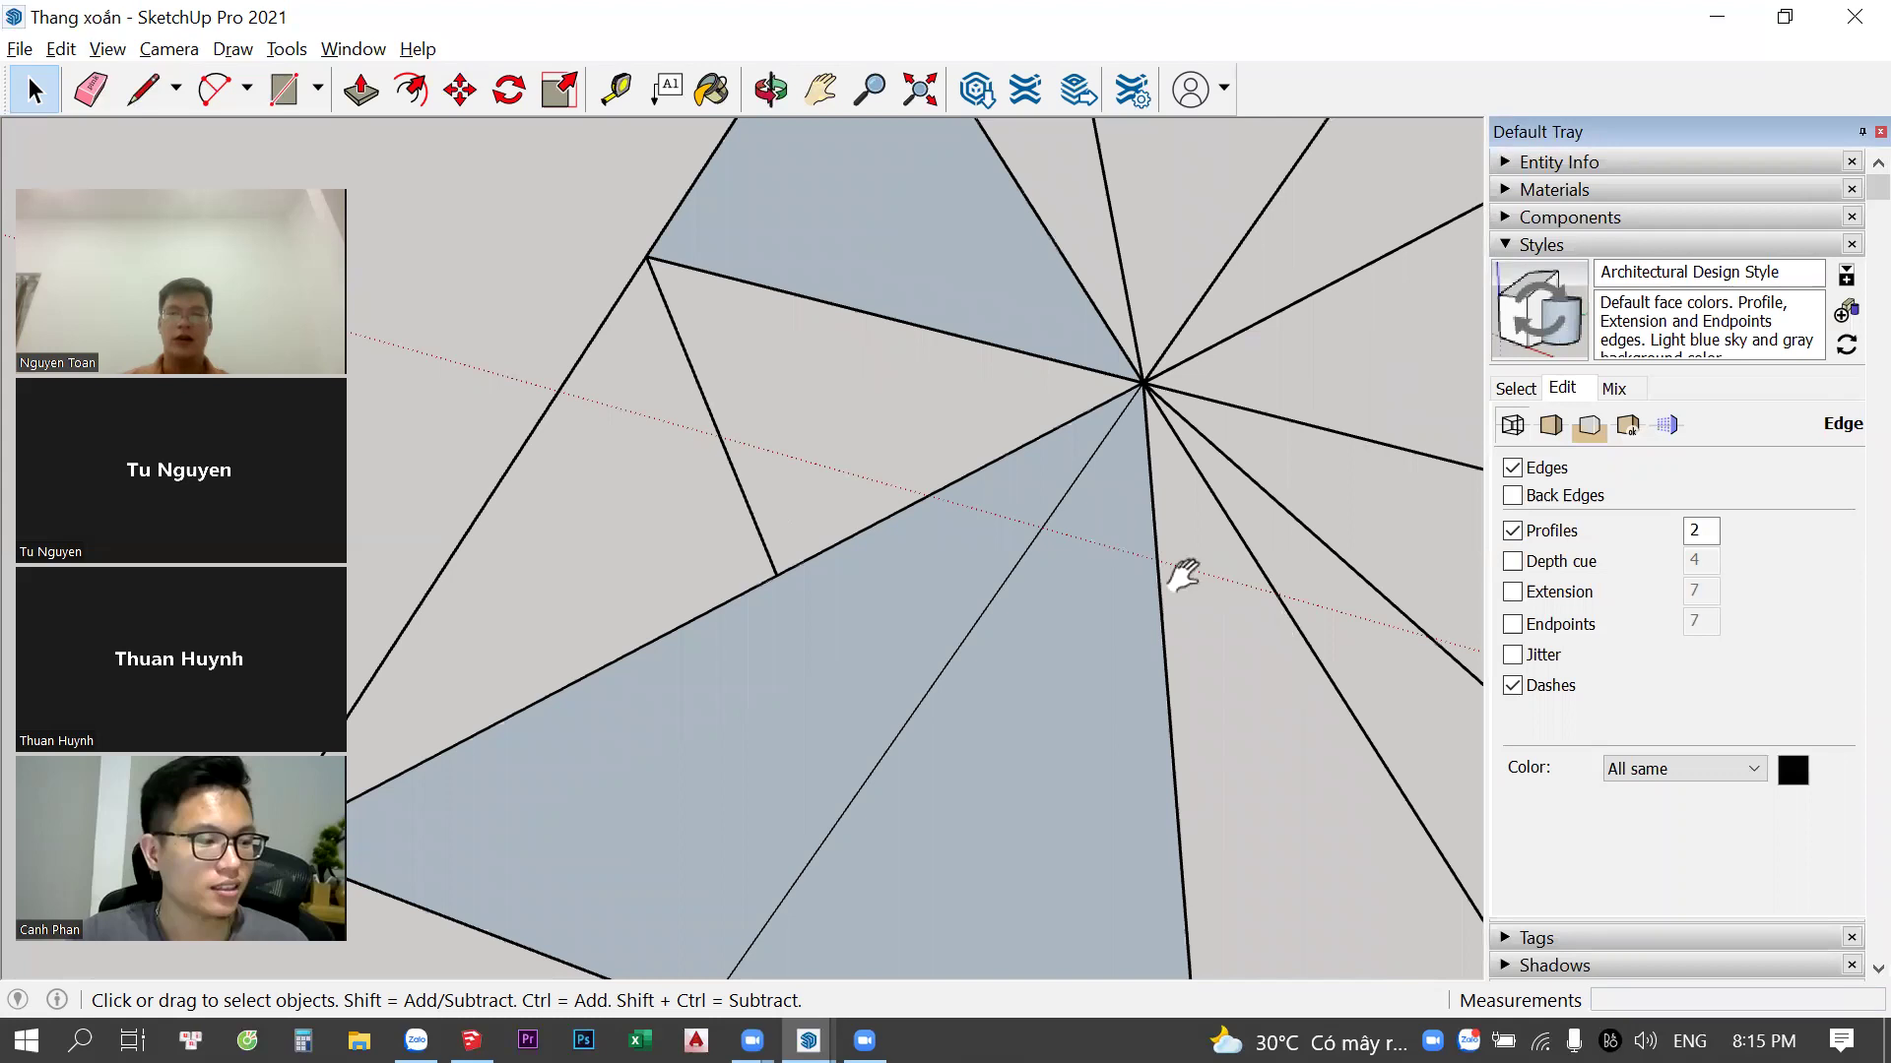
# Zoom in and out on the triangulated rectangle to locate the open triangle
pyautogui.scroll(-3, 1110, 603)
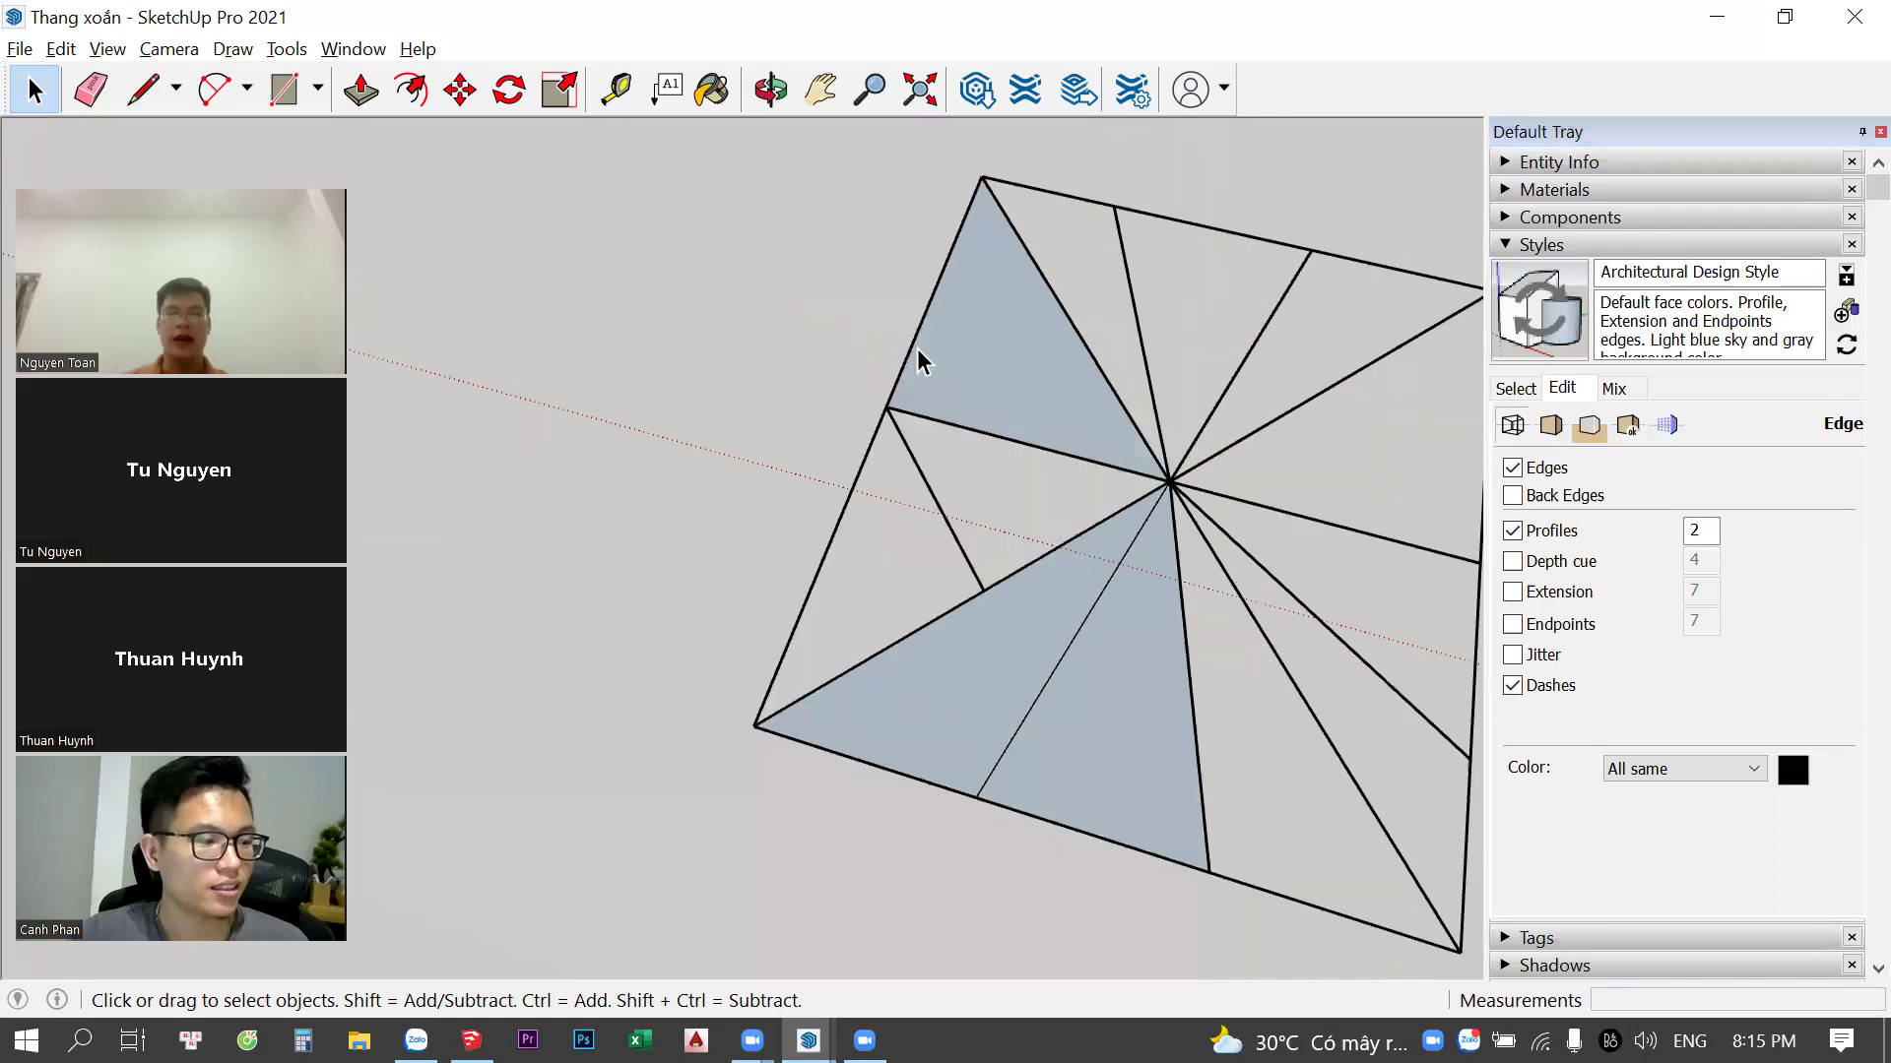
pyautogui.scroll(2, 878, 633)
pyautogui.press('l')
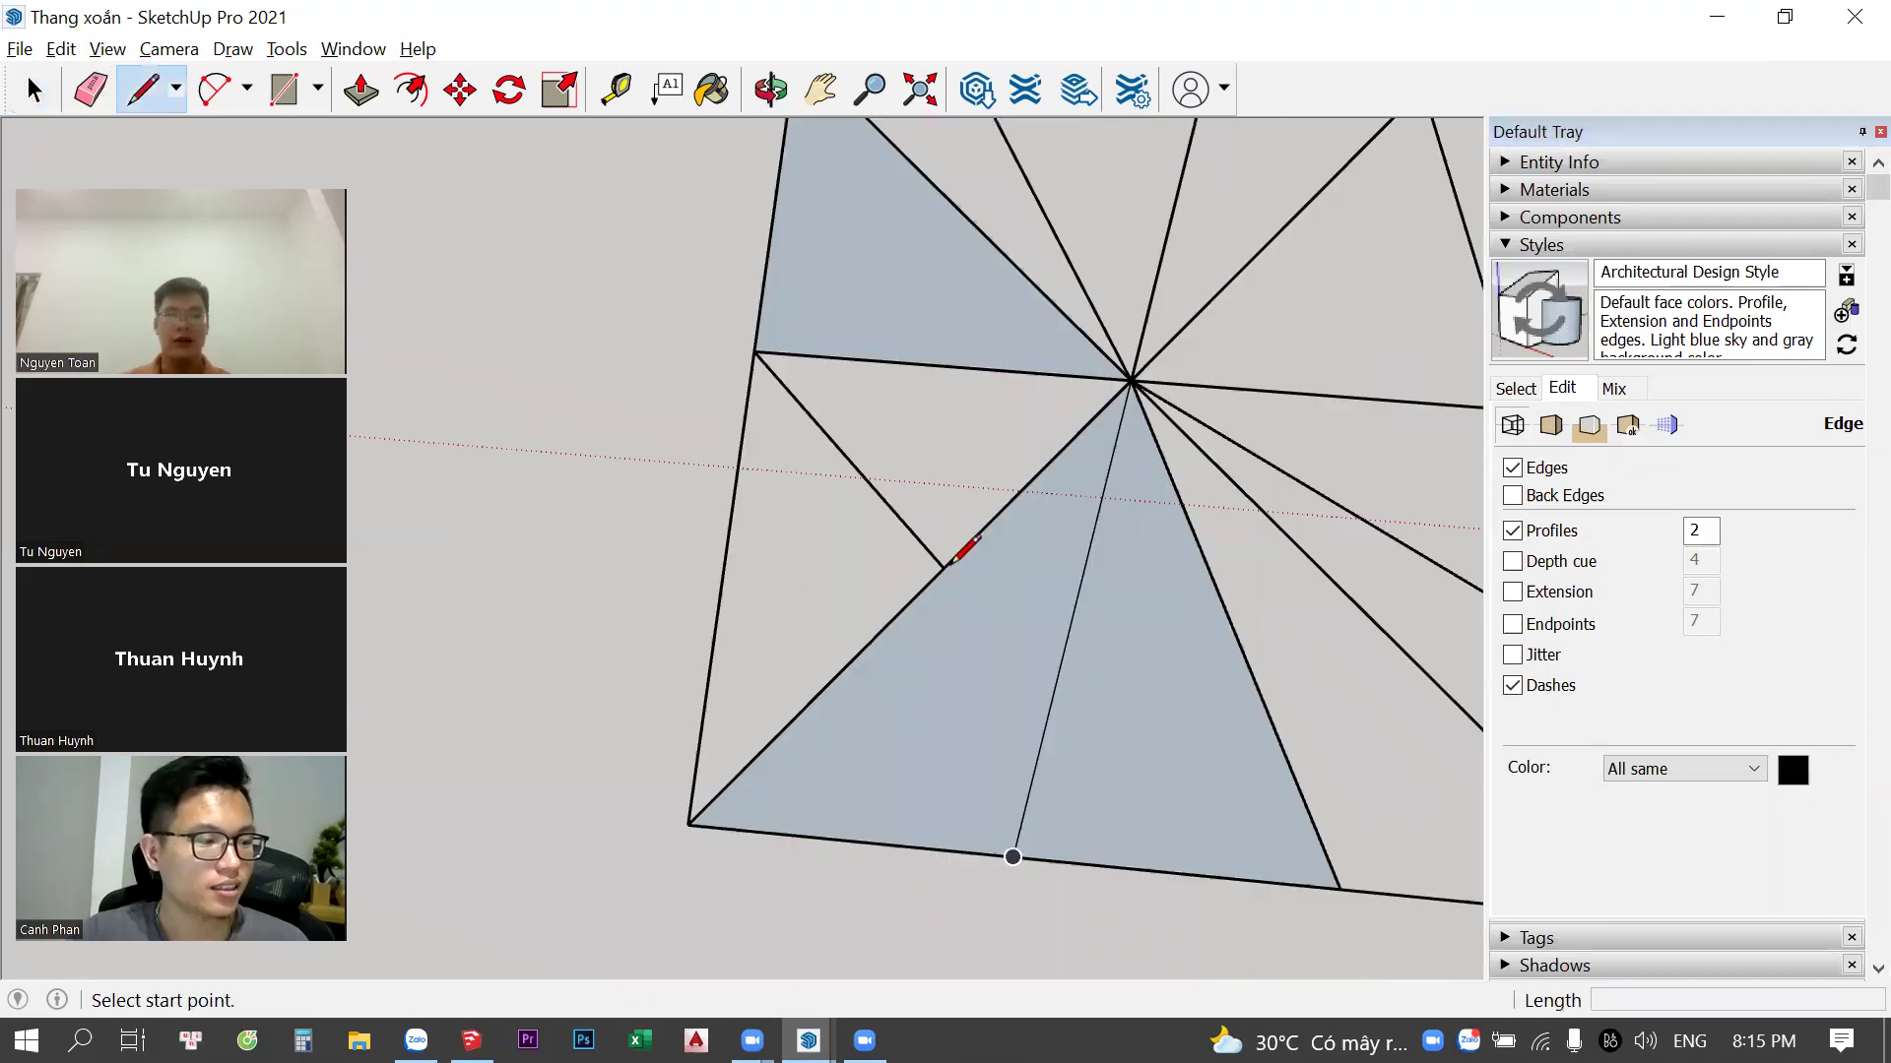
pyautogui.scroll(3, 950, 562)
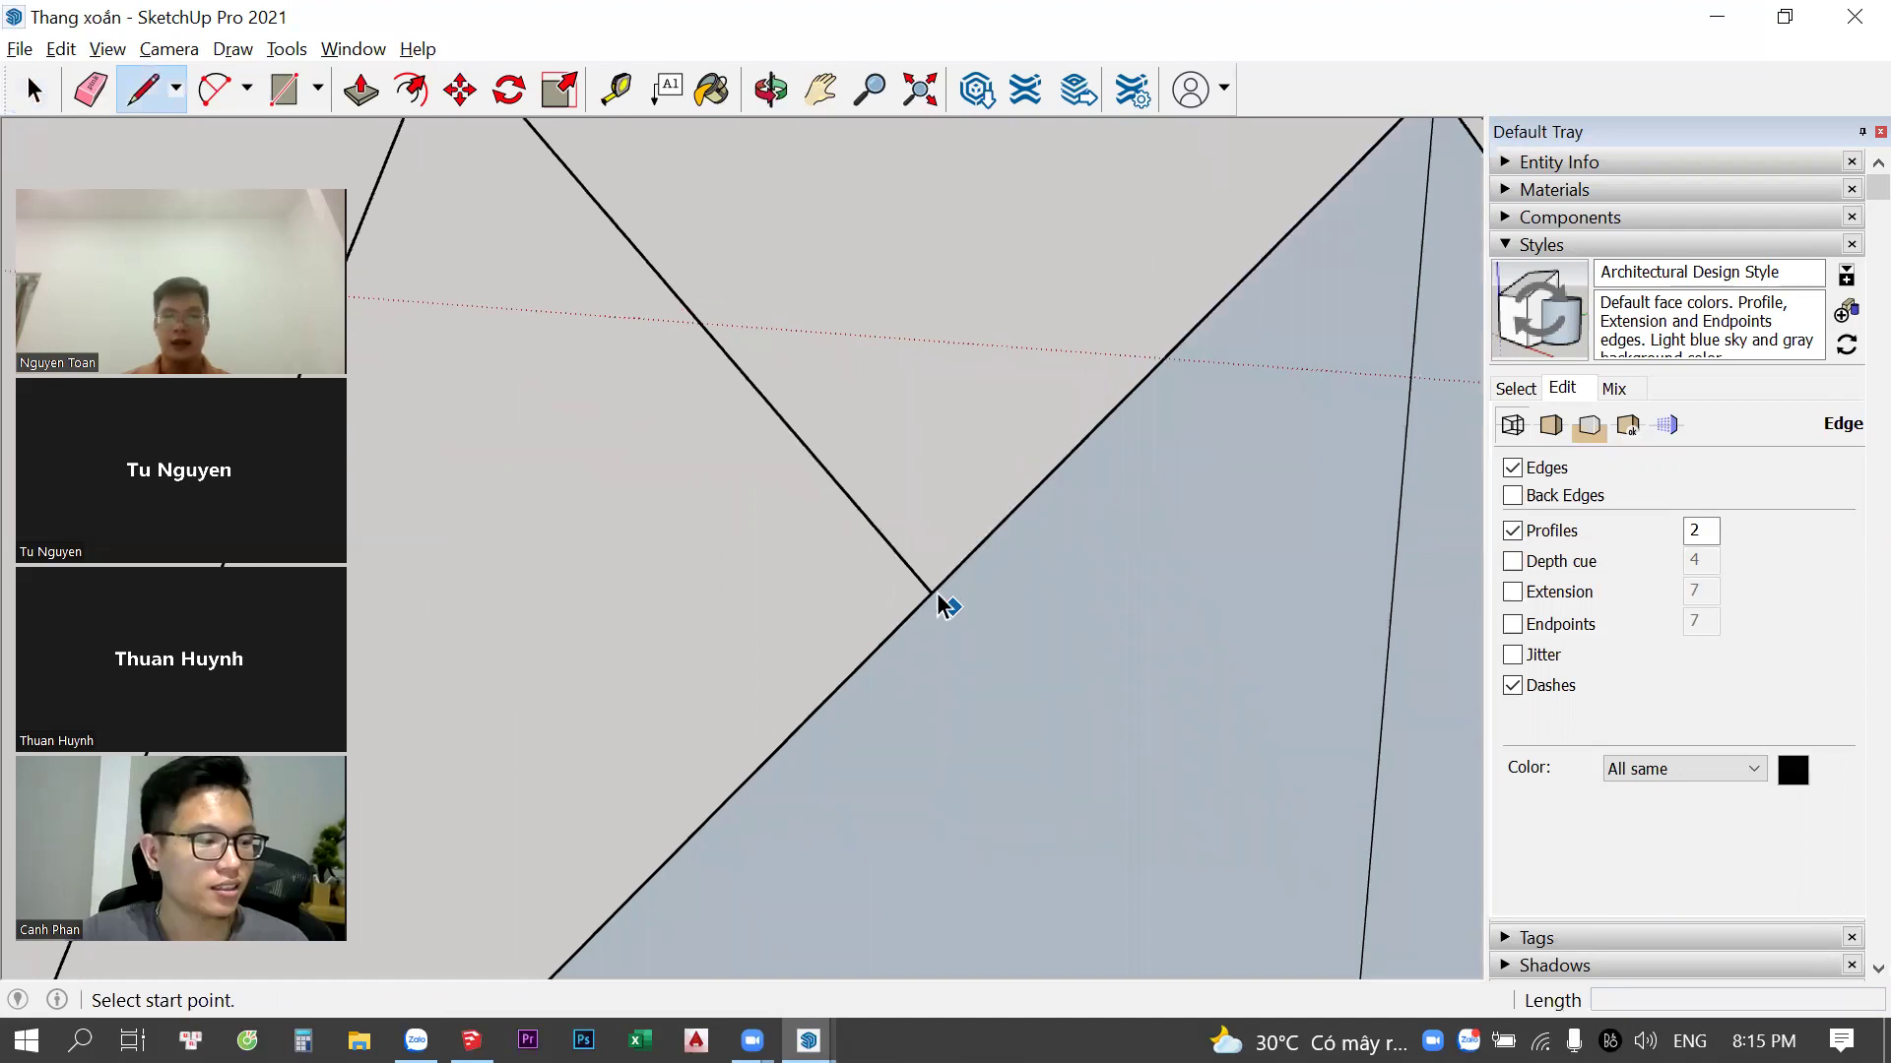
pyautogui.press('space')
pyautogui.scroll(-2, 932, 600)
pyautogui.scroll(2, 932, 615)
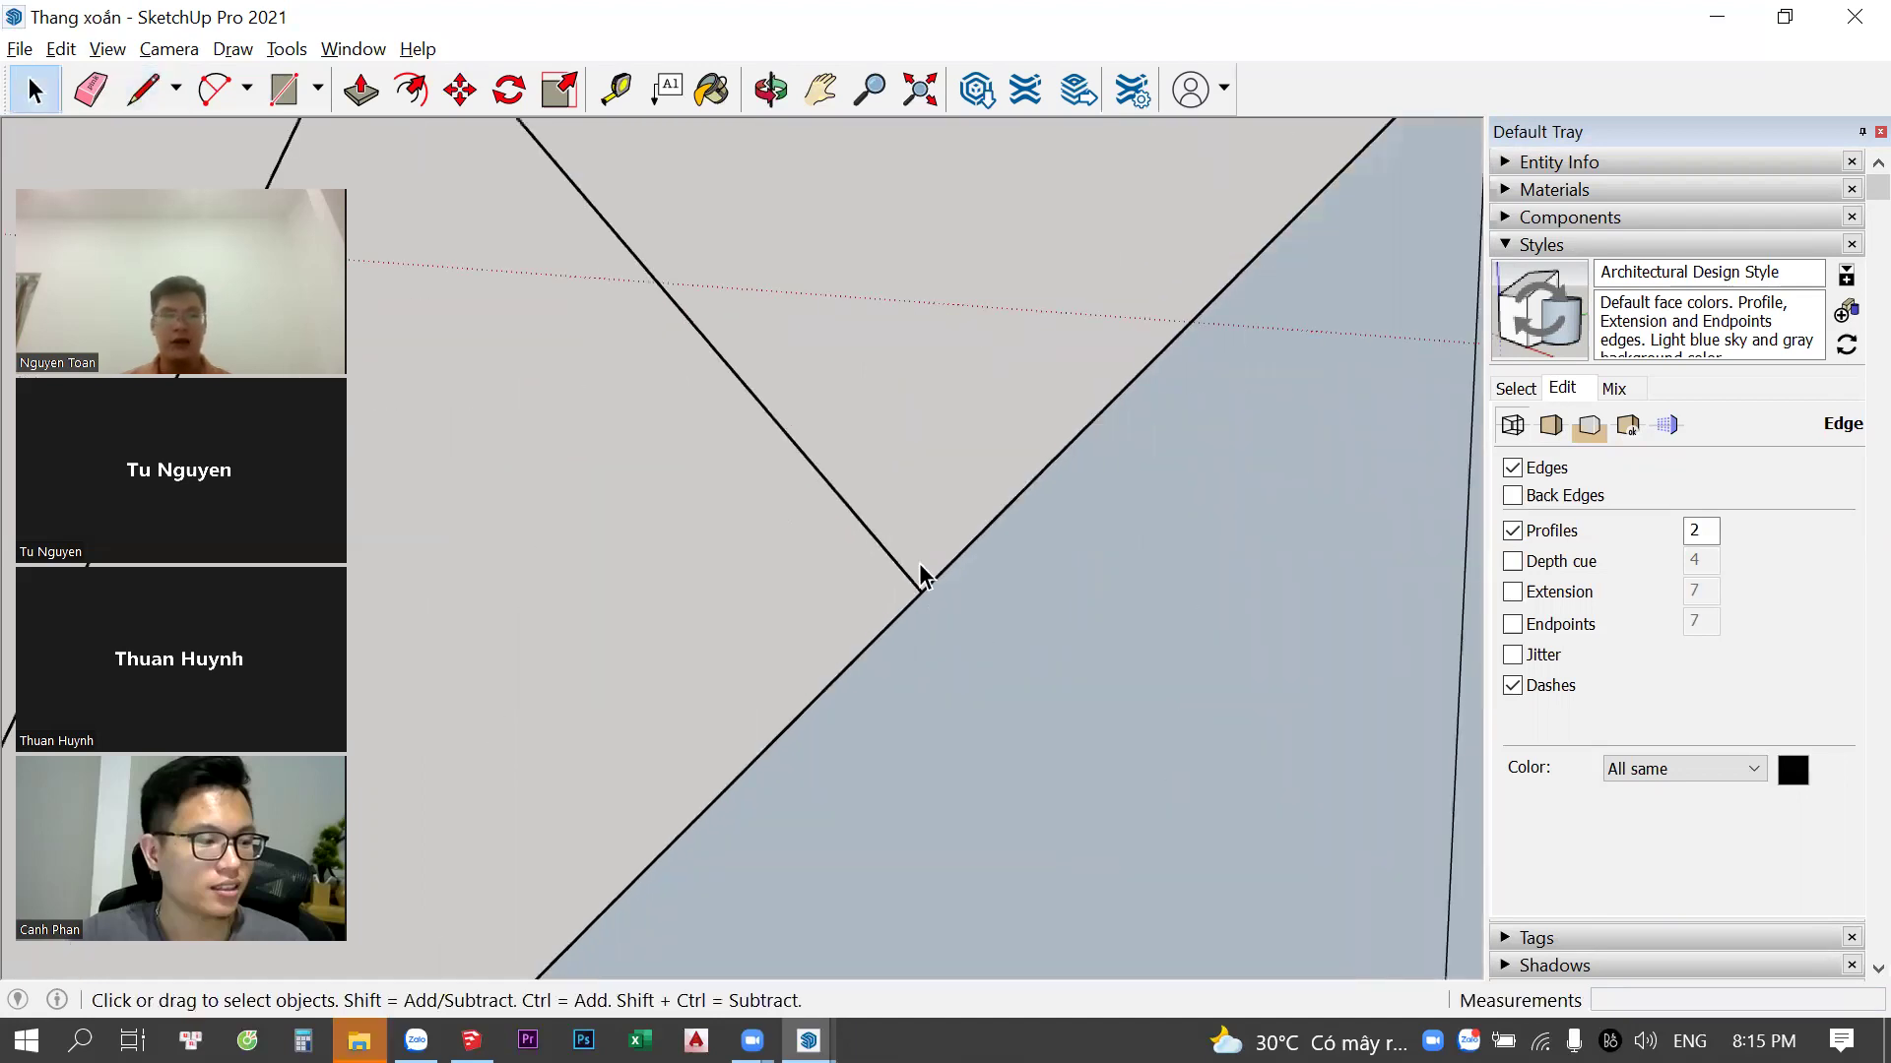
pyautogui.scroll(-2, 920, 574)
pyautogui.scroll(2, 920, 566)
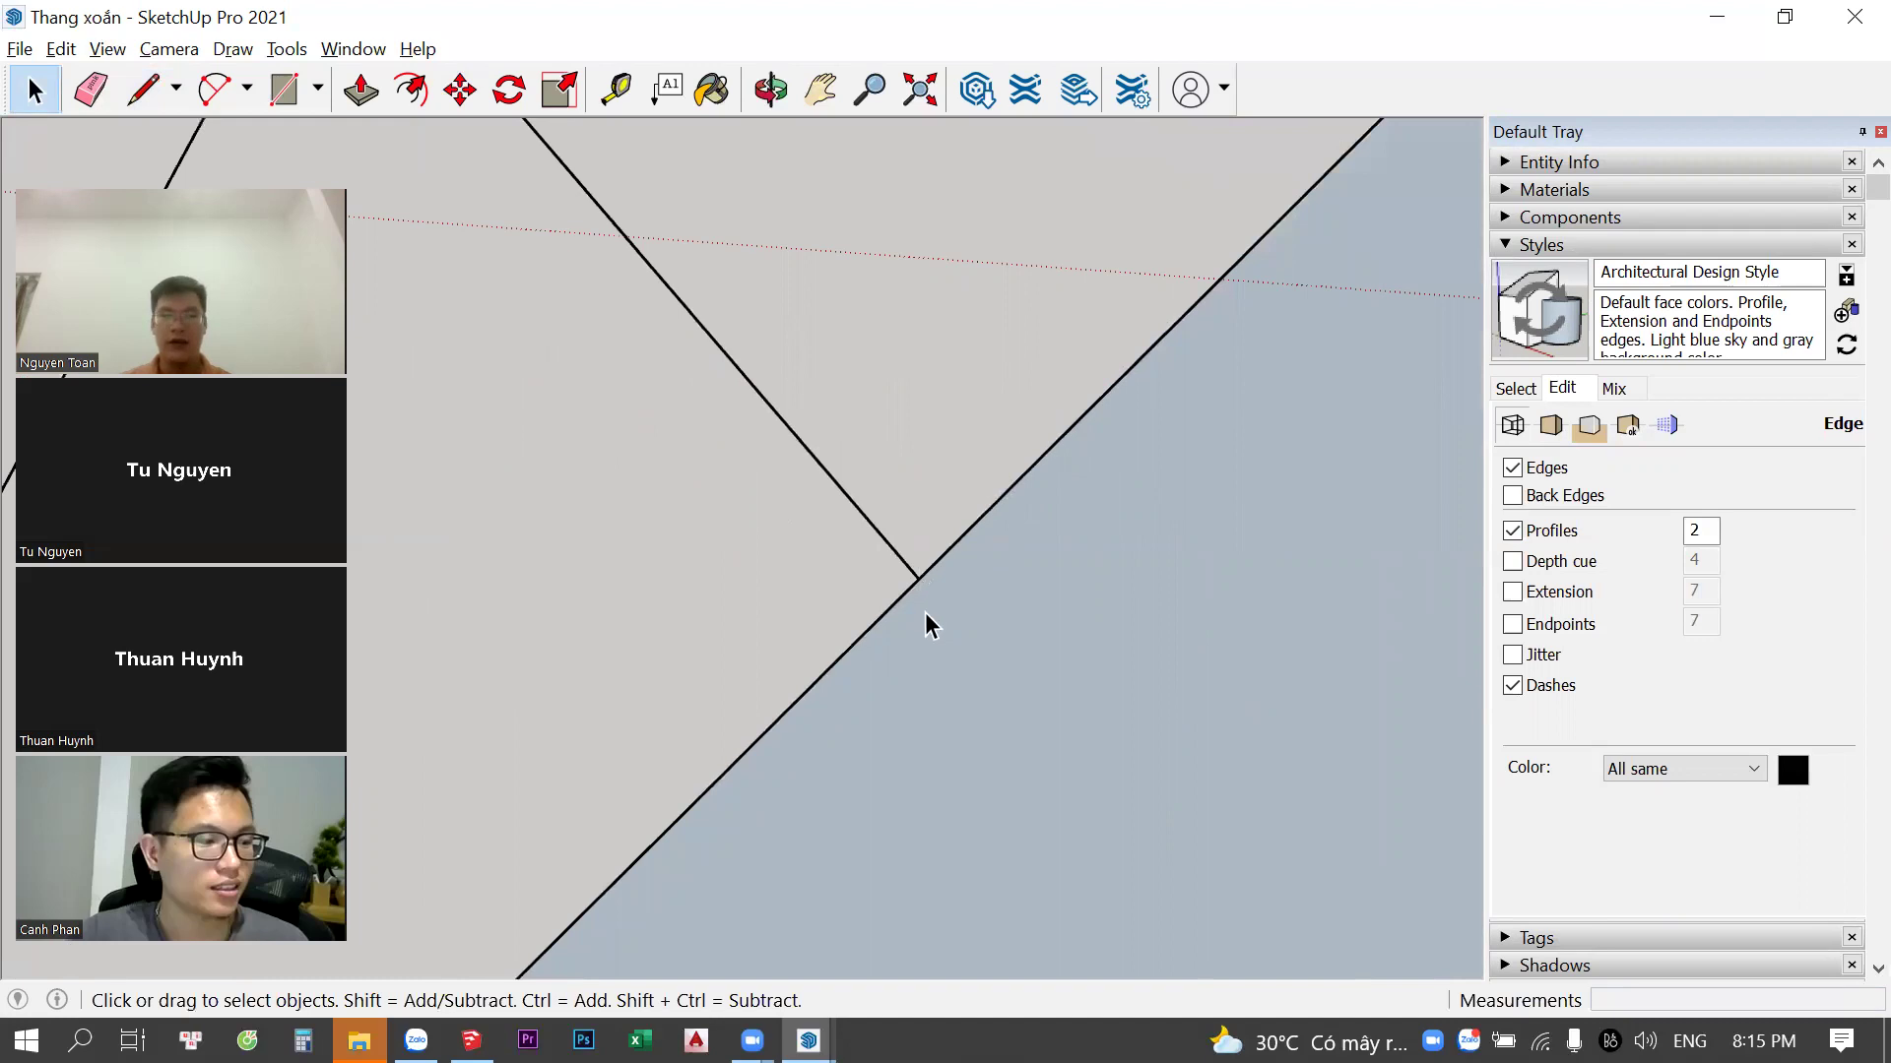
pyautogui.scroll(1, 922, 615)
# Draw a line from the edge junction to the opposite edge, closing a new triangular face
pyautogui.press('l')
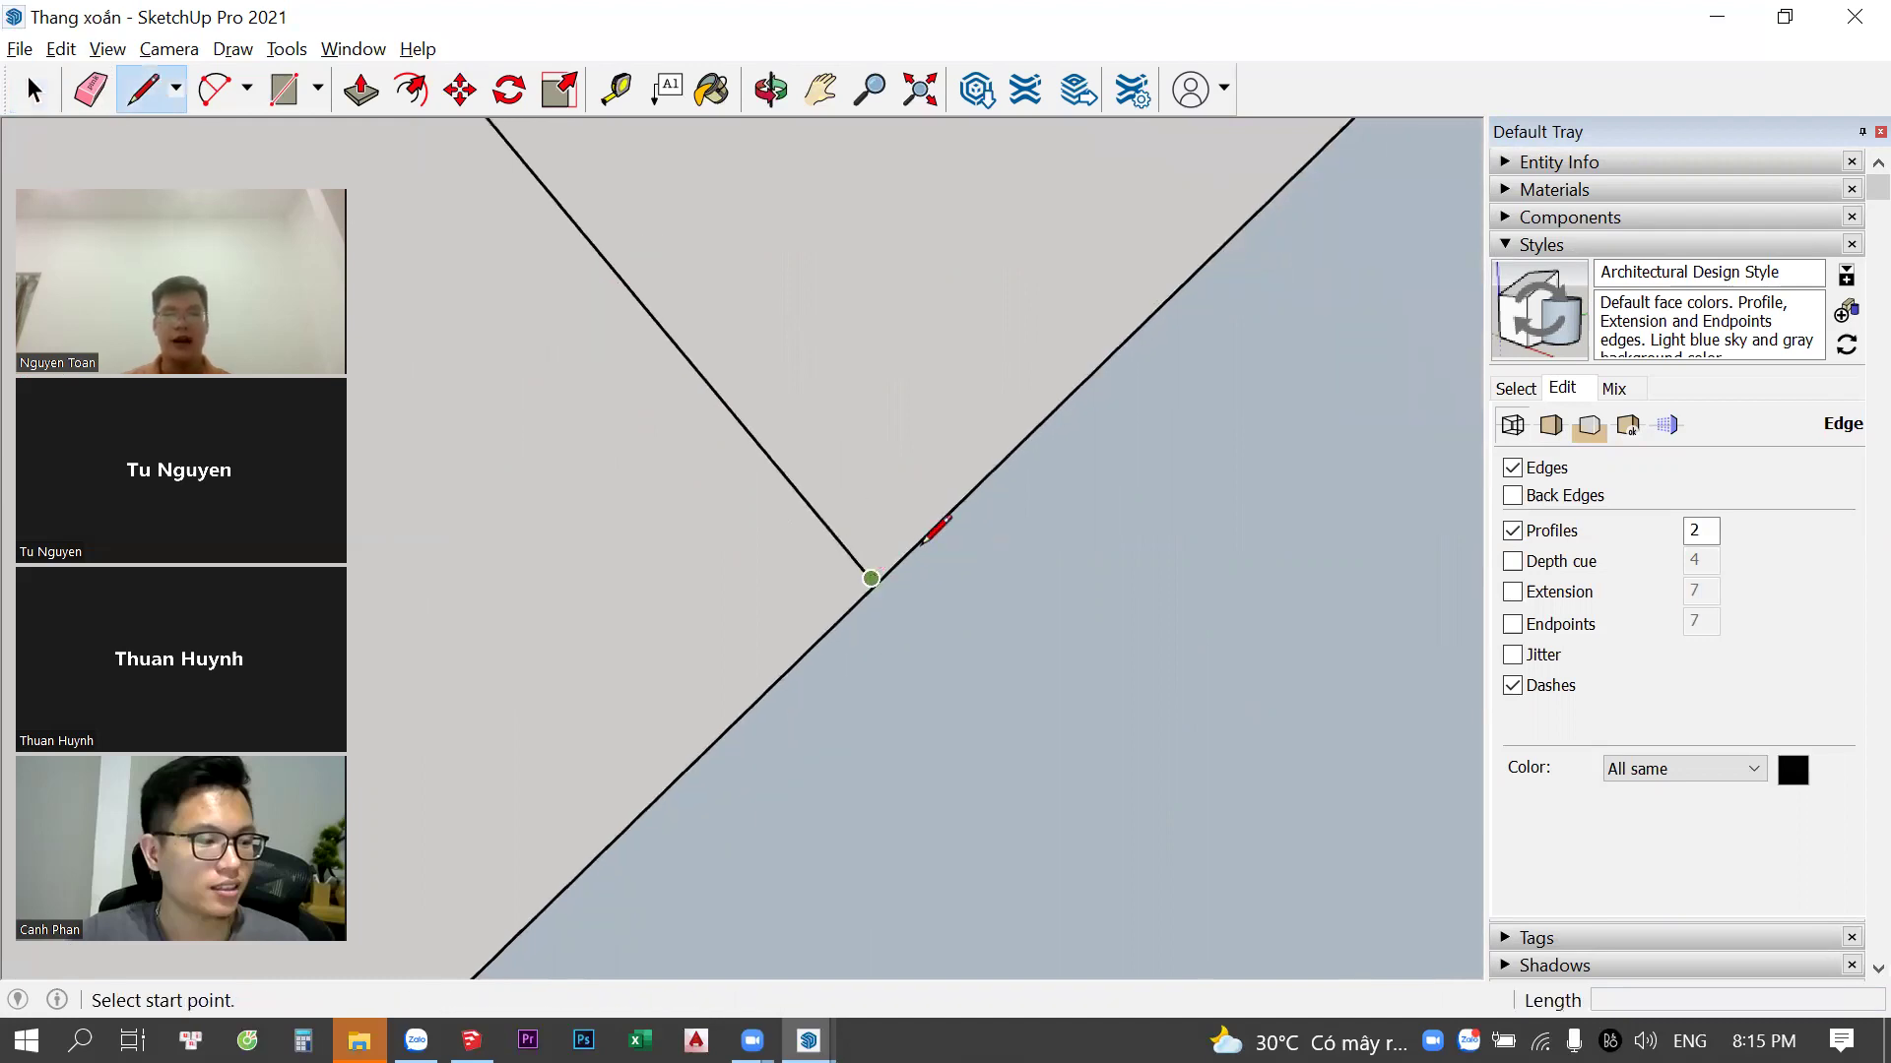
pyautogui.click(870, 578)
pyautogui.scroll(1, 863, 547)
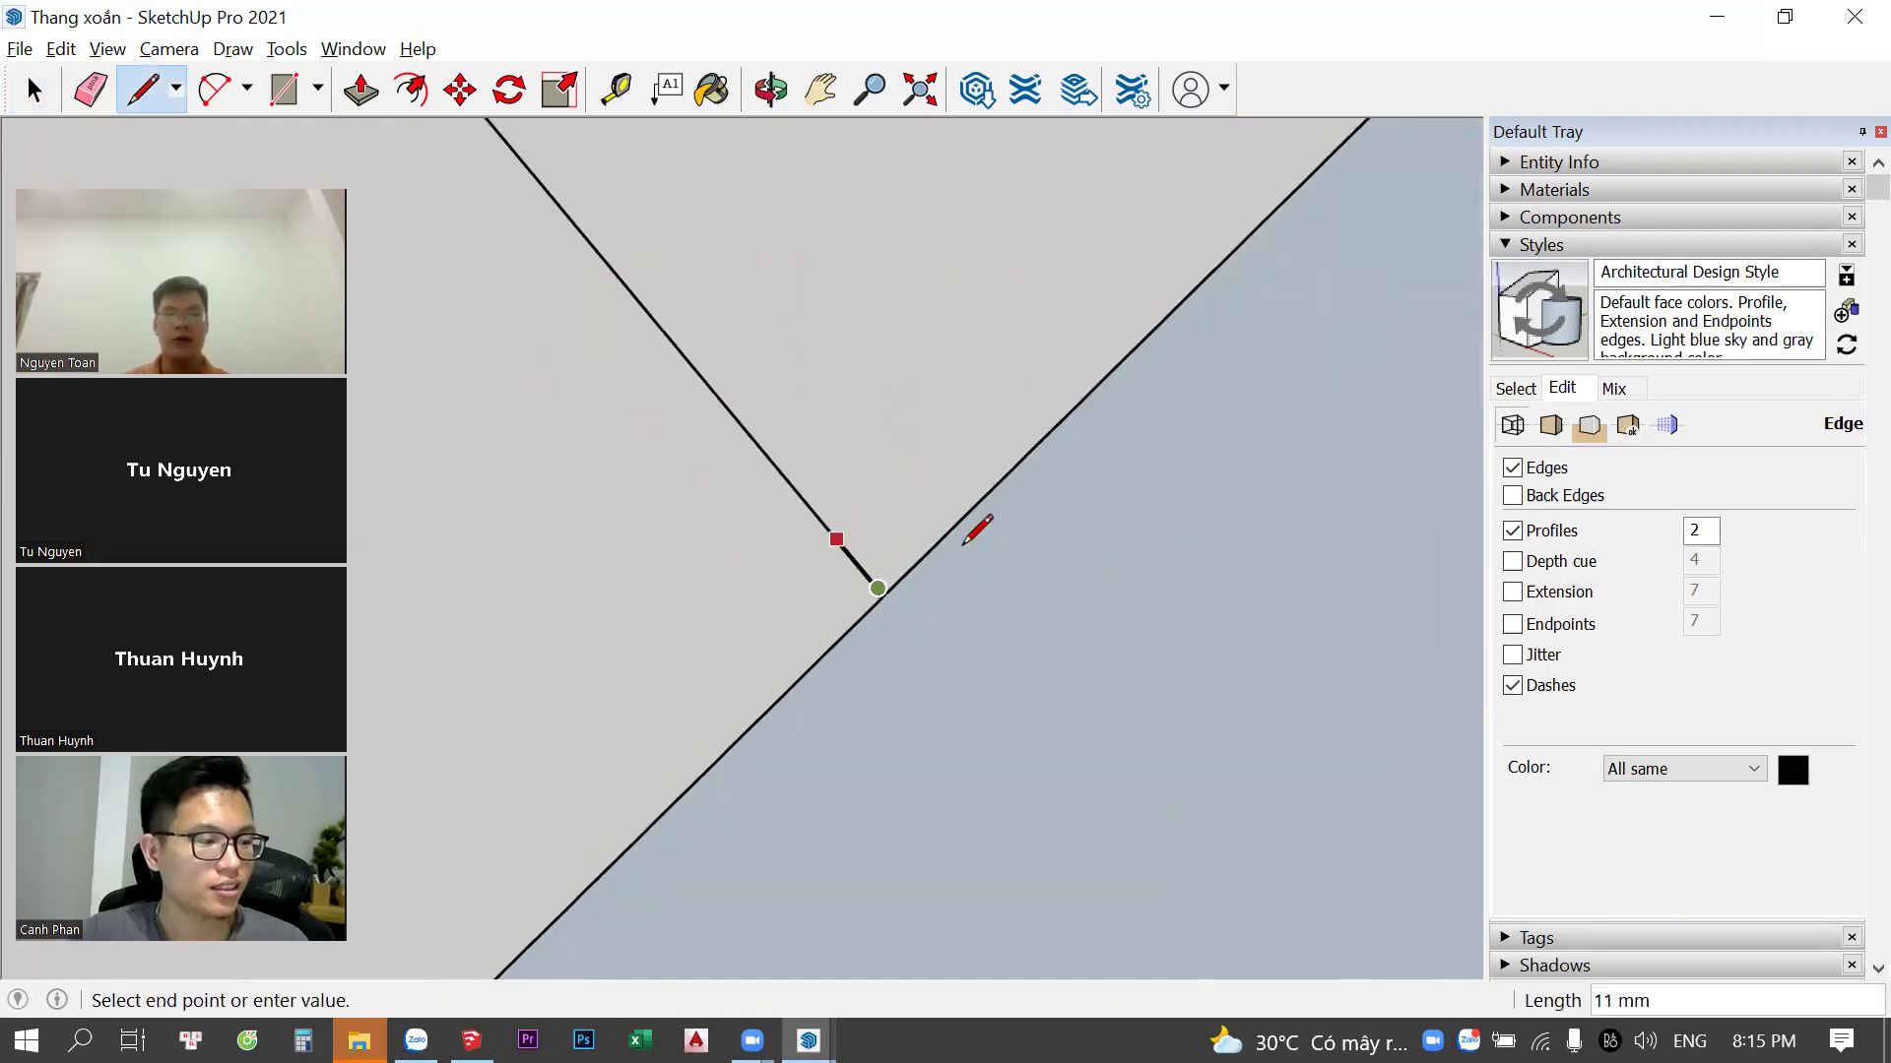
pyautogui.click(964, 542)
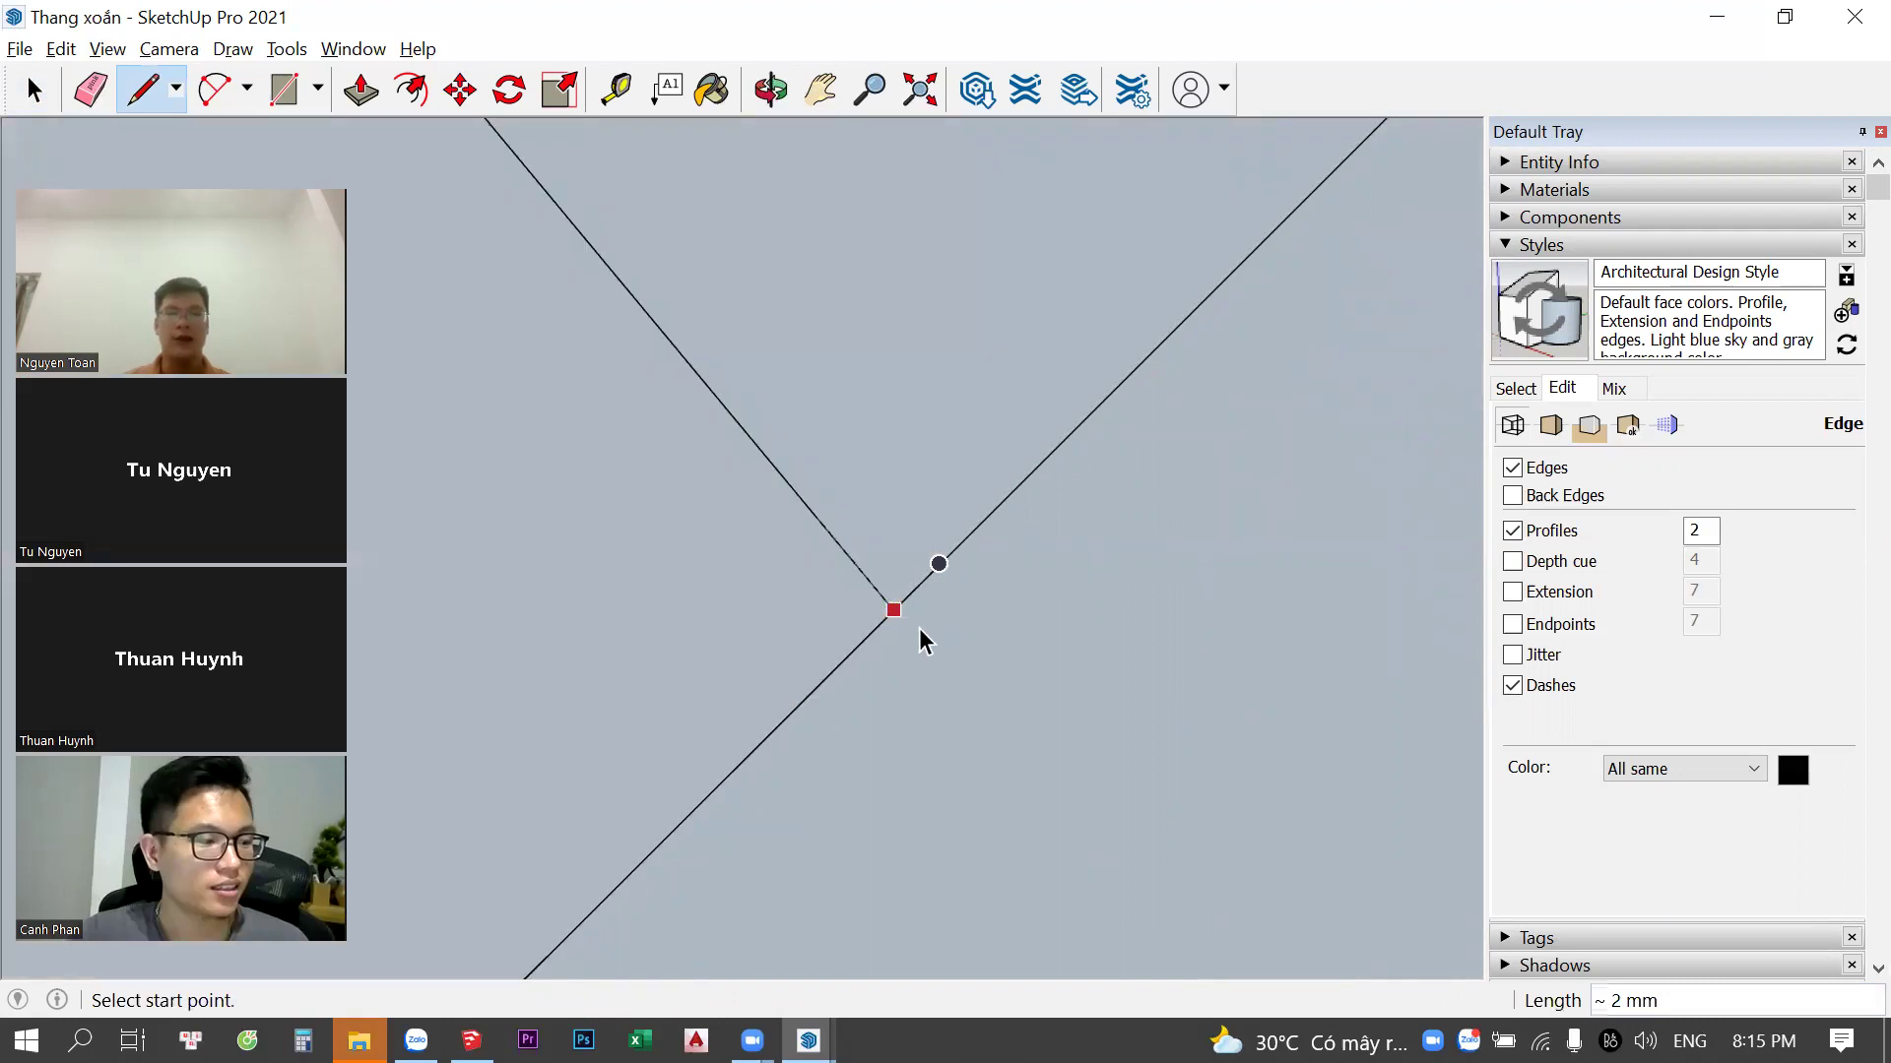
pyautogui.press('space')
pyautogui.scroll(-3, 997, 697)
pyautogui.press('l')
pyautogui.press('space')
# Check the newly closed face, then switch Profiles edges off
pyautogui.click(836, 722)
pyautogui.scroll(2, 802, 622)
pyautogui.scroll(-2, 803, 622)
pyautogui.click(654, 561)
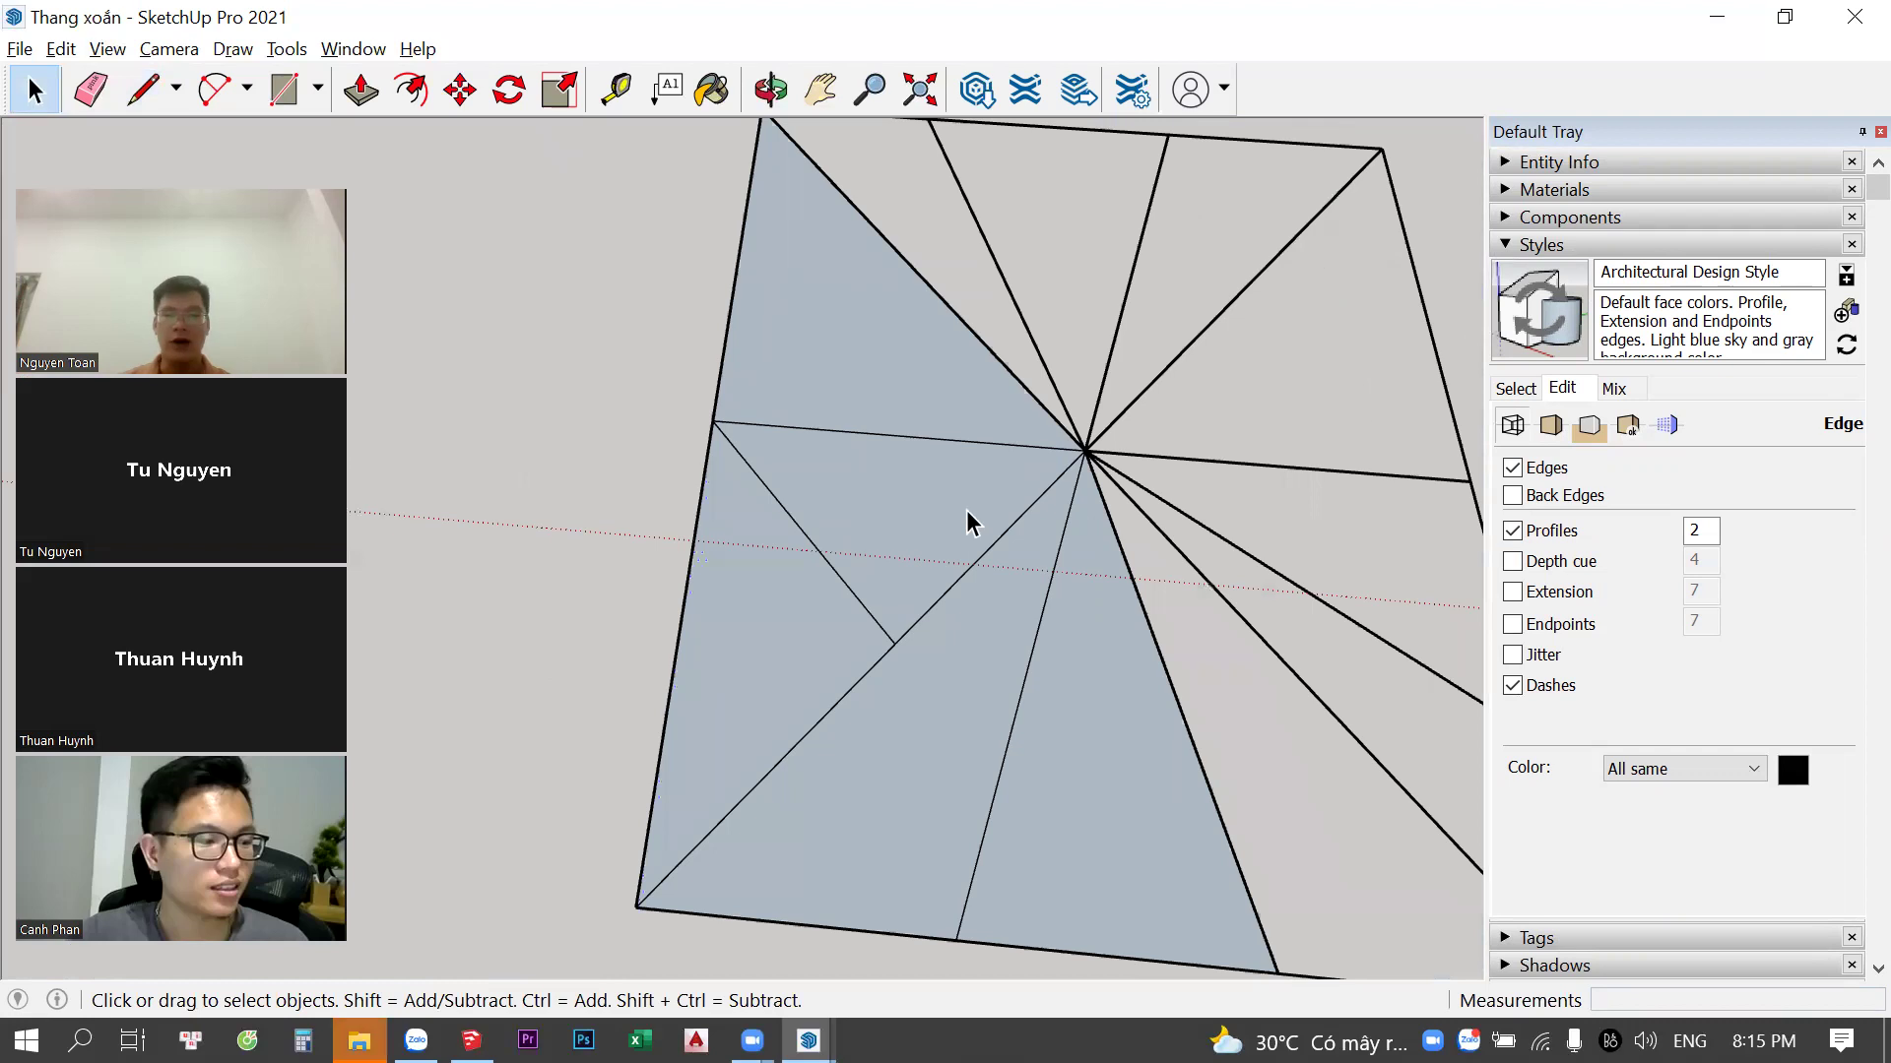
pyautogui.click(1514, 532)
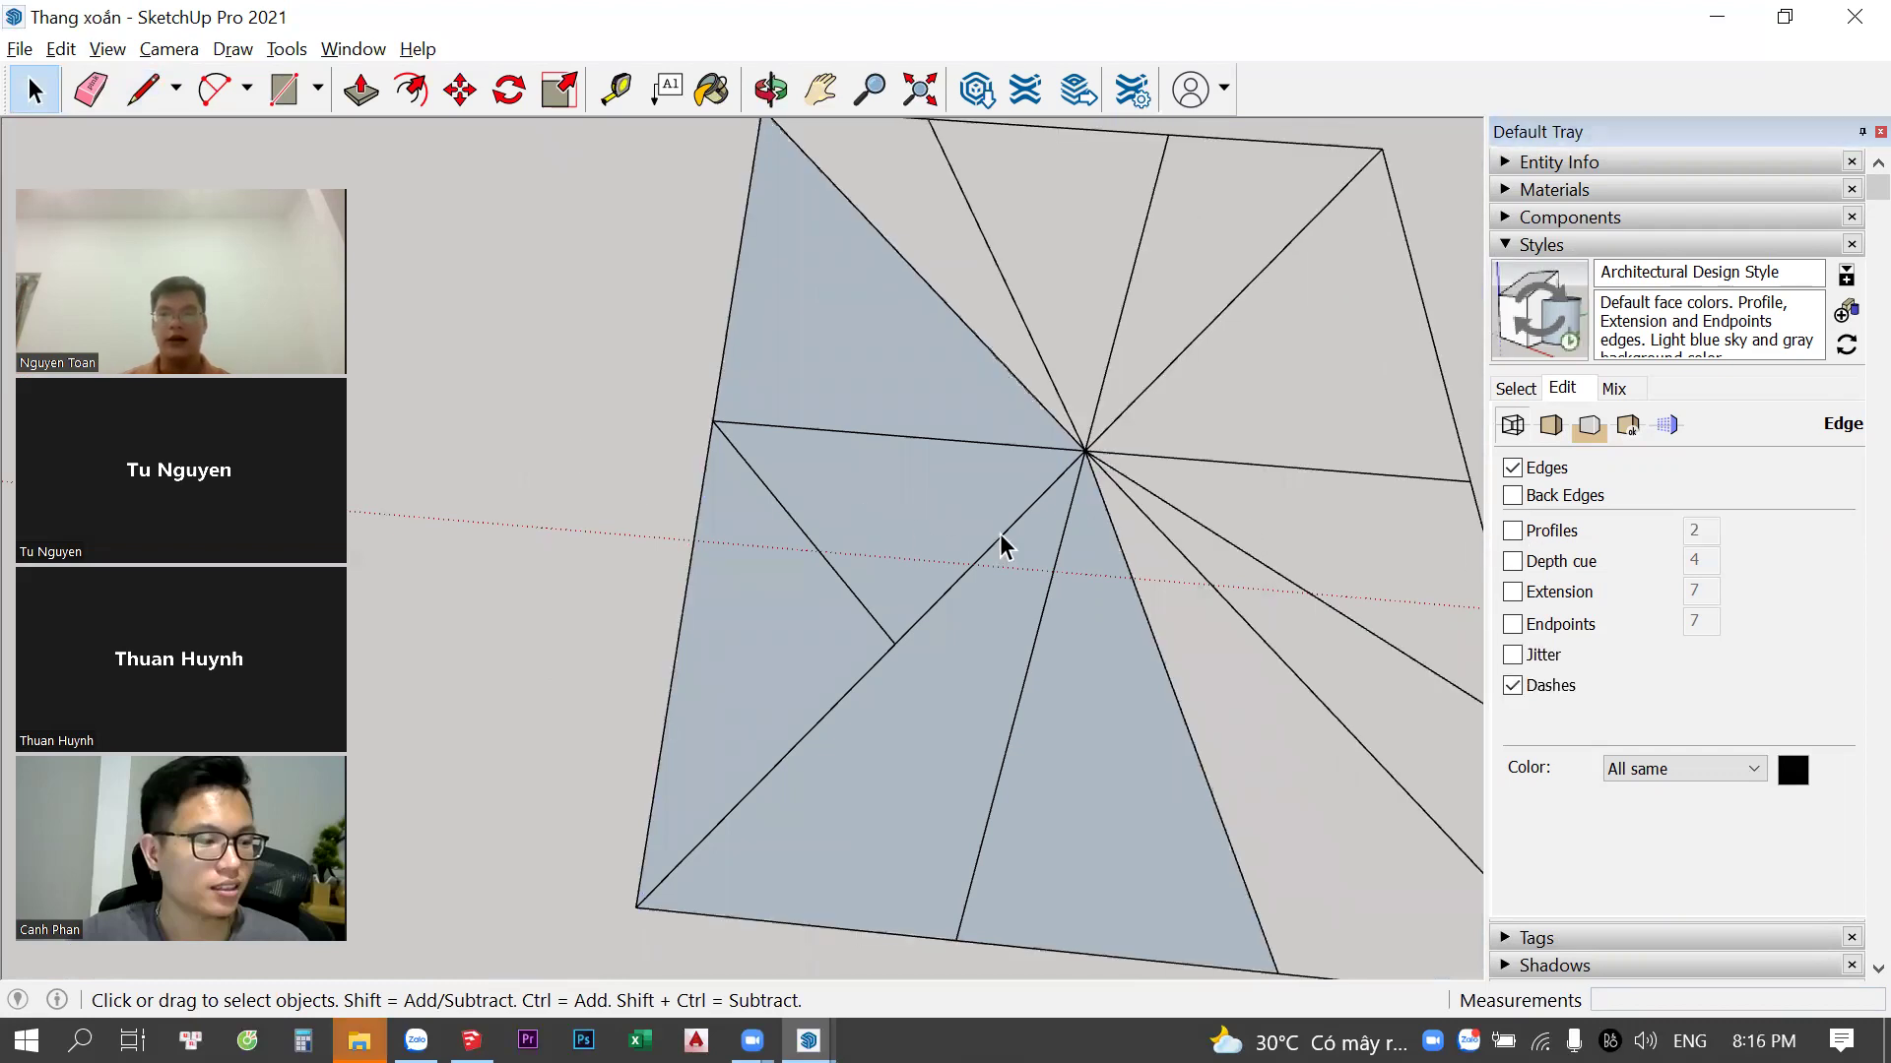
# Draw a line from the small triangle's upper-left corner to its opposite edge
pyautogui.scroll(1, 848, 498)
pyautogui.scroll(2, 879, 548)
pyautogui.scroll(2, 879, 548)
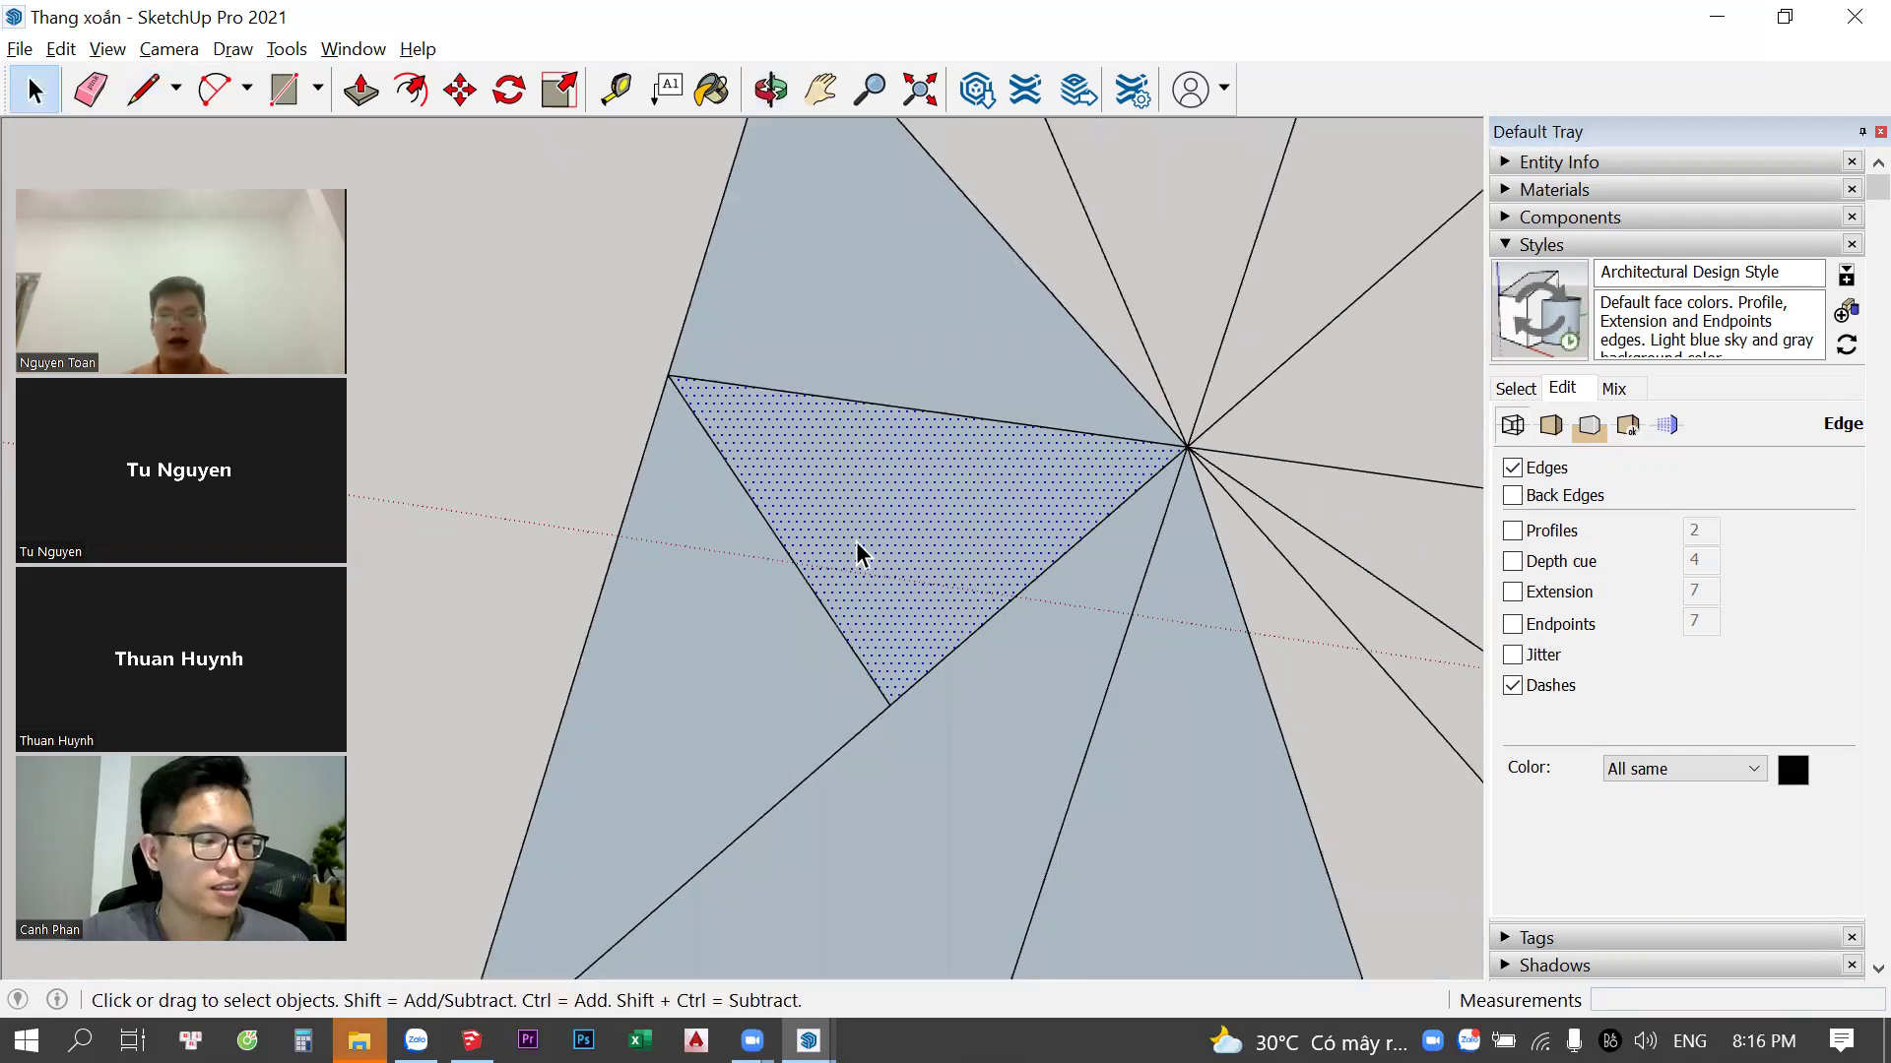
pyautogui.scroll(1, 858, 548)
pyautogui.press('l')
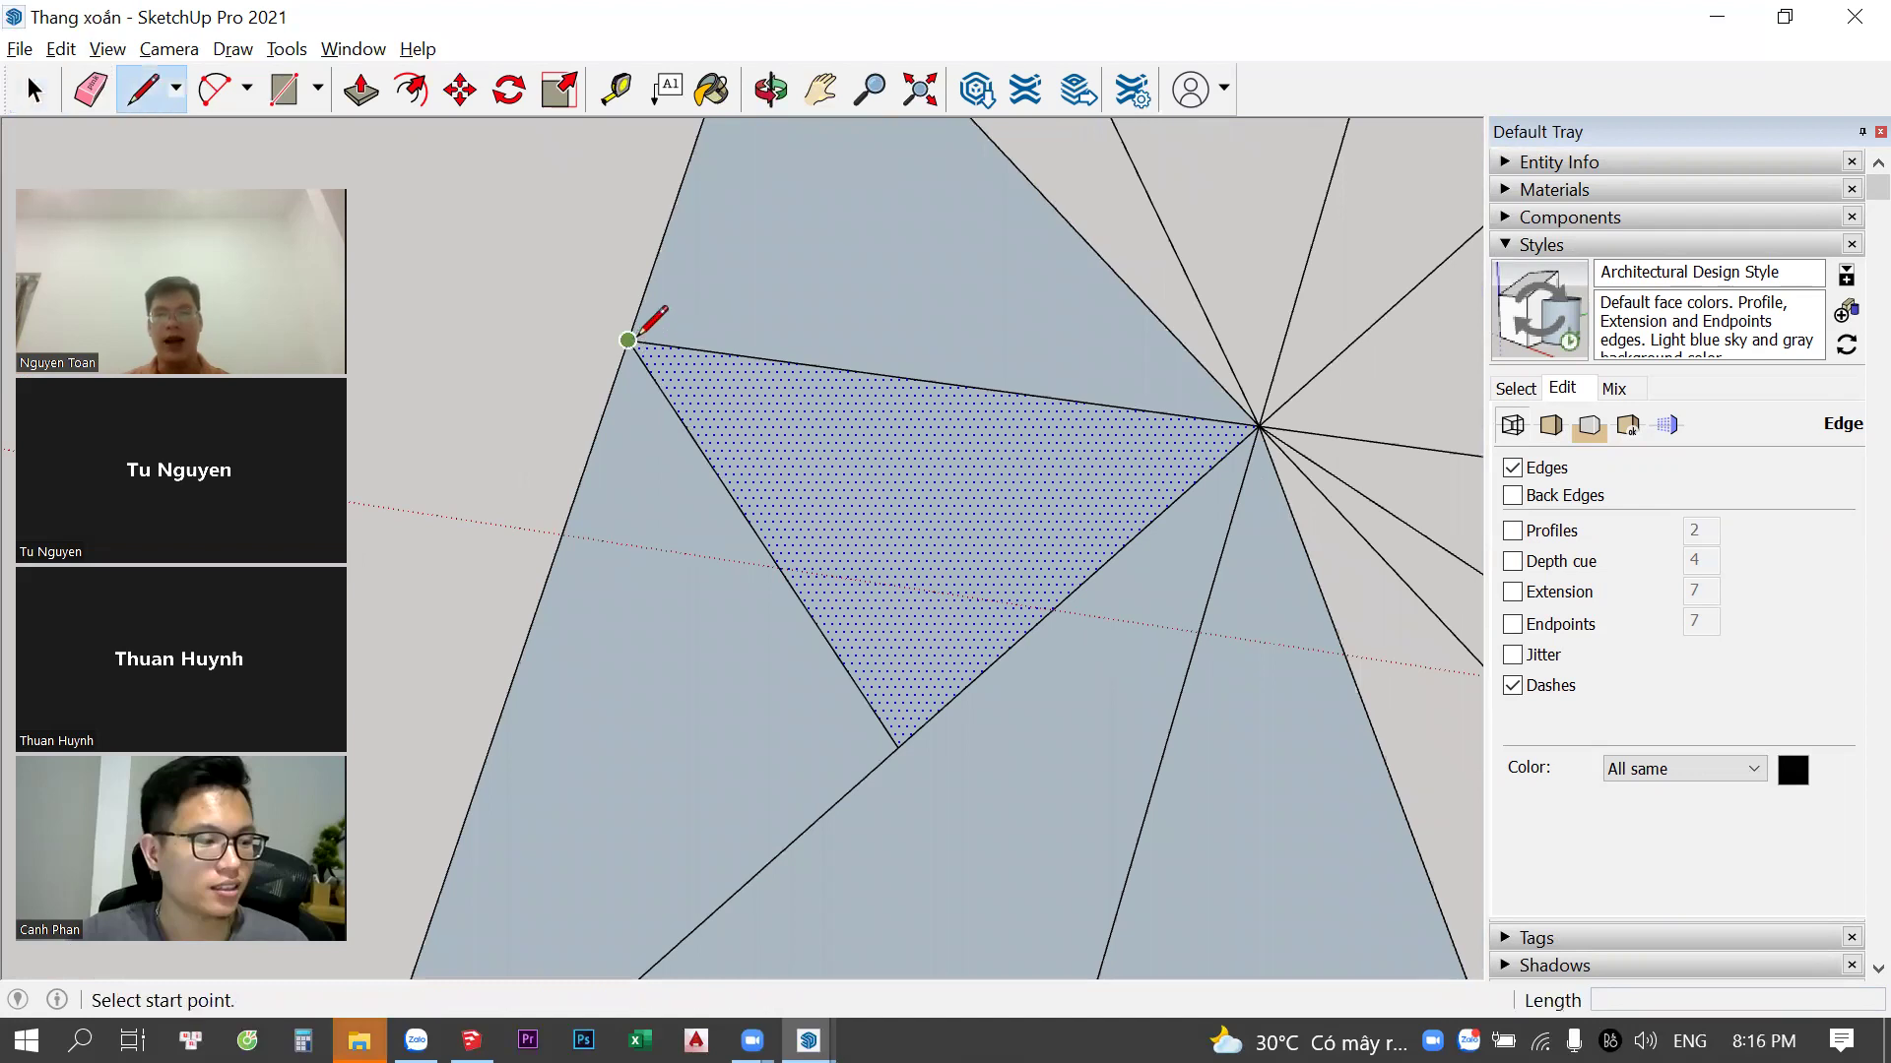
pyautogui.click(627, 339)
pyautogui.scroll(3, 1083, 556)
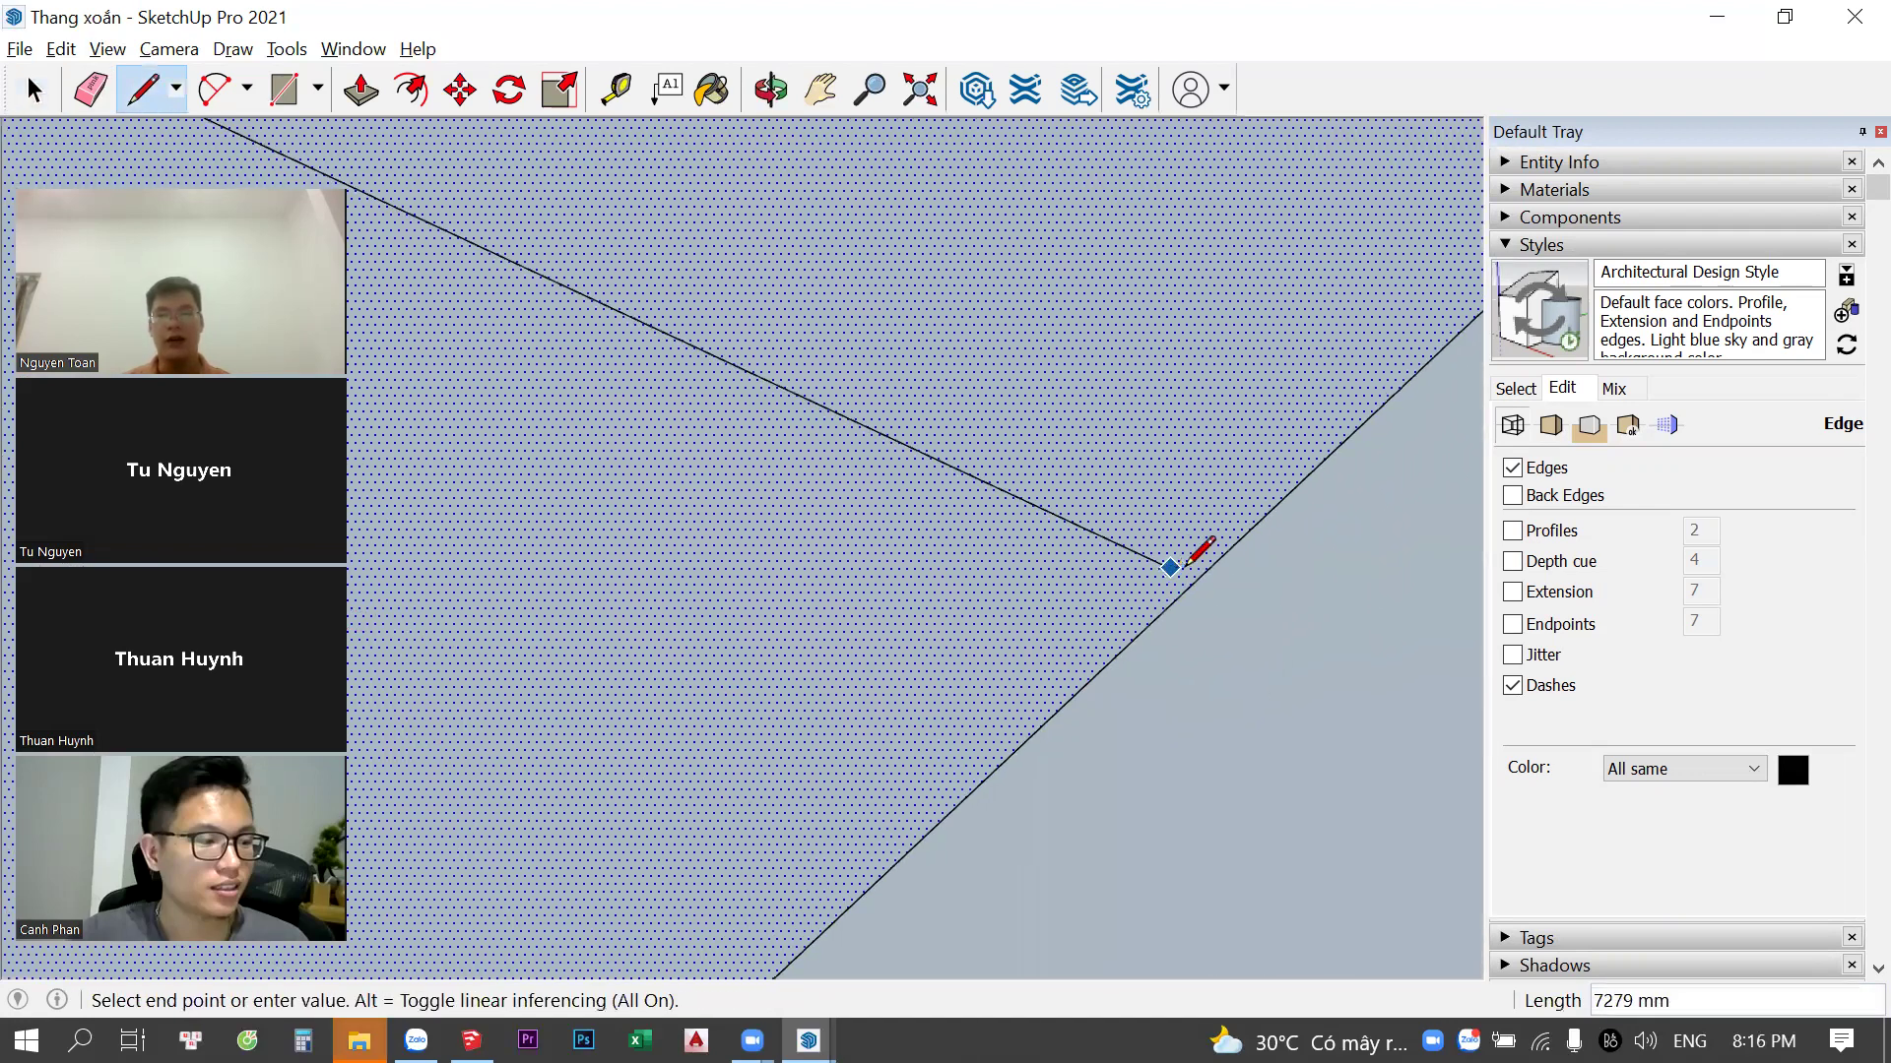
pyautogui.scroll(2, 1280, 577)
pyautogui.scroll(-1, 1283, 581)
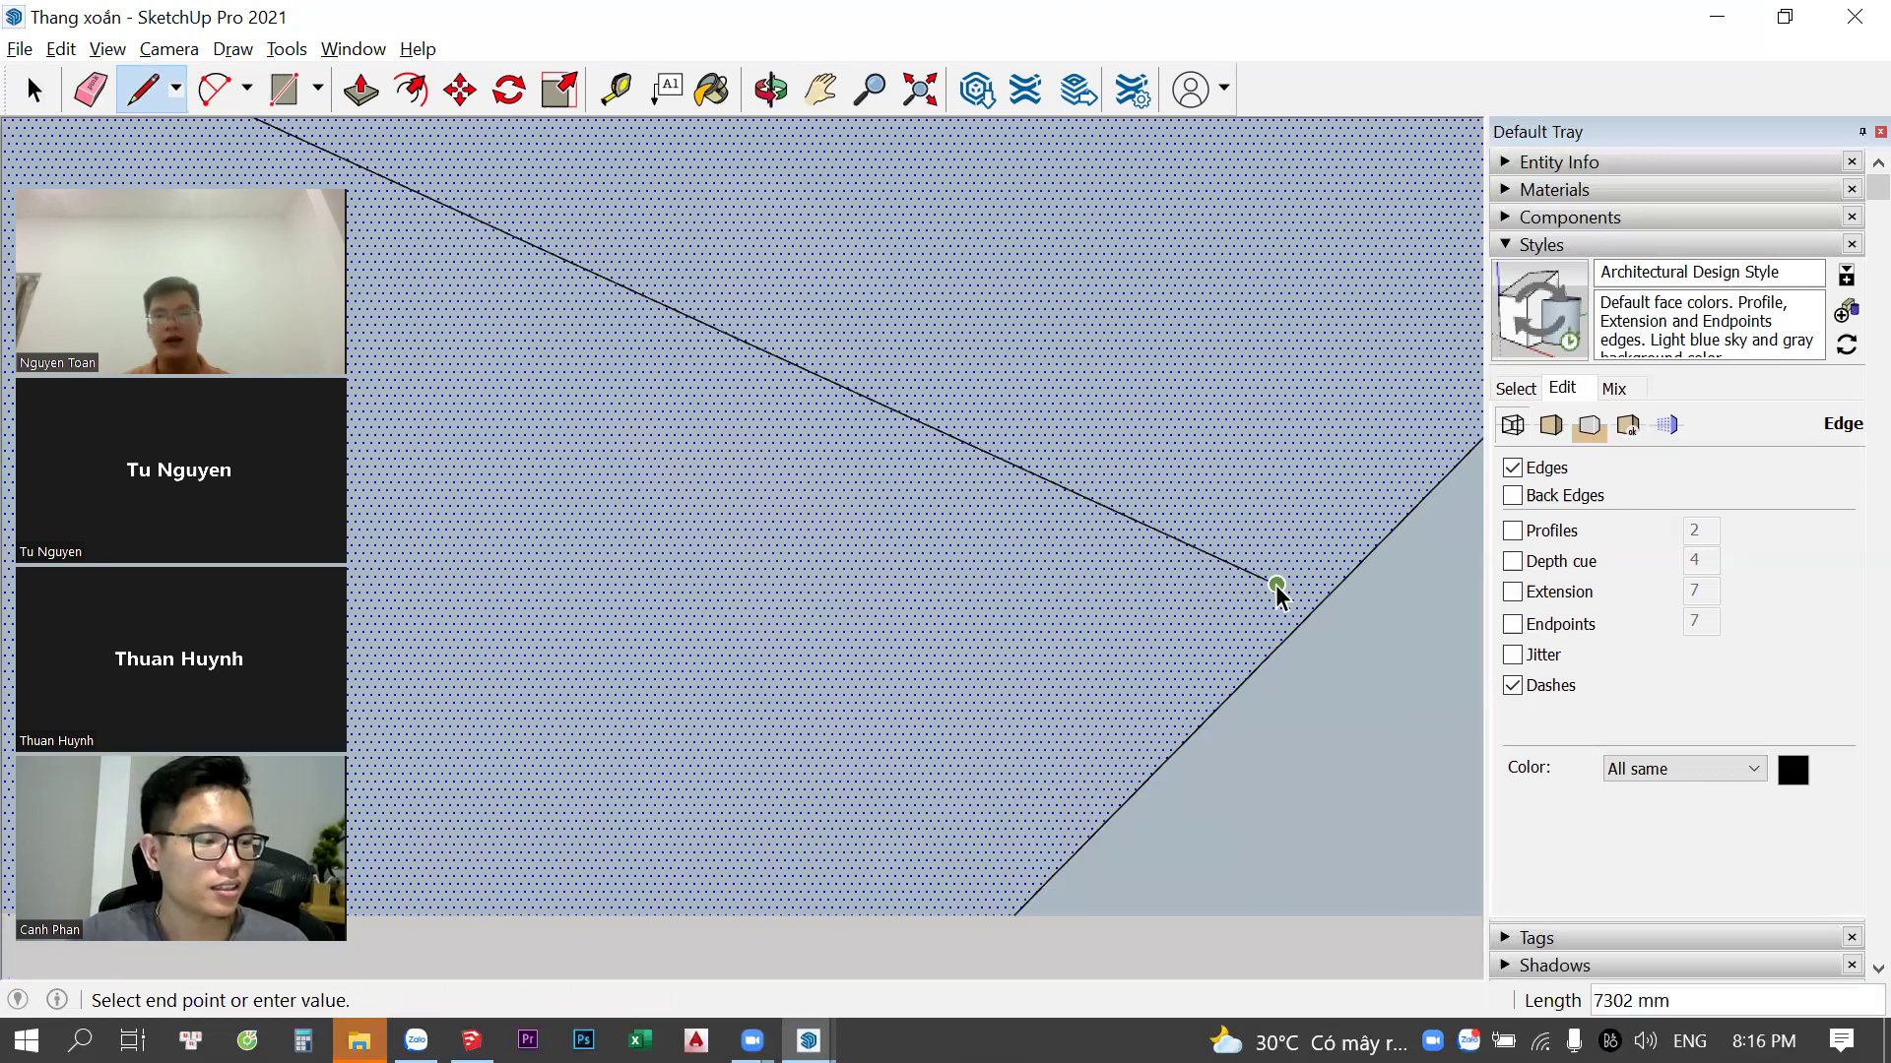
pyautogui.click(1277, 586)
pyautogui.press('space')
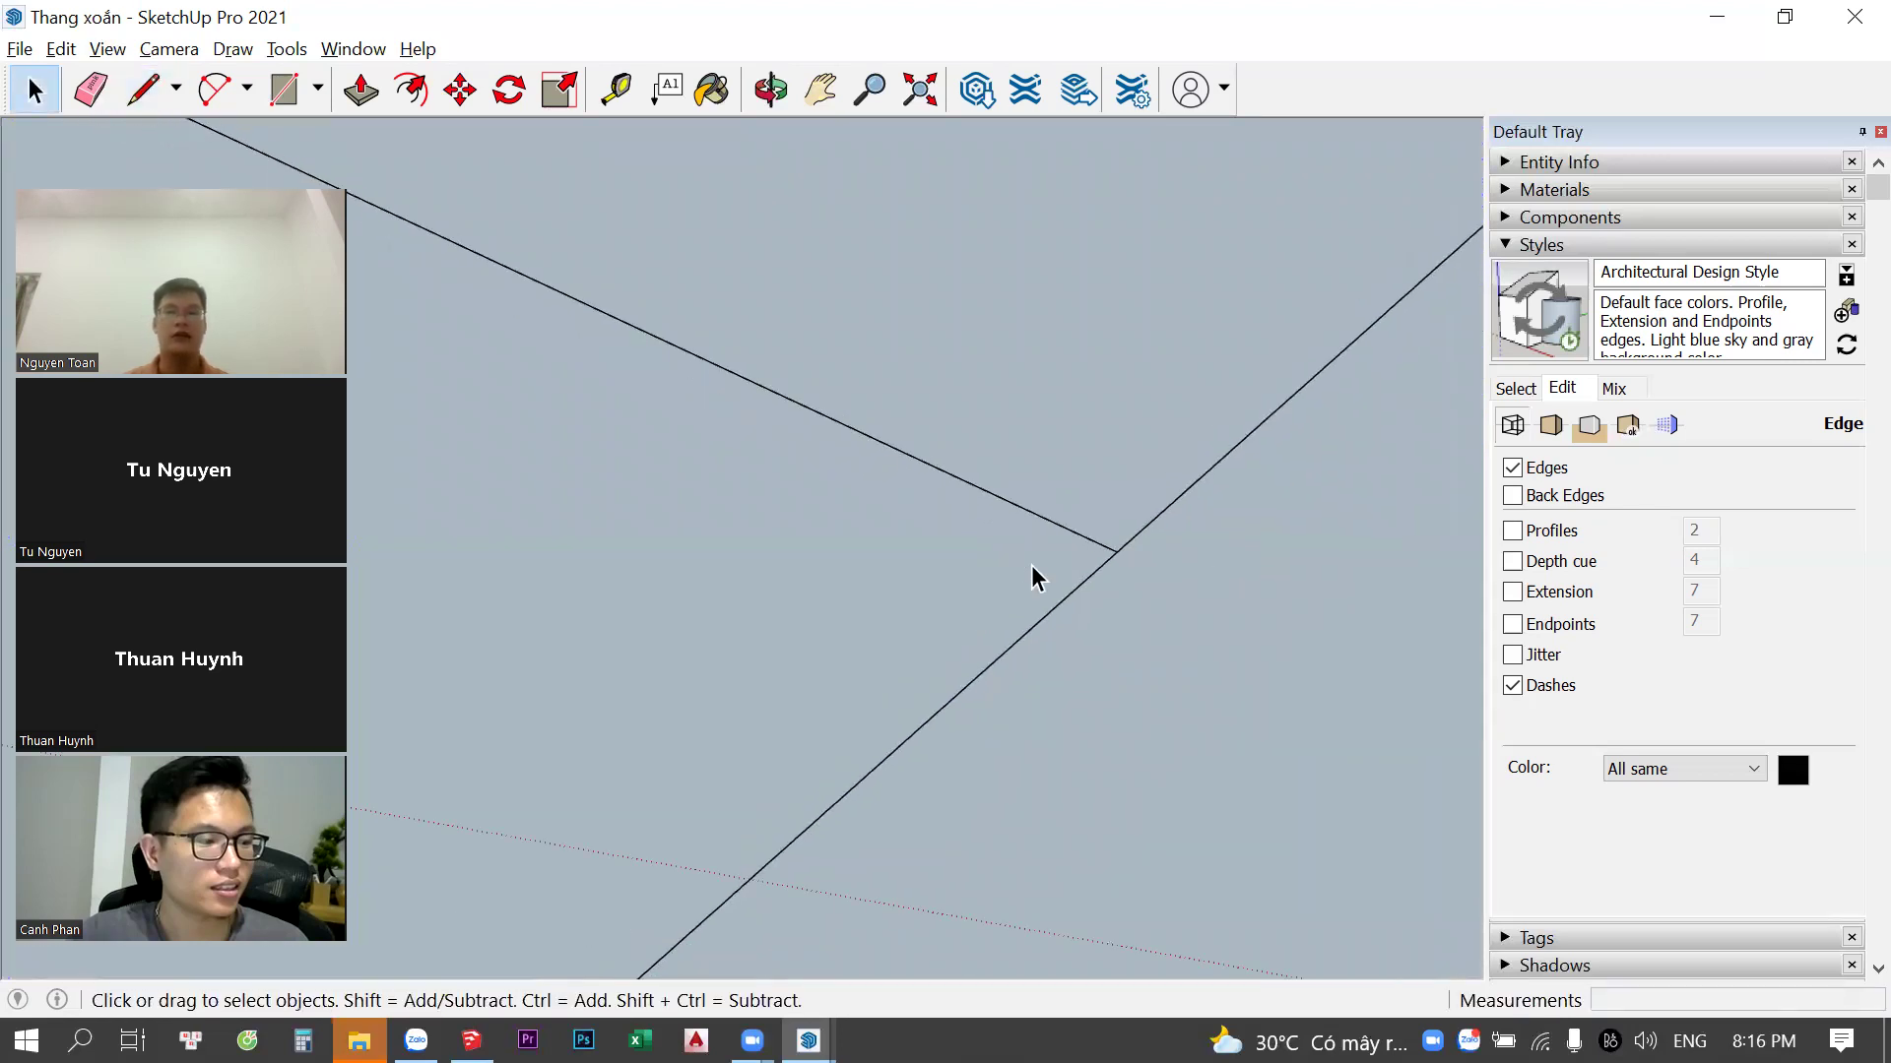
# Orbit to check the divided triangle, selecting its new edge and face
pyautogui.scroll(-3, 1034, 579)
pyautogui.moveTo(894, 575); pyautogui.dragTo(894, 563, button='middle')
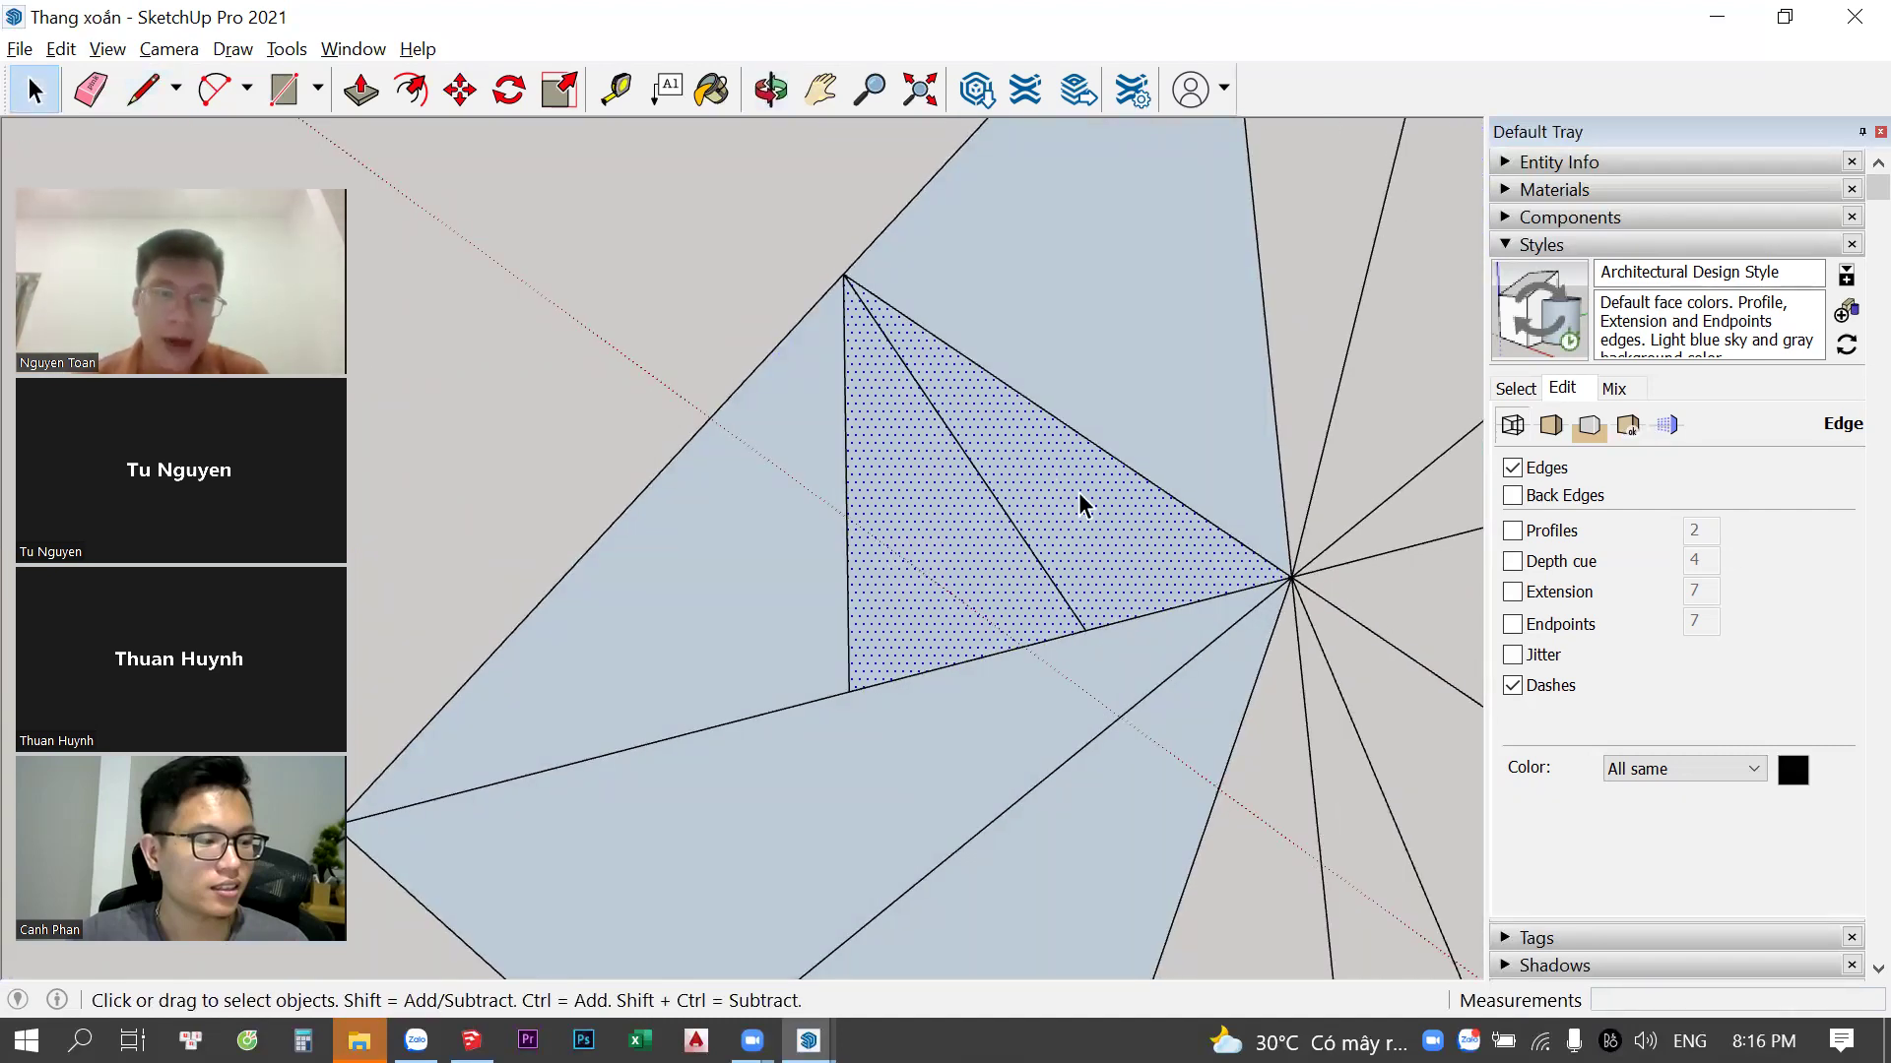
pyautogui.click(997, 507)
pyautogui.press('Escape')
pyautogui.click(1023, 413)
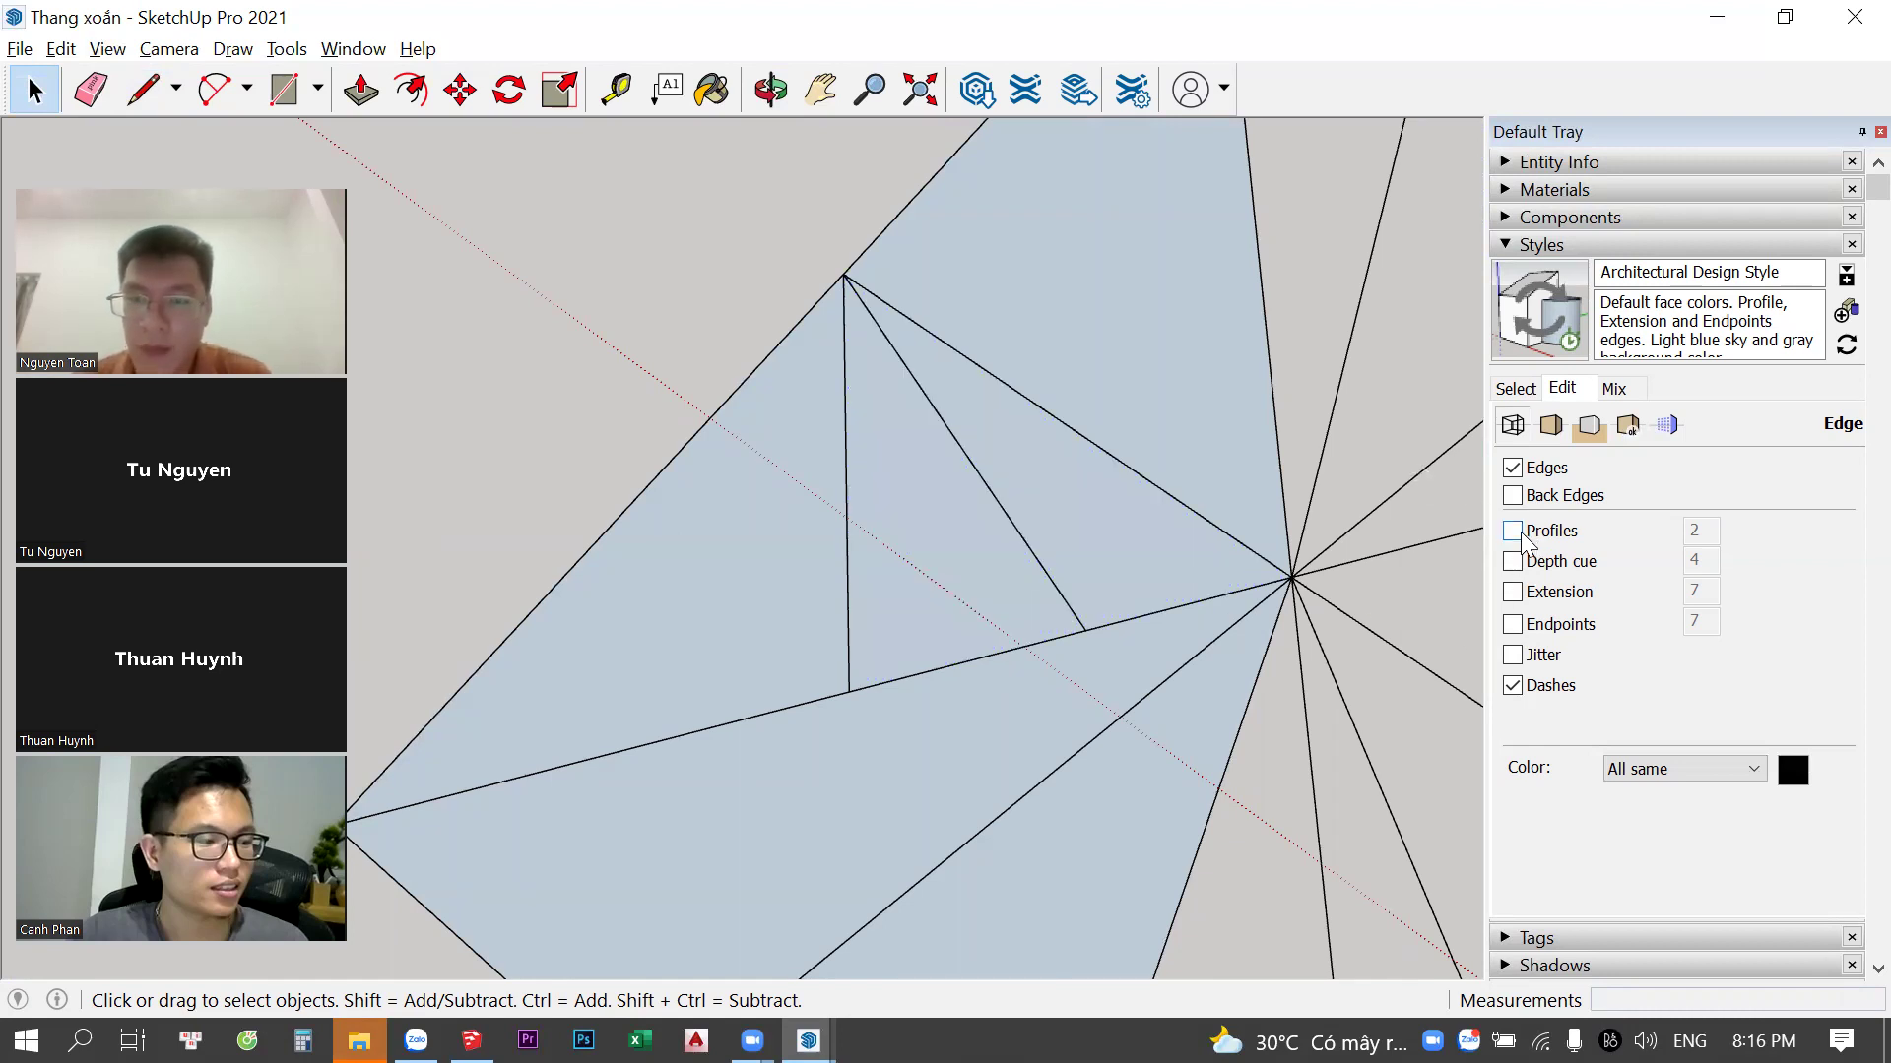
# Turn Profiles back on in the Styles Edge settings
pyautogui.click(1520, 532)
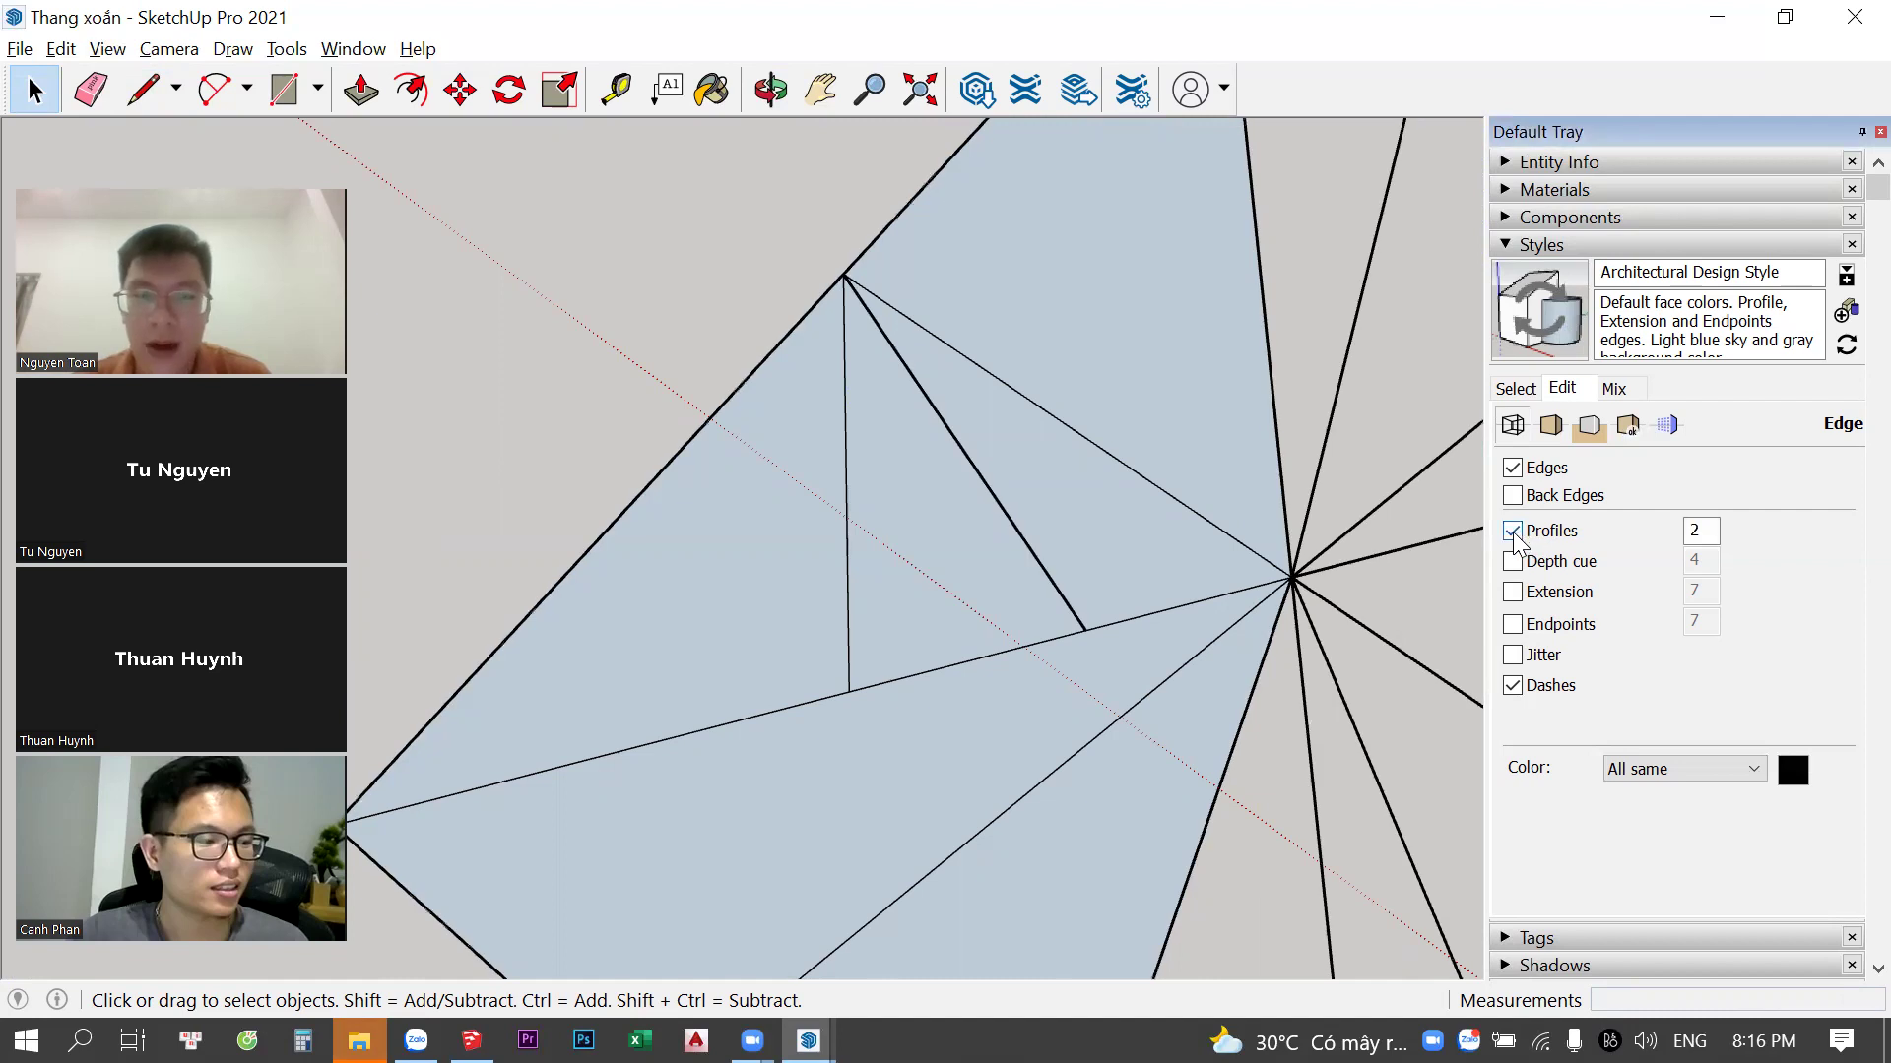
pyautogui.scroll(2, 1034, 443)
pyautogui.scroll(2, 1110, 611)
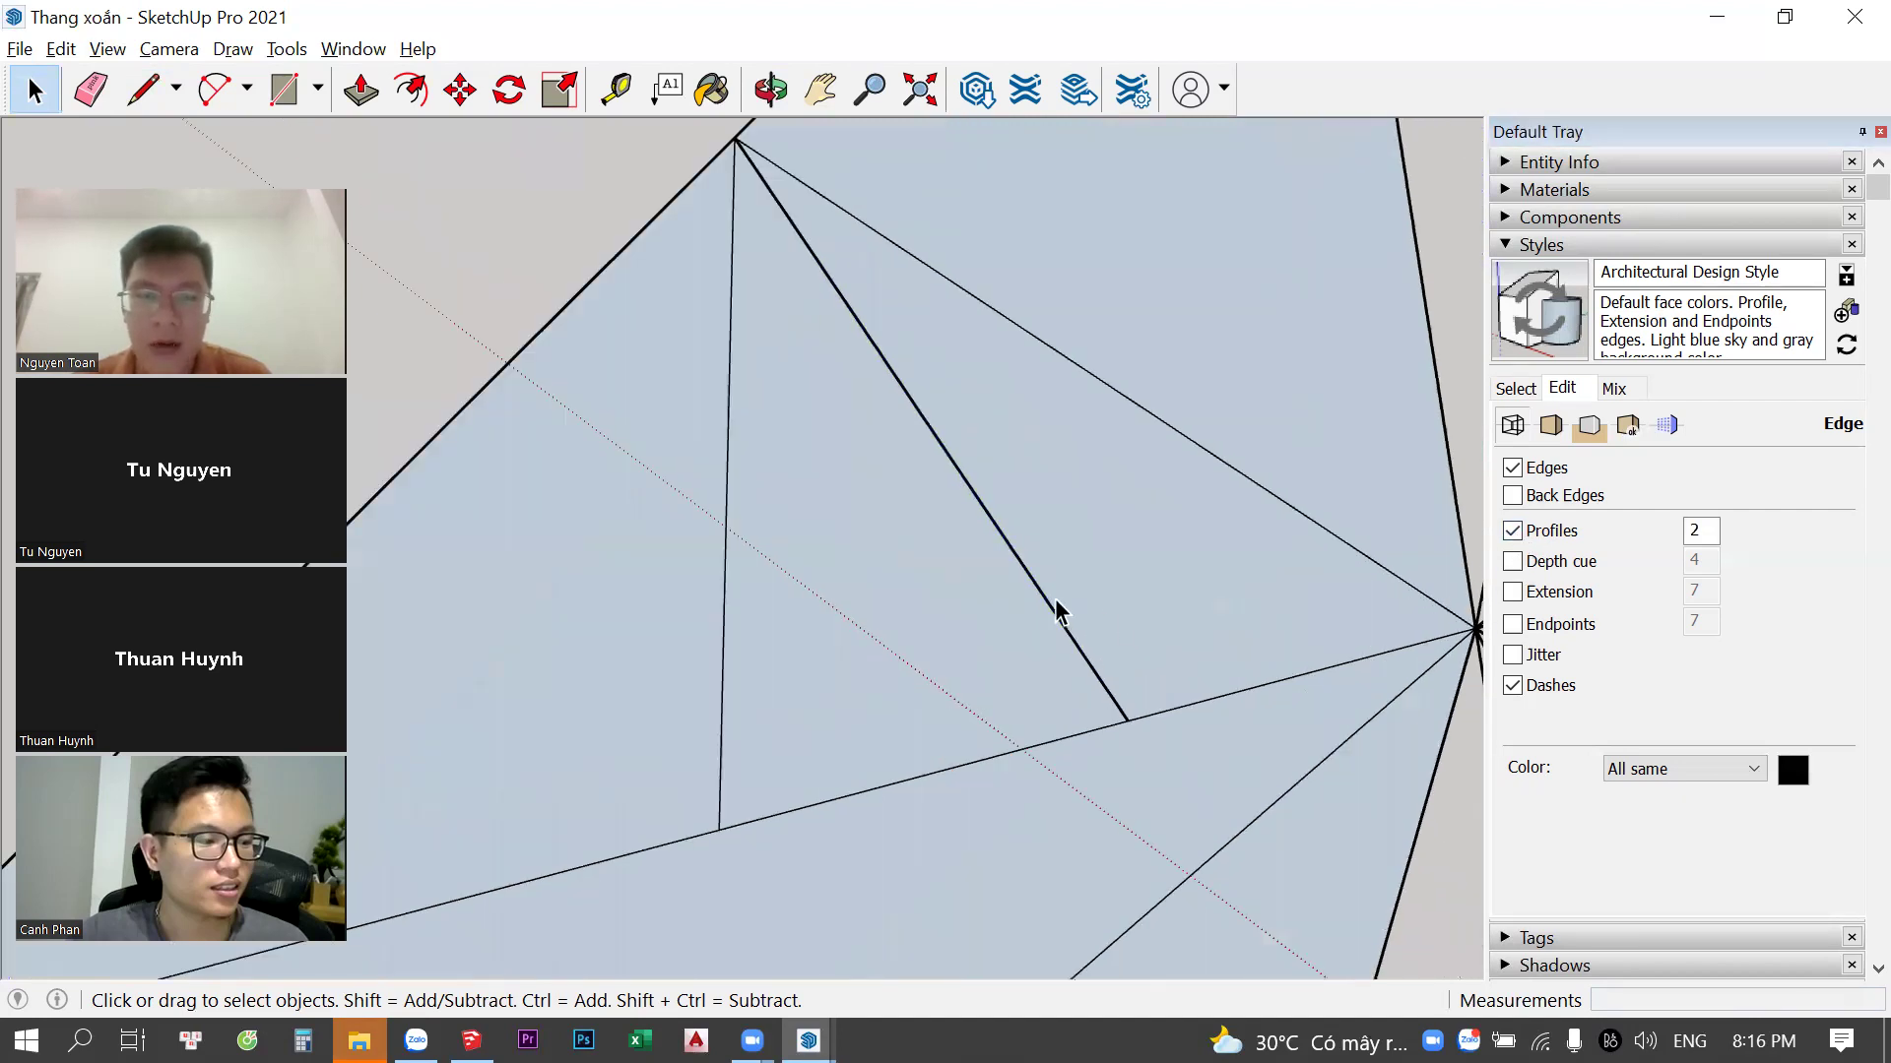
pyautogui.scroll(-2, 1057, 610)
# Select the diagonal, vertical, lower and upper edges of the triangle to inspect them
pyautogui.click(1039, 598)
pyautogui.press('Escape')
pyautogui.click(807, 508)
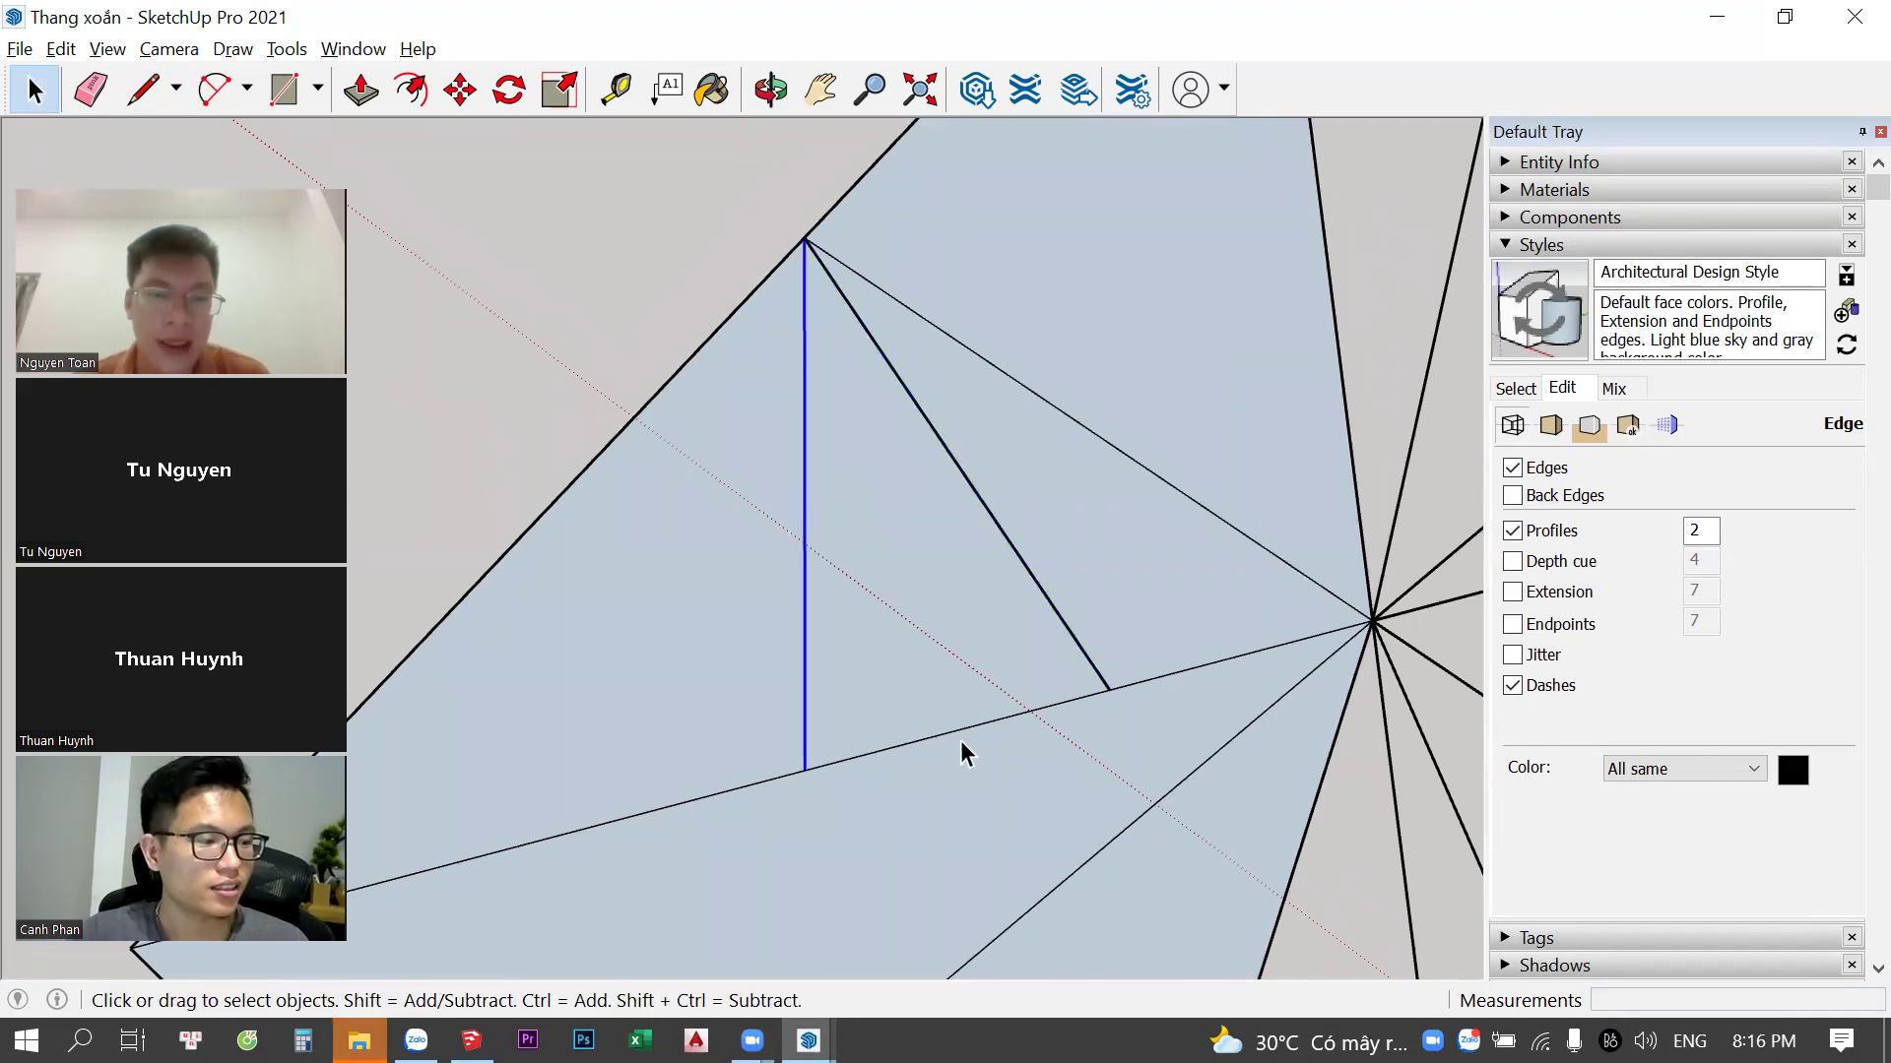
pyautogui.click(973, 727)
pyautogui.click(1180, 497)
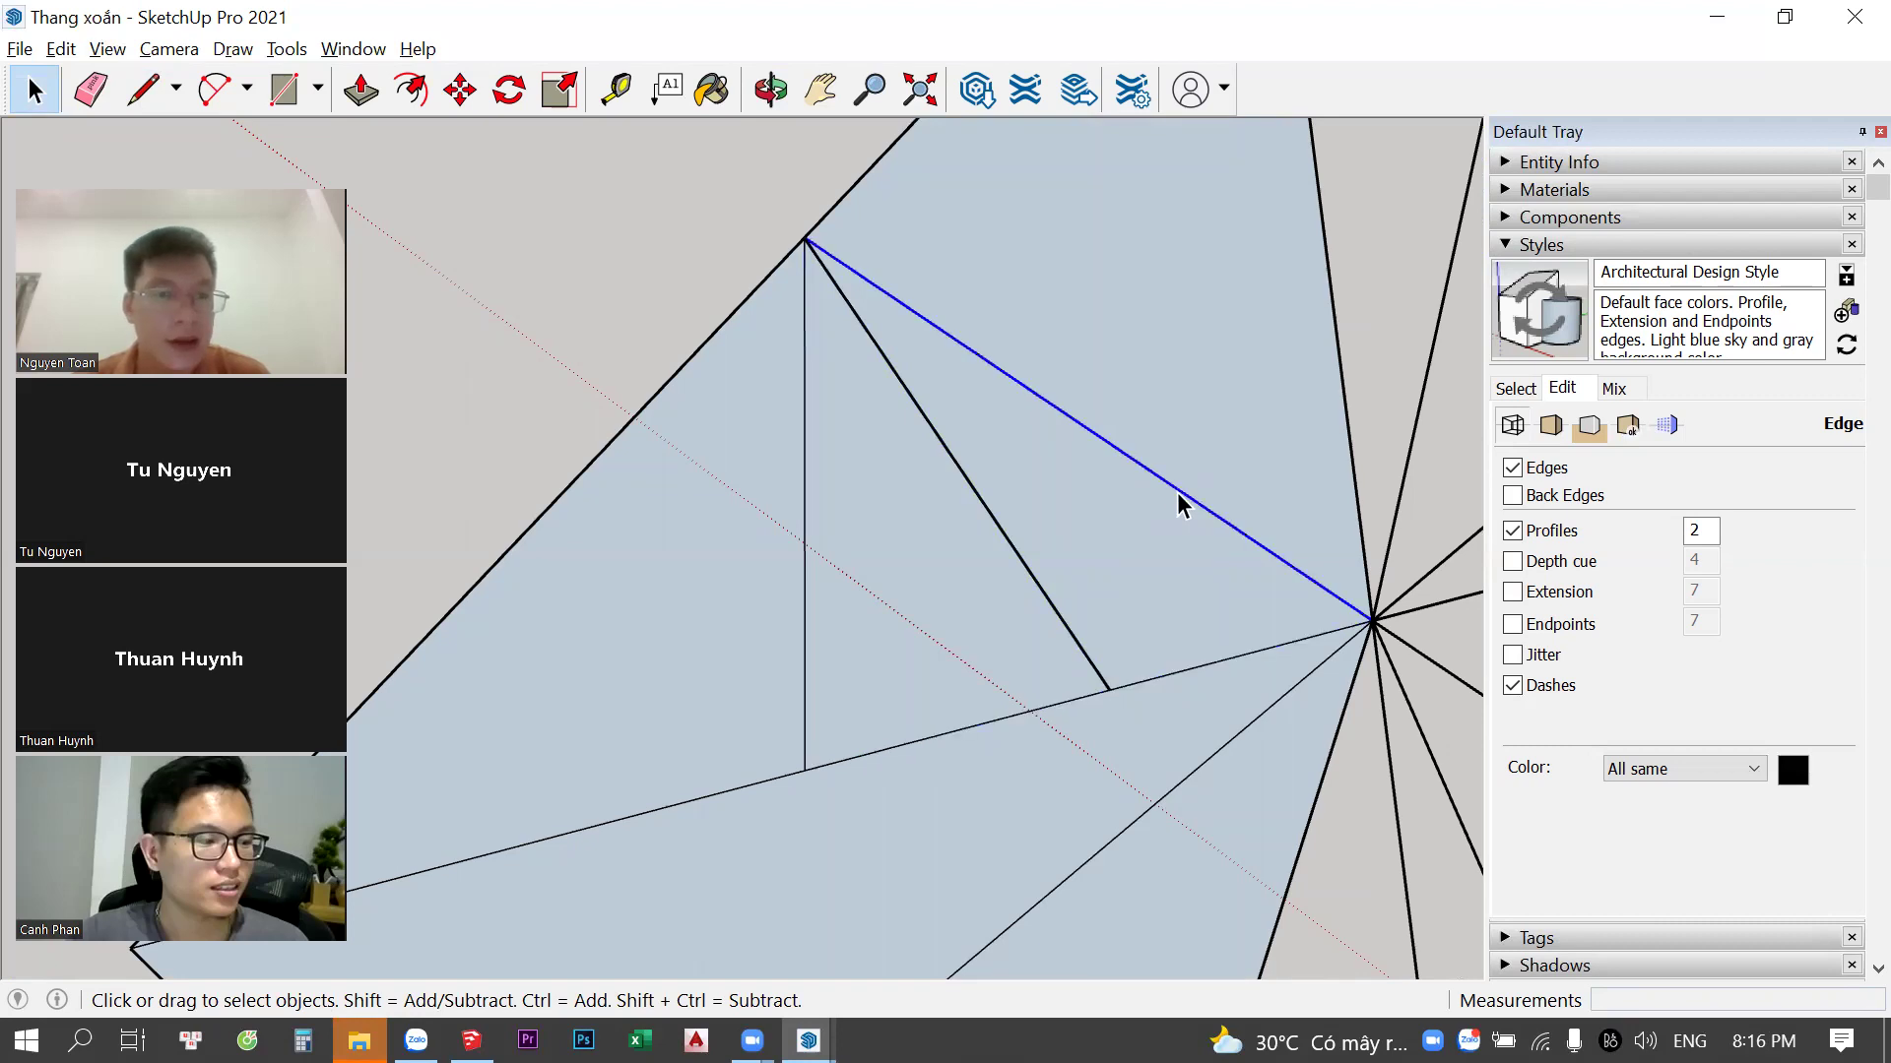
pyautogui.press('Escape')
pyautogui.moveTo(1169, 498); pyautogui.dragTo(1113, 489, button='middle')
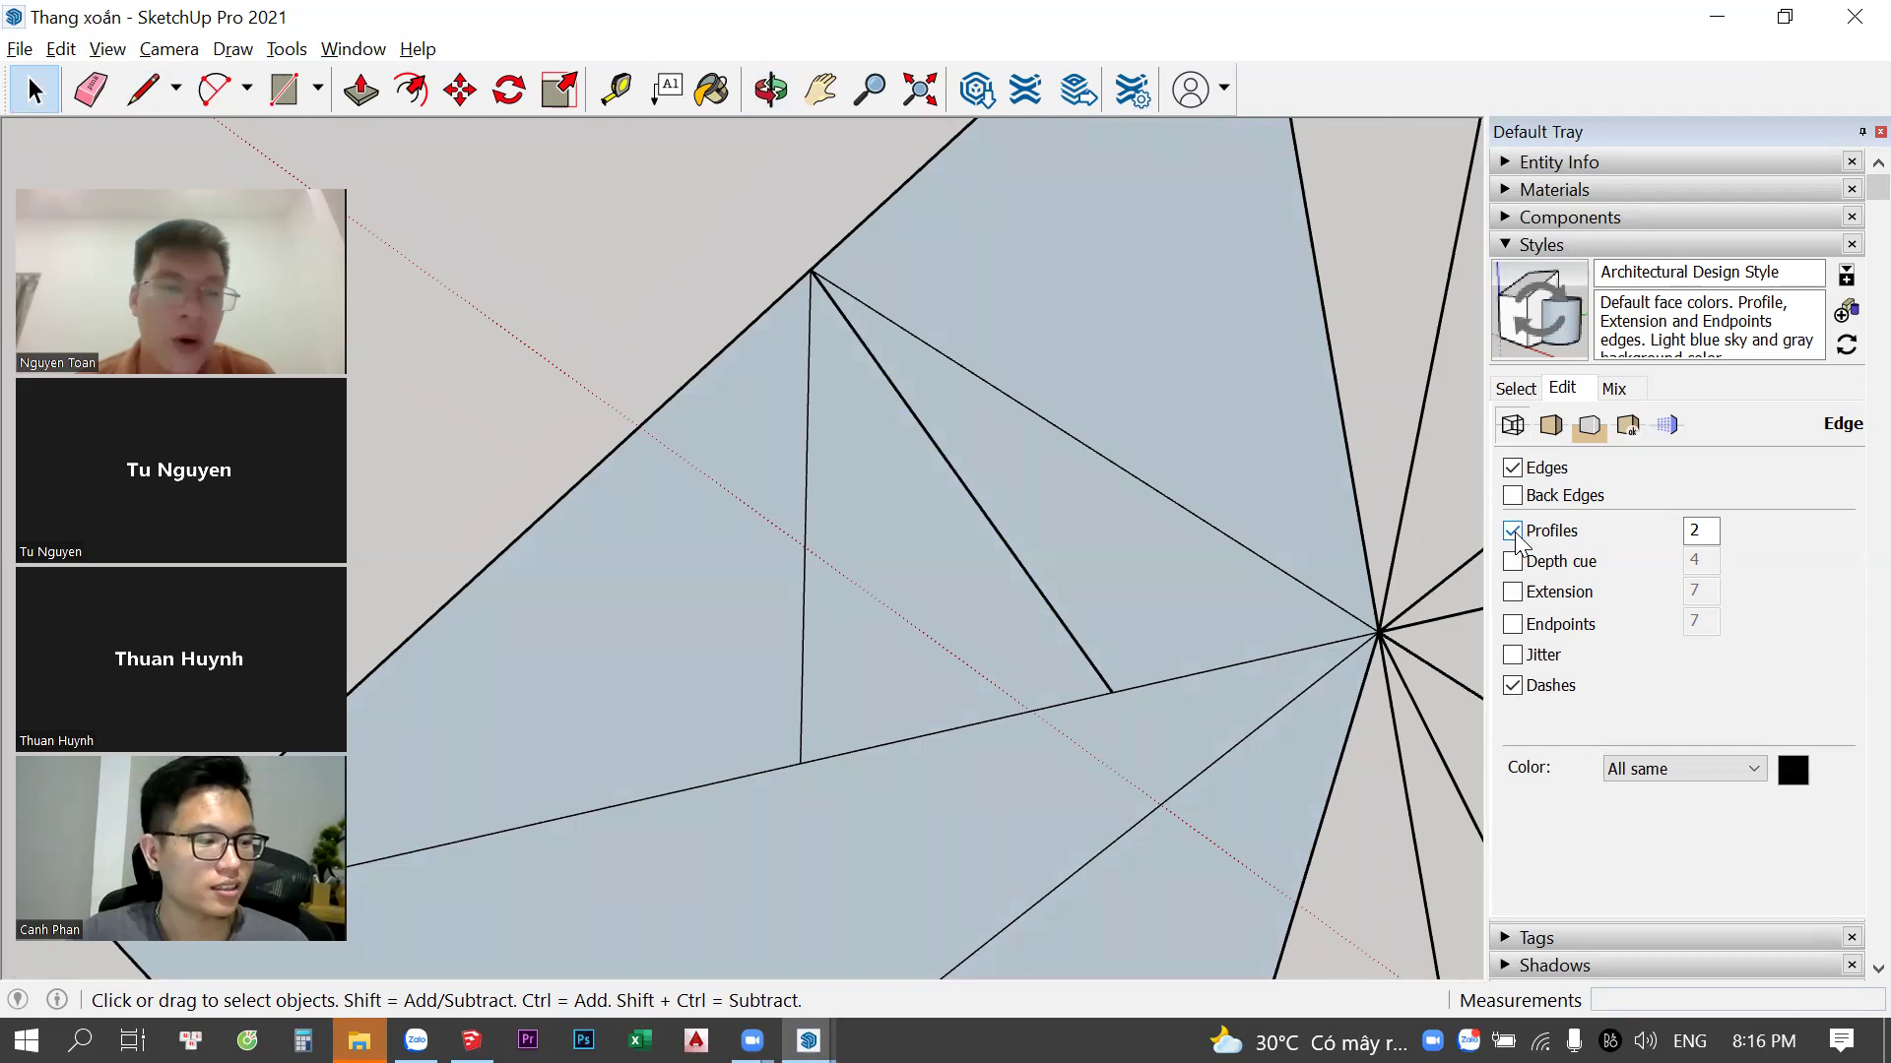
# Toggle Profiles off and on to compare, then select the triangular face
pyautogui.click(1513, 532)
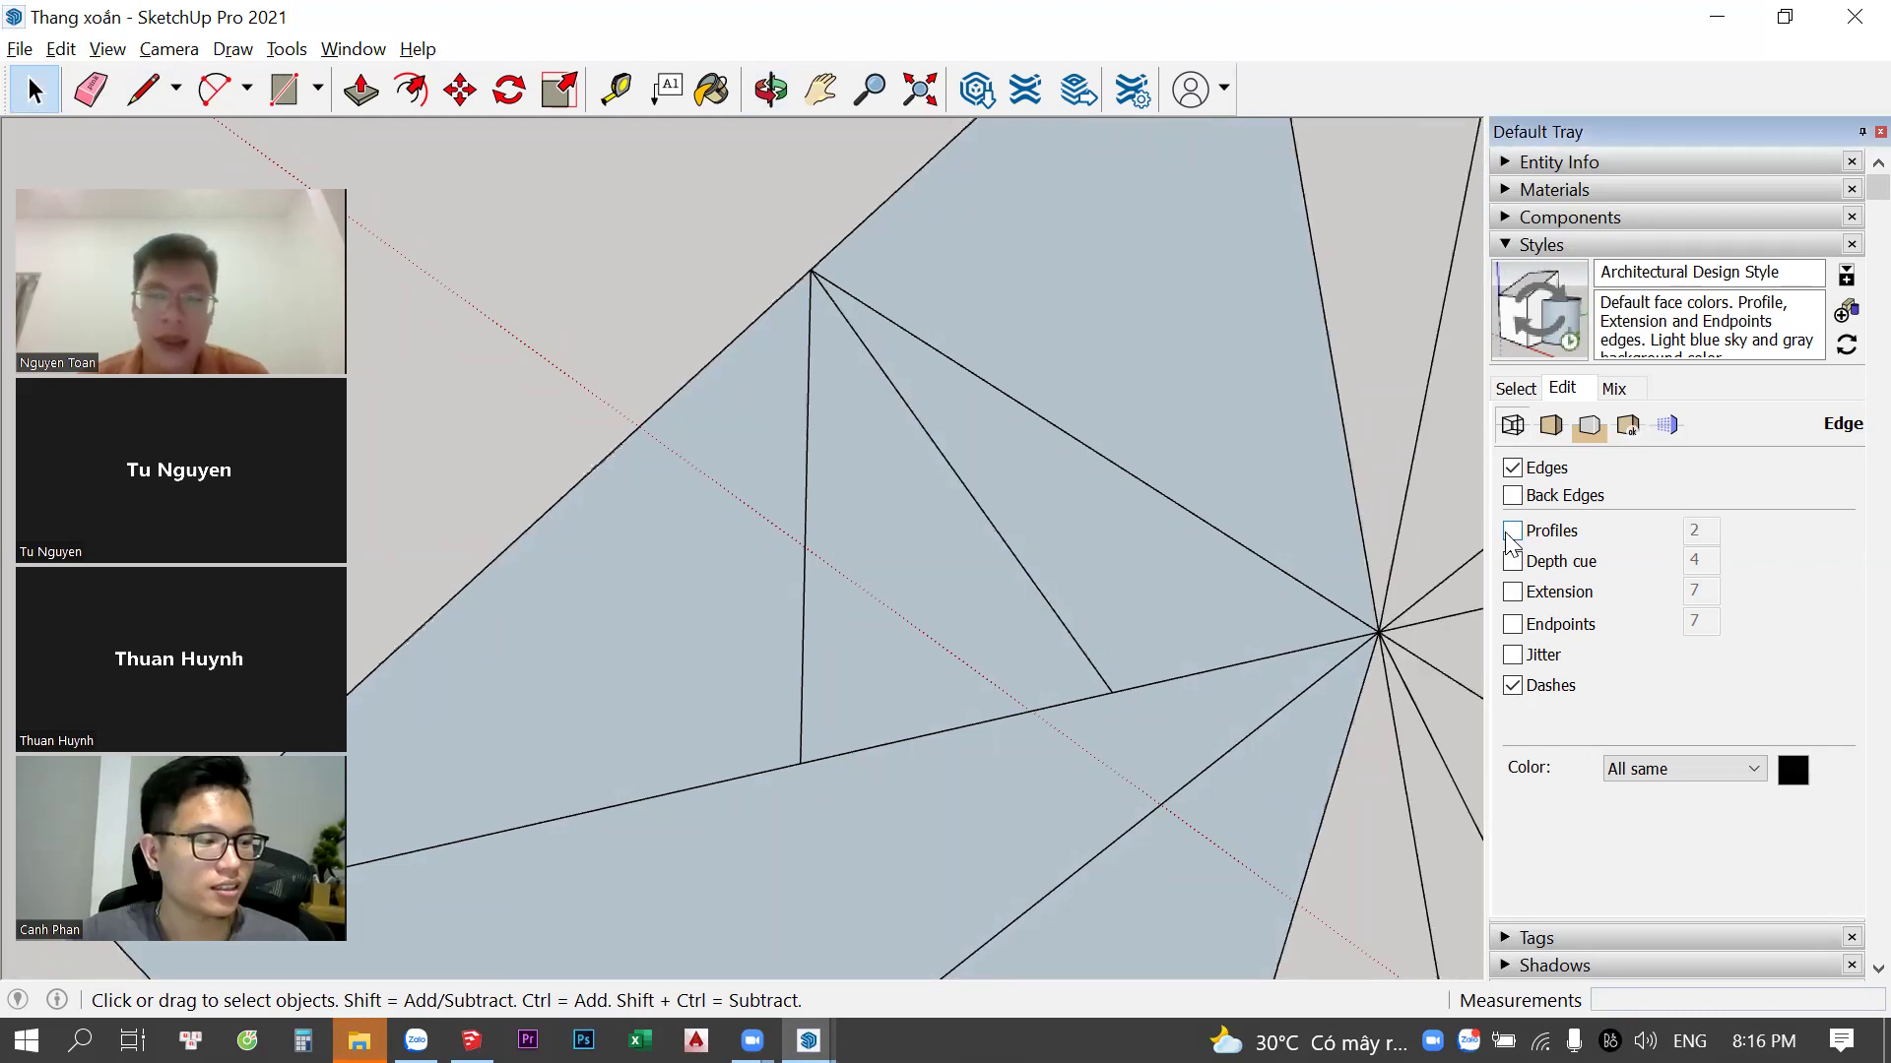
pyautogui.click(1514, 536)
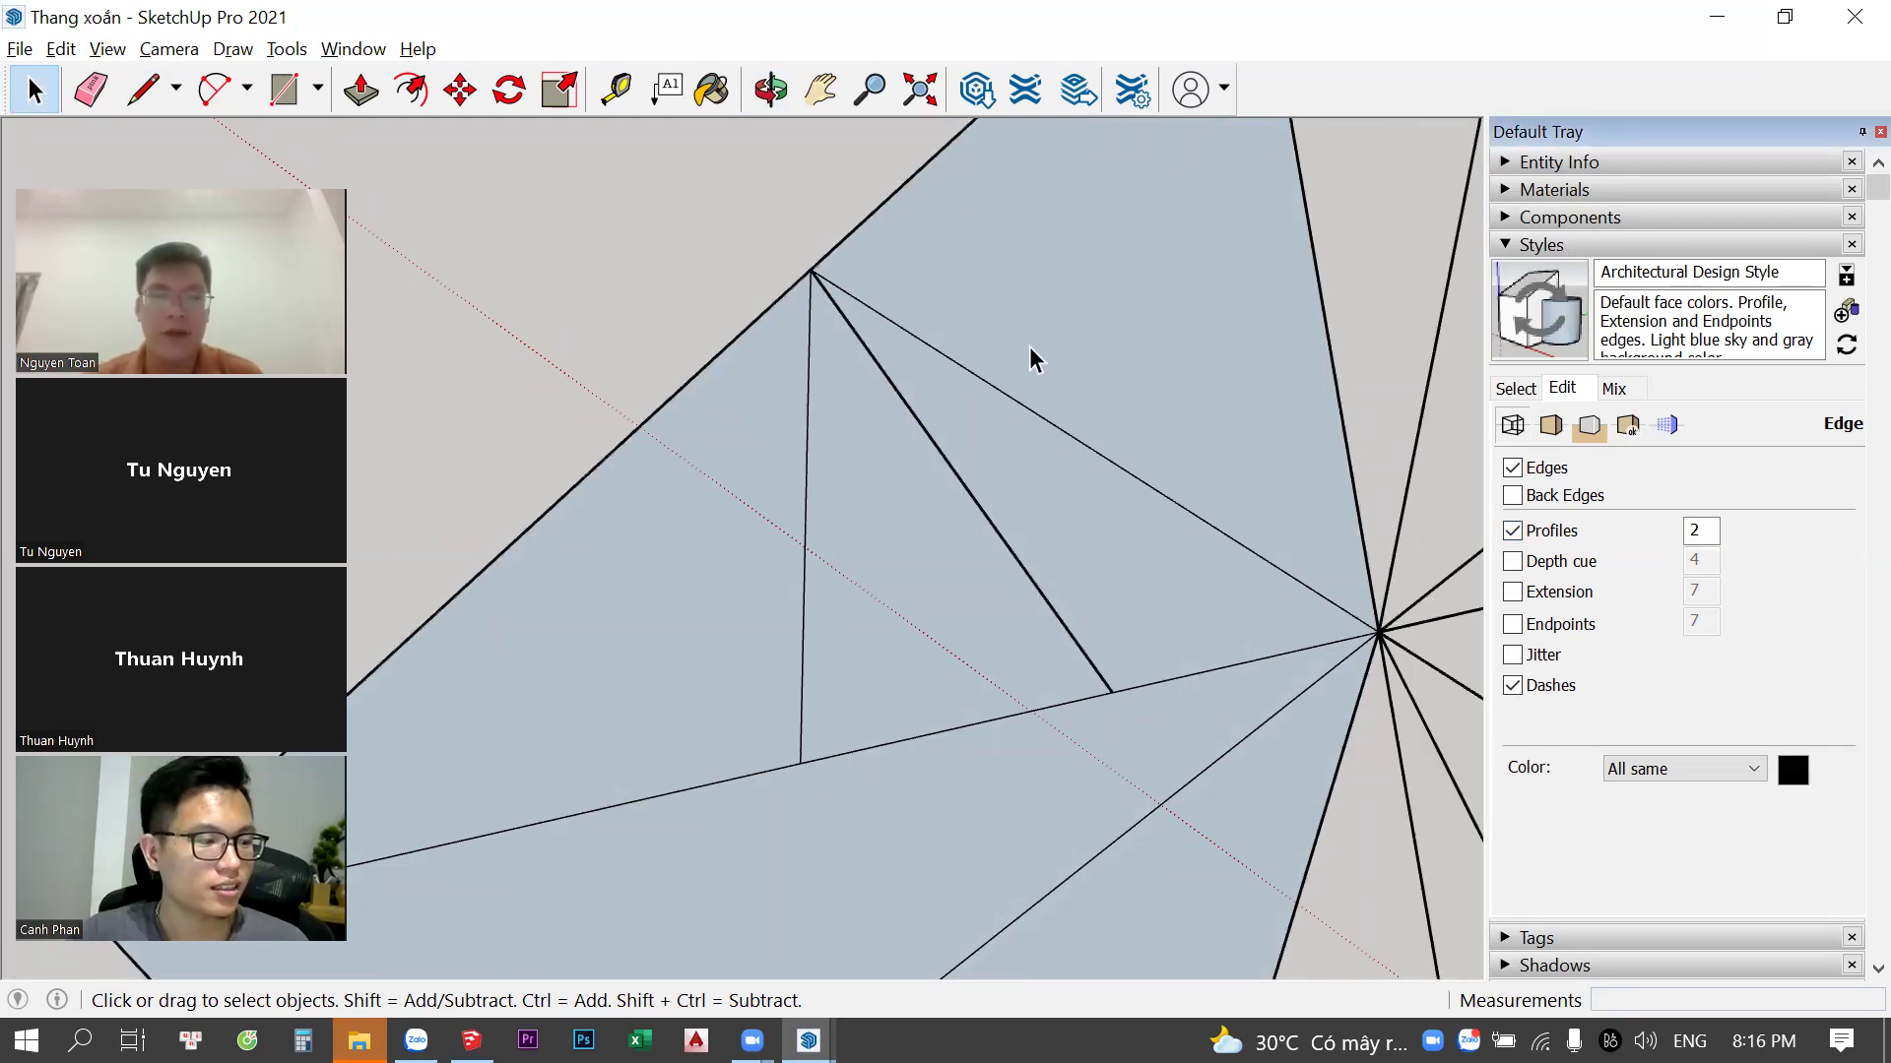
pyautogui.moveTo(1031, 359); pyautogui.dragTo(1198, 414, button='middle')
pyautogui.scroll(2, 1123, 570)
pyautogui.scroll(2, 1147, 586)
pyautogui.scroll(-2, 1149, 590)
pyautogui.click(1016, 499)
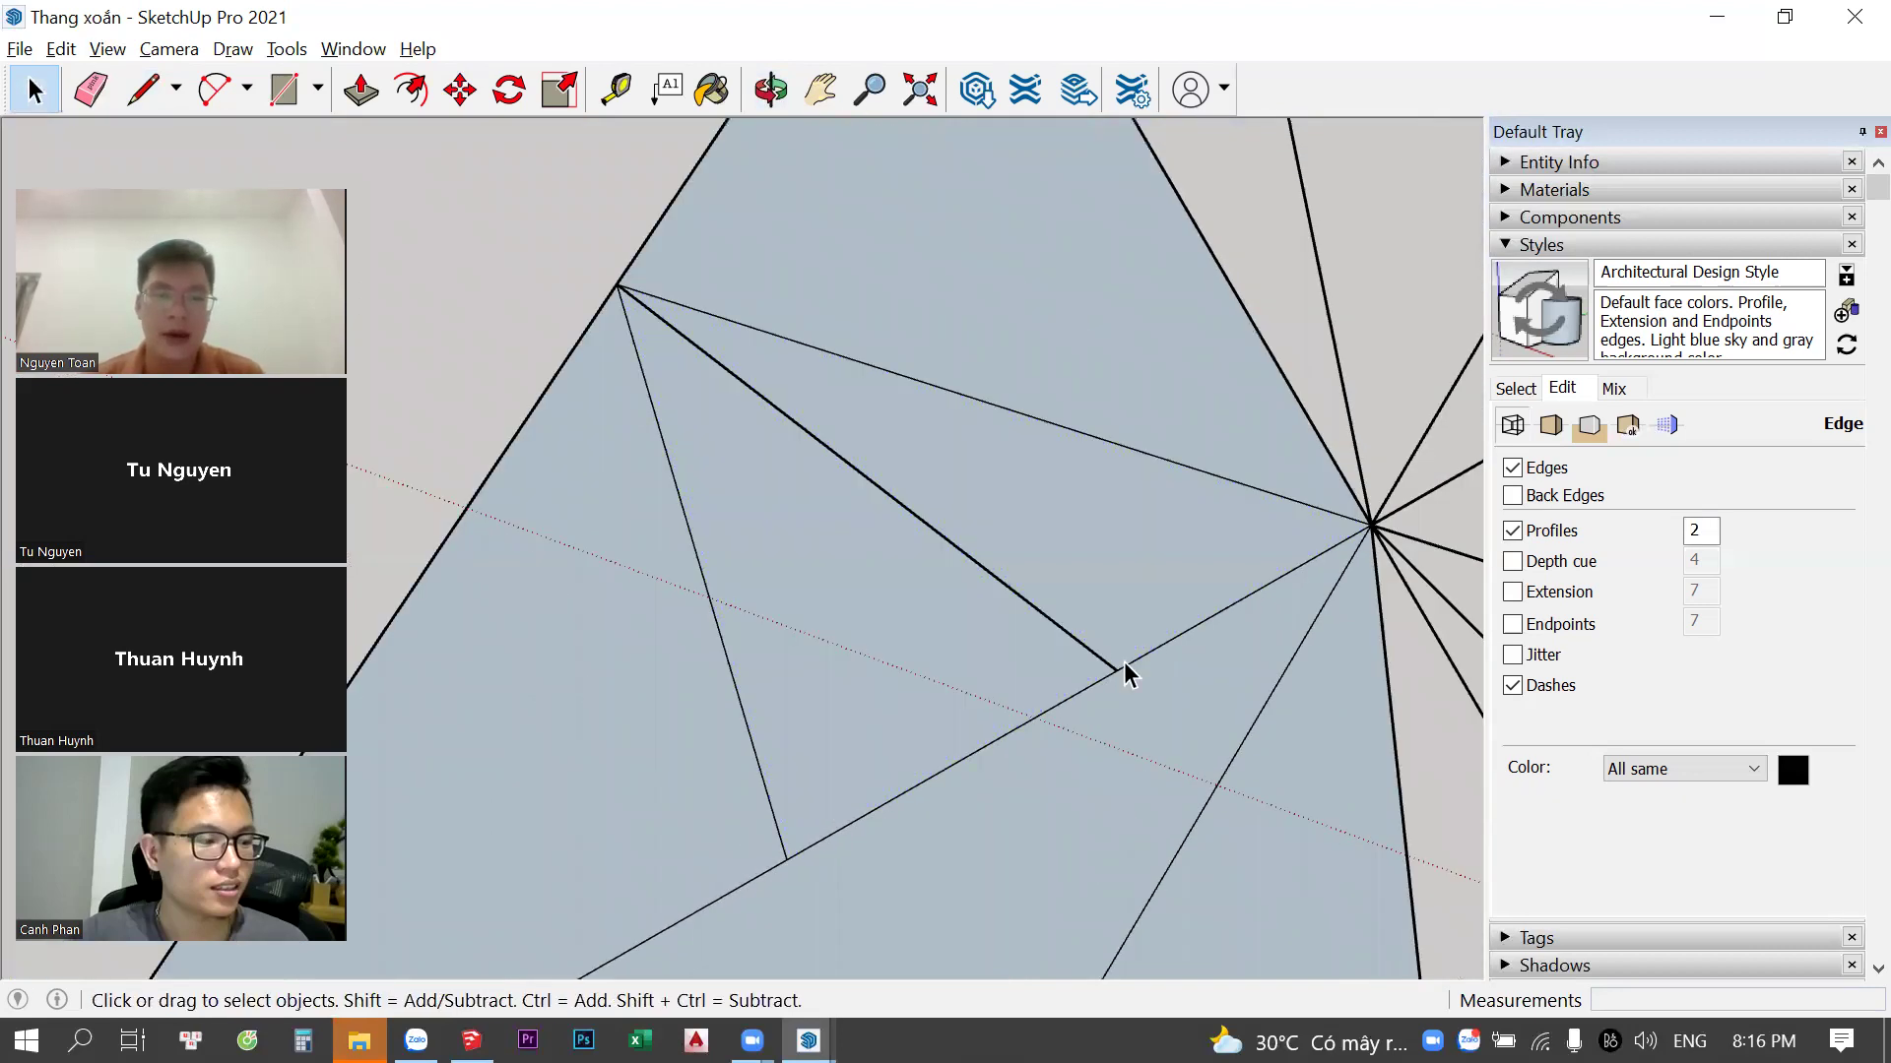
# Select the thick inner edge and the triangle's upper and lower edges to check them
pyautogui.scroll(2, 1088, 662)
pyautogui.scroll(-2, 881, 552)
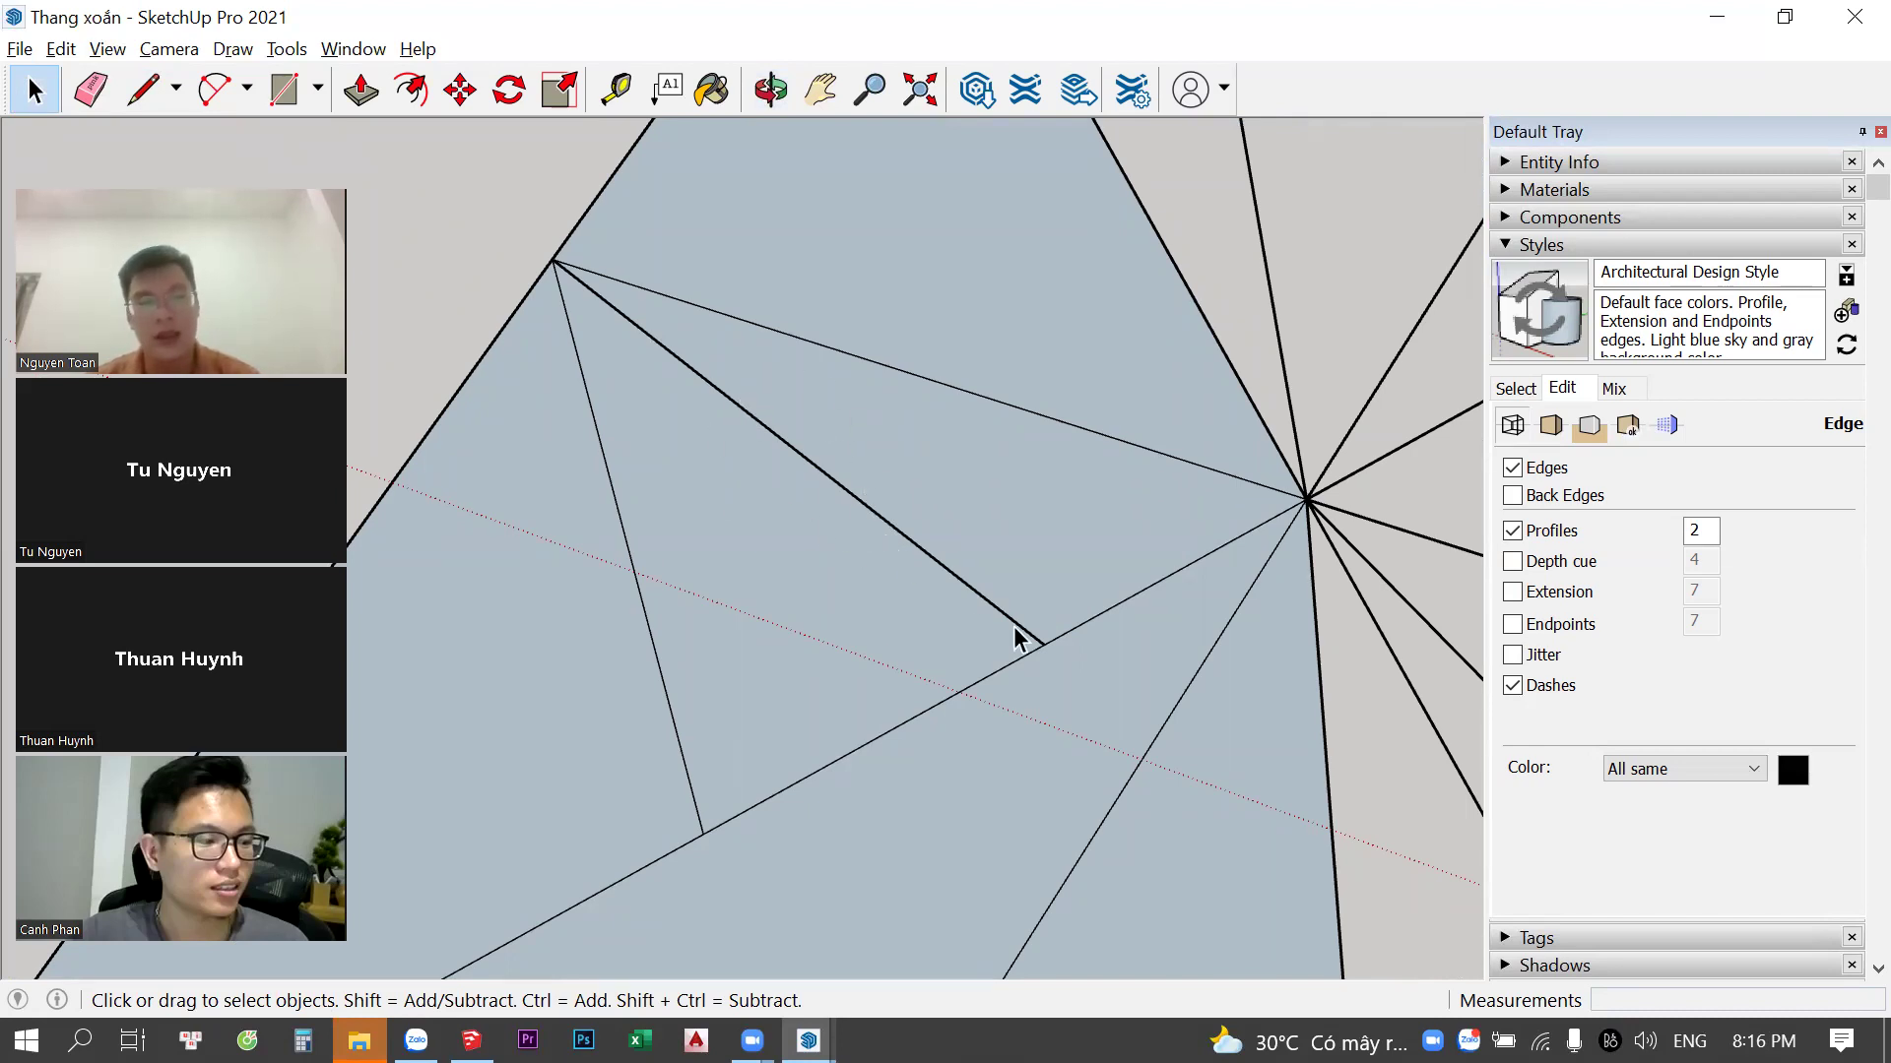
pyautogui.click(622, 522)
pyautogui.click(867, 362)
pyautogui.click(949, 701)
pyautogui.scroll(3, 1042, 646)
pyautogui.scroll(2, 1126, 694)
# Retrace the thick edge vertex to vertex with the Line tool
pyautogui.press('l')
pyautogui.scroll(2, 1064, 668)
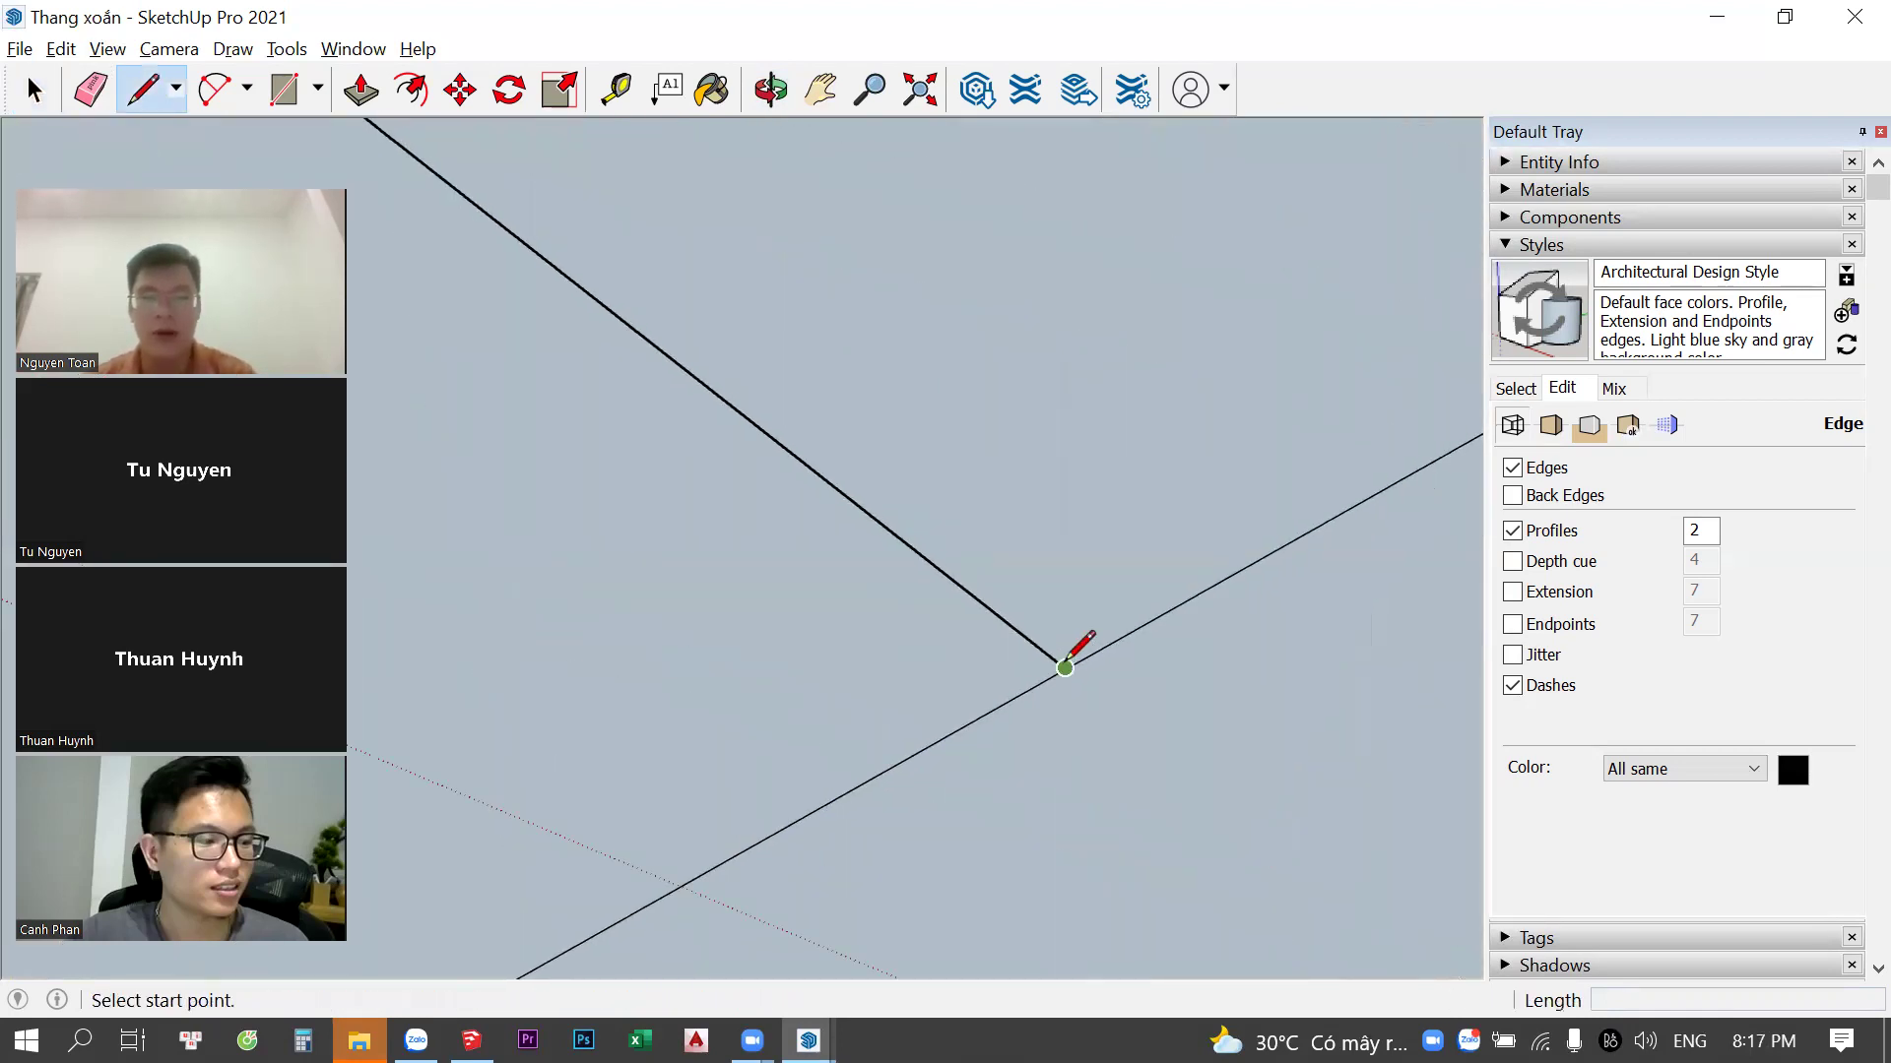
pyautogui.click(994, 672)
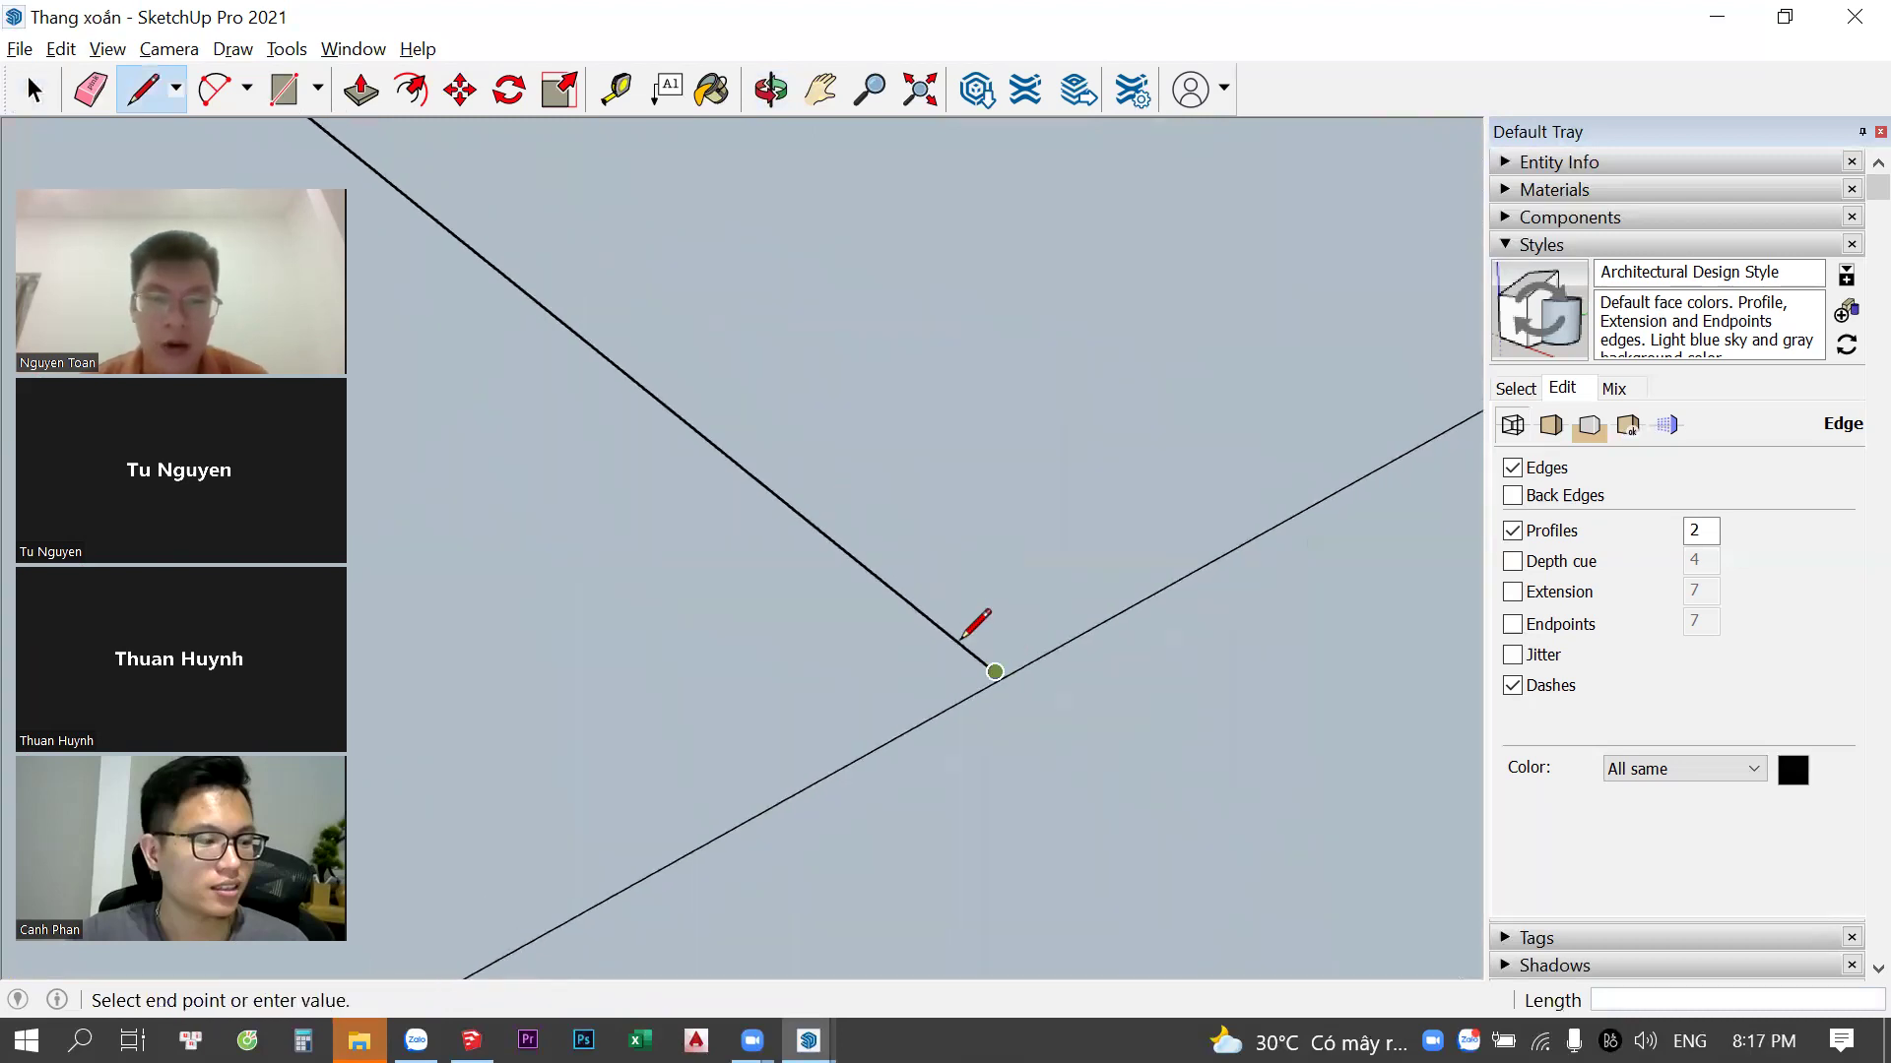
pyautogui.click(1083, 618)
pyautogui.press('space')
pyautogui.scroll(-2, 1052, 622)
pyautogui.scroll(-1, 1084, 630)
pyautogui.scroll(-2, 1128, 645)
pyautogui.scroll(-3, 1118, 689)
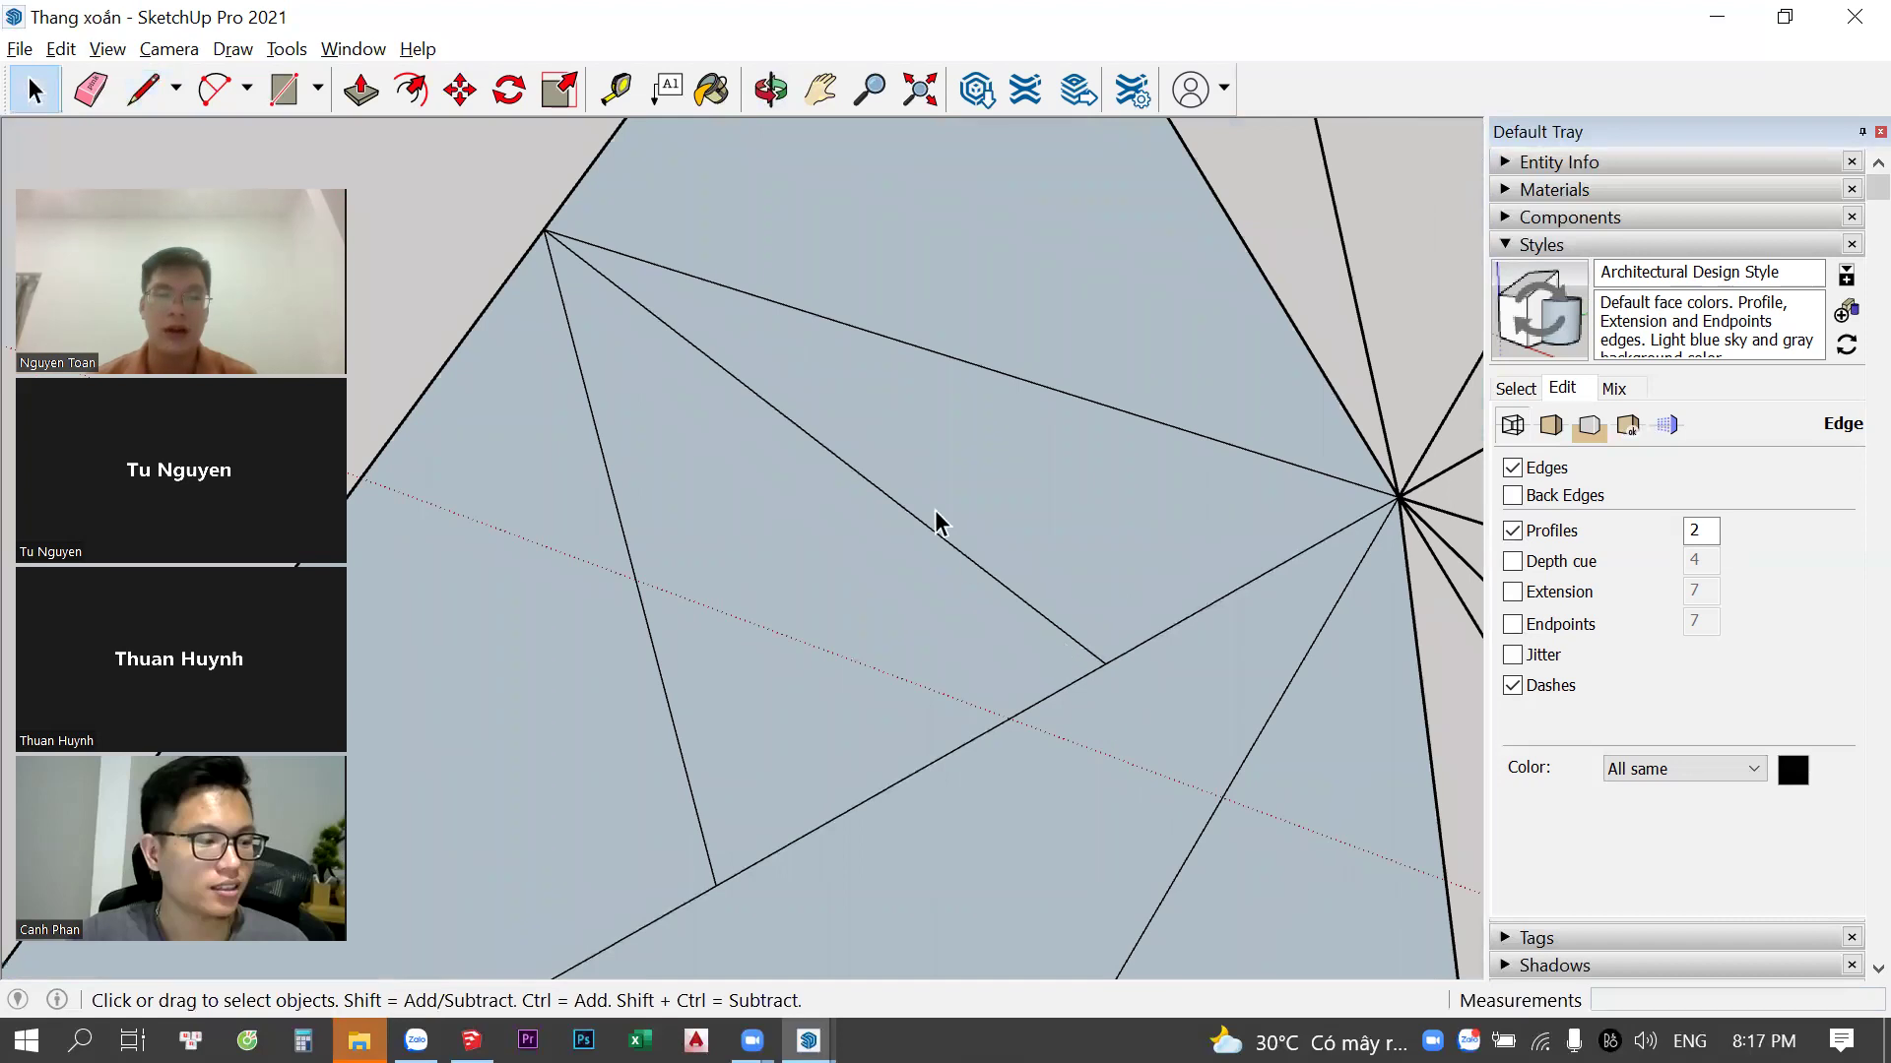
# Select the left and upper triangular faces and the retraced edge to verify the split
pyautogui.click(1131, 633)
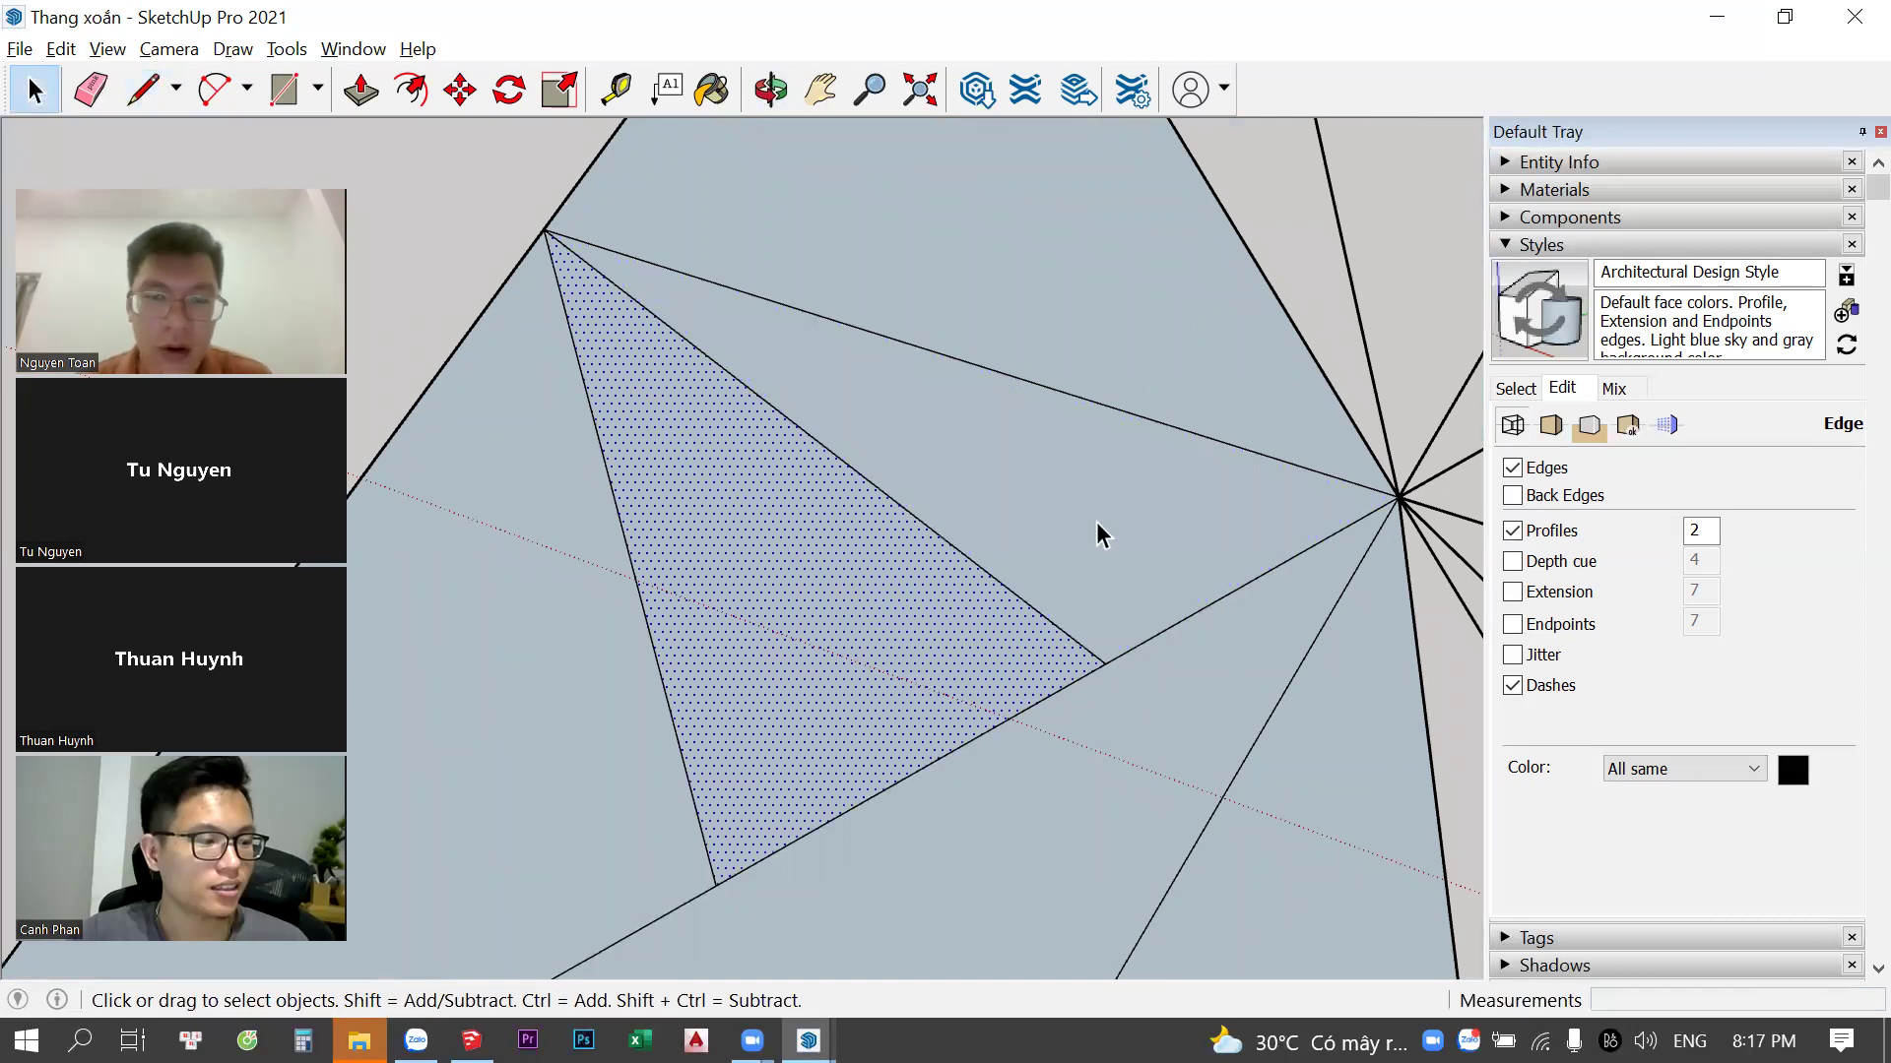
pyautogui.click(995, 537)
pyautogui.click(996, 587)
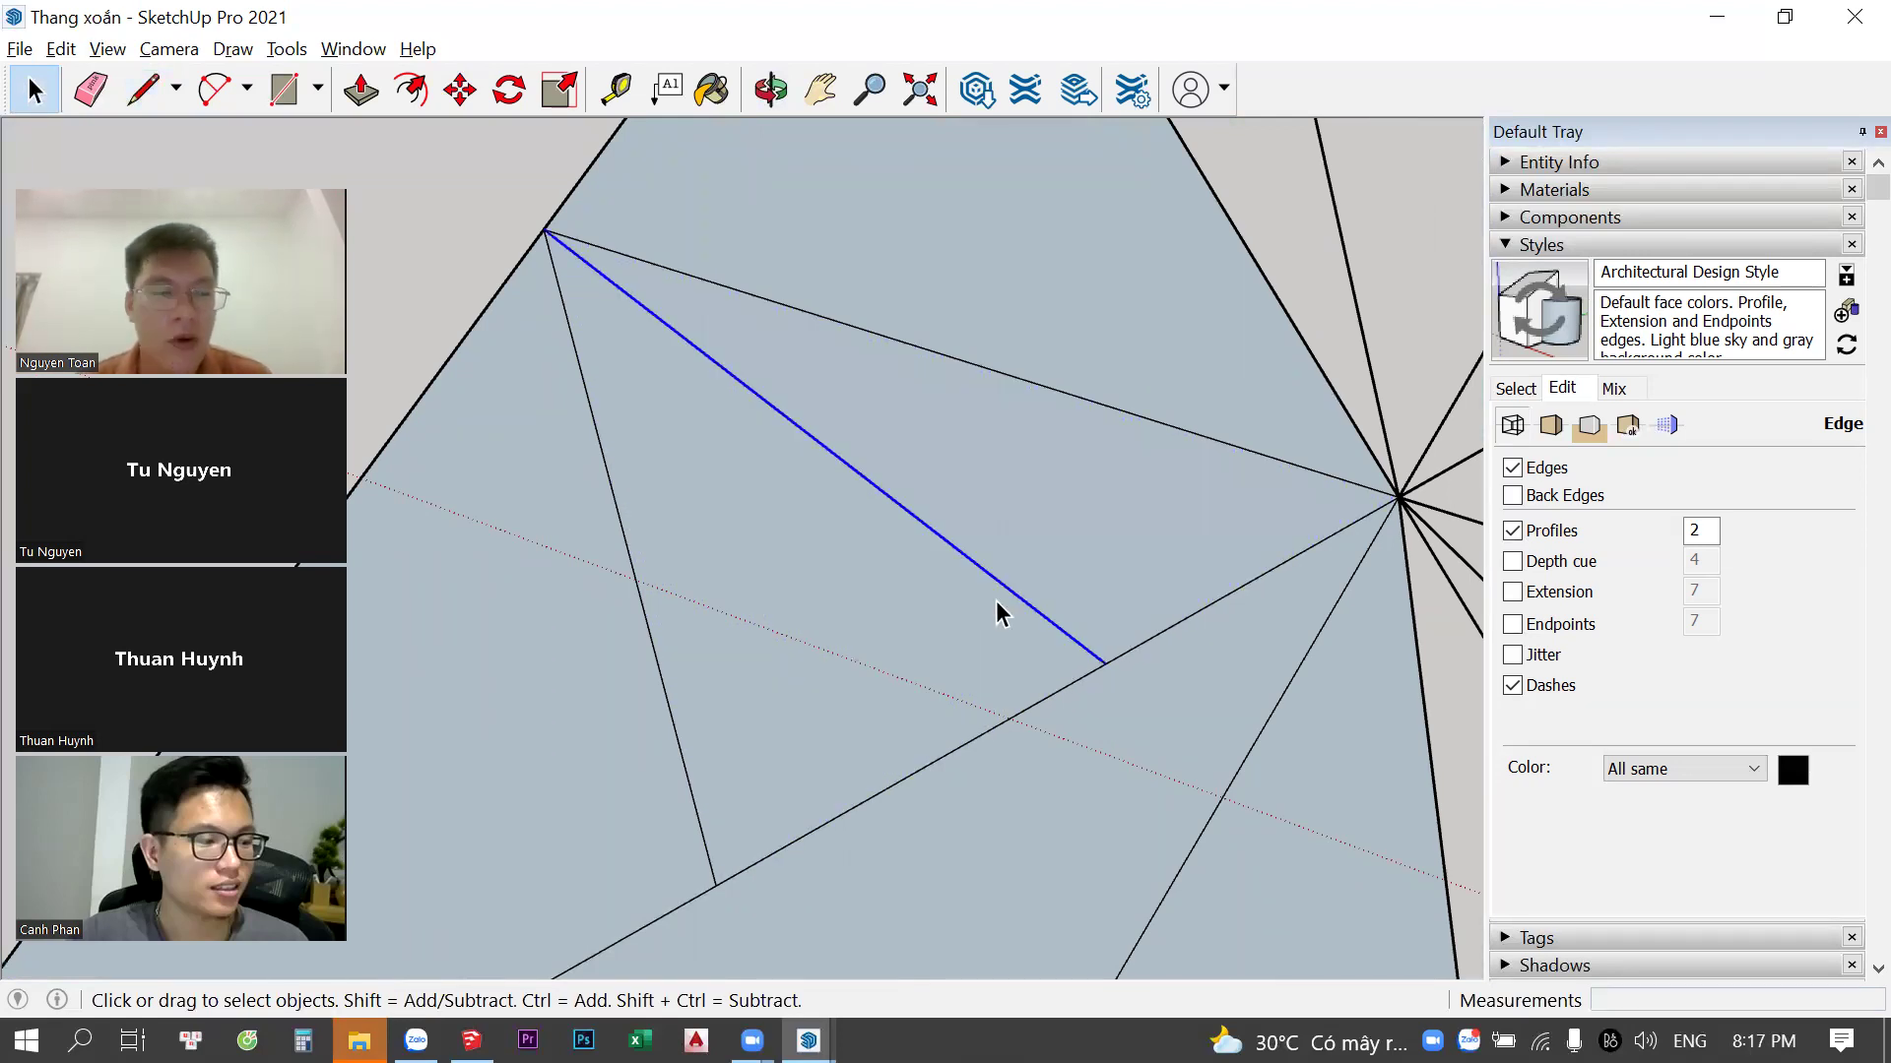
pyautogui.click(1330, 311)
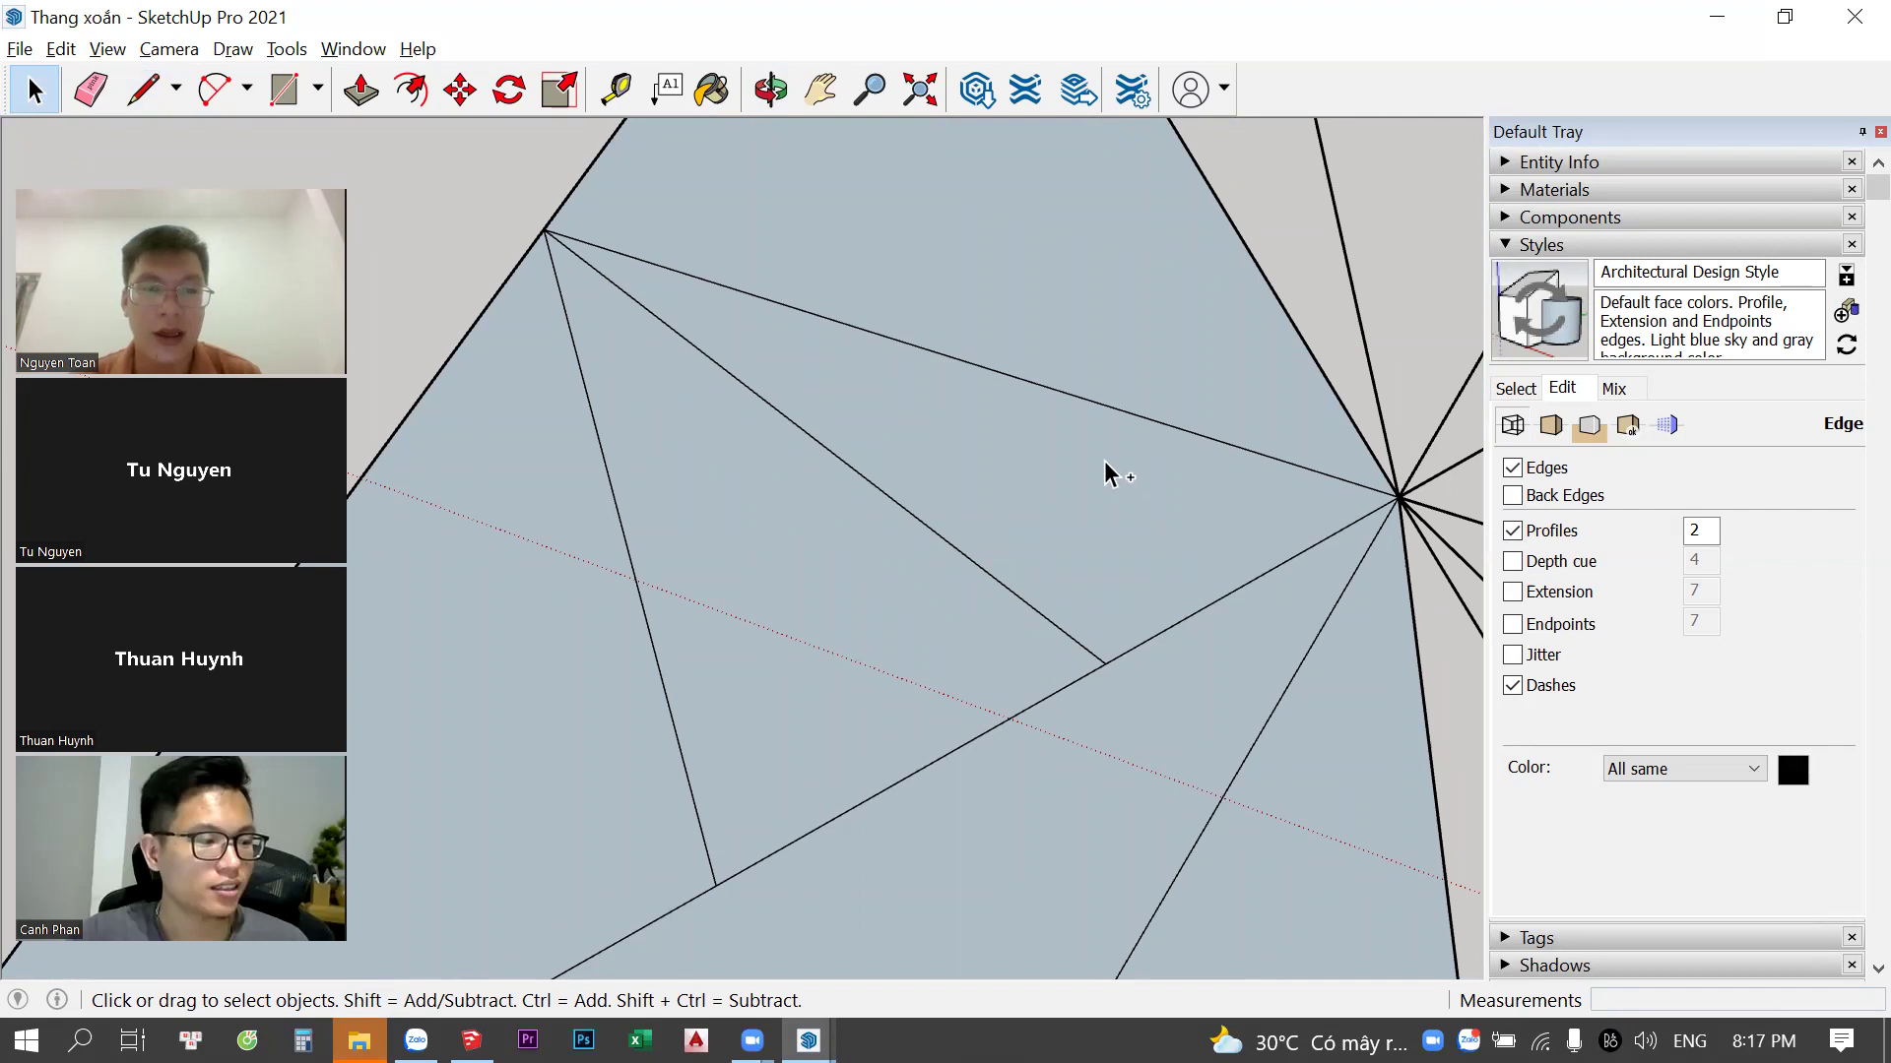
pyautogui.scroll(-3, 920, 485)
pyautogui.scroll(2, 1046, 570)
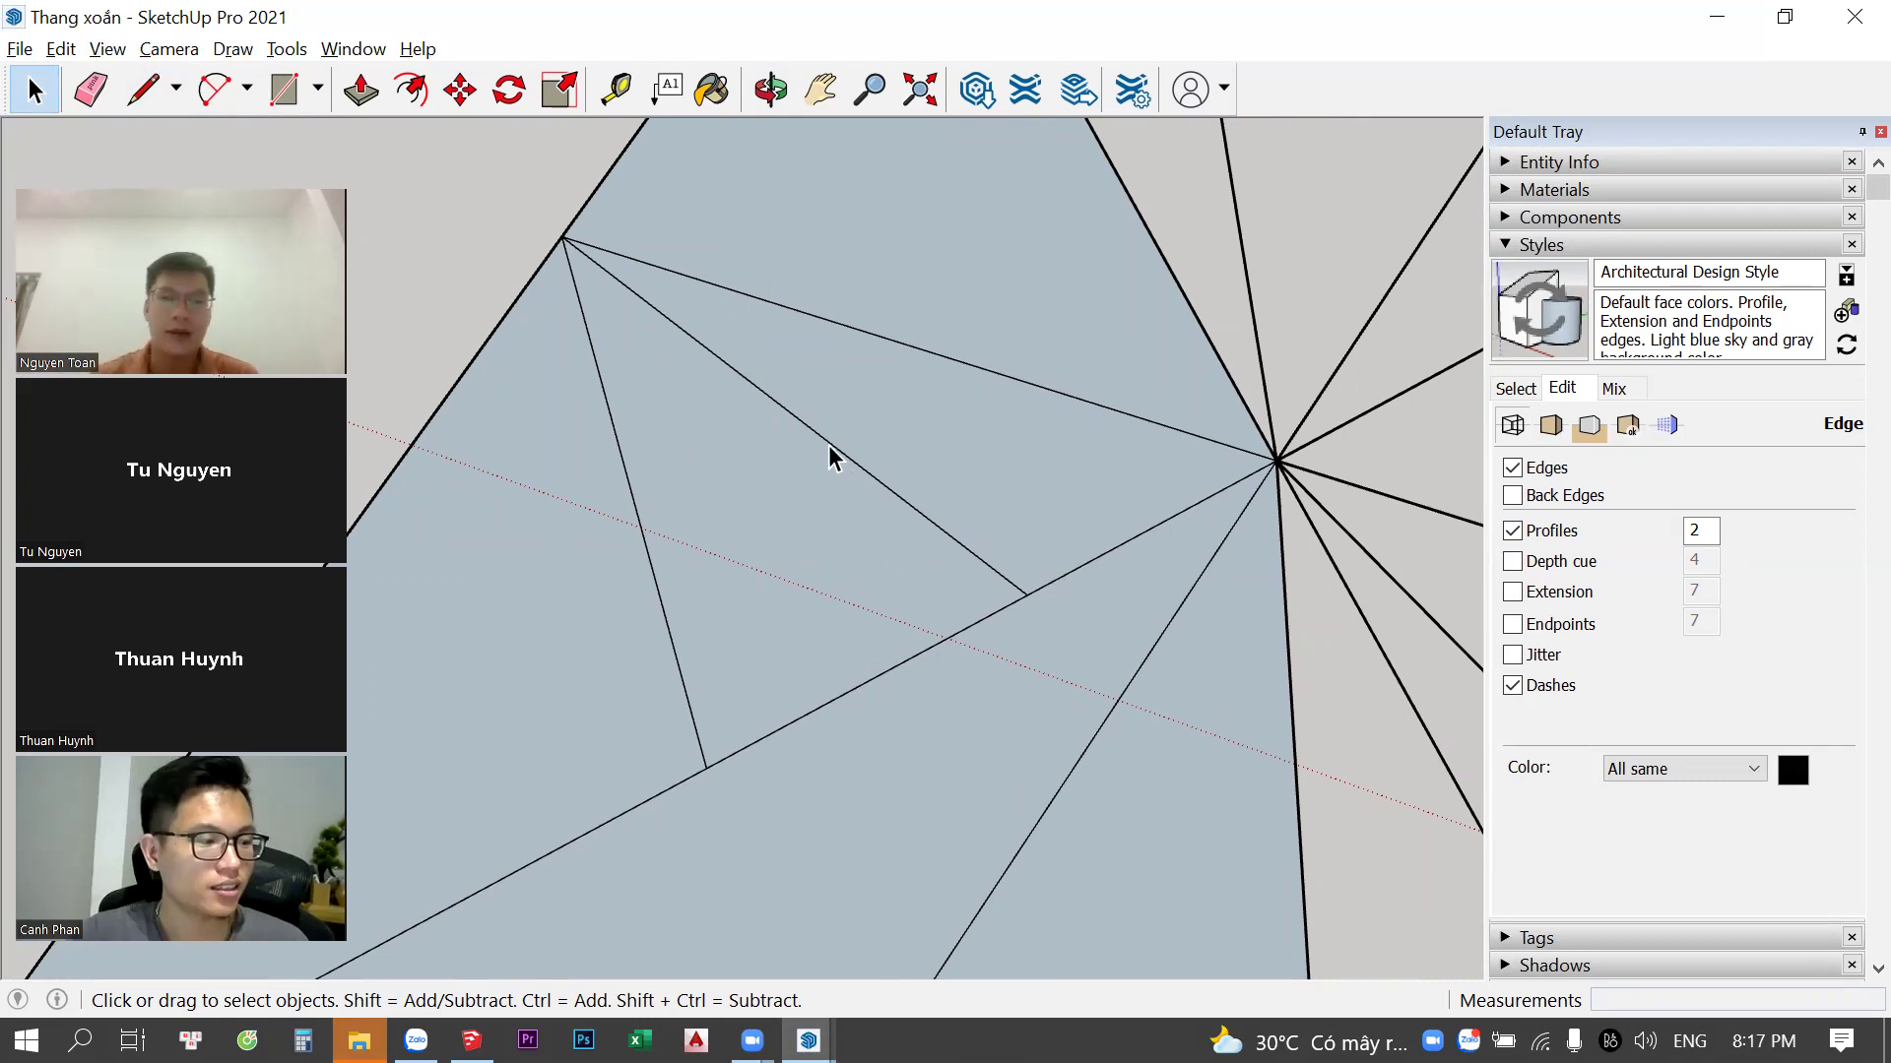
pyautogui.scroll(-2, 827, 455)
pyautogui.scroll(-1, 748, 448)
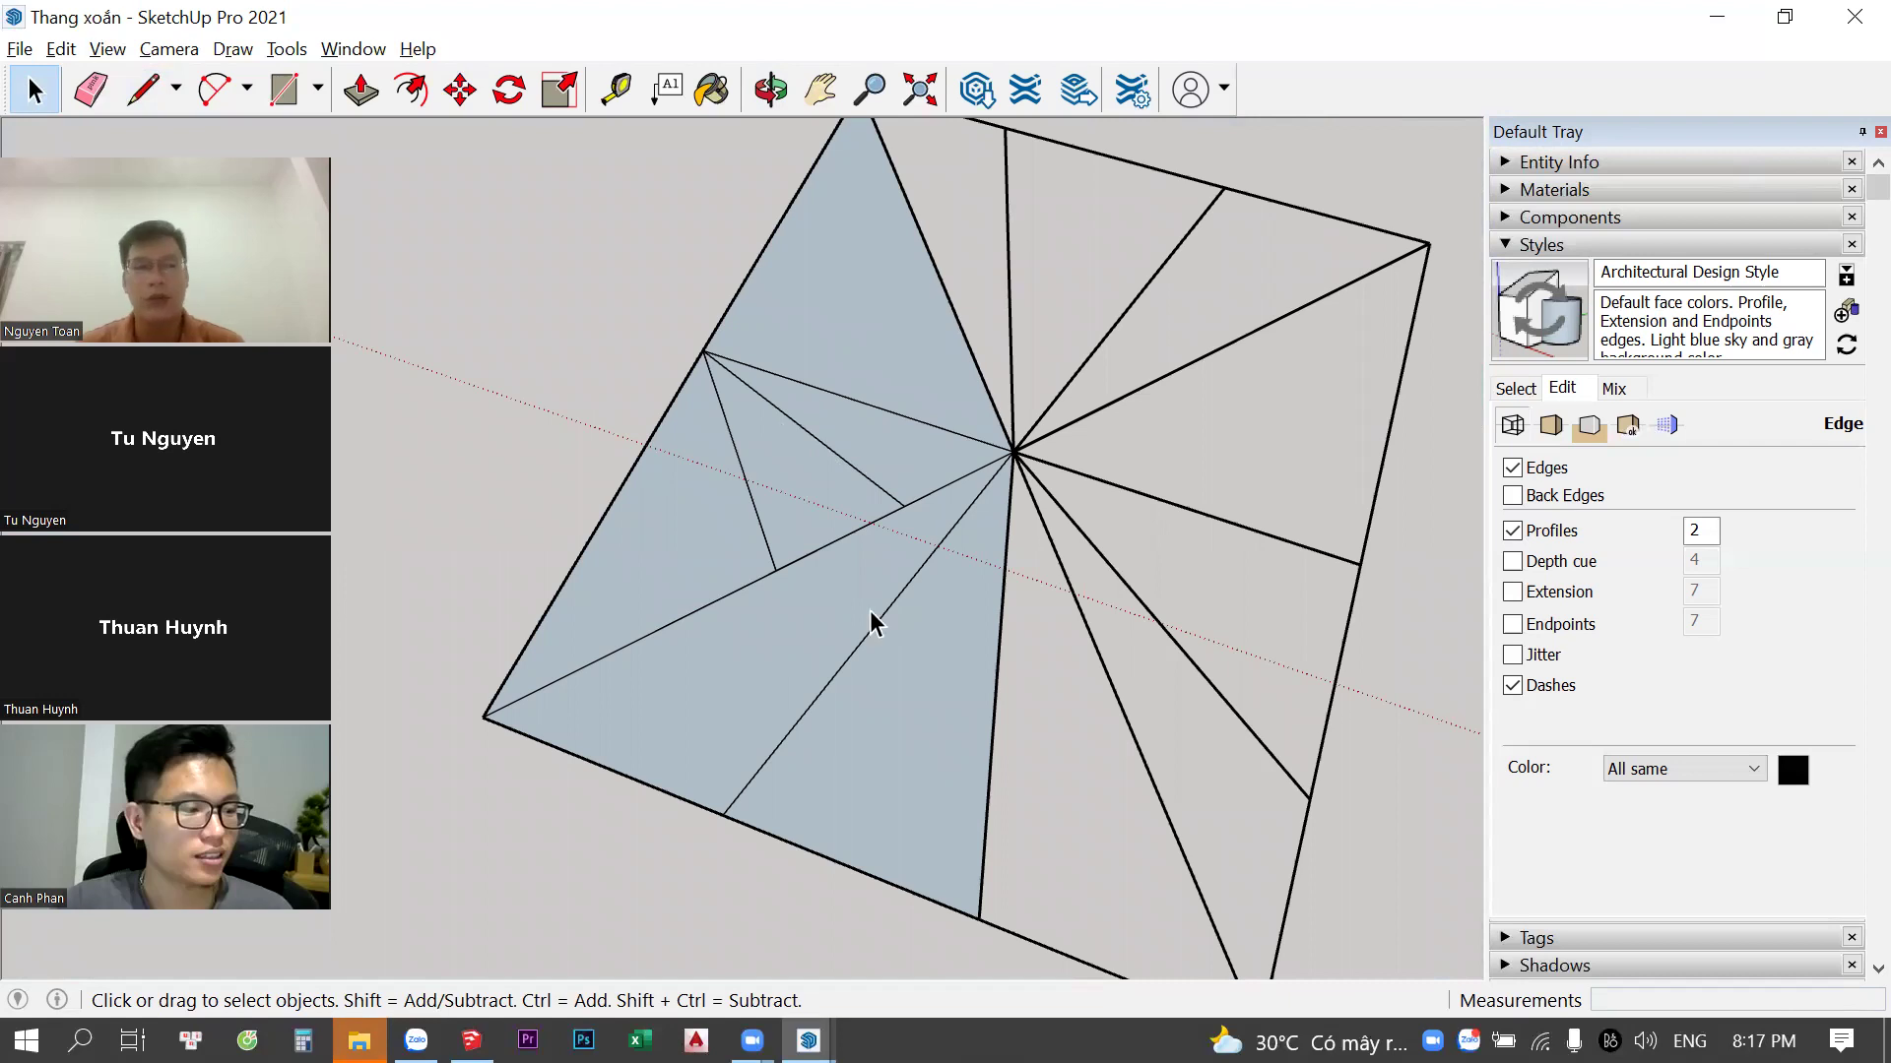
# Delete the entire triangulated square and bring up the View menu's edge style options
pyautogui.scroll(-3, 871, 611)
pyautogui.hotkey('ctrl', 'a')
pyautogui.press('Delete')
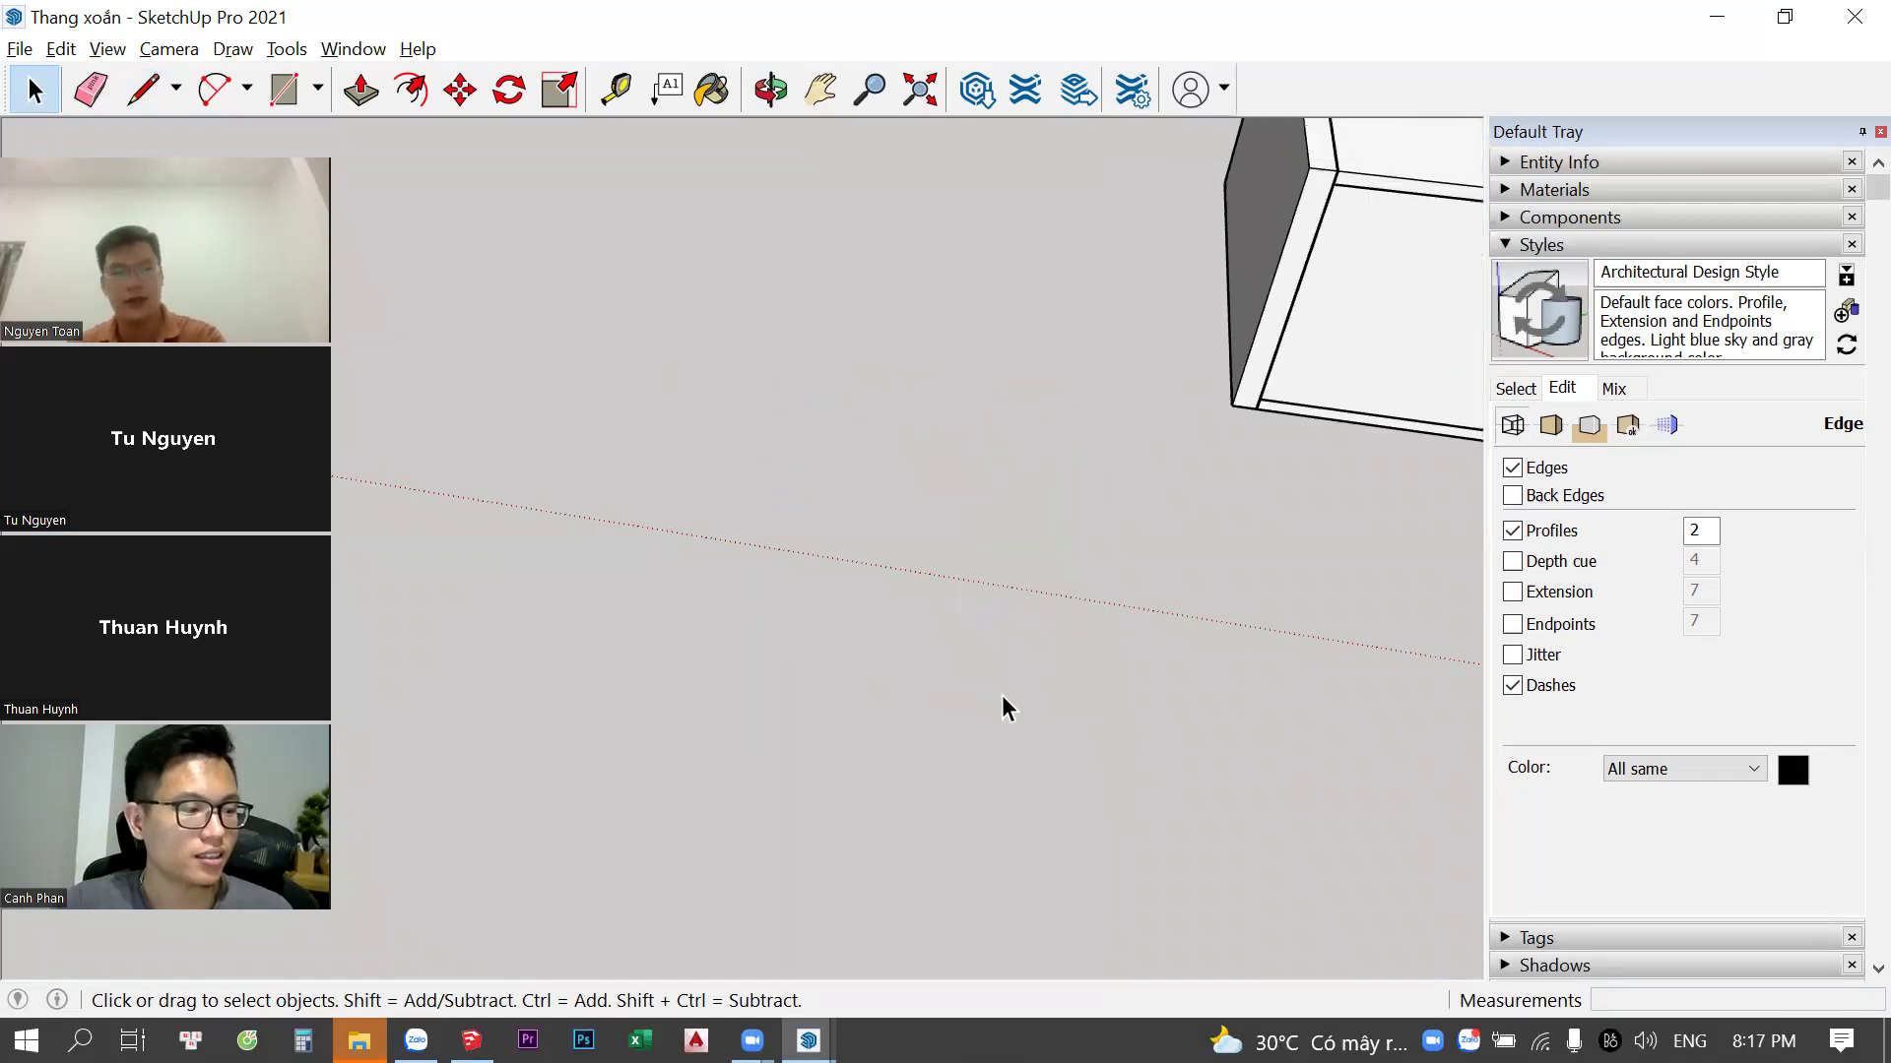
pyautogui.click(108, 48)
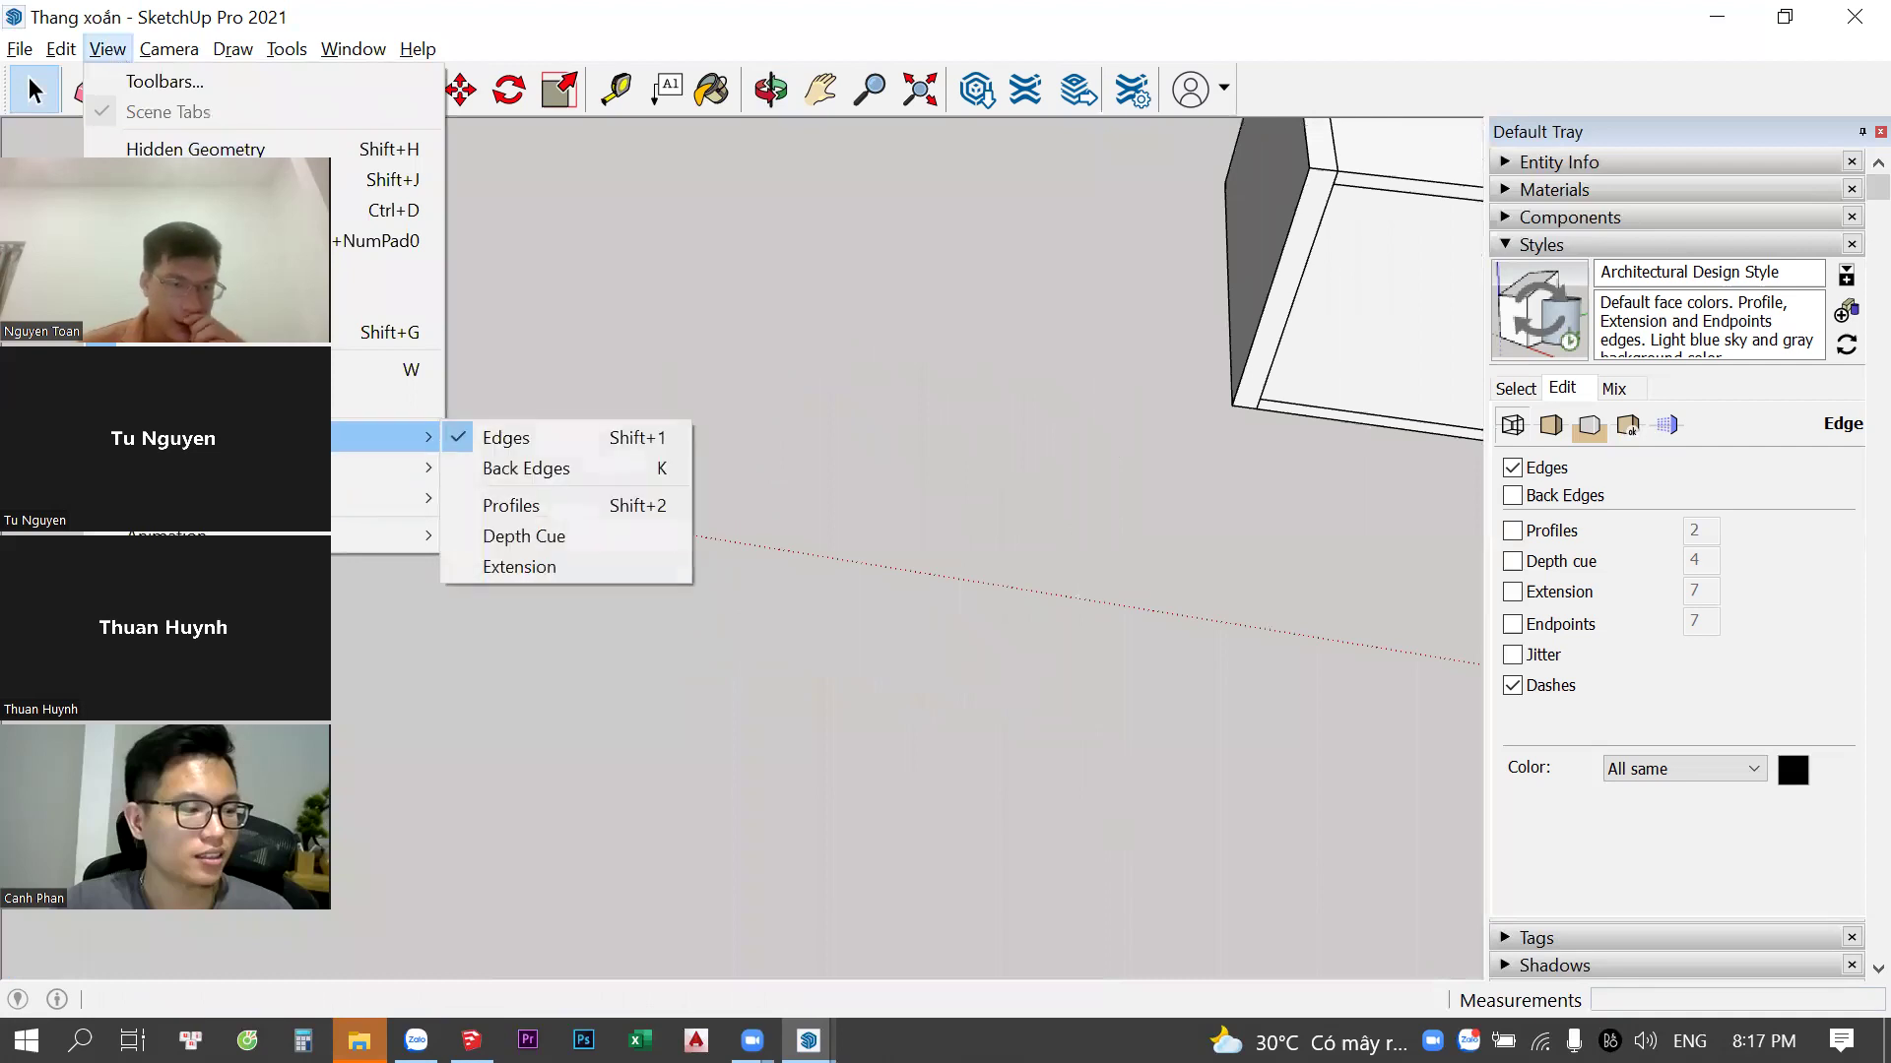
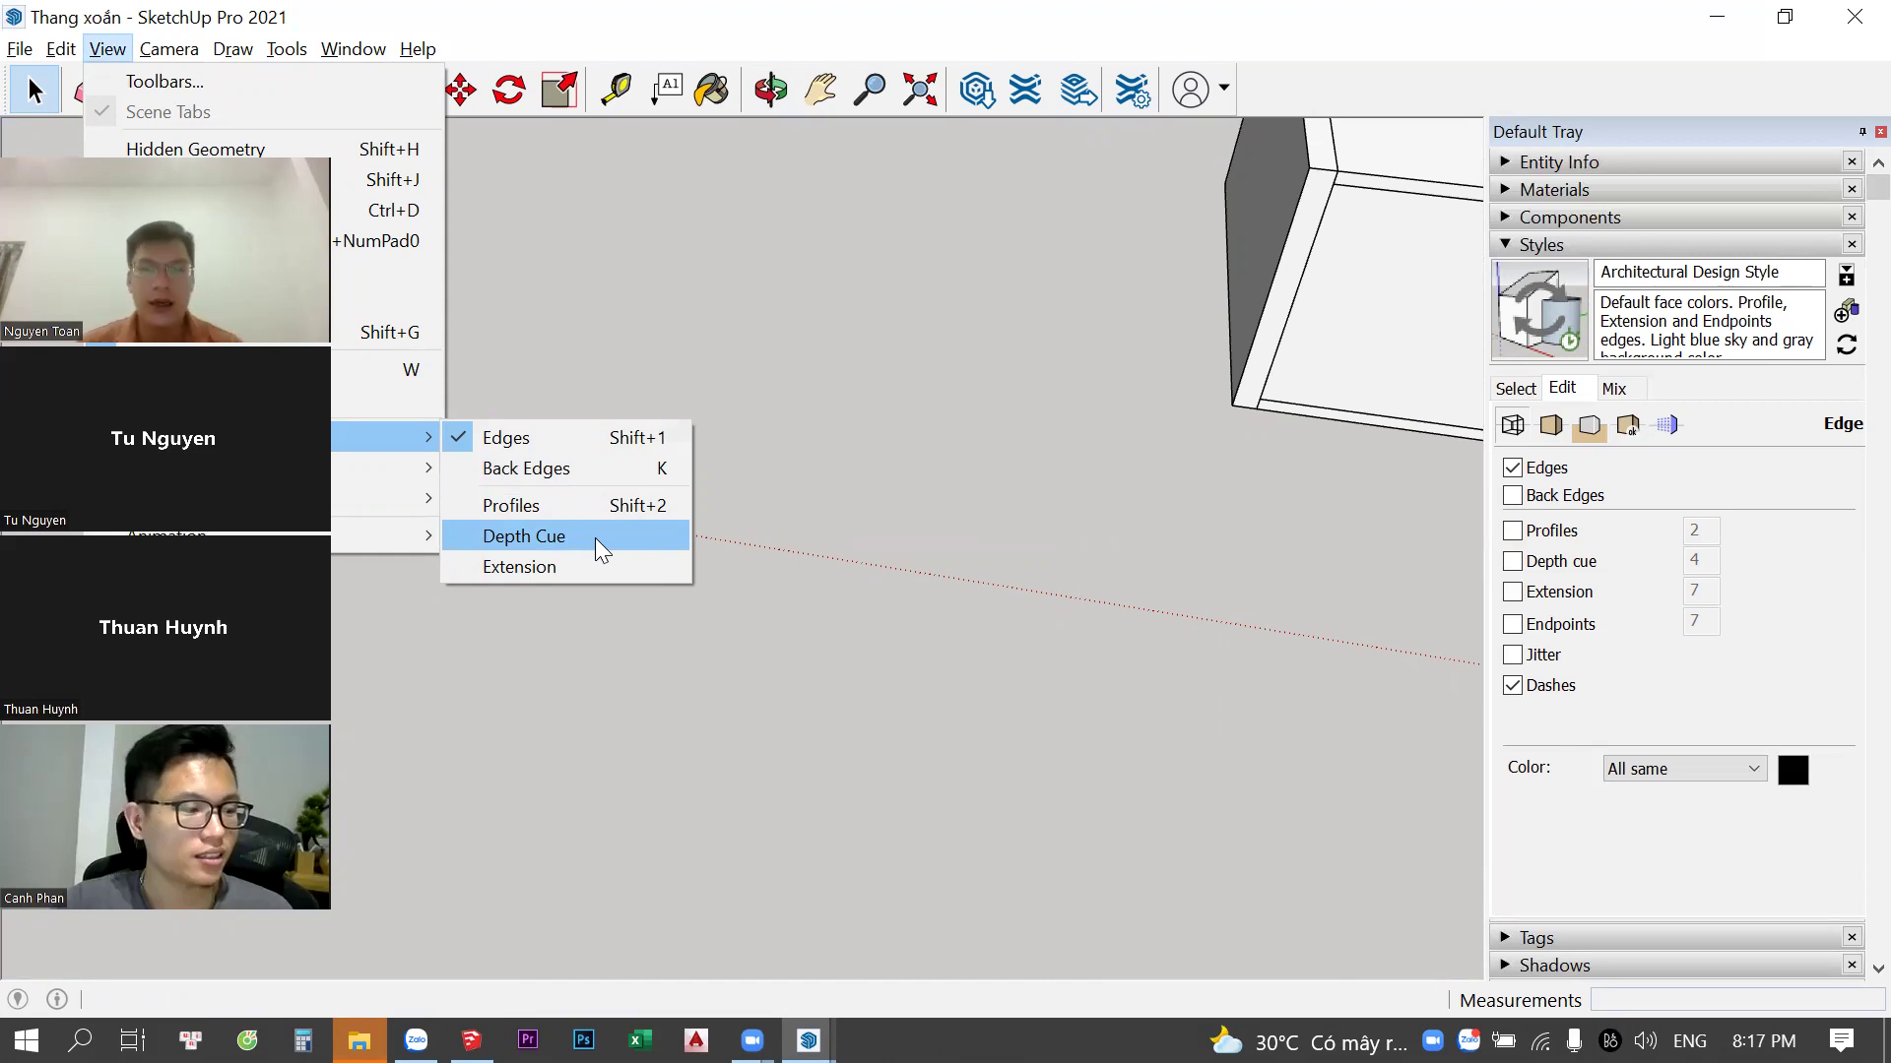
# Turn on Depth Cue edge fading, inspect the test boxes, then switch it off again
pyautogui.click(594, 537)
pyautogui.moveTo(1160, 514); pyautogui.dragTo(919, 543, button='middle')
pyautogui.scroll(-2, 919, 543)
pyautogui.scroll(1, 906, 445)
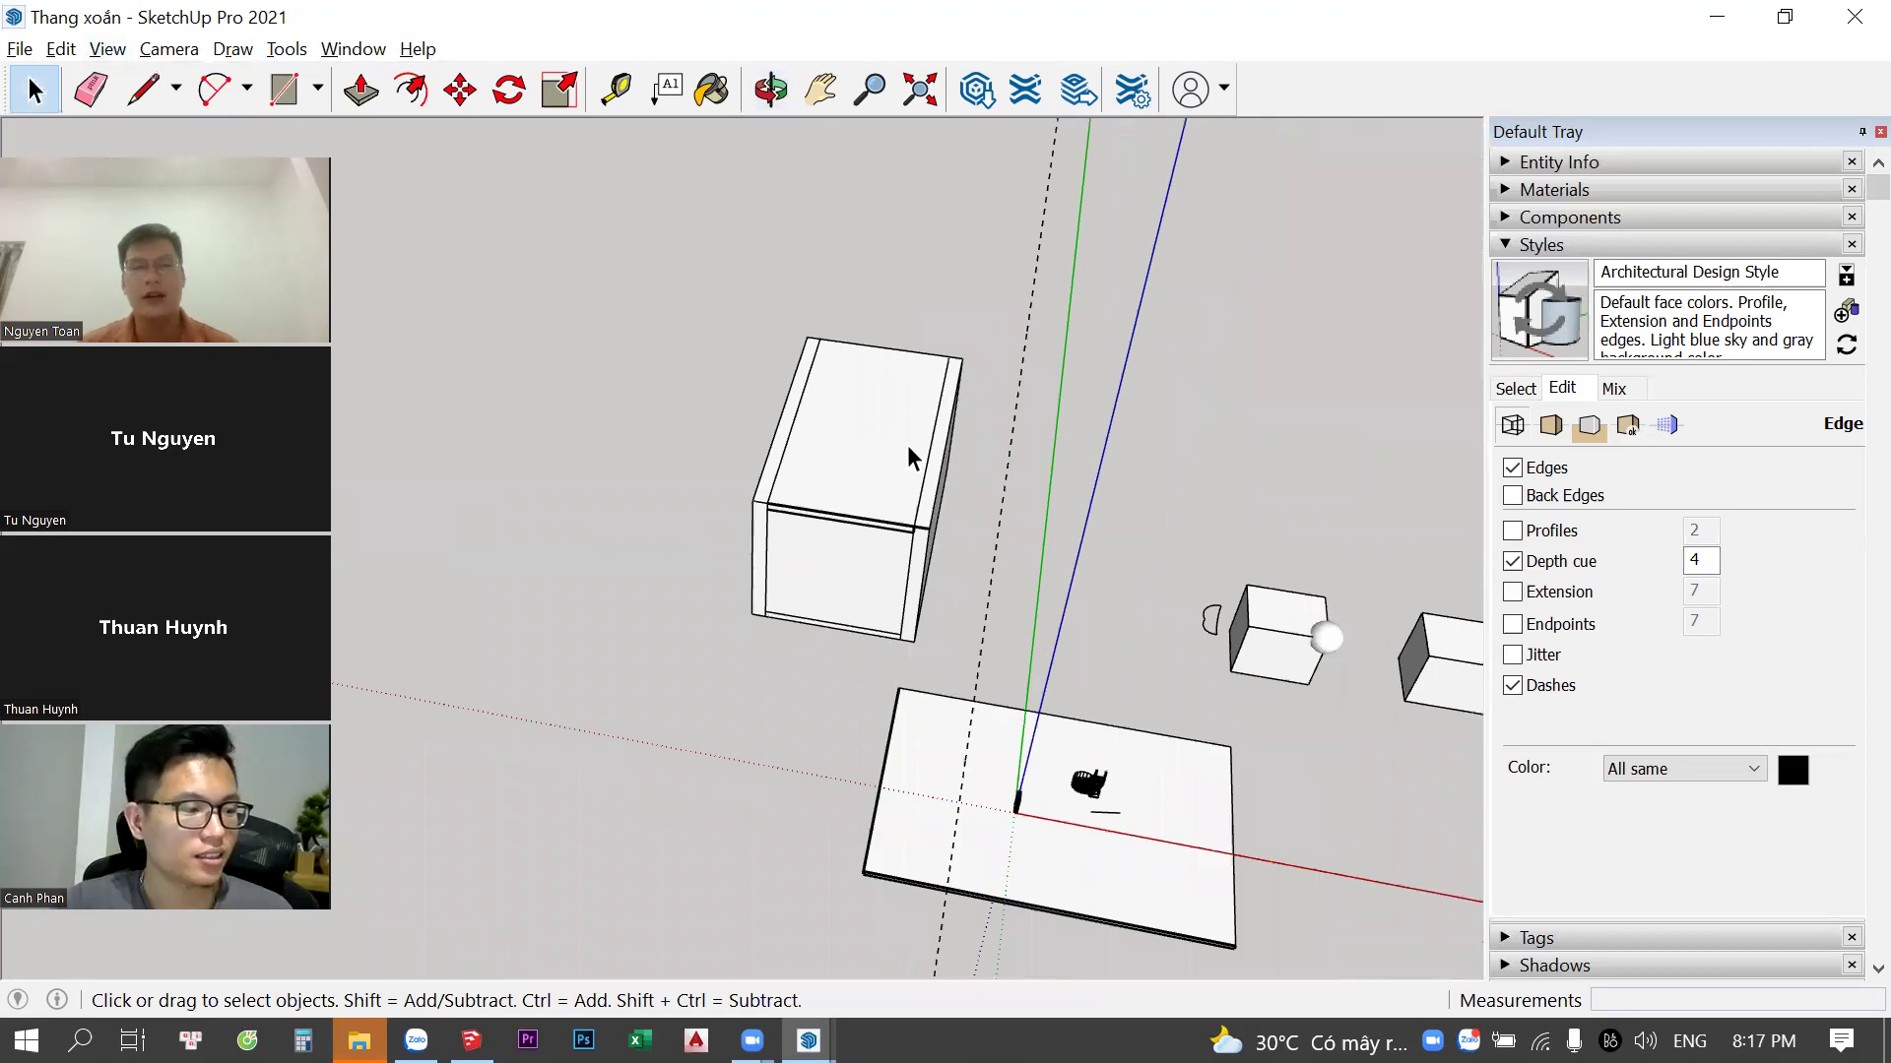
pyautogui.scroll(-2, 847, 474)
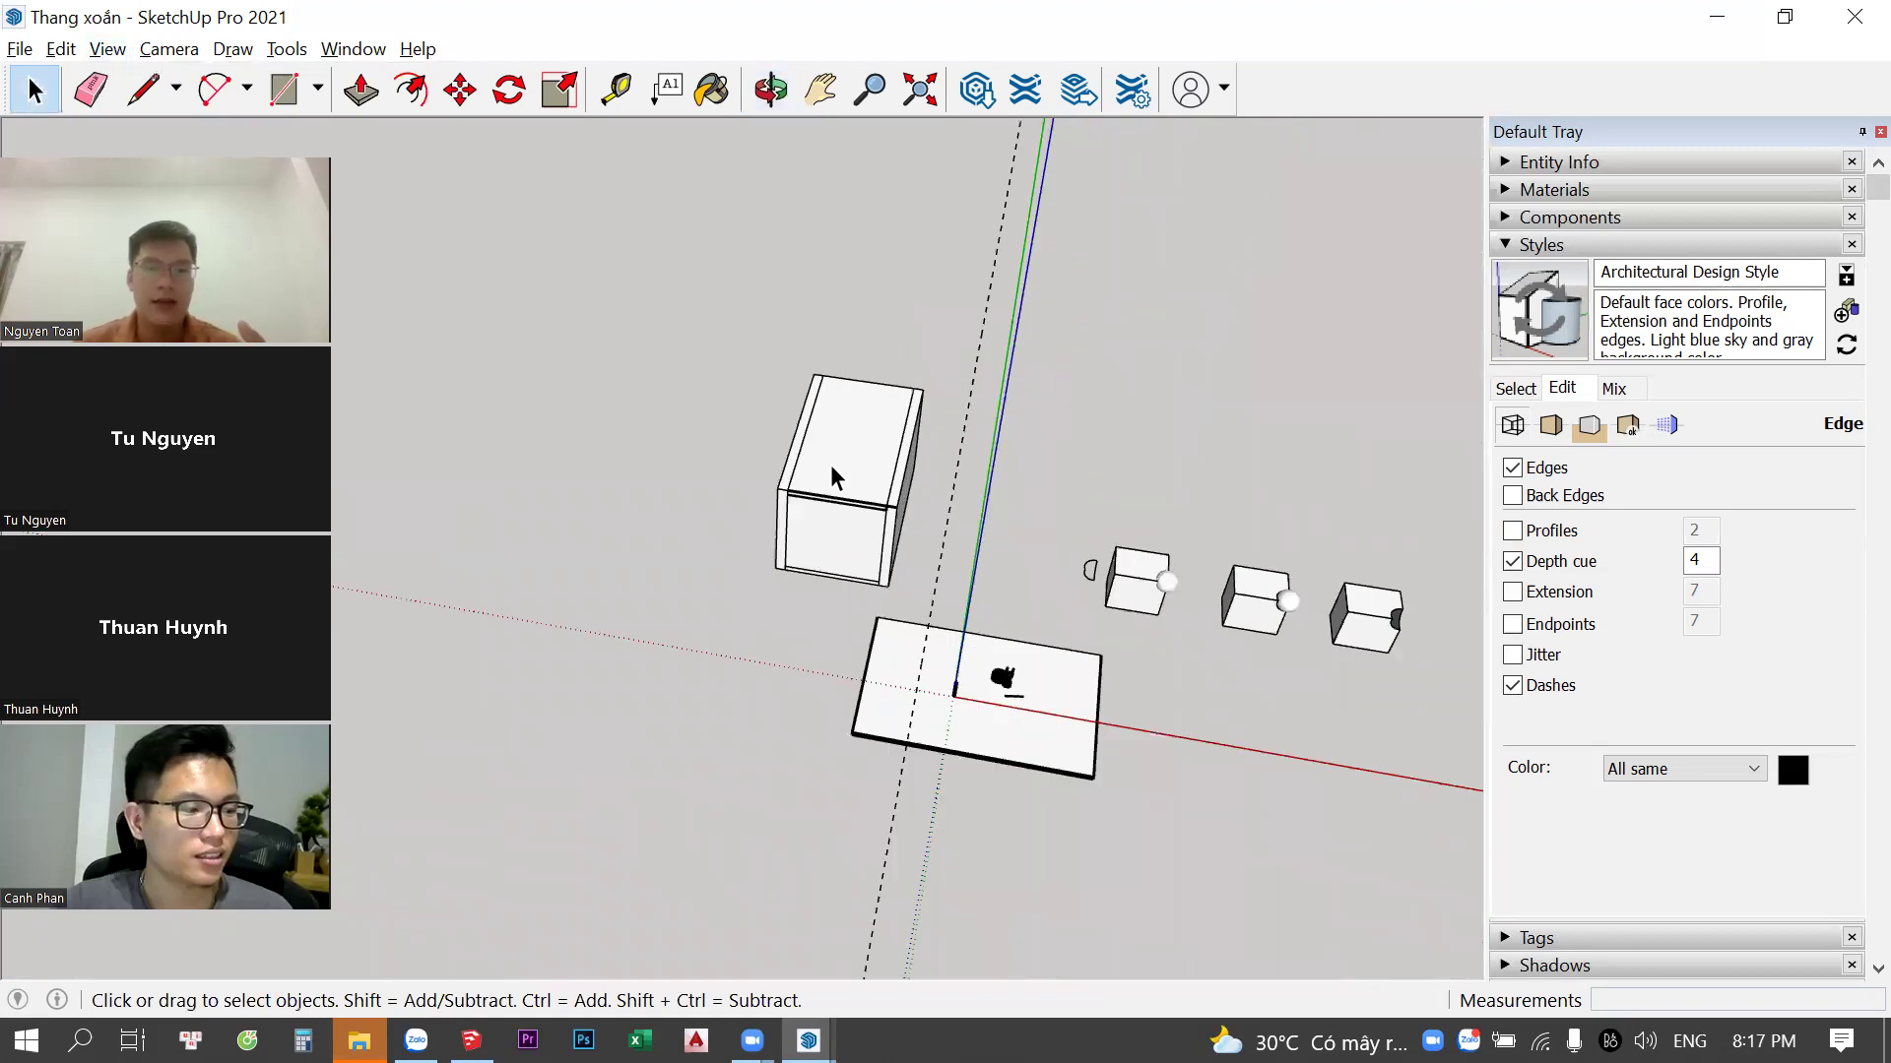
pyautogui.scroll(-2, 830, 465)
pyautogui.scroll(1, 832, 477)
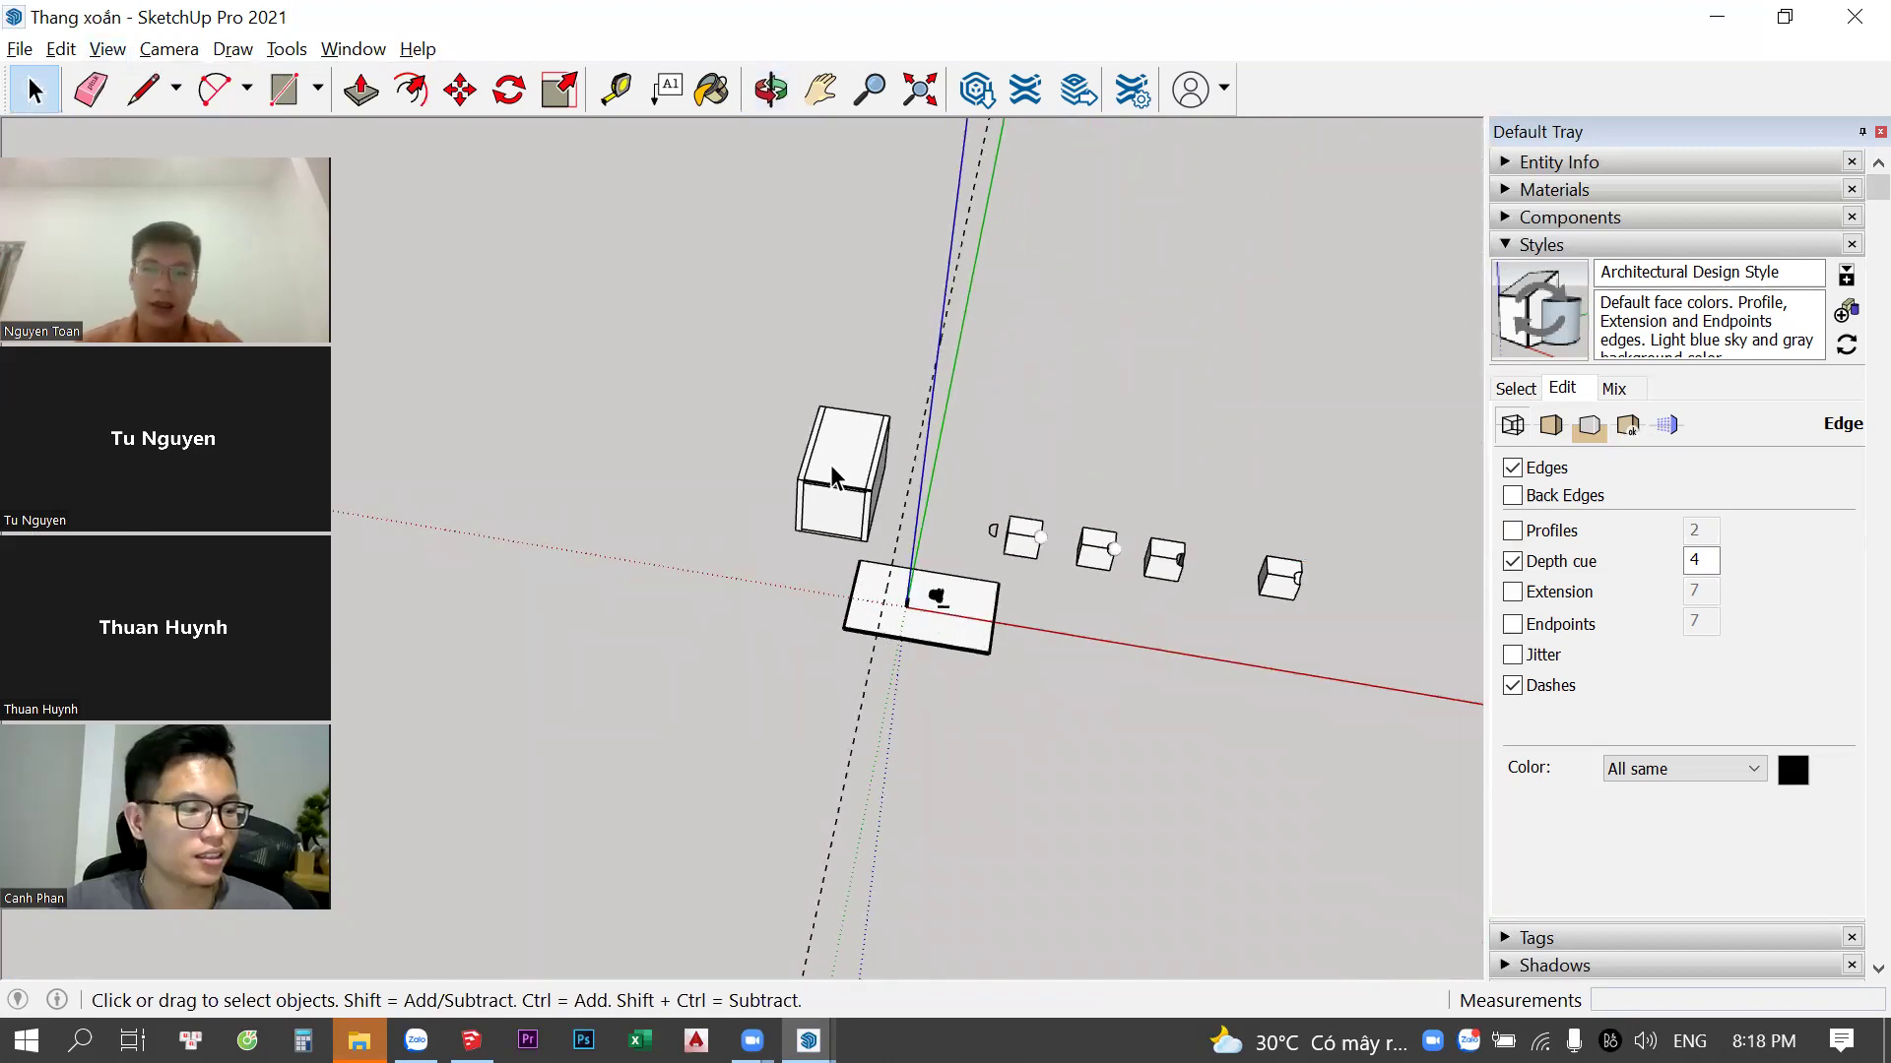
pyautogui.click(1512, 562)
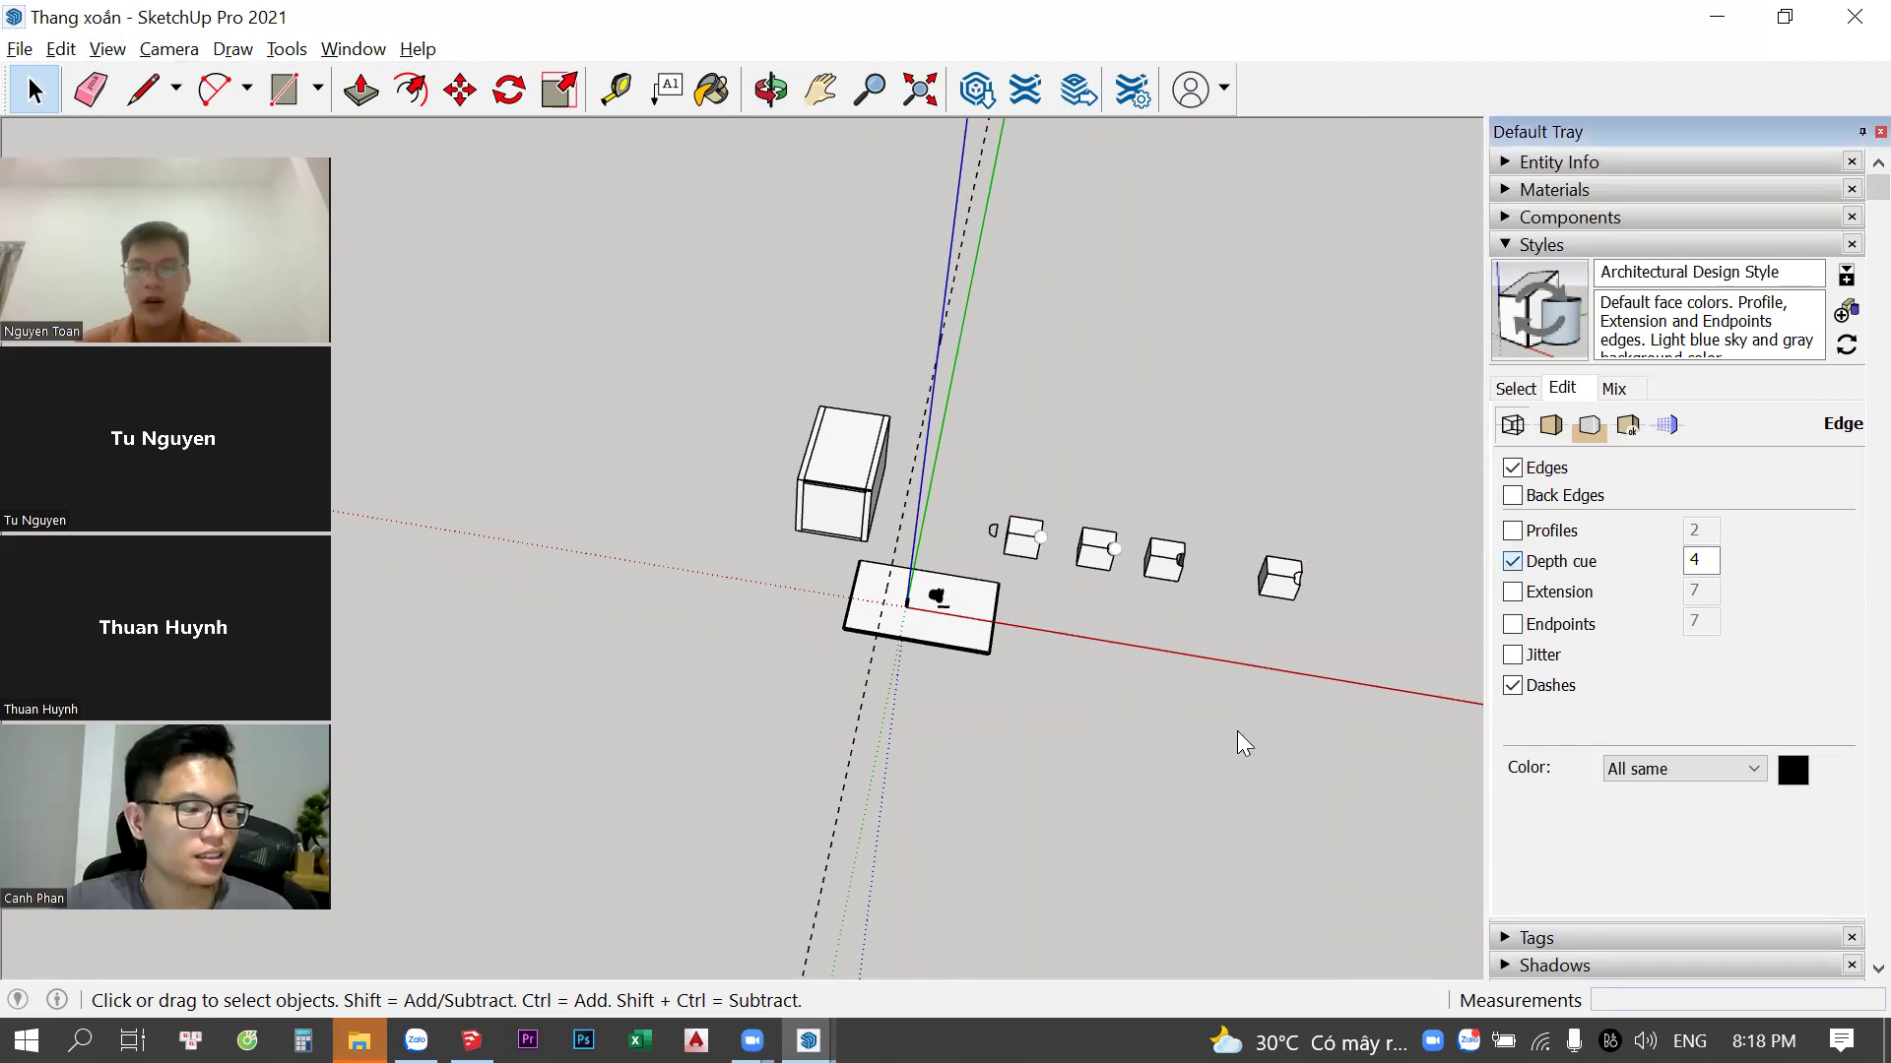
pyautogui.scroll(3, 924, 717)
pyautogui.scroll(3, 824, 625)
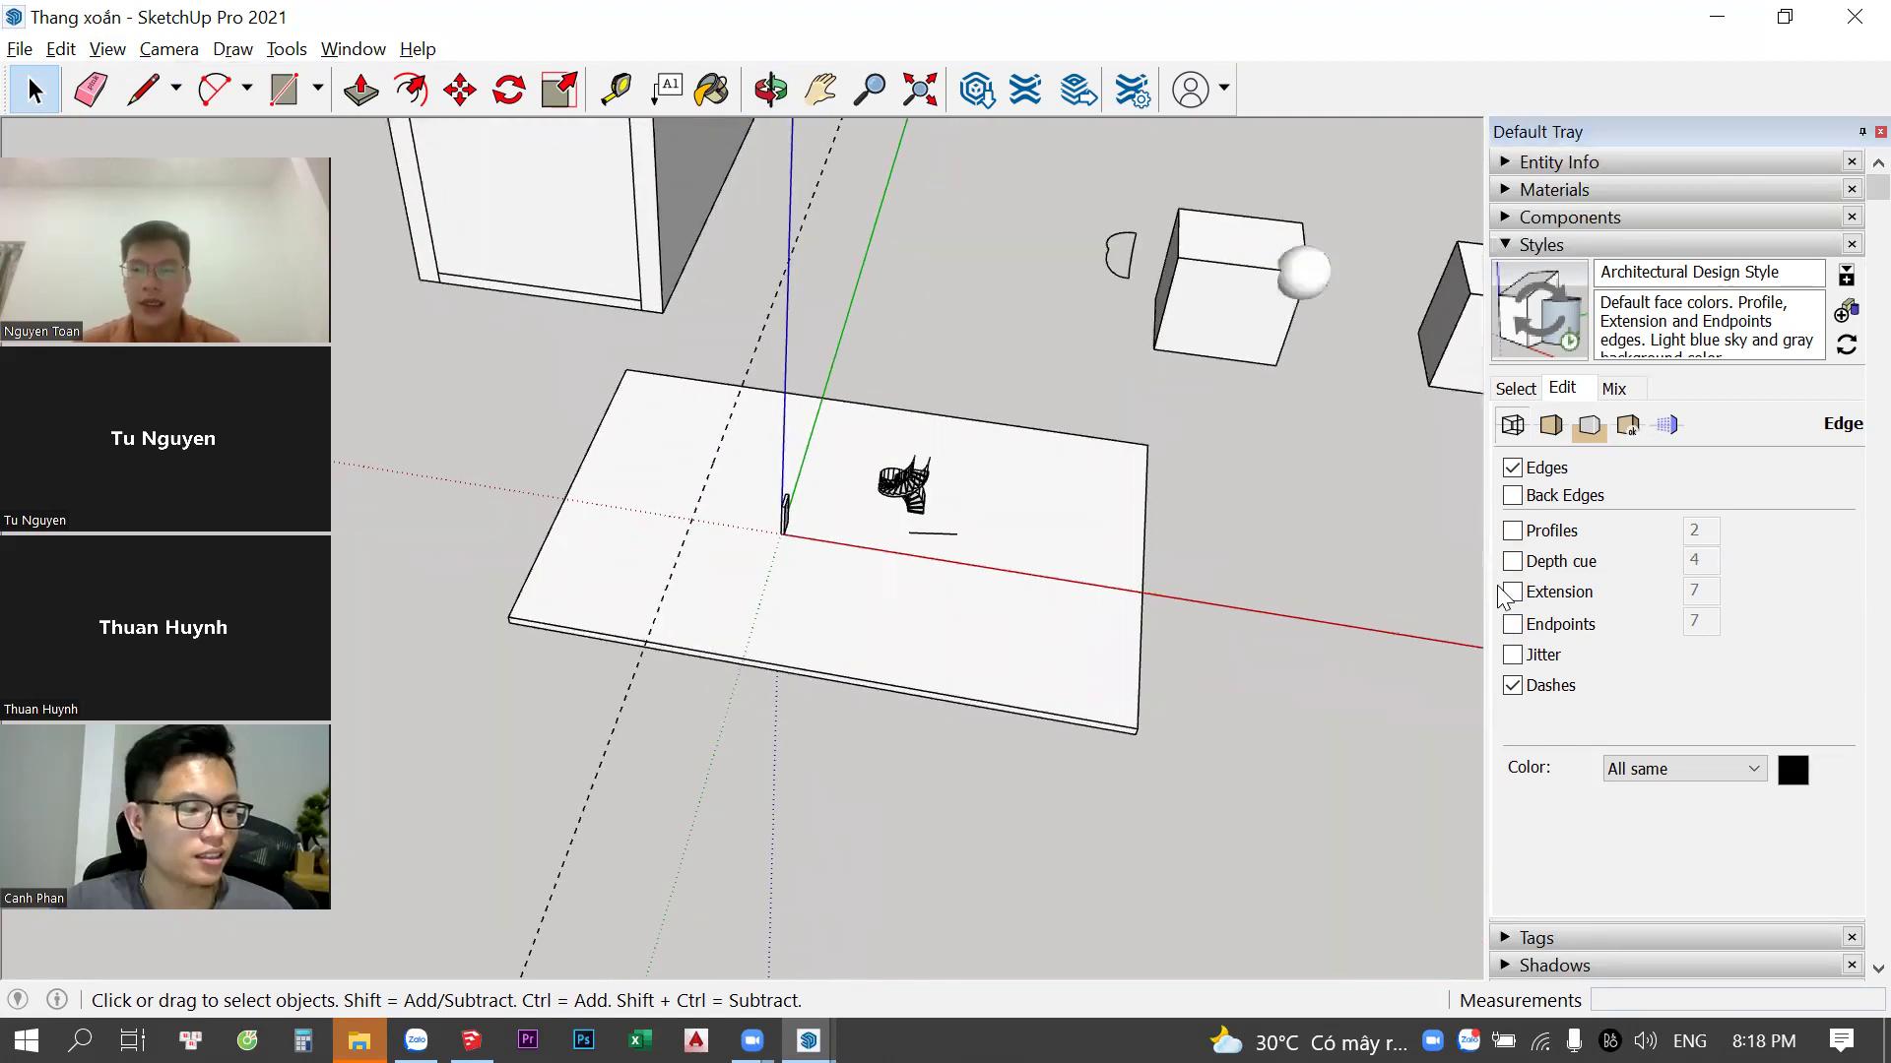
# Turn on edge Extension at length 7, inspect the edges, then switch extensions off
pyautogui.click(107, 49)
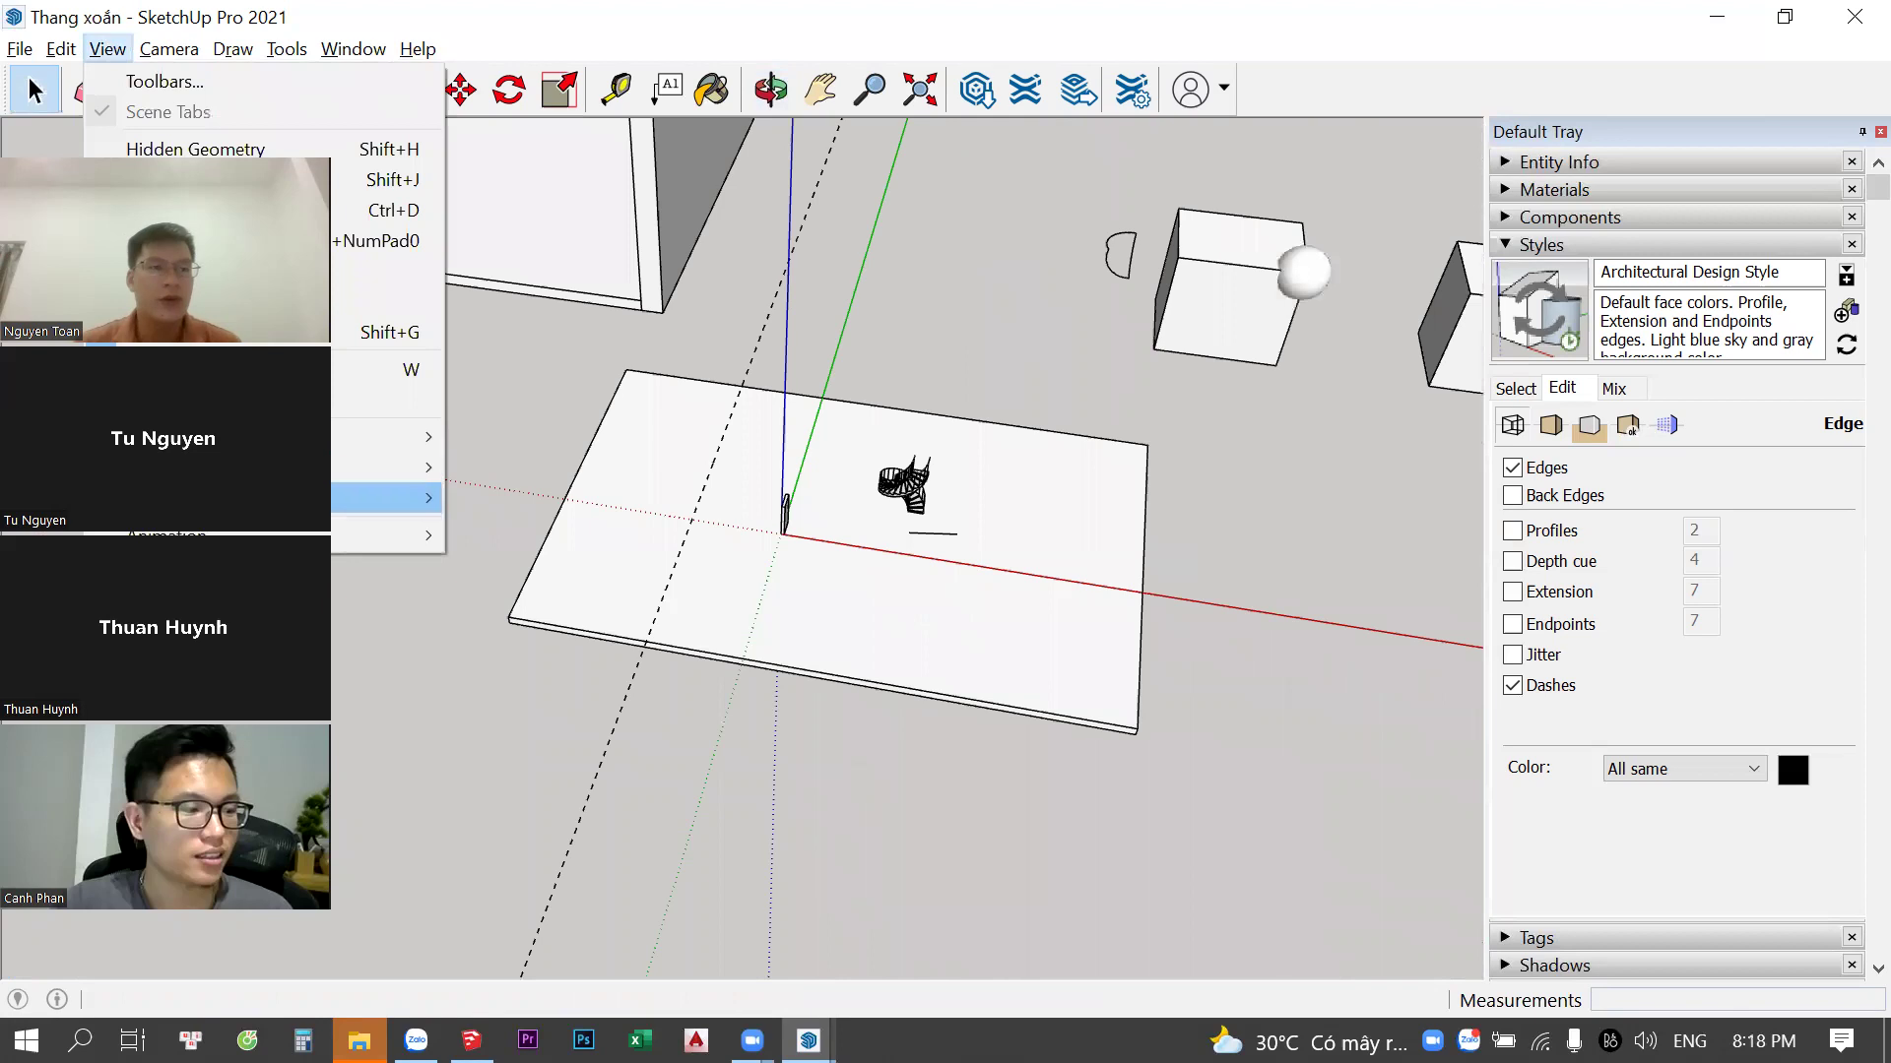
pyautogui.moveTo(381, 438)
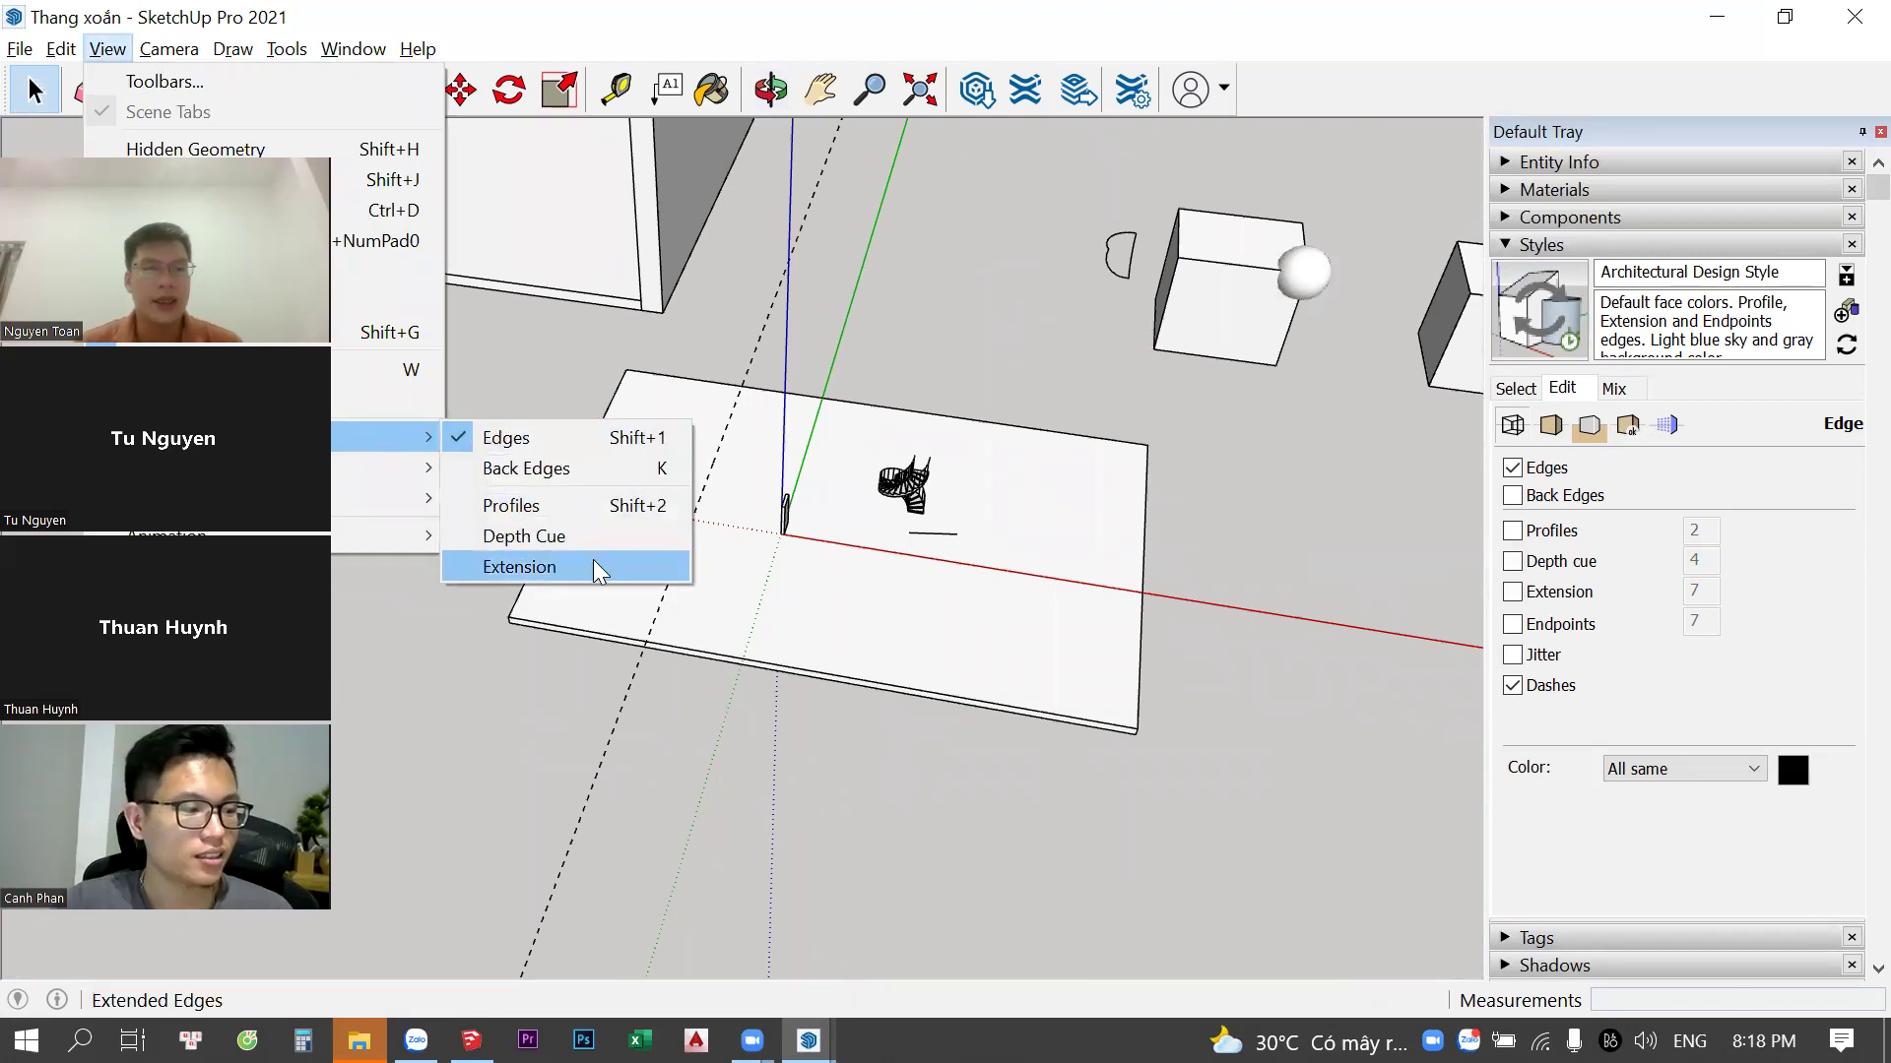
pyautogui.click(593, 559)
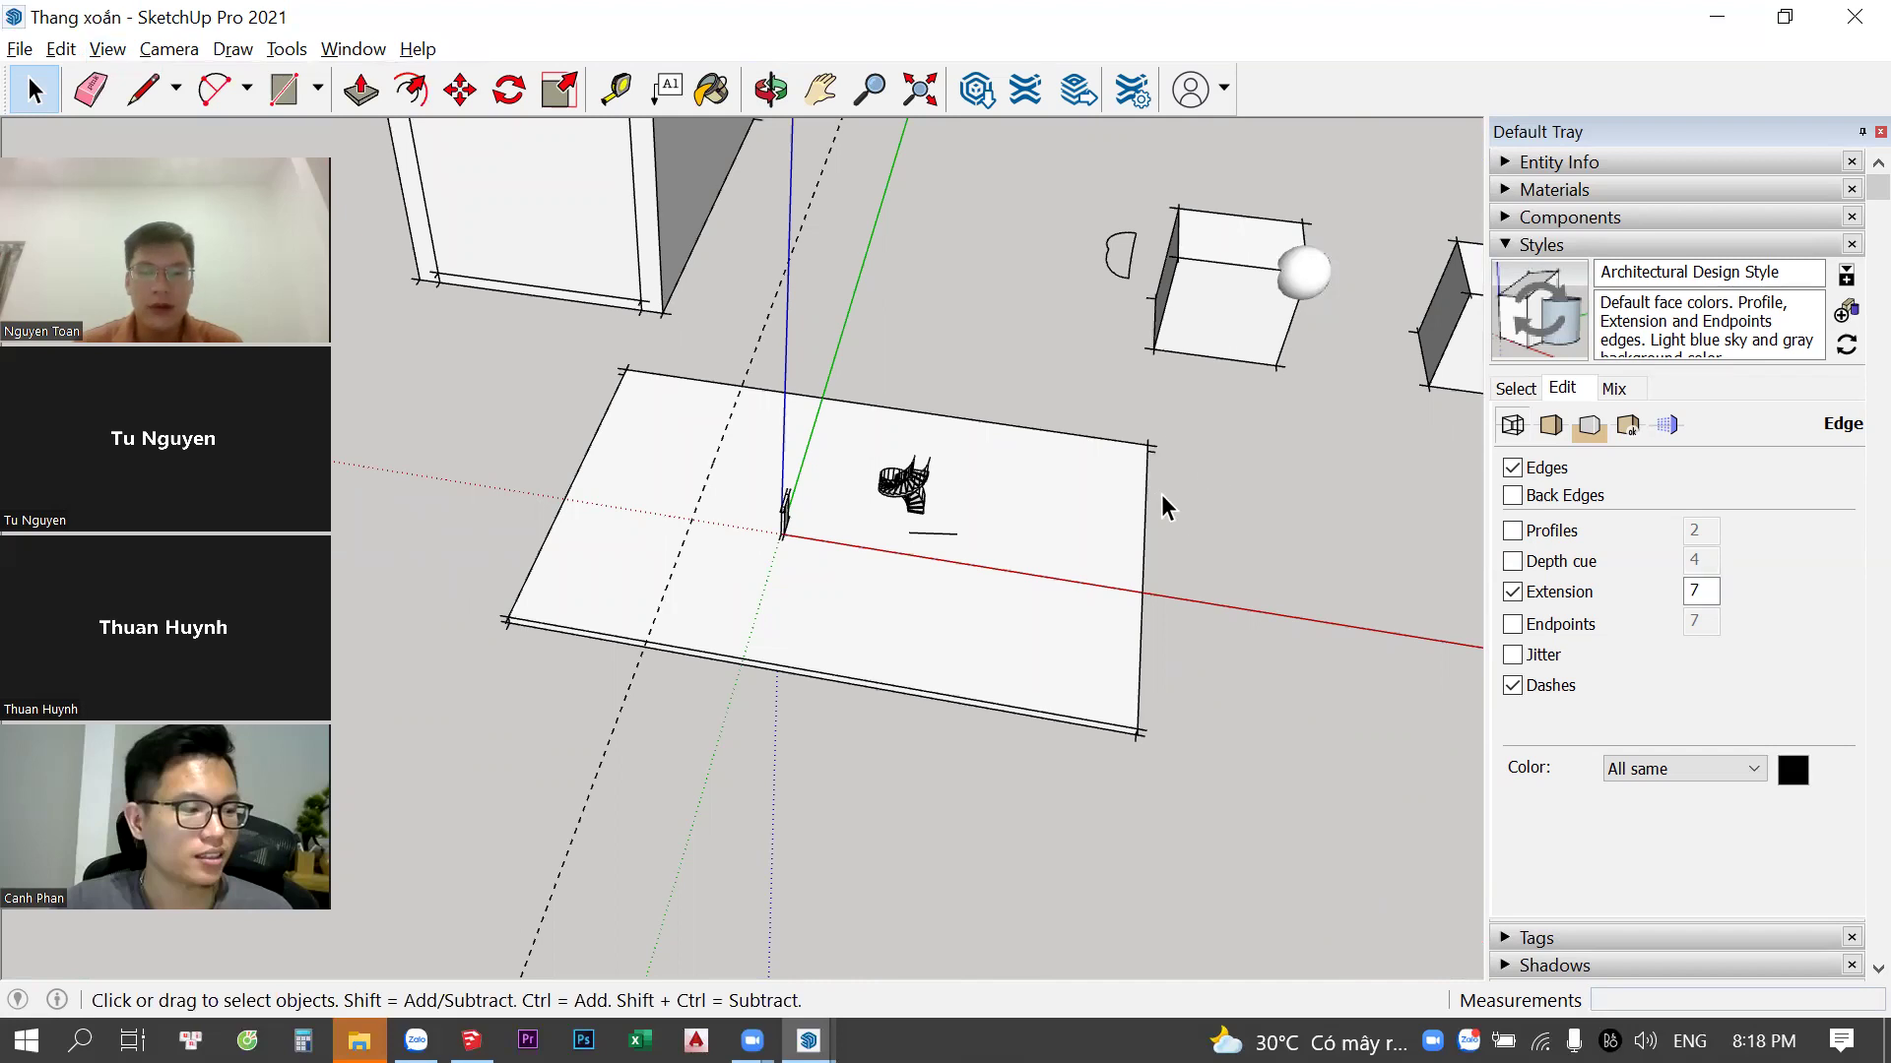
pyautogui.moveTo(1163, 498); pyautogui.dragTo(1084, 793, button='middle')
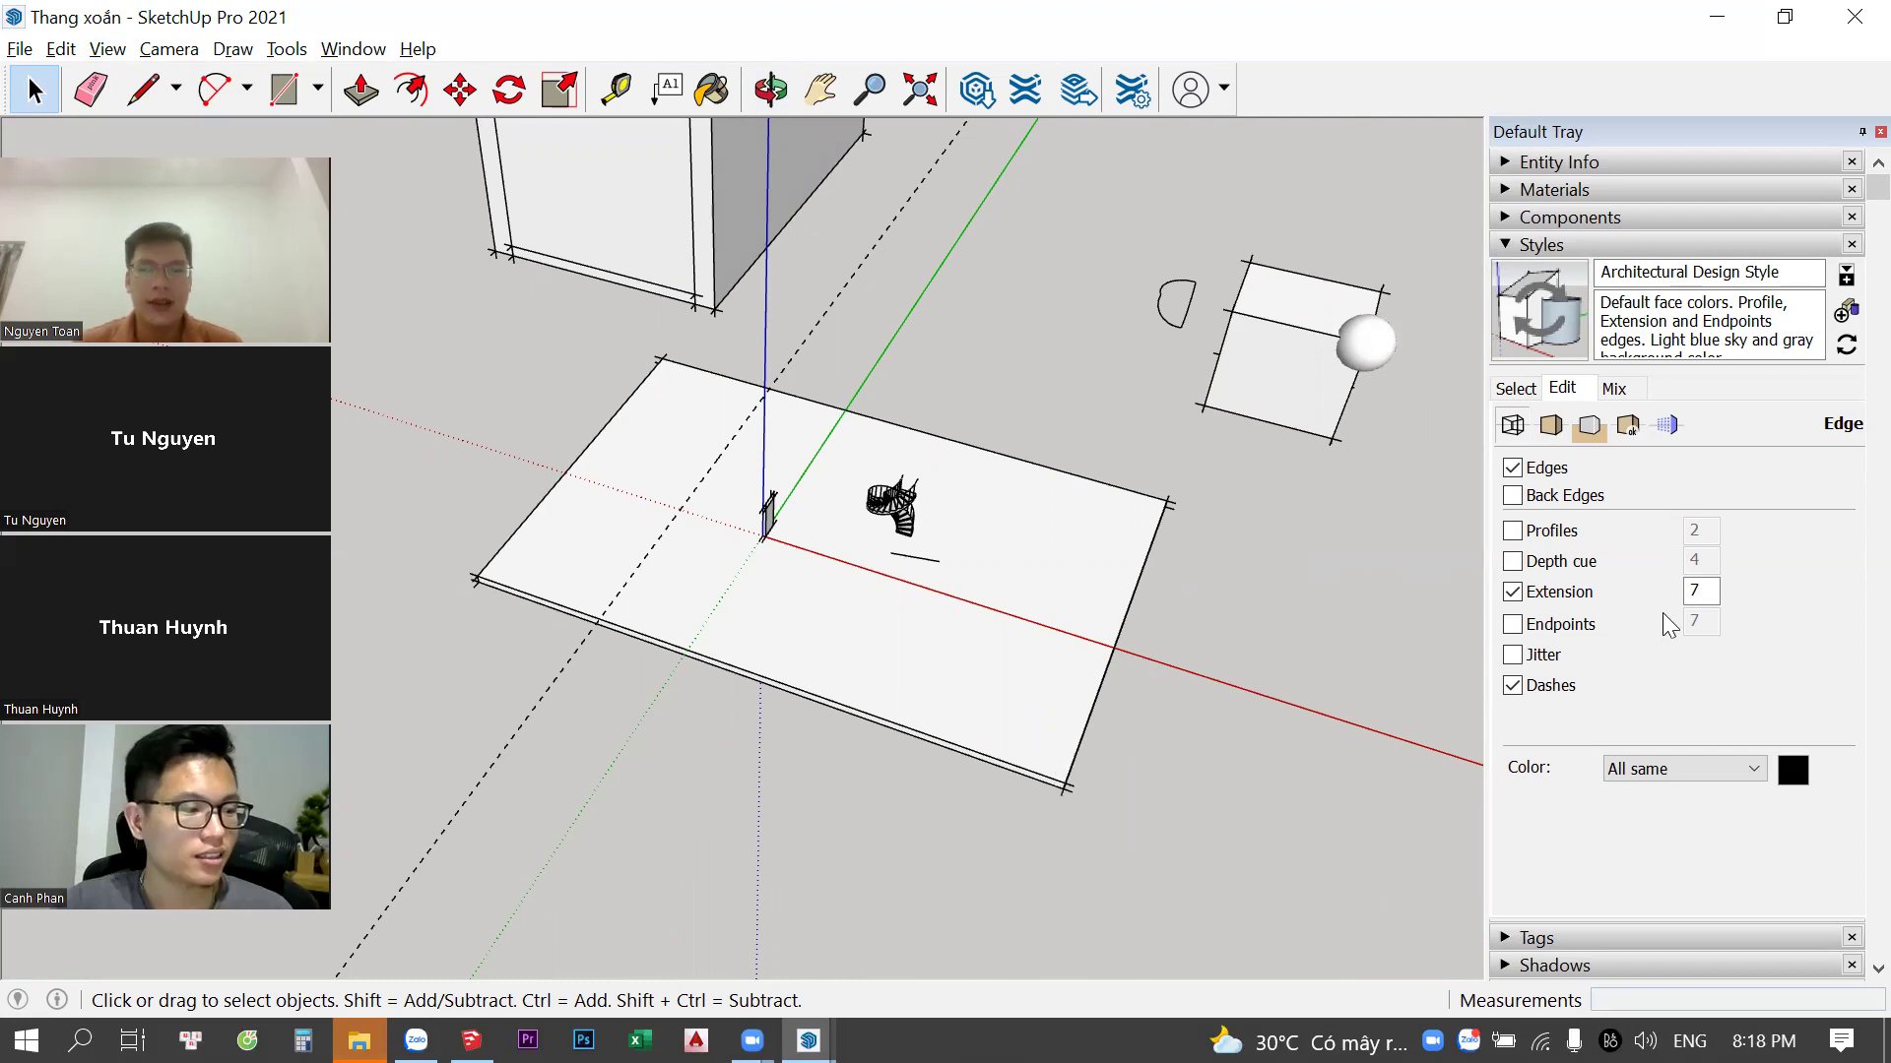
pyautogui.doubleClick(1698, 590)
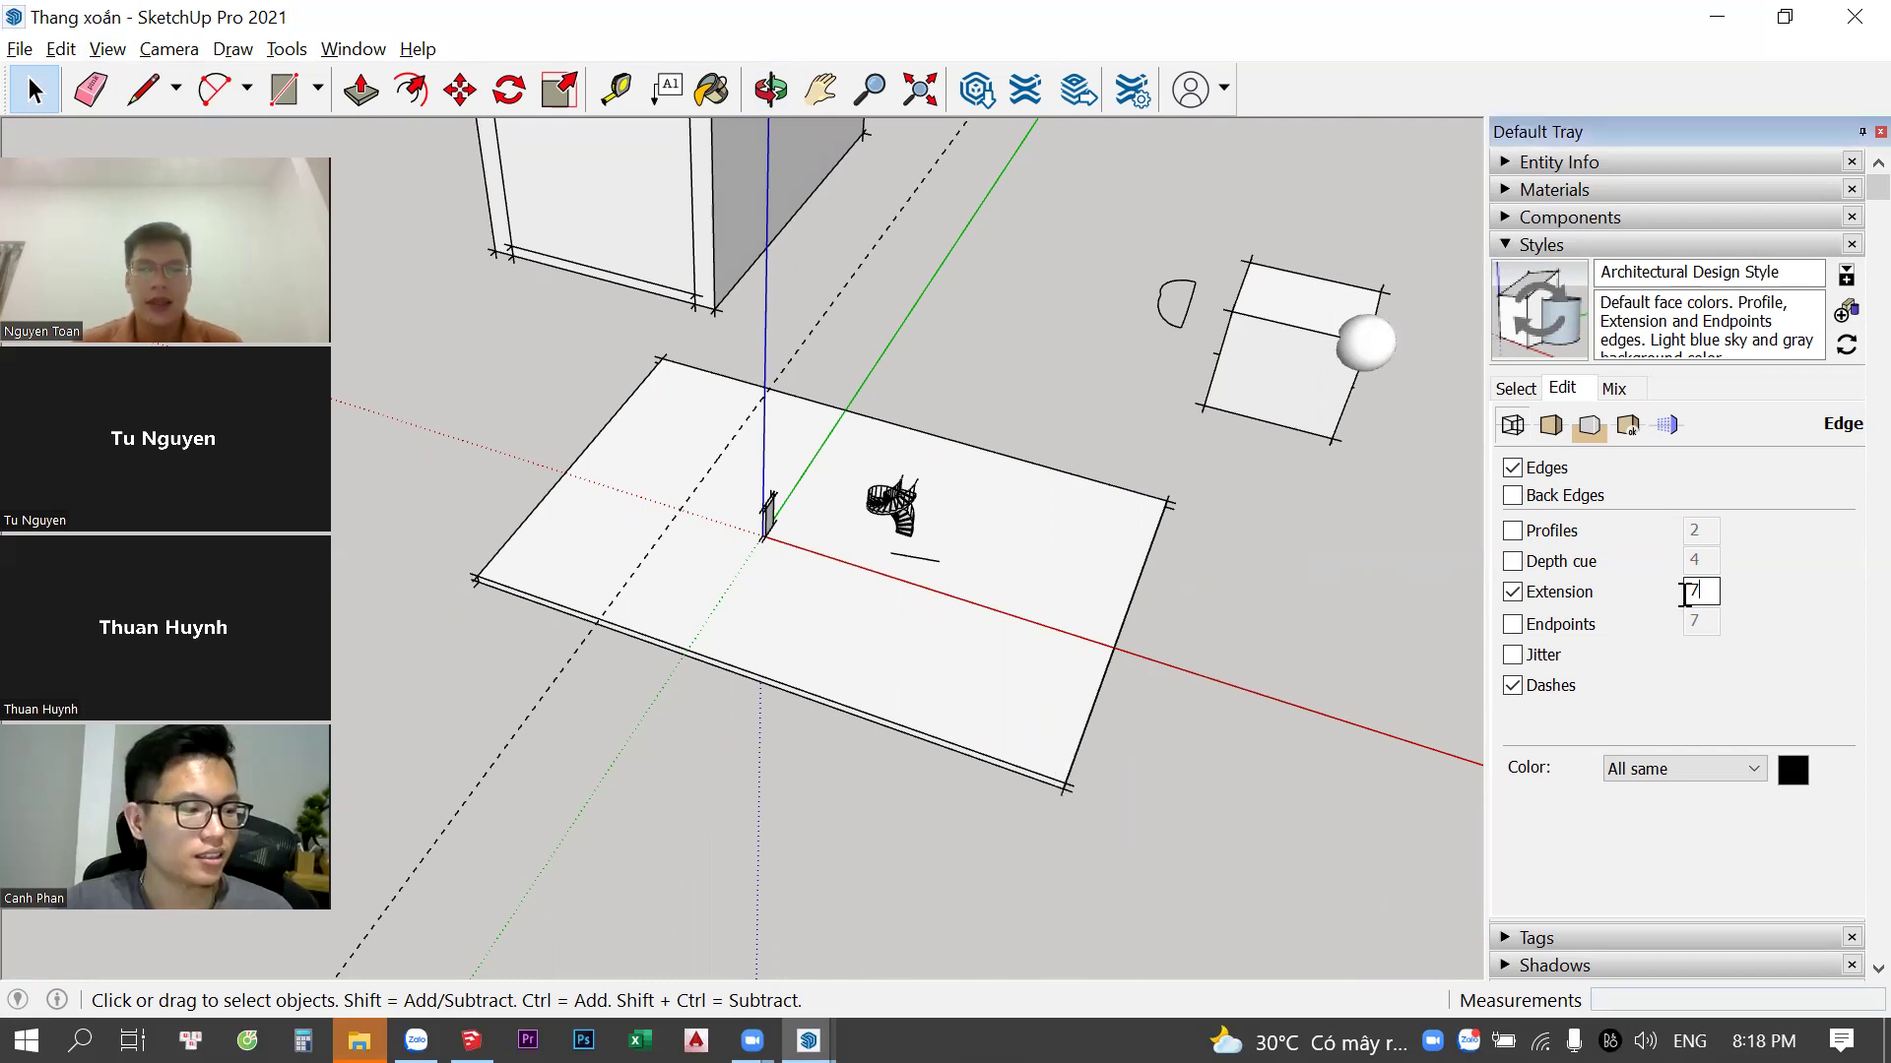
pyautogui.click(1148, 737)
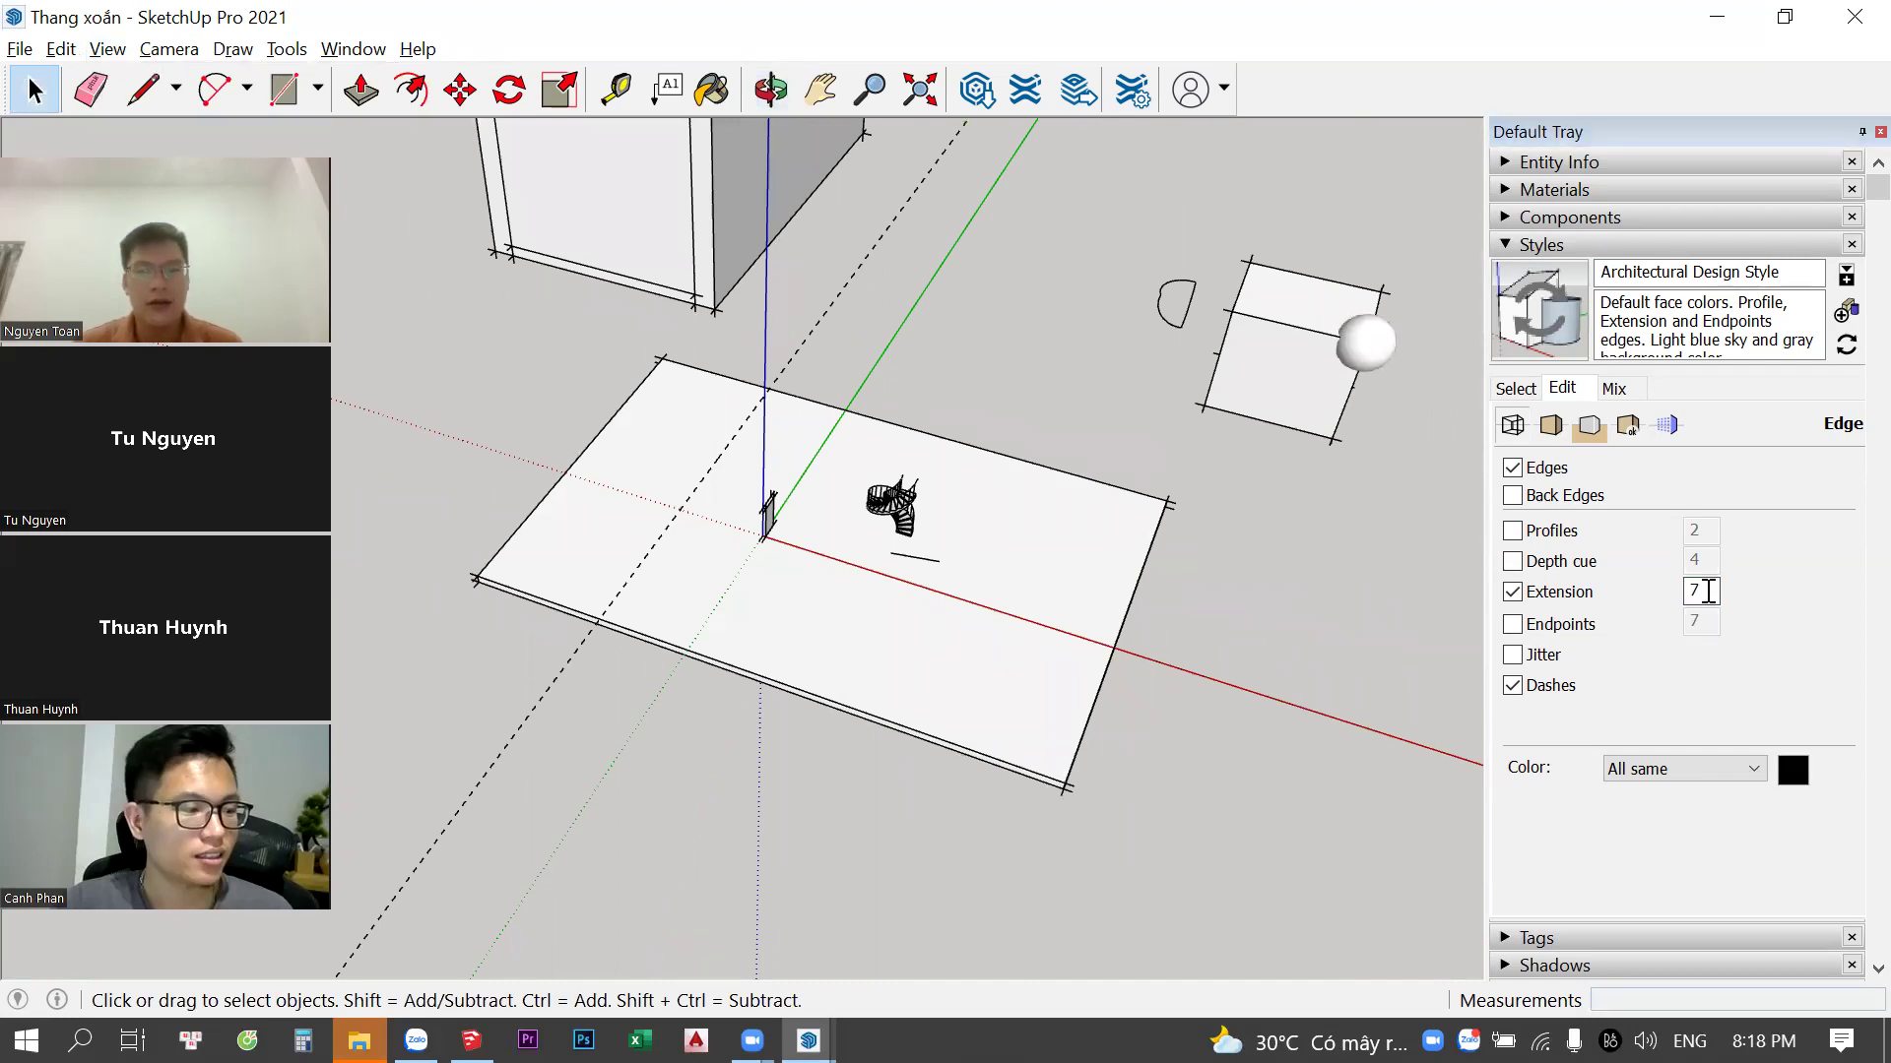
pyautogui.click(1513, 591)
pyautogui.click(107, 48)
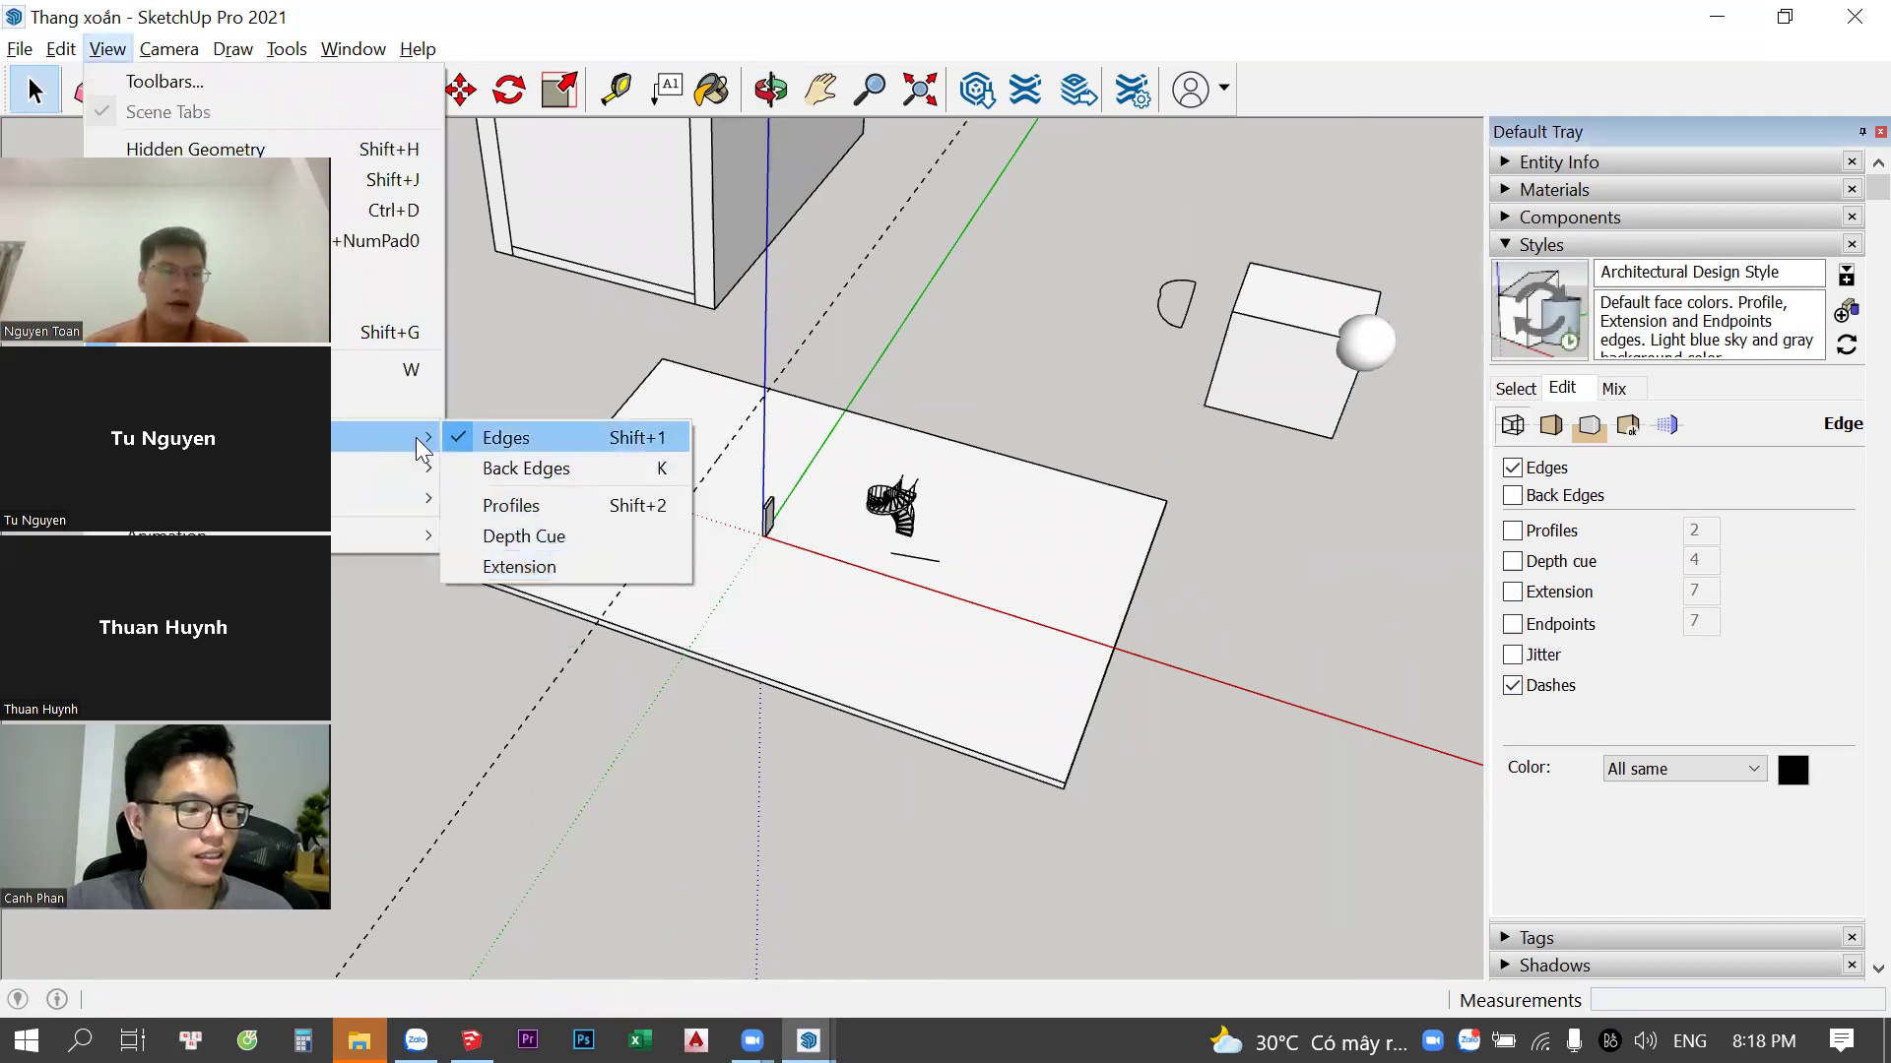
pyautogui.moveTo(236, 467)
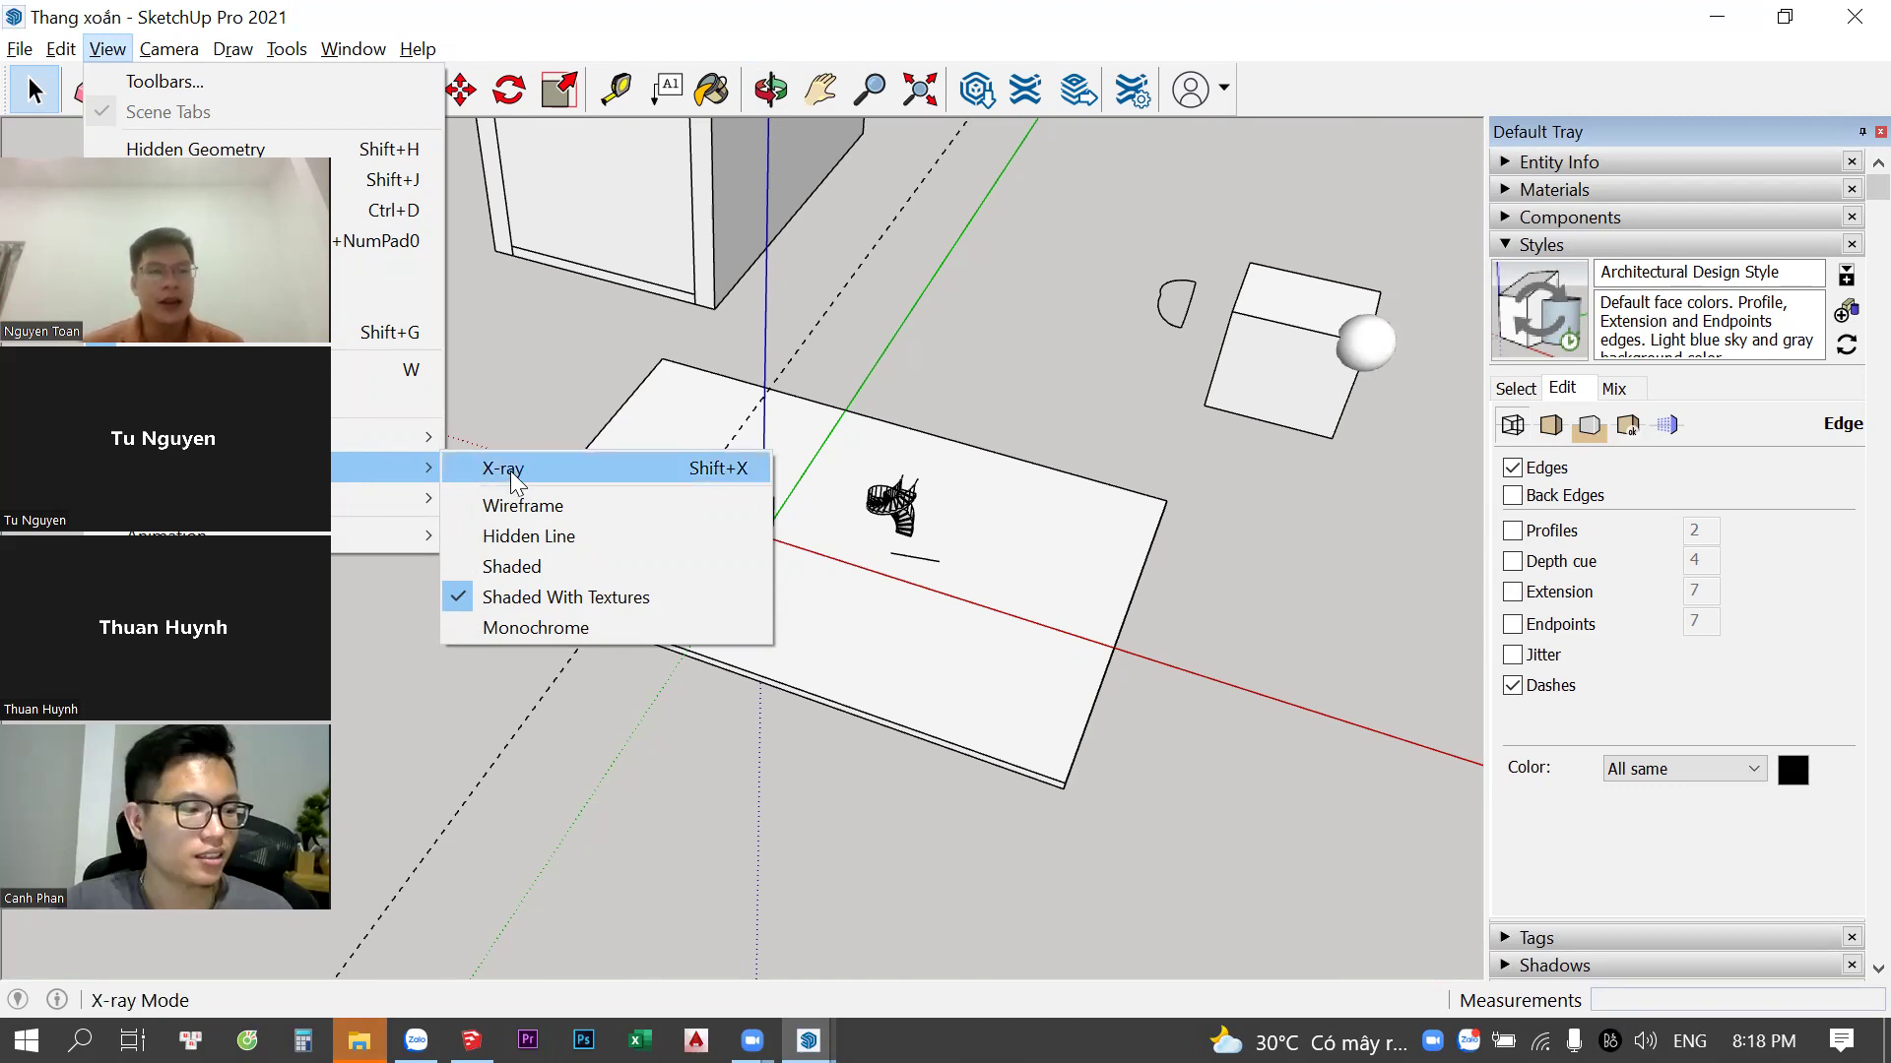
# Make the cabinet box see-through with X-ray and orbit around it
pyautogui.click(636, 382)
pyautogui.moveTo(920, 772)
pyautogui.mouseDown(button='middle')
pyautogui.moveTo(1020, 483)
pyautogui.moveTo(925, 624)
pyautogui.mouseUp(button='middle')
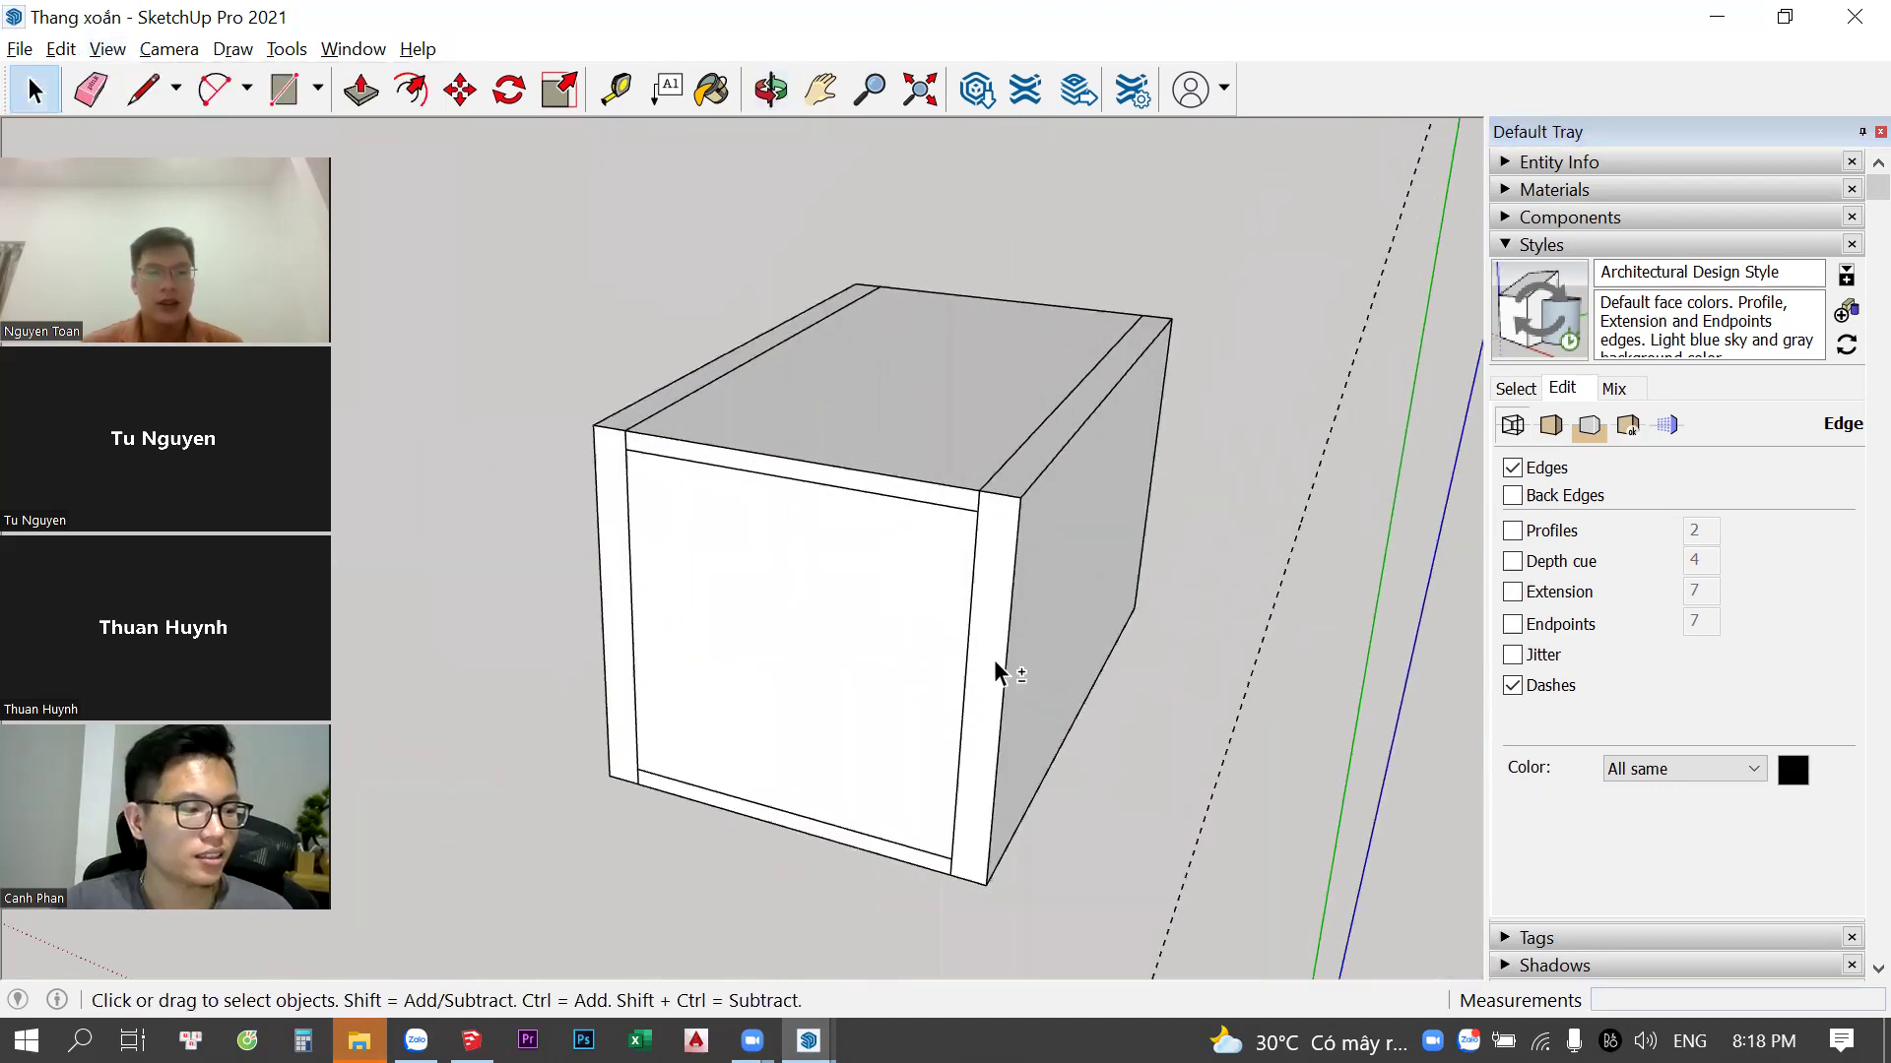
pyautogui.press('x')
pyautogui.moveTo(1002, 568)
pyautogui.mouseDown(button='middle')
pyautogui.moveTo(1001, 498)
pyautogui.moveTo(726, 541)
pyautogui.moveTo(966, 558)
pyautogui.moveTo(1125, 484)
pyautogui.moveTo(1037, 514)
pyautogui.moveTo(845, 667)
pyautogui.mouseUp(button='middle')
pyautogui.press('l')
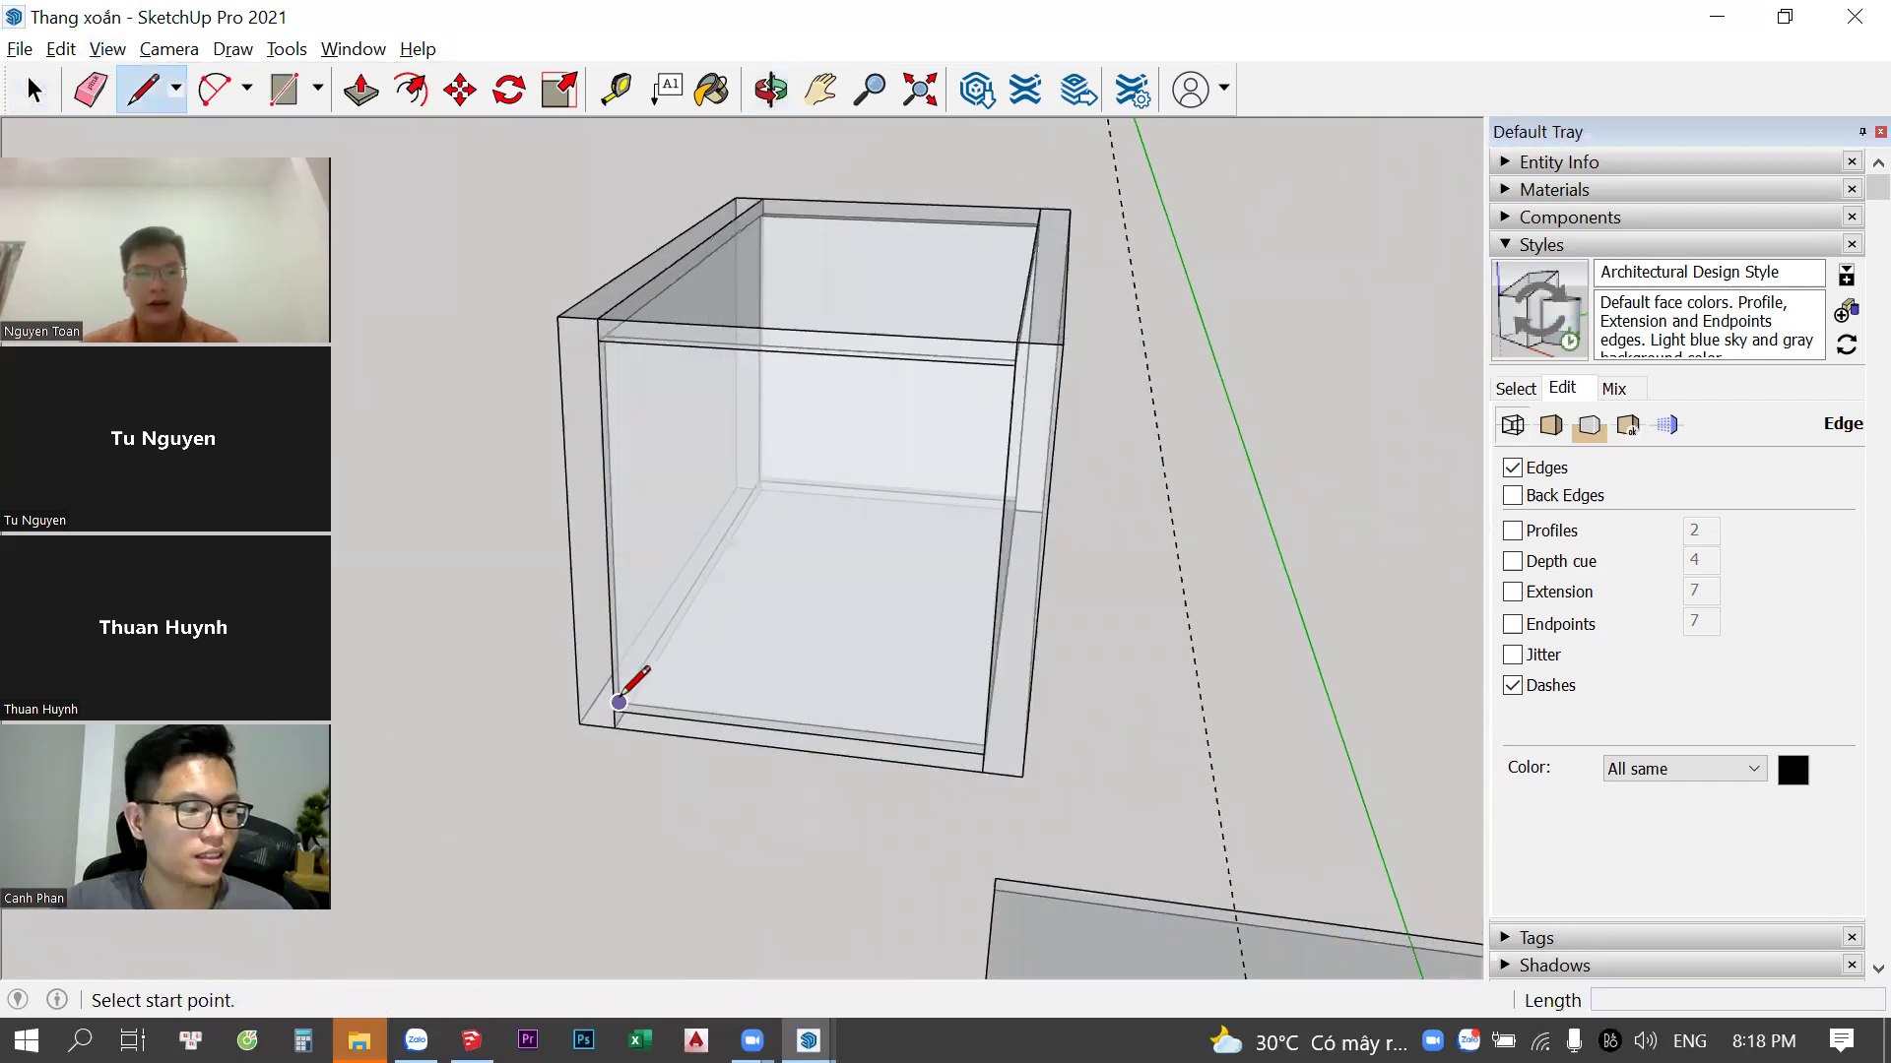
pyautogui.press('space')
pyautogui.moveTo(897, 485)
pyautogui.mouseDown(button='middle')
pyautogui.moveTo(684, 498)
pyautogui.moveTo(990, 541)
pyautogui.mouseUp(button='middle')
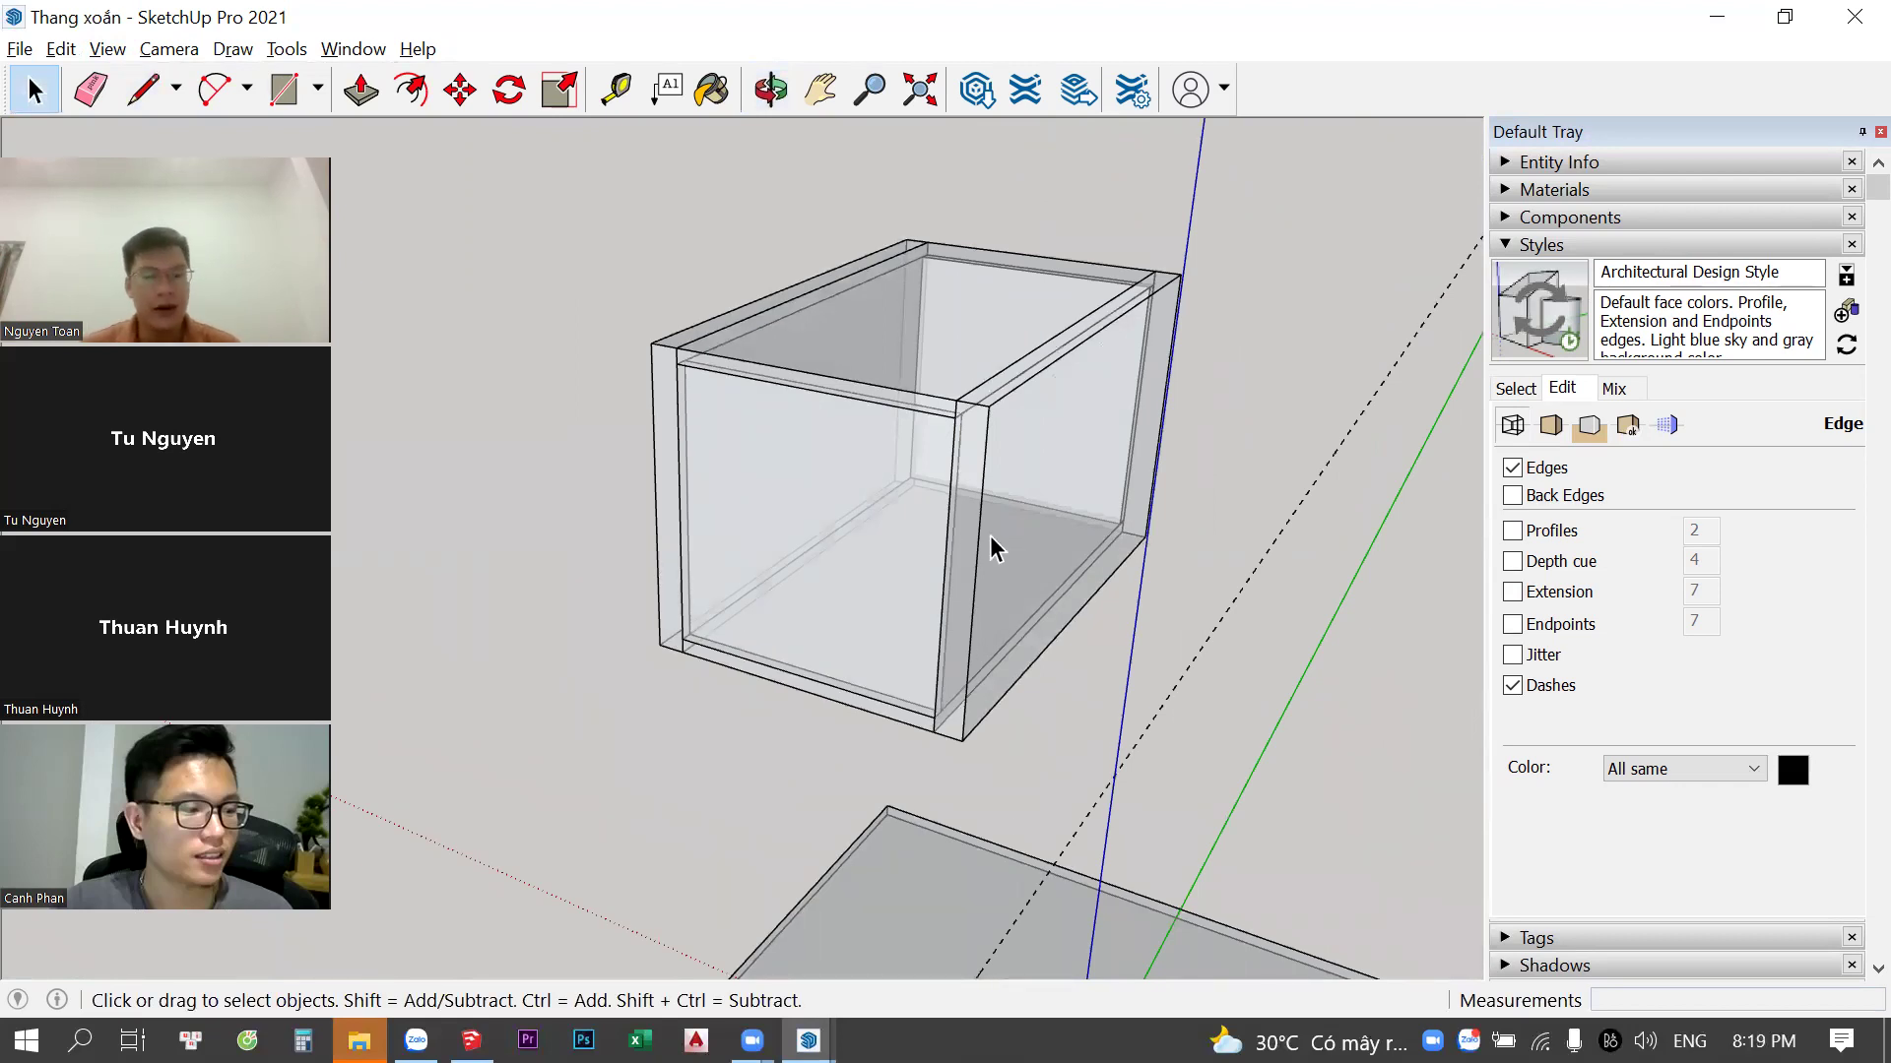
# Show dashed back edges, then turn back edges and X-ray off so the box is opaque
pyautogui.press('k')
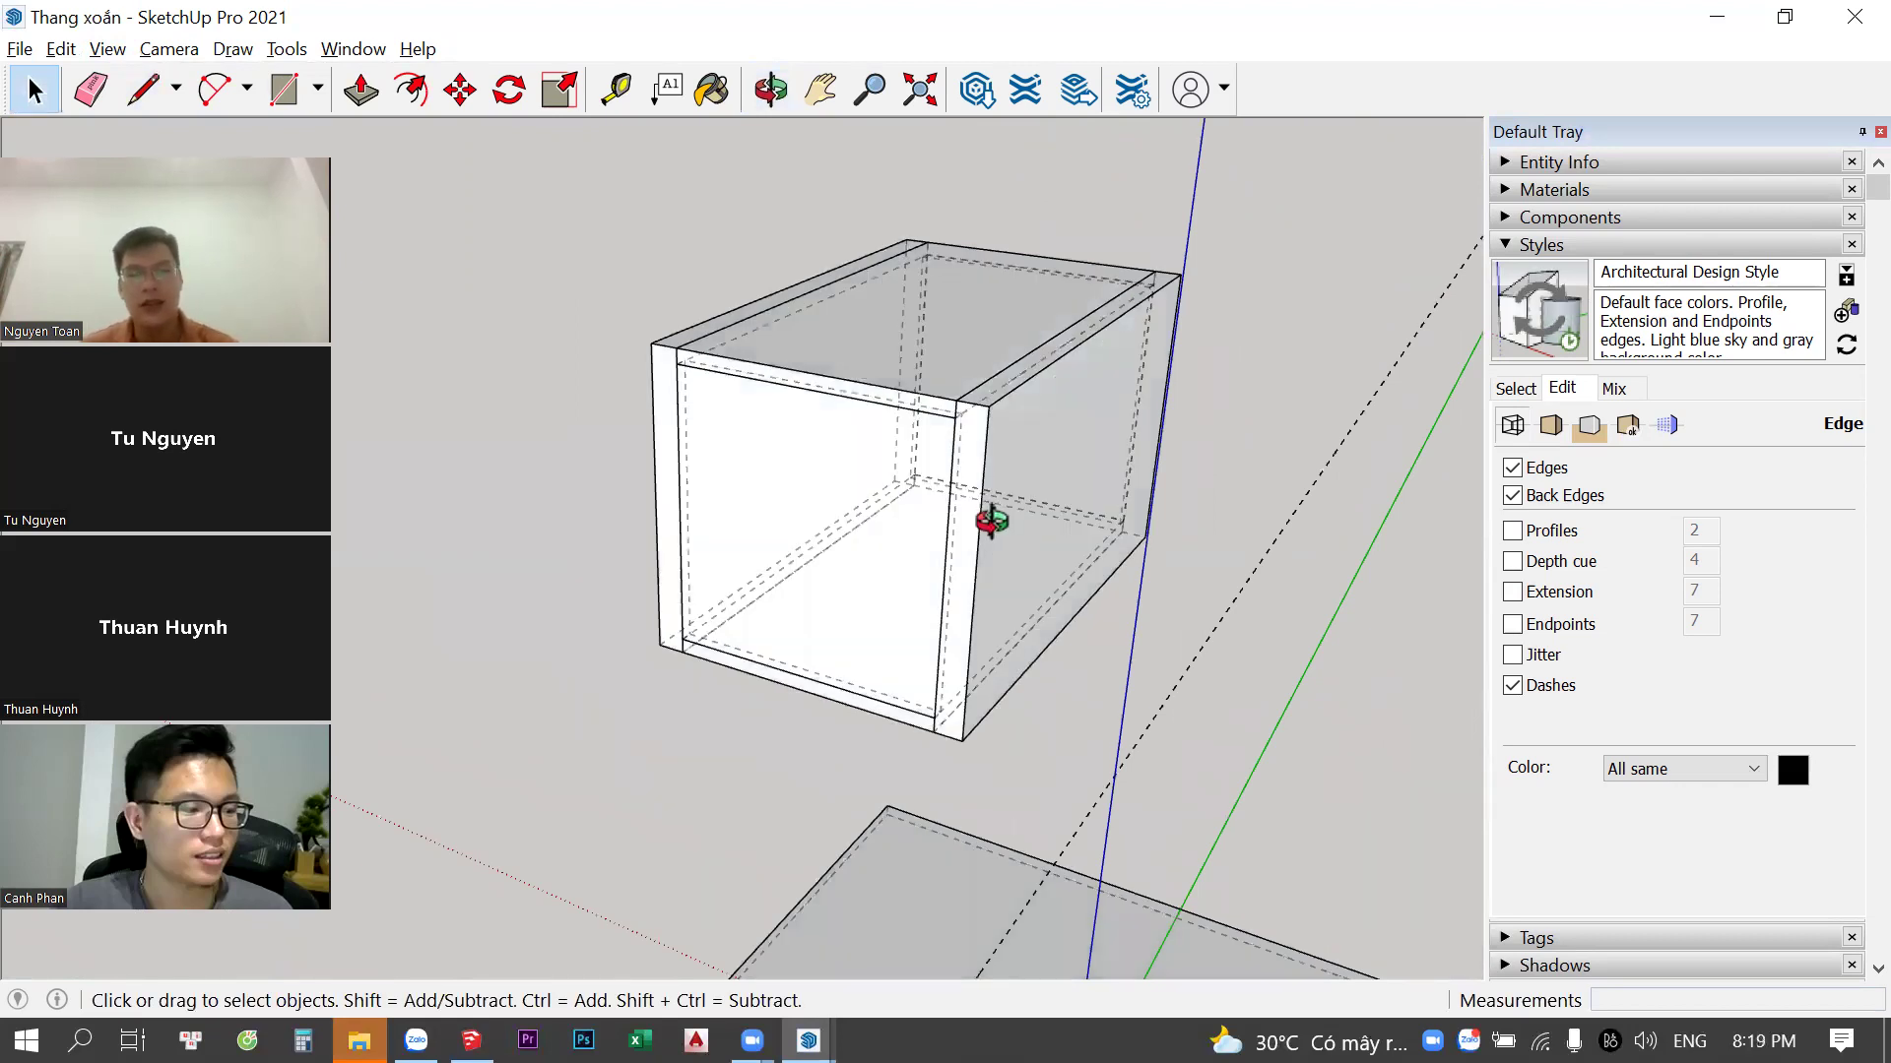
pyautogui.moveTo(992, 519); pyautogui.dragTo(948, 561, button='middle')
pyautogui.hotkey('alt', 'k')
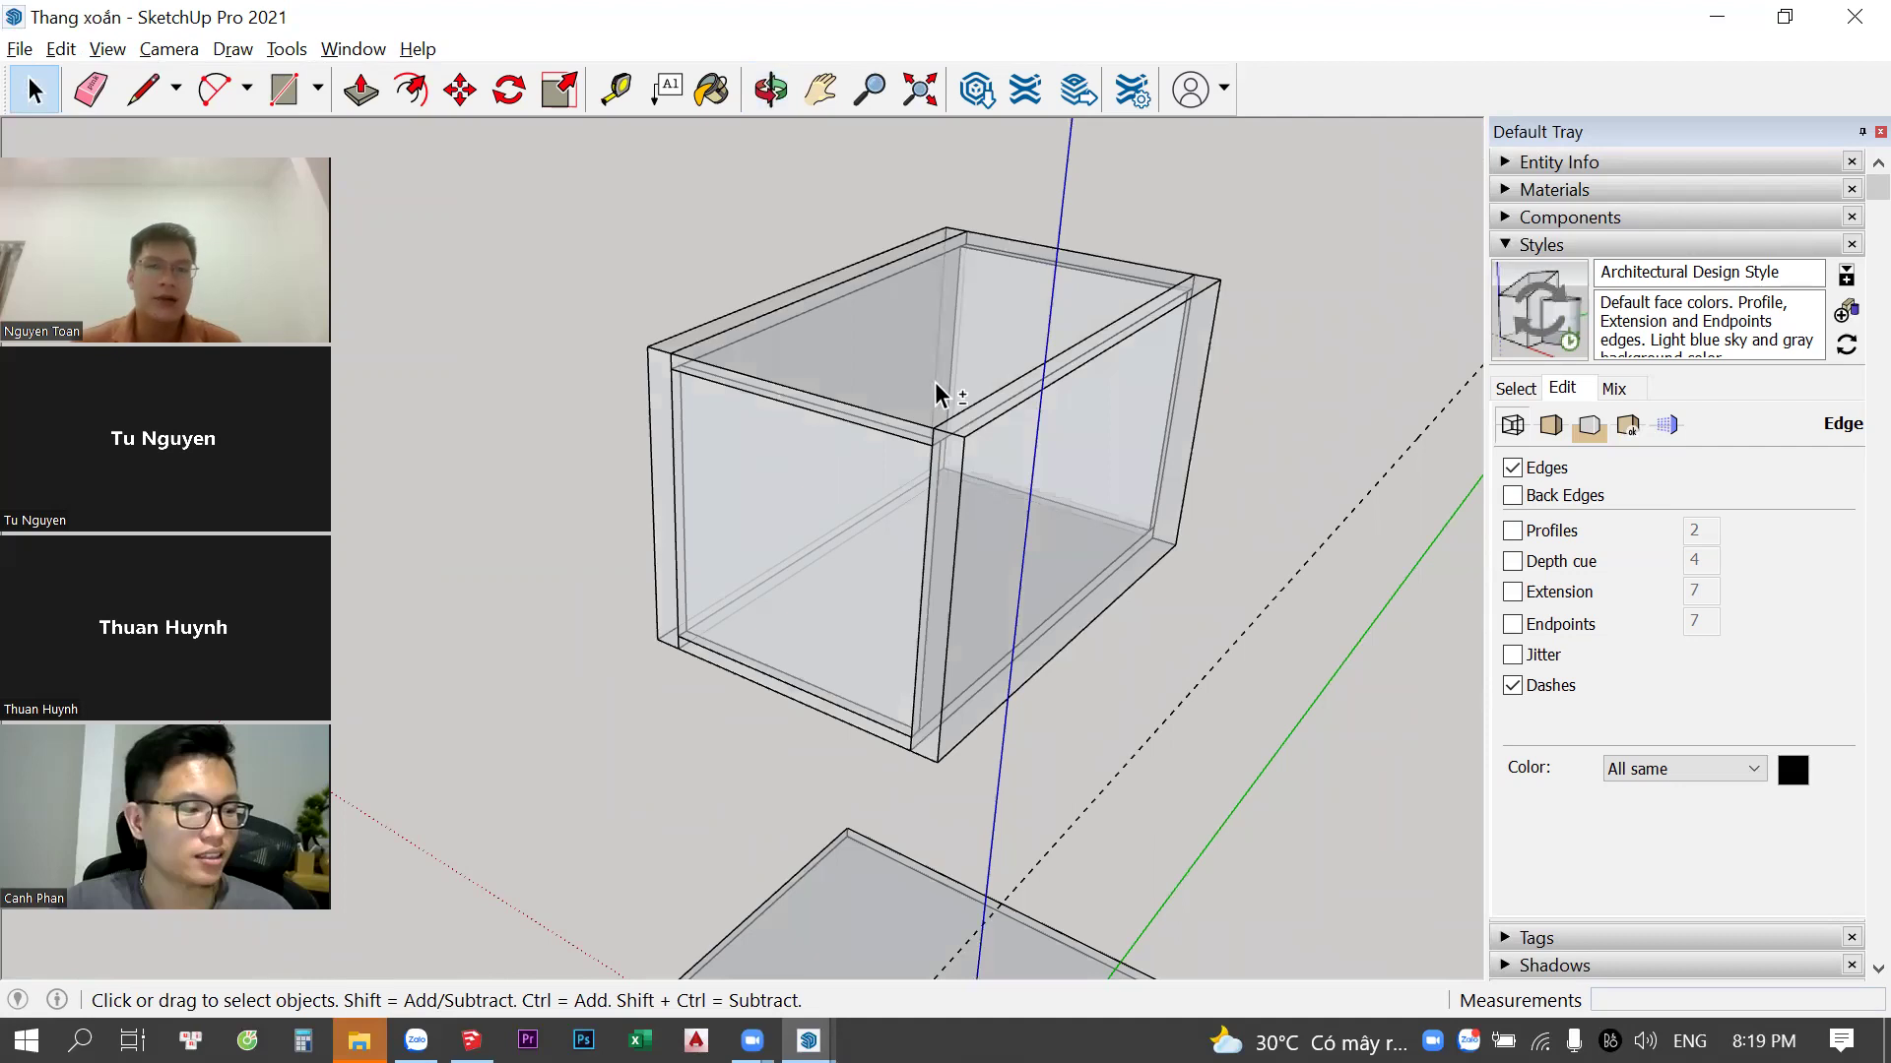
pyautogui.hotkey('alt', 'k')
pyautogui.hotkey('alt', 'k')
pyautogui.moveTo(810, 507); pyautogui.dragTo(1126, 601, button='middle')
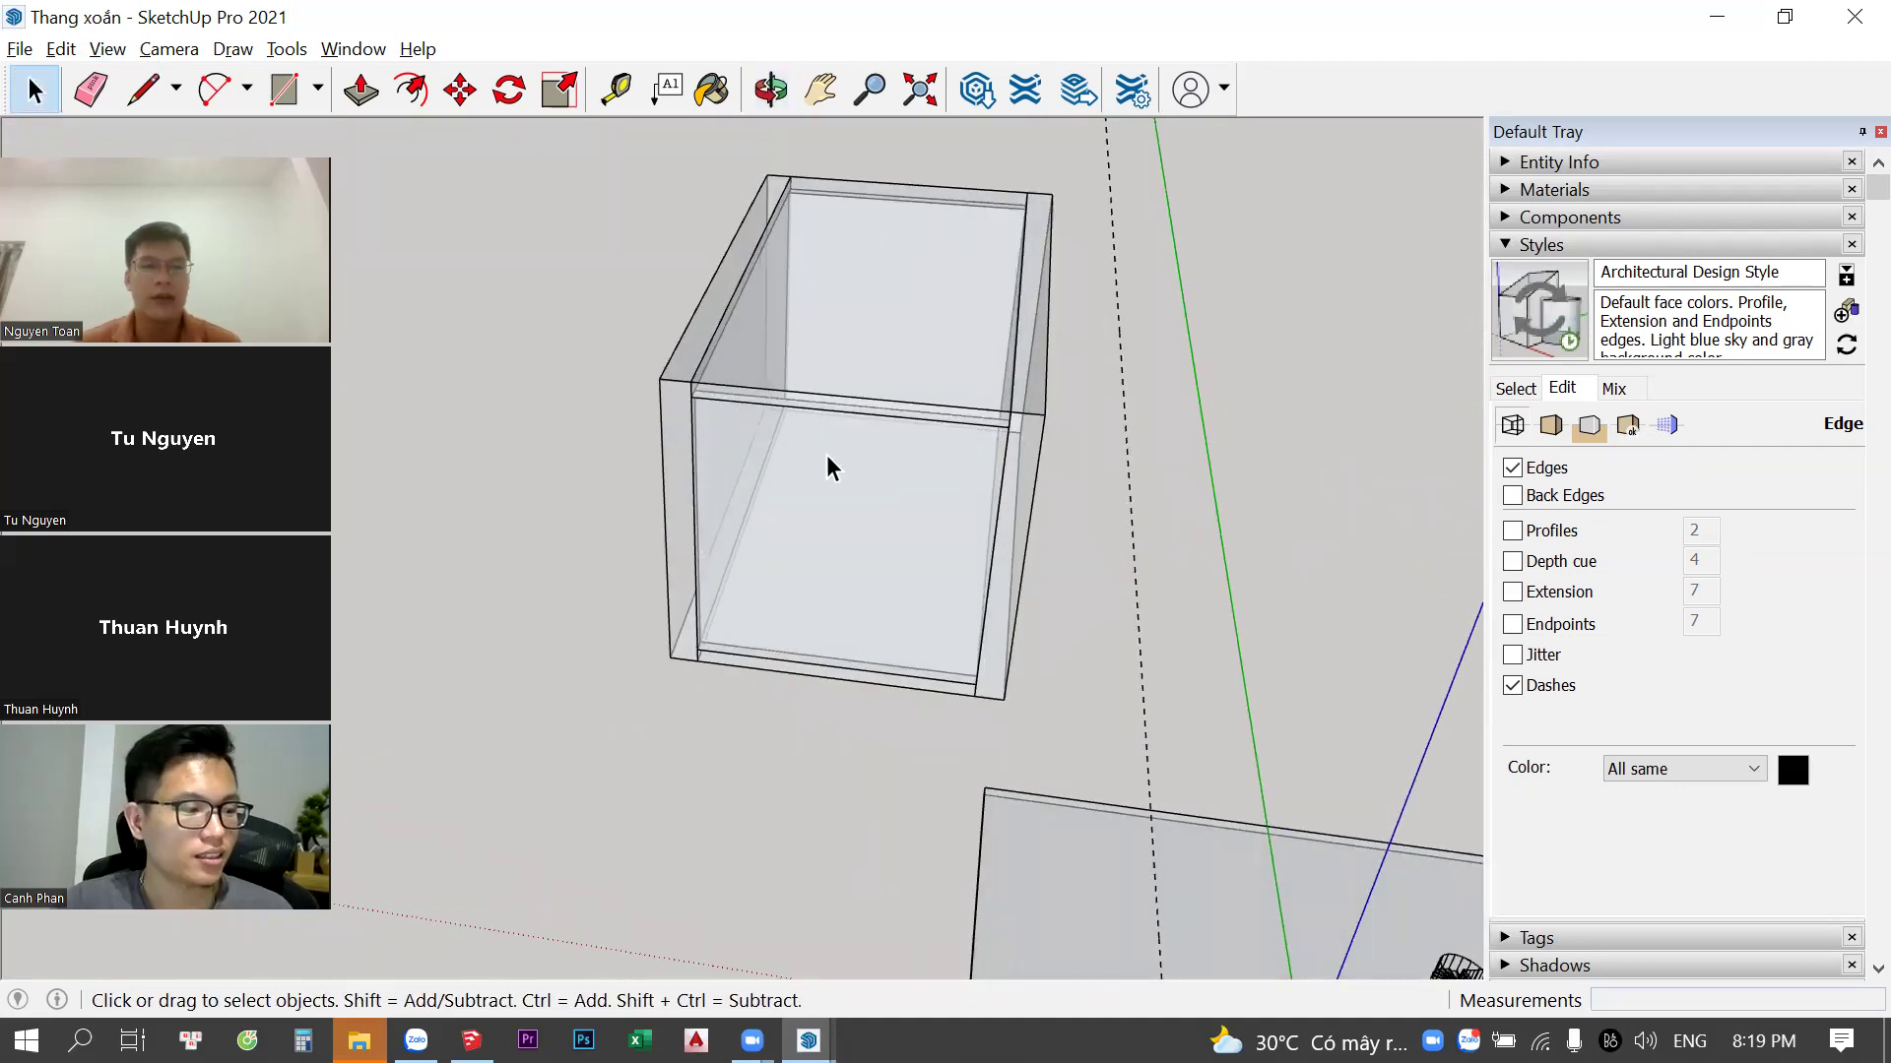
pyautogui.hotkey('alt', 'k')
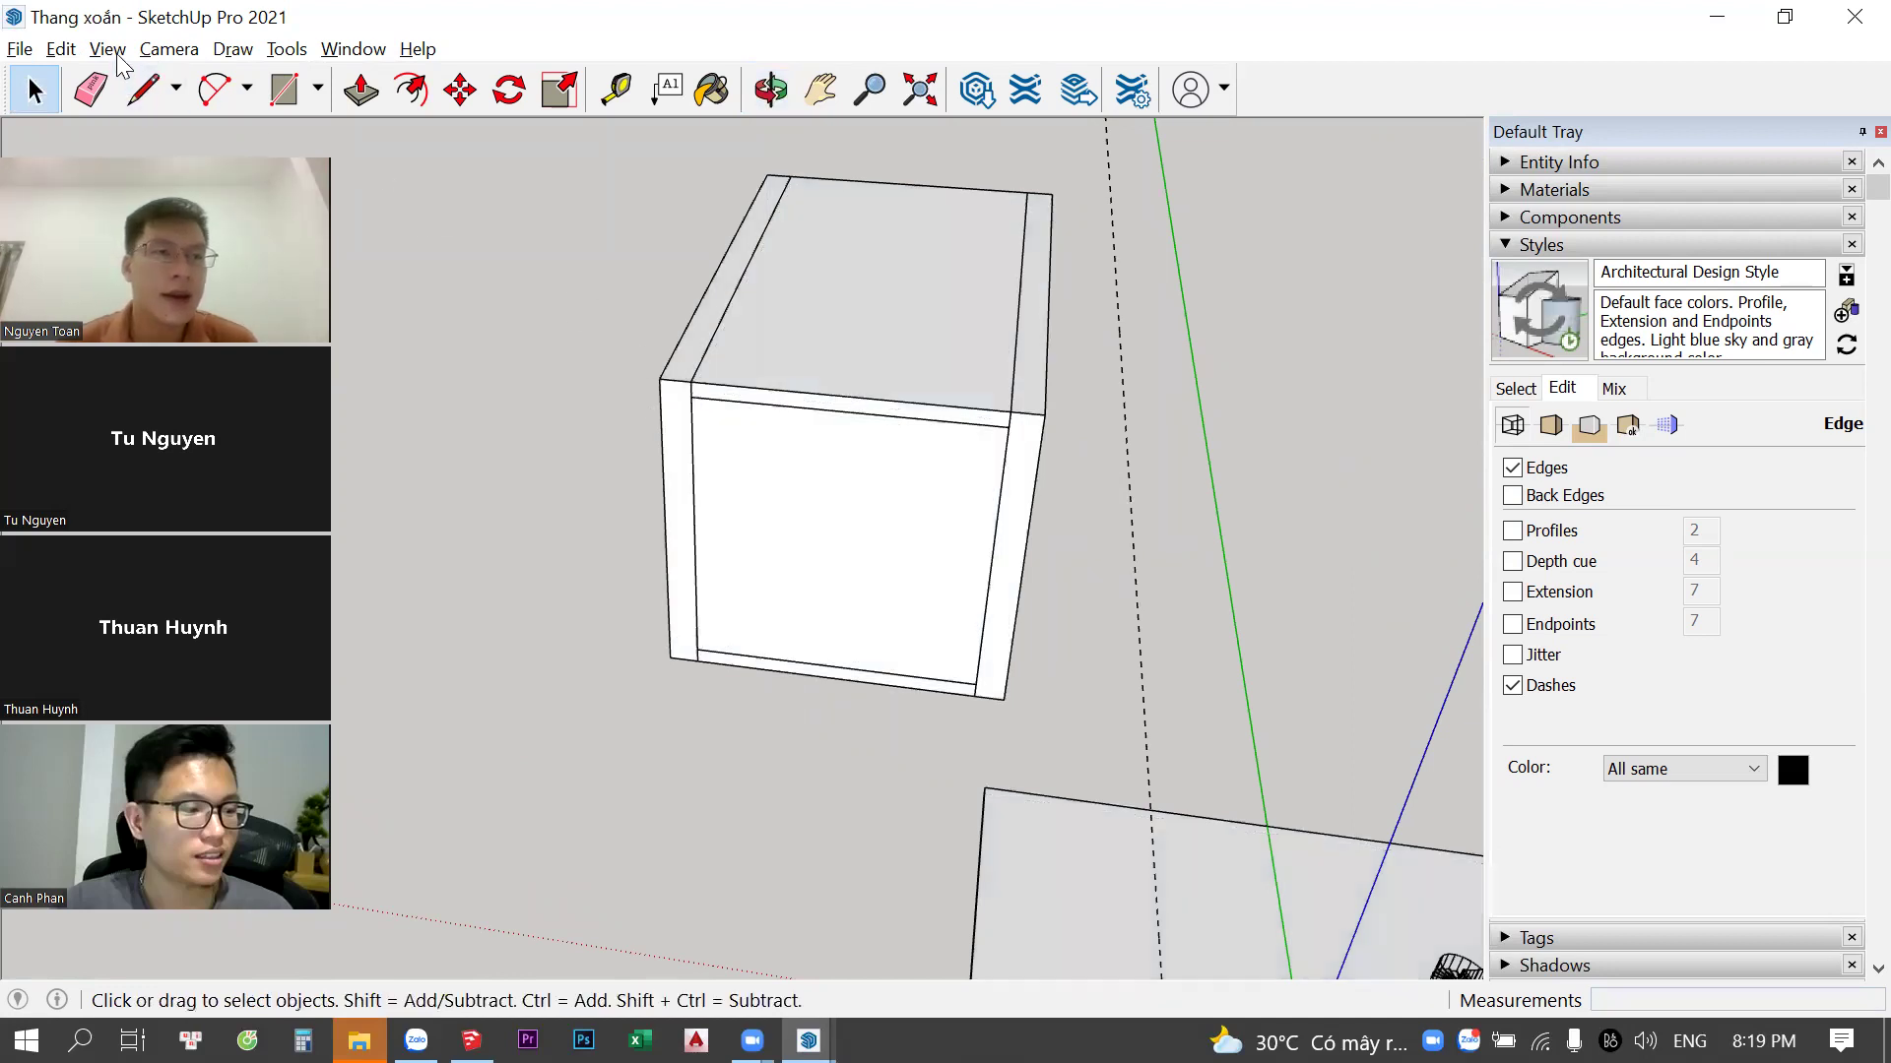
pyautogui.click(107, 48)
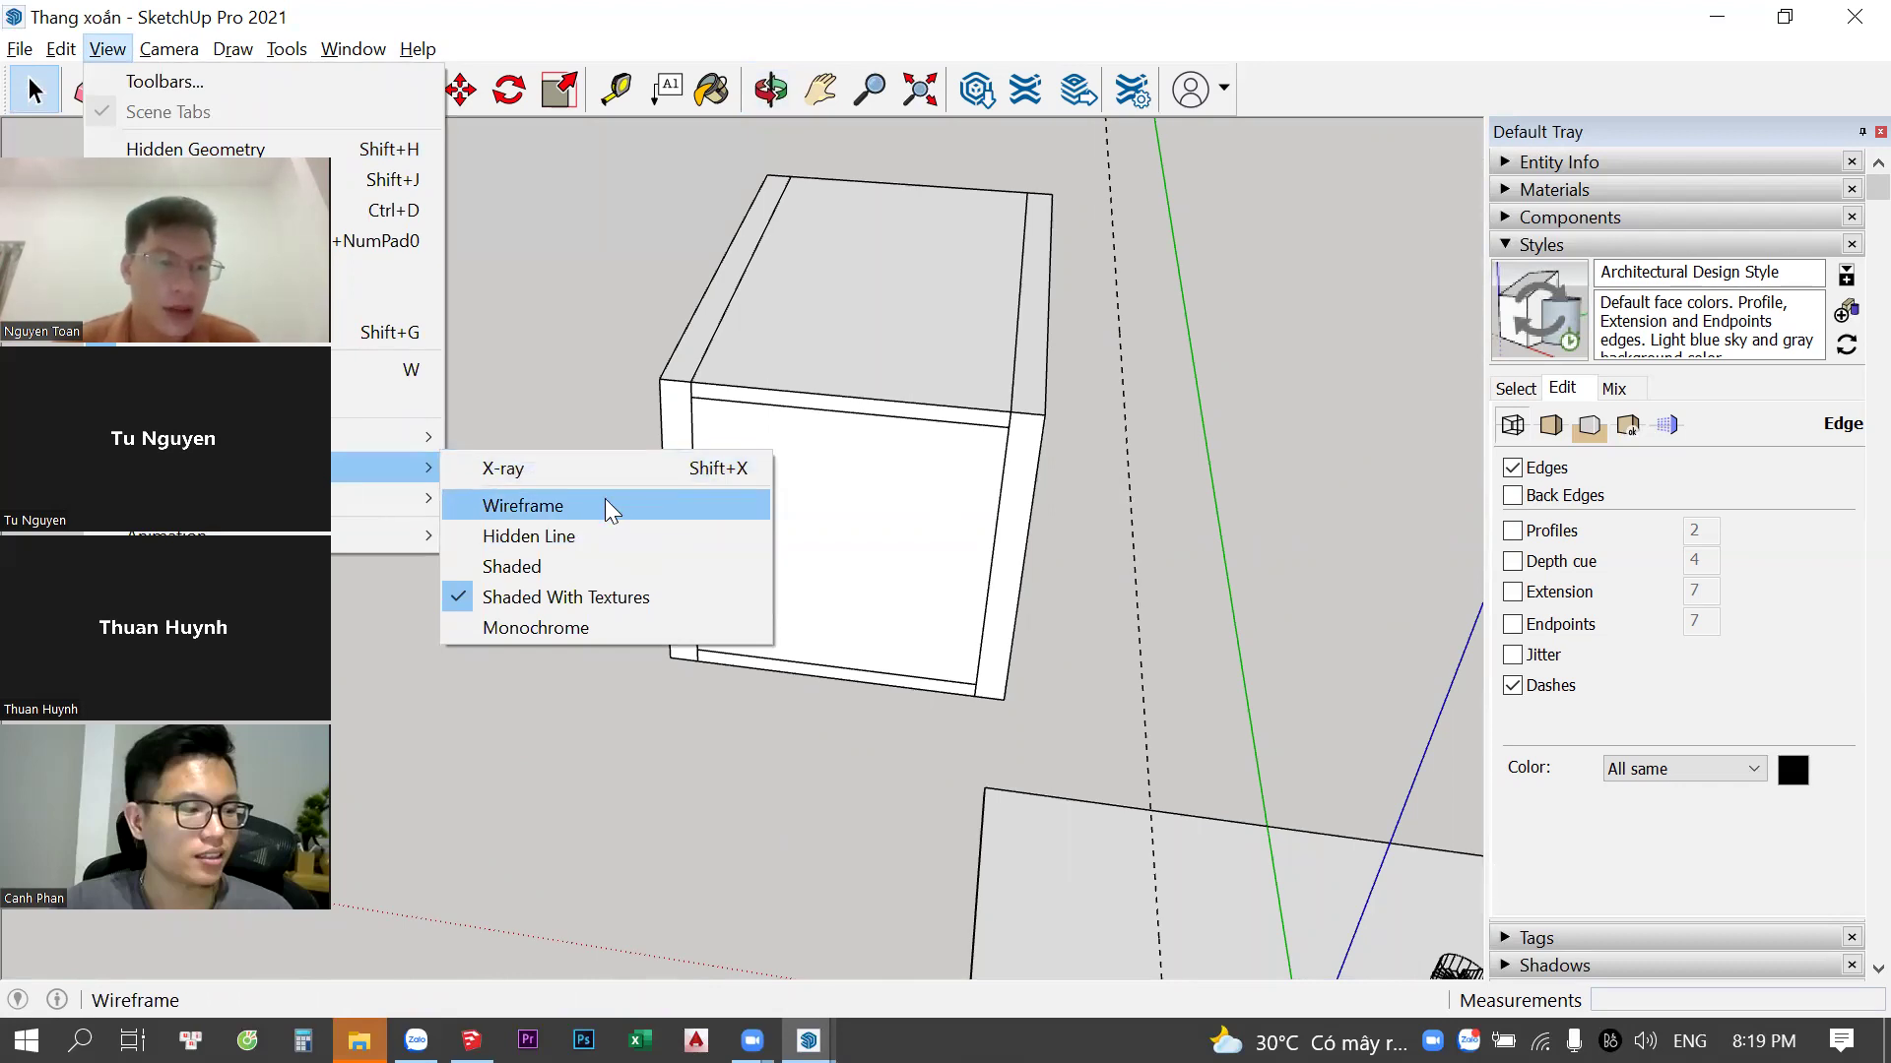
# Close the face options, then zoom and orbit to view the box from a new angle
pyautogui.click(578, 758)
pyautogui.scroll(-2, 578, 758)
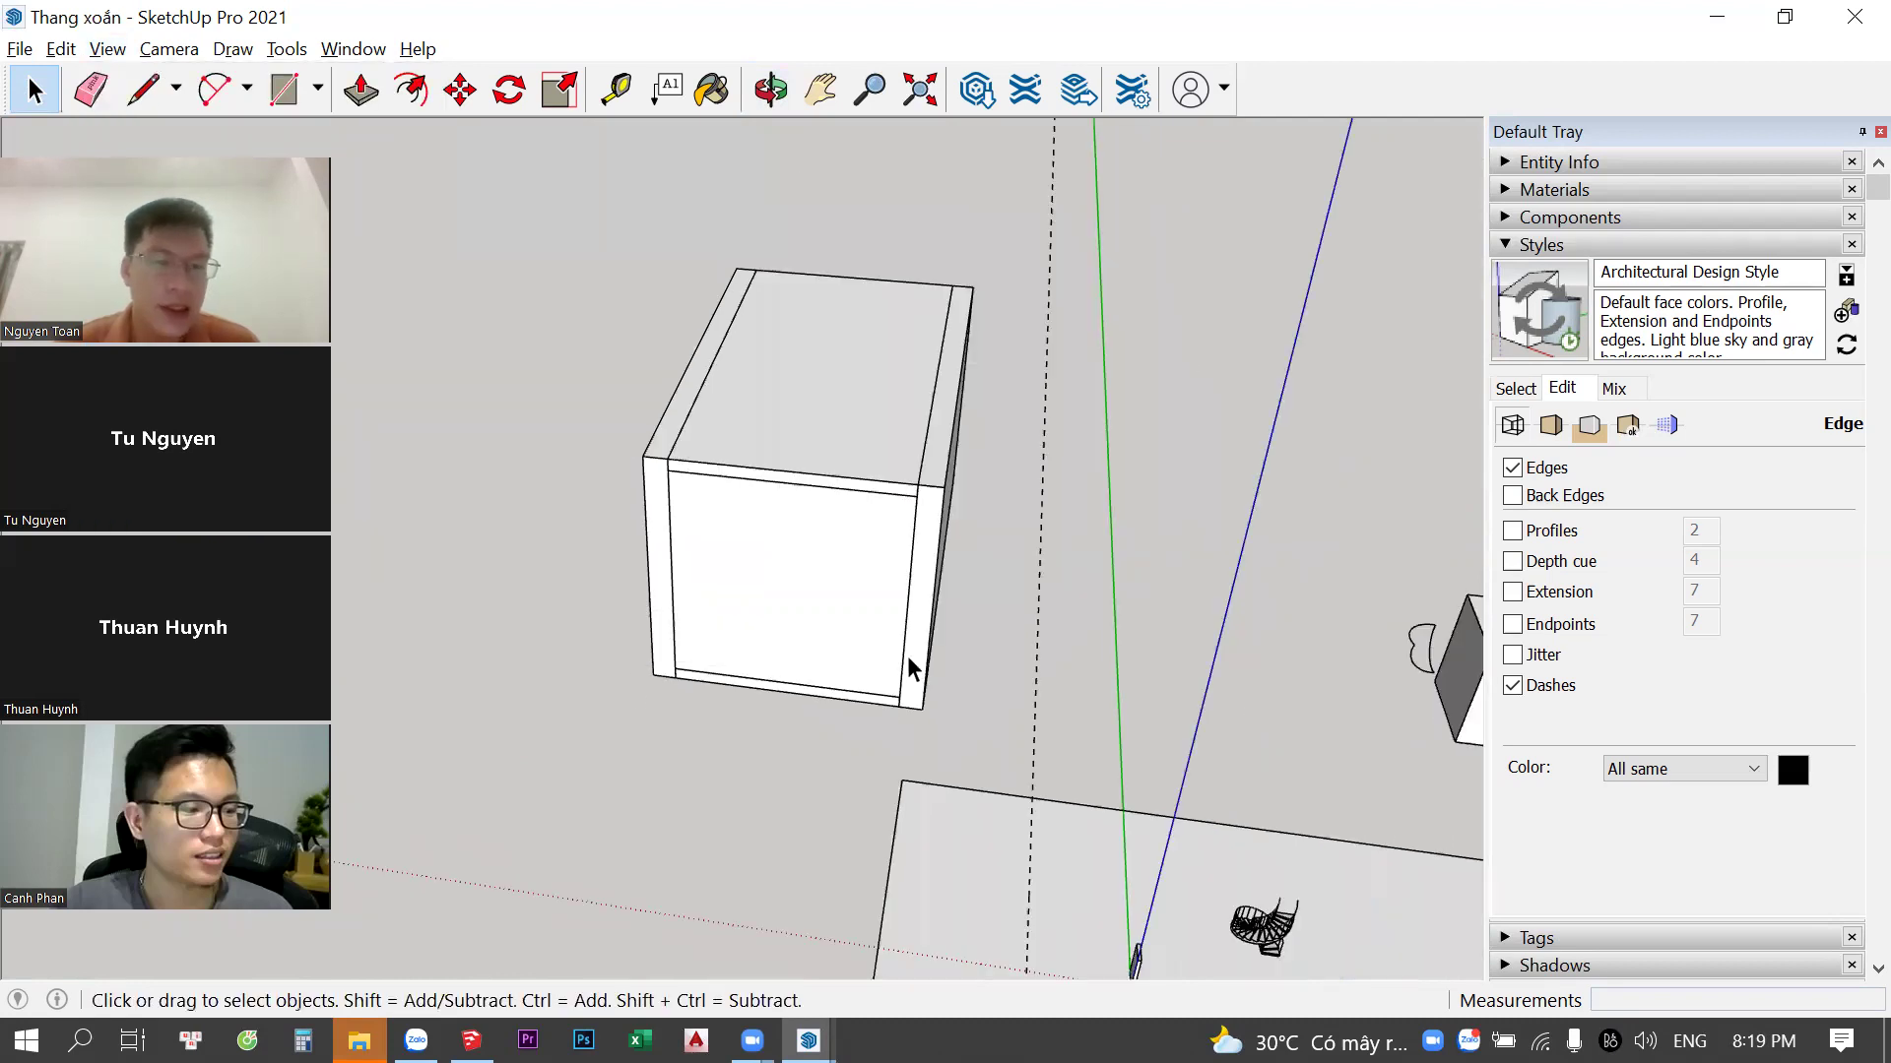
pyautogui.scroll(-1, 776, 477)
pyautogui.scroll(-2, 776, 476)
pyautogui.scroll(-2, 867, 445)
pyautogui.scroll(-1, 713, 533)
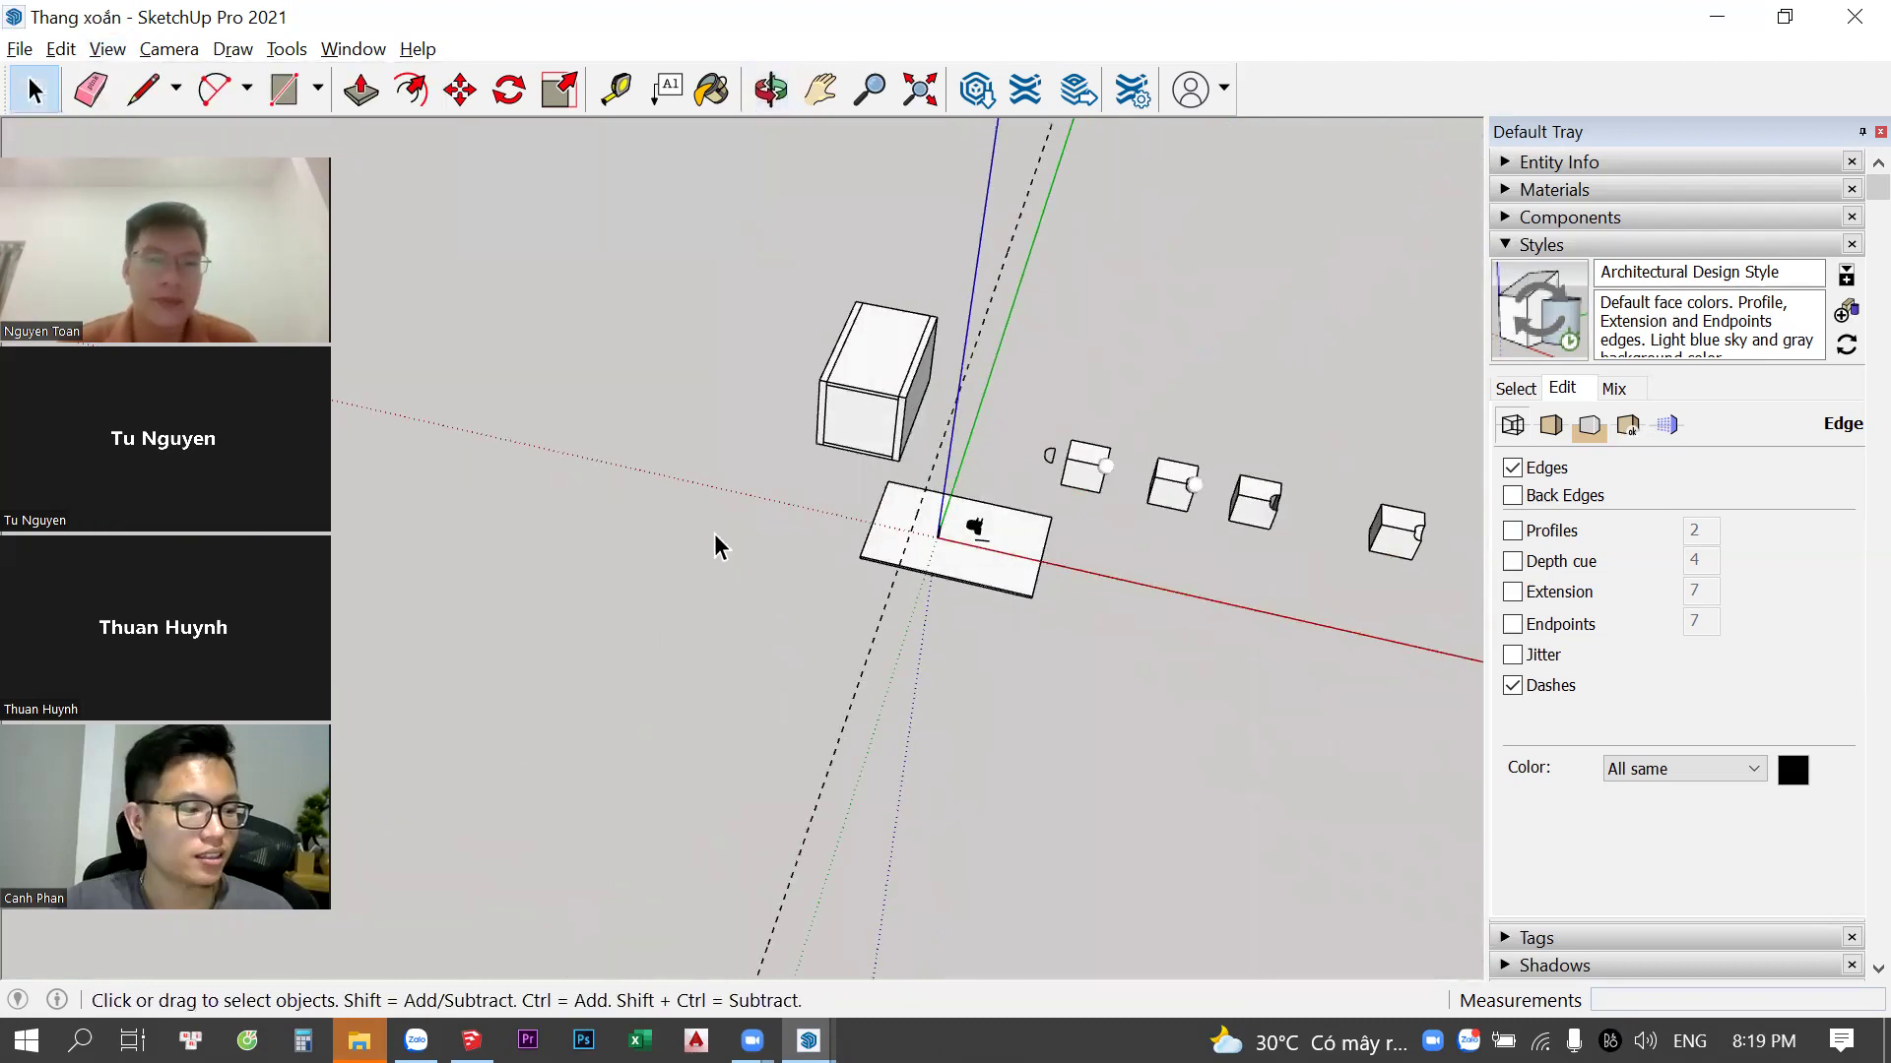
pyautogui.scroll(3, 886, 296)
pyautogui.scroll(1, 803, 365)
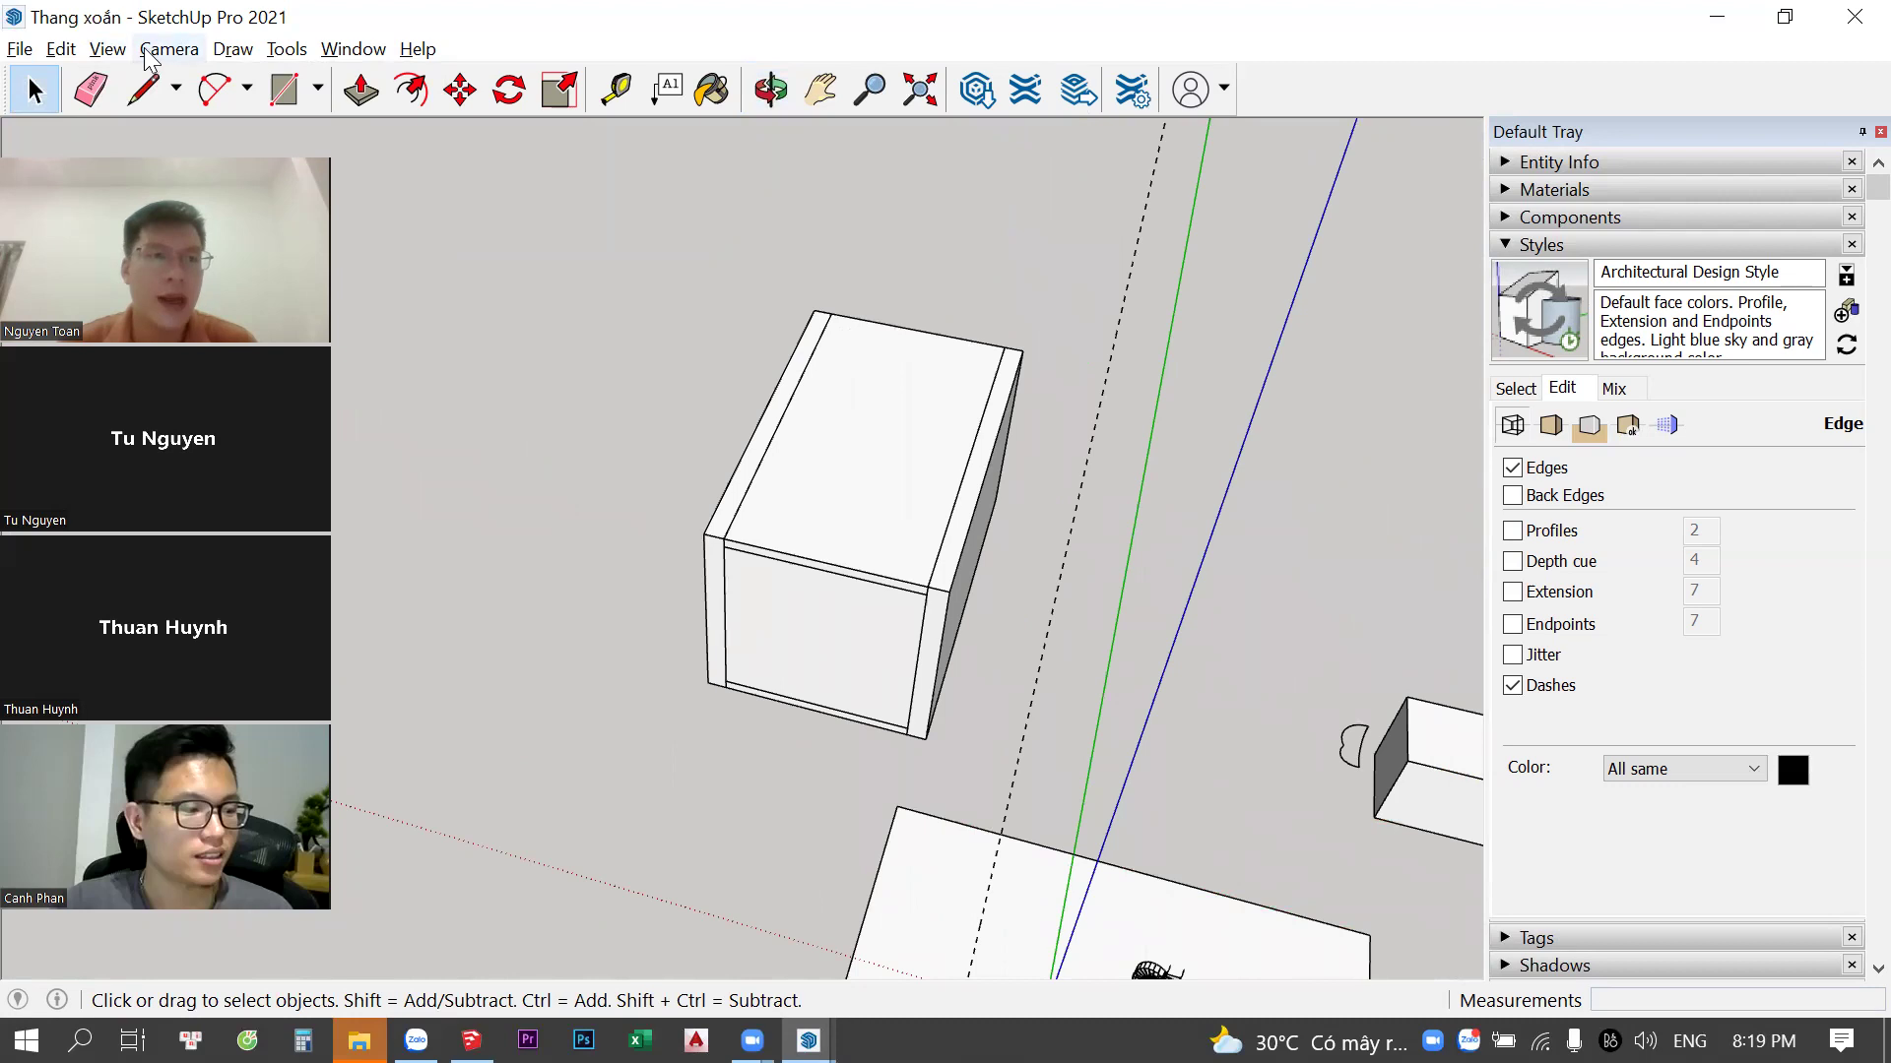
pyautogui.press('o')
pyautogui.moveTo(965, 527); pyautogui.dragTo(1113, 581)
pyautogui.press('space')
pyautogui.scroll(1, 945, 689)
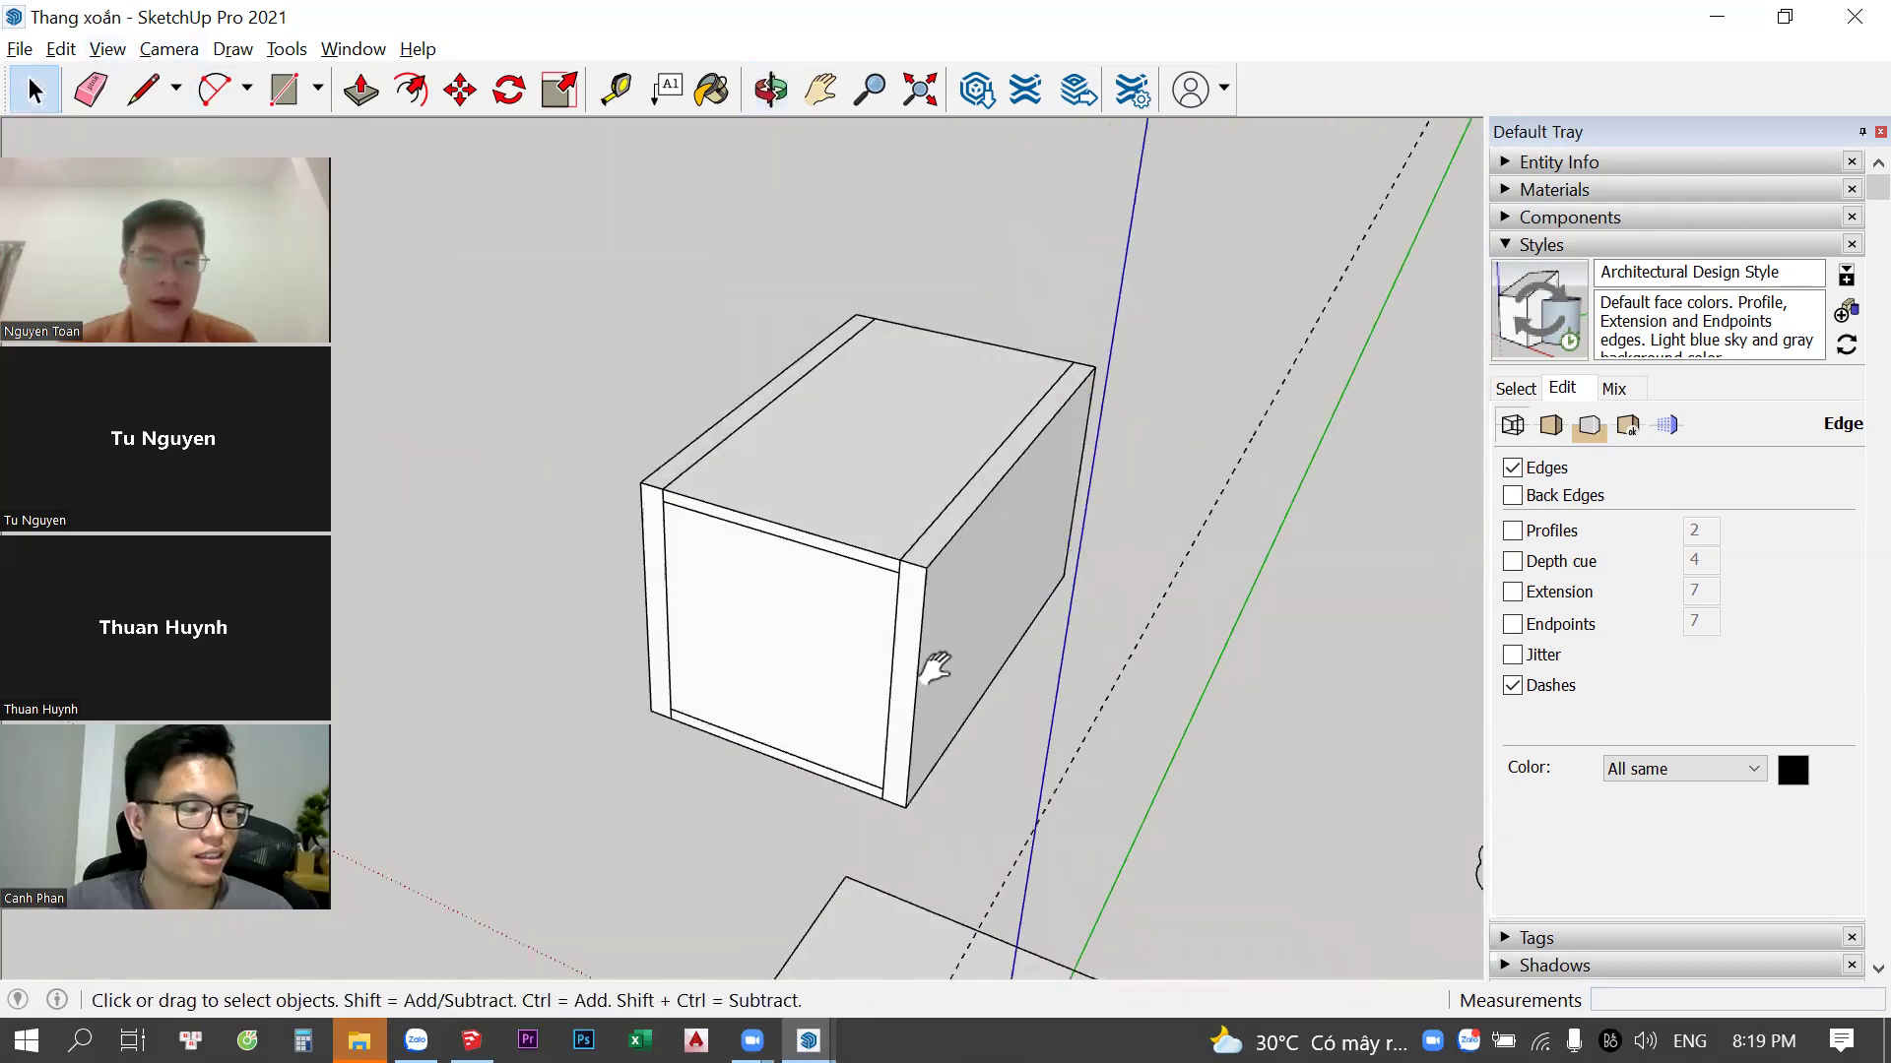
pyautogui.scroll(1, 1025, 478)
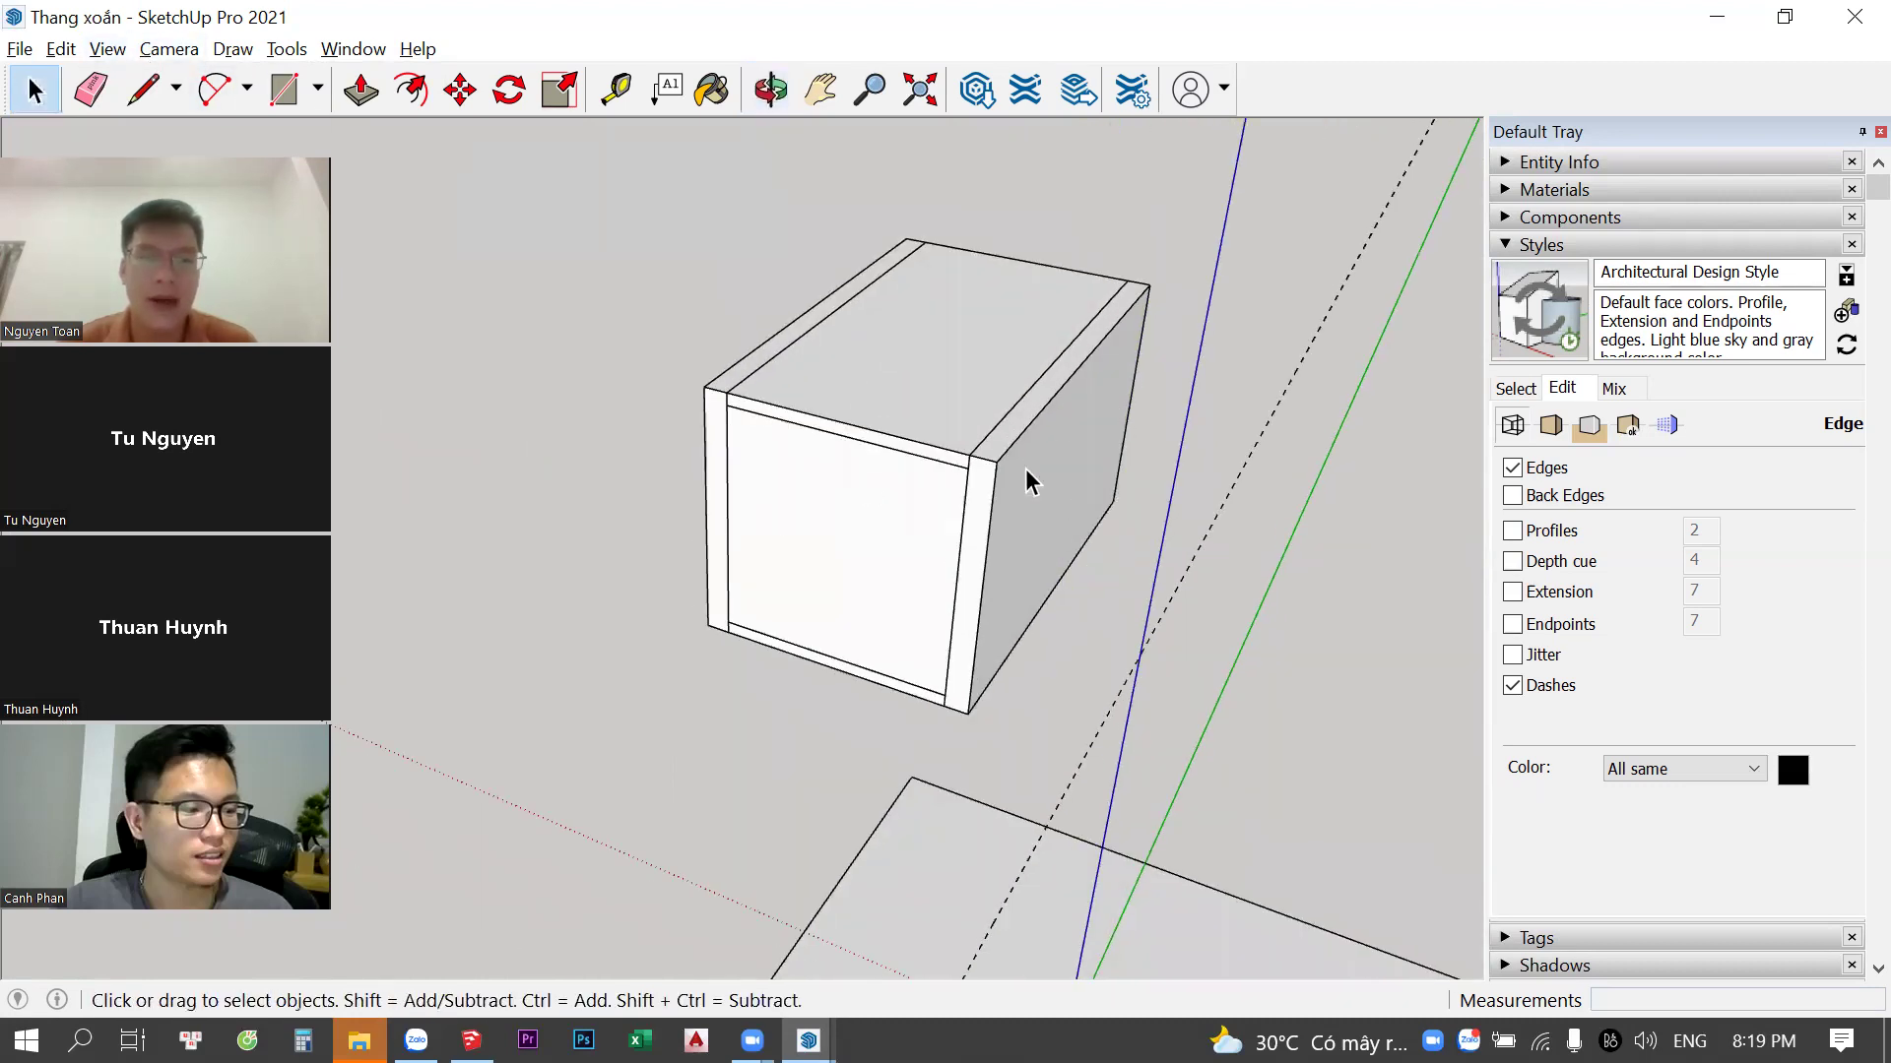
# Switch to Wireframe face style, enter the box's front panel and select its square outline
pyautogui.click(108, 49)
pyautogui.moveTo(376, 466)
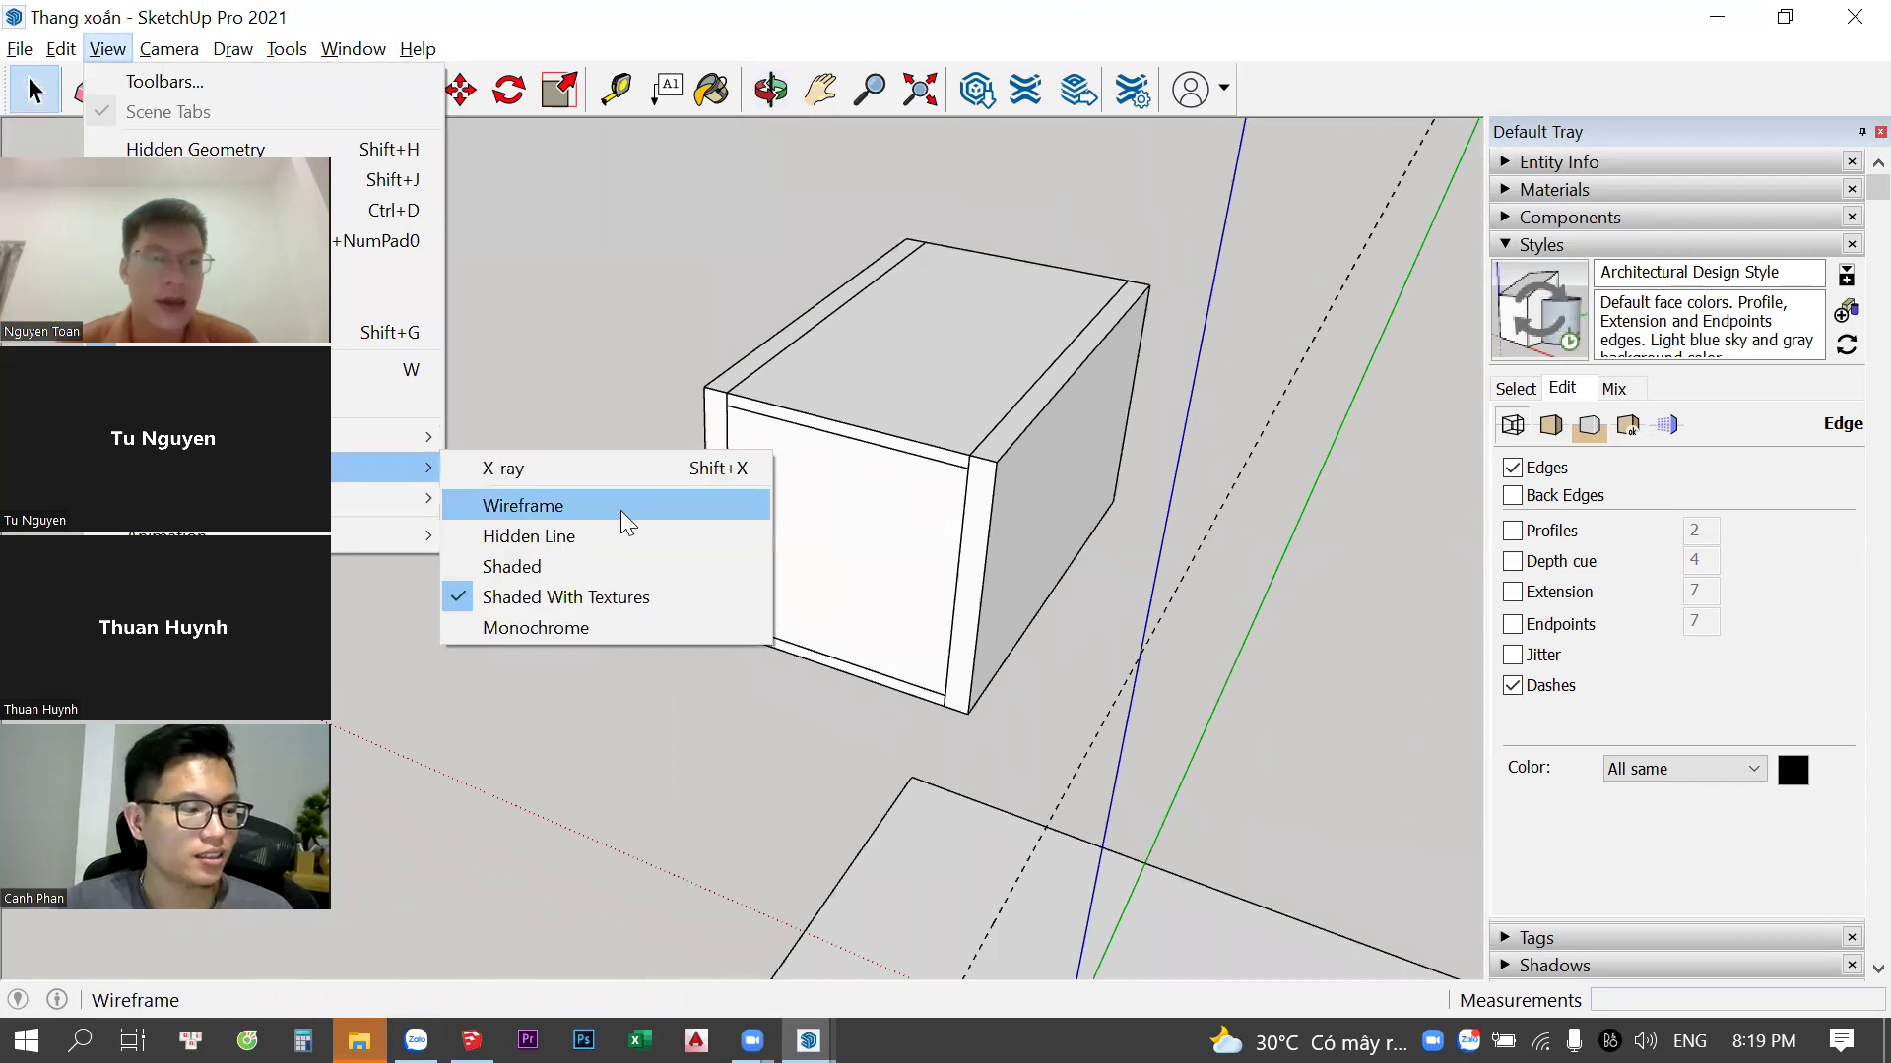
pyautogui.click(621, 505)
pyautogui.moveTo(1007, 355)
pyautogui.mouseDown(button='middle')
pyautogui.moveTo(477, 316)
pyautogui.moveTo(831, 266)
pyautogui.moveTo(1139, 574)
pyautogui.moveTo(1067, 687)
pyautogui.moveTo(929, 502)
pyautogui.mouseUp(button='middle')
pyautogui.doubleClick(930, 502)
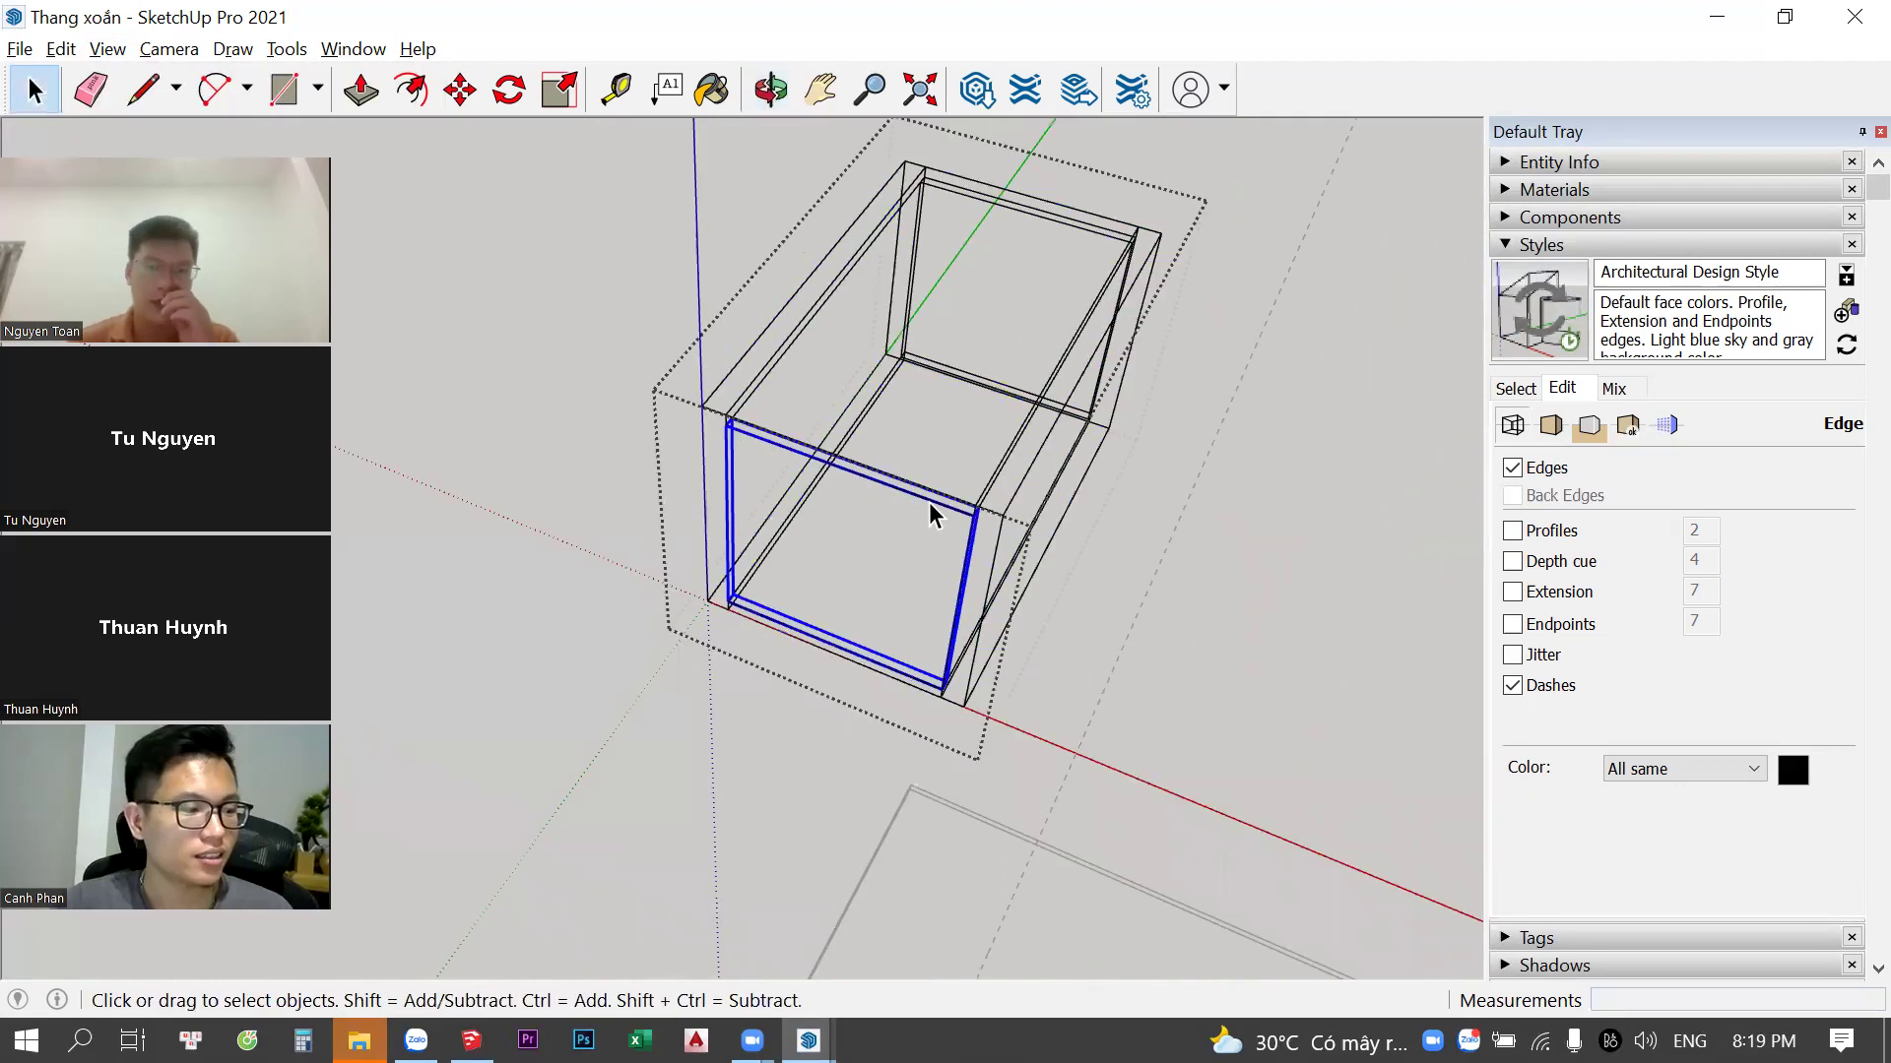
pyautogui.click(938, 500)
pyautogui.scroll(2, 938, 500)
pyautogui.moveTo(608, 352)
pyautogui.mouseDown()
pyautogui.moveTo(1226, 923)
pyautogui.moveTo(817, 550)
pyautogui.moveTo(1365, 868)
pyautogui.mouseUp()
pyautogui.moveTo(892, 532); pyautogui.dragTo(903, 456, button='middle')
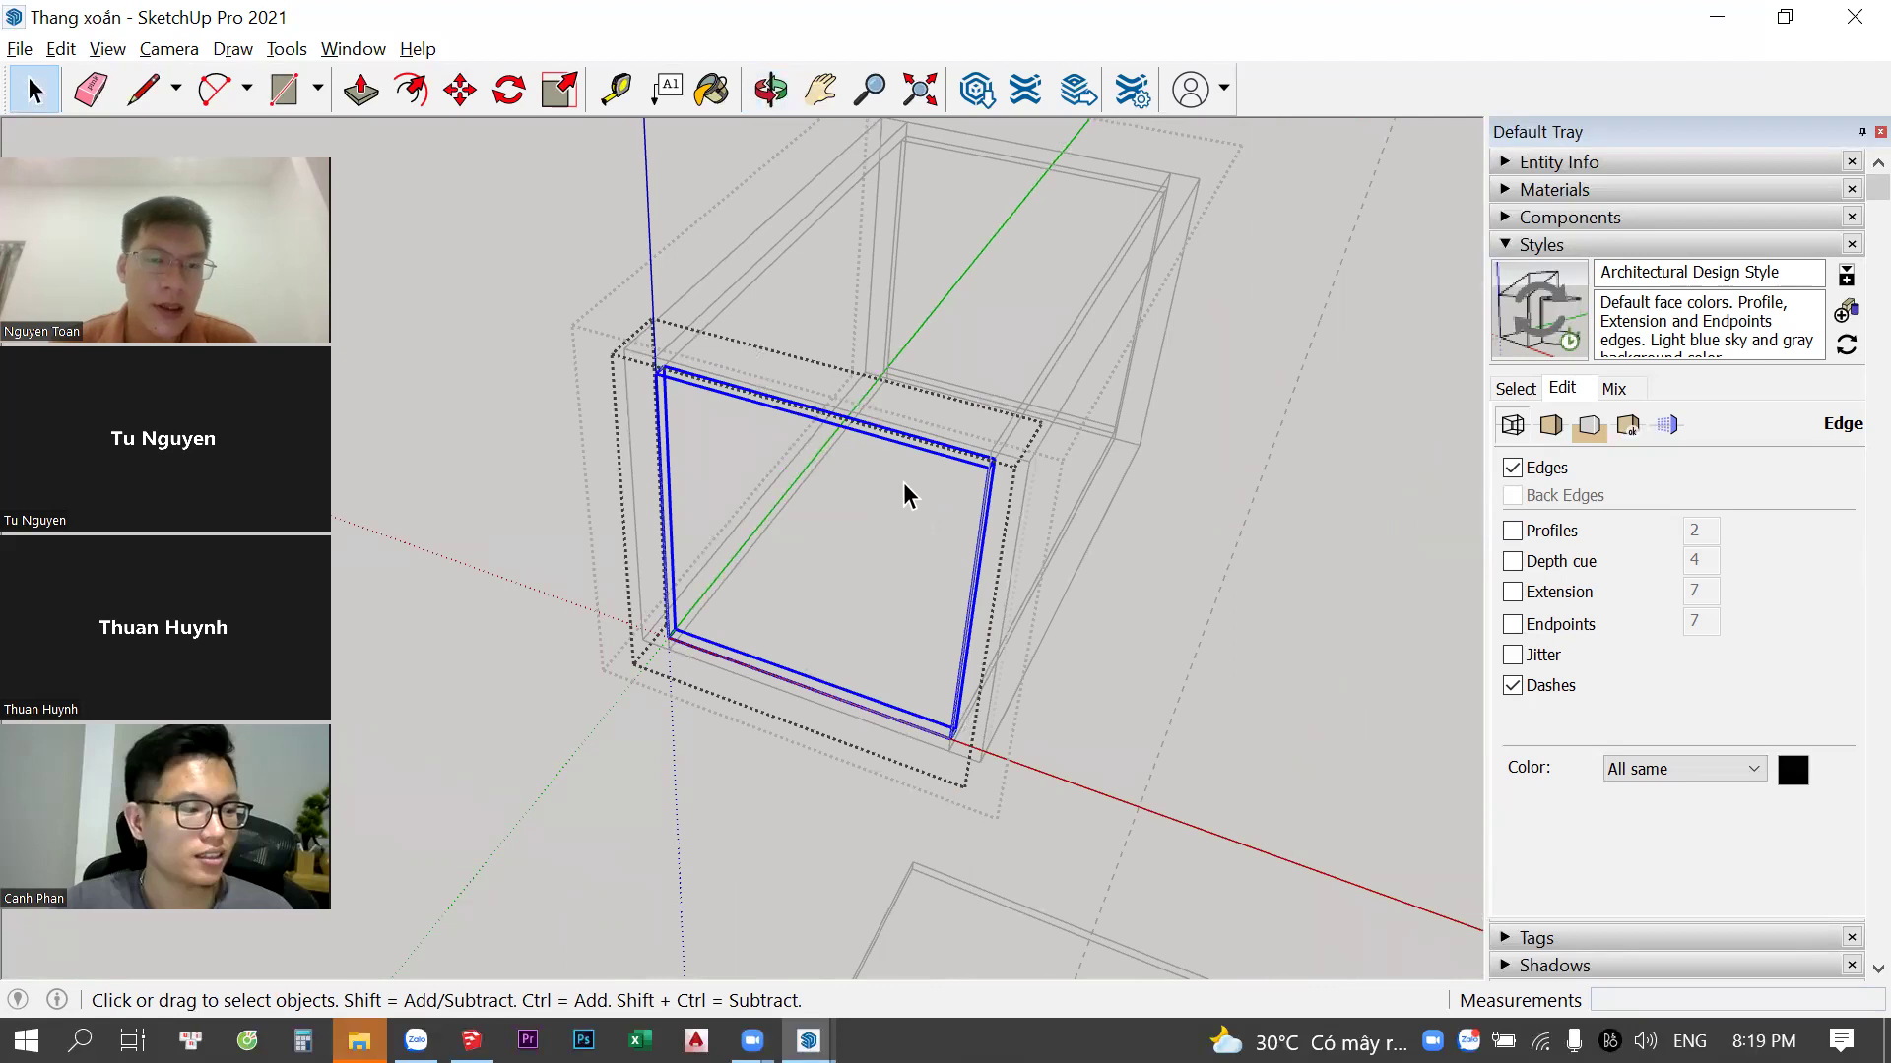
pyautogui.moveTo(919, 559)
pyautogui.mouseDown(button='middle')
pyautogui.moveTo(1279, 739)
pyautogui.moveTo(1172, 672)
pyautogui.mouseUp(button='middle')
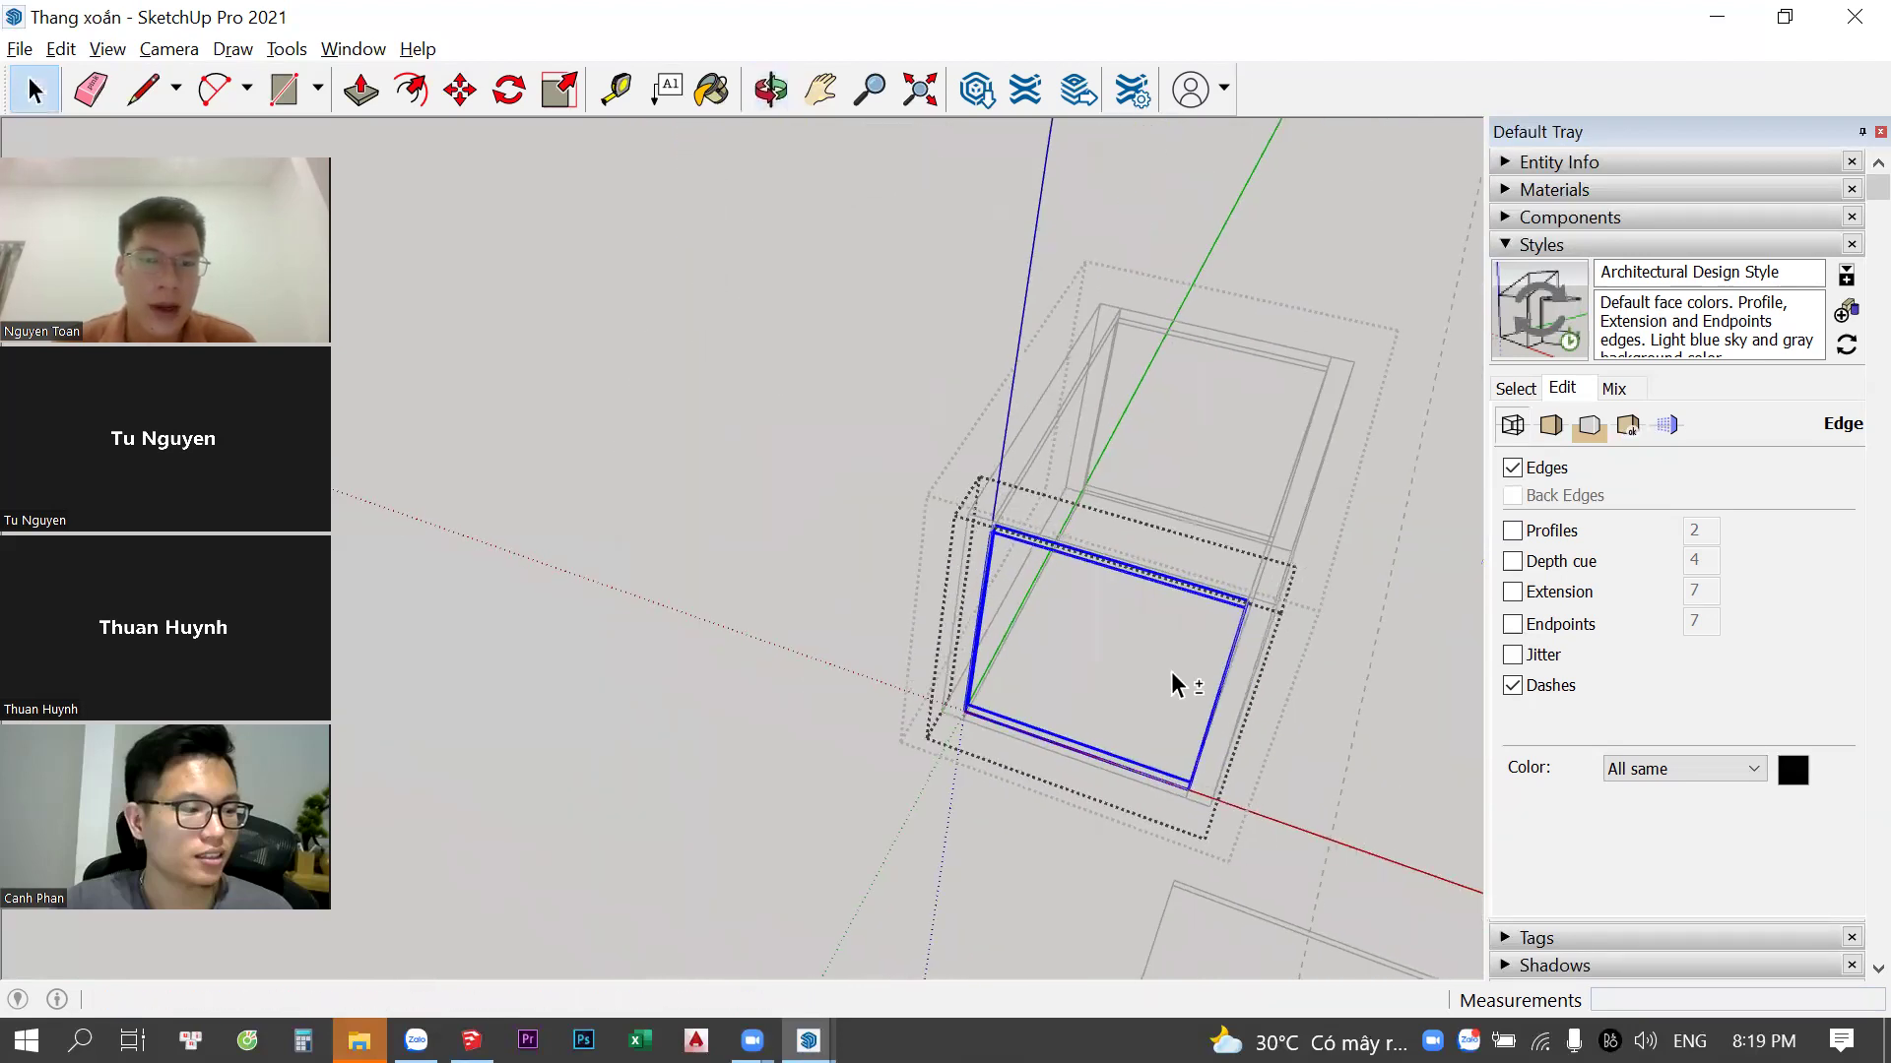
# Copy the square frame outline with Move and Ctrl, placing it left of the box
pyautogui.press('m')
pyautogui.press('ctrl')
pyautogui.click(1139, 701)
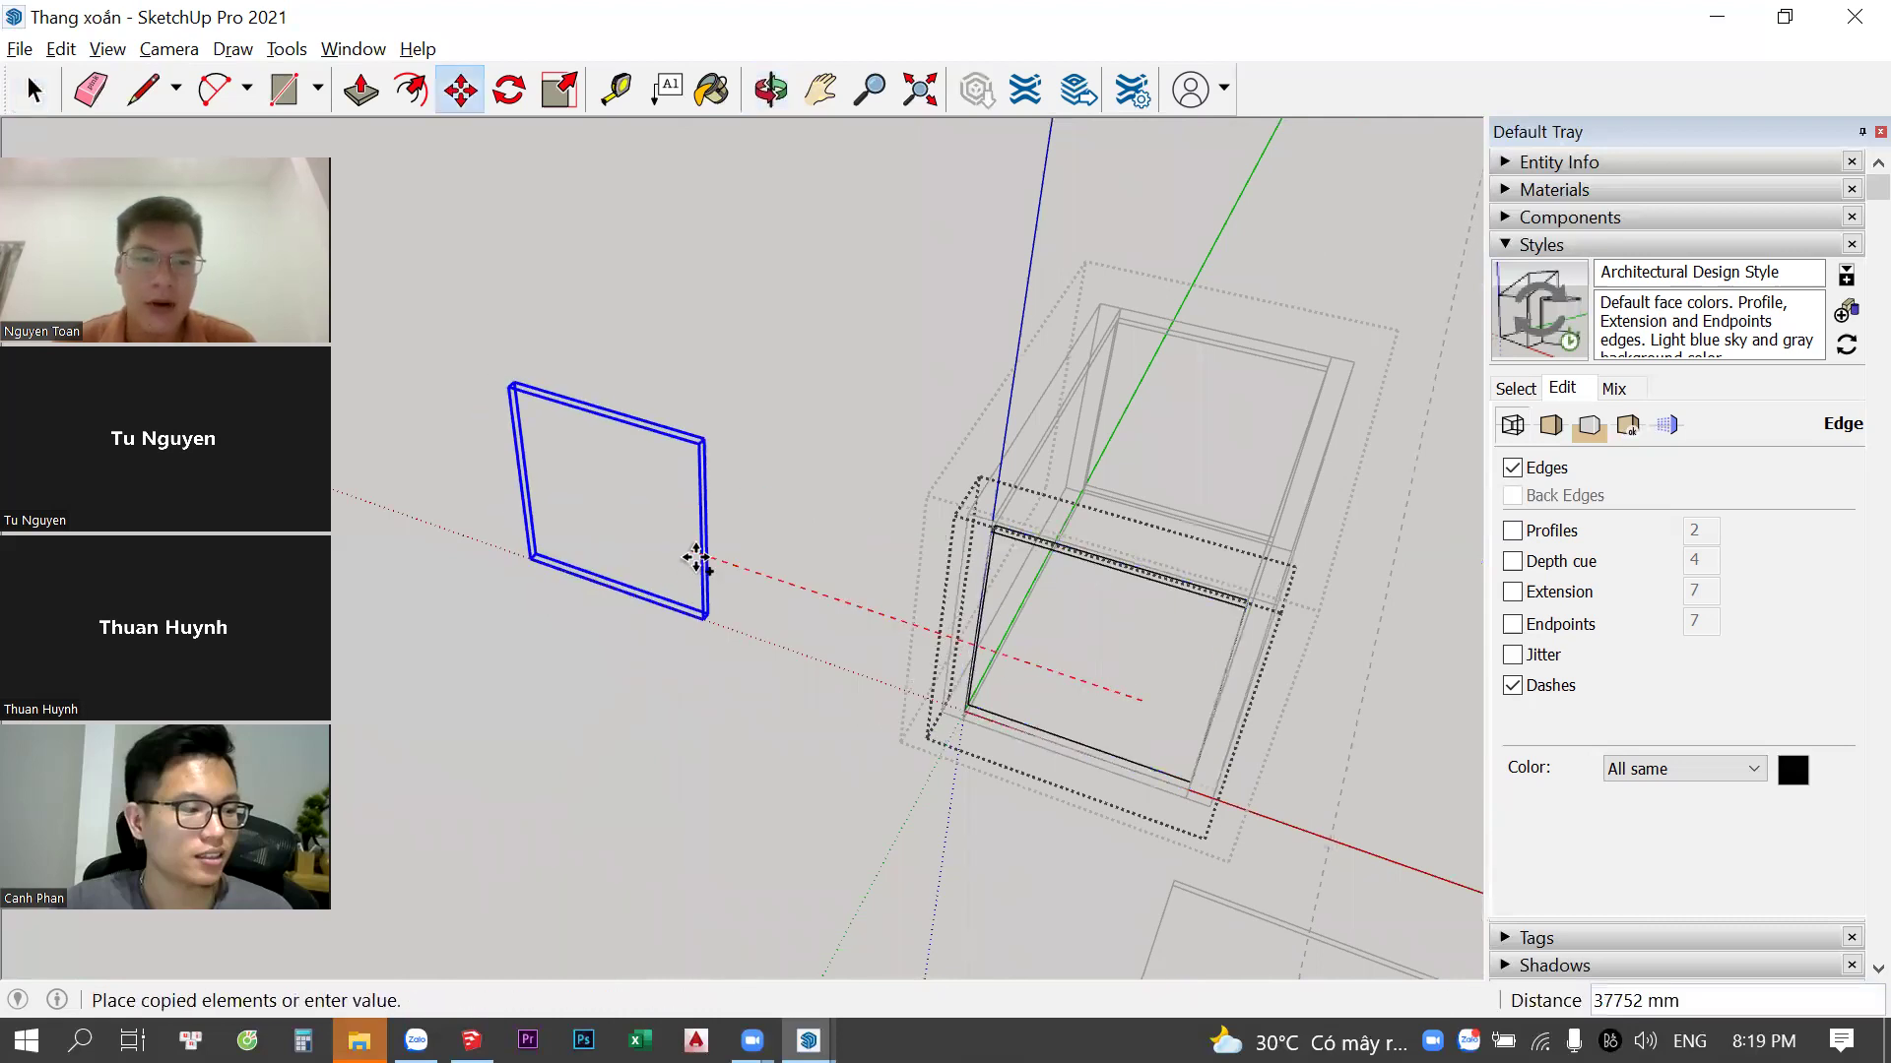
pyautogui.press('space')
pyautogui.moveTo(771, 440); pyautogui.dragTo(1353, 933)
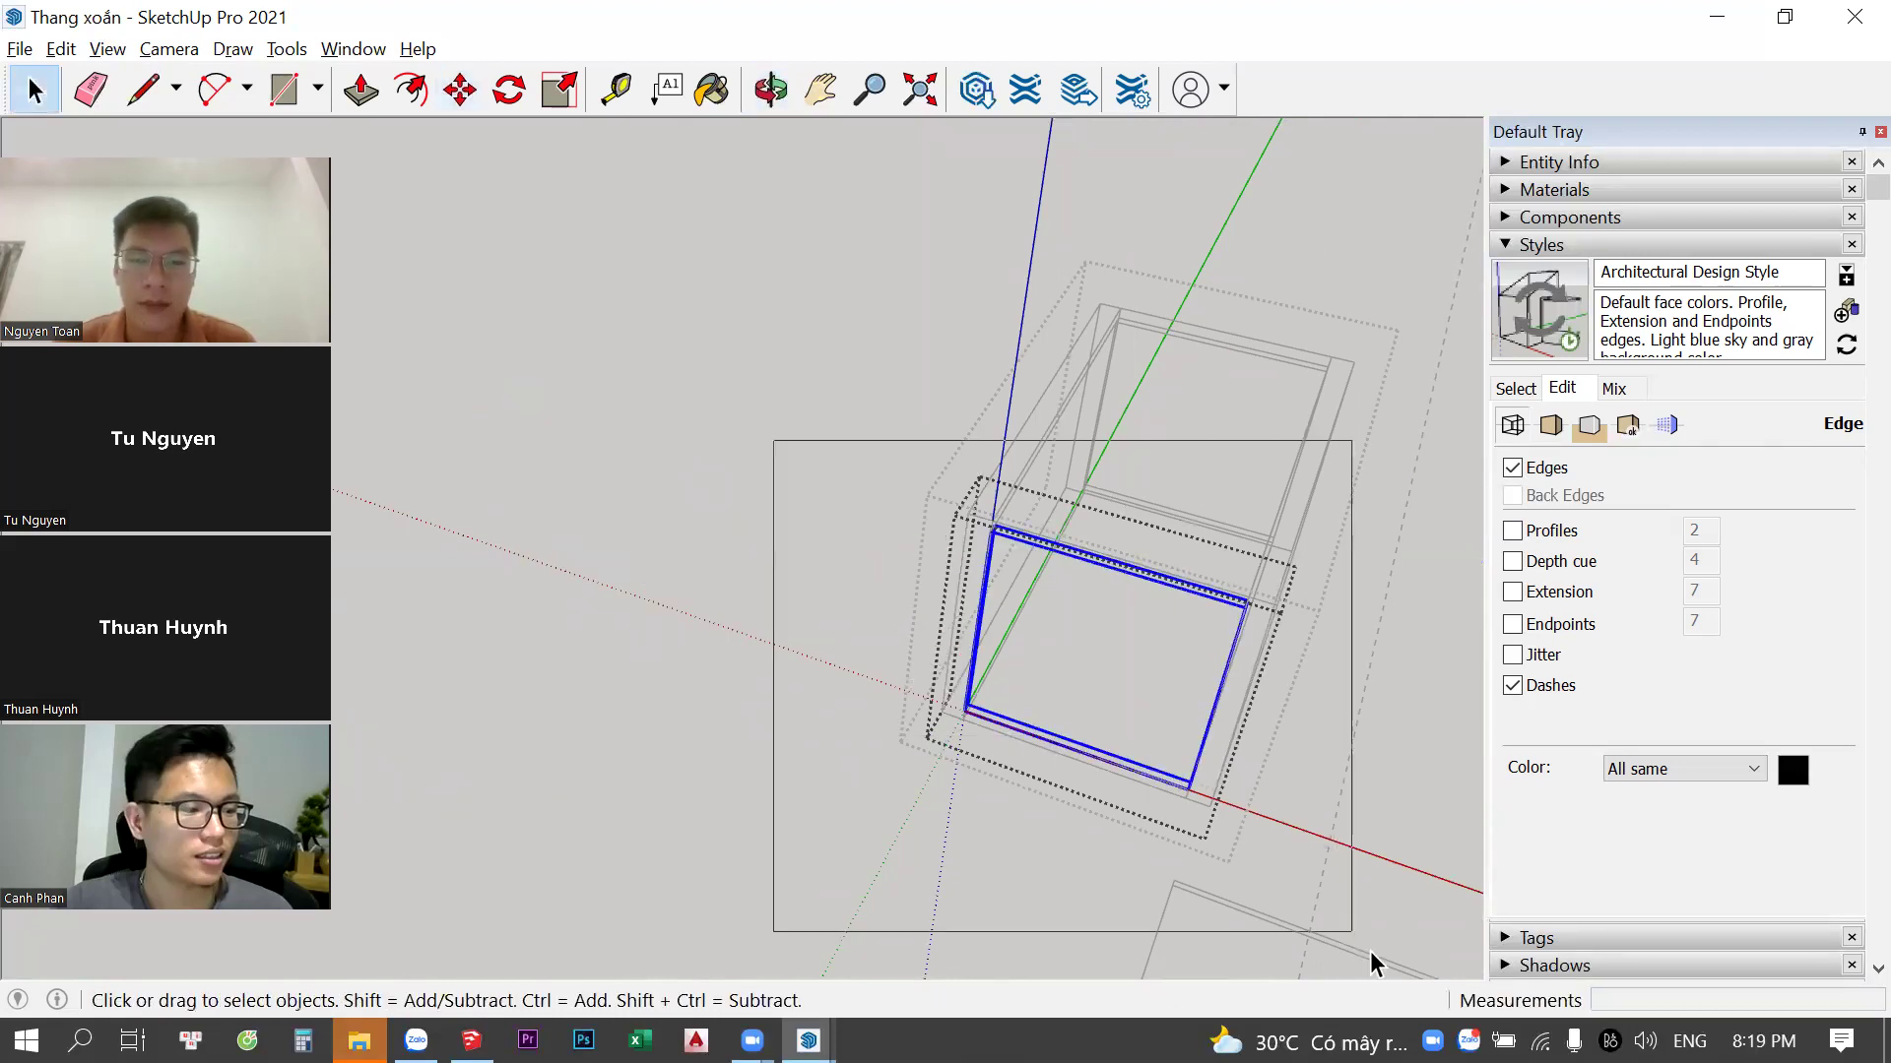
pyautogui.moveTo(1337, 760); pyautogui.dragTo(1044, 612, button='middle')
pyautogui.moveTo(771, 411); pyautogui.dragTo(1296, 844)
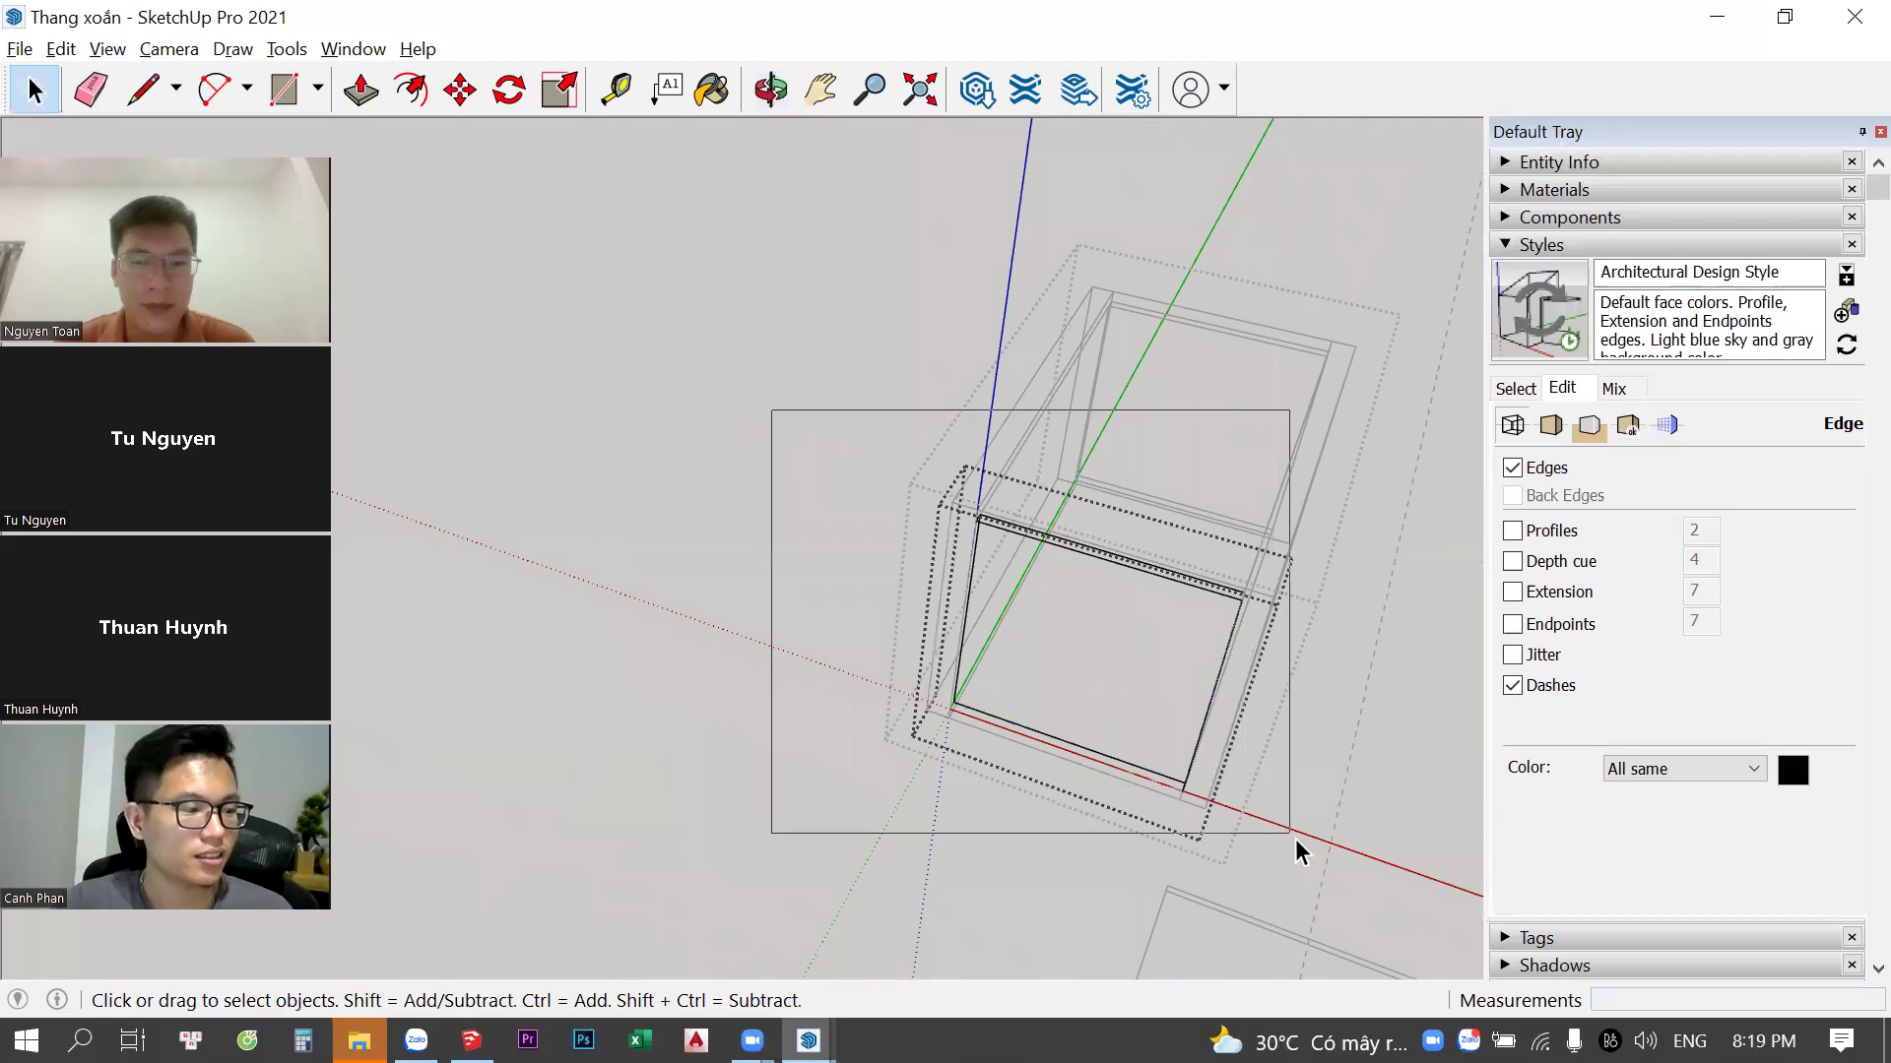
pyautogui.press('m')
pyautogui.press('ctrl')
pyautogui.click(1143, 684)
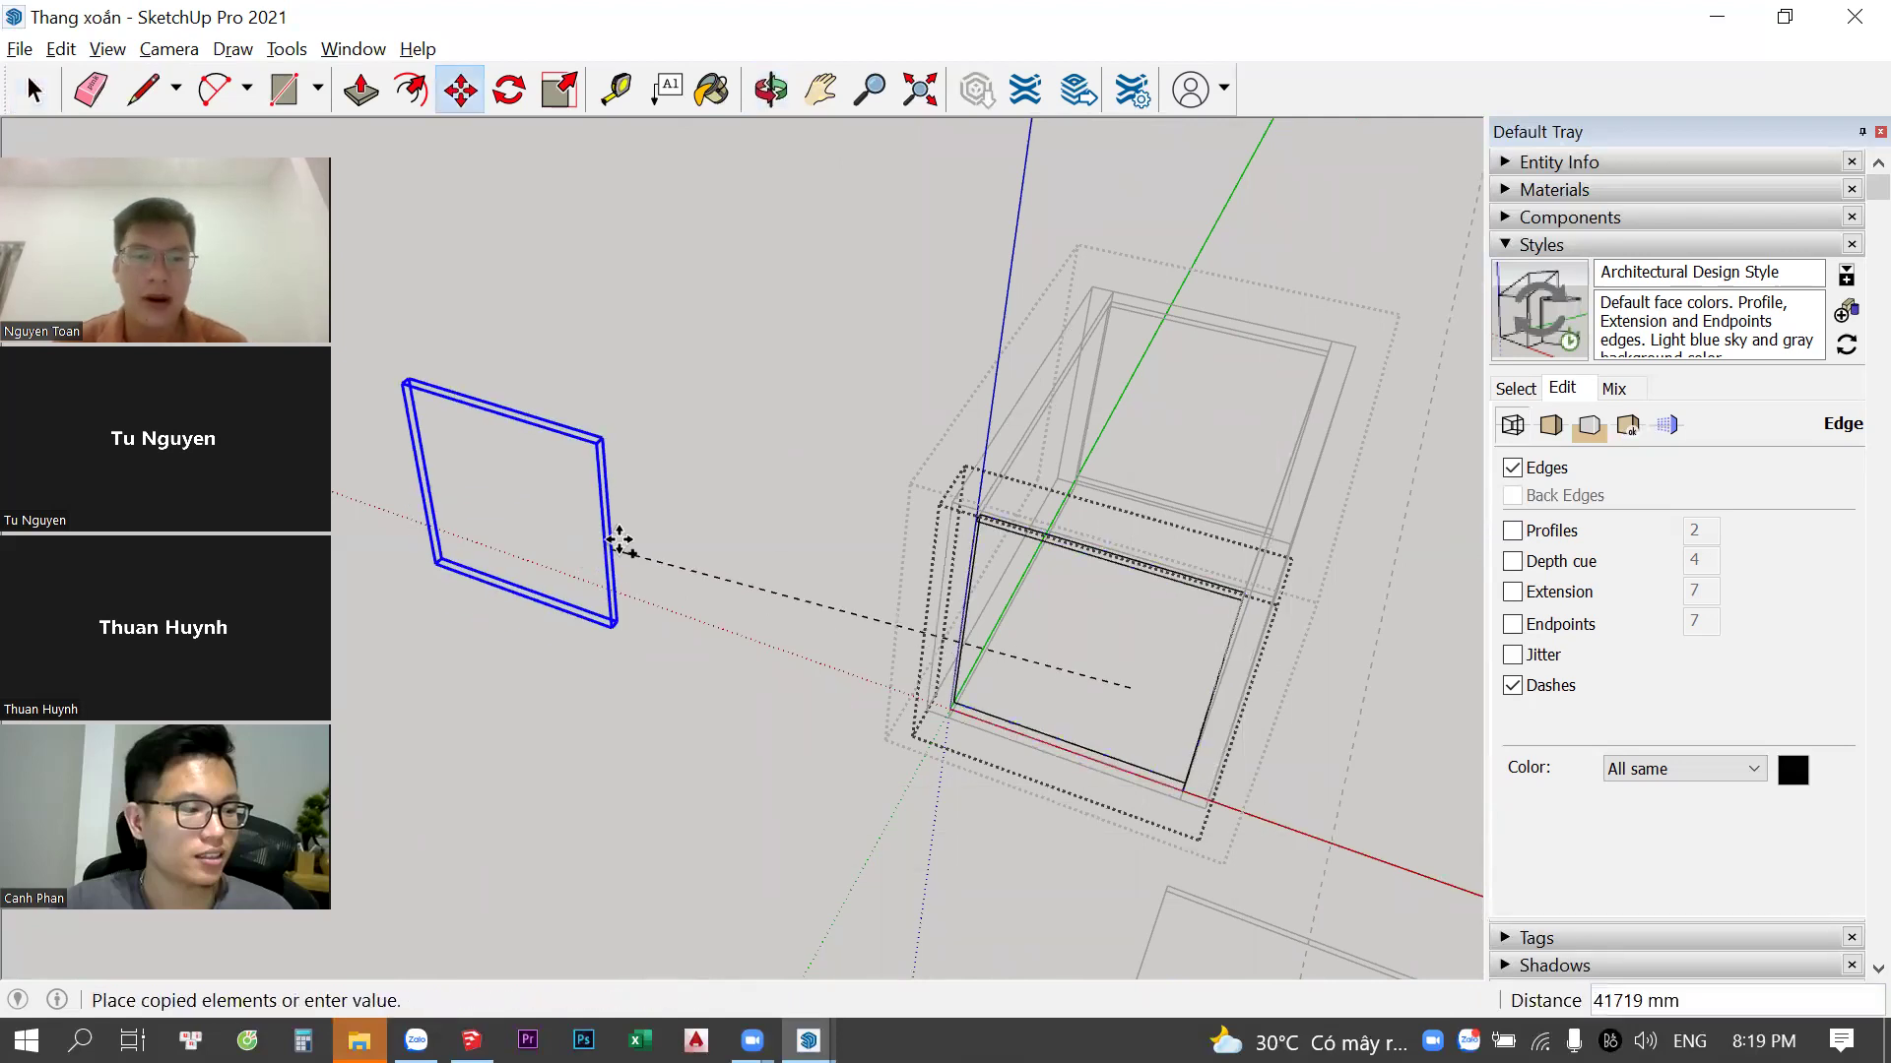
pyautogui.click(663, 531)
pyautogui.press('space')
pyautogui.scroll(1, 574, 478)
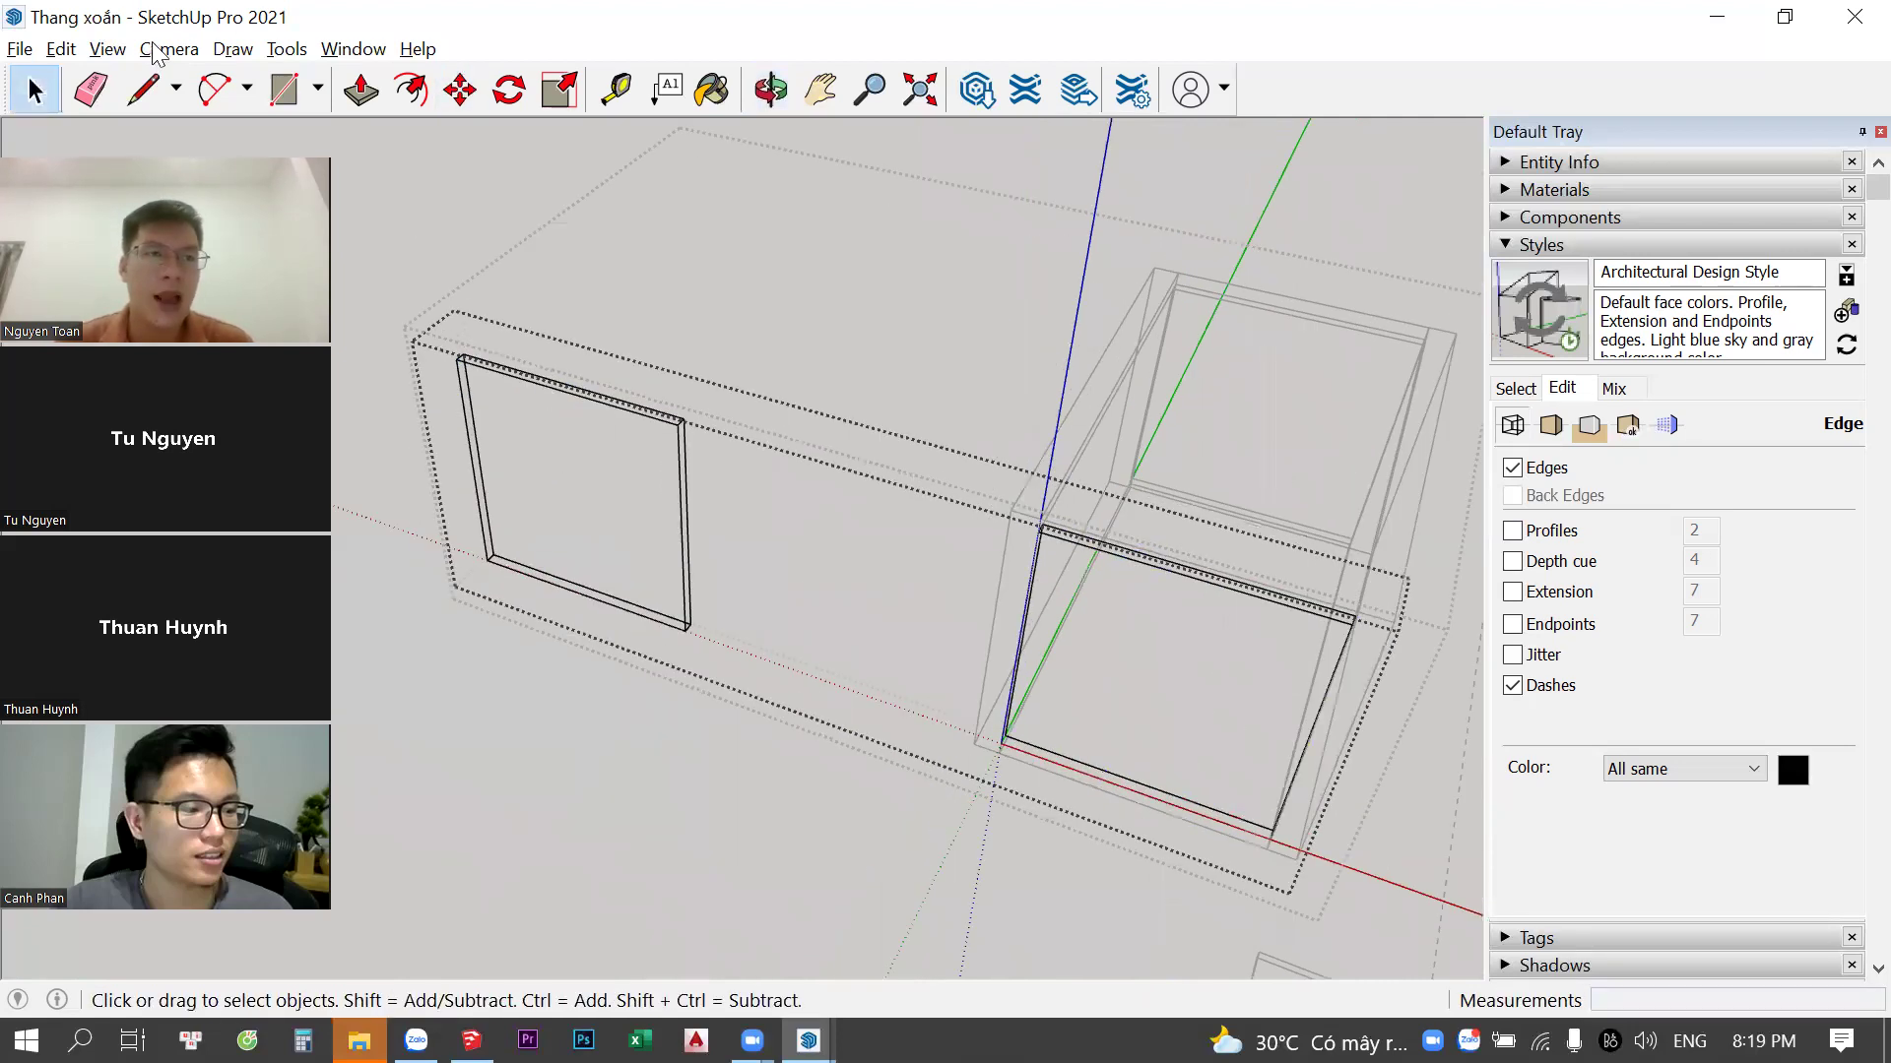
# Switch the face style to Hidden Line, then enter and exit the group
pyautogui.click(107, 48)
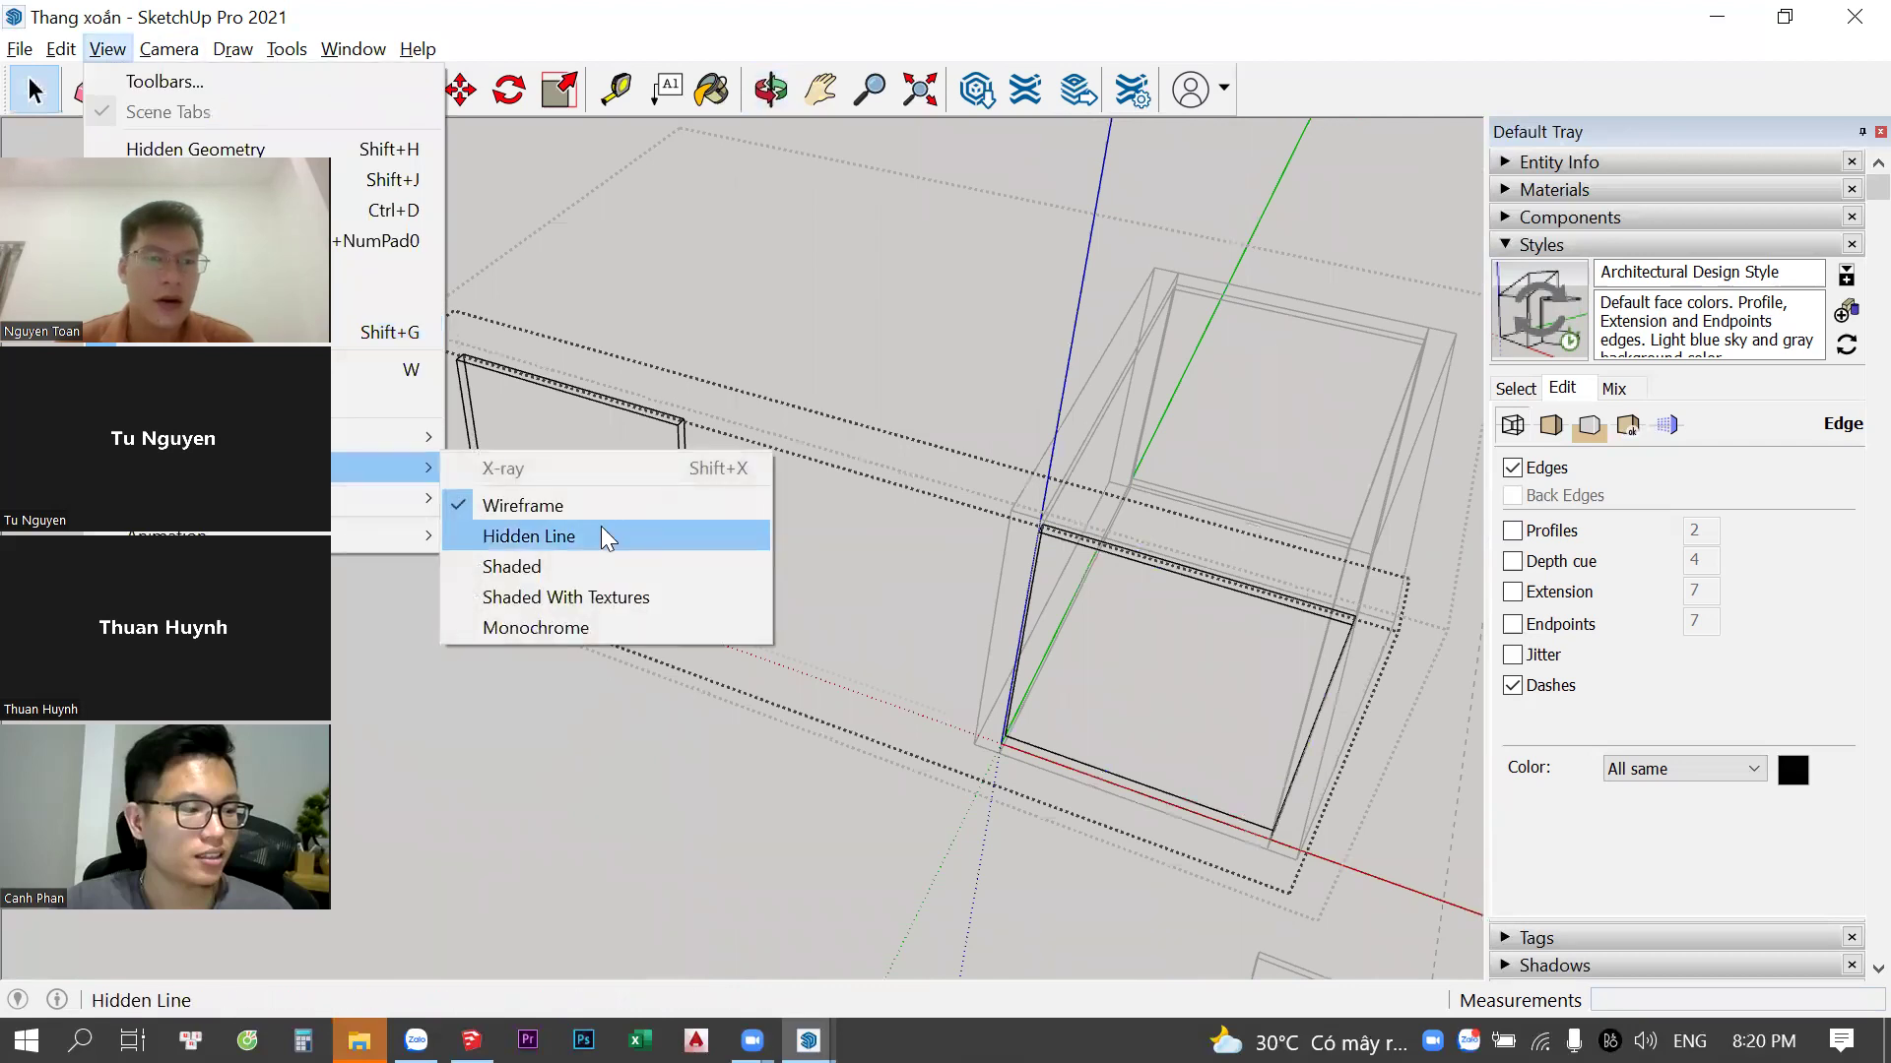
pyautogui.click(603, 606)
pyautogui.moveTo(695, 531)
pyautogui.mouseDown(button='middle')
pyautogui.moveTo(753, 683)
pyautogui.moveTo(808, 506)
pyautogui.mouseUp(button='middle')
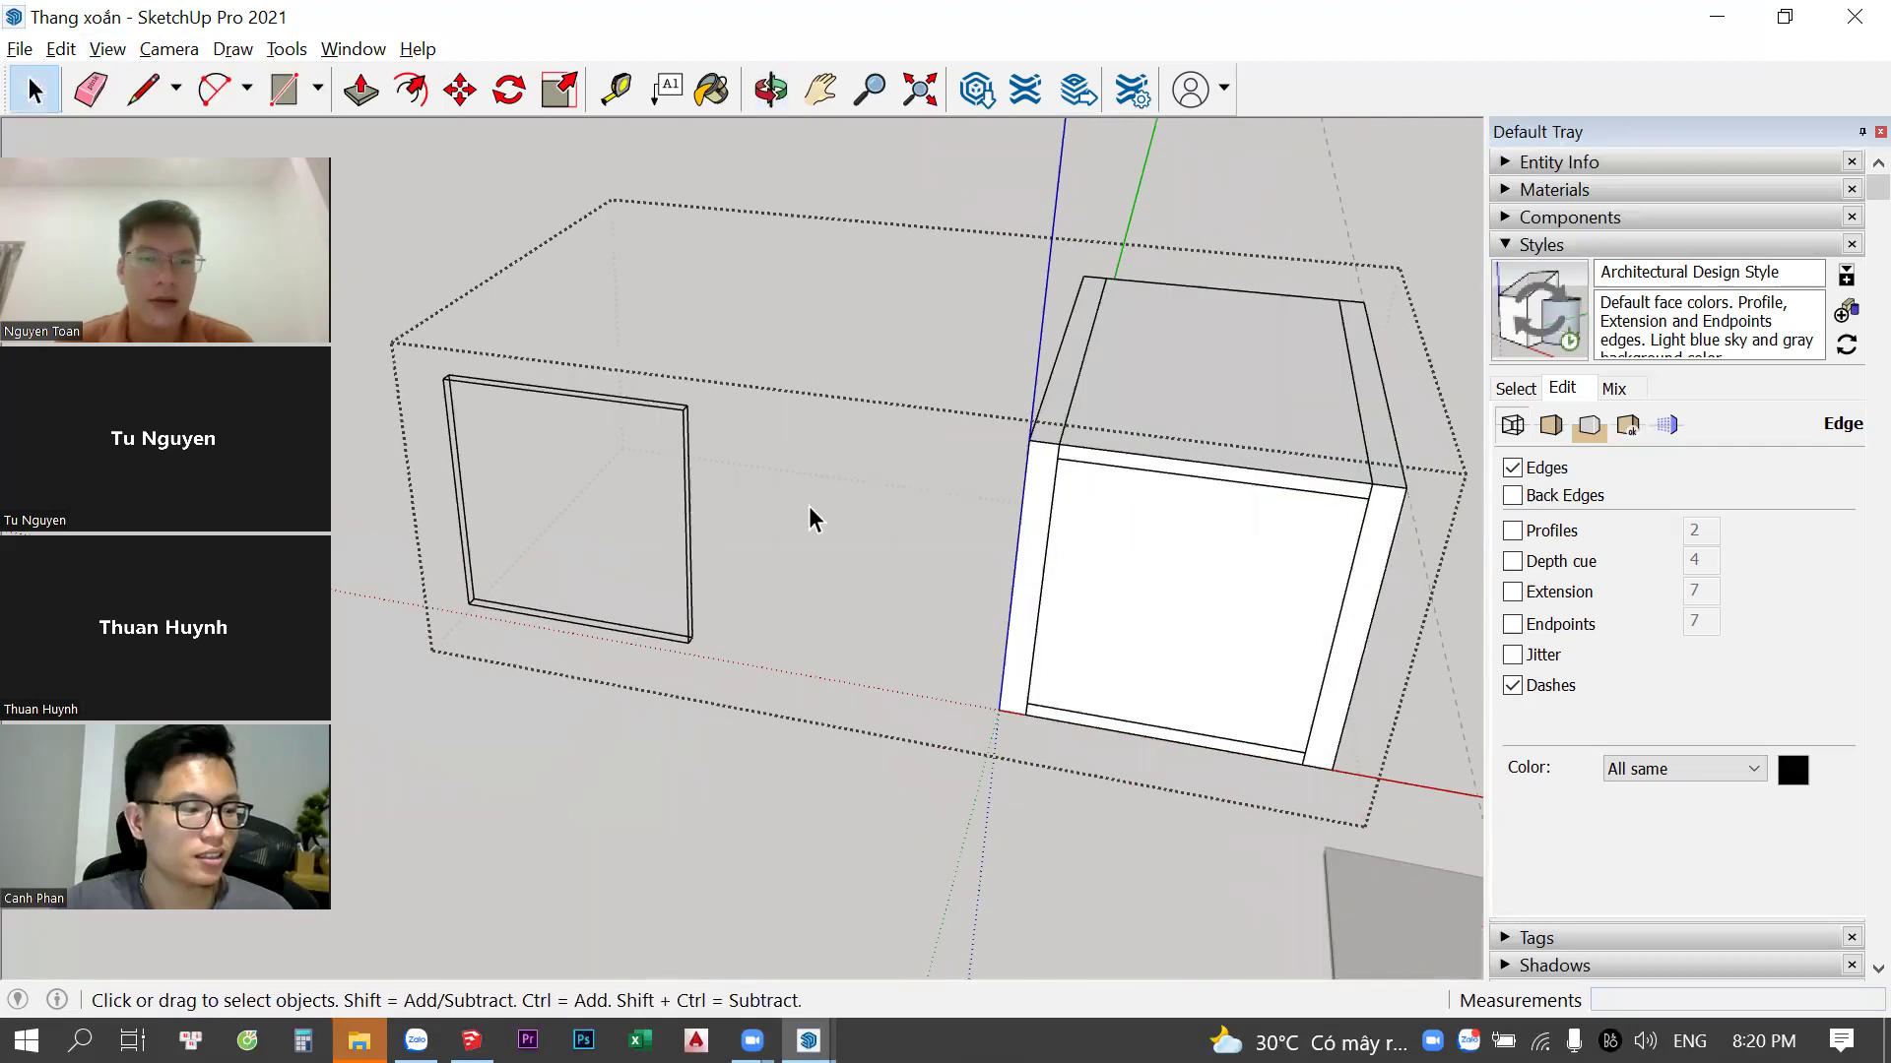
pyautogui.doubleClick(687, 405)
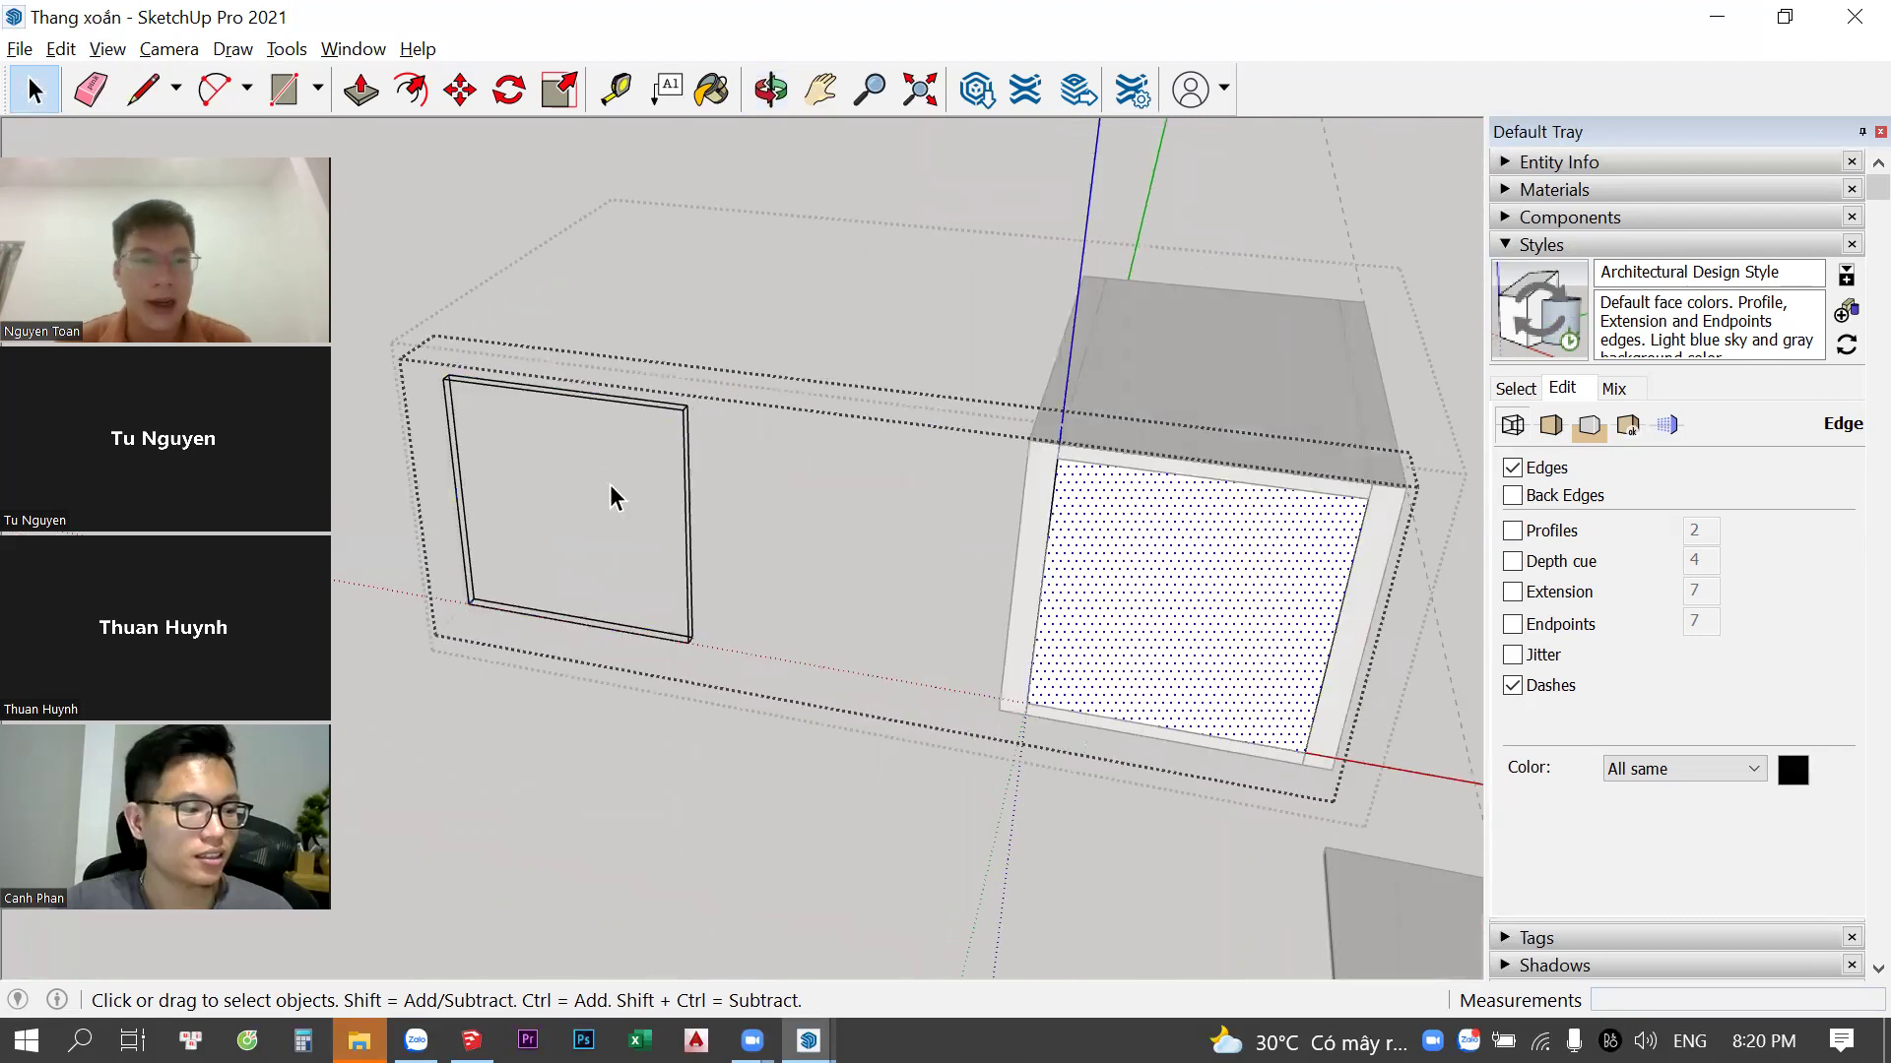
pyautogui.press('Escape')
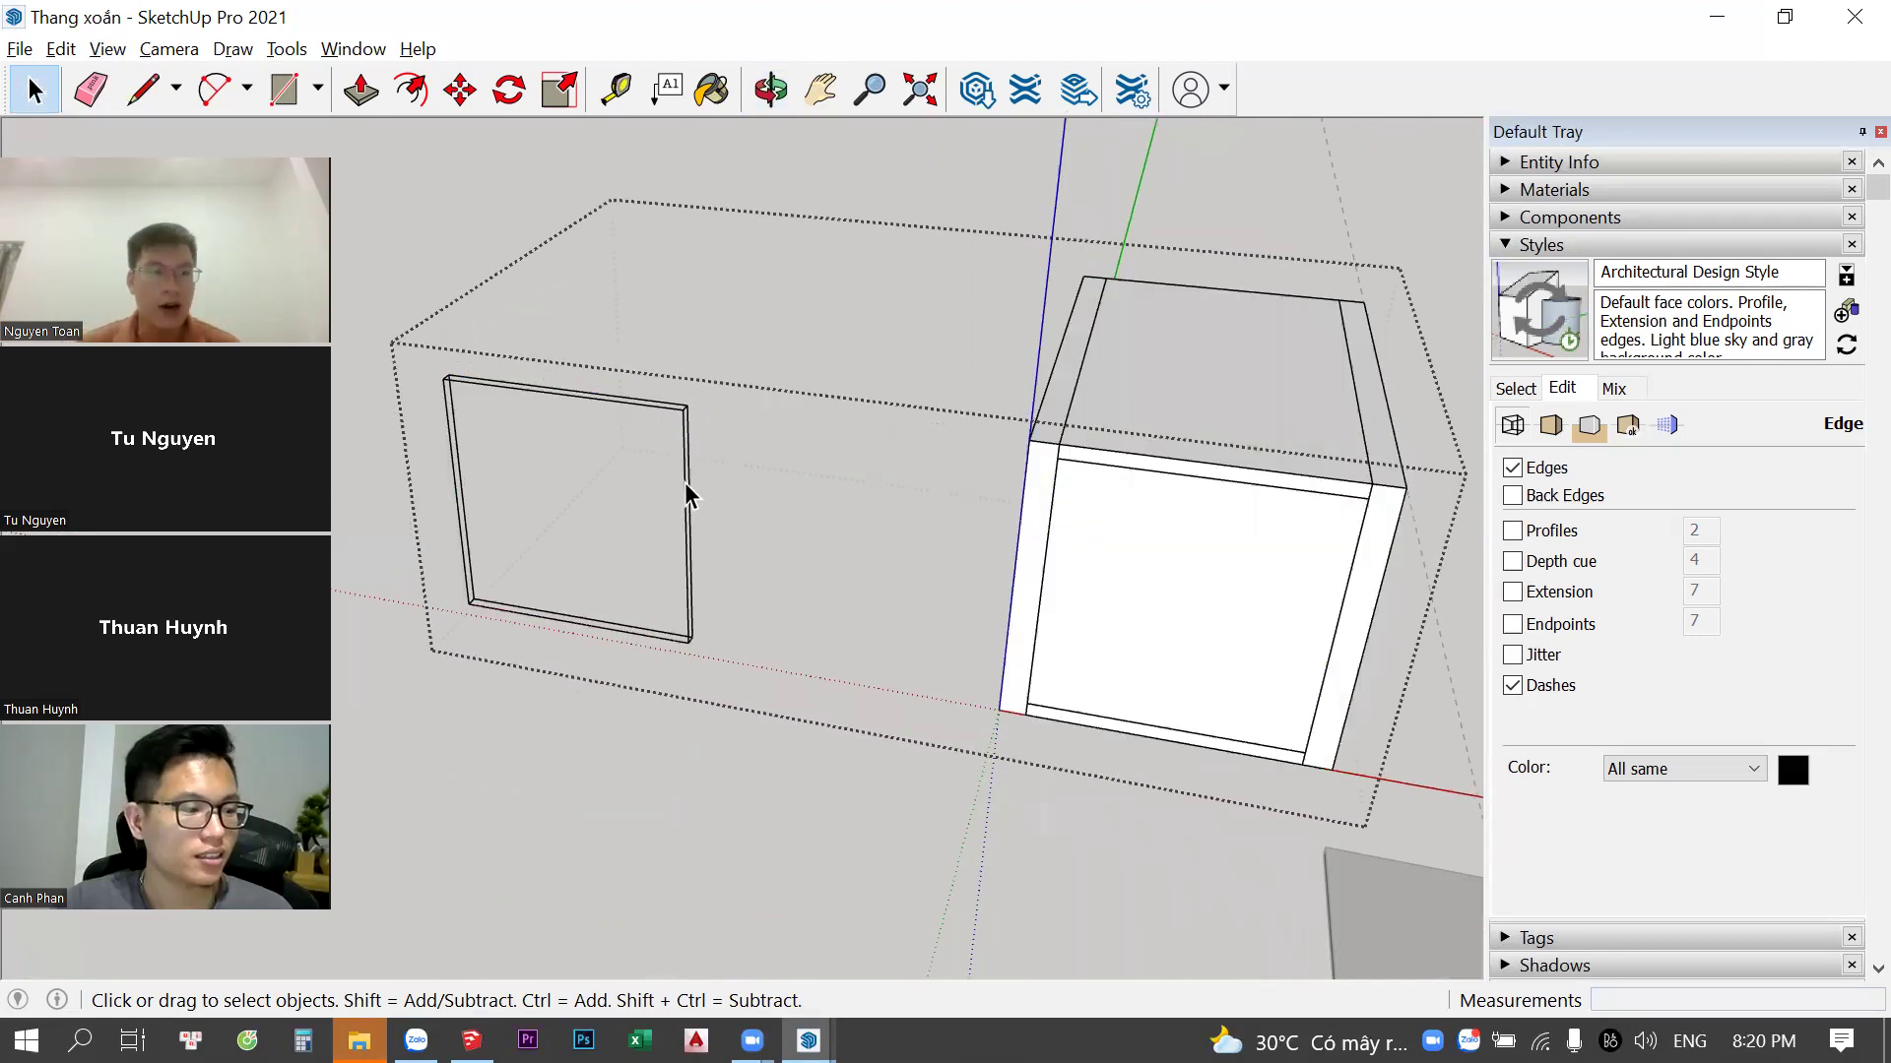
pyautogui.scroll(-3, 683, 481)
pyautogui.scroll(-1, 684, 479)
pyautogui.scroll(1, 581, 428)
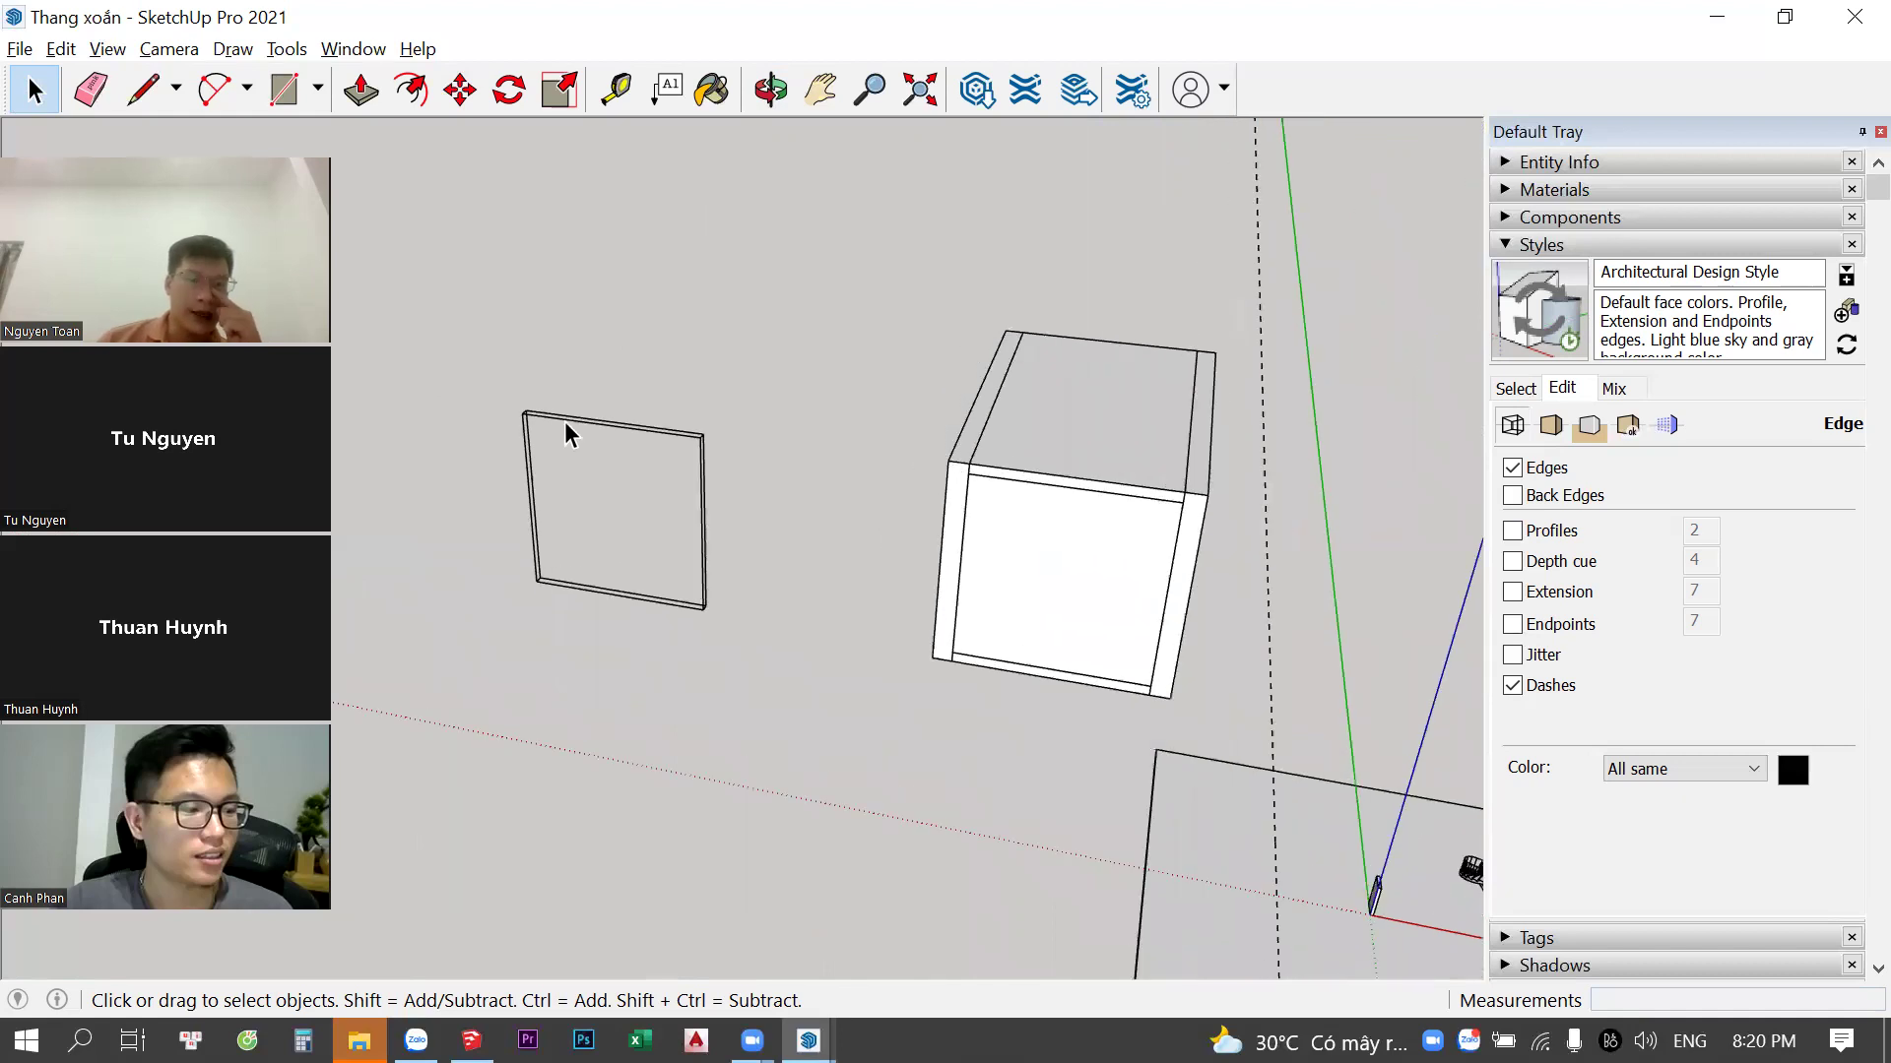
pyautogui.scroll(1, 551, 421)
# Orbit around the box and square, select the frame and box geometry, and zoom out
pyautogui.moveTo(553, 430)
pyautogui.mouseDown(button='middle')
pyautogui.moveTo(409, 451)
pyautogui.moveTo(802, 473)
pyautogui.moveTo(604, 380)
pyautogui.mouseUp(button='middle')
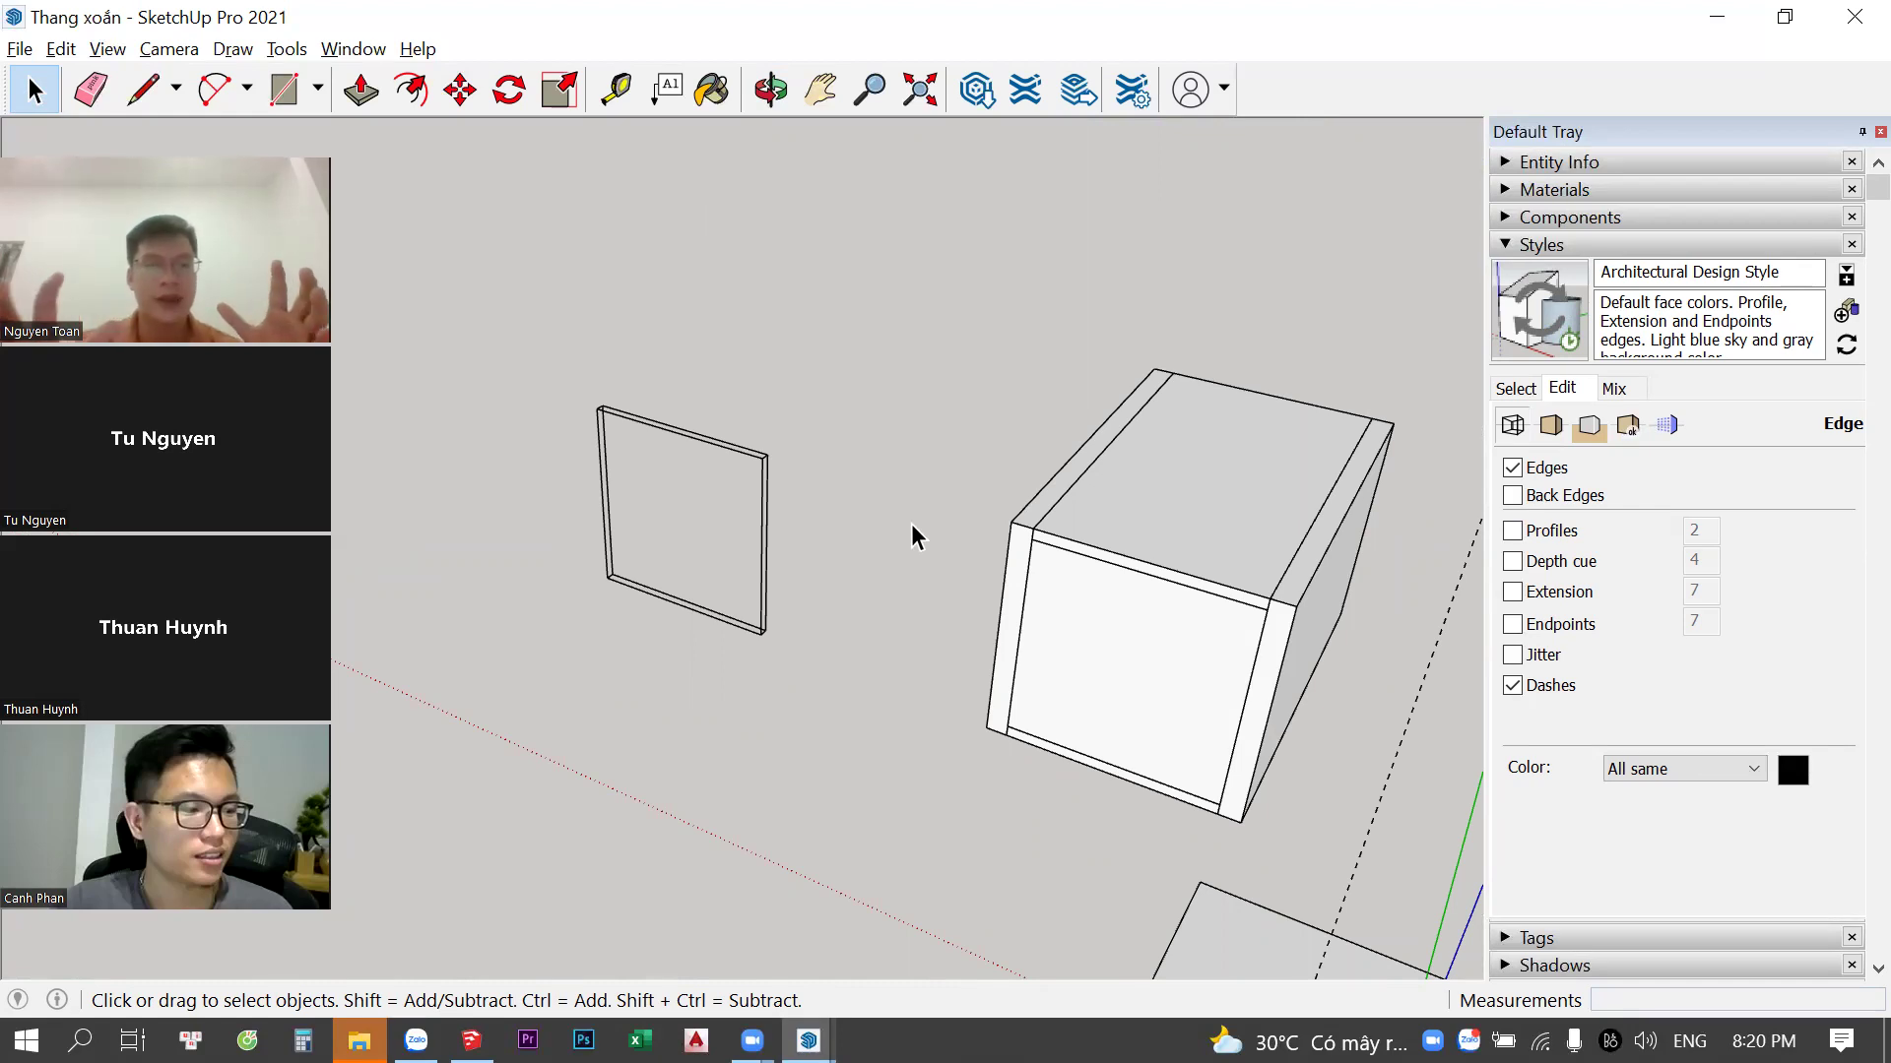
pyautogui.moveTo(842, 276); pyautogui.dragTo(448, 773)
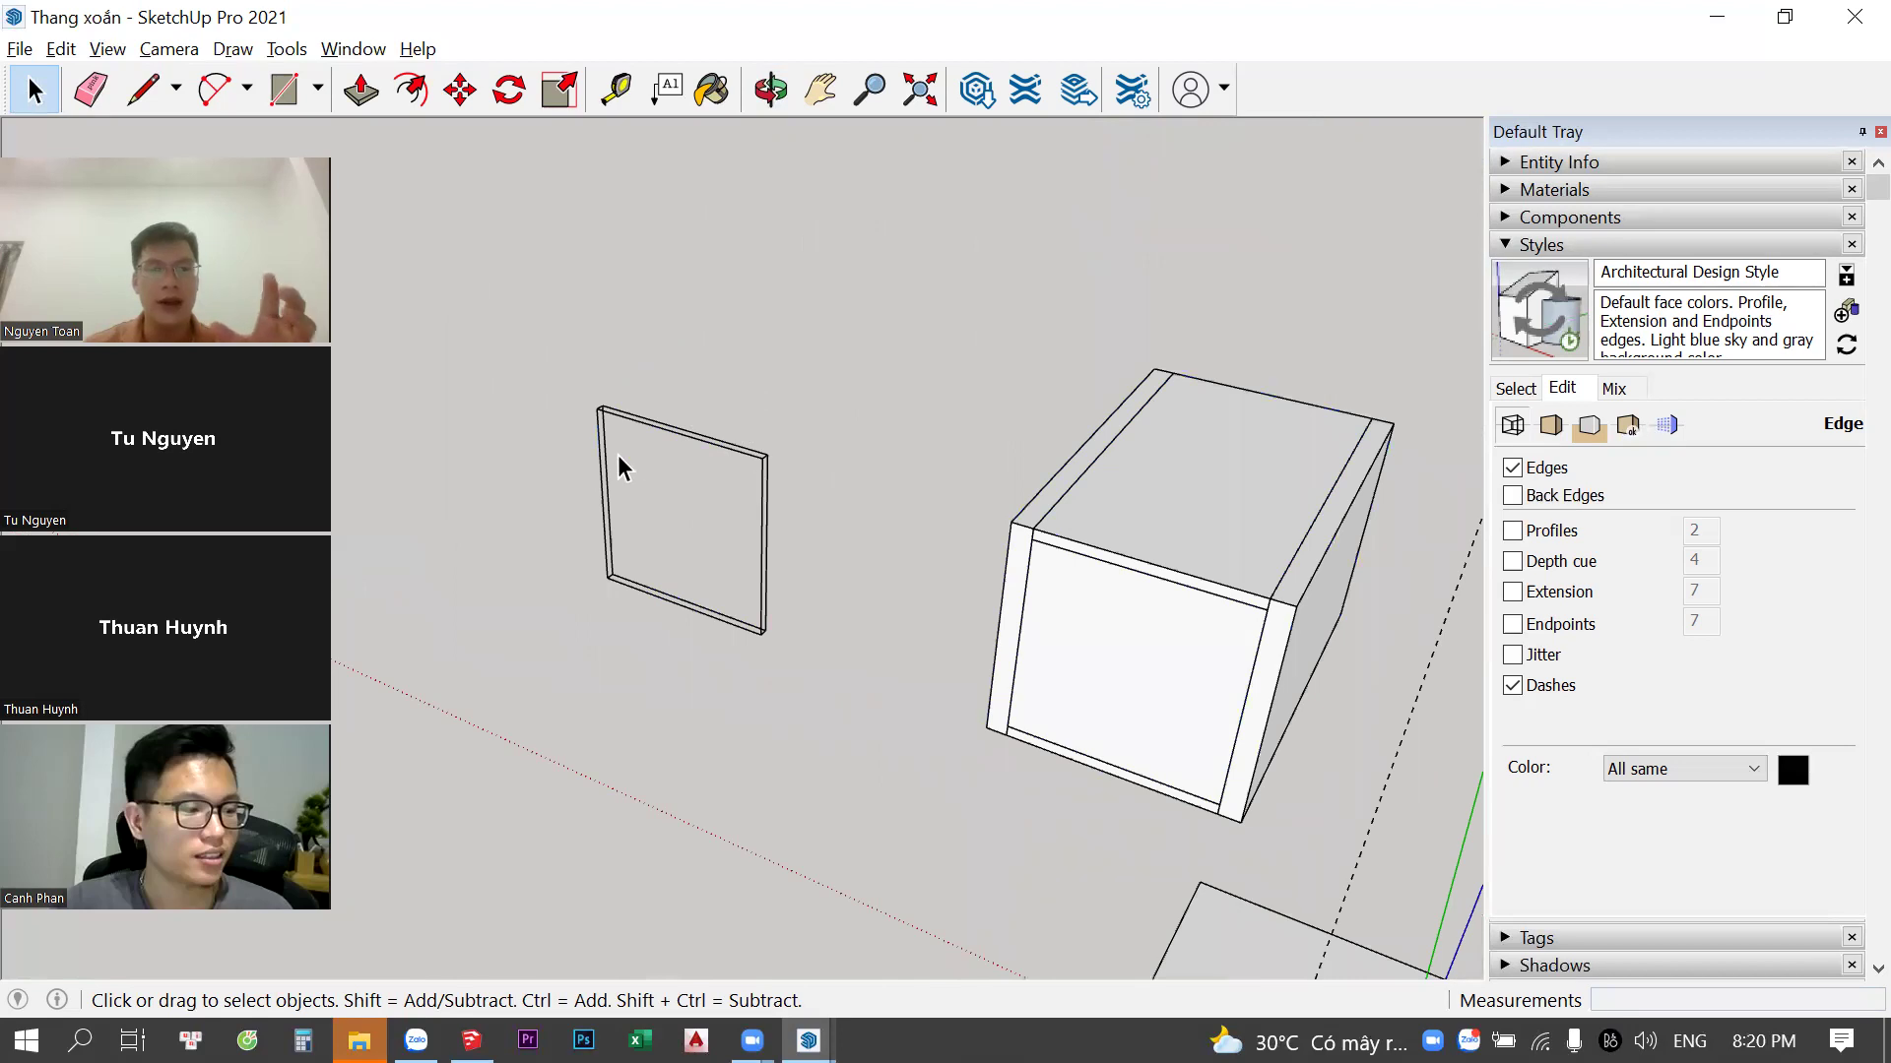
pyautogui.scroll(2, 615, 423)
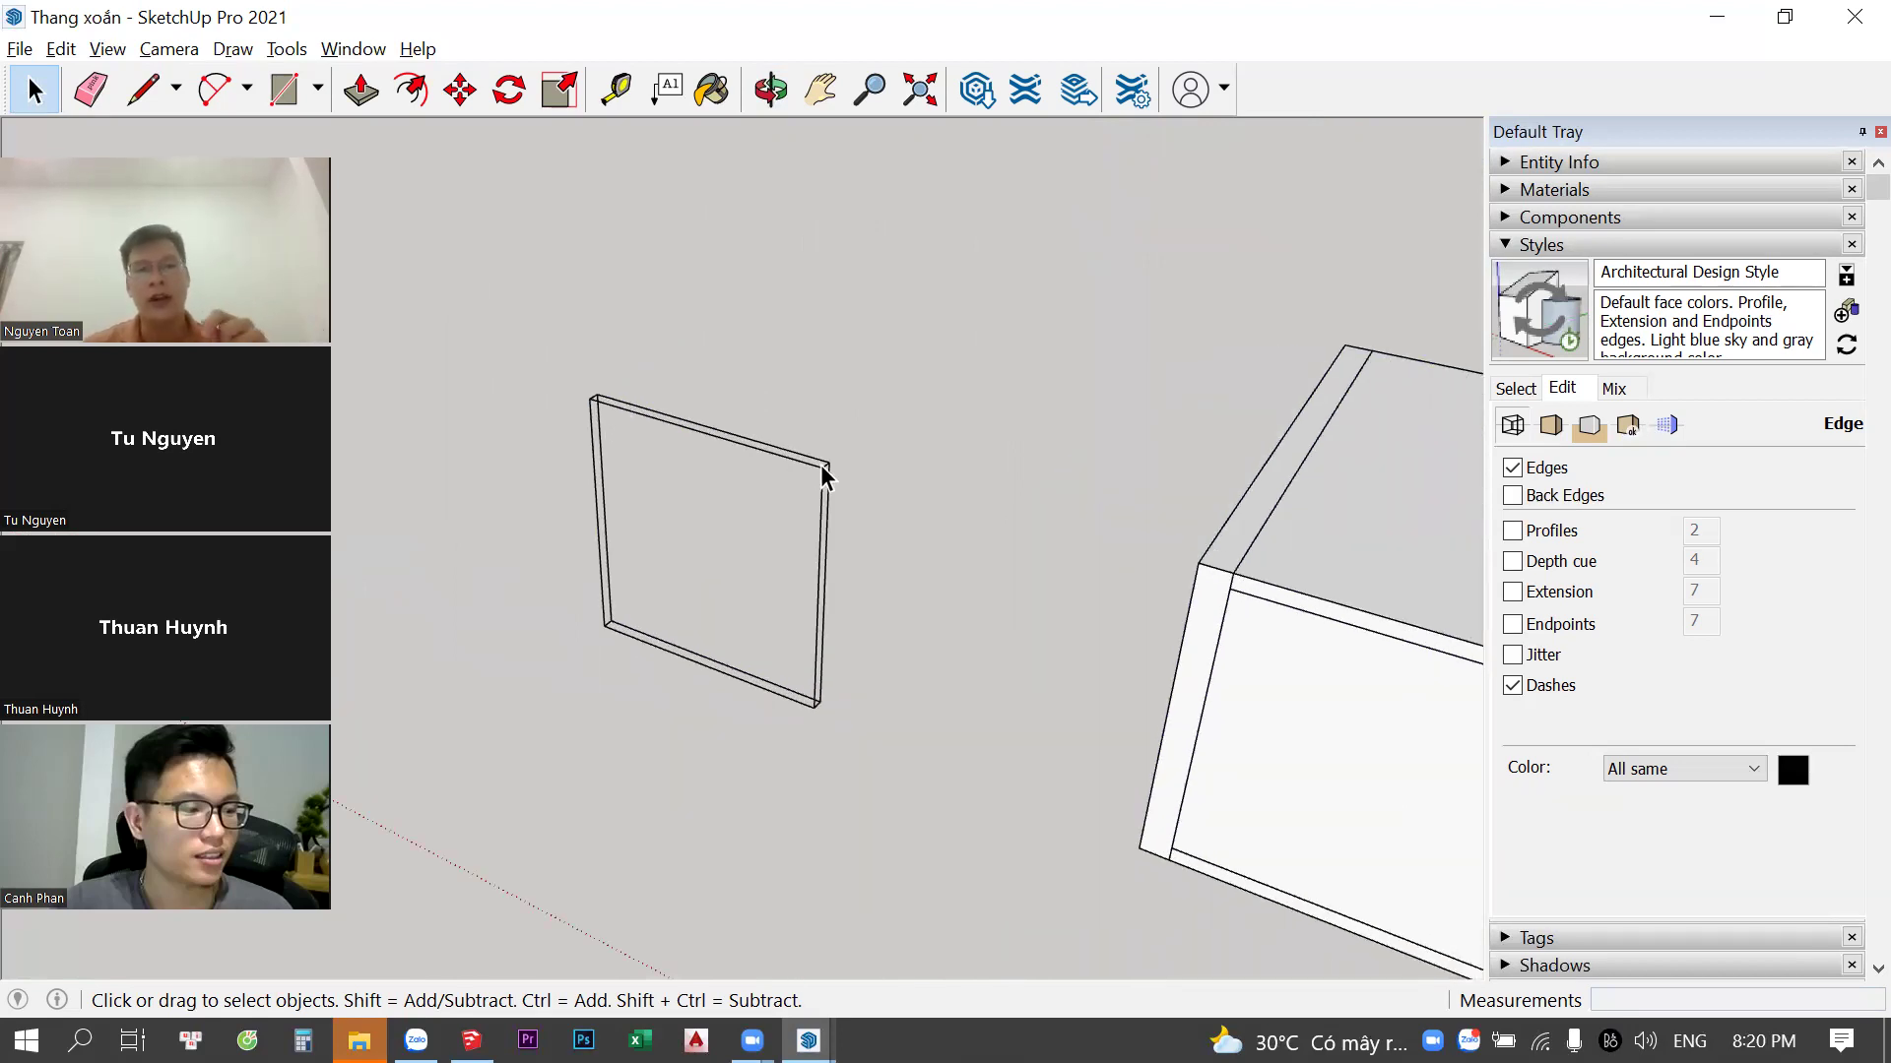
pyautogui.scroll(-3, 827, 475)
pyautogui.moveTo(1025, 523); pyautogui.dragTo(916, 393, button='middle')
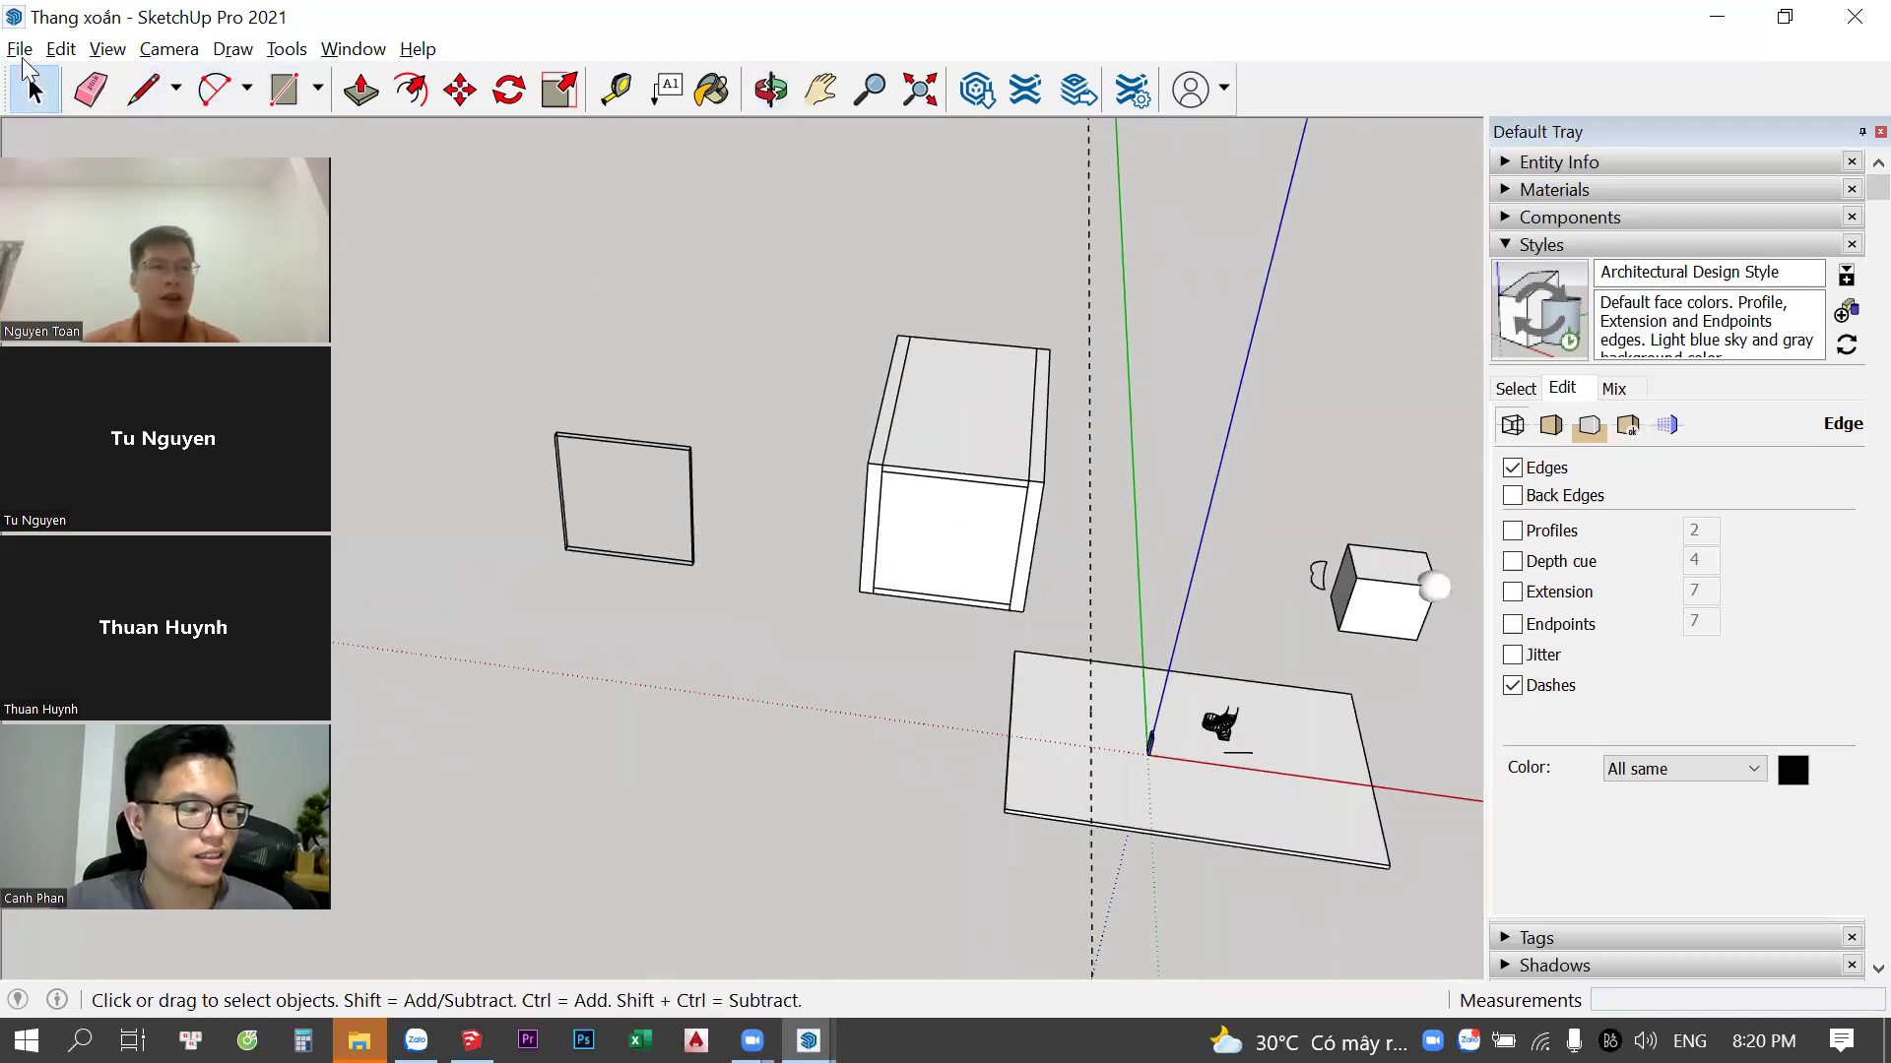
# Dismiss the display options and zoom and orbit toward the box and left square
pyautogui.click(109, 54)
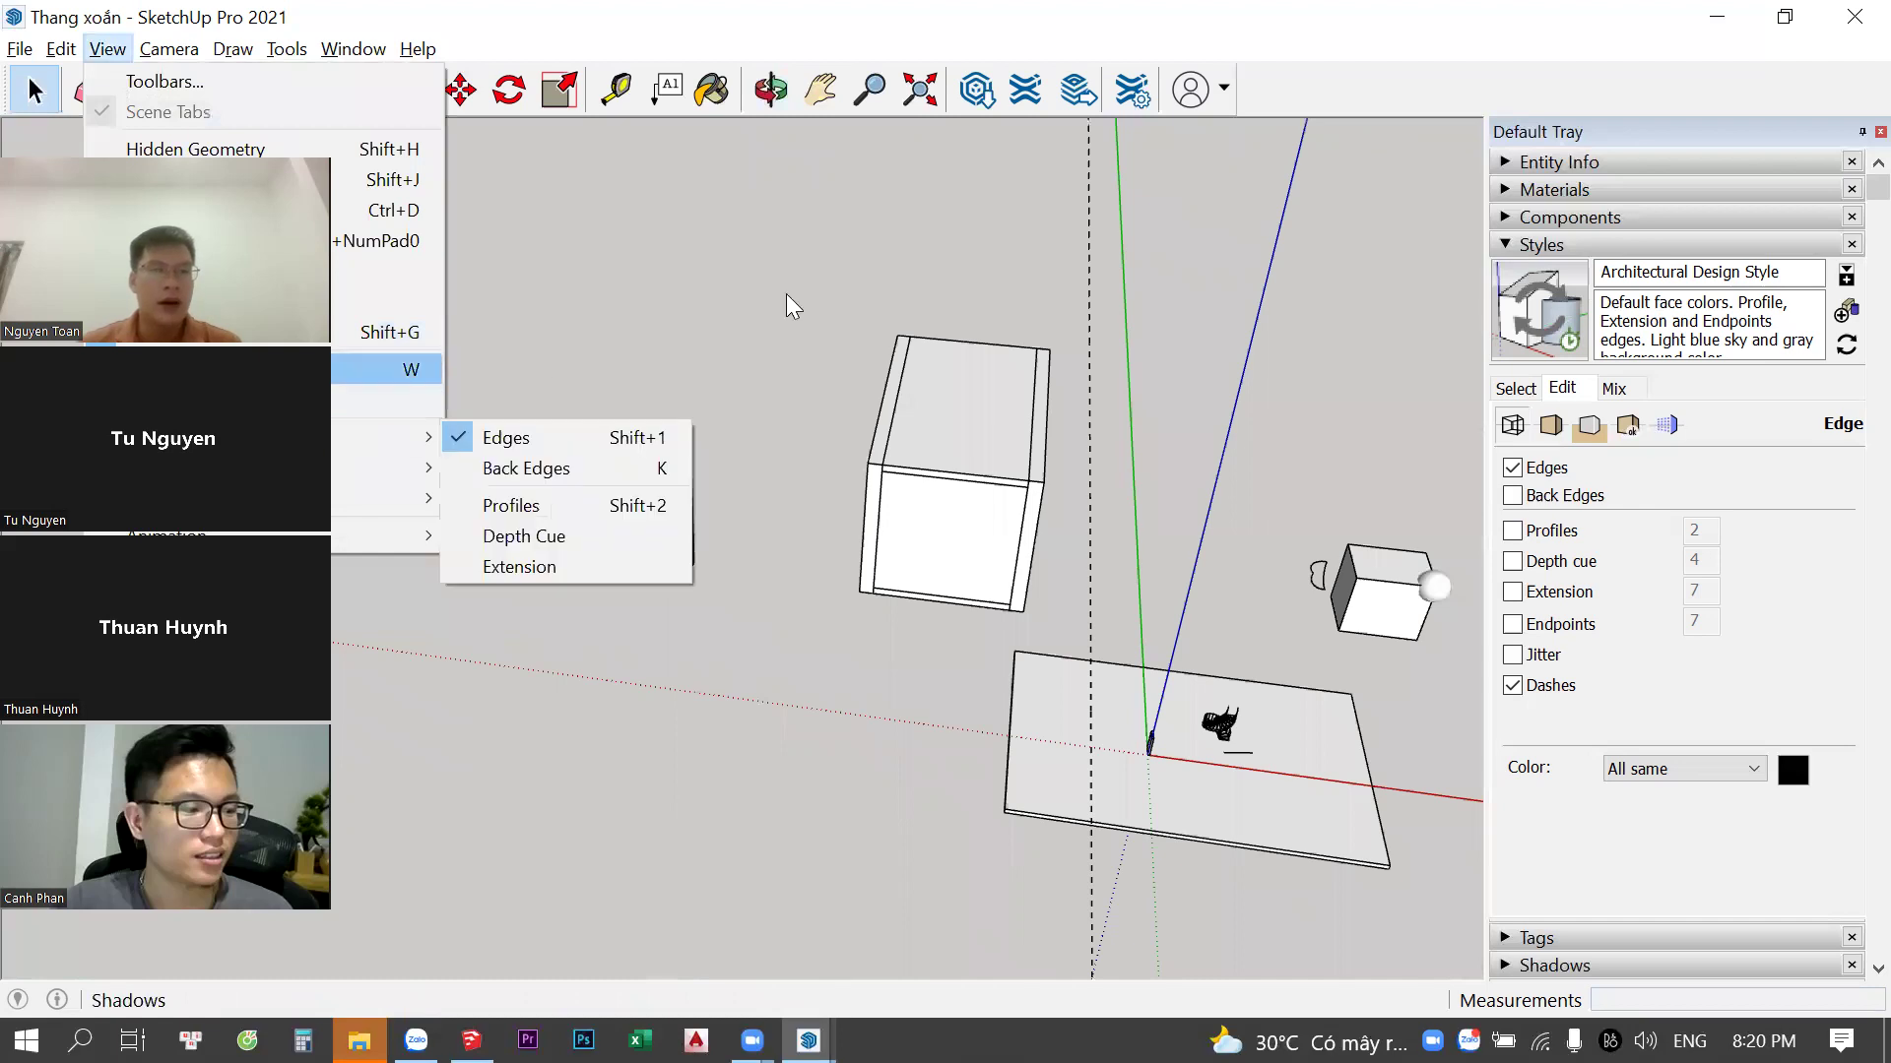
pyautogui.click(771, 424)
pyautogui.scroll(2, 589, 414)
pyautogui.scroll(2, 637, 464)
pyautogui.moveTo(637, 463)
pyautogui.mouseDown(button='middle')
pyautogui.moveTo(549, 393)
pyautogui.moveTo(728, 551)
pyautogui.mouseUp(button='middle')
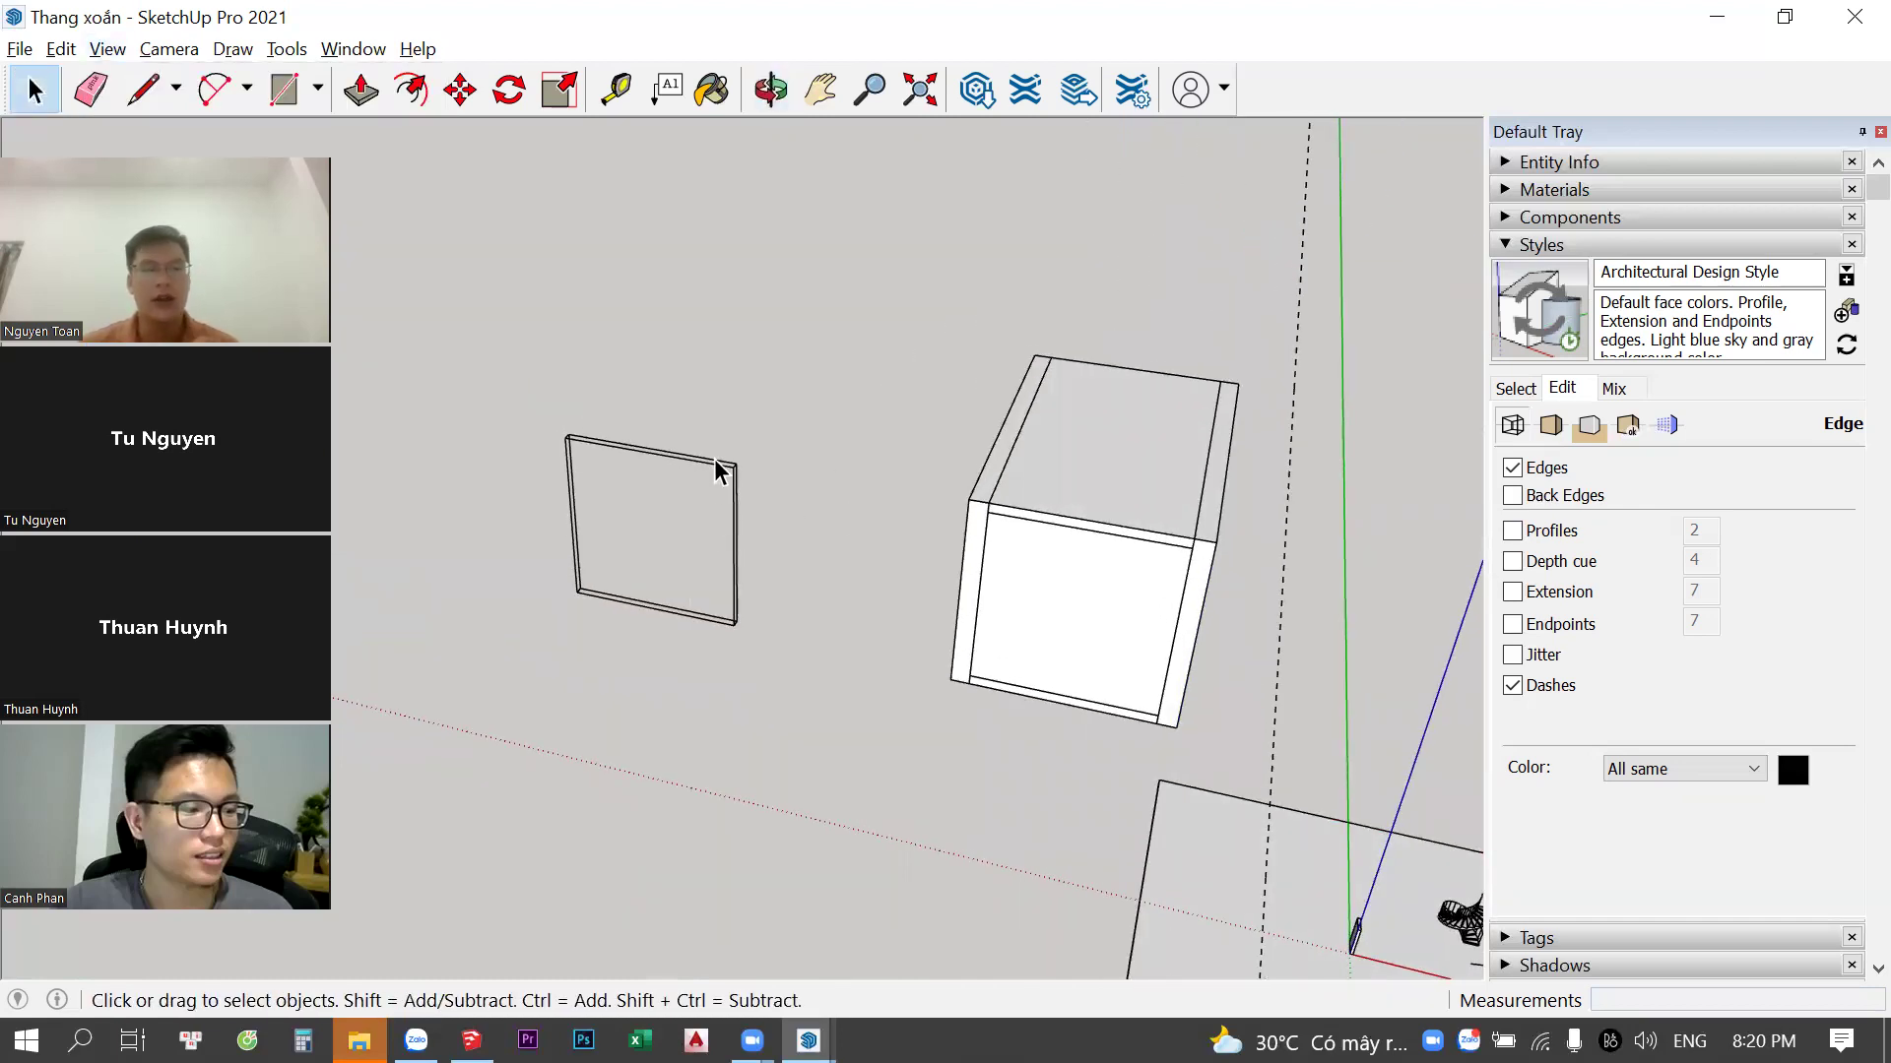
pyautogui.scroll(1, 740, 485)
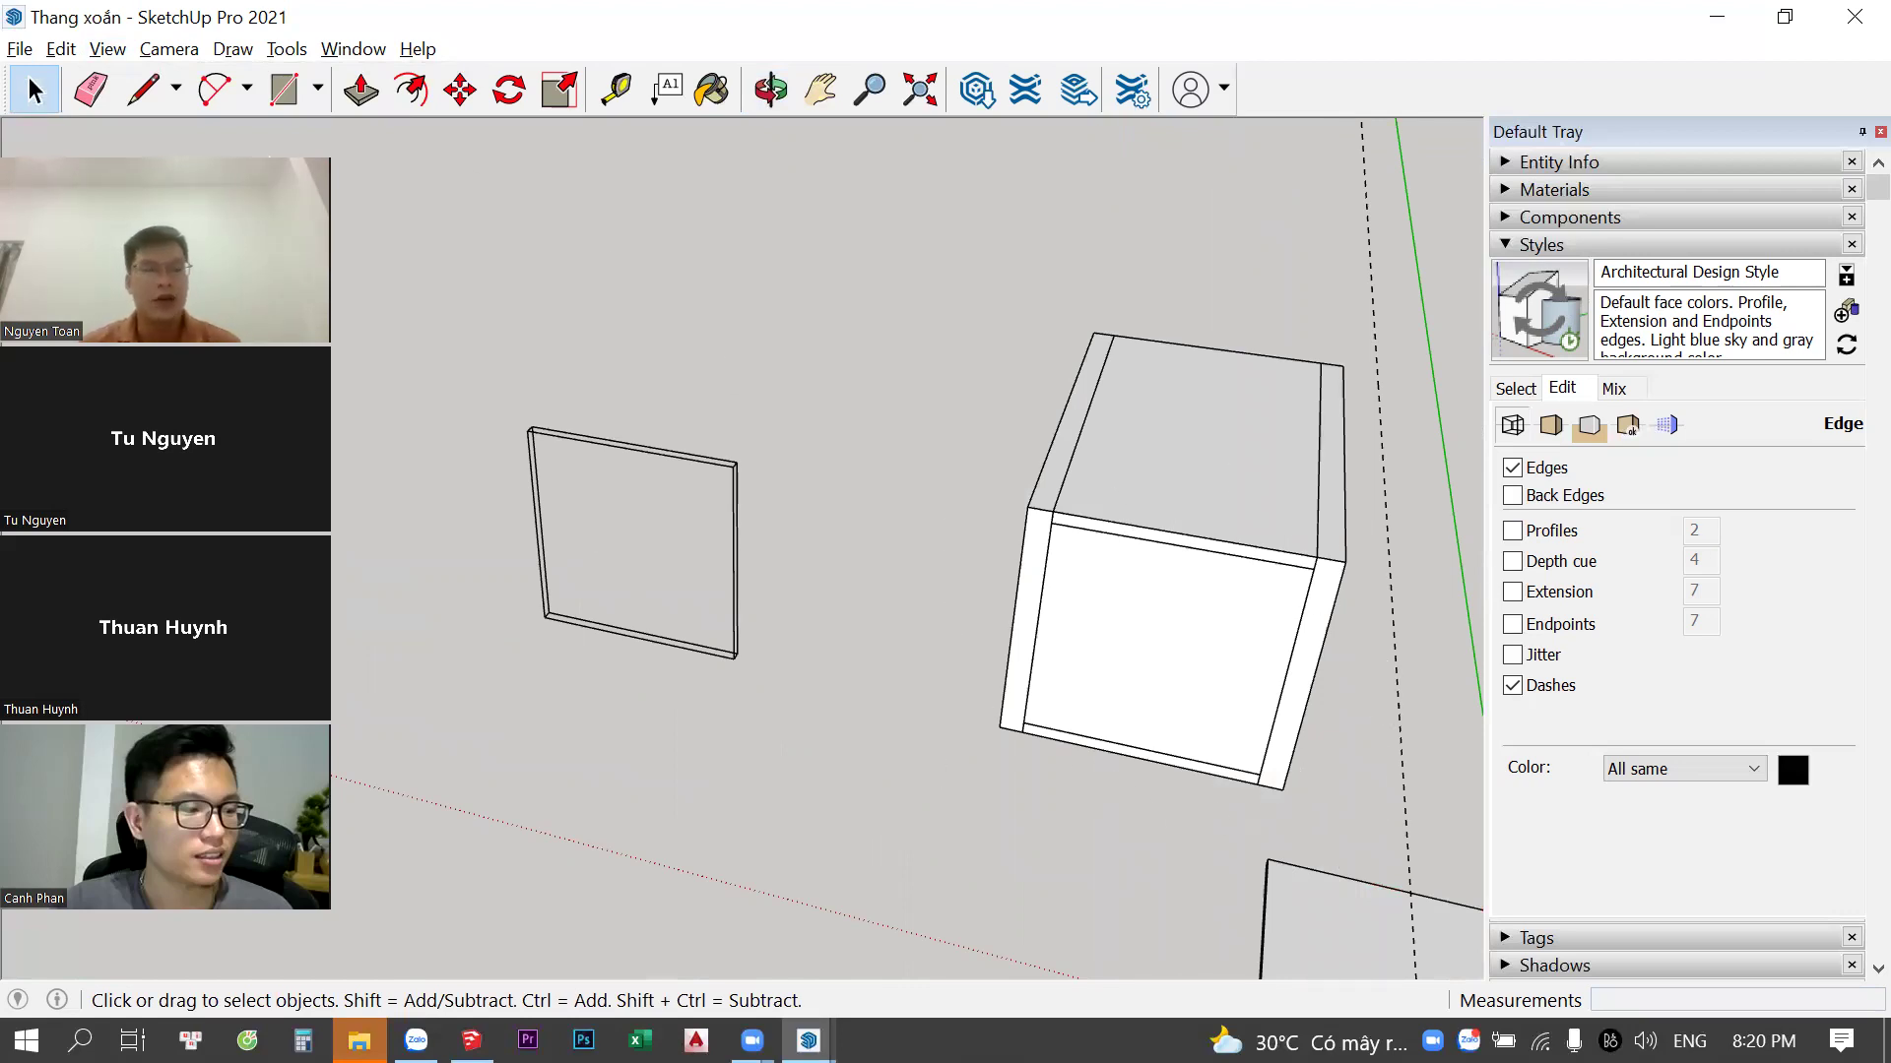
pyautogui.moveTo(1136, 658)
pyautogui.mouseDown(button='middle')
pyautogui.moveTo(1197, 607)
pyautogui.moveTo(1019, 546)
pyautogui.moveTo(1064, 676)
pyautogui.moveTo(1047, 653)
pyautogui.moveTo(866, 759)
pyautogui.moveTo(720, 330)
pyautogui.mouseUp(button='middle')
# Select the wall panel and its front face, delete the face, then undo the deletion
pyautogui.click(1165, 593)
pyautogui.tripleClick(802, 414)
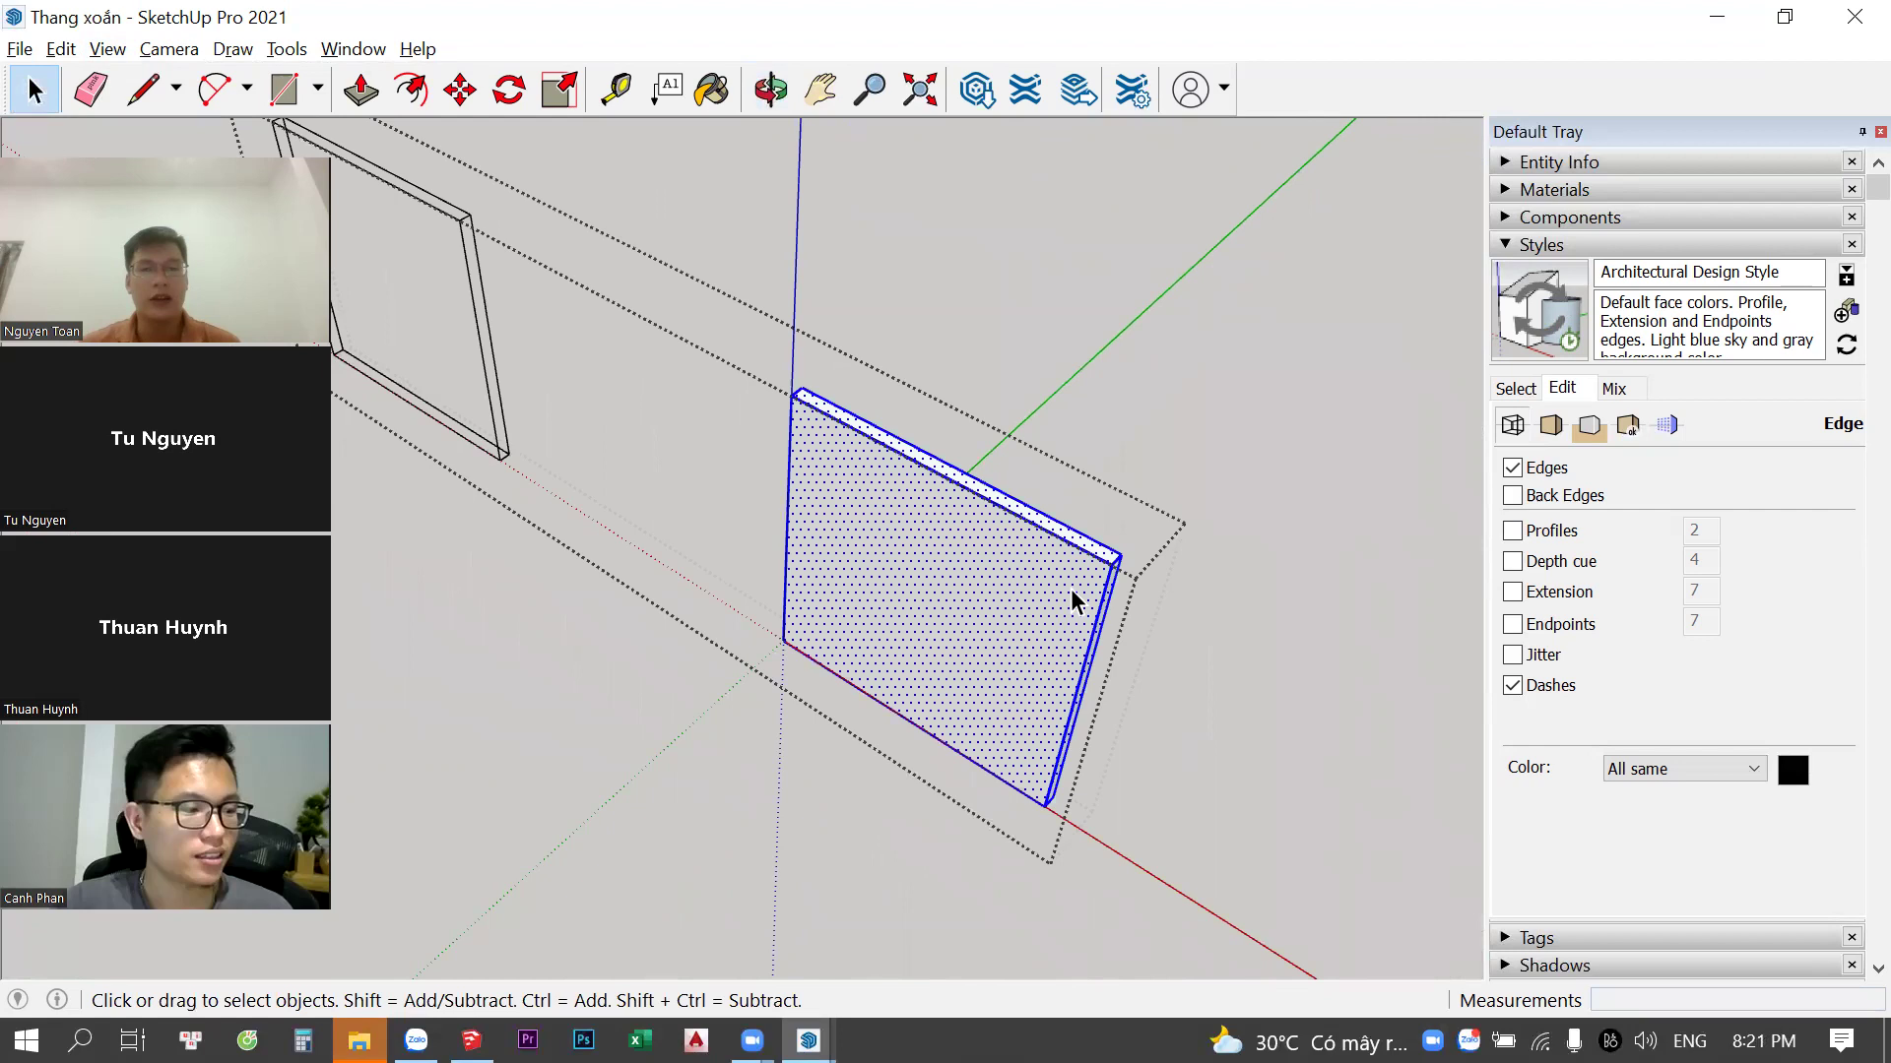
pyautogui.moveTo(1071, 589); pyautogui.dragTo(1061, 537, button='middle')
pyautogui.click(1074, 538)
pyautogui.click(1040, 500)
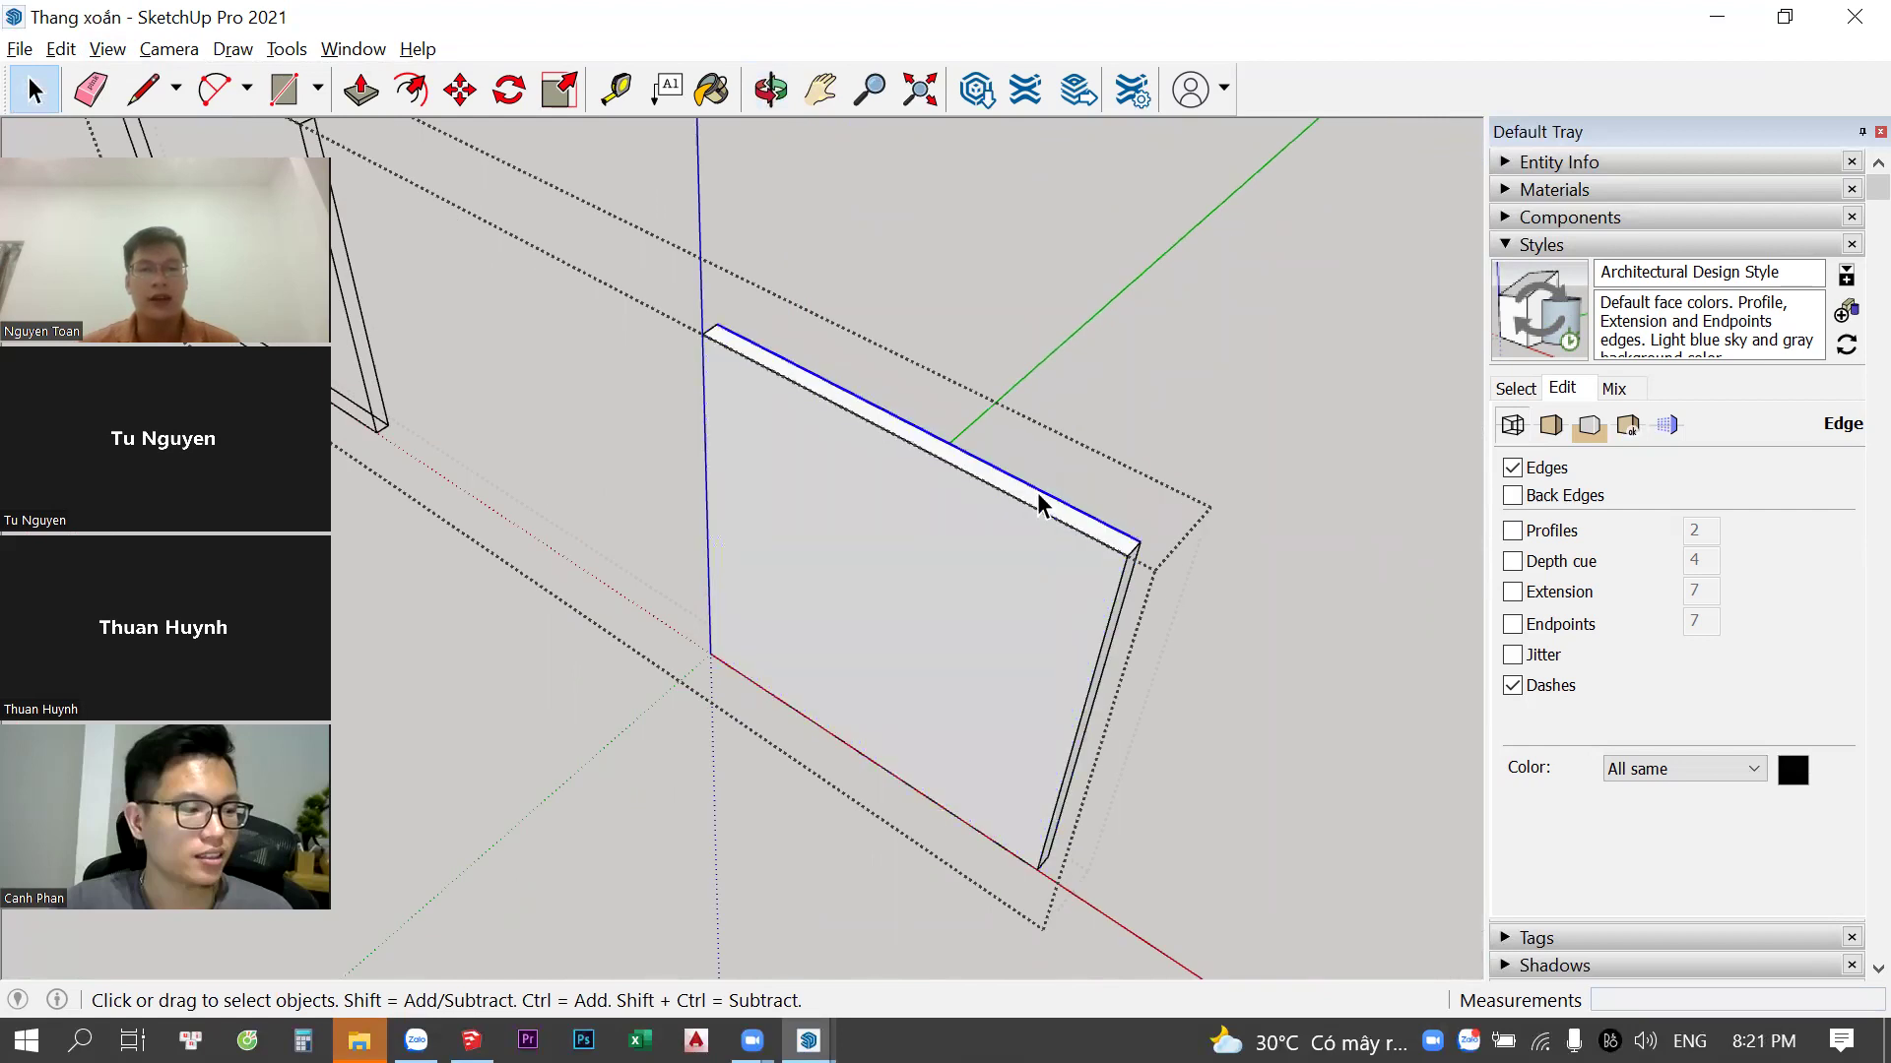
pyautogui.rightClick(1047, 527)
pyautogui.click(985, 615)
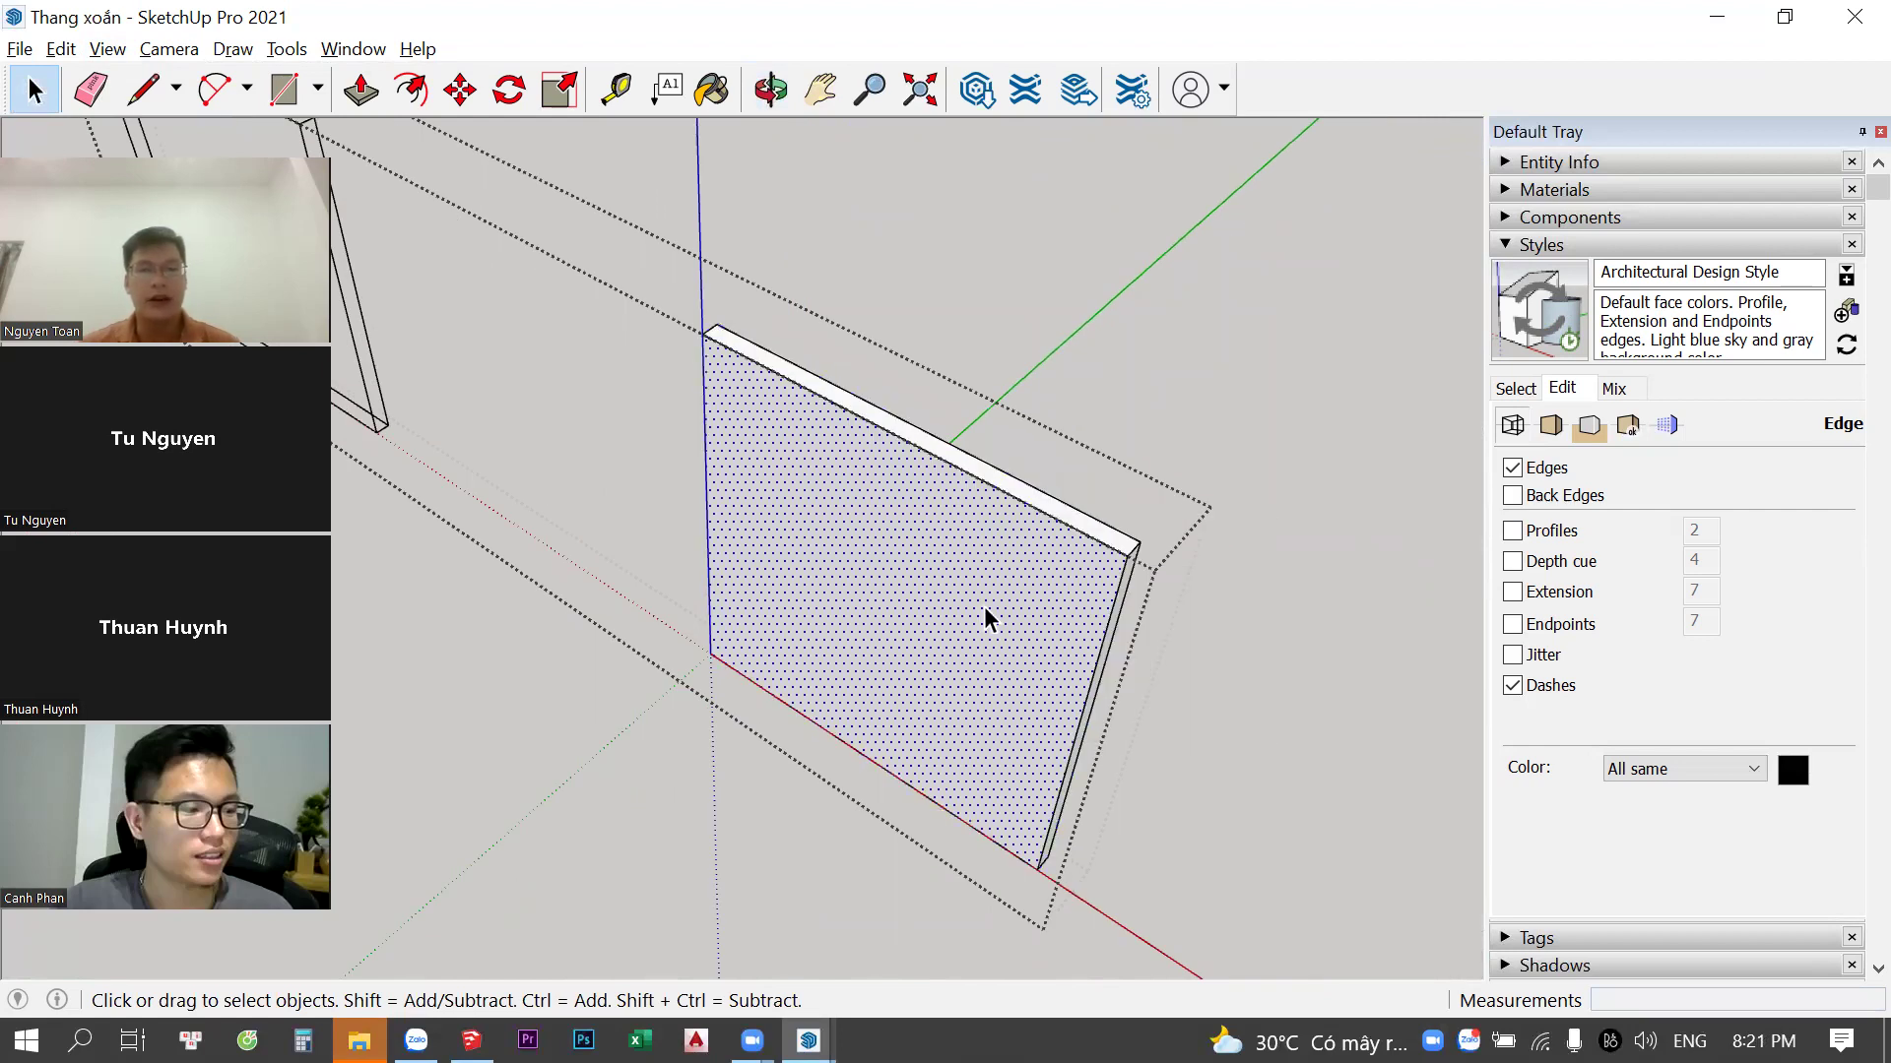
pyautogui.press('Delete')
pyautogui.moveTo(966, 581); pyautogui.dragTo(1006, 561, button='middle')
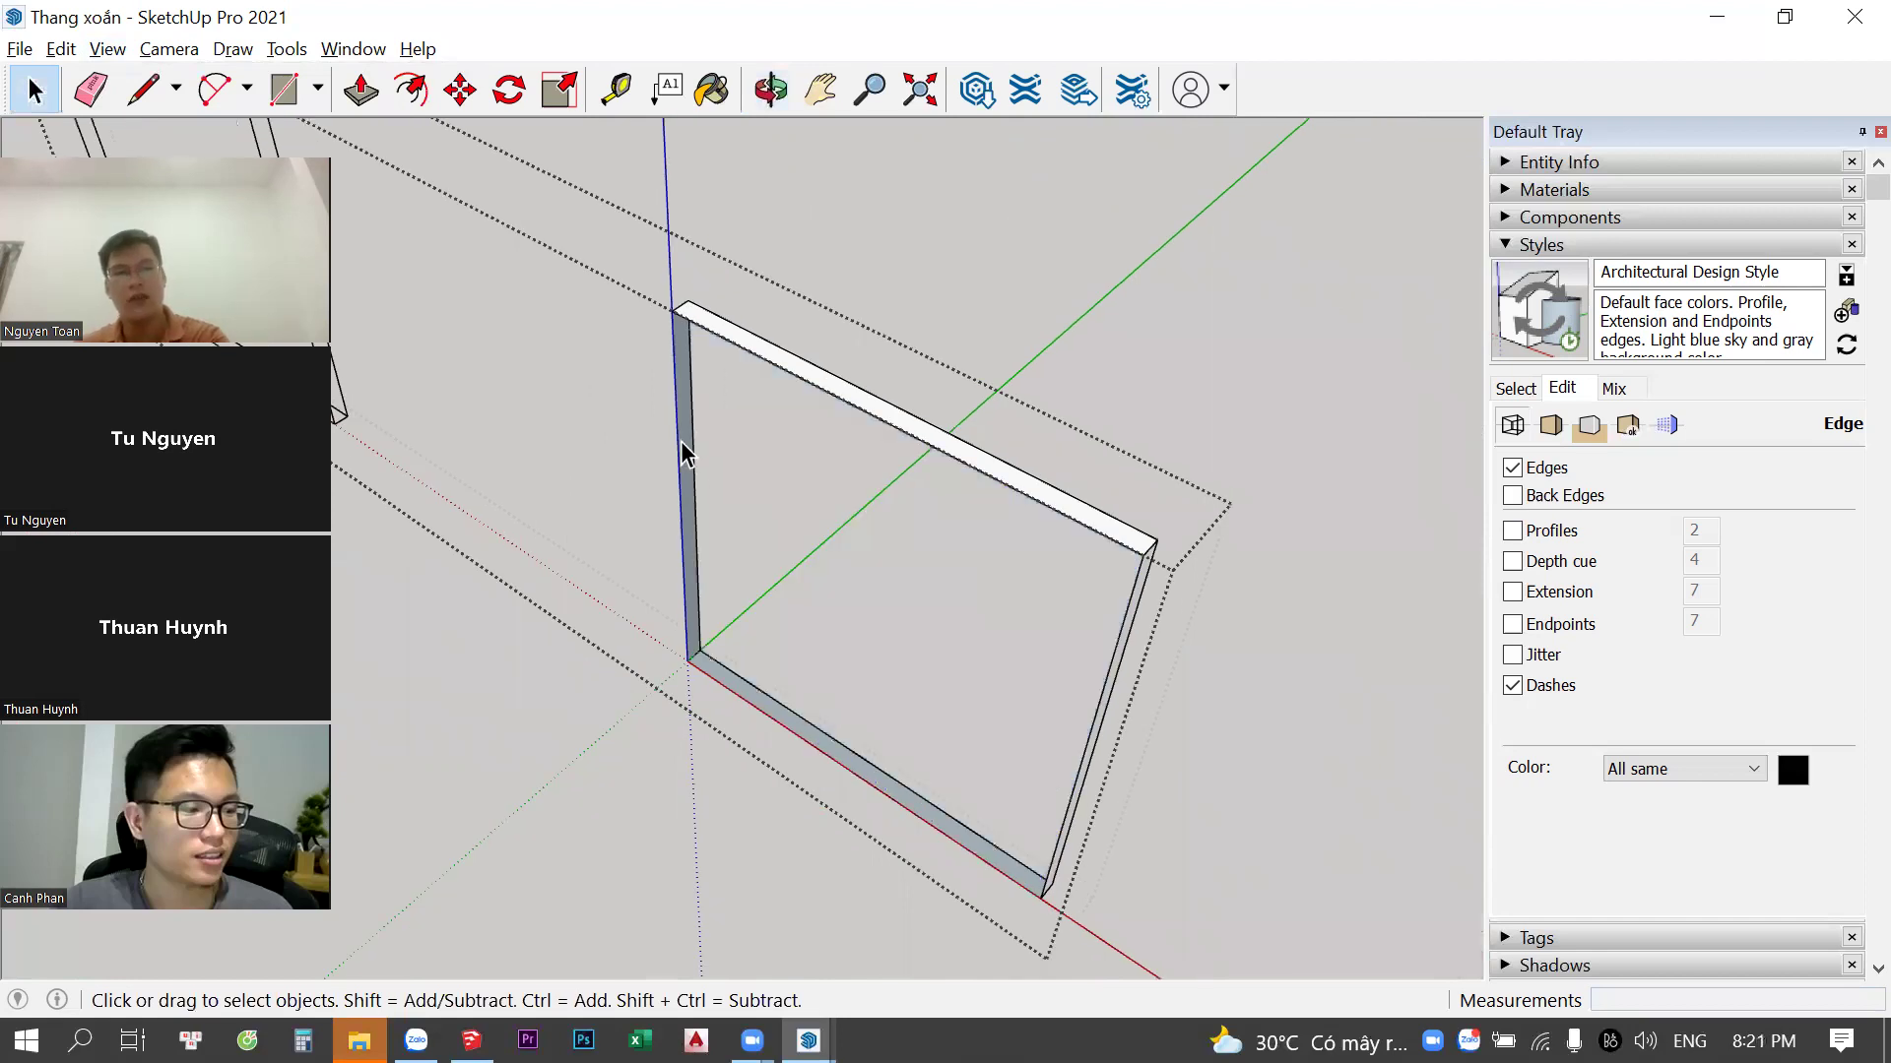
pyautogui.hotkey('ctrl', 'z')
pyautogui.moveTo(772, 518); pyautogui.dragTo(970, 568, button='middle')
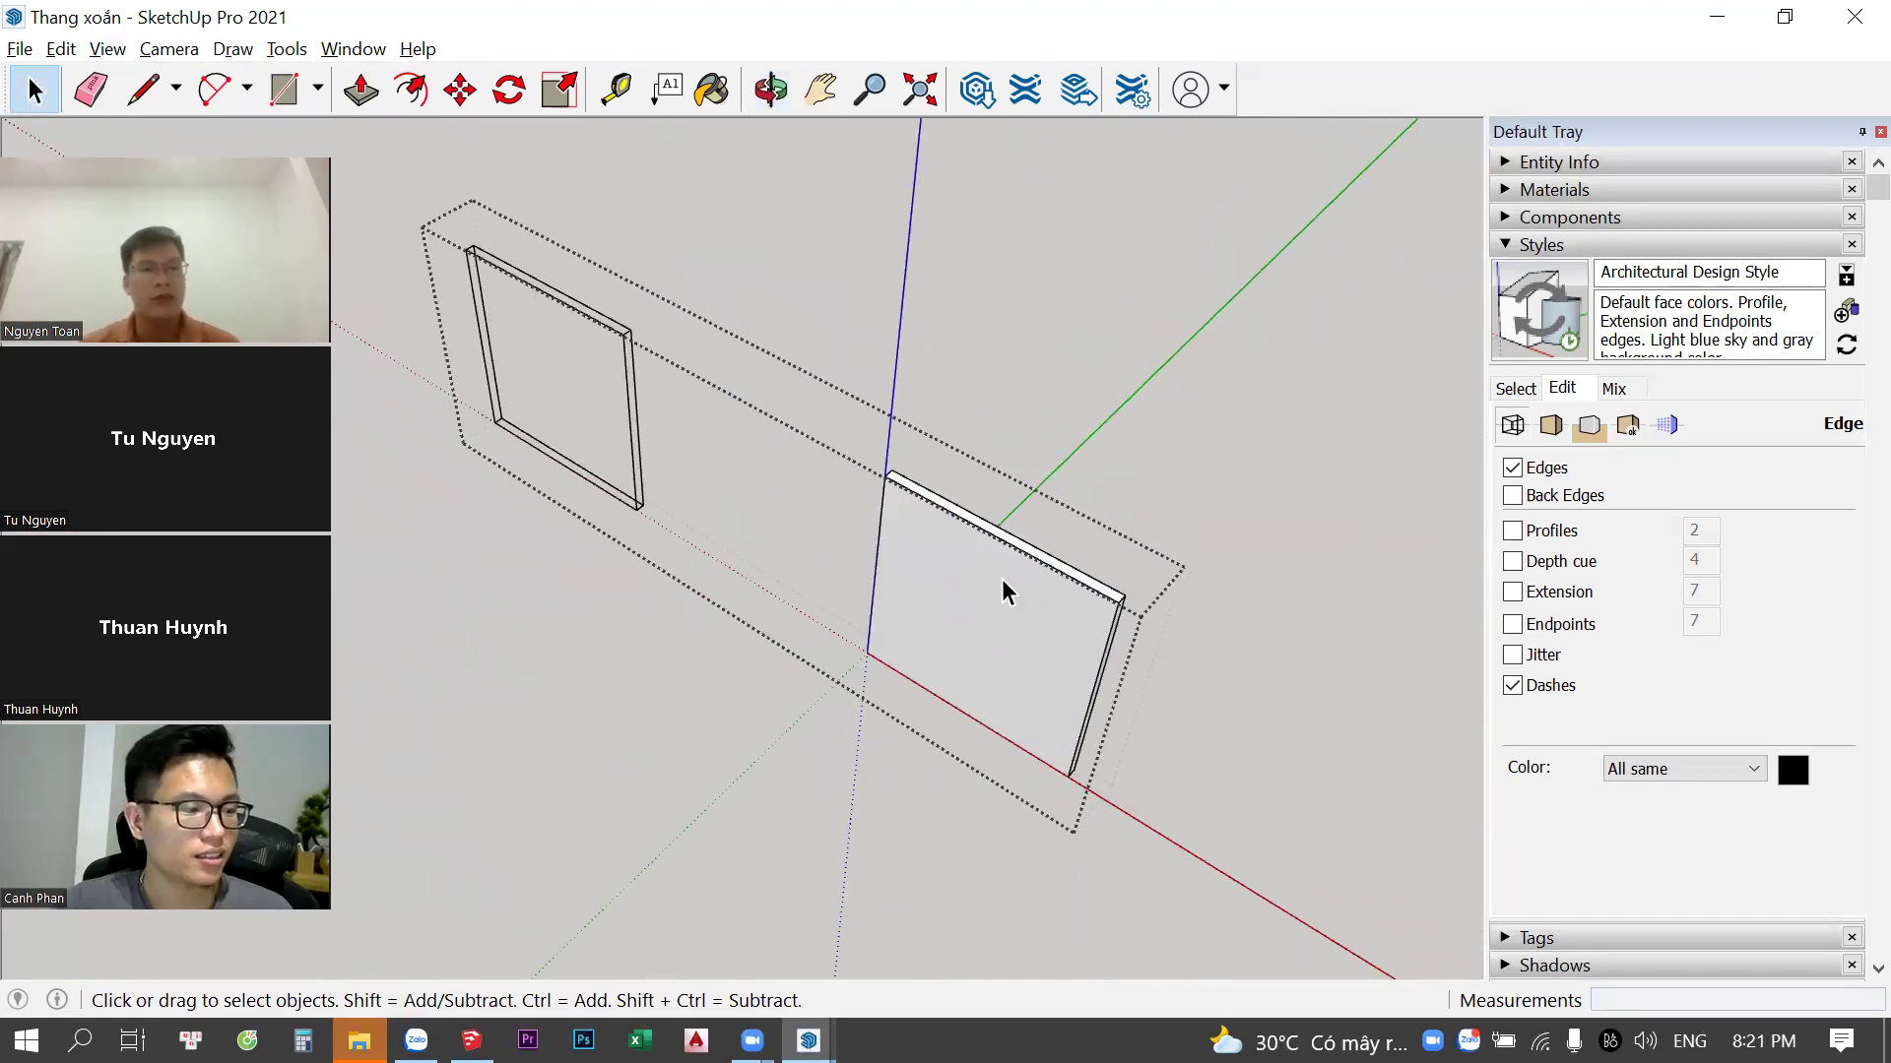
# Copy the wall's front face with Move and Ctrl to several spots around the original
pyautogui.doubleClick(984, 581)
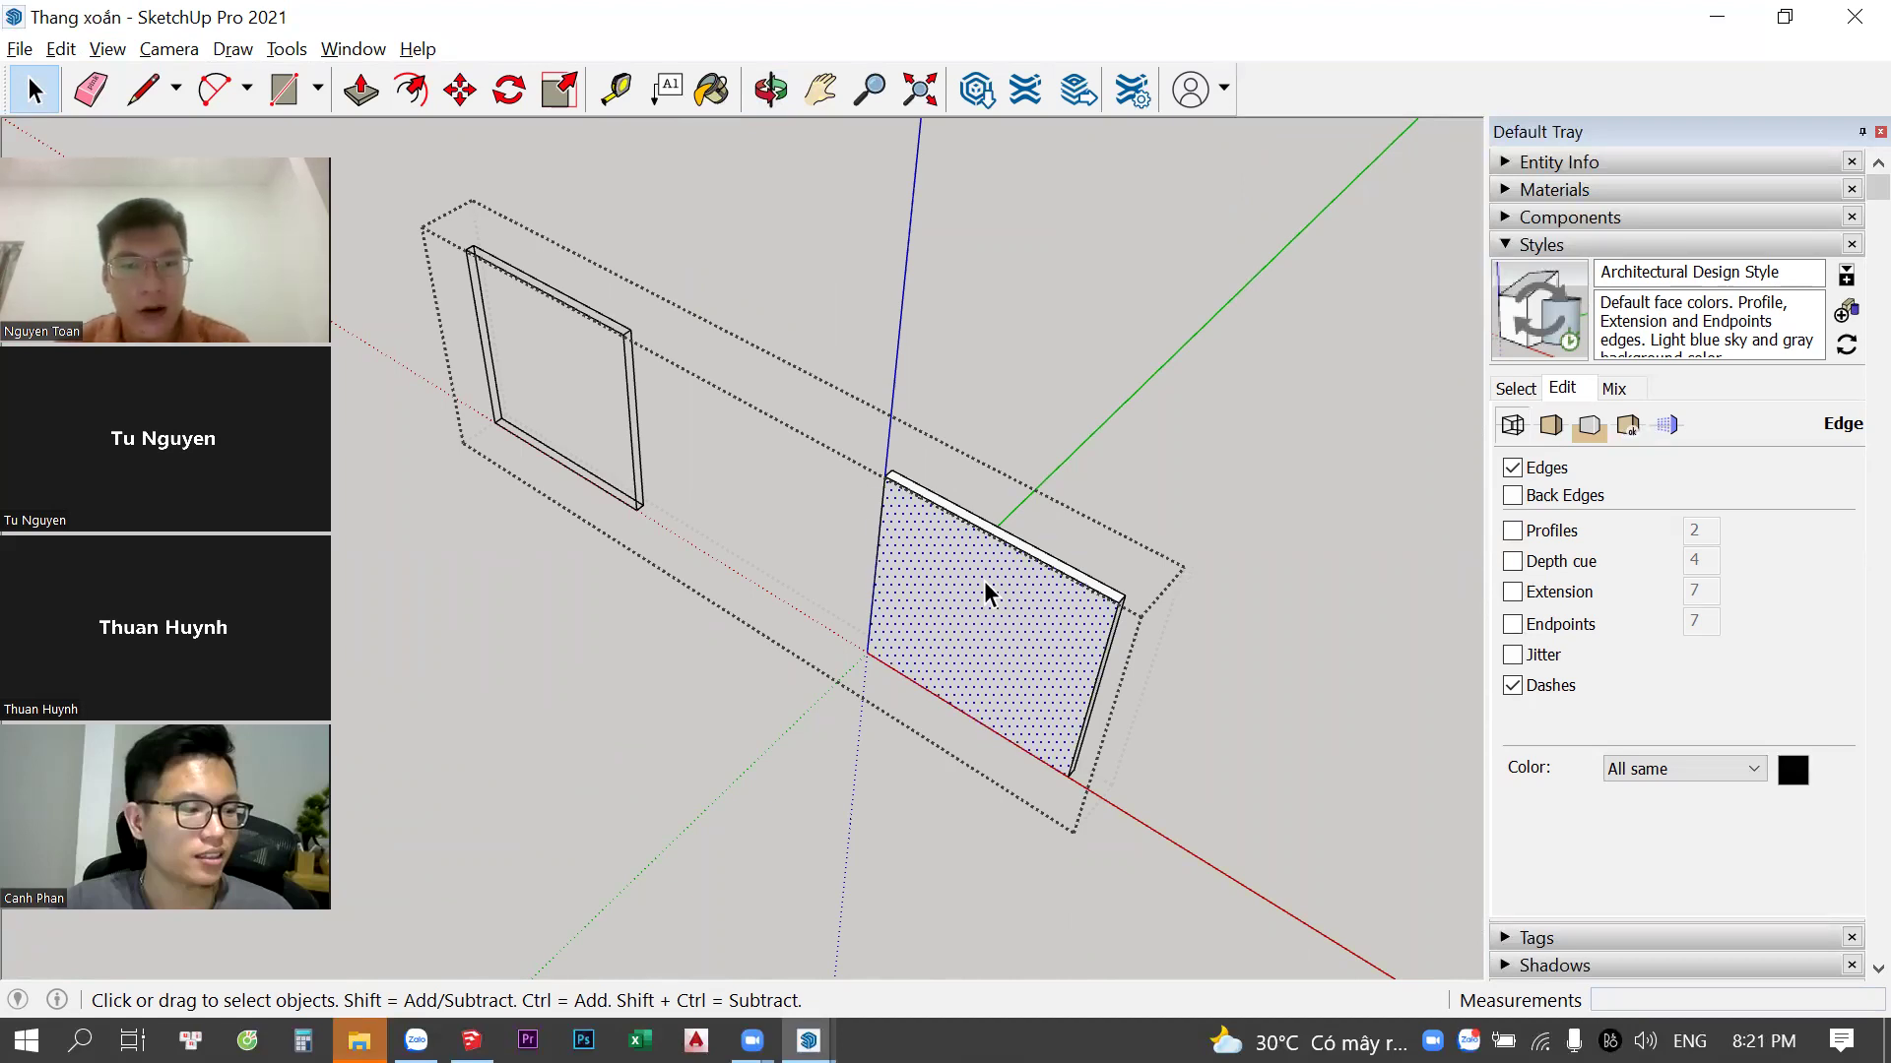
pyautogui.scroll(-3, 924, 591)
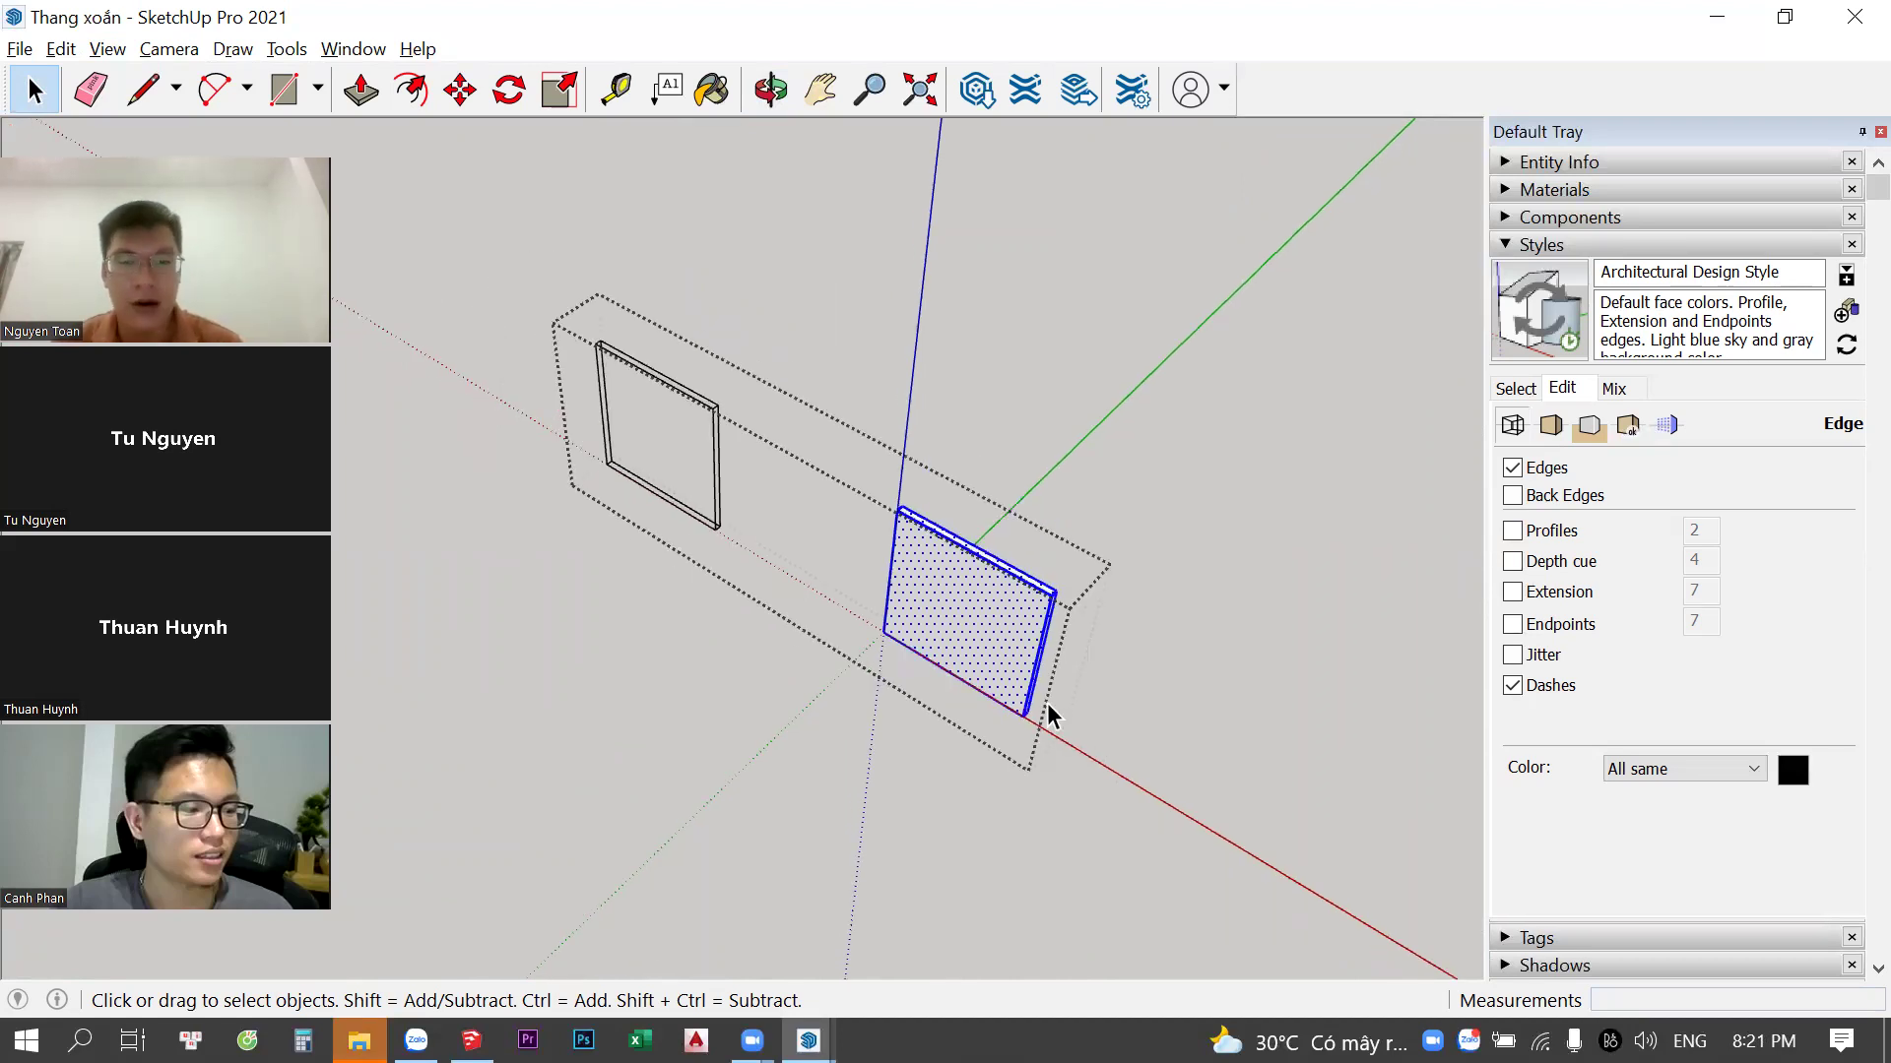
pyautogui.press('m')
pyautogui.press('ctrl')
pyautogui.click(1044, 718)
pyautogui.click(1213, 662)
pyautogui.moveTo(1214, 661); pyautogui.dragTo(984, 582, button='middle')
pyautogui.press('ctrl')
pyautogui.click(865, 831)
pyautogui.click(1322, 695)
pyautogui.click(1142, 701)
pyautogui.scroll(-3, 1211, 546)
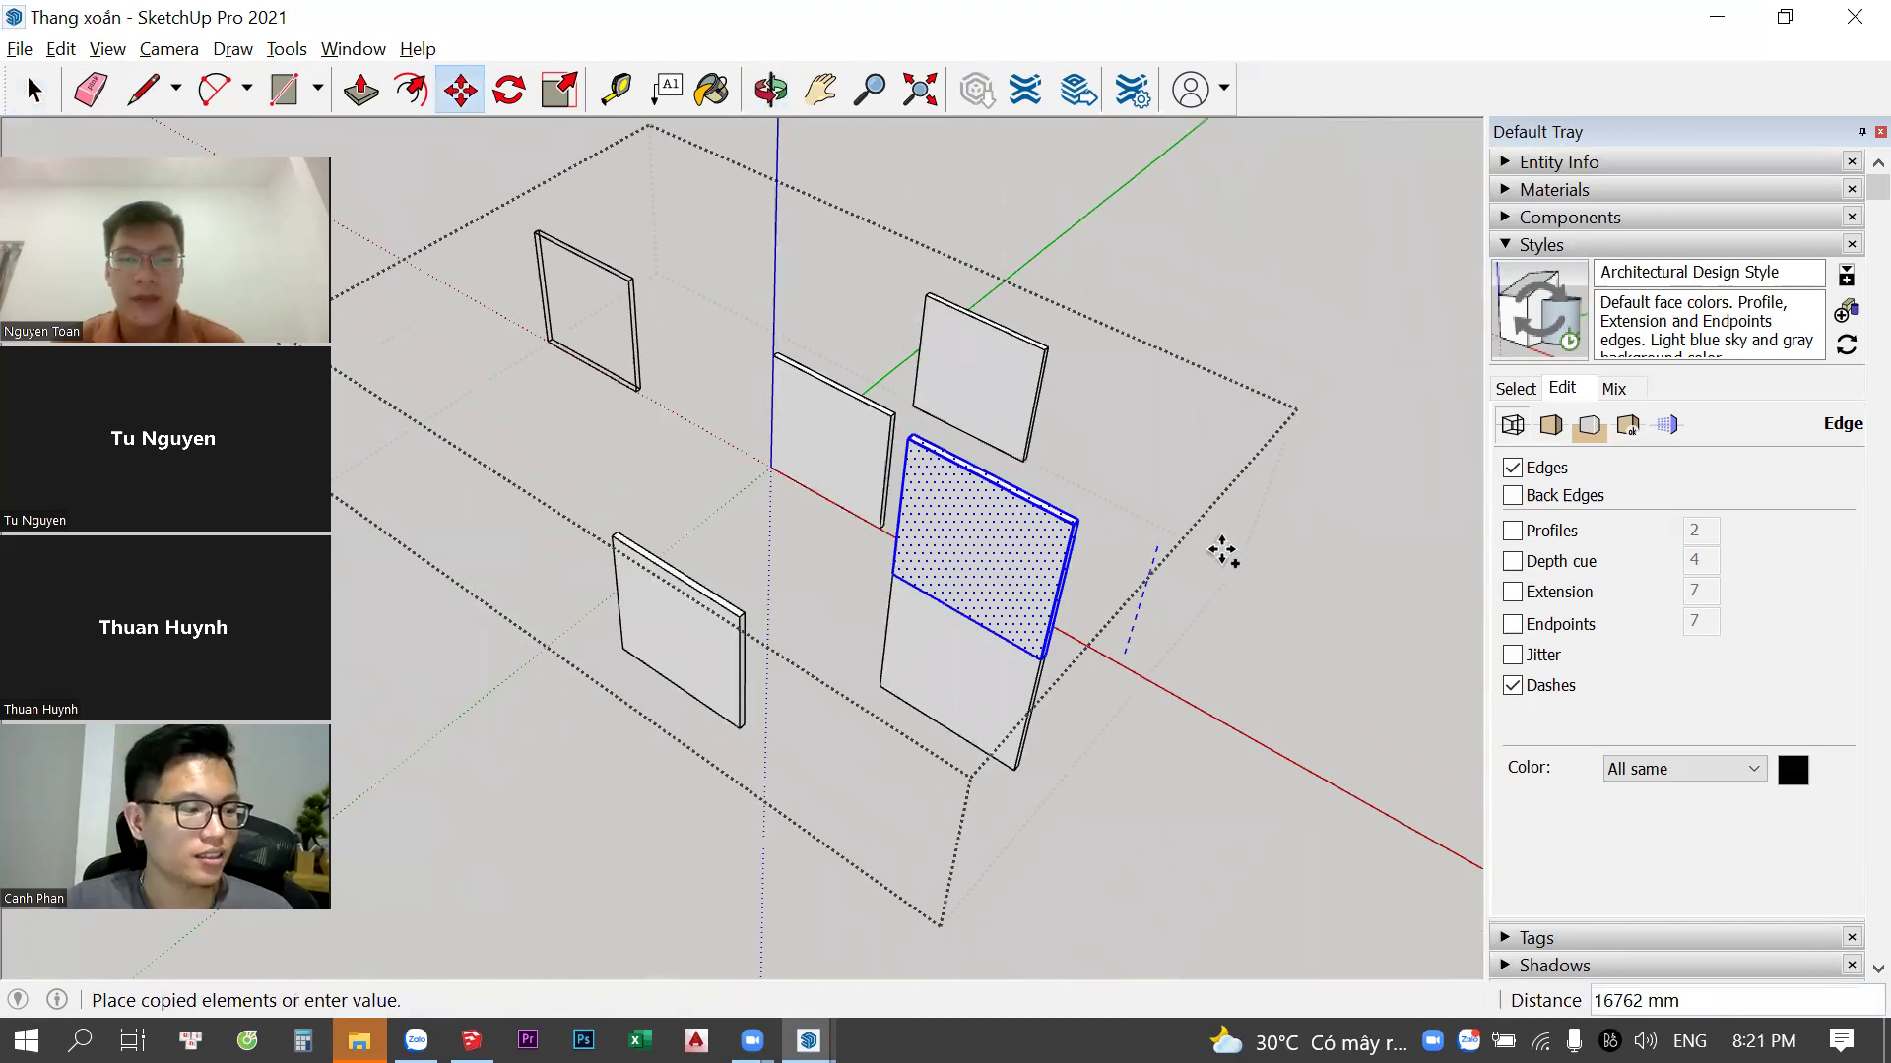
pyautogui.click(1349, 581)
pyautogui.press('space')
pyautogui.click(960, 524)
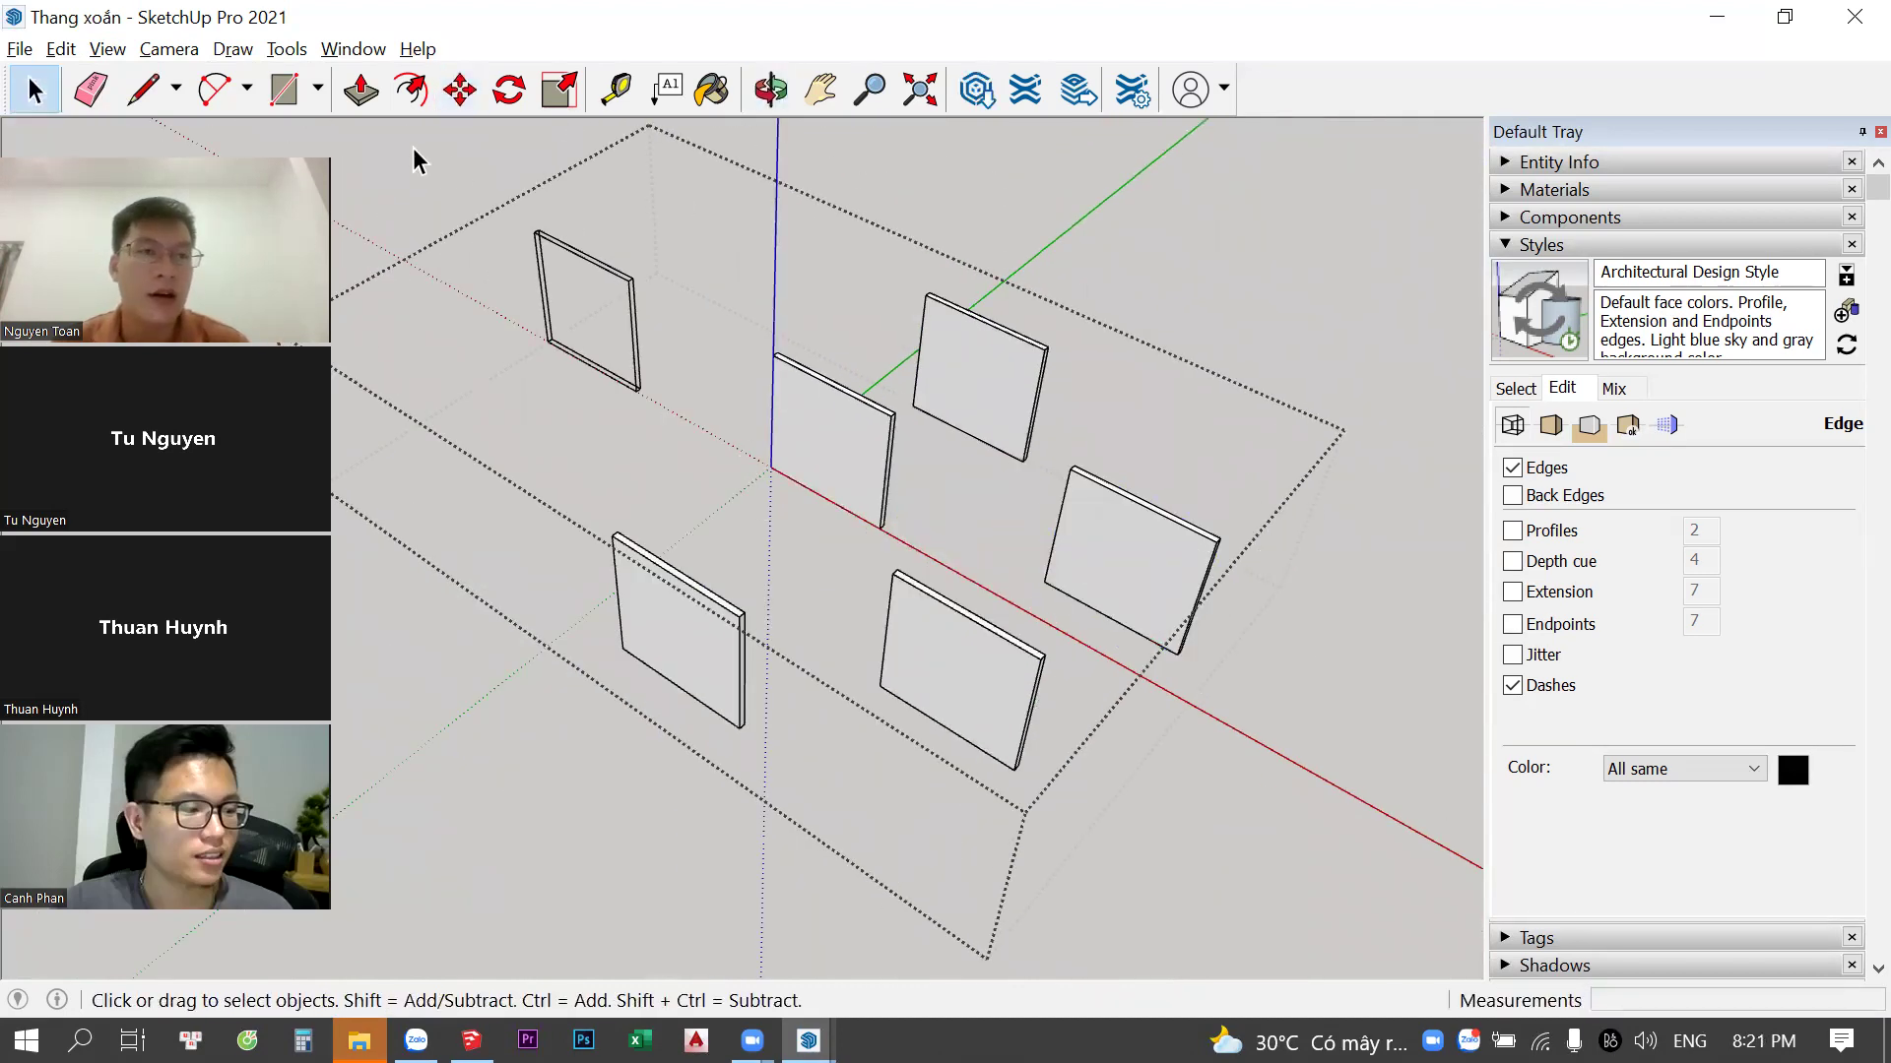
# In Wireframe view, select all six windows and copy them into the box with Move and Ctrl
pyautogui.click(108, 49)
pyautogui.moveTo(381, 437)
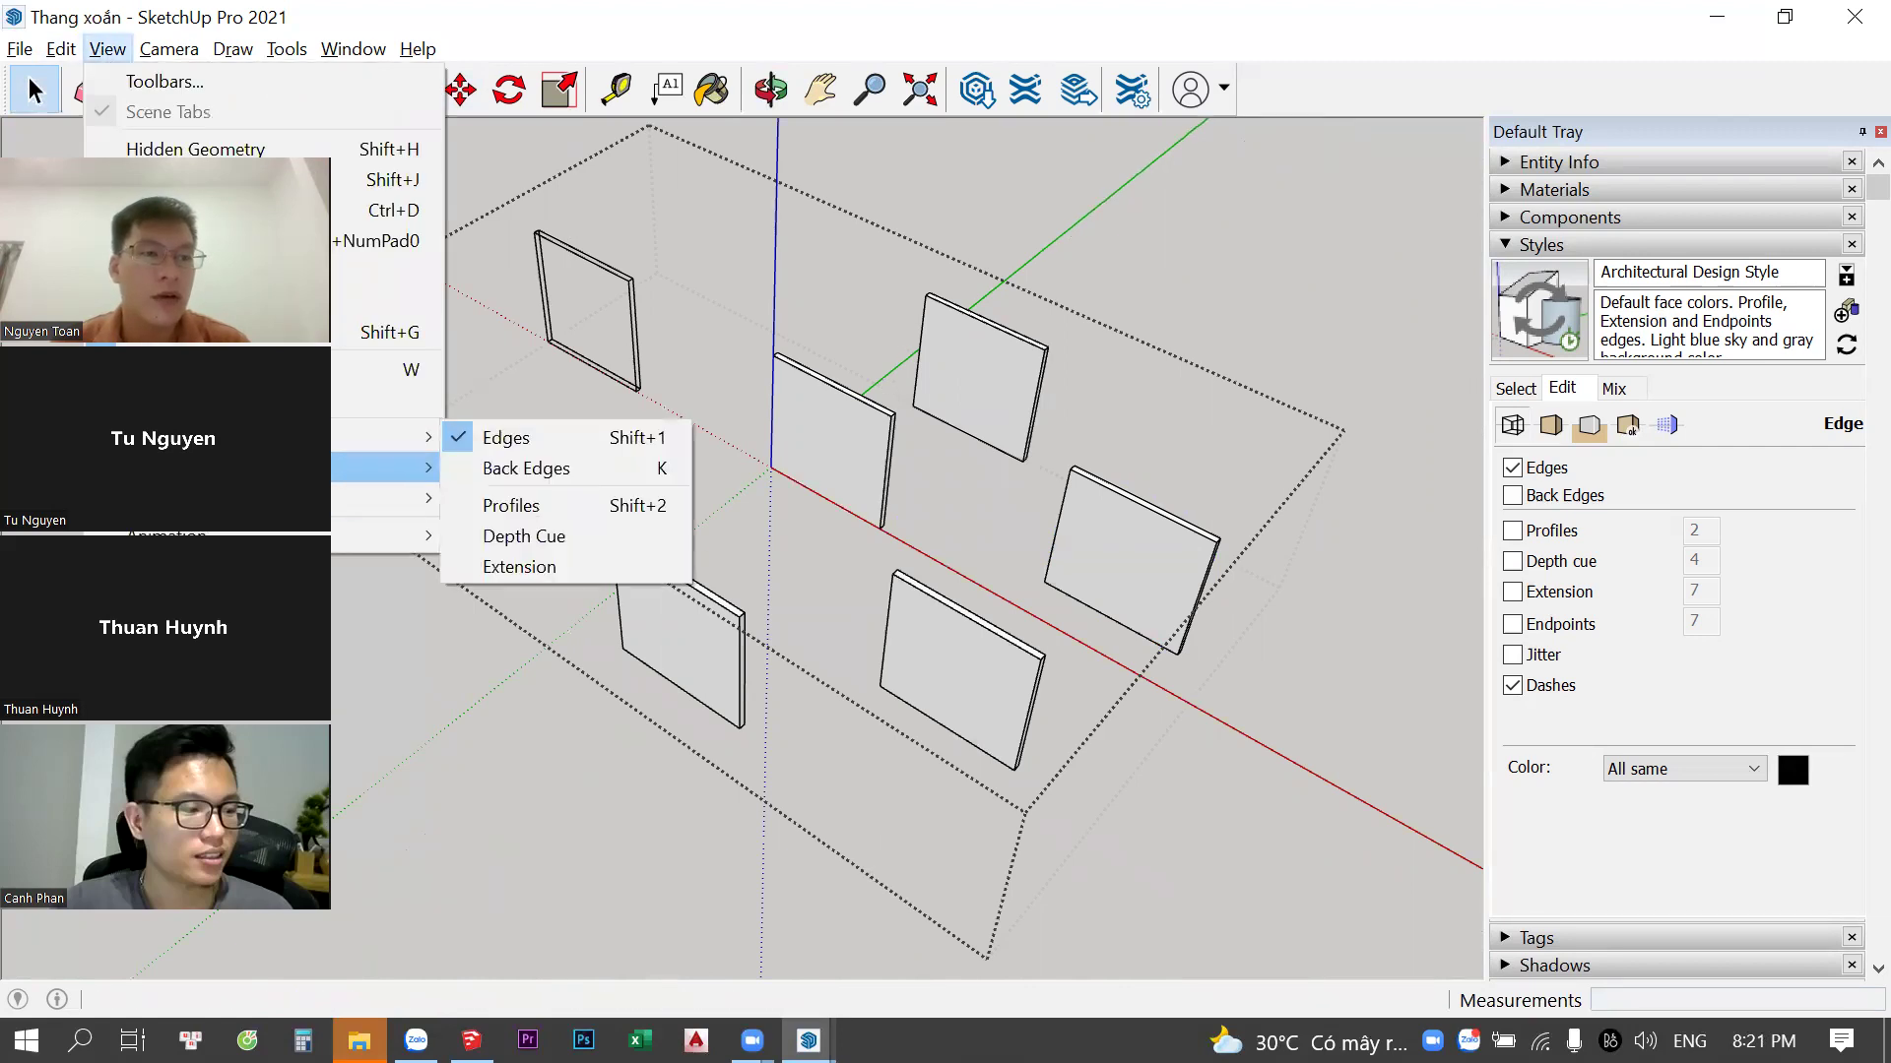
pyautogui.click(576, 513)
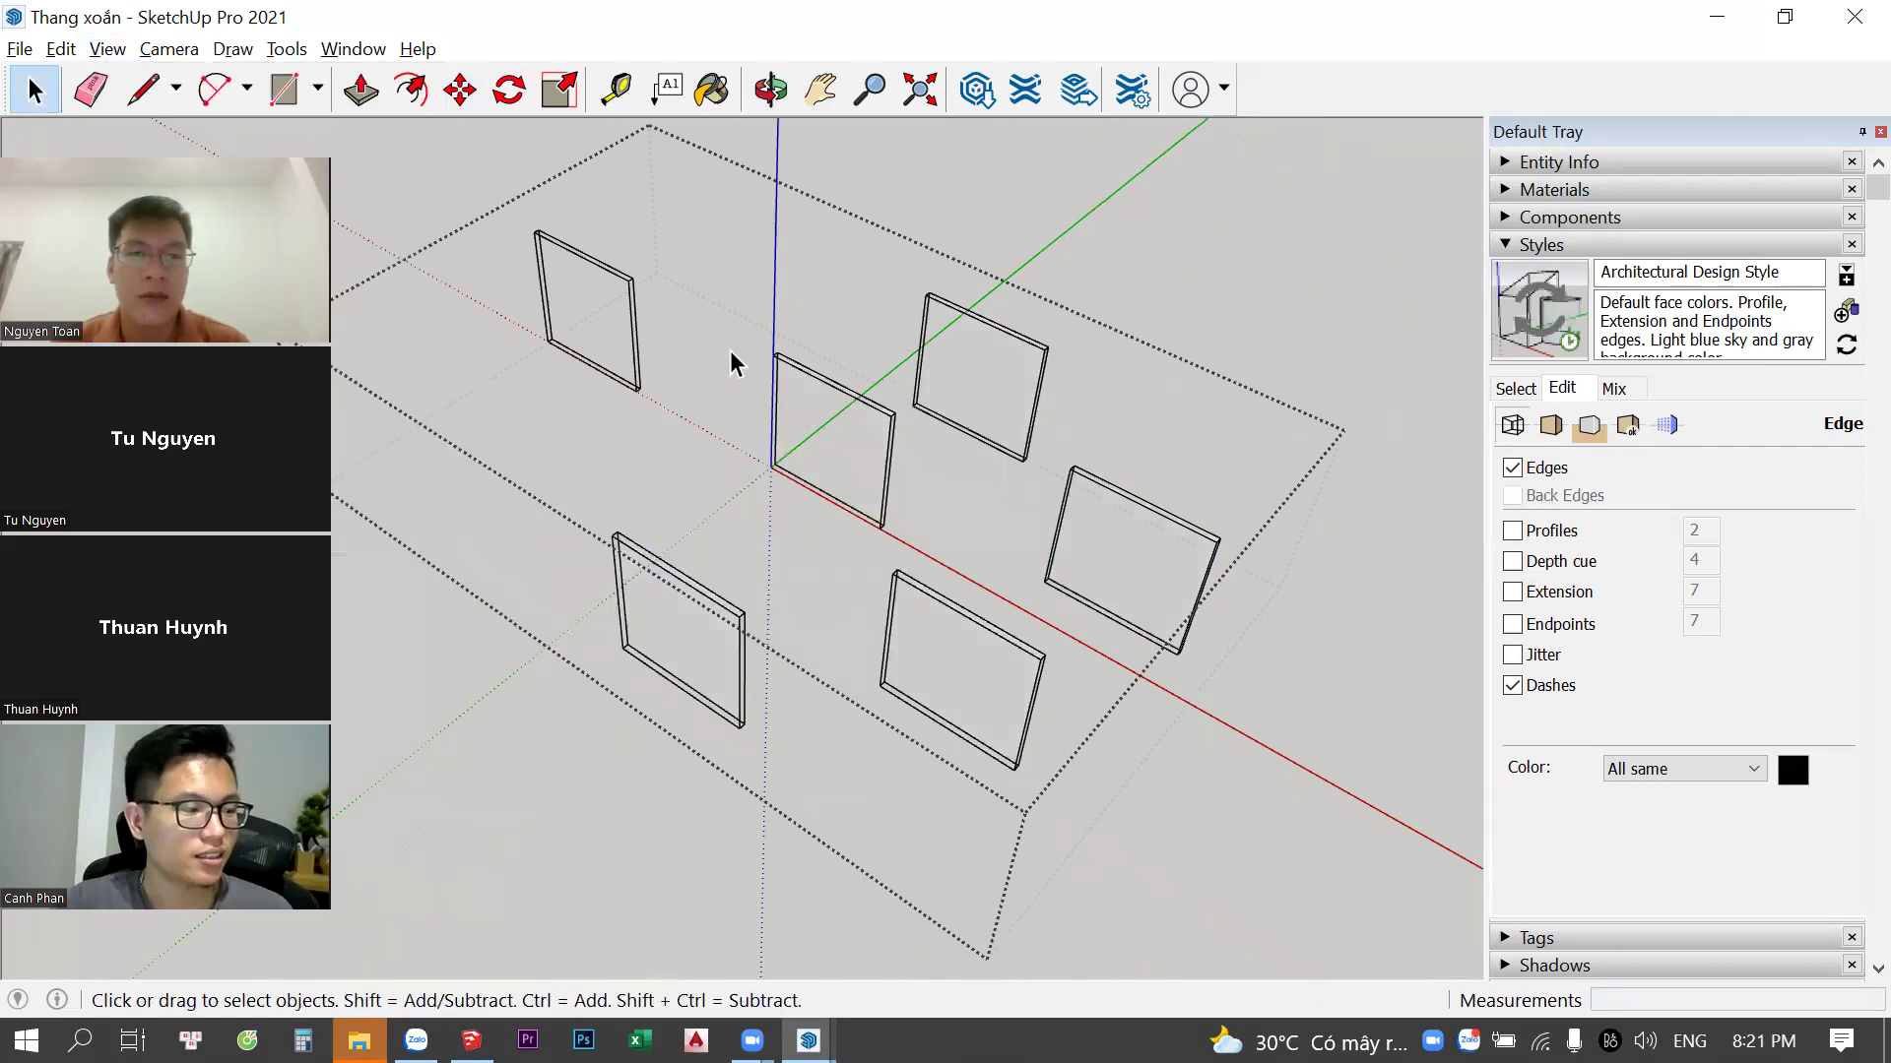
pyautogui.hotkey('ctrl', 'a')
pyautogui.scroll(-3, 1034, 472)
pyautogui.scroll(-2, 1133, 512)
pyautogui.press('m')
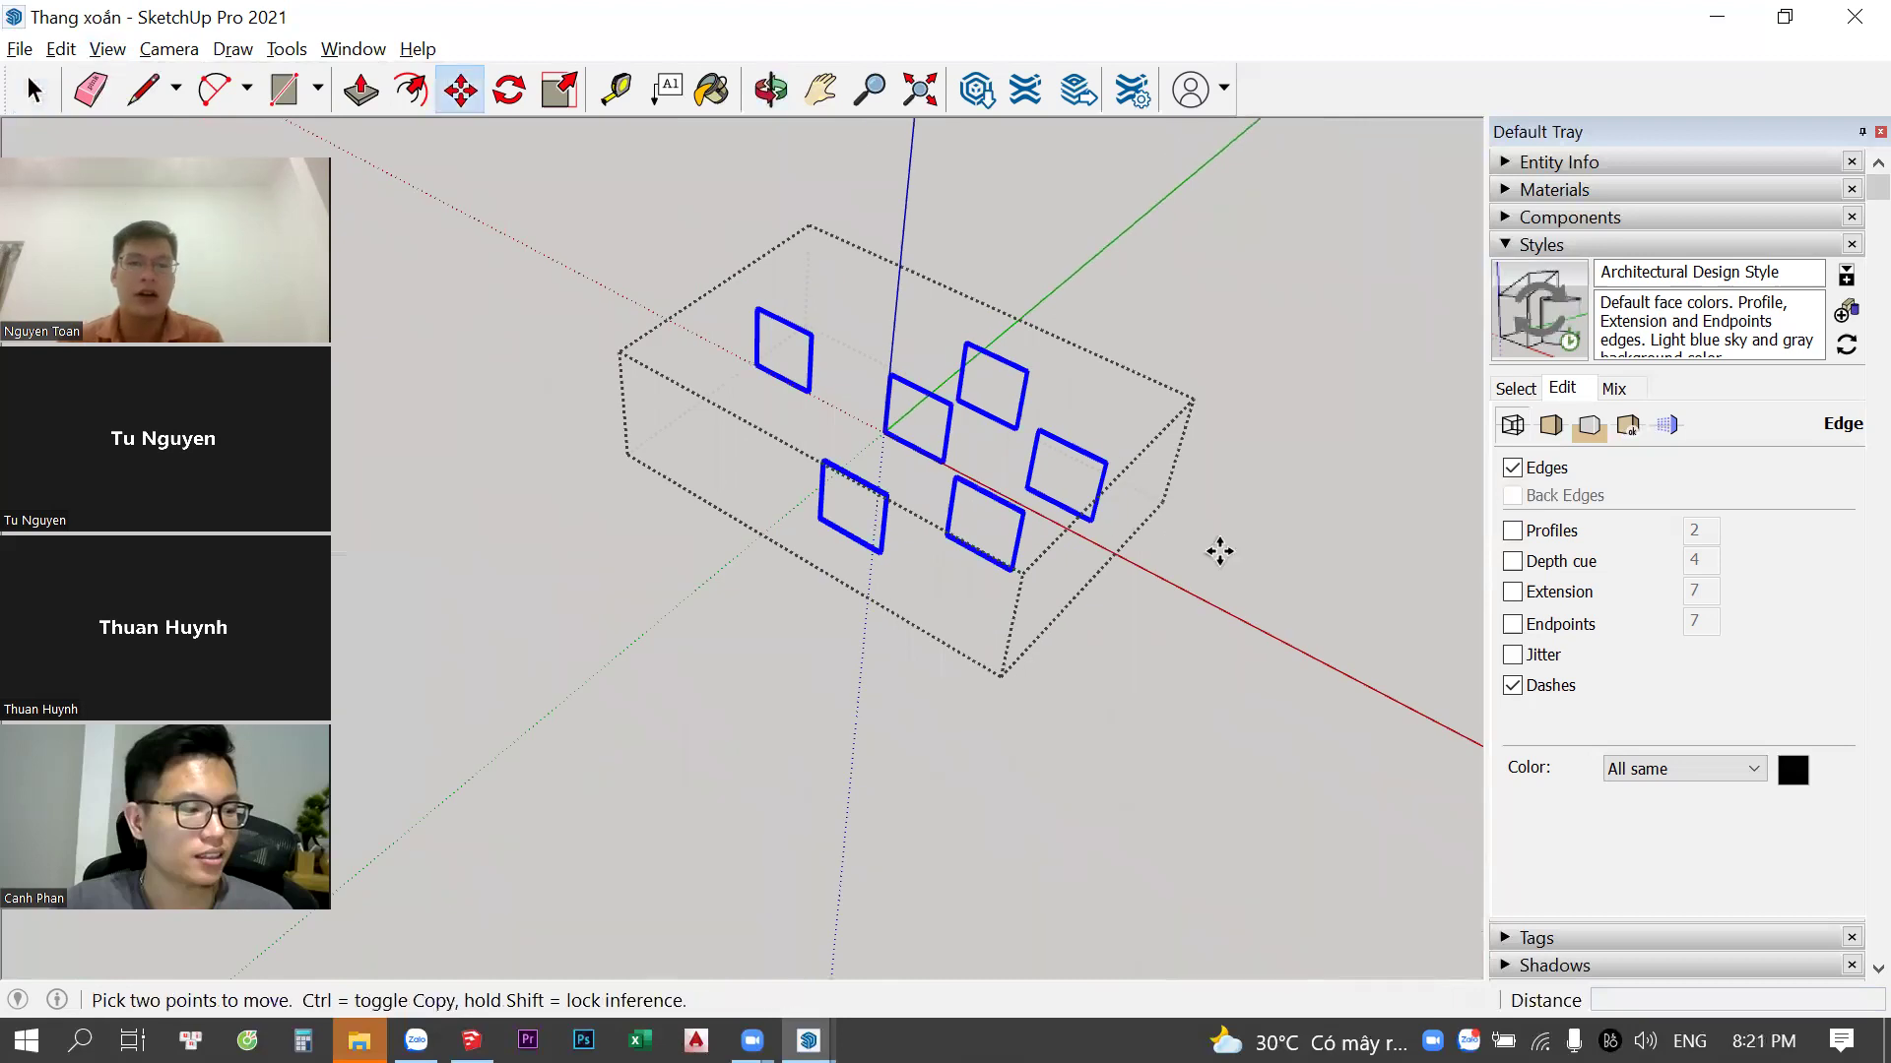
pyautogui.click(1219, 554)
pyautogui.press('ctrl')
pyautogui.click(992, 730)
pyautogui.scroll(2, 991, 729)
pyautogui.press('space')
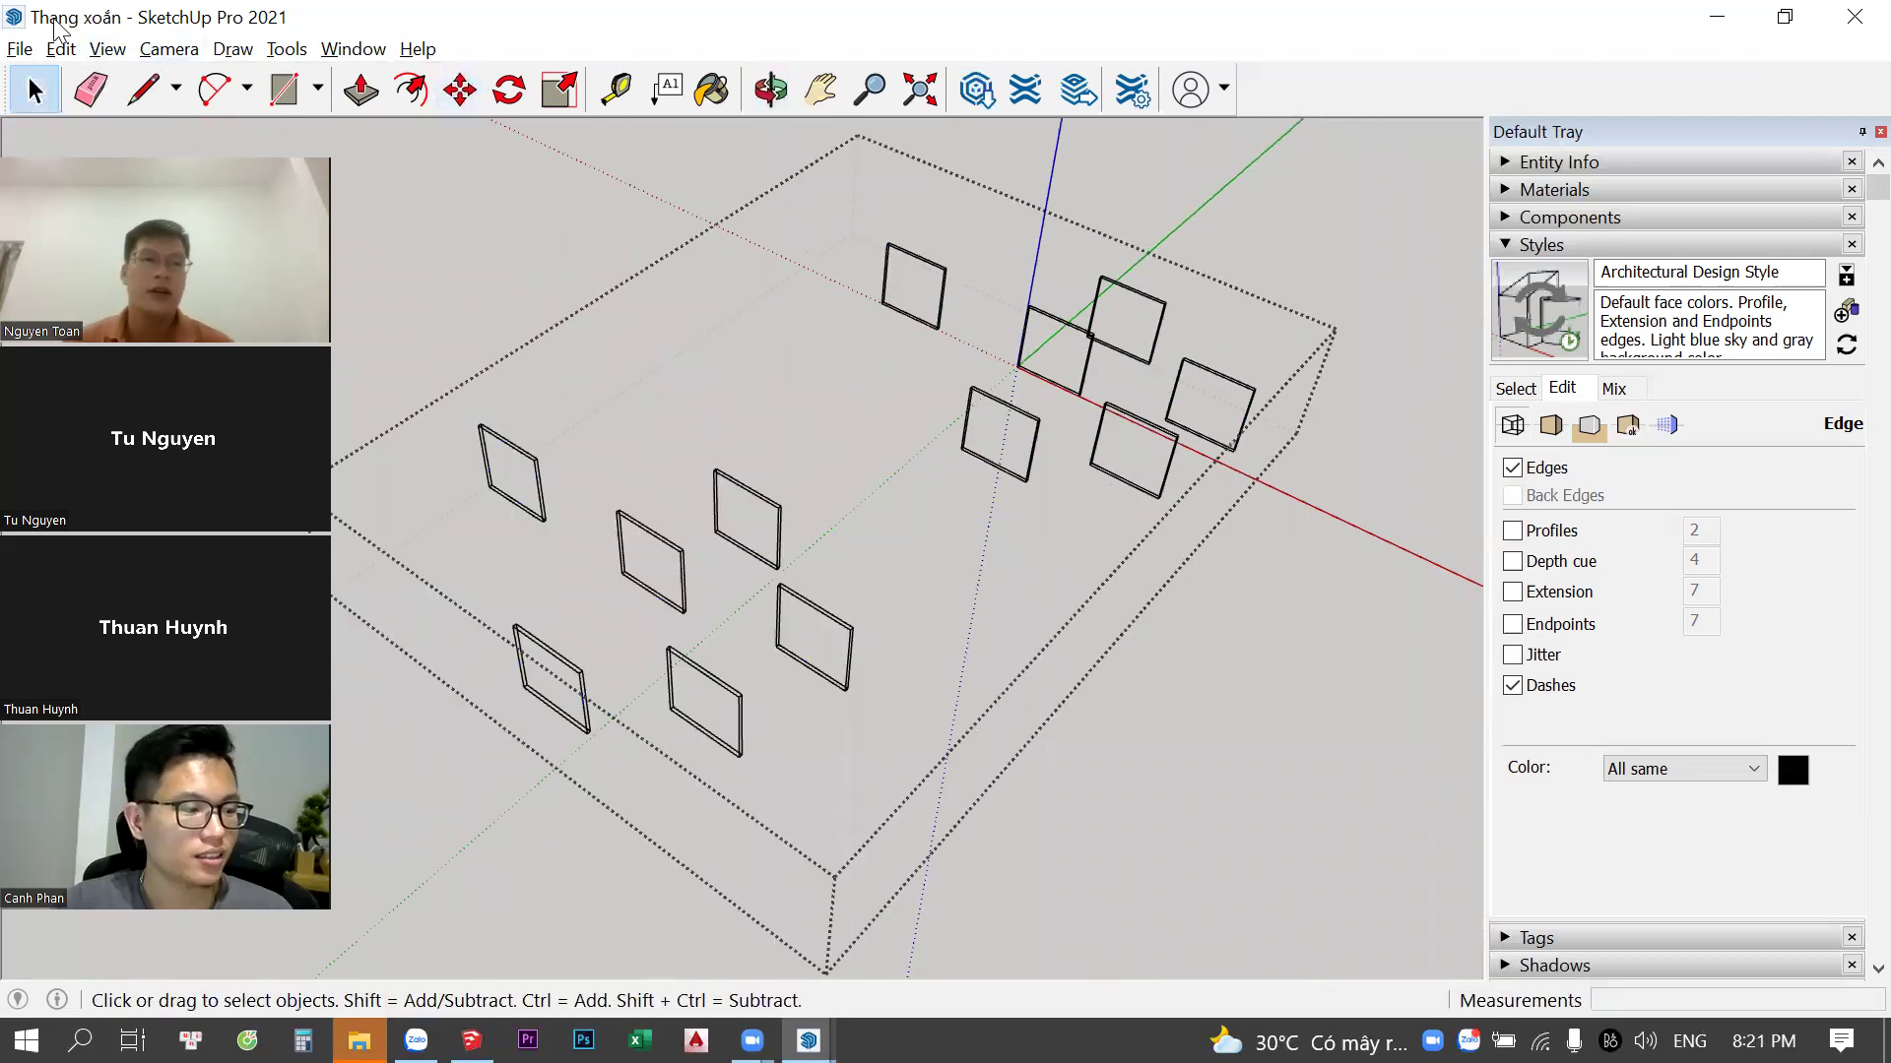
# Restore Shaded With Textures, review the rectangles, and exit the group edit
pyautogui.click(106, 50)
pyautogui.moveTo(222, 467)
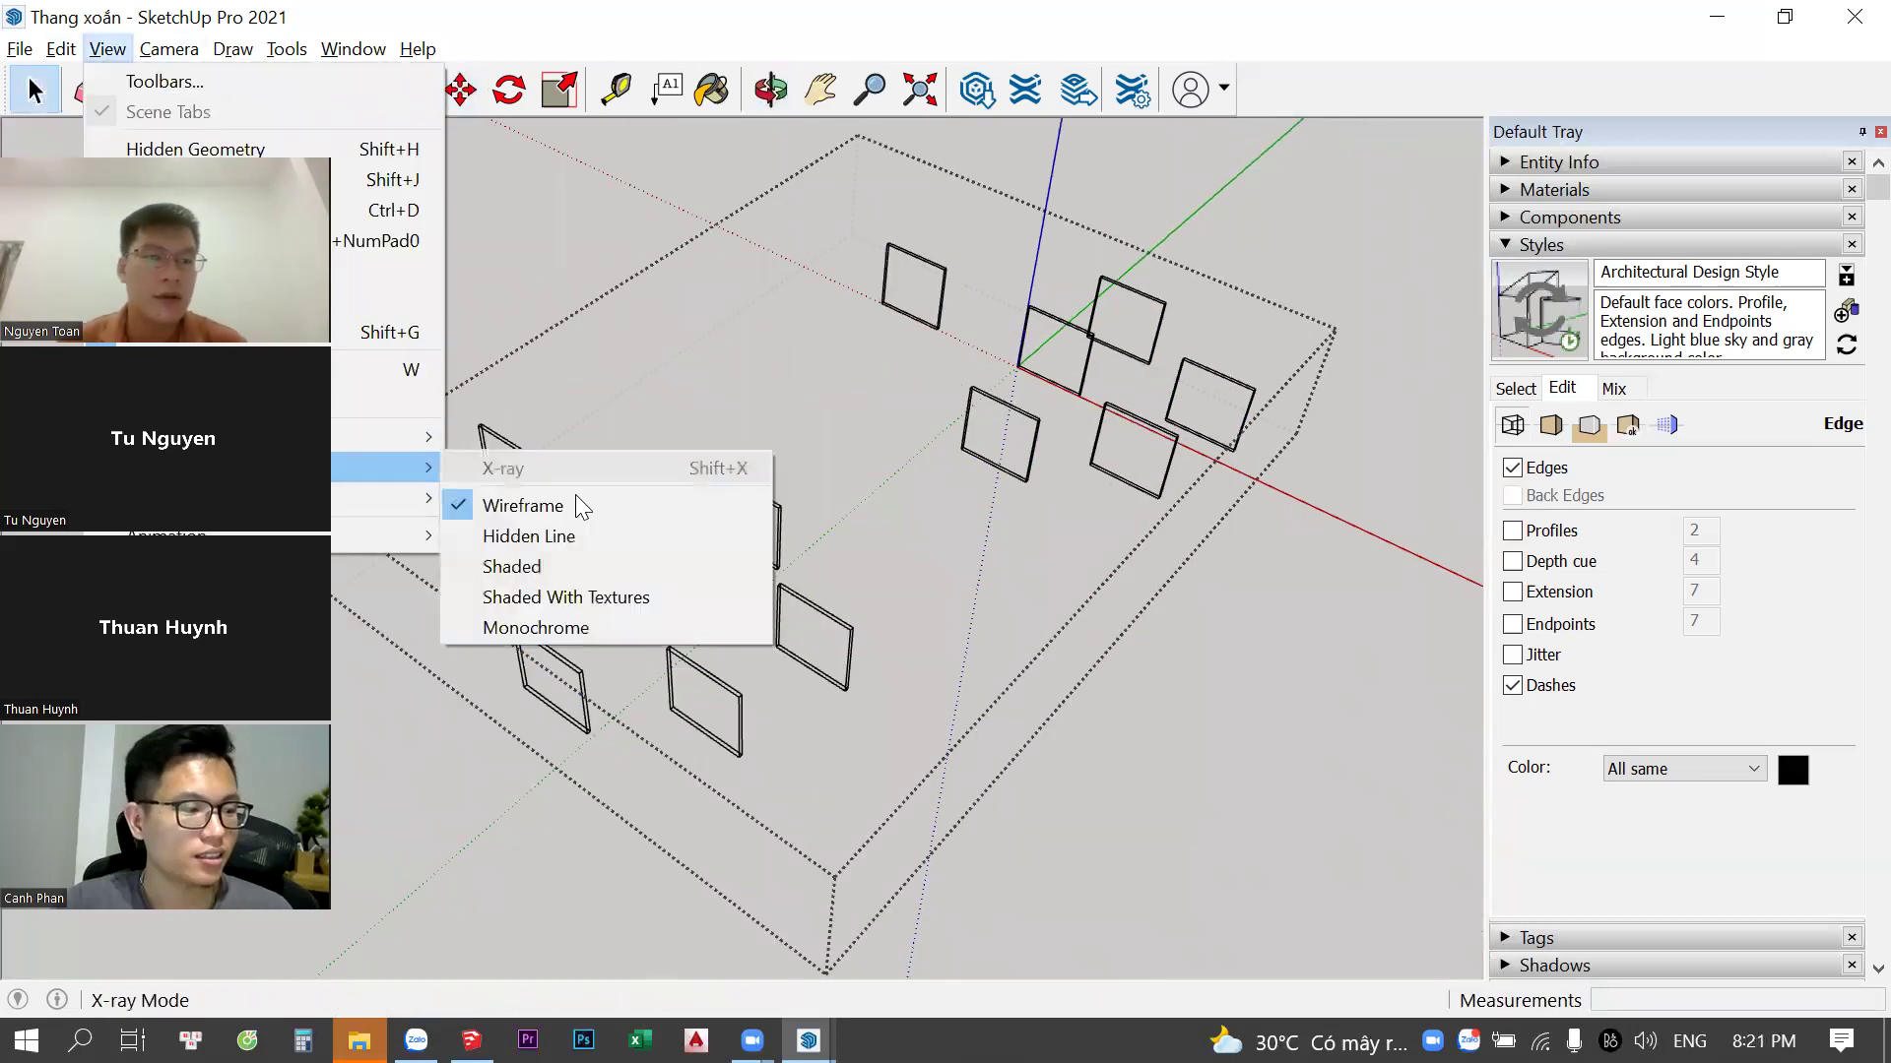
pyautogui.click(622, 597)
pyautogui.moveTo(1166, 729)
pyautogui.mouseDown(button='middle')
pyautogui.moveTo(944, 539)
pyautogui.moveTo(836, 591)
pyautogui.moveTo(954, 427)
pyautogui.mouseUp(button='middle')
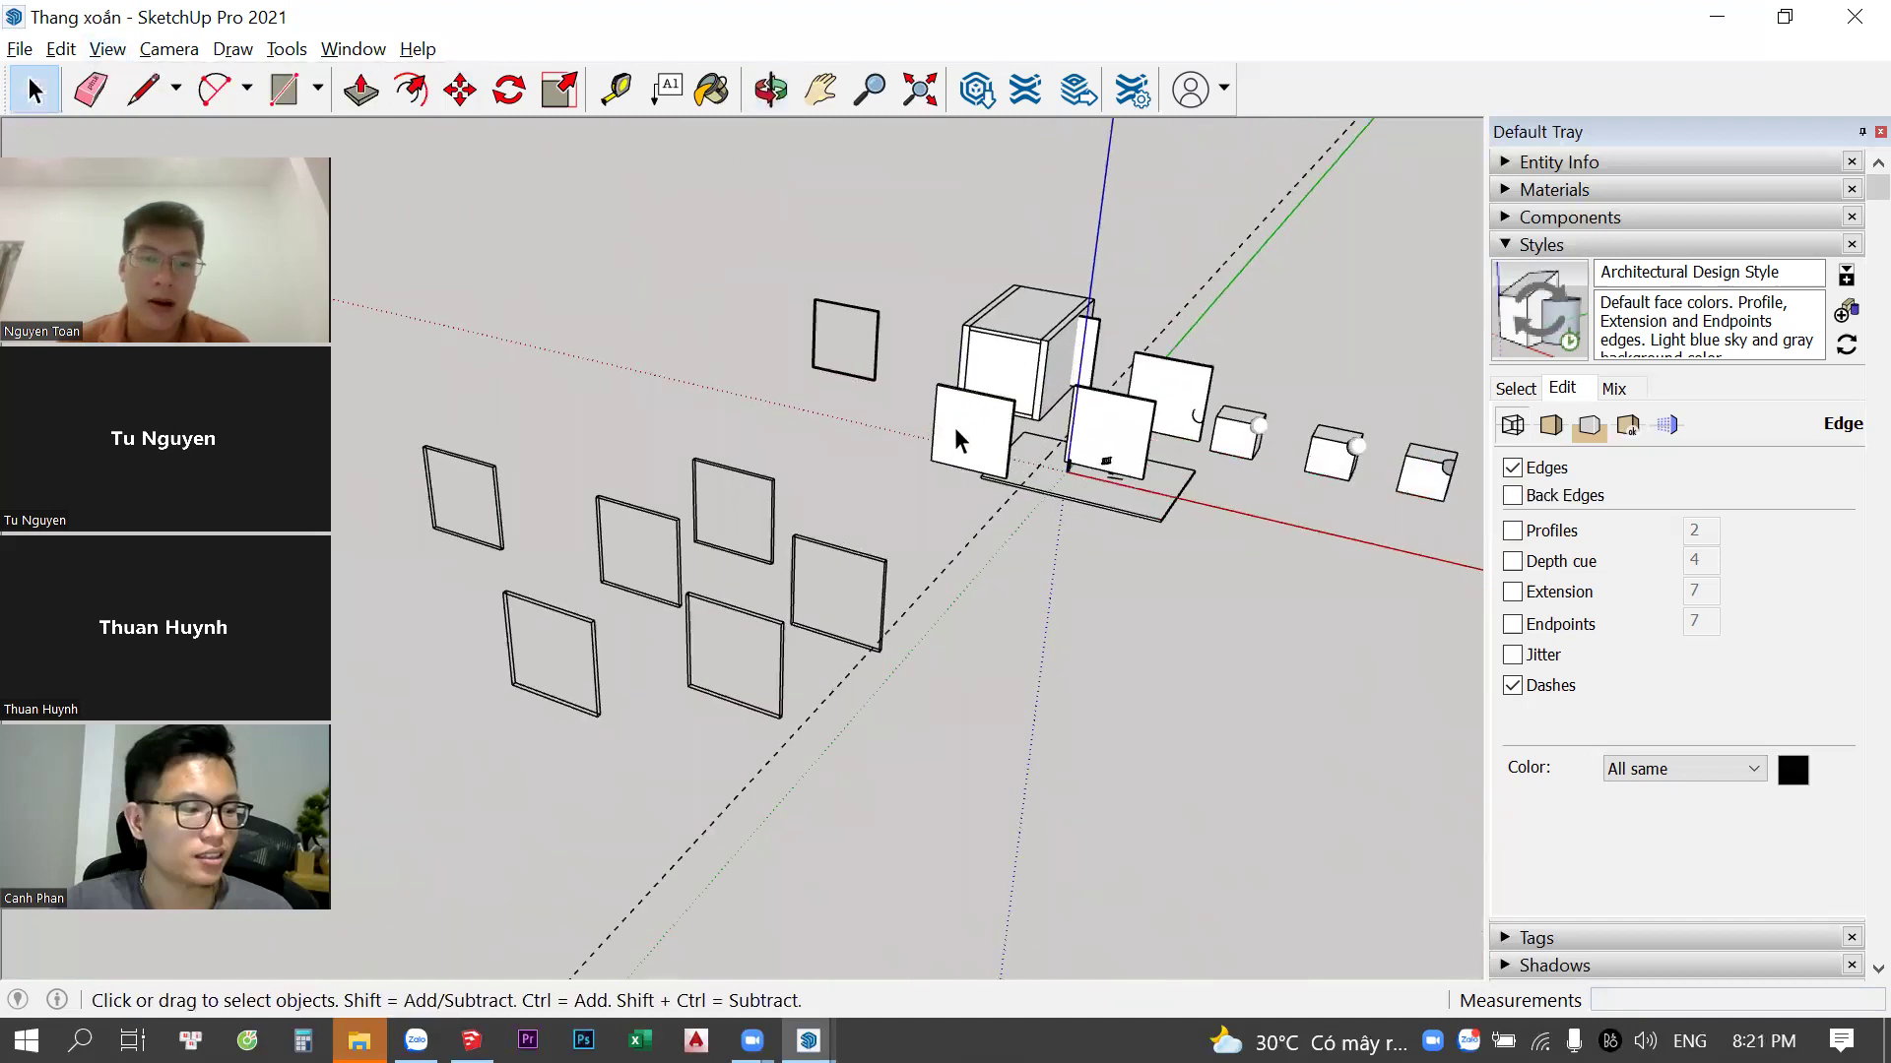
pyautogui.hotkey('ctrl', 'a')
pyautogui.scroll(2, 689, 613)
pyautogui.scroll(2, 895, 690)
pyautogui.click(890, 701)
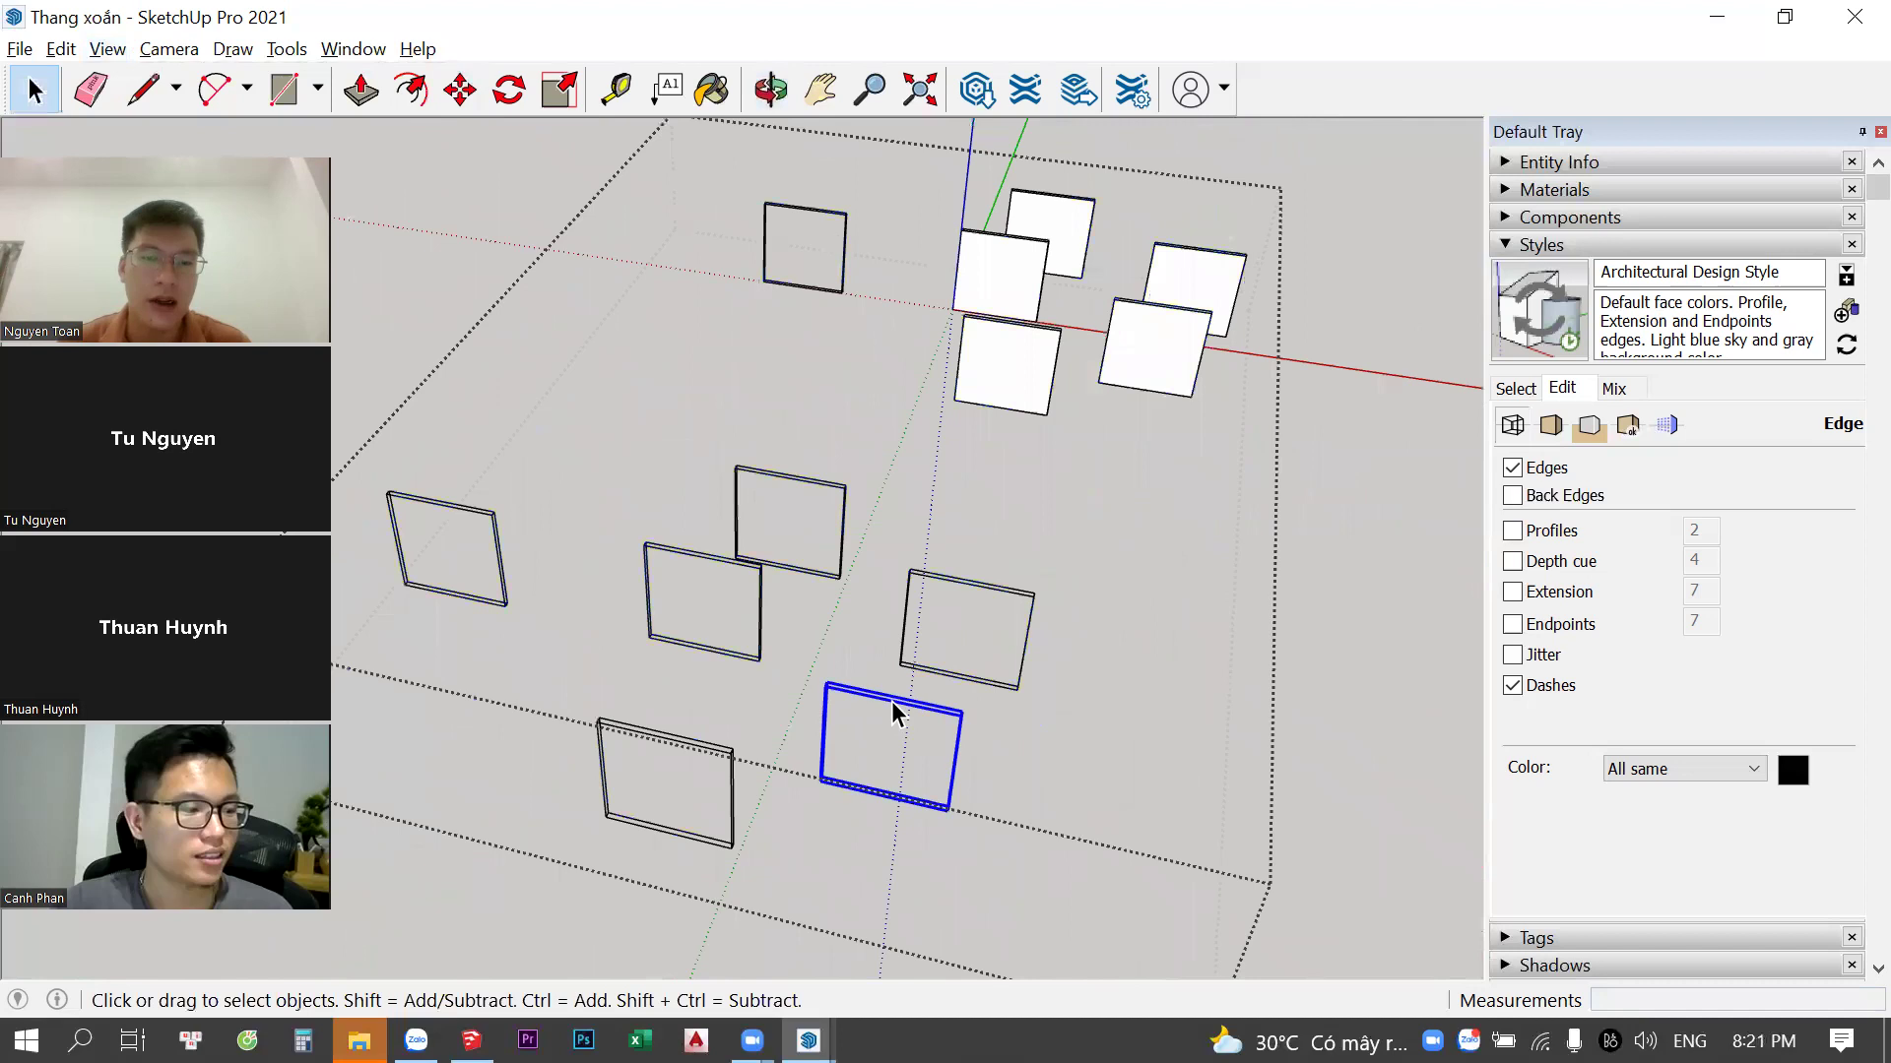
pyautogui.scroll(2, 838, 796)
pyautogui.click(823, 705)
pyautogui.moveTo(824, 705)
pyautogui.mouseDown(button='middle')
pyautogui.moveTo(676, 498)
pyautogui.moveTo(992, 512)
pyautogui.mouseUp(button='middle')
pyautogui.scroll(-3, 992, 512)
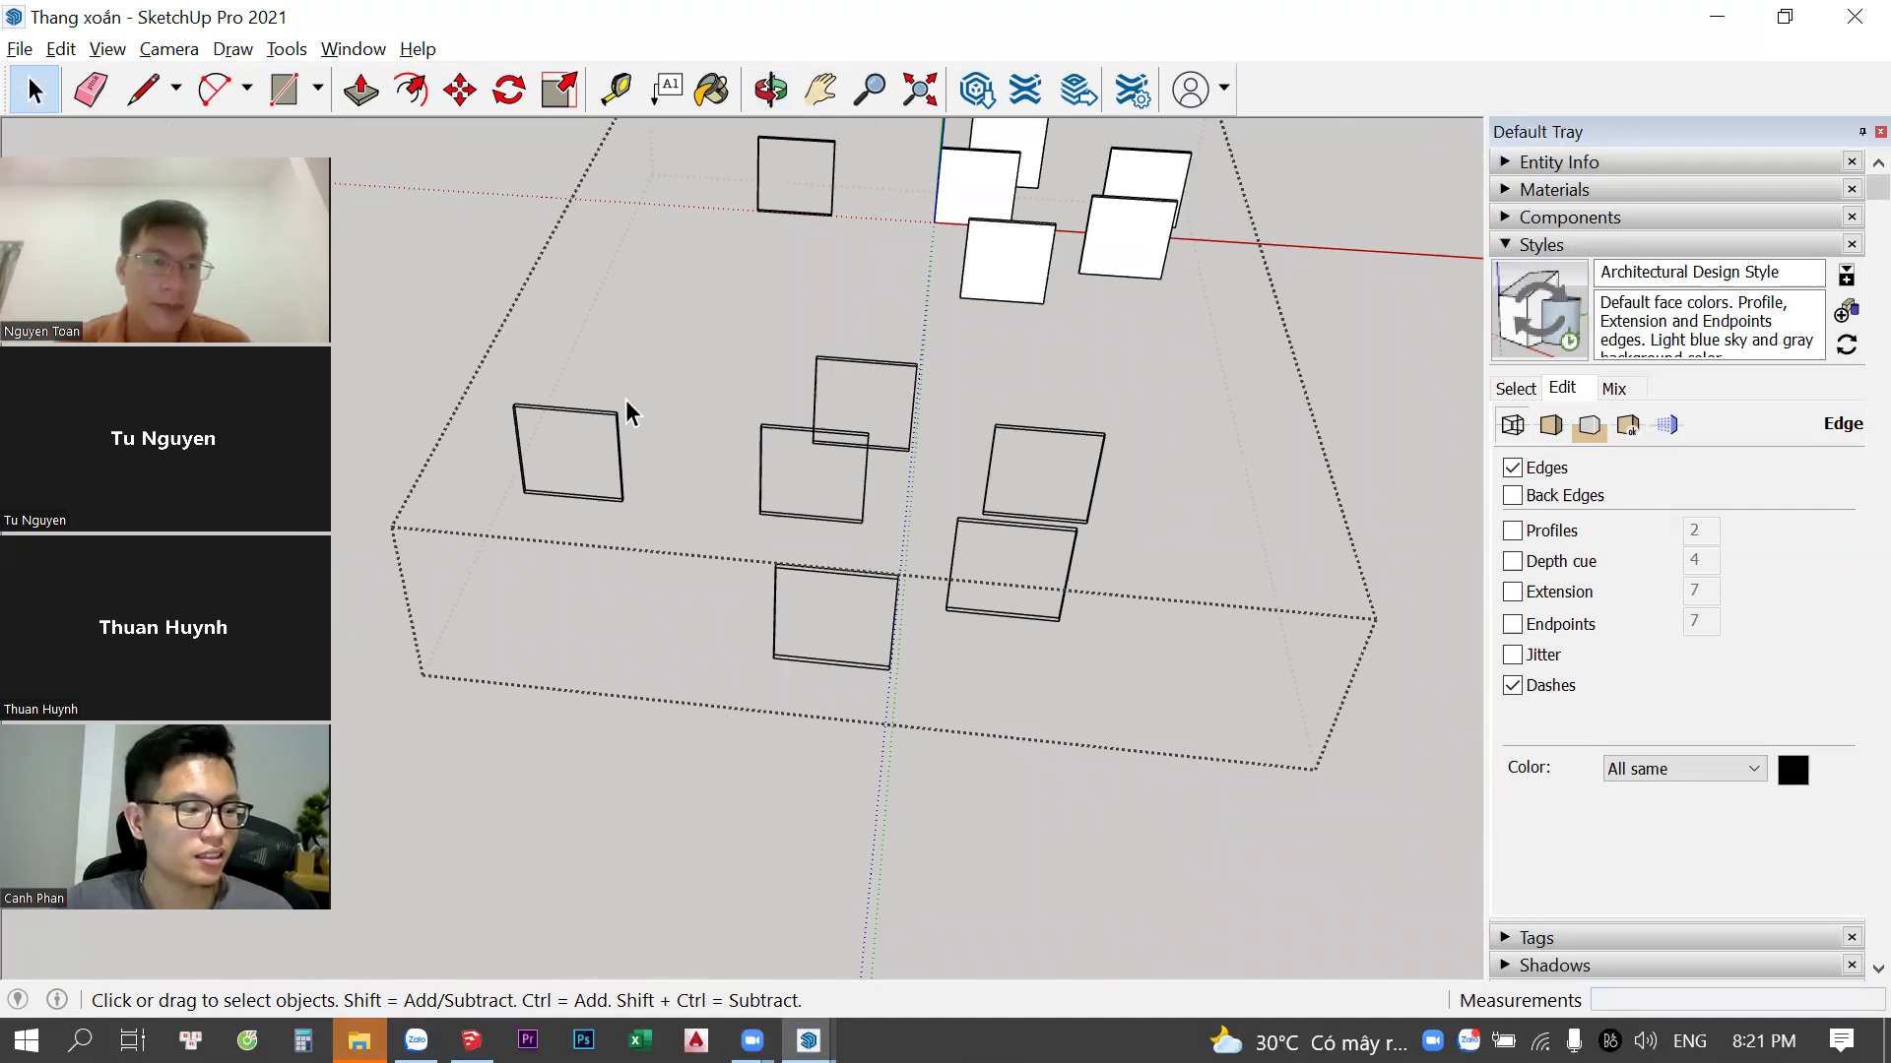
pyautogui.click(464, 233)
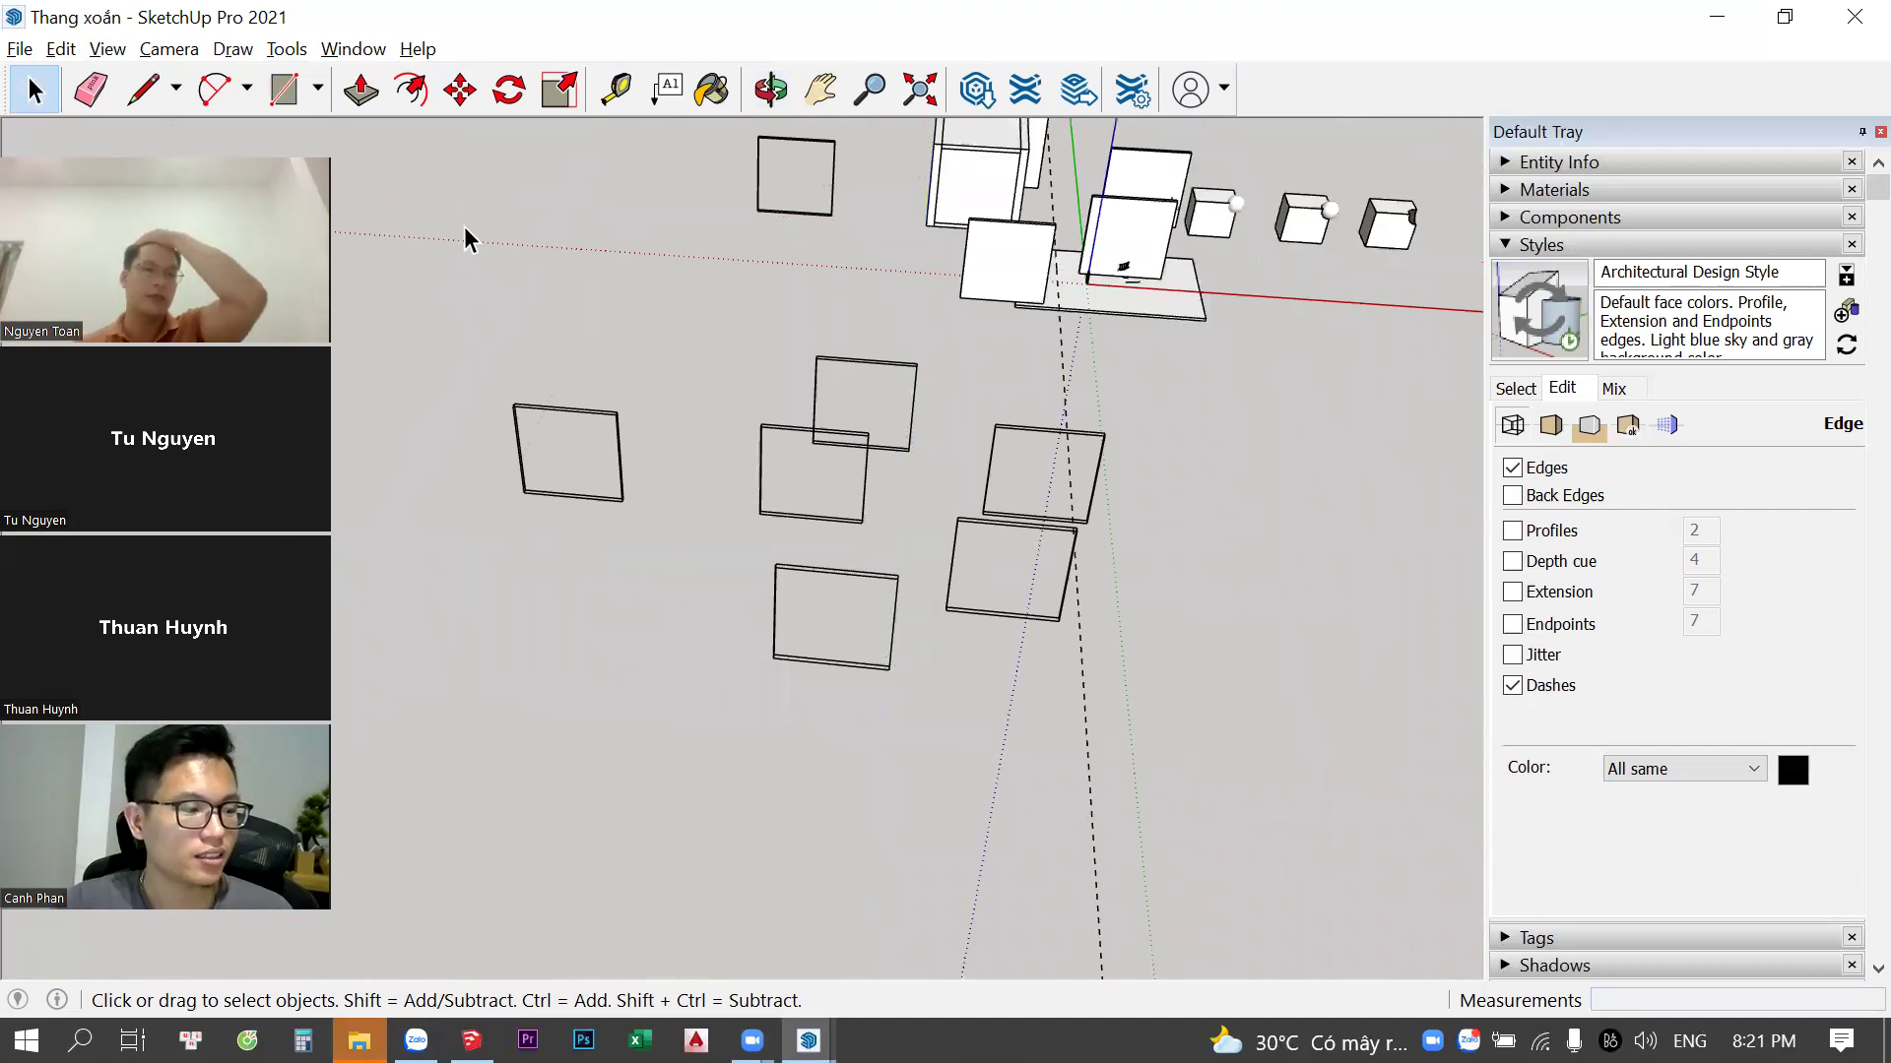
pyautogui.click(109, 49)
pyautogui.moveTo(221, 467)
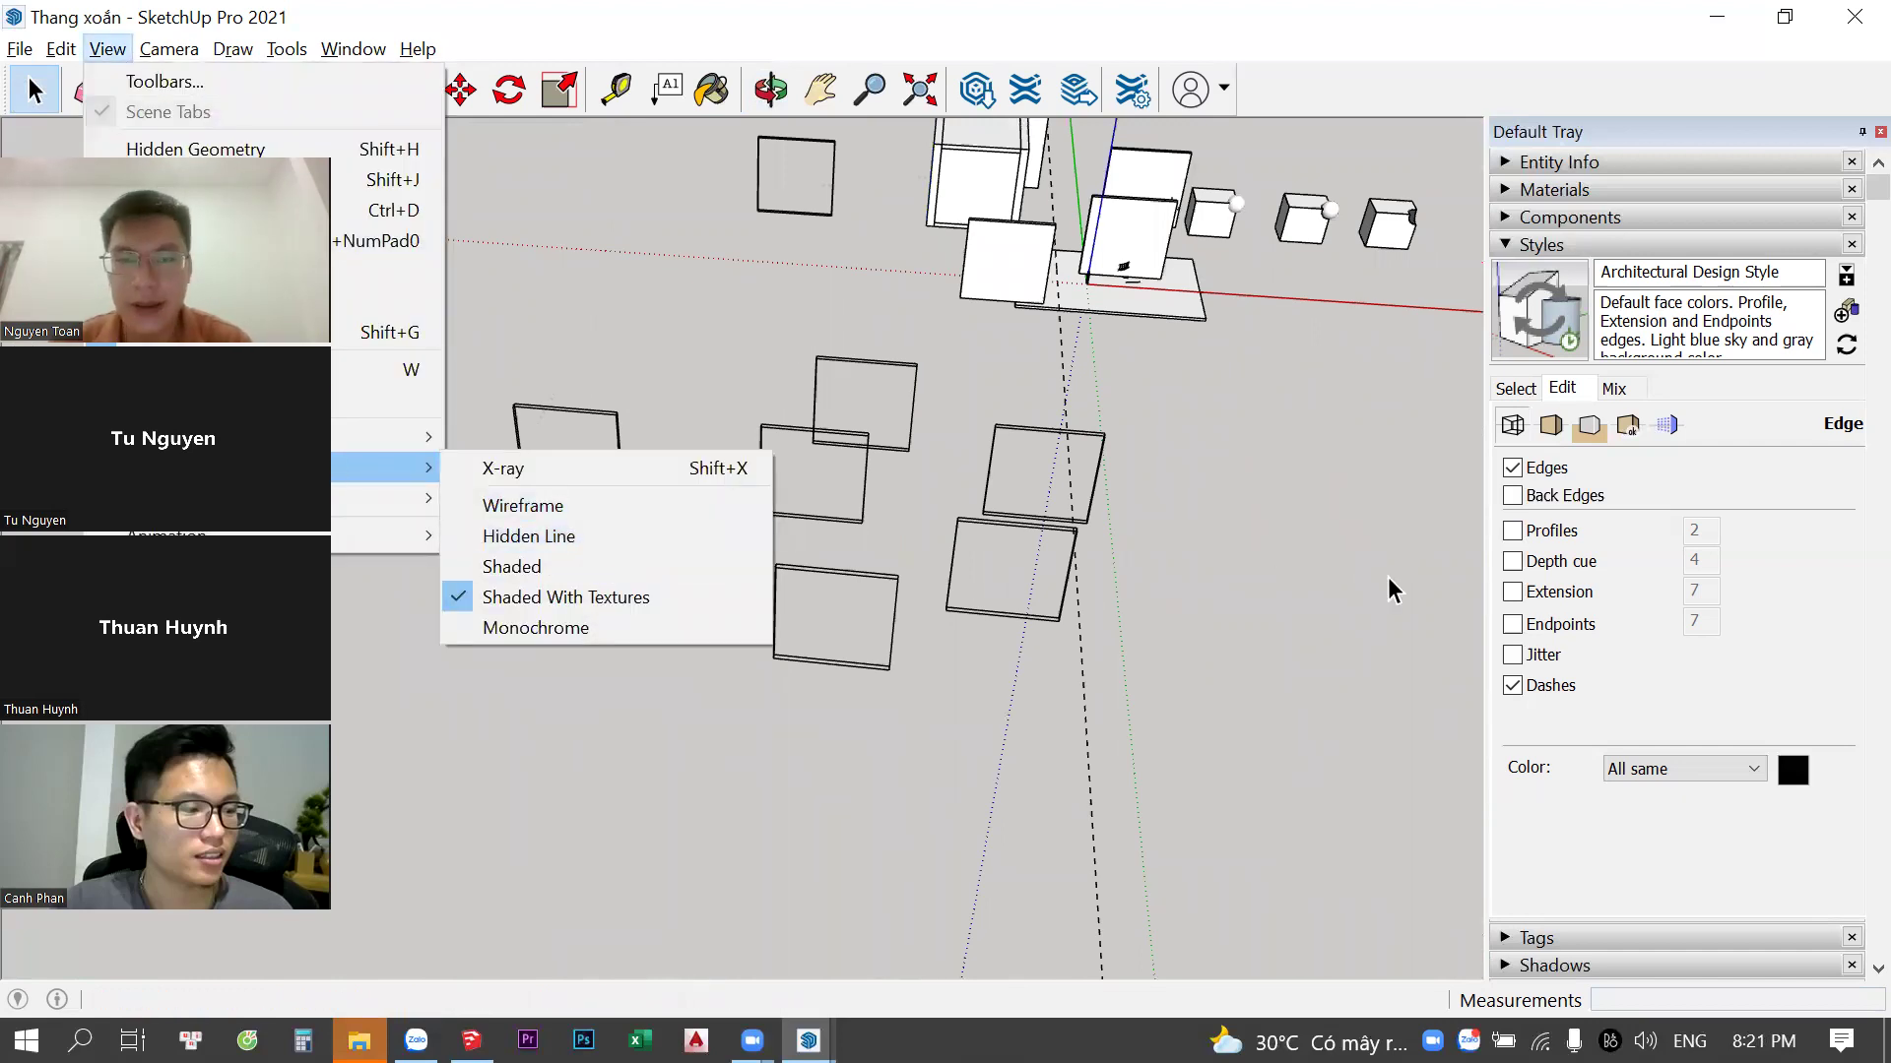
# Orbit to an oblique view of the test boxes and switch to Hidden Line face style
pyautogui.click(1119, 303)
pyautogui.moveTo(1120, 302); pyautogui.dragTo(971, 634, button='middle')
pyautogui.scroll(4, 983, 659)
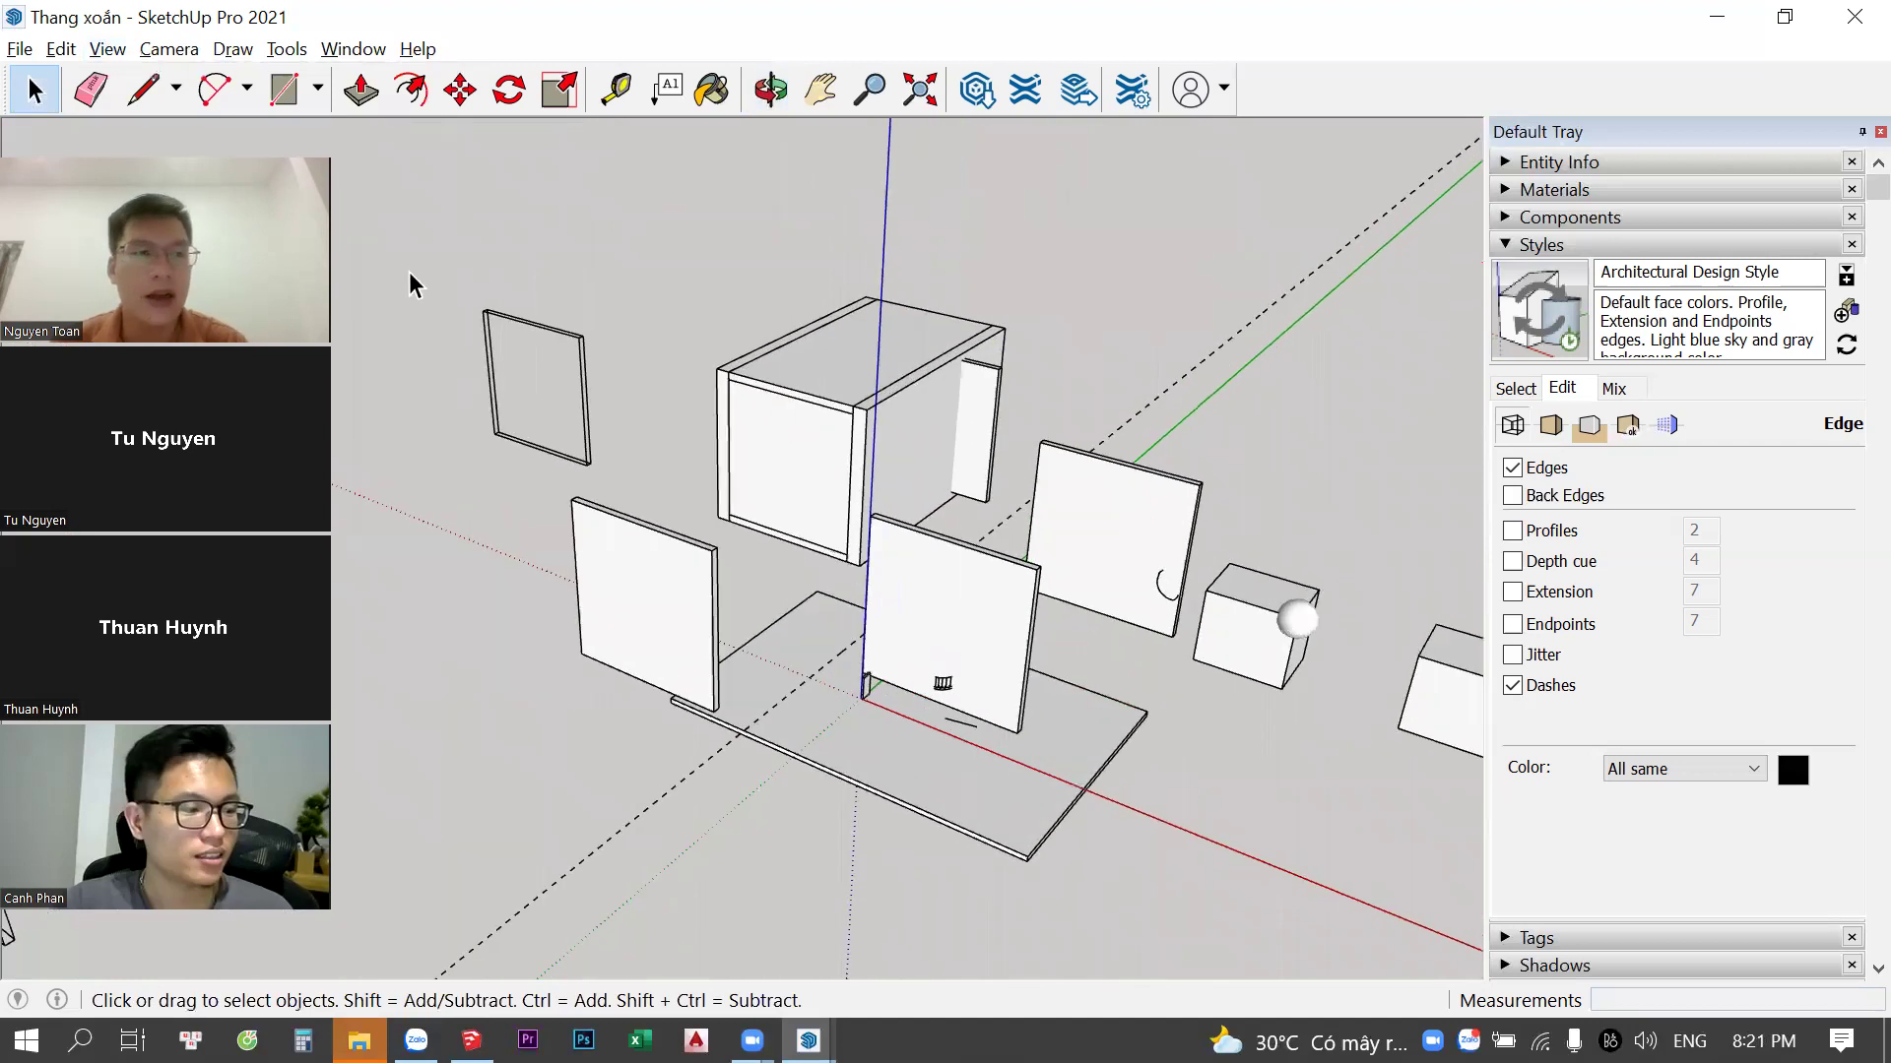
pyautogui.click(108, 50)
pyautogui.moveTo(384, 467)
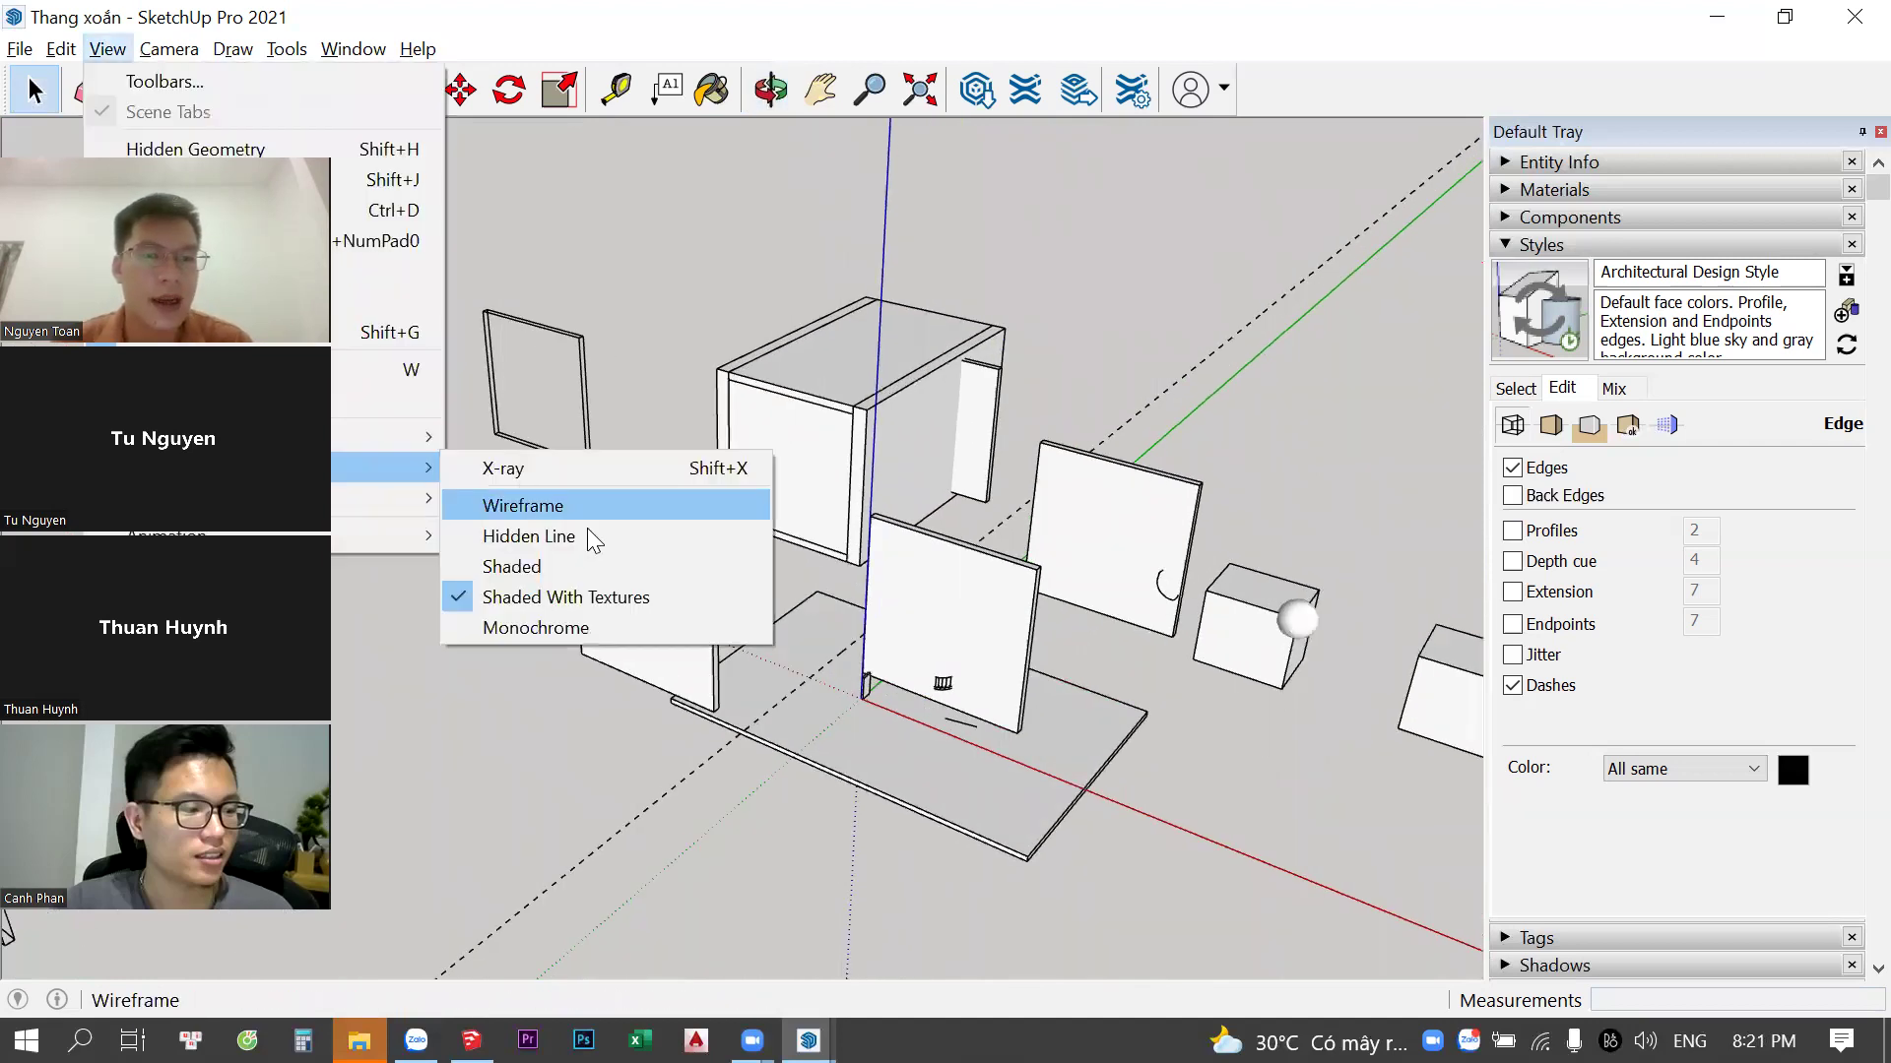
pyautogui.click(590, 536)
pyautogui.moveTo(941, 633)
pyautogui.mouseDown(button='middle')
pyautogui.moveTo(1055, 569)
pyautogui.moveTo(950, 612)
pyautogui.moveTo(1004, 646)
pyautogui.moveTo(984, 630)
pyautogui.mouseUp(button='middle')
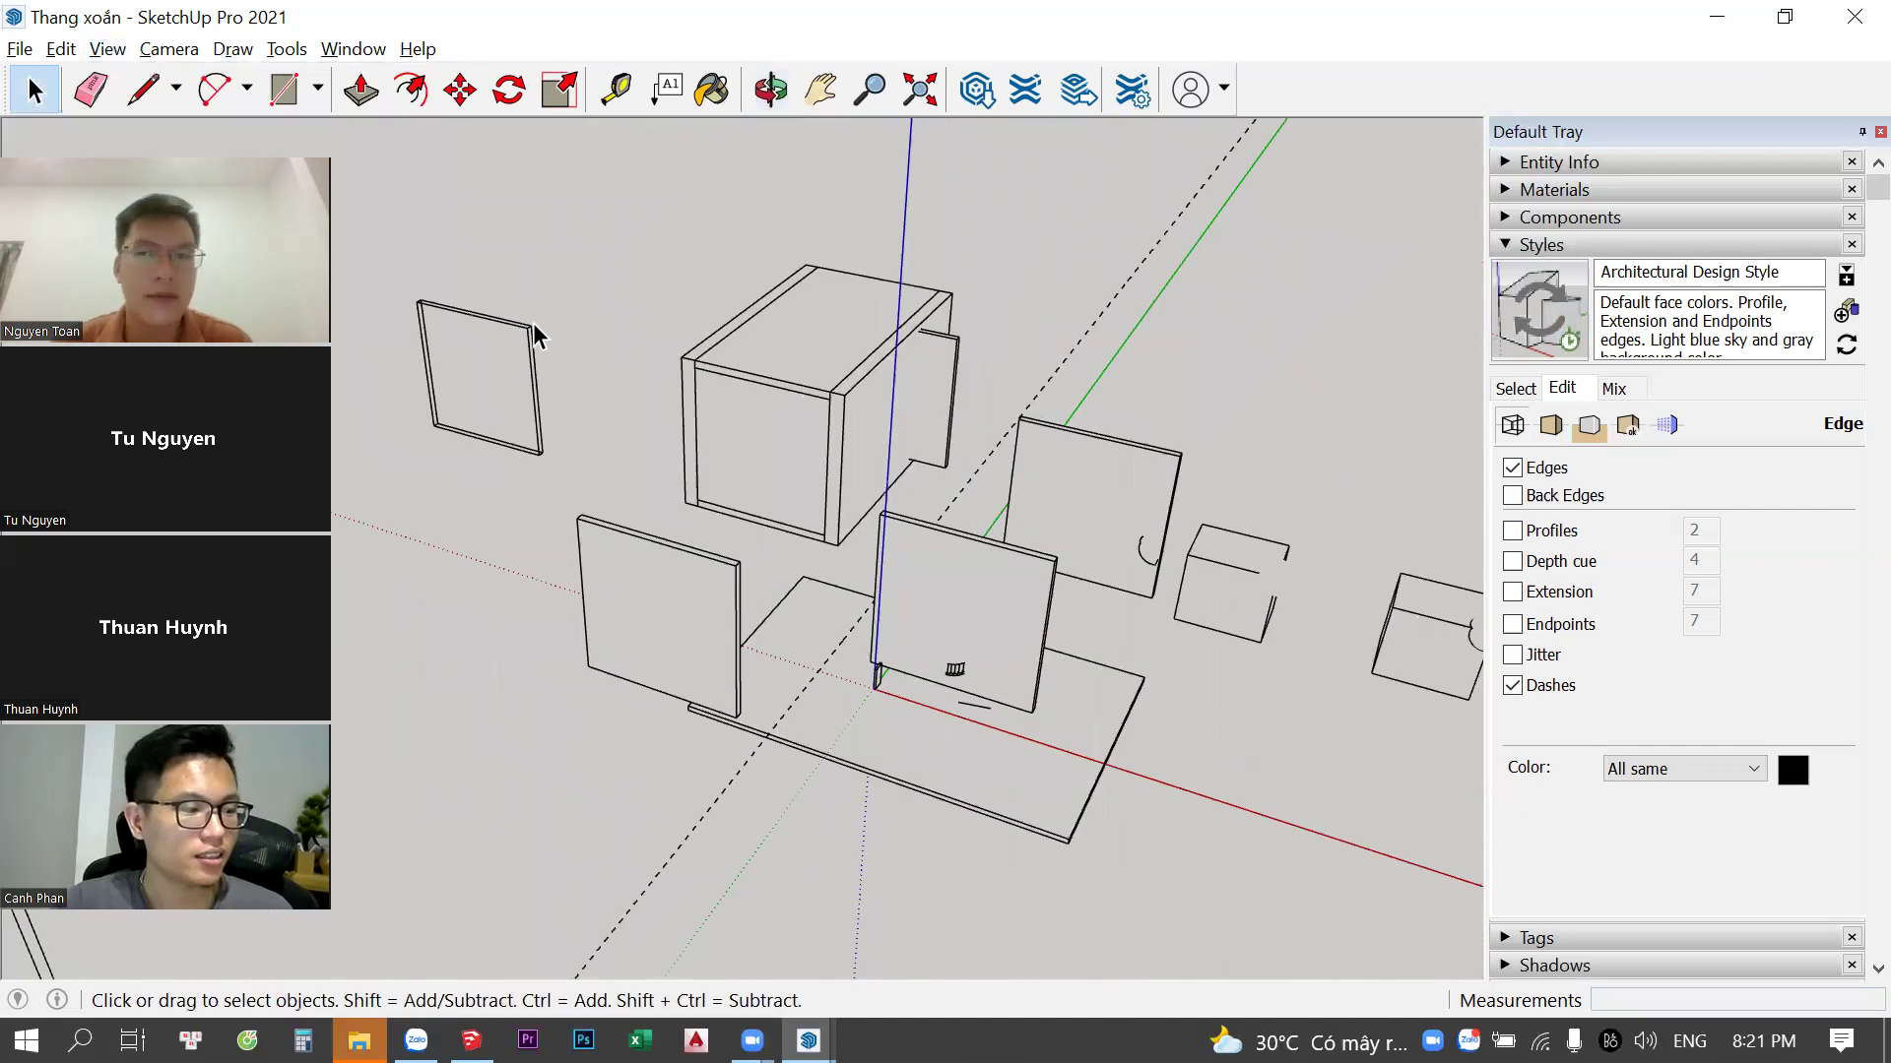
# Try Shaded, then Shaded With Textures, and settle on Monochrome face style
pyautogui.click(108, 50)
pyautogui.moveTo(381, 467)
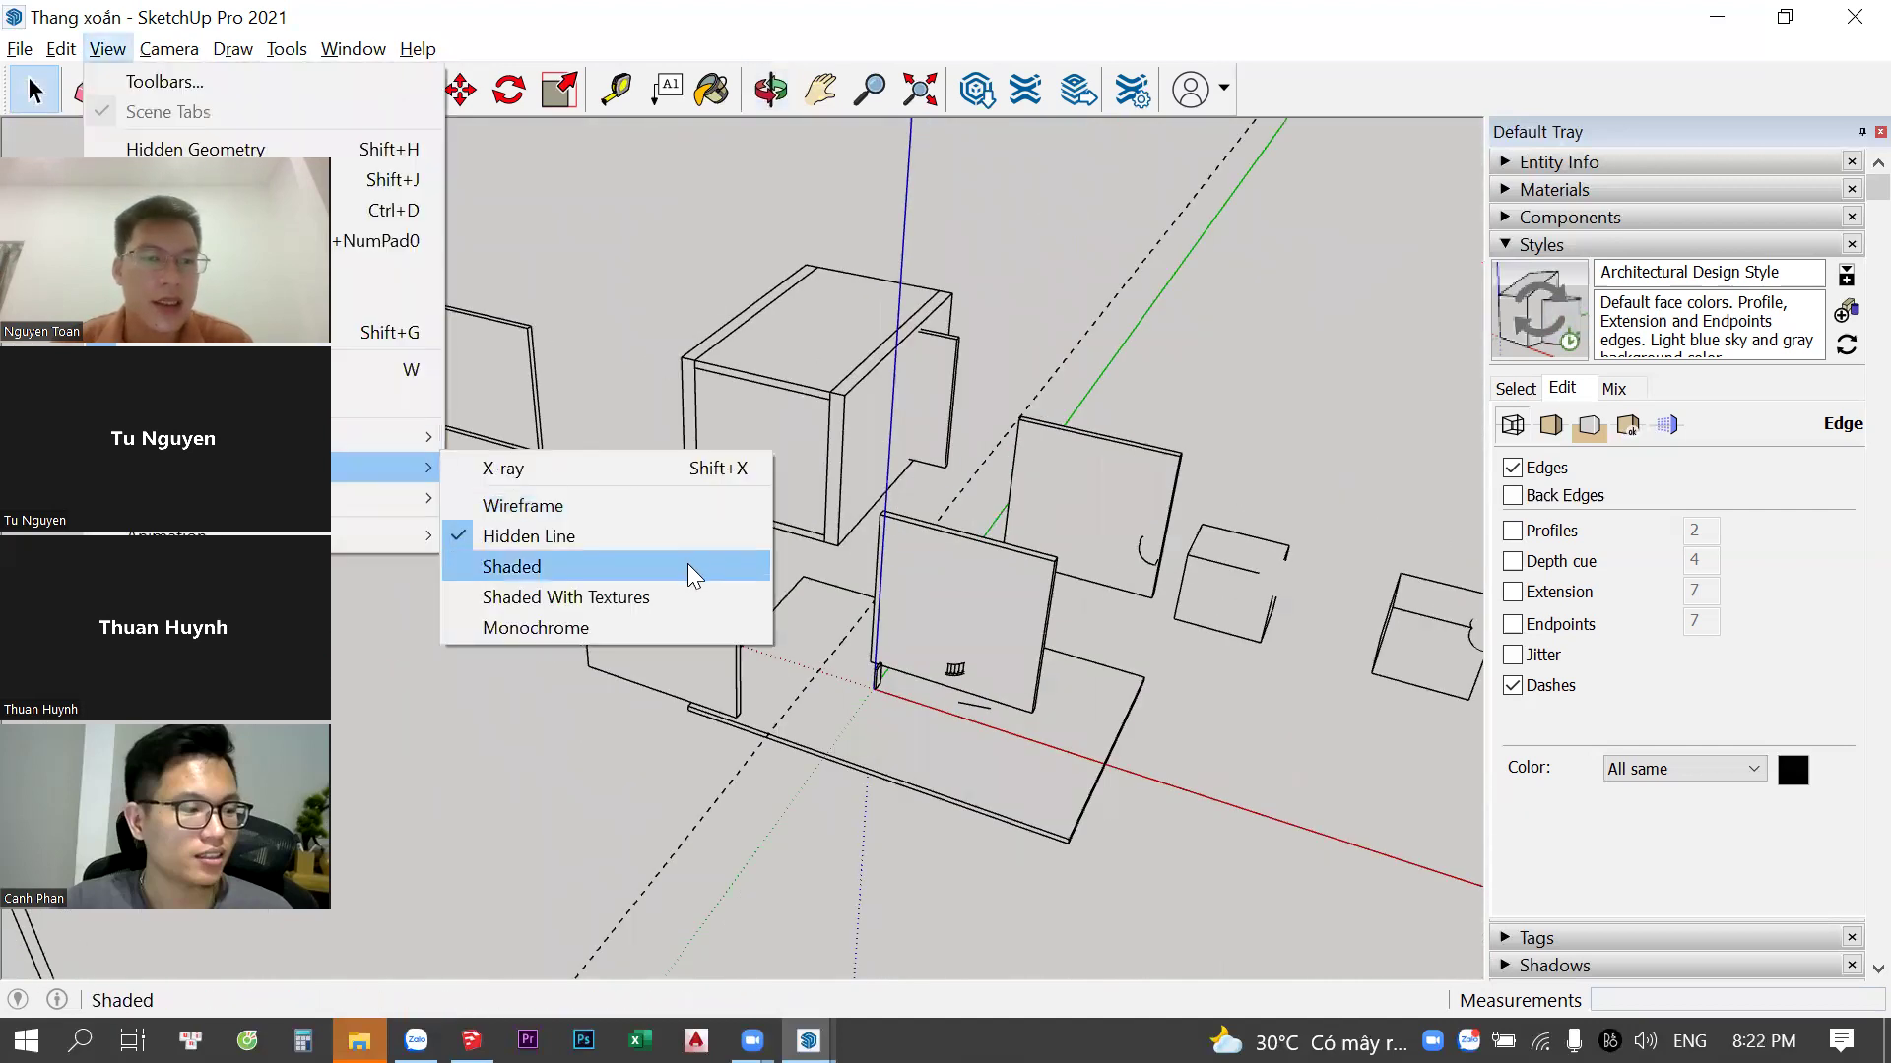
pyautogui.click(688, 566)
pyautogui.moveTo(965, 463)
pyautogui.mouseDown(button='middle')
pyautogui.moveTo(1001, 306)
pyautogui.moveTo(983, 337)
pyautogui.mouseUp(button='middle')
pyautogui.moveTo(847, 388)
pyautogui.mouseDown(button='middle')
pyautogui.moveTo(663, 472)
pyautogui.moveTo(844, 543)
pyautogui.mouseUp(button='middle')
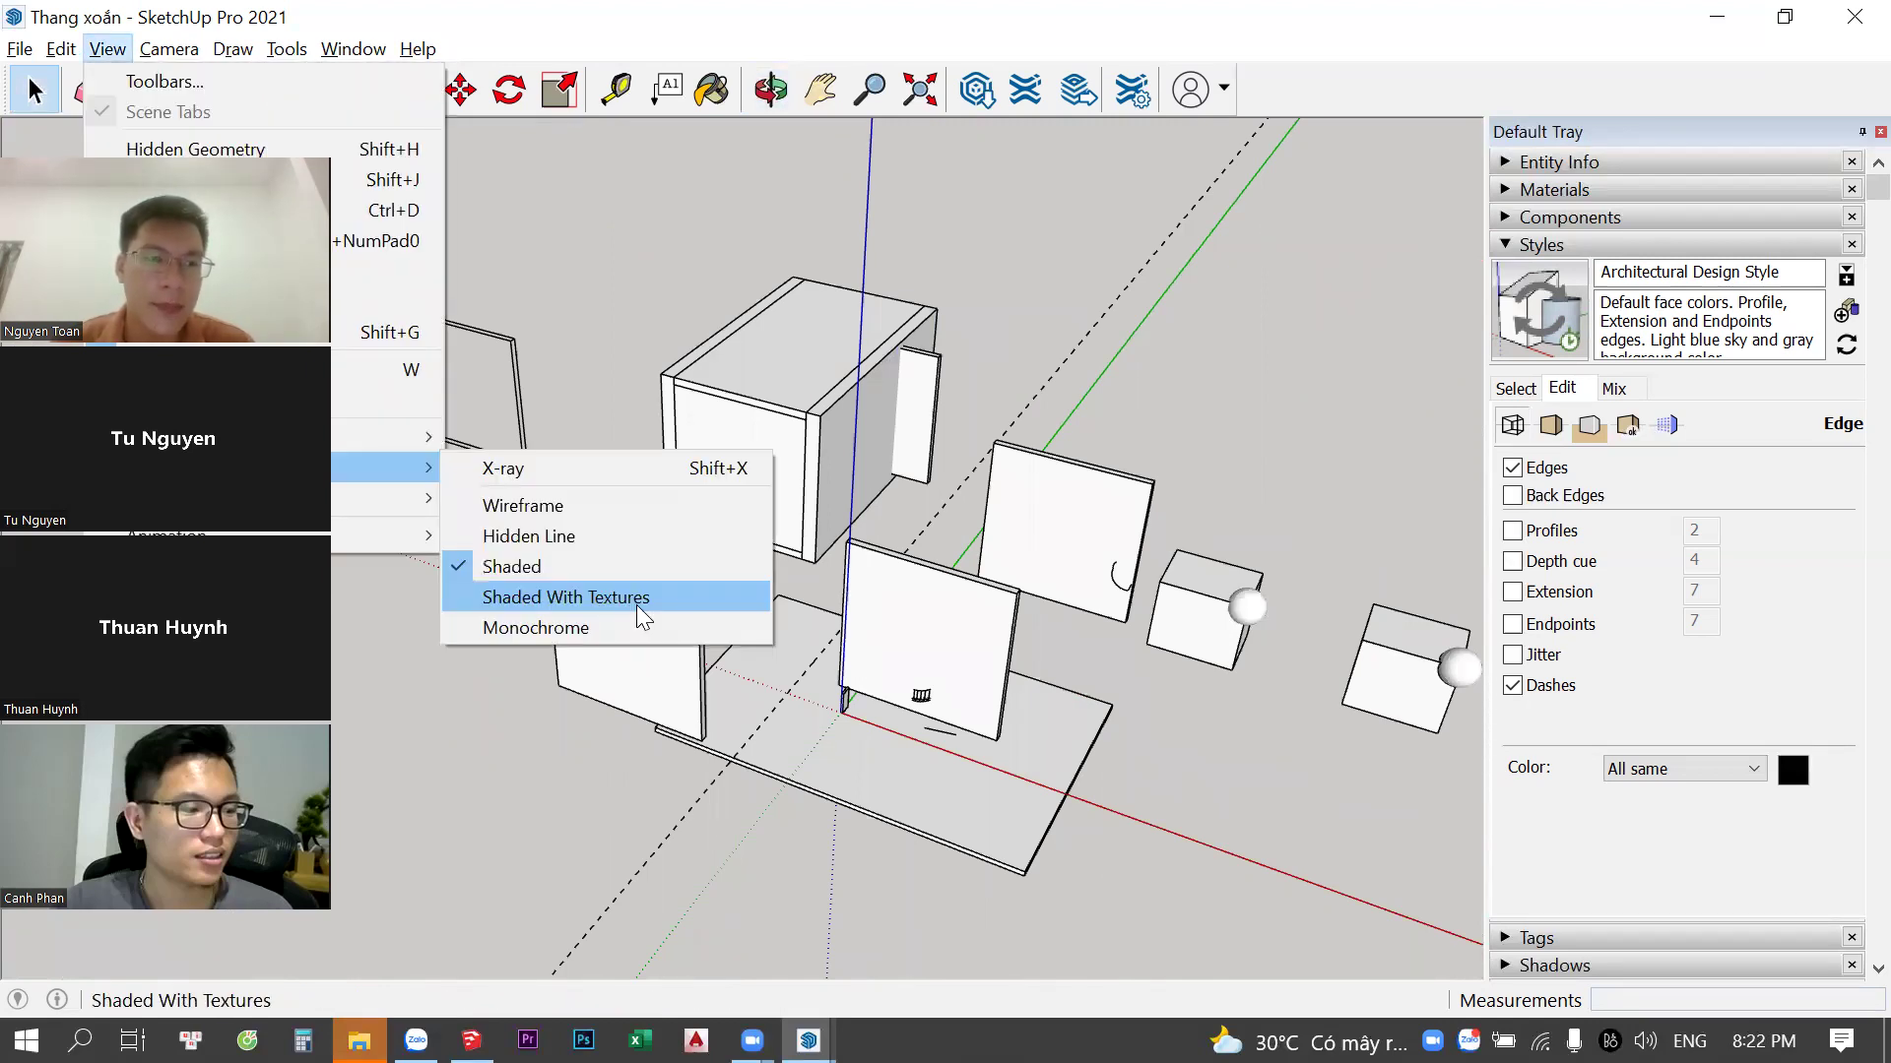
pyautogui.click(636, 605)
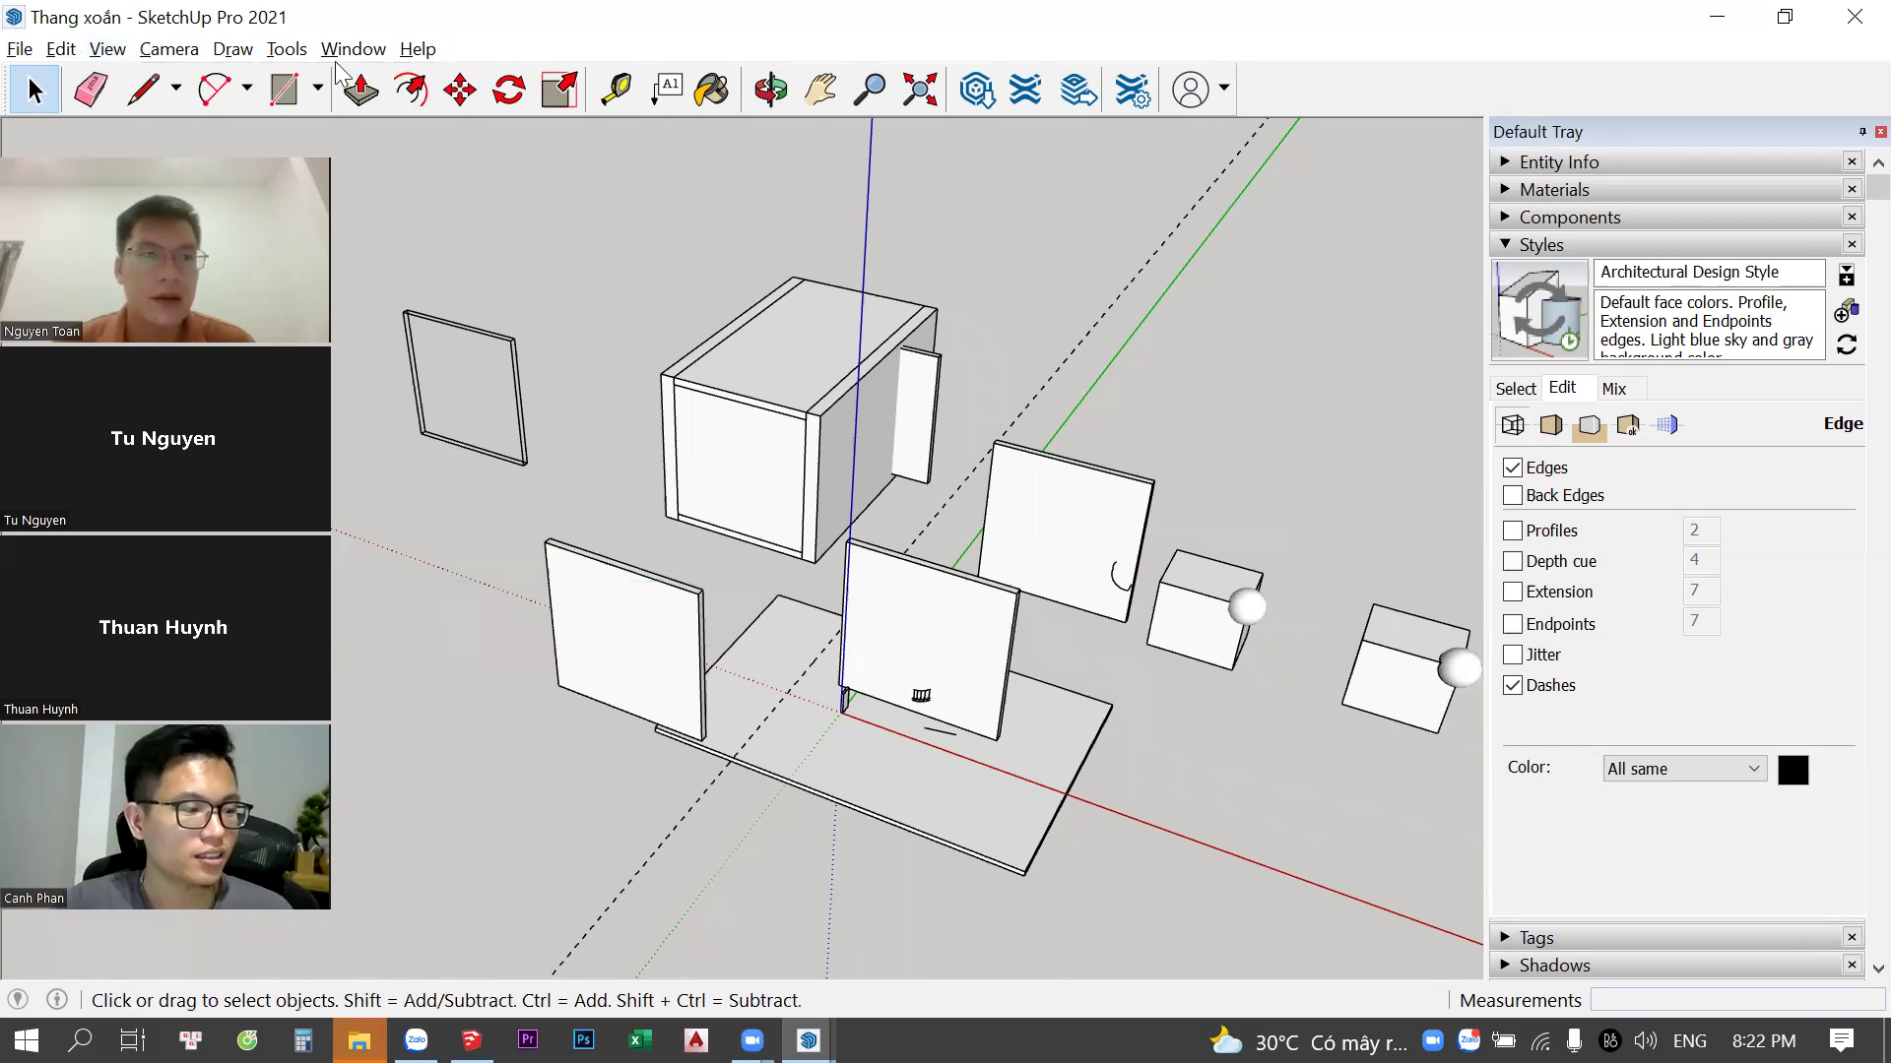
pyautogui.click(98, 51)
pyautogui.moveTo(236, 467)
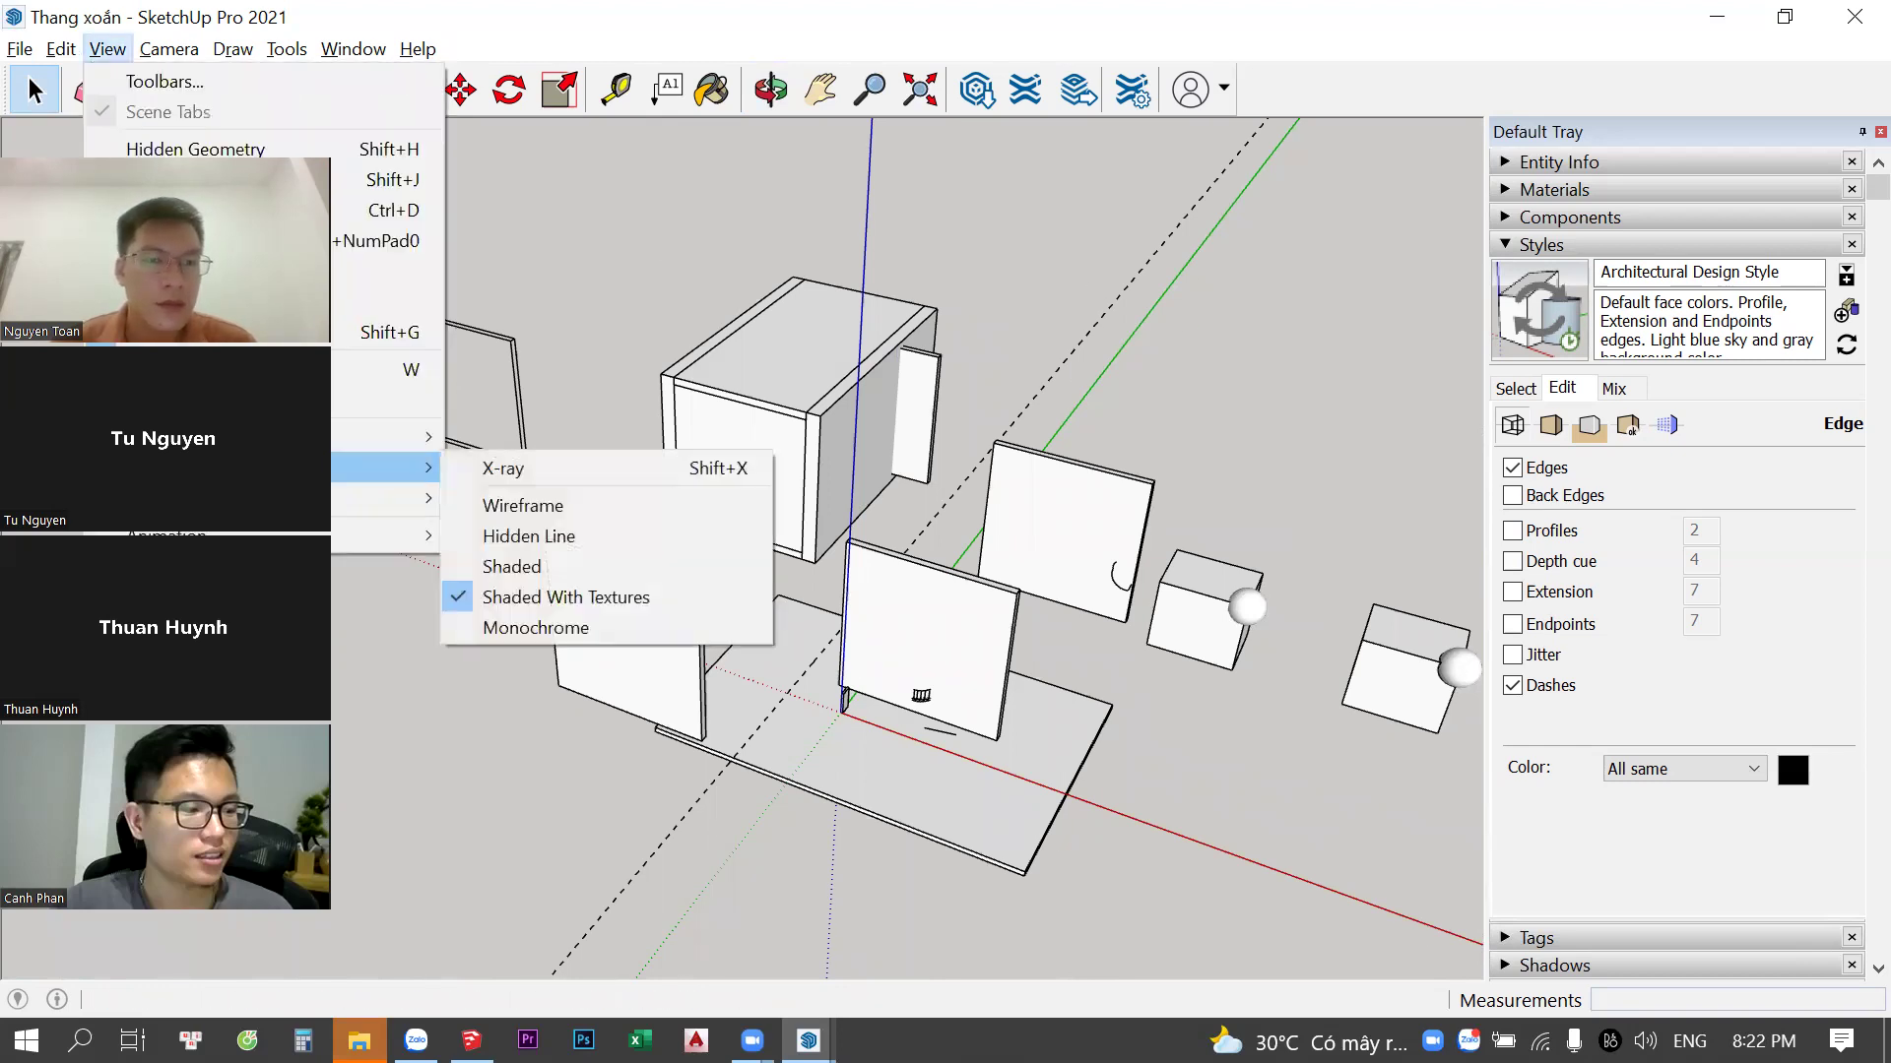
pyautogui.click(660, 628)
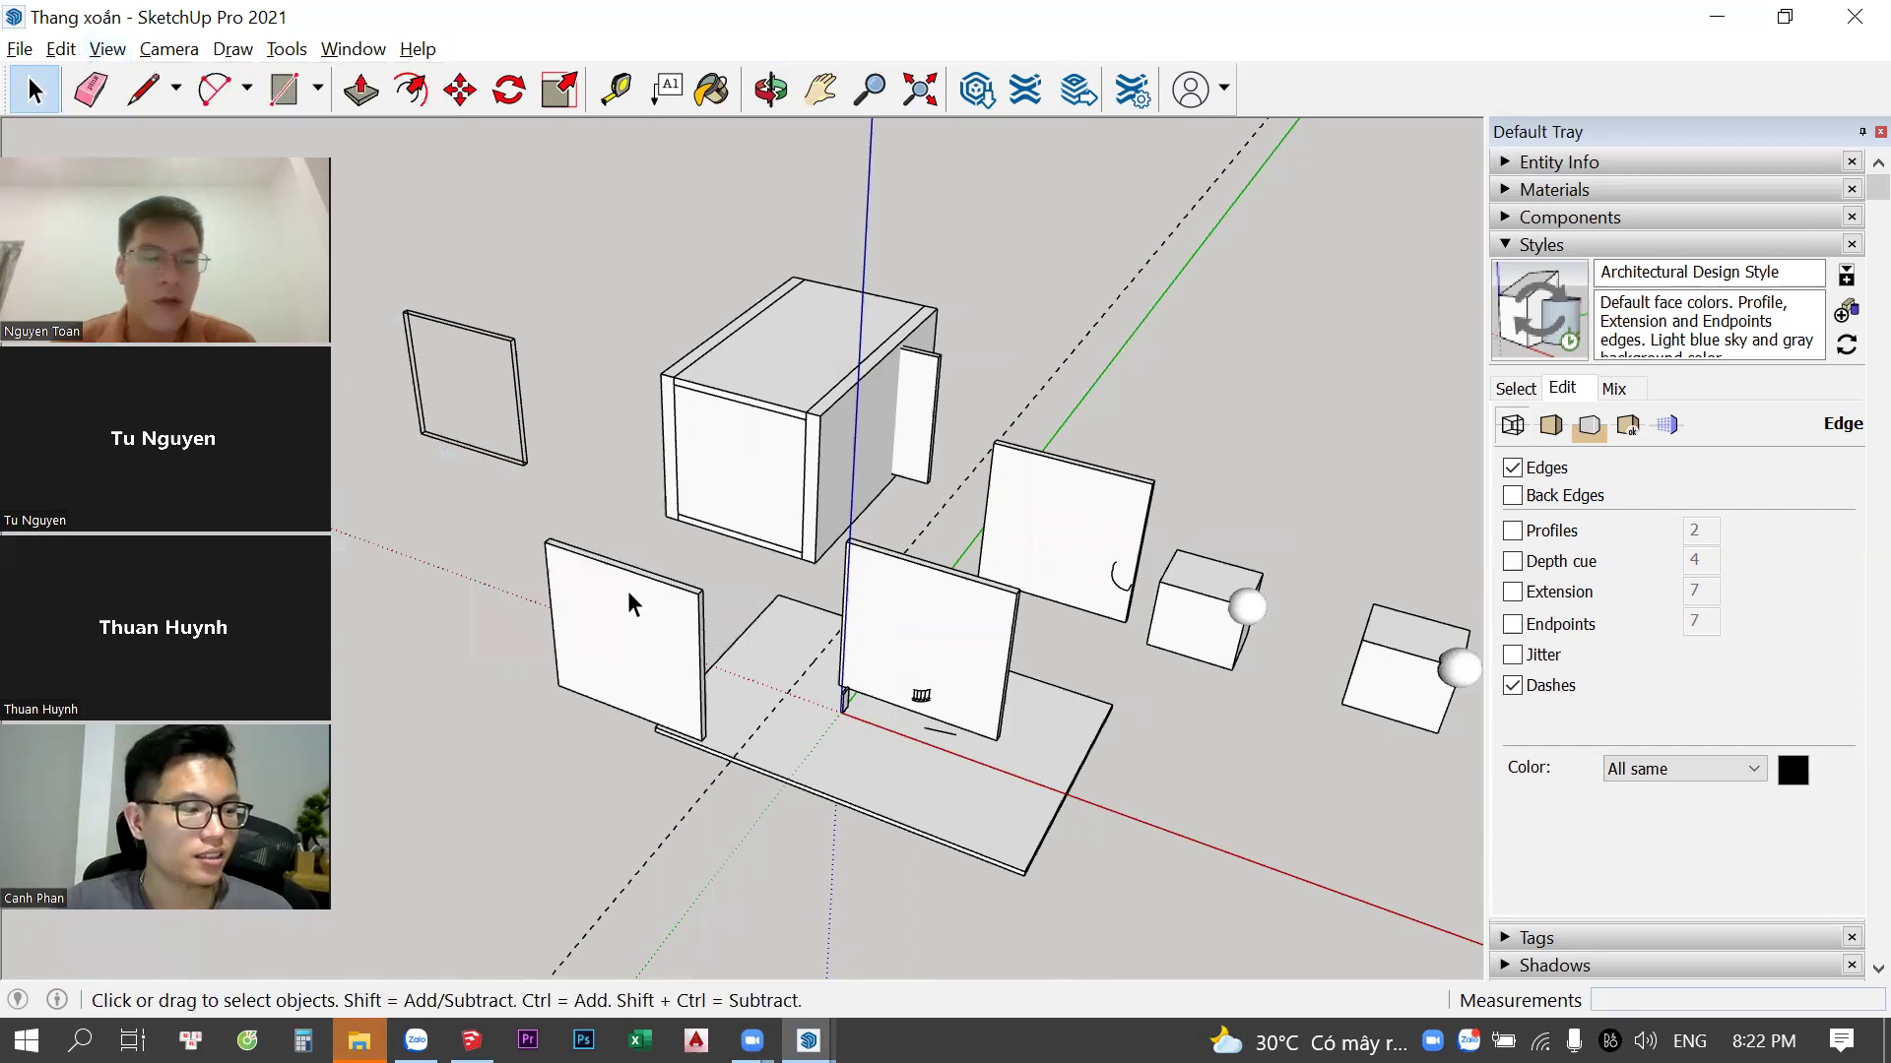
# Paint the box group's front face with the Bisque colour
pyautogui.press('b')
pyautogui.click(1755, 576)
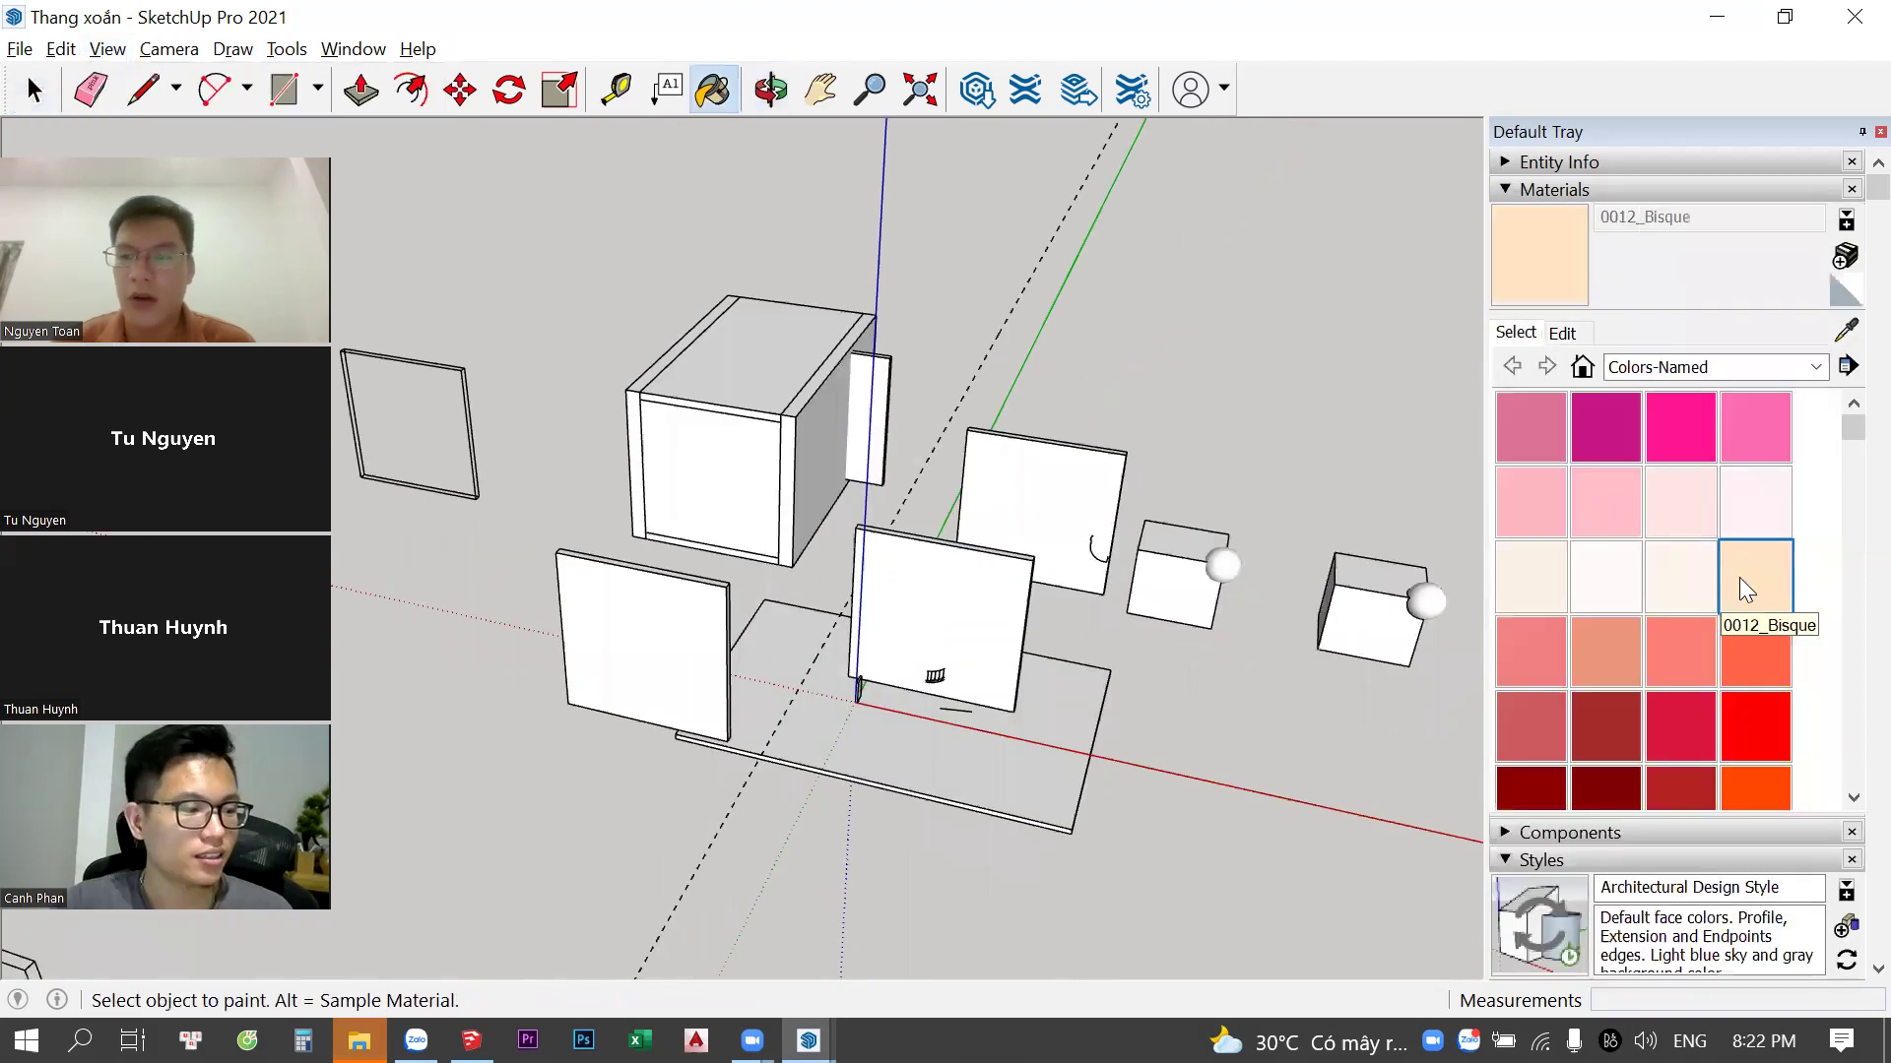
pyautogui.press('space')
pyautogui.doubleClick(760, 447)
pyautogui.click(761, 447)
pyautogui.press('b')
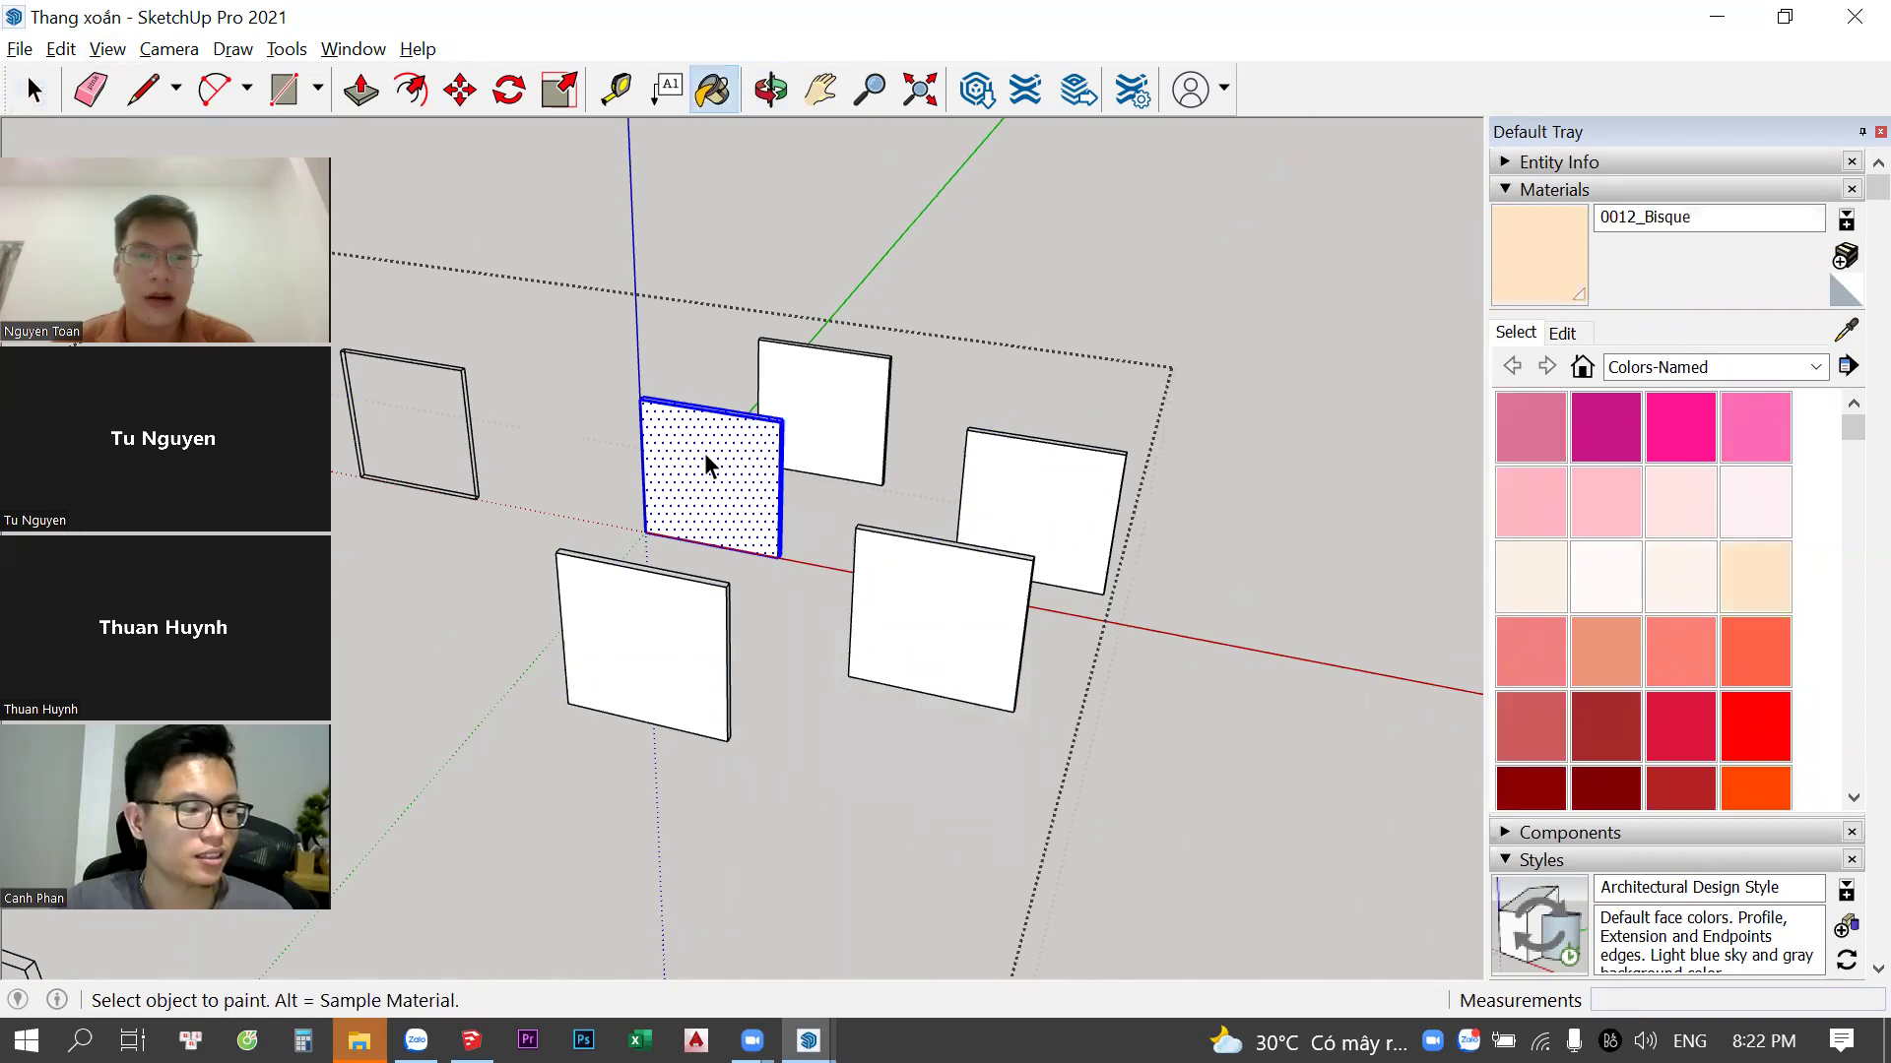
pyautogui.press('space')
pyautogui.click(1172, 397)
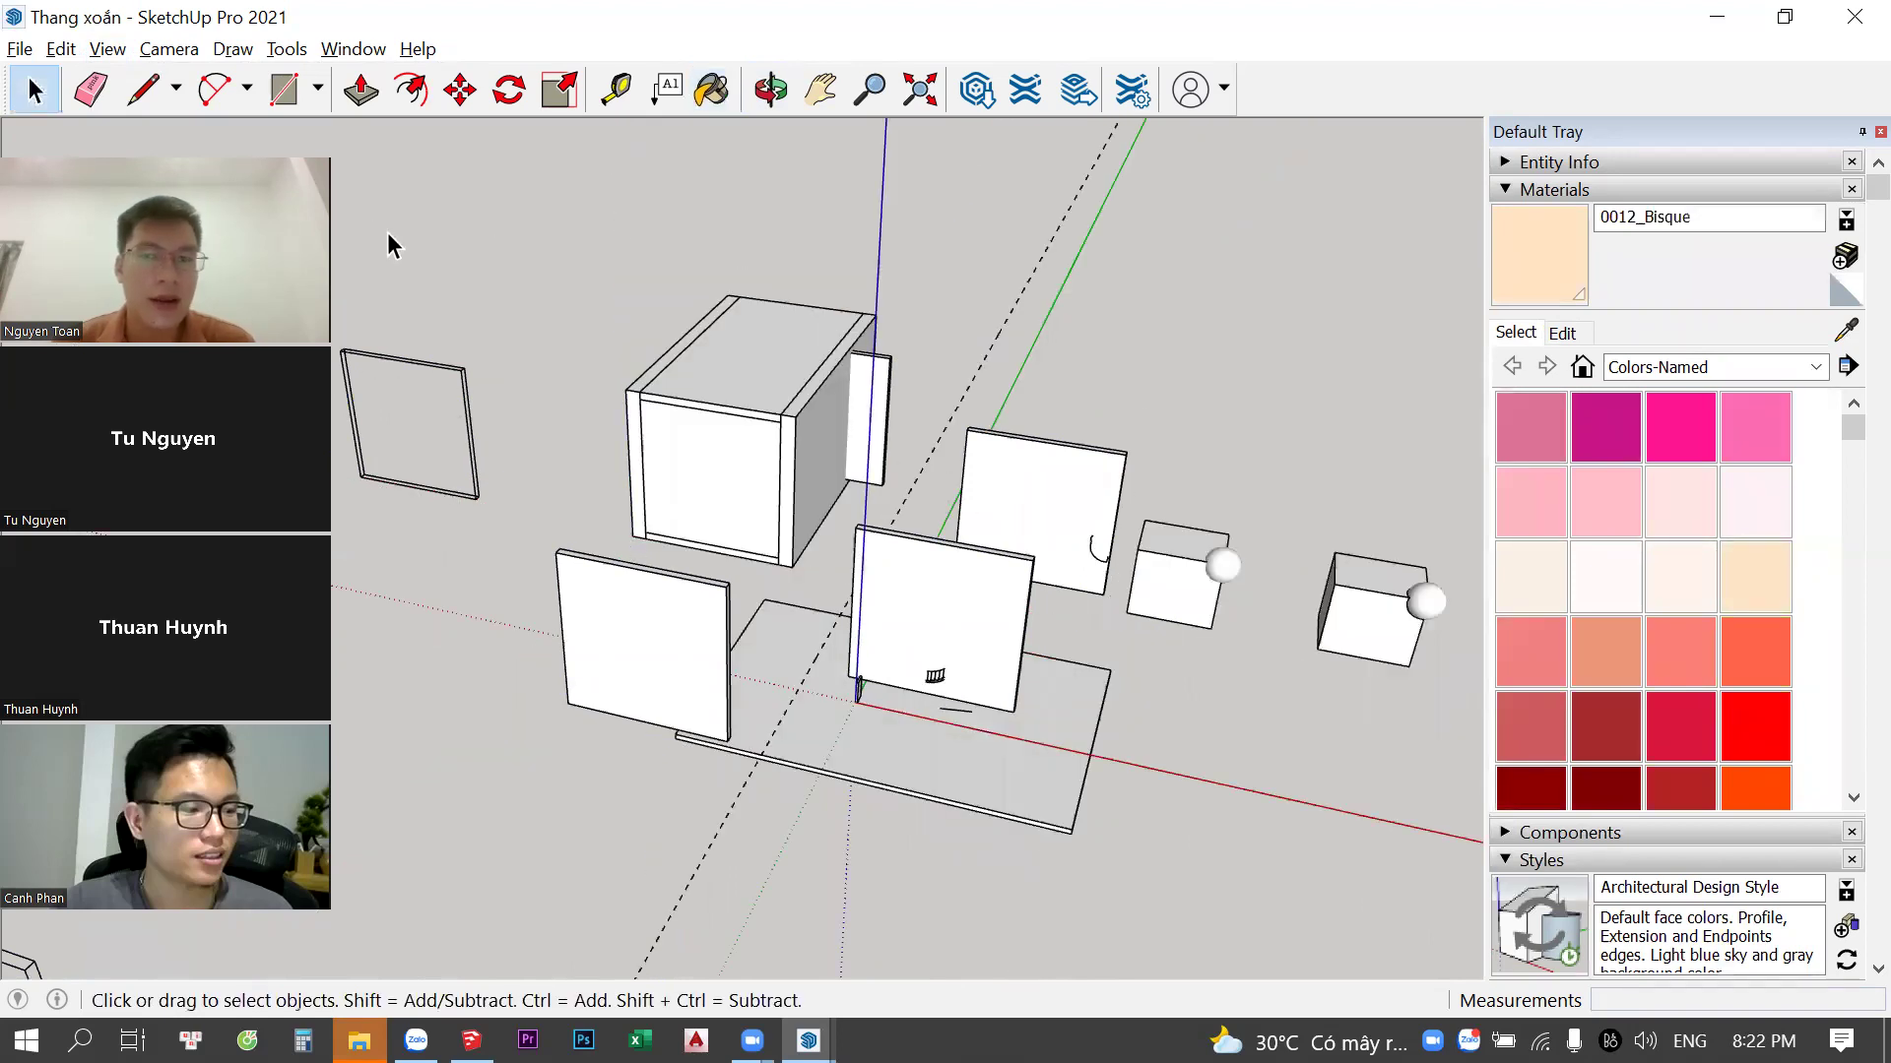
# Switch the face style back to Shaded With Textures
pyautogui.click(107, 49)
pyautogui.moveTo(376, 467)
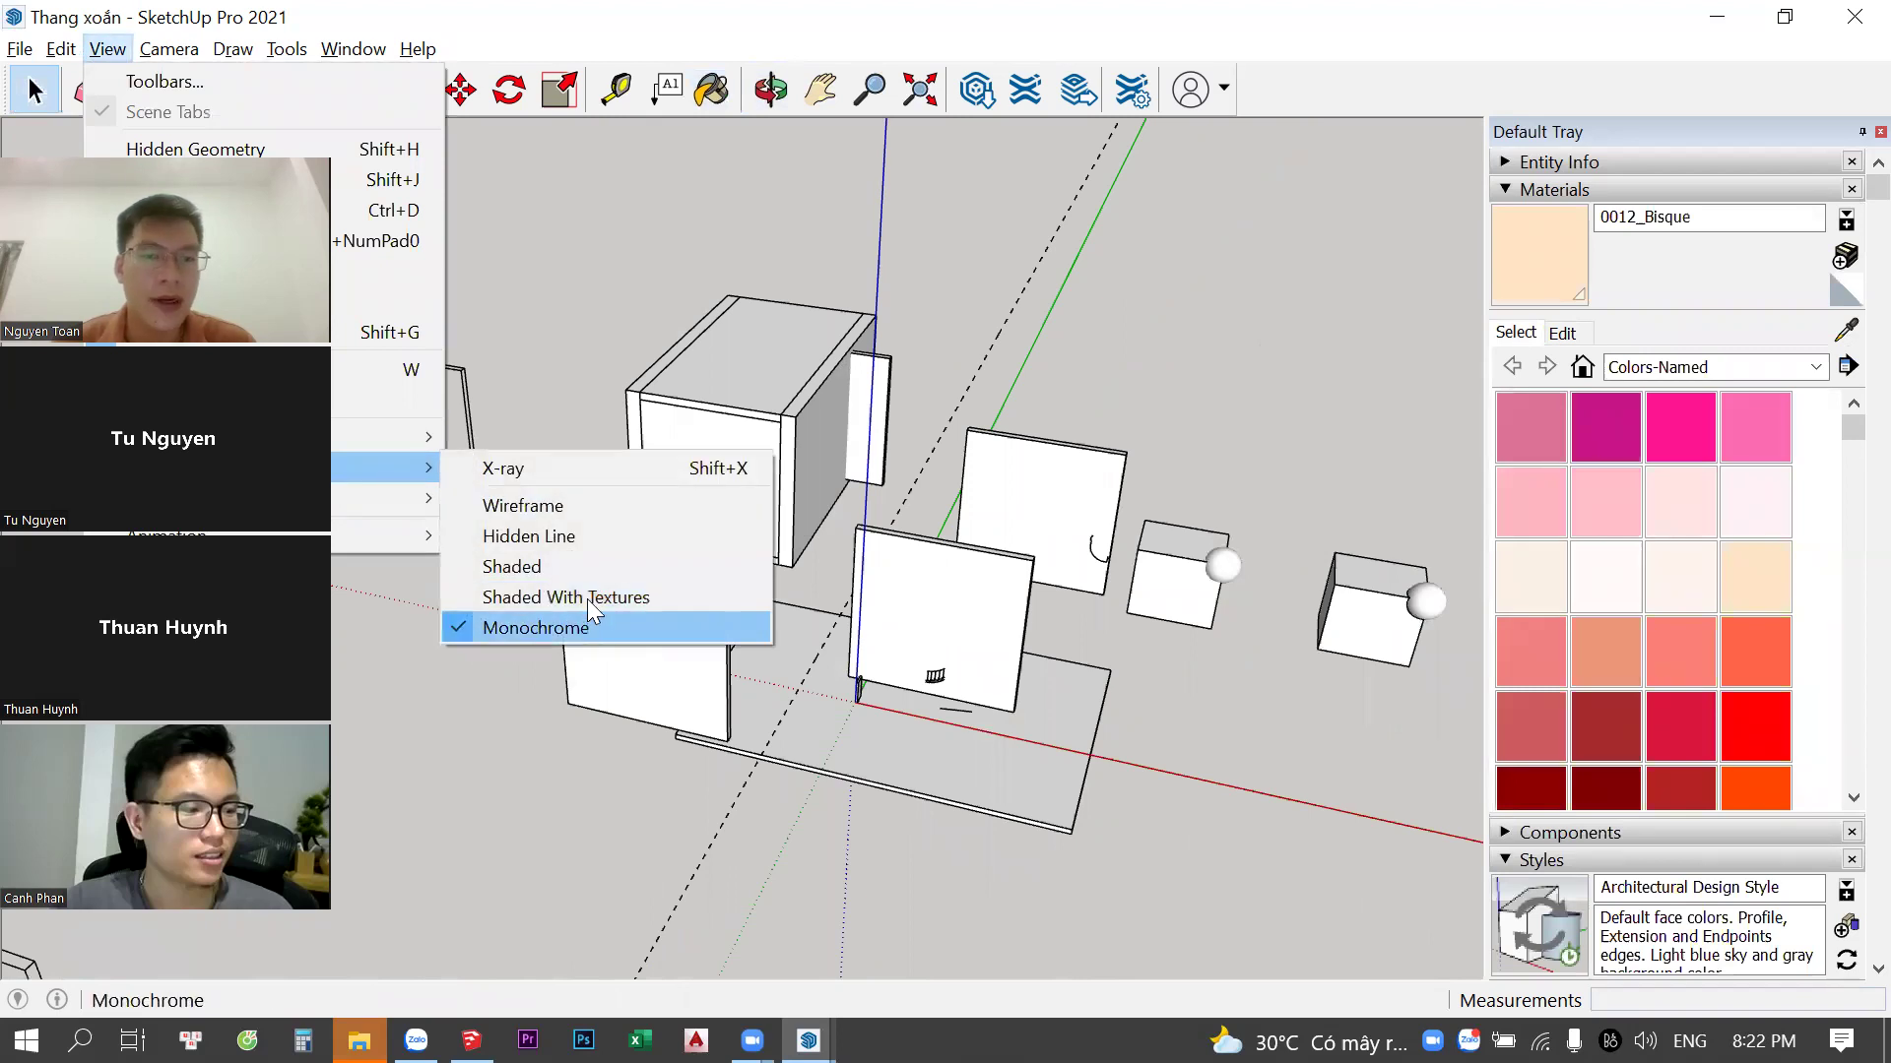
pyautogui.click(587, 599)
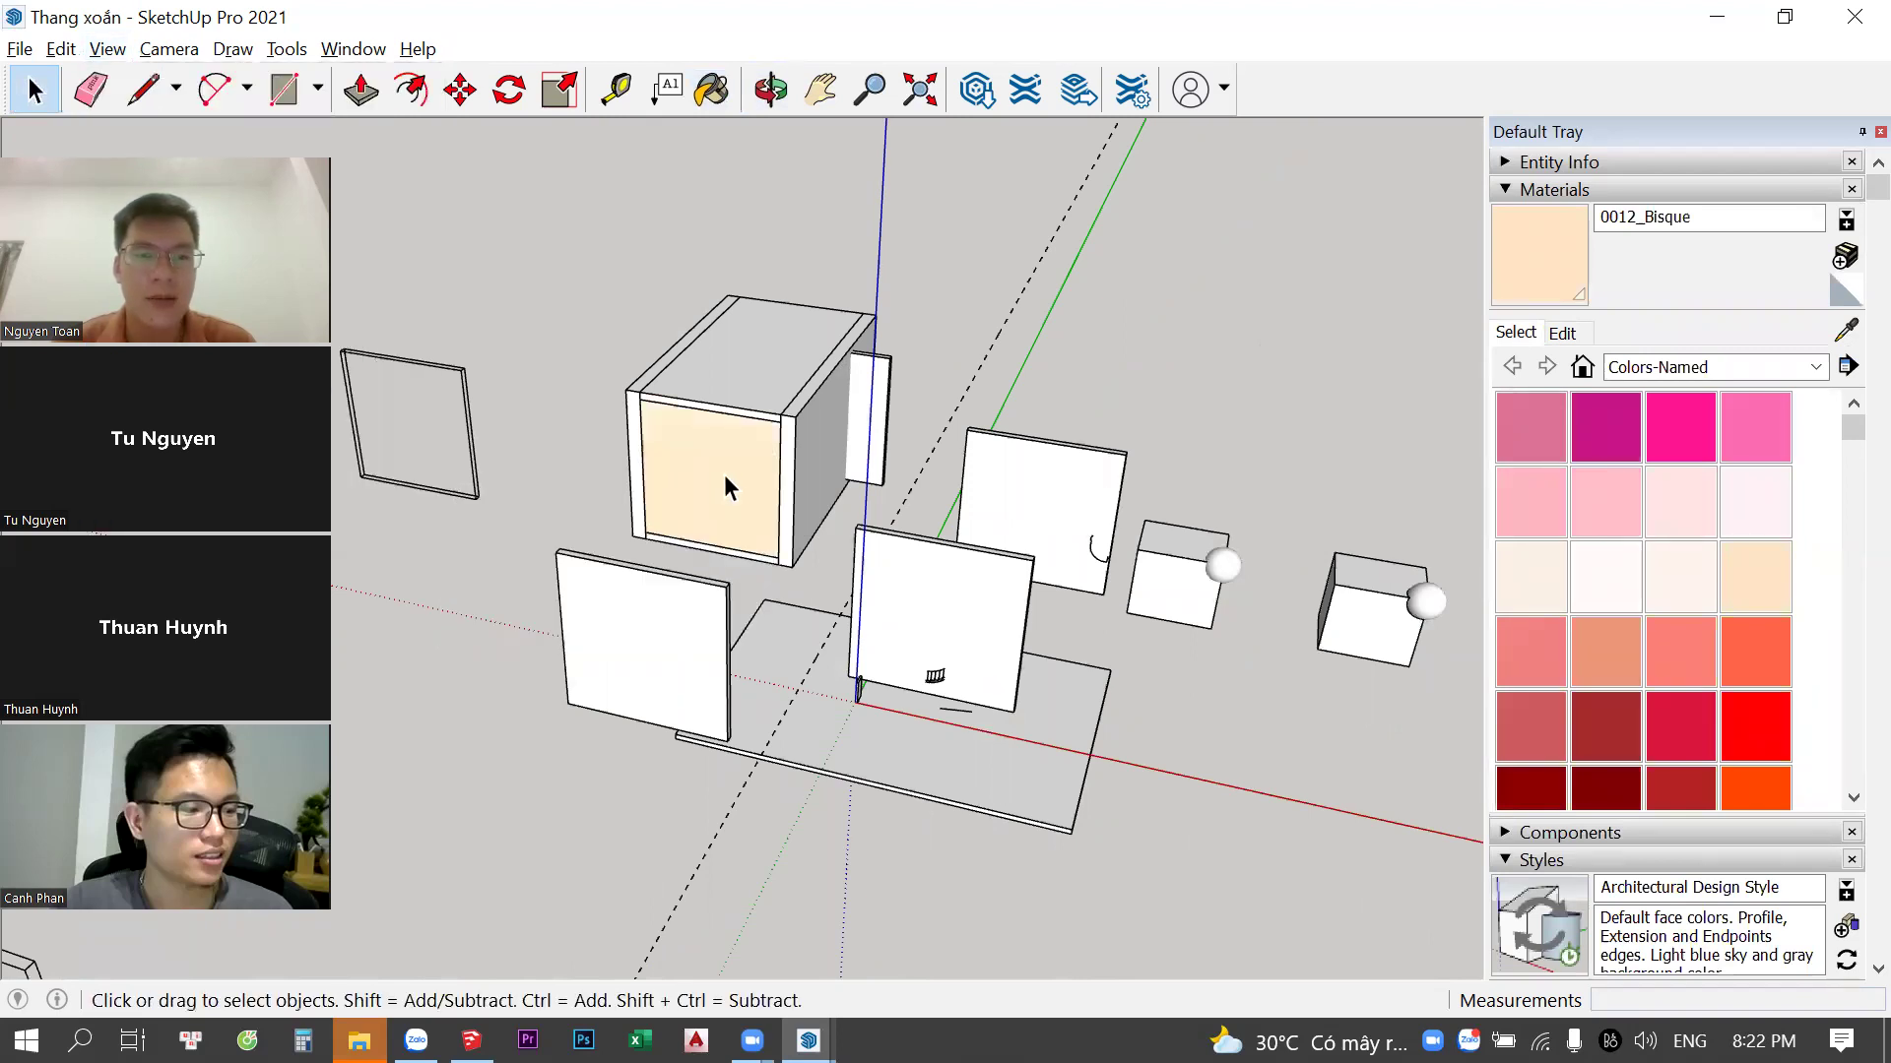
pyautogui.moveTo(726, 485); pyautogui.dragTo(676, 440, button='middle')
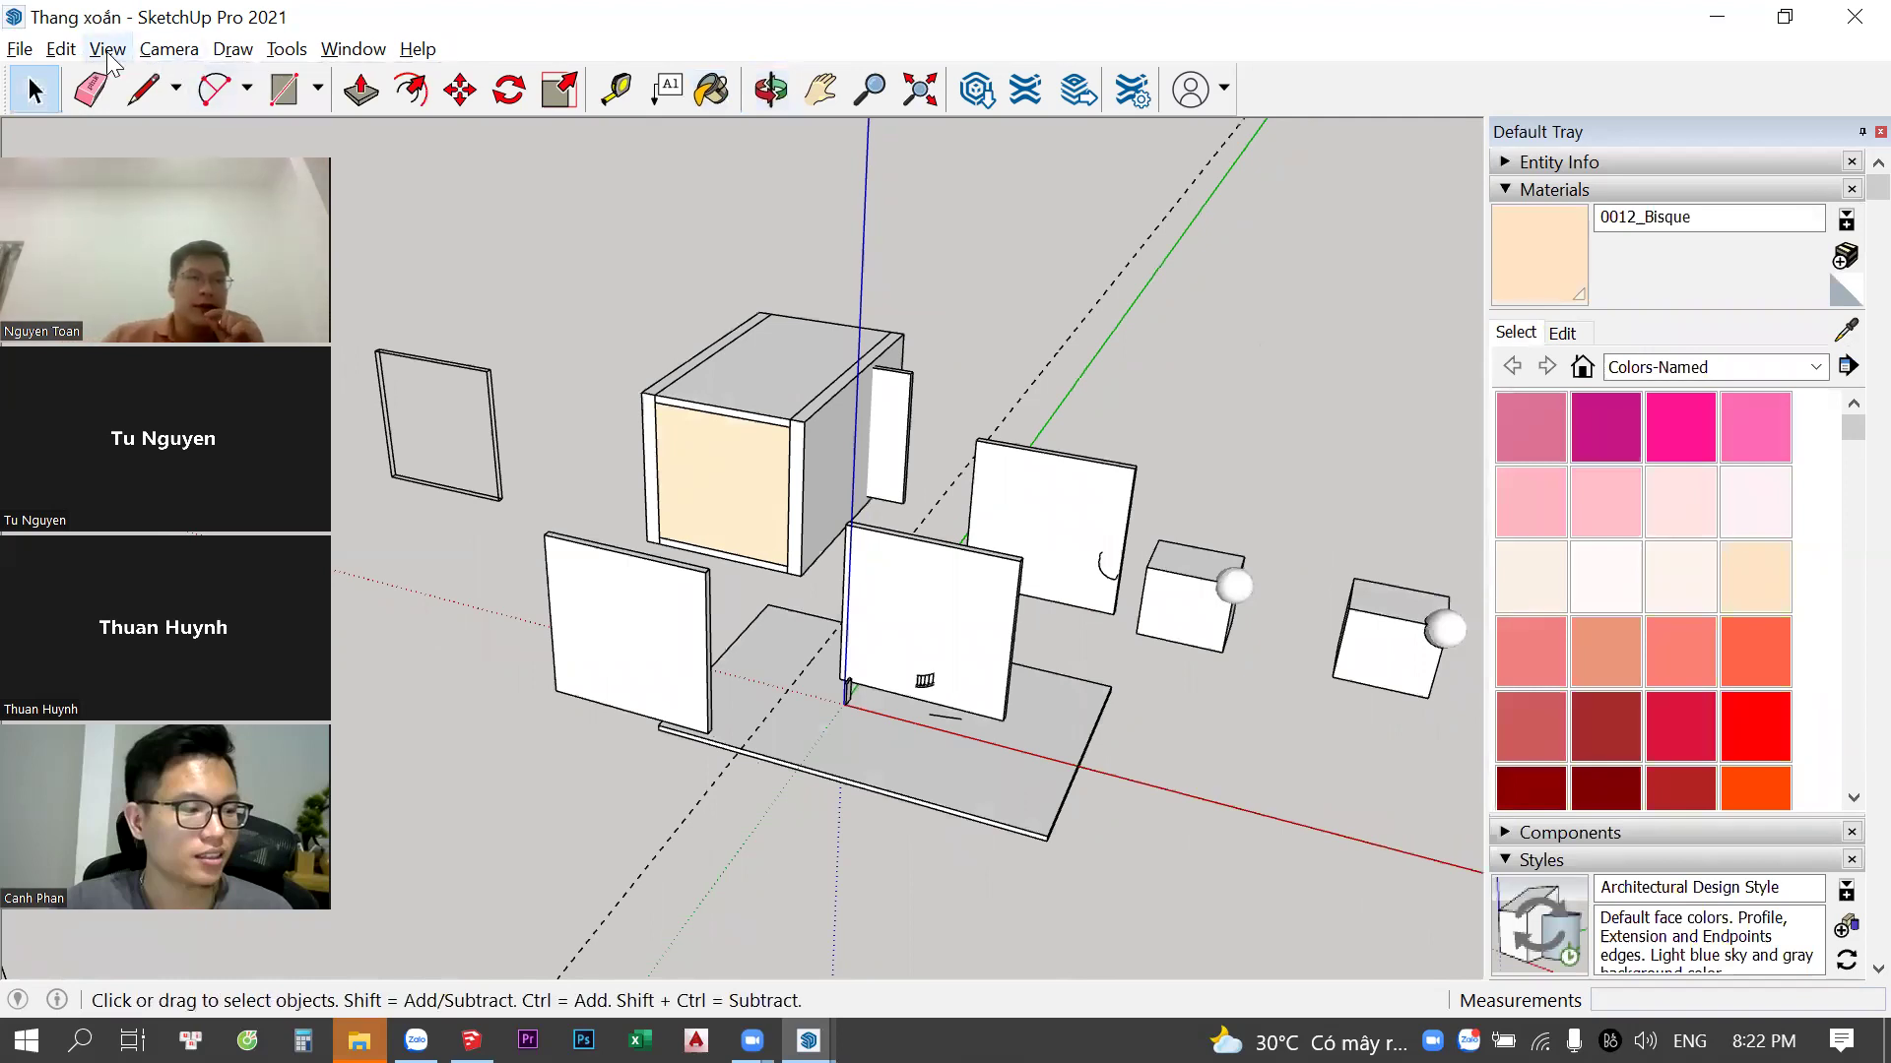
pyautogui.click(107, 49)
pyautogui.moveTo(221, 467)
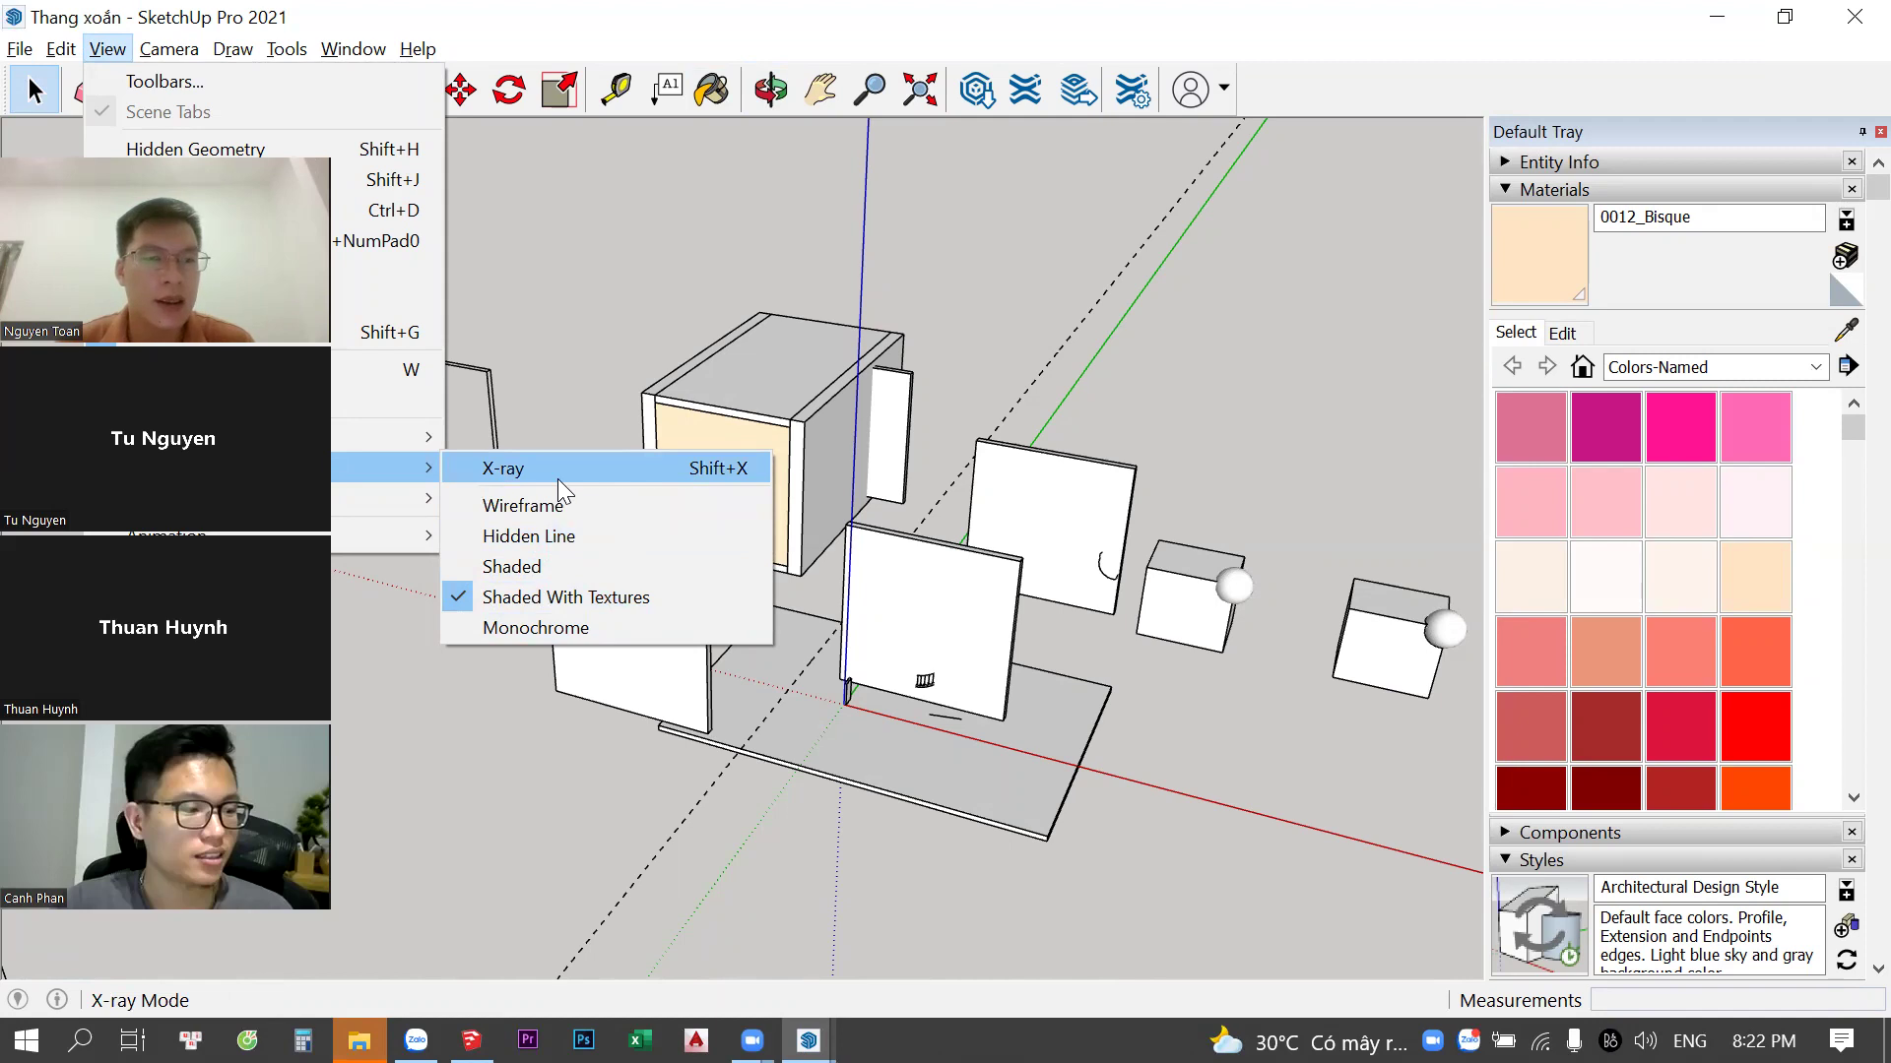
pyautogui.moveTo(954, 223); pyautogui.dragTo(576, 332, button='middle')
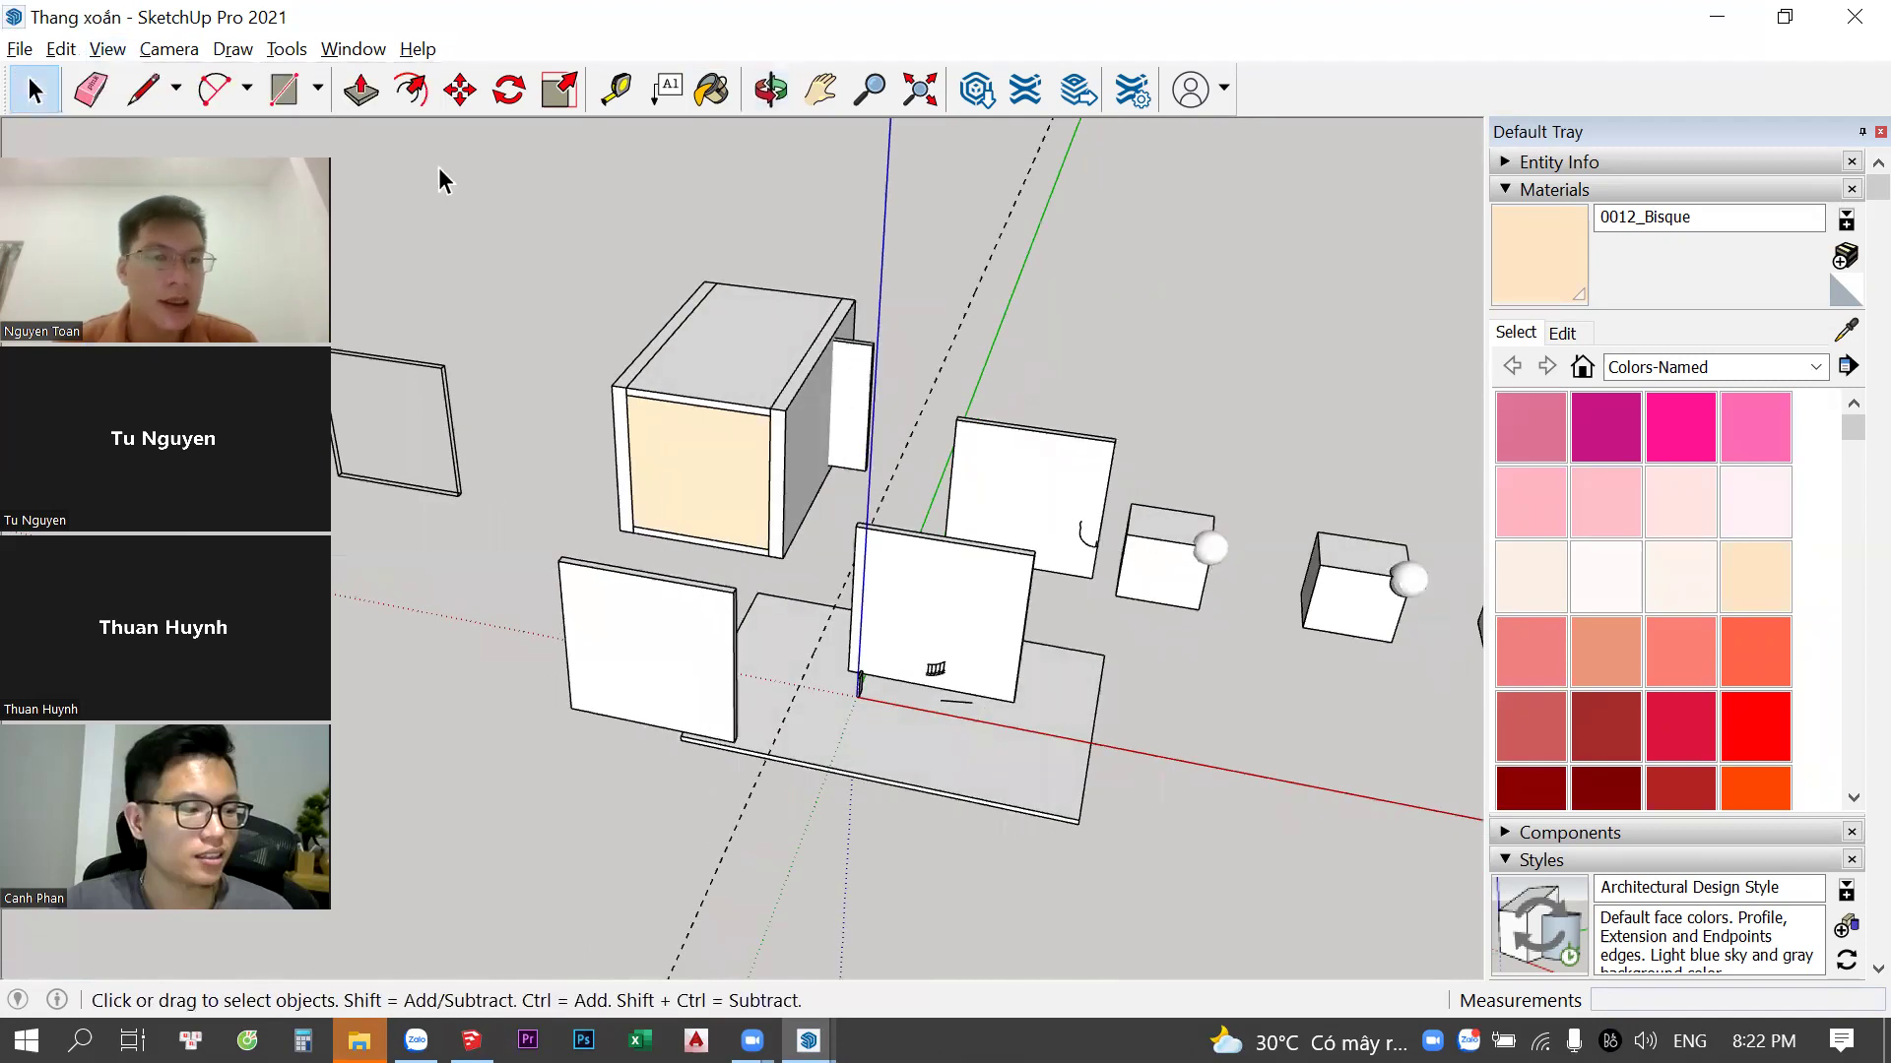
pyautogui.click(169, 49)
pyautogui.moveTo(237, 499)
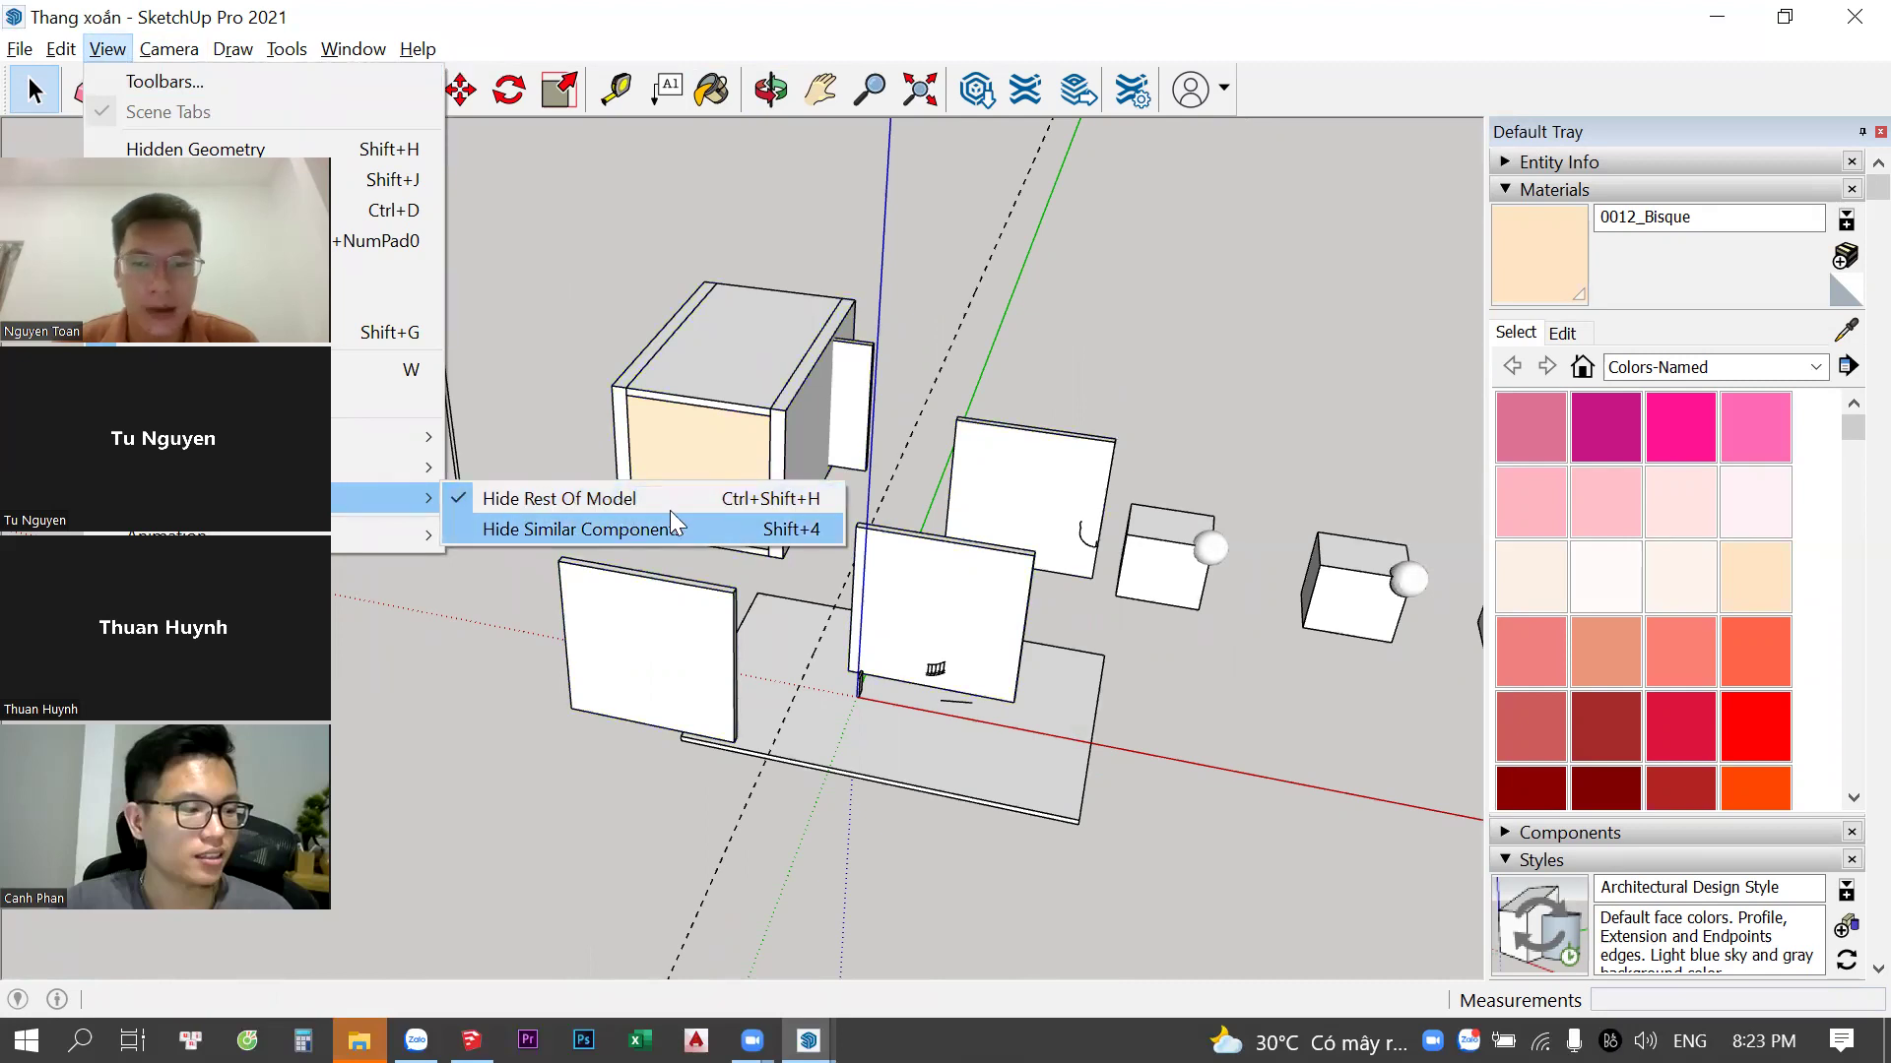
pyautogui.moveTo(1012, 511)
pyautogui.mouseDown(button='middle')
pyautogui.moveTo(1103, 554)
pyautogui.moveTo(663, 476)
pyautogui.mouseUp(button='middle')
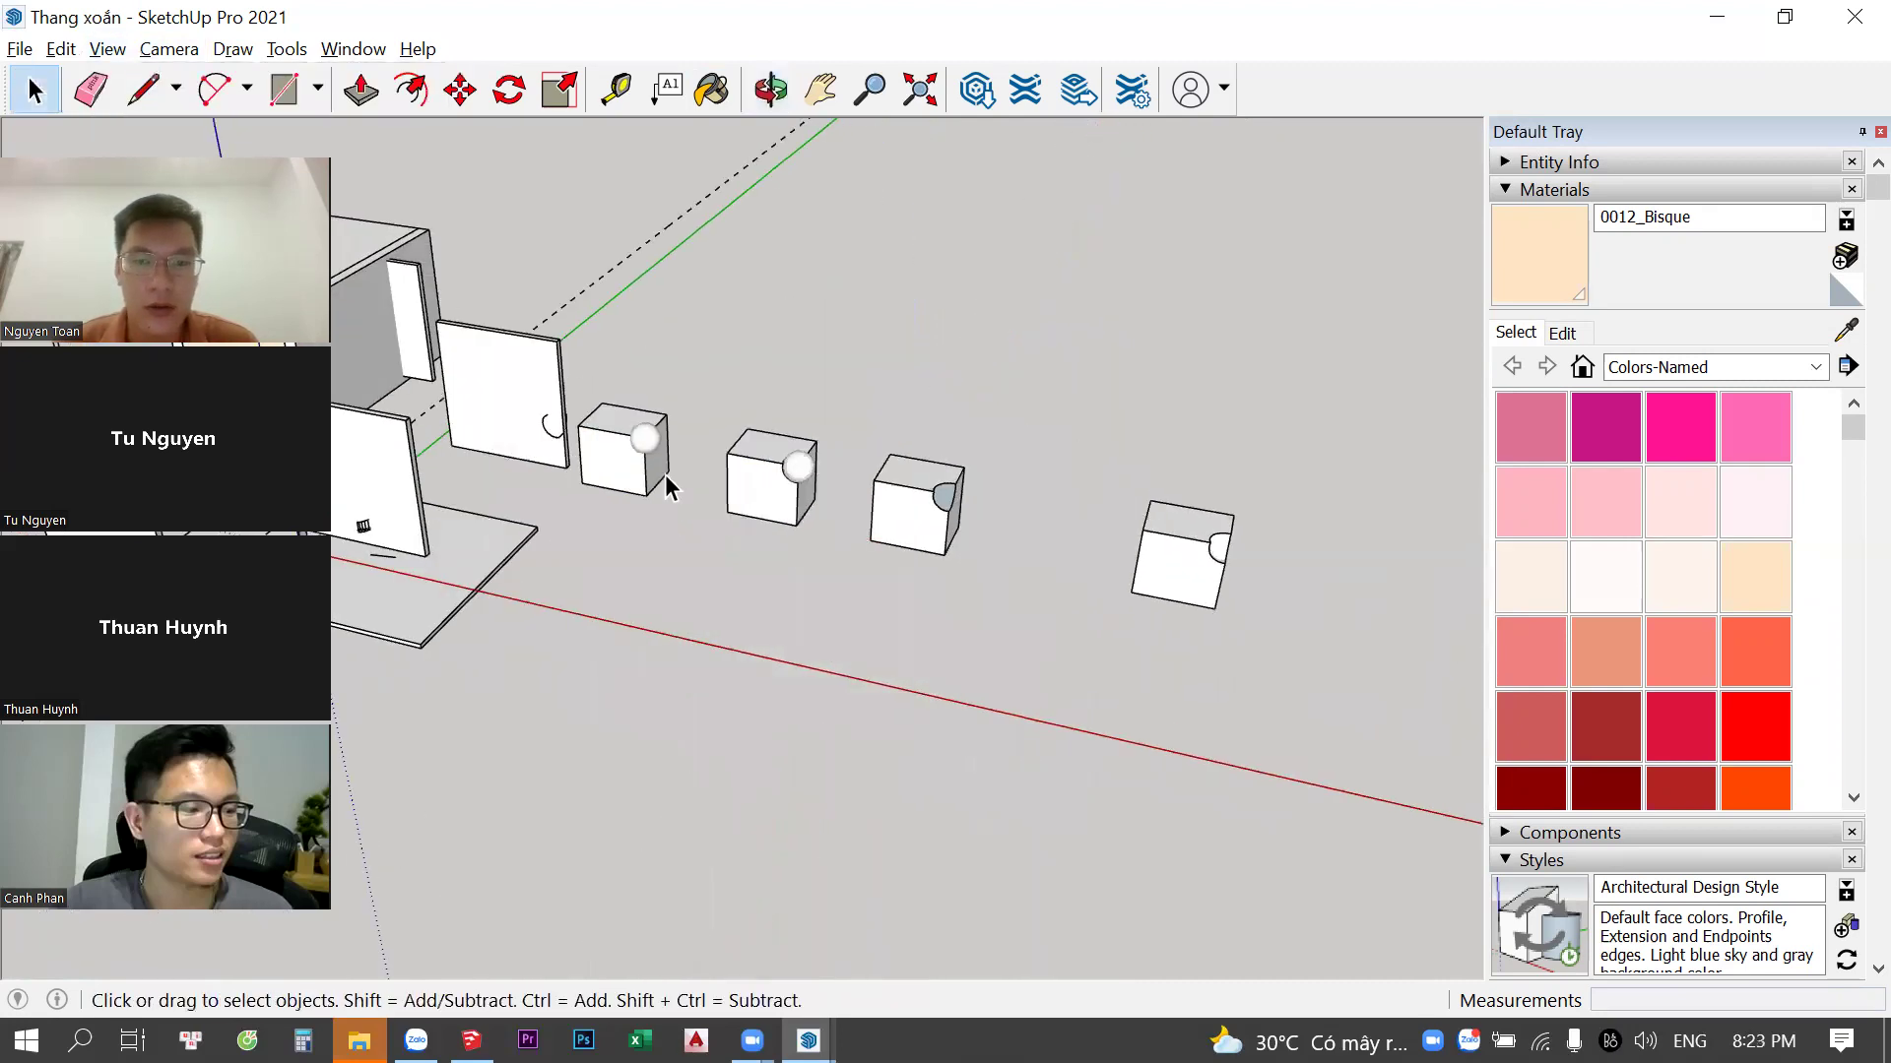
# Zoom in on the spiral staircase from near top-down, select it, and orbit around it
pyautogui.scroll(-3, 1198, 540)
pyautogui.moveTo(1275, 604)
pyautogui.mouseDown(button='middle')
pyautogui.moveTo(922, 908)
pyautogui.moveTo(388, 844)
pyautogui.mouseUp(button='middle')
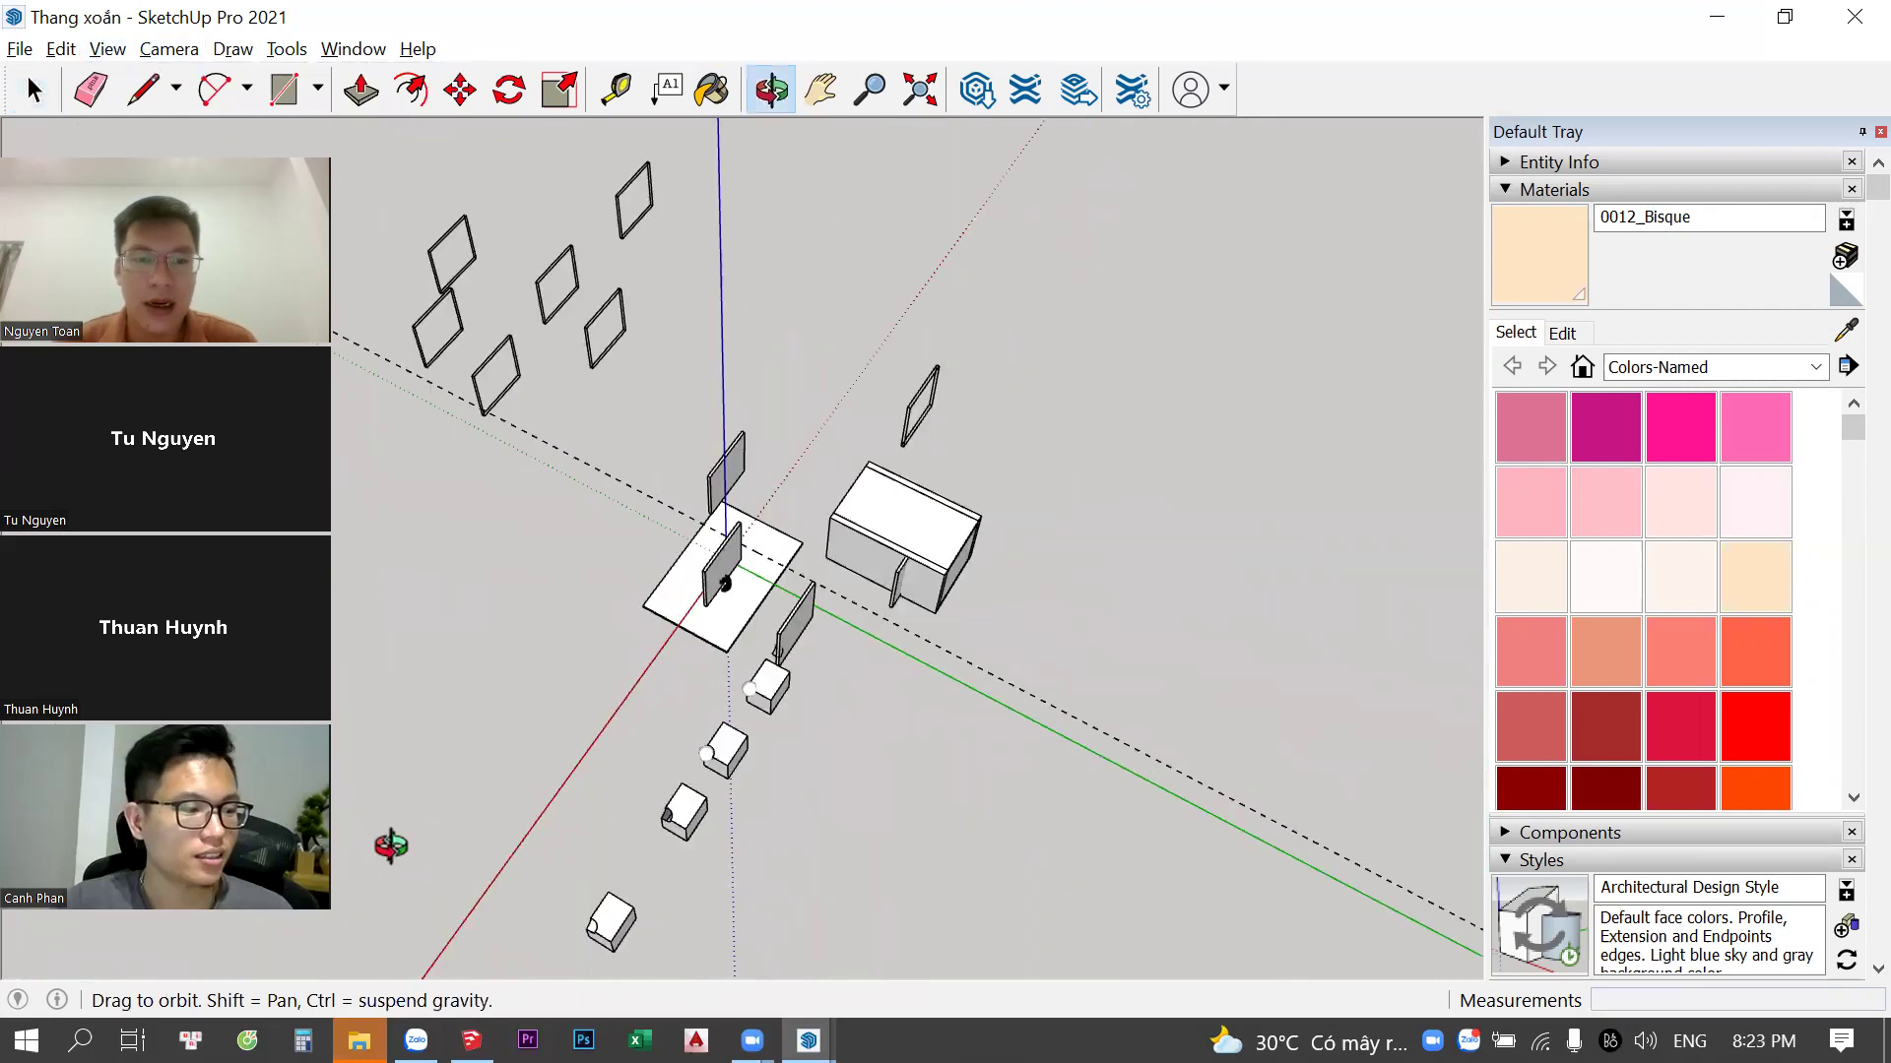
pyautogui.scroll(2, 765, 578)
pyautogui.scroll(3, 765, 561)
pyautogui.scroll(3, 759, 522)
pyautogui.moveTo(574, 553)
pyautogui.mouseDown(button='middle')
pyautogui.moveTo(959, 552)
pyautogui.moveTo(743, 666)
pyautogui.mouseUp(button='middle')
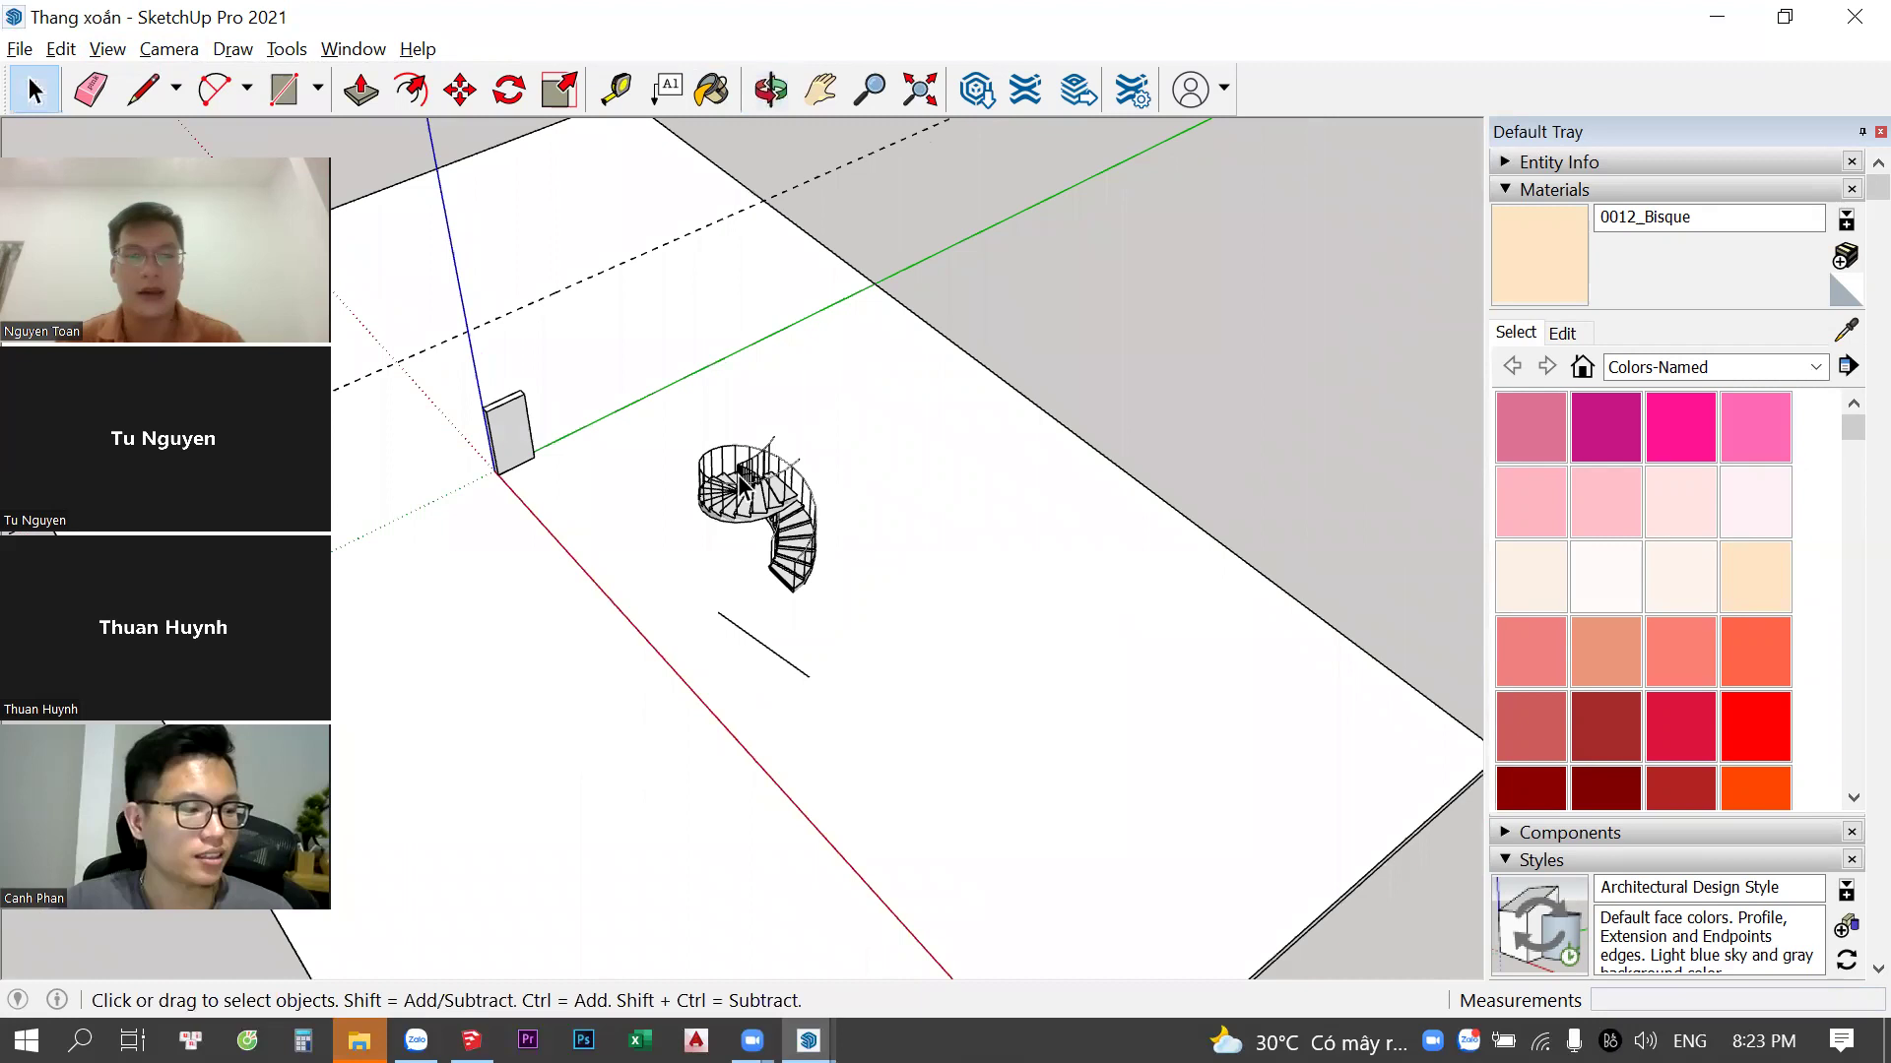
pyautogui.scroll(3, 788, 571)
pyautogui.scroll(3, 857, 522)
pyautogui.scroll(2, 870, 496)
pyautogui.click(870, 502)
pyautogui.scroll(-5, 871, 510)
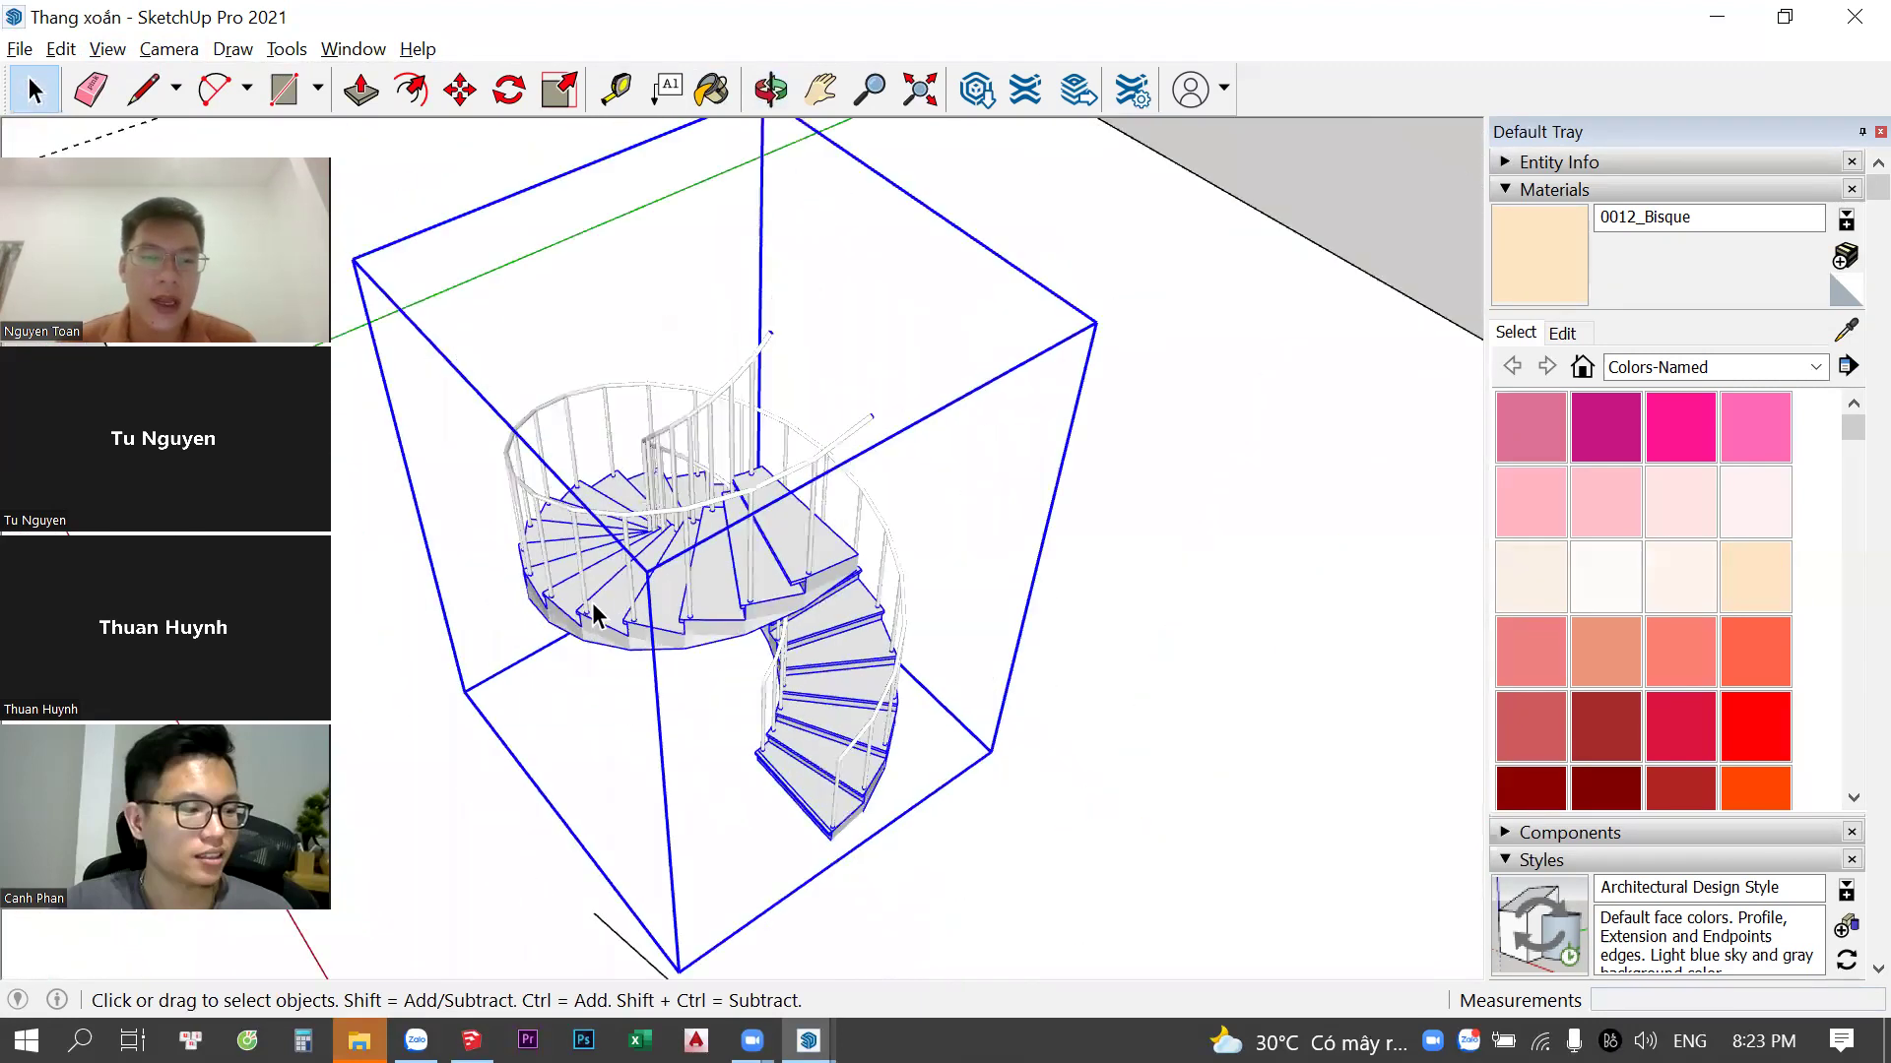
pyautogui.moveTo(593, 603); pyautogui.dragTo(954, 533, button='middle')
# Enter the staircase group and select all of its geometry
pyautogui.doubleClick(954, 534)
pyautogui.tripleClick(954, 534)
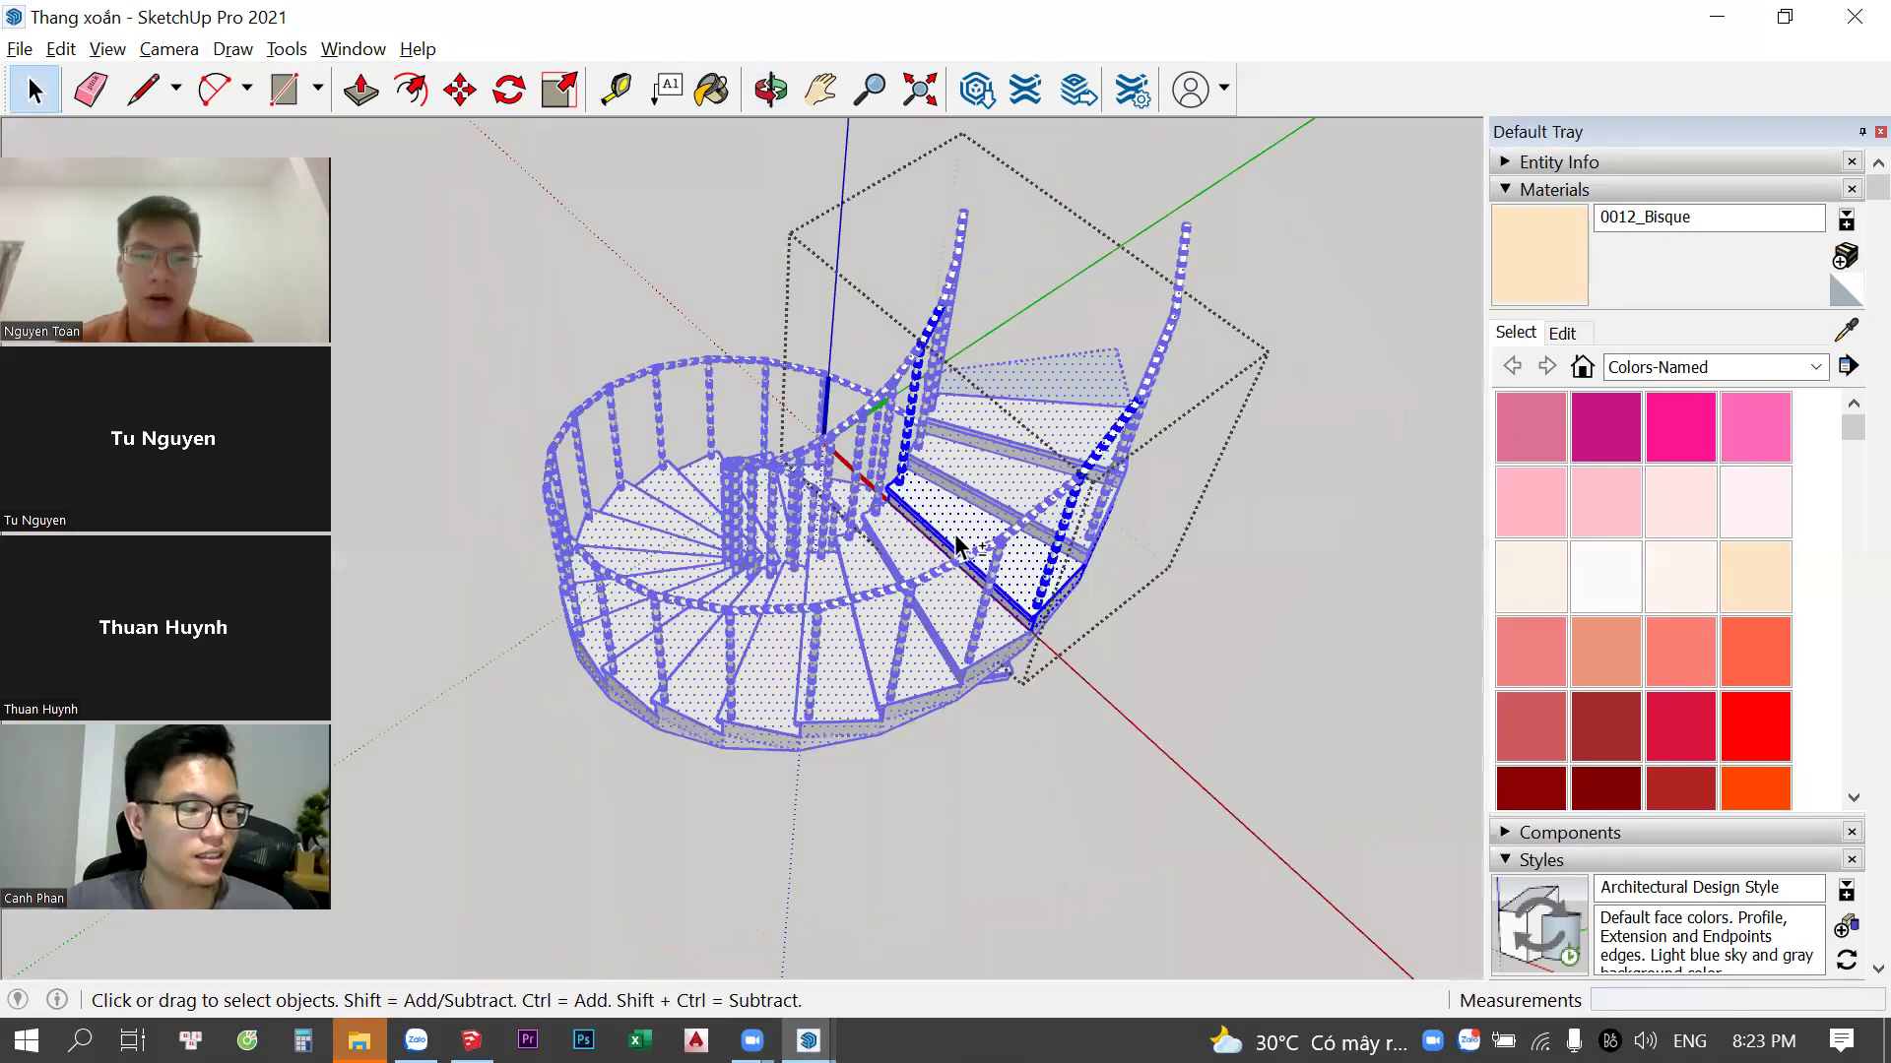
pyautogui.scroll(1, 954, 532)
pyautogui.click(941, 507)
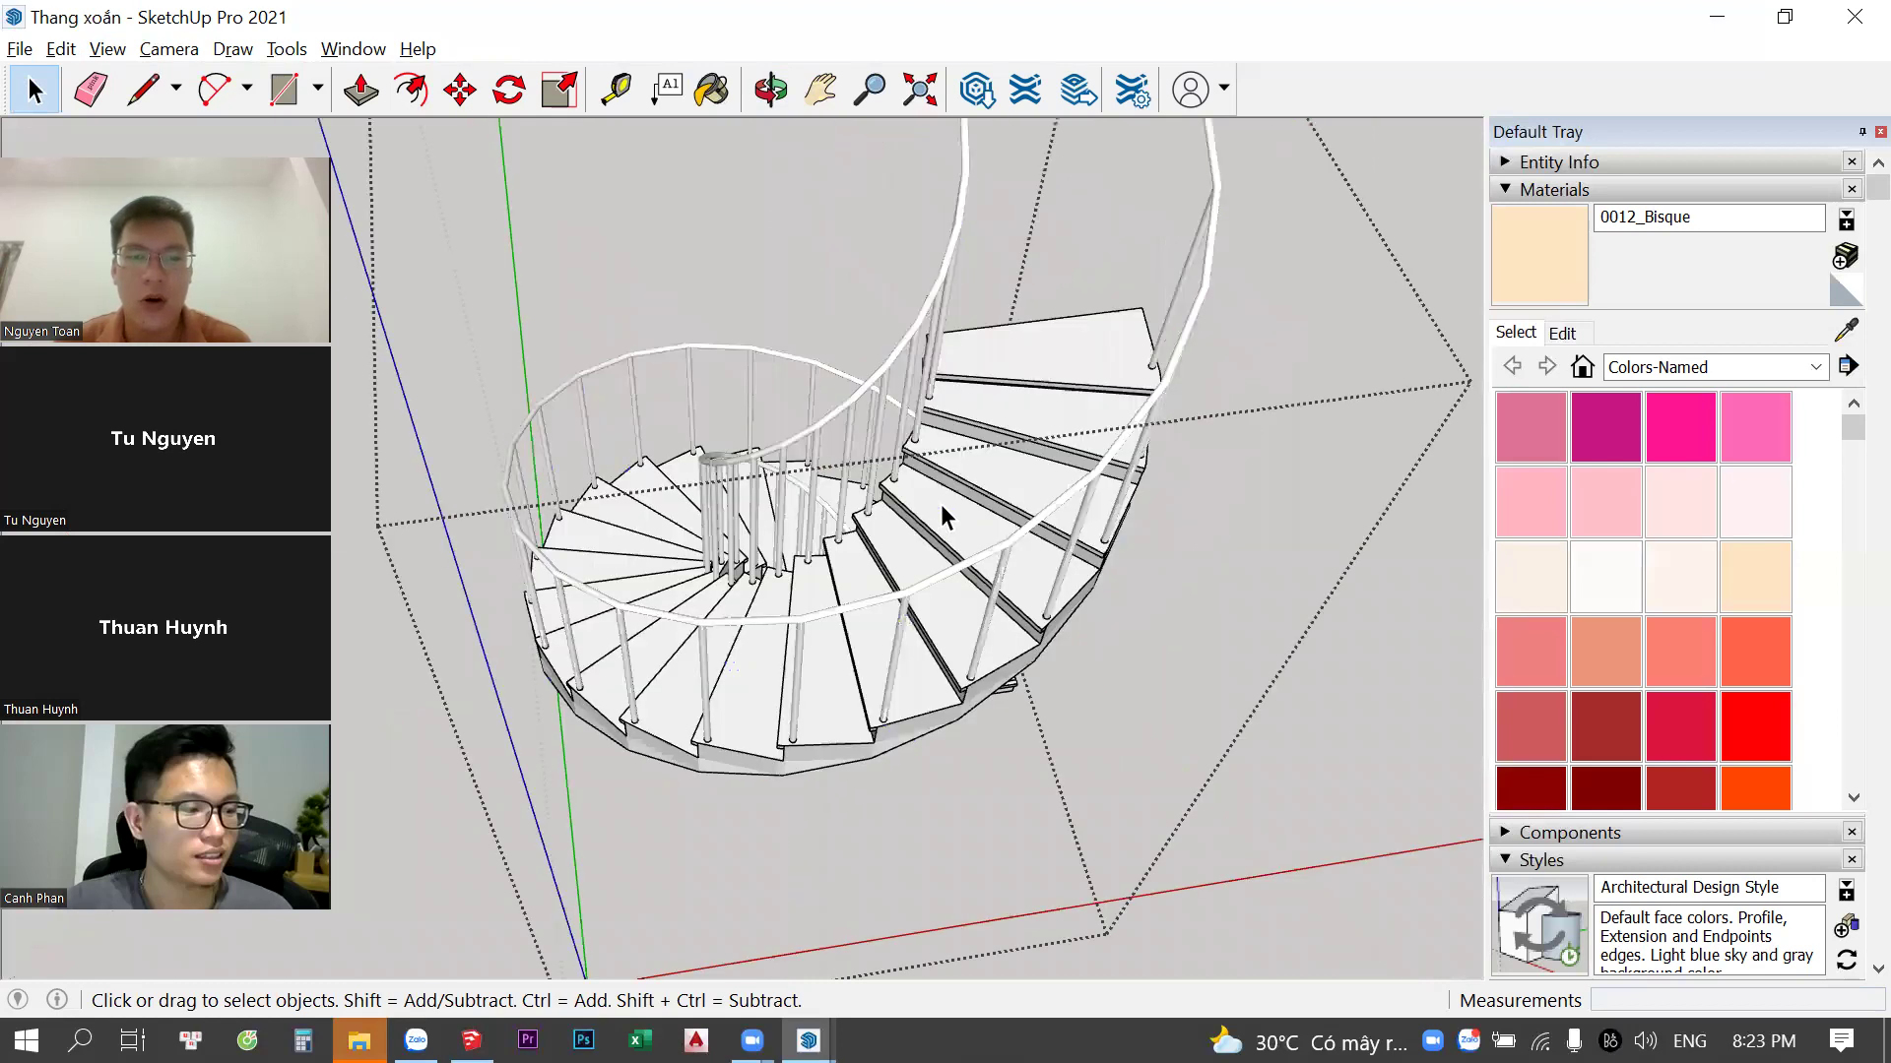
pyautogui.tripleClick(941, 506)
pyautogui.scroll(1, 935, 522)
pyautogui.moveTo(936, 529); pyautogui.dragTo(955, 513, button='middle')
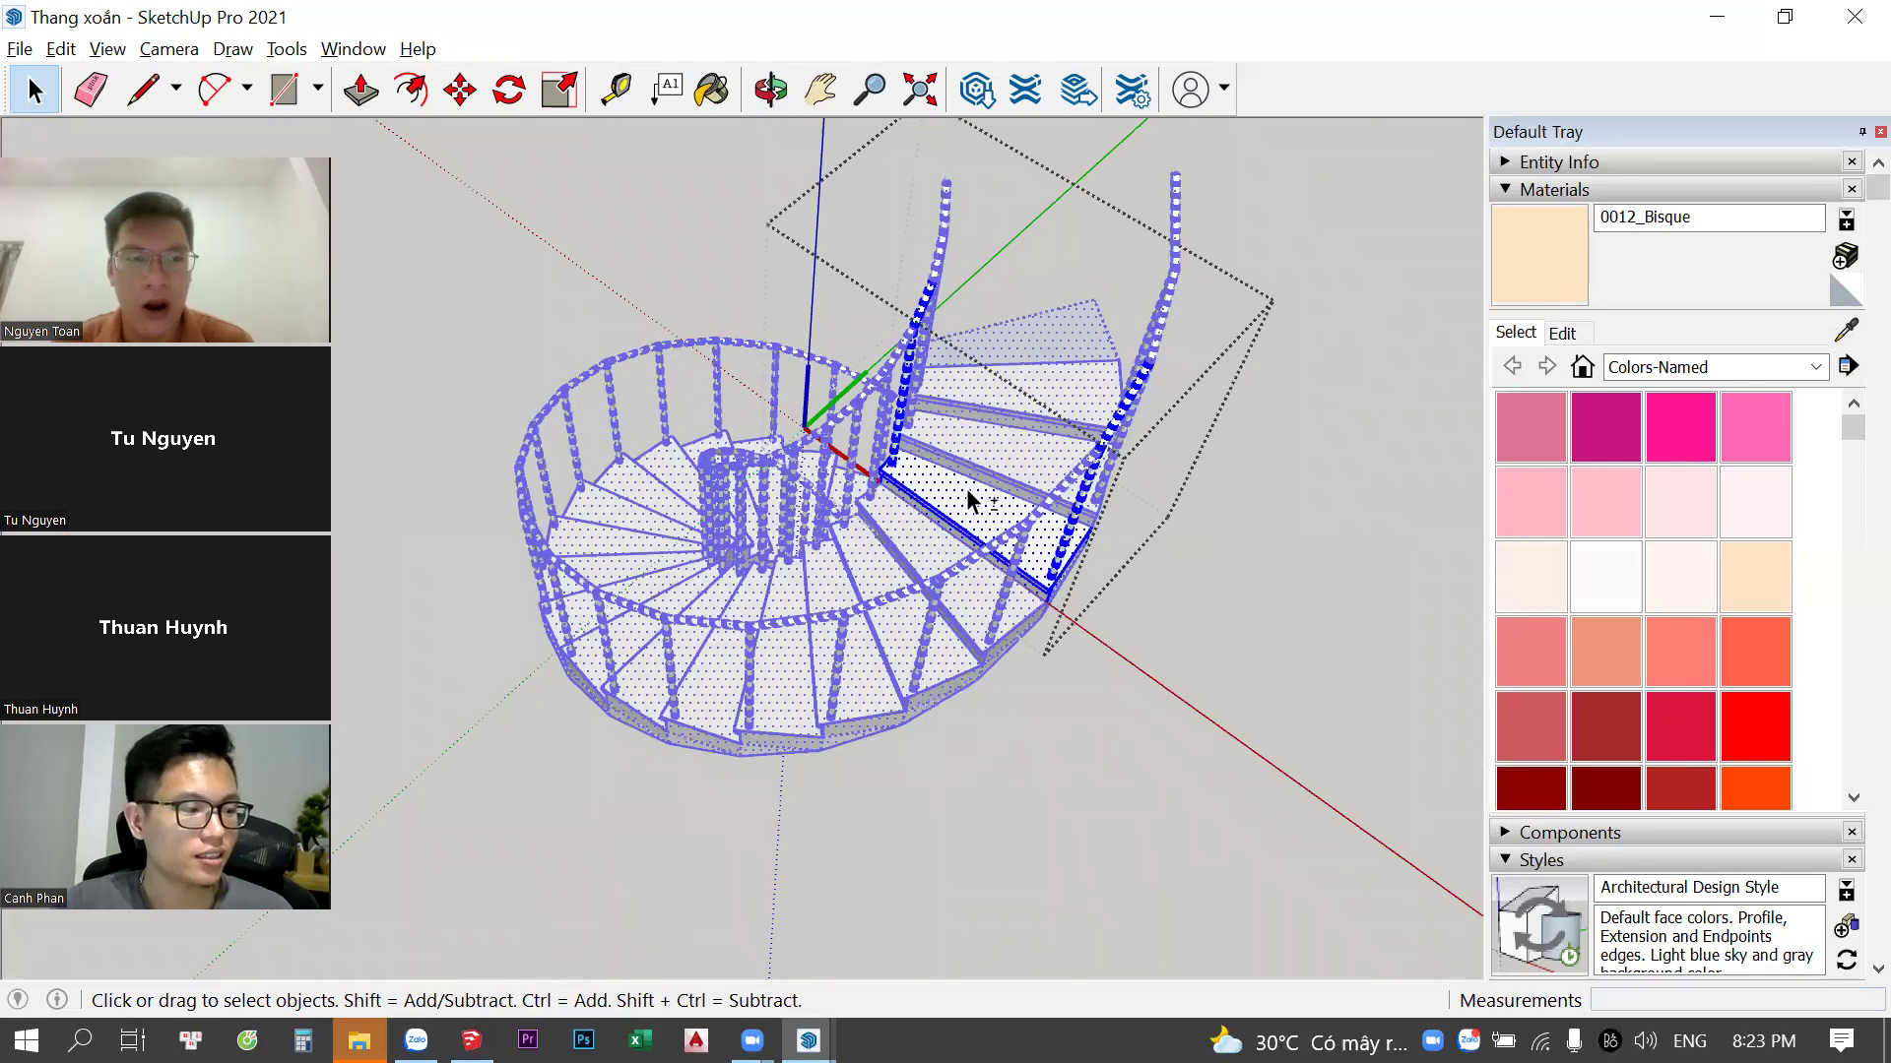
# Try Push/Pull on a step face, cancel it, and orbit to a lower angle
pyautogui.press('p')
pyautogui.moveTo(1000, 517); pyautogui.dragTo(1014, 353)
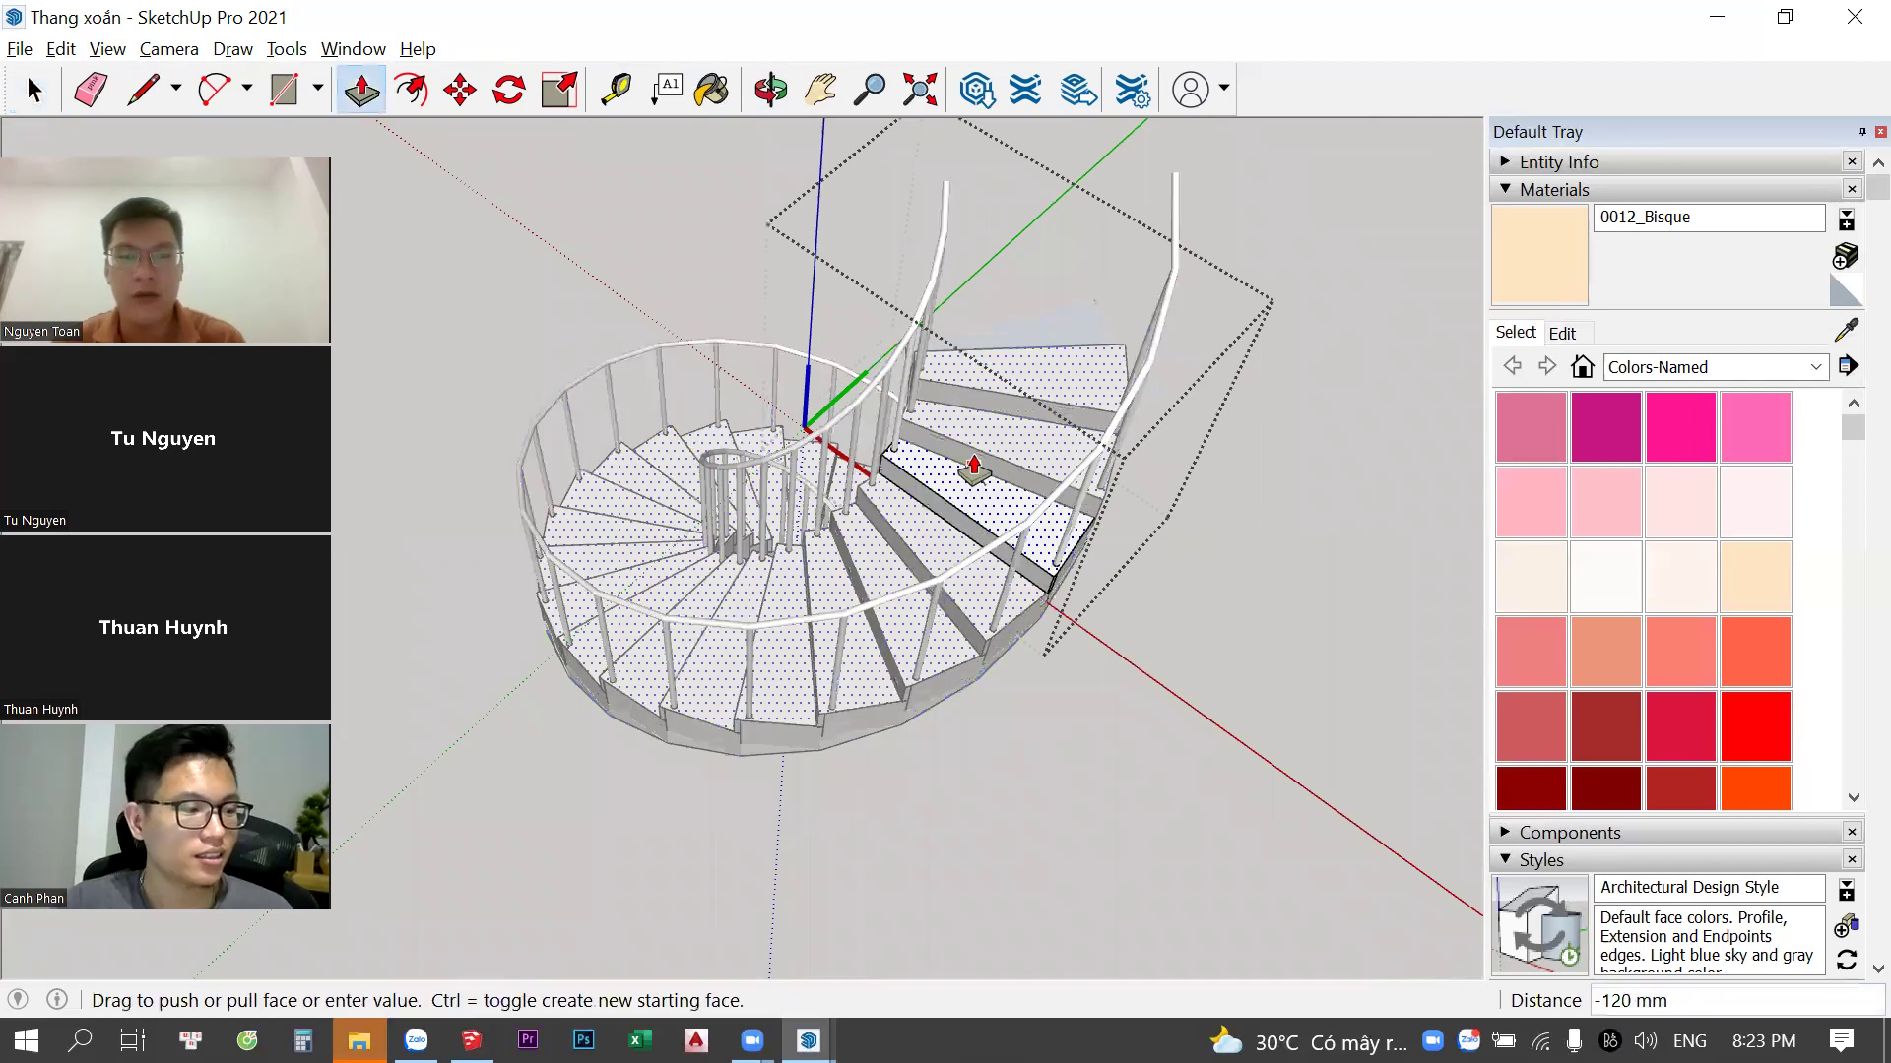
pyautogui.press('Escape')
pyautogui.moveTo(1020, 662)
pyautogui.mouseDown(button='middle')
pyautogui.moveTo(595, 326)
pyautogui.moveTo(1182, 354)
pyautogui.mouseUp(button='middle')
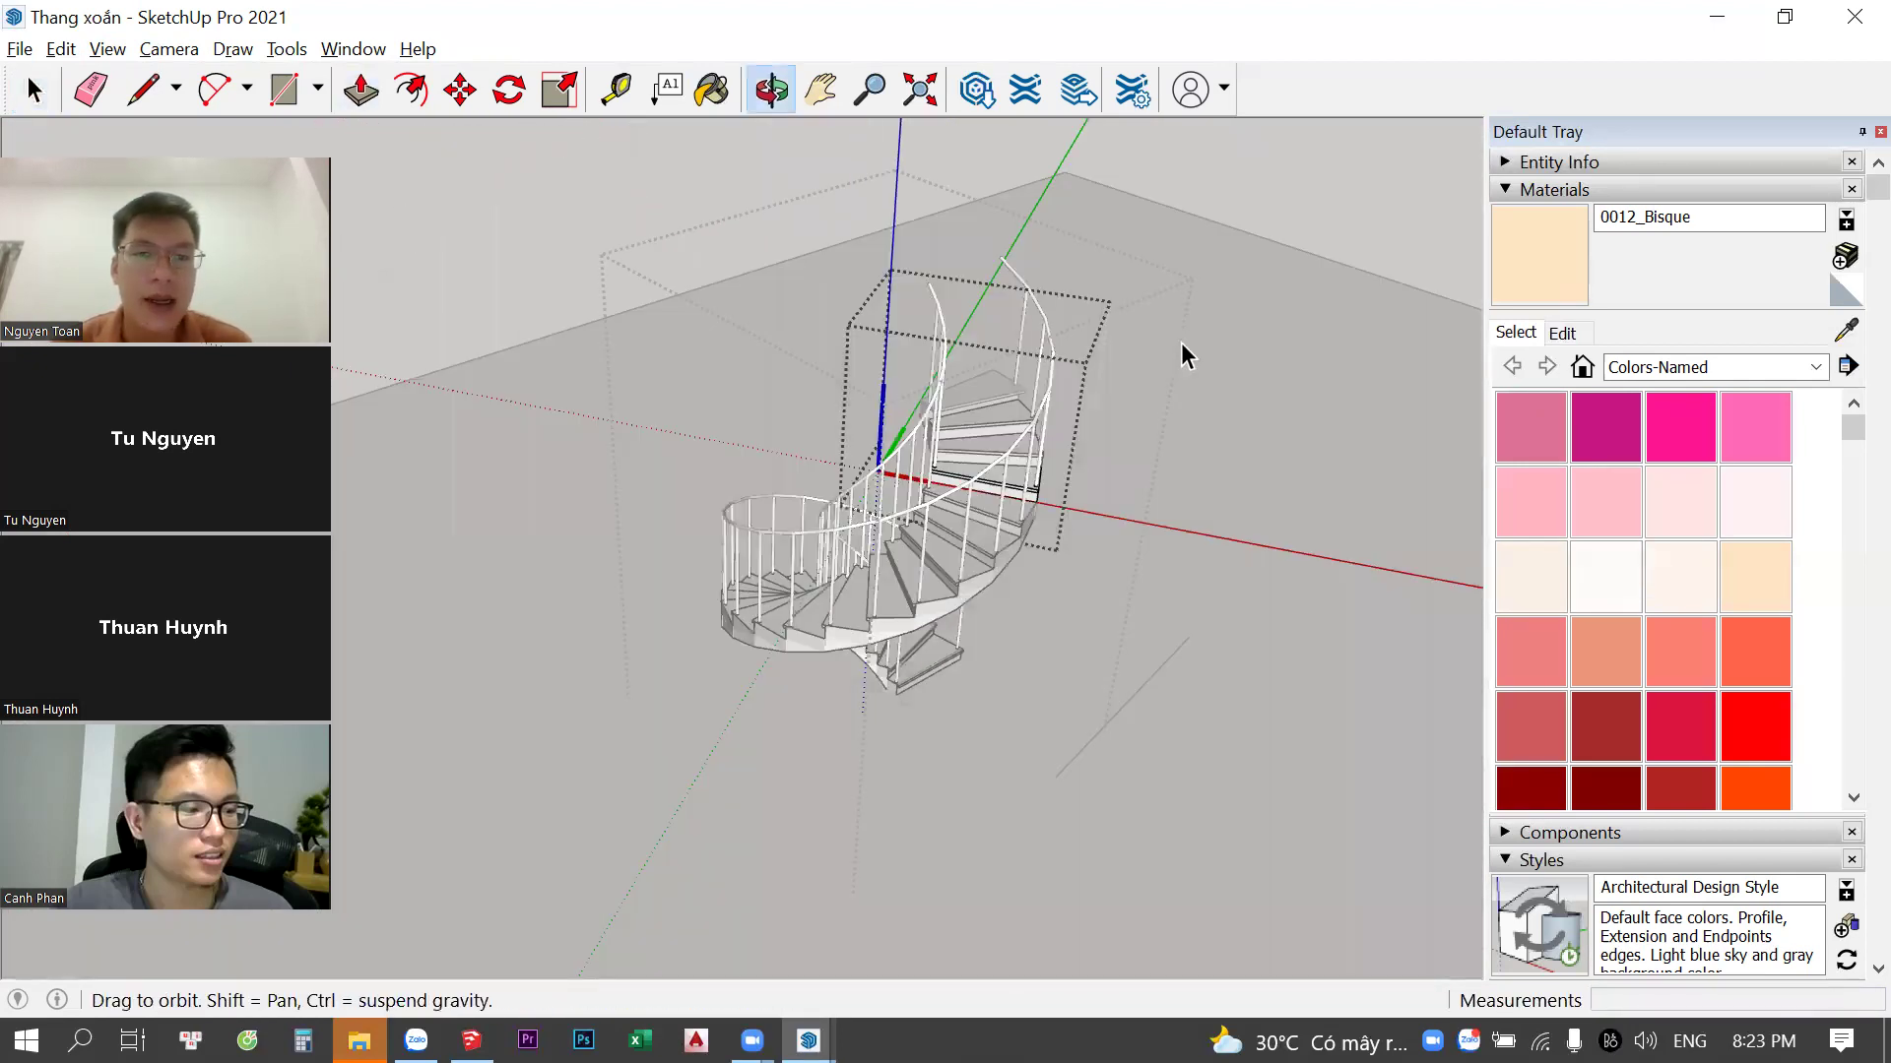
pyautogui.scroll(-3, 1013, 555)
pyautogui.scroll(-2, 990, 550)
pyautogui.scroll(2, 989, 551)
pyautogui.moveTo(987, 611)
pyautogui.mouseDown(button='middle')
pyautogui.moveTo(991, 435)
pyautogui.moveTo(975, 612)
pyautogui.moveTo(962, 548)
pyautogui.moveTo(929, 615)
pyautogui.mouseUp(button='middle')
pyautogui.scroll(2, 970, 581)
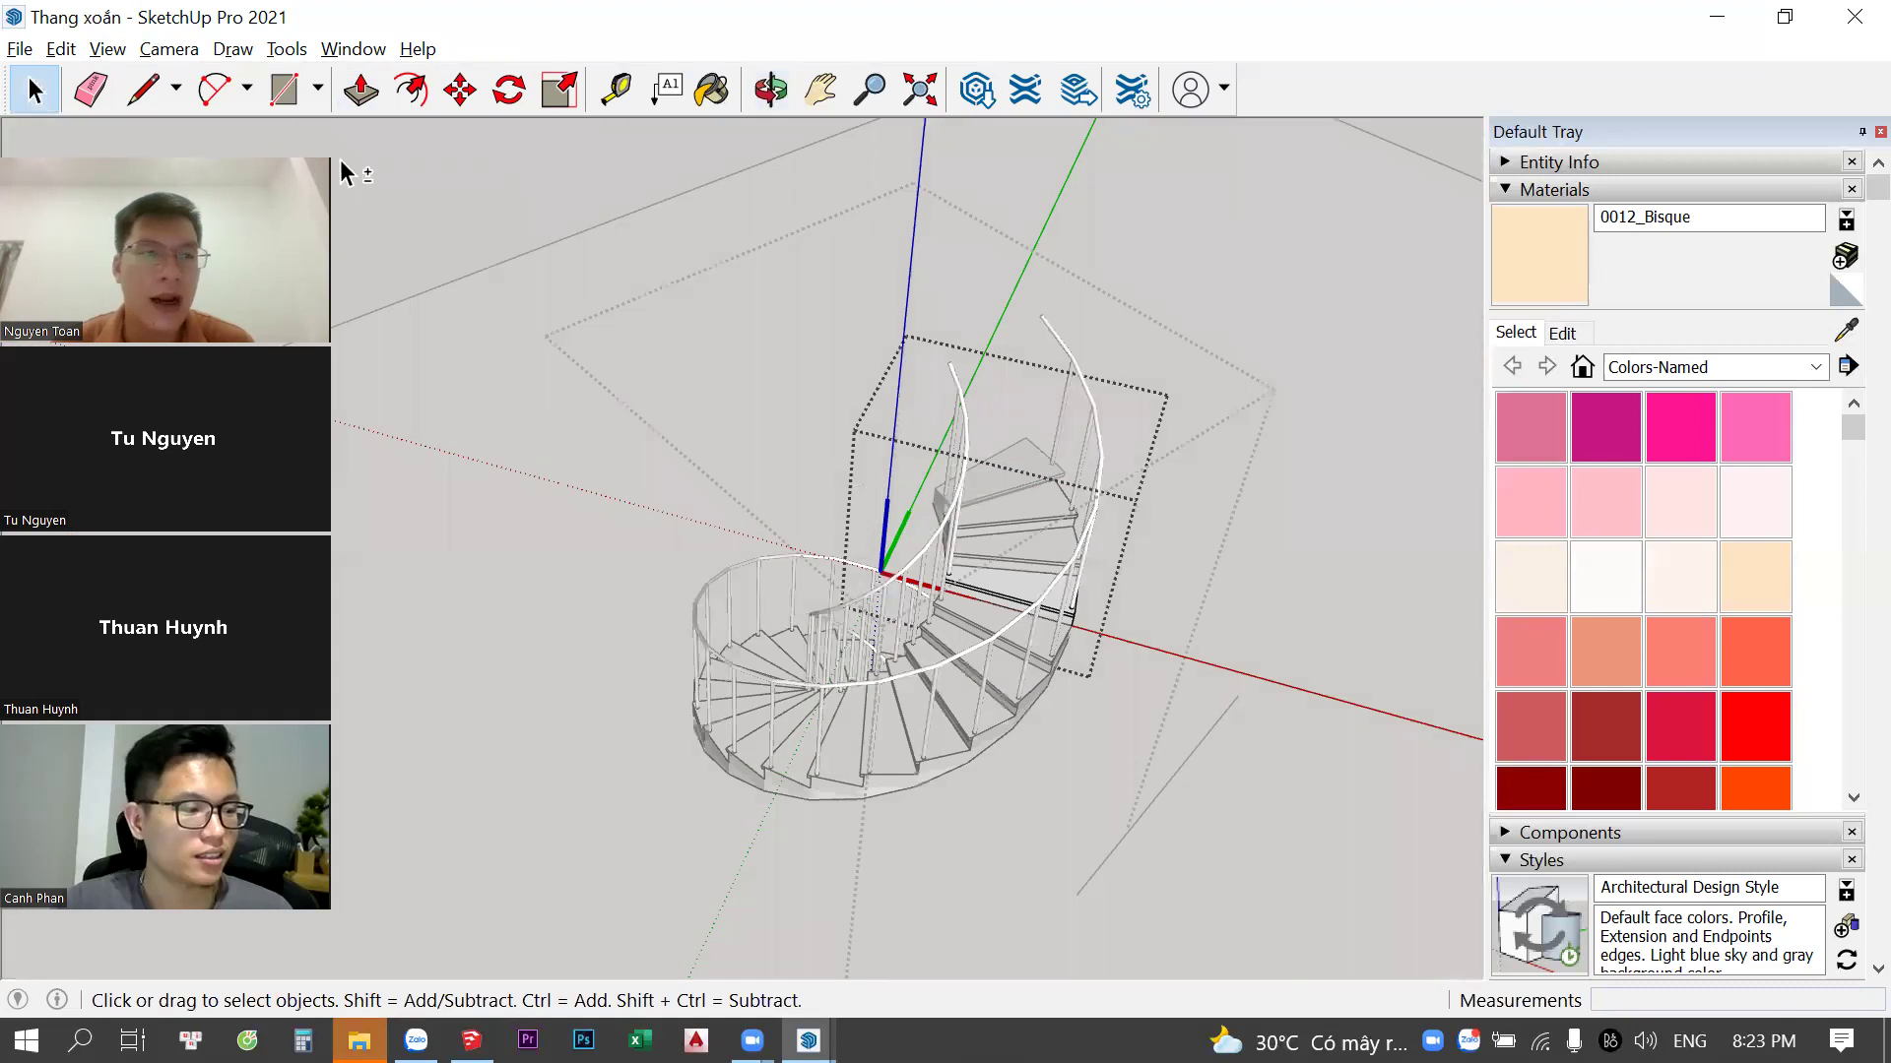
pyautogui.moveTo(221, 499)
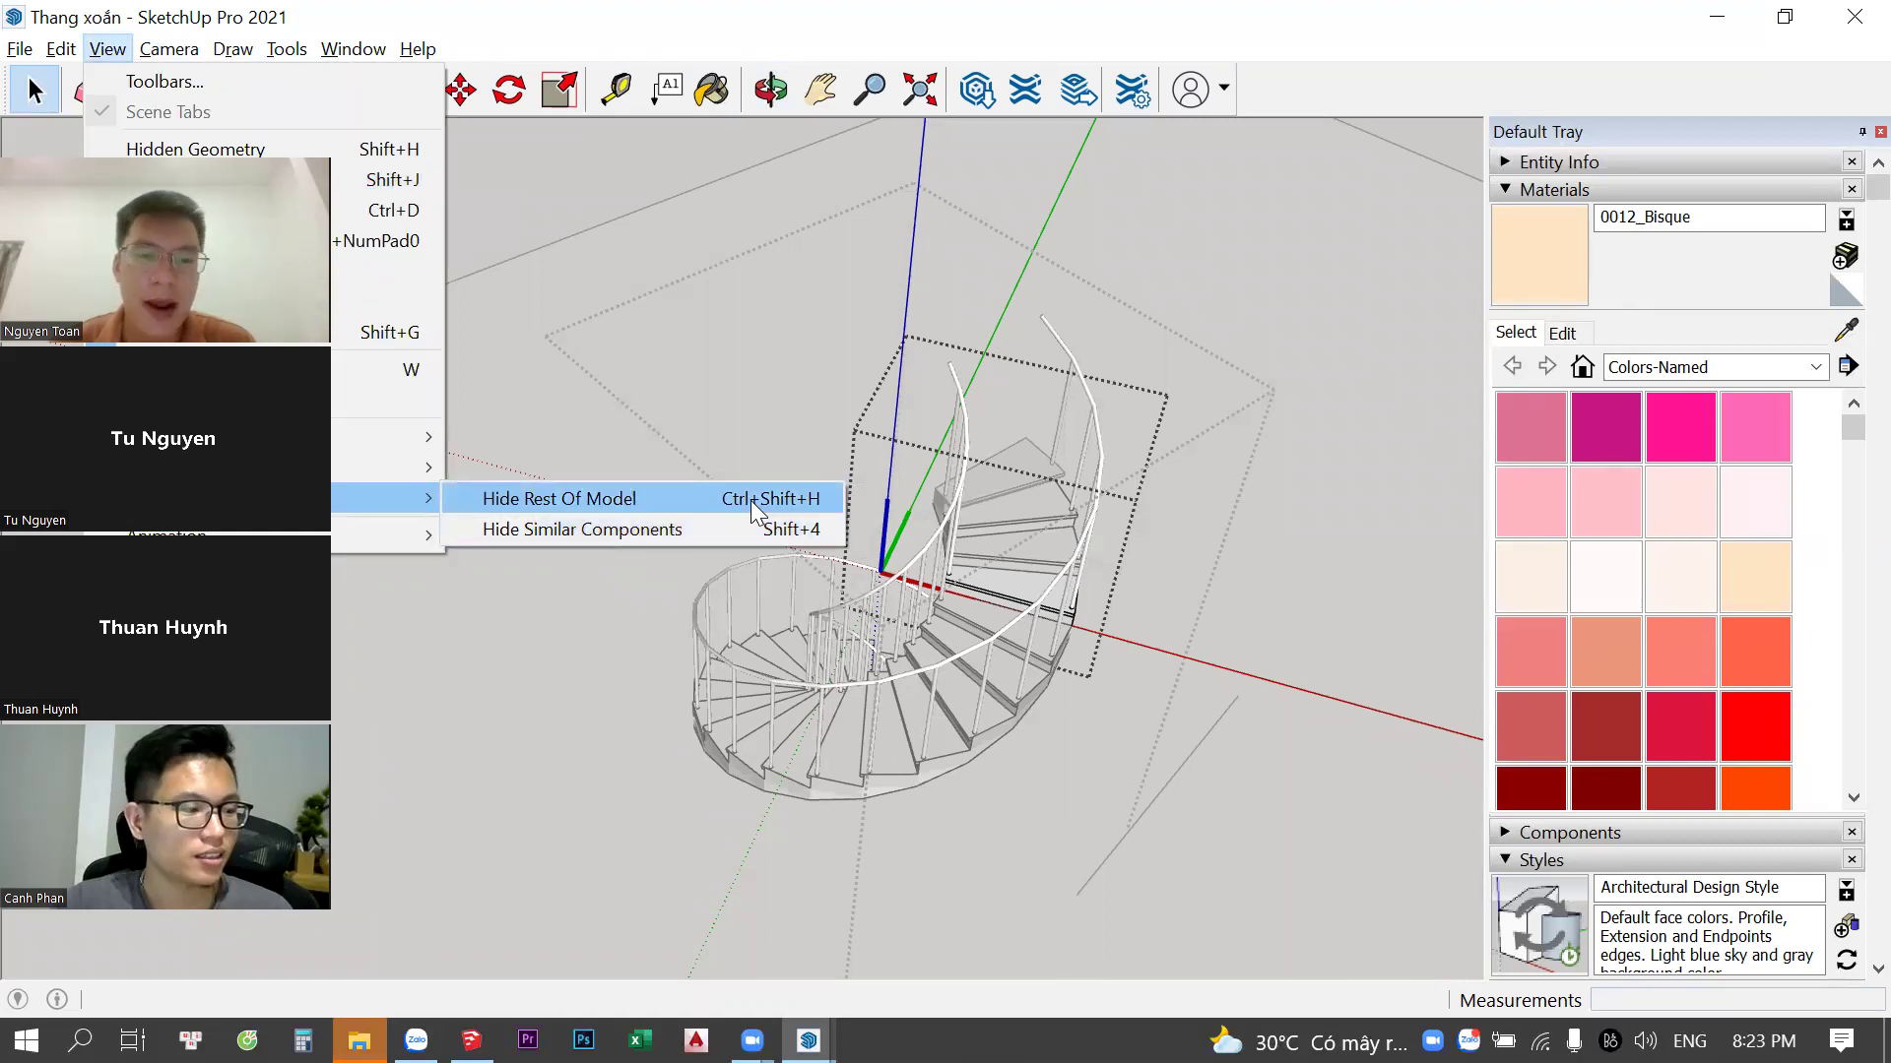
# Toggle Hide Rest Of Model, enlarge the staircase view, and close the Animation menu unchanged
pyautogui.click(1168, 414)
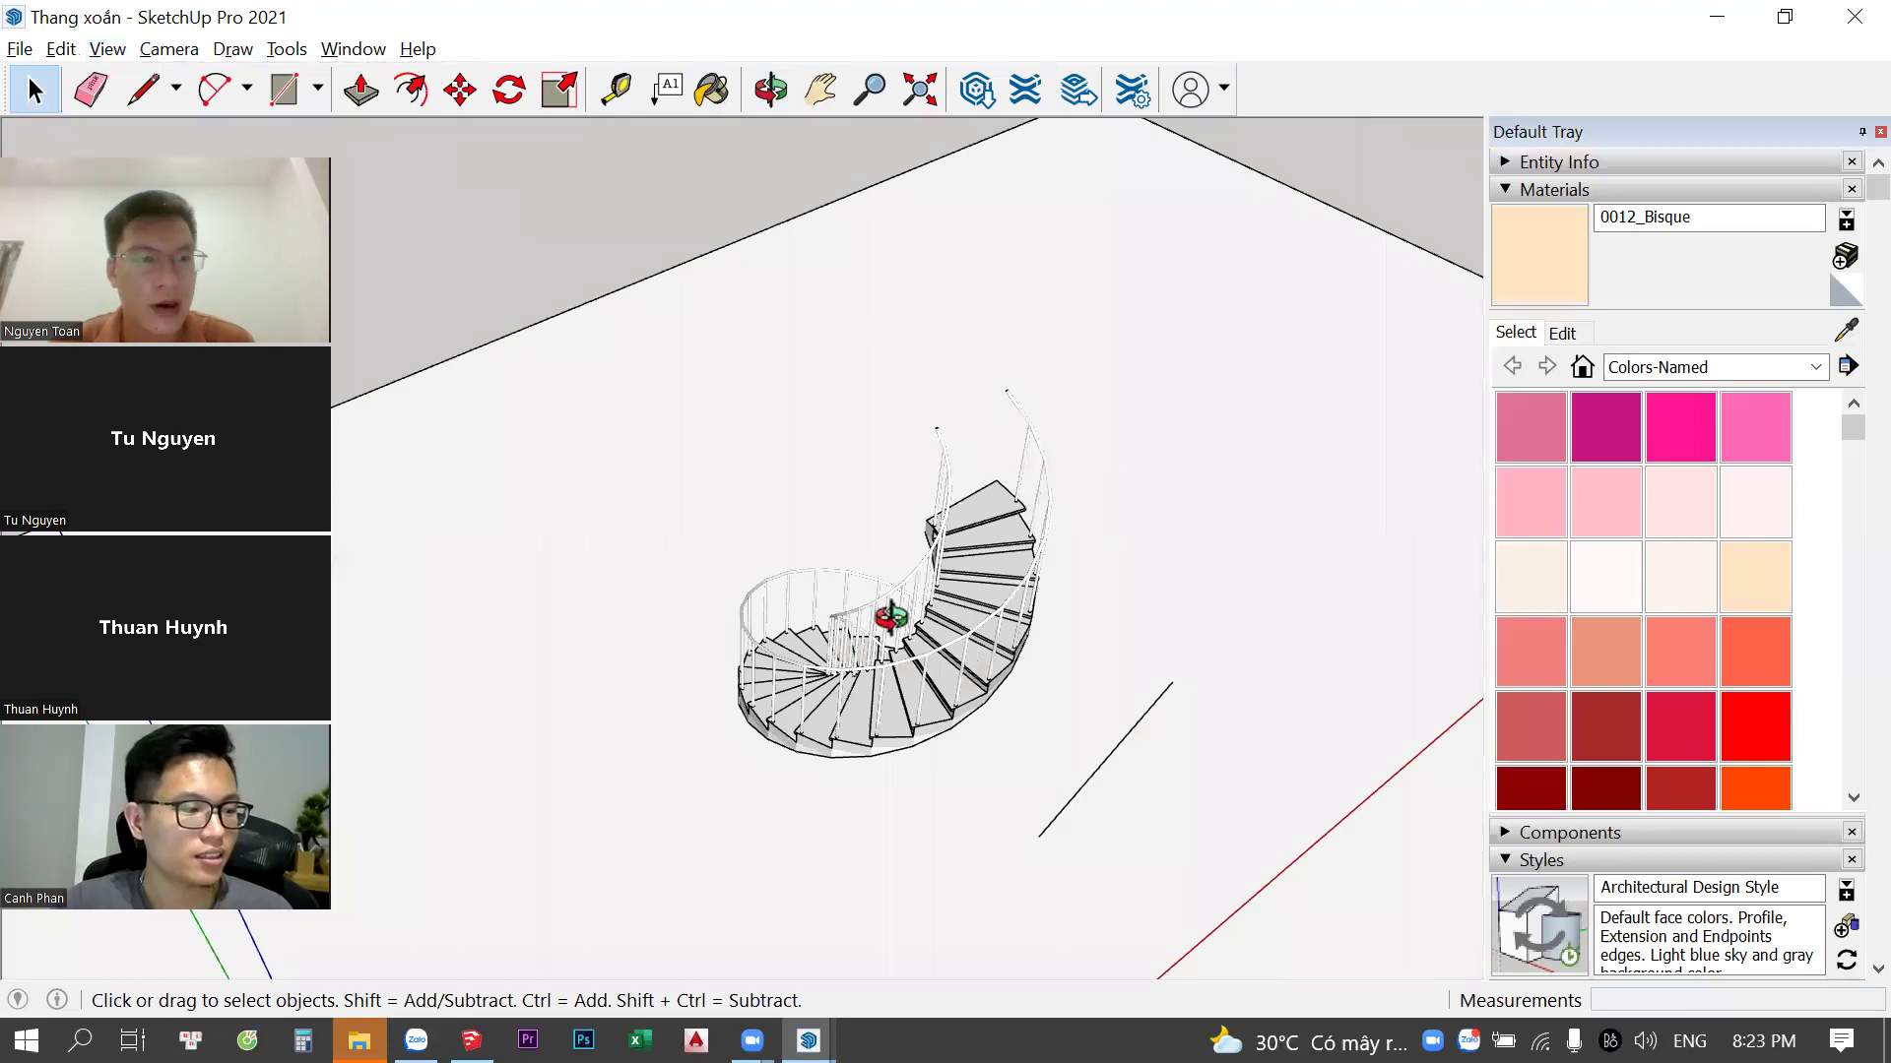
pyautogui.moveTo(1168, 414); pyautogui.dragTo(872, 518, button='middle')
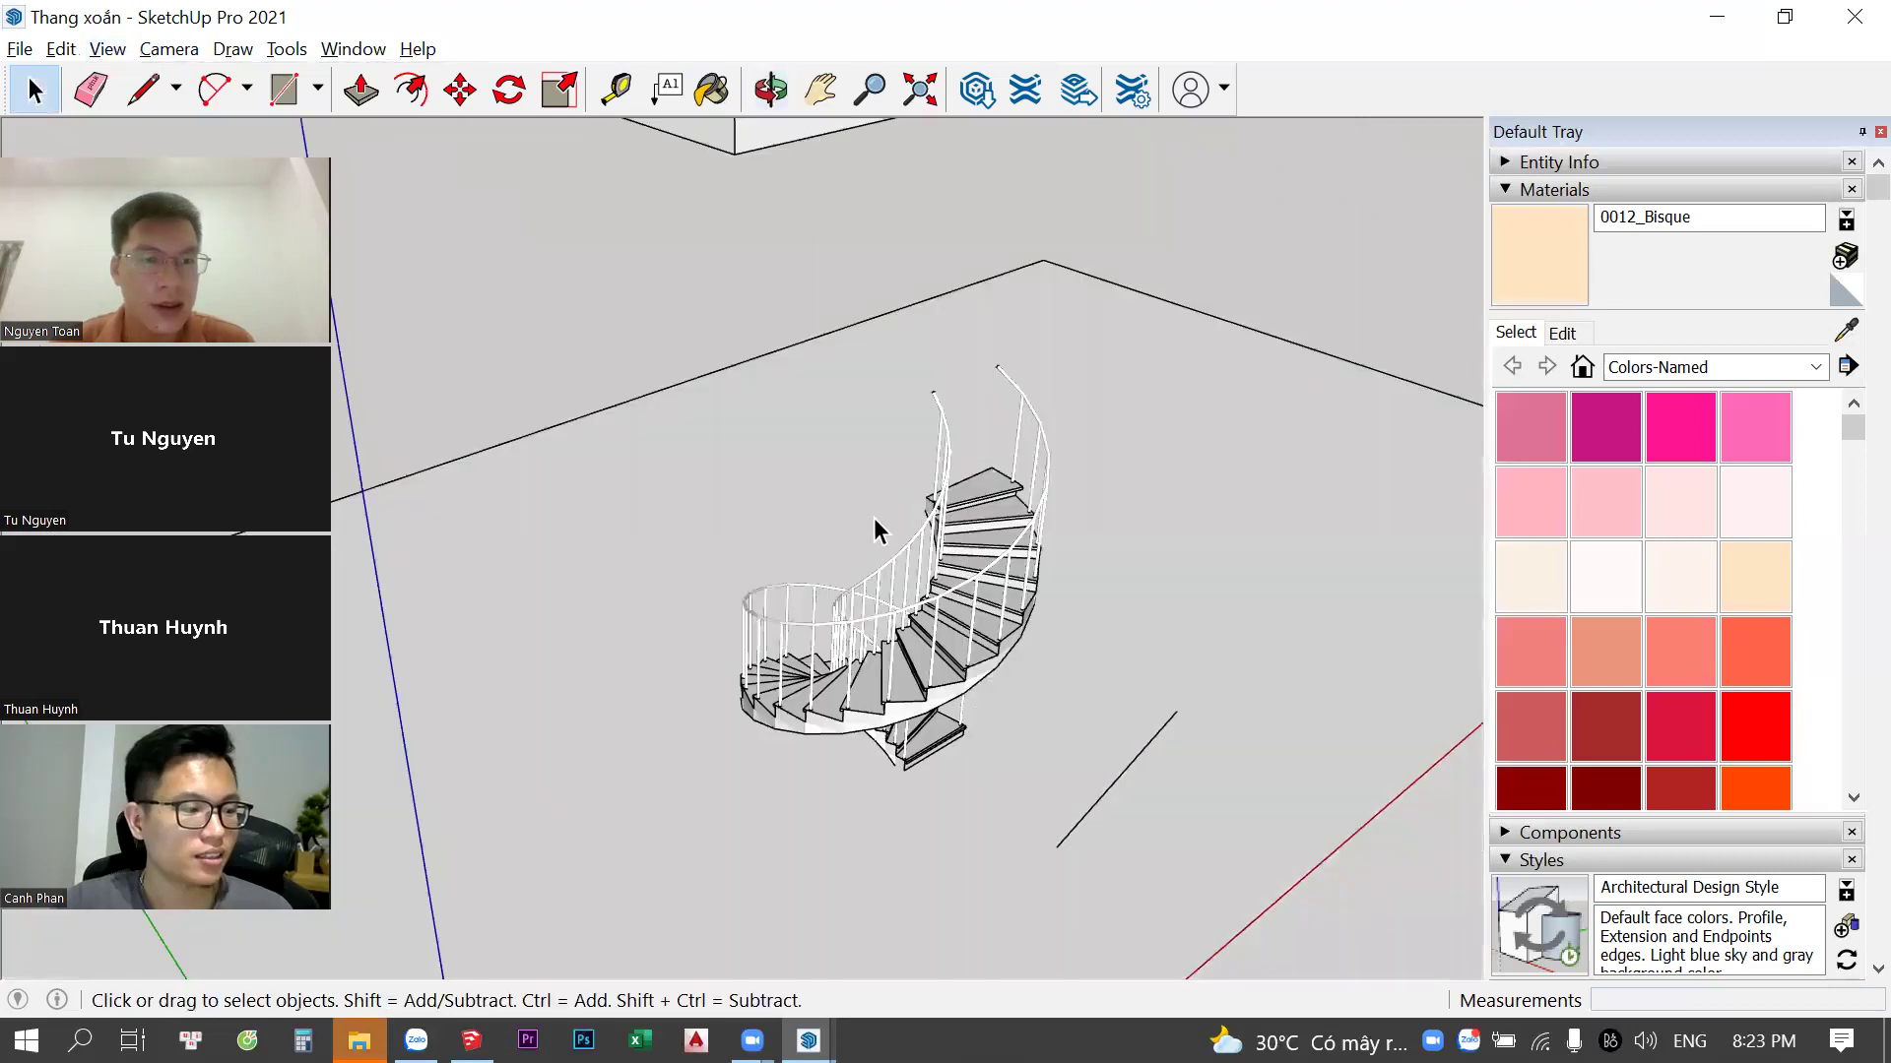
pyautogui.click(106, 52)
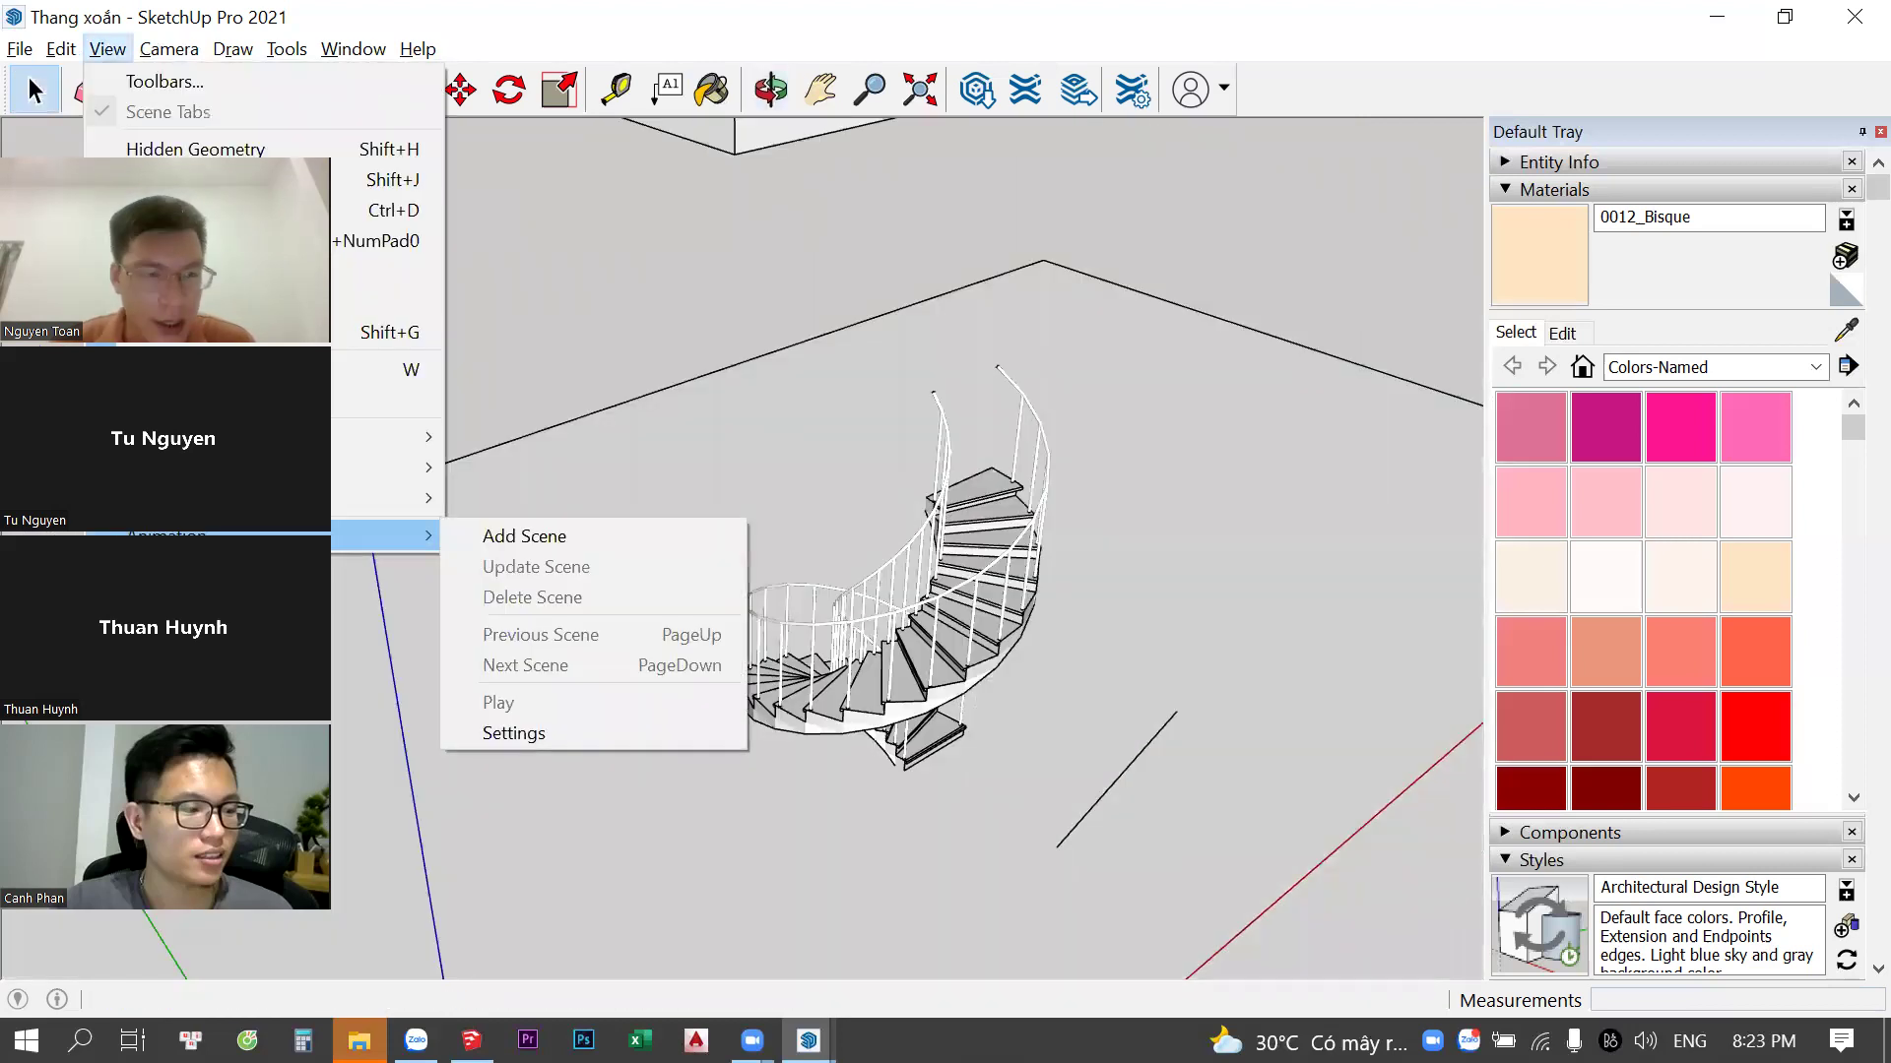
pyautogui.press('Escape')
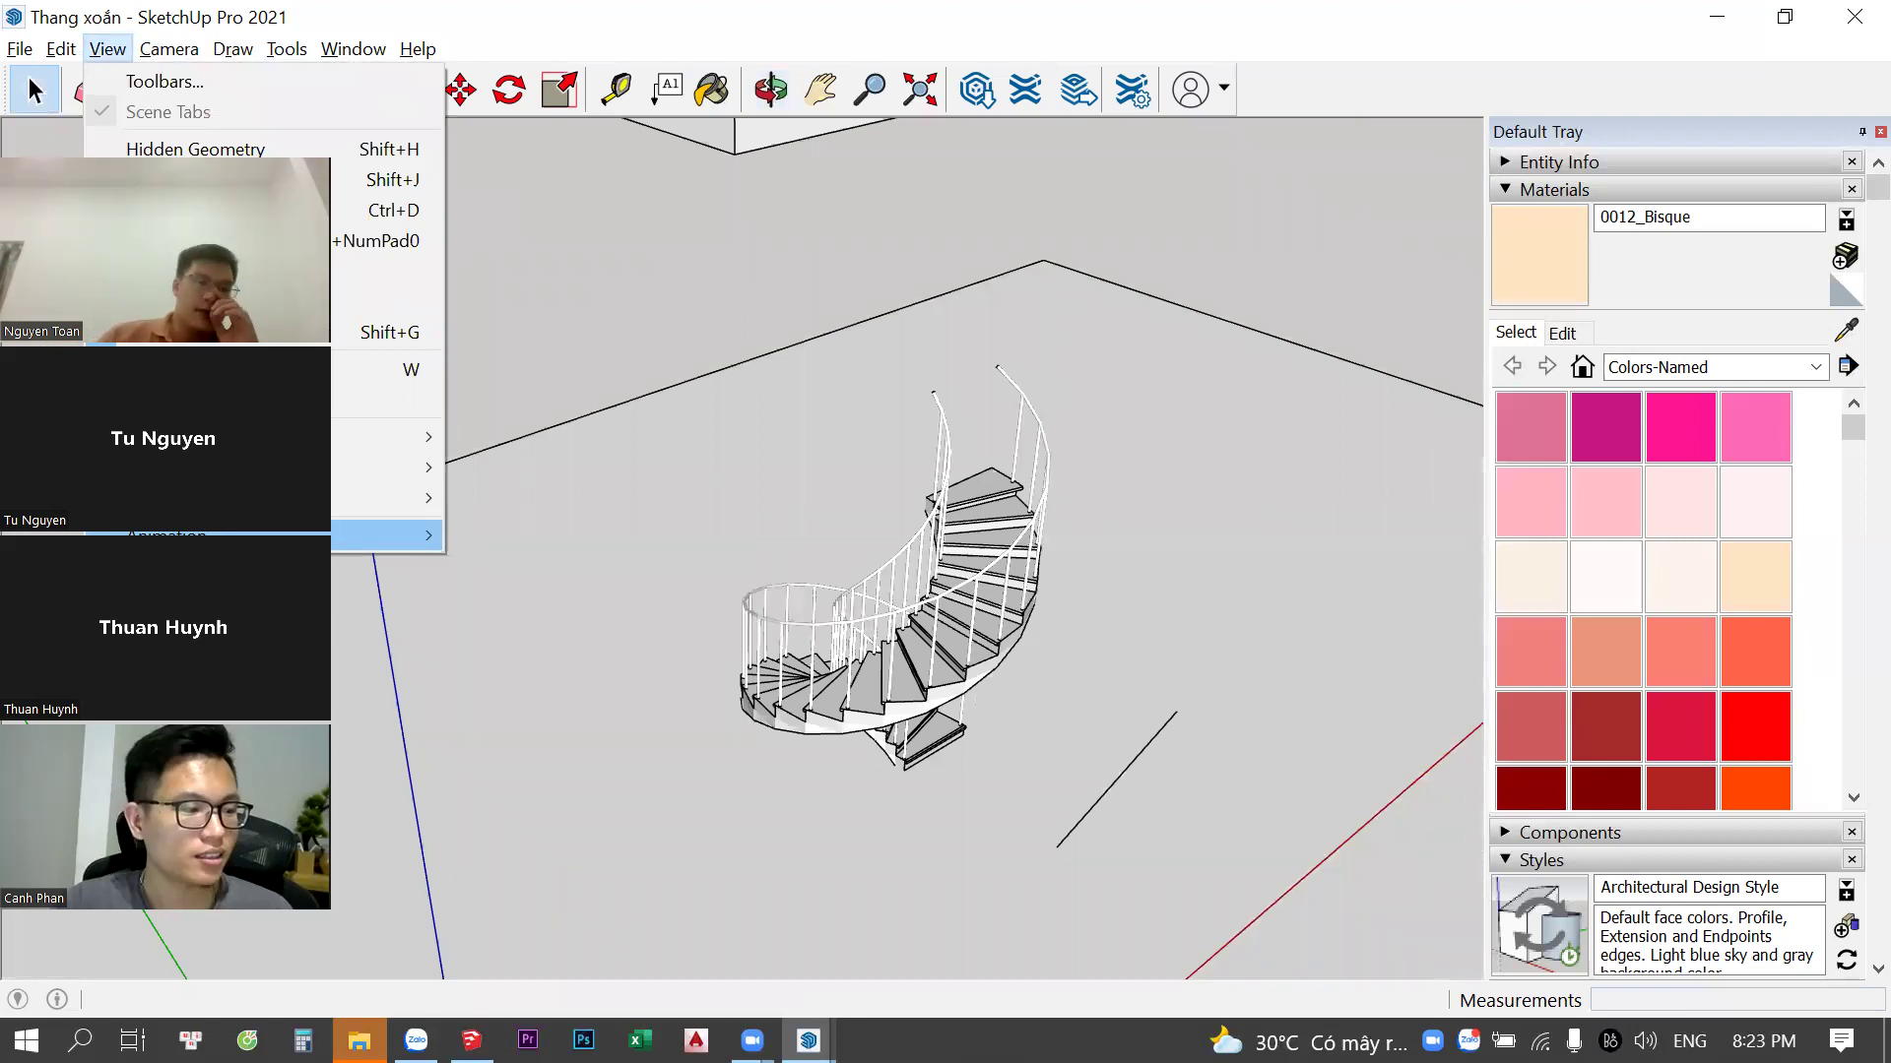
pyautogui.click(820, 579)
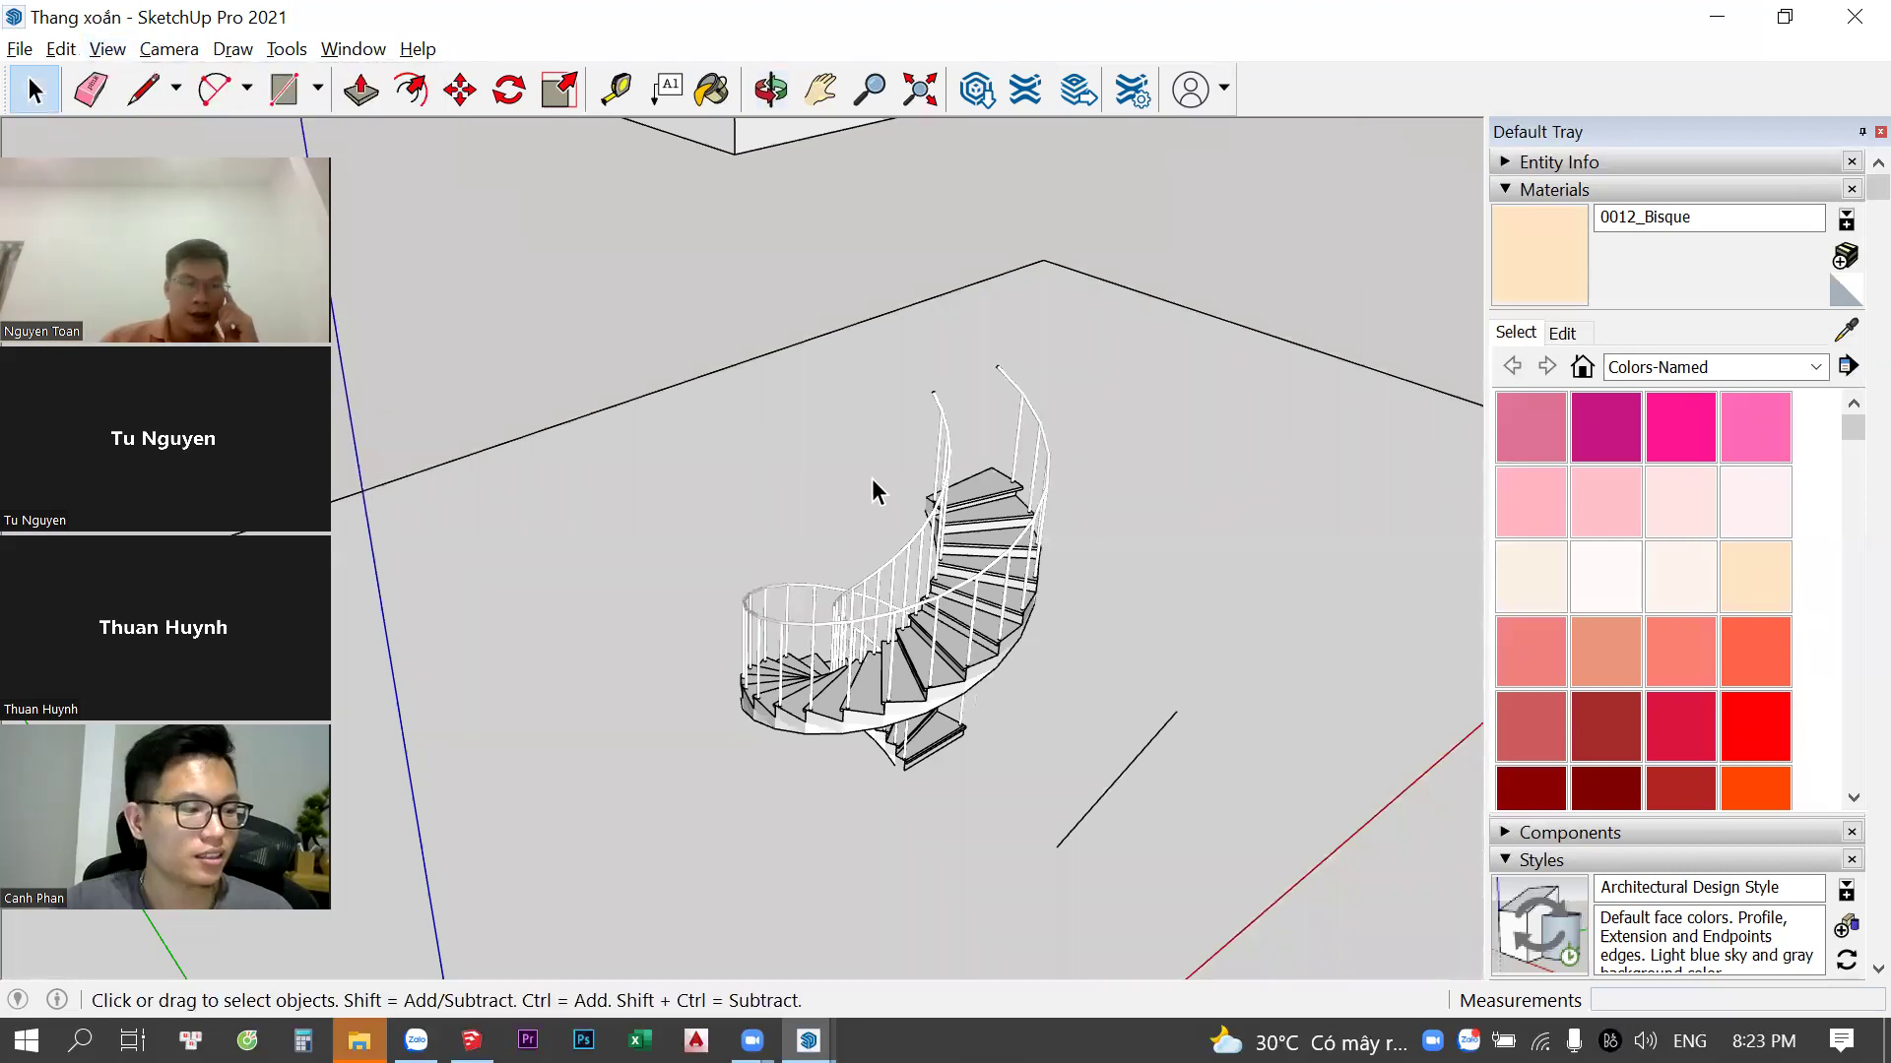
# Collapse Materials and Styles in the Default Tray and expand Scenes
pyautogui.moveTo(872, 472); pyautogui.dragTo(753, 524, button='middle')
pyautogui.moveTo(1019, 390)
pyautogui.mouseDown(button='middle')
pyautogui.moveTo(923, 384)
pyautogui.moveTo(723, 610)
pyautogui.mouseUp(button='middle')
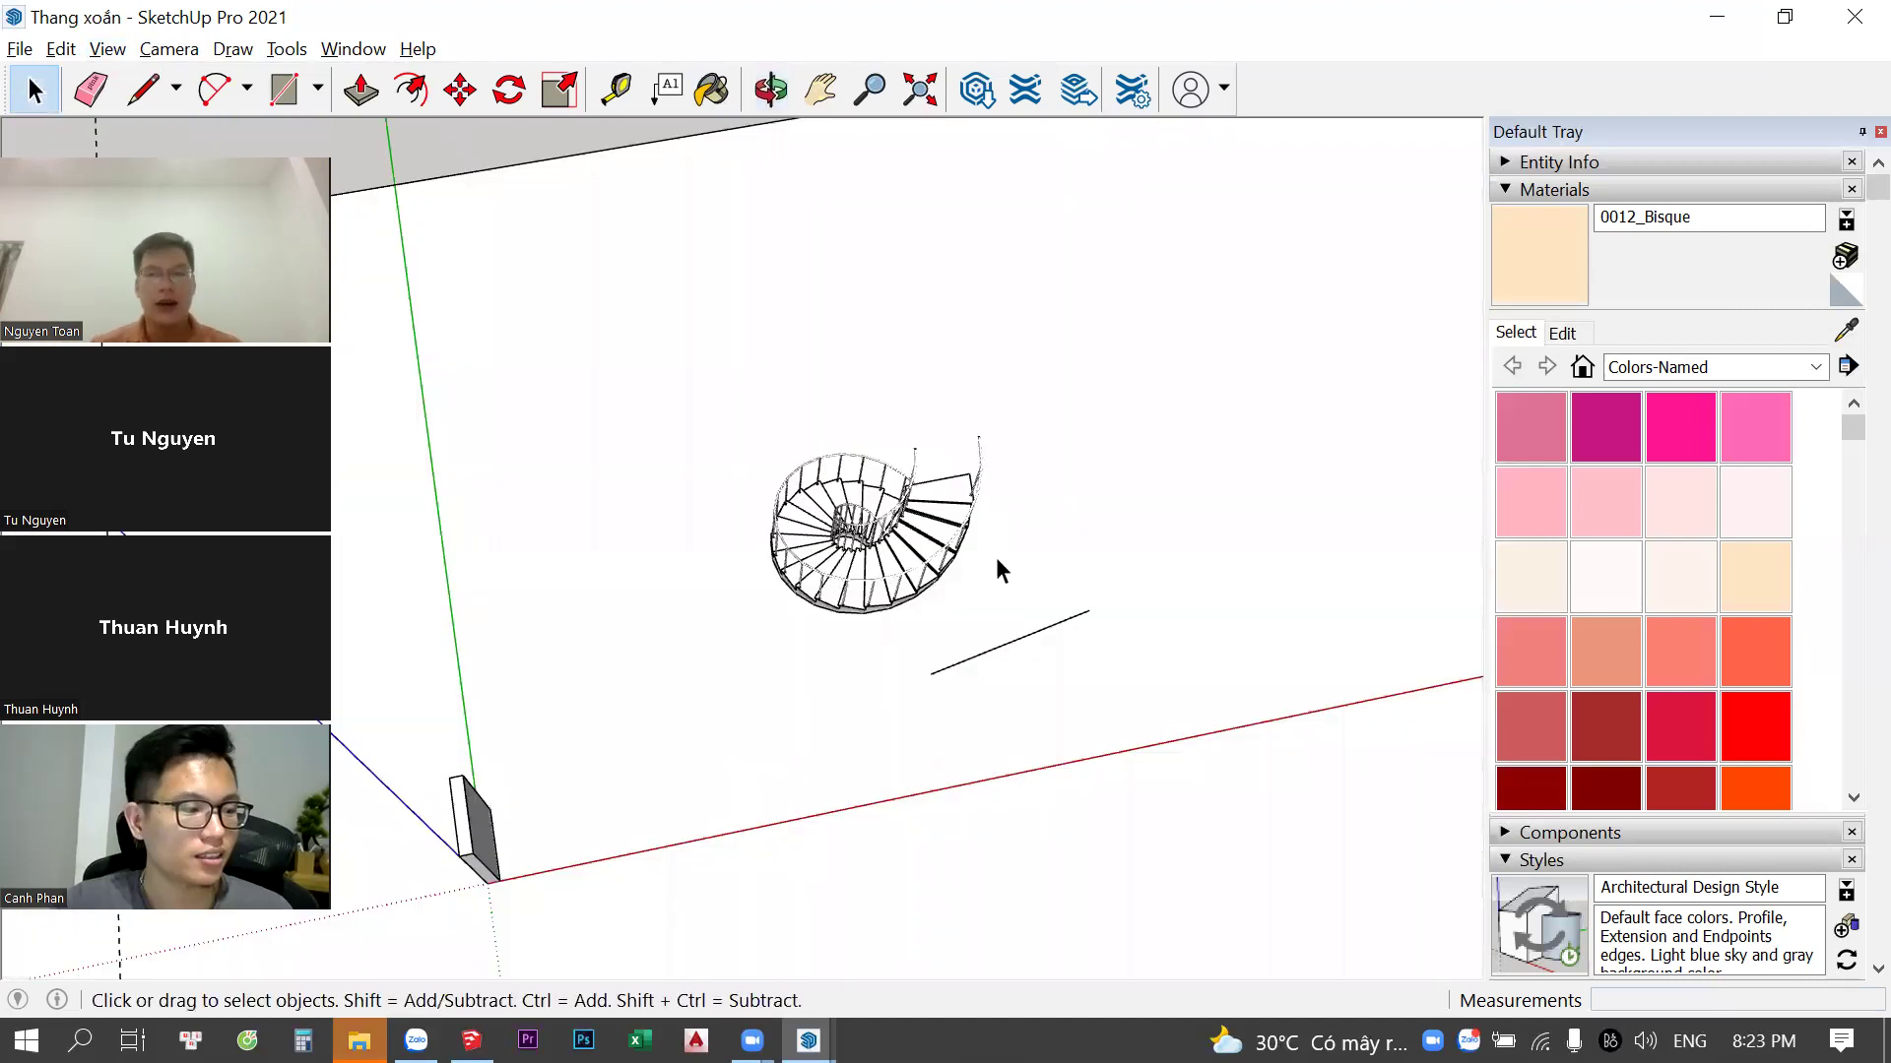
pyautogui.click(1506, 188)
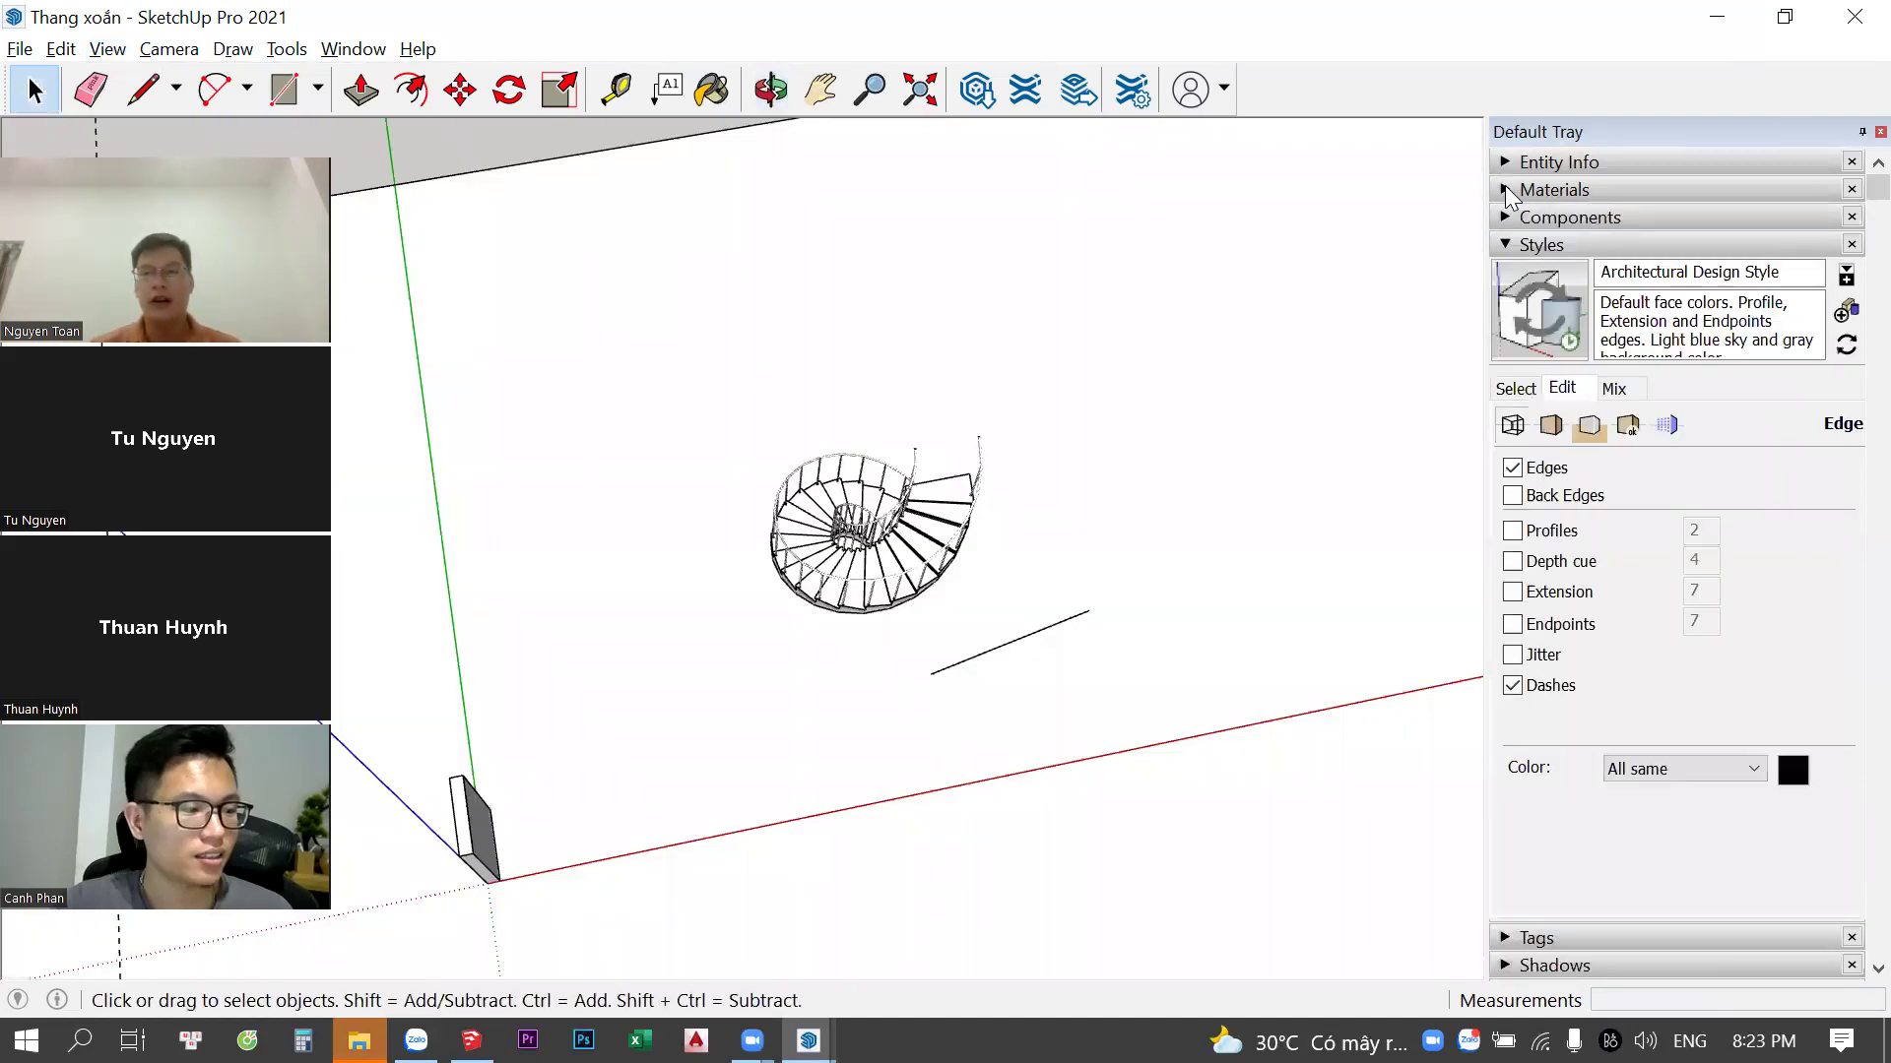
pyautogui.click(1506, 245)
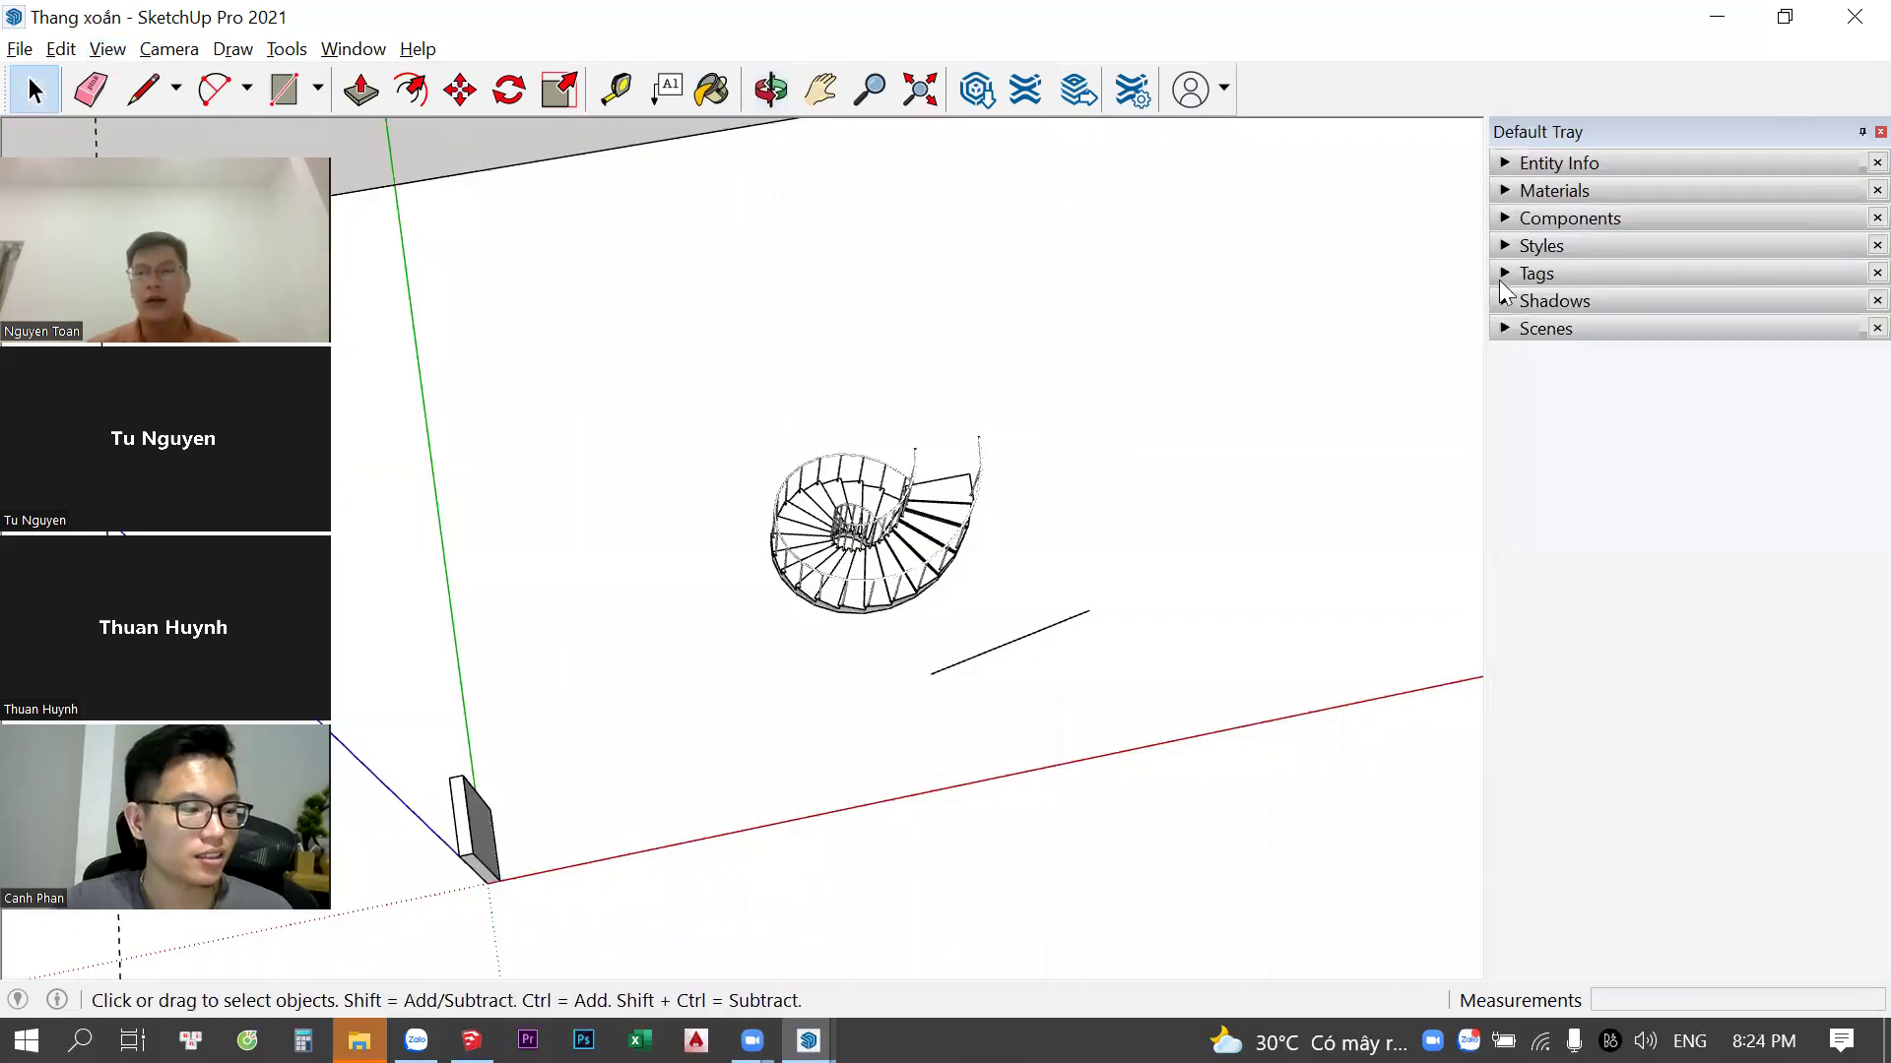
pyautogui.click(1504, 330)
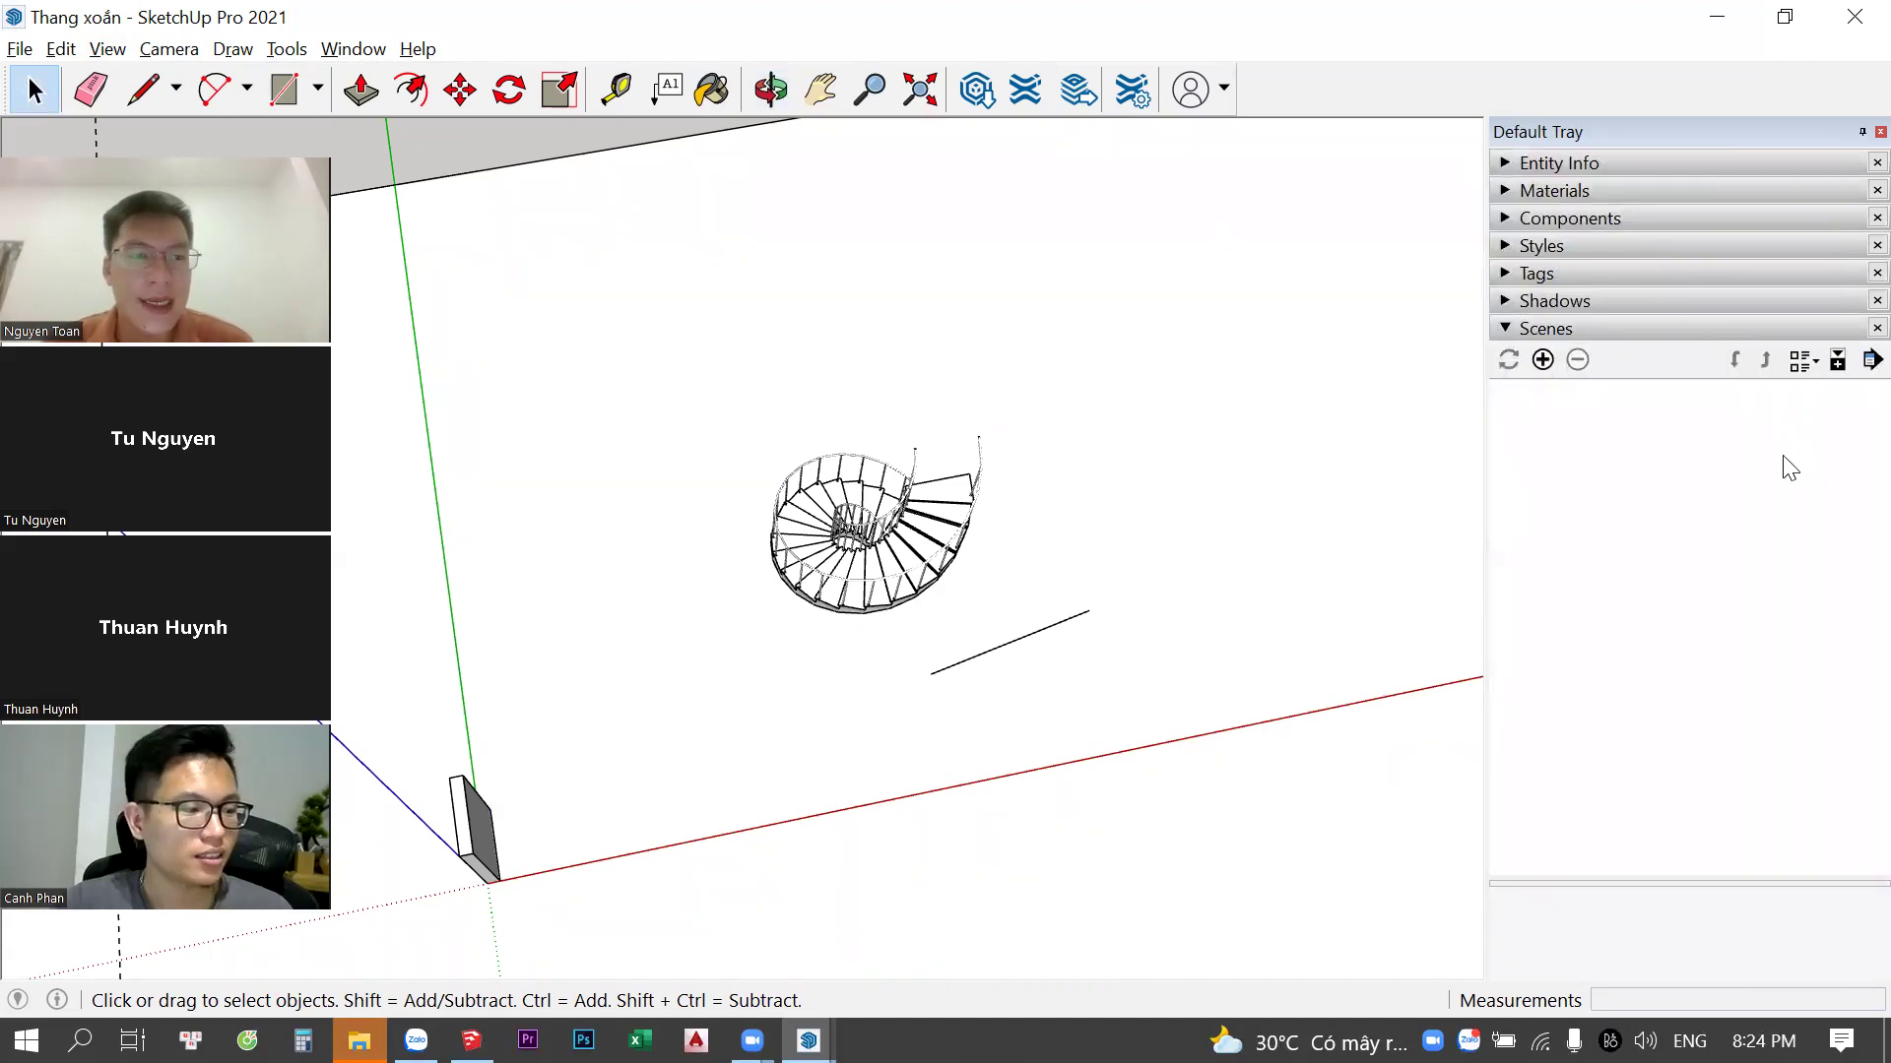
# Delete the stray line beside the staircase and zoom in closer
pyautogui.click(1030, 642)
pyautogui.moveTo(1030, 642)
pyautogui.mouseDown(button='middle')
pyautogui.moveTo(1115, 650)
pyautogui.moveTo(548, 689)
pyautogui.mouseUp(button='middle')
pyautogui.press('Delete')
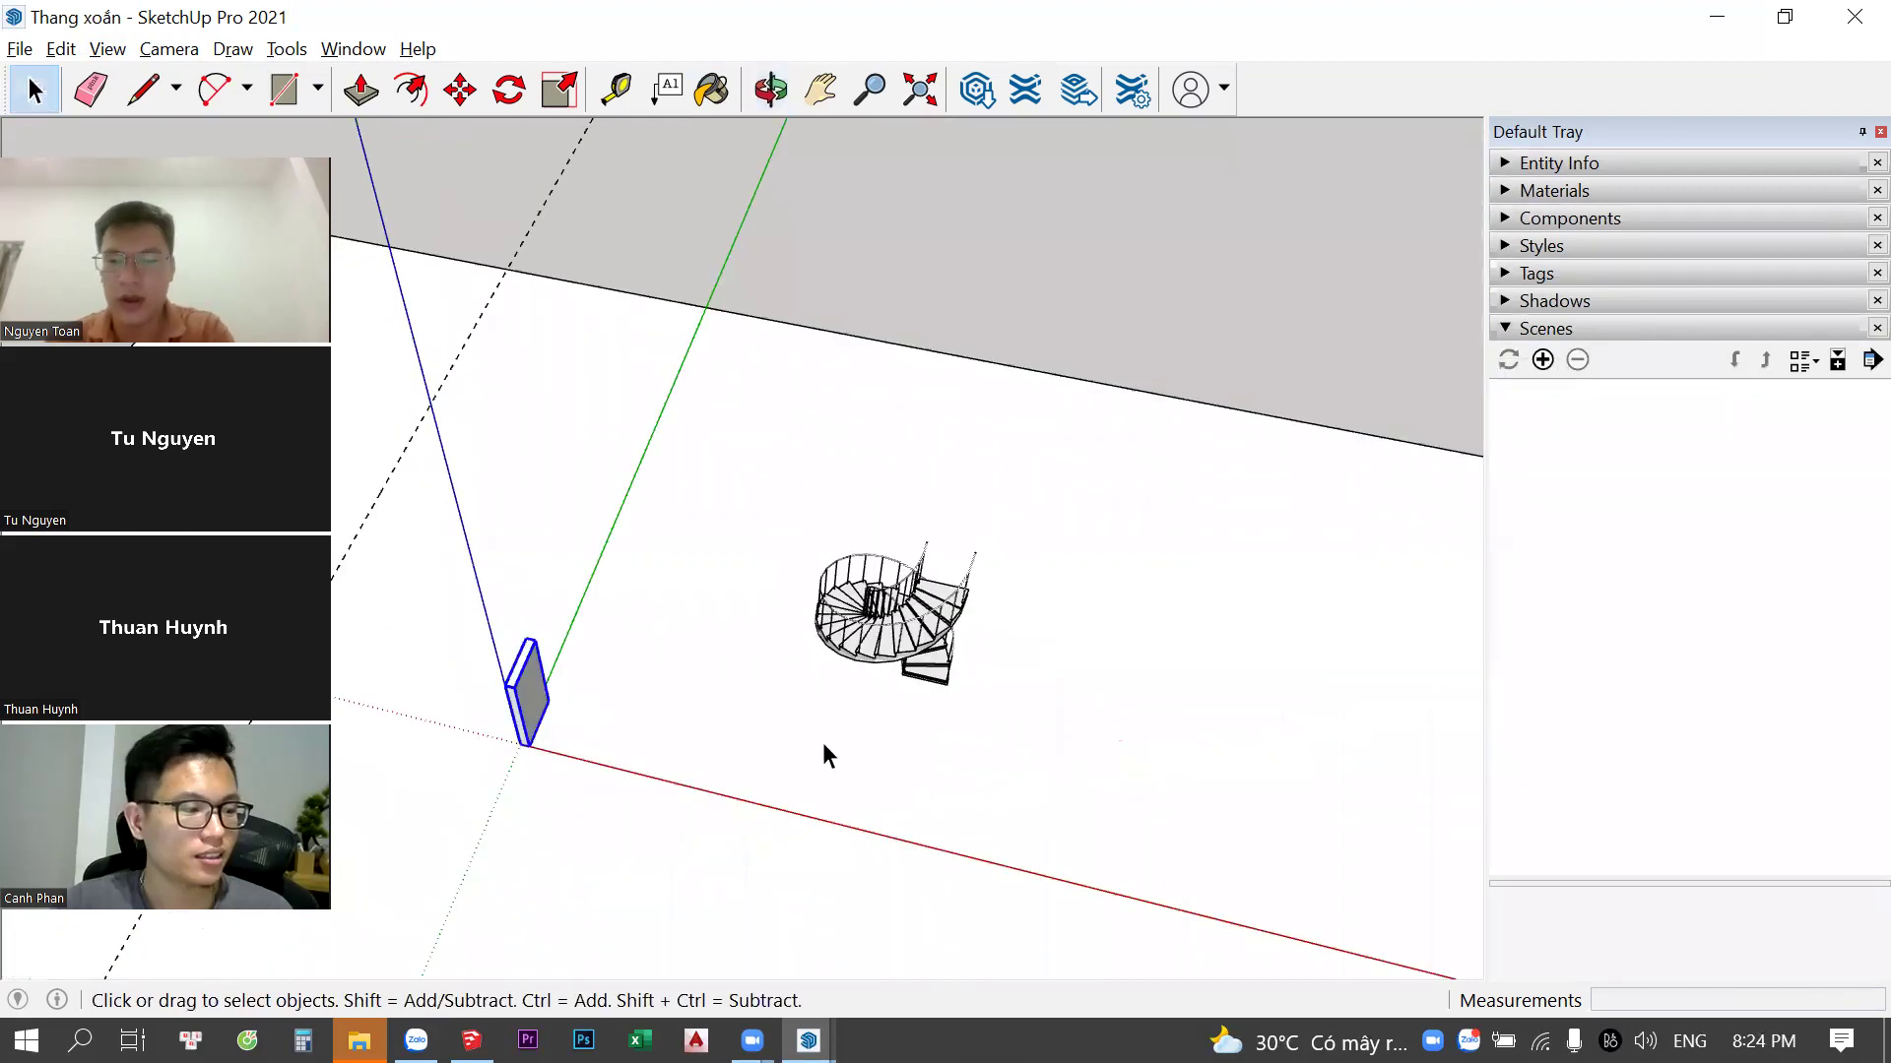
pyautogui.scroll(3, 823, 746)
pyautogui.scroll(2, 886, 552)
pyautogui.moveTo(898, 548)
pyautogui.mouseDown(button='middle')
pyautogui.moveTo(704, 435)
pyautogui.moveTo(1053, 423)
pyautogui.mouseUp(button='middle')
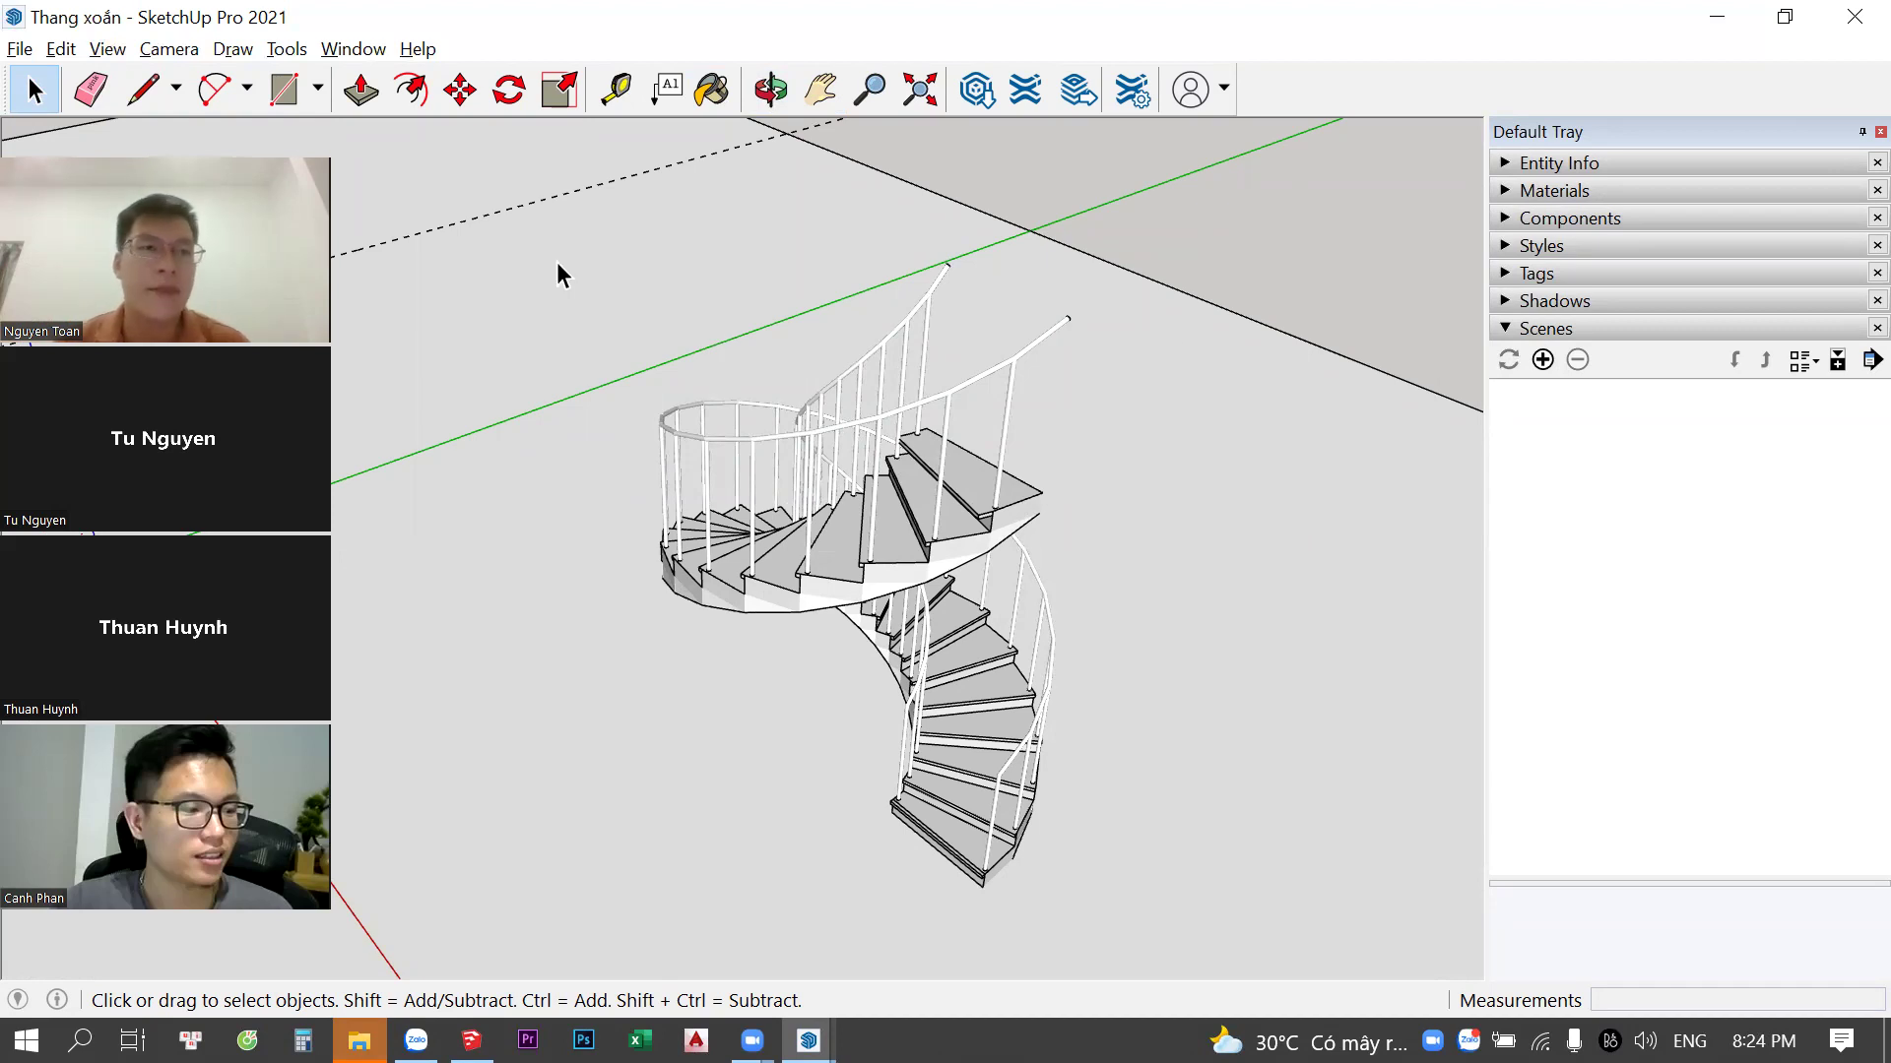
# Save a ground-level view of the staircase as Scene 1 via Create Scene
pyautogui.click(103, 52)
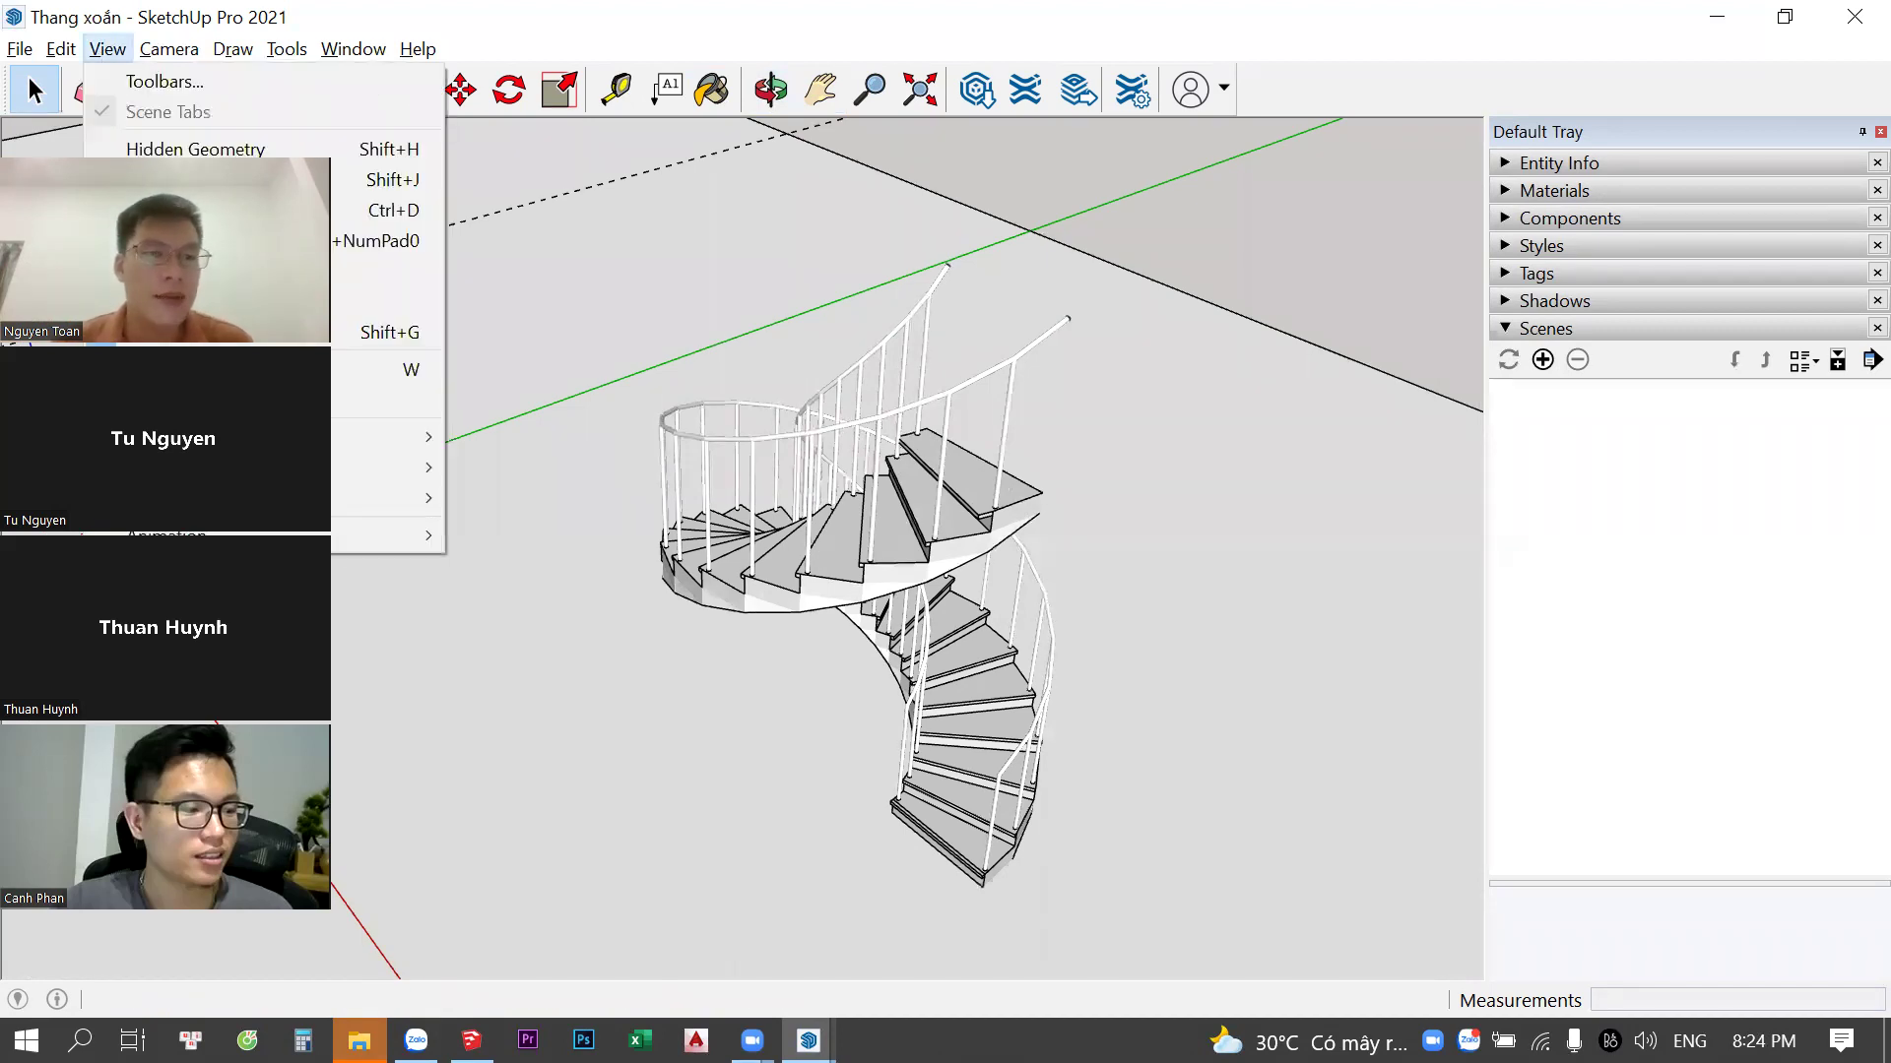
pyautogui.moveTo(236, 535)
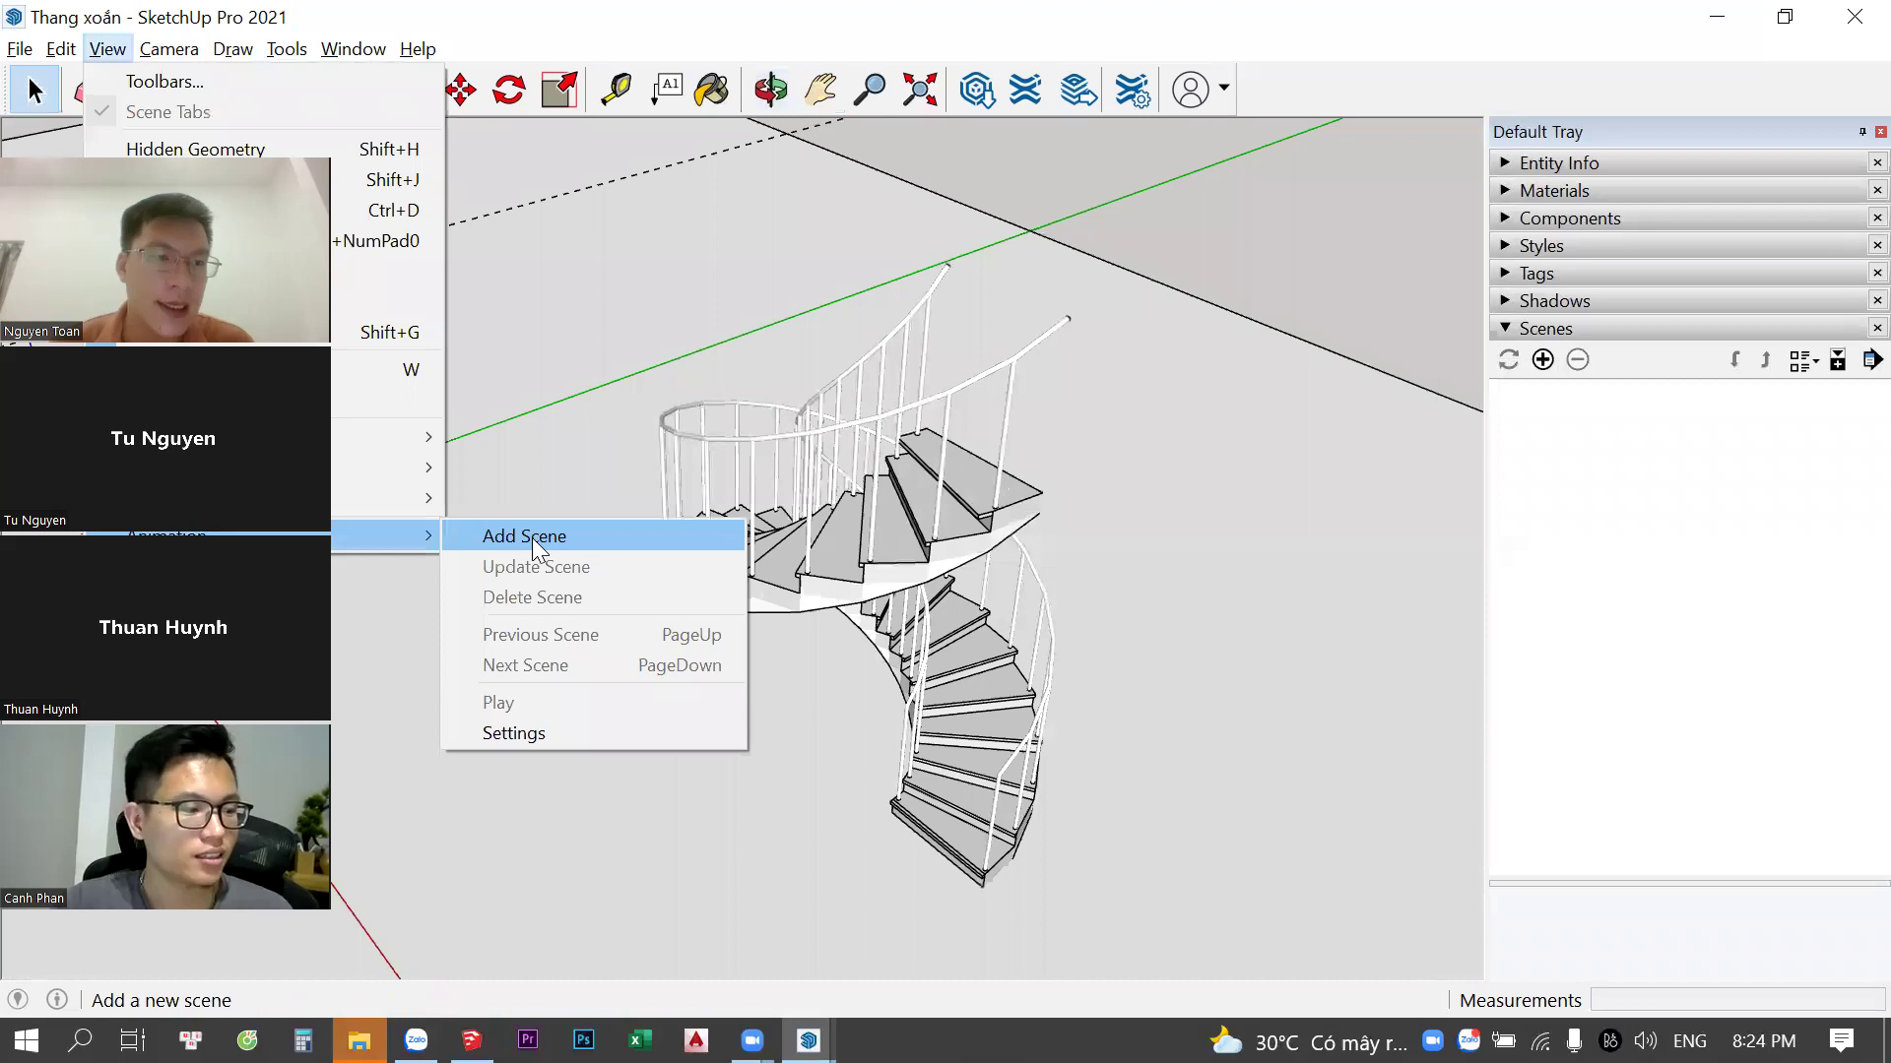
pyautogui.click(1325, 197)
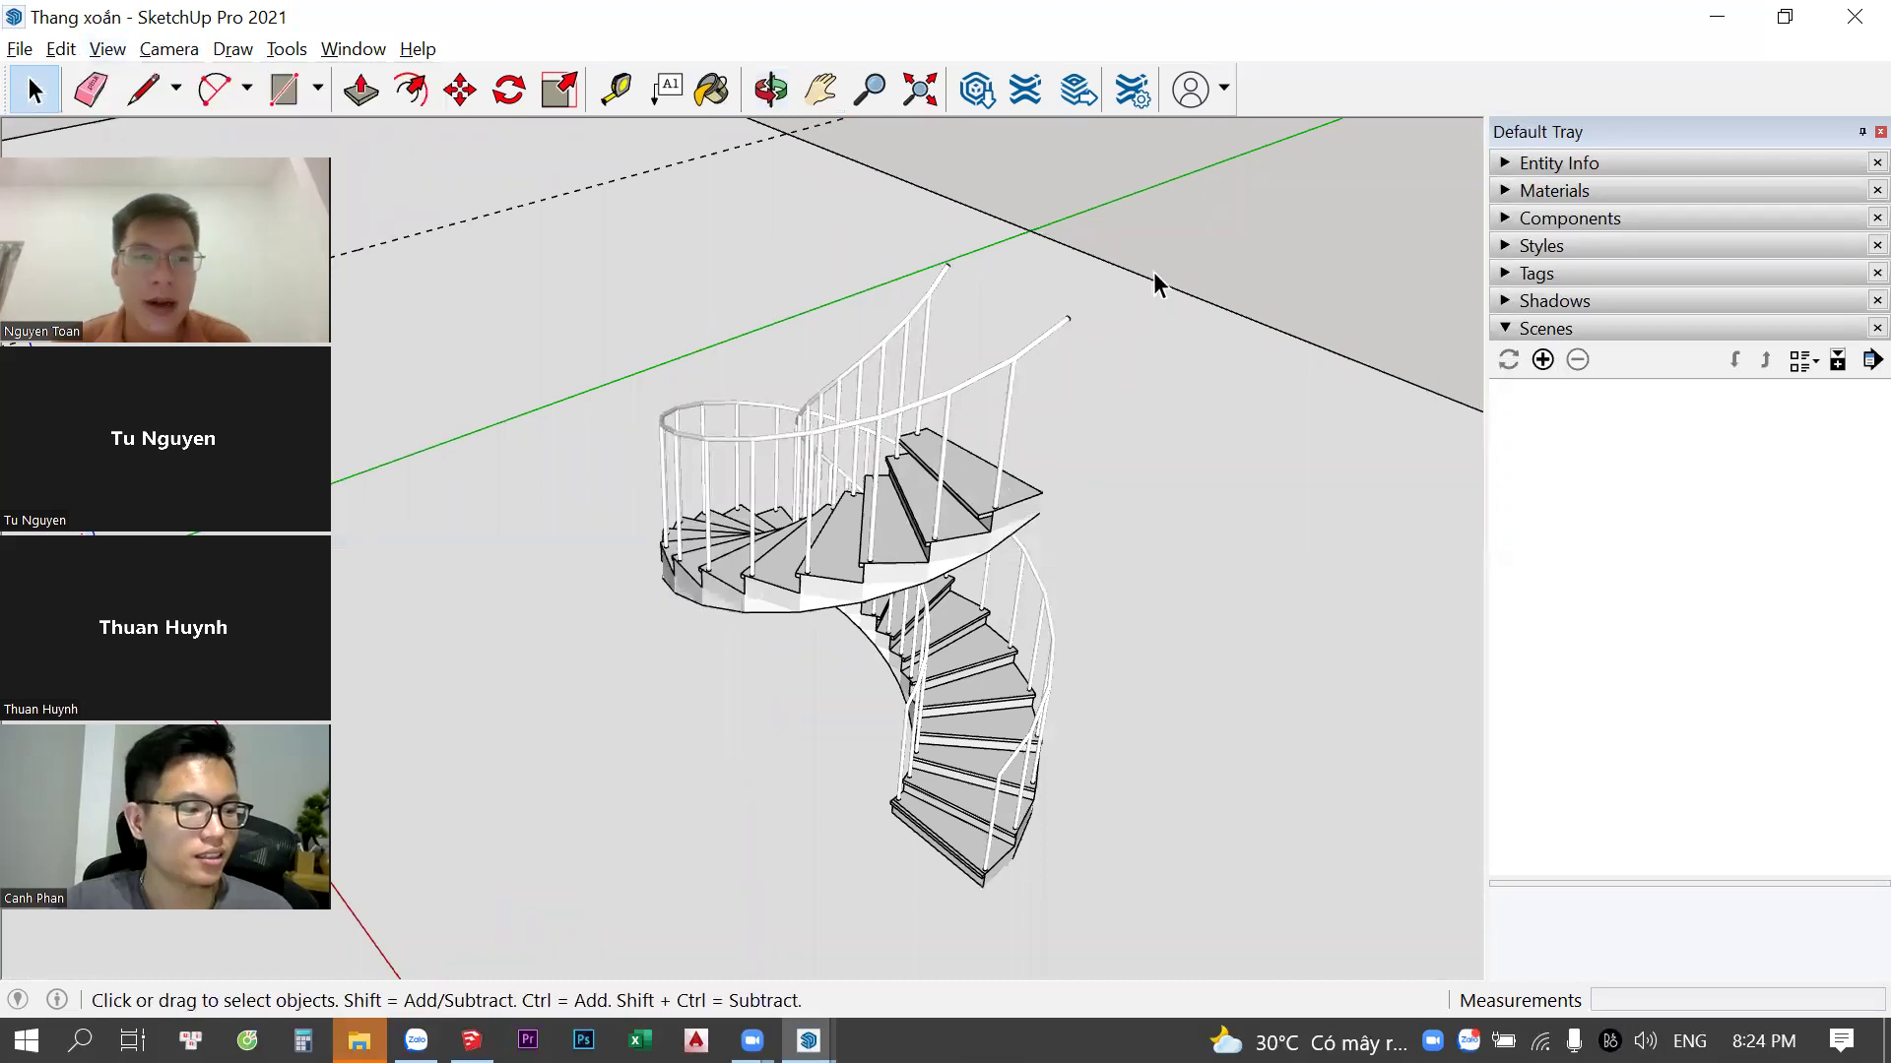
pyautogui.moveTo(464, 493); pyautogui.dragTo(1007, 599, button='middle')
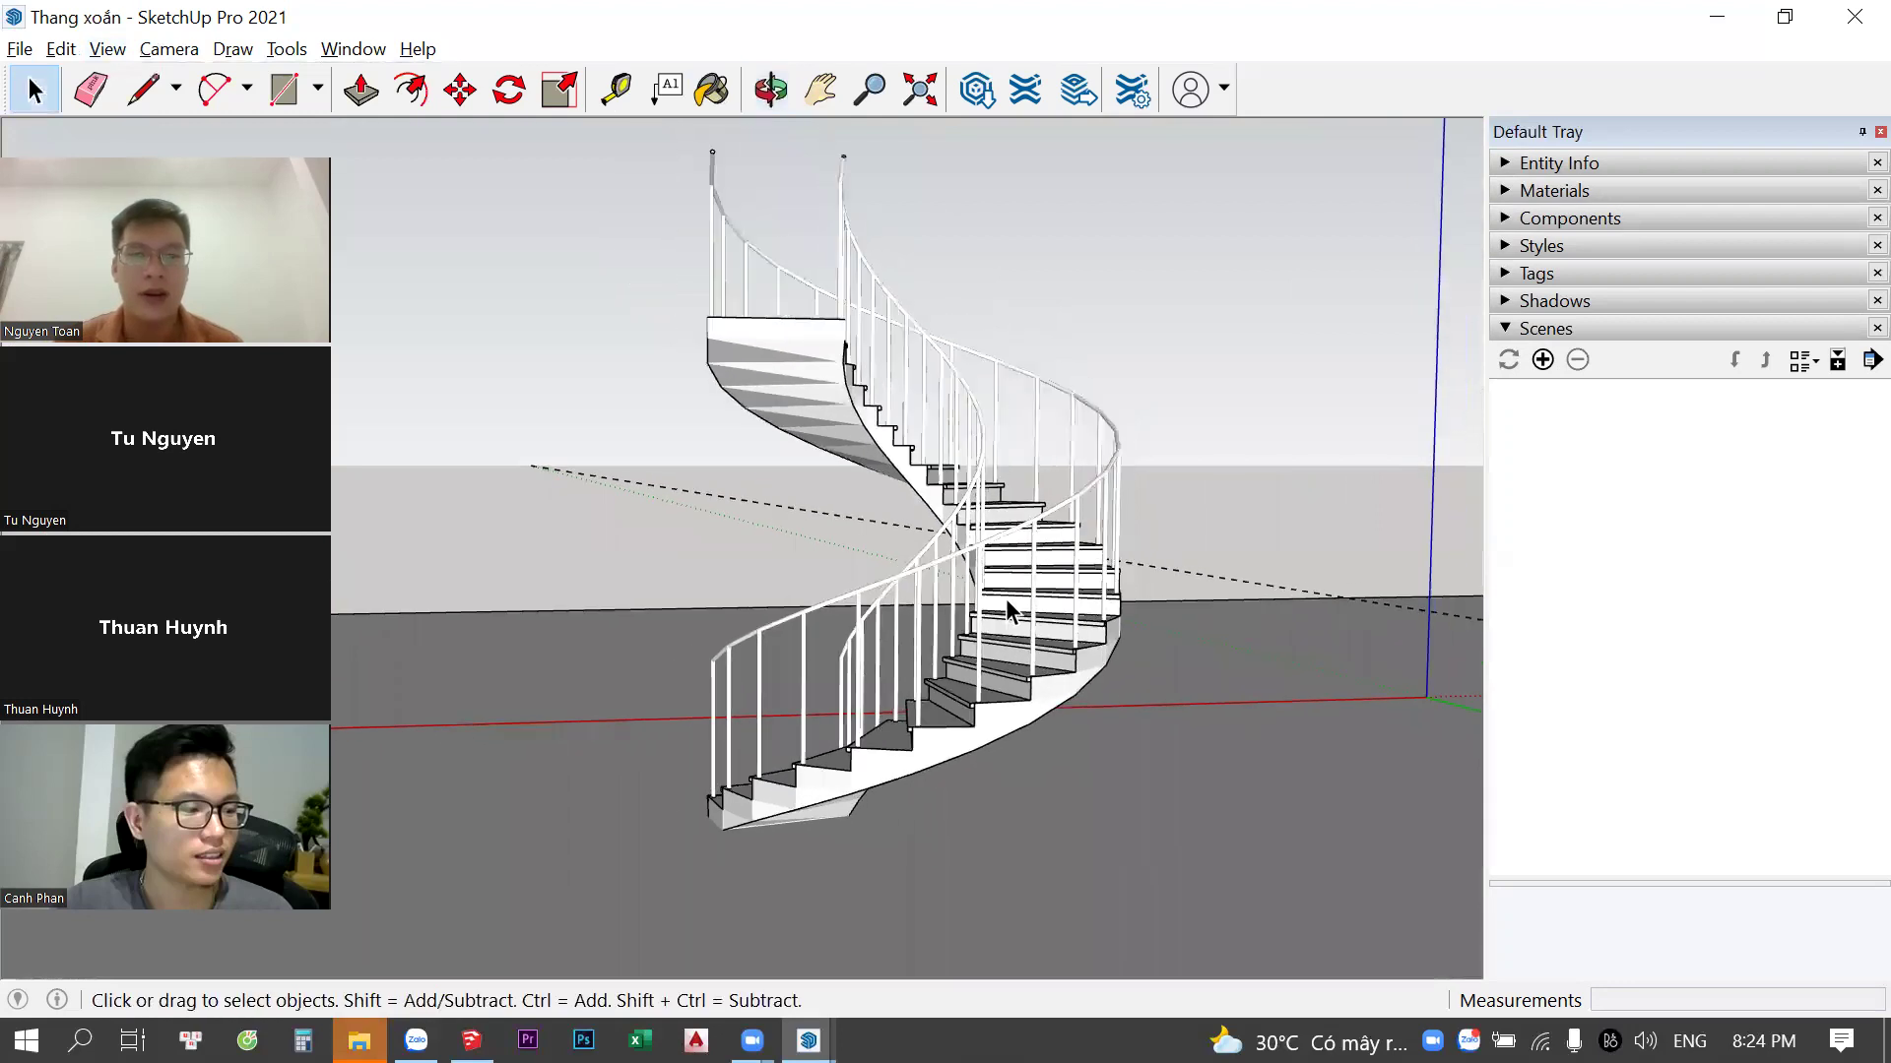
pyautogui.click(108, 49)
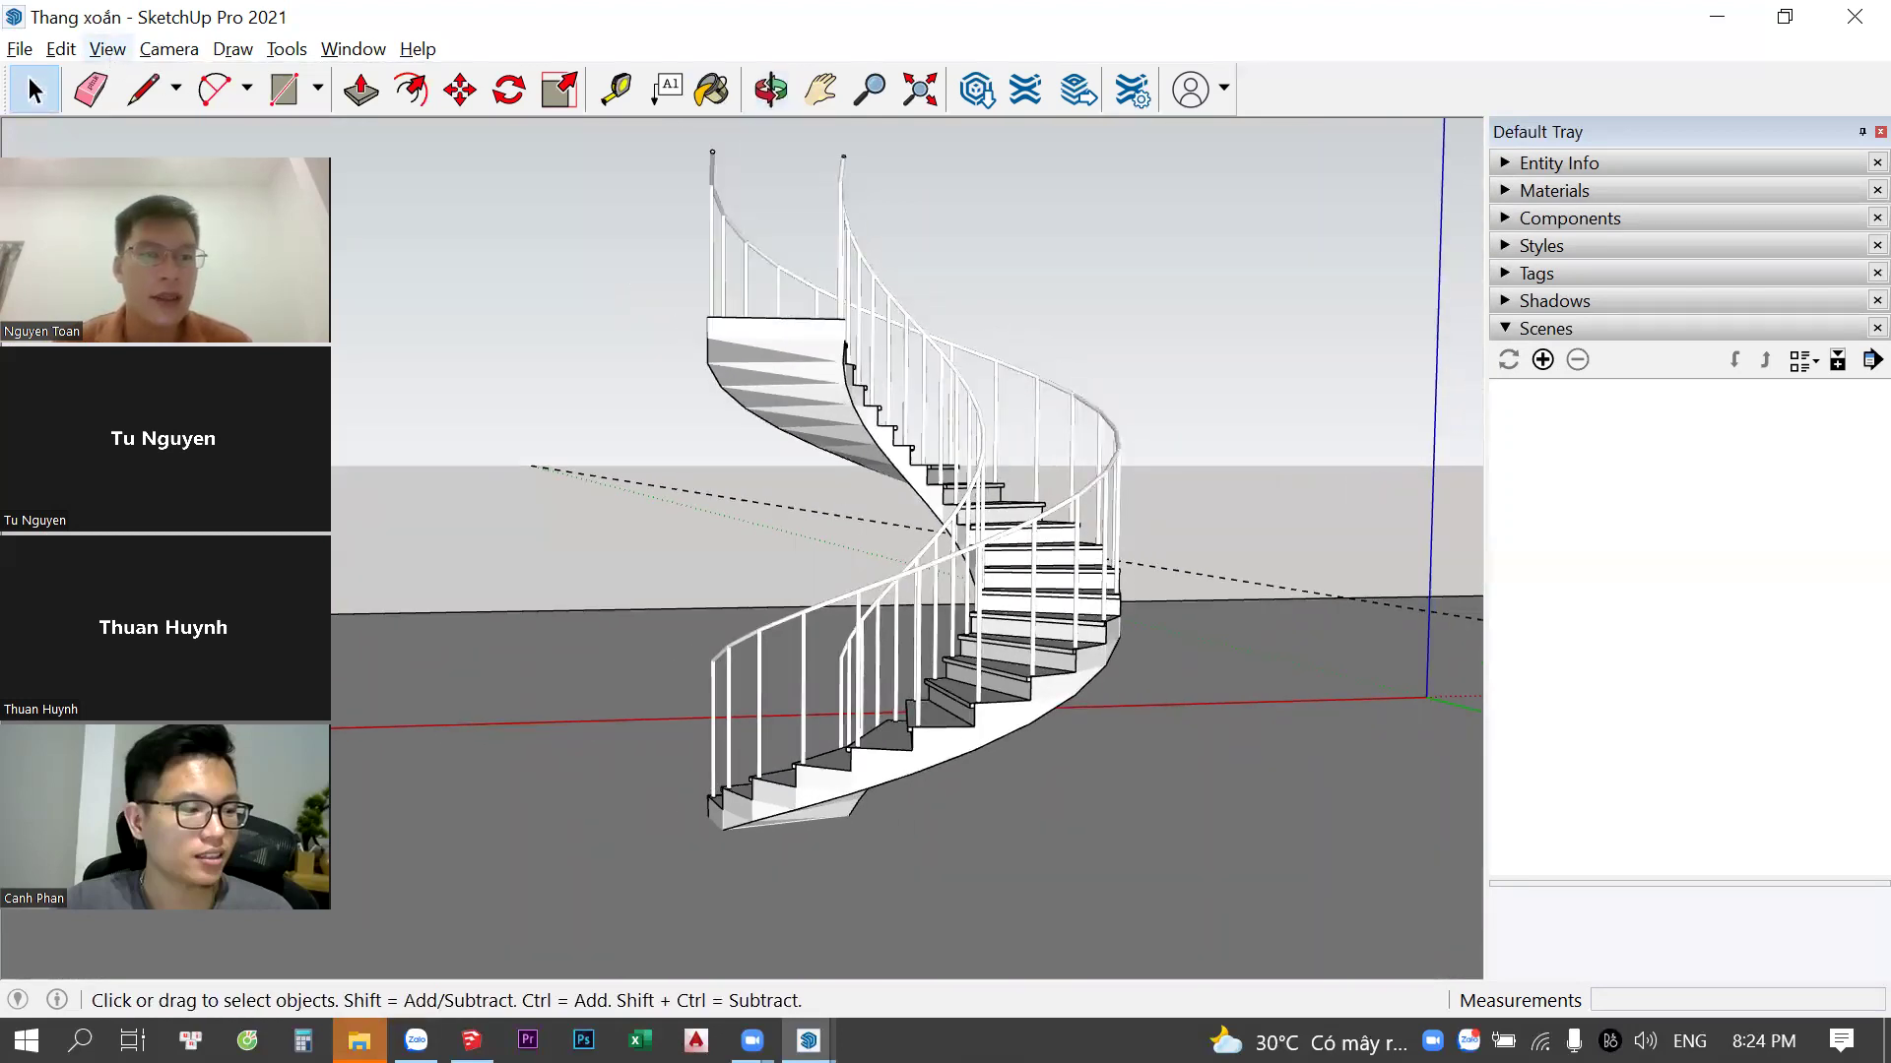
pyautogui.click(514, 531)
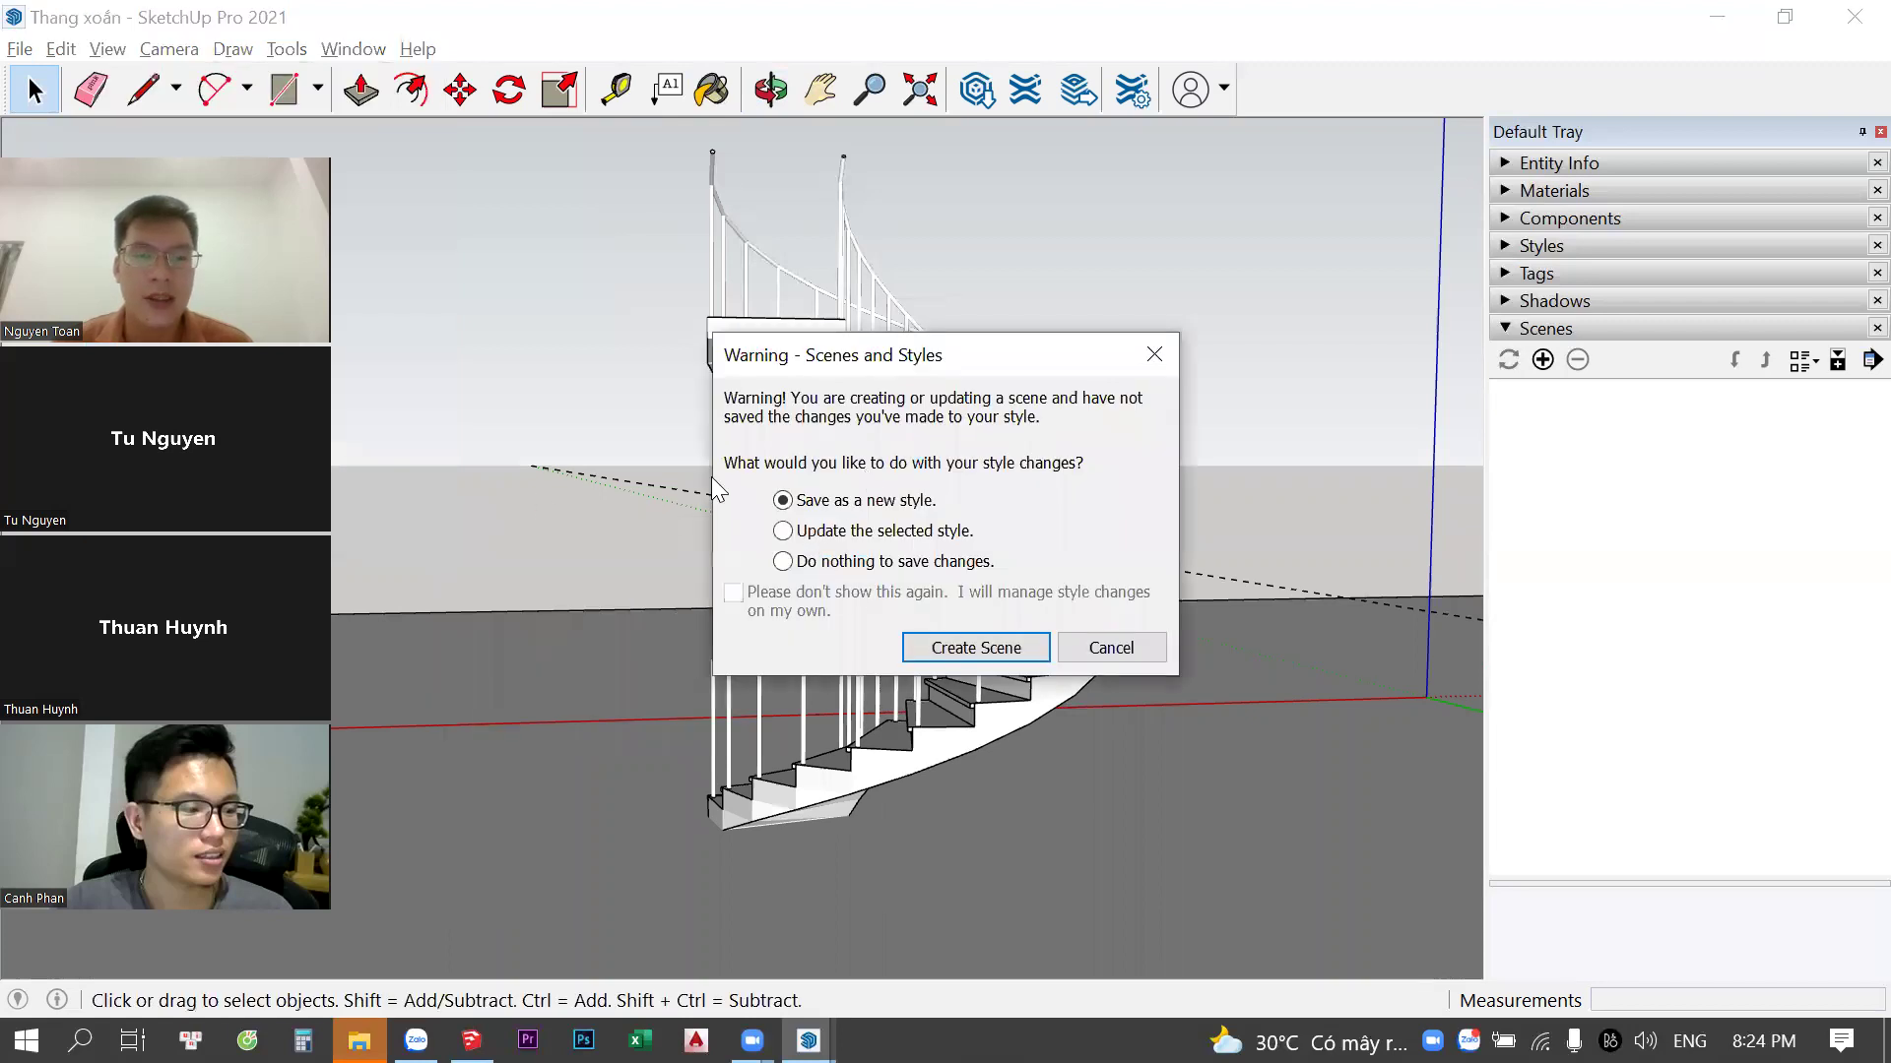
pyautogui.click(976, 647)
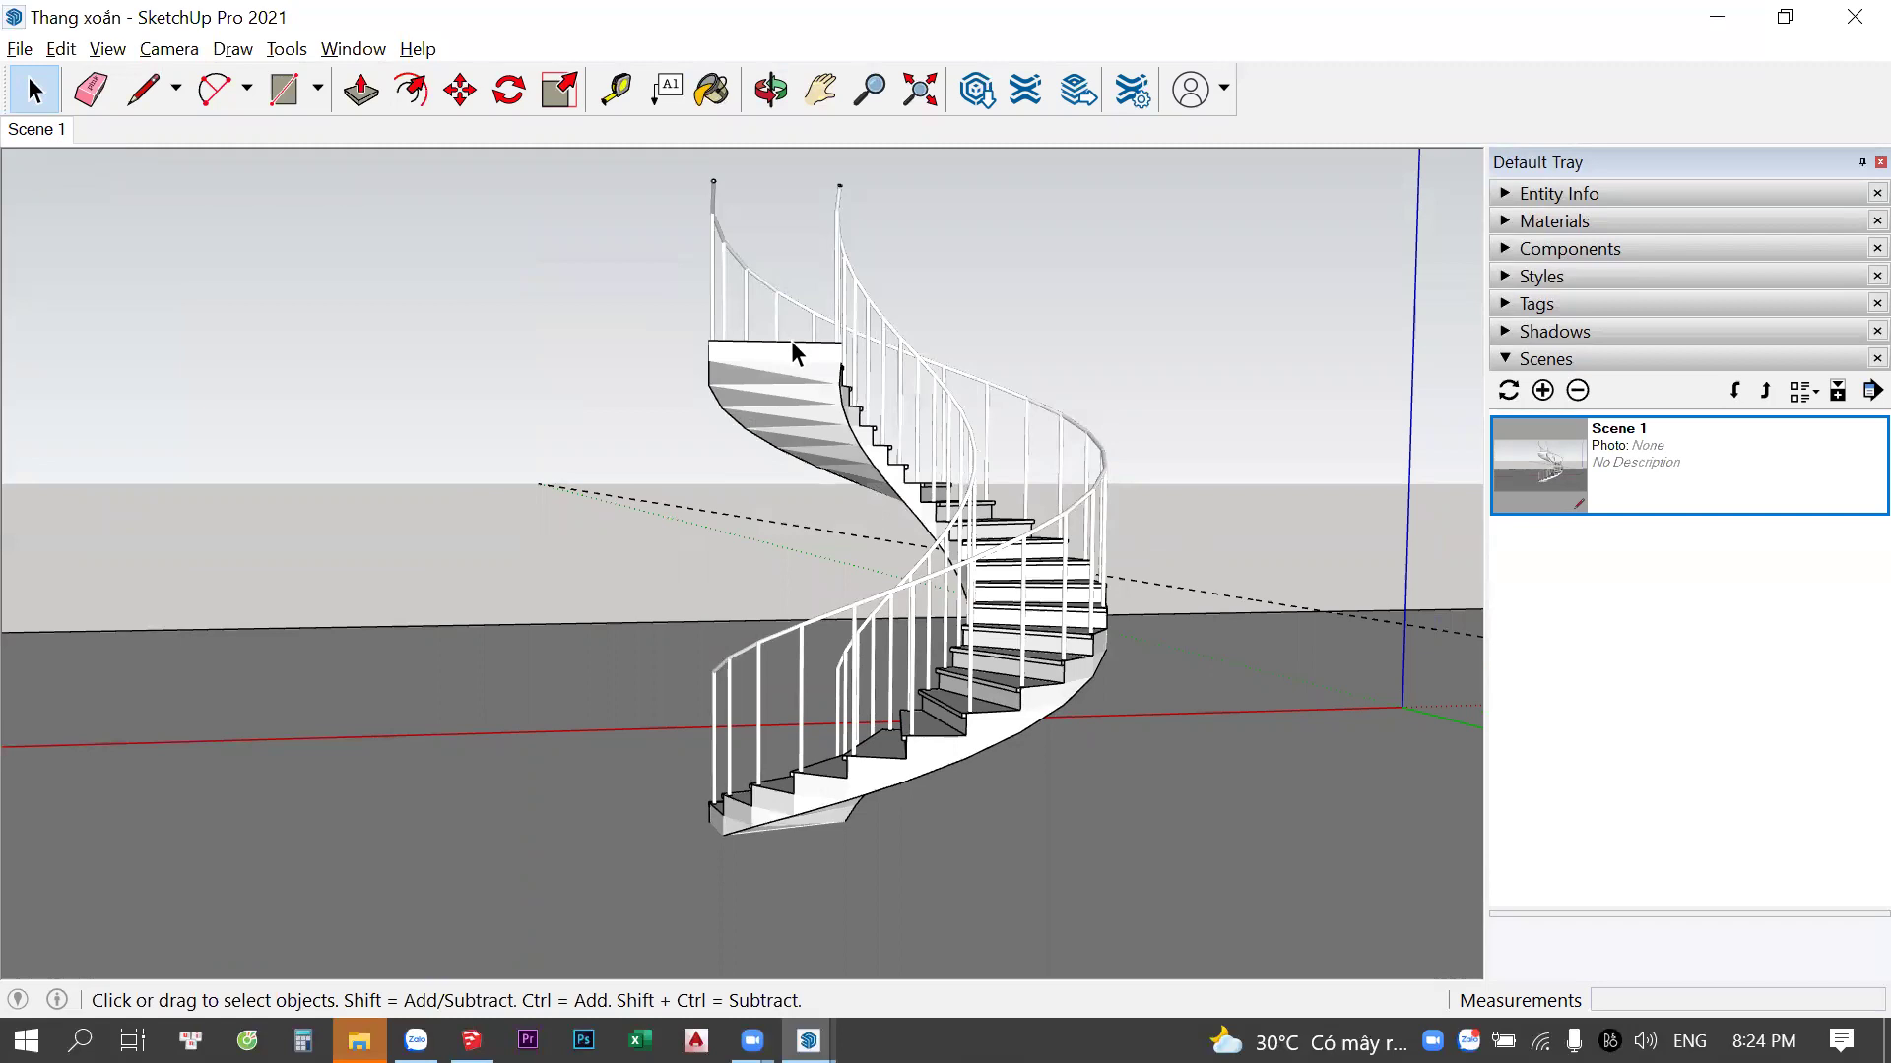
# Return to the Scene 1 view and rename the scene 'goc nhin 1'
pyautogui.moveTo(793, 353); pyautogui.dragTo(587, 528, button='middle')
pyautogui.scroll(-5, 777, 718)
pyautogui.moveTo(777, 718)
pyautogui.mouseDown(button='middle')
pyautogui.moveTo(1228, 636)
pyautogui.moveTo(633, 675)
pyautogui.mouseUp(button='middle')
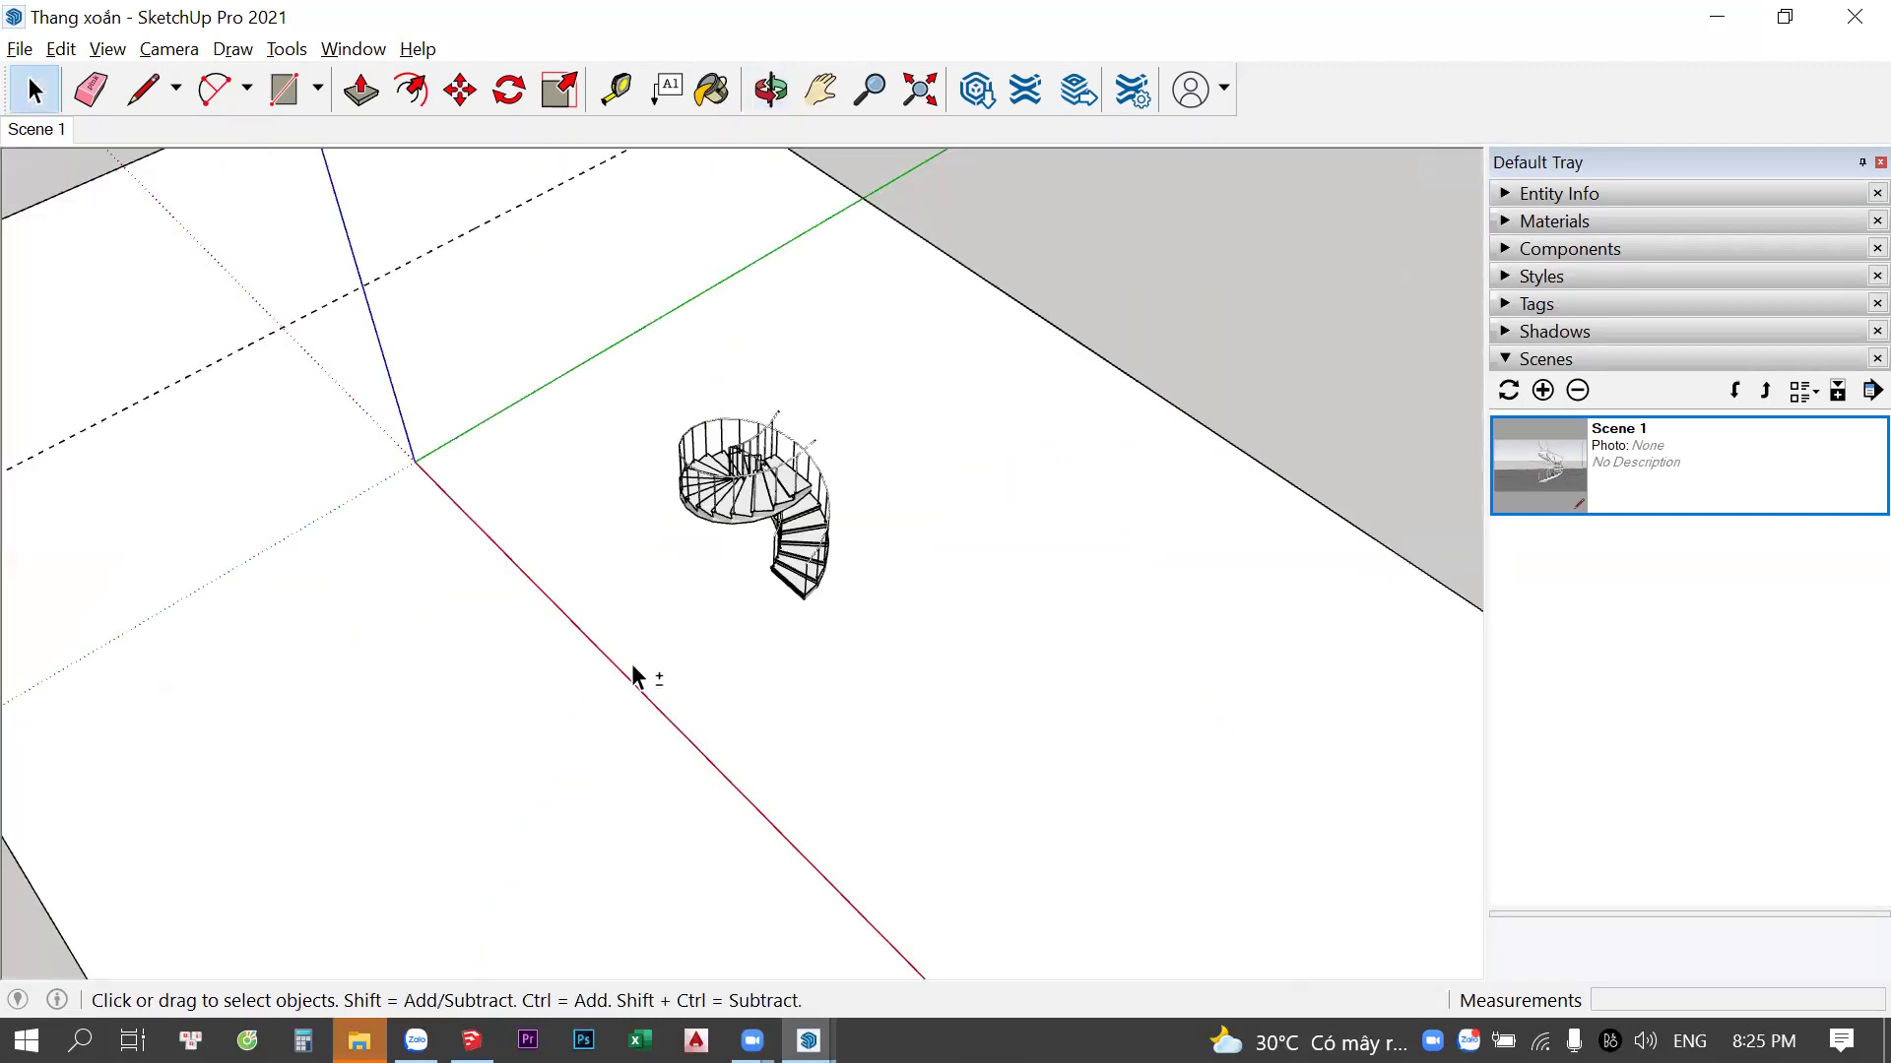
pyautogui.scroll(3, 443, 482)
pyautogui.click(29, 136)
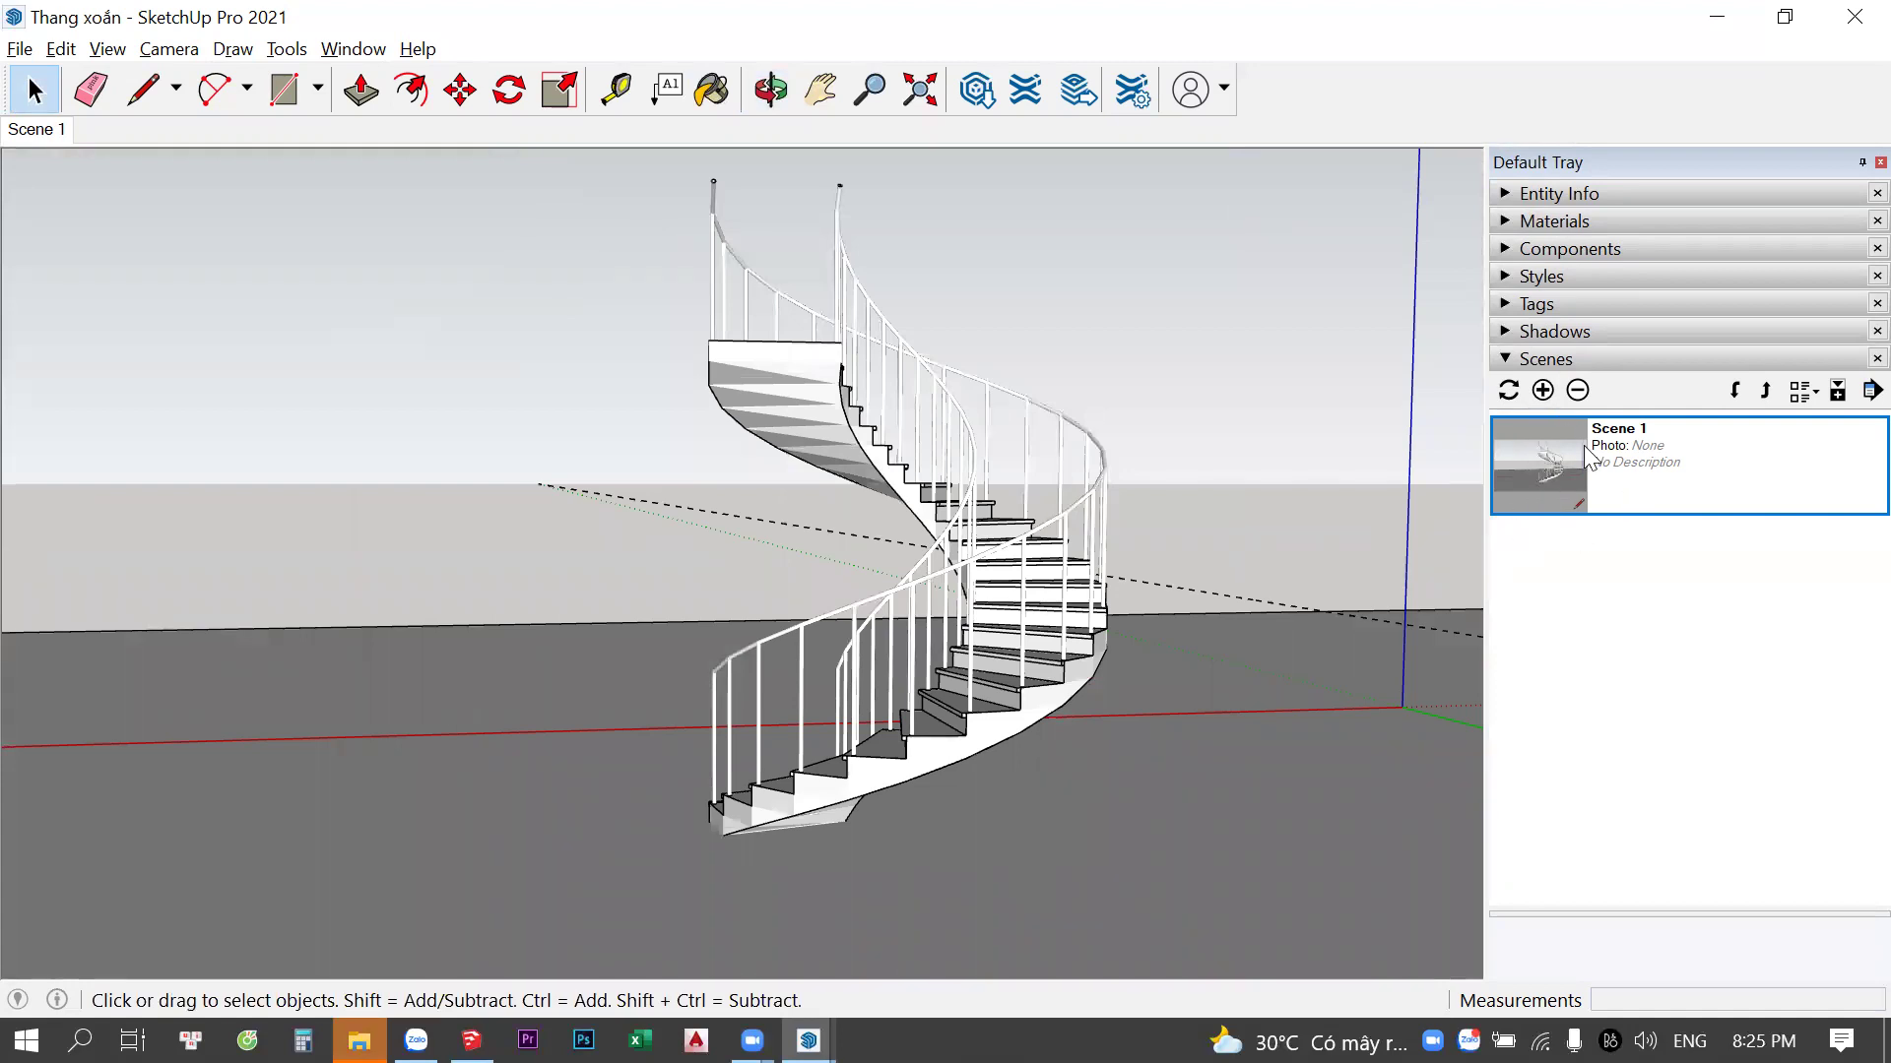
pyautogui.rightClick(1613, 430)
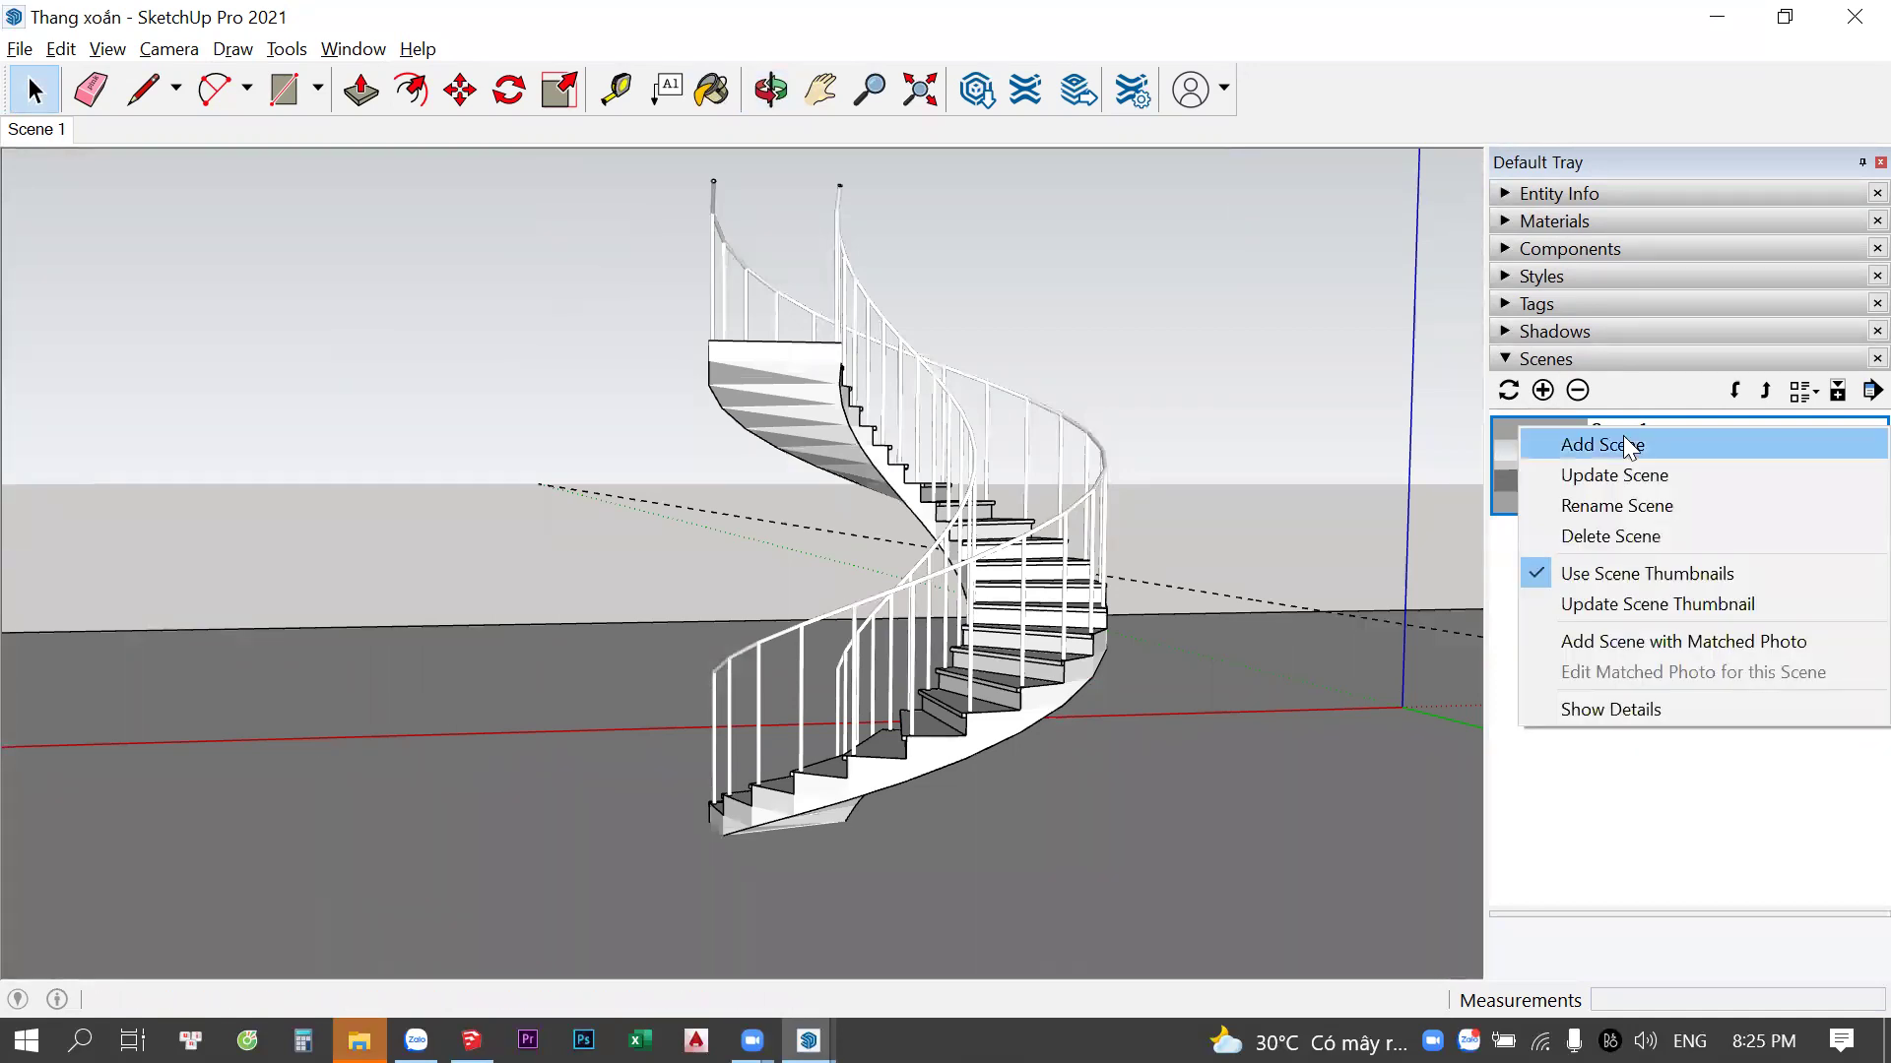
pyautogui.click(1635, 507)
pyautogui.write('goc')
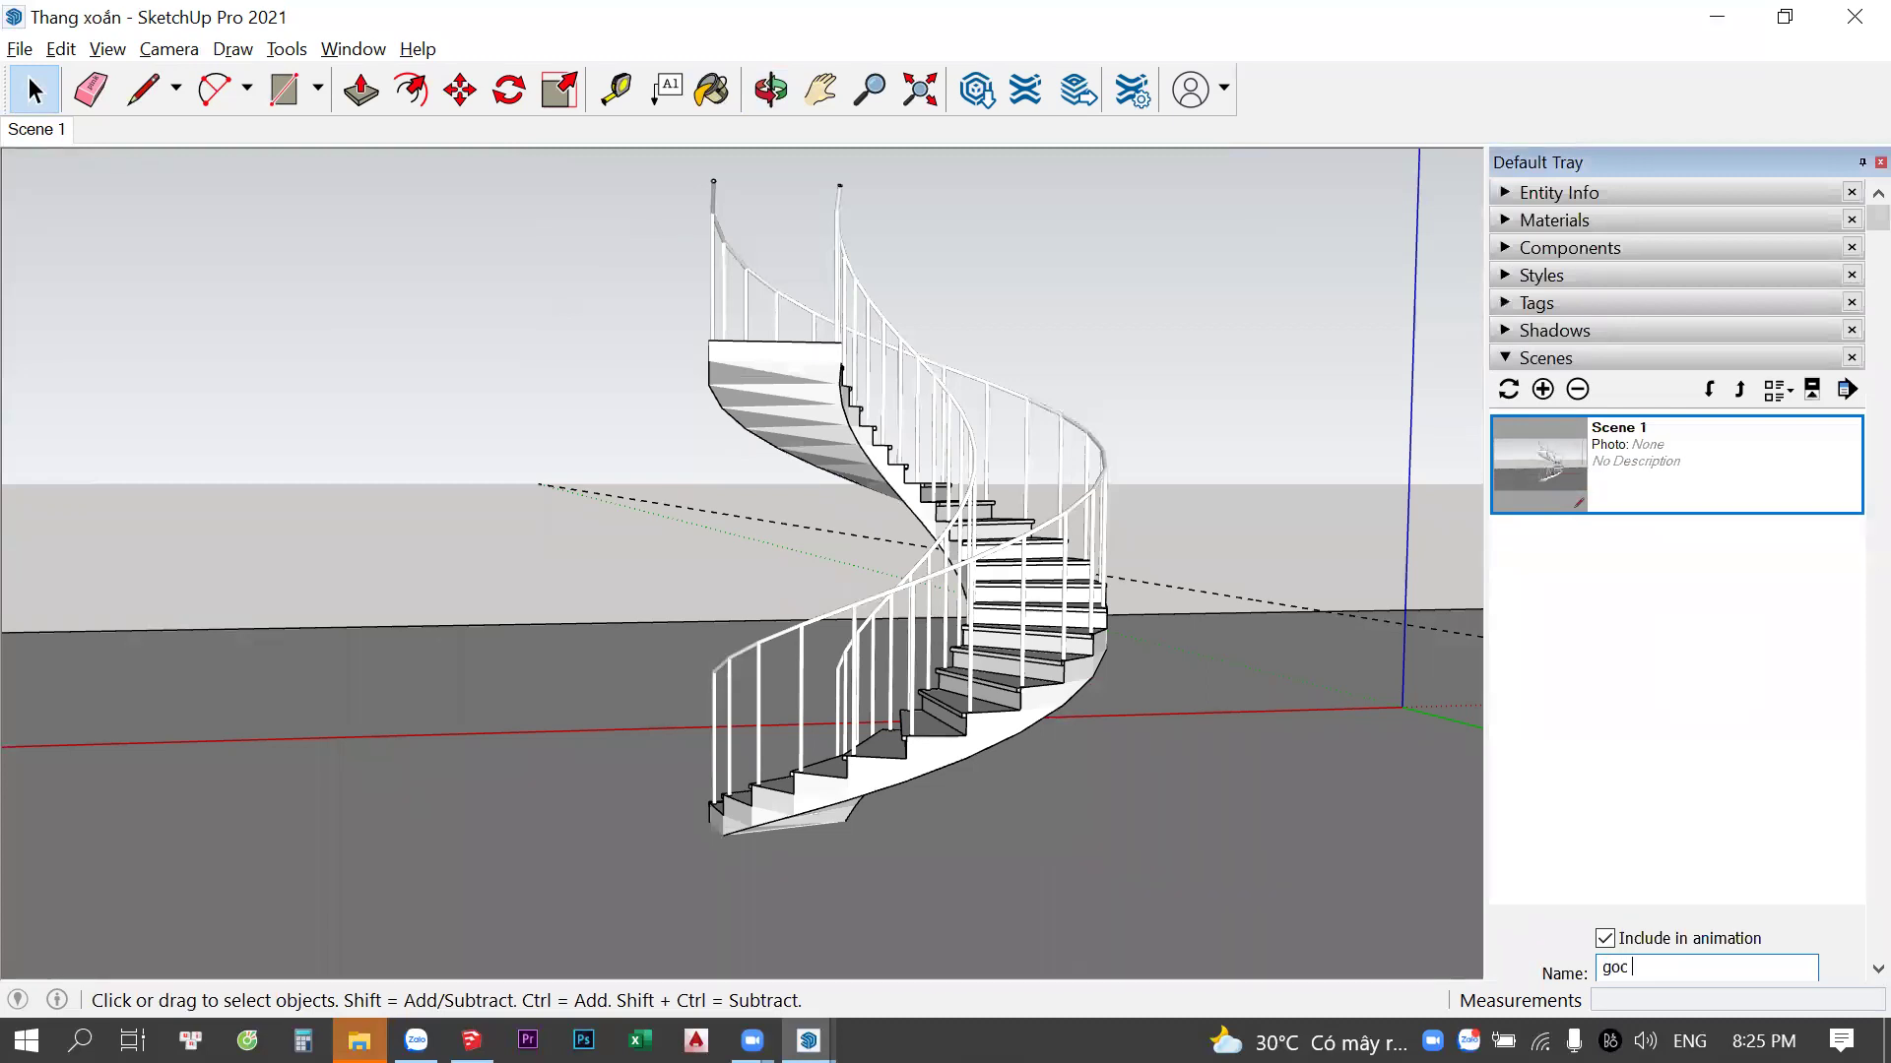
pyautogui.write('1')
pyautogui.press('Return')
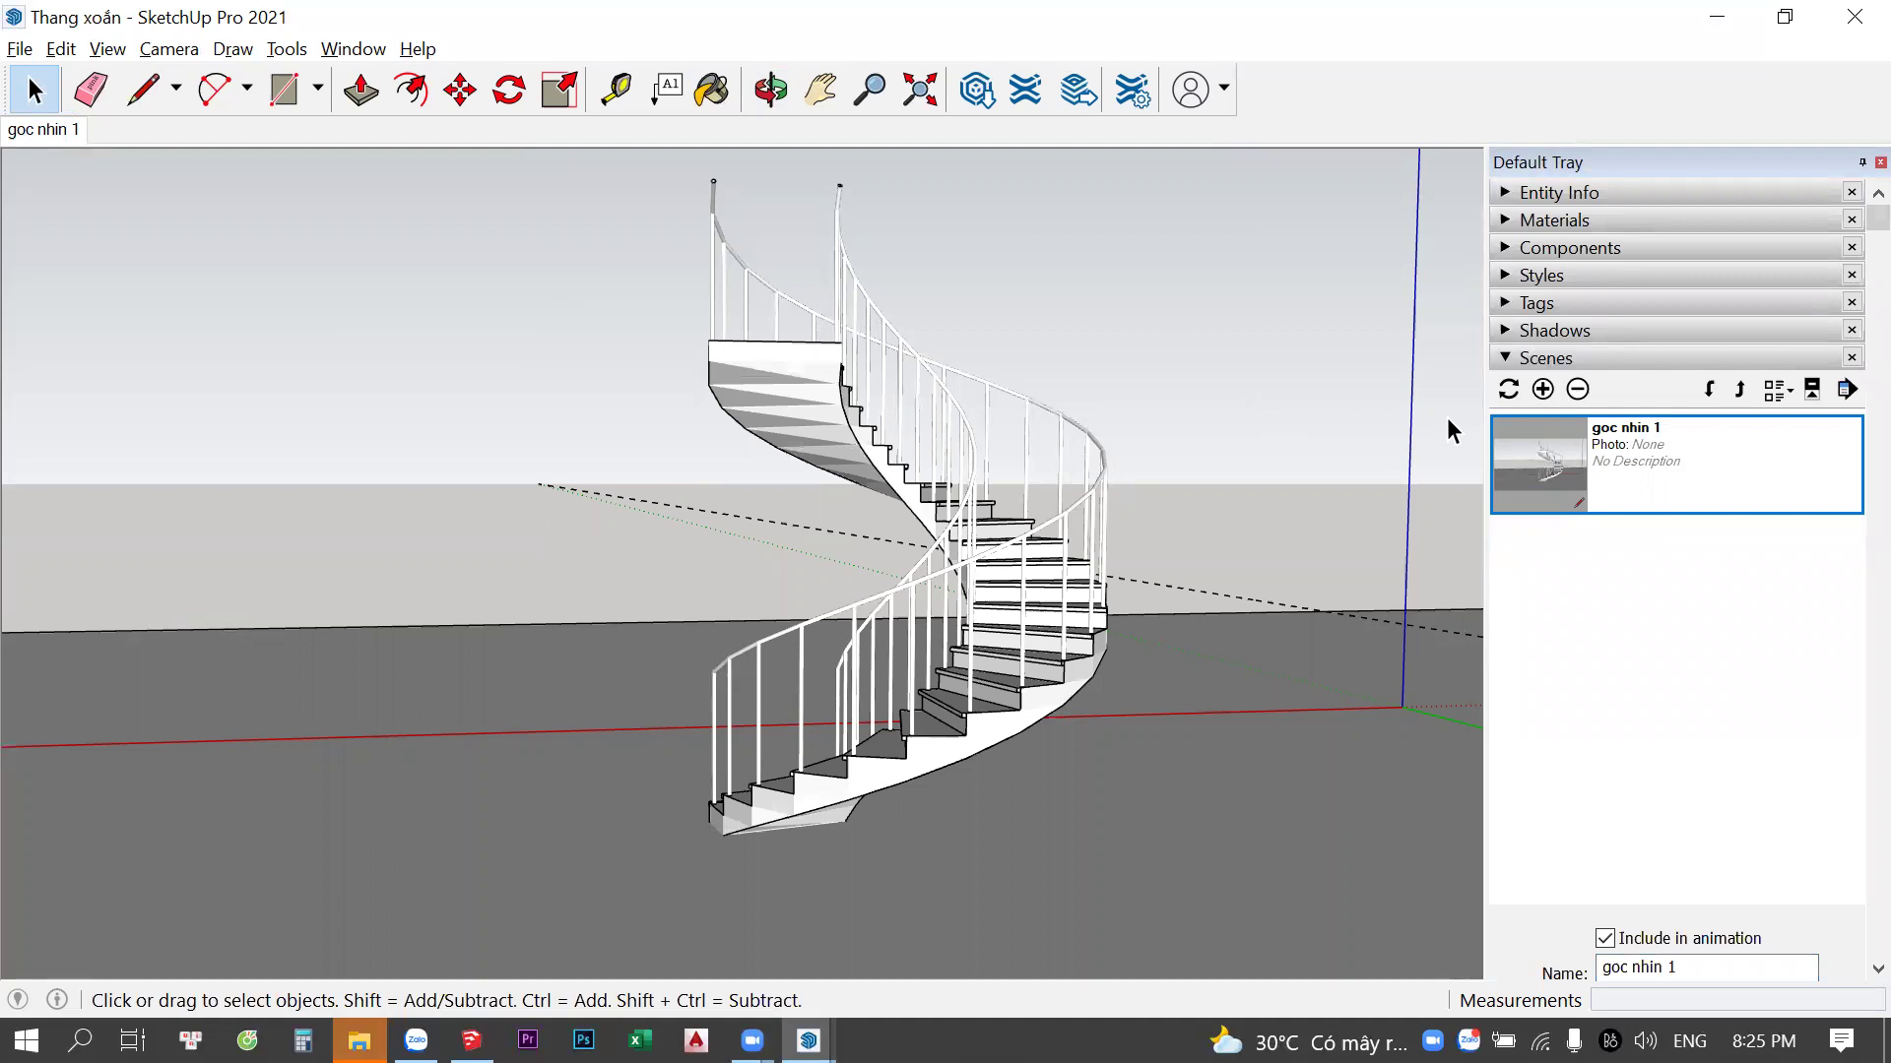
# Orbit to a new staircase angle and add it as Scene 2
pyautogui.moveTo(1021, 494)
pyautogui.mouseDown(button='middle')
pyautogui.moveTo(506, 492)
pyautogui.moveTo(663, 498)
pyautogui.mouseUp(button='middle')
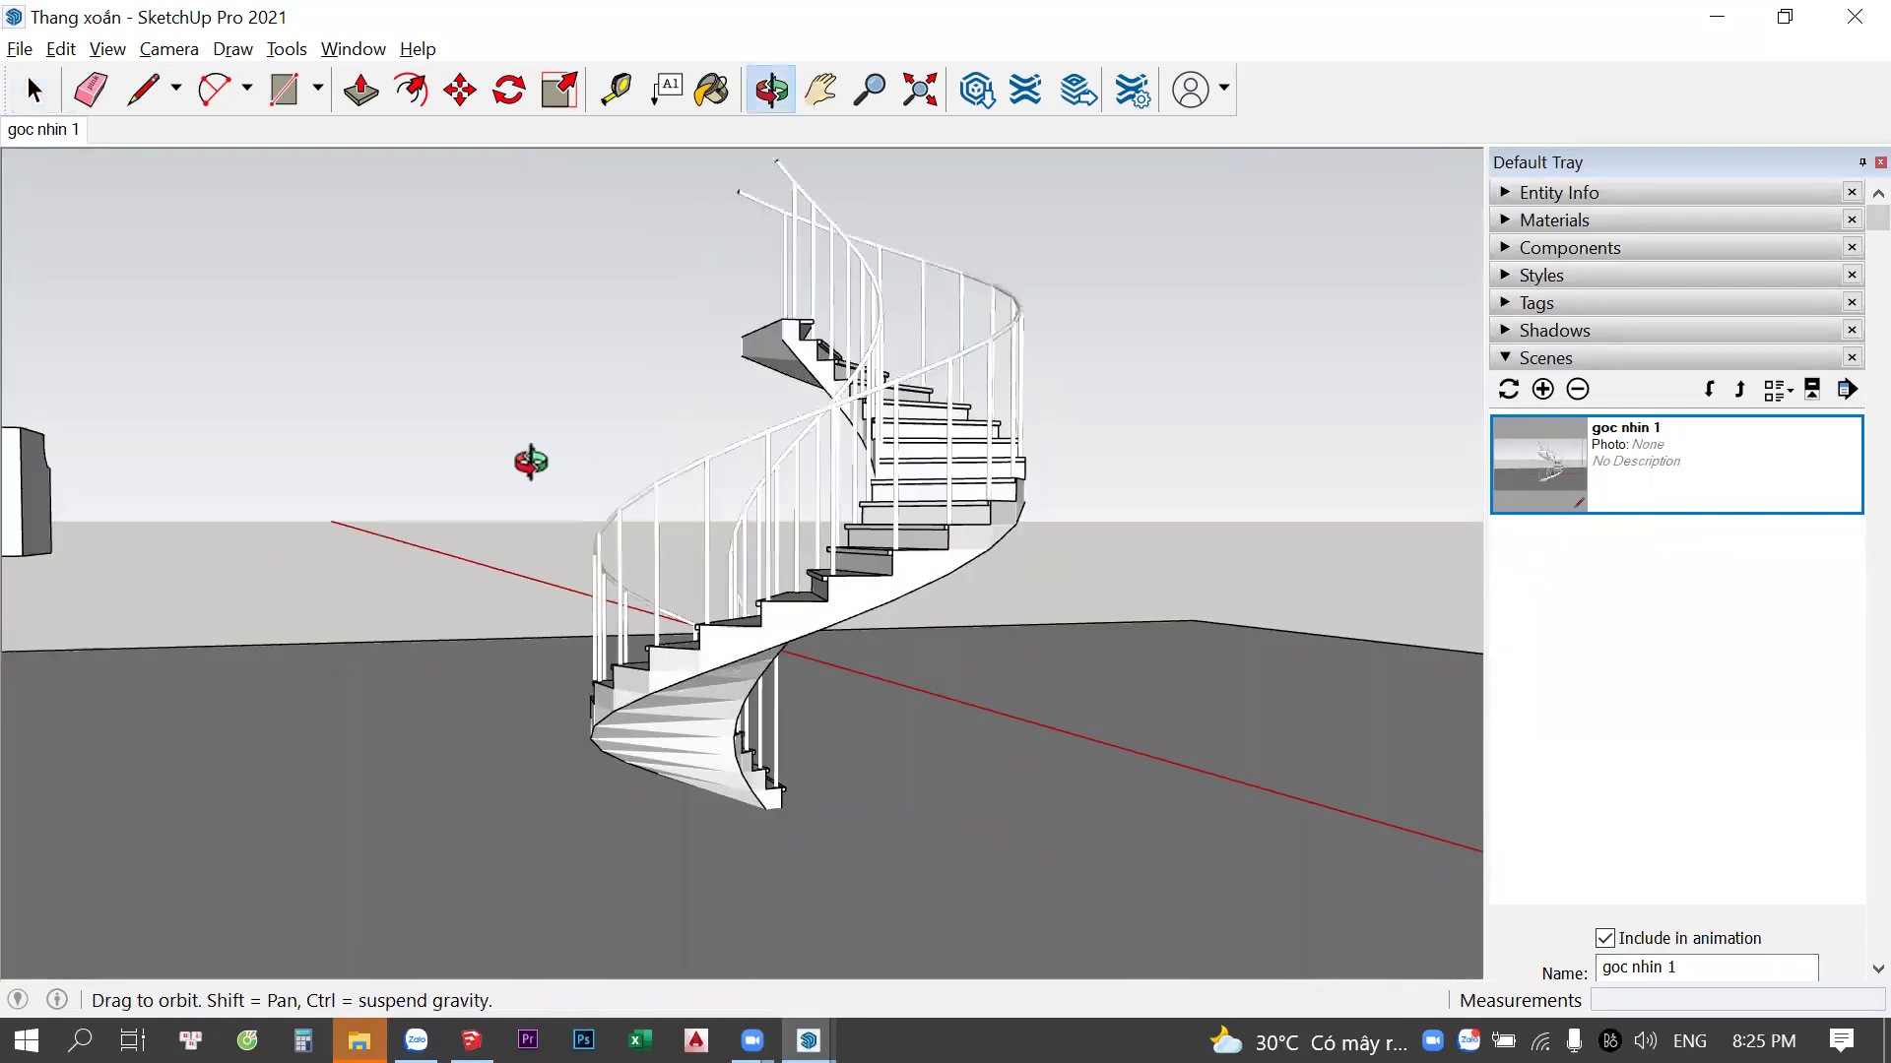
pyautogui.press('space')
pyautogui.click(108, 49)
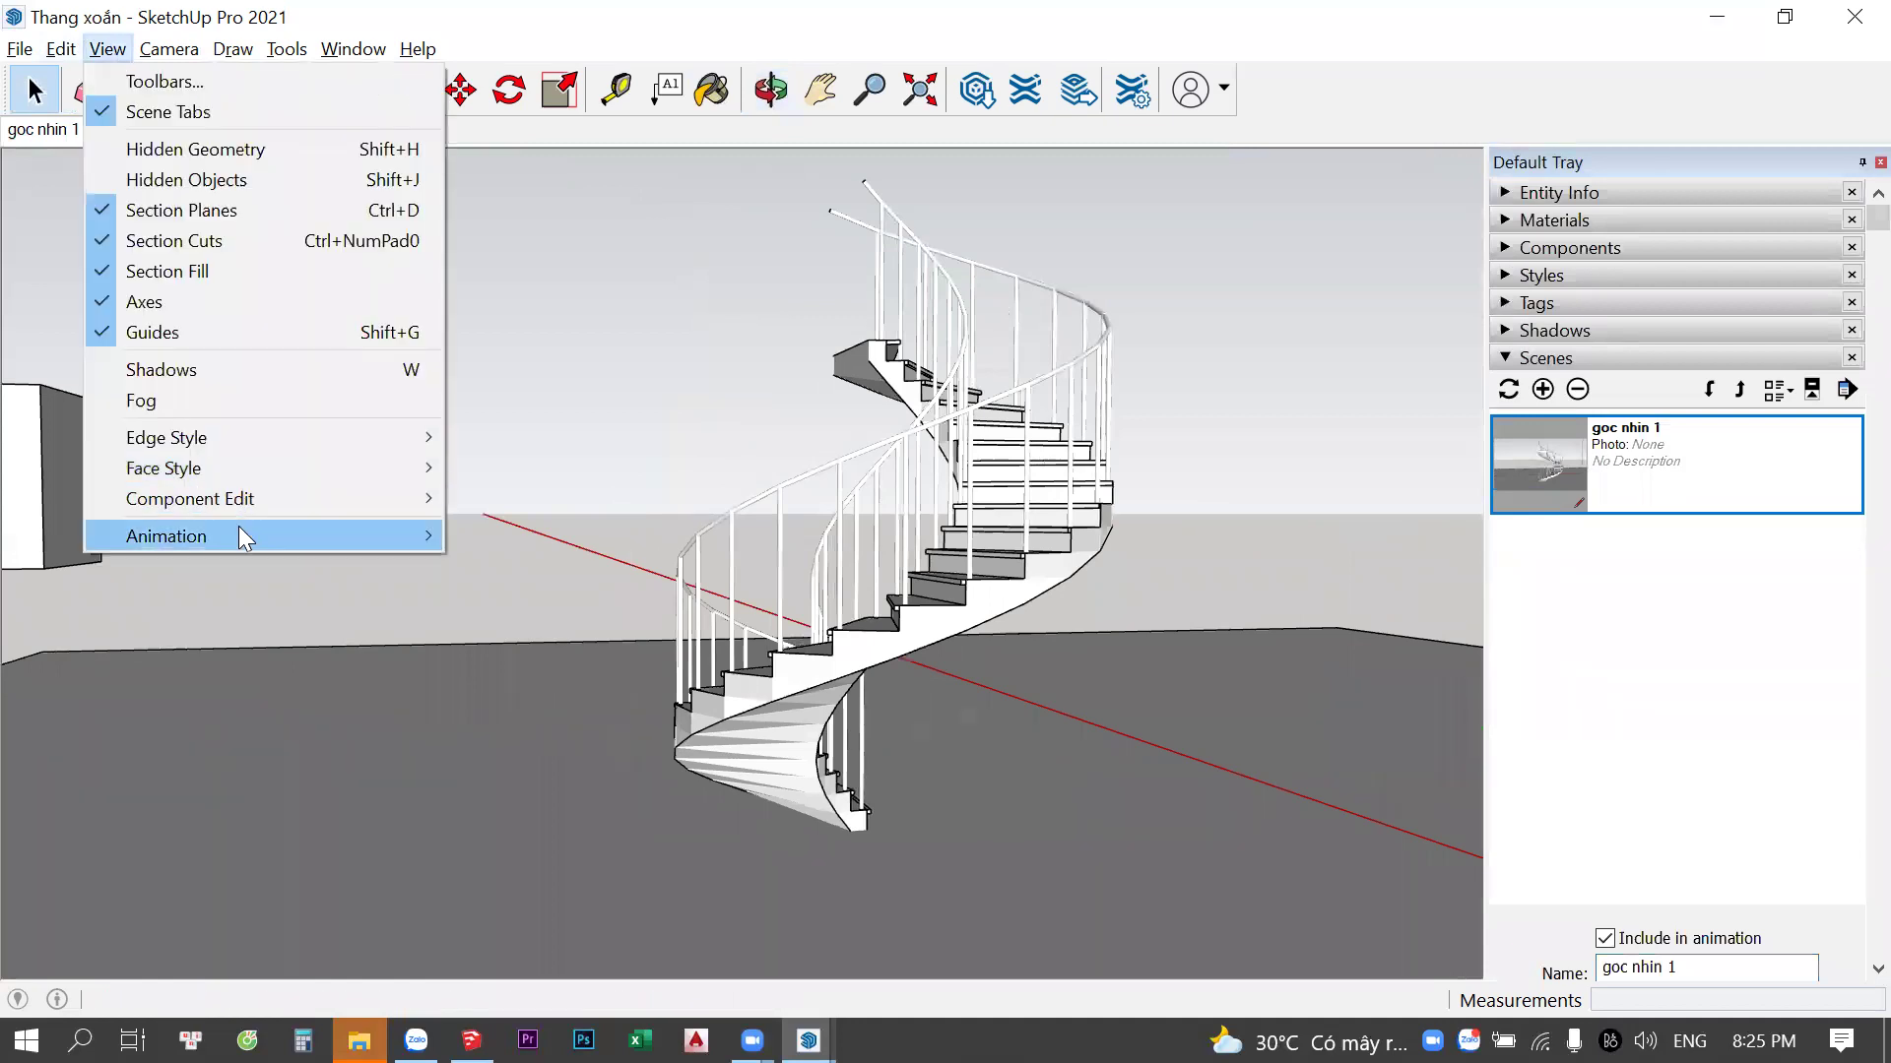
pyautogui.moveTo(167, 536)
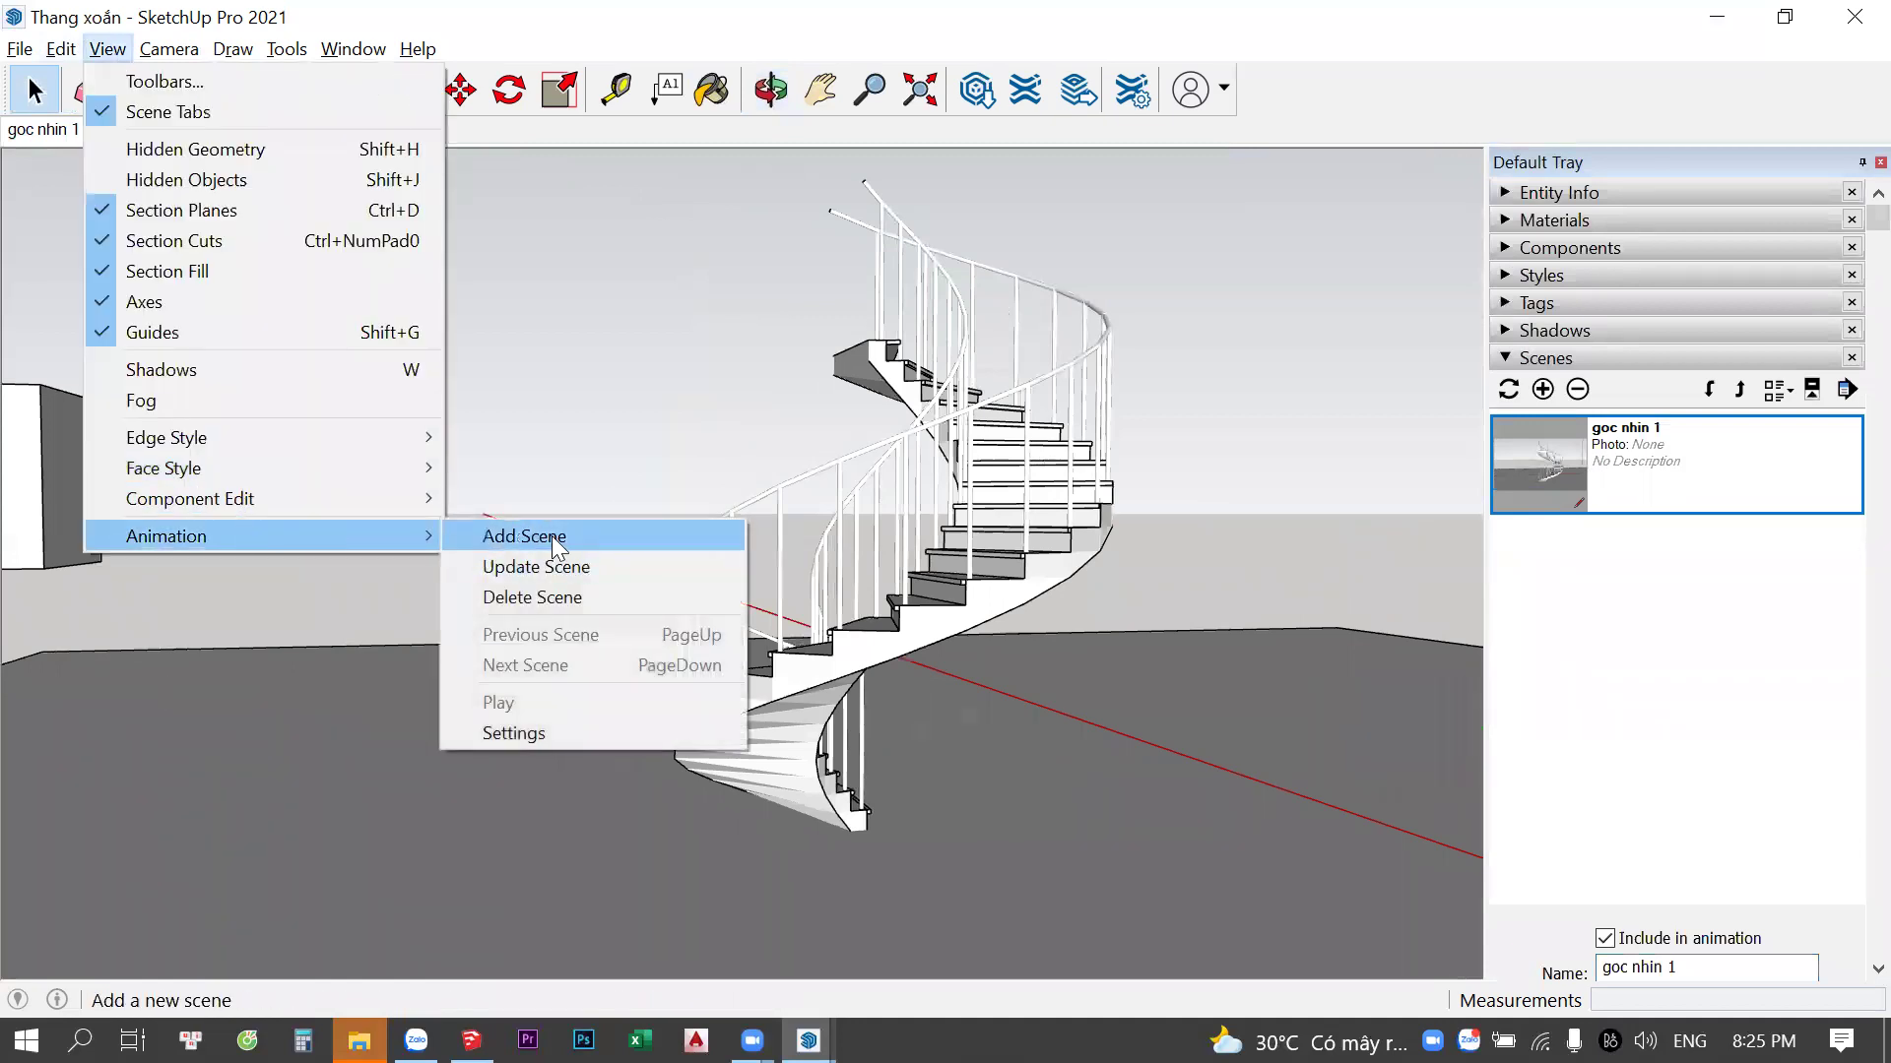
pyautogui.click(646, 299)
pyautogui.moveTo(904, 413); pyautogui.dragTo(827, 399, button='middle')
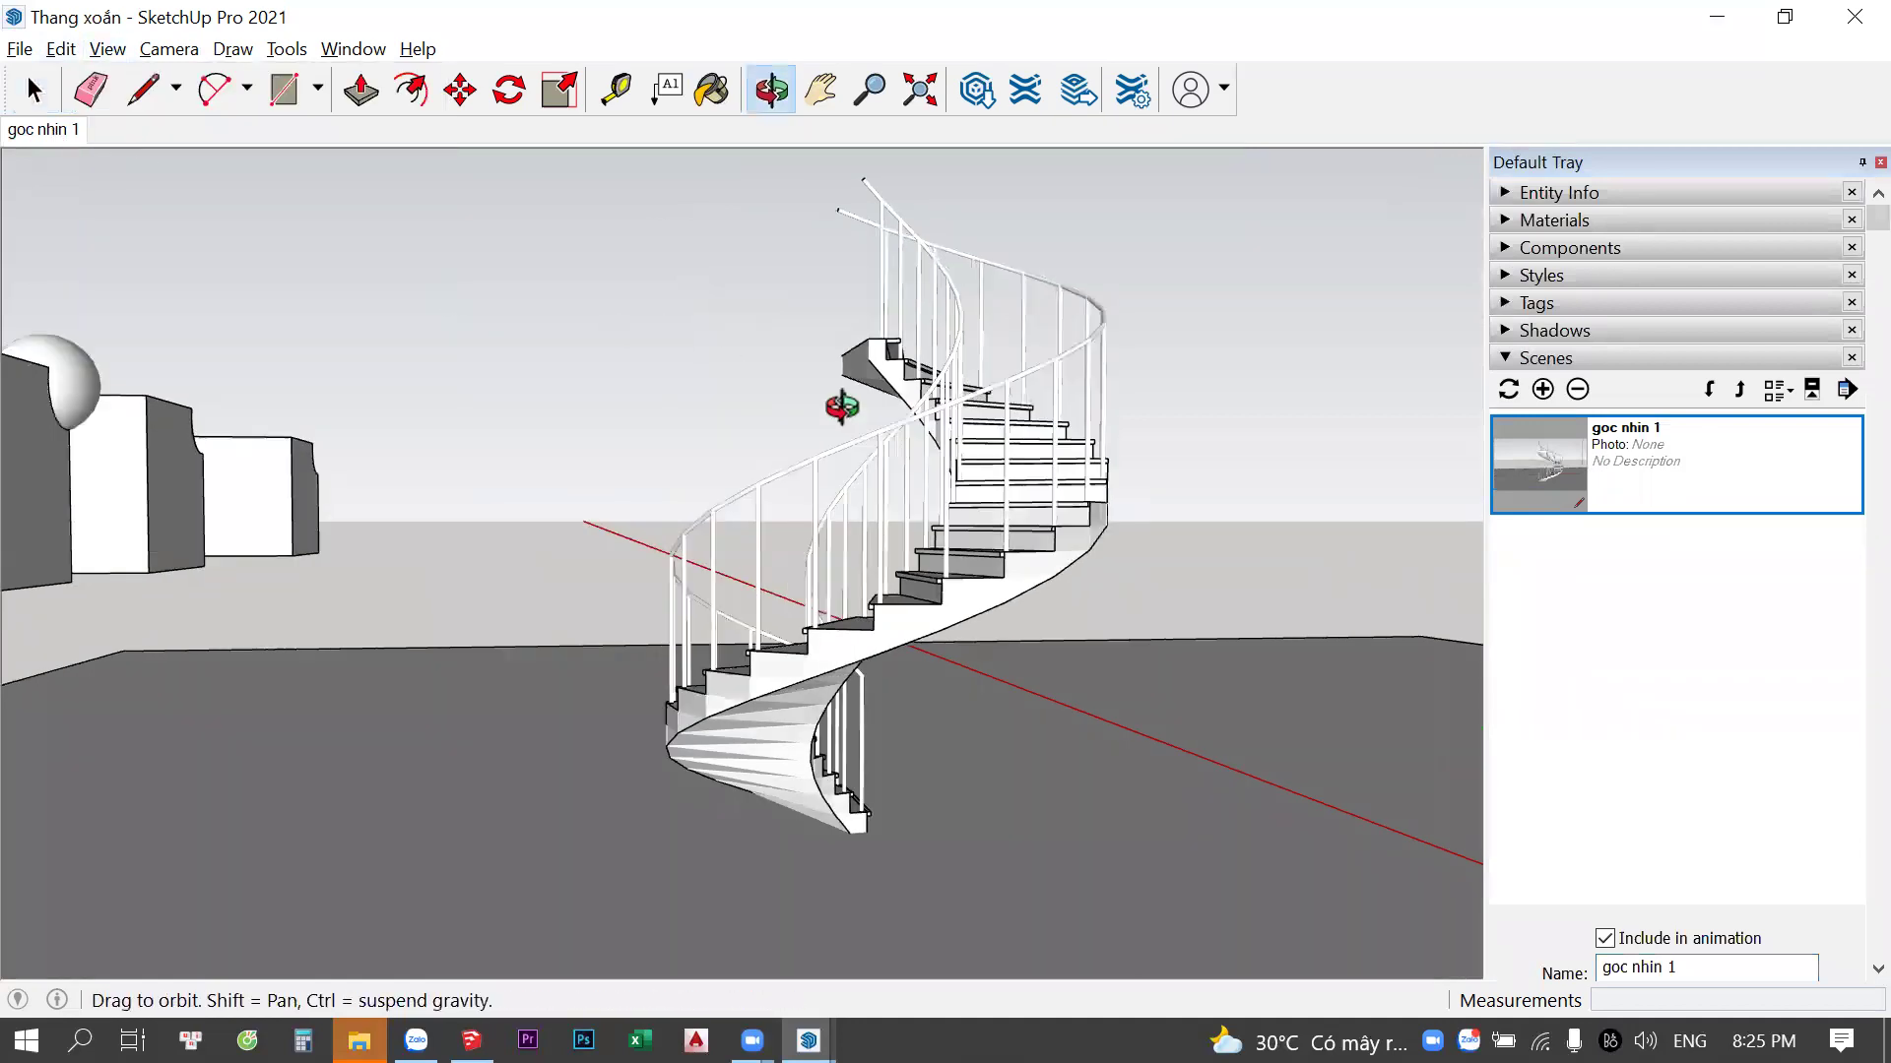
pyautogui.rightClick(55, 140)
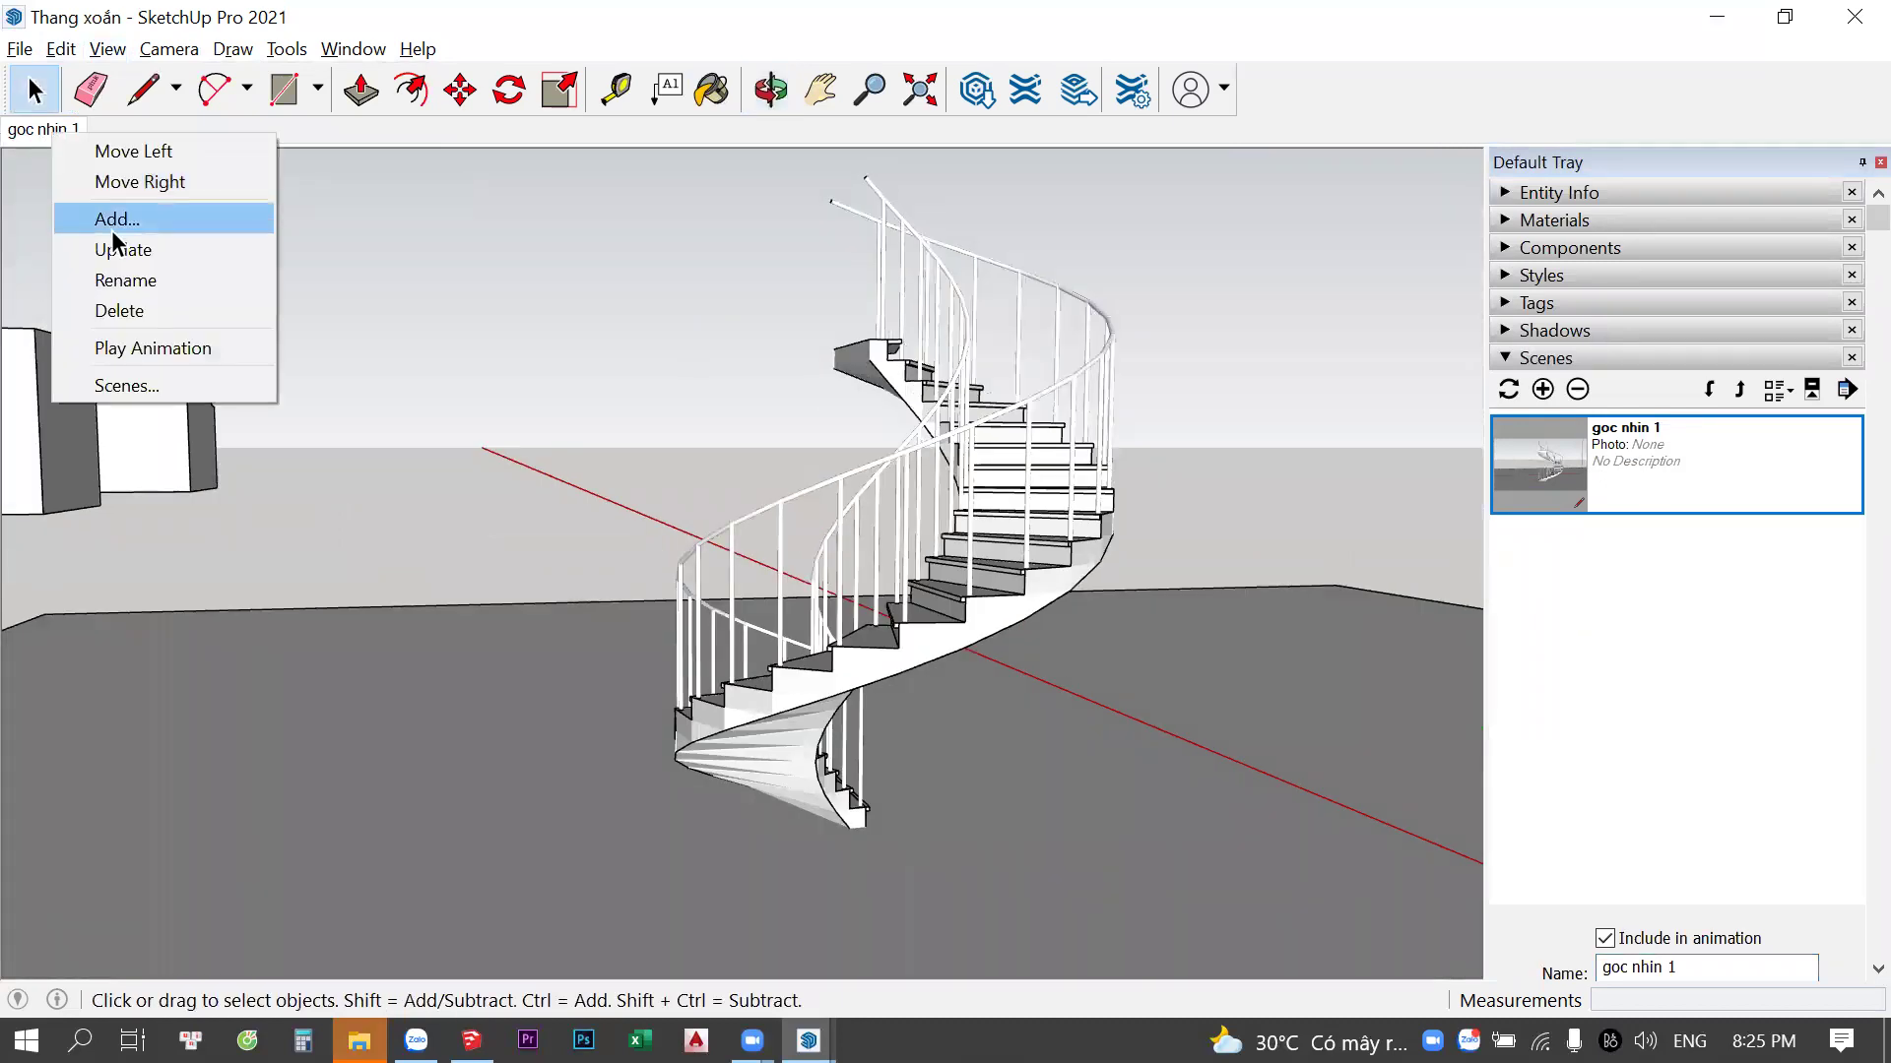
pyautogui.click(120, 223)
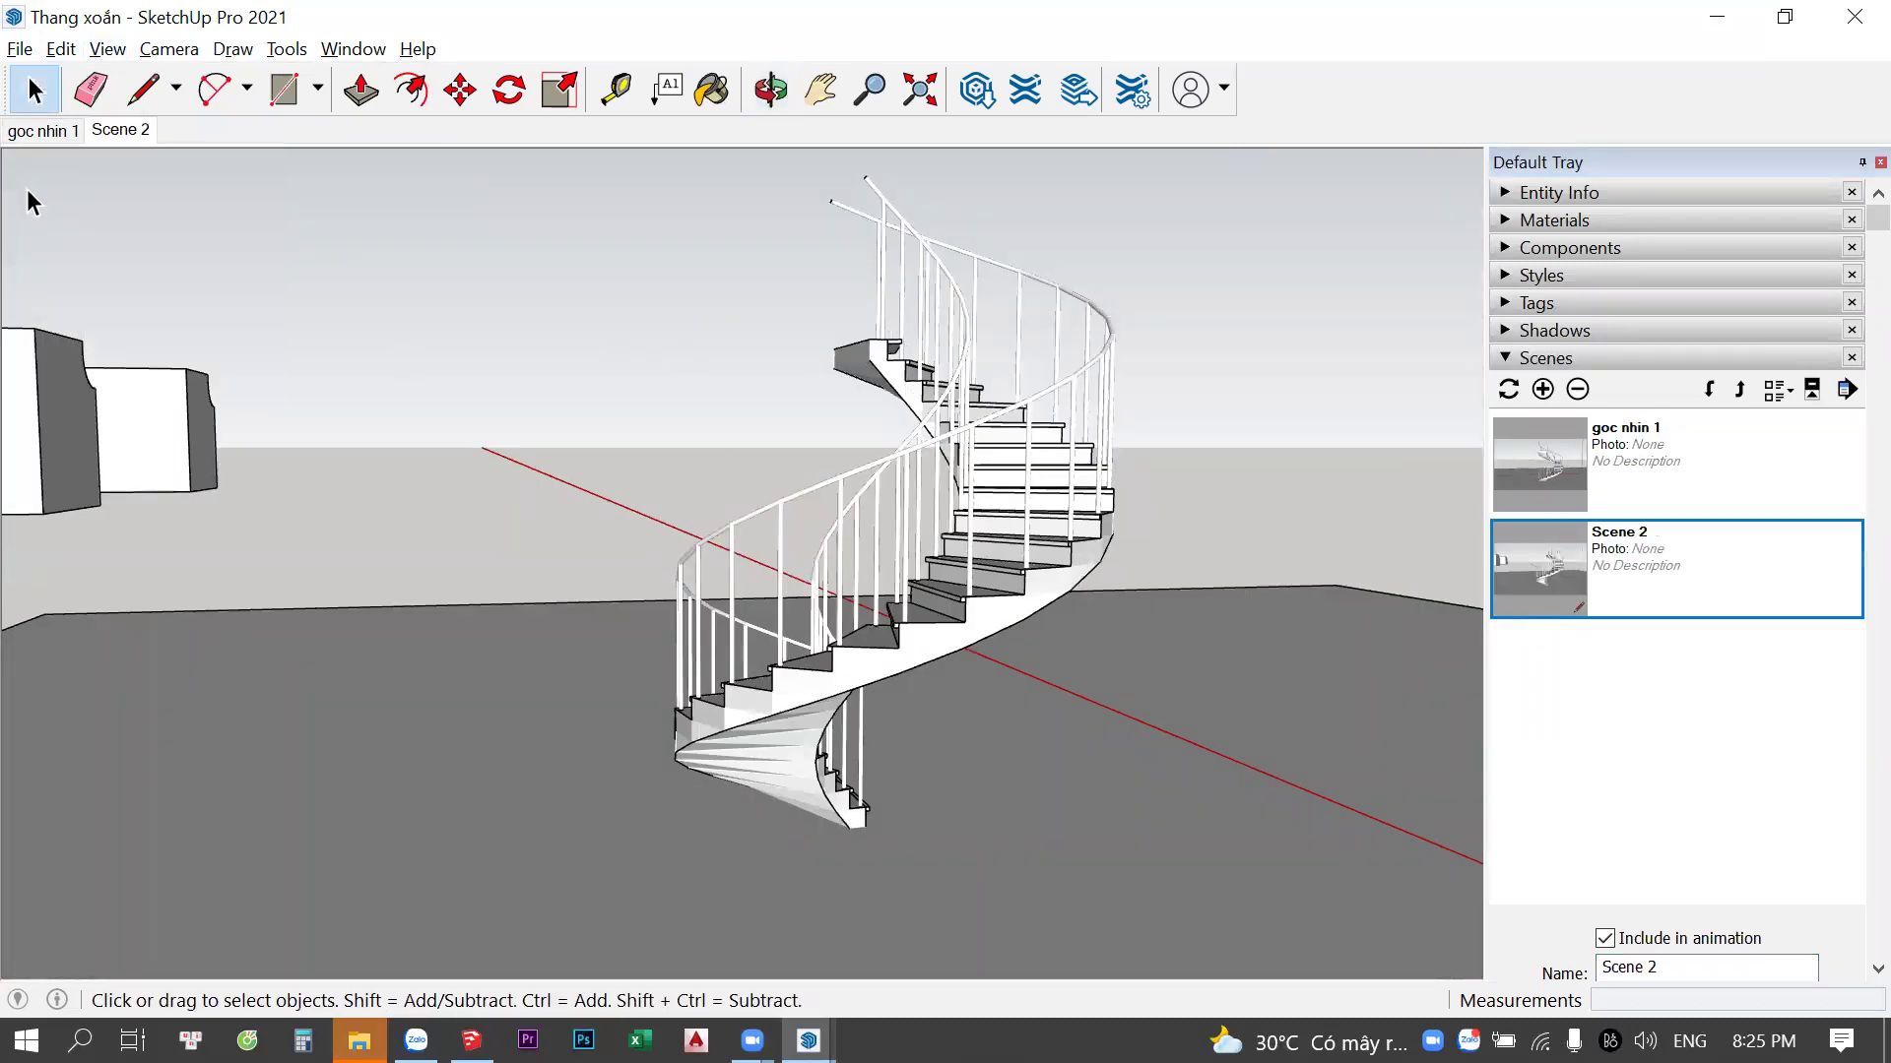
# Orbit to a high top-down view of the staircase and add it as Scene 3
pyautogui.click(61, 134)
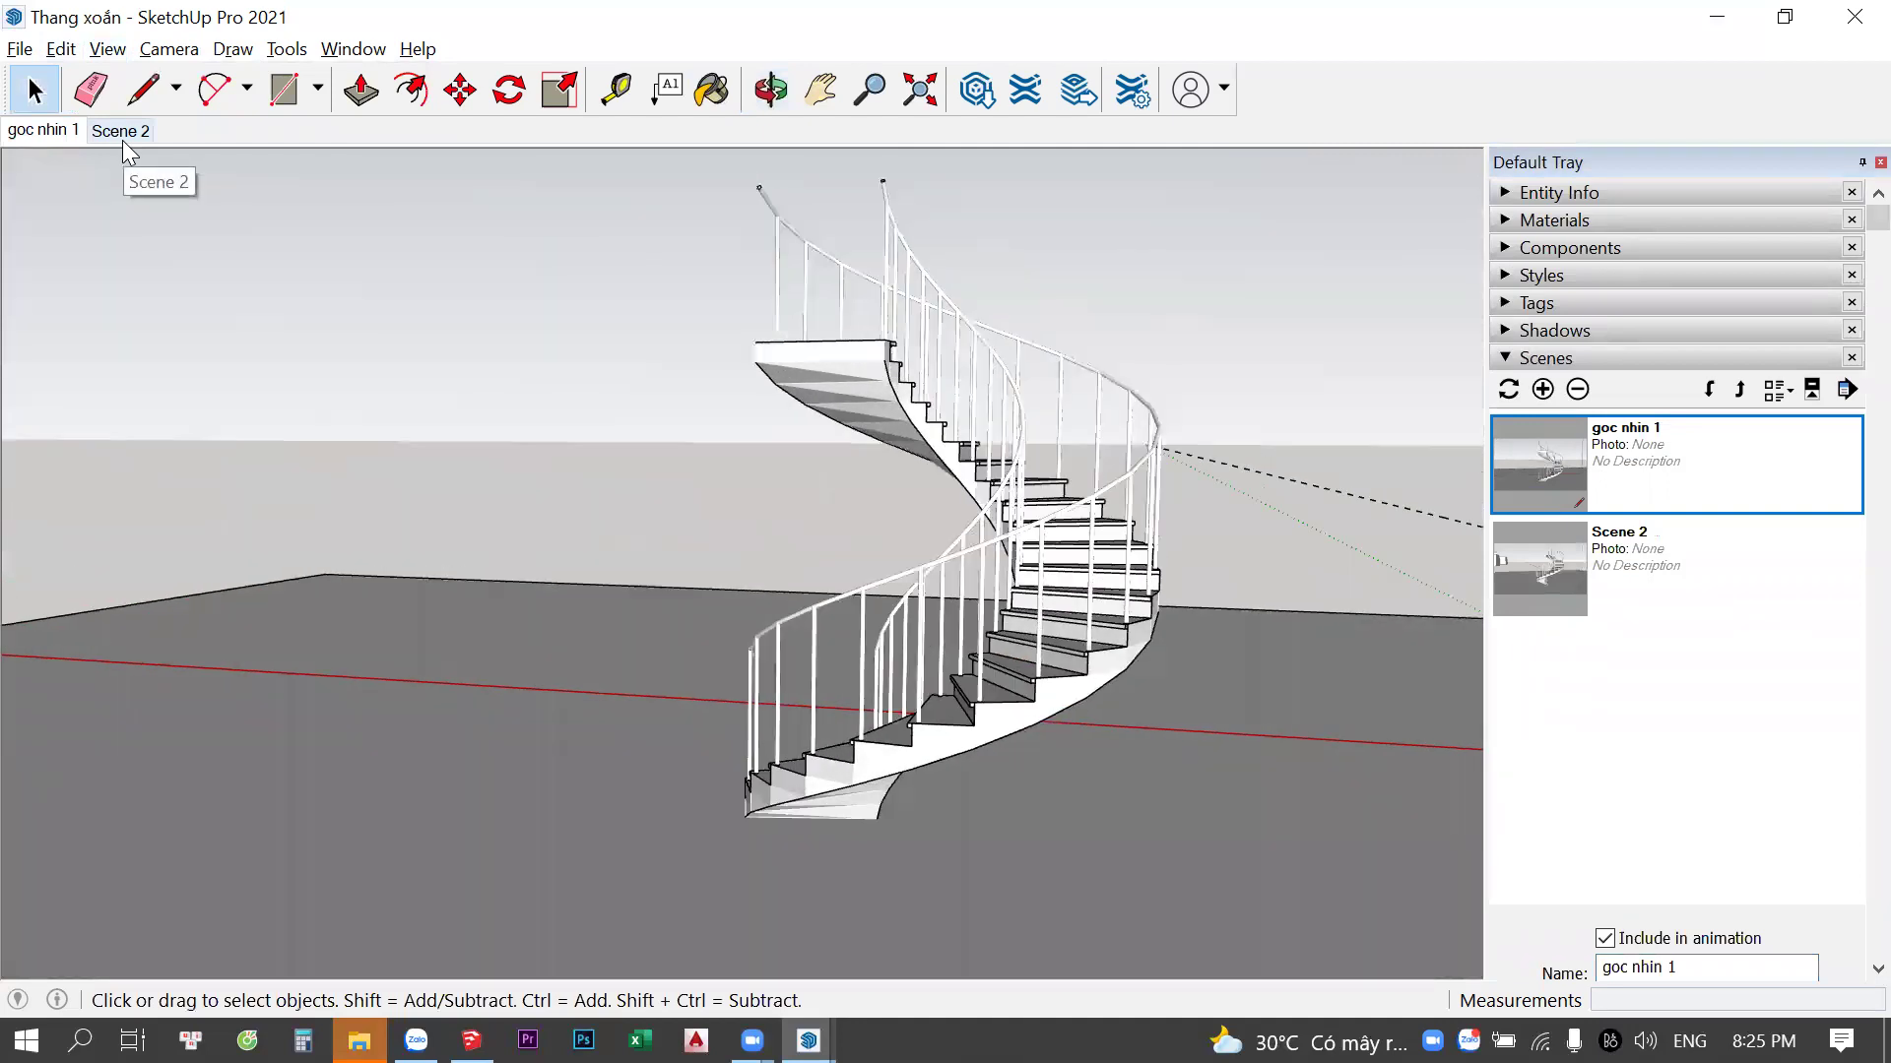
pyautogui.click(122, 140)
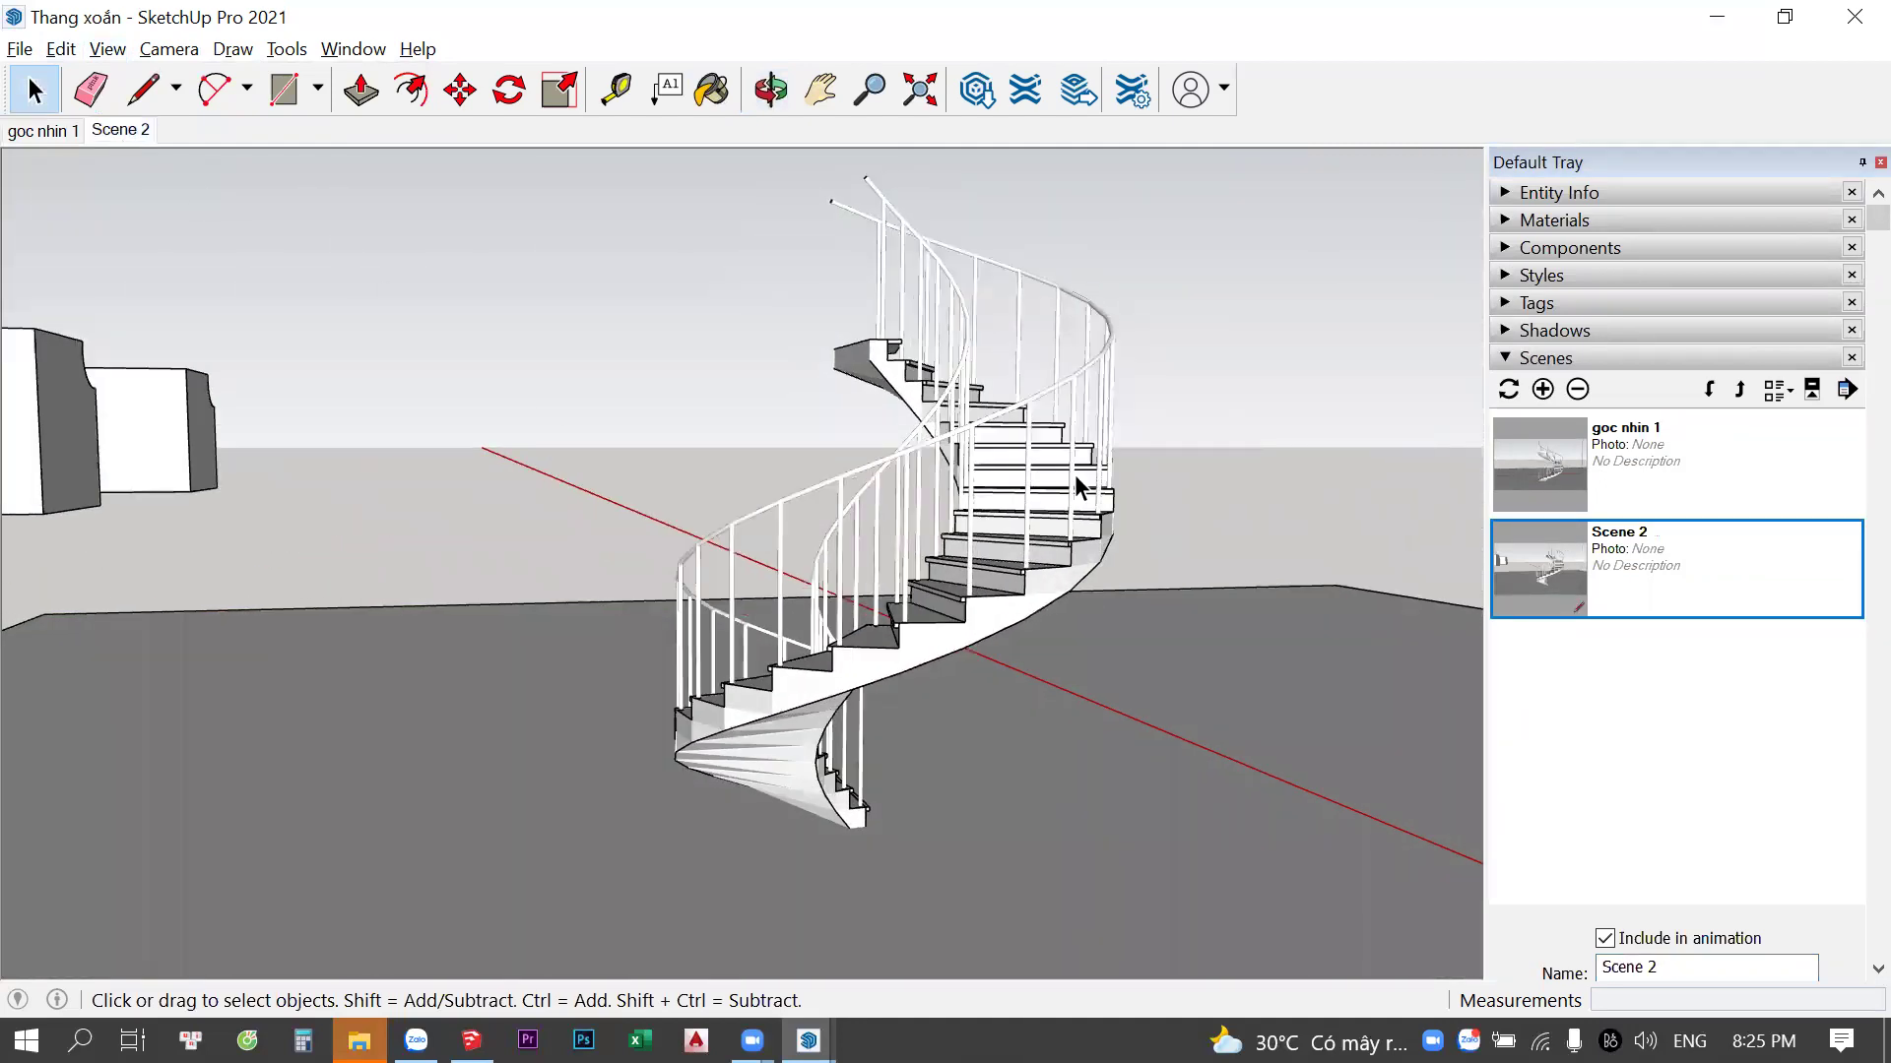
pyautogui.moveTo(1076, 485); pyautogui.dragTo(195, 107, button='middle')
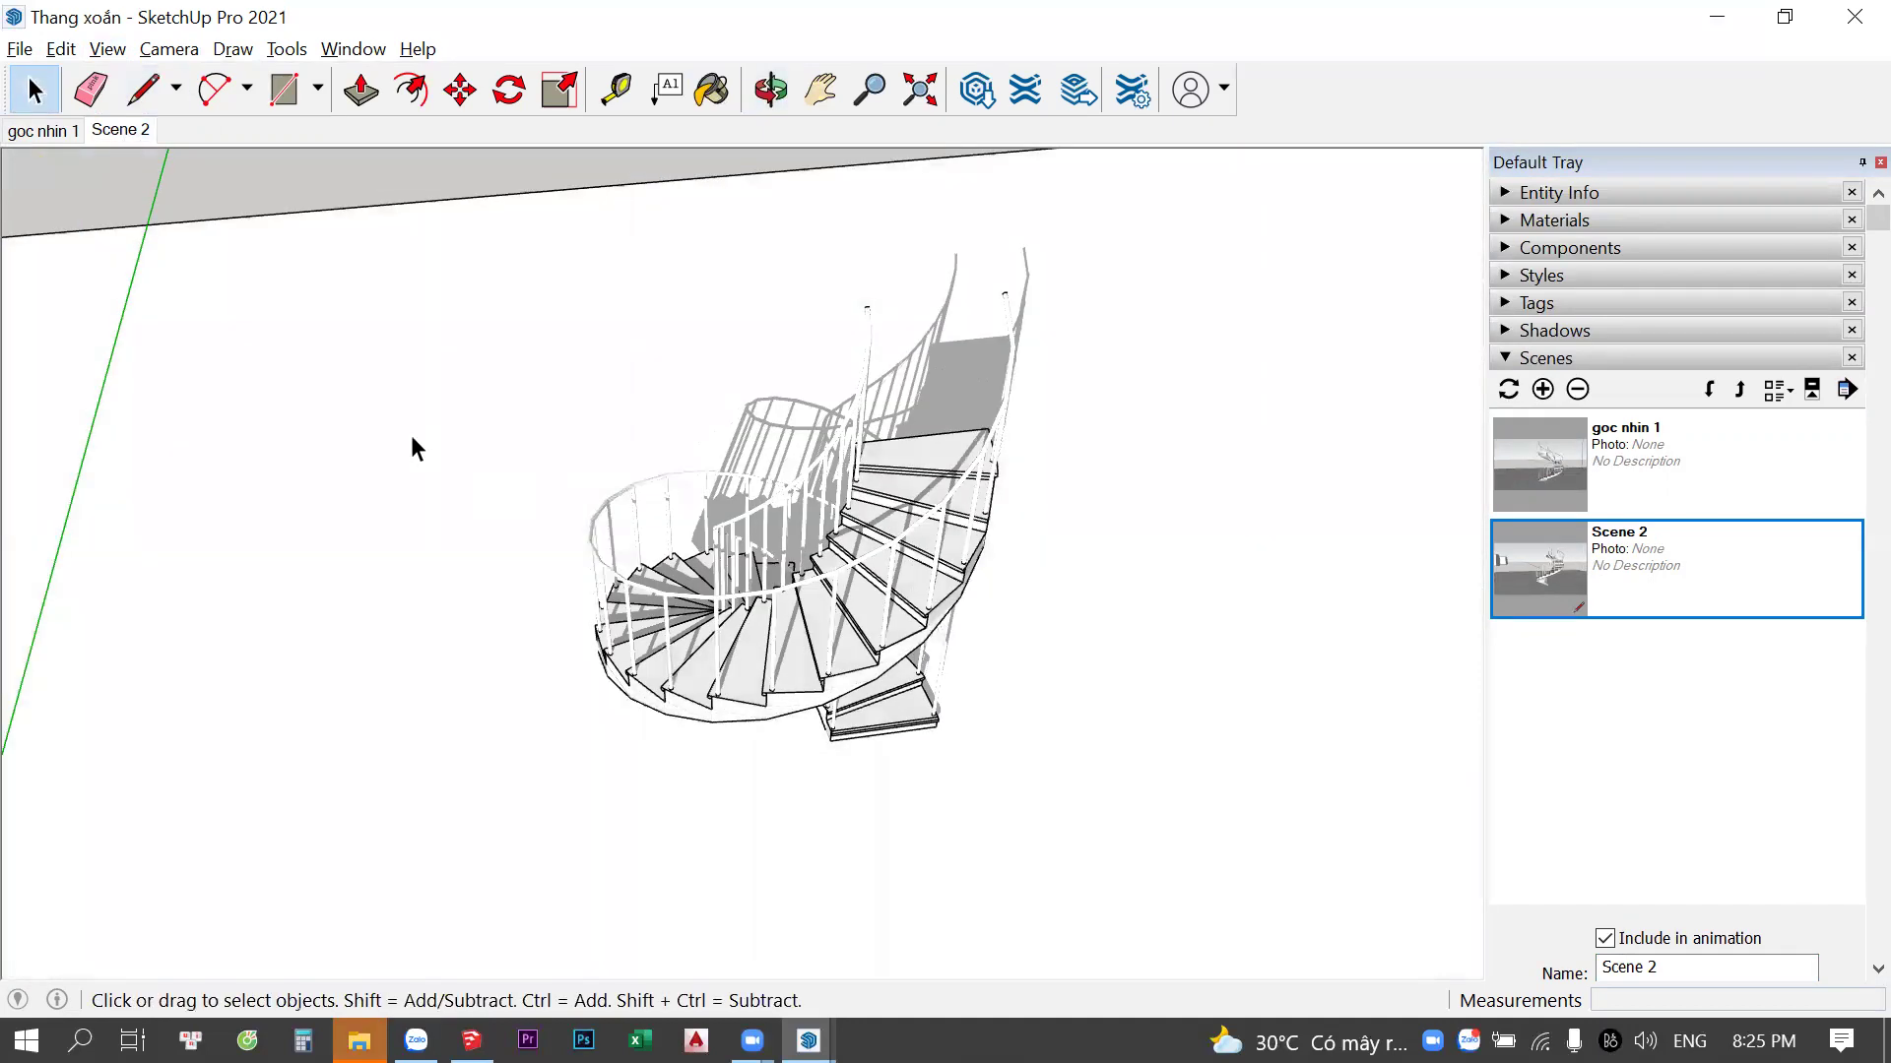
pyautogui.click(118, 132)
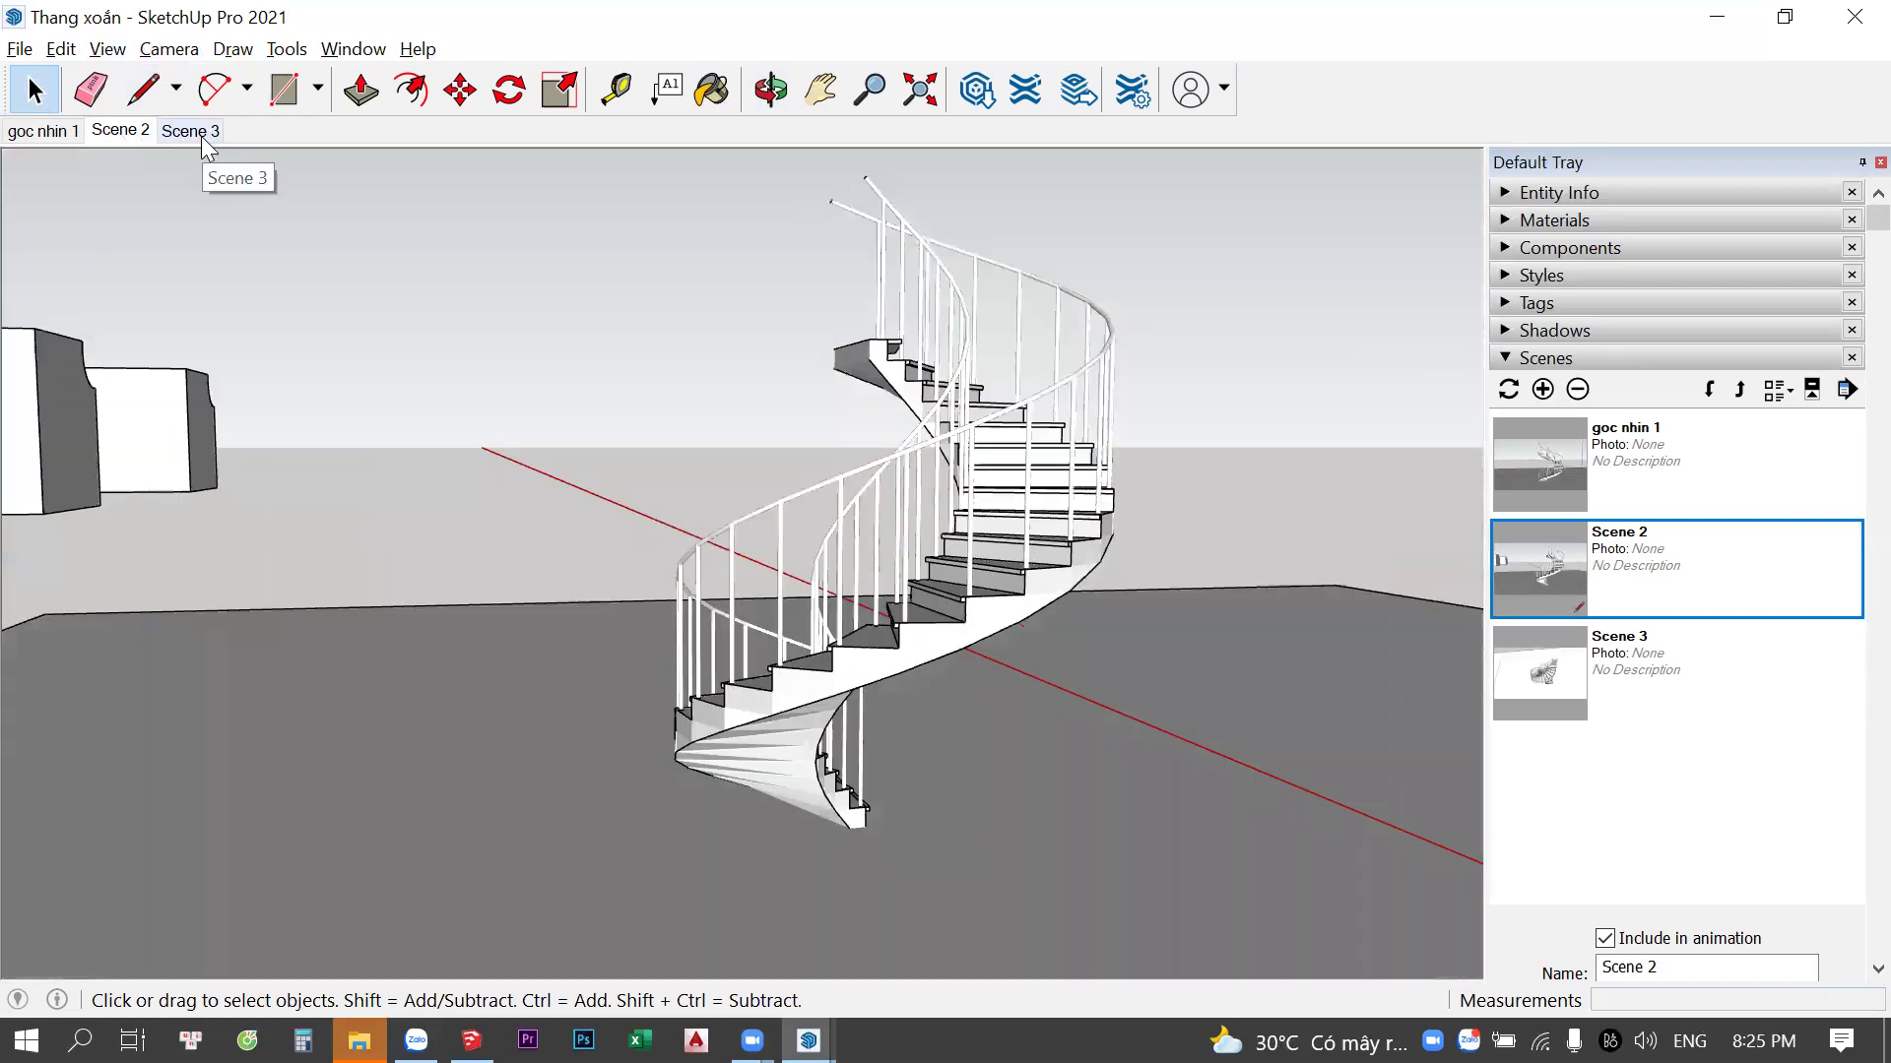
# From the Scene 3 view, delete the white slab under the staircase
pyautogui.click(201, 136)
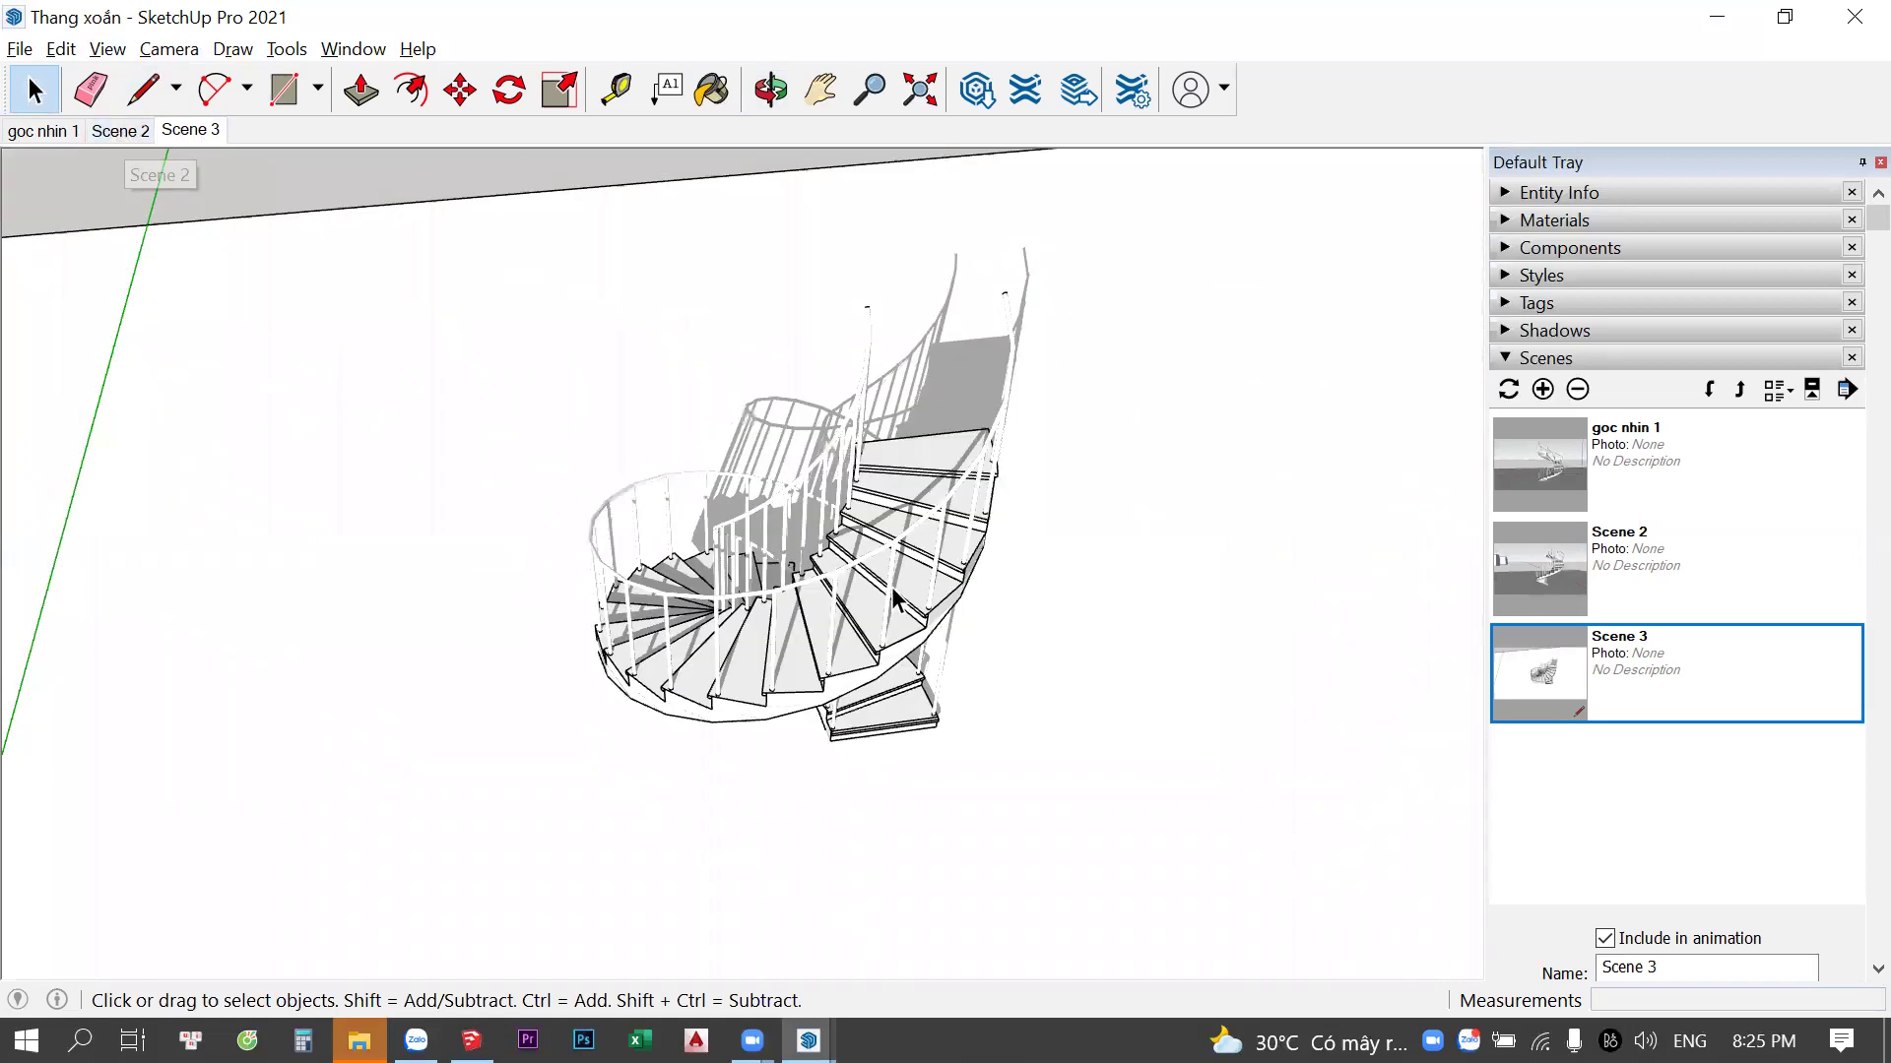
pyautogui.scroll(-5, 902, 494)
pyautogui.moveTo(902, 494)
pyautogui.mouseDown(button='middle')
pyautogui.moveTo(711, 394)
pyautogui.moveTo(841, 487)
pyautogui.mouseUp(button='middle')
pyautogui.scroll(3, 765, 433)
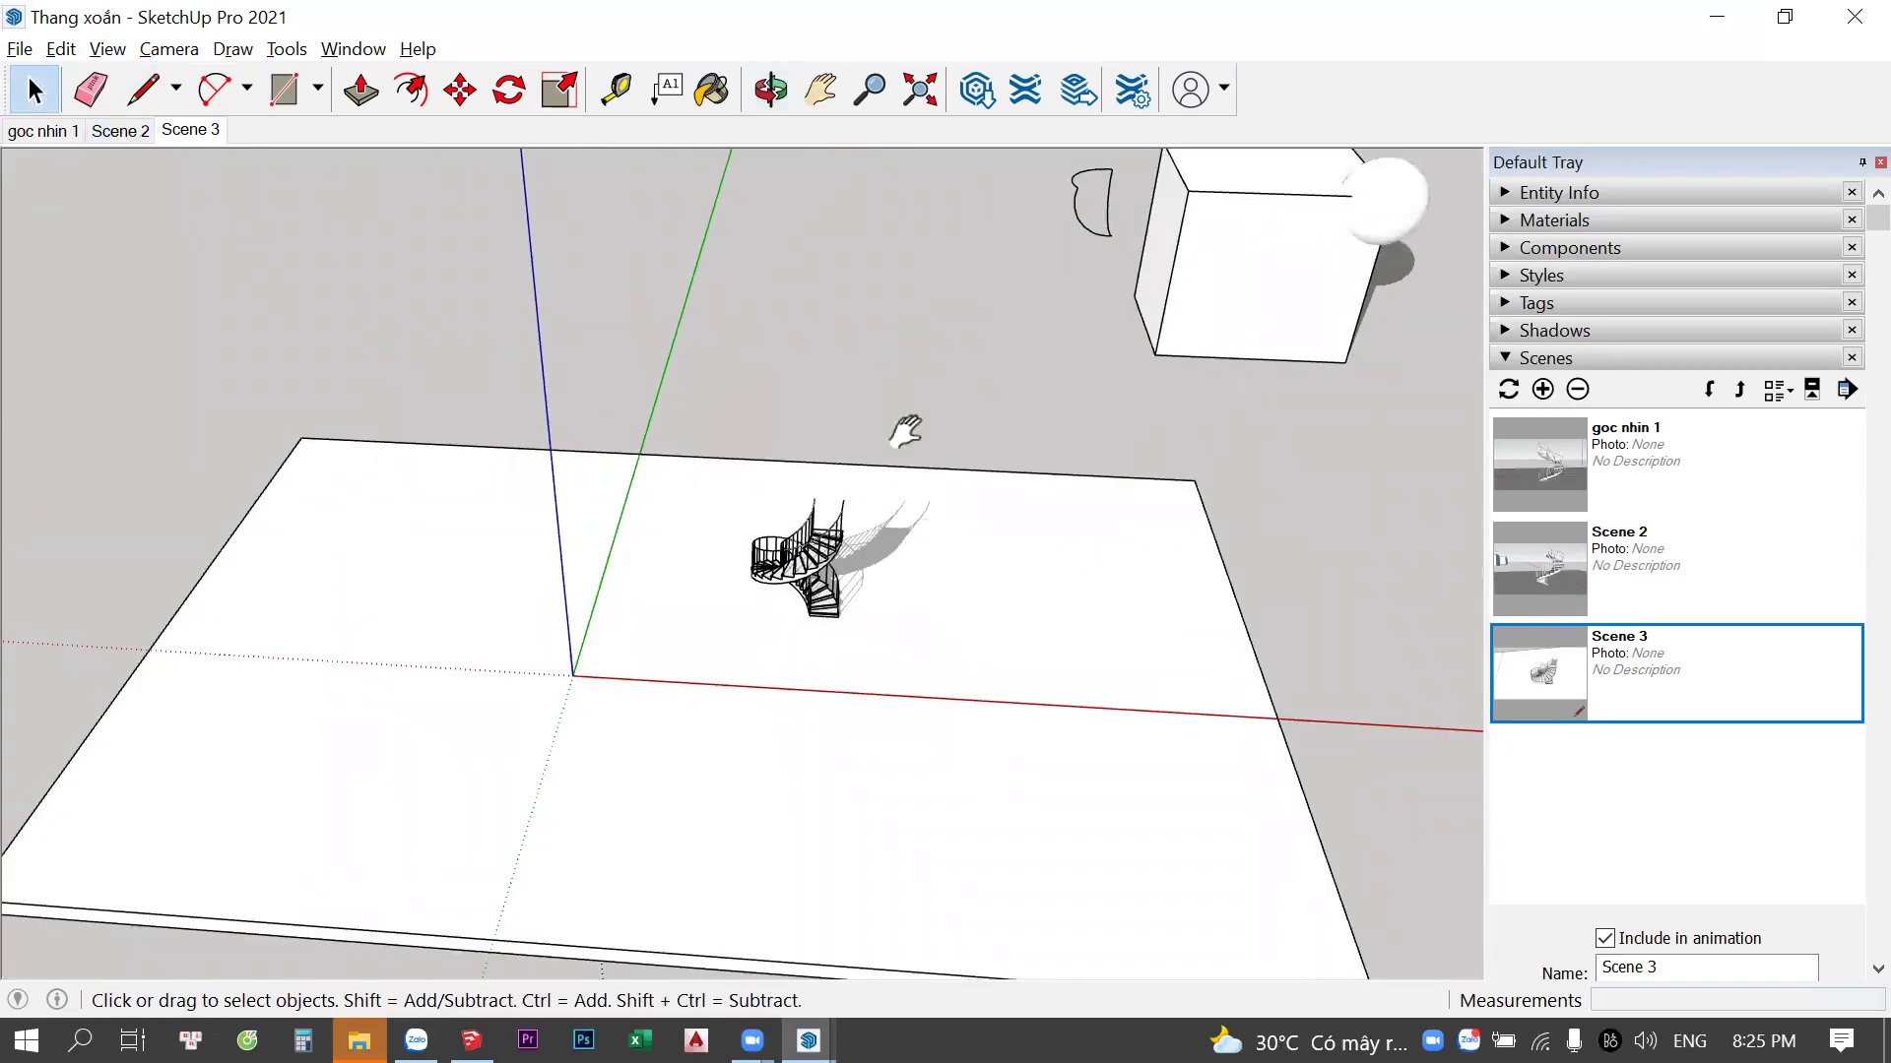
pyautogui.keyDown('shift'); pyautogui.moveTo(904, 430); pyautogui.dragTo(924, 301, button='middle'); pyautogui.keyUp('shift')
pyautogui.moveTo(1249, 386)
pyautogui.mouseDown(button='middle')
pyautogui.moveTo(548, 367)
pyautogui.moveTo(847, 468)
pyautogui.moveTo(925, 589)
pyautogui.mouseUp(button='middle')
pyautogui.click(918, 593)
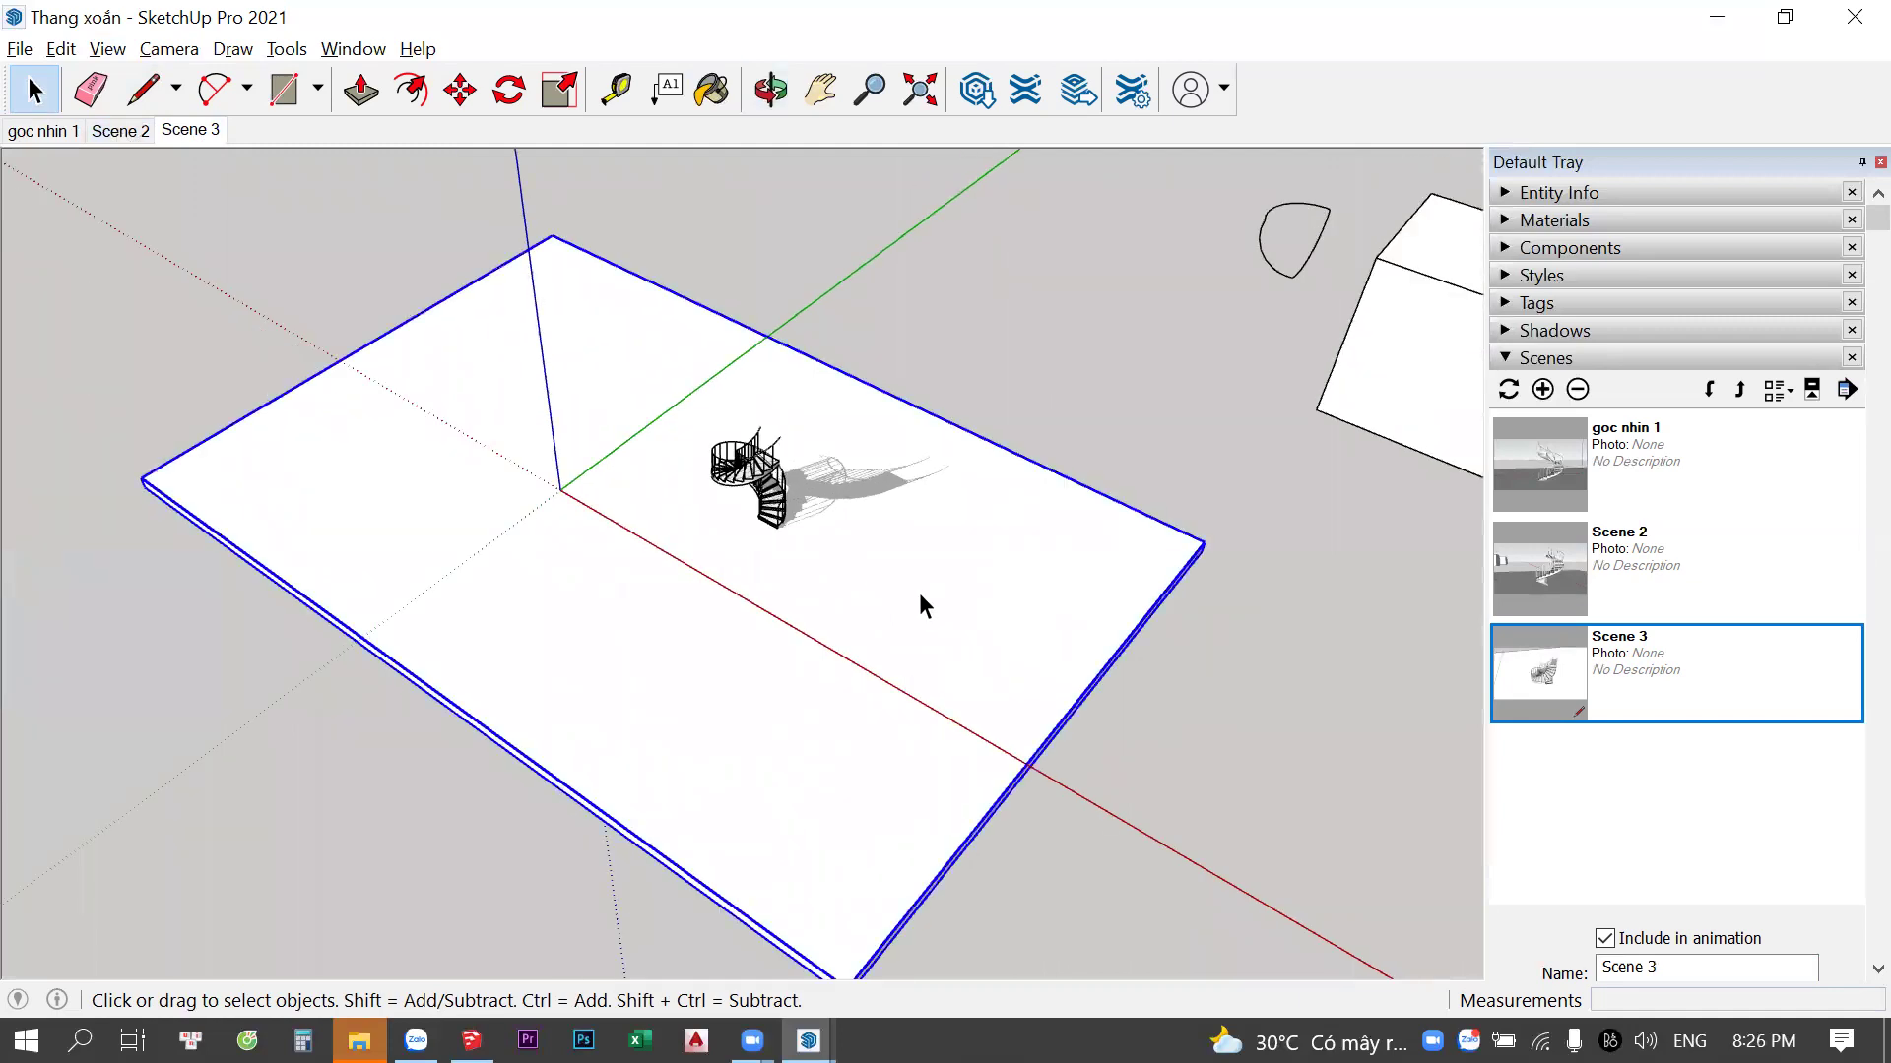
pyautogui.press('Delete')
# Delete the four small test boxes
pyautogui.scroll(-3, 689, 493)
pyautogui.scroll(-4, 748, 482)
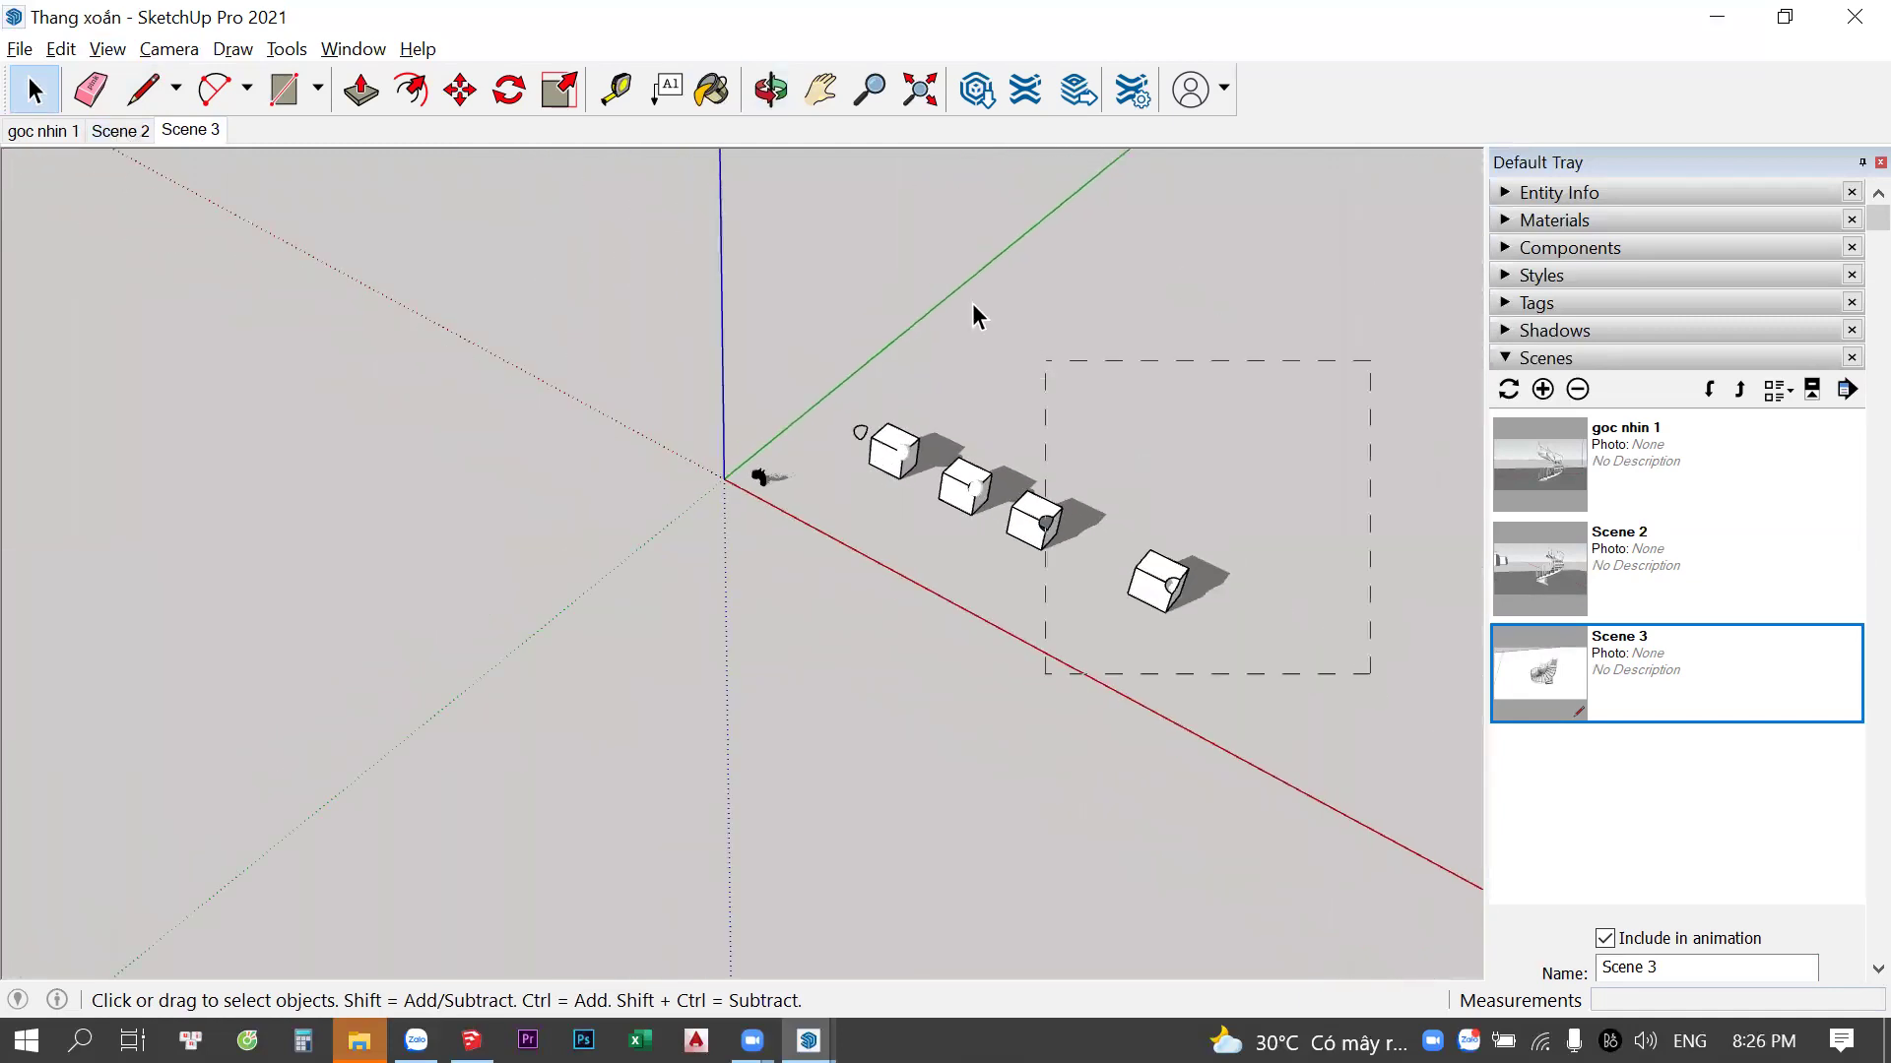
pyautogui.press('Delete')
pyautogui.scroll(5, 770, 471)
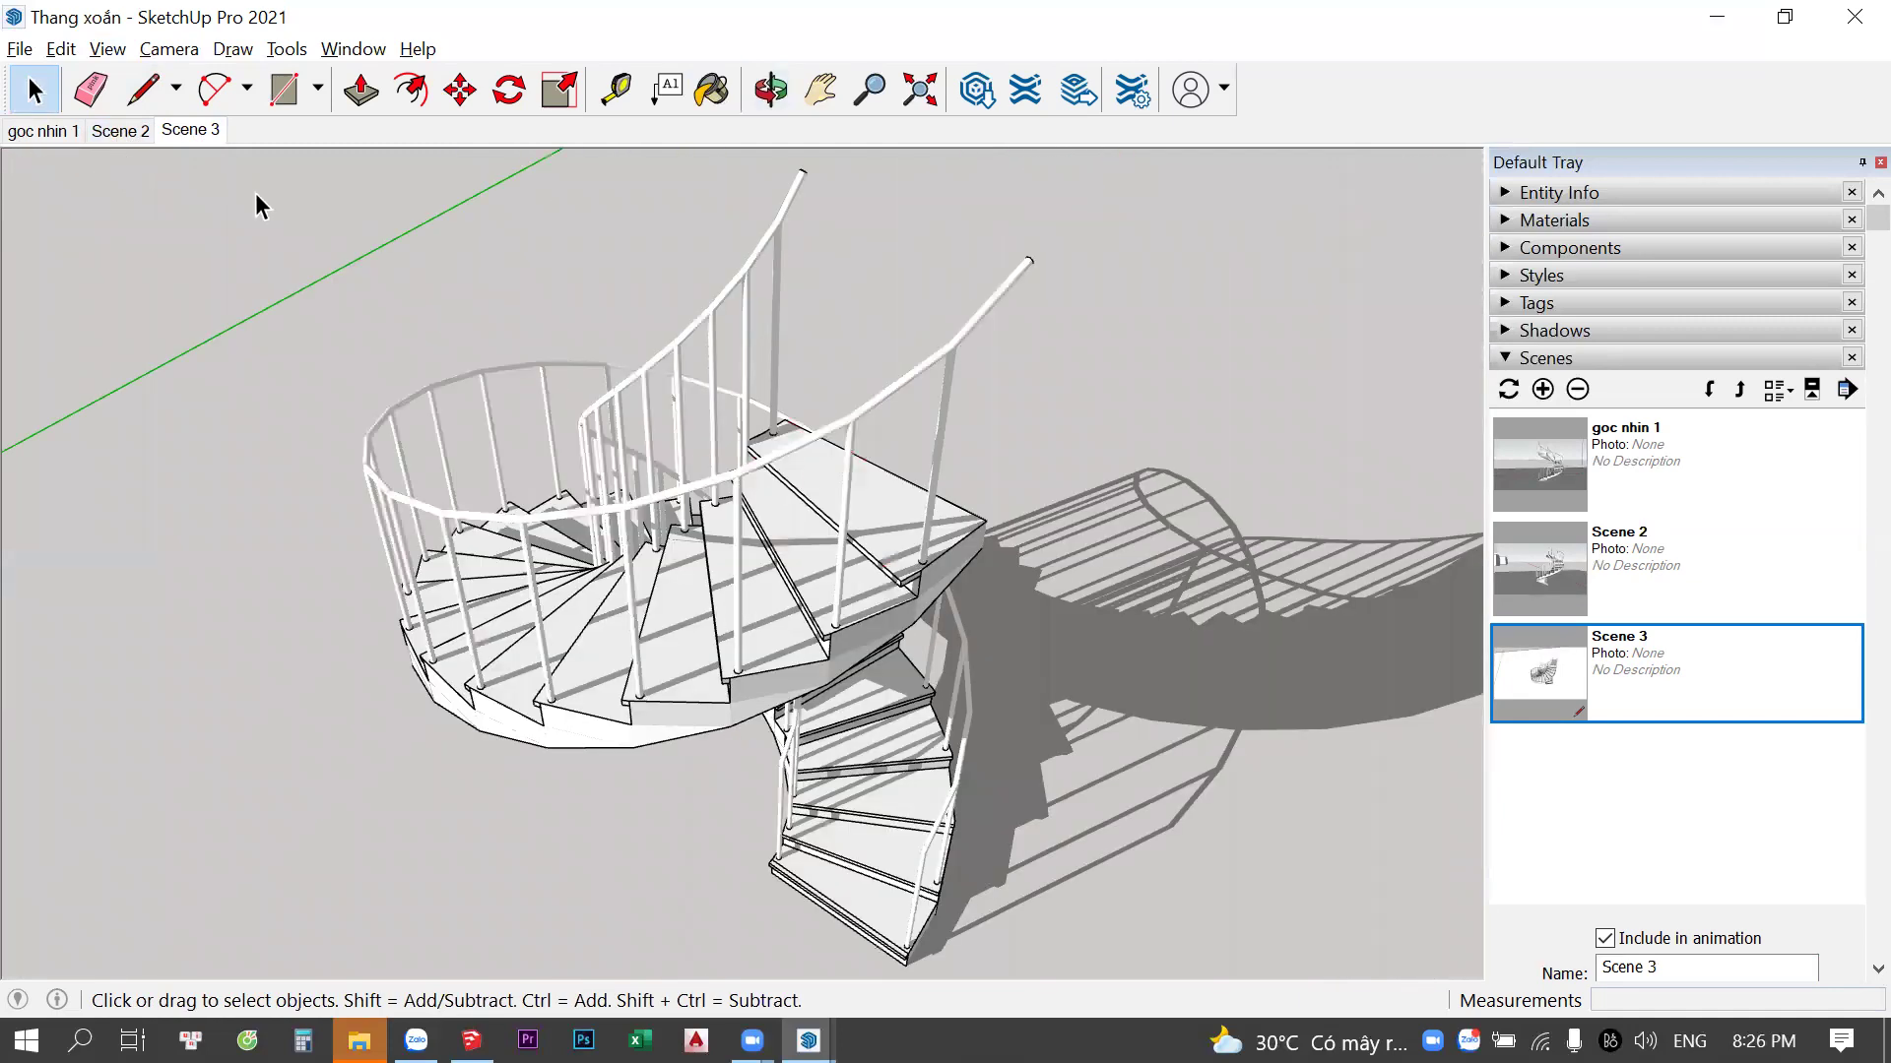
pyautogui.moveTo(258, 205)
pyautogui.mouseDown(button='middle')
pyautogui.moveTo(253, 168)
pyautogui.moveTo(1096, 632)
pyautogui.moveTo(1065, 636)
pyautogui.moveTo(1034, 688)
pyautogui.moveTo(979, 683)
pyautogui.moveTo(778, 532)
pyautogui.mouseUp(button='middle')
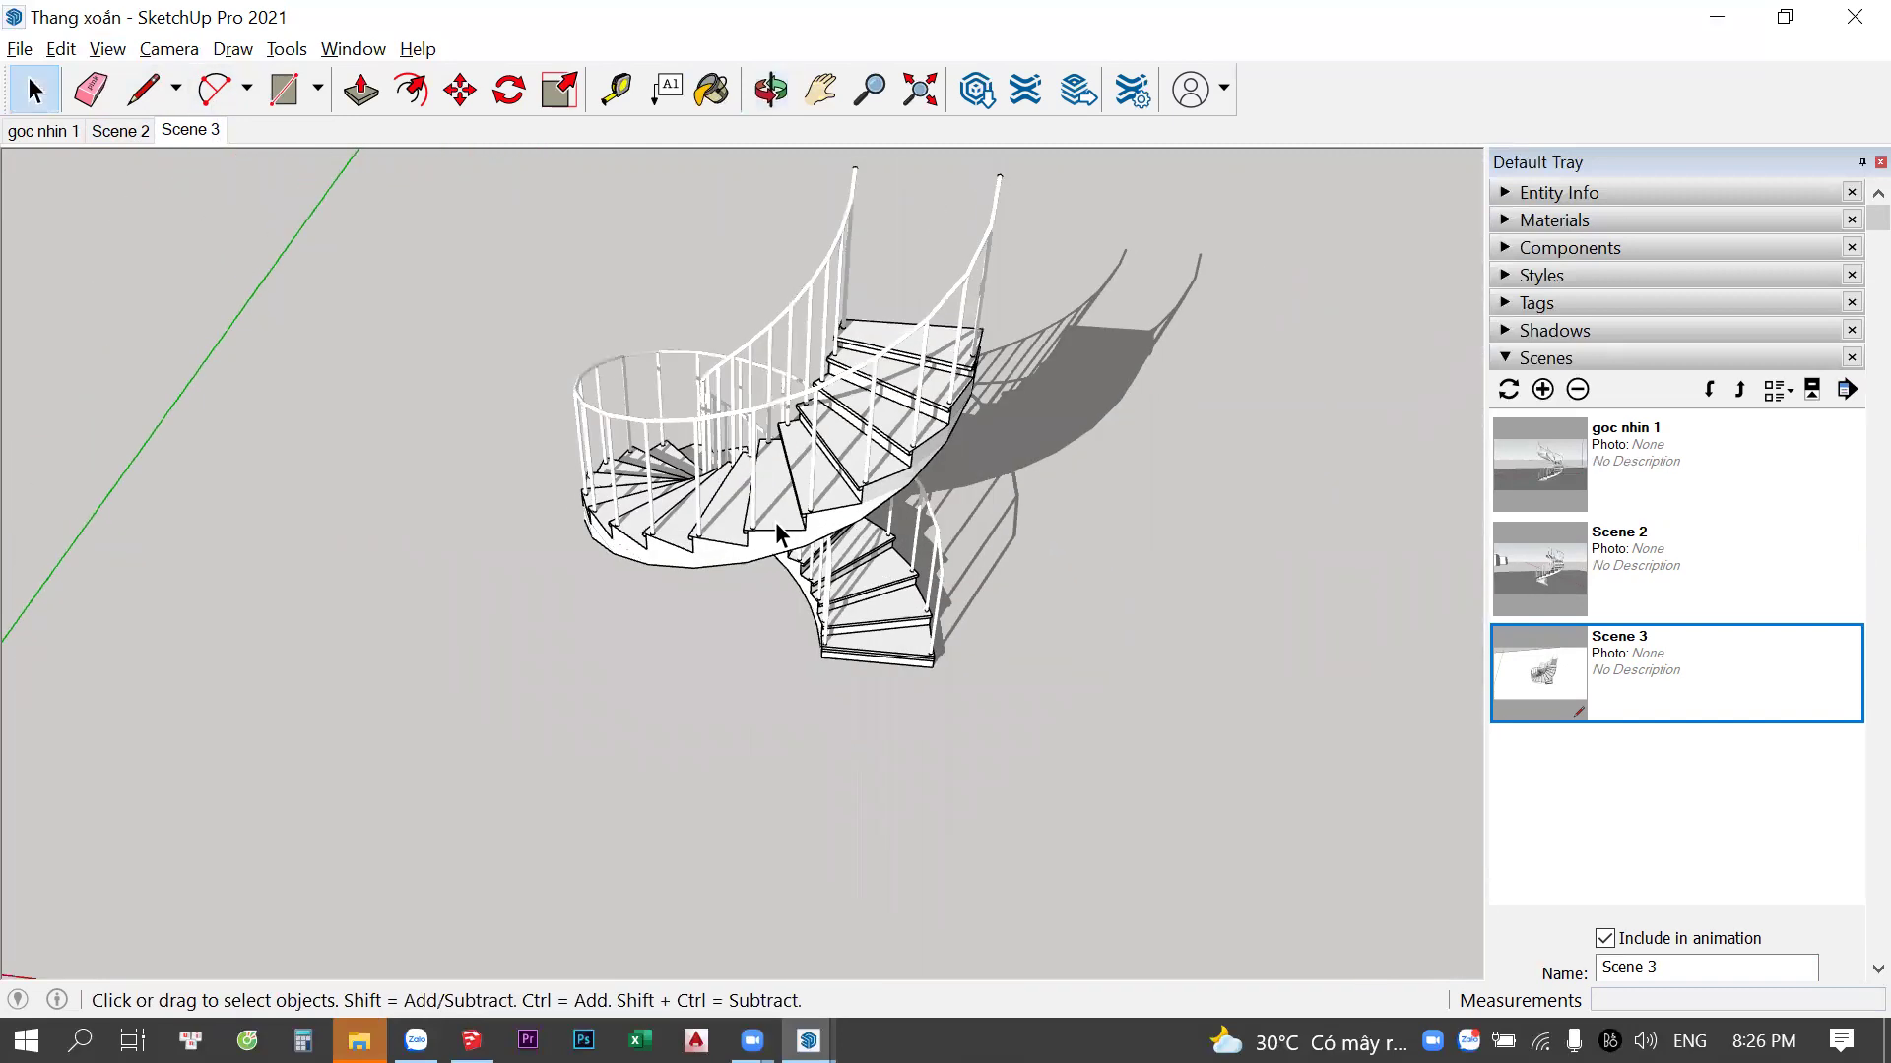
# Place a trial section plane, then undo it
pyautogui.press('p')
pyautogui.click(1172, 721)
pyautogui.scroll(-3, 696, 547)
pyautogui.scroll(-3, 456, 531)
pyautogui.hotkey('ctrl', 'z')
pyautogui.scroll(3, 443, 517)
pyautogui.scroll(2, 429, 506)
pyautogui.scroll(-5, 477, 471)
# Frame the staircase with Zoom Extents and place a horizontal section plane on the ground
pyautogui.moveTo(522, 503)
pyautogui.mouseDown(button='middle')
pyautogui.moveTo(638, 545)
pyautogui.moveTo(591, 522)
pyautogui.moveTo(1105, 321)
pyautogui.moveTo(1119, 288)
pyautogui.mouseUp(button='middle')
pyautogui.click(584, 521)
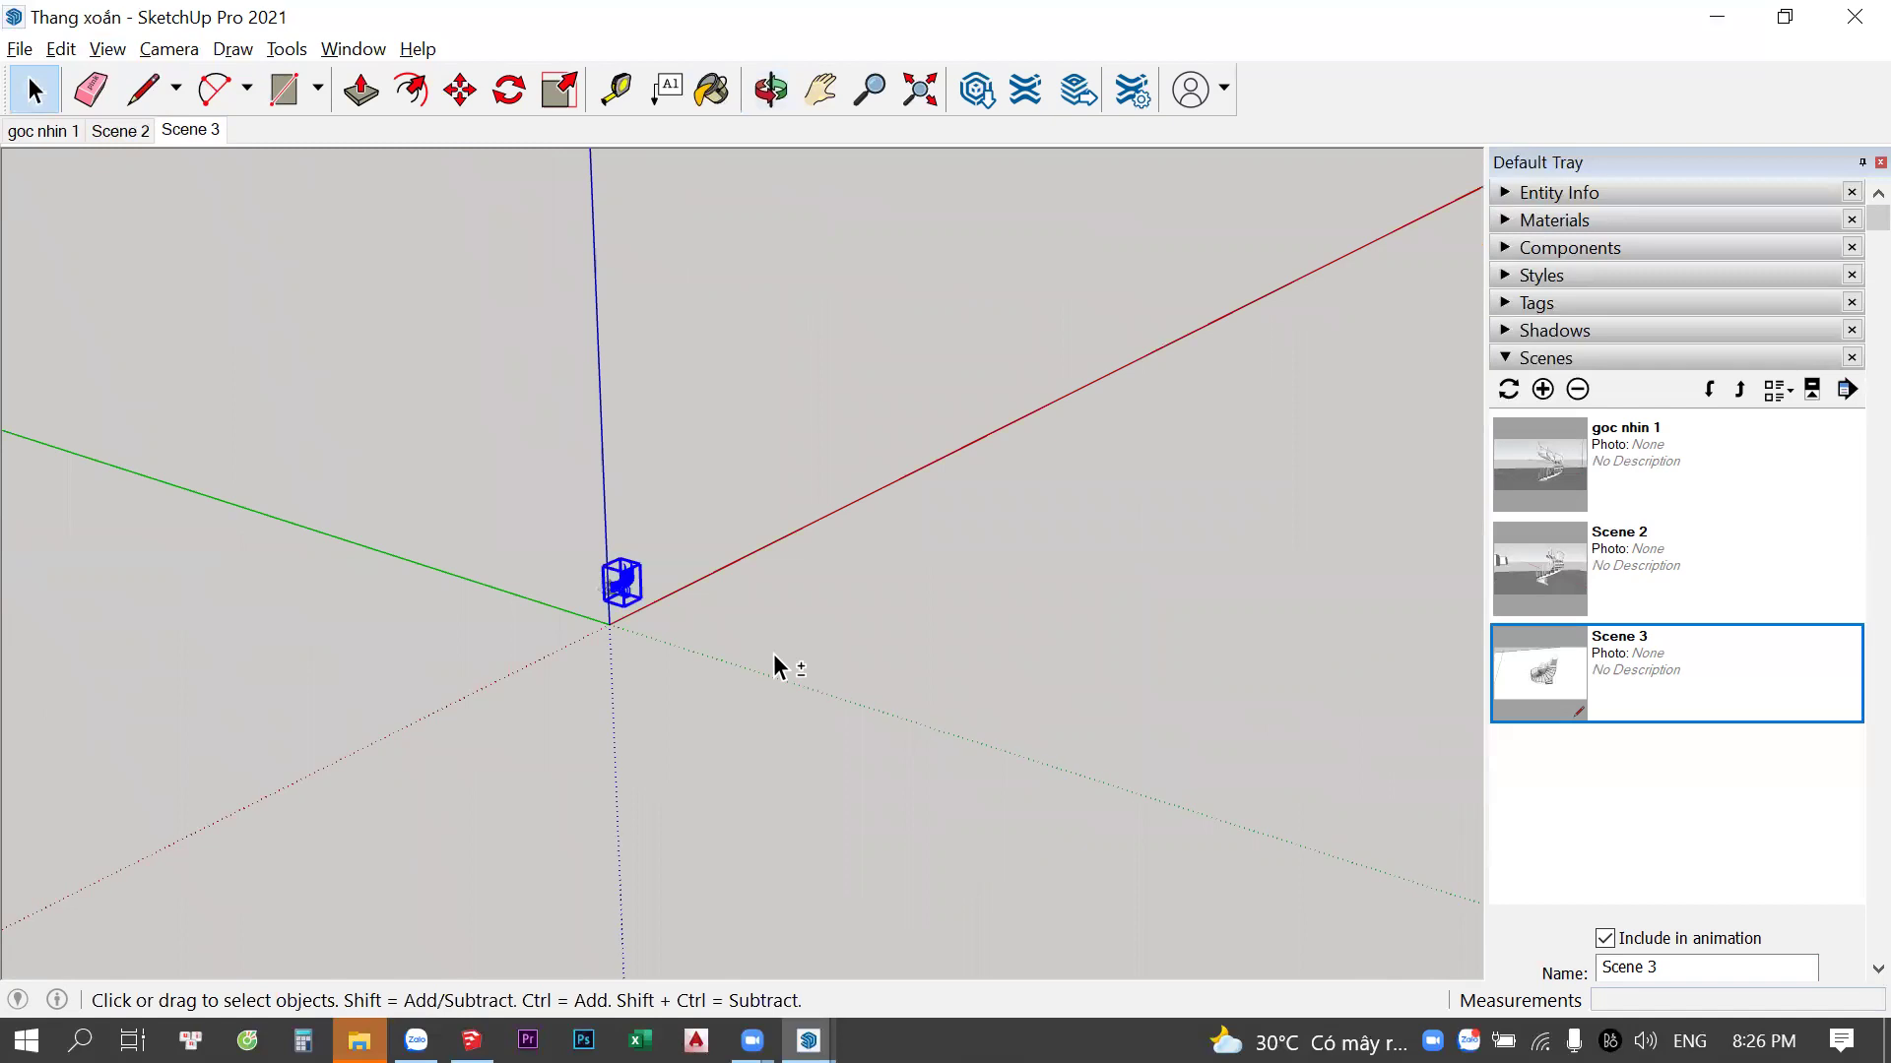
pyautogui.hotkey('shift', 'z')
pyautogui.press('space')
pyautogui.scroll(-2, 736, 634)
pyautogui.moveTo(737, 634); pyautogui.dragTo(635, 670, button='middle')
pyautogui.press('p')
pyautogui.click(1014, 636)
pyautogui.press('space')
pyautogui.moveTo(888, 506)
pyautogui.mouseDown(button='middle')
pyautogui.moveTo(728, 445)
pyautogui.moveTo(771, 465)
pyautogui.mouseUp(button='middle')
pyautogui.scroll(1, 771, 465)
# Save the current view of the section plane as Scene 4
pyautogui.moveTo(570, 309)
pyautogui.mouseDown(button='middle')
pyautogui.moveTo(604, 417)
pyautogui.moveTo(1135, 452)
pyautogui.moveTo(856, 404)
pyautogui.mouseUp(button='middle')
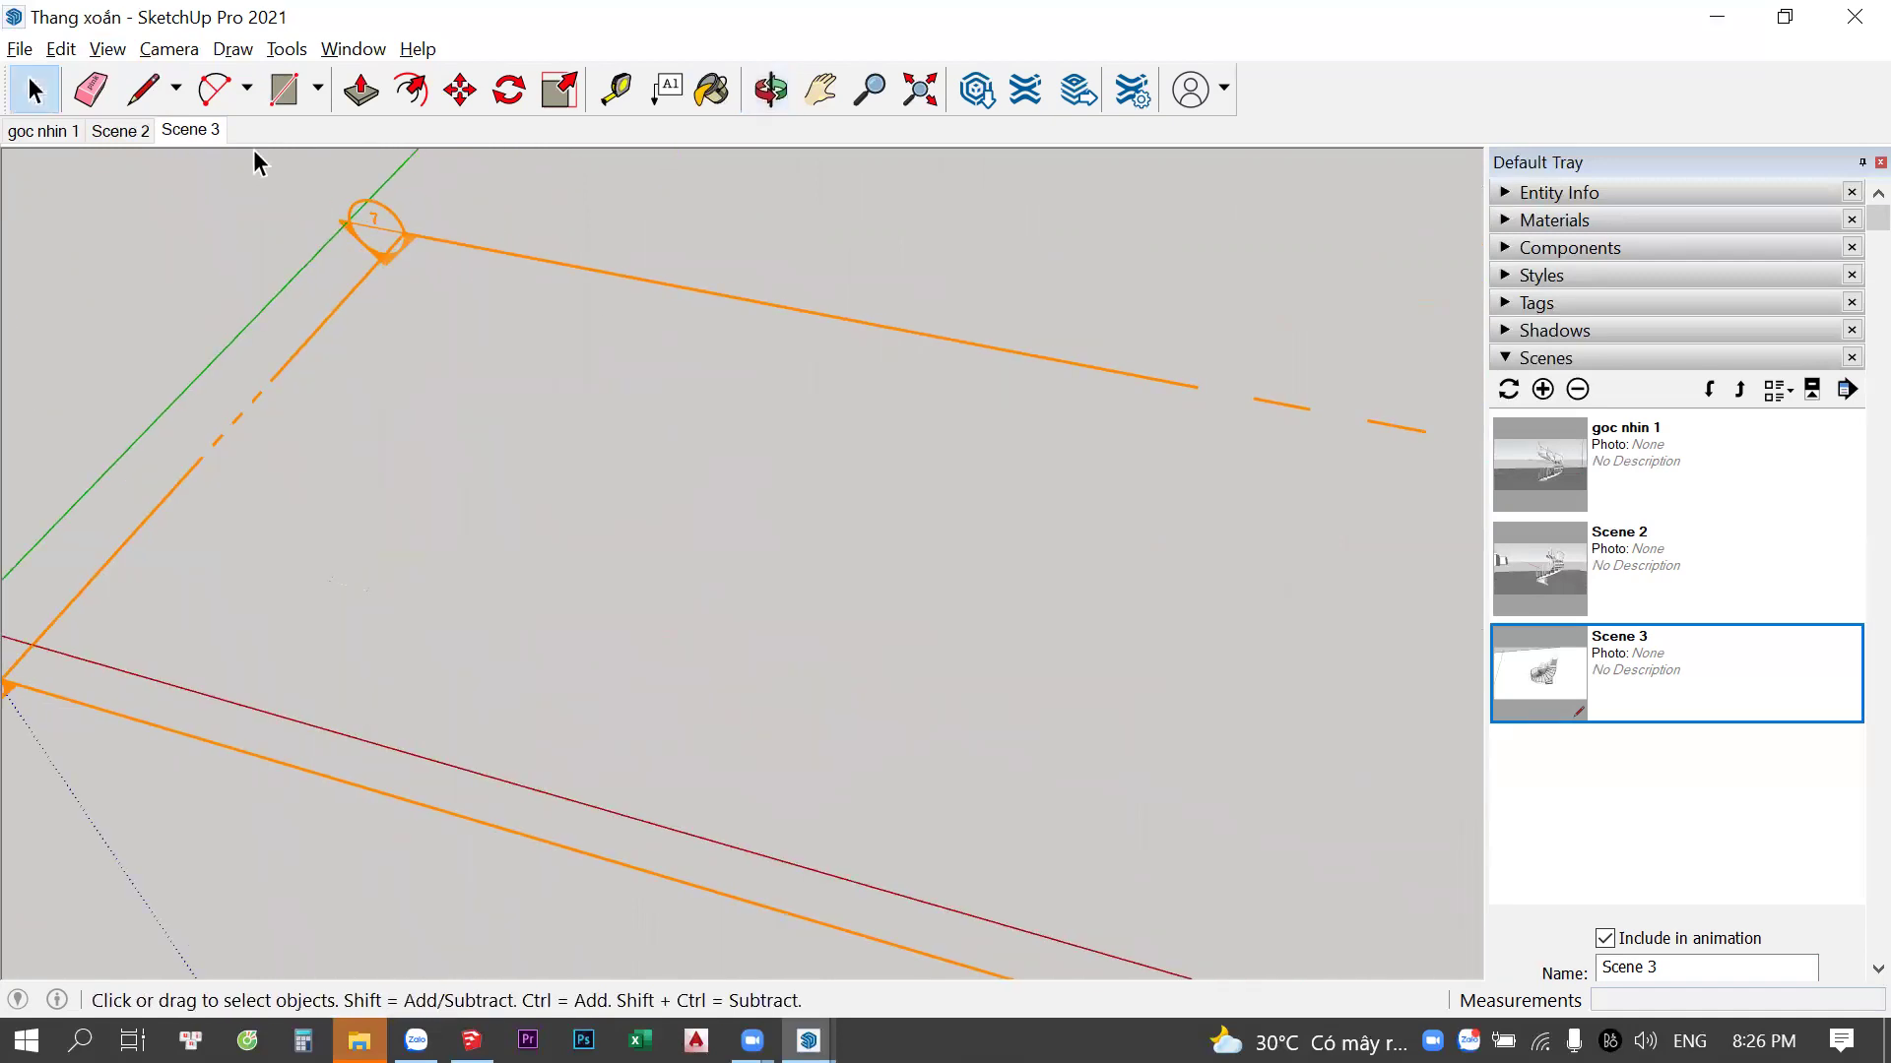
pyautogui.rightClick(191, 128)
pyautogui.click(245, 210)
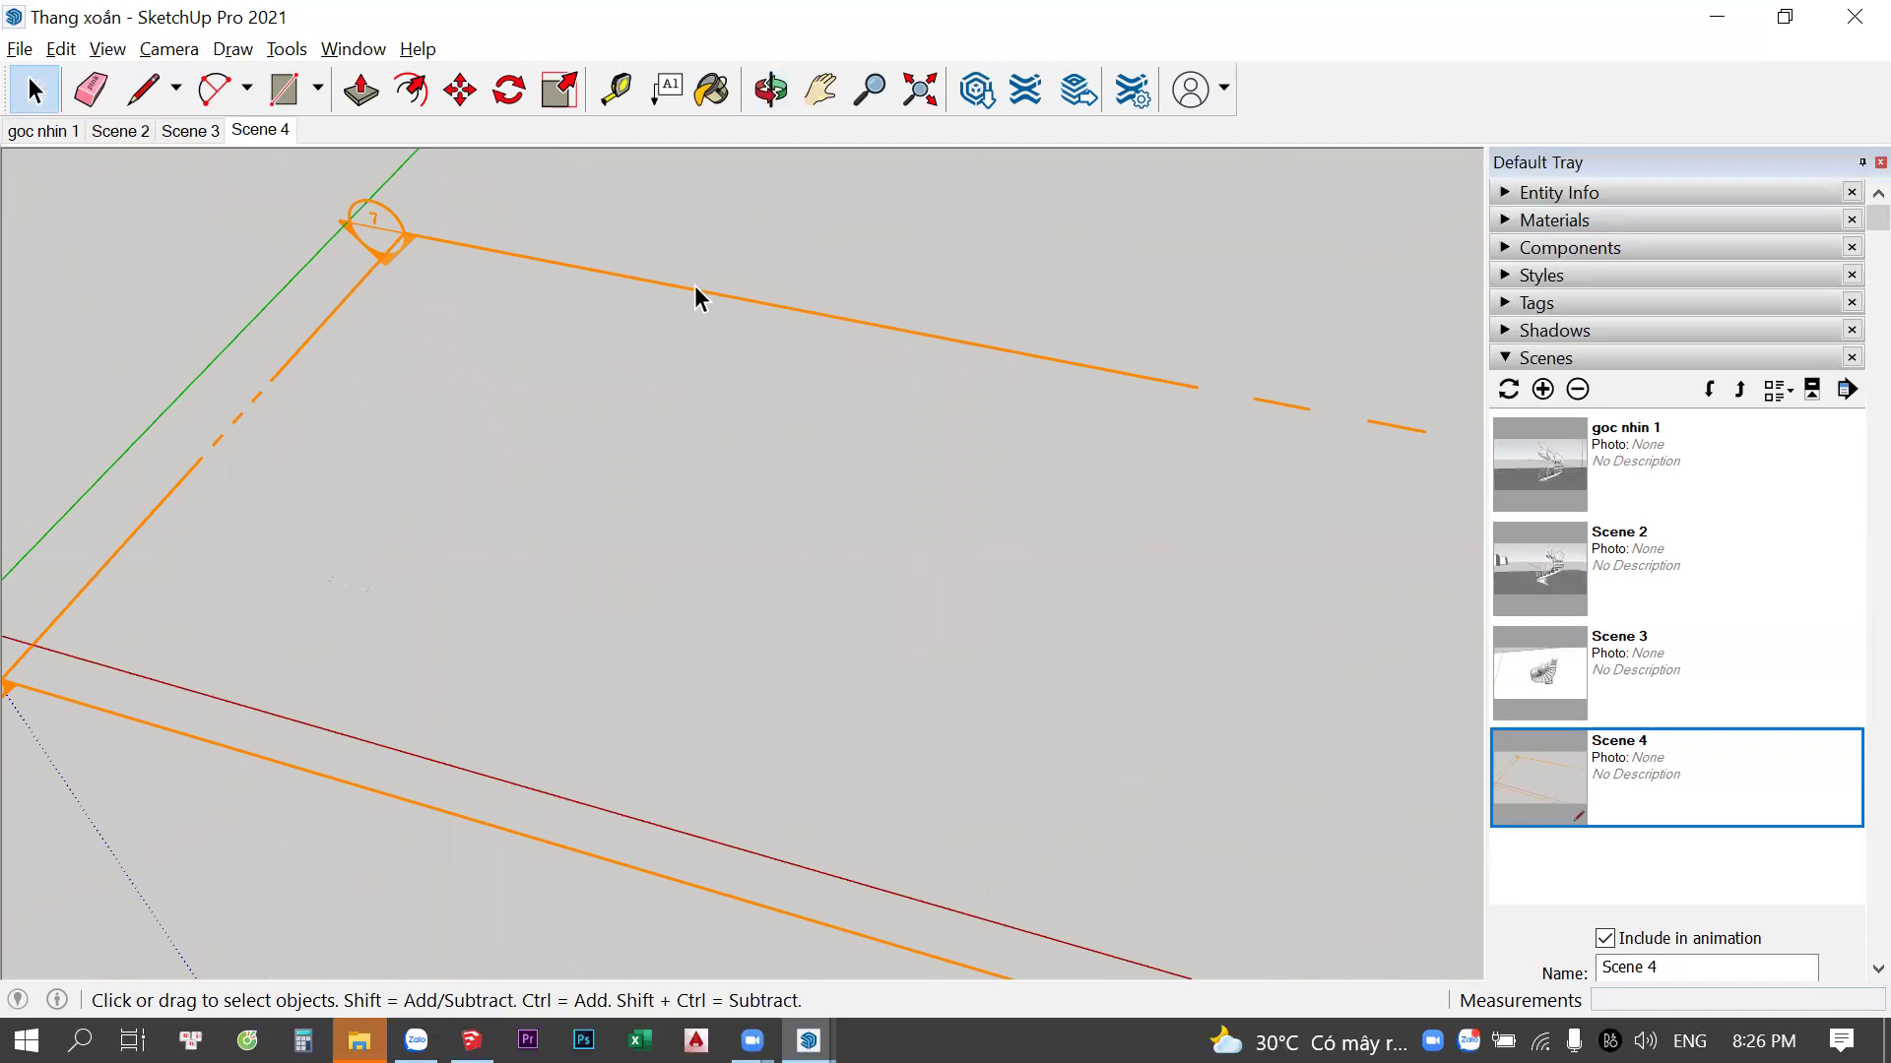
# Make a copy of the section plane higher up with Ctrl-Move
pyautogui.scroll(-3, 658, 636)
pyautogui.moveTo(658, 636)
pyautogui.mouseDown(button='middle')
pyautogui.moveTo(659, 540)
pyautogui.moveTo(953, 532)
pyautogui.moveTo(847, 370)
pyautogui.mouseUp(button='middle')
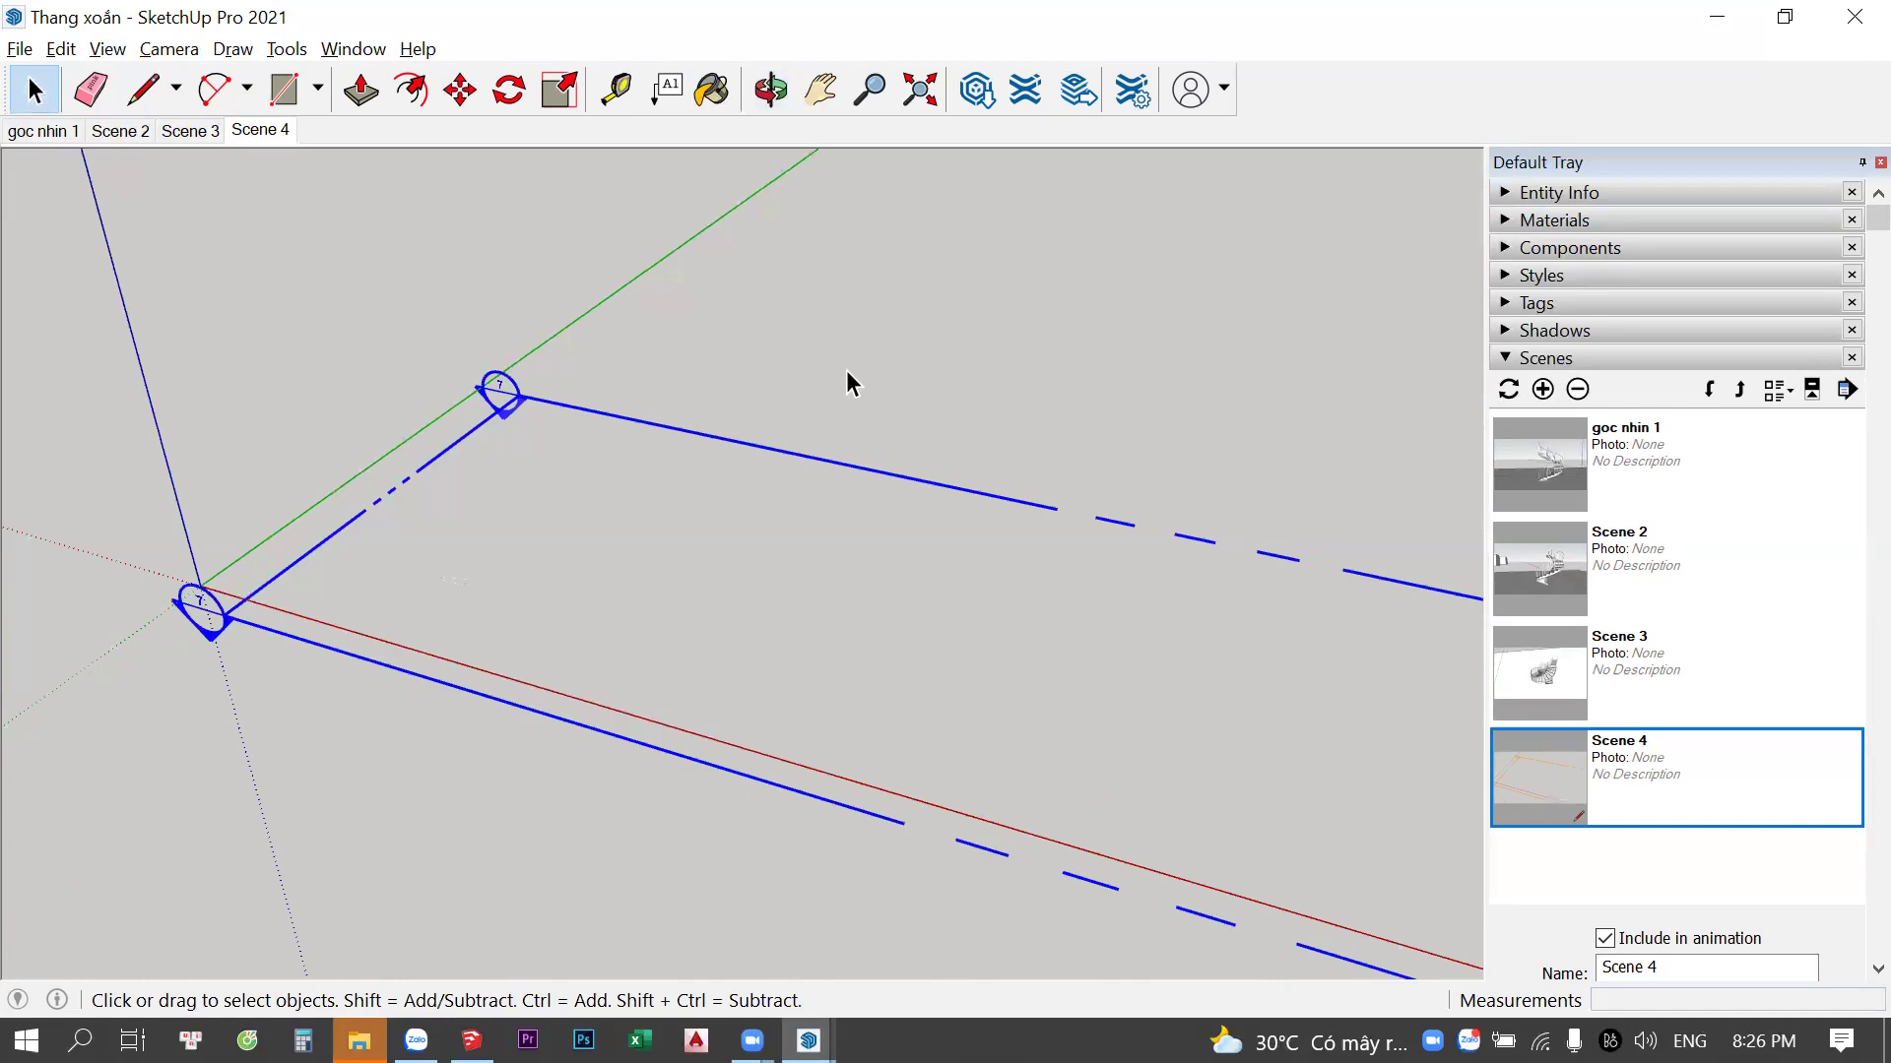
pyautogui.press('m')
pyautogui.press('ctrl')
pyautogui.click(985, 516)
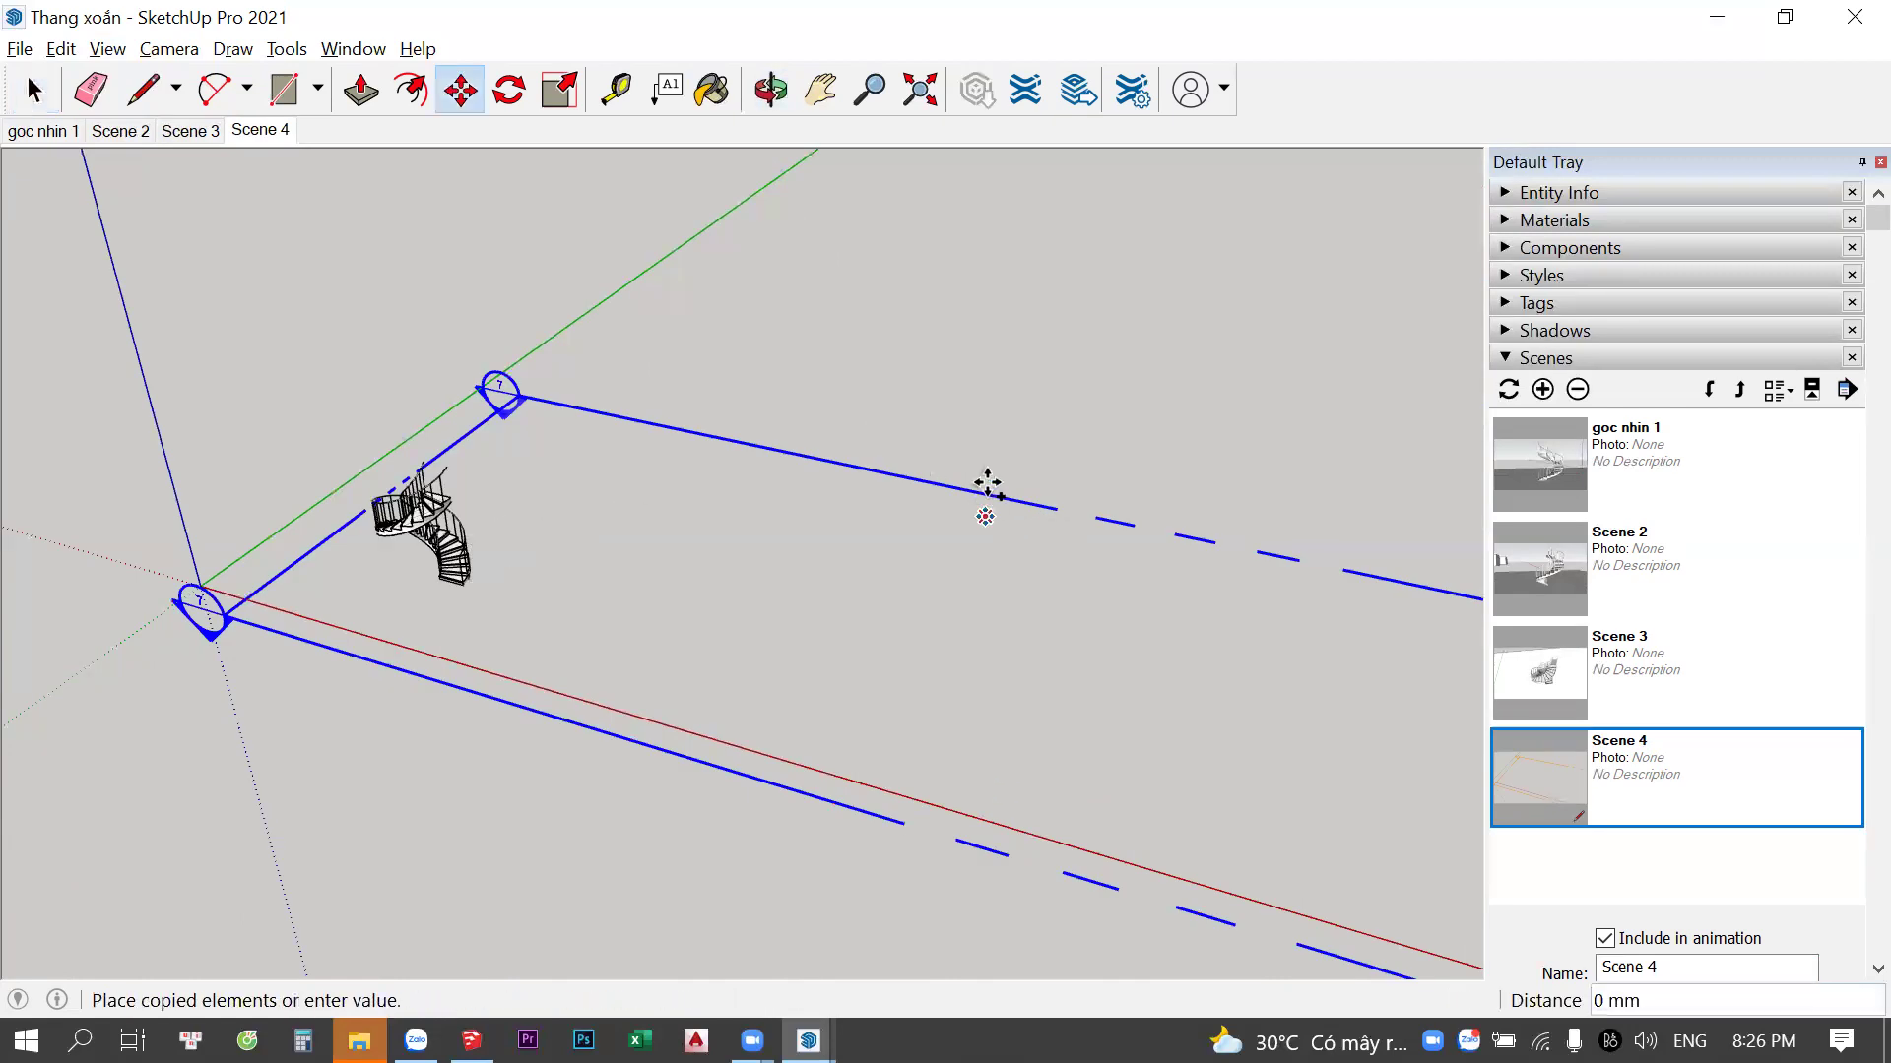
pyautogui.click(991, 450)
pyautogui.press('space')
# Select the upper copied section plane and make it the Active Cut
pyautogui.moveTo(797, 497)
pyautogui.mouseDown(button='middle')
pyautogui.moveTo(273, 486)
pyautogui.moveTo(527, 485)
pyautogui.mouseUp(button='middle')
pyautogui.click(274, 486)
pyautogui.scroll(2, 279, 483)
pyautogui.tripleClick(446, 527)
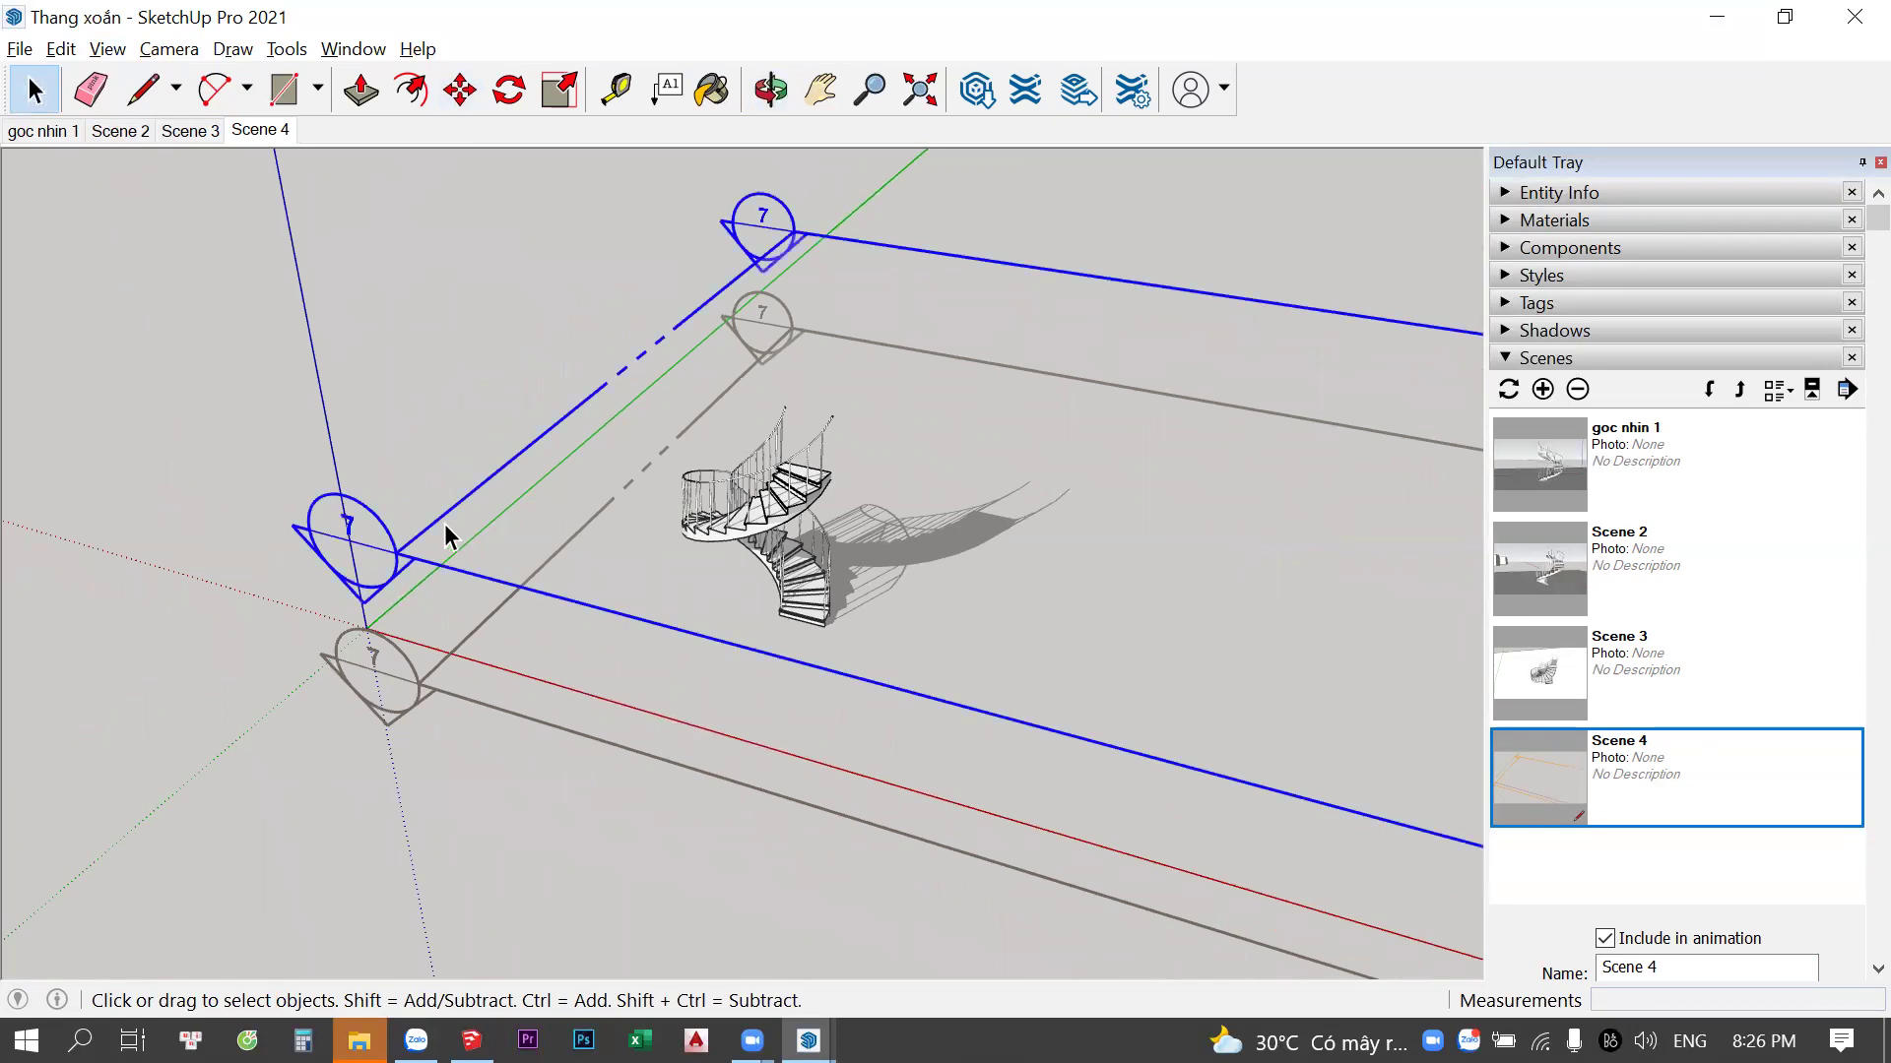
pyautogui.rightClick(445, 527)
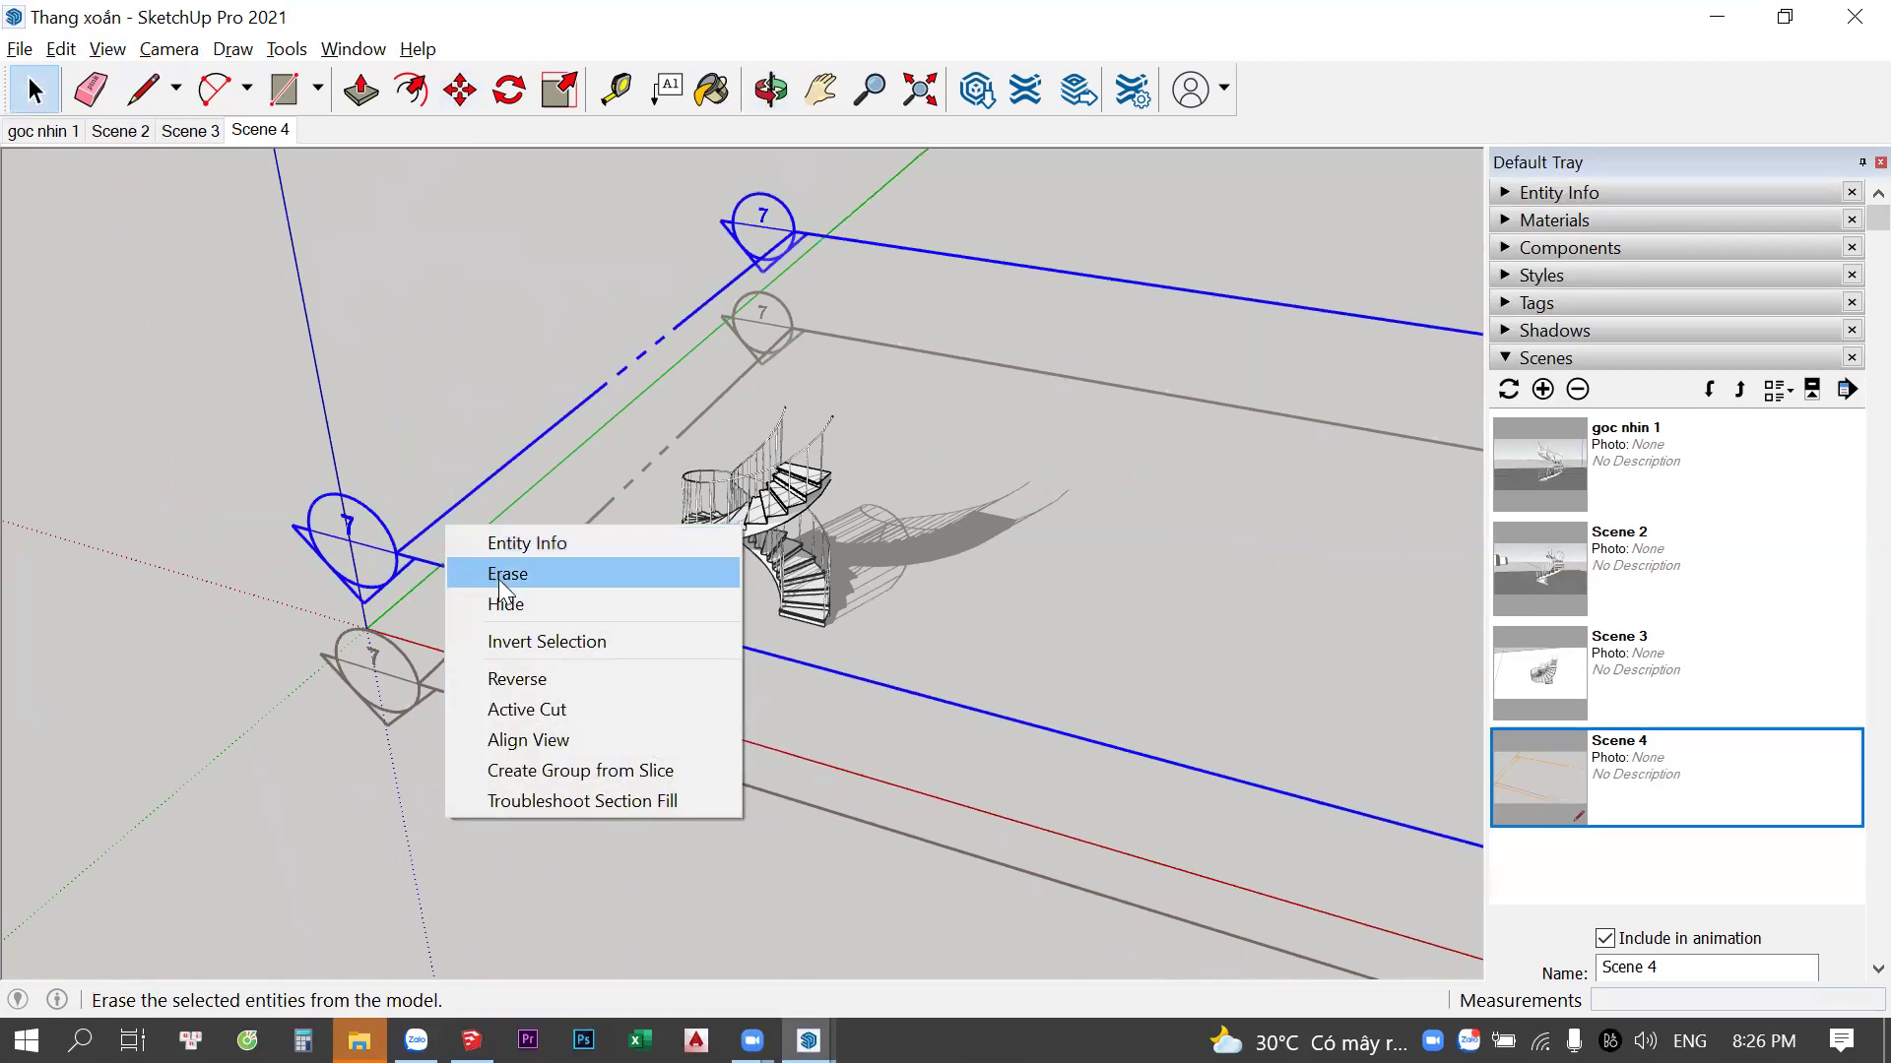
pyautogui.click(573, 709)
# Raise the active section plane higher, then undo to show the section planes again
pyautogui.press('m')
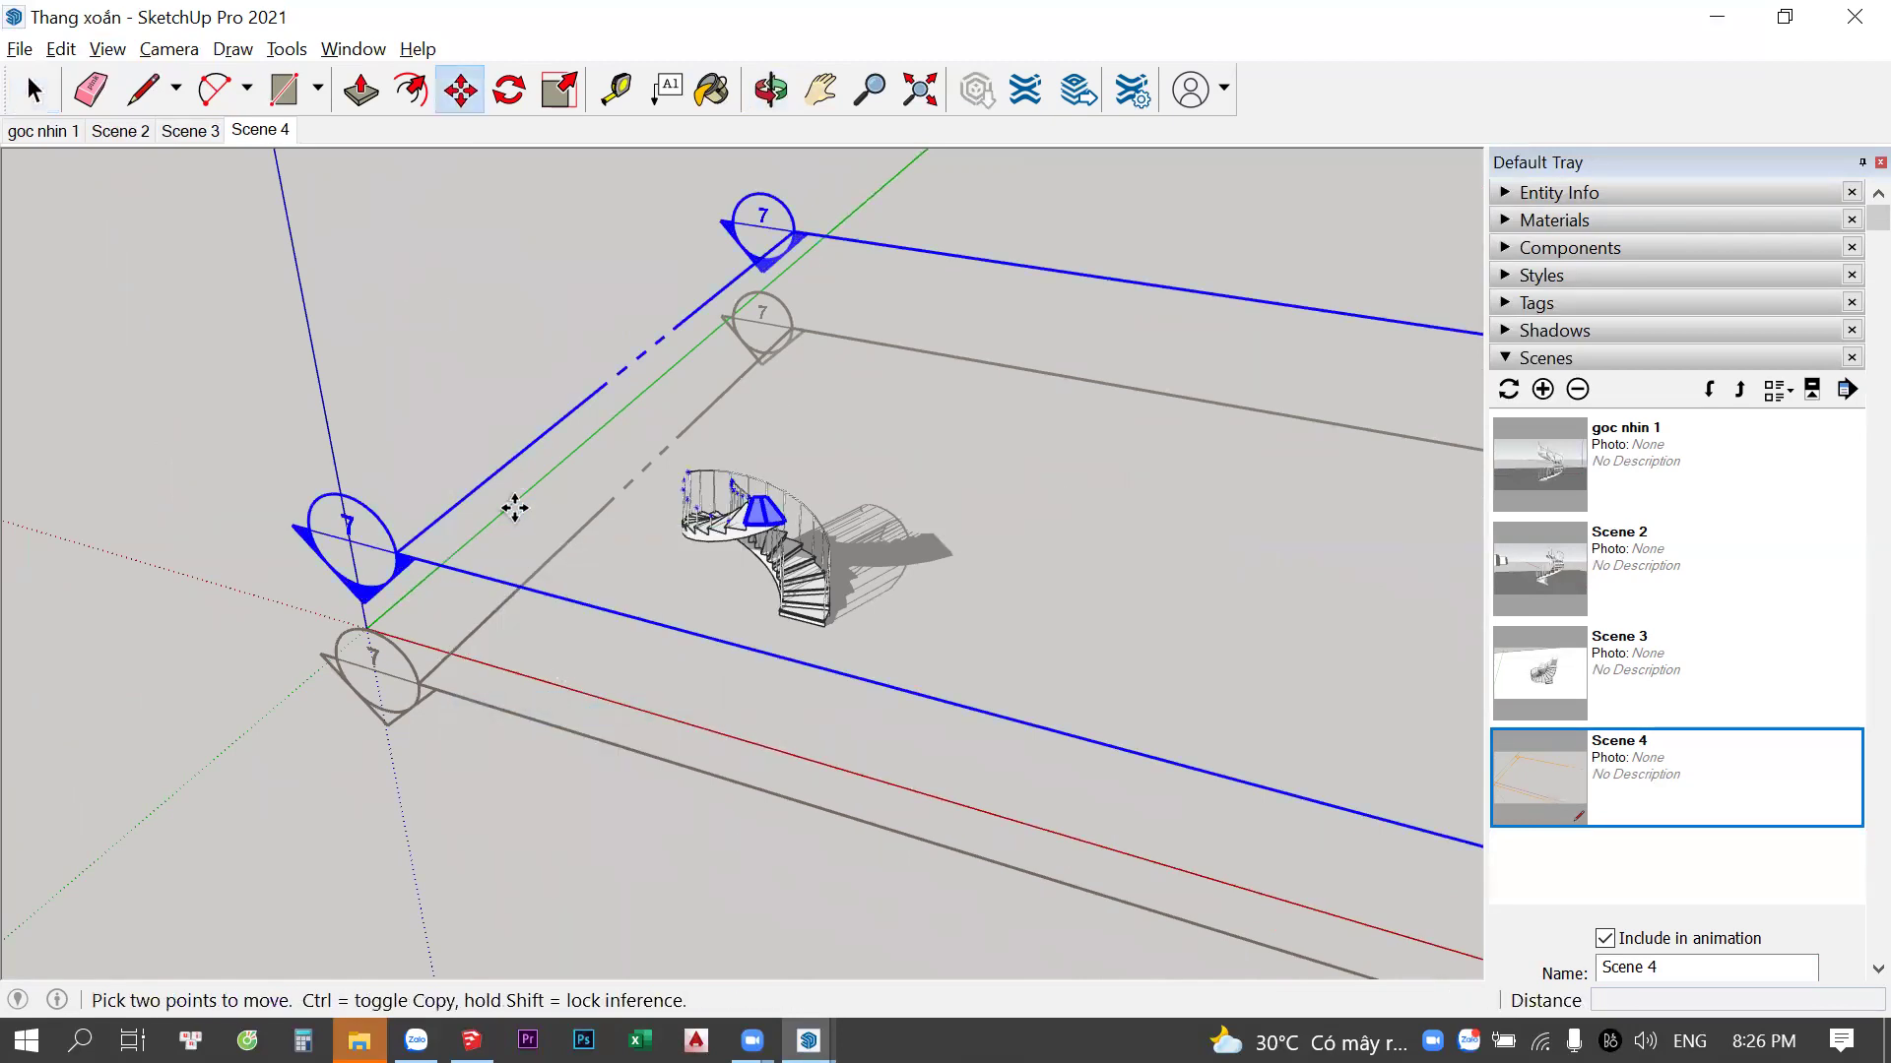
pyautogui.click(513, 507)
pyautogui.click(506, 390)
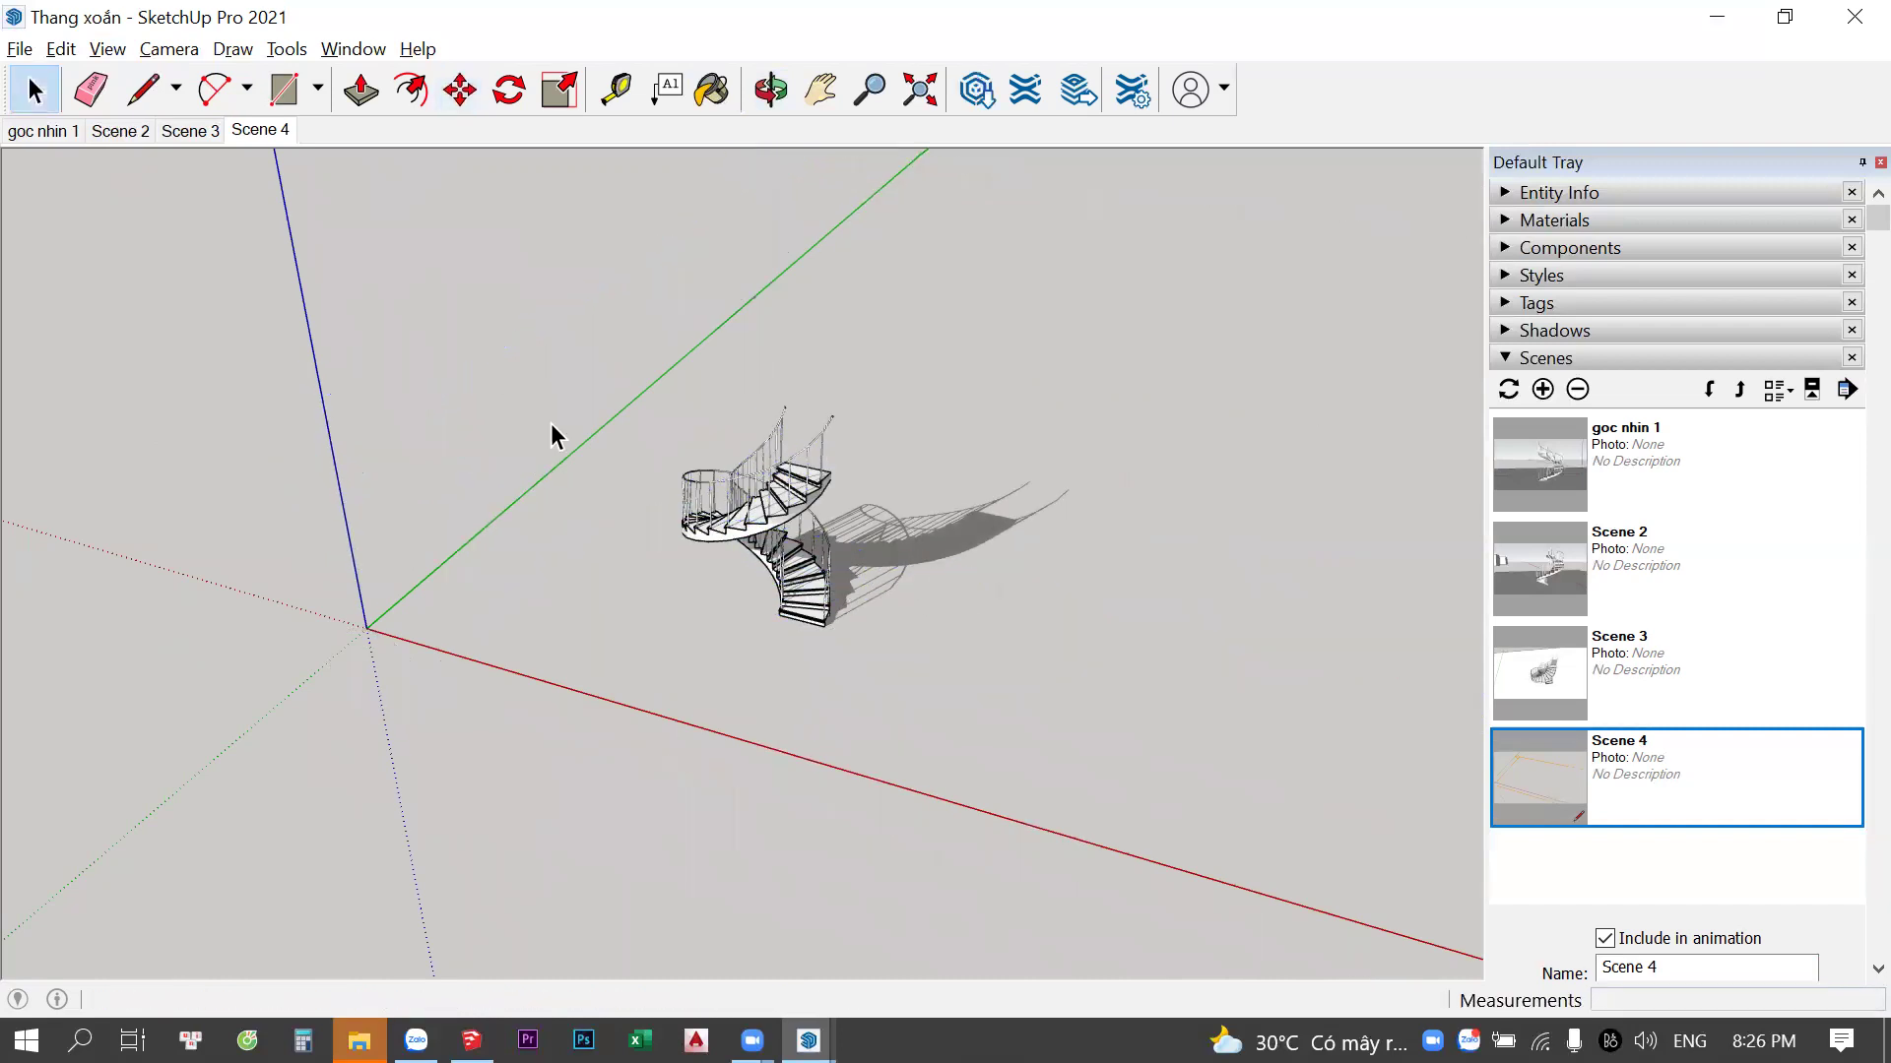
pyautogui.moveTo(552, 423); pyautogui.dragTo(581, 453, button='middle')
pyautogui.press('space')
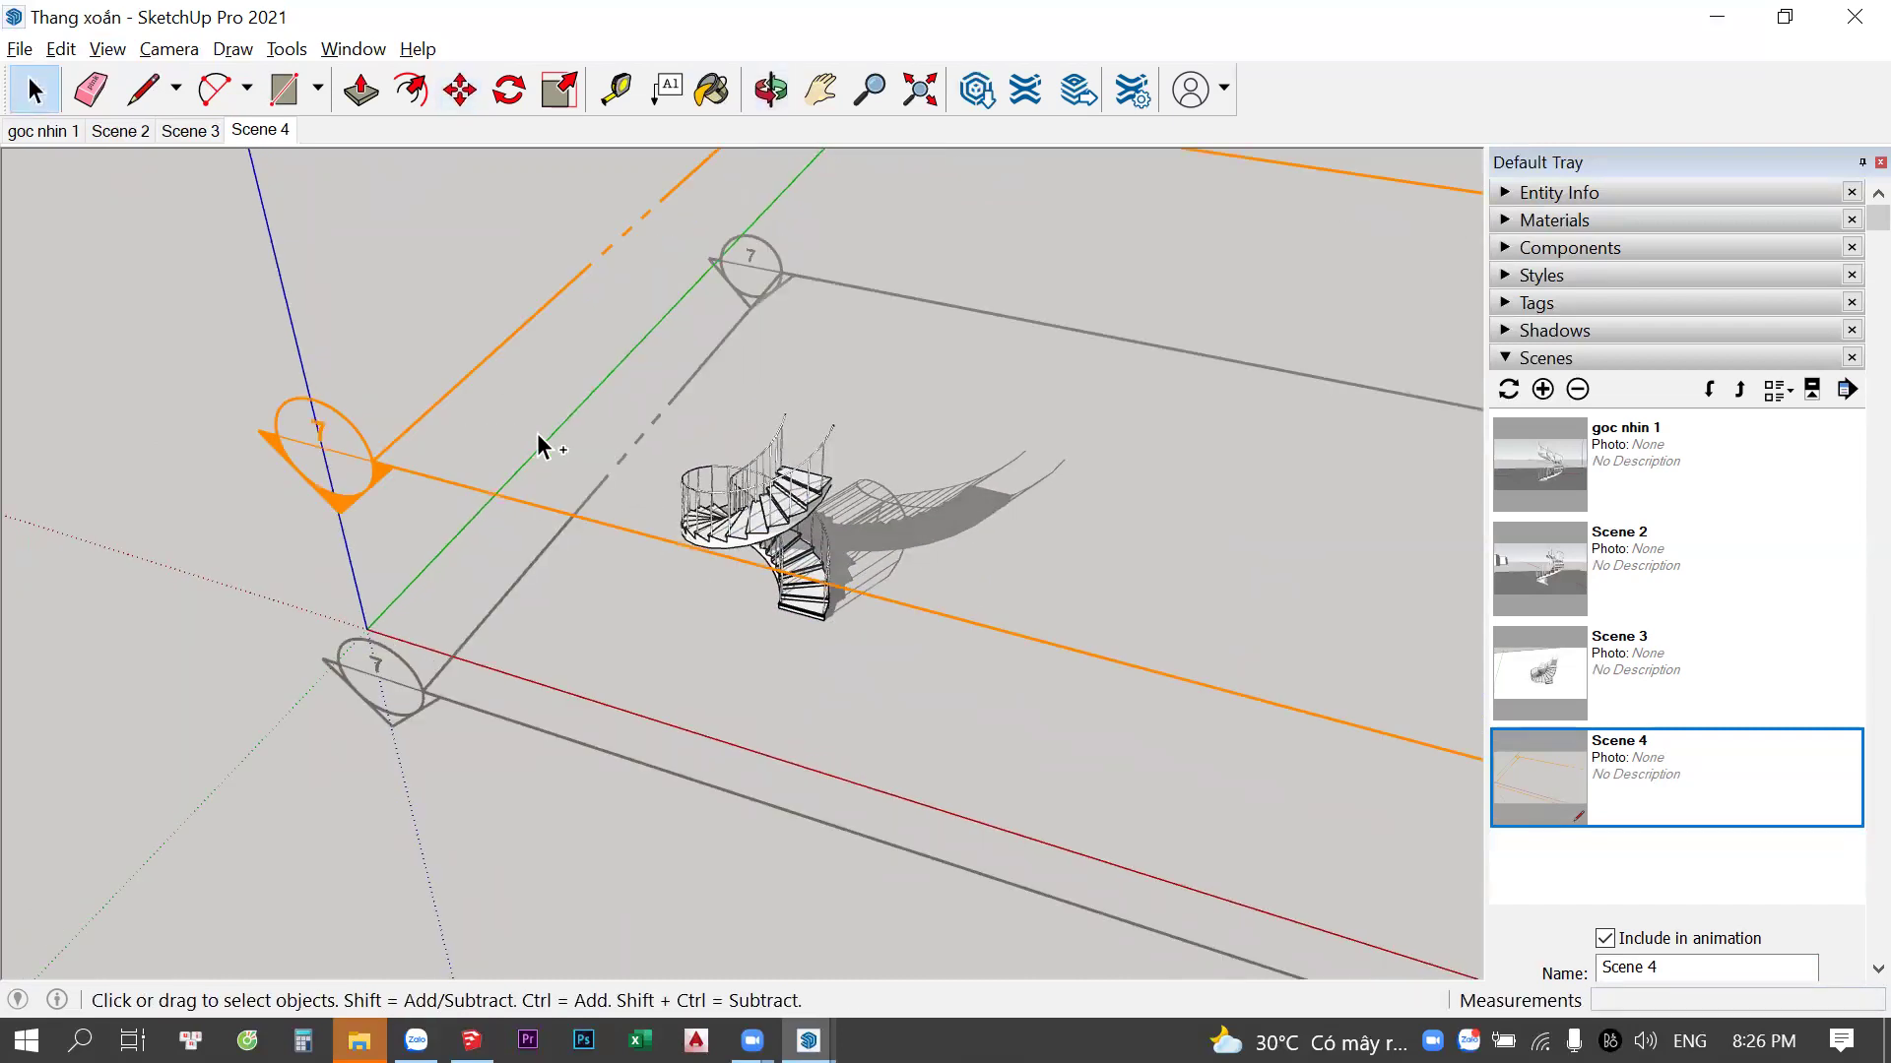
pyautogui.scroll(2, 729, 557)
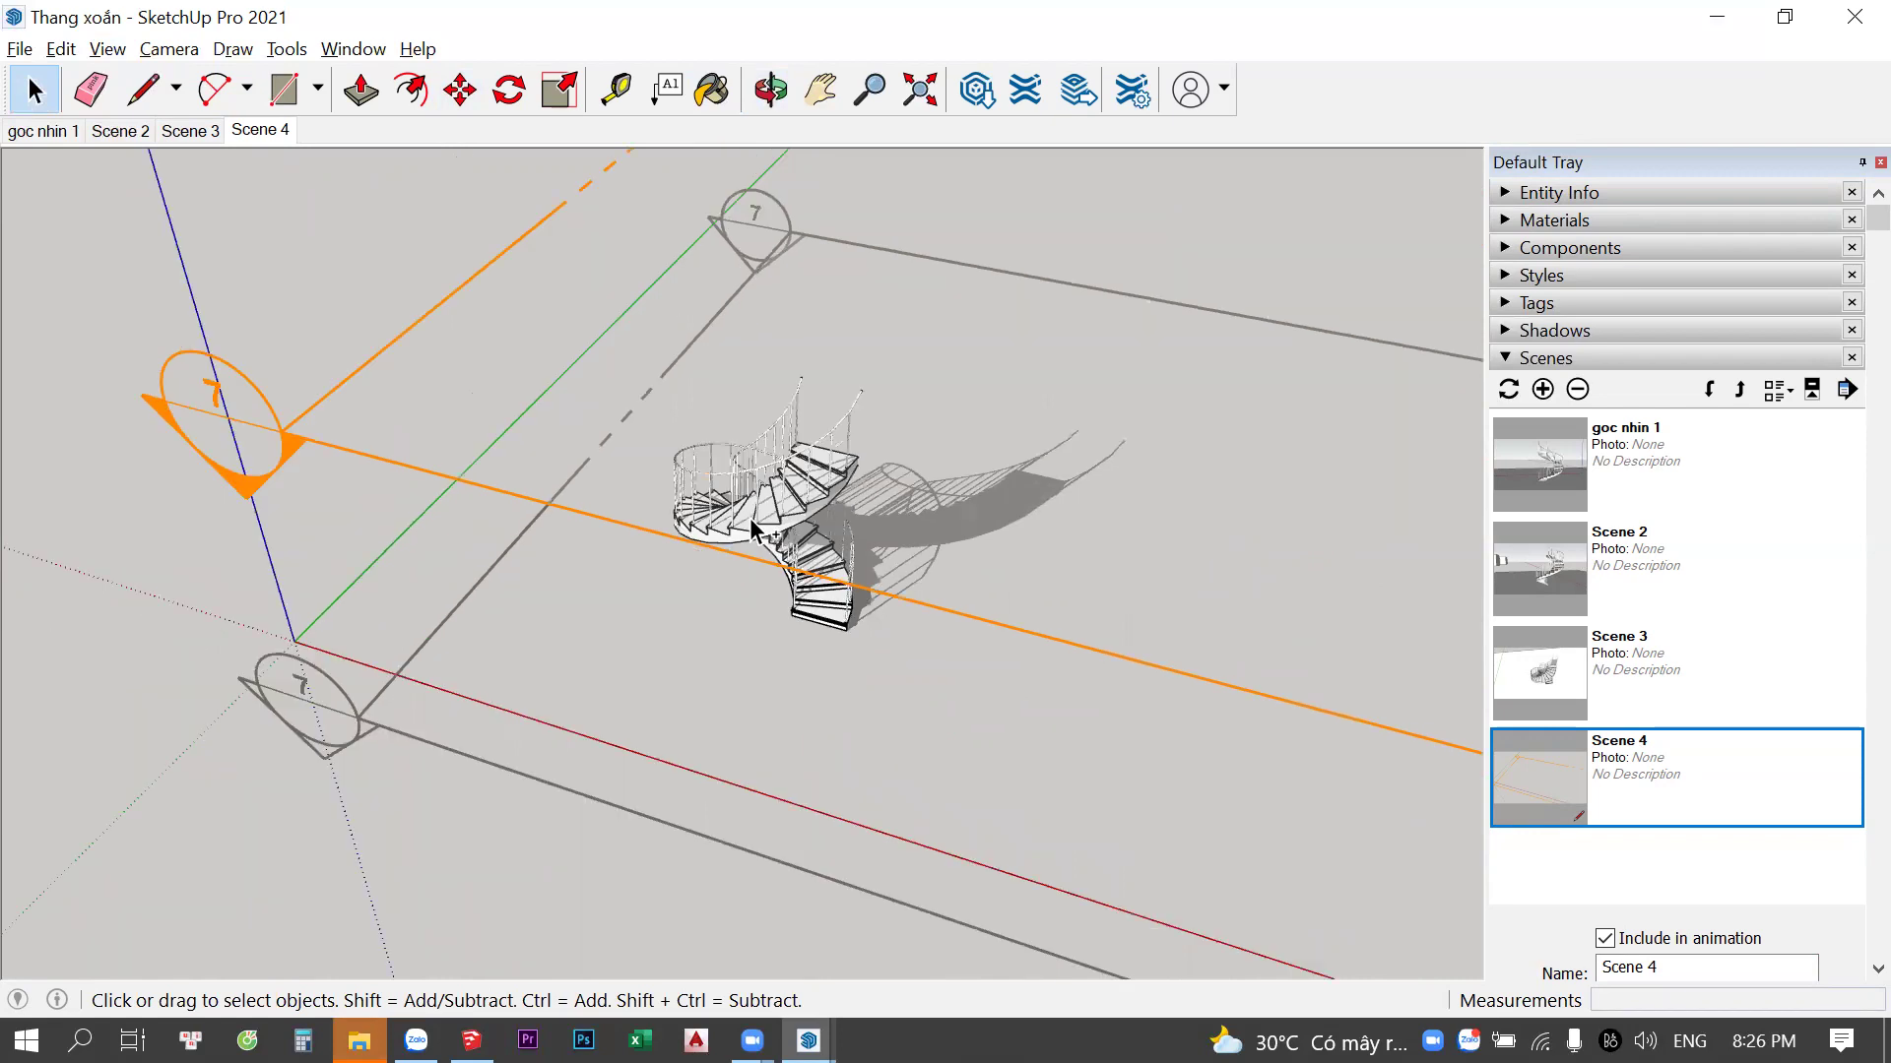
pyautogui.scroll(3, 768, 534)
pyautogui.hotkey('ctrl', 'z')
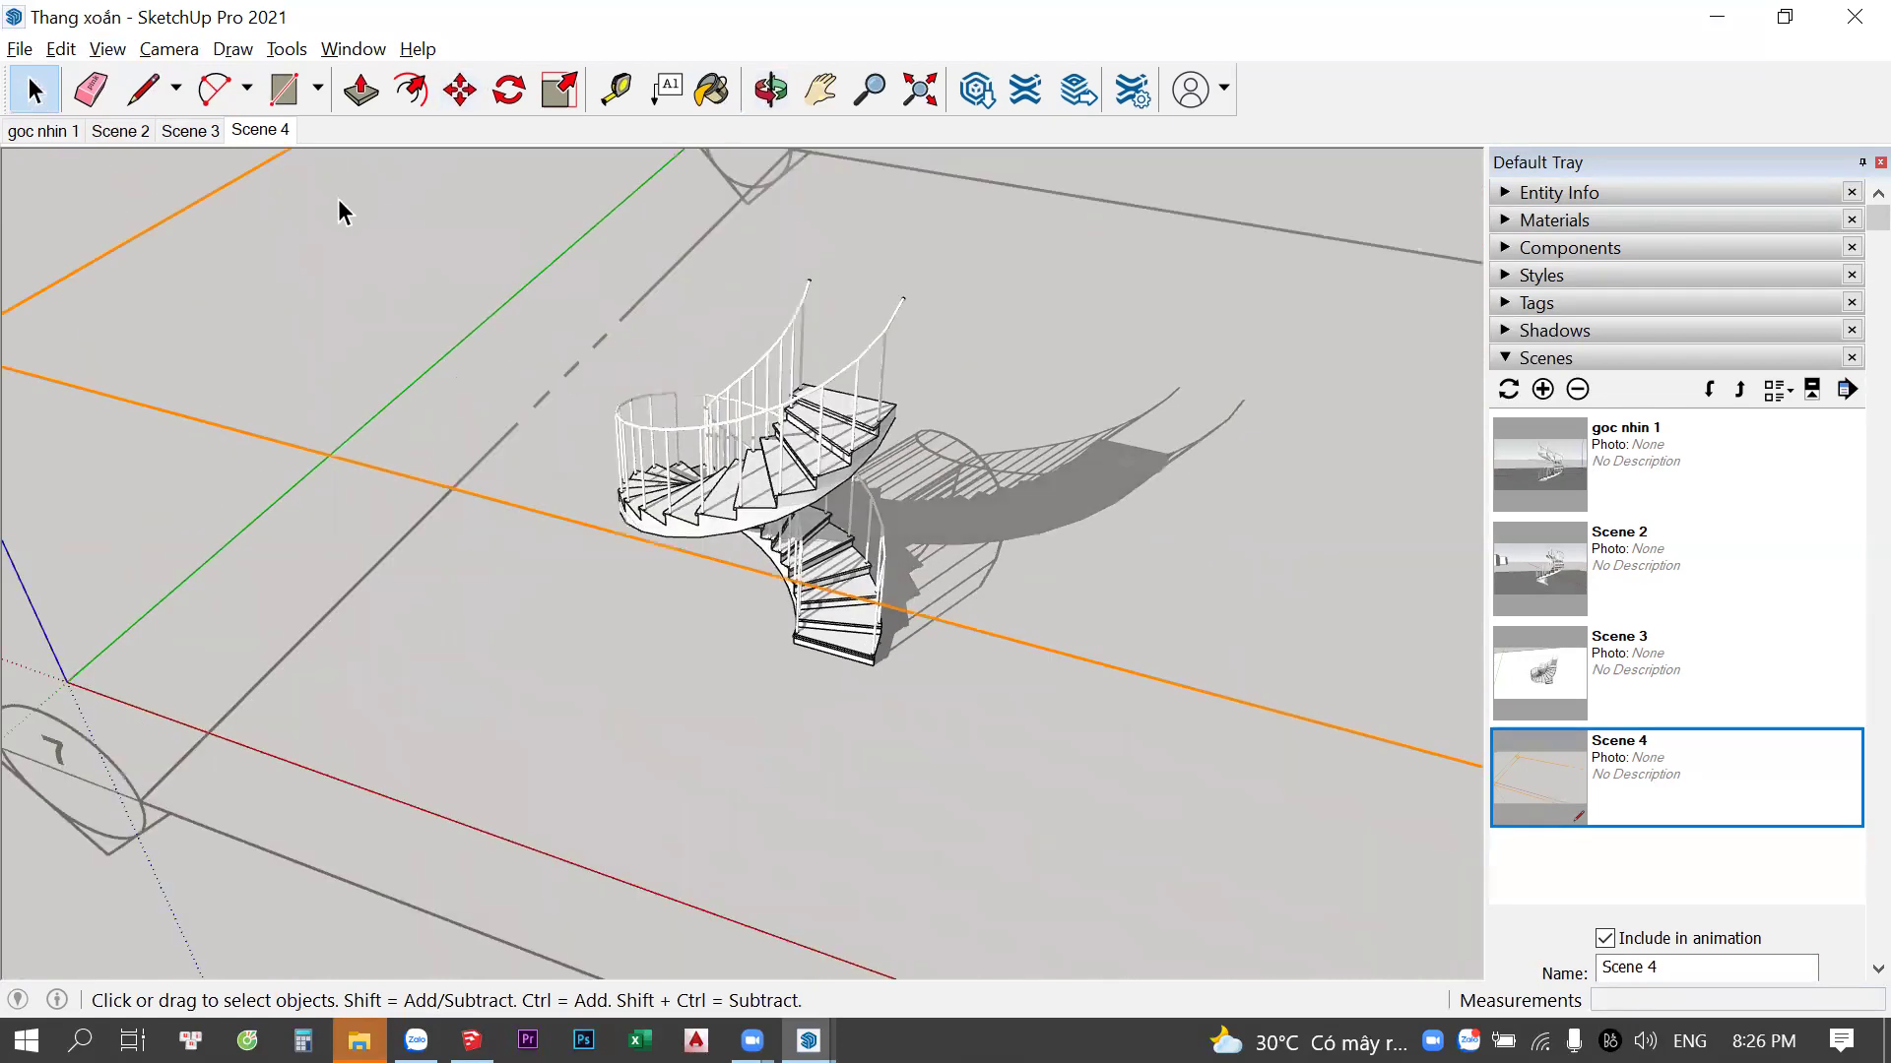
# Add Scene 5, then select the lower and active section planes
pyautogui.rightClick(276, 139)
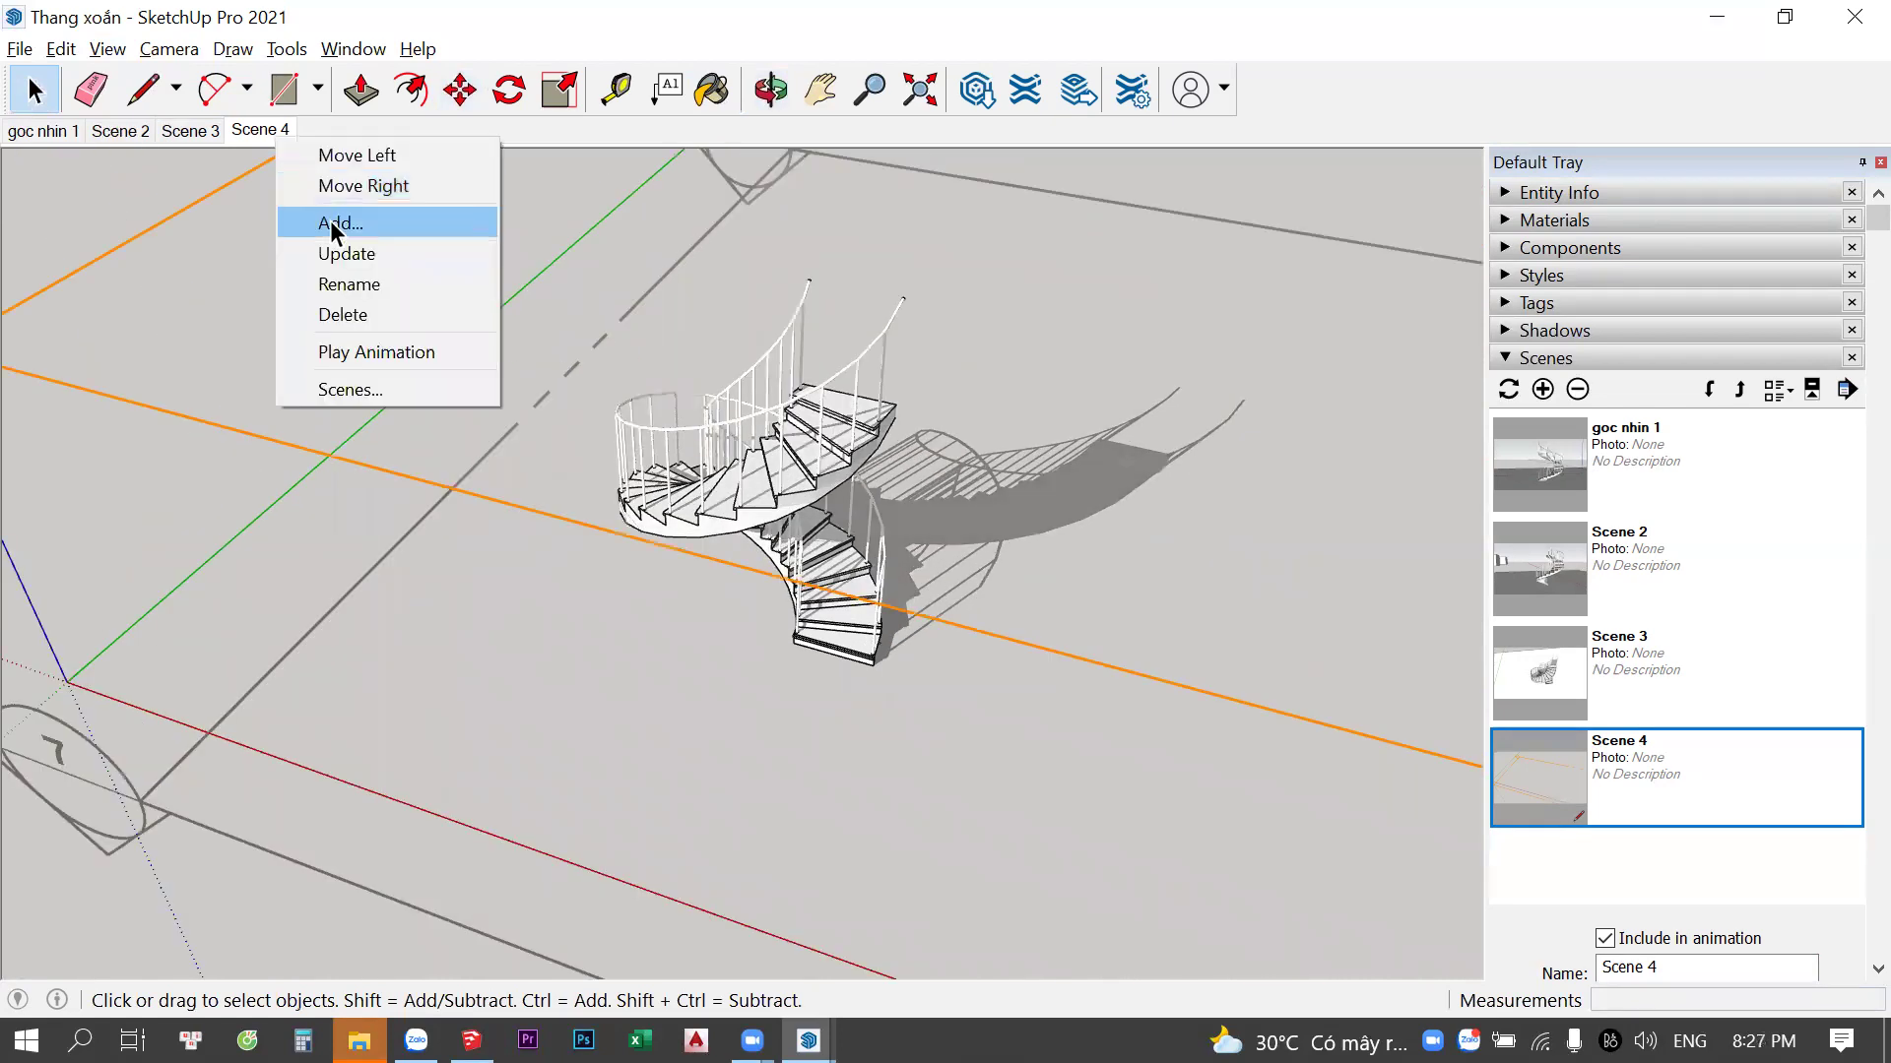
pyautogui.click(331, 225)
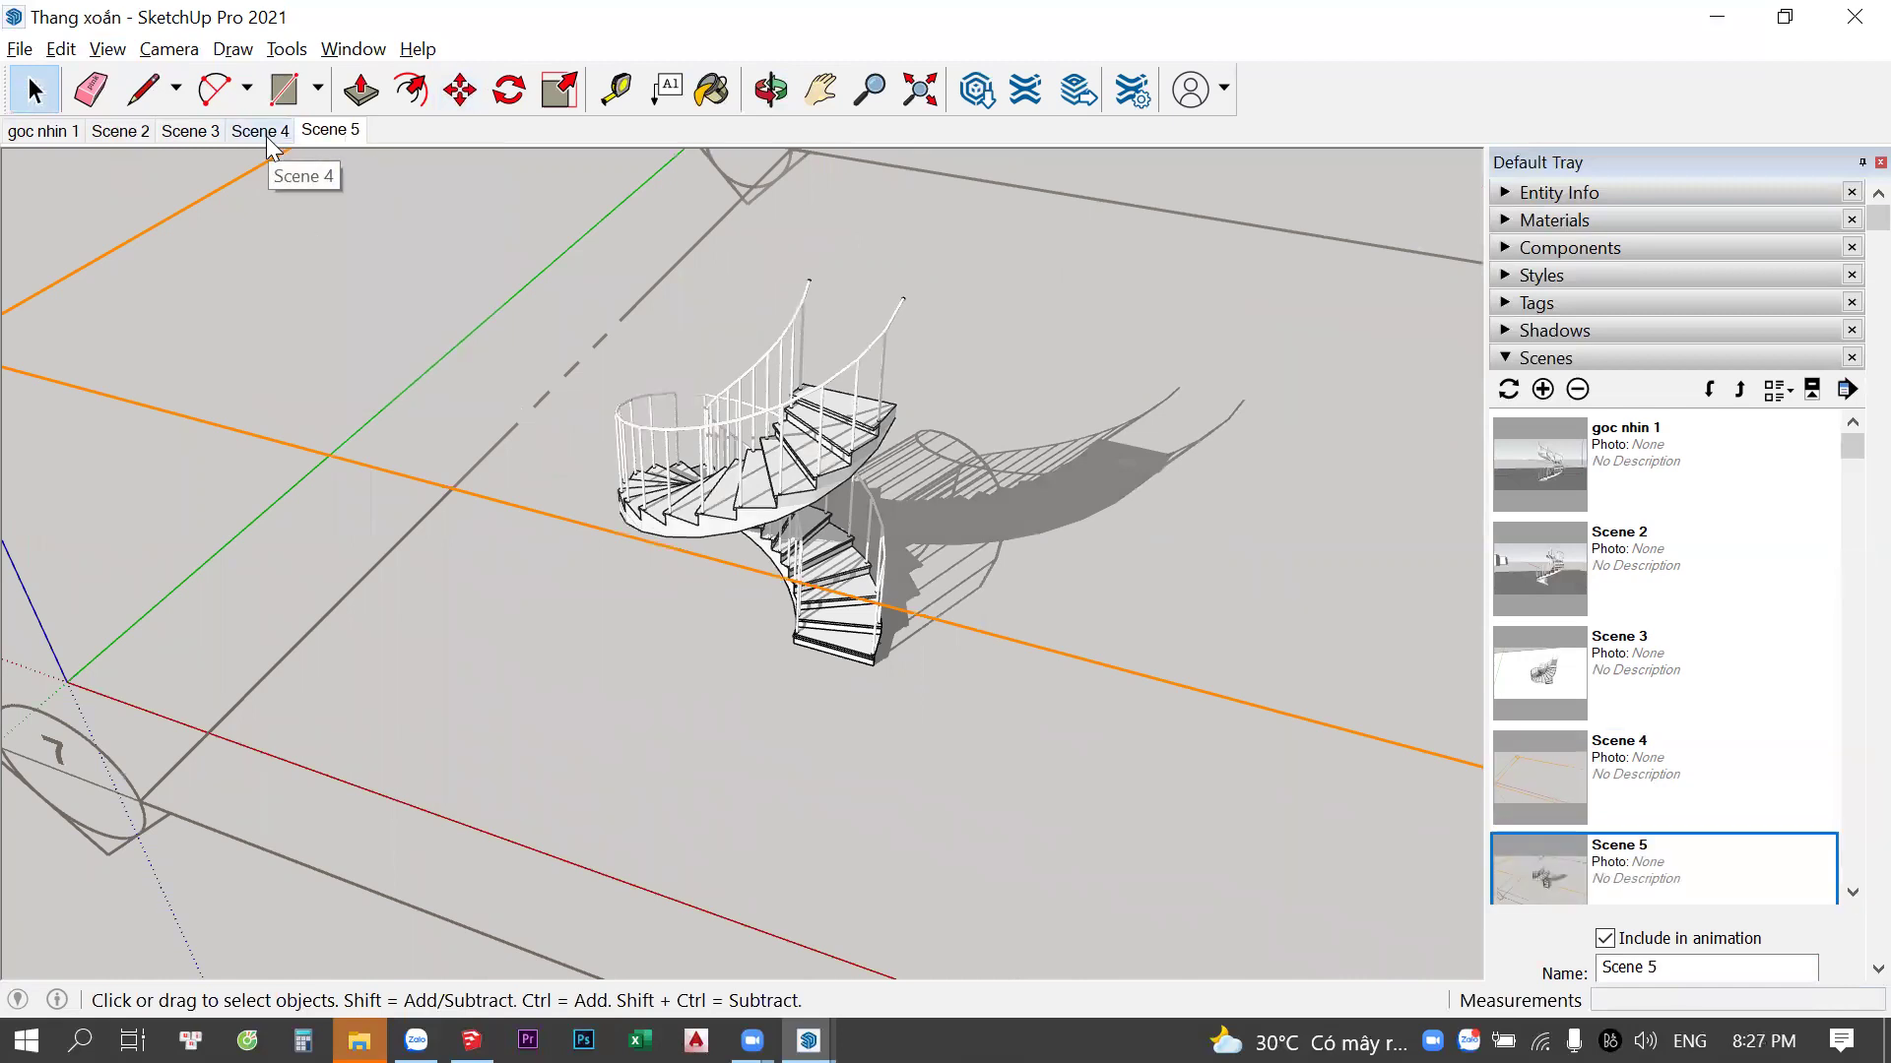
pyautogui.click(221, 818)
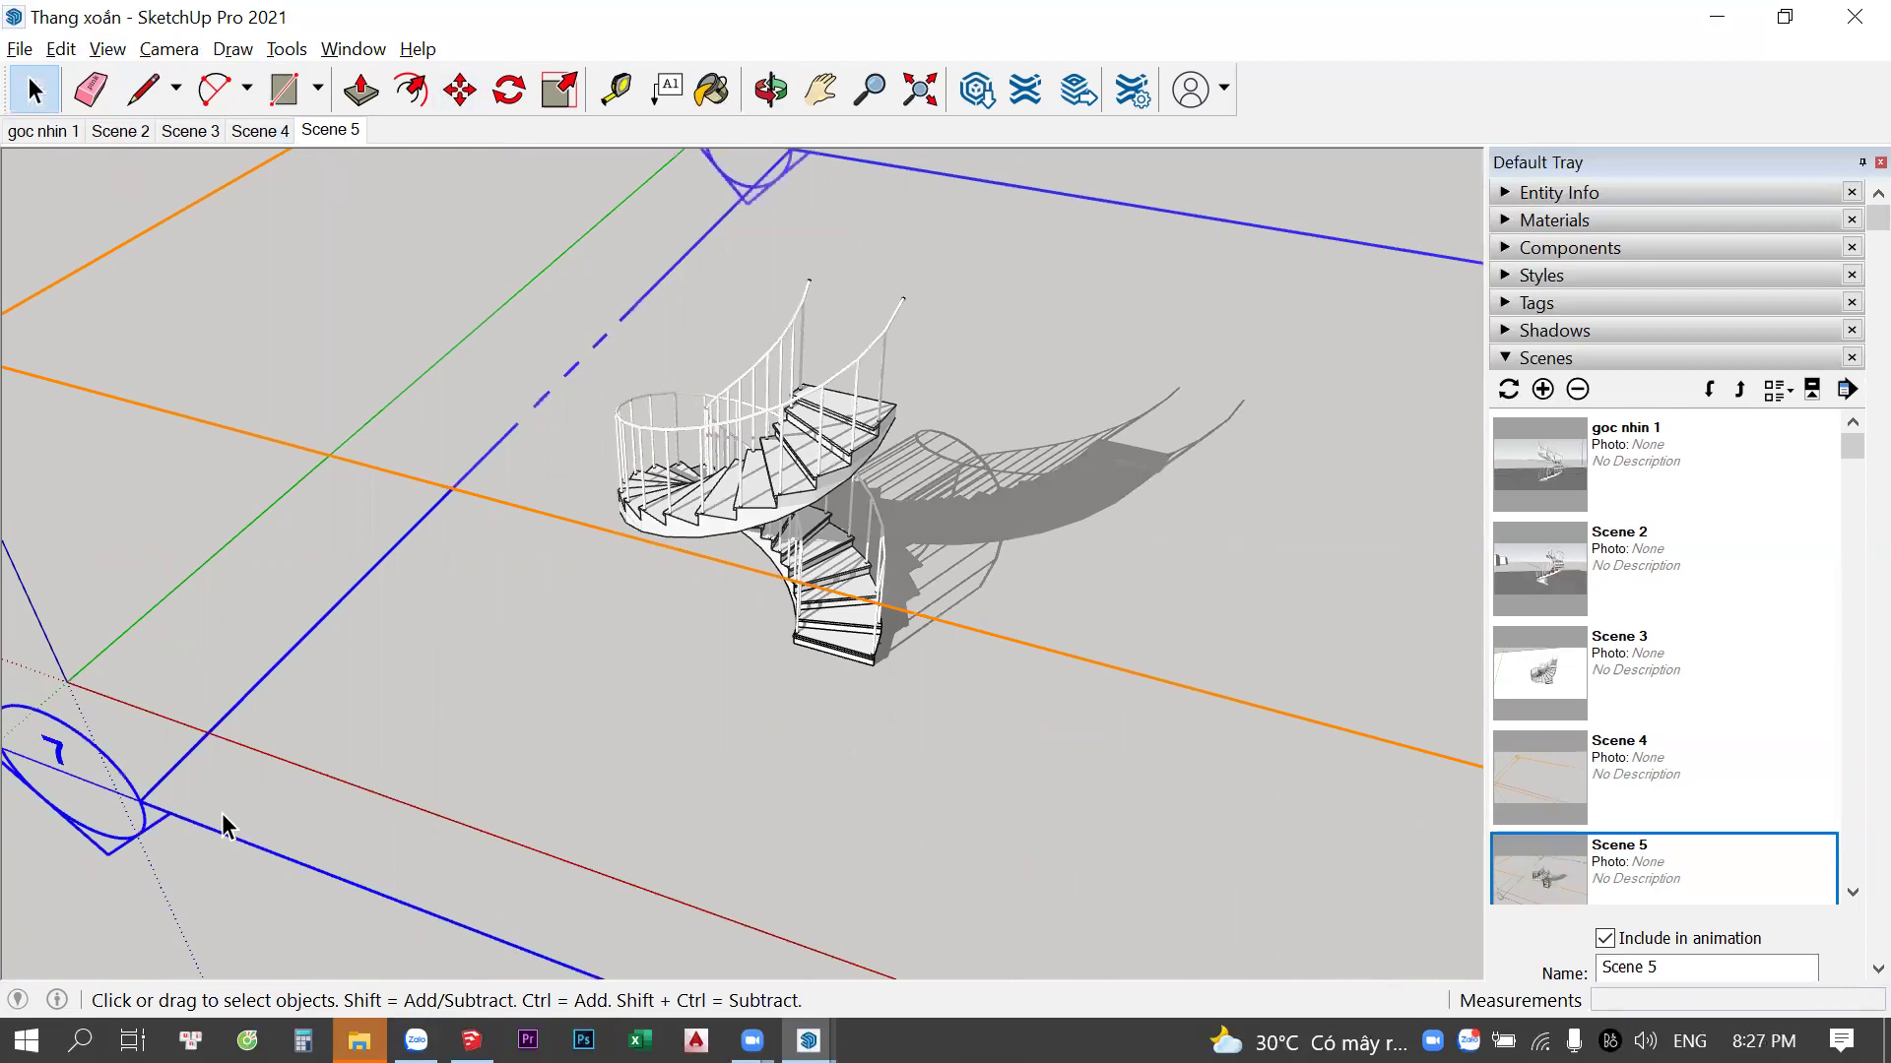
pyautogui.moveTo(884, 626); pyautogui.dragTo(737, 451, button='middle')
pyautogui.click(658, 316)
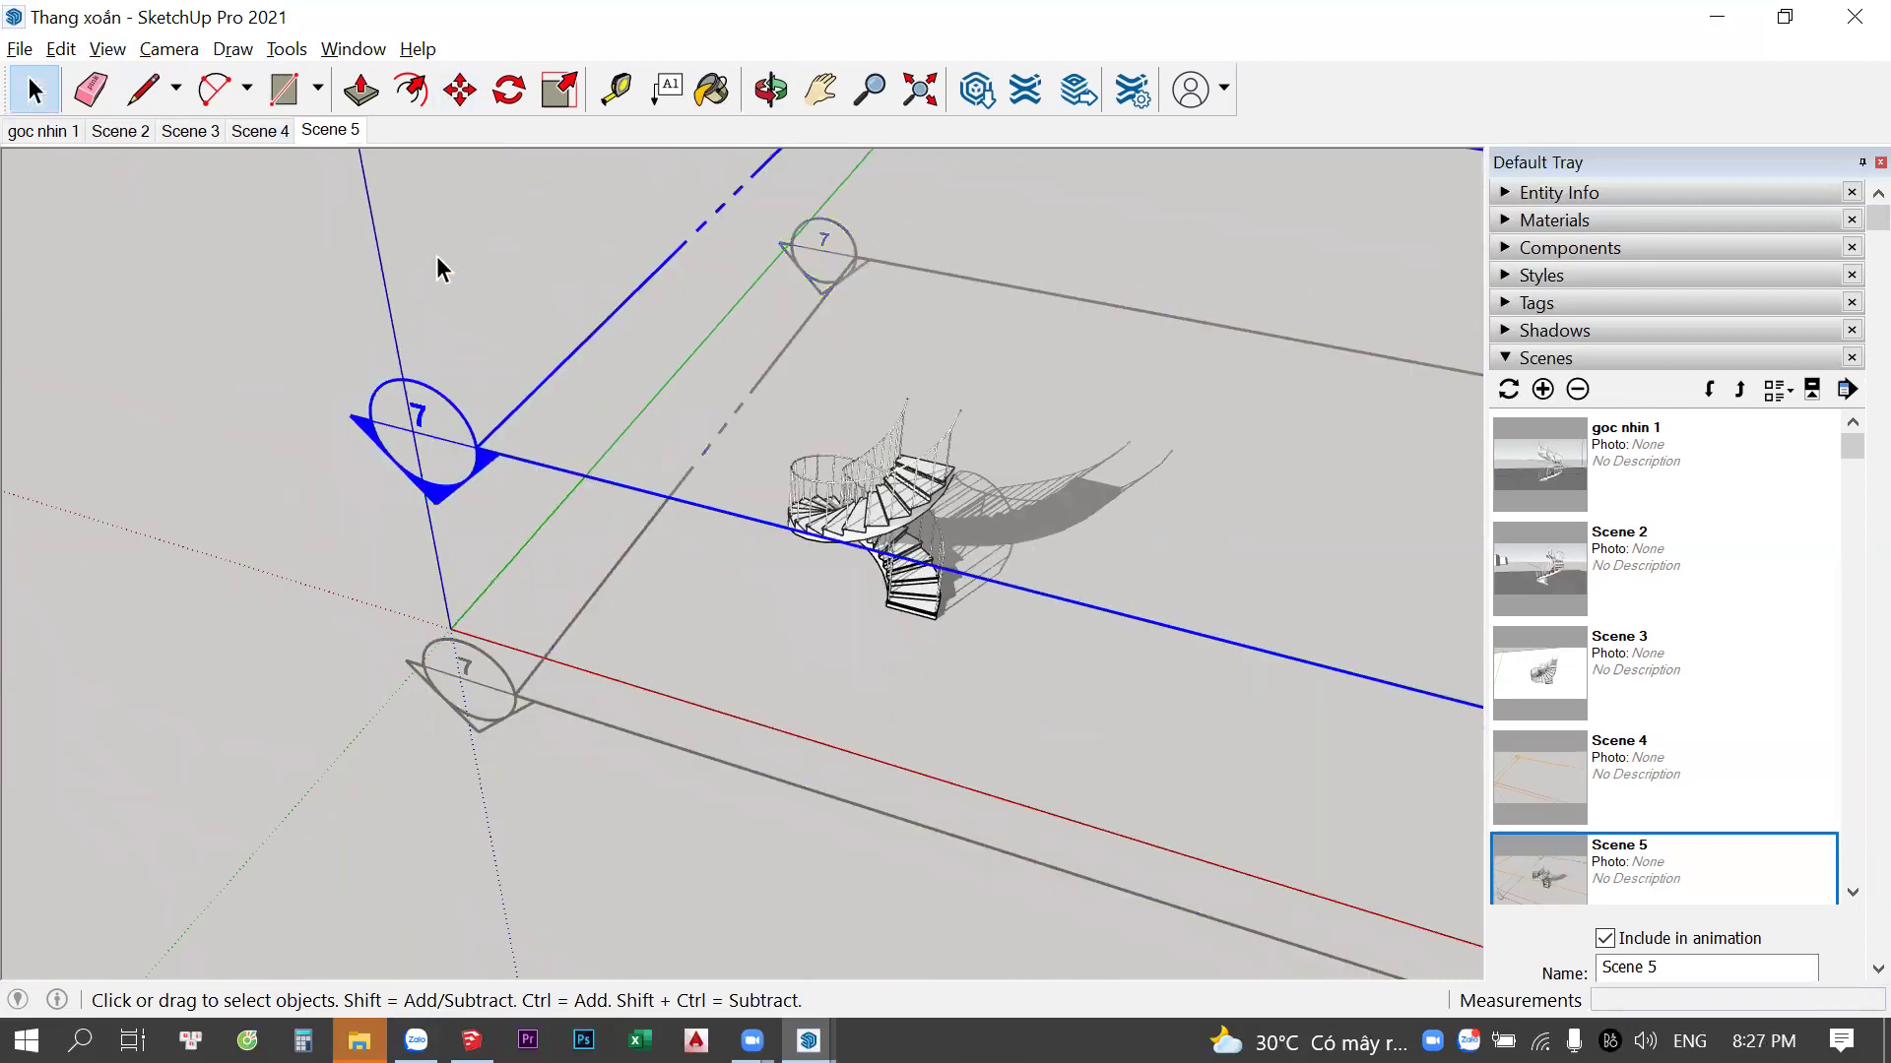
# Orbit the staircase, trying selections of the section planes, then clear the selection
pyautogui.click(475, 225)
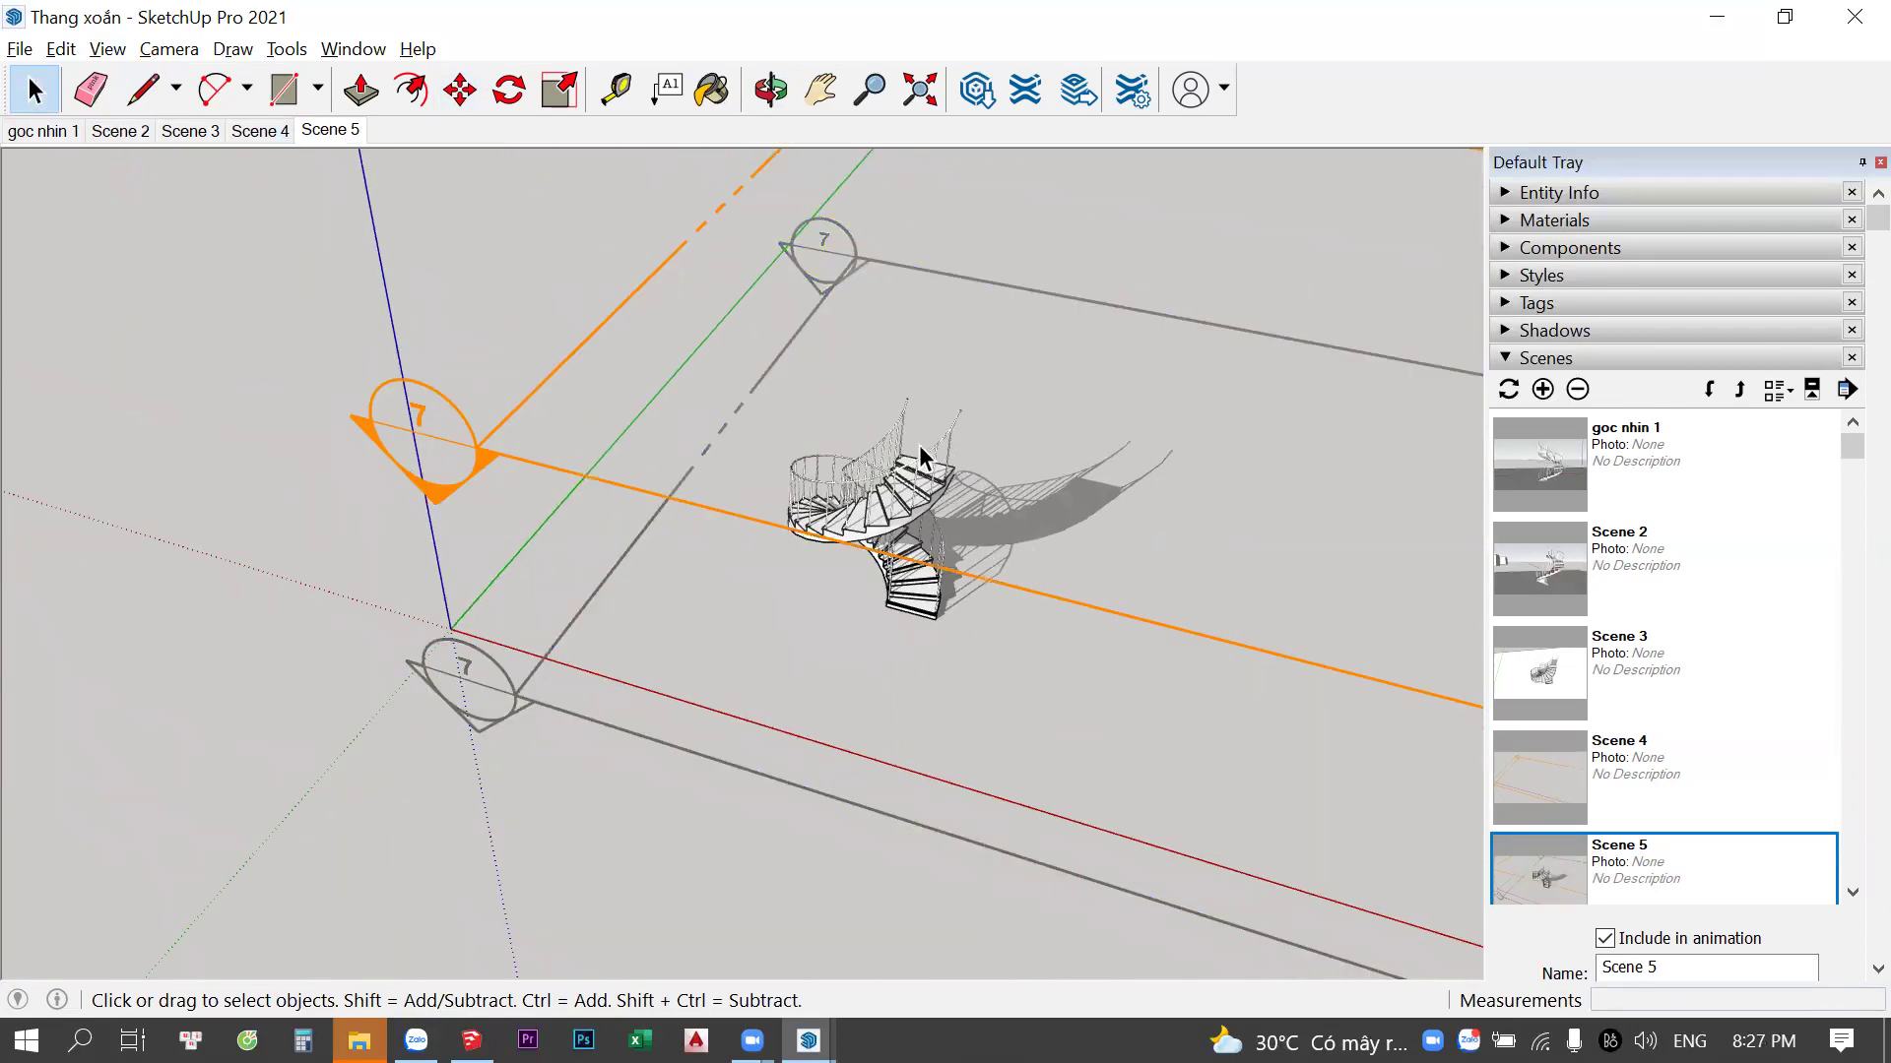
pyautogui.moveTo(865, 365)
pyautogui.mouseDown(button='middle')
pyautogui.moveTo(718, 361)
pyautogui.moveTo(481, 786)
pyautogui.mouseUp(button='middle')
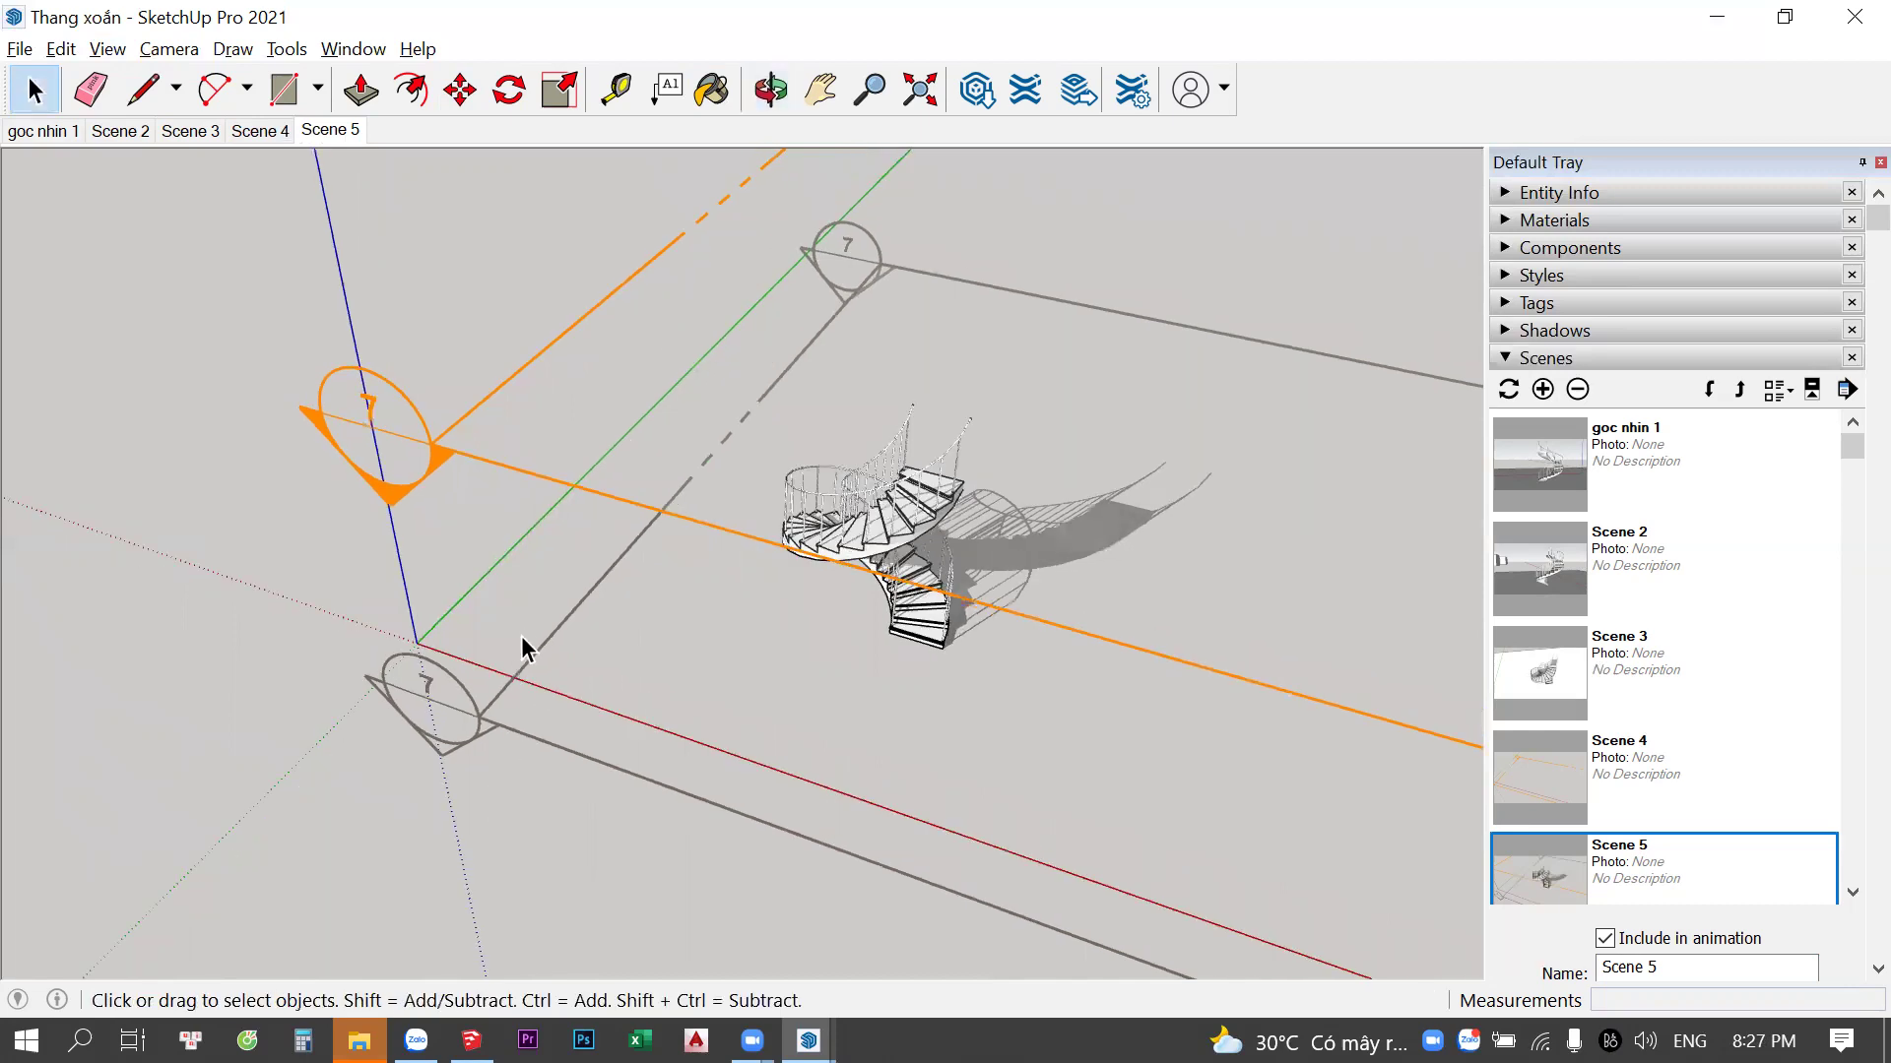
pyautogui.moveTo(526, 631); pyautogui.dragTo(414, 808)
pyautogui.moveTo(487, 347); pyautogui.dragTo(462, 321)
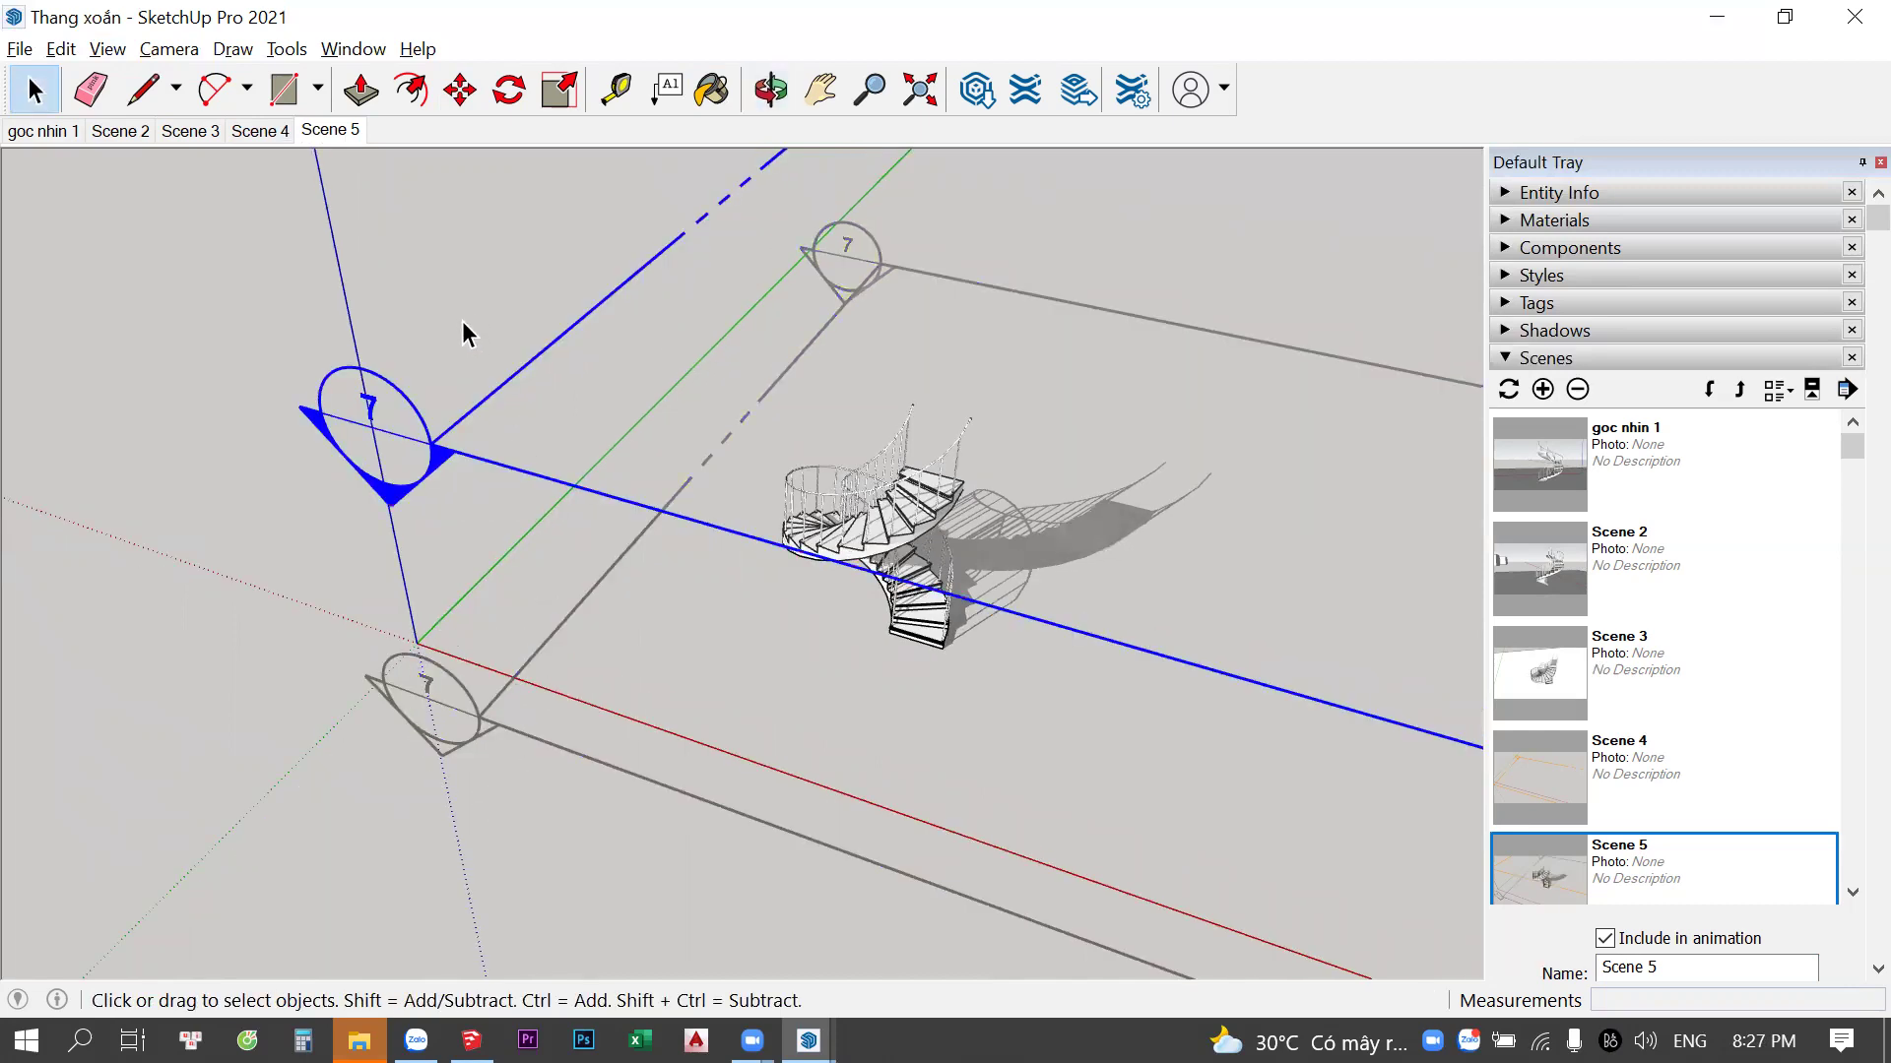
pyautogui.click(364, 252)
# Update Scene 4 with a new orbited and zoomed camera angle
pyautogui.click(270, 138)
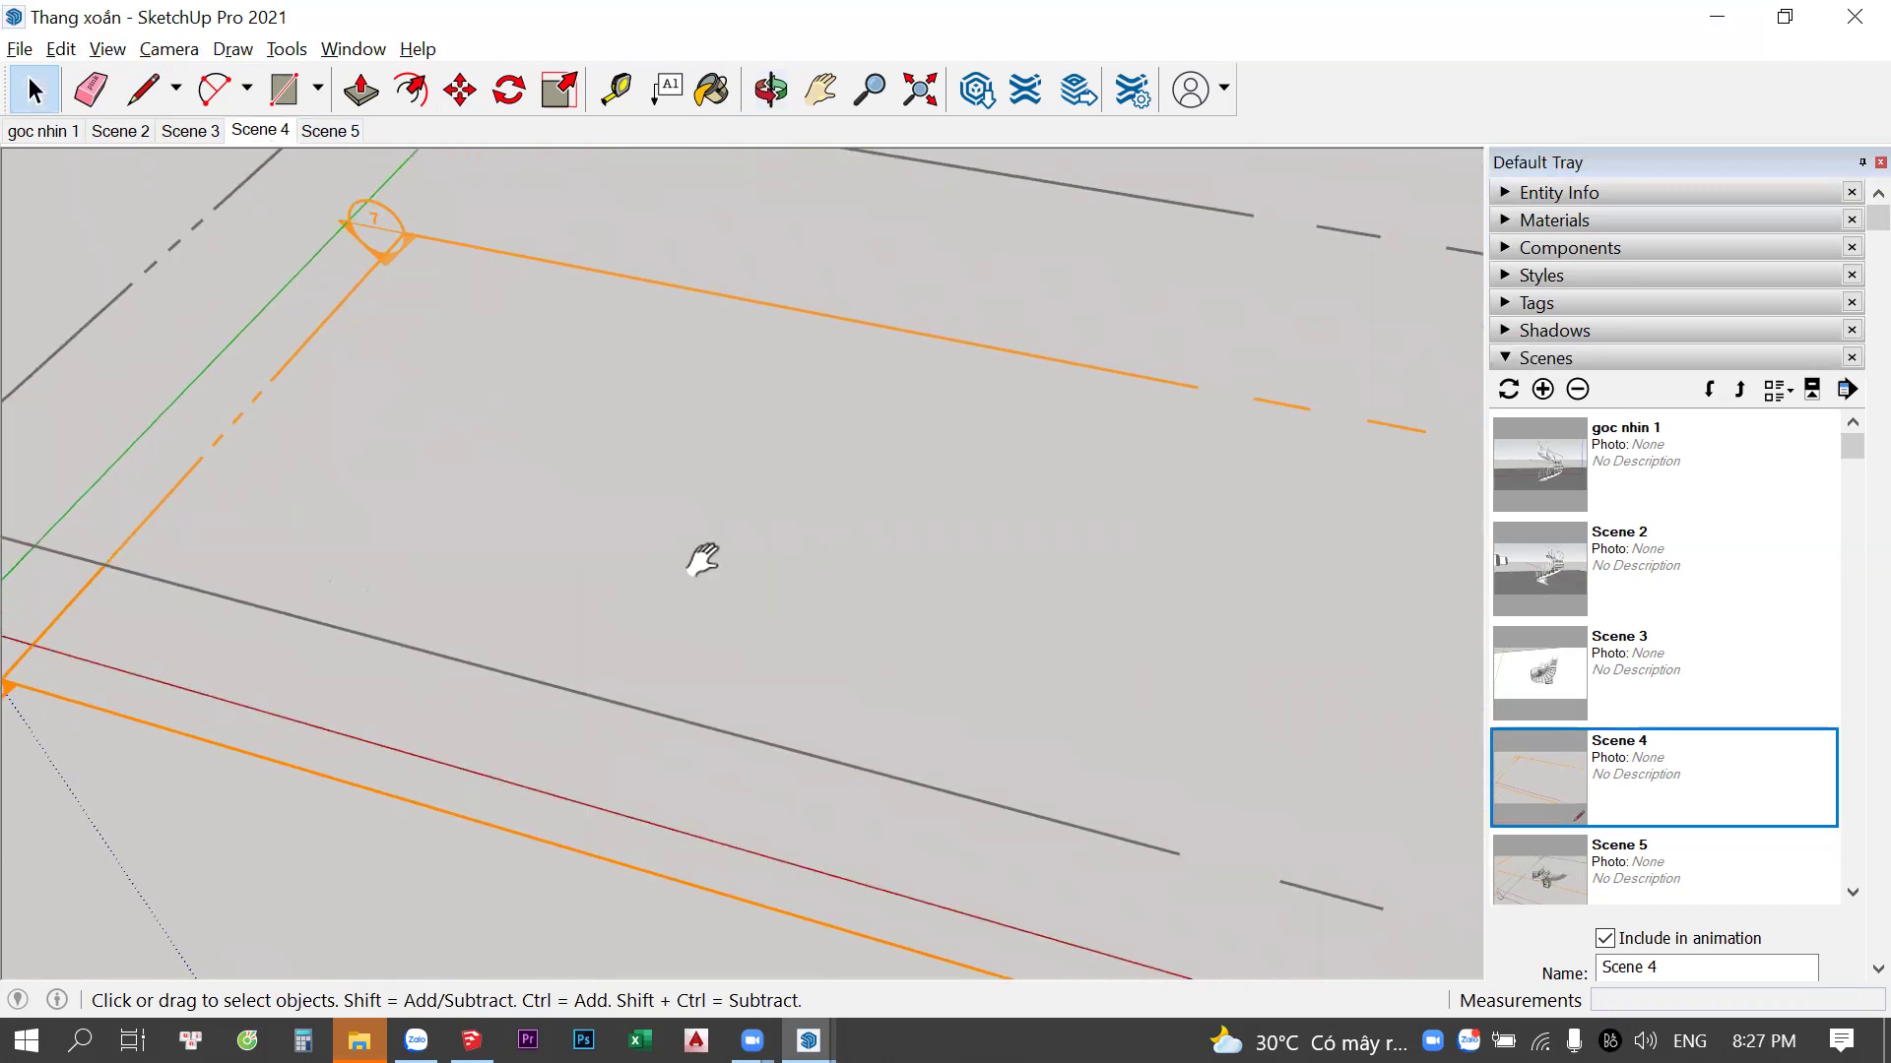
pyautogui.moveTo(705, 552)
pyautogui.mouseDown(button='middle')
pyautogui.moveTo(1038, 561)
pyautogui.moveTo(325, 157)
pyautogui.mouseUp(button='middle')
pyautogui.rightClick(268, 130)
pyautogui.click(325, 246)
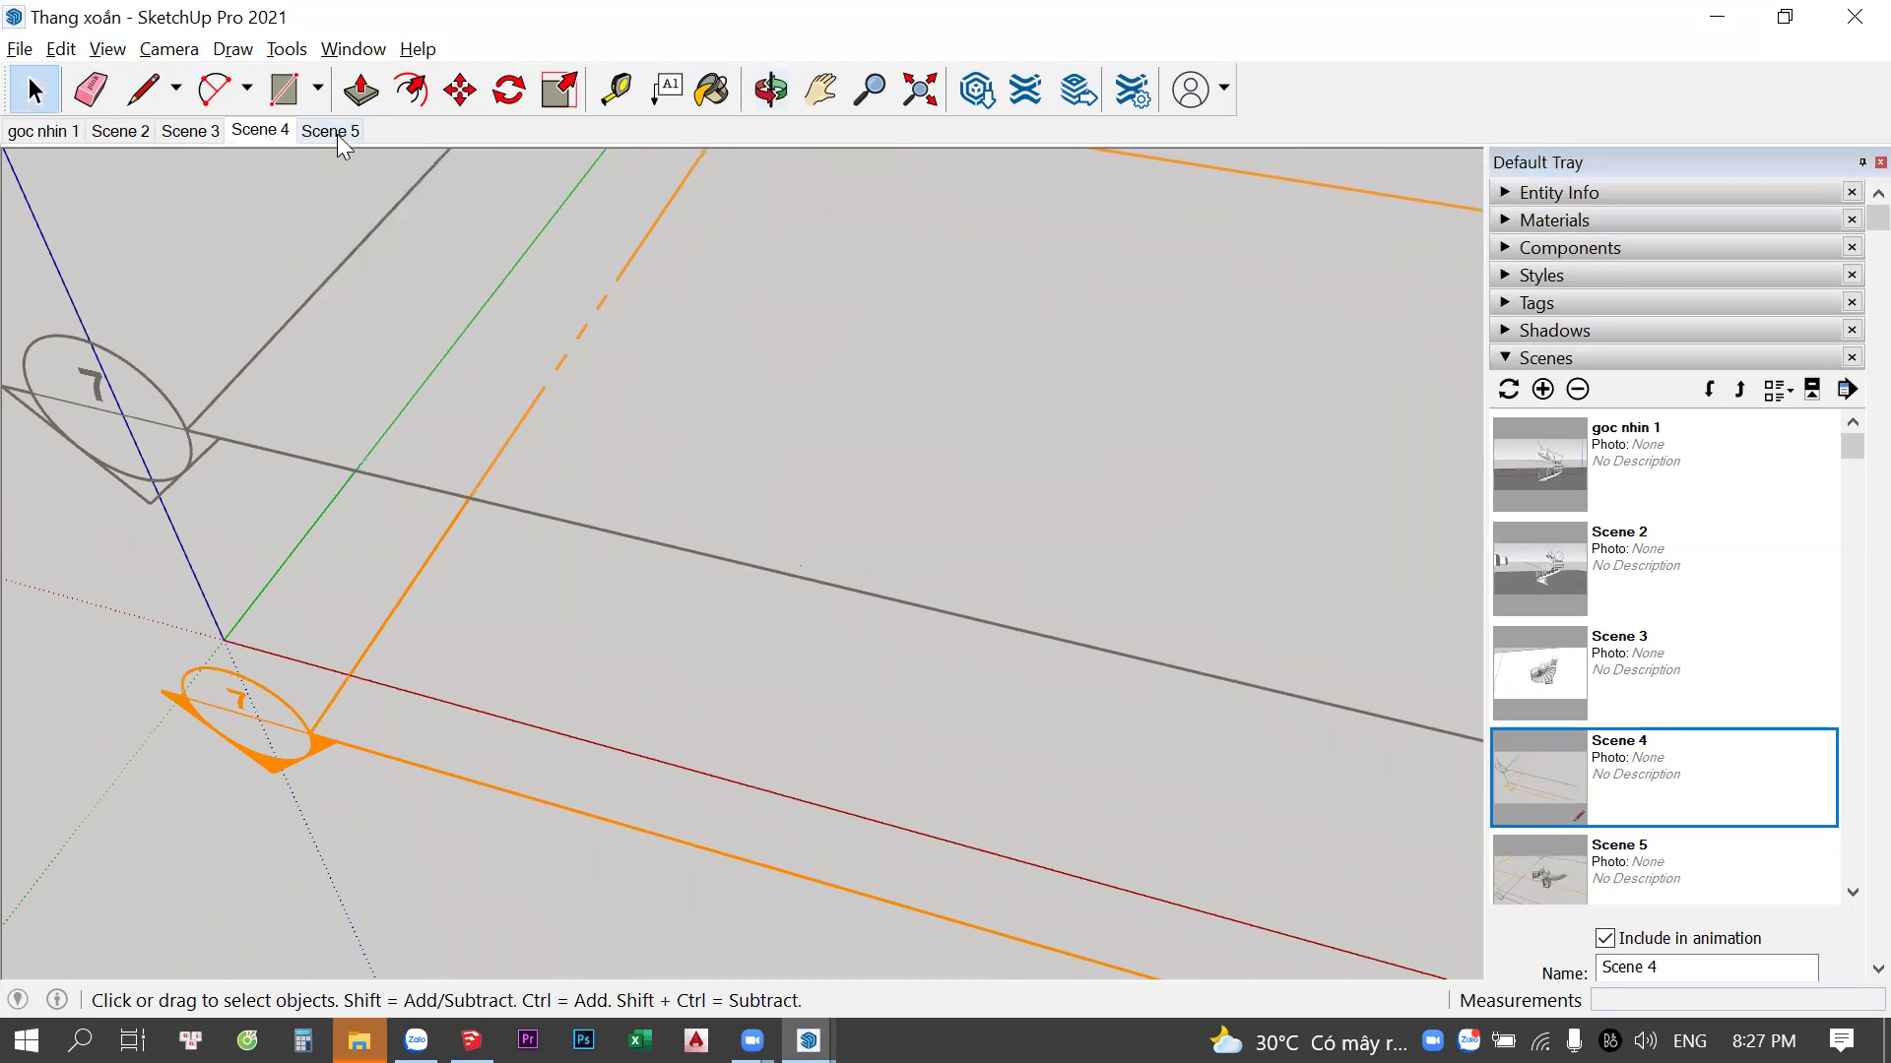
# Compare Scene 4 and Scene 5 by switching between them, ending on Scene 5
pyautogui.click(336, 135)
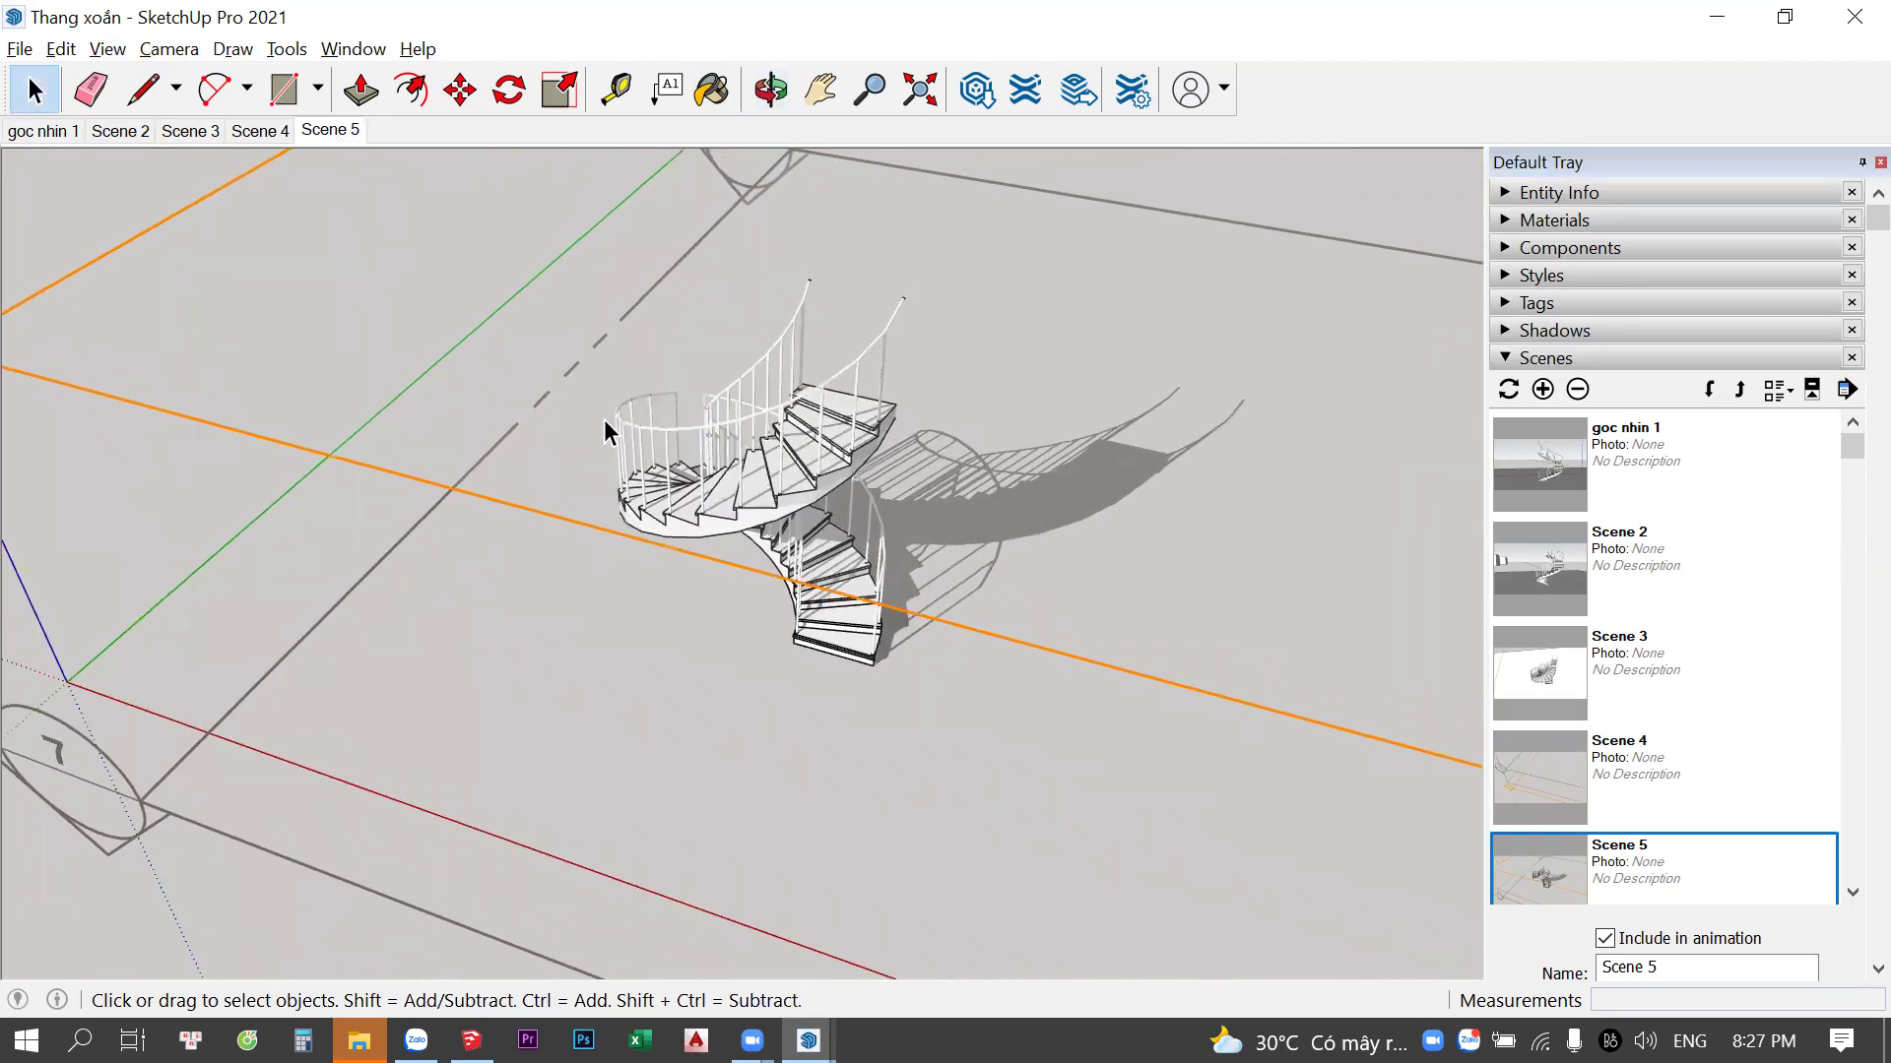
pyautogui.click(264, 134)
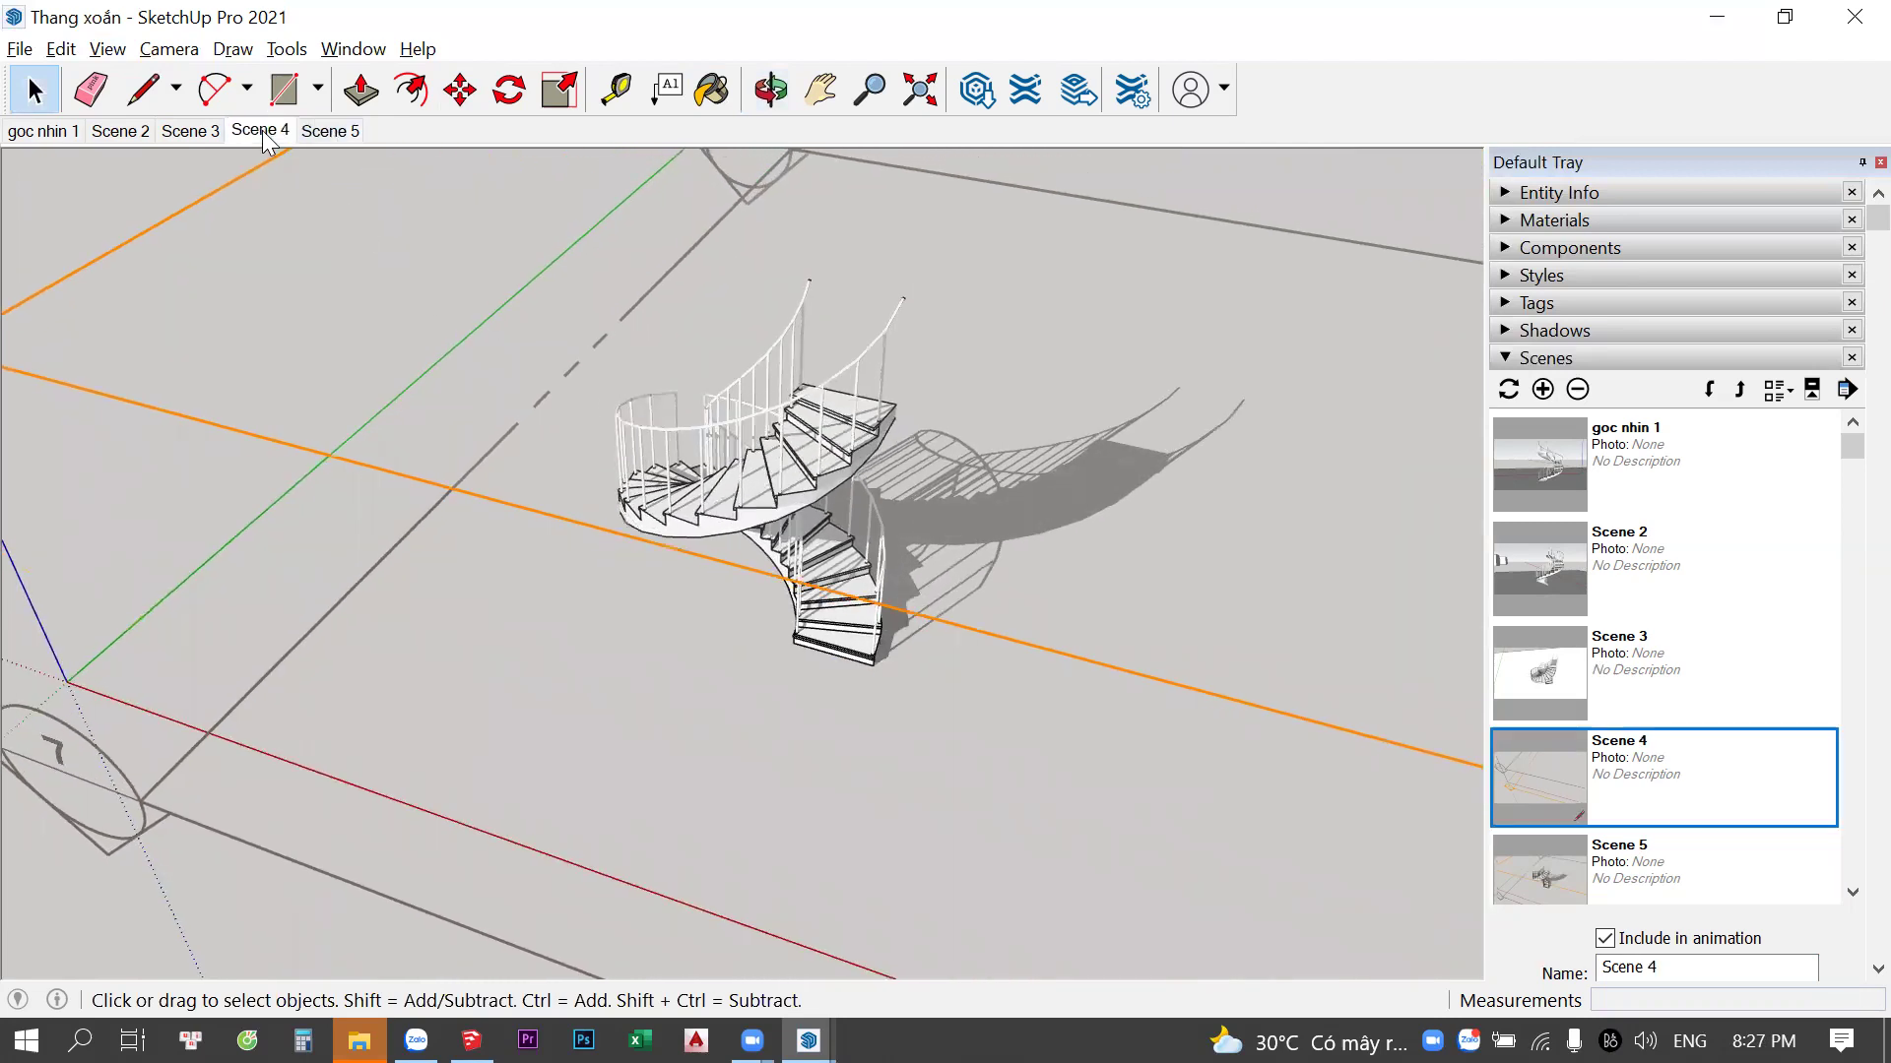
pyautogui.click(327, 138)
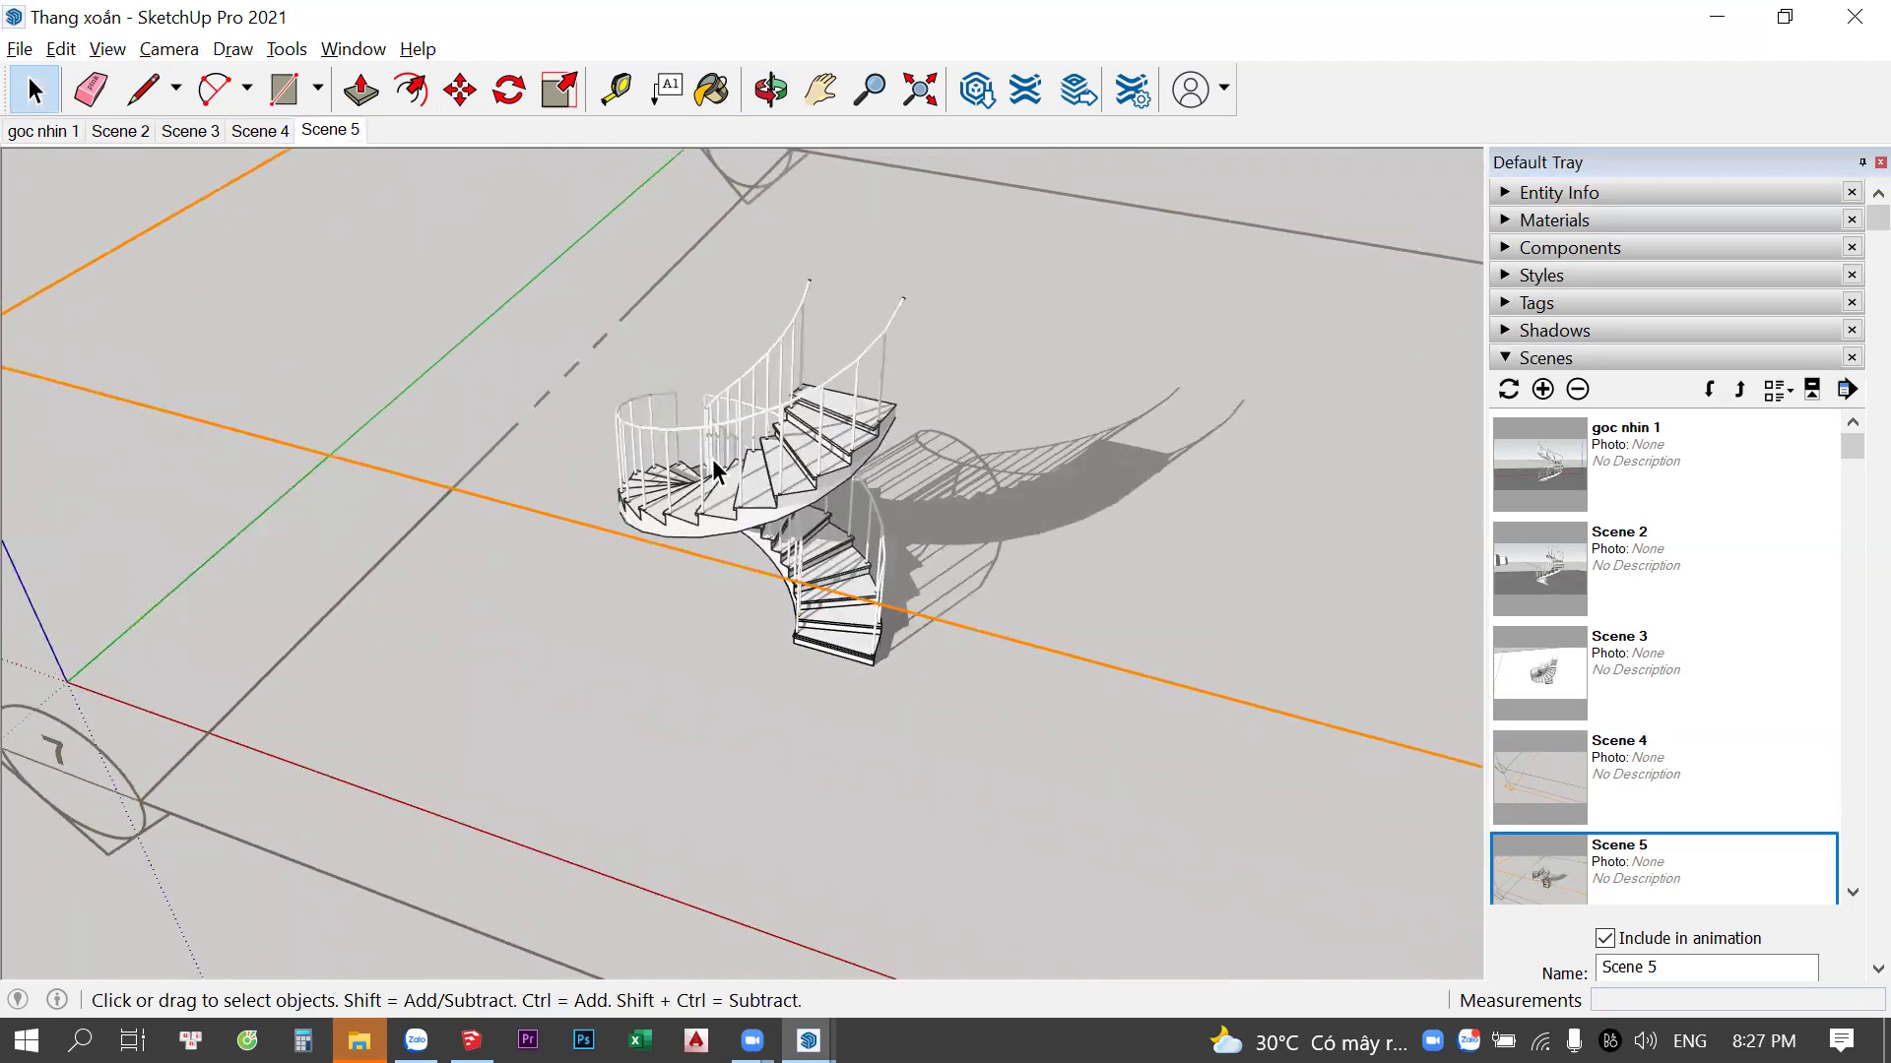
pyautogui.scroll(-1, 716, 561)
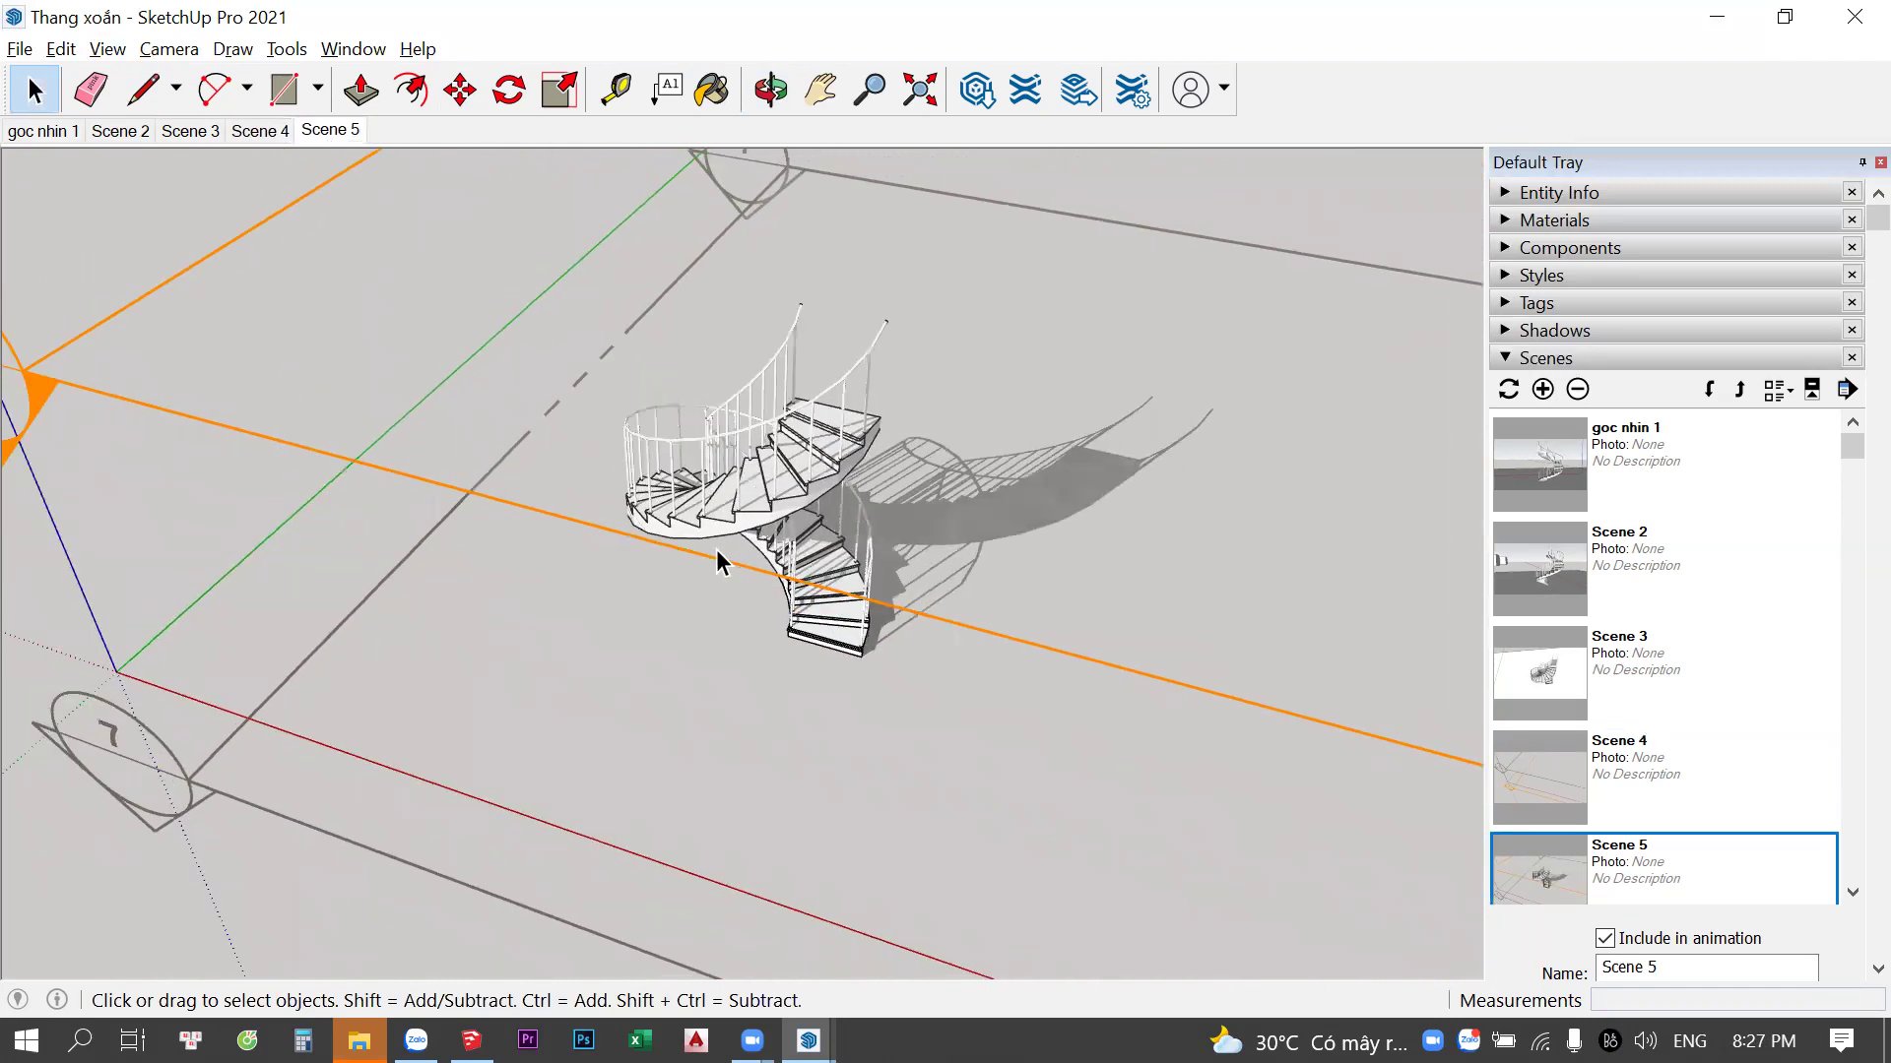
pyautogui.click(326, 135)
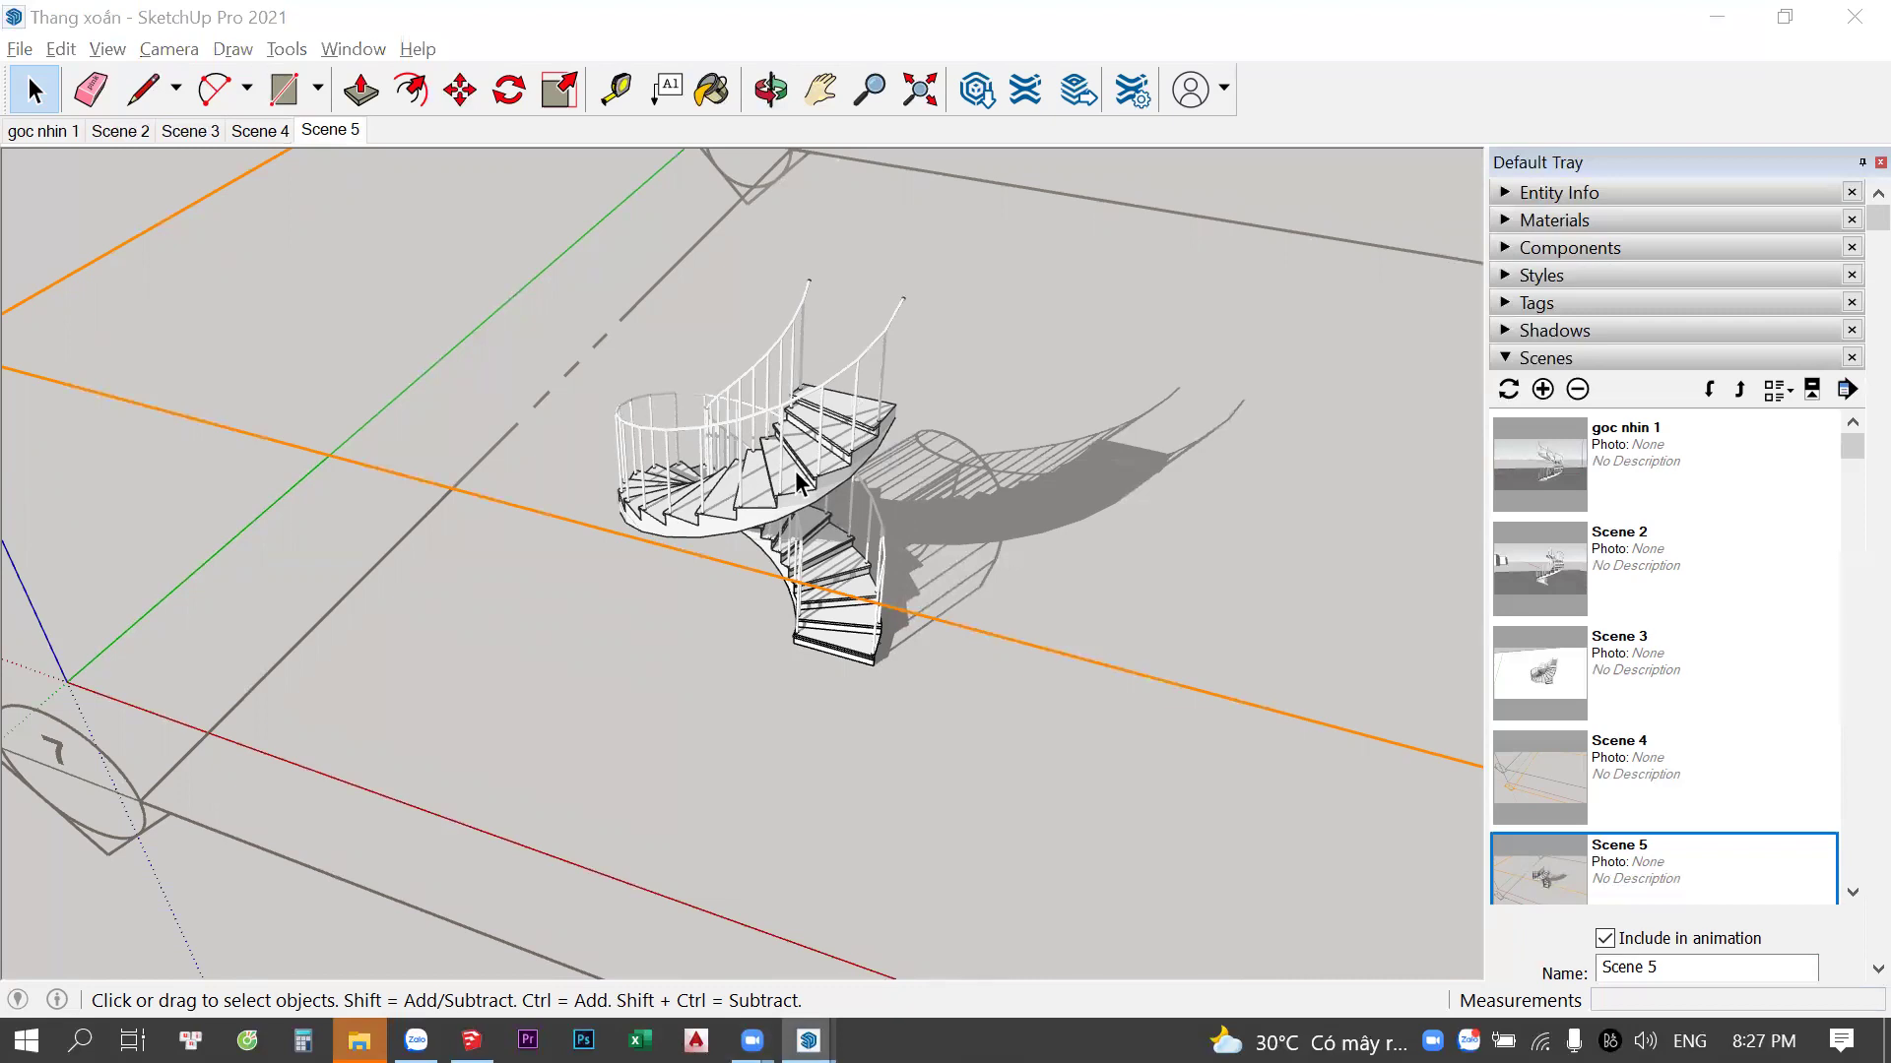
pyautogui.moveTo(794, 449); pyautogui.dragTo(749, 489, button='middle')
pyautogui.click(268, 133)
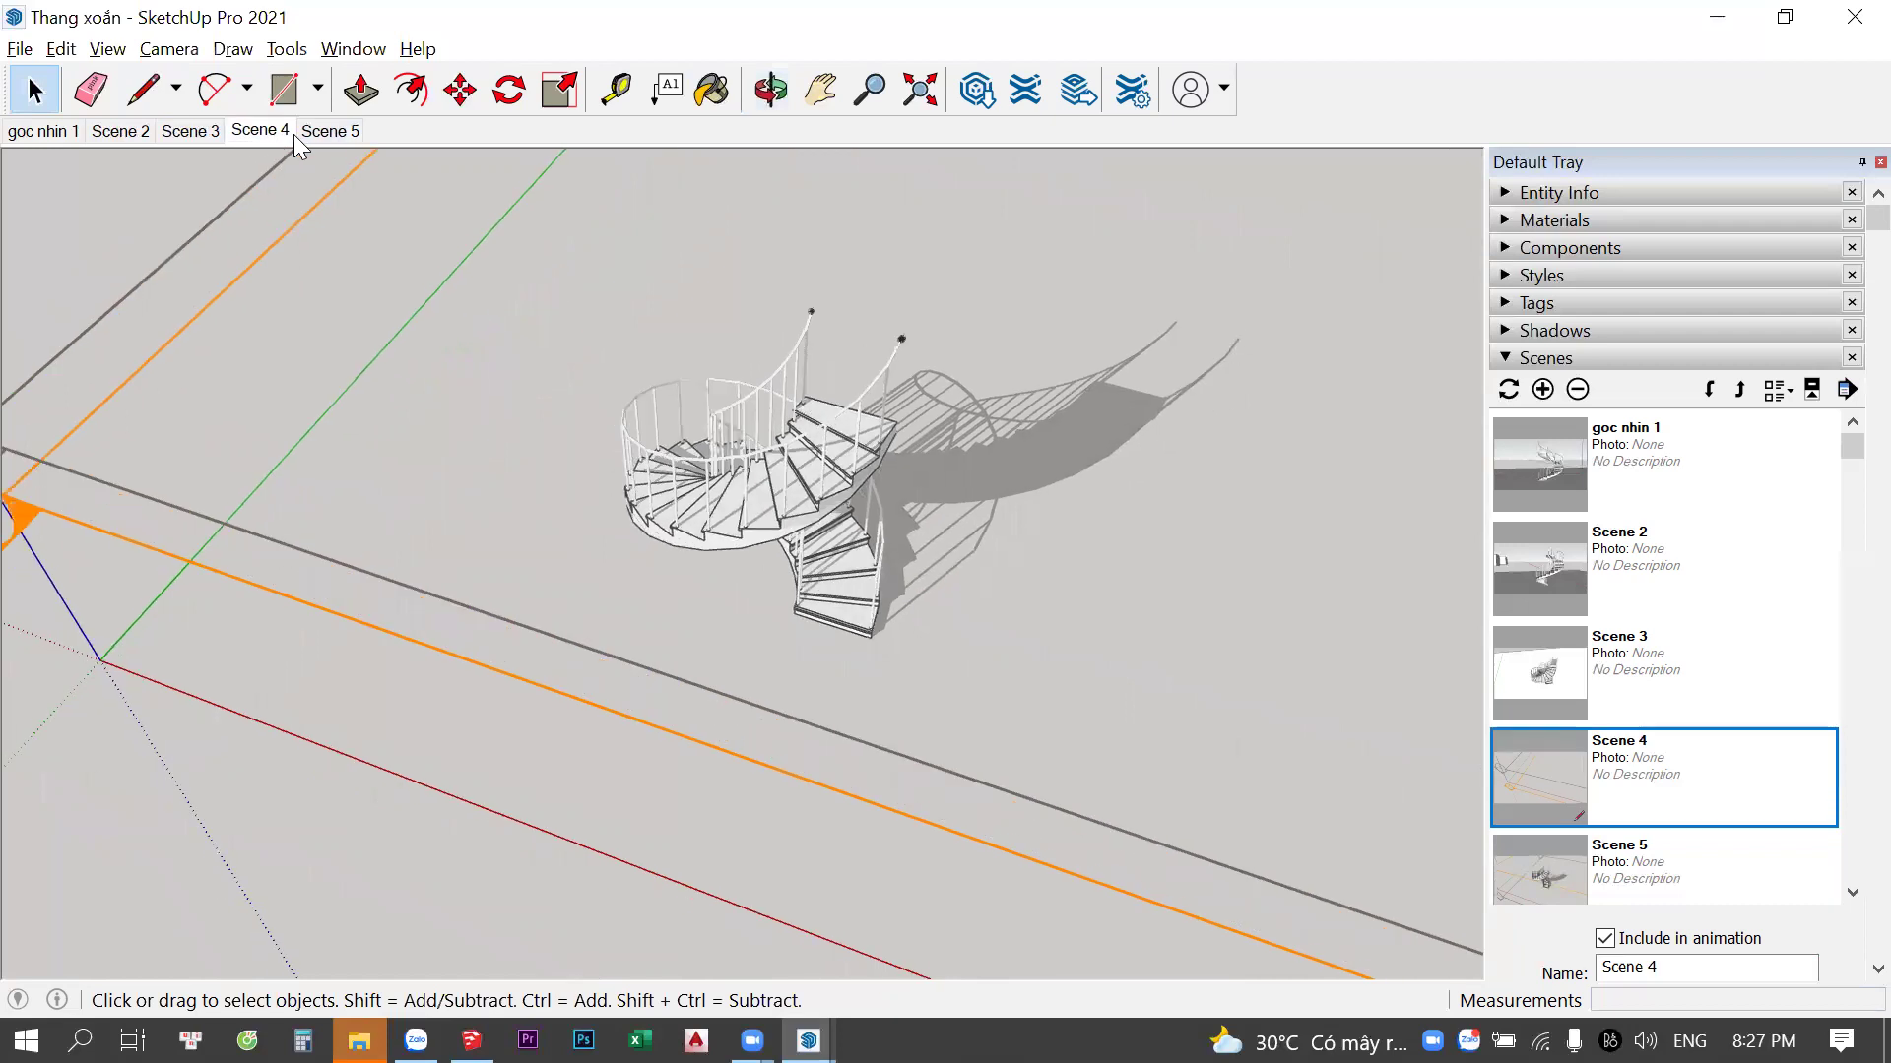
pyautogui.click(328, 133)
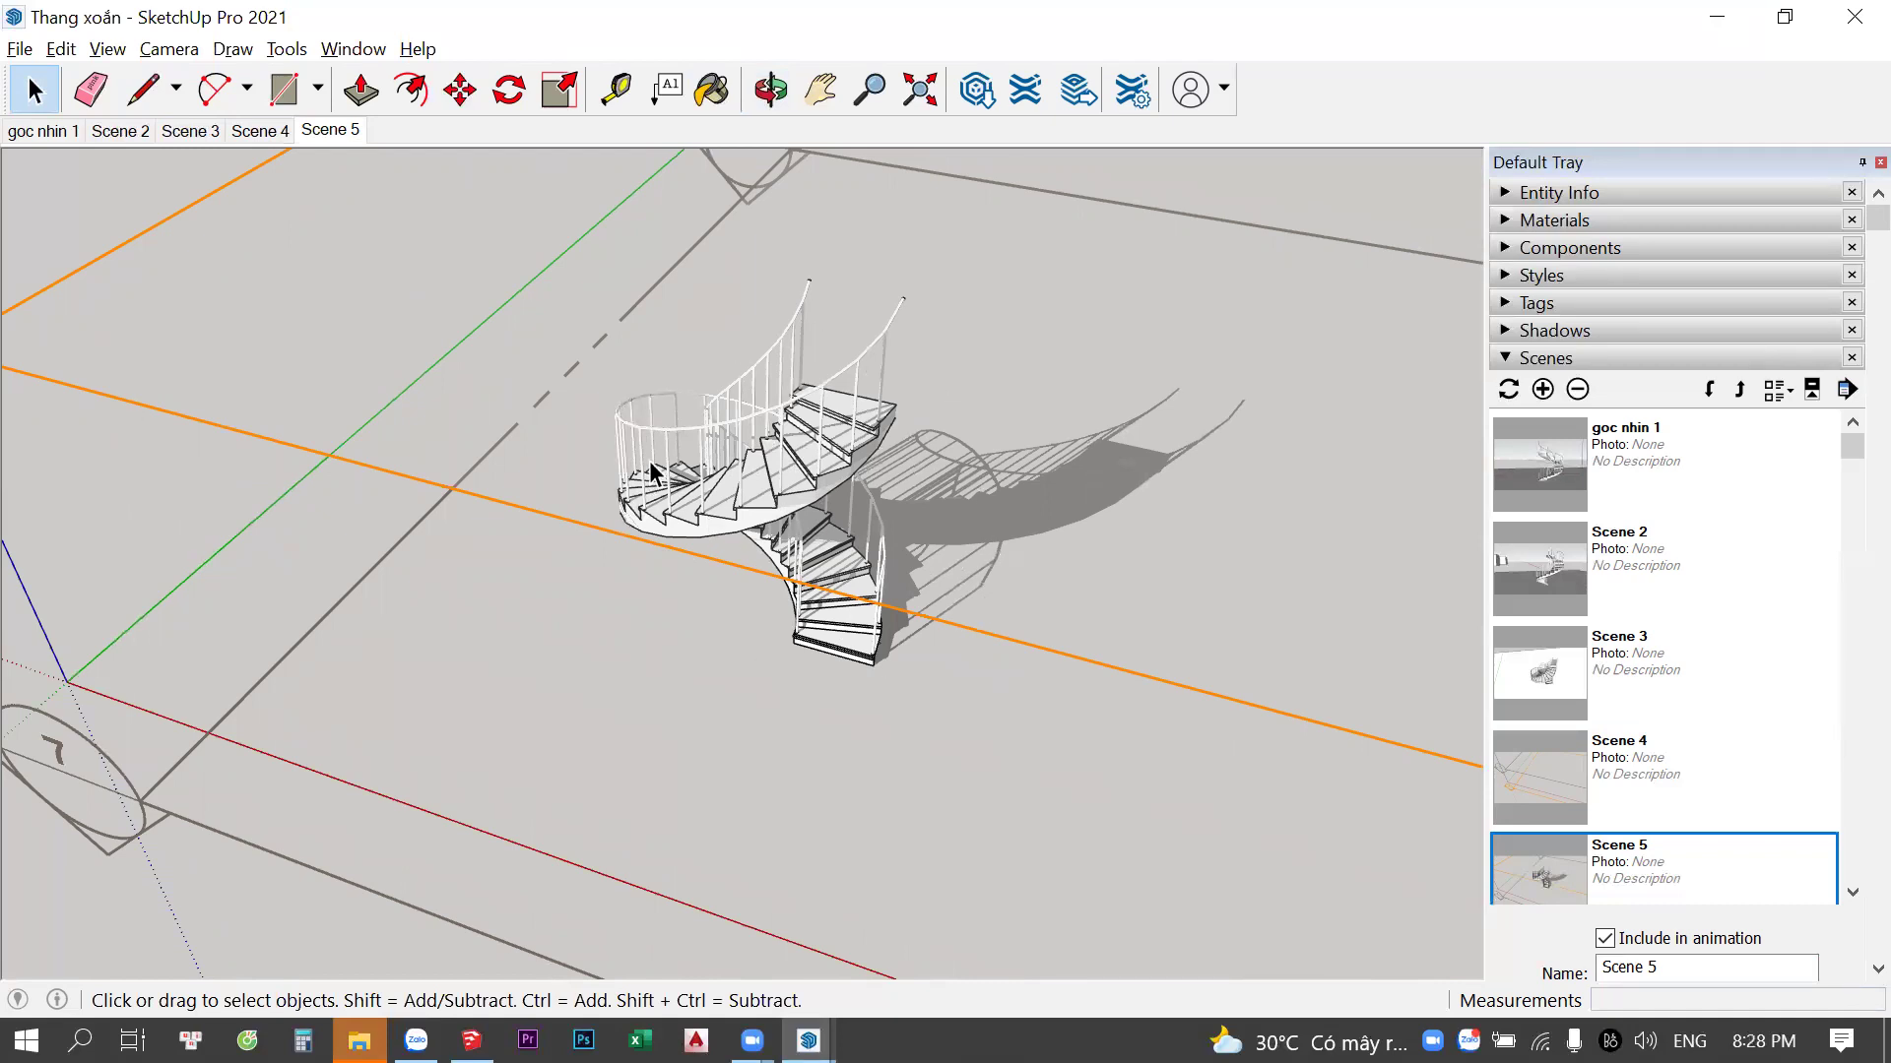
pyautogui.moveTo(797, 507)
pyautogui.mouseDown(button='middle')
pyautogui.moveTo(796, 425)
pyautogui.moveTo(971, 443)
pyautogui.moveTo(918, 316)
pyautogui.mouseUp(button='middle')
# Rotate the selected section plane and reposition it
pyautogui.press('q')
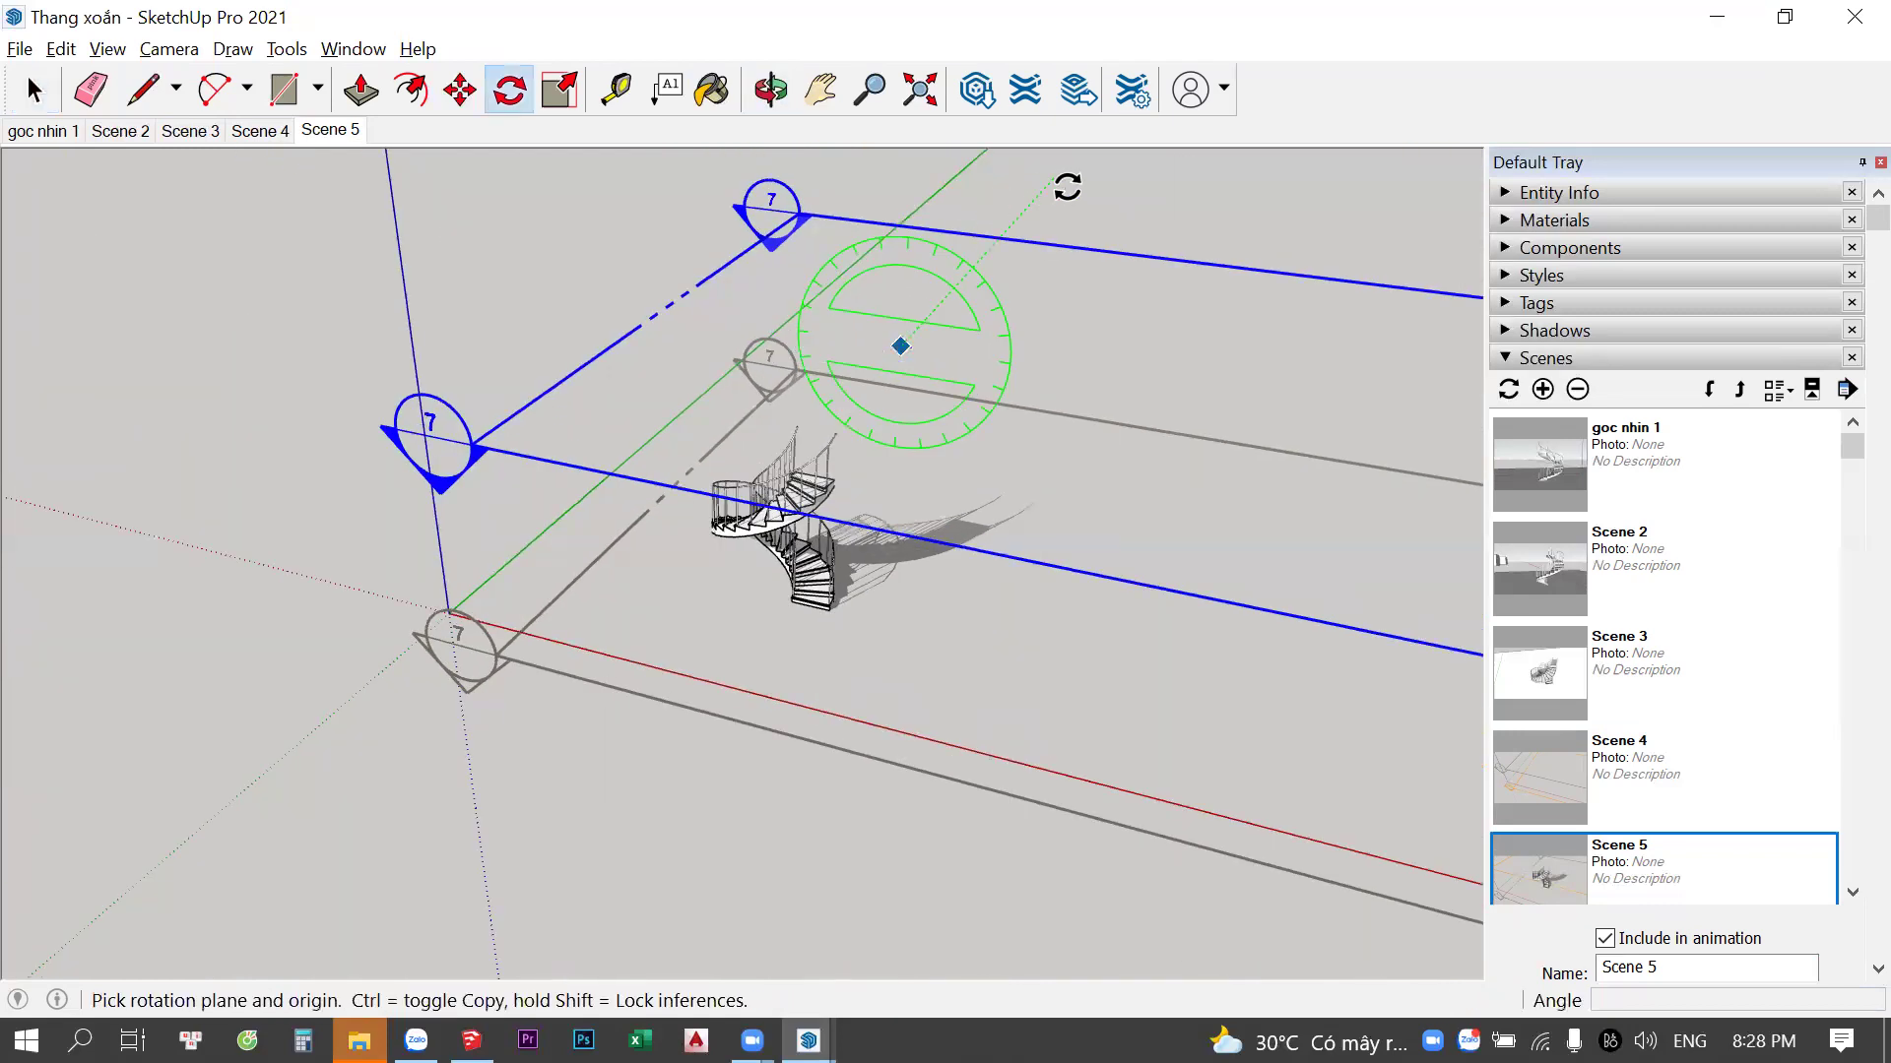
pyautogui.click(1047, 350)
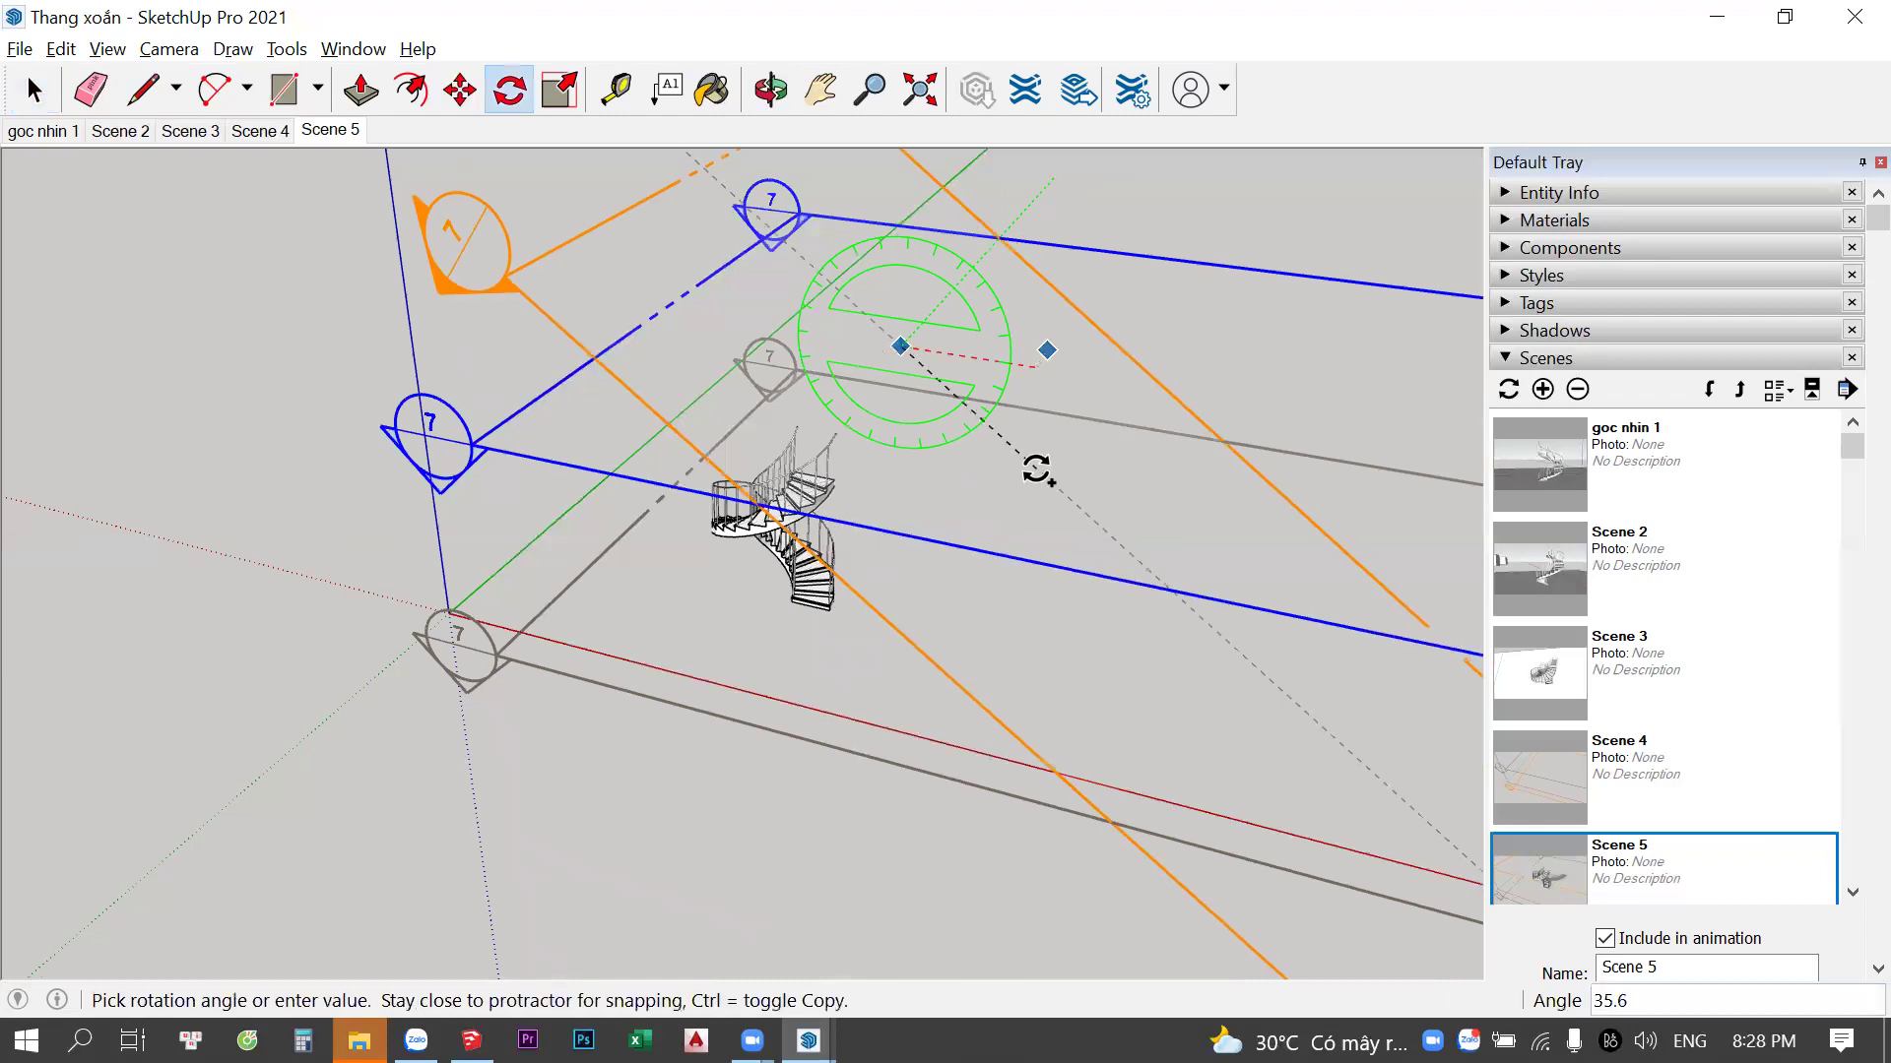
pyautogui.click(1036, 470)
pyautogui.moveTo(1034, 464); pyautogui.dragTo(1089, 575, button='middle')
pyautogui.press('m')
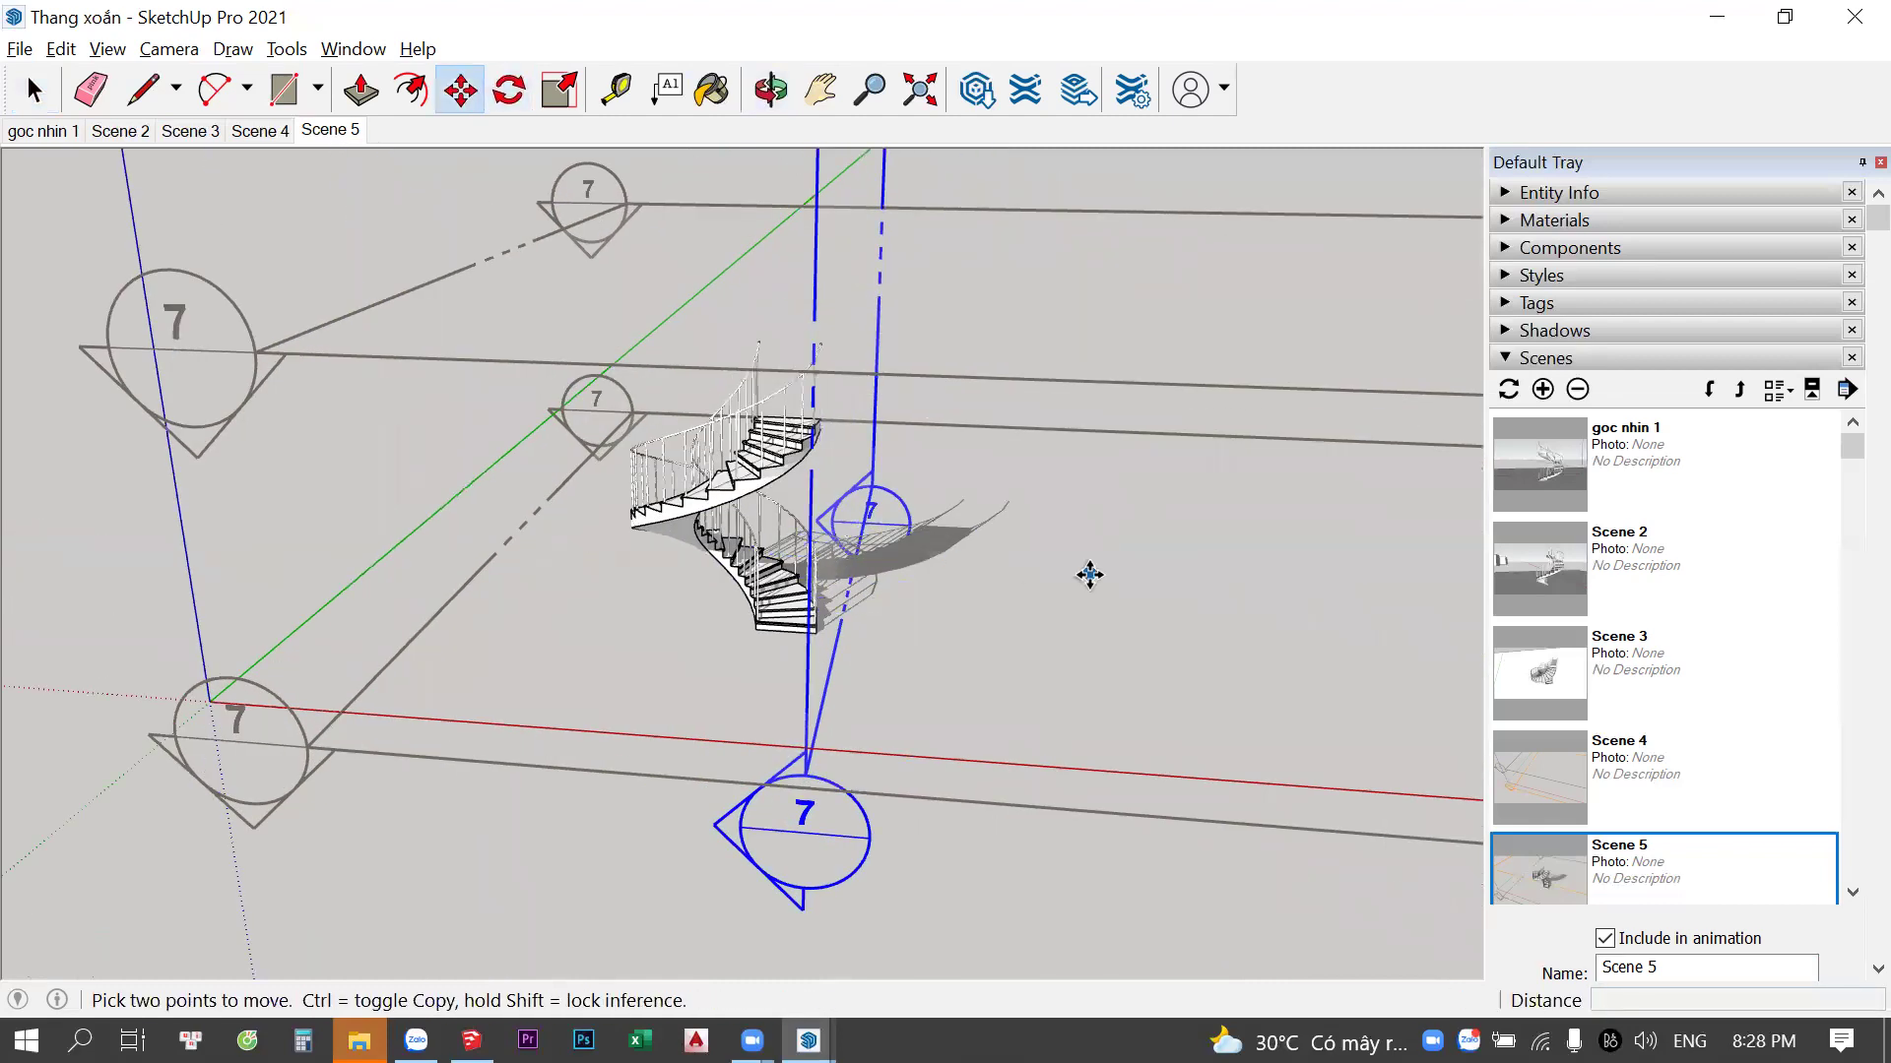
pyautogui.click(1089, 575)
pyautogui.click(1003, 560)
pyautogui.press('space')
# Make the section plane the Active Cut and slide it about 1513 mm left
pyautogui.rightClick(717, 638)
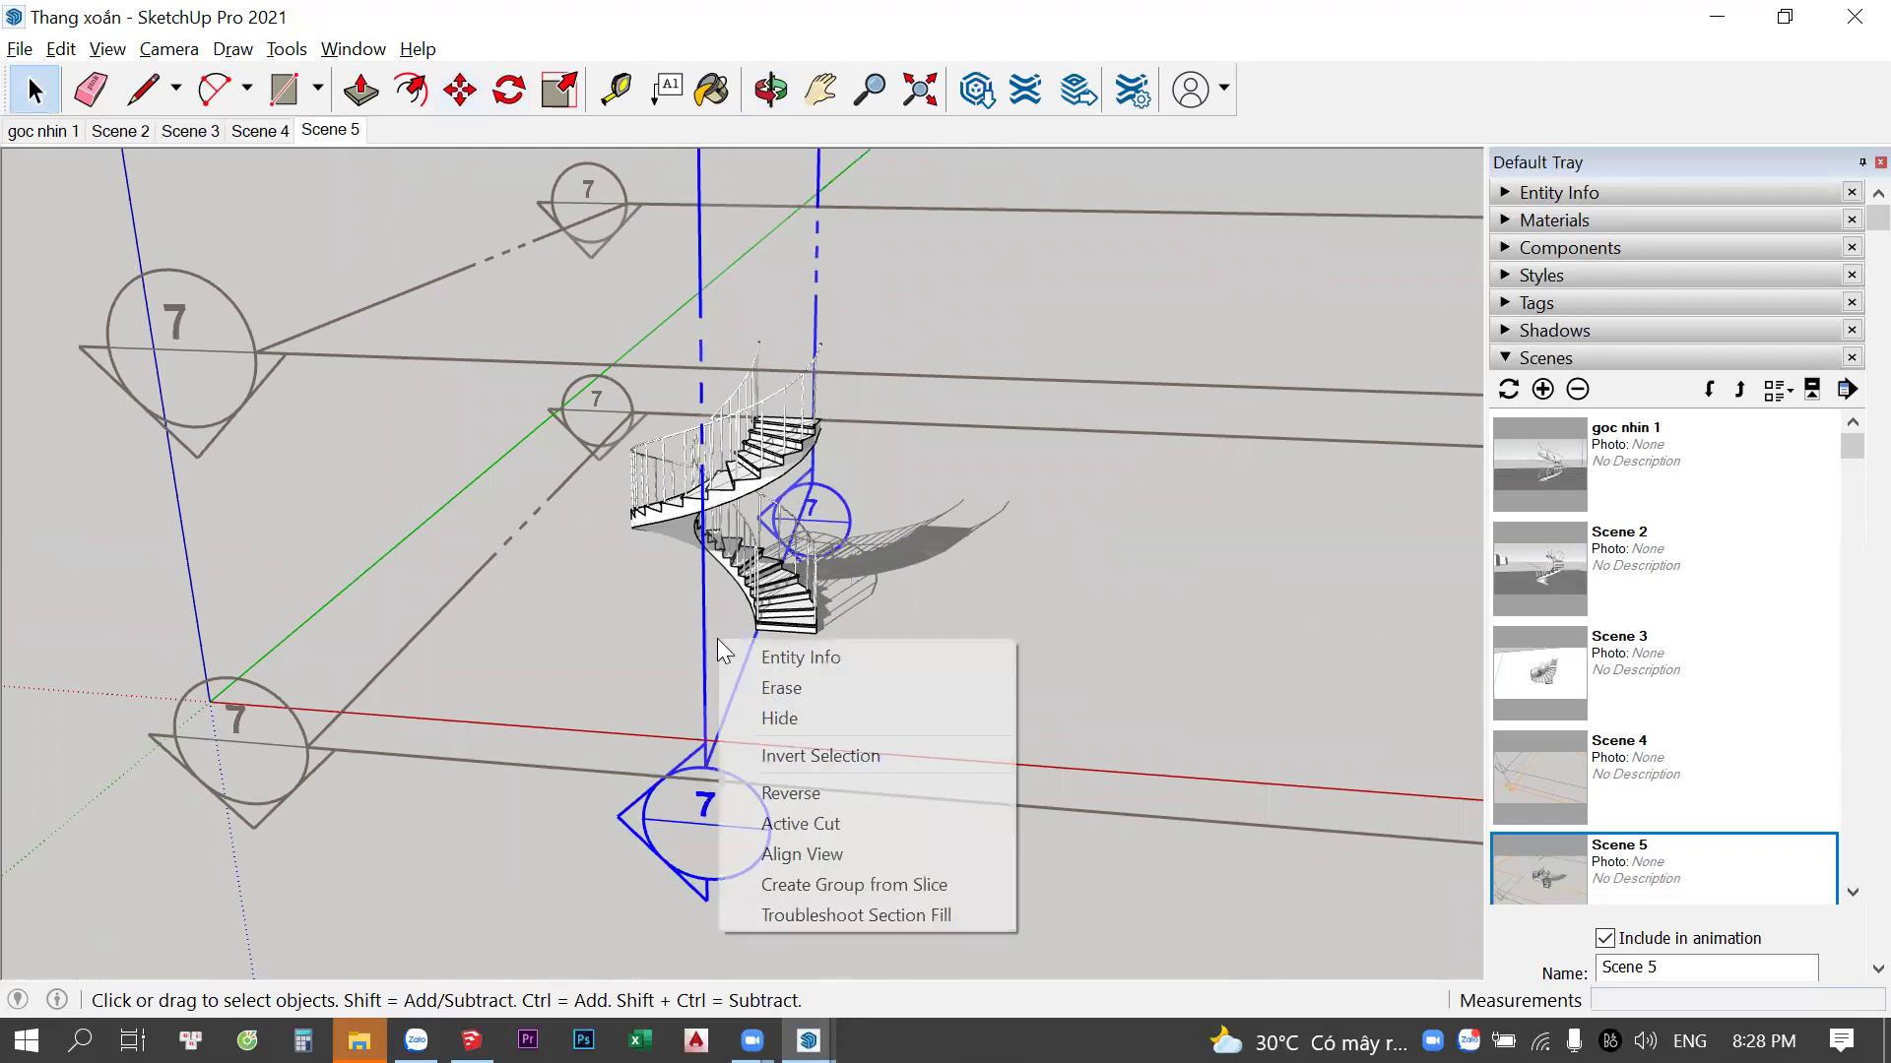
pyautogui.click(800, 824)
pyautogui.moveTo(758, 594); pyautogui.dragTo(696, 612, button='middle')
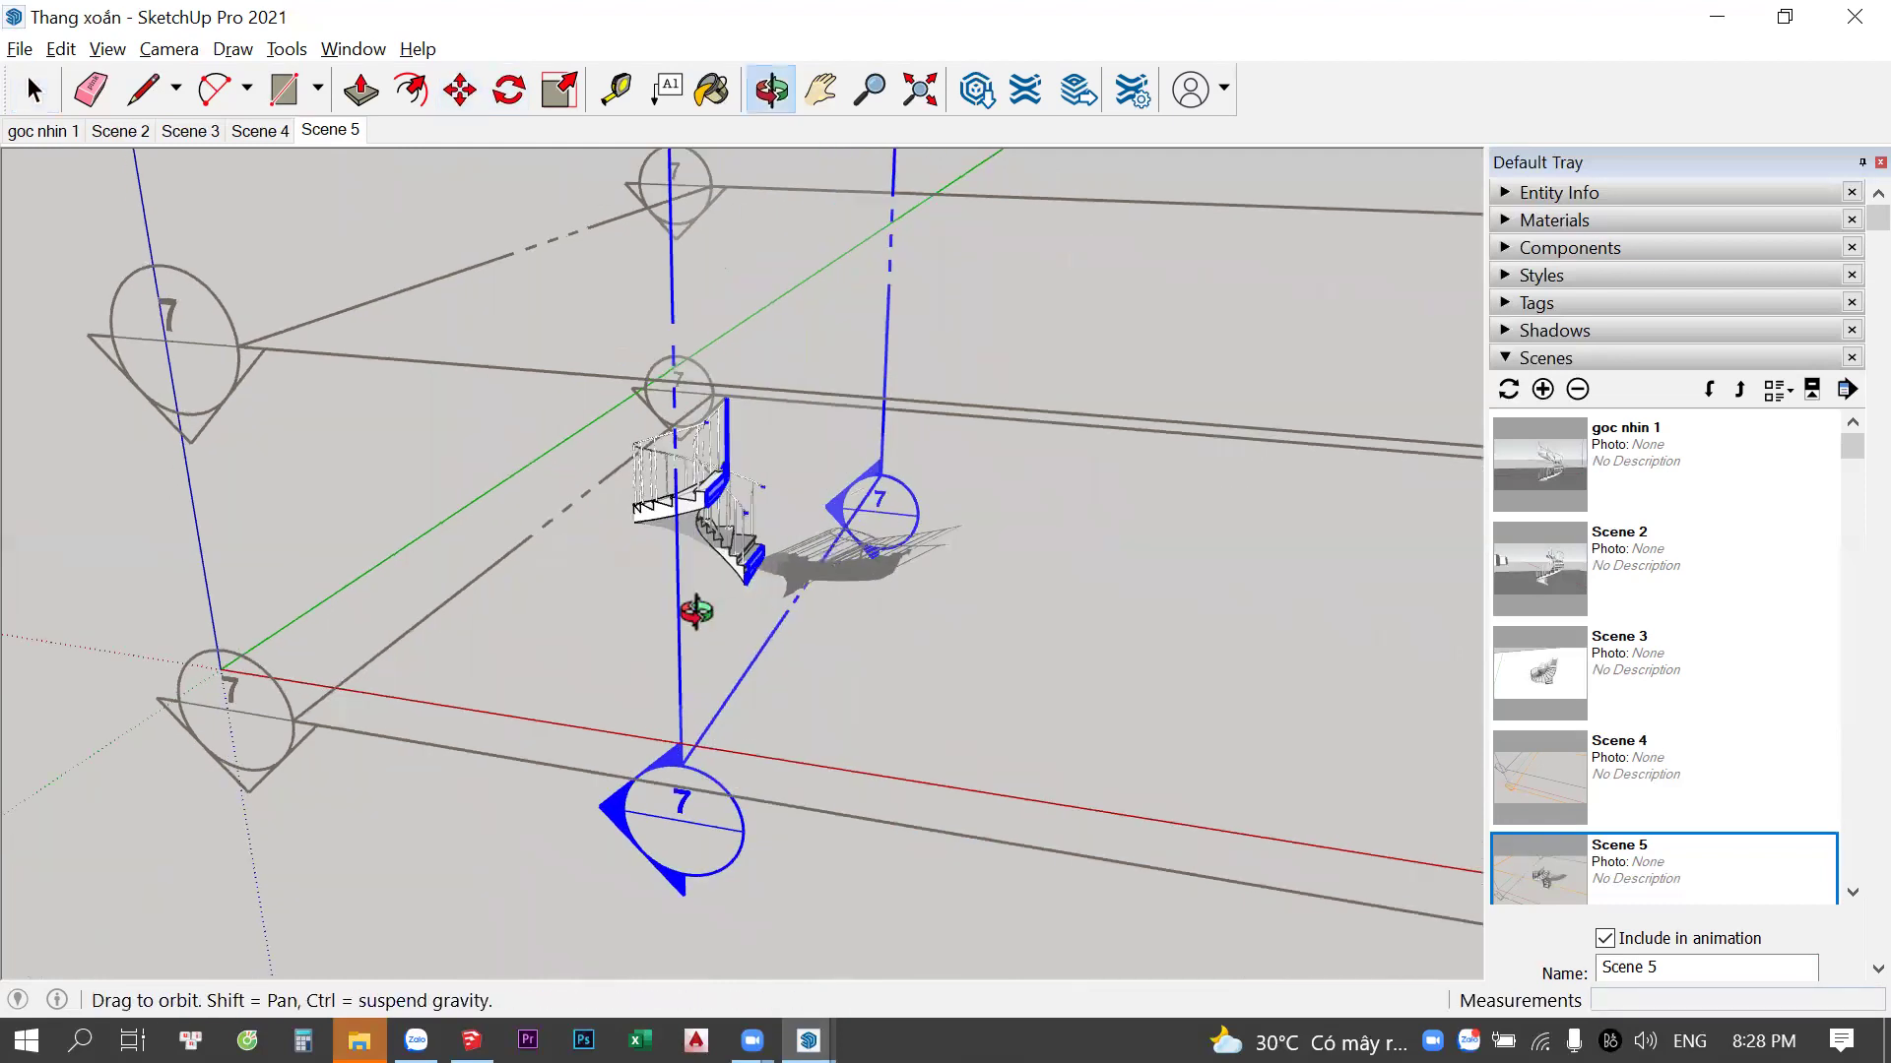
pyautogui.click(694, 616)
pyautogui.press('m')
pyautogui.moveTo(663, 612); pyautogui.dragTo(605, 598)
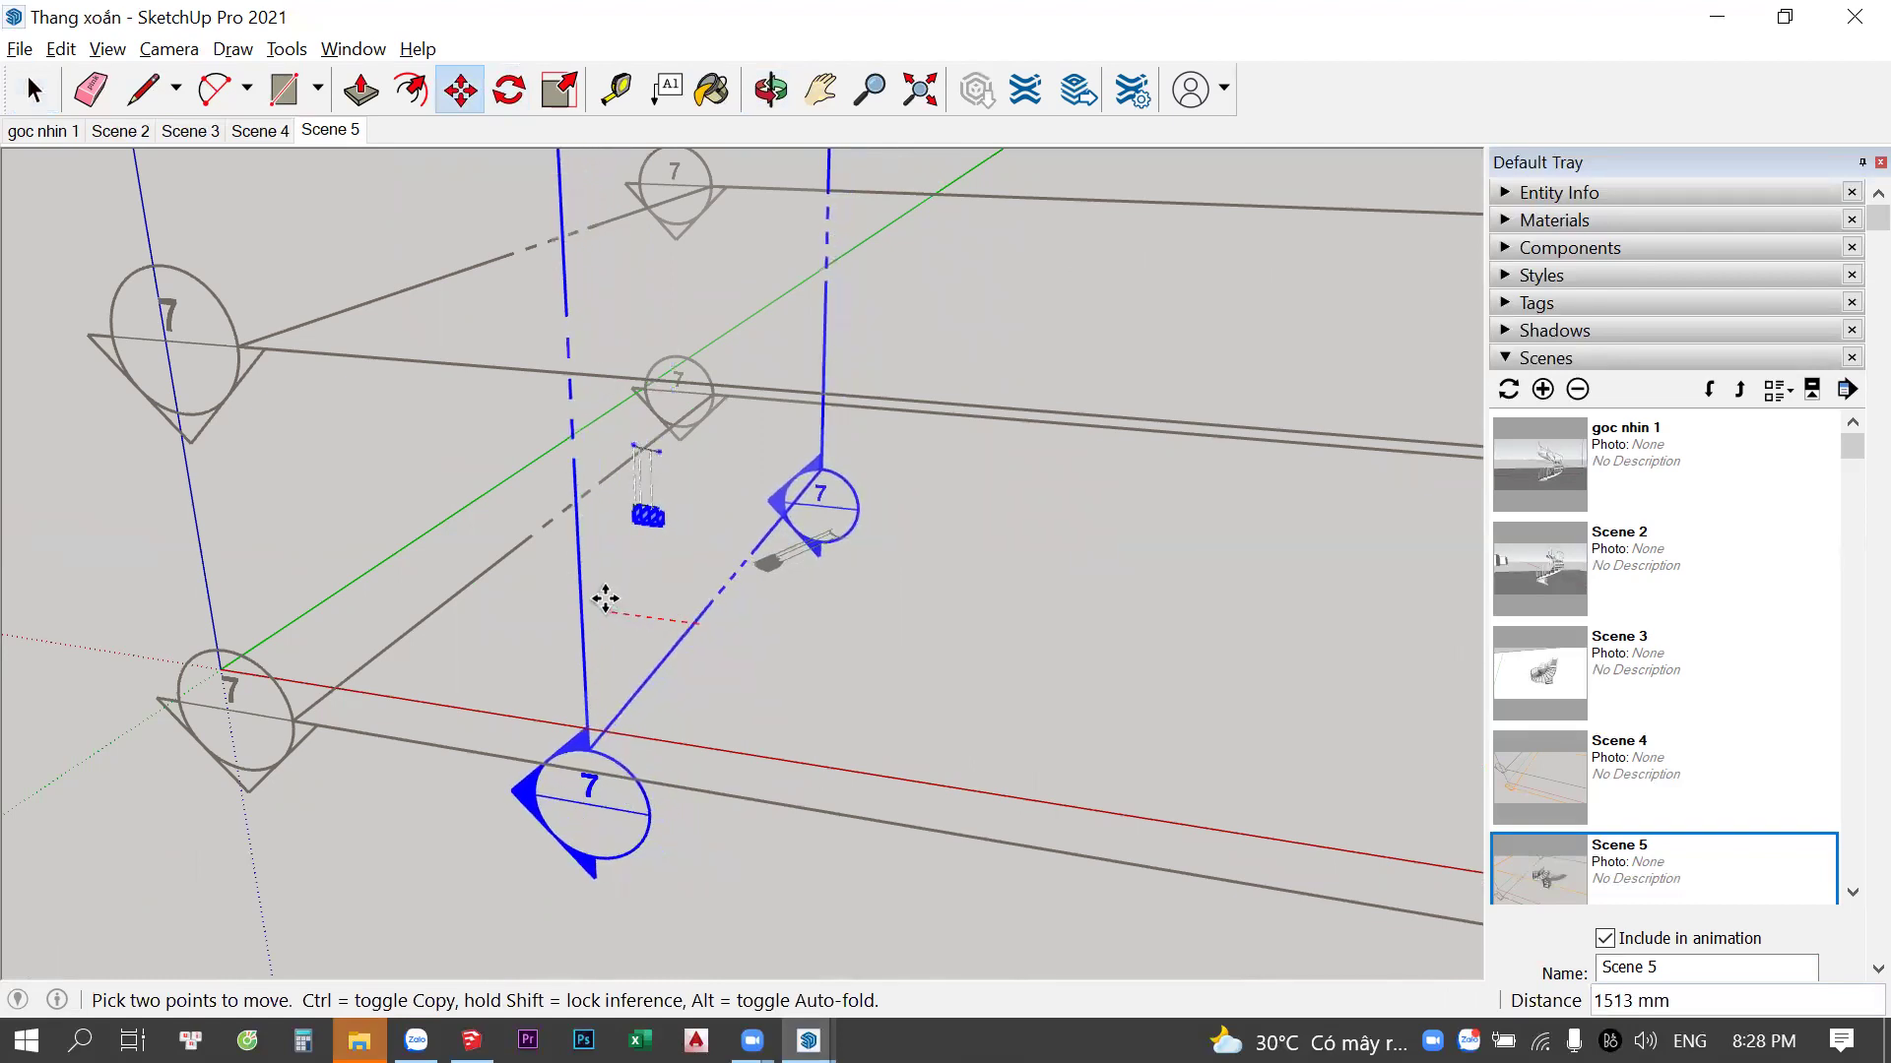
pyautogui.click(595, 595)
pyautogui.press('space')
# Deselect the plane and zoom and orbit to inspect the cut
pyautogui.click(635, 485)
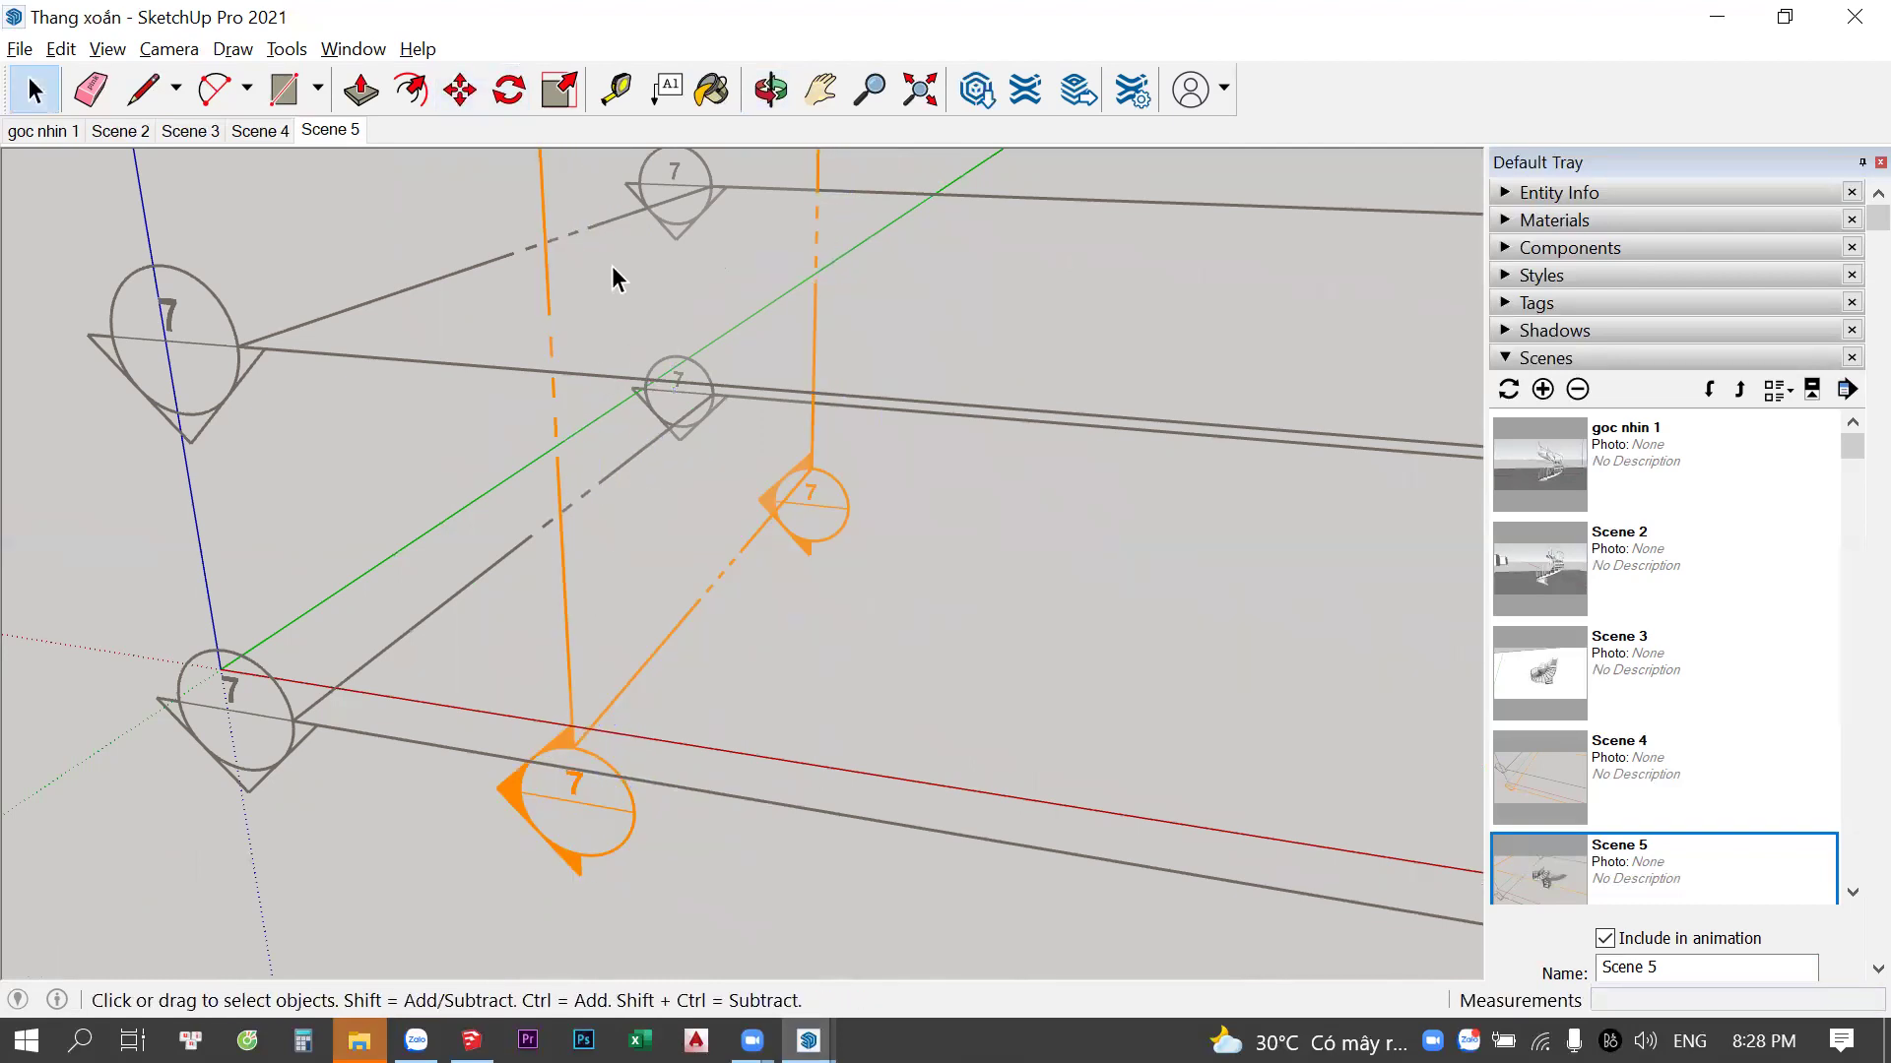
pyautogui.scroll(1, 612, 265)
pyautogui.scroll(3, 777, 552)
pyautogui.moveTo(777, 552)
pyautogui.mouseDown(button='middle')
pyautogui.moveTo(771, 490)
pyautogui.moveTo(675, 505)
pyautogui.mouseUp(button='middle')
# Save the cut-away view as Scene 6, compare Scenes 4, 5 and 6, ending on Scene 5
pyautogui.rightClick(324, 134)
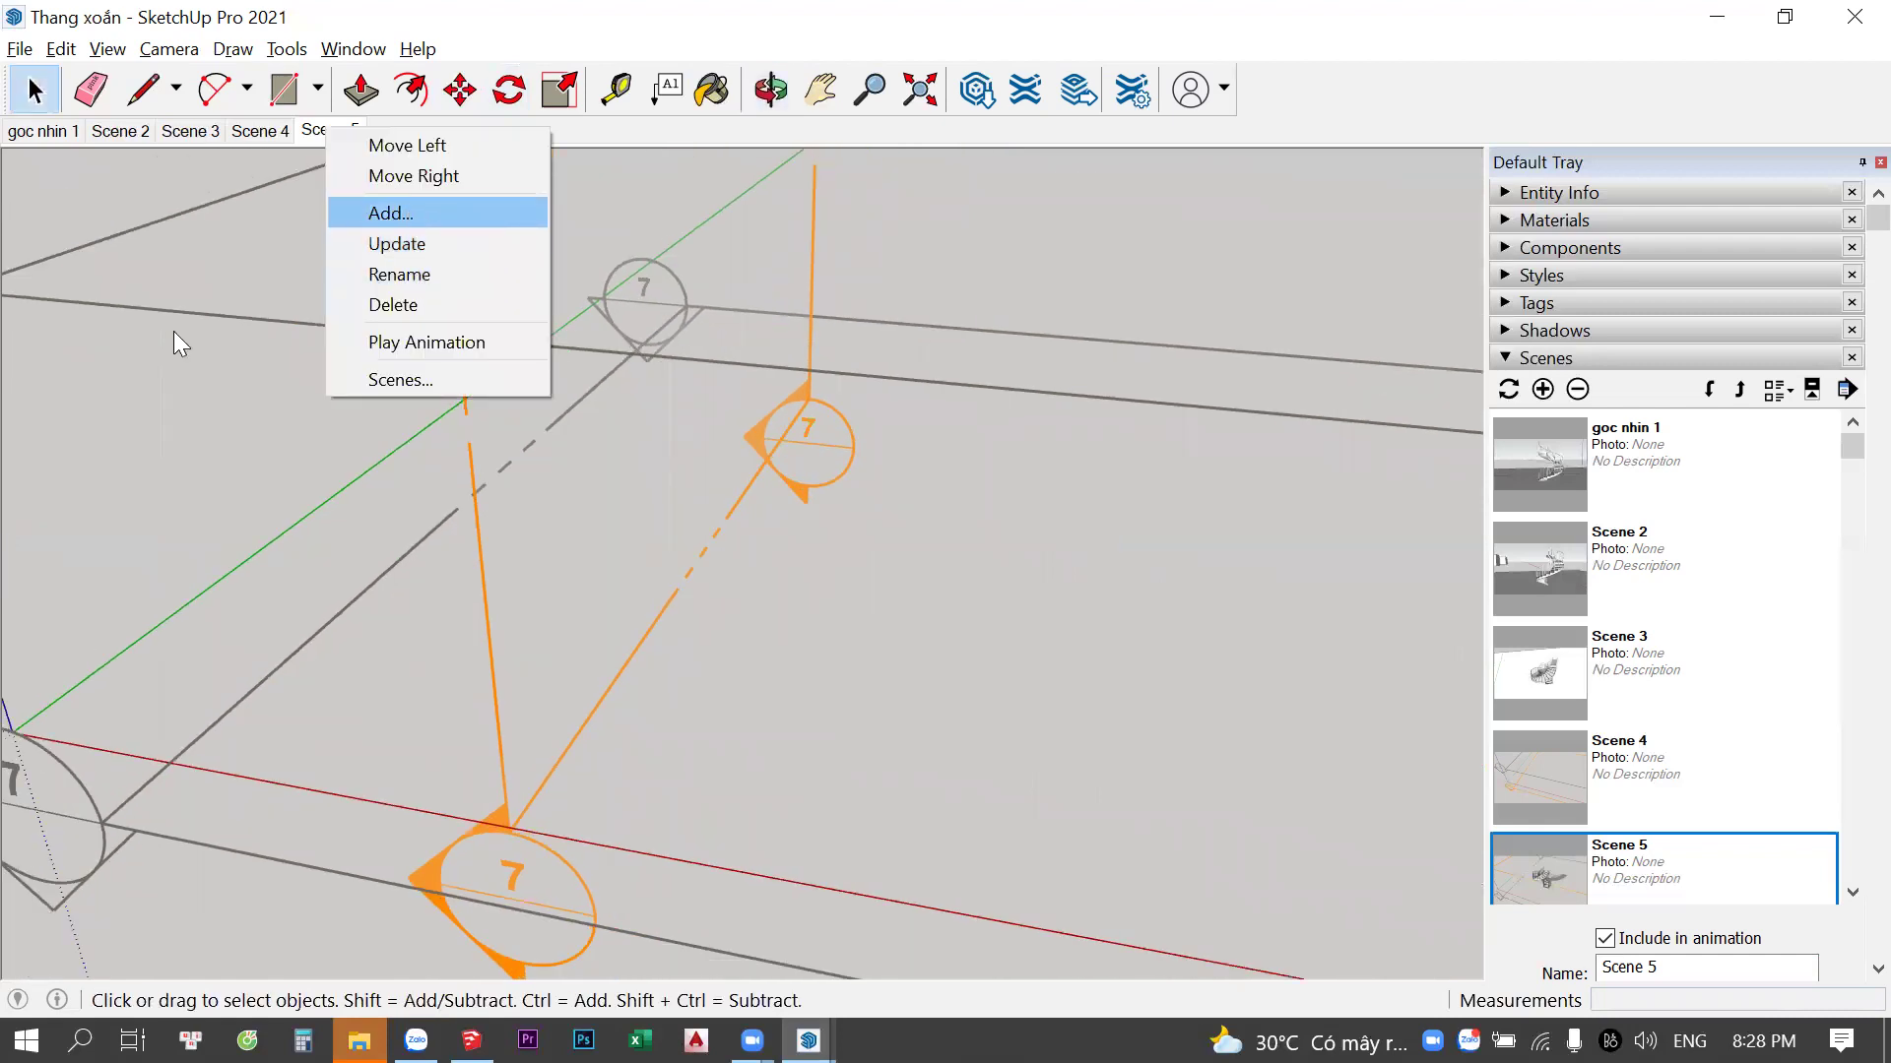
pyautogui.press('Return')
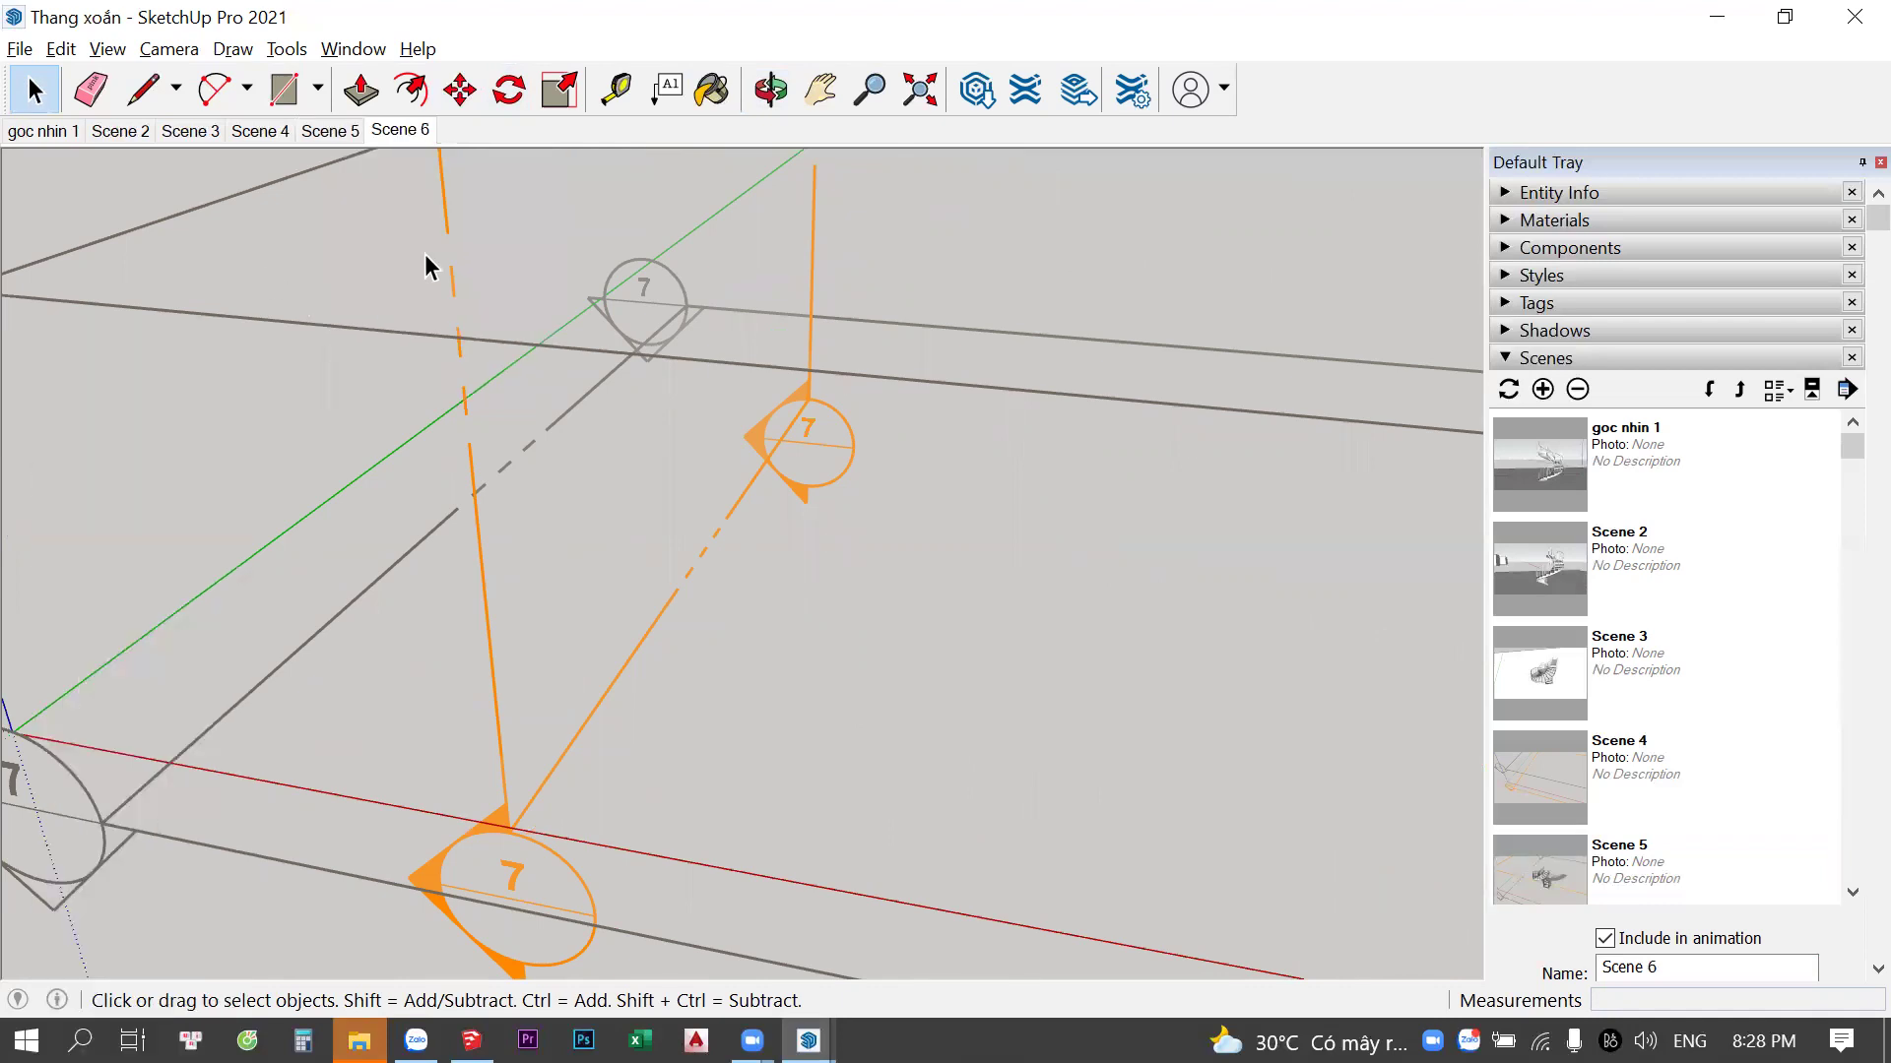
pyautogui.click(264, 131)
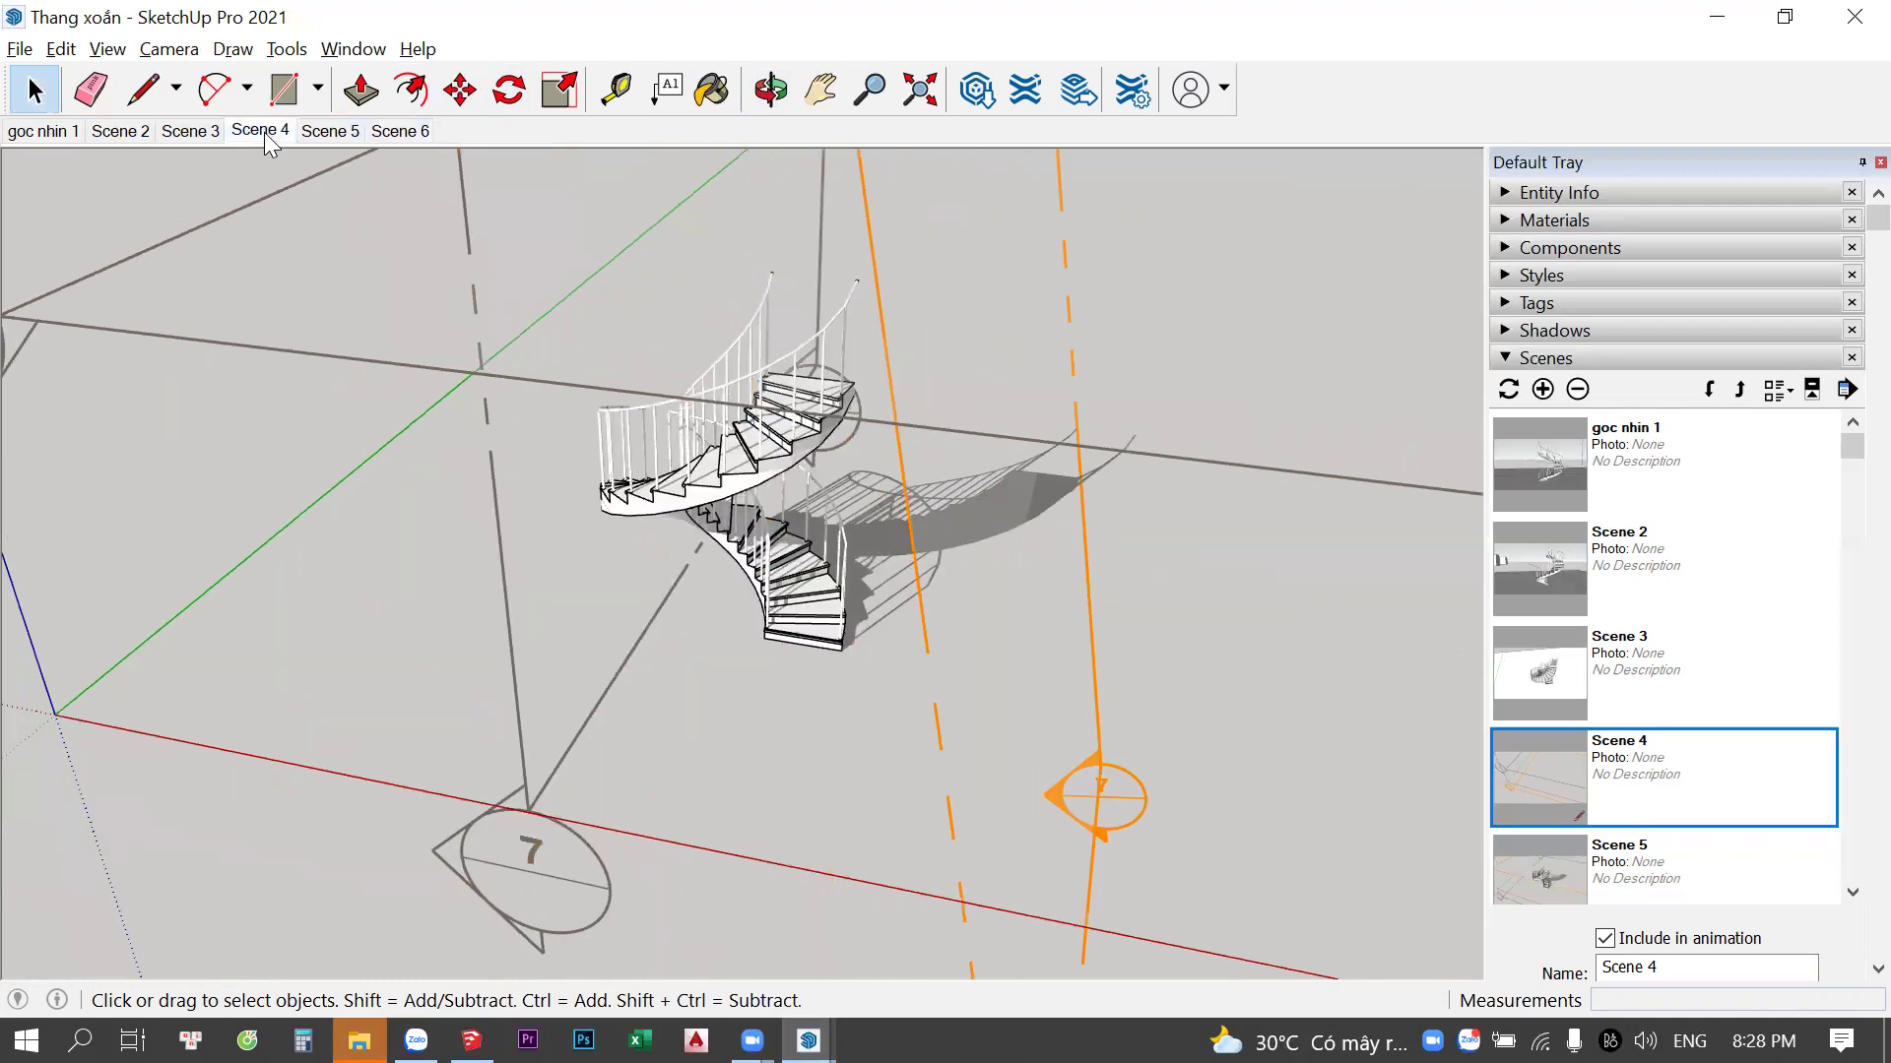
pyautogui.click(323, 134)
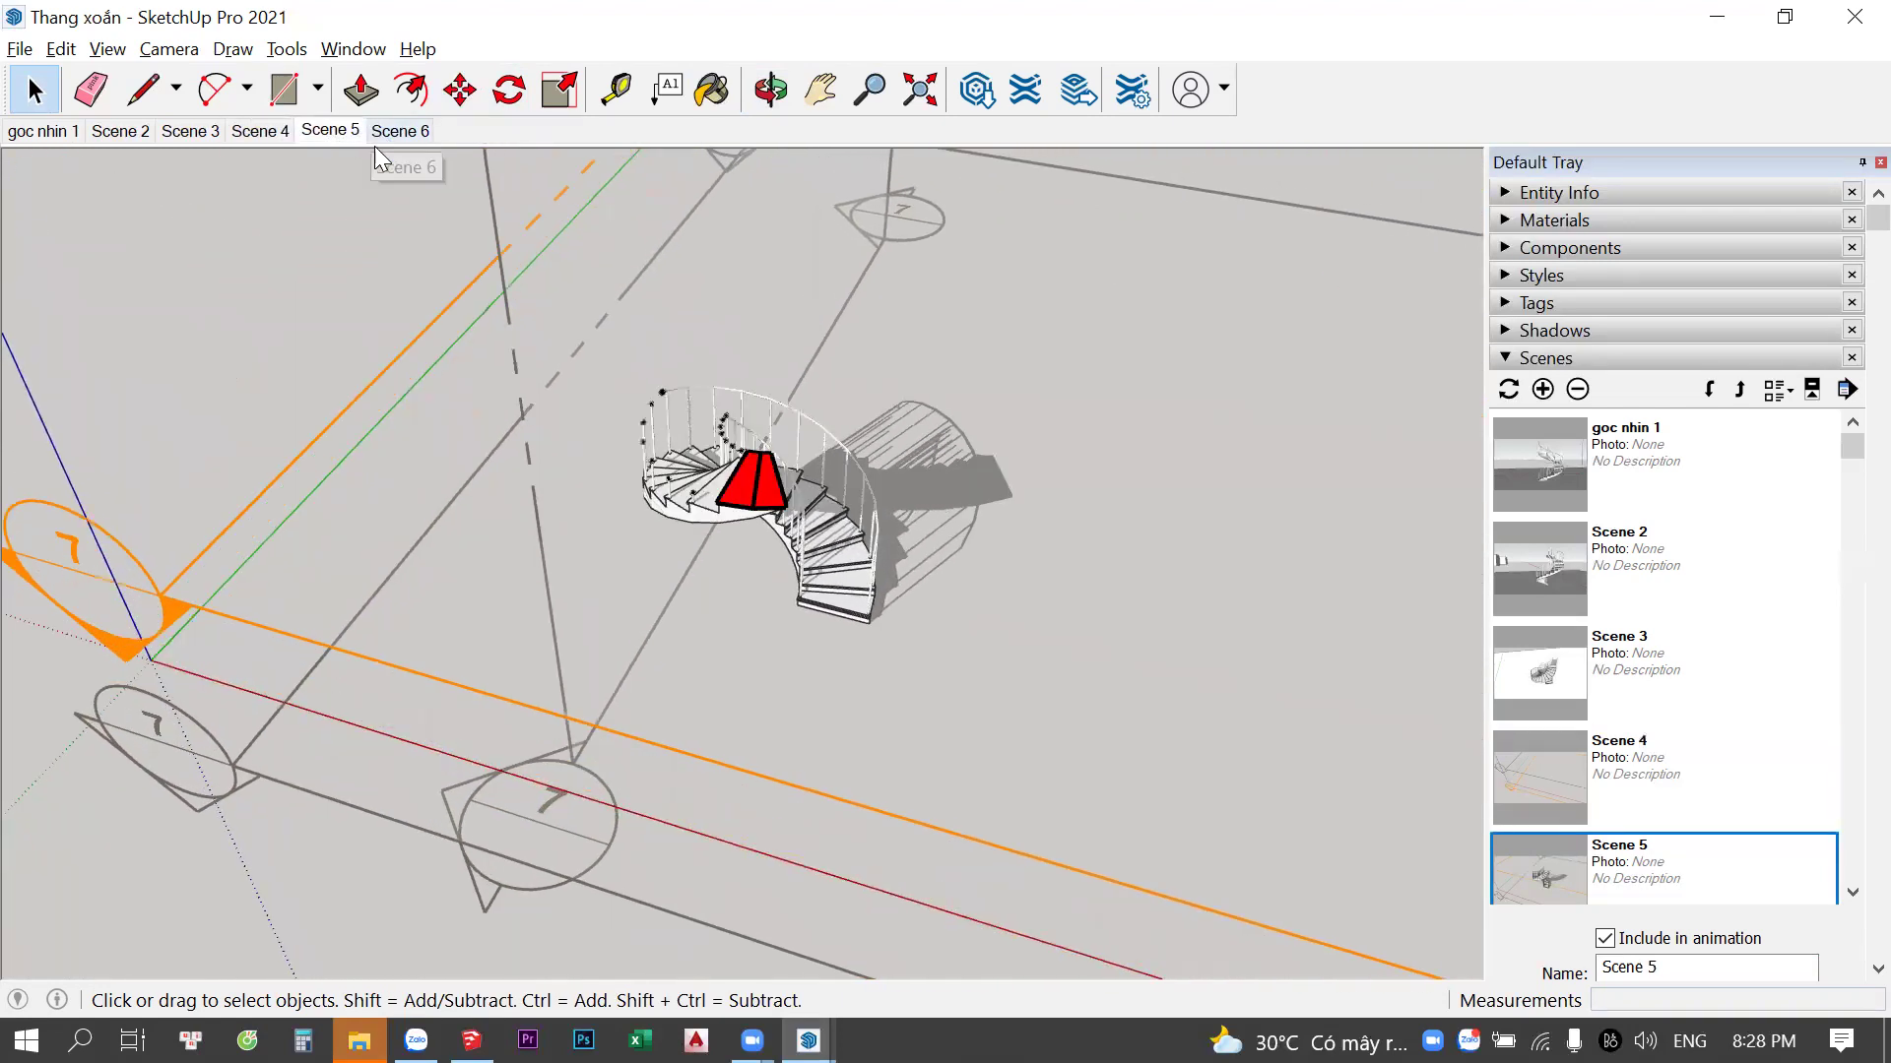
pyautogui.click(390, 136)
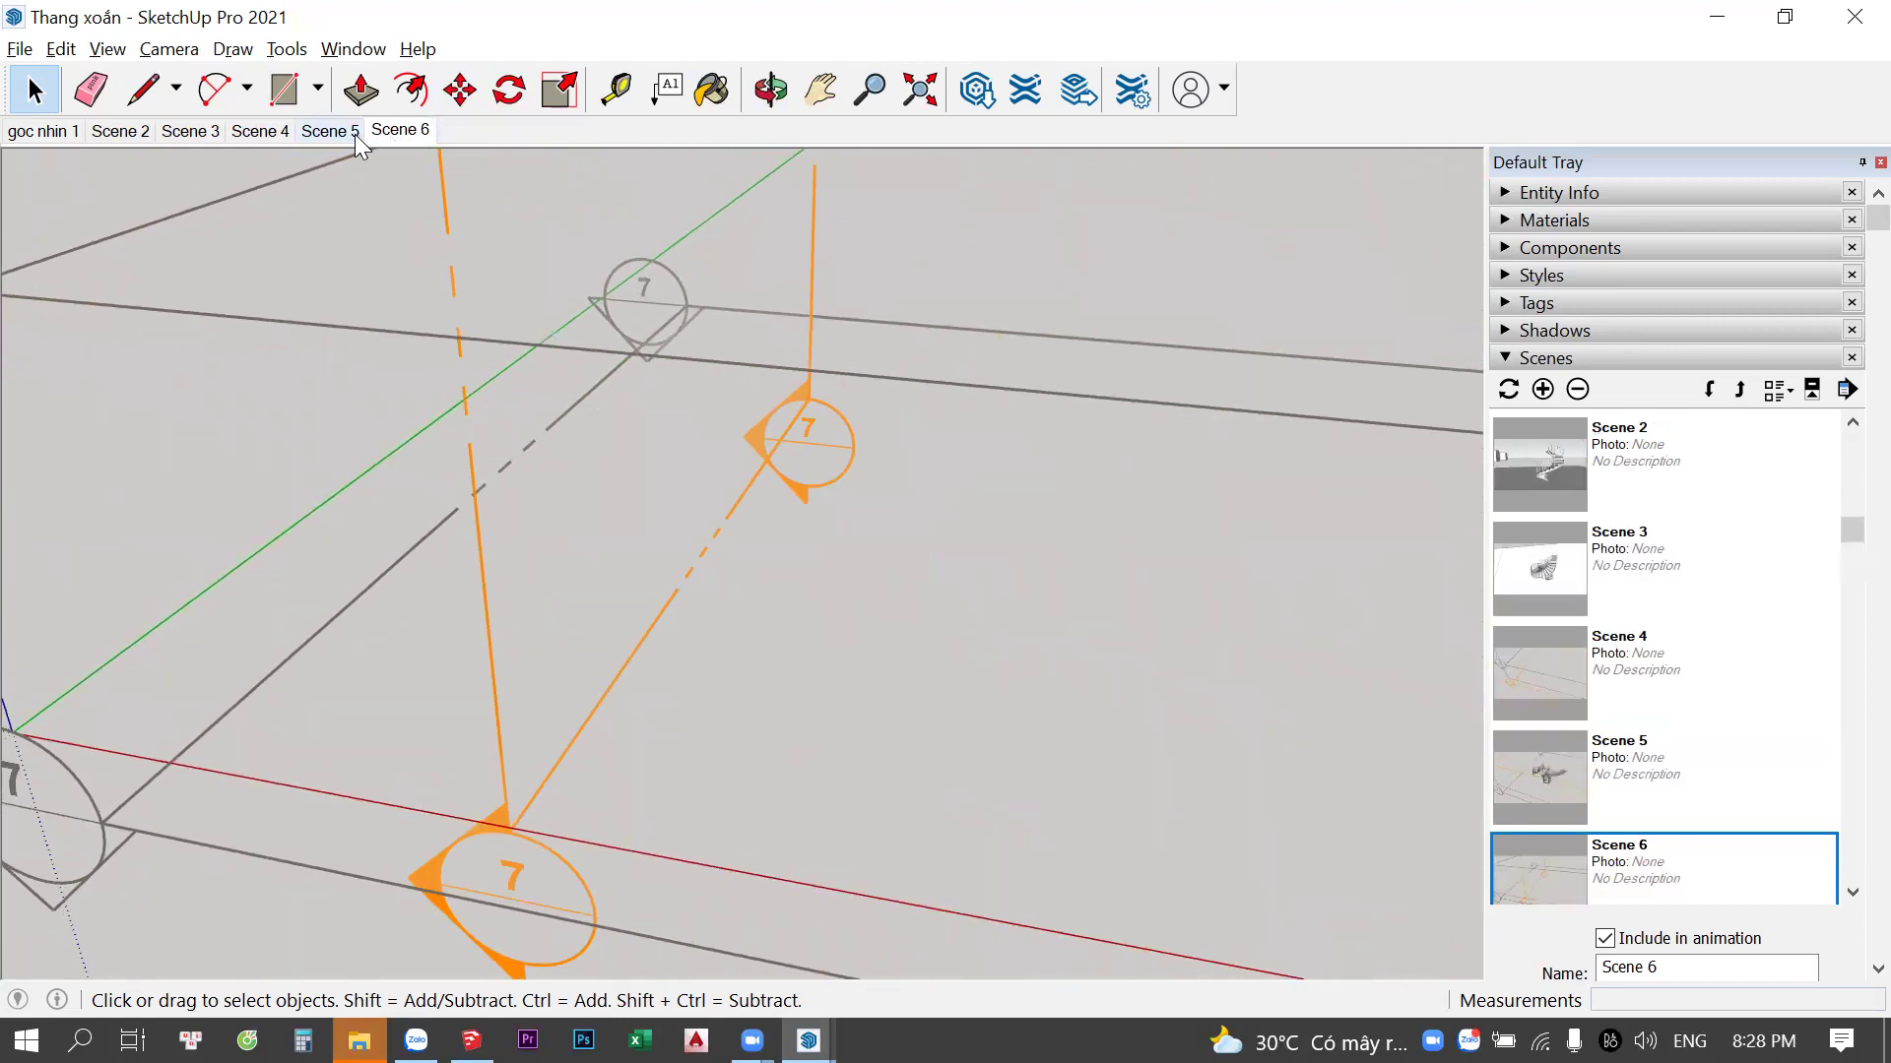
pyautogui.click(354, 133)
pyautogui.click(380, 134)
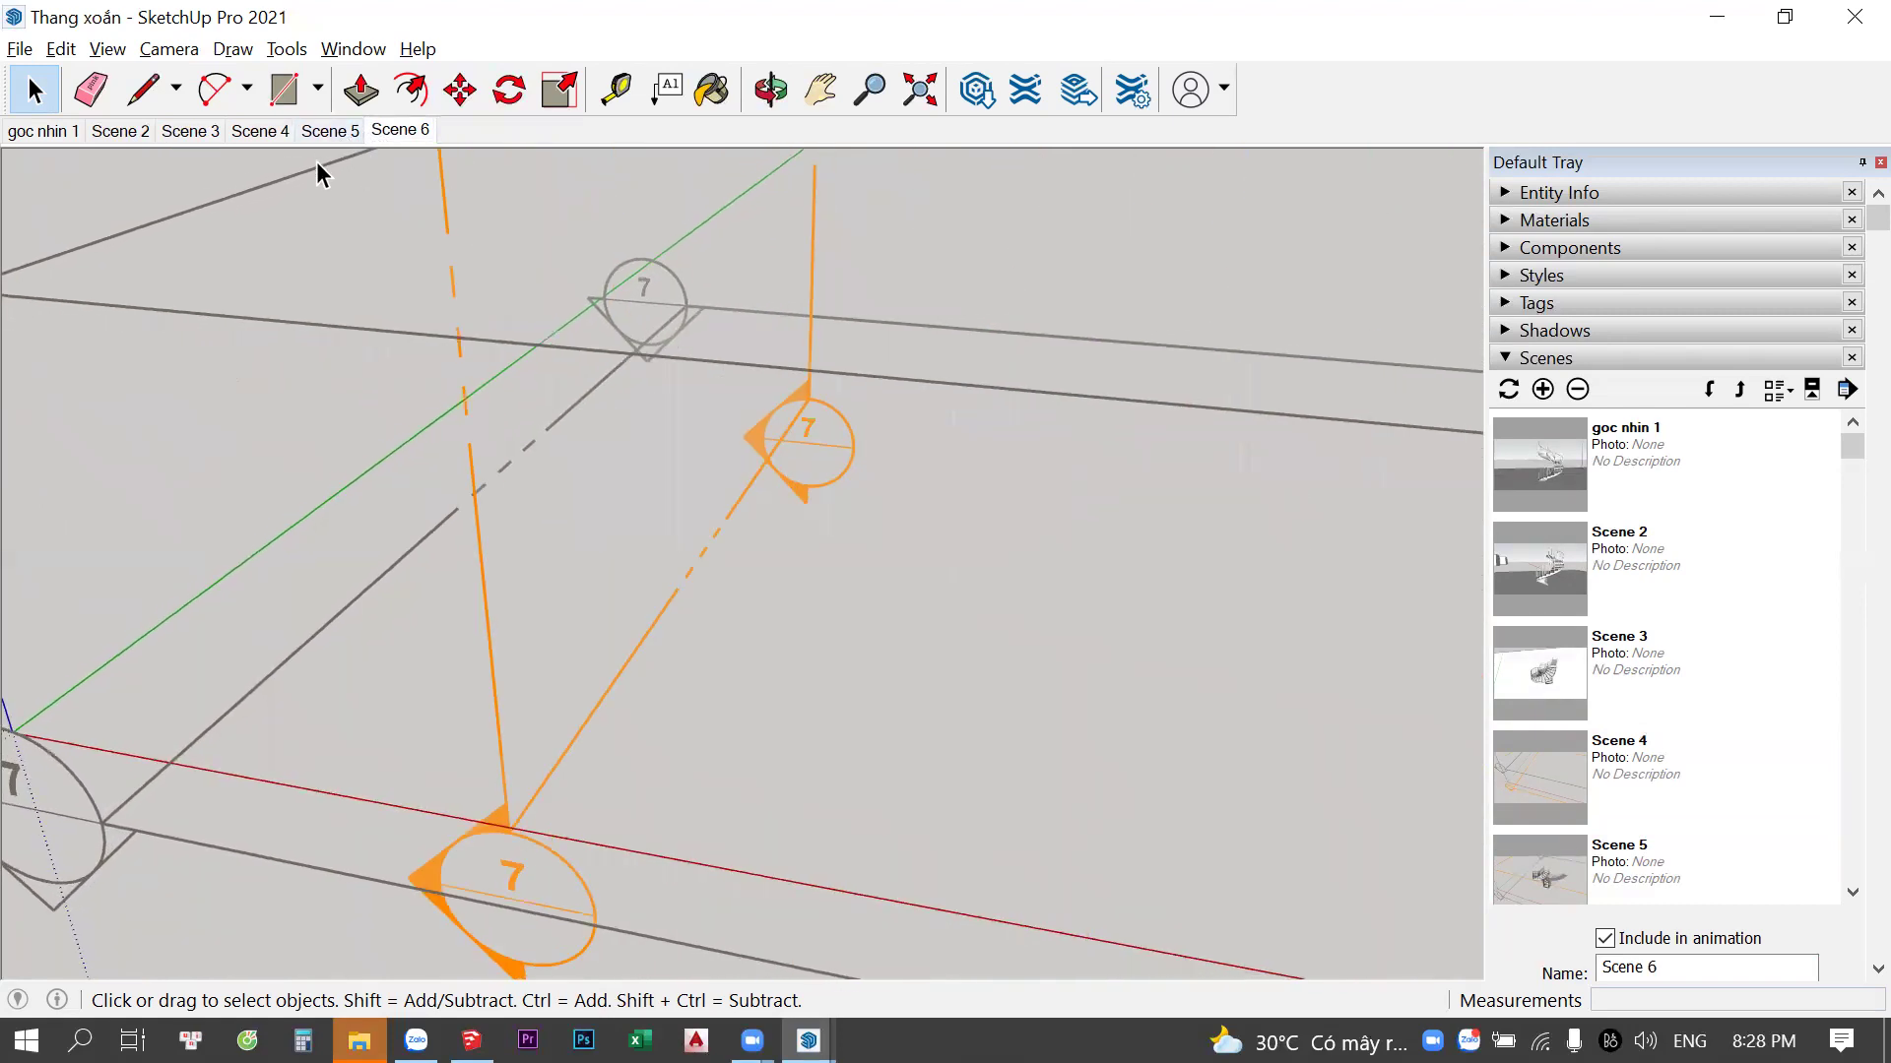
pyautogui.click(323, 132)
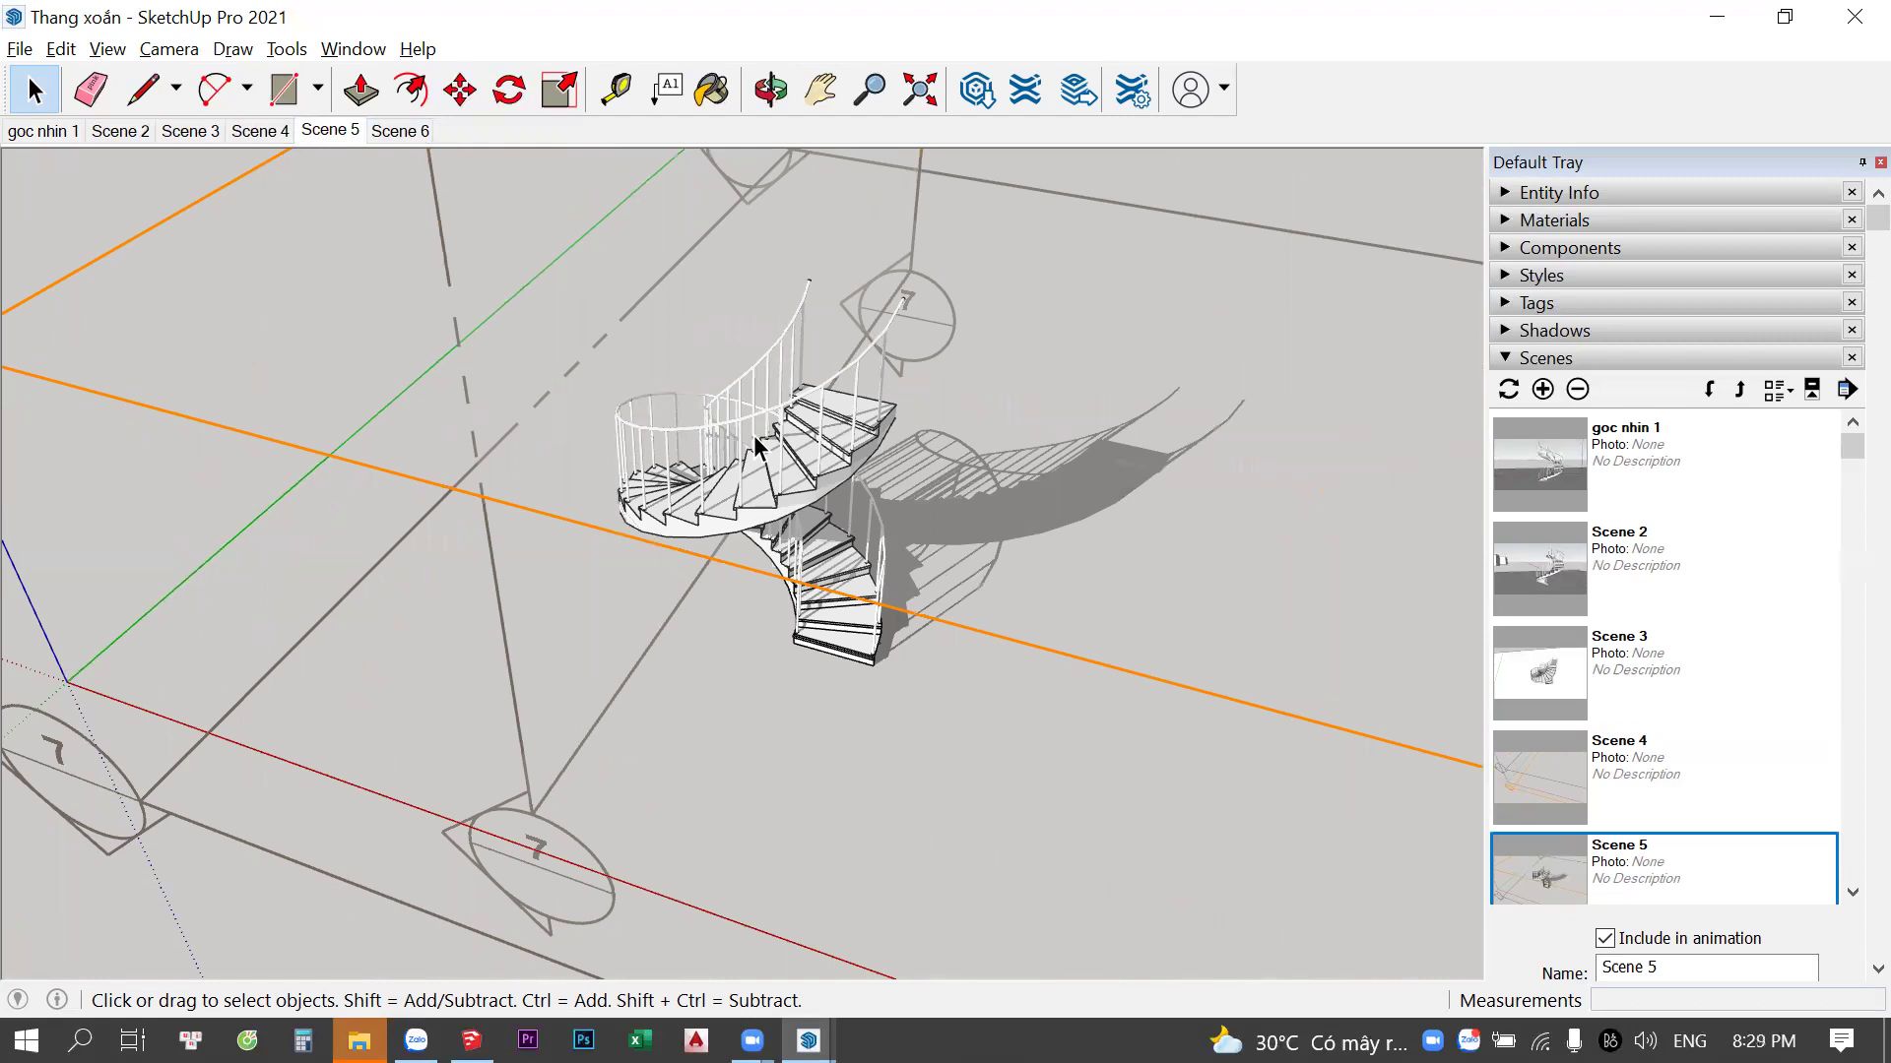
pyautogui.click(857, 650)
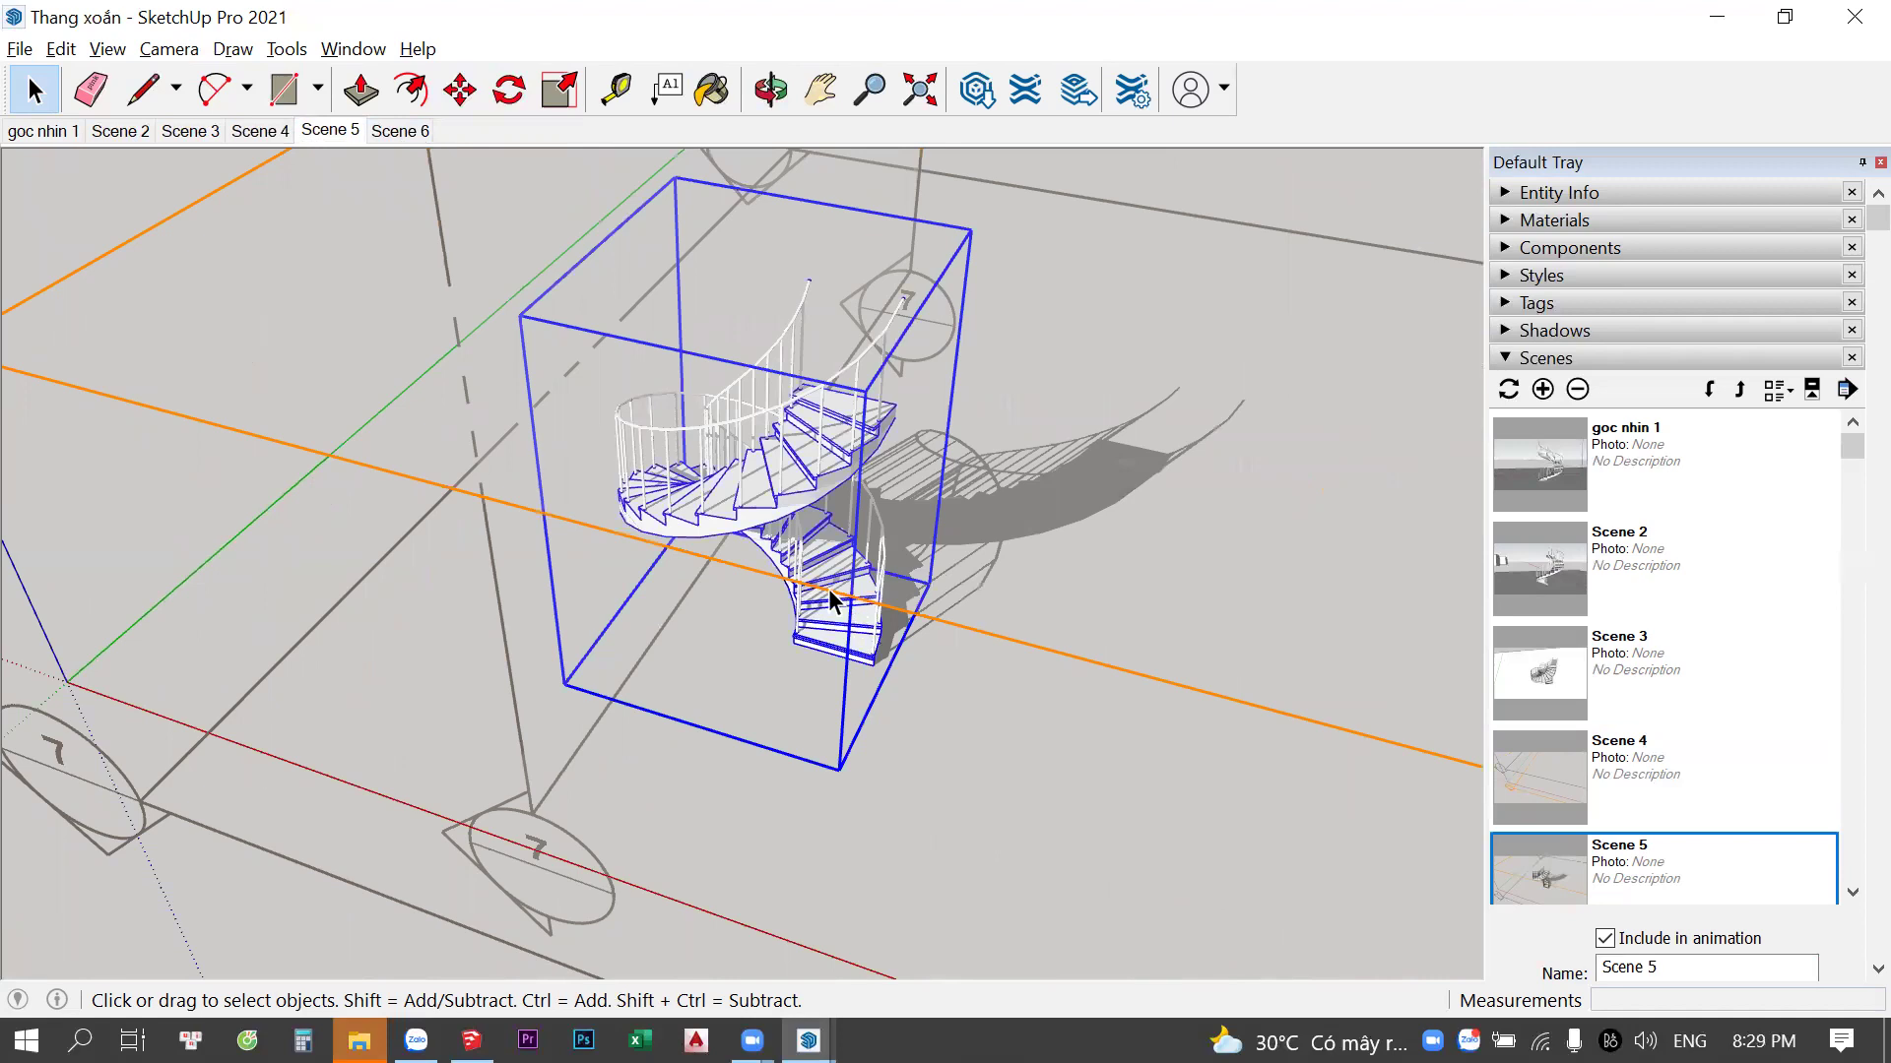
pyautogui.click(802, 537)
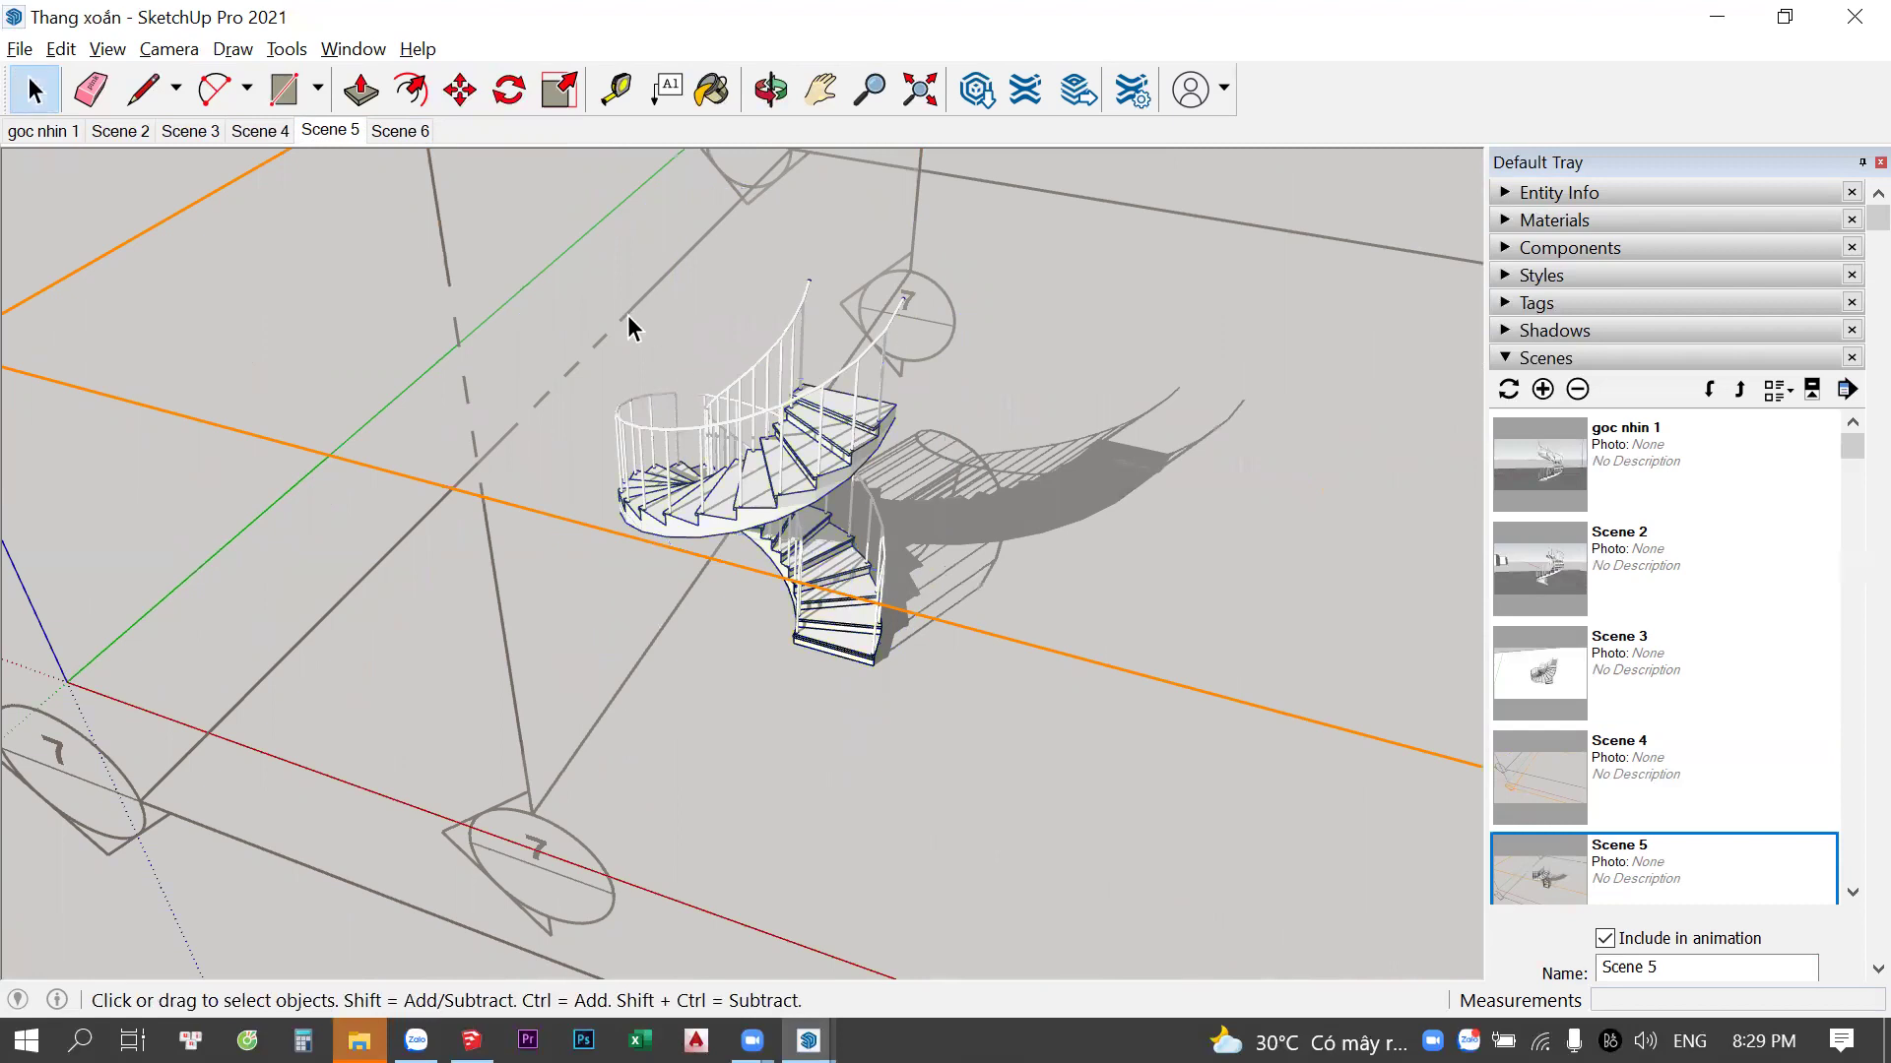
# Play the scene animation through all scenes, then stop it
pyautogui.rightClick(38, 136)
pyautogui.rightClick(48, 130)
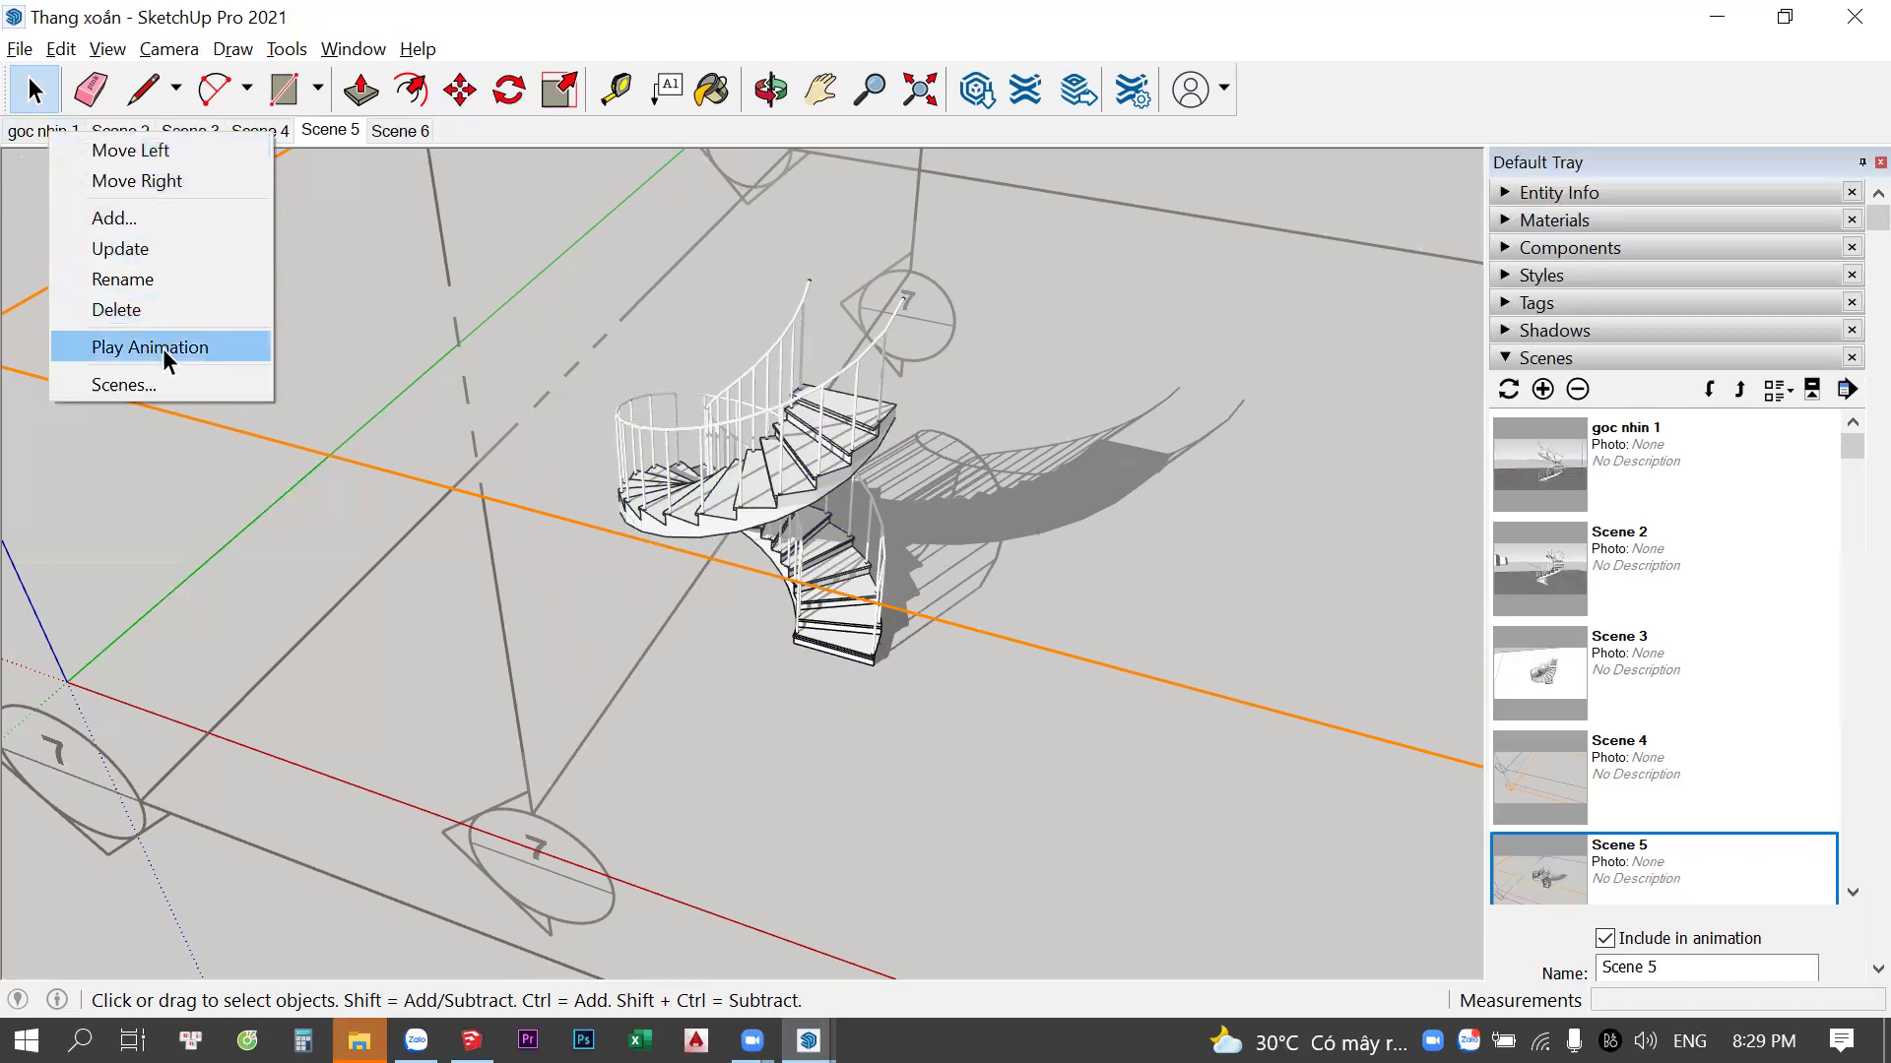
pyautogui.click(163, 349)
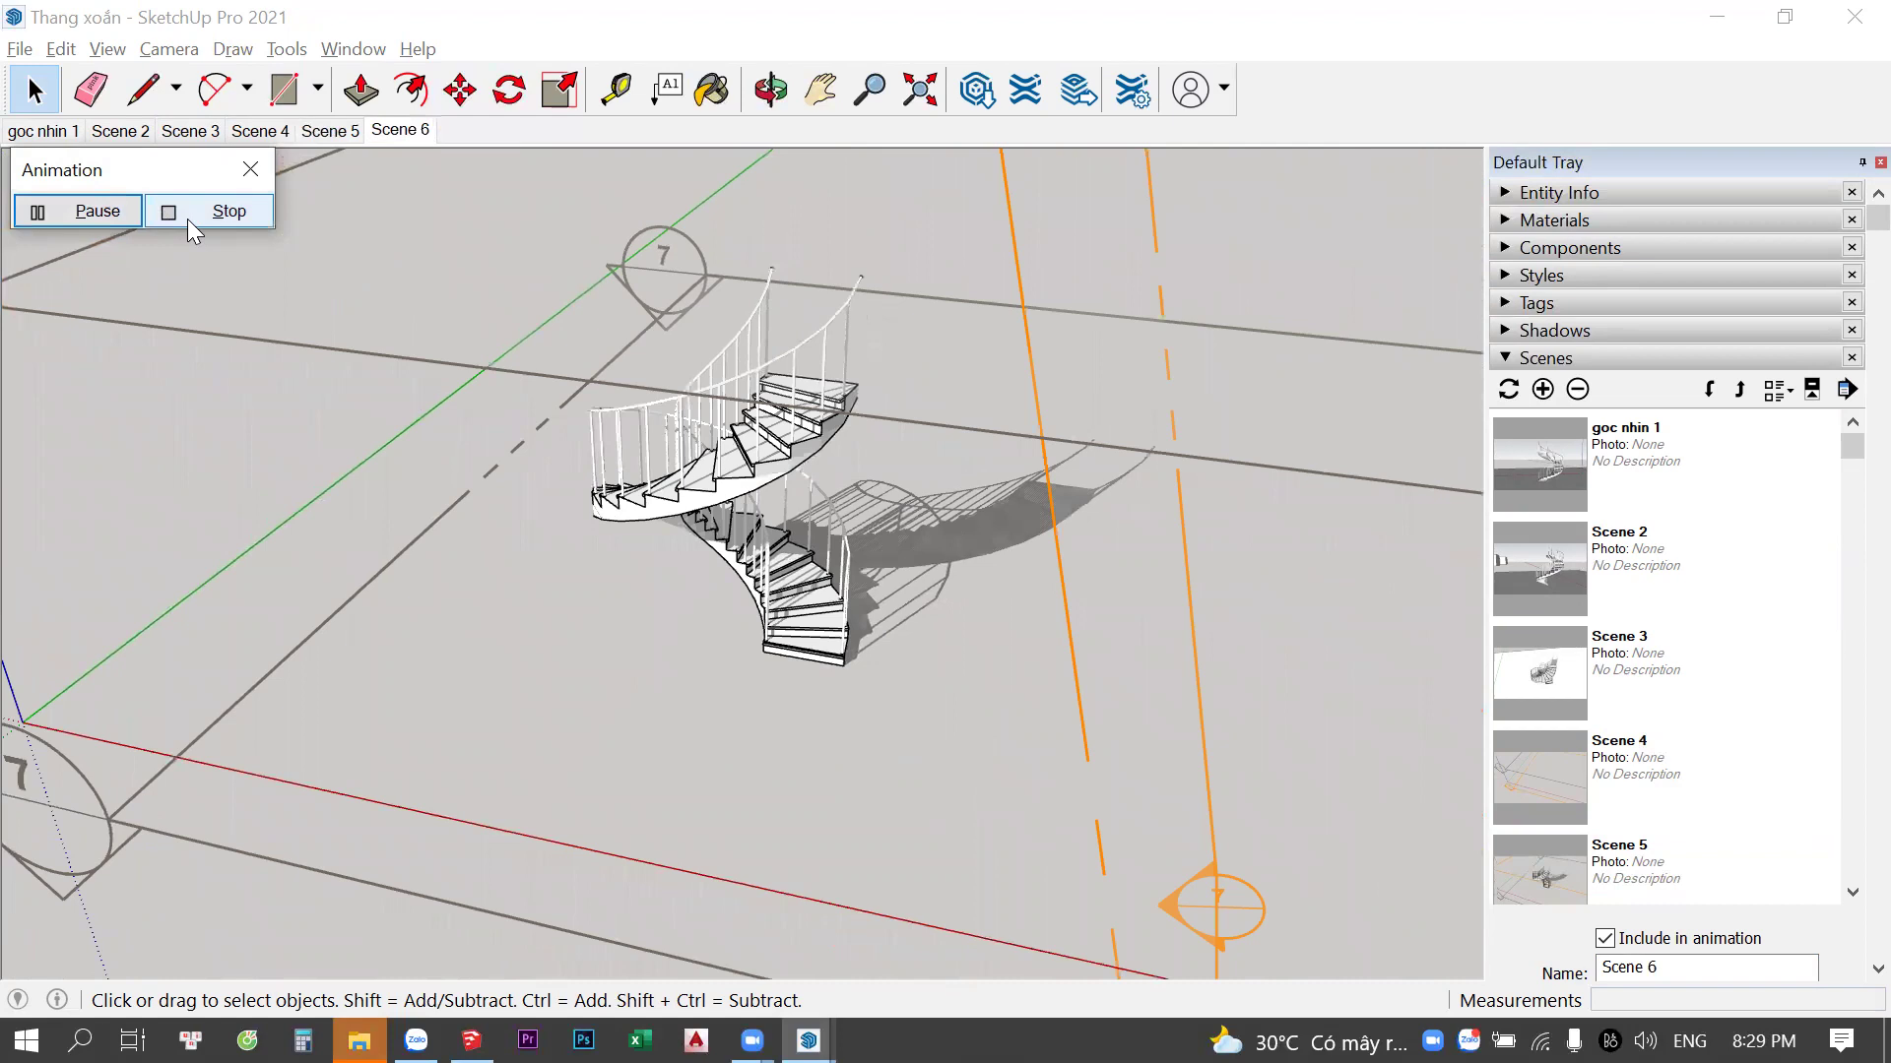
pyautogui.click(246, 205)
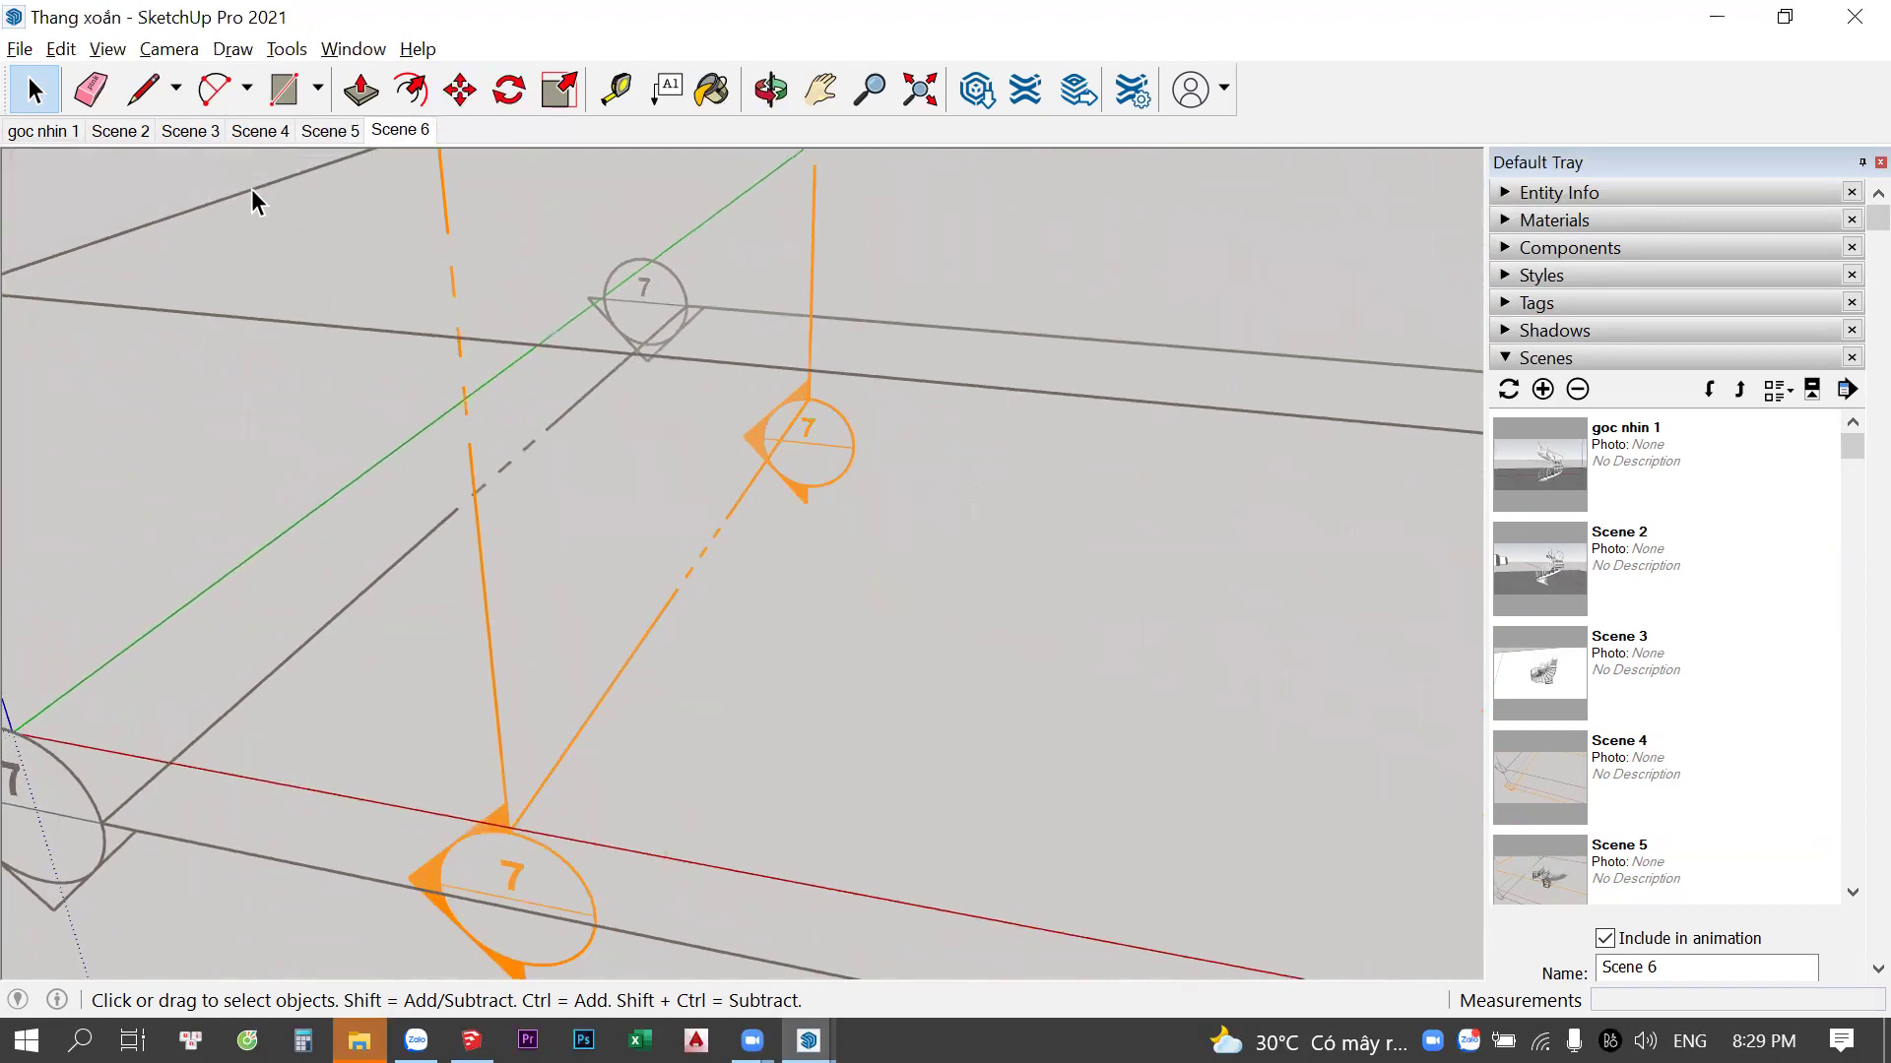
# Switch between the goc nhin 1 and Scene 2 views, ending on Scene 2
pyautogui.click(8, 139)
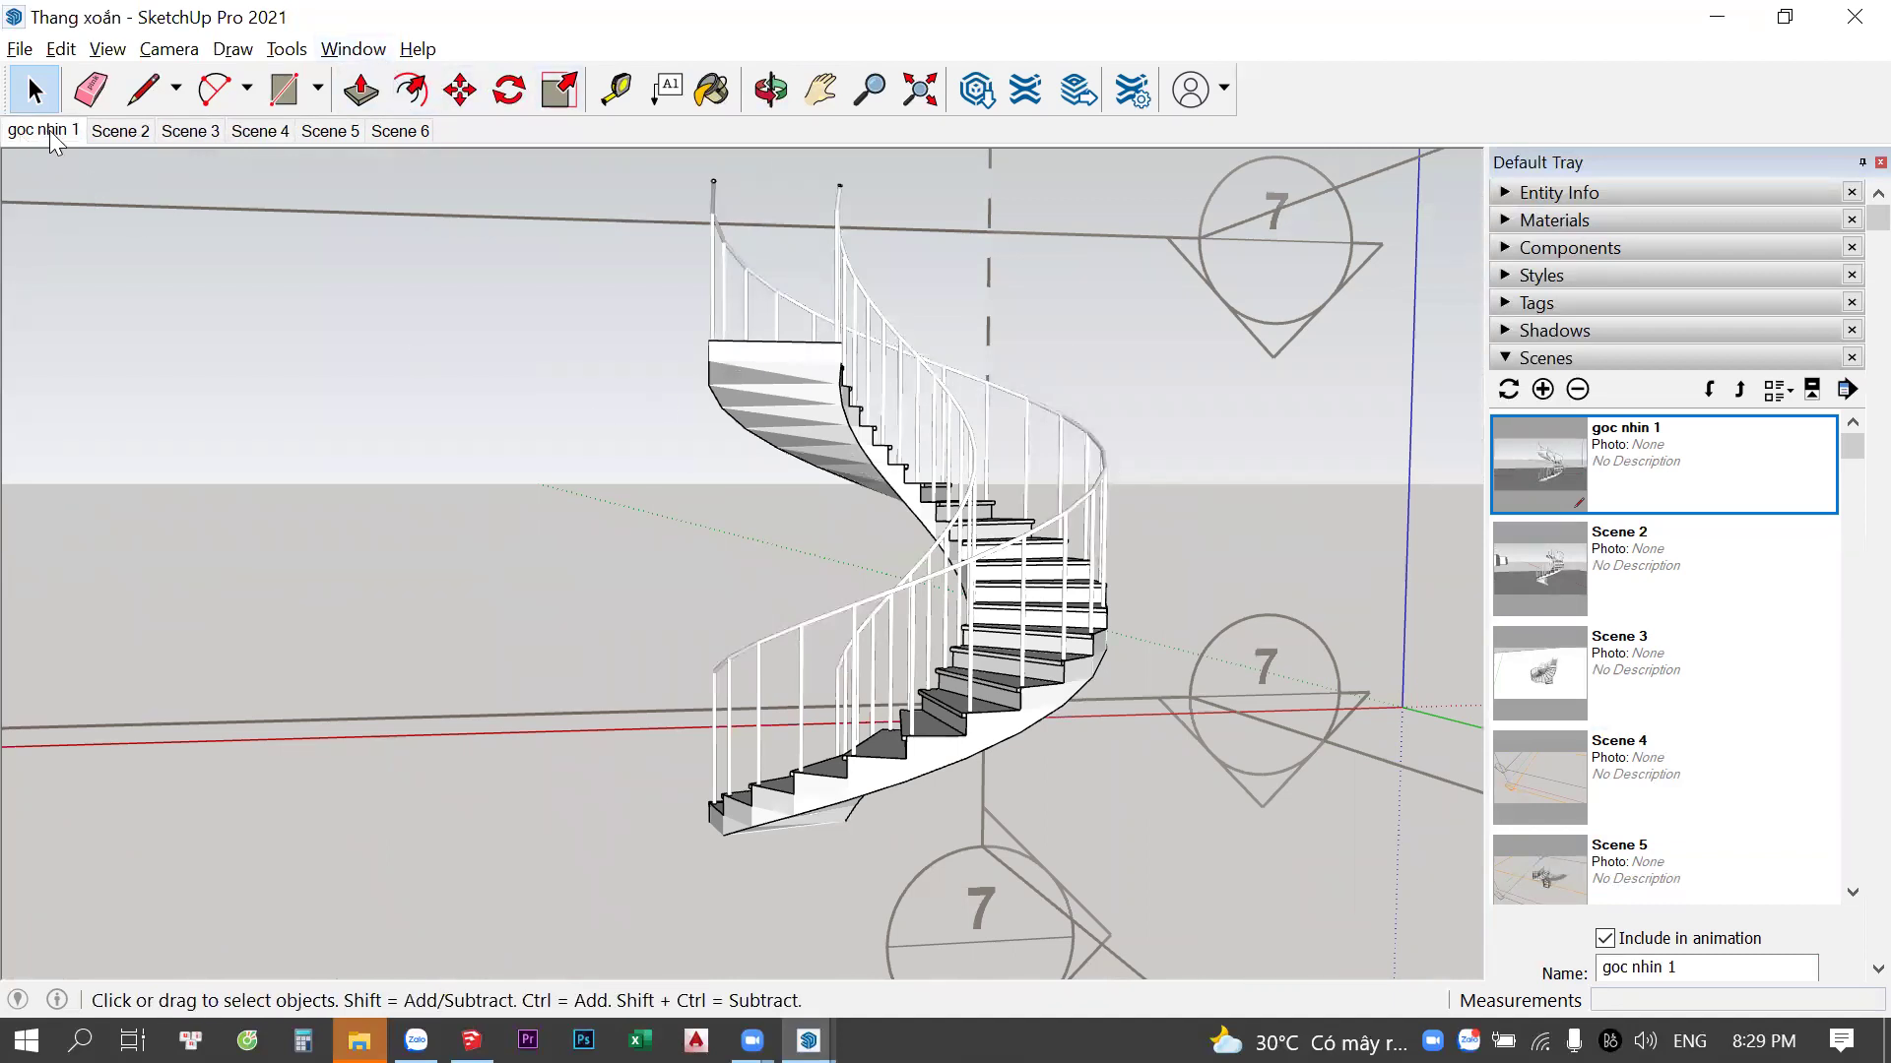
pyautogui.click(116, 134)
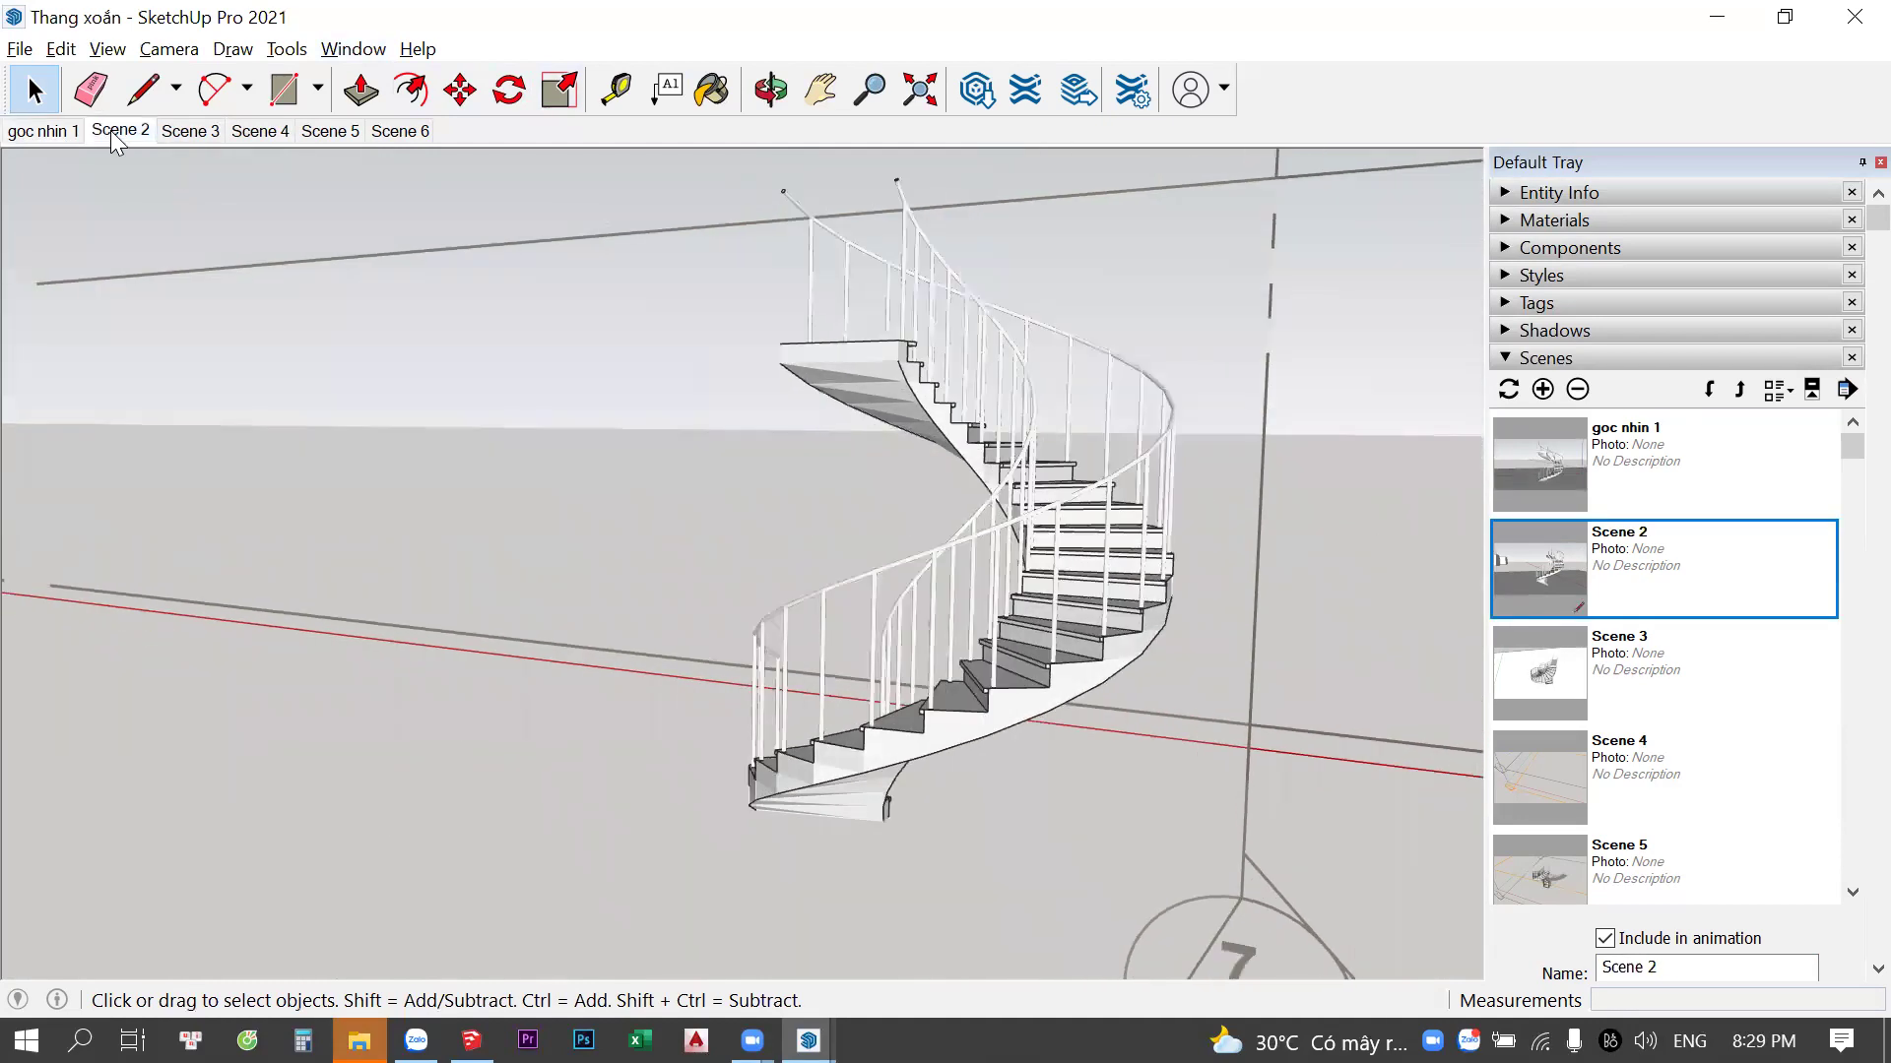
pyautogui.click(47, 130)
pyautogui.click(138, 140)
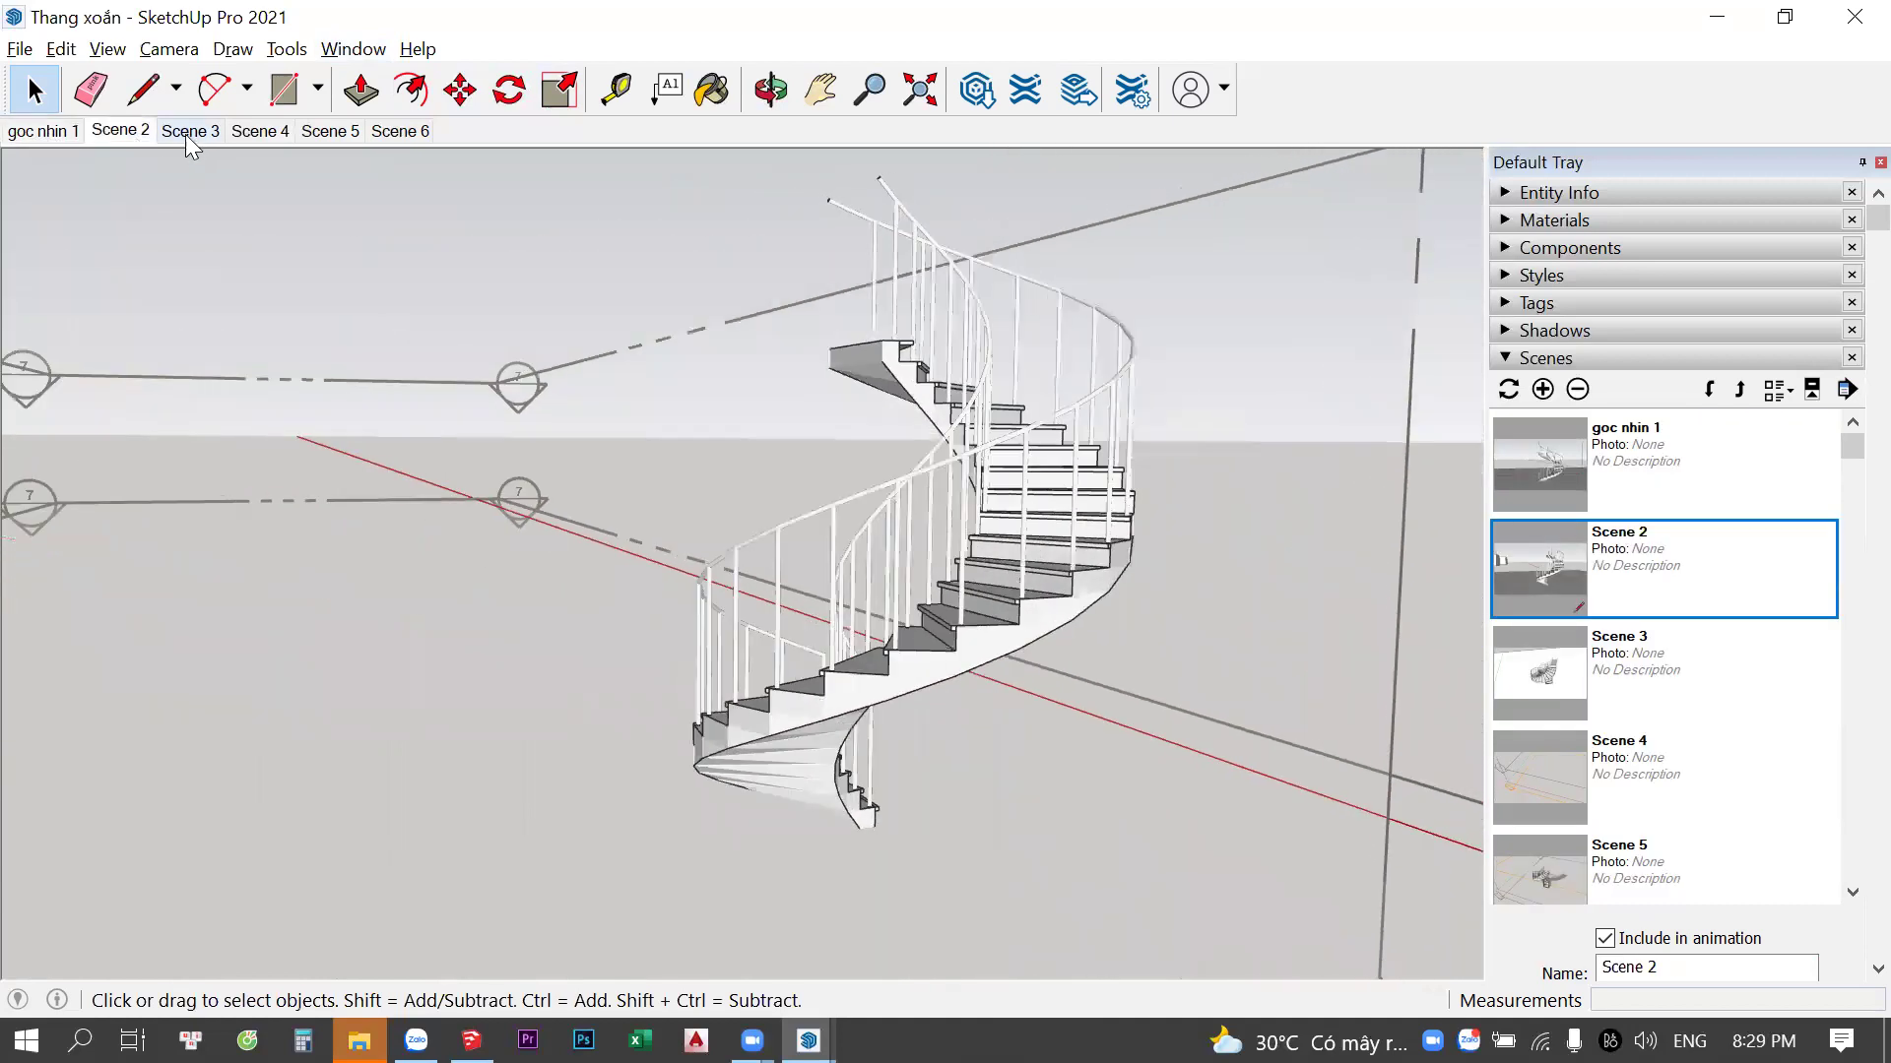
# Bring up the Model Info Animation settings beside the model and check goc nhin 1 and Scene 2
pyautogui.click(376, 57)
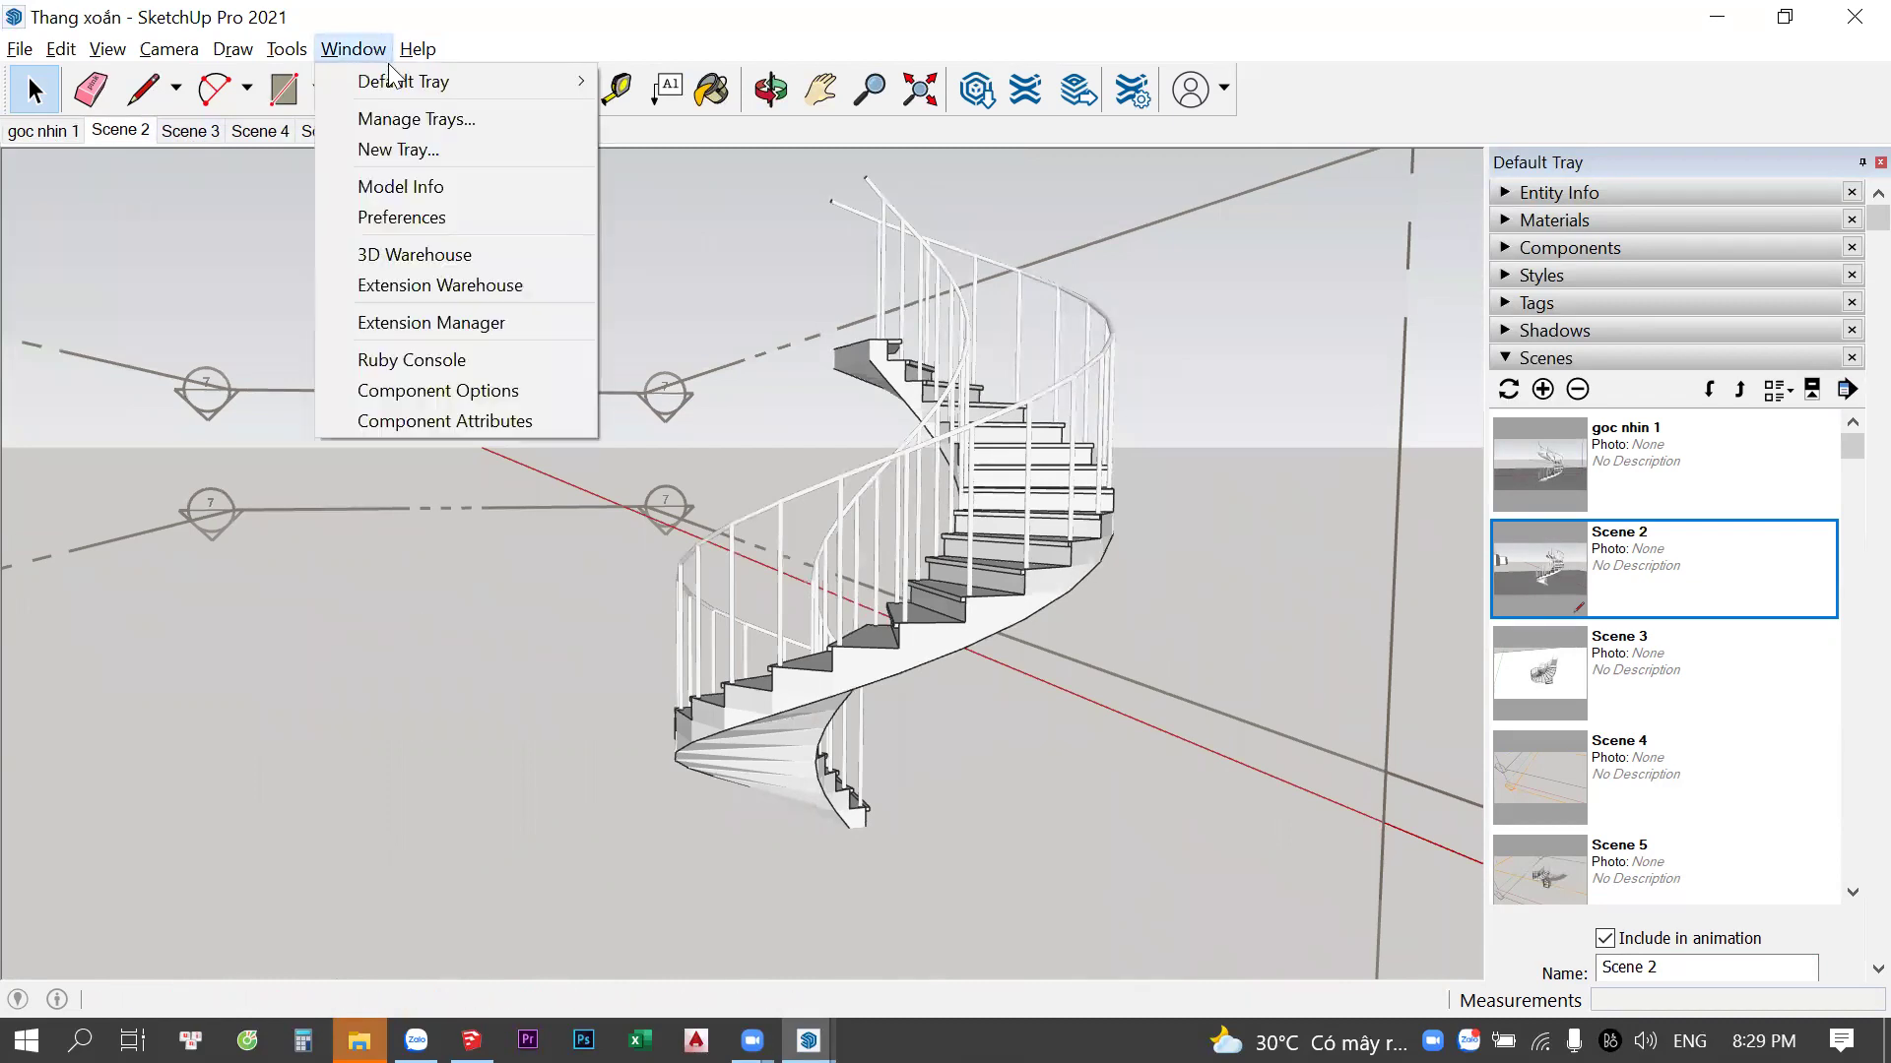
pyautogui.click(451, 185)
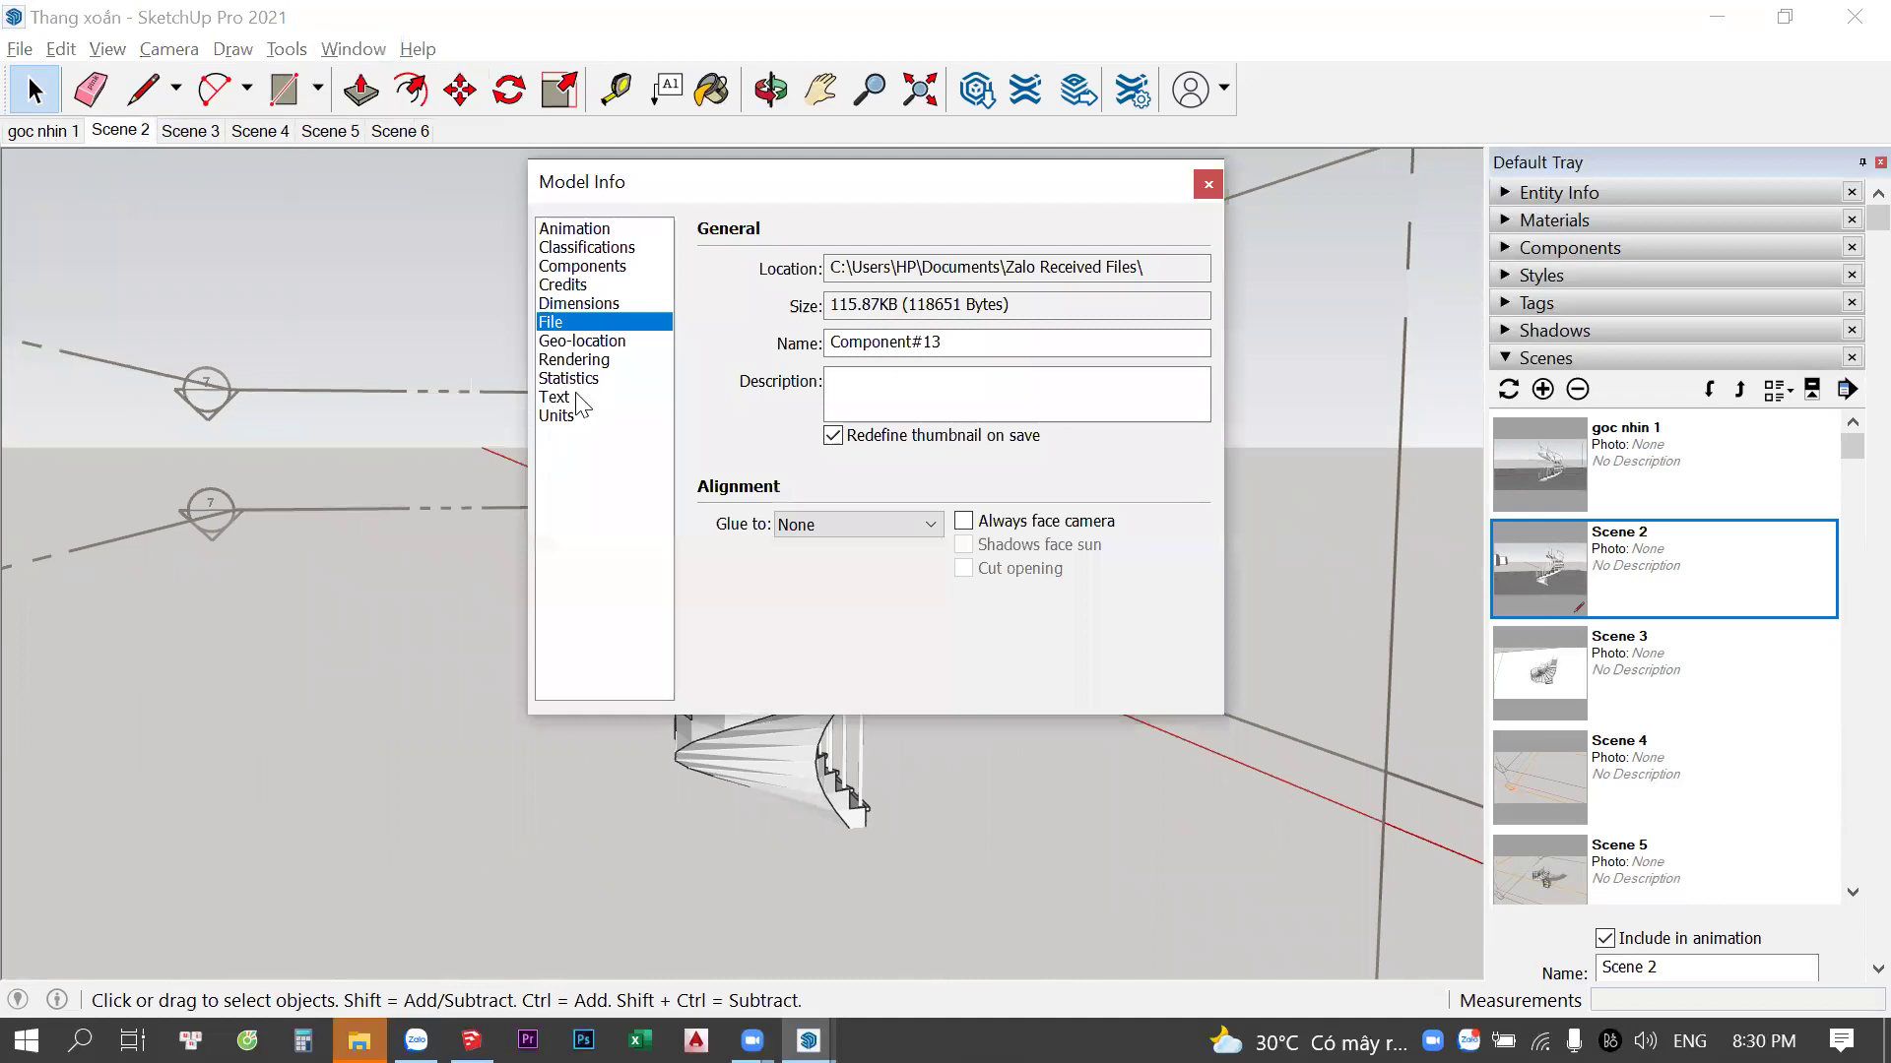
pyautogui.click(598, 229)
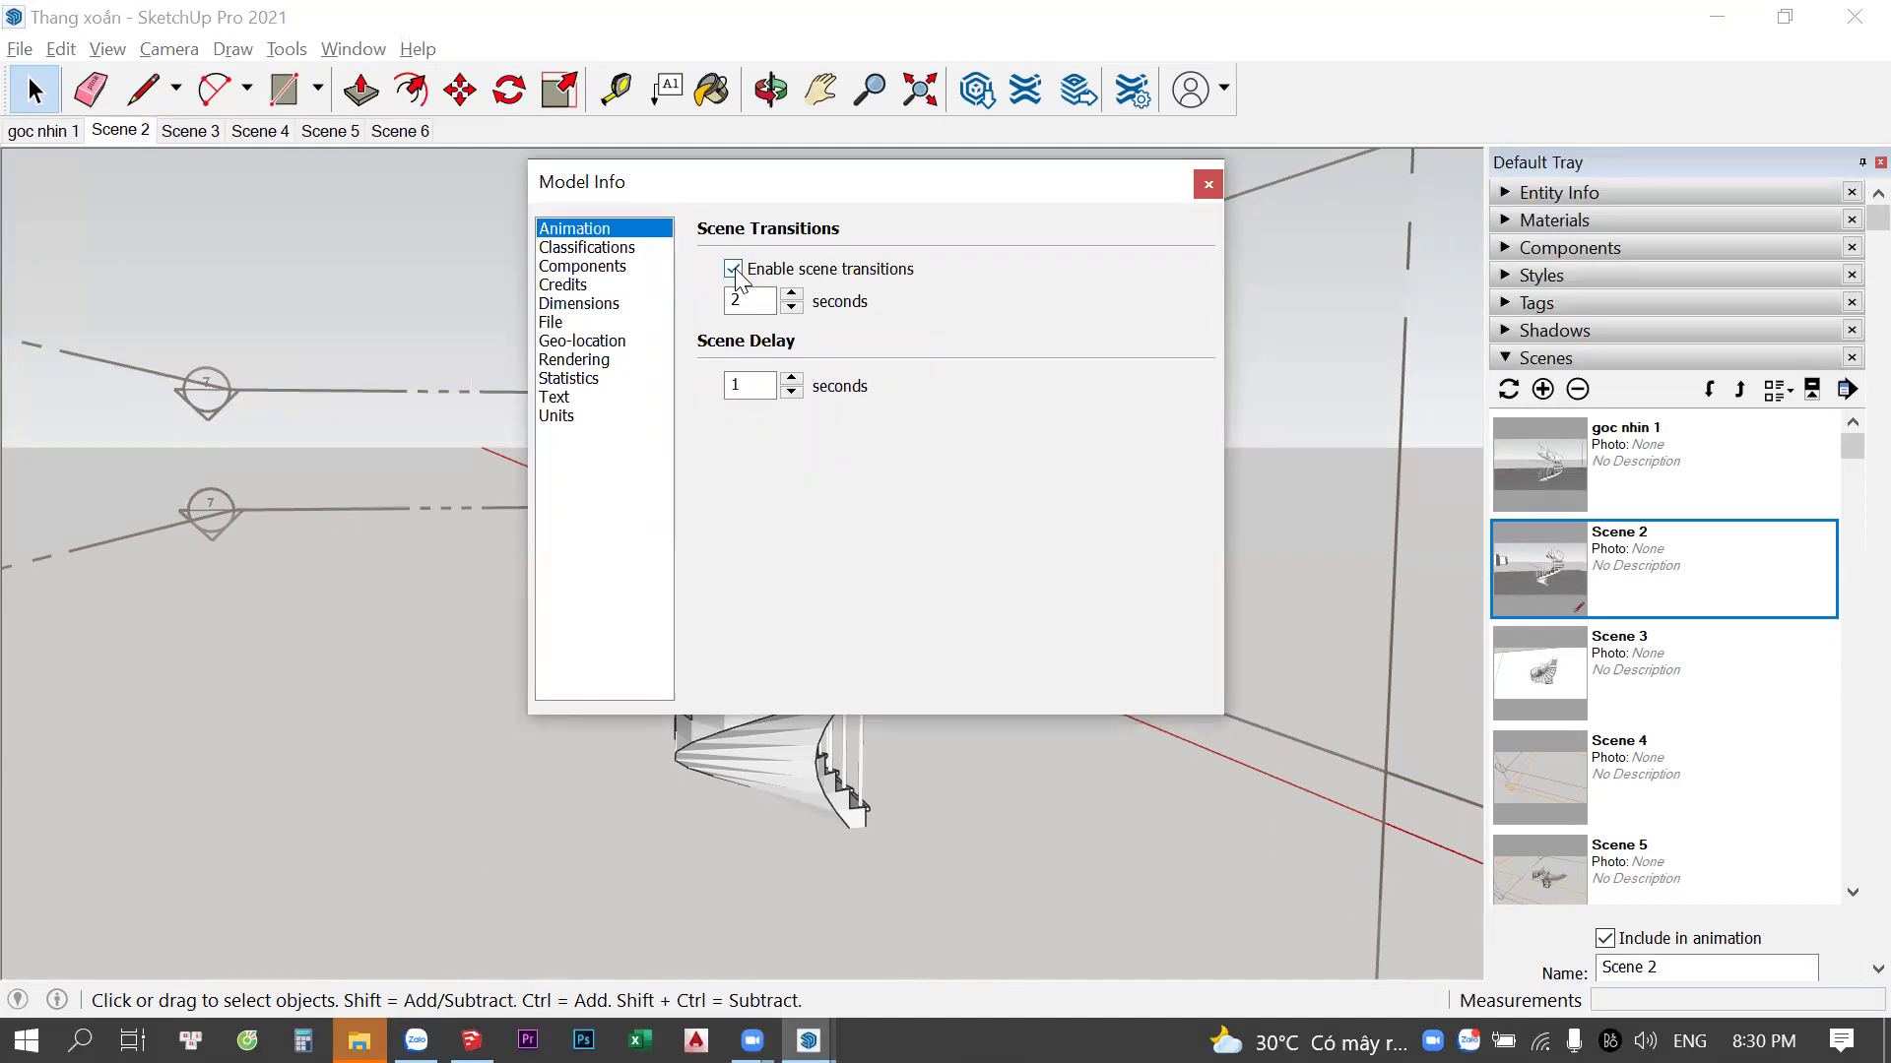
pyautogui.moveTo(900, 168); pyautogui.dragTo(1219, 163)
pyautogui.click(44, 131)
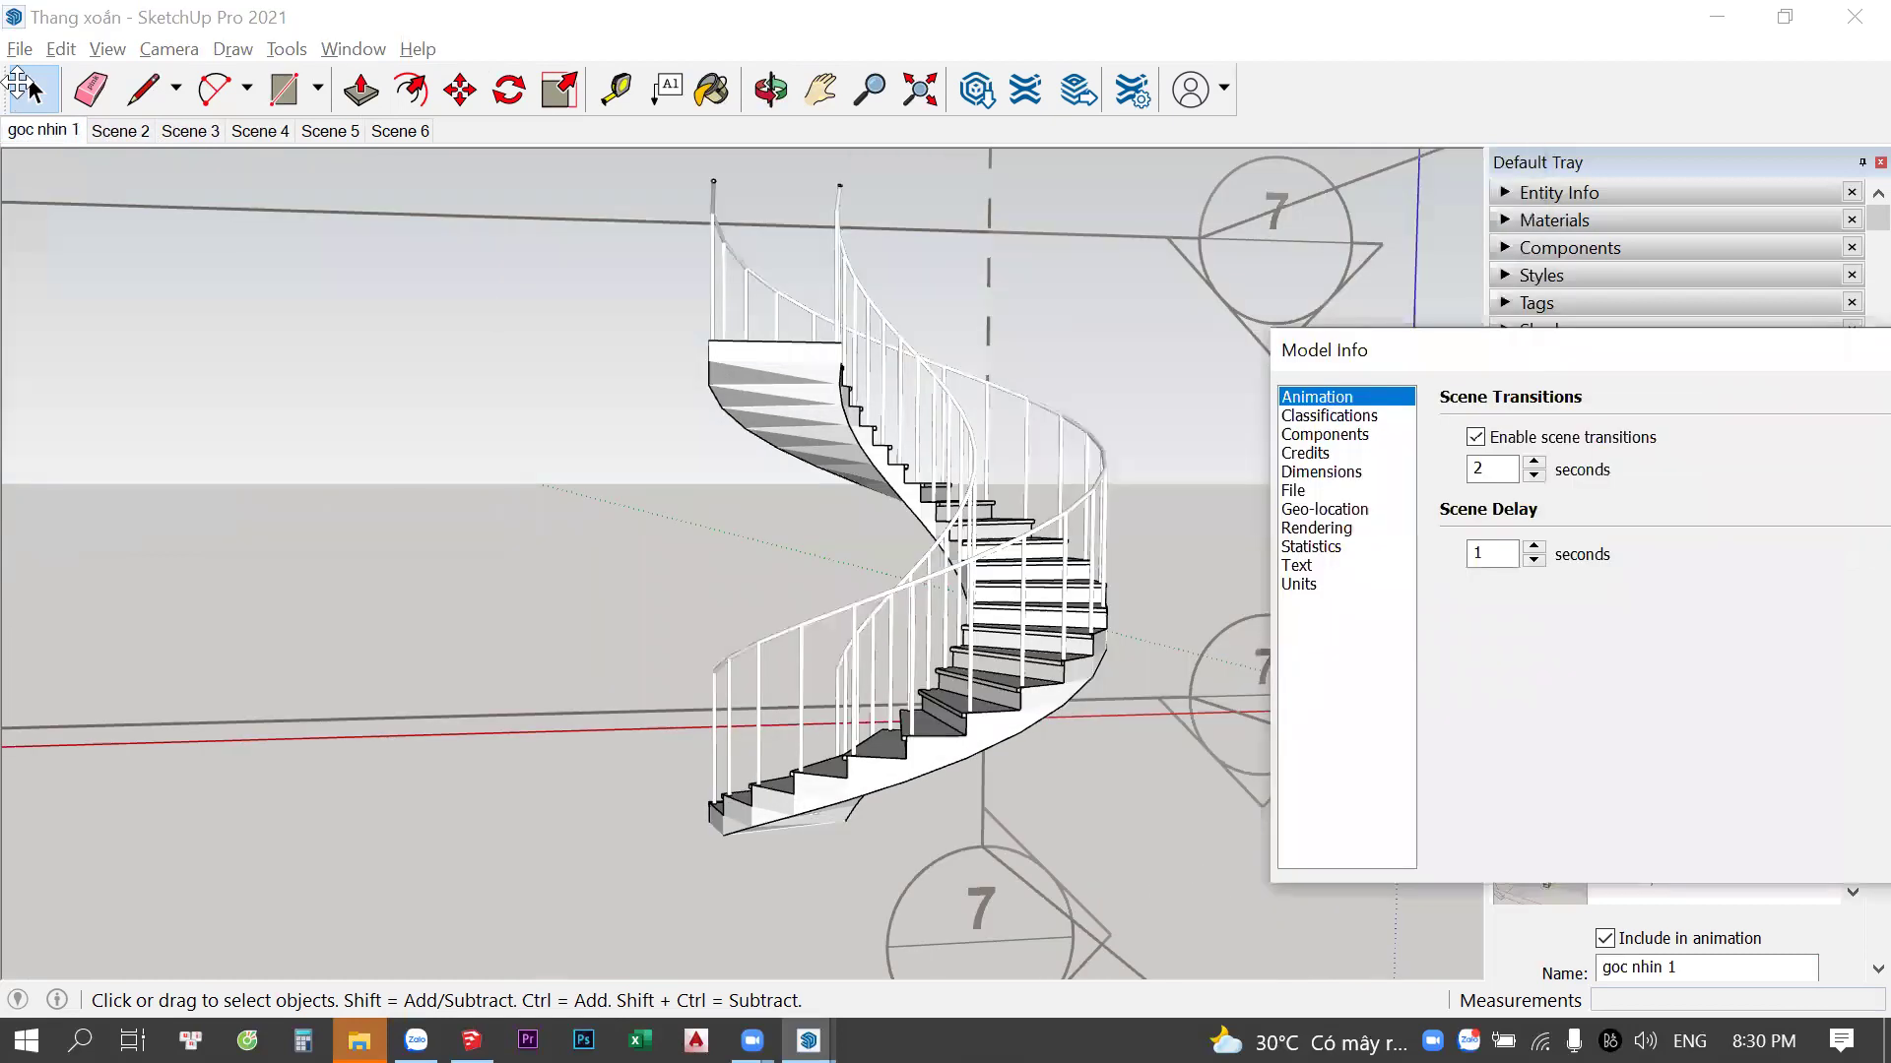
pyautogui.click(116, 134)
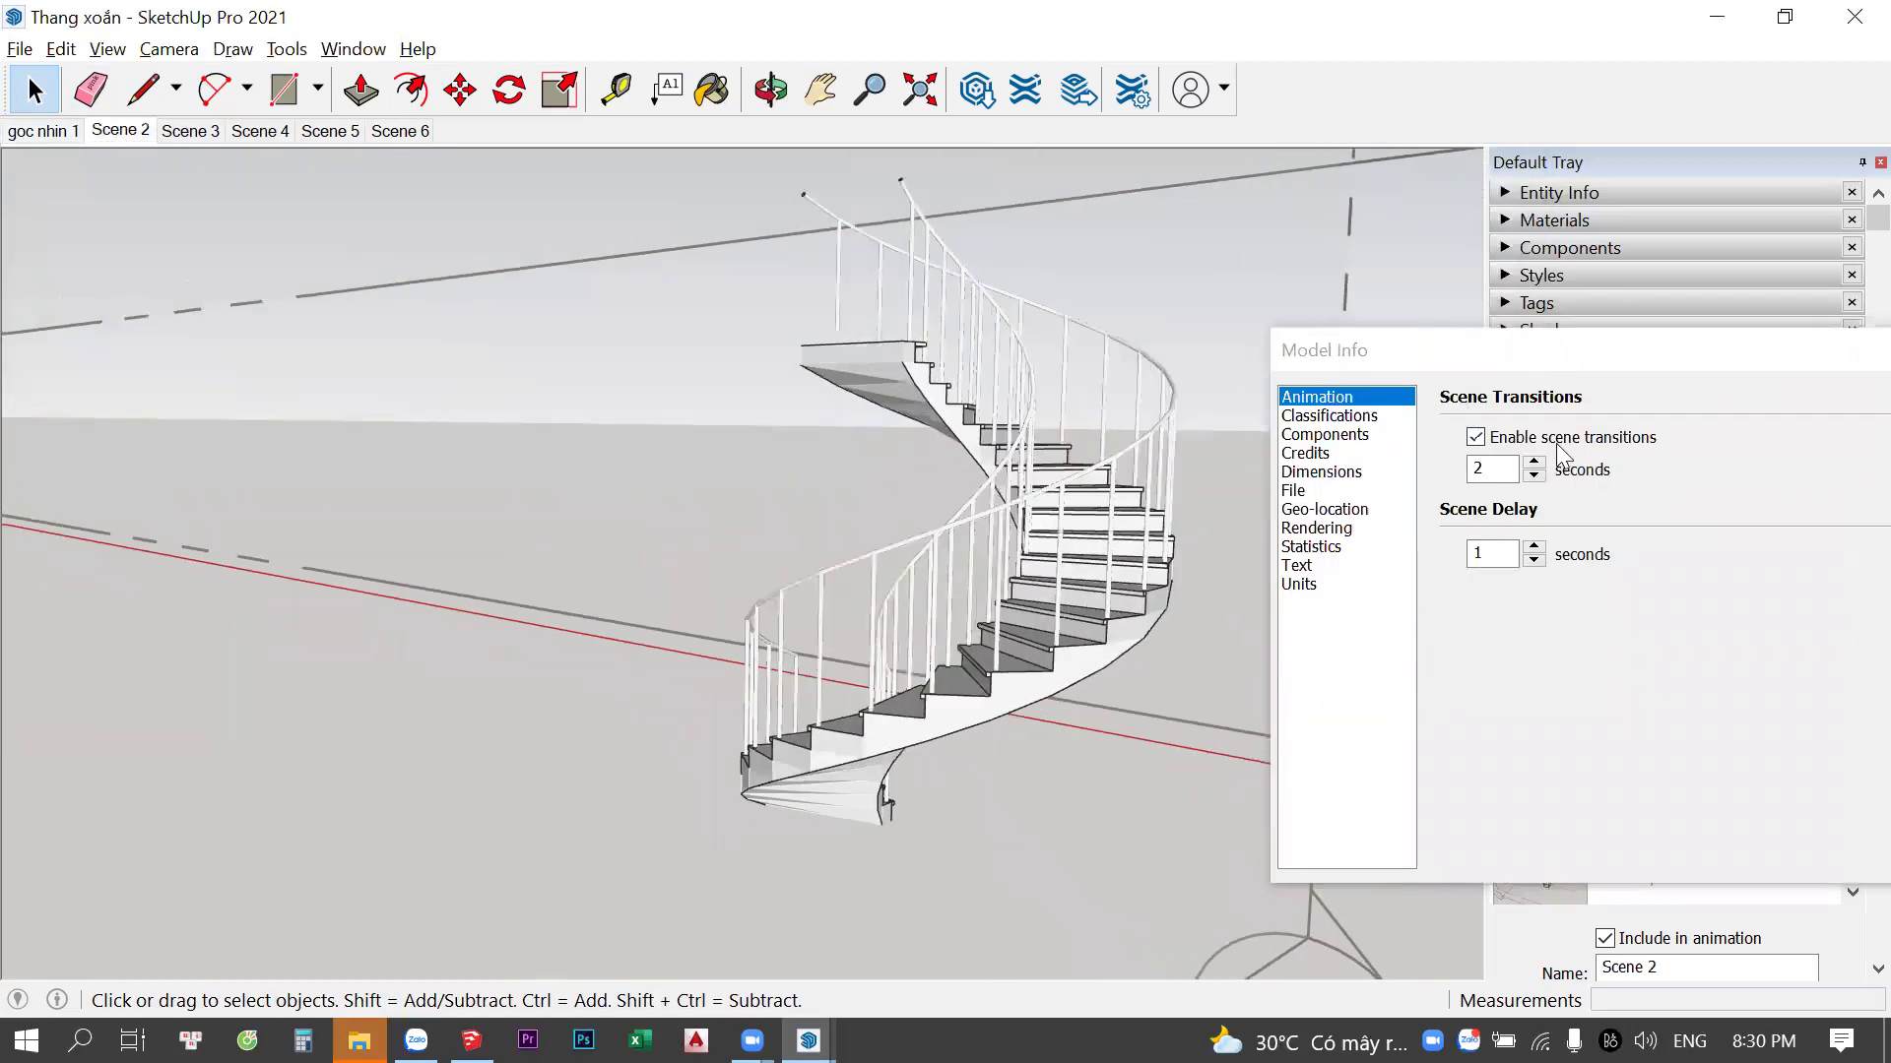
# Disable scene transitions and test instant switching through Scenes 1–4
pyautogui.click(1474, 436)
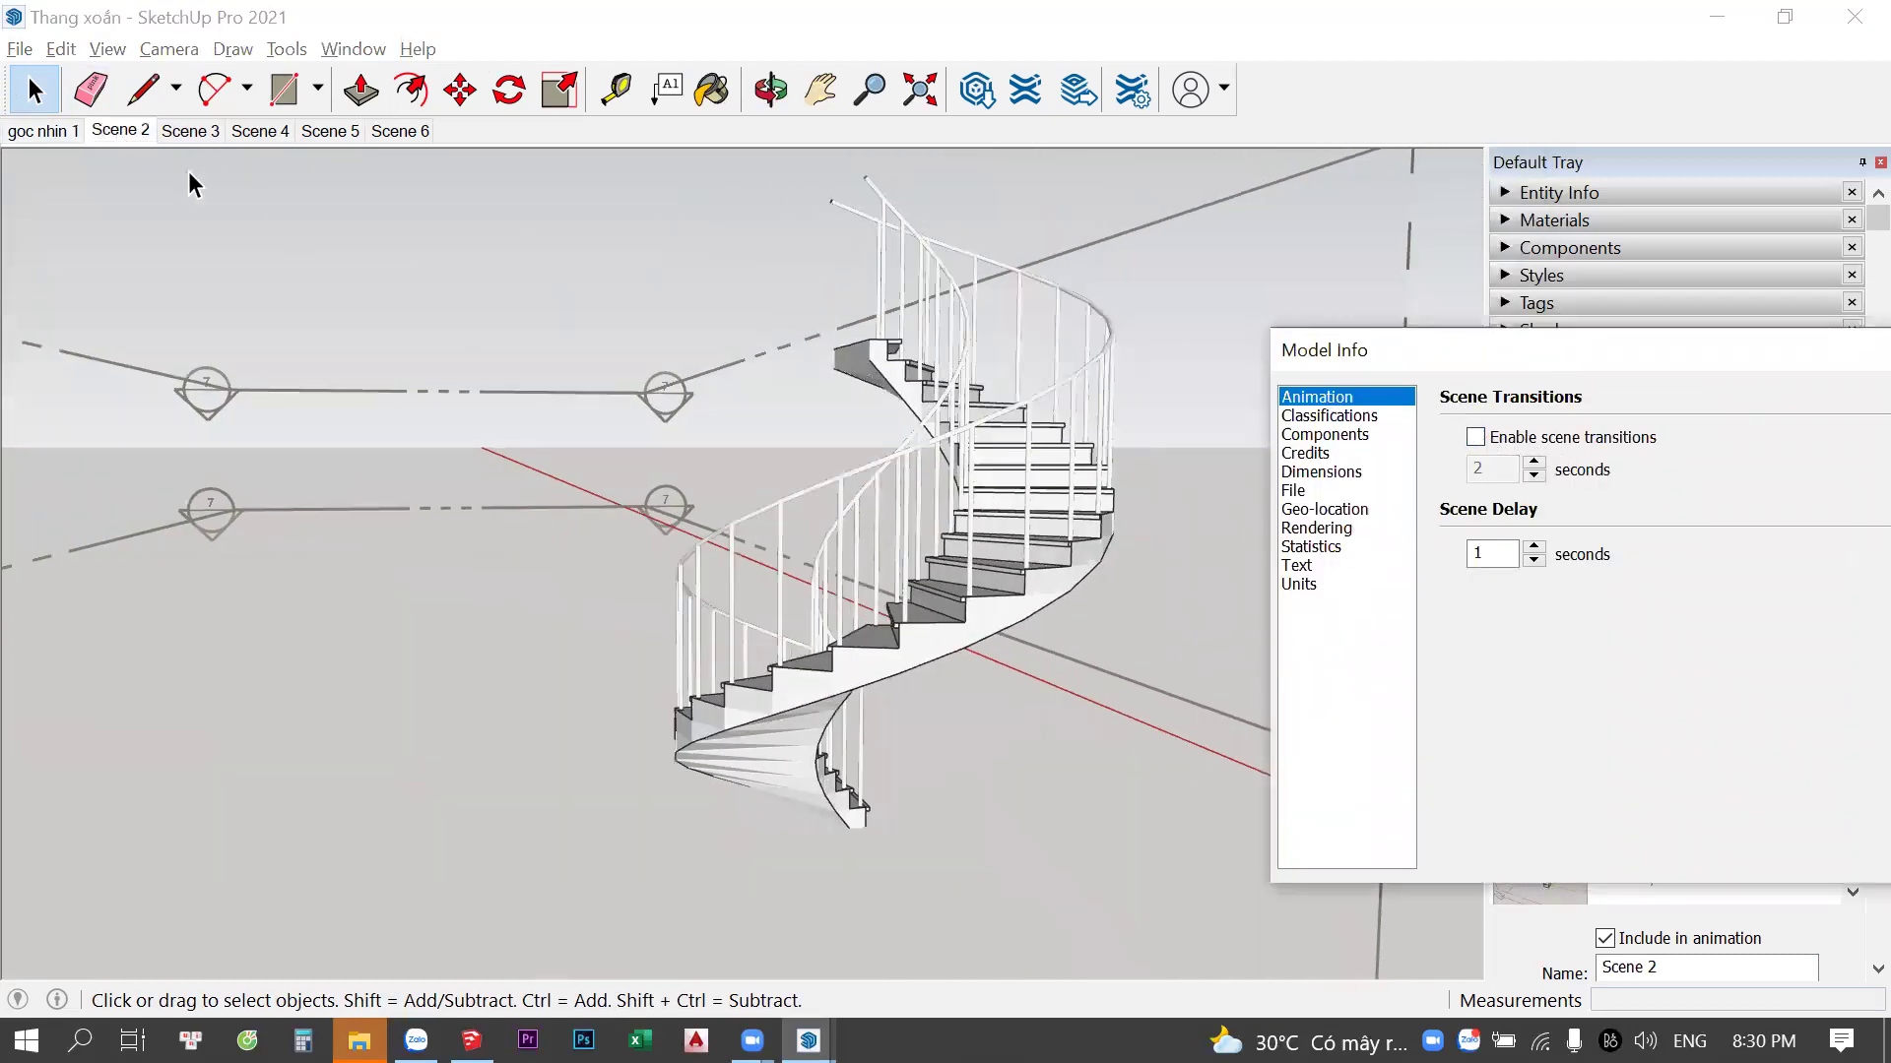
pyautogui.click(39, 131)
pyautogui.click(129, 138)
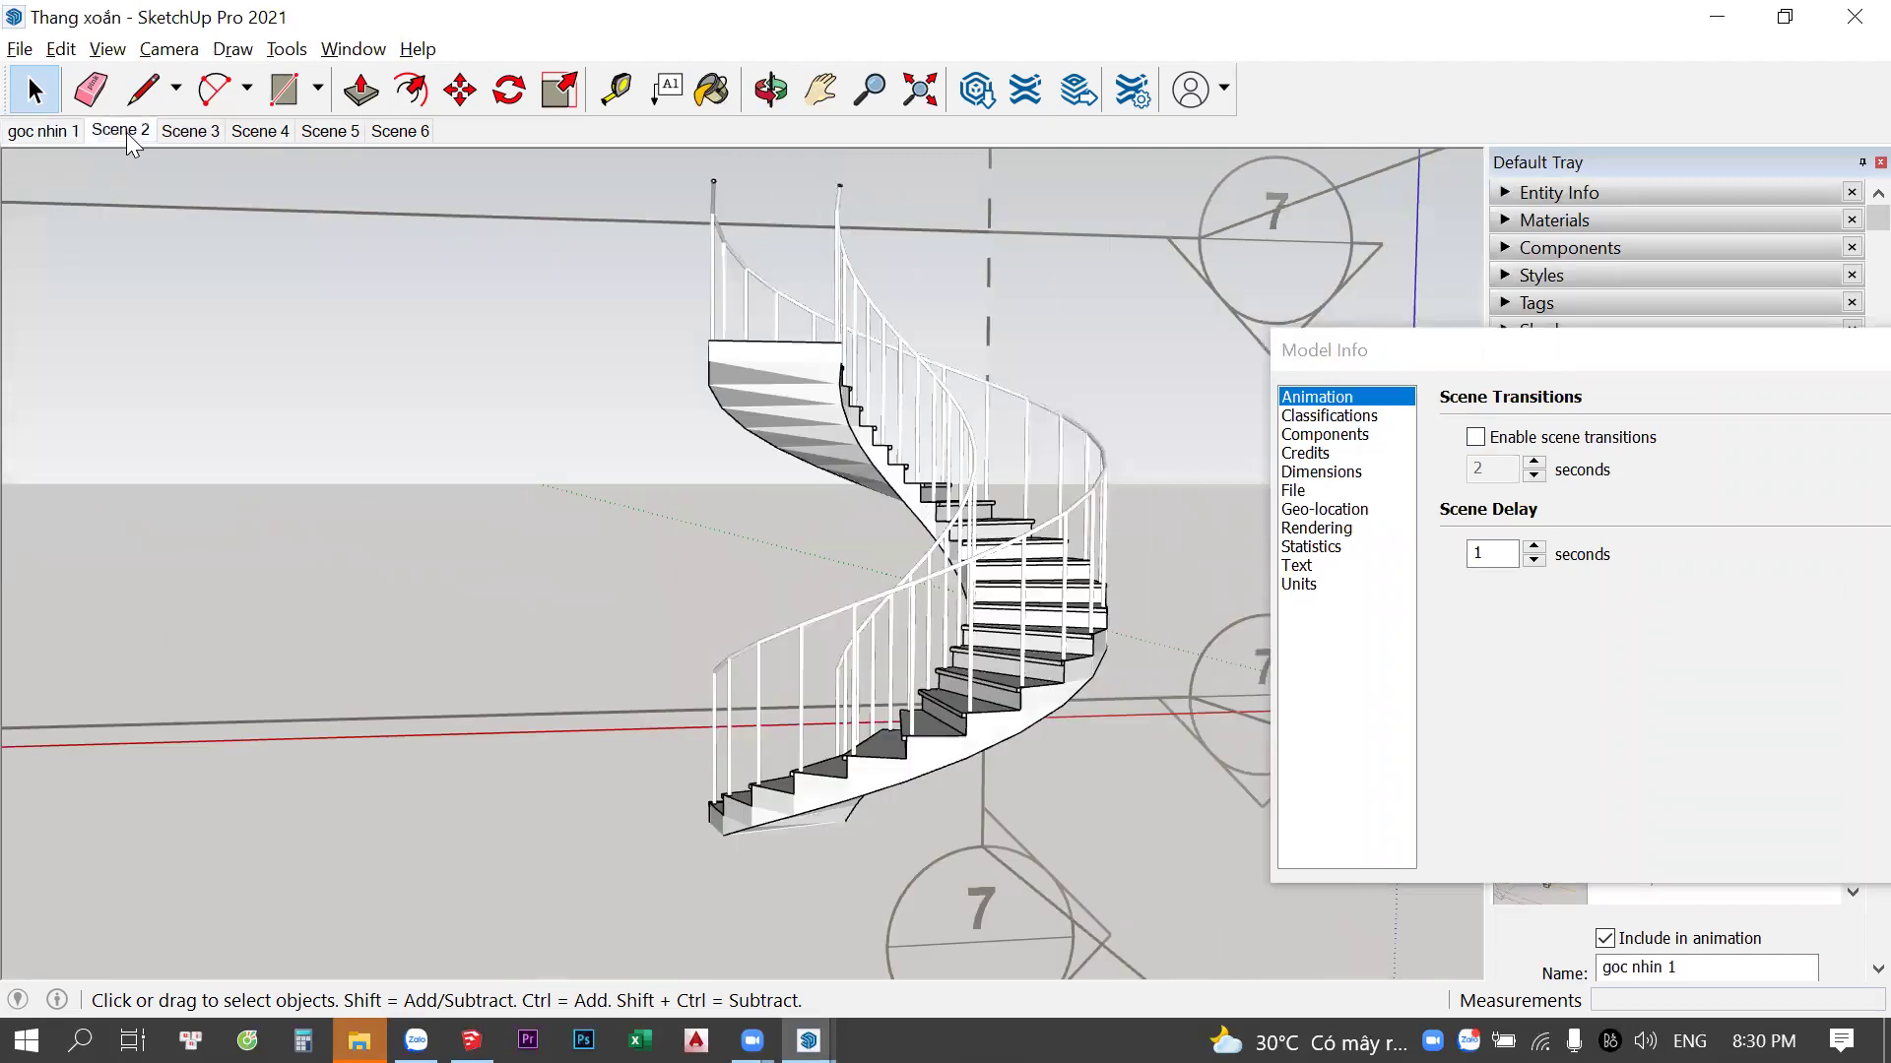
pyautogui.click(189, 137)
pyautogui.click(248, 137)
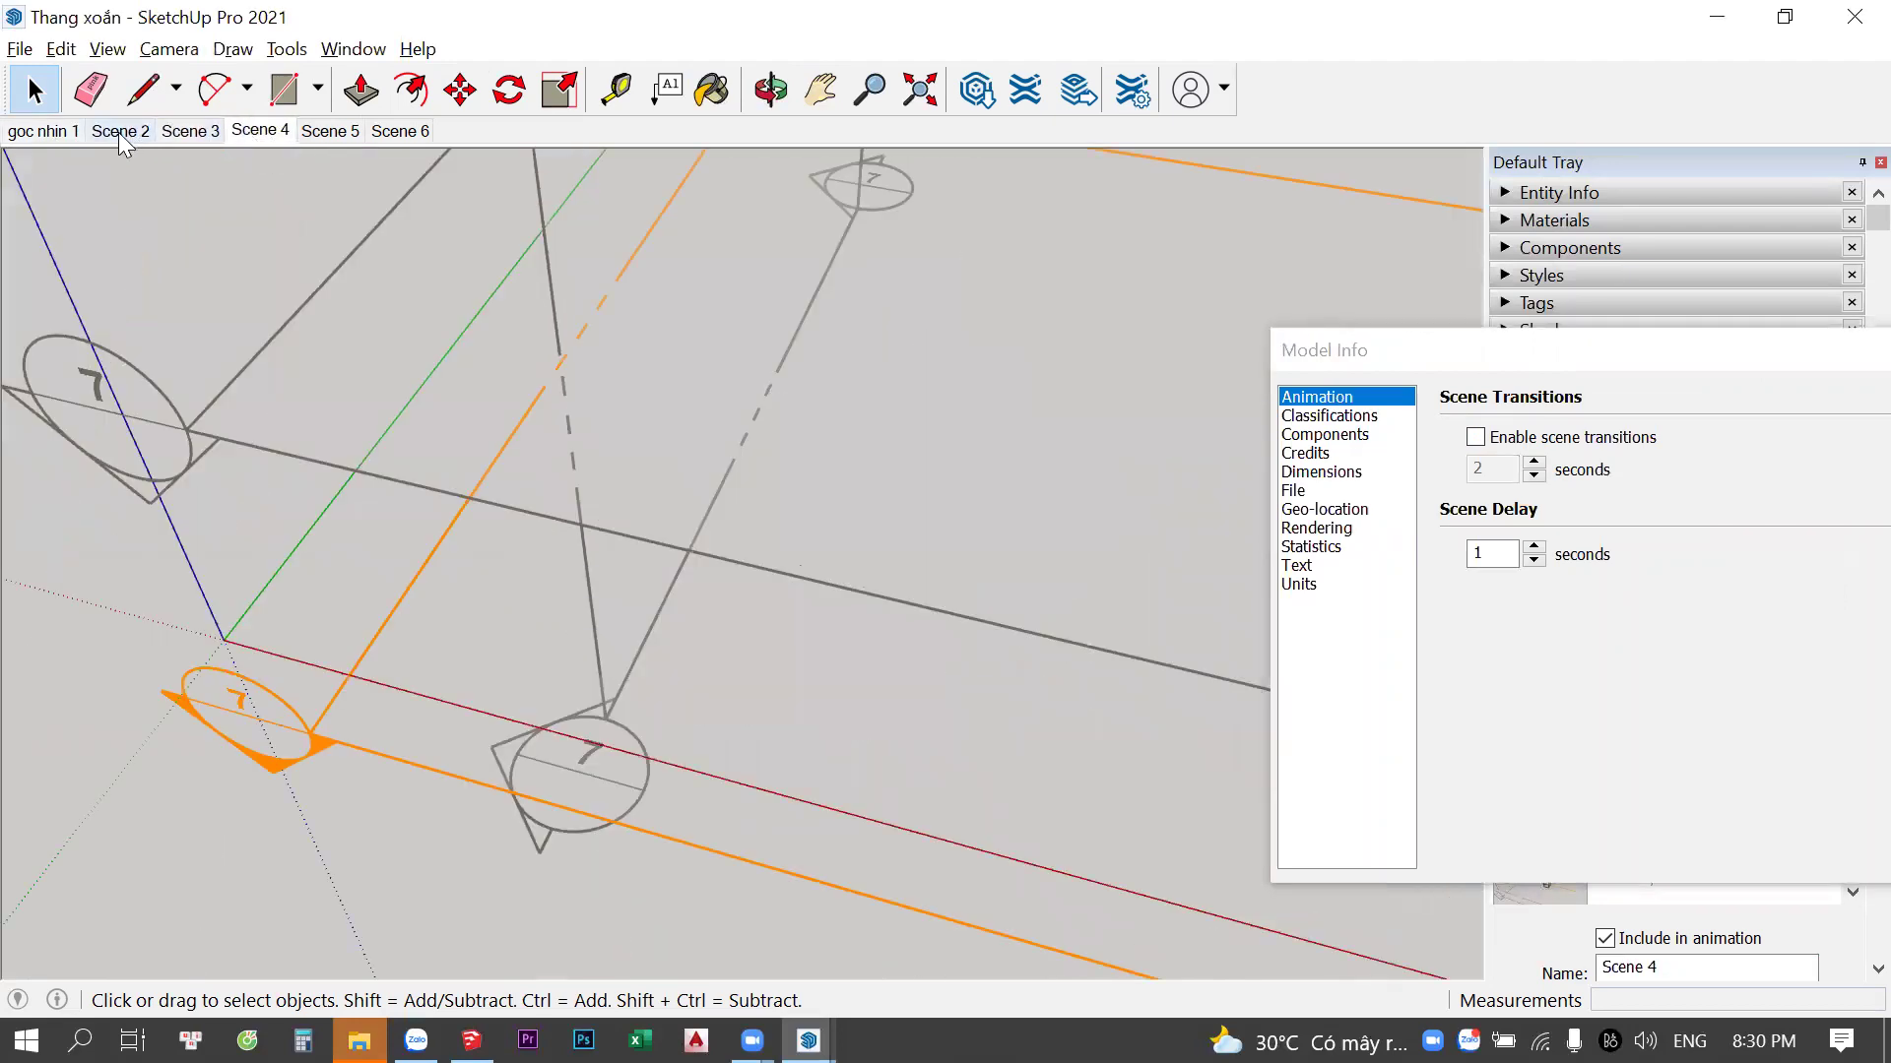
pyautogui.click(140, 134)
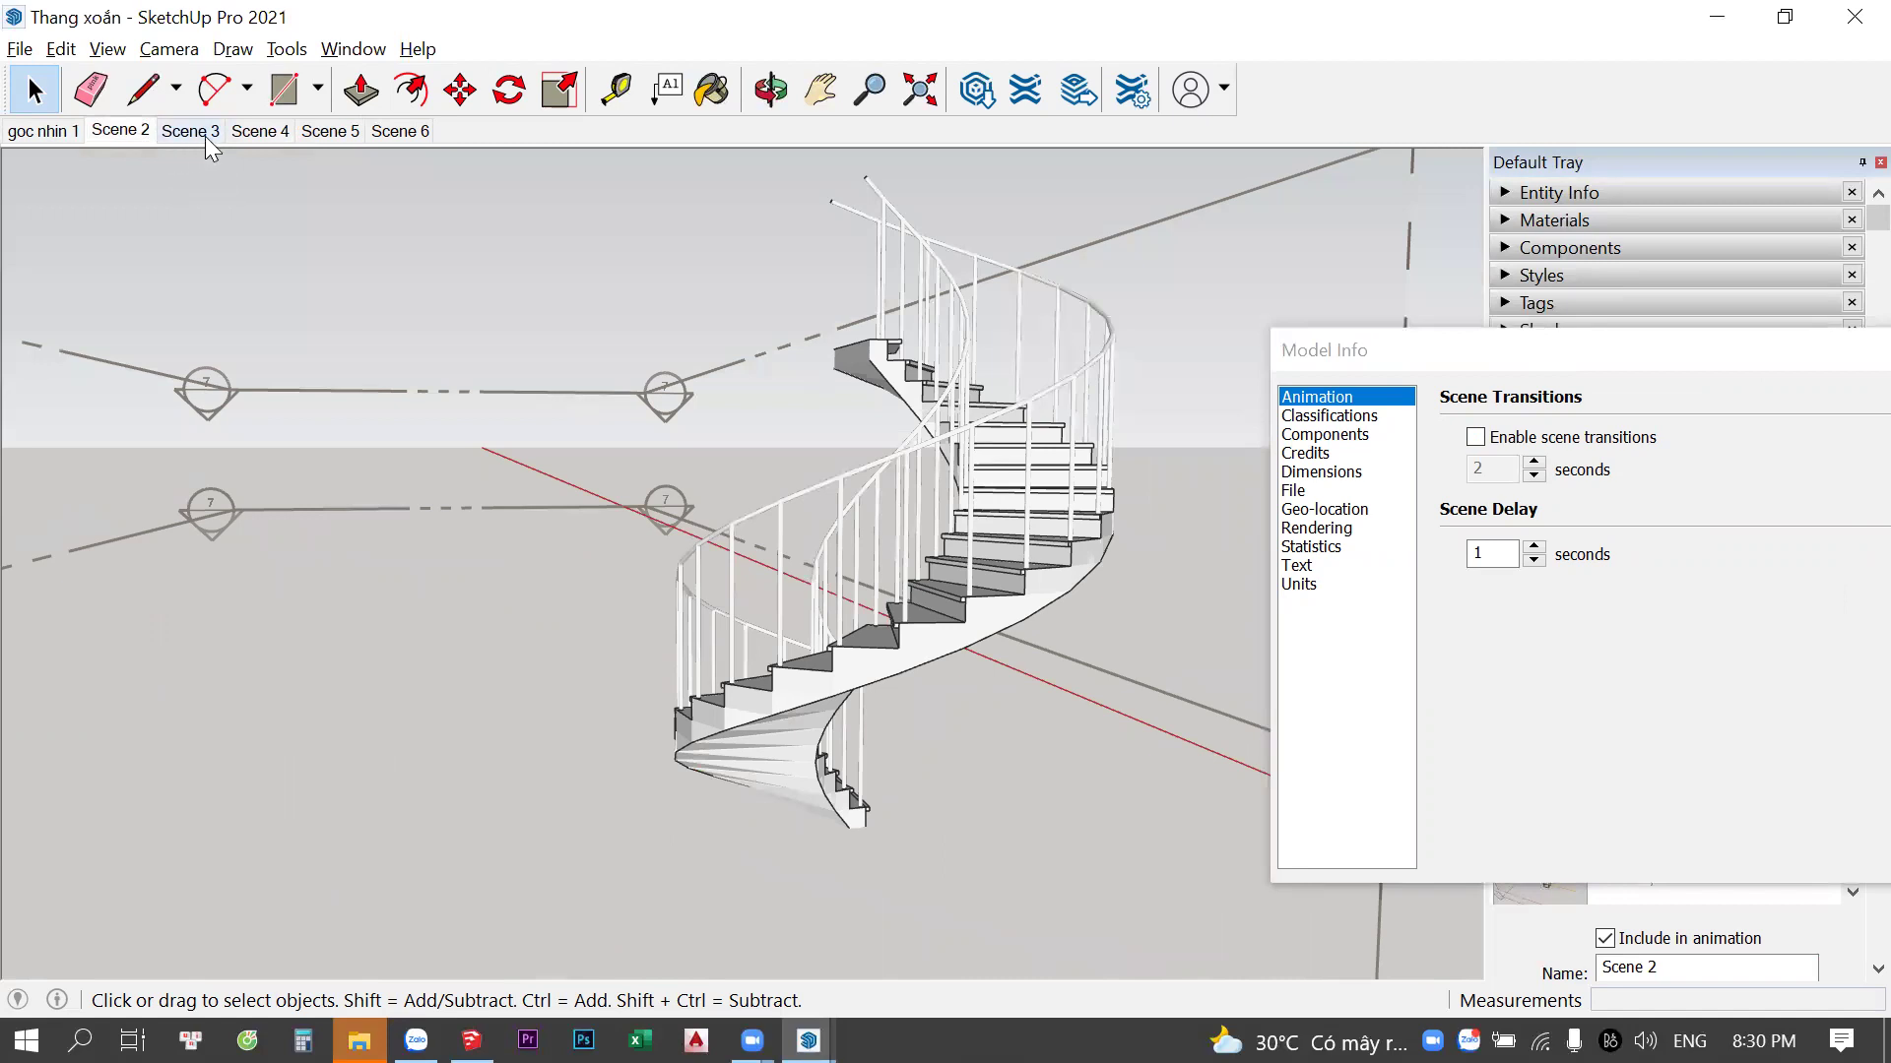
# Re-enable scene transitions with a 5-second duration and 1-second scene delay
pyautogui.click(1475, 437)
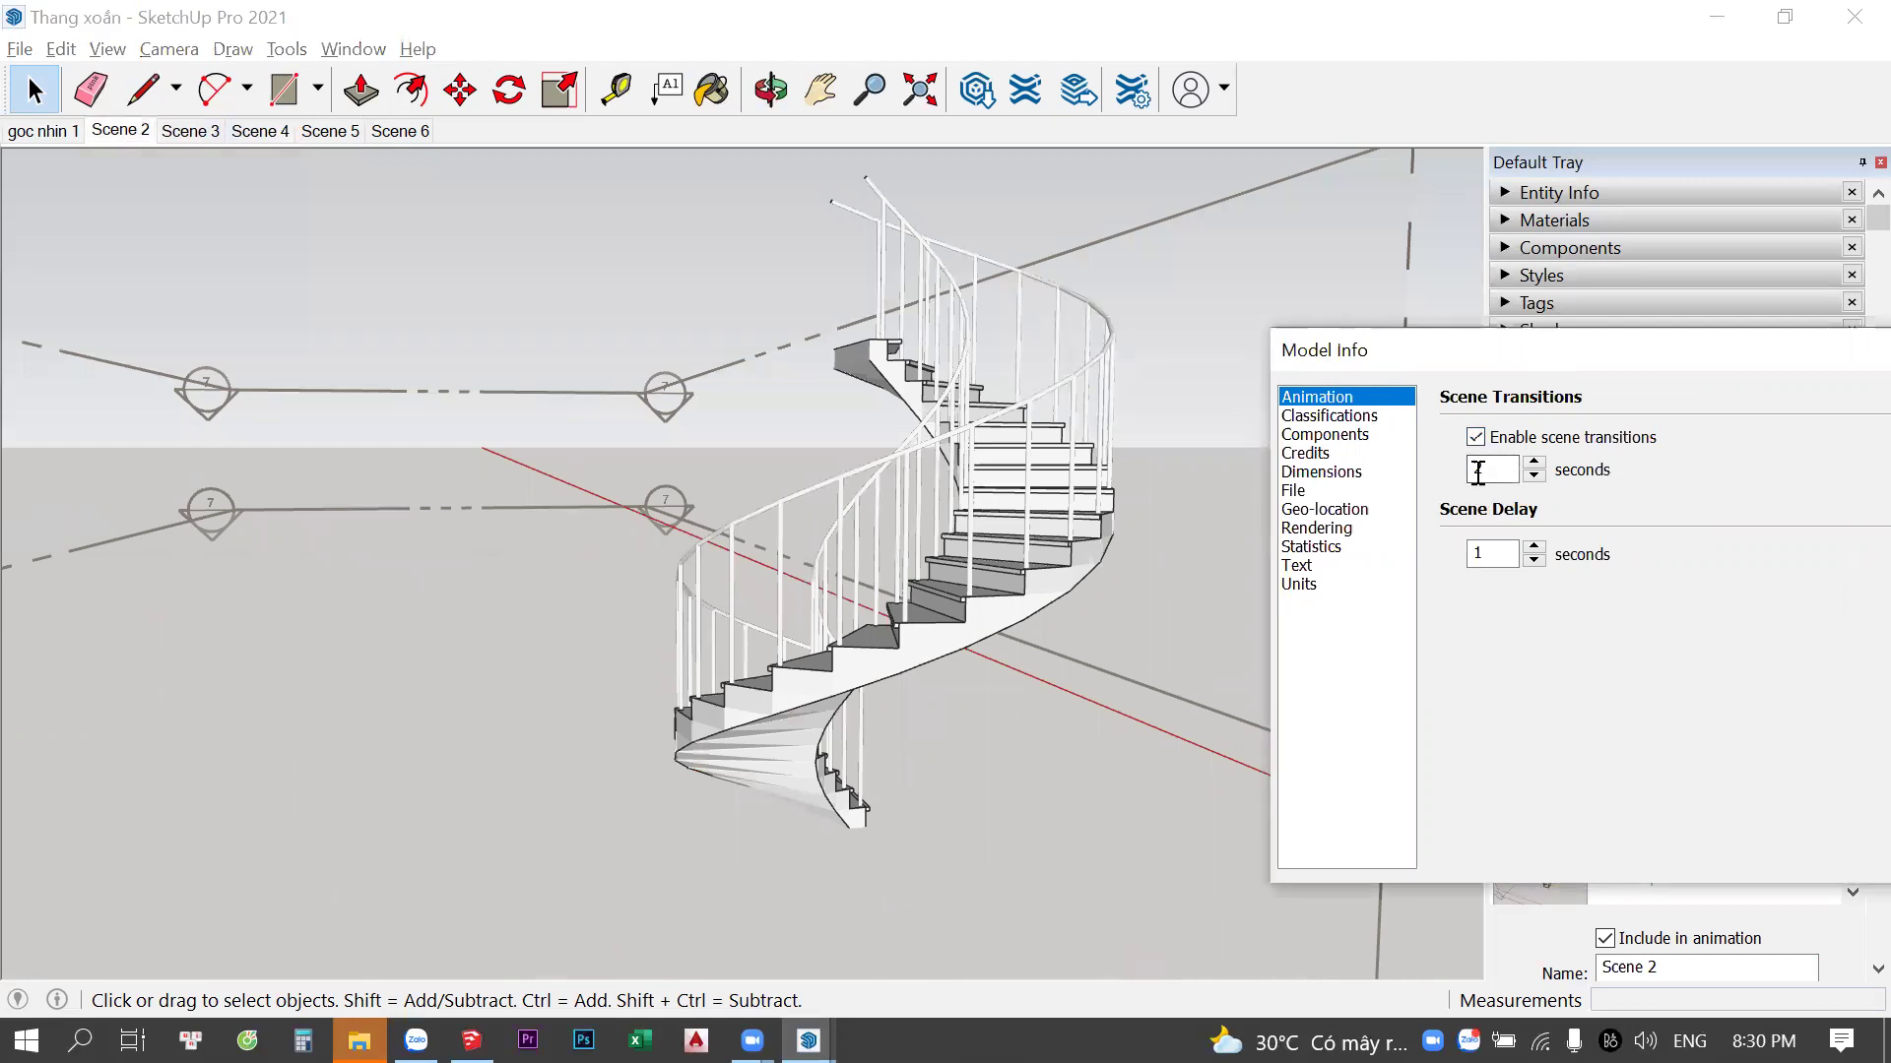
pyautogui.doubleClick(1505, 466)
pyautogui.press('Escape')
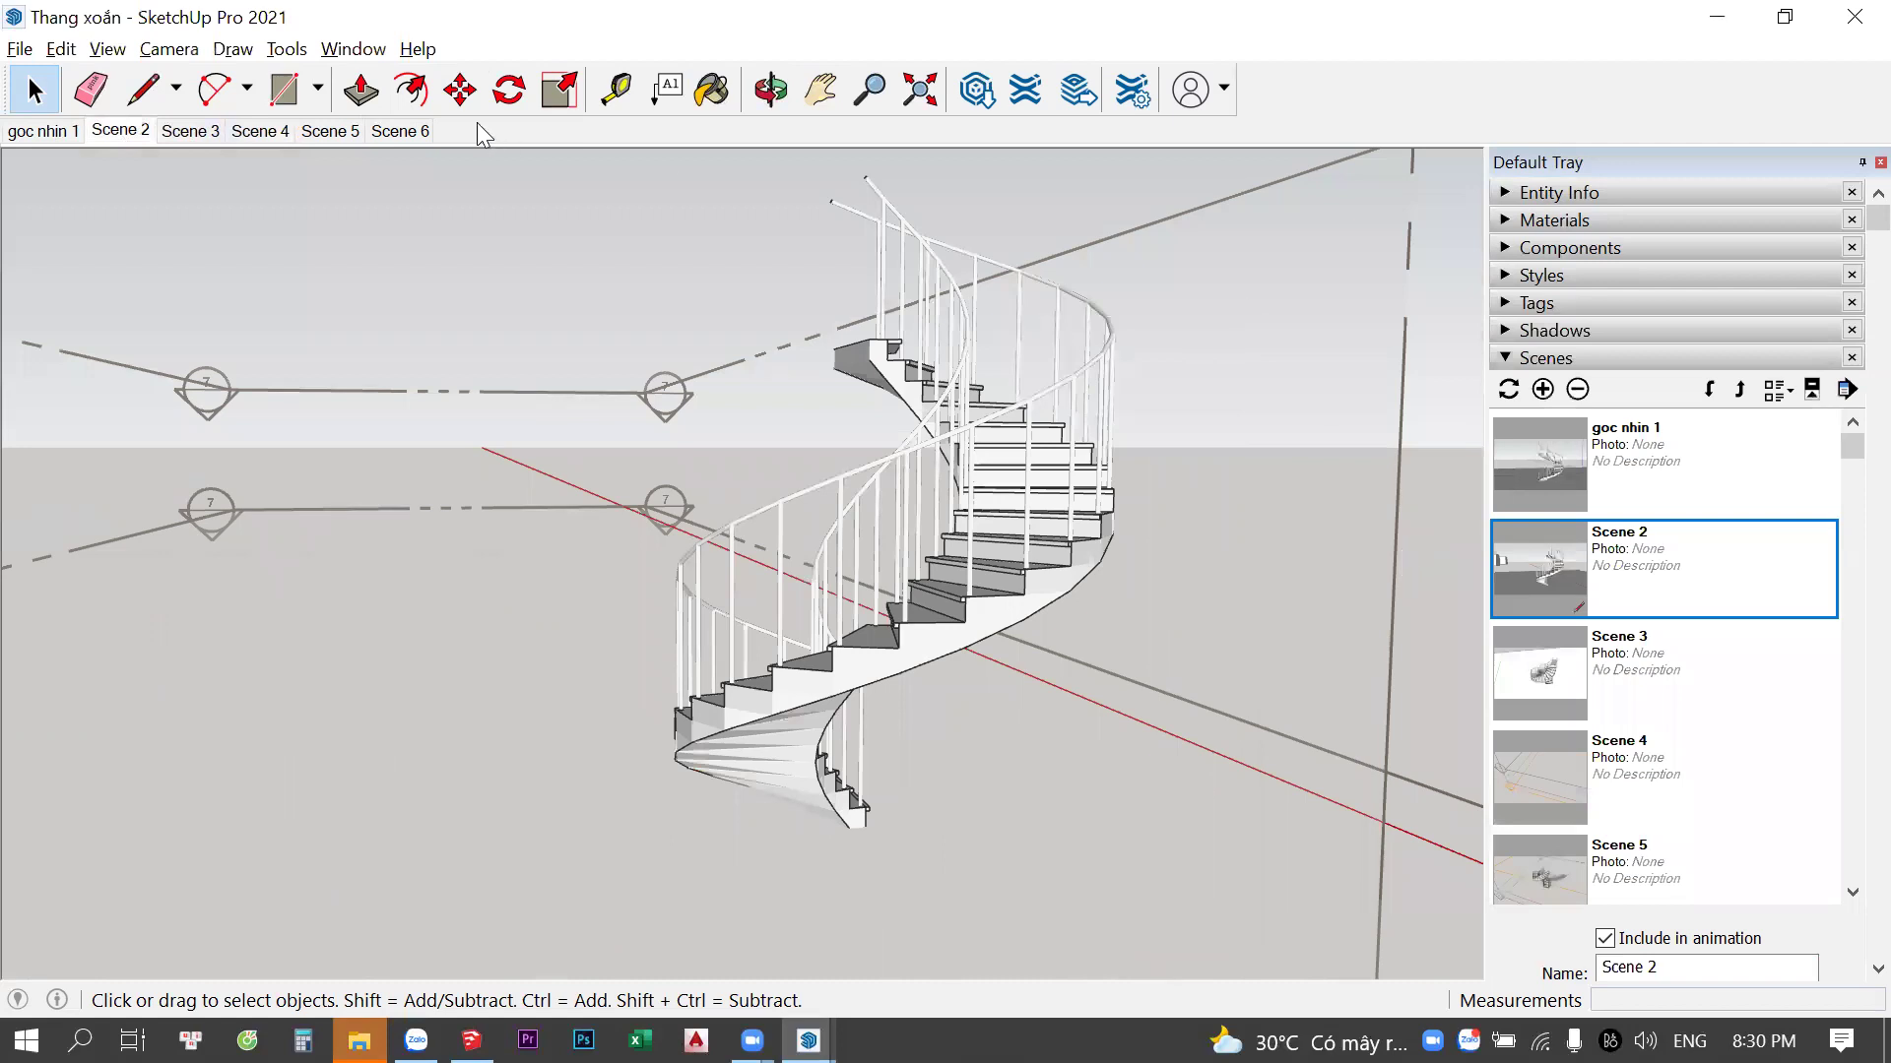
pyautogui.click(335, 49)
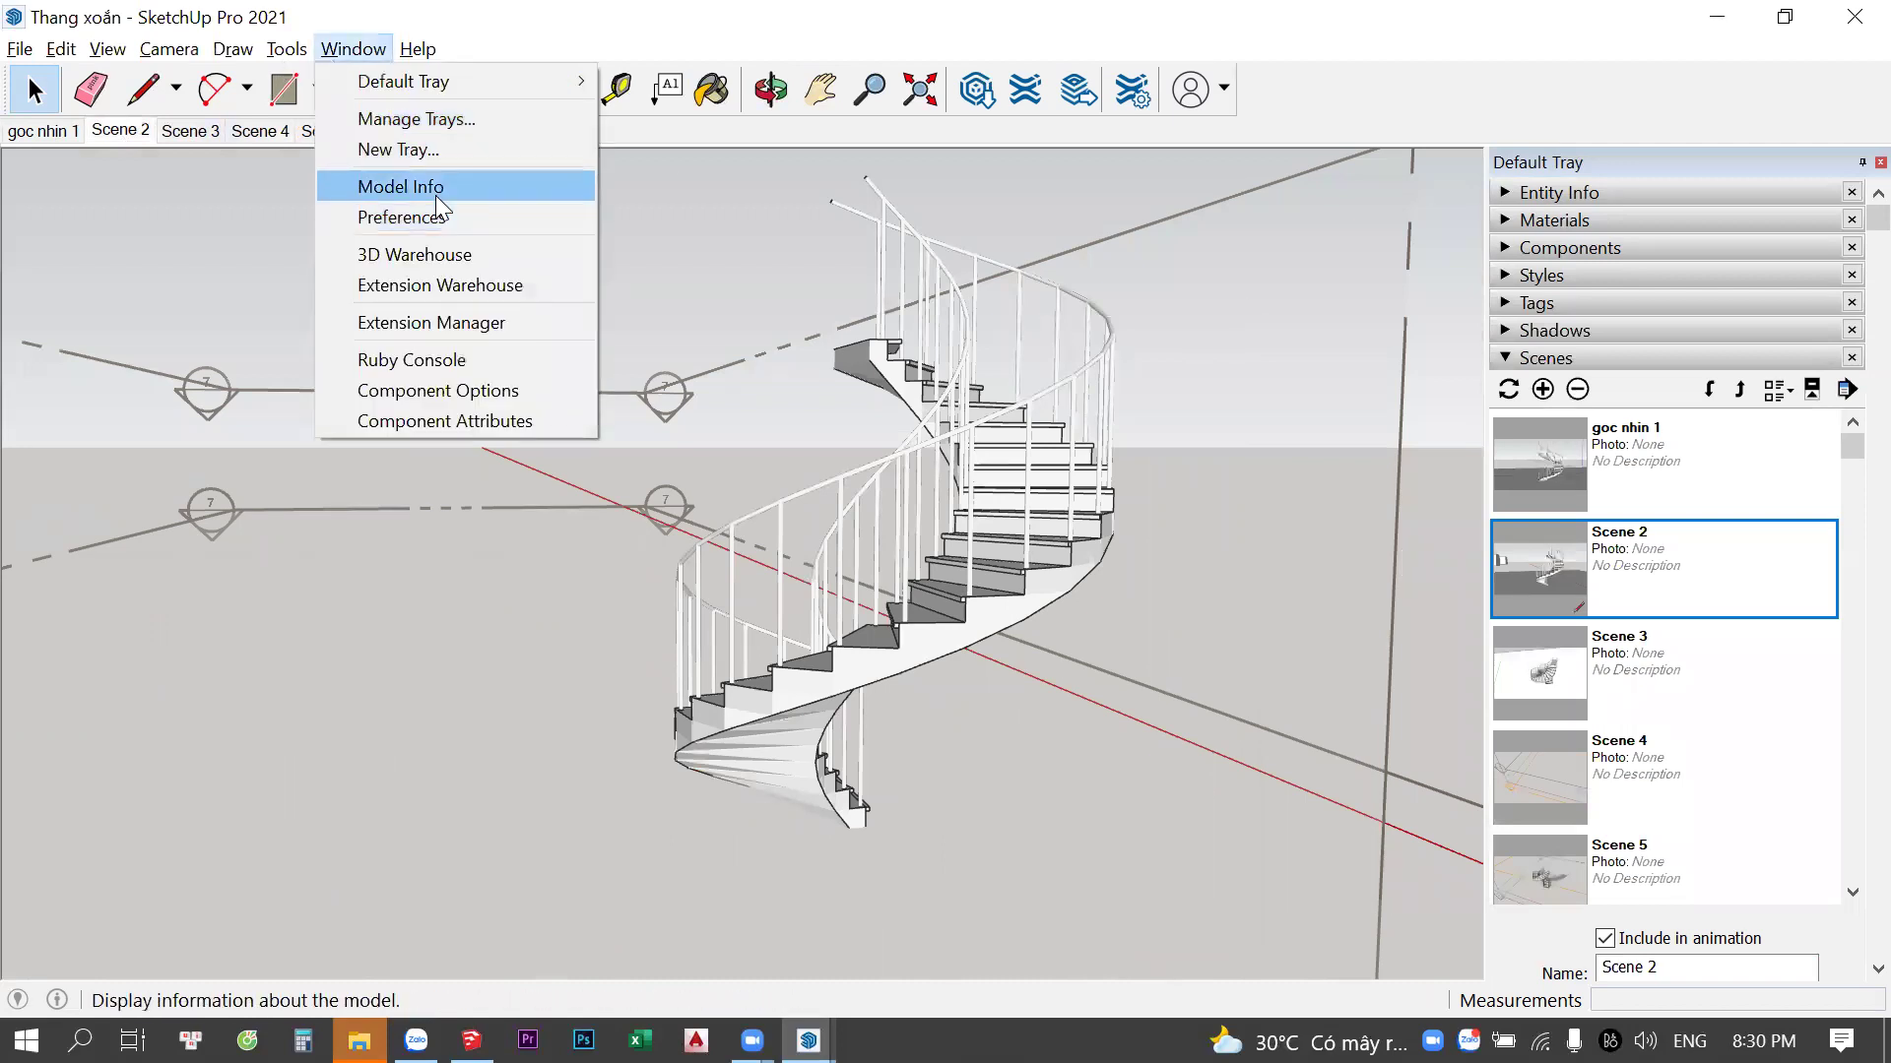
pyautogui.click(402, 186)
pyautogui.doubleClick(1501, 472)
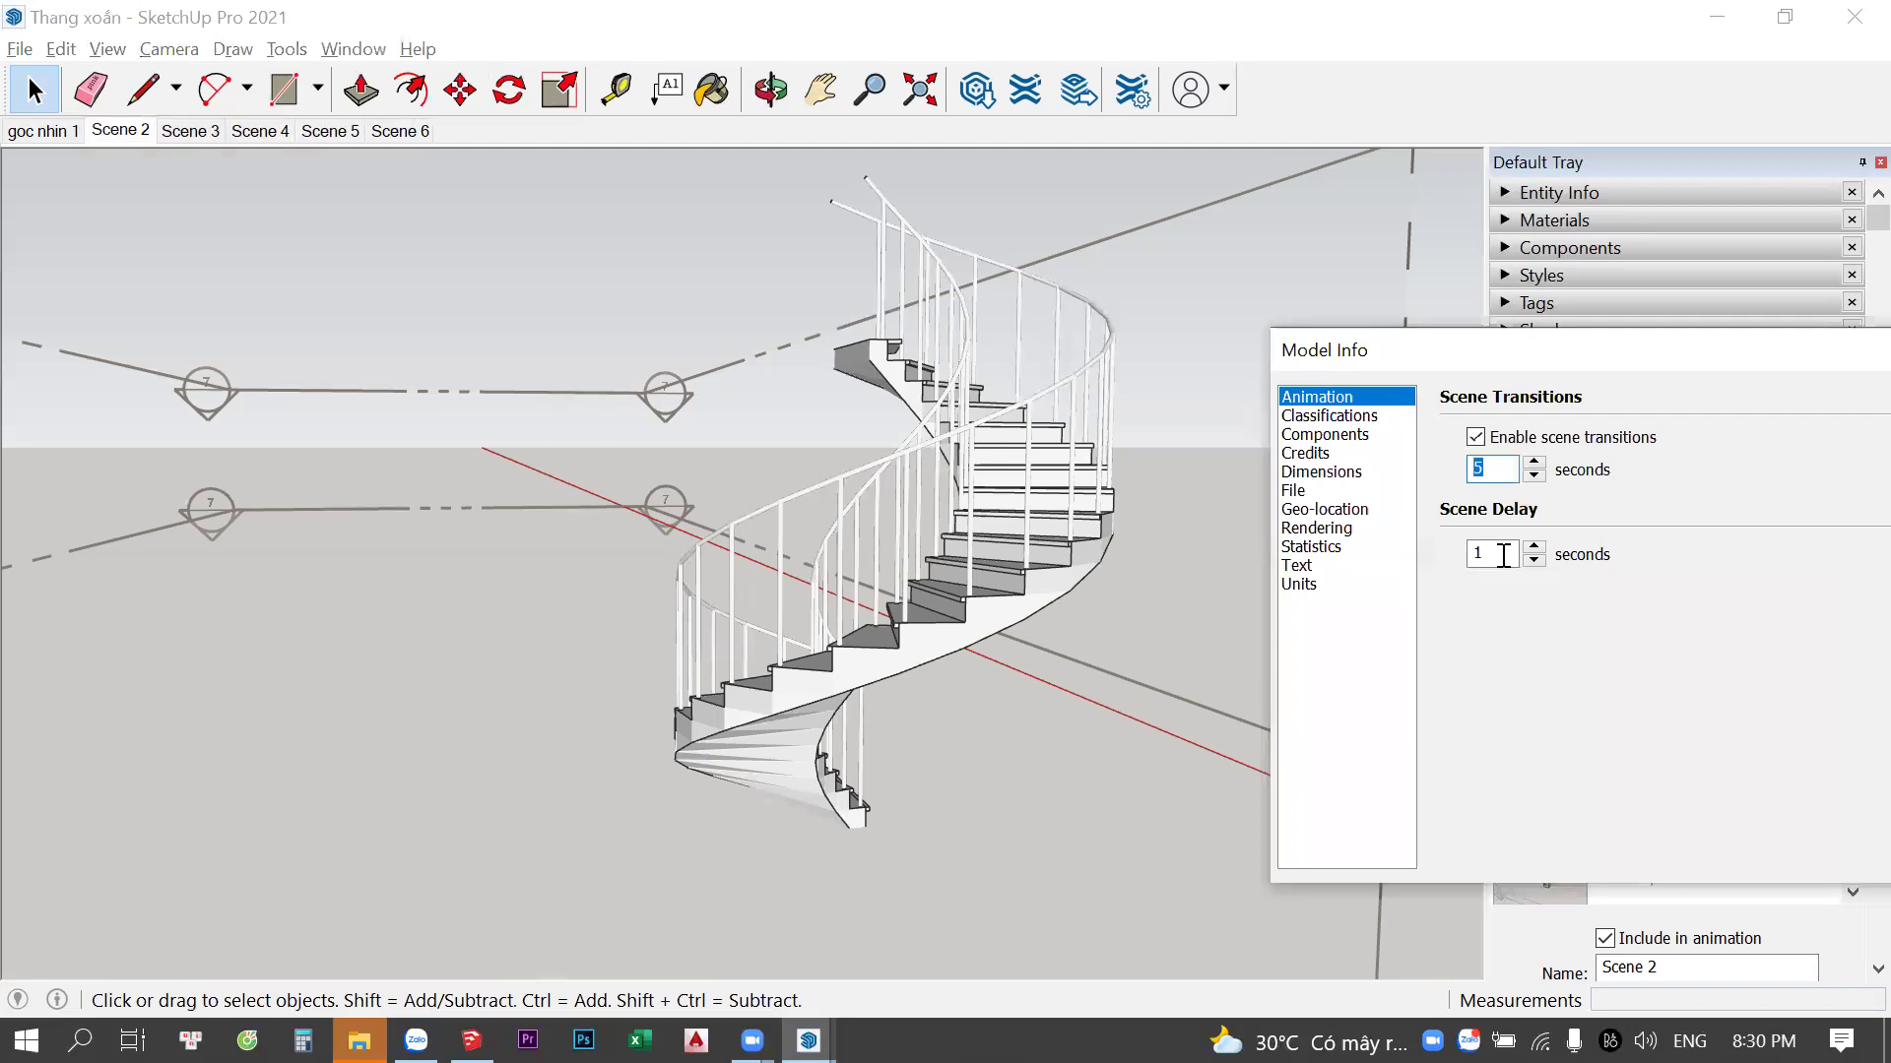
pyautogui.doubleClick(1504, 555)
# Close Model Info, then play the animation from goc nhin 1 and stop it
pyautogui.press('Return')
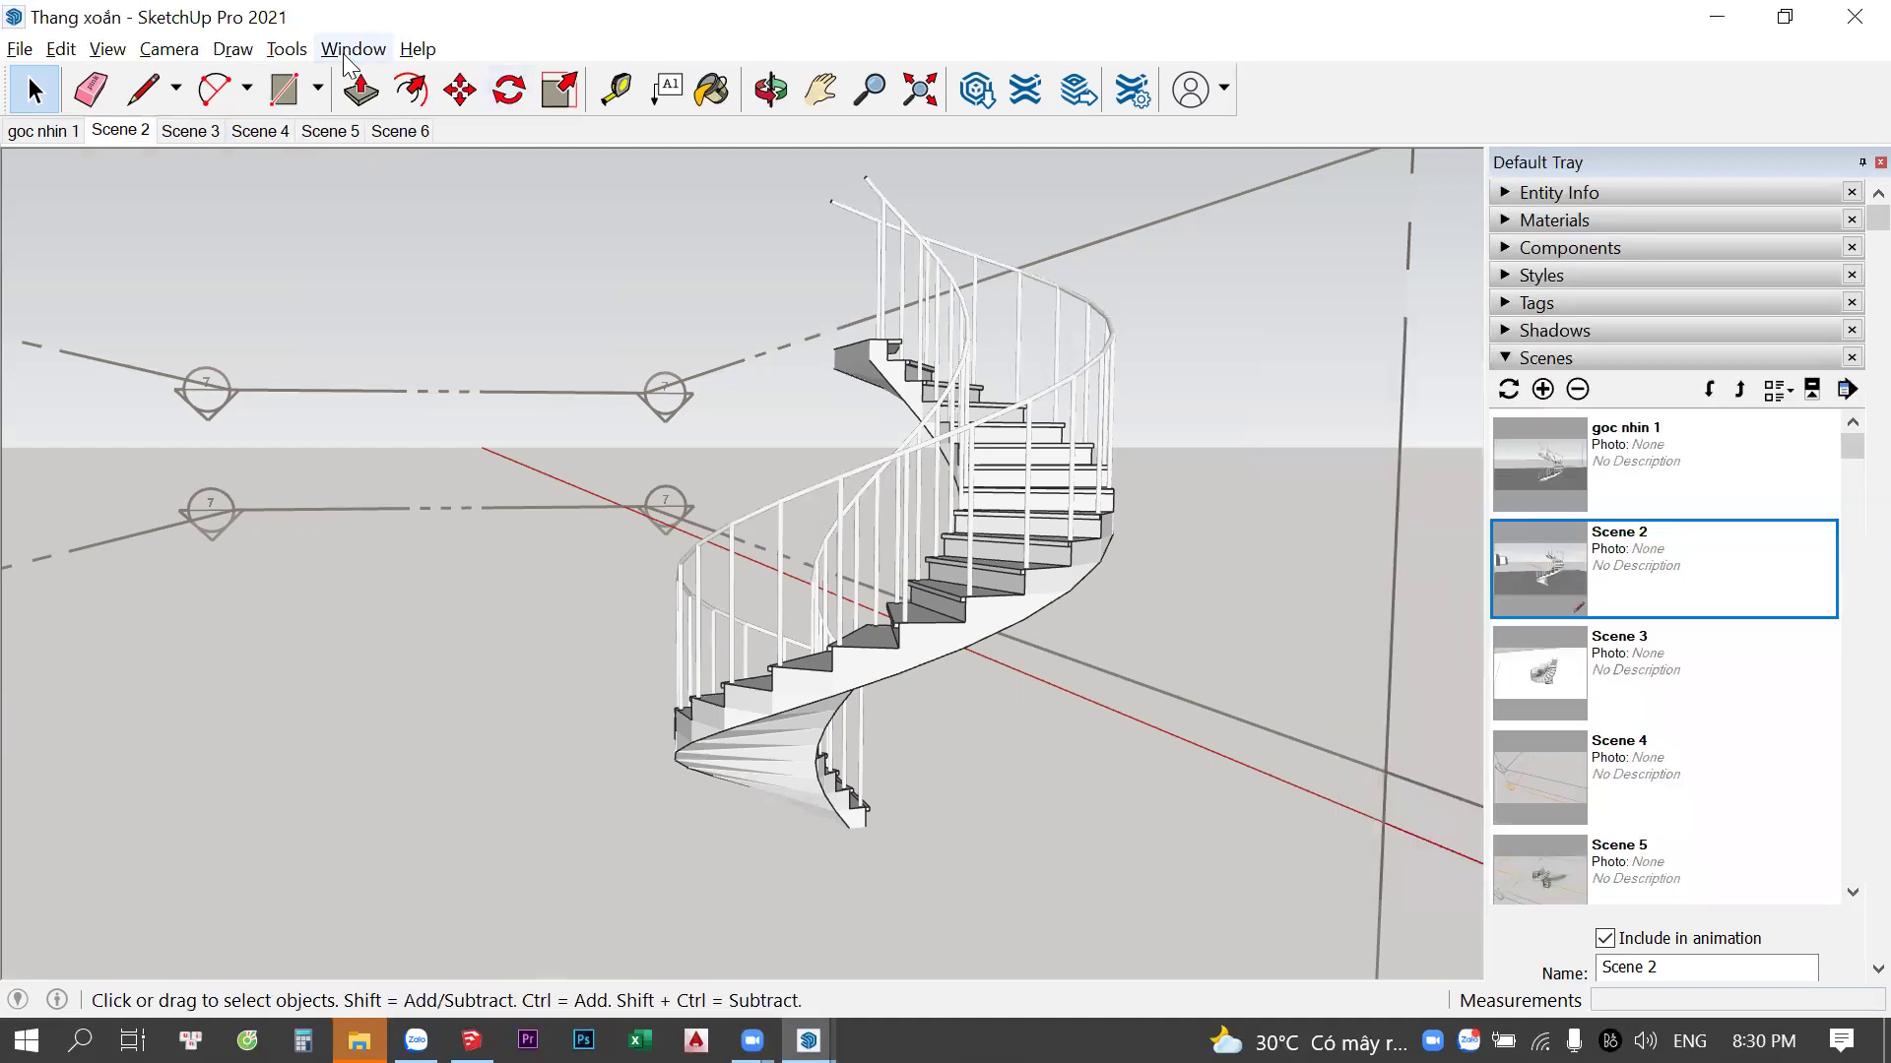
pyautogui.click(30, 131)
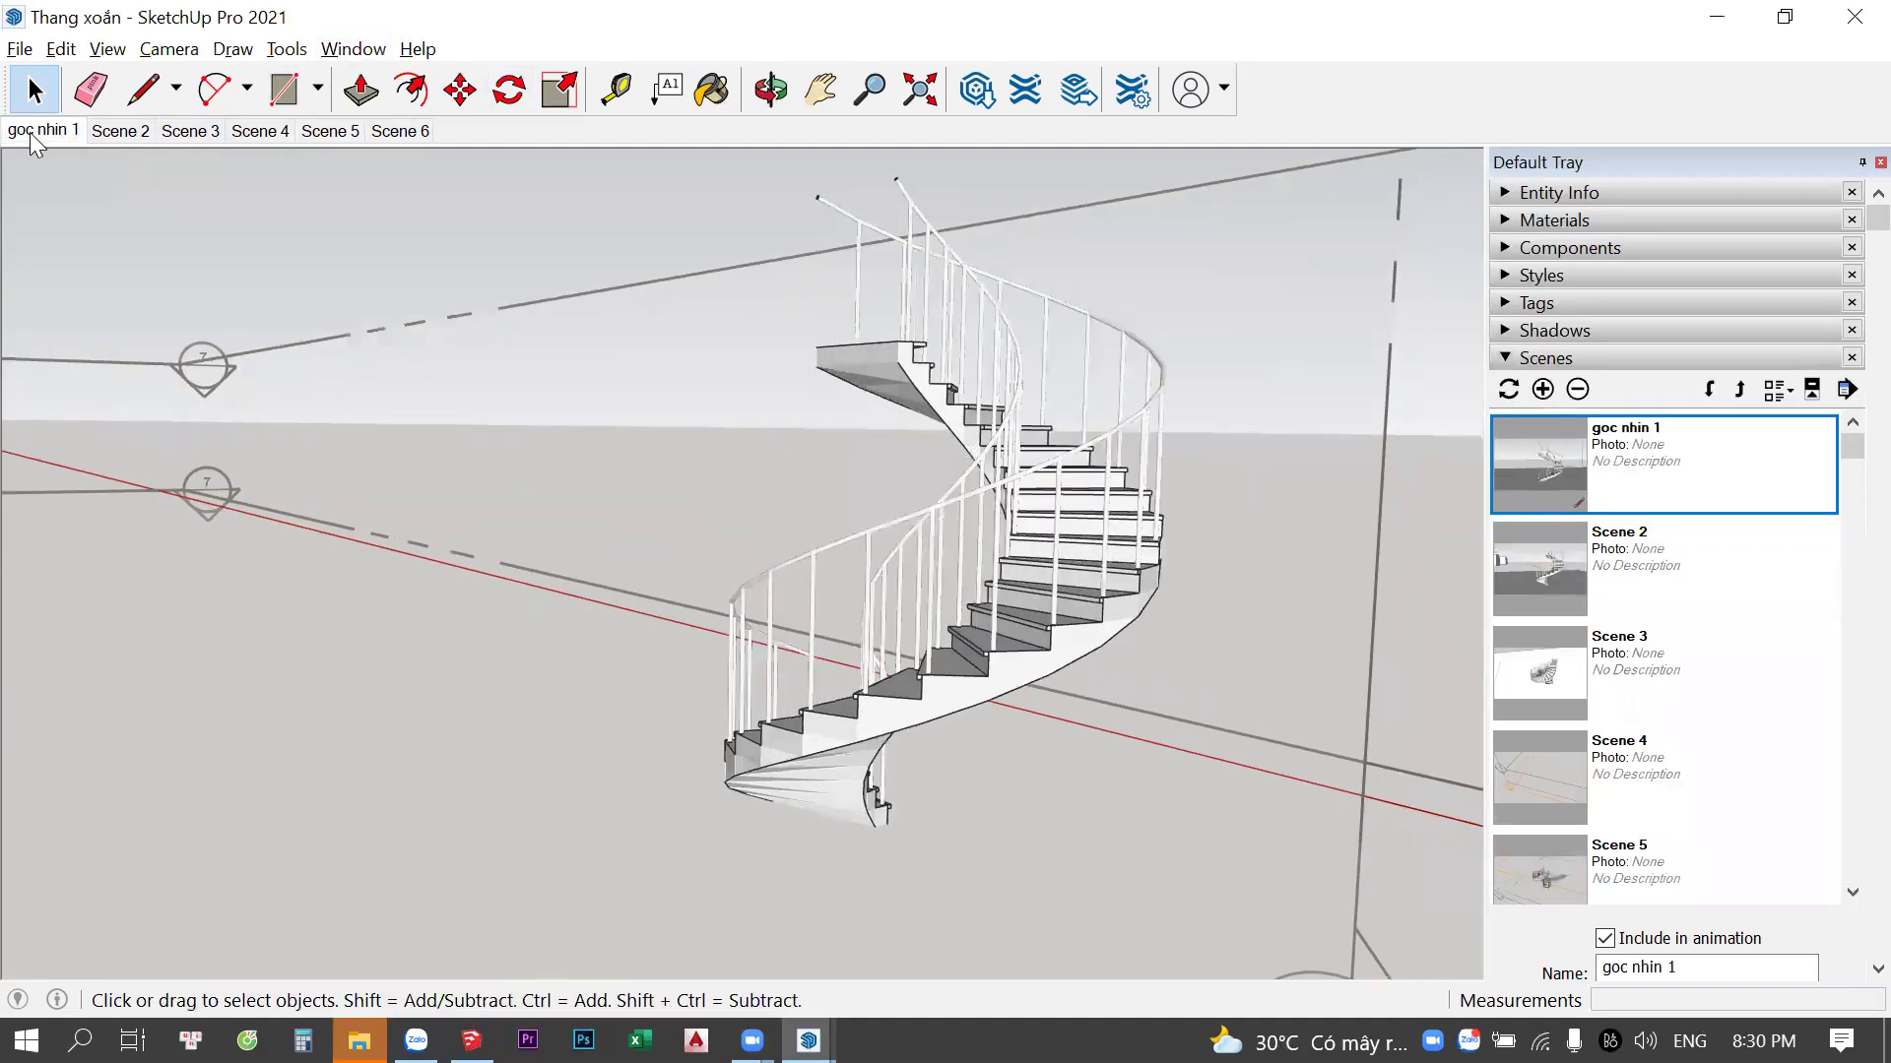
pyautogui.rightClick(28, 134)
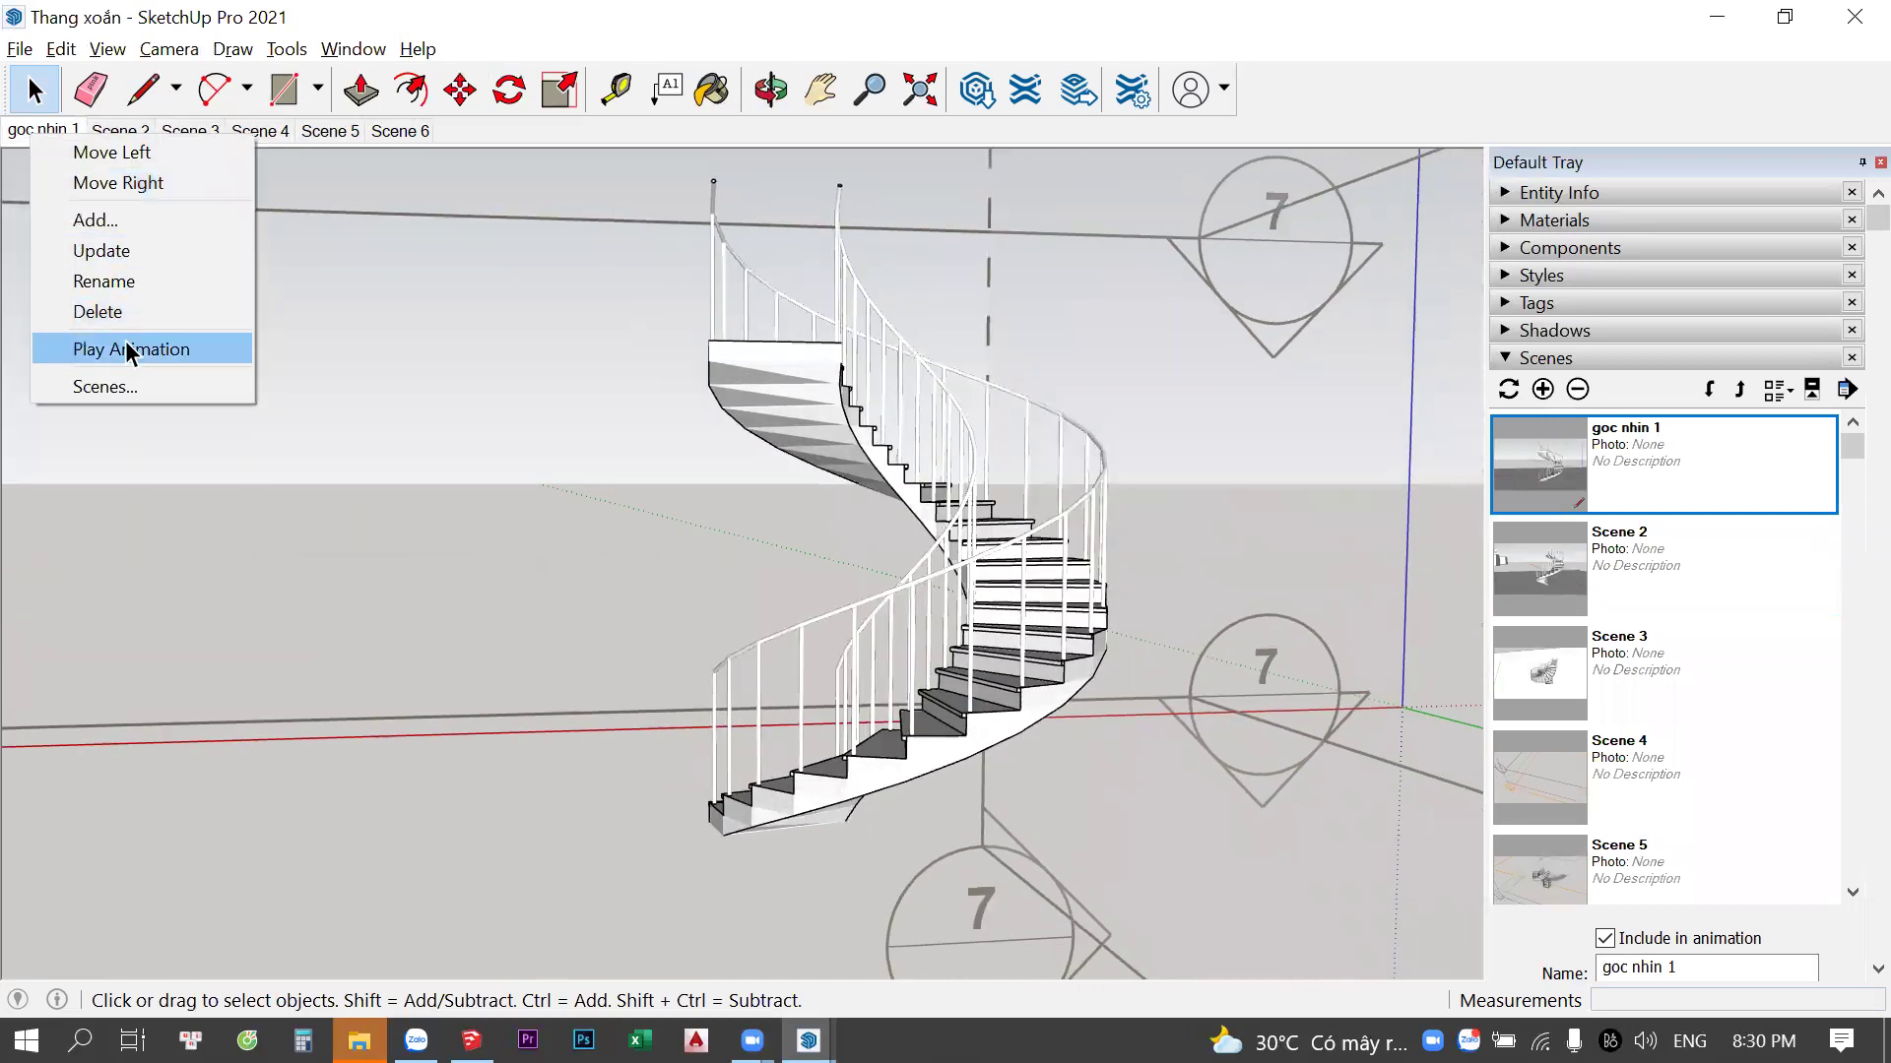
pyautogui.press('Return')
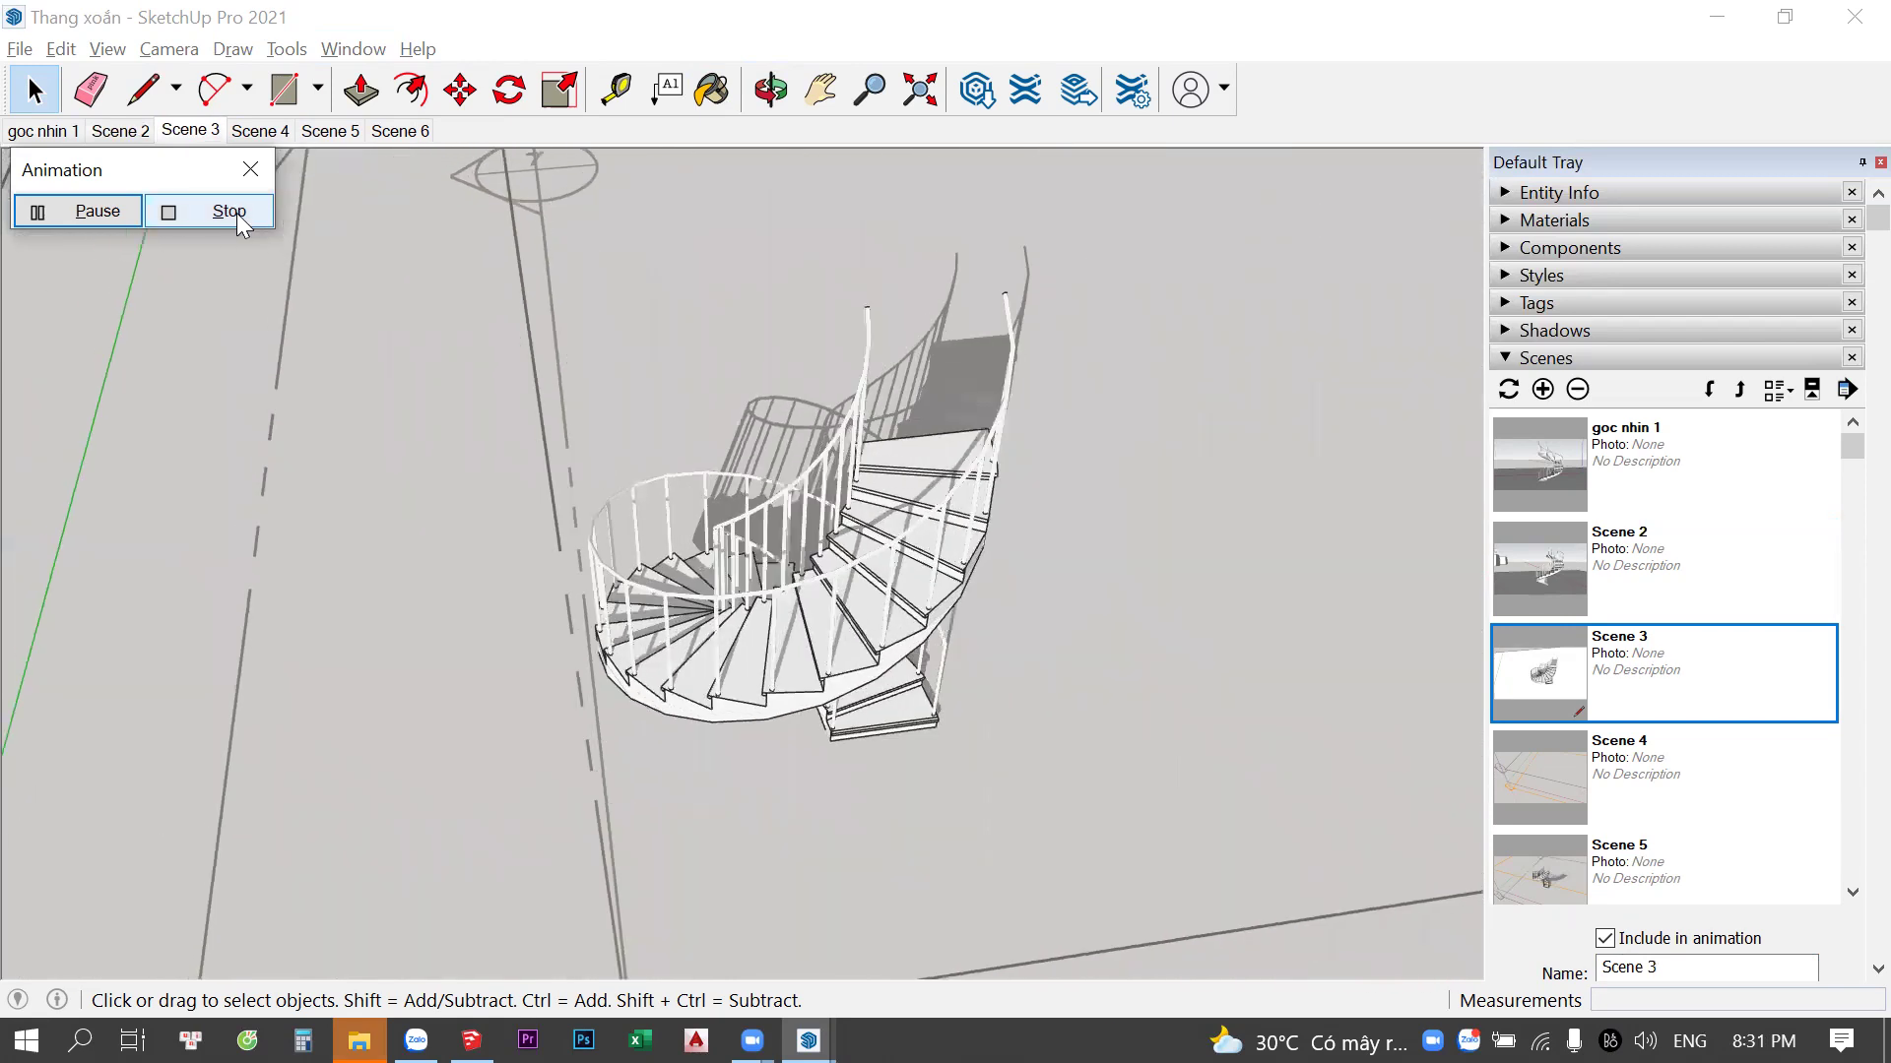
pyautogui.click(236, 213)
# Orbit and zoom around the staircase left on Scene 3
pyautogui.moveTo(959, 589)
pyautogui.mouseDown(button='middle')
pyautogui.moveTo(811, 566)
pyautogui.moveTo(778, 537)
pyautogui.mouseUp(button='middle')
pyautogui.scroll(-5, 813, 623)
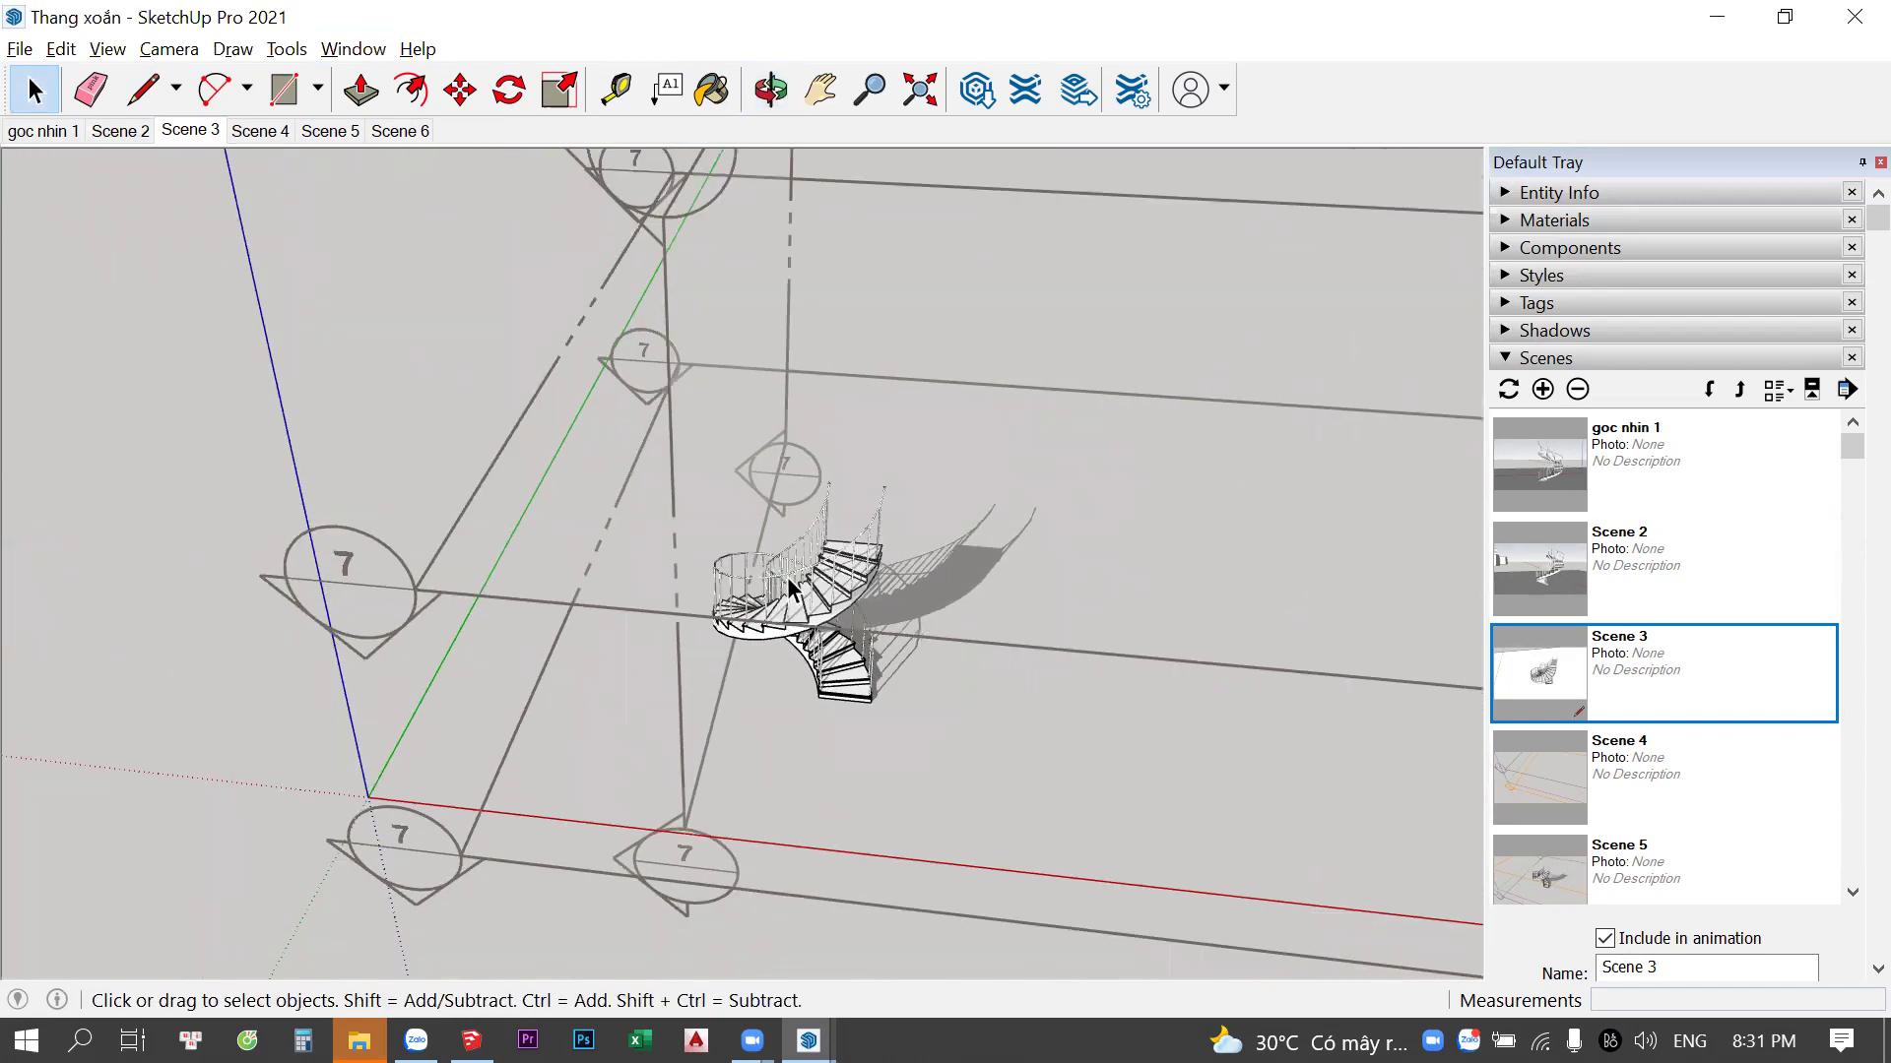
pyautogui.scroll(1, 719, 670)
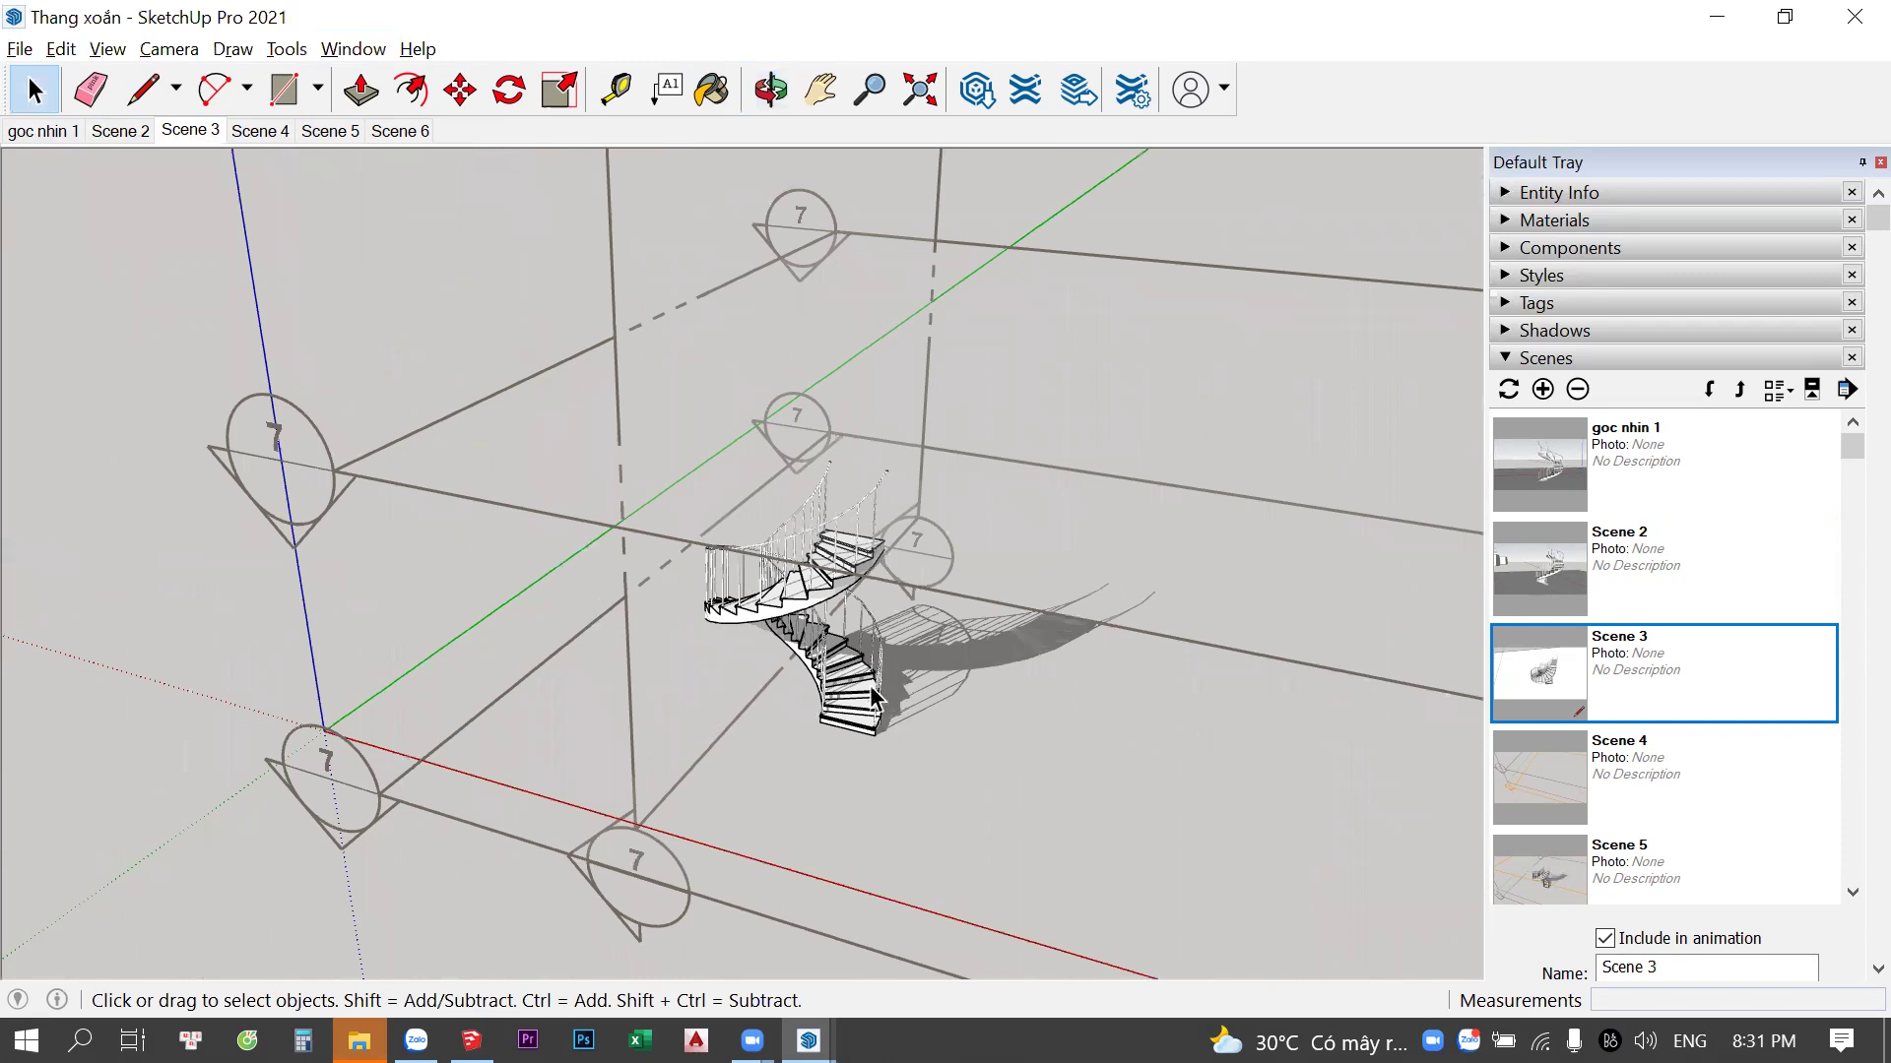
pyautogui.scroll(1, 862, 694)
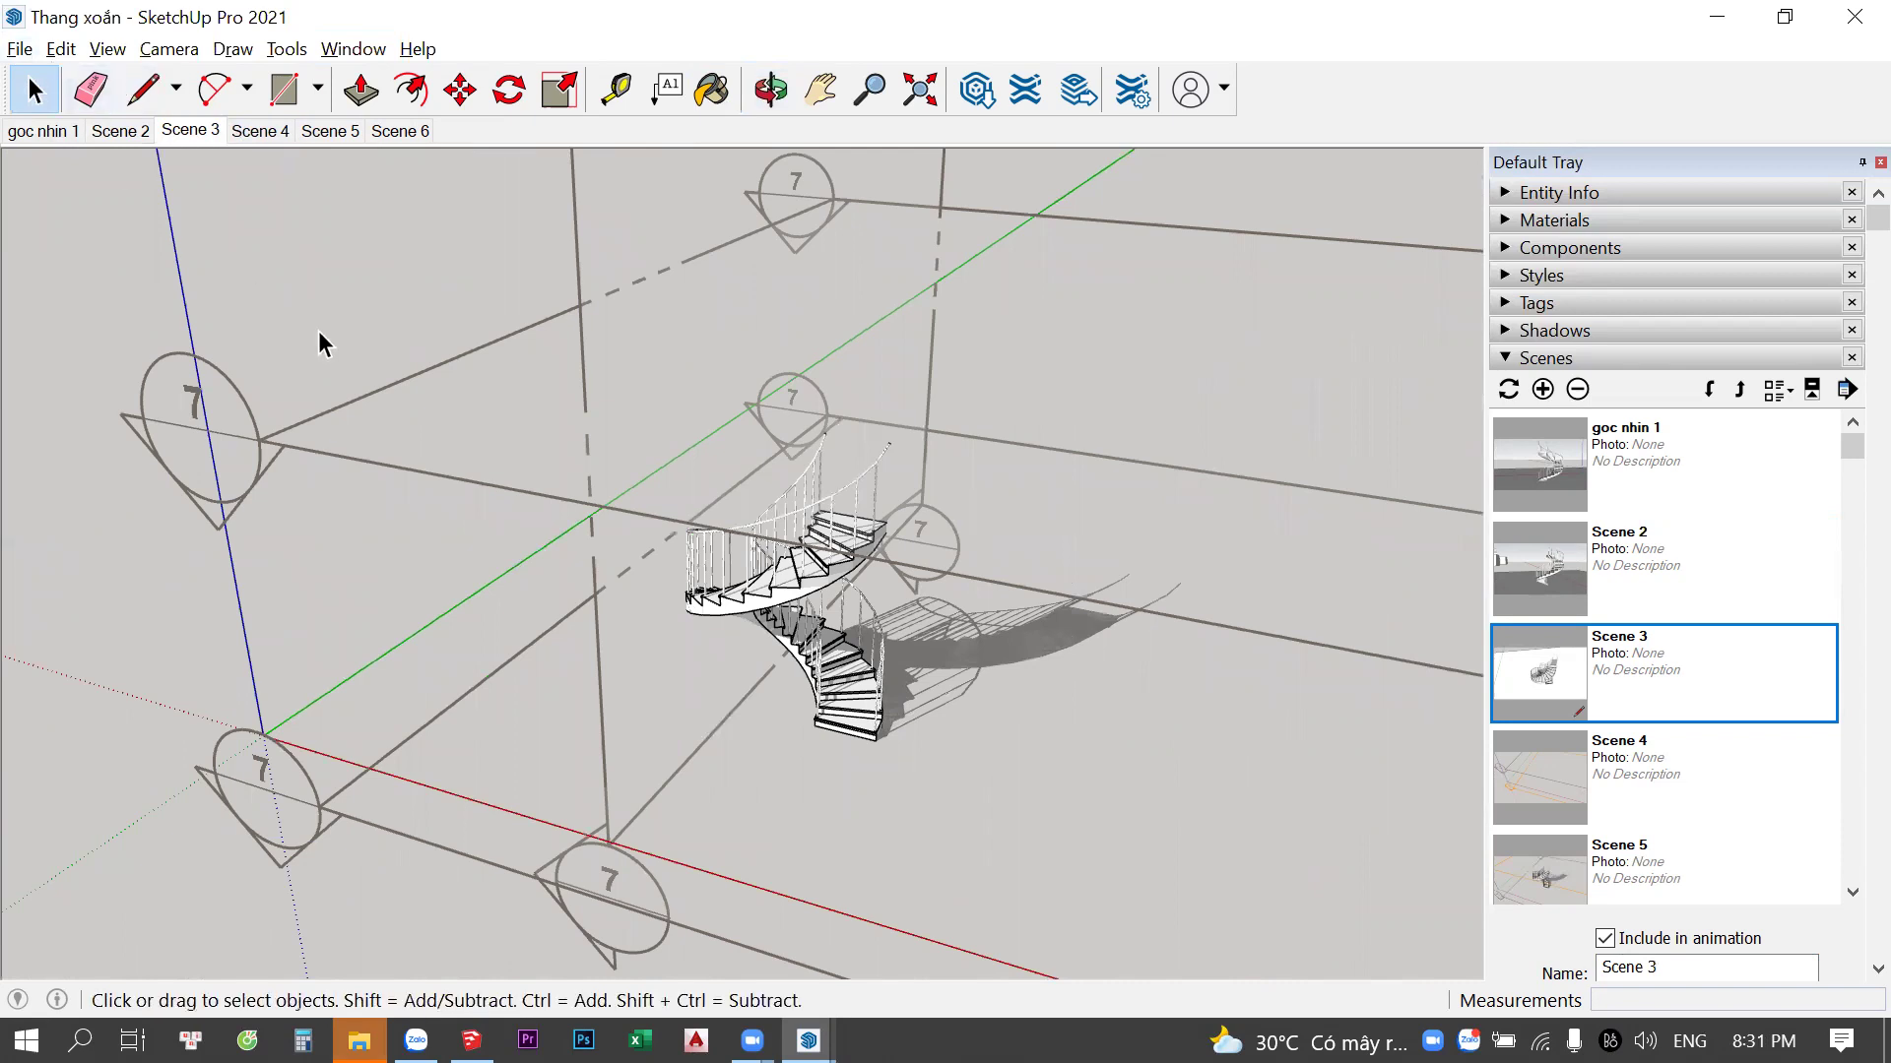
# Close the model settings and bring up Export Animation for an MP4 in the Plans folder
pyautogui.hotkey('alt', 'f')
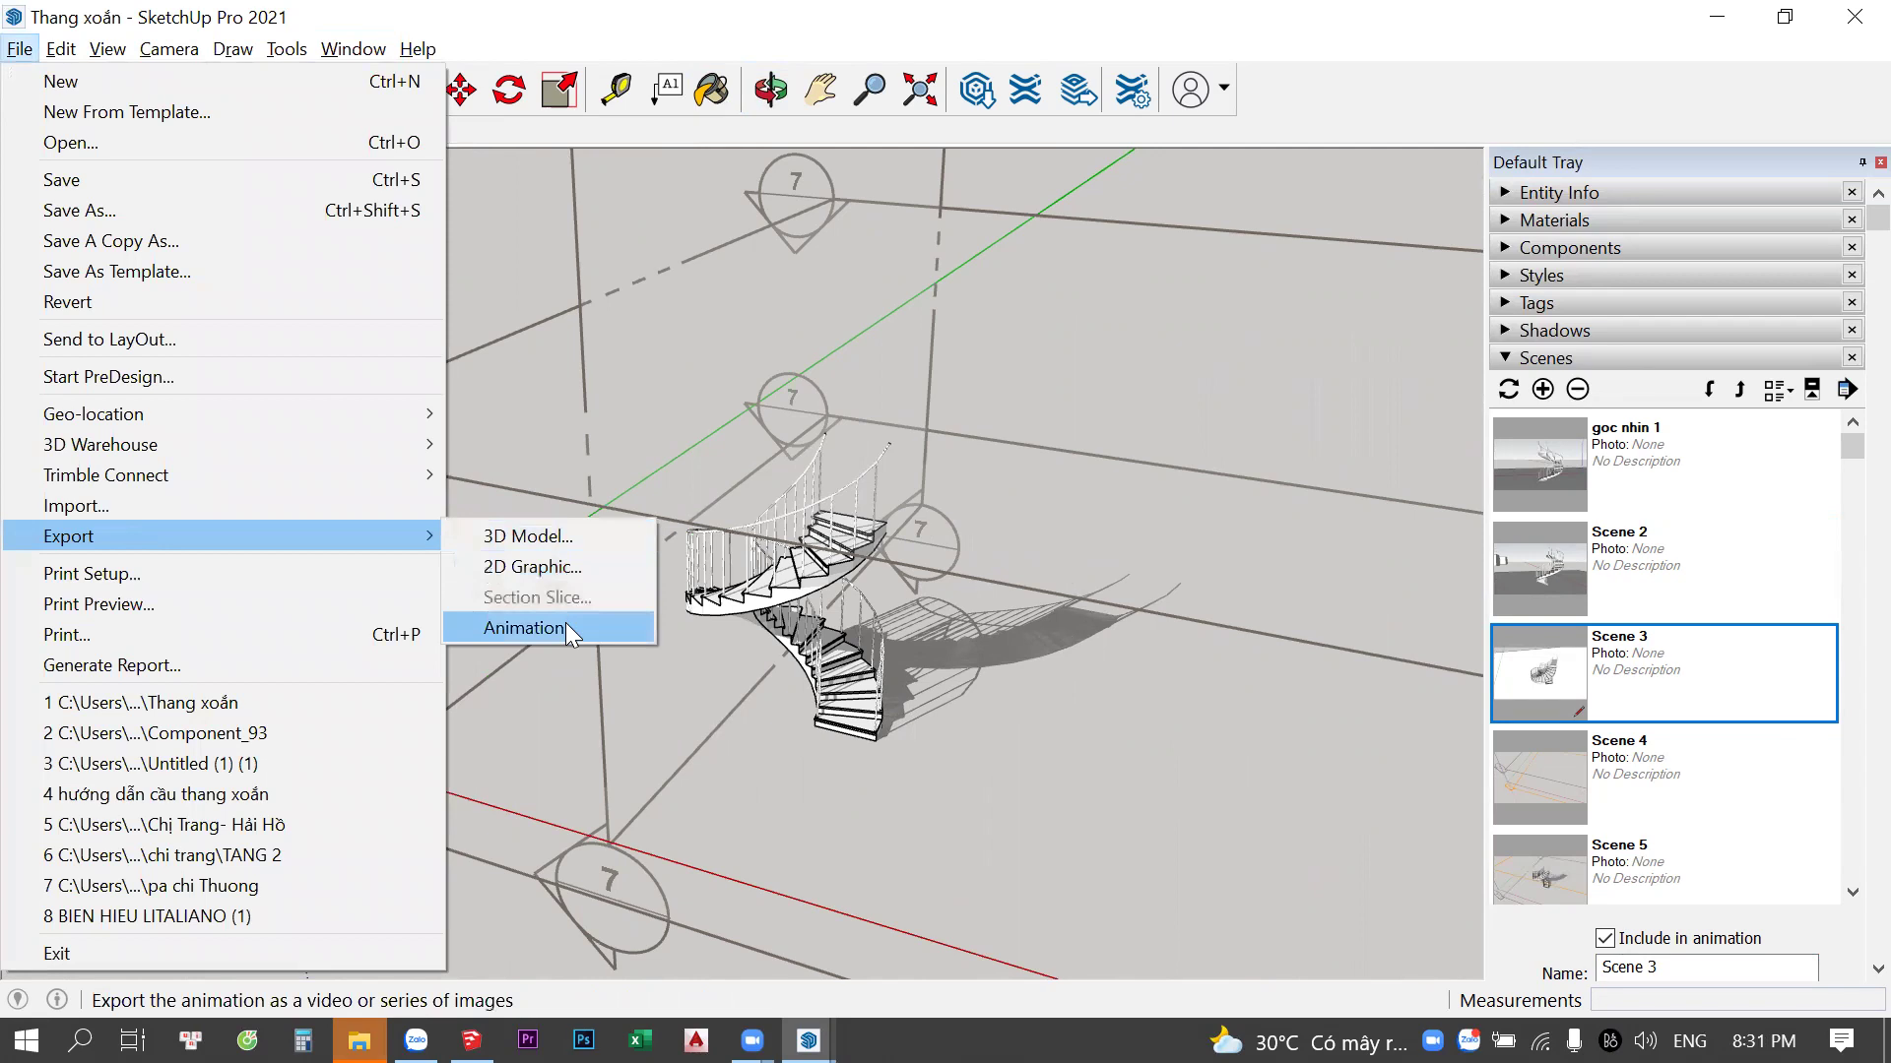
pyautogui.click(561, 573)
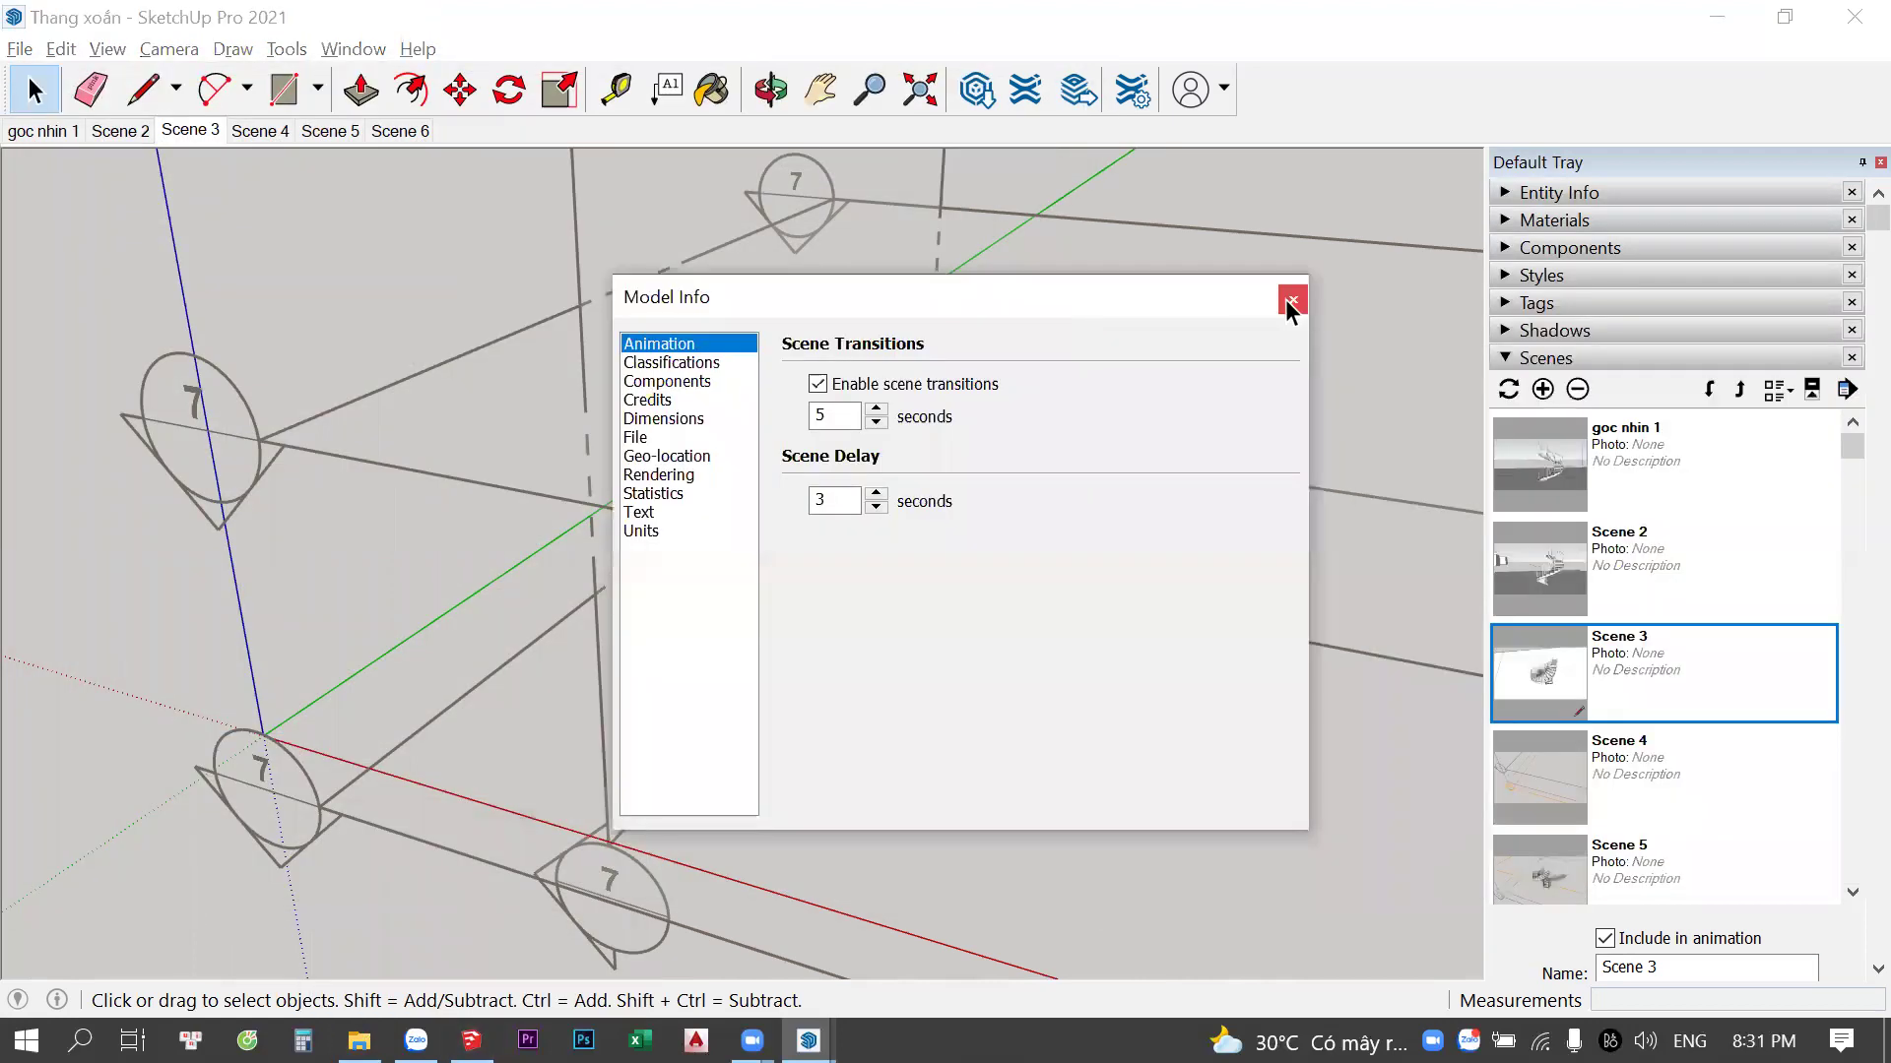
pyautogui.click(1285, 297)
pyautogui.click(20, 48)
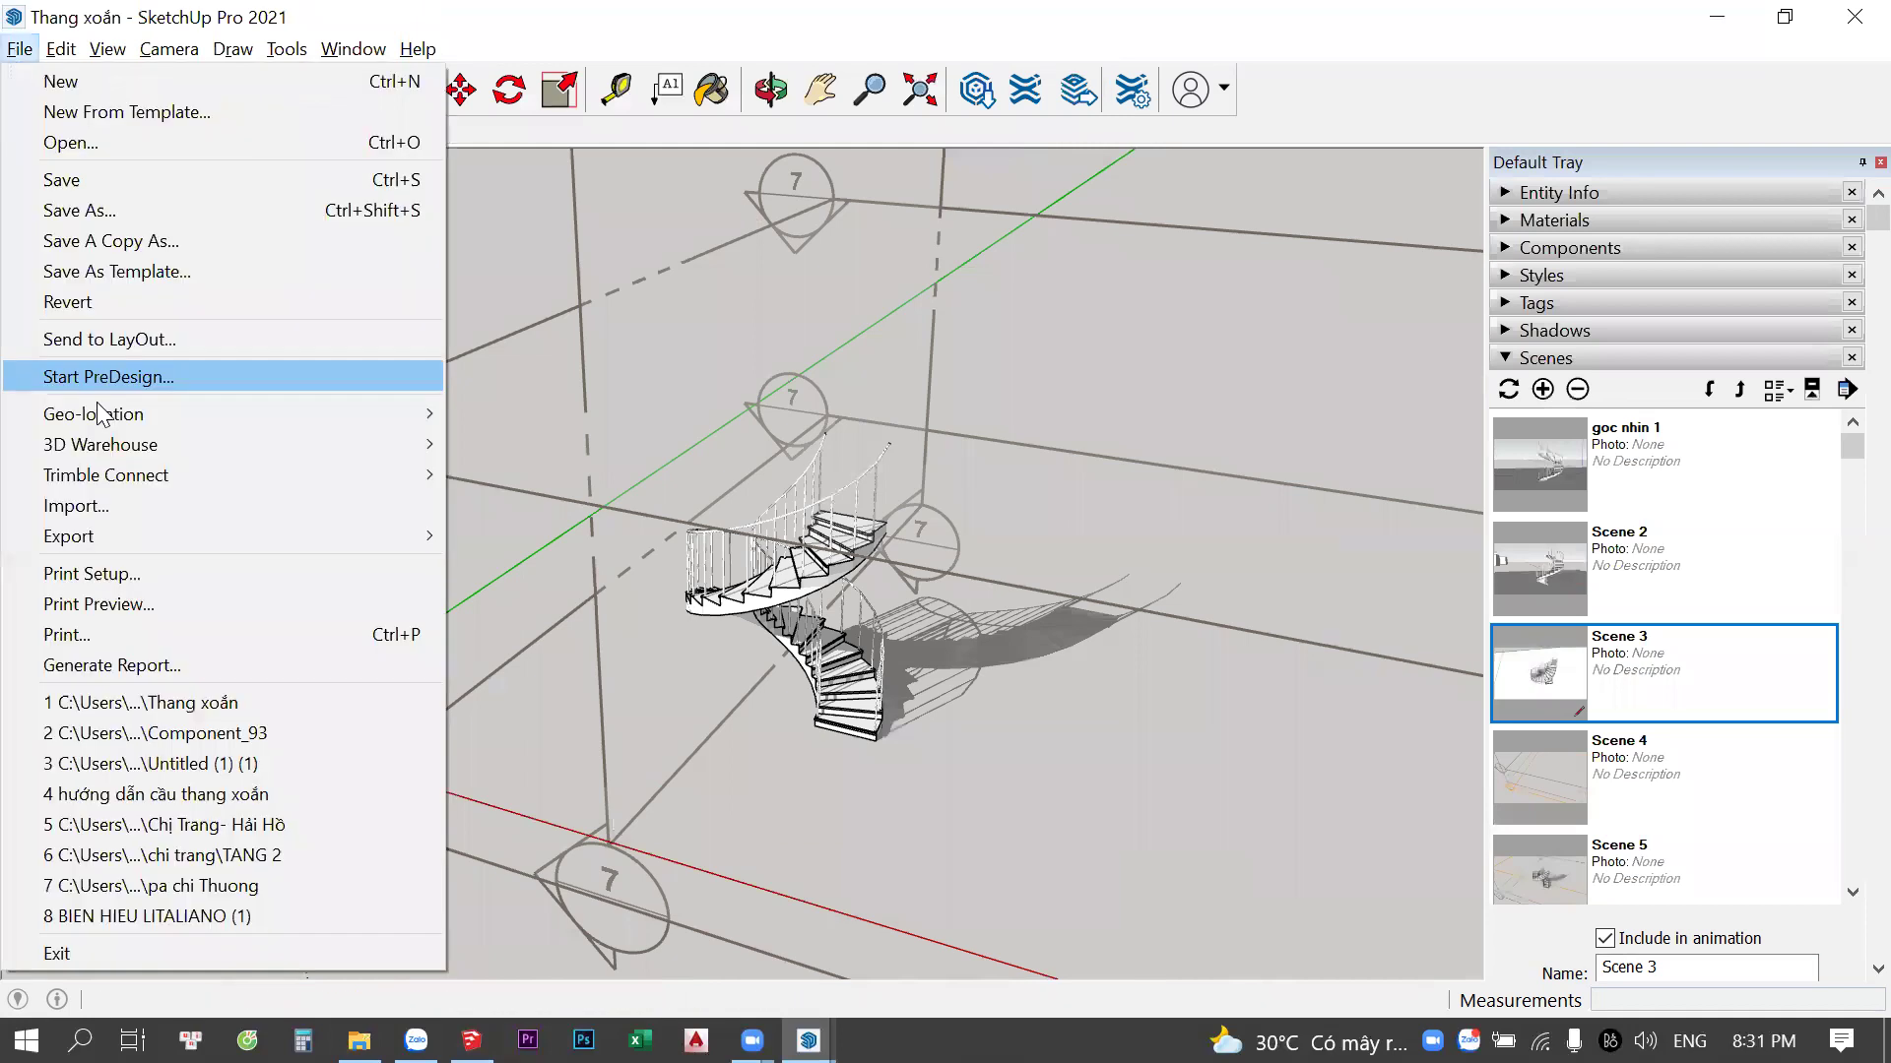
pyautogui.click(542, 612)
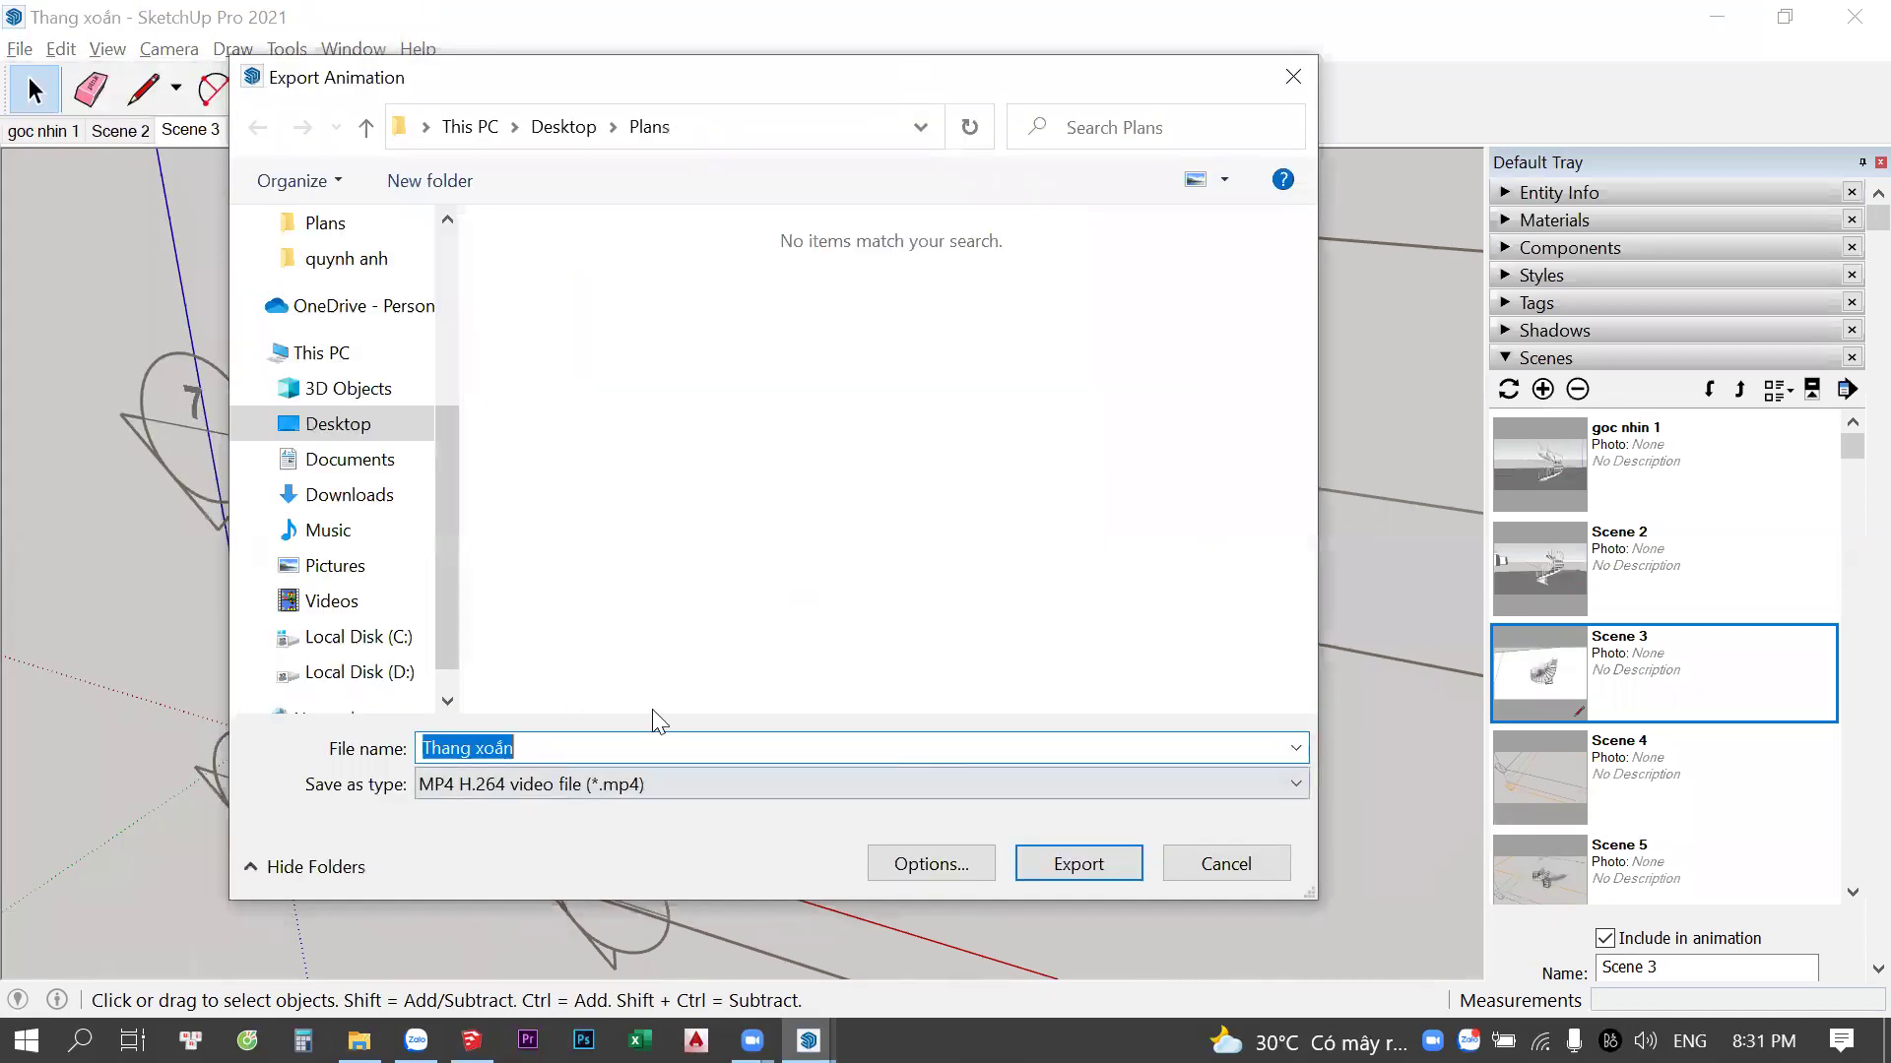
# Review the export resolution options, keeping 720p HD
pyautogui.click(931, 866)
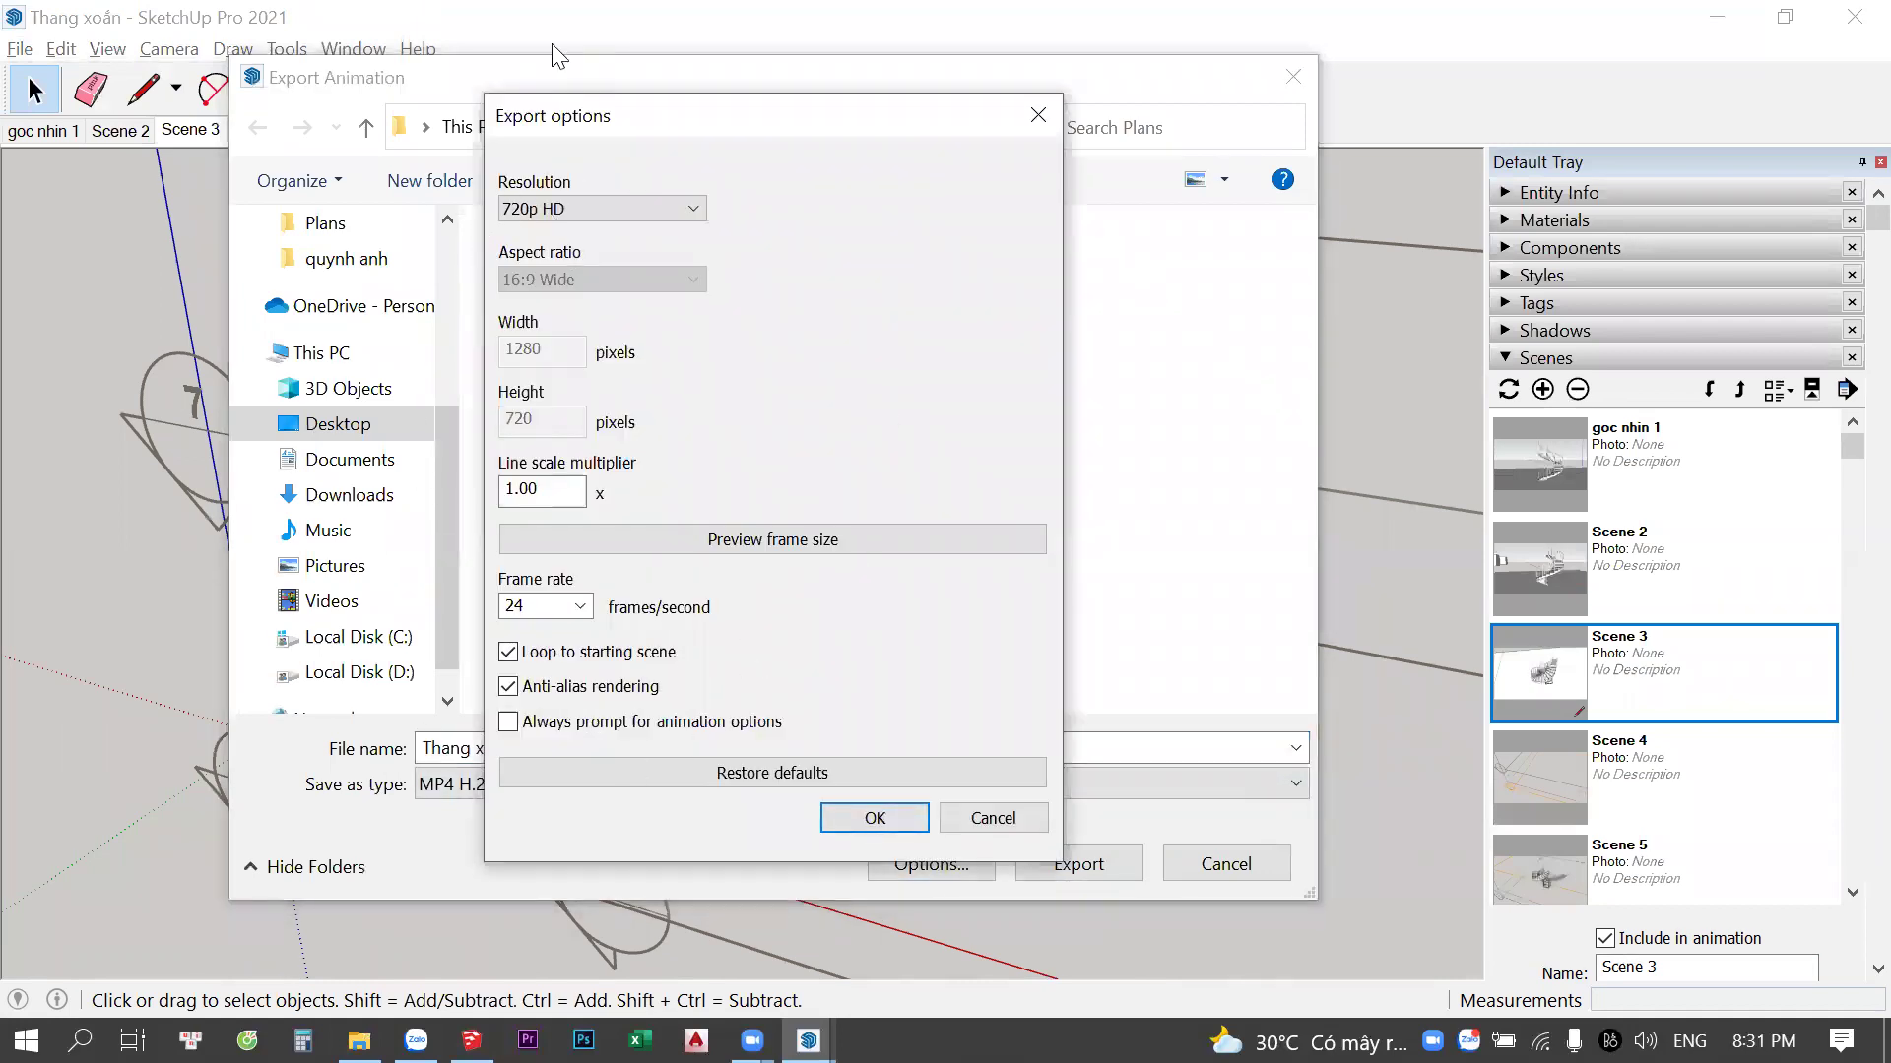
pyautogui.click(694, 209)
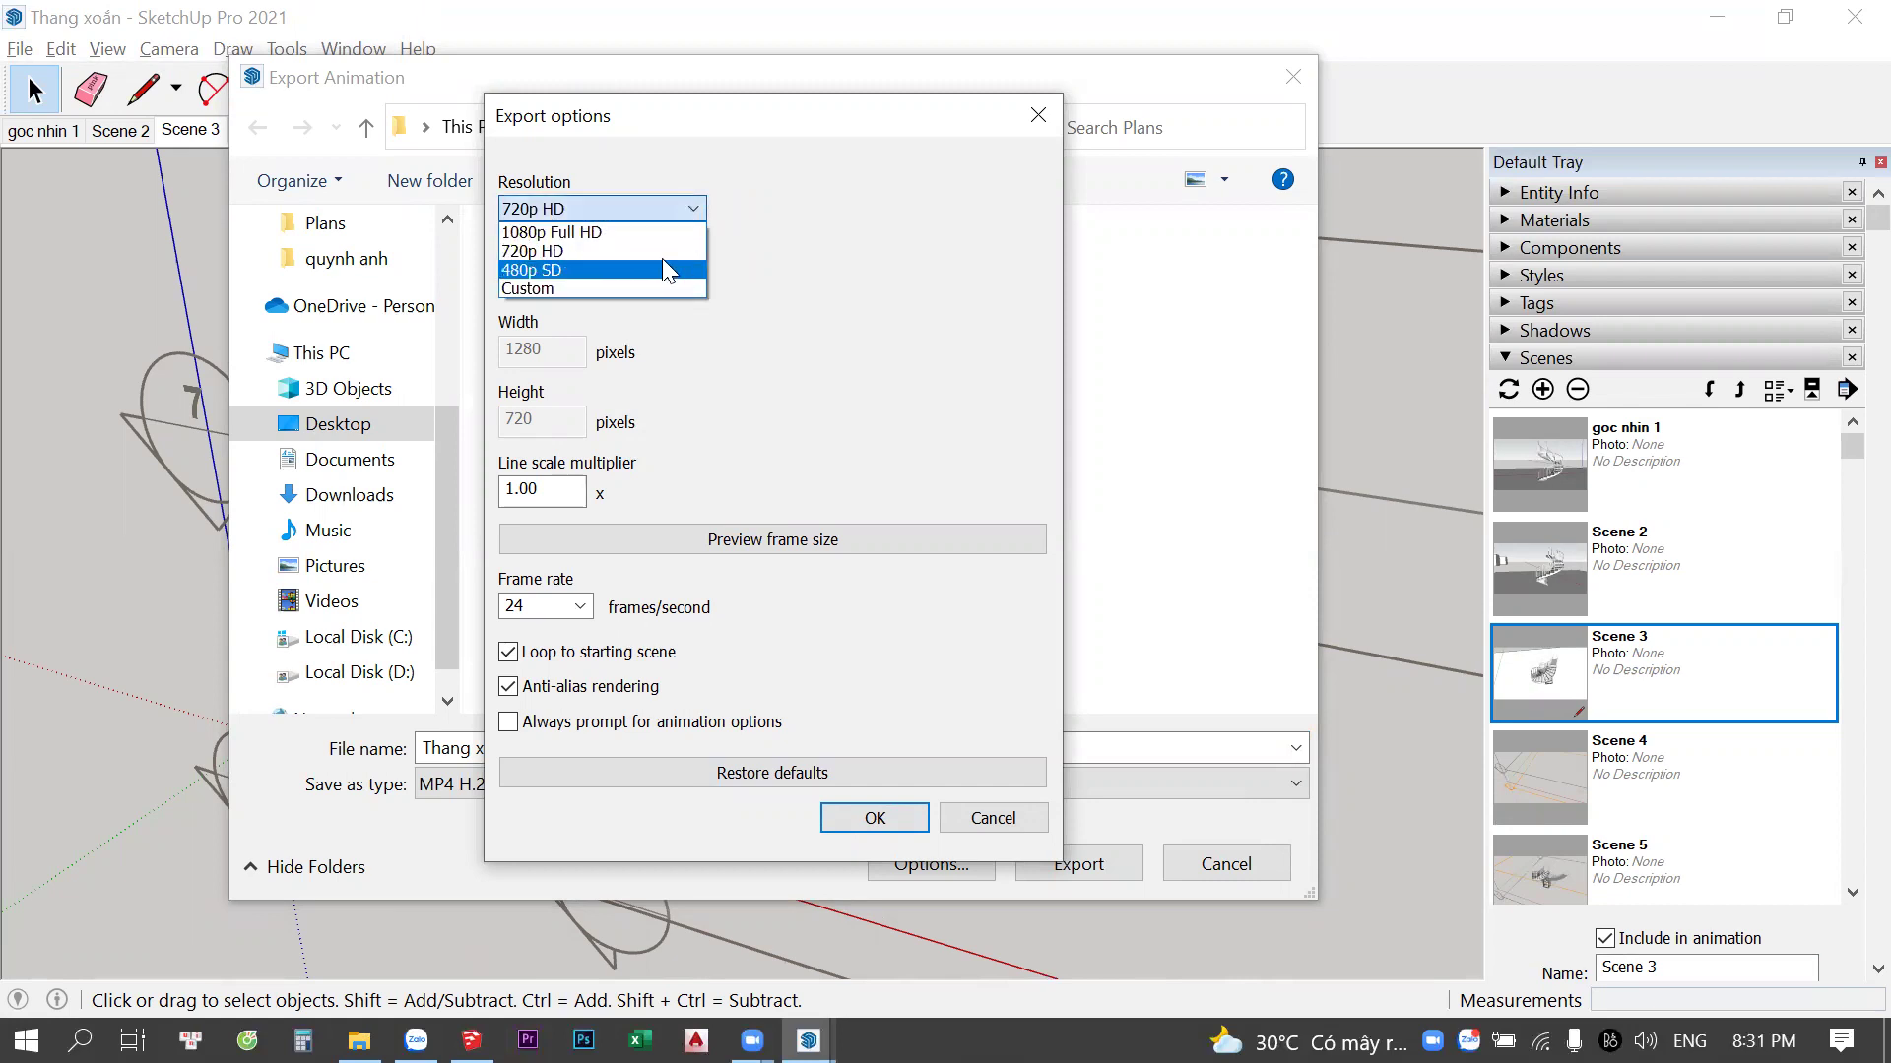
pyautogui.click(606, 236)
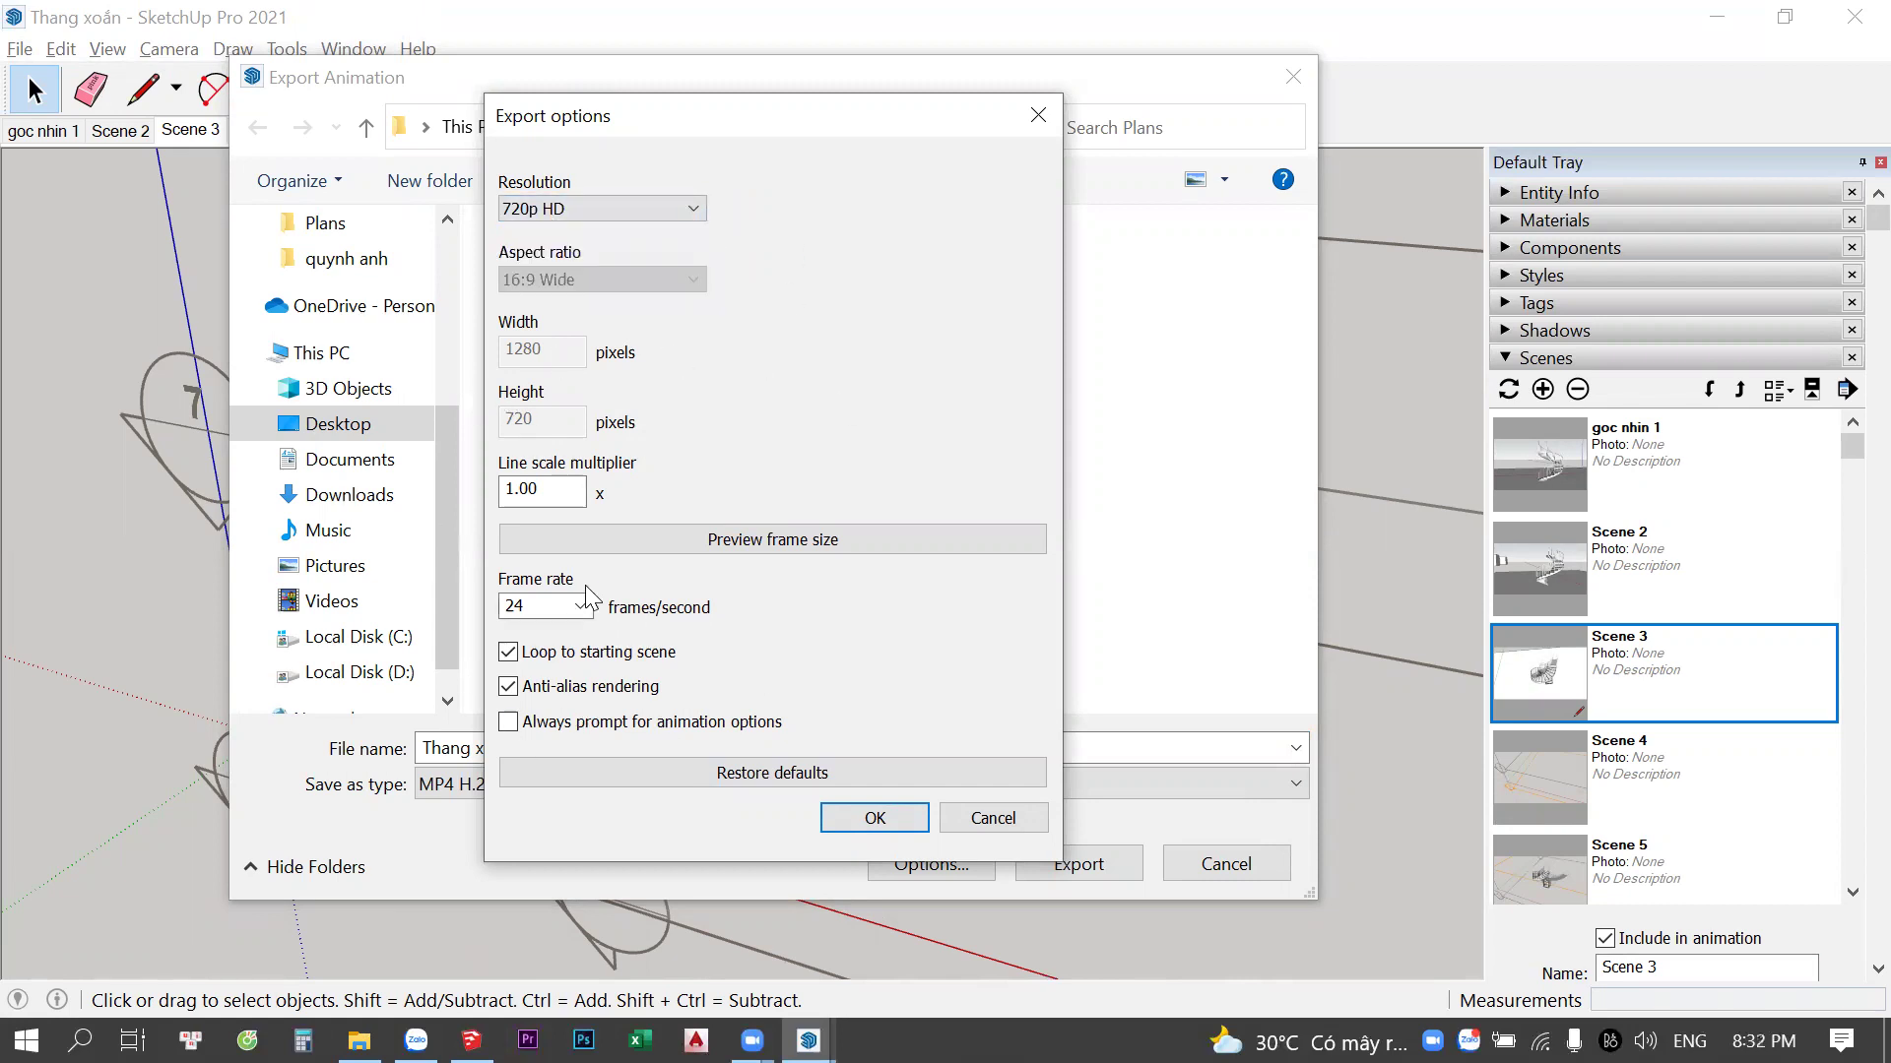
# Change the frame rate from 24 to 60, then cancel the options and the export
pyautogui.click(556, 607)
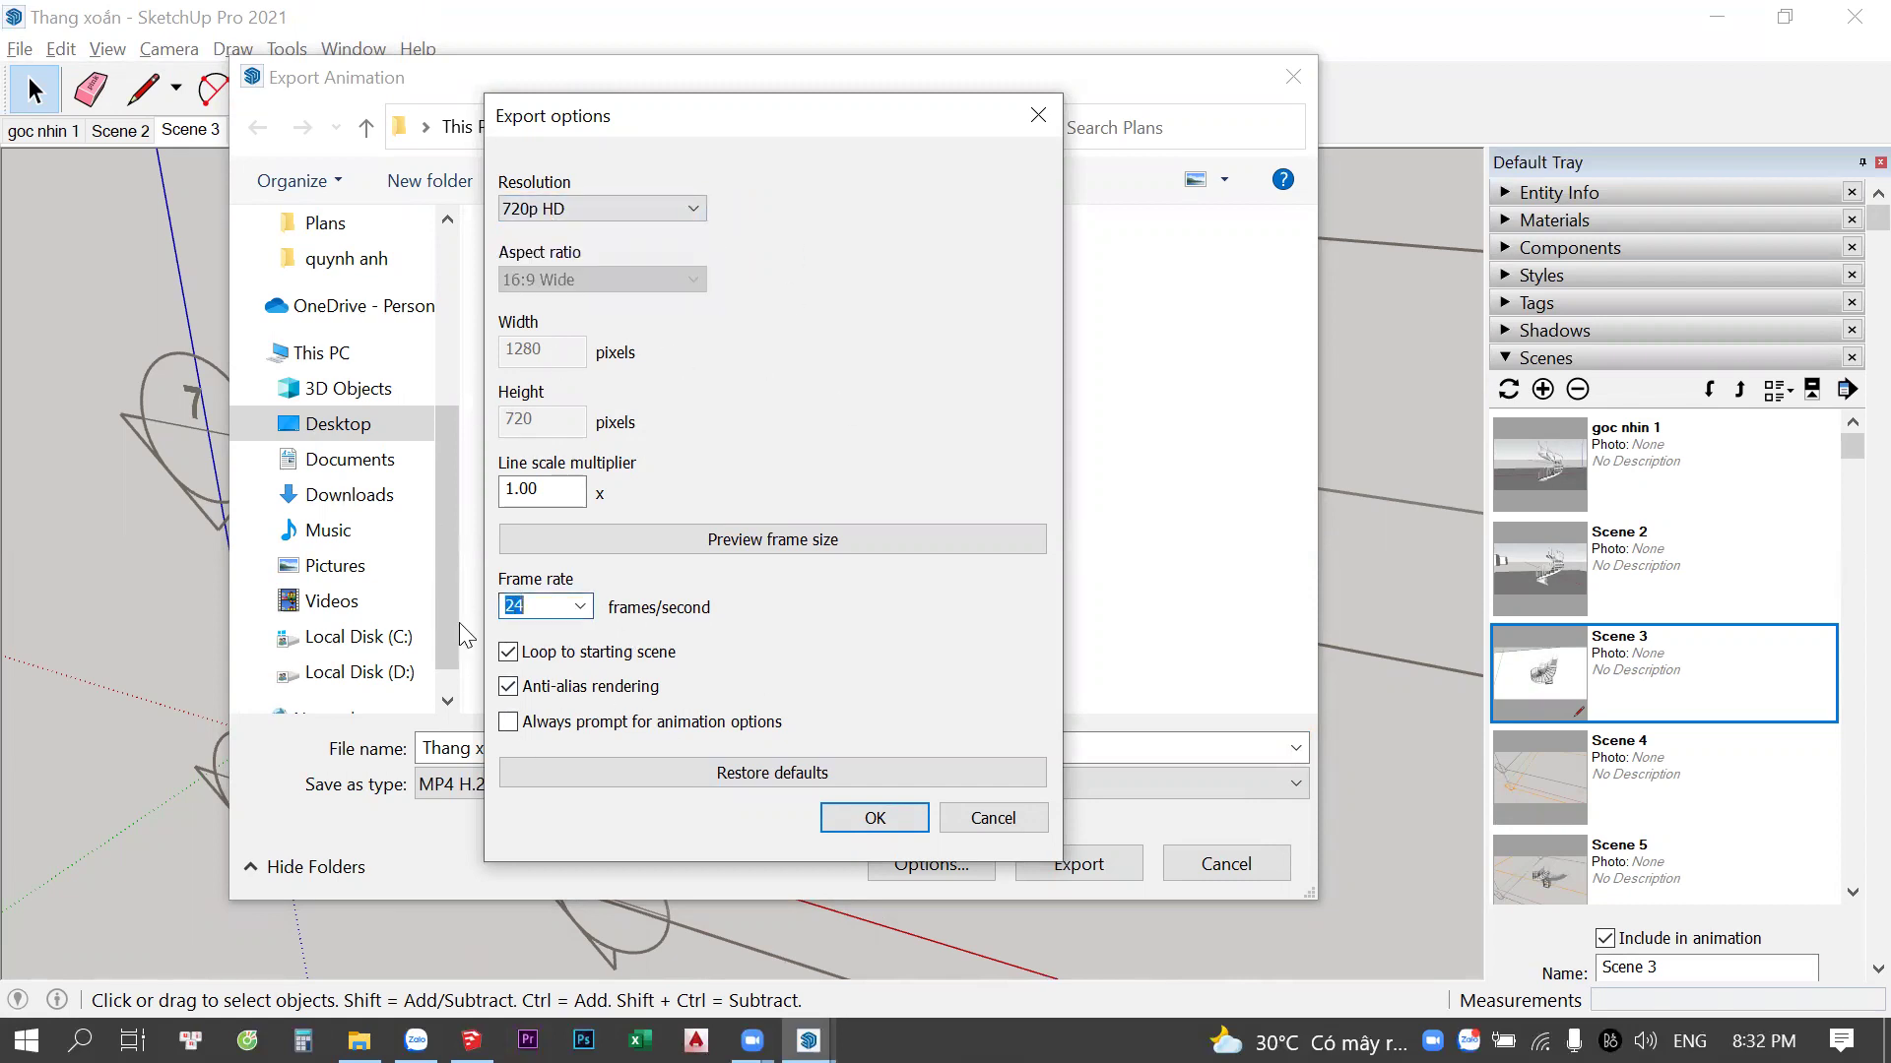
pyautogui.doubleClick(530, 605)
pyautogui.click(546, 605)
pyautogui.moveTo(547, 605); pyautogui.dragTo(504, 605)
pyautogui.write('30')
pyautogui.doubleClick(514, 607)
pyautogui.write('60')
pyautogui.click(993, 826)
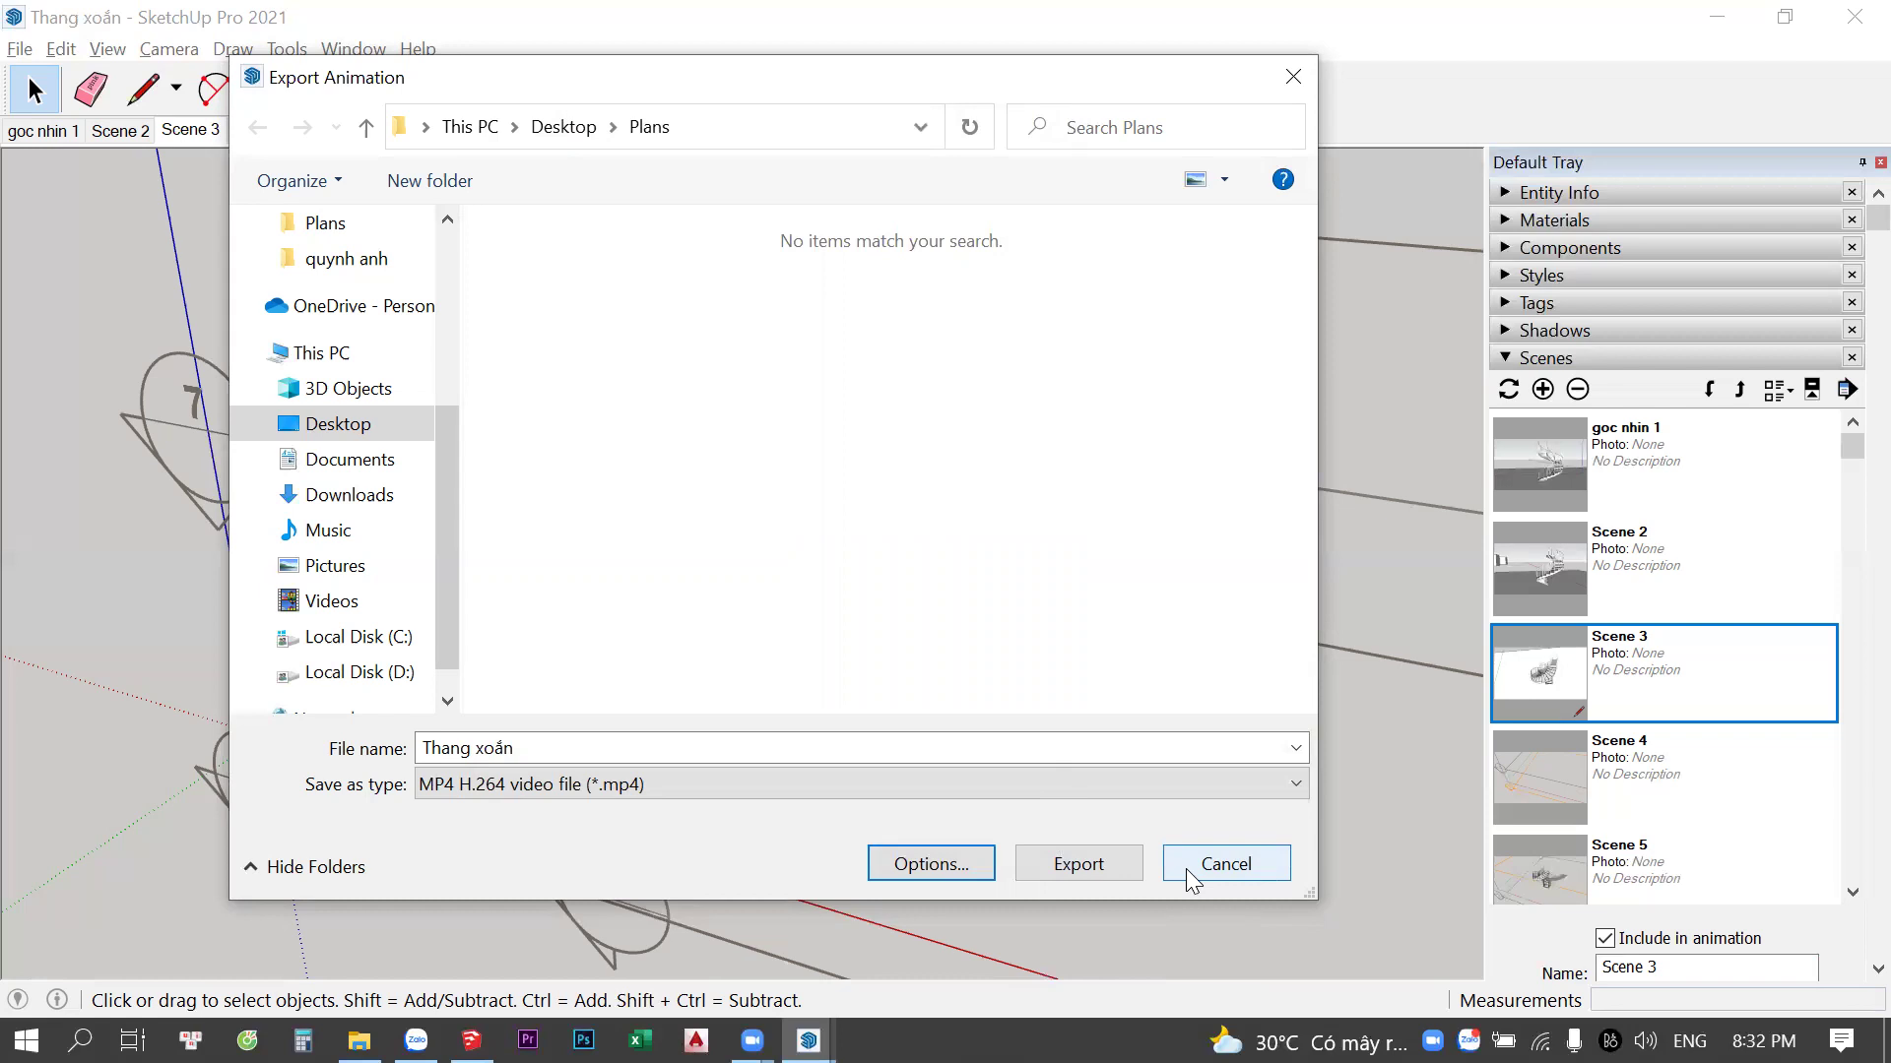
pyautogui.click(1194, 867)
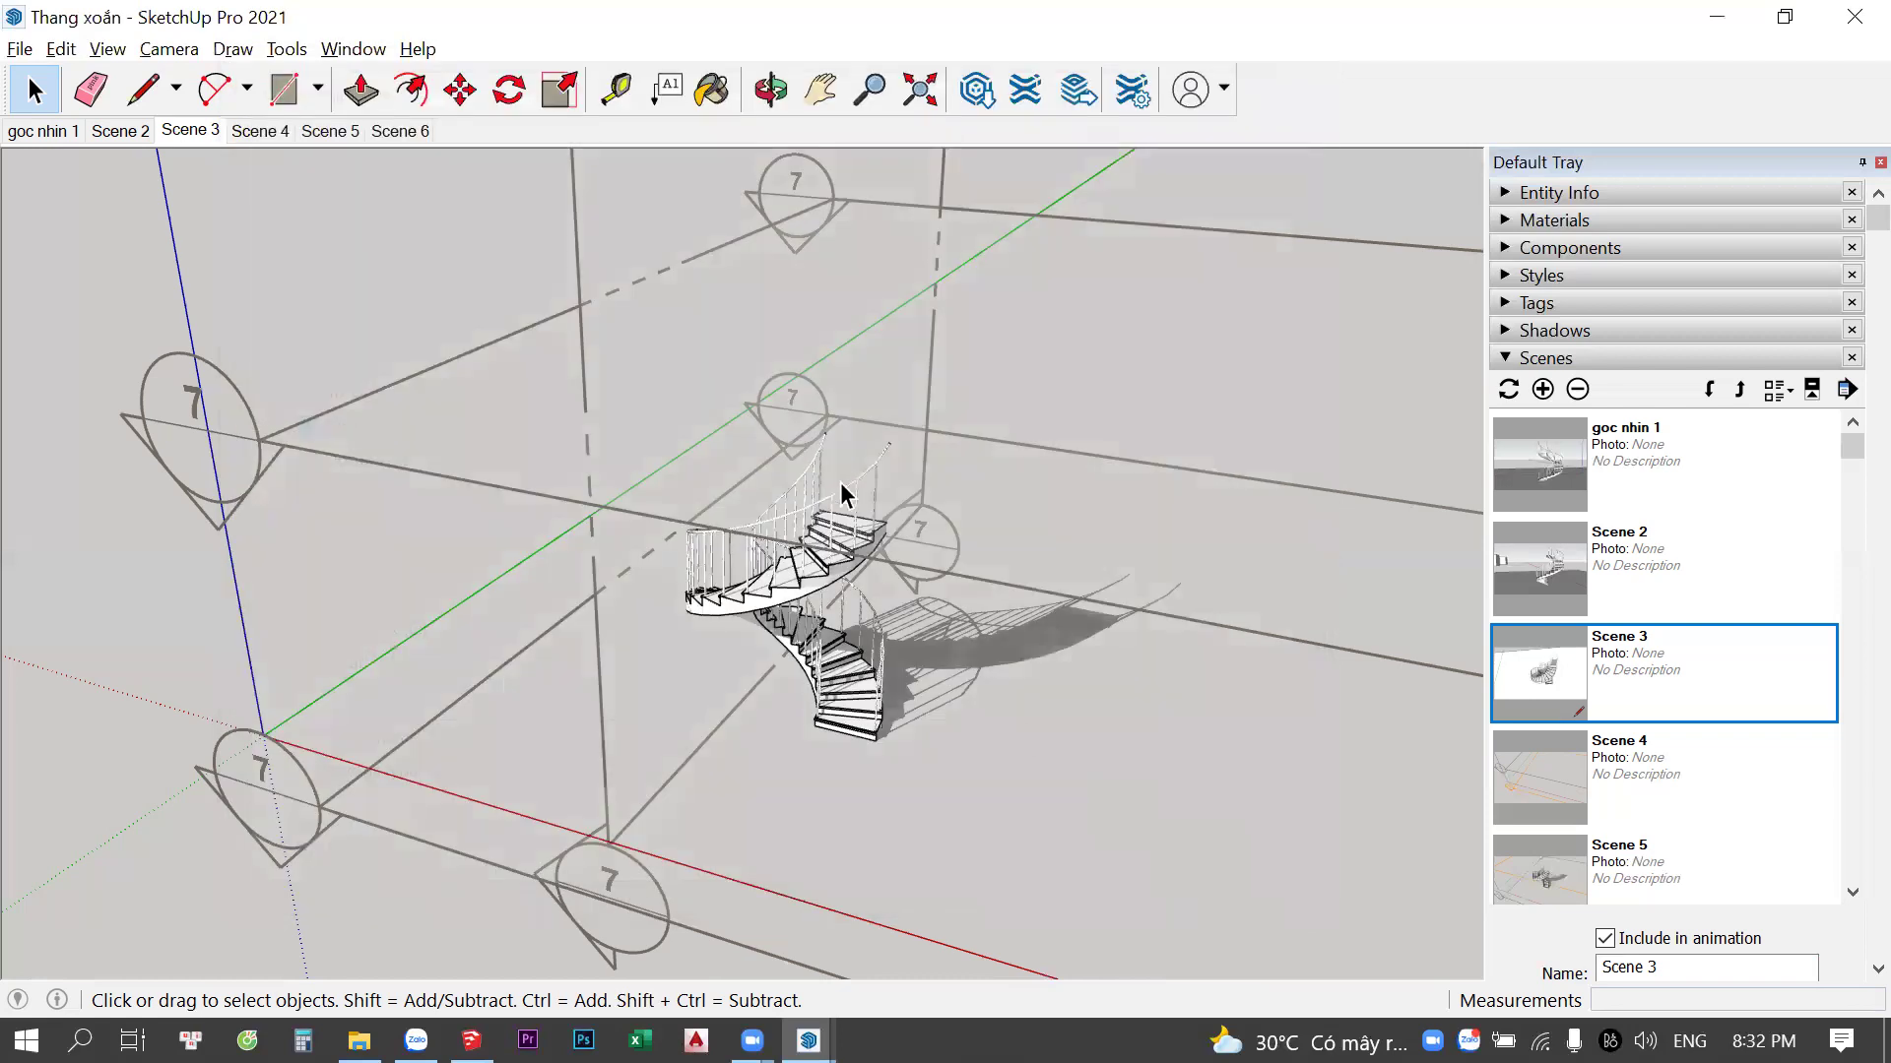
# Orbit the staircase, then switch from goc nhin 1 to the Scene 2 view
pyautogui.click(108, 49)
pyautogui.press('Escape')
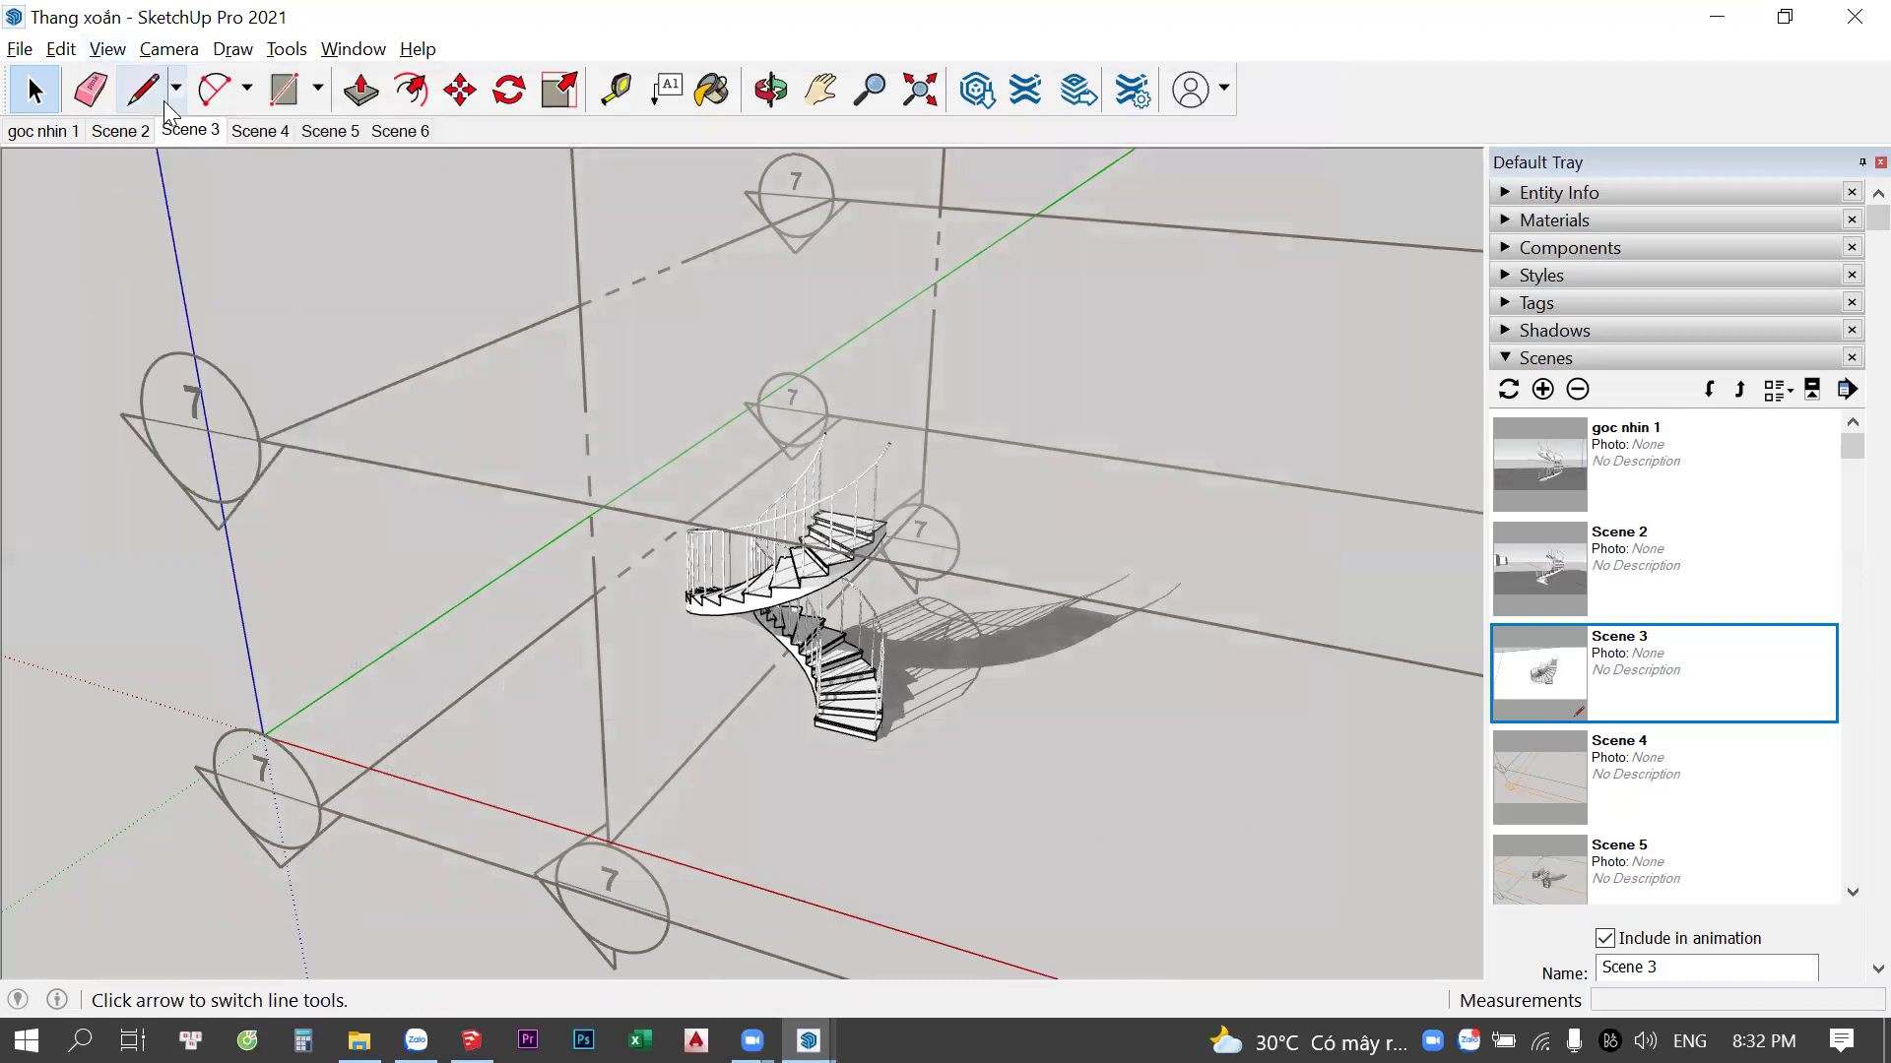
pyautogui.moveTo(722, 425); pyautogui.dragTo(315, 435, button='middle')
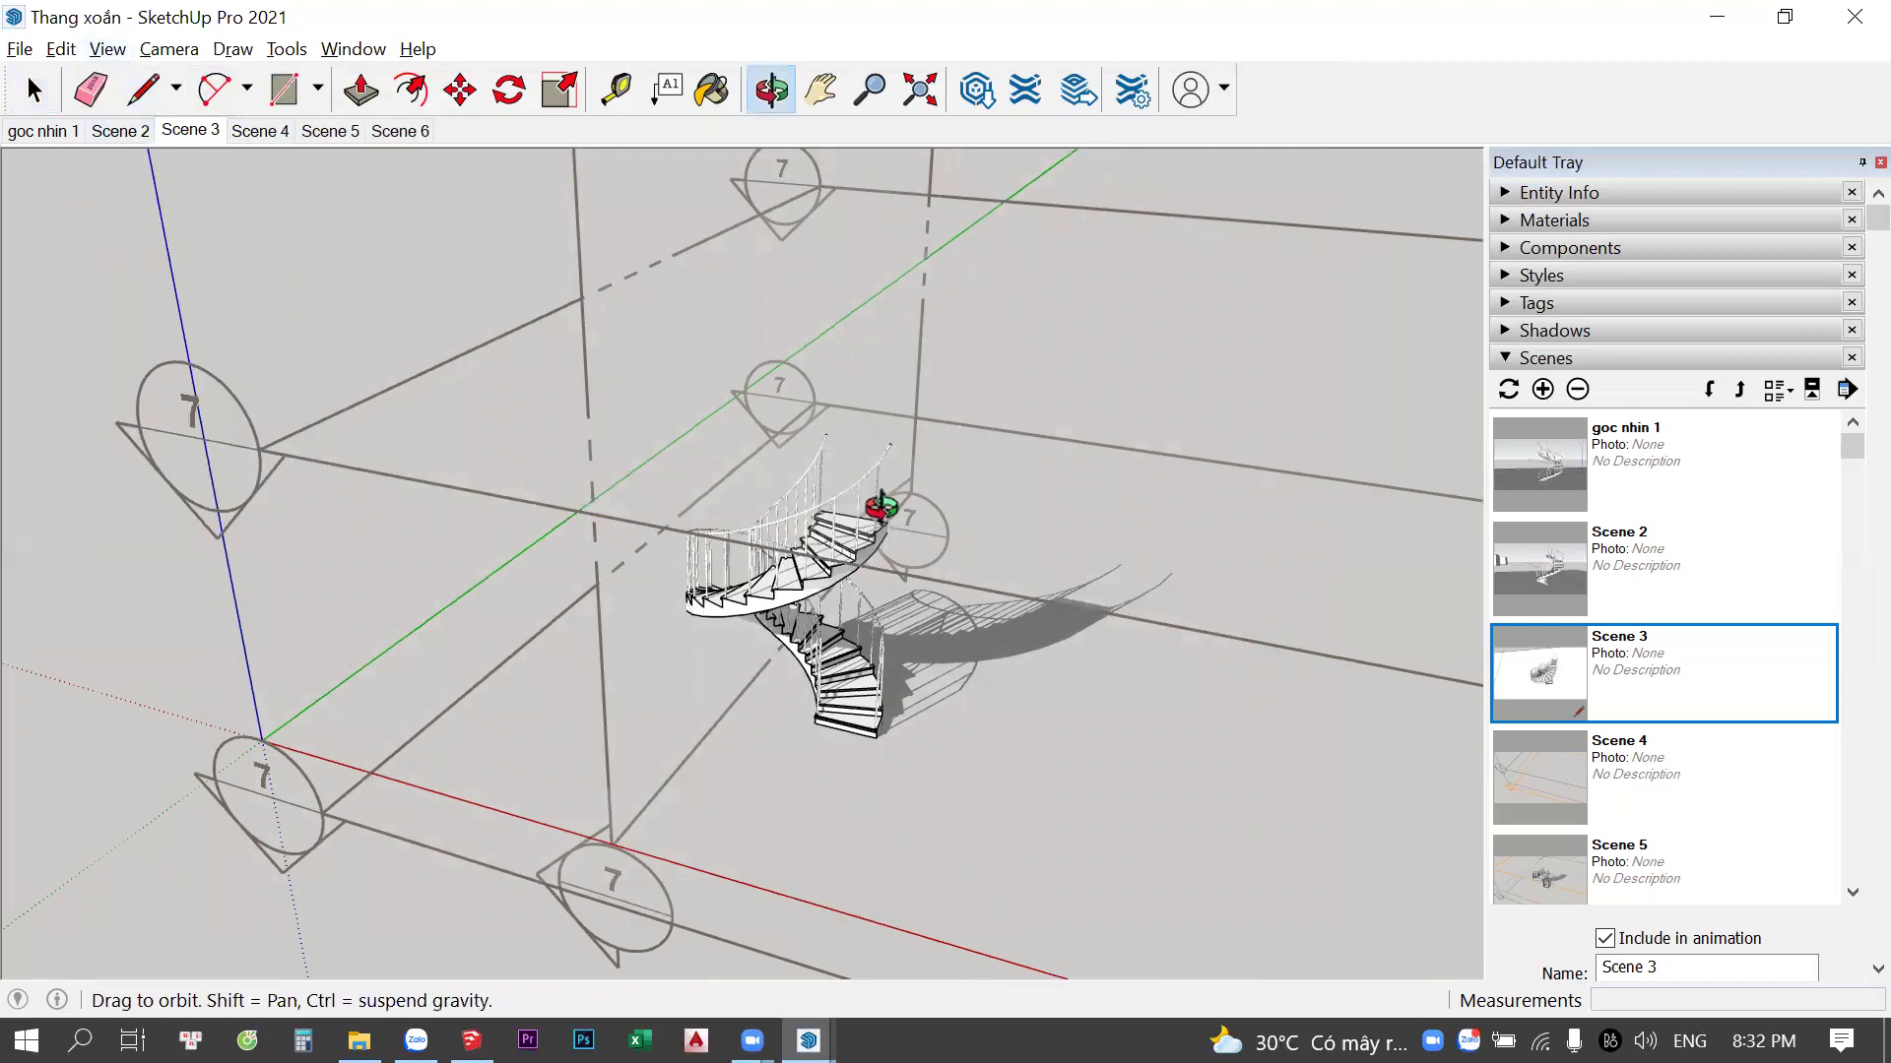
pyautogui.click(42, 131)
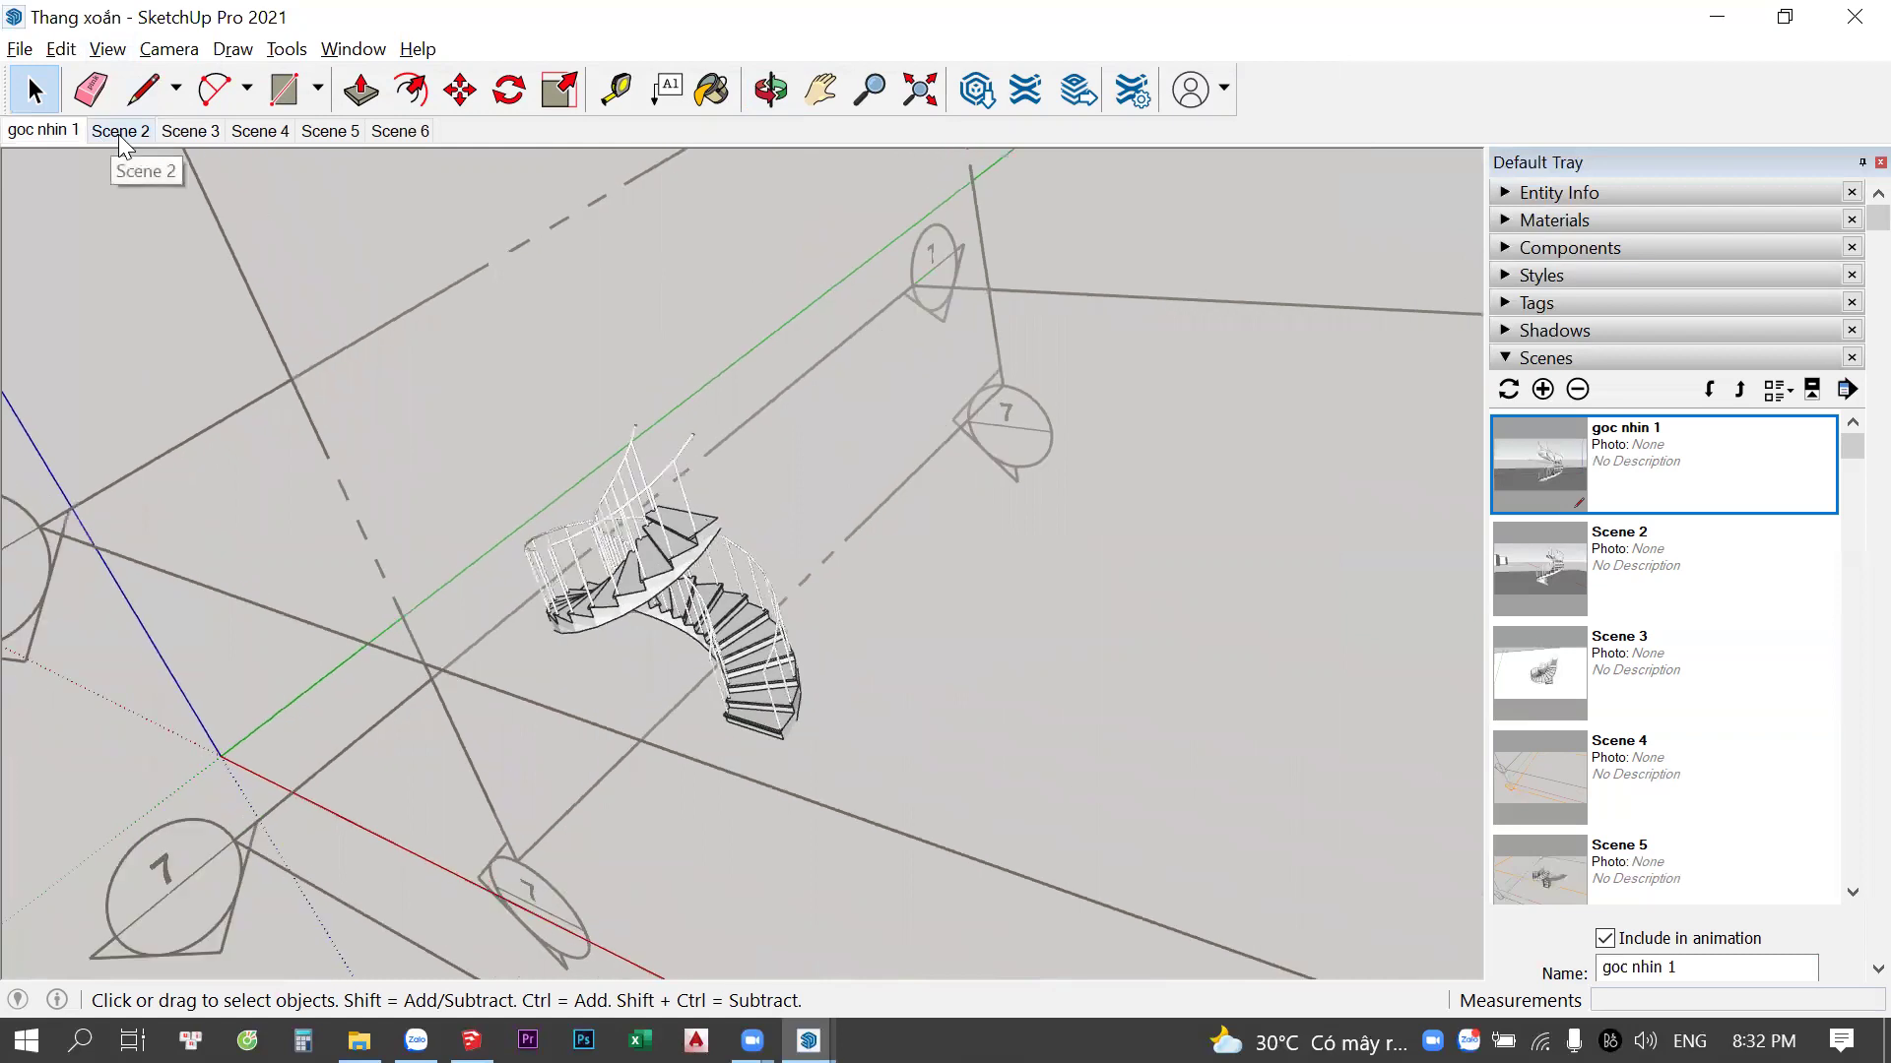
pyautogui.click(118, 131)
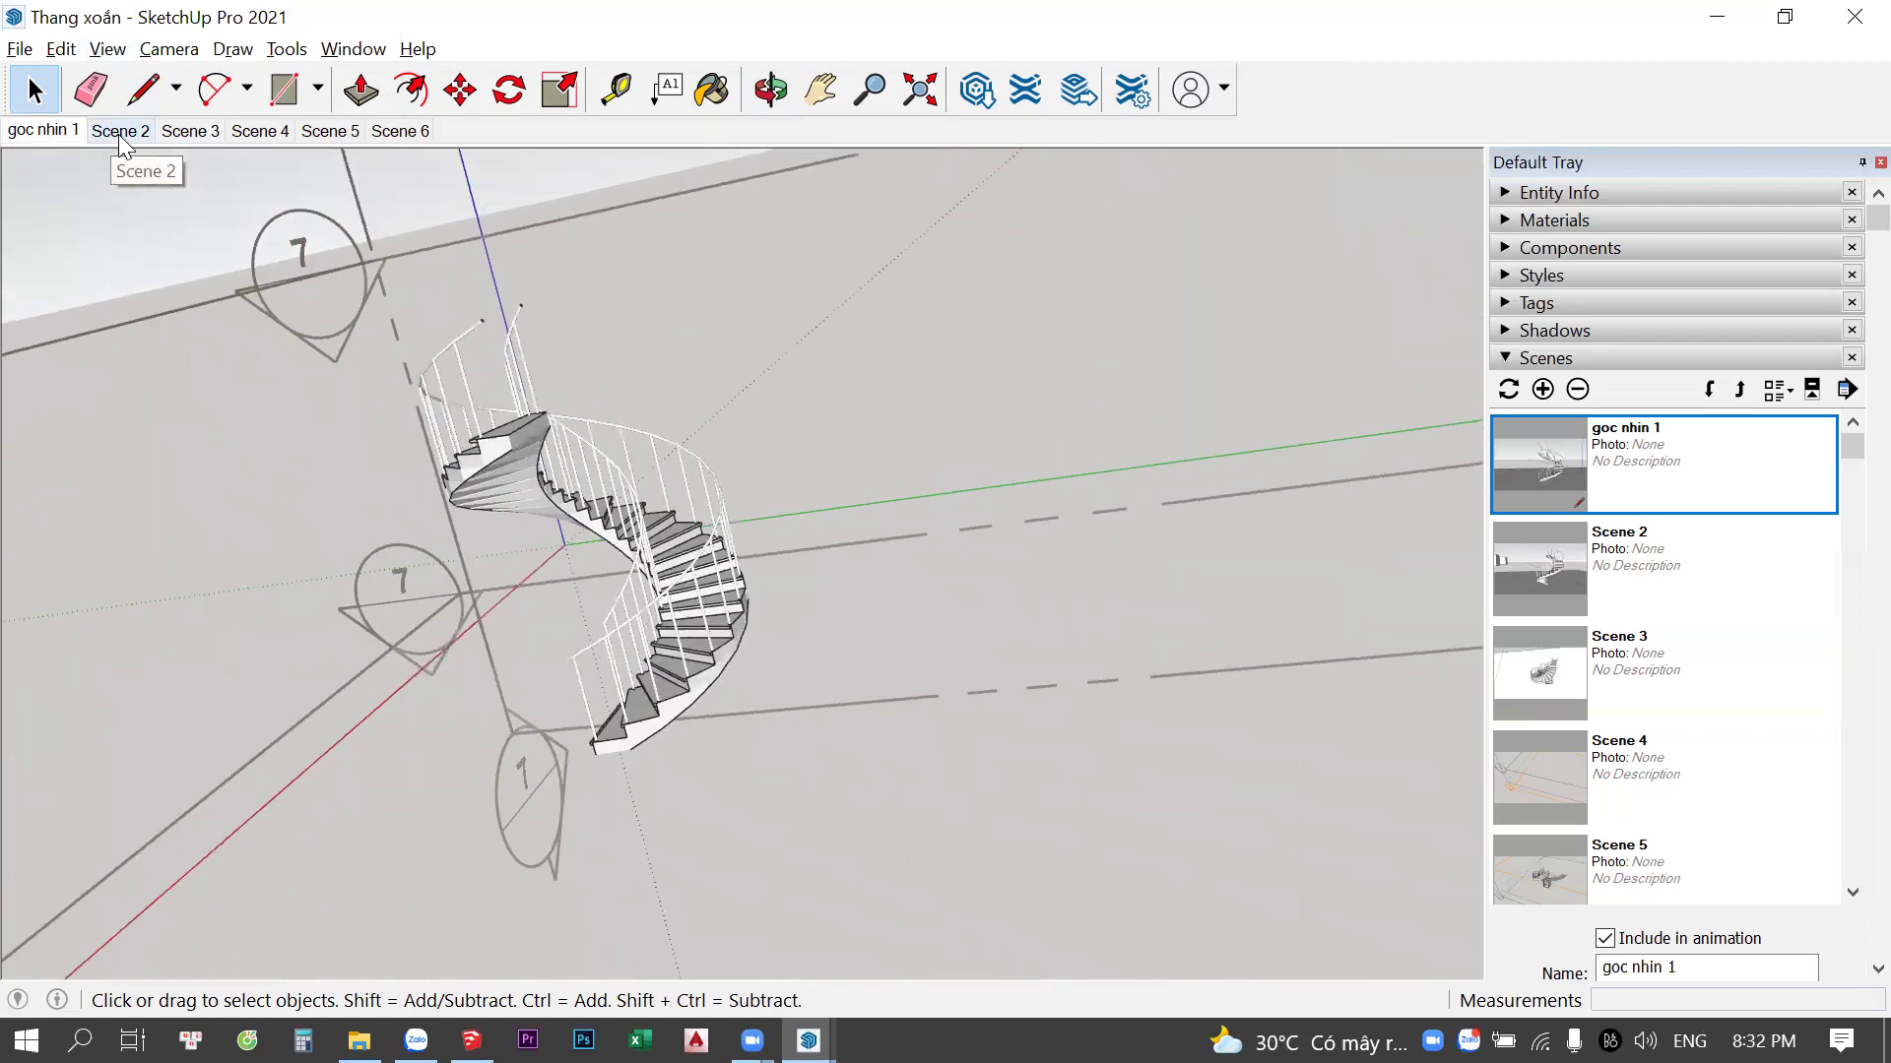
# Set Model Info animation to 2-second scene transitions and a 1-second scene delay
pyautogui.click(352, 49)
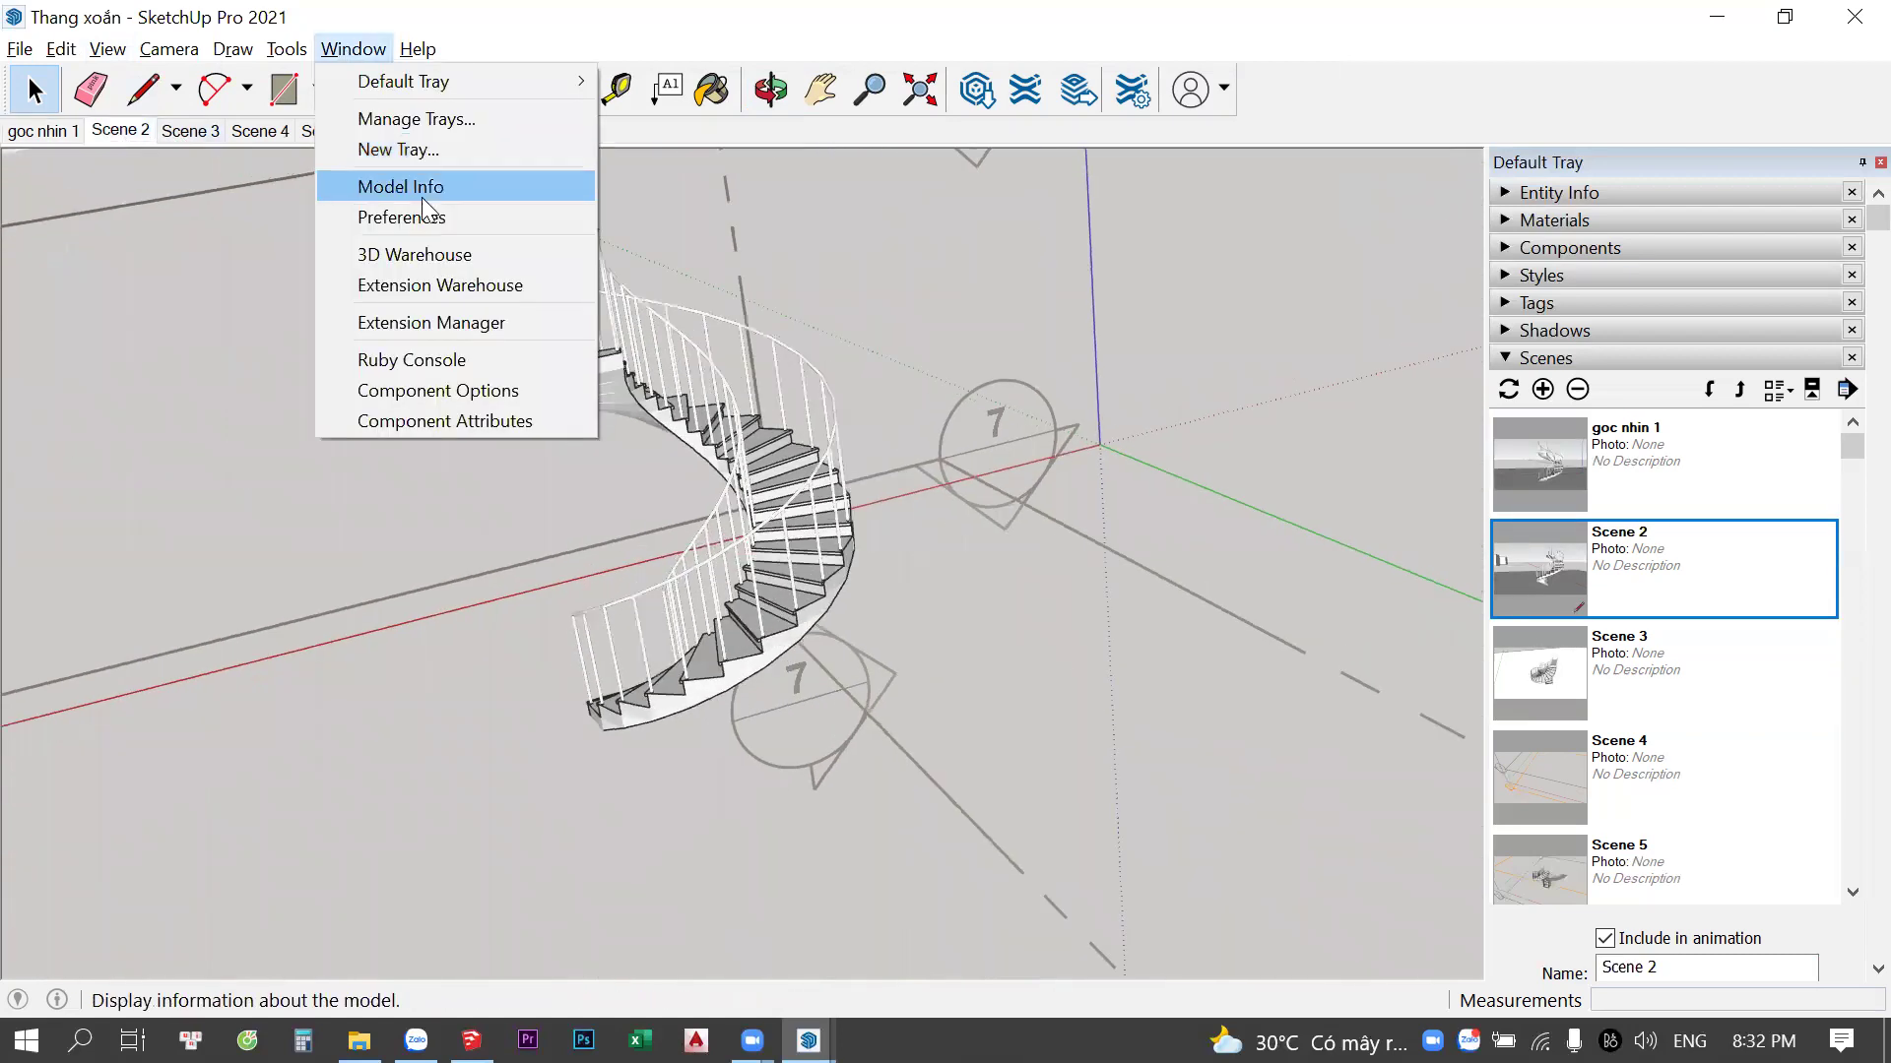
pyautogui.click(401, 186)
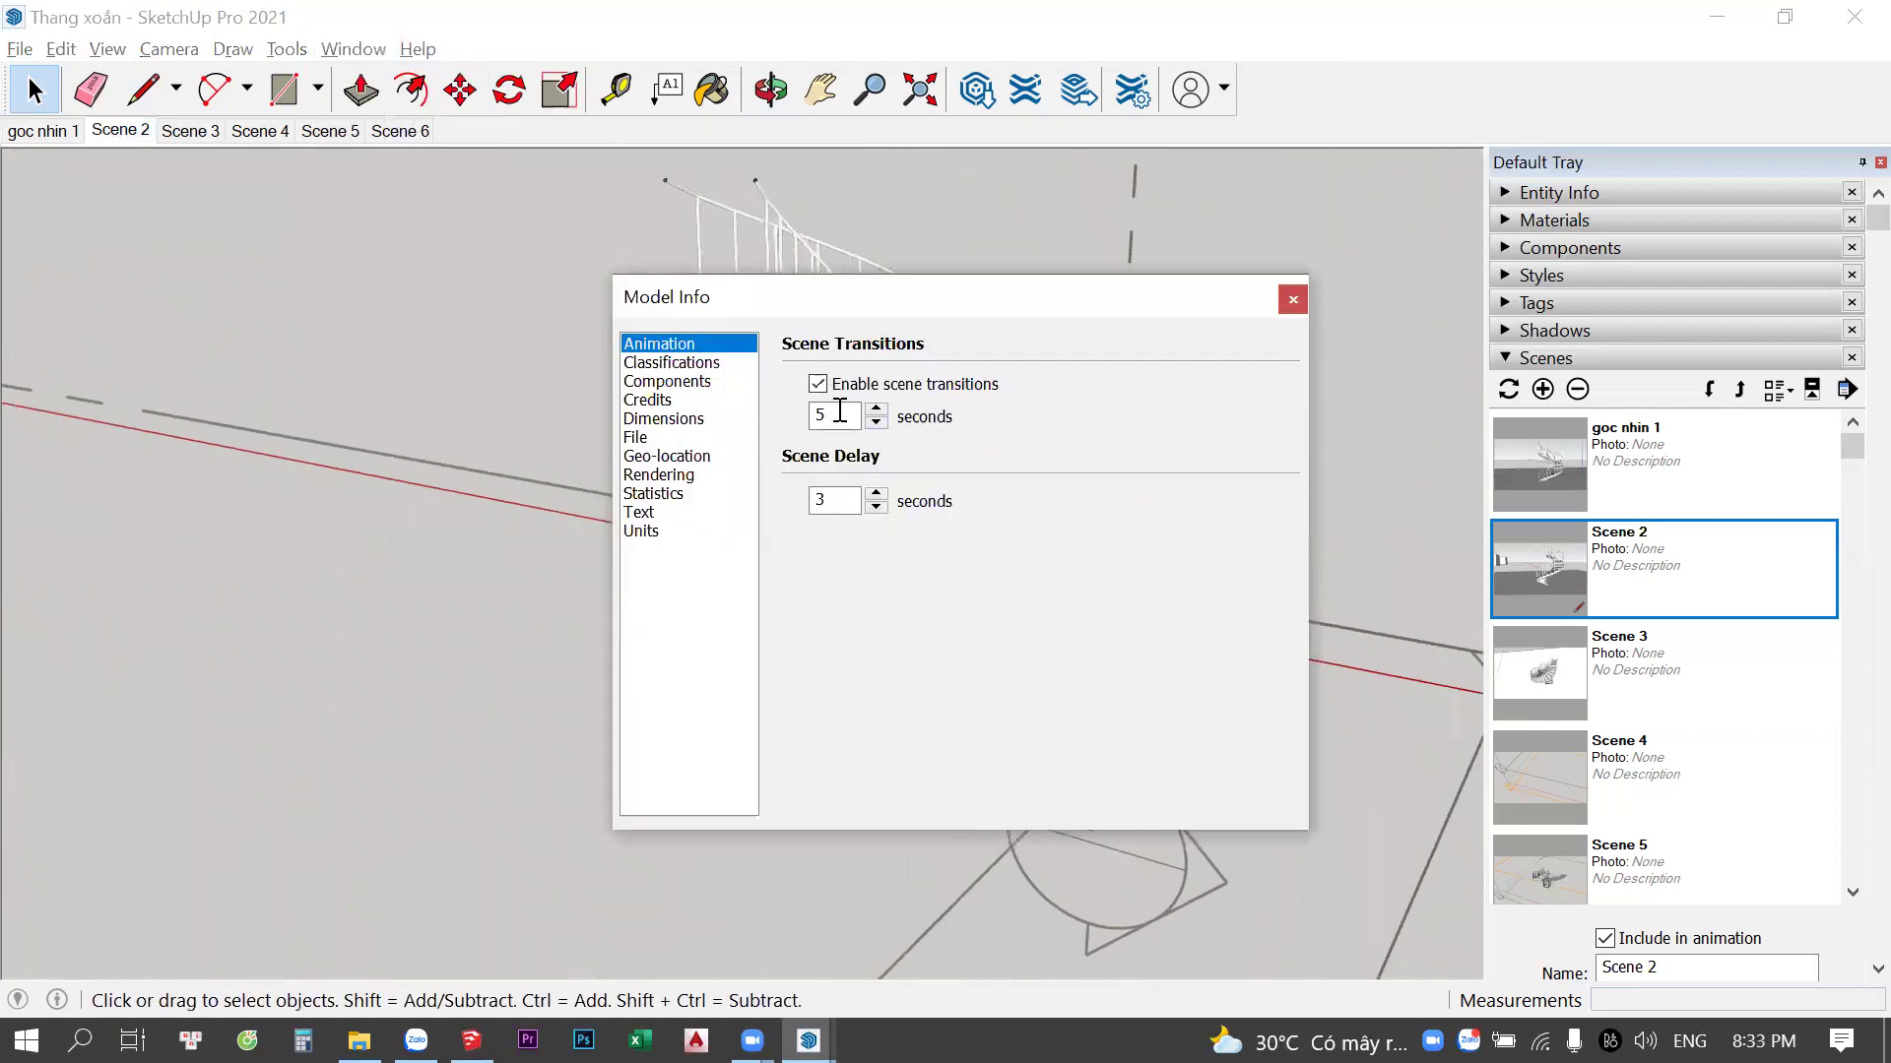
pyautogui.doubleClick(834, 501)
pyautogui.write('1')
pyautogui.hotkey('shift', 'Tab')
pyautogui.write('2')
pyautogui.click(1292, 302)
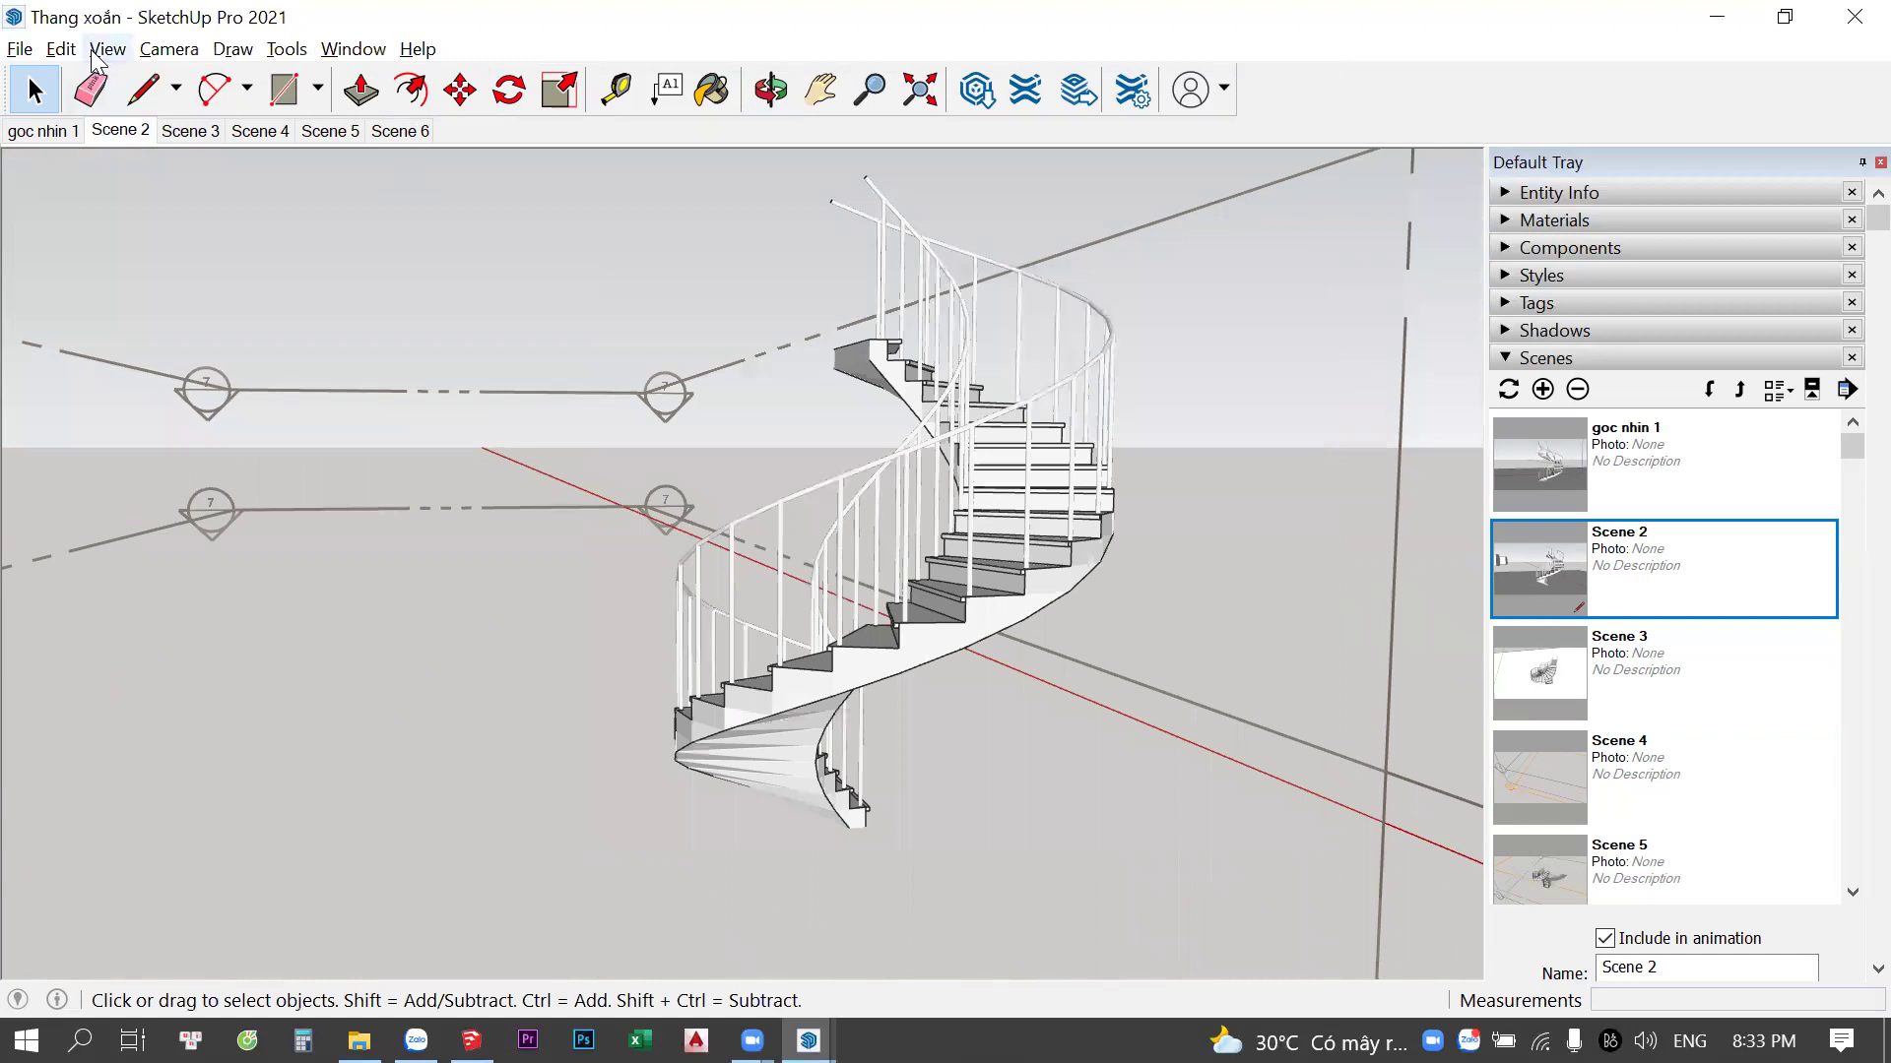
pyautogui.click(169, 49)
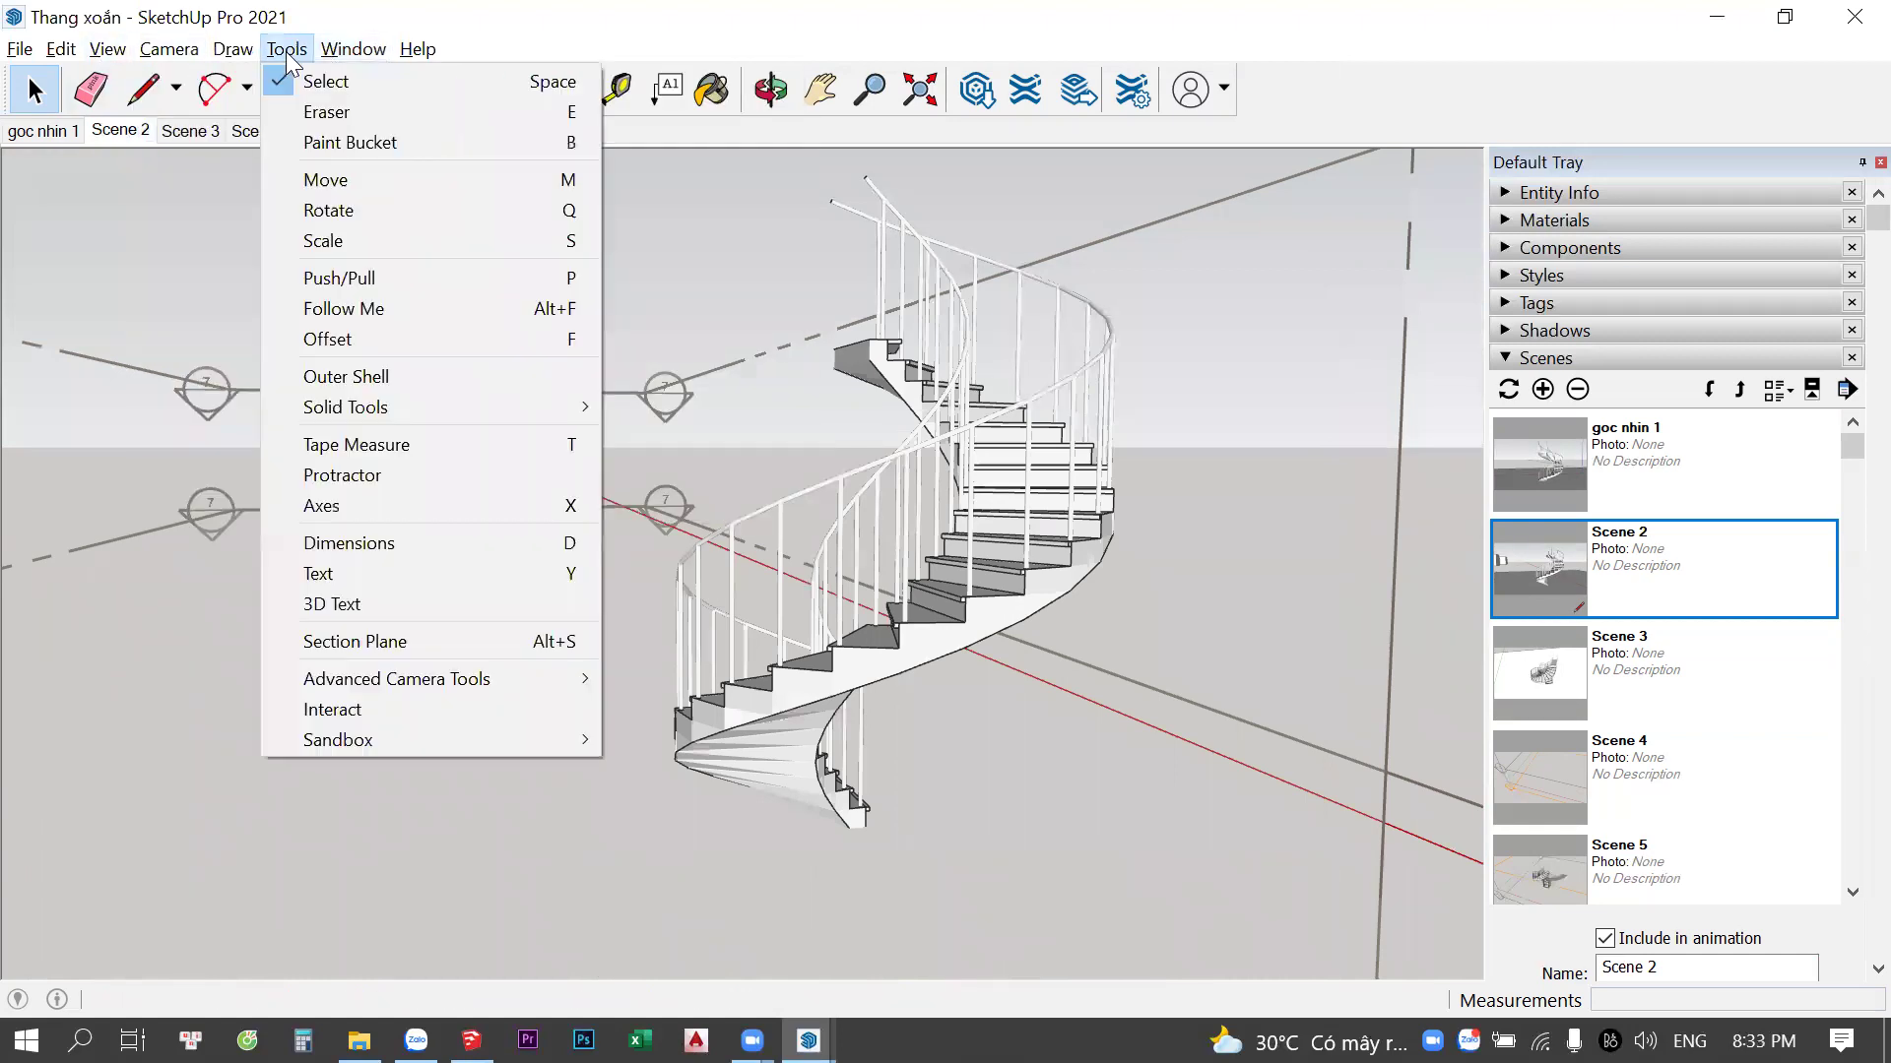
# Move Scene 2 ahead of goc nhin 1, then move it back after it
pyautogui.click(929, 325)
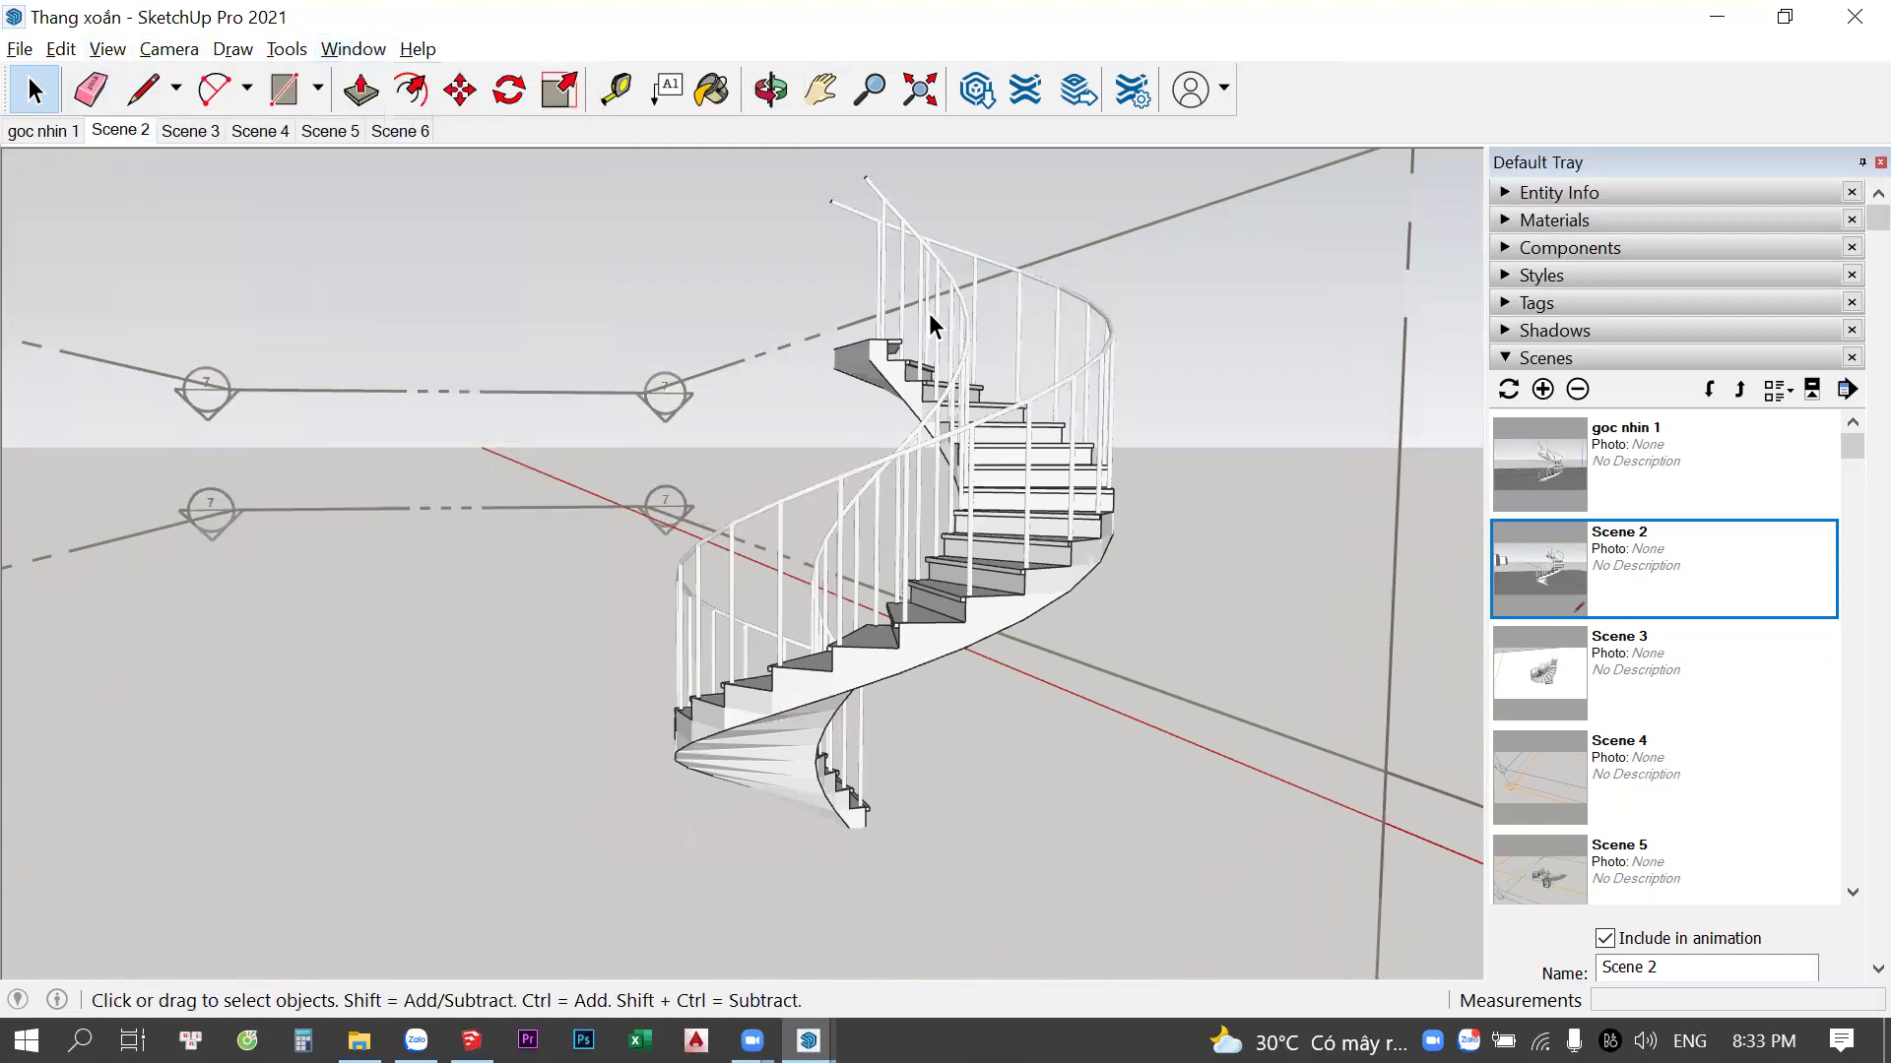
pyautogui.rightClick(132, 134)
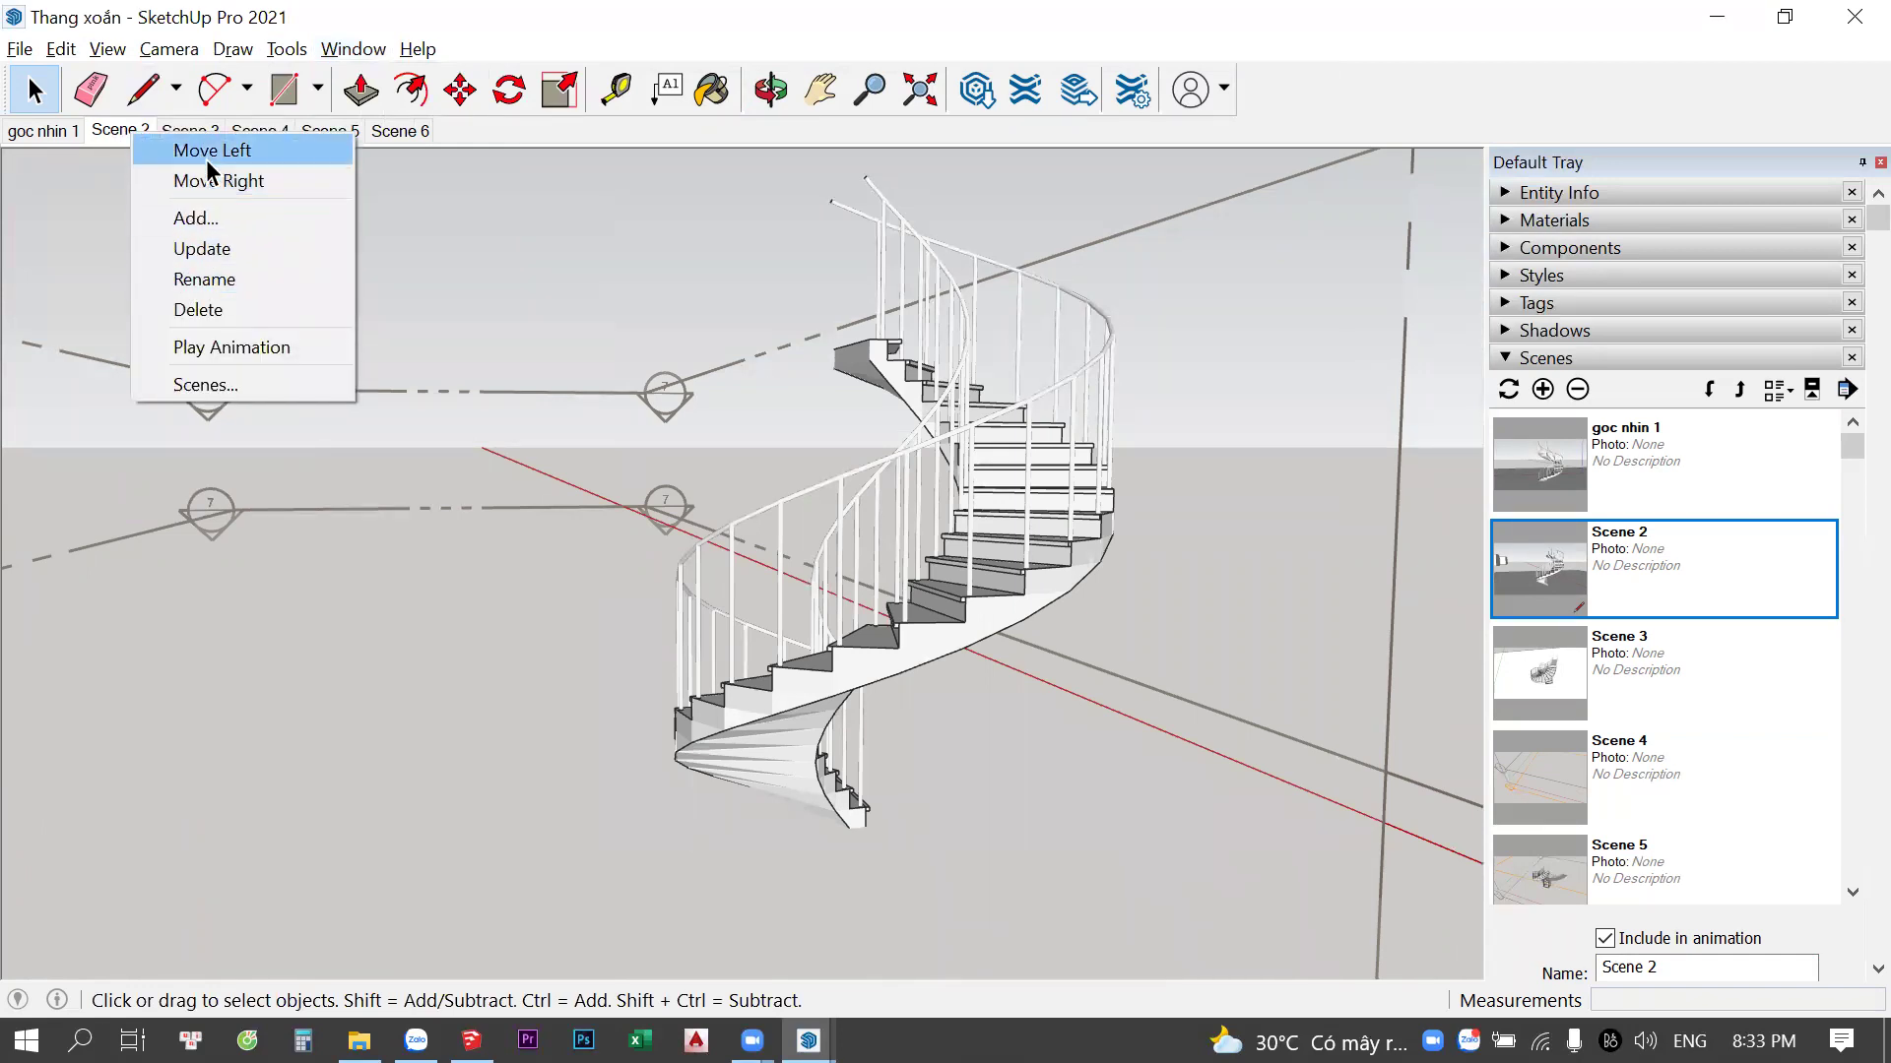
pyautogui.click(207, 160)
pyautogui.rightClick(56, 130)
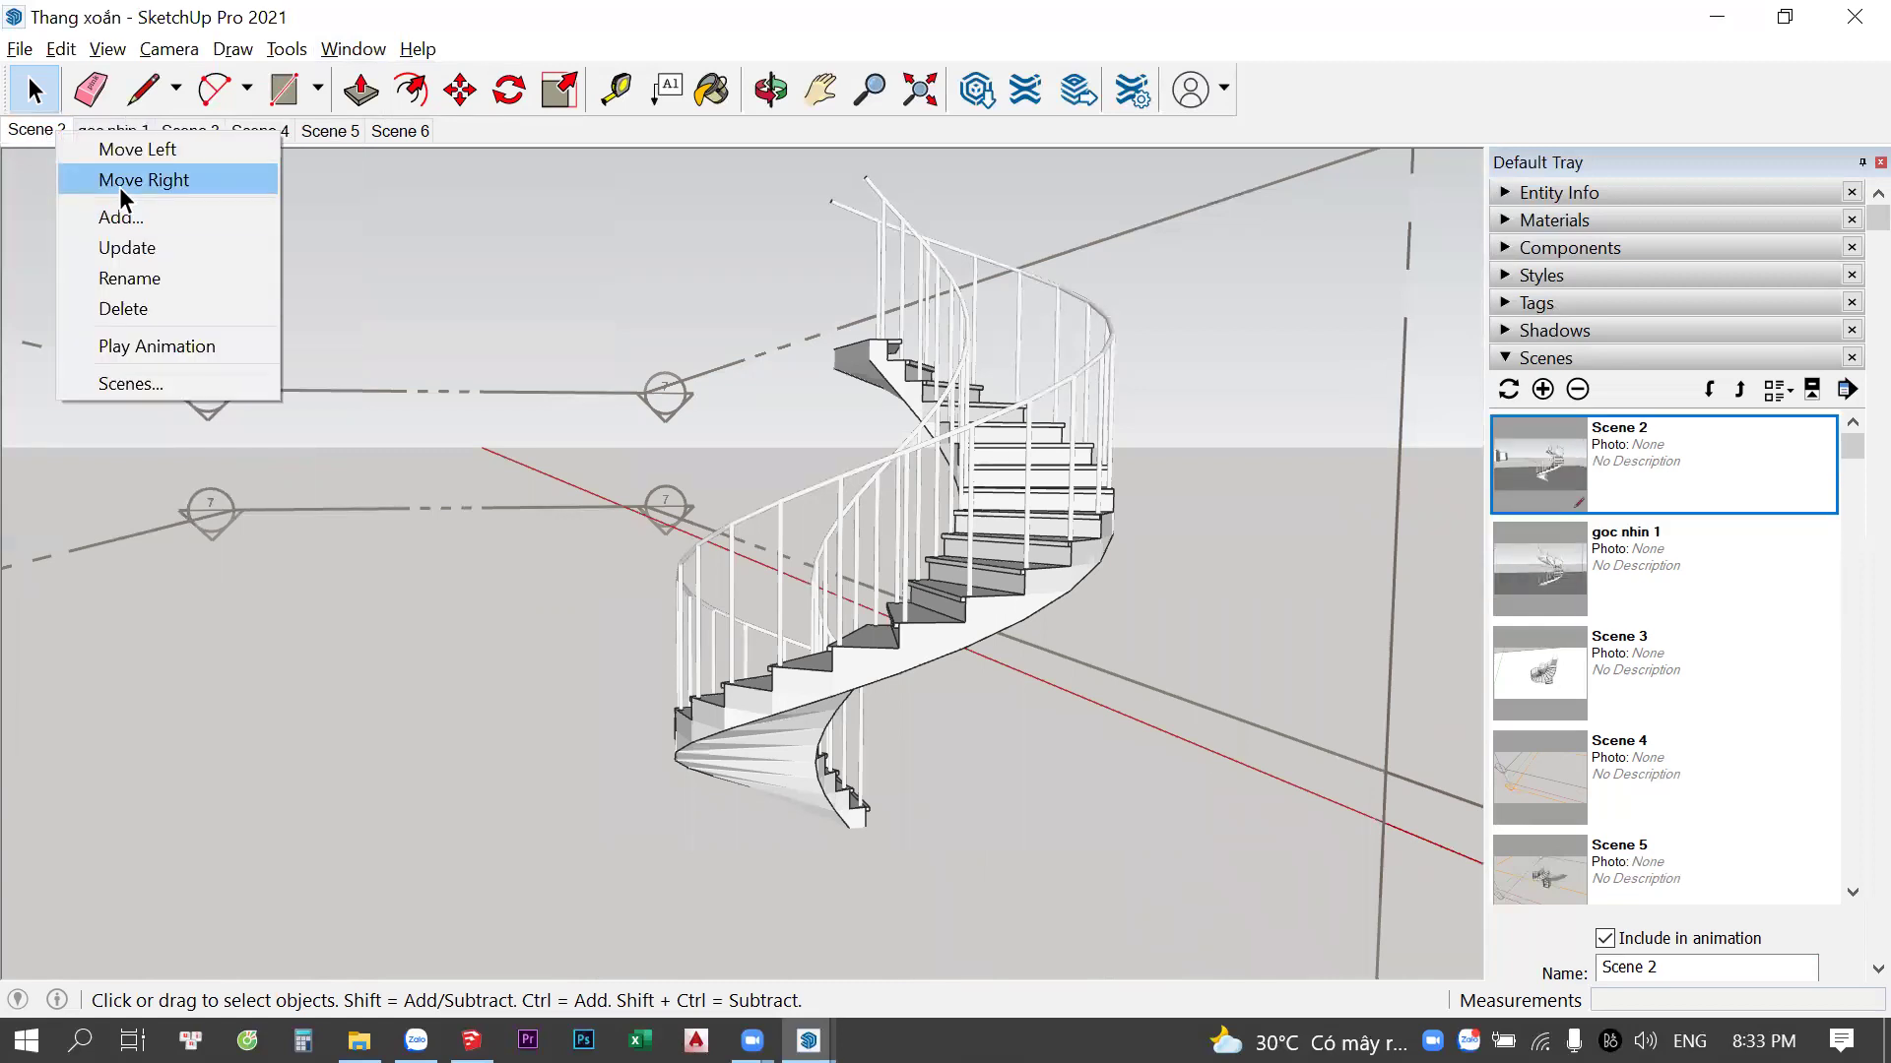
pyautogui.click(120, 182)
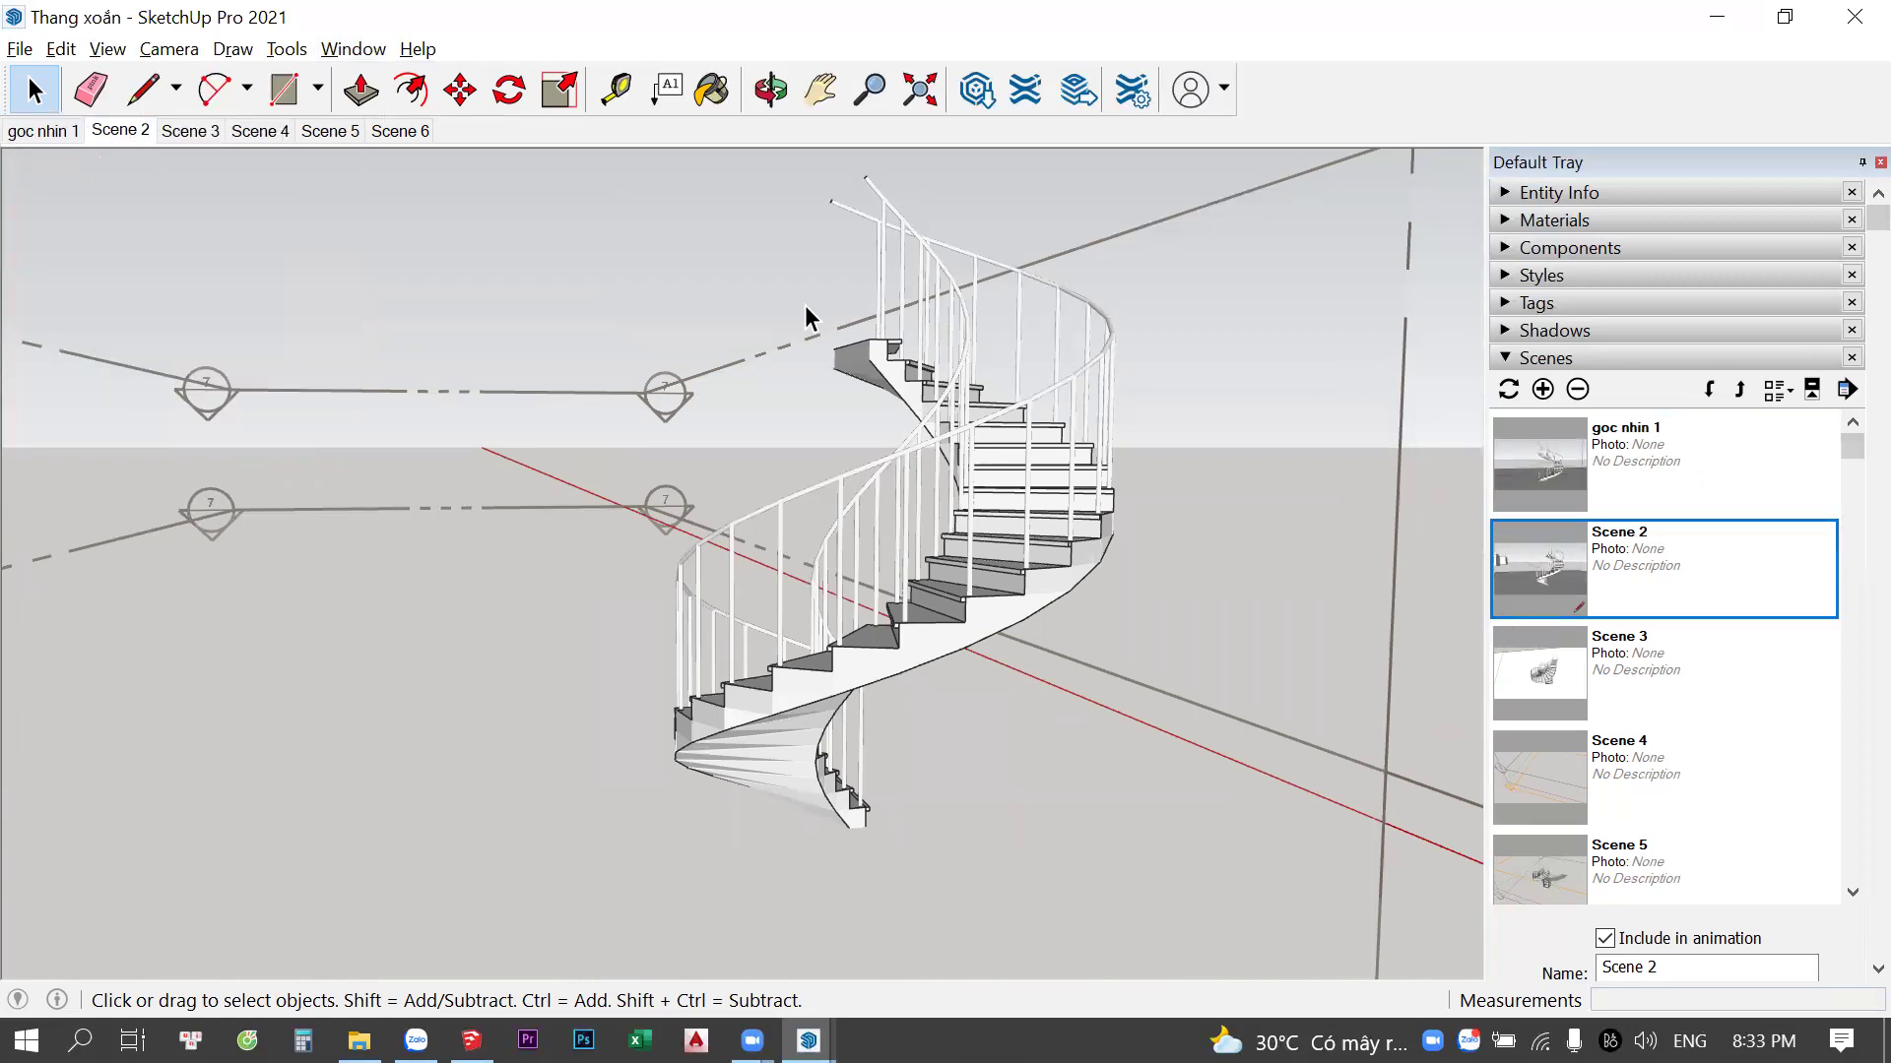
# Add a new Scene 7 after Scene 2, then delete it again
pyautogui.rightClick(122, 134)
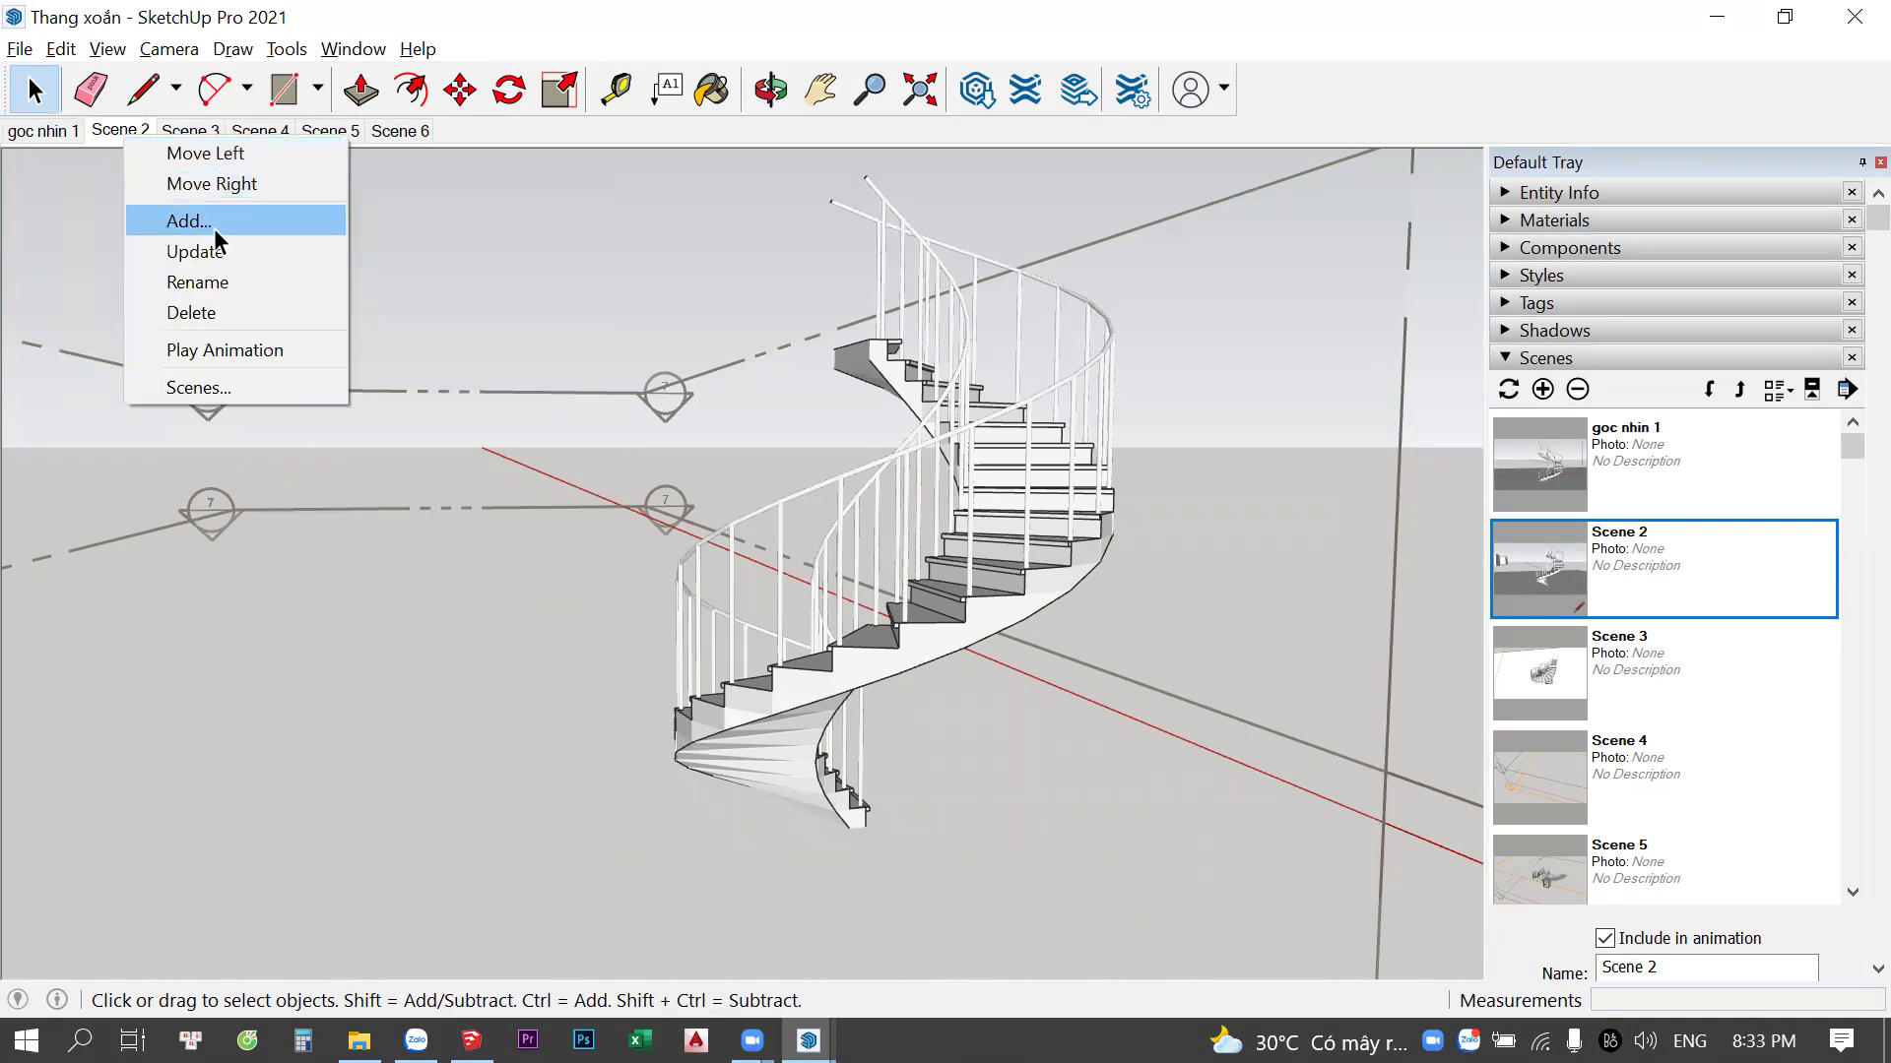
pyautogui.click(214, 228)
pyautogui.rightClick(209, 136)
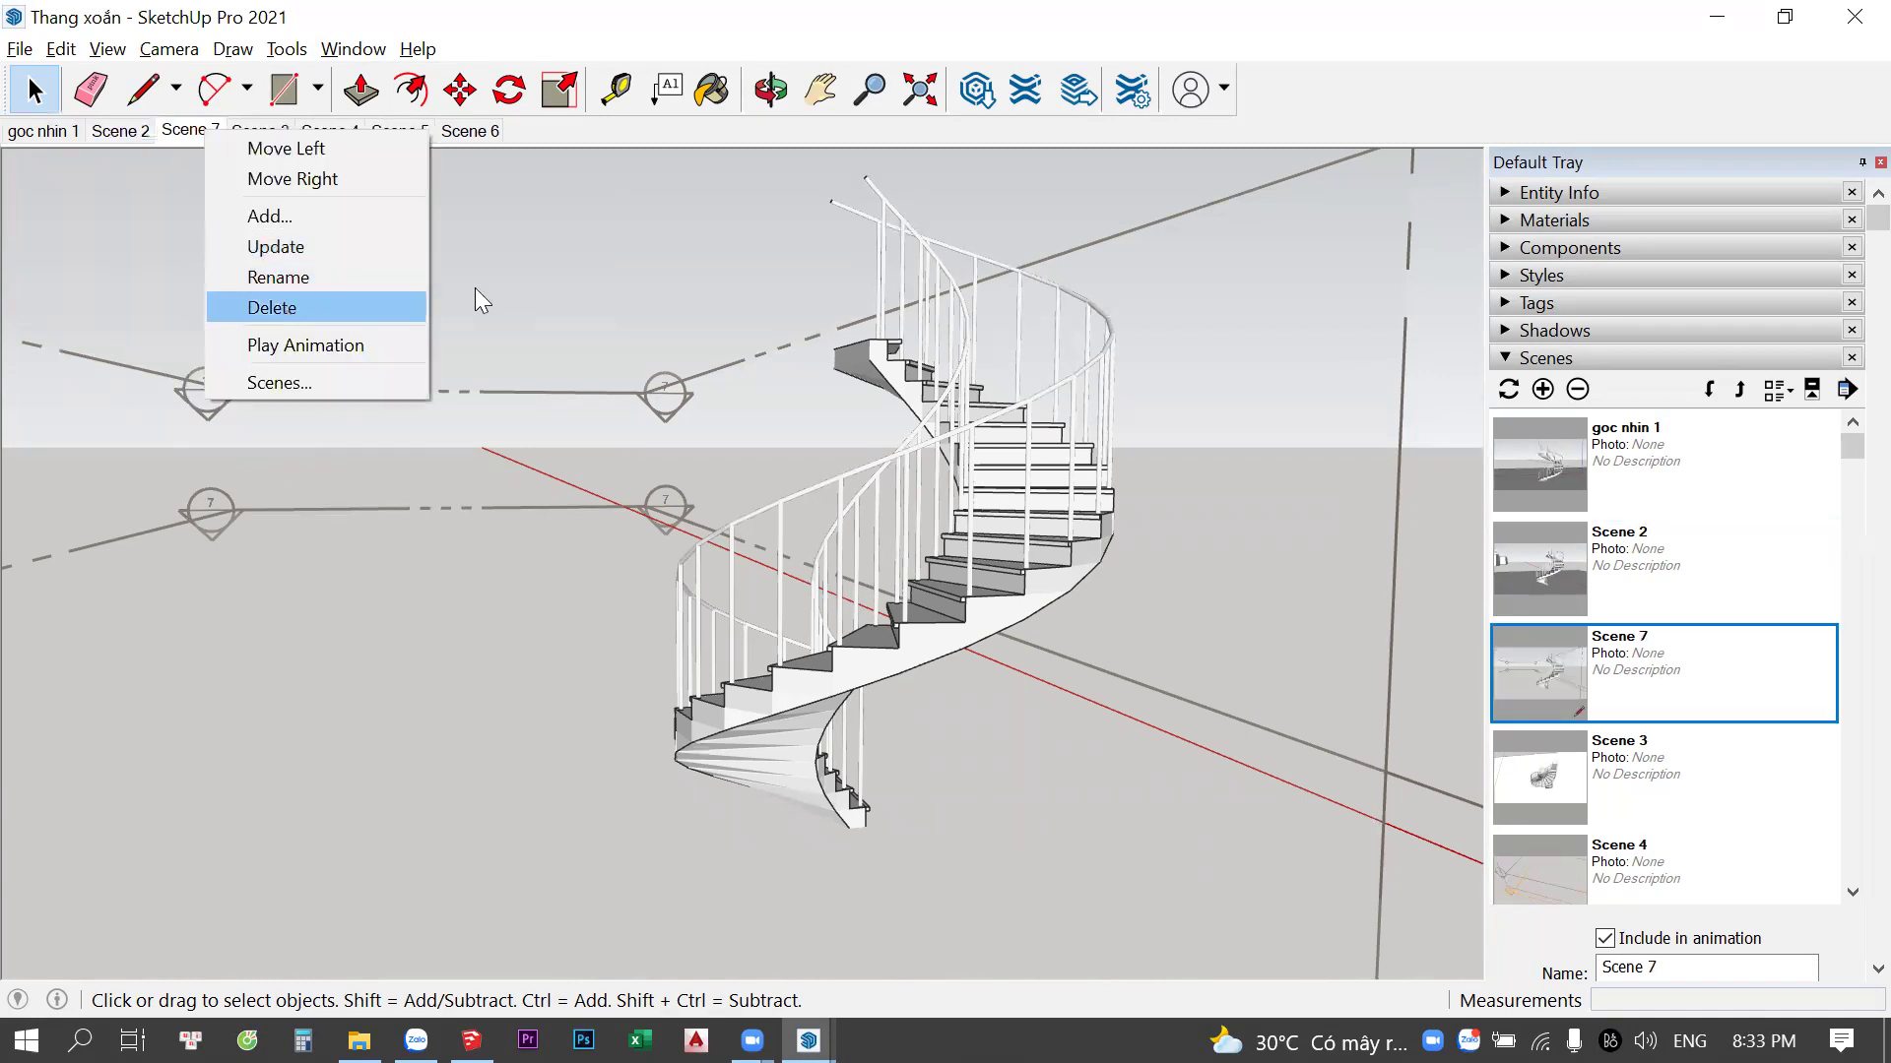
pyautogui.click(286, 307)
pyautogui.click(908, 589)
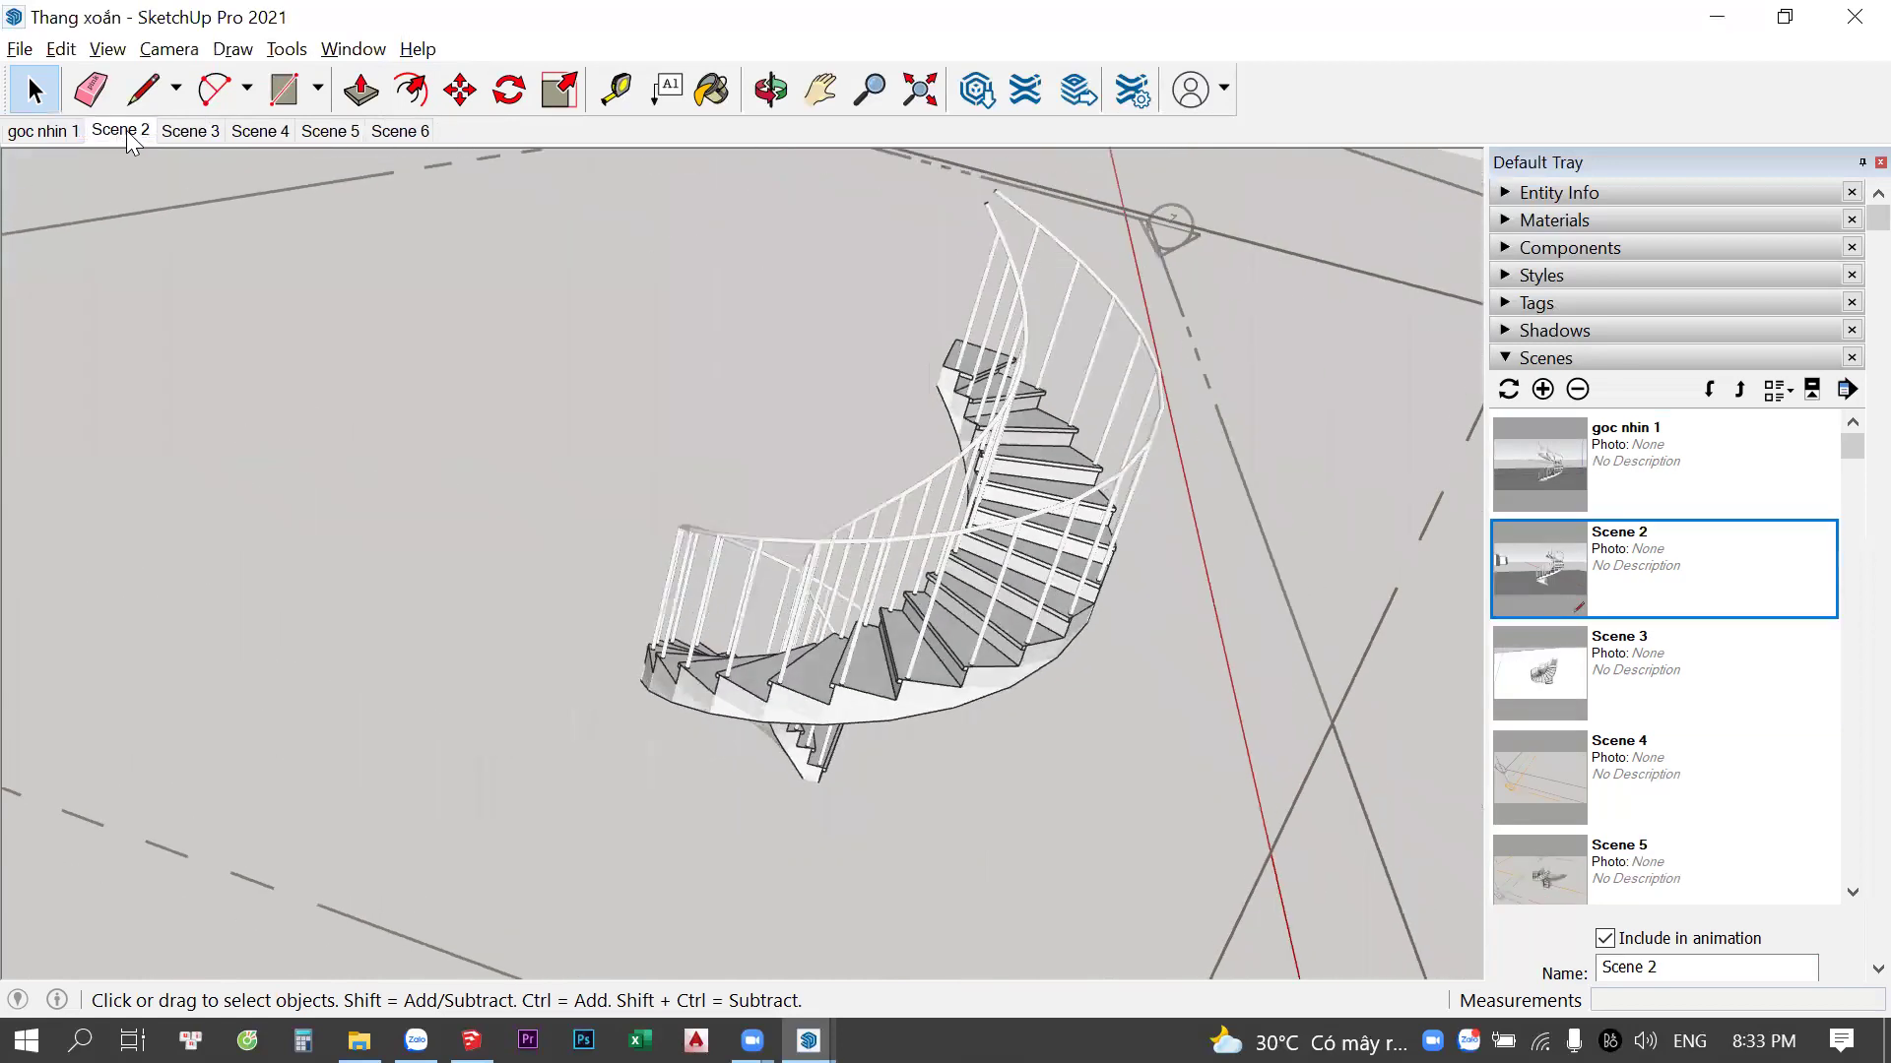
pyautogui.rightClick(126, 130)
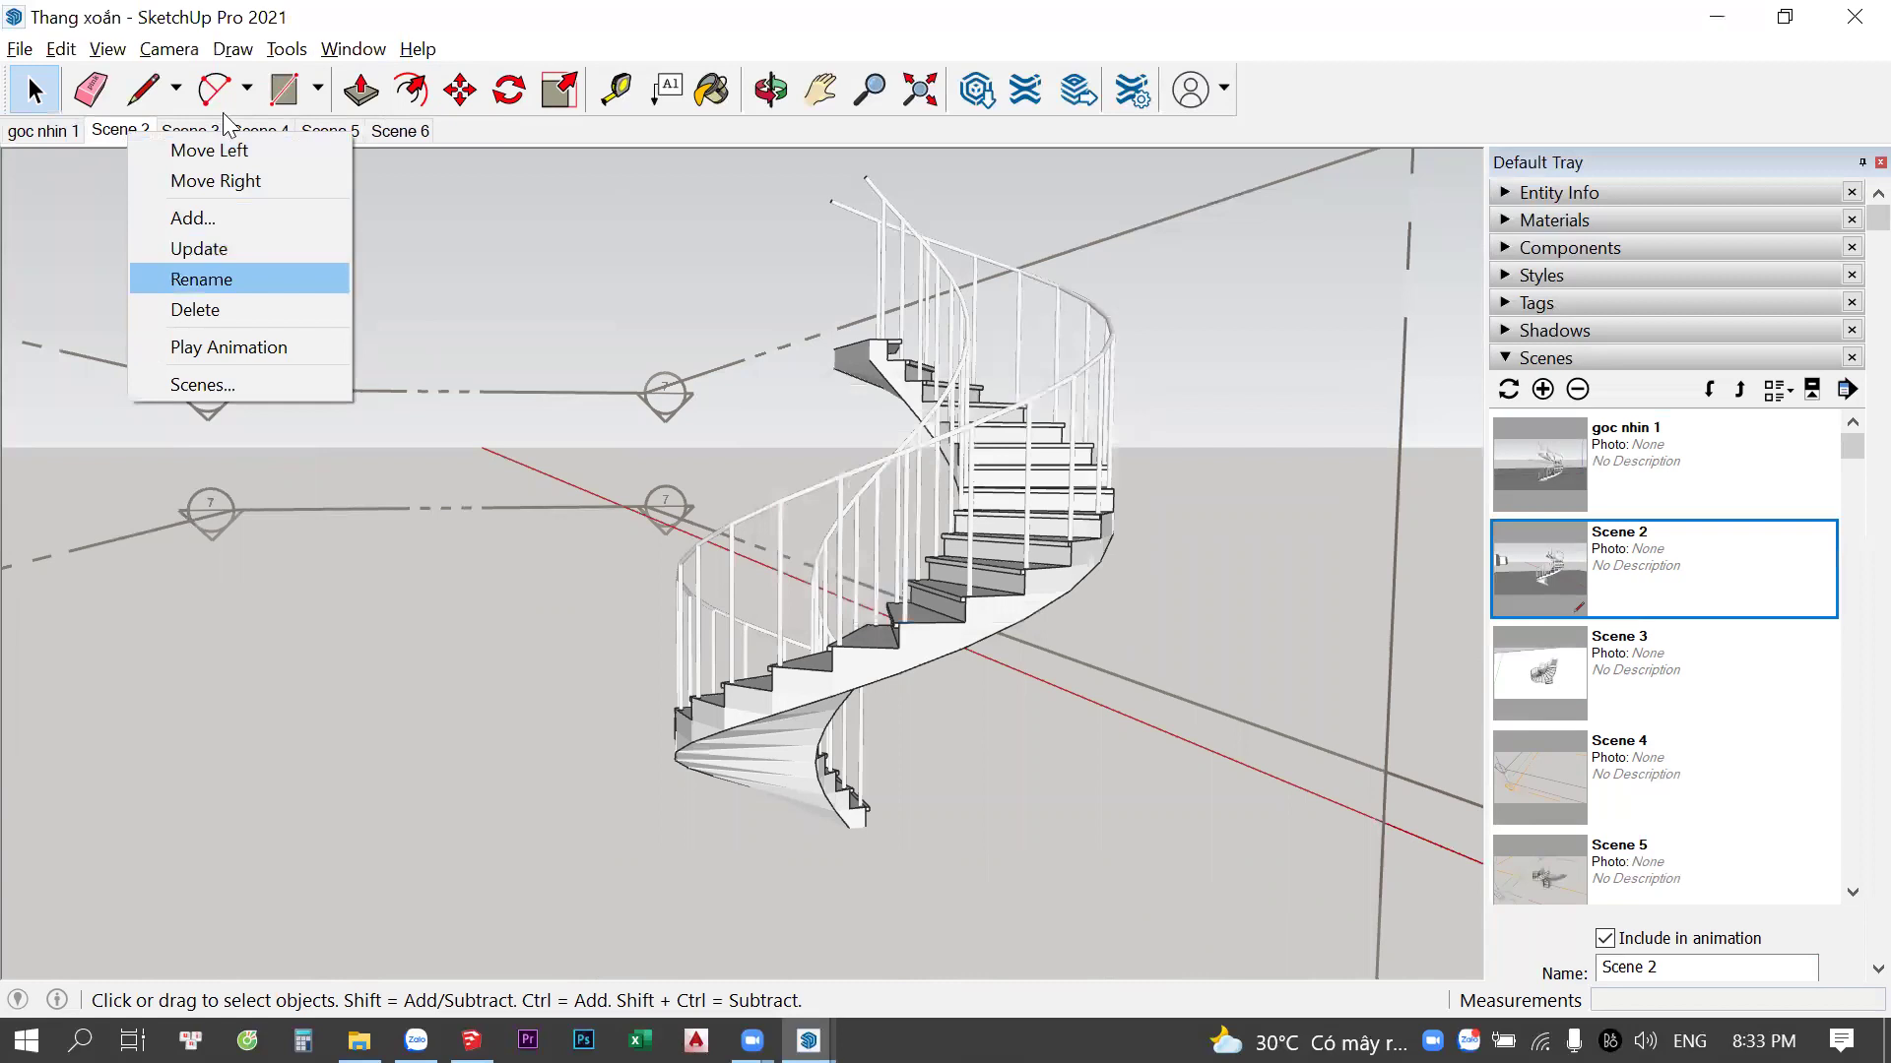
pyautogui.click(983, 479)
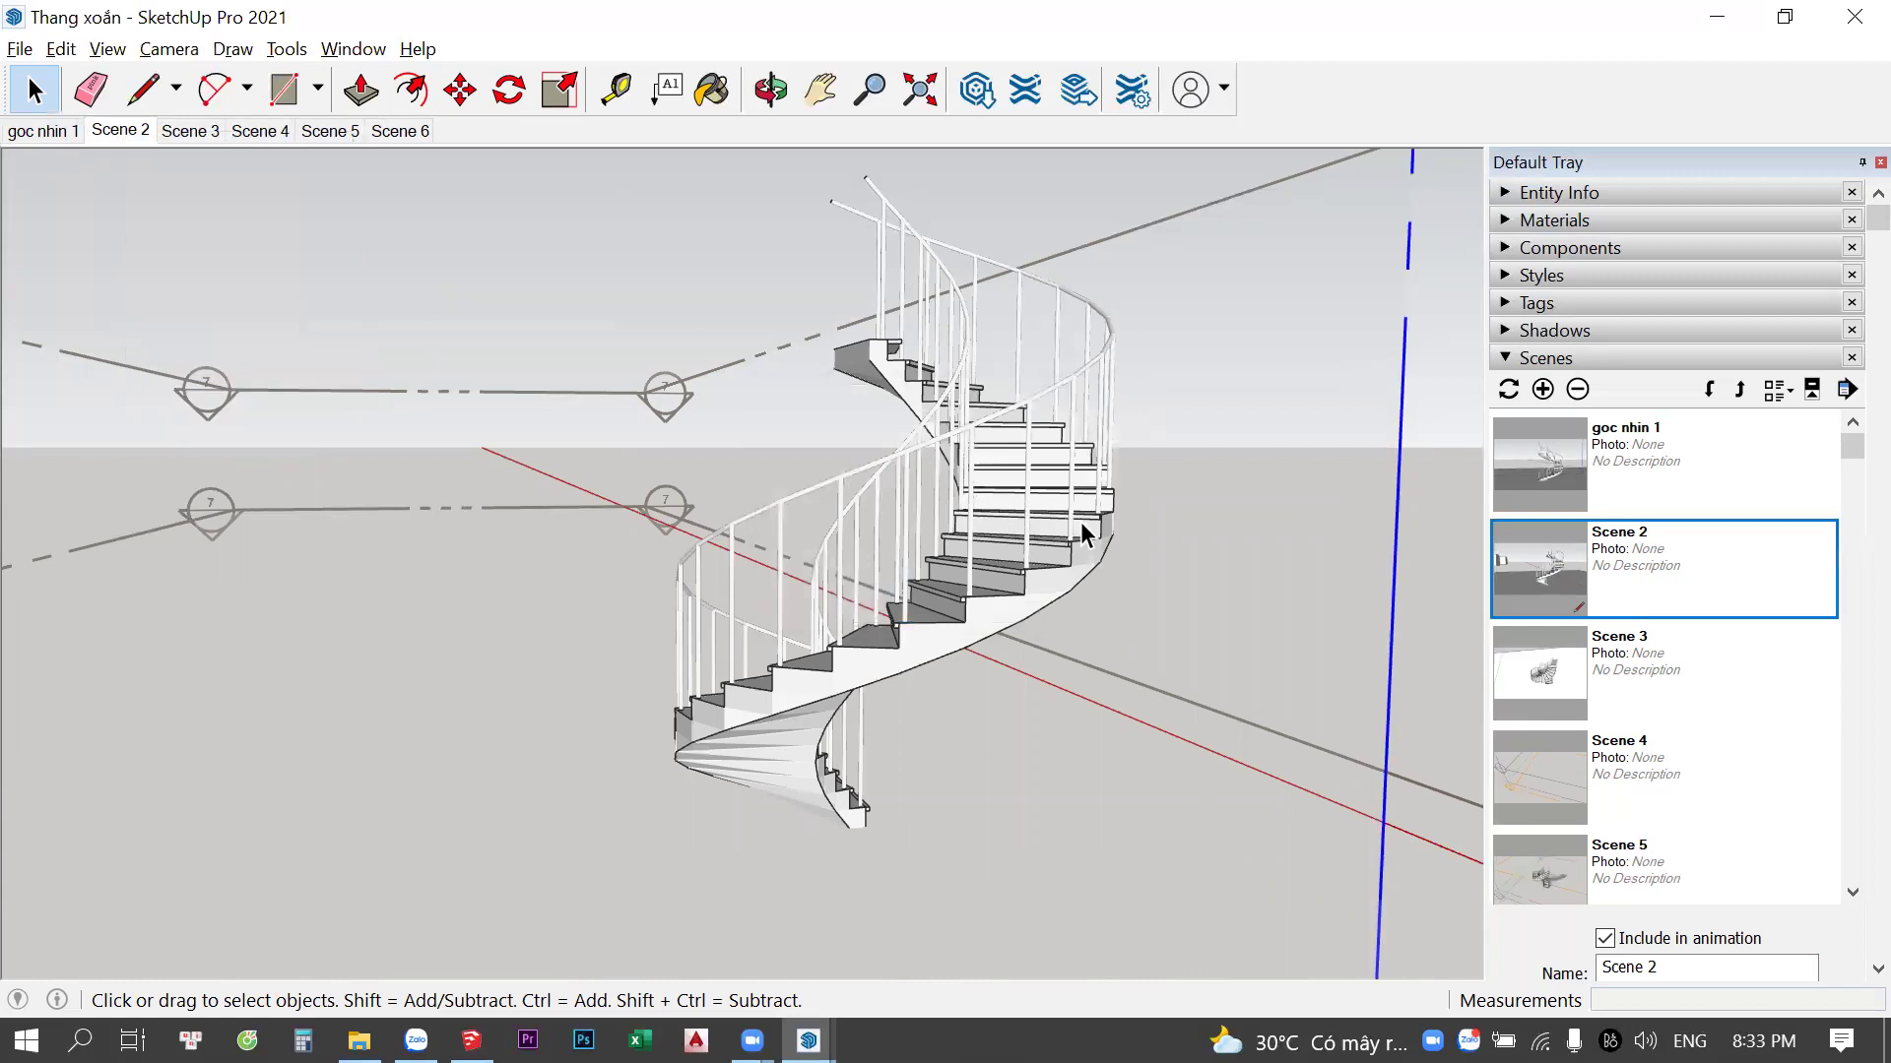
# Orbit away, then restore the saved Scene 2 view of the staircase
pyautogui.moveTo(1053, 514)
pyautogui.mouseDown(button='middle')
pyautogui.moveTo(944, 507)
pyautogui.moveTo(398, 284)
pyautogui.mouseUp(button='middle')
pyautogui.rightClick(121, 134)
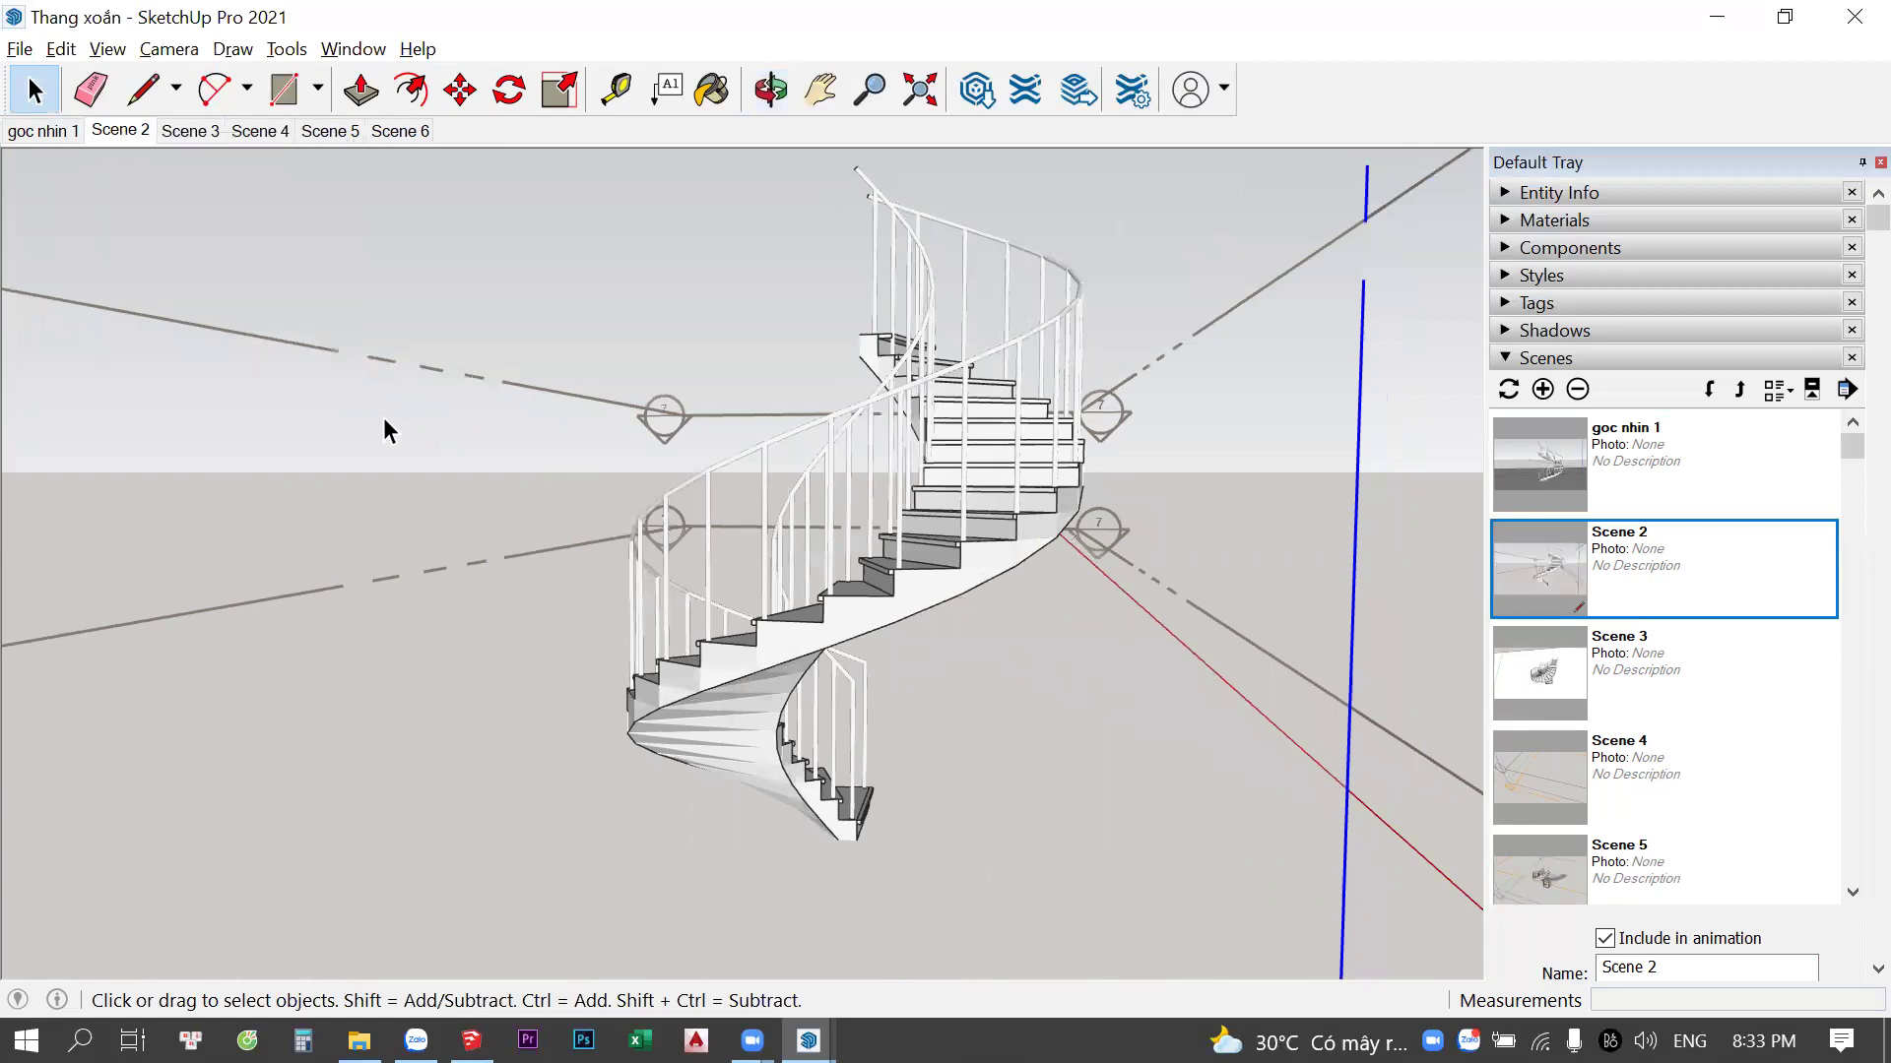
pyautogui.click(118, 131)
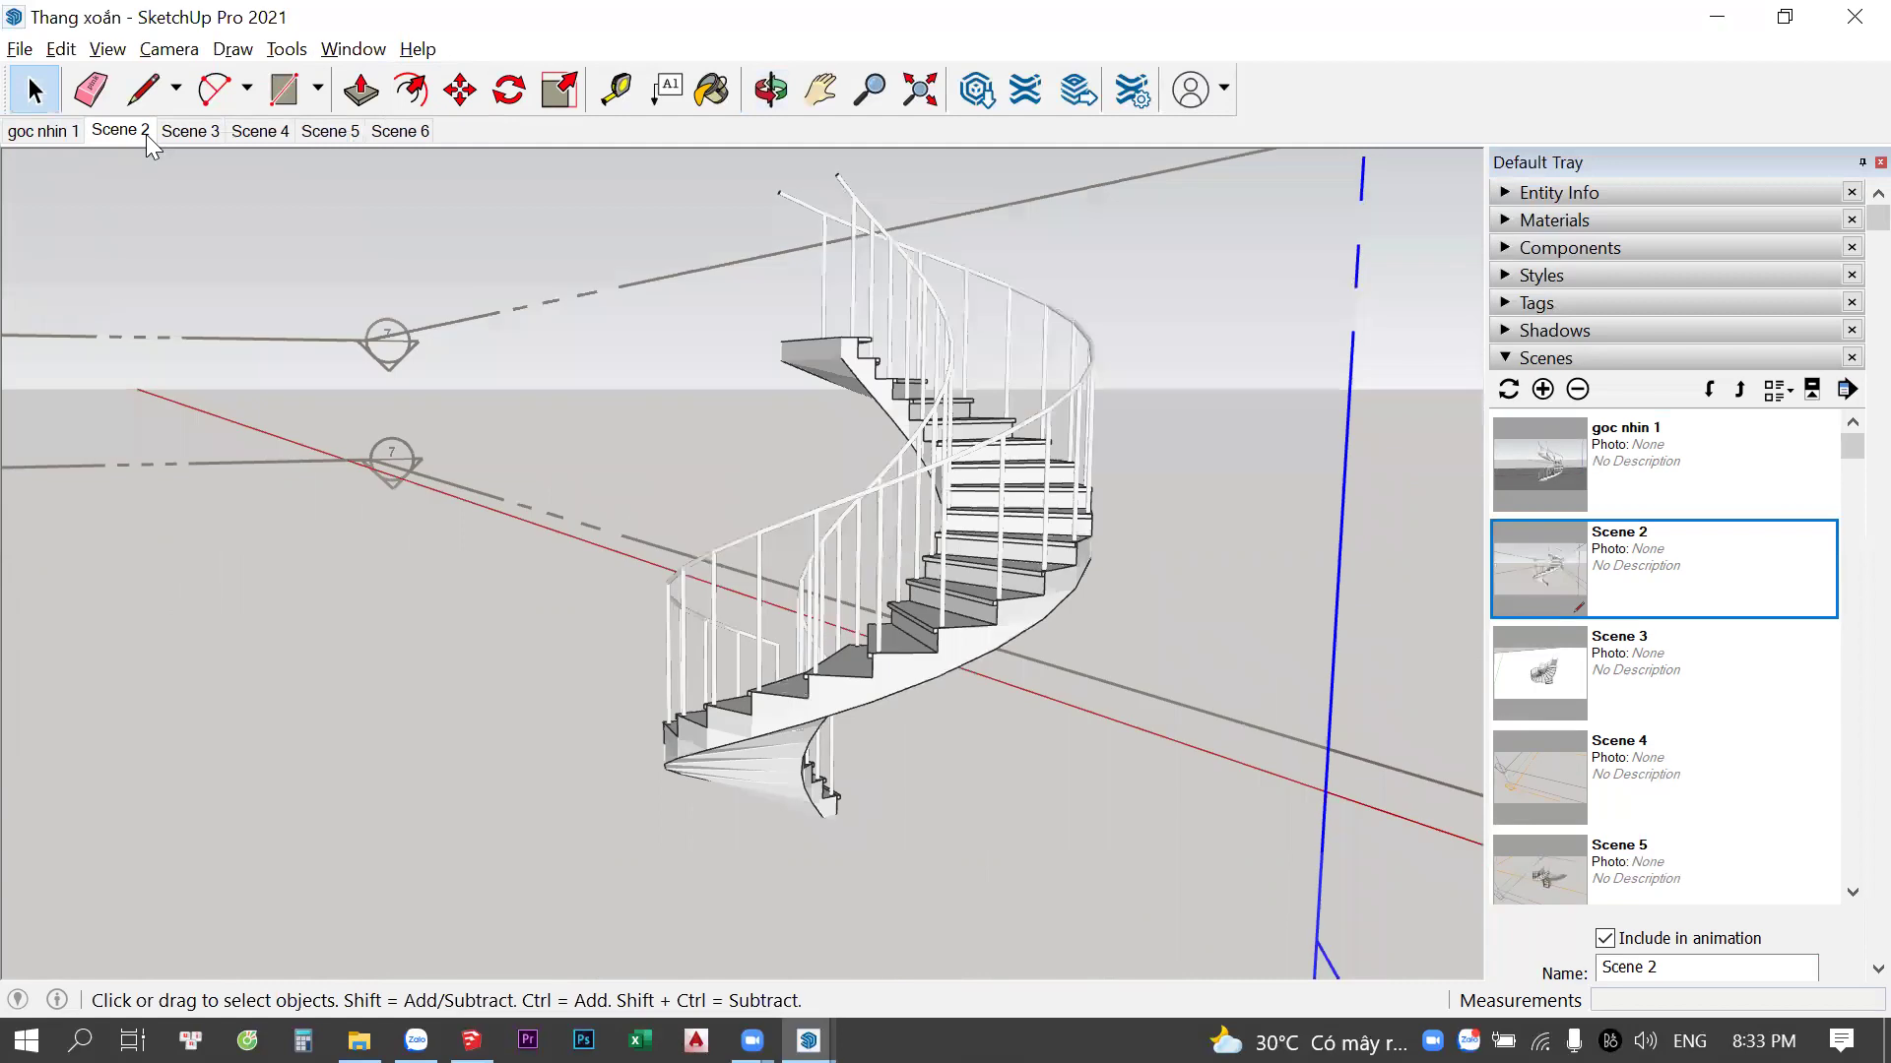
pyautogui.rightClick(146, 134)
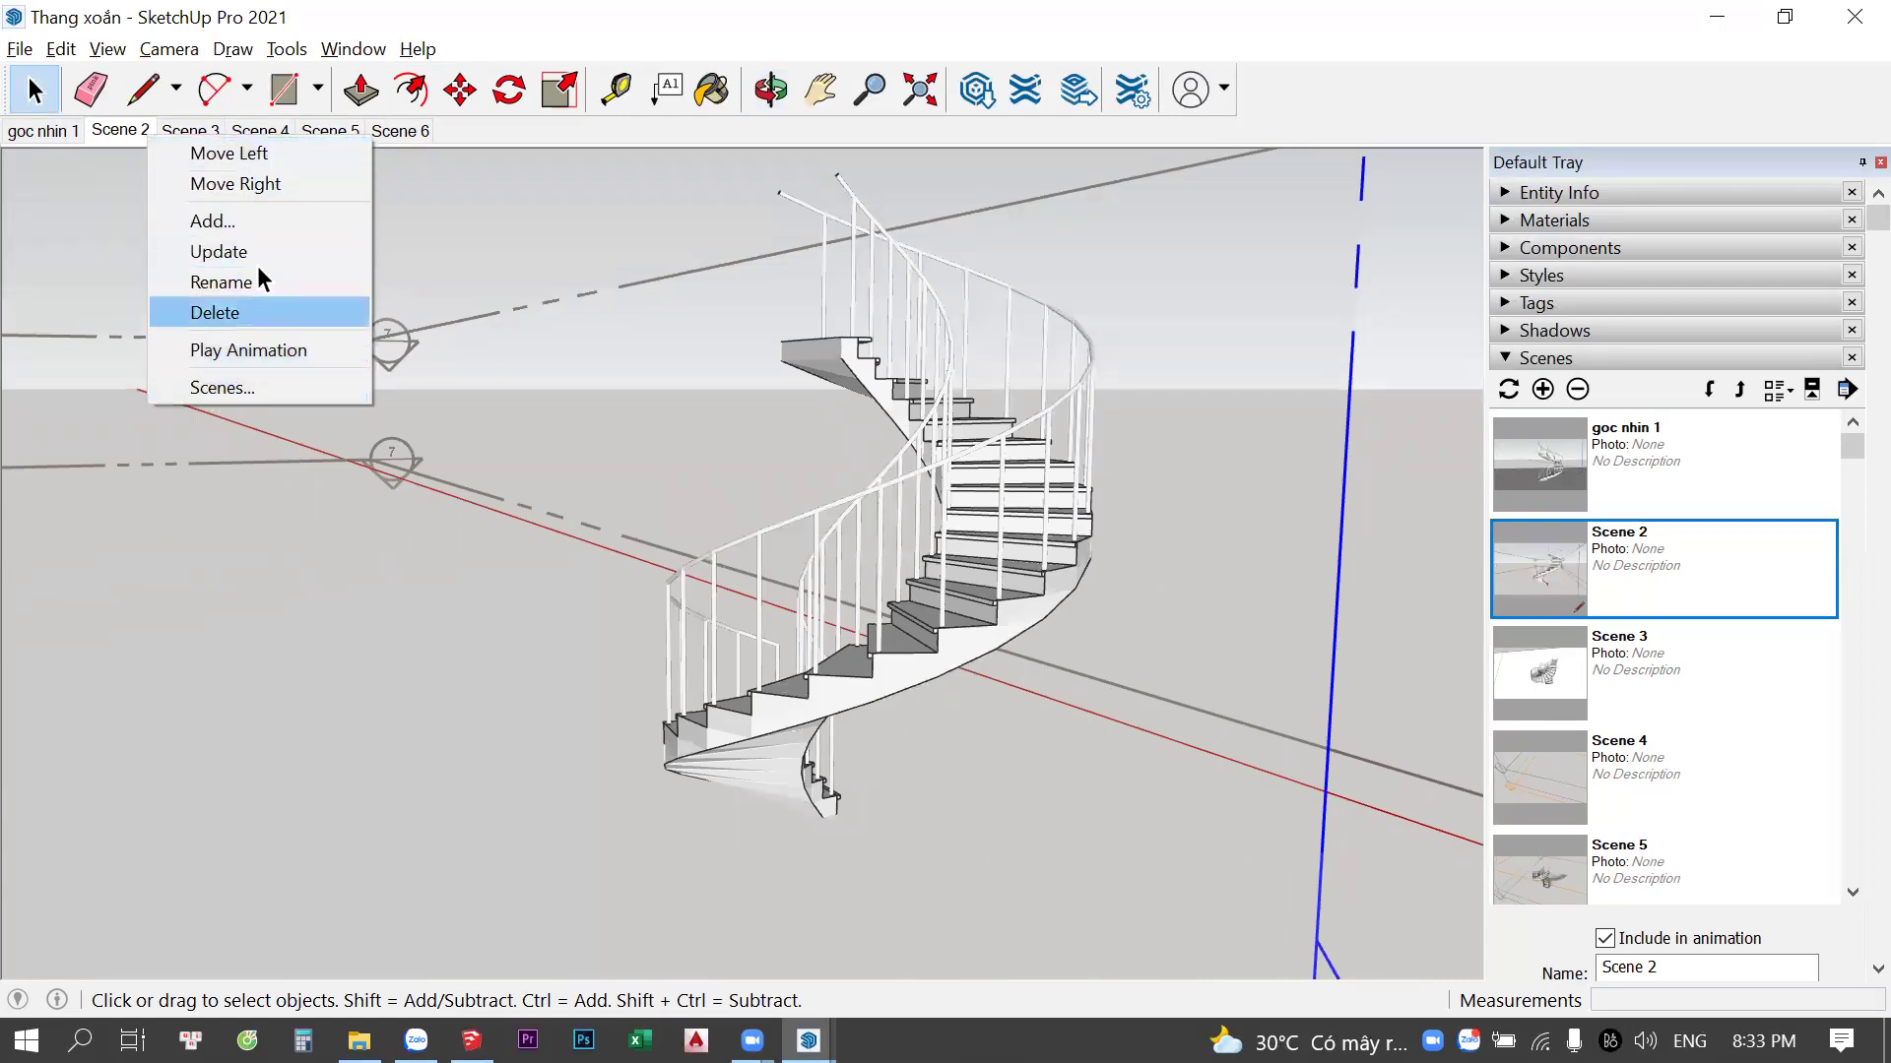
pyautogui.press('Escape')
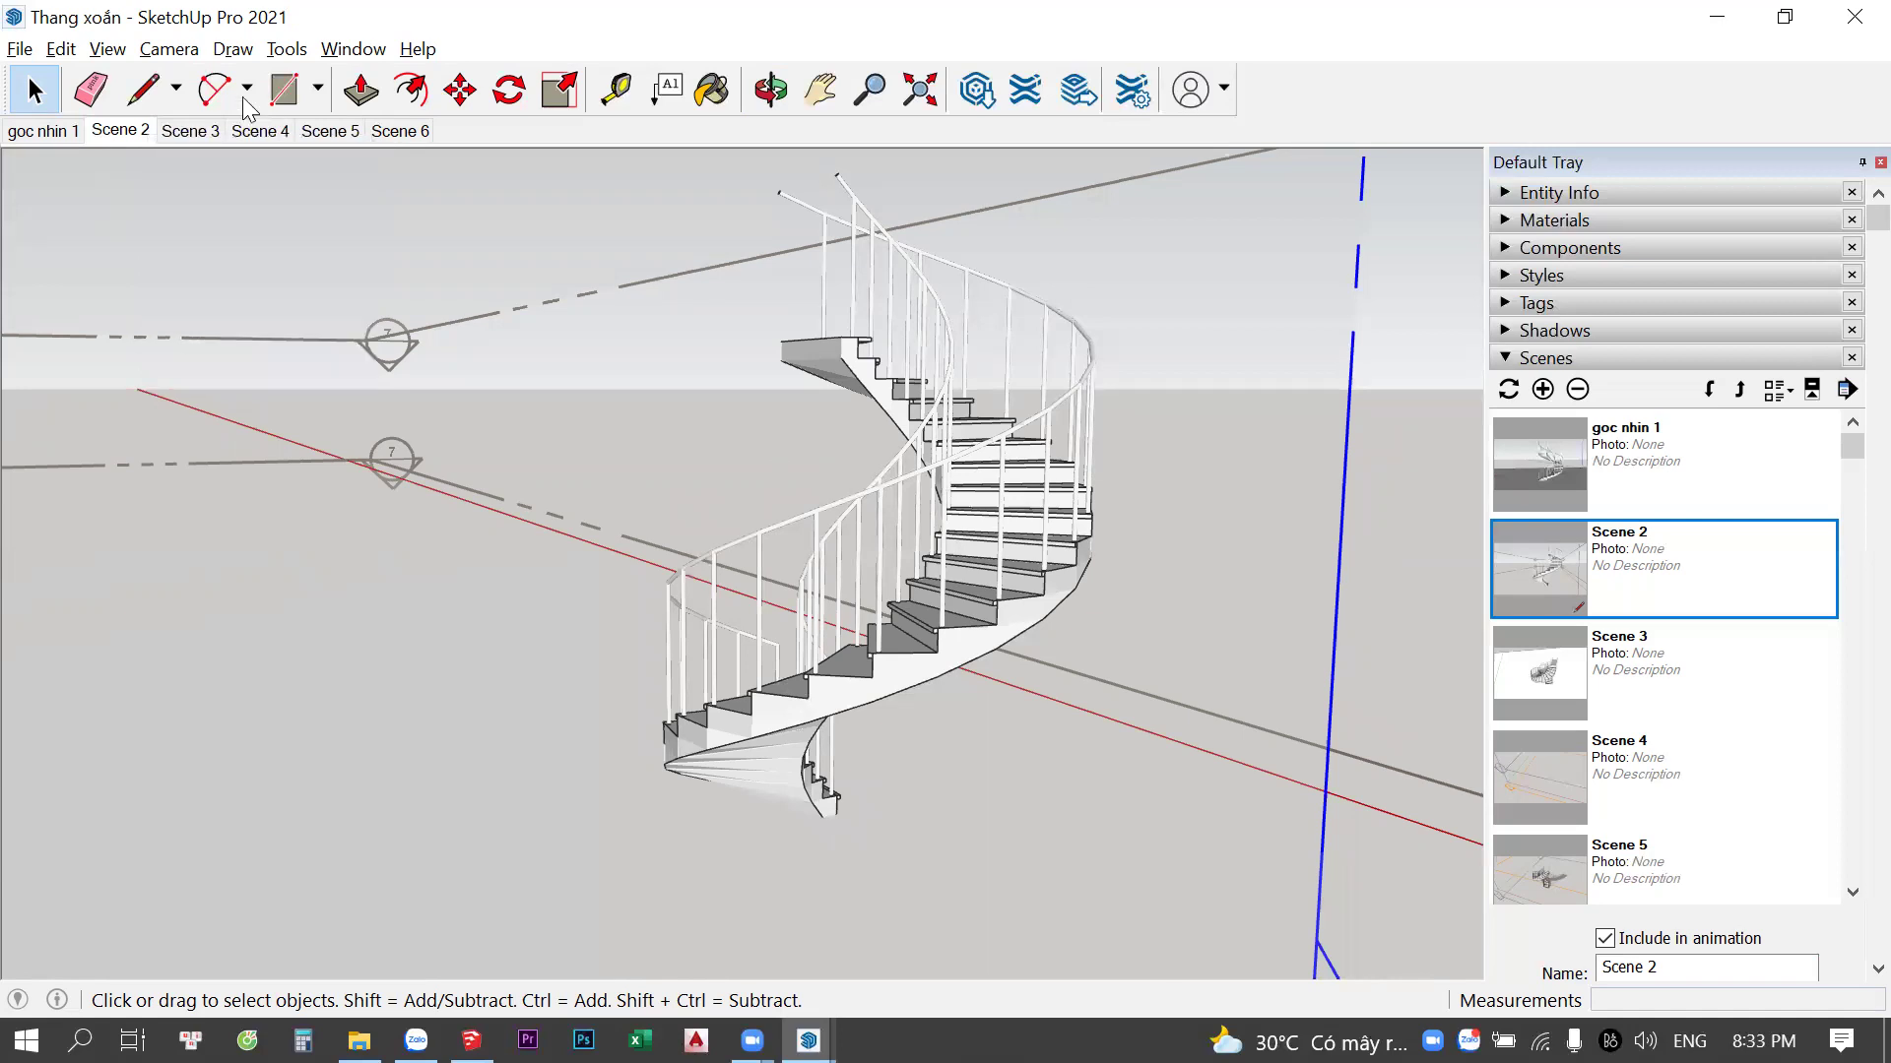
pyautogui.click(106, 49)
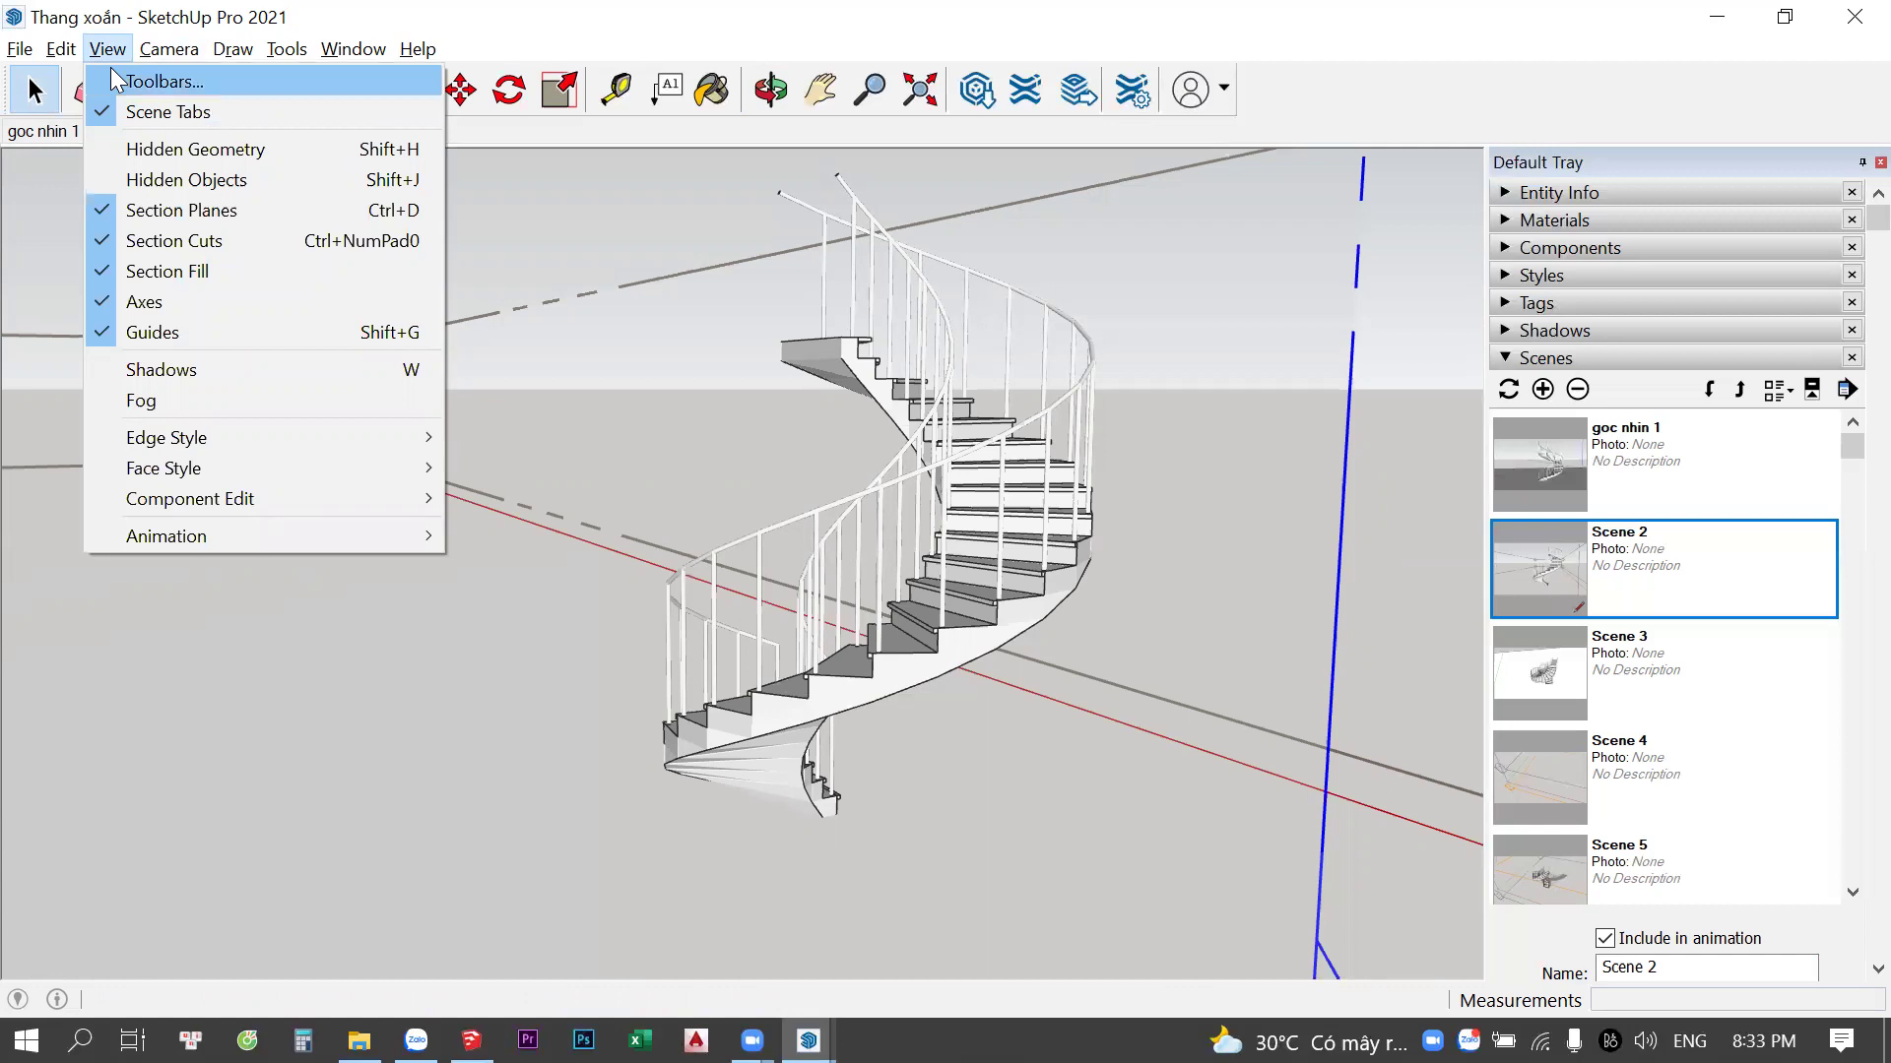
# Browse the Camera and neighbouring menus, keeping the normal perspective camera
pyautogui.press('Right')
pyautogui.press('Escape')
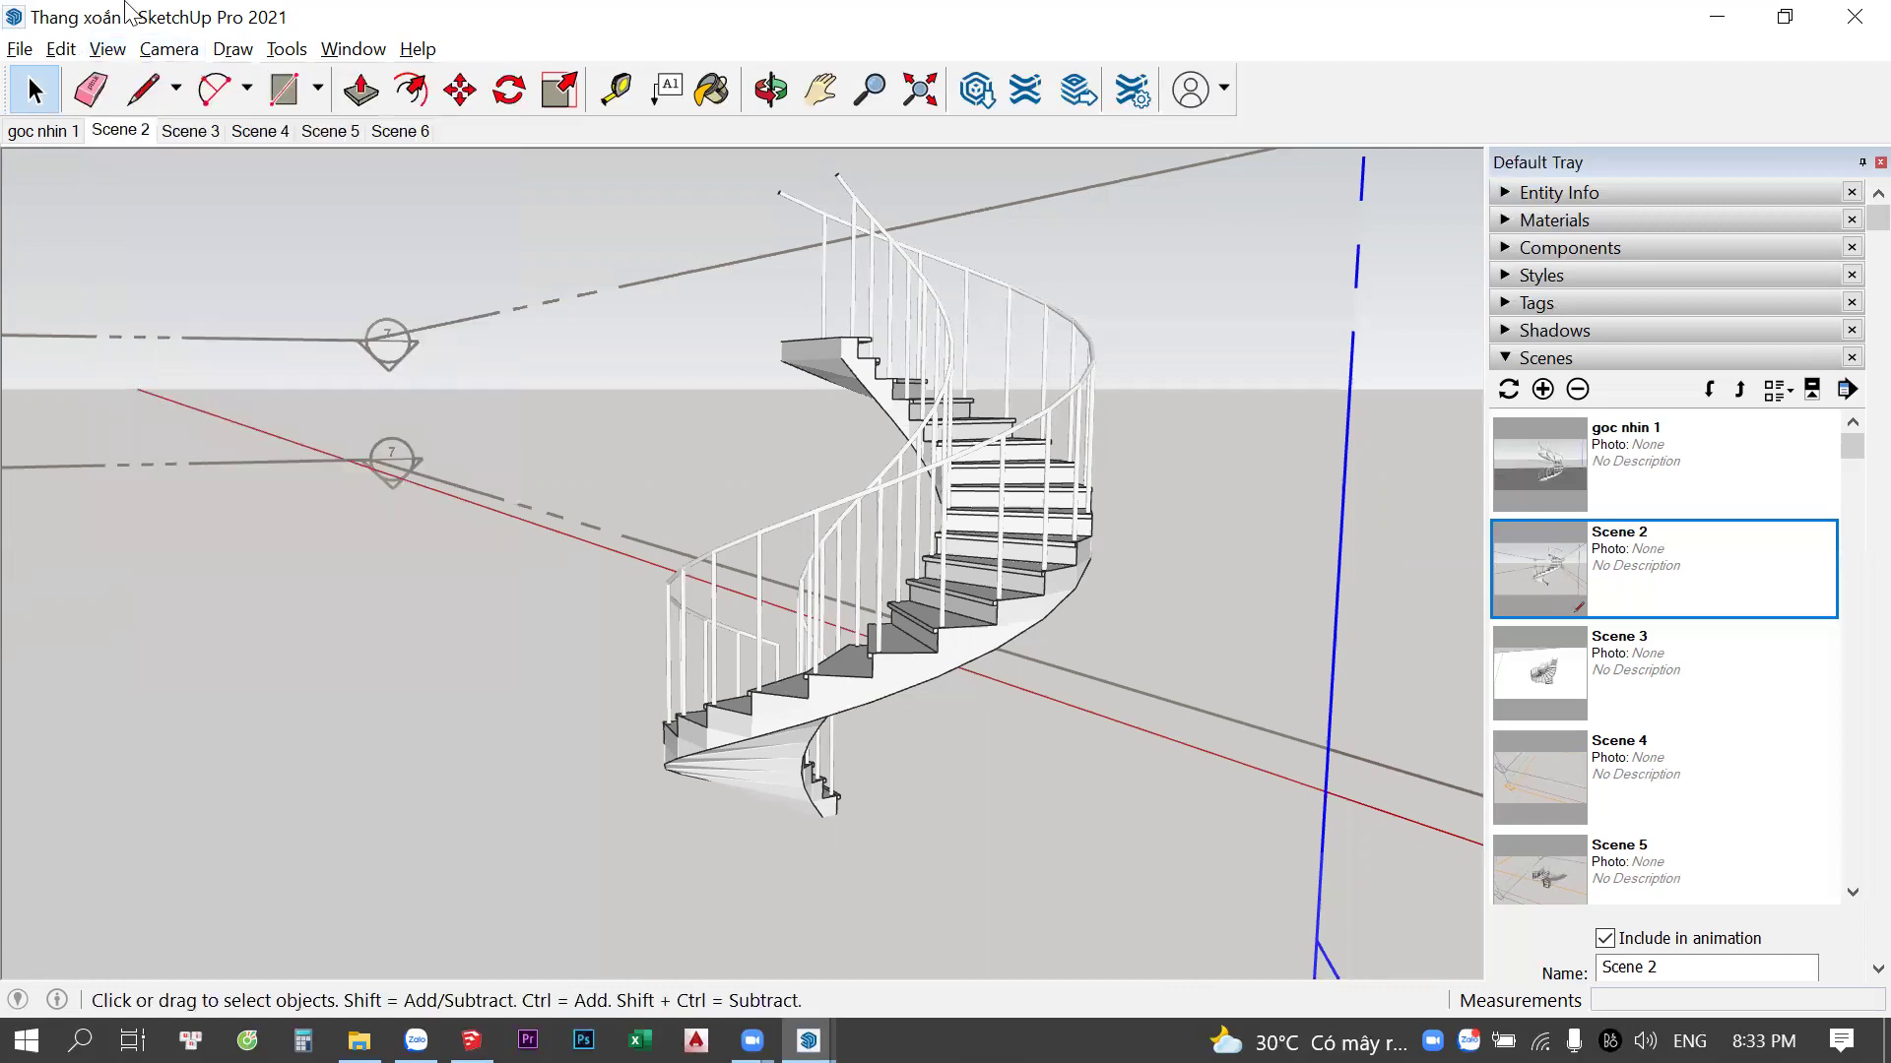
pyautogui.click(106, 51)
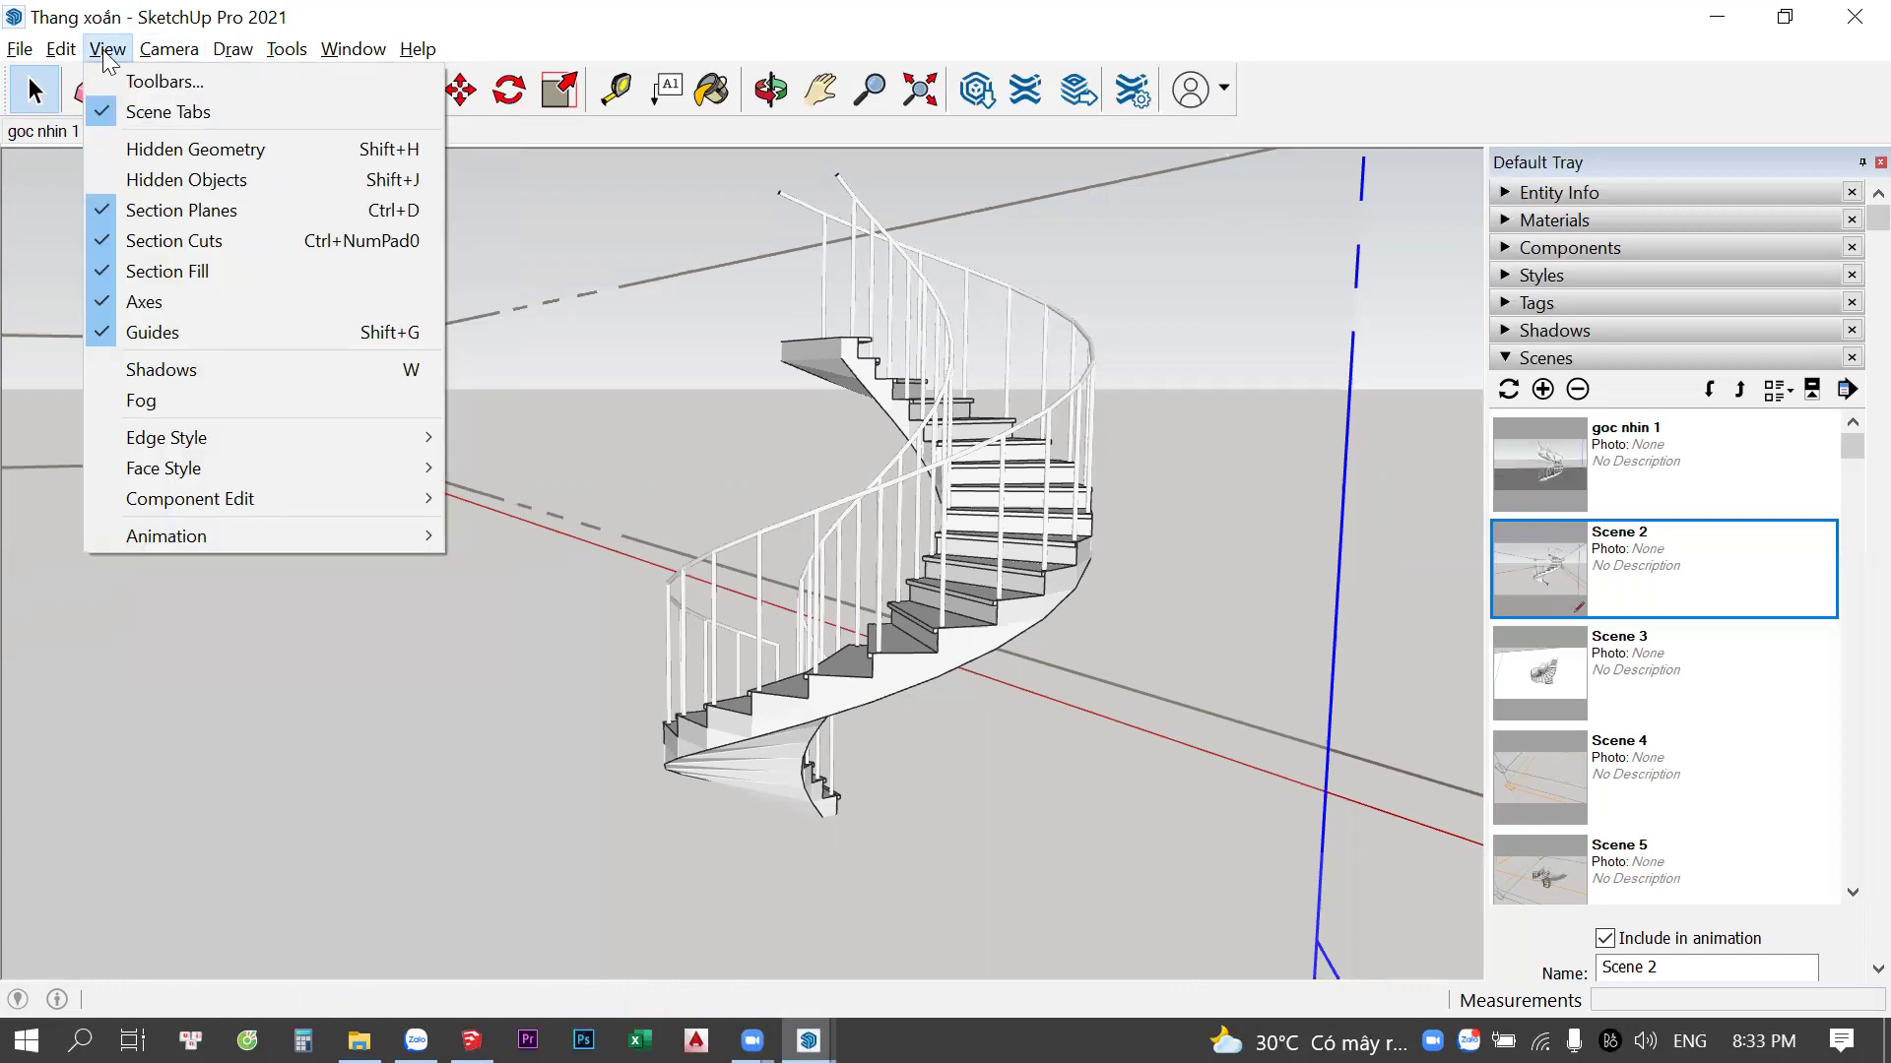
pyautogui.click(160, 54)
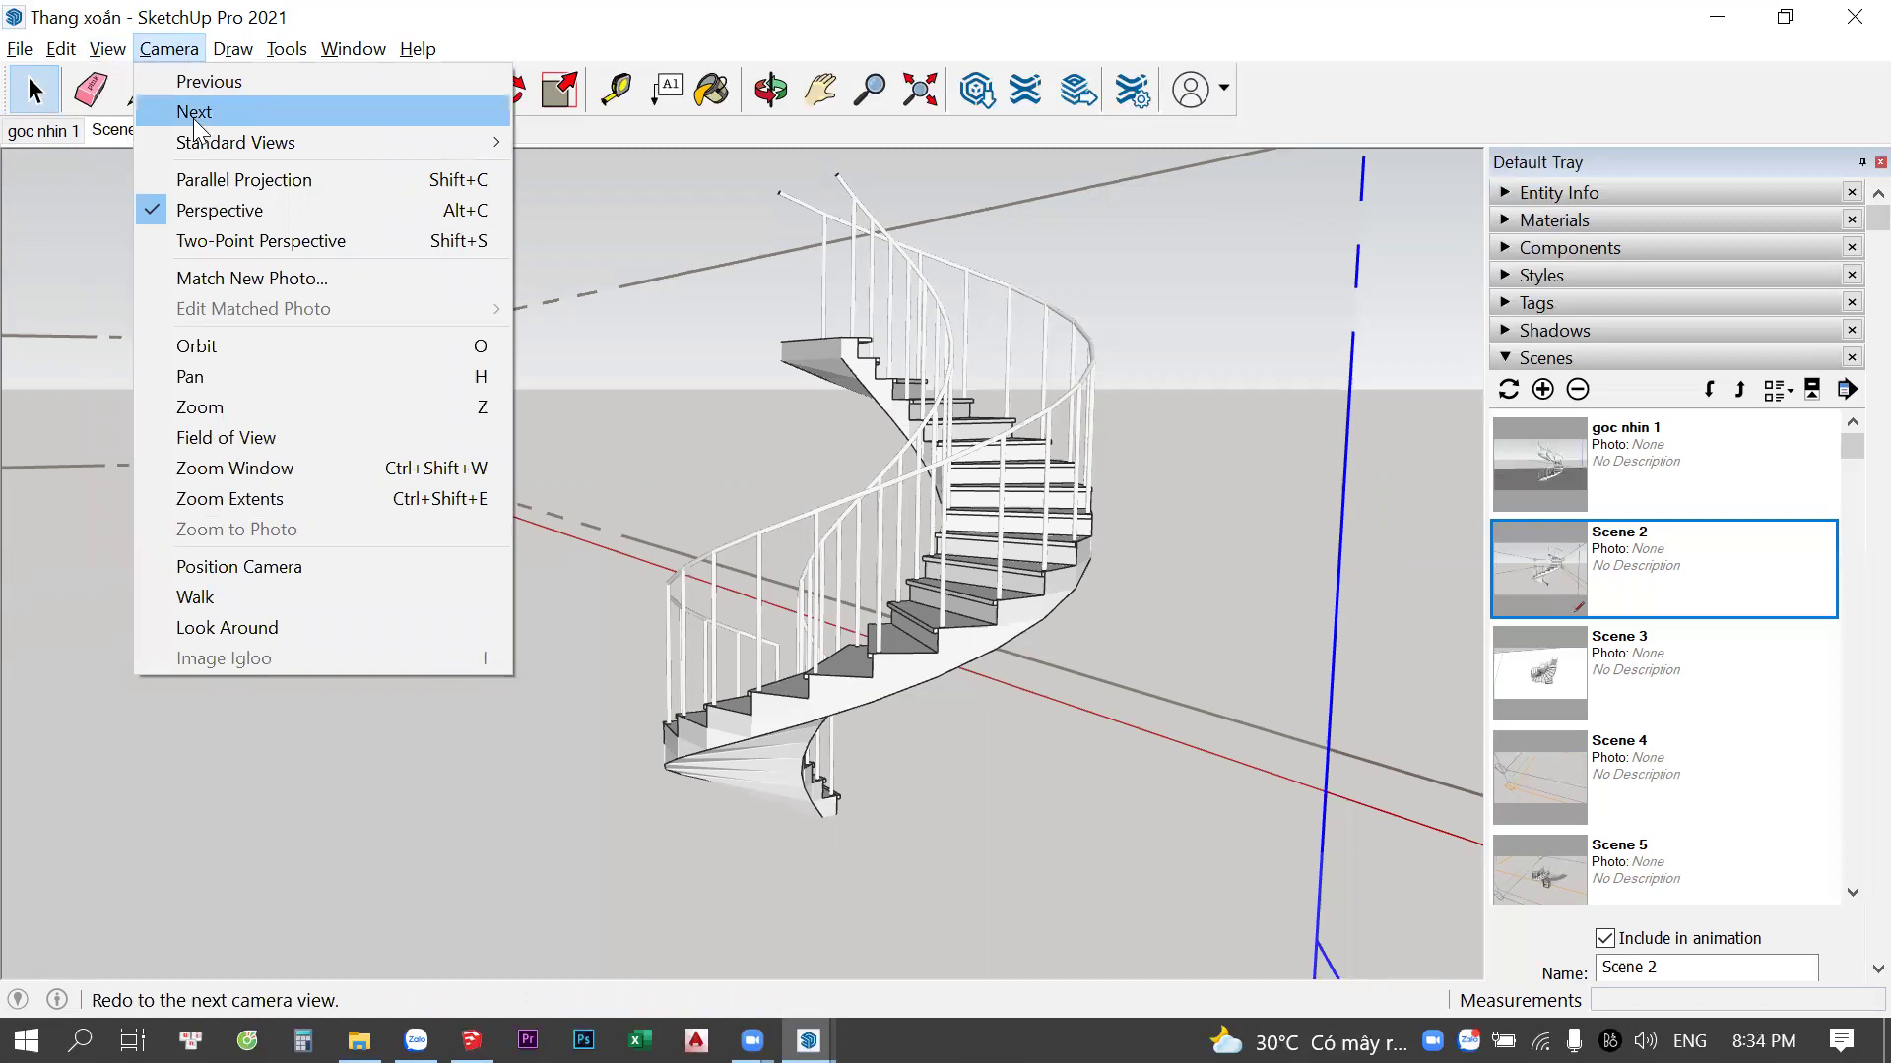
pyautogui.click(83, 47)
pyautogui.click(232, 48)
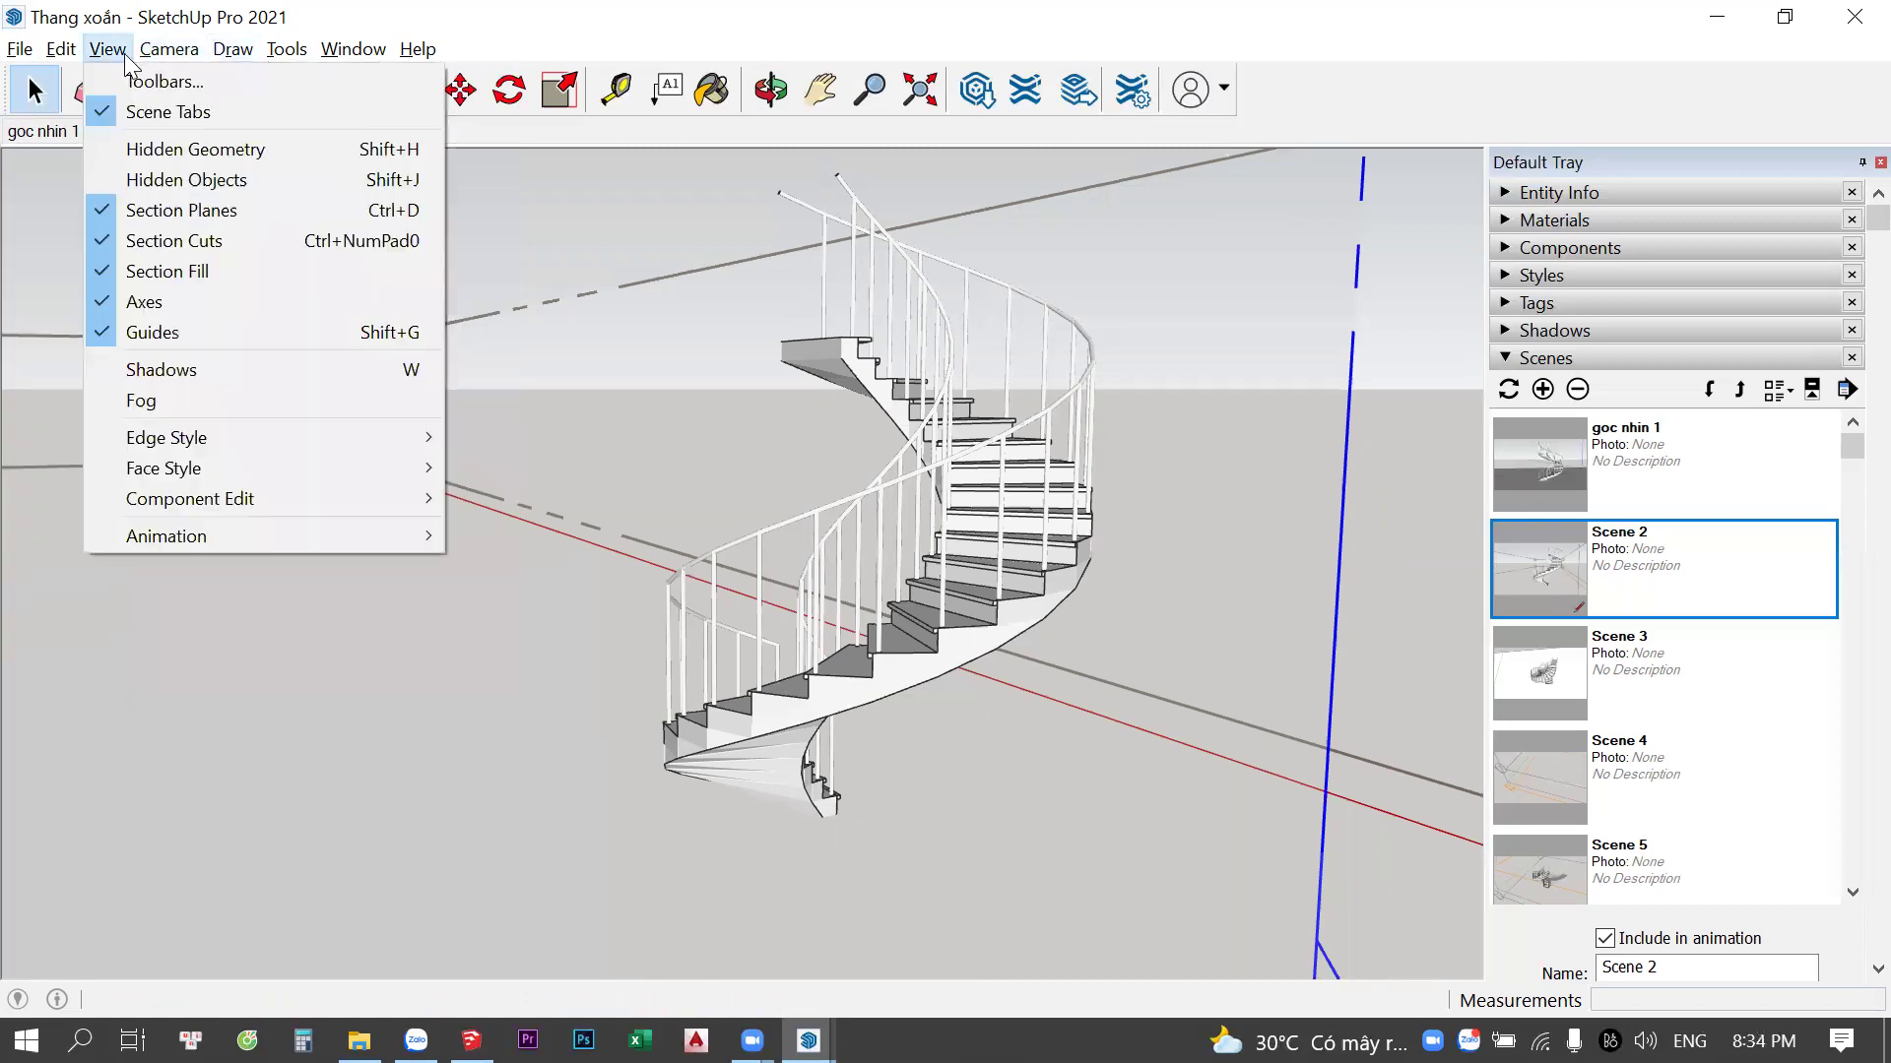
pyautogui.click(287, 49)
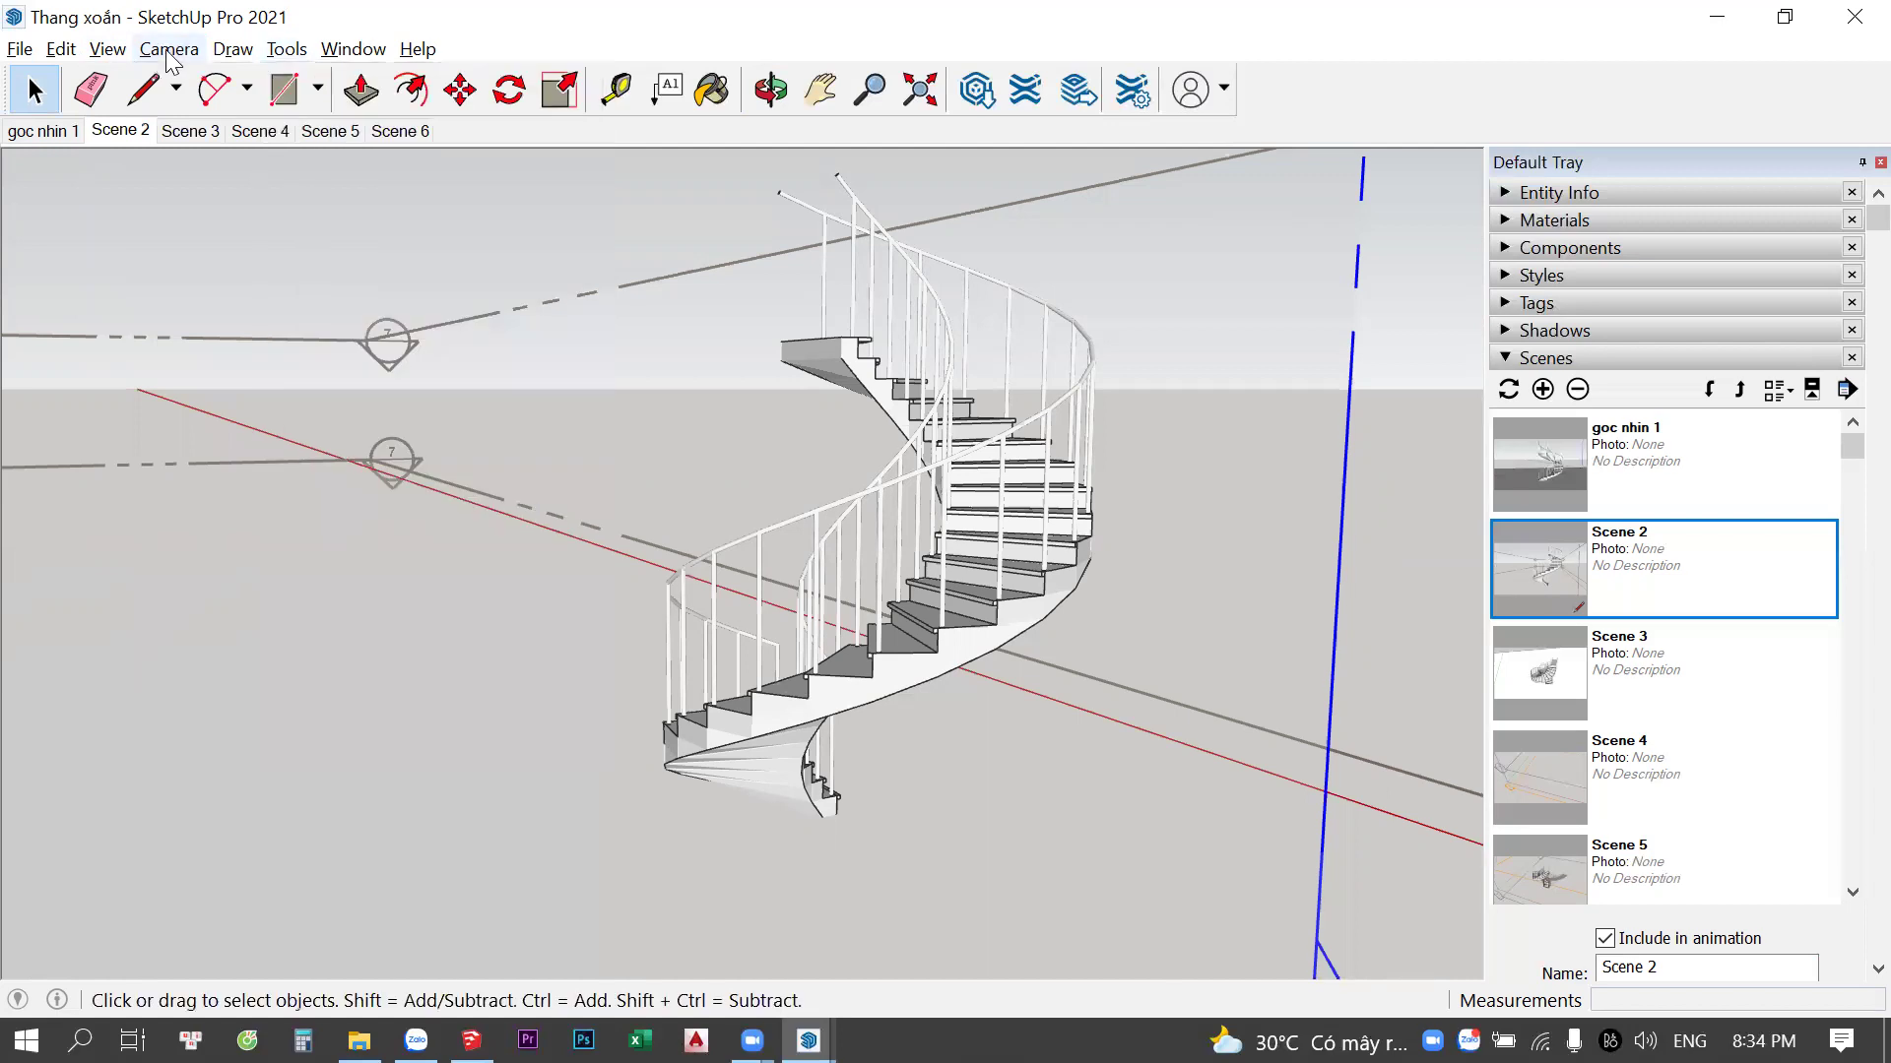
pyautogui.click(168, 49)
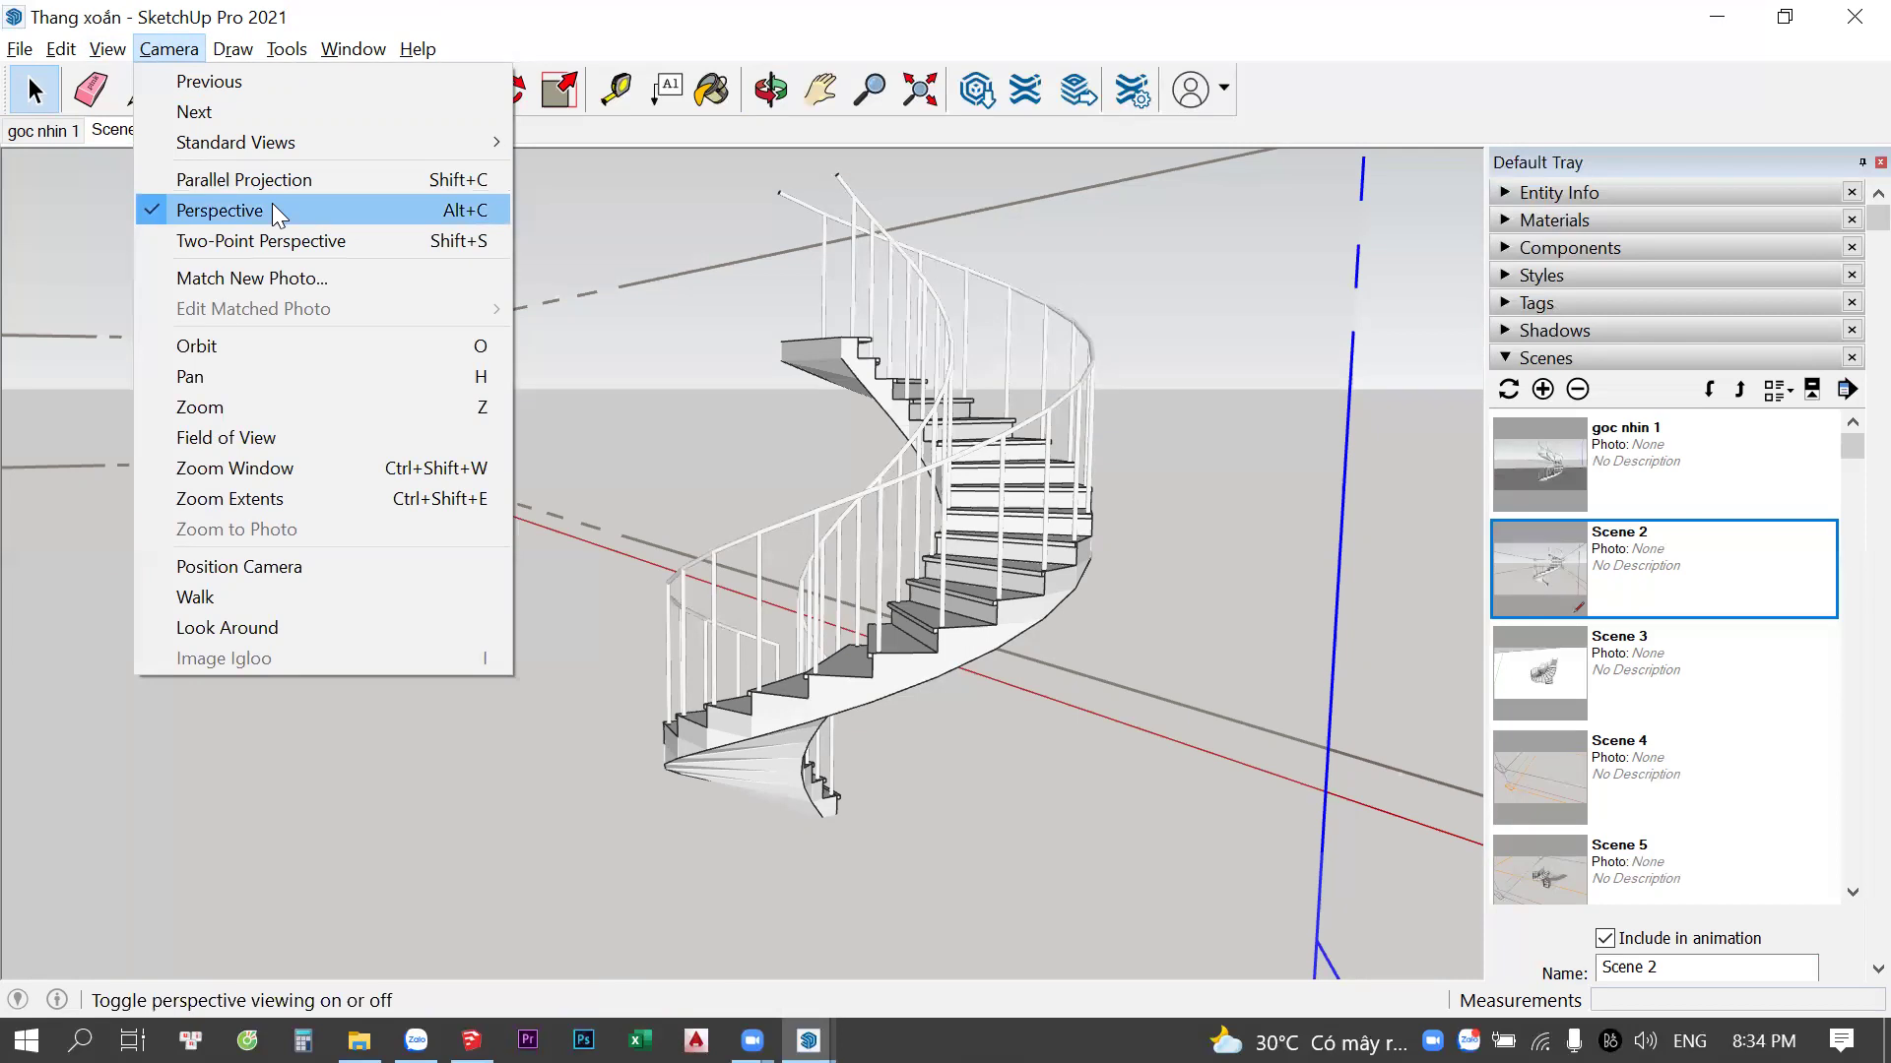
pyautogui.click(279, 214)
# Step back to the previous camera view, then forward to the next one
pyautogui.click(171, 53)
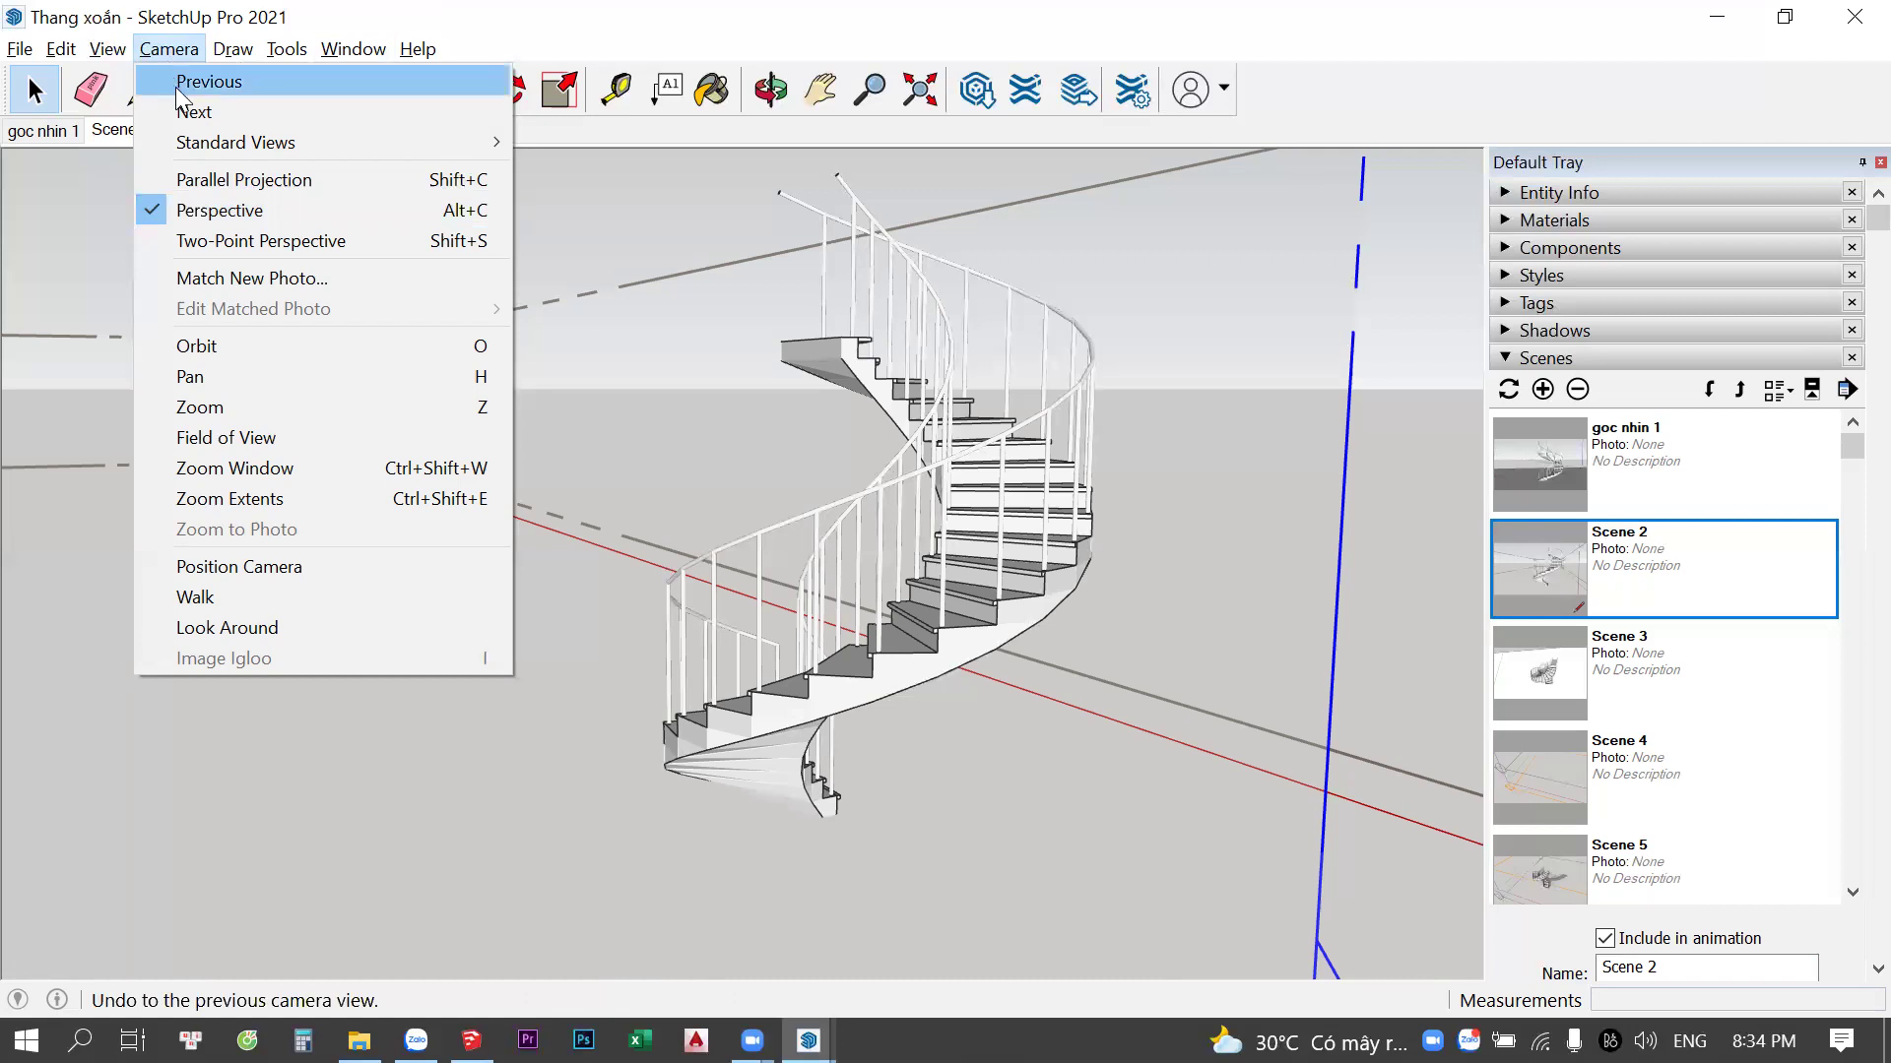
pyautogui.click(197, 83)
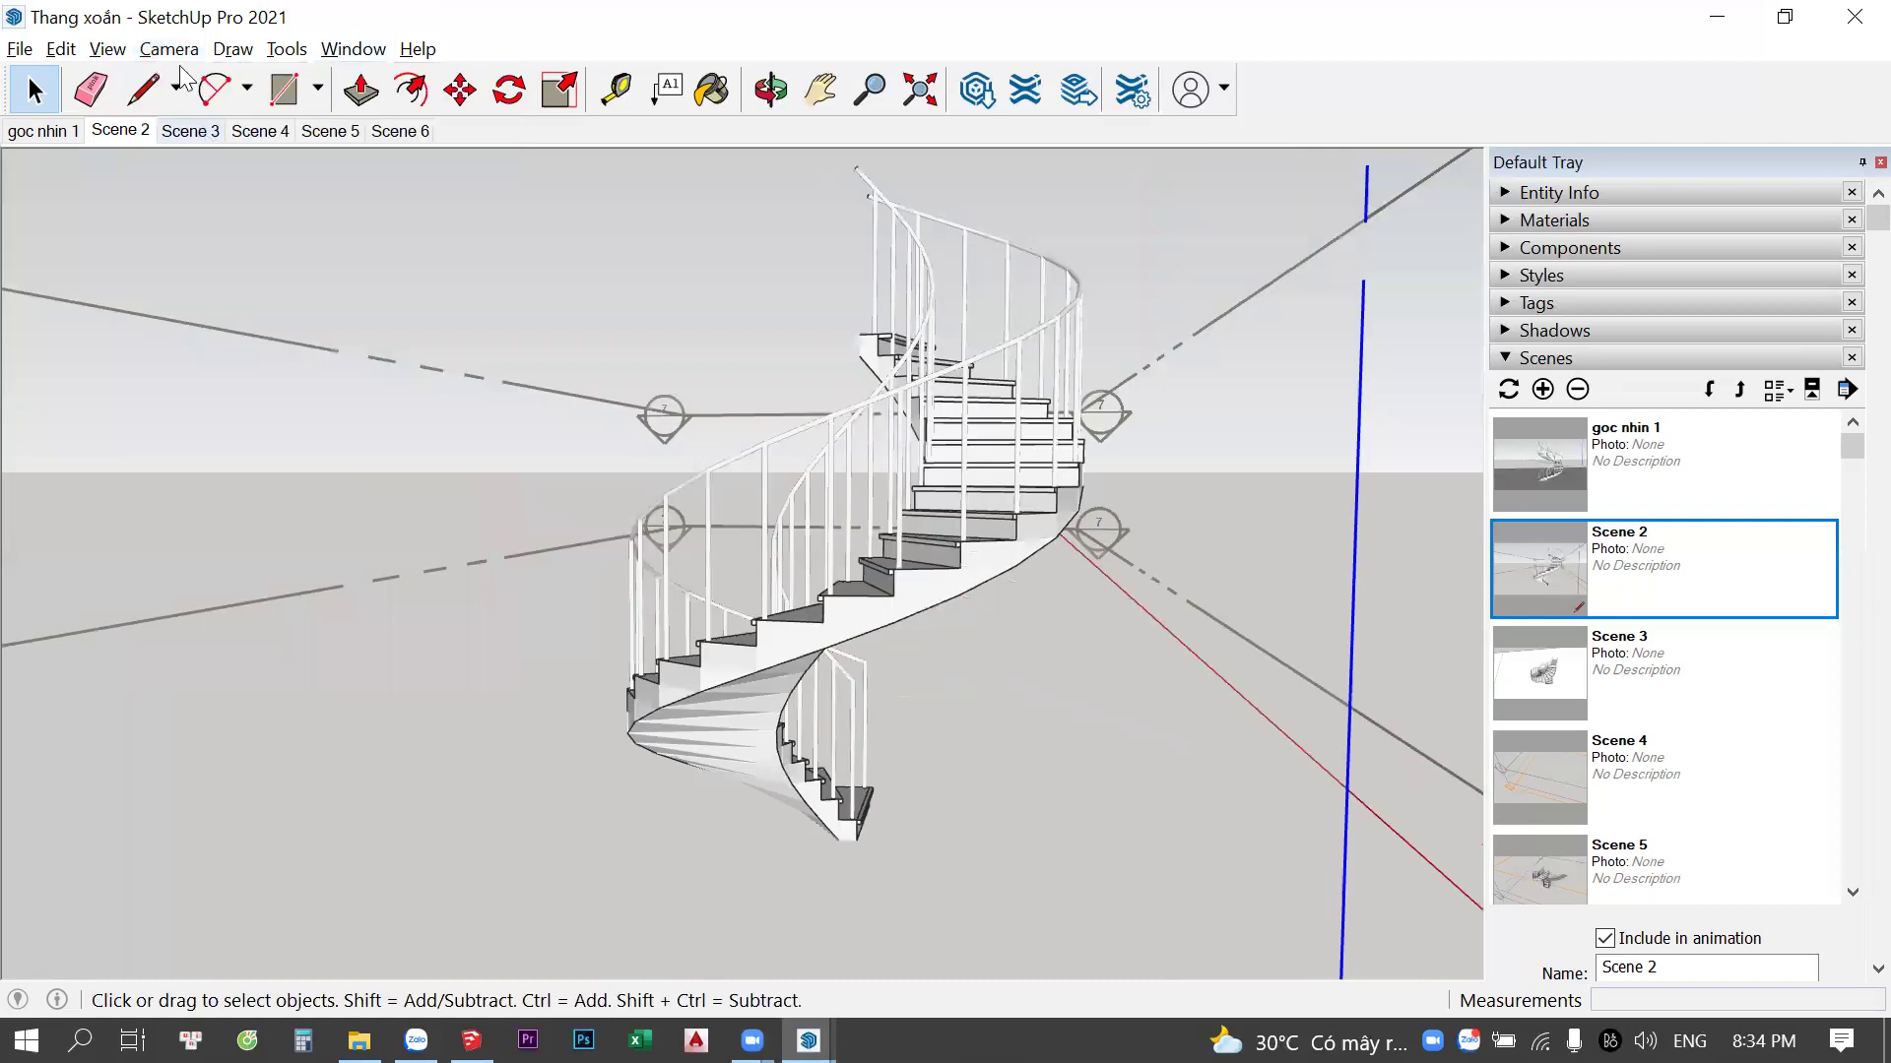
pyautogui.click(170, 49)
pyautogui.click(197, 112)
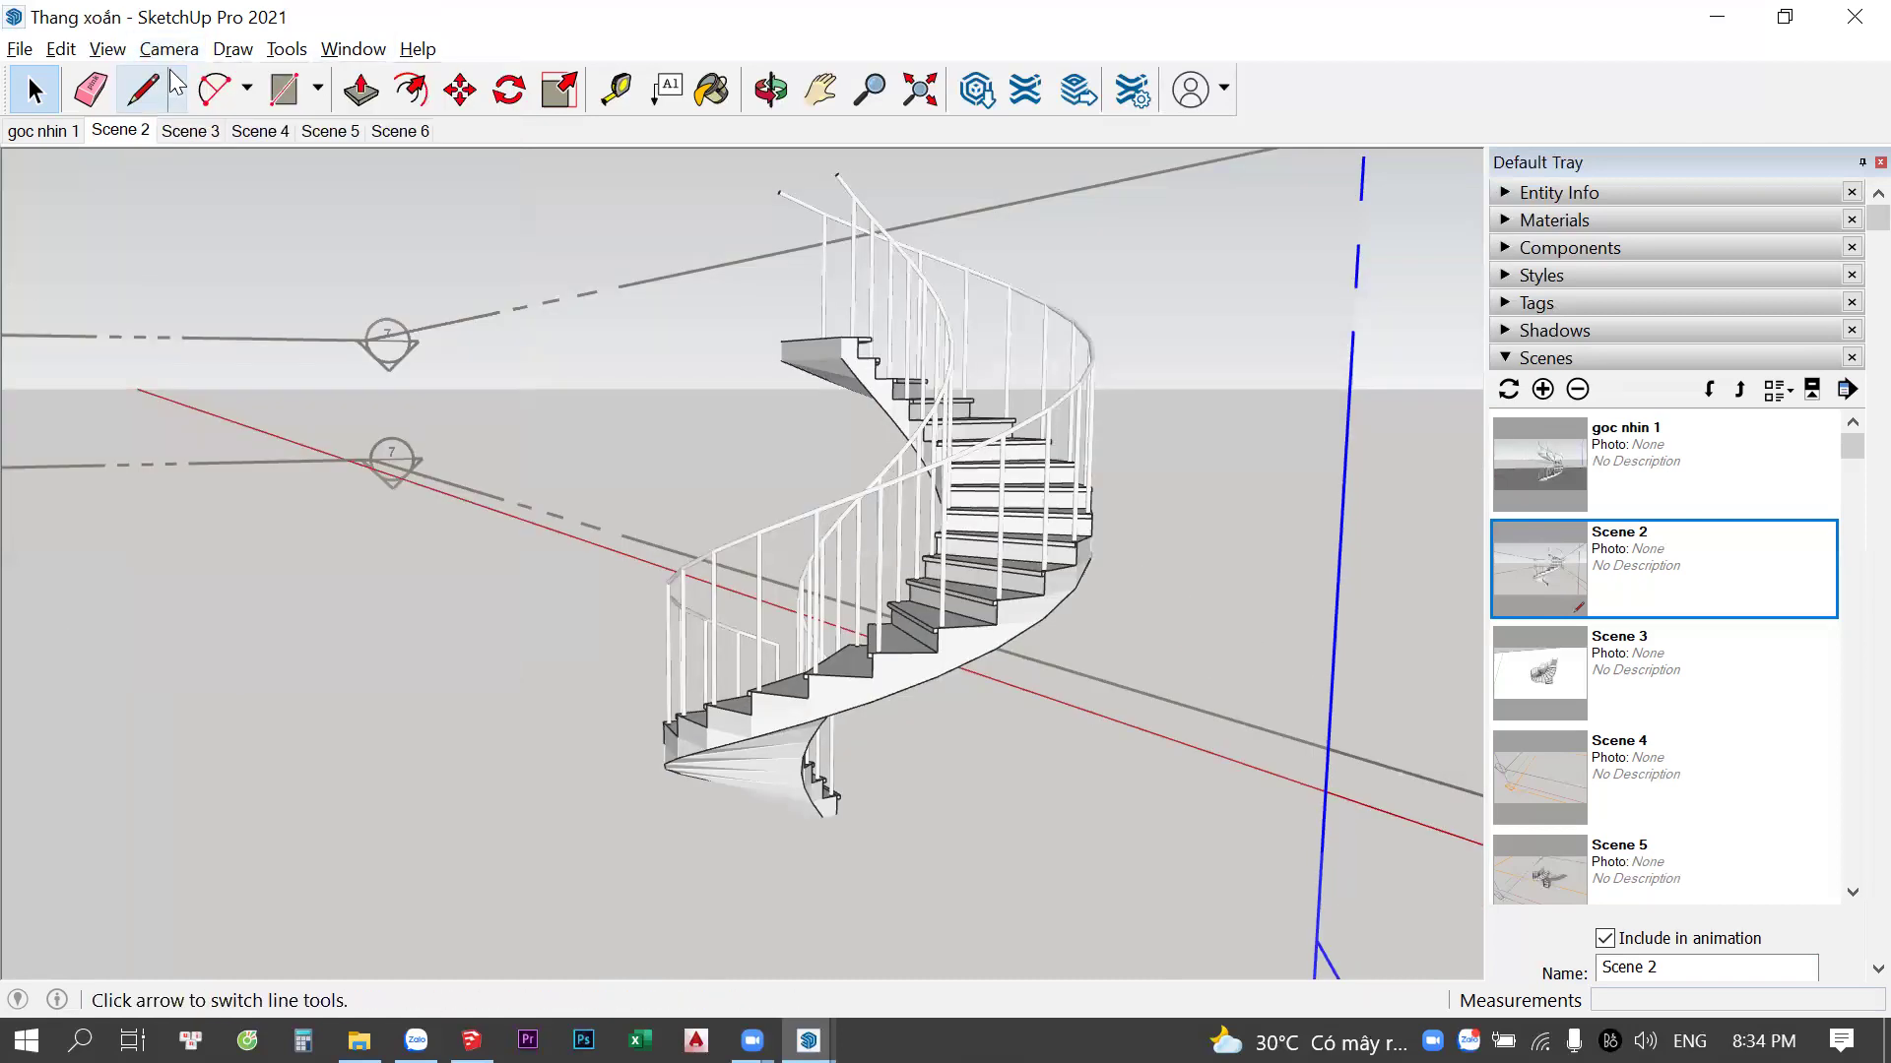
pyautogui.click(169, 49)
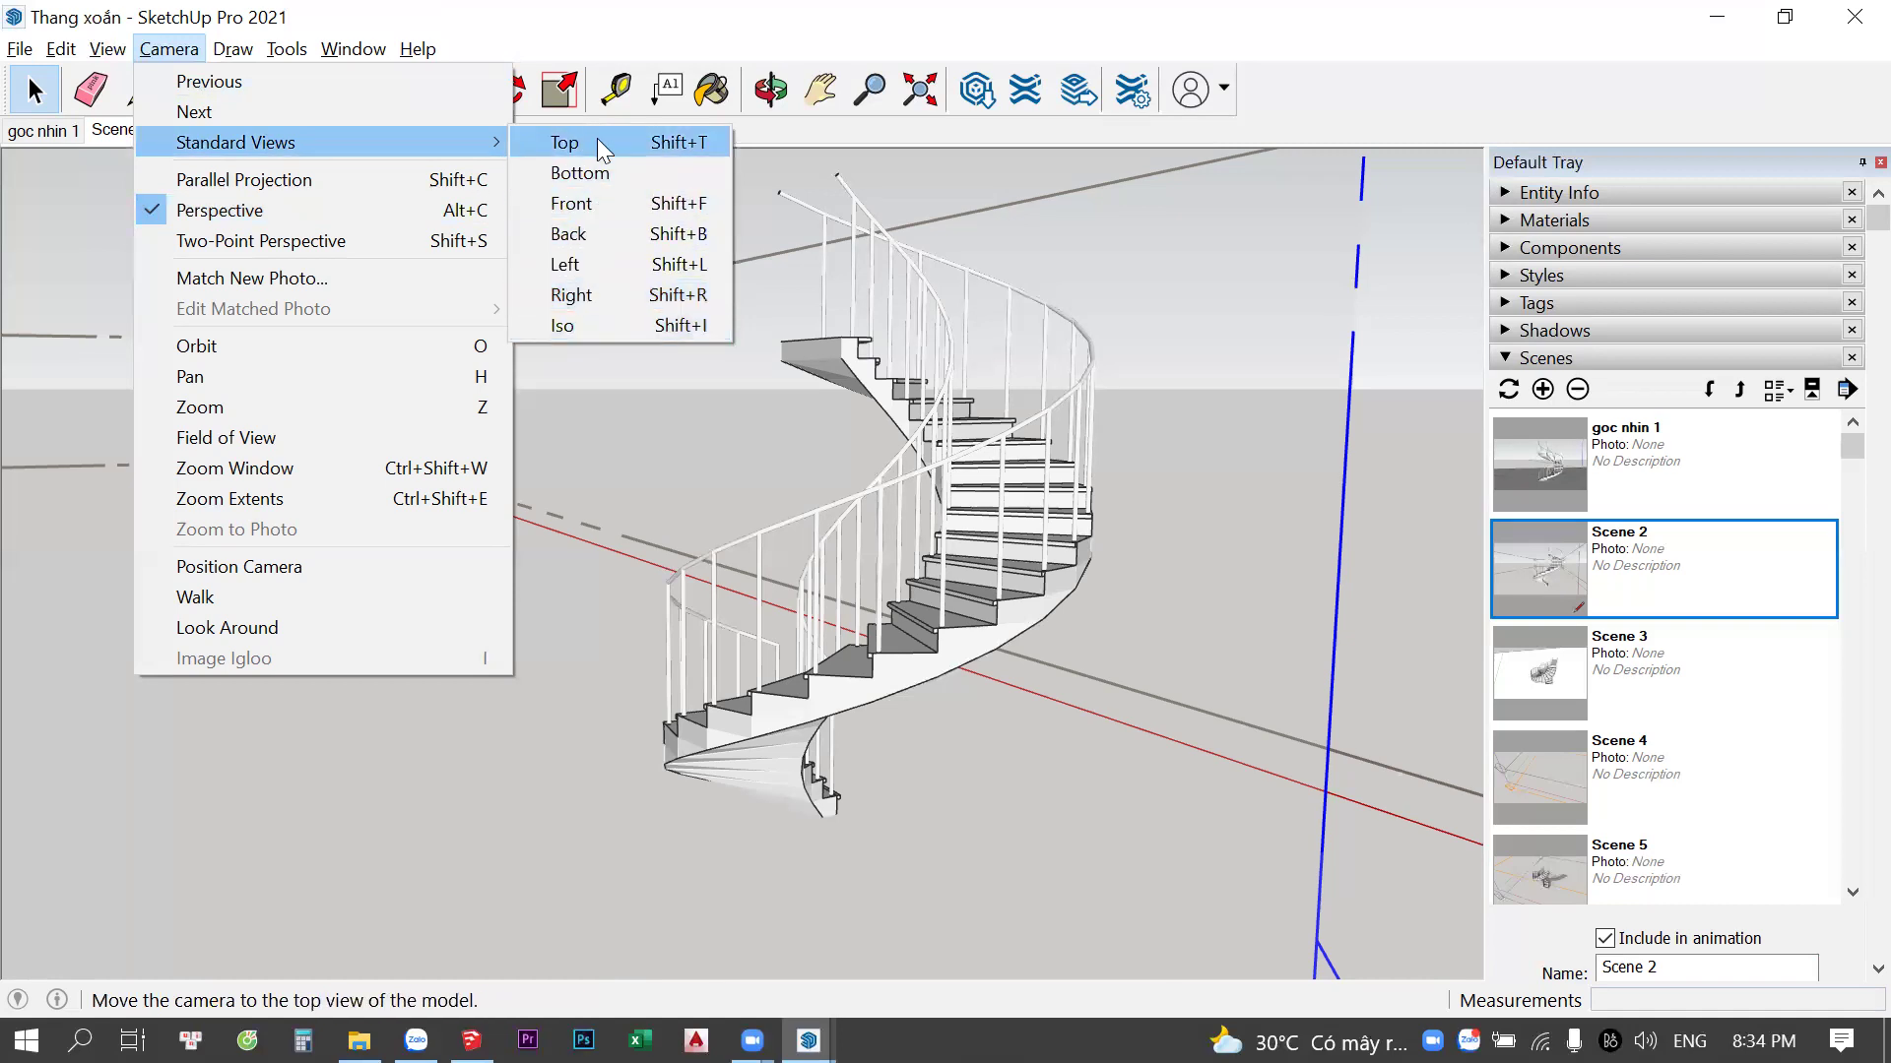
pyautogui.click(16, 488)
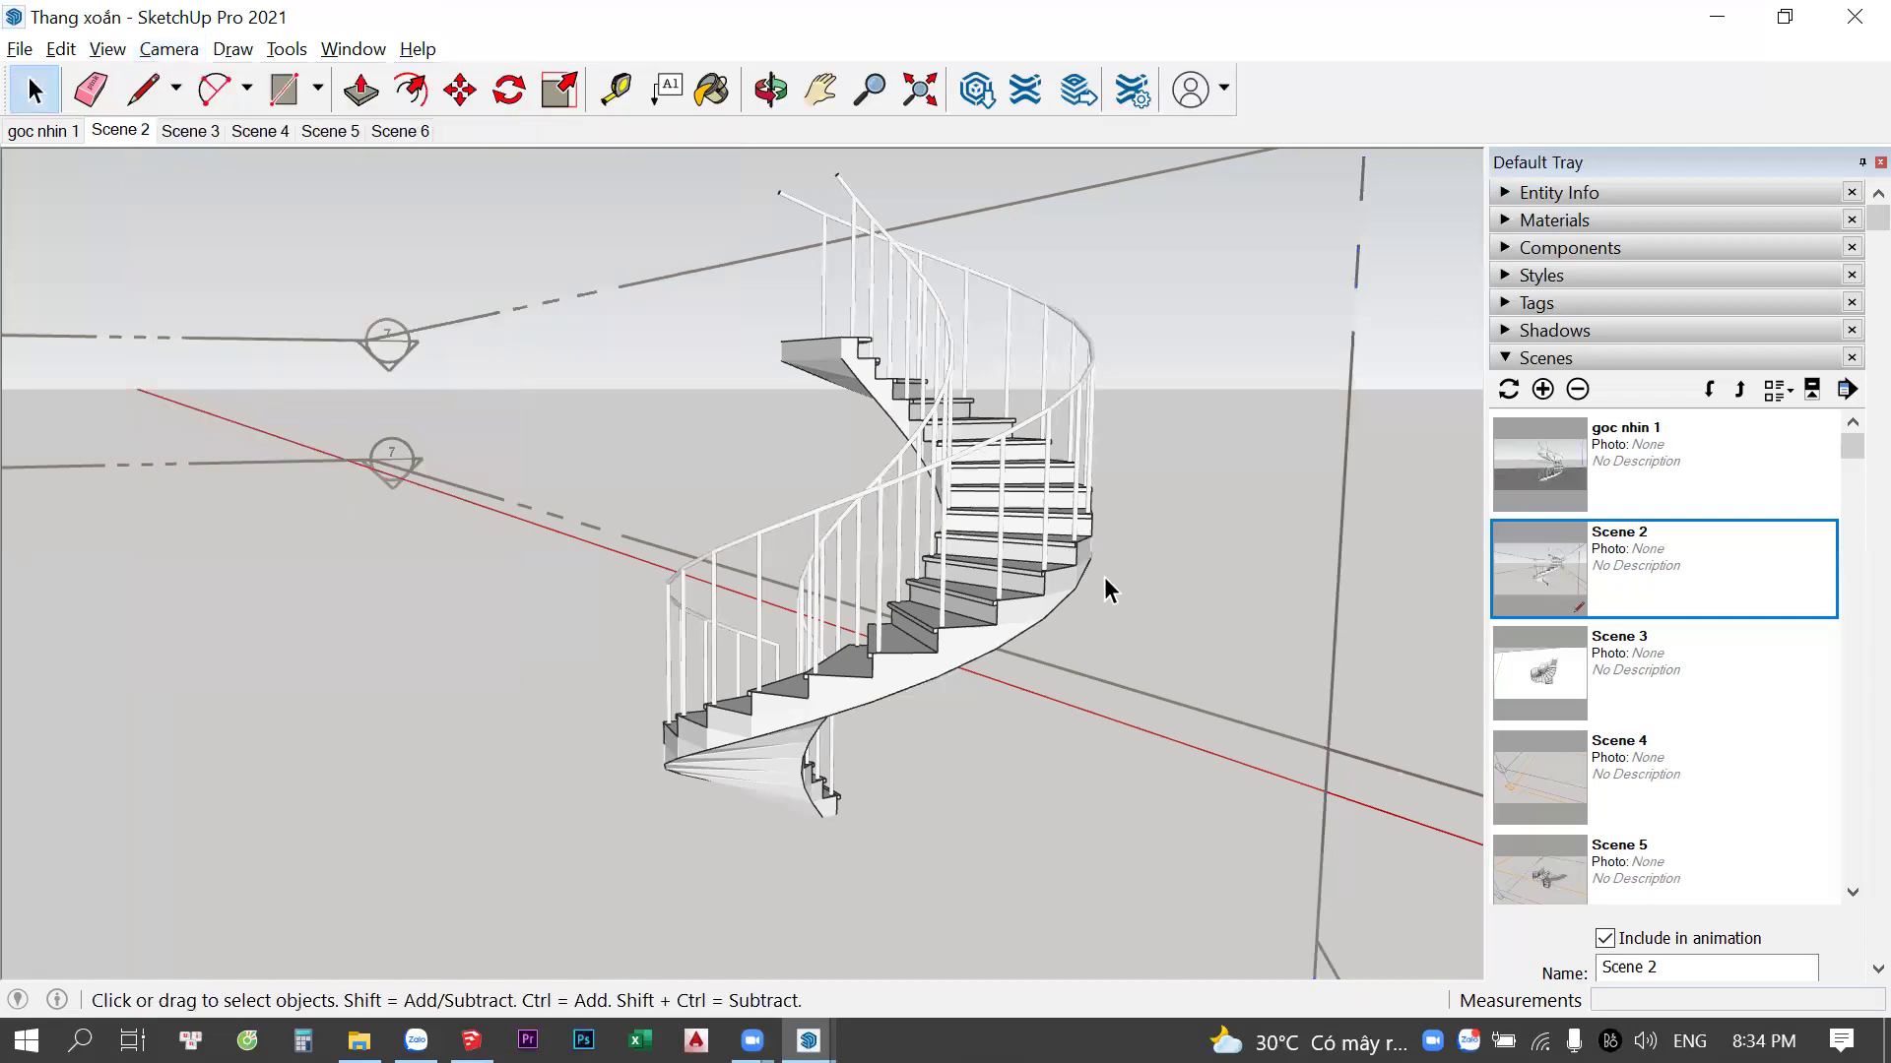
# Zoom and orbit to a new angle on the spiral staircase
pyautogui.click(107, 48)
pyautogui.click(1285, 563)
pyautogui.scroll(-5, 1137, 556)
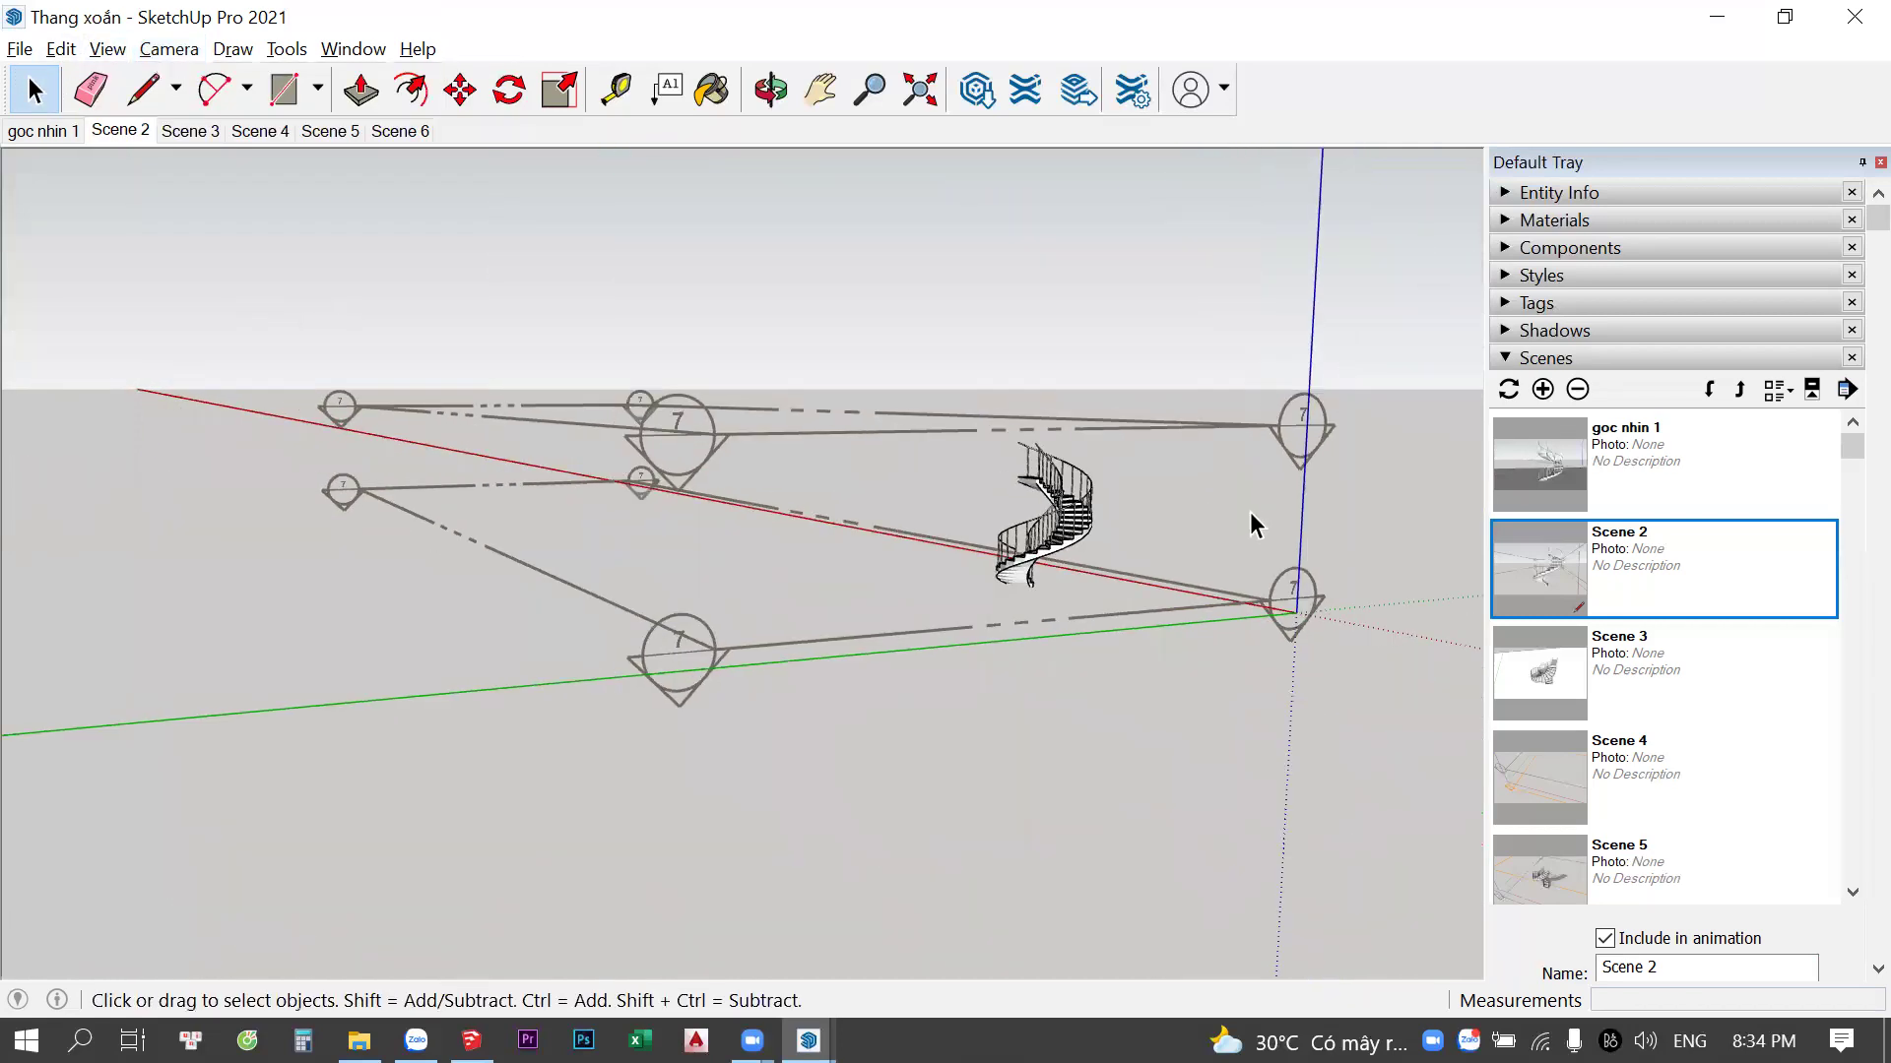
pyautogui.moveTo(1148, 494); pyautogui.dragTo(1014, 620, button='middle')
pyautogui.scroll(5, 1034, 500)
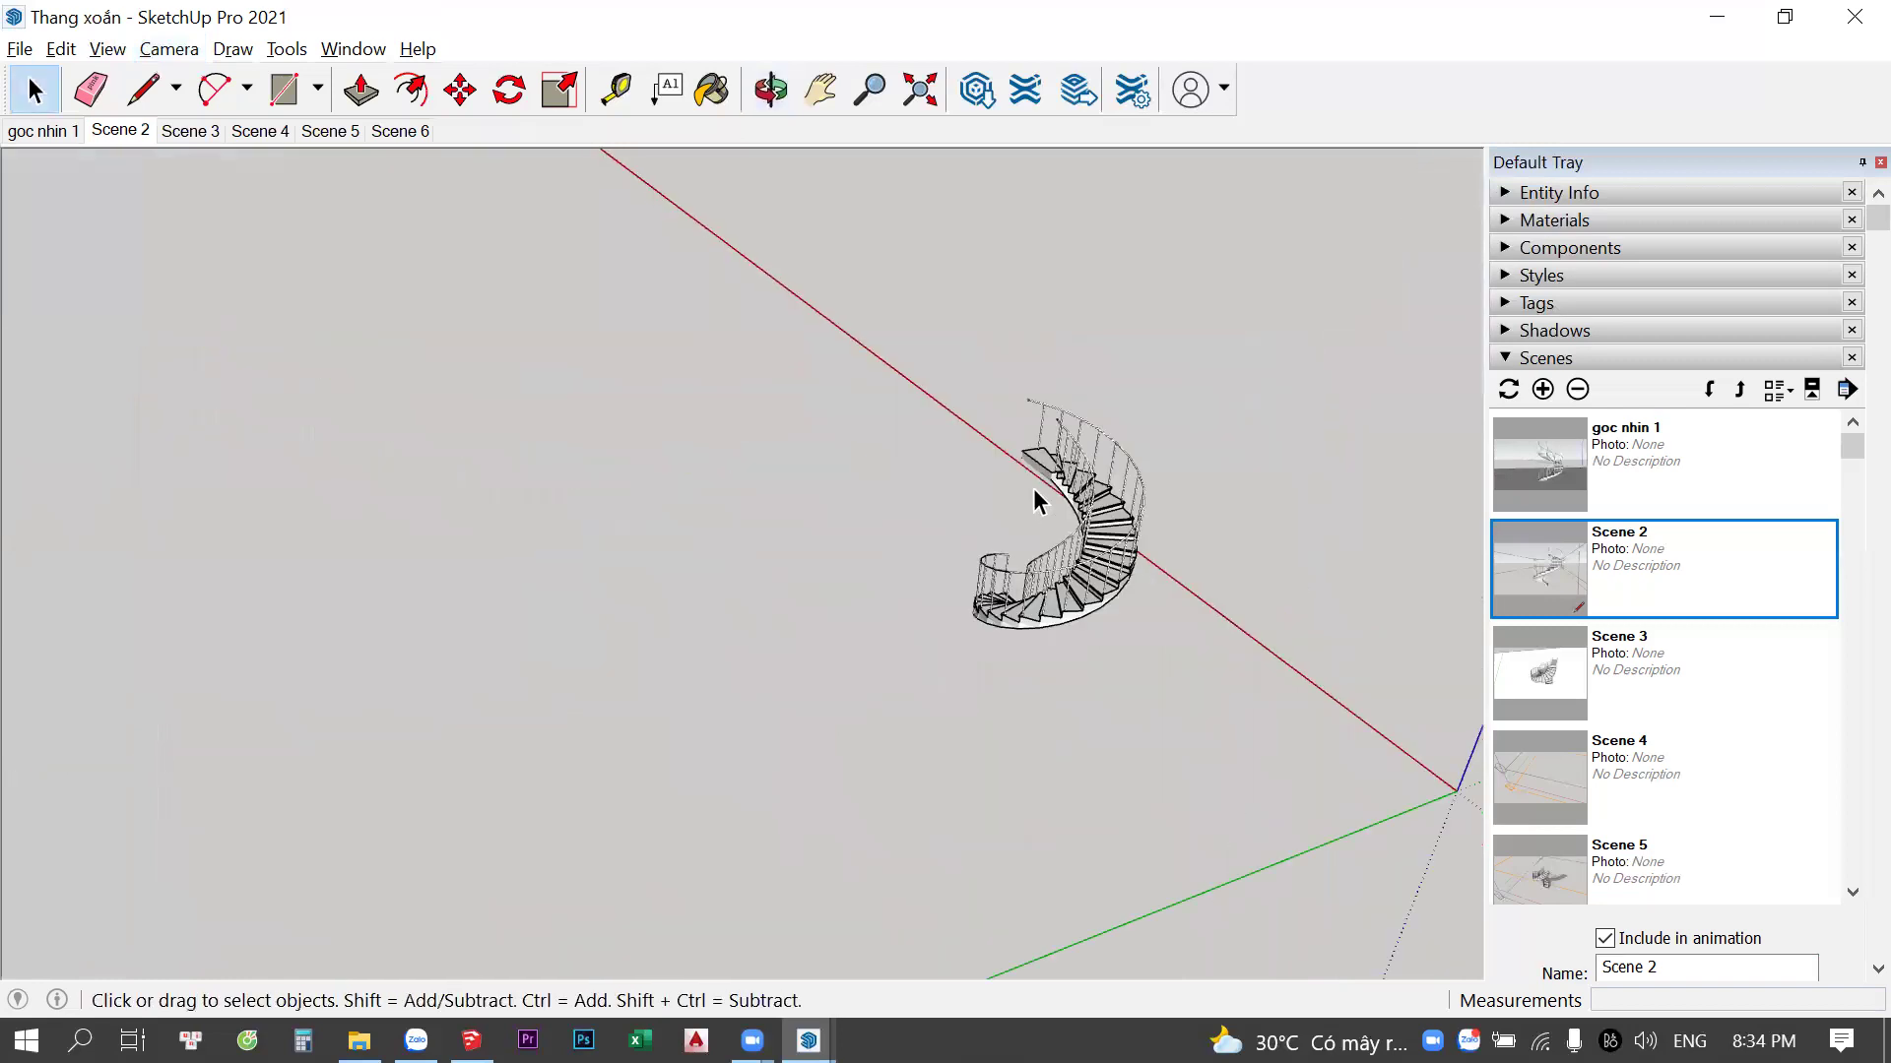
pyautogui.scroll(2, 1036, 503)
# Toggle Hidden Geometry on to show the staircase's hidden lines
pyautogui.click(107, 49)
pyautogui.click(192, 143)
pyautogui.scroll(-4, 635, 300)
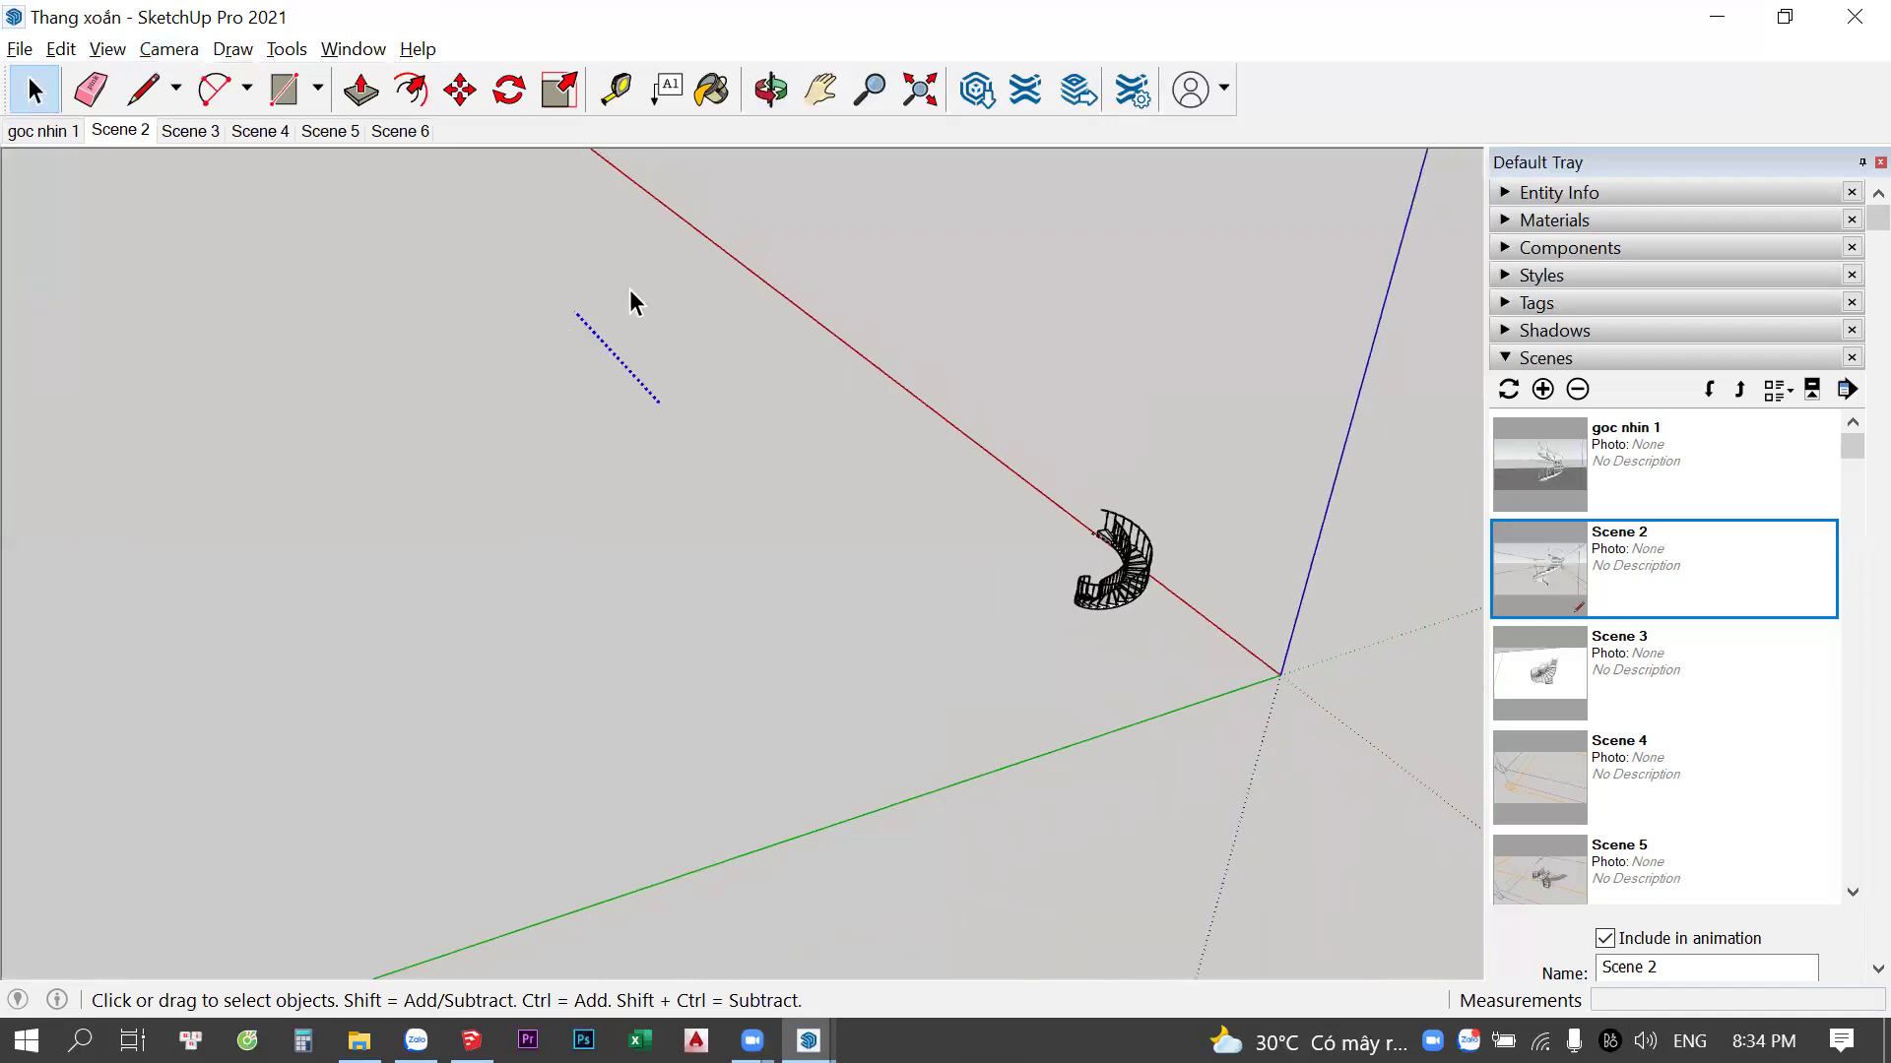
pyautogui.click(107, 48)
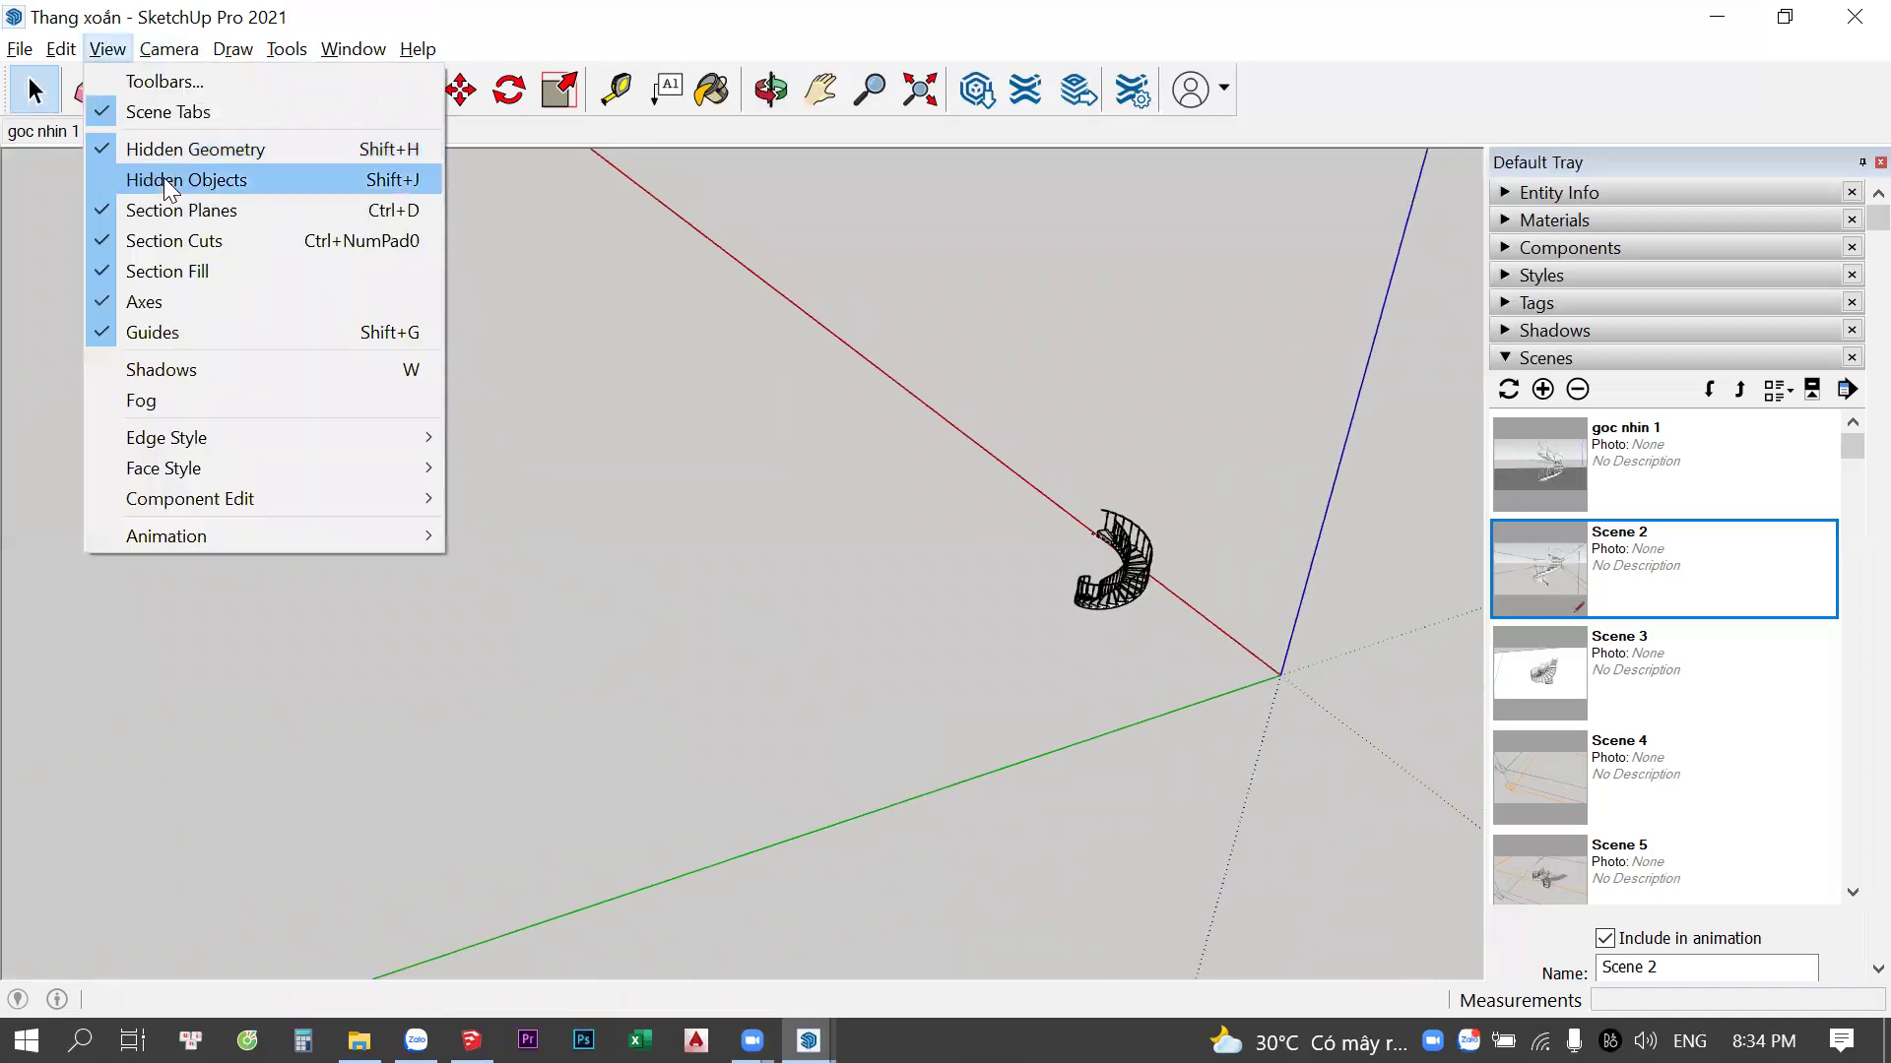
pyautogui.click(603, 178)
# Zoom out to view the staircase from high above, smaller in frame
pyautogui.click(107, 48)
pyautogui.click(719, 217)
pyautogui.scroll(1, 1000, 409)
pyautogui.scroll(3, 1209, 611)
pyautogui.scroll(2, 1196, 628)
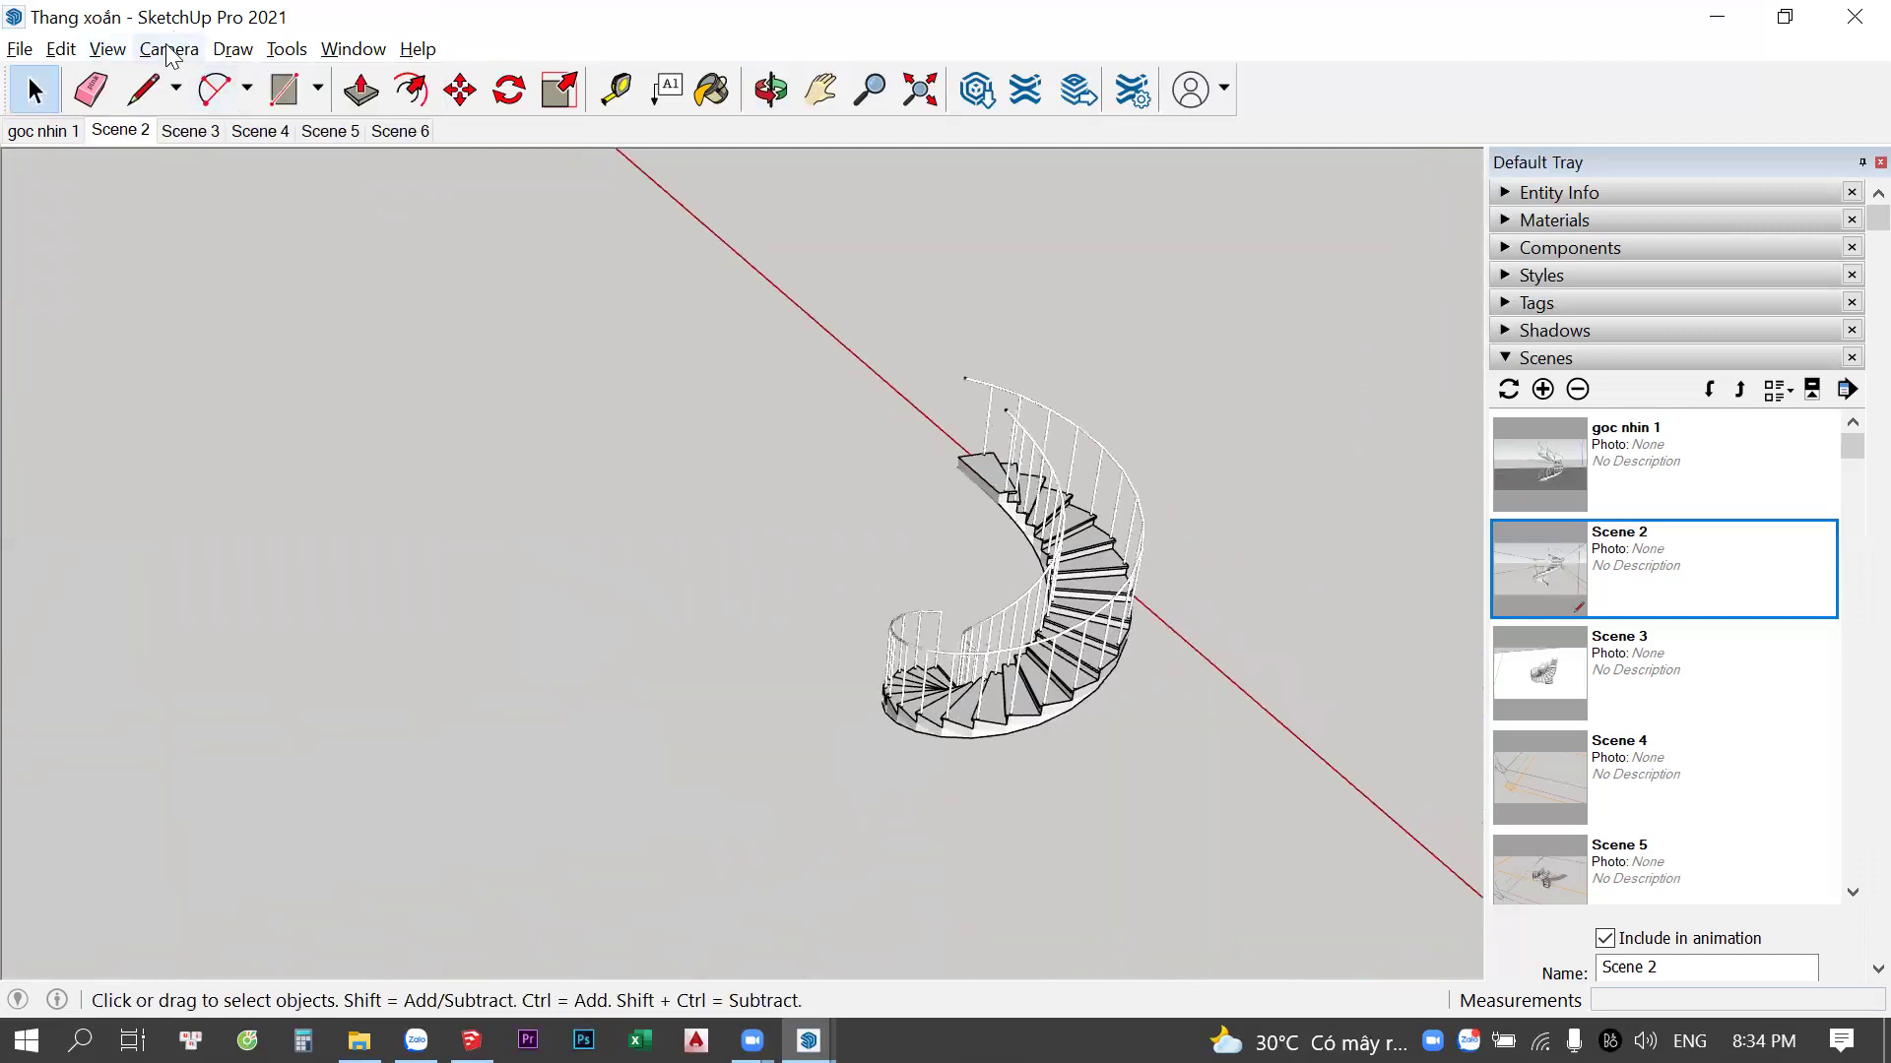
pyautogui.click(168, 48)
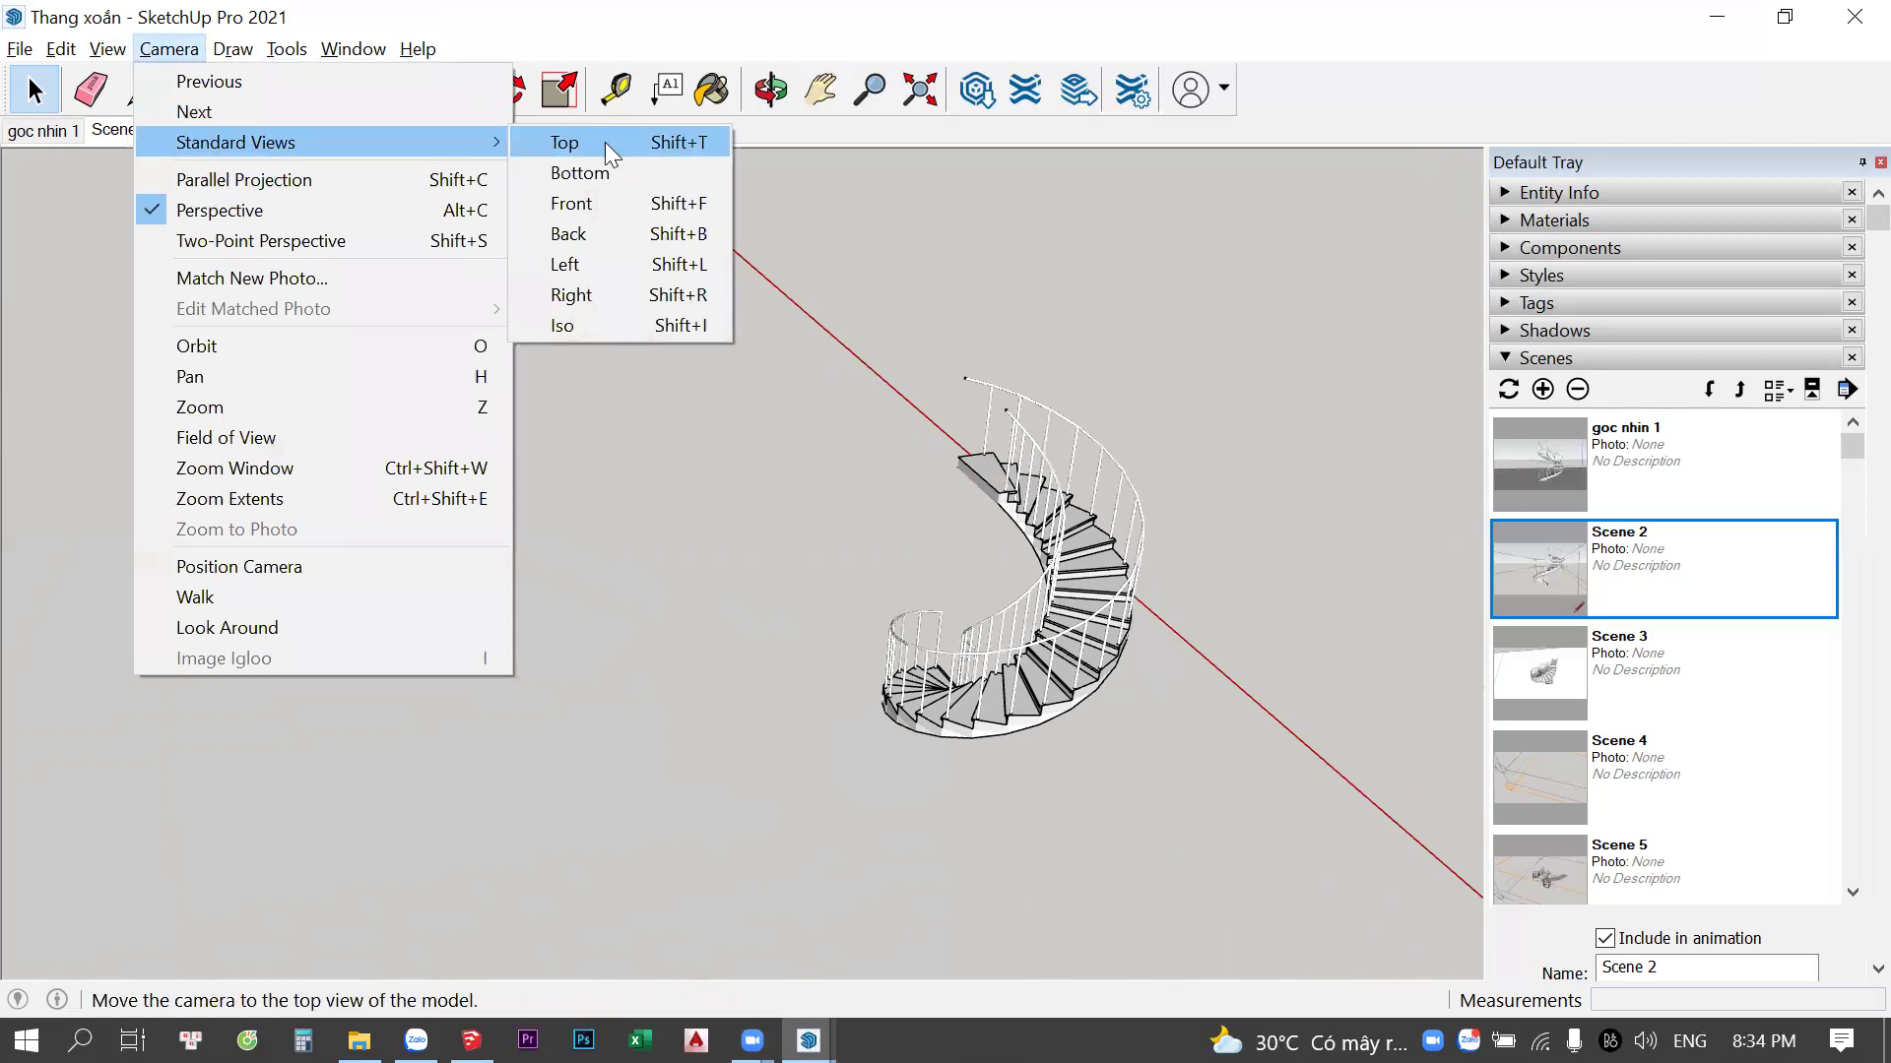
# Switch to the Top standard view and zoom on the staircase
pyautogui.click(605, 142)
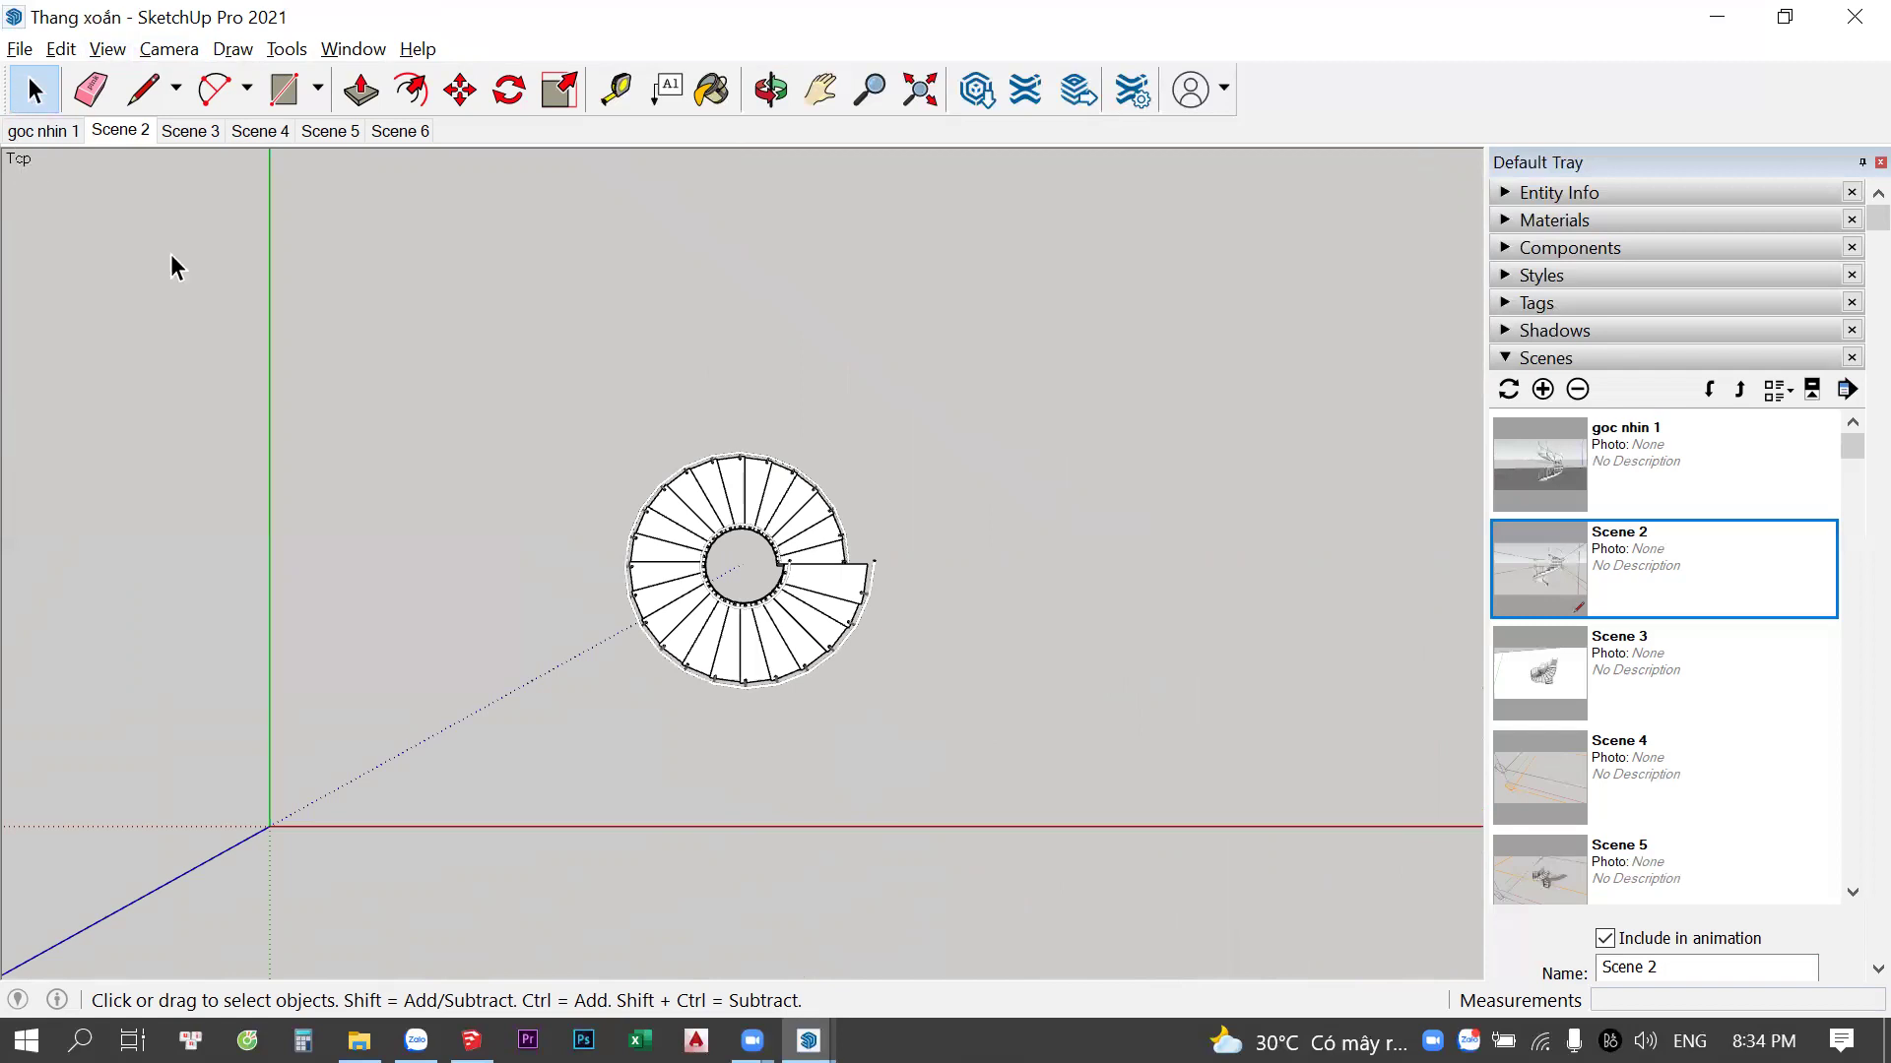
pyautogui.scroll(3, 697, 558)
pyautogui.scroll(-1, 728, 547)
pyautogui.scroll(1, 797, 531)
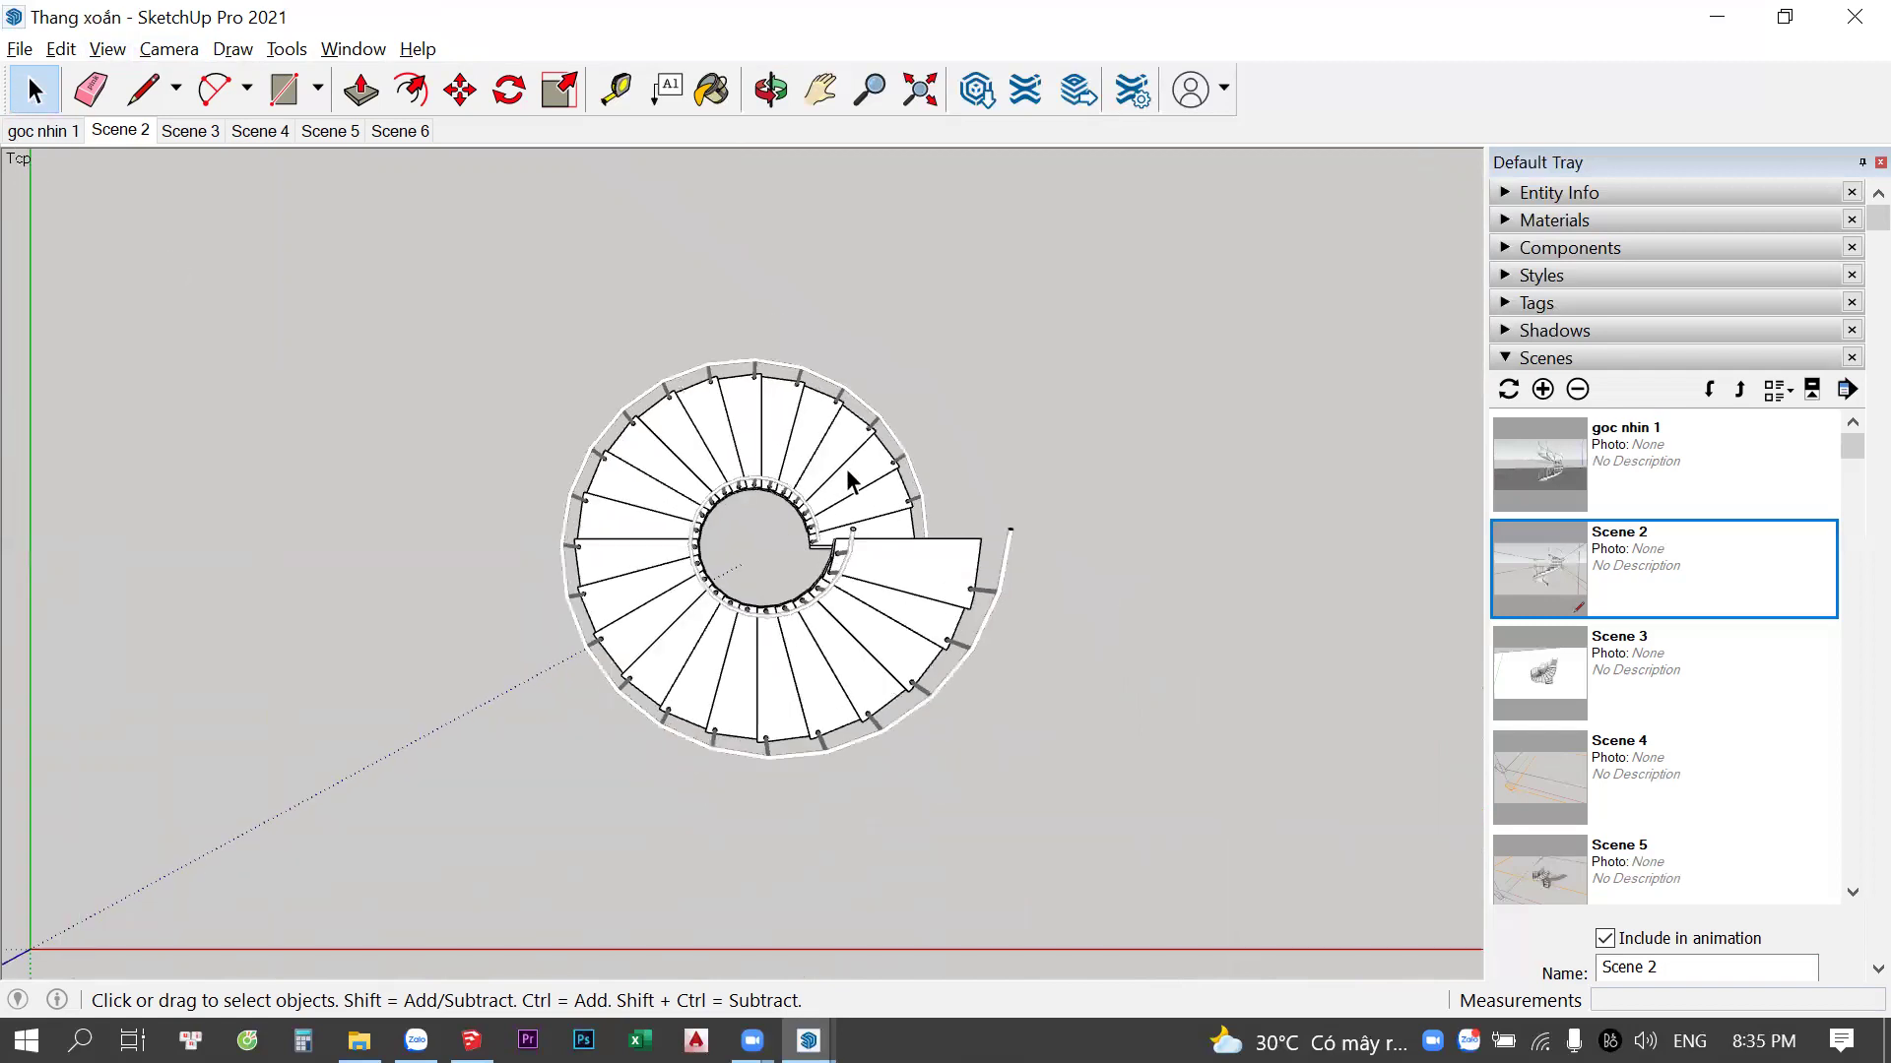
pyautogui.scroll(2, 920, 561)
pyautogui.scroll(1, 837, 537)
pyautogui.scroll(-1, 828, 507)
pyautogui.scroll(1, 729, 493)
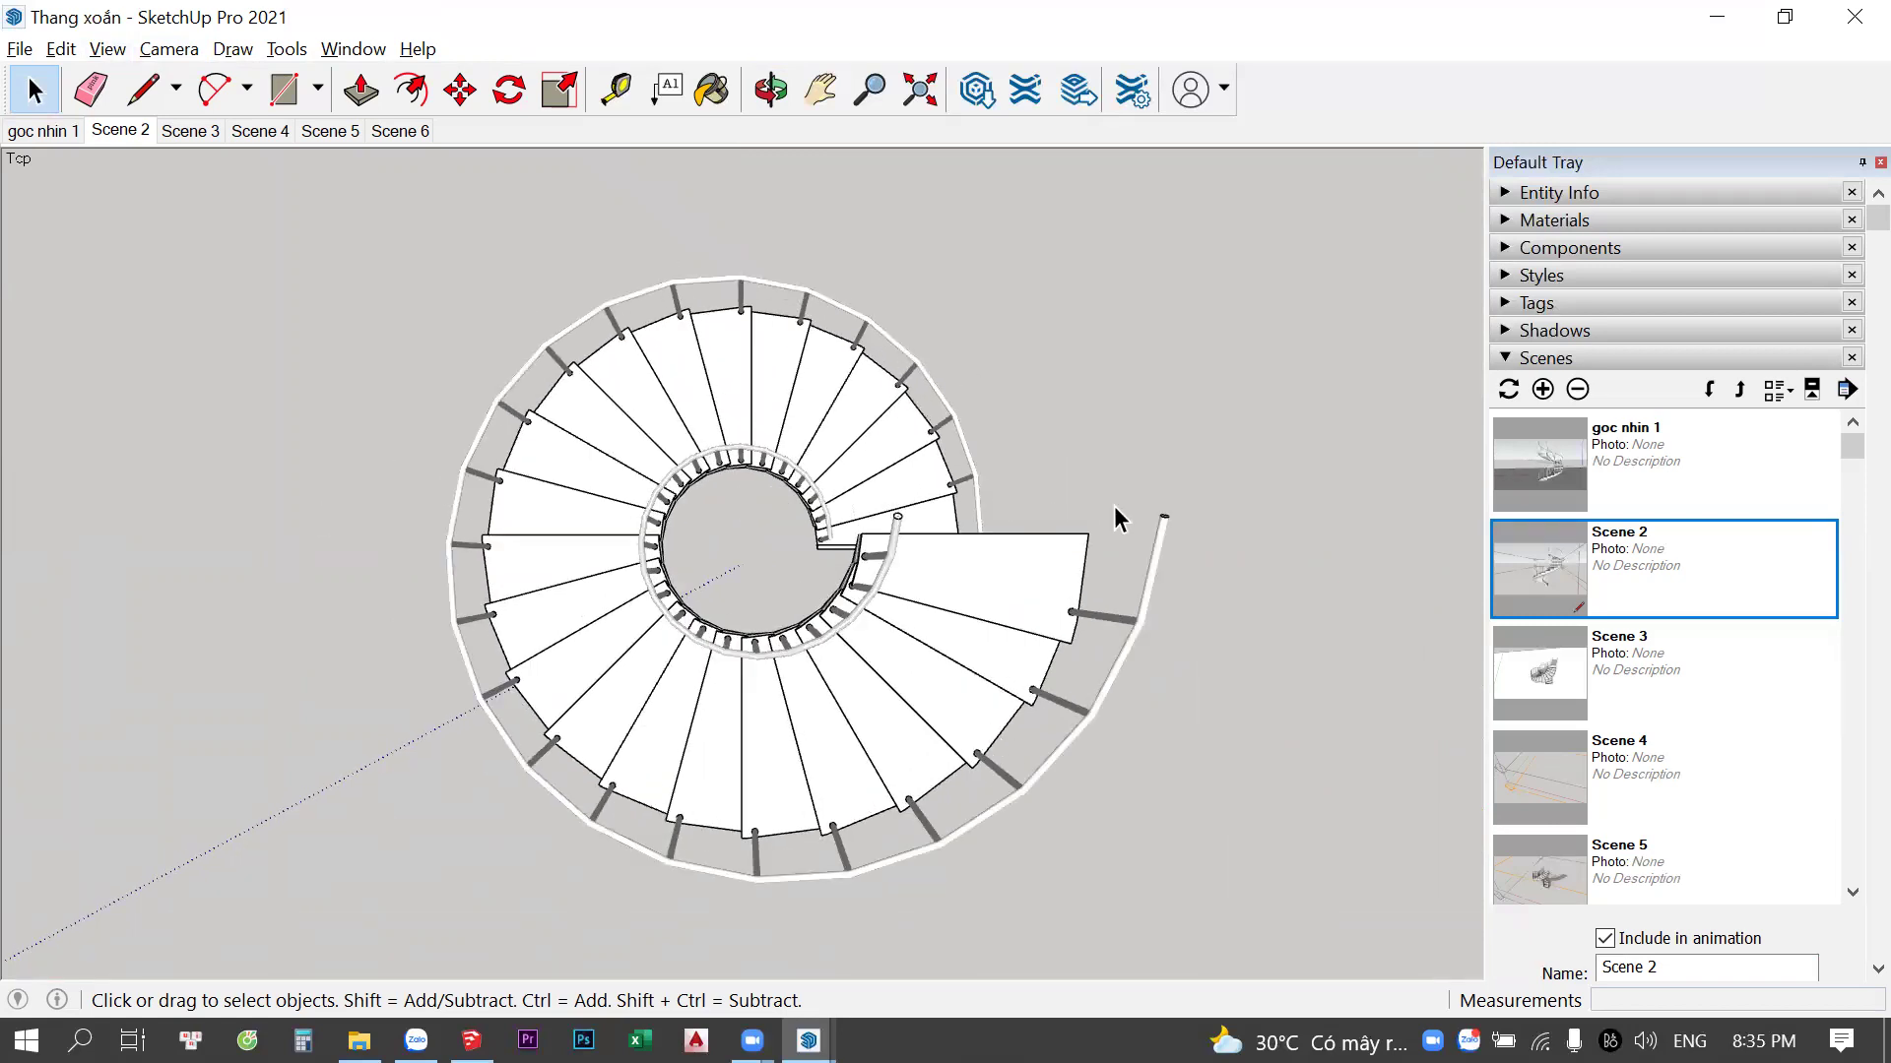
# Switch the camera to Parallel Projection
pyautogui.click(195, 61)
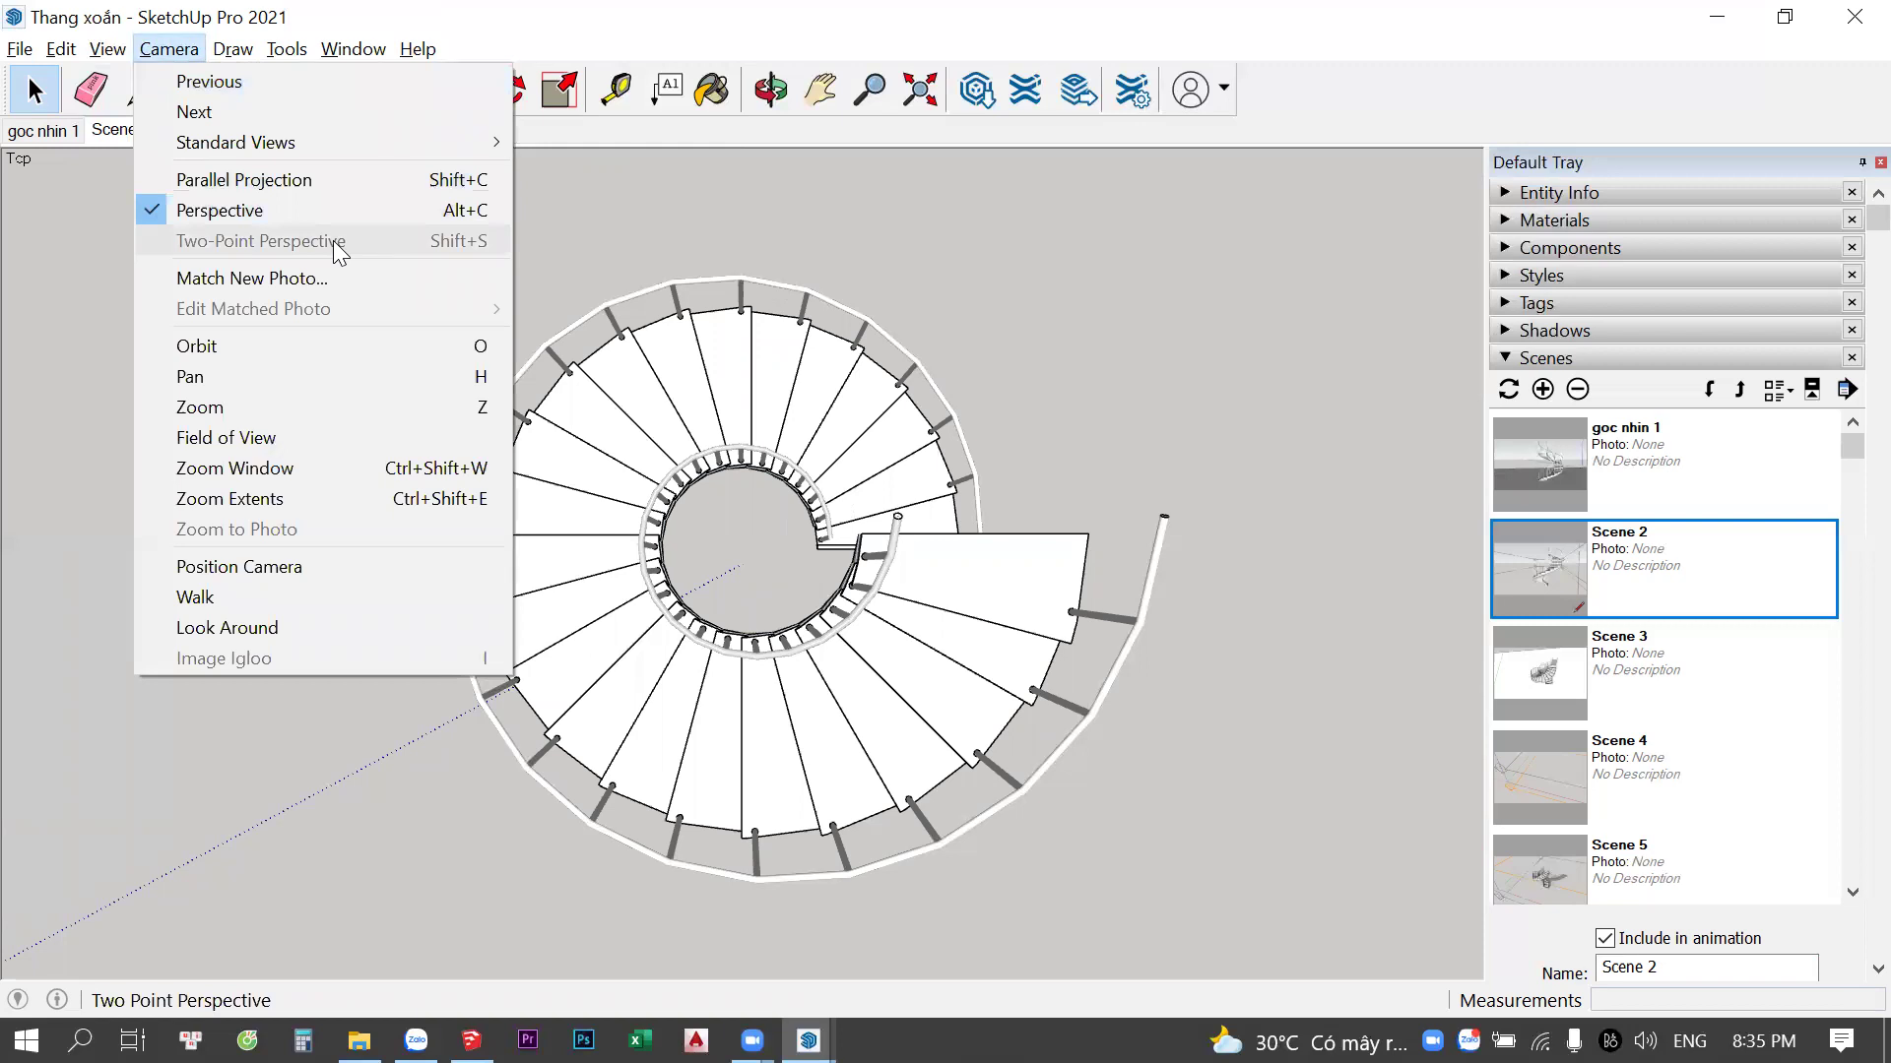
pyautogui.press('Escape')
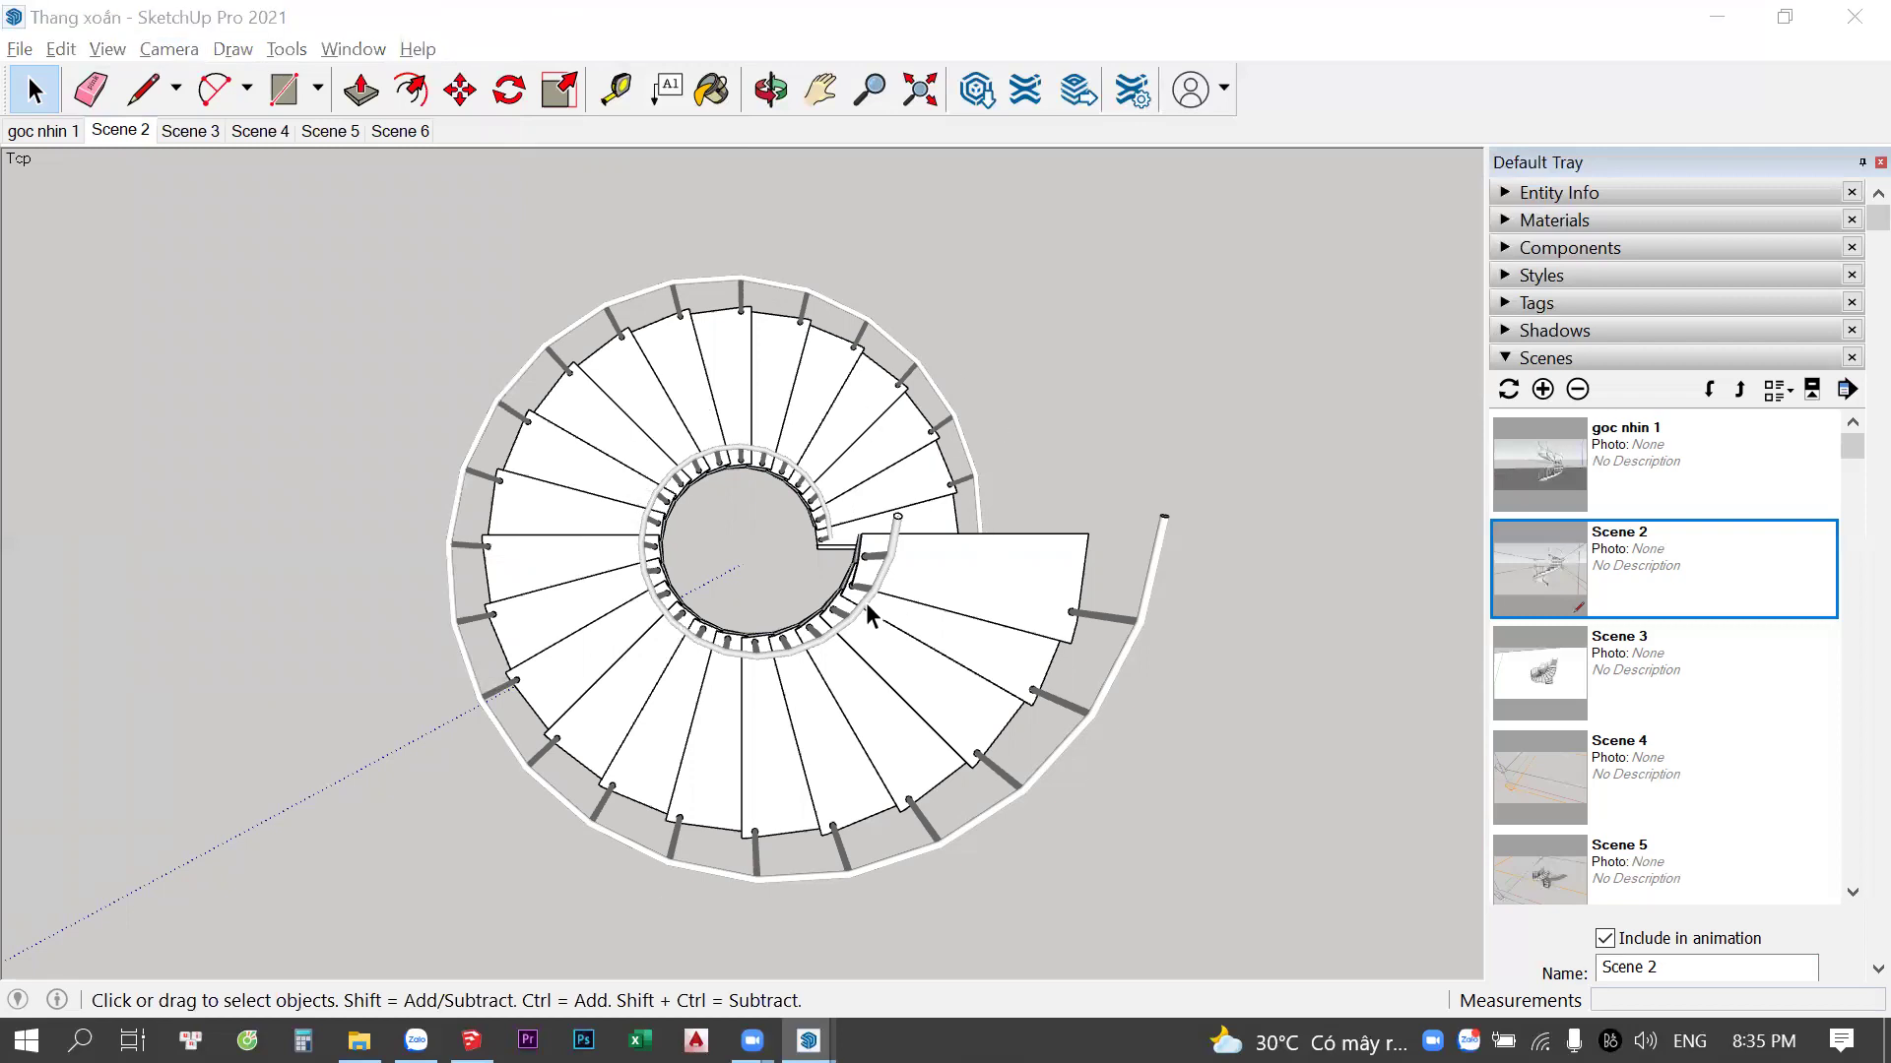
pyautogui.click(150, 49)
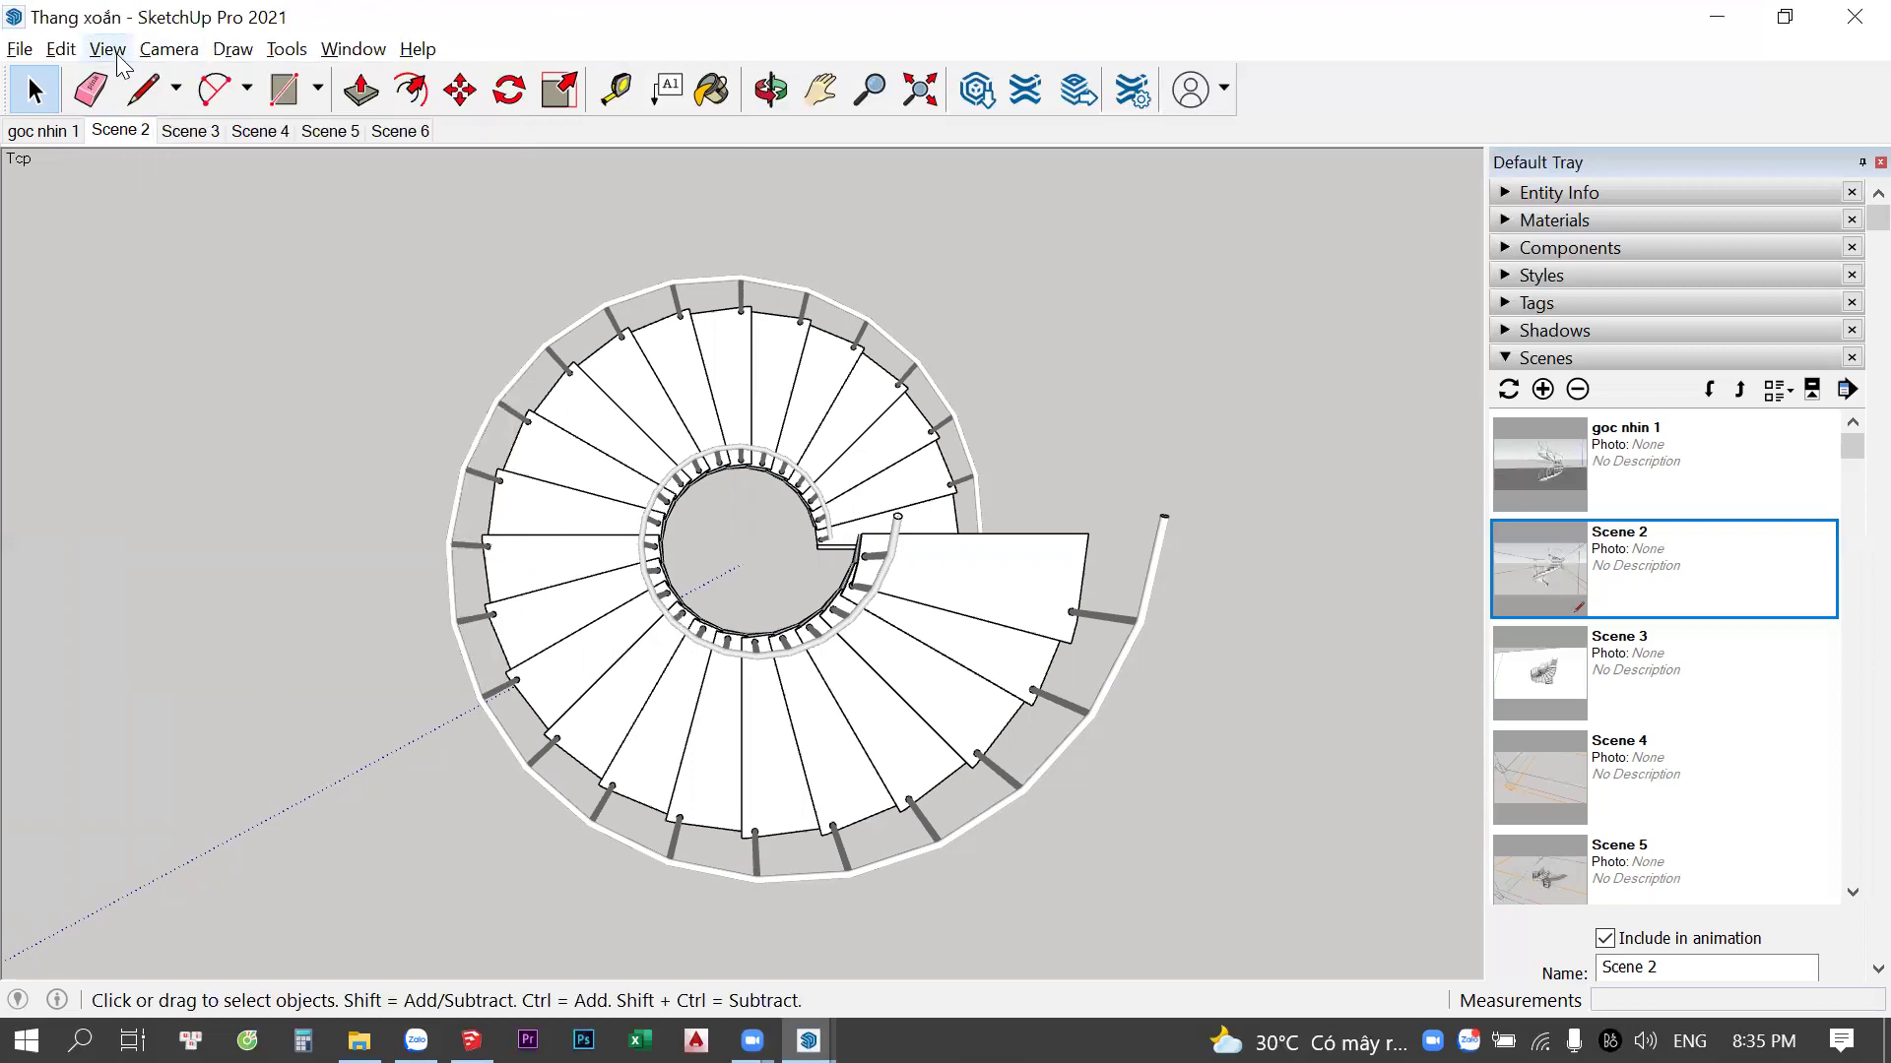
pyautogui.click(168, 50)
pyautogui.moveTo(236, 142)
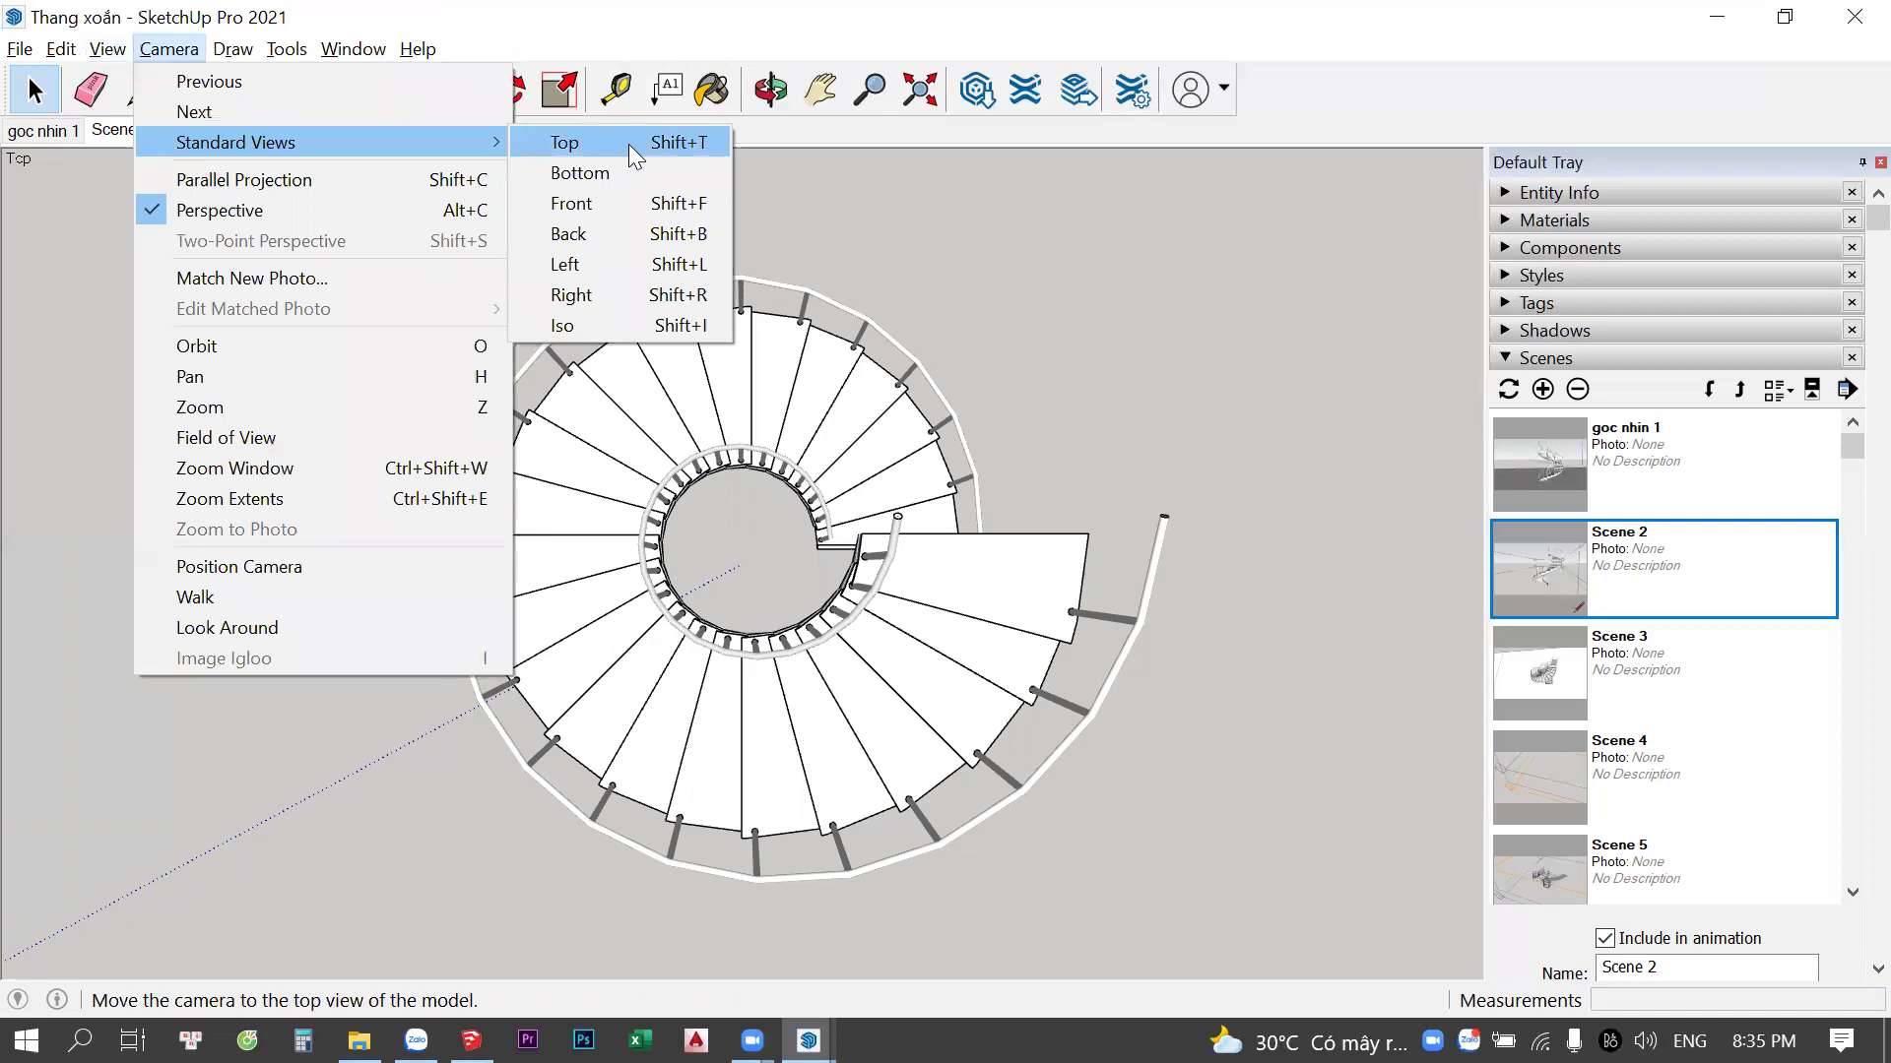
pyautogui.click(287, 179)
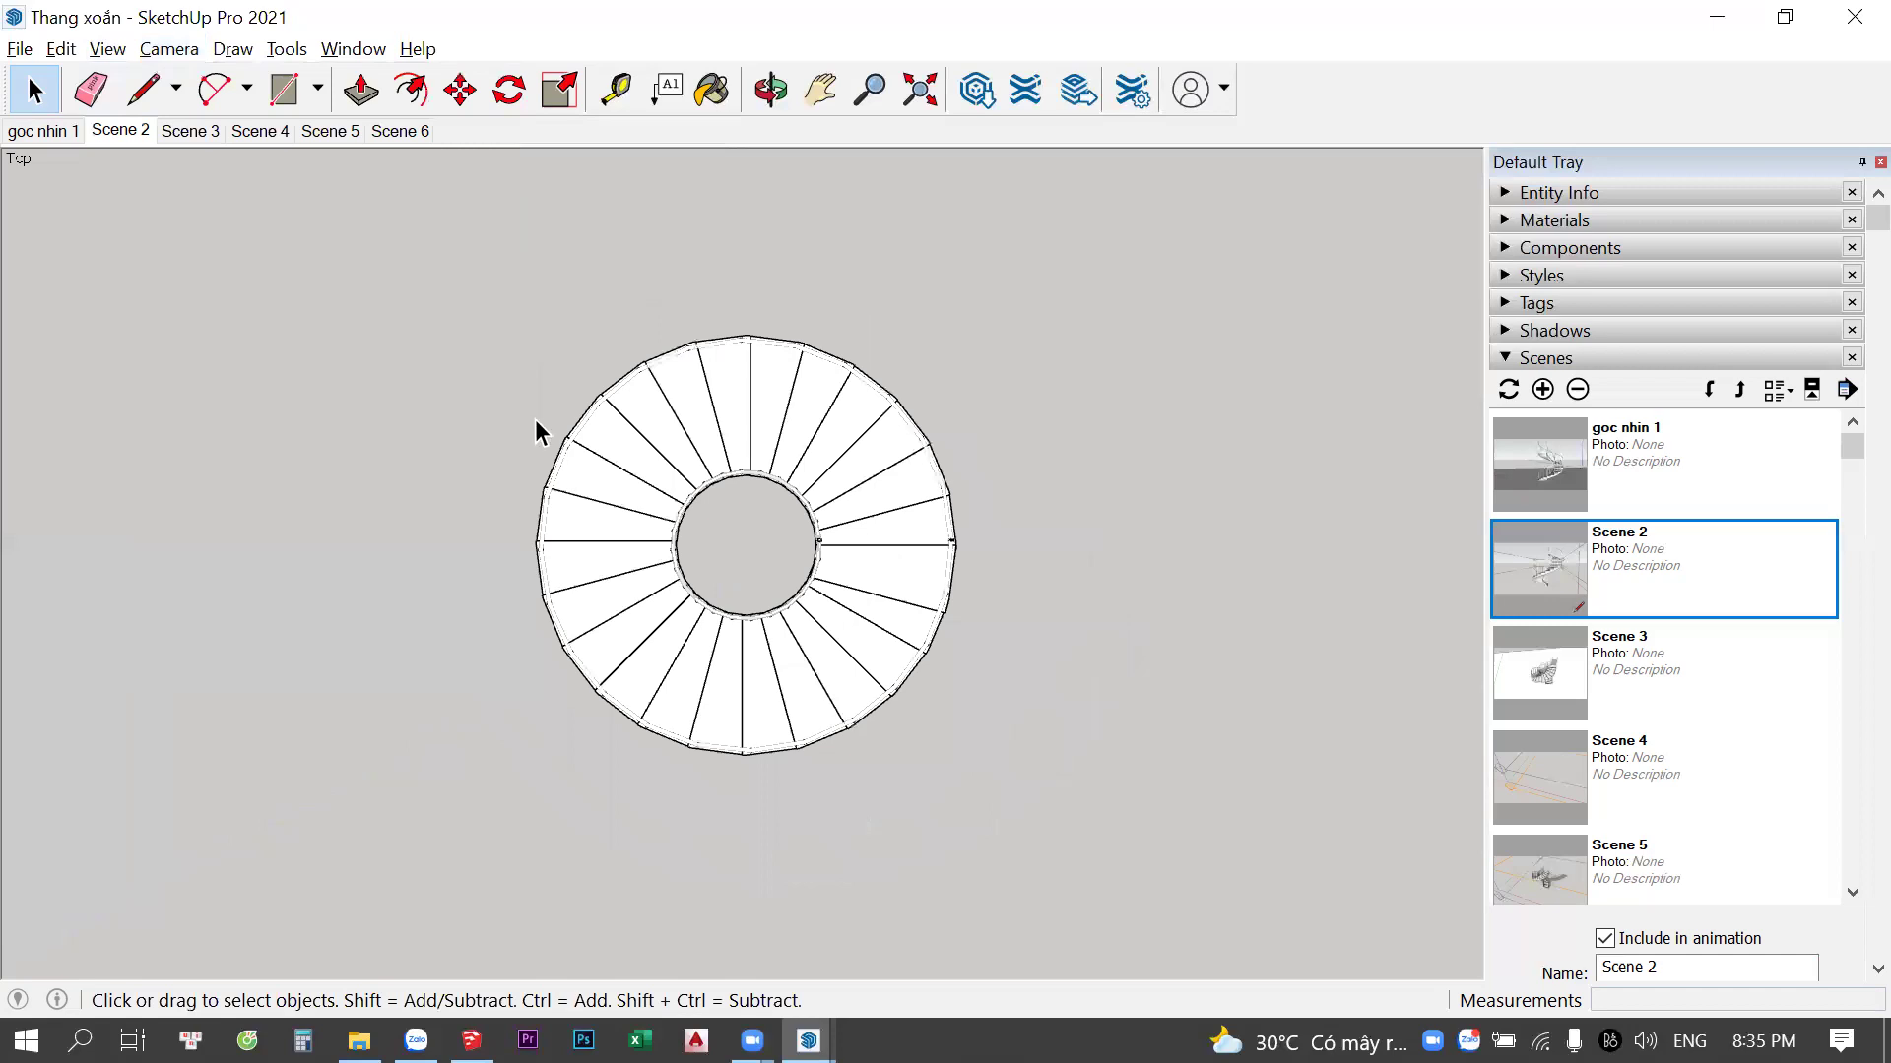
# Orbit the parallel view to see the staircase upright from the side
pyautogui.scroll(2, 640, 533)
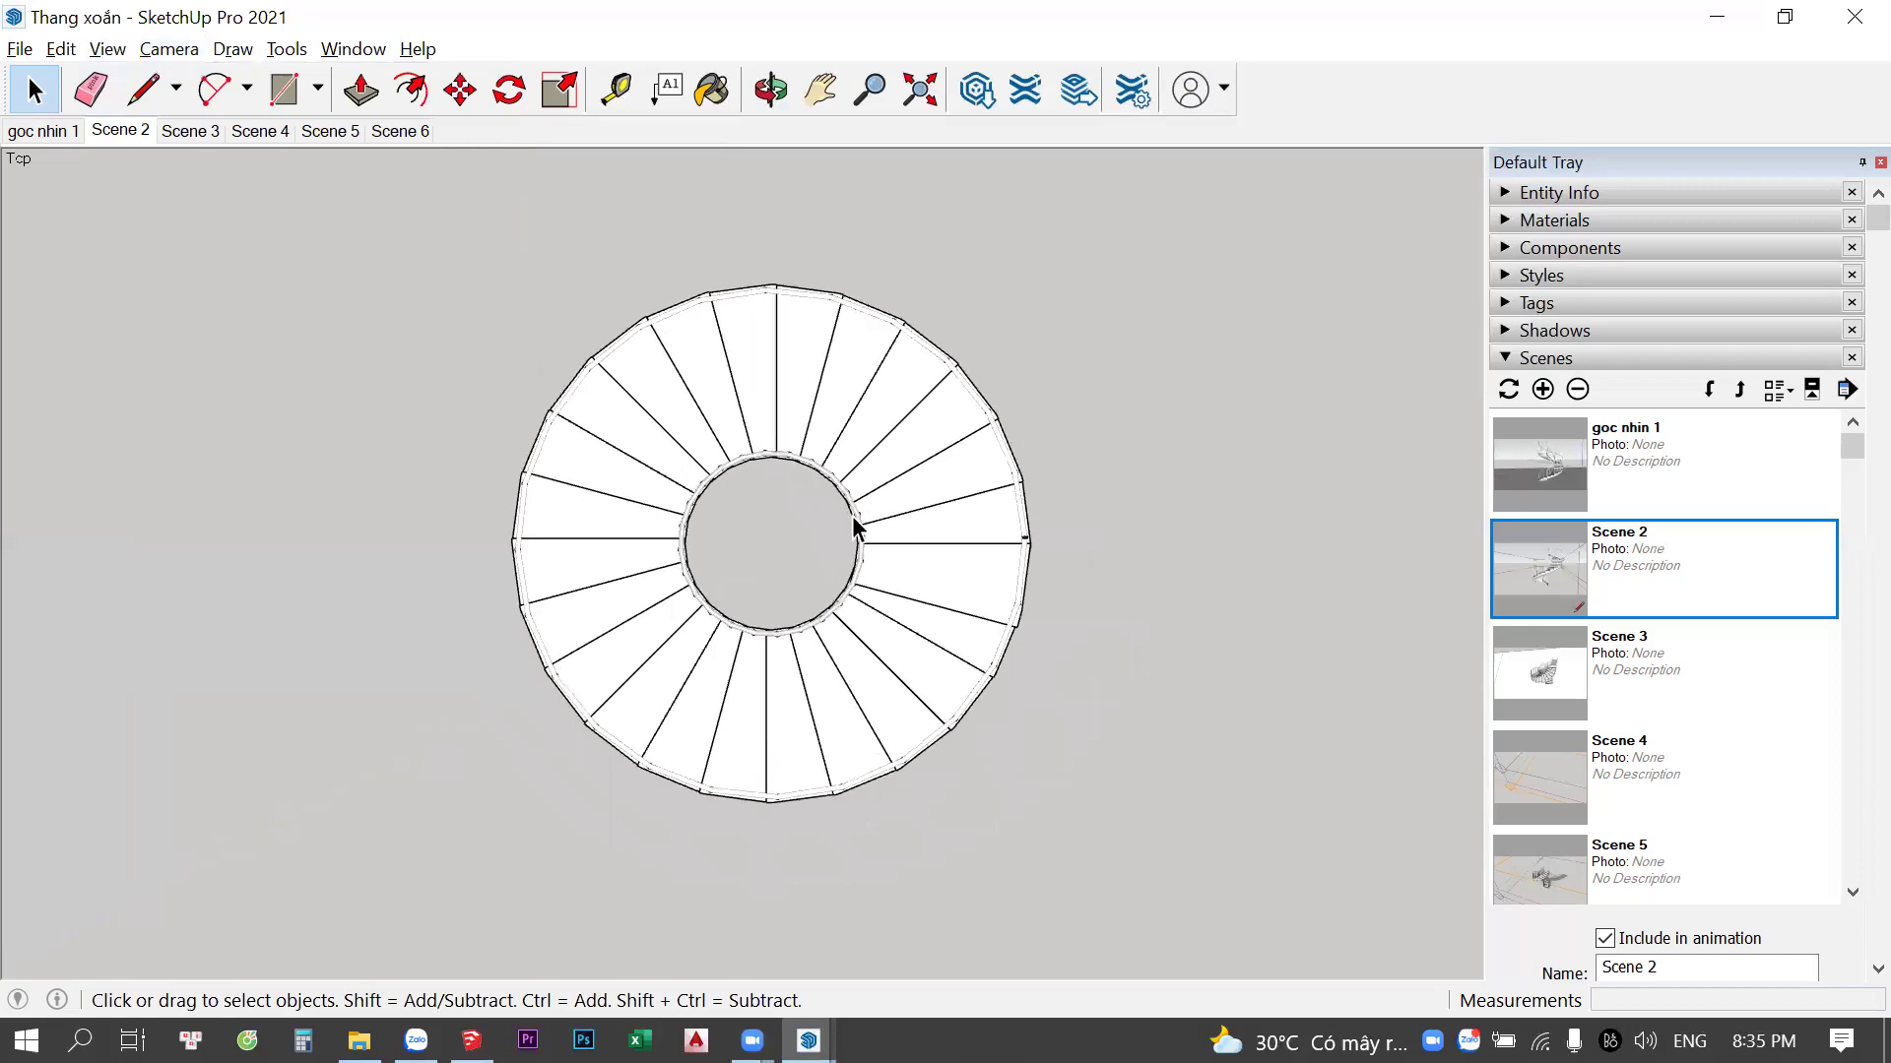
pyautogui.moveTo(853, 675); pyautogui.dragTo(425, 337, button='middle')
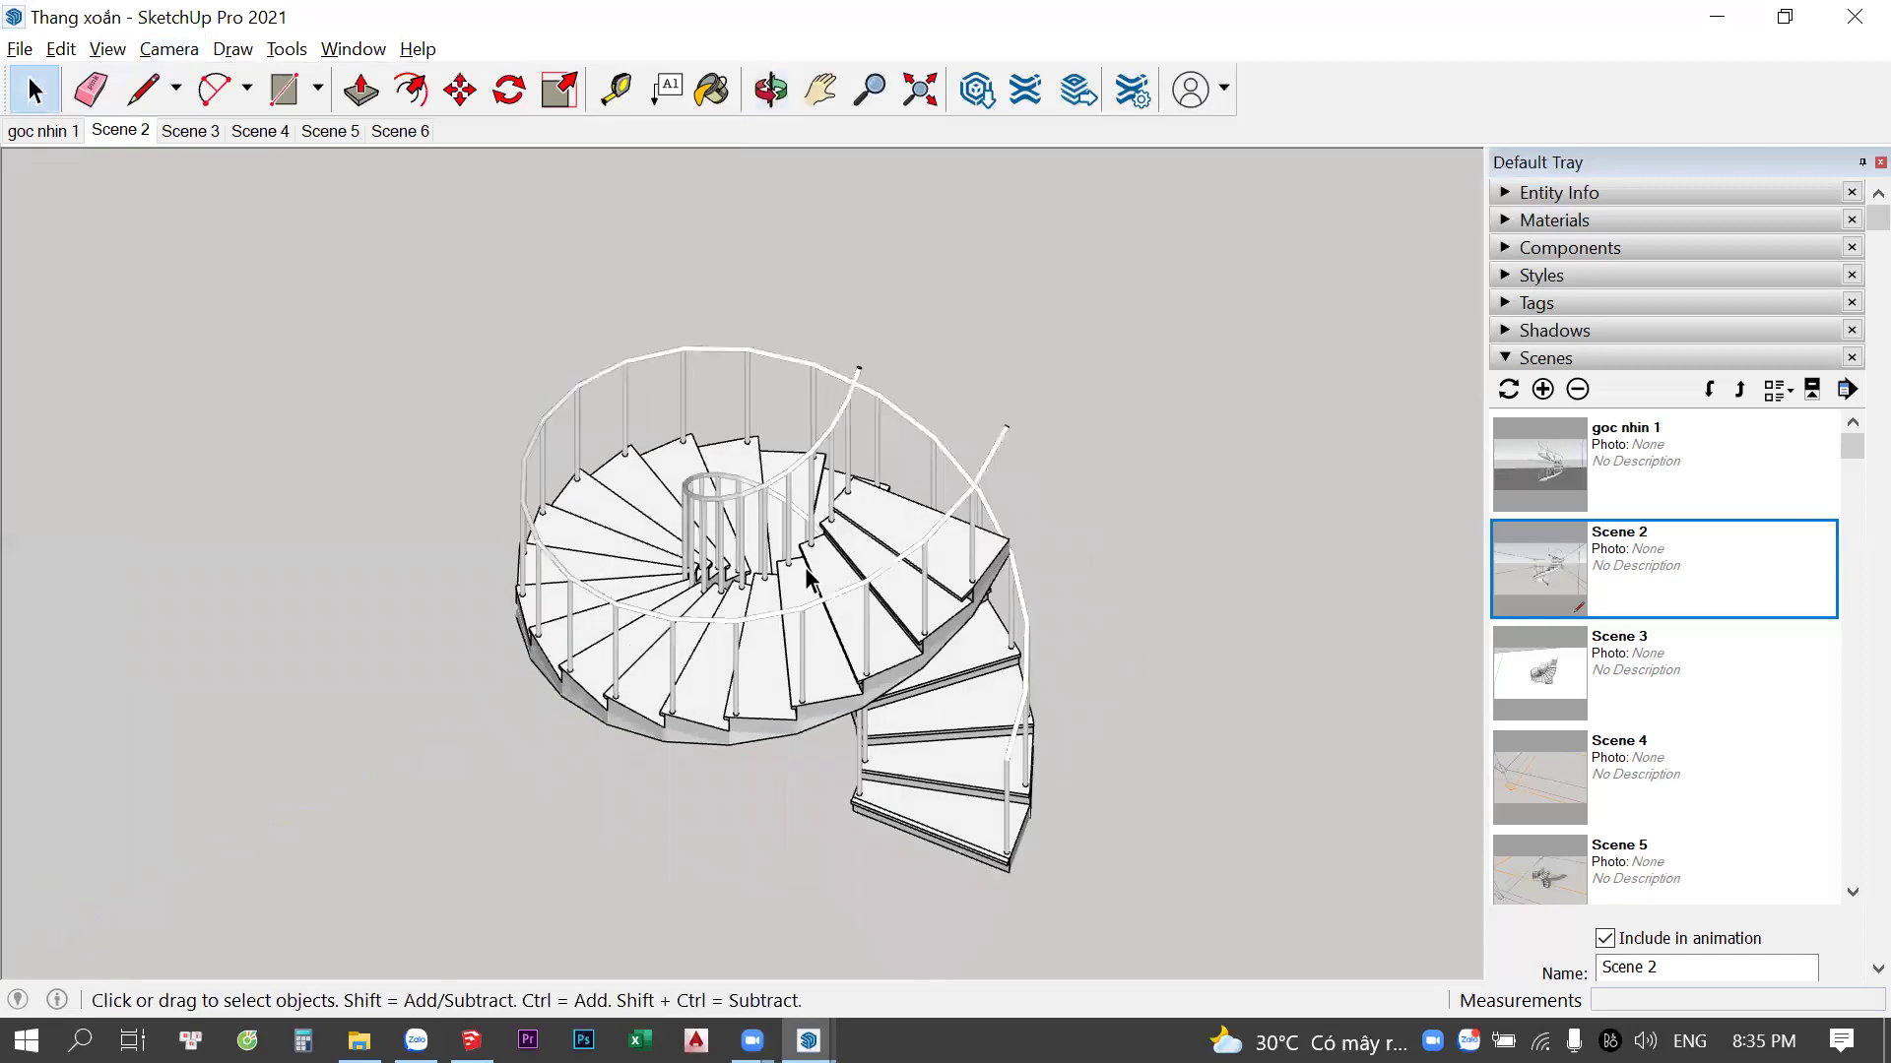
pyautogui.moveTo(443, 286)
pyautogui.mouseDown(button='middle')
pyautogui.moveTo(486, 421)
pyautogui.moveTo(495, 203)
pyautogui.mouseUp(button='middle')
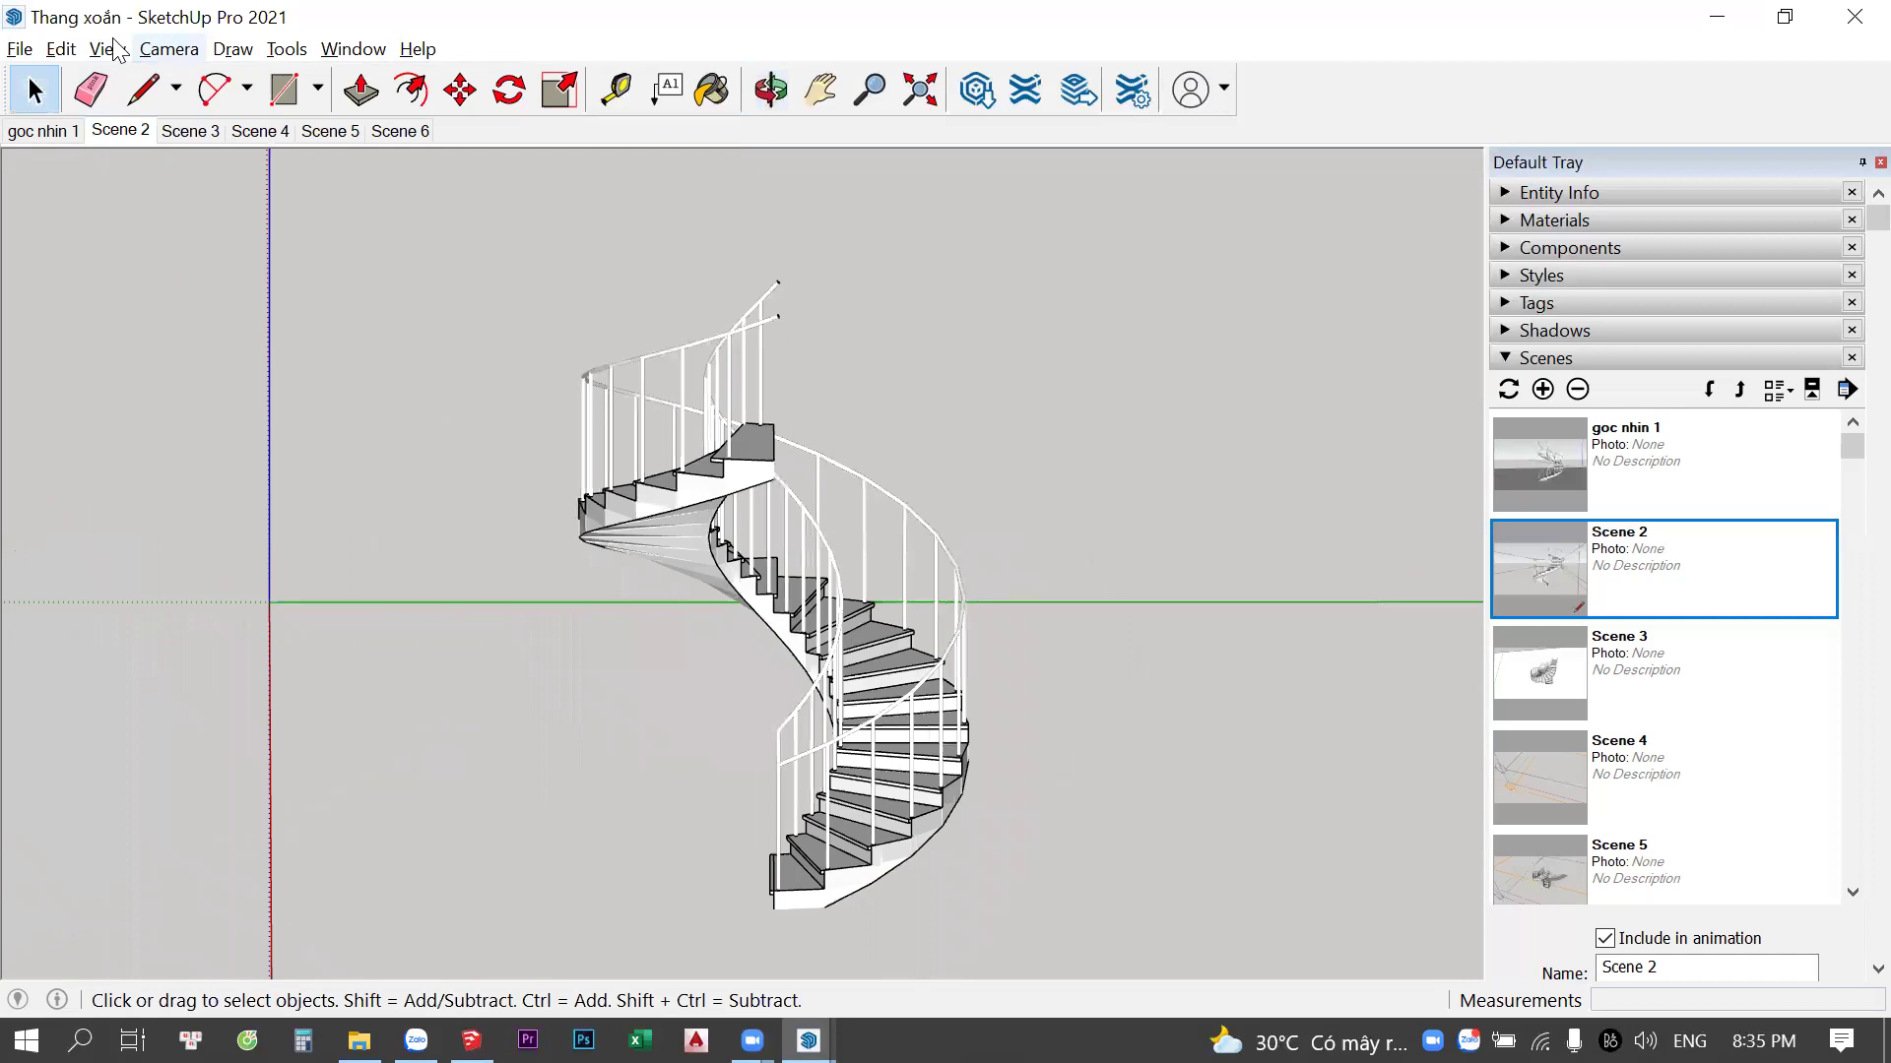
pyautogui.click(167, 51)
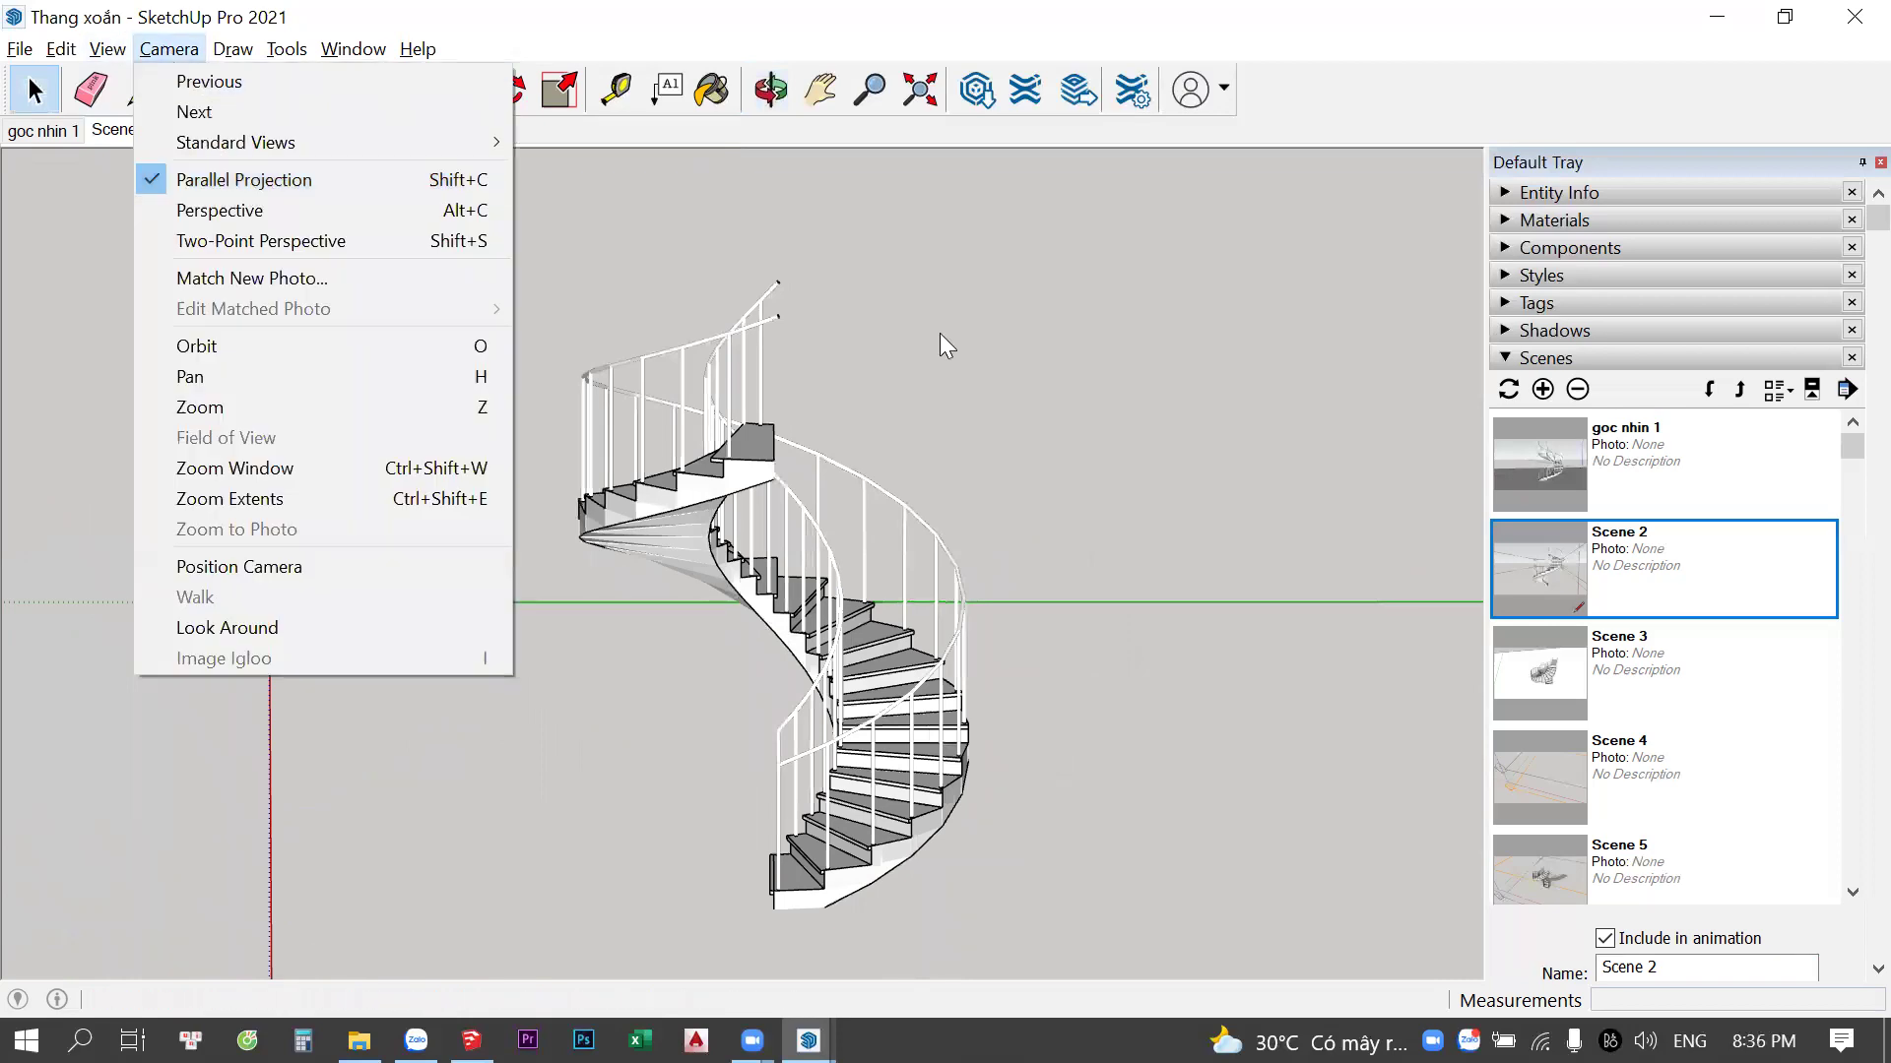
# Draw a rectangle beside the staircase and push/pull it into a box
pyautogui.moveTo(939, 332); pyautogui.dragTo(911, 498, button='middle')
pyautogui.press('r')
pyautogui.click(1054, 675)
pyautogui.click(1354, 673)
pyautogui.moveTo(1354, 673); pyautogui.dragTo(878, 532, button='middle')
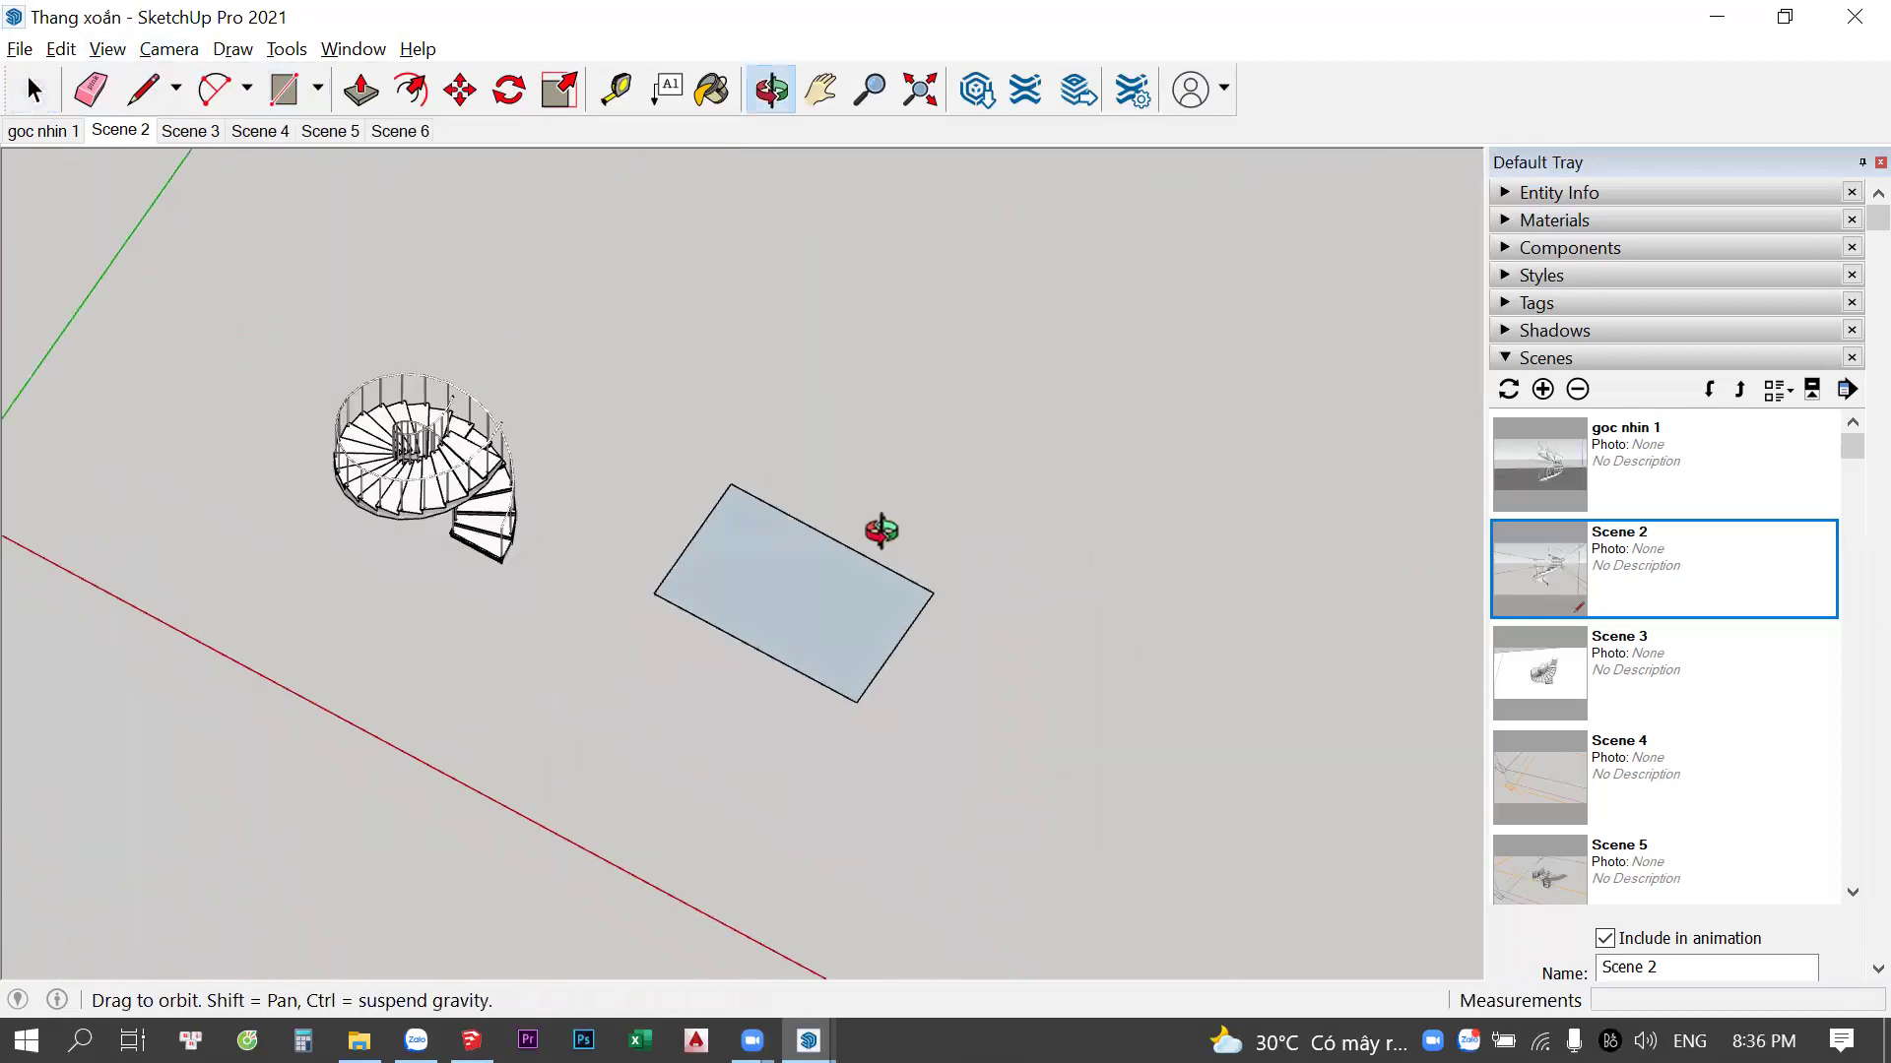
pyautogui.press('p')
pyautogui.moveTo(808, 615); pyautogui.dragTo(830, 526)
pyautogui.press('space')
pyautogui.tripleClick(830, 525)
pyautogui.click(1121, 601)
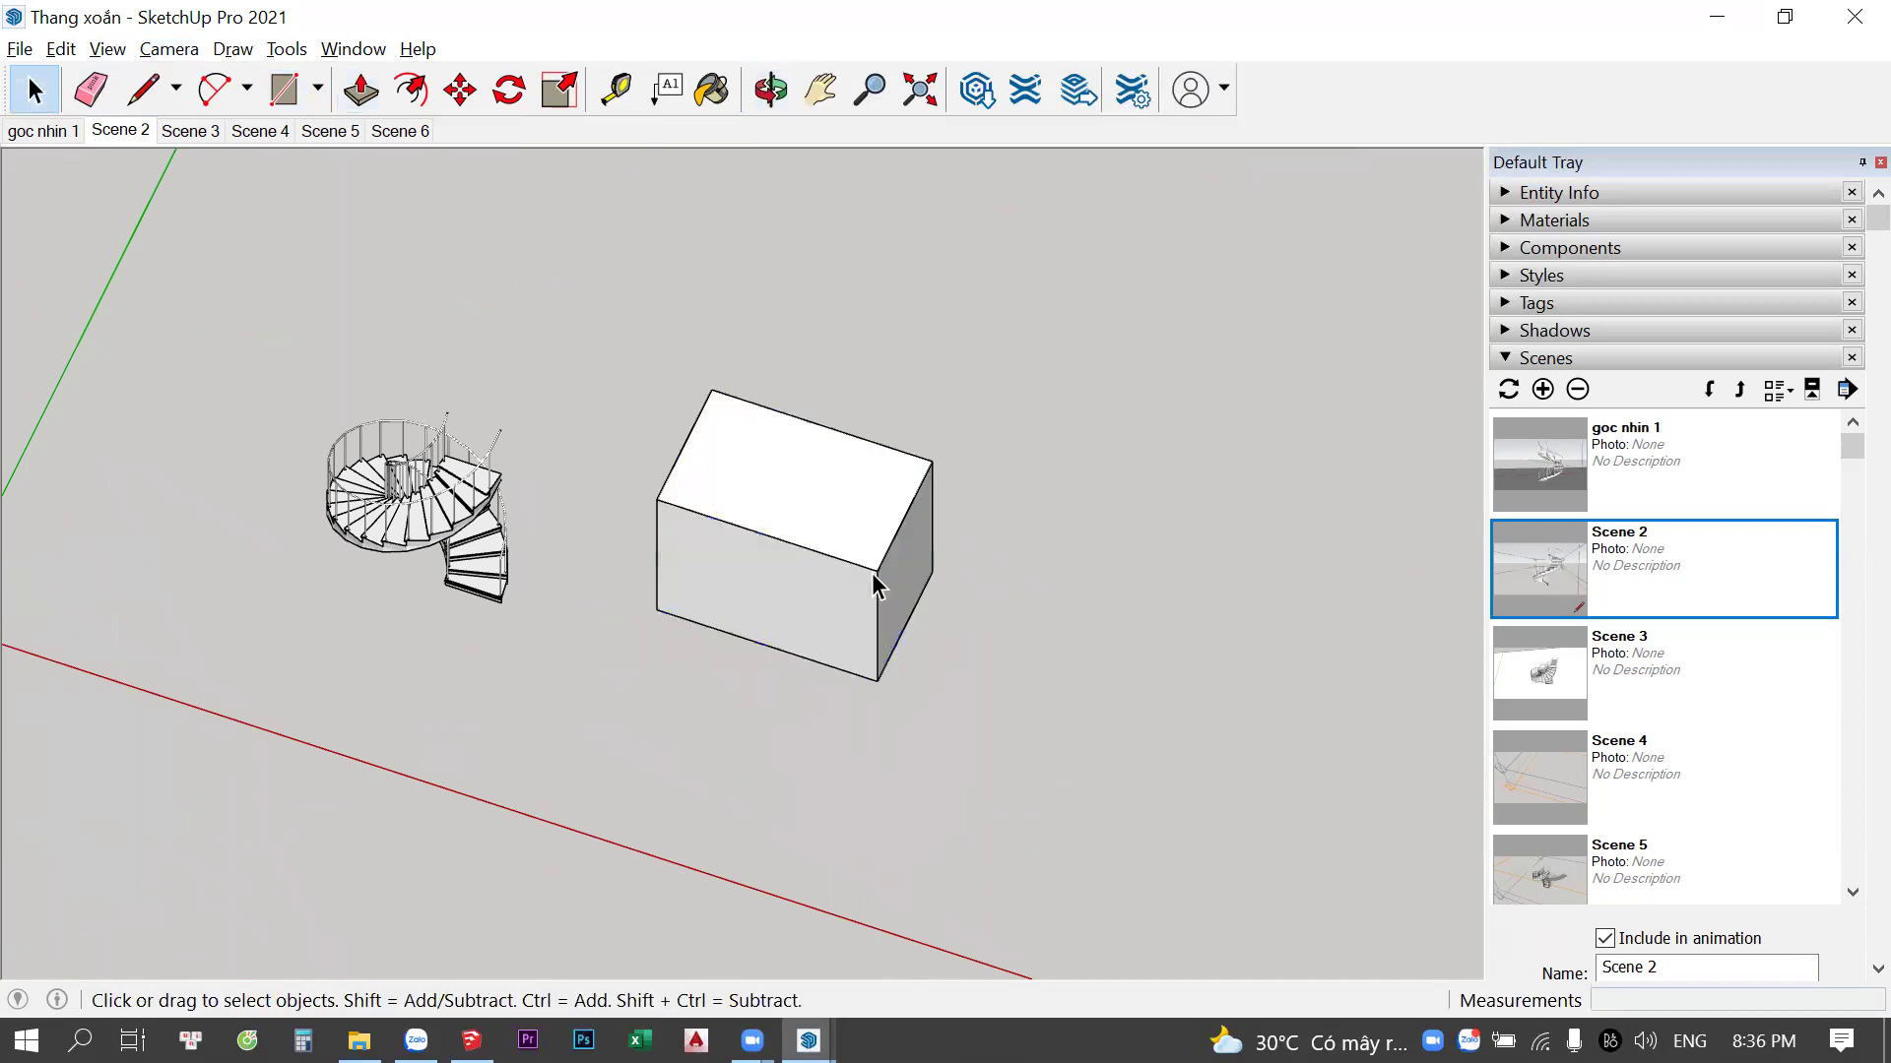
# Zoom and orbit to view the new box from the front
pyautogui.scroll(5, 874, 575)
pyautogui.moveTo(877, 577); pyautogui.dragTo(780, 514, button='middle')
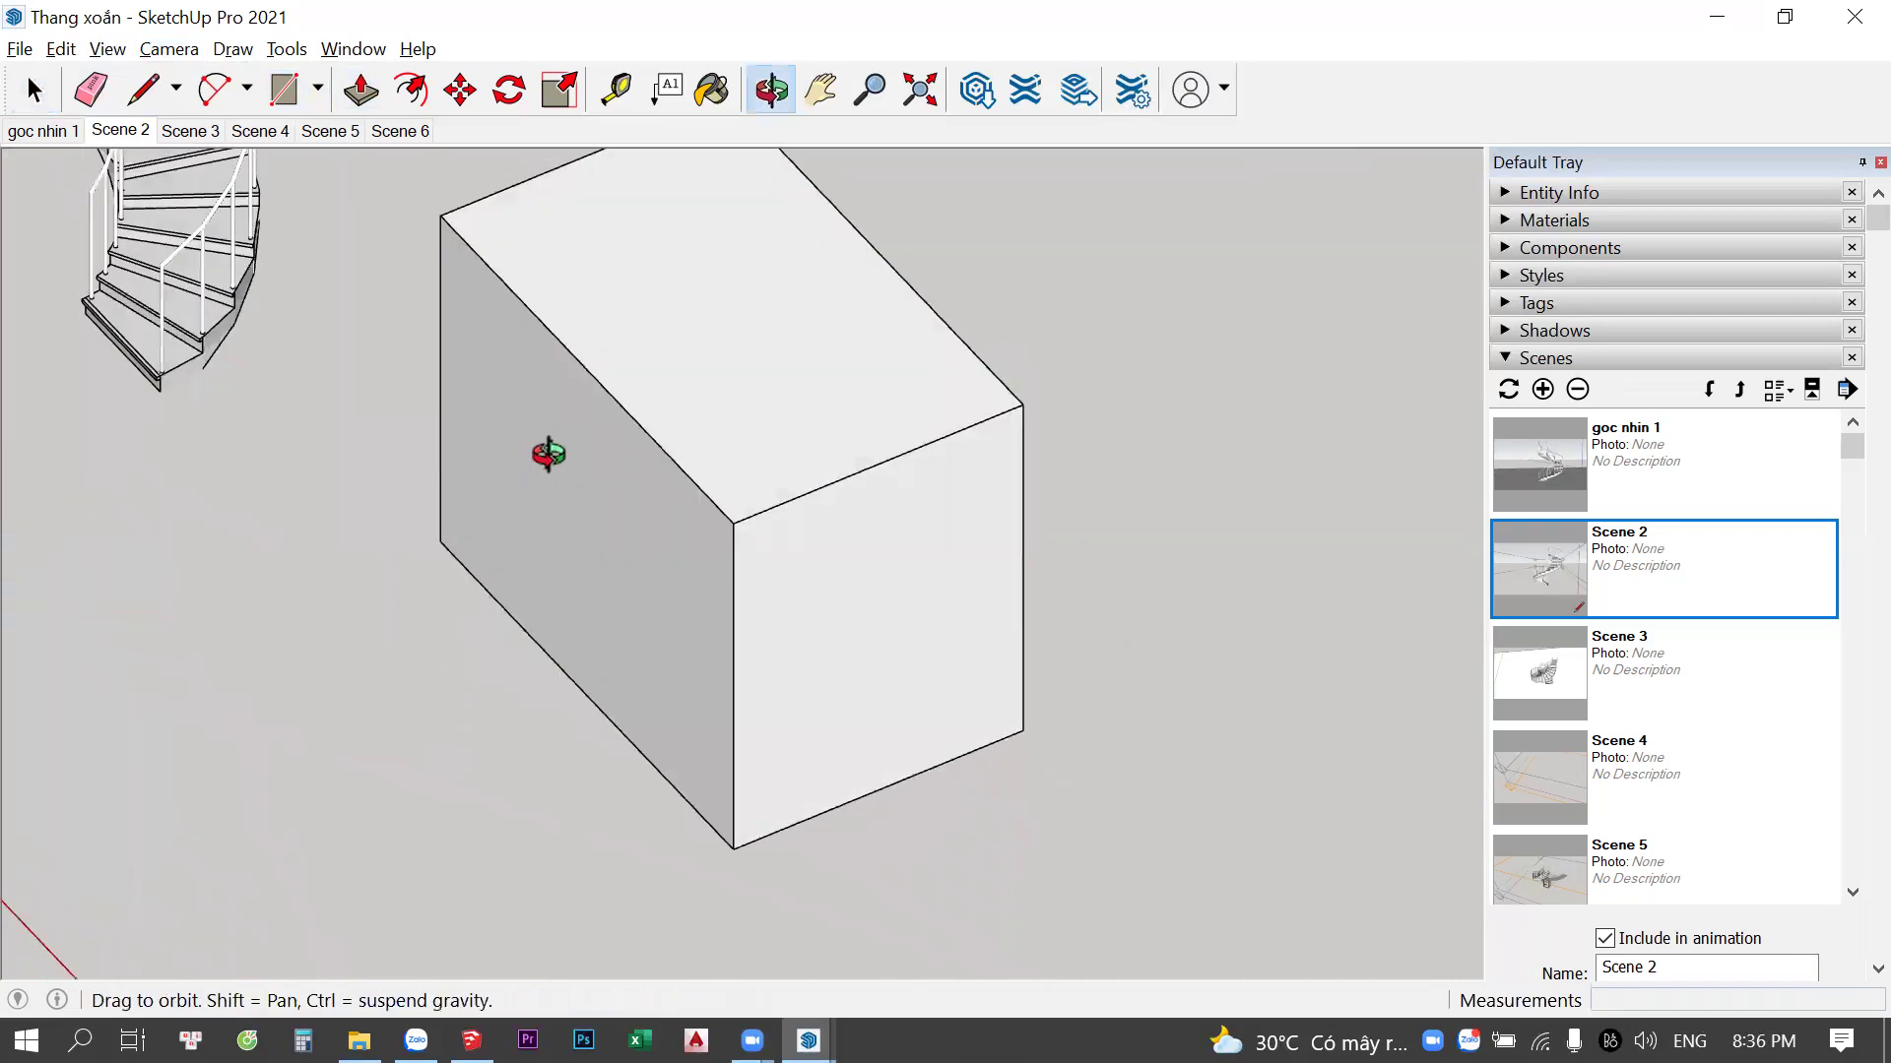
pyautogui.moveTo(890, 709)
pyautogui.mouseDown(button='middle')
pyautogui.moveTo(975, 325)
pyautogui.moveTo(1067, 186)
pyautogui.moveTo(777, 748)
pyautogui.moveTo(1025, 857)
pyautogui.moveTo(891, 678)
pyautogui.moveTo(641, 604)
pyautogui.moveTo(772, 582)
pyautogui.moveTo(764, 502)
pyautogui.moveTo(997, 699)
pyautogui.moveTo(965, 674)
pyautogui.mouseUp(button='middle')
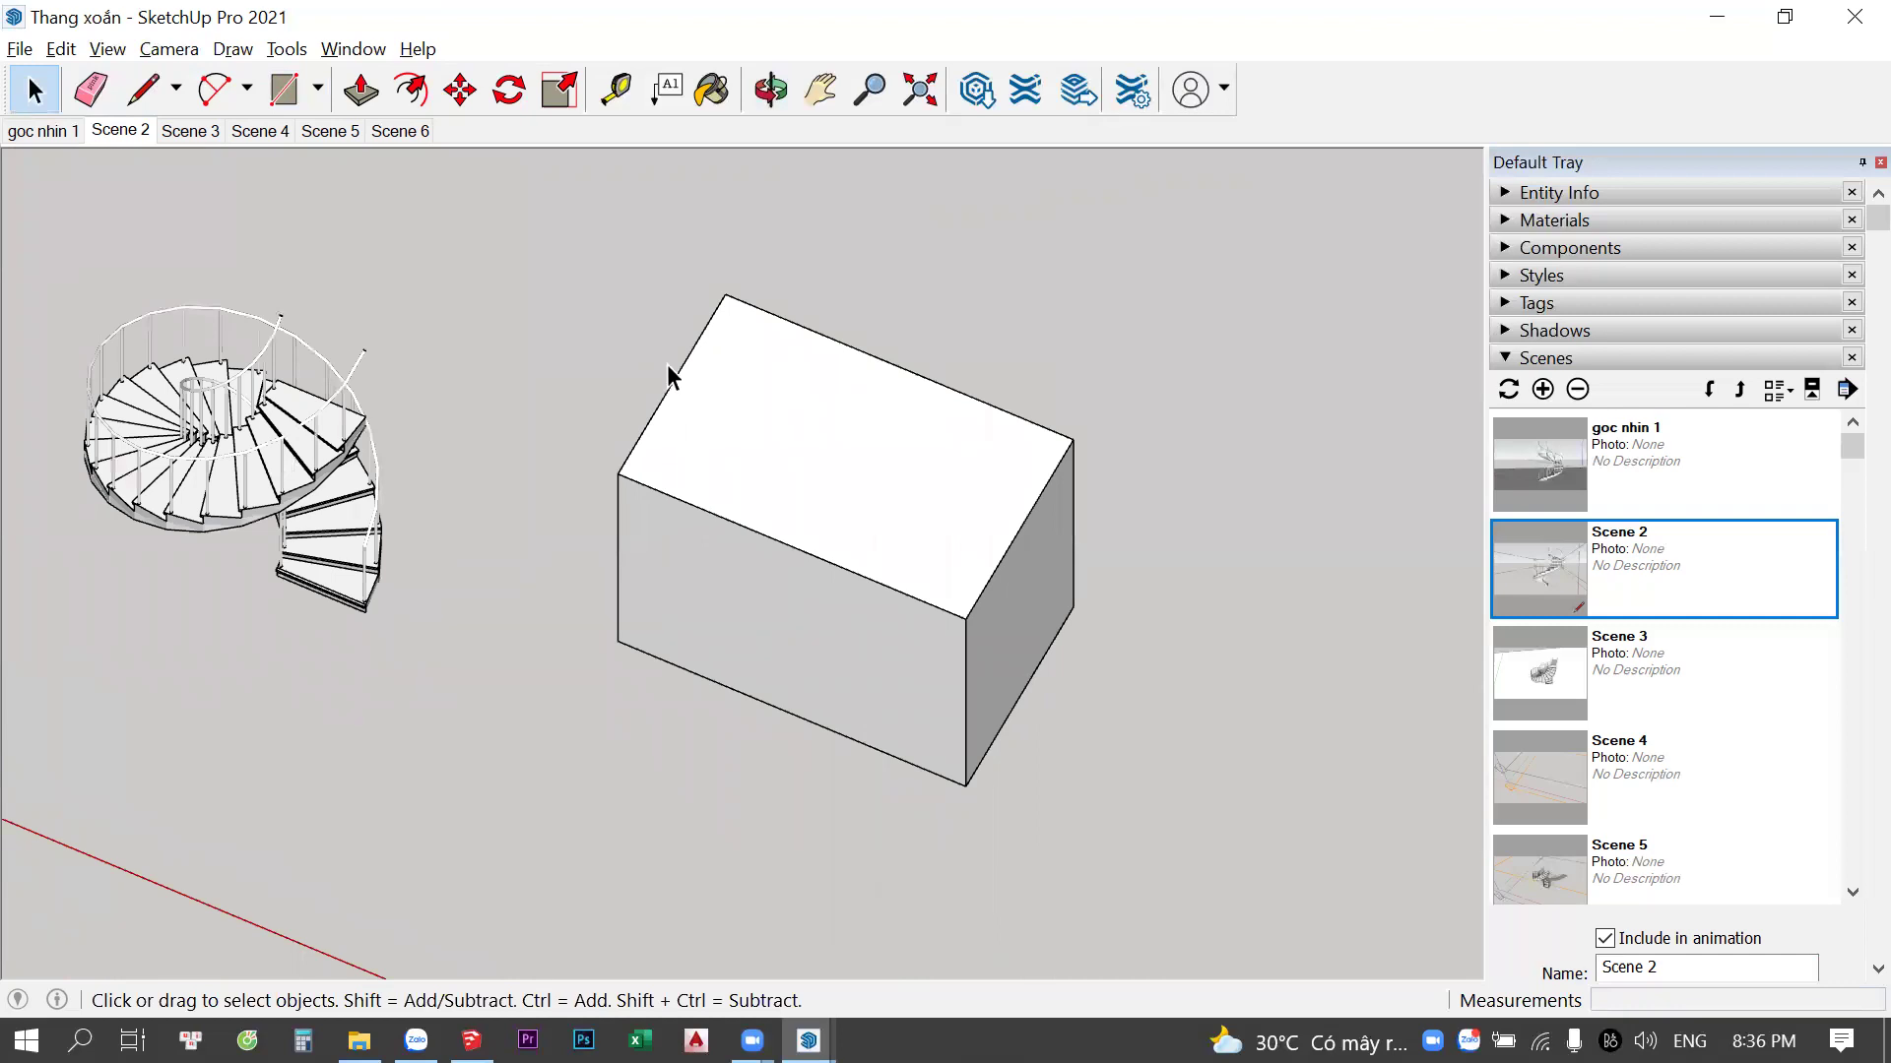
pyautogui.click(168, 48)
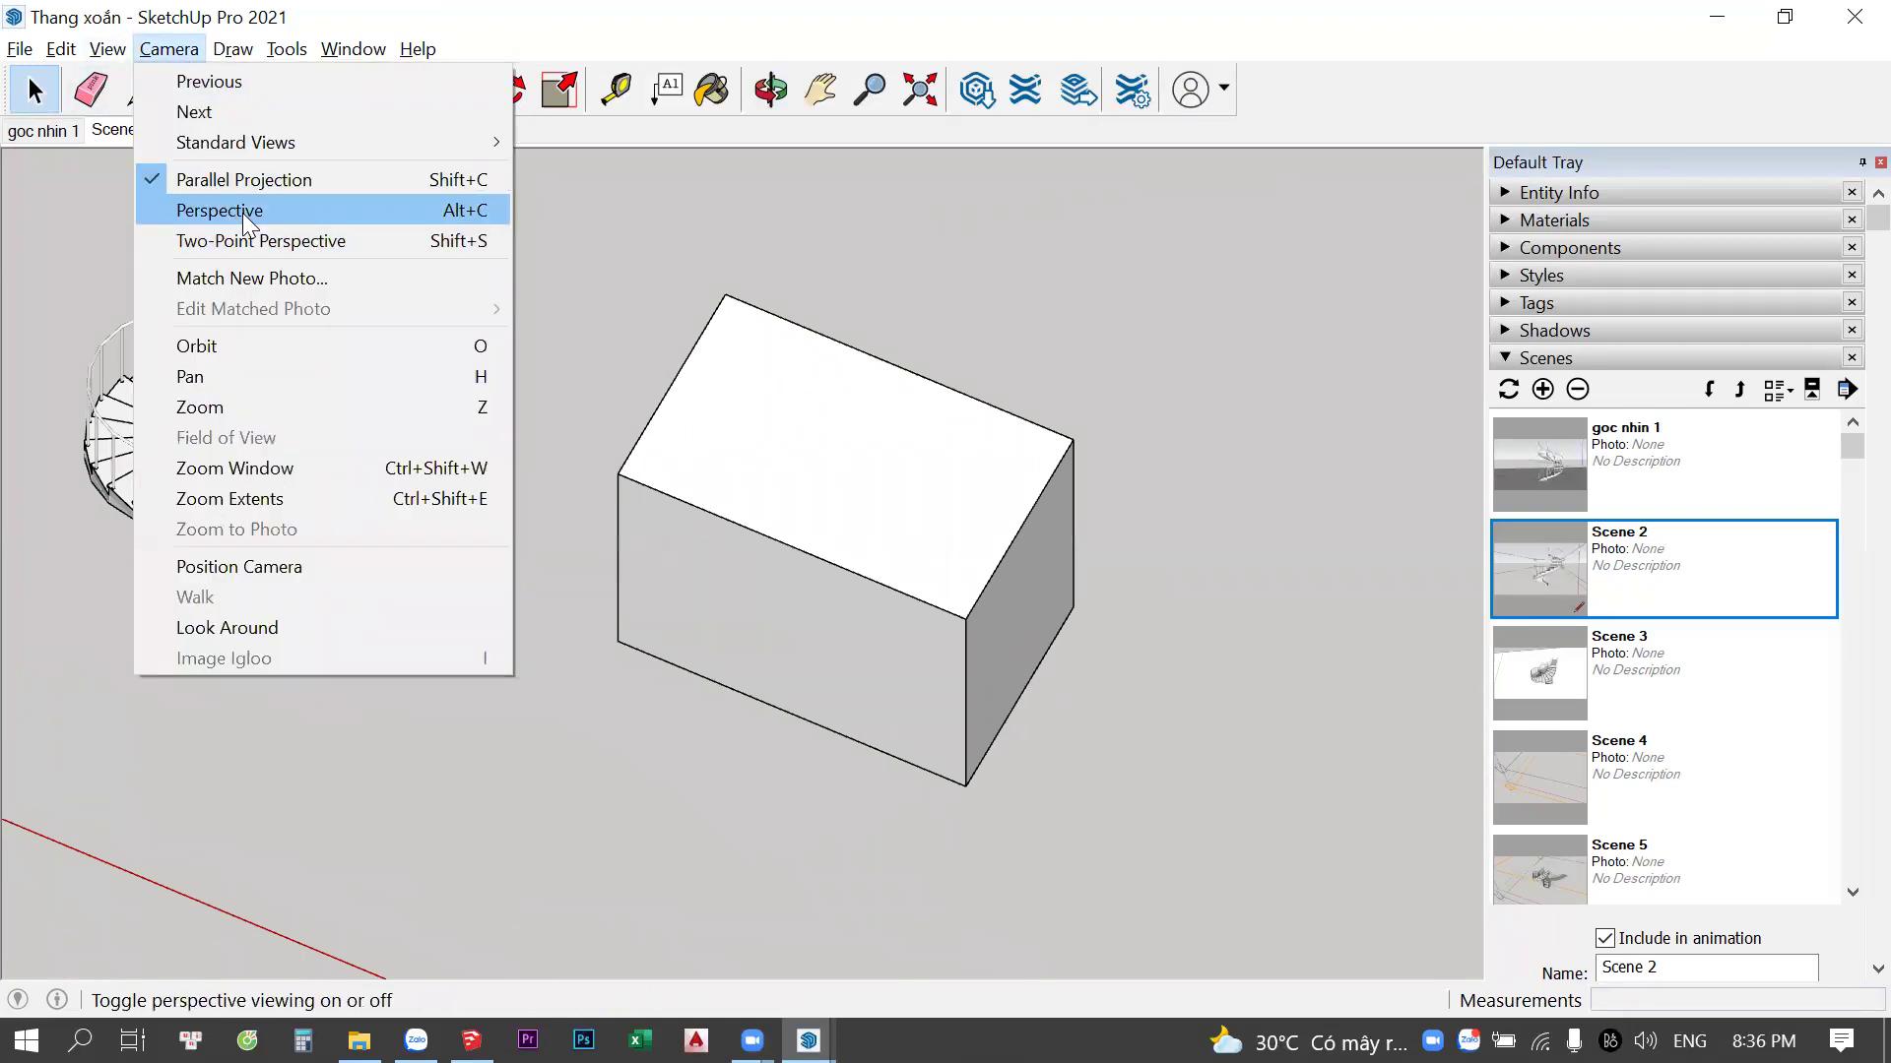
# Switch between Perspective and Parallel Projection while orbiting the box and staircase
pyautogui.click(246, 207)
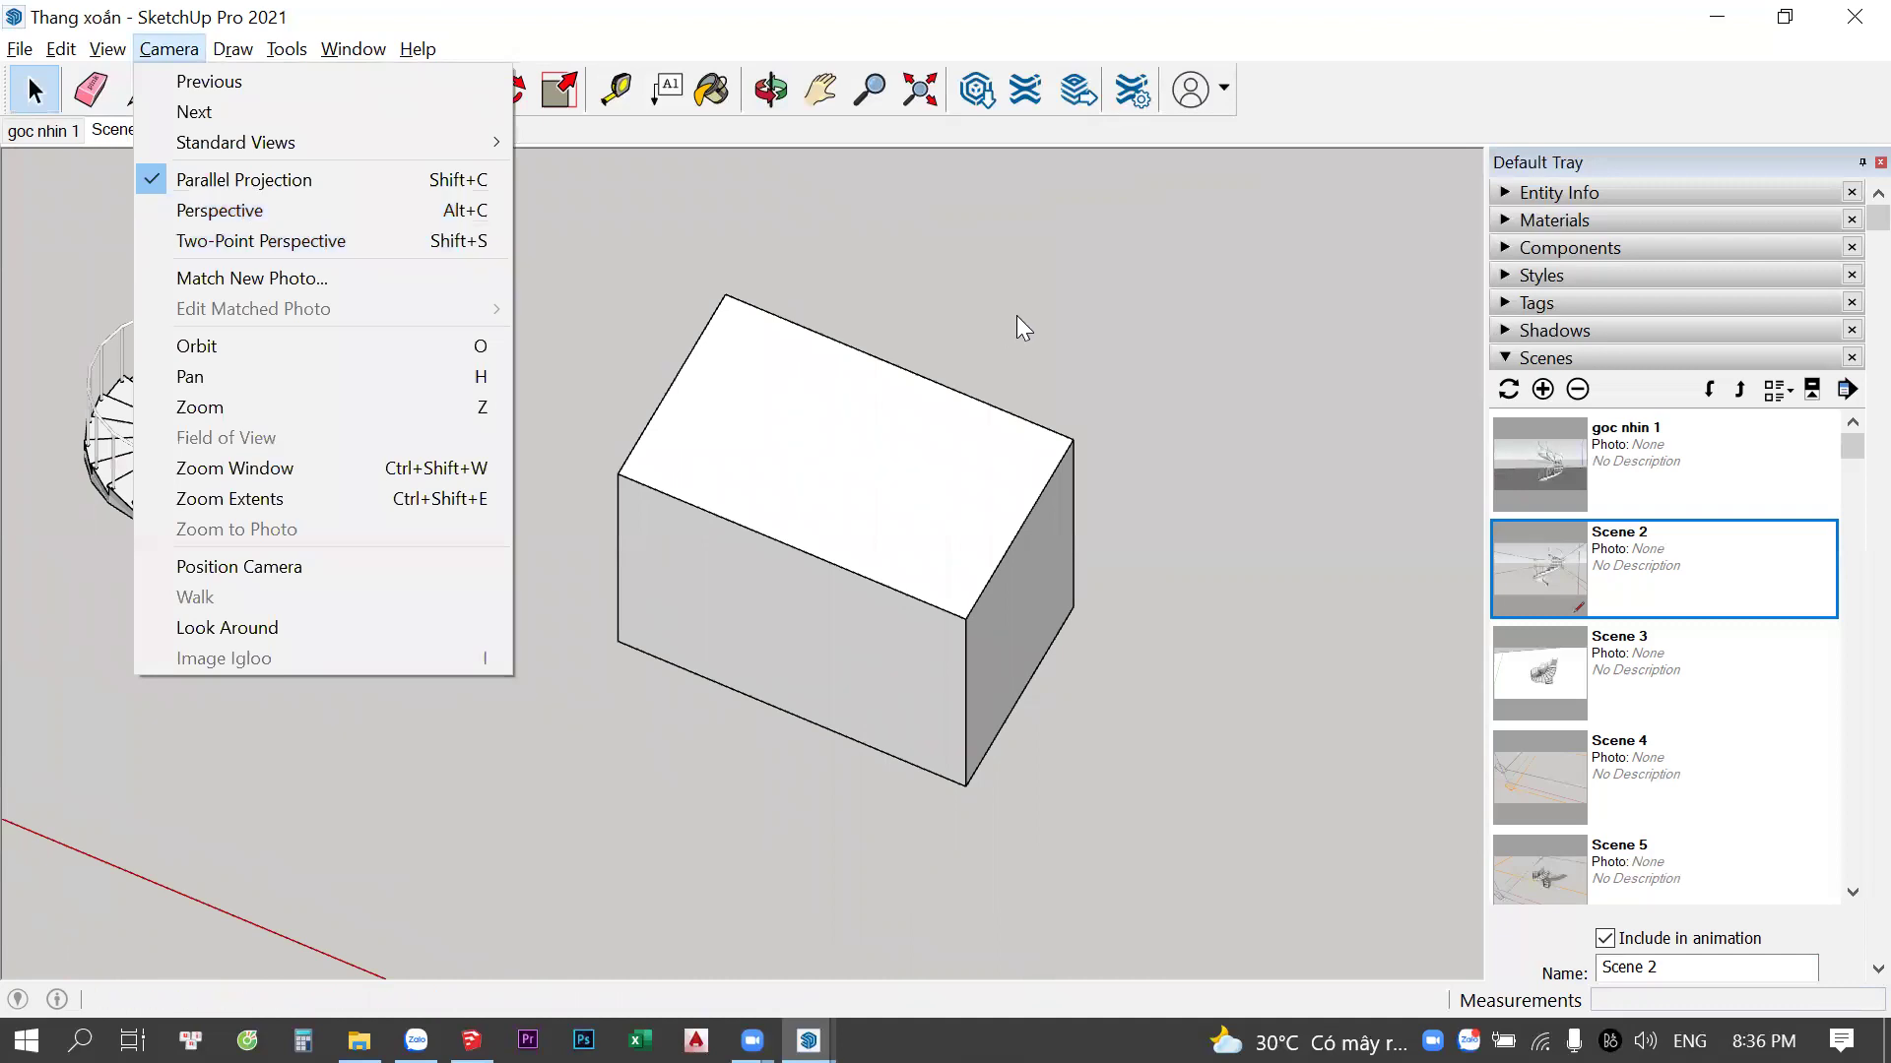
pyautogui.moveTo(873, 553); pyautogui.dragTo(1024, 507, button='middle')
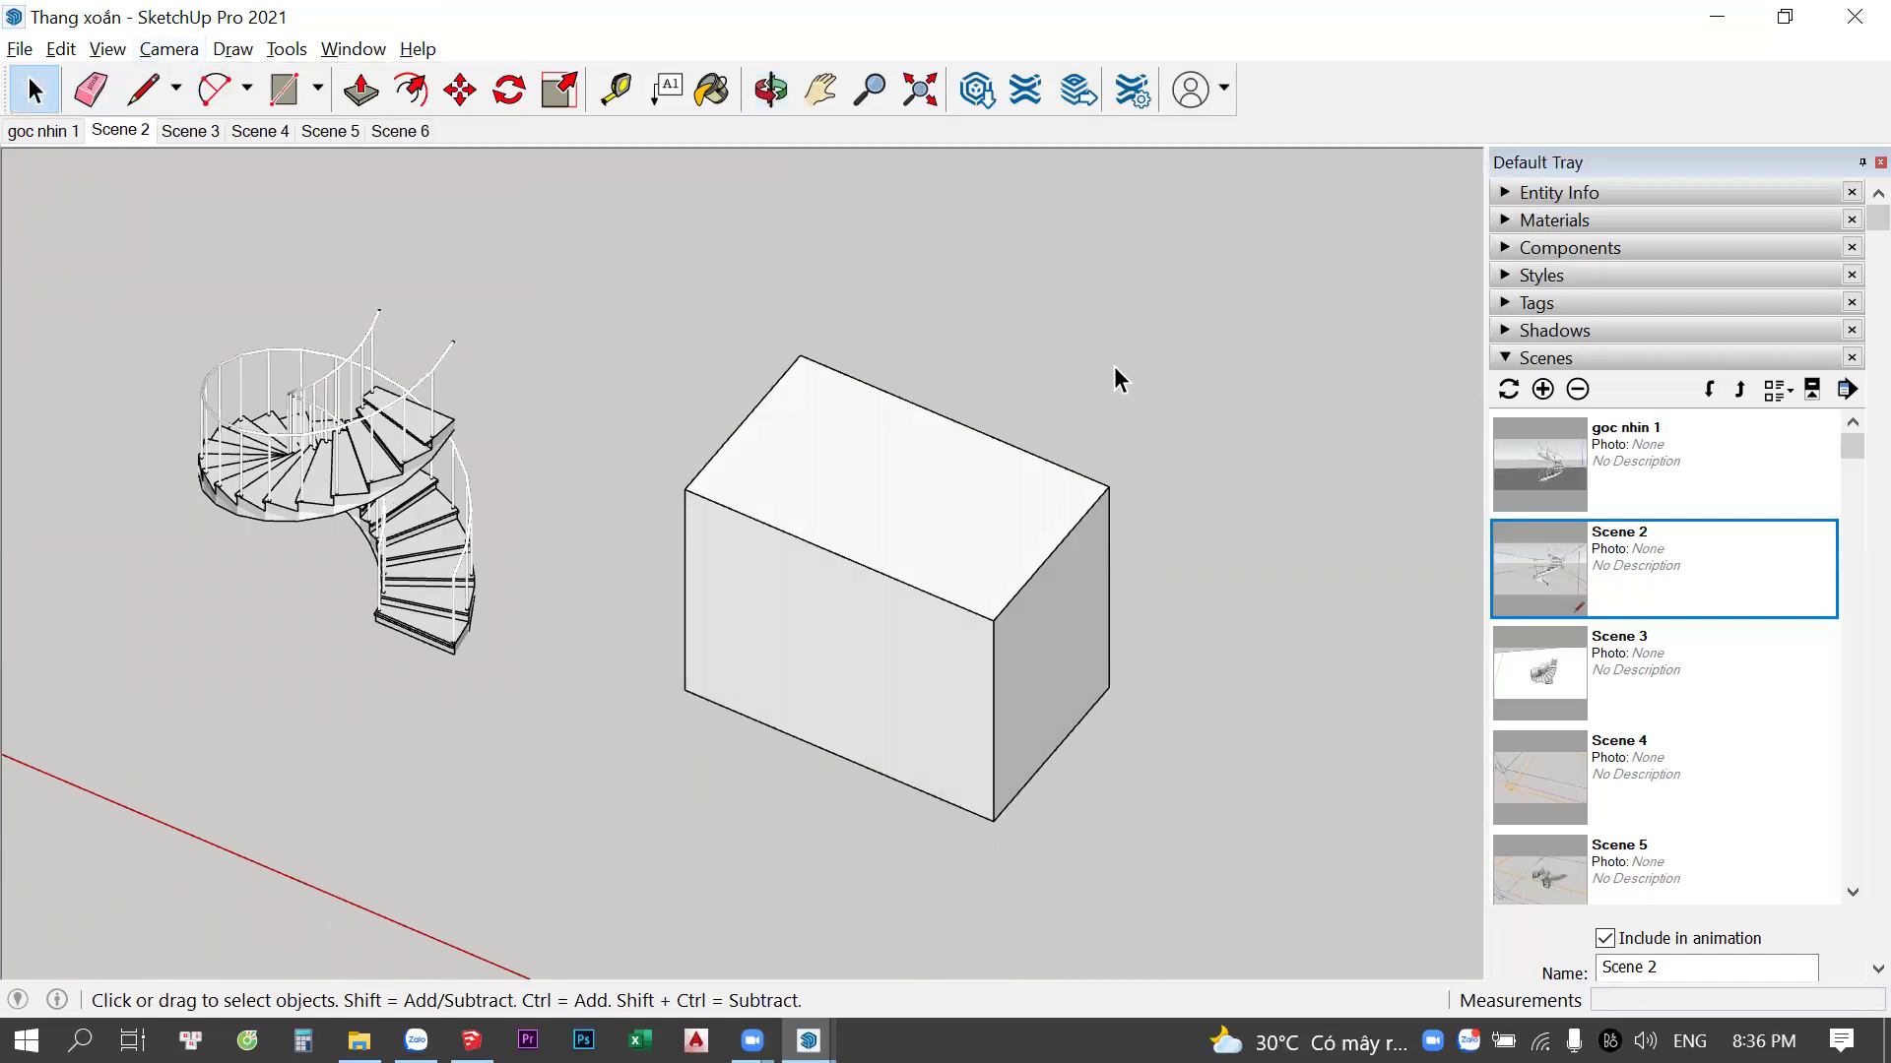
pyautogui.click(166, 49)
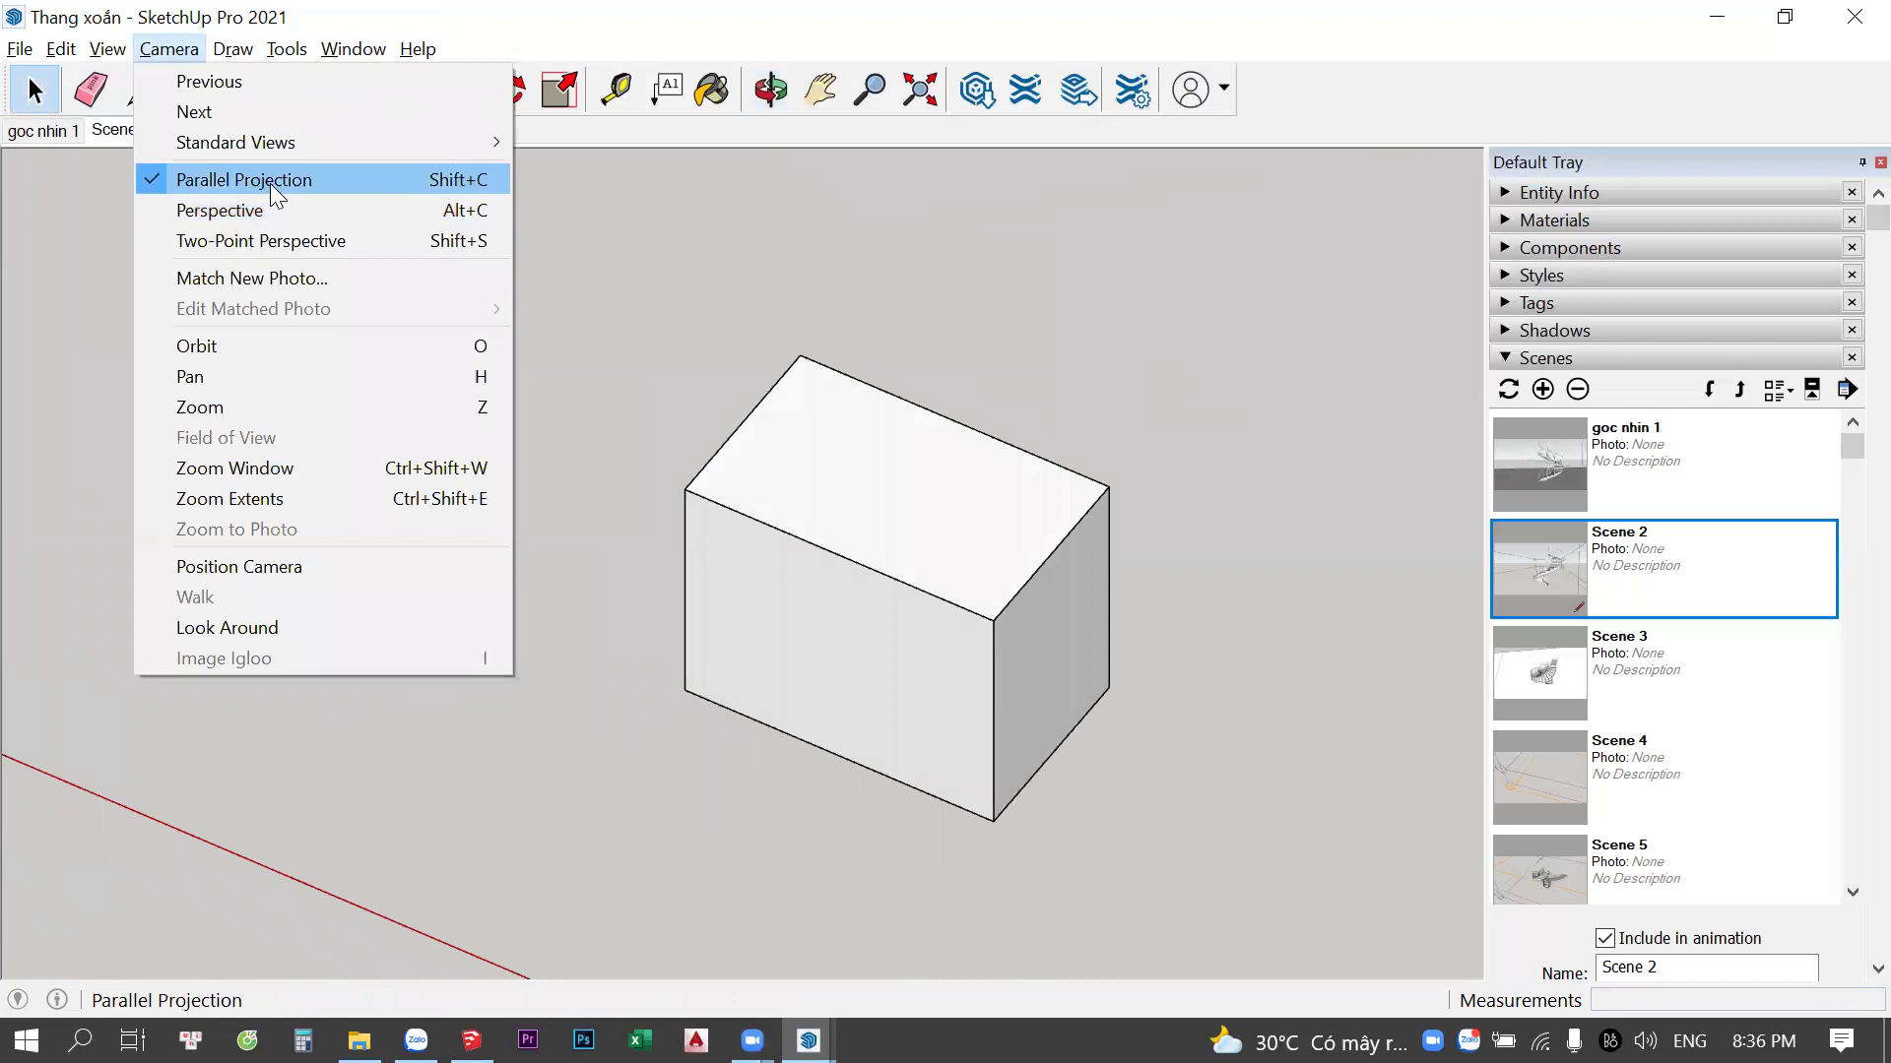
pyautogui.click(220, 210)
pyautogui.moveTo(992, 705); pyautogui.dragTo(995, 676, button='middle')
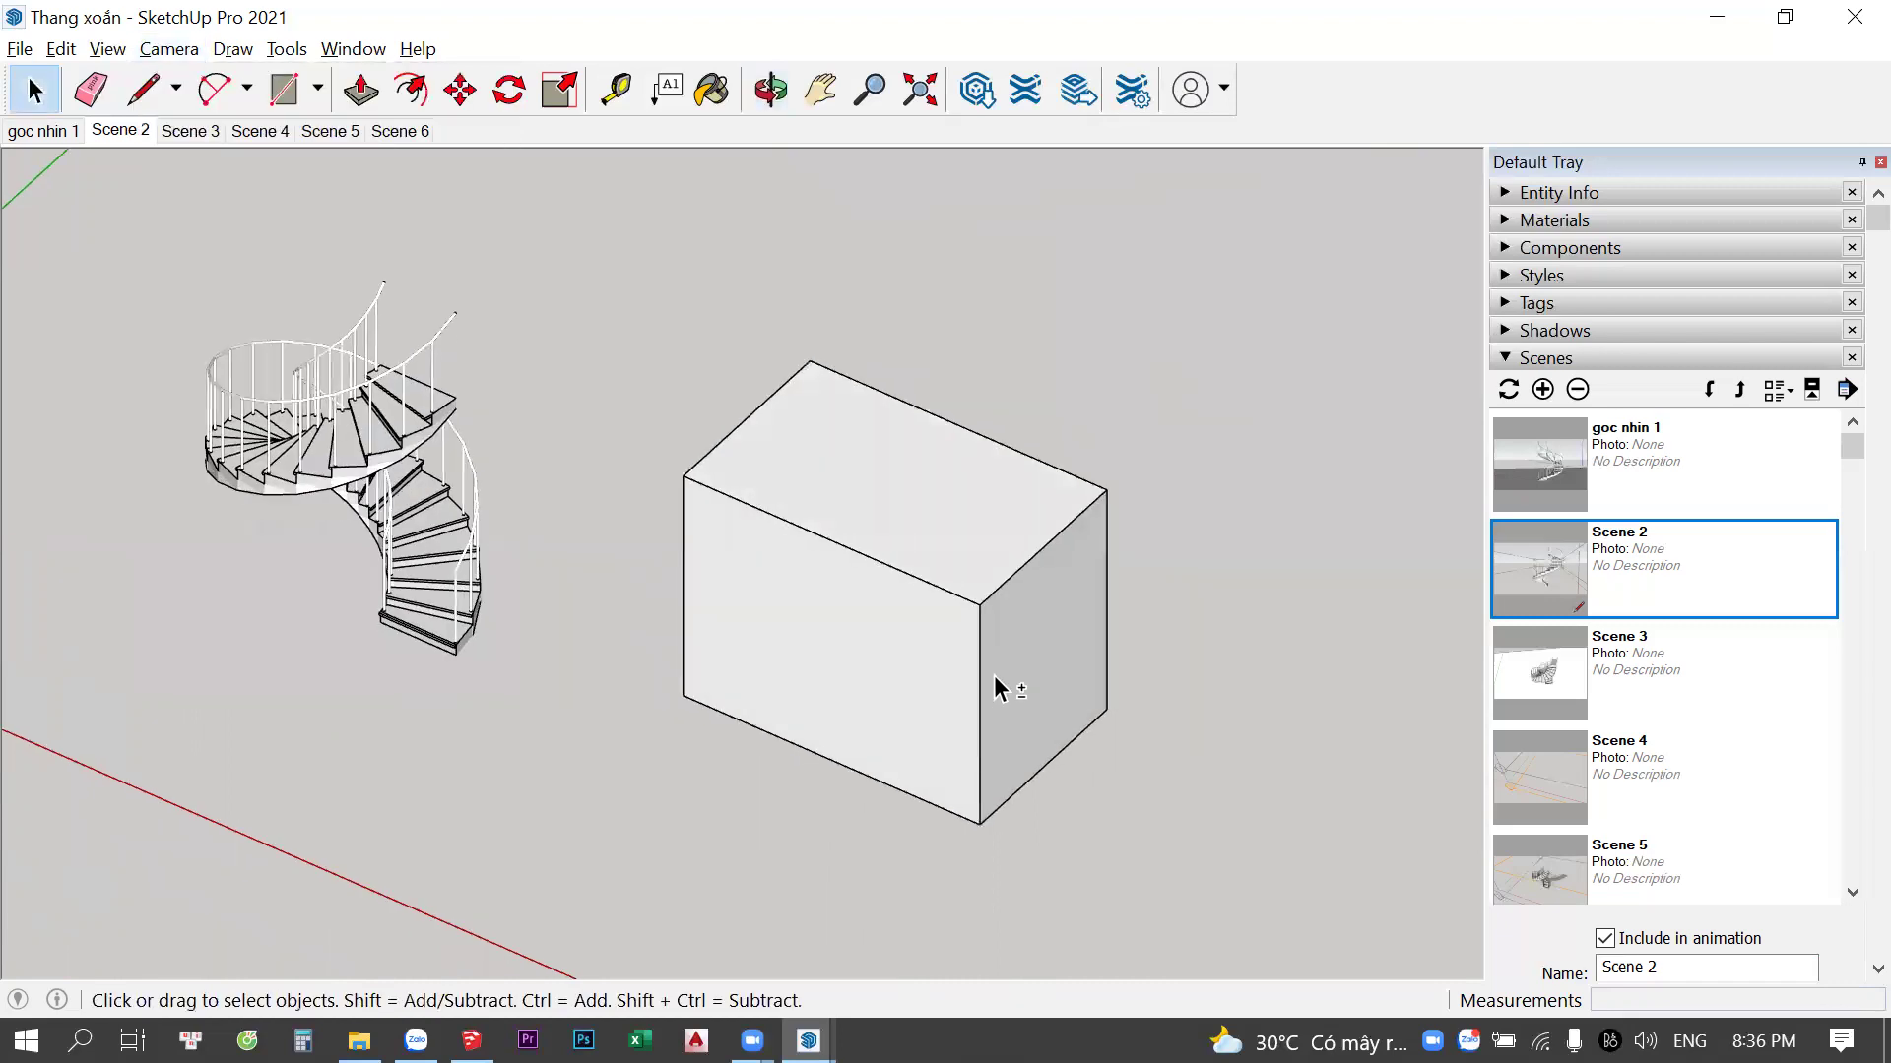
pyautogui.scroll(3, 836, 512)
pyautogui.scroll(-5, 836, 512)
pyautogui.moveTo(1119, 641)
pyautogui.mouseDown(button='middle')
pyautogui.moveTo(979, 515)
pyautogui.moveTo(1109, 600)
pyautogui.moveTo(936, 525)
pyautogui.moveTo(1054, 393)
pyautogui.moveTo(1037, 380)
pyautogui.mouseUp(button='middle')
pyautogui.scroll(1, 1031, 375)
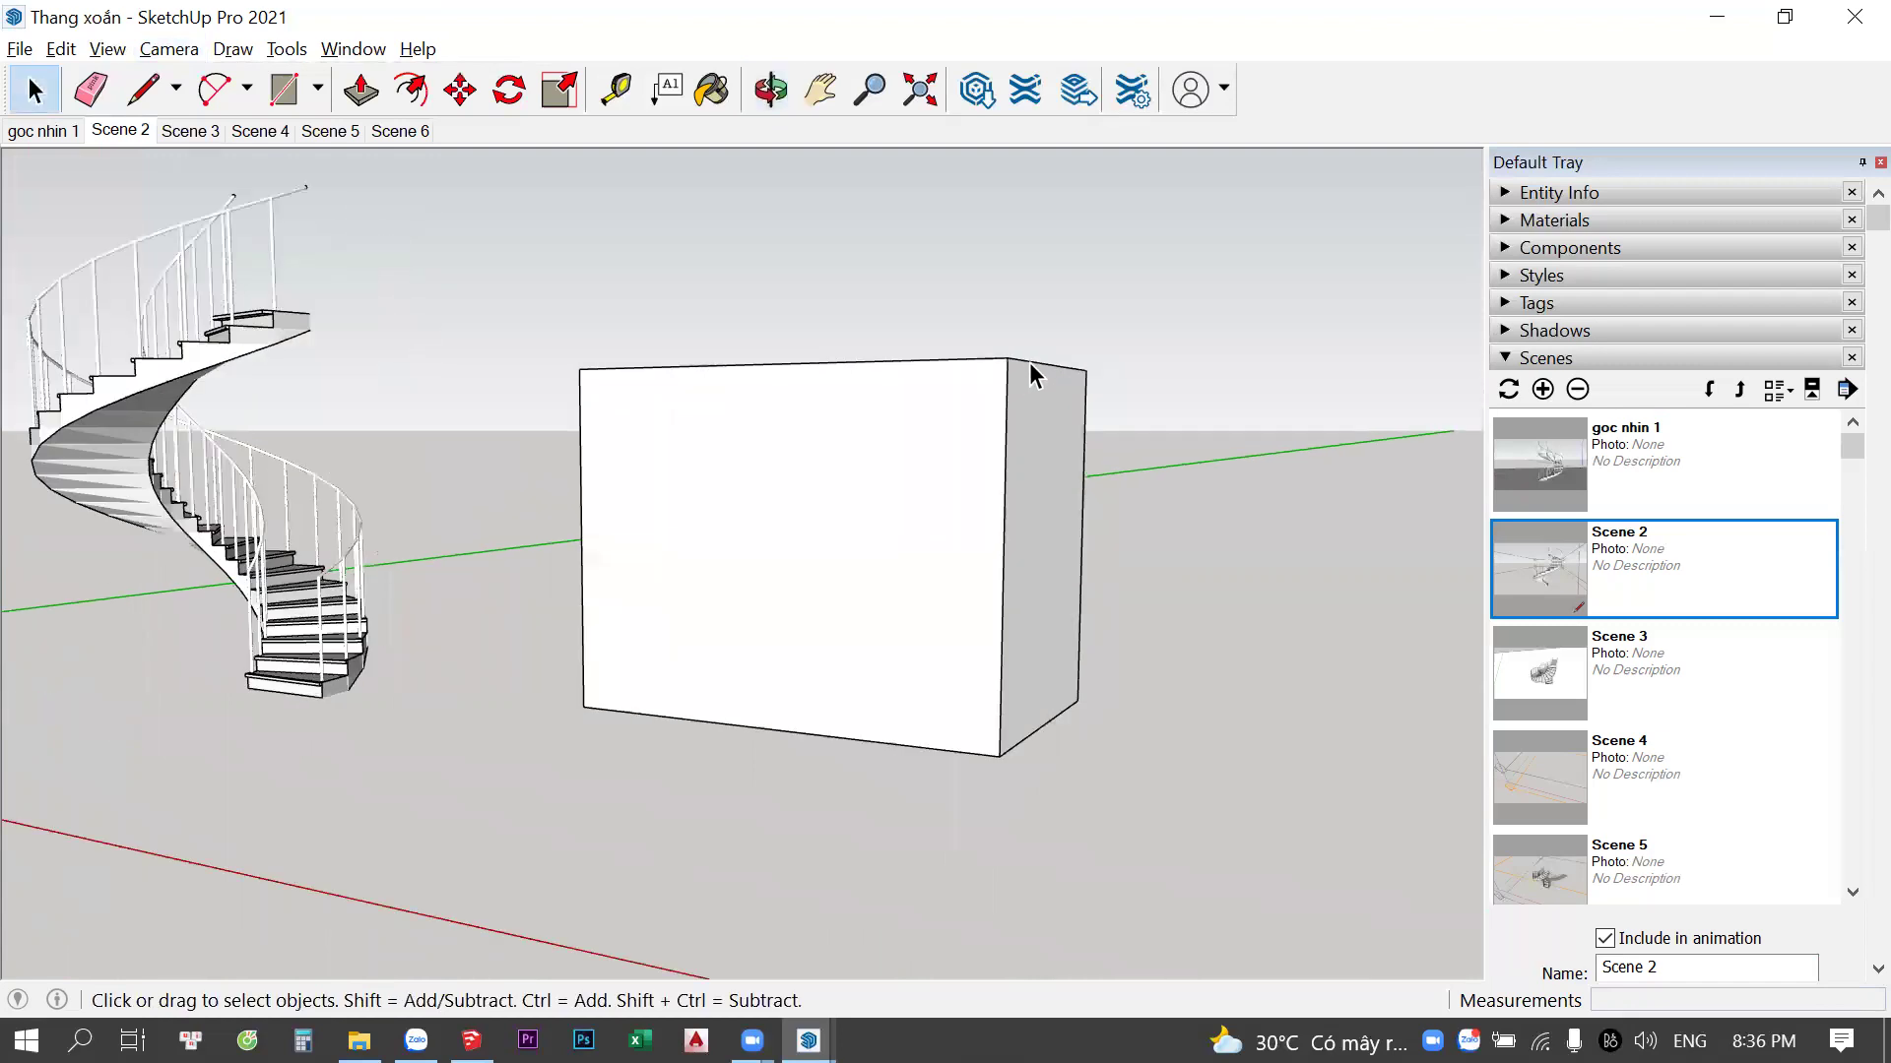
pyautogui.scroll(-2, 1032, 664)
pyautogui.moveTo(1000, 565)
pyautogui.mouseDown(button='middle')
pyautogui.moveTo(1224, 772)
pyautogui.moveTo(831, 784)
pyautogui.moveTo(919, 631)
pyautogui.mouseUp(button='middle')
pyautogui.moveTo(1119, 523)
pyautogui.mouseDown(button='middle')
pyautogui.moveTo(1054, 532)
pyautogui.moveTo(434, 325)
pyautogui.moveTo(1199, 705)
pyautogui.moveTo(1064, 624)
pyautogui.moveTo(1194, 688)
pyautogui.mouseUp(button='middle')
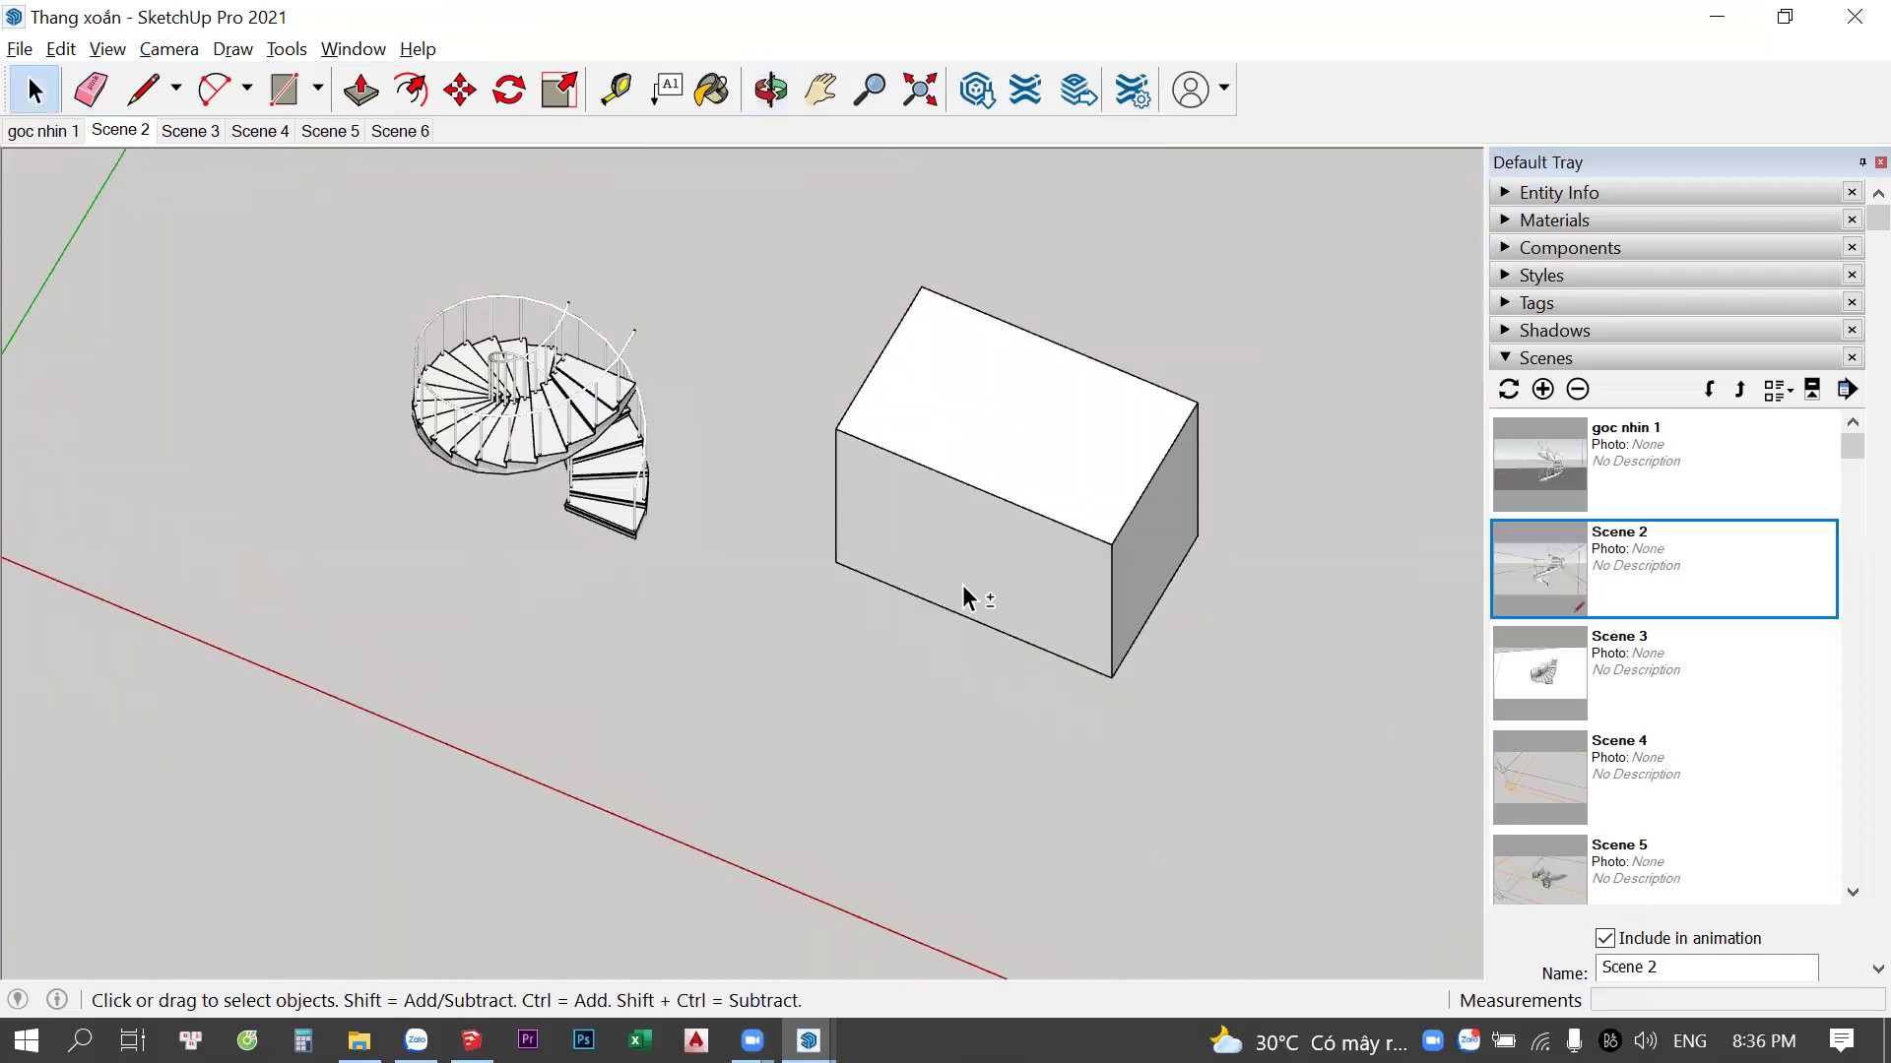
# Jump to the Top view and toggle parallel projection to compare
pyautogui.press('F2')
pyautogui.scroll(-1, 624, 645)
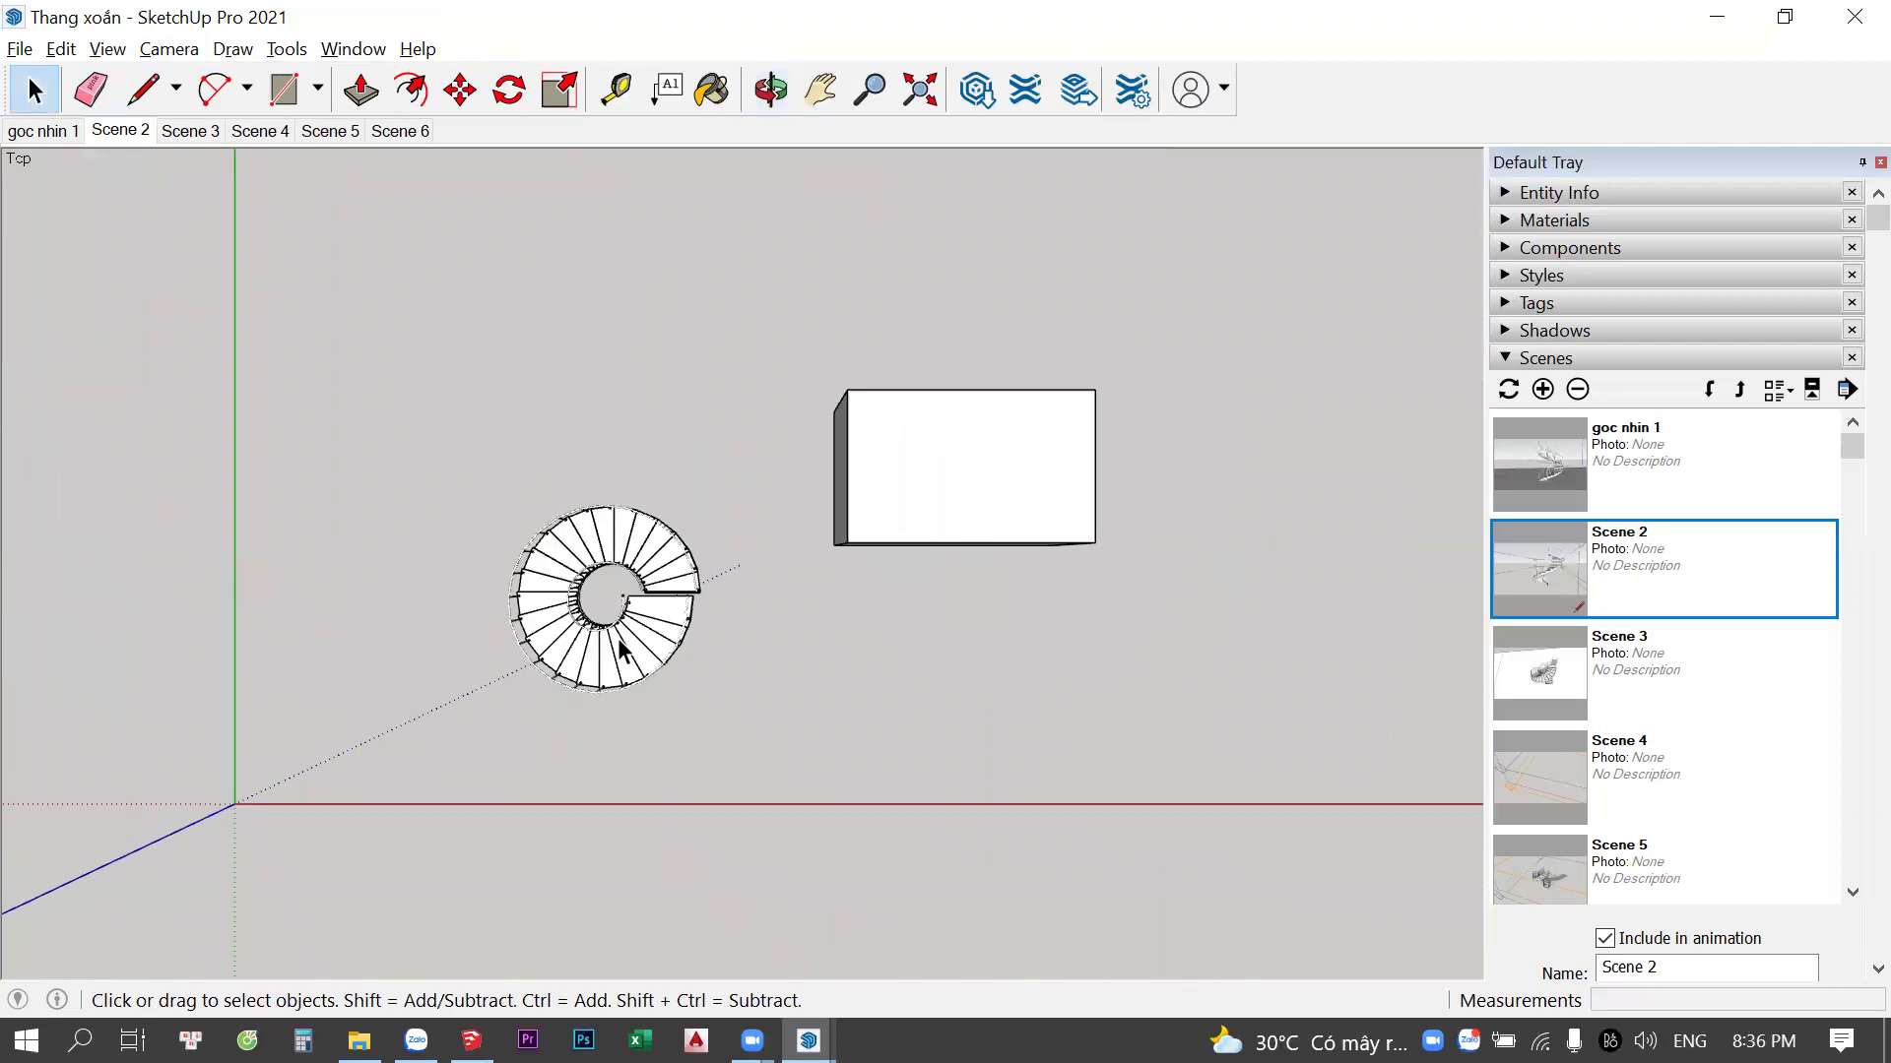
pyautogui.scroll(1, 690, 679)
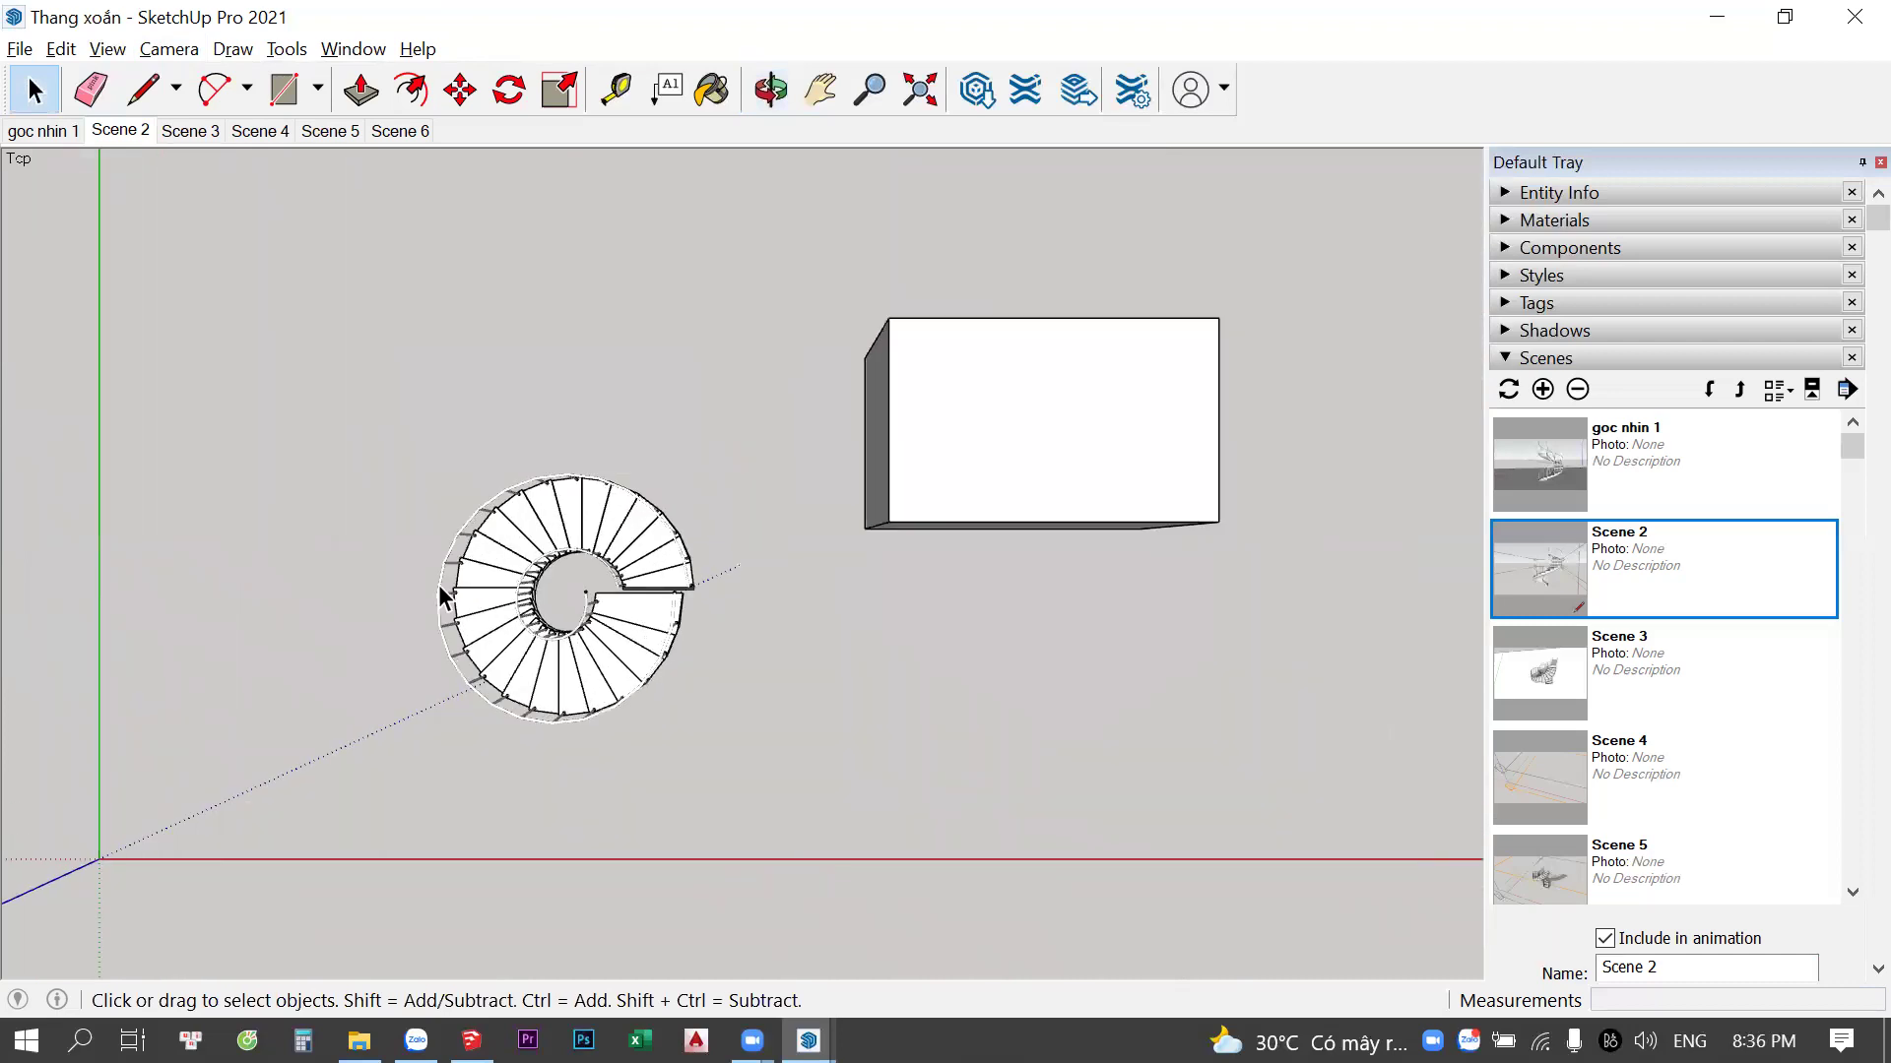
pyautogui.hotkey('ctrl', 'shift', 'p')
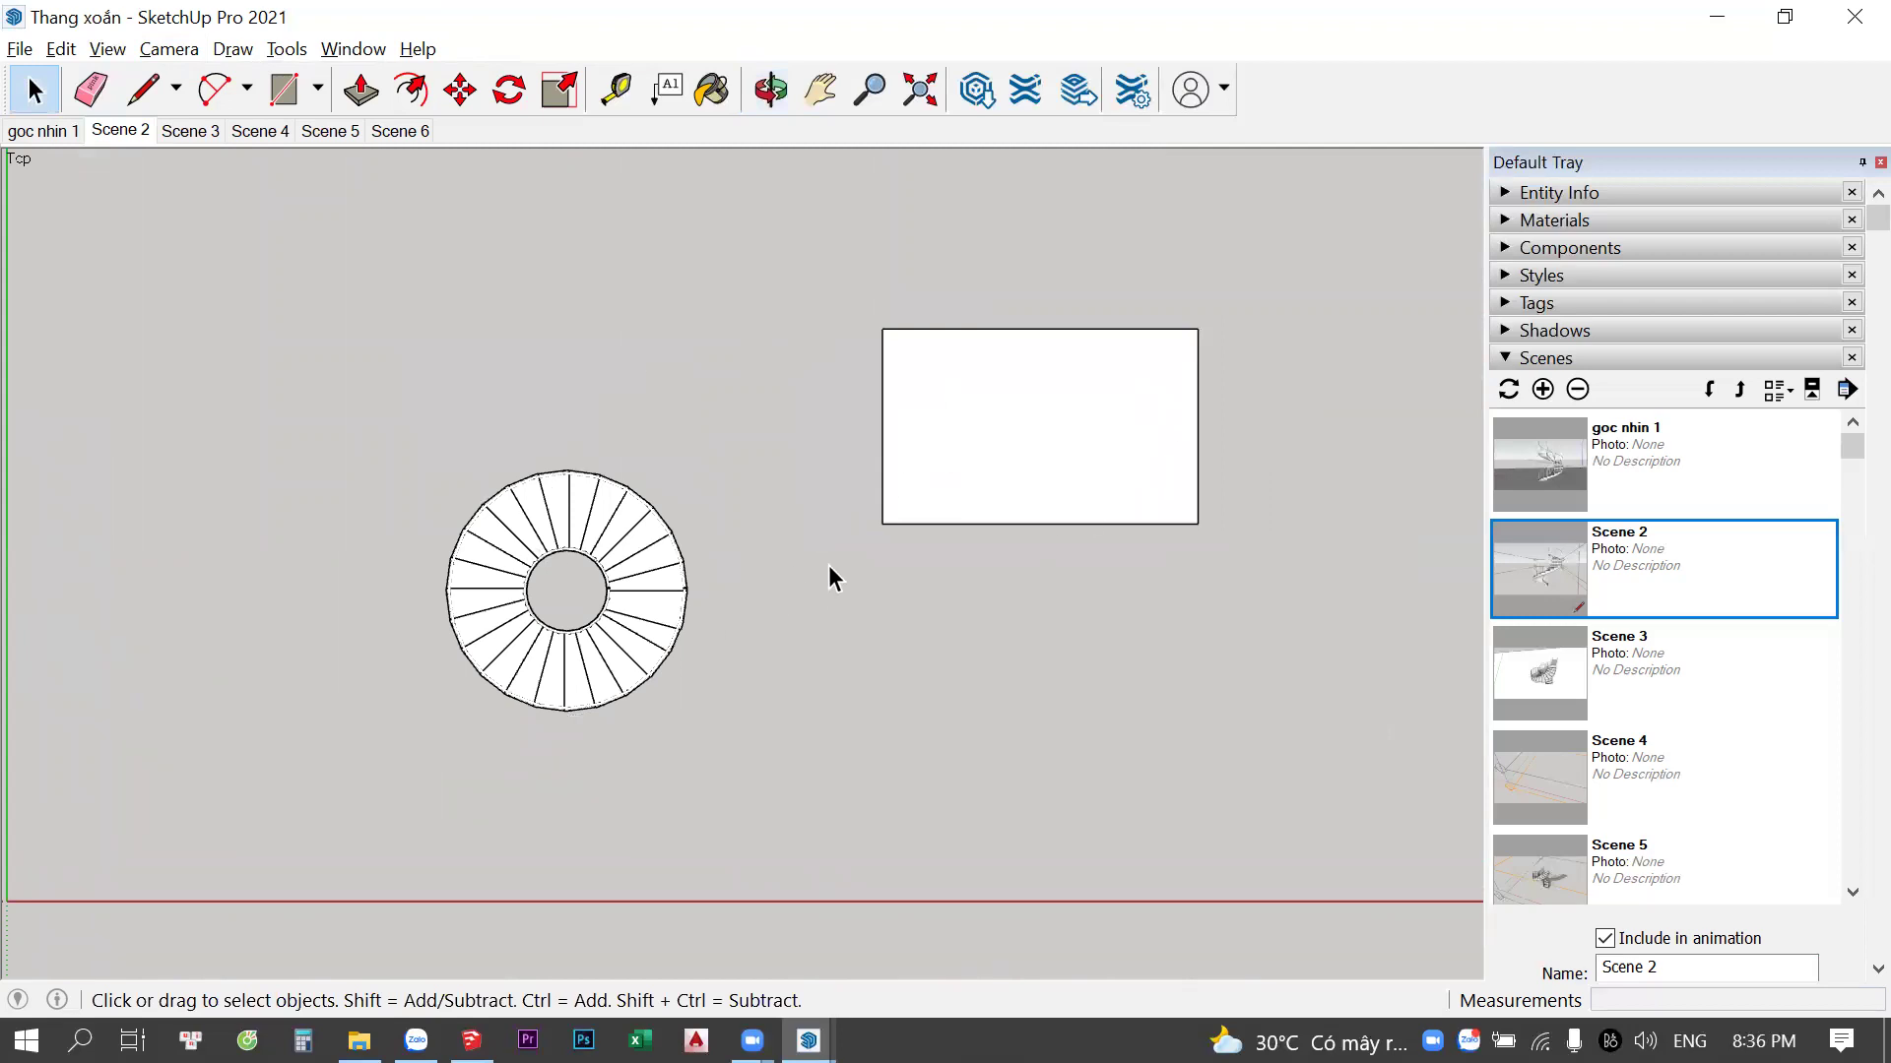
pyautogui.scroll(-2, 1013, 551)
pyautogui.scroll(-1, 1013, 551)
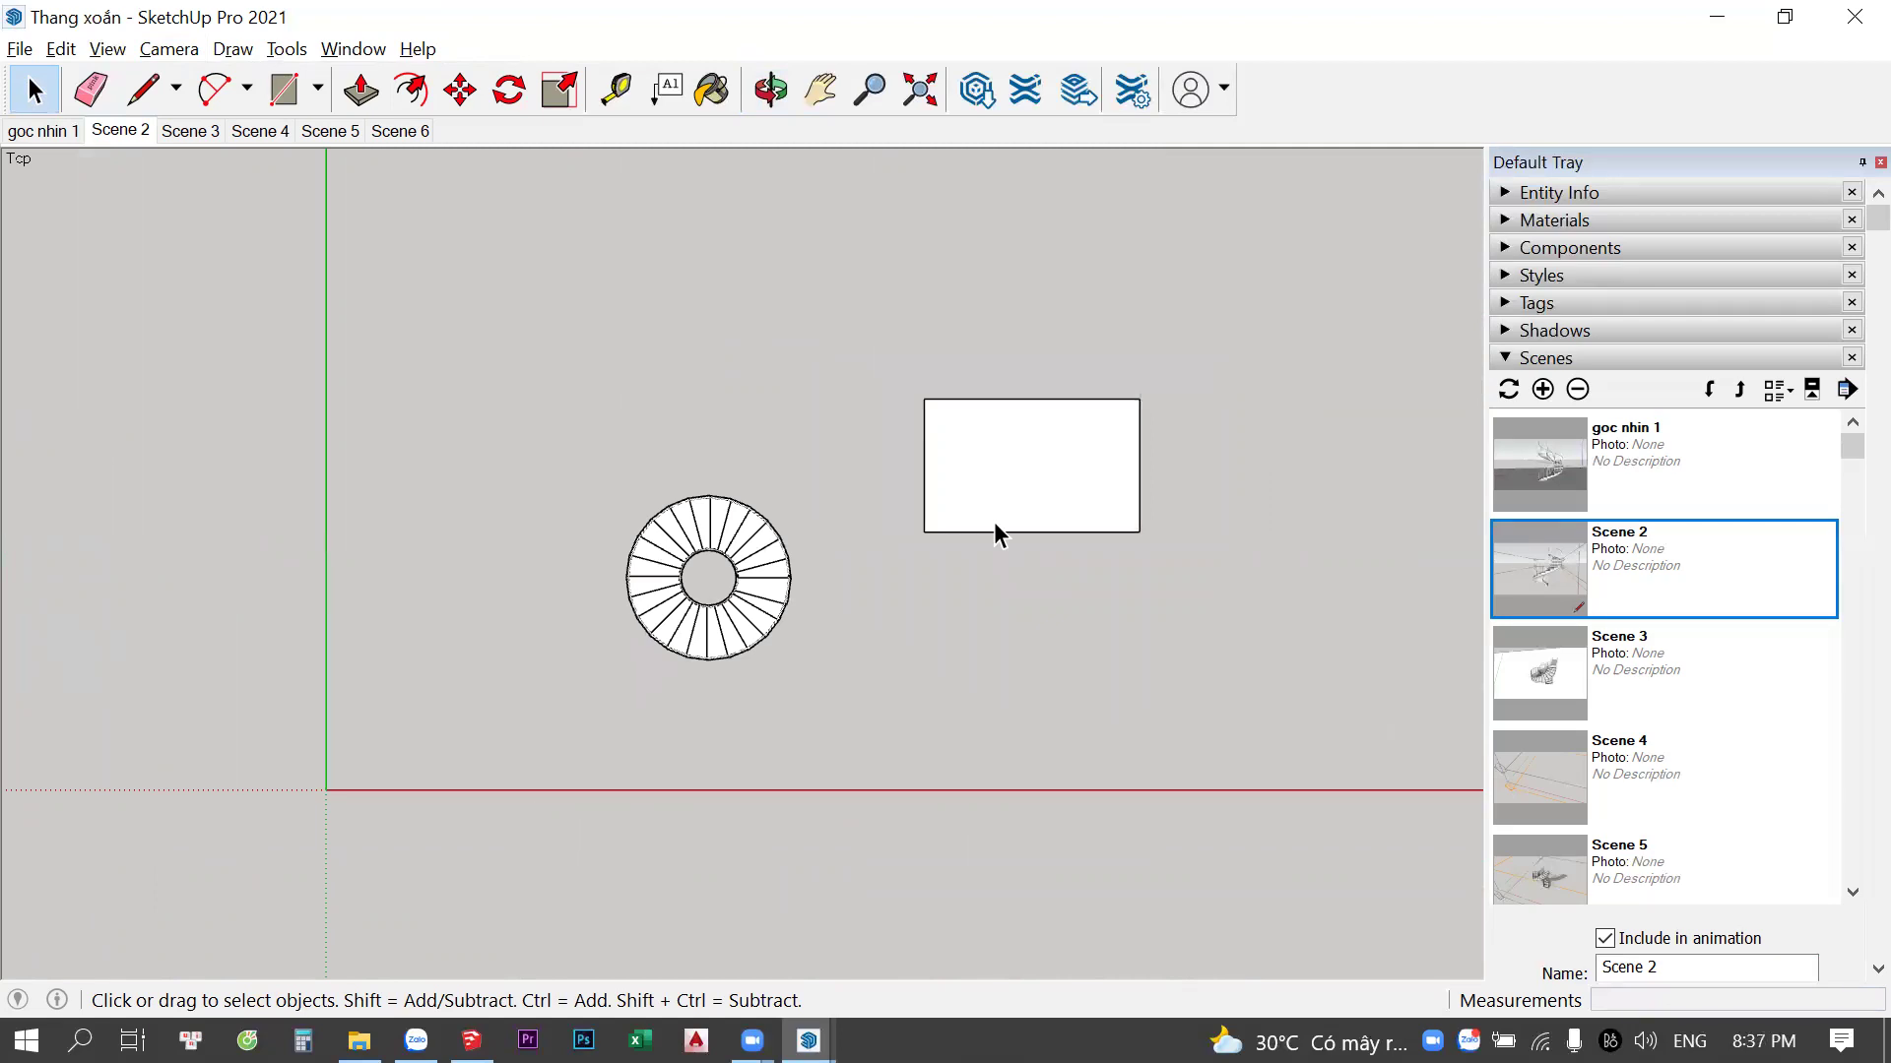
# Orbit around the stairs to a clear view of the ground near the origin
pyautogui.click(166, 51)
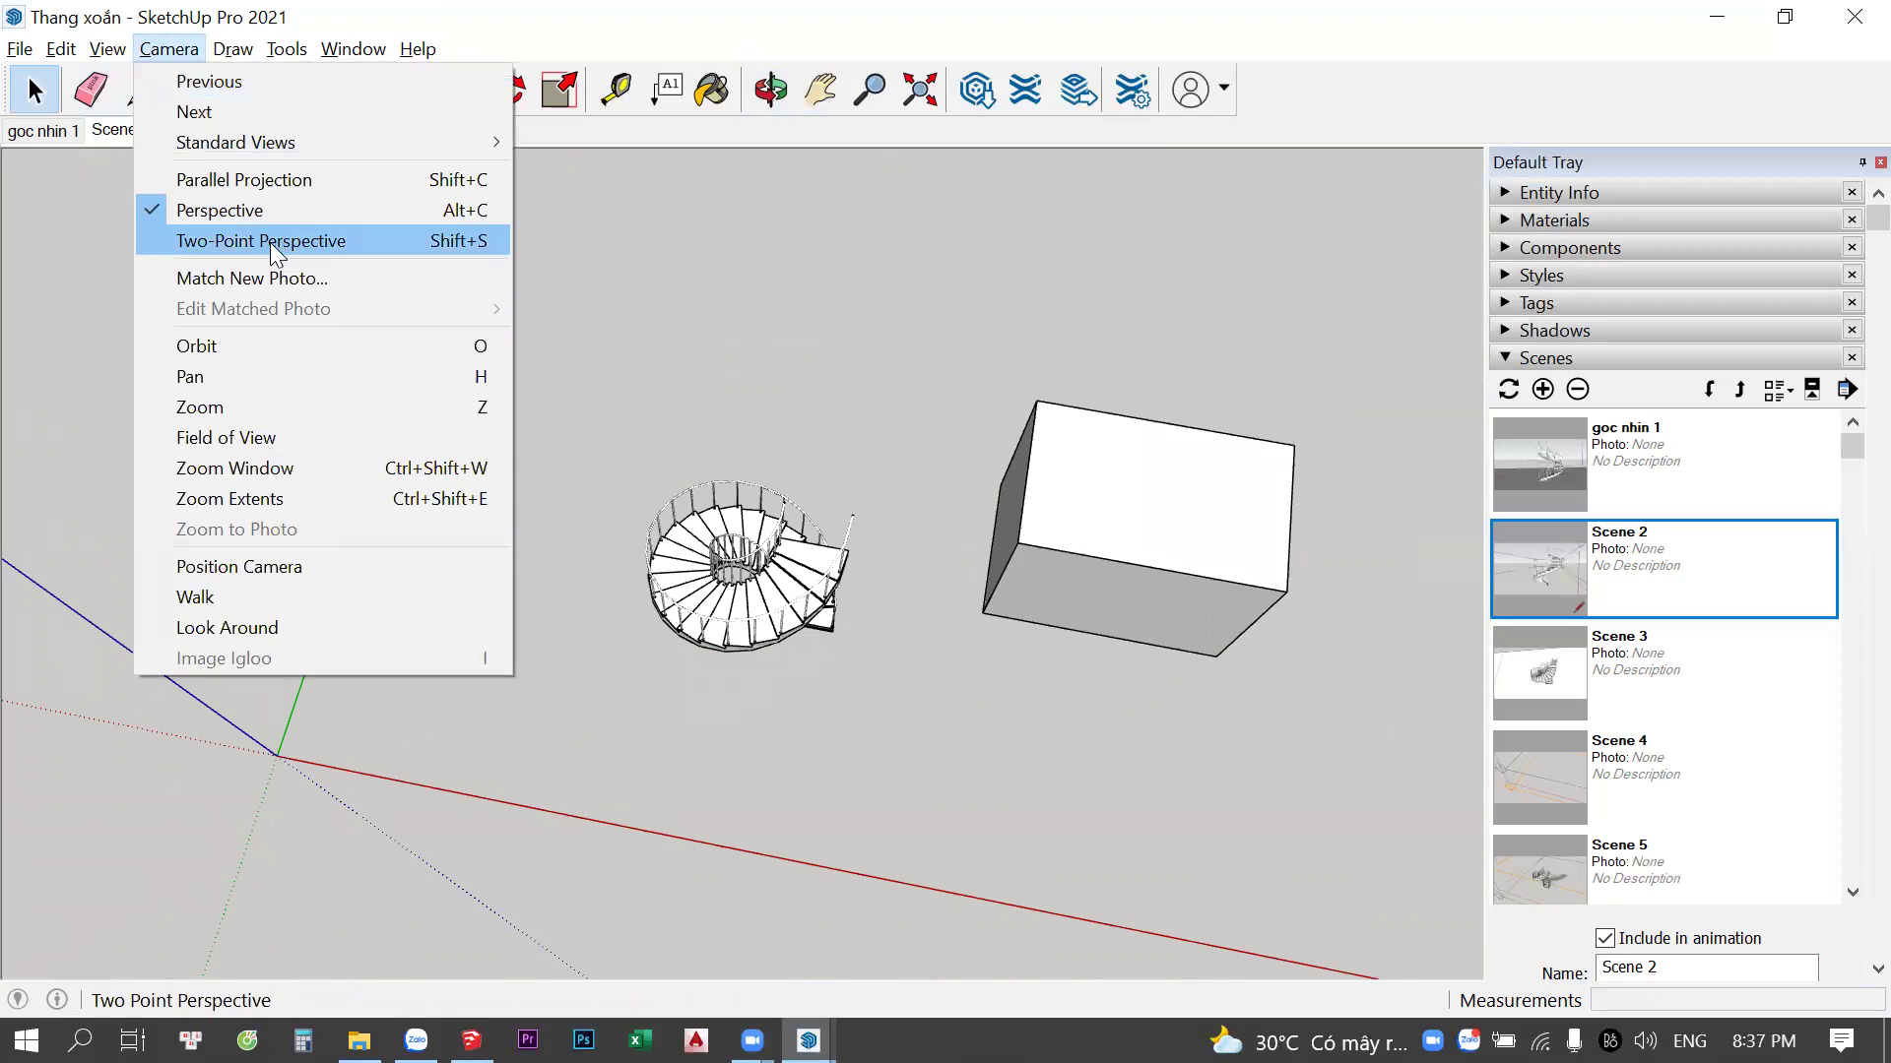
pyautogui.scroll(-2, 855, 630)
pyautogui.moveTo(856, 642)
pyautogui.mouseDown(button='middle')
pyautogui.moveTo(735, 490)
pyautogui.moveTo(524, 591)
pyautogui.mouseUp(button='middle')
pyautogui.press('r')
pyautogui.click(507, 605)
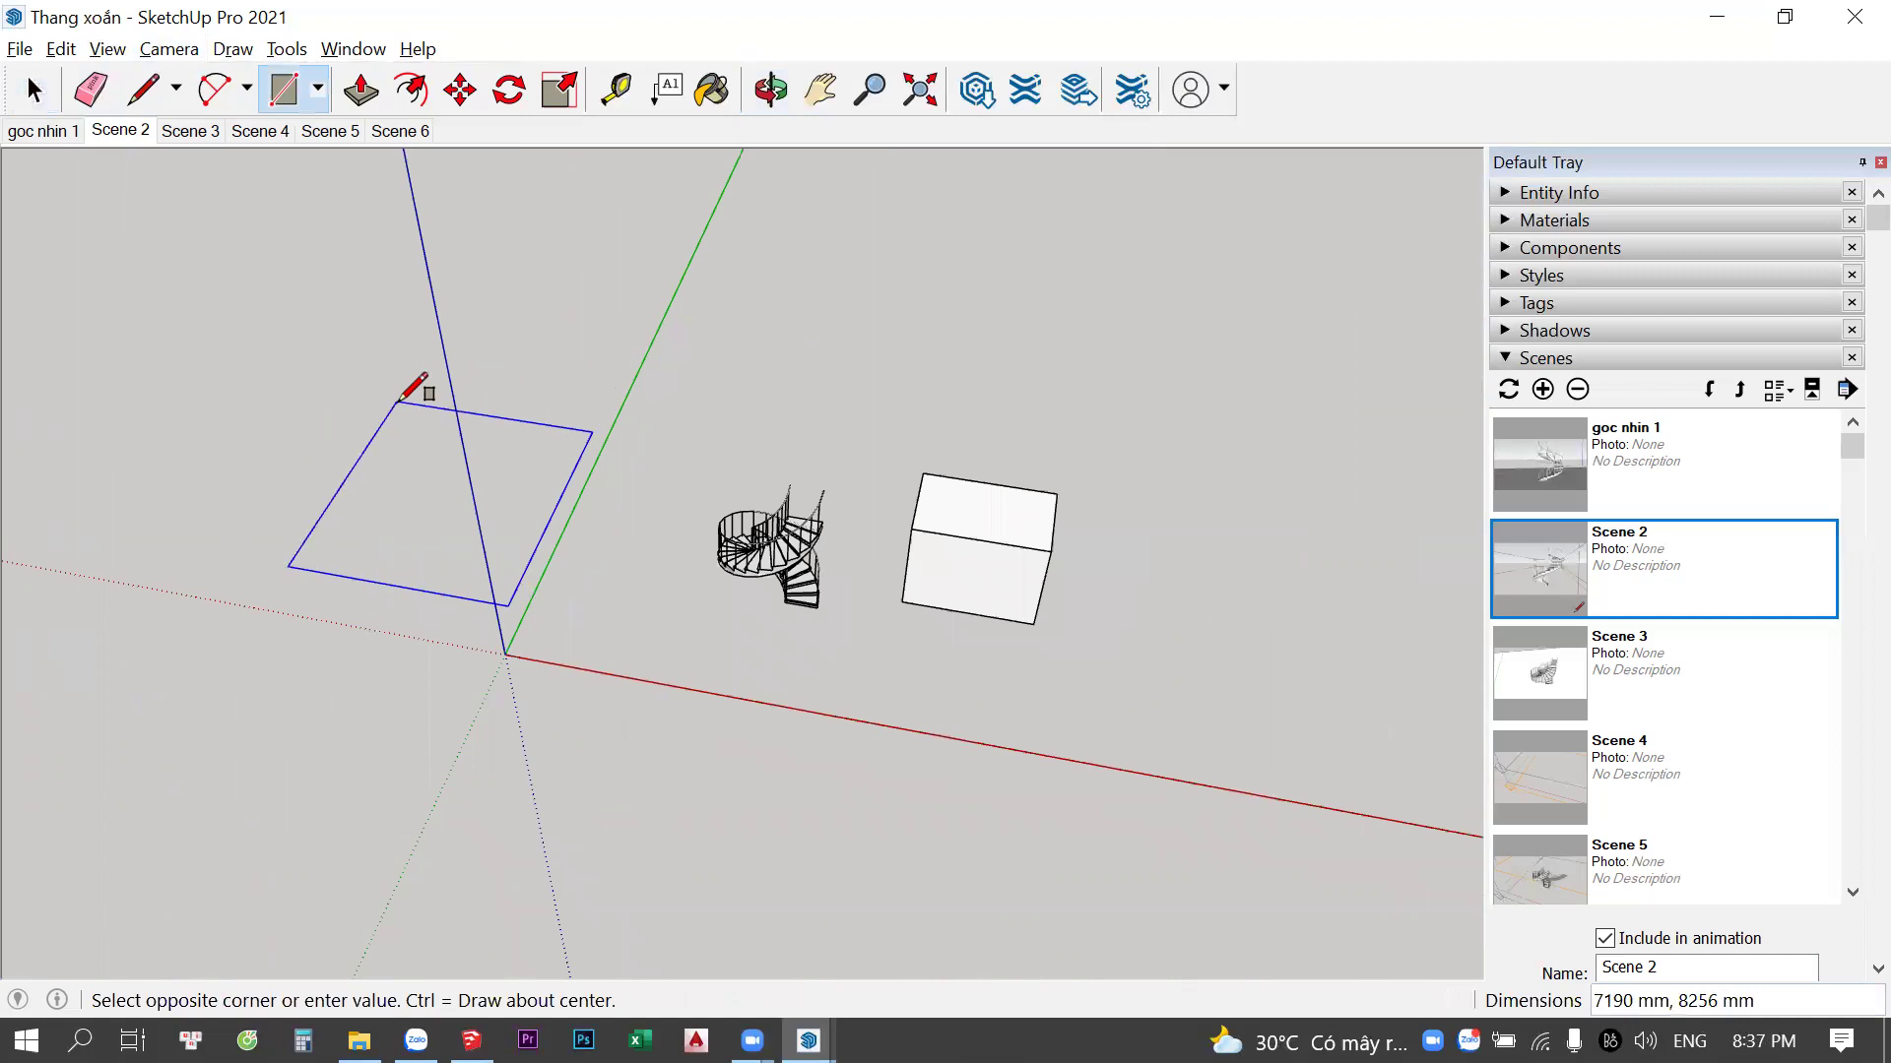
pyautogui.moveTo(399, 399); pyautogui.dragTo(840, 493, button='middle')
pyautogui.scroll(-2, 561, 410)
pyautogui.moveTo(561, 409)
pyautogui.mouseDown(button='middle')
pyautogui.moveTo(706, 414)
pyautogui.moveTo(1033, 520)
pyautogui.mouseUp(button='middle')
# Draw a small rectangle near the origin and pull it up into a tall tower
pyautogui.press('r')
pyautogui.click(793, 578)
pyautogui.click(654, 390)
pyautogui.scroll(-3, 734, 522)
pyautogui.press('p')
pyautogui.click(739, 497)
pyautogui.click(705, 540)
# Orbit to a raised view of the tall tower
pyautogui.press('space')
pyautogui.moveTo(705, 540)
pyautogui.mouseDown(button='middle')
pyautogui.moveTo(739, 220)
pyautogui.moveTo(751, 493)
pyautogui.moveTo(726, 536)
pyautogui.moveTo(735, 365)
pyautogui.mouseUp(button='middle')
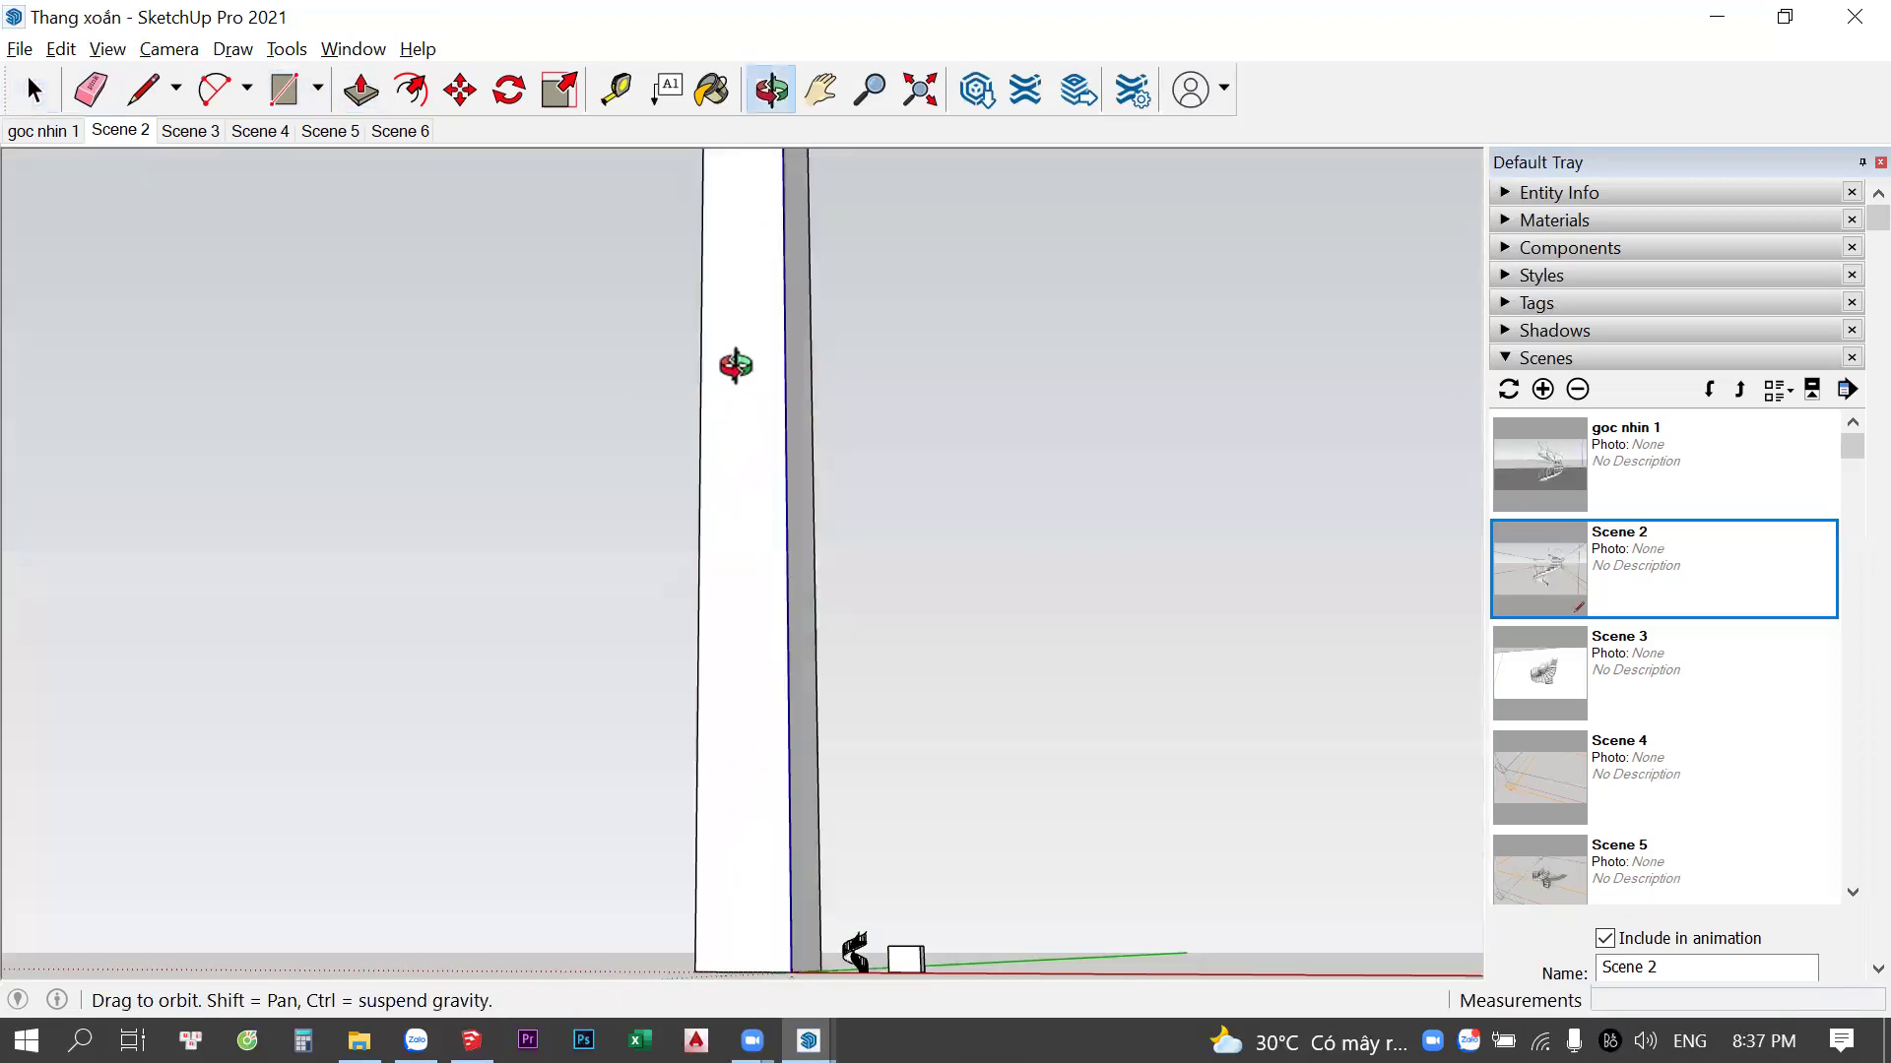
pyautogui.press('space')
pyautogui.moveTo(747, 457)
pyautogui.mouseDown(button='middle')
pyautogui.moveTo(722, 541)
pyautogui.moveTo(746, 573)
pyautogui.mouseUp(button='middle')
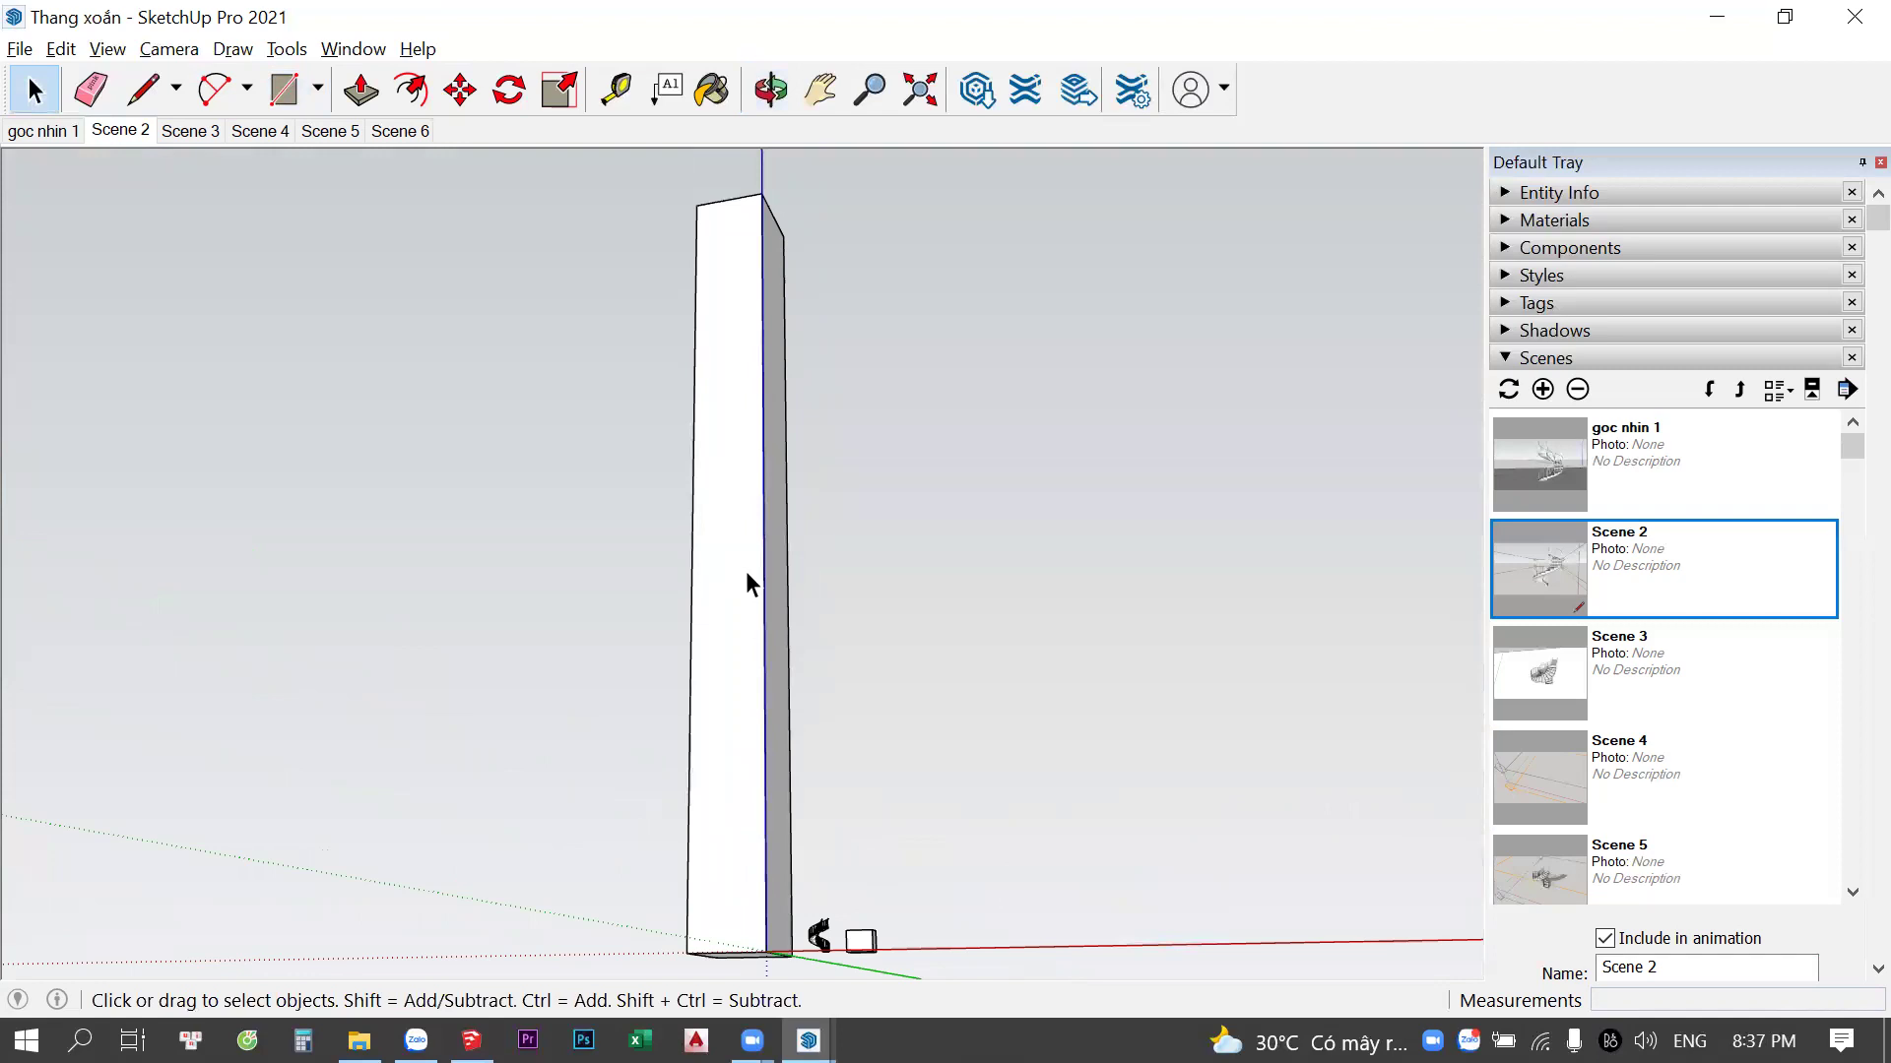
pyautogui.click(182, 49)
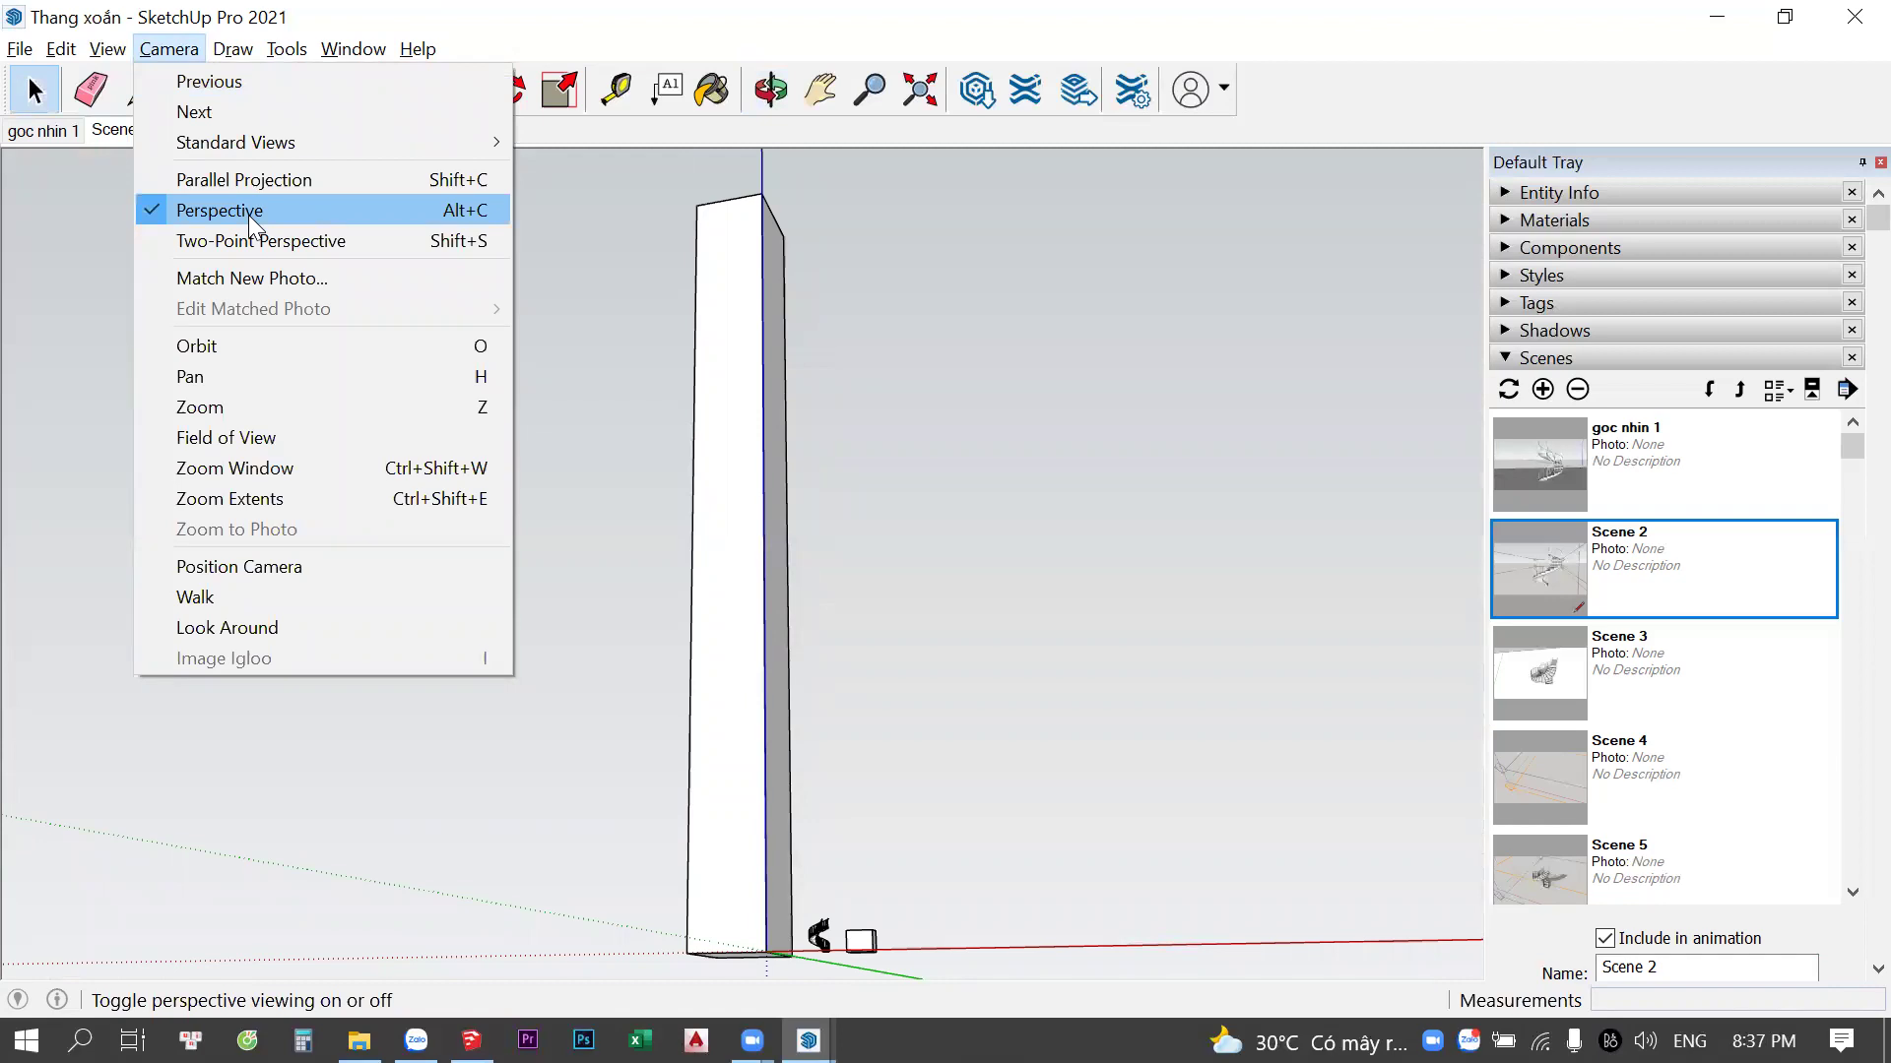
# Keep perspective projection and orbit to a level view of the whole tall tower
pyautogui.click(248, 214)
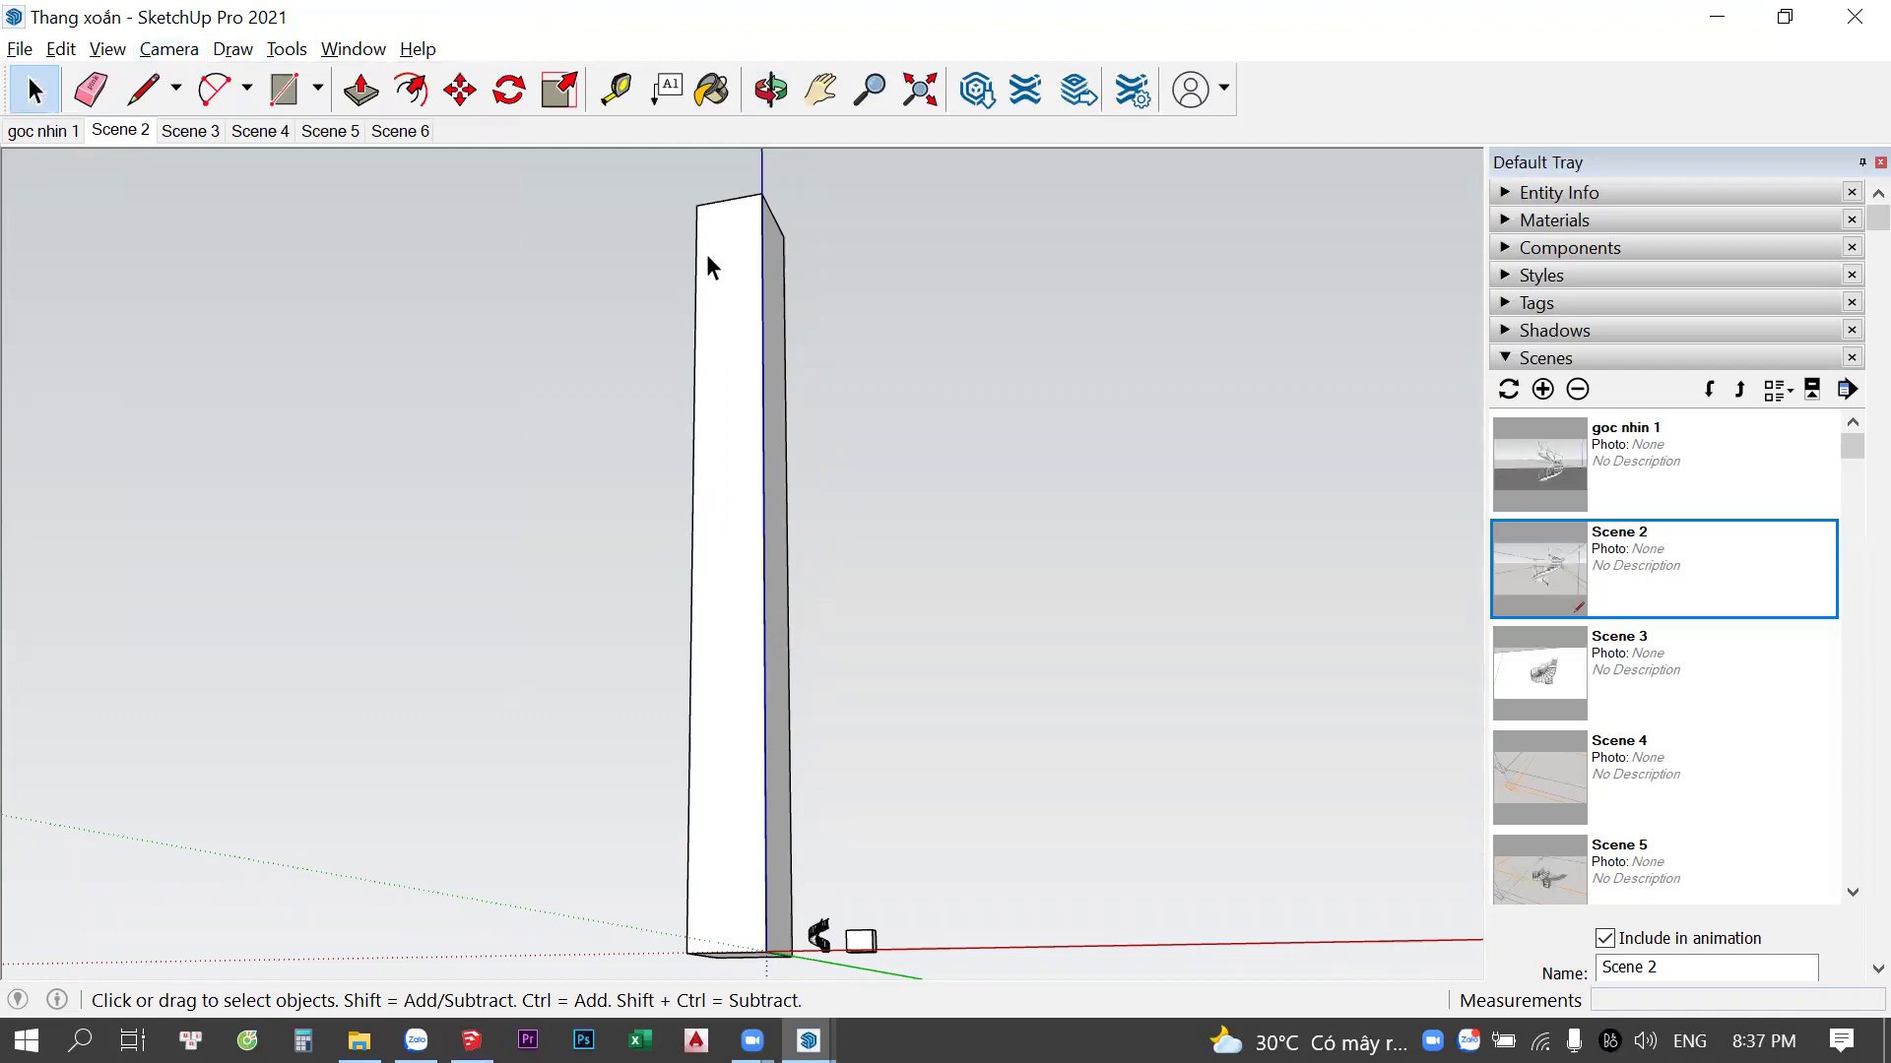
pyautogui.moveTo(764, 624)
pyautogui.mouseDown(button='middle')
pyautogui.moveTo(734, 321)
pyautogui.moveTo(751, 645)
pyautogui.moveTo(725, 726)
pyautogui.mouseUp(button='middle')
pyautogui.scroll(3, 754, 661)
pyautogui.scroll(-5, 754, 661)
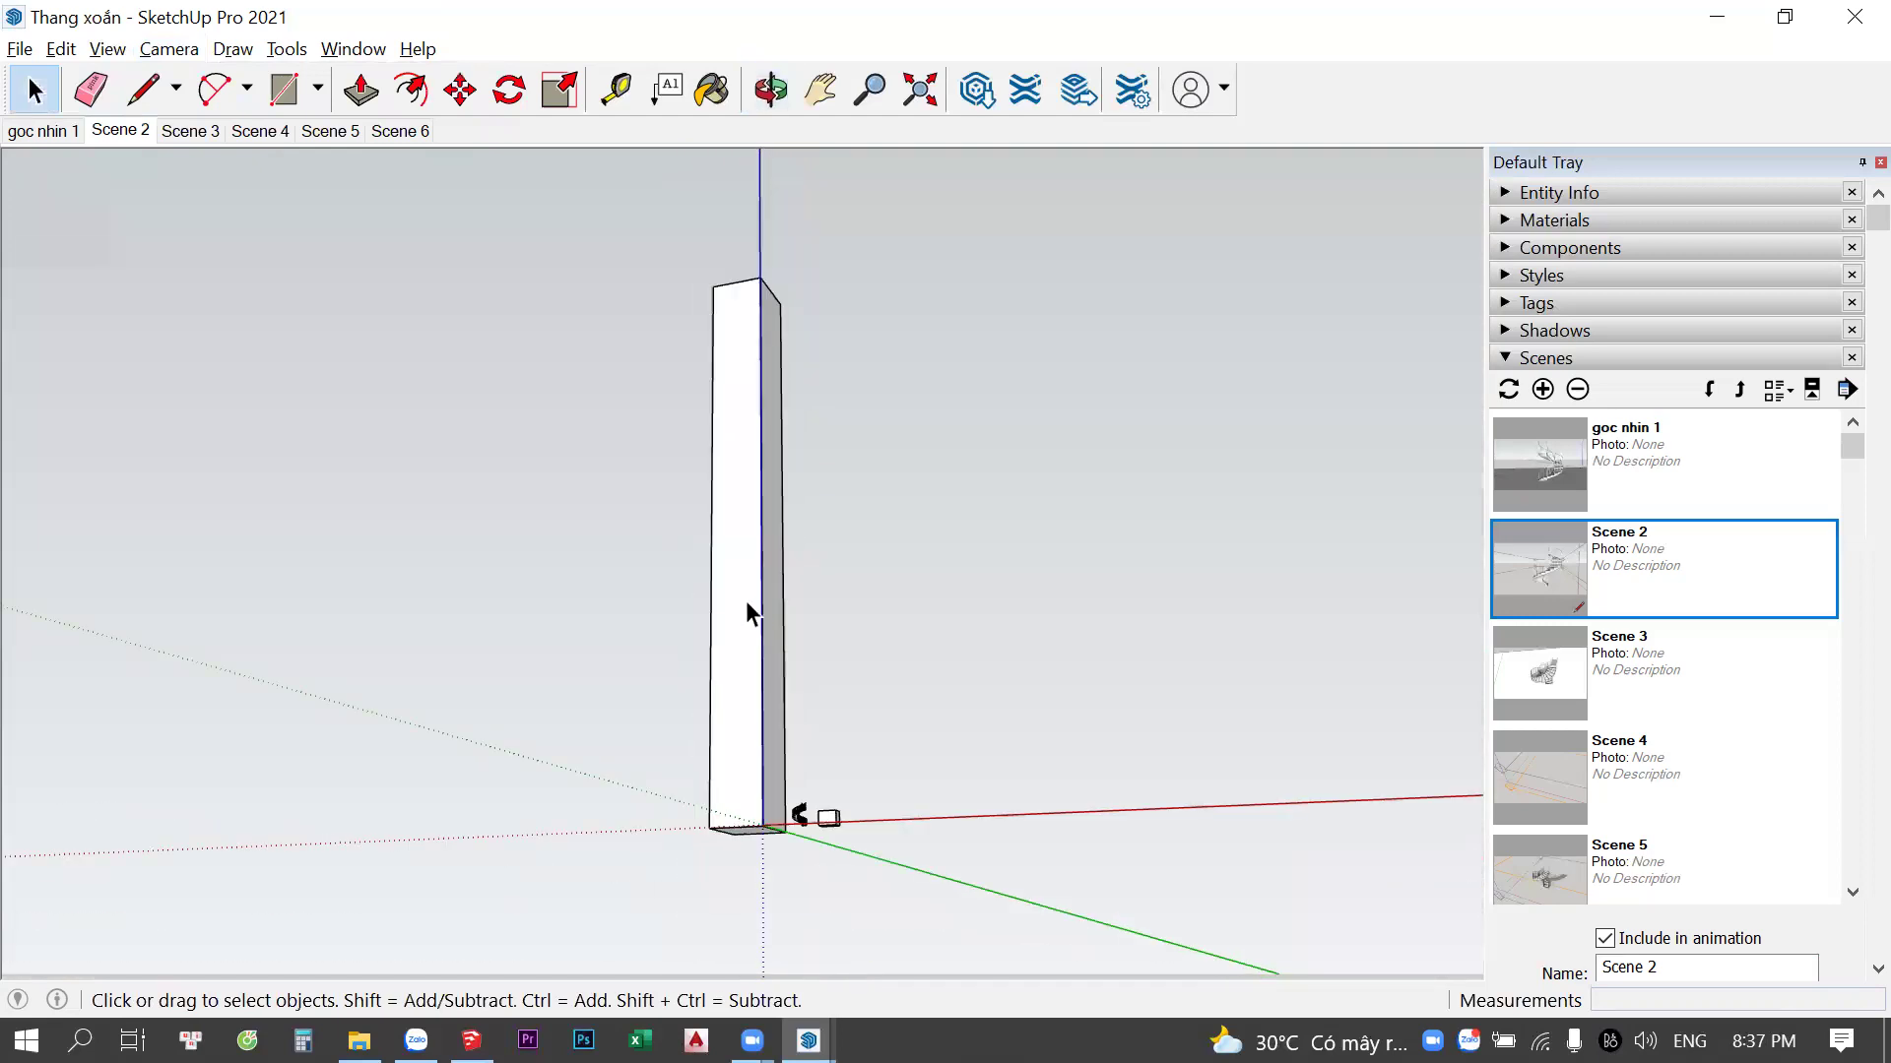
pyautogui.moveTo(747, 600); pyautogui.dragTo(741, 321, button='middle')
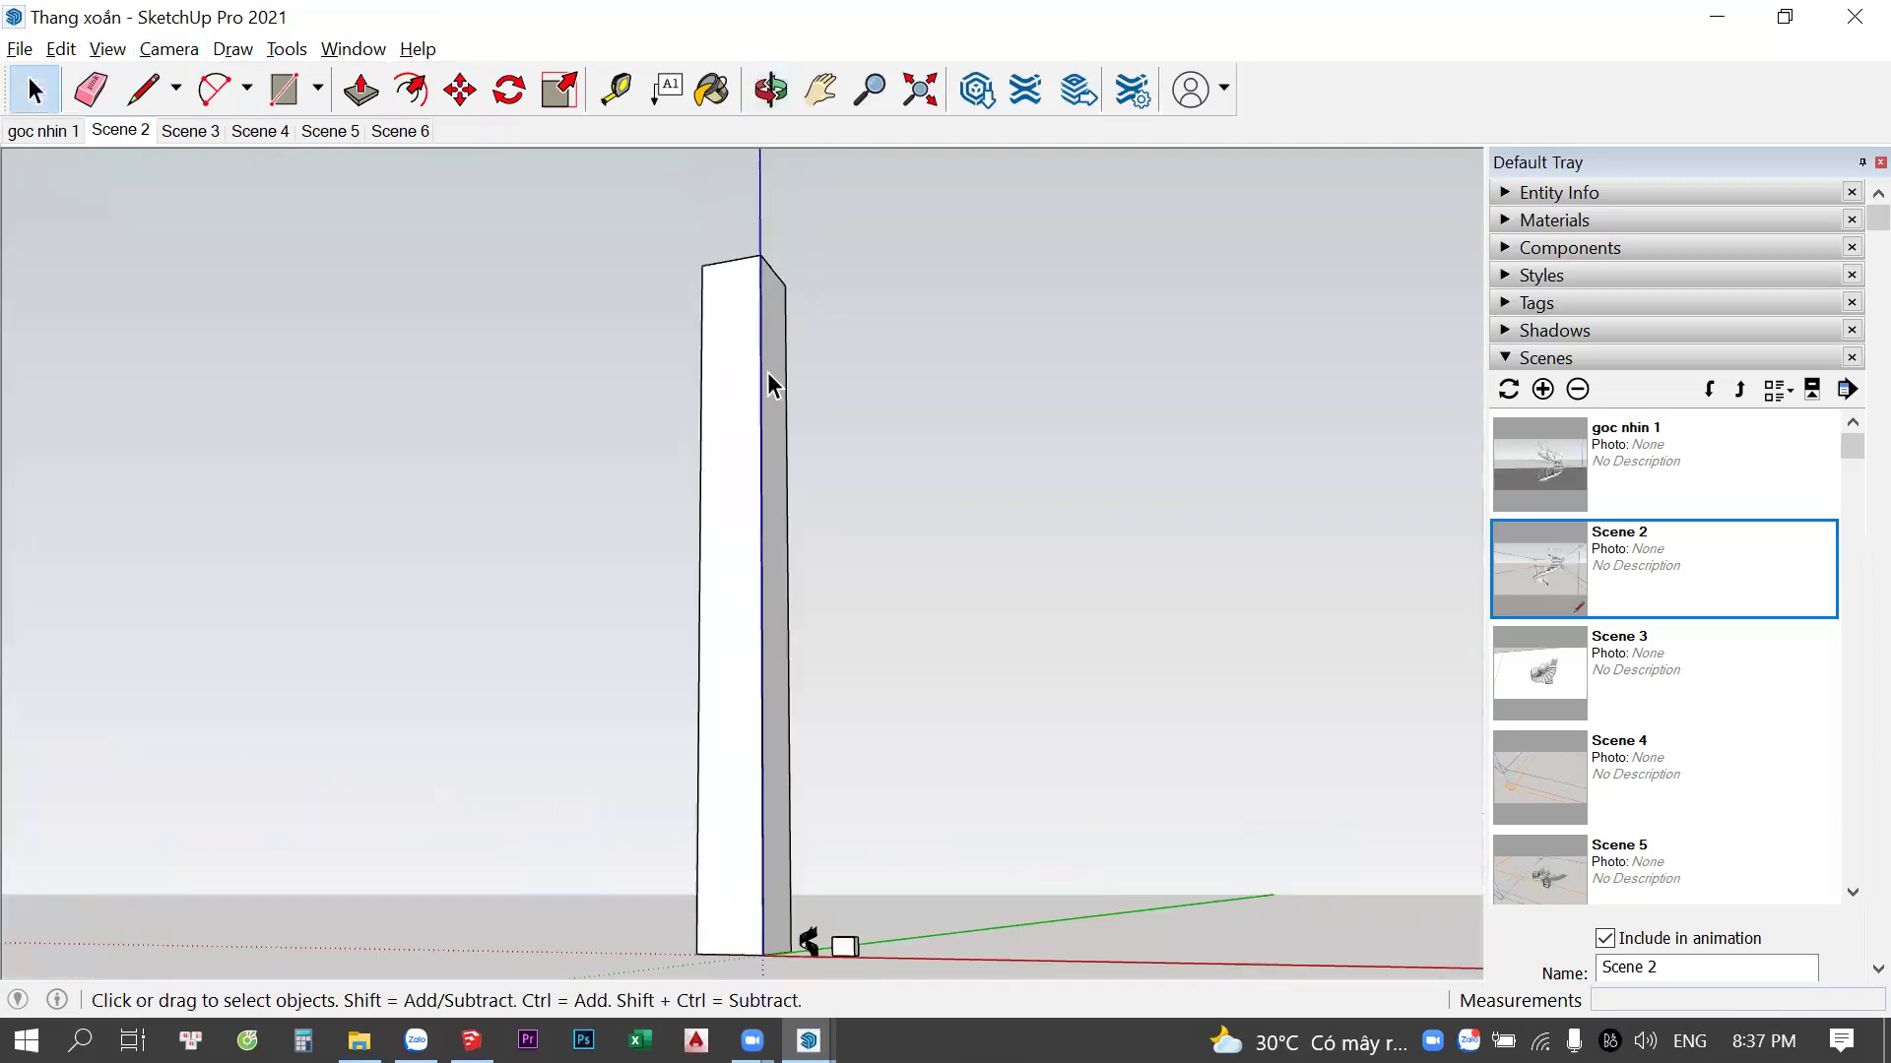
pyautogui.moveTo(770, 384); pyautogui.dragTo(747, 328, button='middle')
pyautogui.moveTo(789, 515); pyautogui.dragTo(771, 512, button='middle')
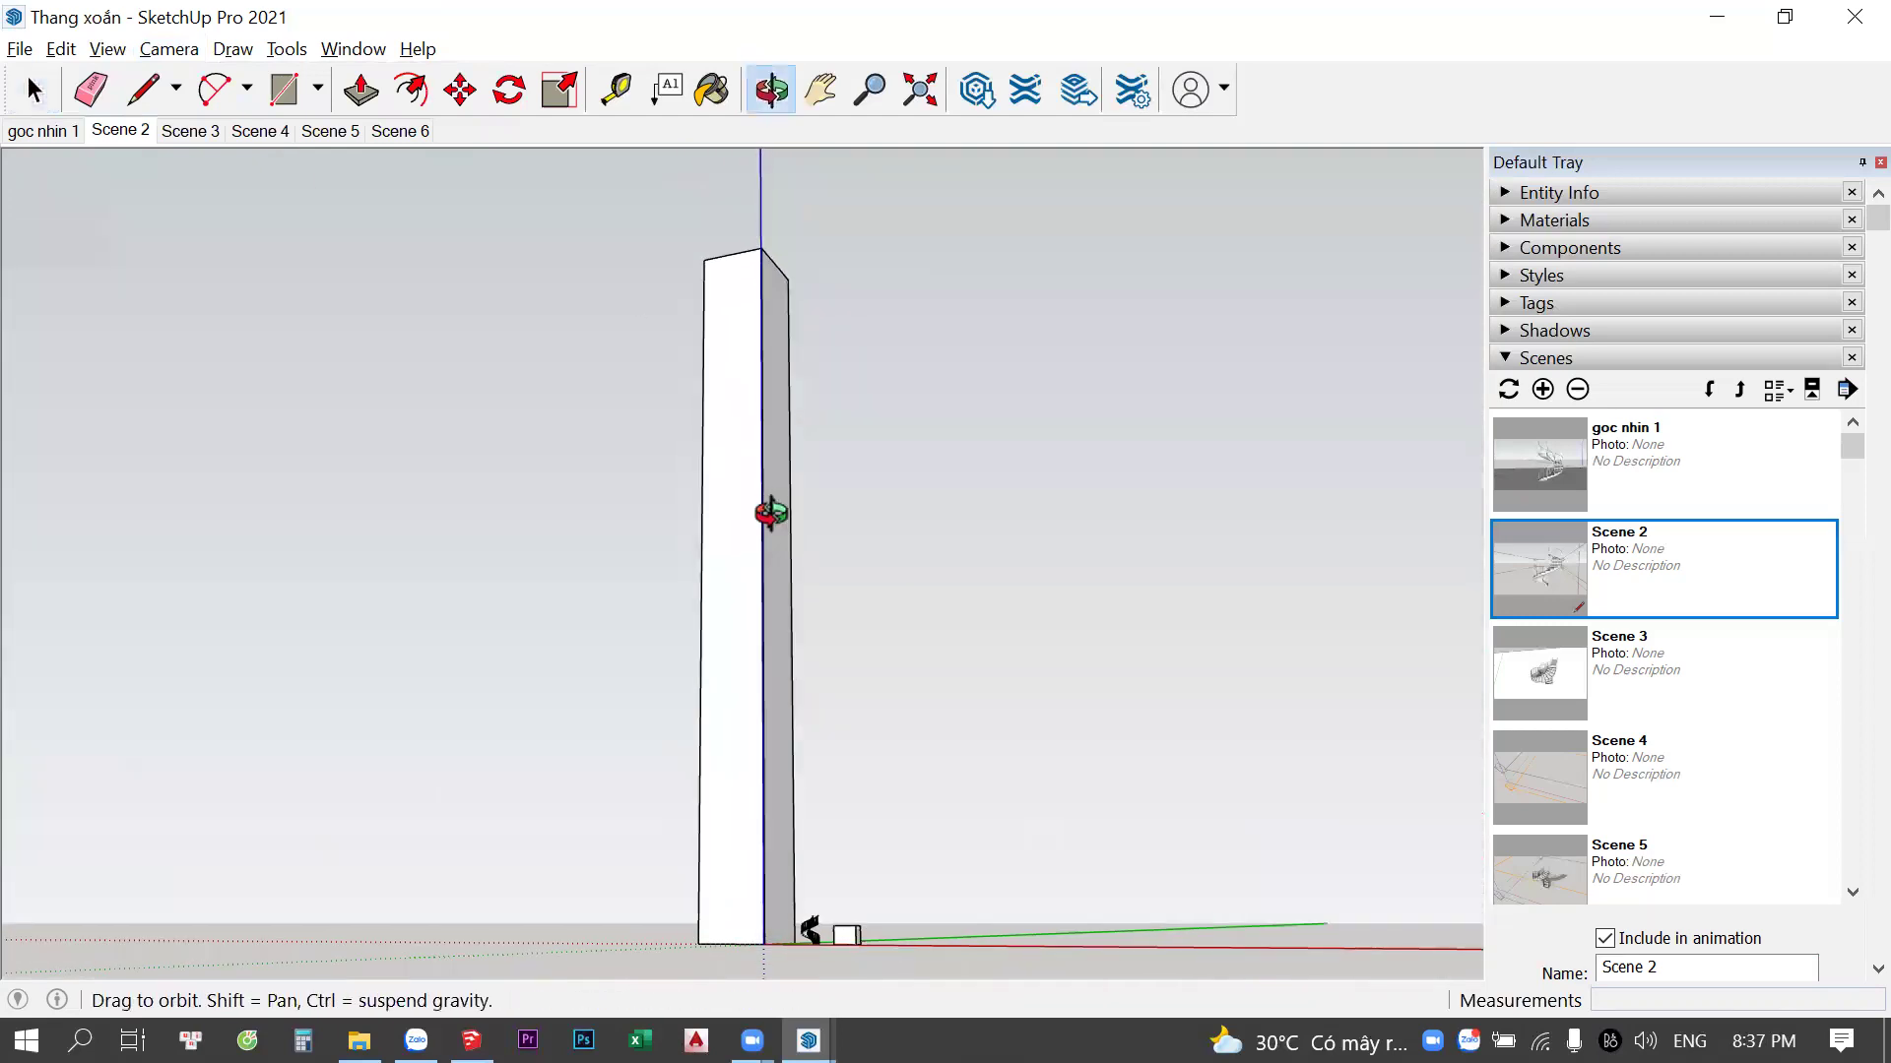
# Switch the camera to Two-Point Perspective and pan to reframe the tower
pyautogui.click(168, 48)
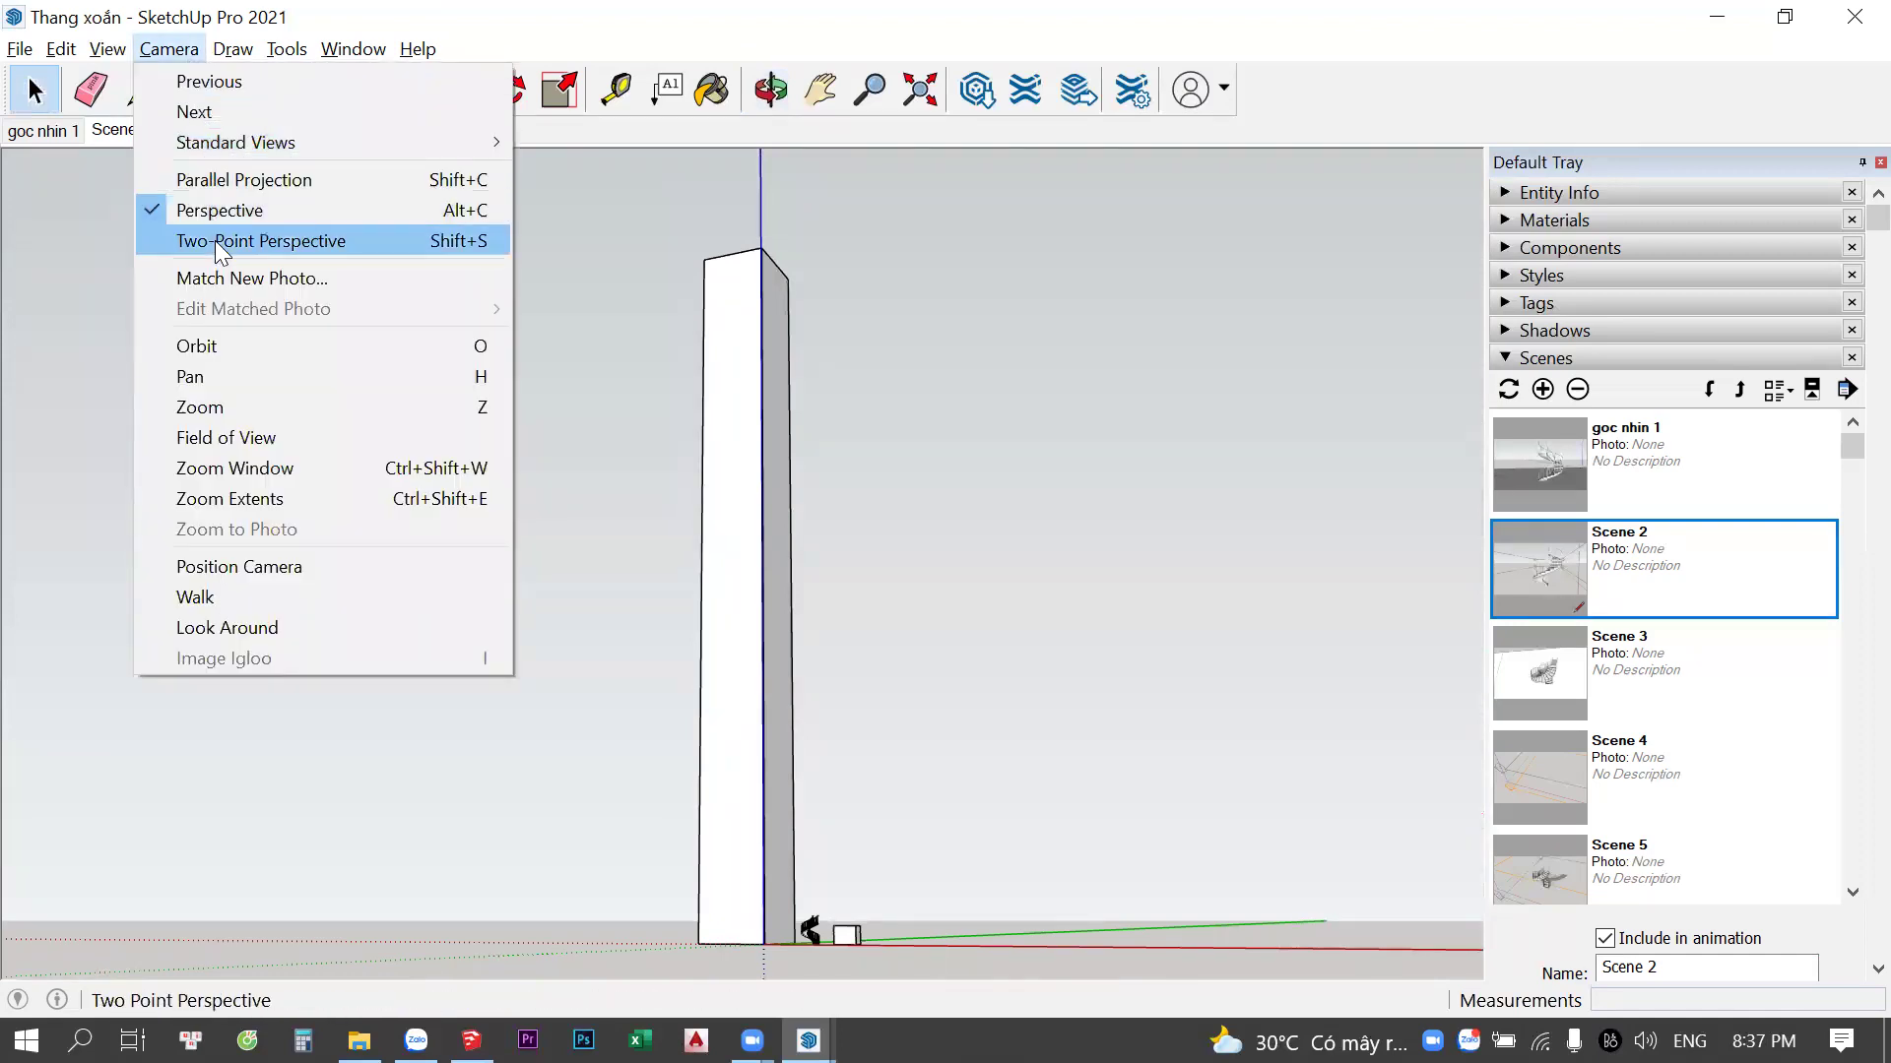
pyautogui.click(888, 439)
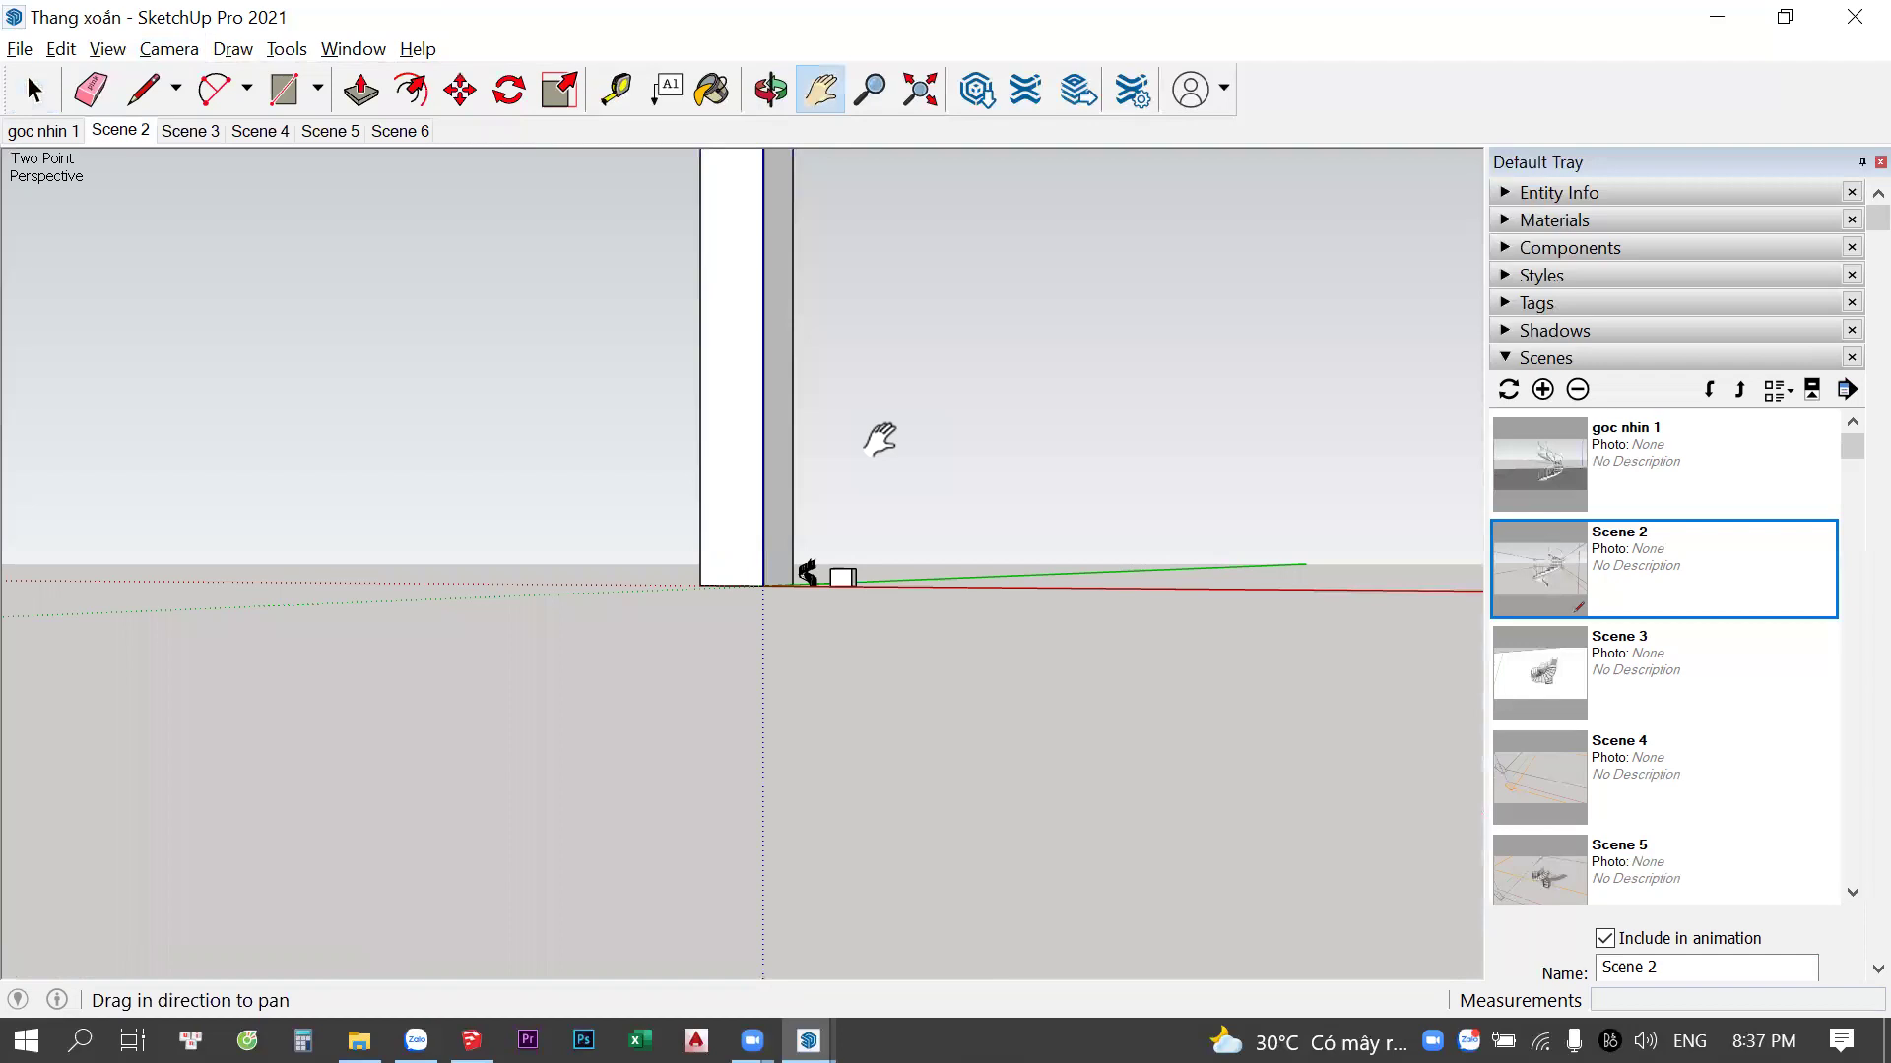
pyautogui.moveTo(878, 434); pyautogui.dragTo(793, 540)
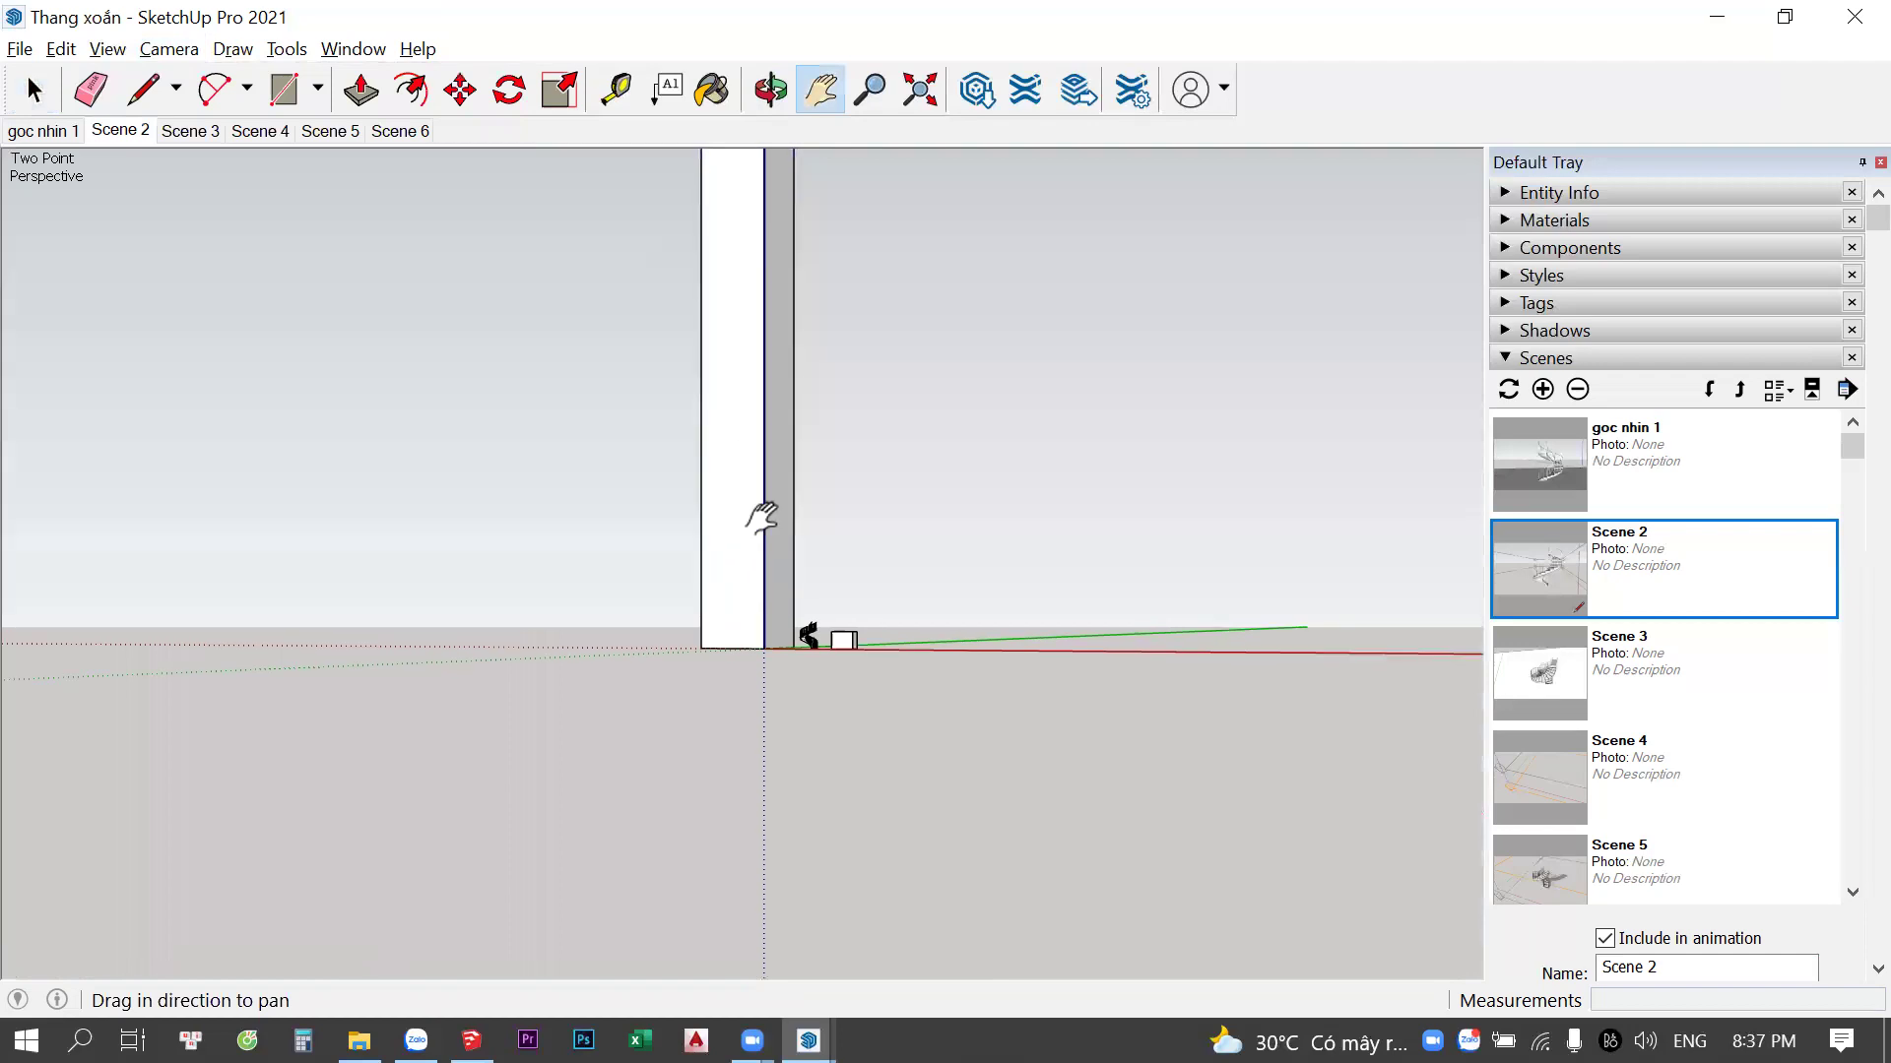
pyautogui.press('space')
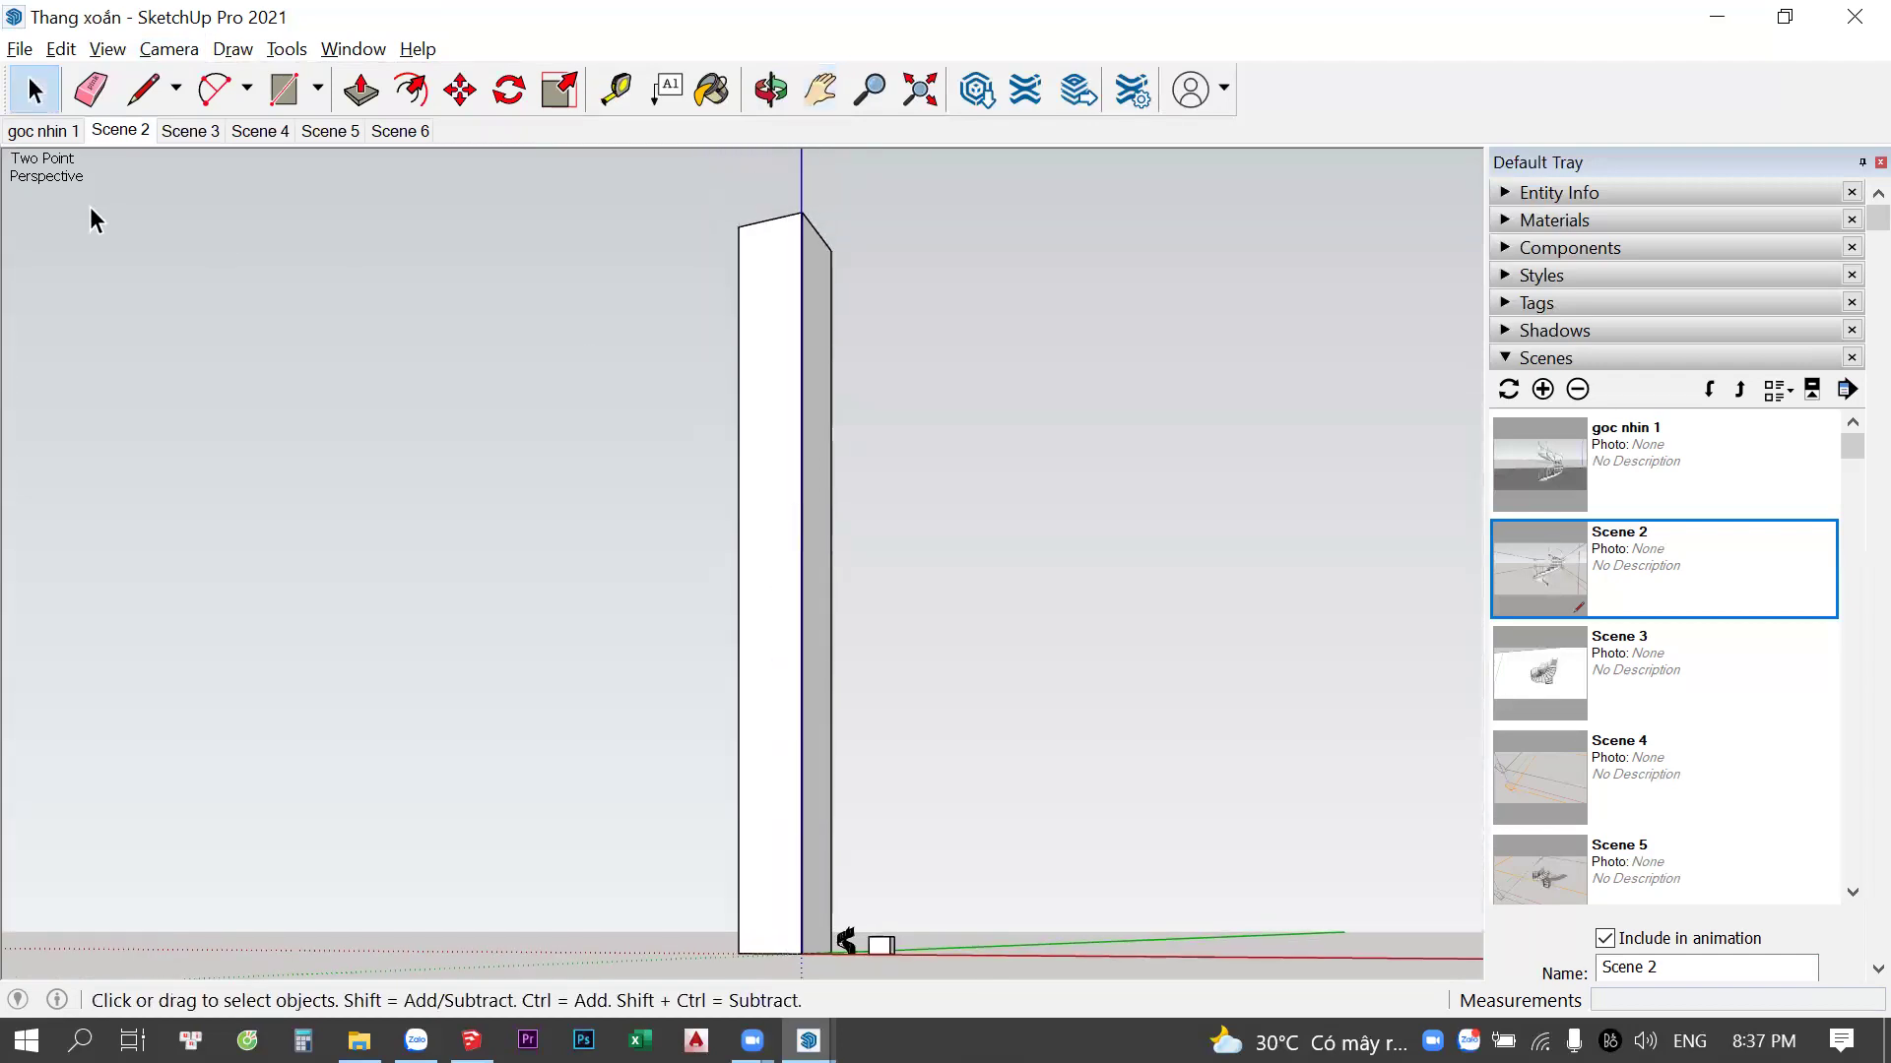
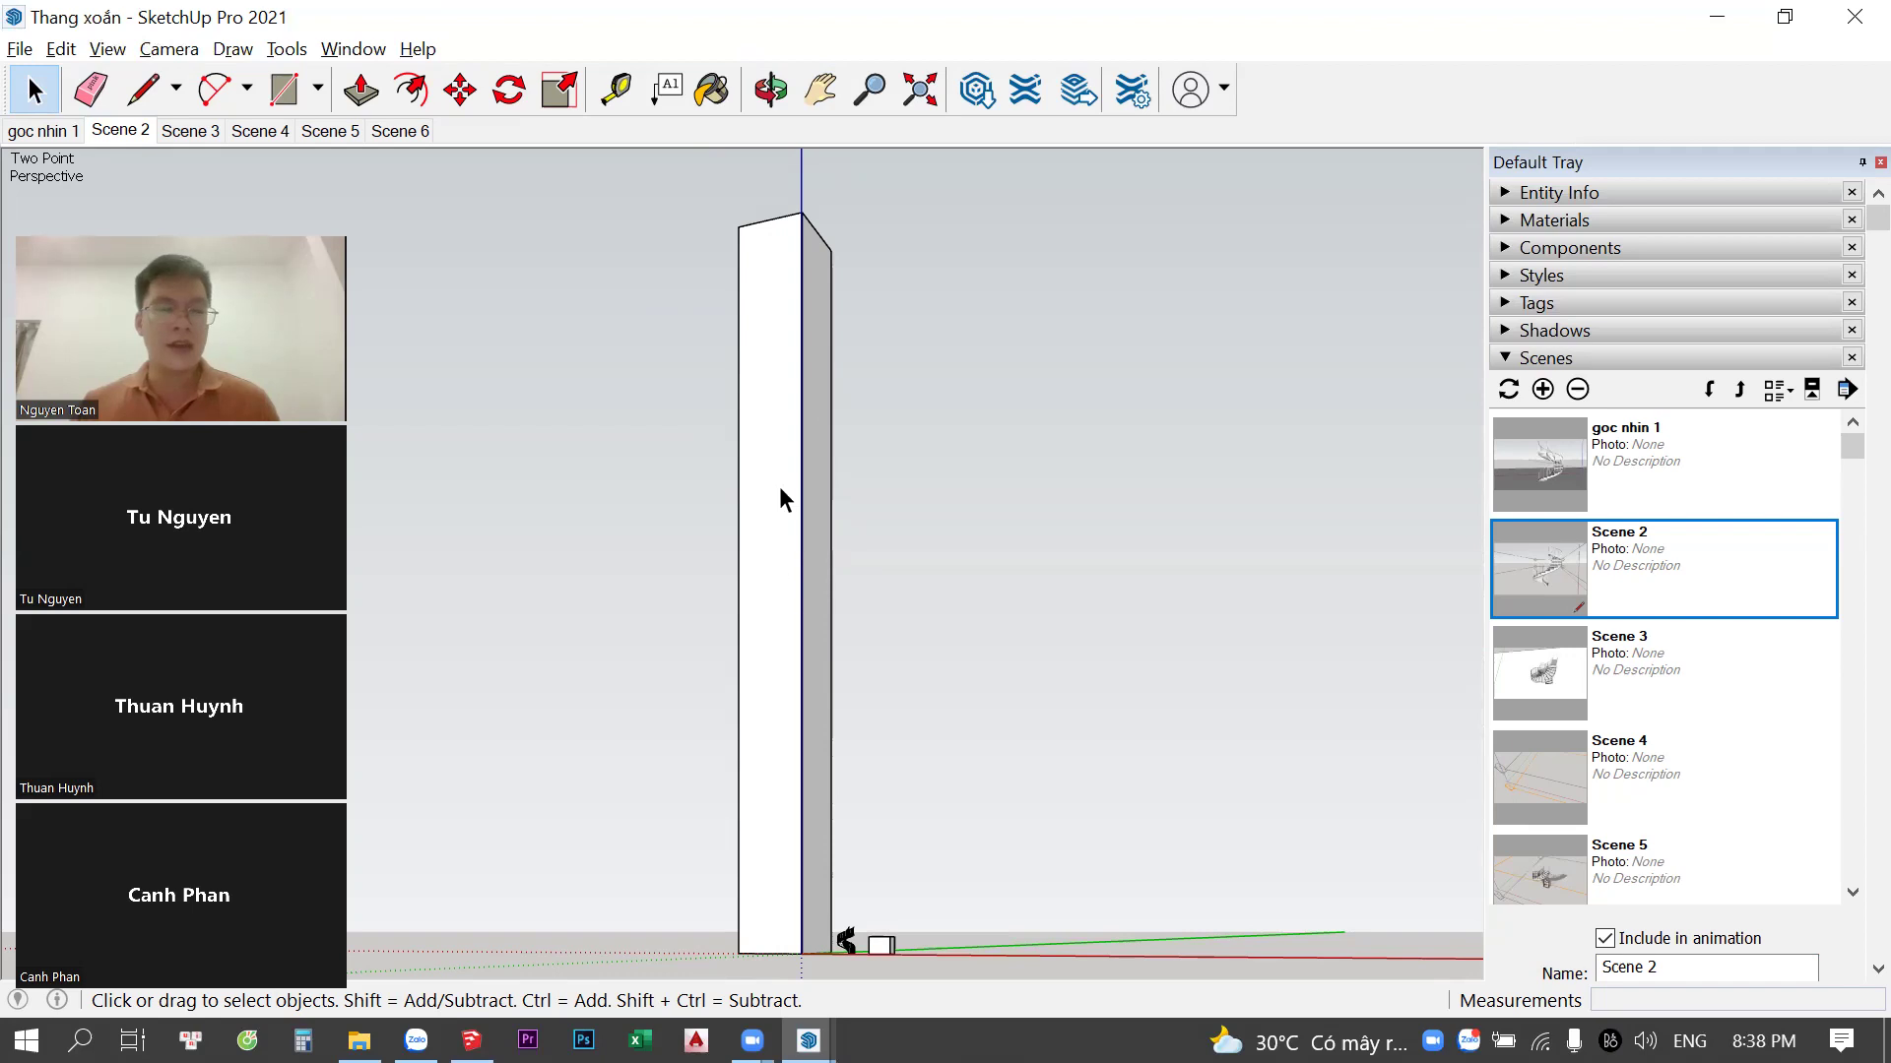
# Pan and orbit so the tall box leans in ordinary perspective
pyautogui.press('h')
pyautogui.moveTo(891, 473)
pyautogui.mouseDown()
pyautogui.moveTo(832, 524)
pyautogui.moveTo(785, 626)
pyautogui.moveTo(869, 497)
pyautogui.moveTo(861, 542)
pyautogui.mouseUp()
pyautogui.press('o')
pyautogui.press('space')
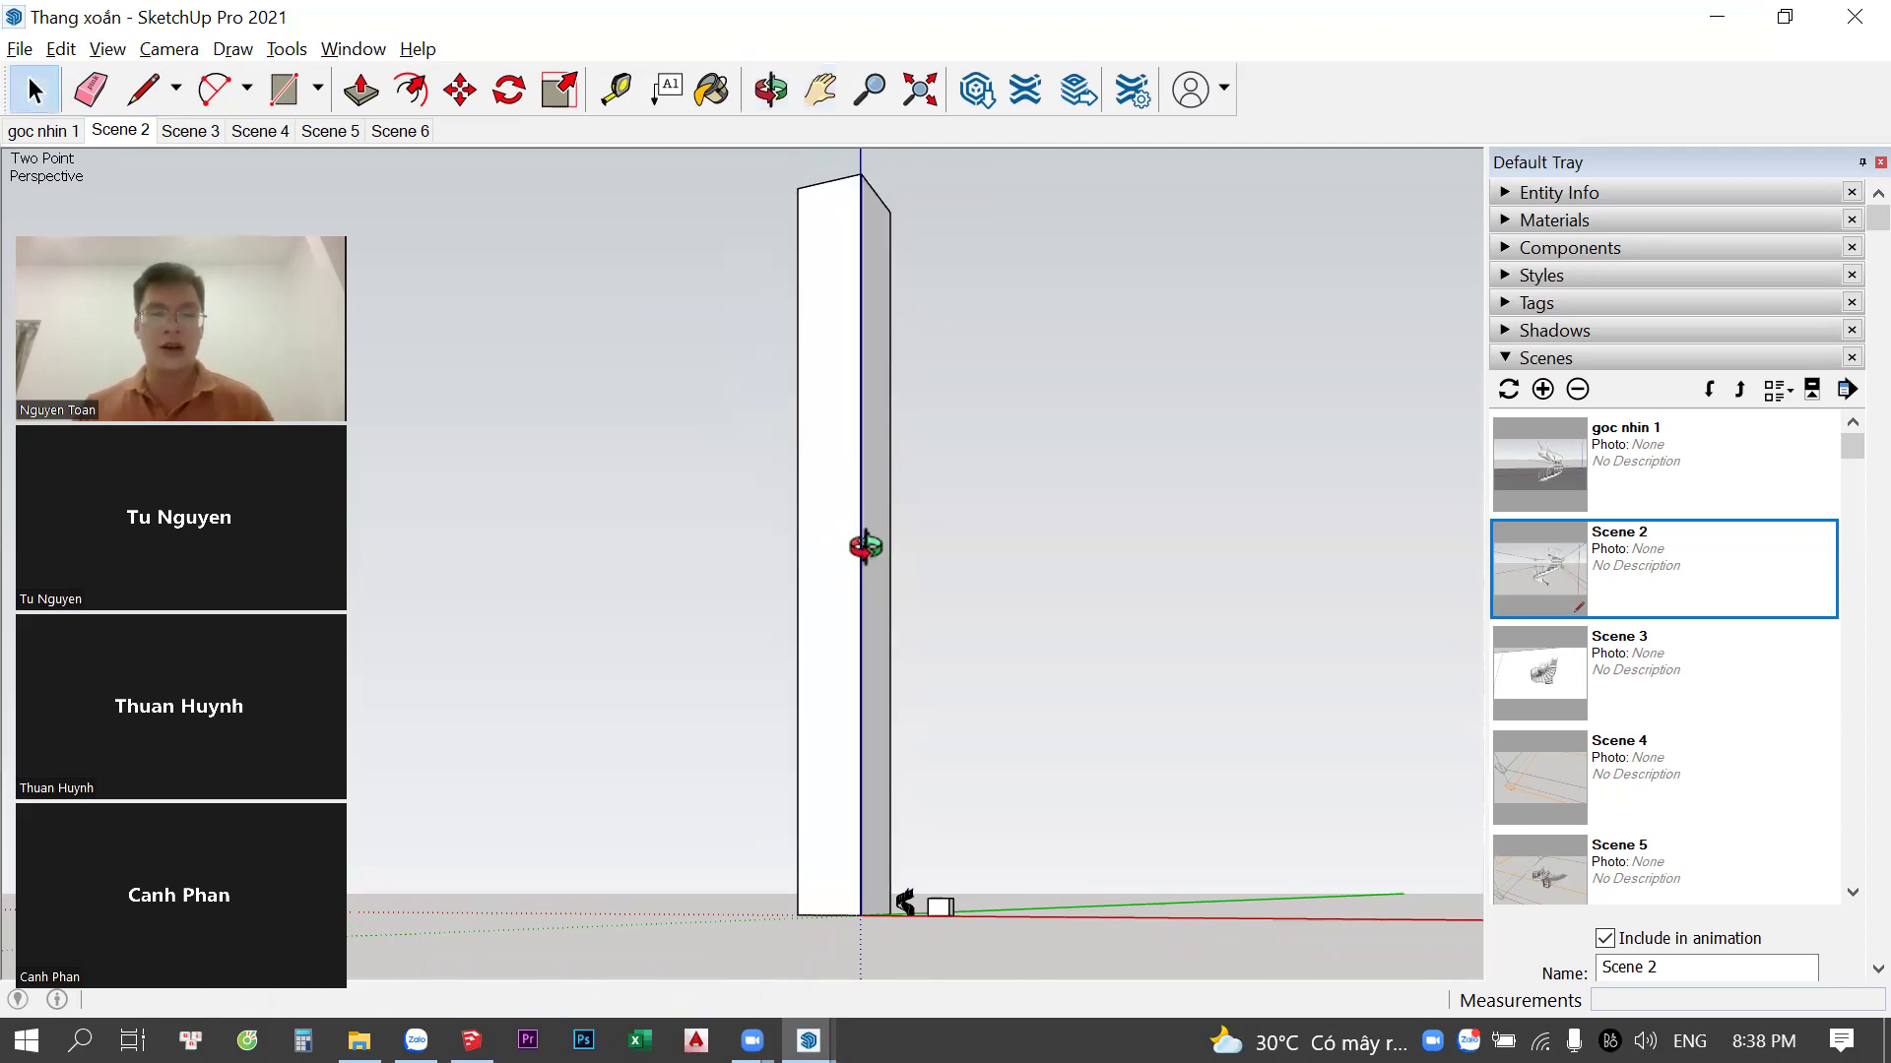
pyautogui.moveTo(887, 581)
pyautogui.mouseDown(button='middle')
pyautogui.moveTo(840, 561)
pyautogui.moveTo(797, 576)
pyautogui.mouseUp(button='middle')
pyautogui.press('space')
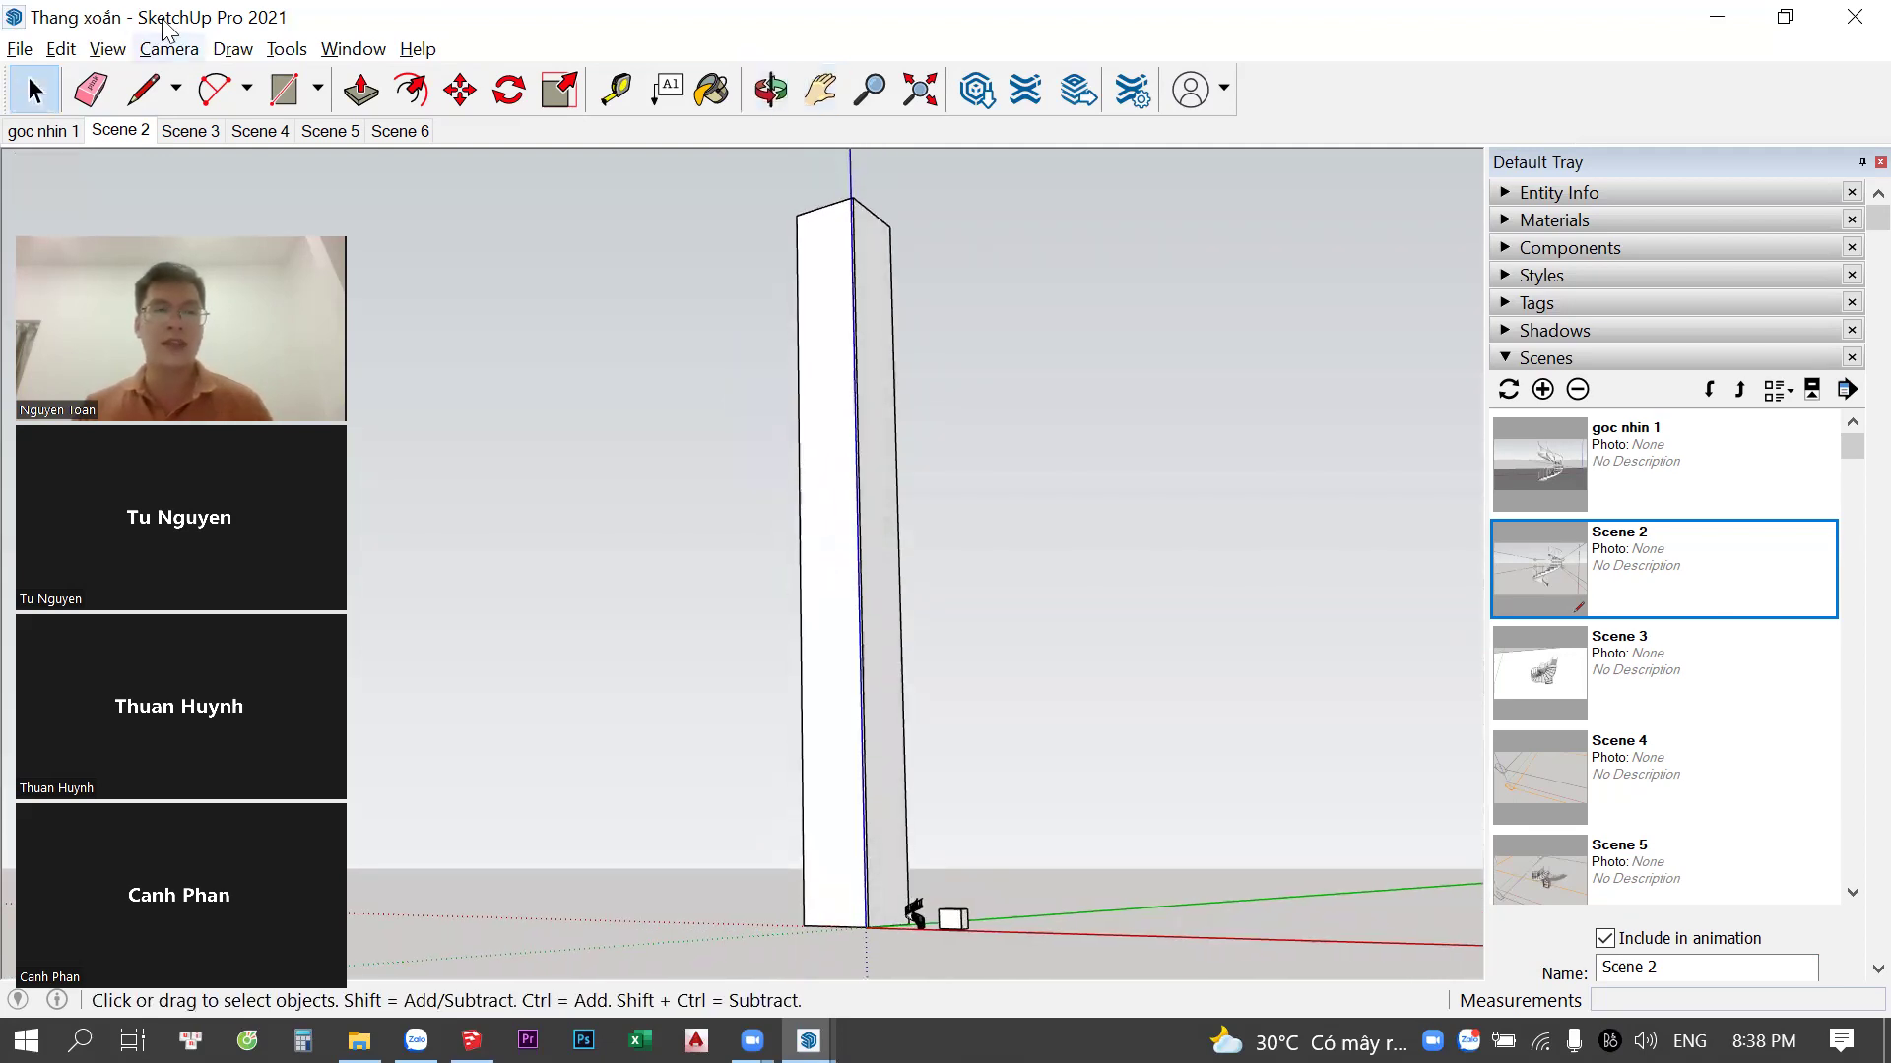
# Apply Two-Point Perspective, then orbit out of it and dismiss the Camera menu
pyautogui.click(168, 51)
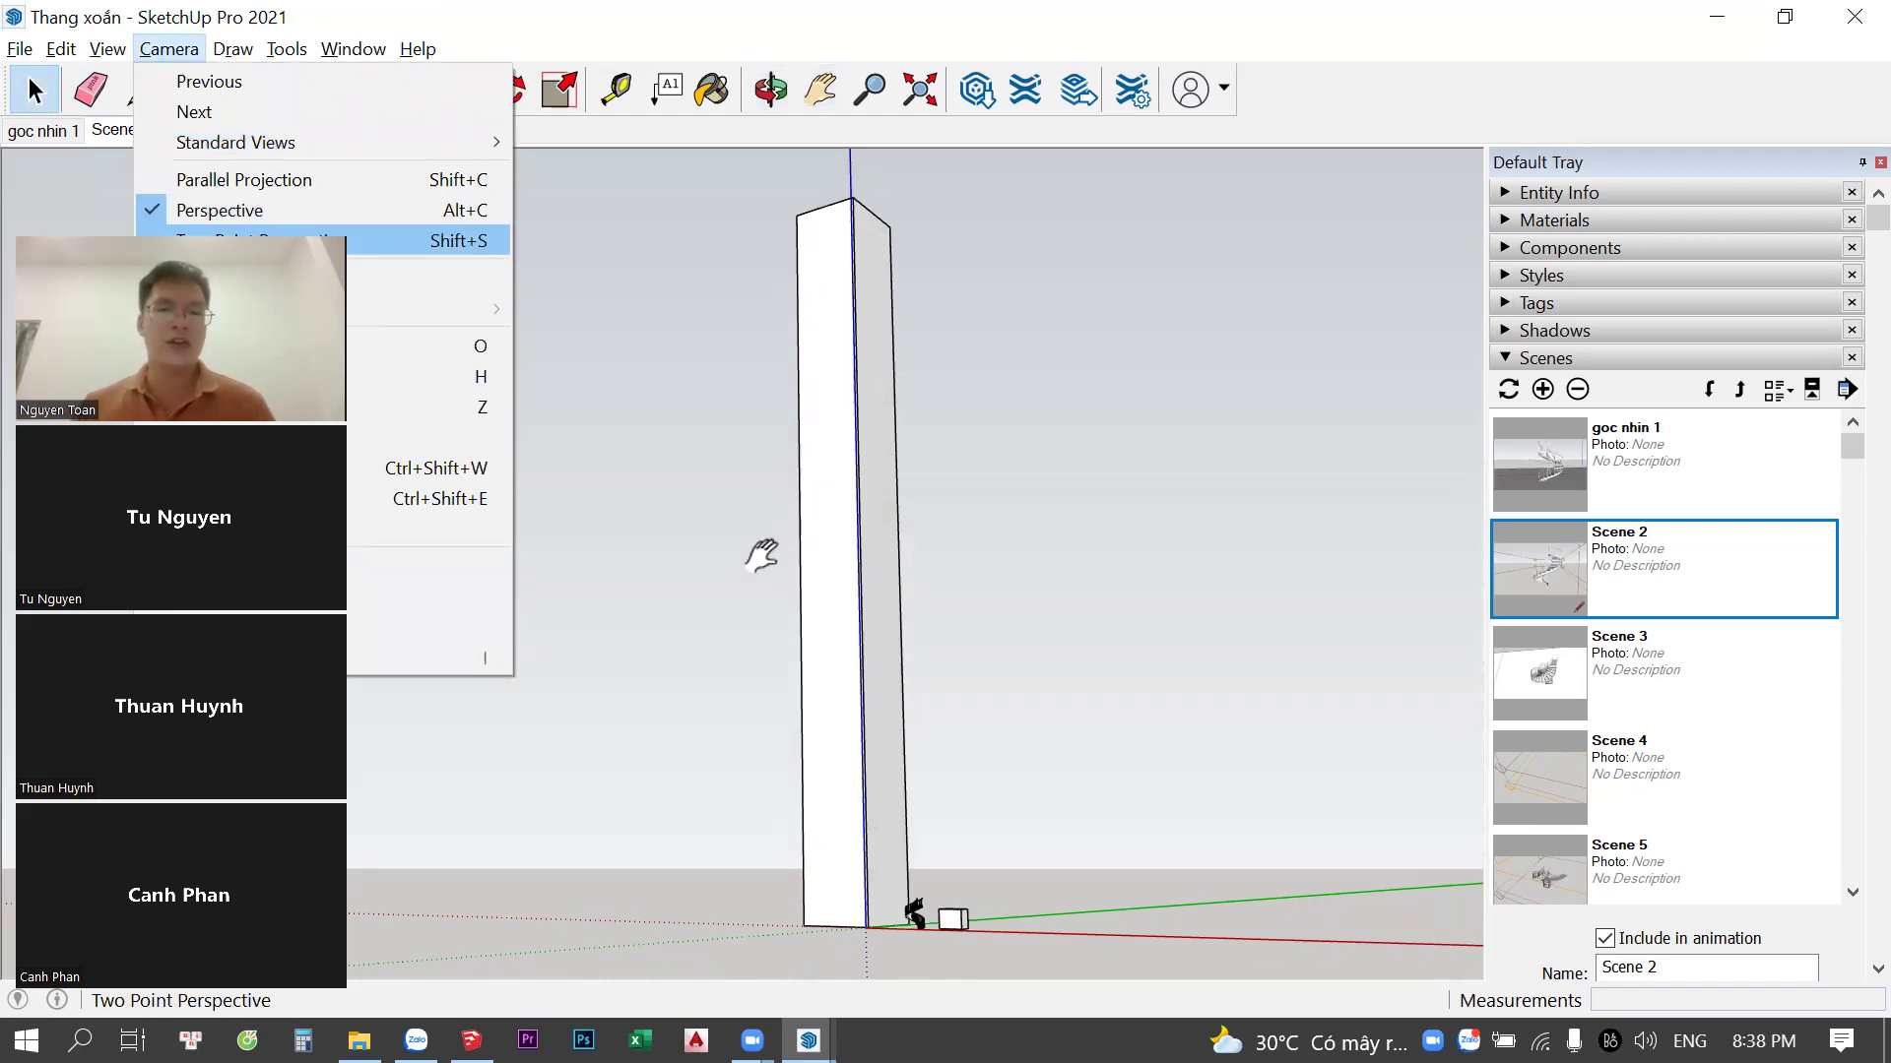
pyautogui.click(295, 241)
pyautogui.press('o')
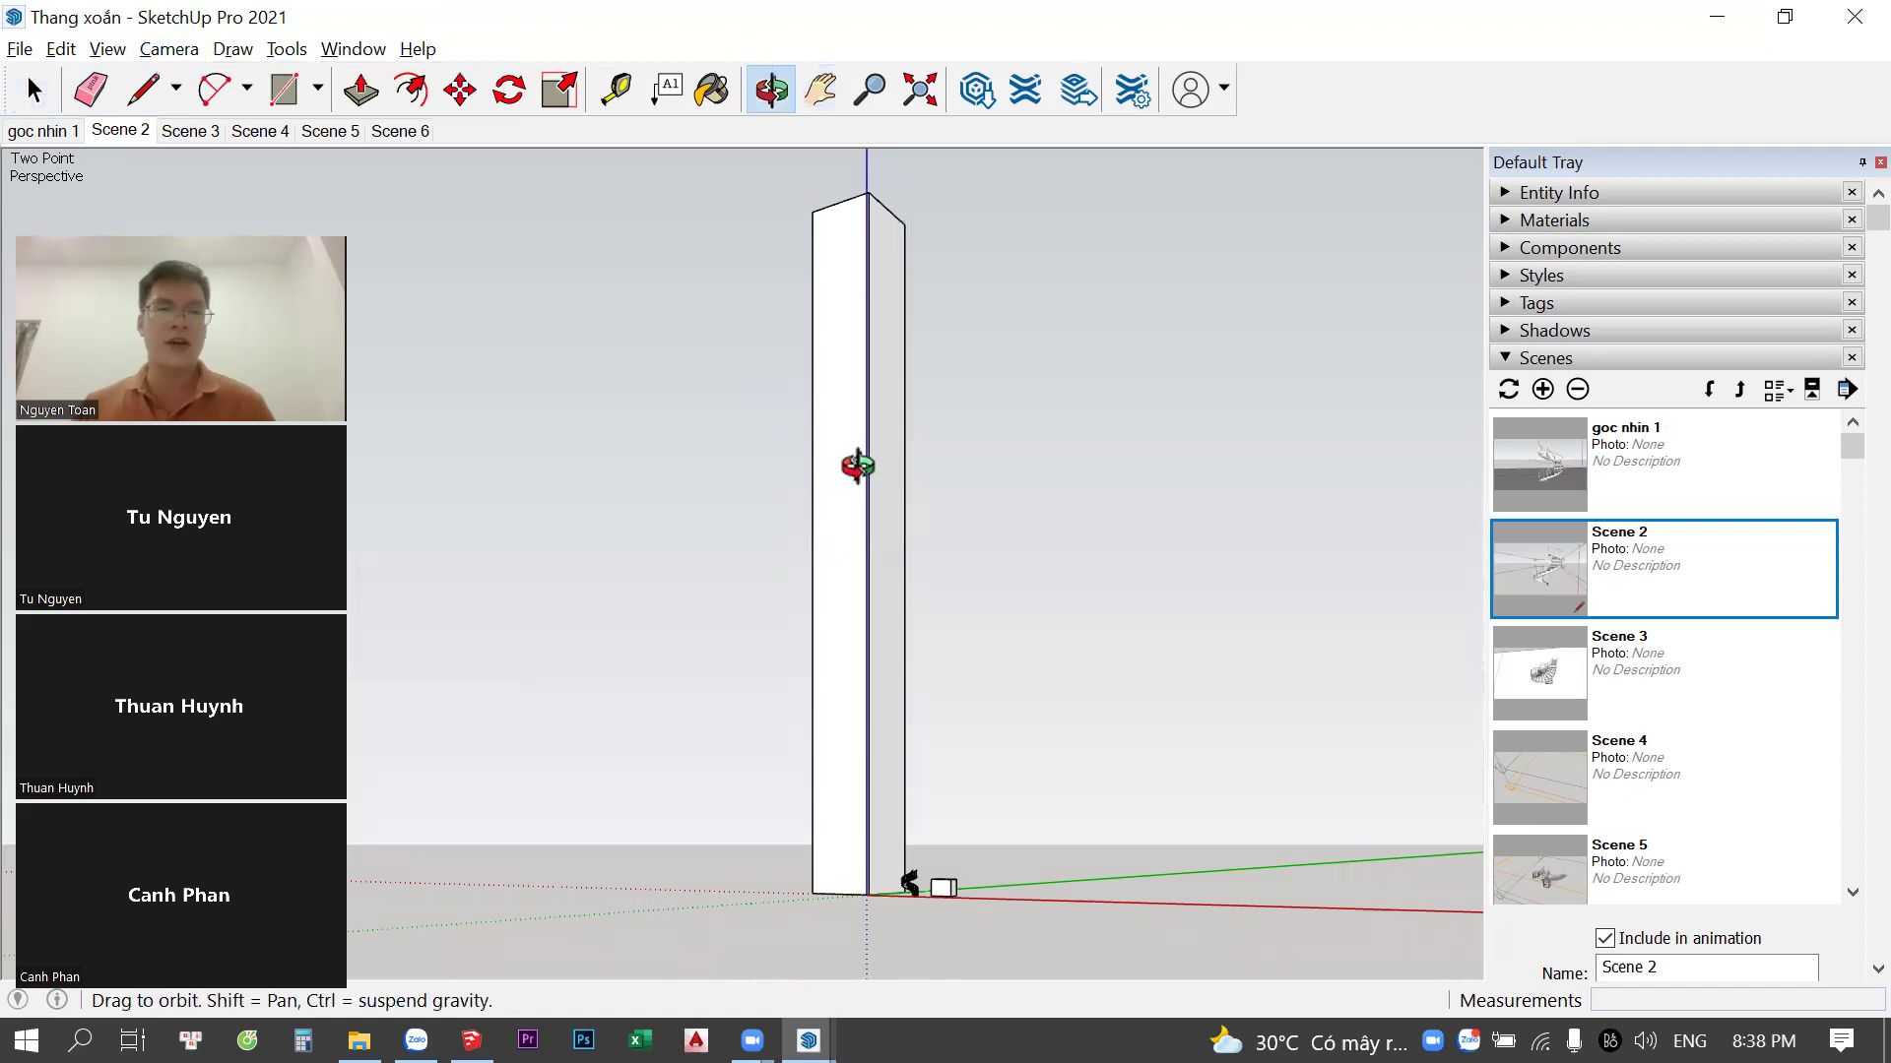
pyautogui.moveTo(857, 466); pyautogui.dragTo(805, 471)
pyautogui.press('space')
pyautogui.click(168, 49)
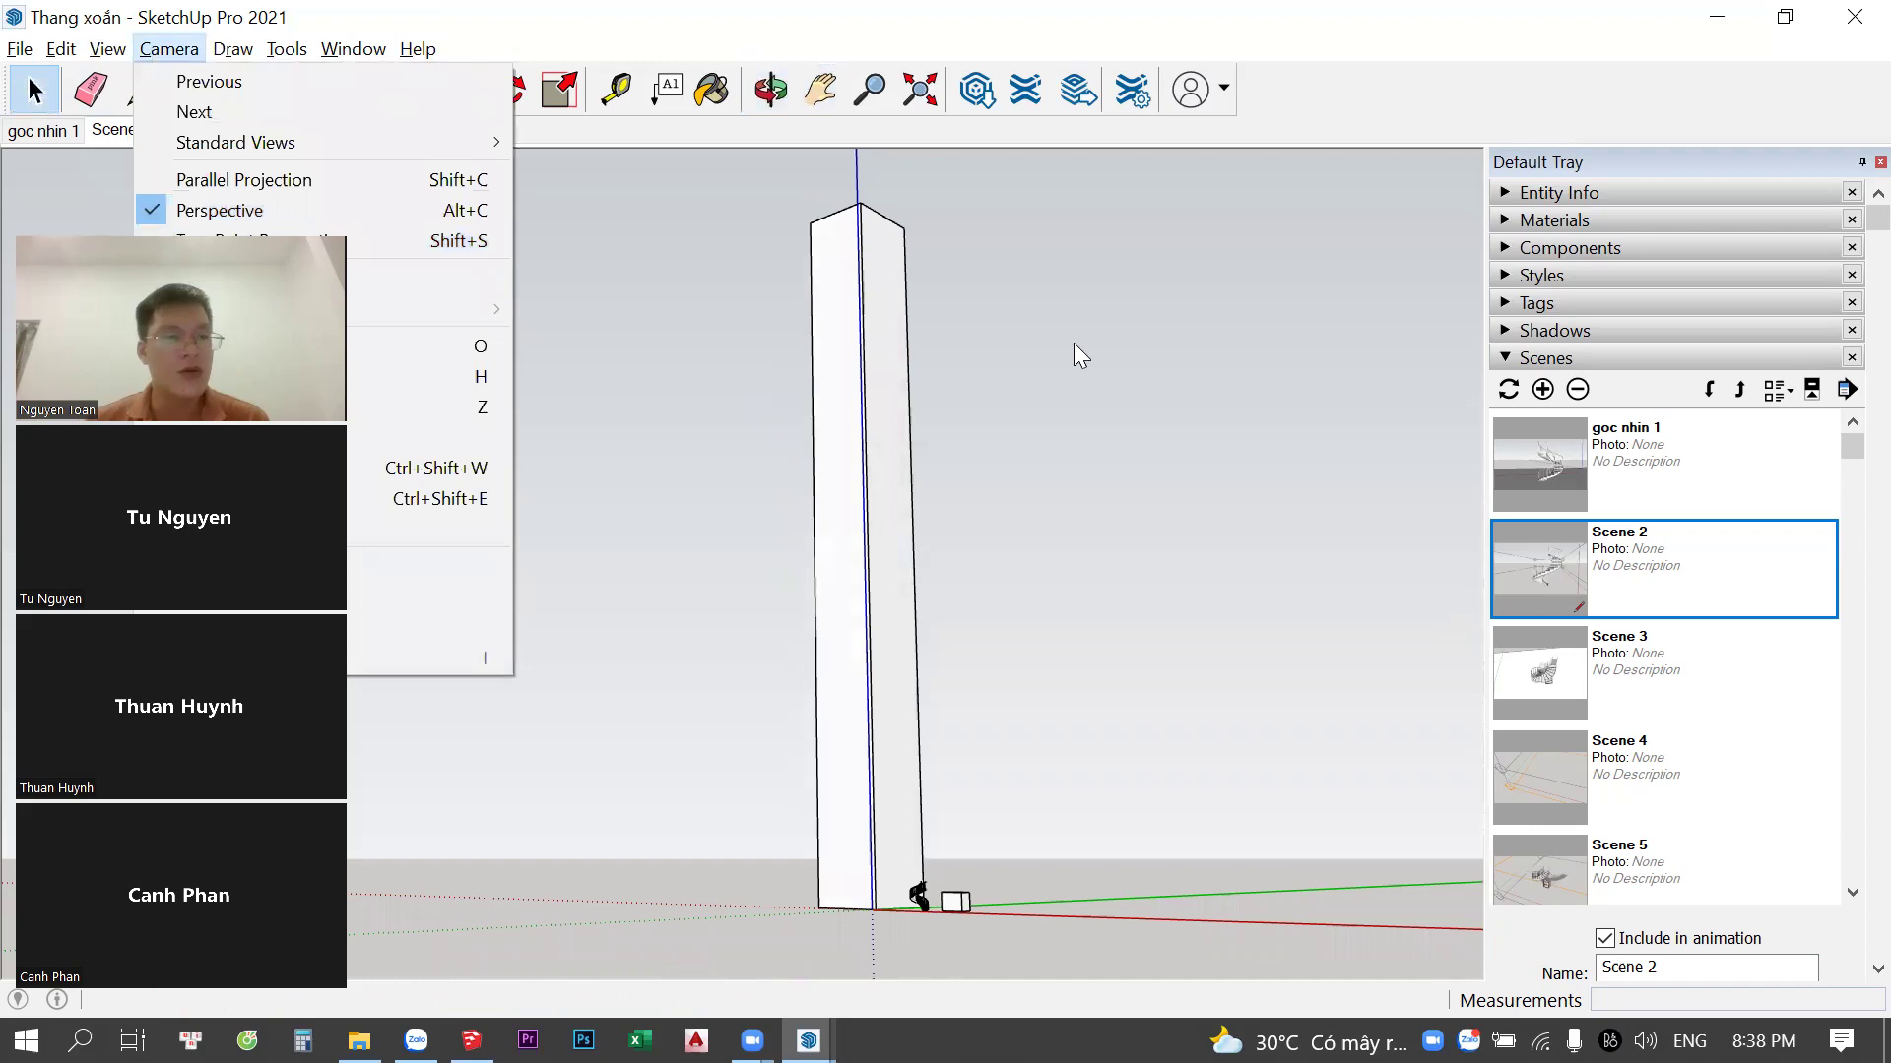
pyautogui.click(931, 498)
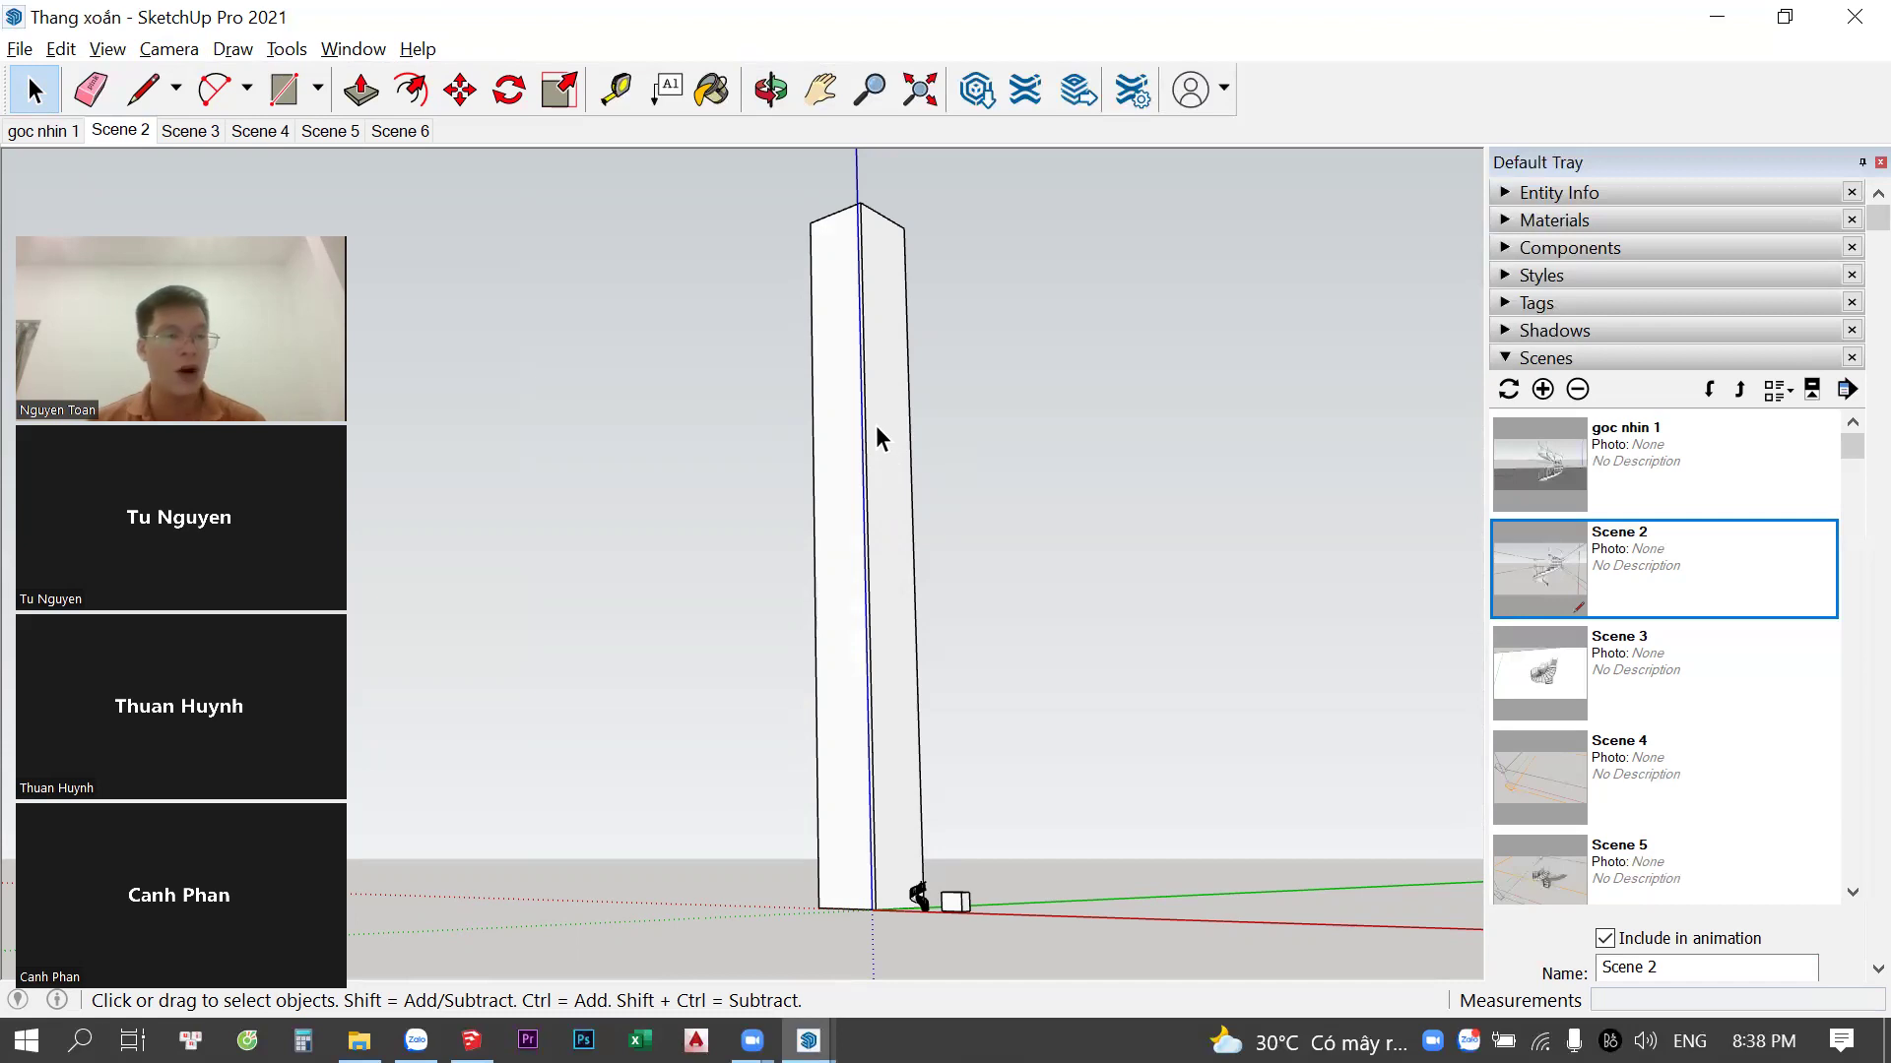
# Orbit and zoom around the tall box, looking down onto its top
pyautogui.moveTo(876, 350); pyautogui.dragTo(875, 470, button='middle')
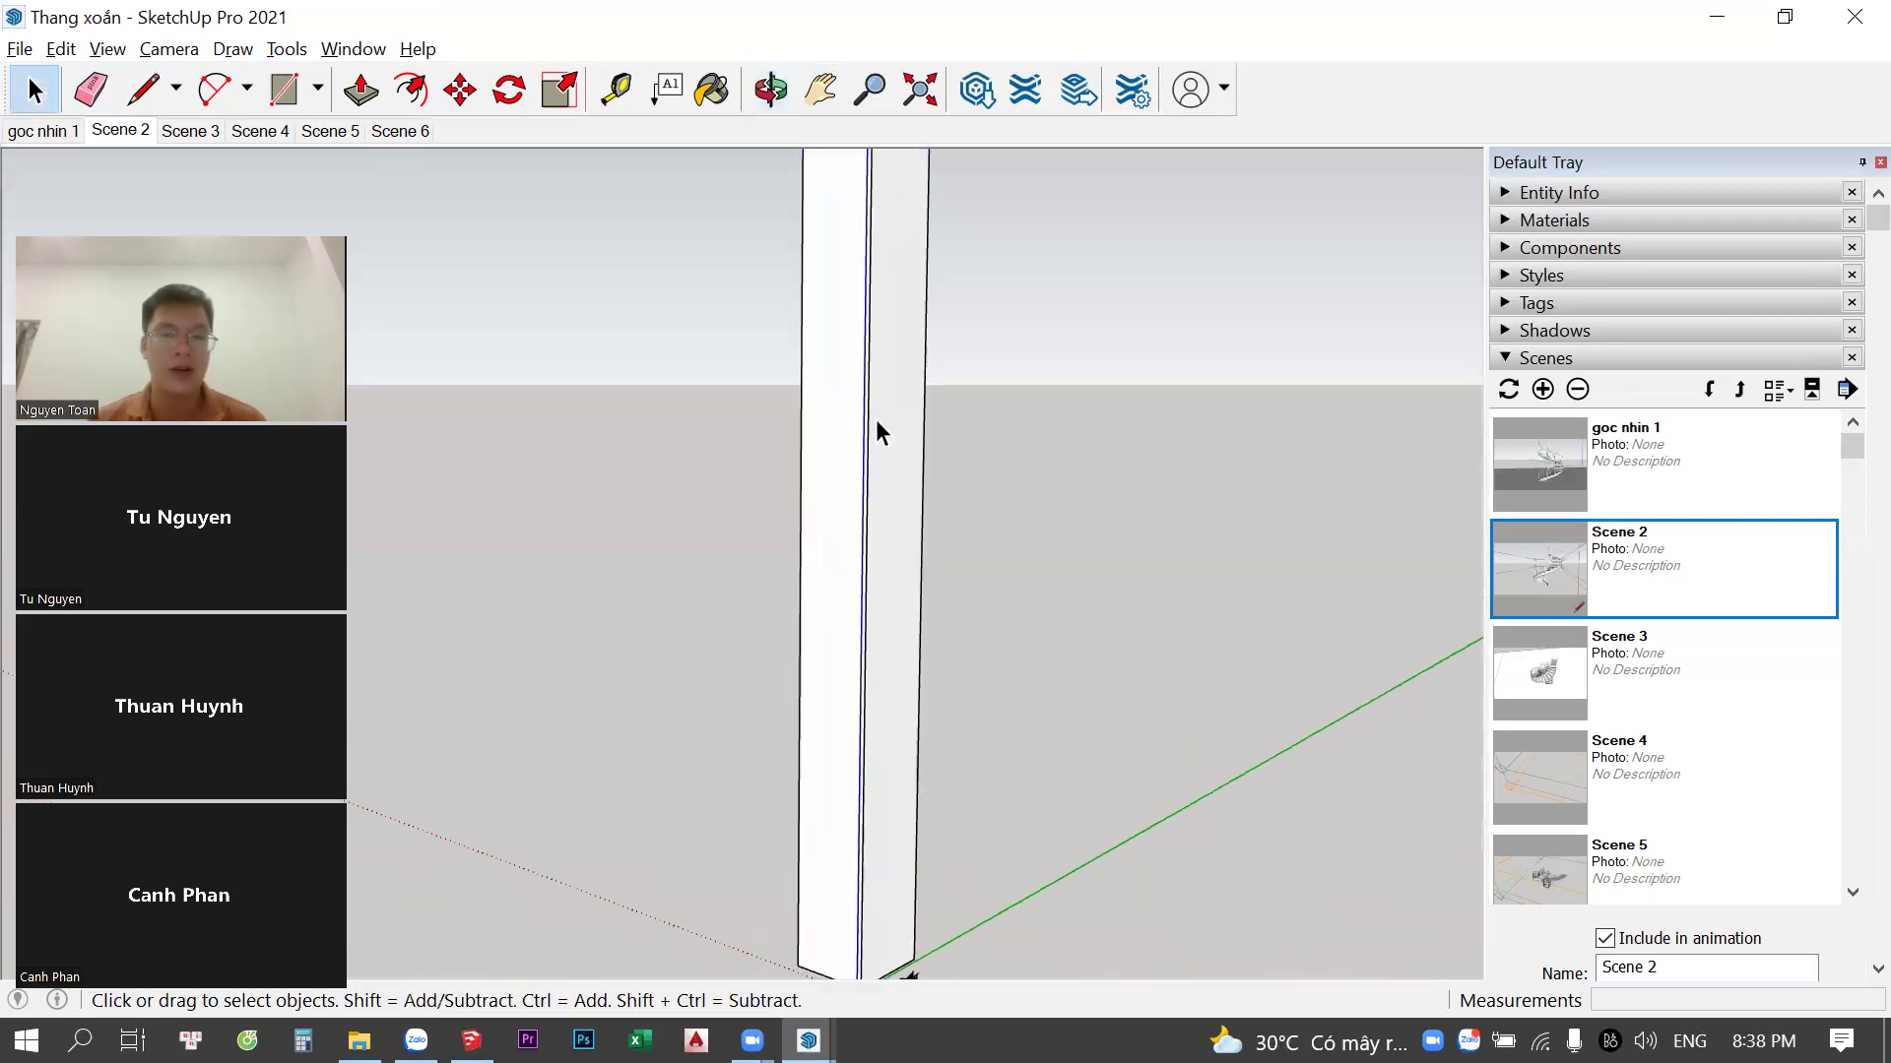
pyautogui.moveTo(860, 278)
pyautogui.mouseDown(button='middle')
pyautogui.moveTo(887, 493)
pyautogui.moveTo(873, 308)
pyautogui.mouseUp(button='middle')
pyautogui.scroll(3, 873, 308)
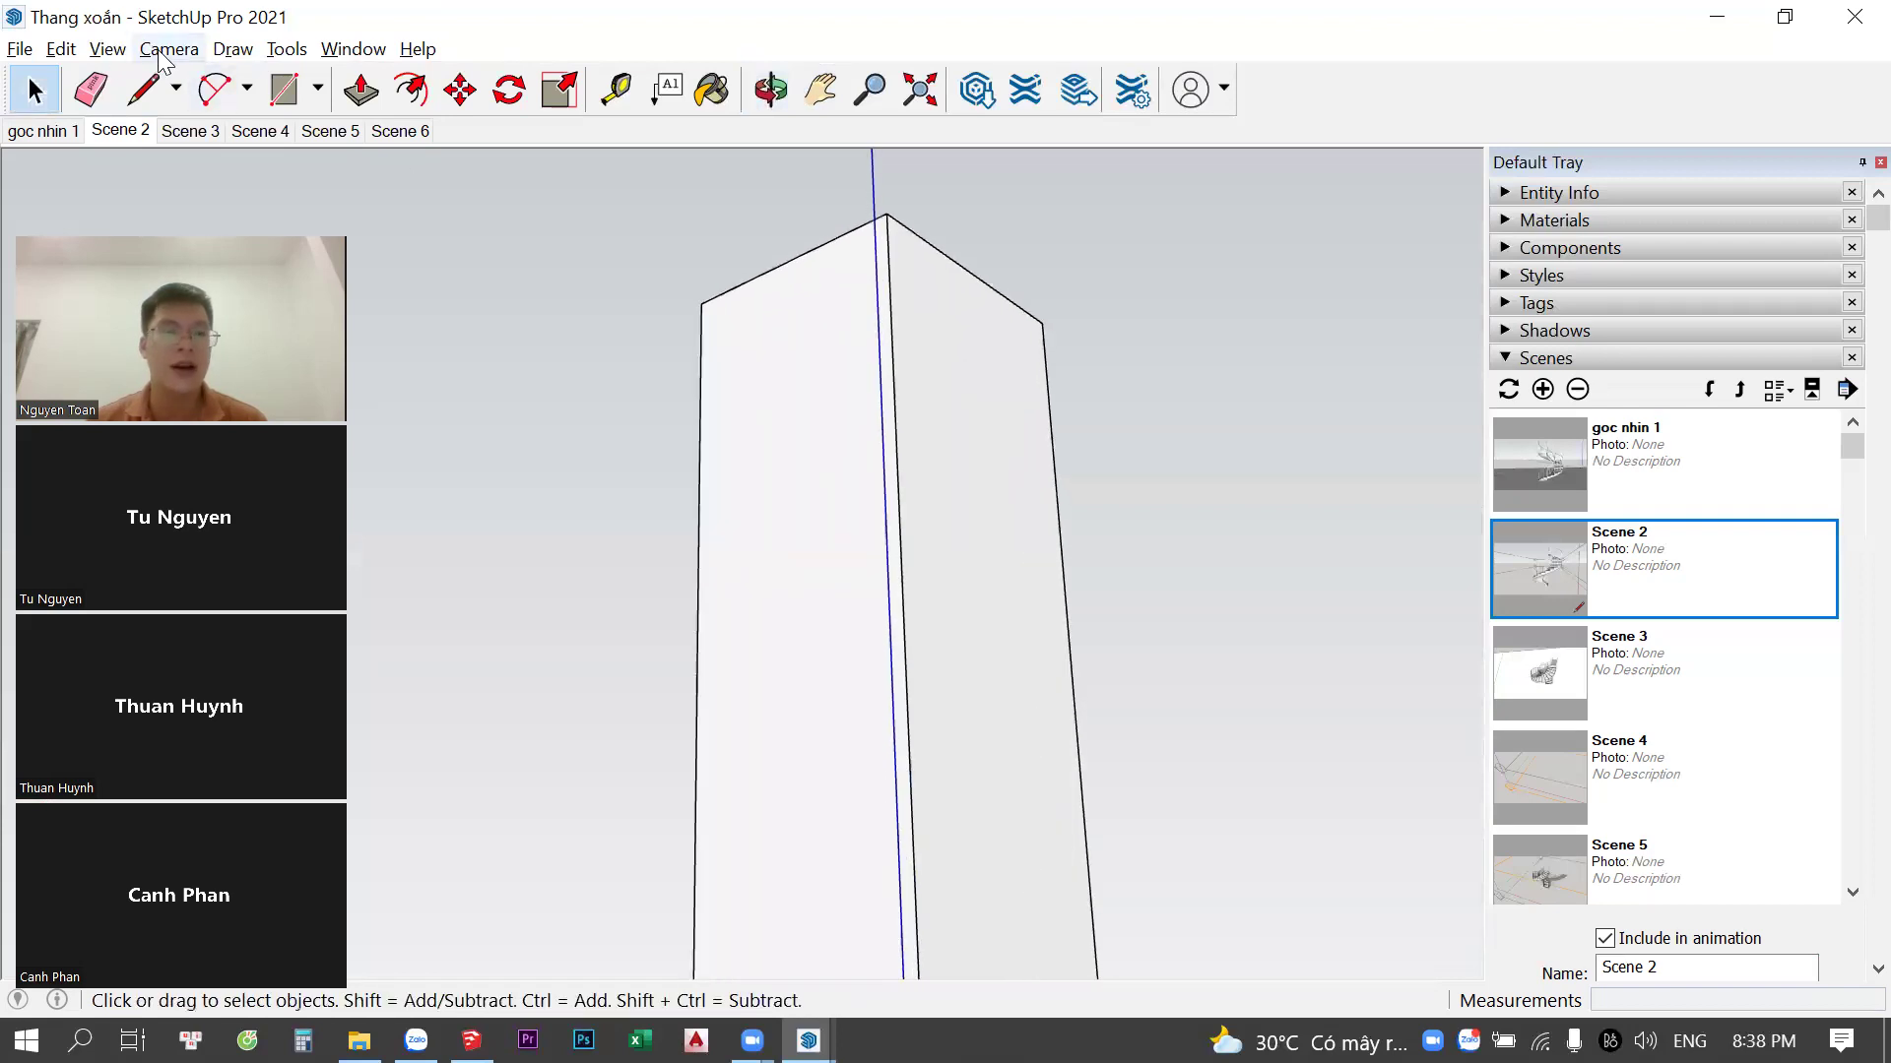
pyautogui.moveTo(1021, 397)
pyautogui.mouseDown(button='middle')
pyautogui.moveTo(1017, 949)
pyautogui.moveTo(945, 532)
pyautogui.moveTo(802, 541)
pyautogui.mouseUp(button='middle')
pyautogui.scroll(-2, 945, 532)
pyautogui.scroll(-5, 835, 548)
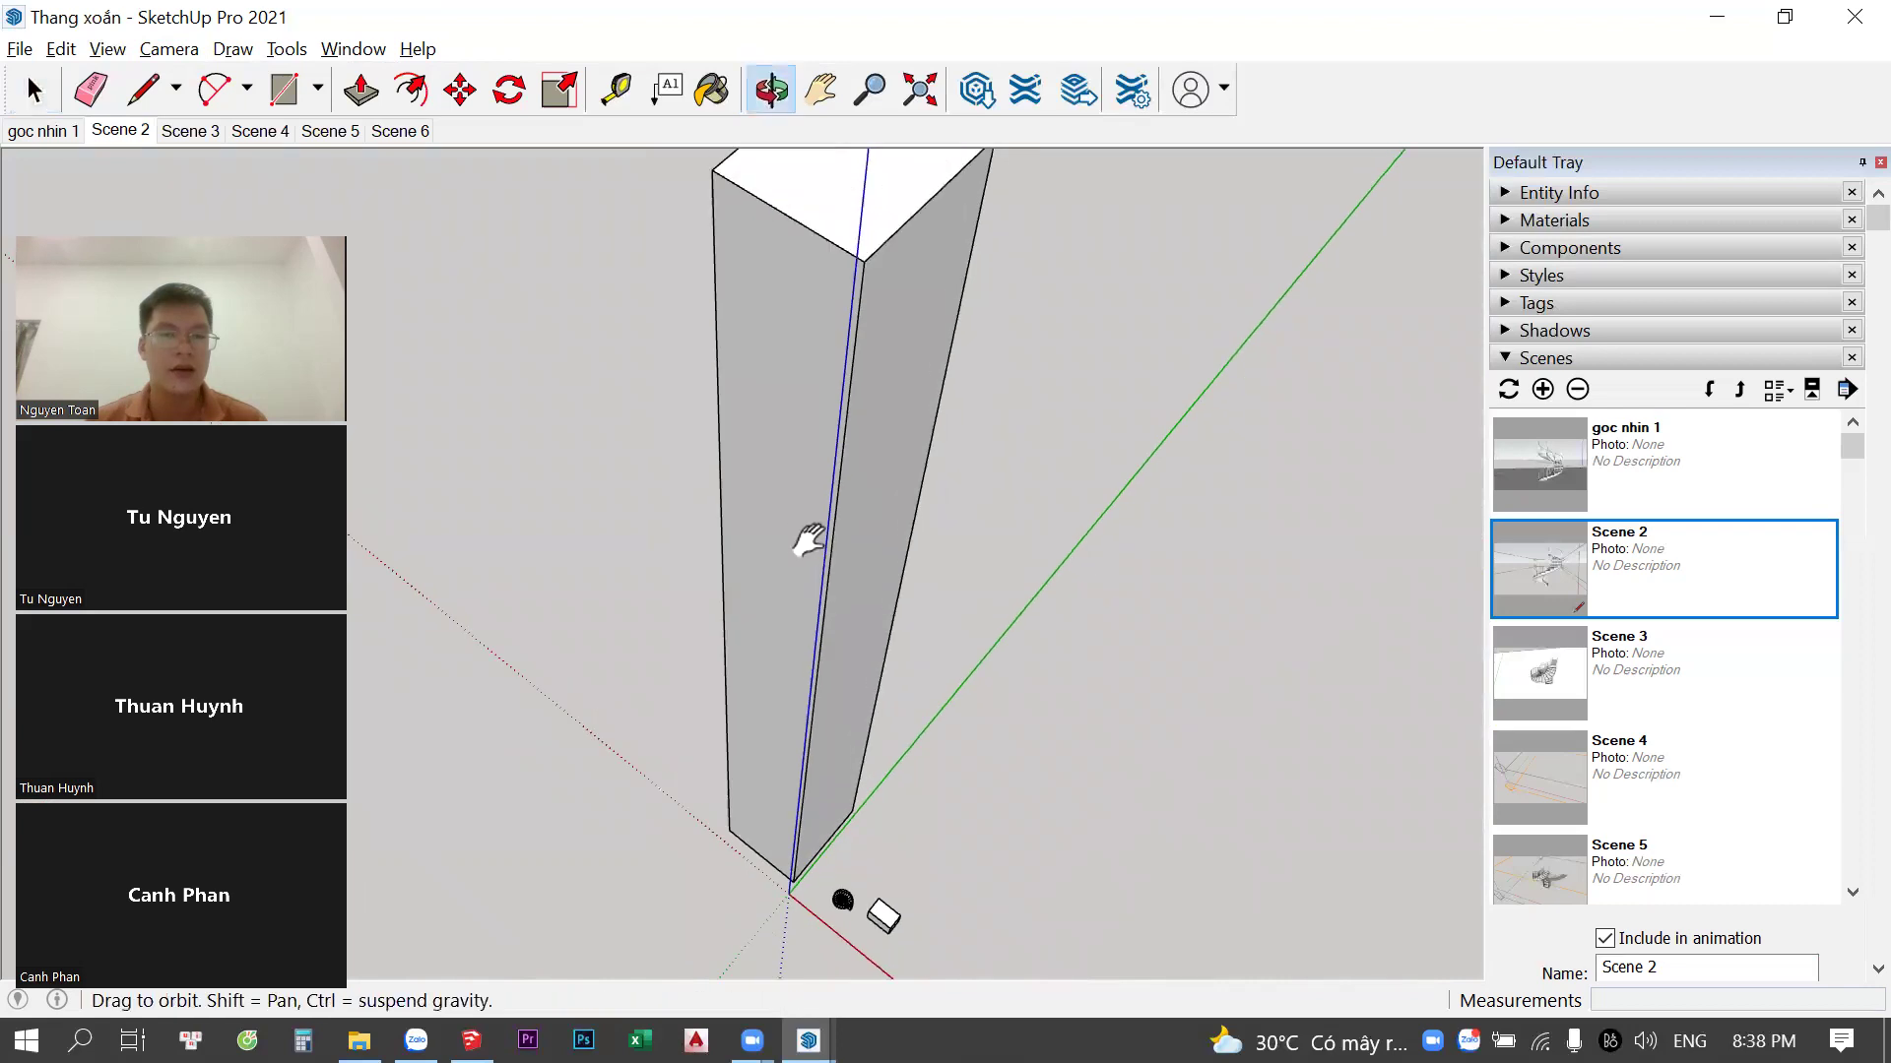
# Switch the view to Two-Point Perspective and adjust the zoom
pyautogui.click(197, 49)
pyautogui.click(222, 236)
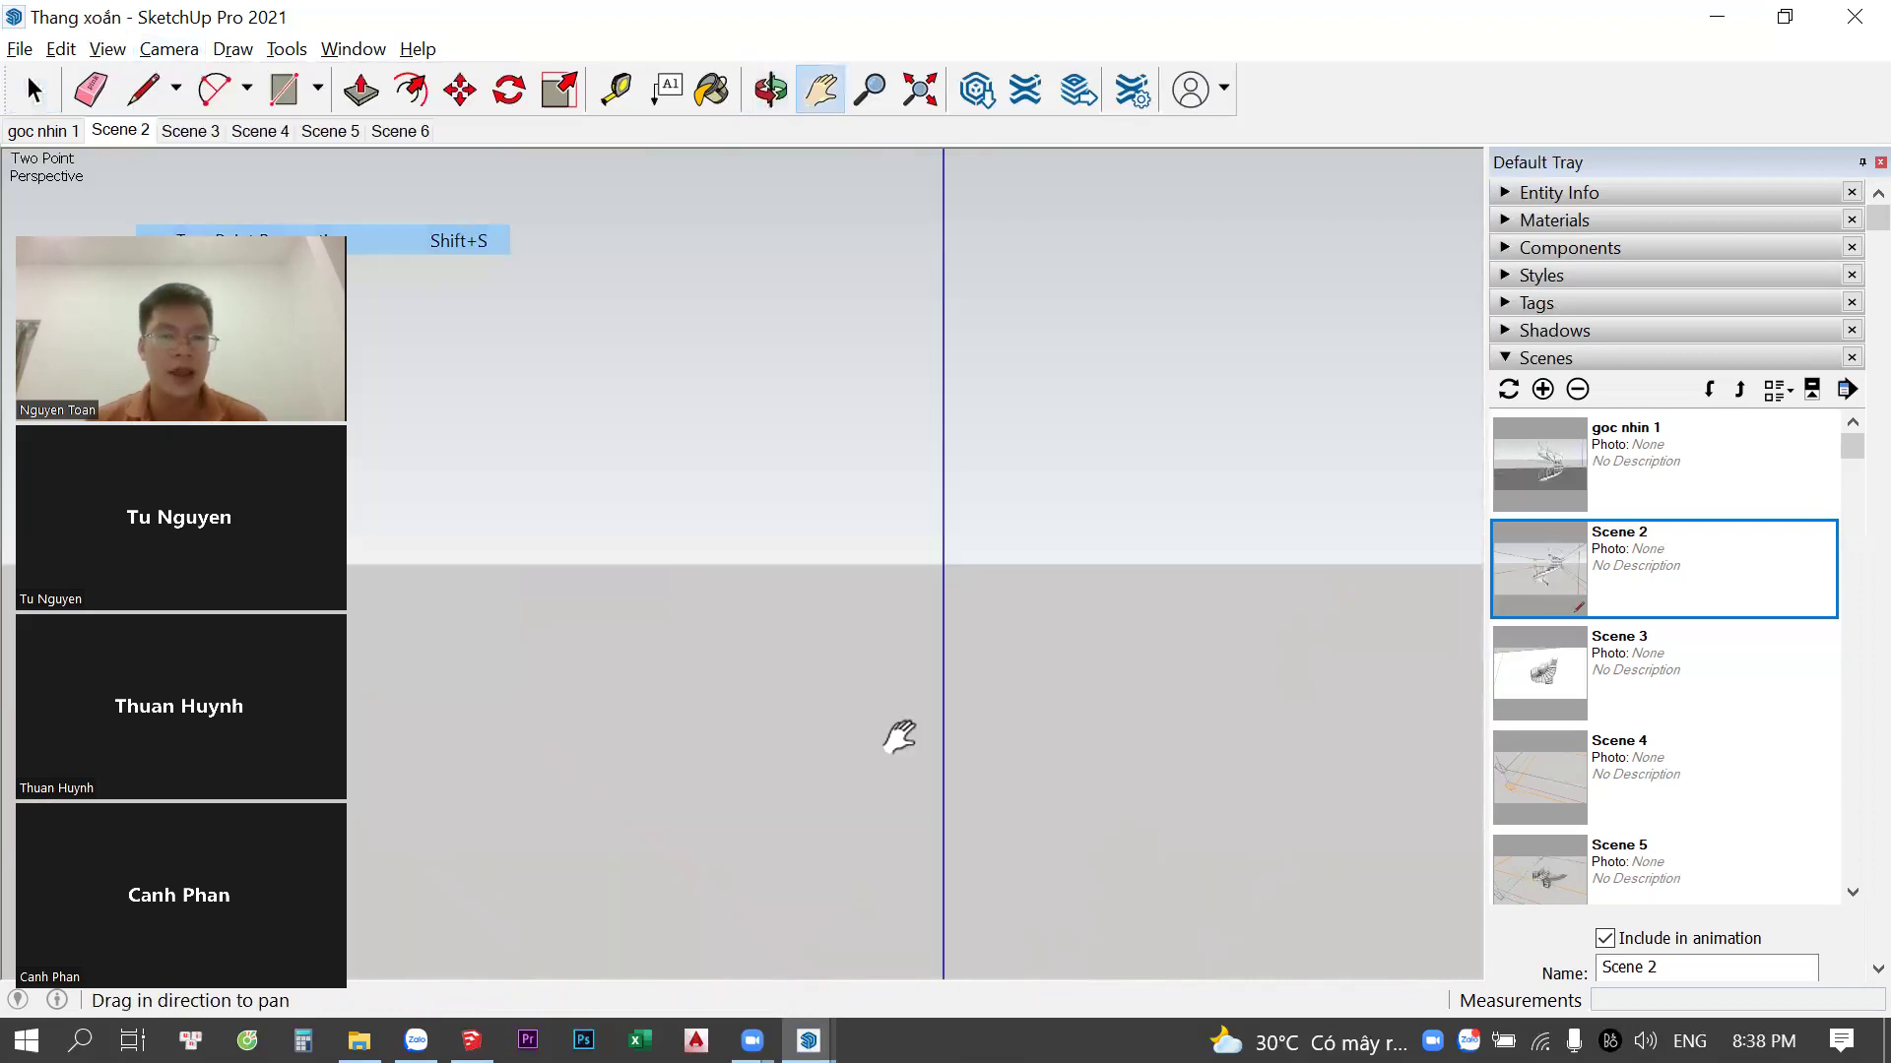
pyautogui.scroll(5, 890, 388)
pyautogui.scroll(-1, 835, 433)
pyautogui.scroll(-3, 835, 434)
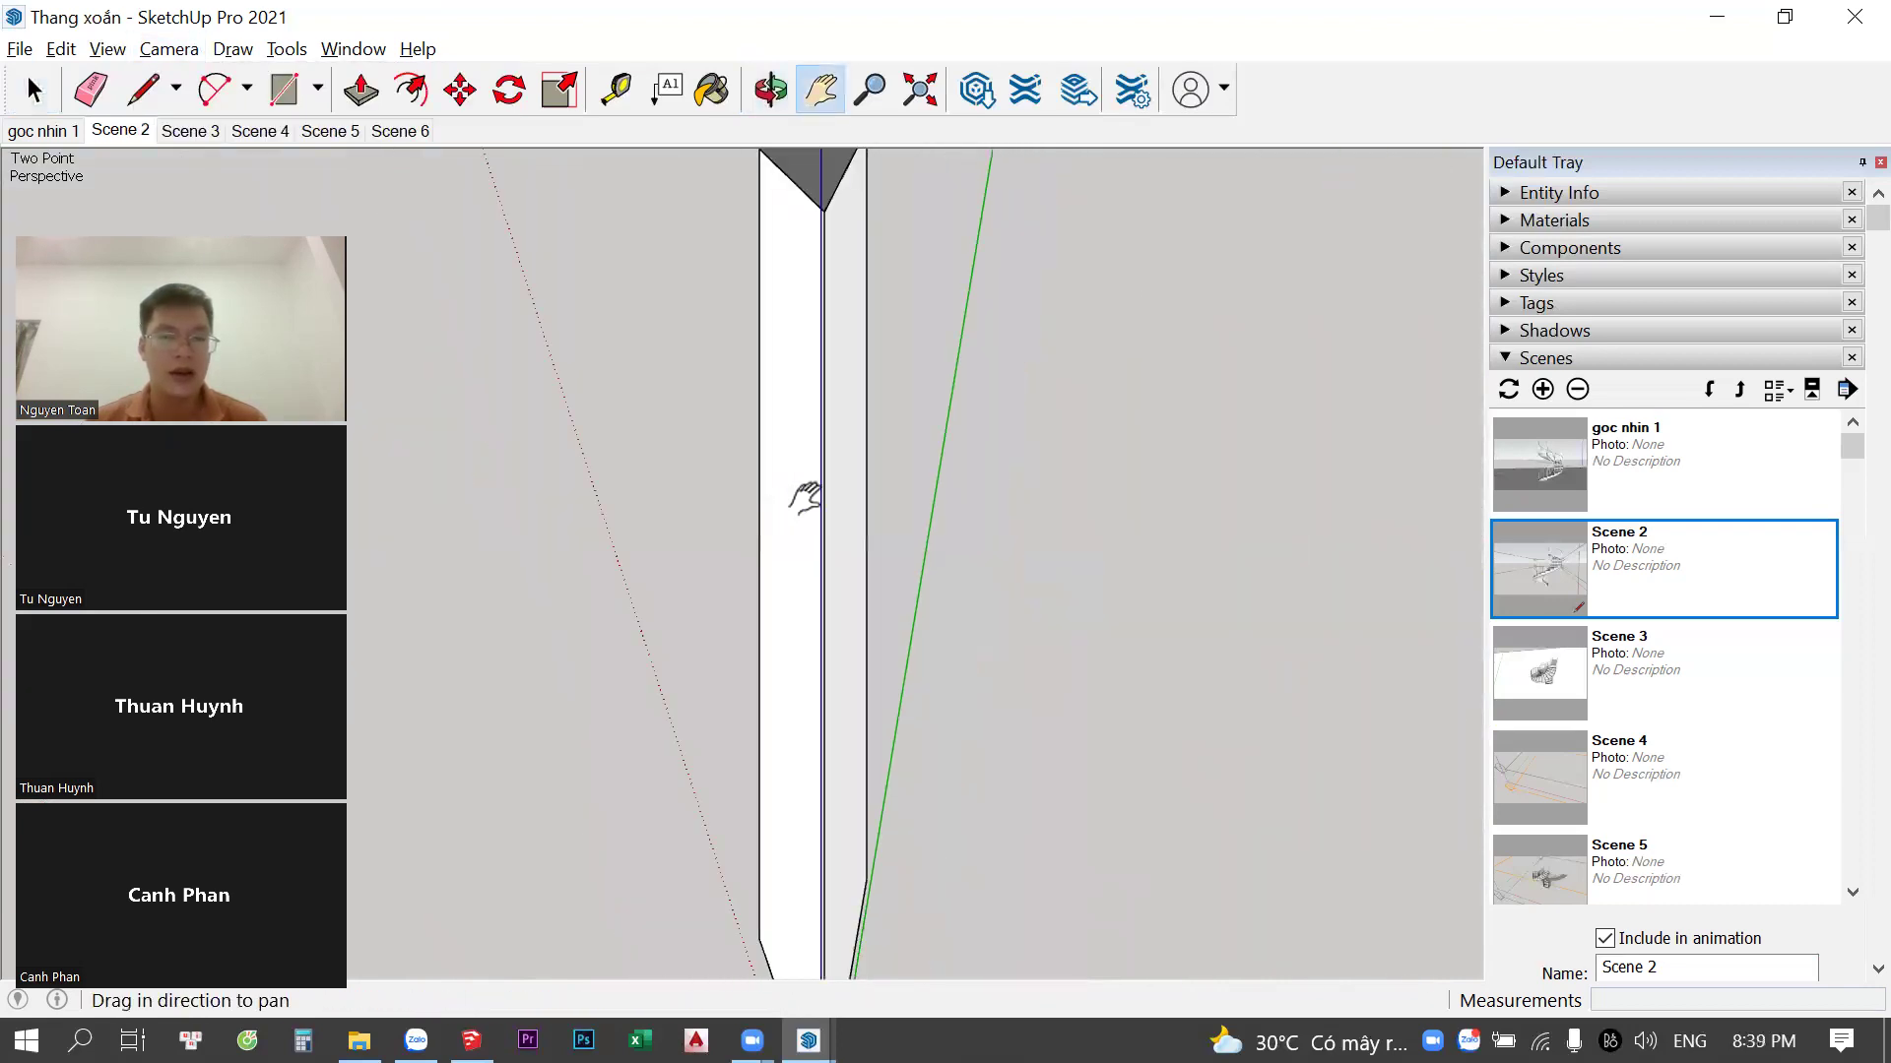
pyautogui.scroll(-3, 801, 499)
pyautogui.scroll(1, 792, 522)
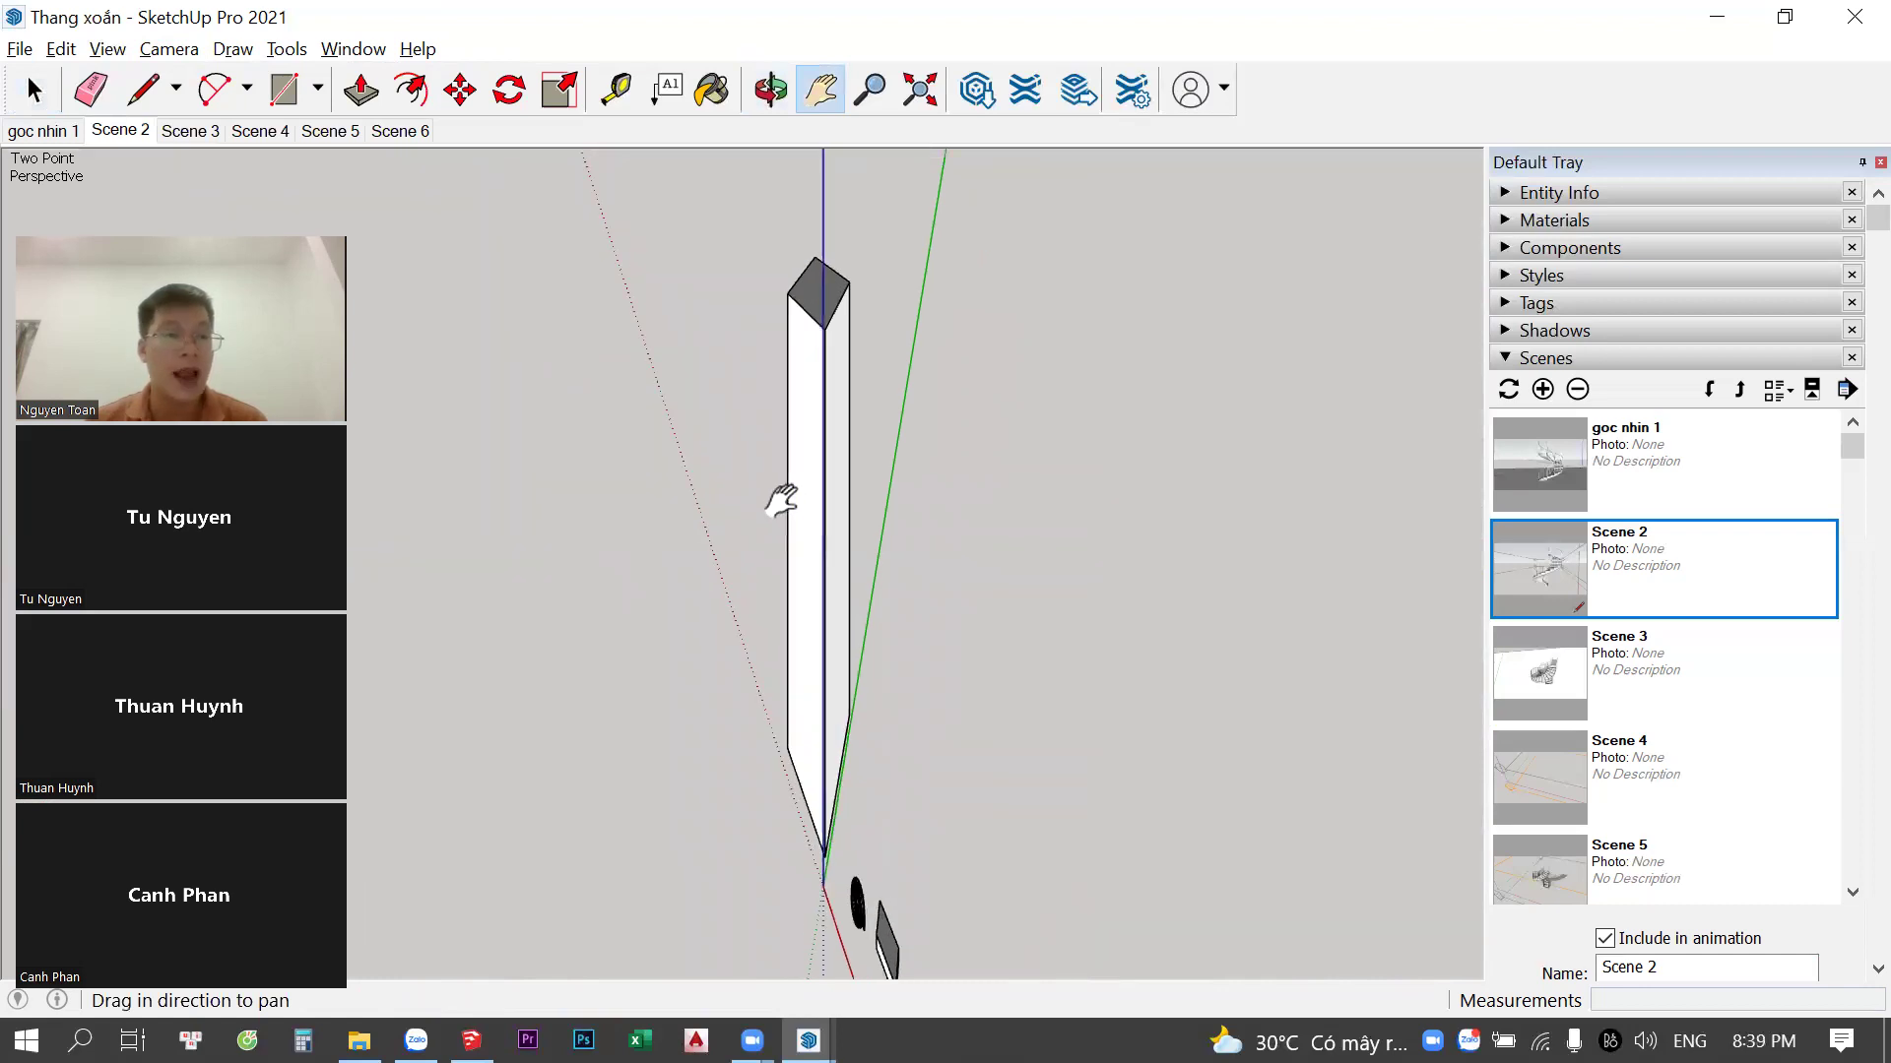
# Pan and zoom so the whole tall box is centred in view
pyautogui.moveTo(768, 316)
pyautogui.mouseDown()
pyautogui.moveTo(798, 600)
pyautogui.moveTo(798, 190)
pyautogui.moveTo(811, 487)
pyautogui.moveTo(784, 832)
pyautogui.mouseUp()
pyautogui.moveTo(785, 359); pyautogui.dragTo(785, 549)
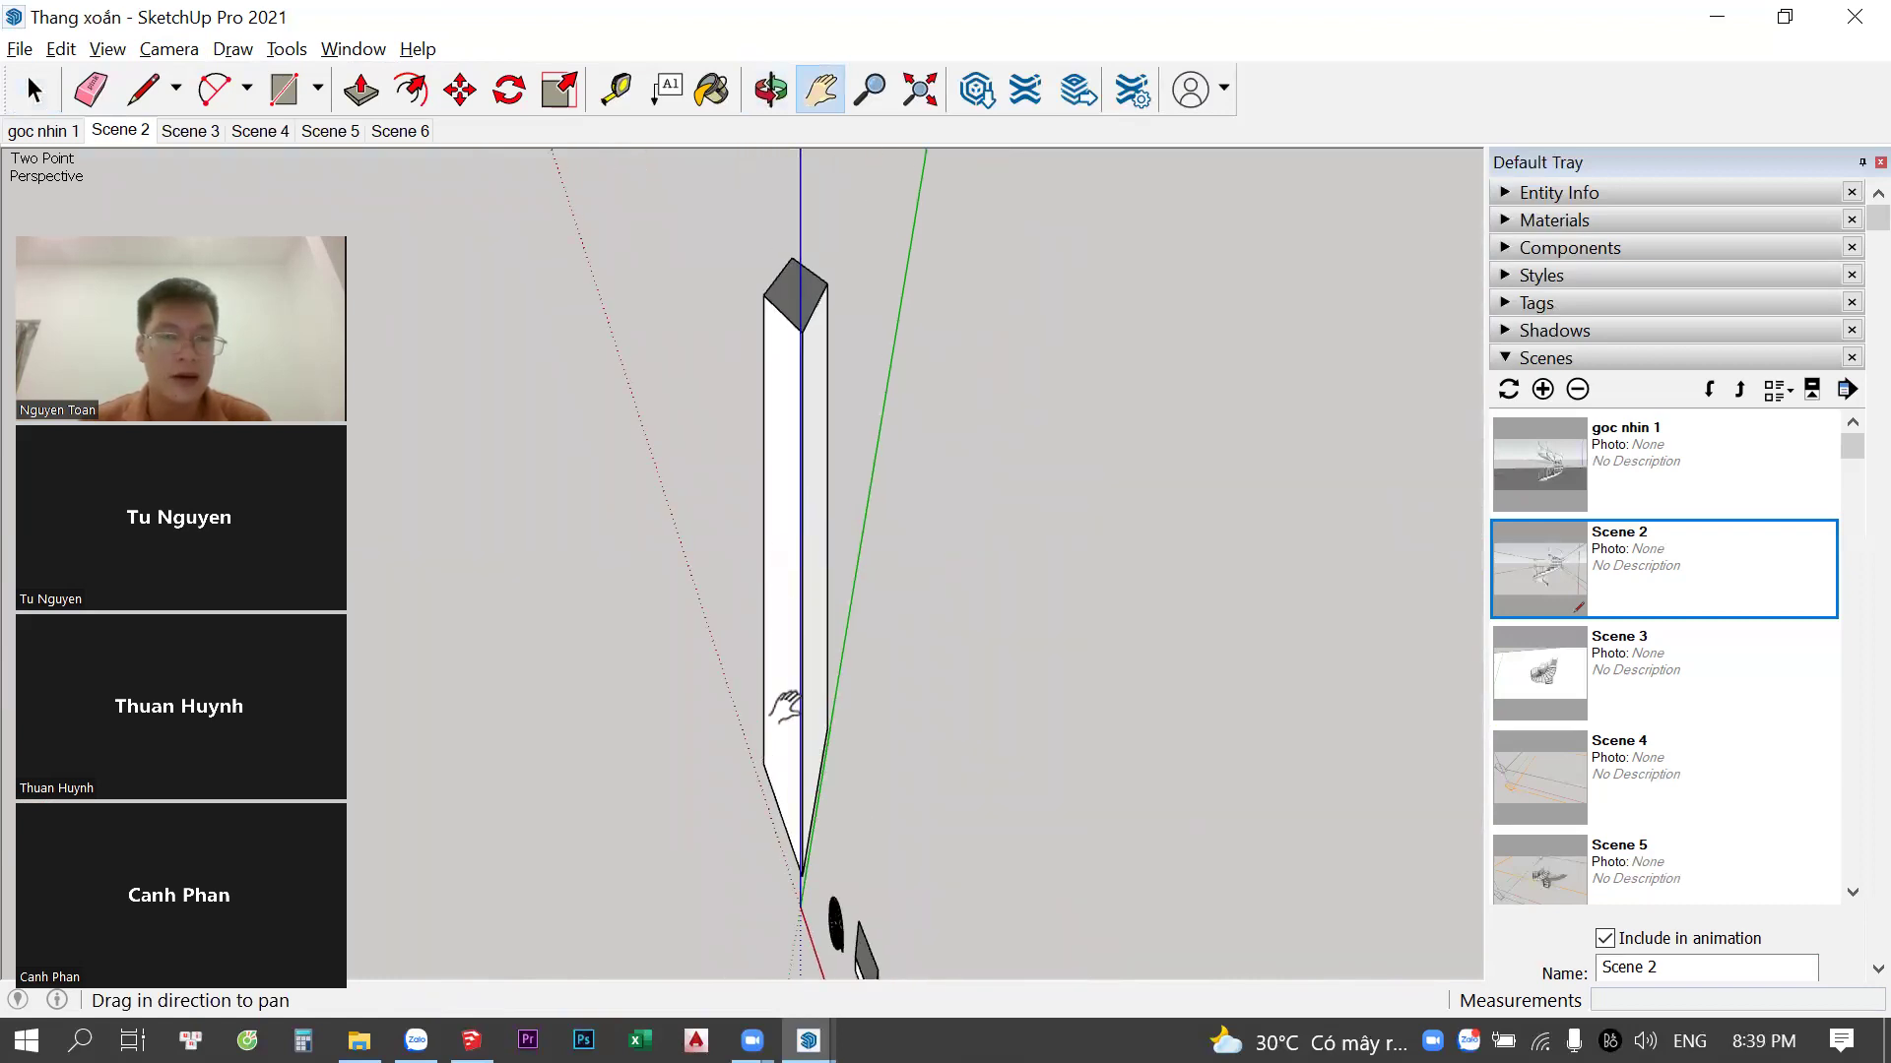
pyautogui.scroll(-2, 786, 705)
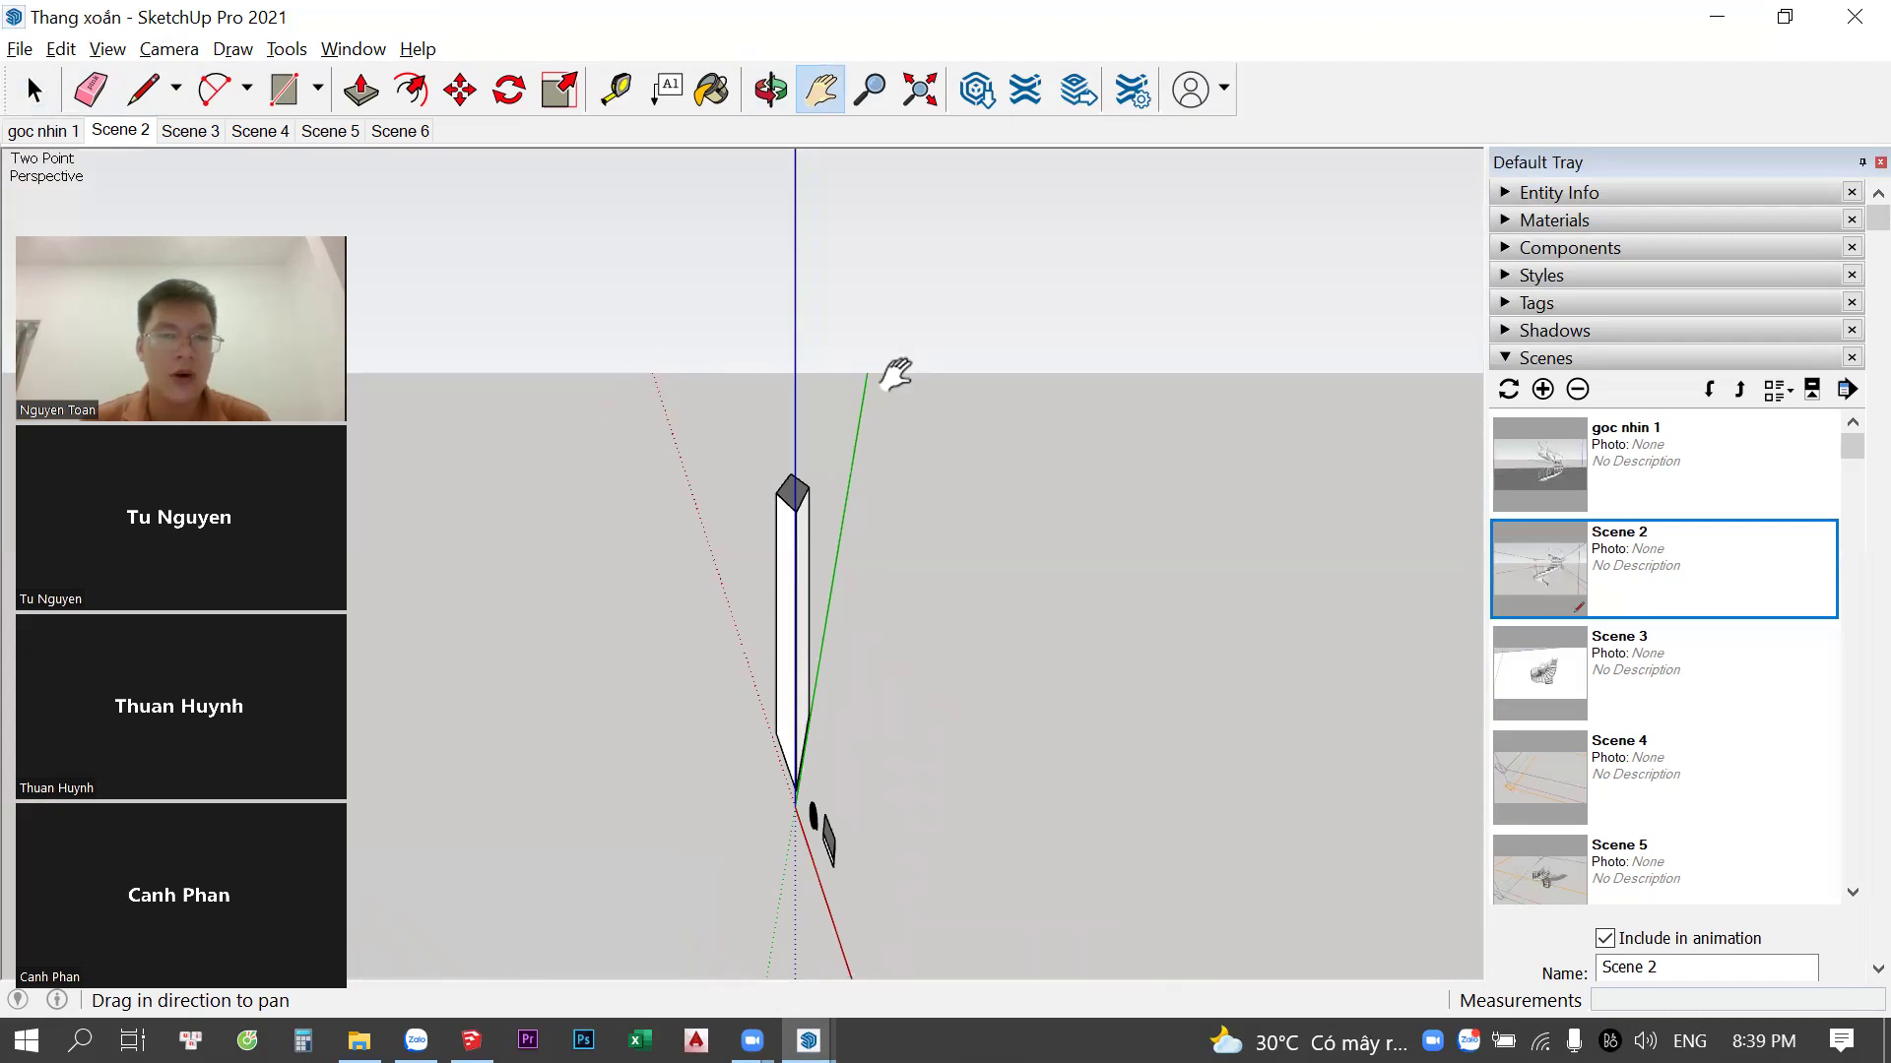
pyautogui.scroll(1, 823, 456)
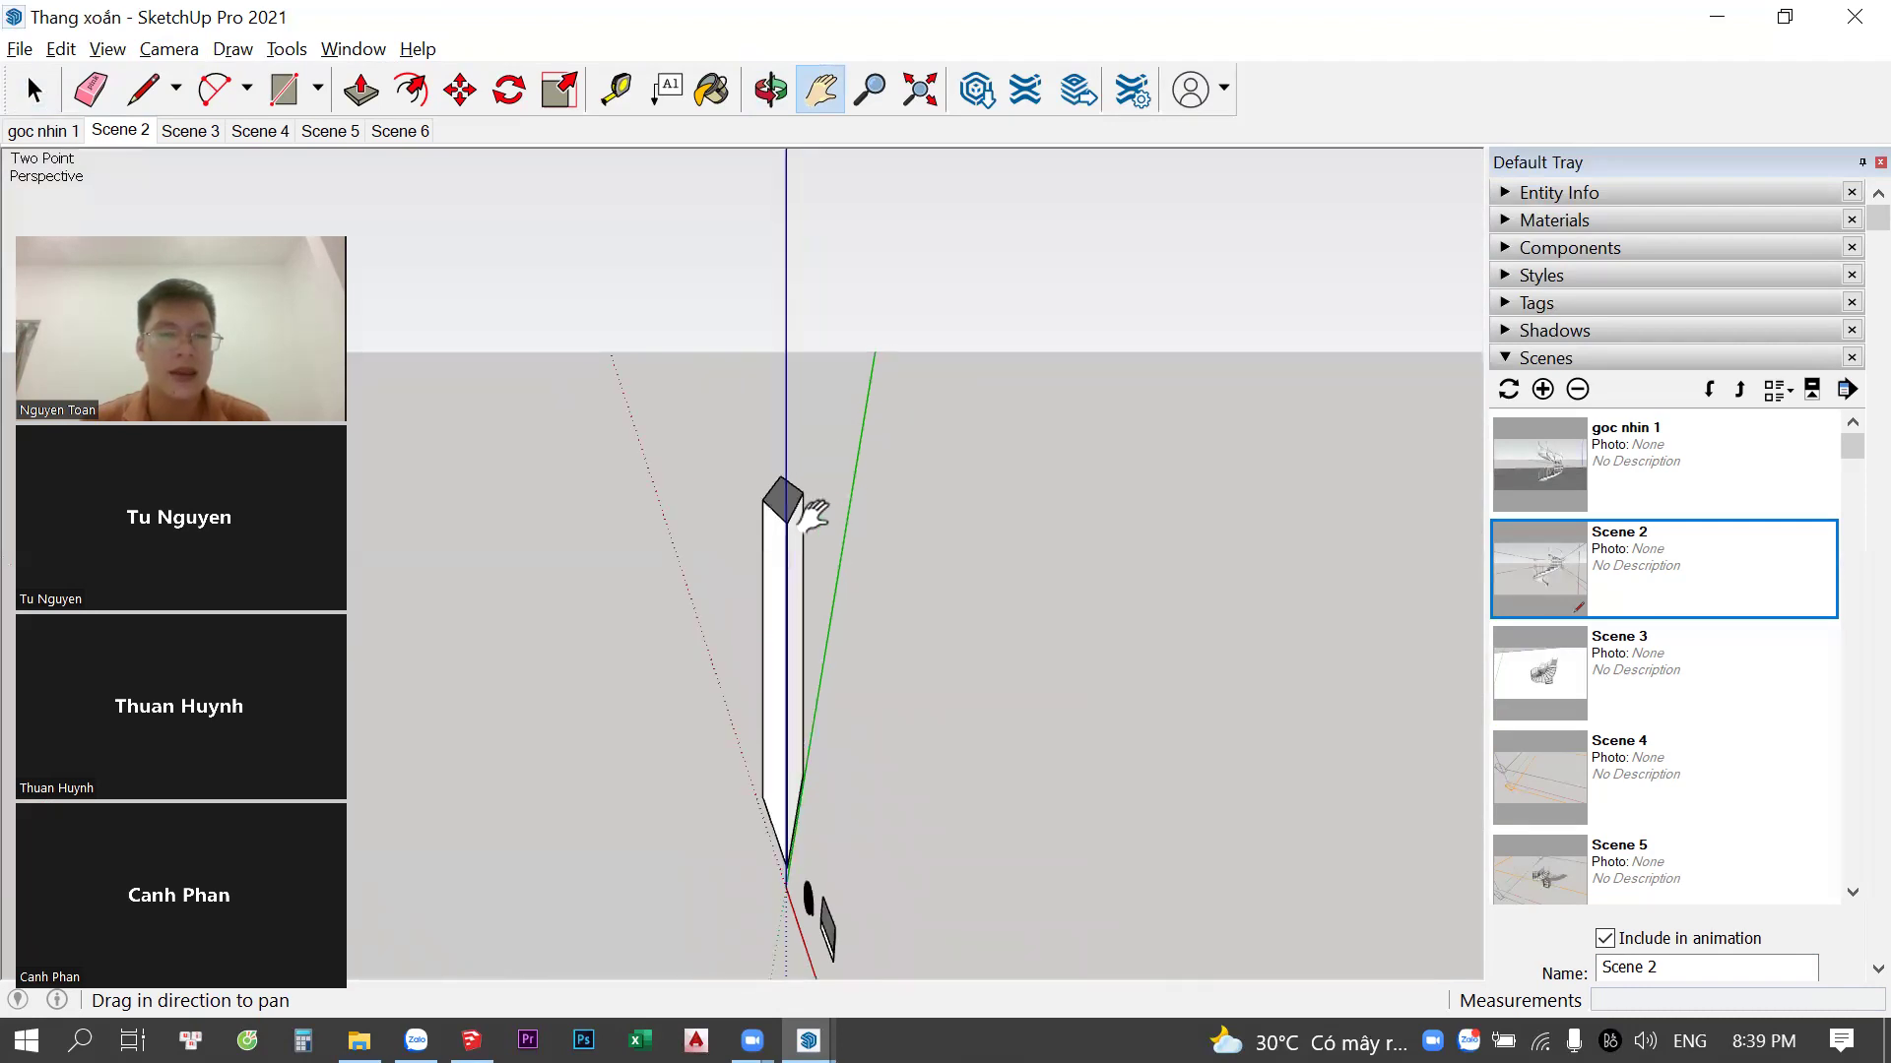
pyautogui.press('space')
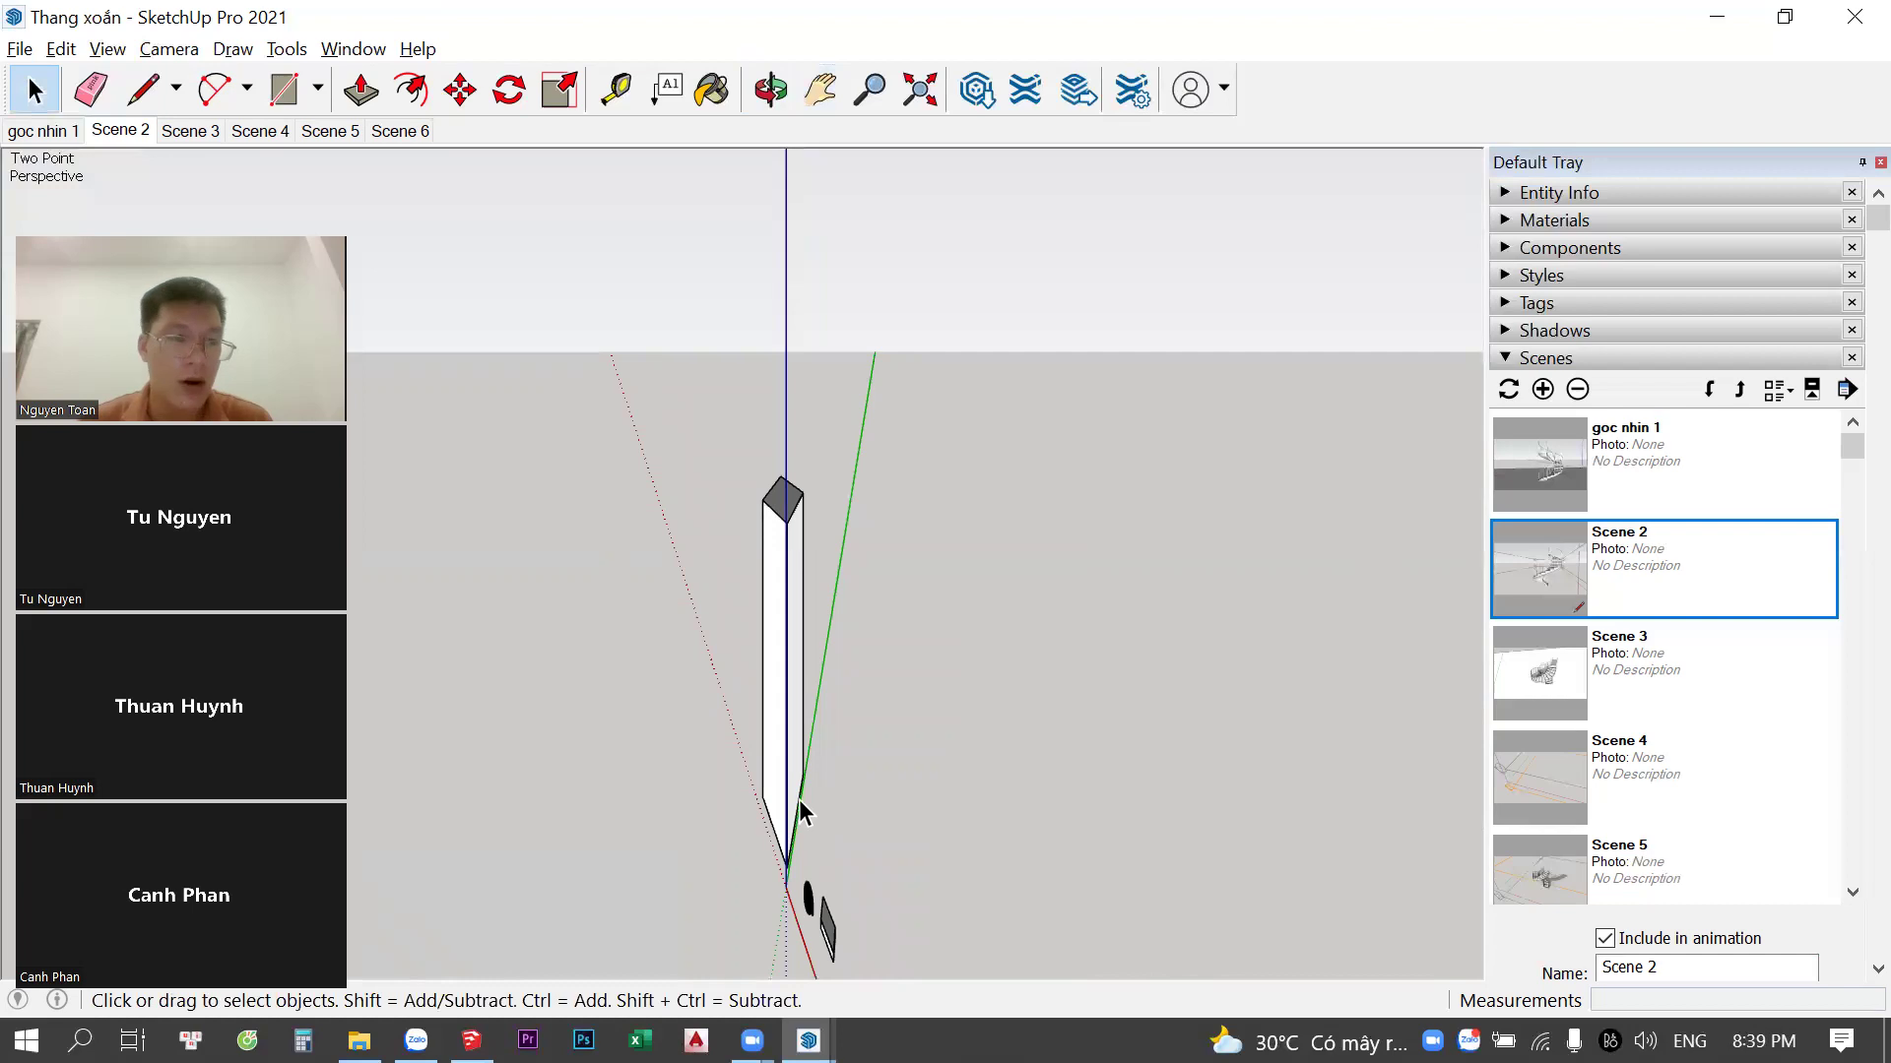
# Orbit out of two-point perspective until the box stands upright near the origin
pyautogui.moveTo(800, 776)
pyautogui.mouseDown(button='middle')
pyautogui.moveTo(771, 714)
pyautogui.moveTo(843, 398)
pyautogui.mouseUp(button='middle')
pyautogui.scroll(2, 792, 611)
pyautogui.scroll(2, 764, 630)
pyautogui.moveTo(764, 631); pyautogui.dragTo(709, 439, button='middle')
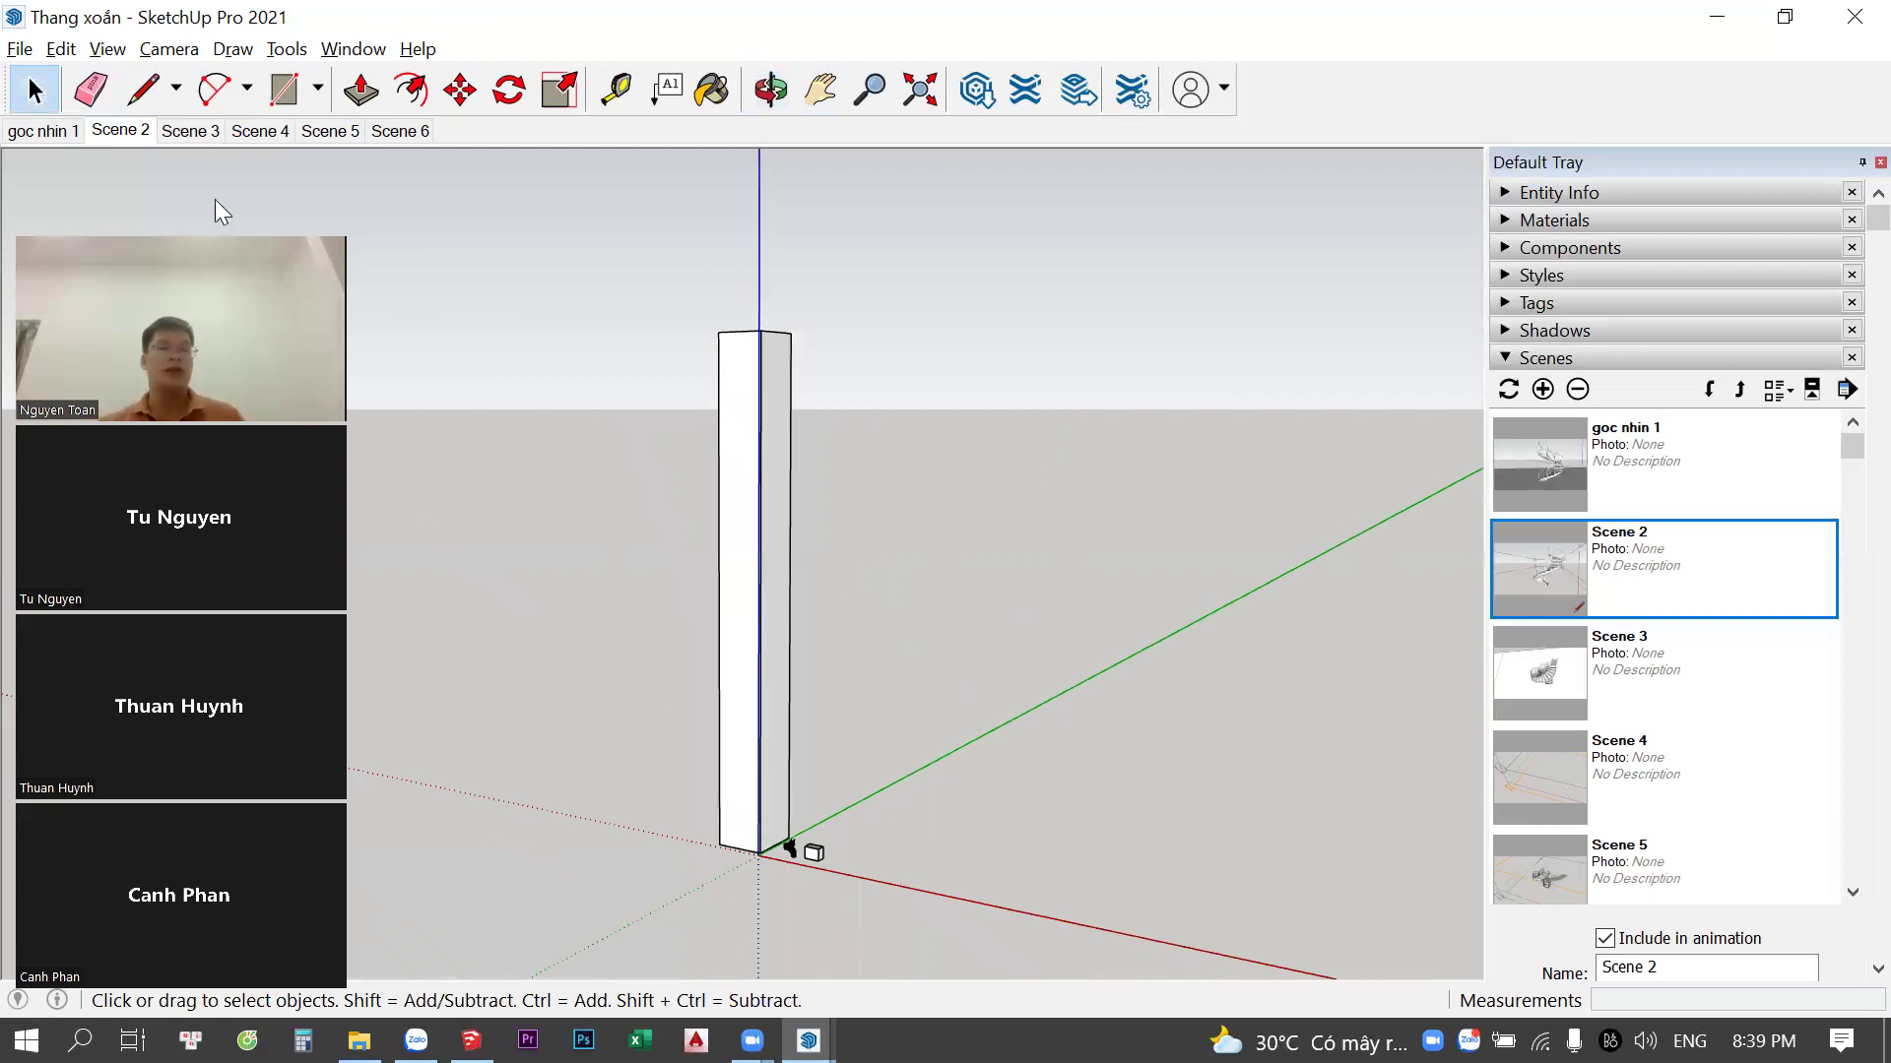
# Check the Camera menu, then orbit around the tall box to adjust the angle
pyautogui.click(176, 50)
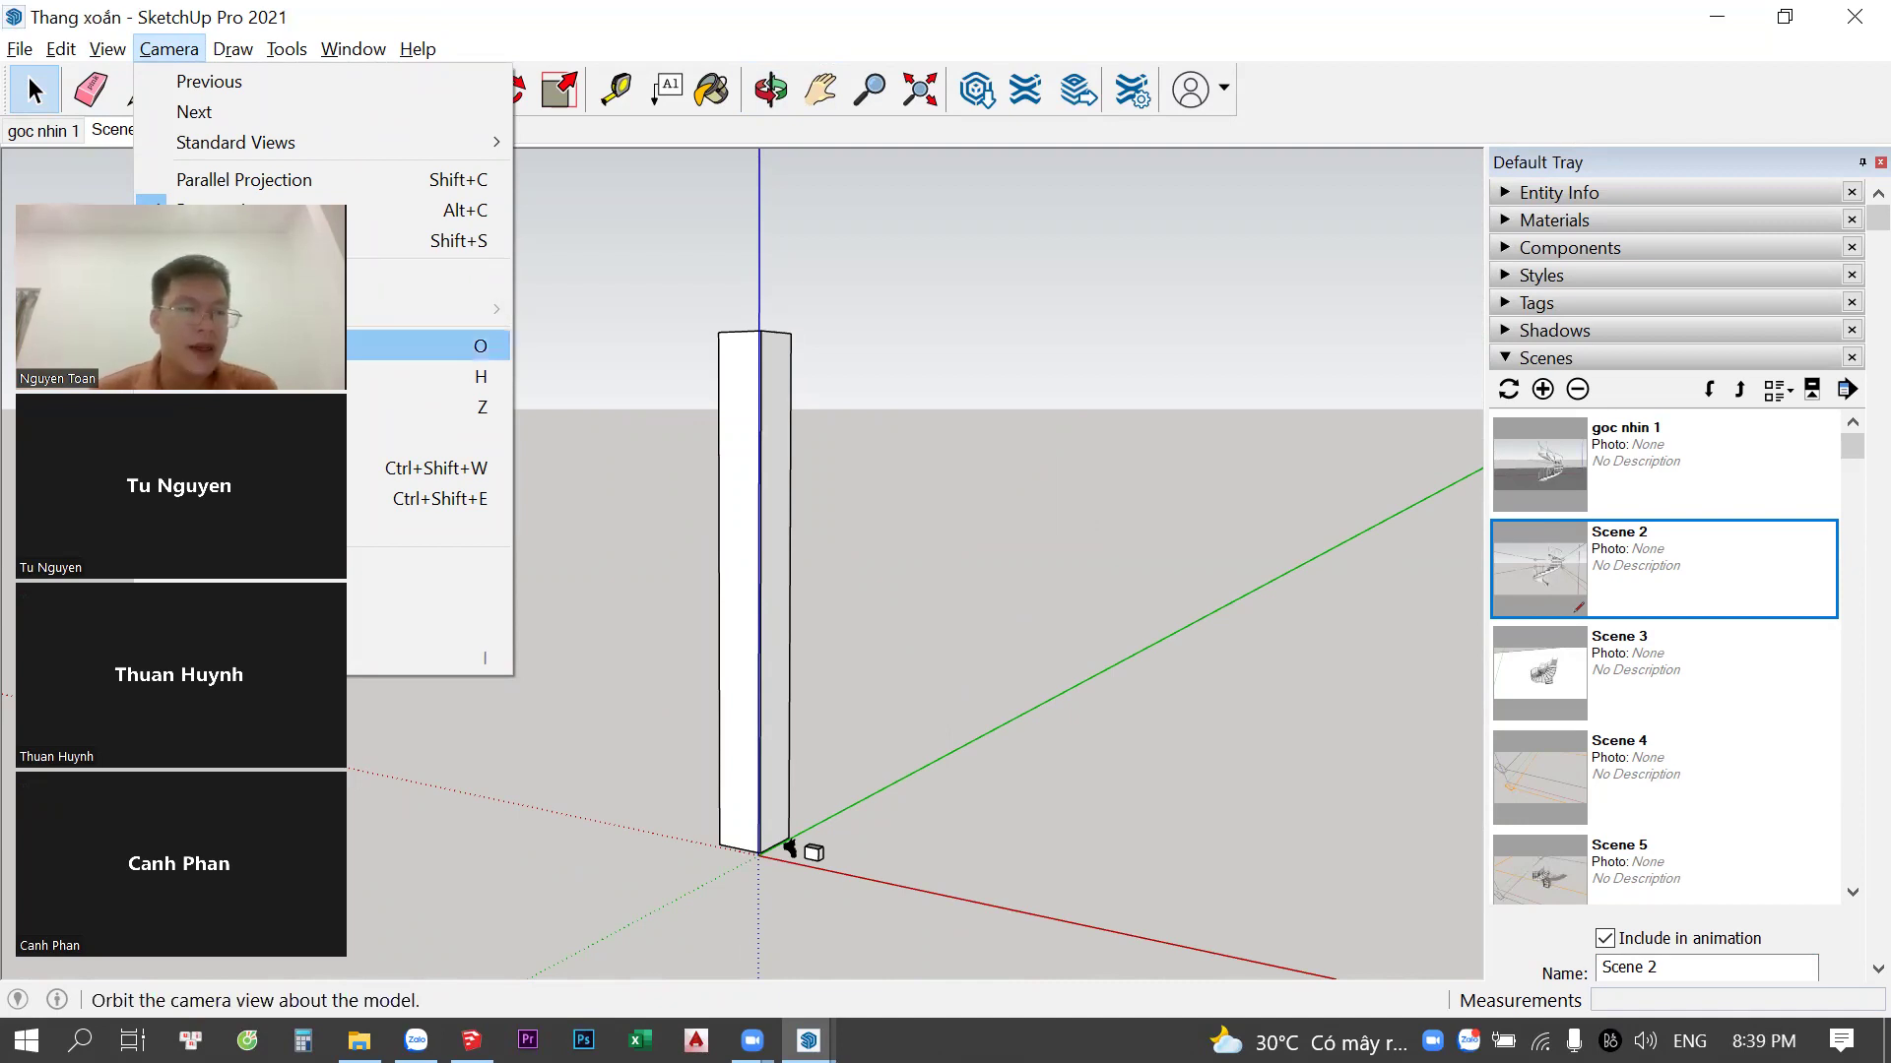
pyautogui.click(576, 764)
pyautogui.moveTo(830, 684); pyautogui.dragTo(895, 658, button='middle')
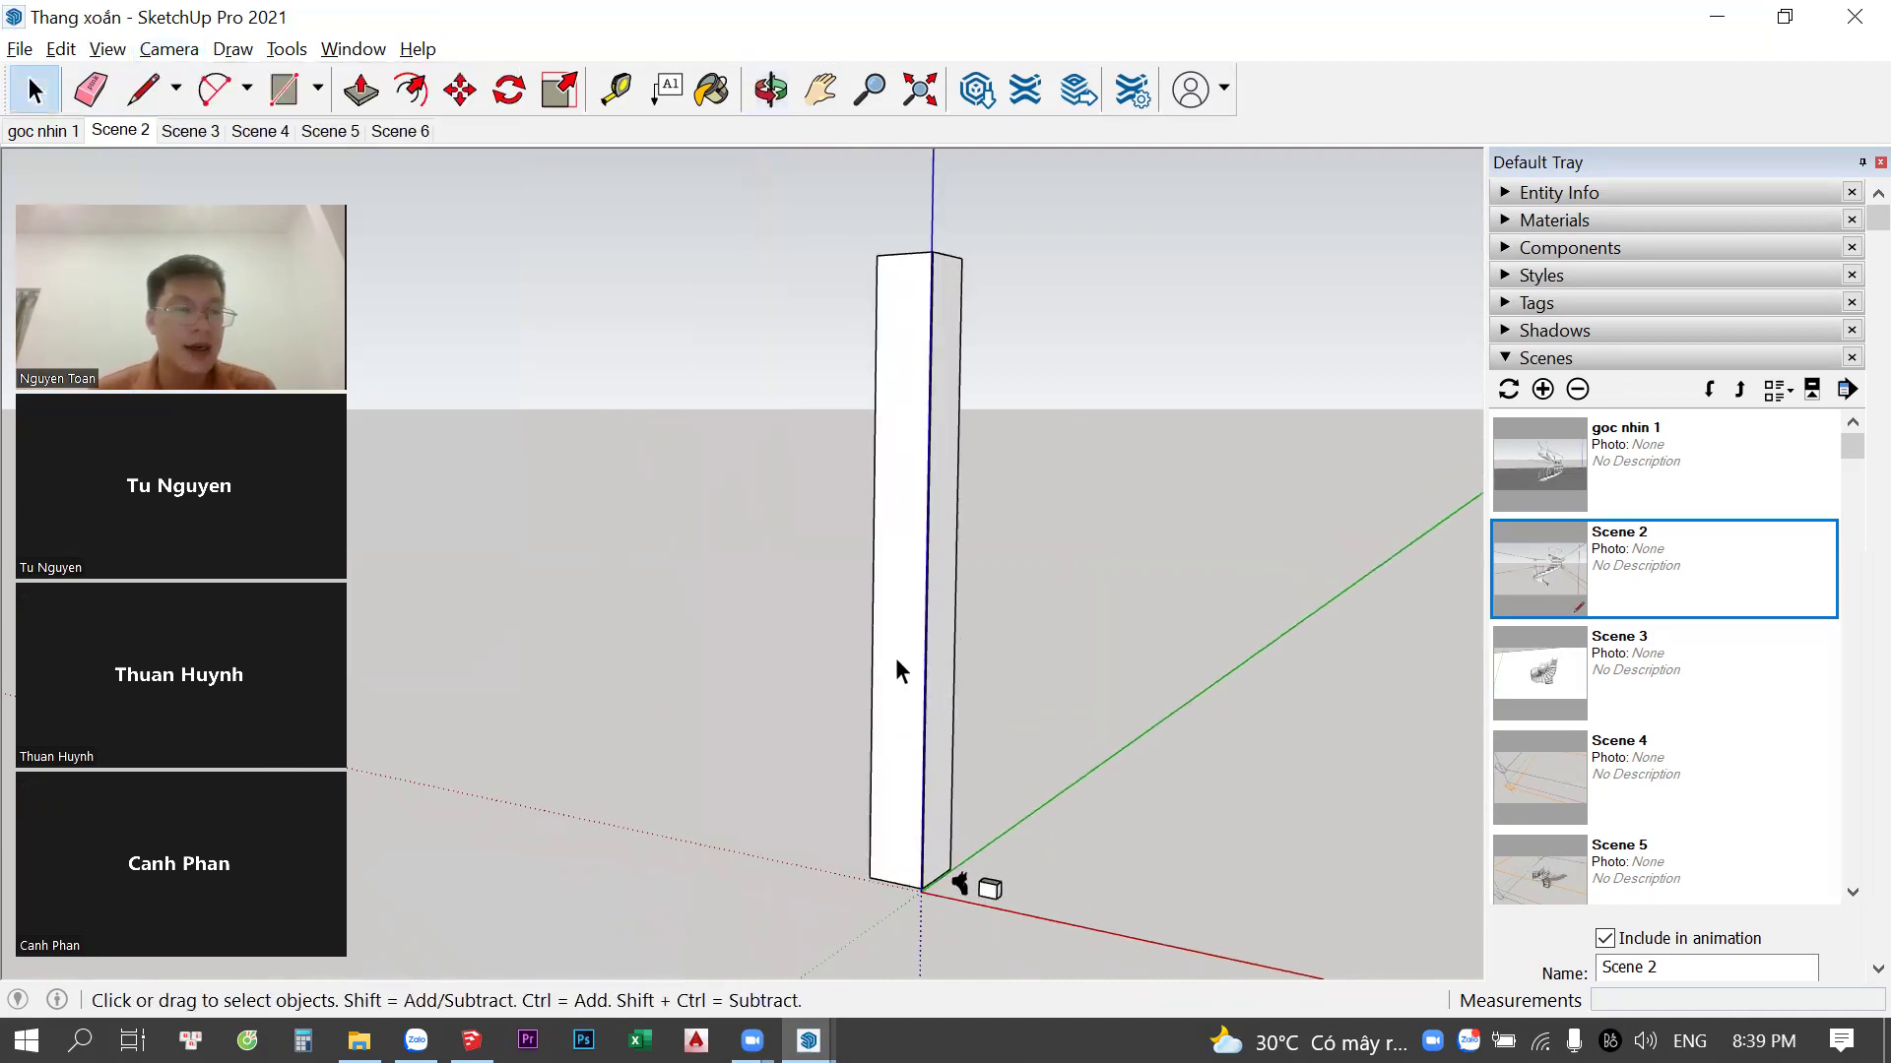
pyautogui.moveTo(935, 591); pyautogui.dragTo(920, 603, button='middle')
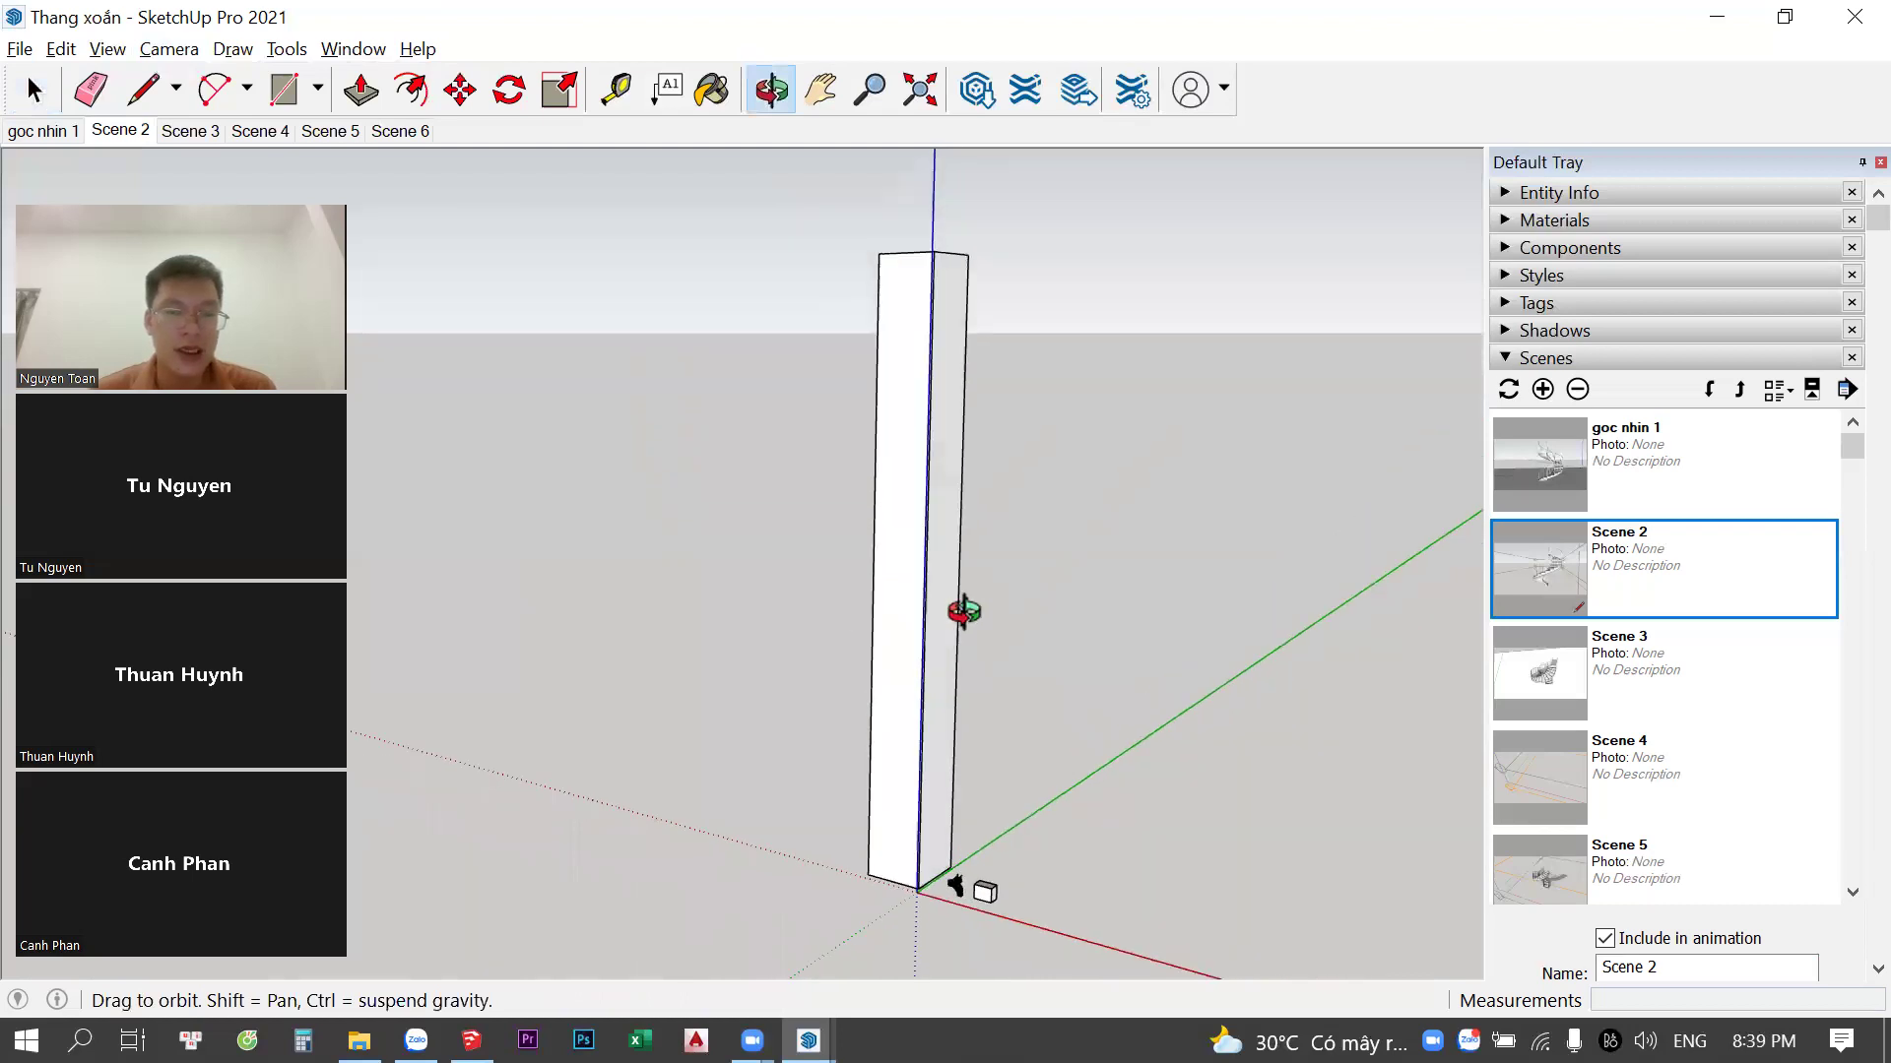
pyautogui.moveTo(605, 489)
pyautogui.mouseDown(button='middle')
pyautogui.moveTo(726, 469)
pyautogui.moveTo(807, 499)
pyautogui.mouseUp(button='middle')
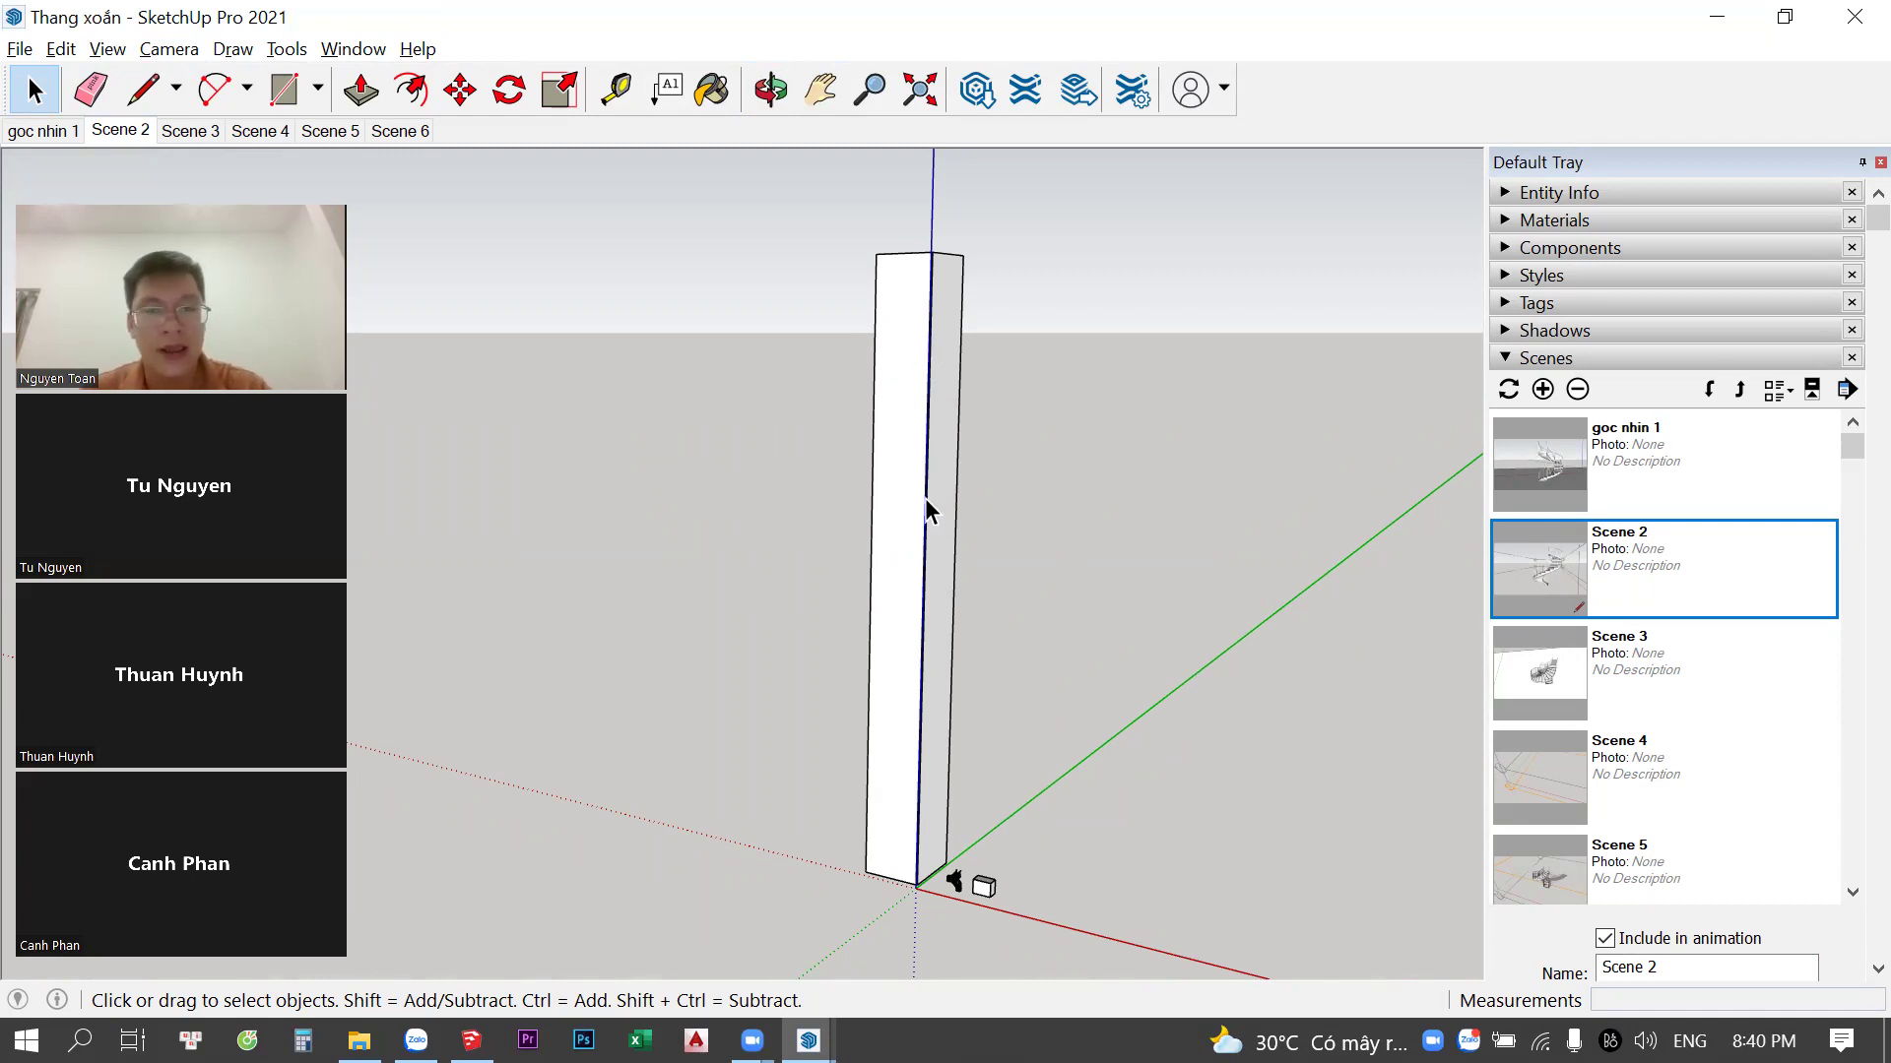
# Orbit the column in small moves so it sits right of centre, then revisit the Camera menu
pyautogui.press('o')
pyautogui.moveTo(903, 494)
pyautogui.mouseDown()
pyautogui.moveTo(942, 496)
pyautogui.moveTo(891, 503)
pyautogui.moveTo(1004, 493)
pyautogui.moveTo(945, 497)
pyautogui.moveTo(1001, 493)
pyautogui.moveTo(966, 498)
pyautogui.mouseUp()
pyautogui.press('space')
pyautogui.moveTo(940, 512)
pyautogui.mouseDown(button='middle')
pyautogui.moveTo(844, 493)
pyautogui.moveTo(886, 464)
pyautogui.mouseUp(button='middle')
pyautogui.press('o')
pyautogui.moveTo(966, 435)
pyautogui.mouseDown()
pyautogui.moveTo(806, 484)
pyautogui.moveTo(504, 276)
pyautogui.mouseUp()
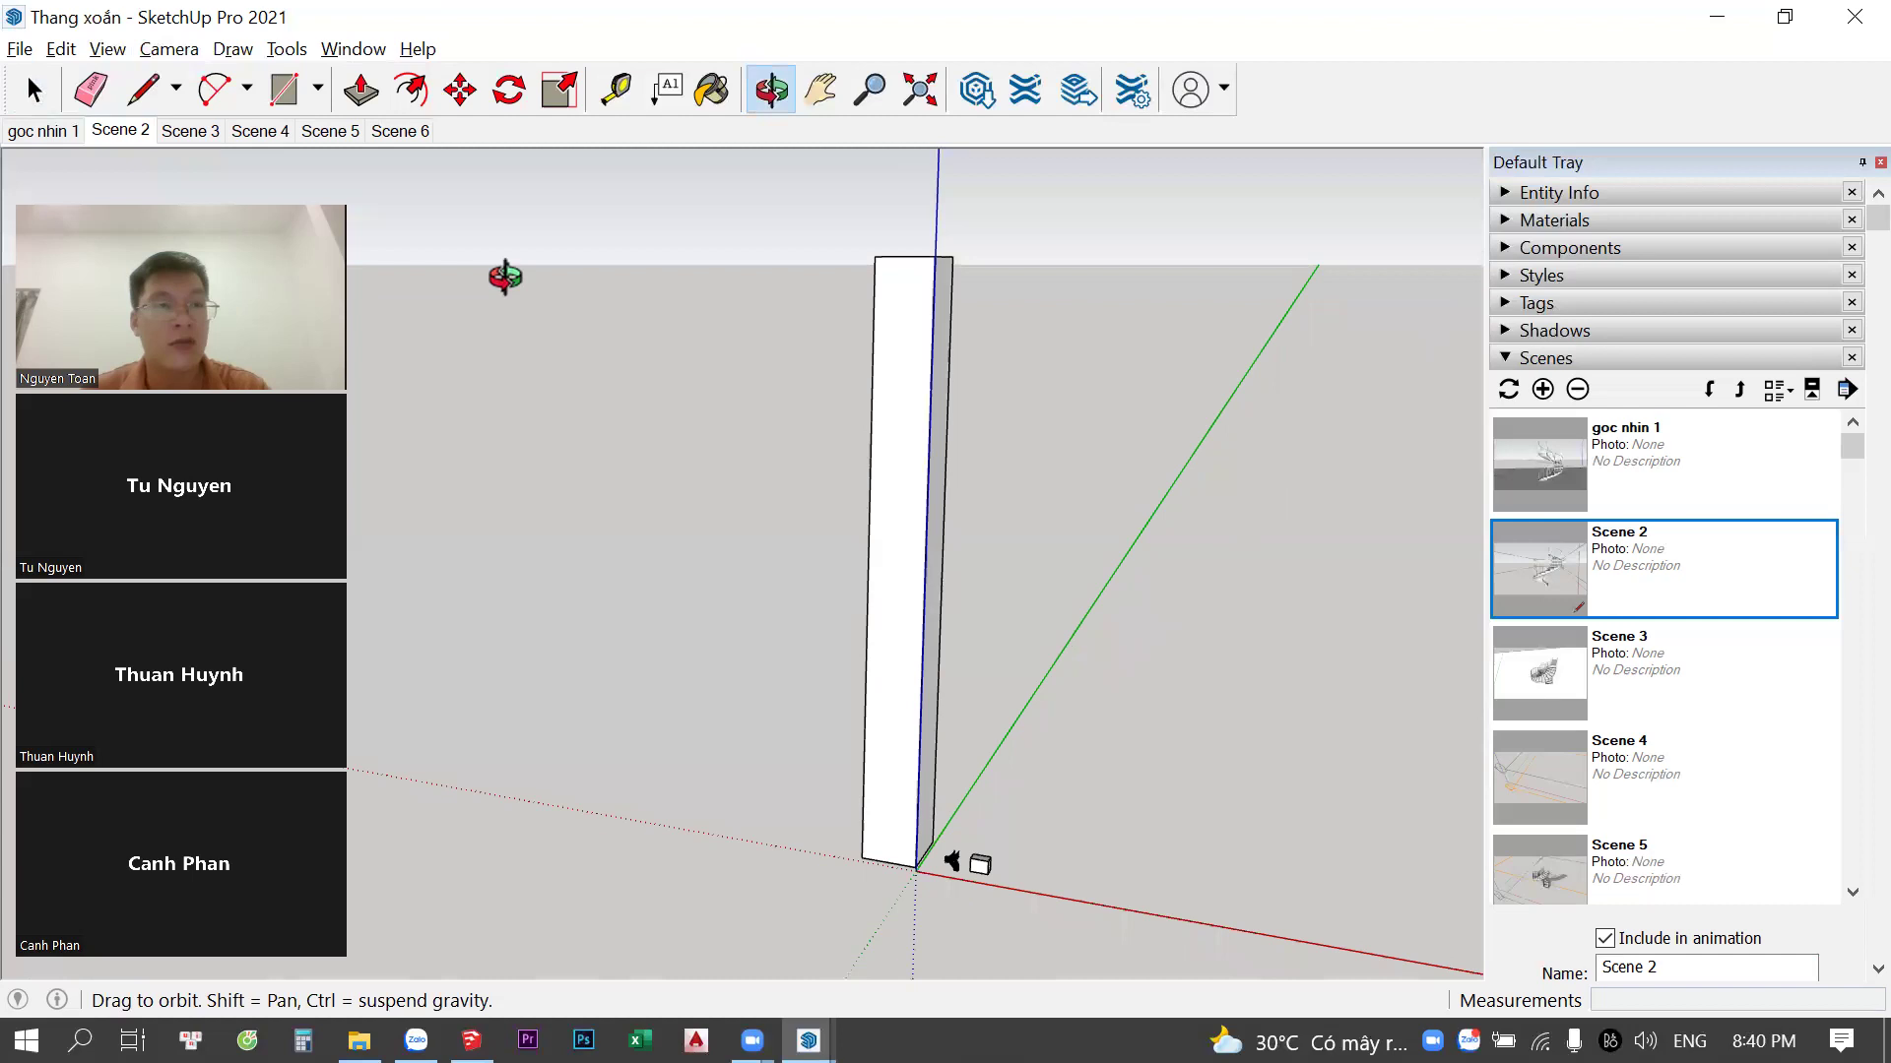
pyautogui.press('space')
pyautogui.click(167, 52)
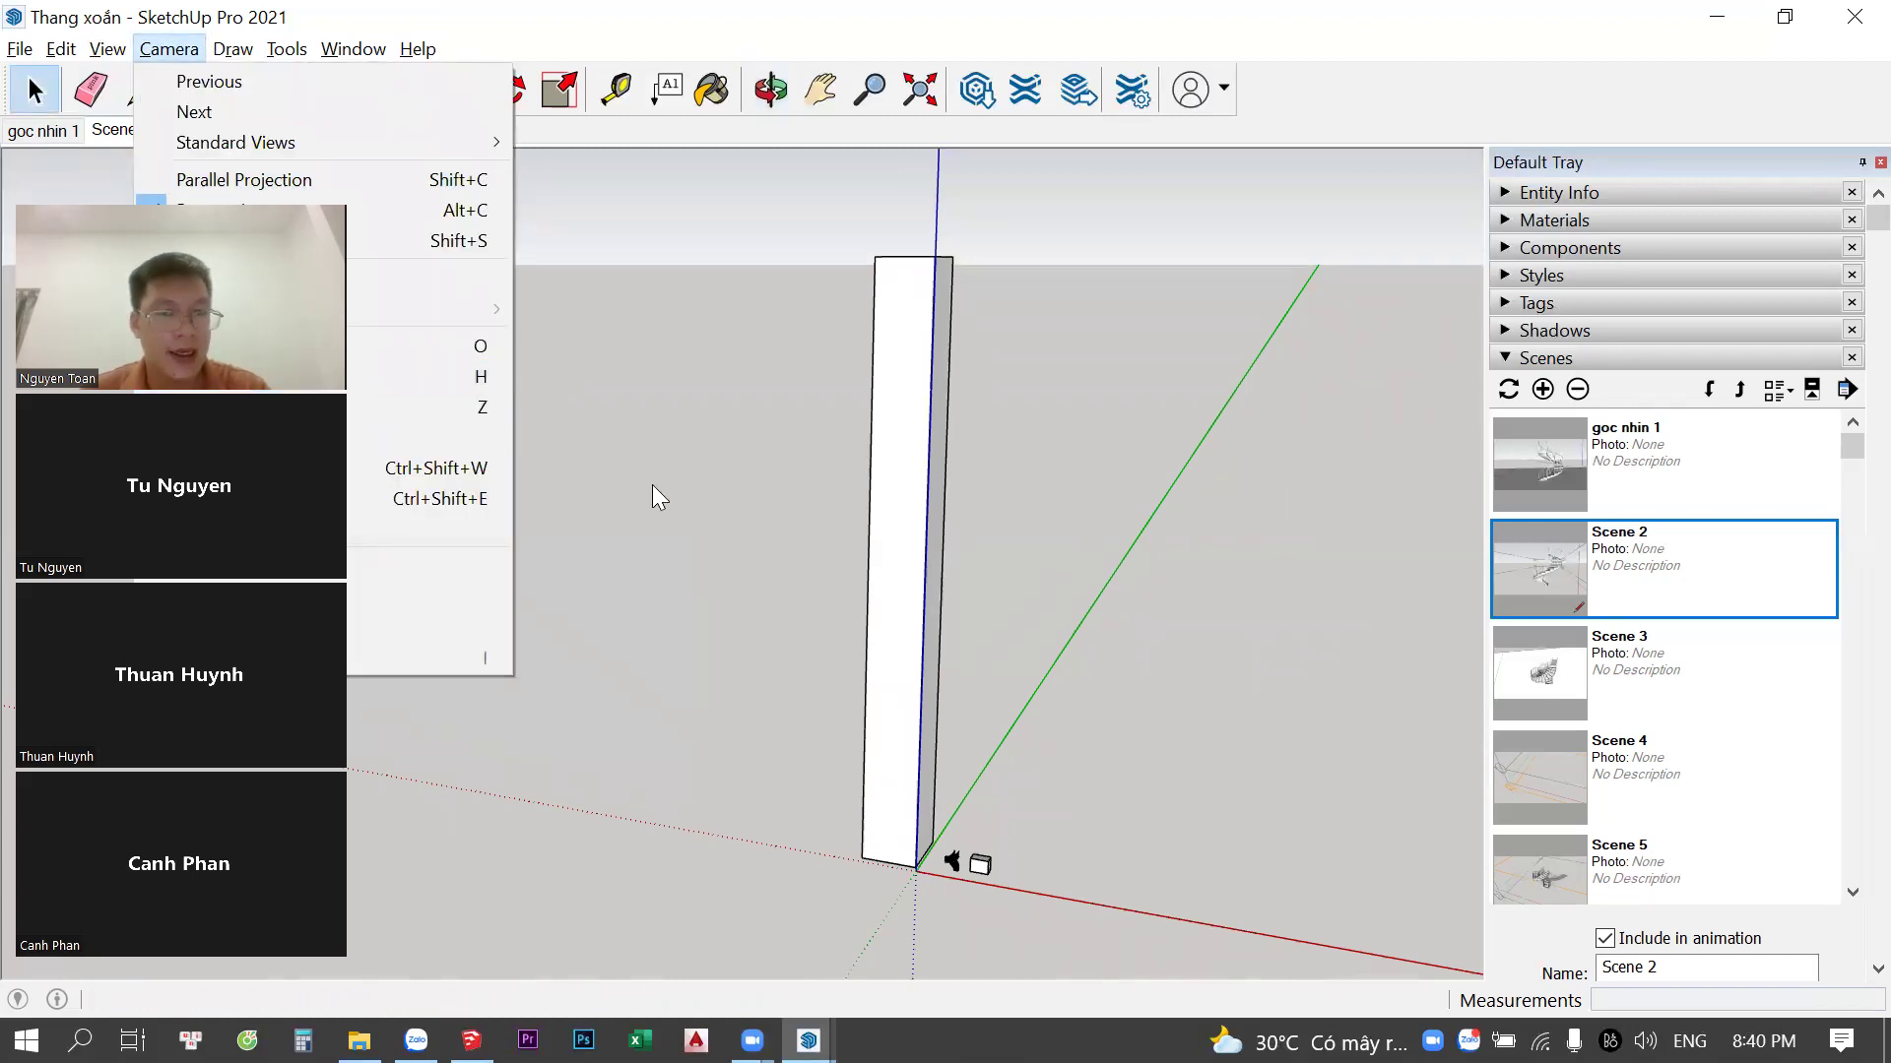
pyautogui.click(844, 548)
pyautogui.press('h')
pyautogui.moveTo(895, 527)
pyautogui.mouseDown()
pyautogui.moveTo(1077, 465)
pyautogui.moveTo(871, 536)
pyautogui.moveTo(1033, 501)
pyautogui.mouseUp()
pyautogui.moveTo(713, 553)
pyautogui.mouseDown()
pyautogui.moveTo(874, 528)
pyautogui.moveTo(831, 540)
pyautogui.mouseUp()
pyautogui.press('space')
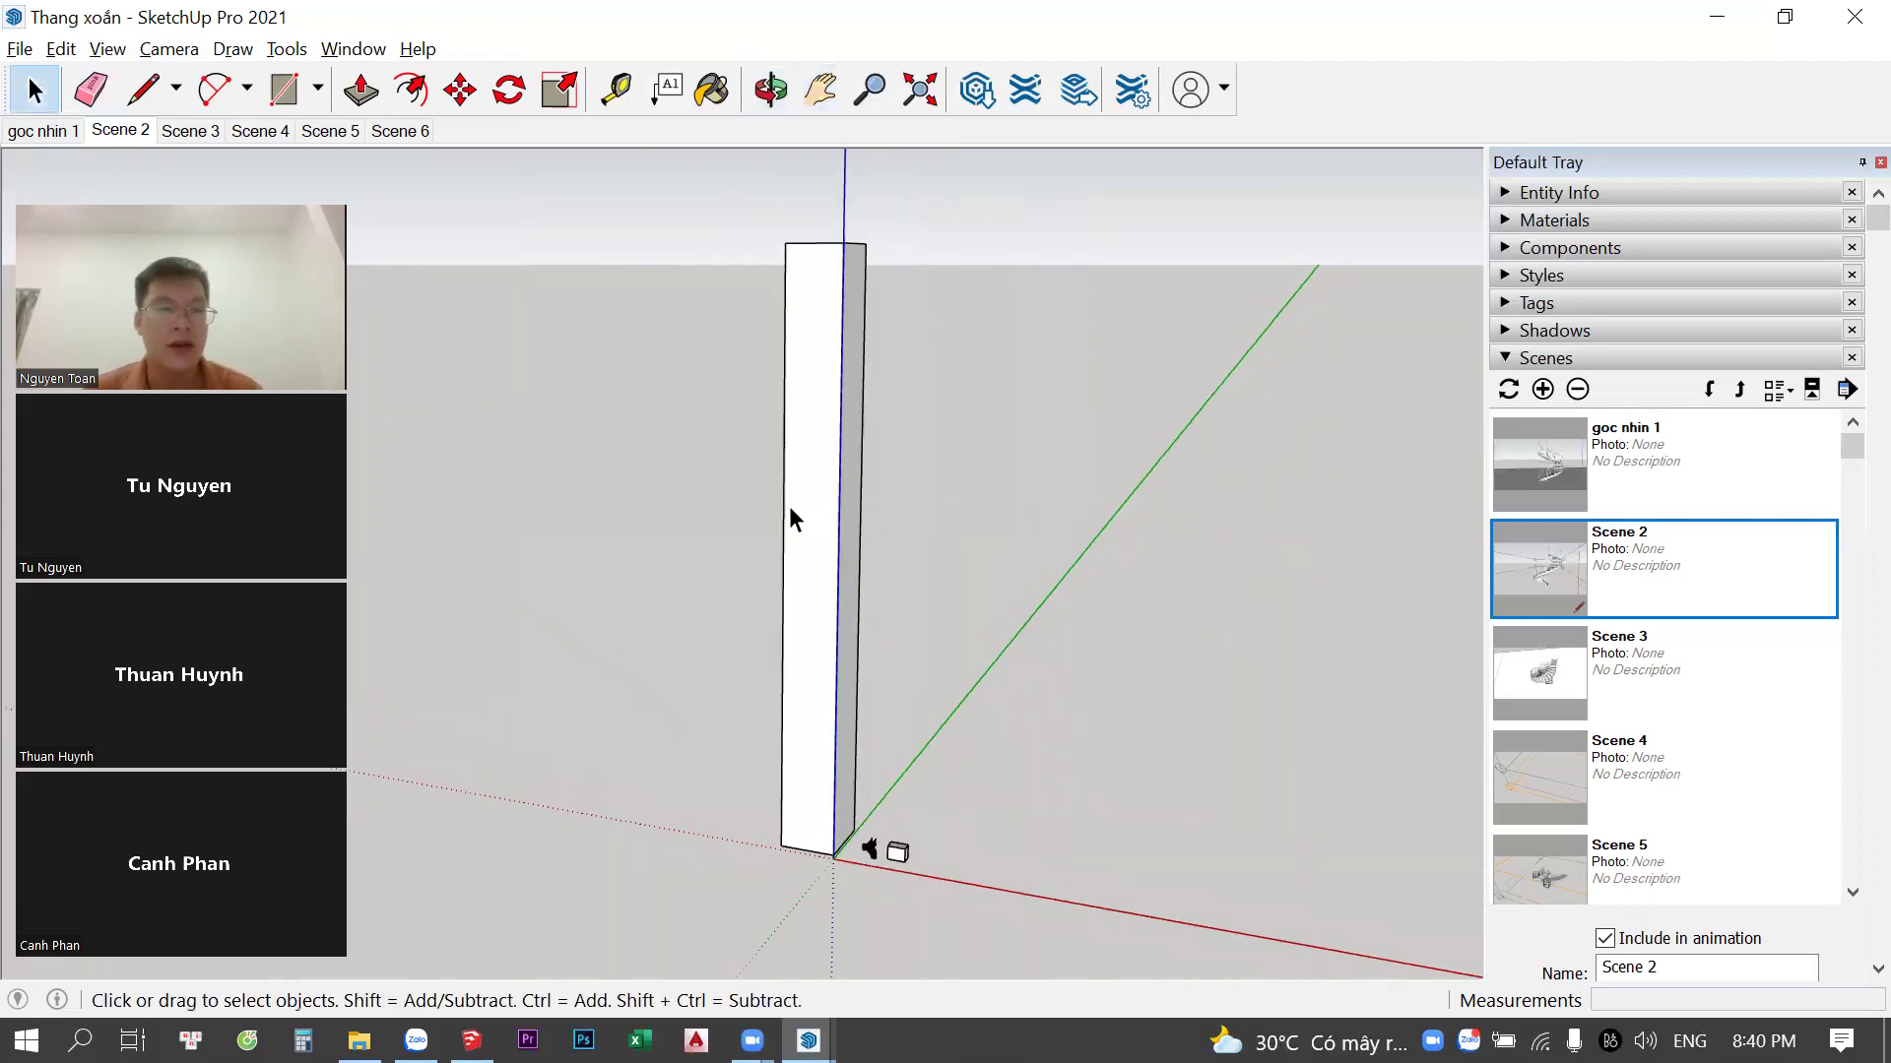
pyautogui.moveTo(820, 510)
pyautogui.mouseDown(button='middle')
pyautogui.moveTo(1054, 474)
pyautogui.moveTo(743, 506)
pyautogui.moveTo(807, 559)
pyautogui.moveTo(785, 541)
pyautogui.mouseUp(button='middle')
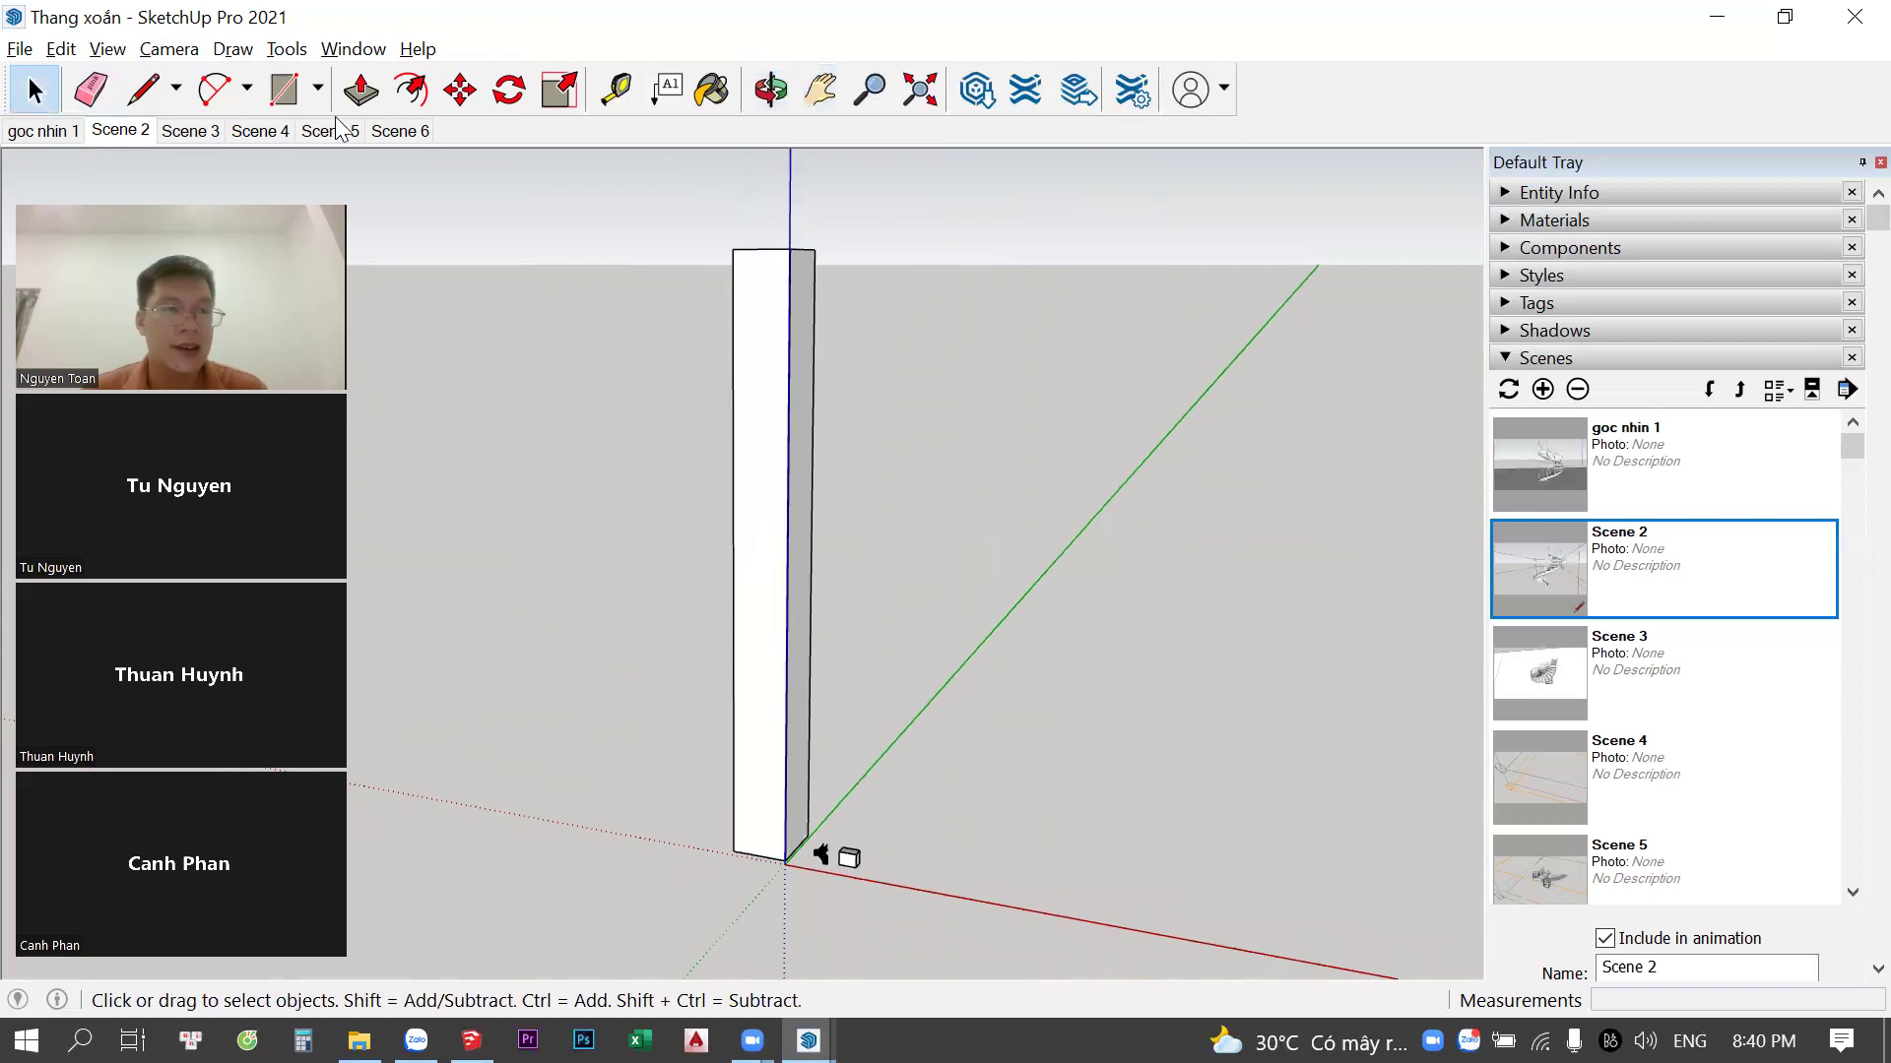
pyautogui.click(233, 48)
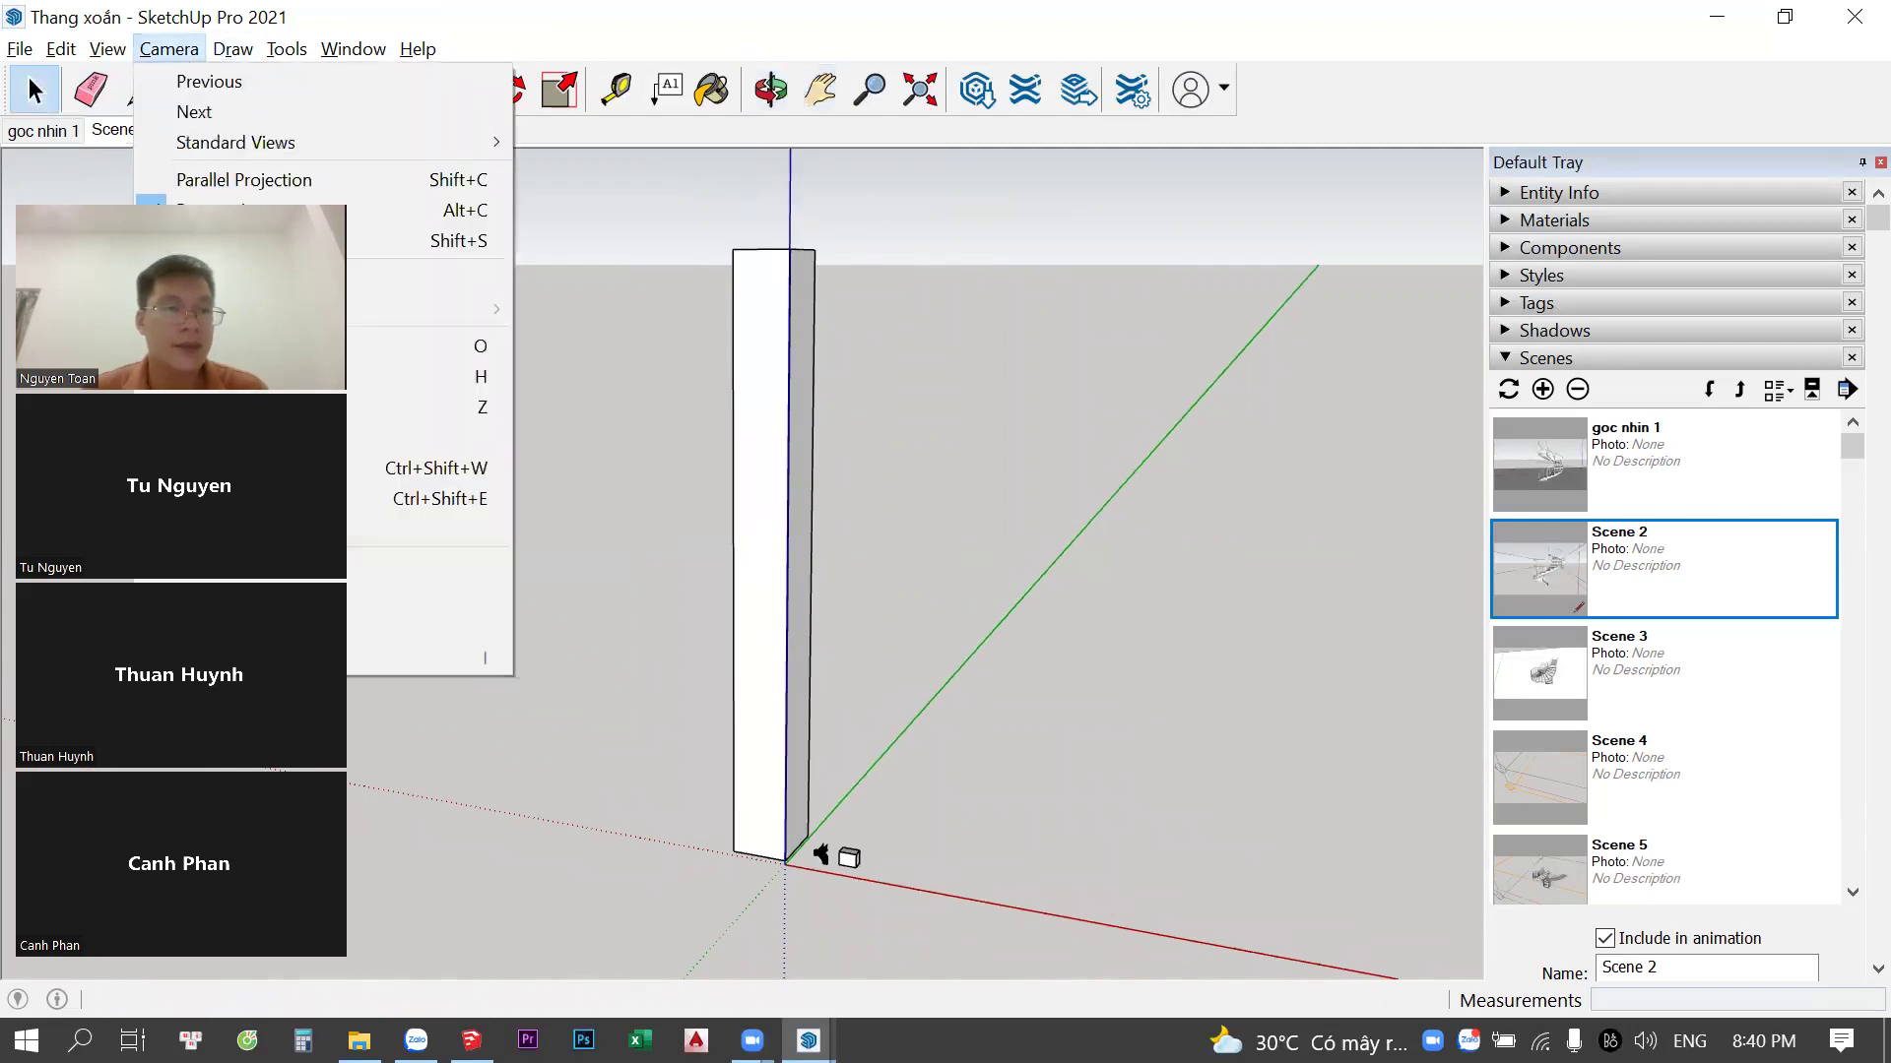
pyautogui.click(612, 426)
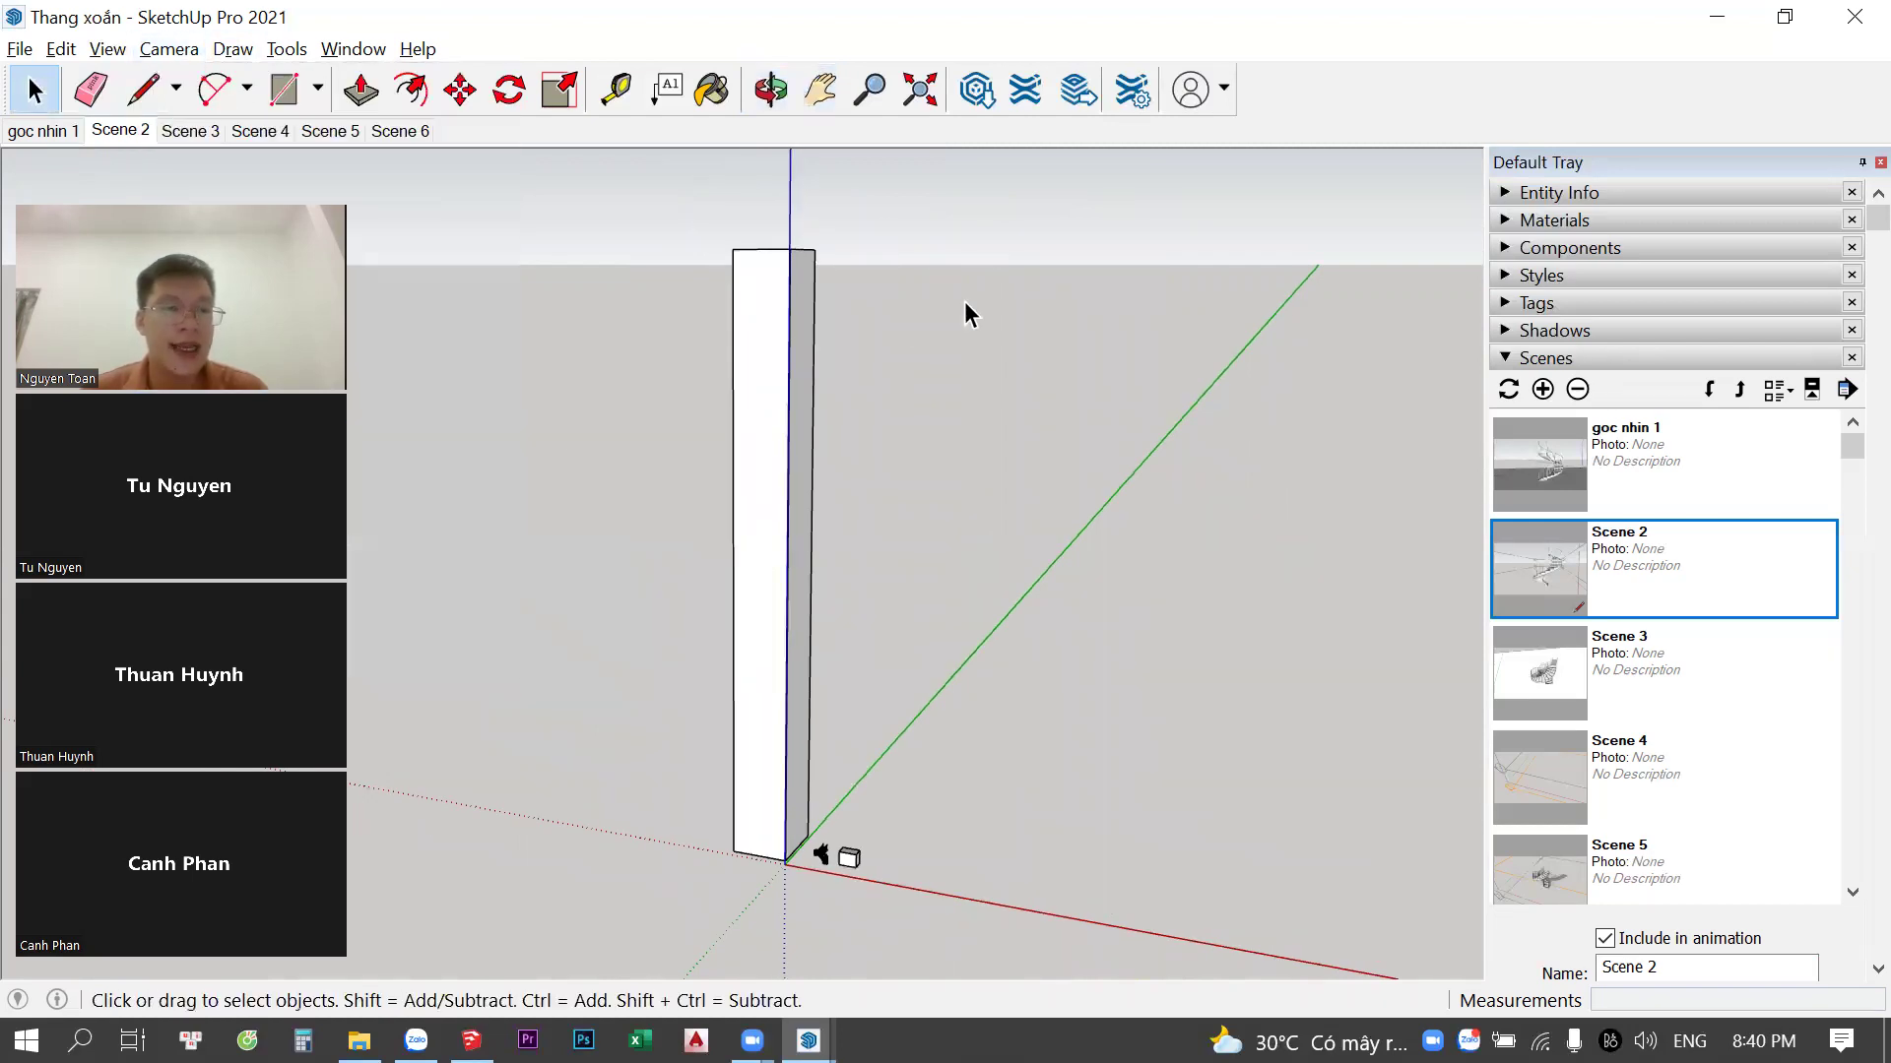
pyautogui.scroll(2, 852, 498)
pyautogui.press('z')
pyautogui.scroll(1, 836, 329)
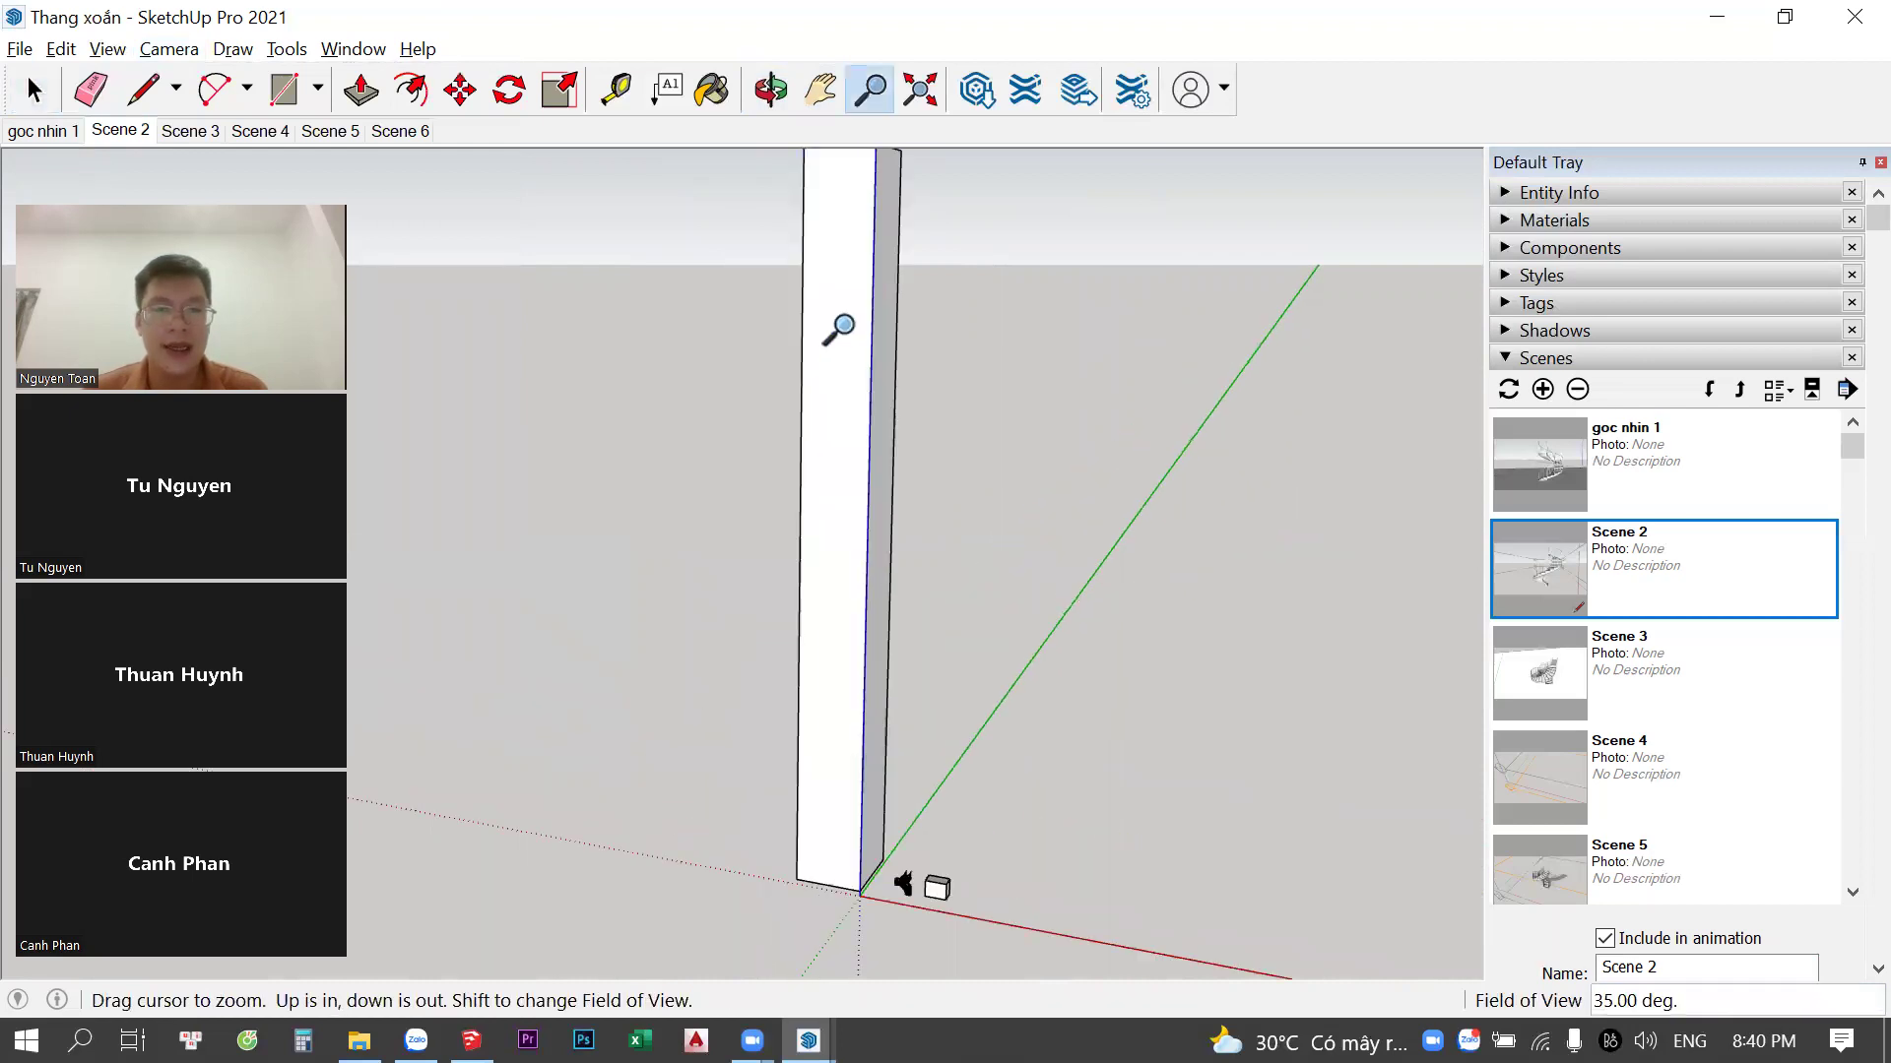
pyautogui.scroll(-3, 748, 561)
pyautogui.scroll(-1, 752, 535)
pyautogui.press('space')
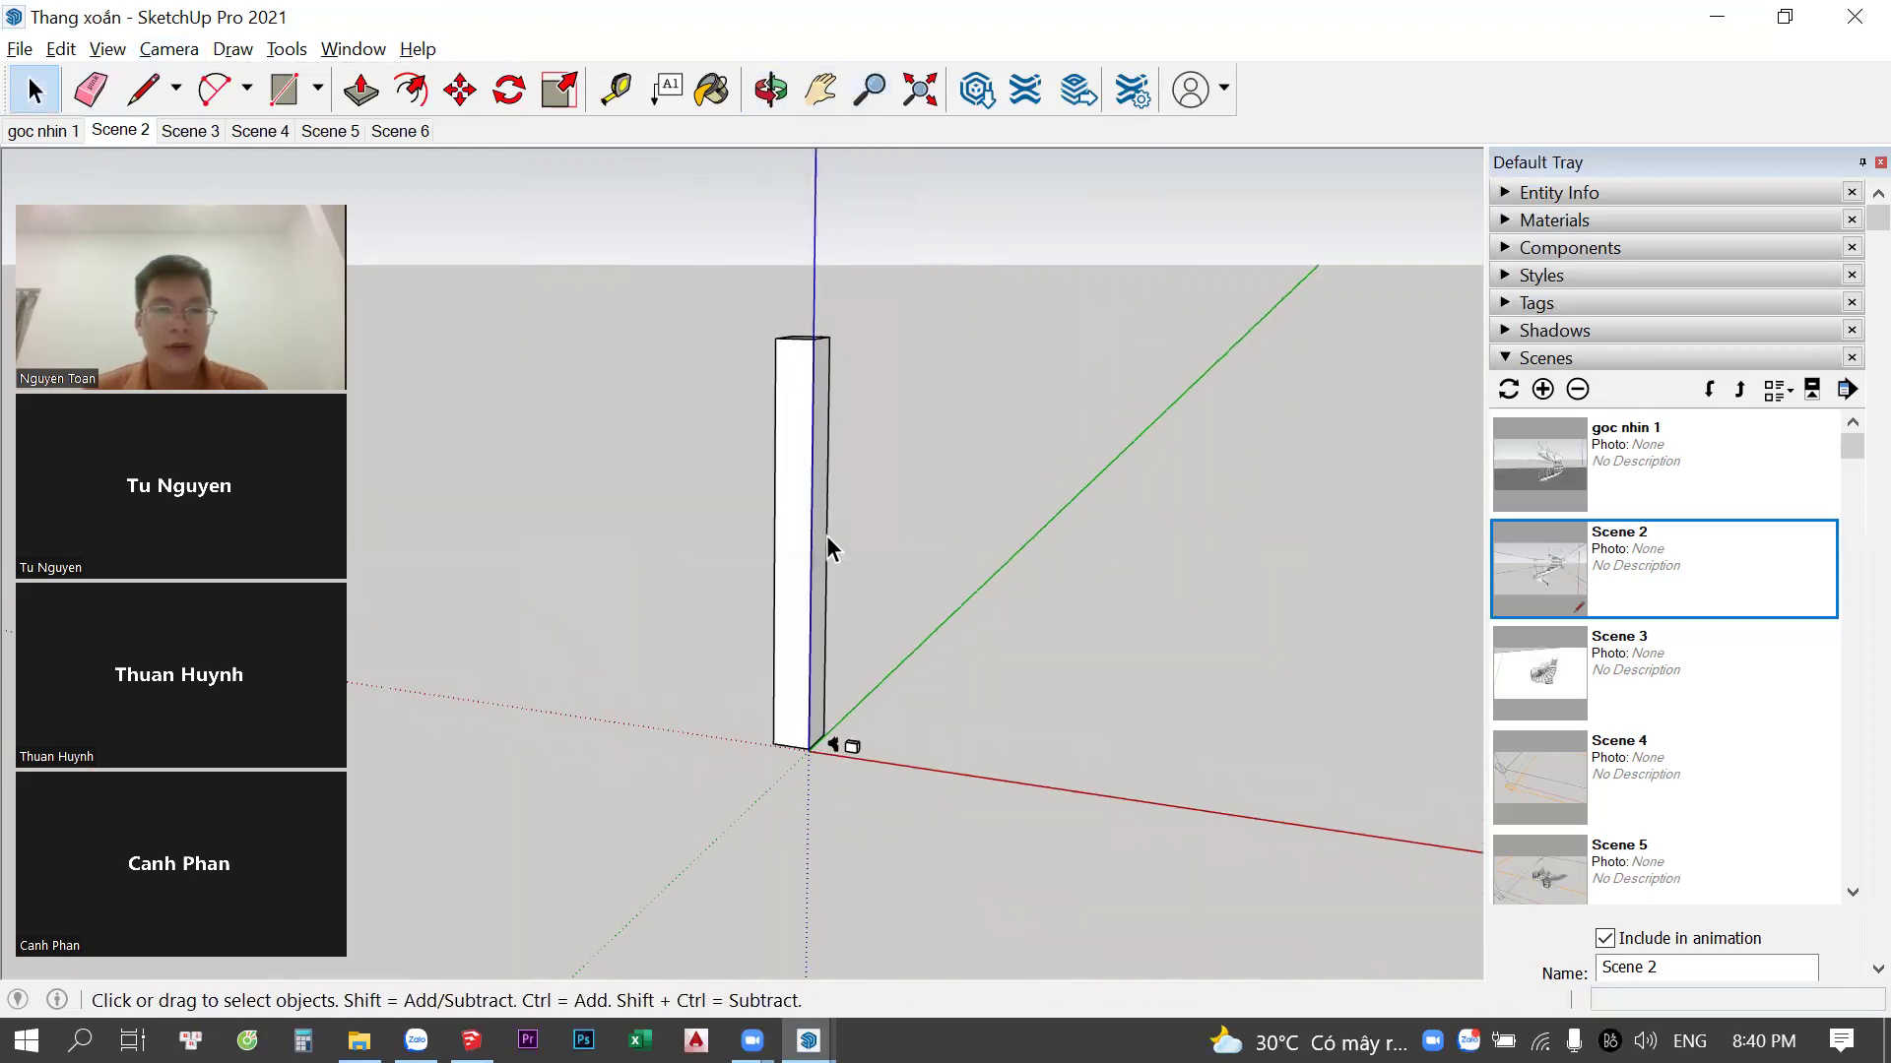
pyautogui.scroll(5, 782, 569)
pyautogui.scroll(-3, 781, 569)
pyautogui.scroll(1, 782, 569)
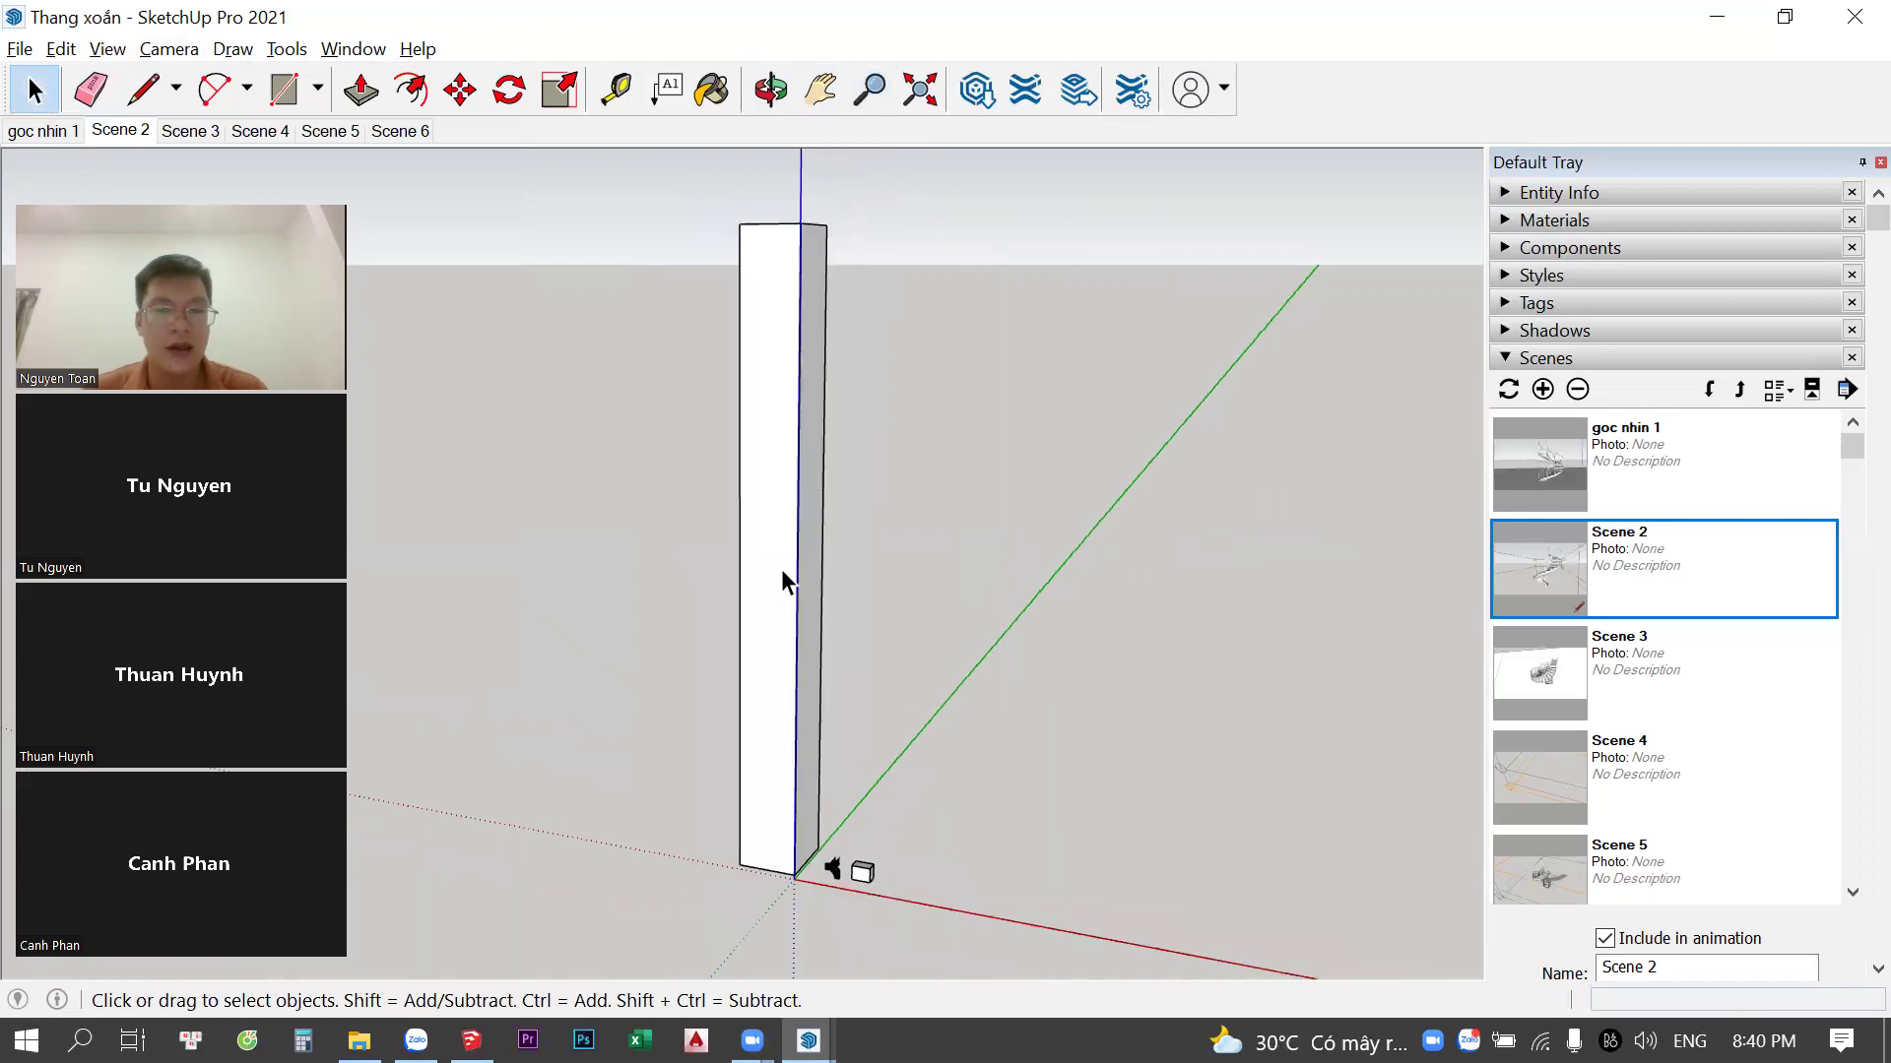
pyautogui.scroll(2, 782, 569)
pyautogui.press('z')
pyautogui.moveTo(782, 569)
pyautogui.mouseDown()
pyautogui.moveTo(709, 700)
pyautogui.moveTo(718, 511)
pyautogui.mouseUp()
pyautogui.press('space')
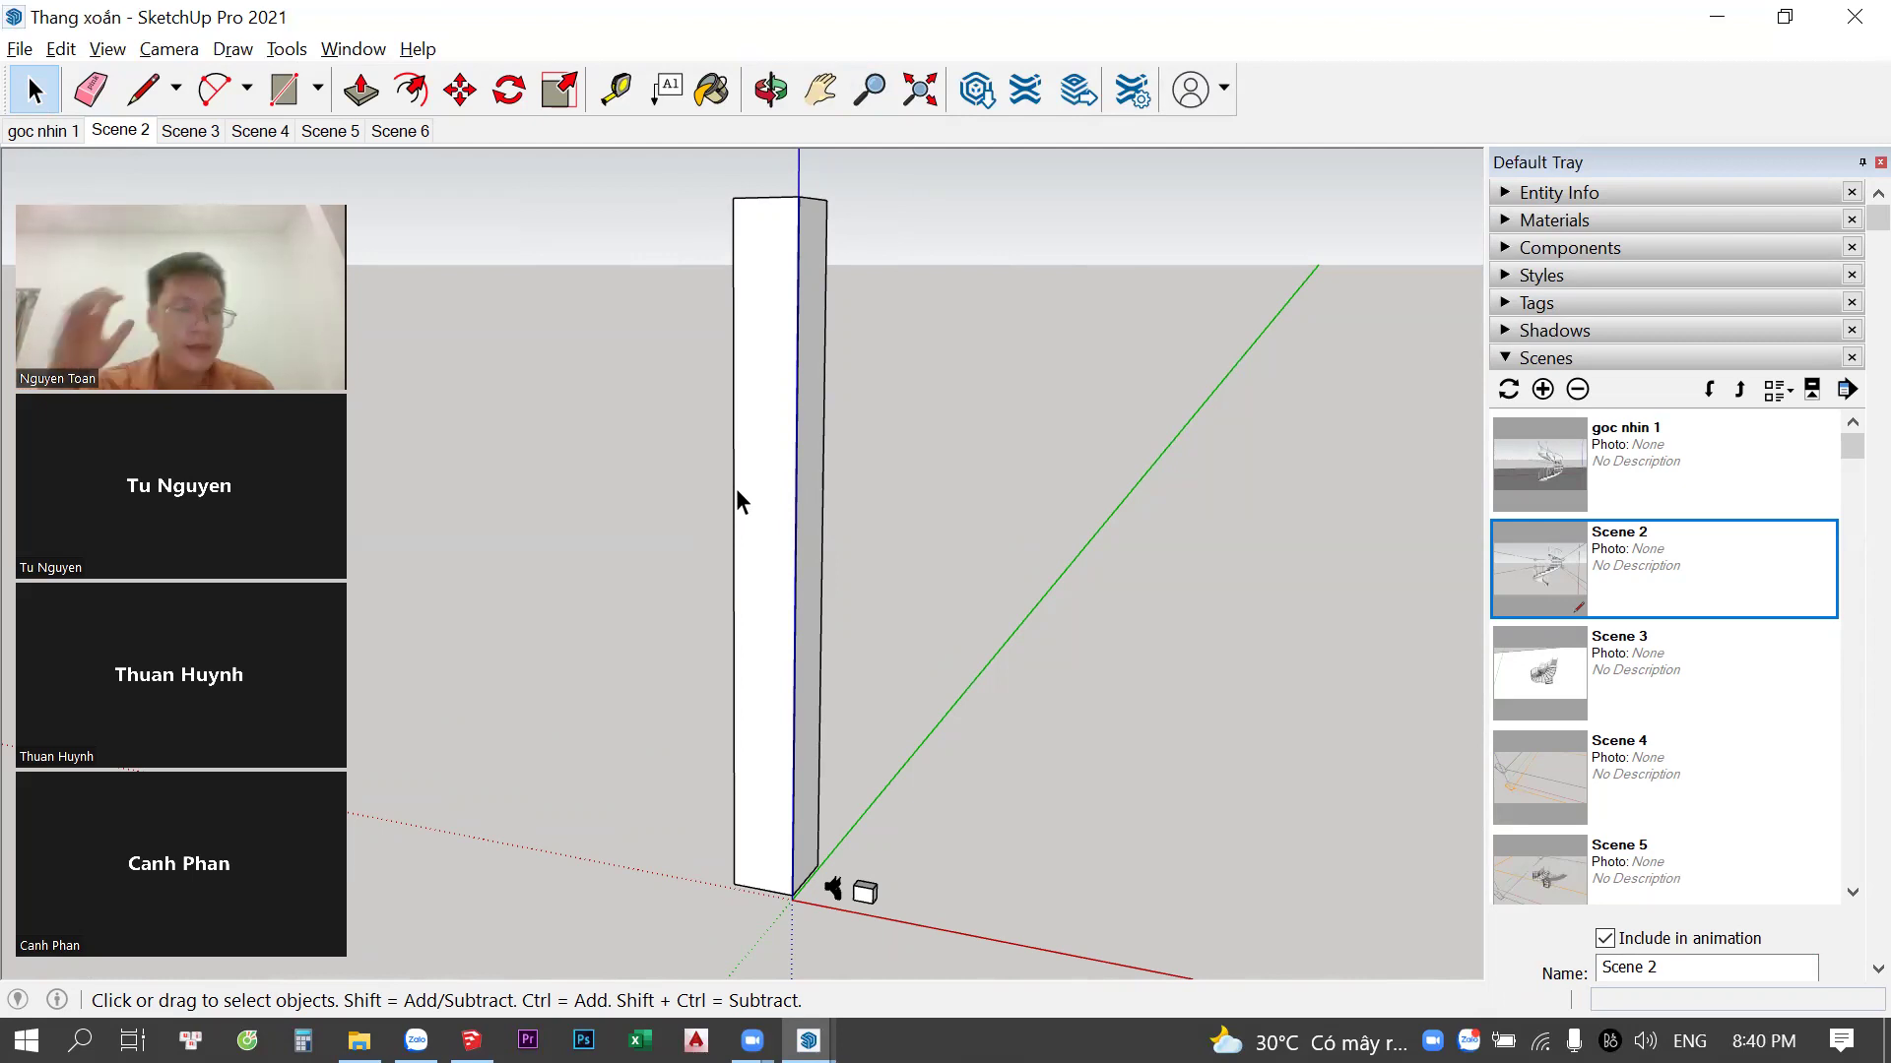
pyautogui.click(168, 48)
pyautogui.click(469, 95)
pyautogui.keyDown('shift'); pyautogui.moveTo(879, 635); pyautogui.dragTo(806, 558, button='middle'); pyautogui.keyUp('shift')
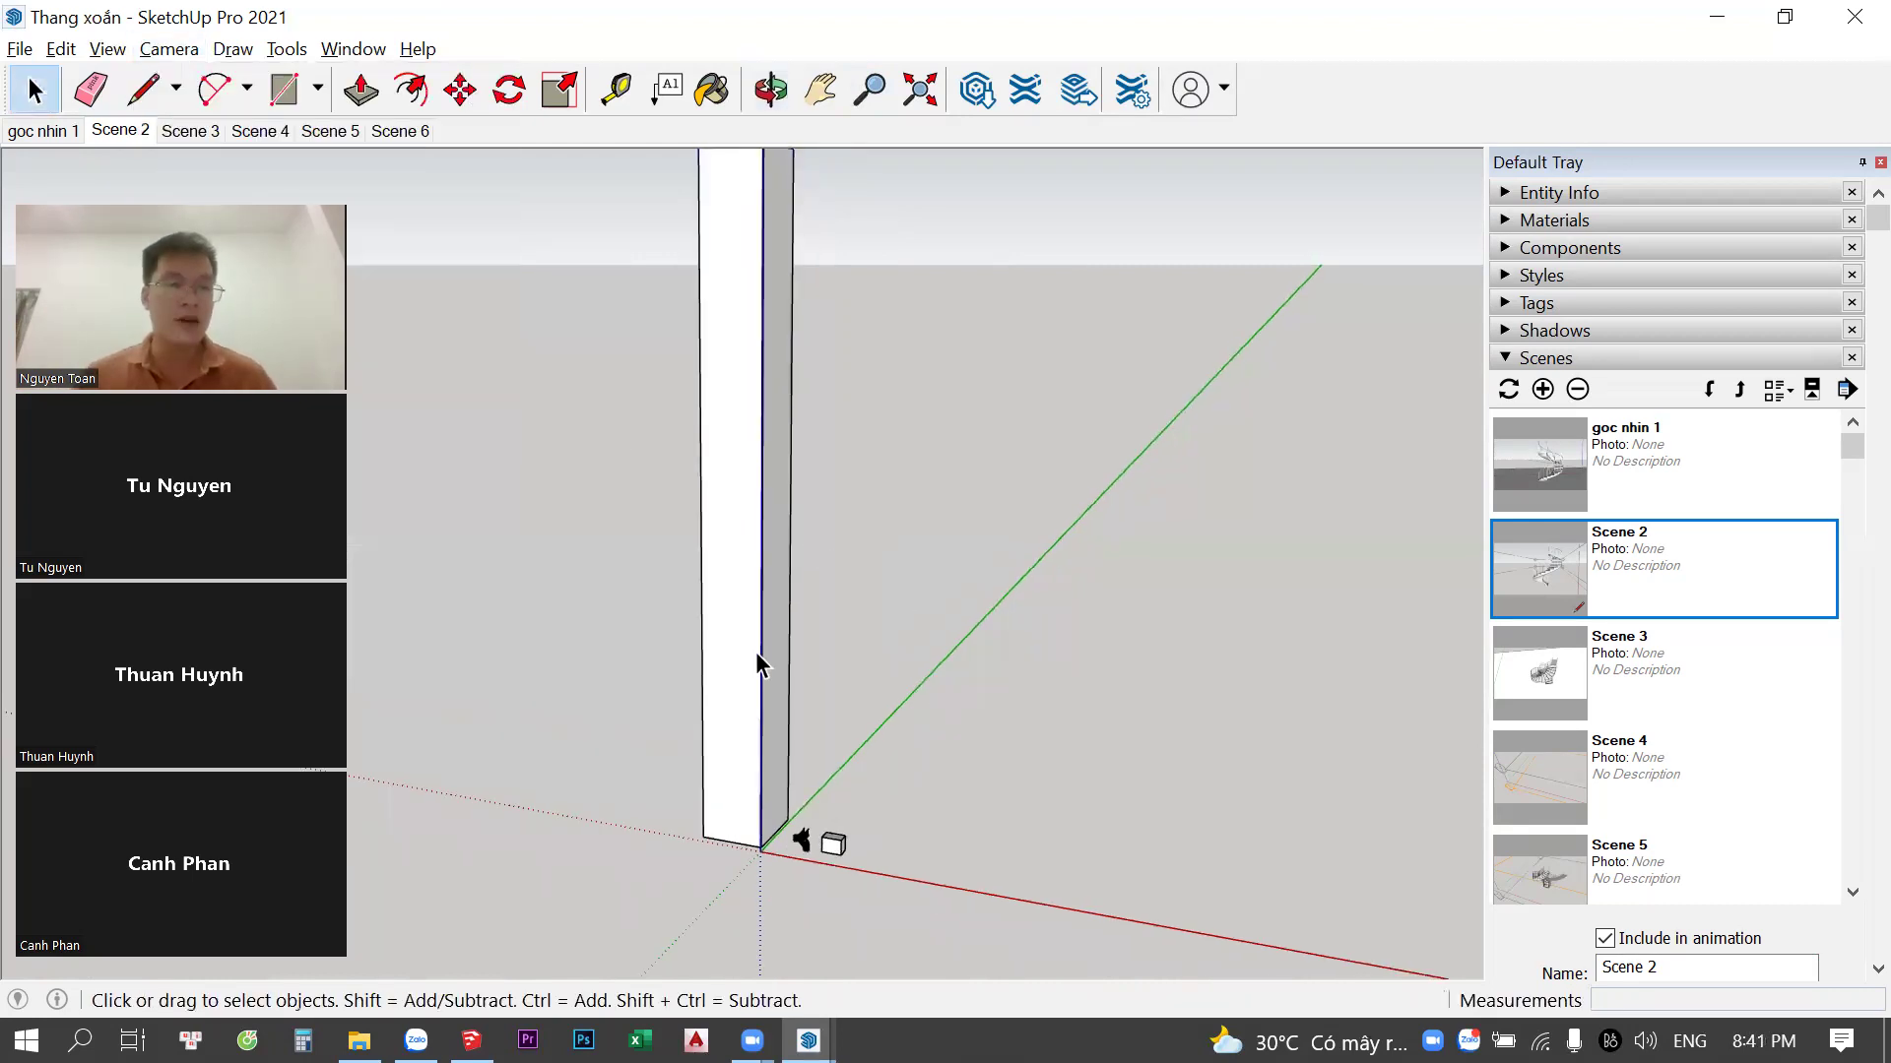
pyautogui.press('z')
pyautogui.press('space')
pyautogui.press('z')
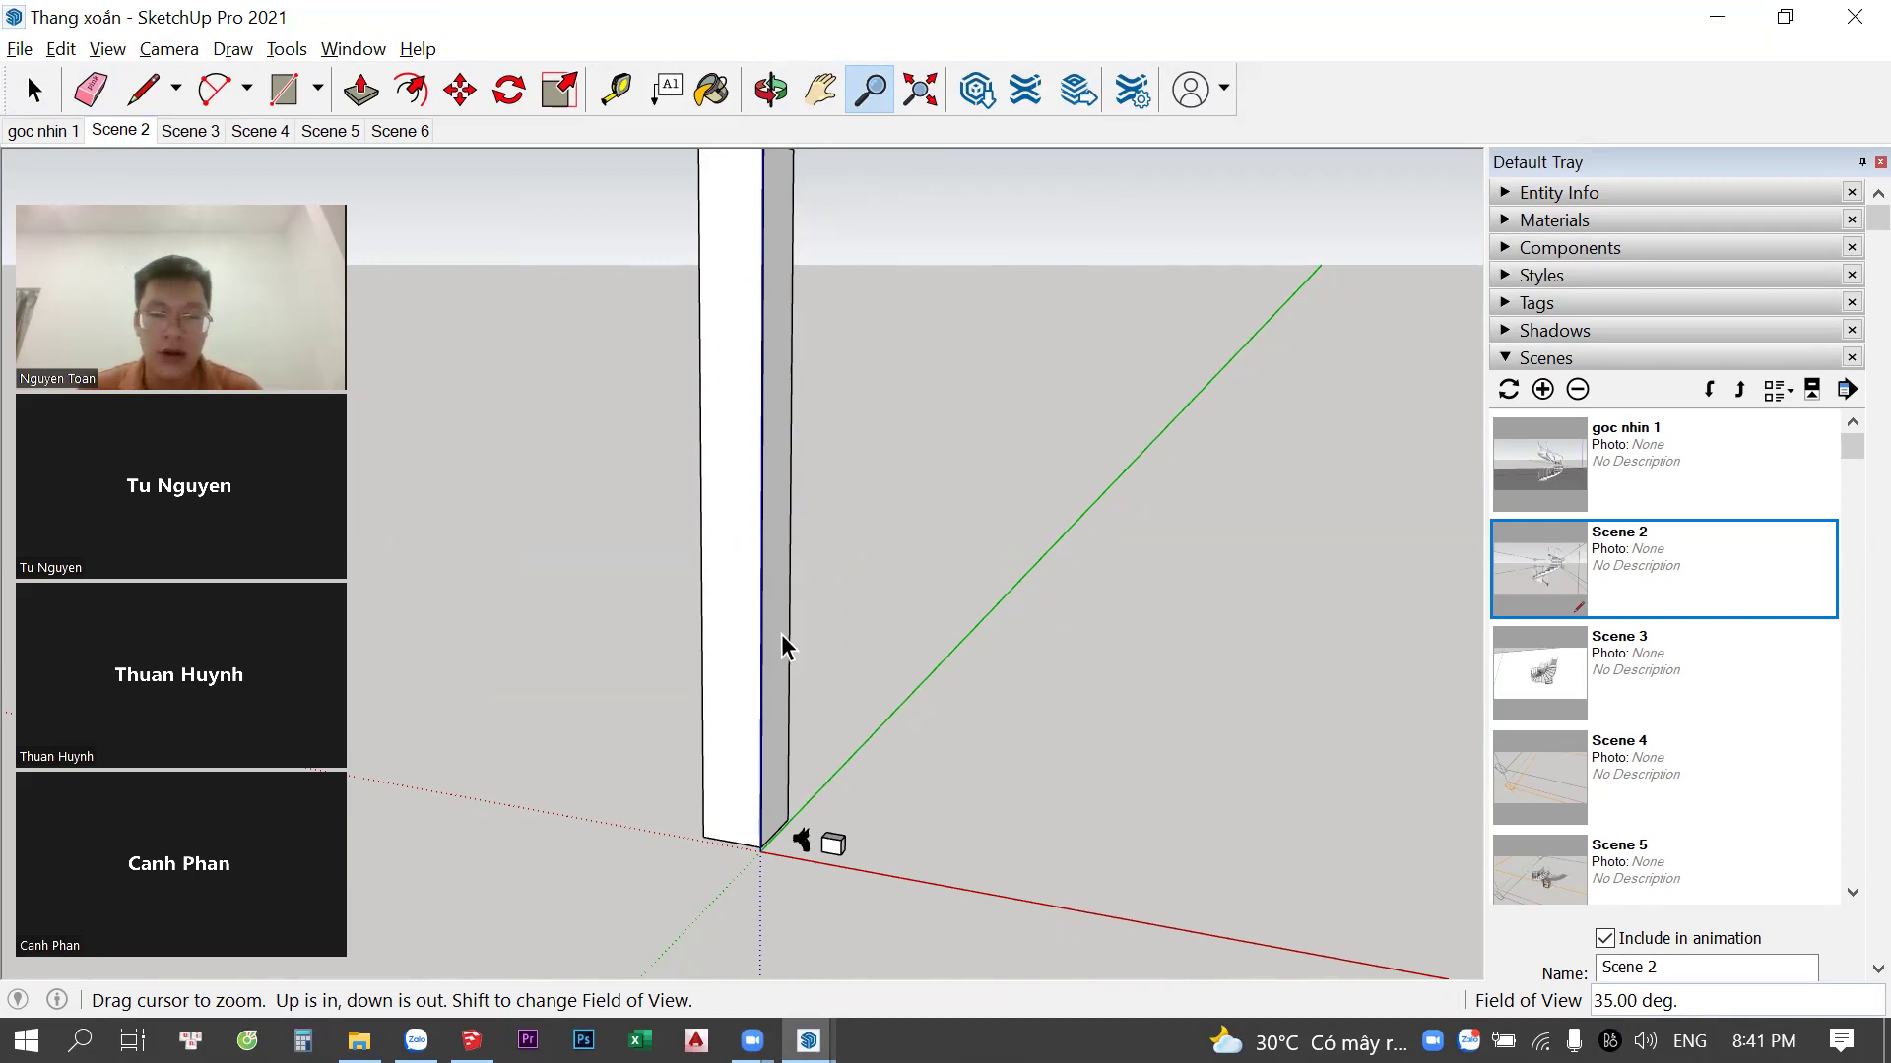
# Draw a rectangle on the ground beside the column
pyautogui.scroll(-5, 783, 645)
pyautogui.press('r')
pyautogui.click(937, 692)
pyautogui.press('space')
pyautogui.press('r')
pyautogui.click(1231, 576)
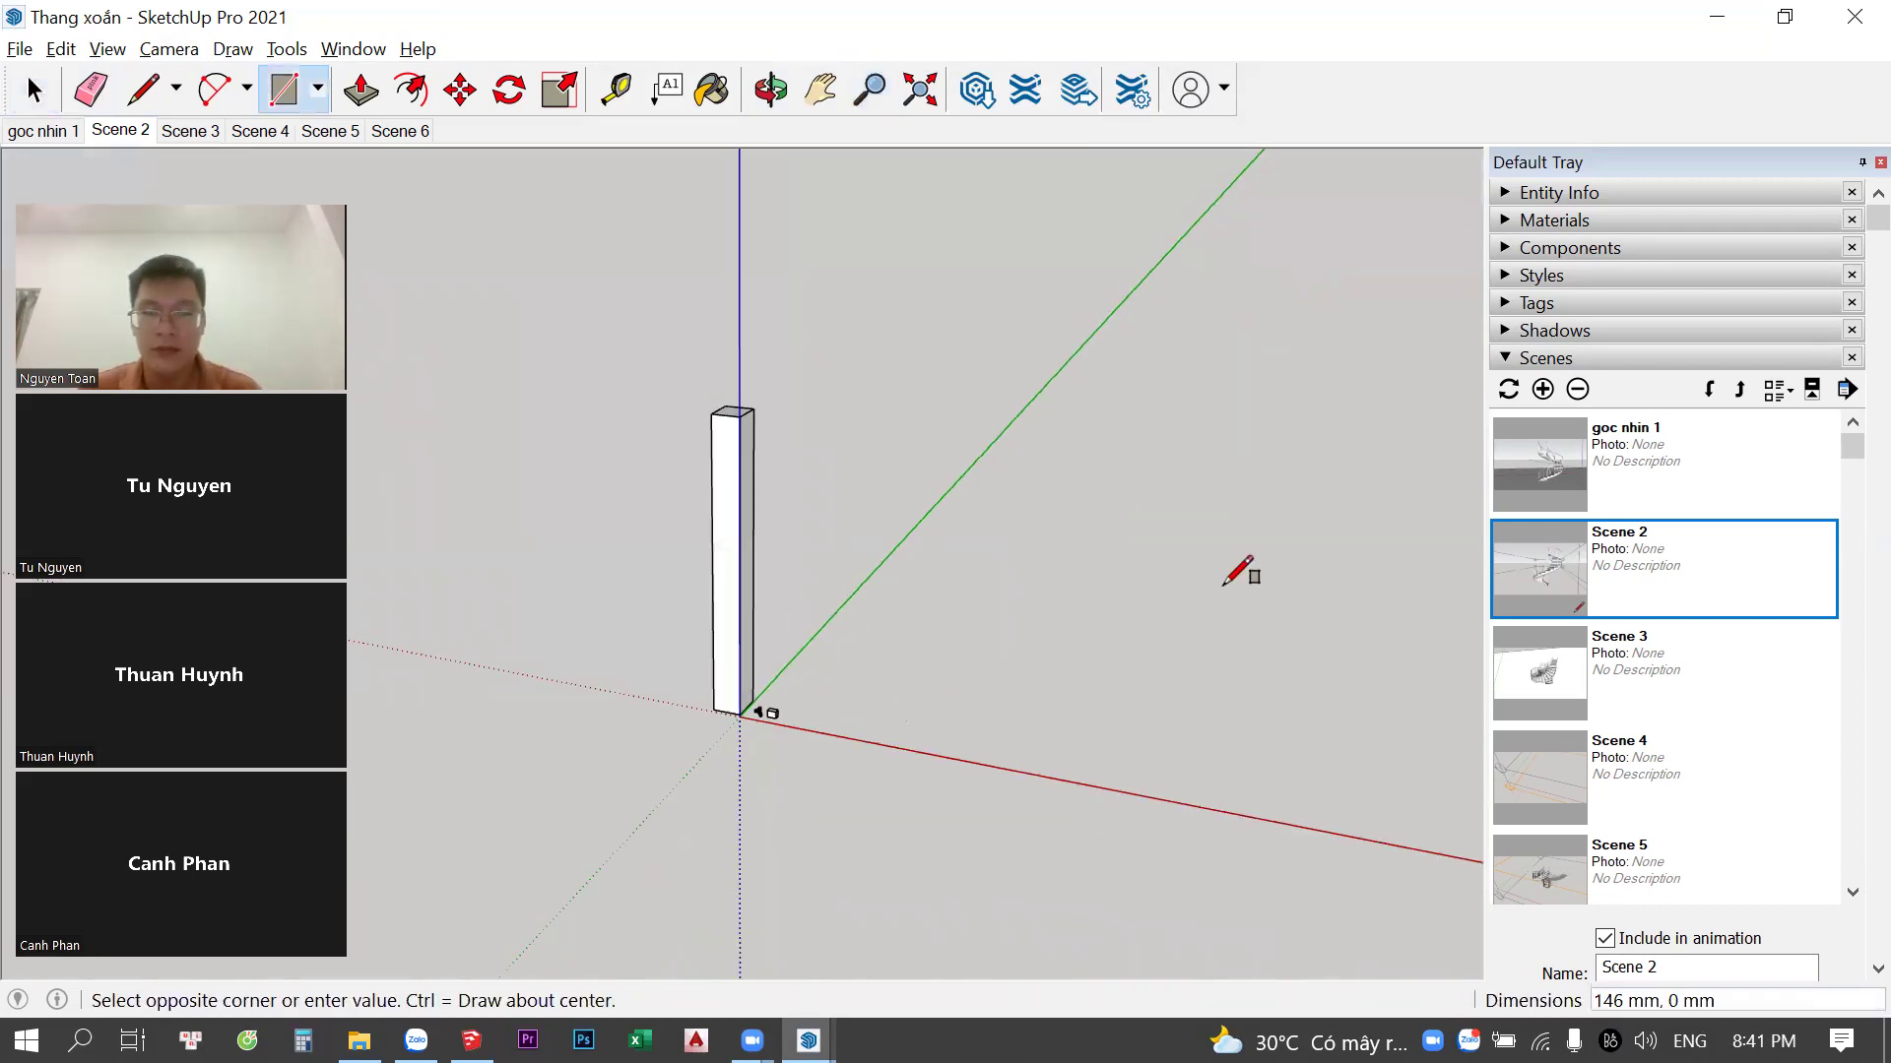
pyautogui.click(1350, 519)
# Push/Pull the rectangle up into a tall box
pyautogui.press('space')
pyautogui.keyDown('shift'); pyautogui.moveTo(1350, 519); pyautogui.dragTo(1172, 519, button='middle'); pyautogui.keyUp('shift')
pyautogui.press('p')
pyautogui.moveTo(1140, 604); pyautogui.dragTo(1145, 540)
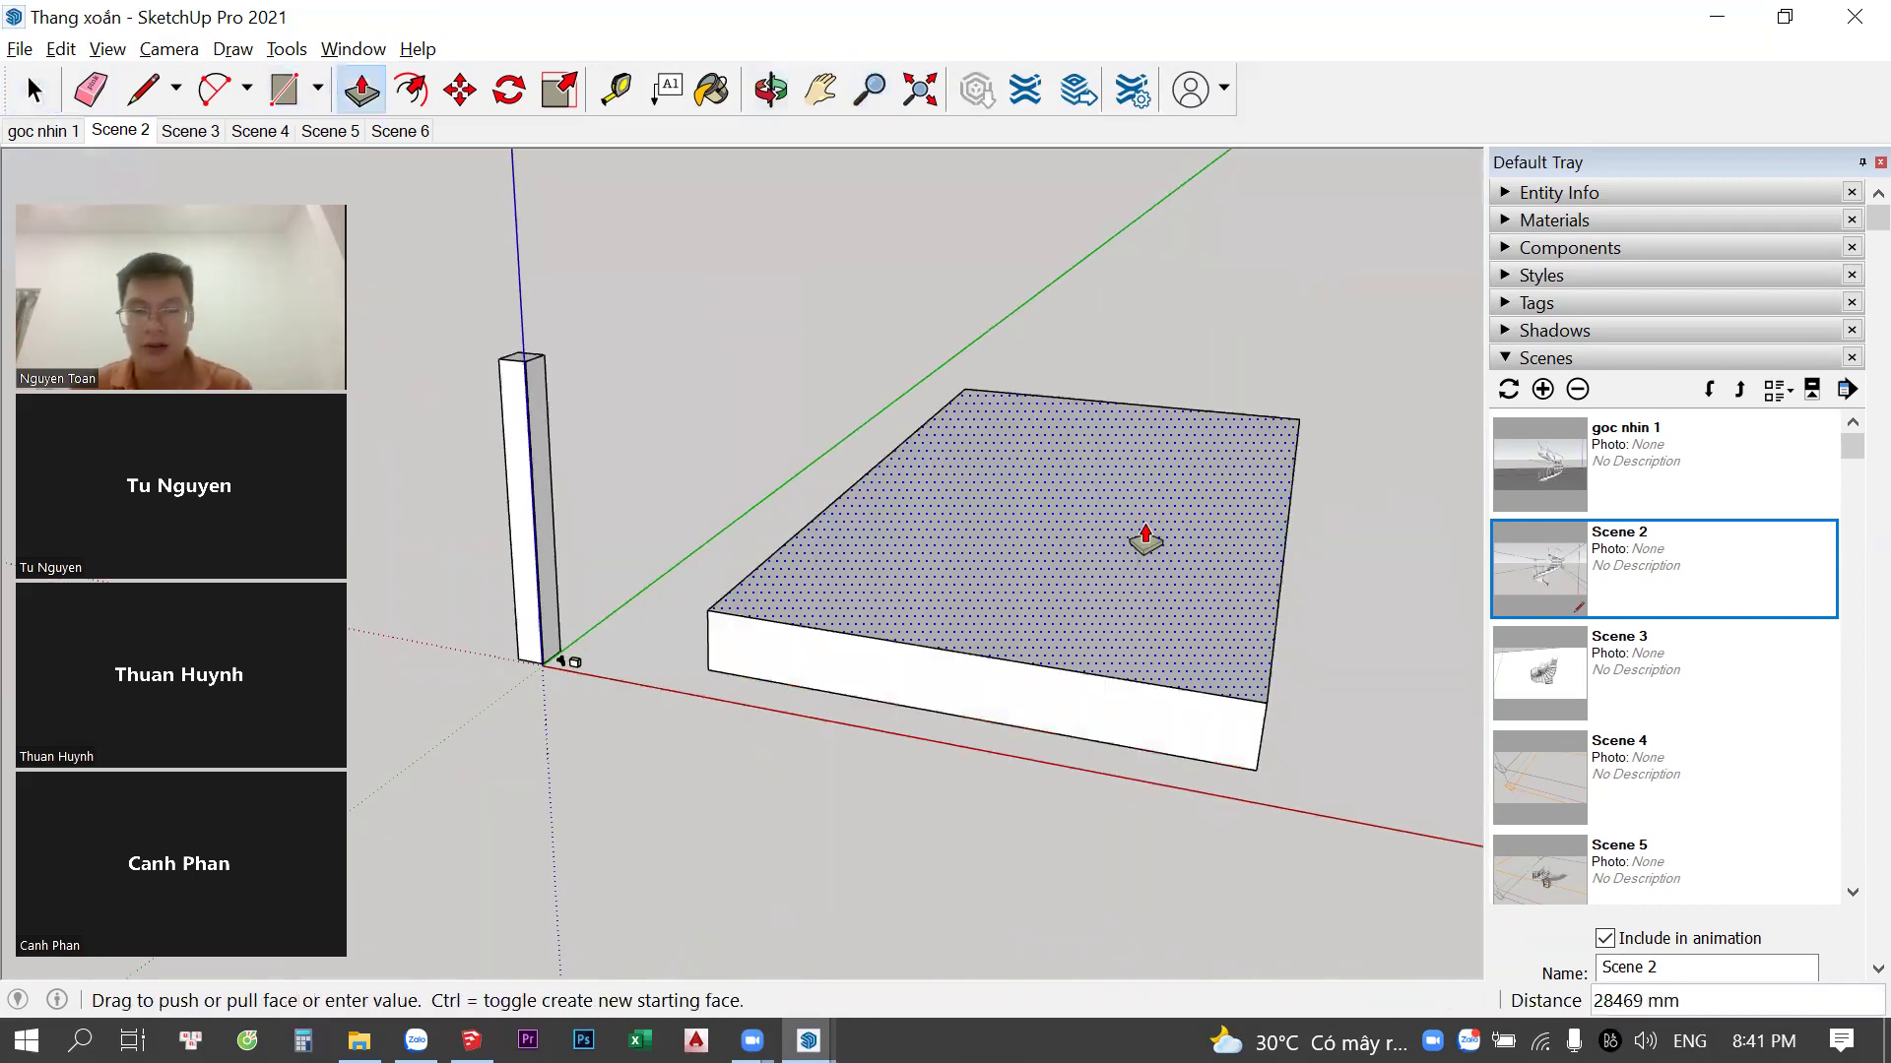
pyautogui.click(960, 392)
pyautogui.press('space')
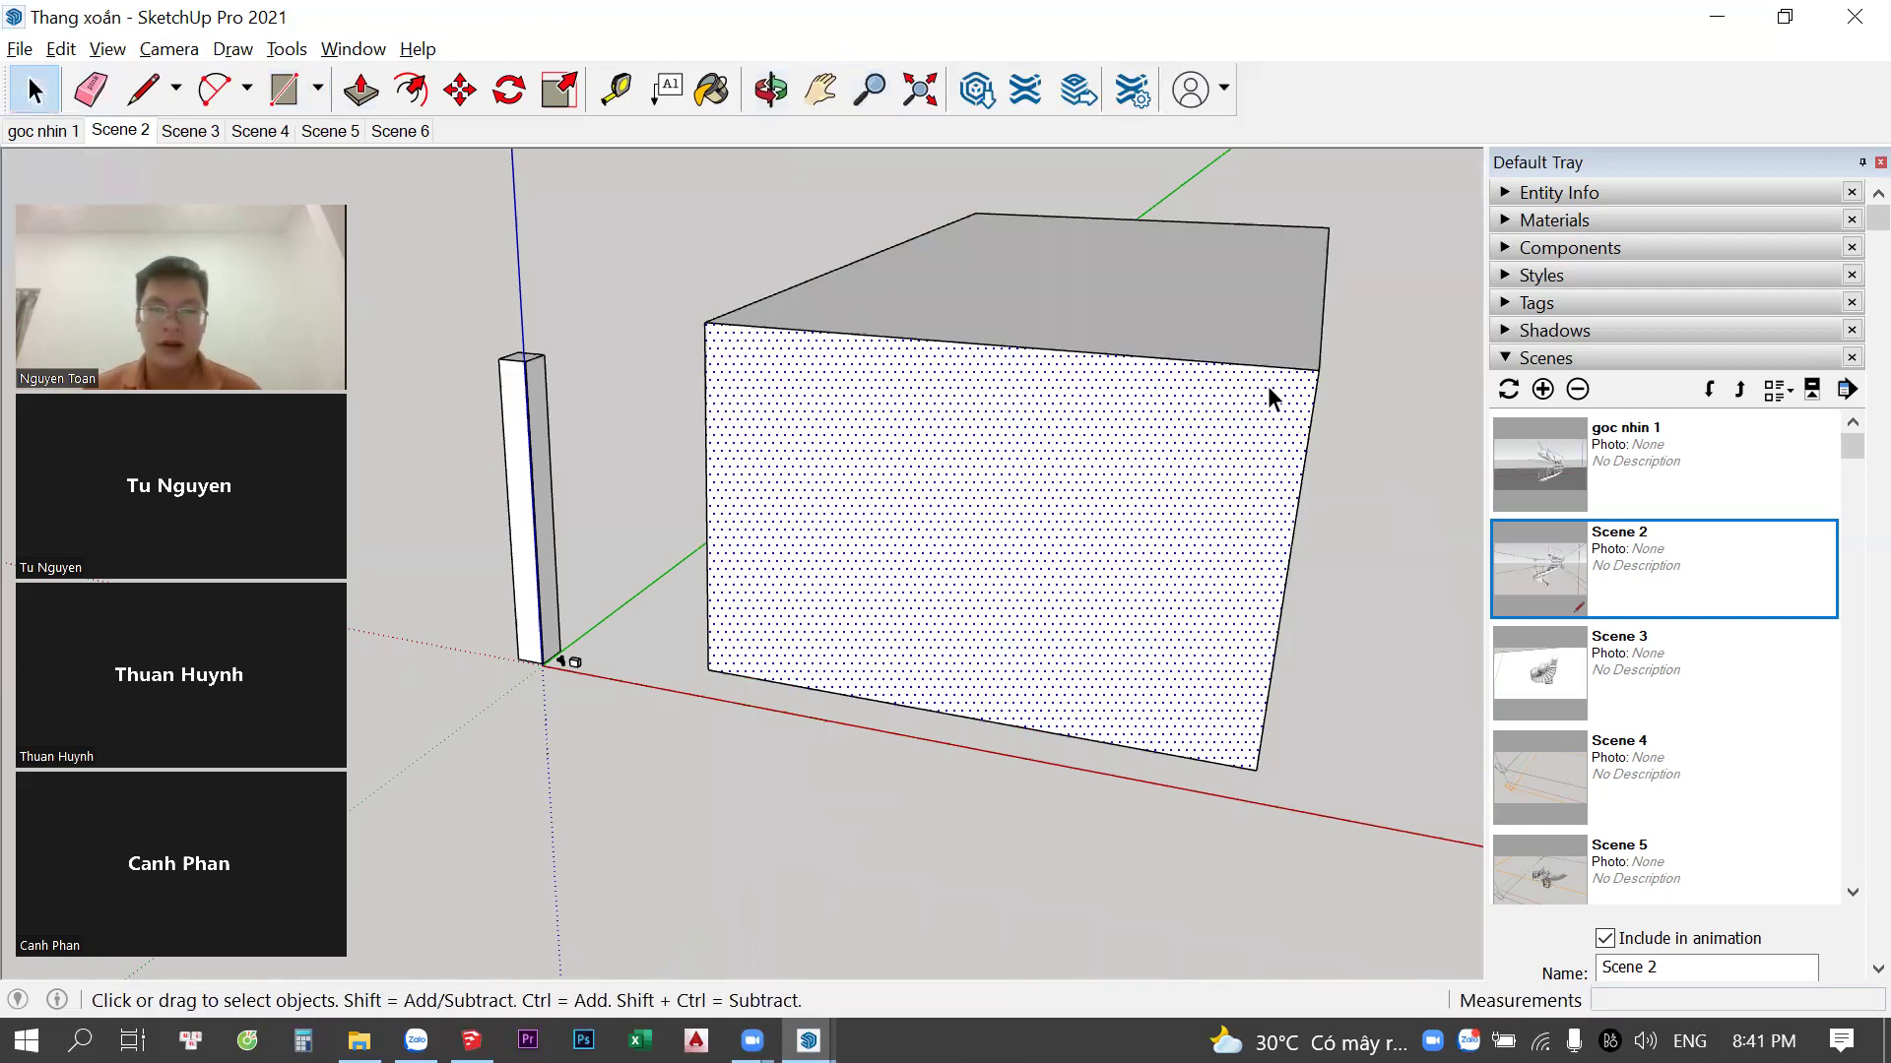
# Select the whole new box and scale it down smaller
pyautogui.scroll(-3, 1309, 423)
pyautogui.moveTo(1084, 456)
pyautogui.mouseDown(button='middle')
pyautogui.moveTo(1137, 427)
pyautogui.moveTo(991, 488)
pyautogui.mouseUp(button='middle')
pyautogui.tripleClick(991, 488)
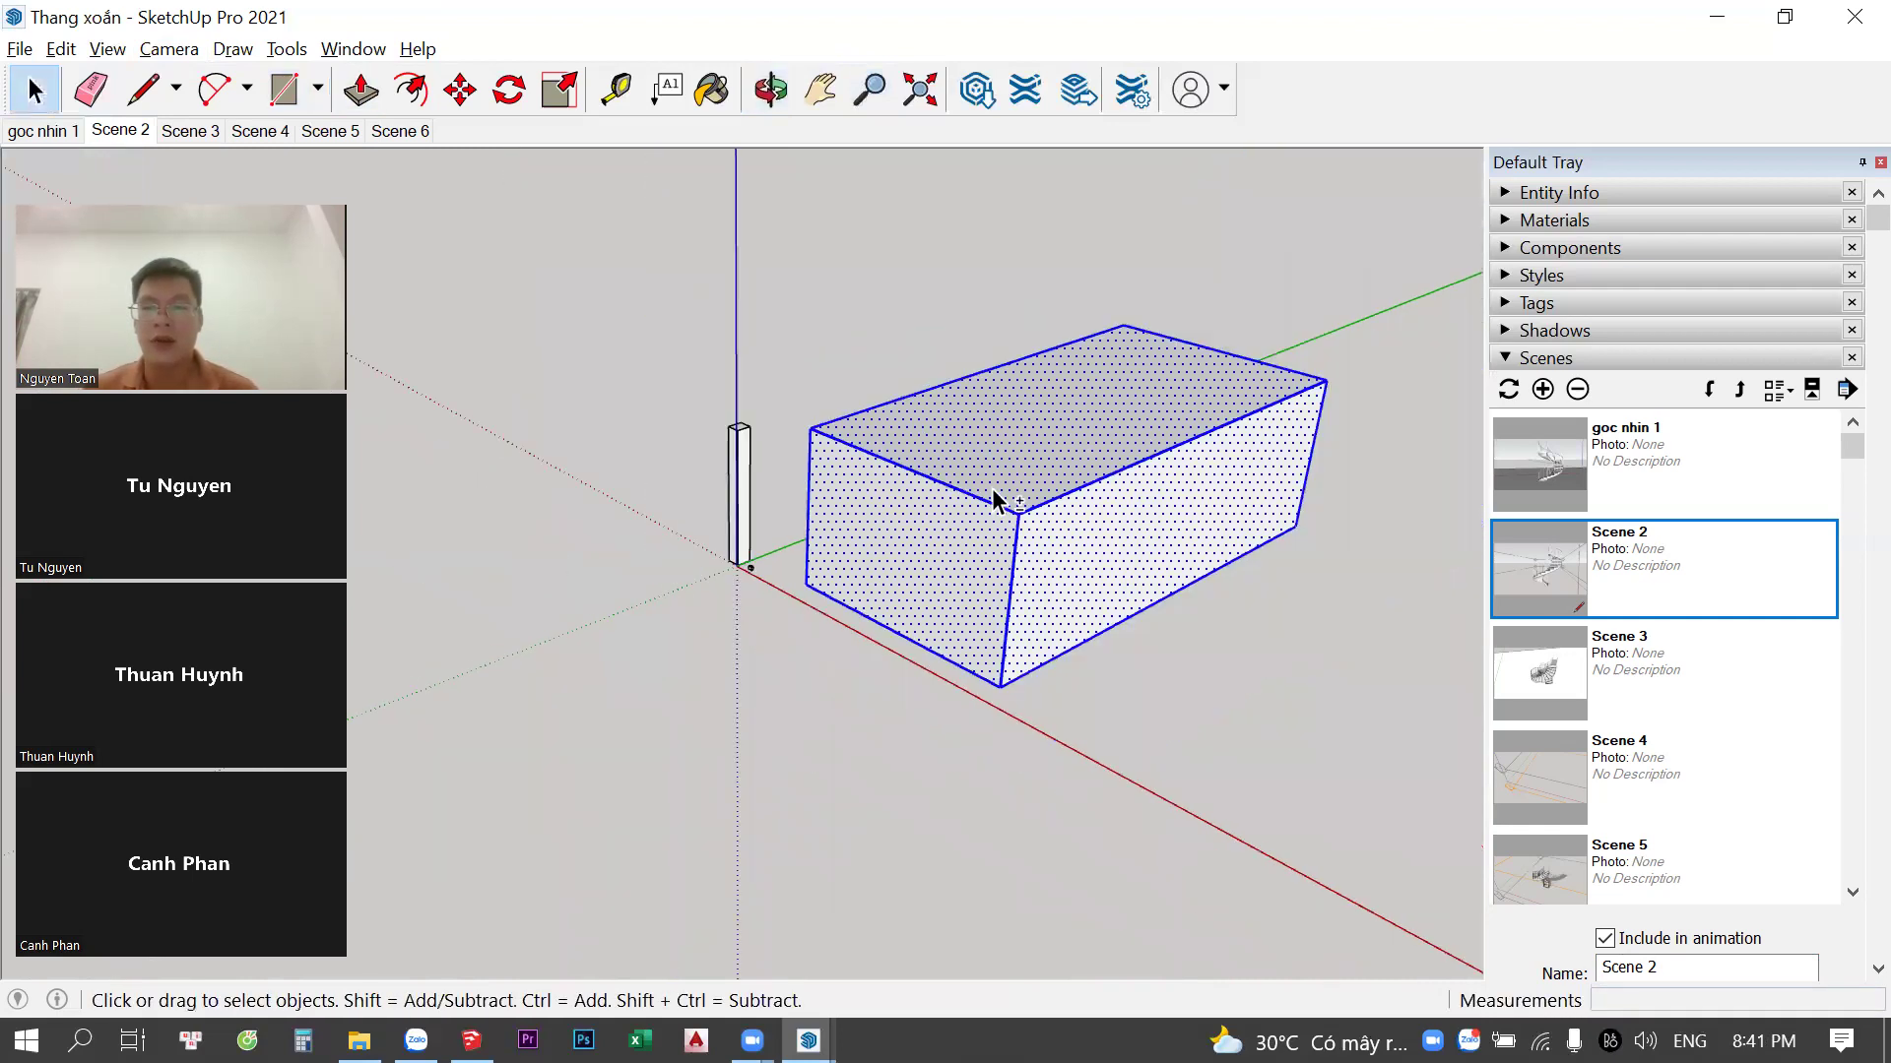
pyautogui.press('s')
pyautogui.moveTo(1014, 507); pyautogui.dragTo(815, 523)
pyautogui.press('space')
# Offset the box's front face inward and push the inner face through to hollow it
pyautogui.scroll(2, 824, 577)
pyautogui.scroll(2, 823, 577)
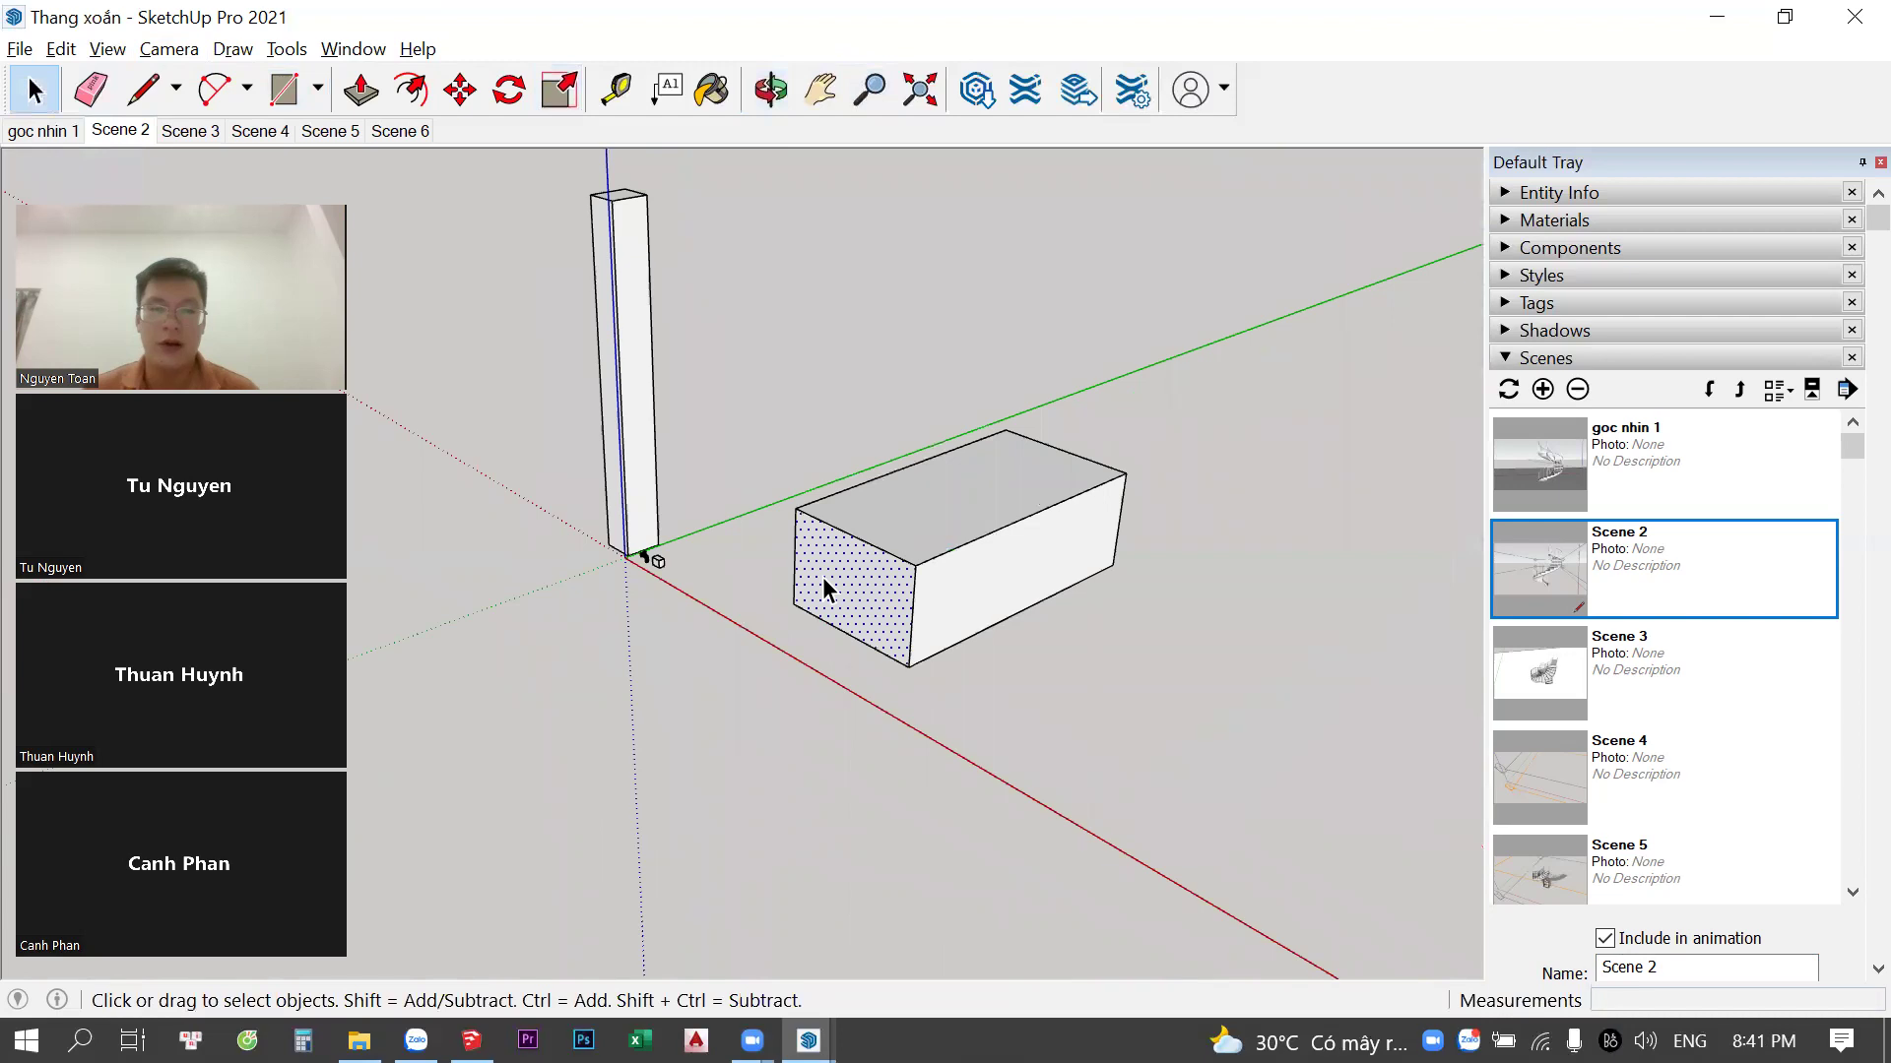
pyautogui.scroll(2, 824, 577)
pyautogui.press('f')
pyautogui.click(820, 528)
pyautogui.click(823, 510)
pyautogui.press('p')
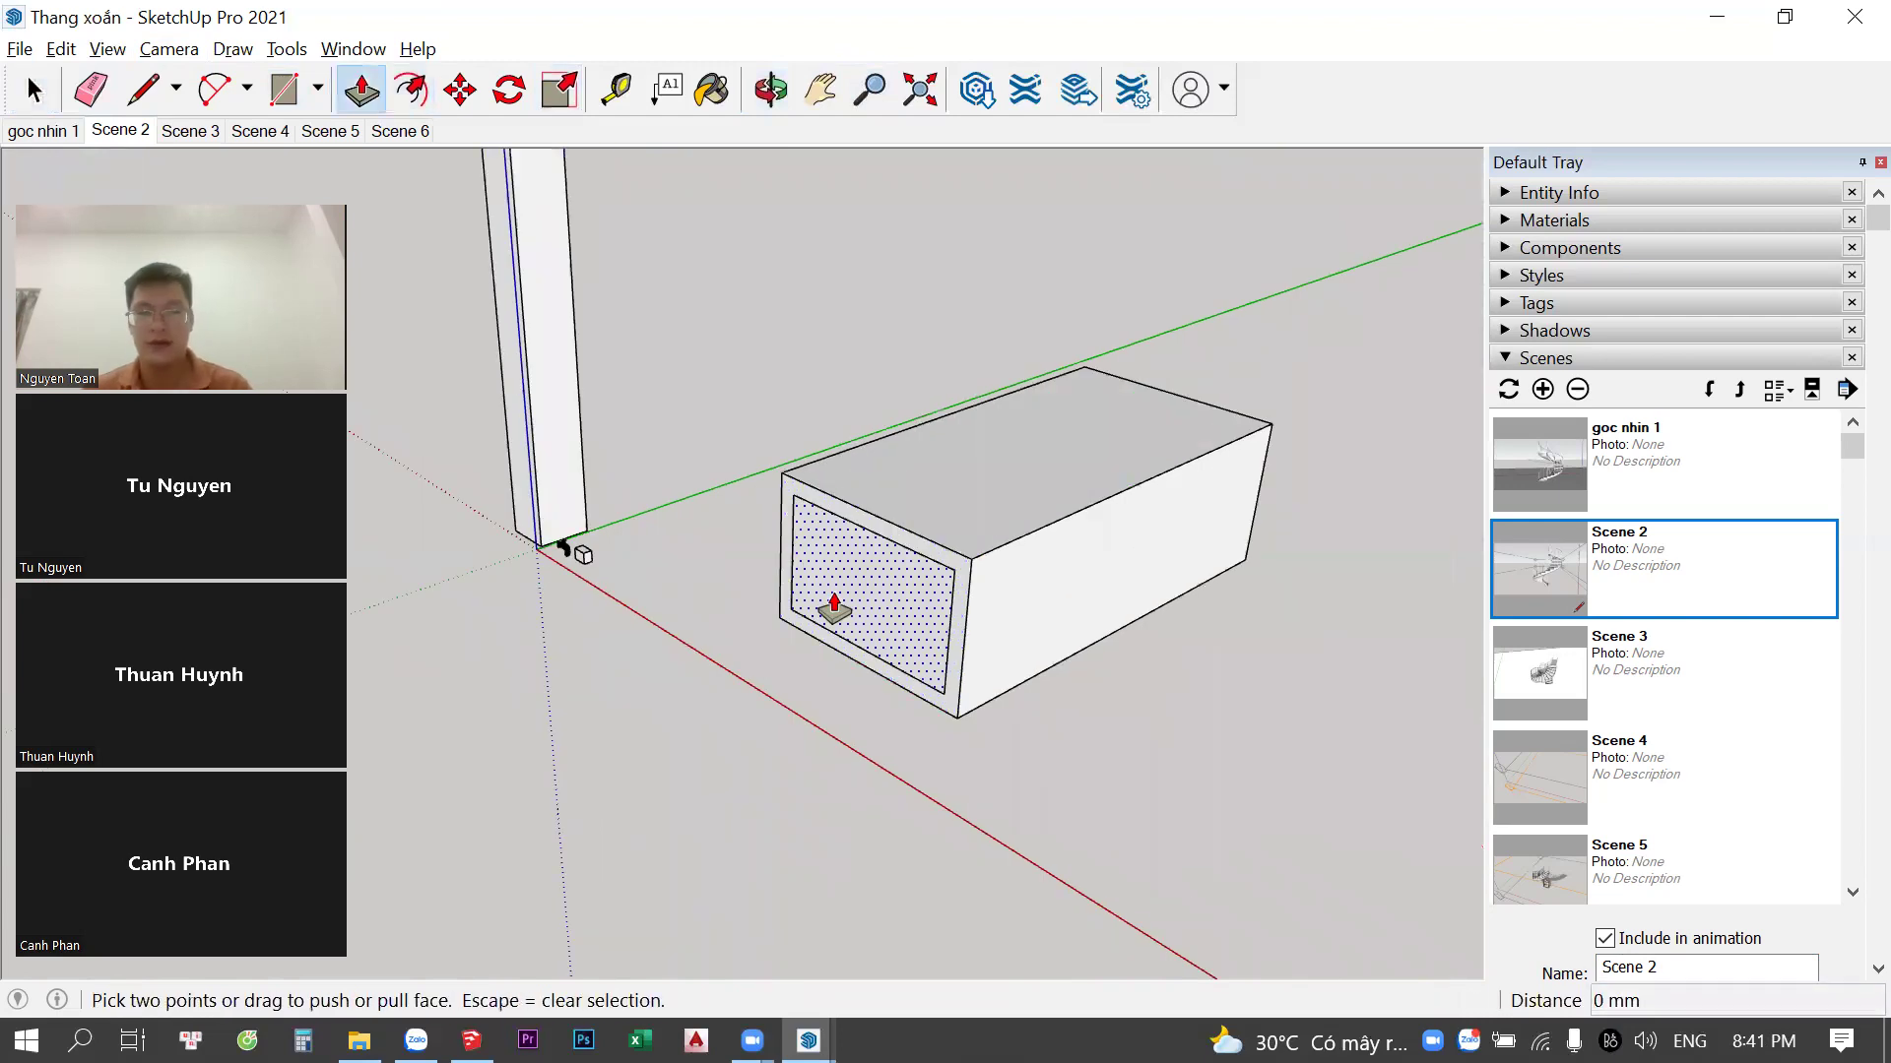
pyautogui.moveTo(835, 607); pyautogui.dragTo(983, 476, button='middle')
pyautogui.moveTo(983, 477)
pyautogui.mouseDown()
pyautogui.moveTo(975, 540)
pyautogui.moveTo(953, 552)
pyautogui.mouseUp()
pyautogui.press('space')
# Look down into the hollow tube and hide the side panels to widen the model area
pyautogui.moveTo(953, 553)
pyautogui.mouseDown(button='middle')
pyautogui.moveTo(943, 504)
pyautogui.moveTo(794, 528)
pyautogui.moveTo(811, 533)
pyautogui.moveTo(778, 513)
pyautogui.mouseUp(button='middle')
pyautogui.scroll(5, 886, 522)
pyautogui.click(1861, 162)
pyautogui.press('z')
pyautogui.press('space')
pyautogui.press('z')
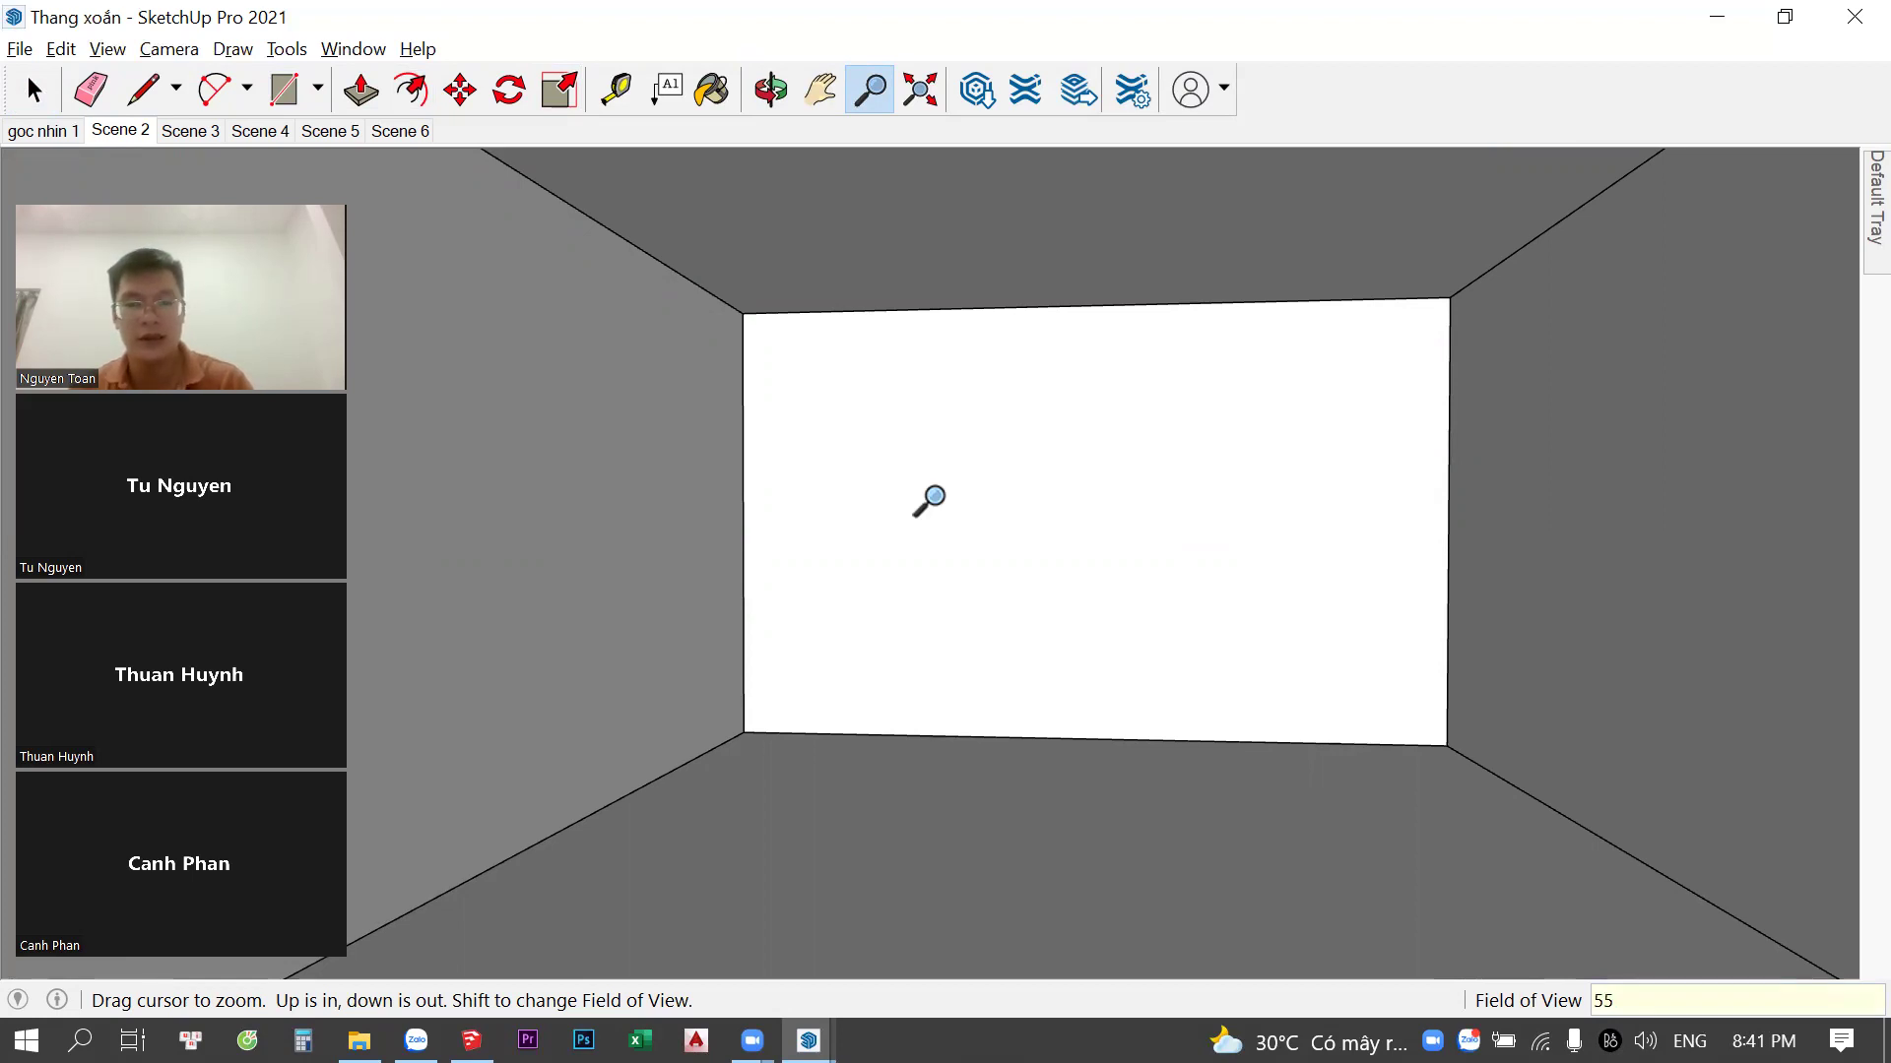
# Orbit inside the tube and set the field of view to 25 degrees
pyautogui.scroll(-3, 928, 499)
pyautogui.press('space')
pyautogui.scroll(2, 931, 551)
pyautogui.moveTo(927, 551)
pyautogui.mouseDown(button='middle')
pyautogui.moveTo(962, 528)
pyautogui.moveTo(896, 536)
pyautogui.mouseUp(button='middle')
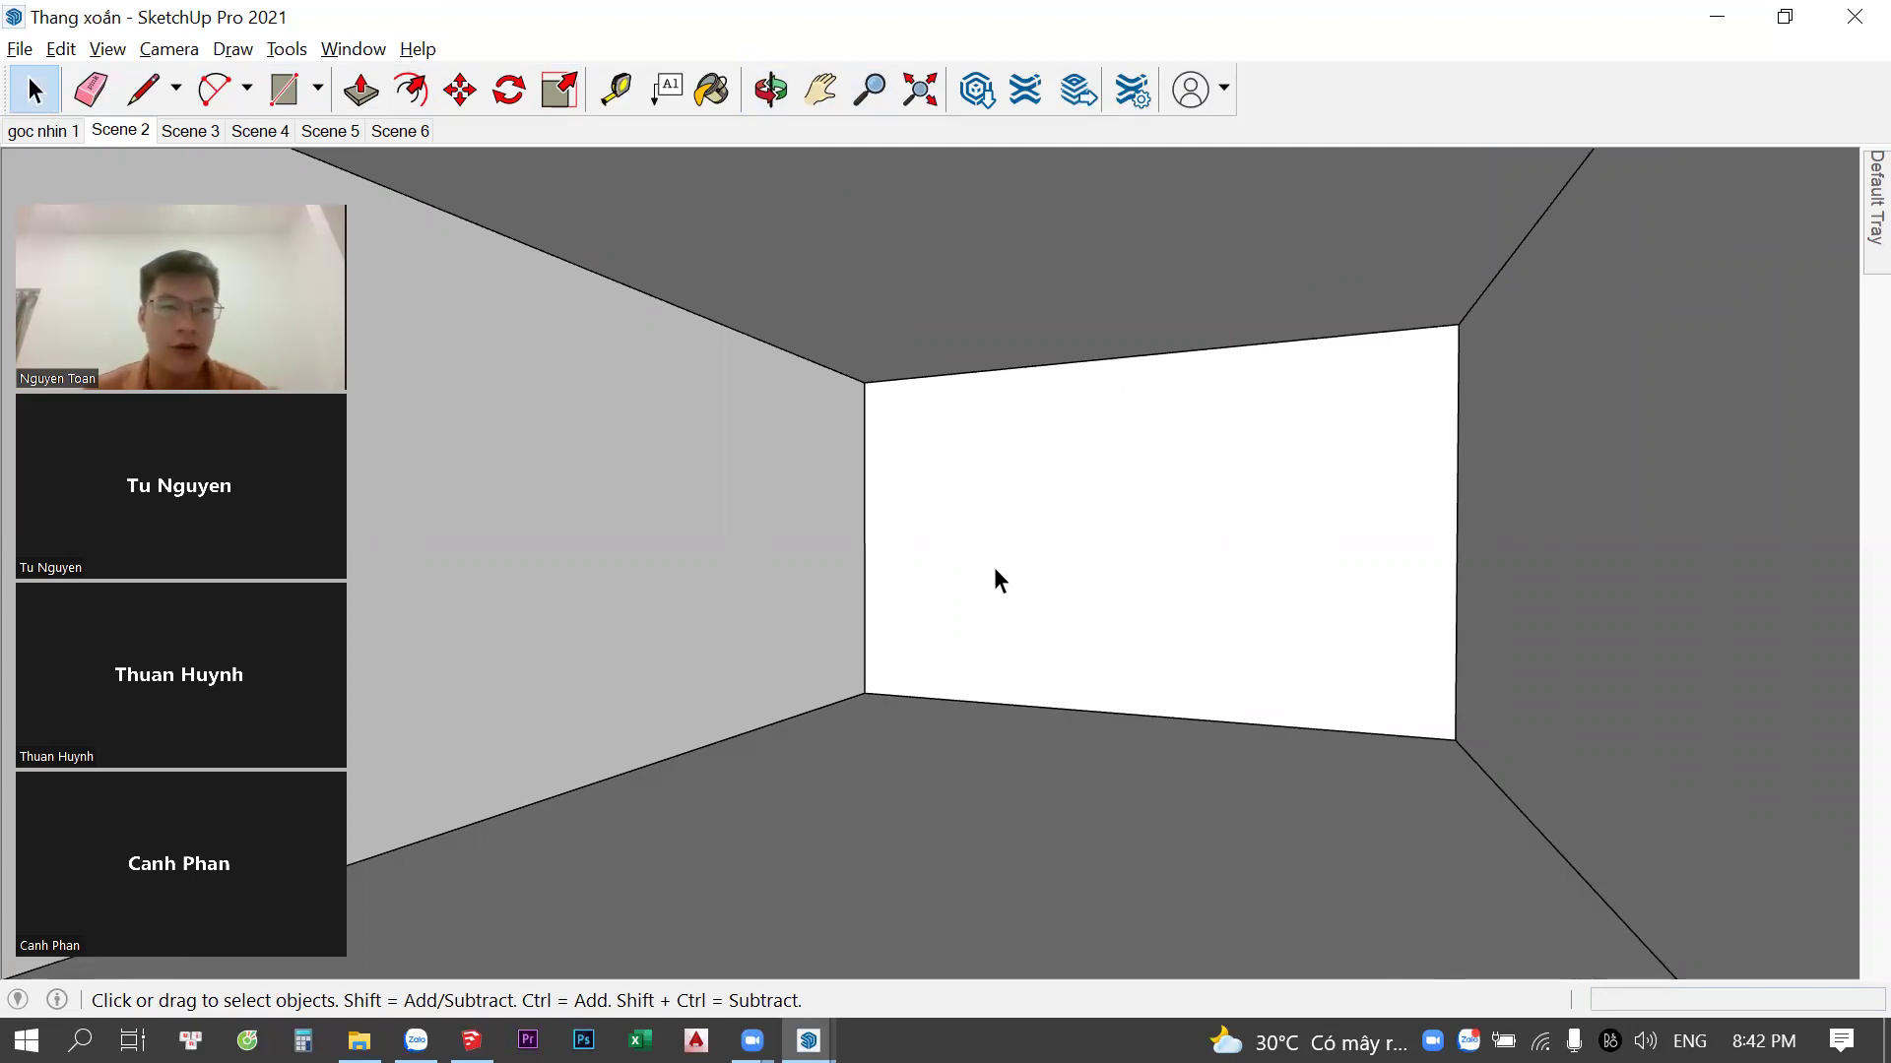
pyautogui.press('z')
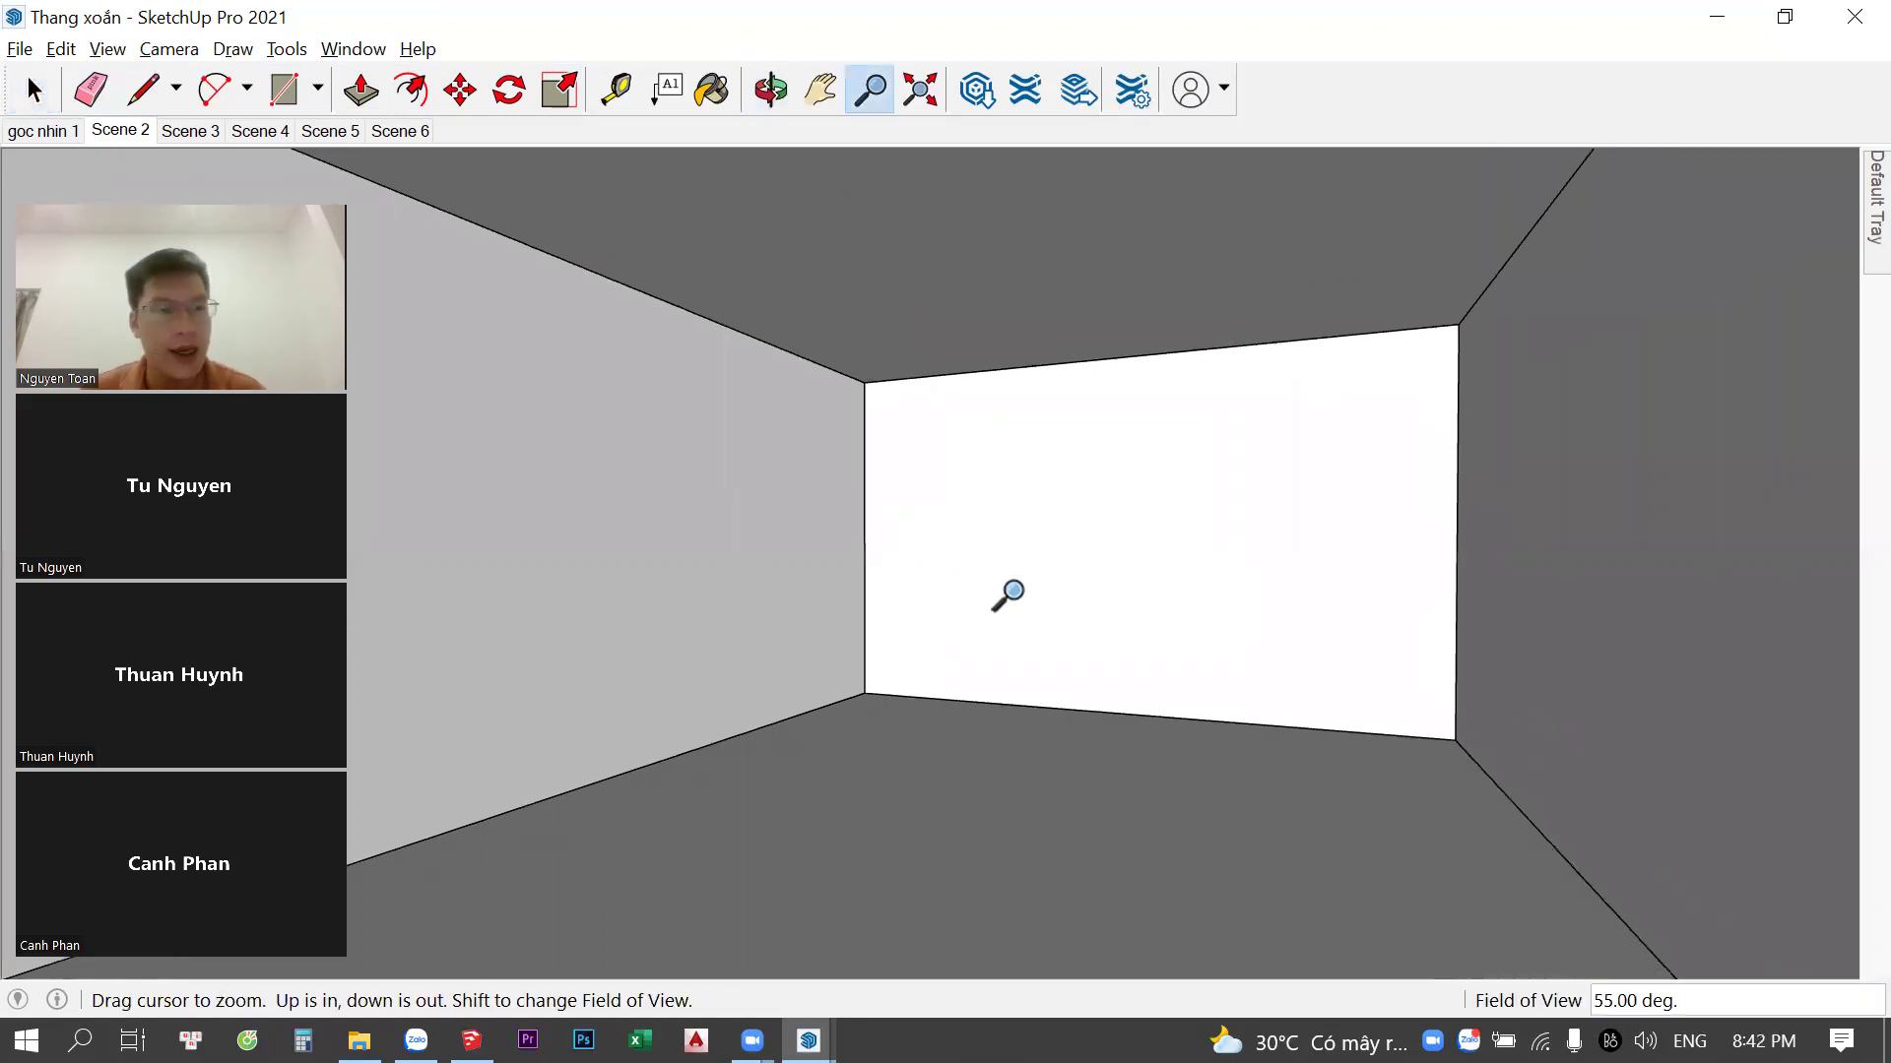
pyautogui.press('space')
pyautogui.press('z')
pyautogui.press('space')
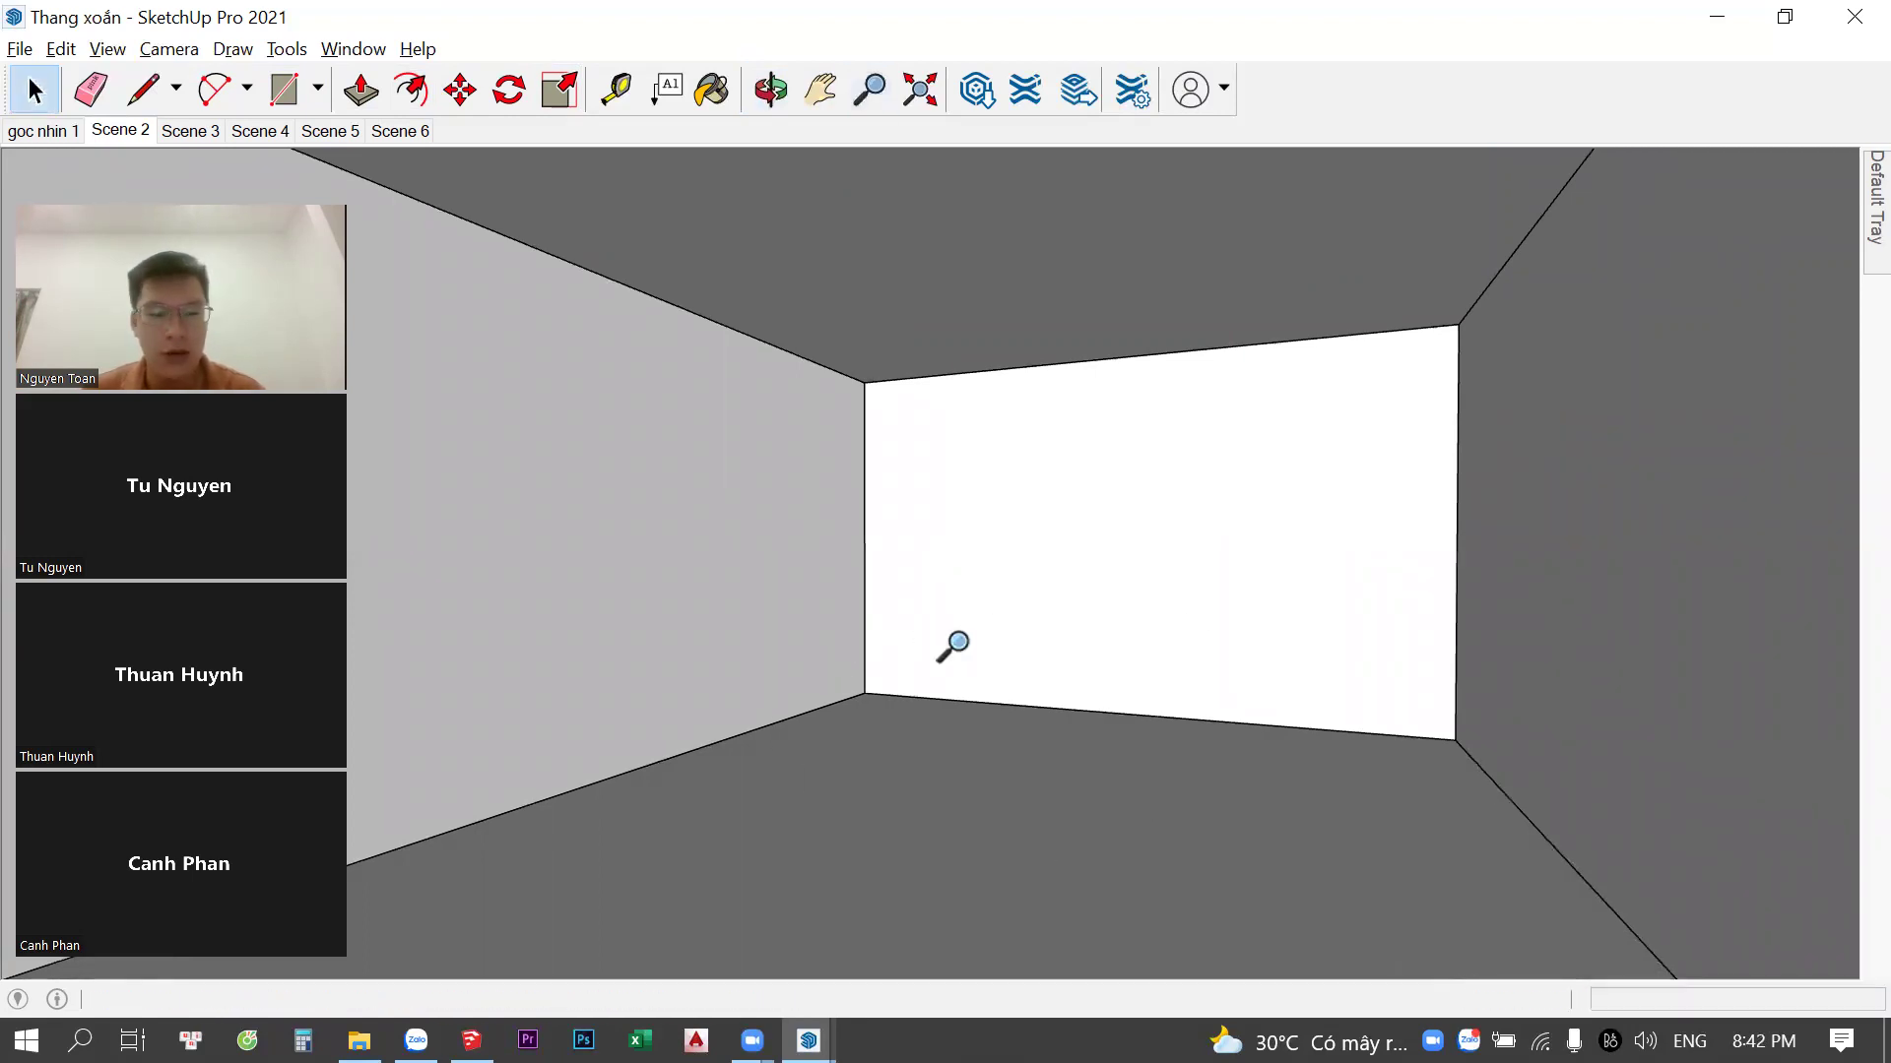
pyautogui.write('z25')
pyautogui.press('Return')
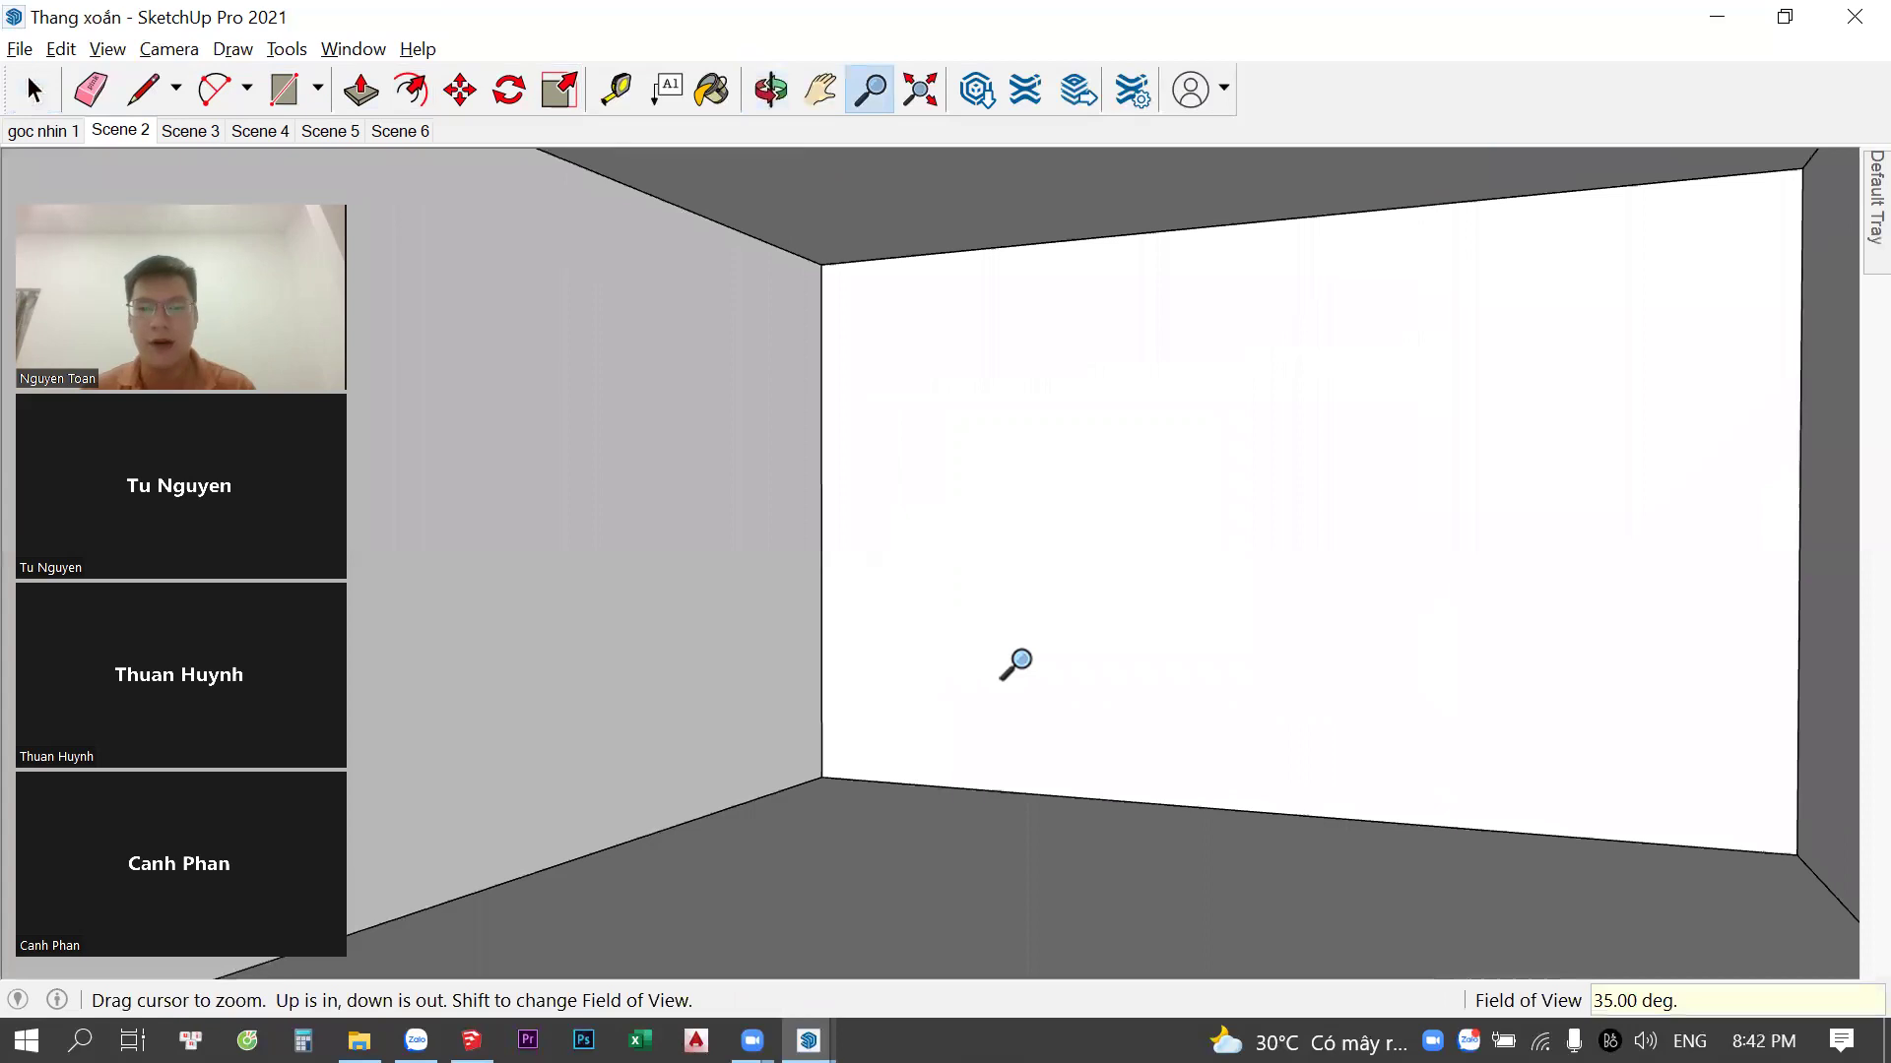
pyautogui.press('space')
# Widen the field of view to 55 and then 60 degrees
pyautogui.moveTo(1051, 663); pyautogui.dragTo(962, 842, button='middle')
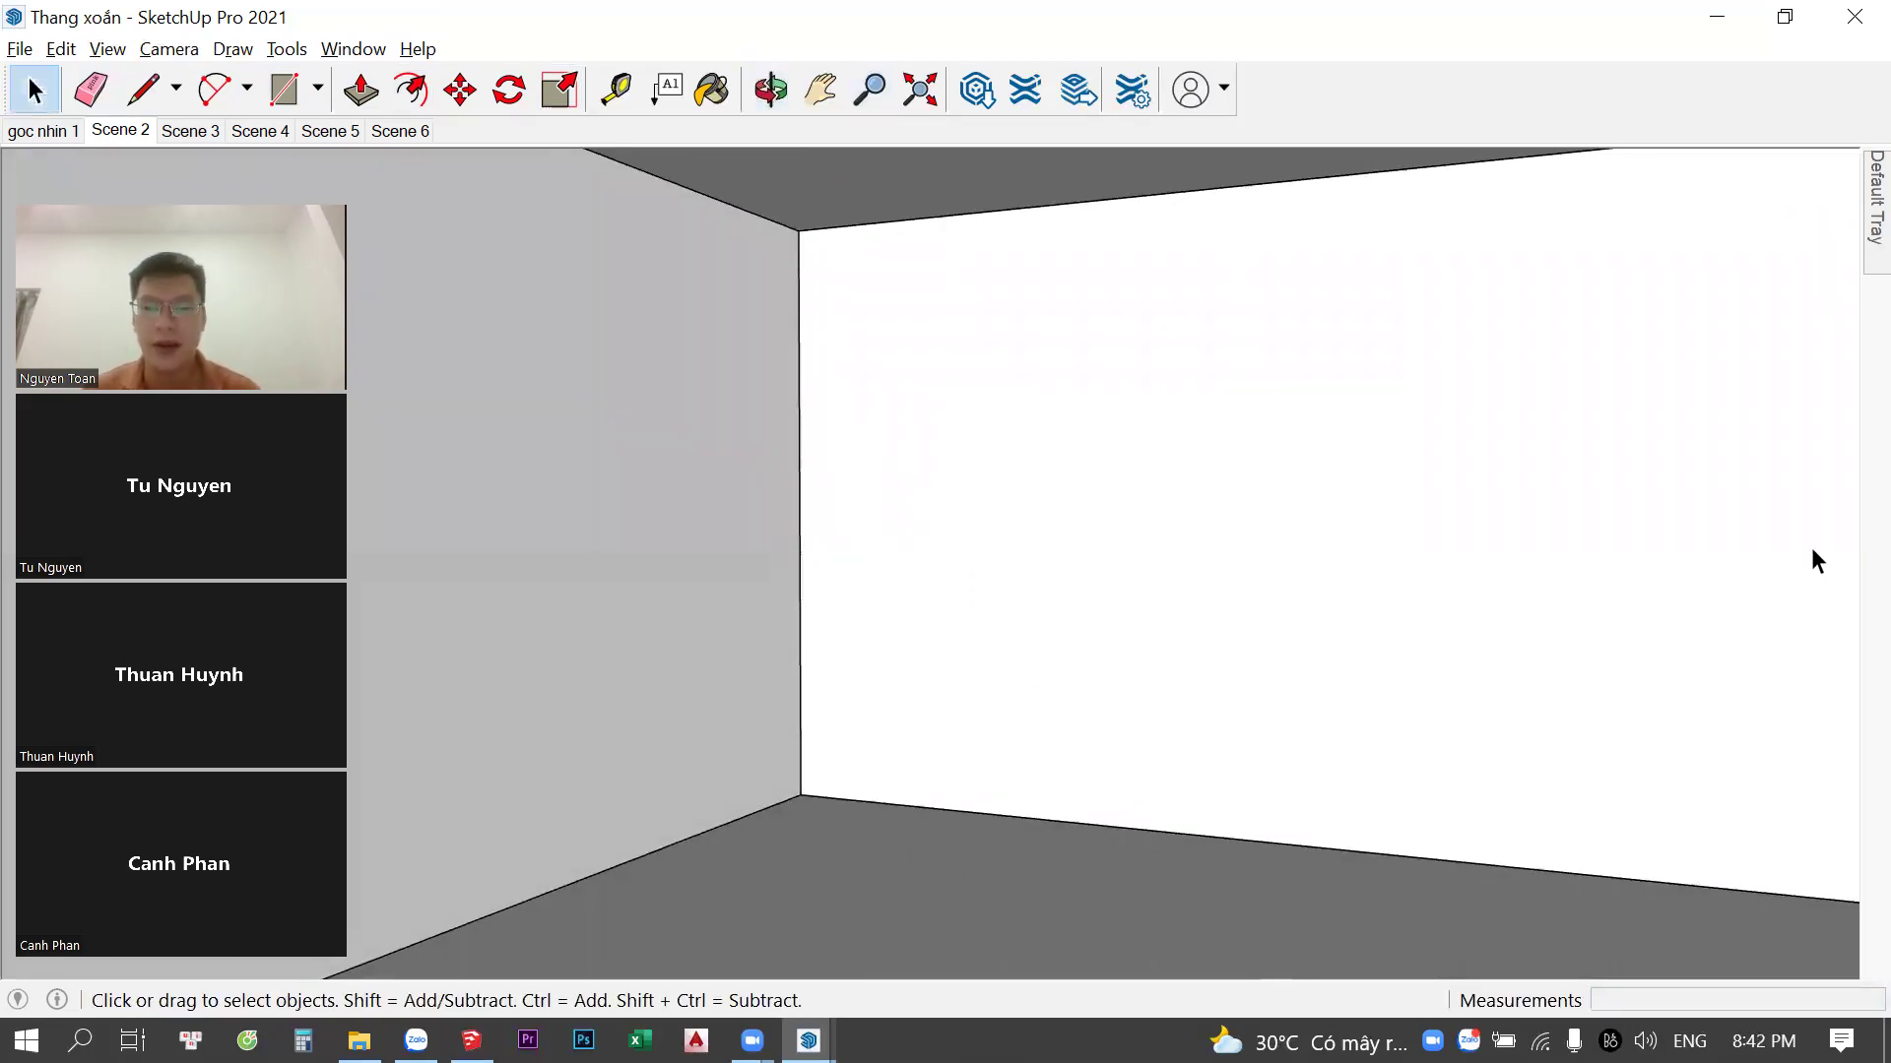
pyautogui.write('z')
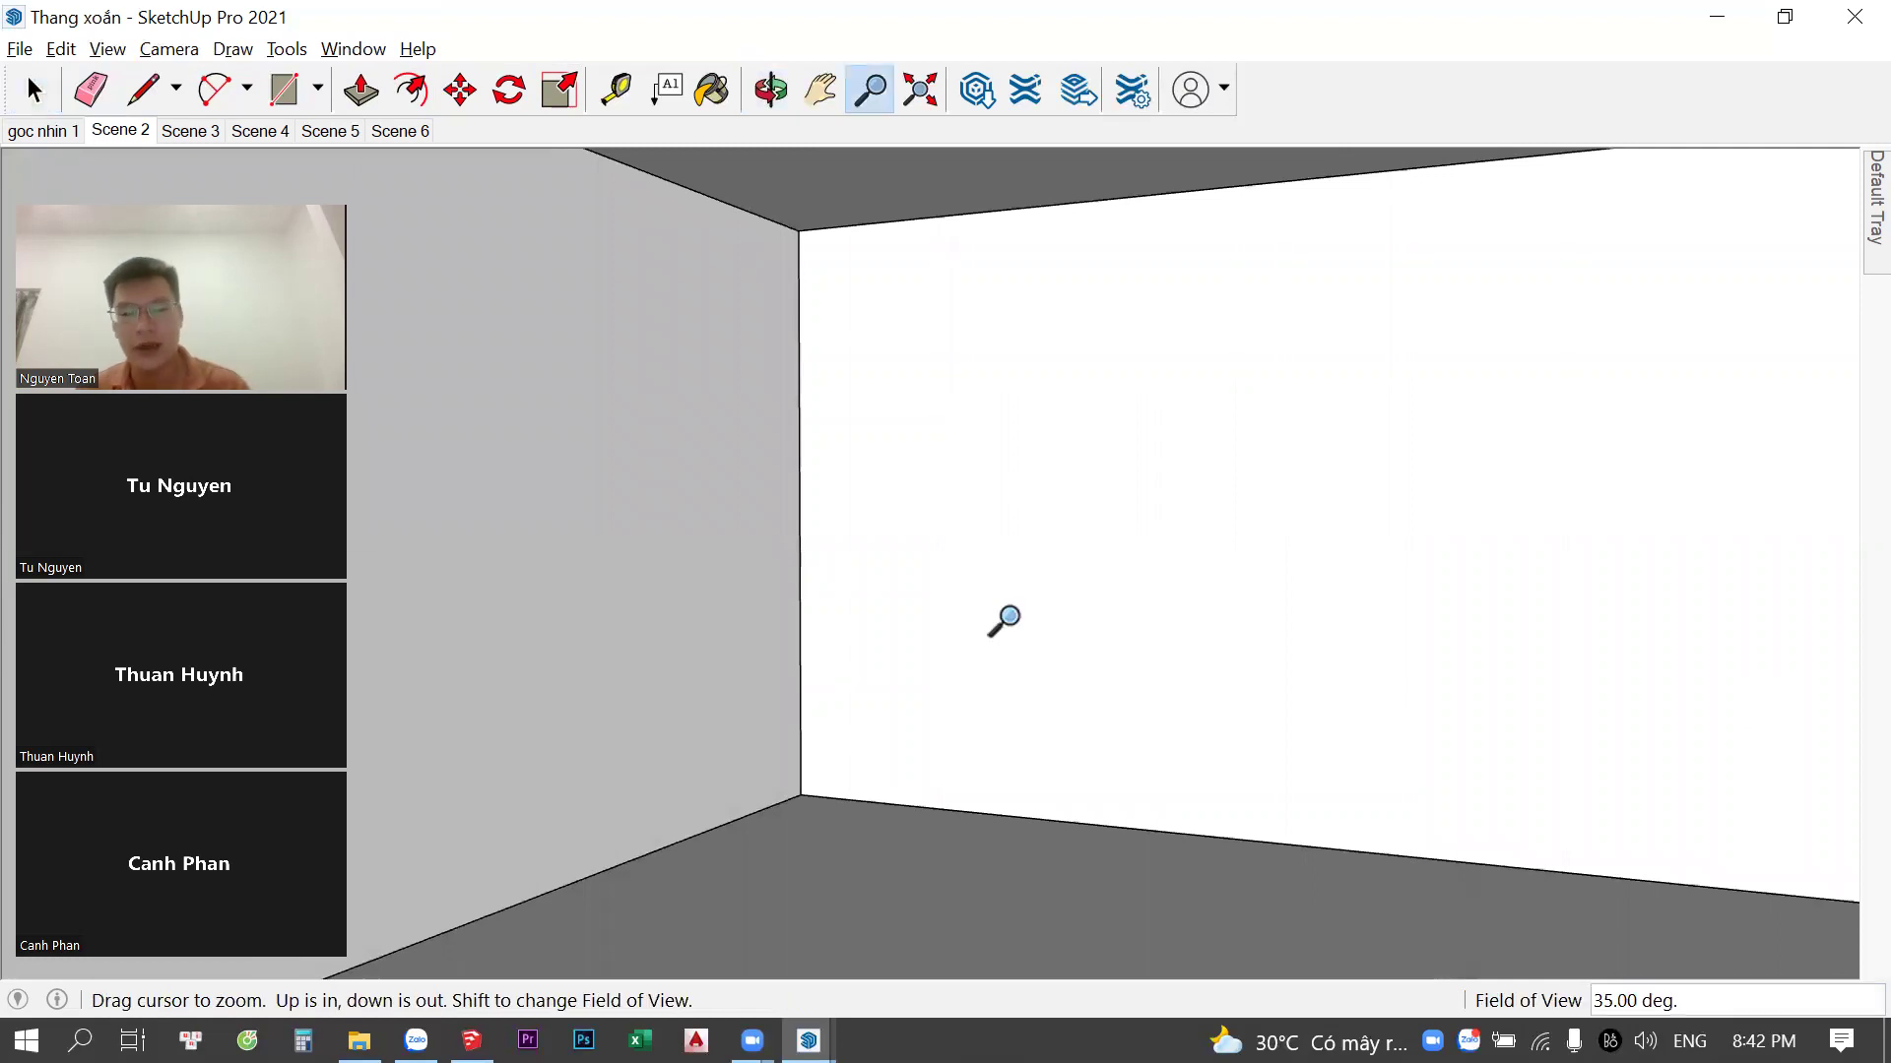
pyautogui.write('5')
pyautogui.press('Return')
pyautogui.press('space')
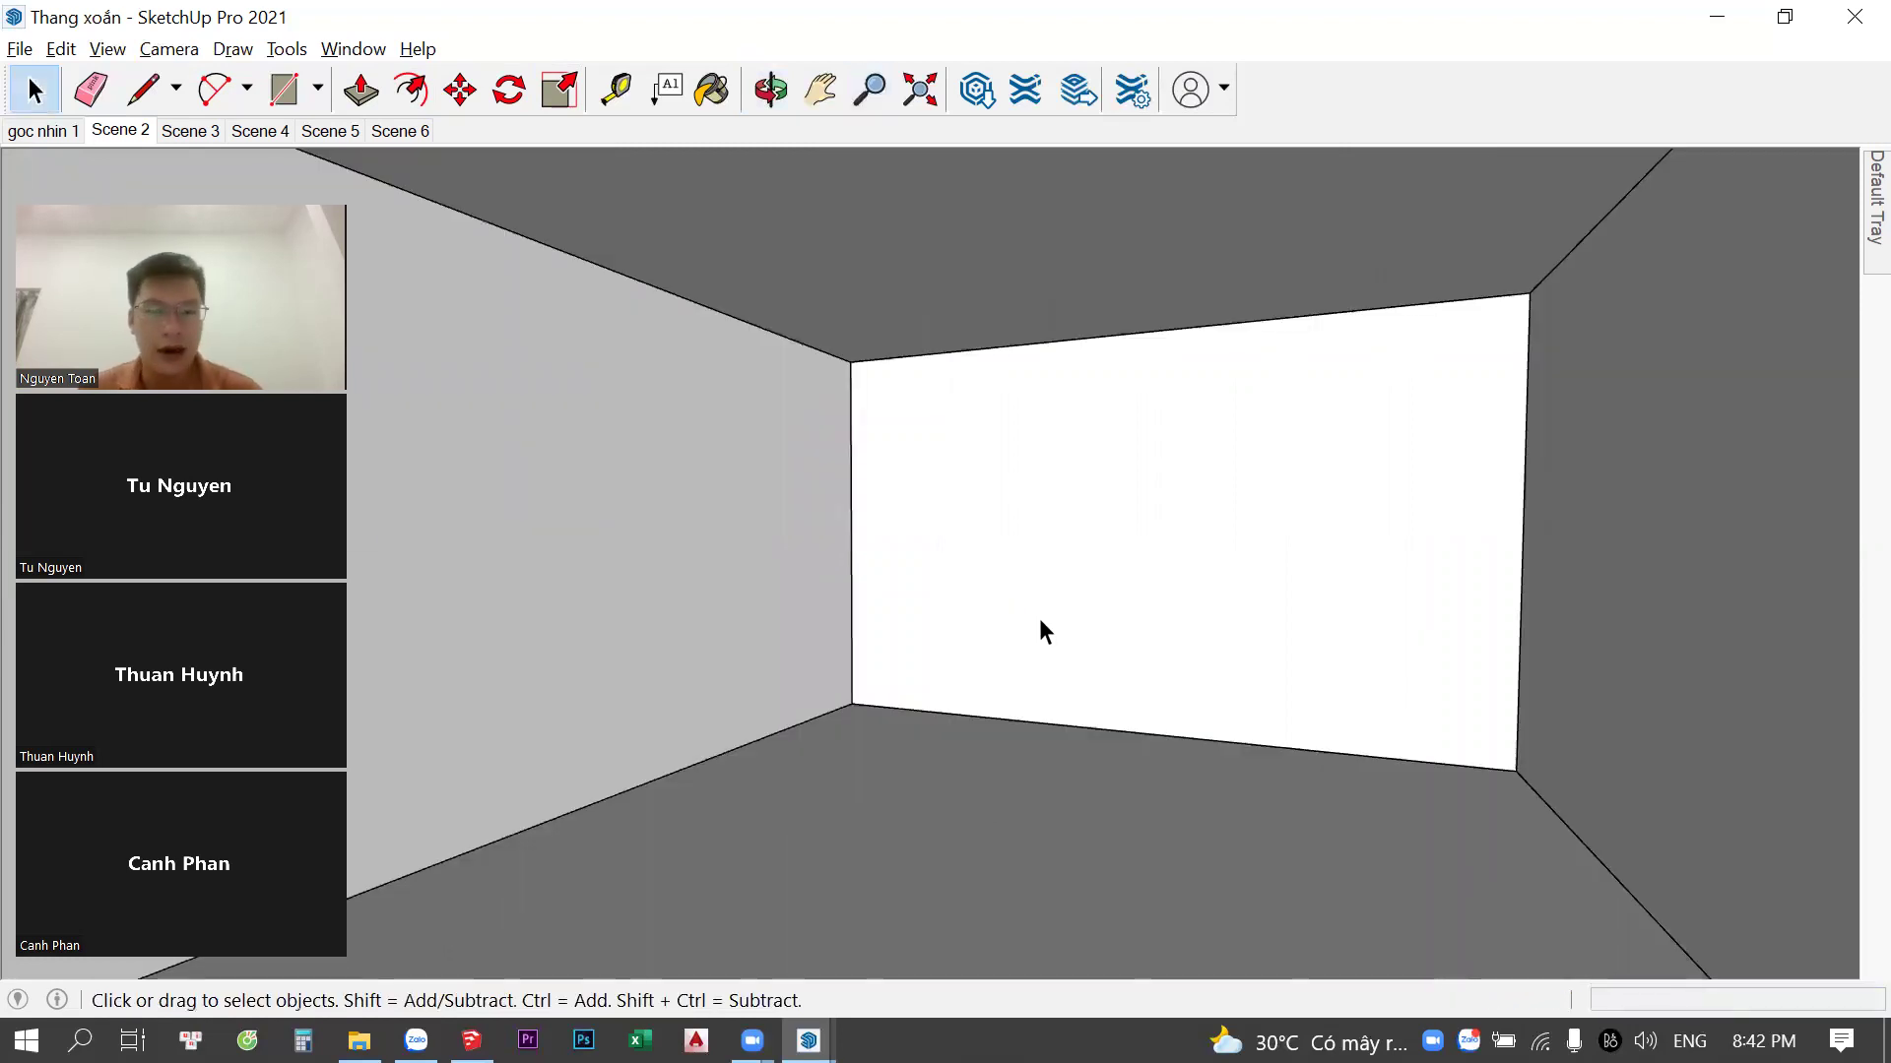
pyautogui.write('z60')
pyautogui.press('Return')
# Orbit and zoom out to see the tube and column from outside
pyautogui.press('space')
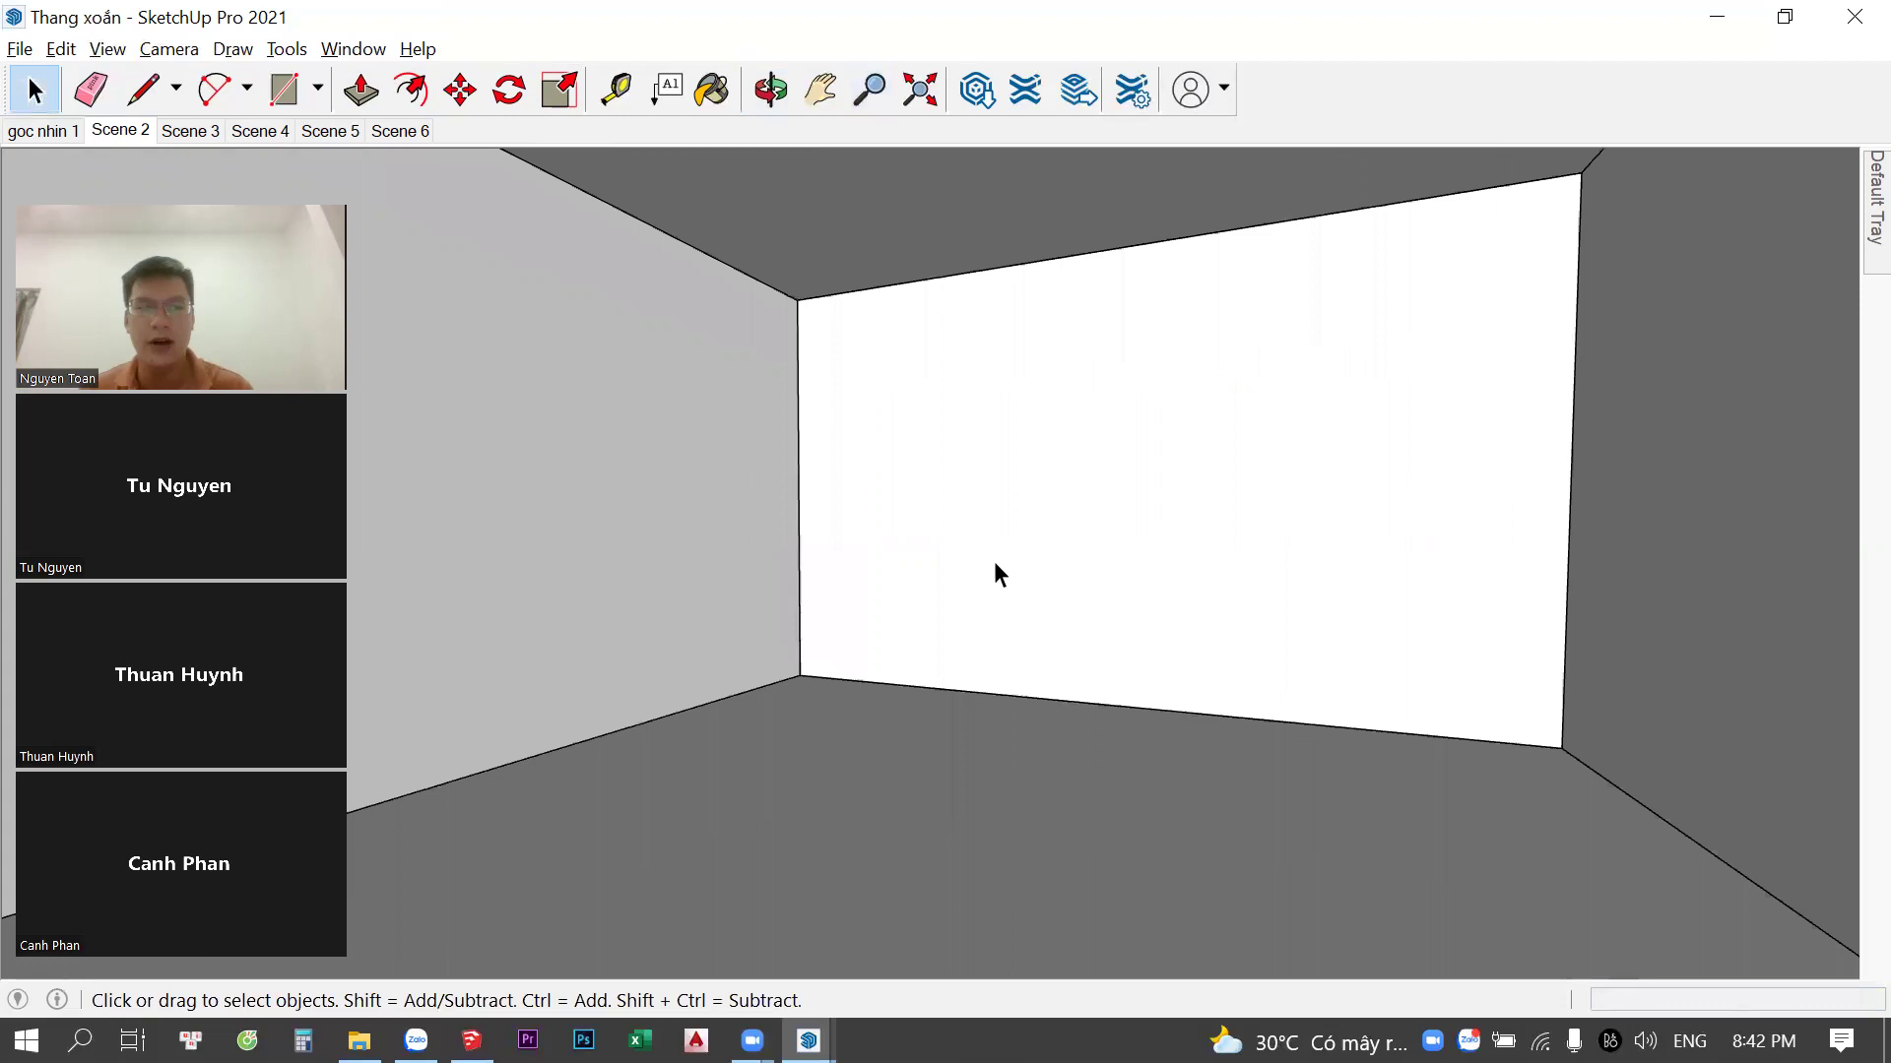
pyautogui.moveTo(994, 562); pyautogui.dragTo(1005, 630, button='middle')
pyautogui.scroll(-5, 1050, 571)
pyautogui.scroll(-3, 729, 645)
pyautogui.moveTo(729, 645)
pyautogui.mouseDown(button='middle')
pyautogui.moveTo(870, 912)
pyautogui.moveTo(653, 621)
pyautogui.moveTo(1026, 688)
pyautogui.moveTo(421, 633)
pyautogui.mouseUp(button='middle')
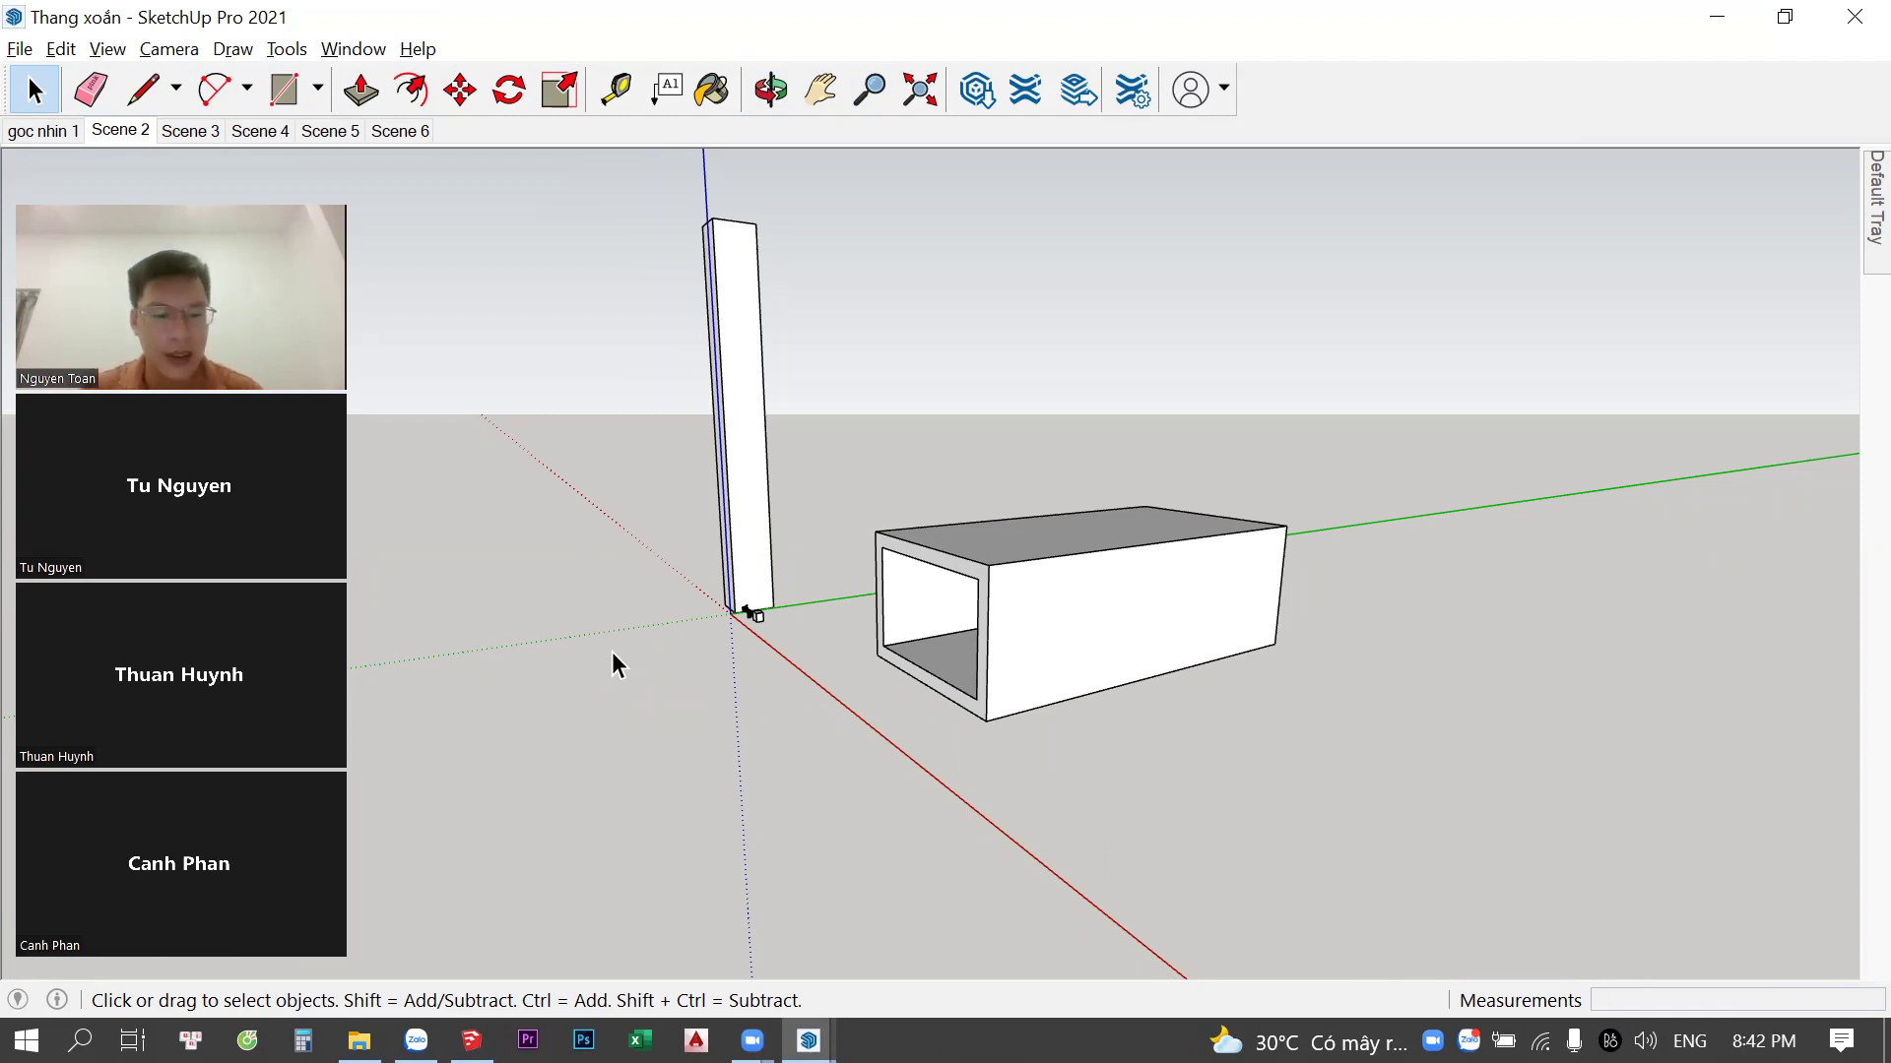
# Orbit and zoom so the tube opening faces the camera
pyautogui.press('z')
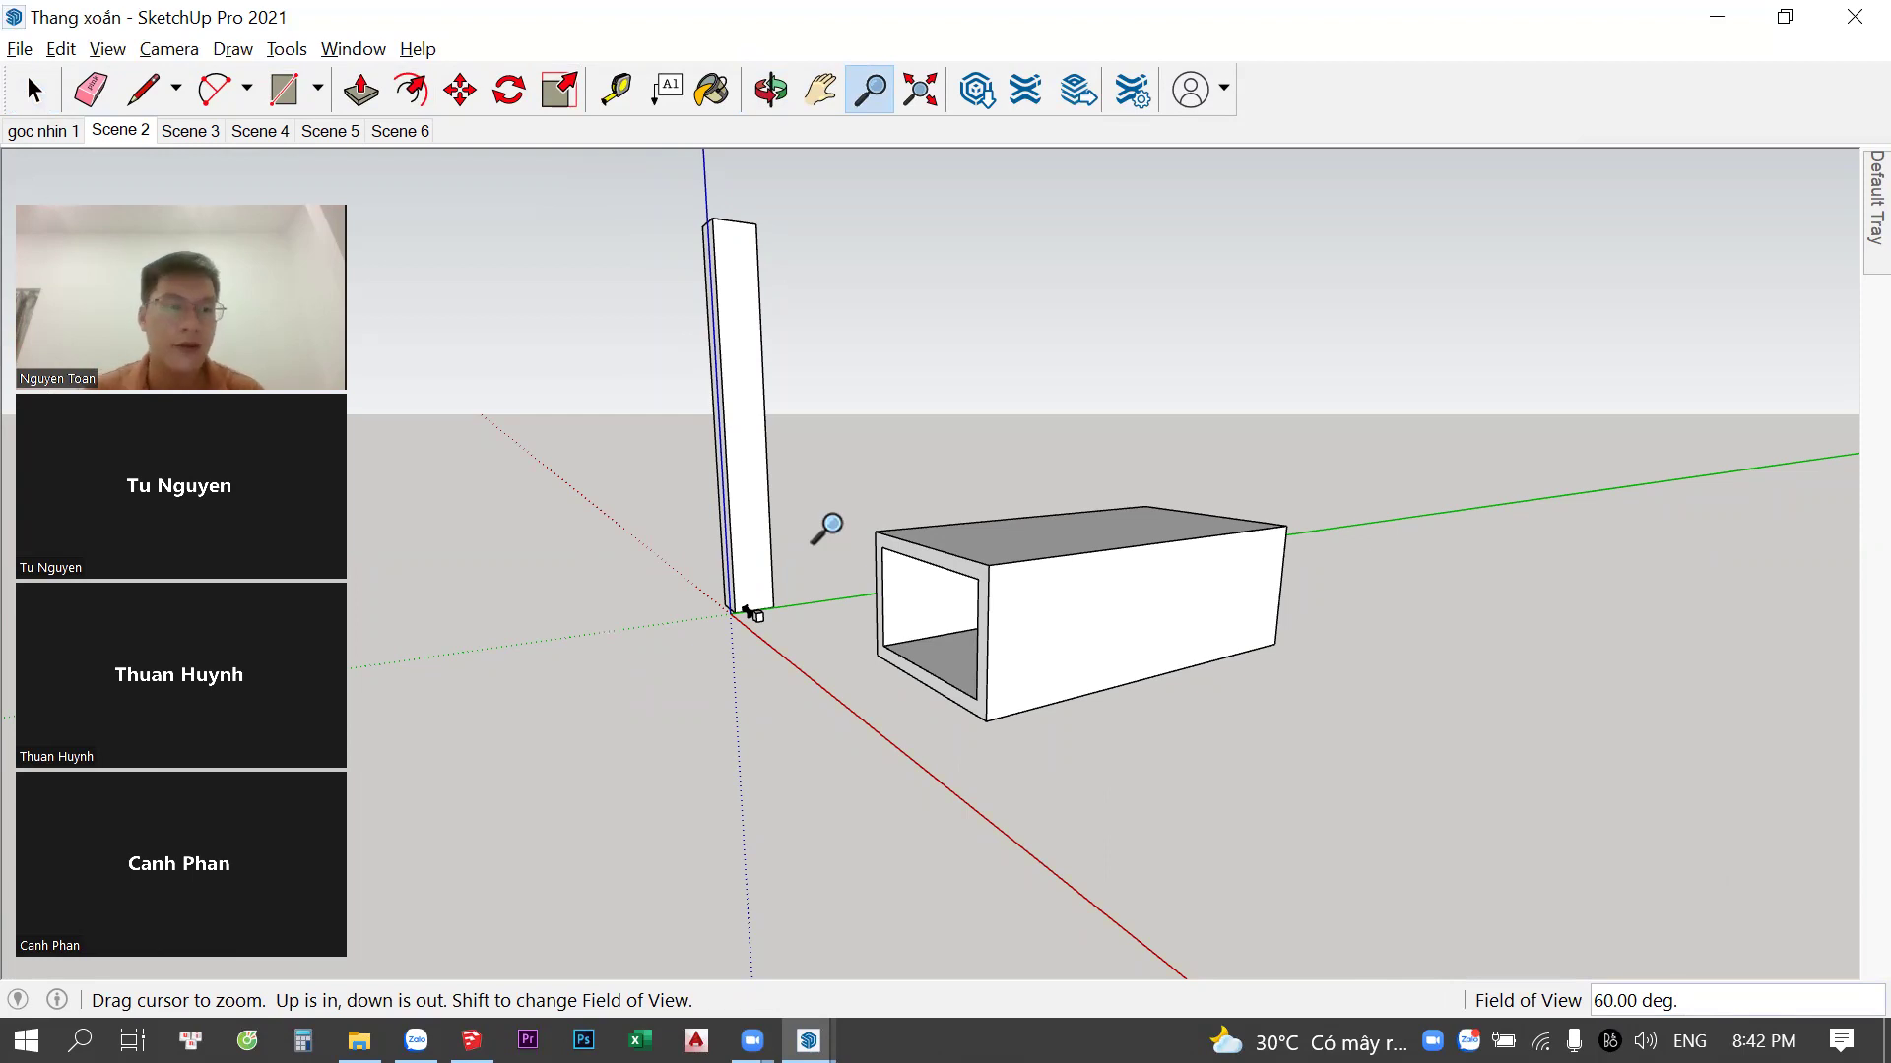
pyautogui.moveTo(895, 604); pyautogui.dragTo(1343, 599, button='middle')
pyautogui.moveTo(937, 684)
pyautogui.mouseDown(button='middle')
pyautogui.moveTo(1124, 550)
pyautogui.moveTo(982, 542)
pyautogui.mouseUp(button='middle')
pyautogui.scroll(3, 1037, 558)
pyautogui.scroll(2, 1038, 559)
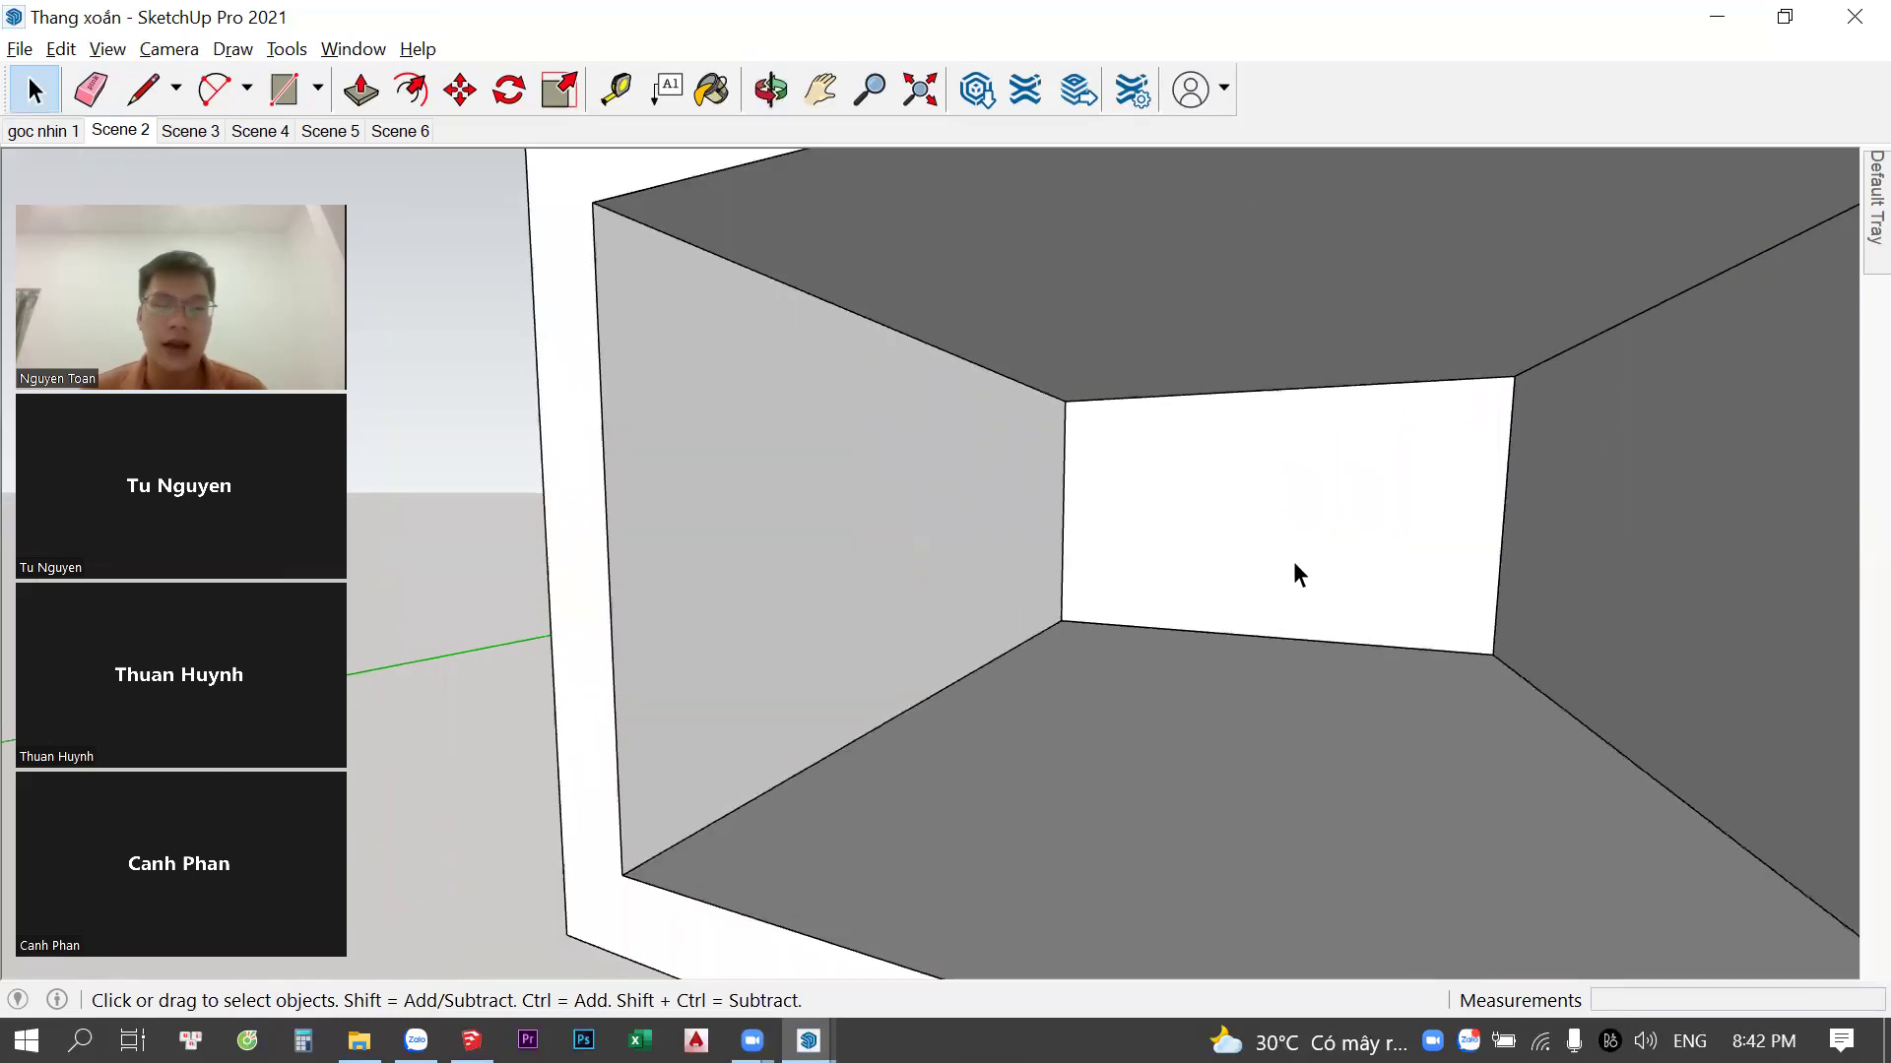
pyautogui.scroll(1, 1292, 561)
pyautogui.press('z')
pyautogui.scroll(-10, 1186, 530)
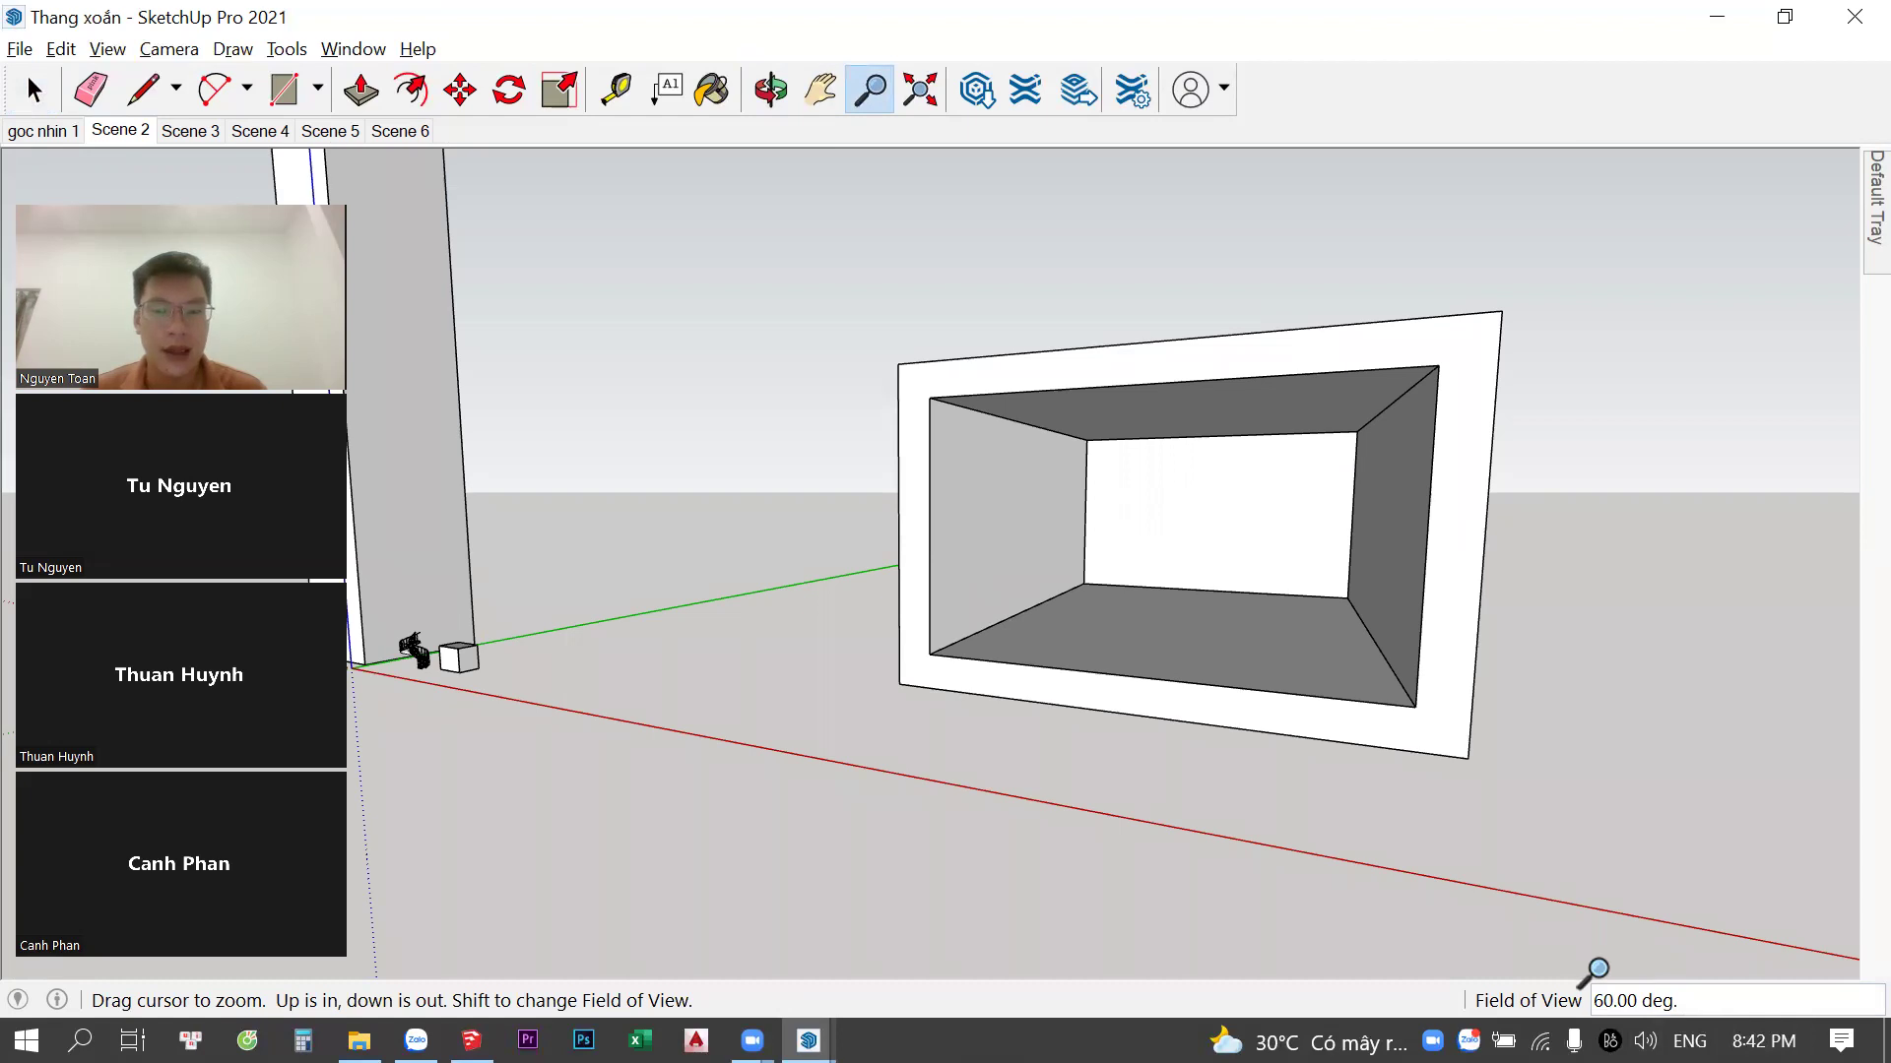
pyautogui.press('space')
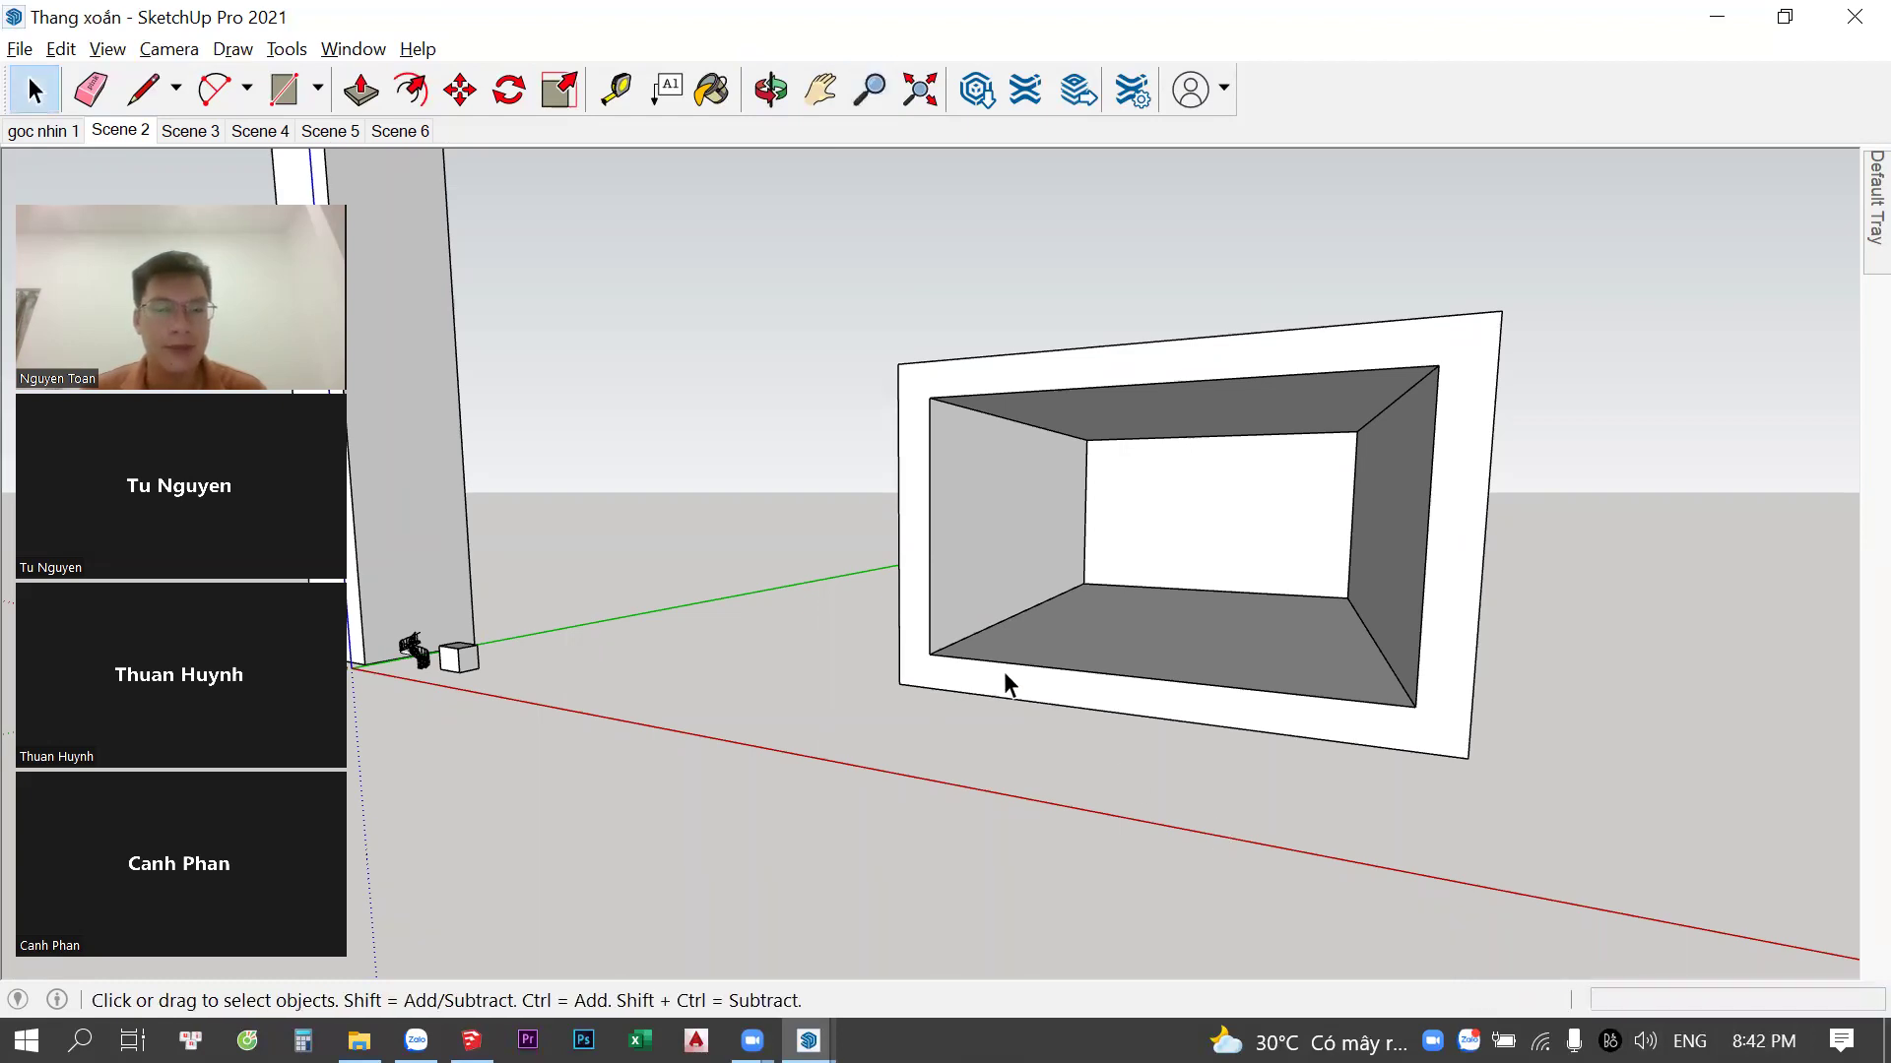
# Orbit to view the tube from above and enter a 1-degree field of view with Zoom
pyautogui.press('z')
pyautogui.scroll(2, 980, 722)
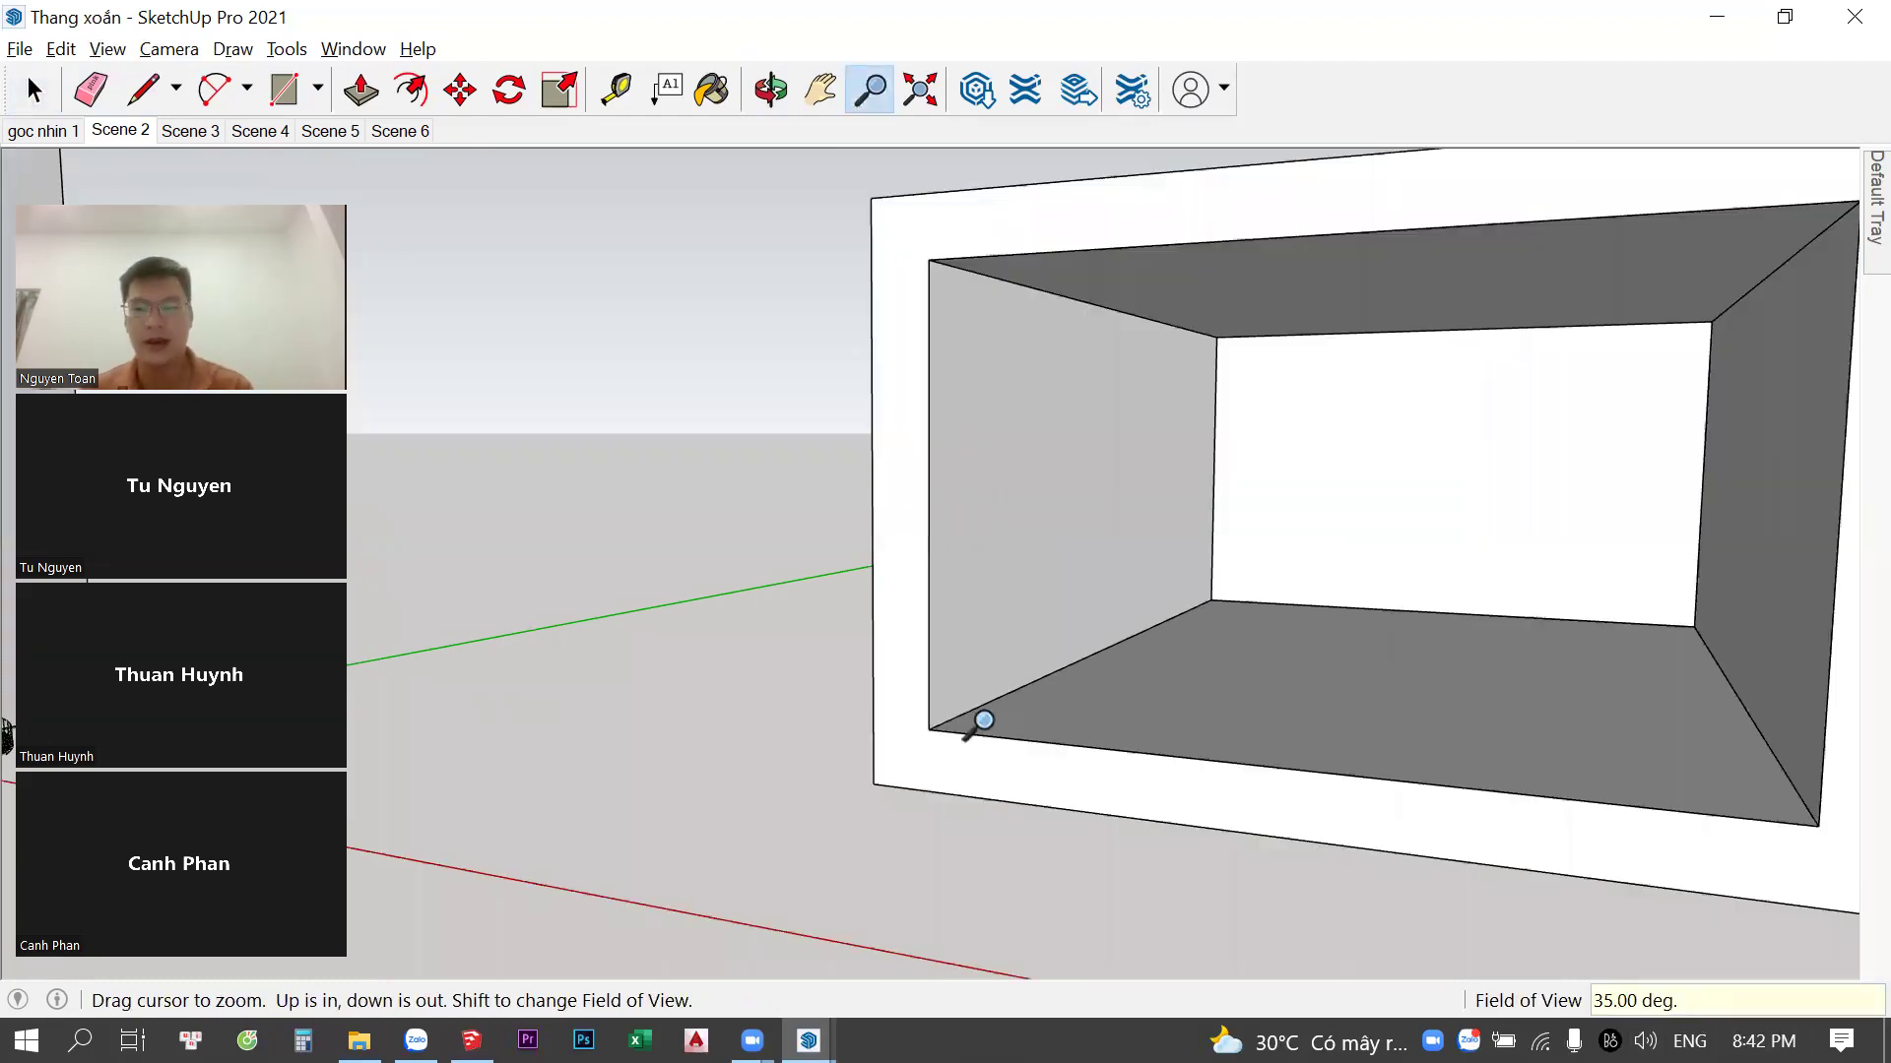
pyautogui.press('space')
pyautogui.scroll(-5, 1133, 610)
pyautogui.moveTo(1125, 561); pyautogui.dragTo(1079, 719, button='middle')
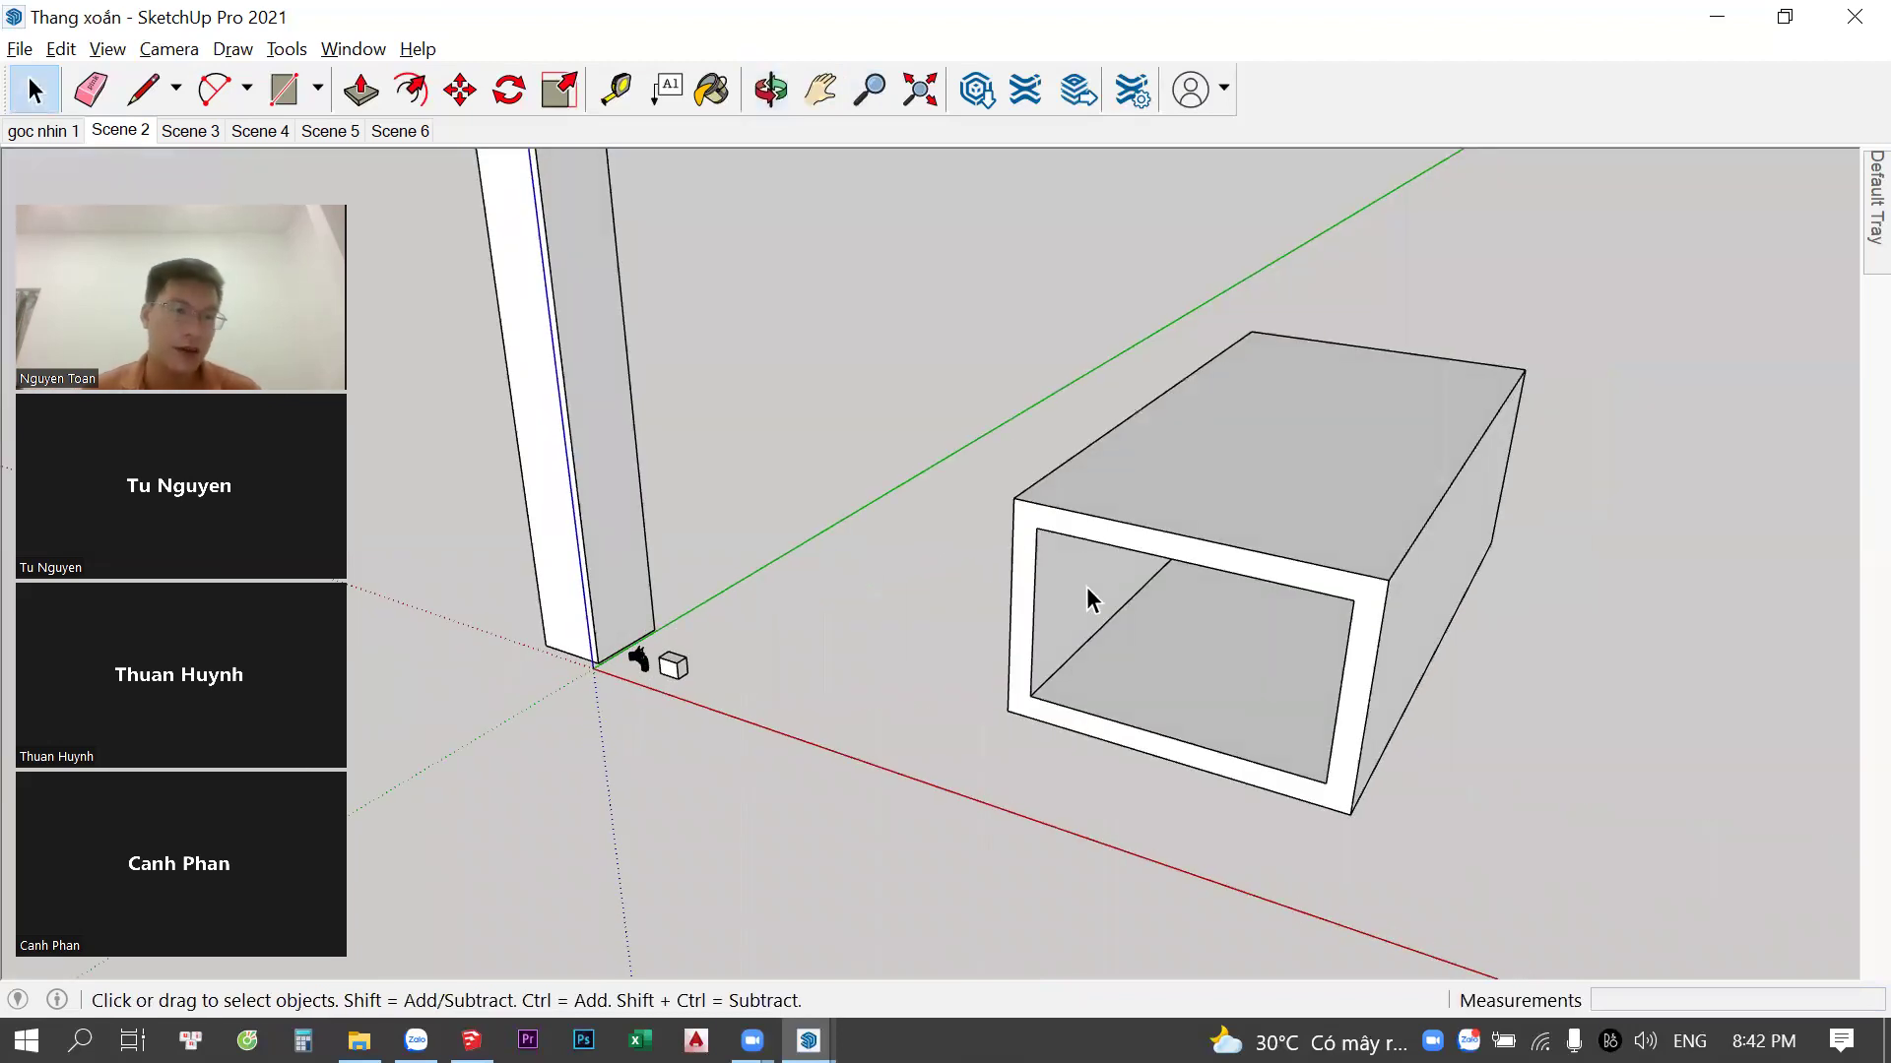
pyautogui.press('z')
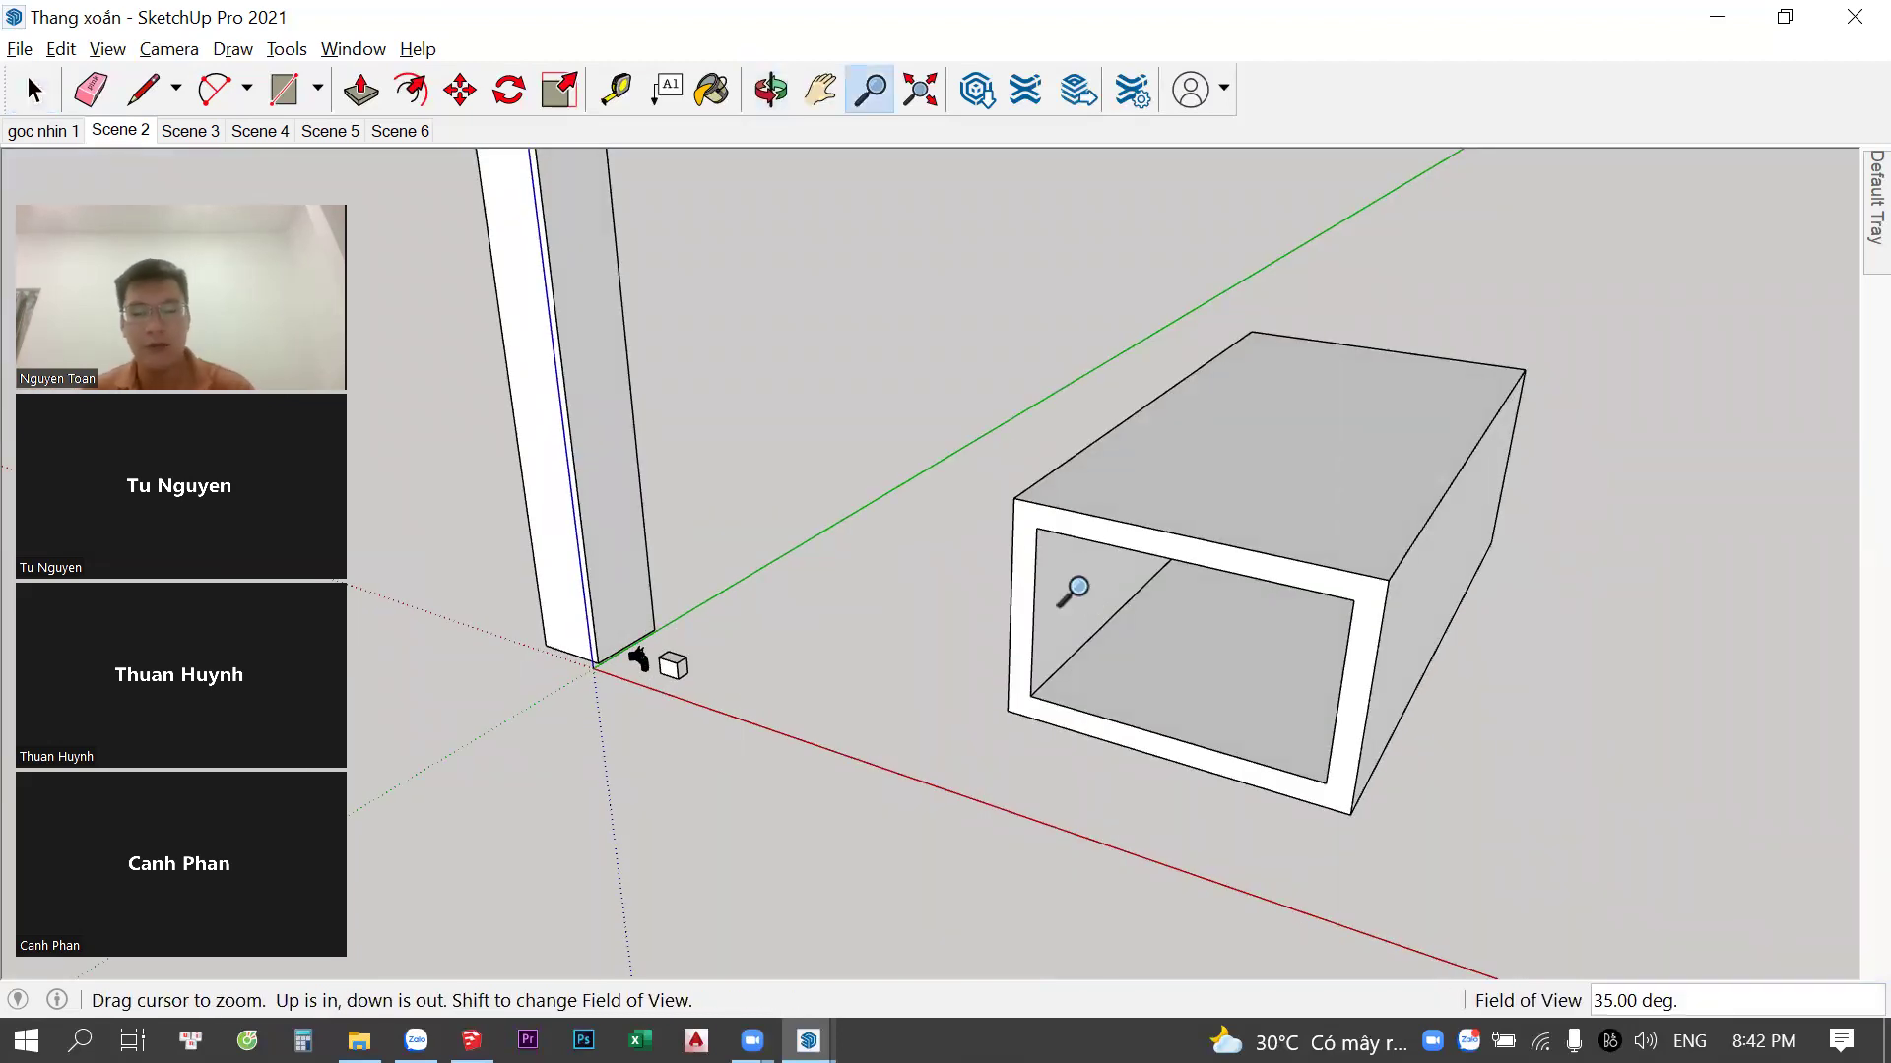
pyautogui.write('0')
# Apply the 1-degree field of view and orbit the nearly flat view from higher above
pyautogui.press('Return')
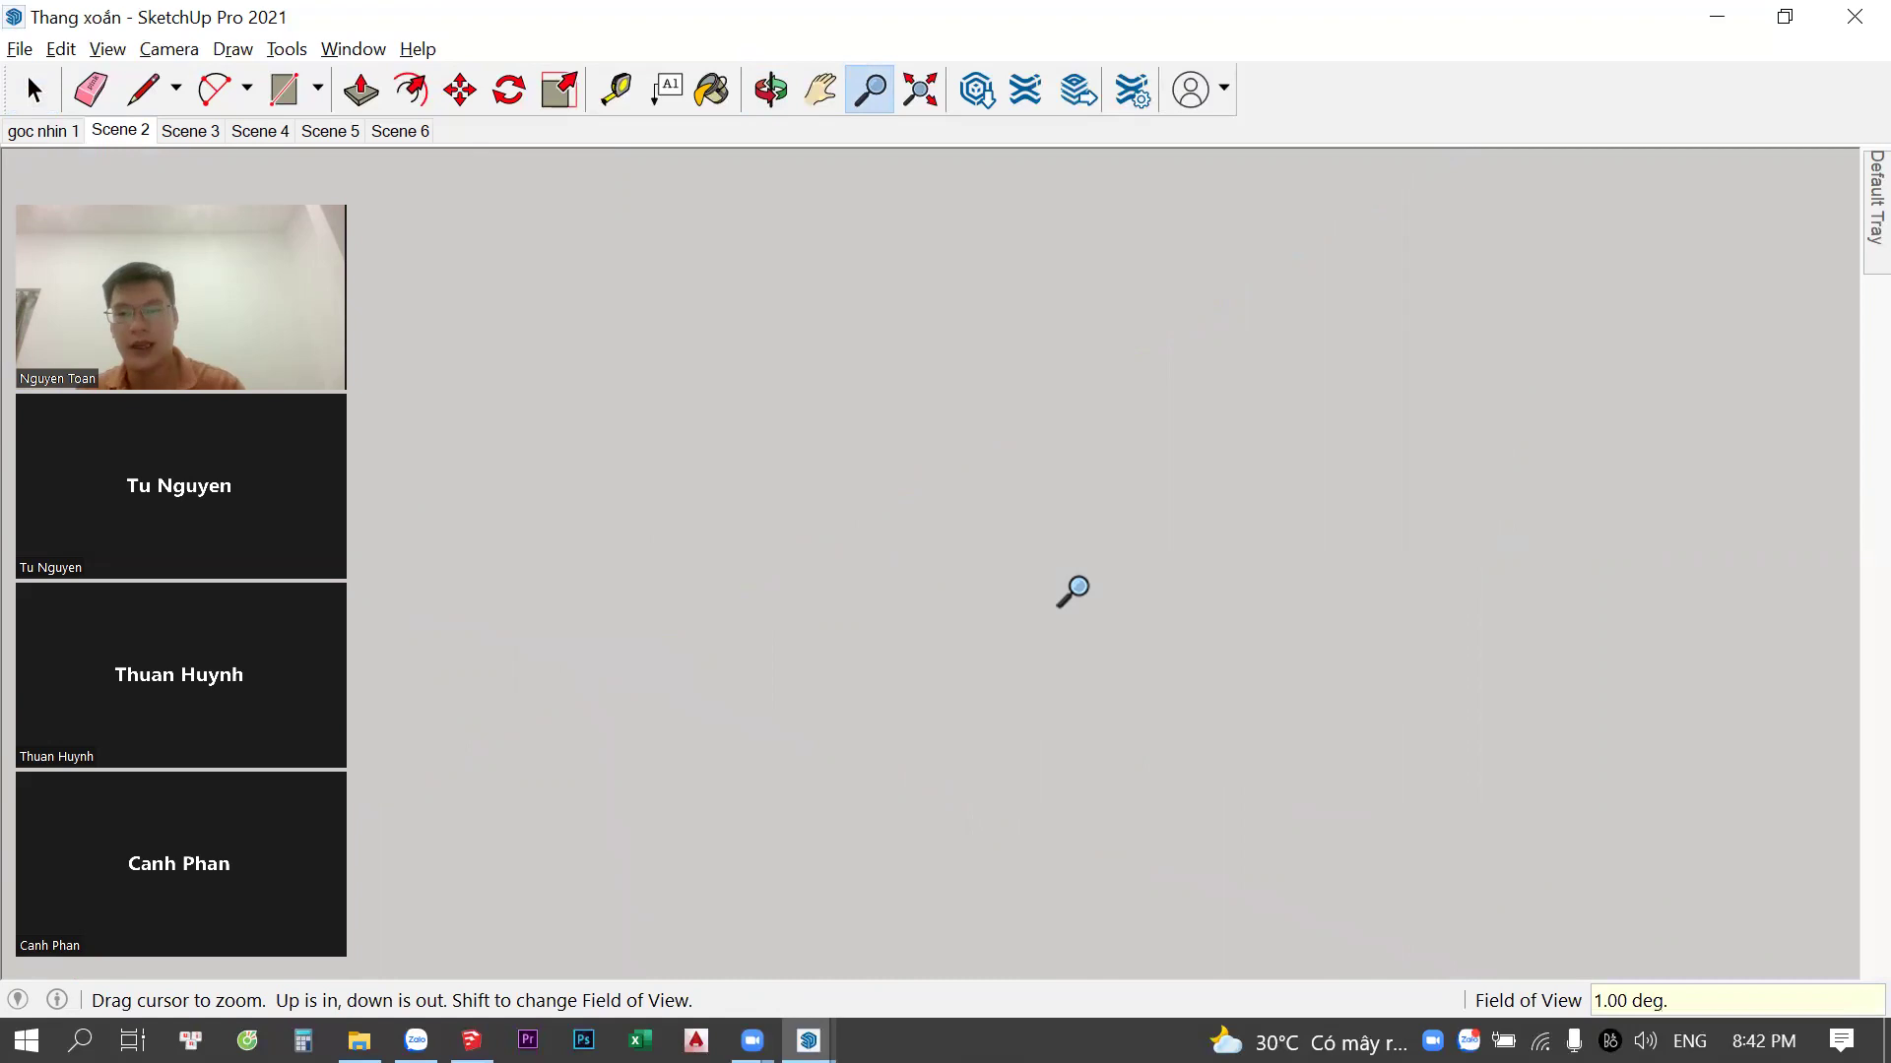
pyautogui.press('space')
pyautogui.scroll(-10, 965, 562)
pyautogui.moveTo(967, 562)
pyautogui.mouseDown(button='middle')
pyautogui.moveTo(1059, 711)
pyautogui.moveTo(1014, 620)
pyautogui.mouseUp(button='middle')
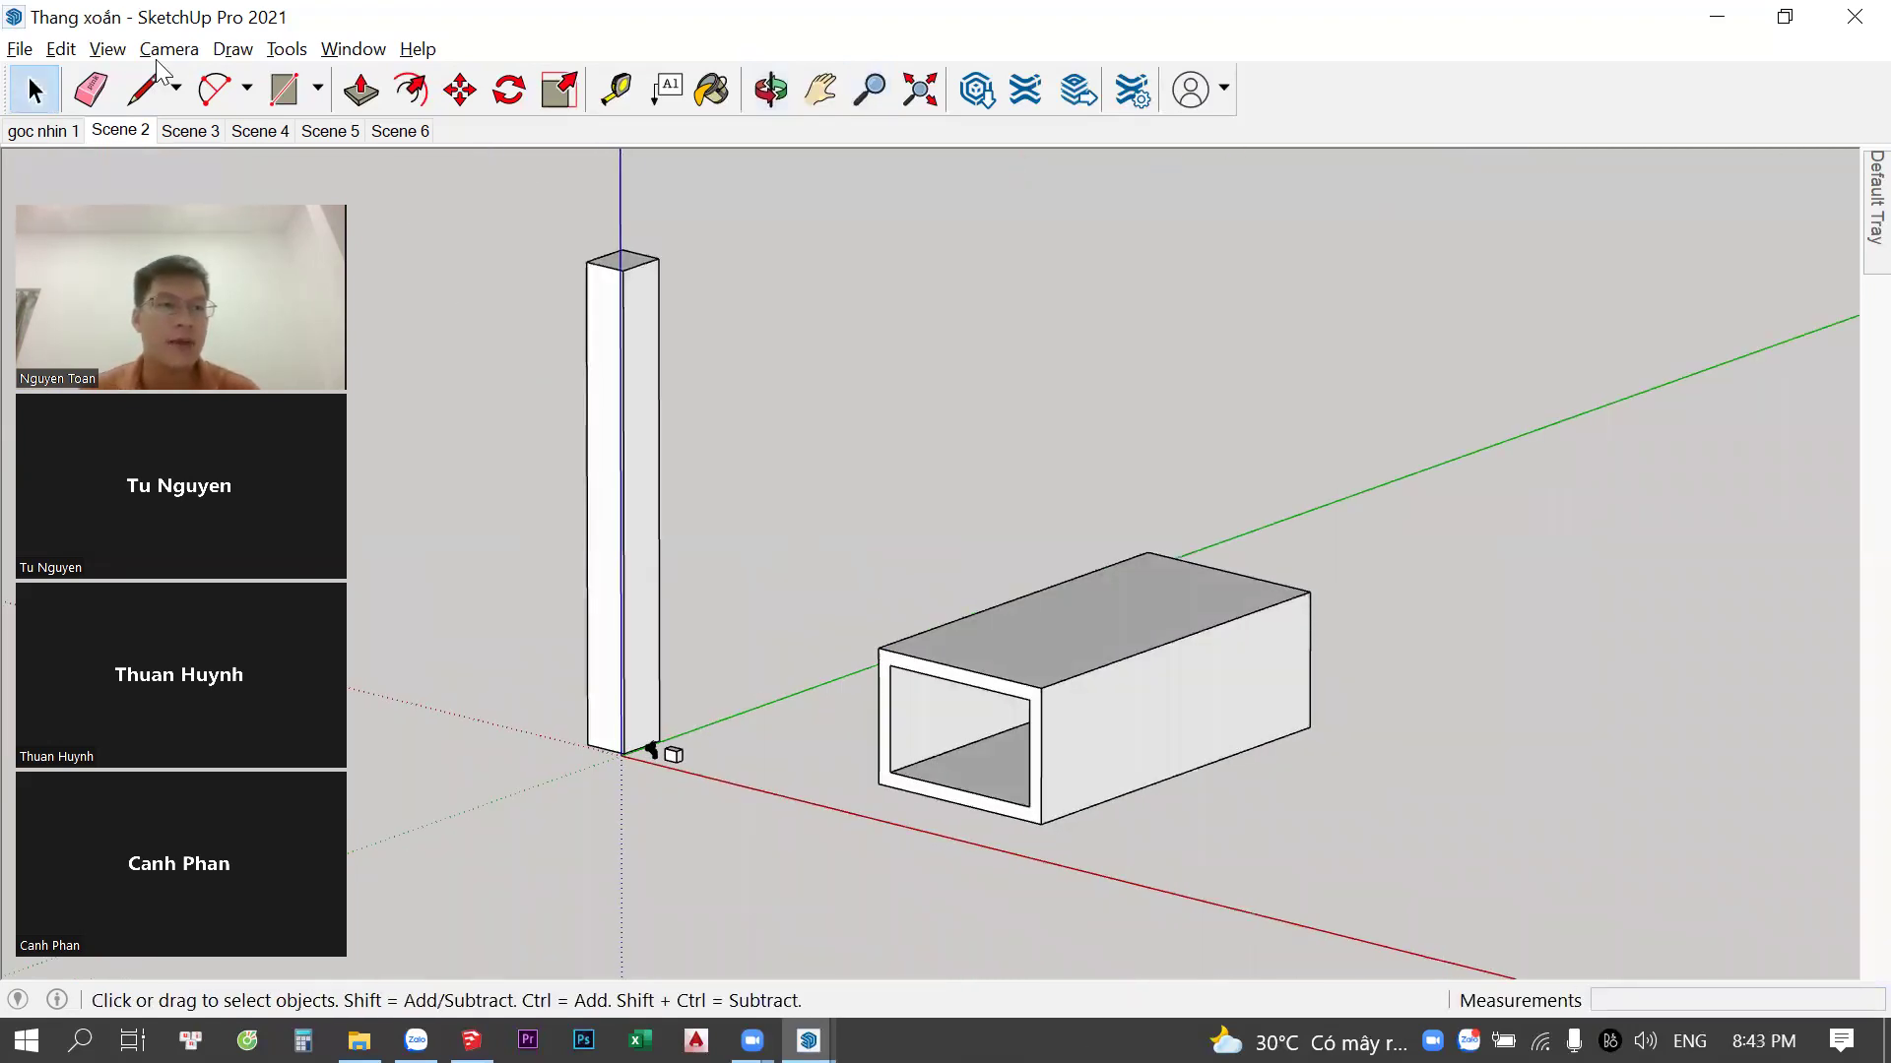
pyautogui.moveTo(948, 349)
pyautogui.mouseDown(button='middle')
pyautogui.moveTo(1076, 873)
pyautogui.moveTo(1088, 739)
pyautogui.mouseUp(button='middle')
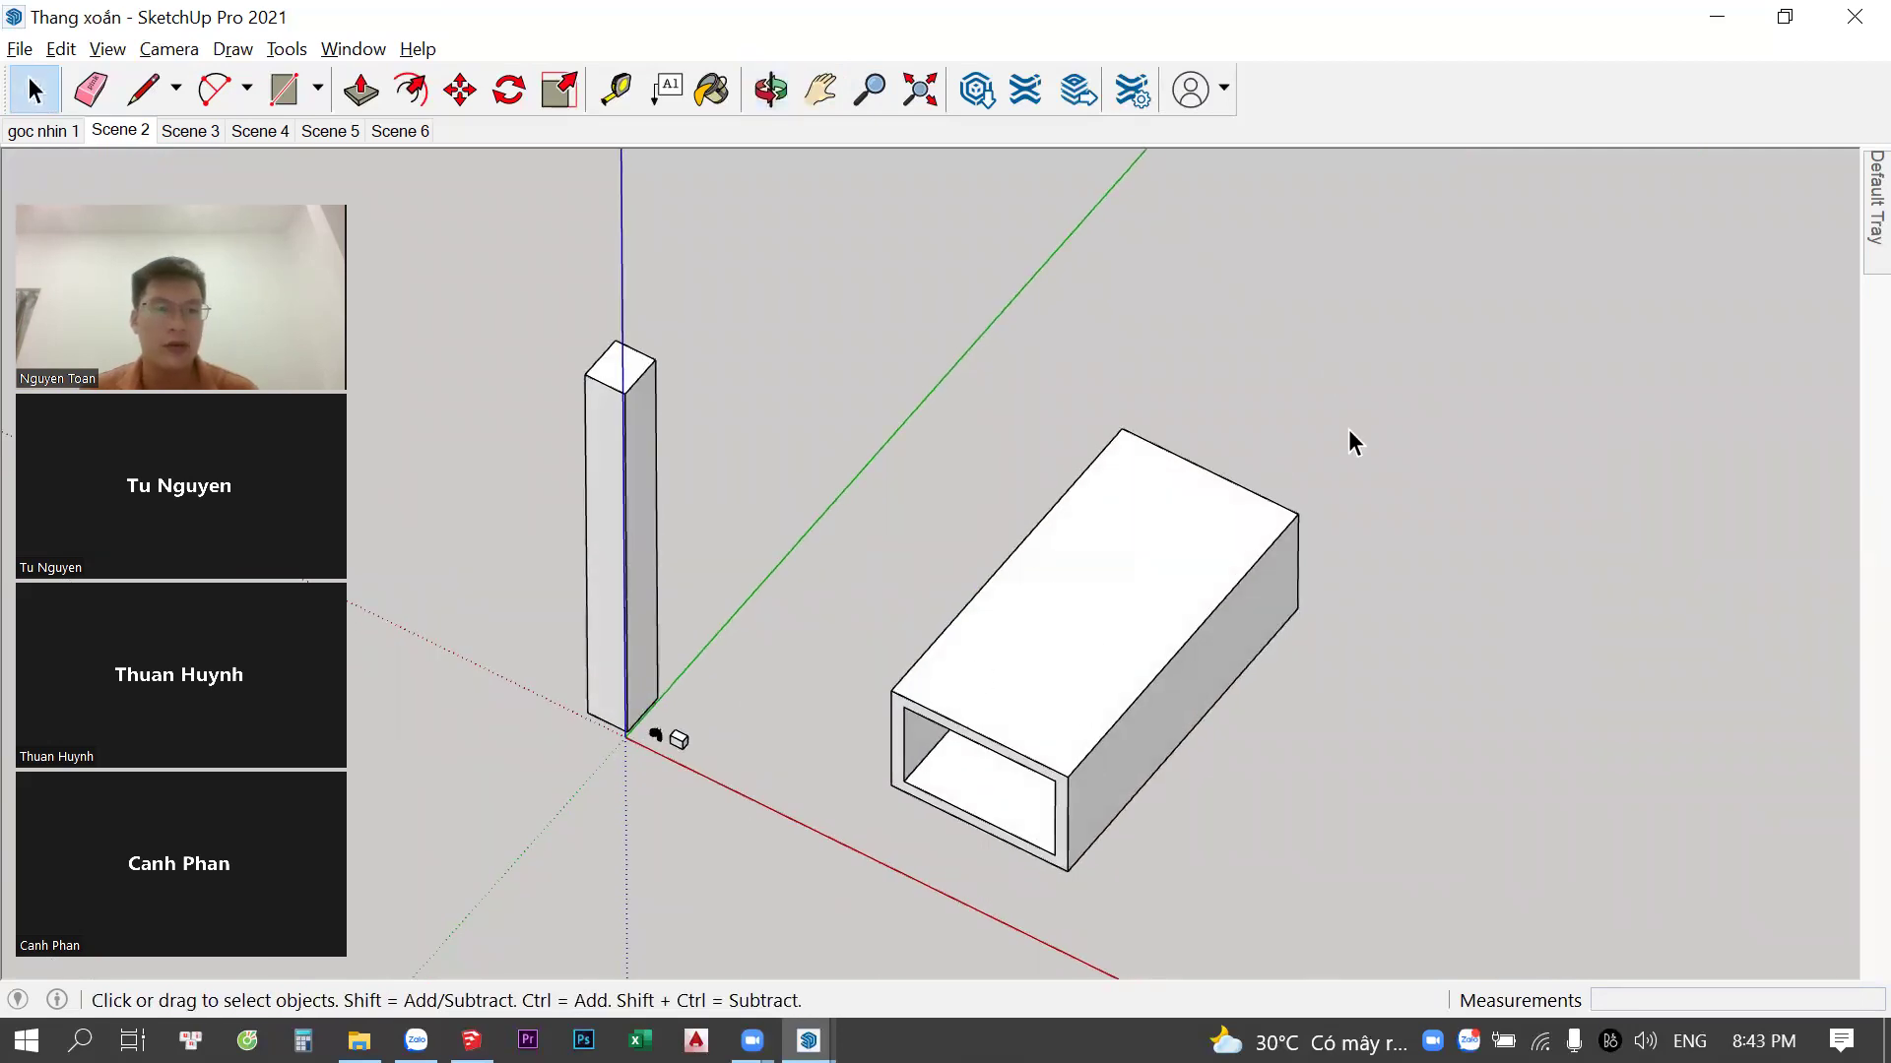
# Reset the field of view to 35 degrees and orbit to face the tube opening head-on
pyautogui.press('z')
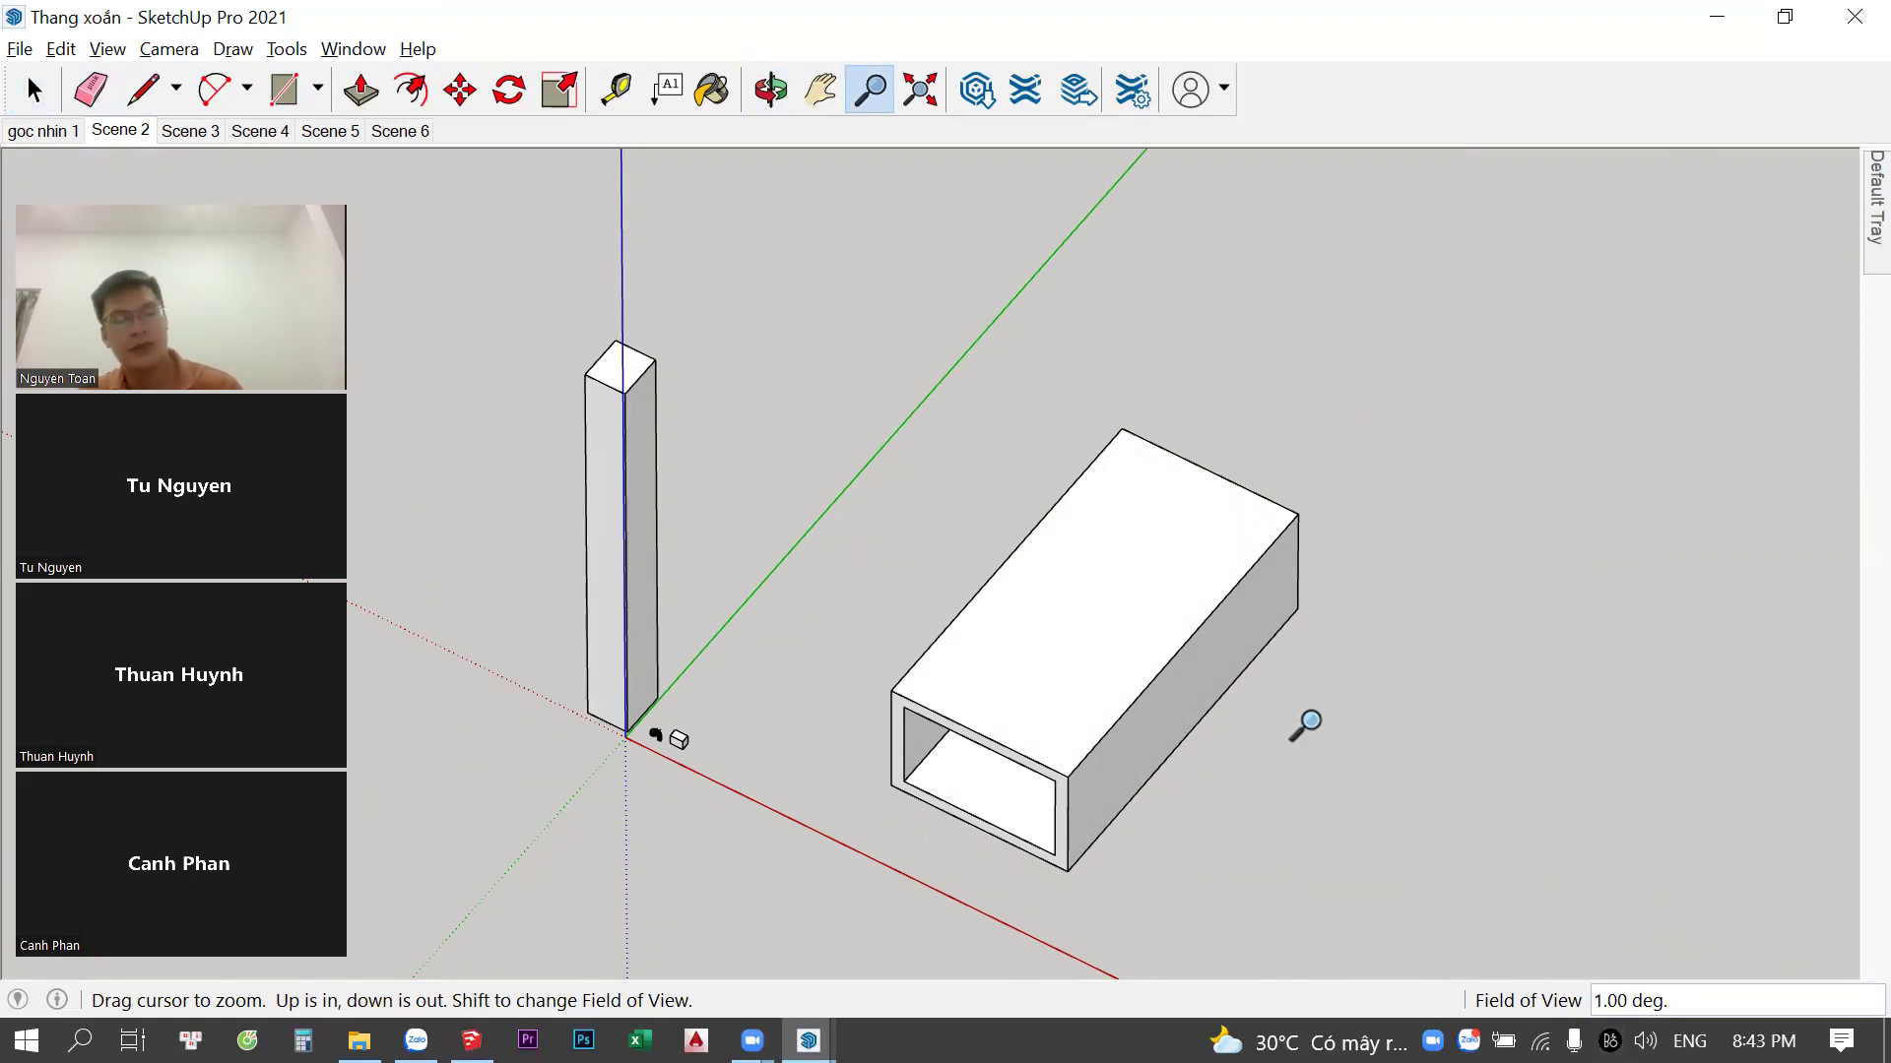
pyautogui.press('Return')
pyautogui.press('space')
pyautogui.moveTo(1001, 545)
pyautogui.mouseDown(button='middle')
pyautogui.moveTo(1053, 723)
pyautogui.moveTo(977, 295)
pyautogui.moveTo(1195, 528)
pyautogui.moveTo(1169, 646)
pyautogui.mouseUp(button='middle')
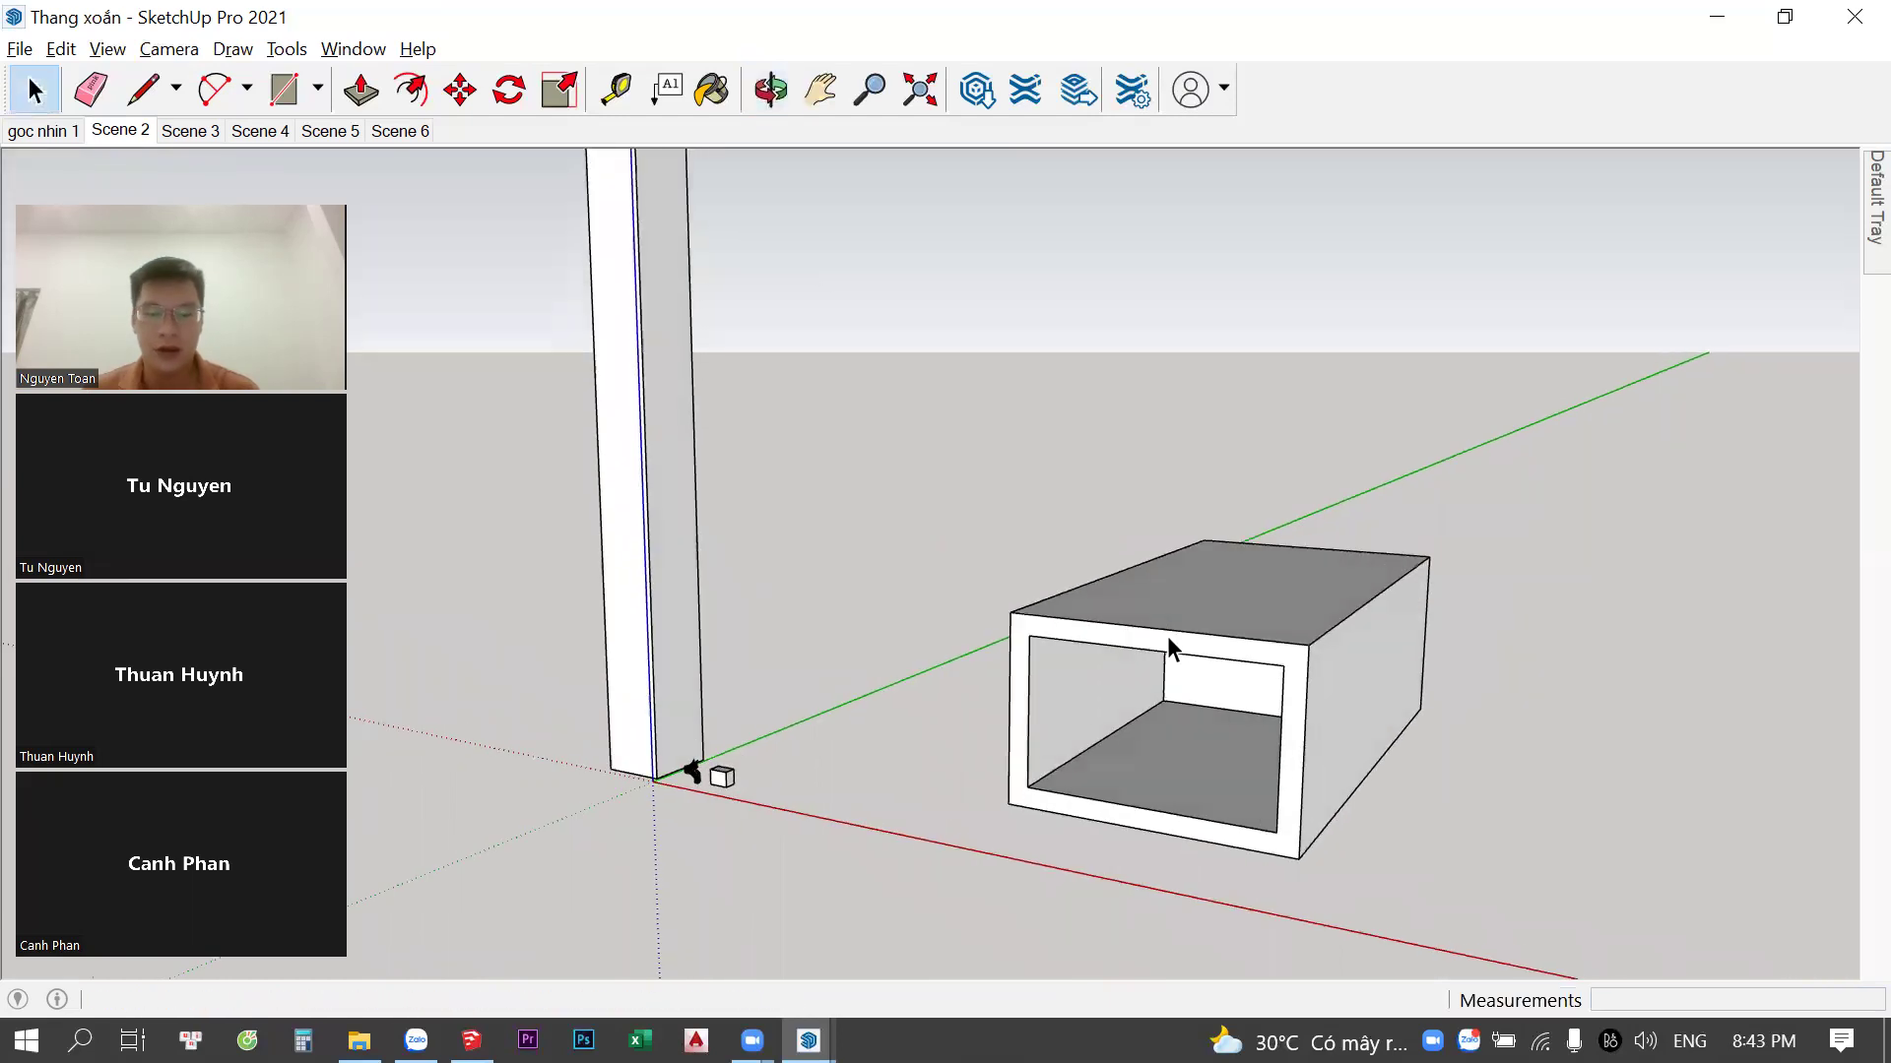